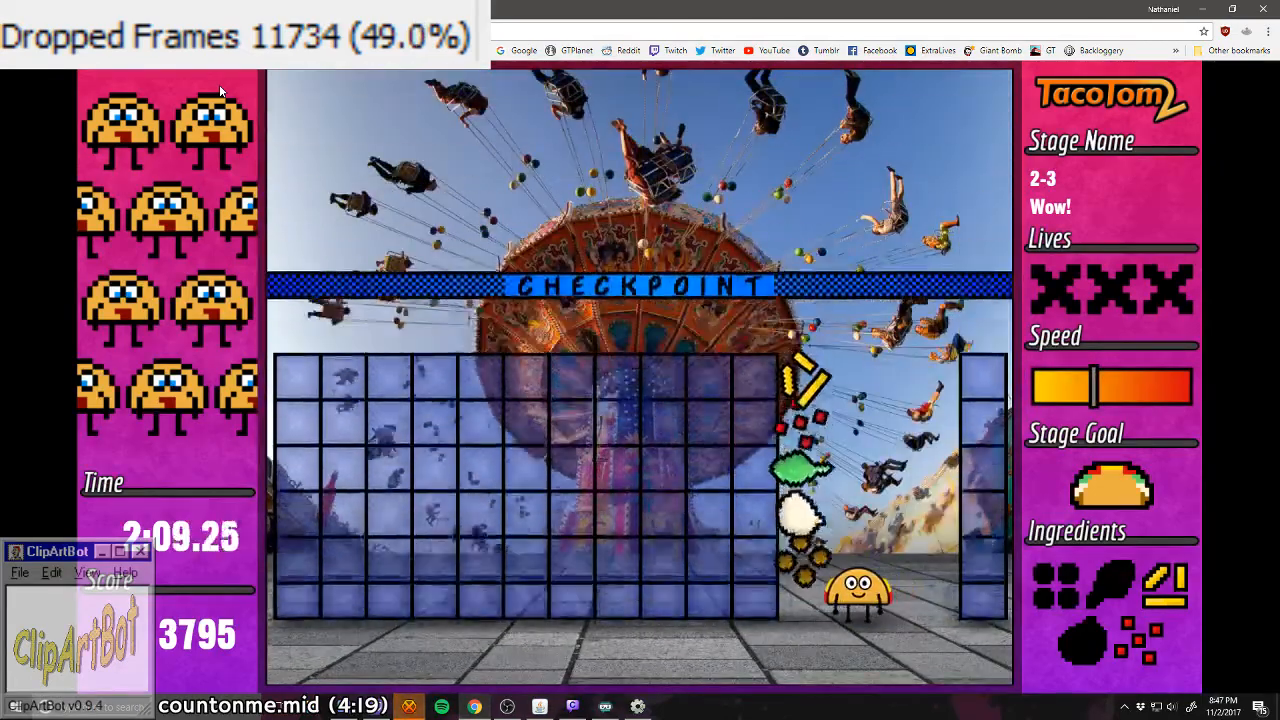
# Step: Complete the taco in stage 2-3 and catch the meat and white ingredient from the falling columns in stage 2-4
pyautogui.press('Left')
pyautogui.press('Left')
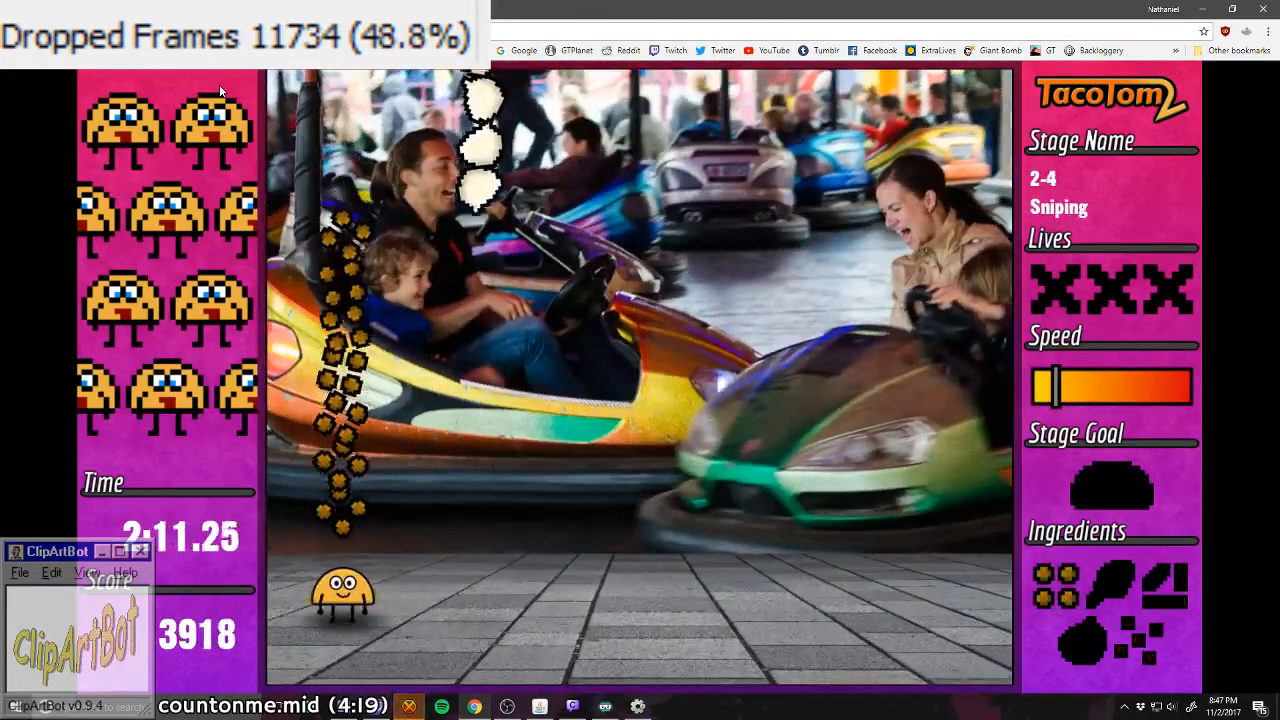
pyautogui.press('Right')
# Step: Catch the lettuce, tomato and cheese from their falling columns to complete the first taco in stage 2-4
pyautogui.press('Left')
pyautogui.press('Right')
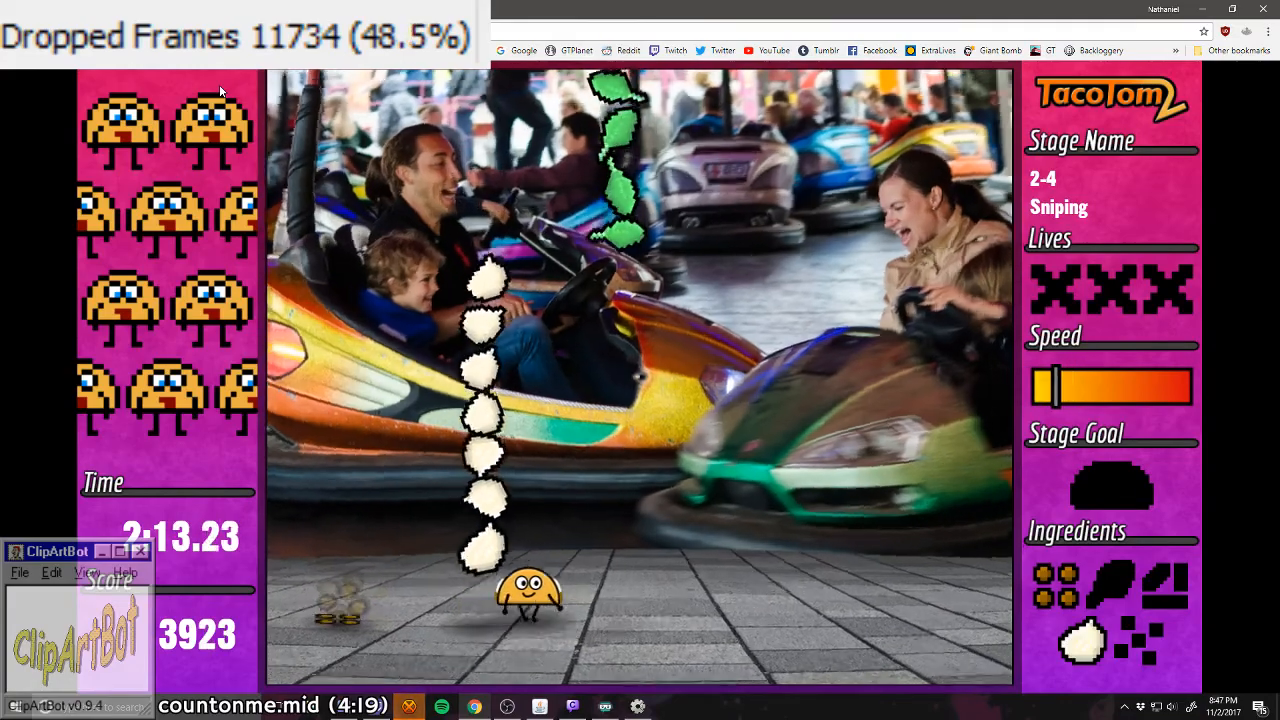
pyautogui.press('Left')
pyautogui.press('Right')
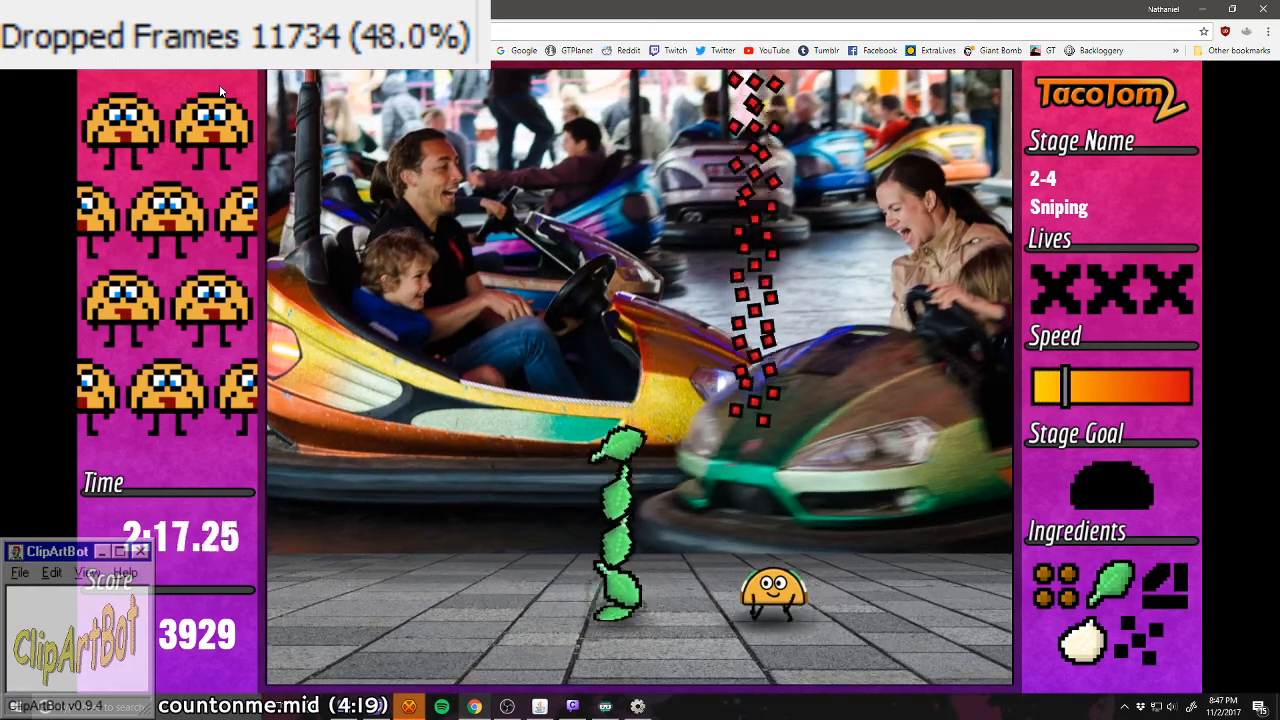
pyautogui.press('Left')
pyautogui.press('Right')
pyautogui.press('Left')
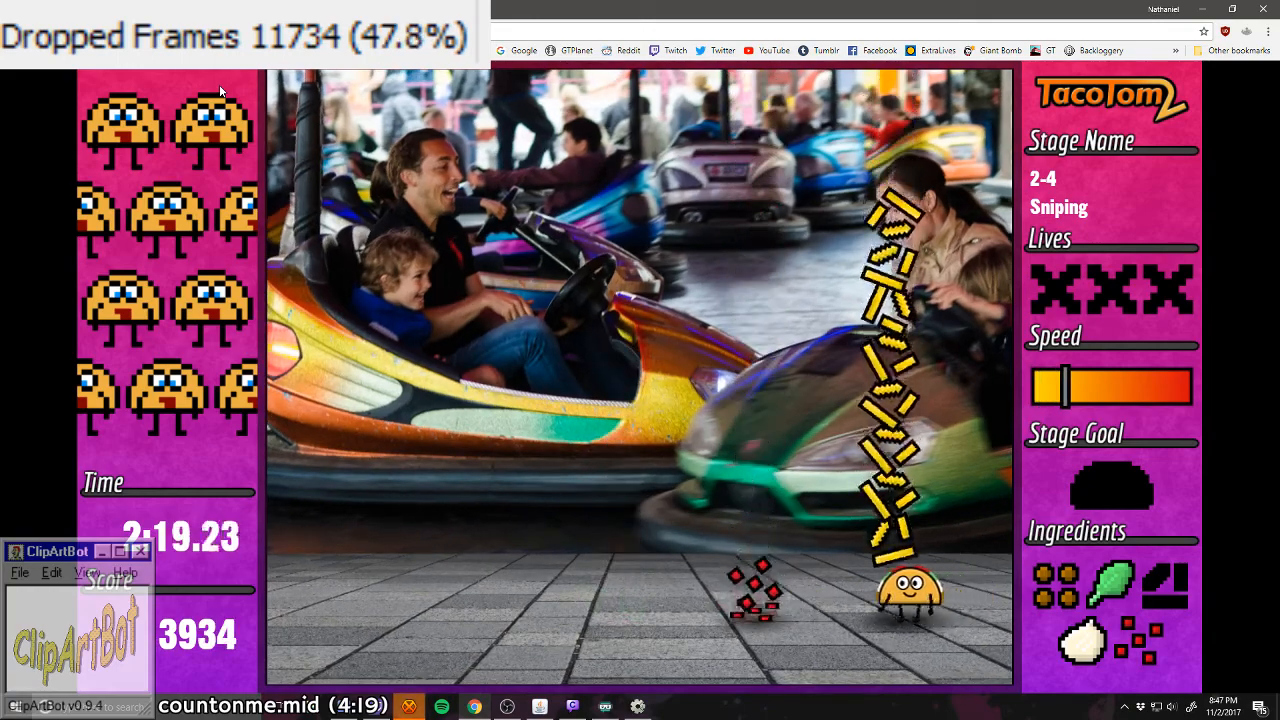
pyautogui.press('Left')
pyautogui.press('Right')
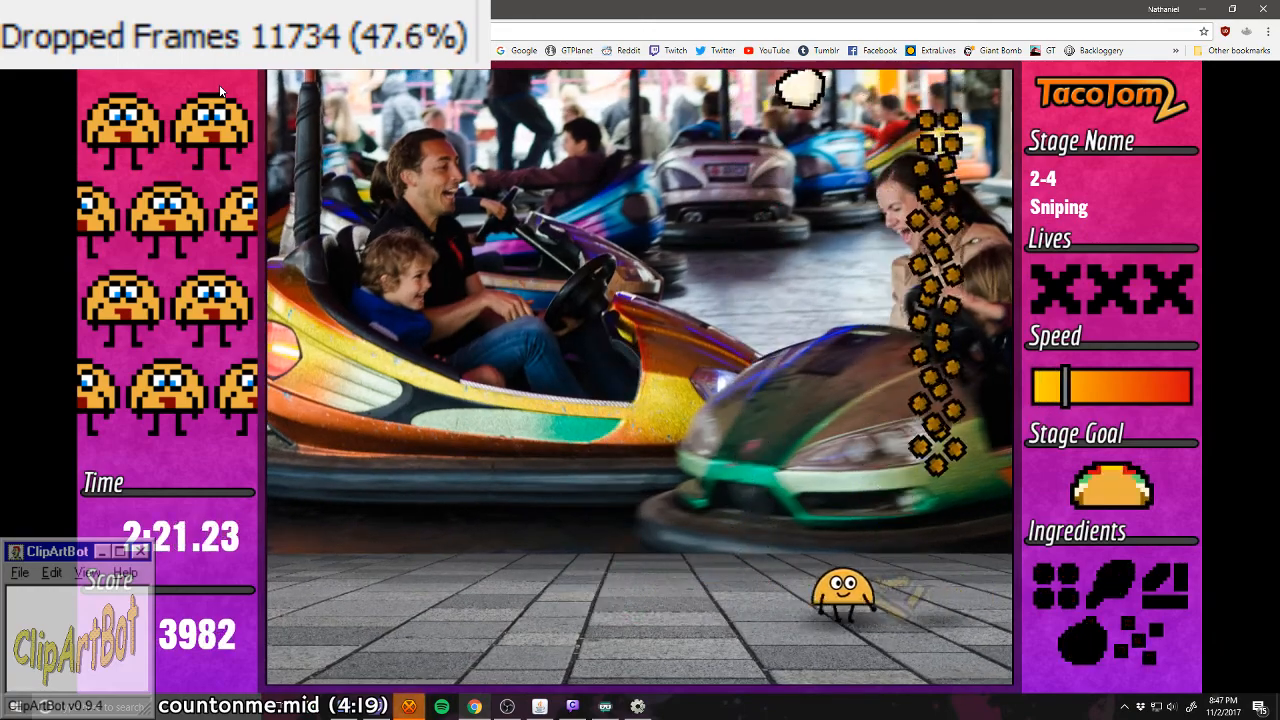
# Step: Complete the second taco in stage 2-4 by catching the white ingredient, lettuce, tomato, cheese and meat
pyautogui.press('Left')
pyautogui.press('Left')
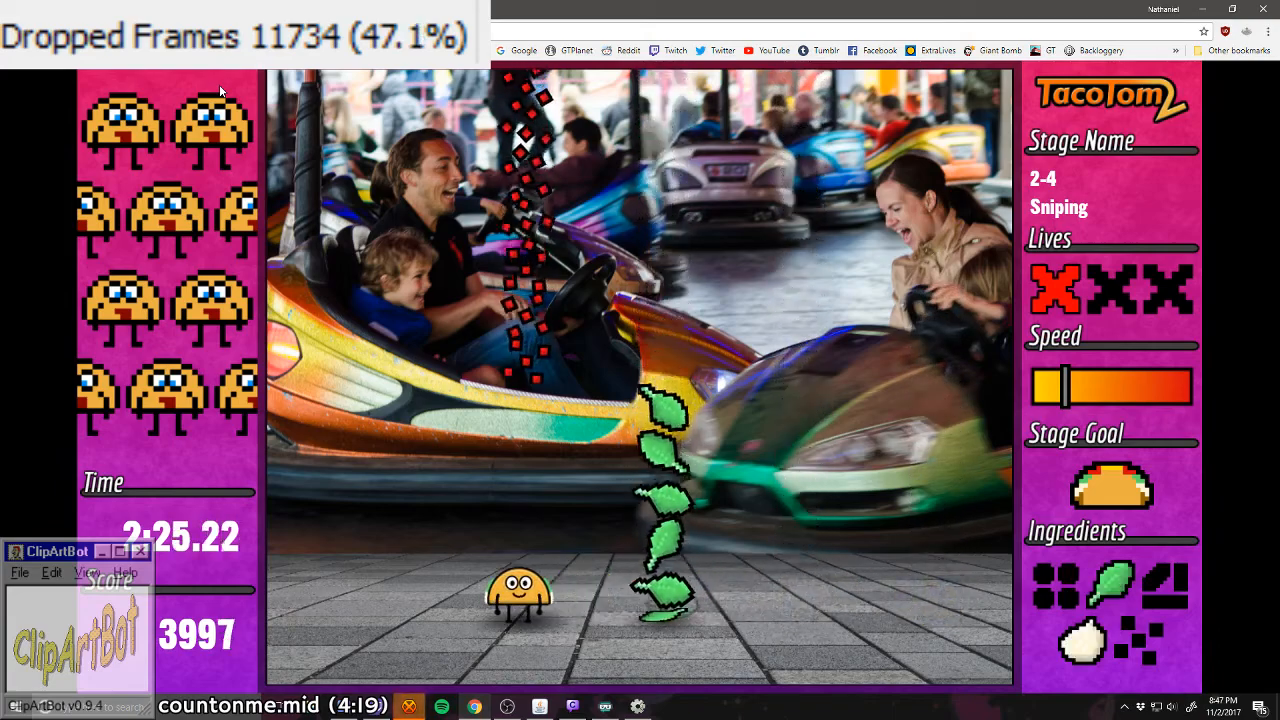
pyautogui.press('Left')
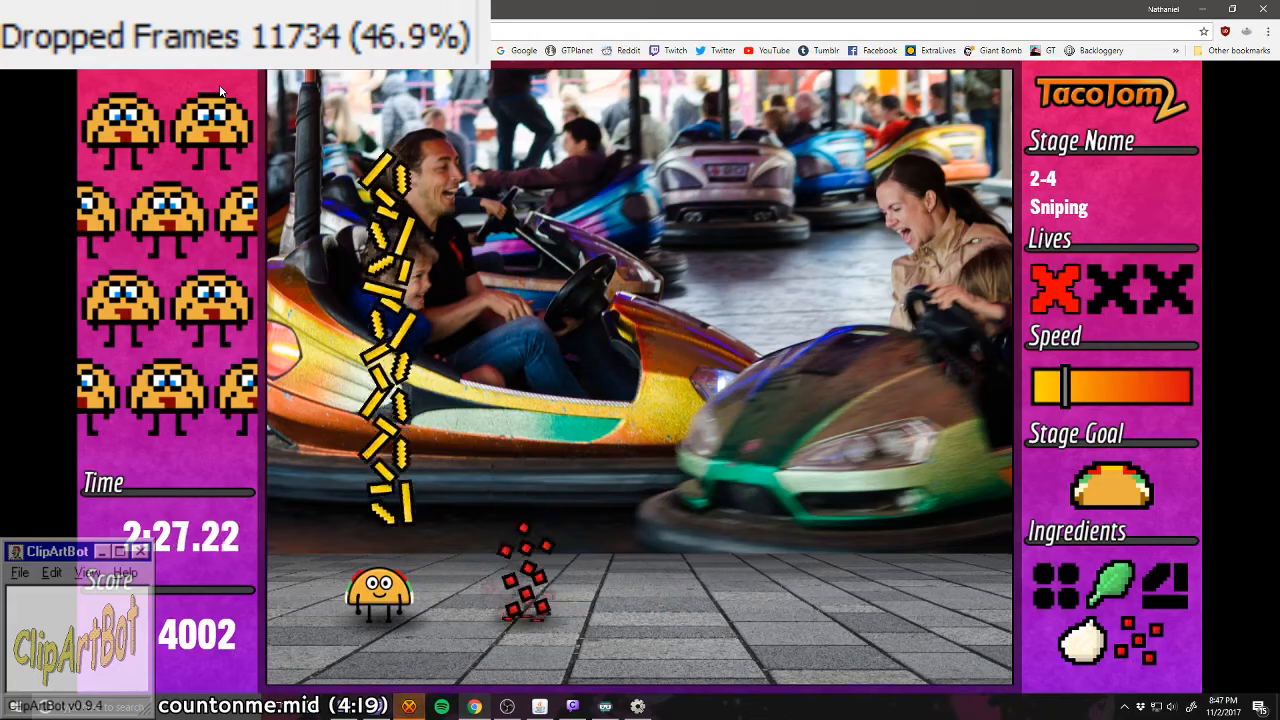
pyautogui.press('Right')
pyautogui.press('Left')
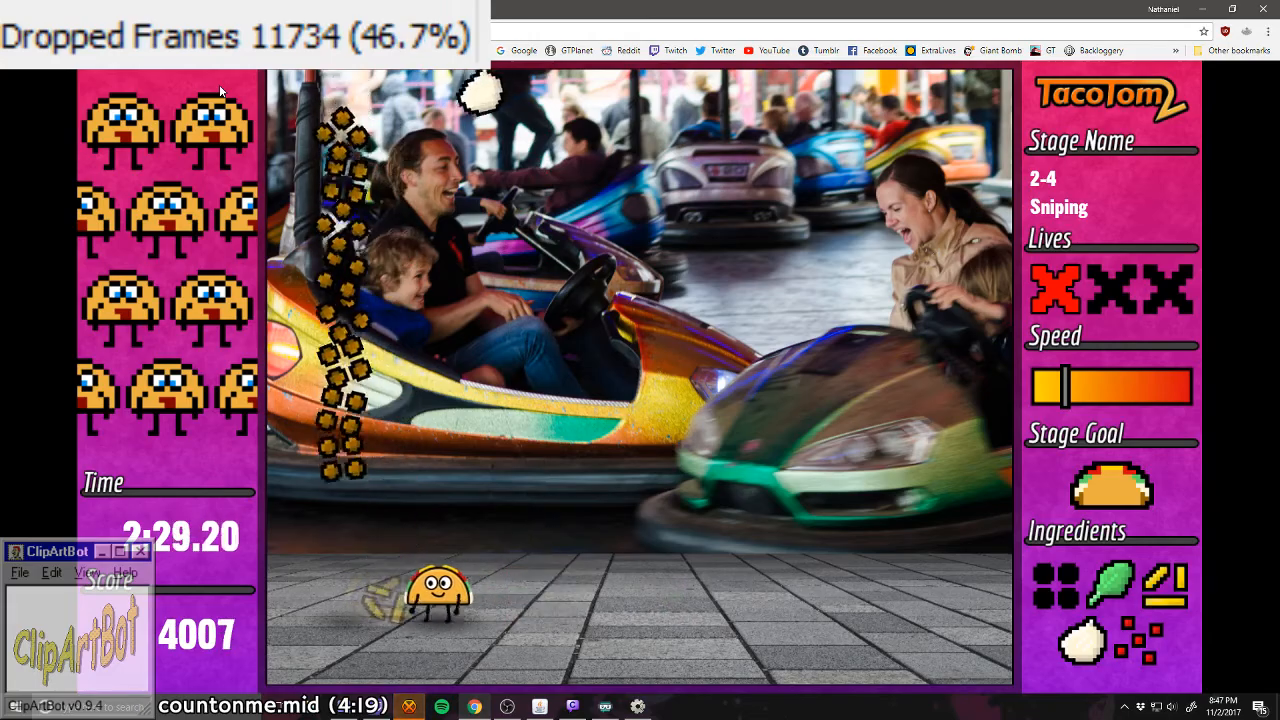
pyautogui.press('Right')
pyautogui.press('Left')
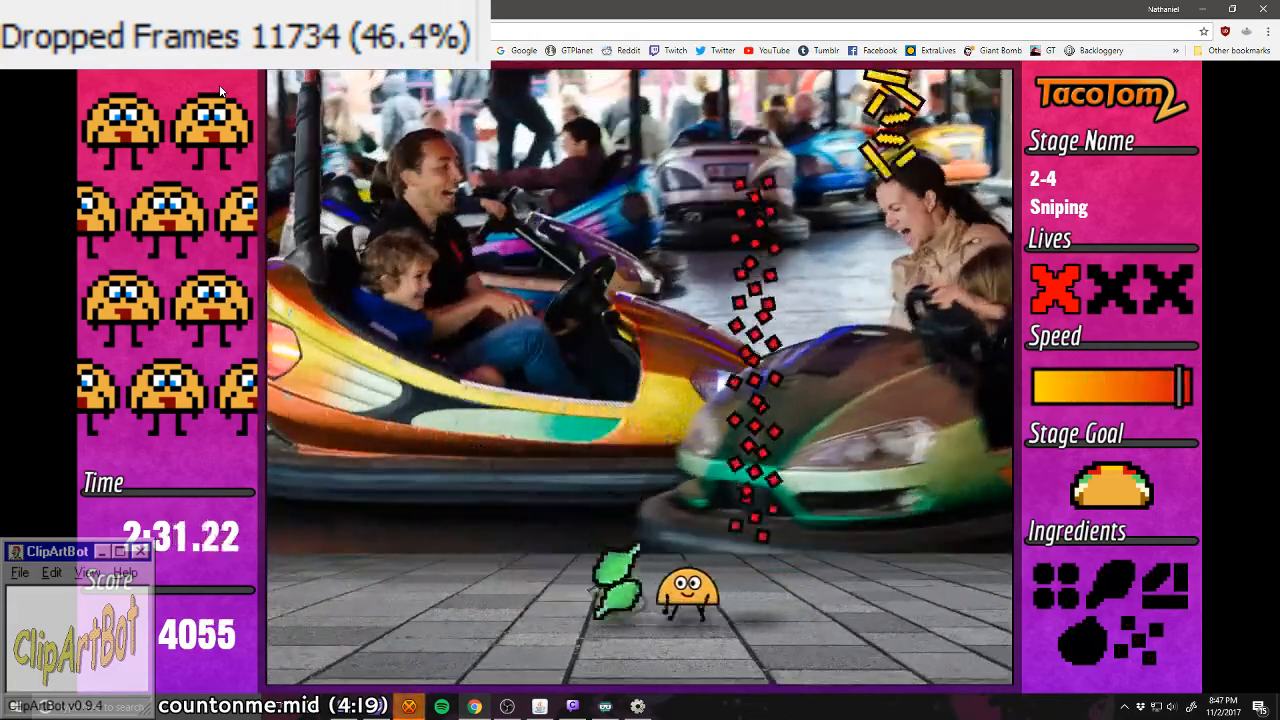
# Step: Cross the checkpoint into stage 2-5 and catch its single central column of ingredients to fill the taco
pyautogui.press('Right')
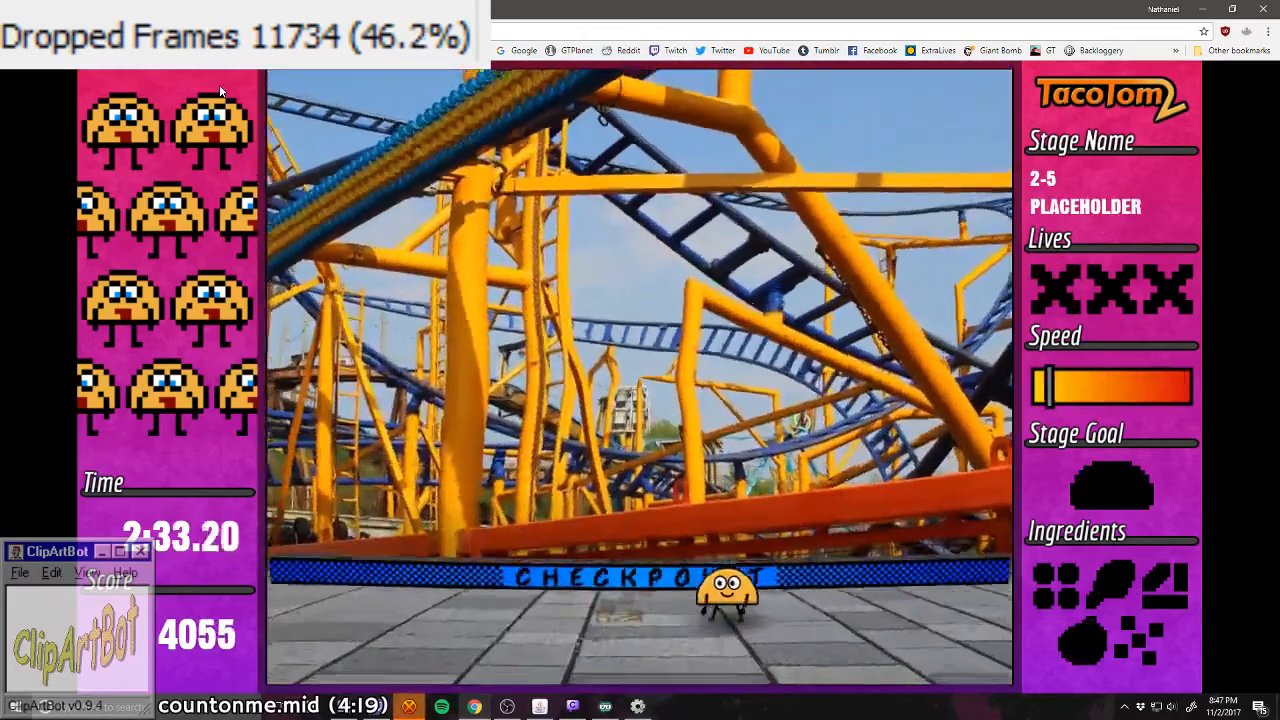
pyautogui.press('Left')
pyautogui.press('Left')
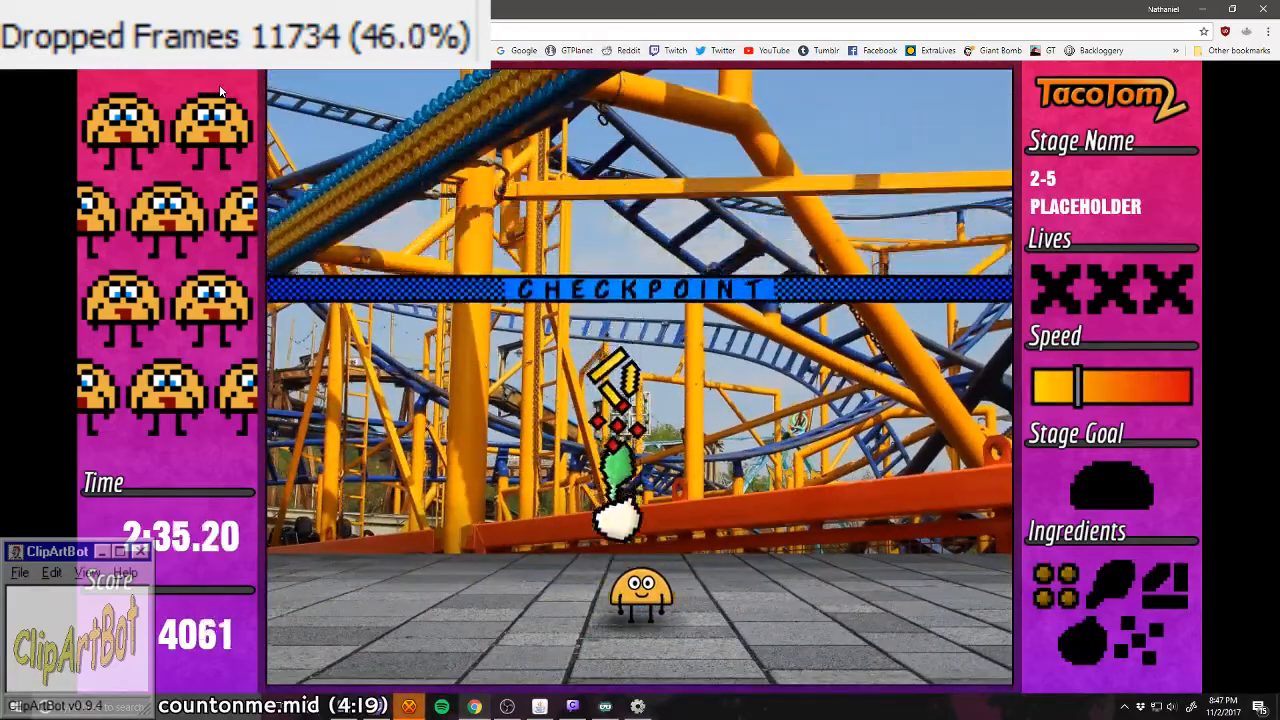
pyautogui.press('Left')
pyautogui.press('Right')
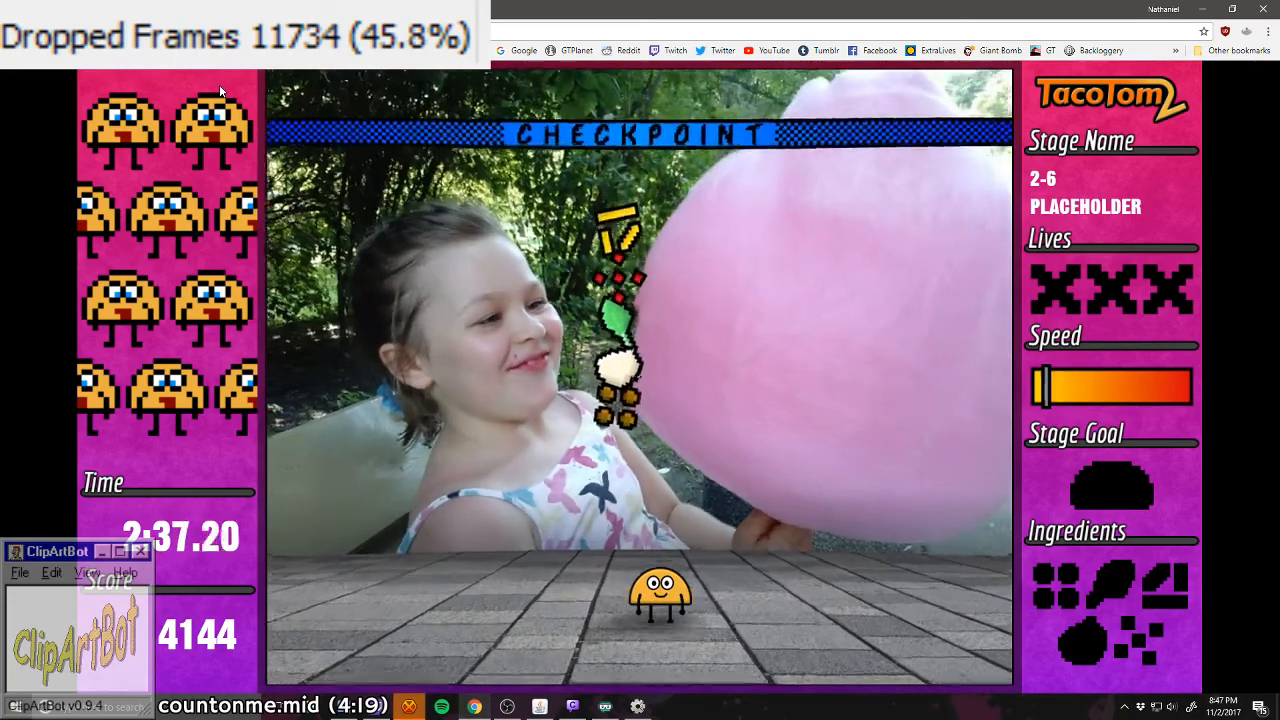
# Step: Fill the taco from the central ingredient column in stage 2-6 and pass the checkpoint into stage 2-7
pyautogui.press('Left')
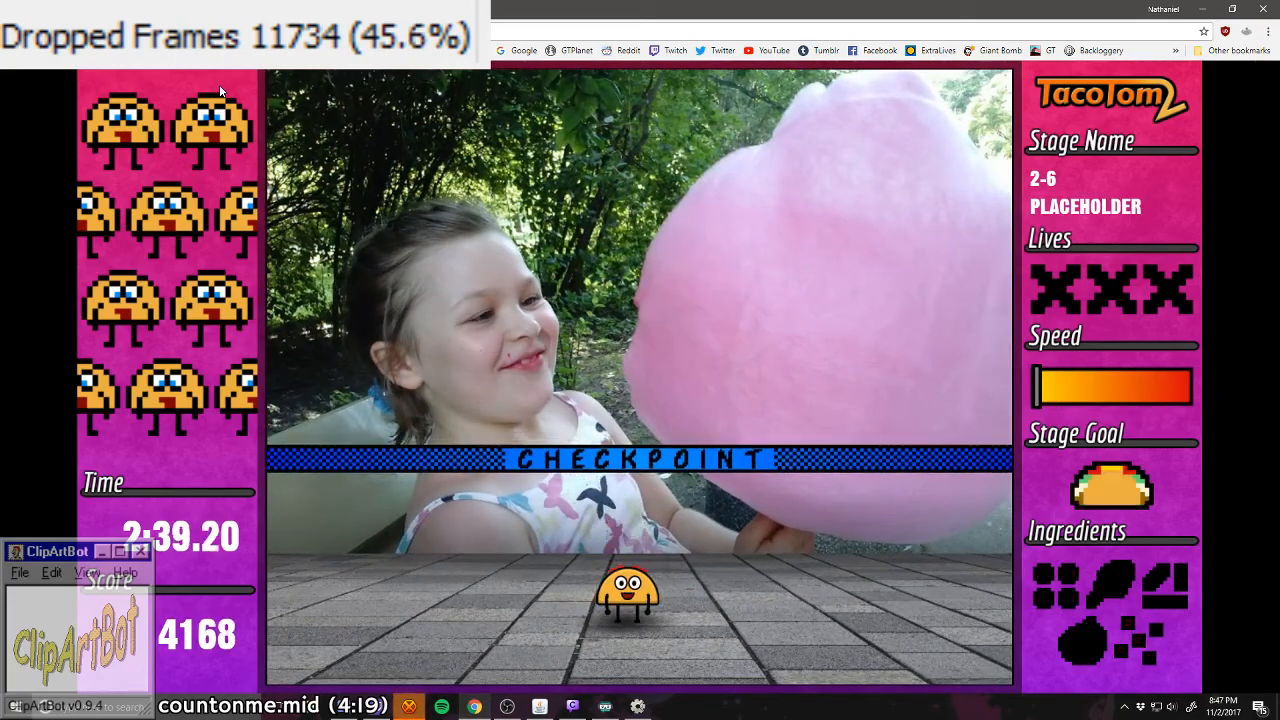
pyautogui.press('Right')
pyautogui.press('Left')
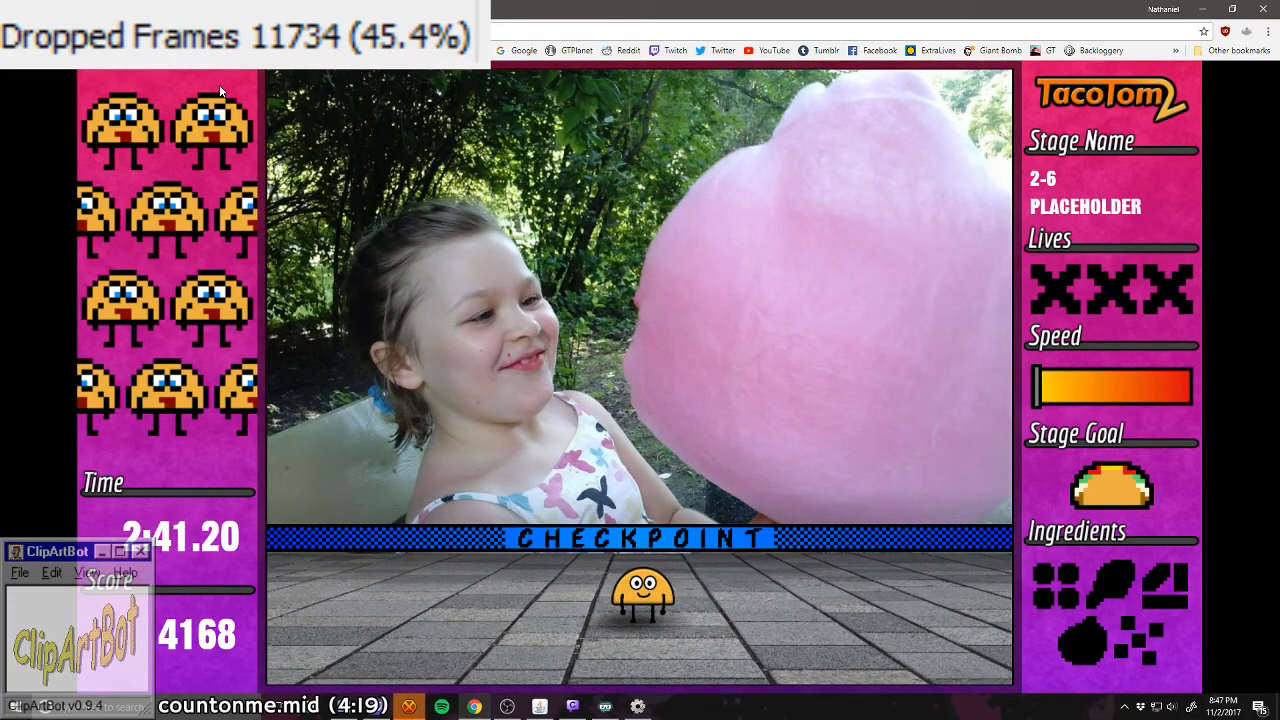
pyautogui.press('Left')
# Step: Catch meat, lettuce, the white ingredient and cheese from the scattered falling ingredients in stage 2-7
pyautogui.press('Left')
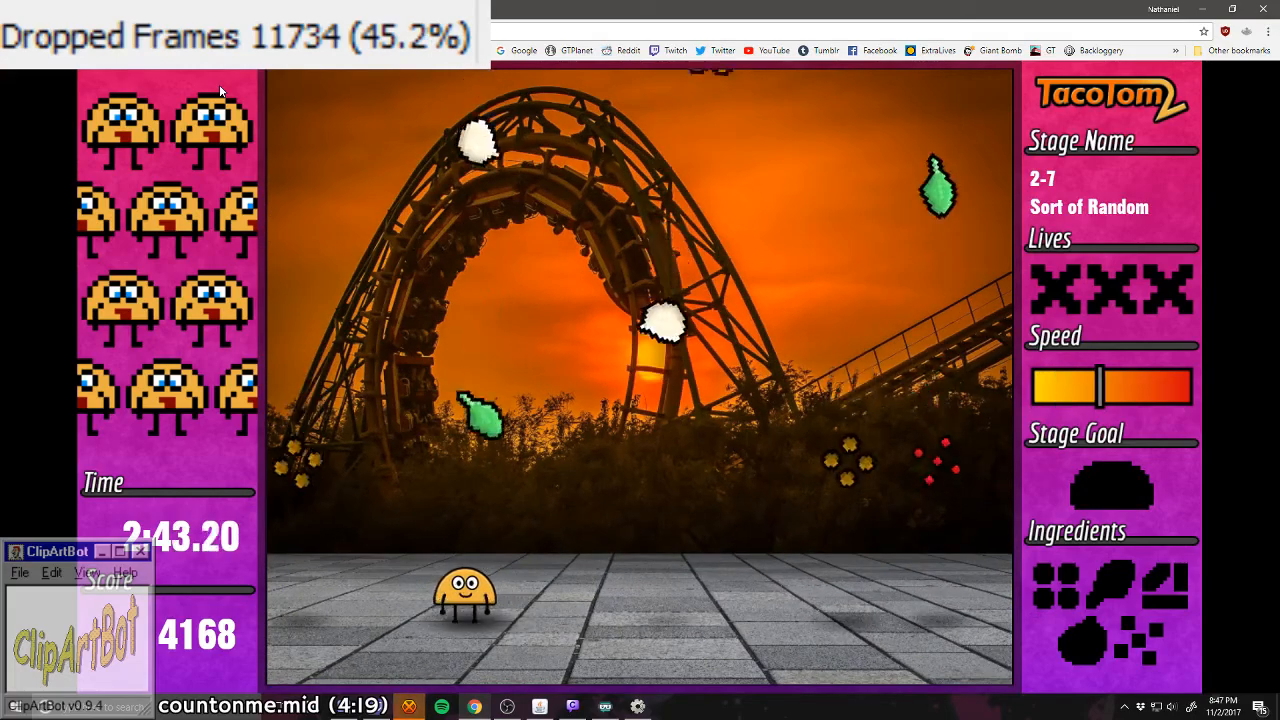
pyautogui.press('Right')
pyautogui.press('Right')
pyautogui.press('Left')
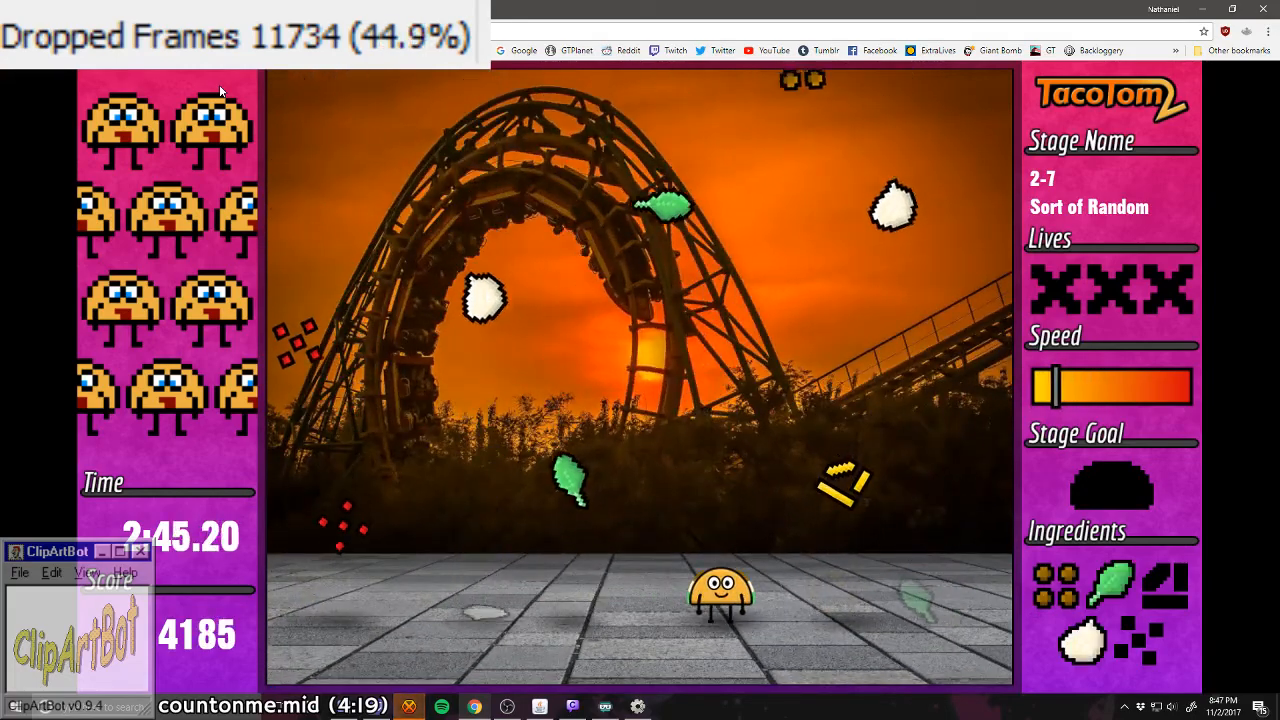
pyautogui.press('Right')
pyautogui.press('Left')
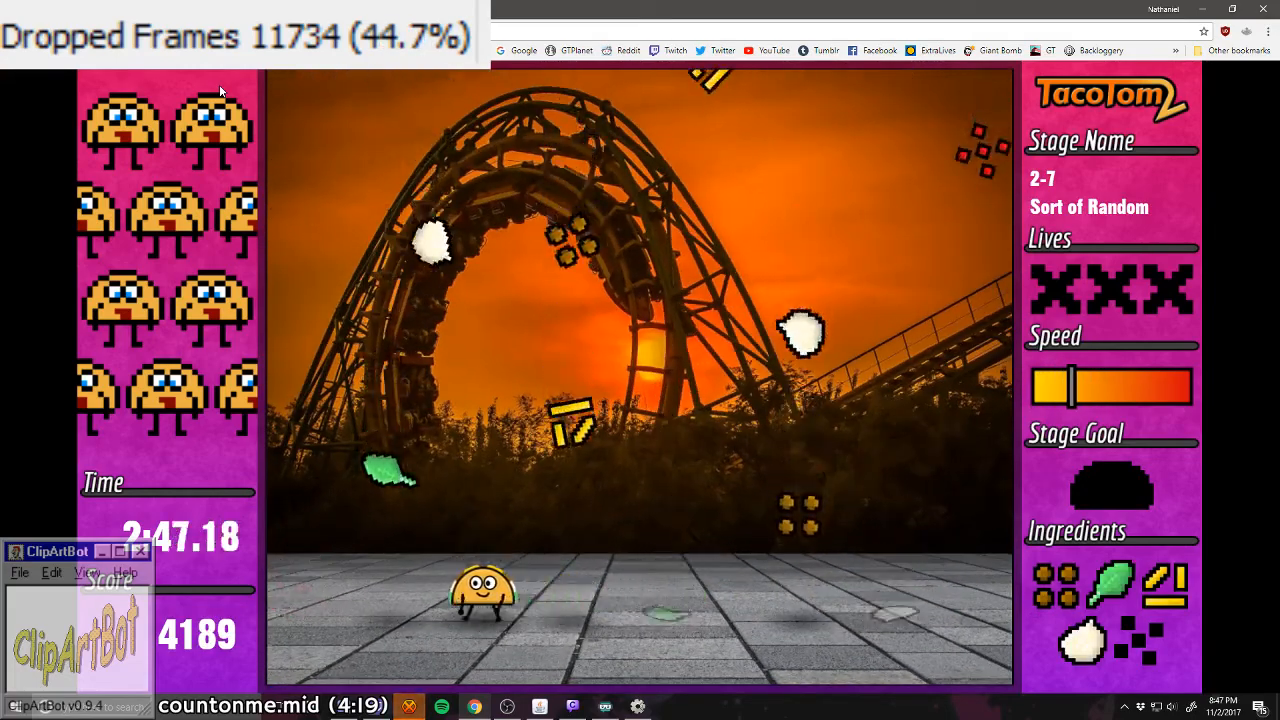
pyautogui.press('Right')
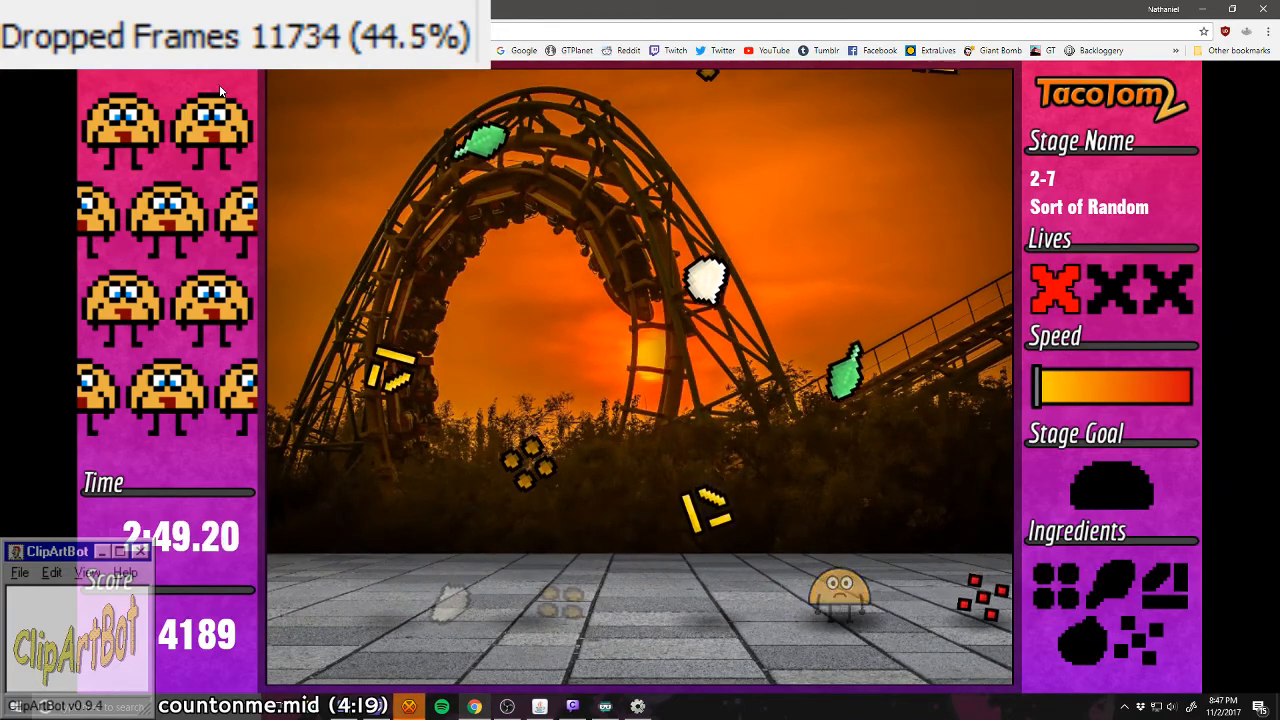
# Step: Refill the taco in stage 2-7 with lettuce, cheese, the white ingredient, meat and tomato, dodging duplicates
pyautogui.press('Left')
pyautogui.press('Right')
pyautogui.press('Left')
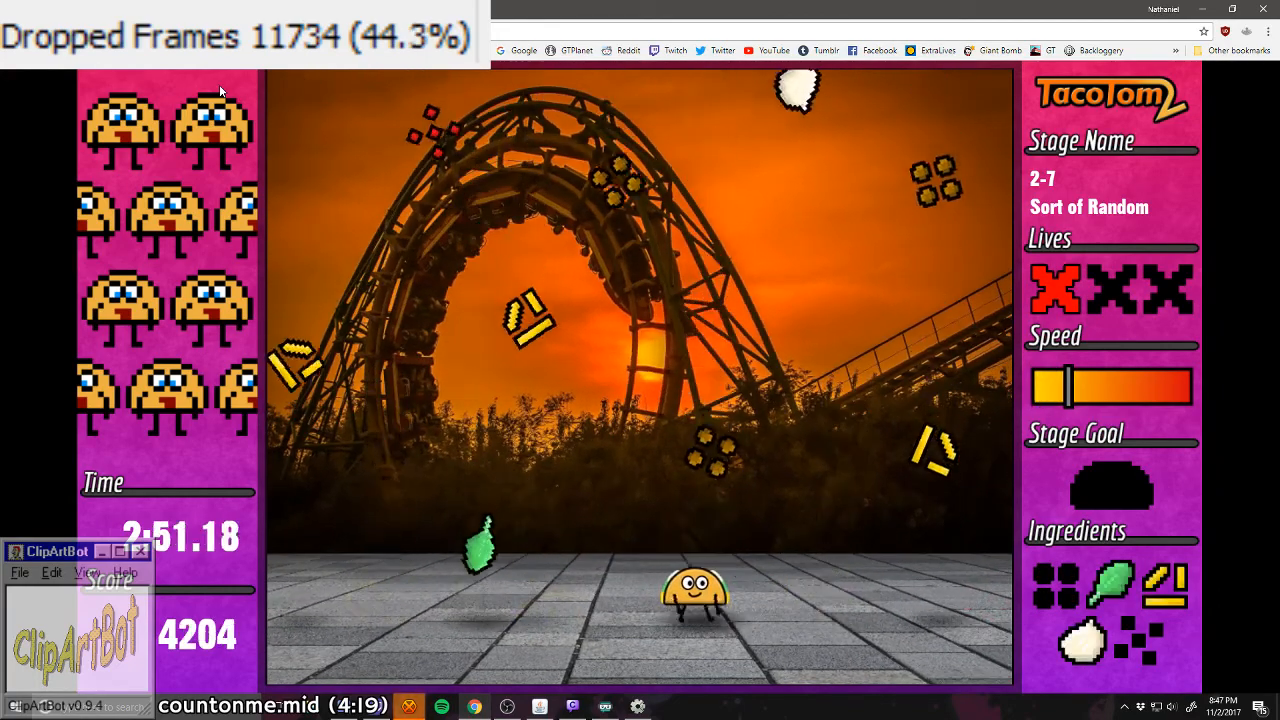
pyautogui.press('Right')
pyautogui.press('Left')
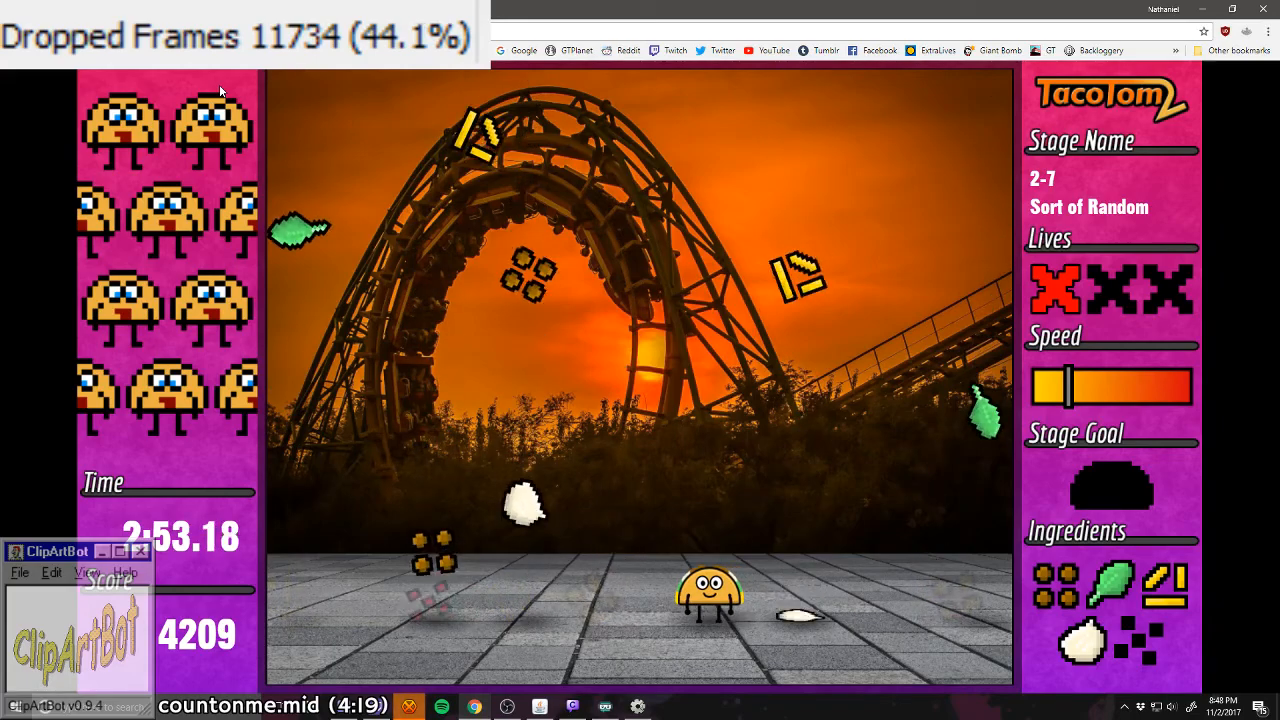
pyautogui.press('Left')
pyautogui.press('Left')
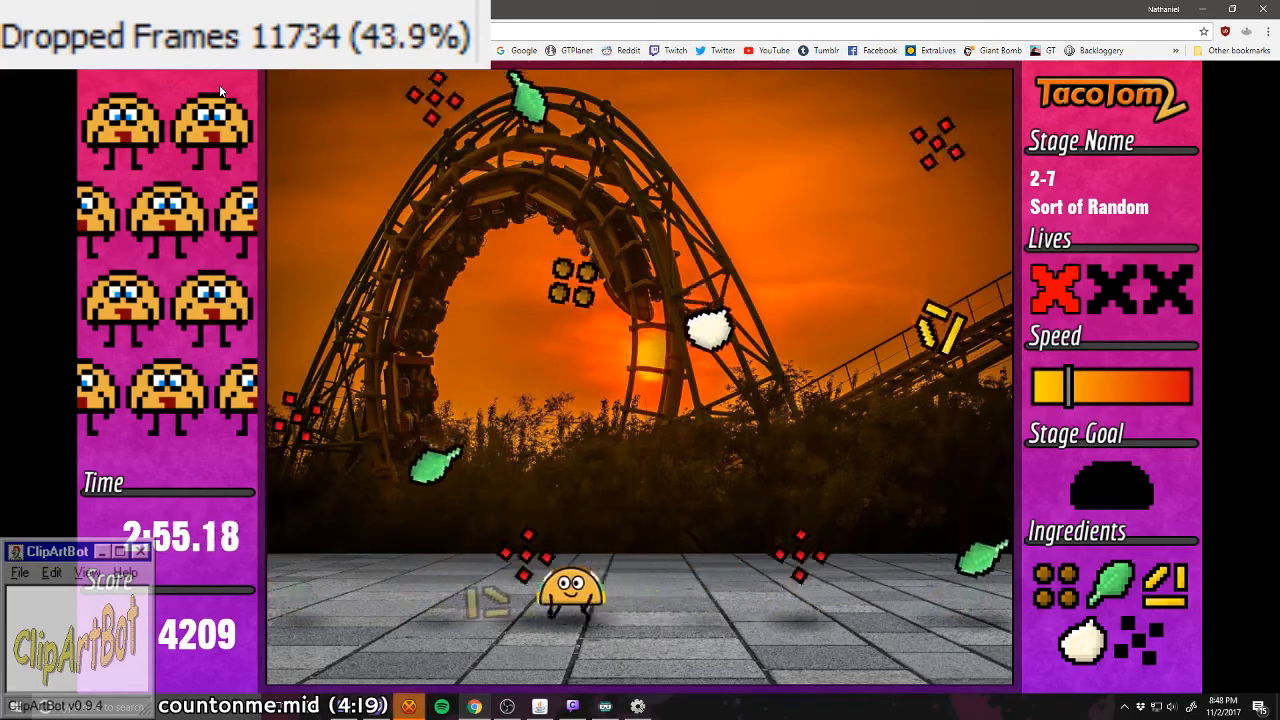
pyautogui.press('Right')
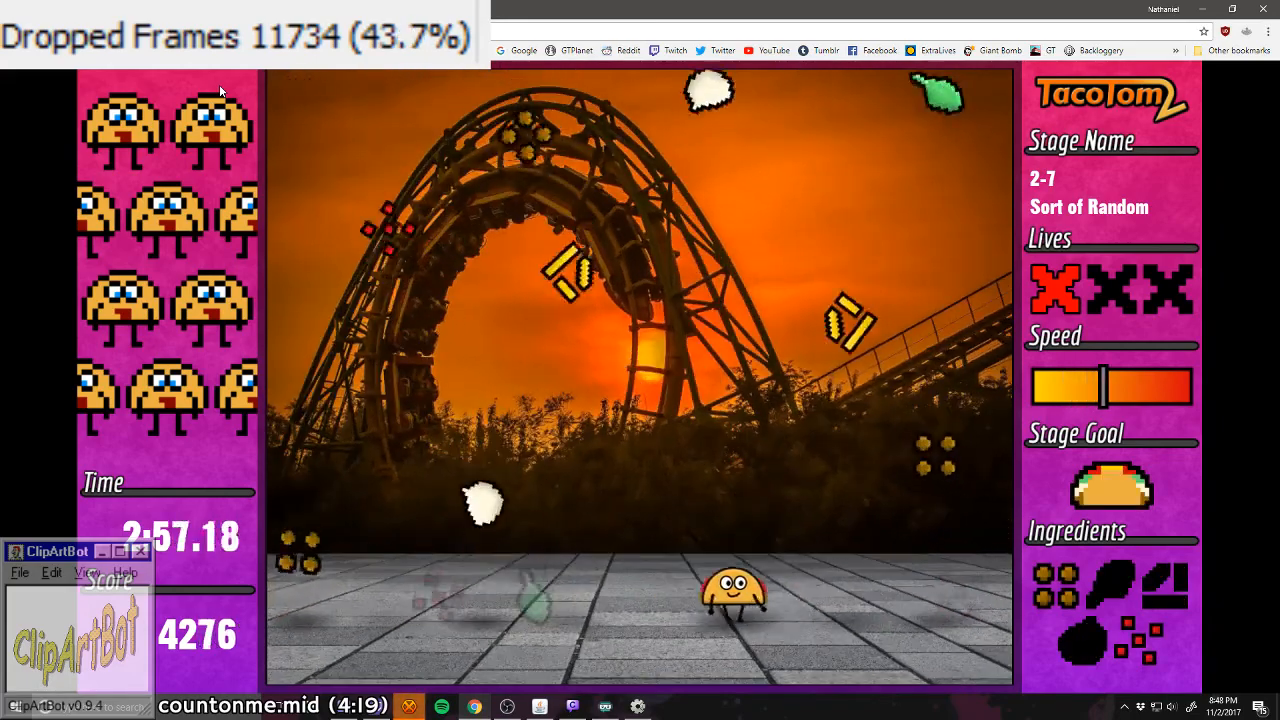
# Step: Catch cheese, lettuce and the white ingredient to complete the second taco in stage 2-7 and pass the checkpoint
pyautogui.press('Right')
pyautogui.press('Left')
pyautogui.press('Right')
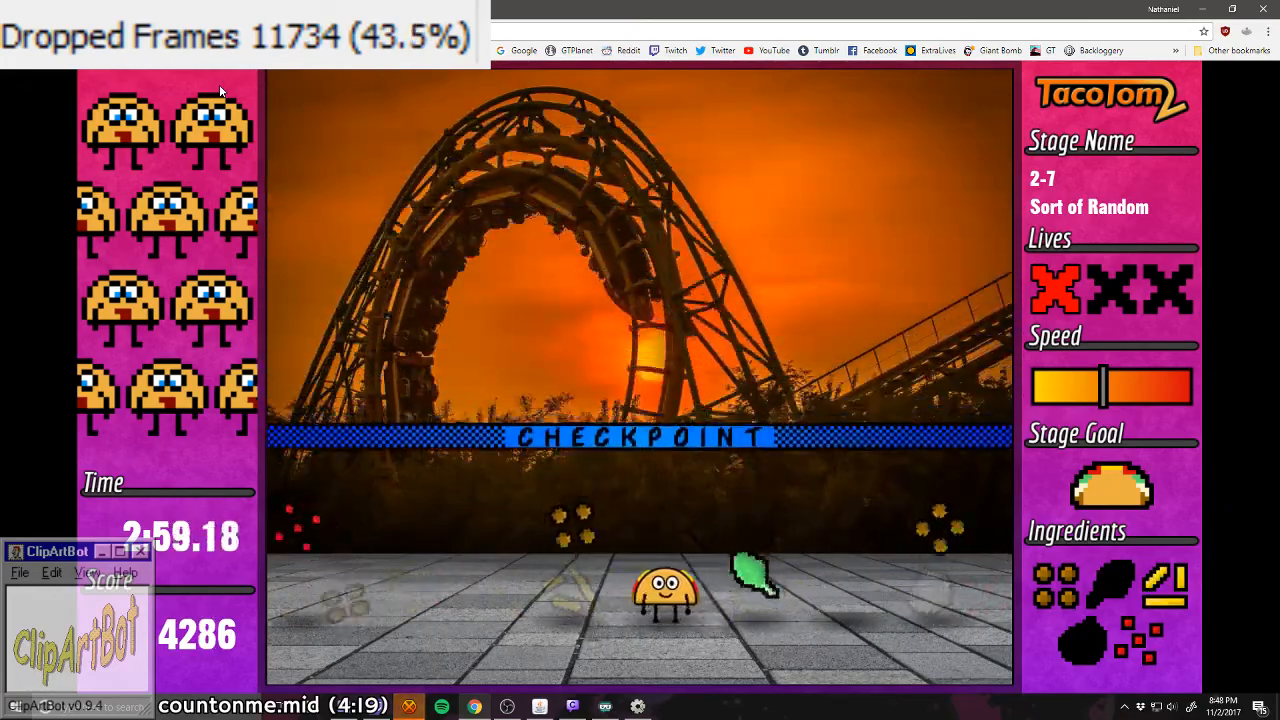
pyautogui.press('Left')
pyautogui.press('Right')
pyautogui.press('Left')
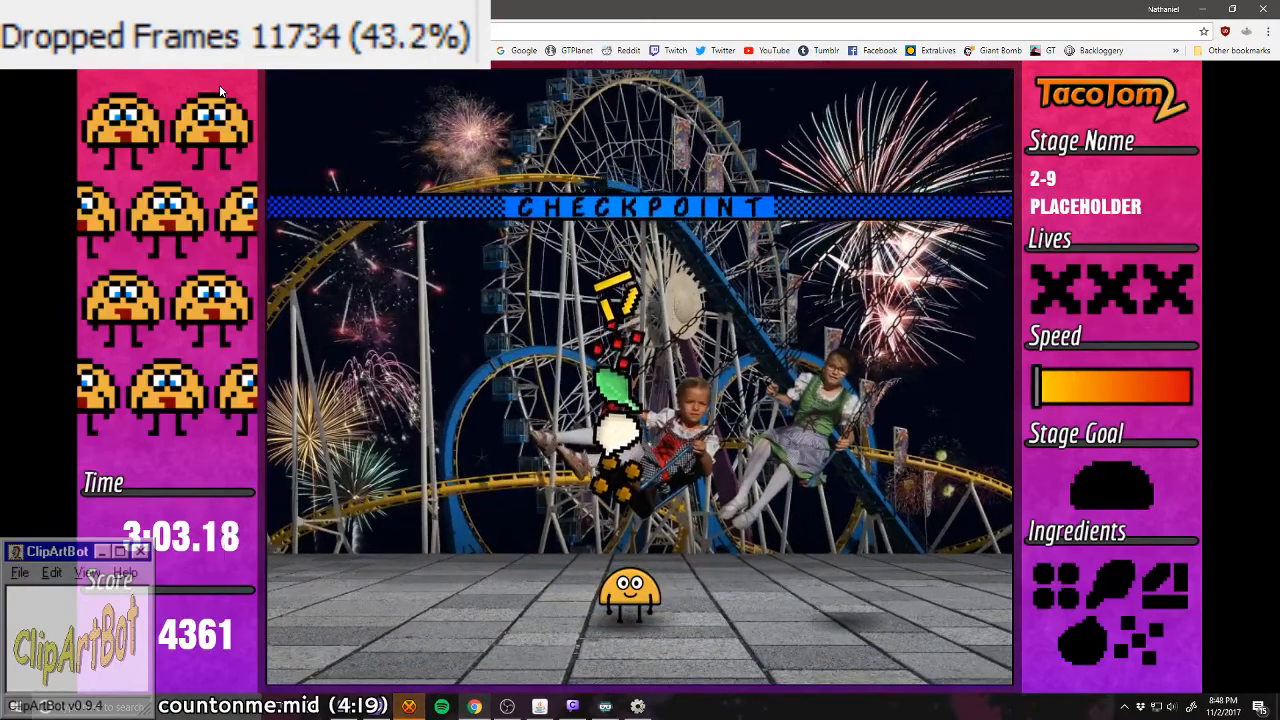
# Step: Line the taco up with the central ingredient column in stage 2-9 and complete the stage
pyautogui.press('Right')
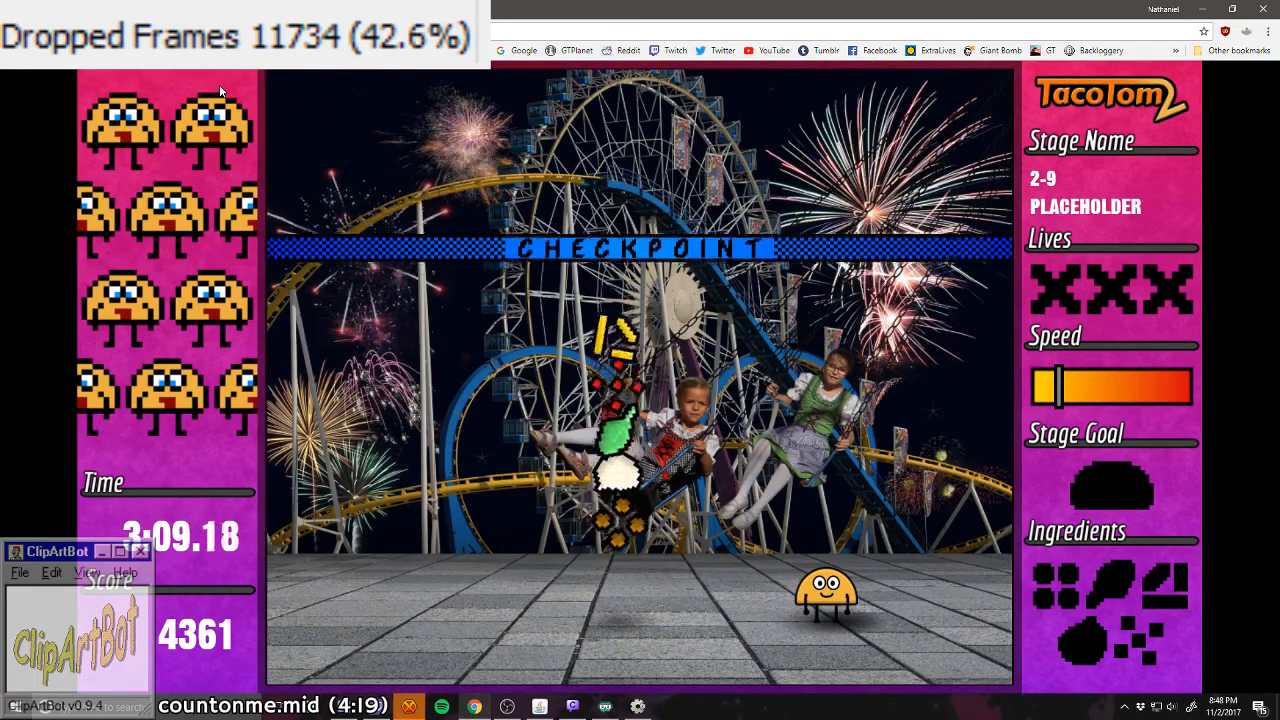
pyautogui.press('Left')
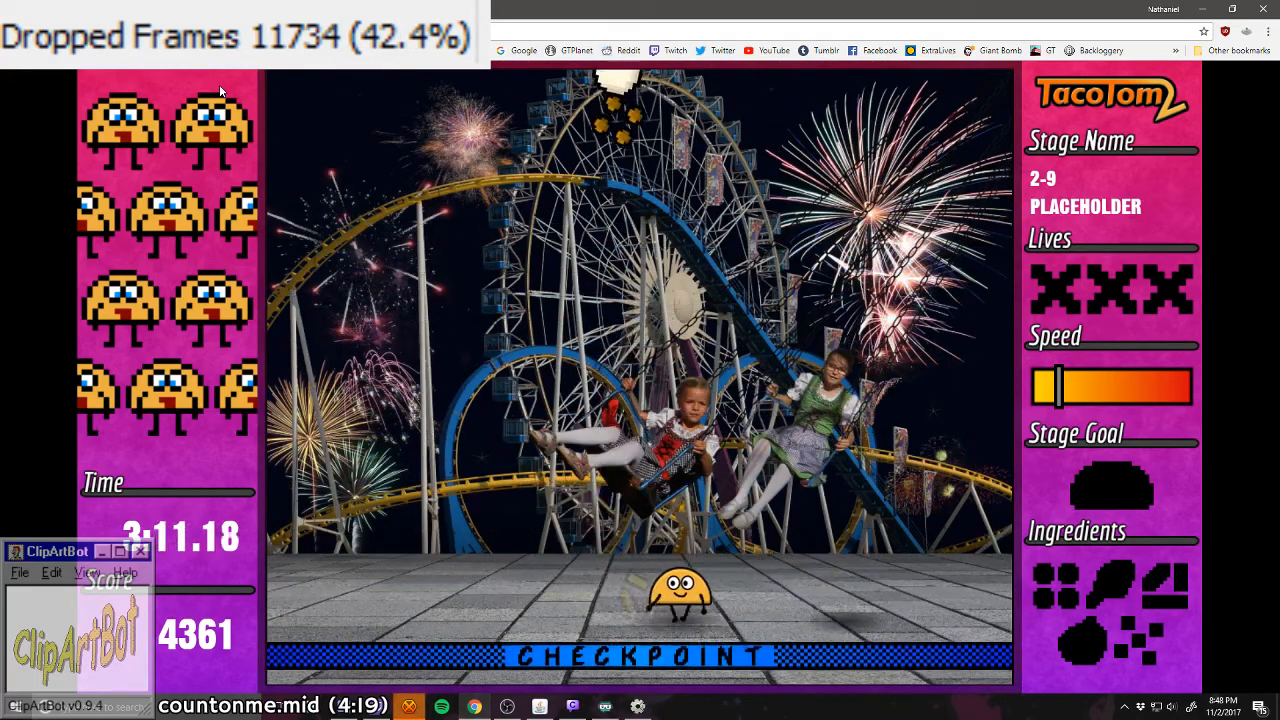
pyautogui.press('Left')
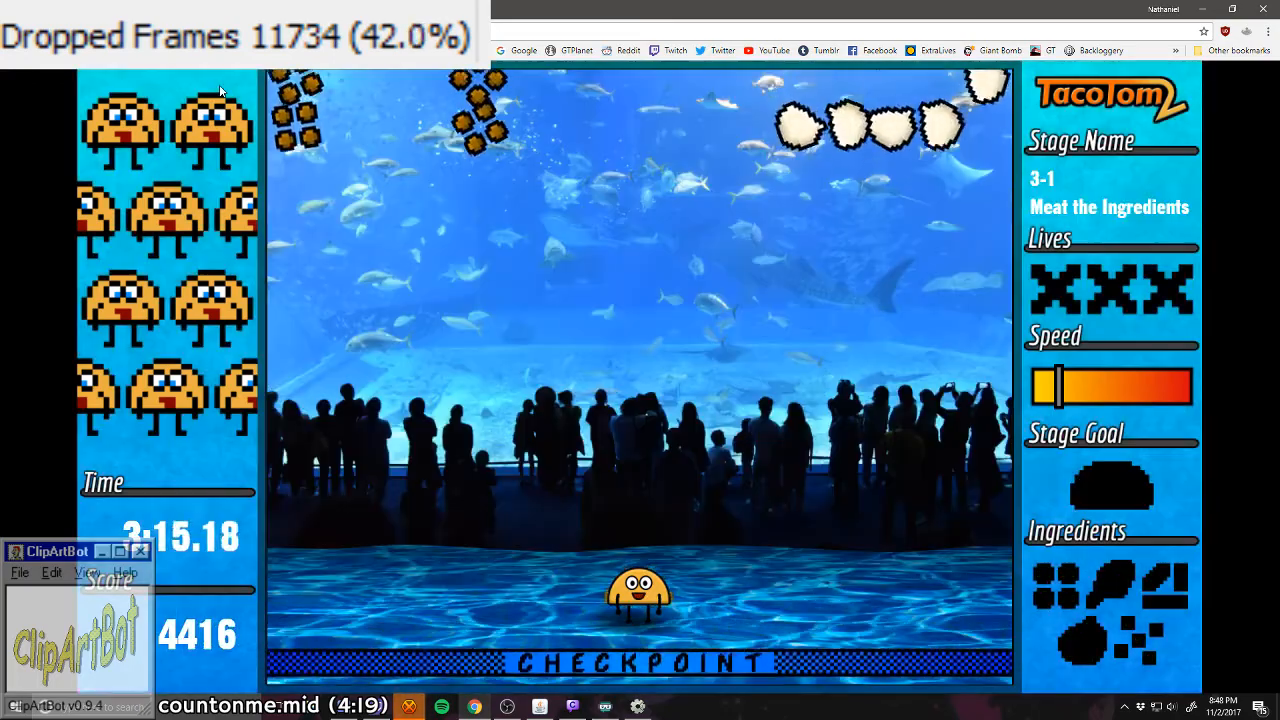
# Step: Catch one meat and one white ingredient from the falling letter shapes in stage 3-1, avoiding the rest of them
pyautogui.press('Left')
pyautogui.press('Left')
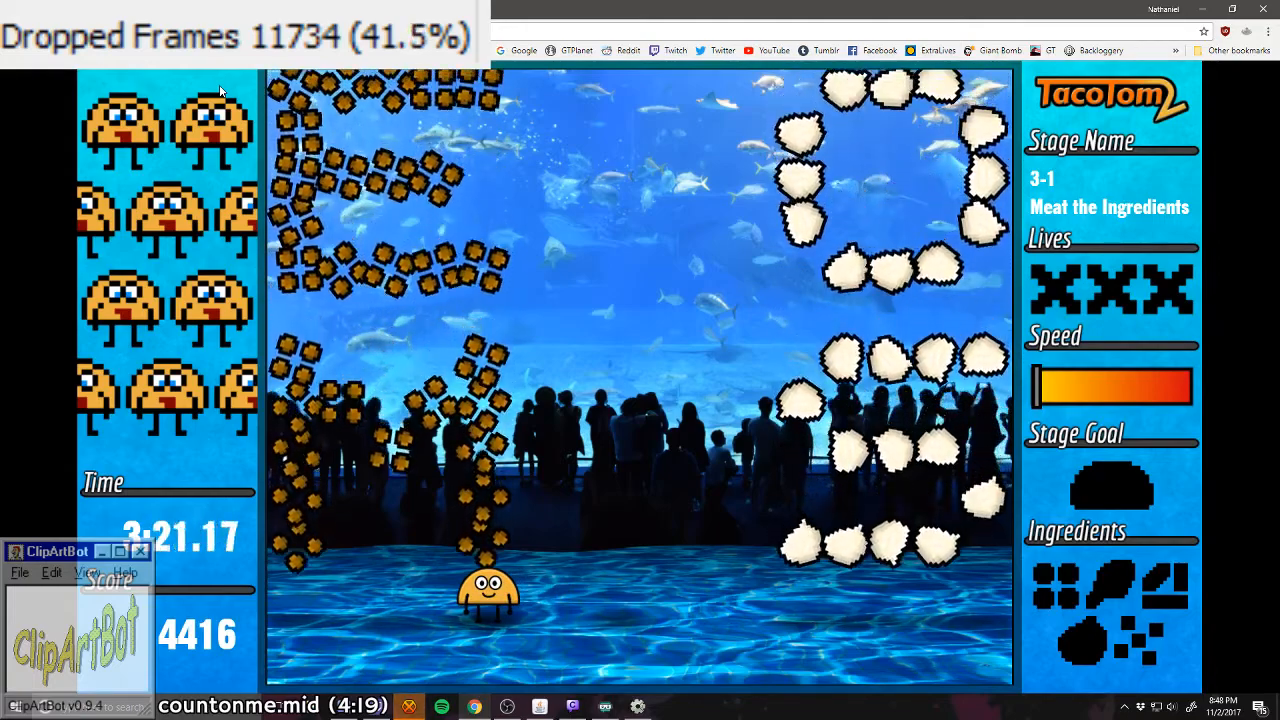
pyautogui.press('Right')
pyautogui.press('Left')
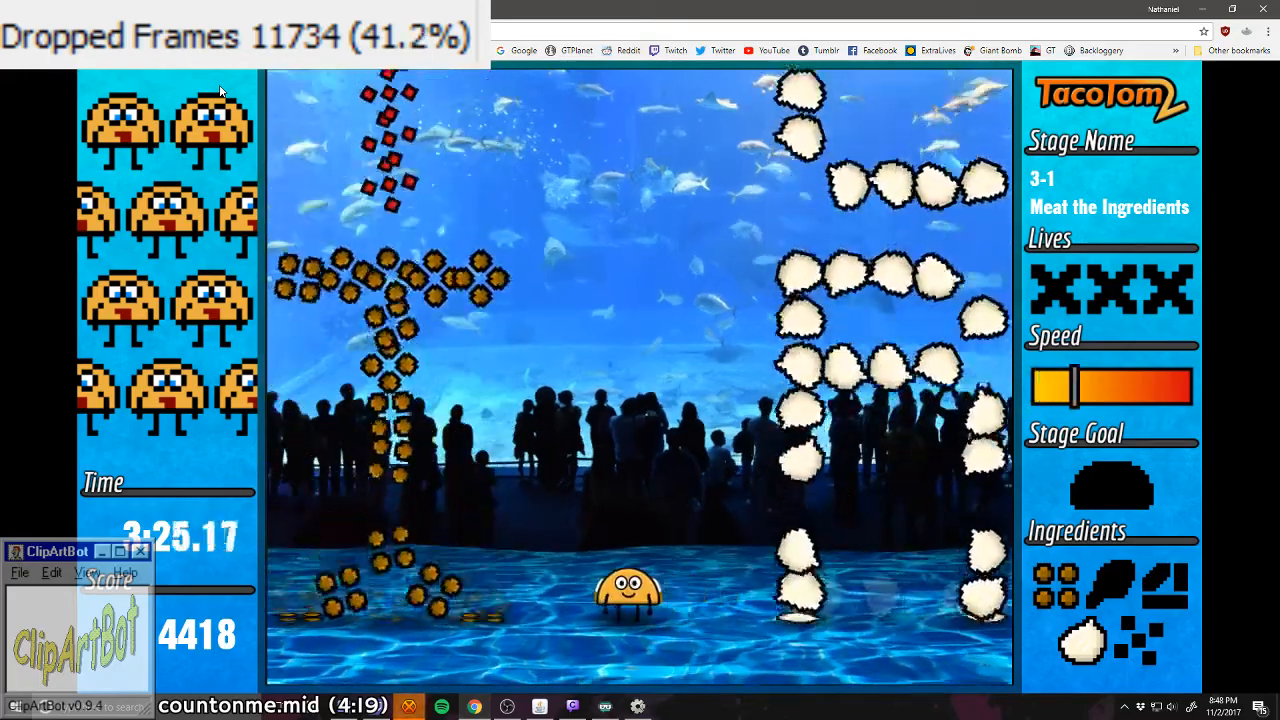
pyautogui.press('Left')
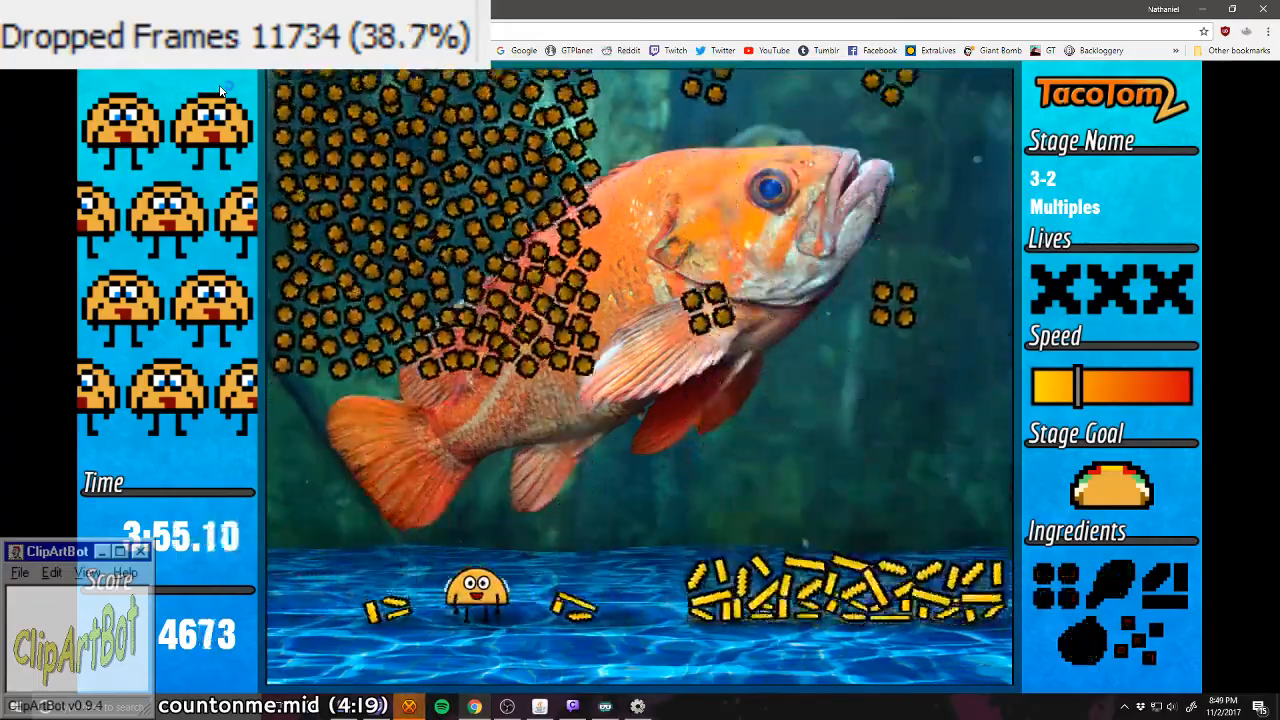
# Step: Catch meat, the white ingredient, lettuce and tomato from the sparse columns in stage 3-2, avoiding the dense blocks
pyautogui.press('Right')
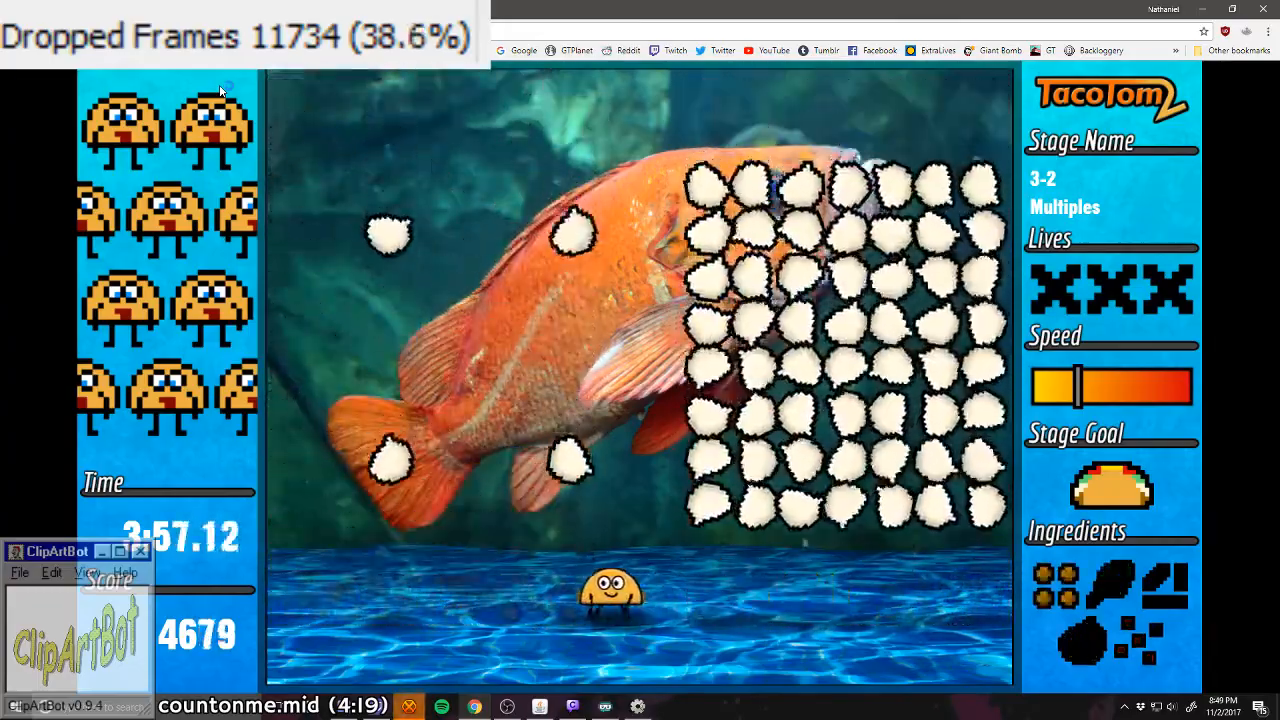
pyautogui.press('Left')
pyautogui.press('Right')
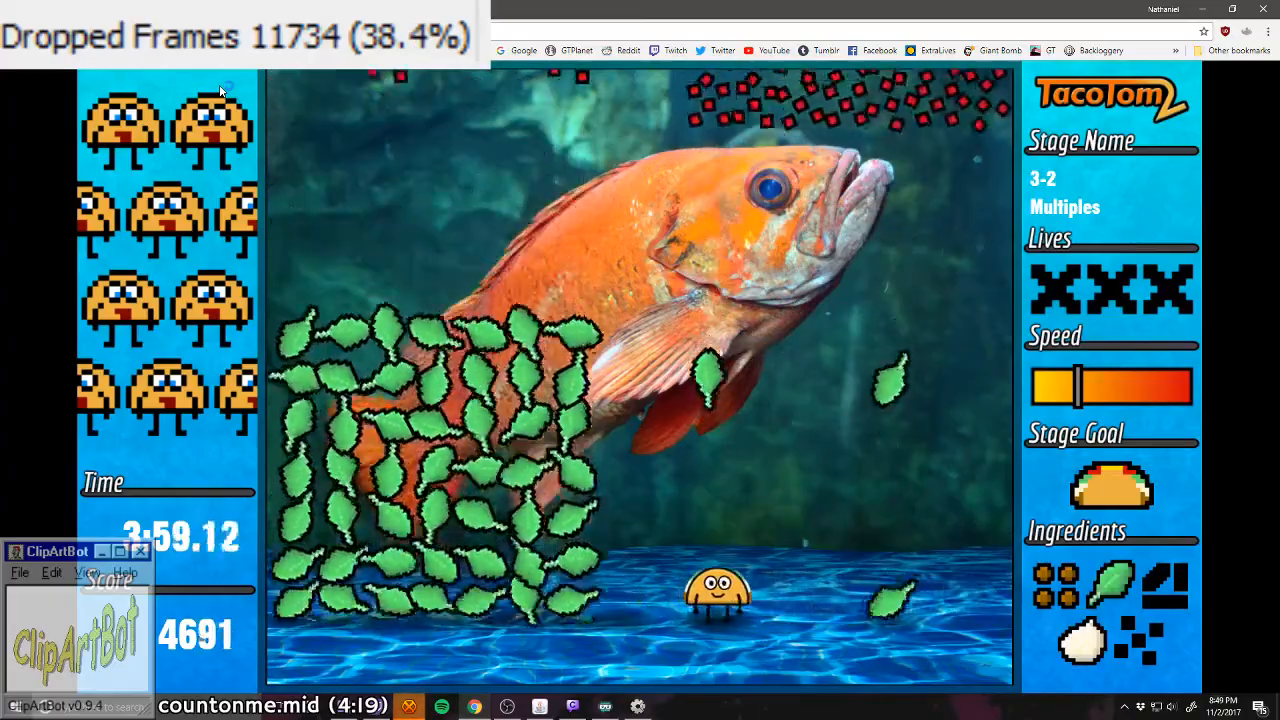
pyautogui.press('Right')
pyautogui.press('Left')
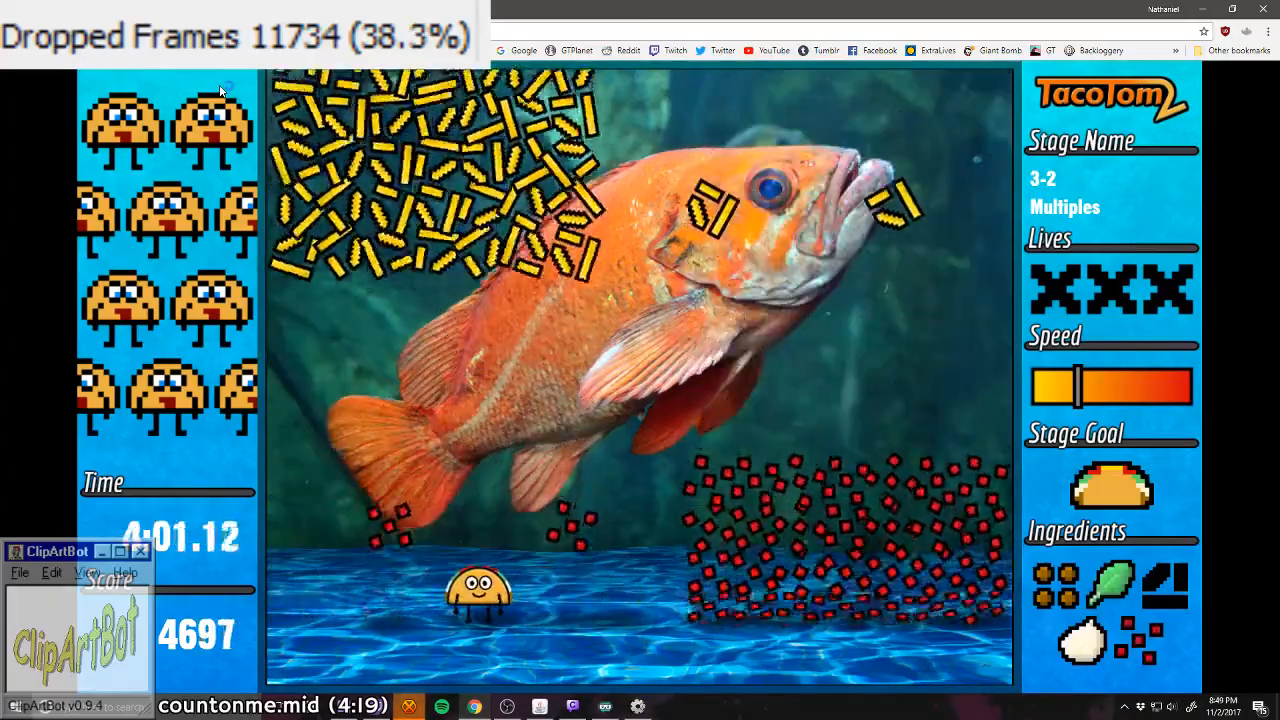
pyautogui.press('Right')
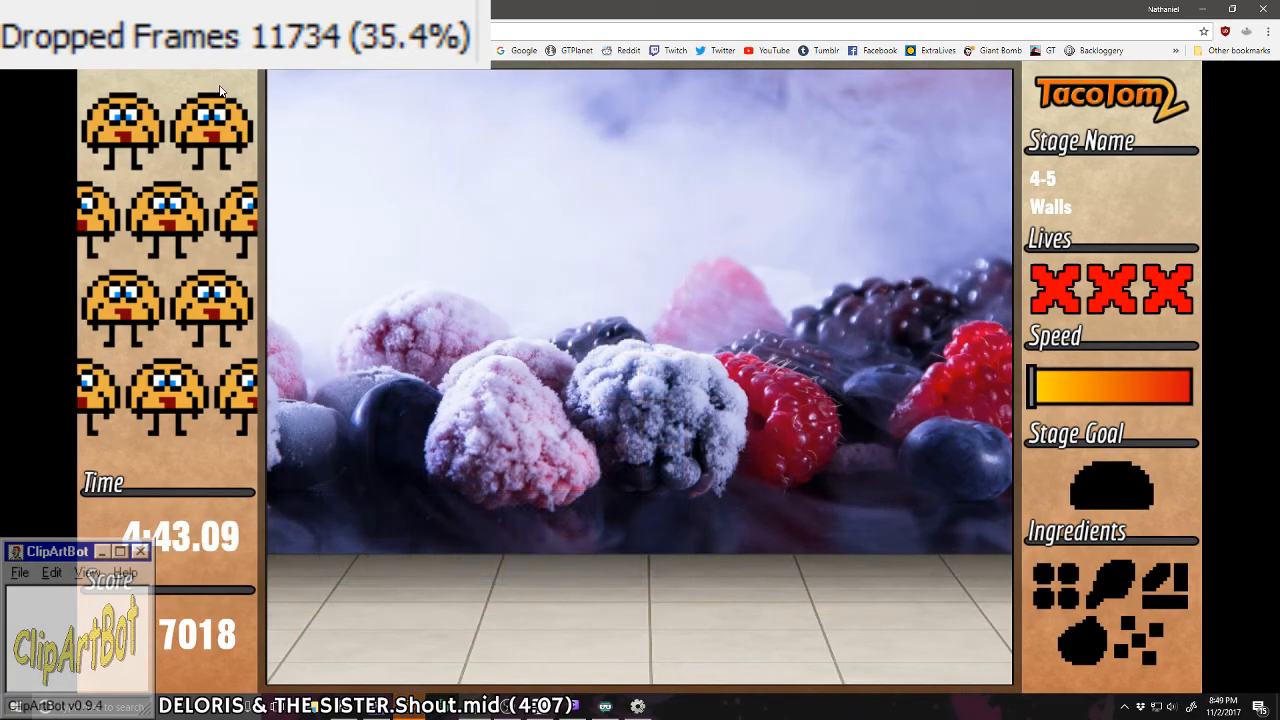
# Step: Try to catch lettuce, cheese and tomato in stage 4-5 by switching sides through the openings in the alternating walls
pyautogui.press('Right')
pyautogui.press('Left')
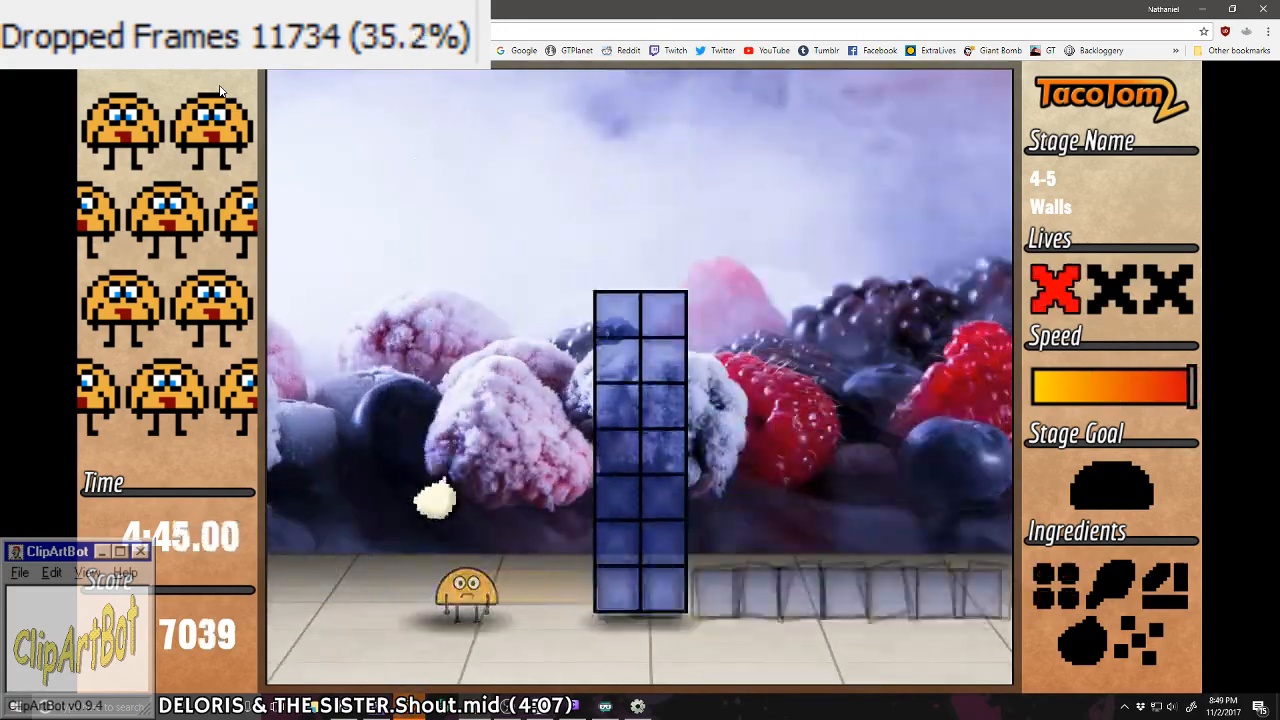
pyautogui.press('Right')
pyautogui.press('Left')
# Step: Try to finish the first taco in stage 4-5 by crossing between the wall openings at high speed
pyautogui.press('Left')
pyautogui.press('Right')
pyautogui.press('Right')
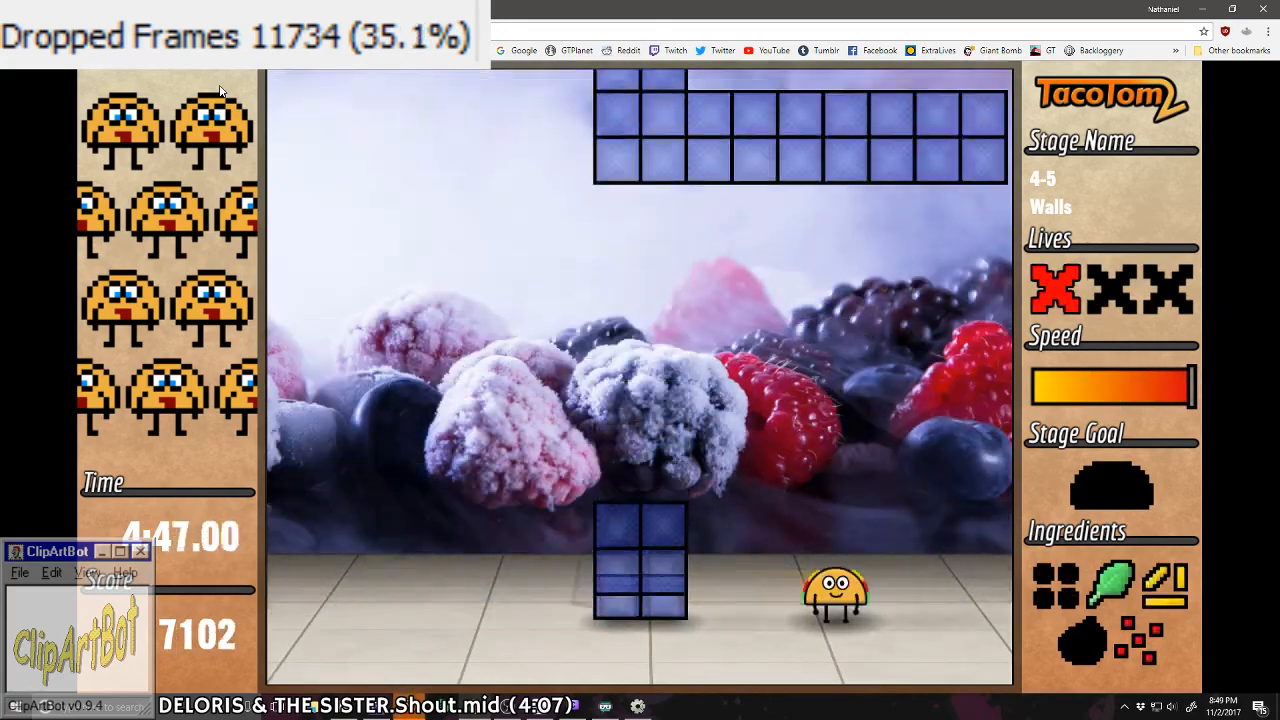
pyautogui.press('Left')
pyautogui.press('Left')
pyautogui.press('Right')
pyautogui.press('Left')
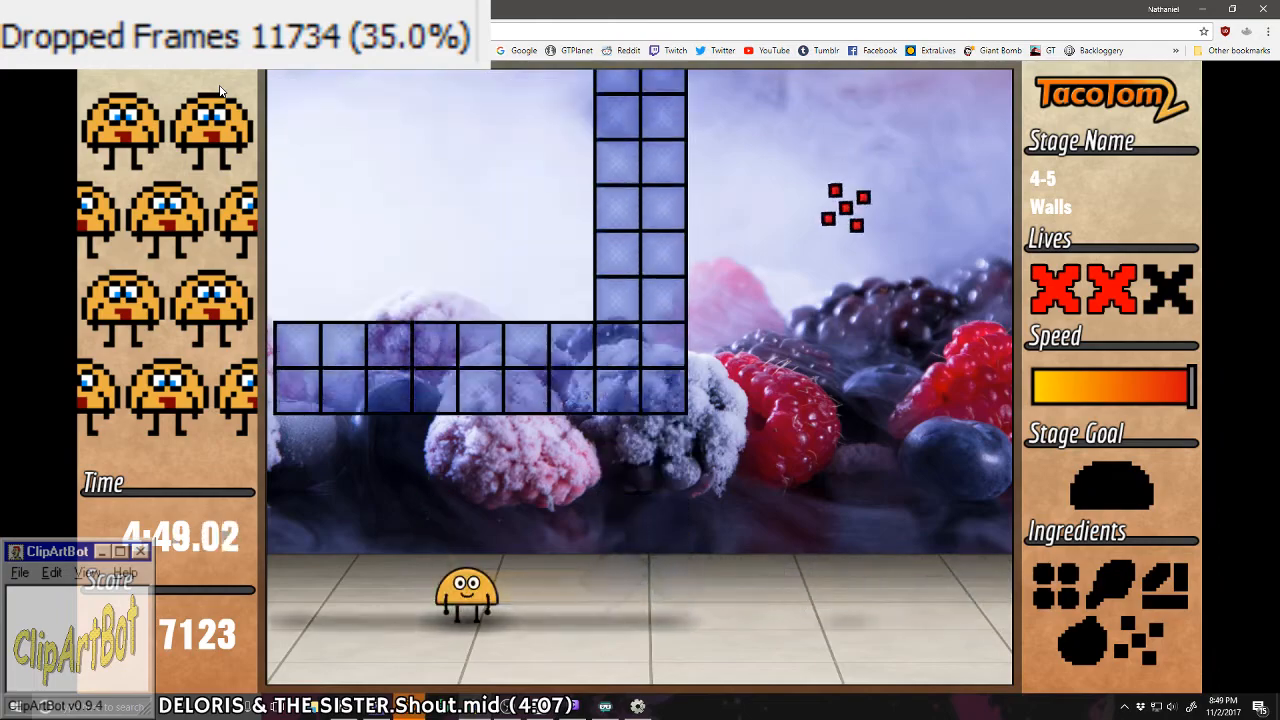
pyautogui.press('Right')
# Step: Try stage 4-5 again, catching meat and the white ingredient while alternating sides to dodge the walls
pyautogui.press('Right')
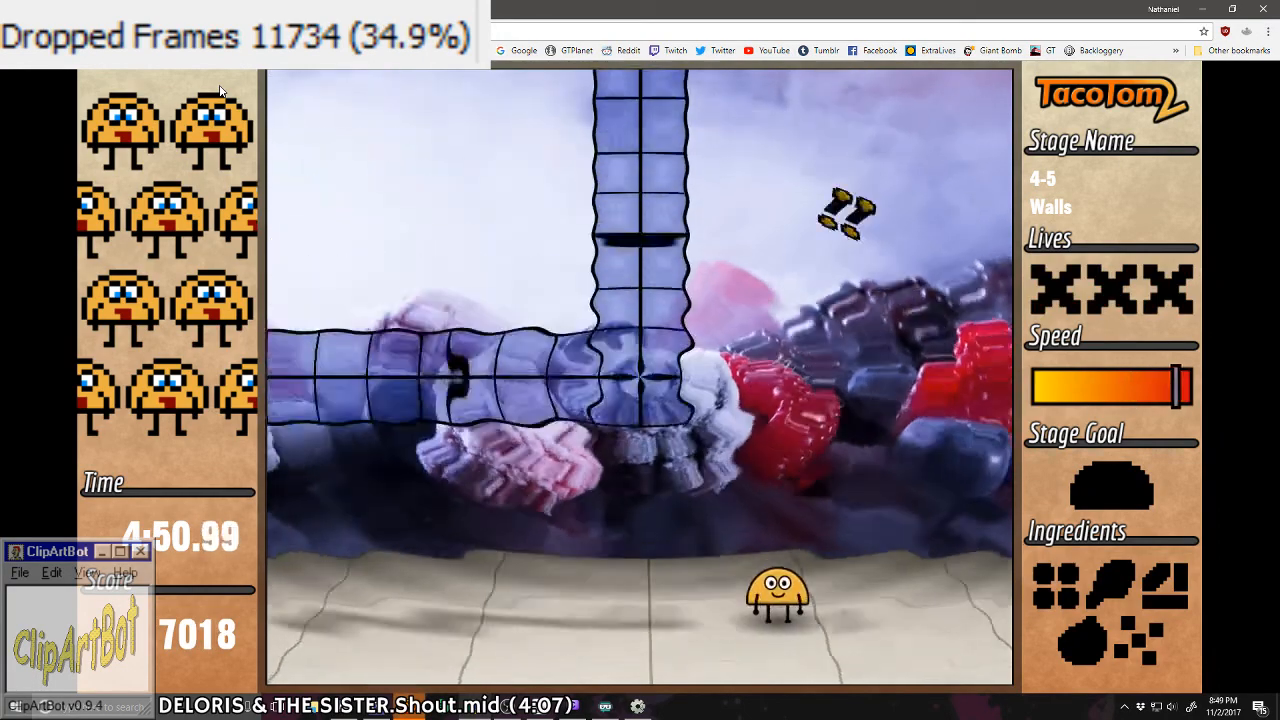
pyautogui.press('Left')
pyautogui.press('Right')
pyautogui.press('Left')
pyautogui.press('Left')
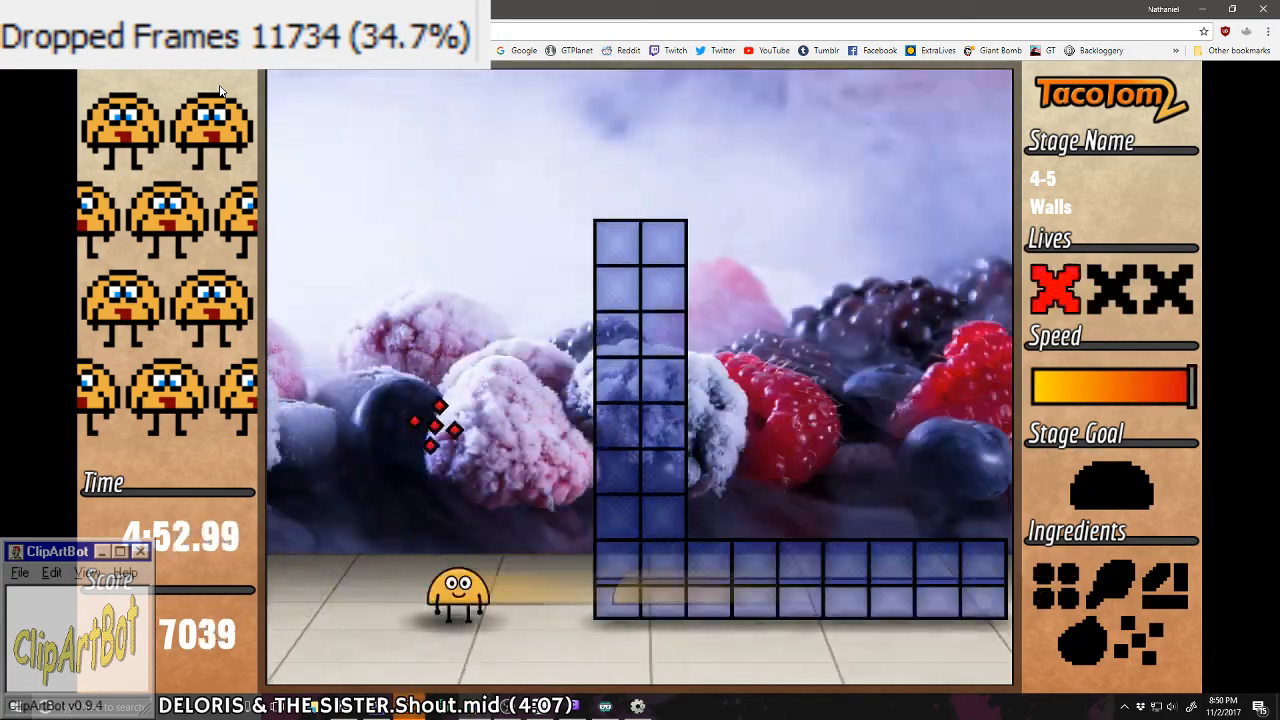
pyautogui.press('Right')
pyautogui.press('Right')
pyautogui.press('Left')
# Step: Try to complete a taco in stage 4-5 and keep dodging the fast alternating walls
pyautogui.press('Left')
pyautogui.press('Right')
pyautogui.press('Right')
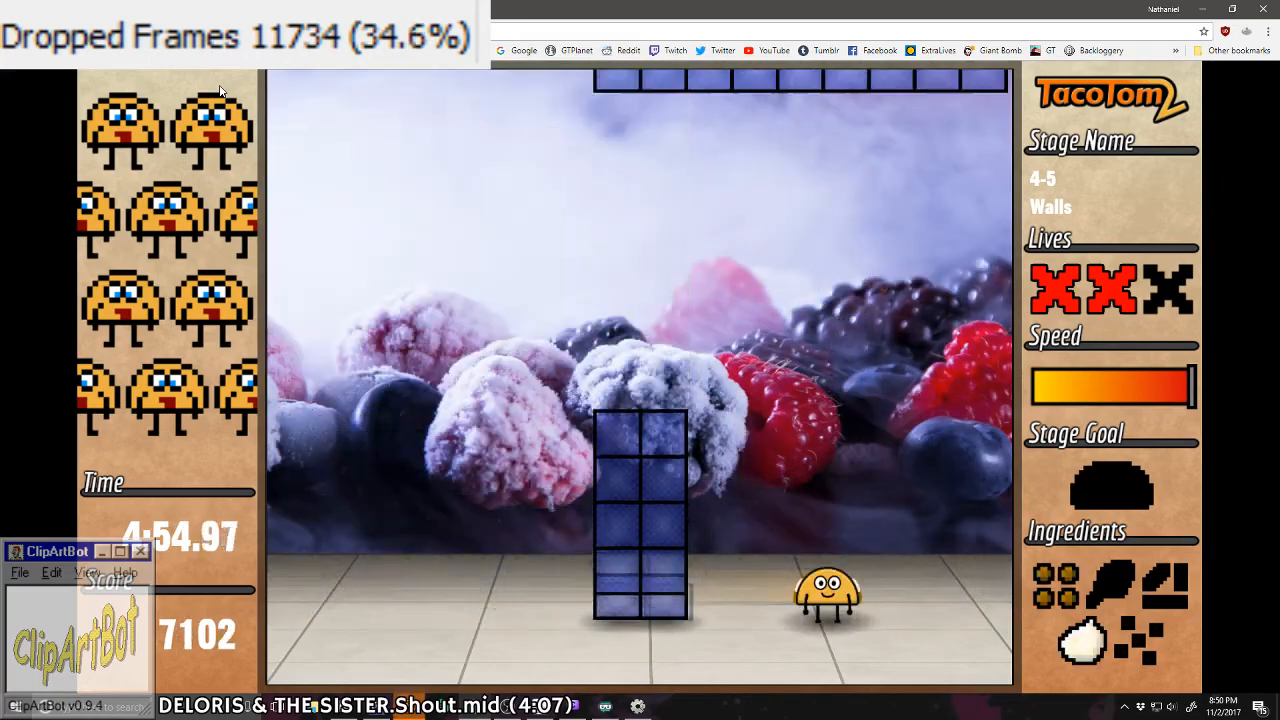
pyautogui.press('Left')
pyautogui.press('Left')
pyautogui.press('Right')
pyautogui.press('Right')
pyautogui.press('Left')
pyautogui.press('Left')
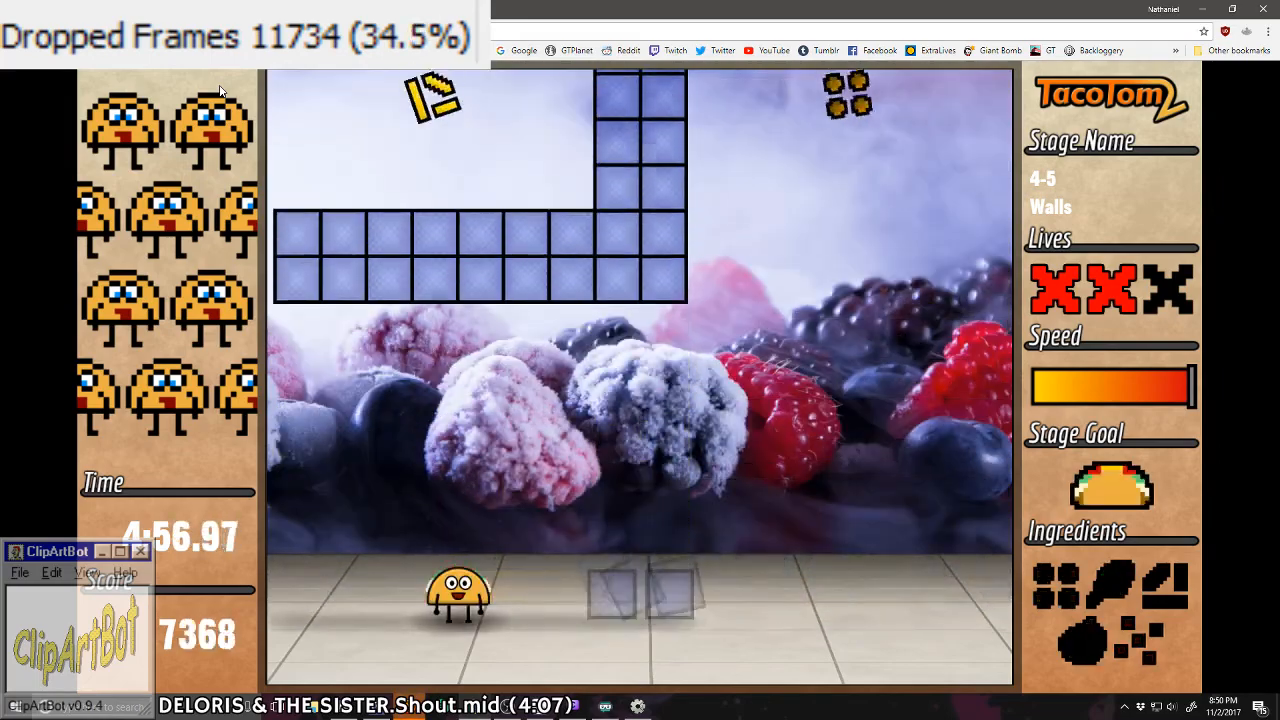
pyautogui.press('Right')
pyautogui.press('Right')
pyautogui.press('Left')
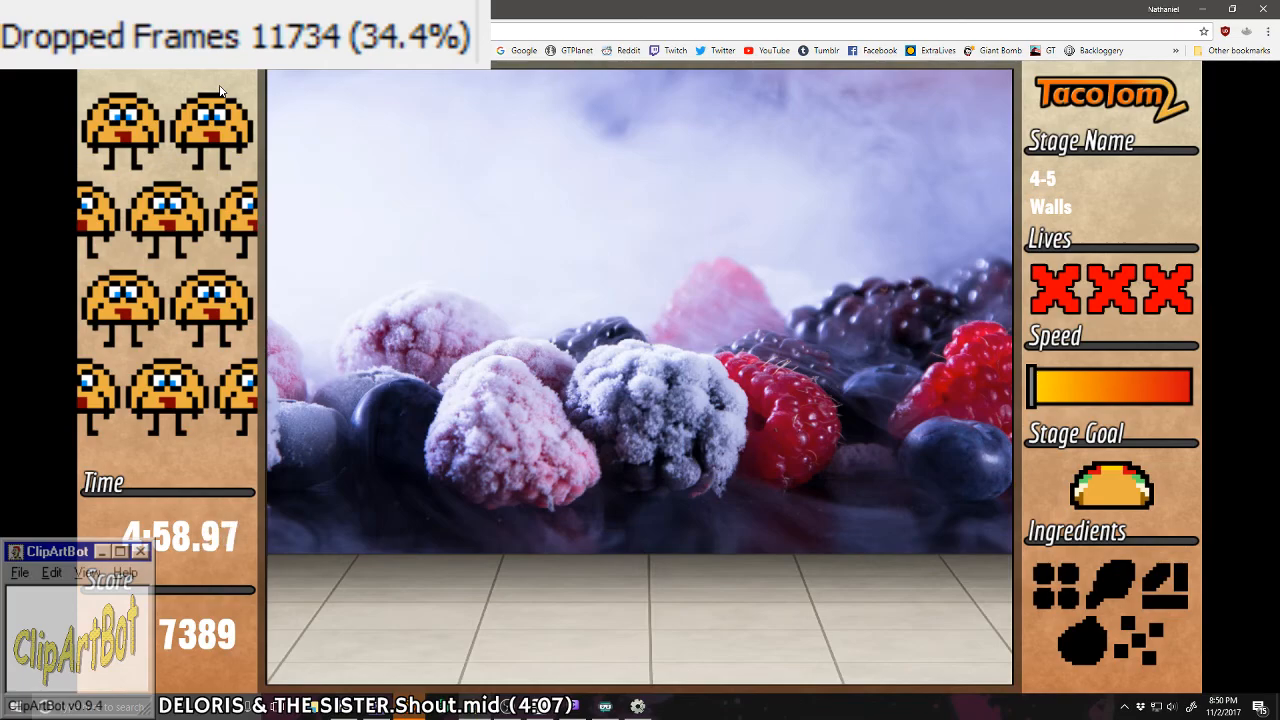
# Step: Complete the first taco in stage 4-5 at reduced speed, catching each ingredient once while passing through the wall openings
pyautogui.press('Right')
pyautogui.press('Left')
pyautogui.press('Left')
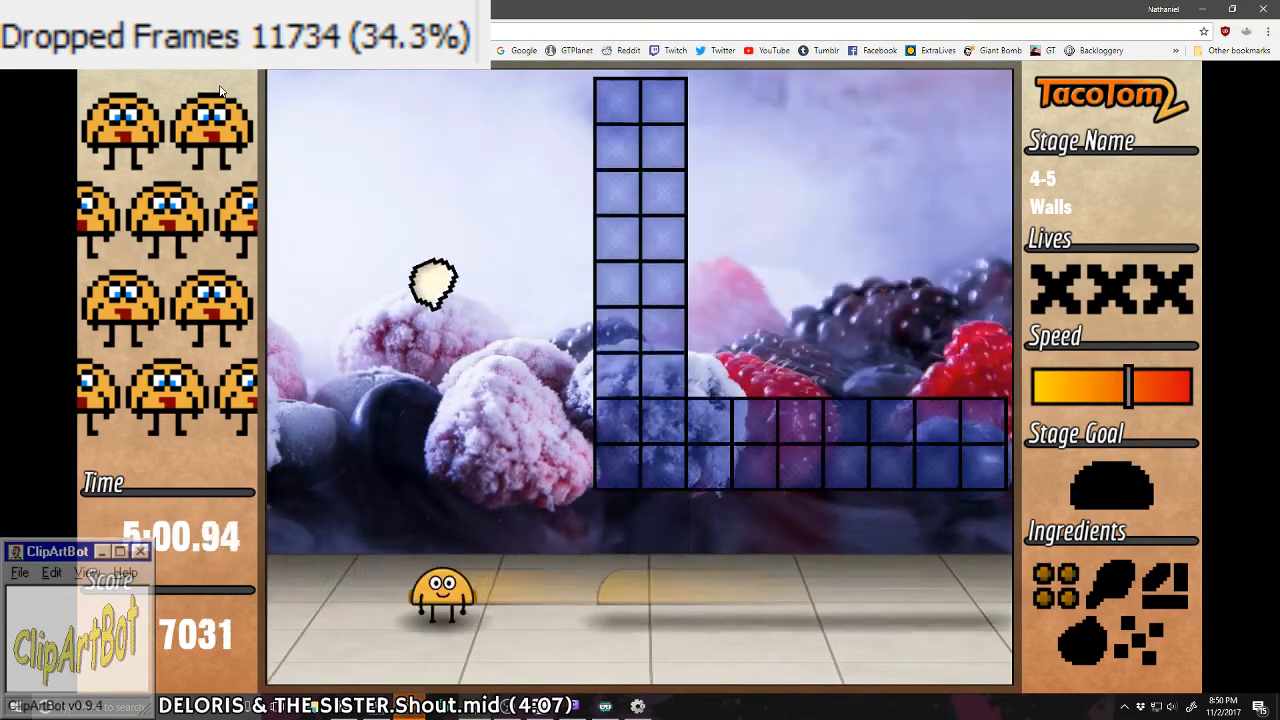
pyautogui.press('Right')
pyautogui.press('Right')
pyautogui.press('Left')
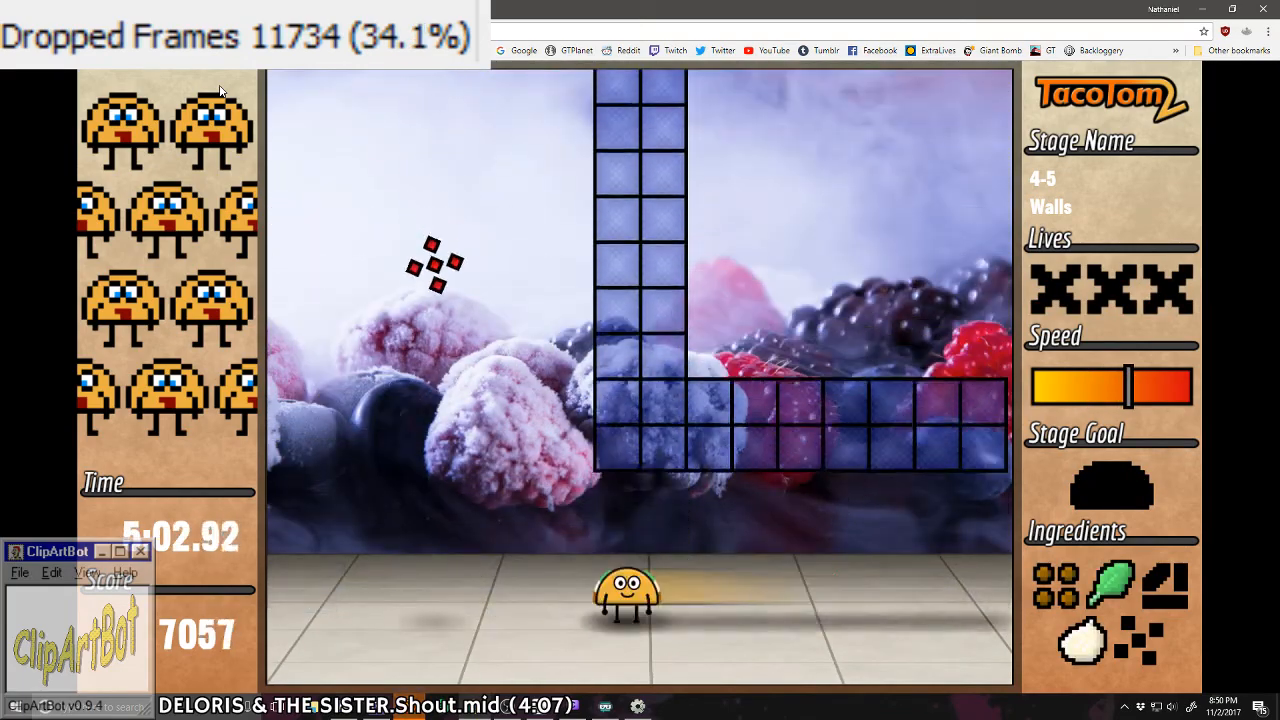
pyautogui.press('Left')
pyautogui.press('Right')
# Step: Complete the second taco in stage 4-5 by catching meat, the white ingredient, lettuce, tomato and cheese between the walls
pyautogui.press('Right')
pyautogui.press('Left')
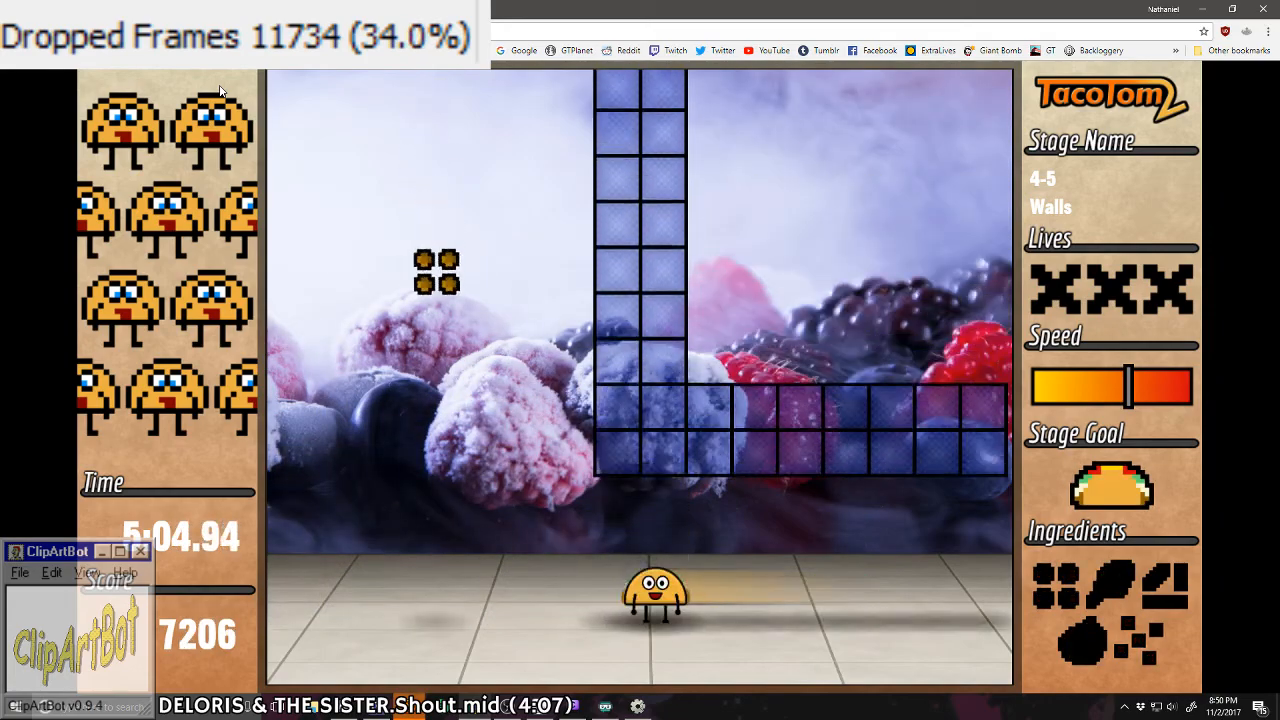
pyautogui.press('Left')
pyautogui.press('Right')
pyautogui.press('Right')
pyautogui.press('Left')
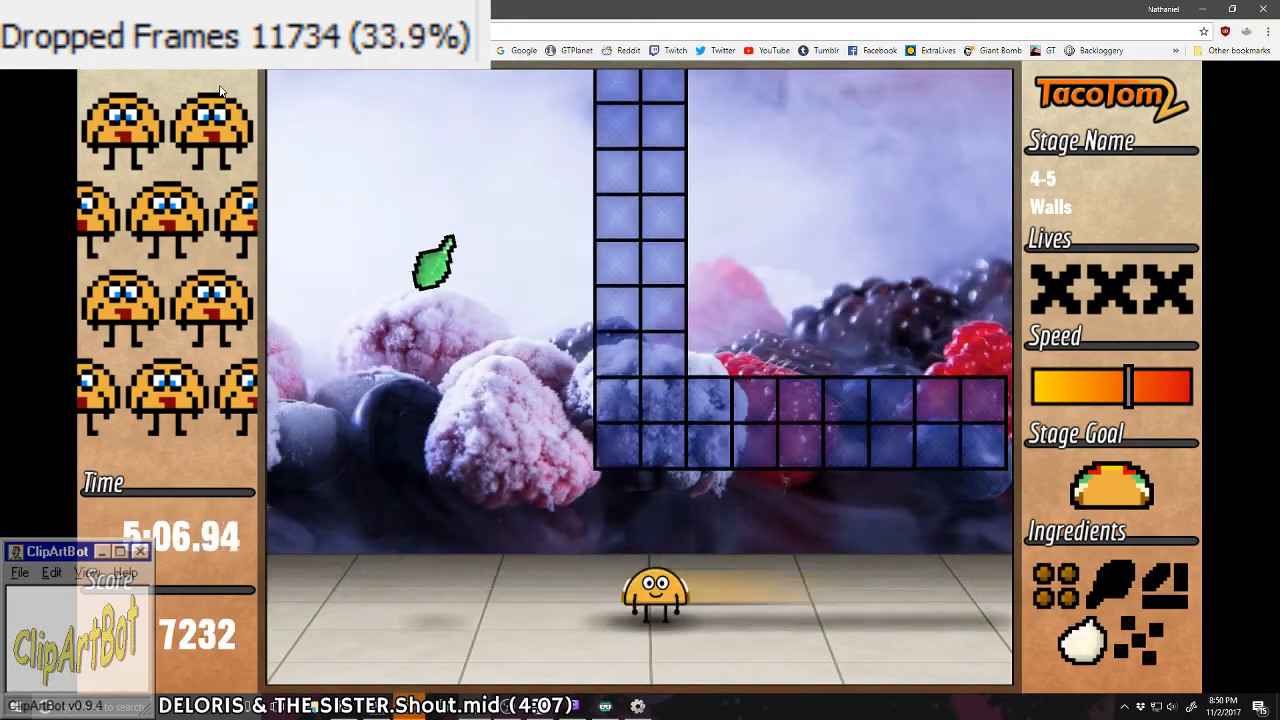
pyautogui.press('Left')
pyautogui.press('Right')
pyautogui.press('Right')
pyautogui.press('Left')
pyautogui.press('Left')
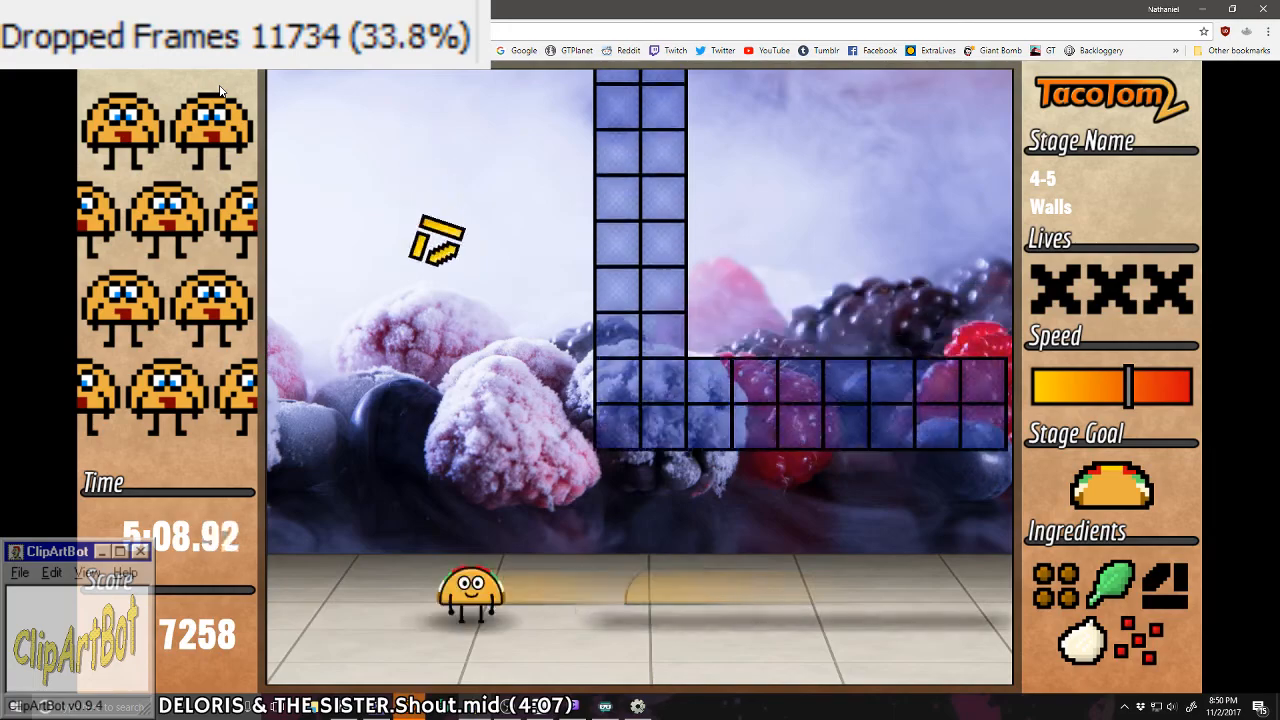
pyautogui.press('Right')
# Step: Complete the third taco in stage 4-5 by alternating sides around the walls, and pass the checkpoint
pyautogui.press('Right')
pyautogui.press('Left')
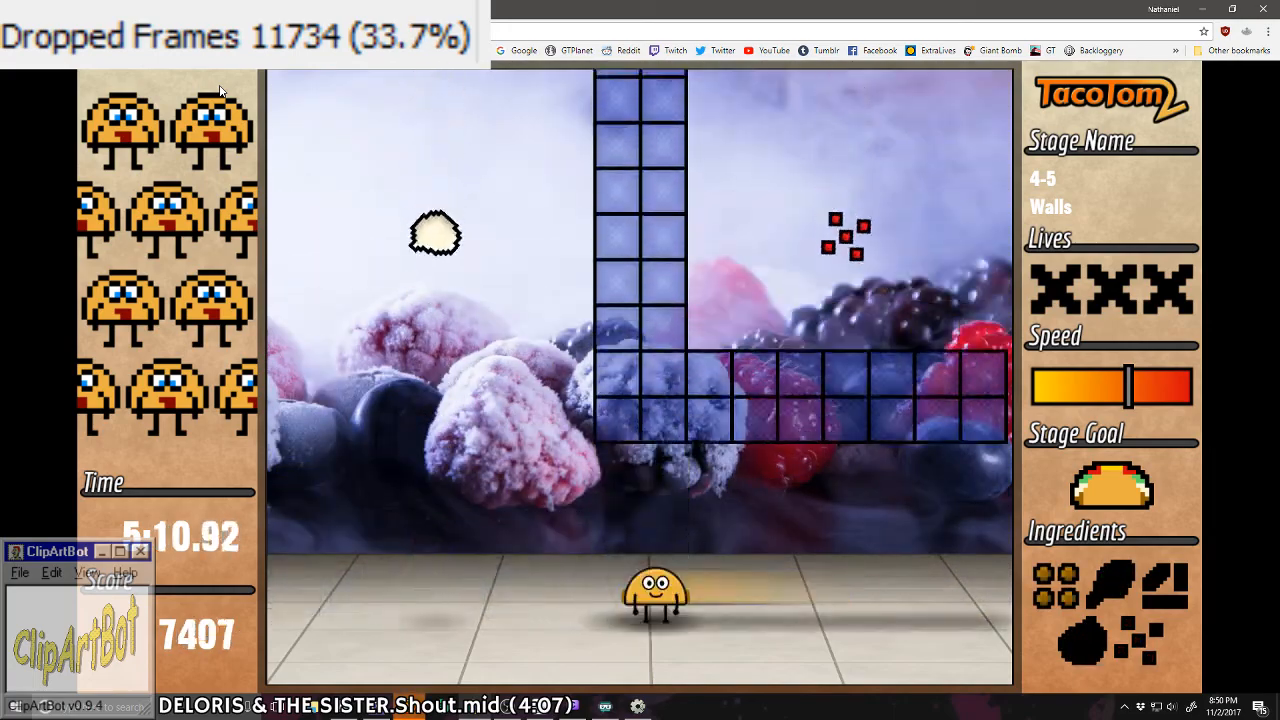
pyautogui.press('Left')
pyautogui.press('Right')
pyautogui.press('Right')
pyautogui.press('Left')
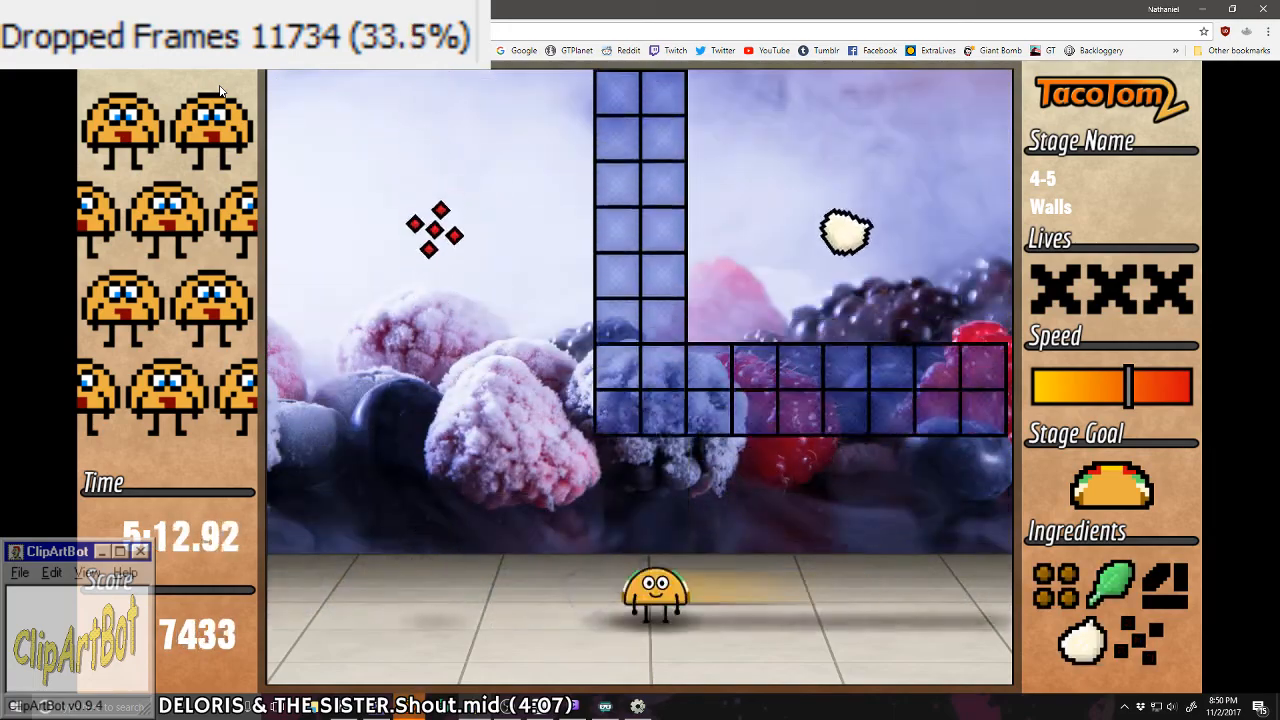
pyautogui.press('Left')
# Step: Weave through the diagonal ingredient pattern in stage 4-6, catching meat, lettuce, white ingredient, tomato and cheese once each to complete tacos
pyautogui.press('Right')
pyautogui.press('Right')
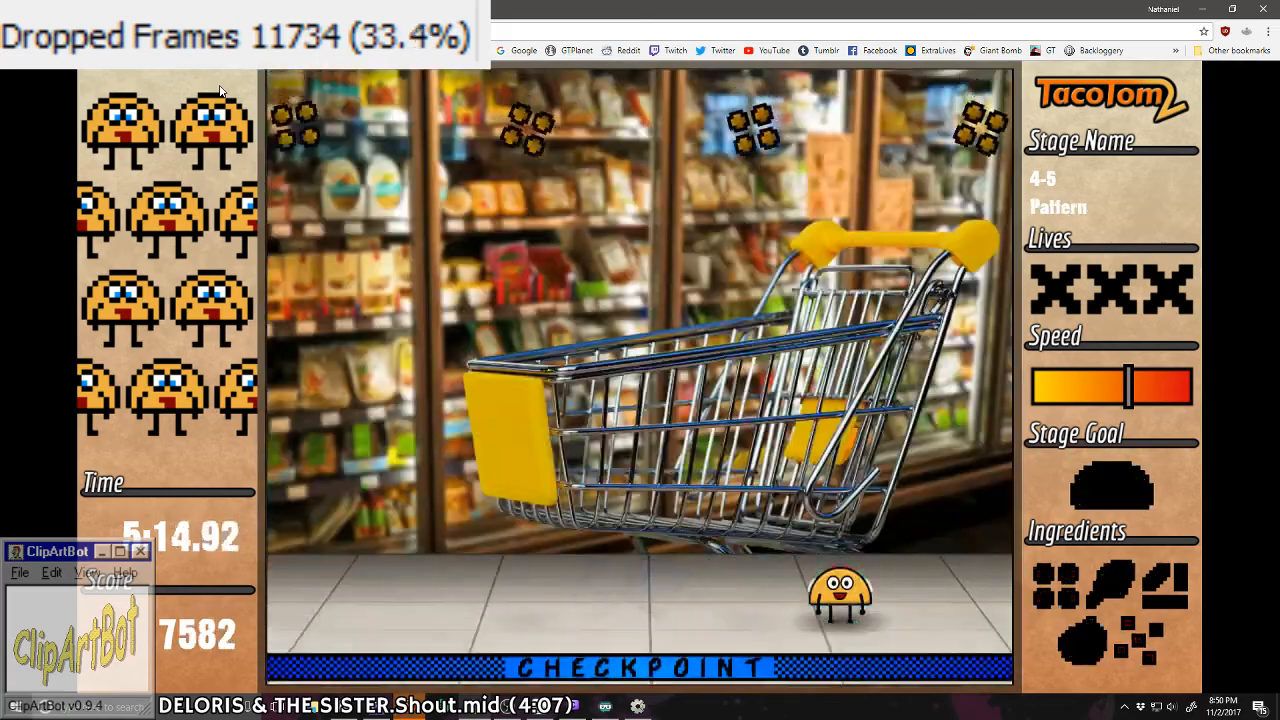
pyautogui.press('Left')
pyautogui.press('Right')
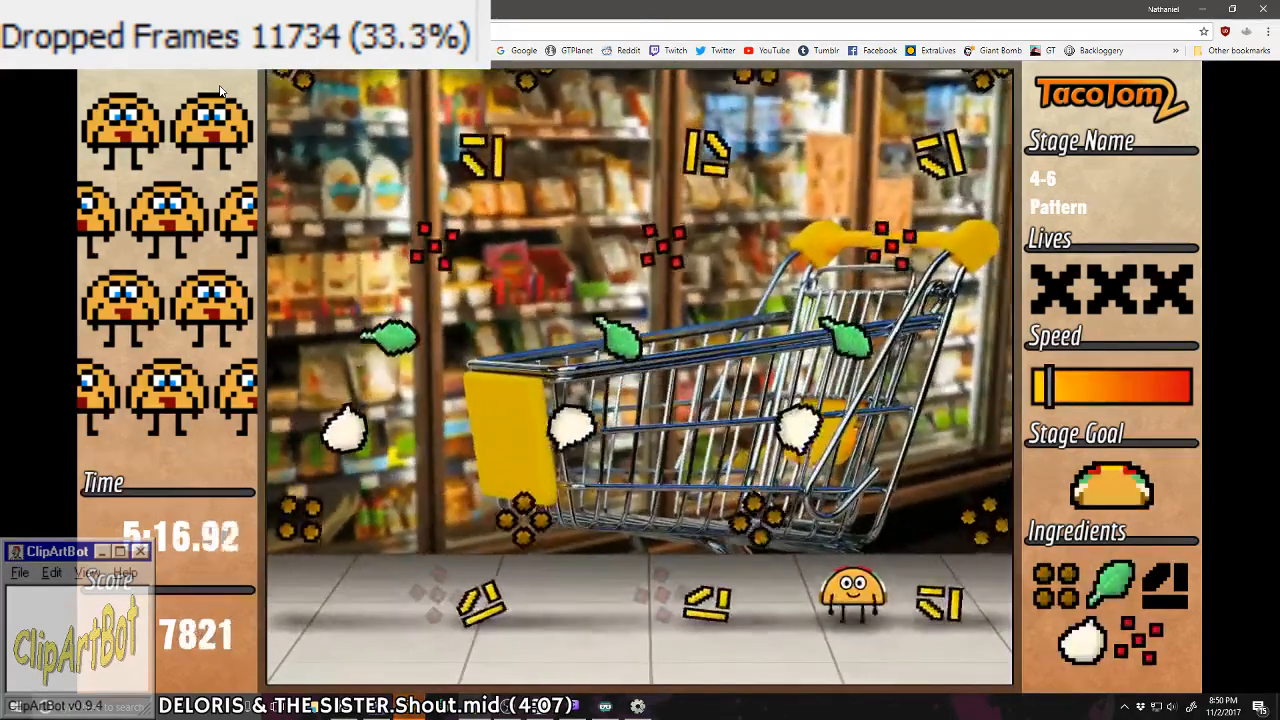
pyautogui.press('Right')
pyautogui.press('Right')
pyautogui.press('Right')
pyautogui.press('Right')
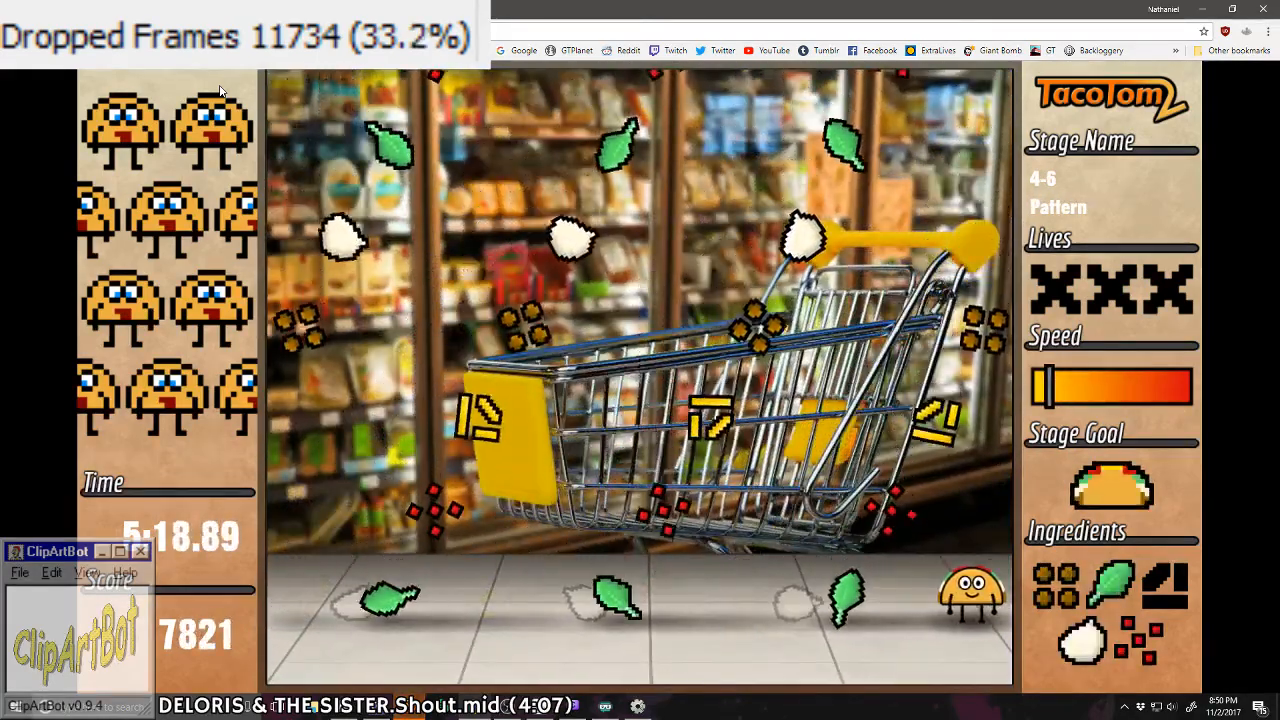
pyautogui.press('Left')
pyautogui.press('Left')
pyautogui.press('Left')
pyautogui.press('Left')
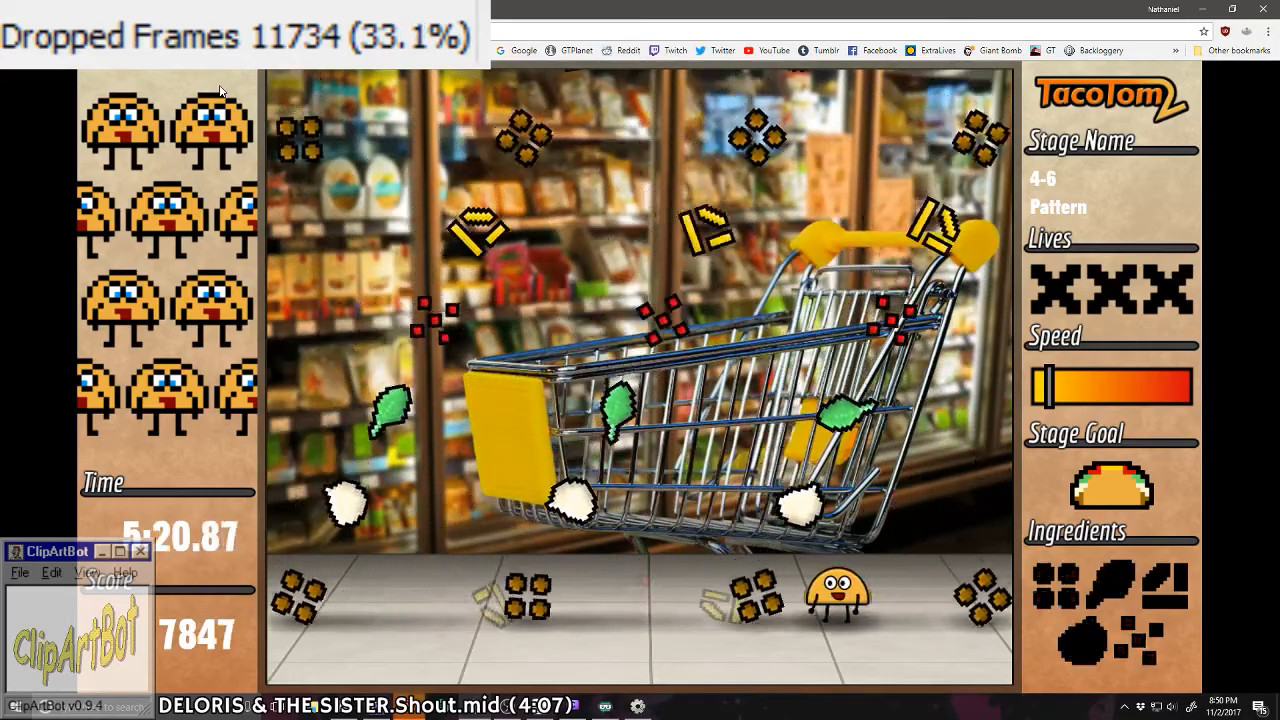
# Step: Complete another taco in stage 4-6, and catch lettuce and the white ingredient for the following one
pyautogui.press('Left')
pyautogui.press('Up')
pyautogui.press('Right')
pyautogui.press('Left')
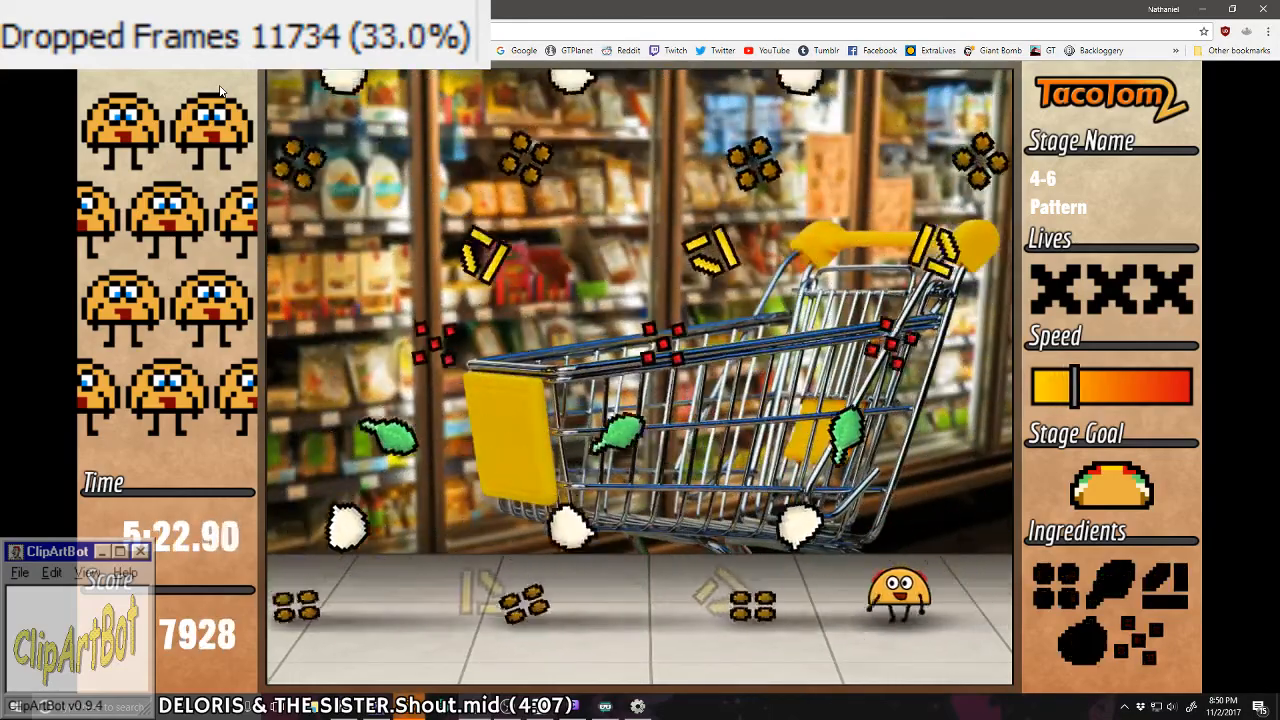
pyautogui.press('Left')
pyautogui.press('Right')
pyautogui.press('Left')
pyautogui.press('Right')
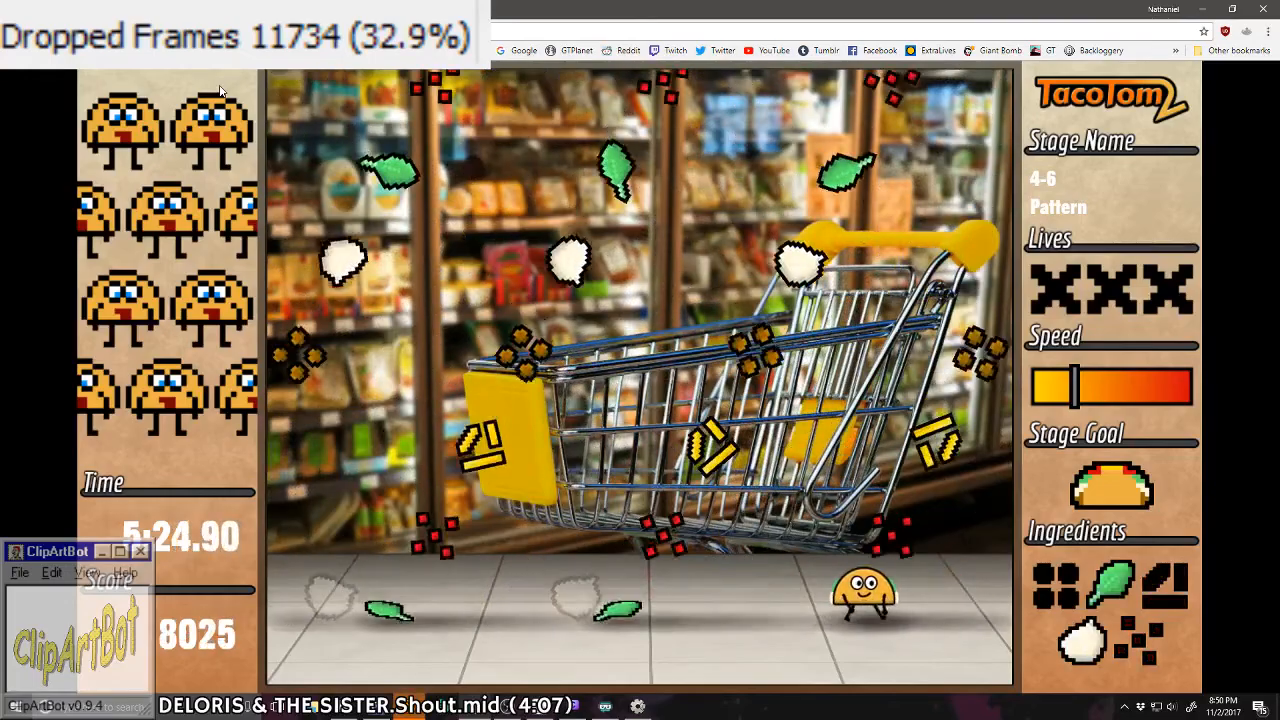
# Step: Catch cheese and tomato near the pattern's outer columns in stage 4-6, steering between repeated ingredients
pyautogui.press('Right')
pyautogui.press('Right')
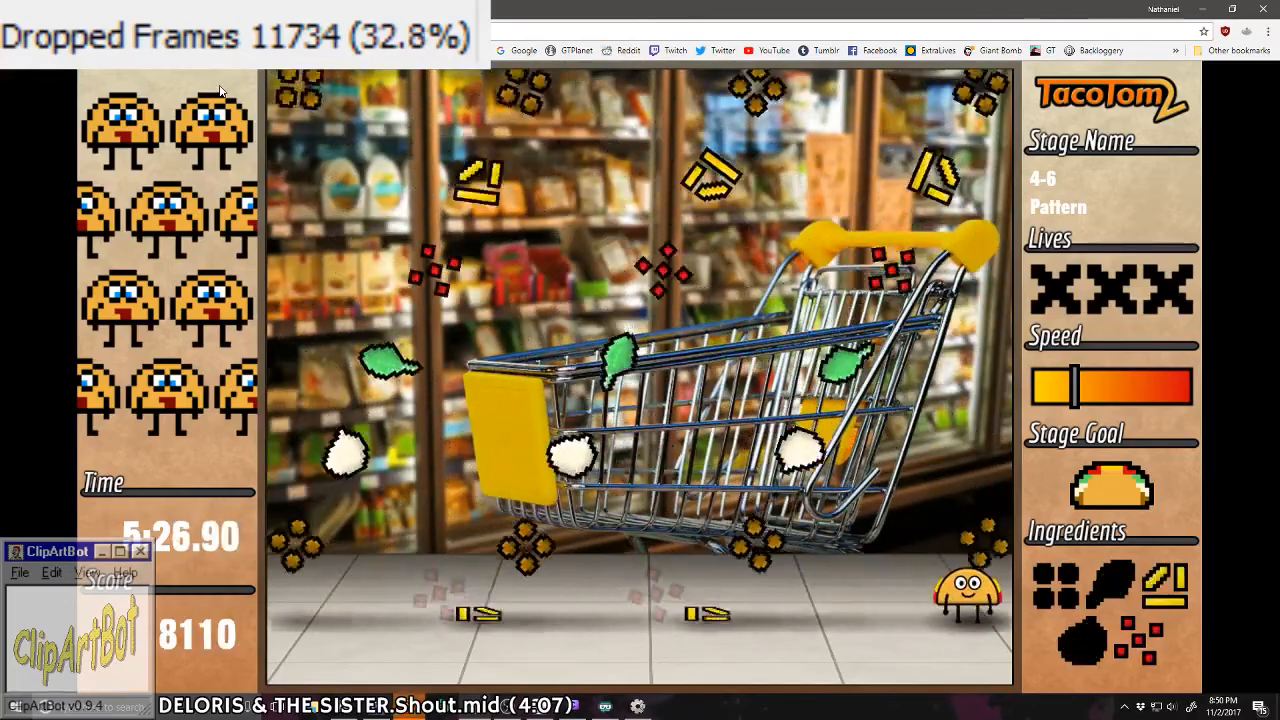
pyautogui.press('Left')
pyautogui.press('Right')
pyautogui.press('Right')
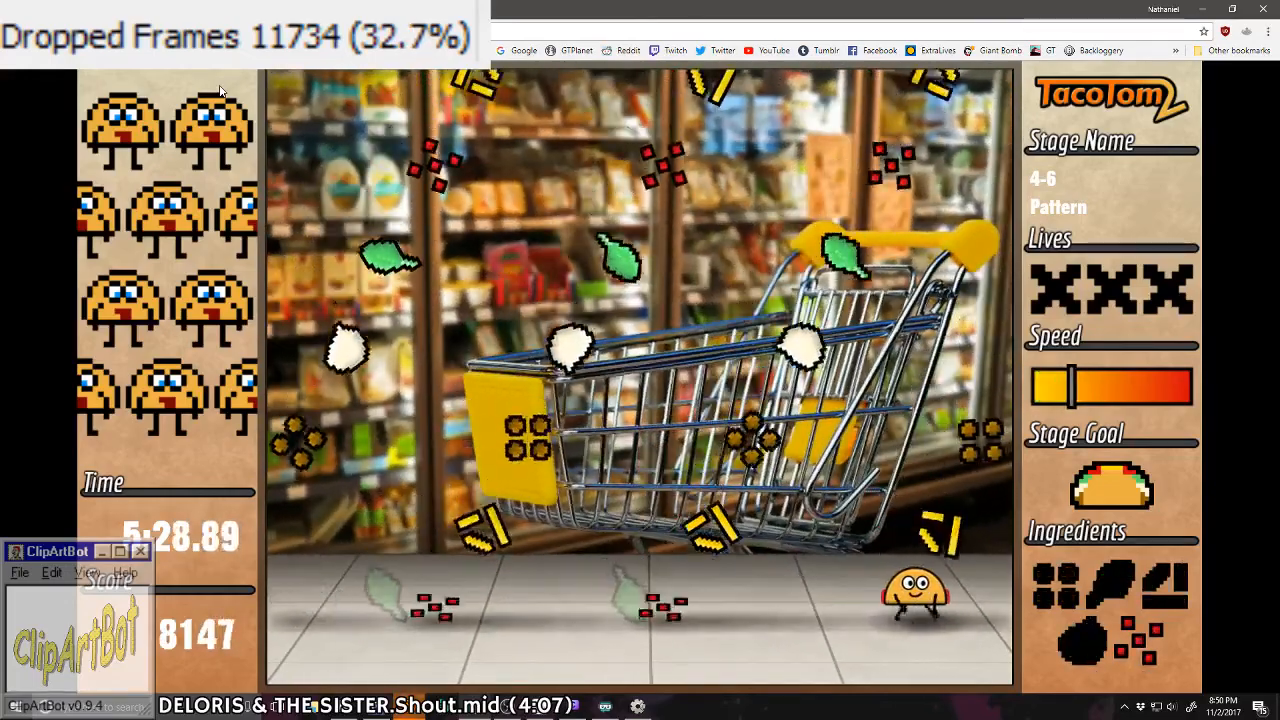
pyautogui.press('Left')
# Step: Complete a taco in stage 4-6, and collect meat, lettuce, cheese and tomato for another
pyautogui.press('Right')
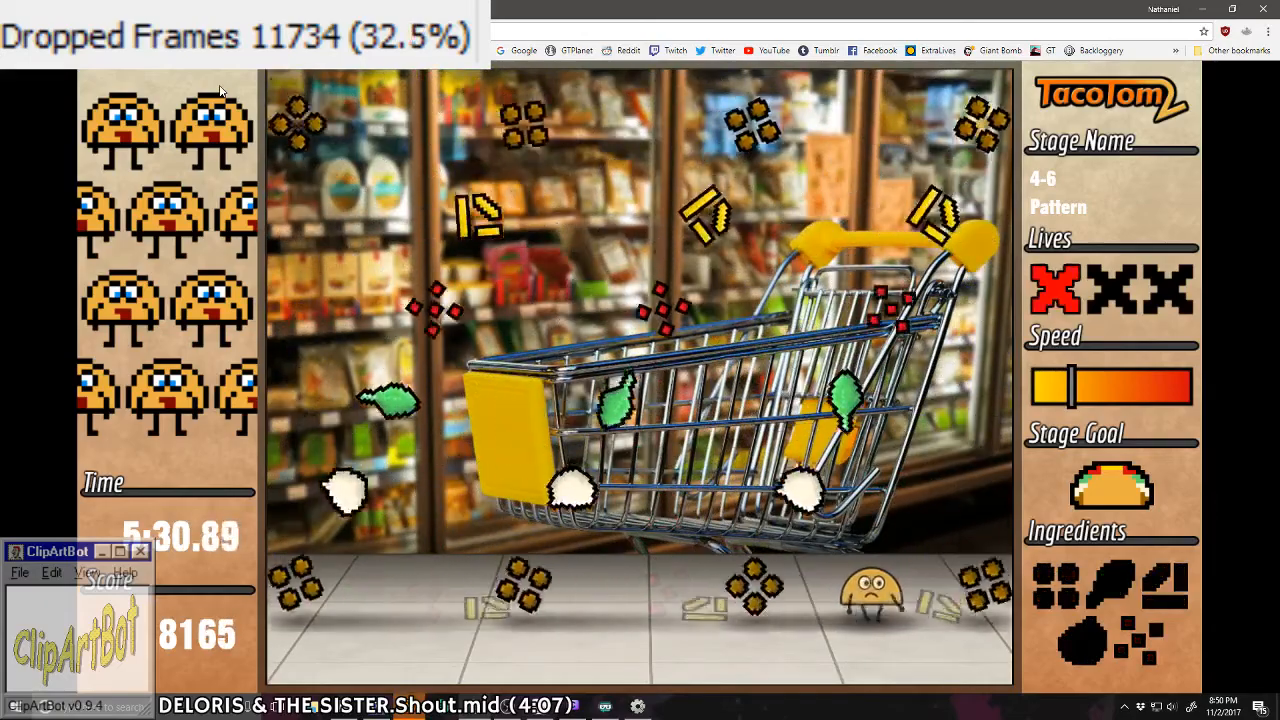
pyautogui.press('Left')
pyautogui.press('Right')
pyautogui.press('Right')
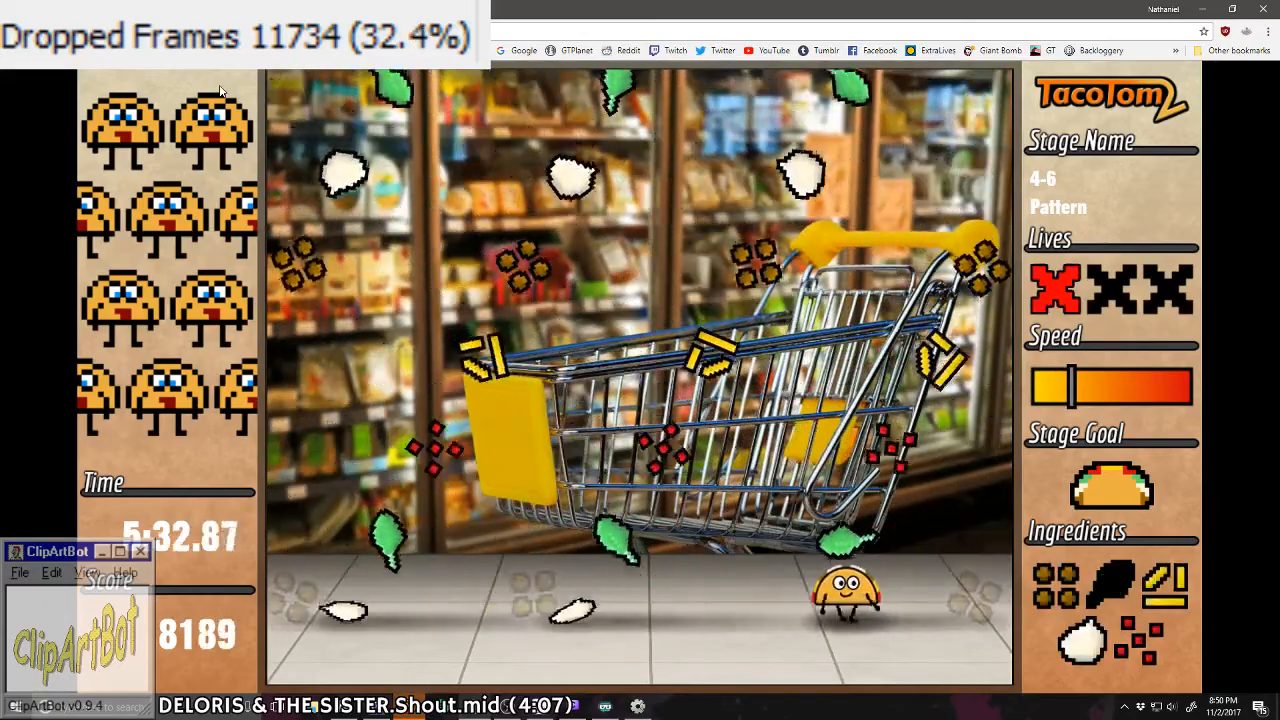
pyautogui.press('Left')
pyautogui.press('Left')
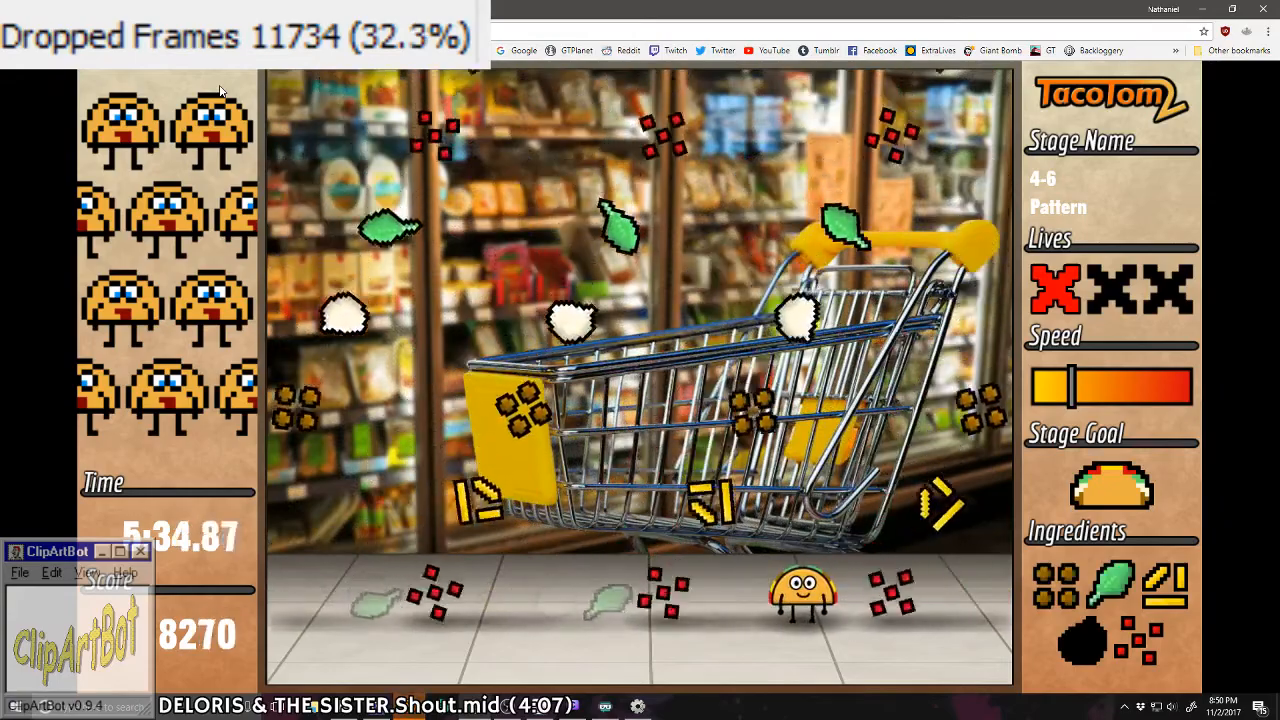
pyautogui.press('Right')
pyautogui.press('Left')
pyautogui.press('Right')
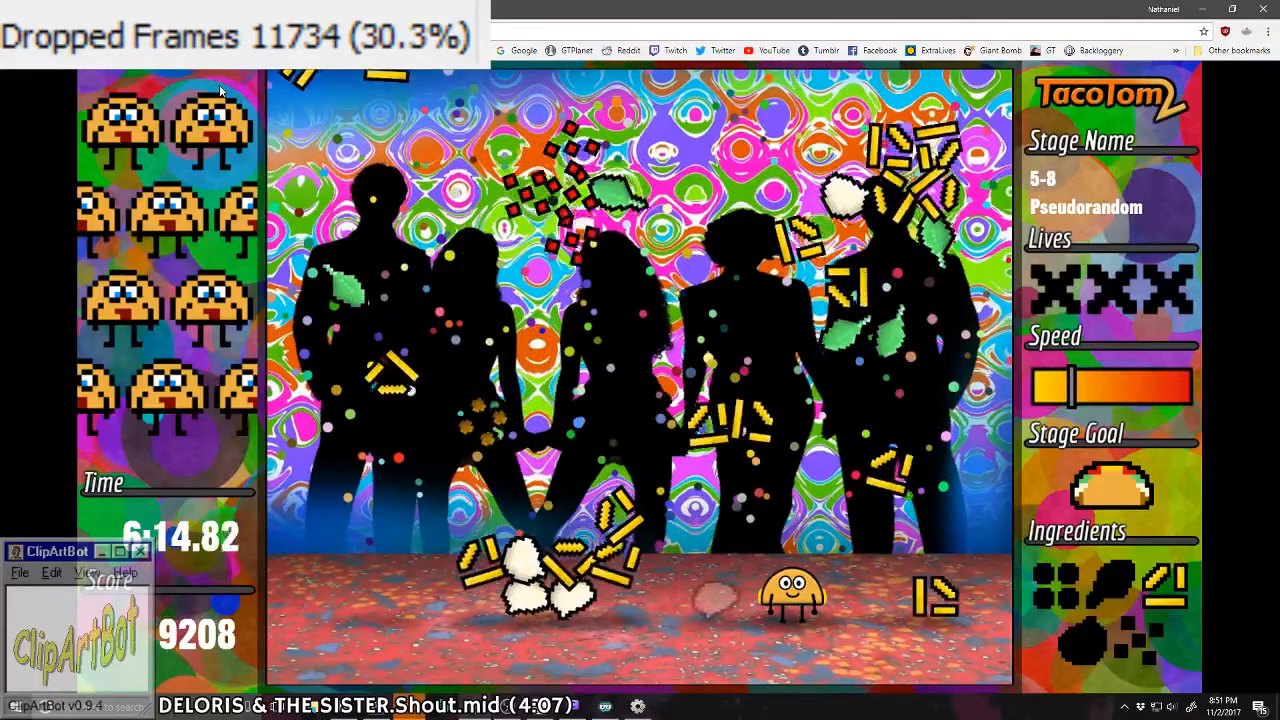
# Step: Catch lettuce and meat from the scattered ingredients in stage 5-8, moving through the gaps to avoid extra cheese
pyautogui.press('Left')
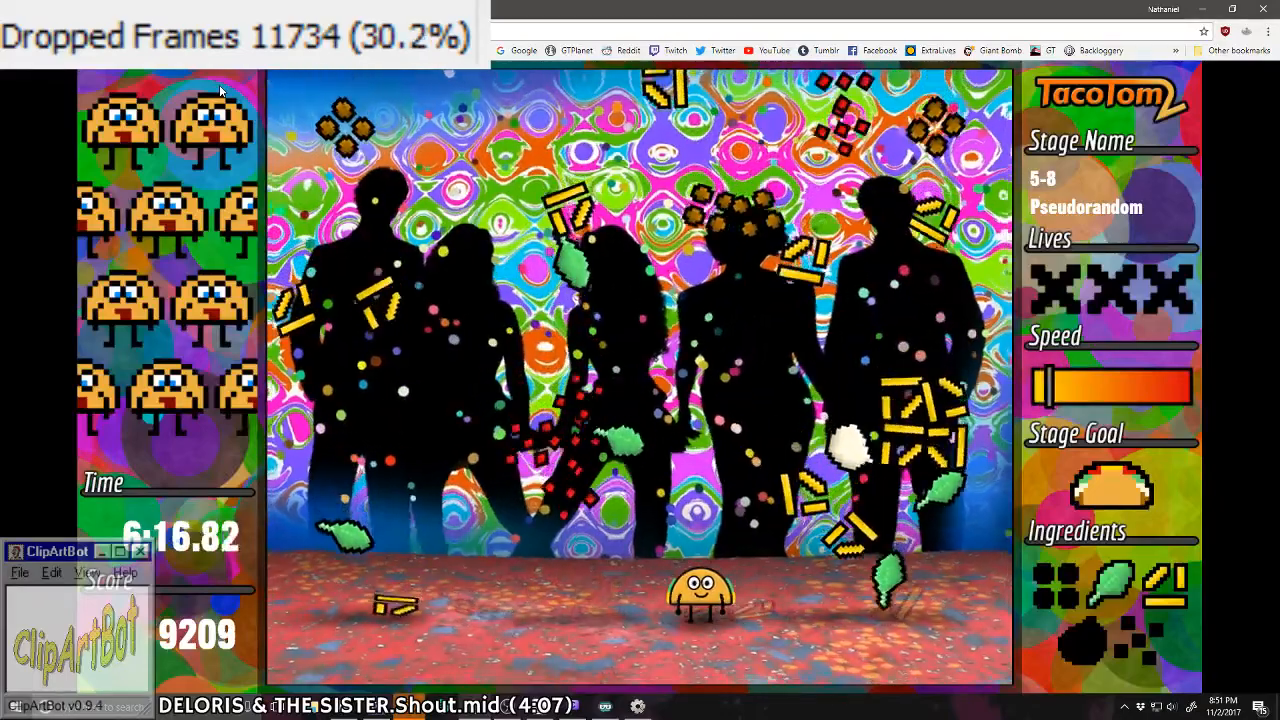
pyautogui.press('Left')
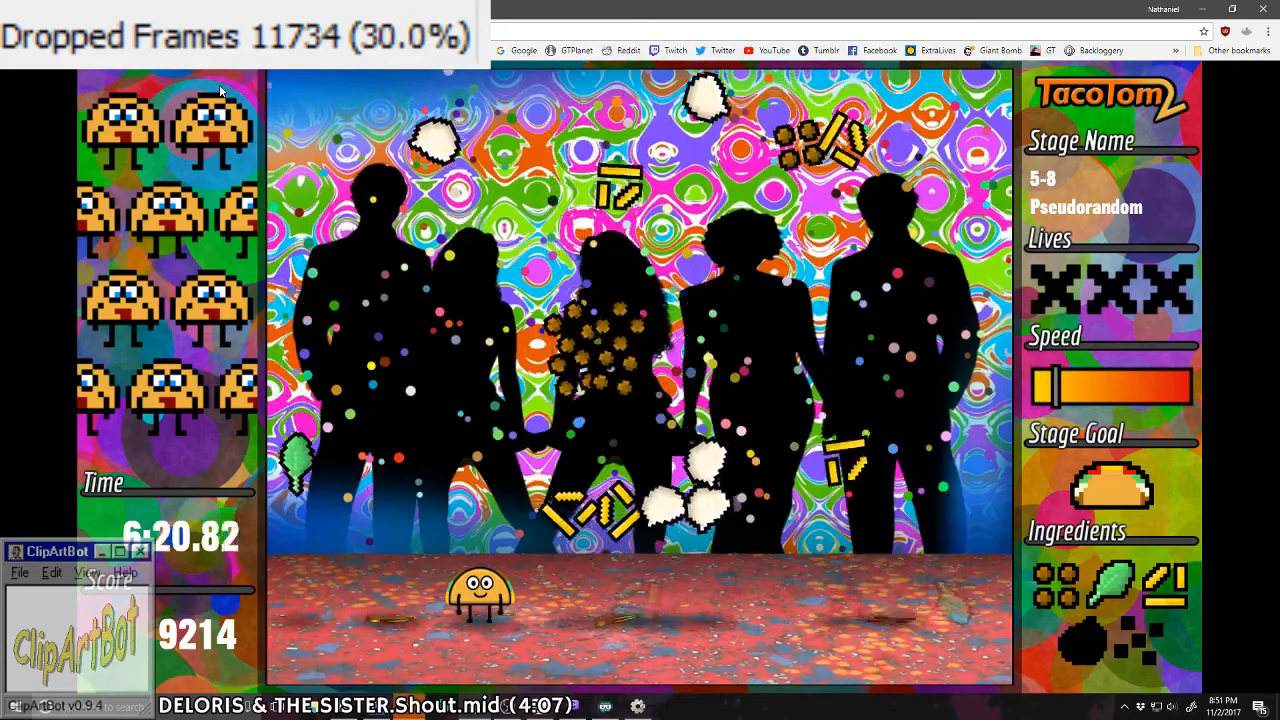
pyautogui.press('Left')
pyautogui.press('Right')
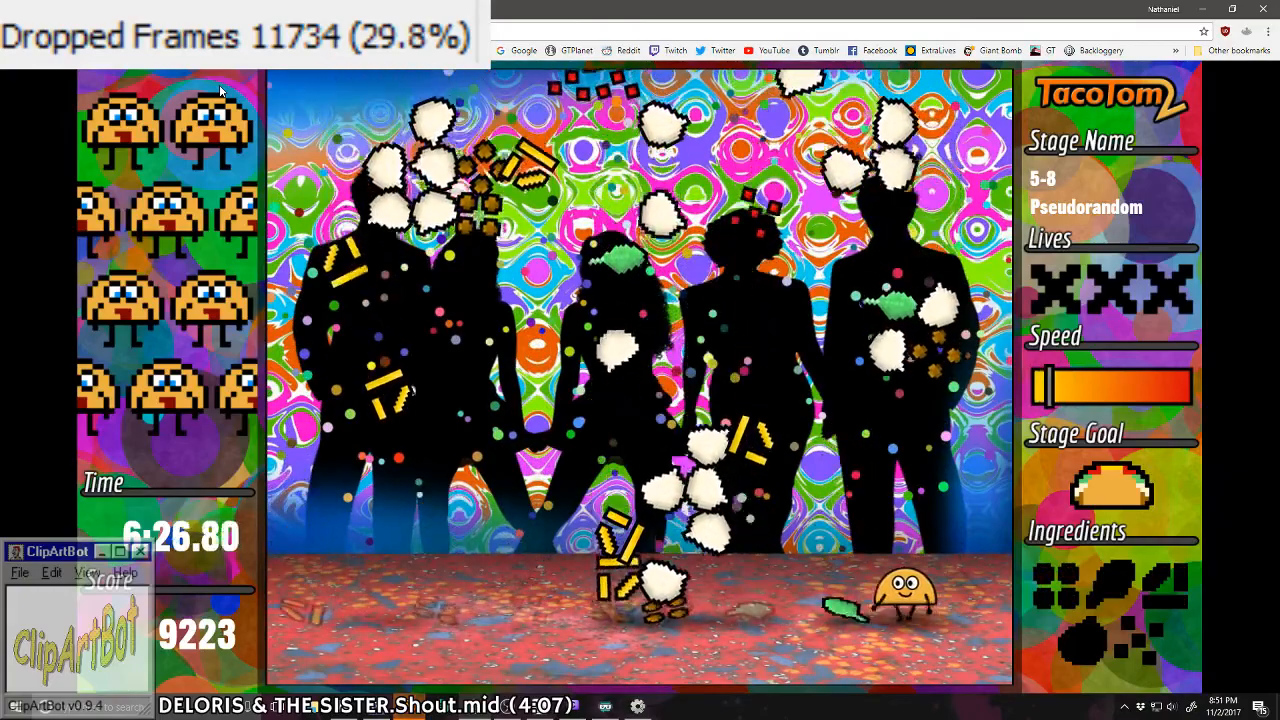
# Step: Complete tacos from the scattered ingredients in stage 5-8, and collect meat, lettuce, cheese and tomato for another
pyautogui.press('Left')
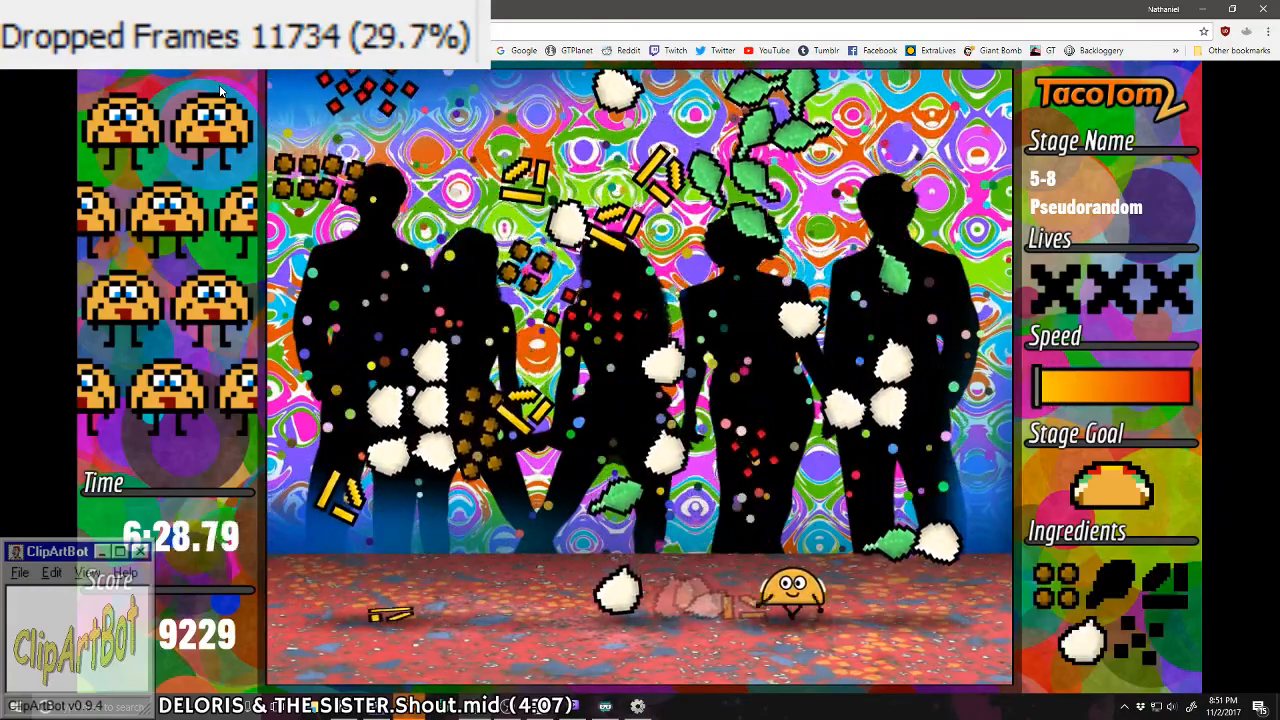
pyautogui.press('Right')
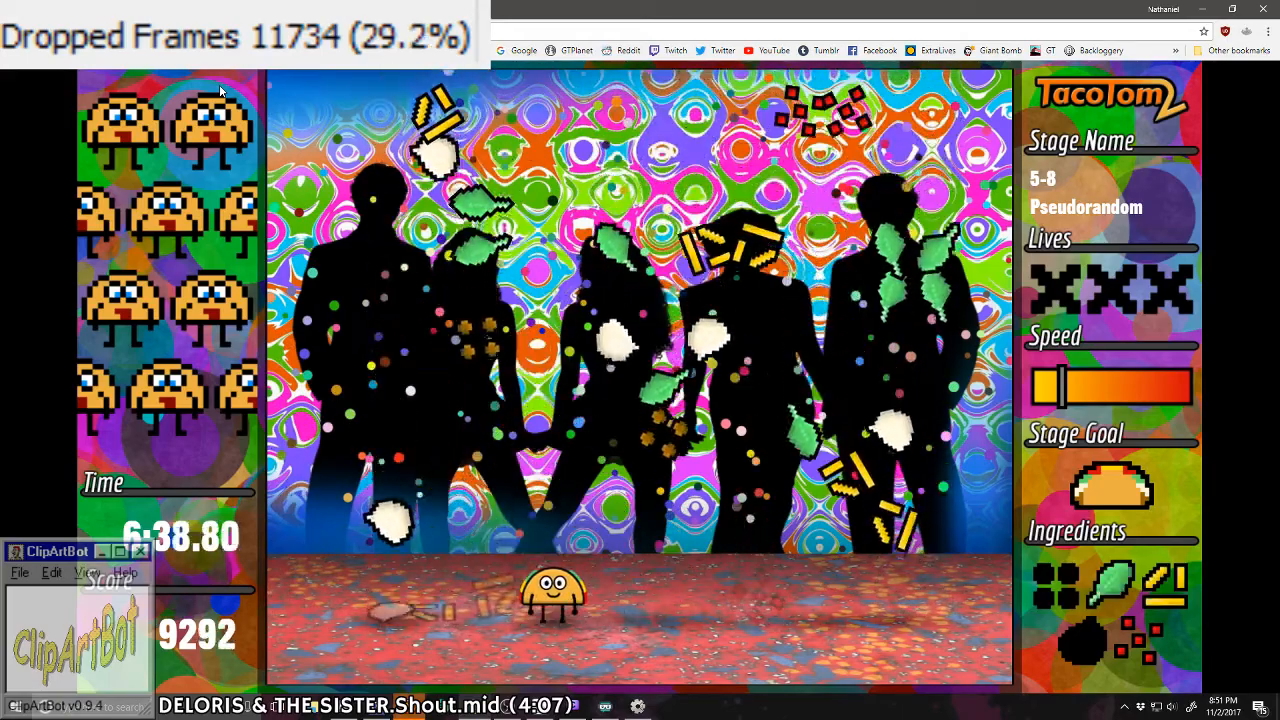
pyautogui.press('Left')
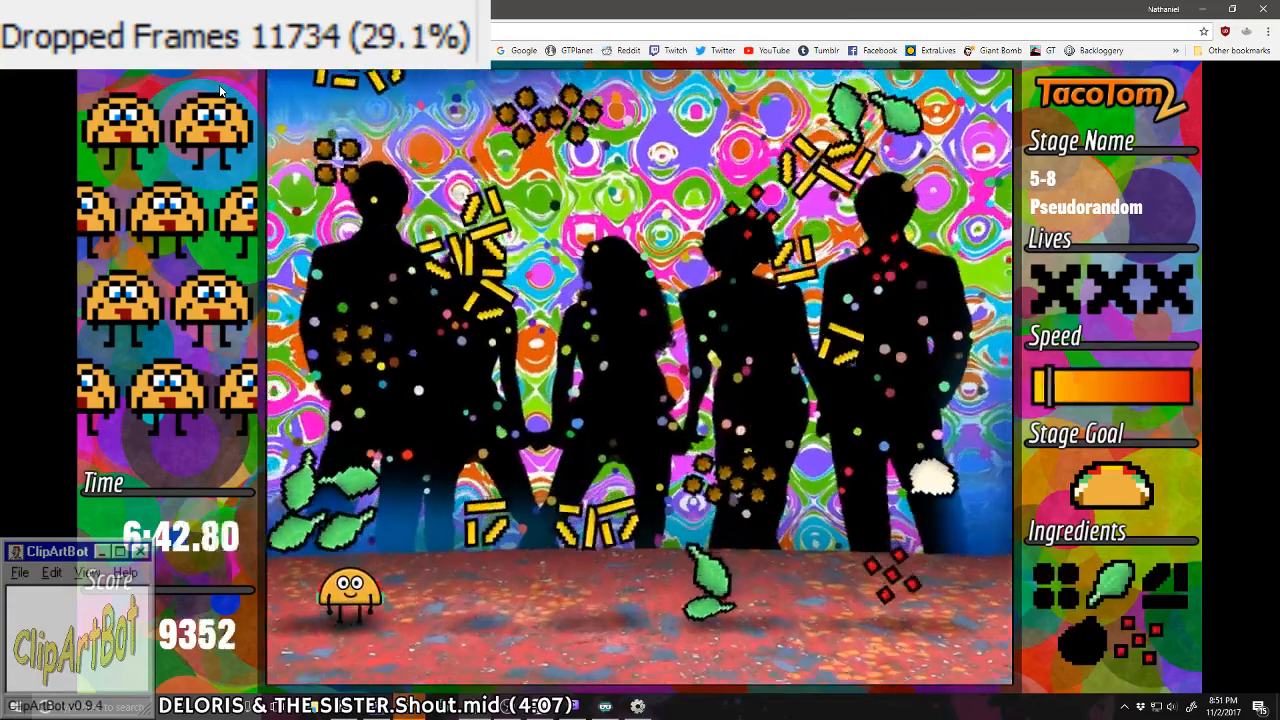
pyautogui.press('Right')
pyautogui.press('Left')
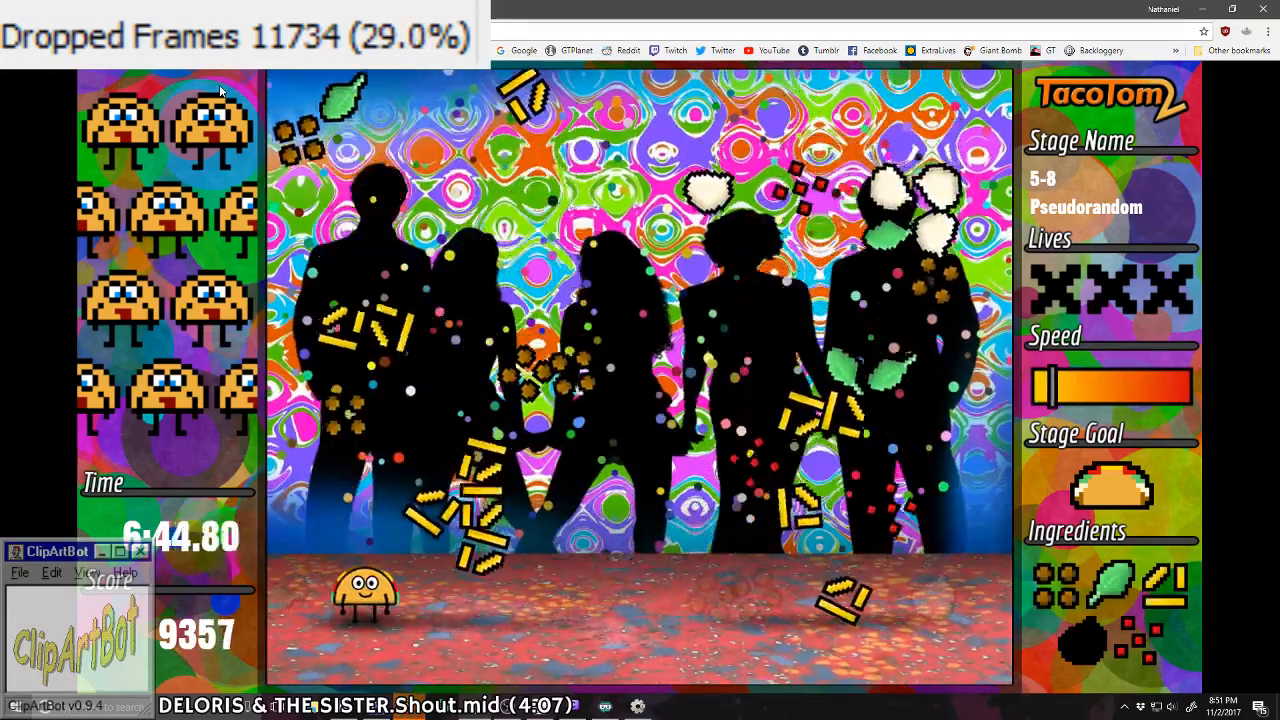
# Step: Build a new taco in stage 5-8 from the white ingredient and tomato onward, and catch lettuce and tomato for the following one
pyautogui.press('Right')
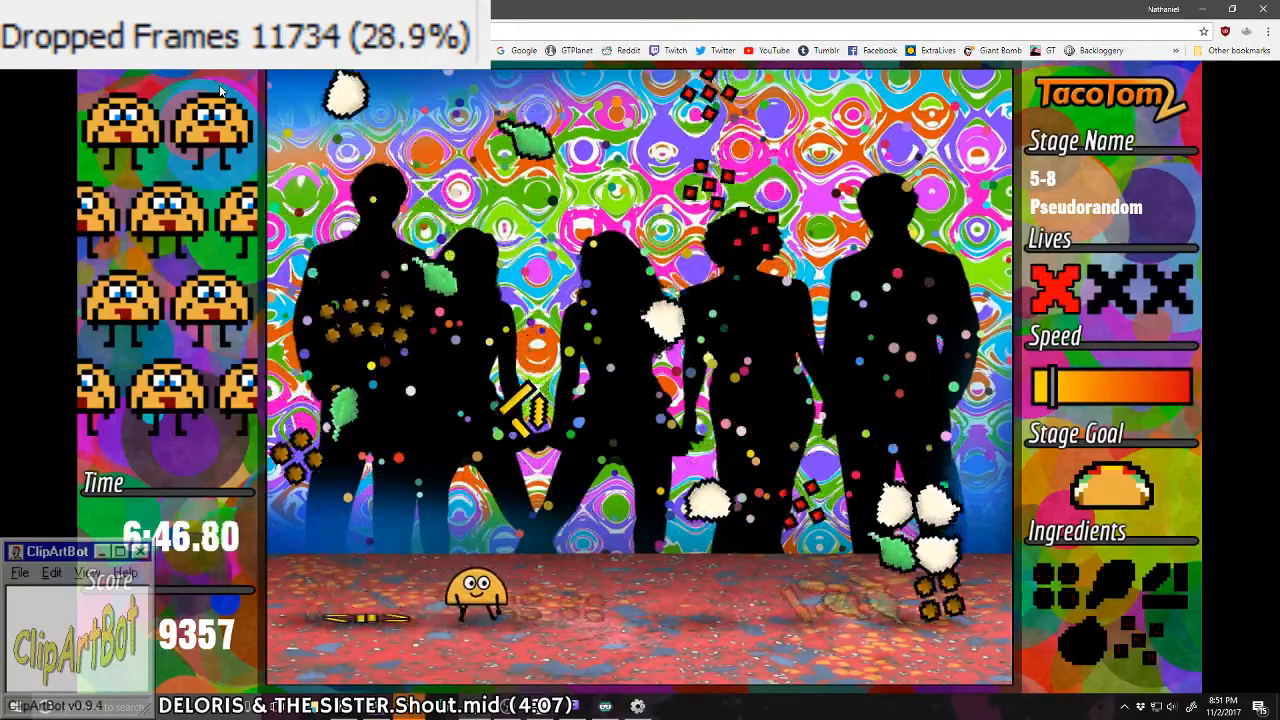
pyautogui.press('Right')
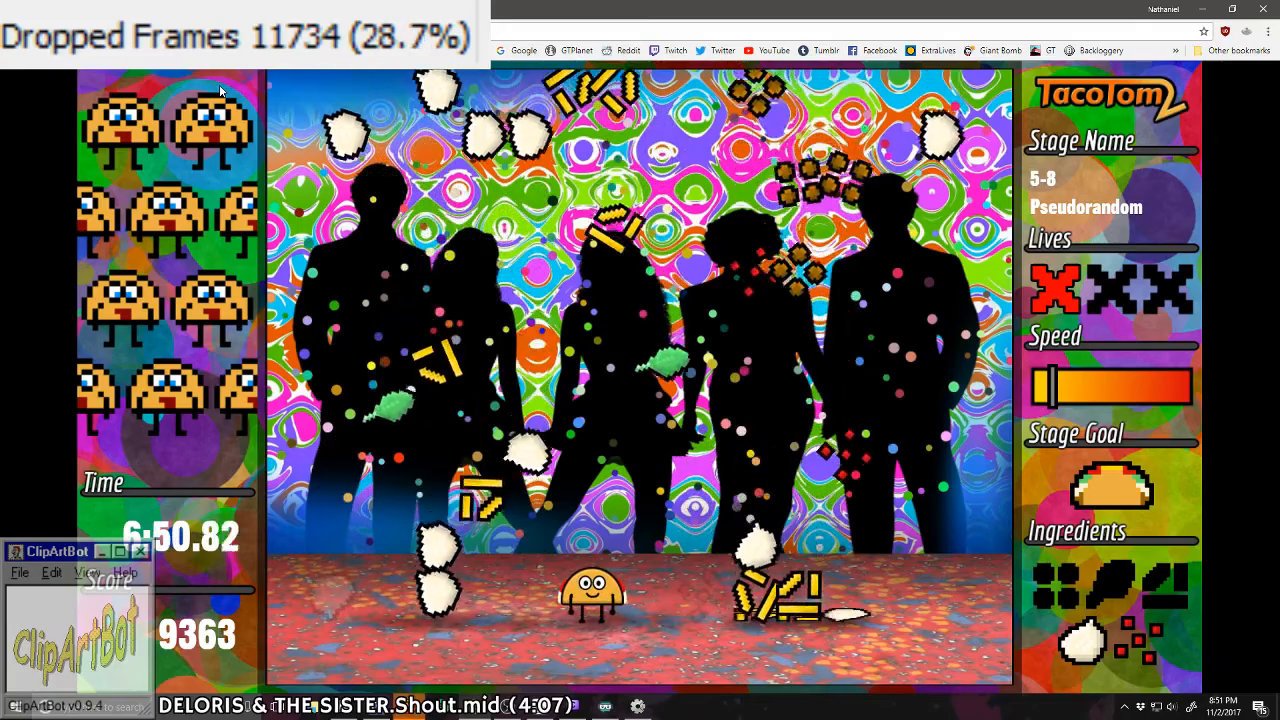
pyautogui.press('Right')
pyautogui.press('Left')
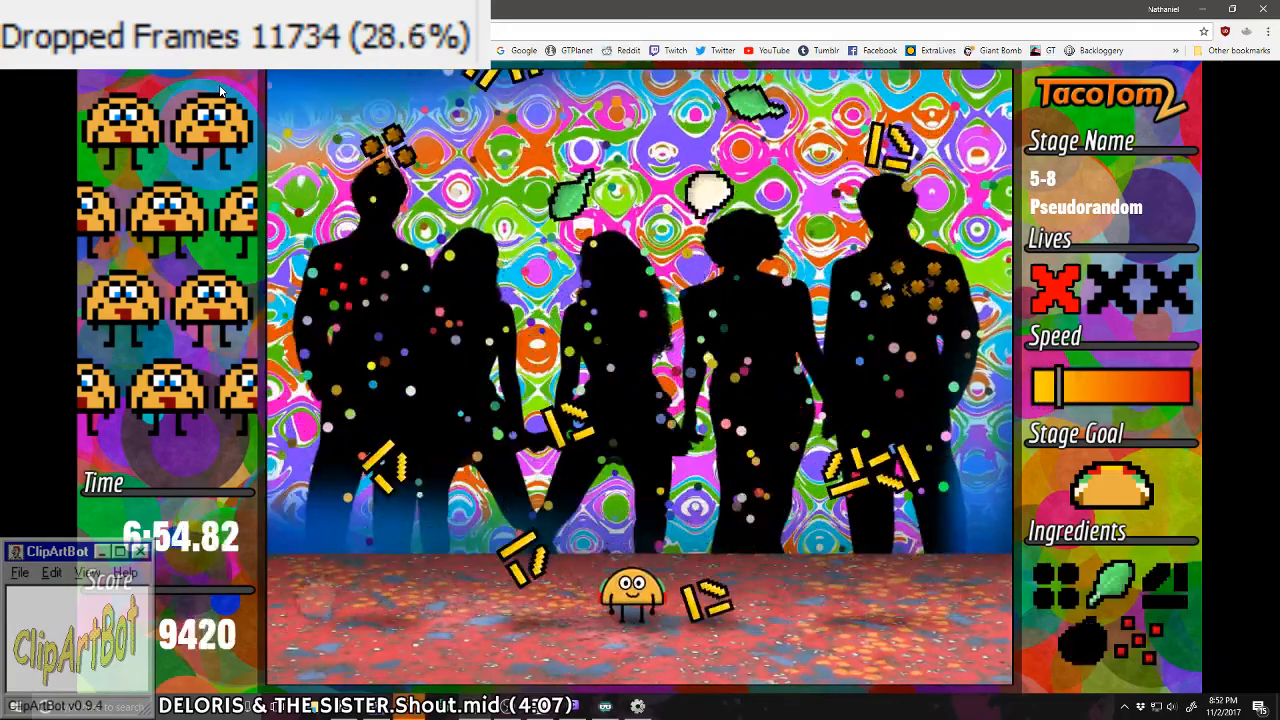
pyautogui.press('Right')
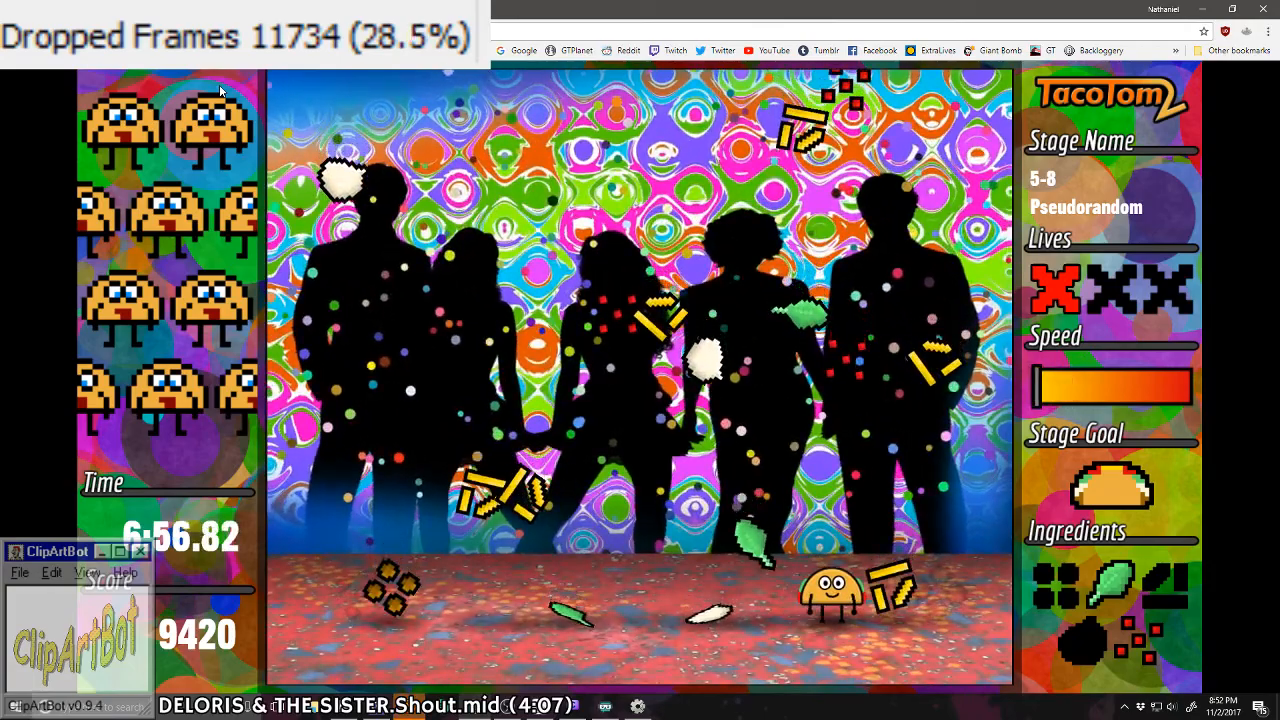
pyautogui.press('Left')
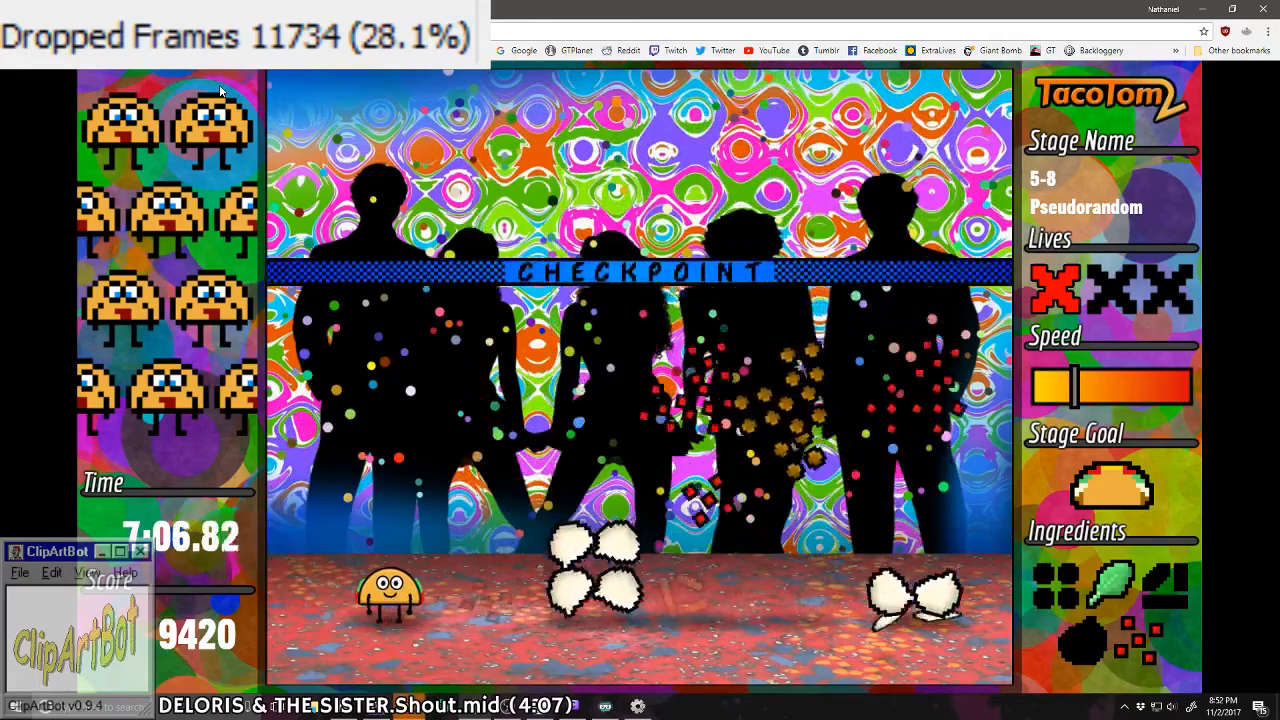
# Step: Pass the checkpoint out of stage 5-8, and catch the single column of ingredients in stages 5-9 and 6-1
pyautogui.press('Right')
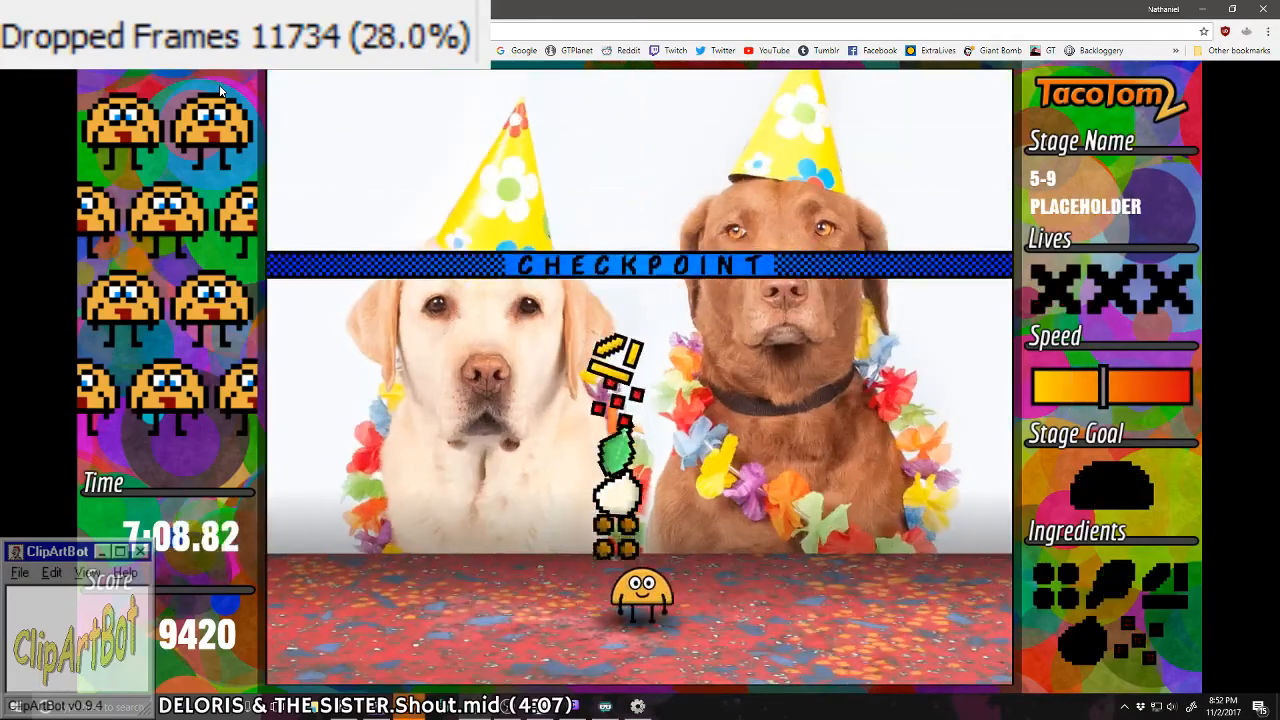
pyautogui.press('Left')
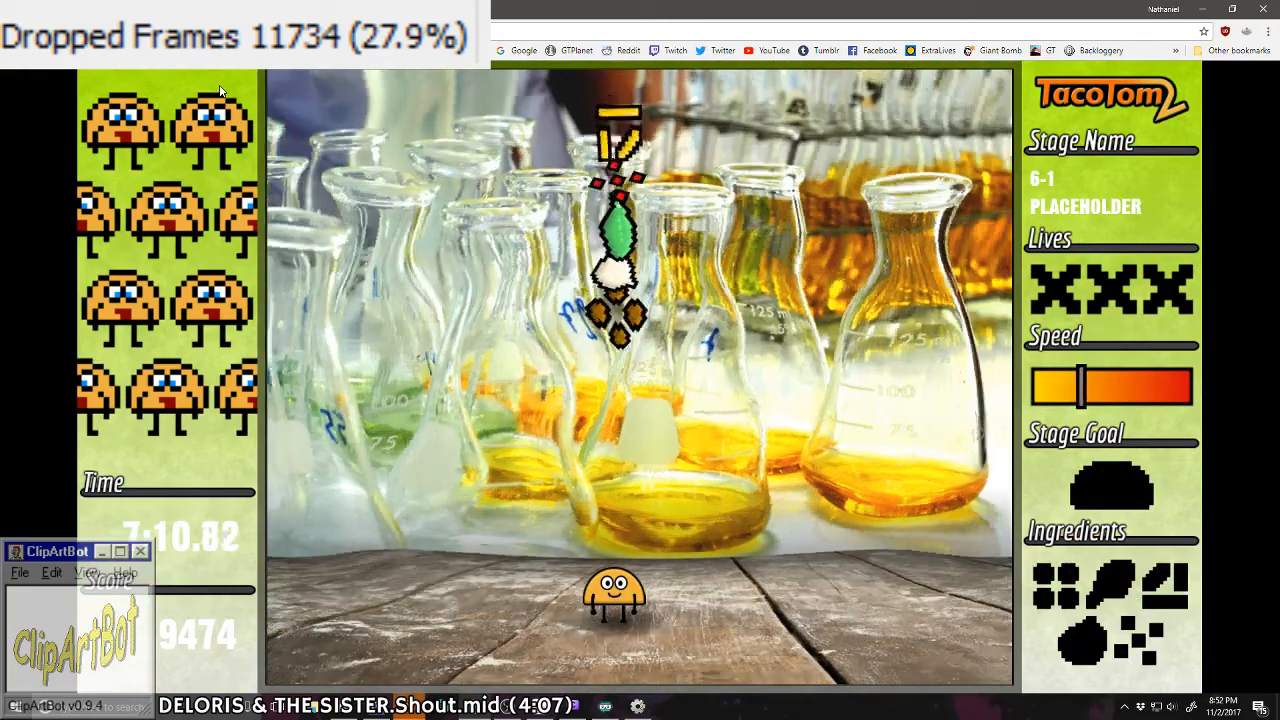
pyautogui.press('Right')
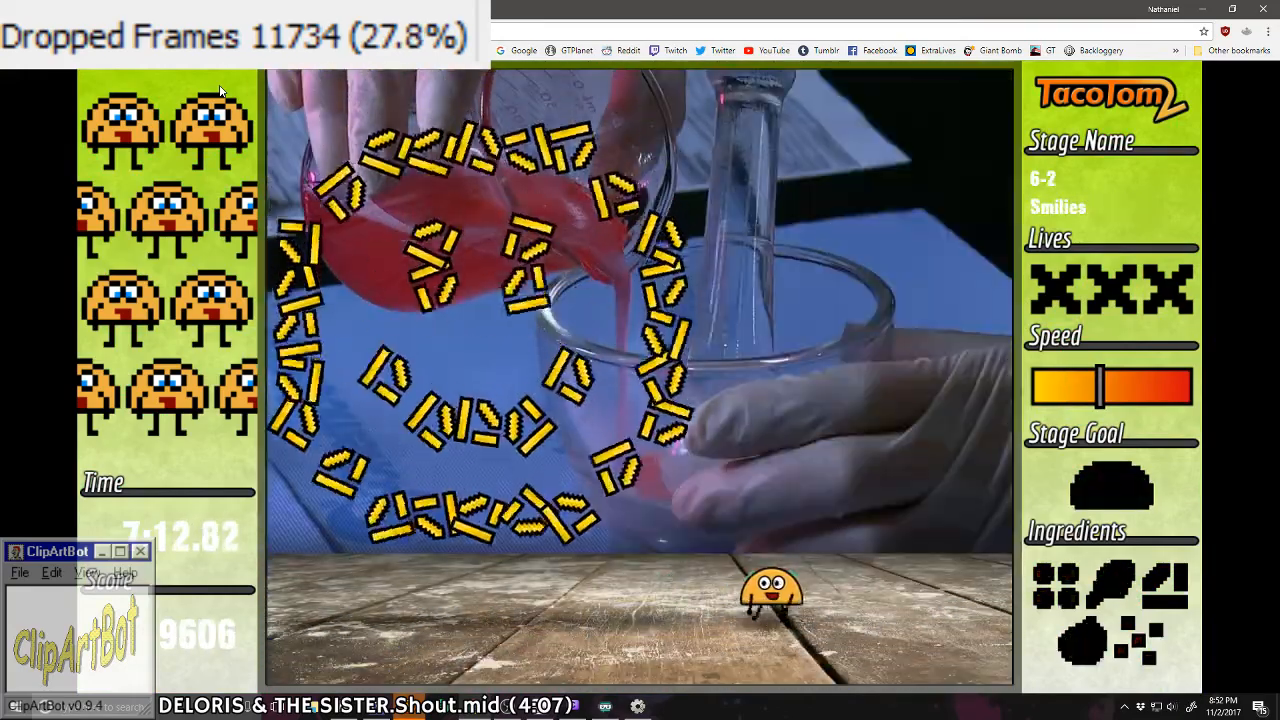
# Step: Collect meat, lettuce, tomato, the white ingredient and cheese from the smiley patterns in stage 6-2 to complete a taco
pyautogui.press('Left')
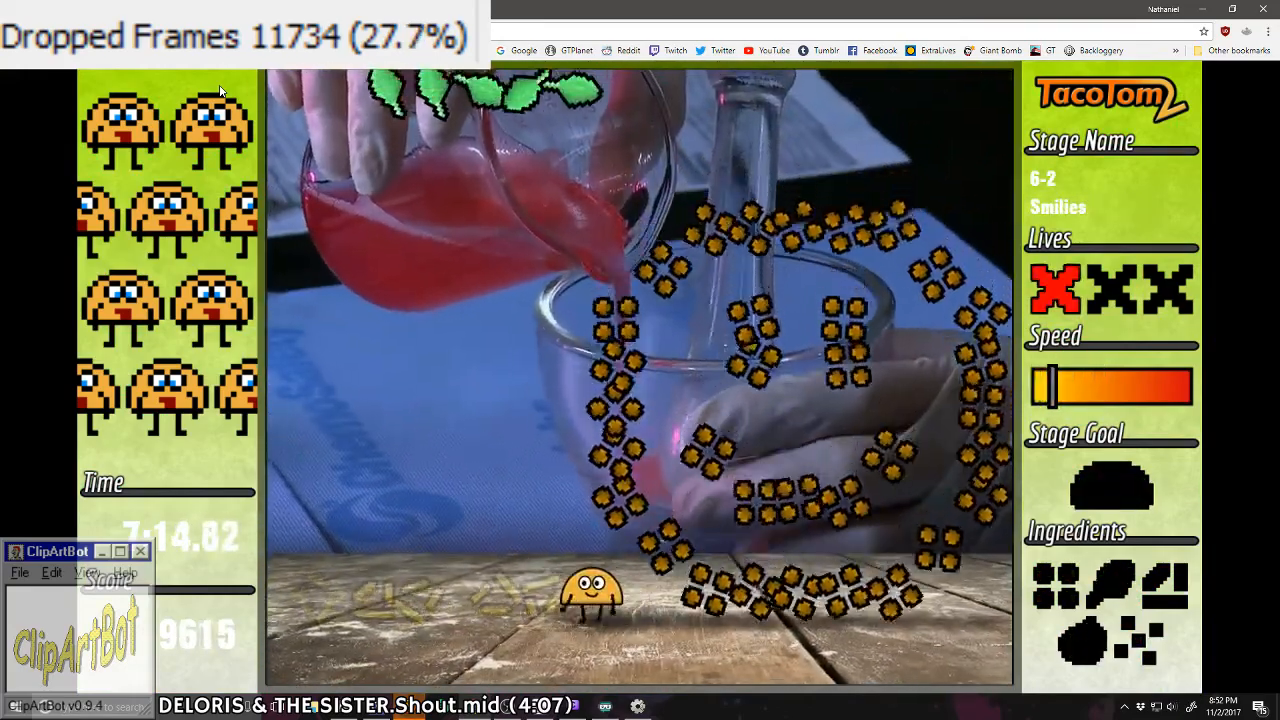
pyautogui.press('Right')
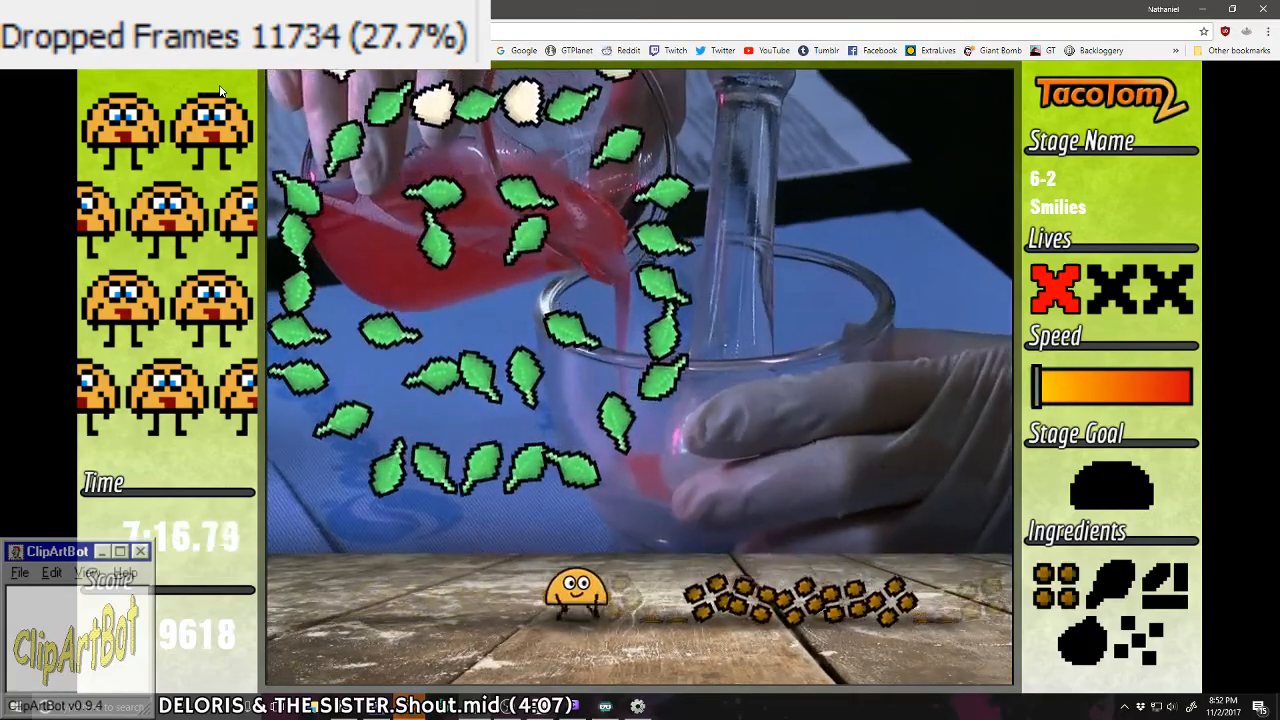
pyautogui.press('Right')
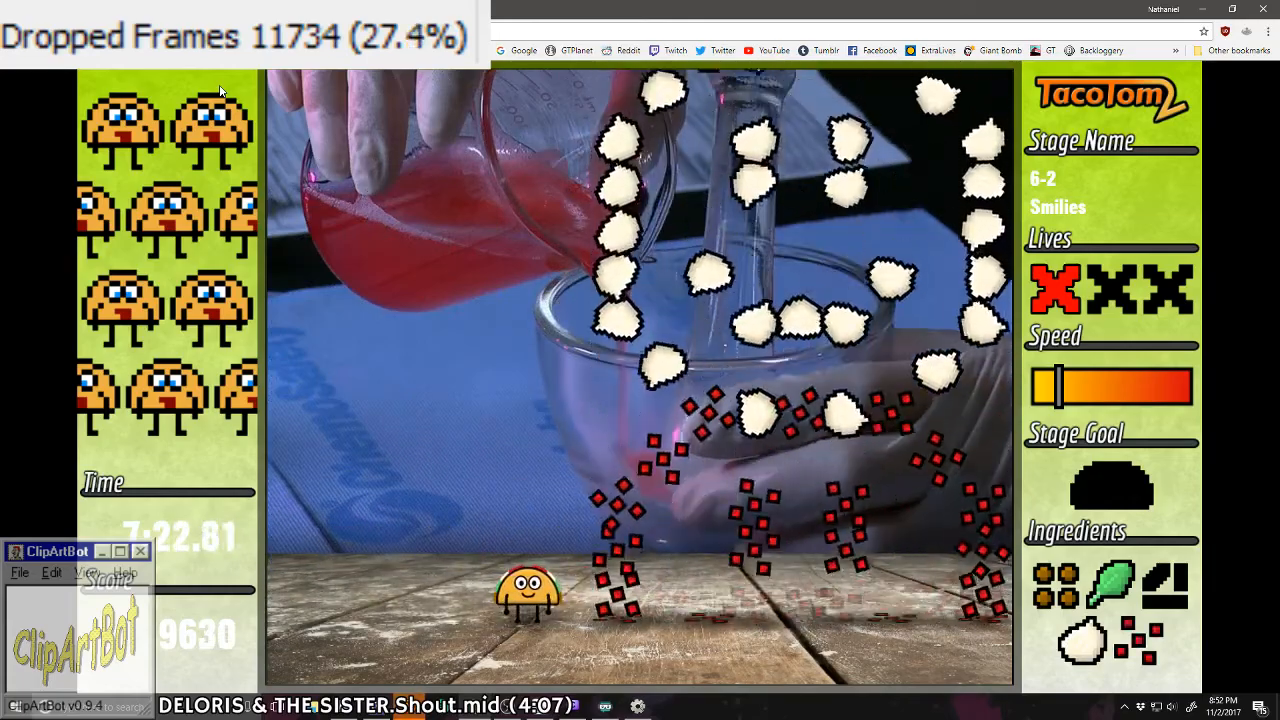
pyautogui.press('Right')
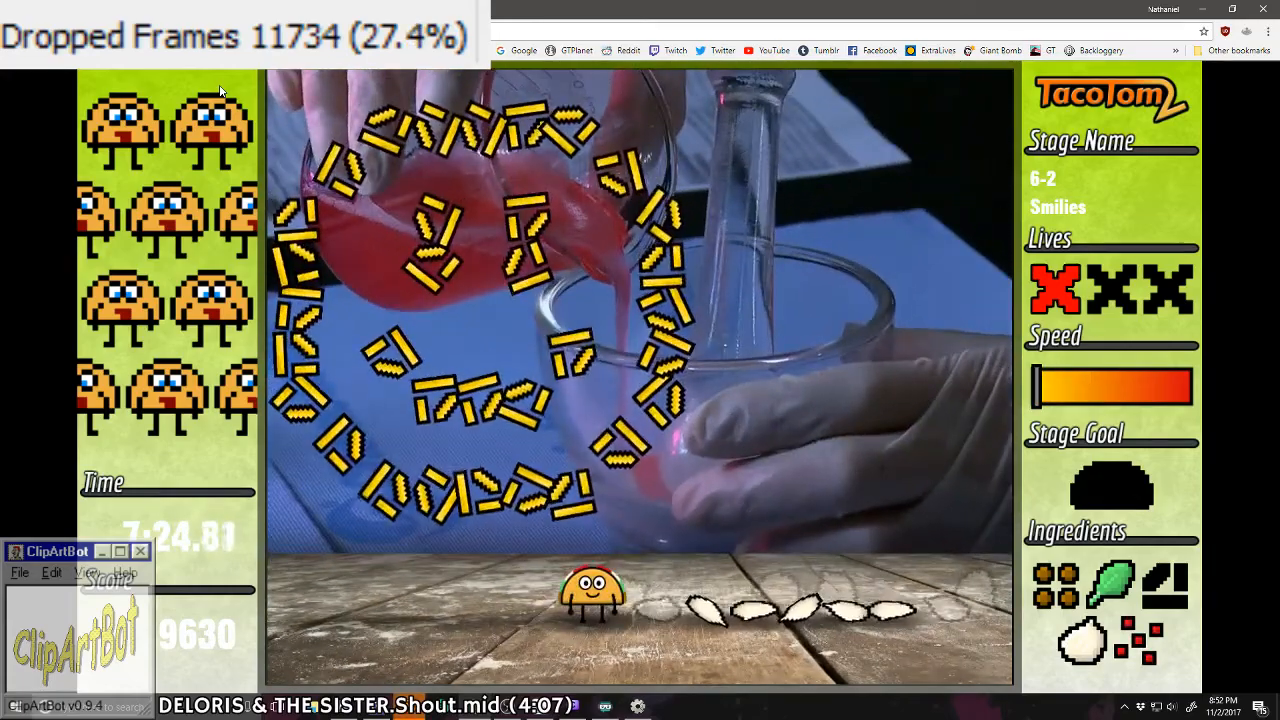
pyautogui.press('Right')
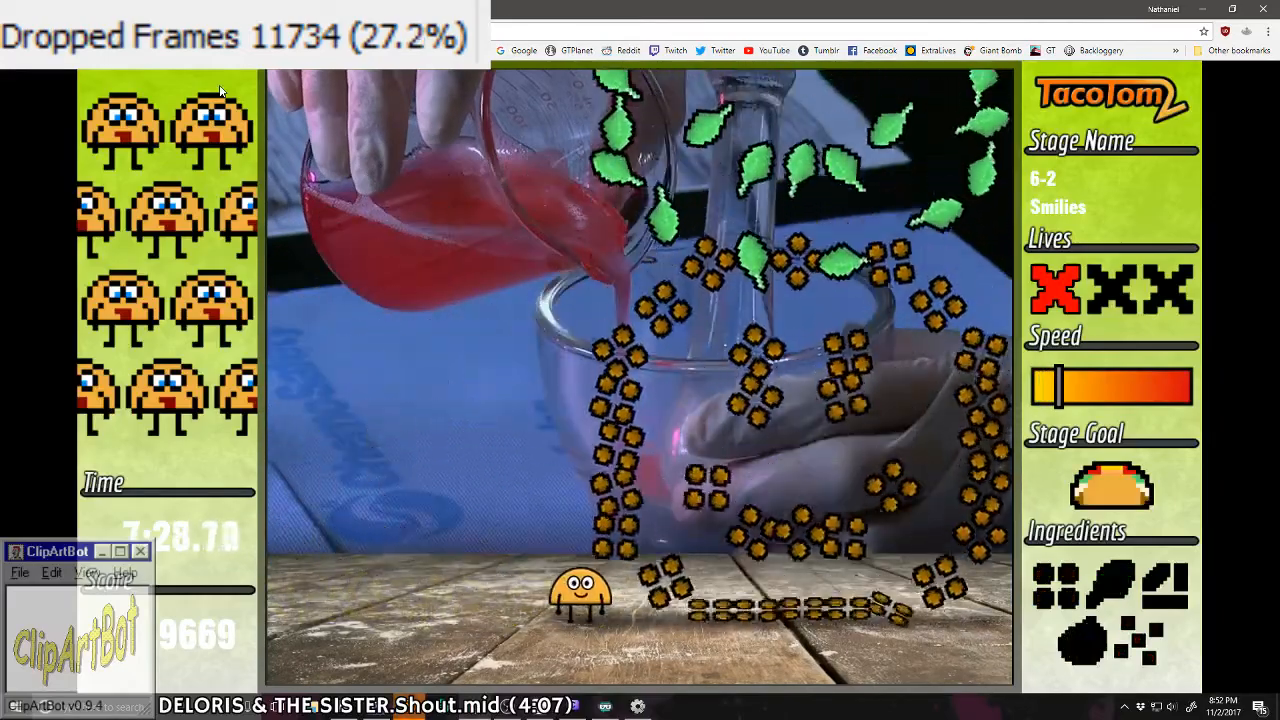
# Step: Catch meat and lettuce from the outer column of the smileys in stage 6-2, trying to take each ingredient only once
pyautogui.press('Left')
pyautogui.press('Right')
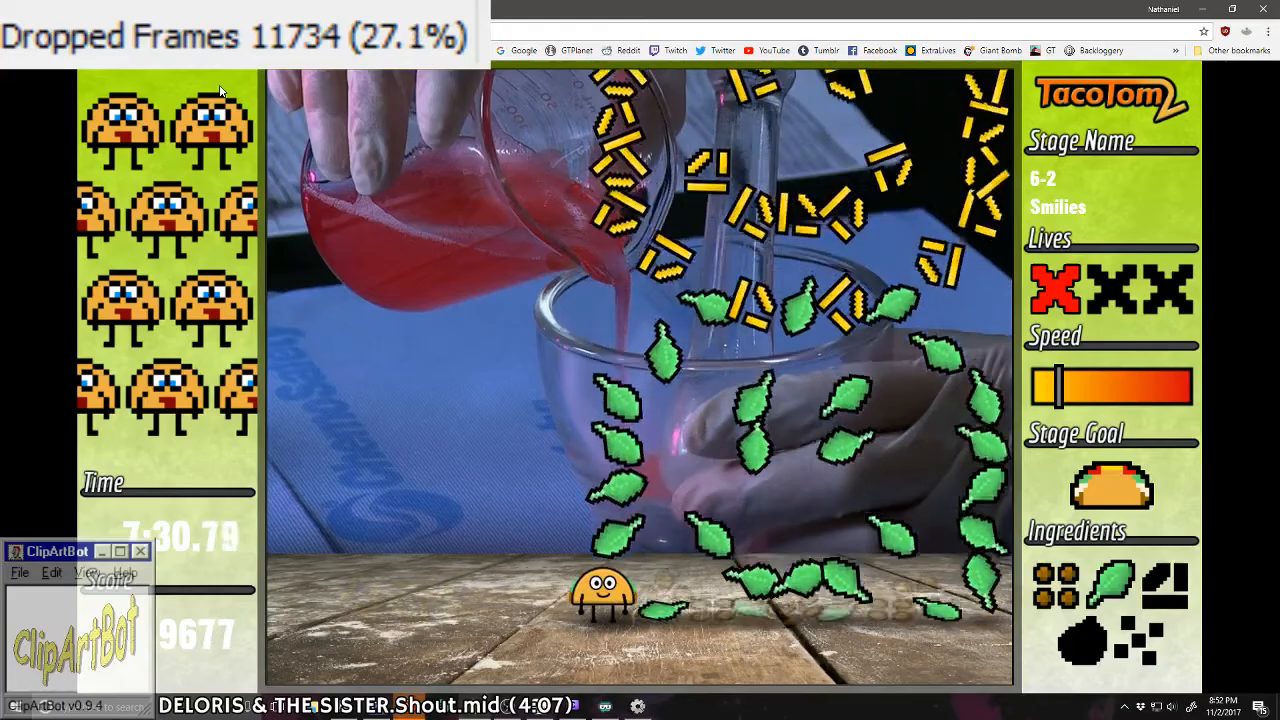
pyautogui.press('Left')
pyautogui.press('Right')
pyautogui.press('Left')
pyautogui.press('Right')
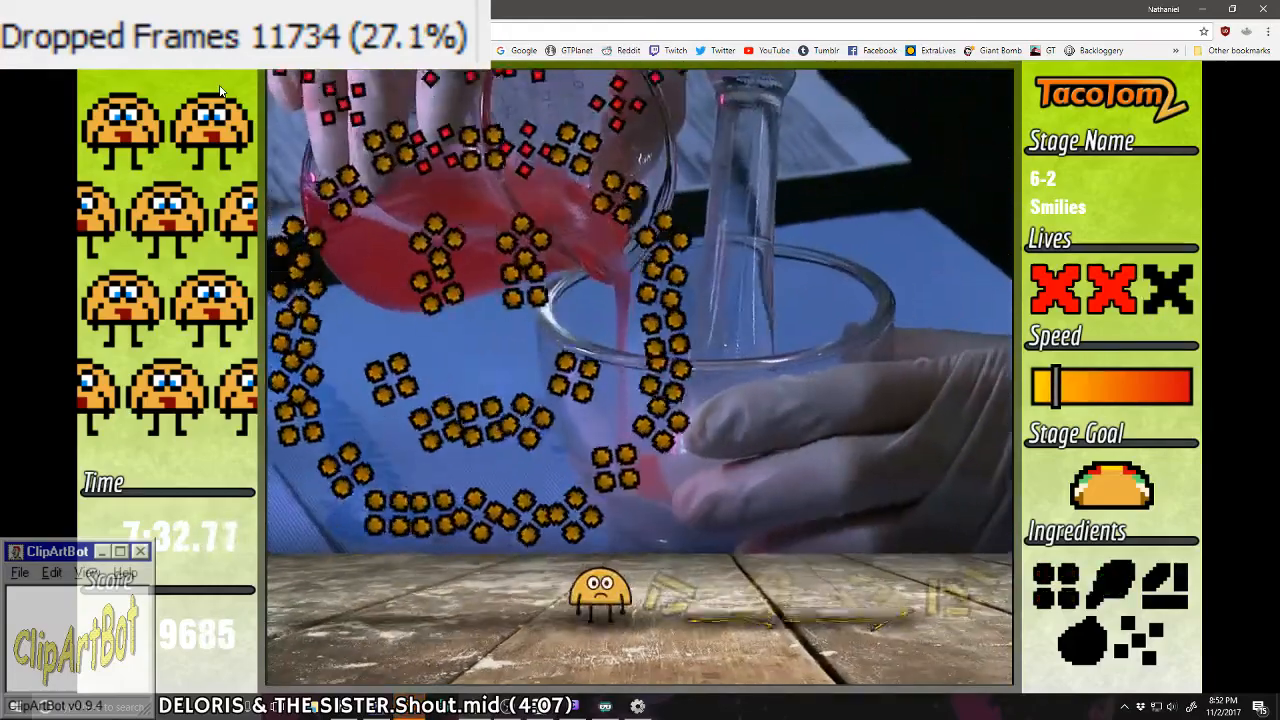
# Step: Steer around the remaining smileys in stage 6-2, and advance past the checkpoints to stage 7-4
pyautogui.press('Right')
pyautogui.press('Left')
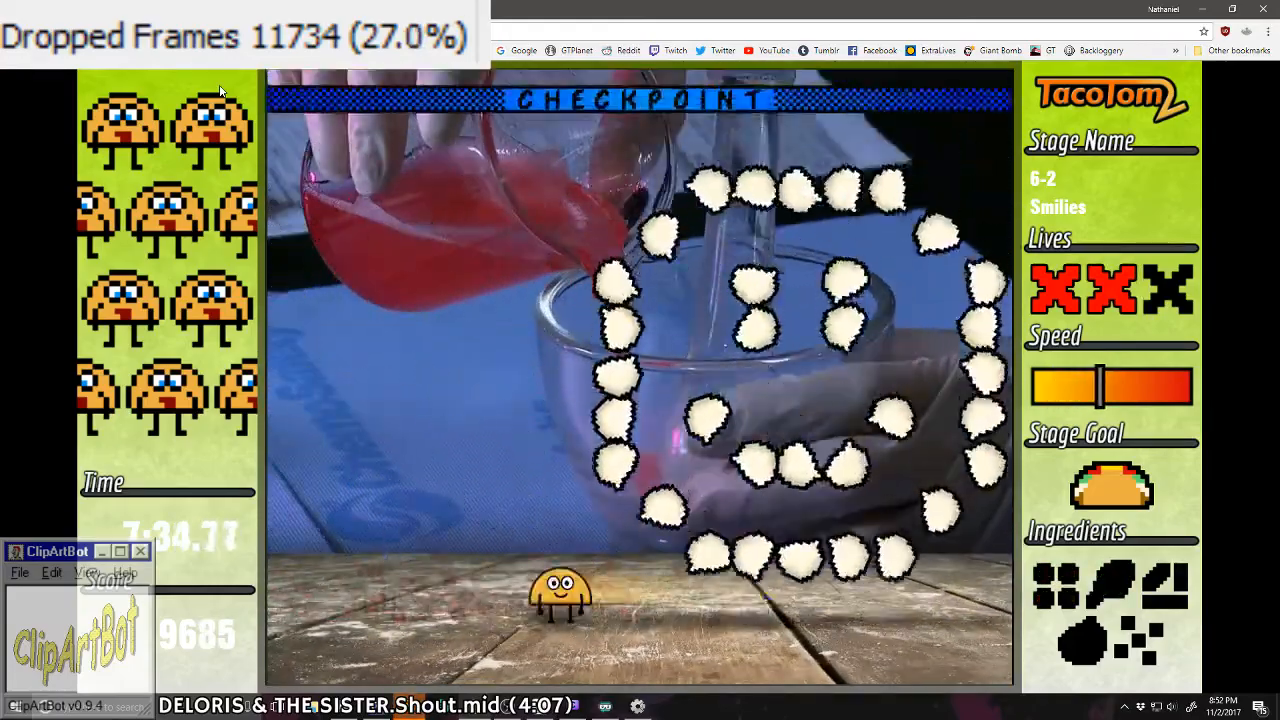
pyautogui.press('Right')
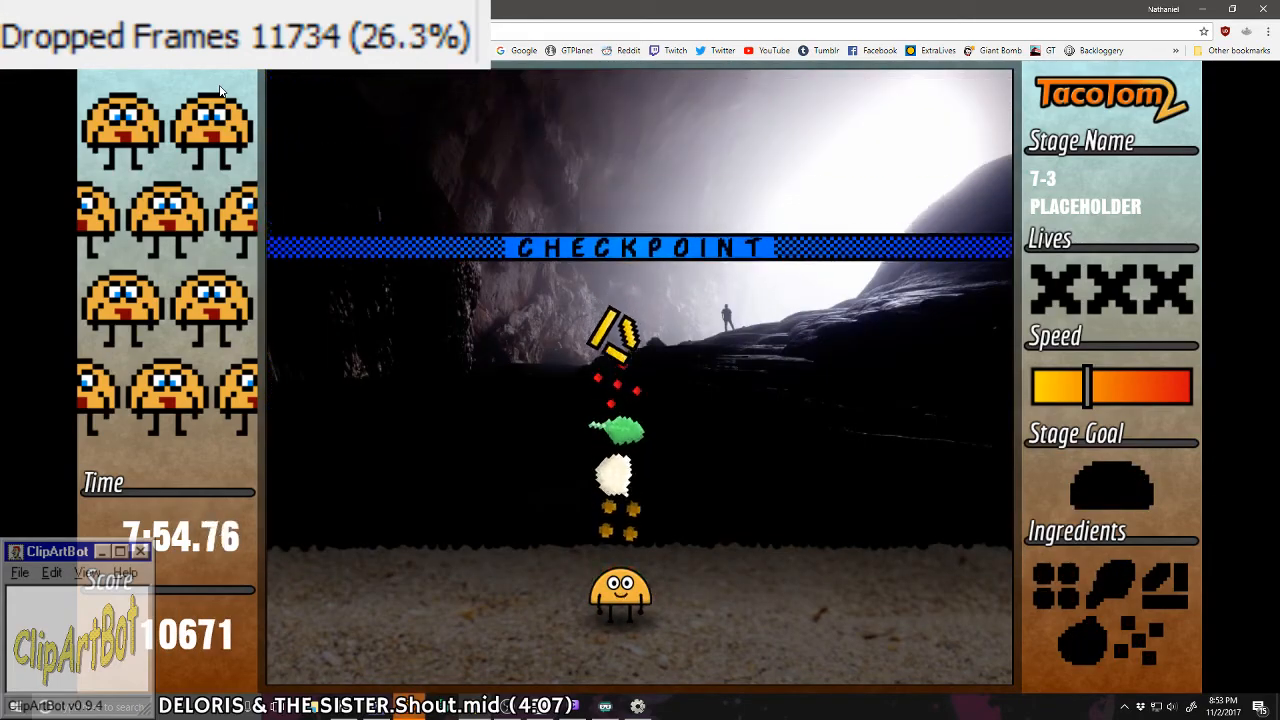
pyautogui.press('Left')
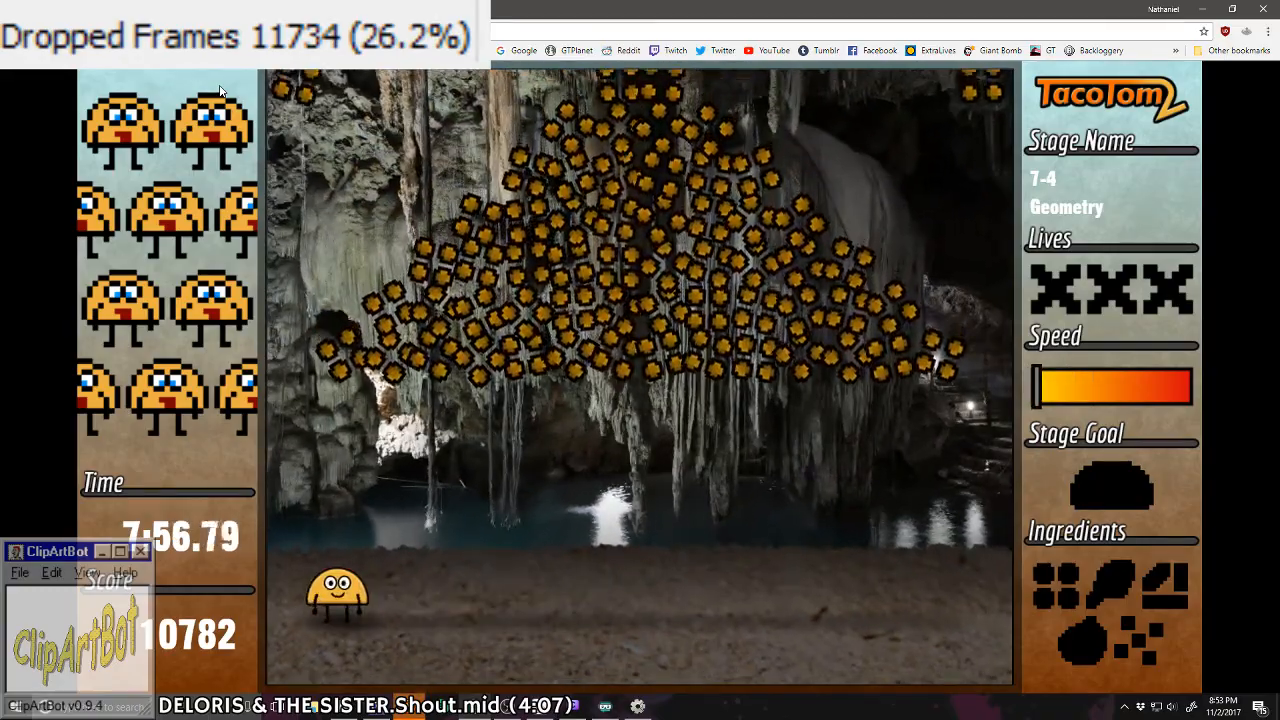
# Step: Complete tacos along the outer edge of the geometric patterns in stage 7-4, and catch meat, lettuce and the white ingredient for another
pyautogui.press('Right')
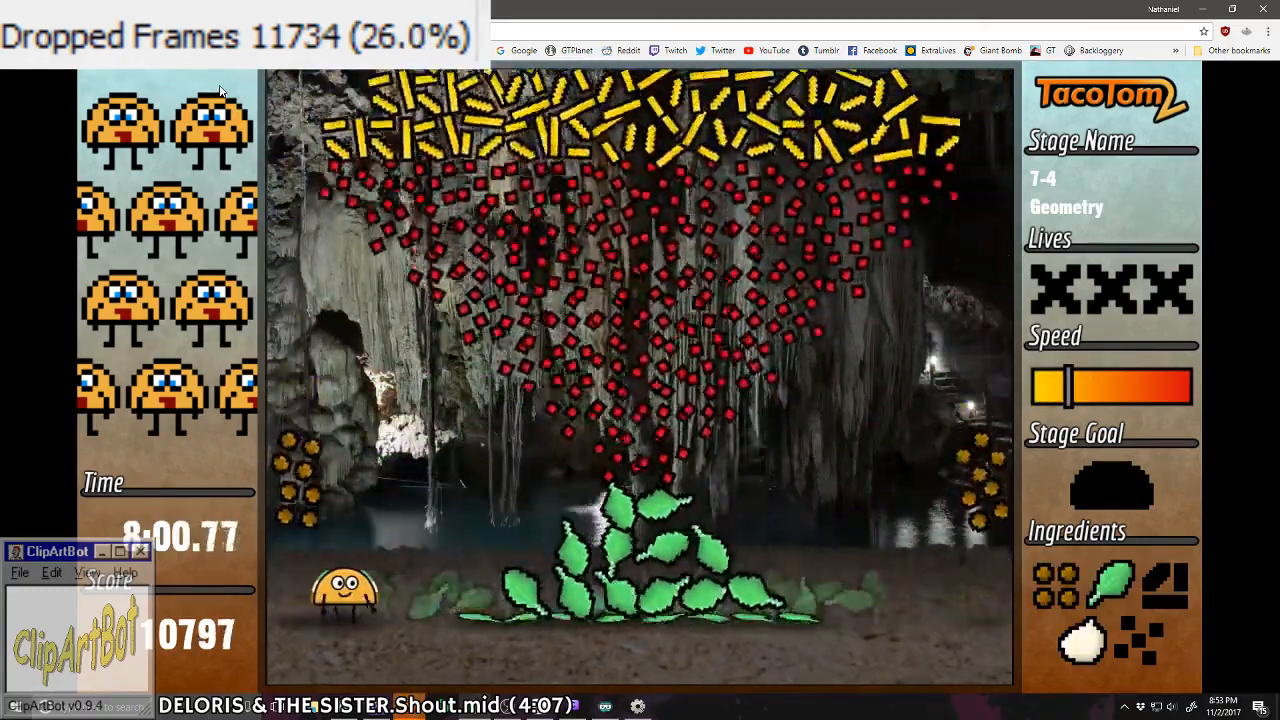
pyautogui.press('Right')
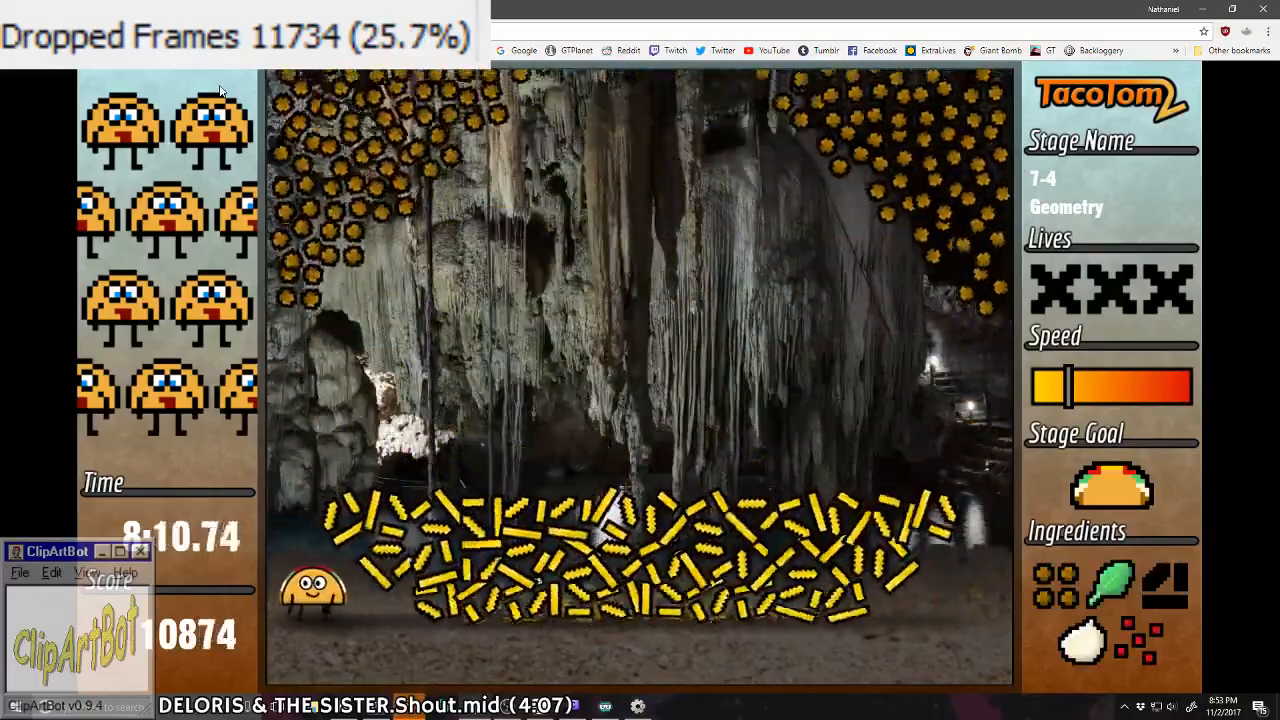
pyautogui.press('Left')
pyautogui.press('Left')
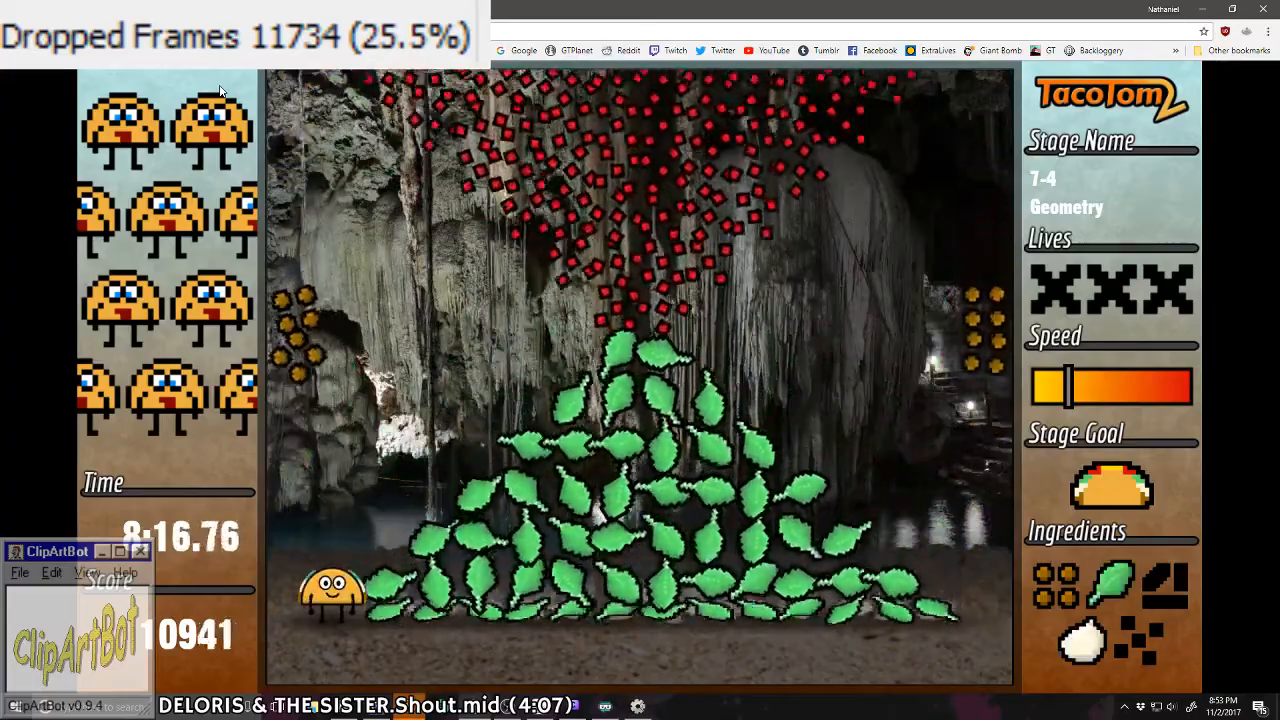
# Step: Catch tomato and cheese at the edge of the triangle patterns in stage 7-4, and advance to stage 7-5
pyautogui.press('Right')
pyautogui.press('Left')
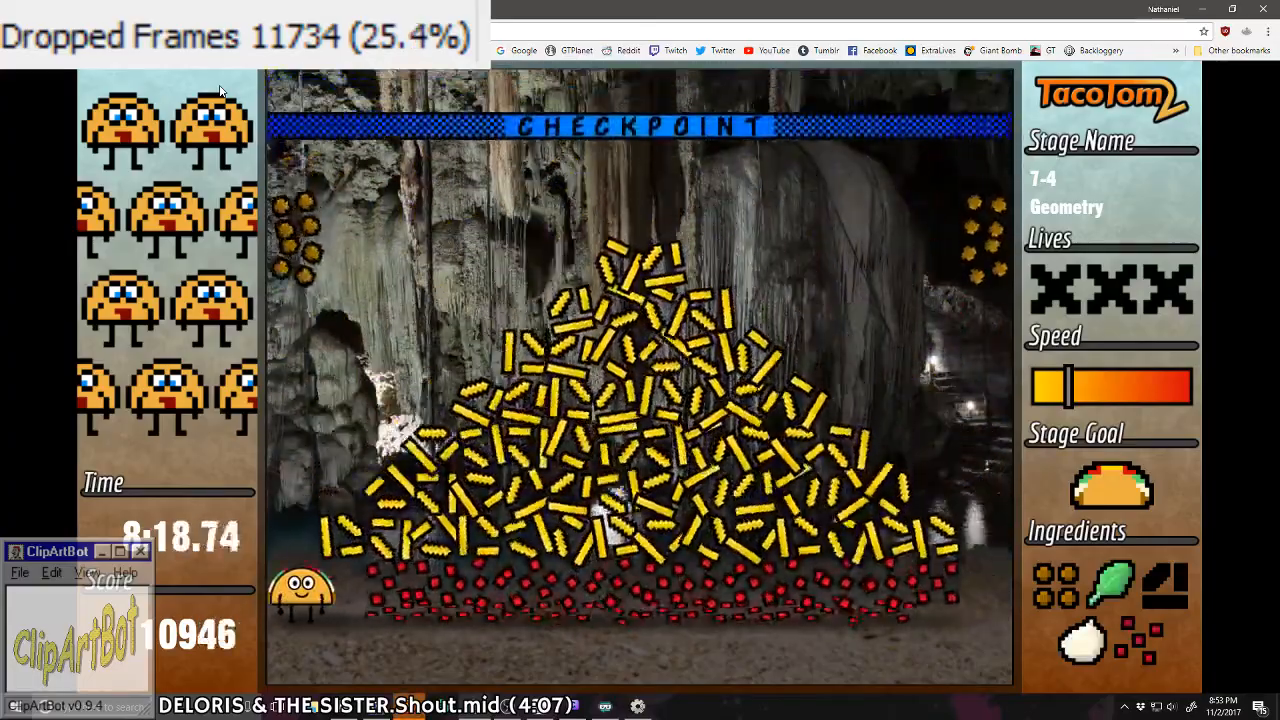
pyautogui.press('Right')
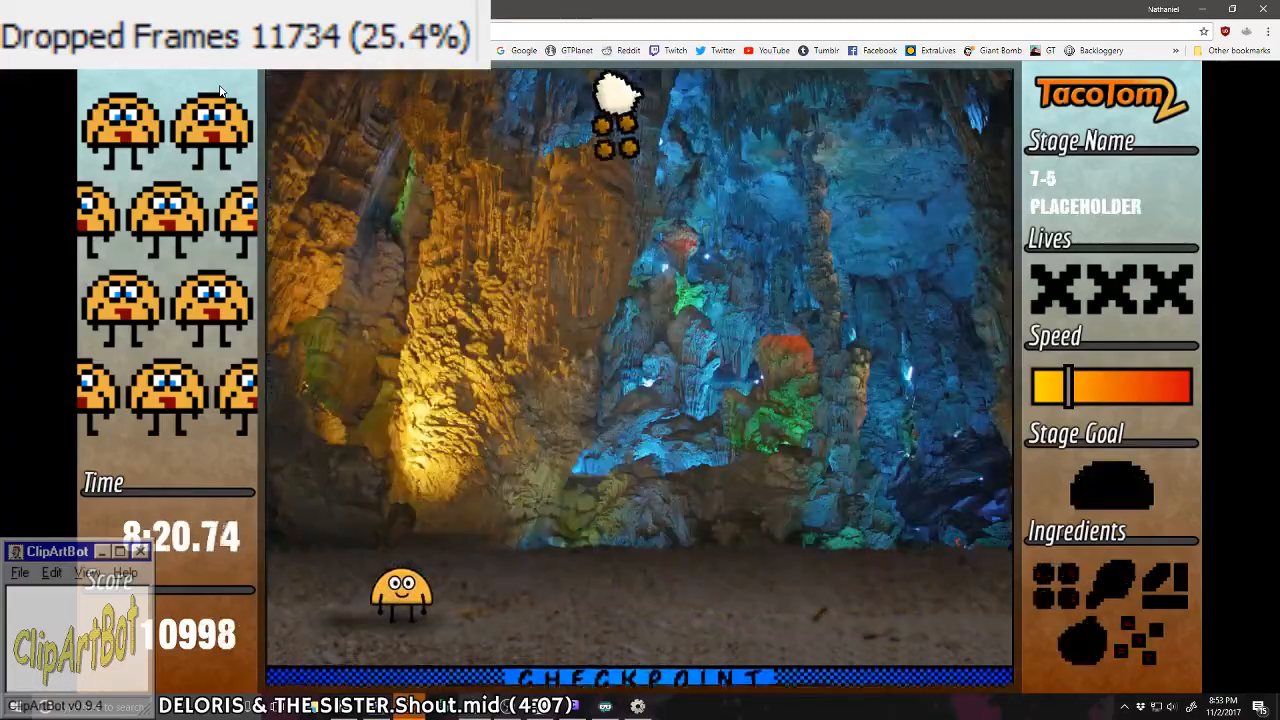
# Step: Catch the single column of ingredients in stages 7-5, 7-6 and 7-7, and continue past the checkpoints to stage 8-1
pyautogui.press('Right')
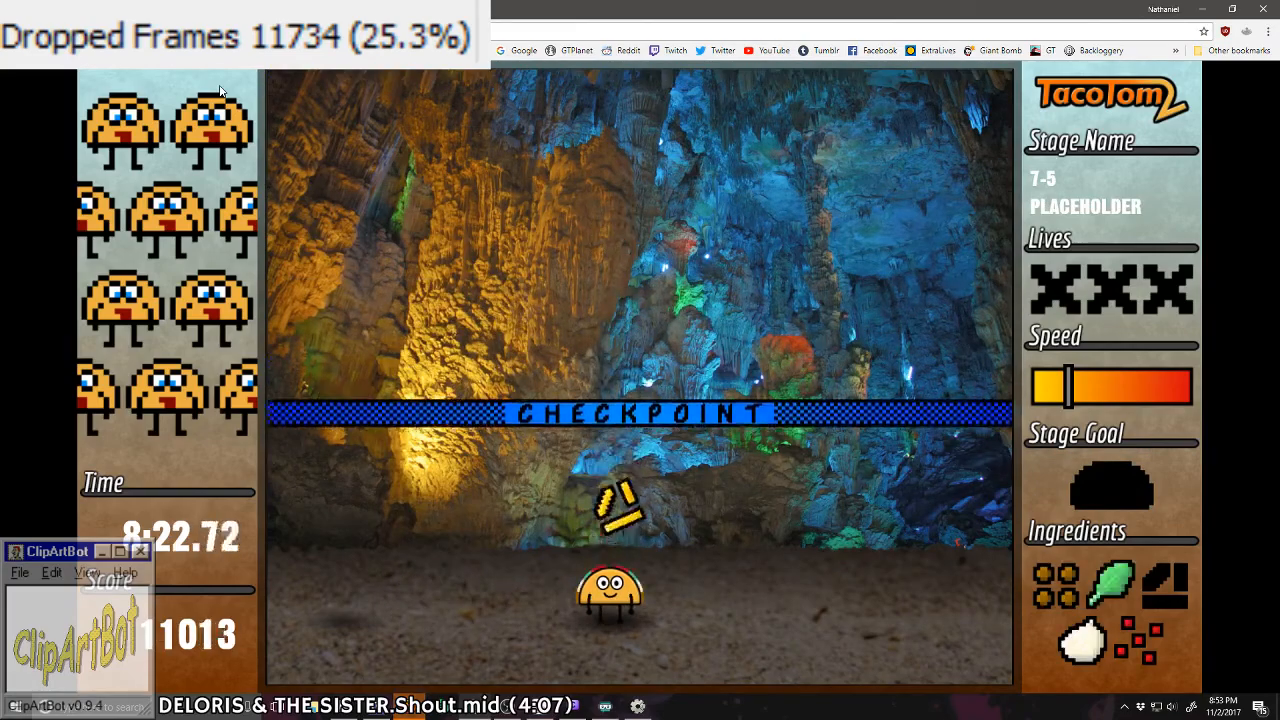
pyautogui.press('Left')
pyautogui.press('Left')
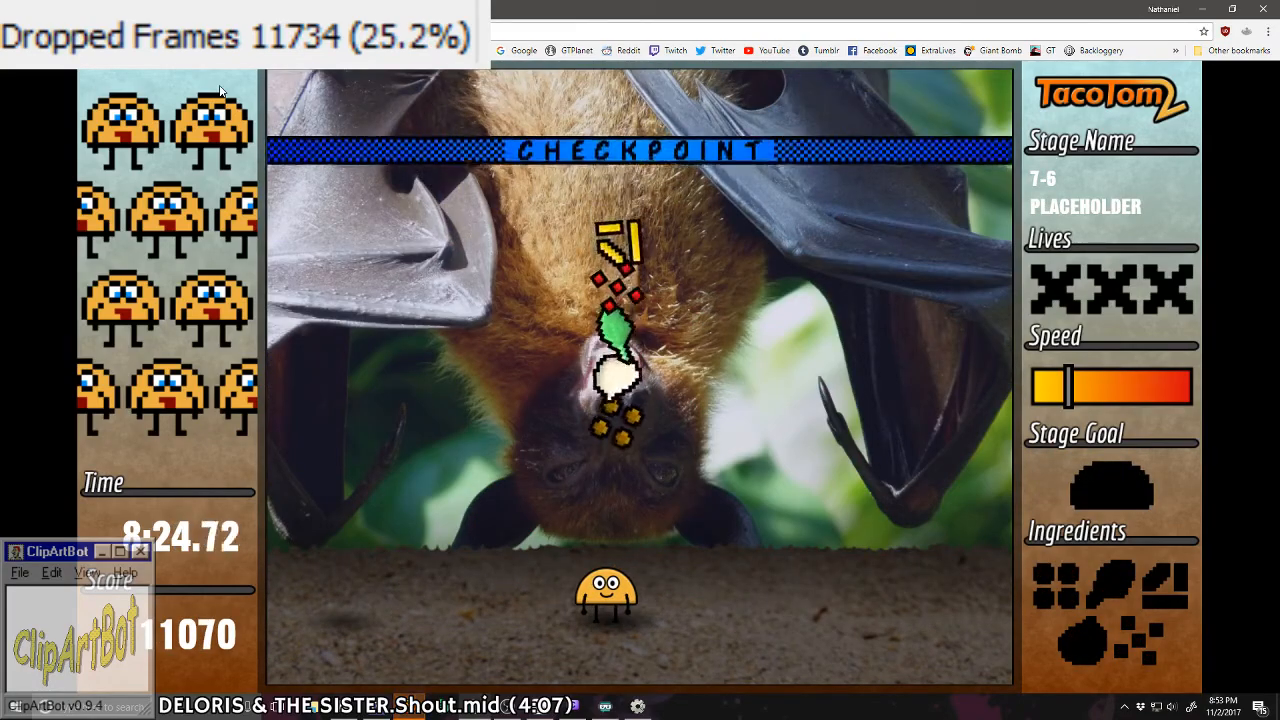
pyautogui.press('Right')
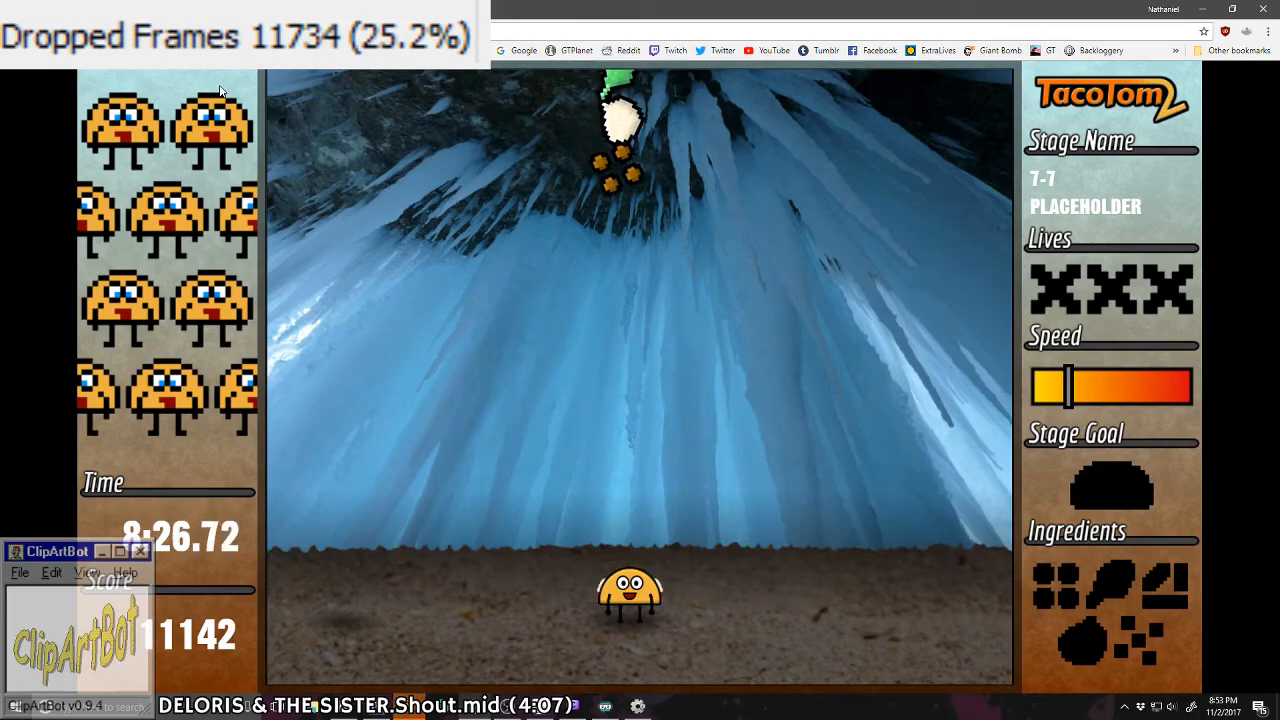
pyautogui.press('Left')
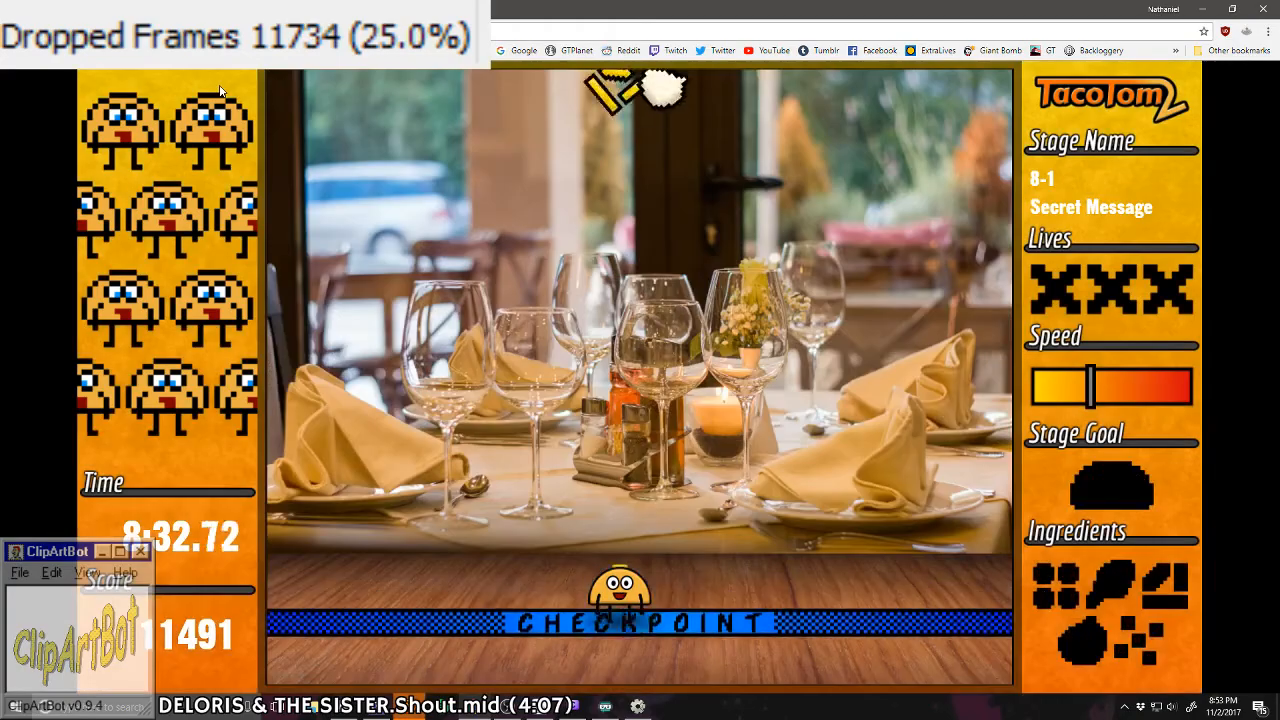
# Step: Complete a taco from the letter-shaped patterns in stage 8-1, and collect meat, cheese, tomato and the white ingredient for another
pyautogui.press('Left')
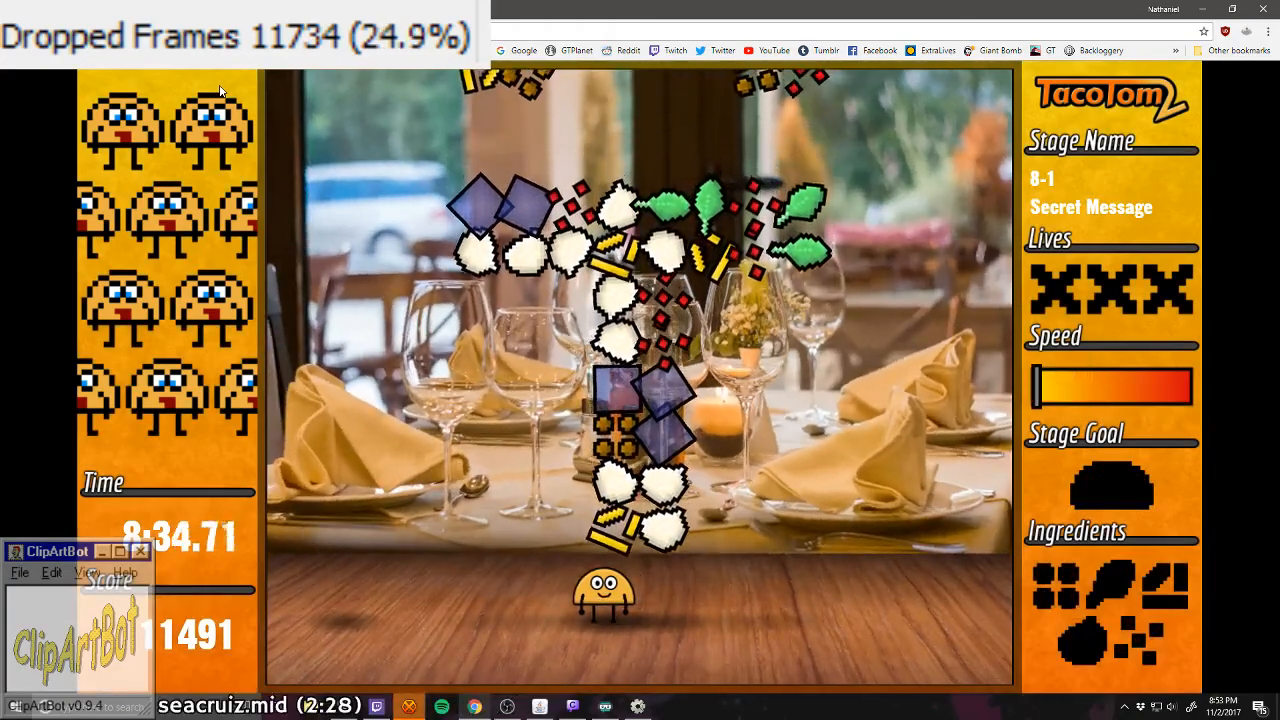
pyautogui.press('Left')
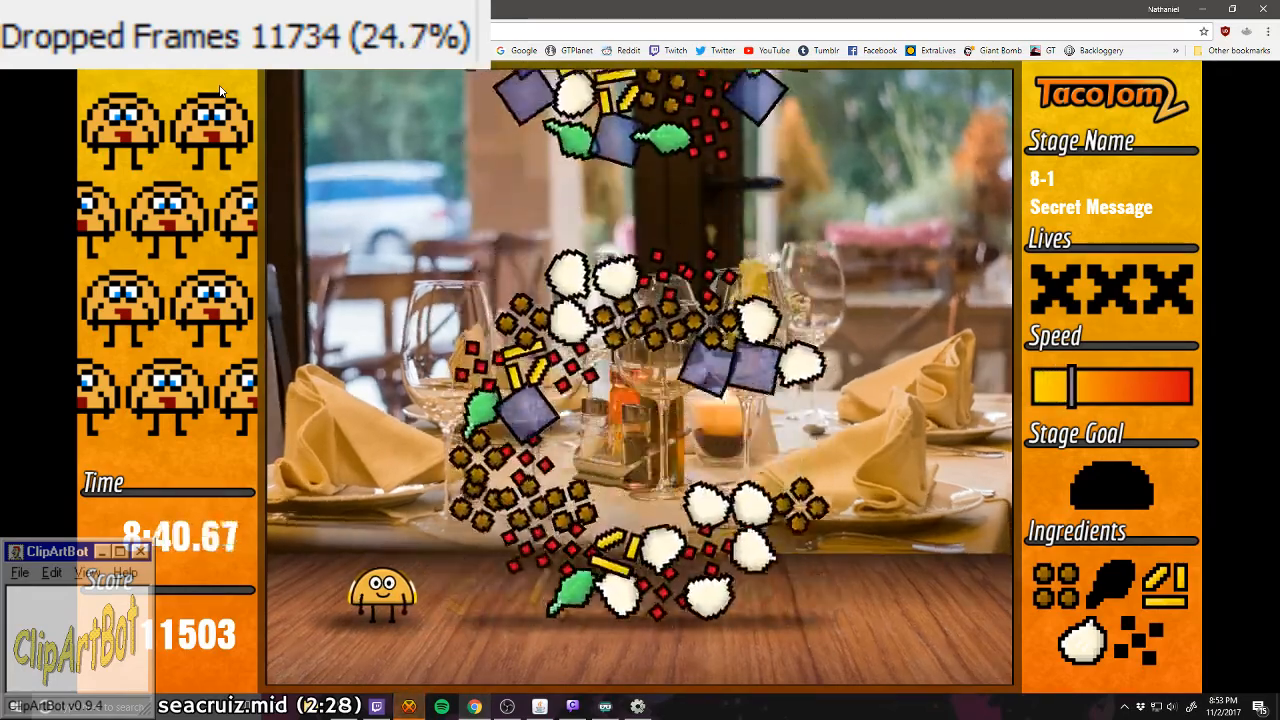
pyautogui.press('Right')
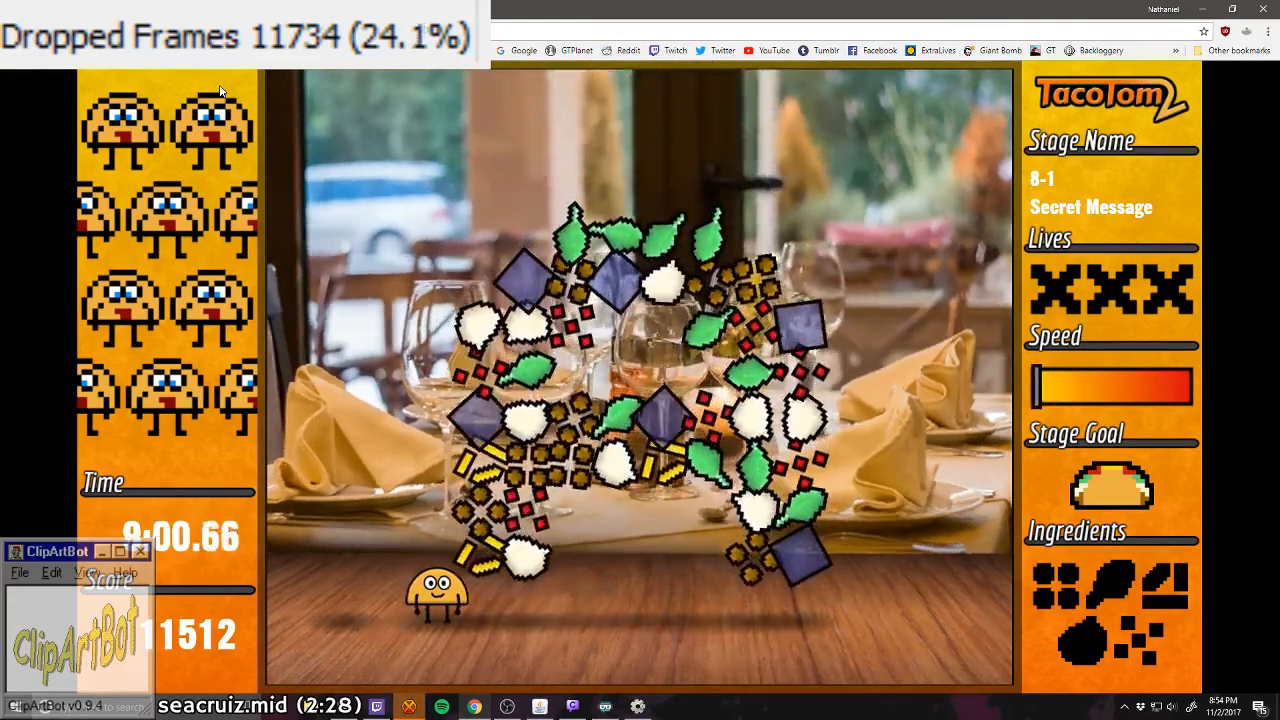
pyautogui.press('Right')
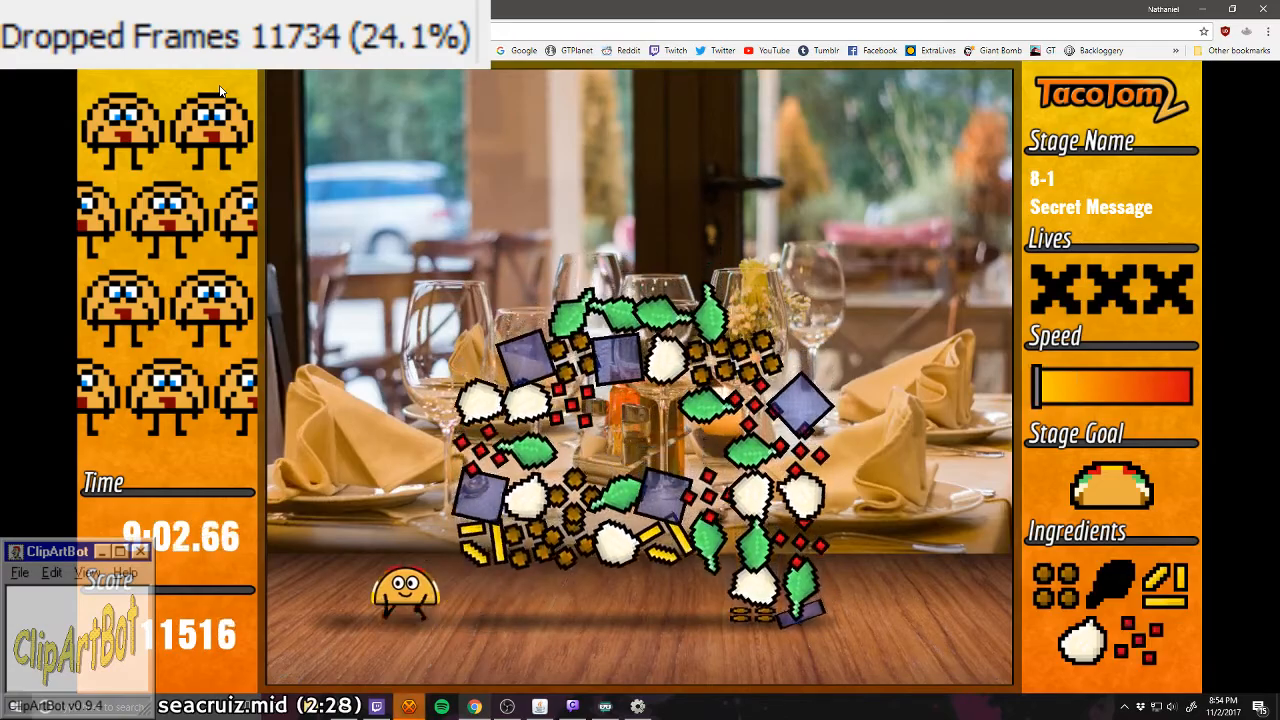
# Step: Catch the missing lettuce from the letter-shaped patterns in stage 8-1 to complete the taco, and advance to stage 8-2
pyautogui.press('Left')
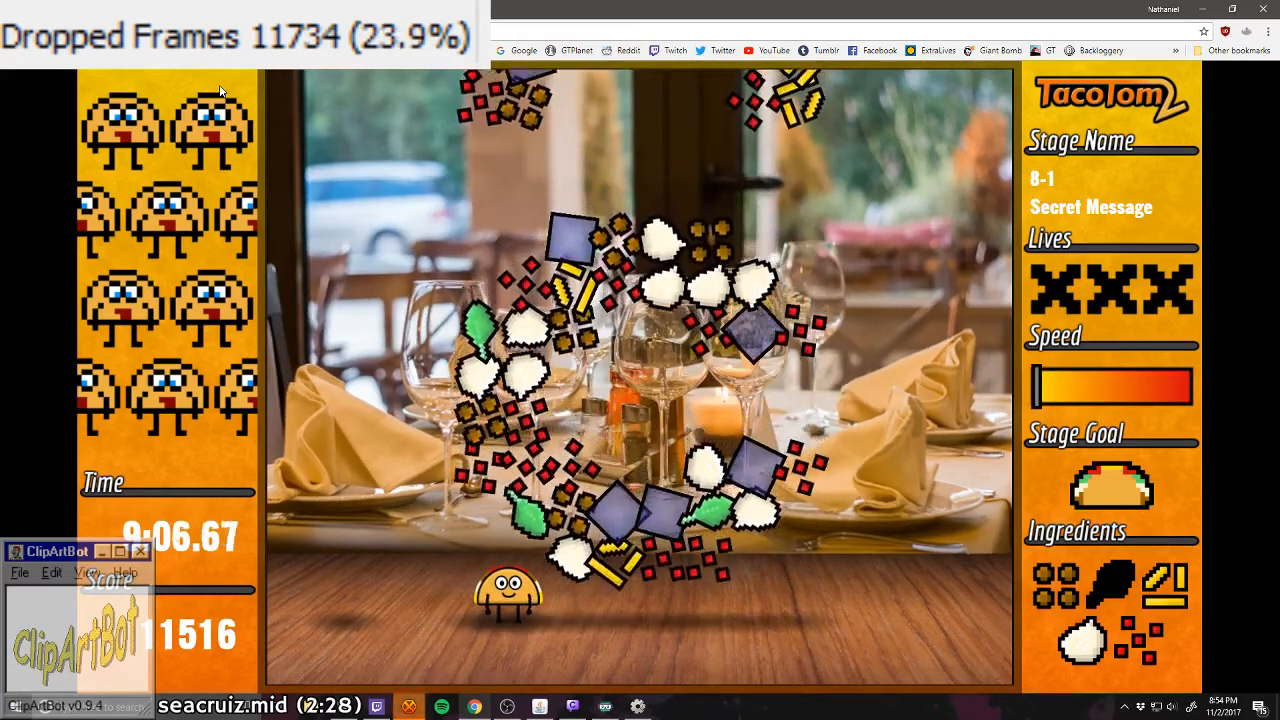
pyautogui.press('Left')
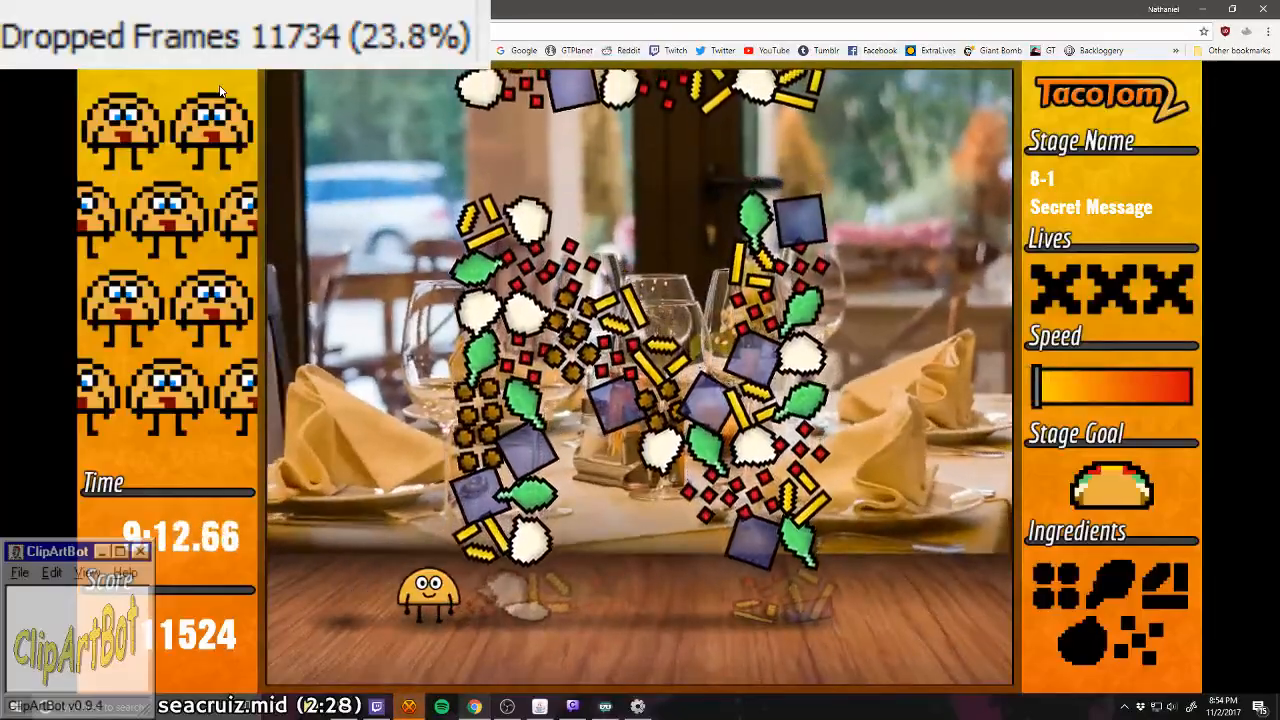
pyautogui.press('Right')
pyautogui.press('Left')
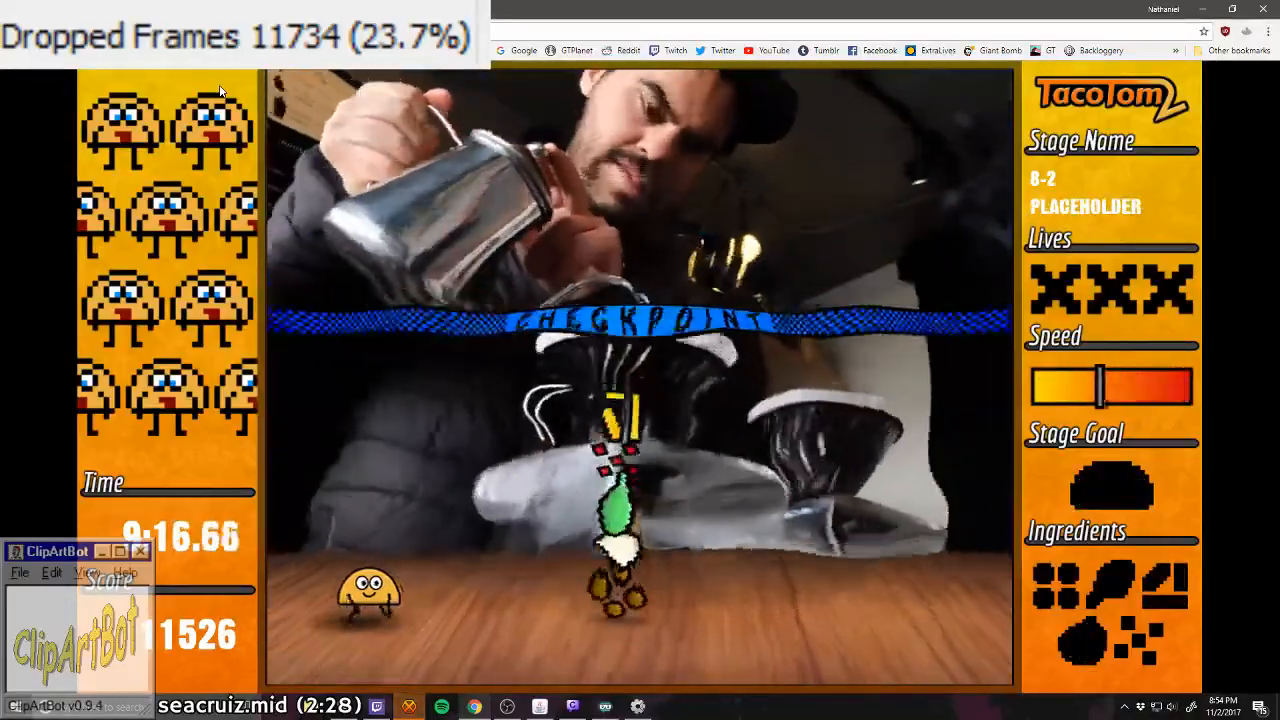
# Step: Catch the single column of ingredients in stage 8-2, and continue past the checkpoints to stage 9-9
pyautogui.press('Right')
pyautogui.press('Right')
pyautogui.press('Left')
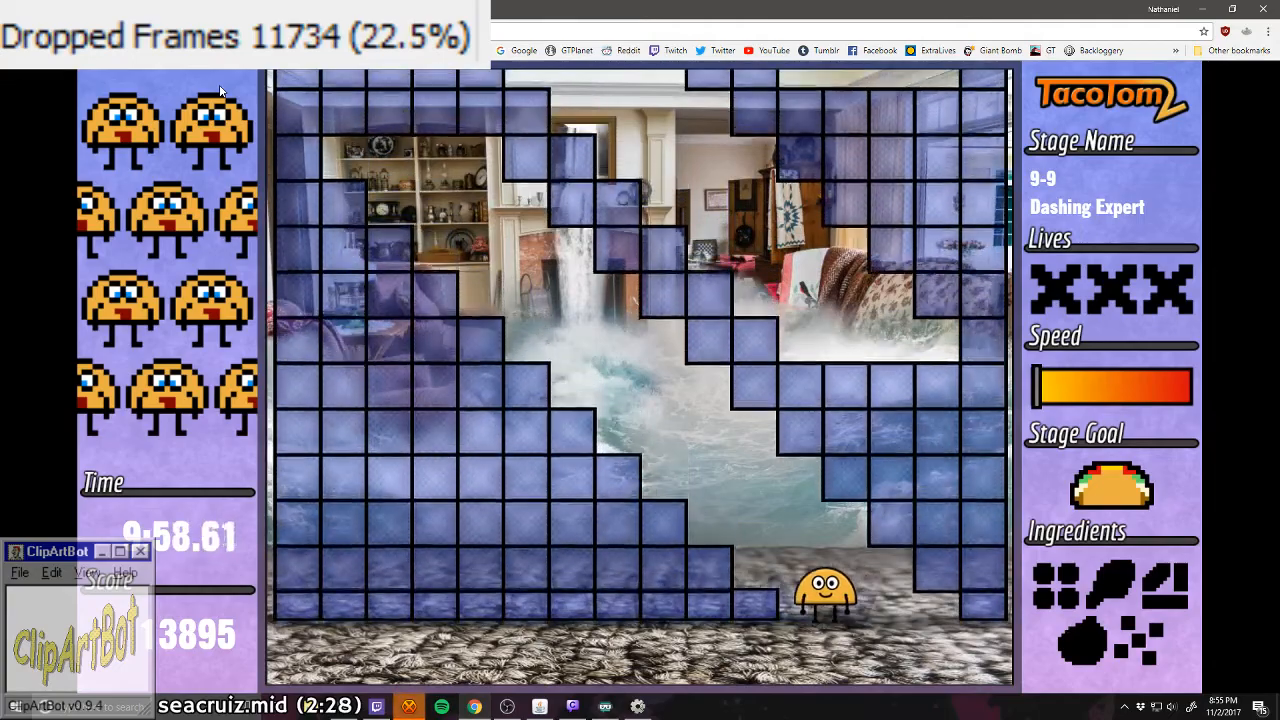
# Step: Steer Tom through the diagonal stair-shaped gaps between the blue blocks in stage 9-9
pyautogui.press('Left')
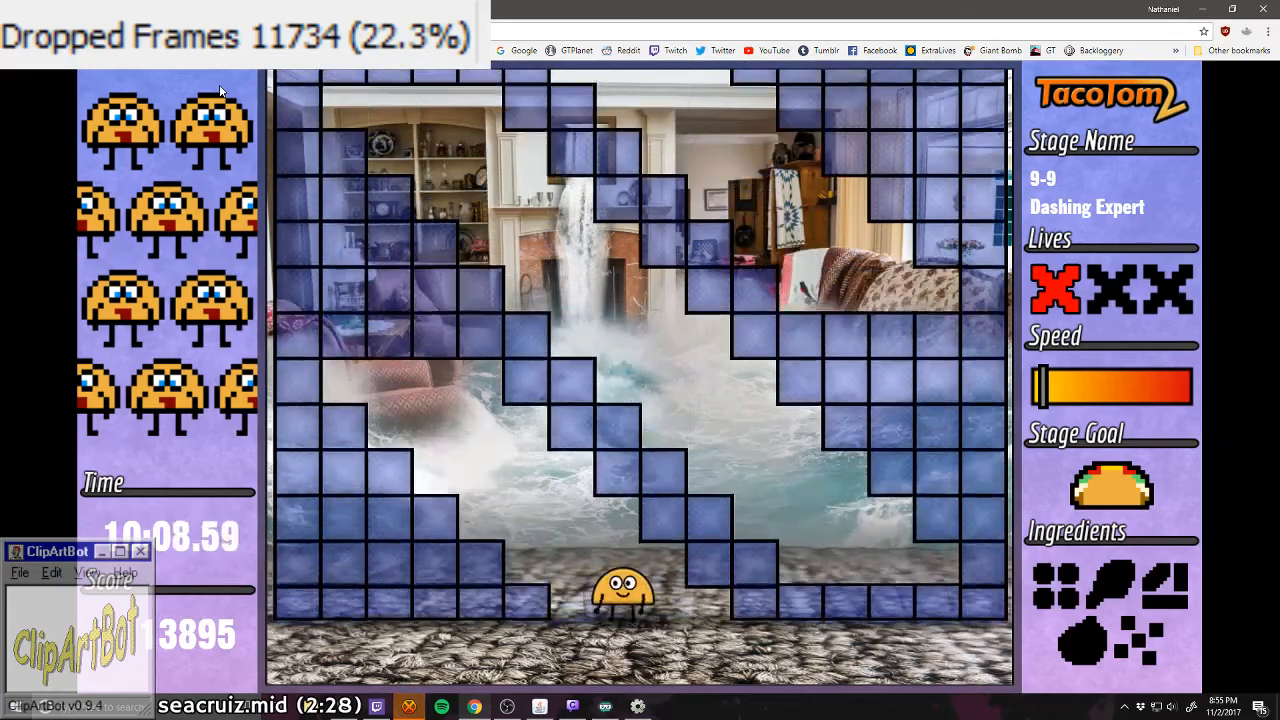
pyautogui.press('Right')
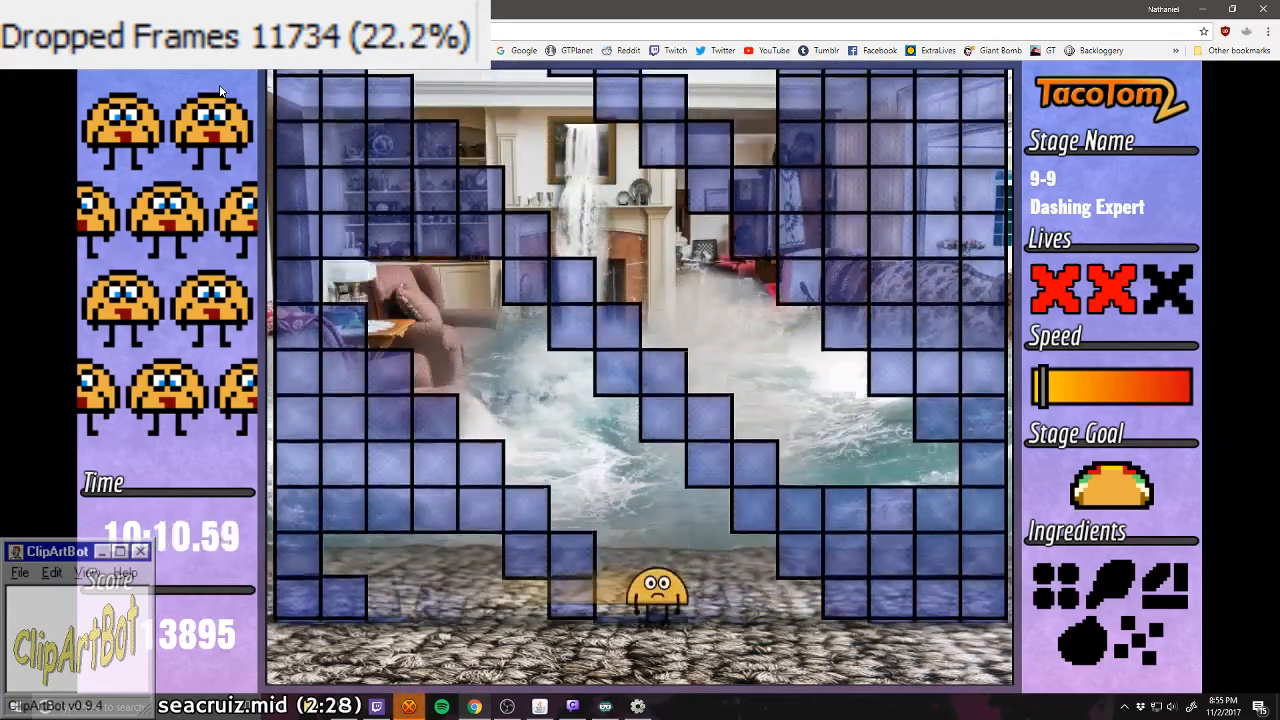
pyautogui.press('Left')
pyautogui.press('Left')
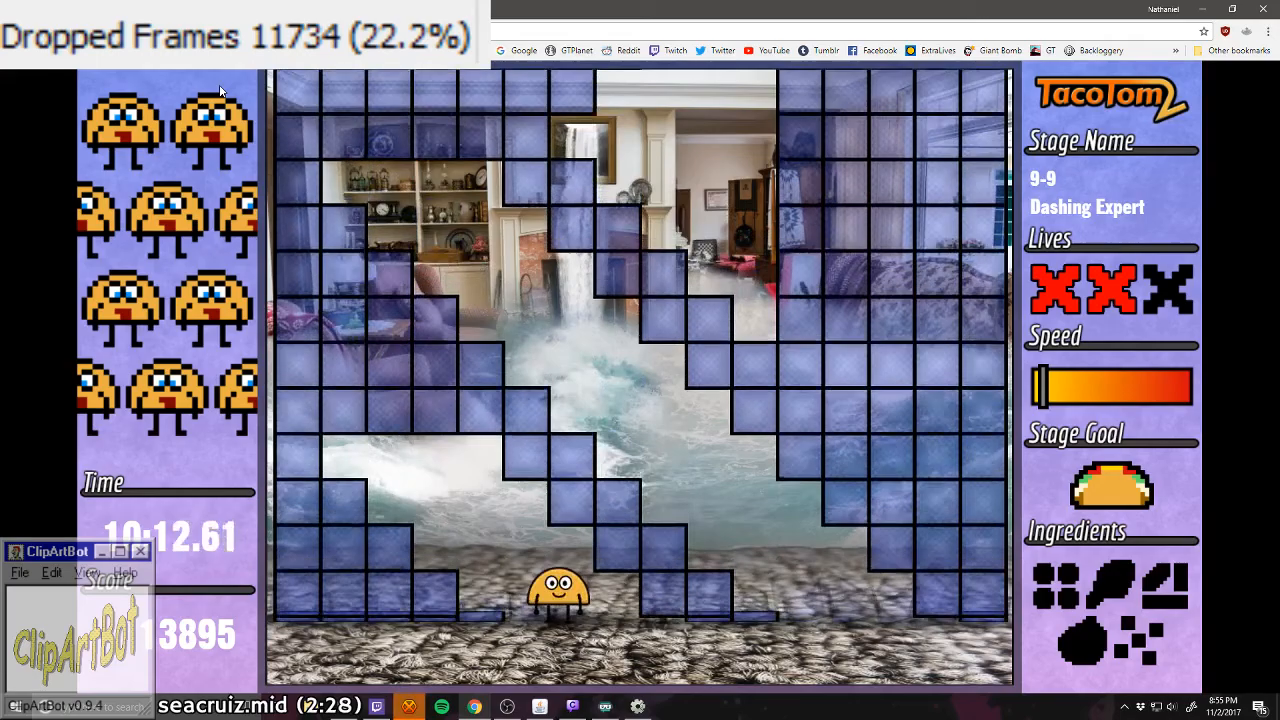
pyautogui.press('Right')
pyautogui.press('Left')
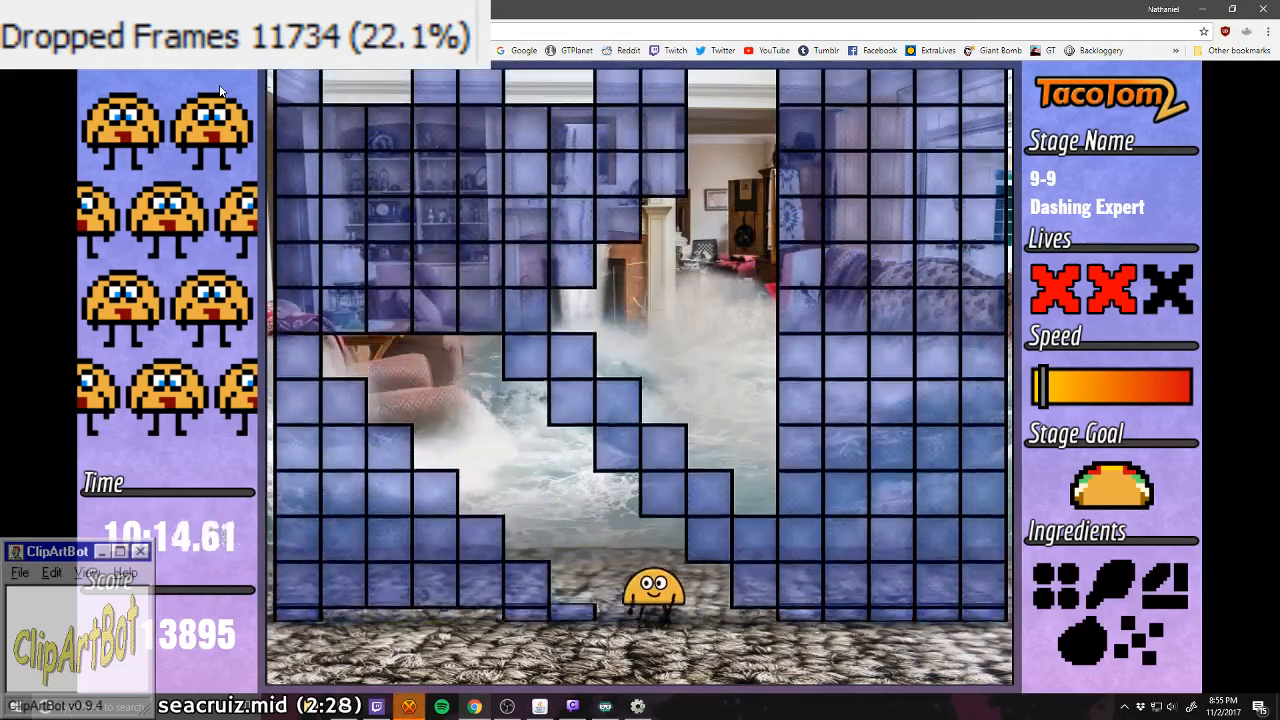
pyautogui.press('Right')
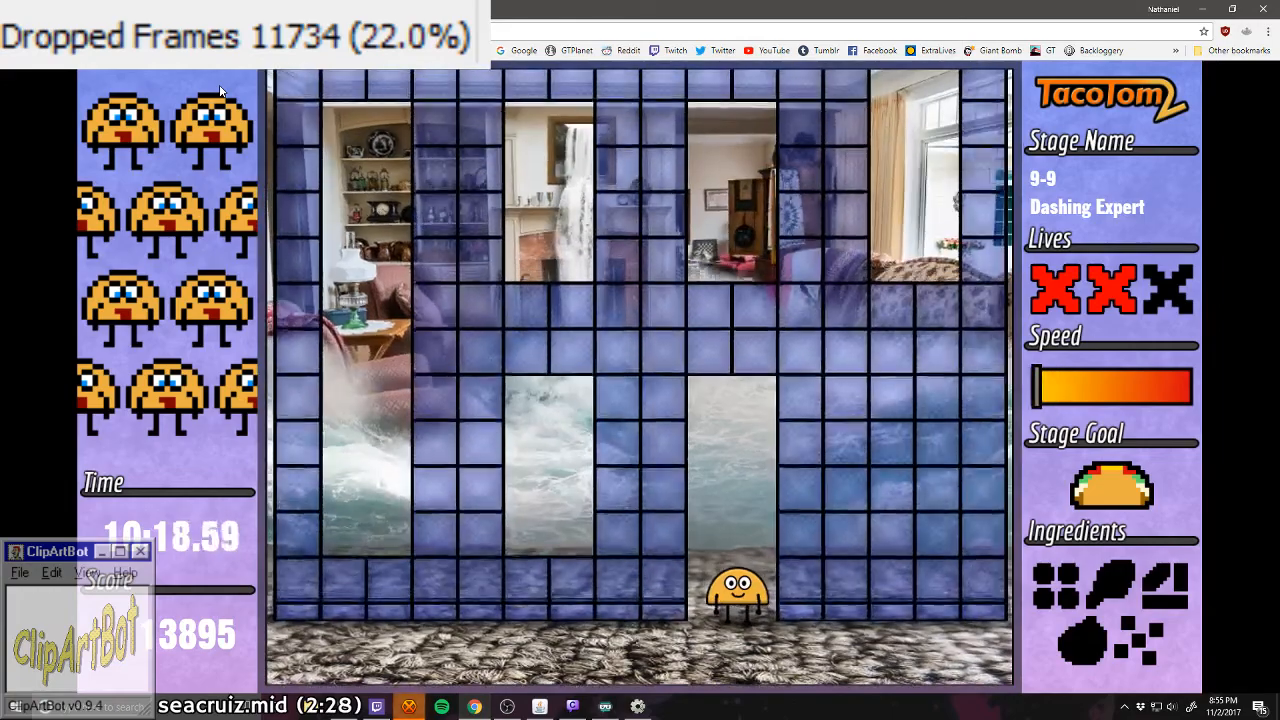
# Step: Dash between the vertical corridors of the block grid in stage 9-9, and pass the checkpoint into stage 10-1
pyautogui.press('Left')
pyautogui.press('Right')
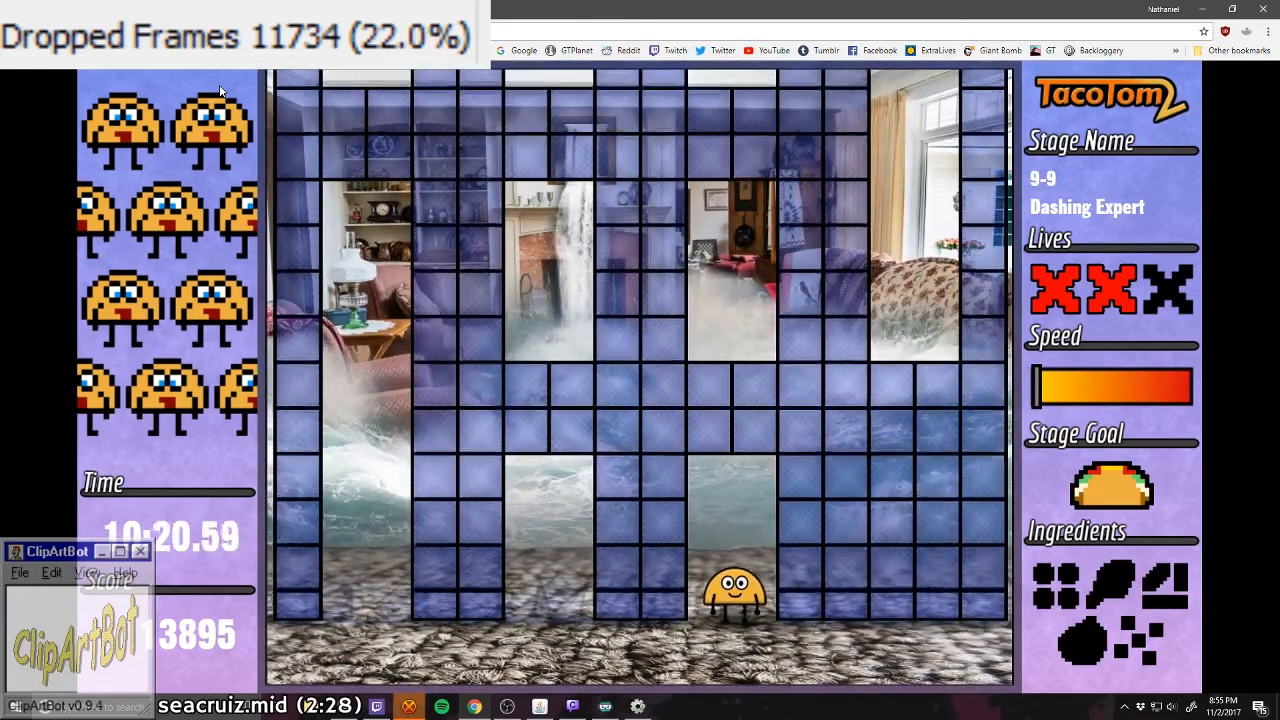
pyautogui.press('Left')
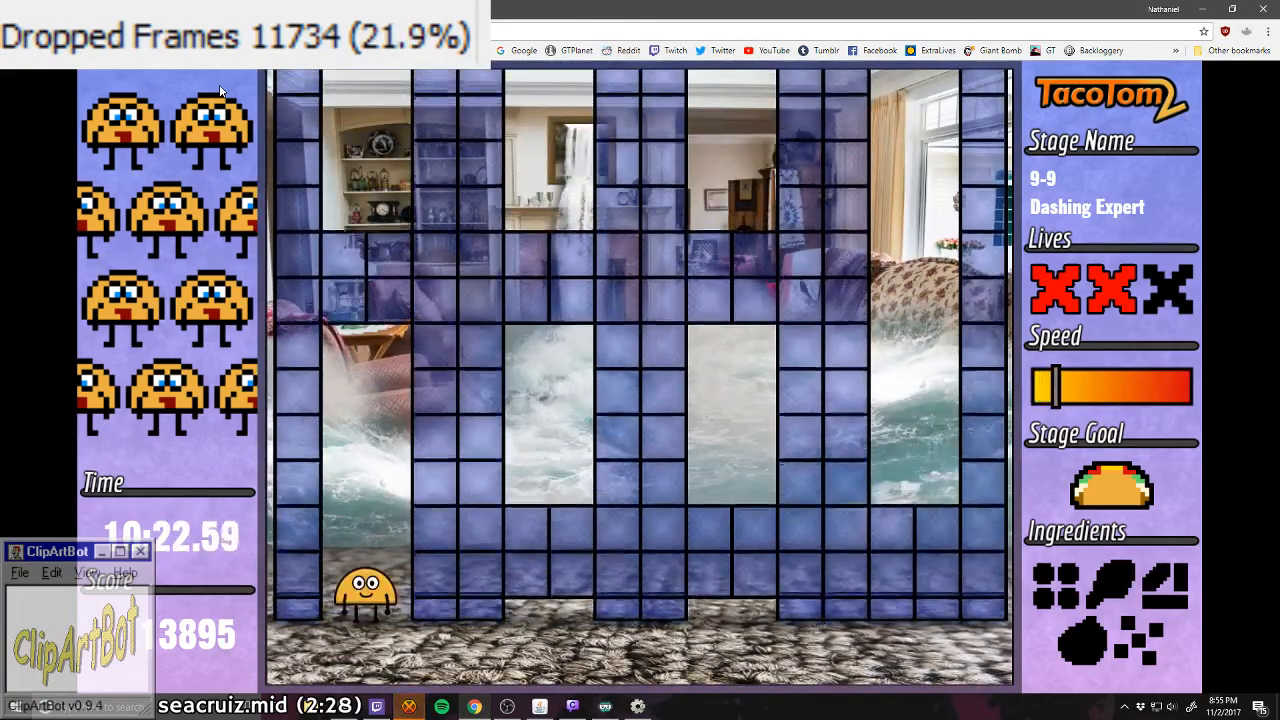
pyautogui.press('Right')
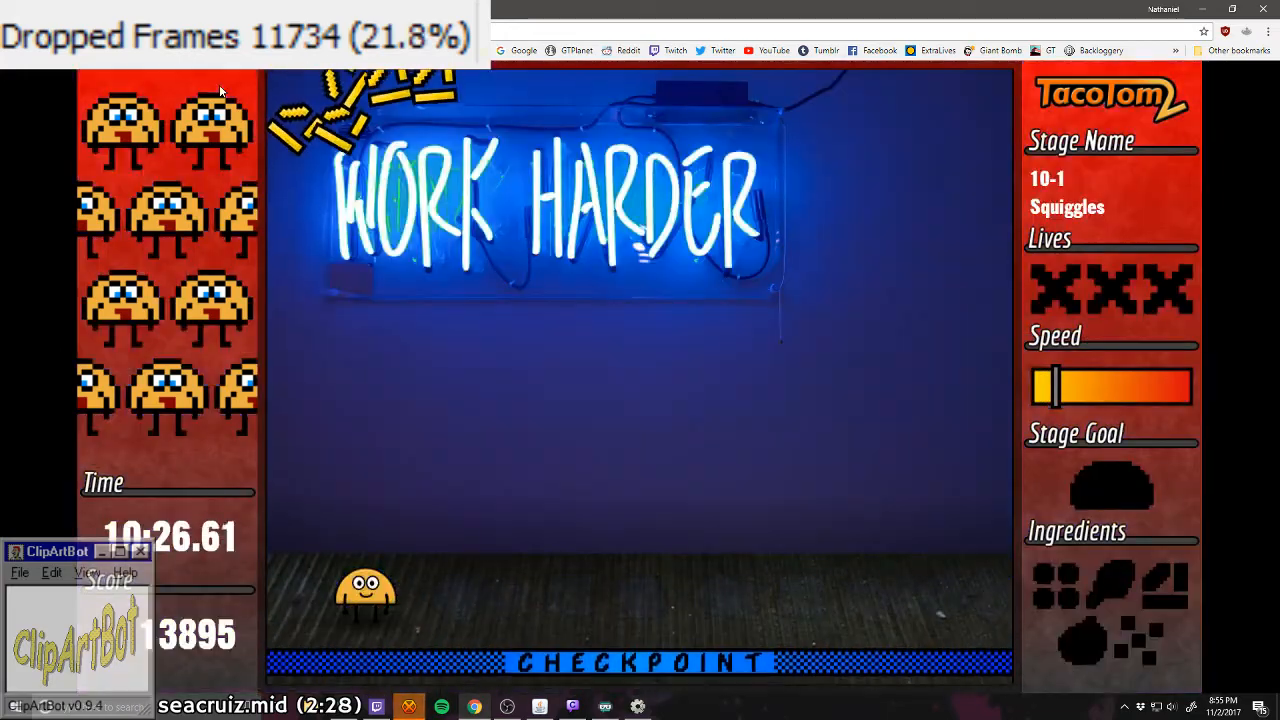
# Step: Catch one meat, cheese, white ingredient and lettuce each from the crossing squiggles in stage 10-1
pyautogui.press('Right')
pyautogui.press('Right')
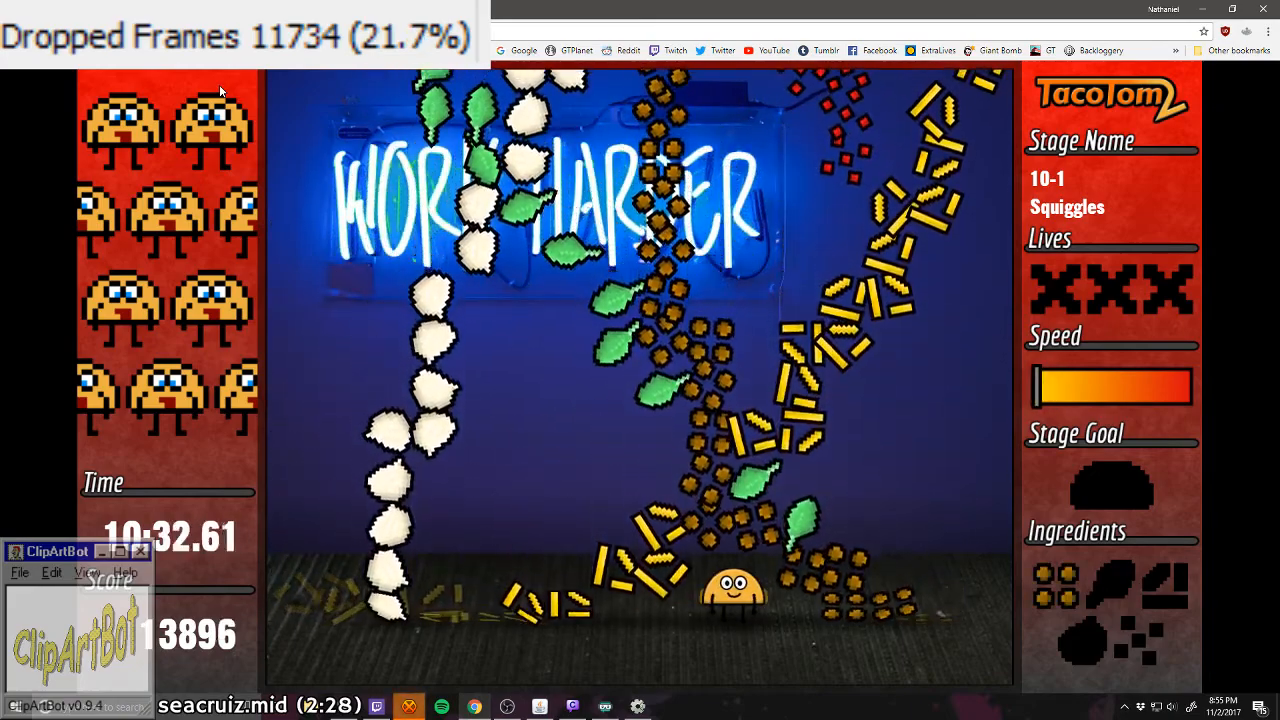
pyautogui.press('Left')
pyautogui.press('Right')
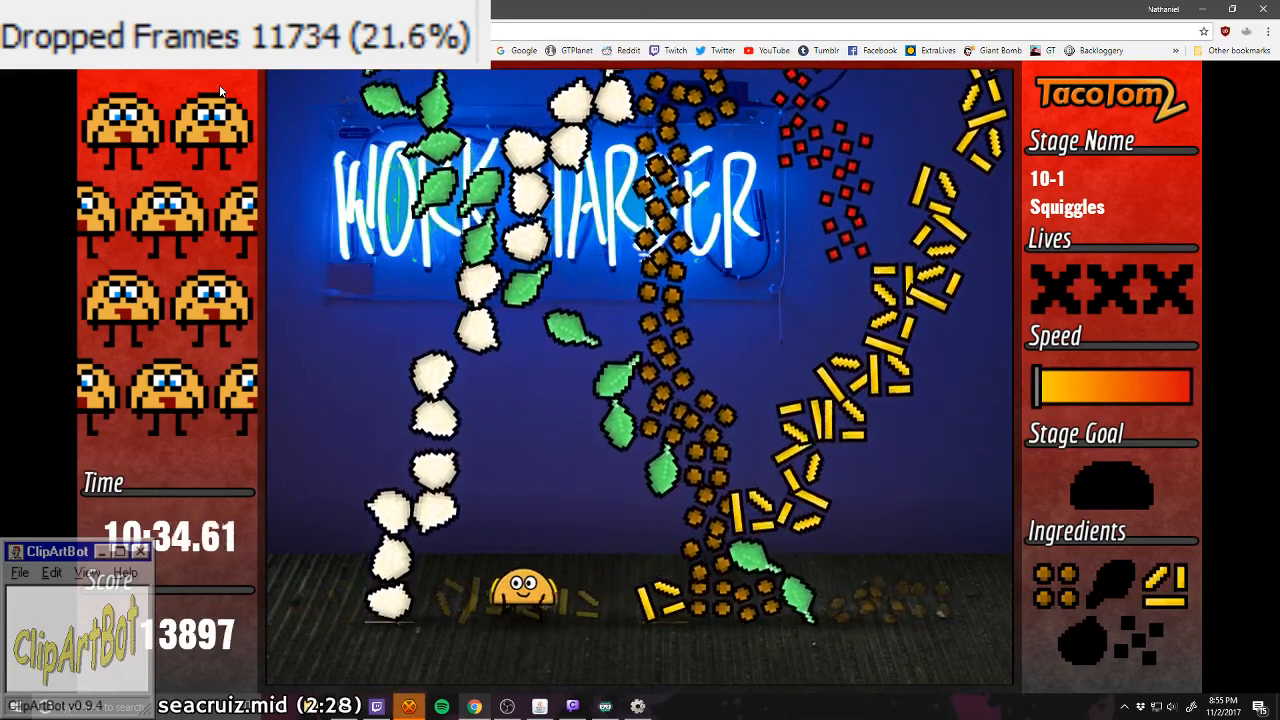
pyautogui.press('Left')
pyautogui.press('Right')
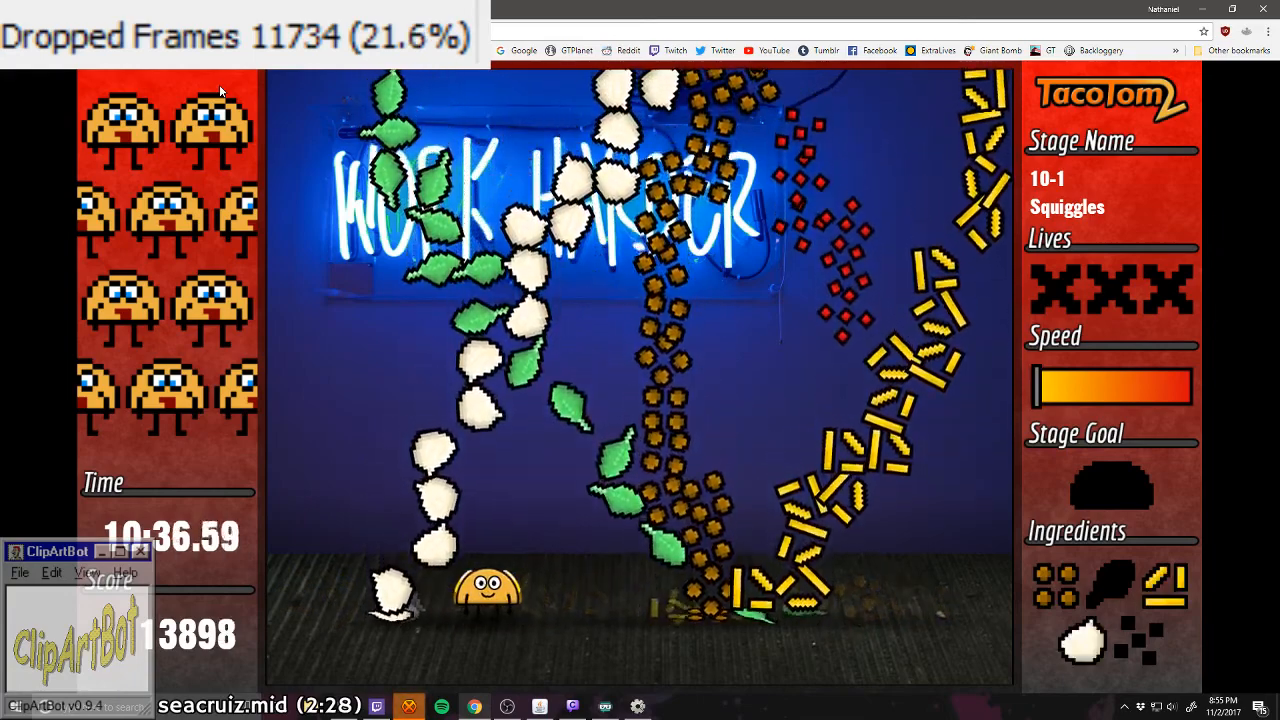
pyautogui.press('Right')
pyautogui.press('Right')
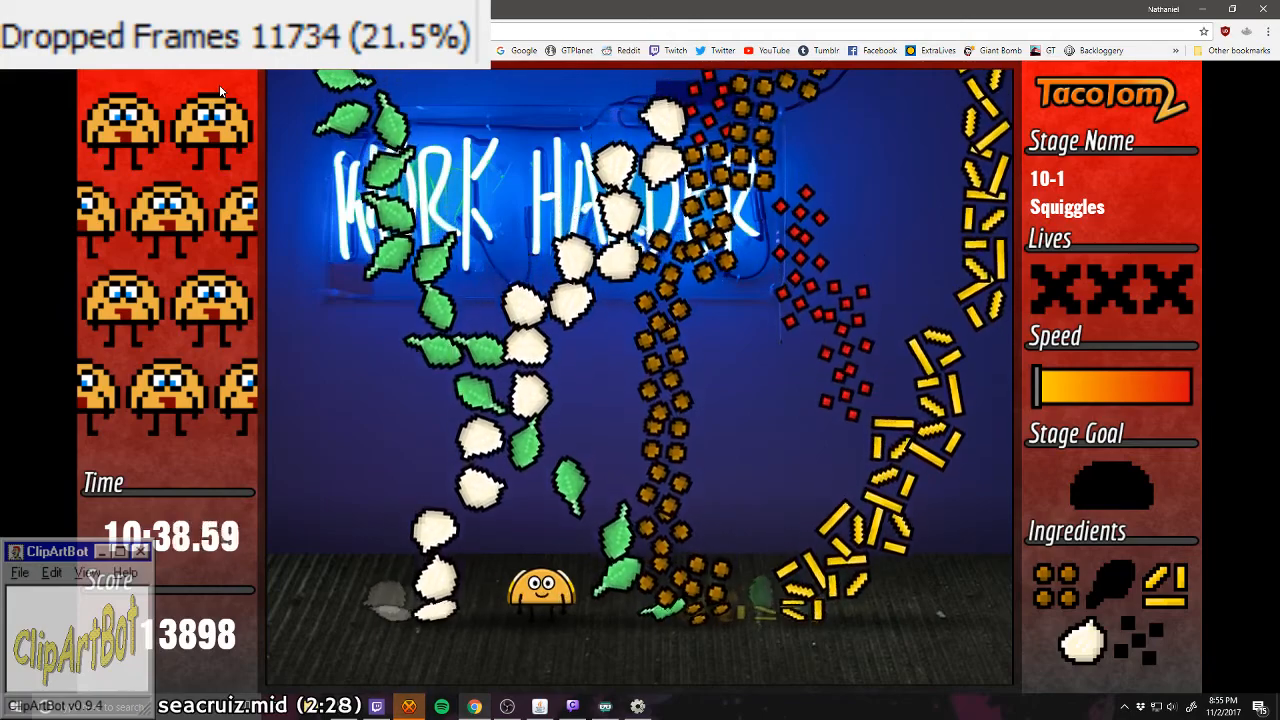
pyautogui.press('Right')
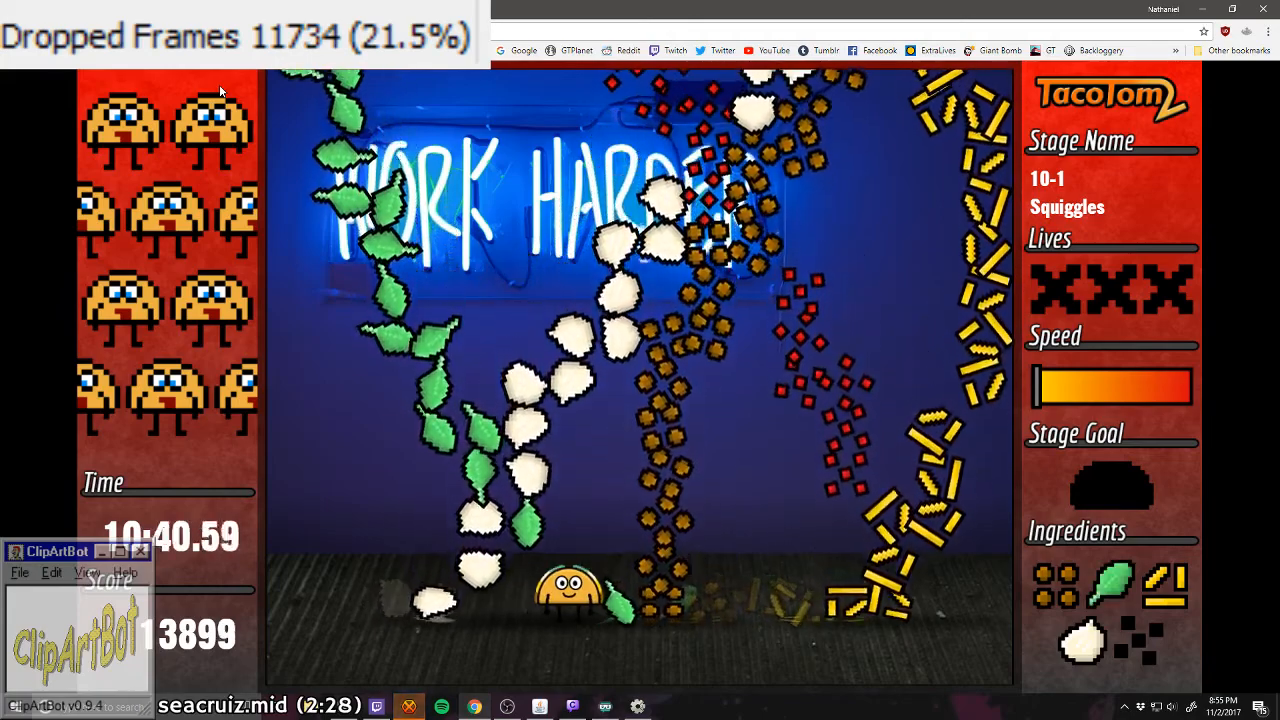
# Step: Try to cross the meat squiggle in stage 10-1 to reach the tomato and go on collecting ingredients
pyautogui.press('Right')
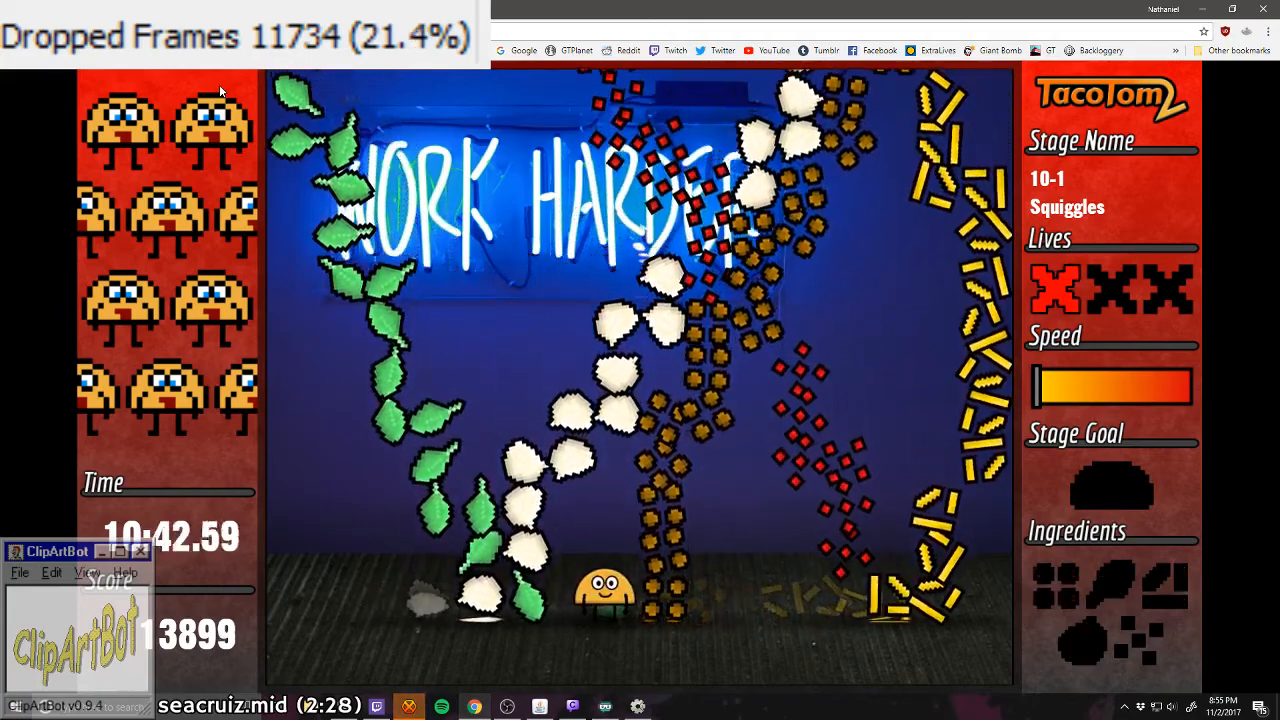
pyautogui.press('Right')
pyautogui.press('Right')
pyautogui.press('Left')
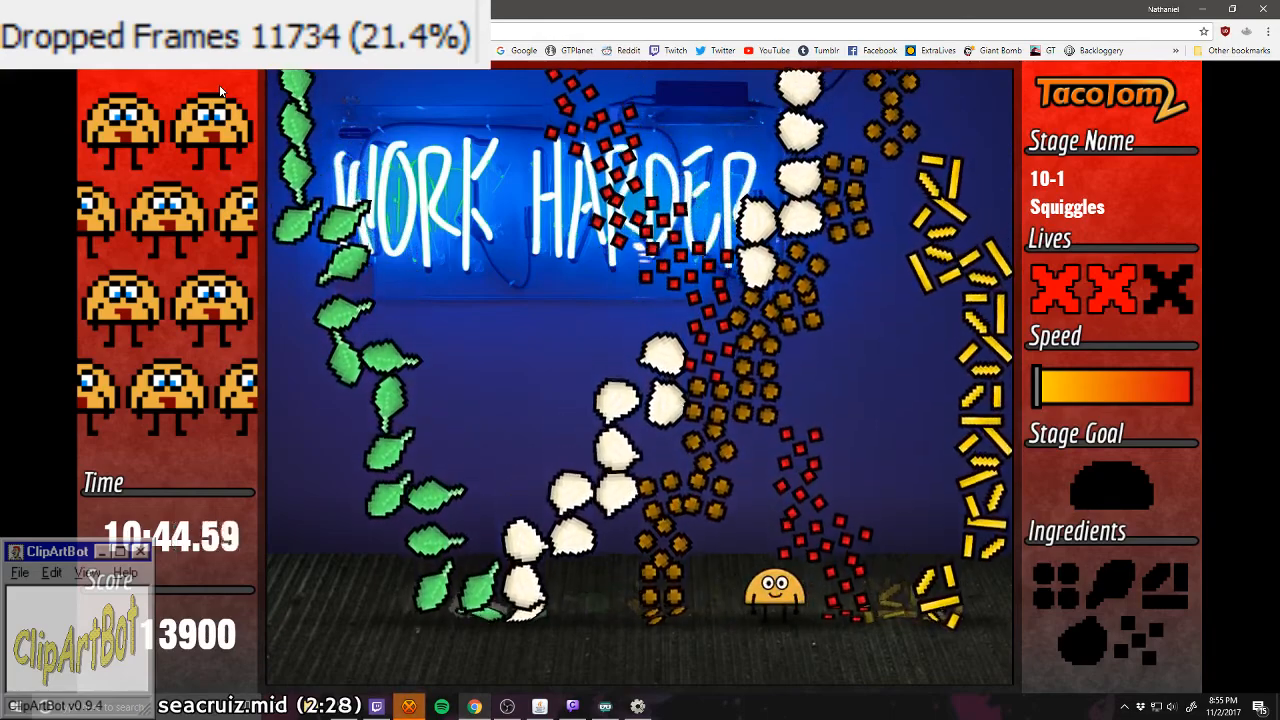
pyautogui.press('Left')
pyautogui.press('Left')
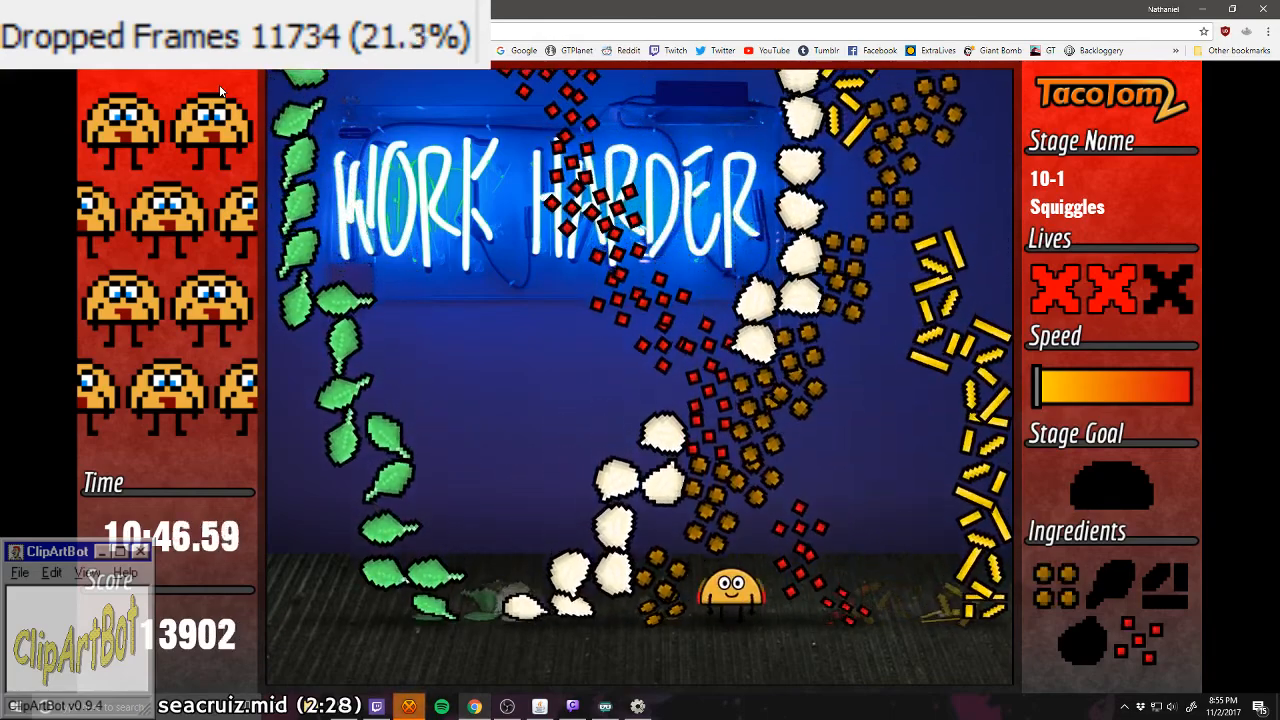
pyautogui.press('Left')
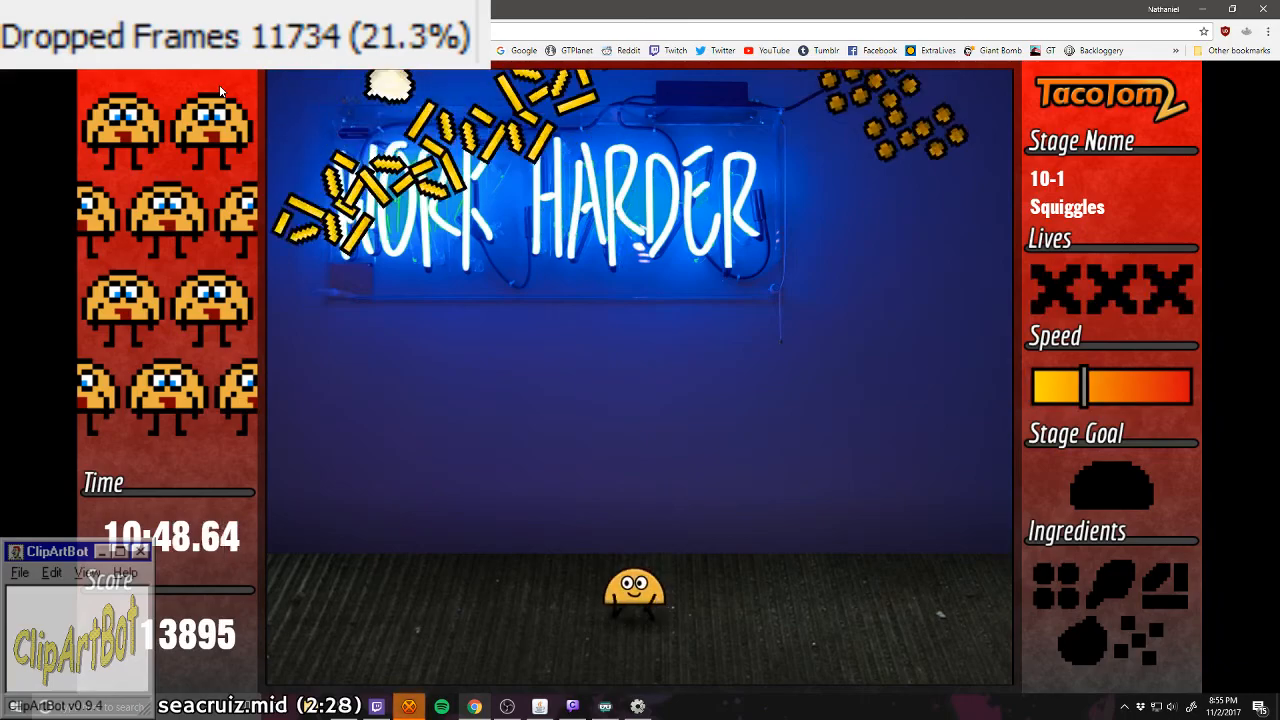
# Step: Retry stage 10-1 from between the opening cheese and meat squiggles, and catch the white ingredient and lettuce
pyautogui.press('Left')
pyautogui.press('Right')
pyautogui.press('Right')
pyautogui.press('Left')
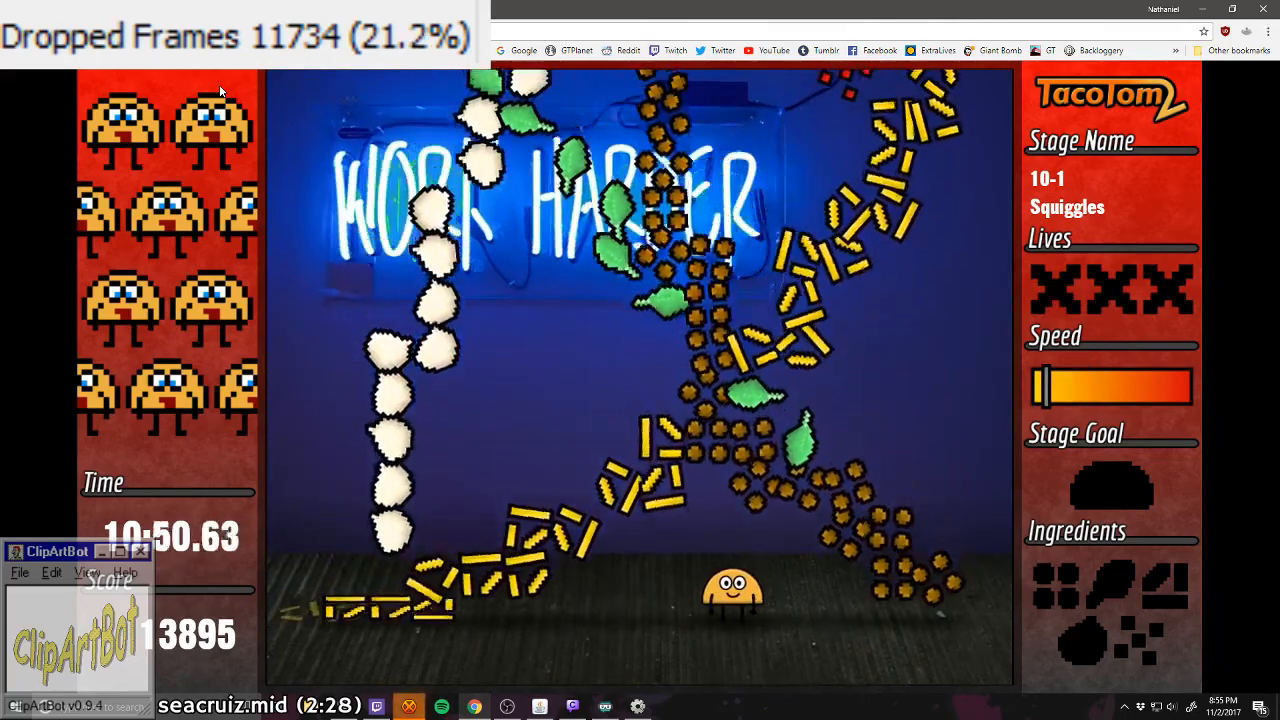
pyautogui.press('Left')
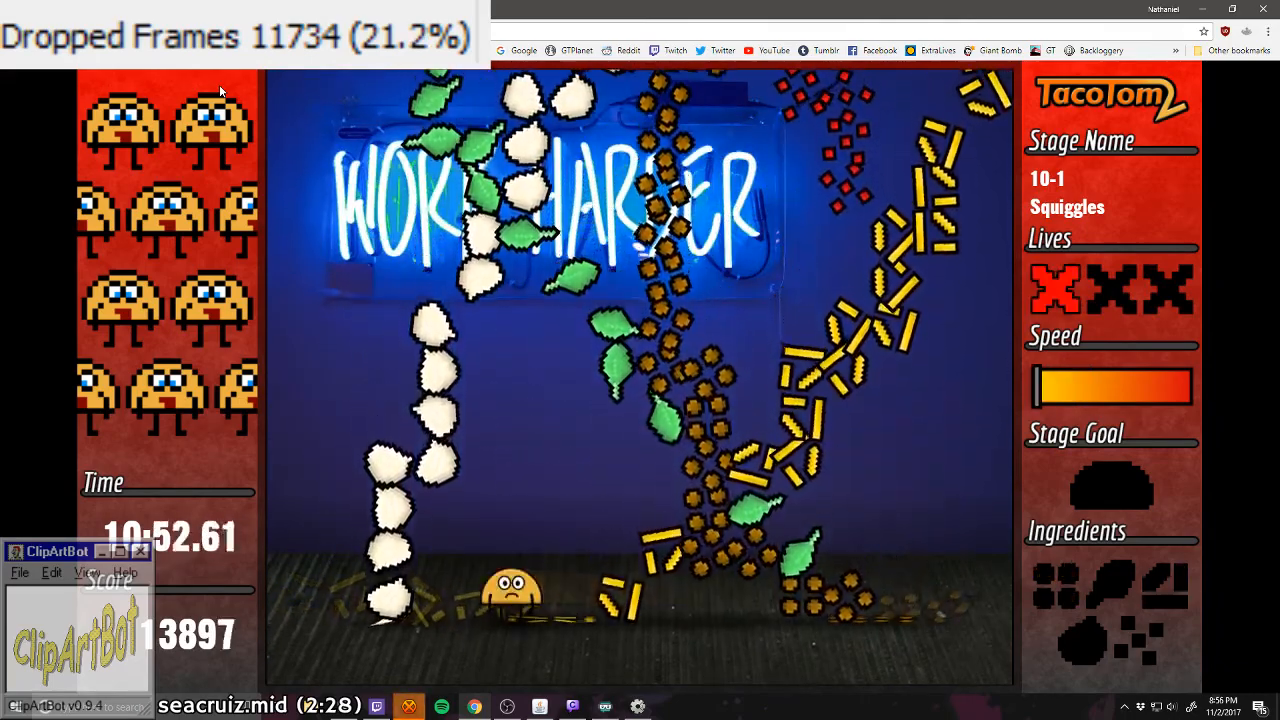
pyautogui.press('Left')
pyautogui.press('Right')
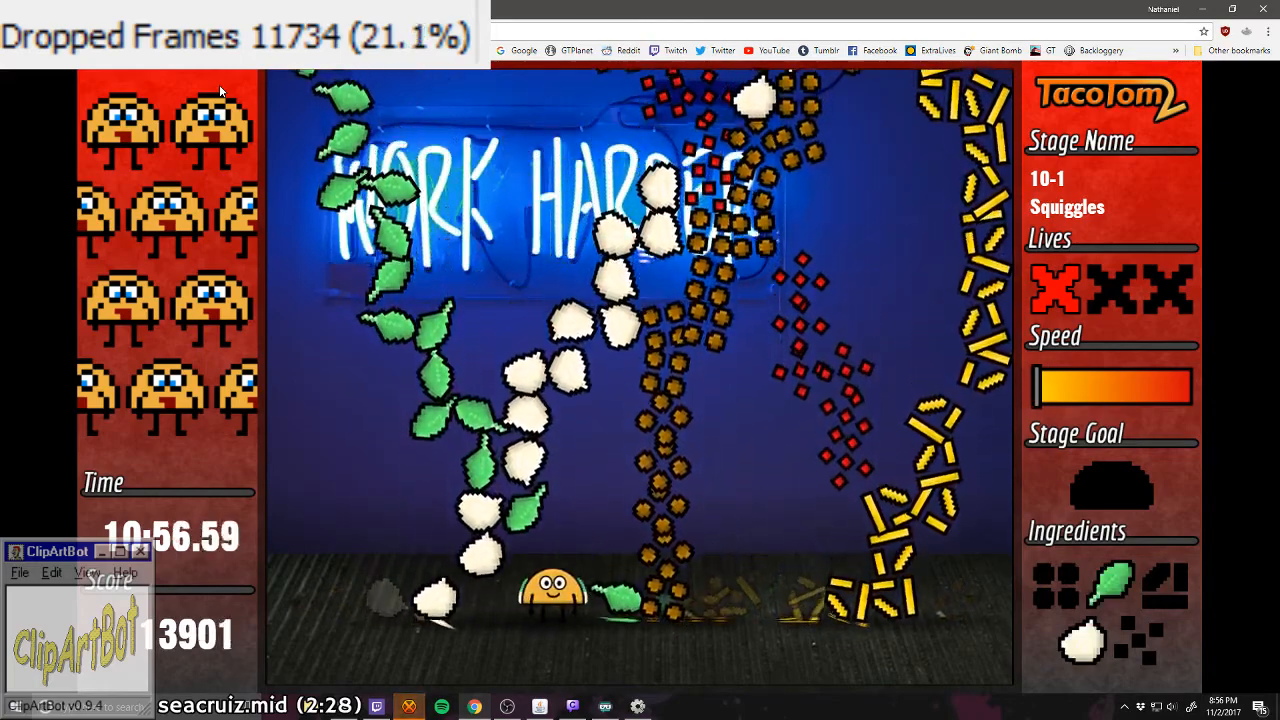
# Step: Try to slip from the gap beside the white squiggle through the meat squiggle towards the tomato in stage 10-1
pyautogui.press('Right')
pyautogui.press('Right')
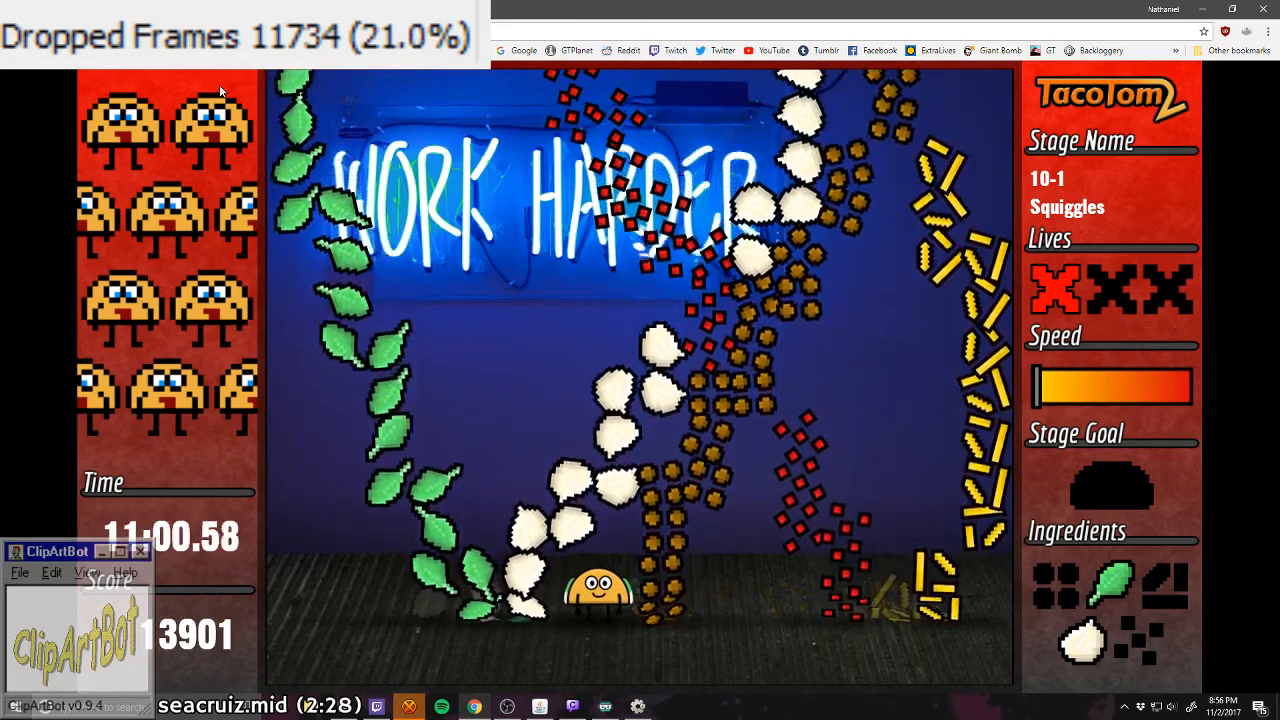
pyautogui.press('Right')
pyautogui.press('Right')
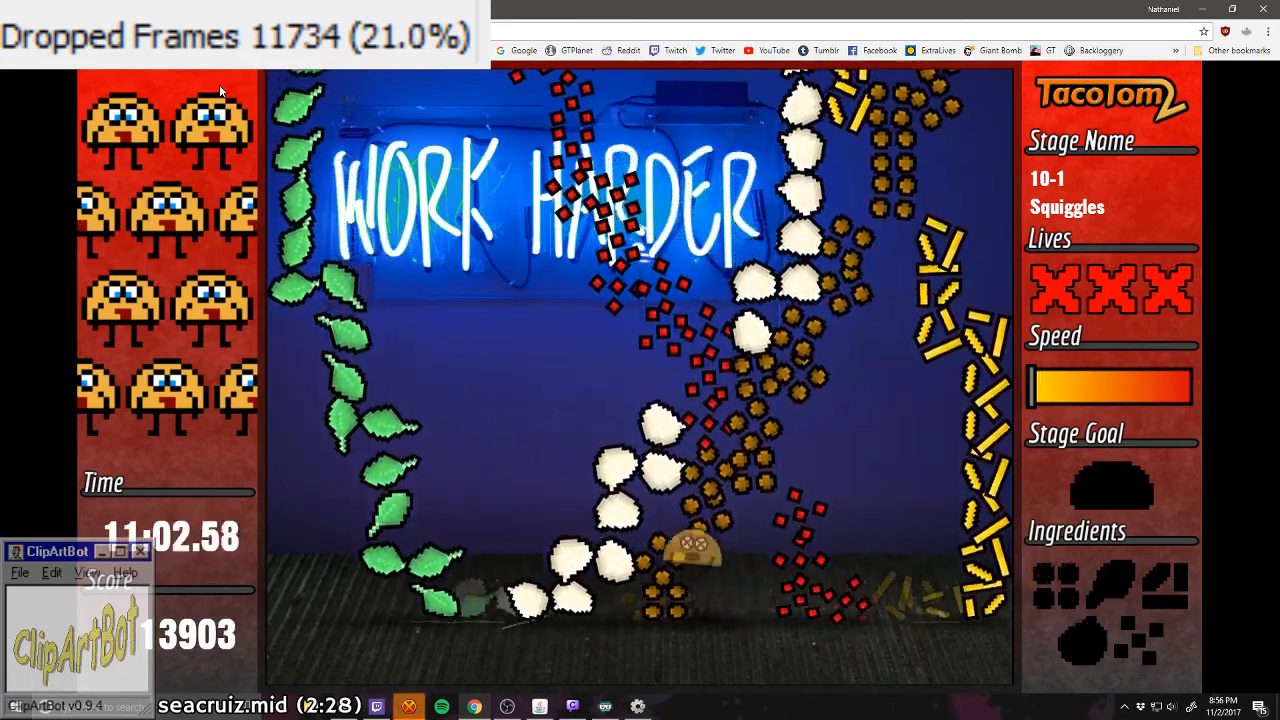
pyautogui.press('Right')
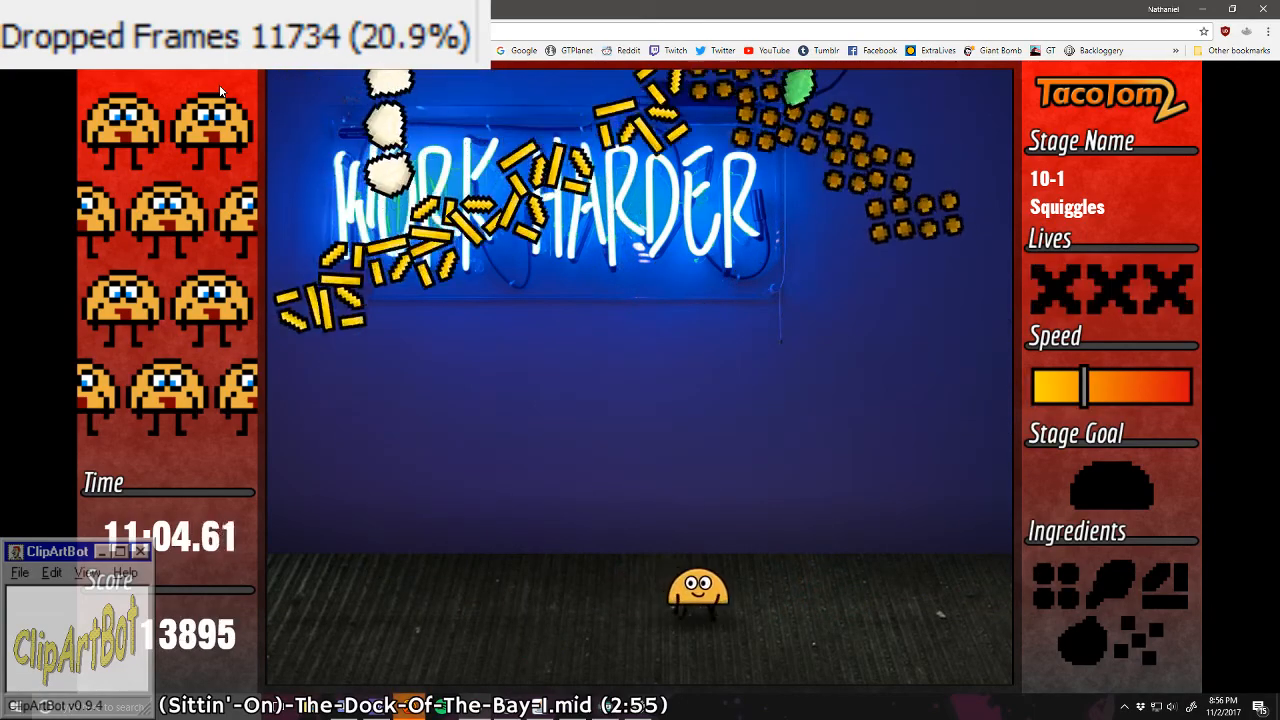
# Step: Retry stage 10-1 by passing between the lettuce and white squiggles, catch a white ingredient, and try to cross the cheese squiggle
pyautogui.press('Left')
pyautogui.press('Left')
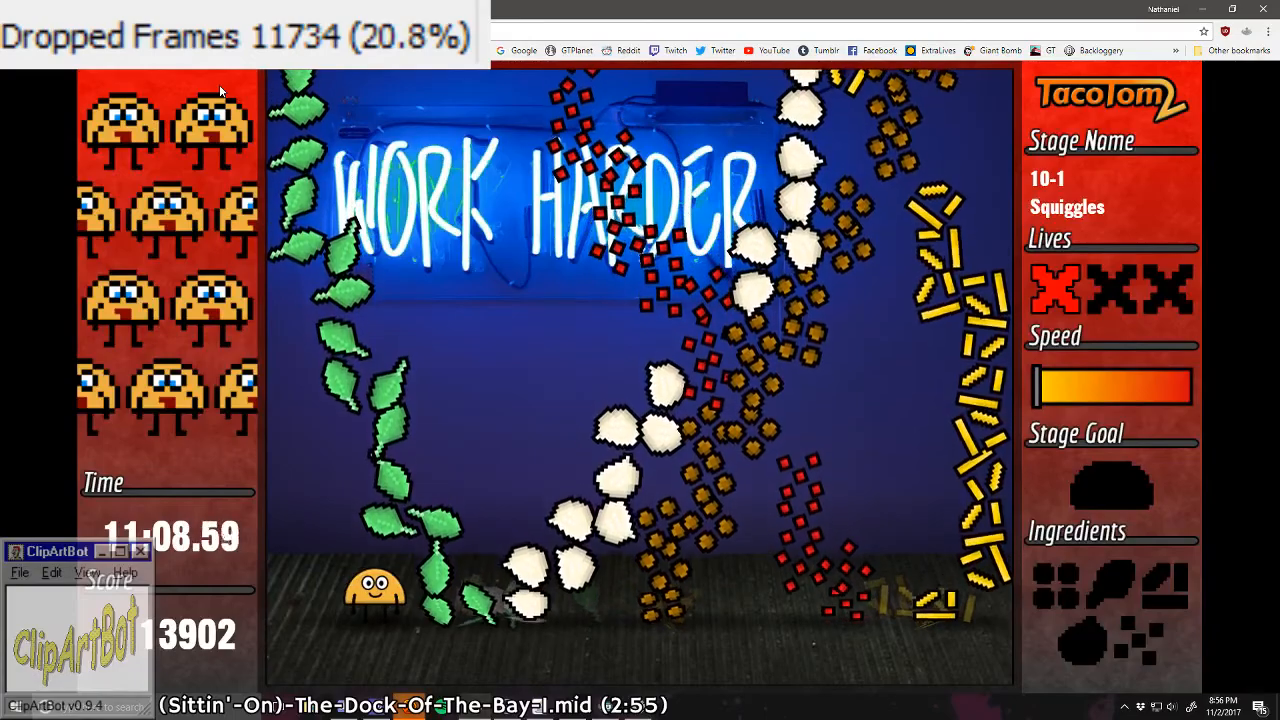
pyautogui.press('Right')
pyautogui.press('Left')
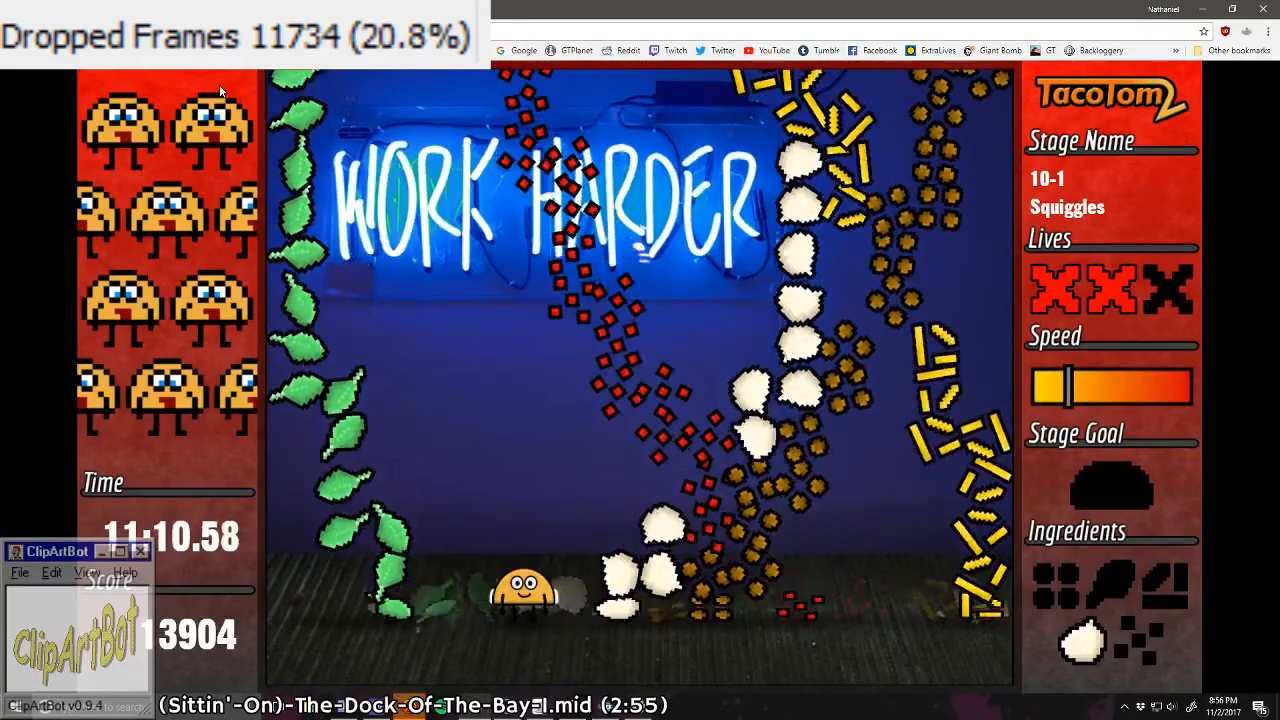
pyautogui.press('Left')
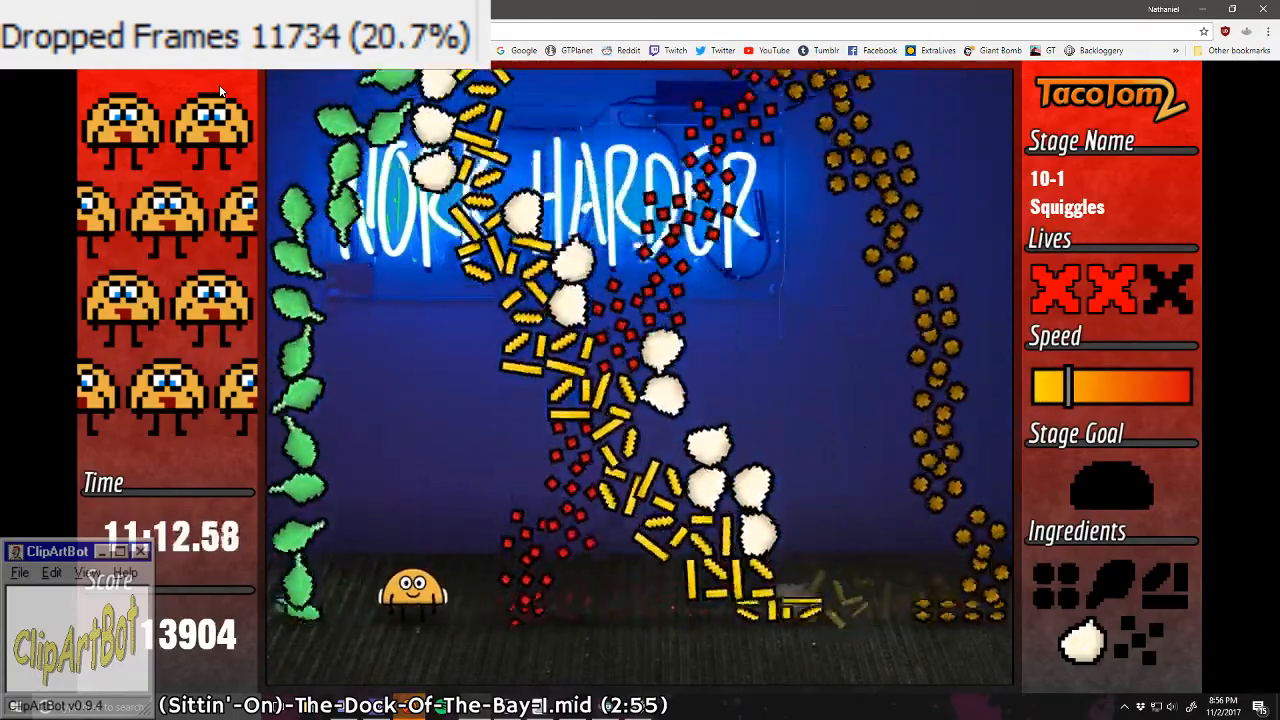
pyautogui.press('Right')
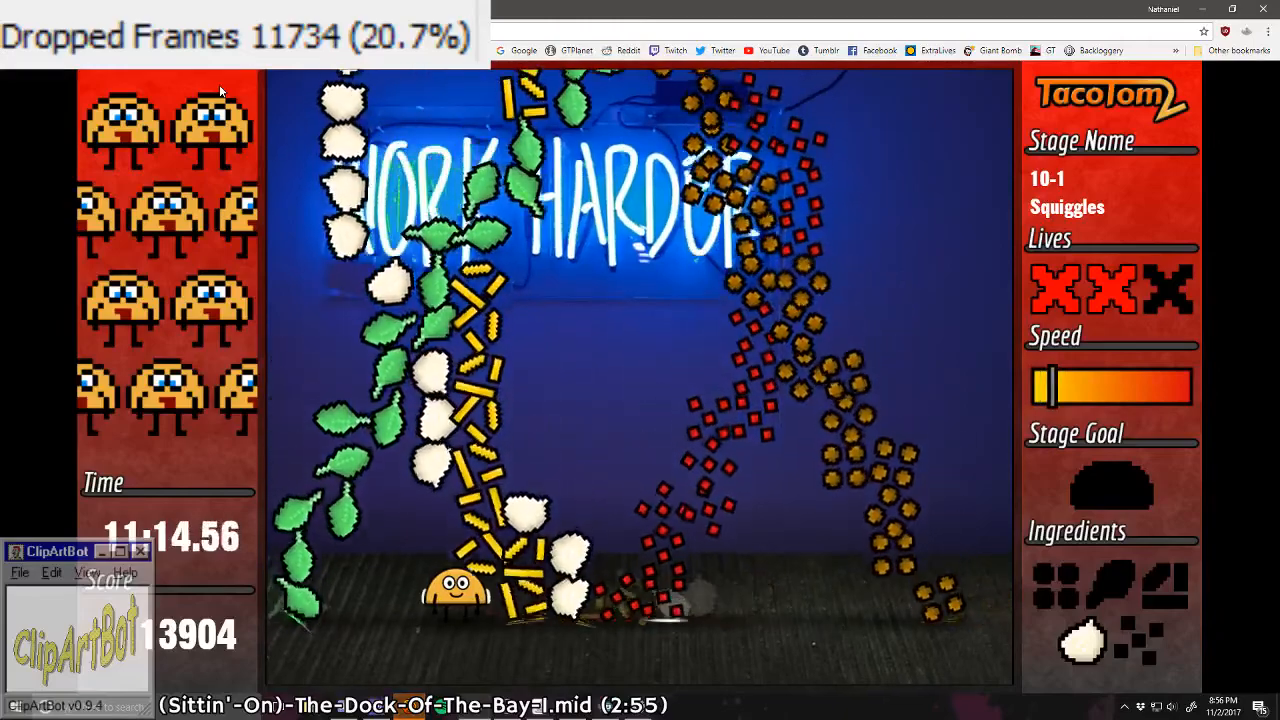
pyautogui.press('Left')
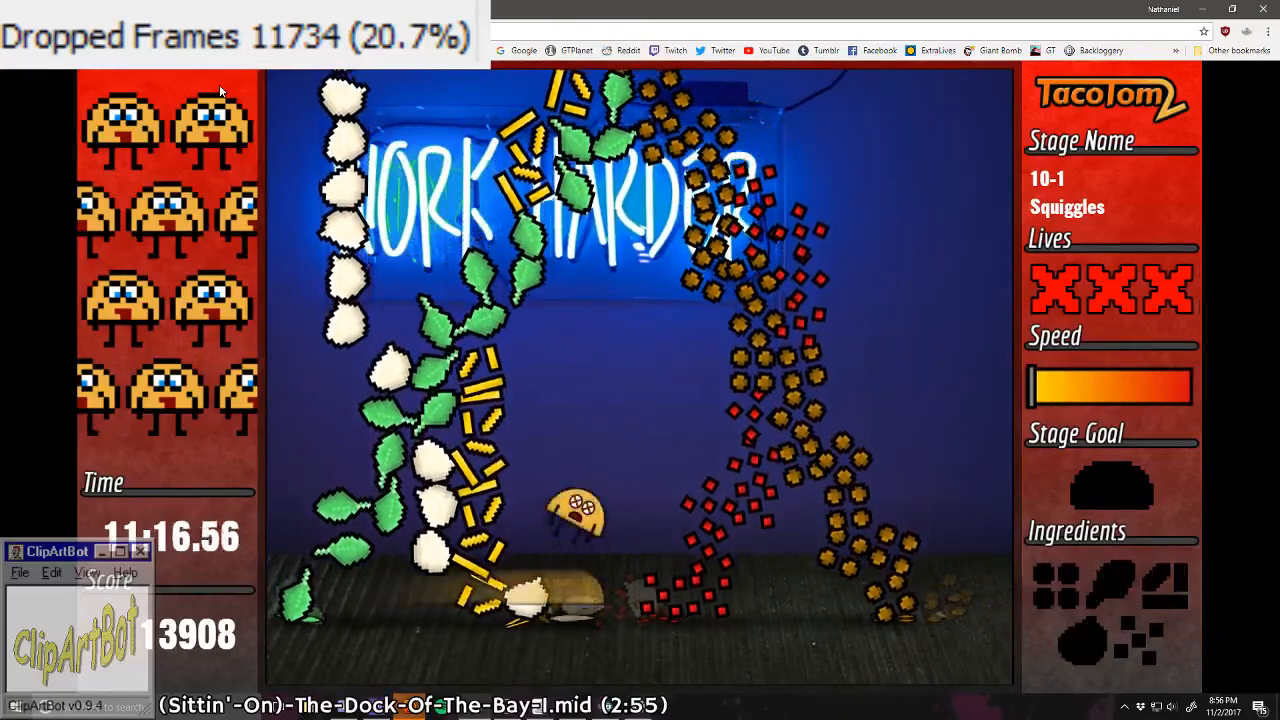
pyautogui.press('Left')
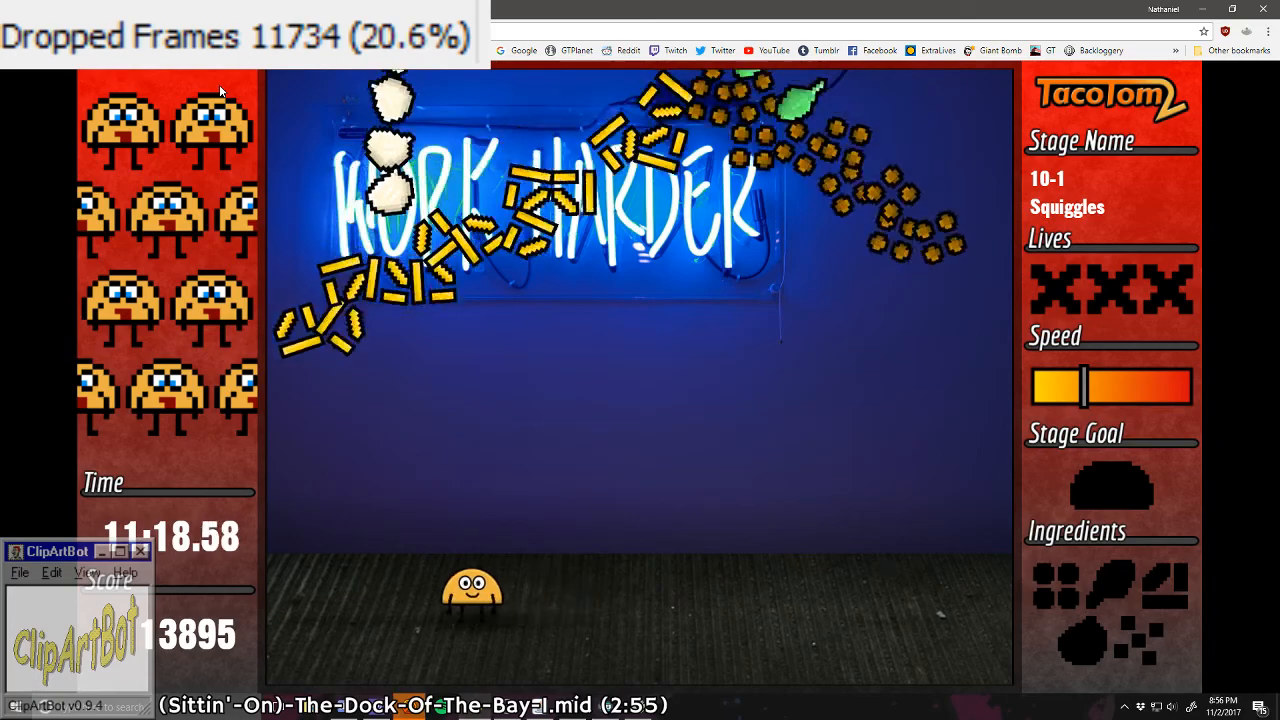
# Step: Restart the attempt at stage 10-1 by moving Tom between the opening cheese and meat squiggles
pyautogui.press('Right')
pyautogui.press('Right')
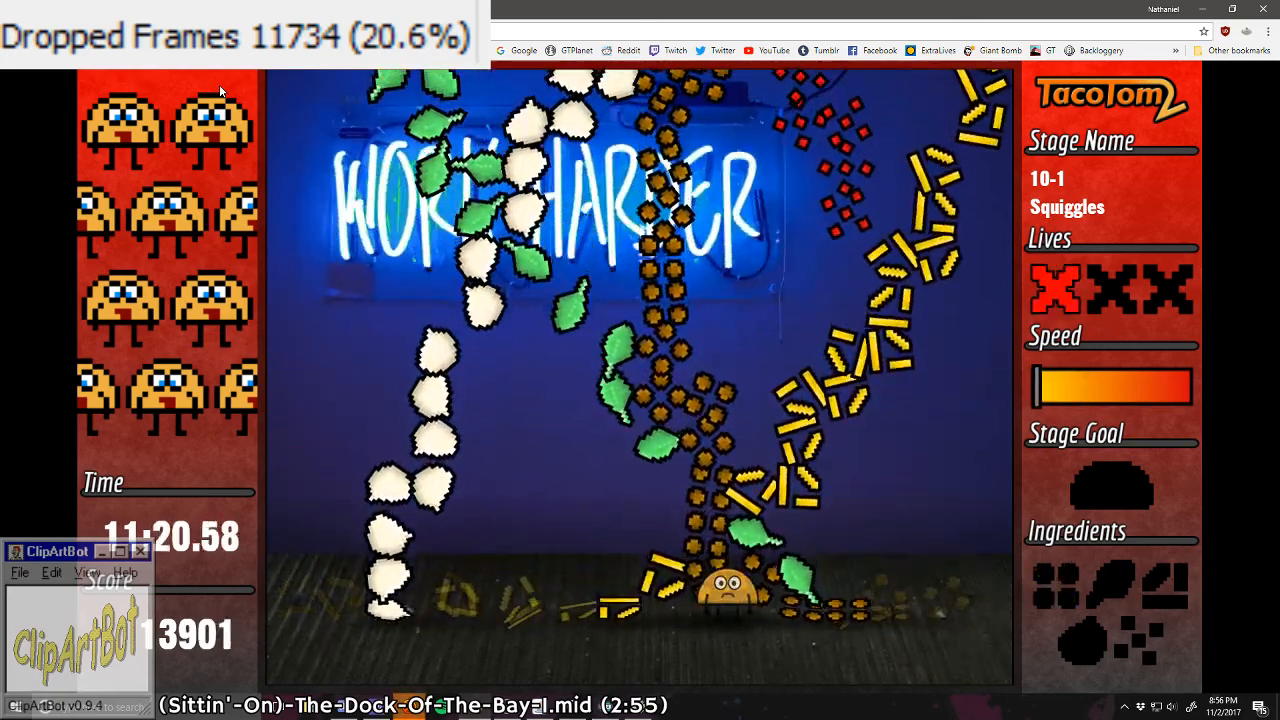
pyautogui.press('Left')
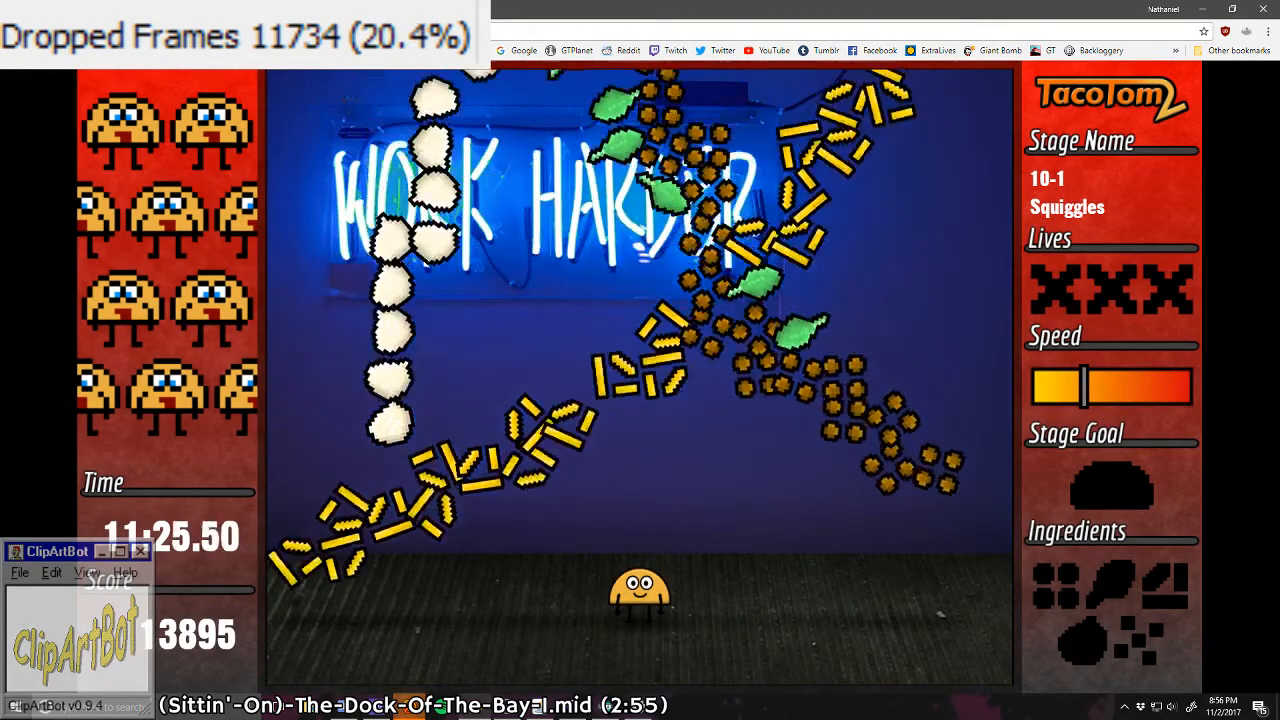
# Step: Close the game preview and open the collision polygon of the tomBody sprite for editing in Construct 2
pyautogui.hotkey('ctrl', 'w')
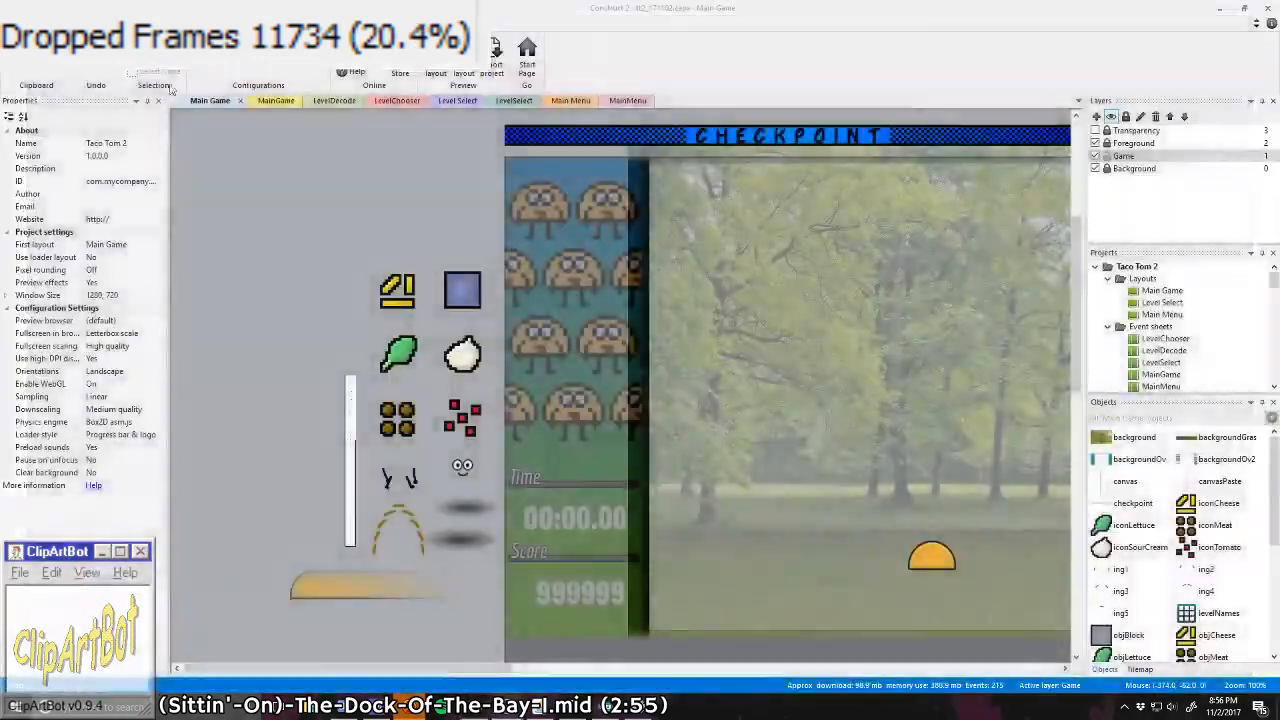
pyautogui.doubleClick(929, 566)
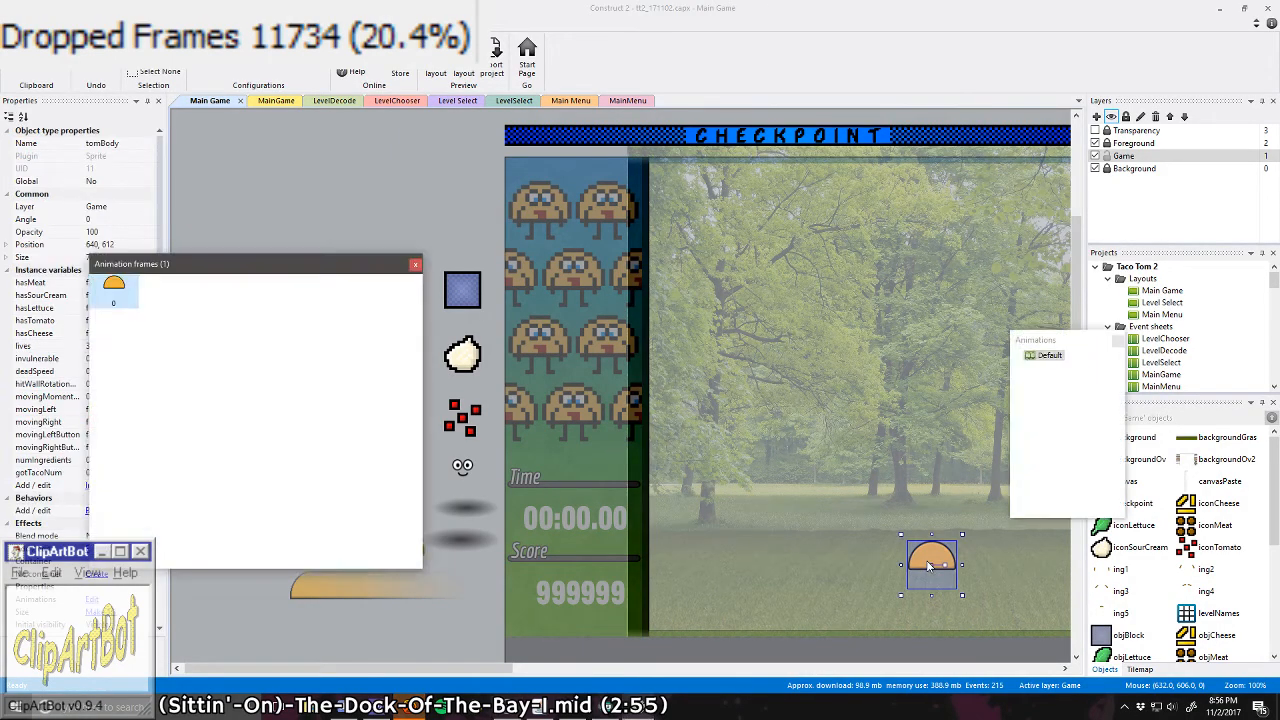
pyautogui.moveTo(527, 308); pyautogui.dragTo(438, 481)
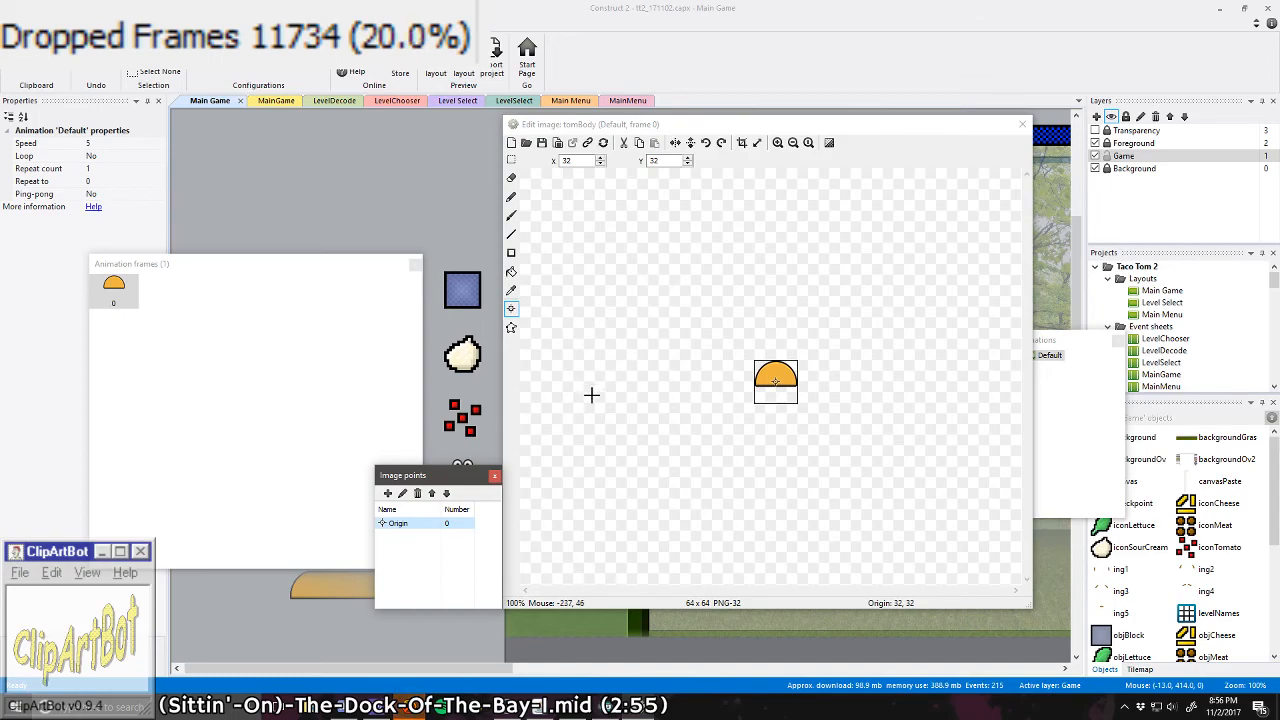
pyautogui.click(511, 327)
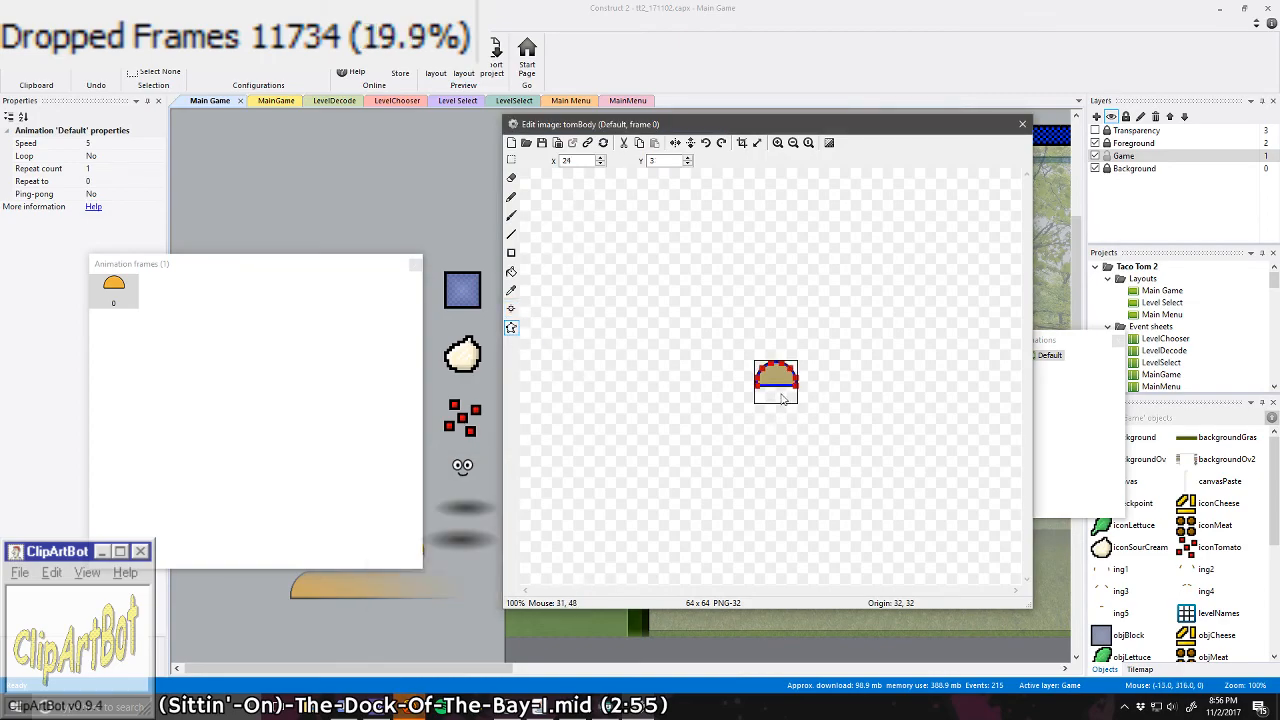
pyautogui.scroll(3, 815, 383)
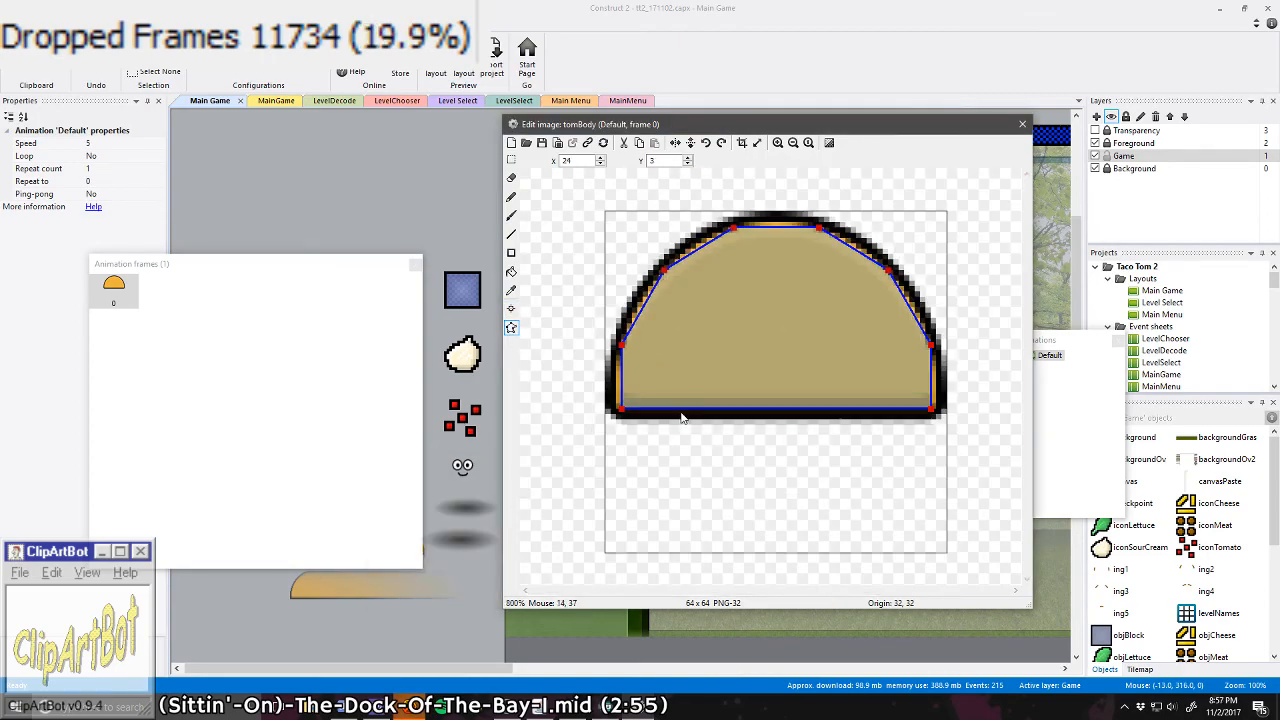
# Step: Move the lower-left collision point of tomBody up to X 3, Y 27
pyautogui.moveTo(620, 412); pyautogui.dragTo(620, 356)
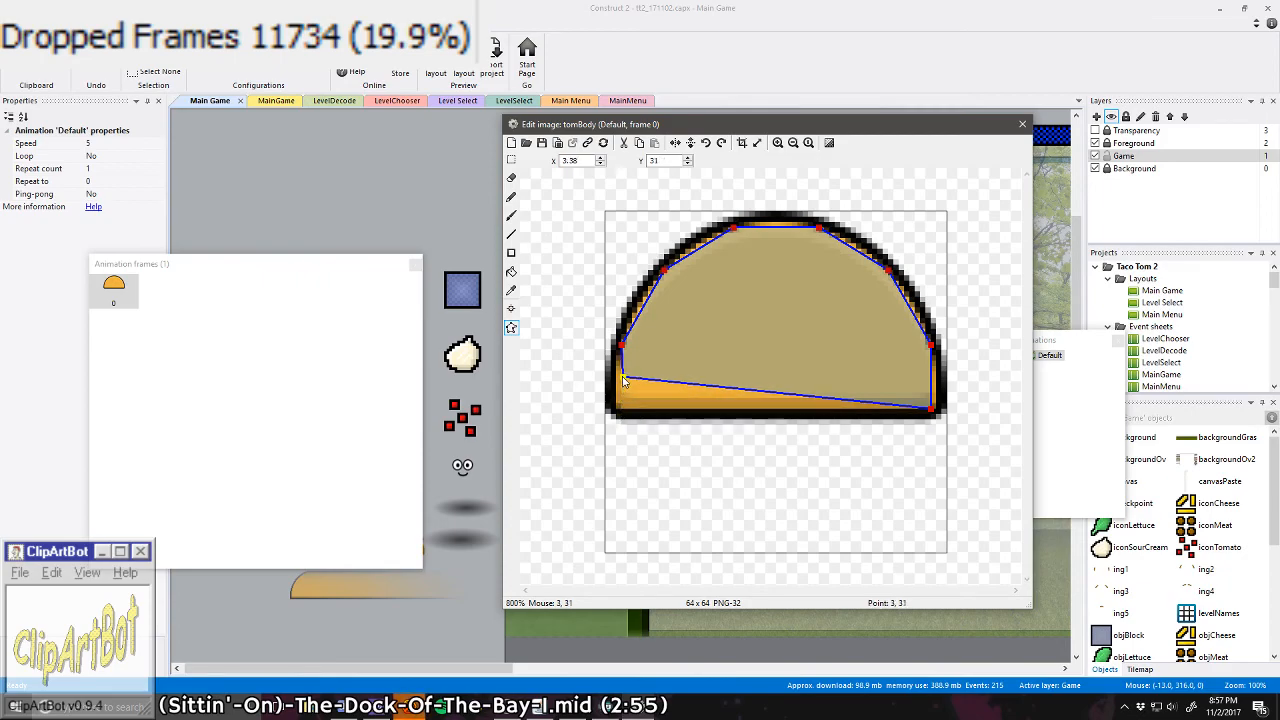
pyautogui.scroll(3, 620, 363)
pyautogui.scroll(-3, 620, 363)
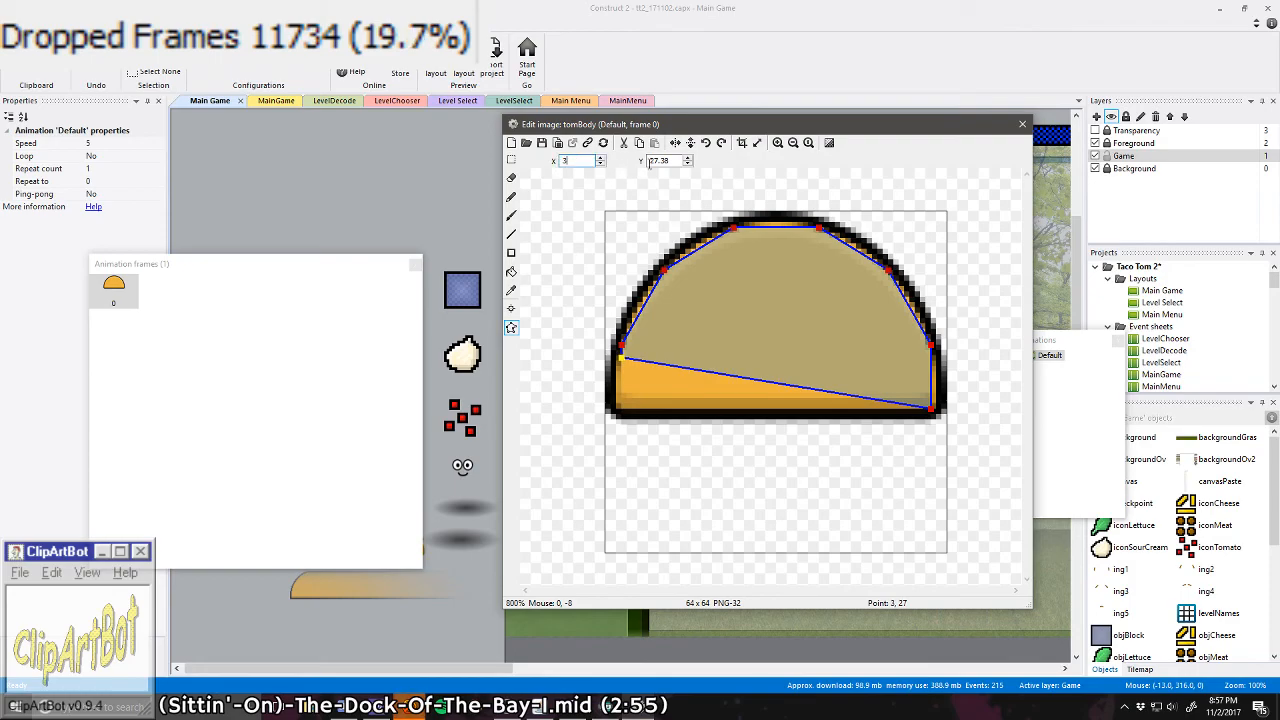
pyautogui.write('28')
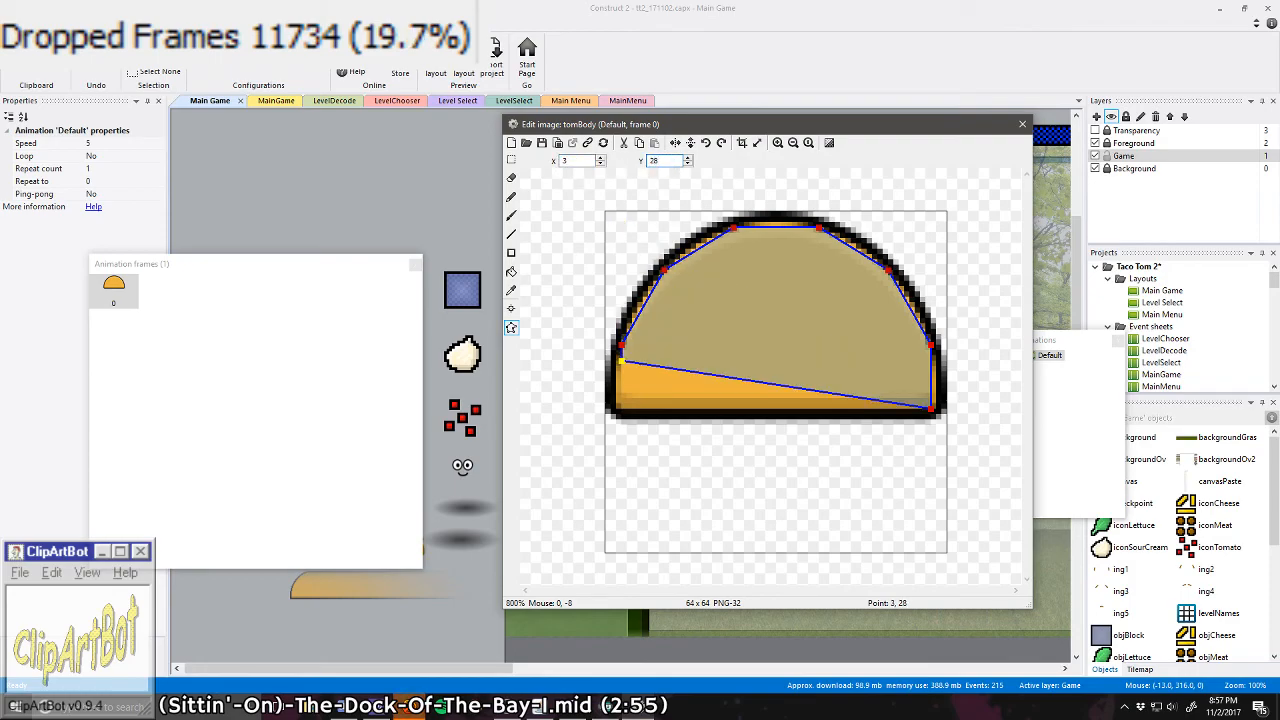
pyautogui.write('27')
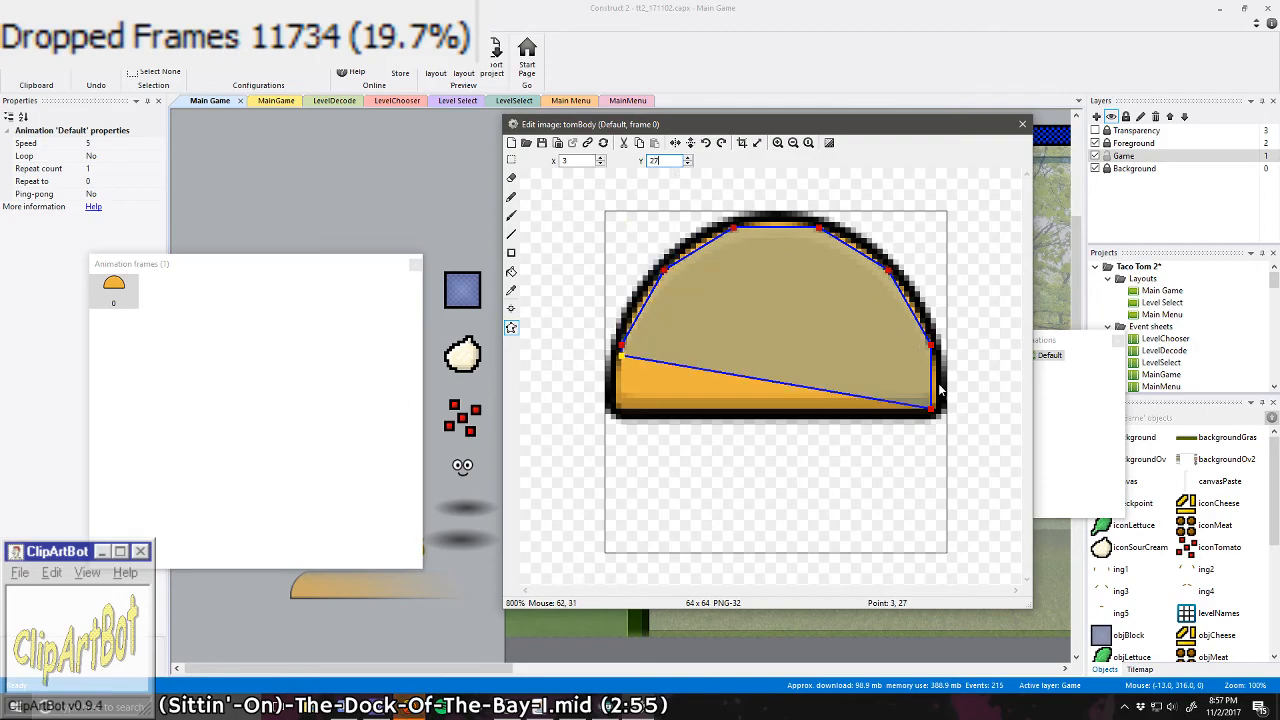
# Step: Set the lower-right collision point of tomBody to Y 27 and close the image editor
pyautogui.click(931, 410)
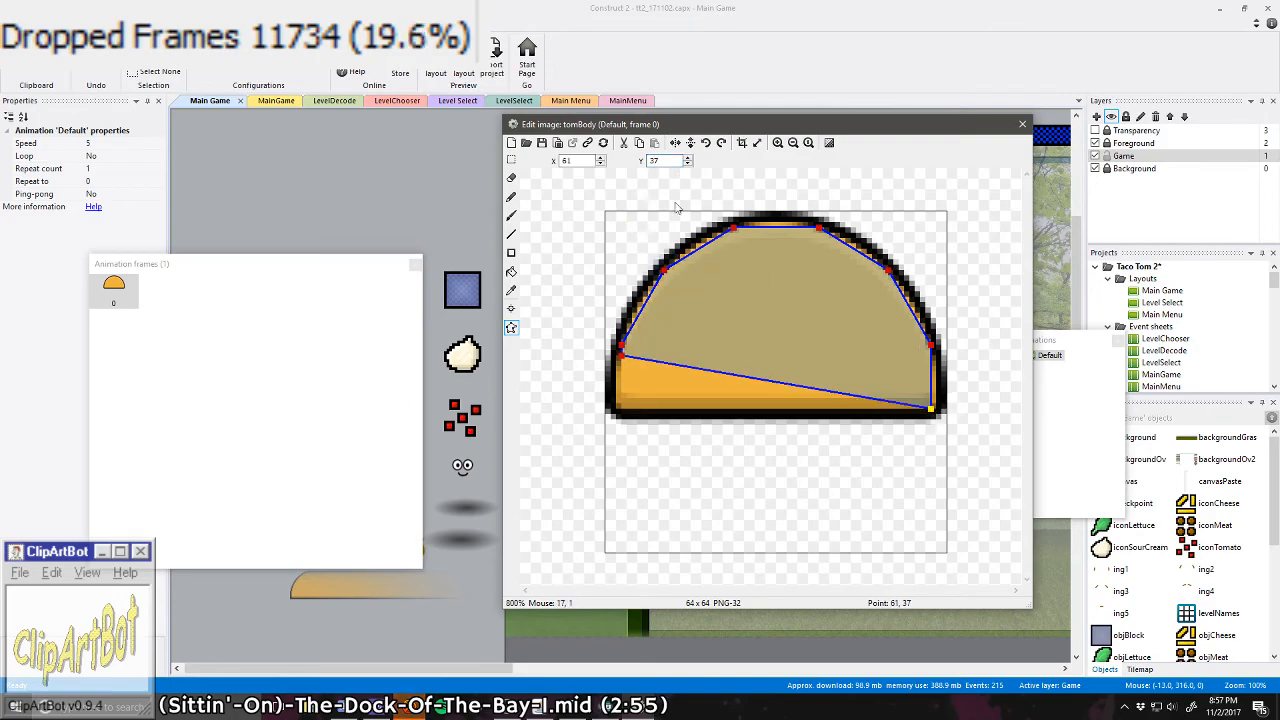
pyautogui.click(656, 161)
pyautogui.write('27')
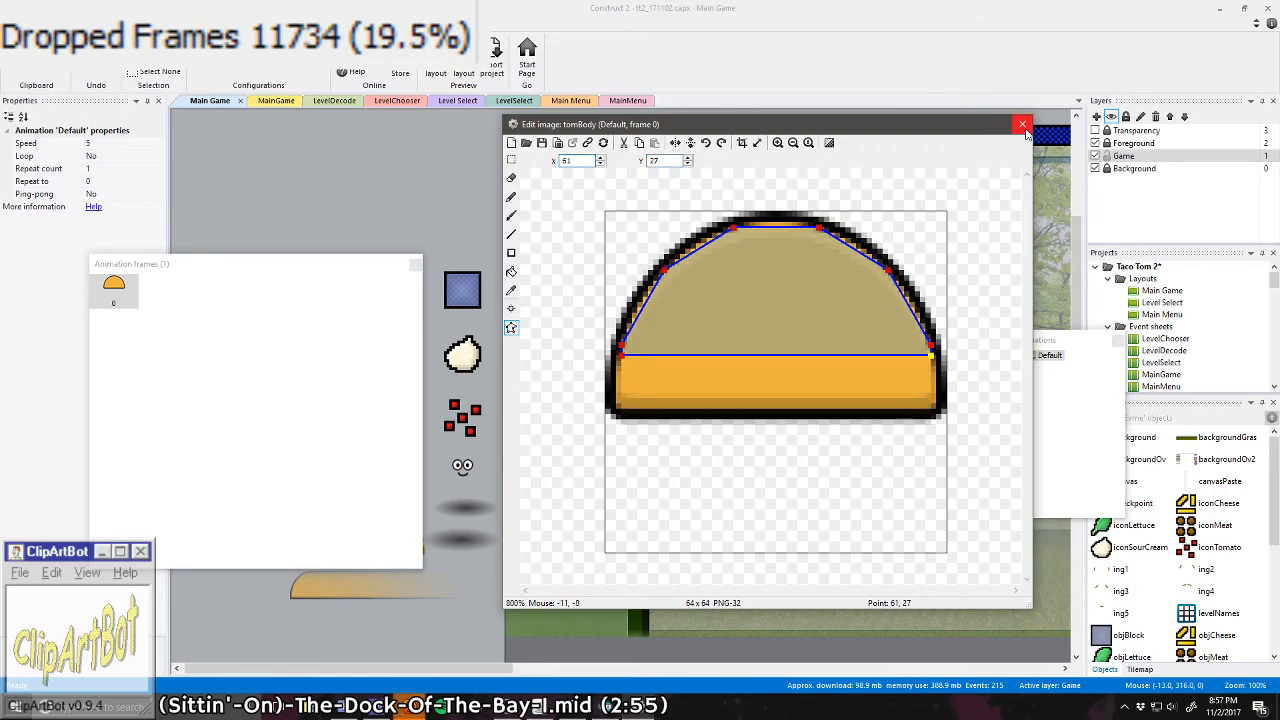
pyautogui.click(1022, 126)
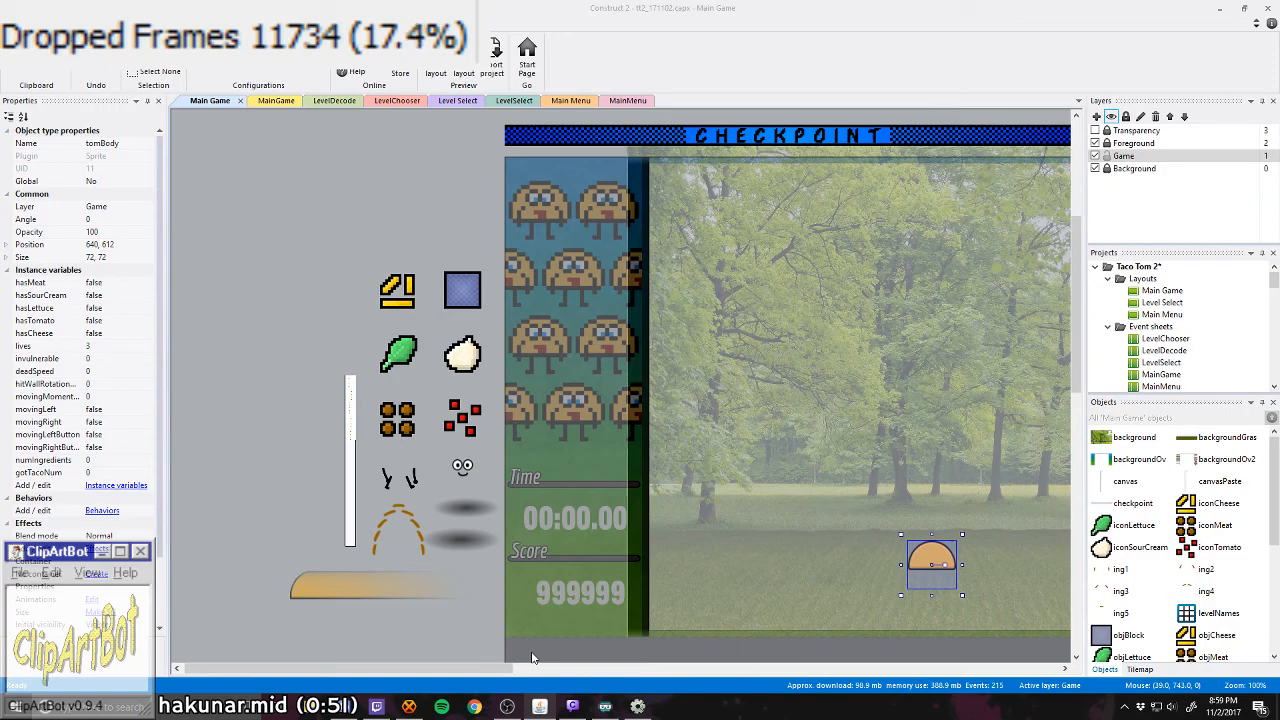
# Step: Switch to YouTube in the browser and go through the account's own channel to the Creator Studio video manager
pyautogui.click(474, 706)
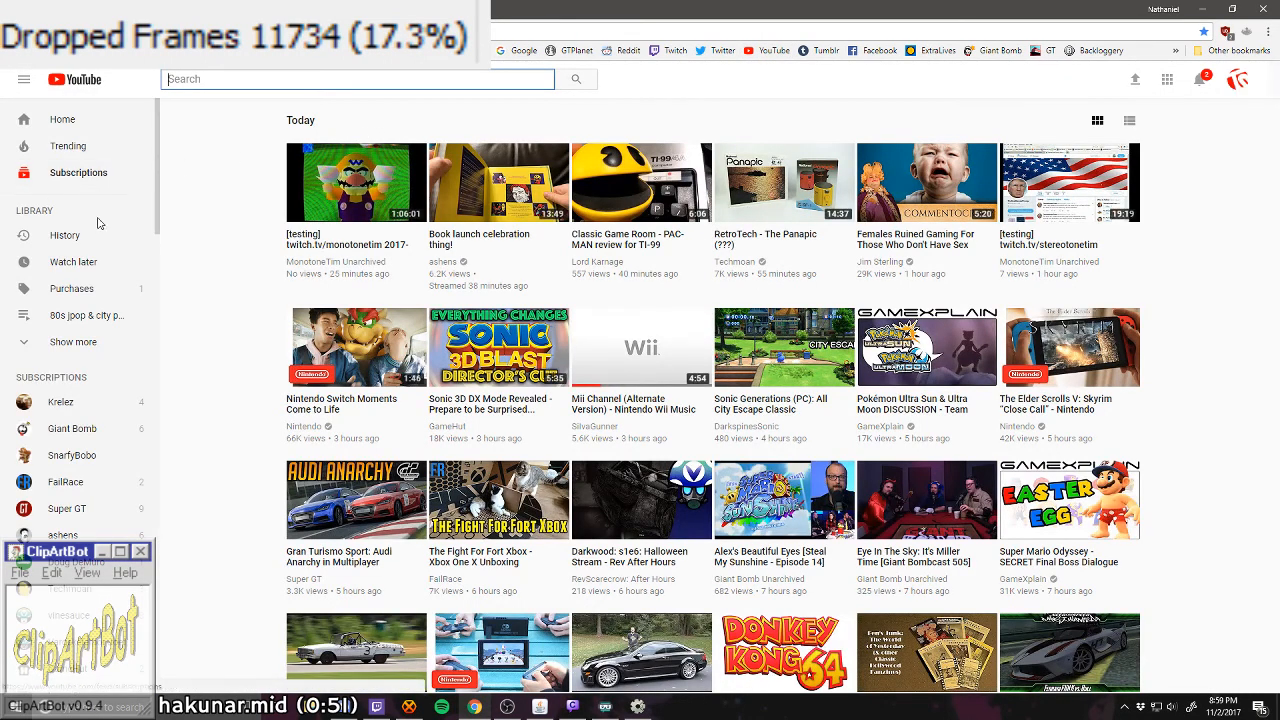
pyautogui.click(1236, 80)
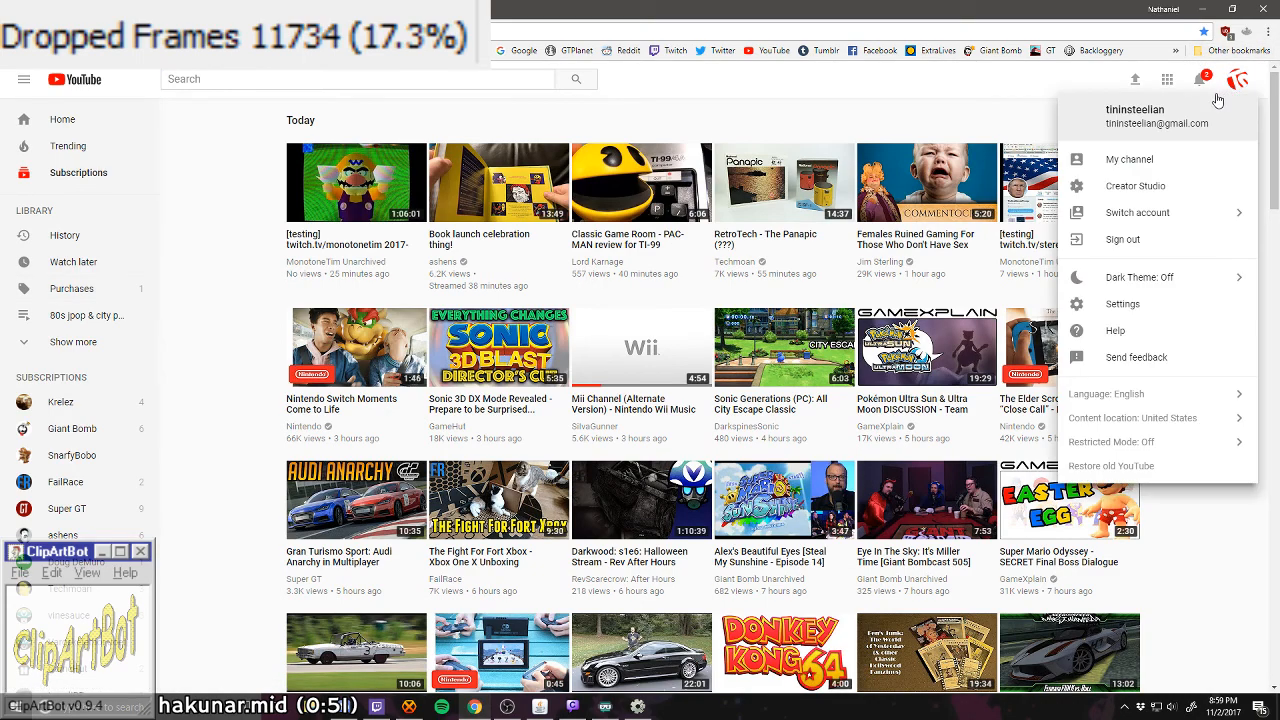
pyautogui.click(1110, 160)
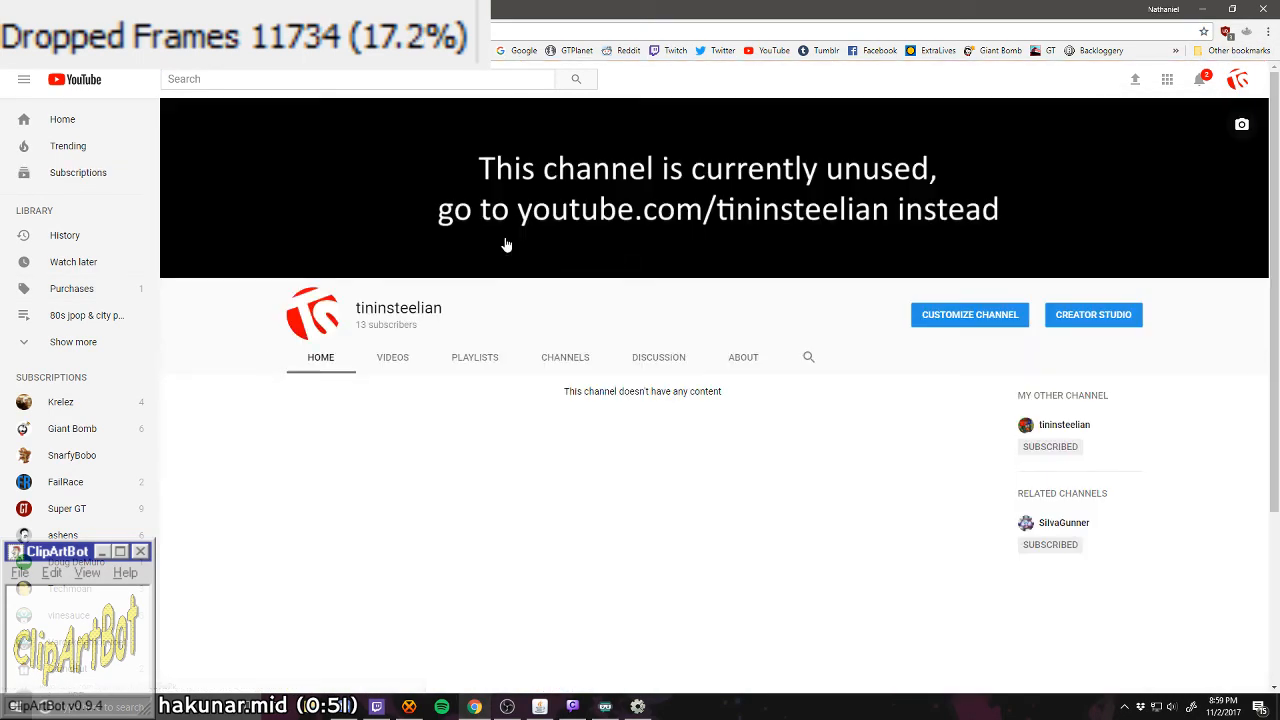
pyautogui.click(394, 360)
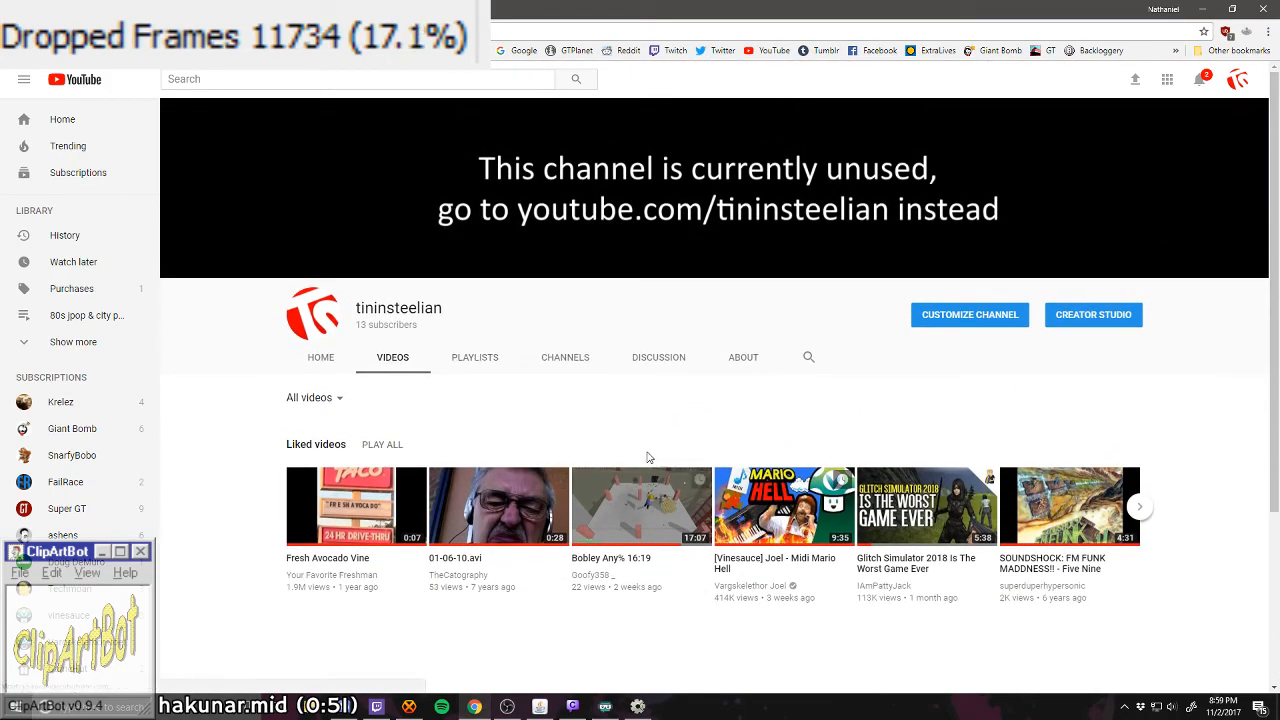
pyautogui.hotkey('alt', 'Left')
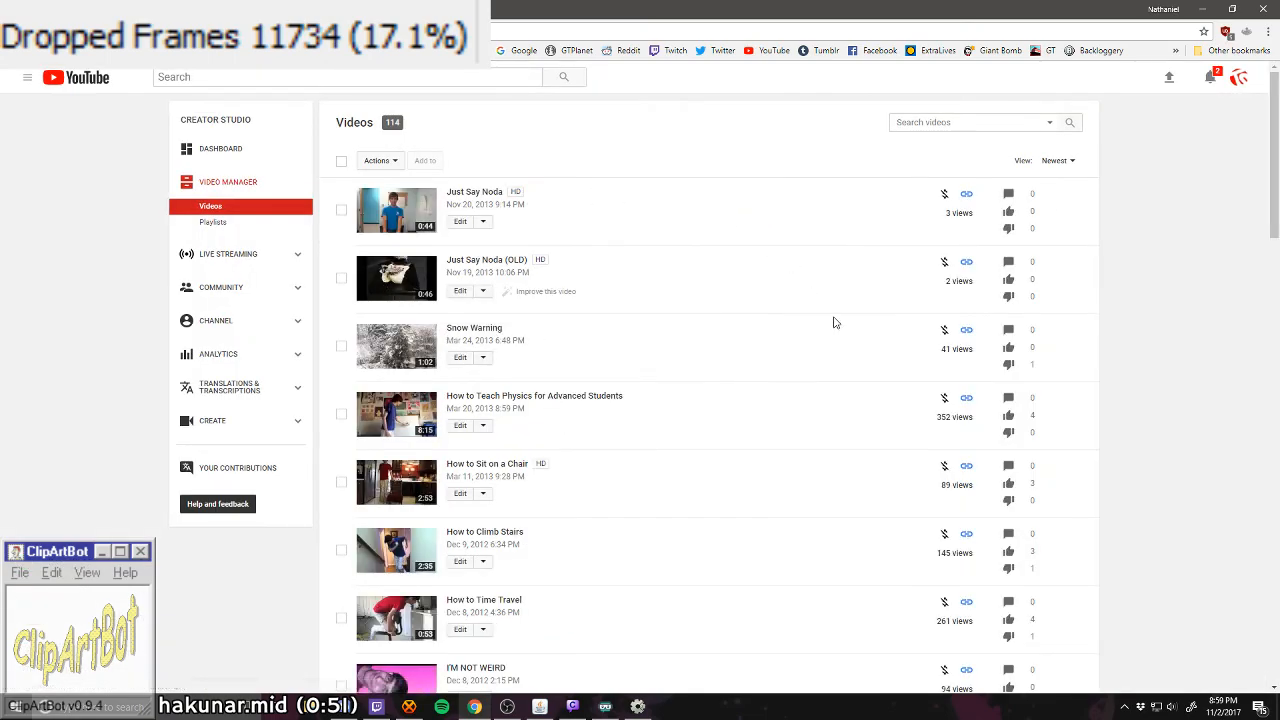
# Step: Search the uploaded videos for "better" and open "Fishy Finds the Better Bitter Butter Batter" for editing
pyautogui.click(985, 128)
pyautogui.write('better')
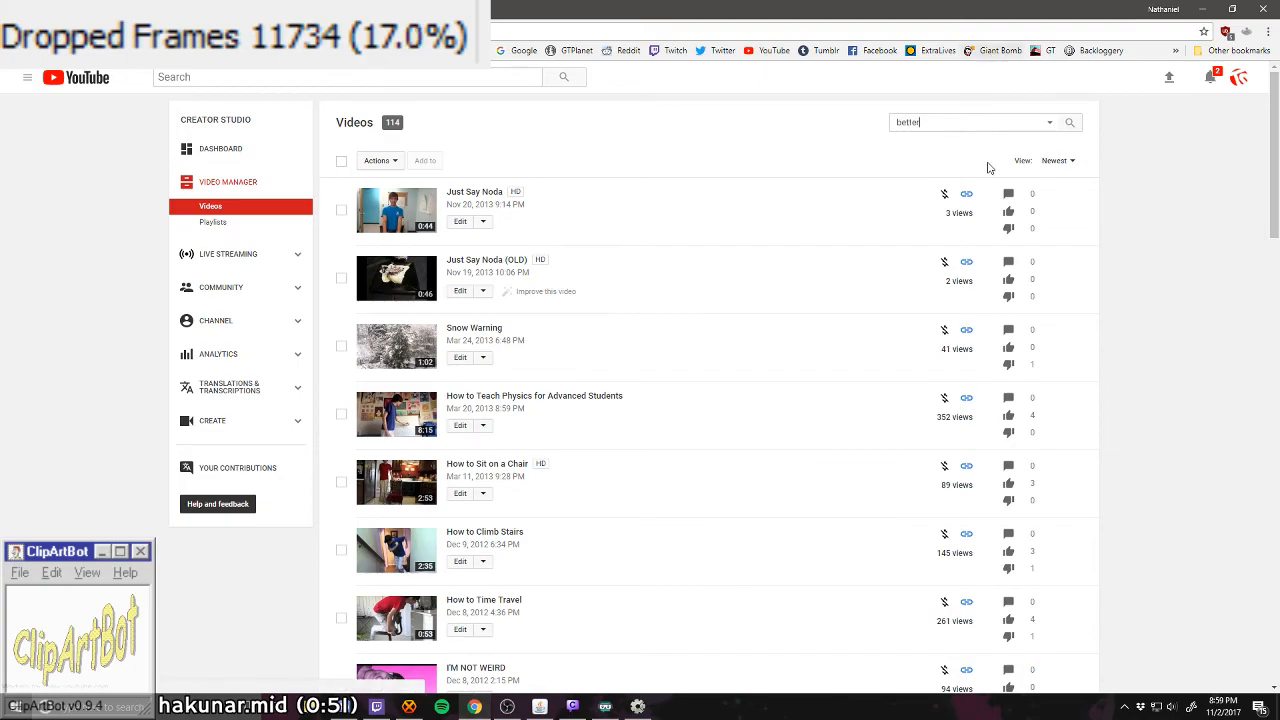
pyautogui.press('Return')
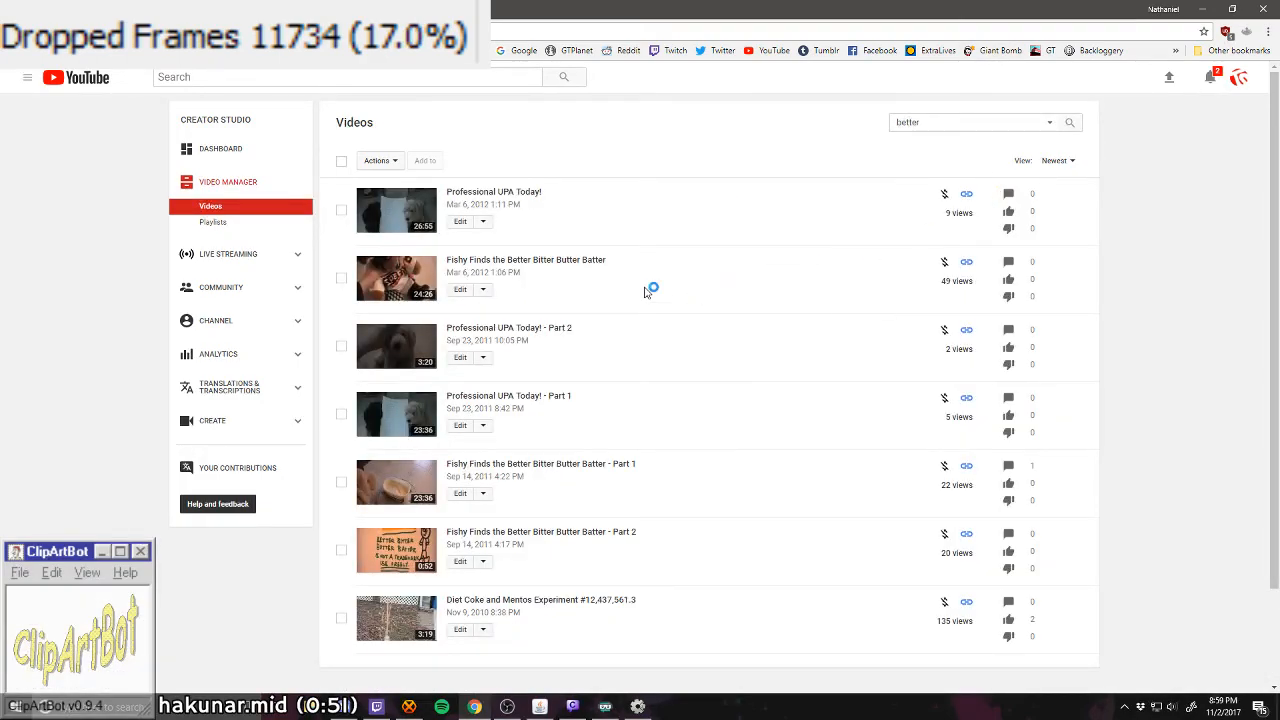
pyautogui.click(582, 267)
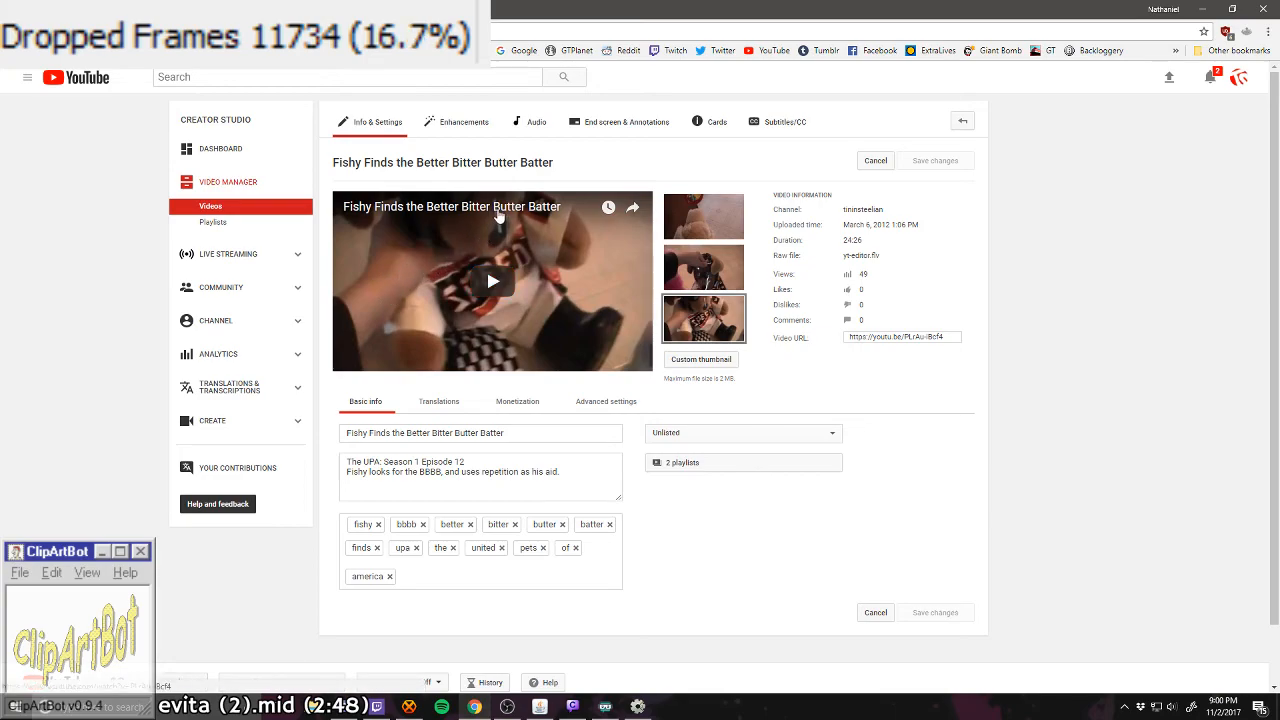
# Step: Open the video's watch page, pause playback near the start and select the page's web address
pyautogui.click(497, 216)
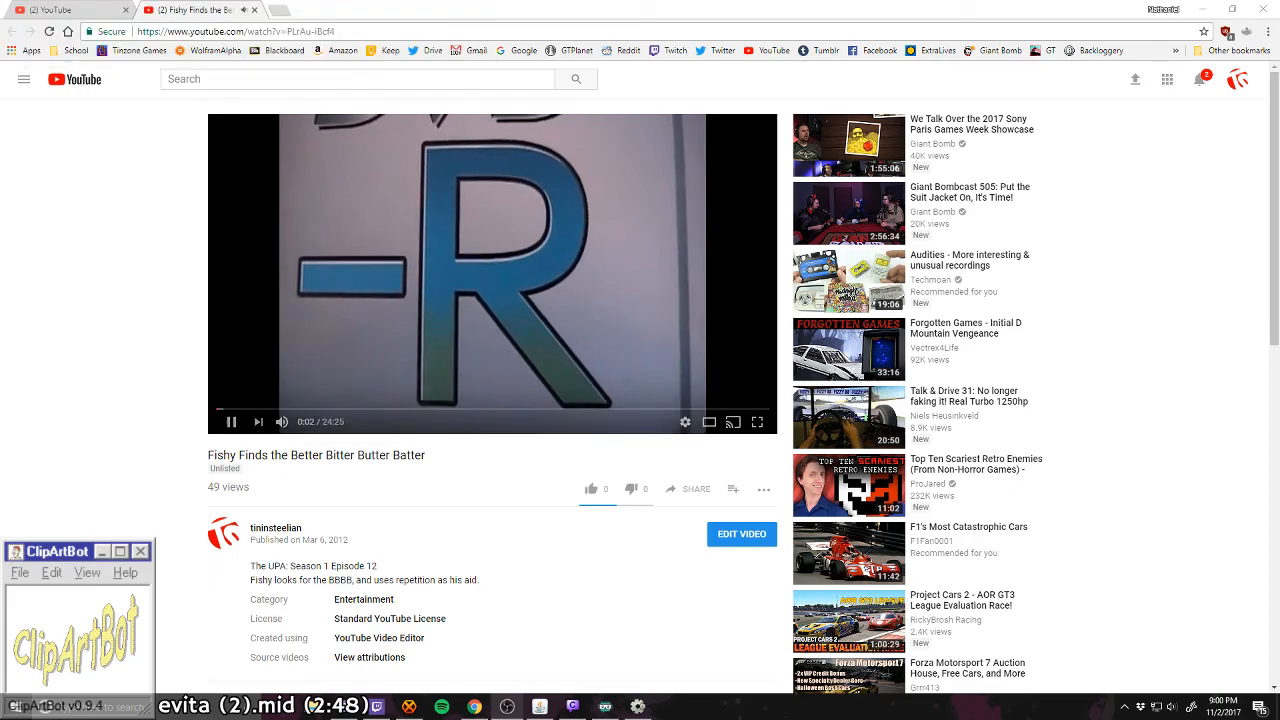
pyautogui.click(374, 330)
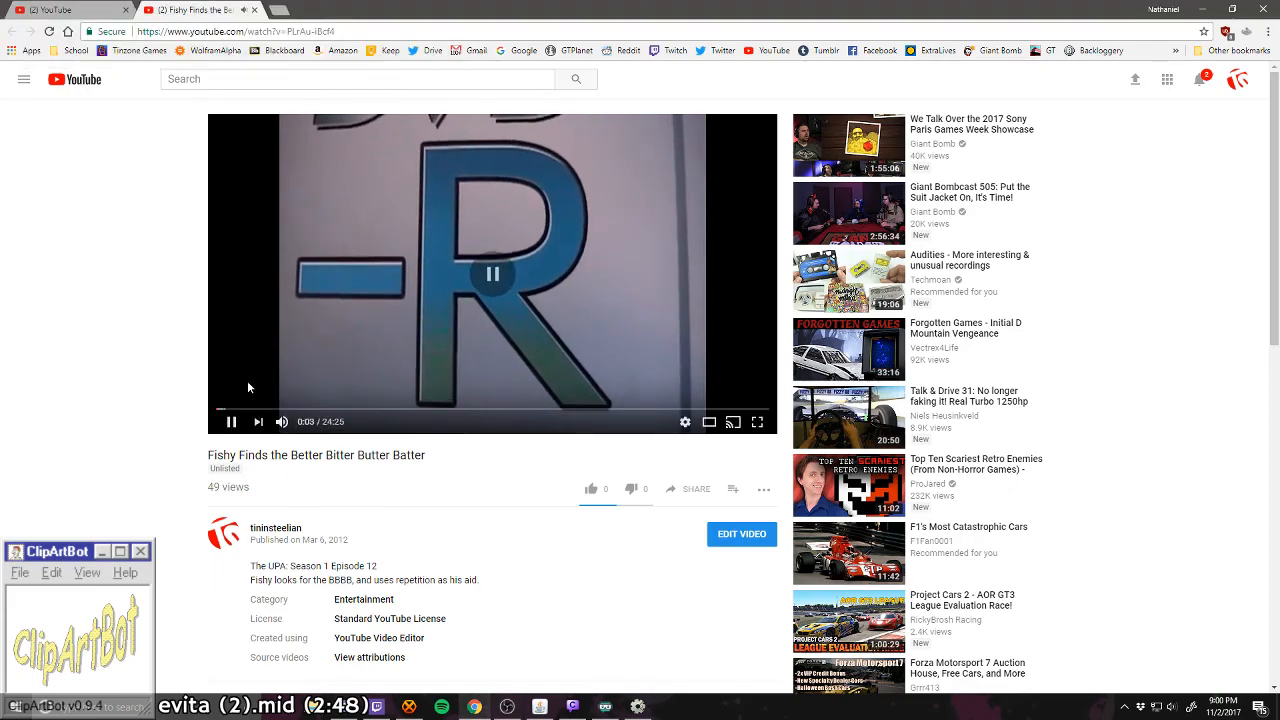
pyautogui.click(242, 31)
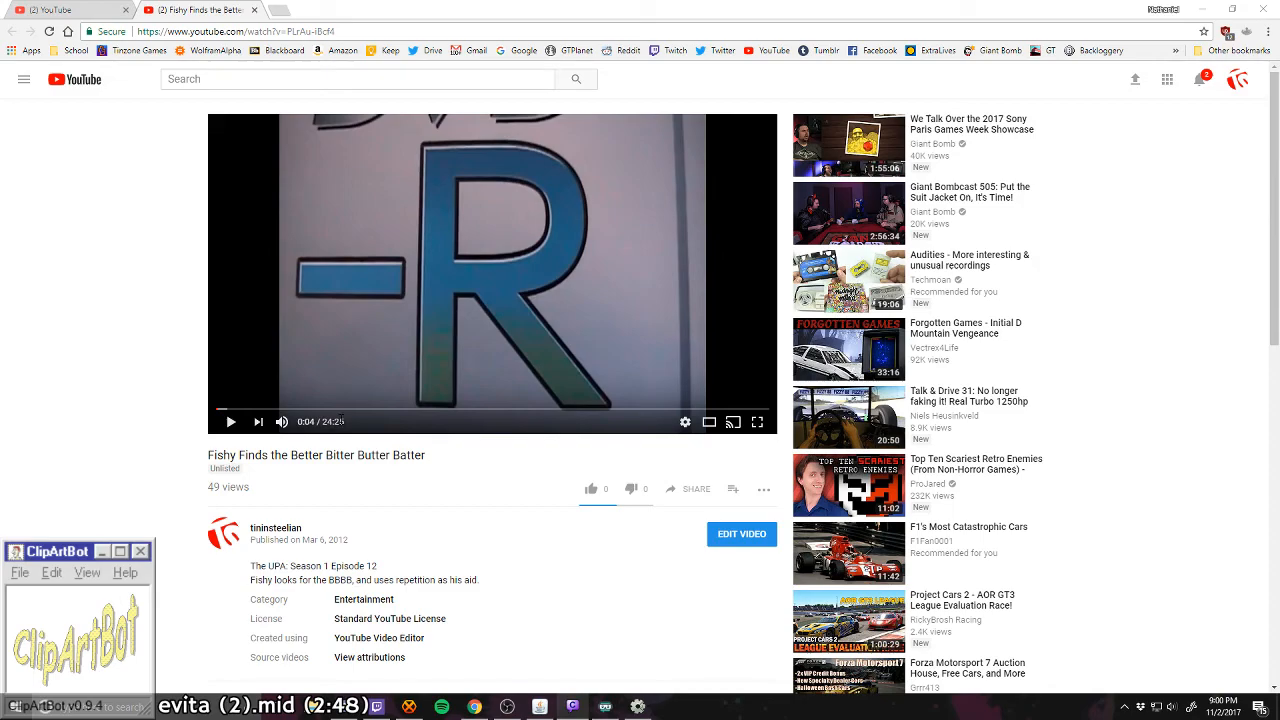
# Step: Skim the paused video by jumping to various points along its timeline, ending in the credits at 23:56
pyautogui.click(393, 410)
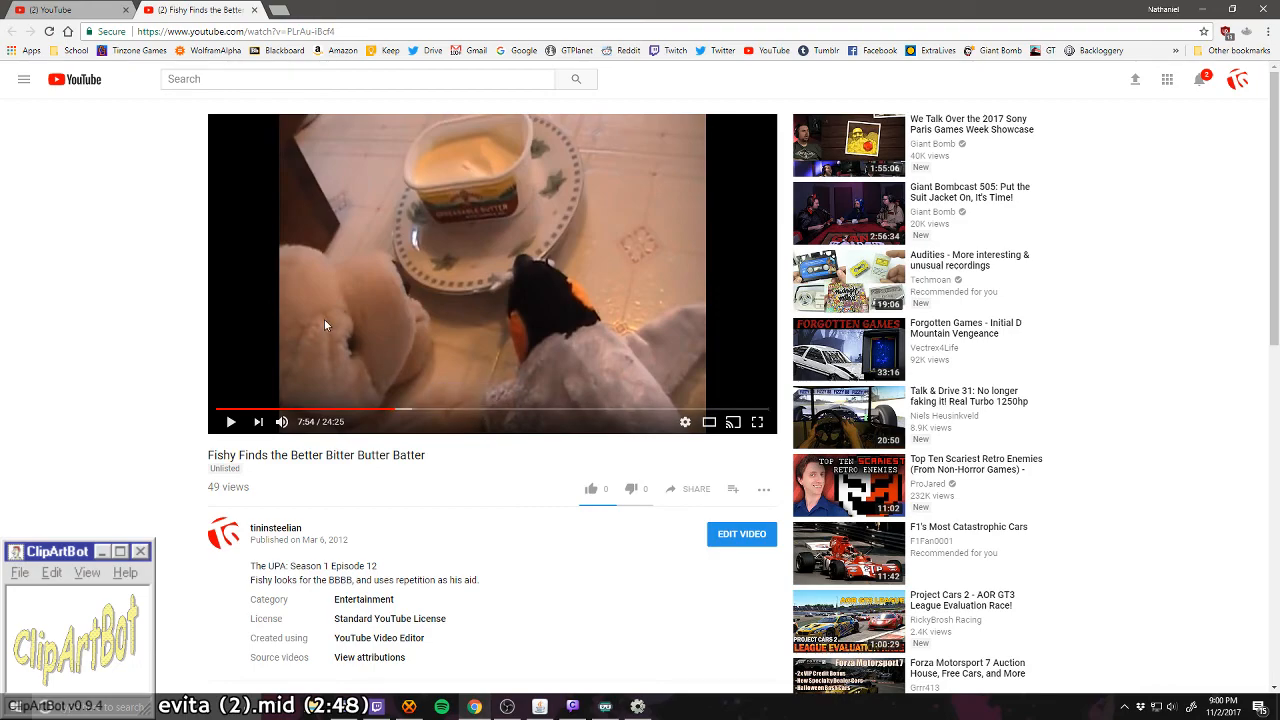
pyautogui.click(468, 411)
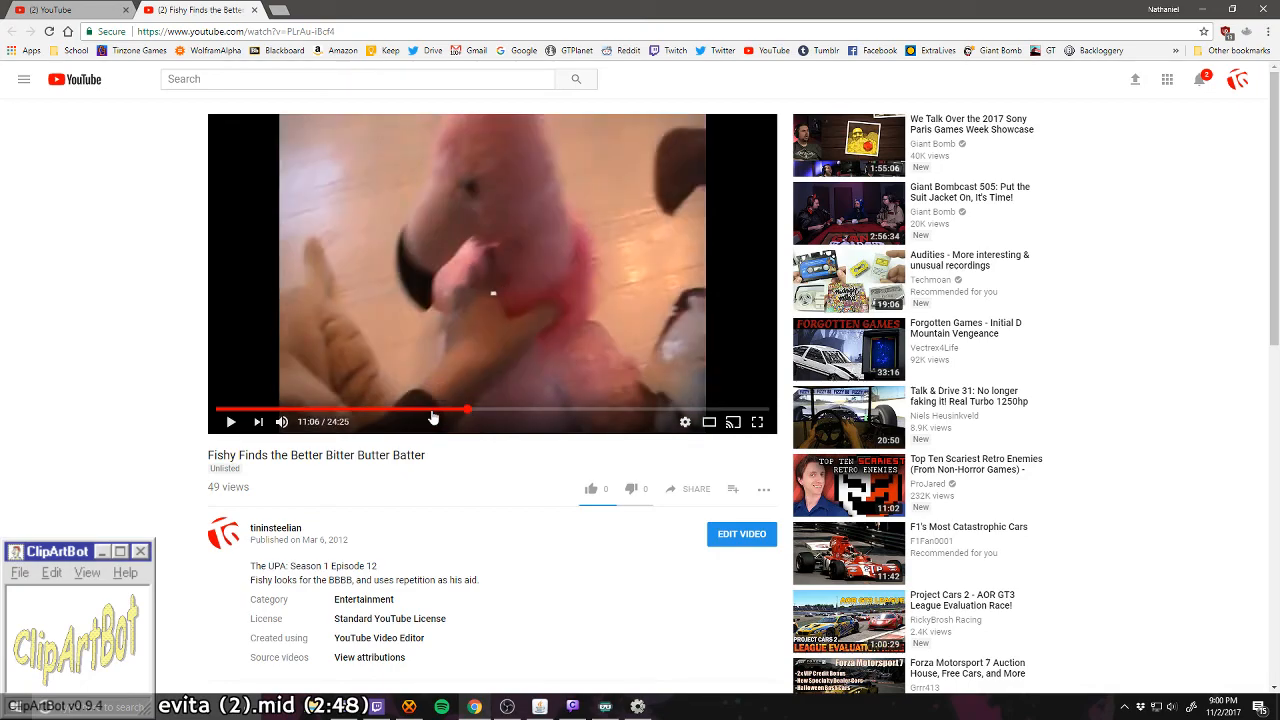
pyautogui.click(316, 411)
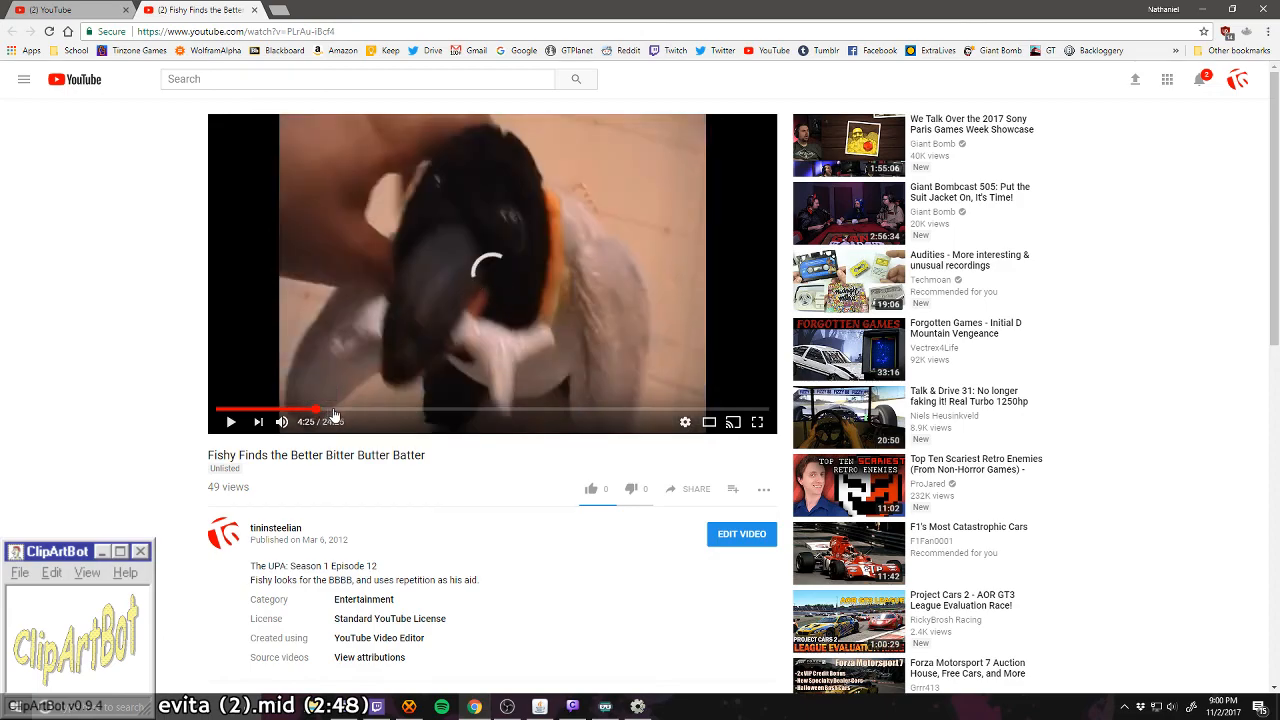
pyautogui.click(364, 411)
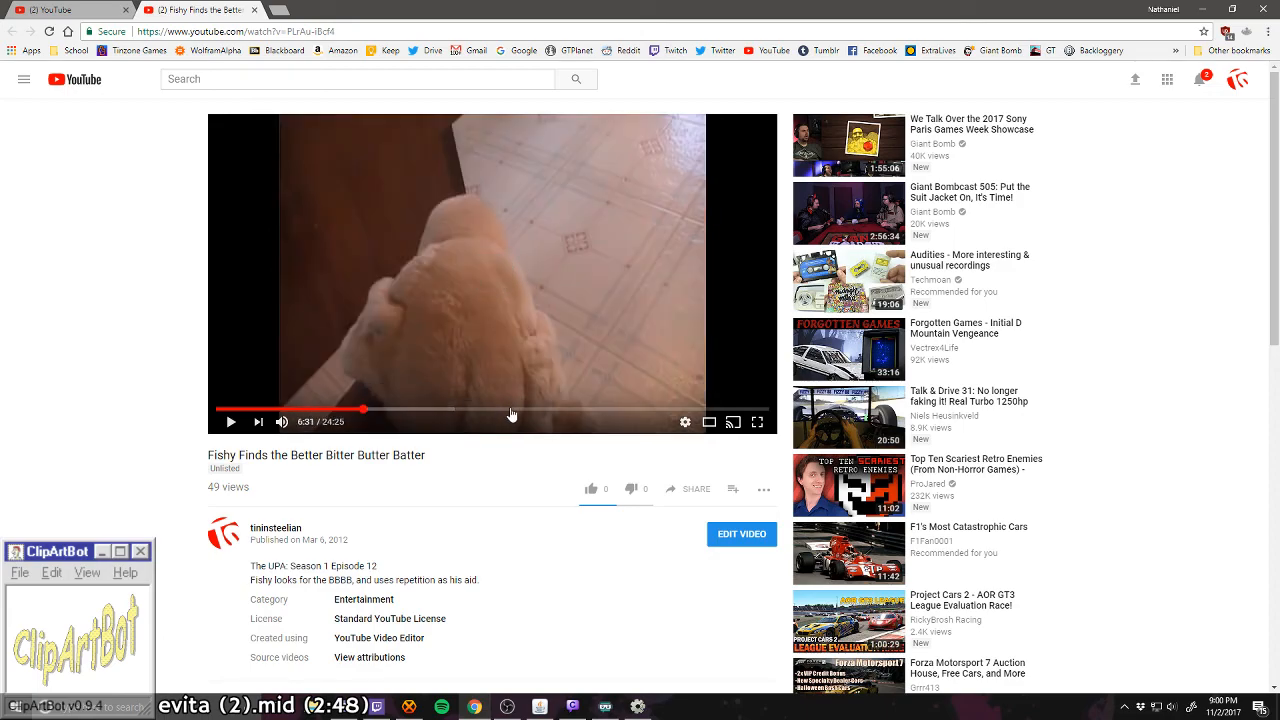
pyautogui.click(516, 411)
pyautogui.click(575, 411)
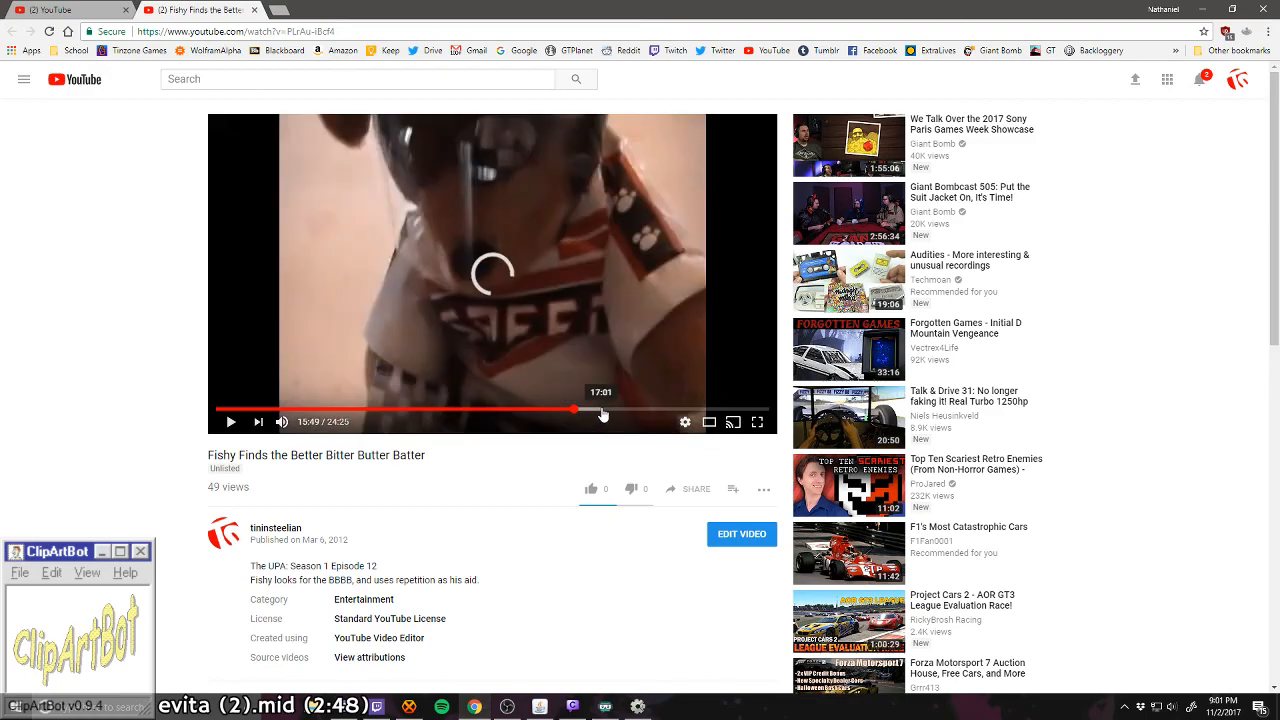
pyautogui.click(617, 411)
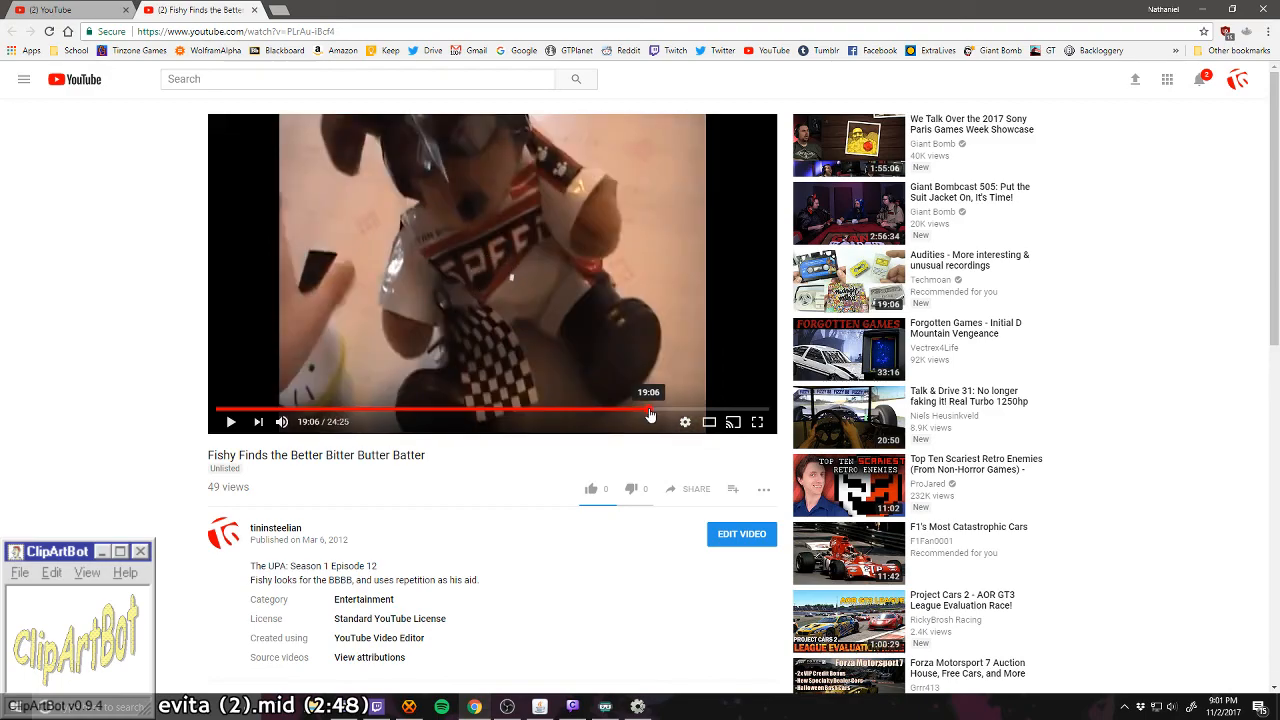
pyautogui.click(649, 411)
pyautogui.click(589, 411)
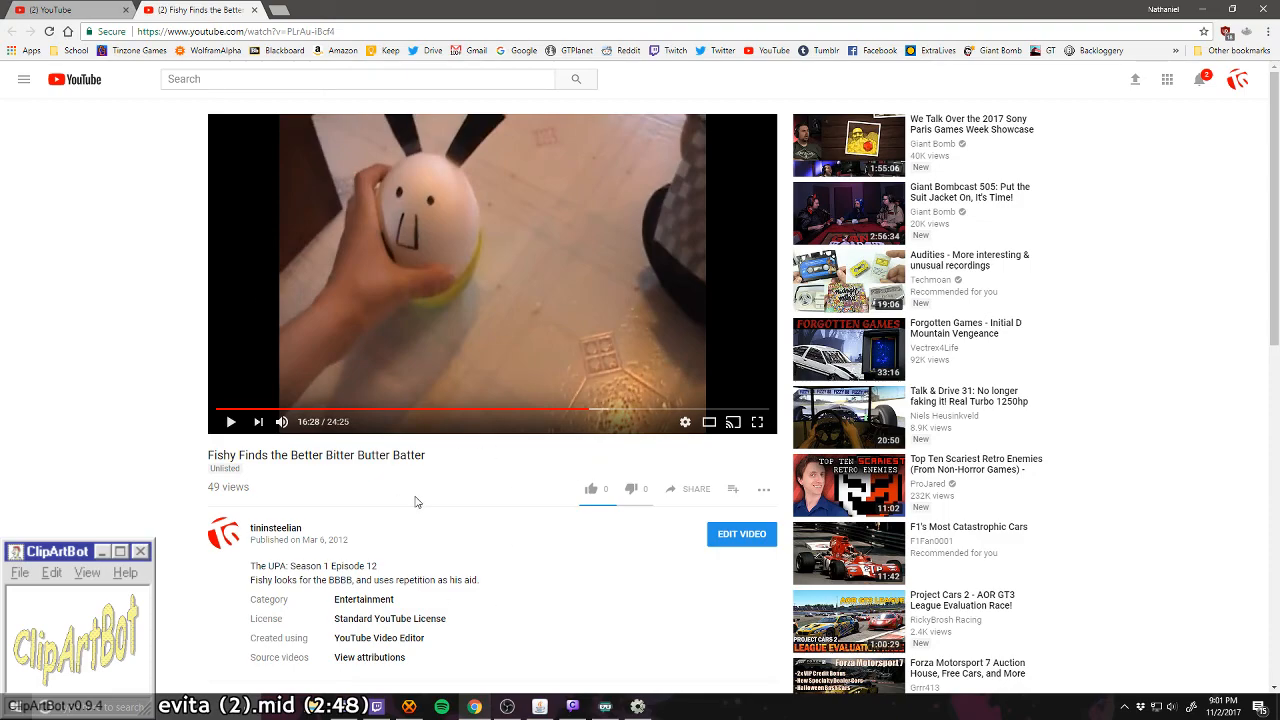
pyautogui.click(449, 409)
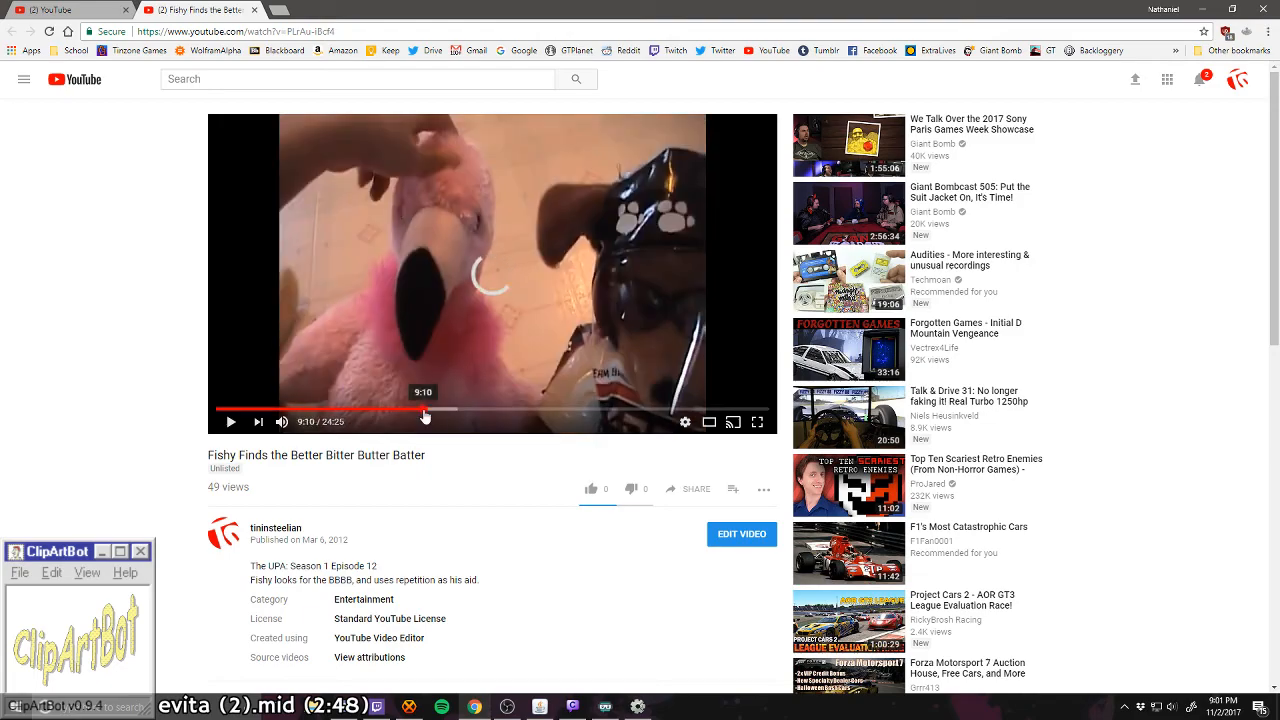
pyautogui.click(423, 410)
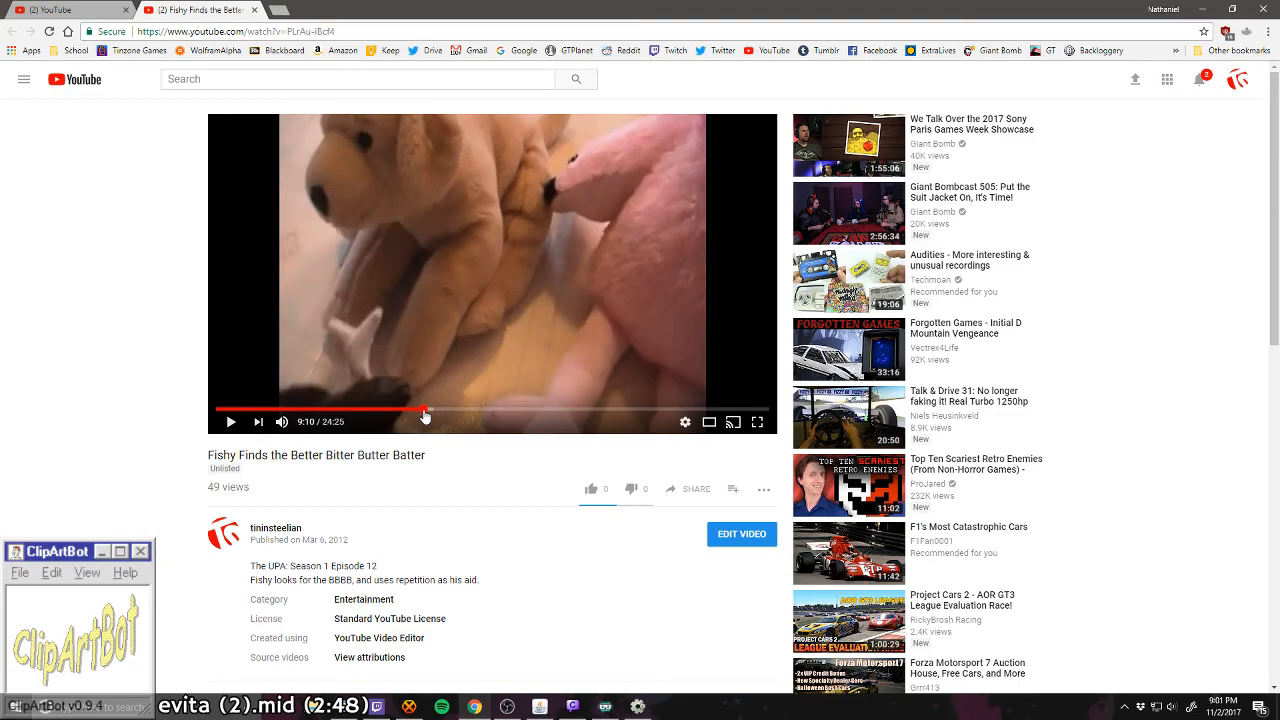
pyautogui.click(694, 410)
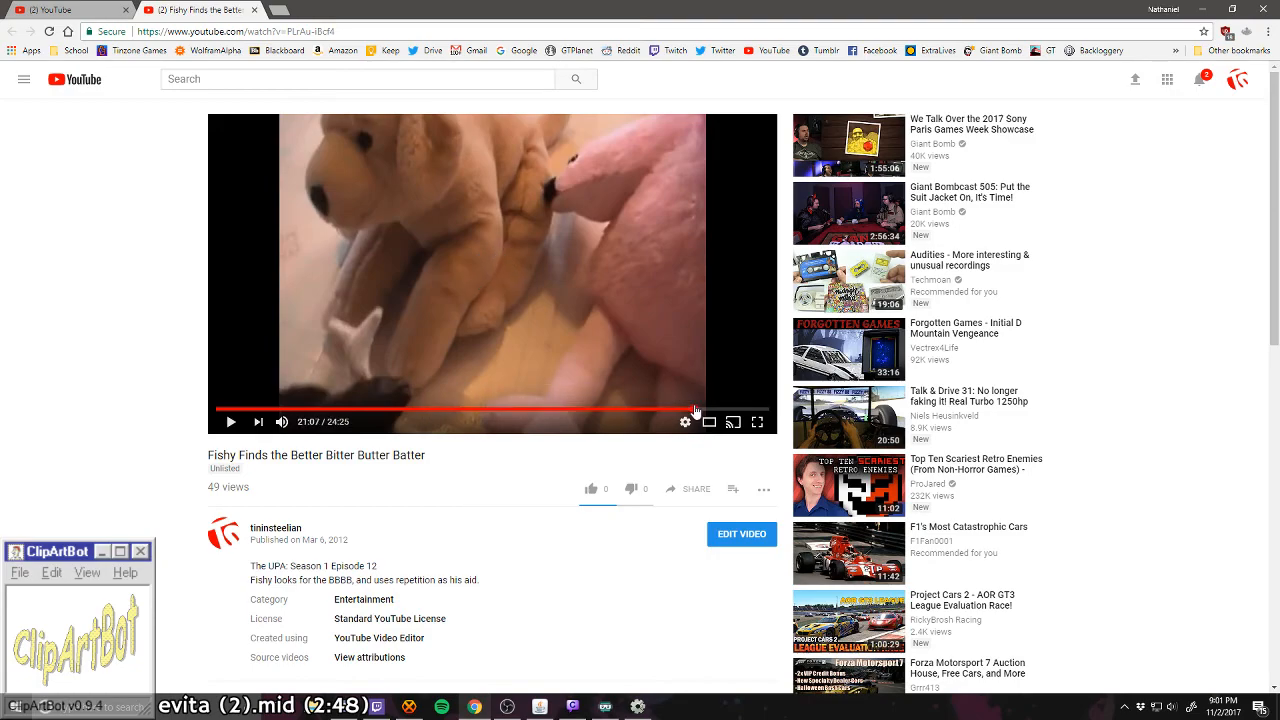
pyautogui.click(732, 410)
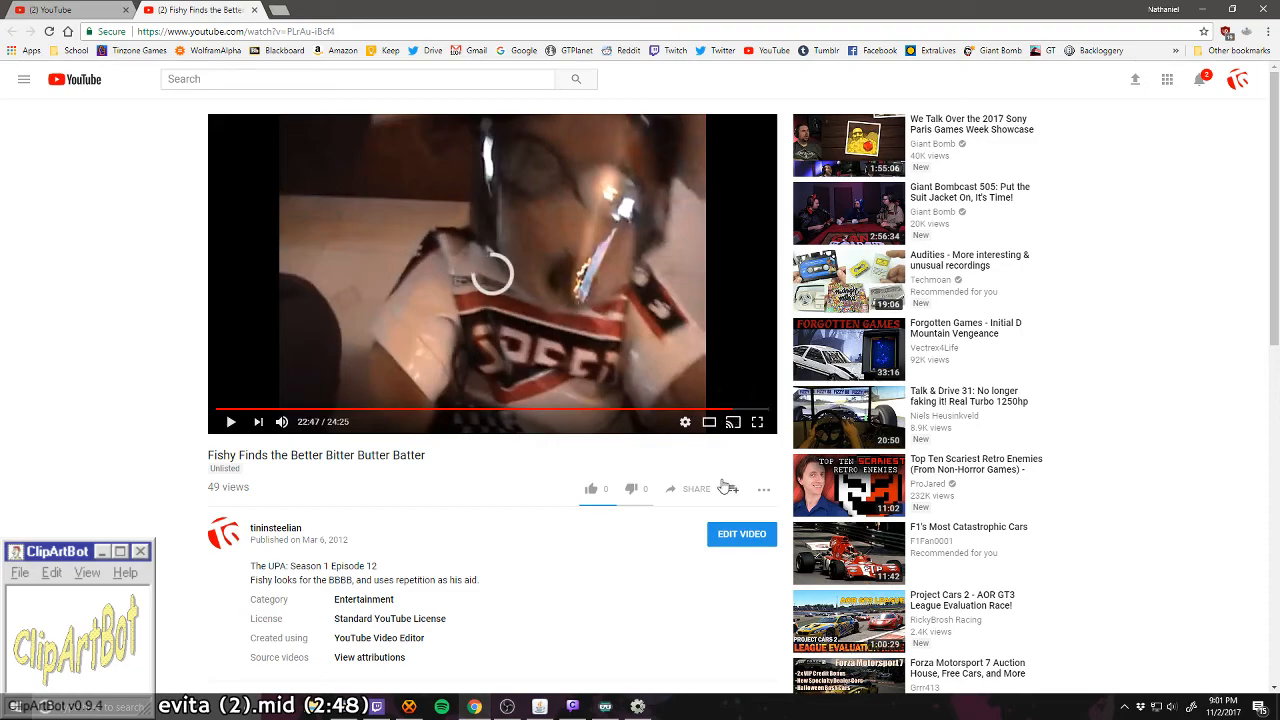
pyautogui.click(757, 410)
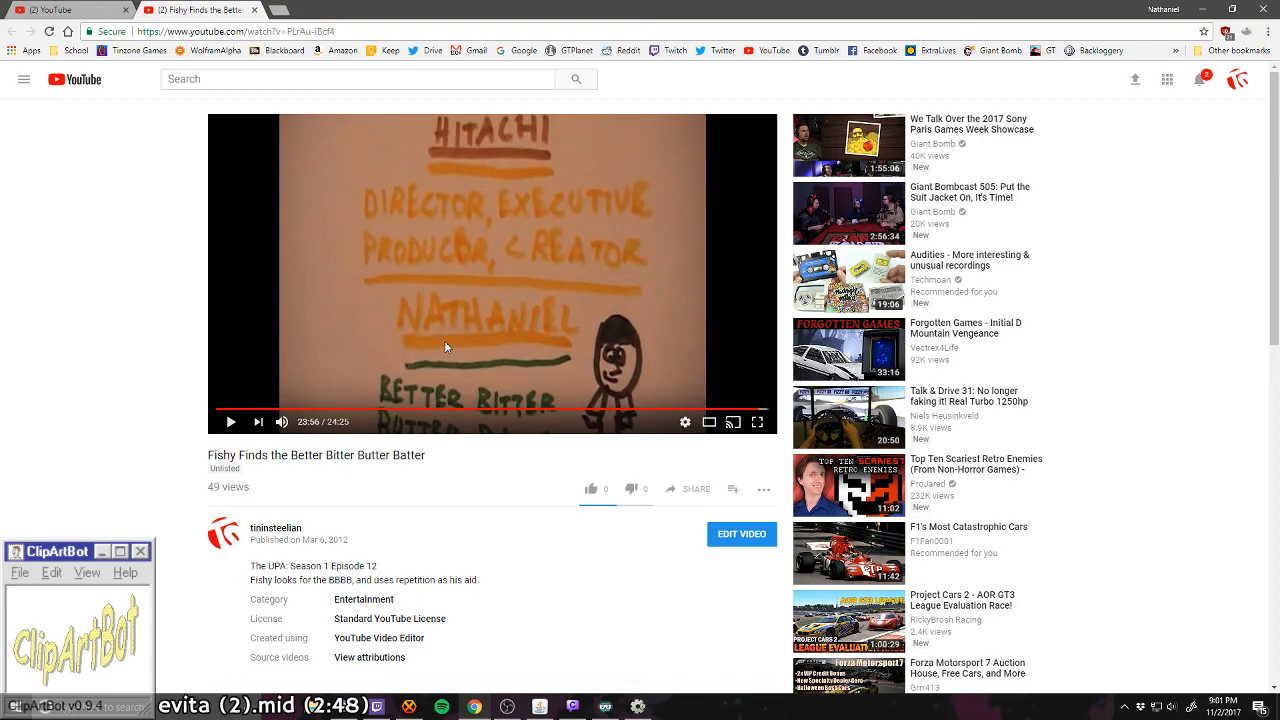
# Step: Skim the last minutes of the Fishy video, settling on the scene at 21:51
pyautogui.click(713, 410)
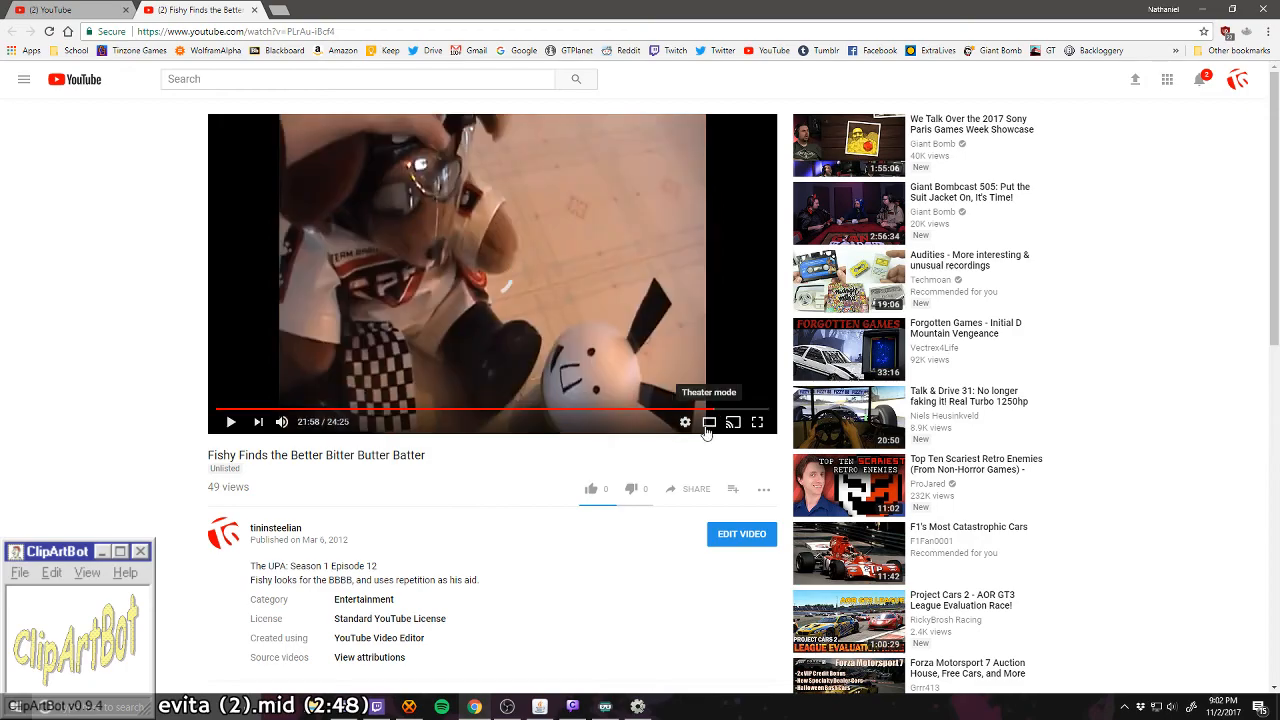
pyautogui.click(727, 410)
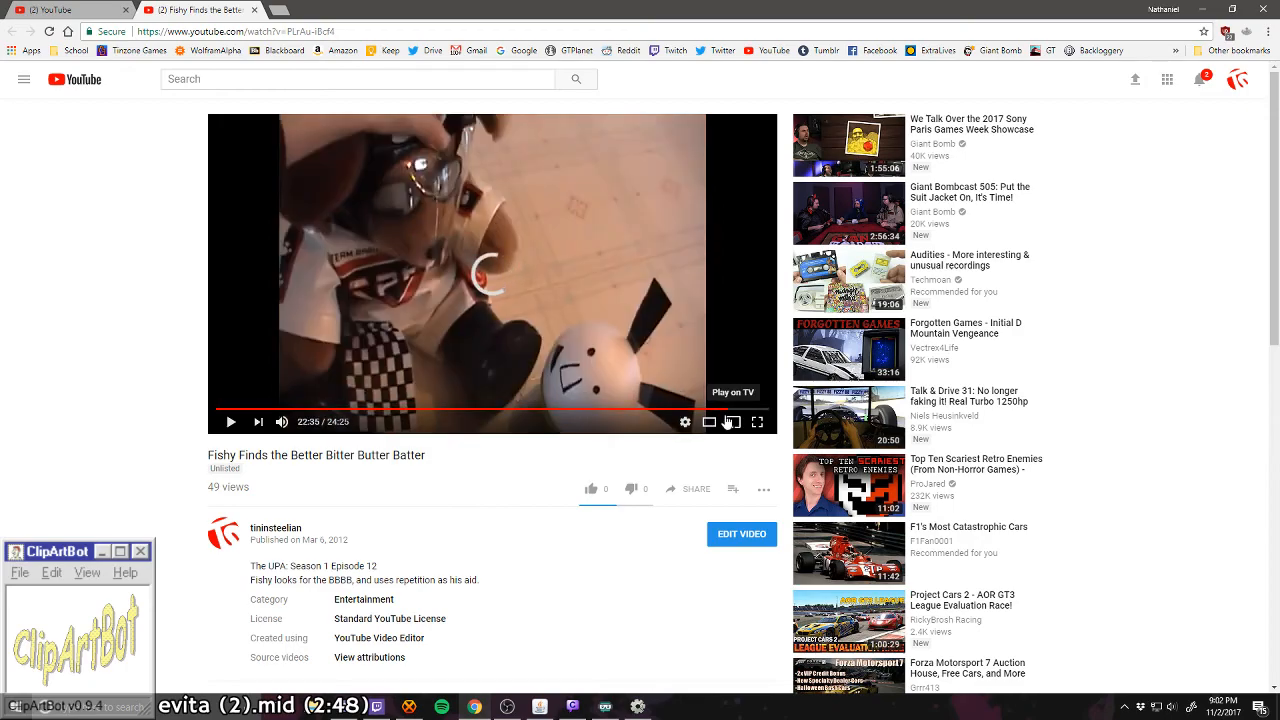
pyautogui.click(711, 410)
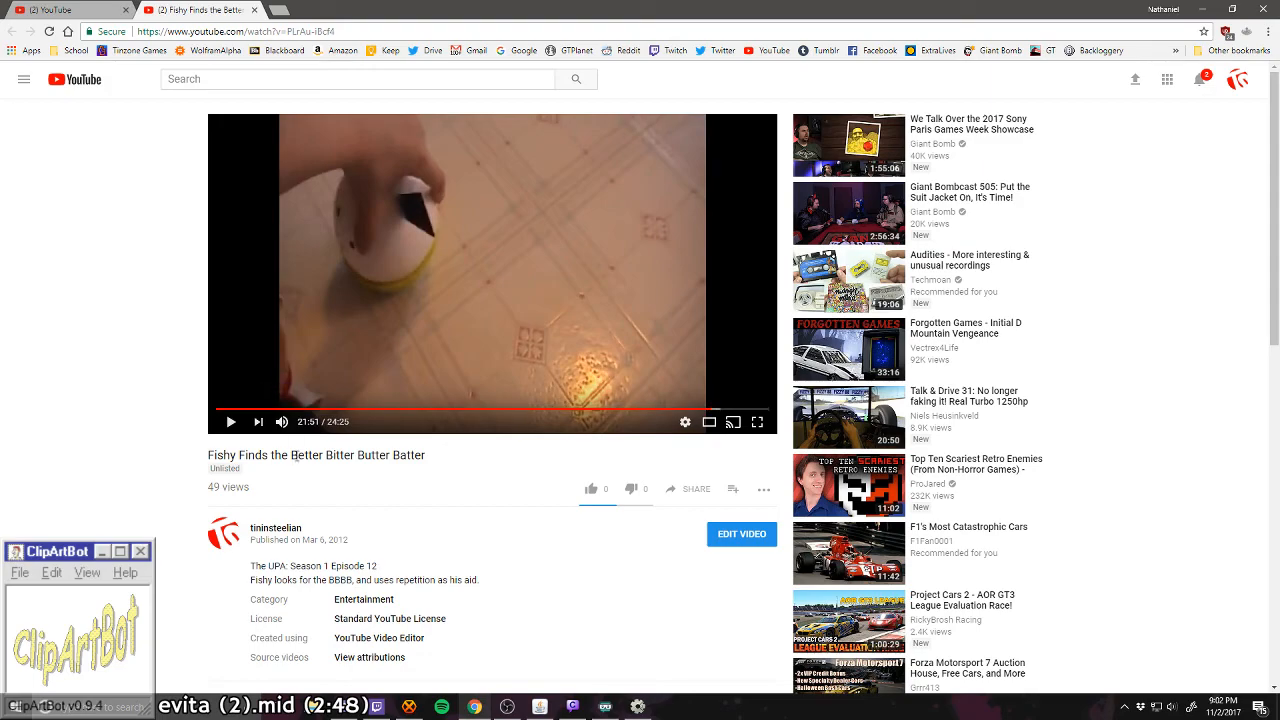
# Step: Go to the uploading channel's list of videos and open "Mr. Racer Palooza"
pyautogui.click(290, 535)
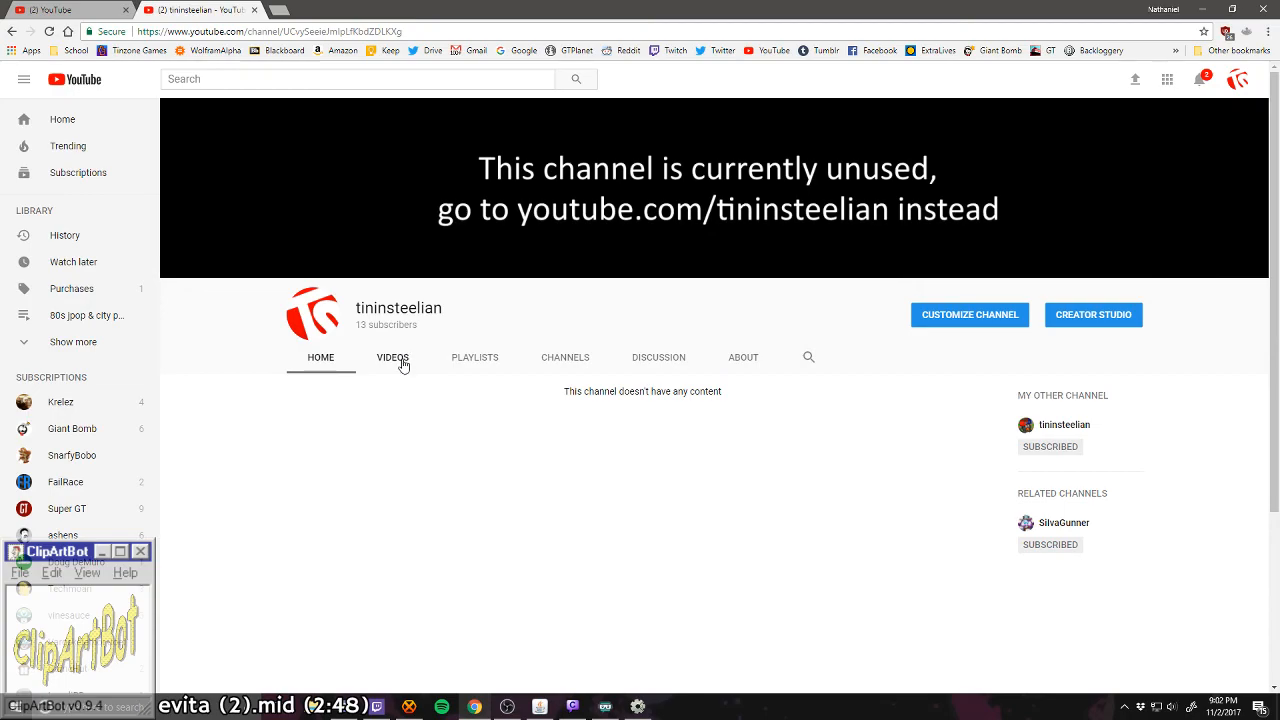
pyautogui.click(393, 358)
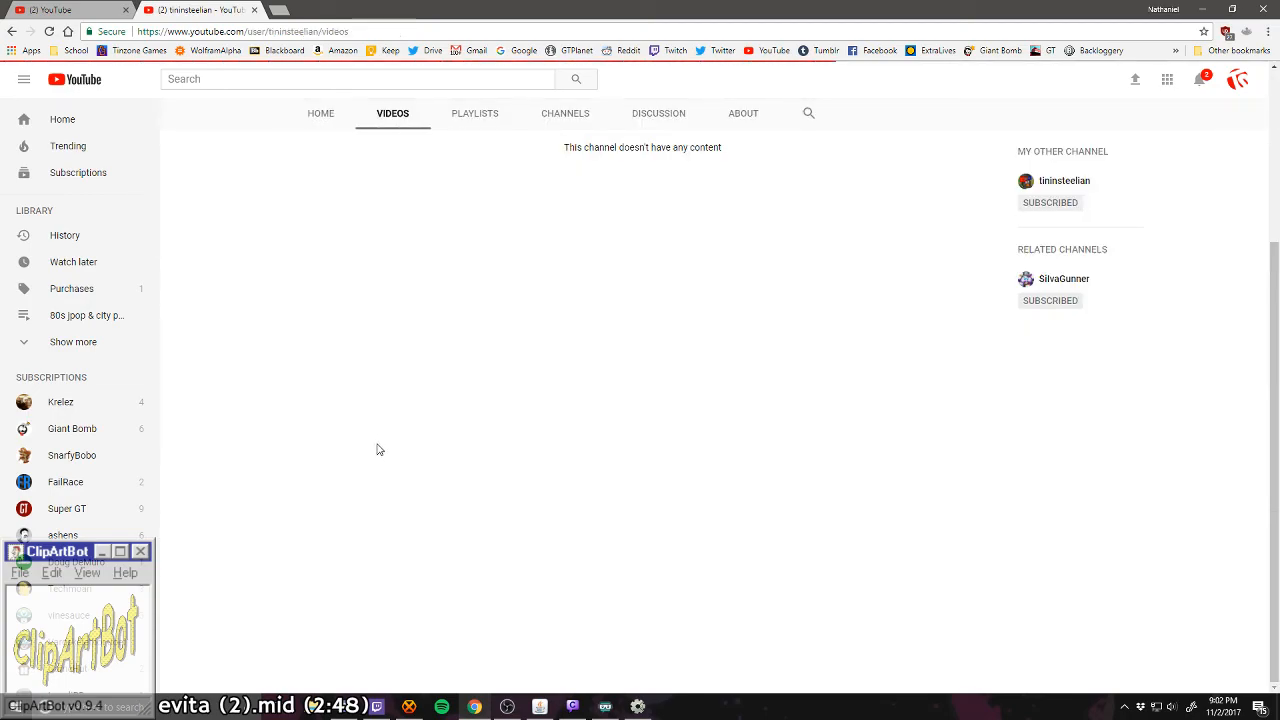
pyautogui.scroll(-3, 395, 360)
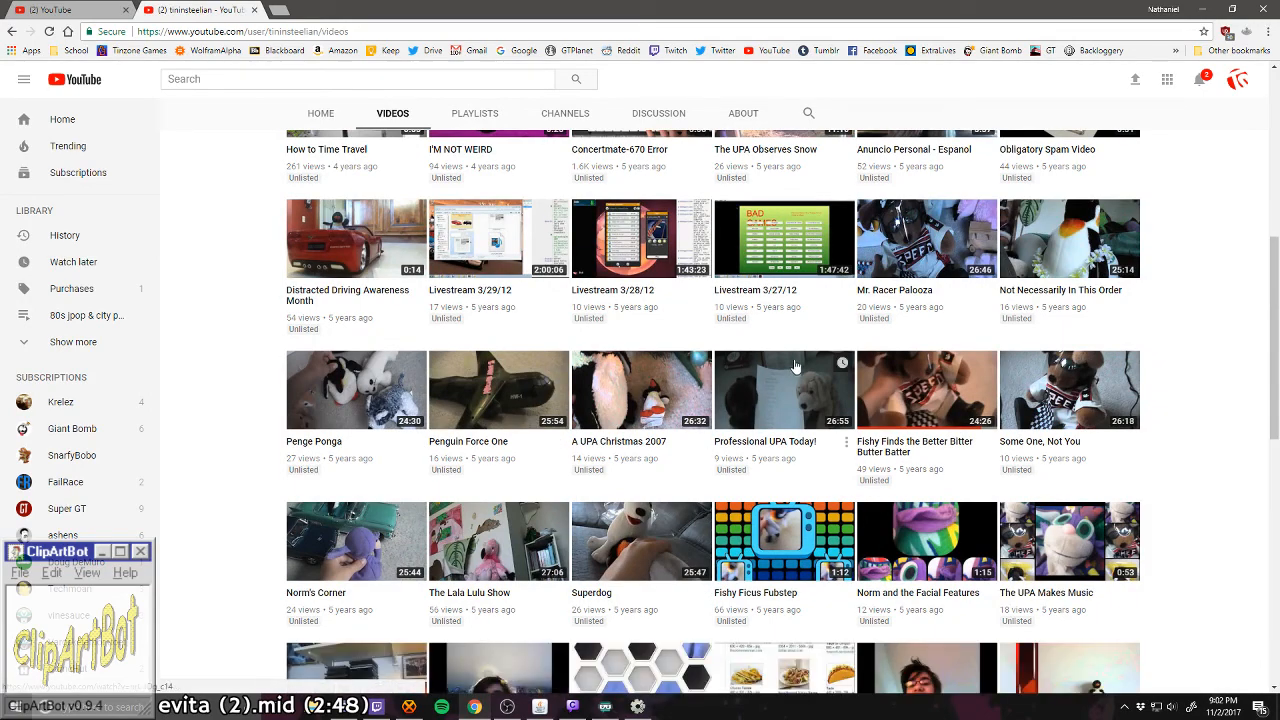
pyautogui.click(908, 295)
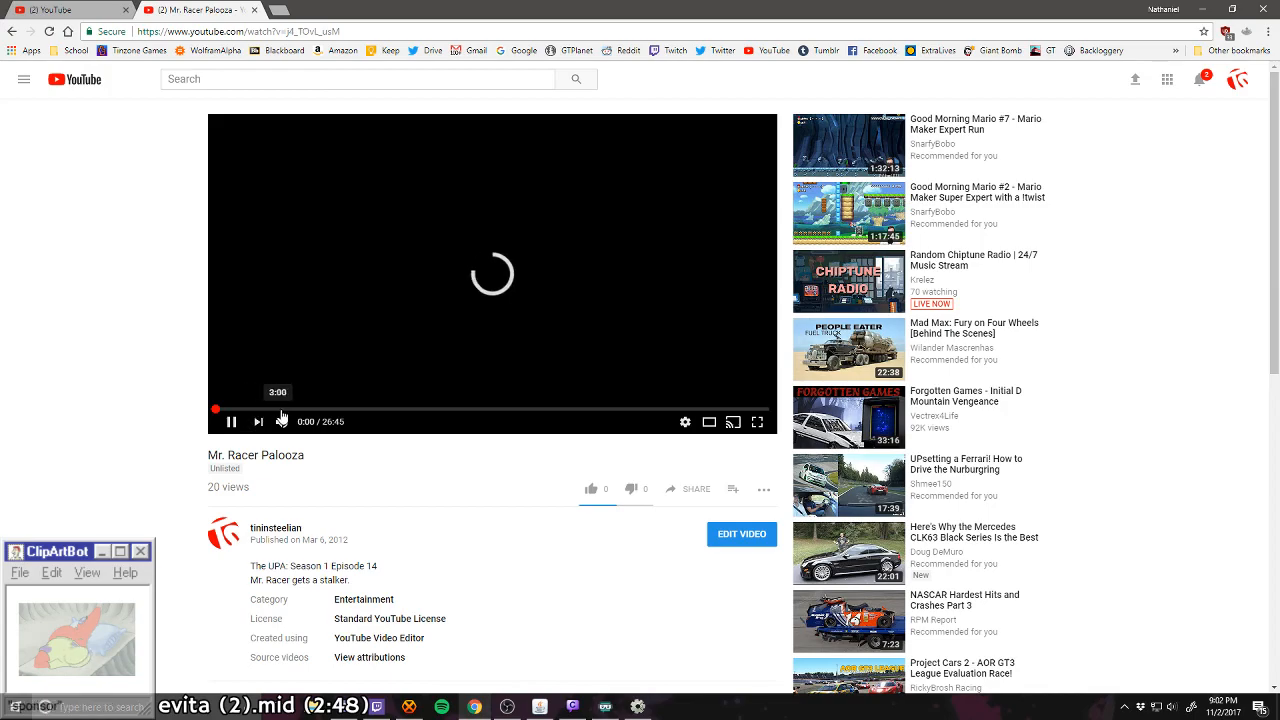
# Step: Sample "Mr. Racer Palooza" at several points up to about 11:44 and mute its sound
pyautogui.click(323, 413)
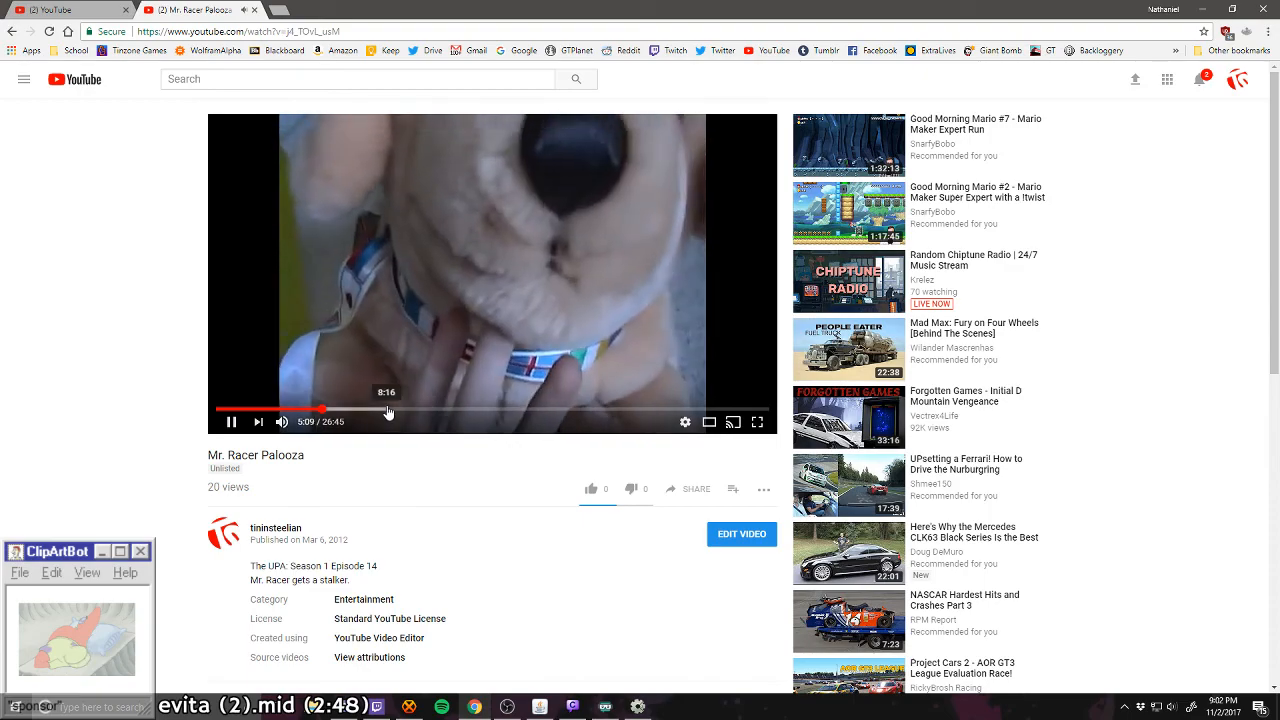
pyautogui.click(384, 411)
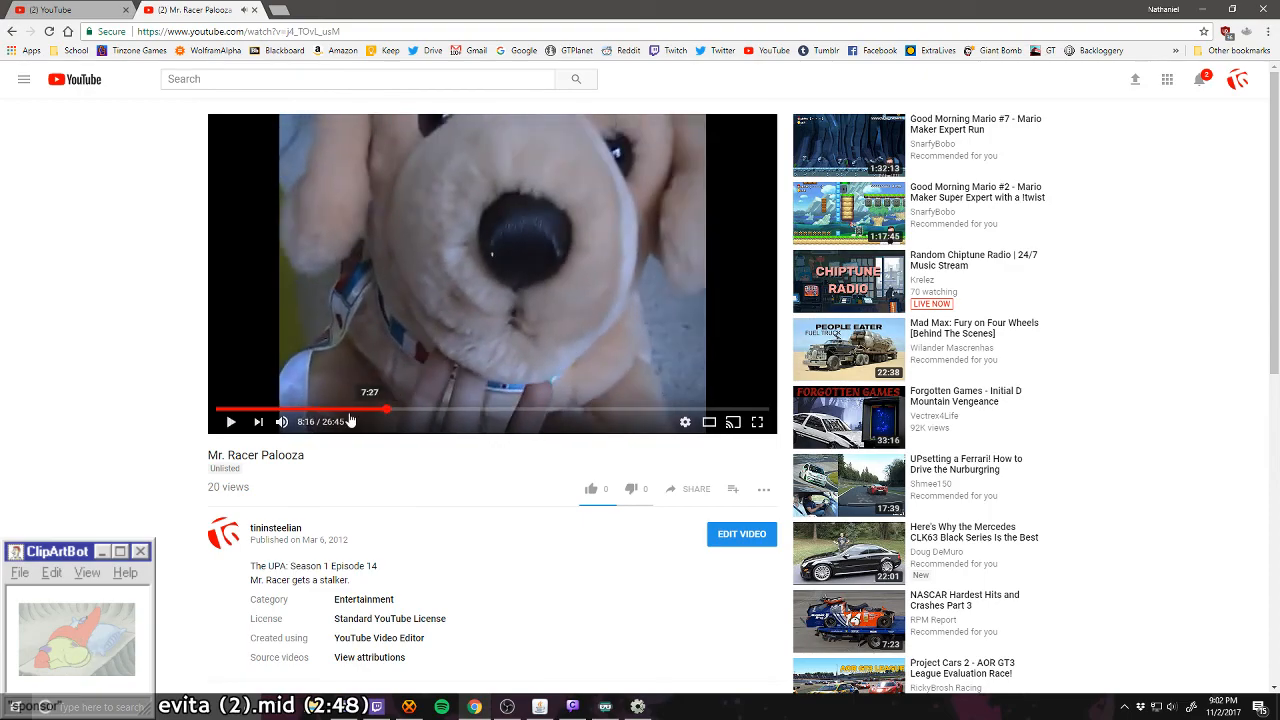
pyautogui.click(282, 425)
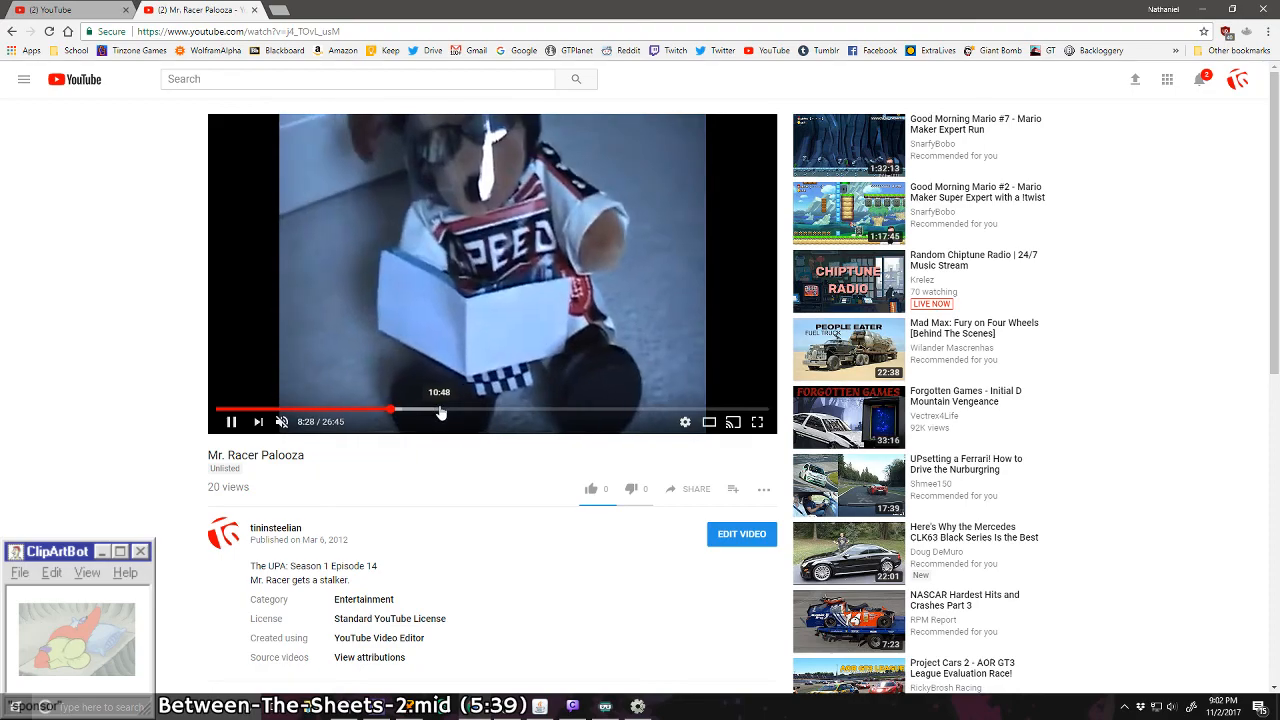
pyautogui.moveTo(447, 412); pyautogui.dragTo(459, 413)
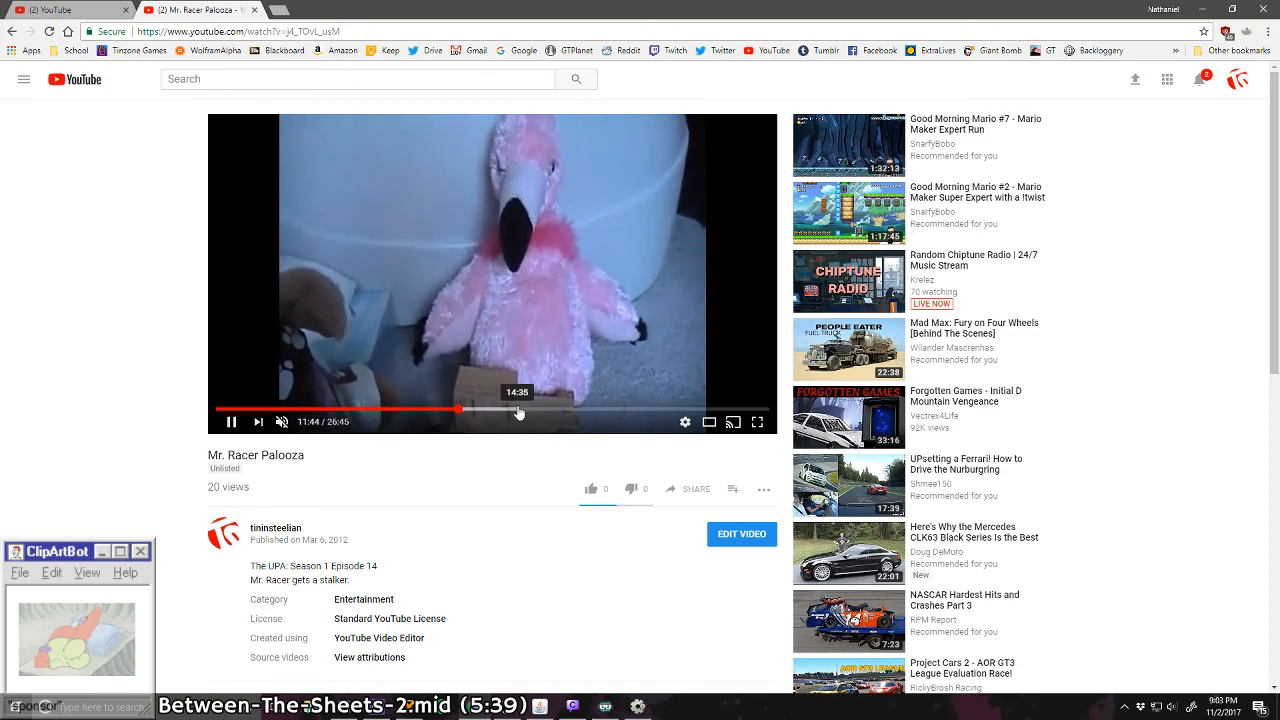
# Step: Search the first six minutes of the muted video for the stock car racing scene around 5:39
pyautogui.click(282, 412)
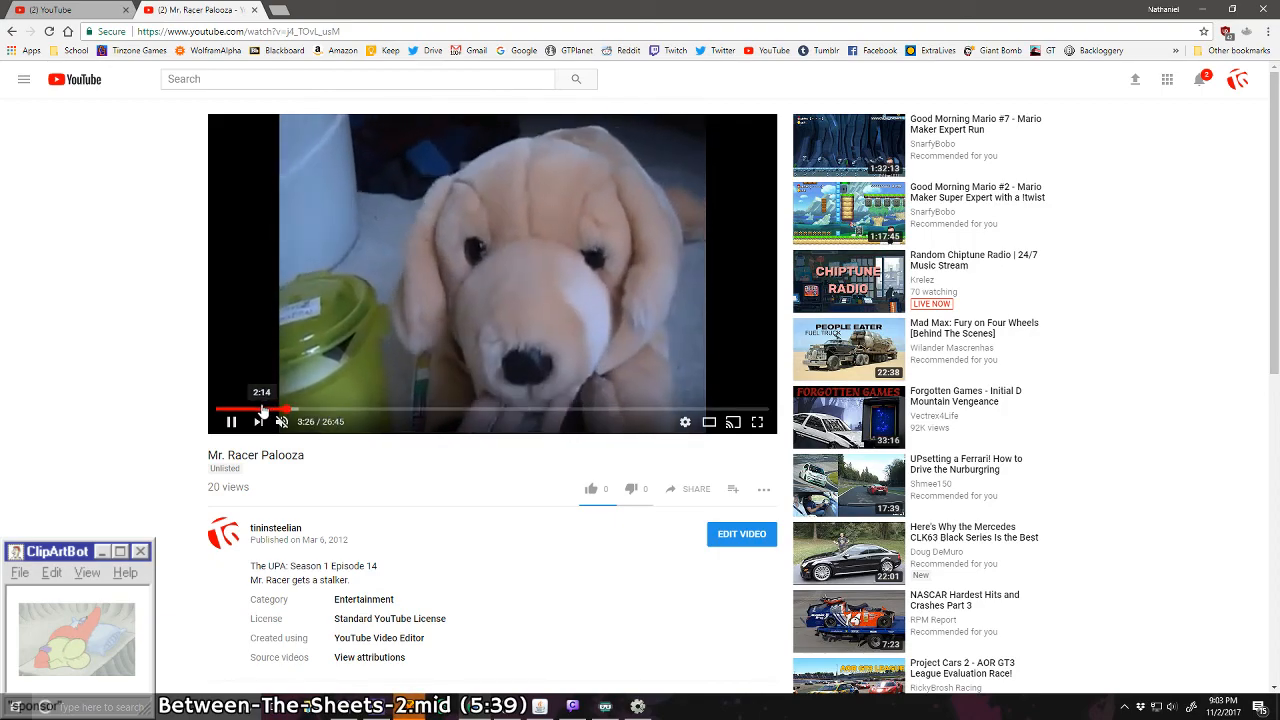
pyautogui.click(261, 409)
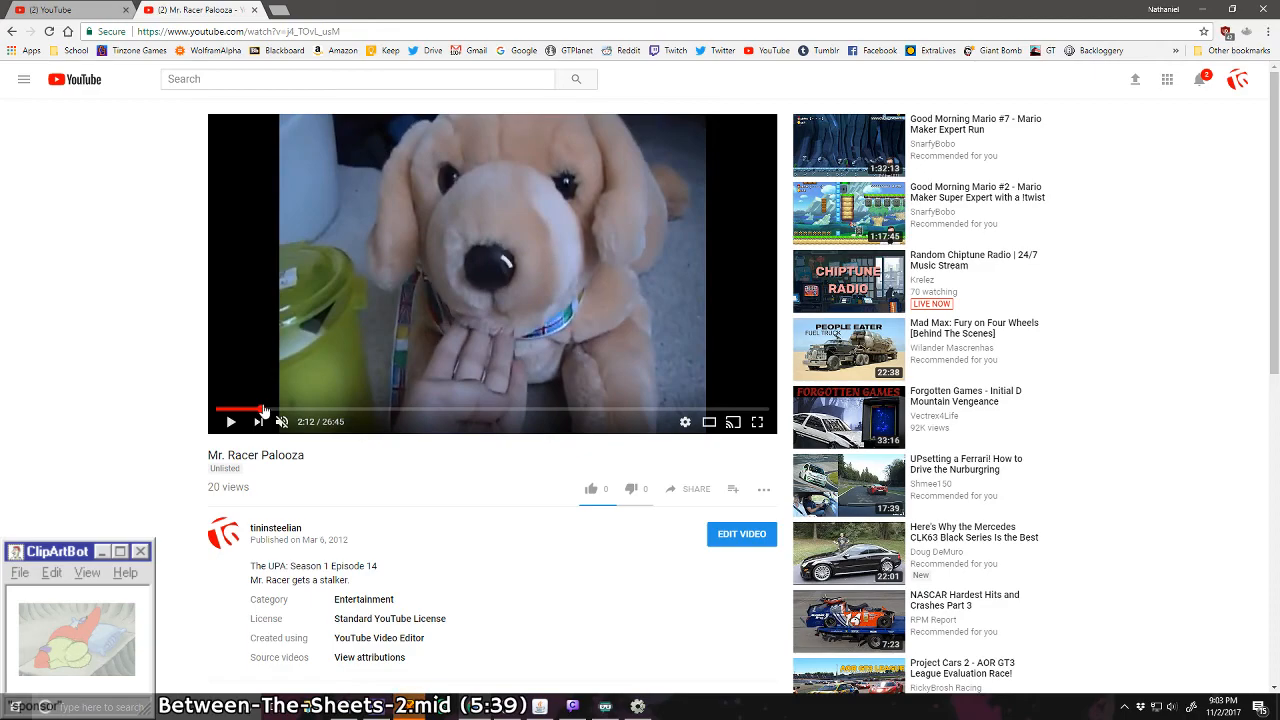
pyautogui.click(306, 409)
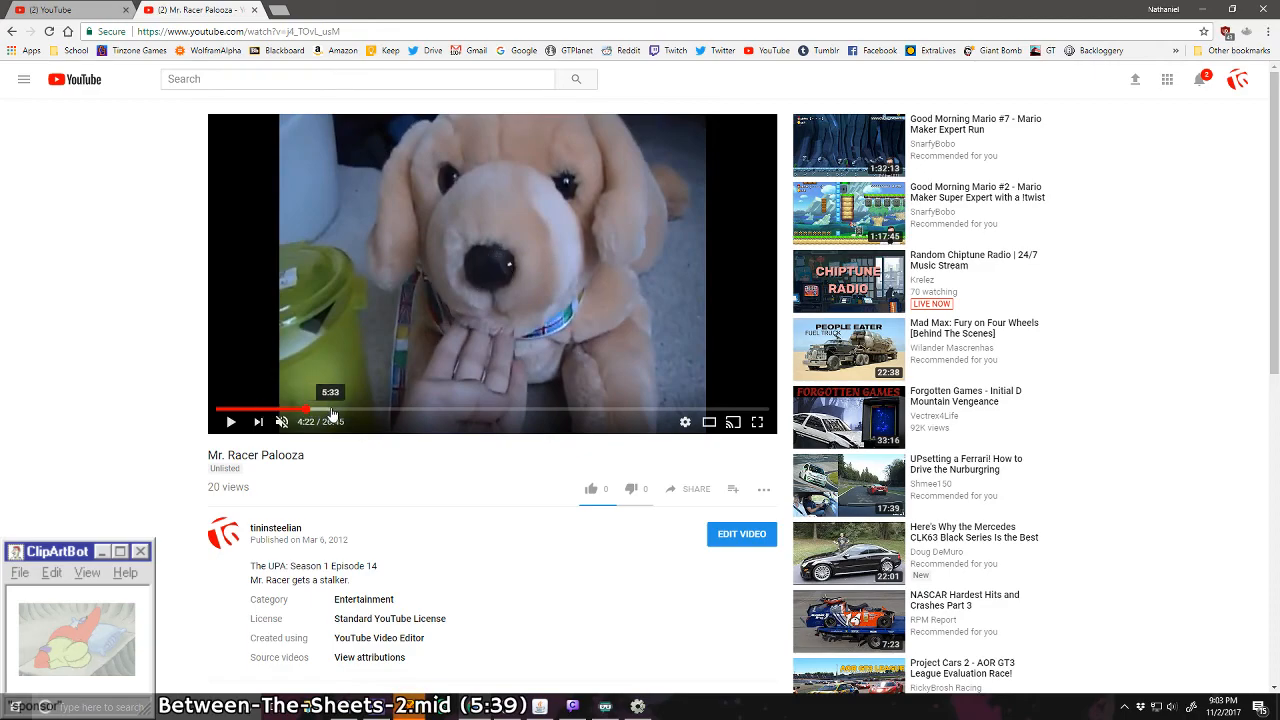
pyautogui.click(320, 410)
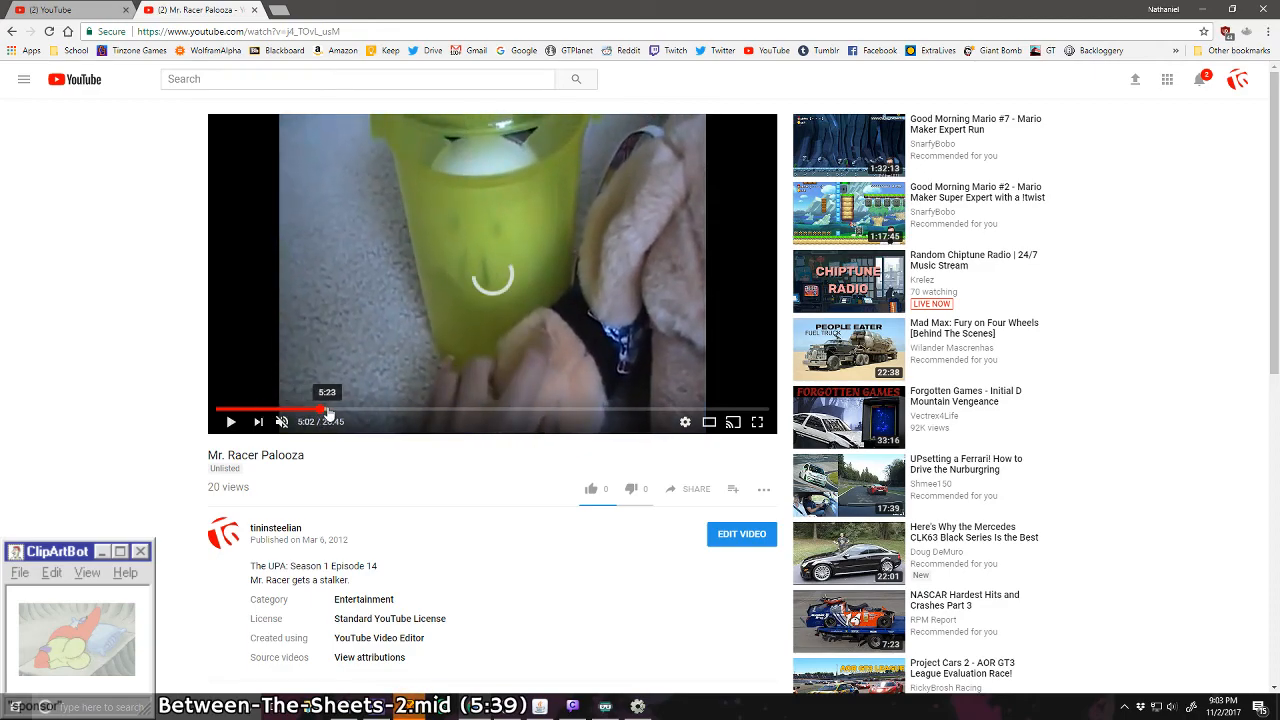
pyautogui.click(337, 410)
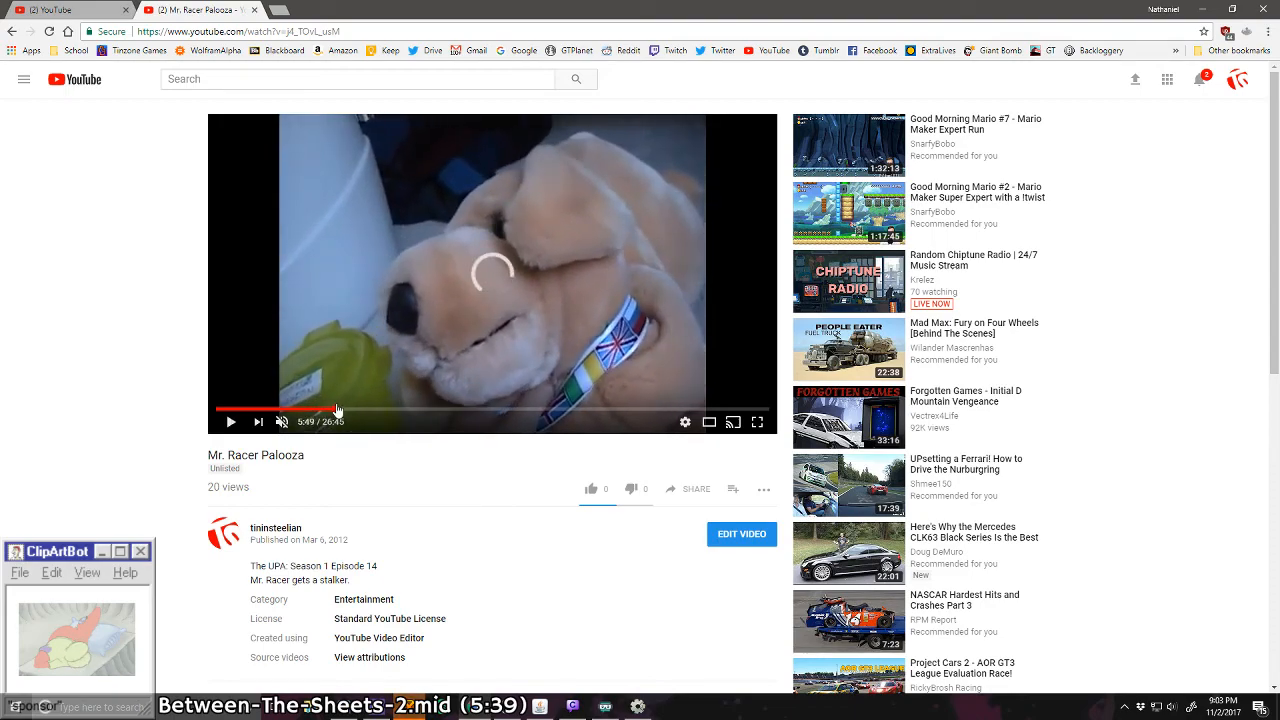
pyautogui.press('space')
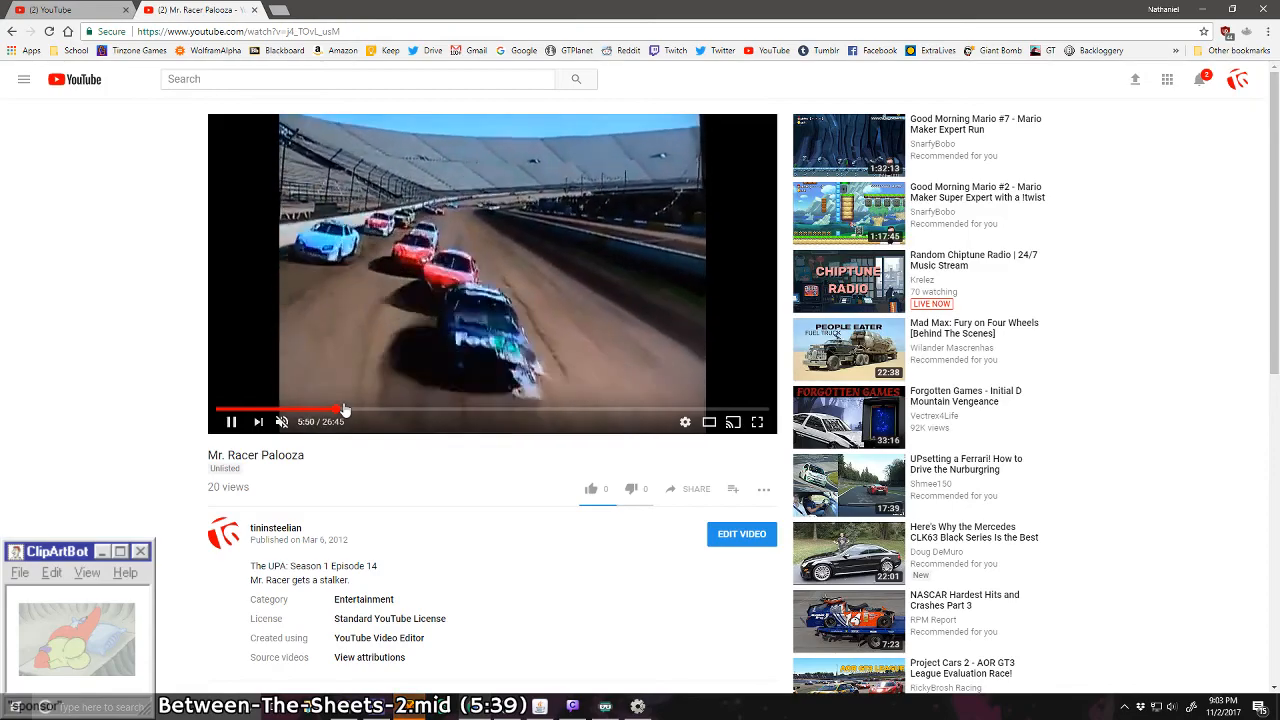
pyautogui.click(334, 410)
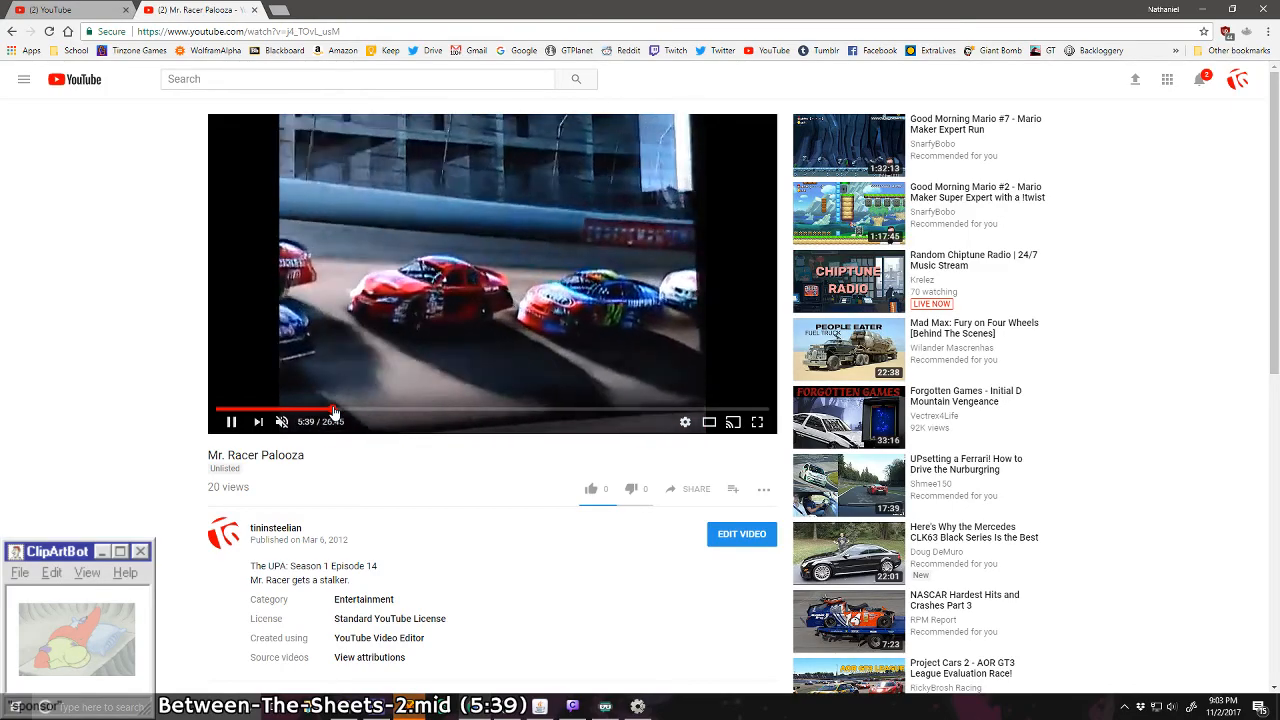
# Step: Play the racing scene from slightly earlier with the sound on and pause it at 6:36
pyautogui.click(325, 410)
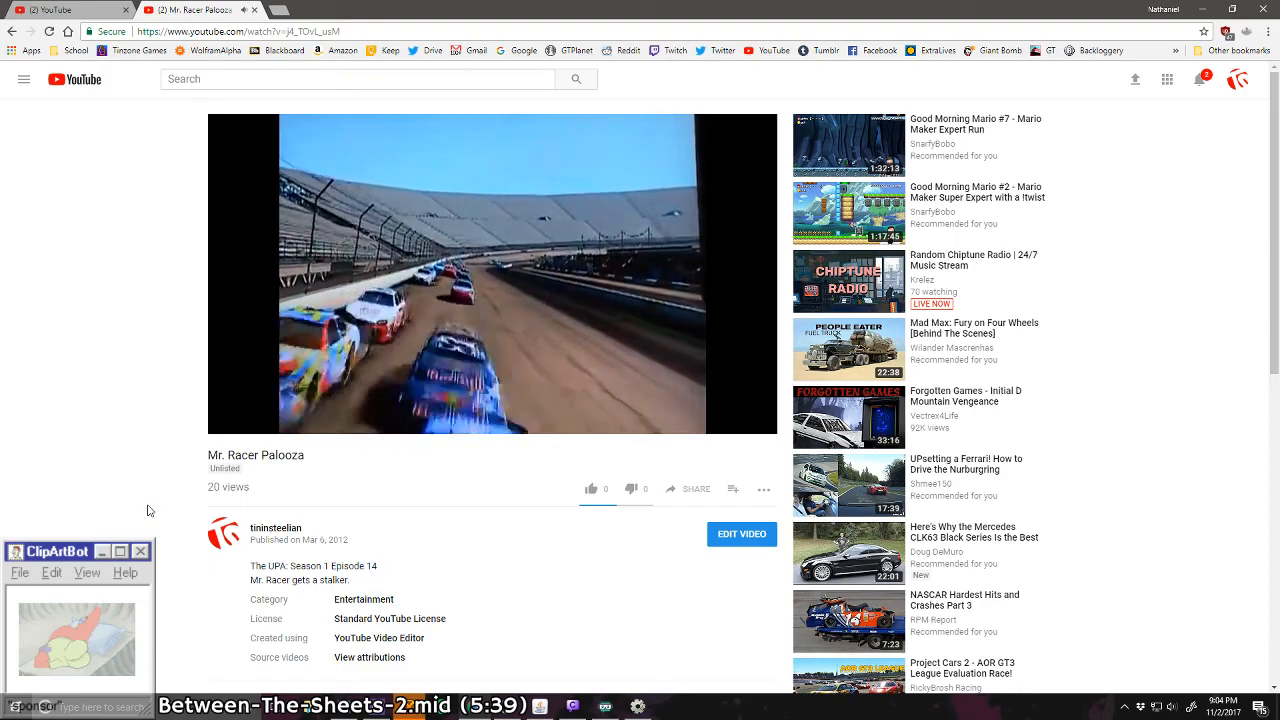
pyautogui.moveTo(328, 432)
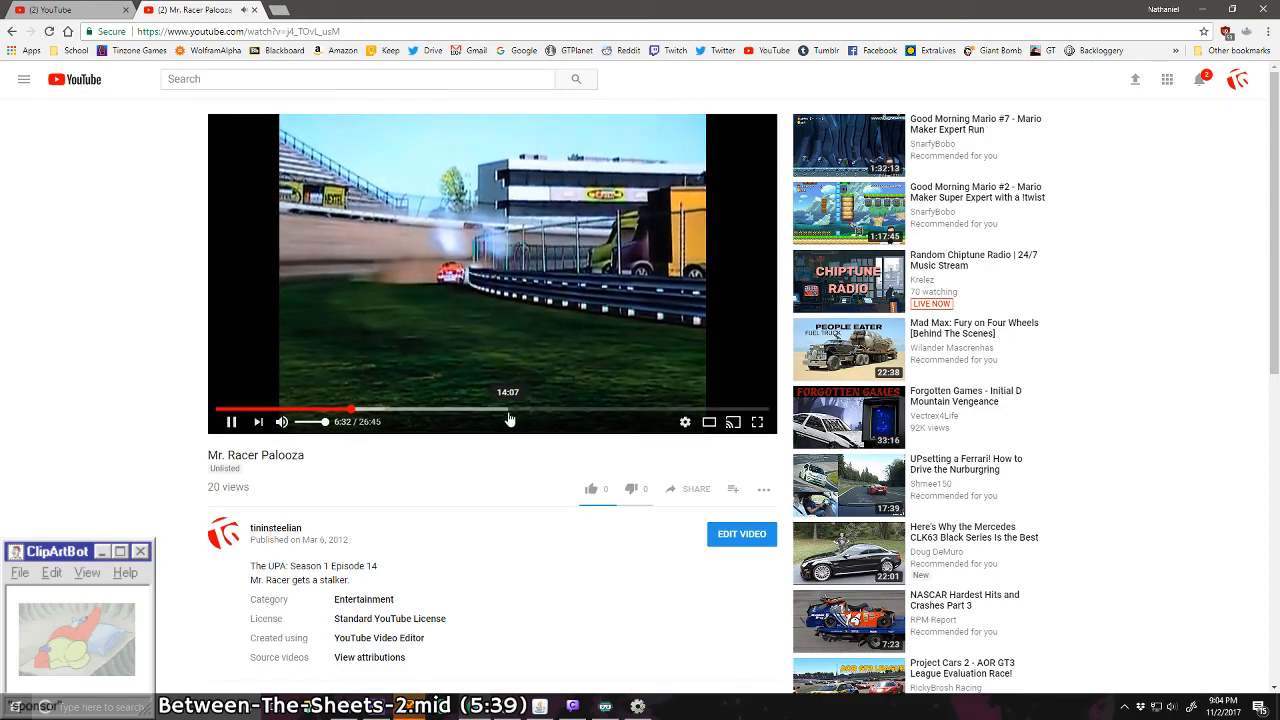
pyautogui.click(448, 371)
pyautogui.scroll(-1, 323, 589)
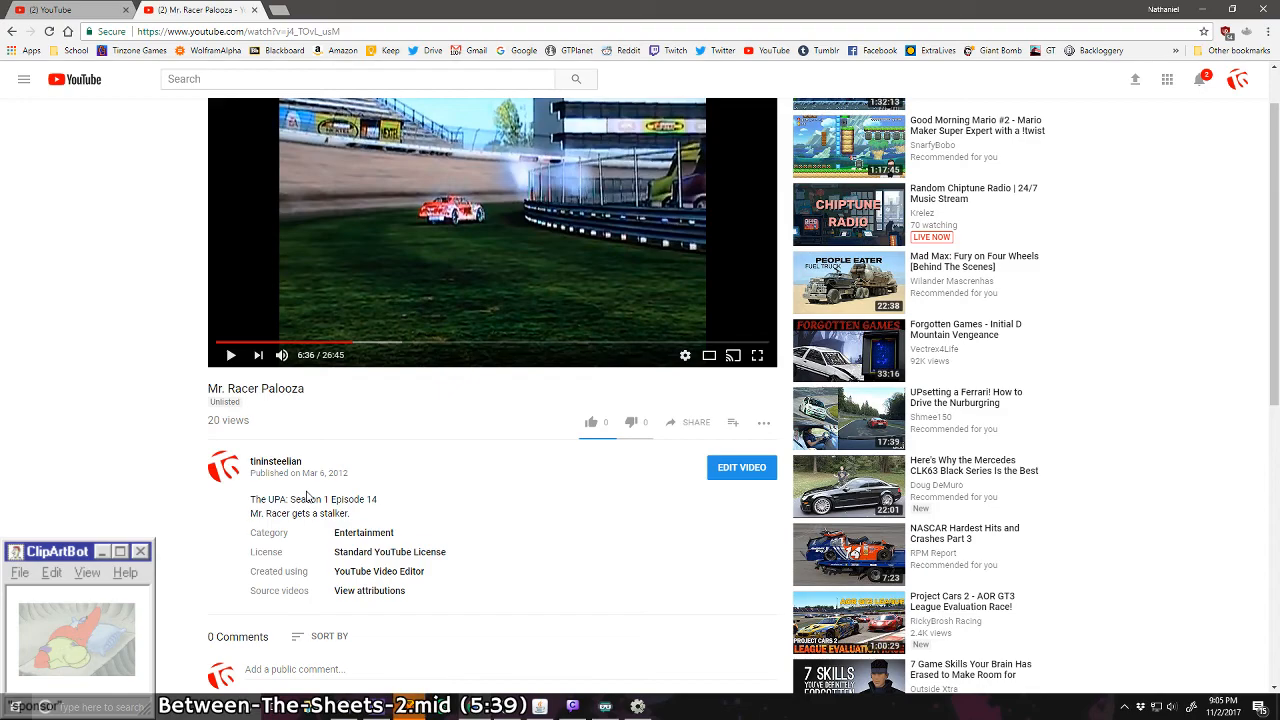
# Step: Open the UPA Wiki at upa.wikia.com in a new browser tab
pyautogui.click(273, 11)
pyautogui.write('upa')
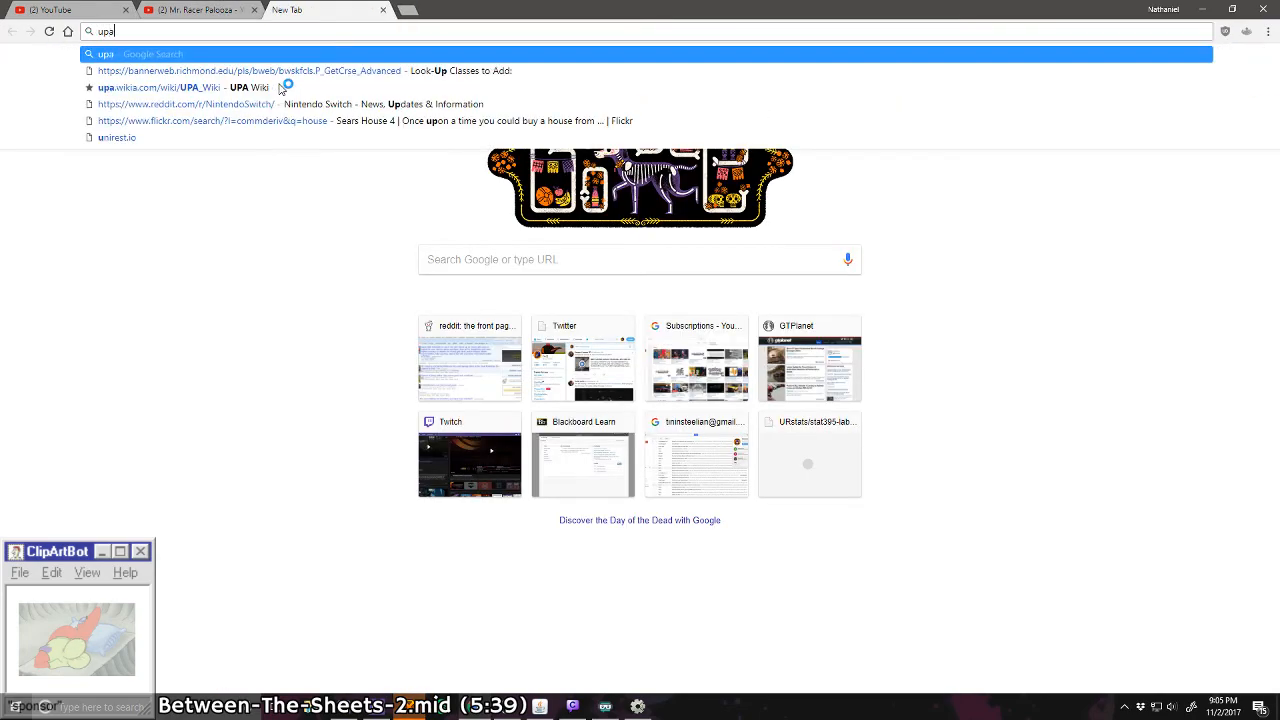
pyautogui.write('.wikia.')
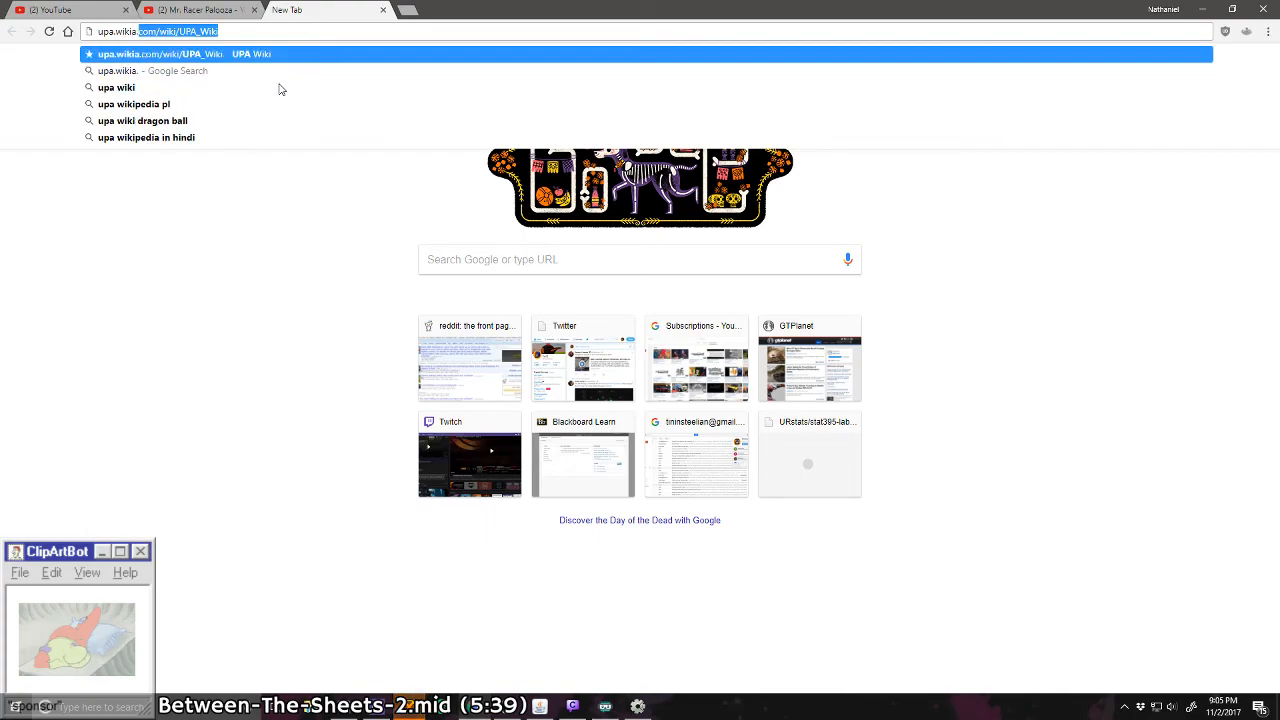
pyautogui.write('com')
pyautogui.press('Return')
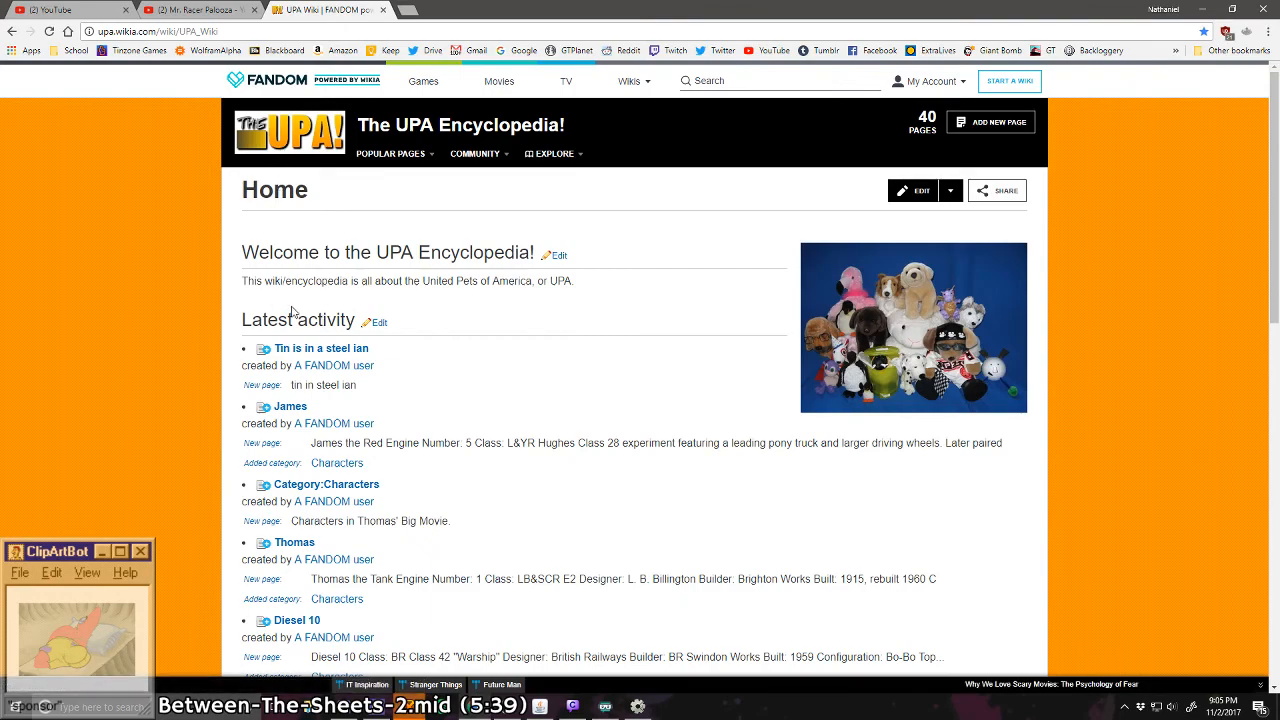
# Step: Look over the wiki's home page, view the "Tin is in a steel ian" article and return to the home page
pyautogui.scroll(-2, 249, 365)
pyautogui.scroll(2, 253, 357)
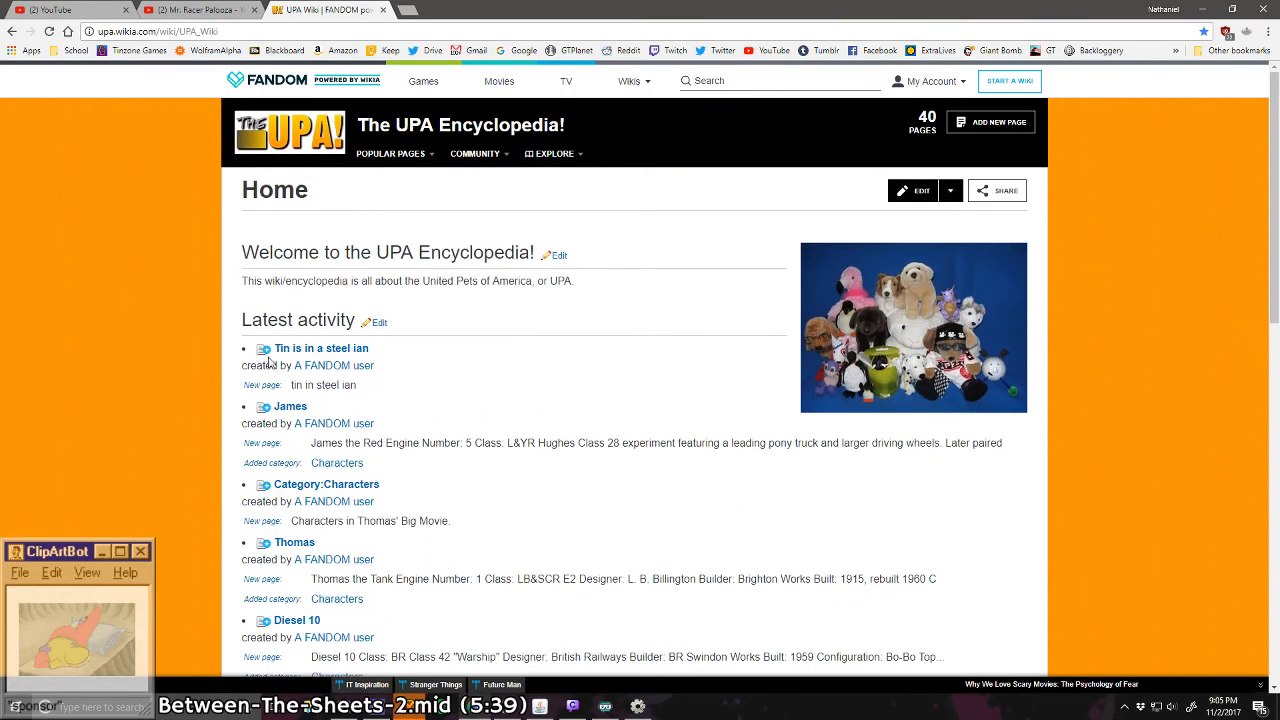
pyautogui.click(343, 356)
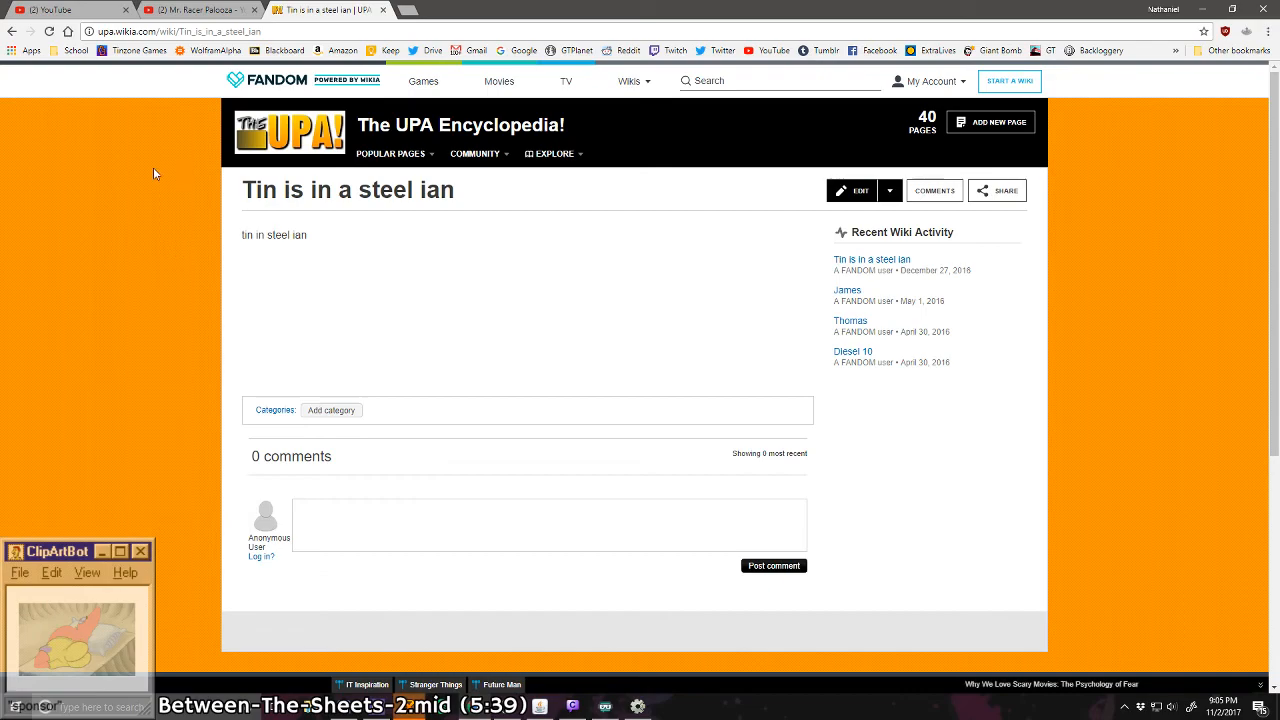
pyautogui.click(12, 32)
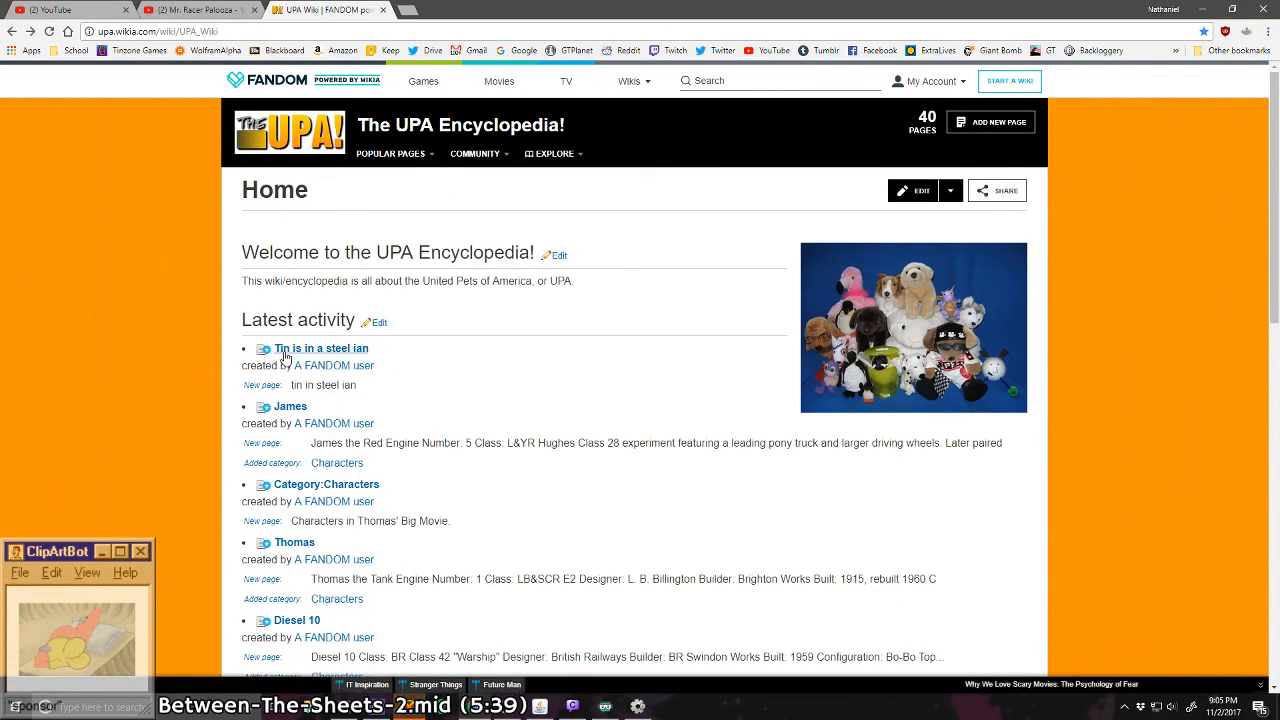
# Step: View the "Tin is in a steel ian" article again and FANDOM's games page, returning to the wiki's home page
pyautogui.click(281, 349)
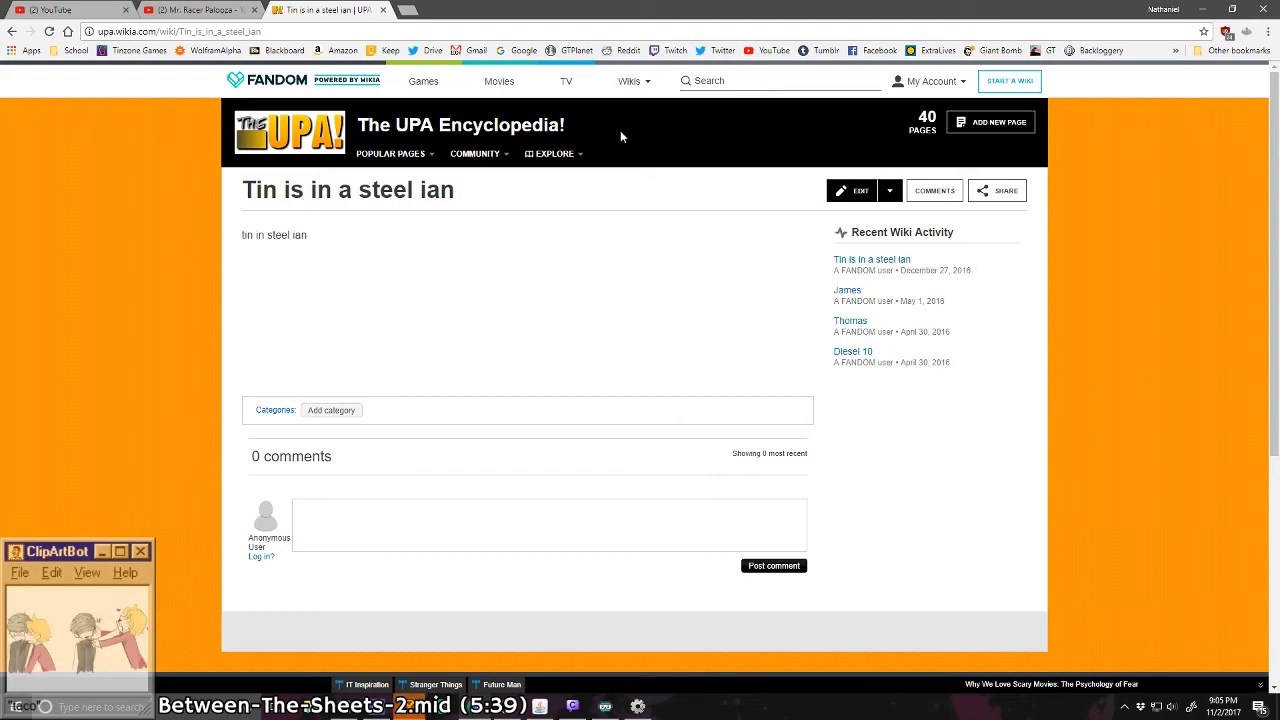
pyautogui.moveTo(393, 155)
pyautogui.click(424, 81)
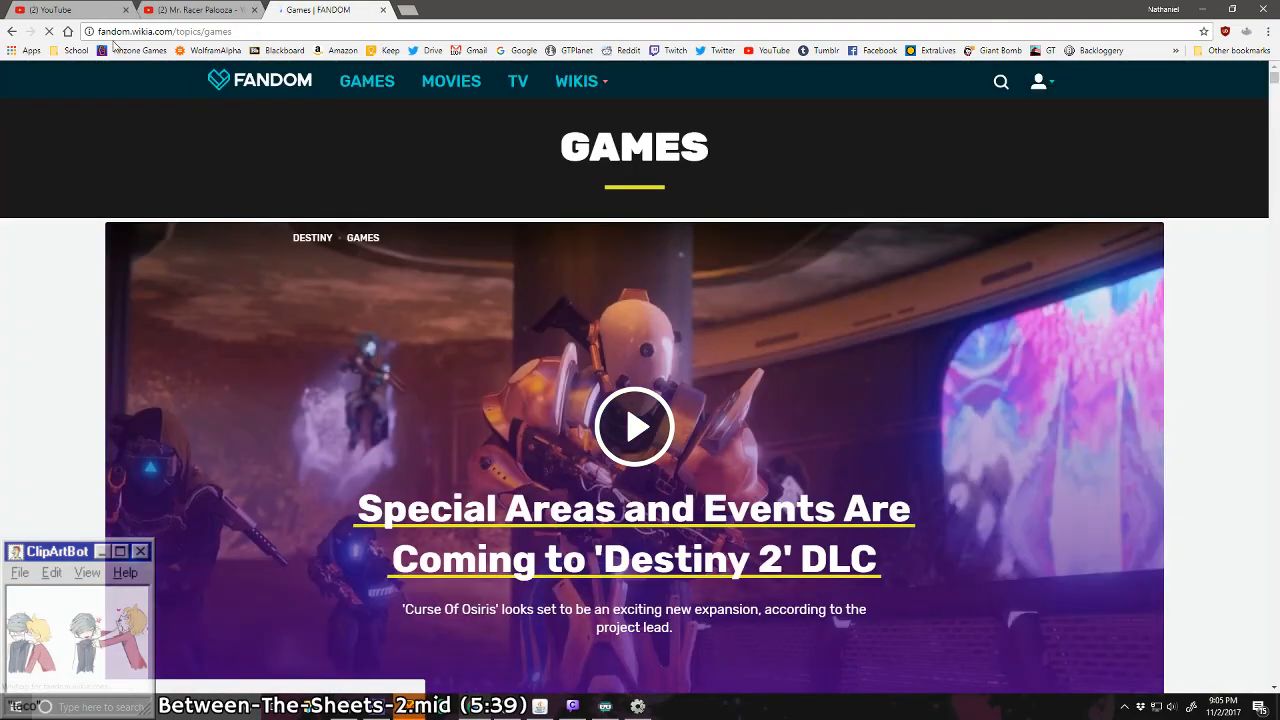
pyautogui.click(11, 31)
pyautogui.click(11, 31)
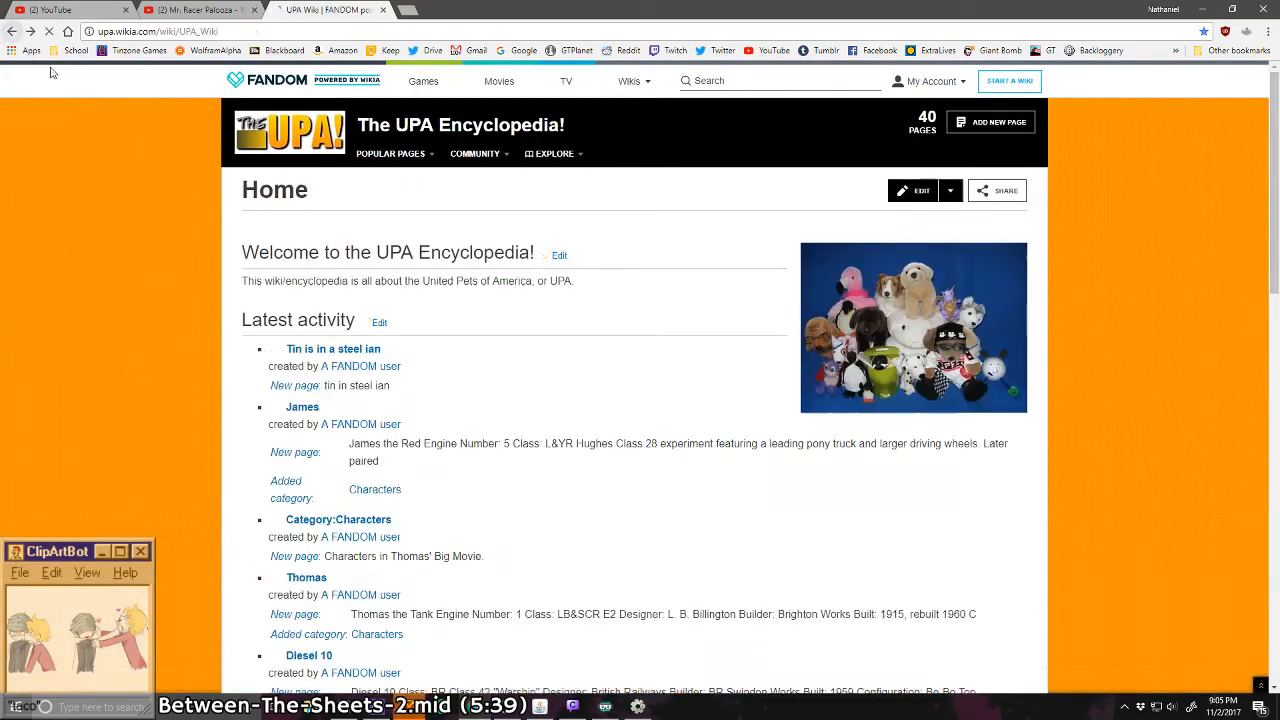
# Step: Look through the wiki's latest activity and open the article on James
pyautogui.scroll(-2, 342, 317)
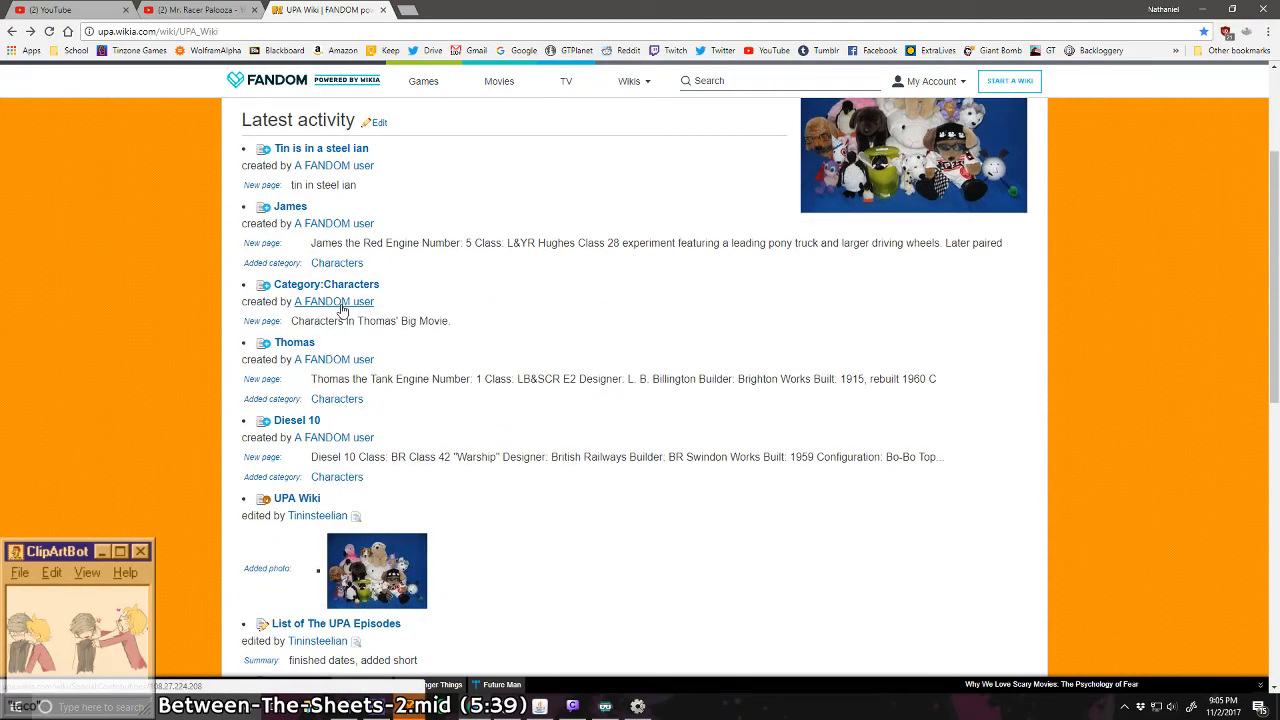
pyautogui.scroll(1, 320, 325)
pyautogui.click(289, 274)
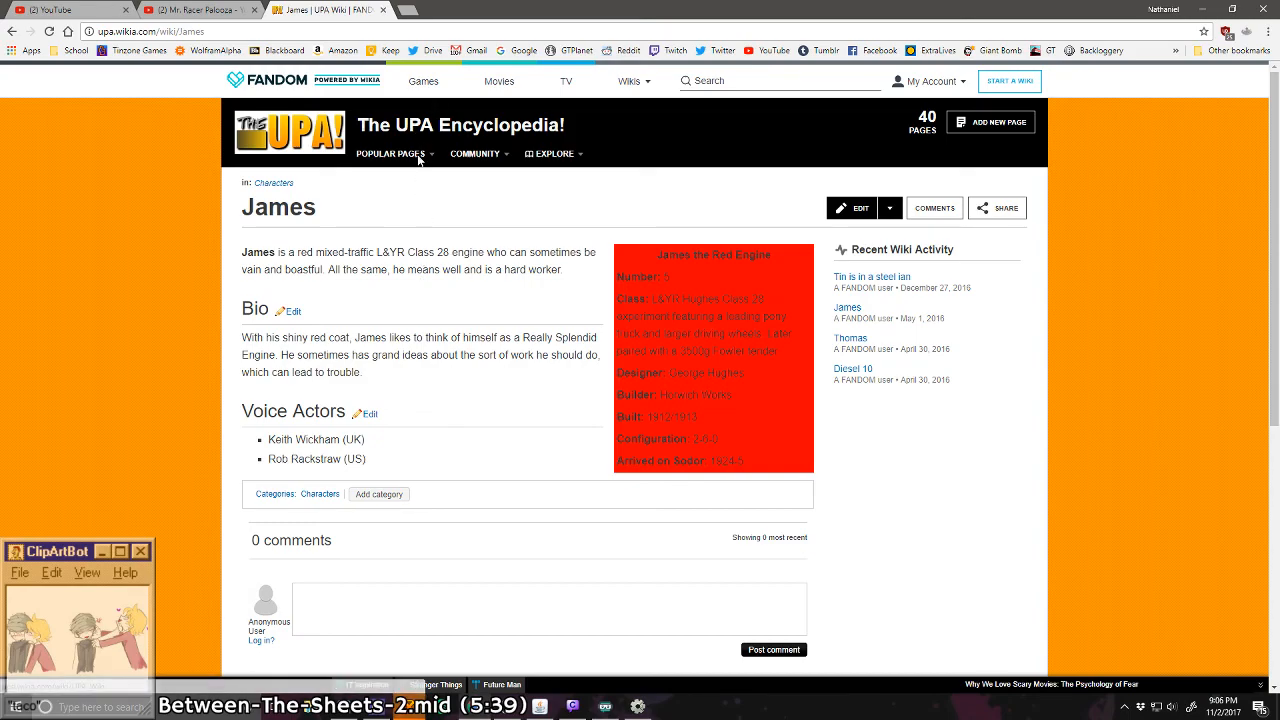
# Step: Check the wiki's popular pages, covering the most visited articles, Organization and Characters
pyautogui.moveTo(420, 158)
pyautogui.moveTo(399, 210)
pyautogui.moveTo(400, 233)
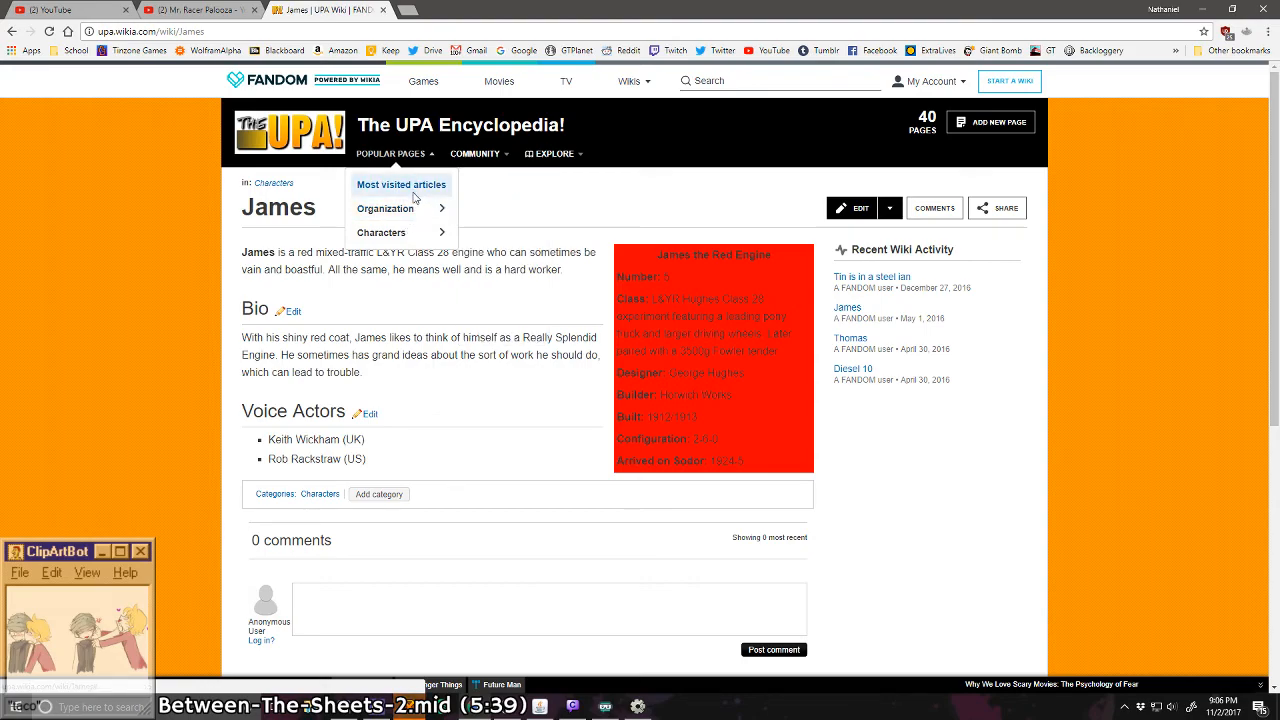
pyautogui.click(408, 188)
pyautogui.moveTo(393, 239)
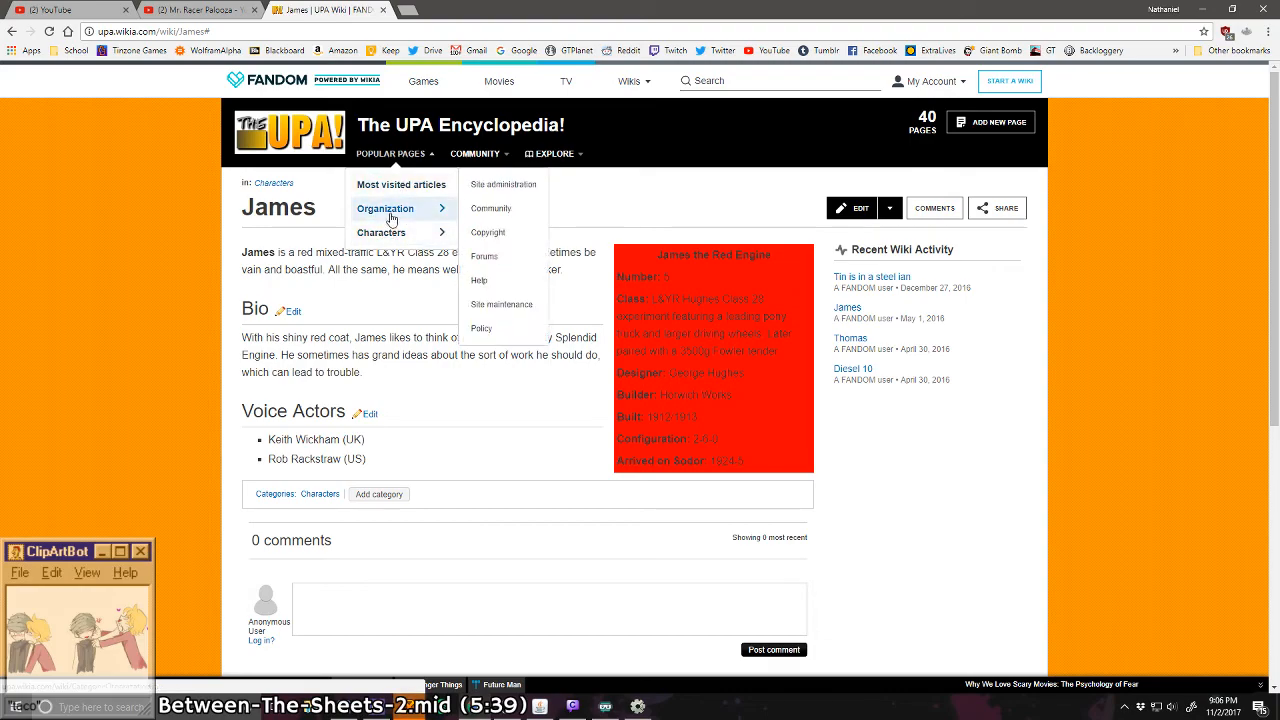
# Step: Return to the wiki's home page and open the List of The UPA Episodes from the recent edits
pyautogui.click(280, 135)
pyautogui.scroll(-3, 308, 233)
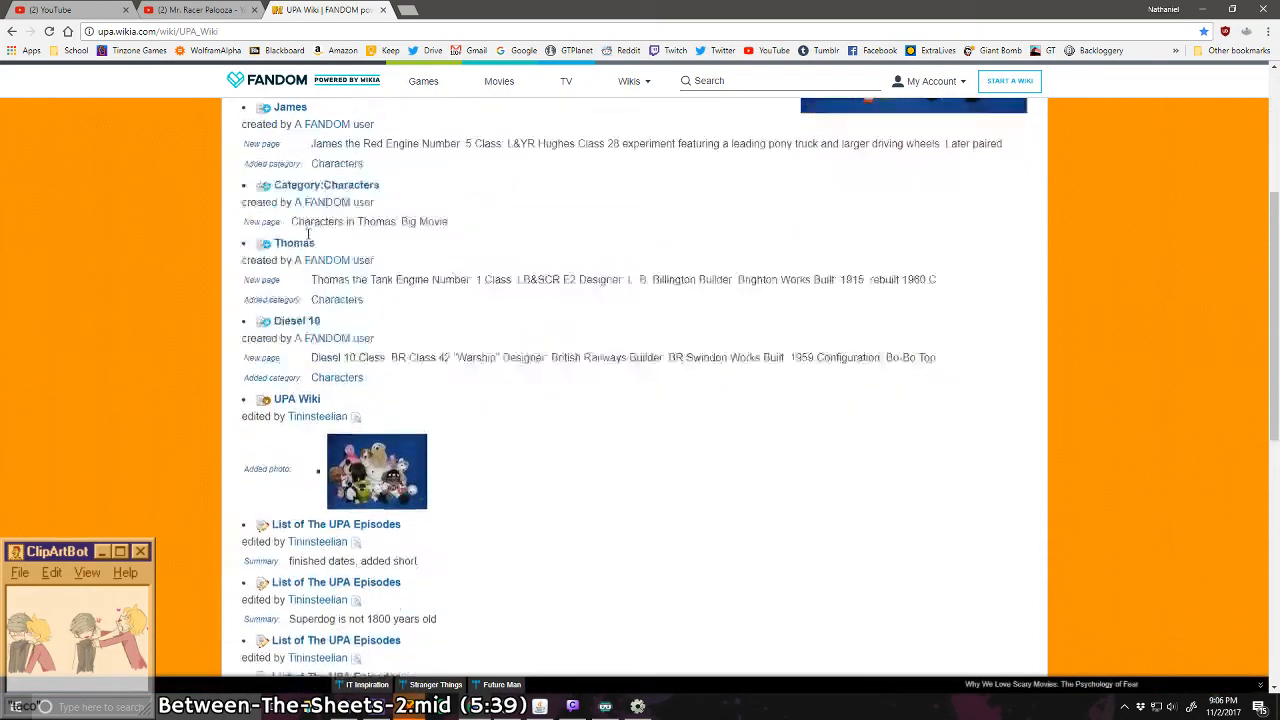
pyautogui.scroll(-4, 308, 233)
pyautogui.scroll(2, 310, 238)
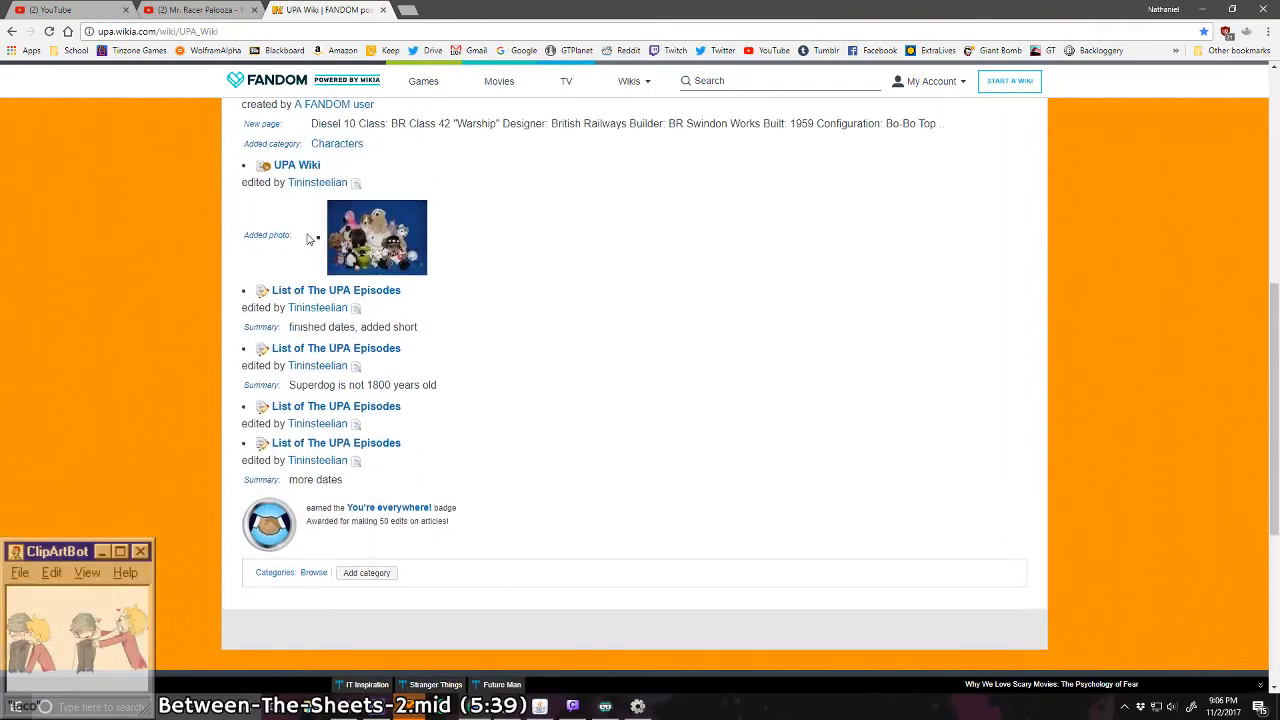
pyautogui.click(307, 292)
# Step: Look through the episode list, covering Seasons One to Three, the lost and unfinished episodes and the UPA Shorts
pyautogui.scroll(-2, 310, 296)
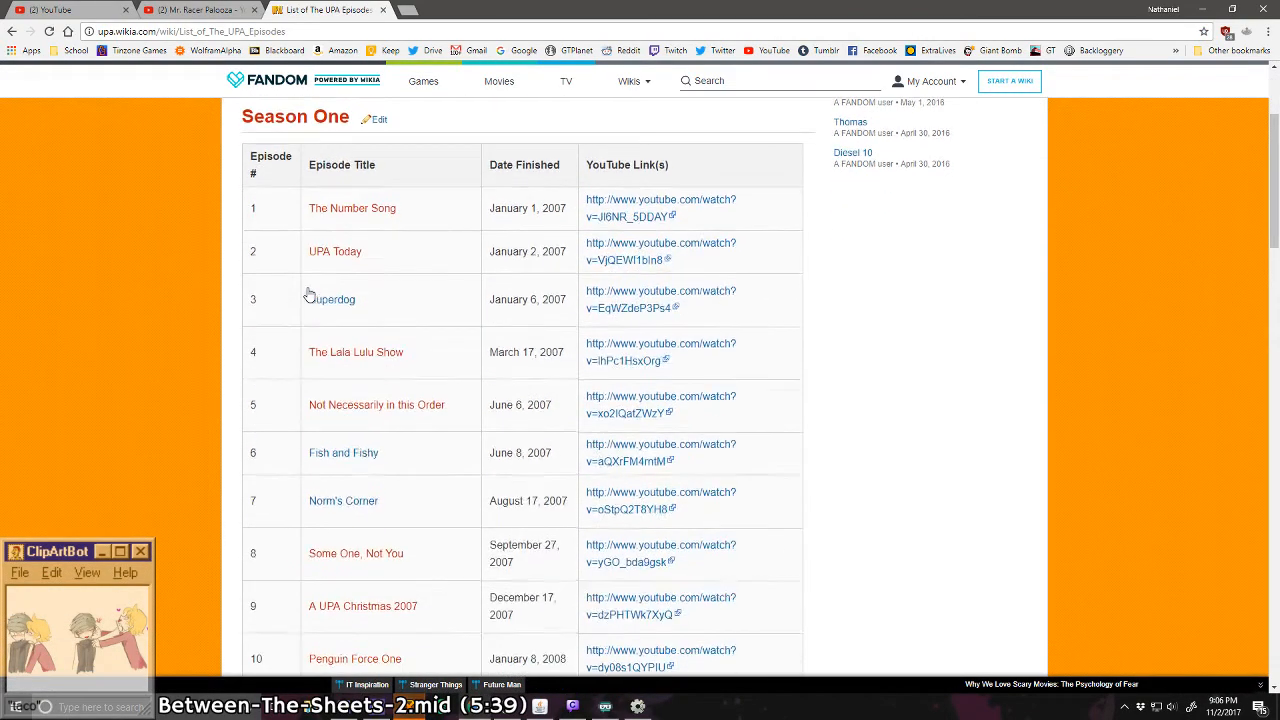
pyautogui.scroll(-7, 308, 296)
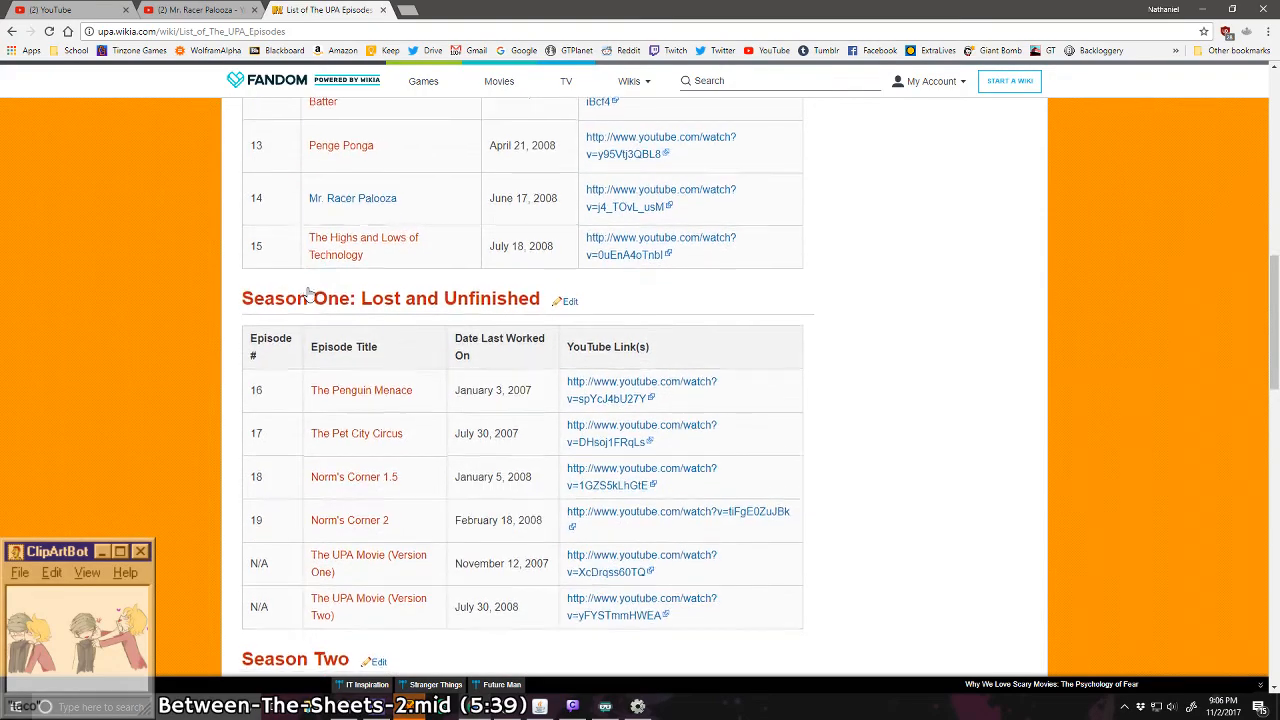
pyautogui.scroll(-10, 310, 296)
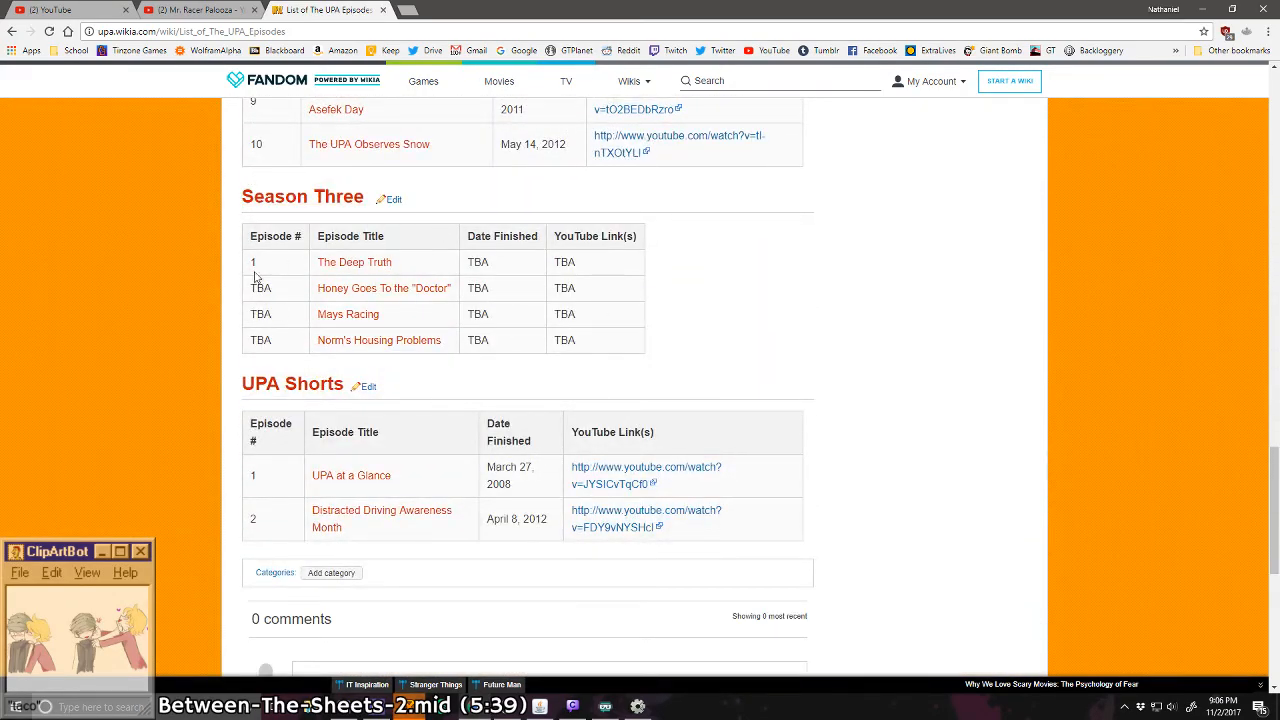
pyautogui.scroll(-2, 415, 470)
pyautogui.scroll(15, 279, 415)
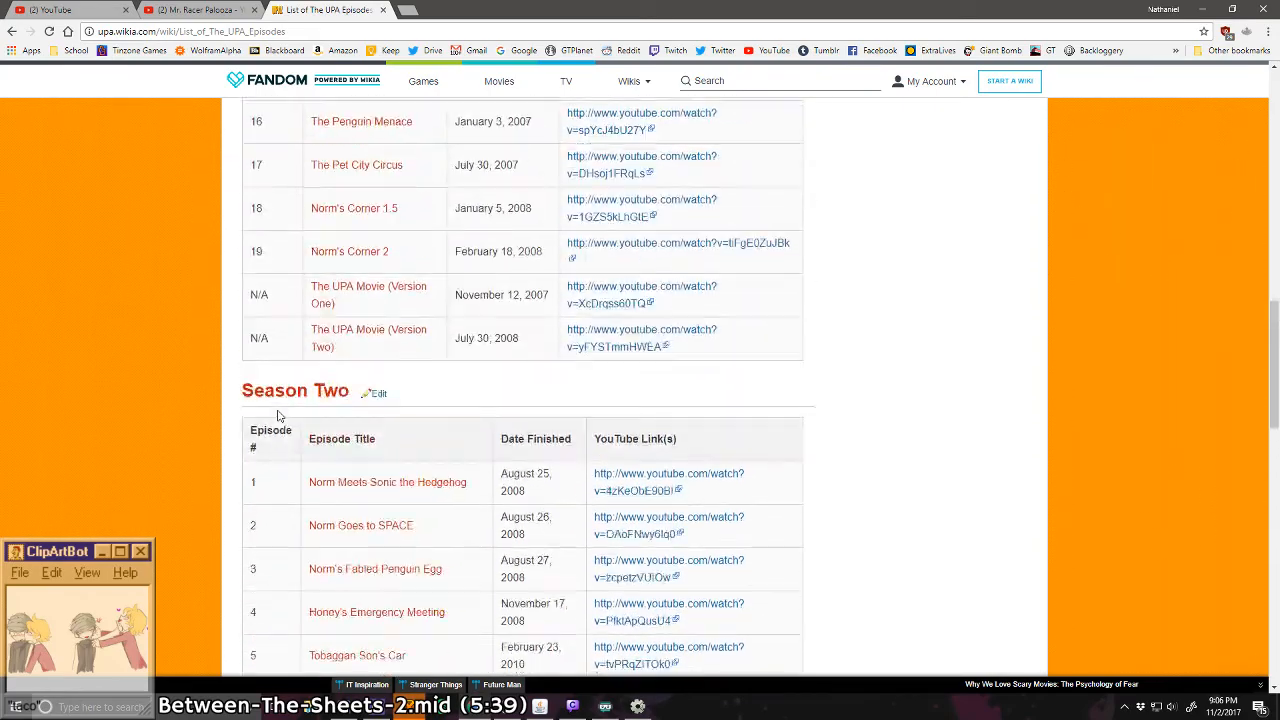
pyautogui.scroll(5, 280, 414)
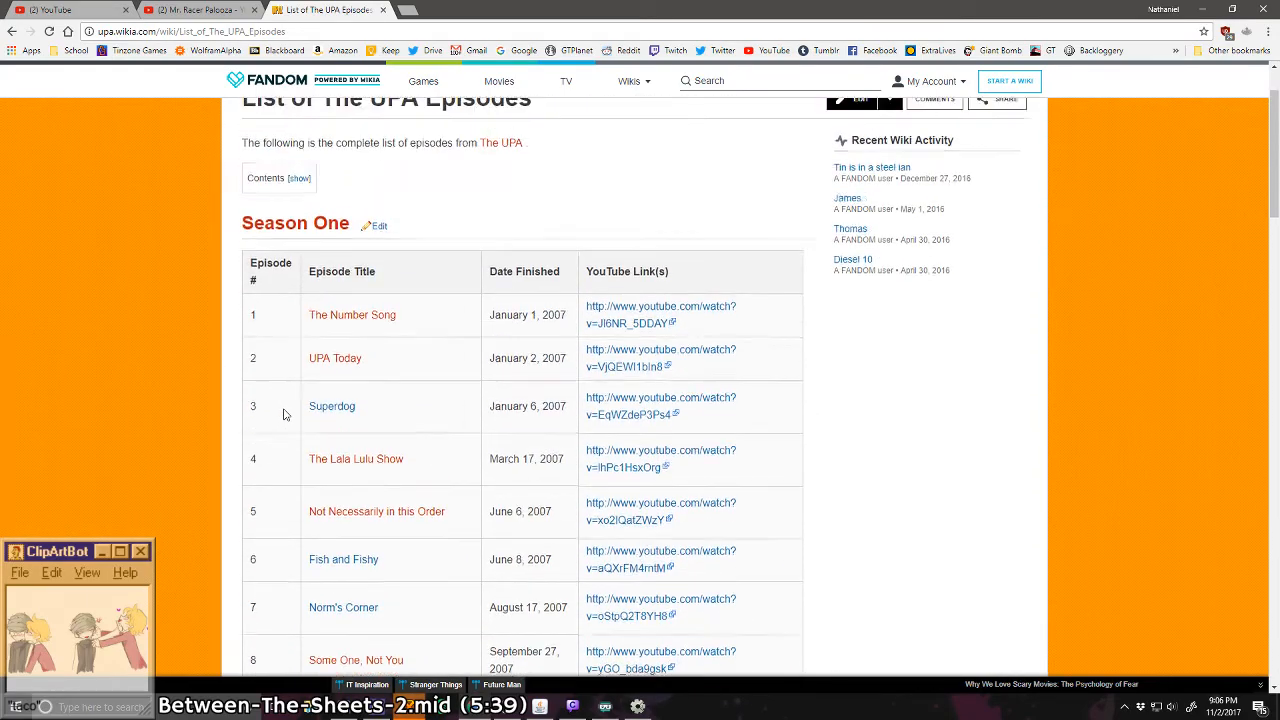
pyautogui.scroll(-3, 289, 408)
pyautogui.scroll(-3, 289, 408)
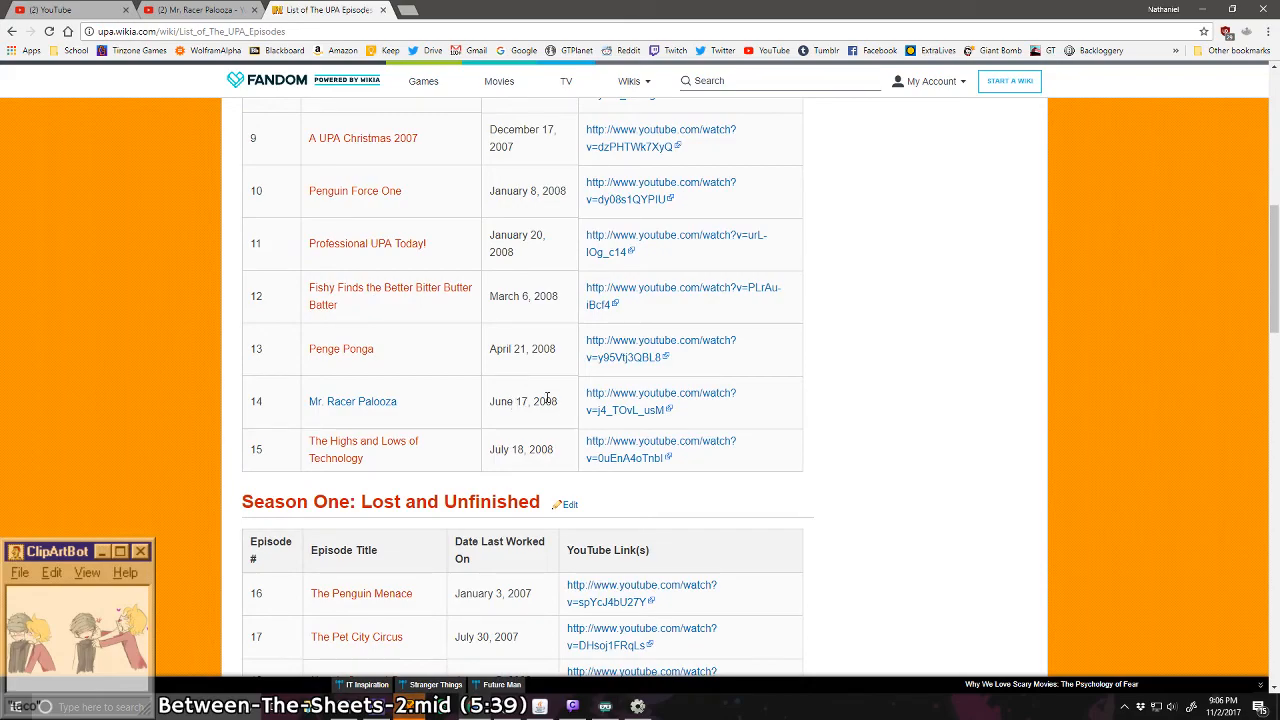
# Step: Open the Mr. Racer Palooza article and highlight "lesser remembered" under Legacy and the Trivia text on Sonic the Hedgehog's third appearance
pyautogui.click(391, 404)
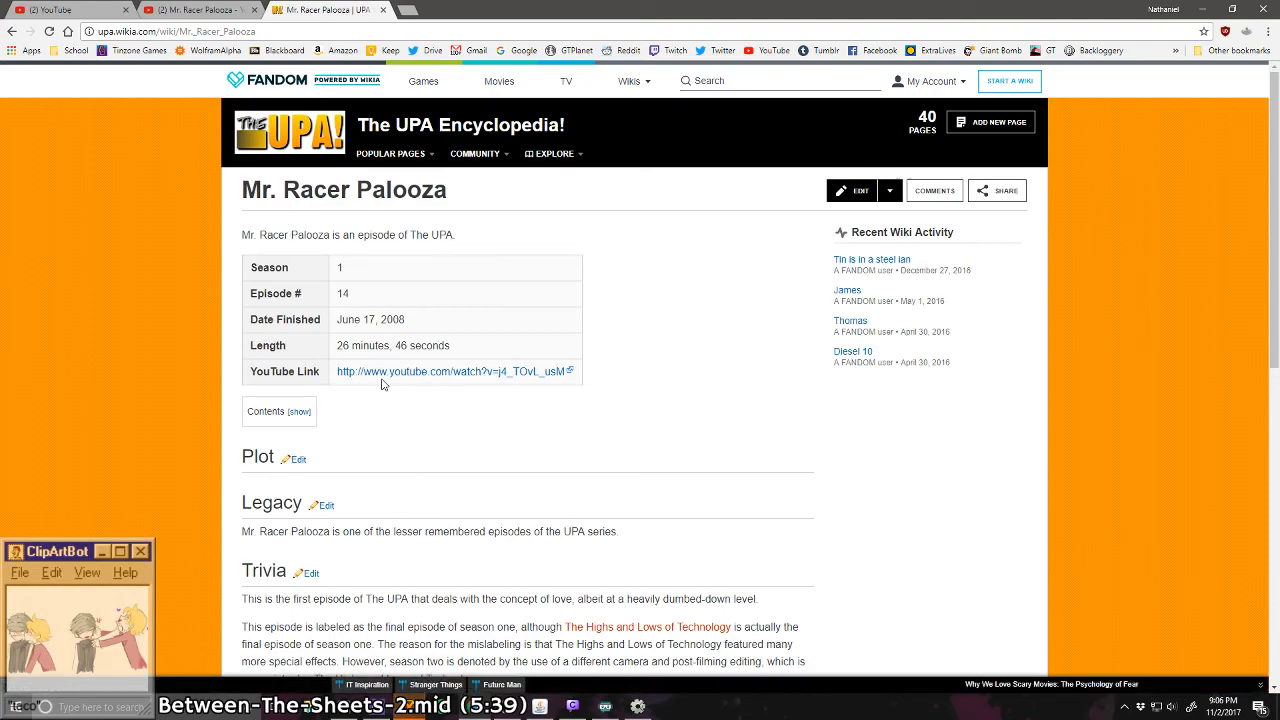
pyautogui.scroll(-2, 382, 408)
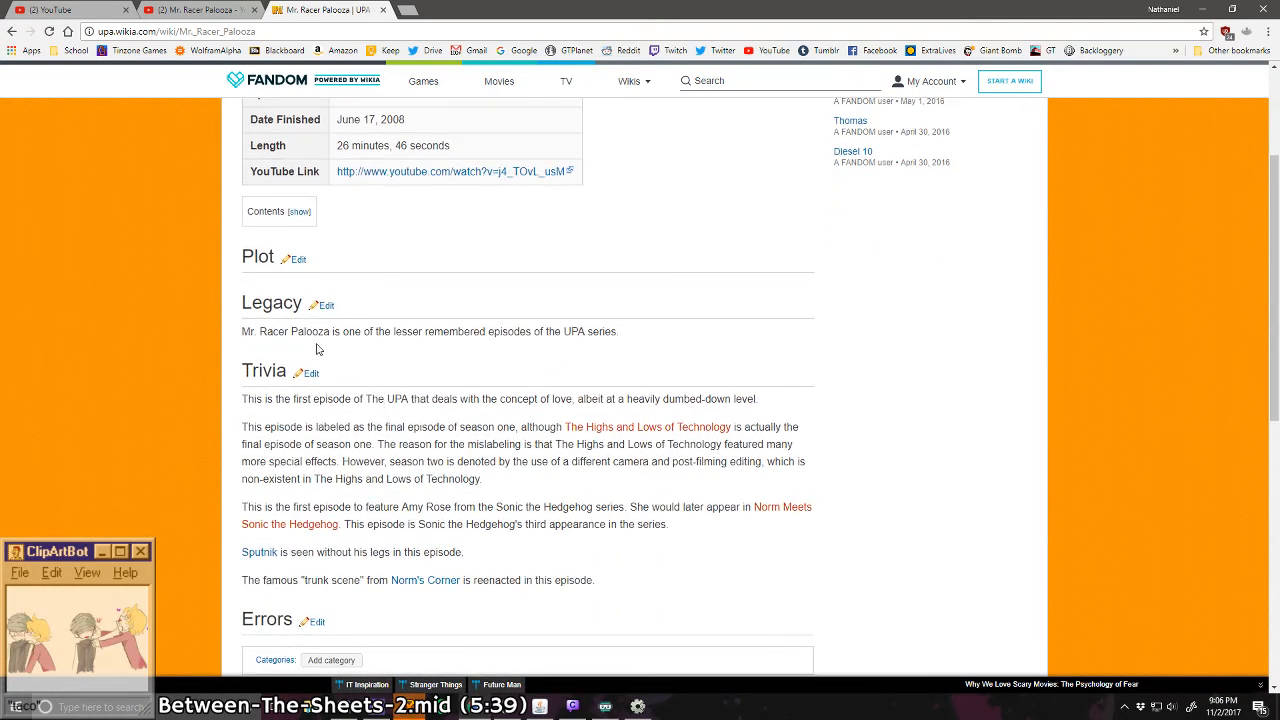
pyautogui.moveTo(243, 334); pyautogui.dragTo(433, 336)
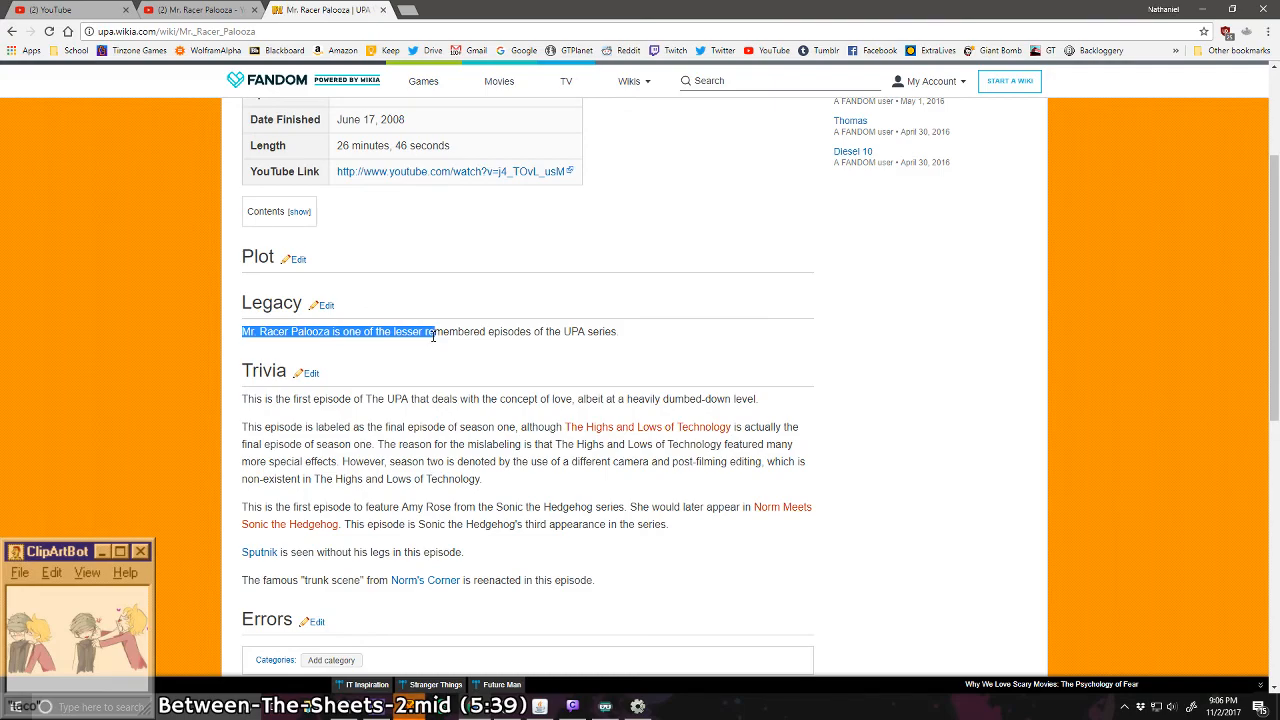
pyautogui.moveTo(433, 336); pyautogui.dragTo(396, 335)
pyautogui.click(479, 334)
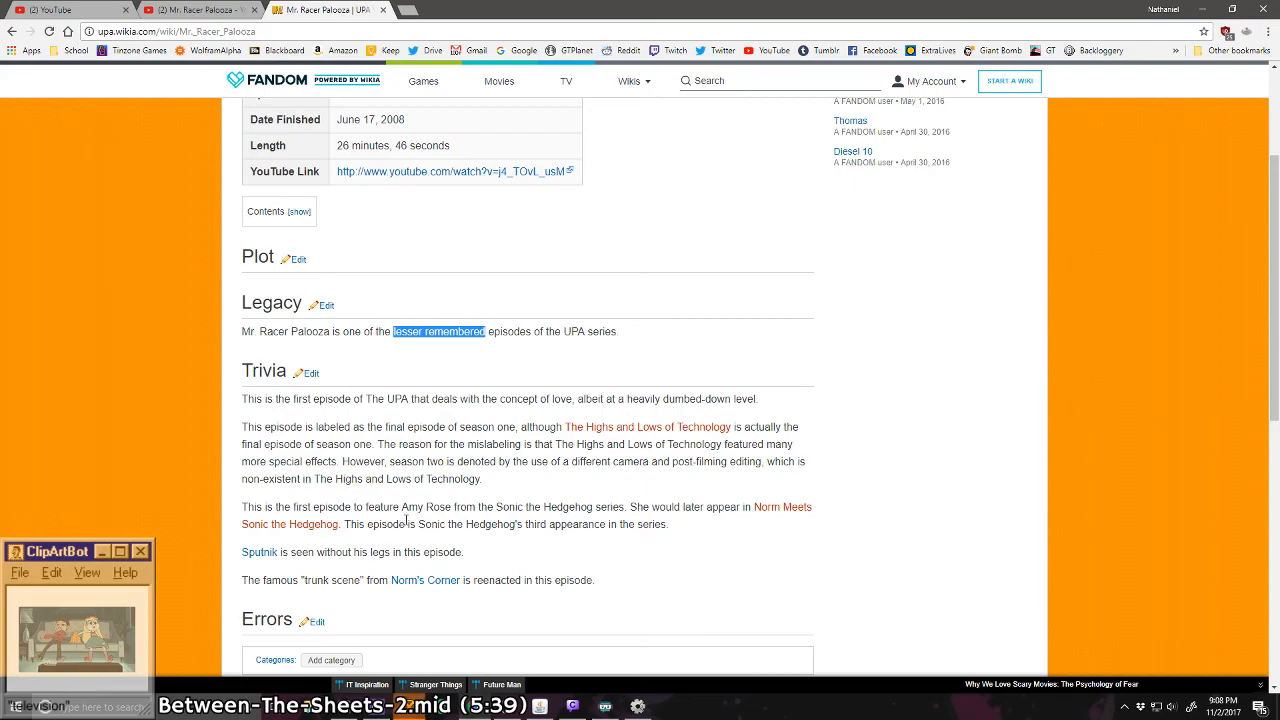
pyautogui.moveTo(419, 524); pyautogui.dragTo(674, 531)
pyautogui.click(674, 527)
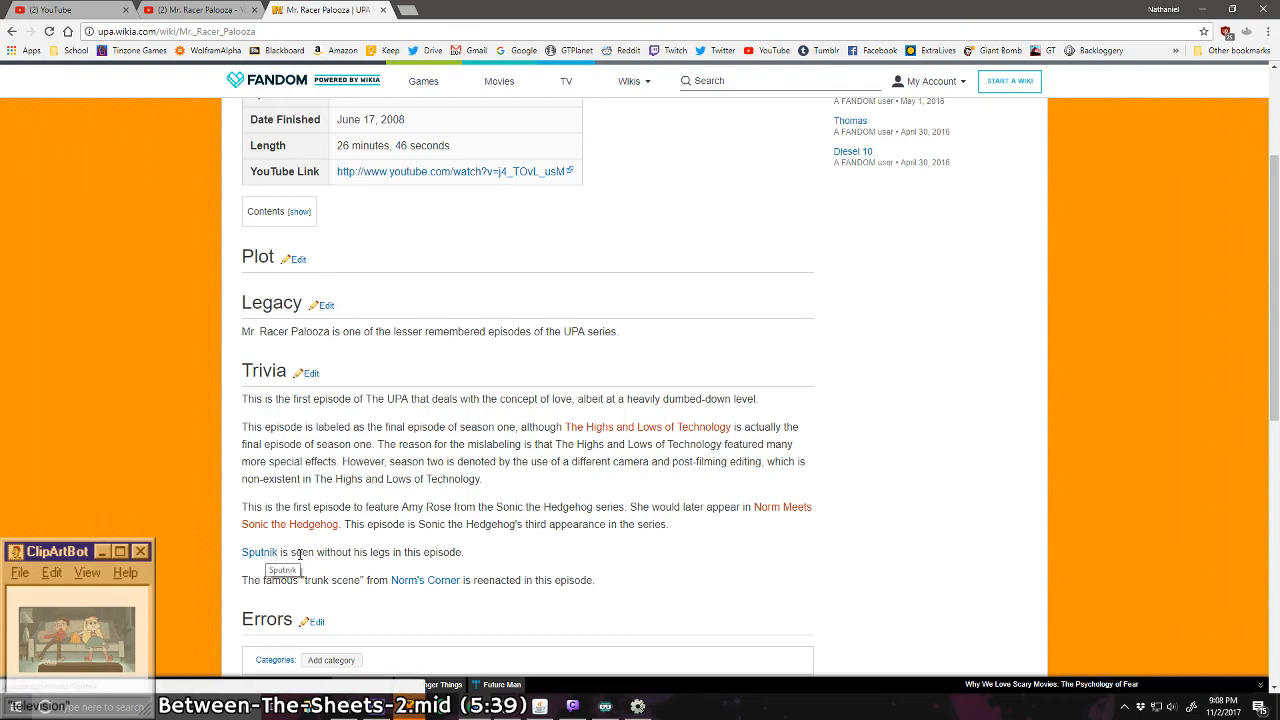
# Step: View the Sputnik article linked in the trivia and go back to Season One in the episode list
pyautogui.scroll(-1, 299, 556)
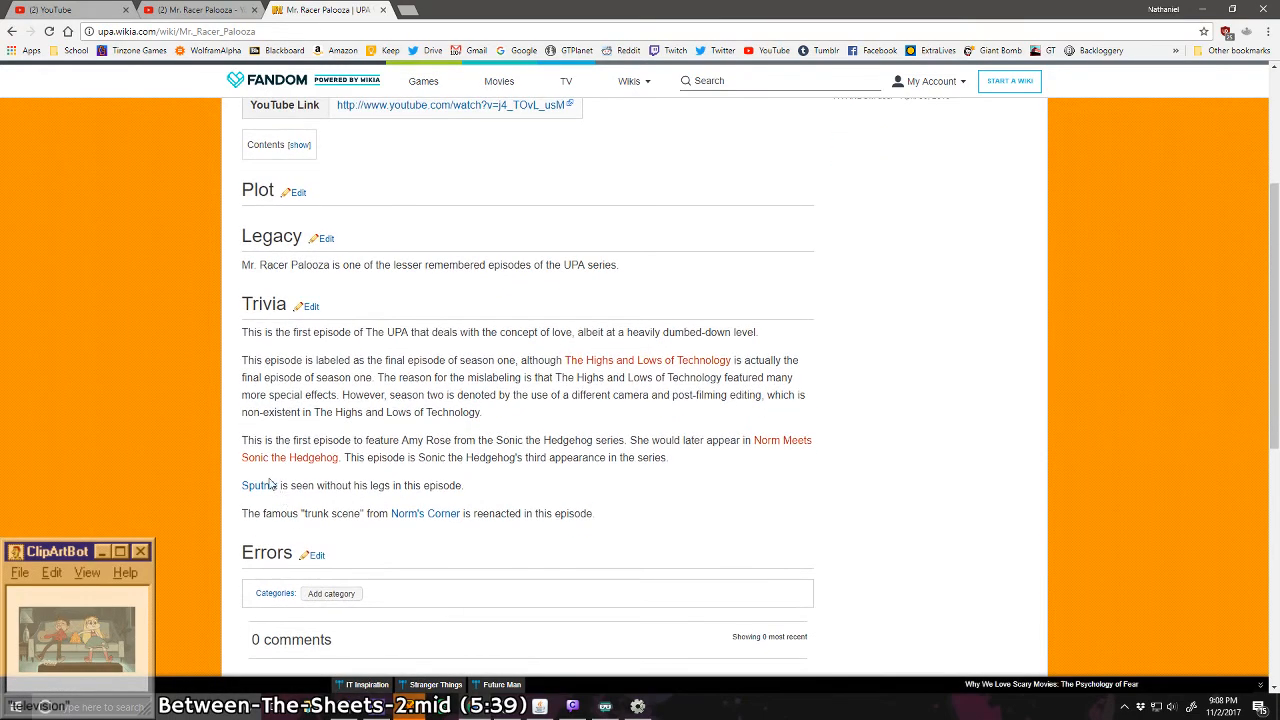
pyautogui.click(268, 485)
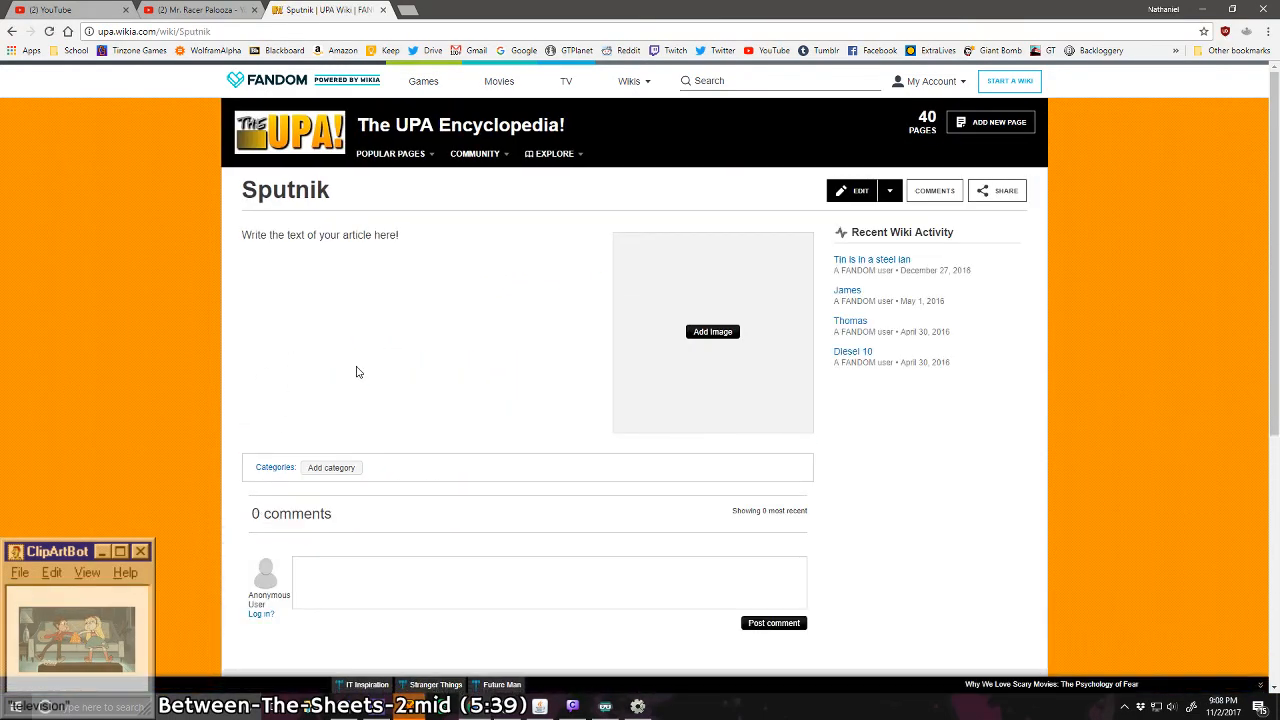
pyautogui.click(10, 31)
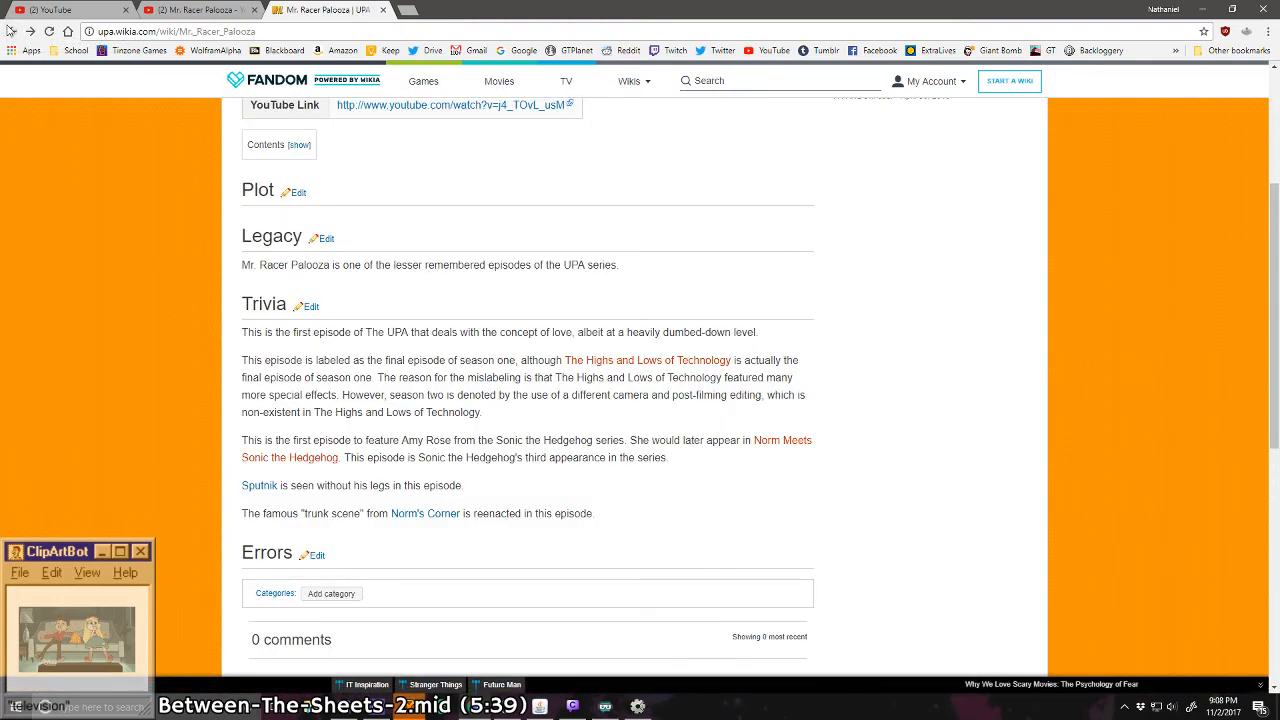
pyautogui.click(10, 31)
pyautogui.scroll(7, 253, 270)
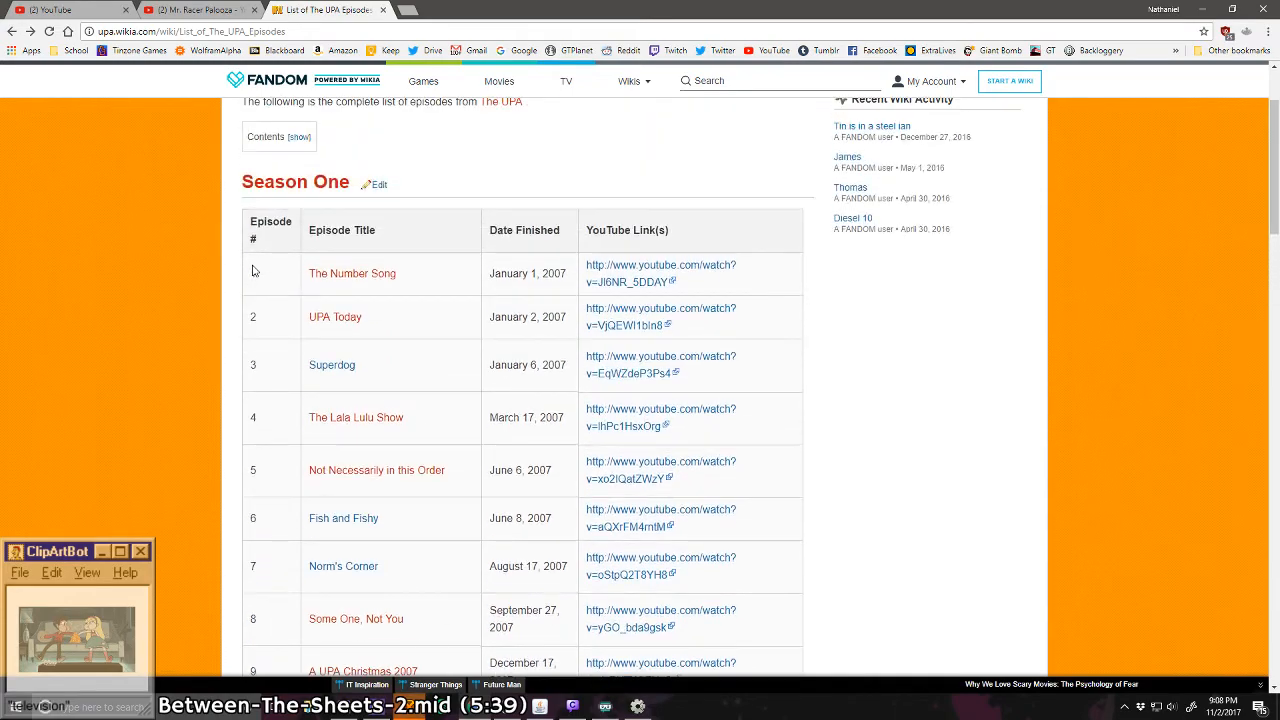
# Step: View the Superdog and Fish and Fishy articles, returning to the episode list after each
pyautogui.click(332, 365)
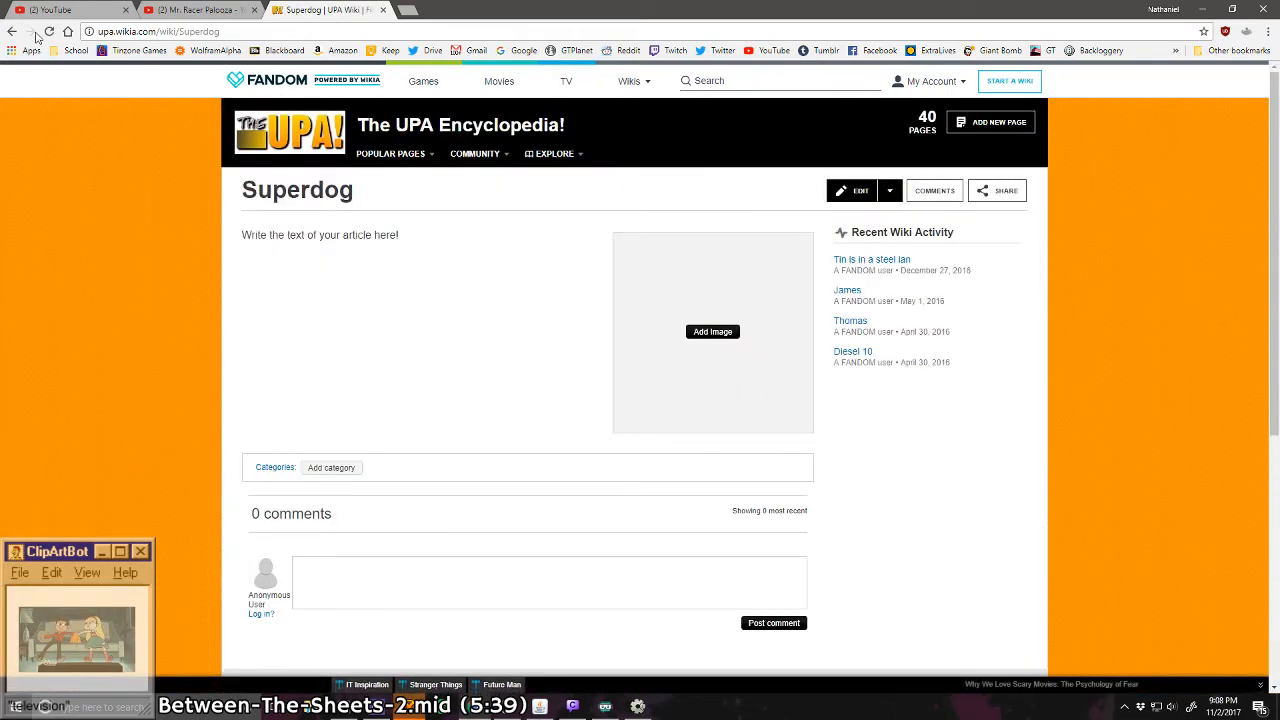
pyautogui.click(11, 31)
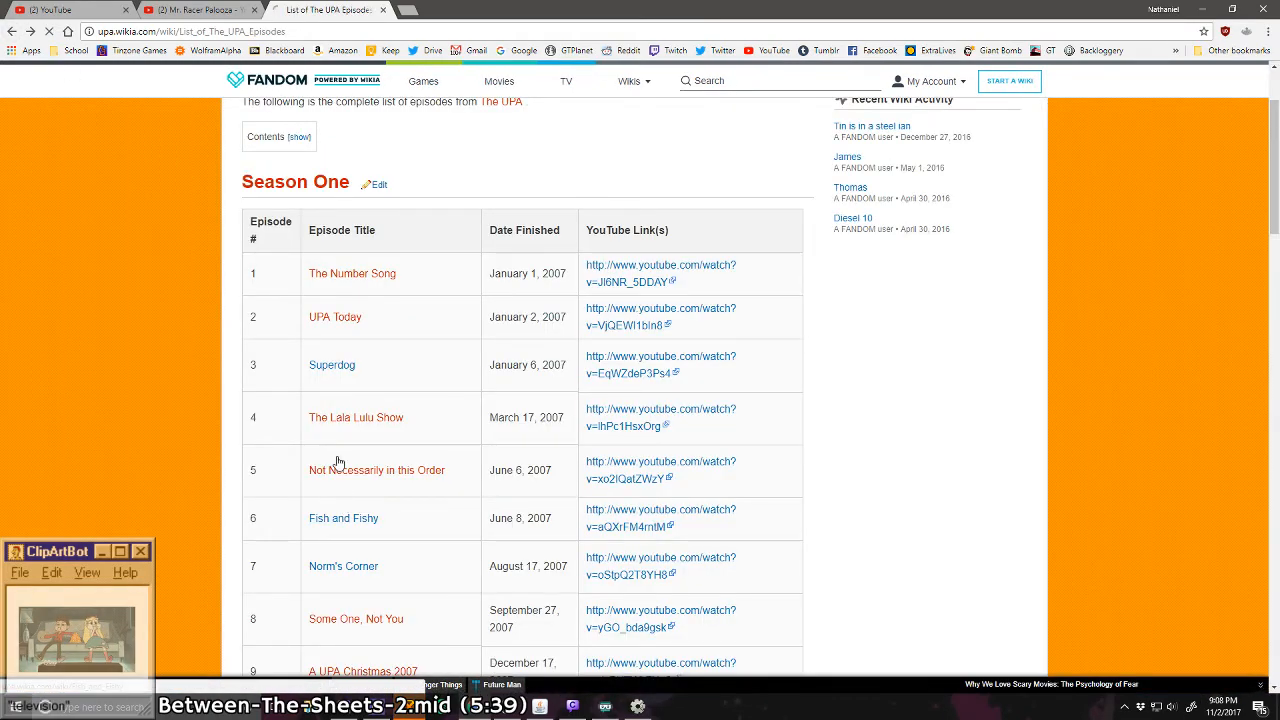
pyautogui.click(343, 518)
pyautogui.scroll(-3, 291, 303)
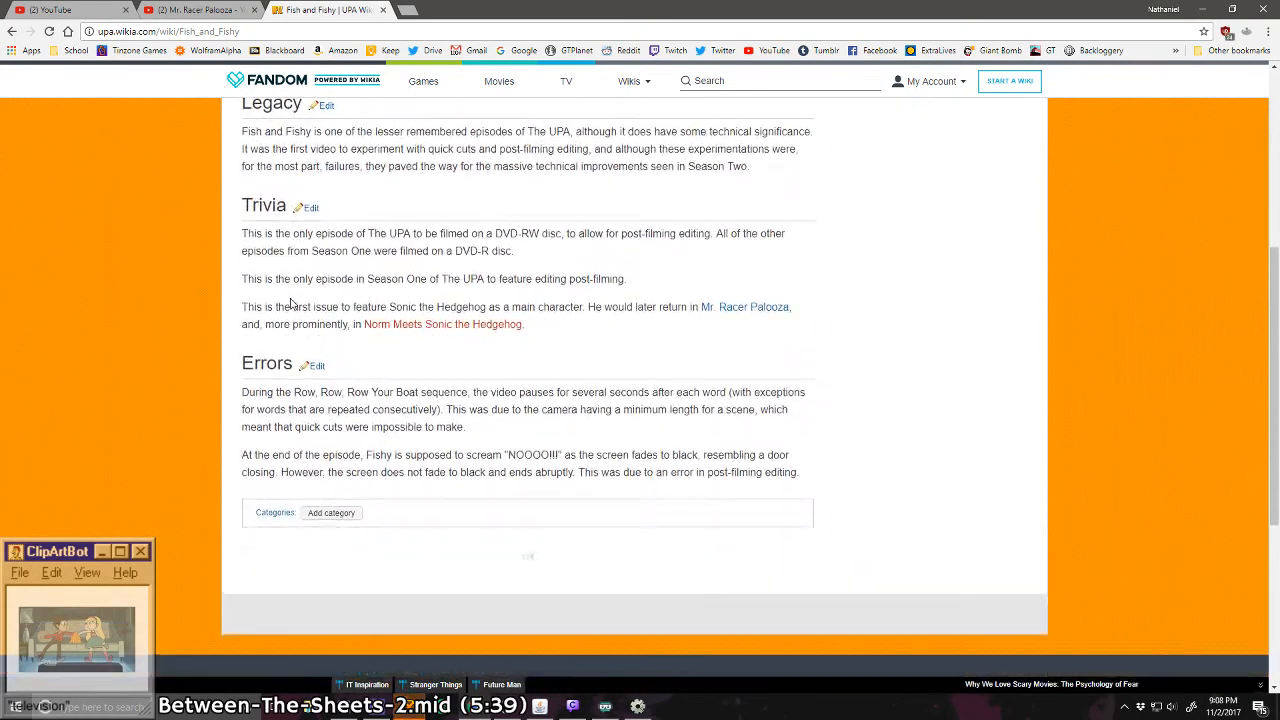
pyautogui.scroll(4, 287, 300)
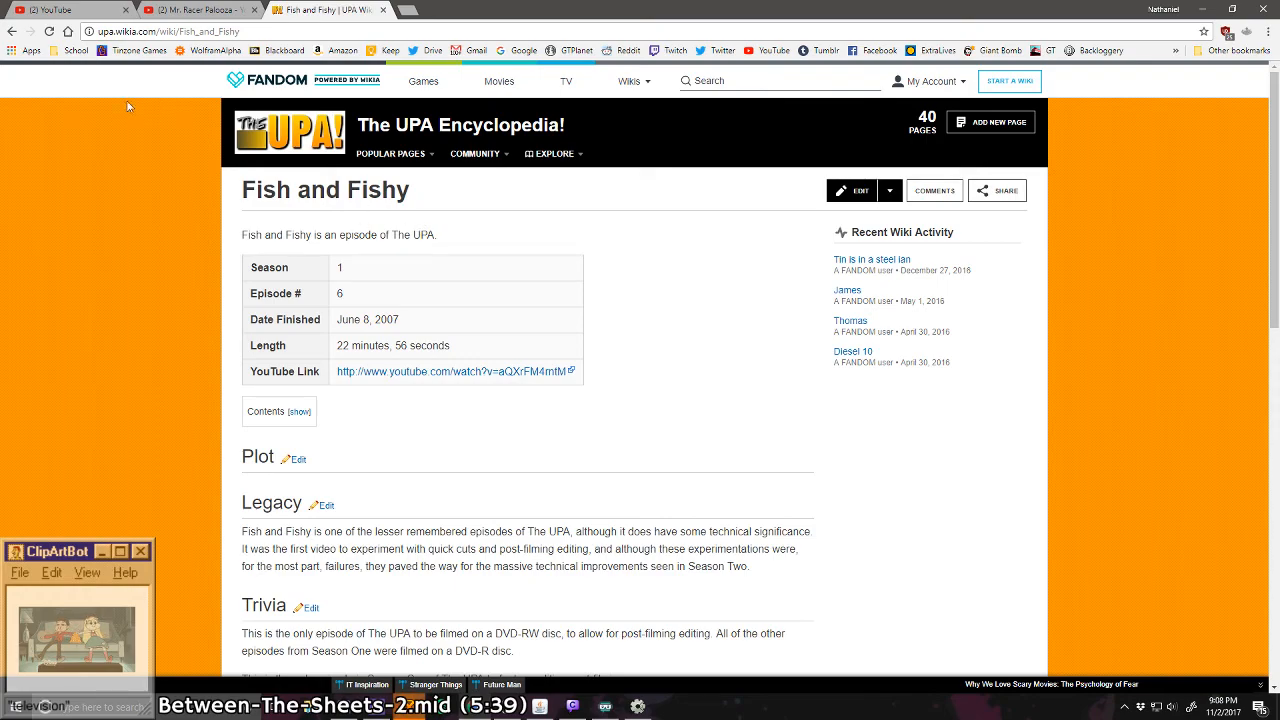
pyautogui.hotkey('alt', 'Left')
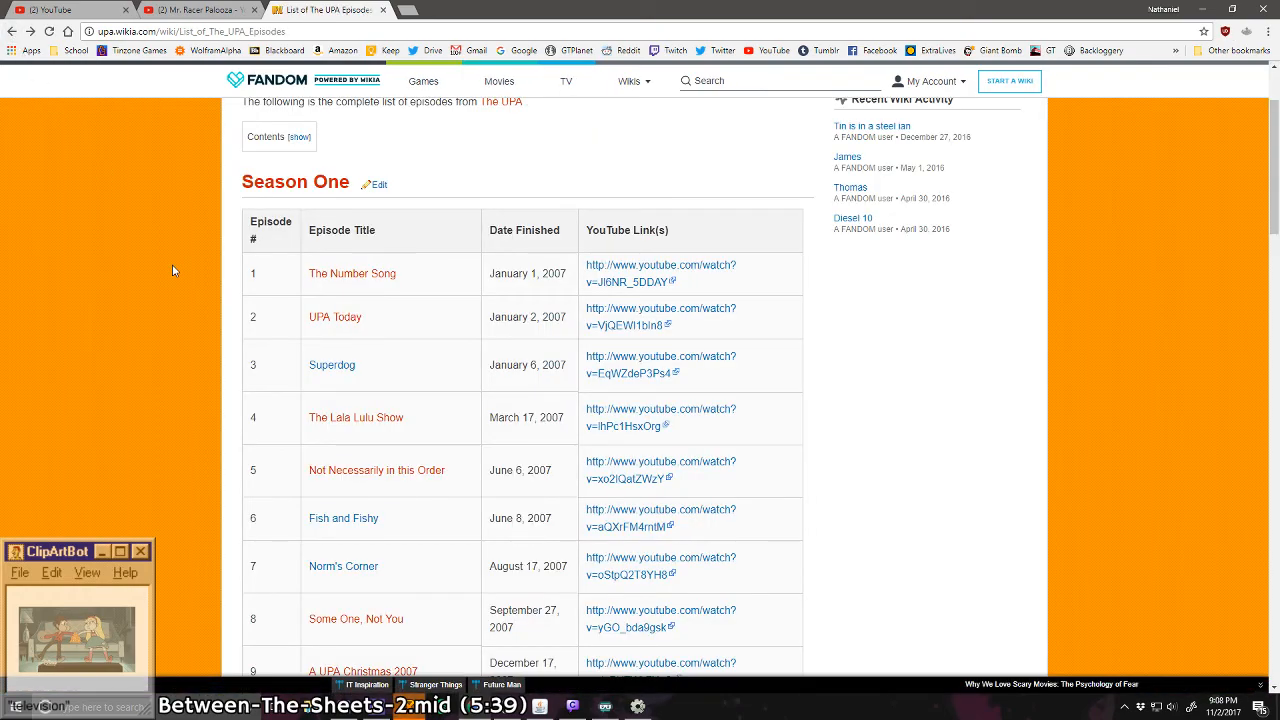
# Step: Look further through Season One and briefly highlight the episode title "Some One, Not You"
pyautogui.scroll(-2, 172, 270)
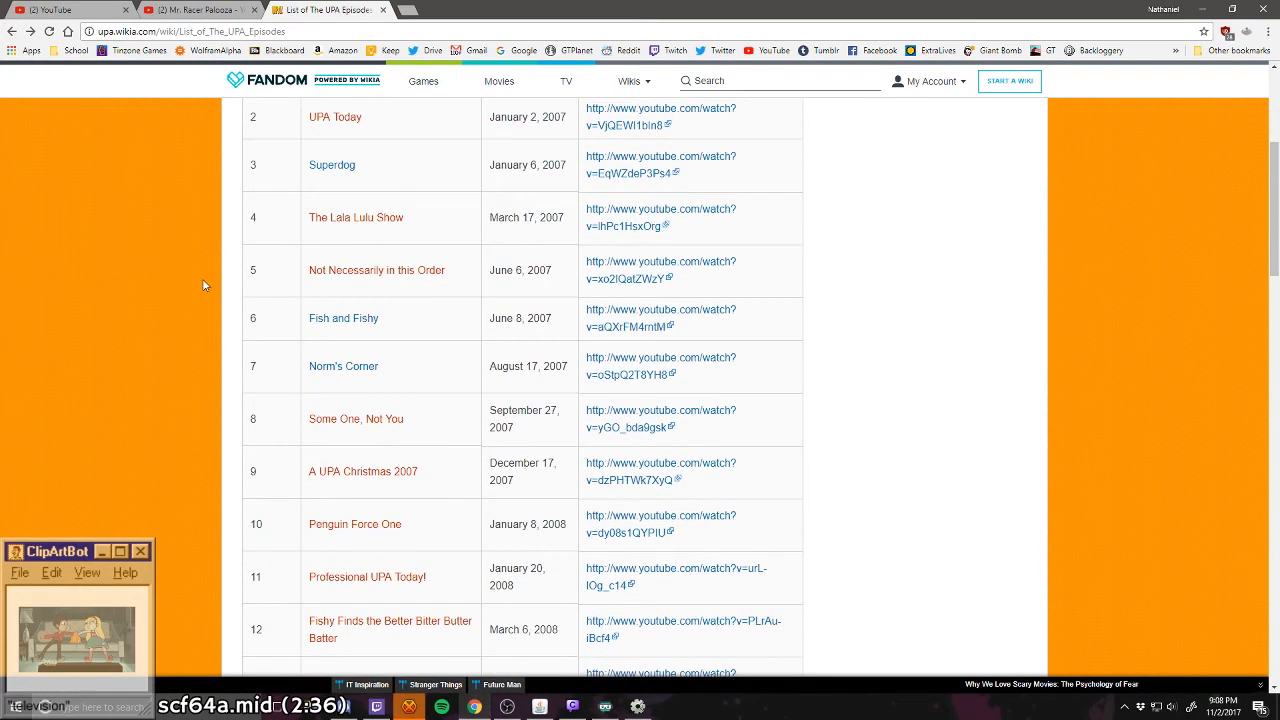
pyautogui.scroll(-1, 203, 285)
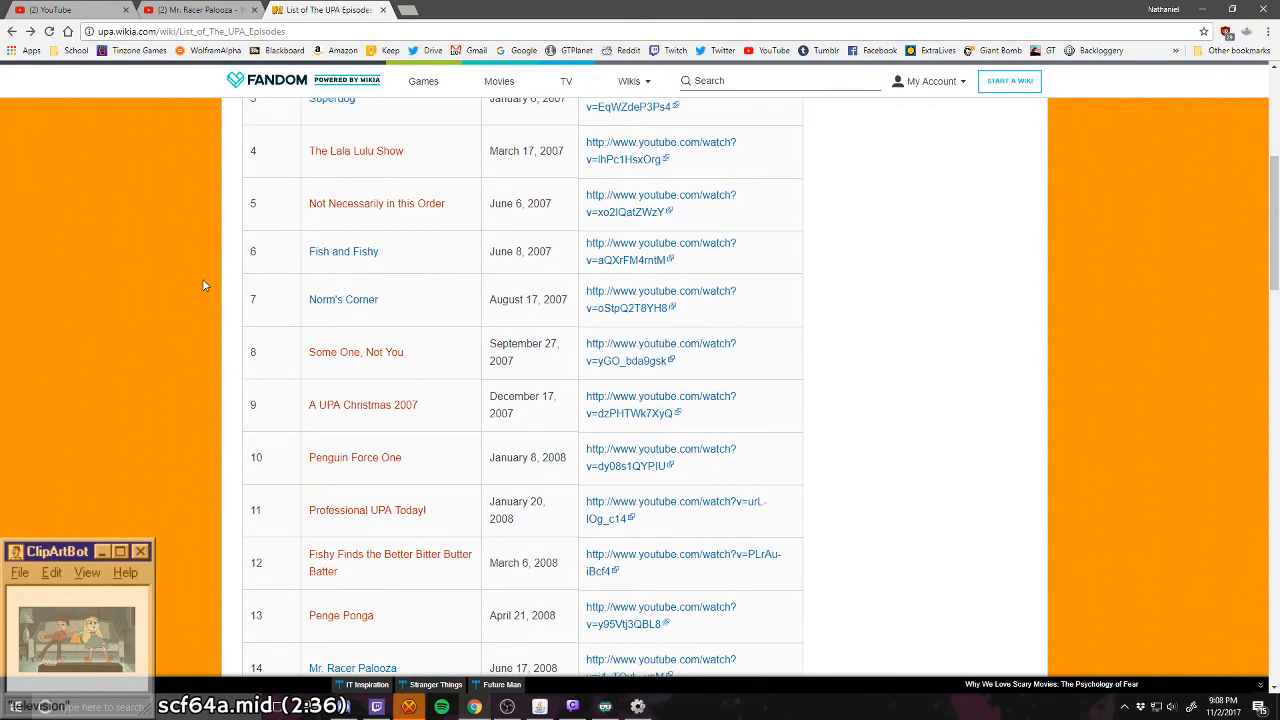
pyautogui.moveTo(423, 354); pyautogui.dragTo(308, 352)
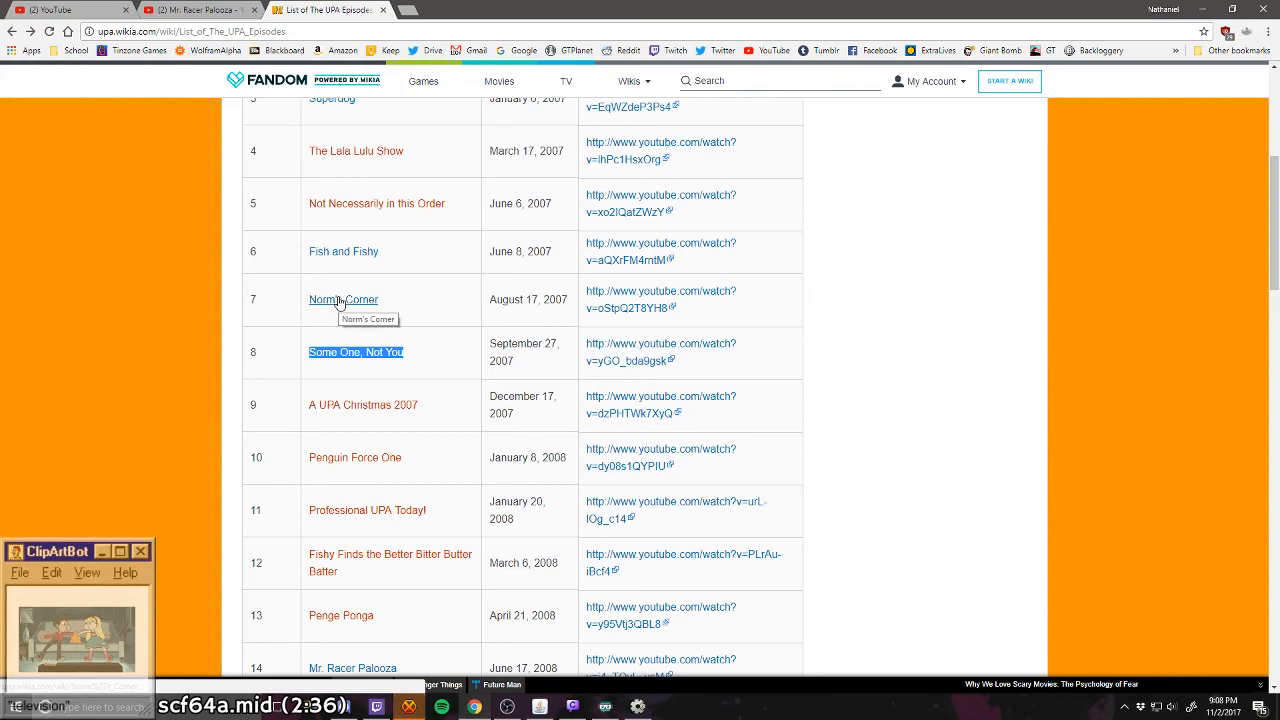
pyautogui.click(406, 351)
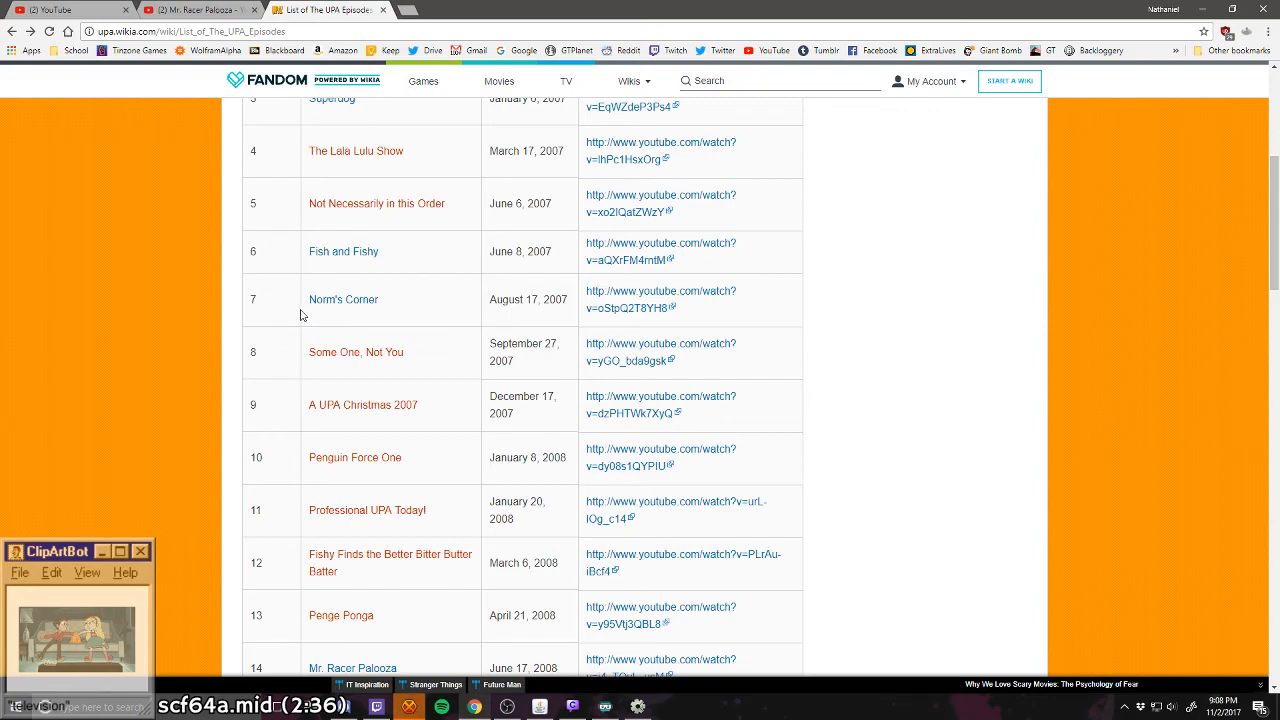
# Step: Open the Norm's Corner article and read its Legacy, Trivia and Errors sections
pyautogui.click(343, 300)
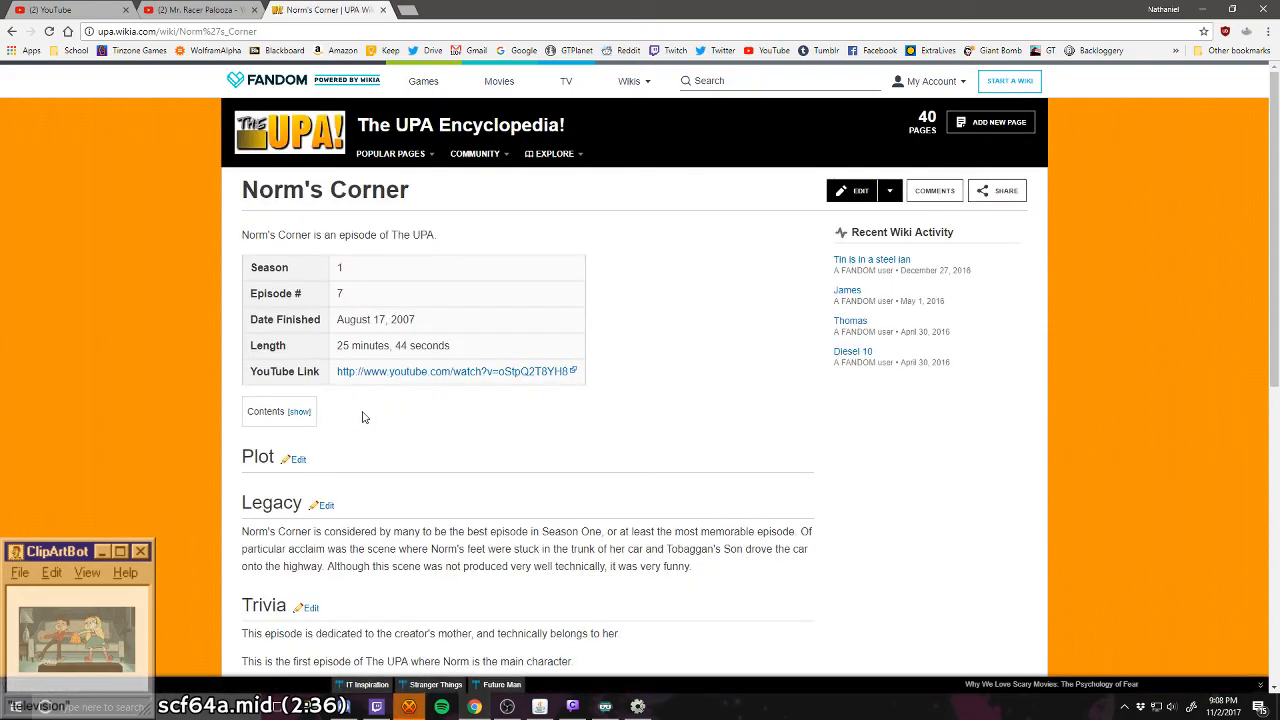
pyautogui.scroll(-5, 363, 417)
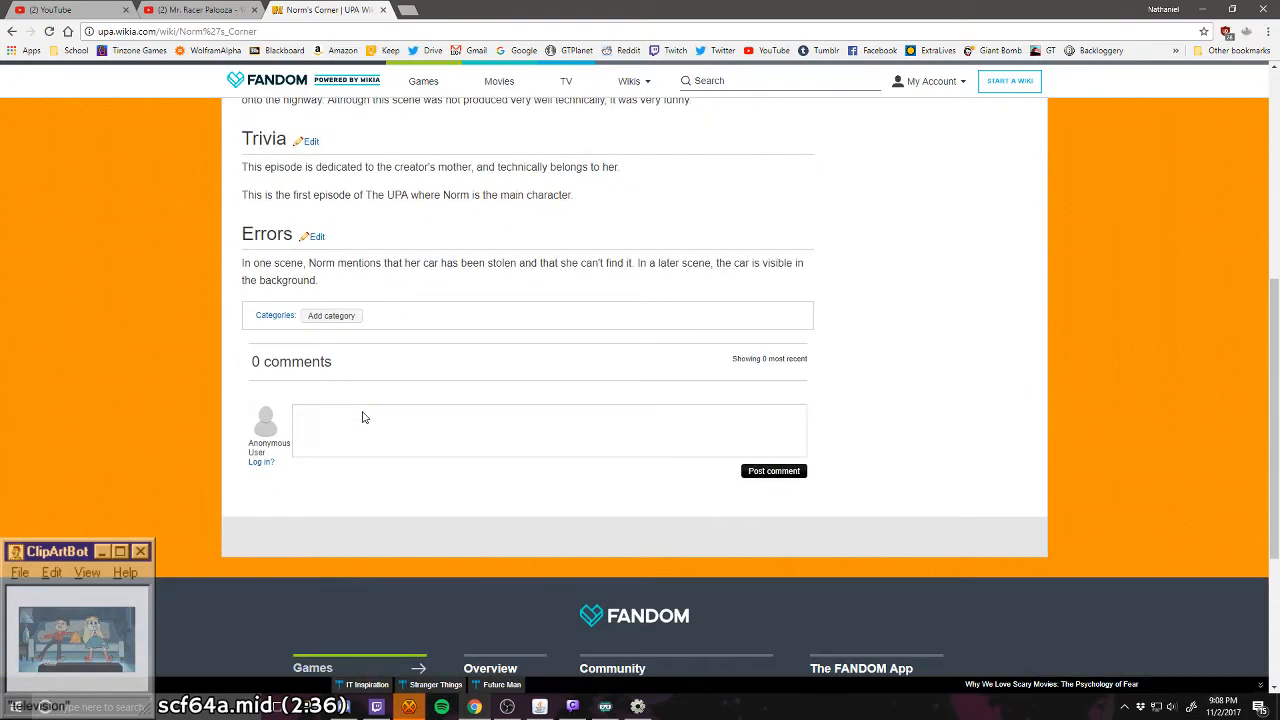
pyautogui.scroll(5, 363, 417)
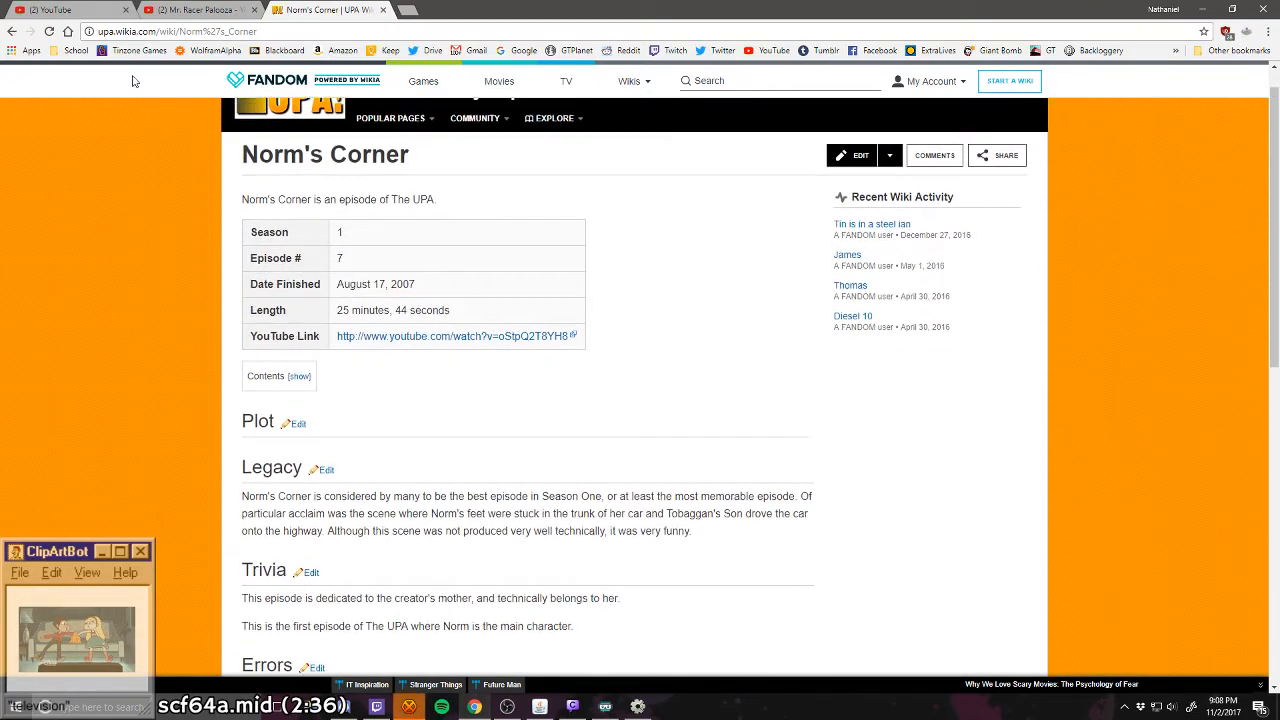
pyautogui.scroll(1, 134, 80)
# Step: Close the wiki page, switch to Construct 2 and deselect the tomBody sprite in the Main Game layout
pyautogui.click(382, 9)
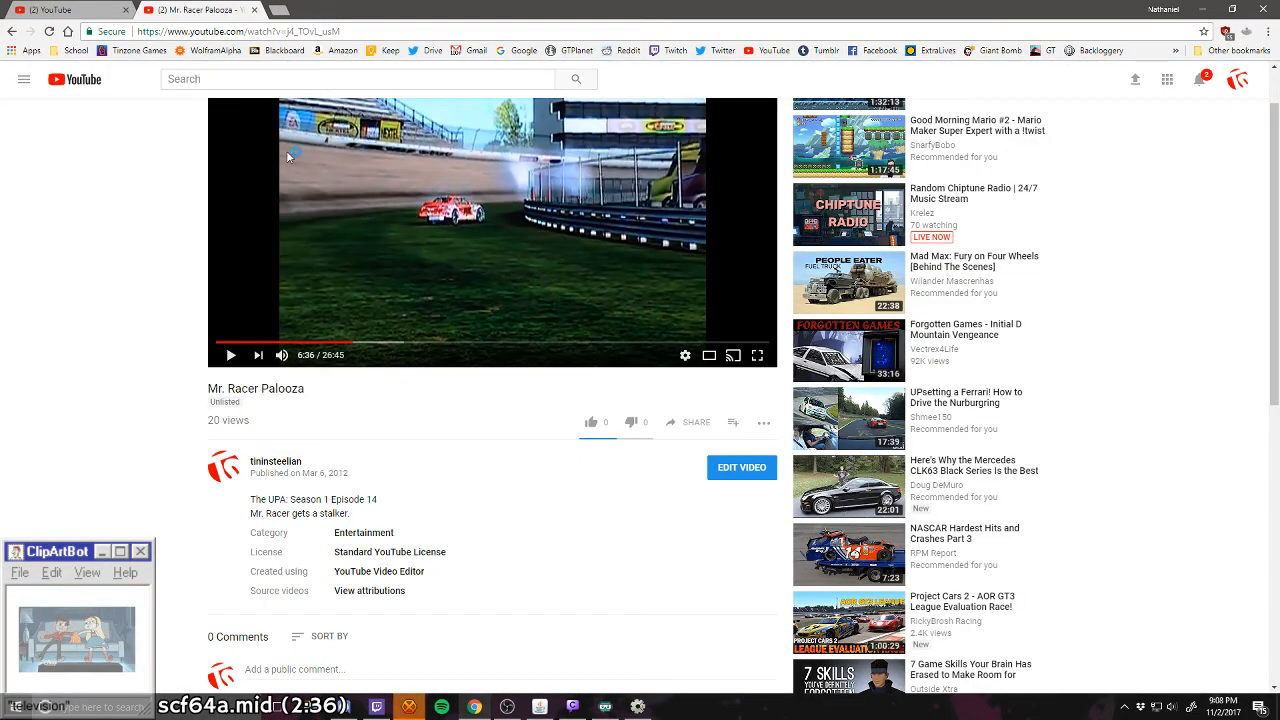
pyautogui.hotkey('alt', 'Tab')
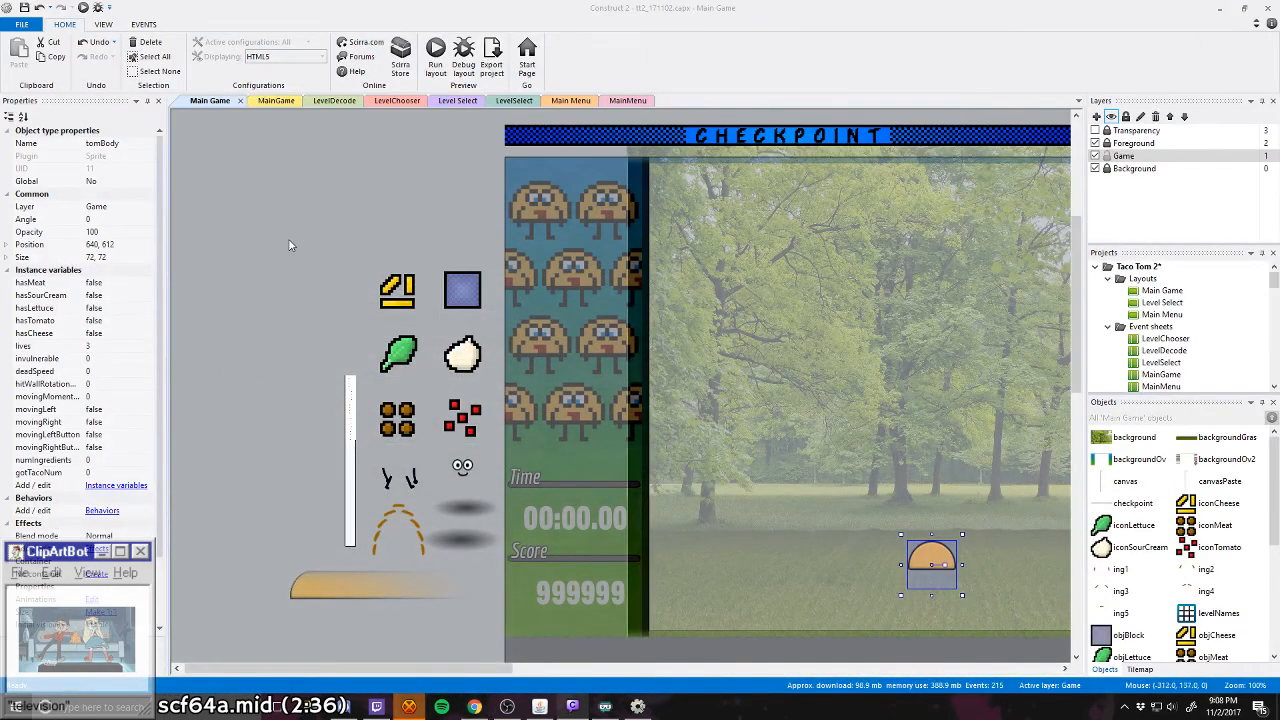
pyautogui.click(272, 201)
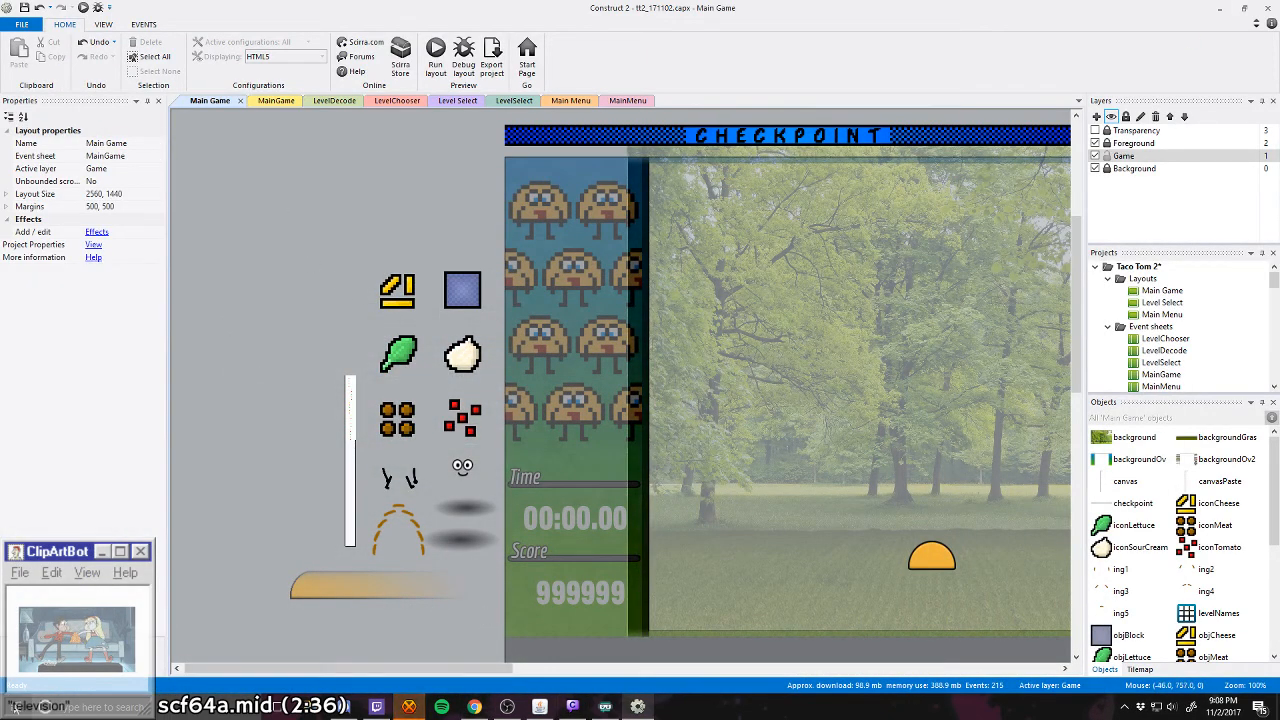
# Step: Launch paint.net
pyautogui.press('super')
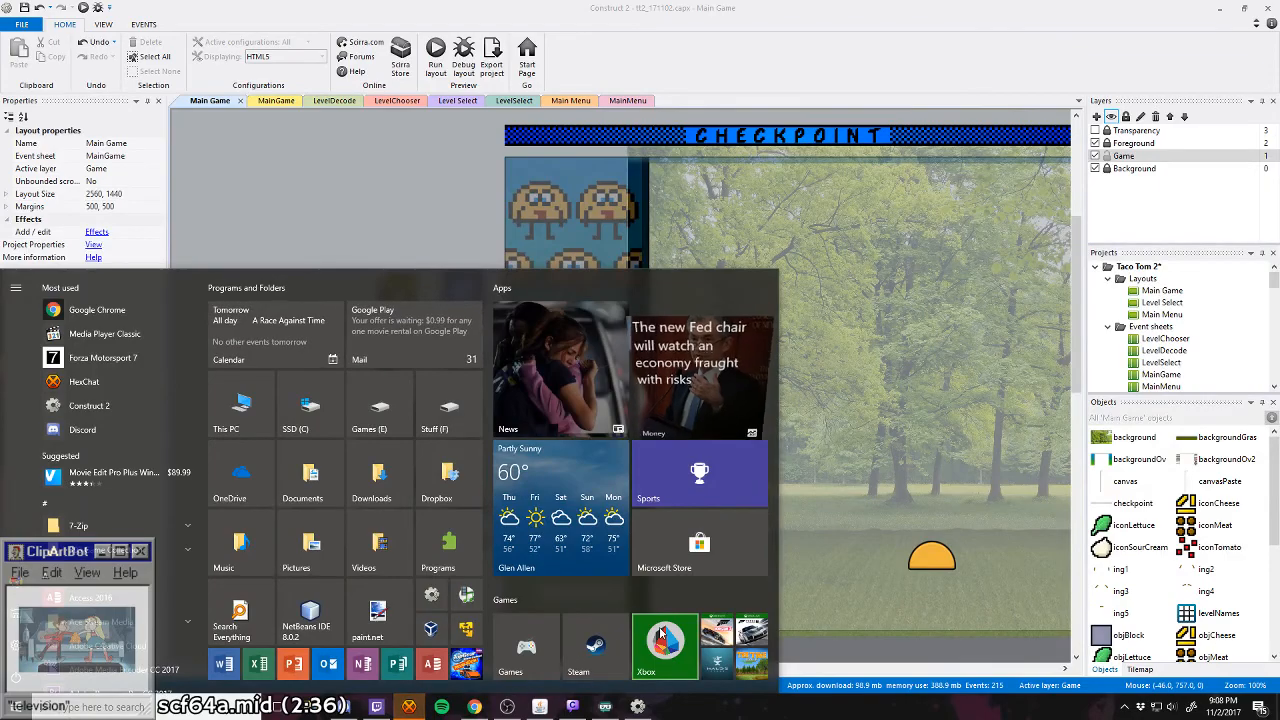
pyautogui.click(379, 617)
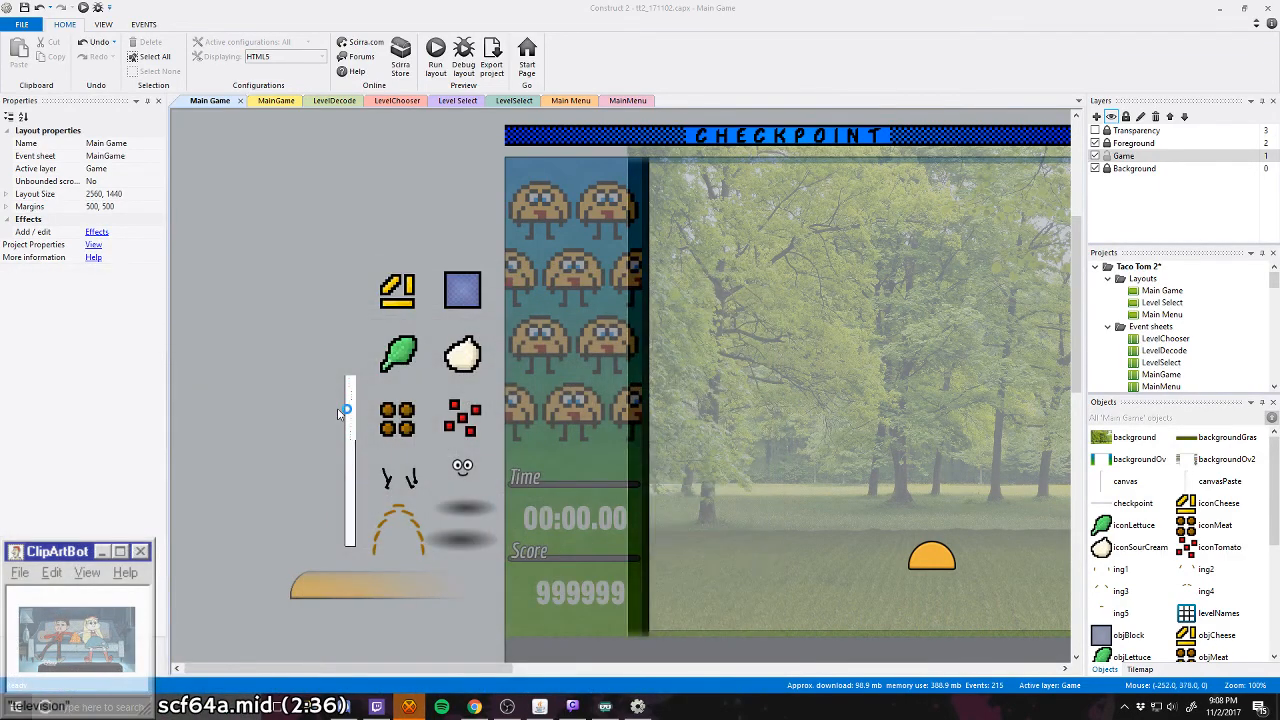
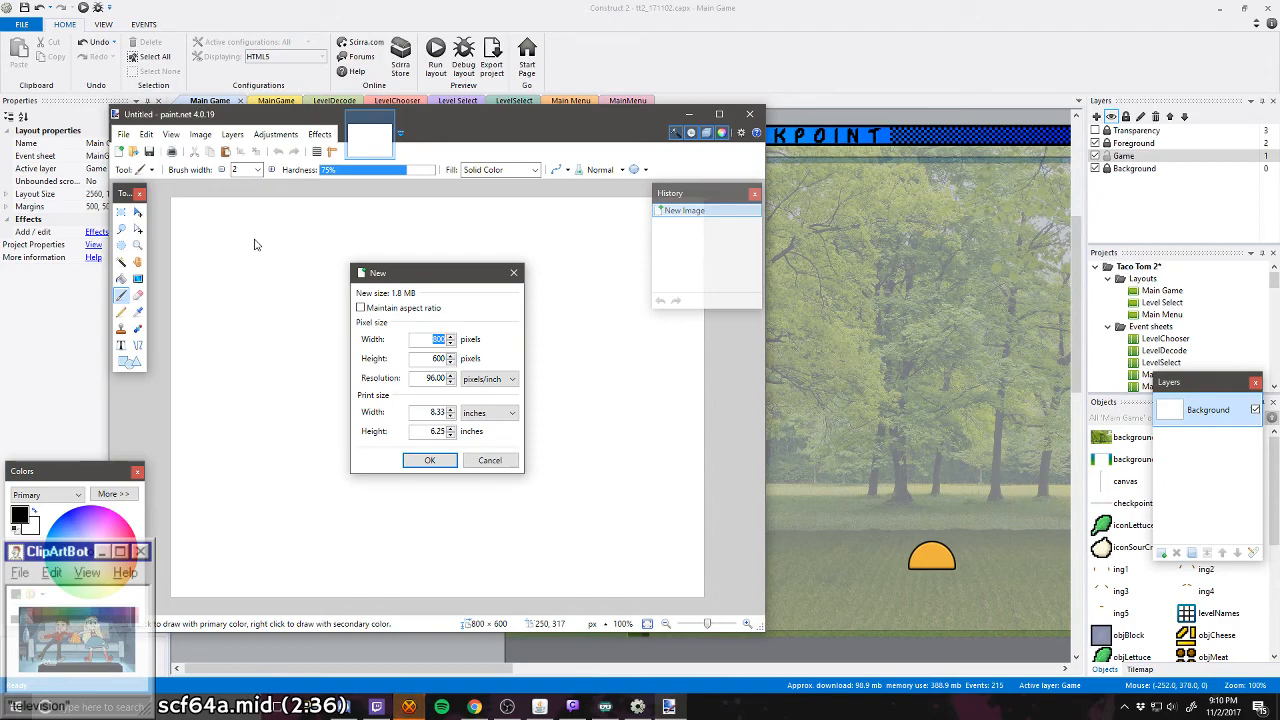
# Step: Create a new blank image 16 pixels wide and 128 pixels high and maximize the paint.net window
pyautogui.write('12')
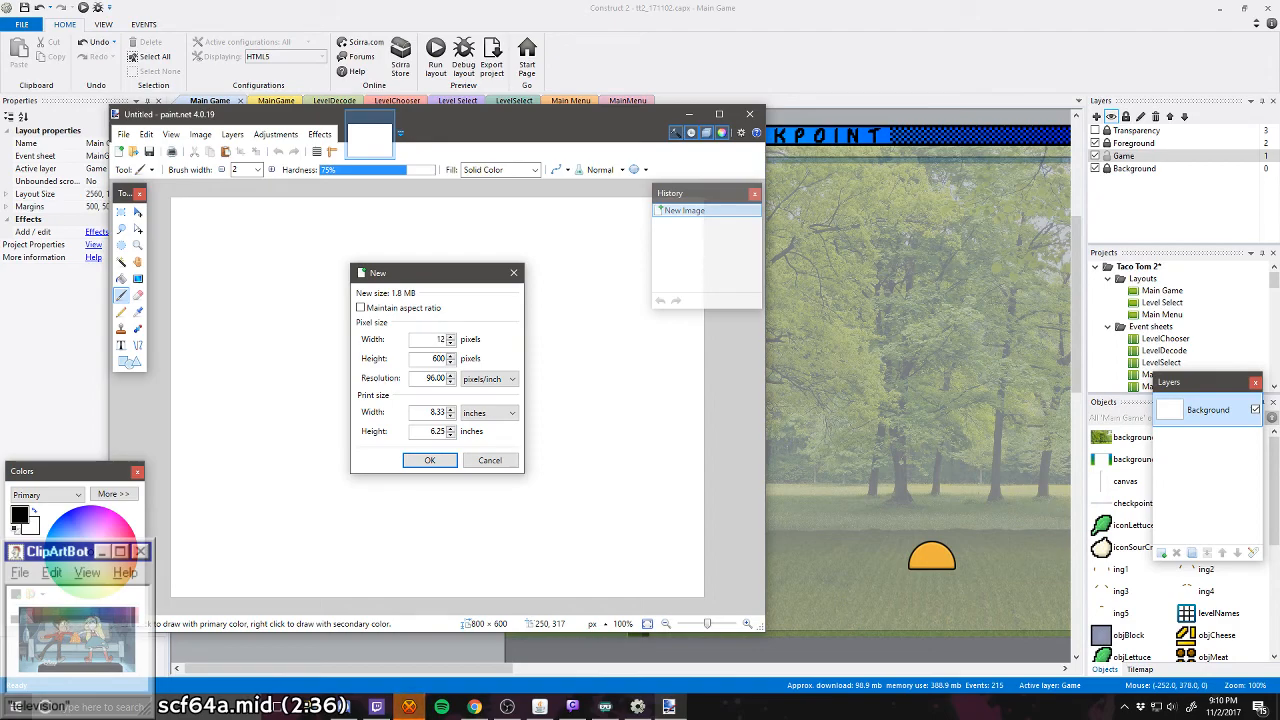
pyautogui.write('8')
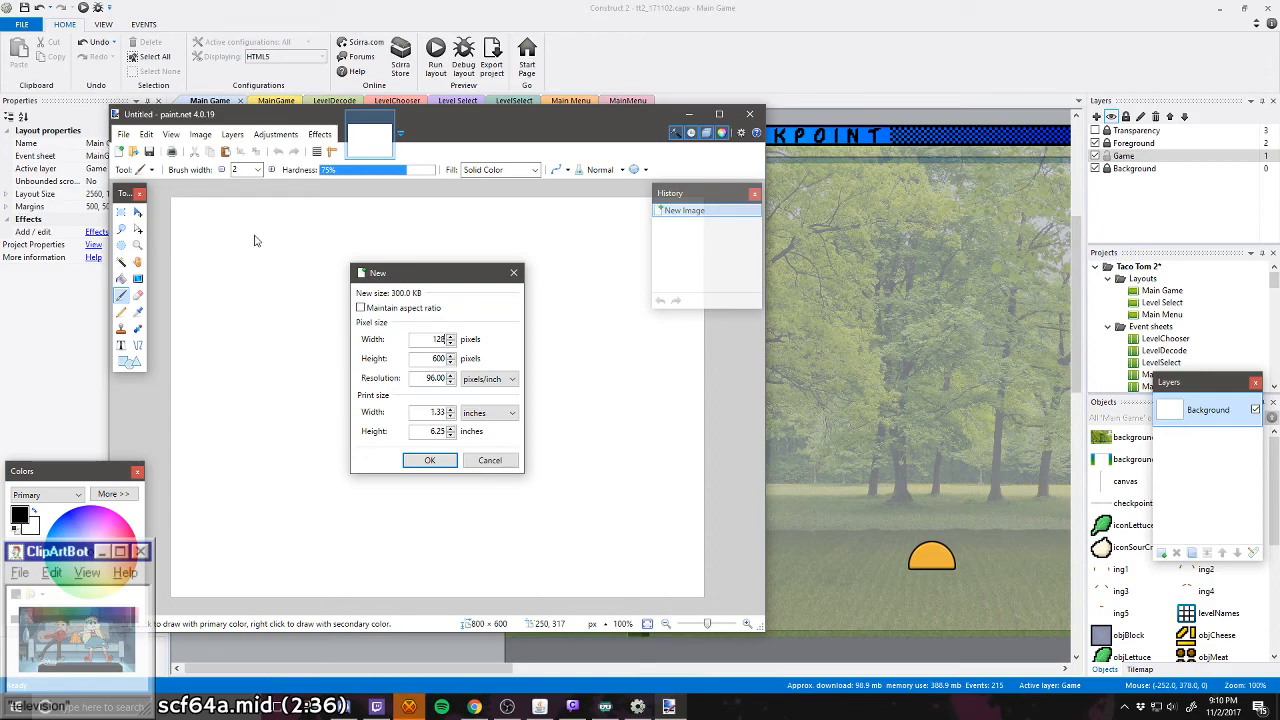
pyautogui.doubleClick(438, 358)
pyautogui.moveTo(433, 340); pyautogui.dragTo(462, 366)
pyautogui.write('16')
pyautogui.write('128')
pyautogui.press('Return')
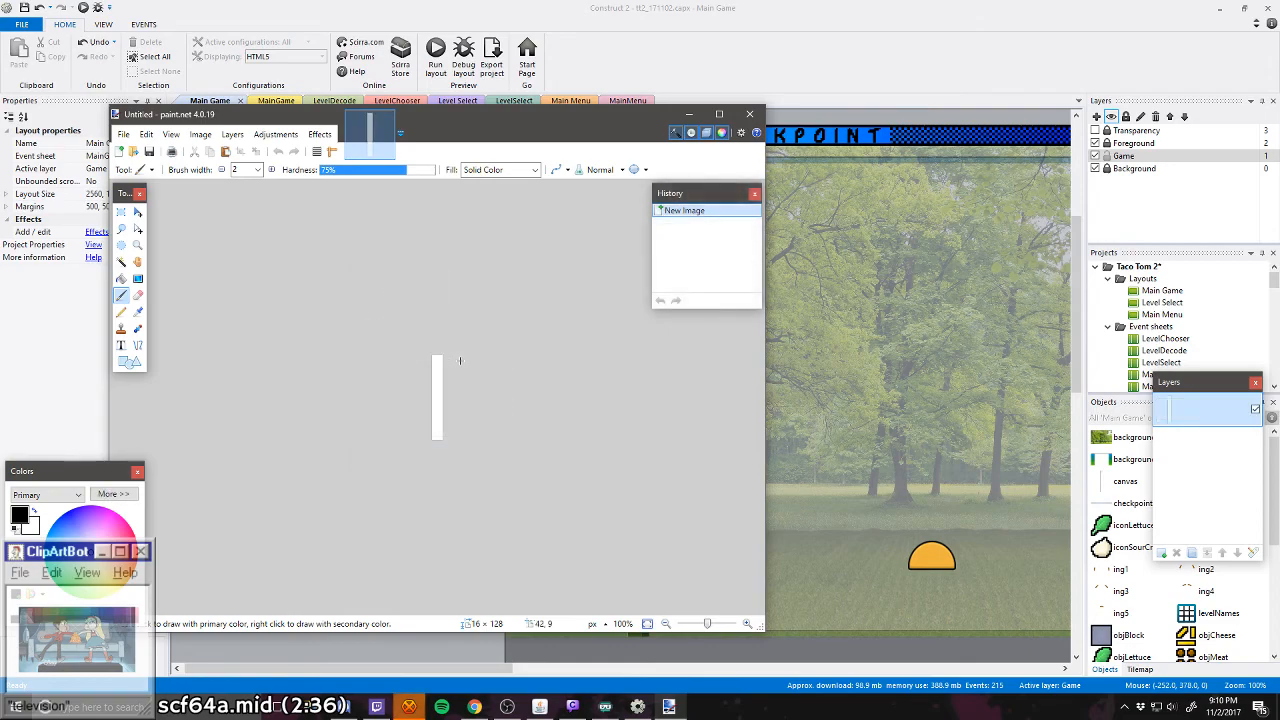
pyautogui.click(718, 113)
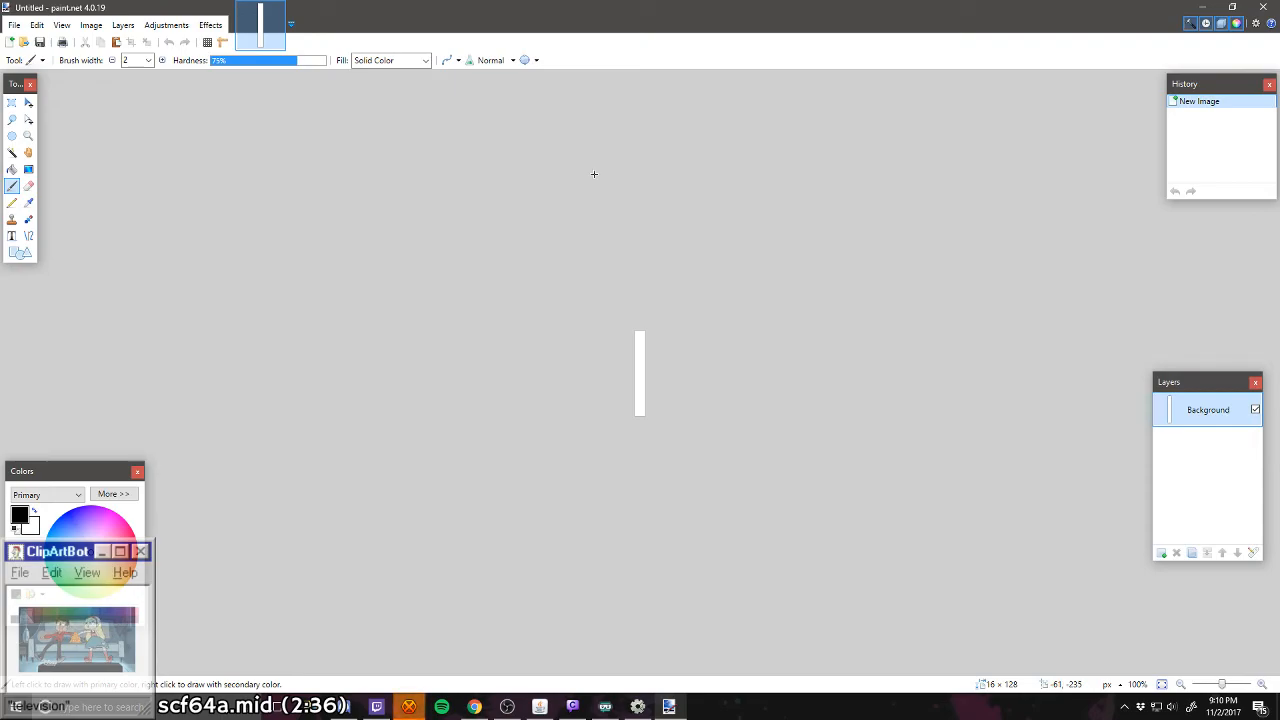
# Step: Open the level image "01_05 Cow Spots.png" from the Levels folder inside Graphics
pyautogui.click(23, 42)
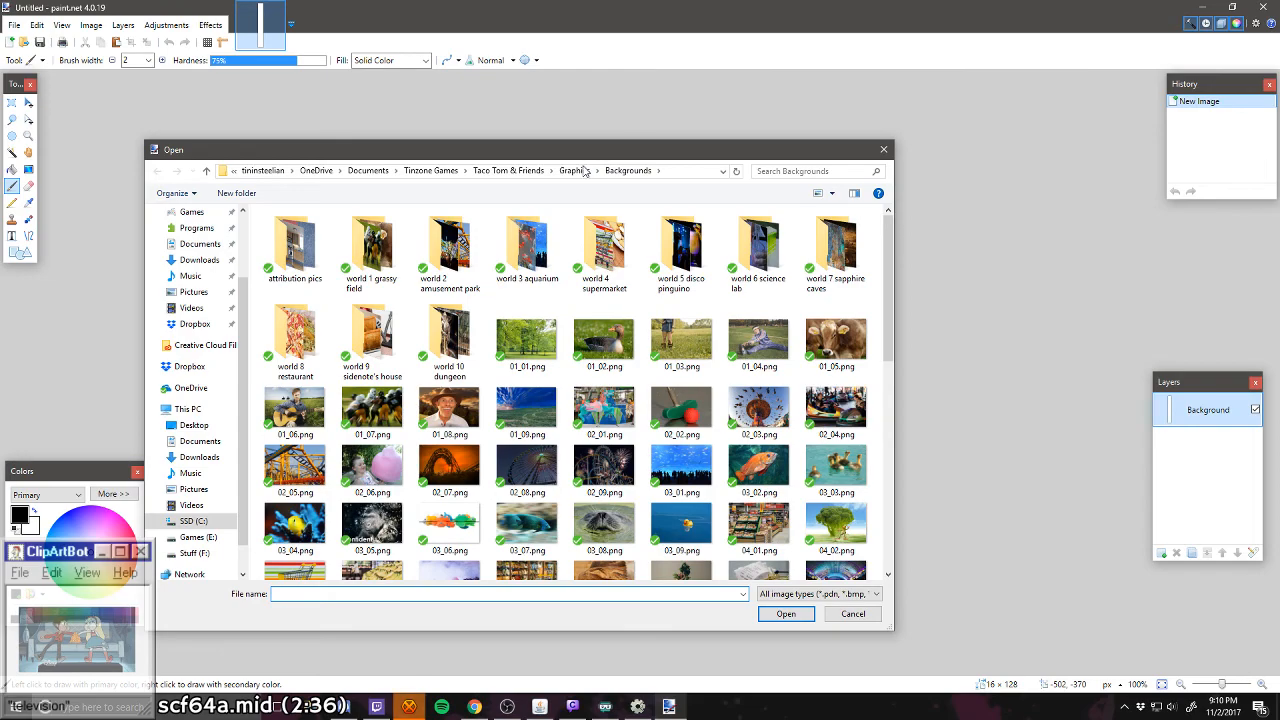
pyautogui.click(575, 171)
pyautogui.doubleClick(370, 252)
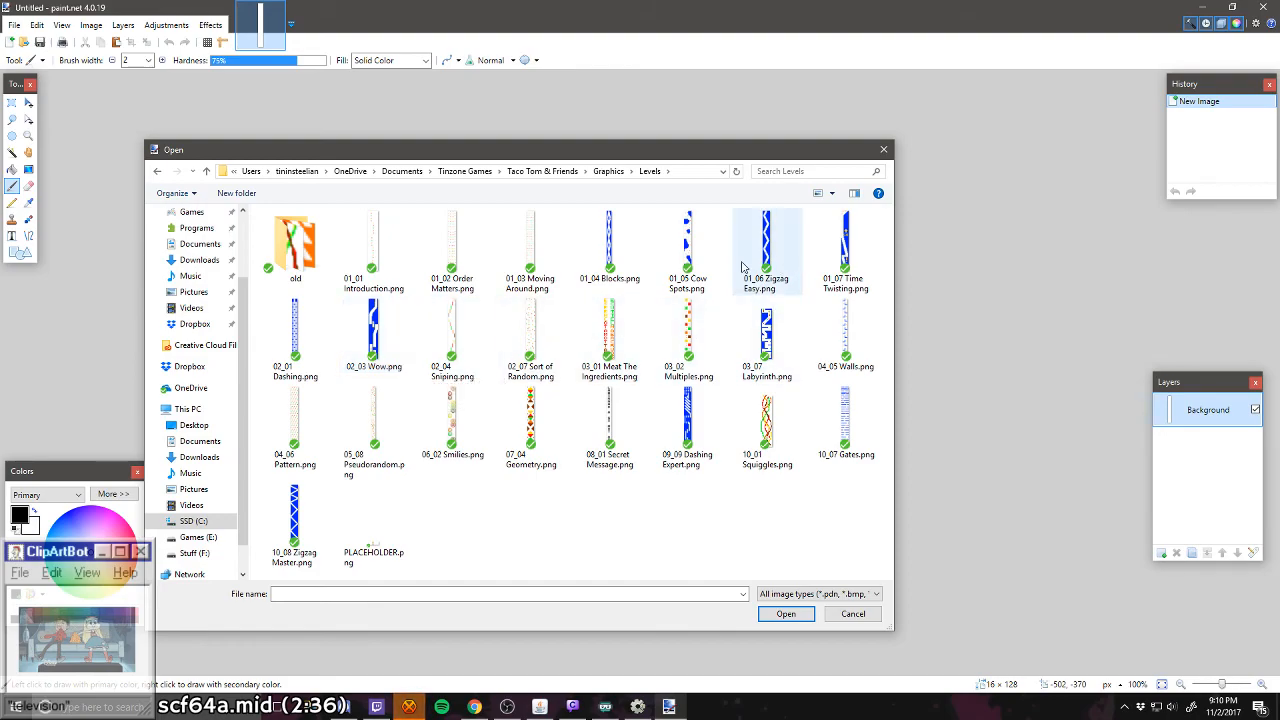
pyautogui.doubleClick(687, 250)
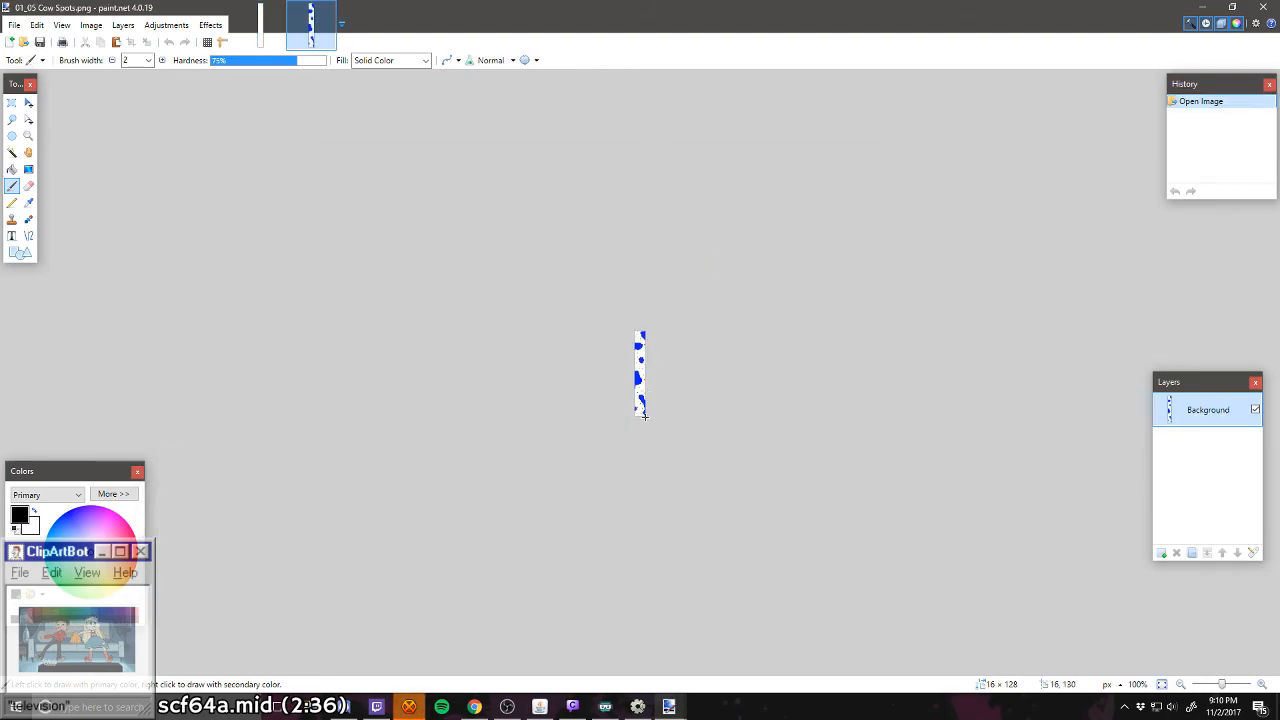
# Step: Enlarge the Cow Spots image to 2400% and examine the blue spots and coloured ingredient pixels up to its upper end
pyautogui.scroll(5, 644, 415)
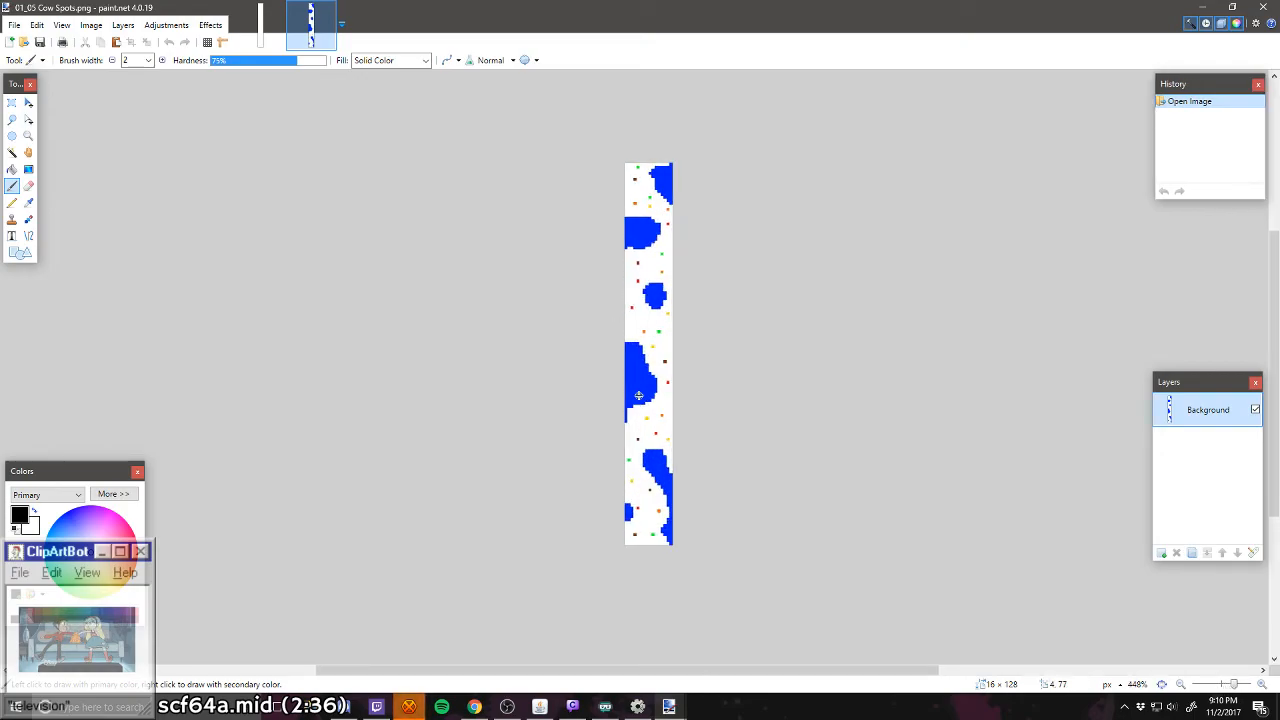
pyautogui.scroll(2, 638, 395)
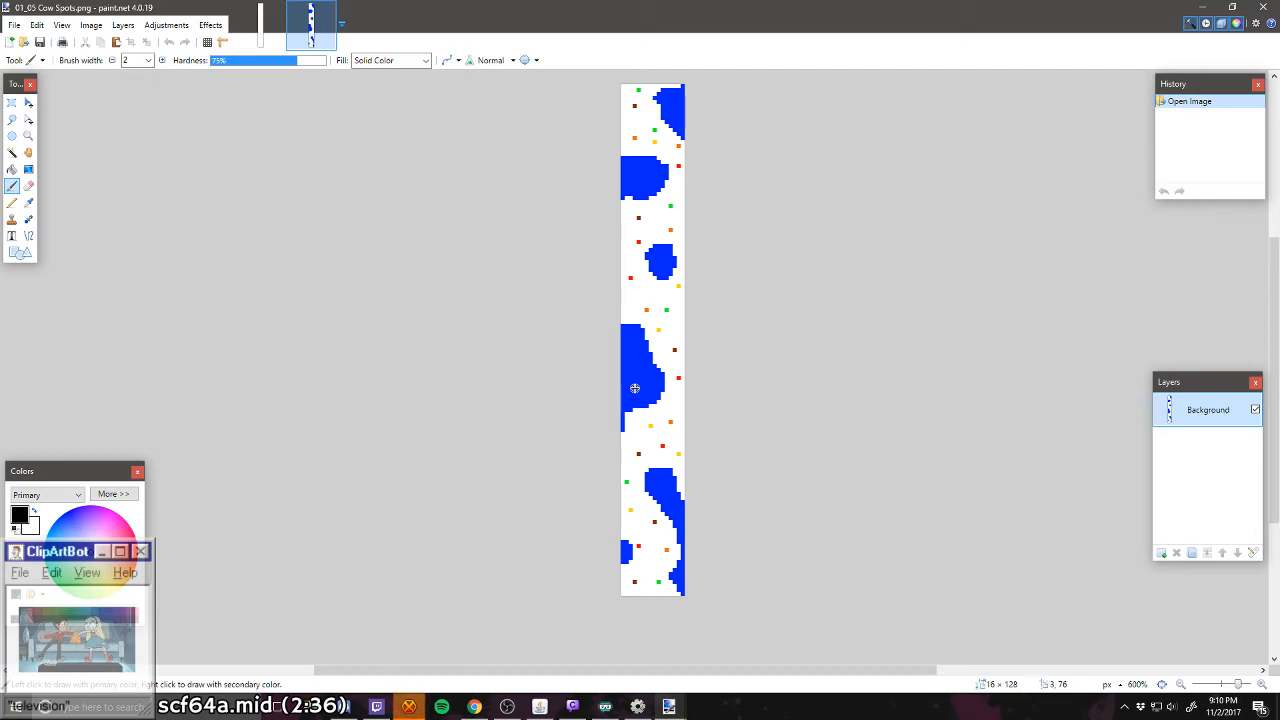
pyautogui.scroll(4, 638, 385)
pyautogui.scroll(1, 643, 360)
pyautogui.scroll(3, 643, 369)
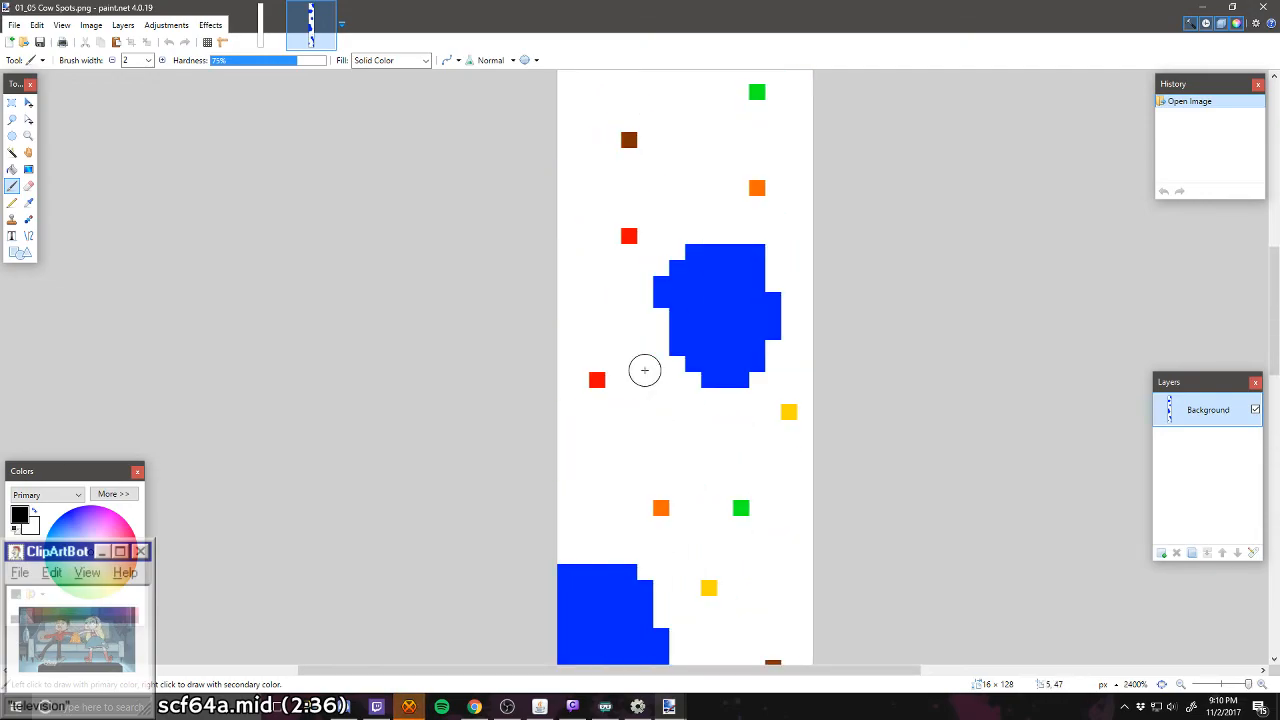
pyautogui.scroll(1, 639, 517)
pyautogui.scroll(1, 640, 517)
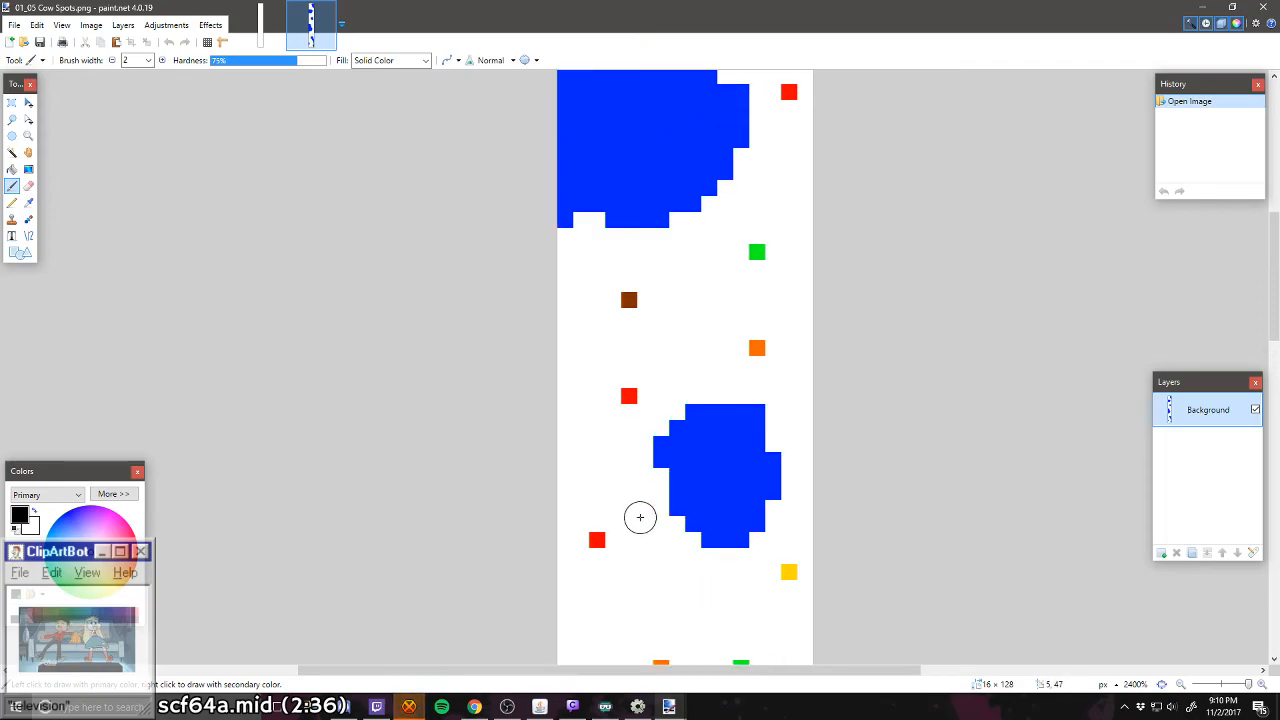
pyautogui.scroll(5, 643, 391)
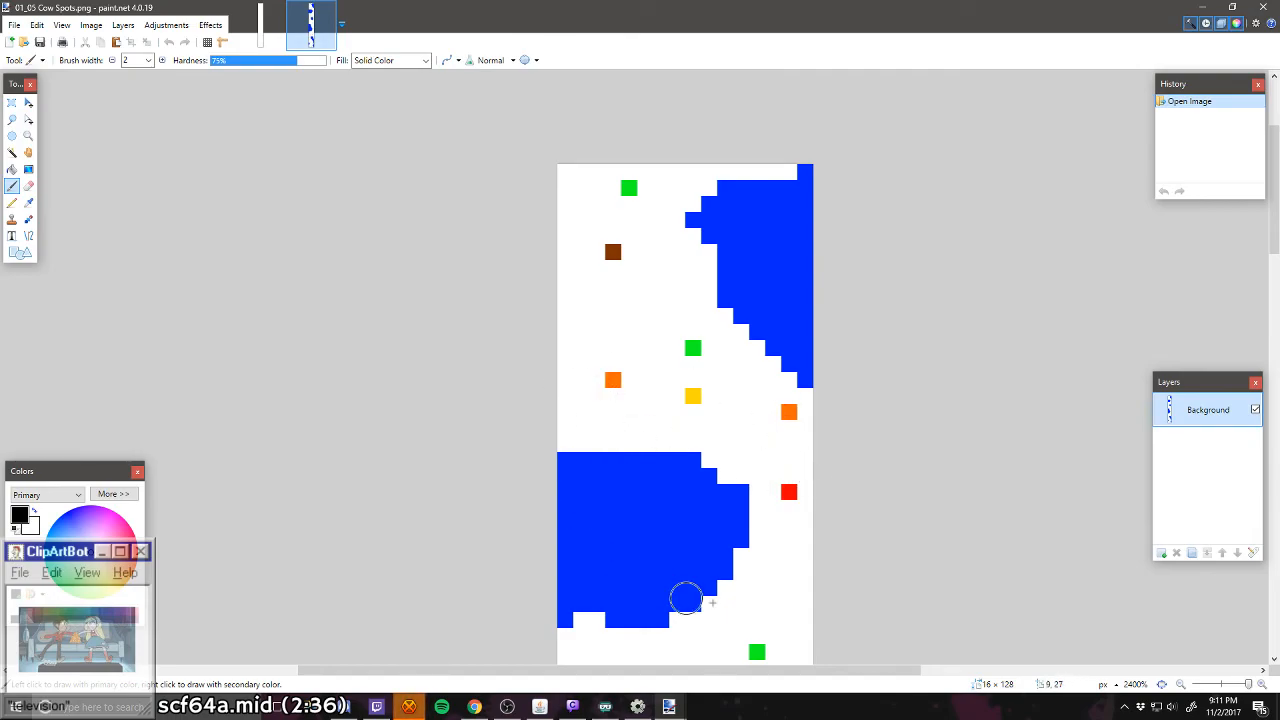
# Step: Examine the rest of the Cow Spots level down to its lower end and back, briefly comparing with the blank image
pyautogui.scroll(-1, 540, 496)
pyautogui.scroll(-2, 540, 496)
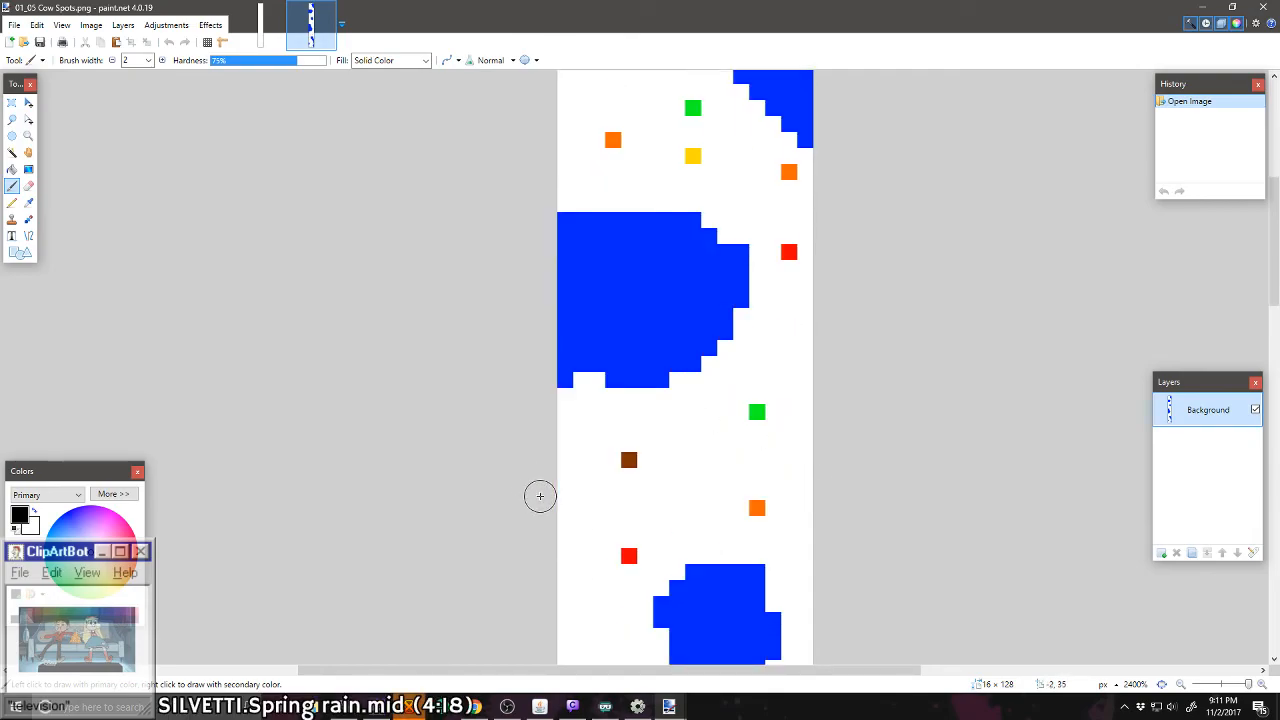
pyautogui.scroll(-13, 540, 496)
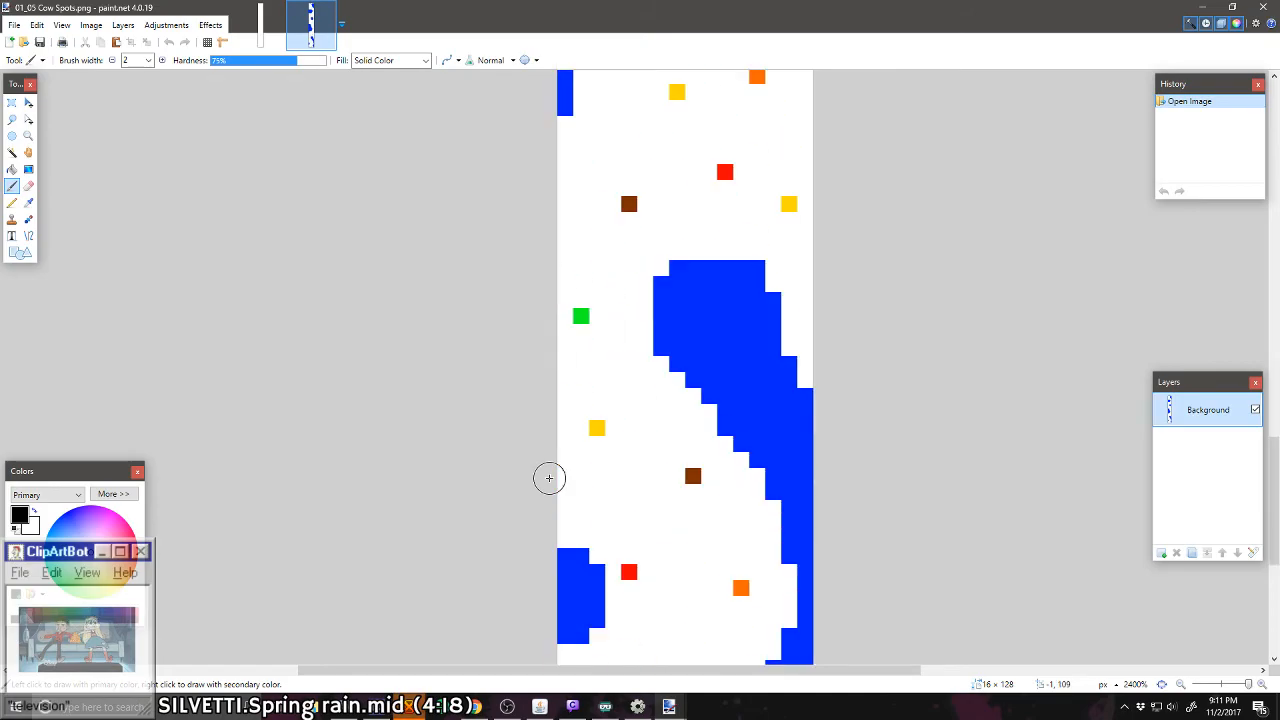
pyautogui.scroll(-5, 549, 478)
pyautogui.scroll(4, 549, 478)
pyautogui.scroll(-2, 549, 478)
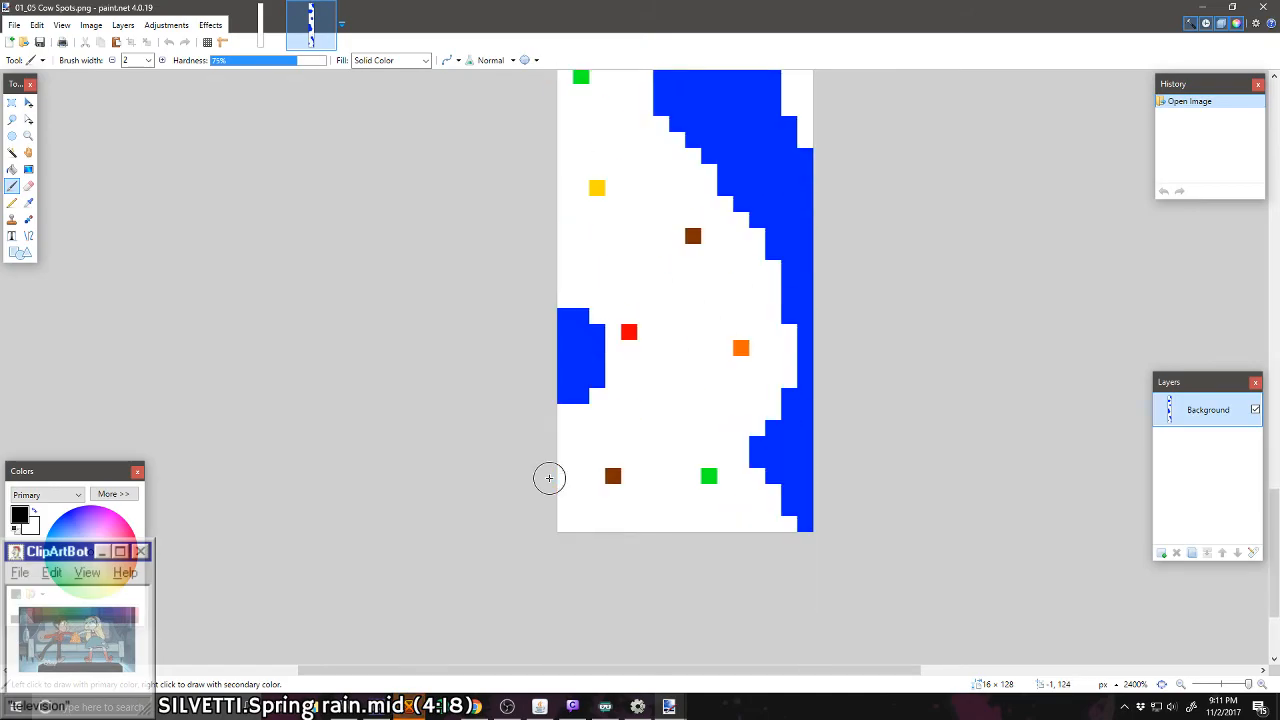
pyautogui.scroll(4, 549, 478)
pyautogui.scroll(20, 549, 478)
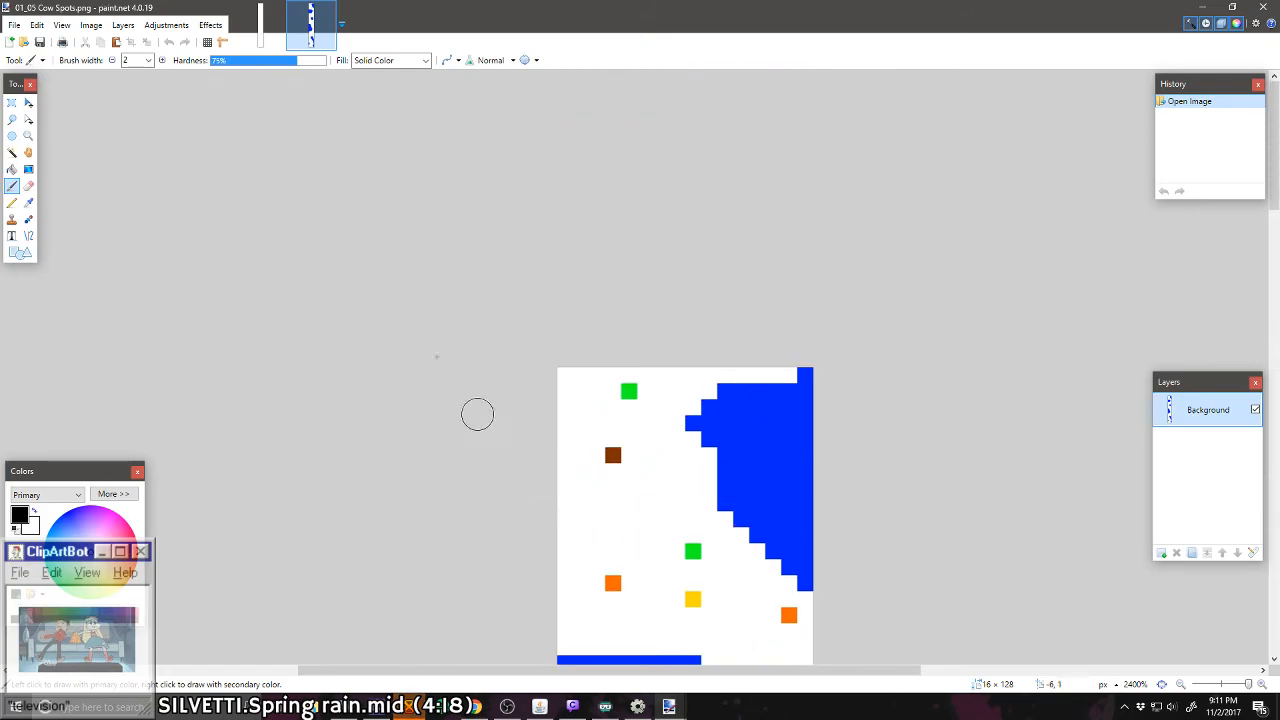
pyautogui.scroll(-2, 577, 377)
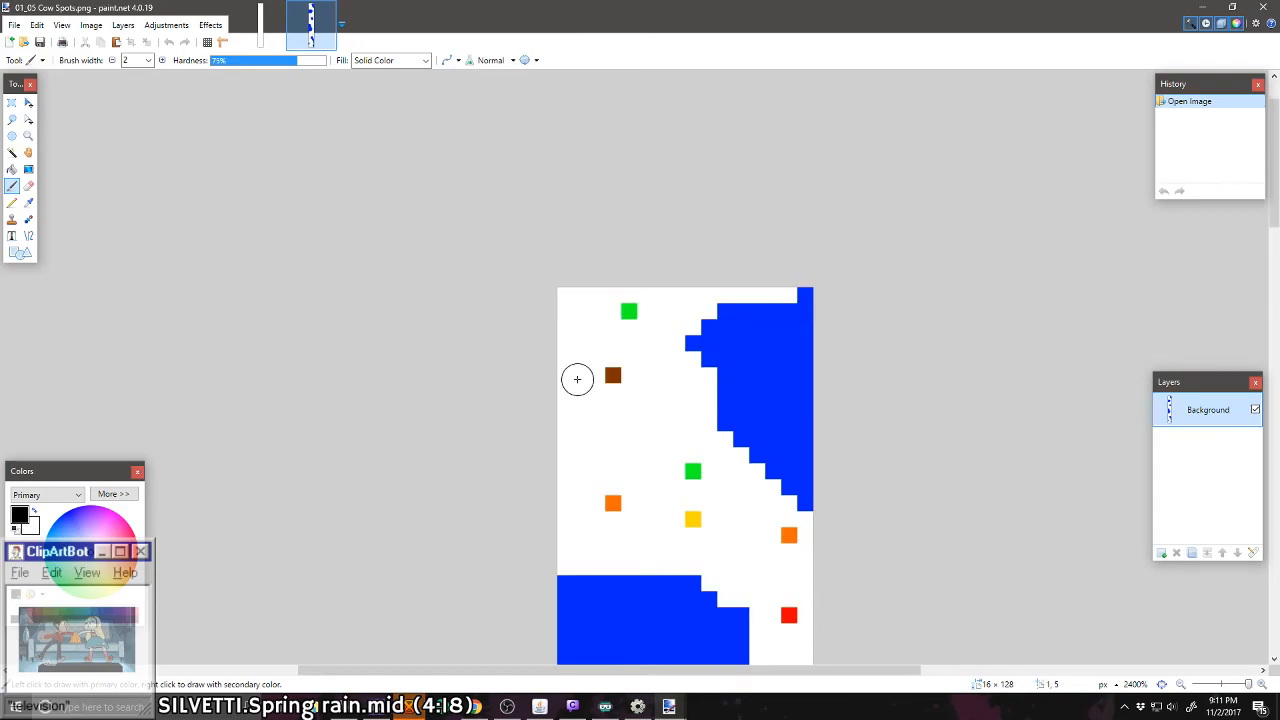
pyautogui.click(265, 38)
pyautogui.click(311, 25)
pyautogui.scroll(-10, 1049, 406)
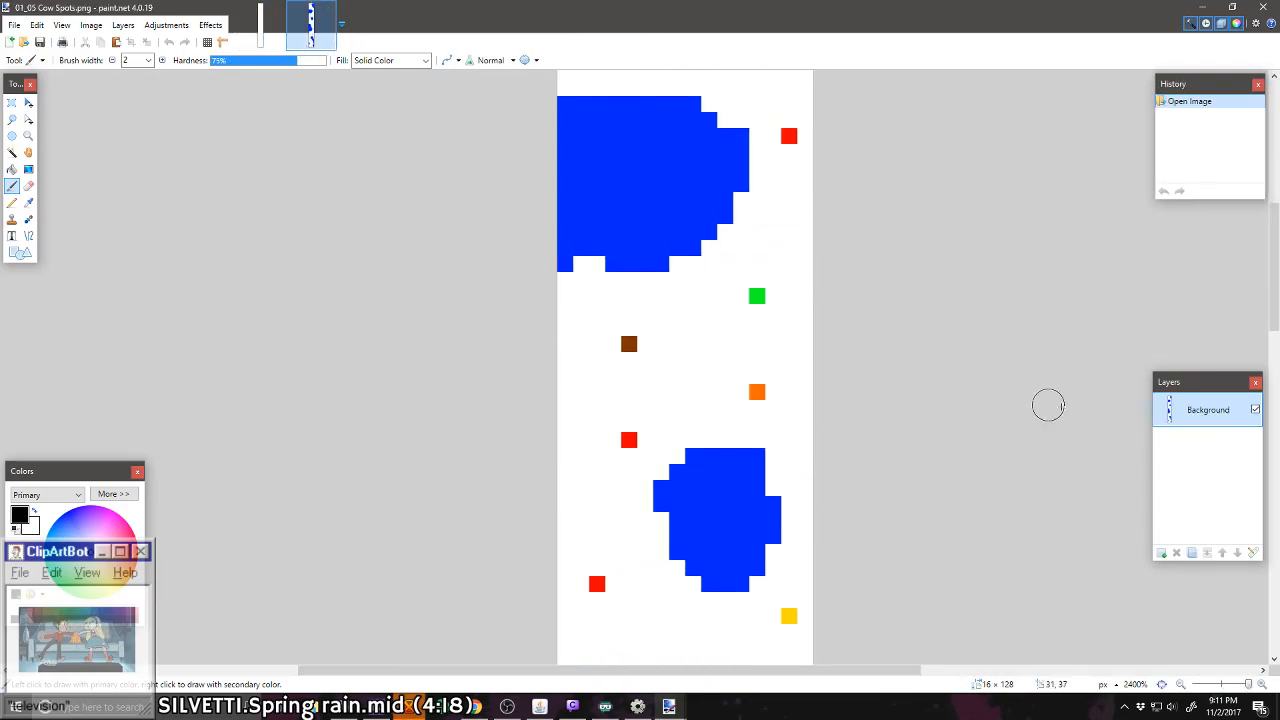
pyautogui.scroll(-3, 730, 400)
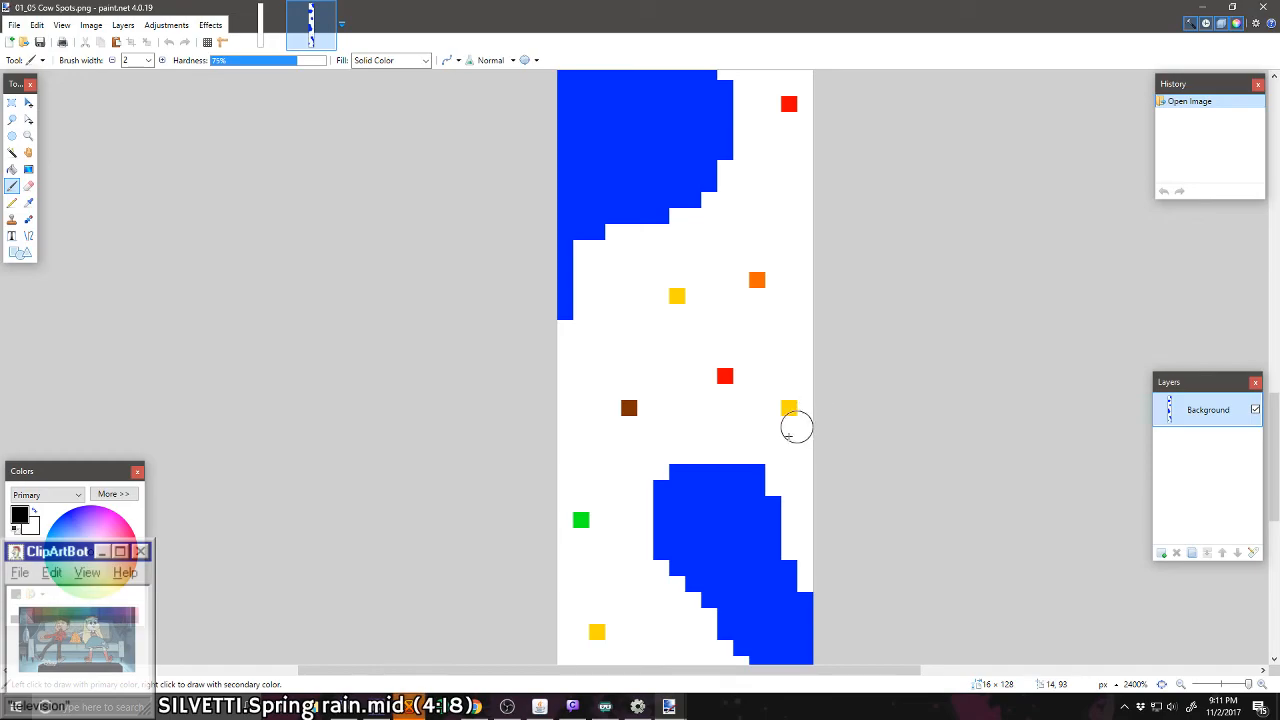
pyautogui.scroll(-3, 780, 420)
pyautogui.scroll(15, 752, 415)
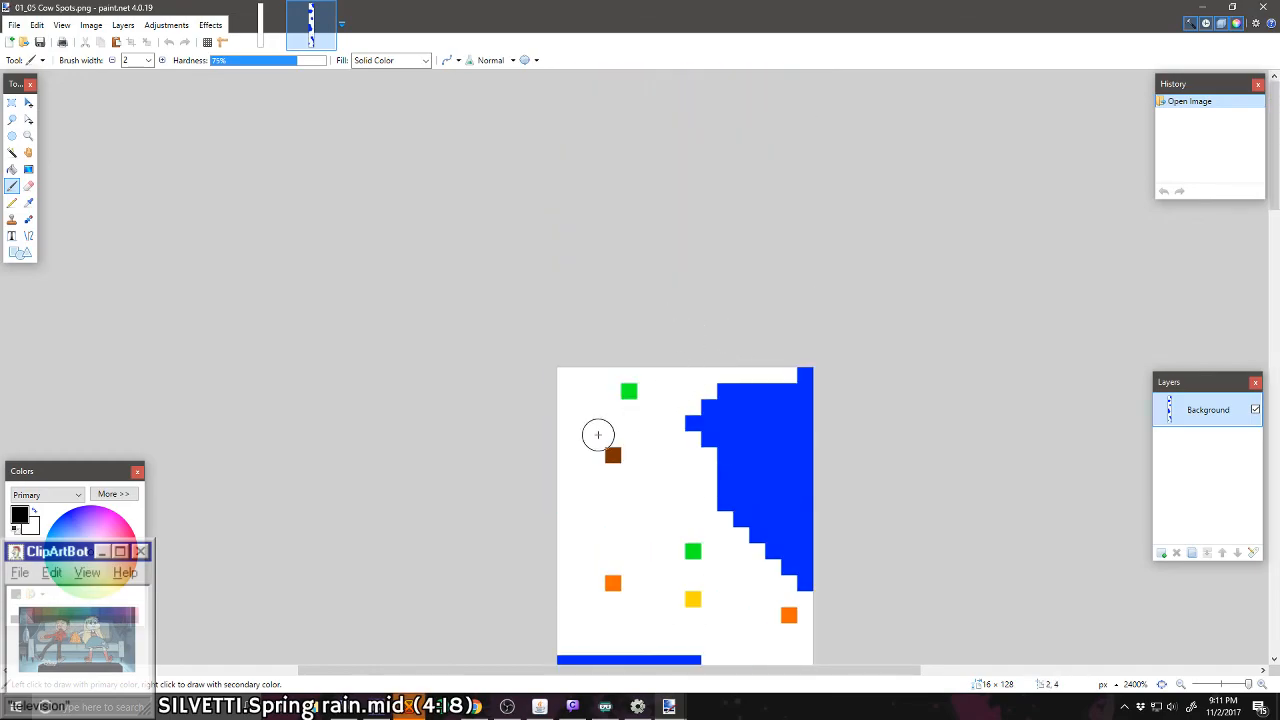
# Step: Switch to the blank untitled image and view its empty canvas enlarged
pyautogui.click(268, 29)
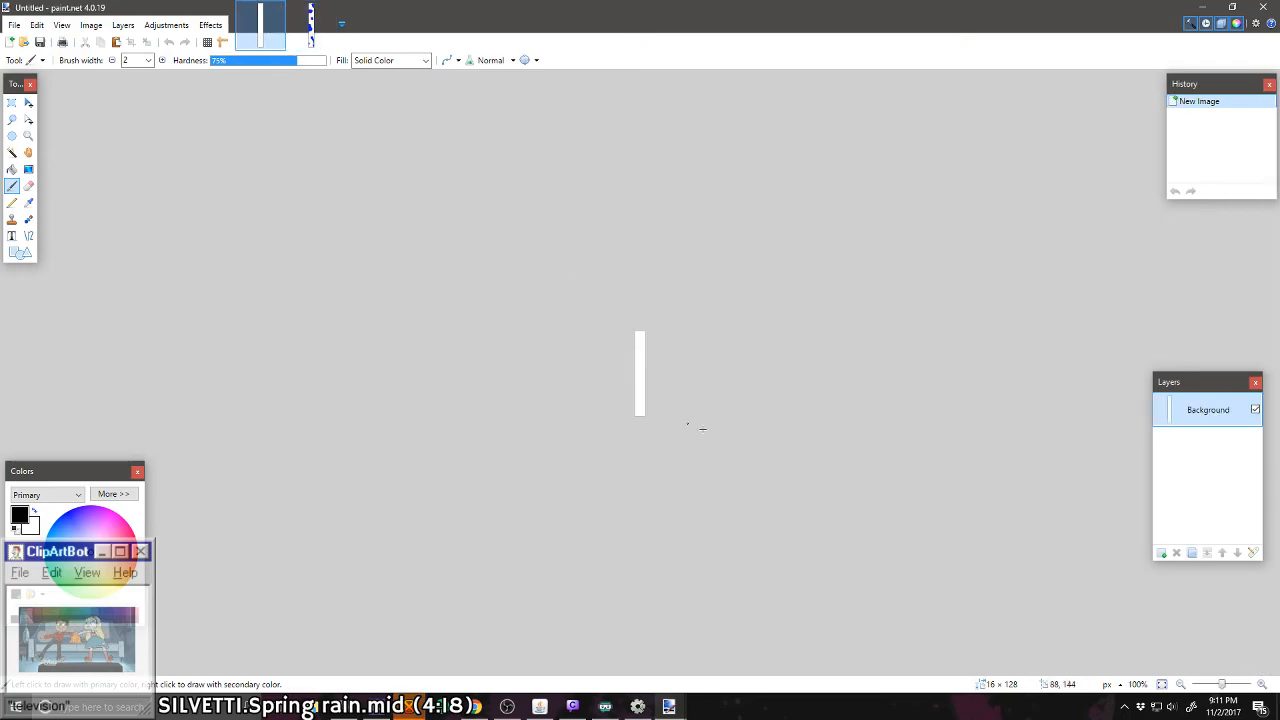
pyautogui.scroll(6, 700, 430)
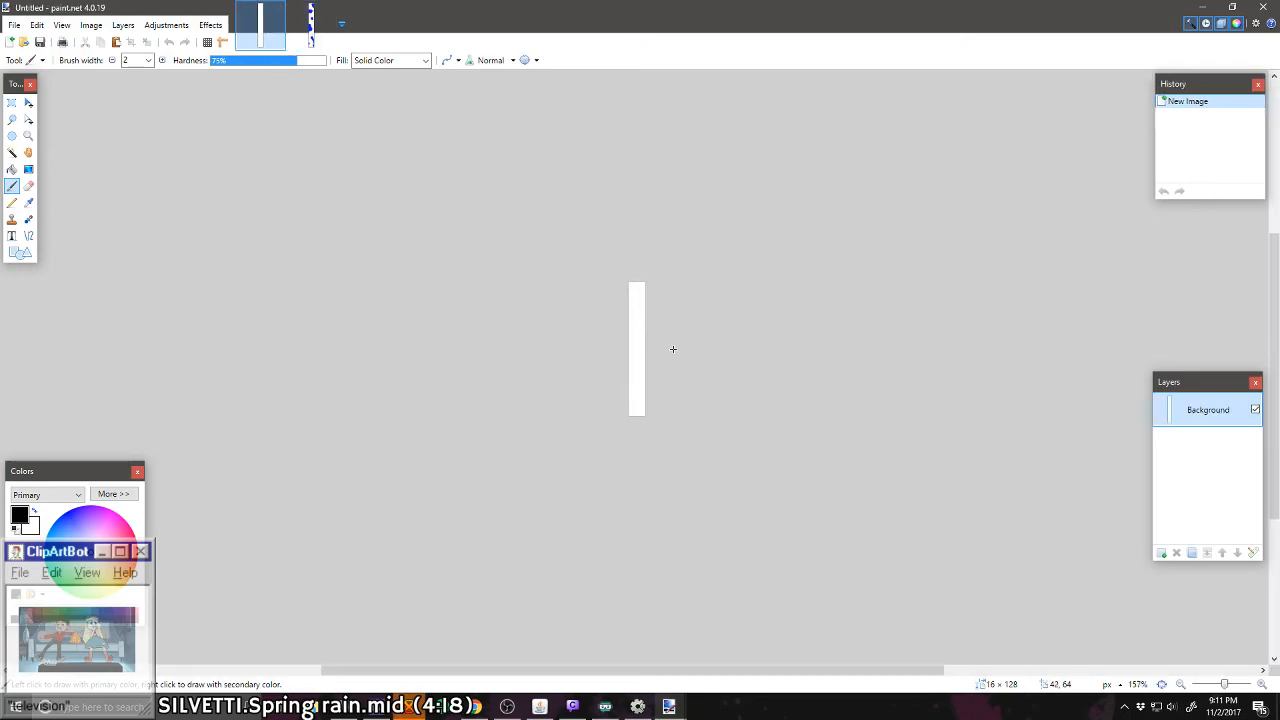
pyautogui.scroll(1, 611, 335)
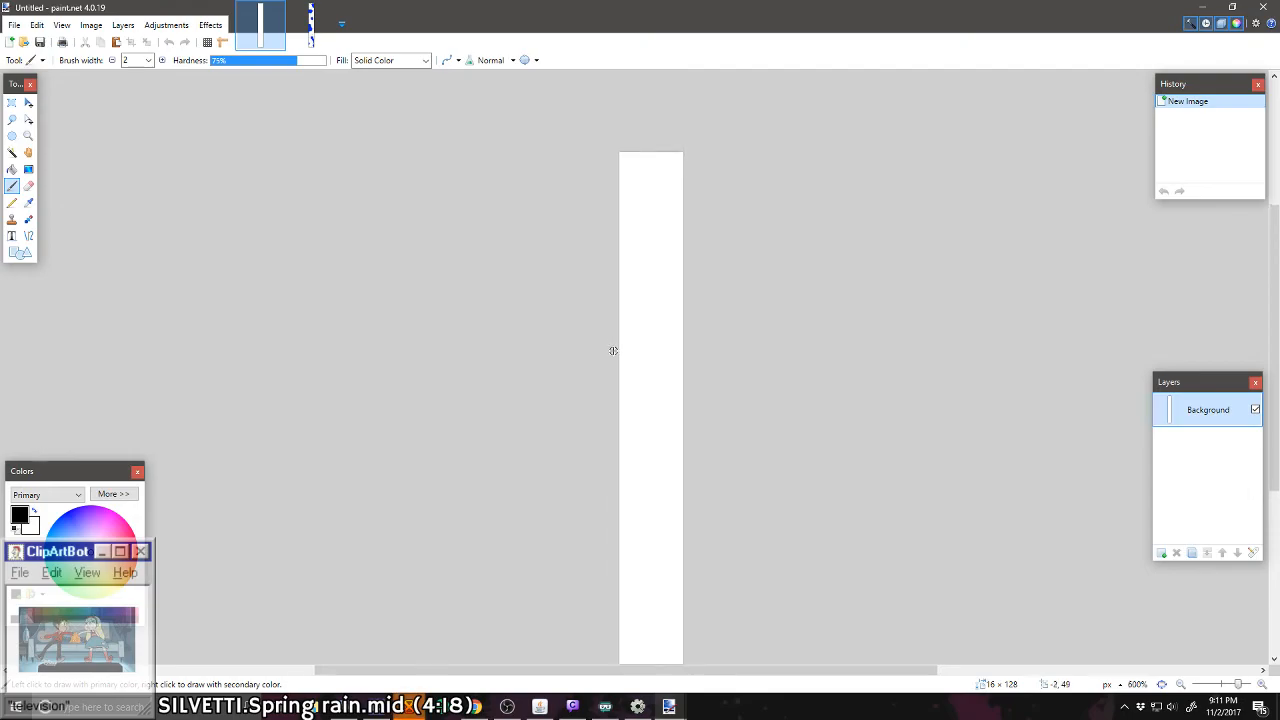
pyautogui.scroll(-1, 612, 350)
pyautogui.scroll(1, 612, 350)
# Step: Select the canvas object in Construct 2's Main Game layout, and return to the Cow Spots image in paint.net
pyautogui.click(640, 707)
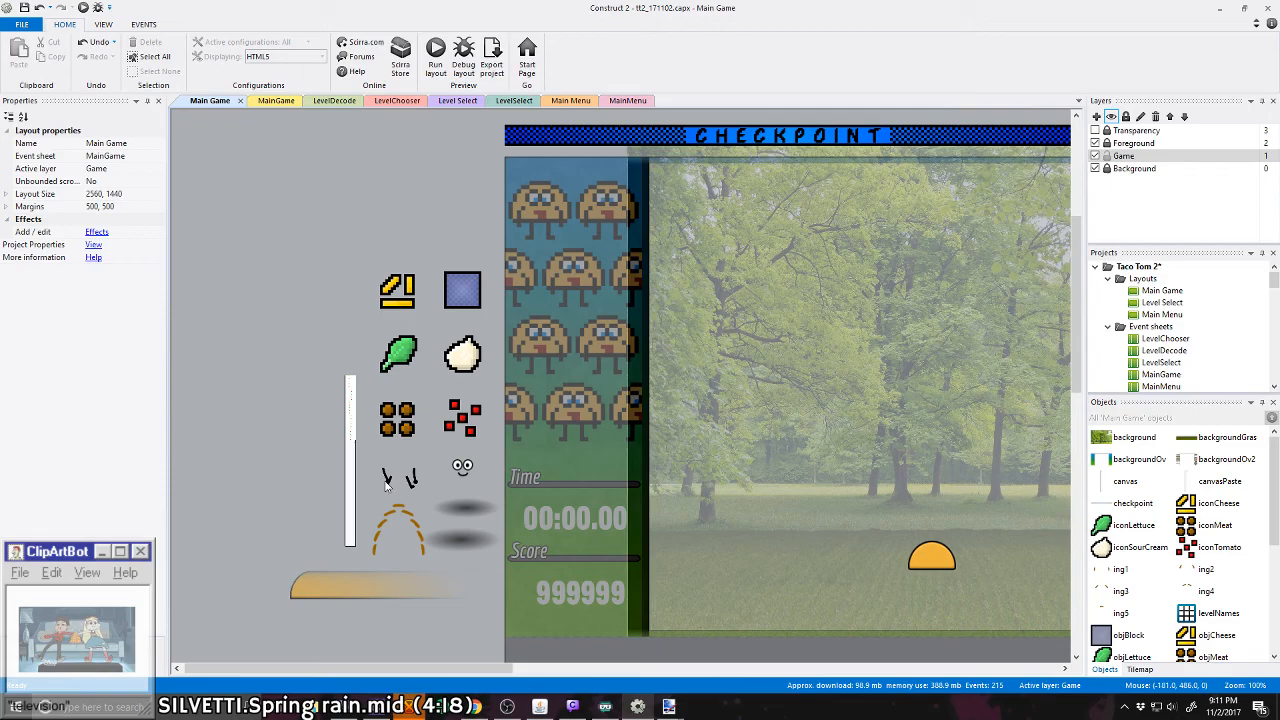
pyautogui.click(352, 489)
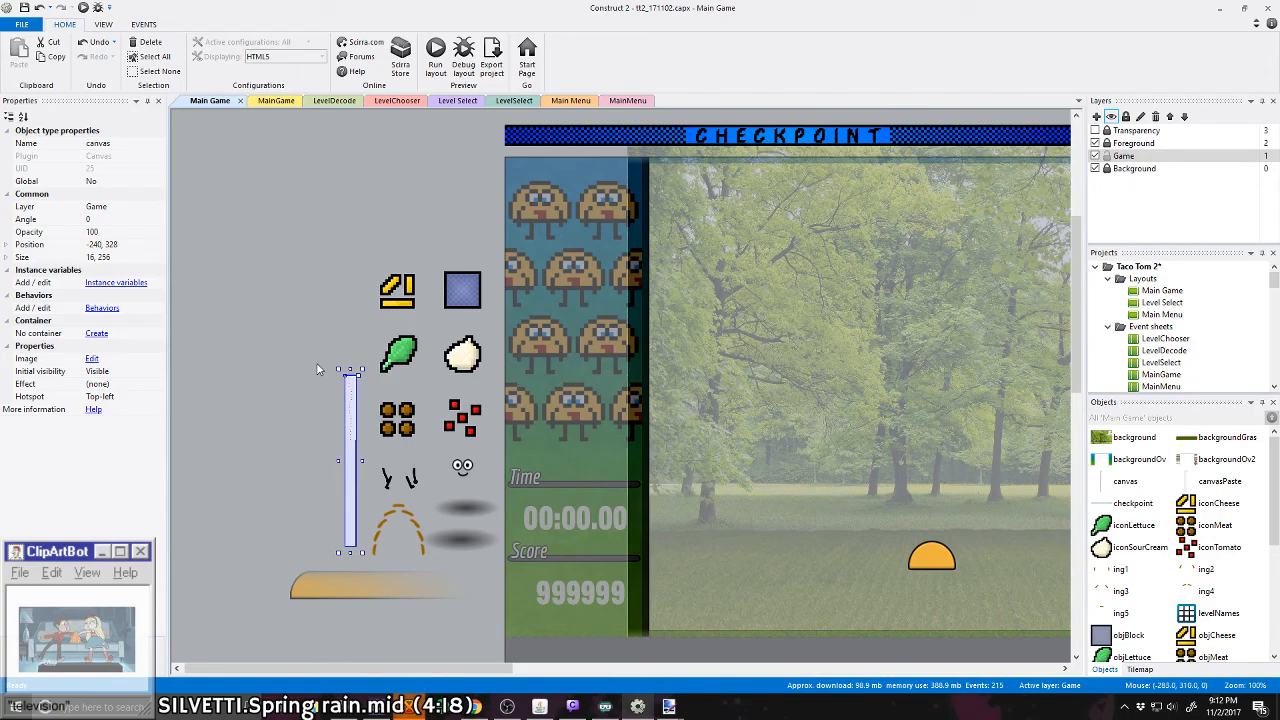
pyautogui.click(669, 706)
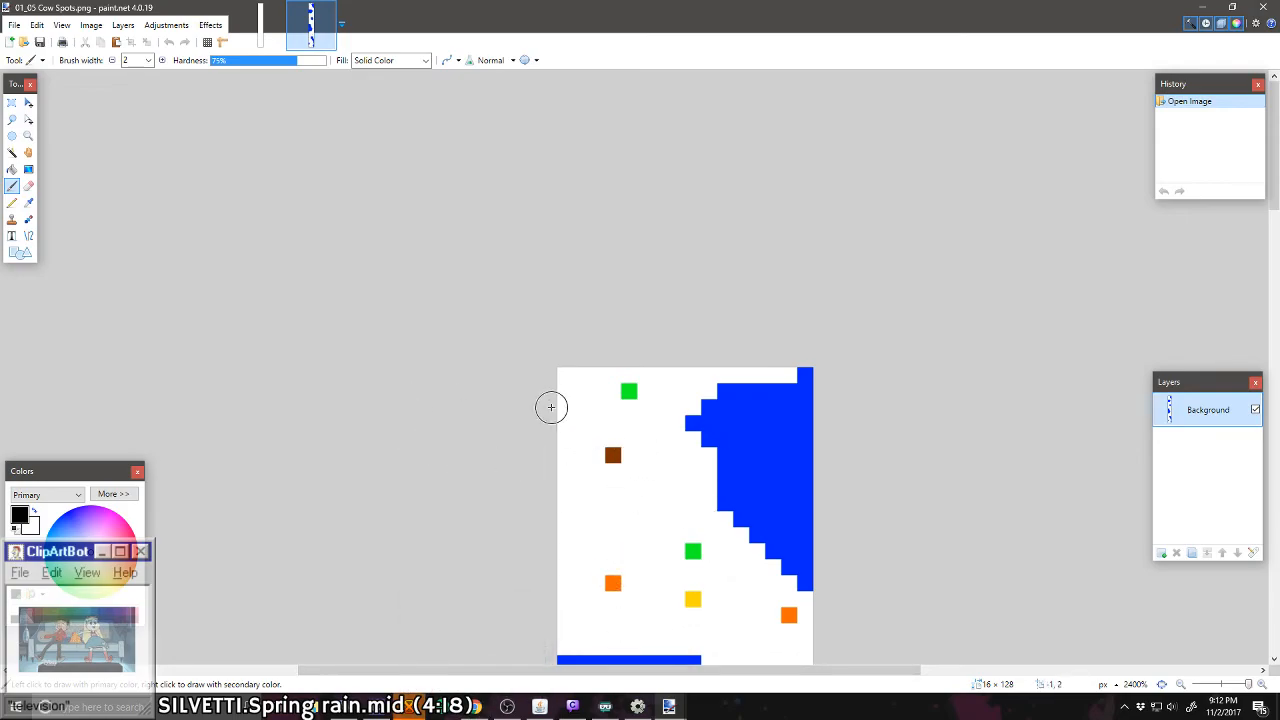
pyautogui.click(478, 707)
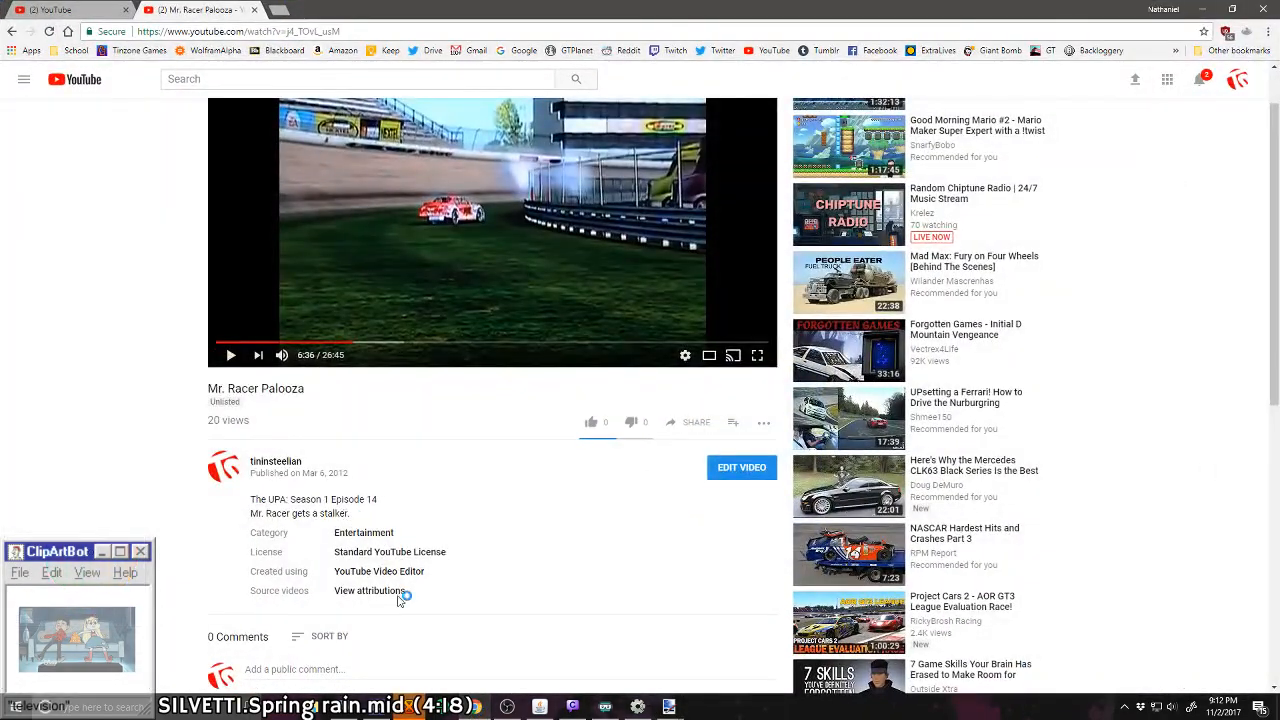
pyautogui.click(1201, 9)
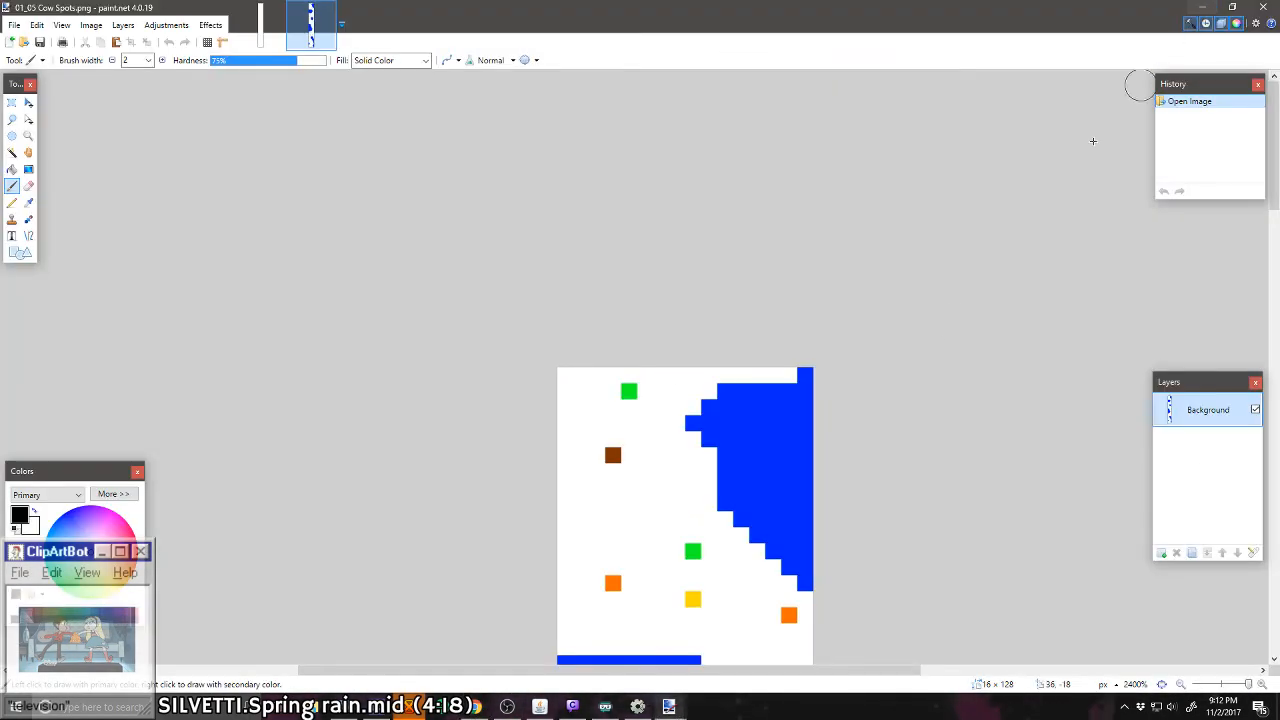
# Step: Switch to Construct 2, move the canvasPaste sprite off the canvas object and back over it, and deselect it
pyautogui.click(640, 710)
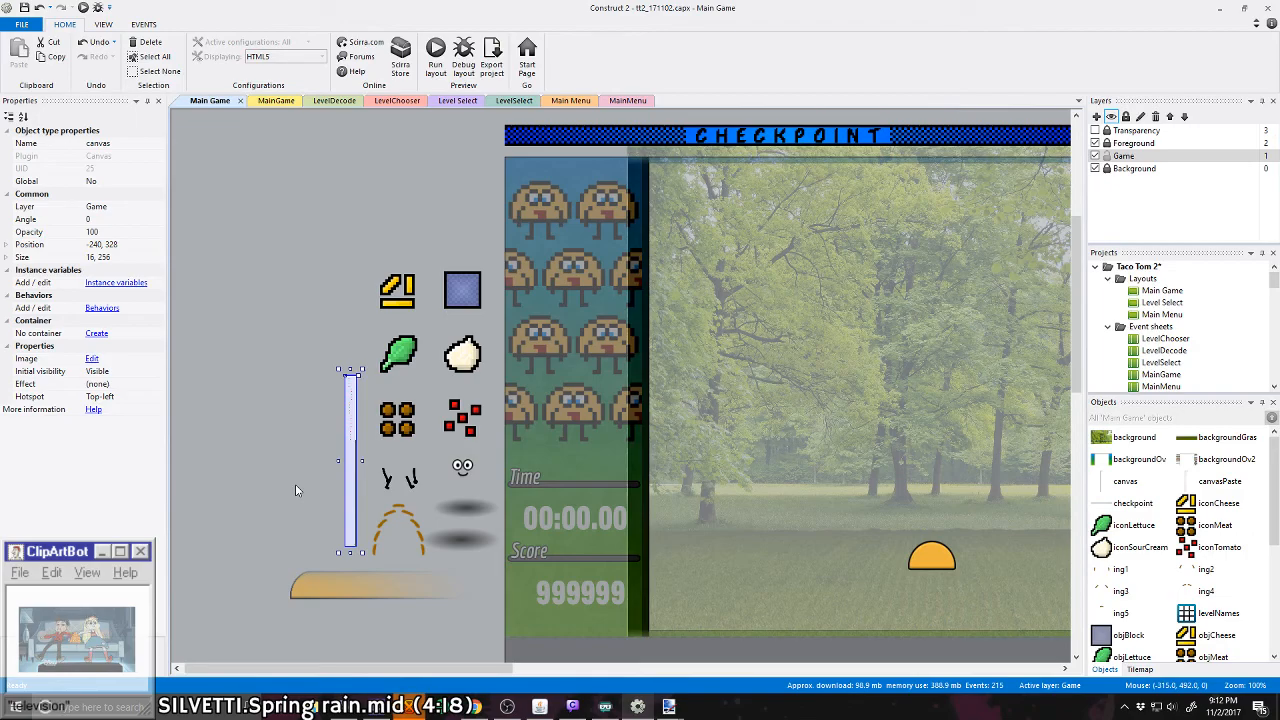
pyautogui.click(355, 416)
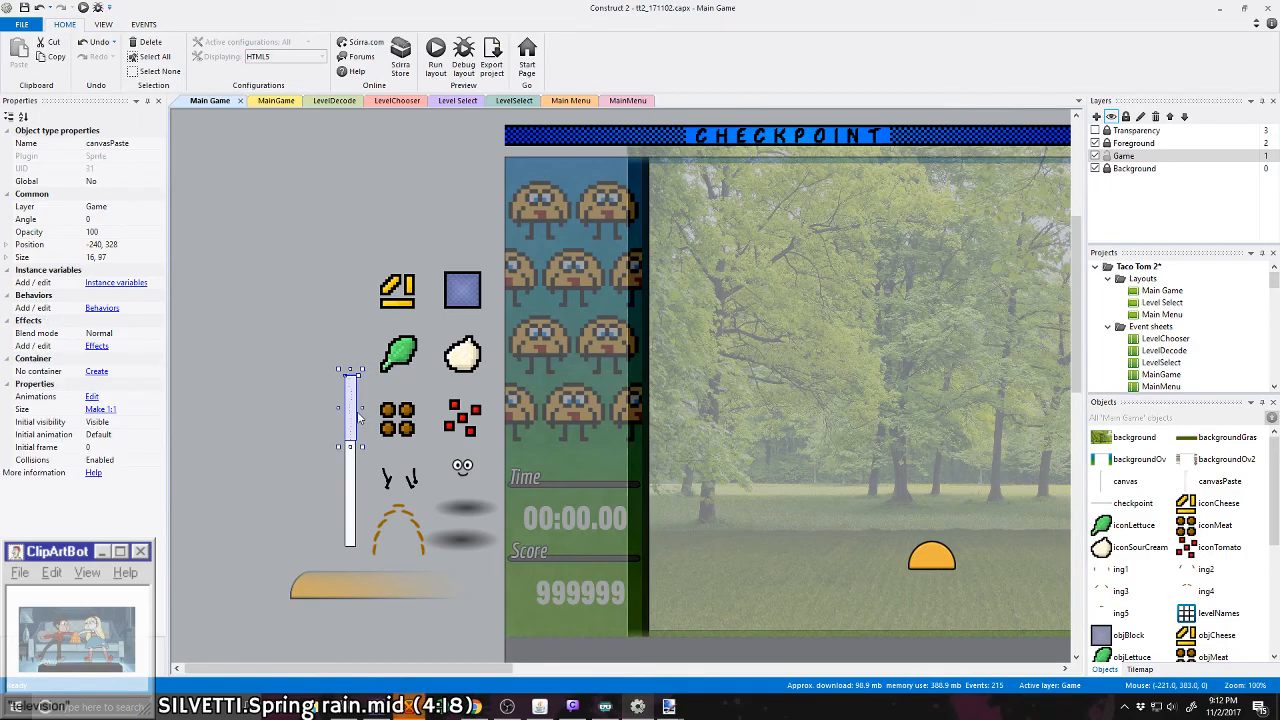
pyautogui.moveTo(358, 413); pyautogui.dragTo(337, 413)
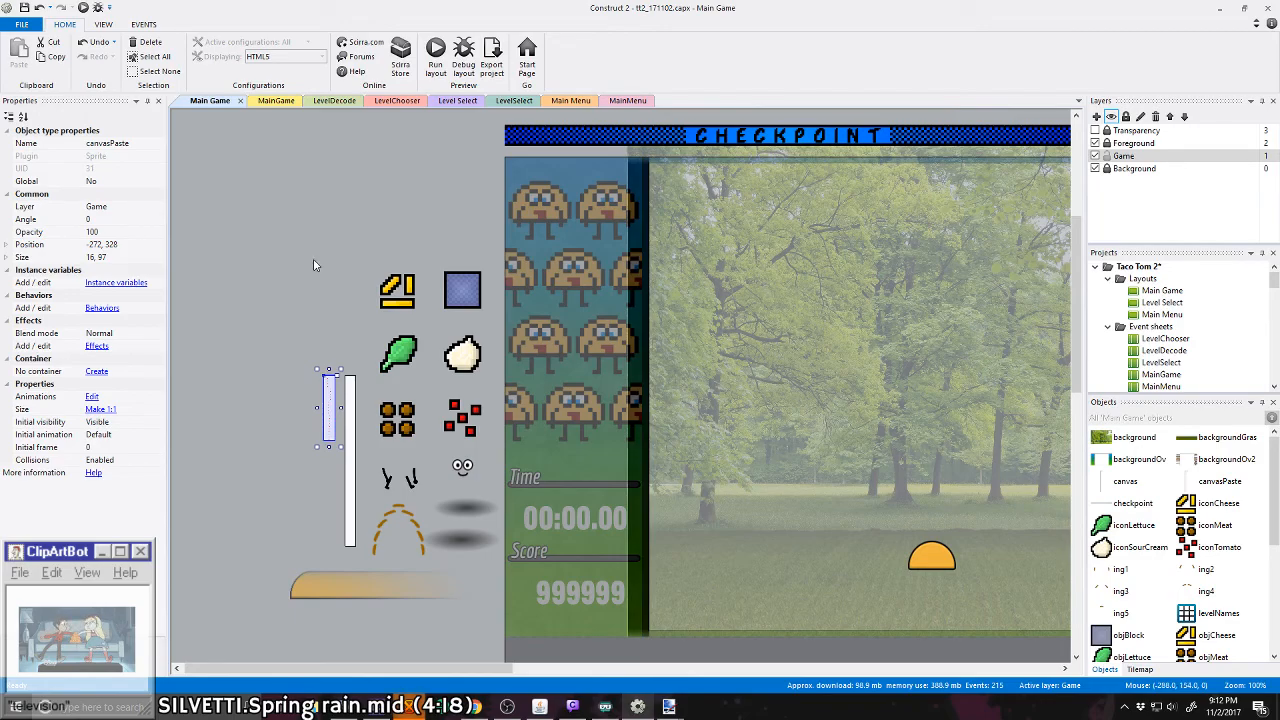
pyautogui.moveTo(330, 435); pyautogui.dragTo(349, 432)
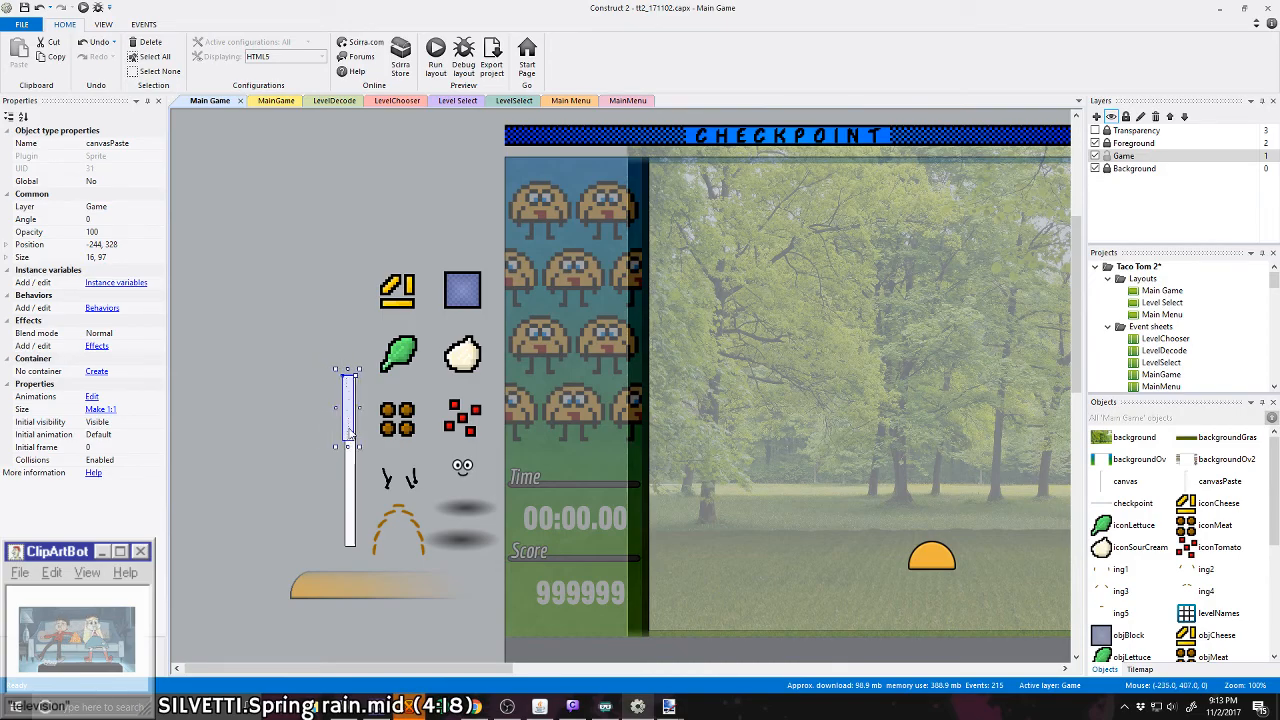
pyautogui.click(294, 446)
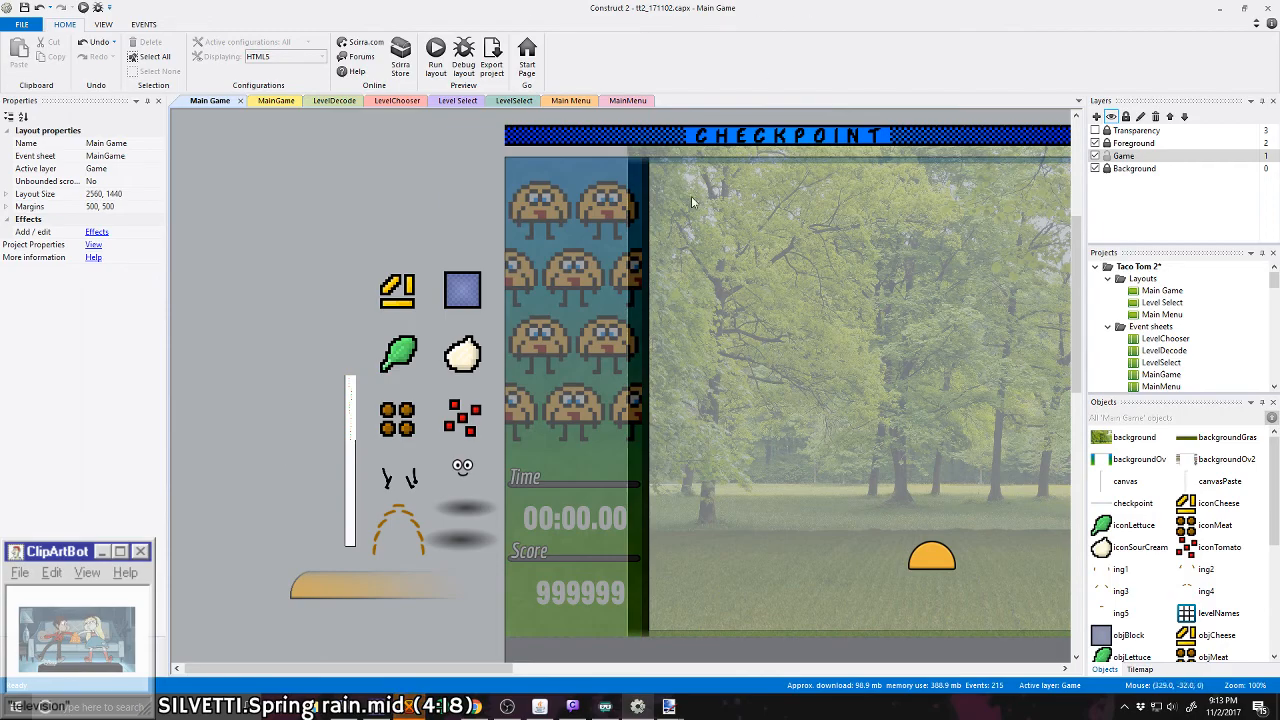
# Step: View the canvas object's image in the image editor and close the editor
pyautogui.click(354, 481)
pyautogui.doubleClick(354, 481)
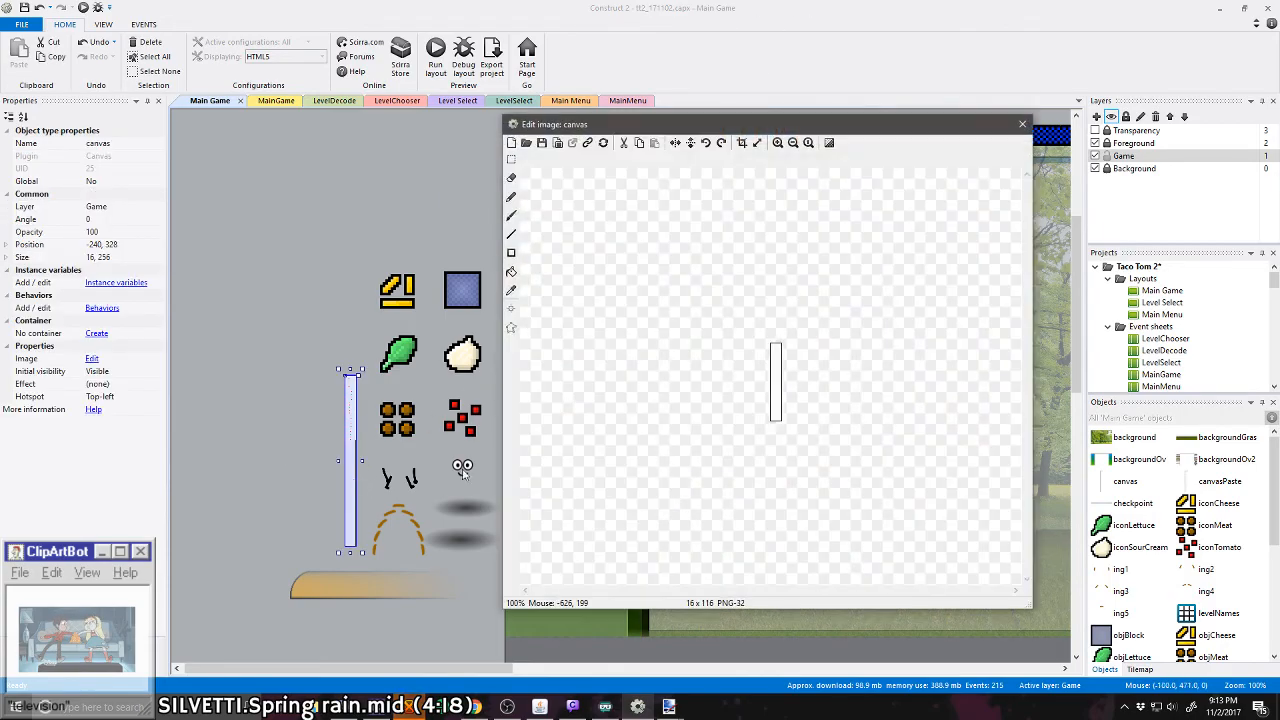
pyautogui.click(1022, 124)
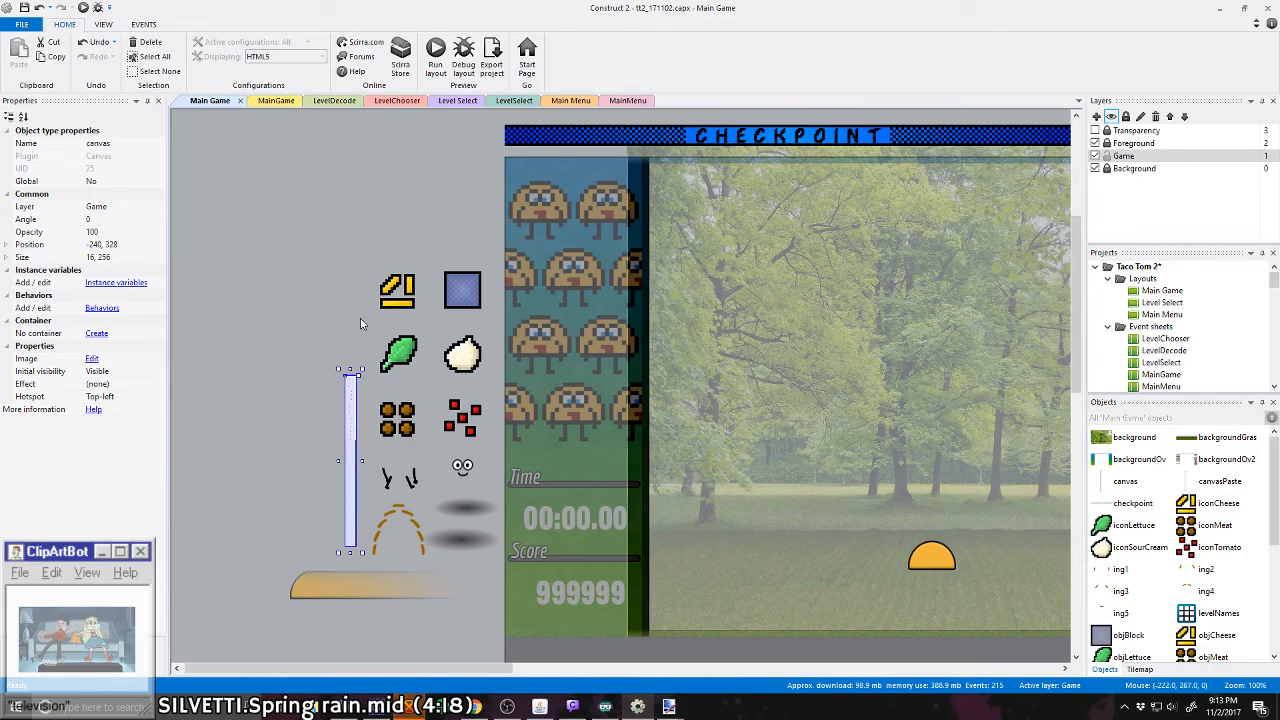
# Step: Deselect the canvas object in Construct 2, switch to paint.net and bring up the blank untitled 16 × 128 image
pyautogui.click(309, 302)
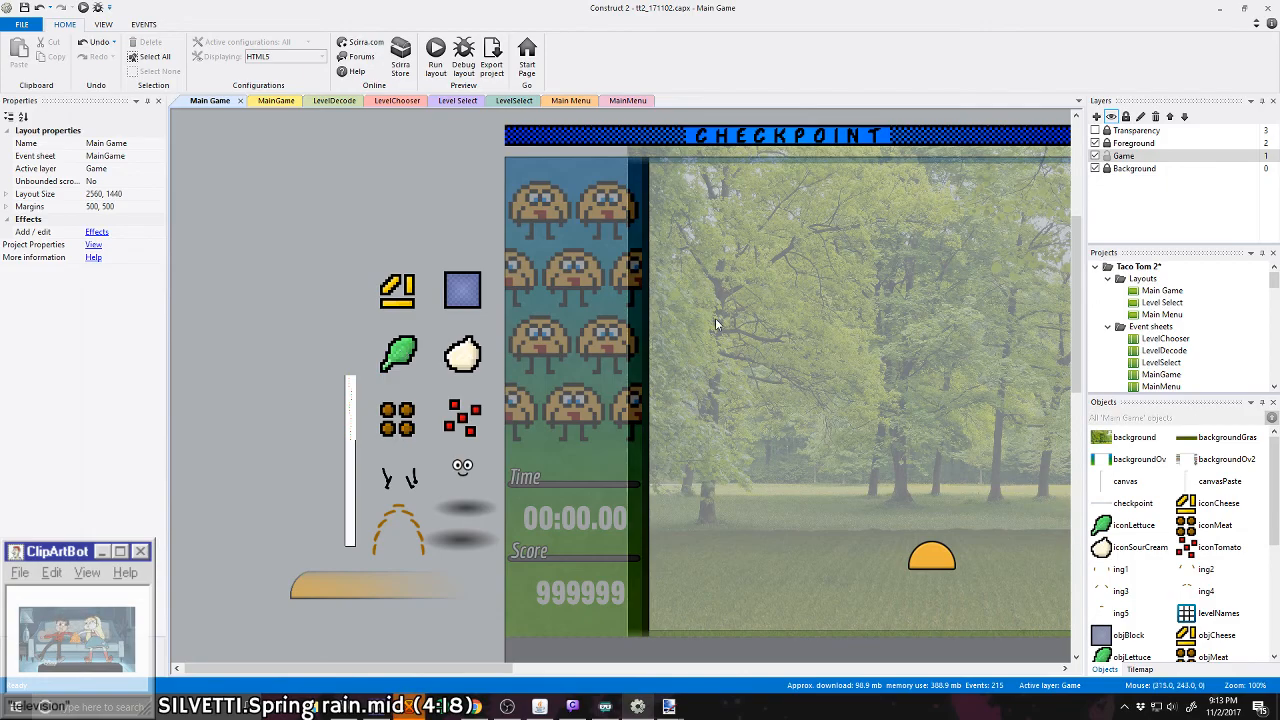
pyautogui.click(1216, 10)
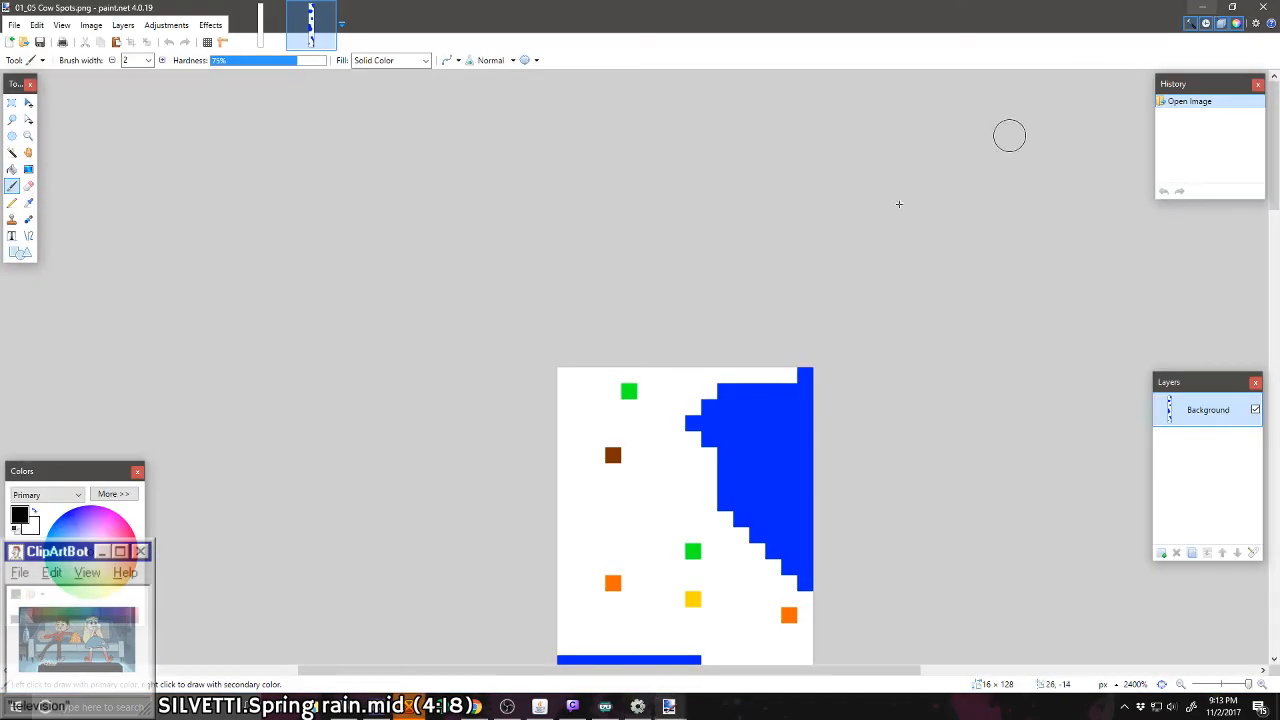
pyautogui.scroll(-5, 514, 414)
pyautogui.click(242, 22)
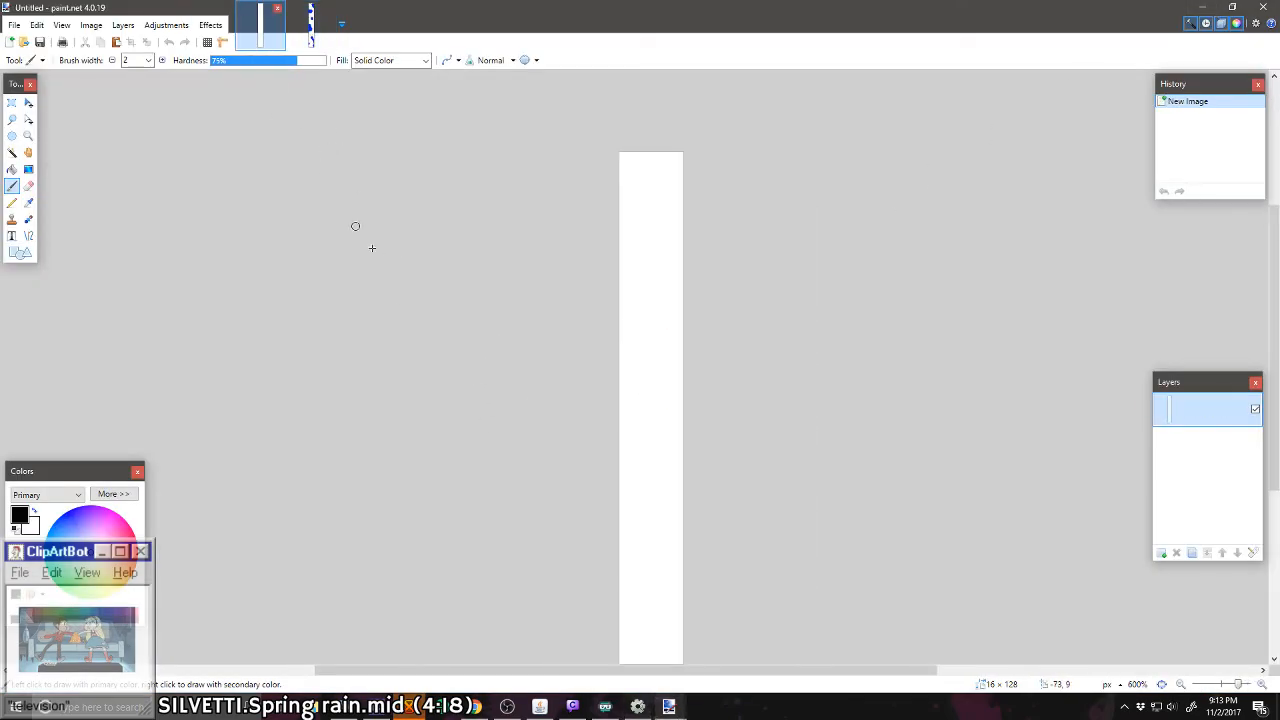
pyautogui.scroll(-2, 677, 563)
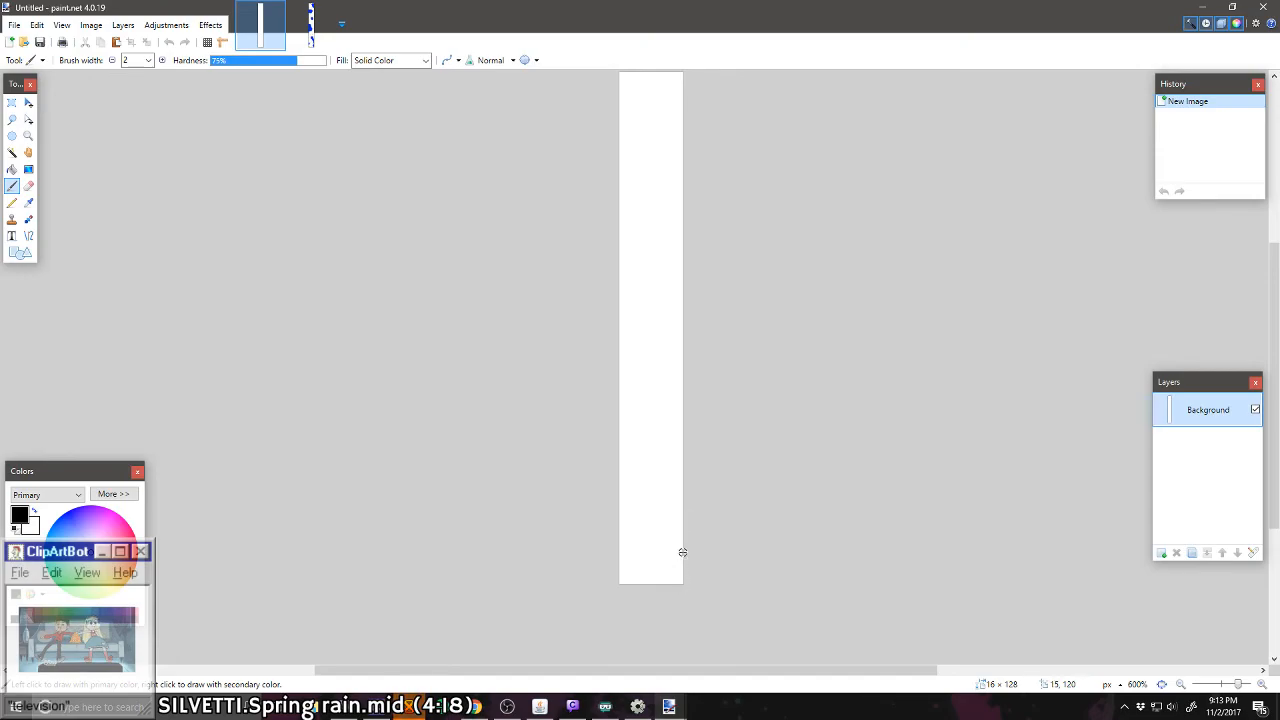
# Step: Expand the Colors window to its full options and set the primary color to blue 0026FF
pyautogui.keyDown('ctrl'); pyautogui.scroll(3, 681, 551); pyautogui.keyUp('ctrl')
pyautogui.keyDown('ctrl'); pyautogui.scroll(4, 682, 552); pyautogui.keyUp('ctrl')
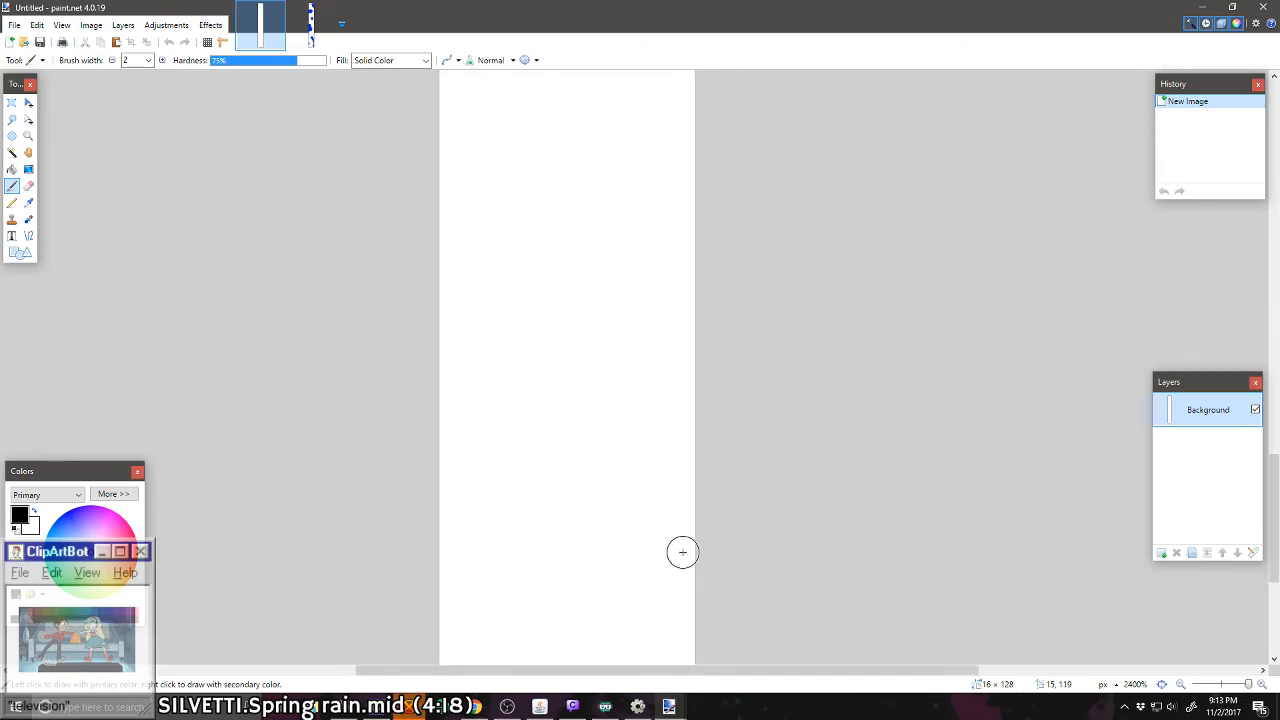
pyautogui.click(113, 494)
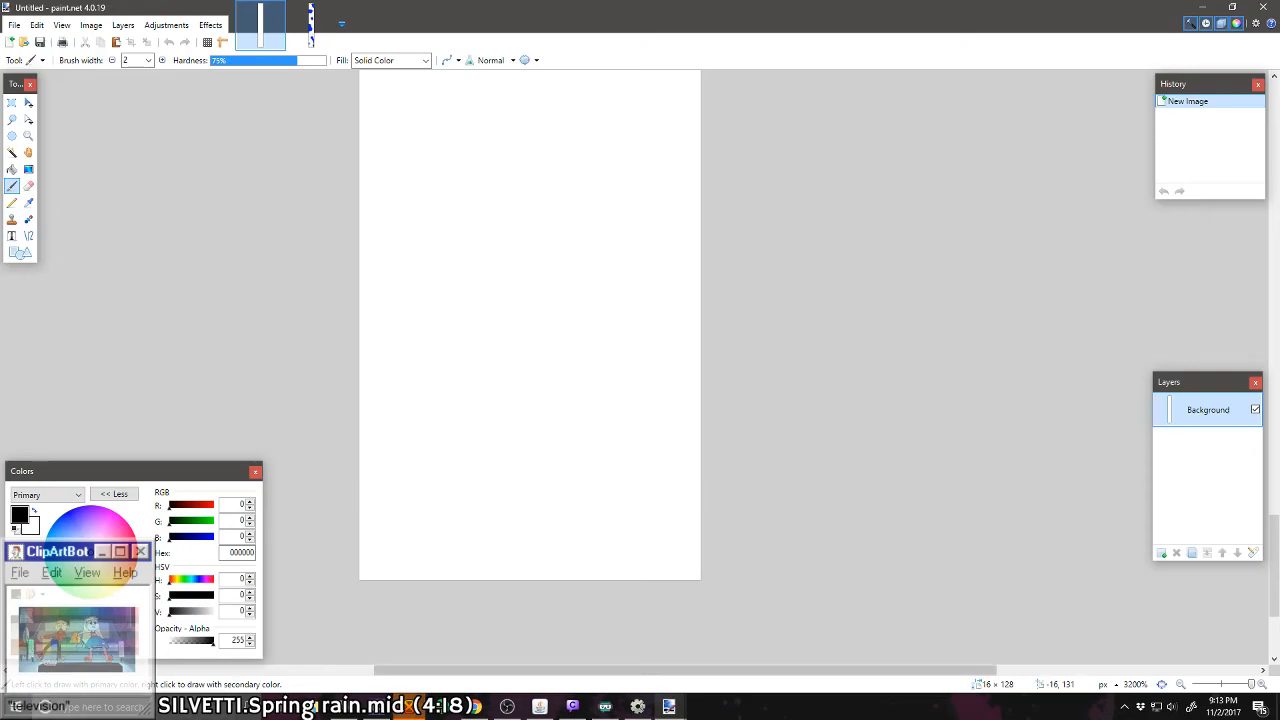
pyautogui.moveTo(78, 465); pyautogui.dragTo(73, 305)
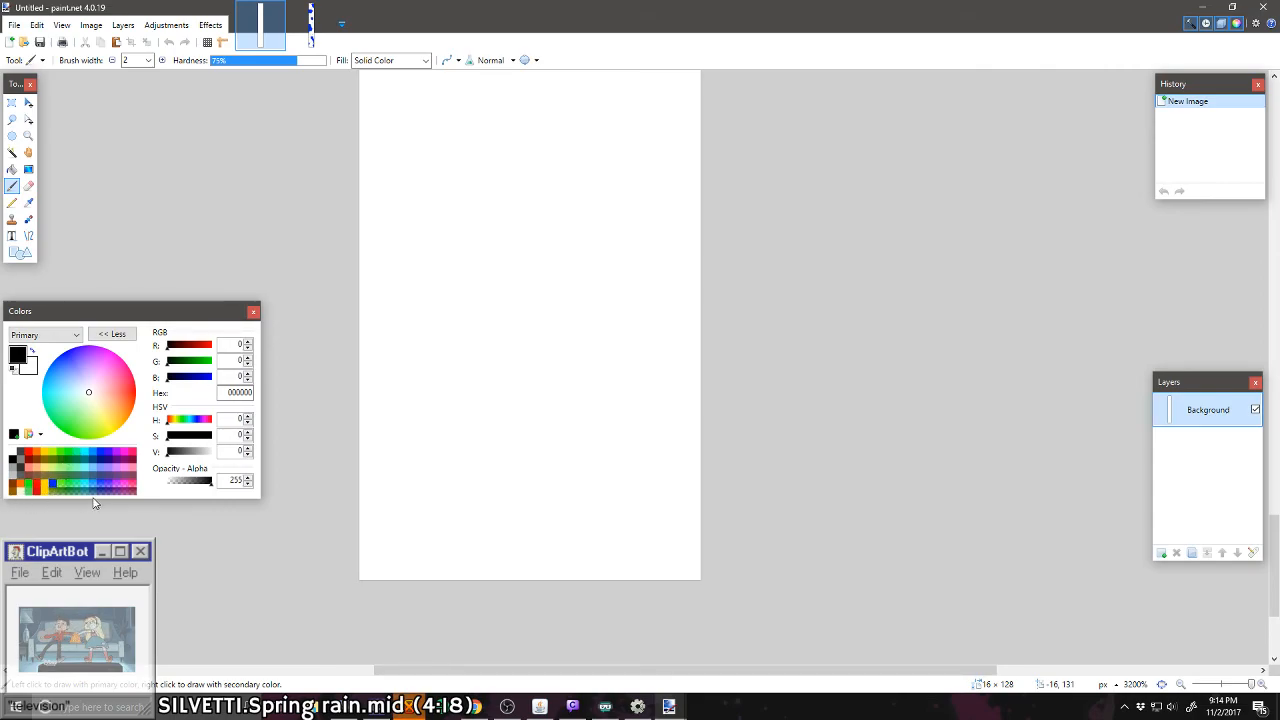
pyautogui.moveTo(86, 312); pyautogui.dragTo(71, 485)
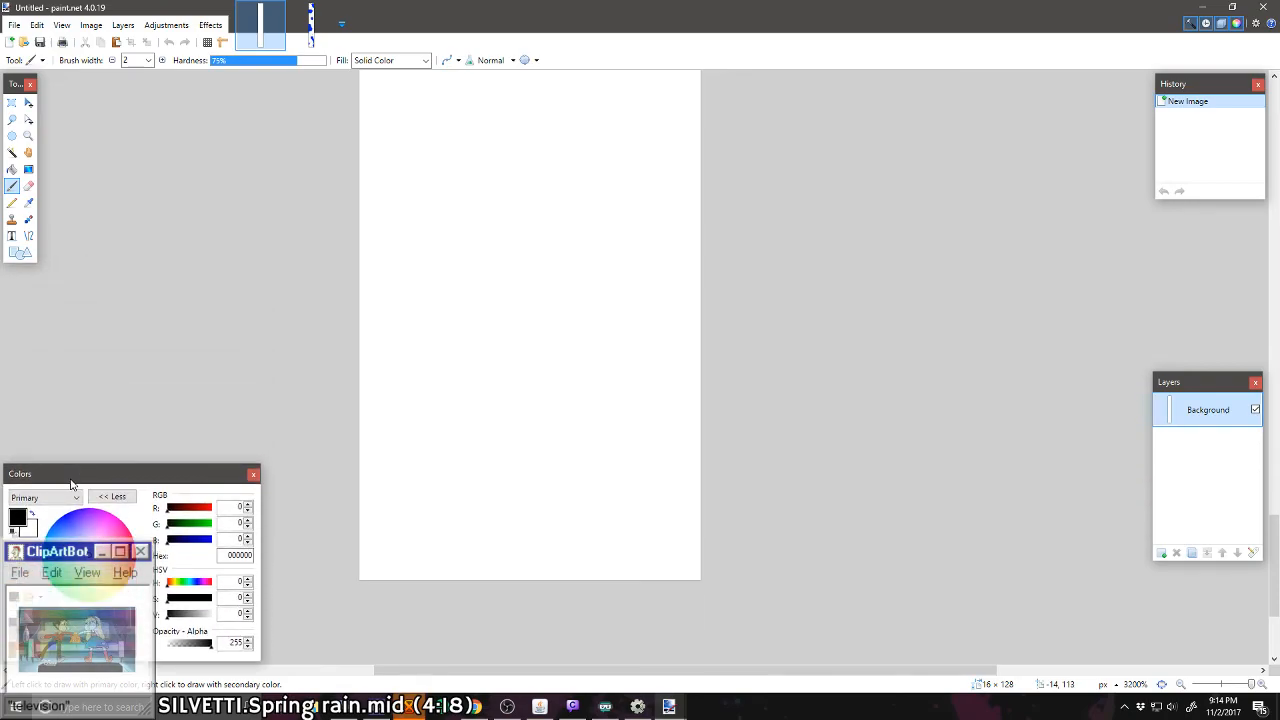
pyautogui.click(99, 620)
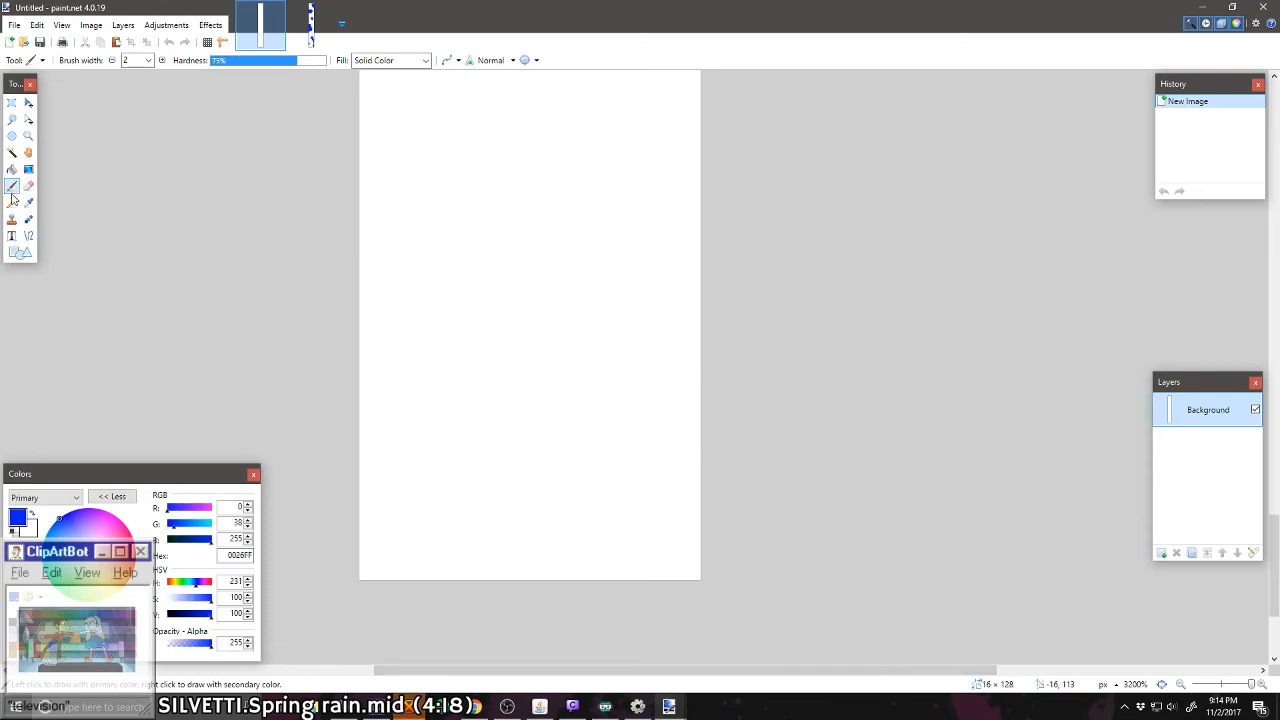
# Step: Pencil two-pixel-wide blue walls at the canvas's lower end, one in the middle and one along the left edge, with a one-by-two-pixel block between them
pyautogui.click(12, 205)
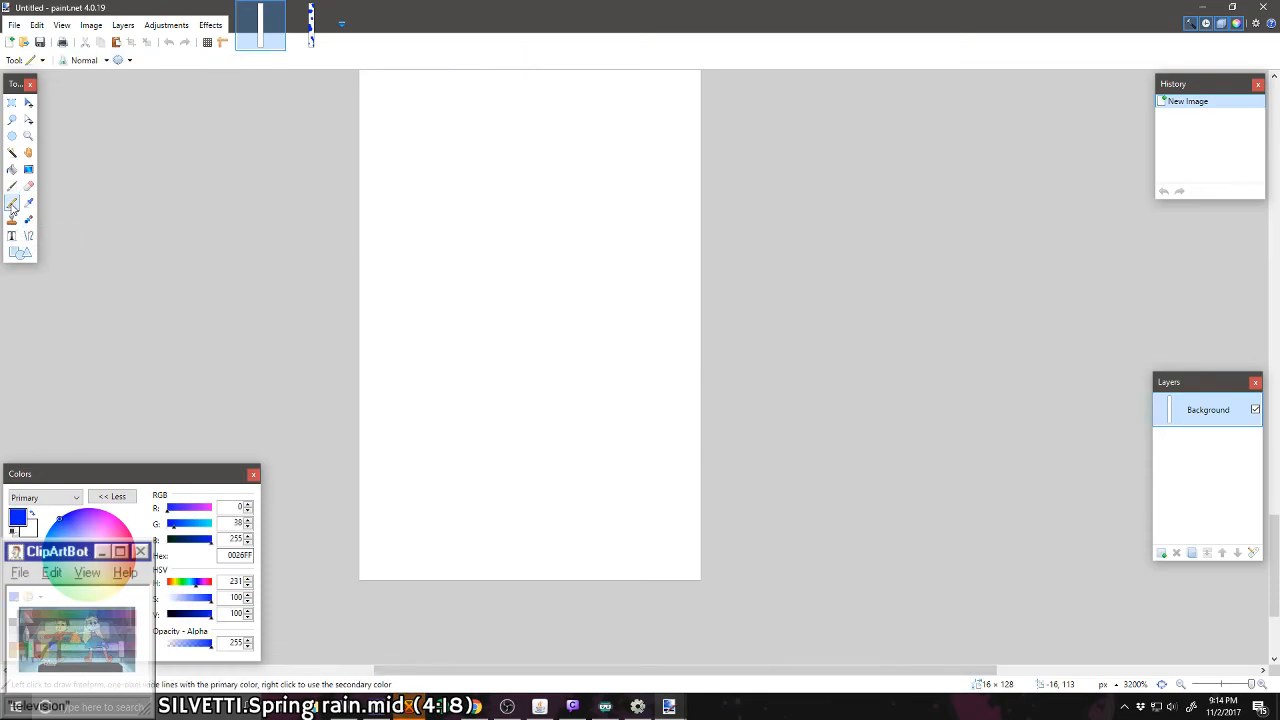
pyautogui.moveTo(520, 568)
pyautogui.mouseDown()
pyautogui.moveTo(545, 565)
pyautogui.moveTo(553, 424)
pyautogui.moveTo(518, 430)
pyautogui.moveTo(509, 563)
pyautogui.mouseUp()
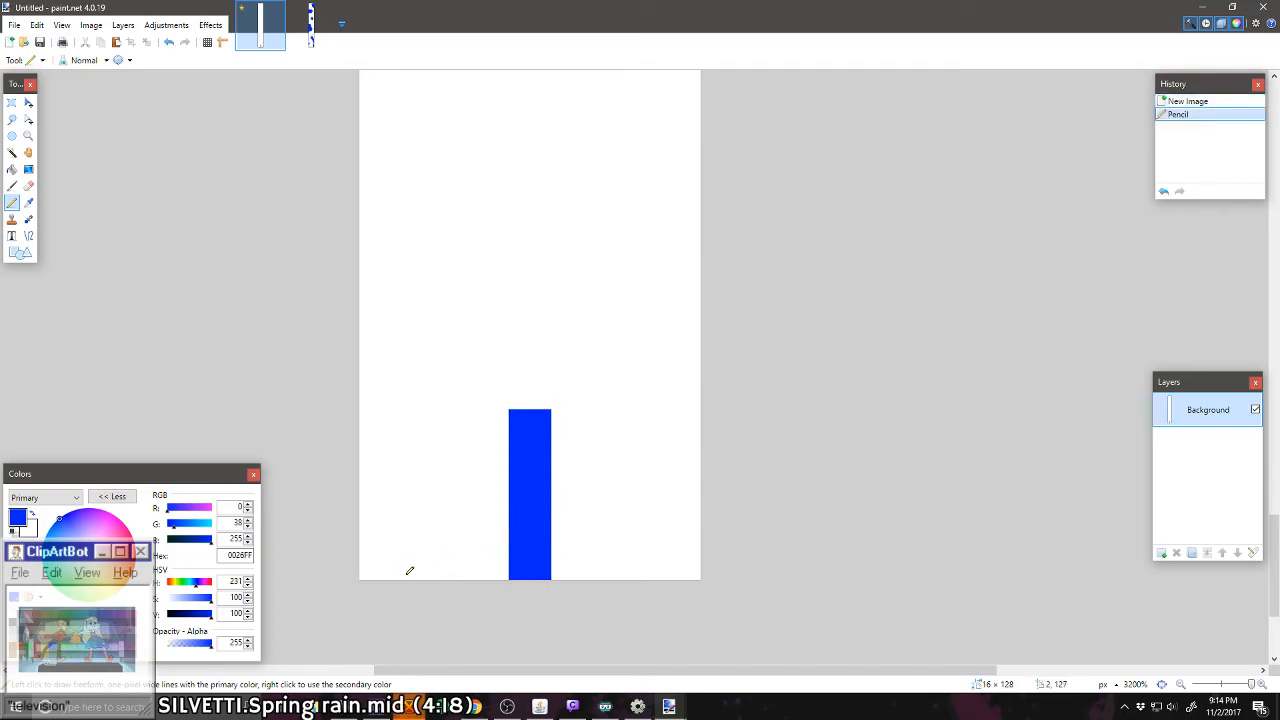
pyautogui.moveTo(499, 511); pyautogui.dragTo(359, 504)
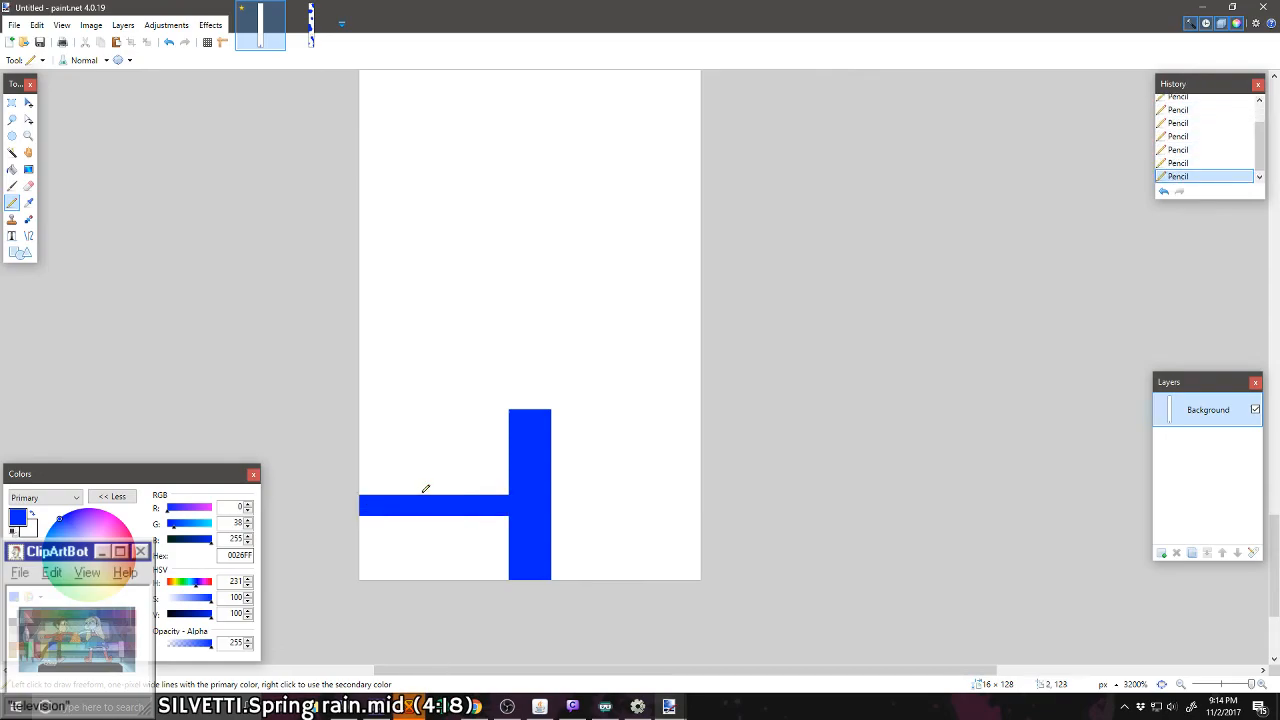
pyautogui.moveTo(451, 486); pyautogui.dragTo(451, 464)
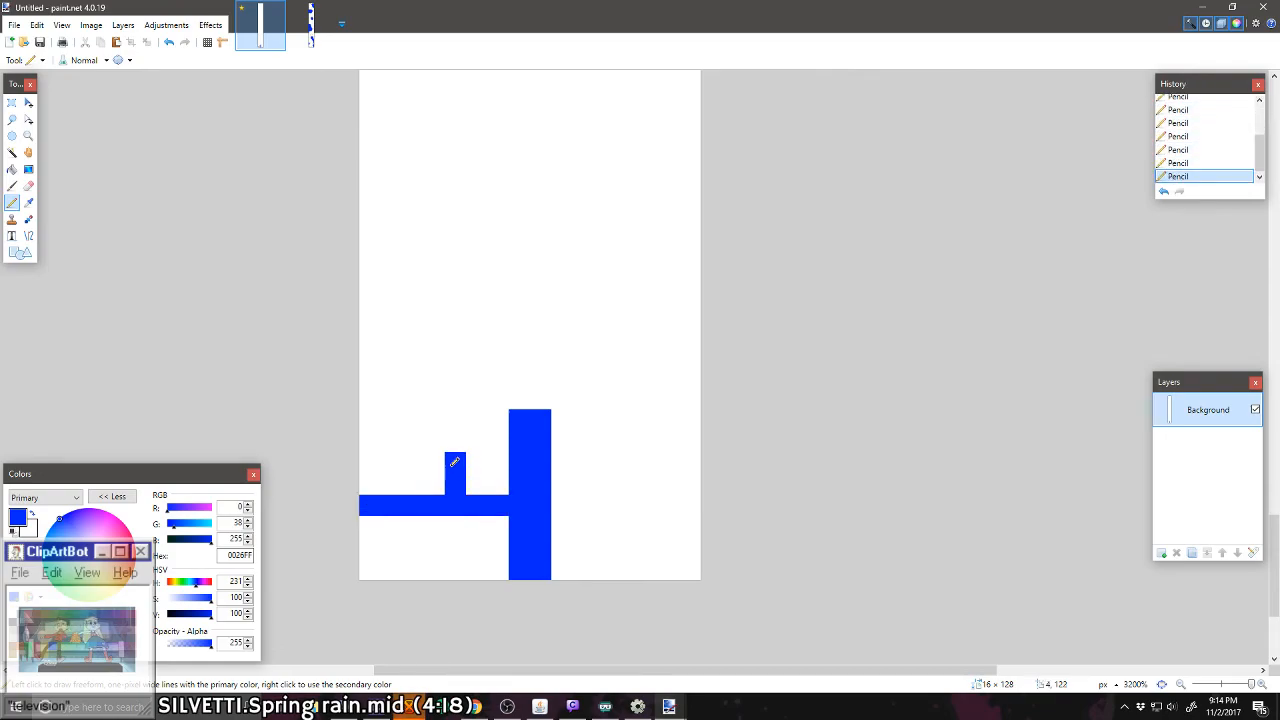
pyautogui.moveTo(498, 506)
pyautogui.mouseDown()
pyautogui.moveTo(382, 509)
pyautogui.moveTo(382, 477)
pyautogui.moveTo(379, 561)
pyautogui.moveTo(392, 502)
pyautogui.moveTo(380, 346)
pyautogui.moveTo(379, 492)
pyautogui.mouseUp()
# Step: Draw a blue rectangle with brush width 2 to make a two-pixel-wide wall along the canvas's entire left edge
pyautogui.scroll(4, 378, 490)
pyautogui.scroll(-2, 379, 455)
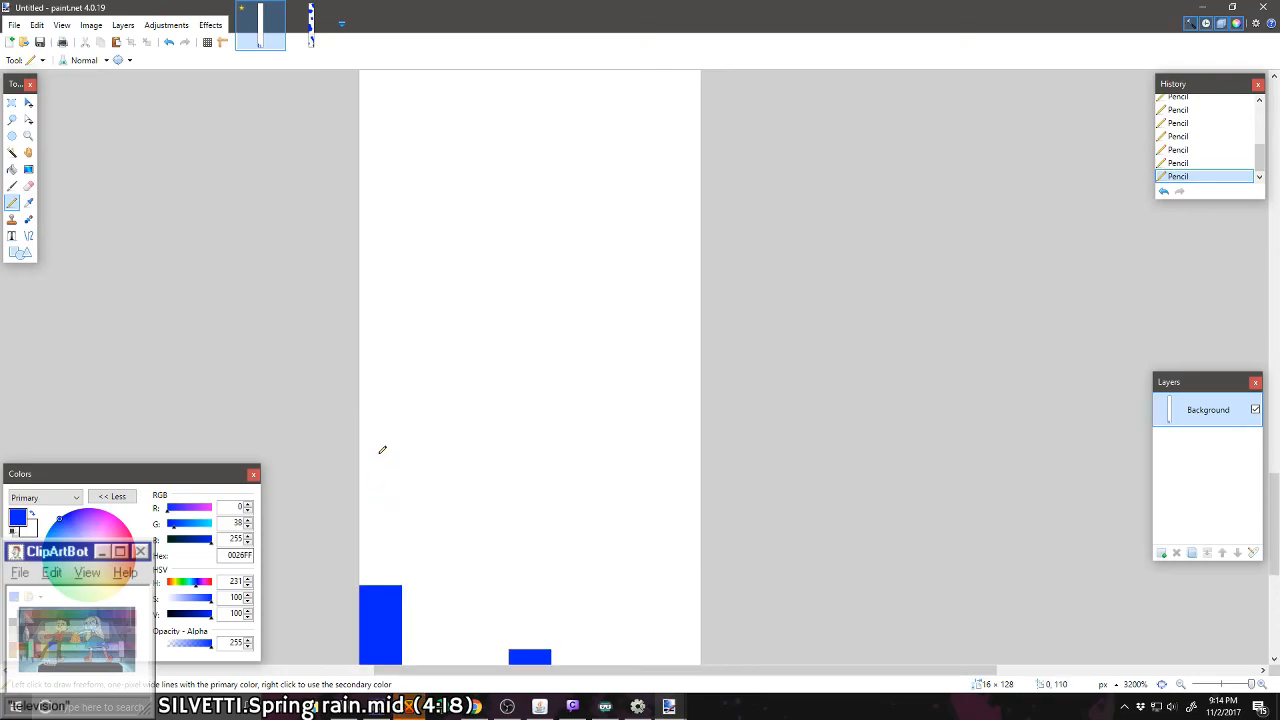
pyautogui.scroll(-6, 379, 450)
pyautogui.scroll(2, 376, 449)
pyautogui.scroll(-3, 360, 443)
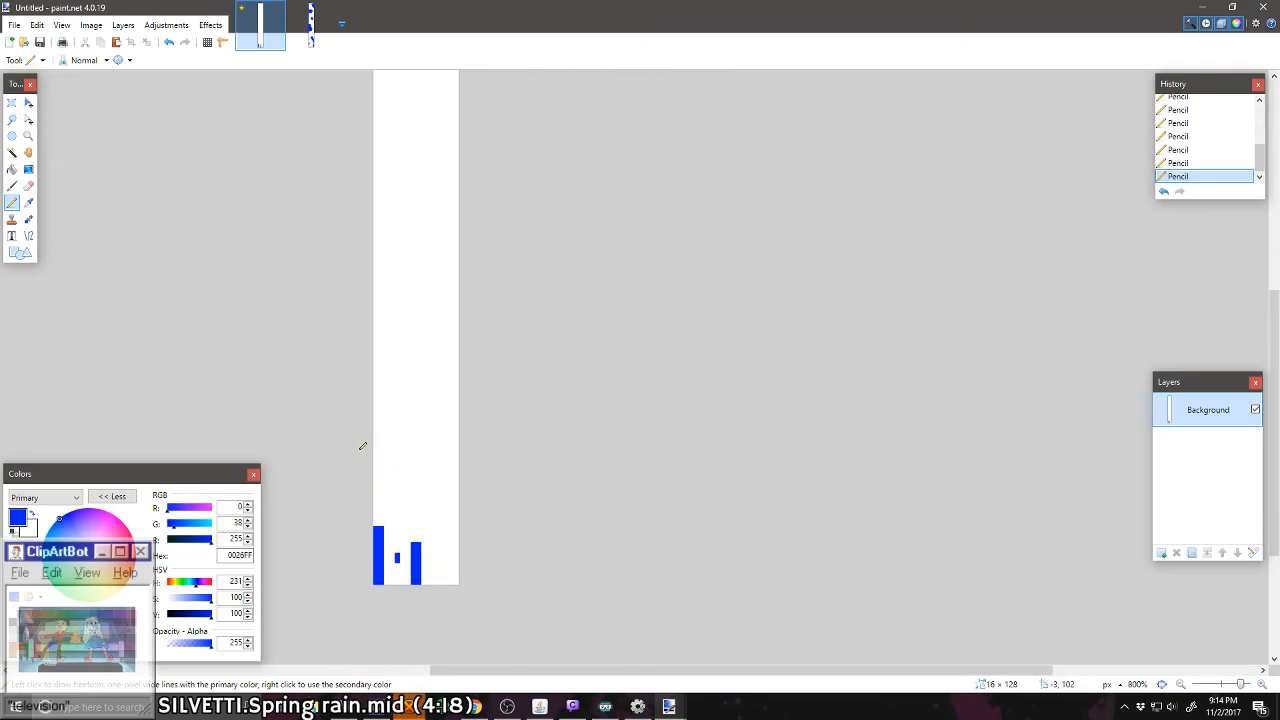
pyautogui.scroll(1, 350, 441)
pyautogui.scroll(-2, 960, 431)
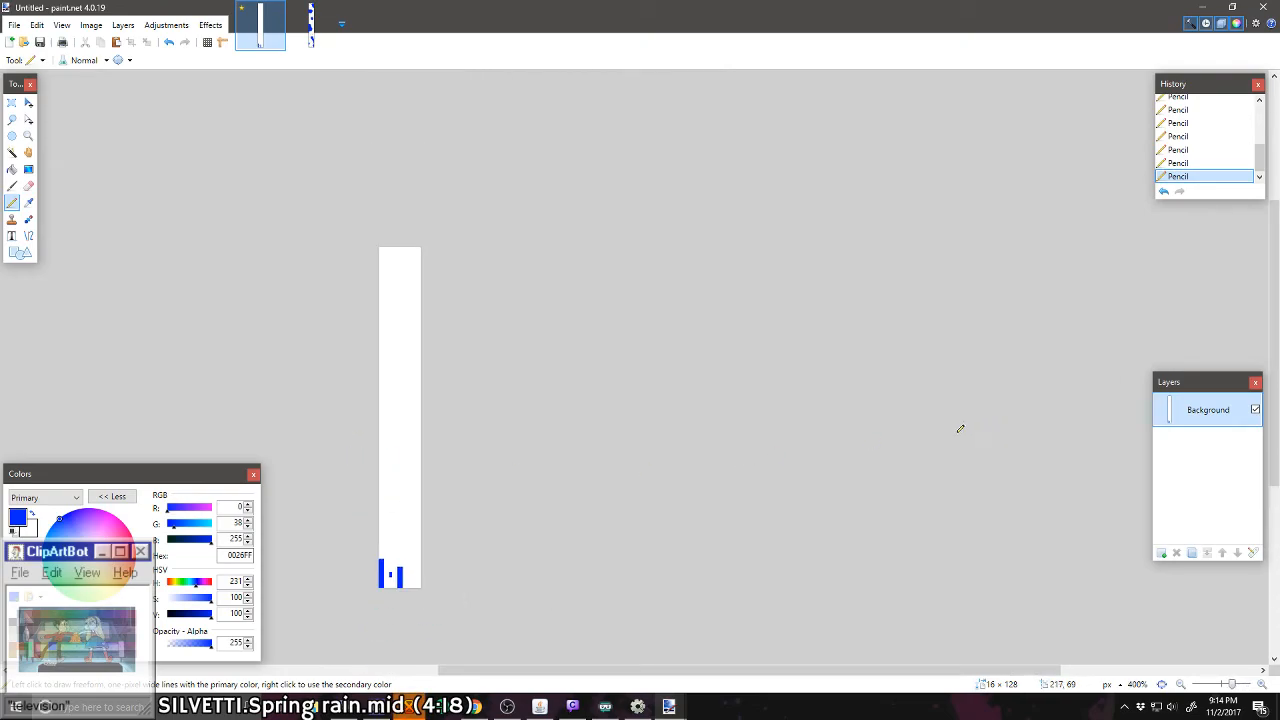
pyautogui.scroll(4, 363, 443)
pyautogui.scroll(-2, 372, 436)
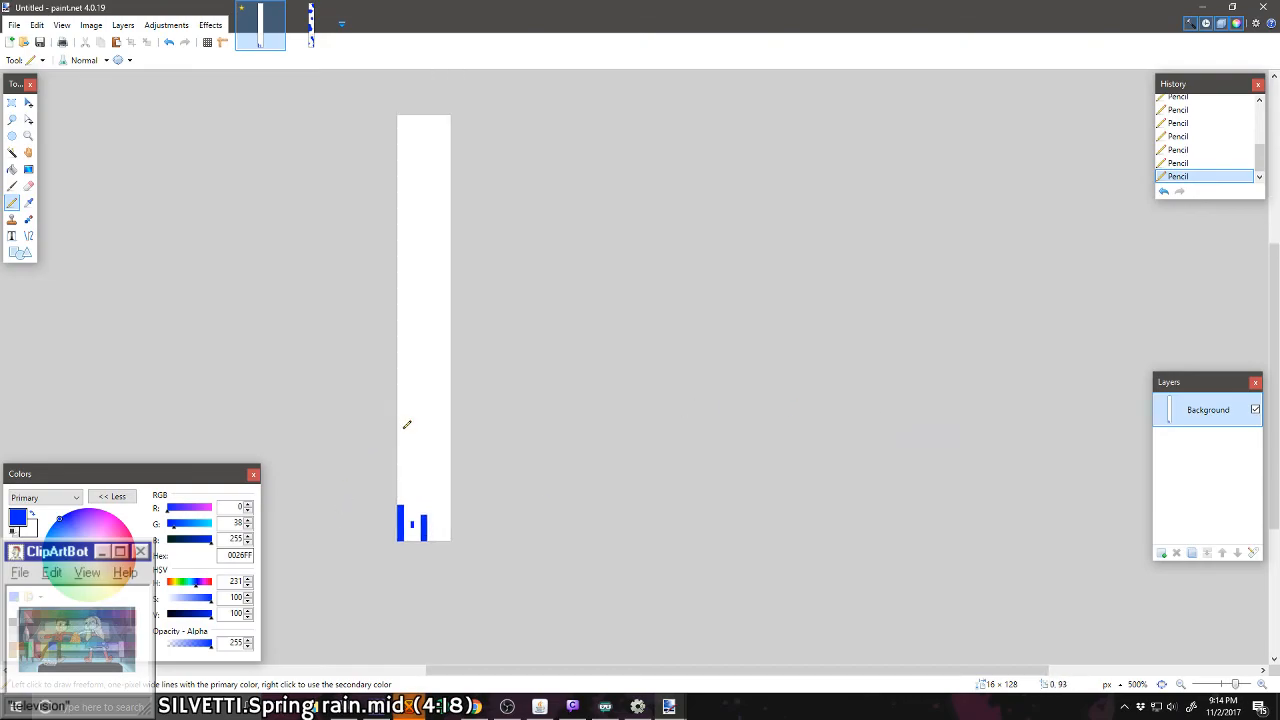
pyautogui.scroll(1, 406, 423)
pyautogui.click(20, 252)
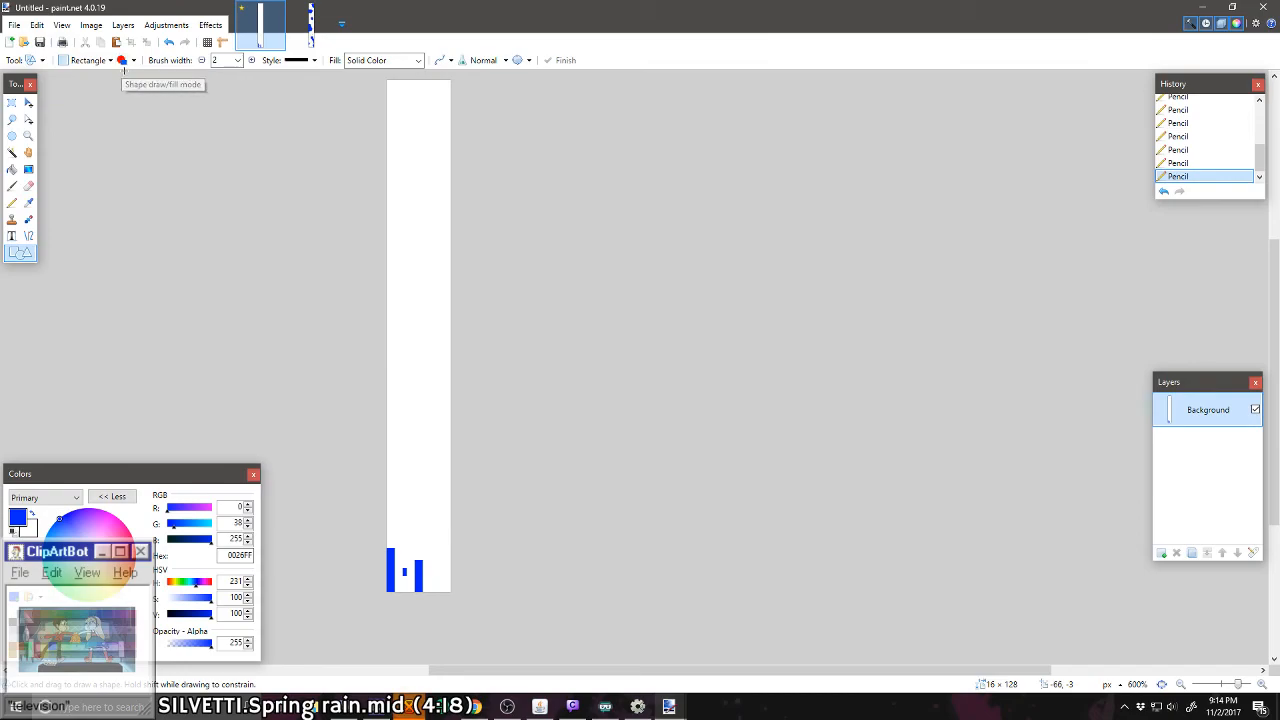
pyautogui.moveTo(375, 607)
pyautogui.mouseDown()
pyautogui.moveTo(374, 177)
pyautogui.moveTo(405, 82)
pyautogui.moveTo(384, 85)
pyautogui.moveTo(395, 86)
pyautogui.mouseUp()
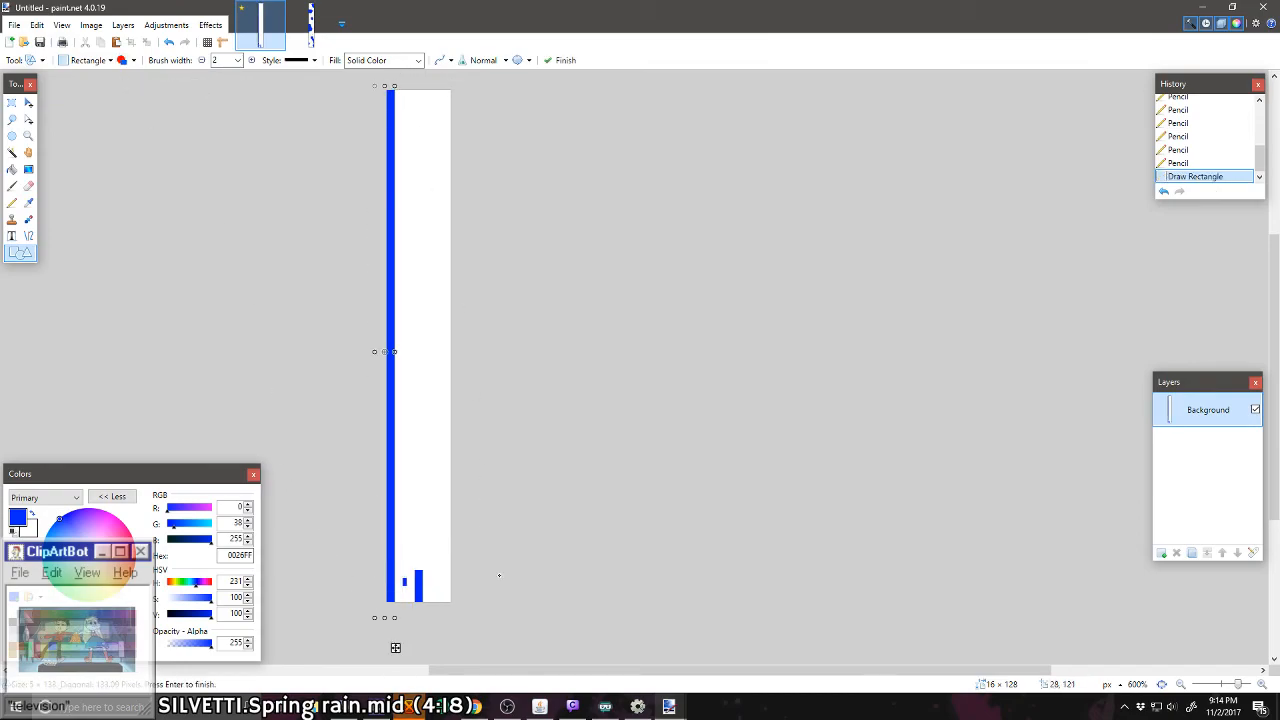
pyautogui.press('Return')
# Step: Draw two more full-height blue walls, two pixels wide, along the canvas's right edge and up its middle
pyautogui.moveTo(451, 603); pyautogui.dragTo(445, 108)
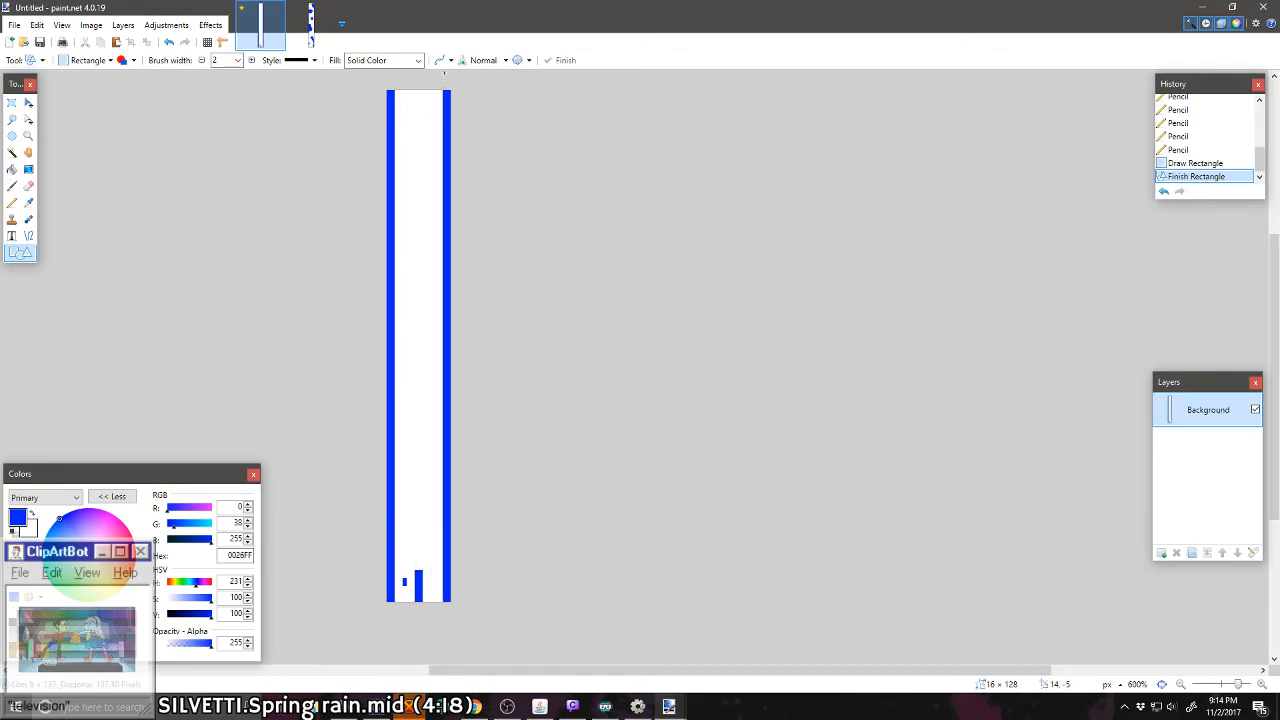
pyautogui.moveTo(444, 75); pyautogui.dragTo(444, 78)
pyautogui.moveTo(414, 575)
pyautogui.mouseDown()
pyautogui.moveTo(437, 359)
pyautogui.moveTo(419, 95)
pyautogui.mouseUp()
pyautogui.press('Return')
# Step: Extend the small block in the left lane to three pixels tall with the Pencil, and clear the trial pixels below it
pyautogui.scroll(8, 447, 622)
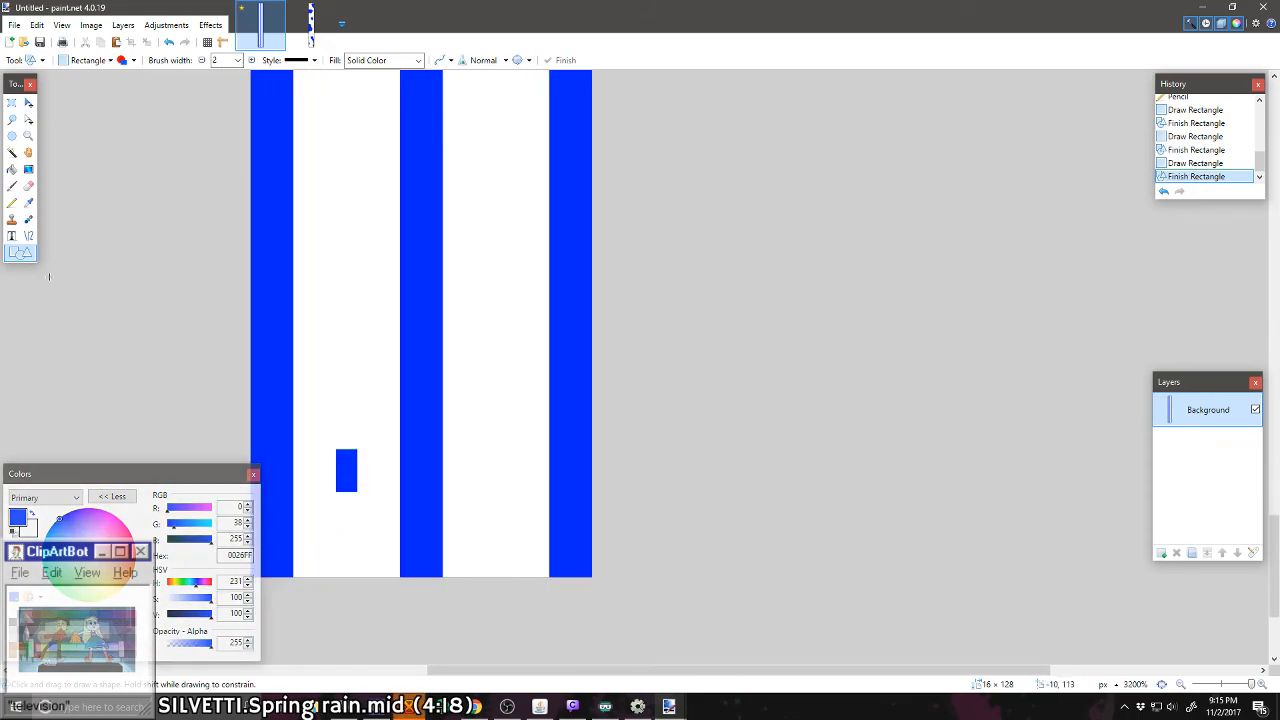
pyautogui.click(12, 202)
pyautogui.click(346, 503)
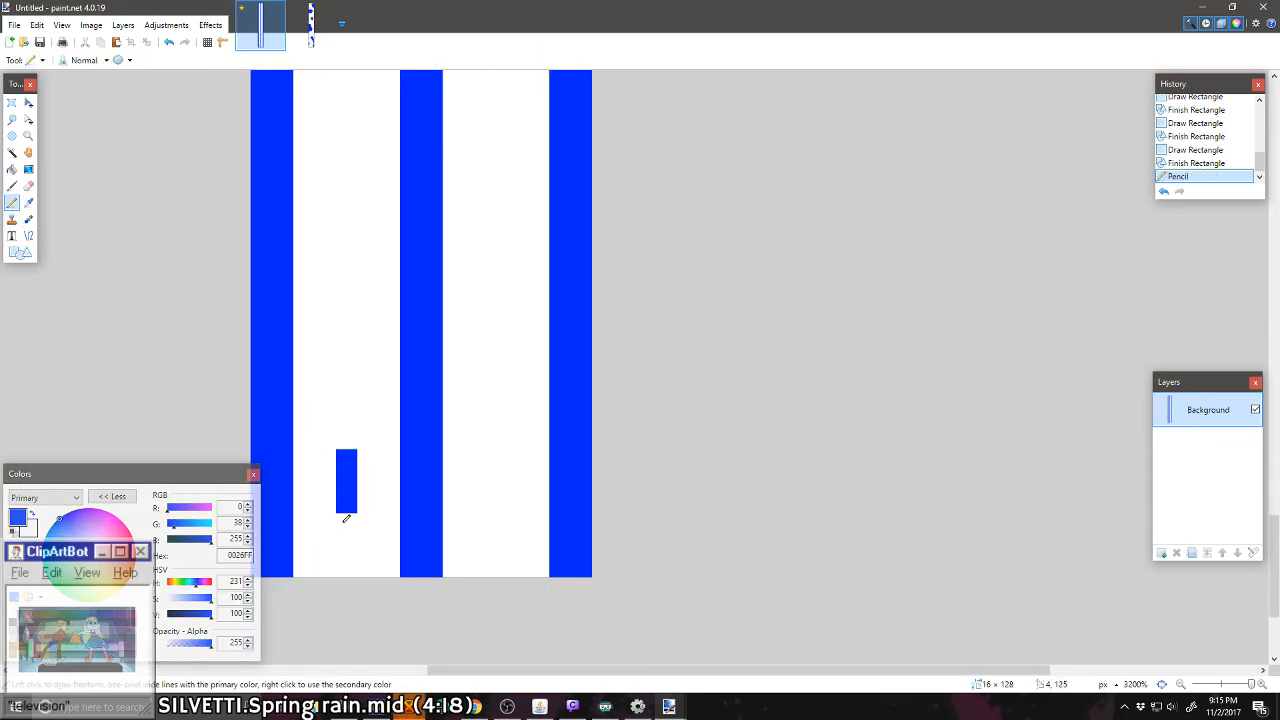
pyautogui.click(346, 528)
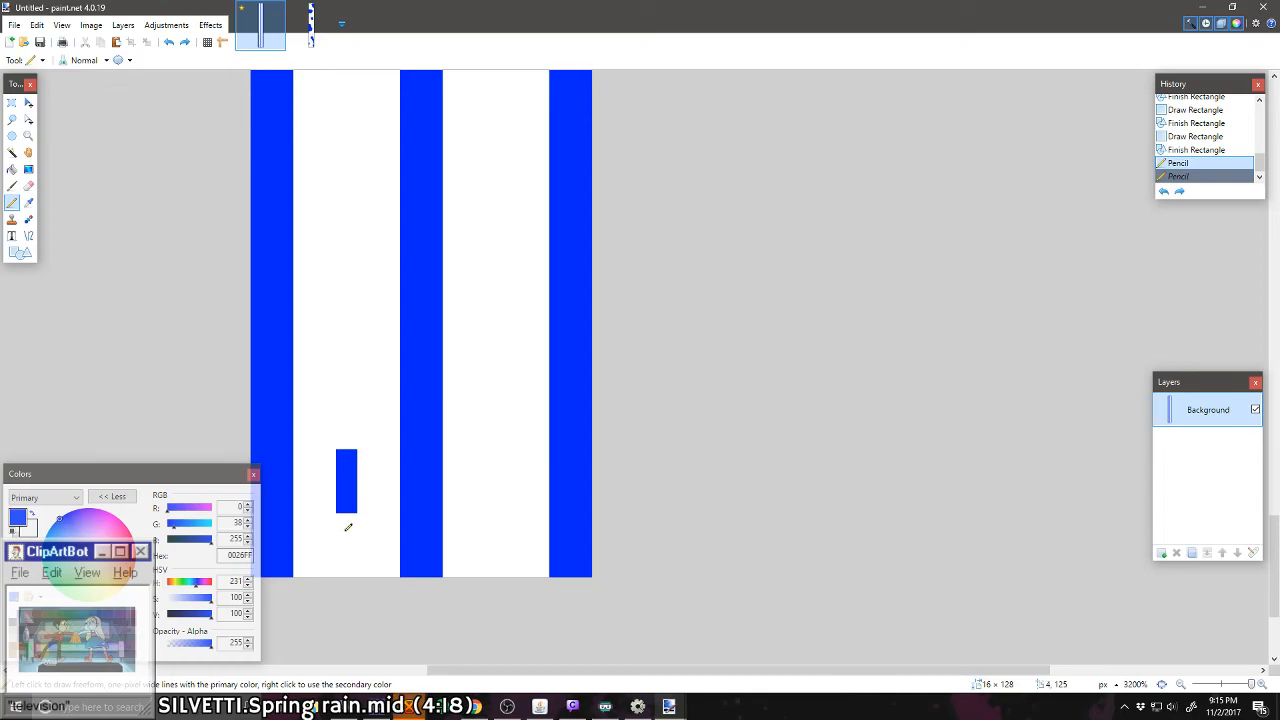
pyautogui.click(346, 546)
pyautogui.click(346, 561)
pyautogui.rightClick(346, 549)
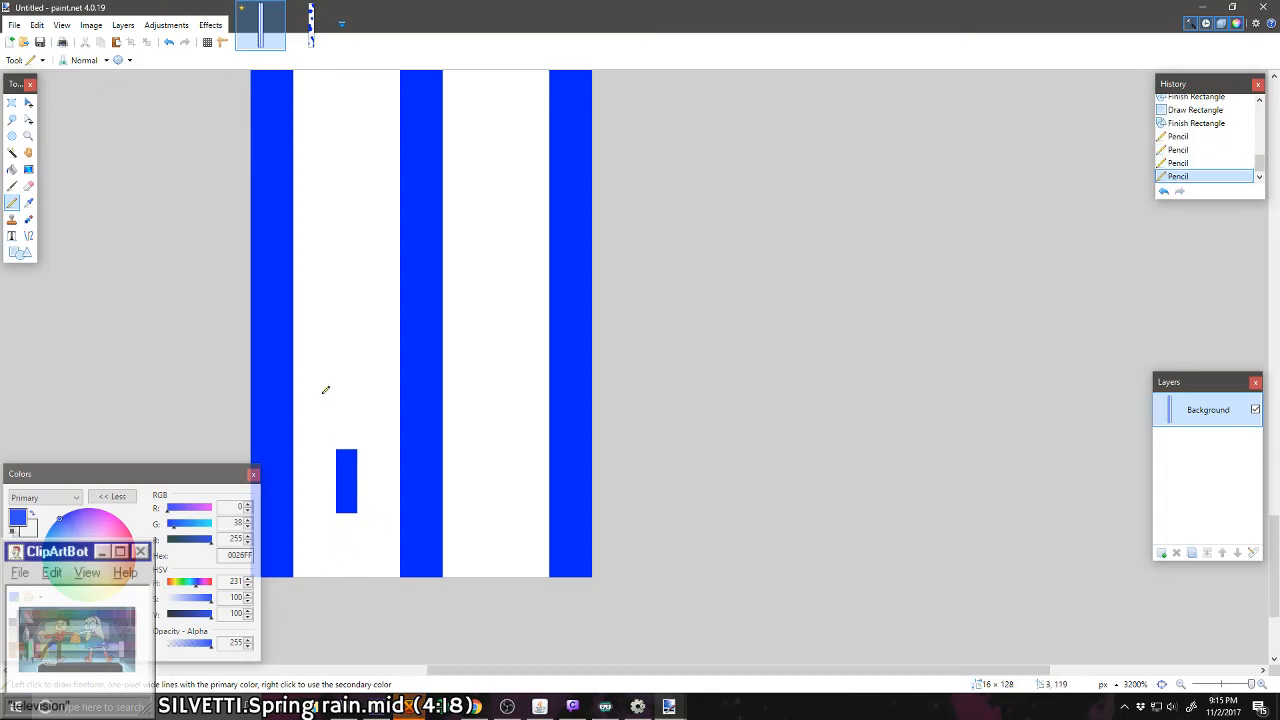
# Step: Pencil three more blue dashes up the left lane, each three pixels tall and separated by three-pixel gaps
pyautogui.click(346, 418)
pyautogui.moveTo(349, 400); pyautogui.dragTo(347, 339)
pyautogui.rightClick(347, 396)
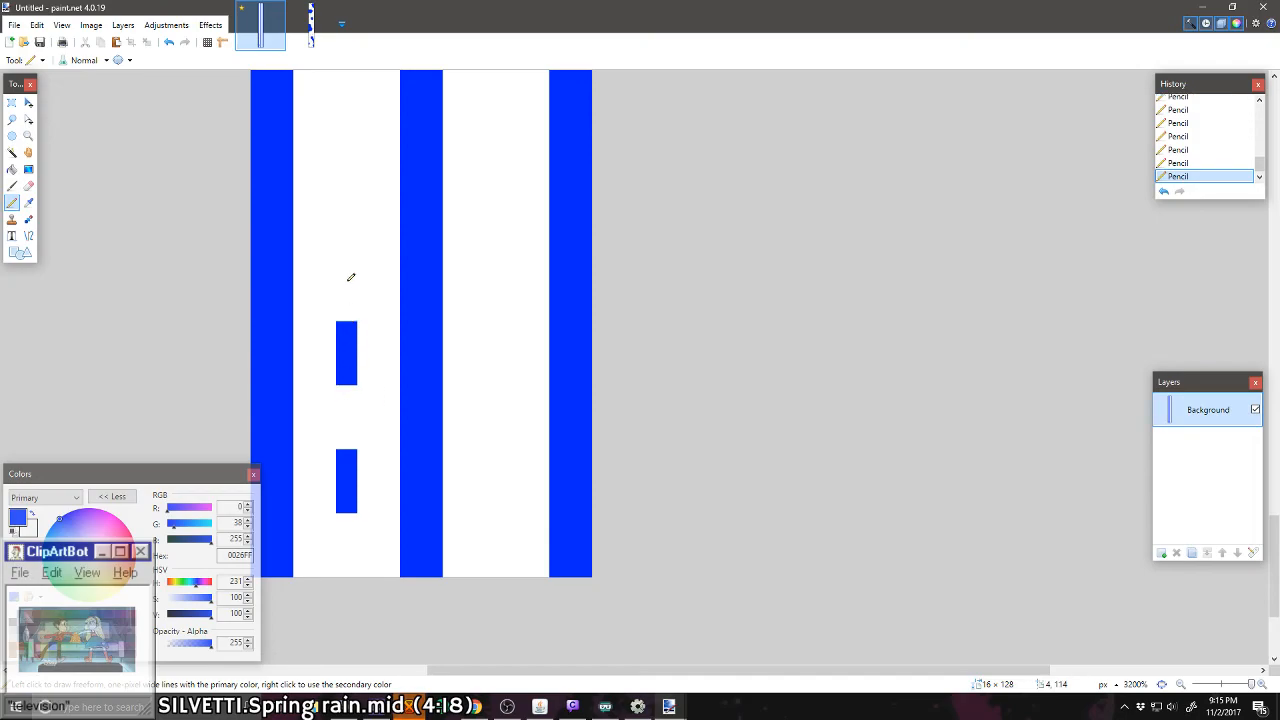
pyautogui.click(346, 240)
pyautogui.moveTo(346, 238); pyautogui.dragTo(346, 200)
pyautogui.scroll(2, 349, 211)
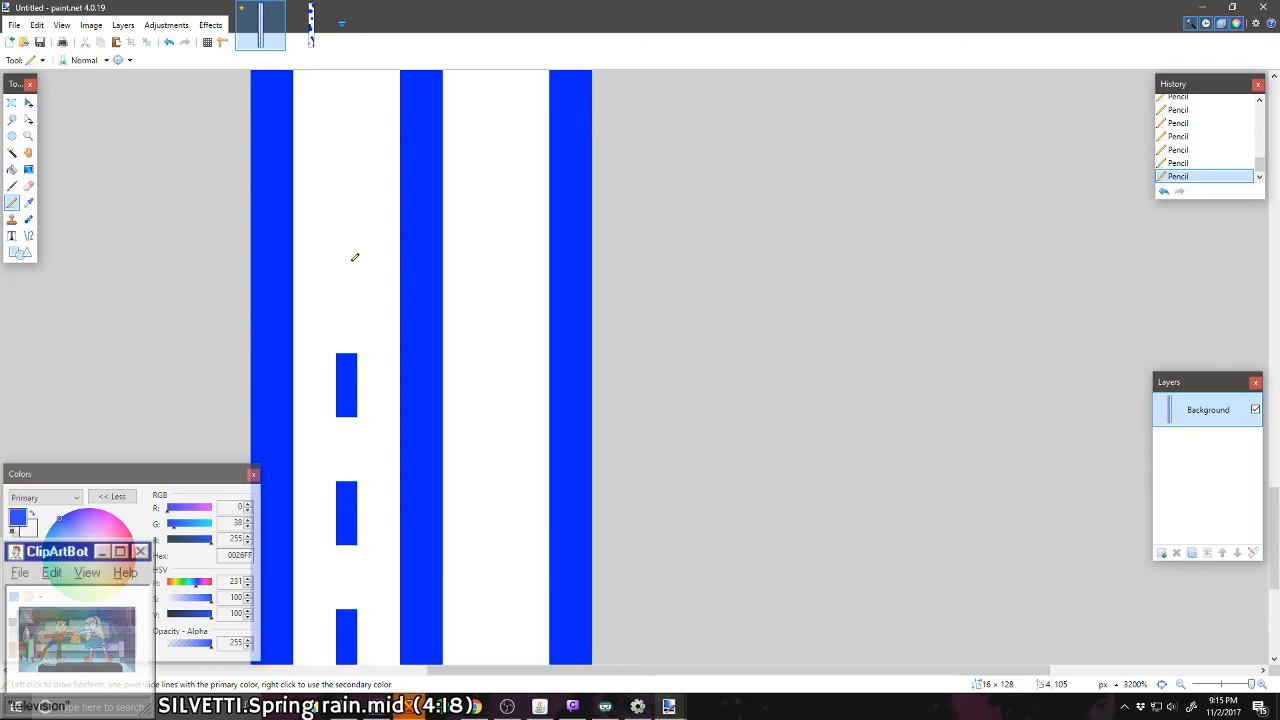
pyautogui.moveTo(354, 257); pyautogui.dragTo(346, 206)
pyautogui.rightClick(346, 212)
pyautogui.click(353, 279)
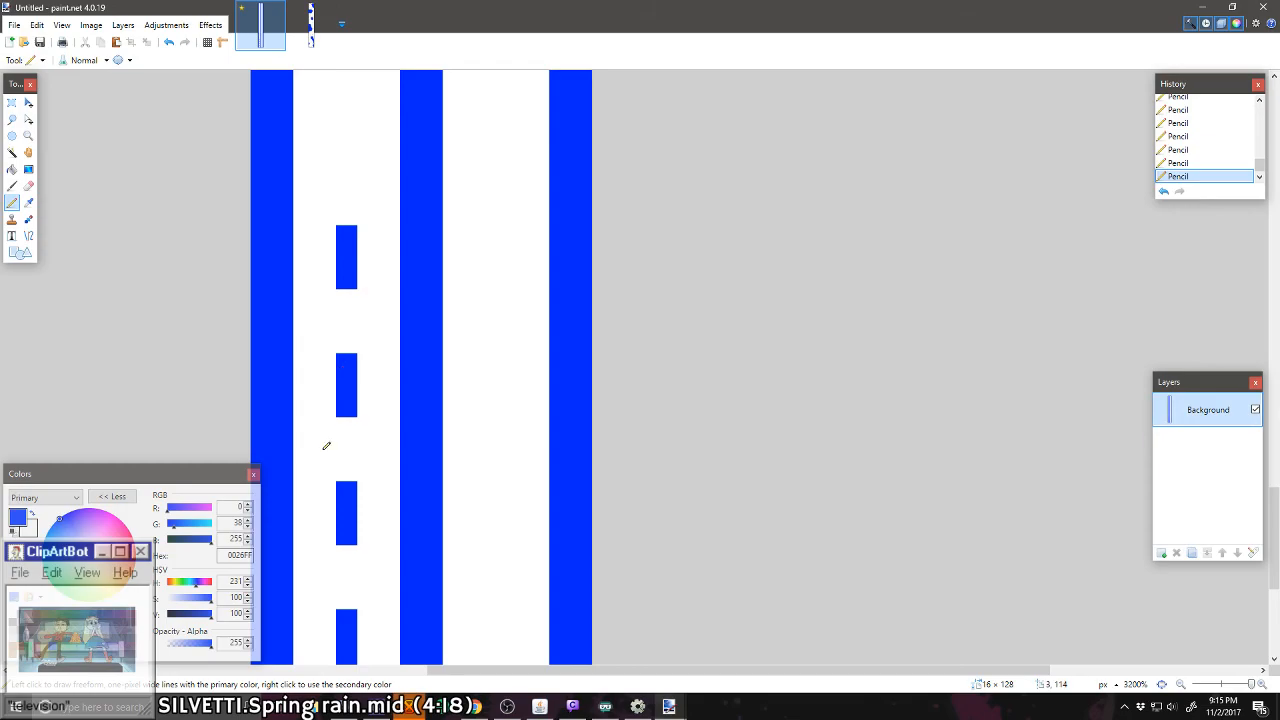
# Step: Copy the four dashes from the left lane, paste them into the right lane at the same height, and deselect
pyautogui.scroll(-3, 326, 445)
pyautogui.click(12, 102)
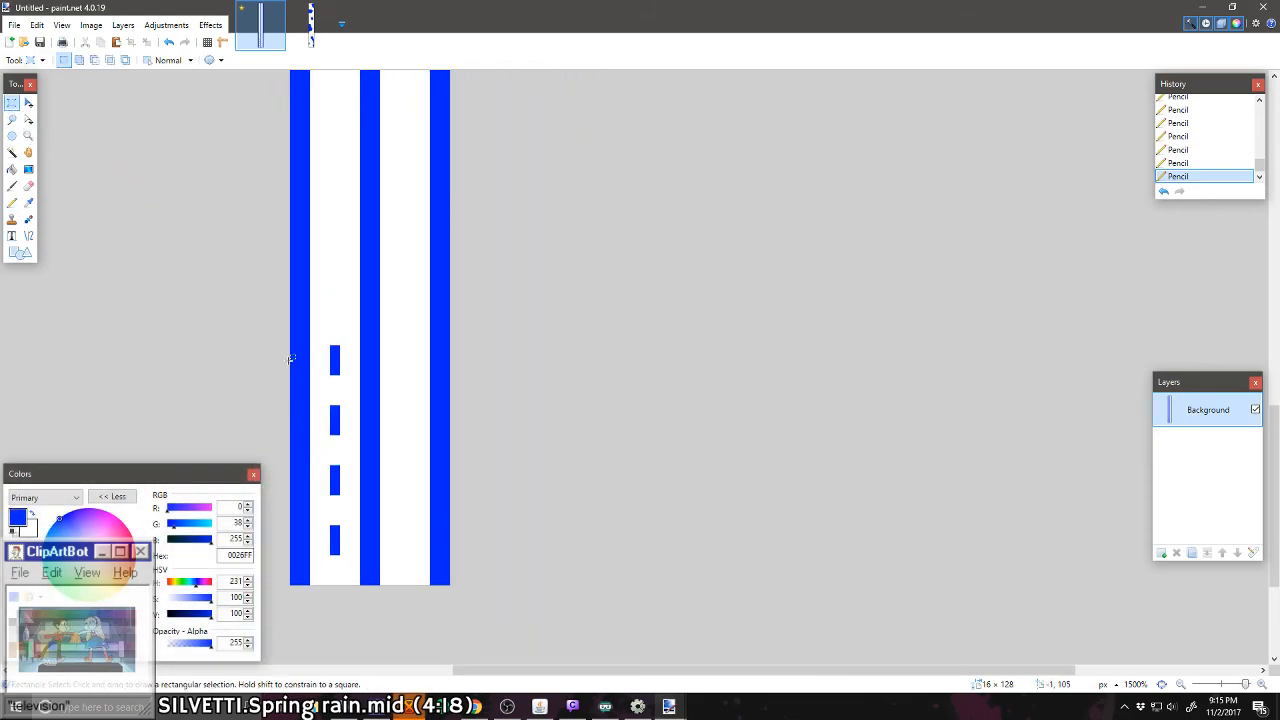
pyautogui.moveTo(290, 334); pyautogui.dragTo(448, 612)
pyautogui.hotkey('ctrl', 'c')
pyautogui.hotkey('ctrl', 'v')
pyautogui.hotkey('ctrl', 'd')
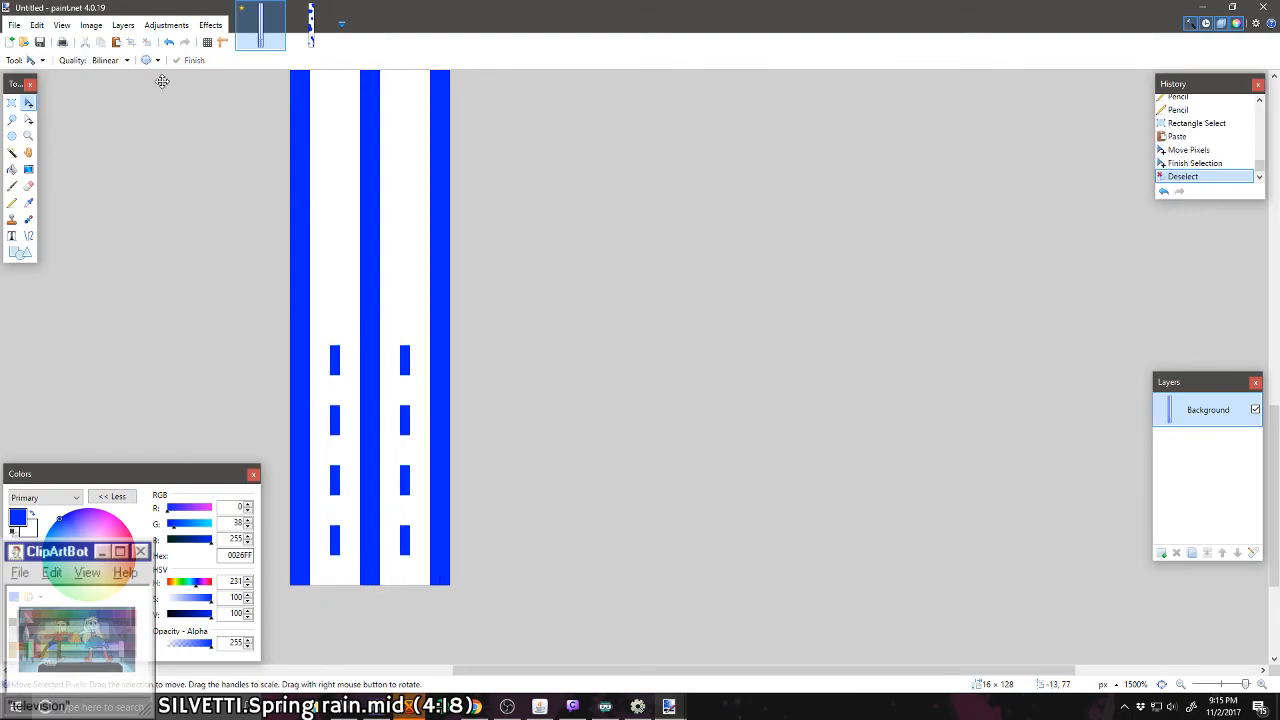
# Step: Check the spacing of the left lane's dashes with small rectangular selections, and clear the selection
pyautogui.click(11, 104)
pyautogui.moveTo(450, 590); pyautogui.dragTo(320, 455)
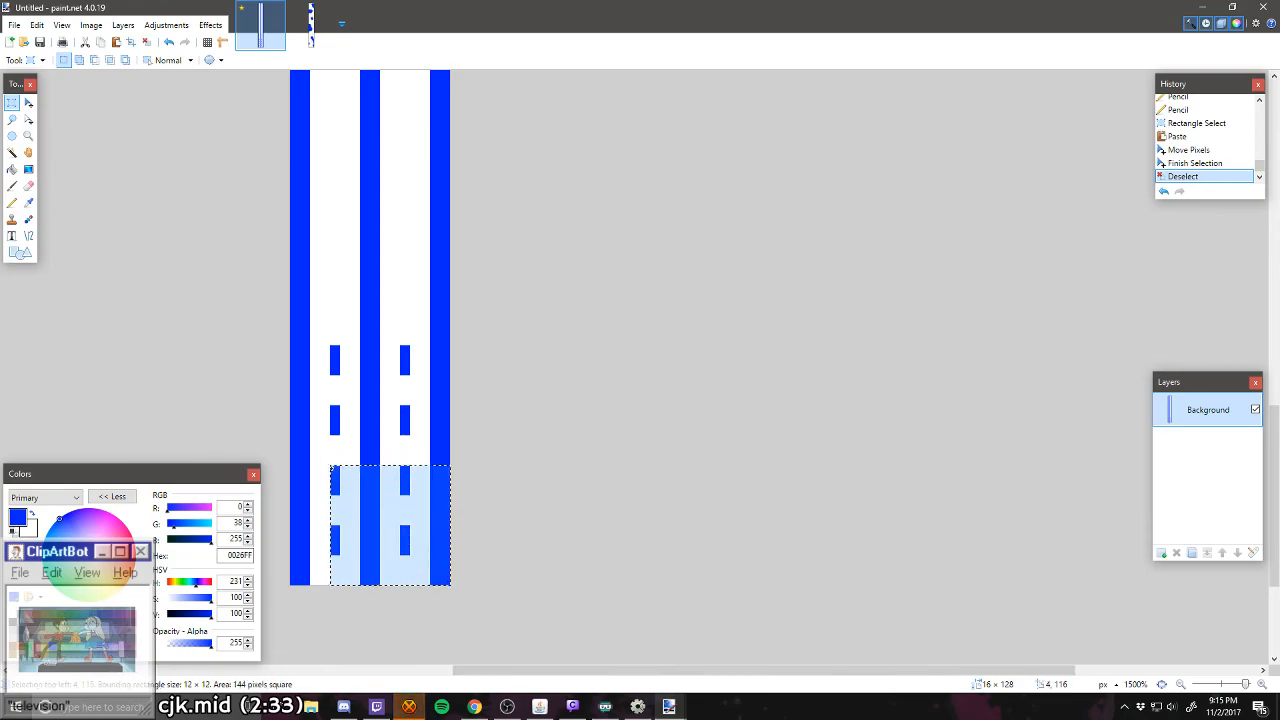
pyautogui.click(343, 568)
pyautogui.moveTo(333, 557); pyautogui.dragTo(337, 580)
pyautogui.moveTo(334, 388); pyautogui.dragTo(336, 401)
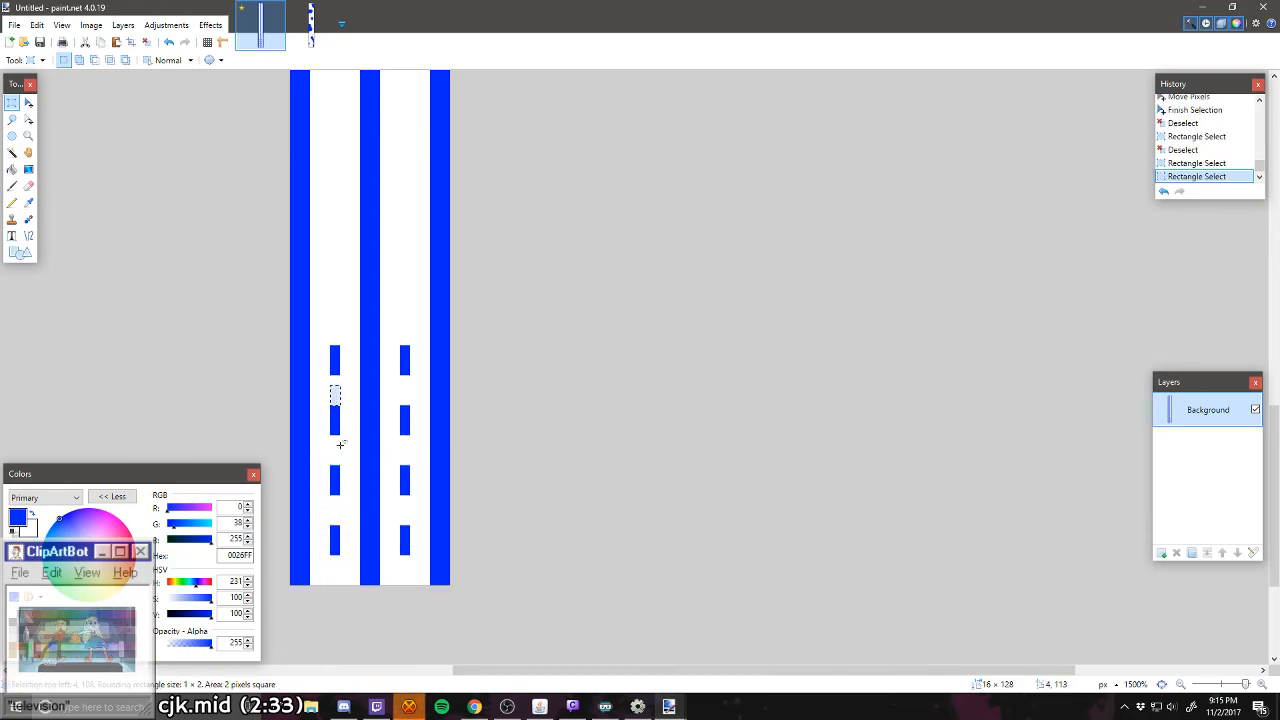
pyautogui.moveTo(337, 449); pyautogui.dragTo(345, 460)
pyautogui.click(342, 482)
# Step: Copy the bottom 16 × 24 pixel section of dashed lanes and paste it directly above the original
pyautogui.moveTo(456, 595); pyautogui.dragTo(257, 345)
pyautogui.hotkey('ctrl', 'v')
pyautogui.moveTo(350, 560); pyautogui.dragTo(351, 320)
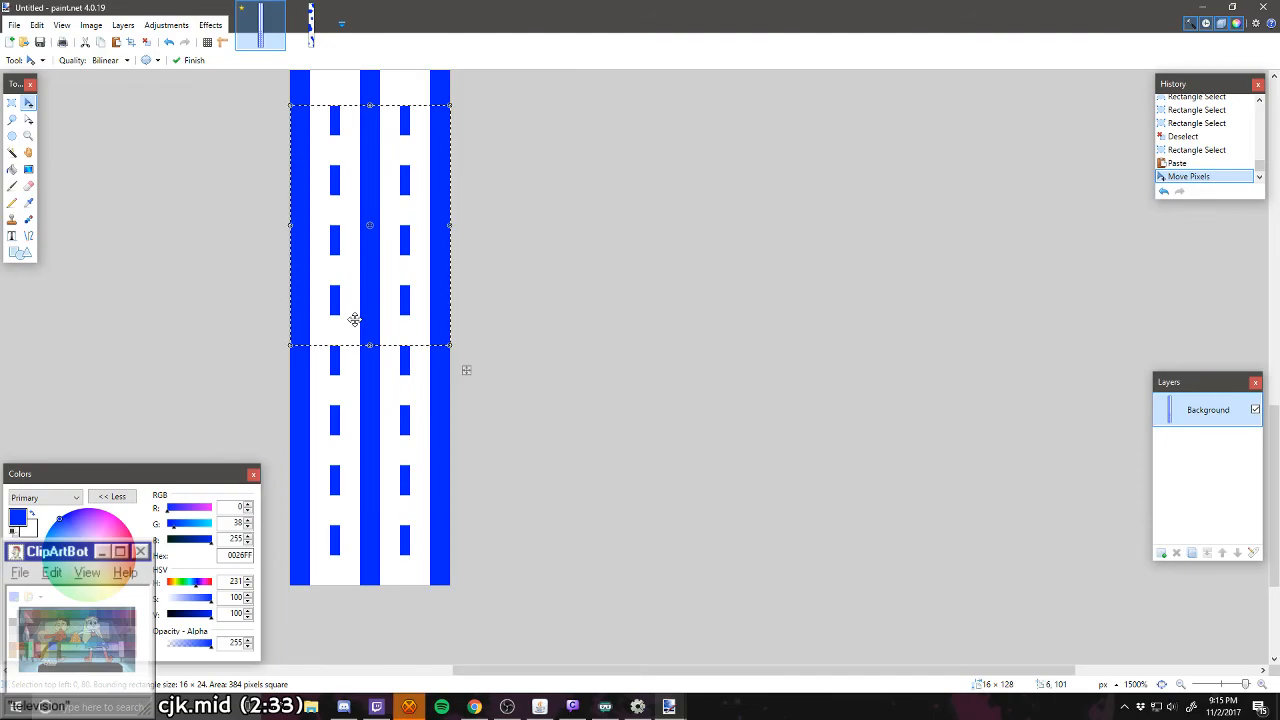
pyautogui.hotkey('ctrl', 'd')
# Step: Paste the 16 × 24 dashed section two more times, stacking each copy directly above the previous one
pyautogui.scroll(-3, 465, 476)
pyautogui.scroll(2, 454, 495)
pyautogui.hotkey('ctrl', 'v')
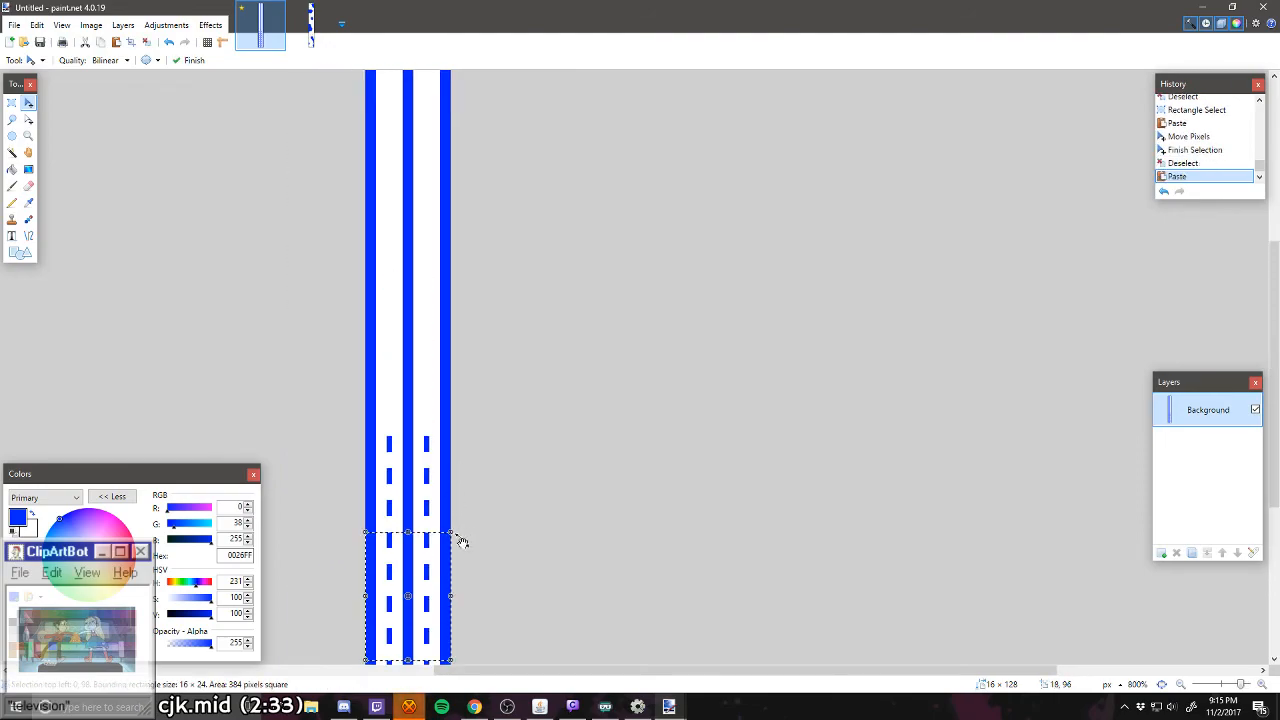
pyautogui.moveTo(438, 607); pyautogui.dragTo(434, 377)
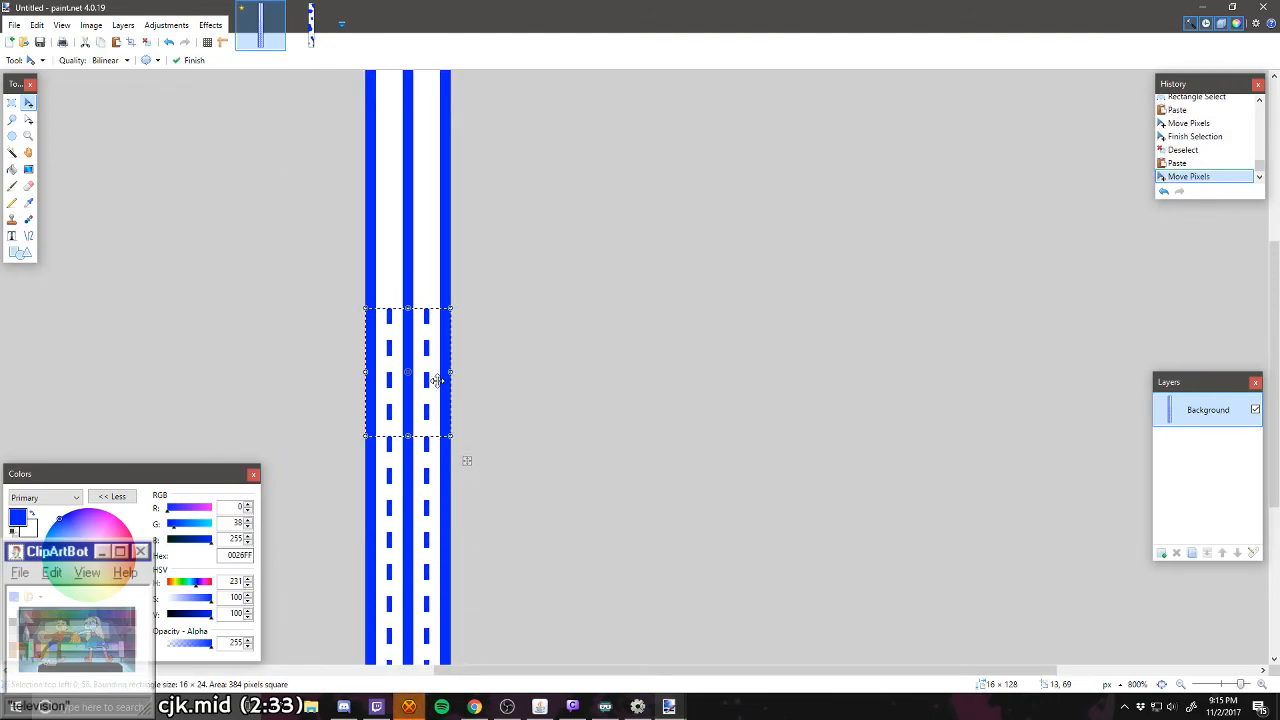
pyautogui.hotkey('ctrl', 'd')
pyautogui.scroll(1, 433, 393)
pyautogui.hotkey('ctrl', 'v')
pyautogui.moveTo(430, 548); pyautogui.dragTo(429, 390)
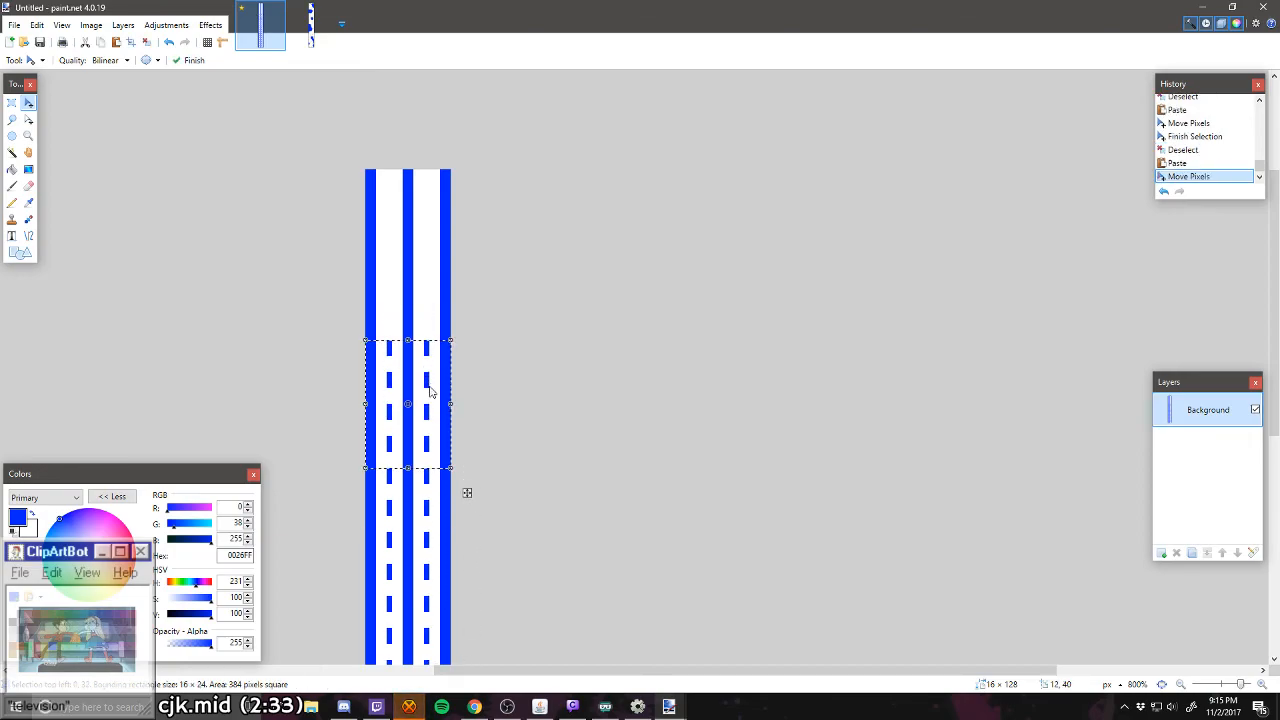
# Step: Paste the 16 × 24 dashed section two more times, stacking the copies upward until the dashes reach the level's top, and deselect
pyautogui.hotkey('ctrl', 'd')
pyautogui.hotkey('ctrl', 'v')
pyautogui.moveTo(428, 567); pyautogui.dragTo(429, 254)
pyautogui.hotkey('ctrl', 'd')
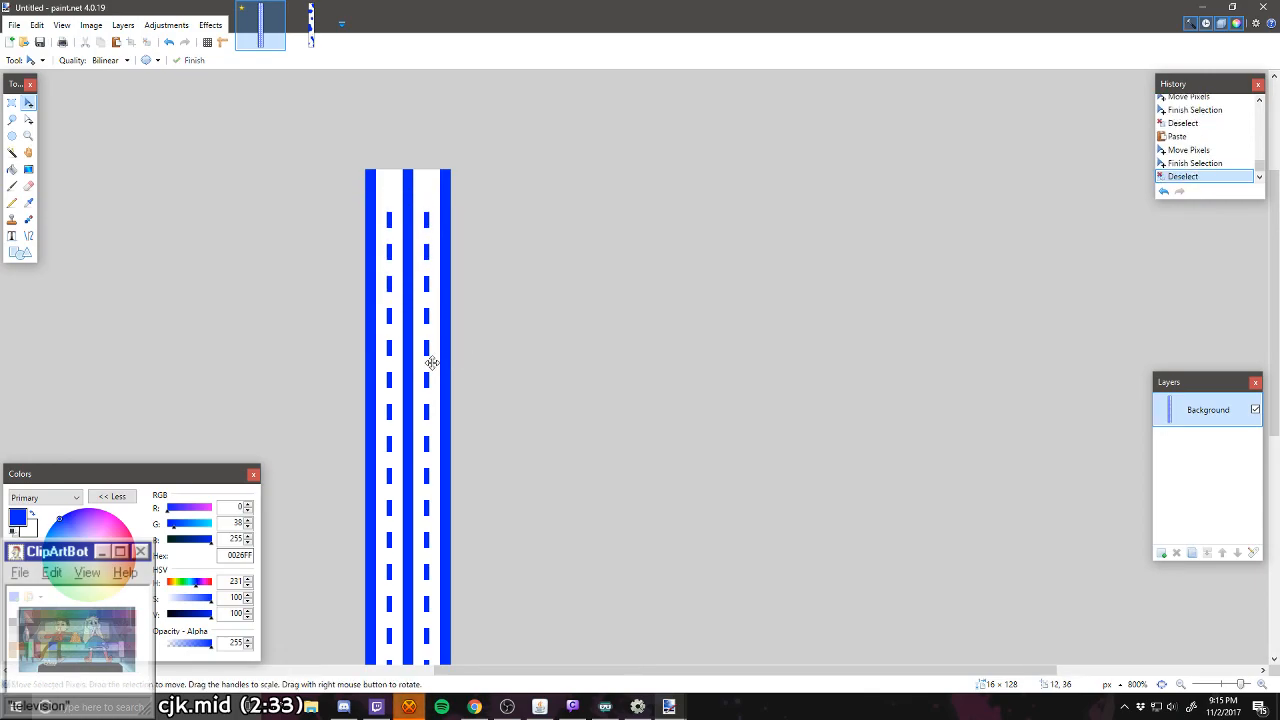
pyautogui.hotkey('ctrl', 'v')
pyautogui.moveTo(429, 600); pyautogui.dragTo(438, 163)
pyautogui.hotkey('ctrl', 'd')
# Step: Check the gap above the left lane's top dash with a small selection, and set the canvas height to 129 pixels, anchored at the bottom
pyautogui.scroll(4, 422, 186)
pyautogui.click(12, 103)
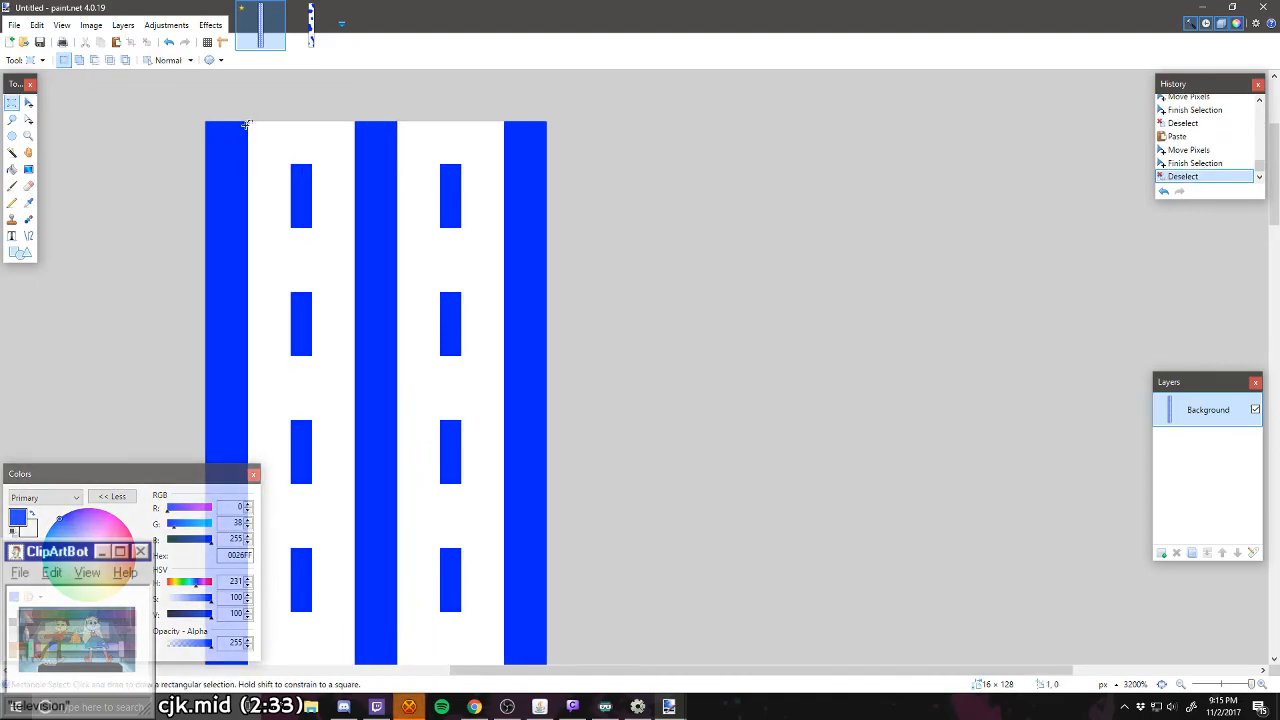
pyautogui.moveTo(250, 123)
pyautogui.mouseDown()
pyautogui.moveTo(277, 152)
pyautogui.moveTo(295, 134)
pyautogui.mouseUp()
pyautogui.hotkey('ctrl', 'd')
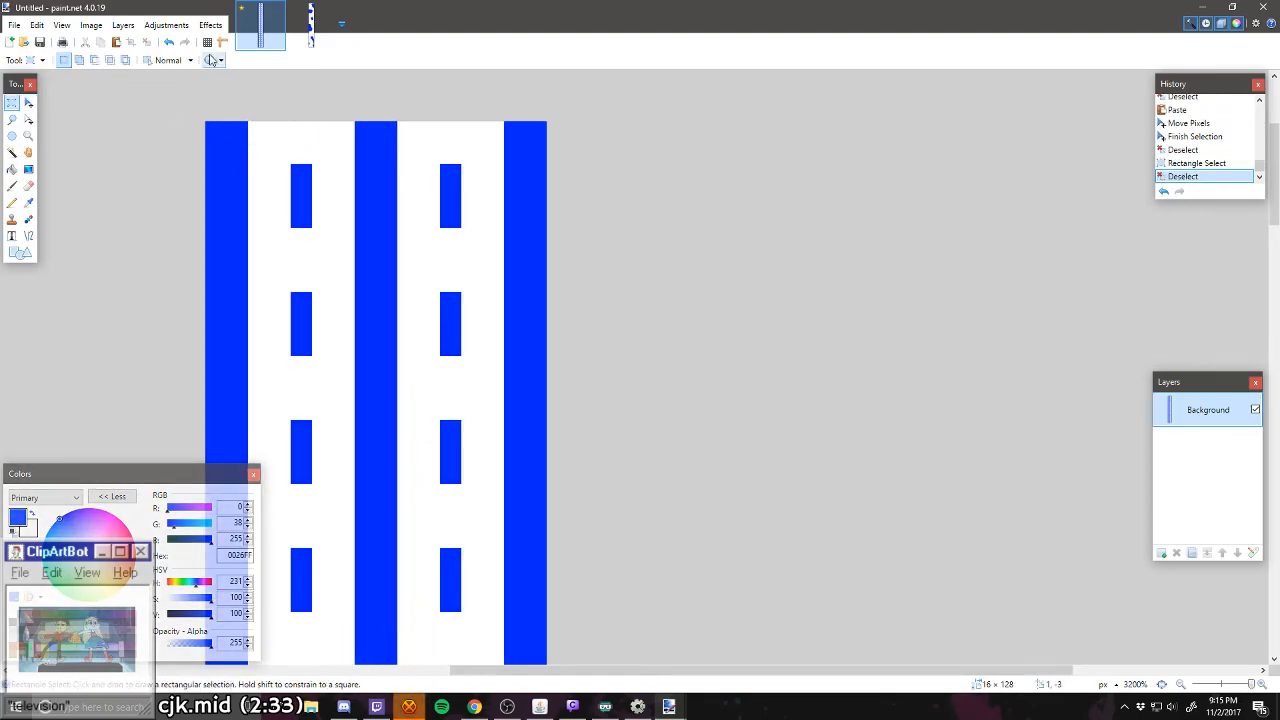
pyautogui.click(92, 25)
pyautogui.click(112, 70)
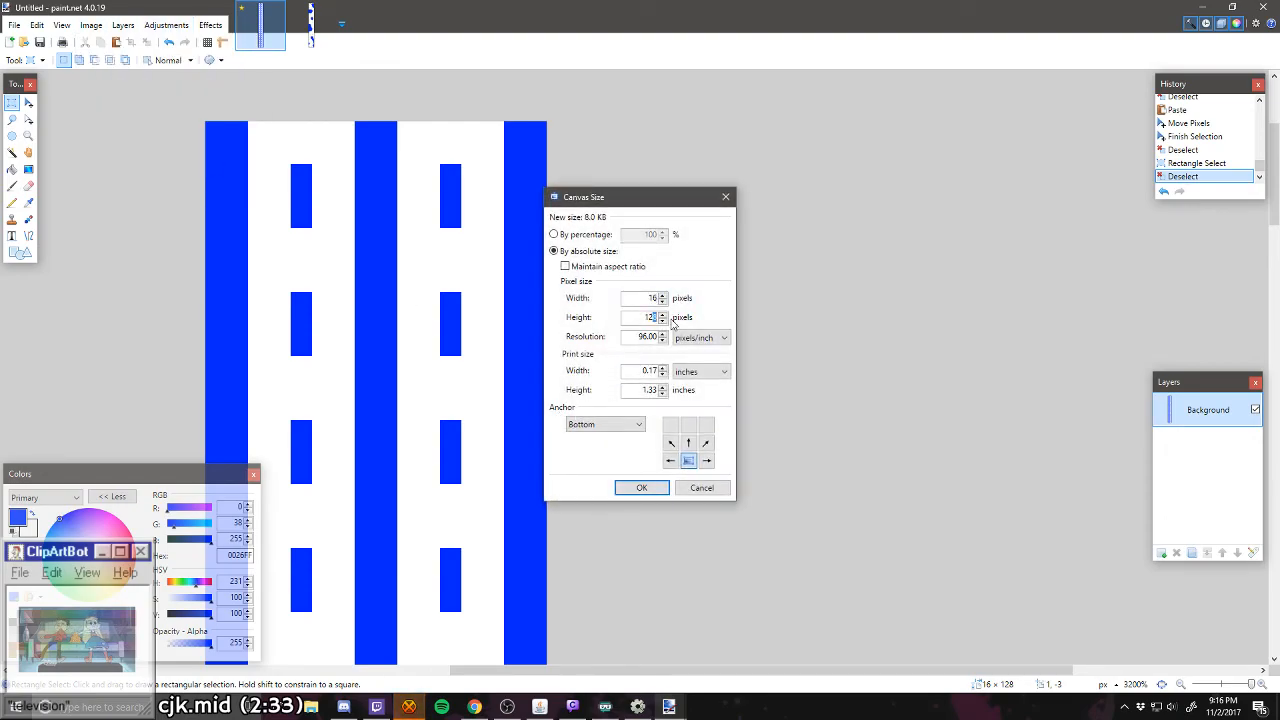
pyautogui.write('9')
pyautogui.press('Return')
# Step: Extend the three blue walls into the new top row with the Pencil tool
pyautogui.click(12, 202)
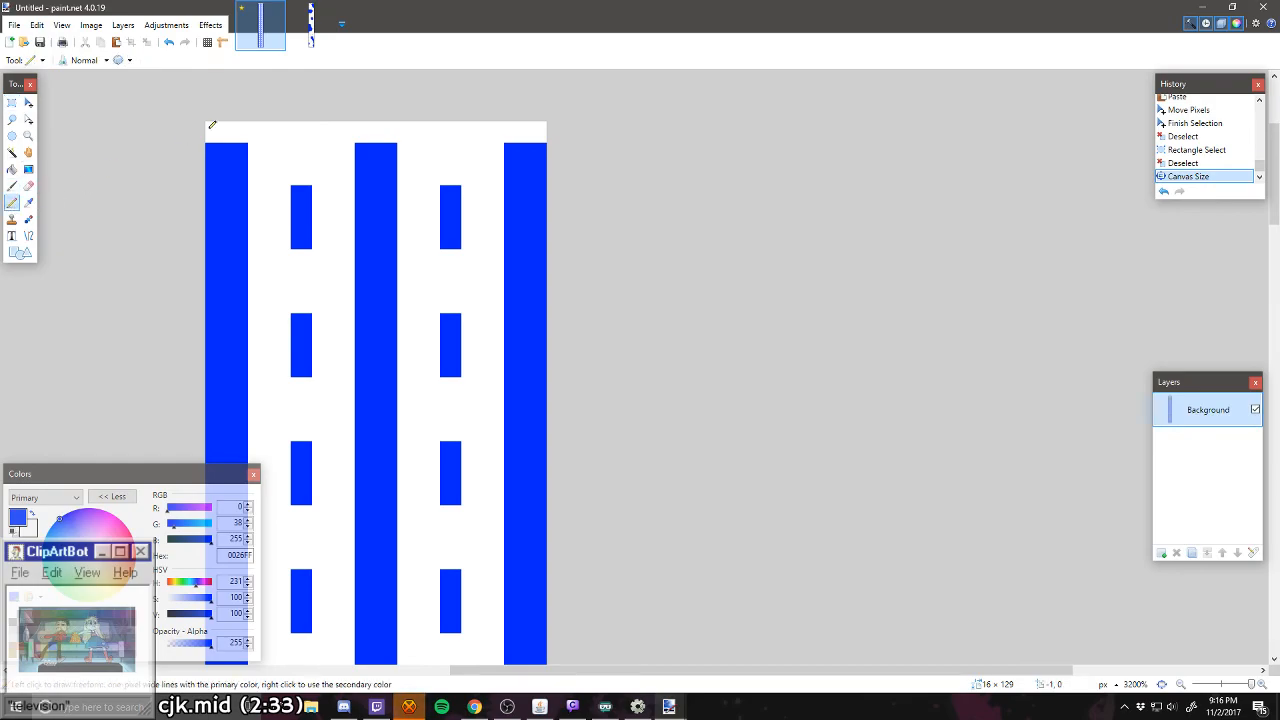
pyautogui.moveTo(210, 123); pyautogui.dragTo(248, 123)
pyautogui.moveTo(356, 123); pyautogui.dragTo(397, 123)
pyautogui.moveTo(506, 123); pyautogui.dragTo(546, 123)
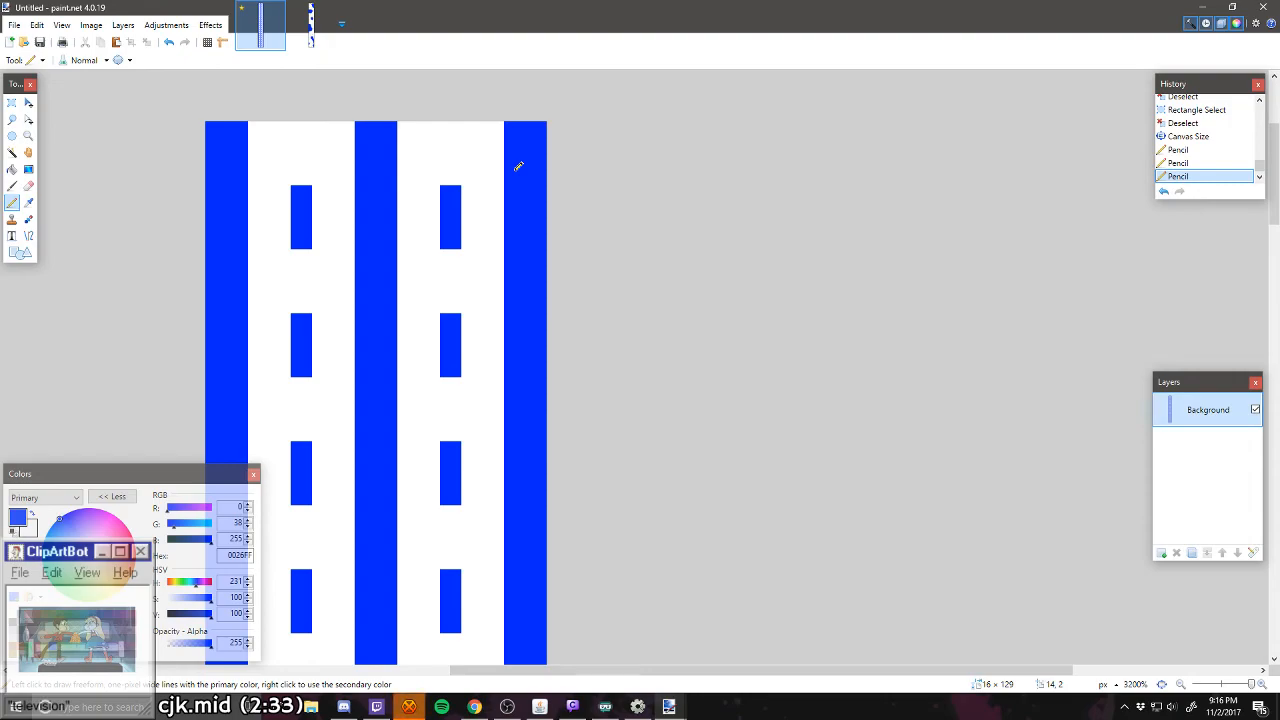
pyautogui.scroll(-1, 732, 244)
pyautogui.scroll(-8, 590, 300)
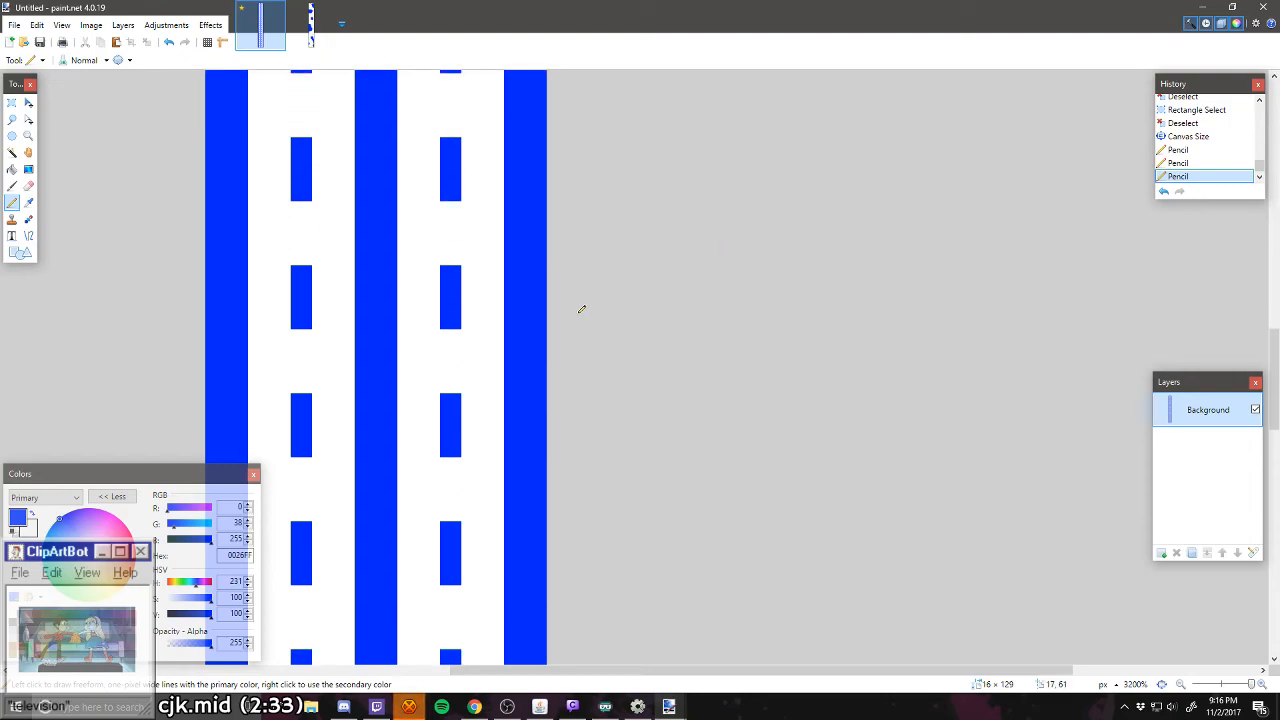
pyautogui.moveTo(573, 672); pyautogui.dragTo(428, 680)
pyautogui.scroll(3, 523, 519)
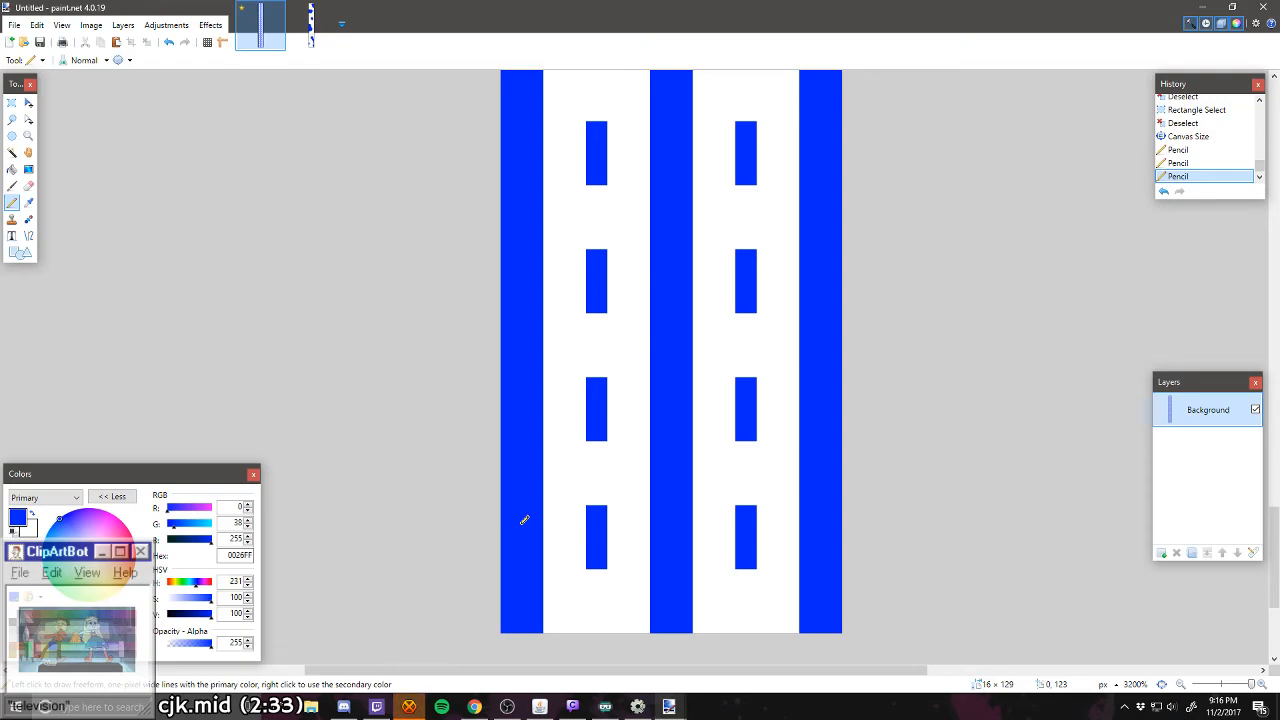
pyautogui.click(210, 25)
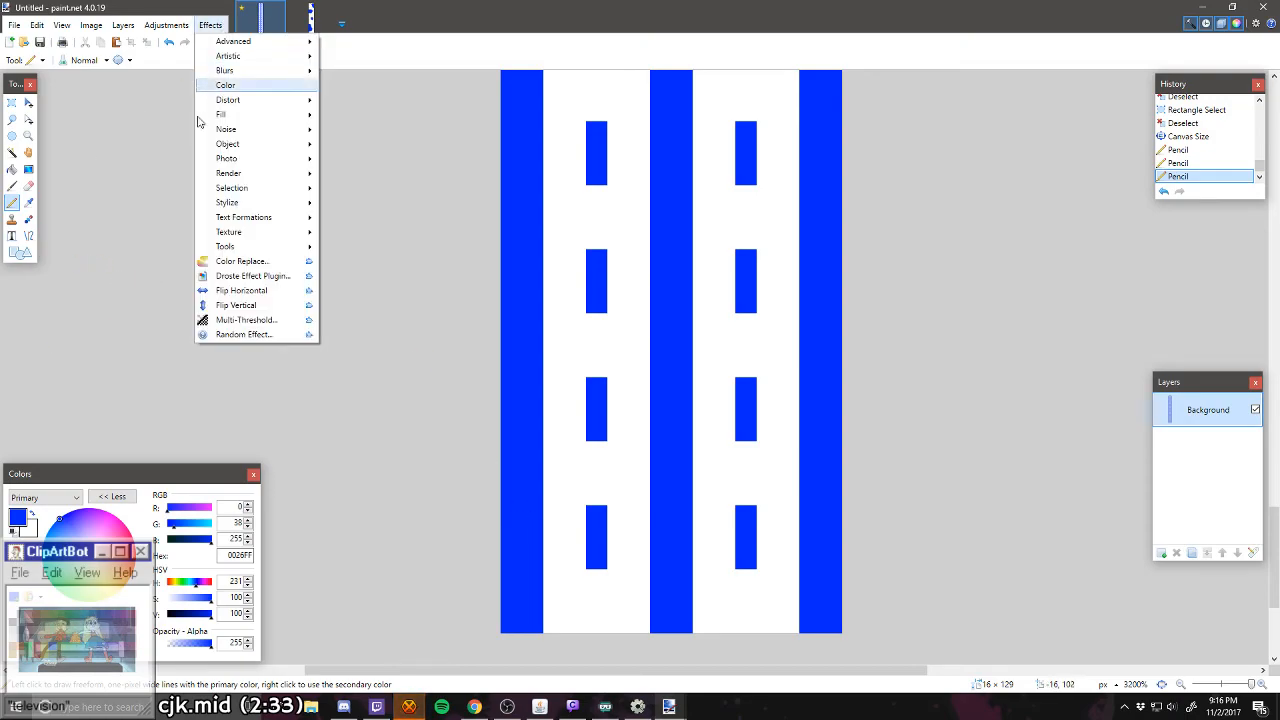
pyautogui.moveTo(216, 147)
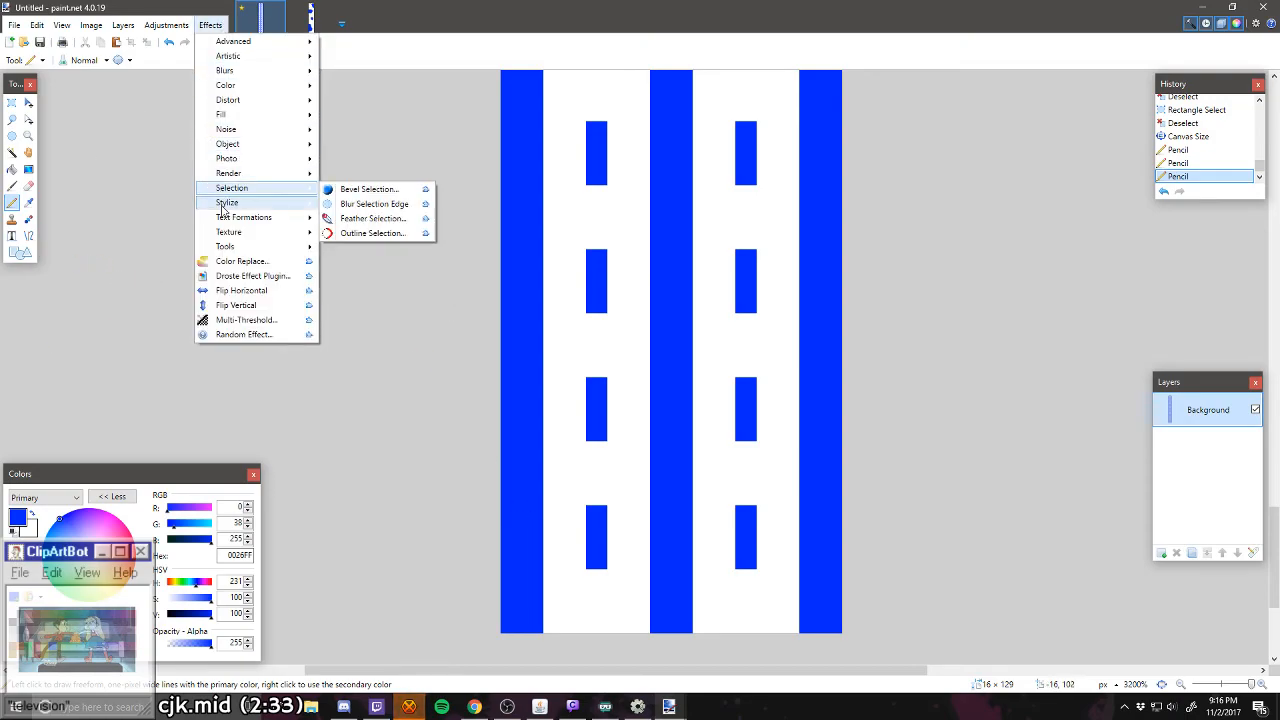
pyautogui.moveTo(240, 173)
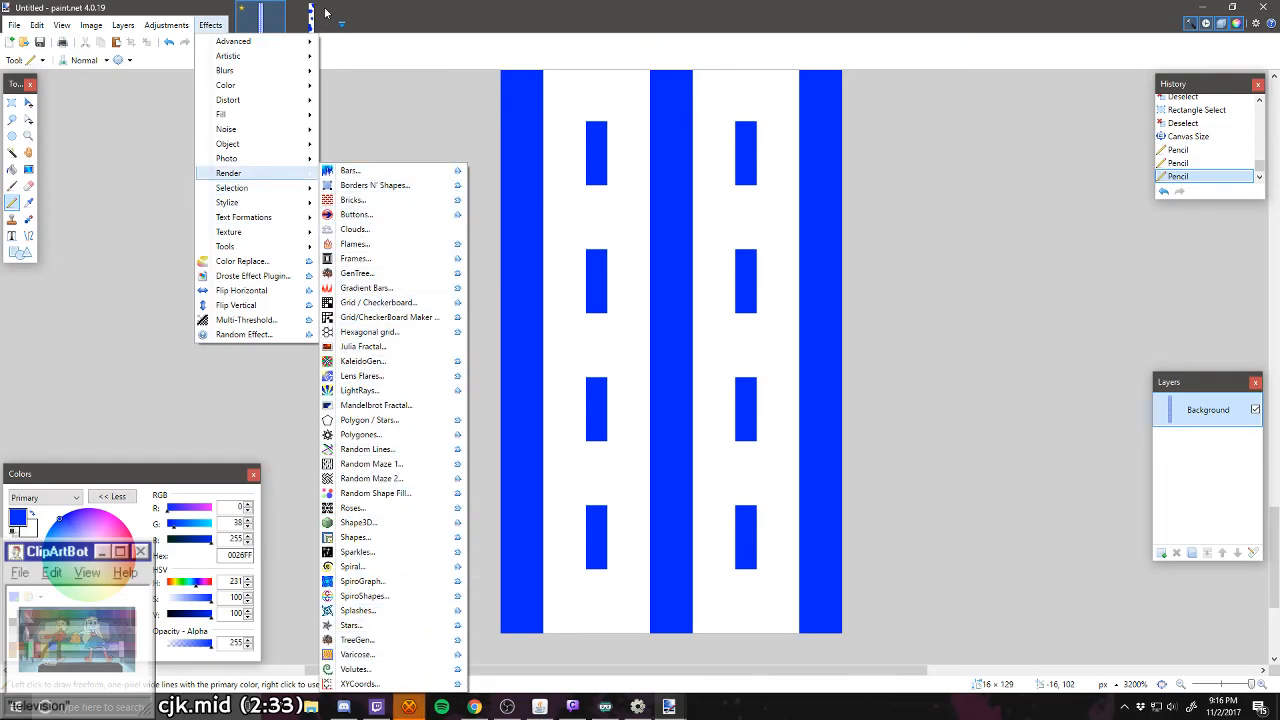
pyautogui.click(197, 7)
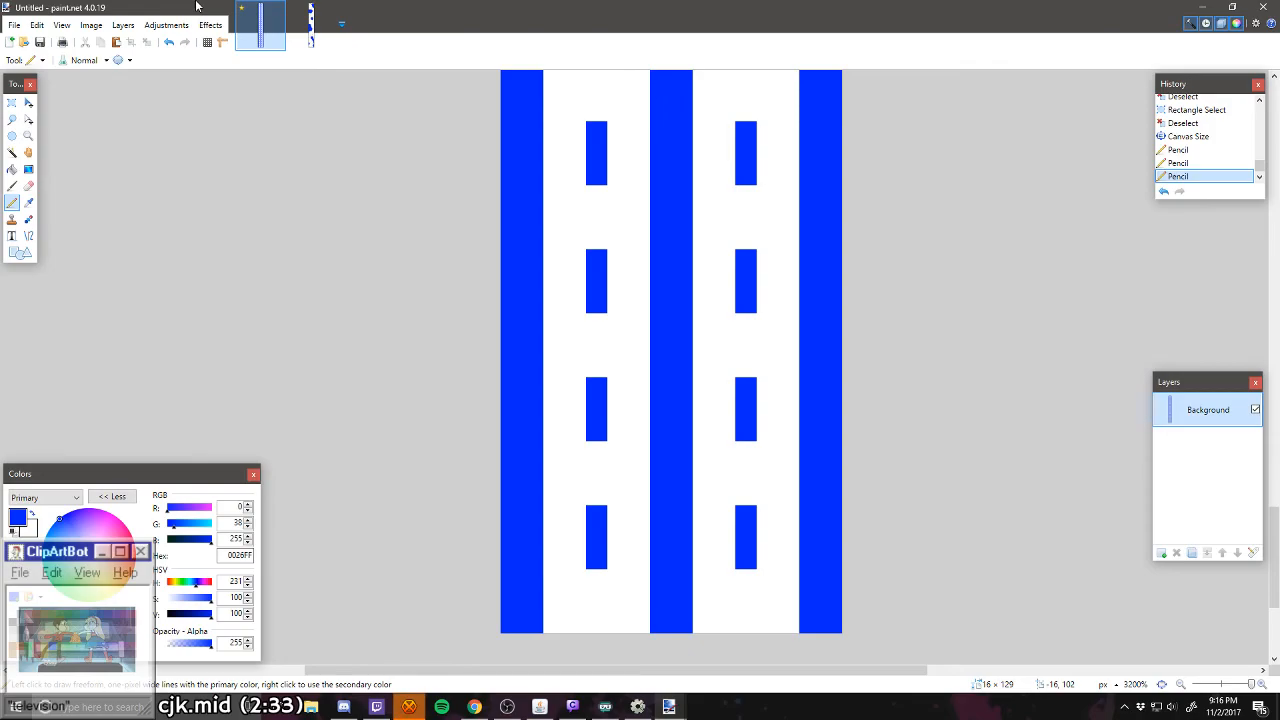
pyautogui.scroll(3, 360, 150)
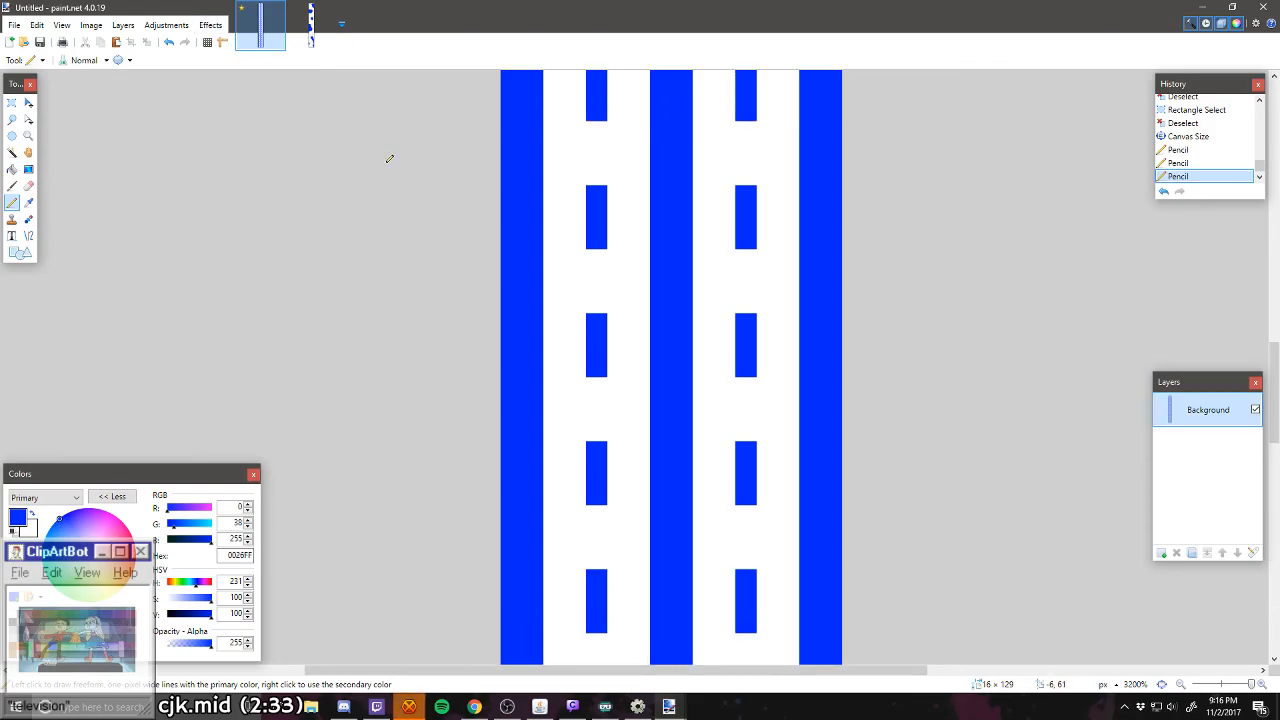
pyautogui.scroll(3, 390, 158)
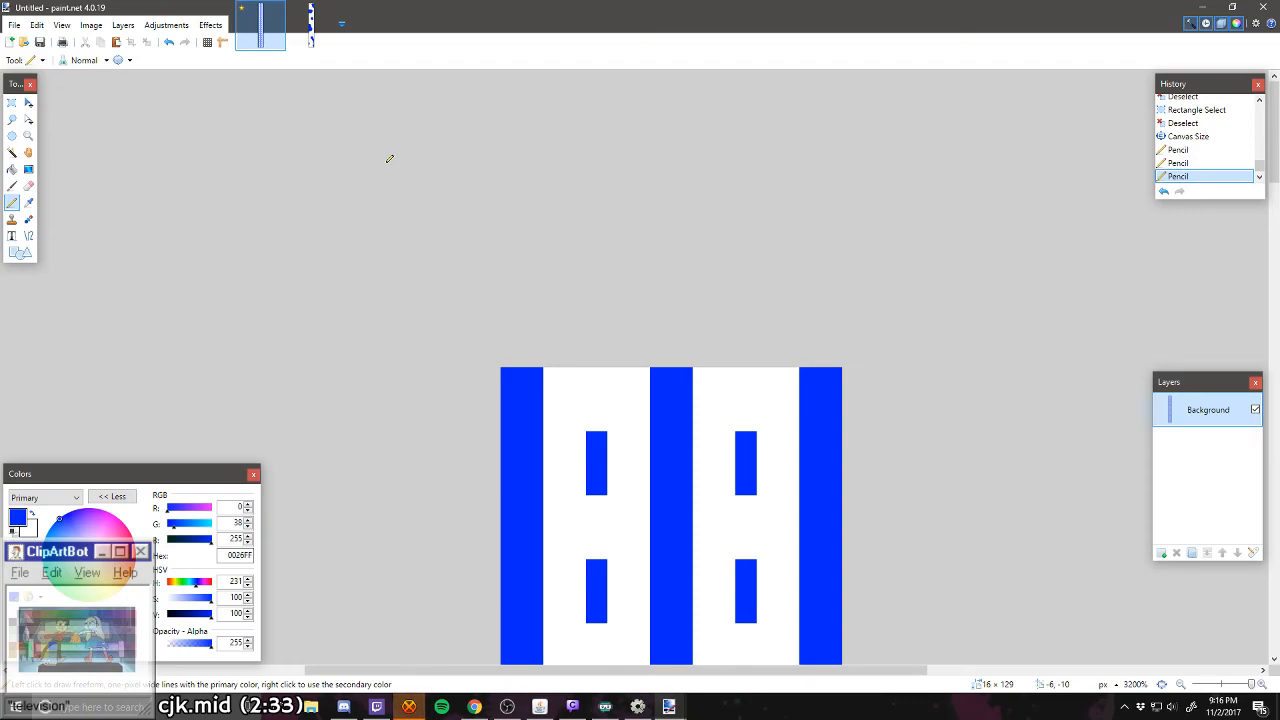
pyautogui.scroll(-3, 400, 240)
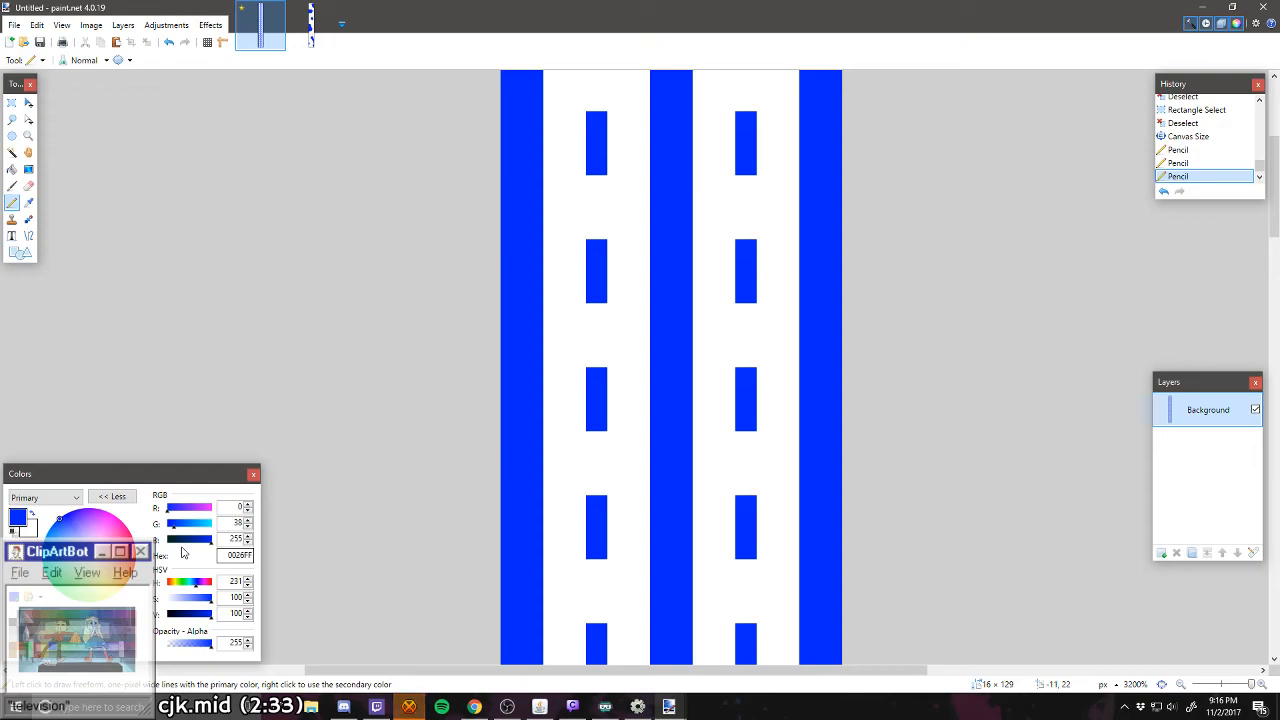
pyautogui.scroll(-1, 650, 434)
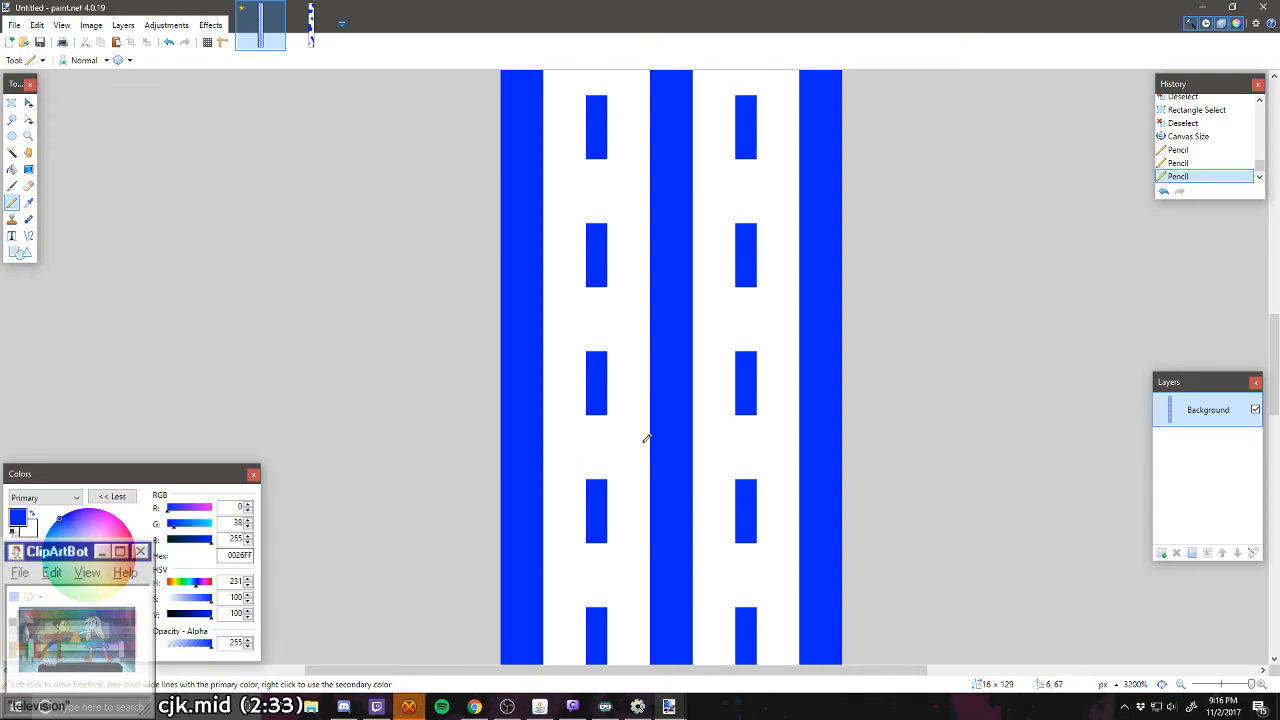
pyautogui.scroll(3, 645, 438)
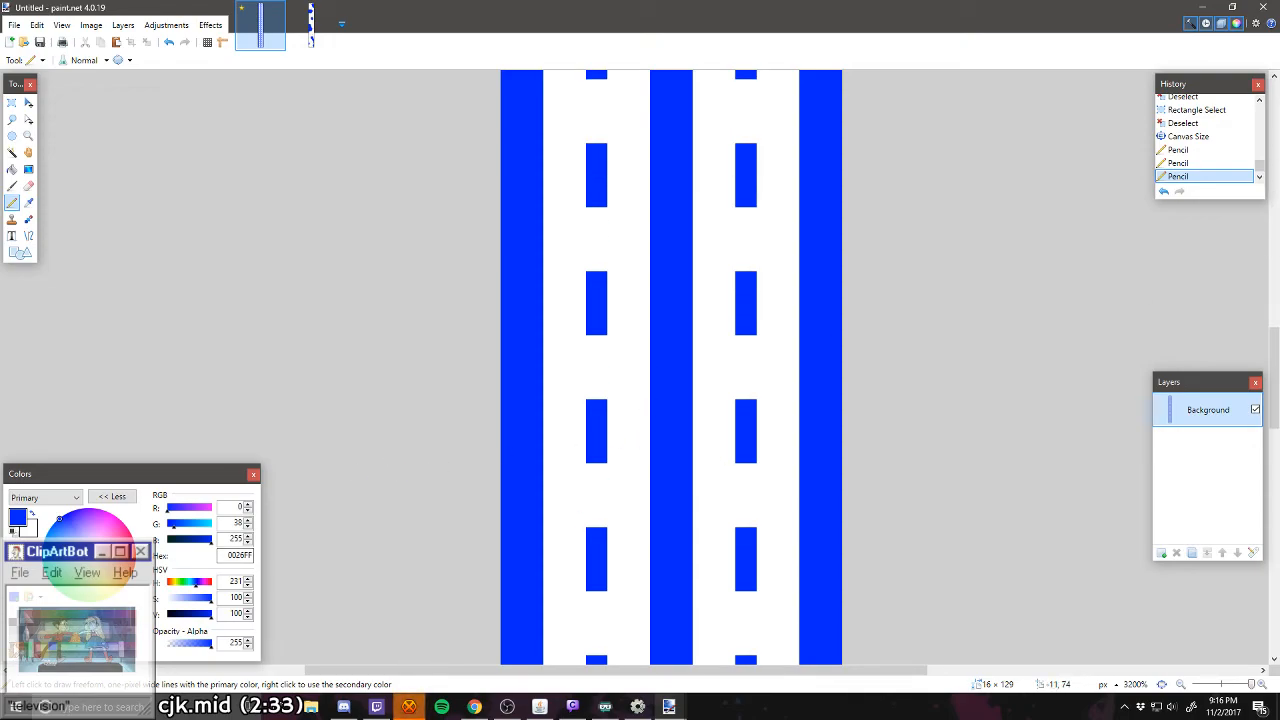
# Step: Pencil a brown (7F3300) pixel right of the dashes in the left lane's lowest gap, and an orange (FF6A00) one left in the gap above
pyautogui.click(37, 618)
pyautogui.scroll(-15, 500, 451)
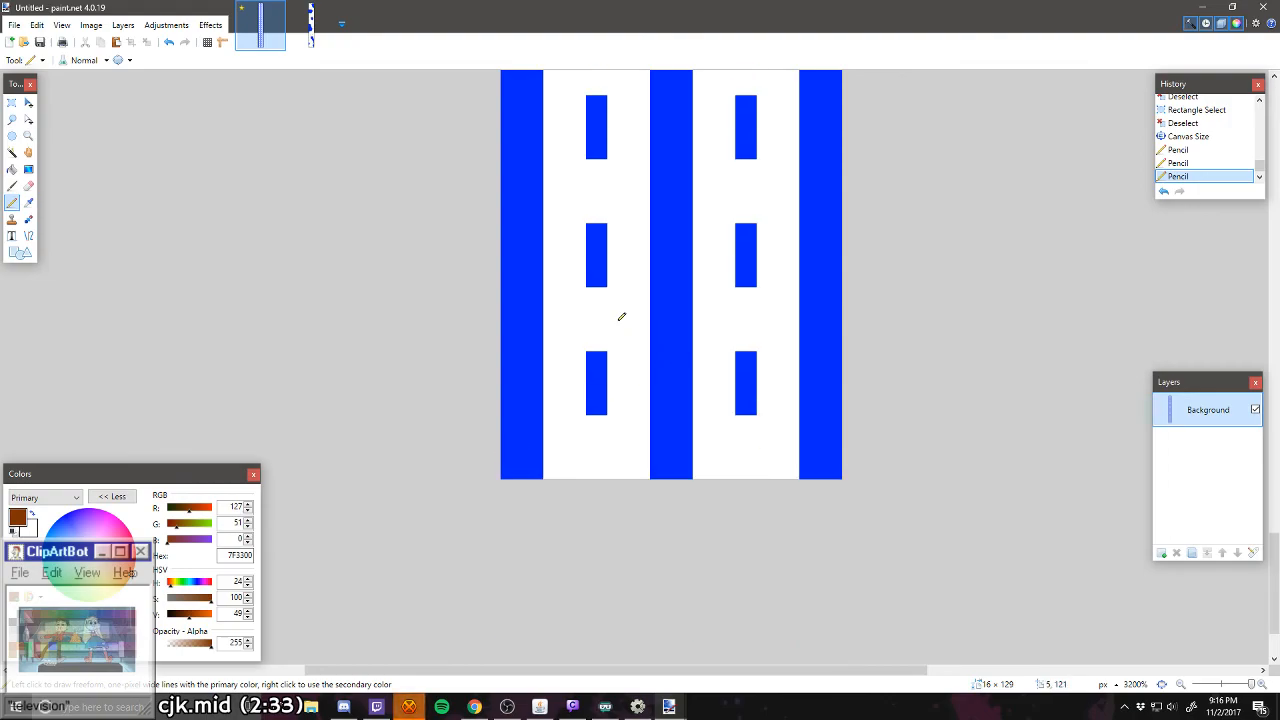
pyautogui.click(620, 318)
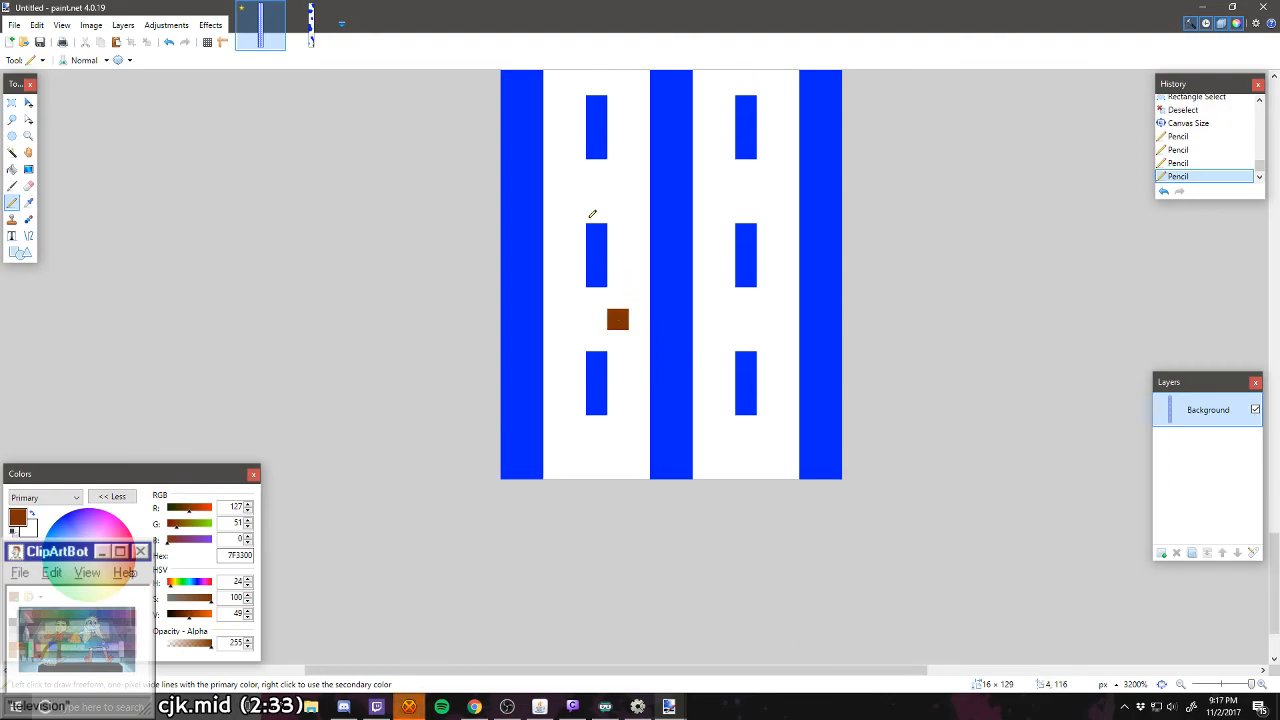
pyautogui.scroll(6, 592, 214)
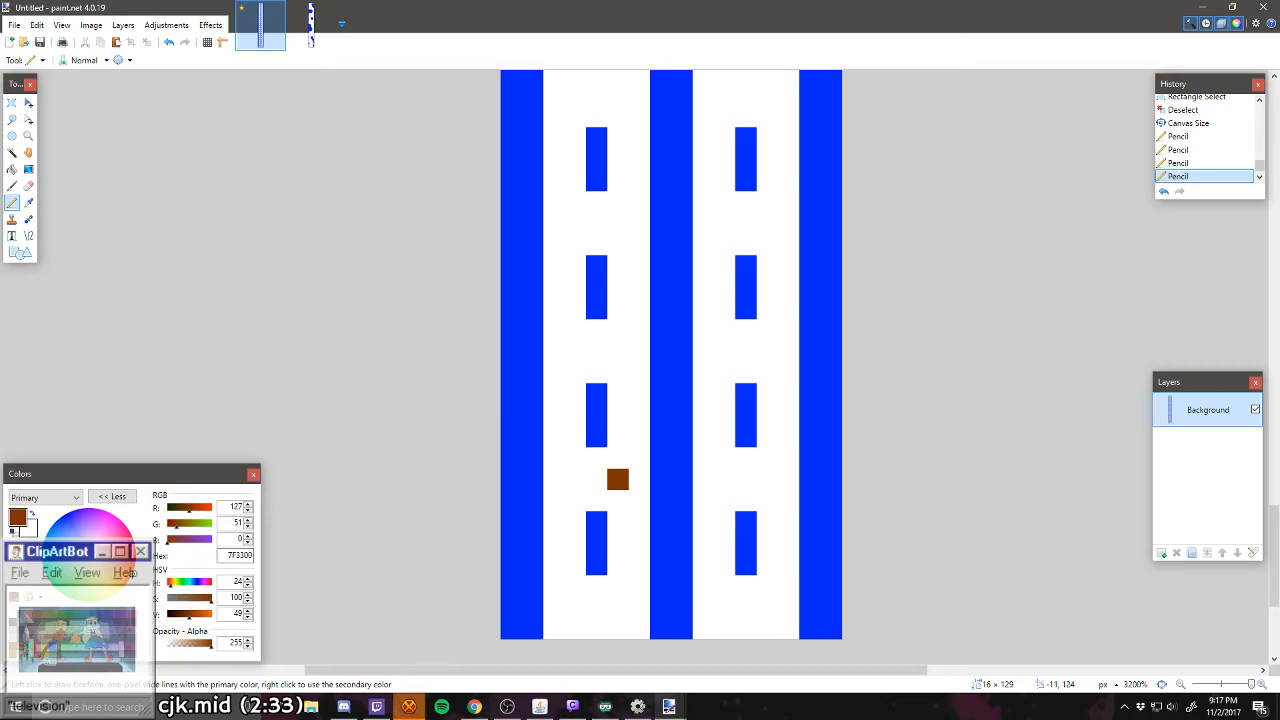
pyautogui.click(37, 612)
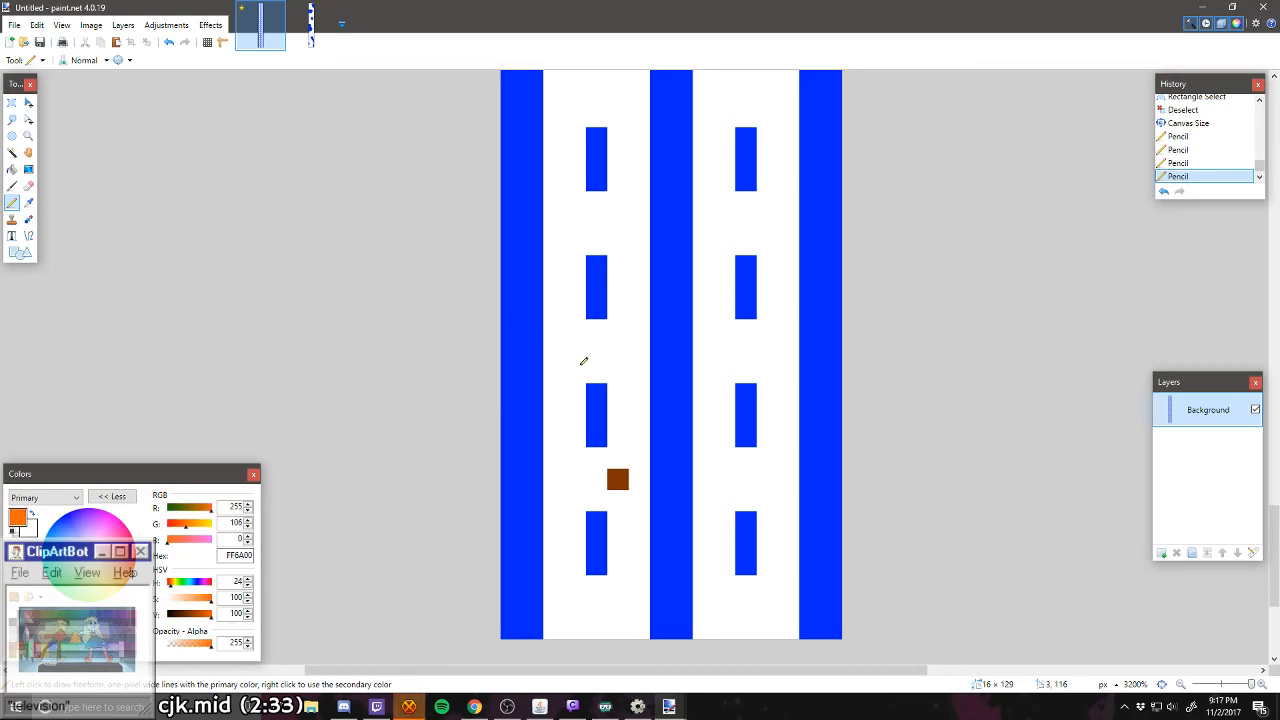
pyautogui.click(575, 351)
# Step: Pencil one green (00FF21), one red (FF0000) and one yellow (FFD800) pixel in the left lane's next three gaps, alternating right, left, right
pyautogui.click(69, 612)
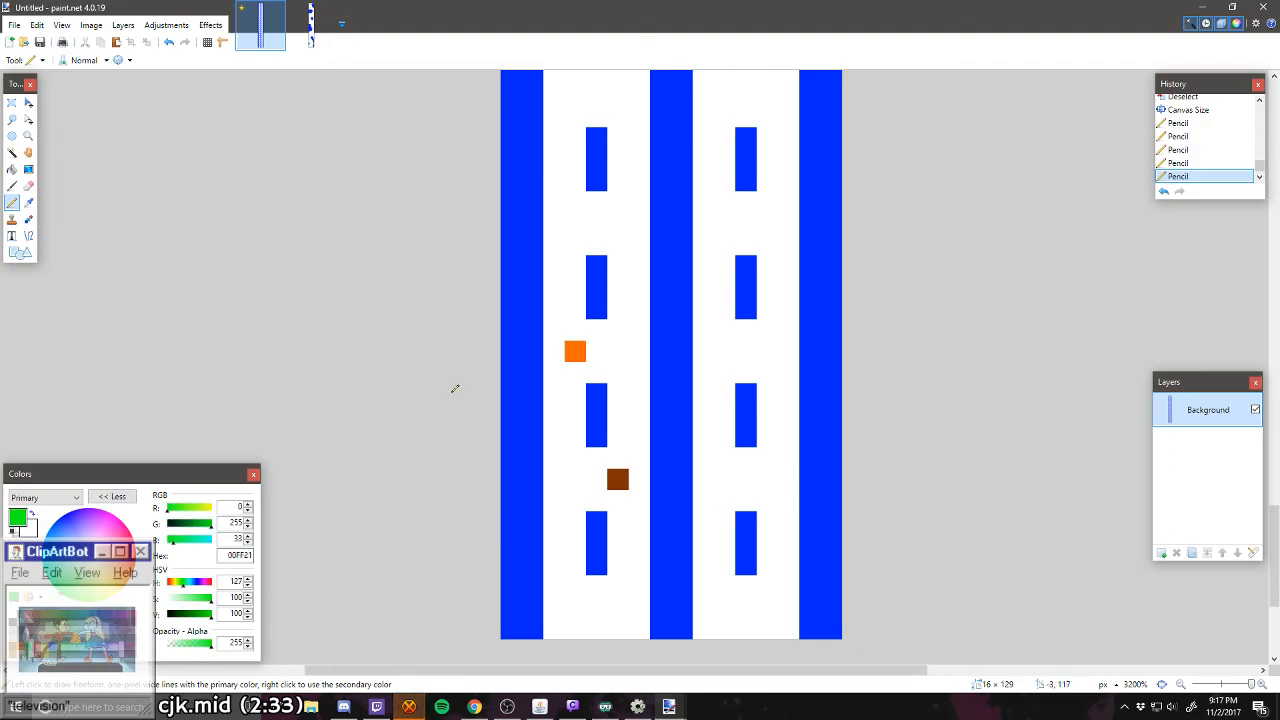
pyautogui.click(617, 223)
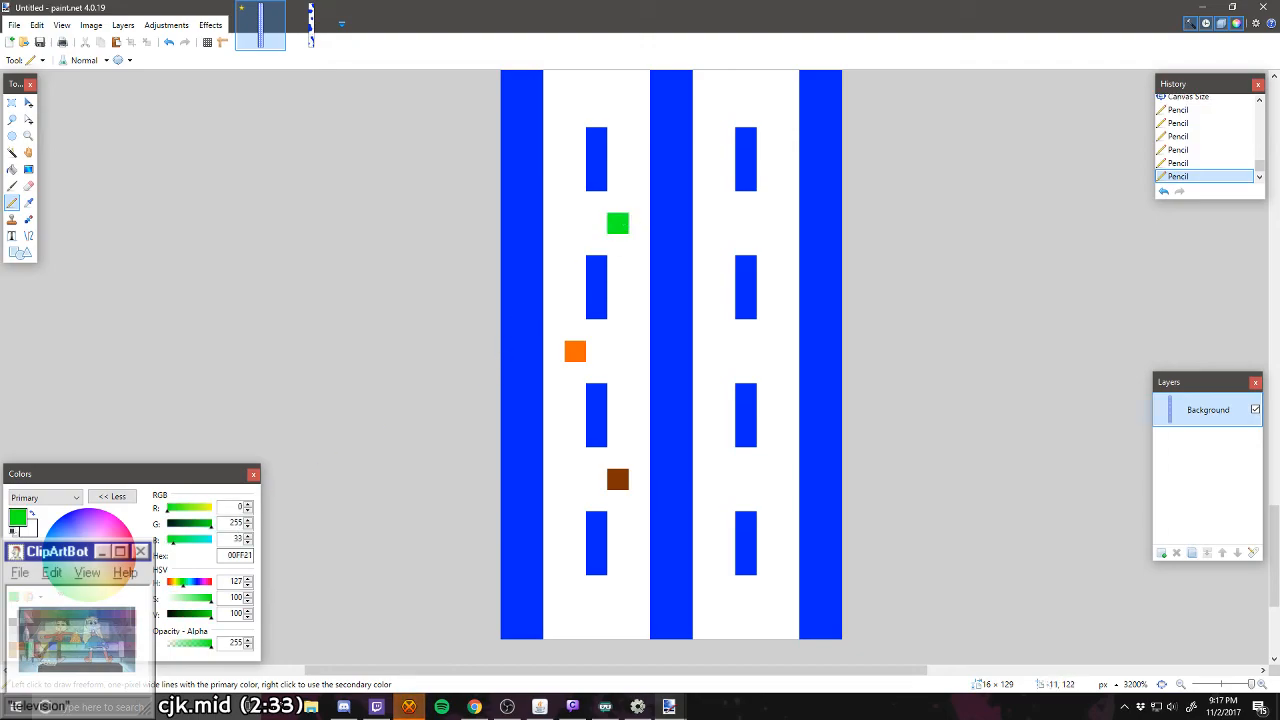
pyautogui.click(30, 612)
pyautogui.scroll(2, 584, 216)
pyautogui.click(576, 256)
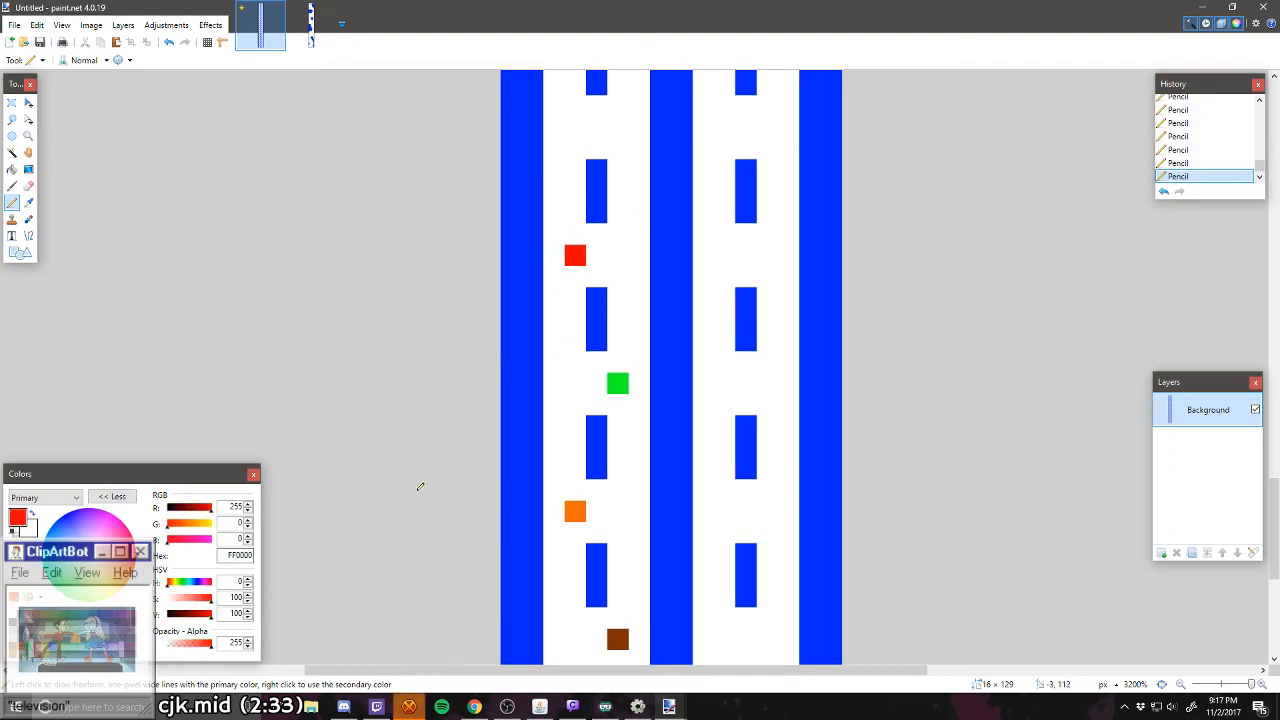
pyautogui.click(47, 614)
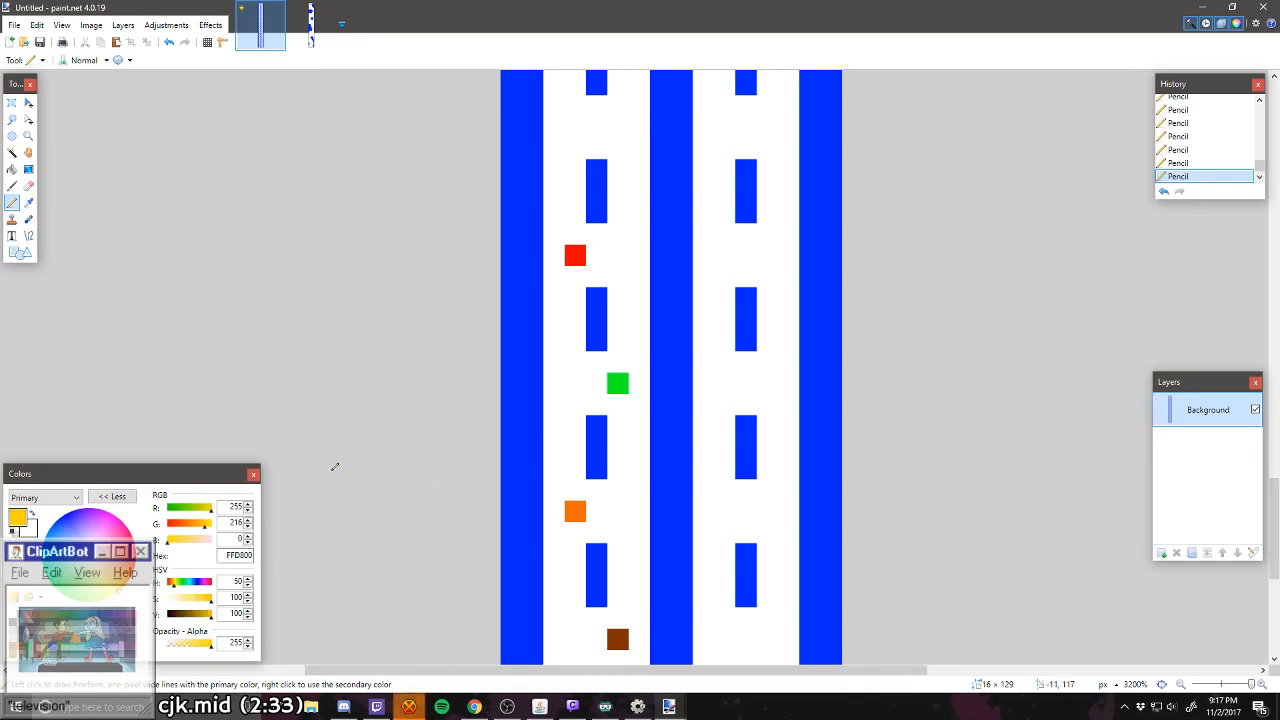
pyautogui.scroll(1, 596, 262)
pyautogui.click(624, 205)
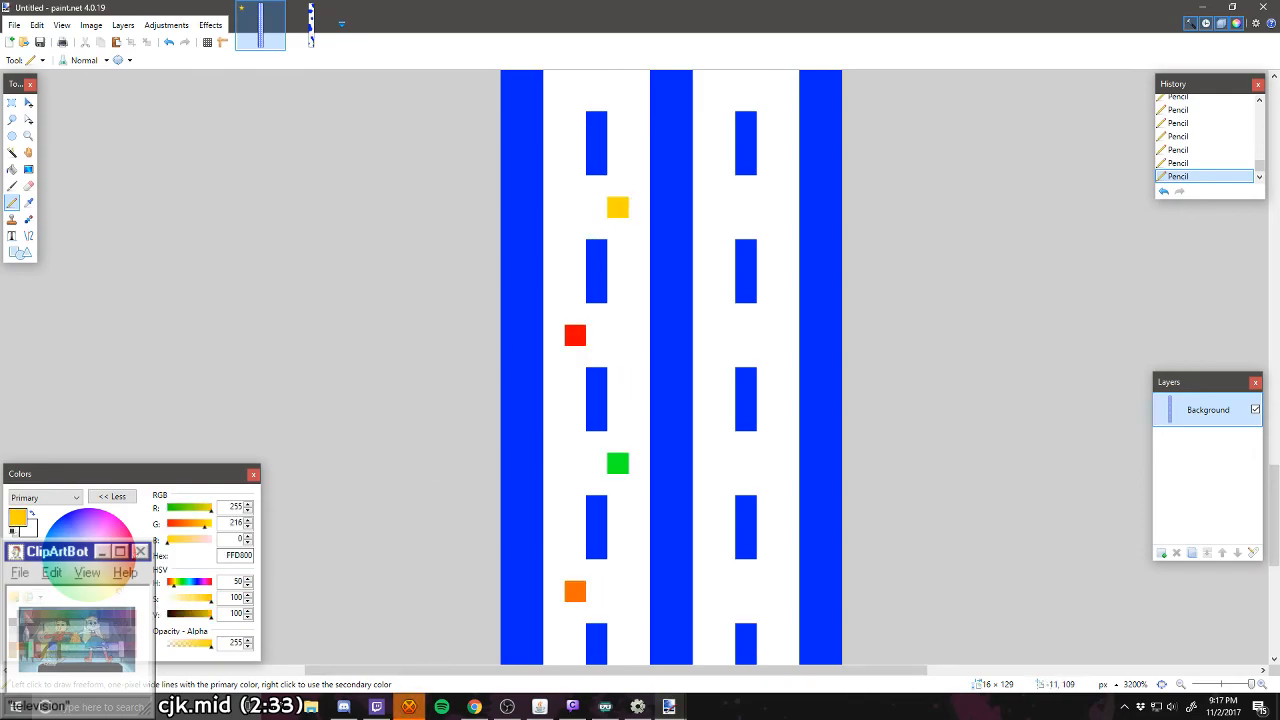
# Step: Review the placement of the colored pixels between the dashes along the left lane
pyautogui.scroll(-1, 651, 358)
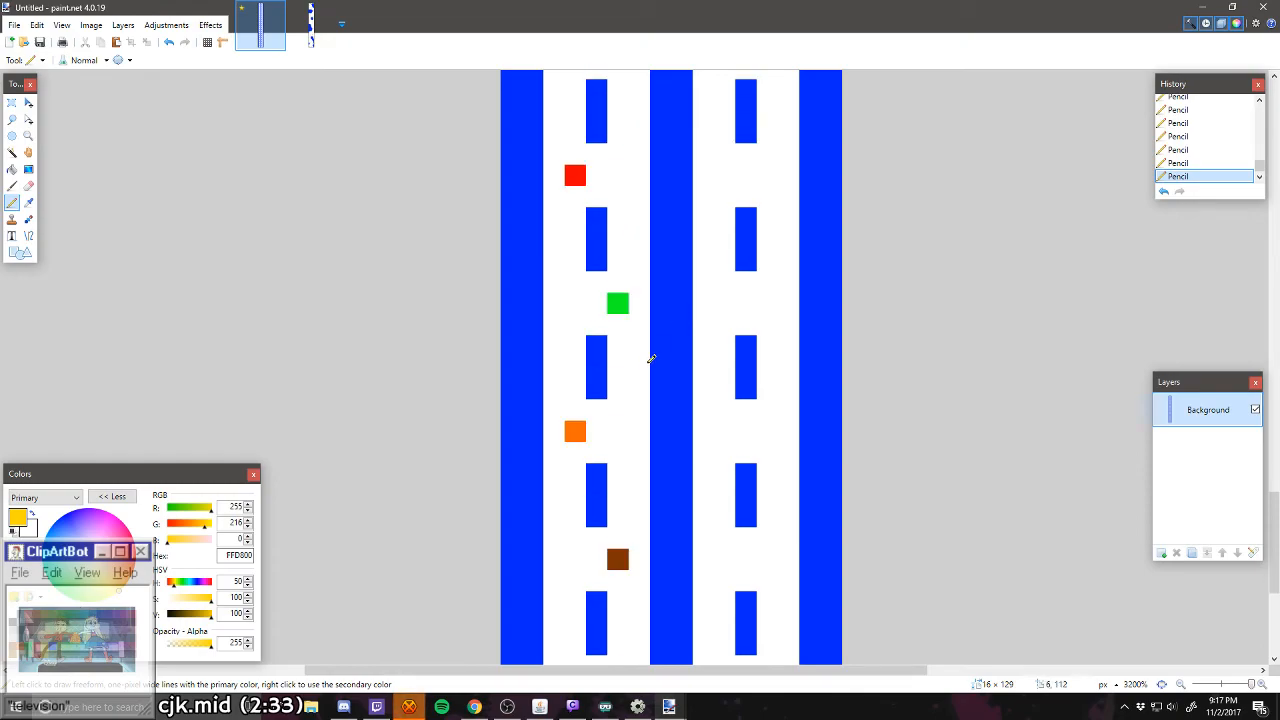
pyautogui.scroll(1, 625, 431)
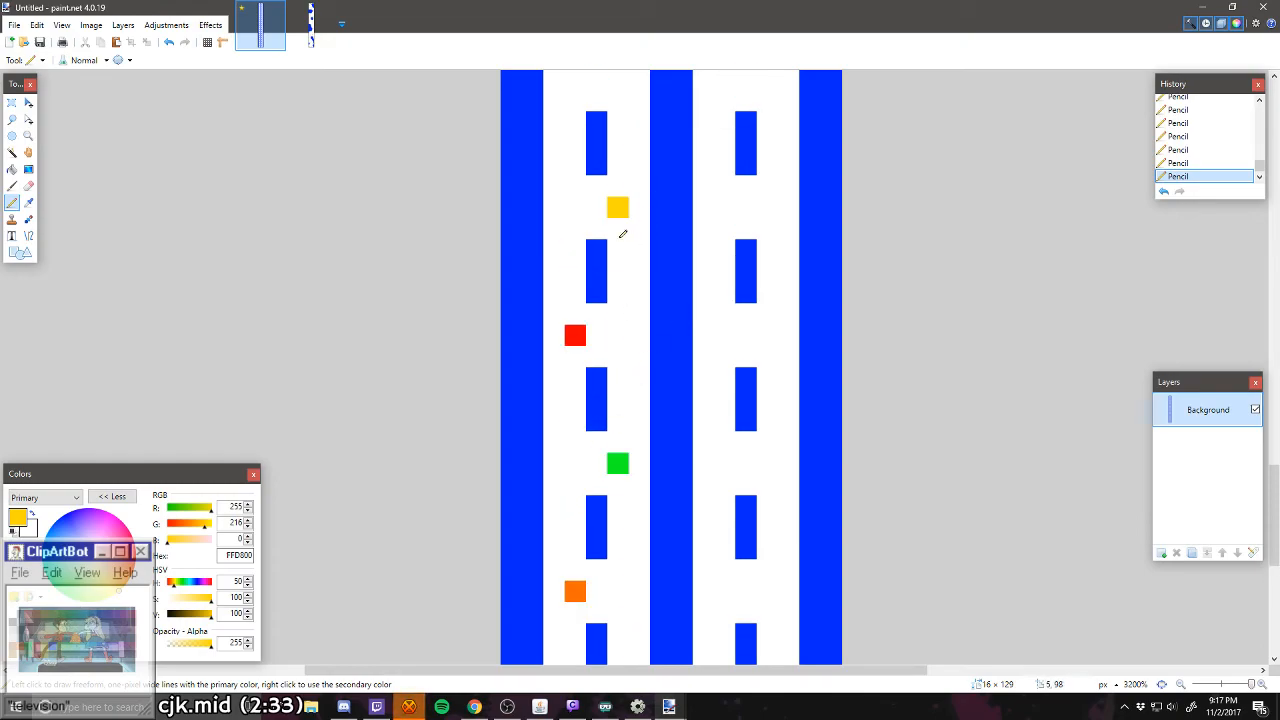
pyautogui.scroll(1, 612, 245)
pyautogui.scroll(-1, 609, 415)
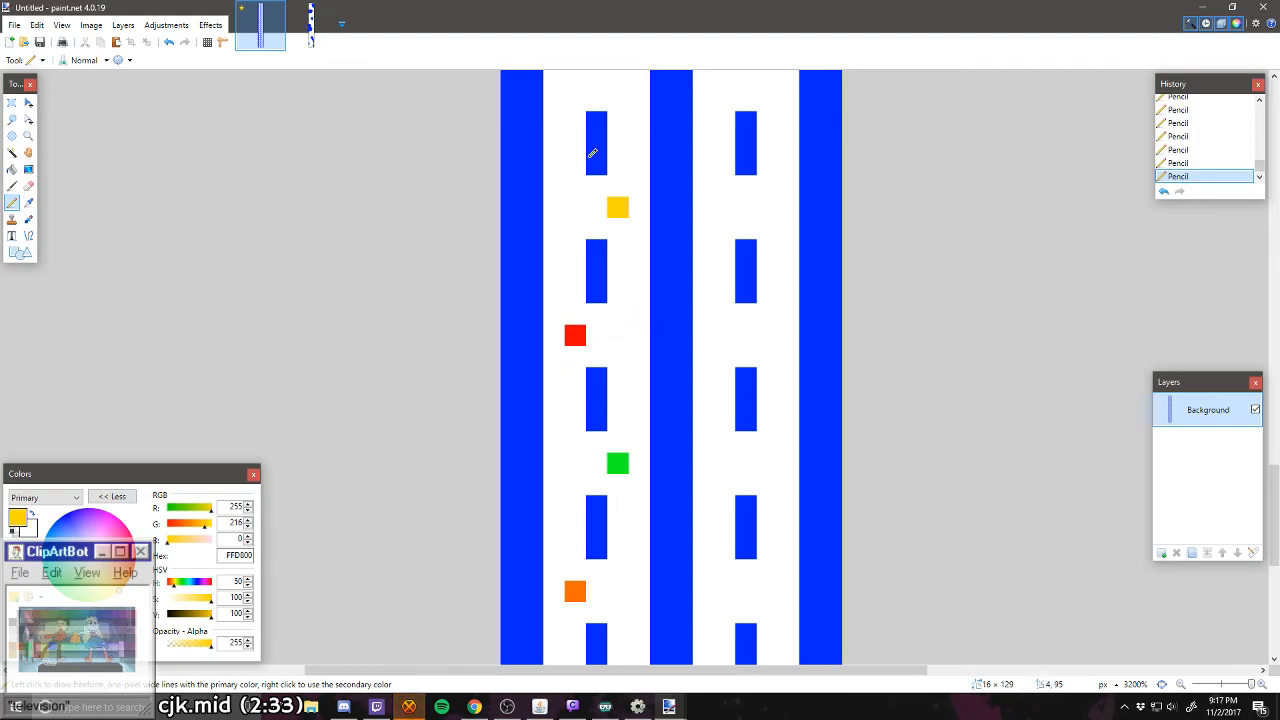
pyautogui.scroll(1, 587, 443)
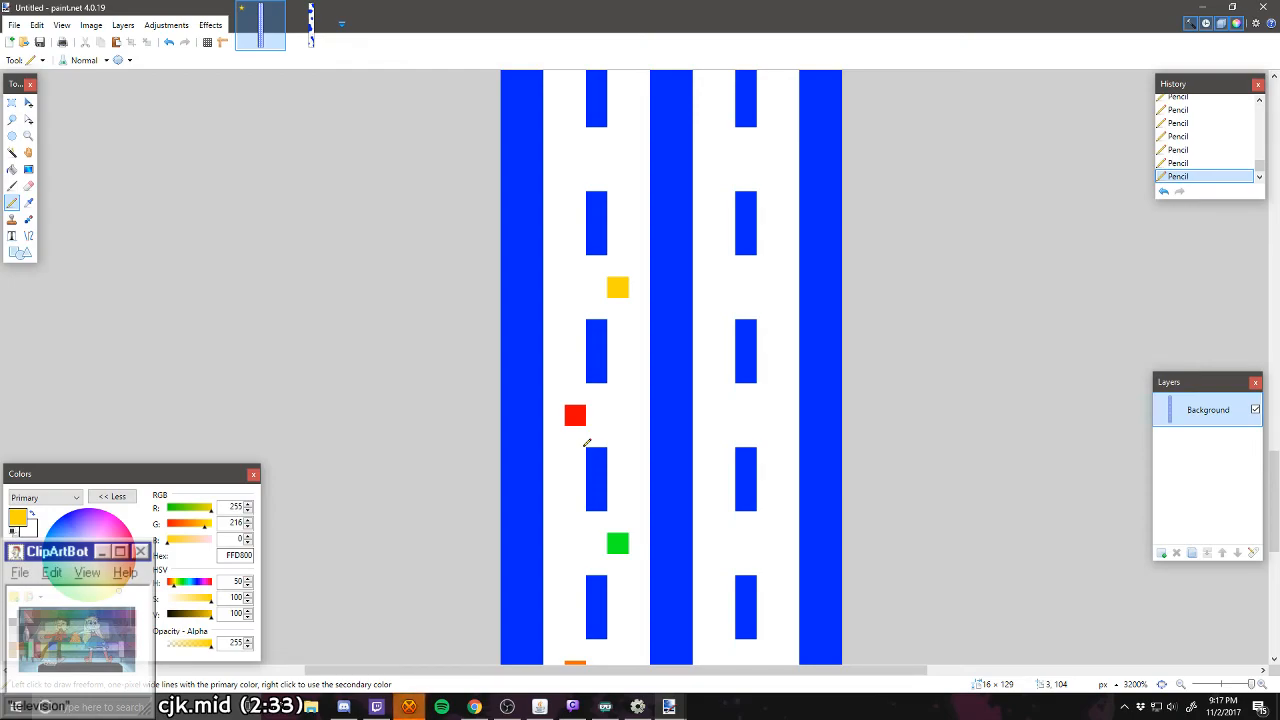
pyautogui.scroll(1, 587, 443)
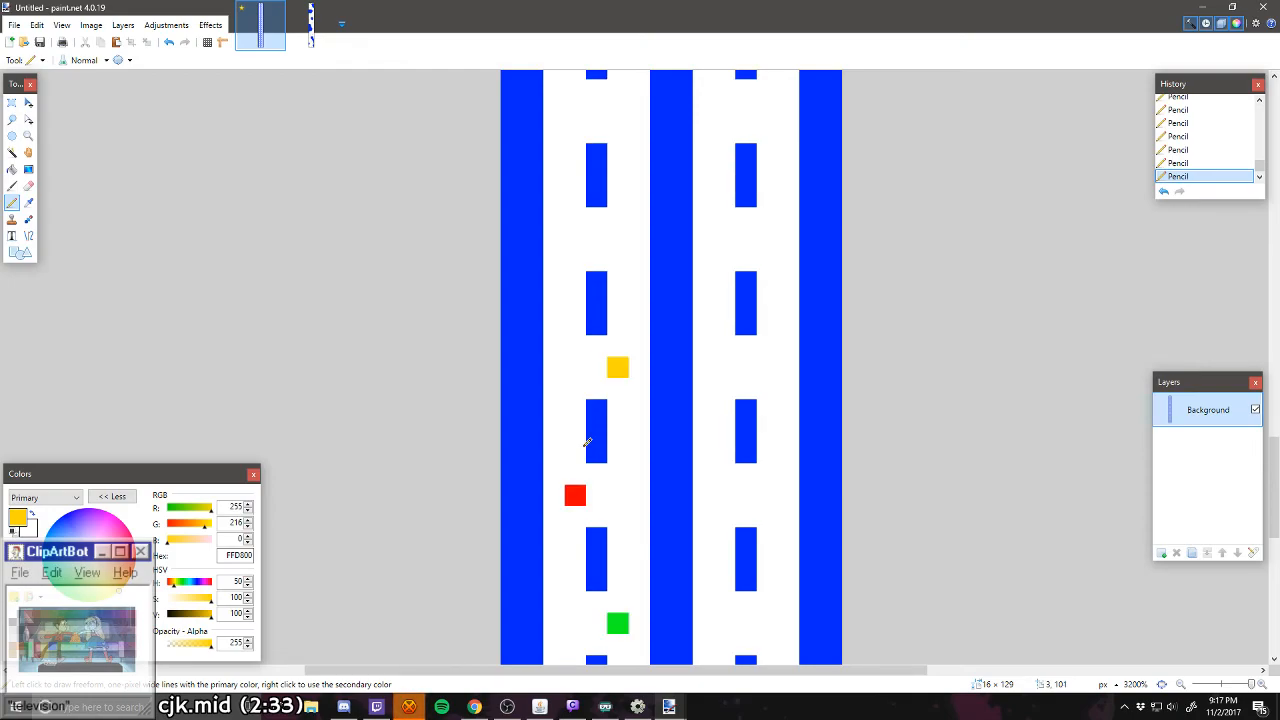
pyautogui.scroll(1, 587, 443)
pyautogui.scroll(-2, 587, 443)
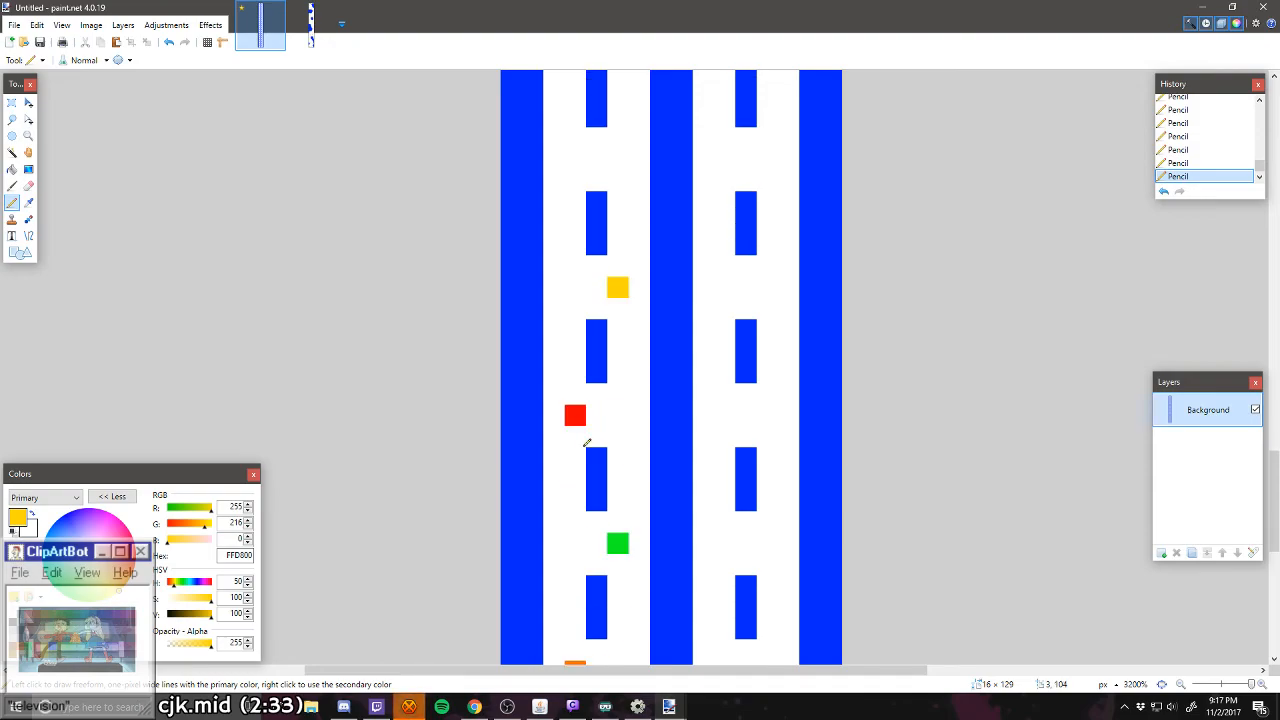
pyautogui.scroll(-4, 587, 443)
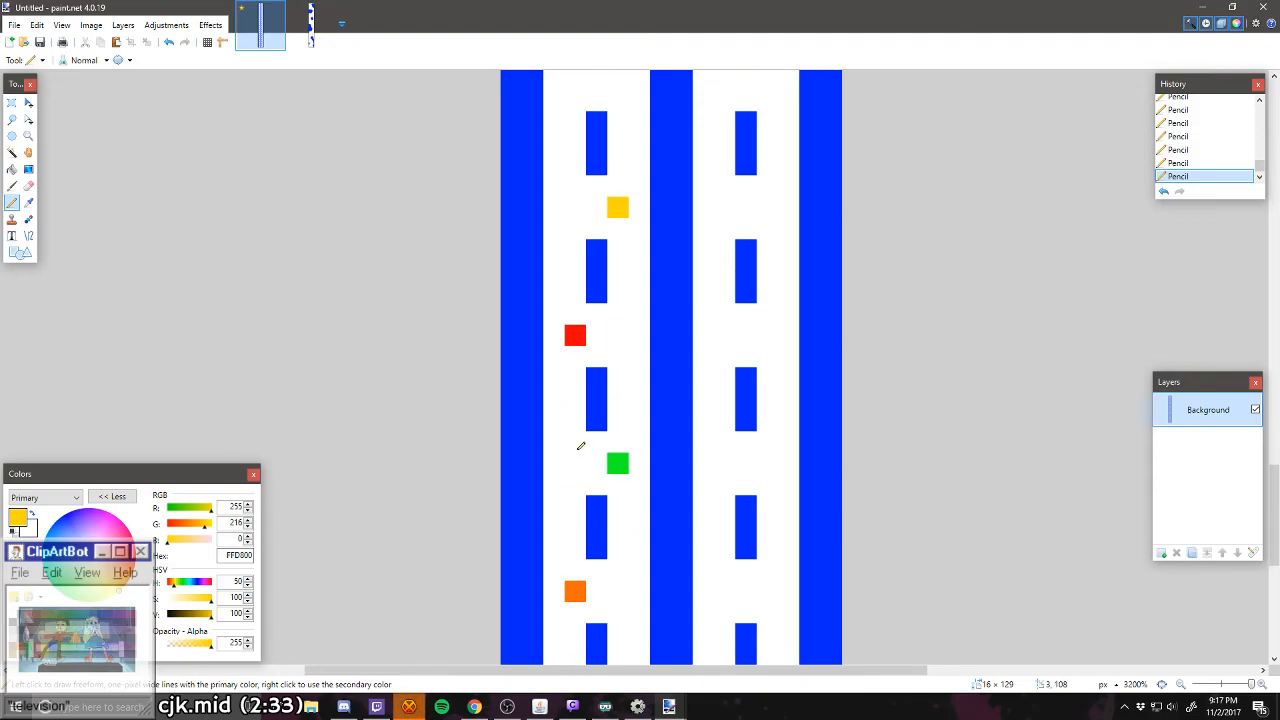
pyautogui.scroll(2, 607, 308)
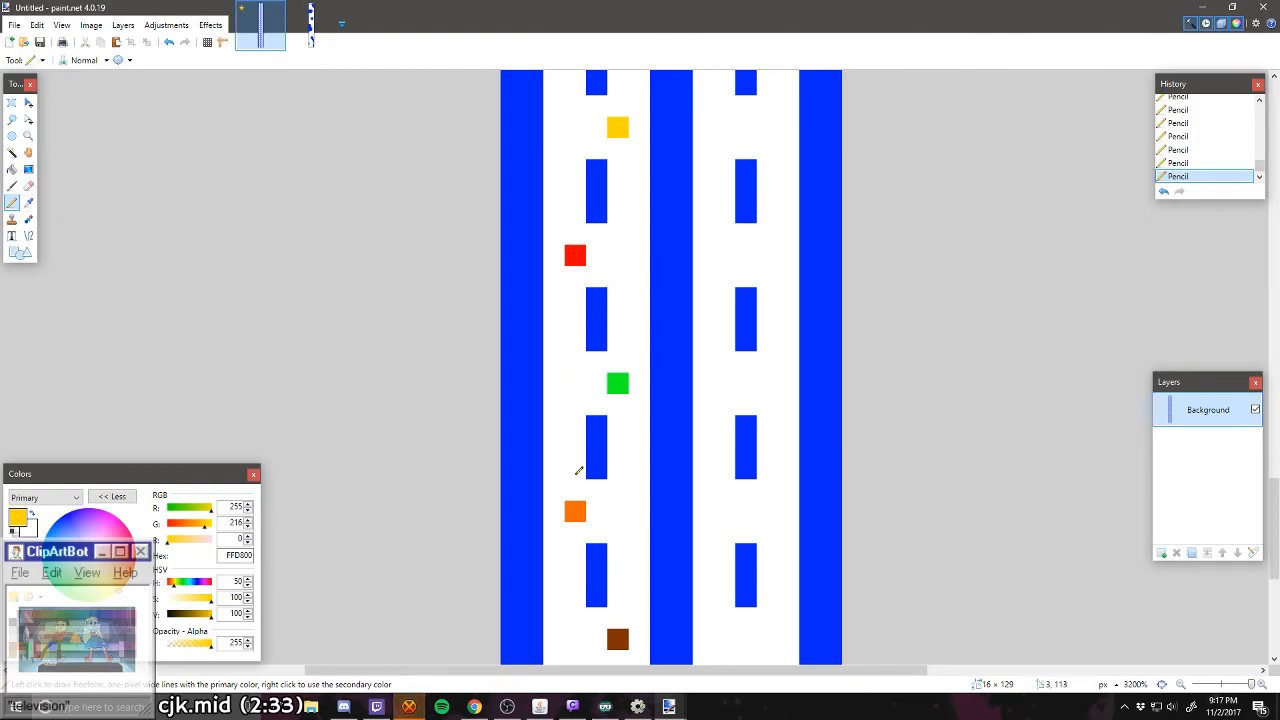
pyautogui.scroll(1, 598, 200)
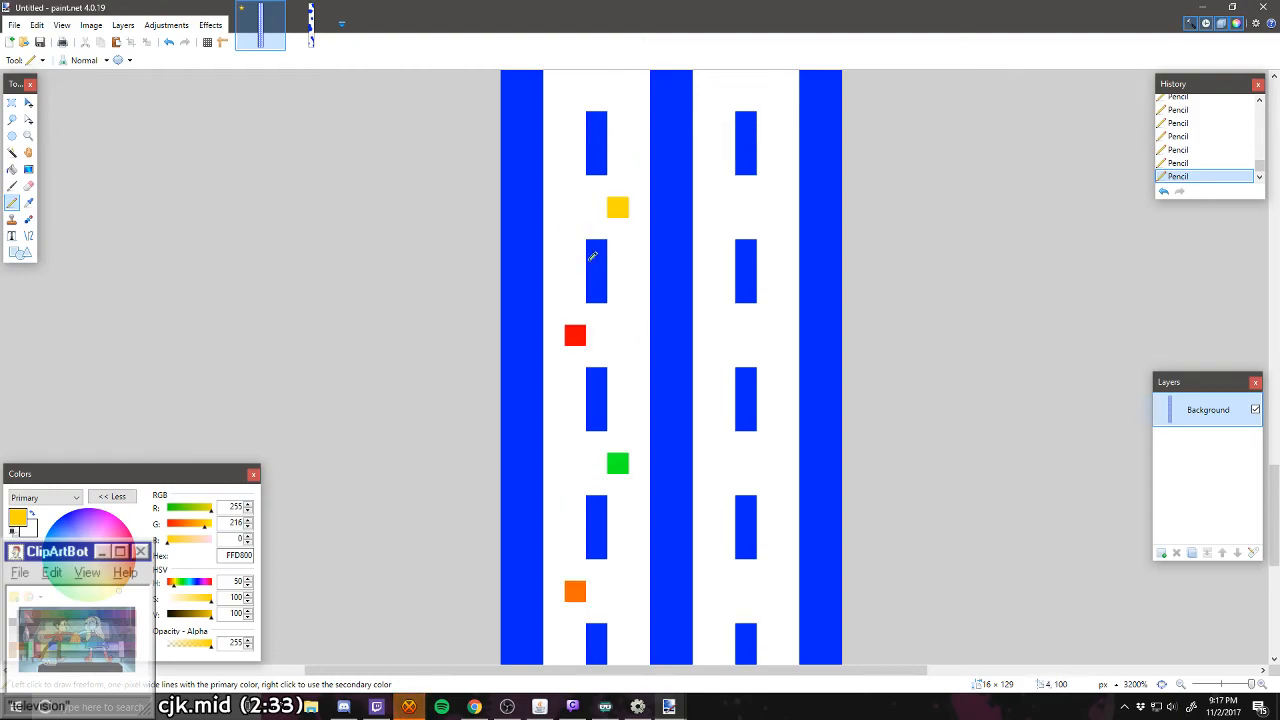
# Step: Pencil a brown (936200) pixel left of the dashes in the left lane's gap directly above the topmost yellow pixel
pyautogui.scroll(1, 590, 258)
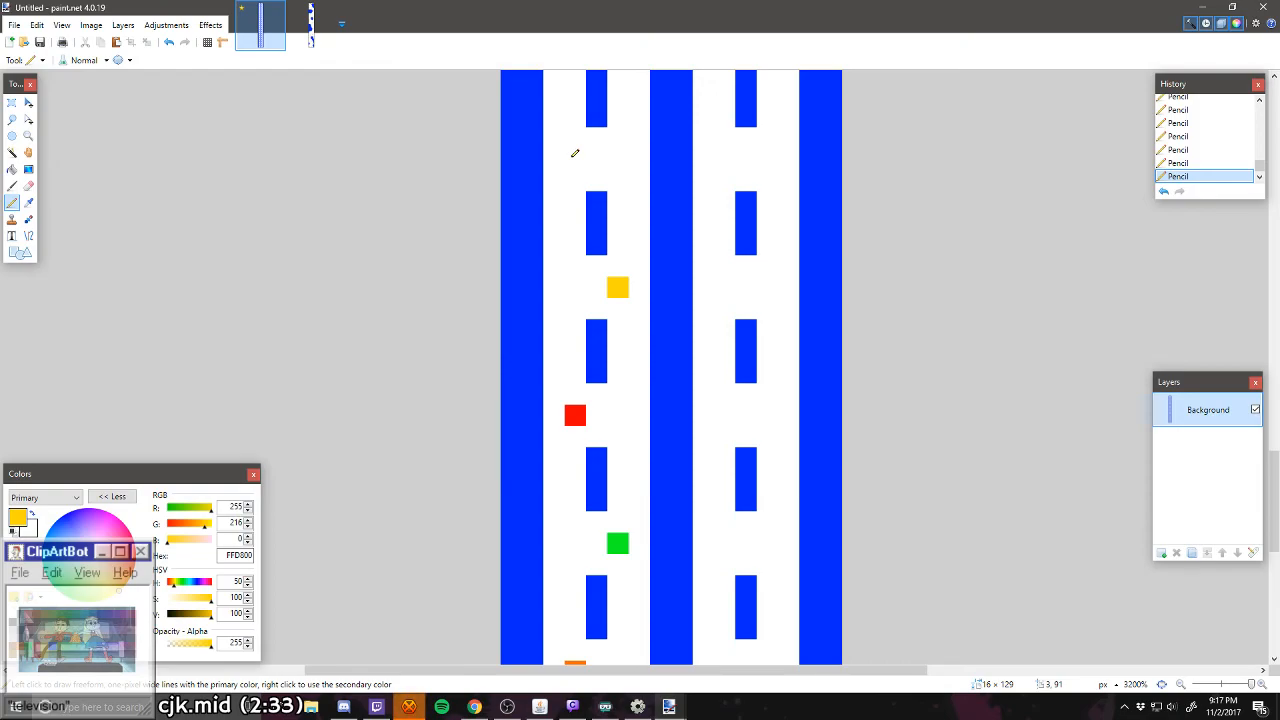
pyautogui.scroll(1, 568, 200)
pyautogui.scroll(1, 563, 263)
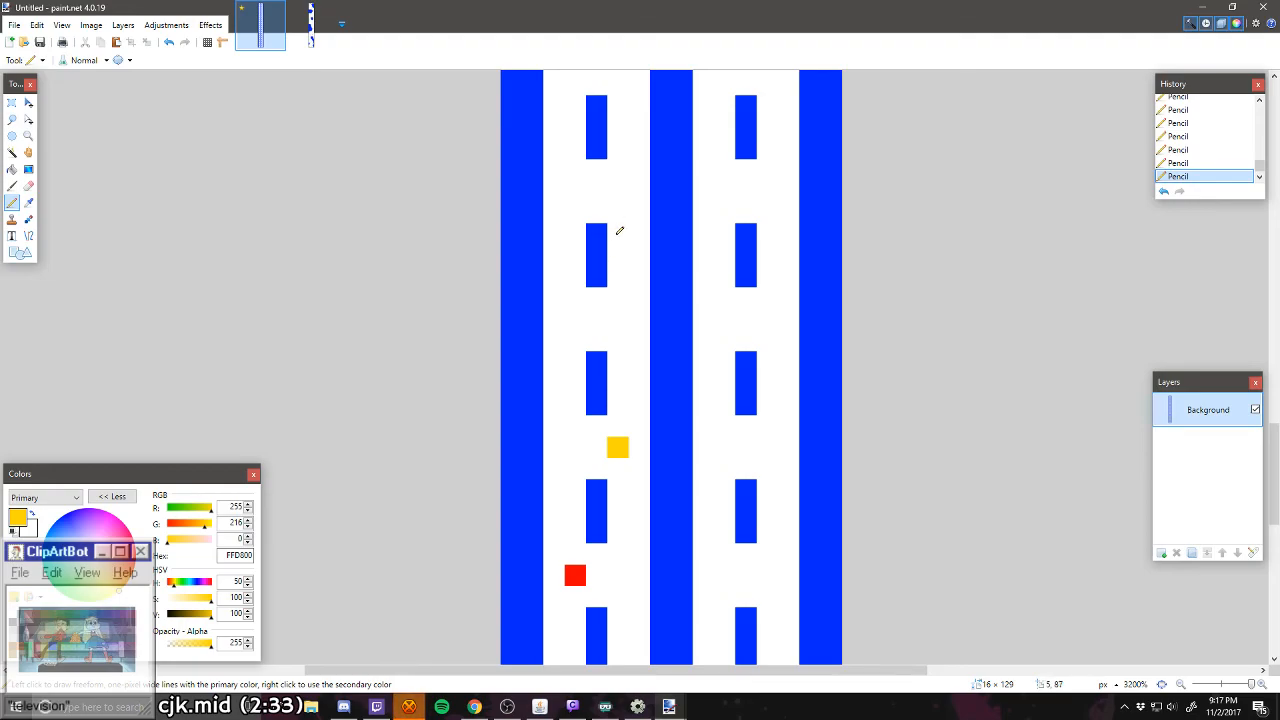
pyautogui.scroll(1, 617, 265)
pyautogui.scroll(-5, 600, 460)
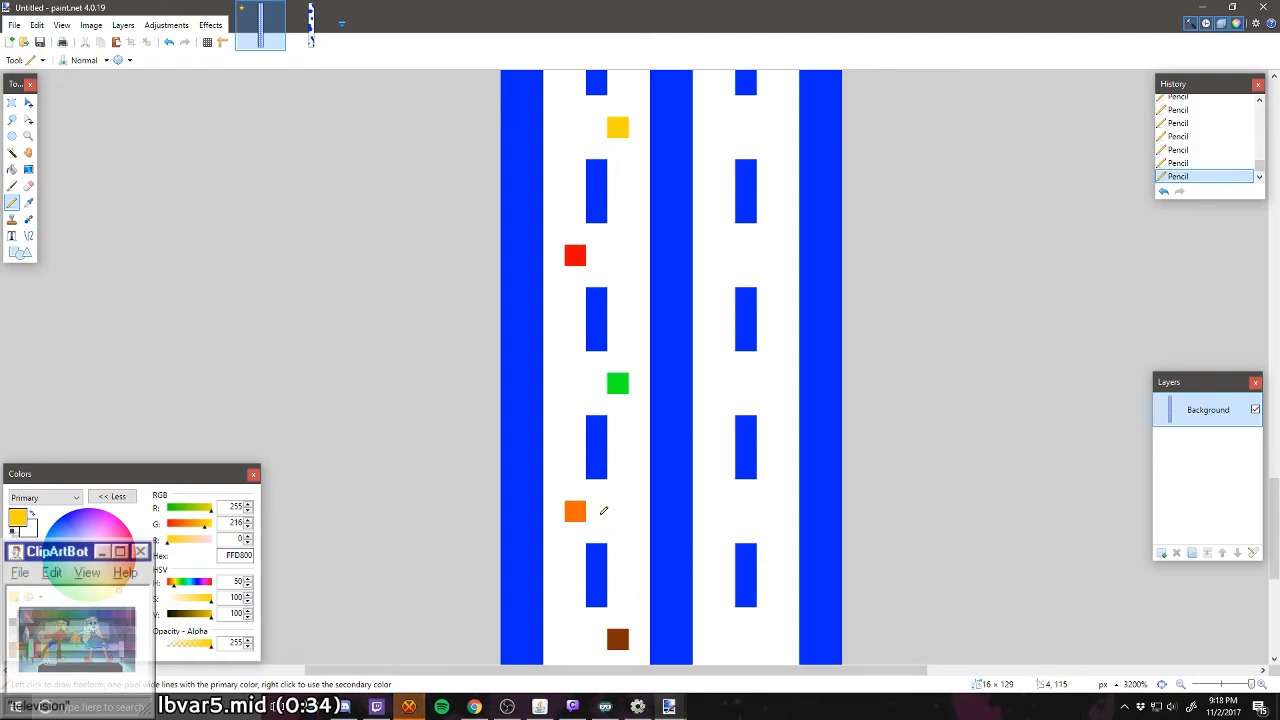
pyautogui.scroll(3, 598, 450)
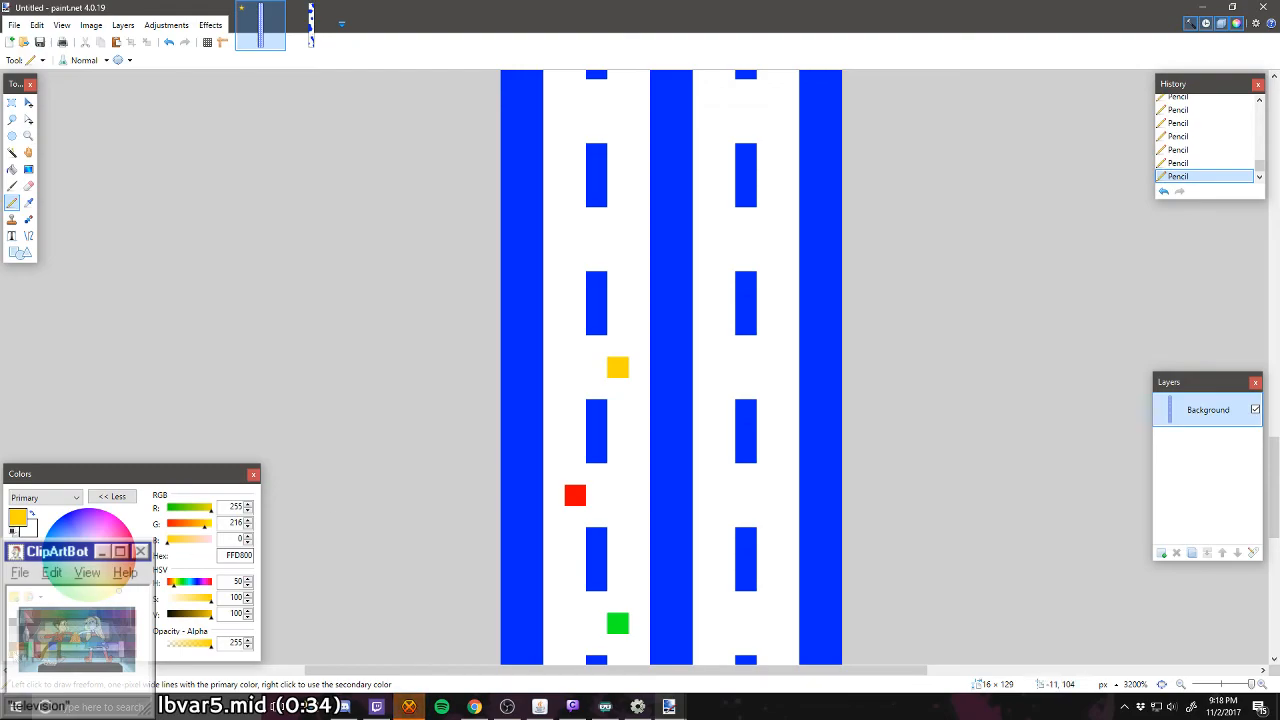
pyautogui.click(15, 650)
pyautogui.click(560, 241)
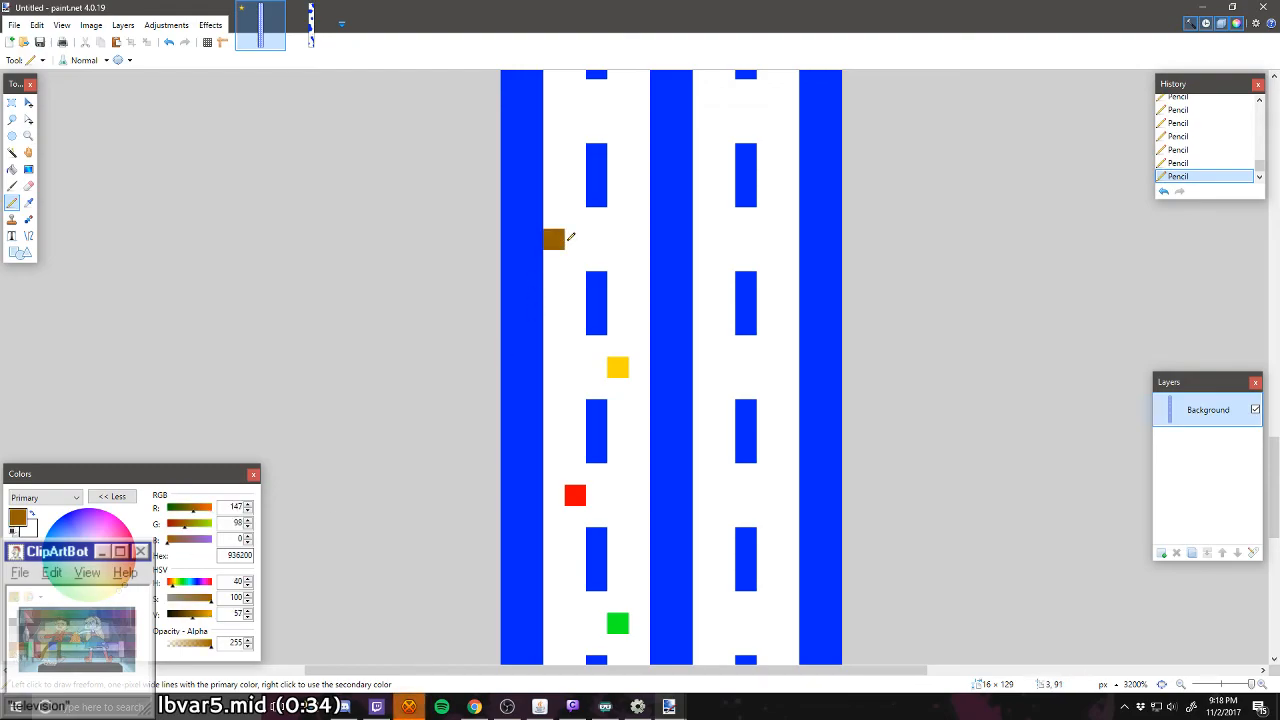
pyautogui.hotkey('ctrl', 'z')
pyautogui.click(575, 240)
# Step: Pencil an orange (FF6A00) pixel right of the dashes and a green (00FF21) one left in the left lane's next two gaps up
pyautogui.scroll(2, 605, 270)
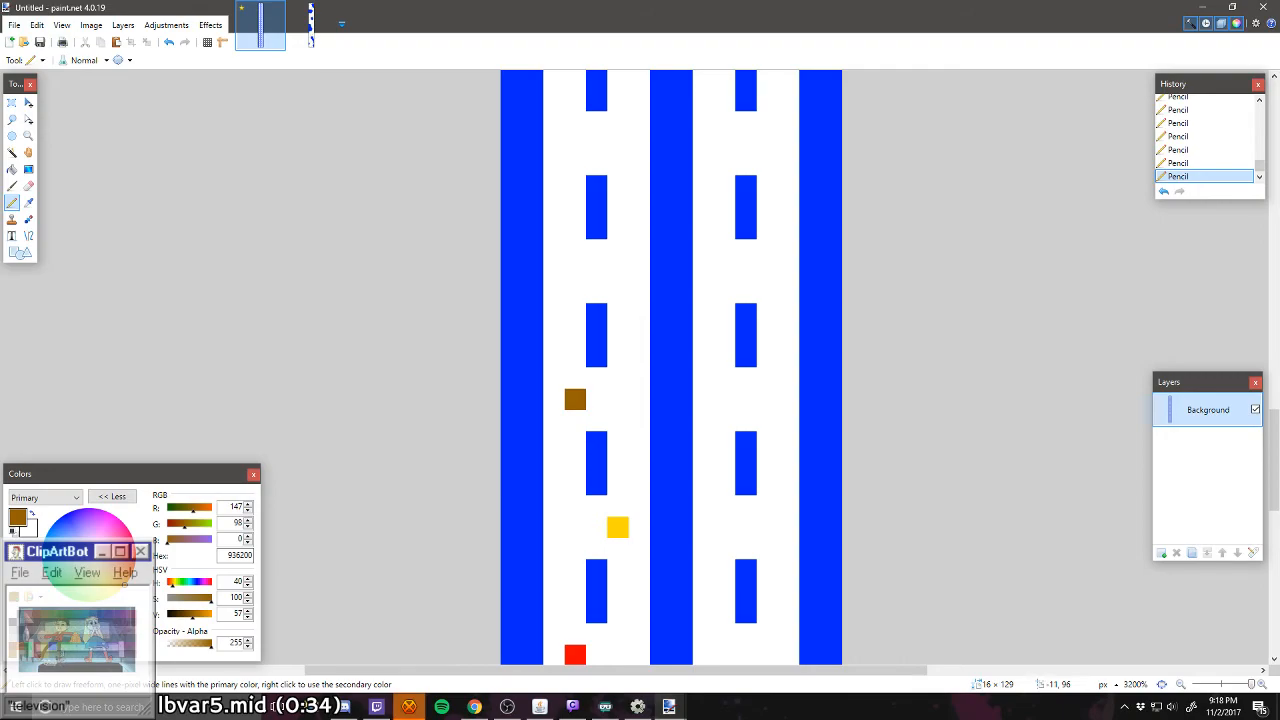
pyautogui.click(27, 650)
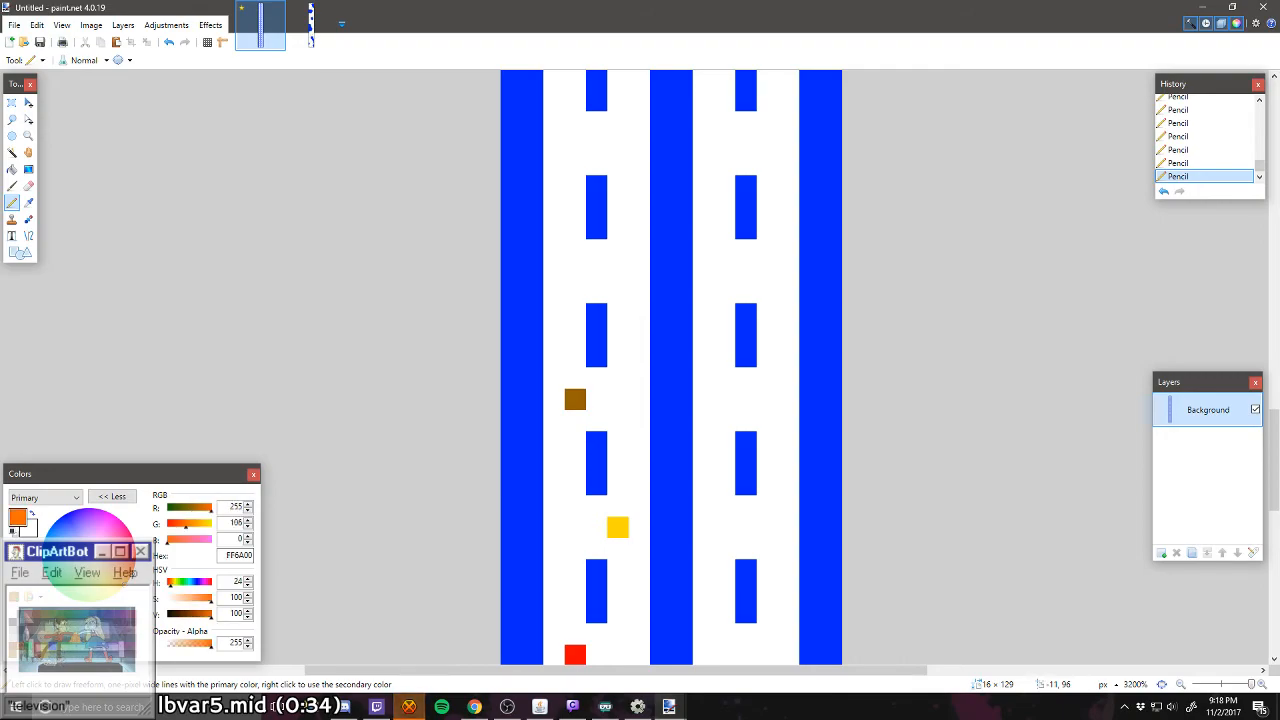
pyautogui.click(617, 271)
pyautogui.scroll(2, 637, 286)
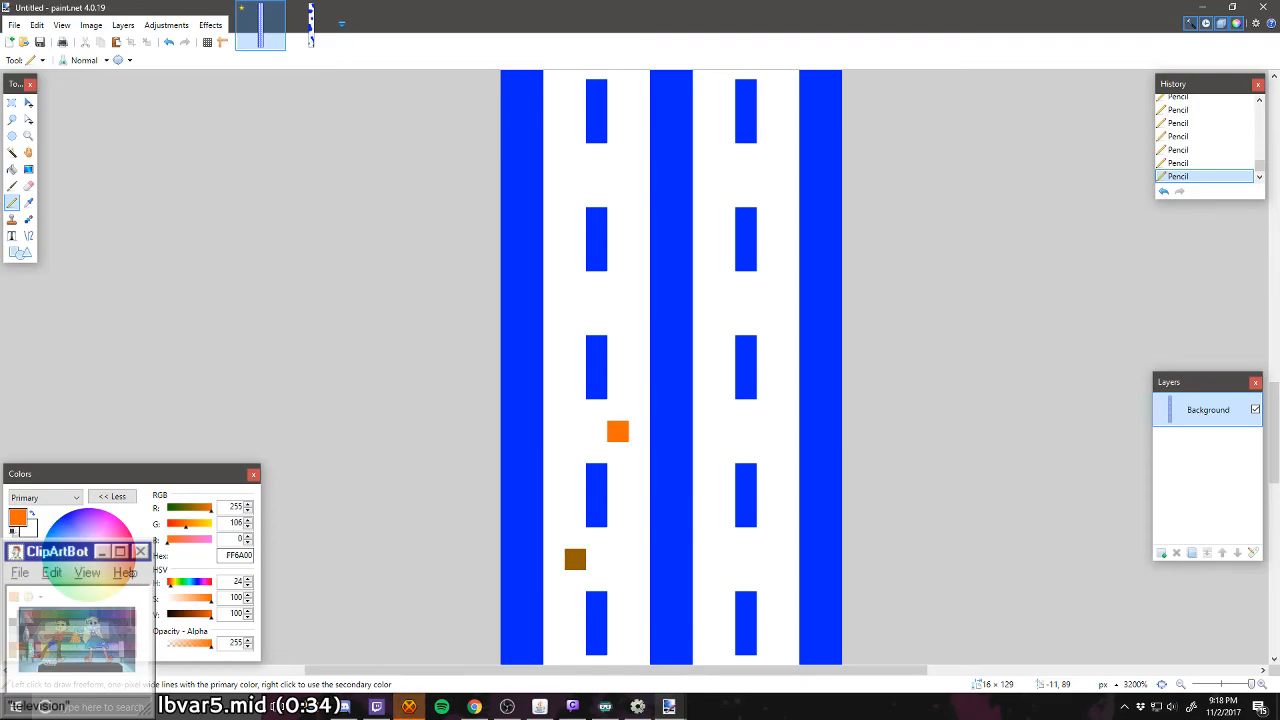
pyautogui.click(69, 613)
pyautogui.click(569, 301)
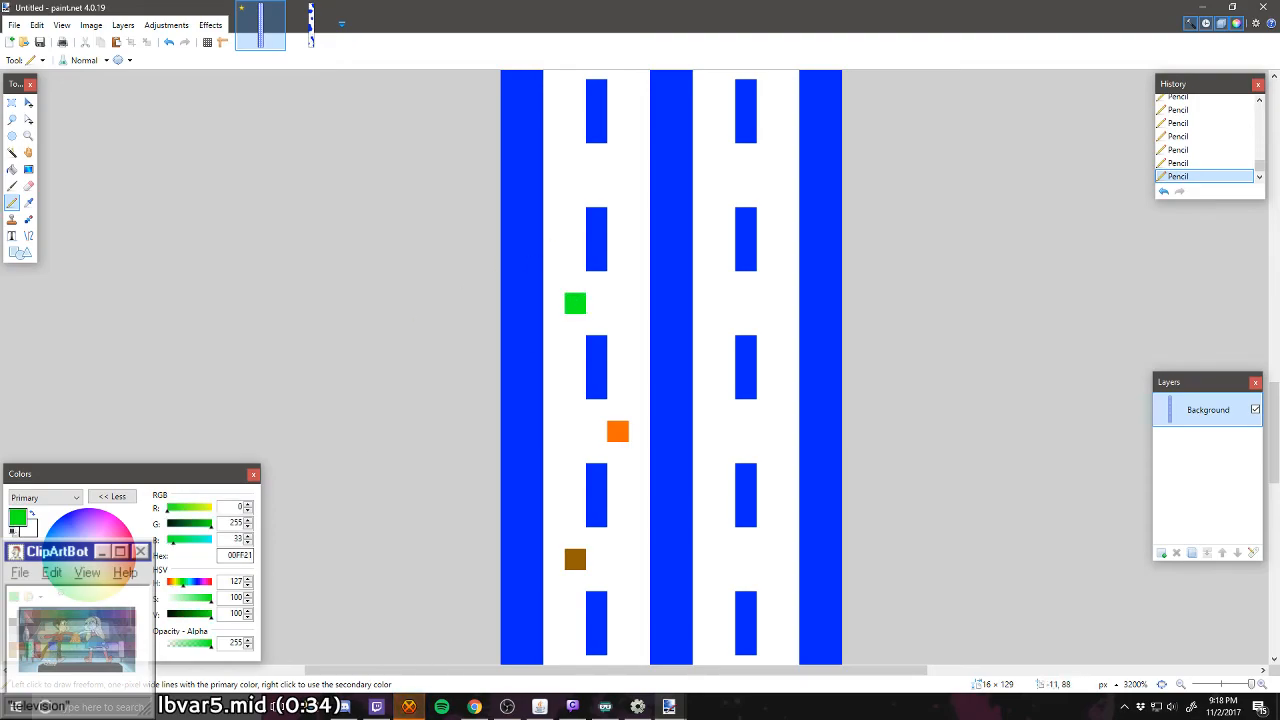
# Step: Pencil a red (FF0000) pixel right of the dashes and a yellow (FFD800) one left in the left lane's following two gaps up
pyautogui.click(28, 613)
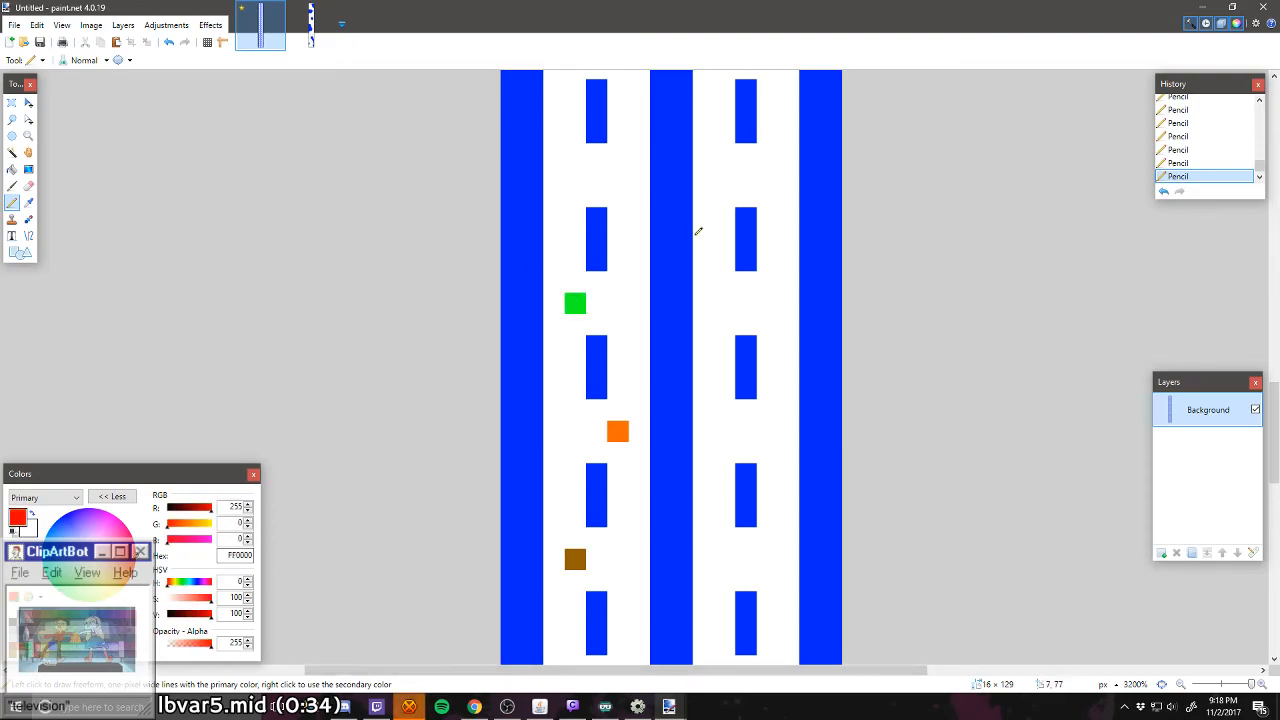
pyautogui.click(617, 176)
pyautogui.scroll(3, 620, 209)
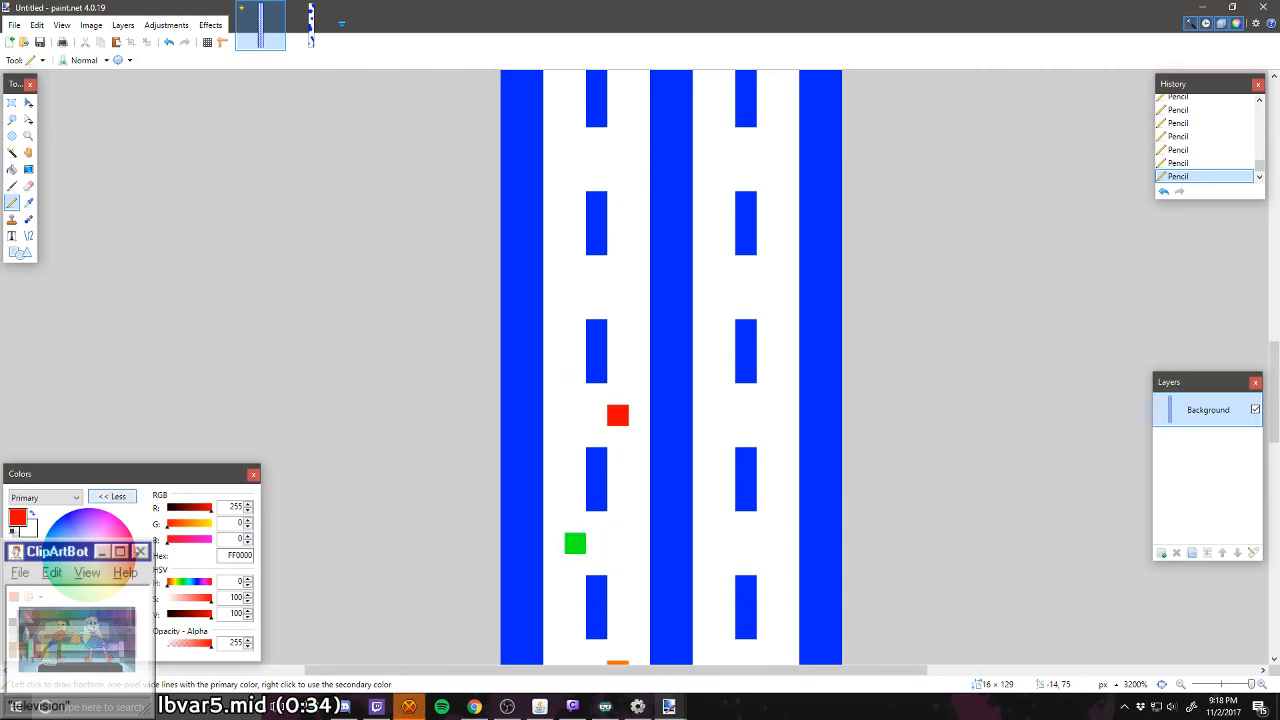
pyautogui.click(45, 613)
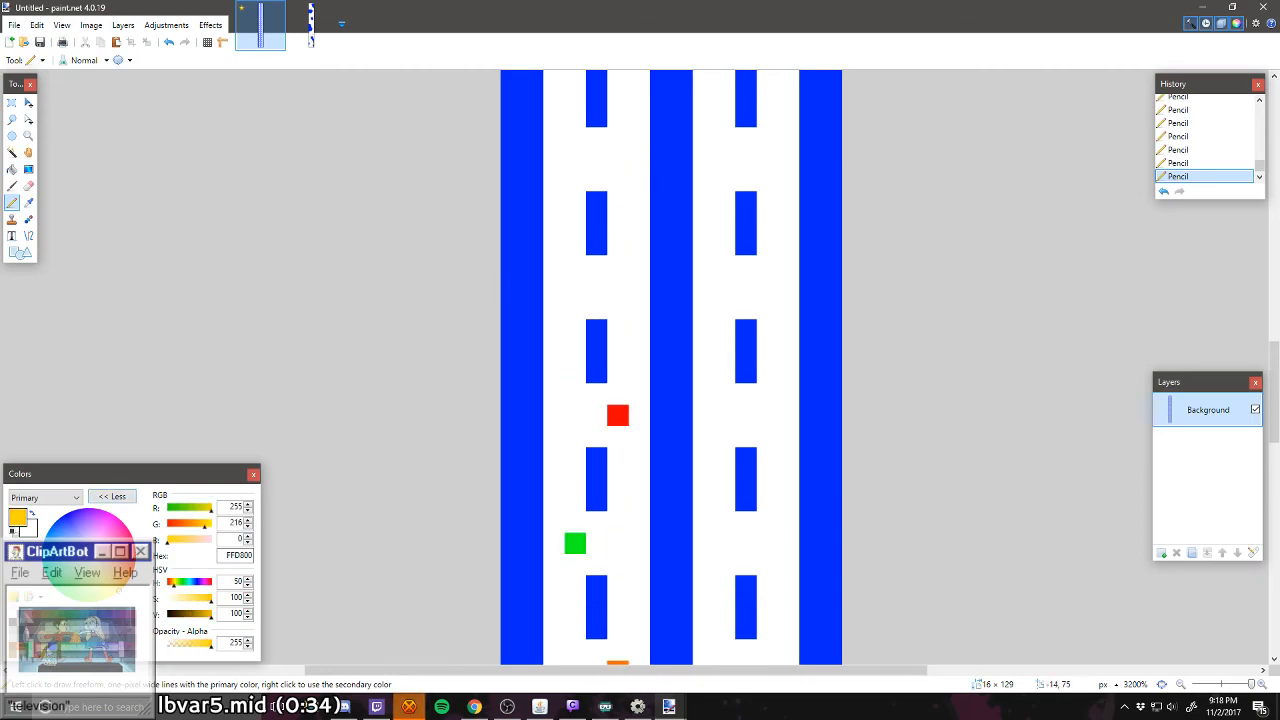
pyautogui.click(577, 287)
# Step: Copy the left lane's colored 8 × 63 px section and paste it over the lane's upper half with its top-left corner at 0, 3
pyautogui.scroll(-3, 500, 430)
pyautogui.keyDown('ctrl'); pyautogui.scroll(-4, 488, 432); pyautogui.keyUp('ctrl')
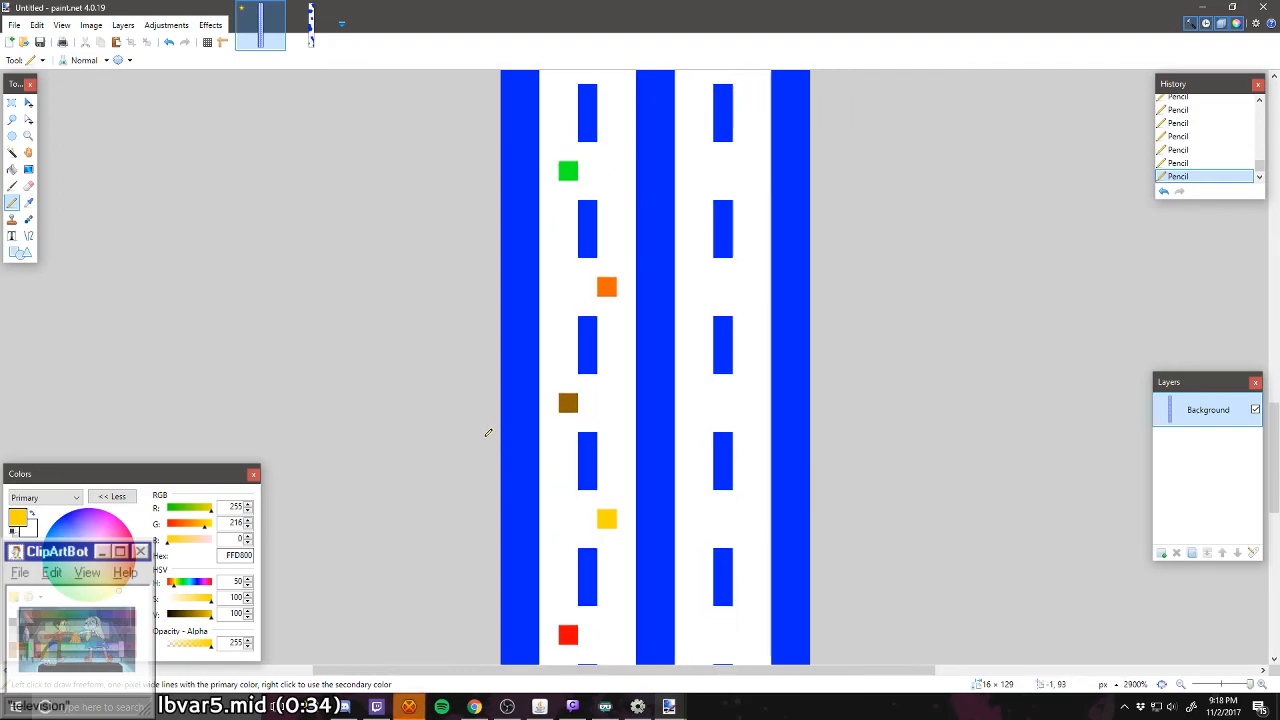
pyautogui.click(12, 102)
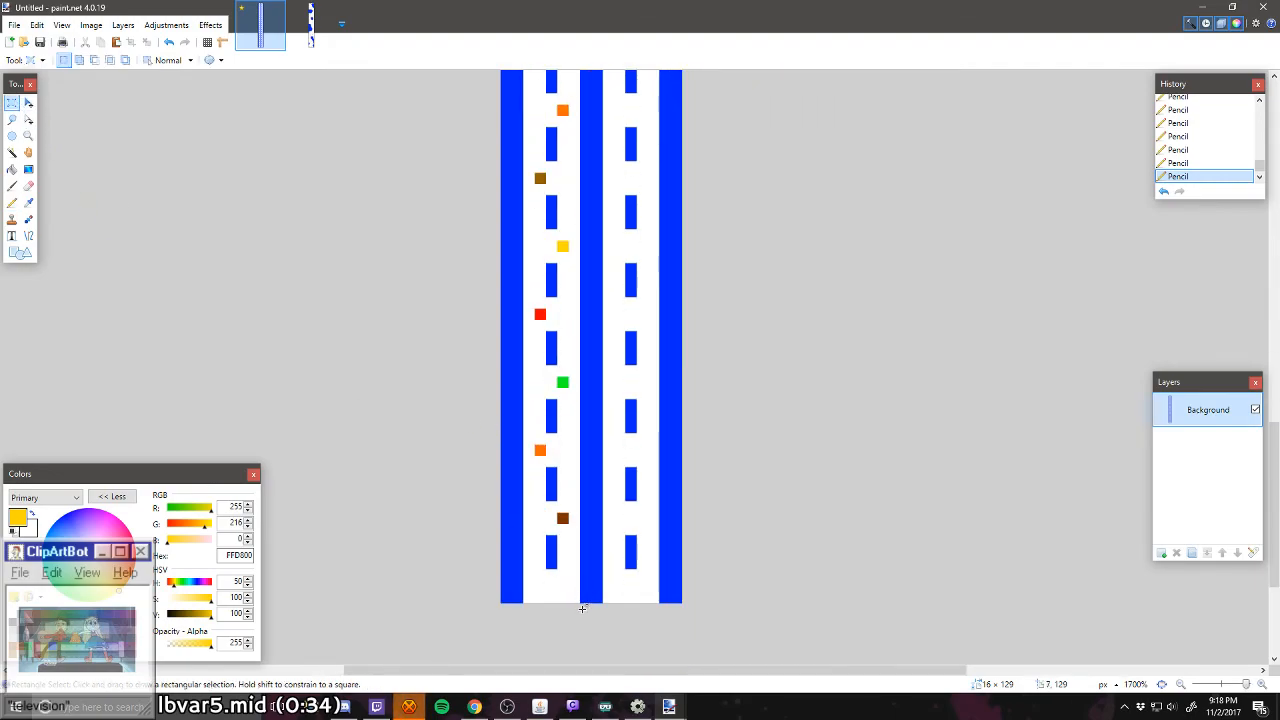
pyautogui.moveTo(590, 568); pyautogui.dragTo(500, 260)
pyautogui.scroll(5, 487, 374)
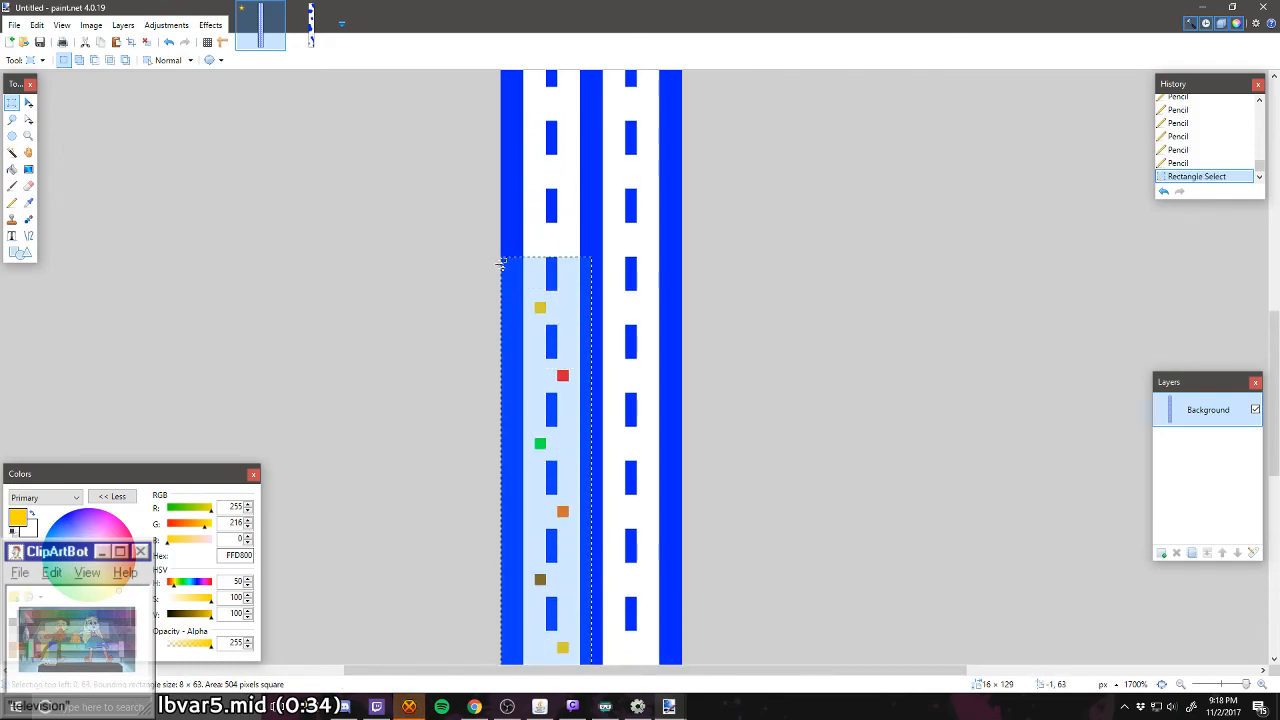
pyautogui.hotkey('ctrl', 'c')
pyautogui.hotkey('ctrl', 'v')
pyautogui.scroll(-4, 512, 309)
pyautogui.moveTo(530, 452); pyautogui.dragTo(530, 268)
pyautogui.scroll(5, 588, 292)
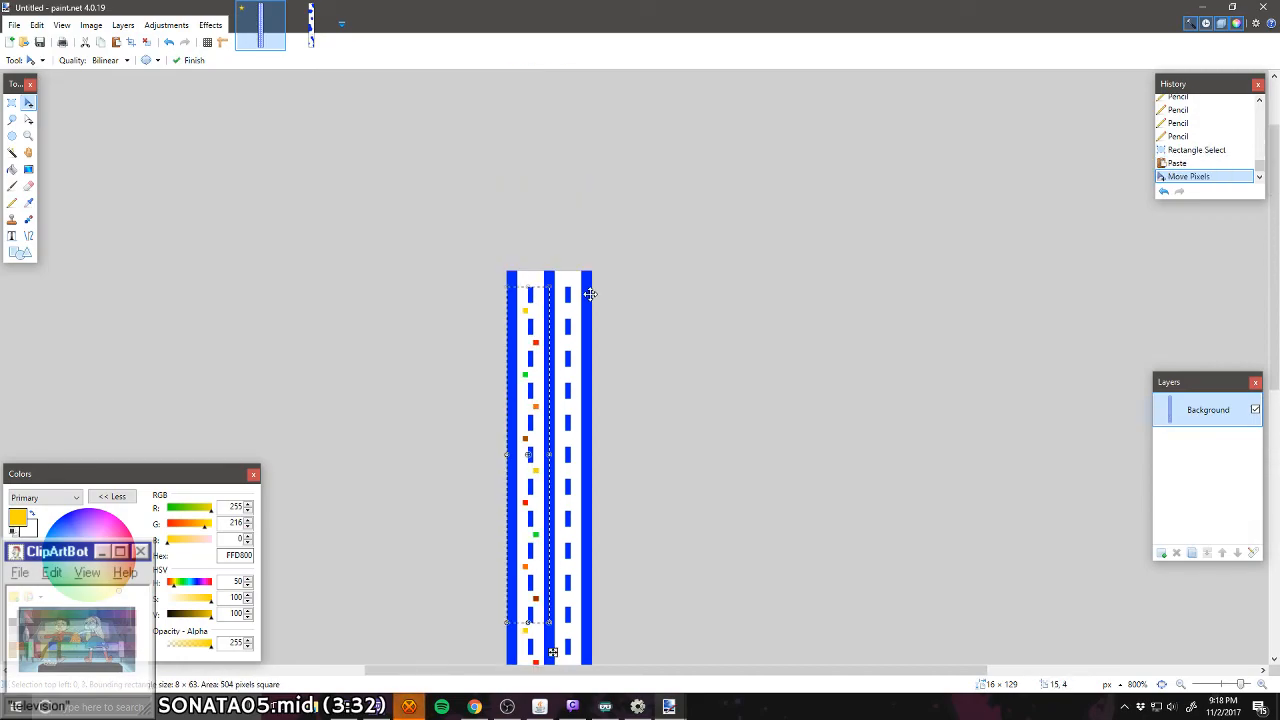
pyautogui.hotkey('ctrl', 'd')
# Step: Copy an 8 × 117 px section of the colored left lane and paste it over the right lane with its top-left corner at 7, 9
pyautogui.scroll(-4, 589, 292)
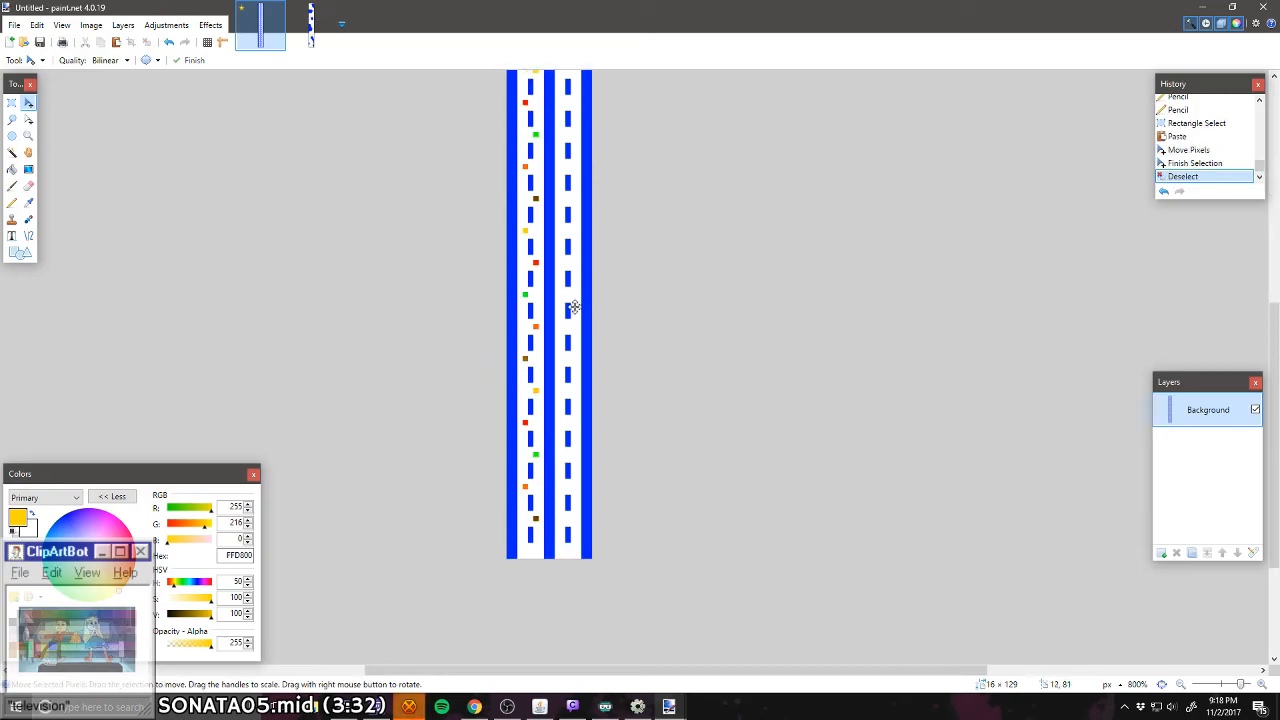
pyautogui.scroll(-1, 575, 308)
pyautogui.scroll(-2, 574, 307)
pyautogui.scroll(3, 573, 307)
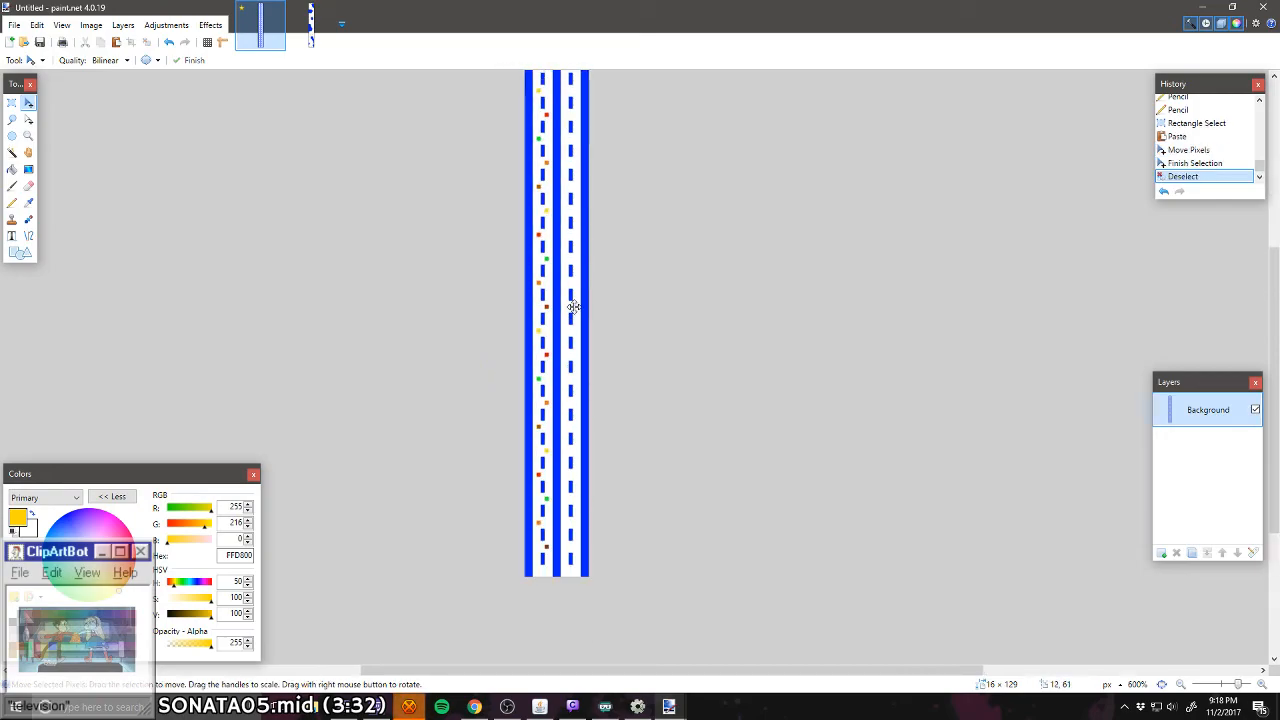
pyautogui.scroll(1, 573, 307)
pyautogui.scroll(-1, 500, 273)
pyautogui.press('s')
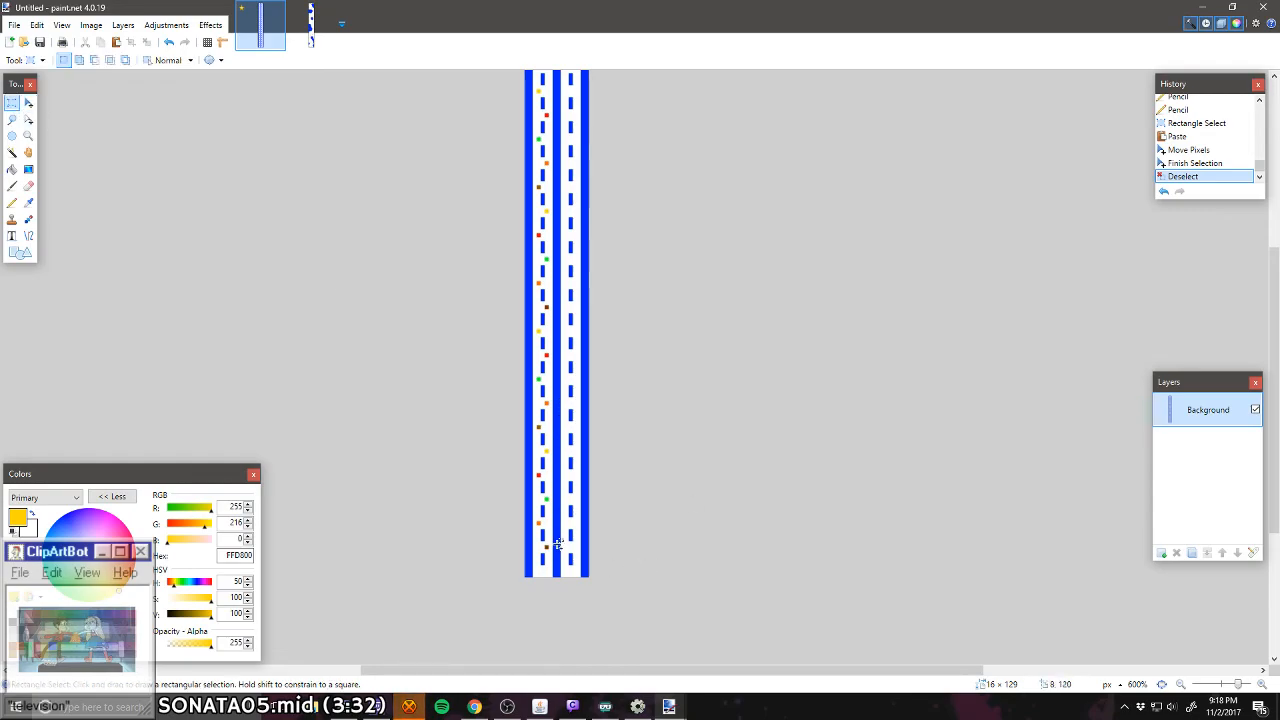
pyautogui.scroll(2, 557, 566)
pyautogui.scroll(1, 558, 543)
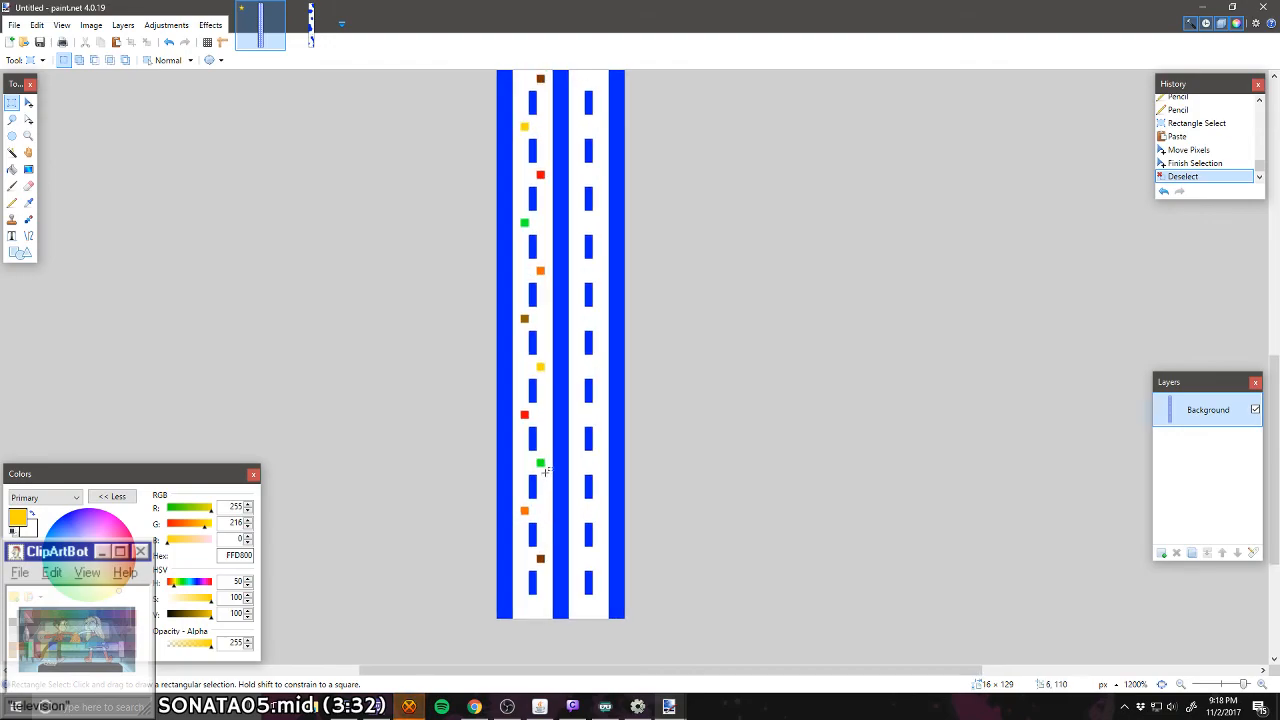
pyautogui.scroll(1, 545, 470)
pyautogui.moveTo(559, 370)
pyautogui.mouseDown()
pyautogui.moveTo(474, 163)
pyautogui.moveTo(478, 101)
pyautogui.moveTo(482, 155)
pyautogui.mouseUp()
pyautogui.scroll(2, 545, 339)
pyautogui.scroll(3, 478, 101)
pyautogui.scroll(1, 481, 111)
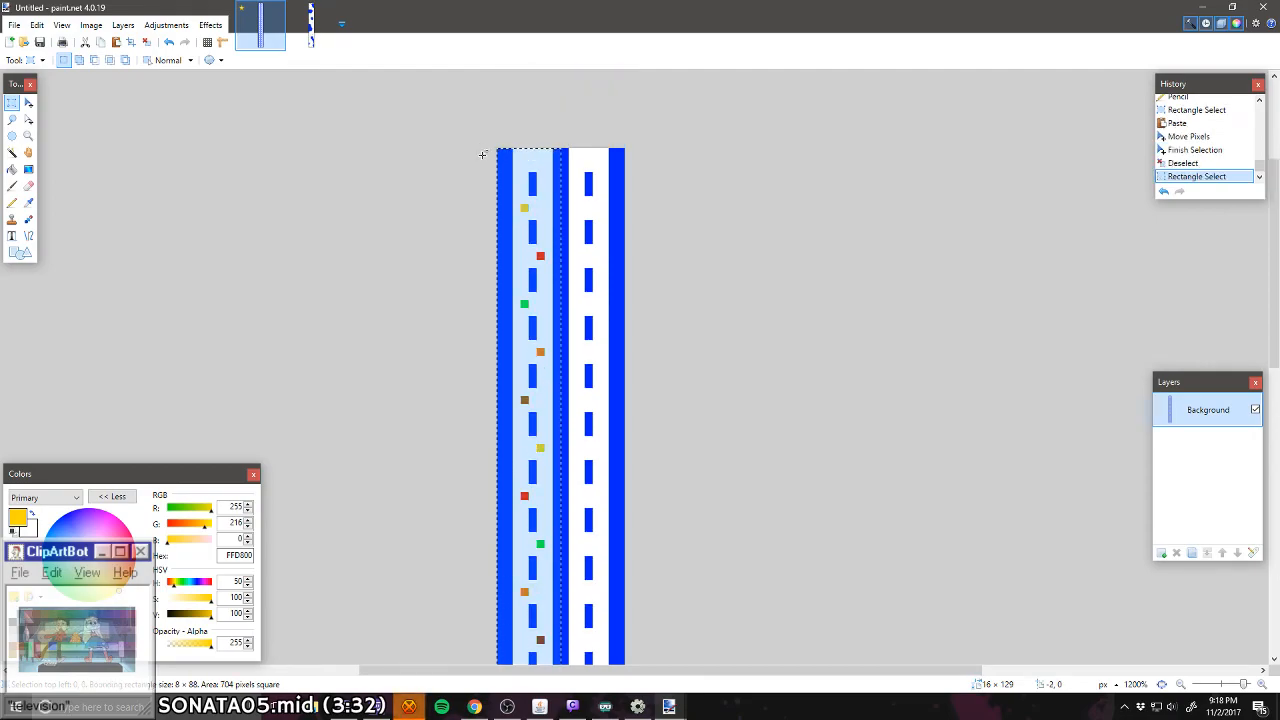
pyautogui.scroll(-10, 482, 155)
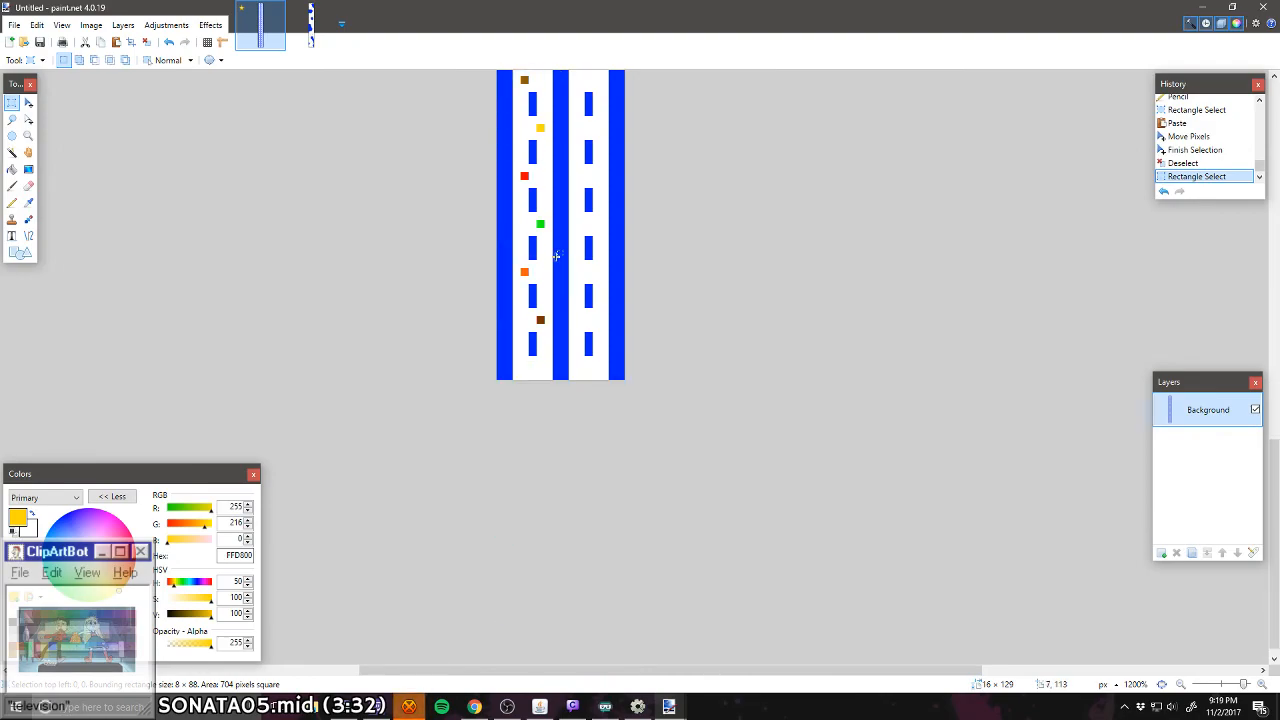
pyautogui.moveTo(562, 293); pyautogui.dragTo(571, 350)
pyautogui.scroll(11, 526, 270)
pyautogui.hotkey('ctrl', 'c')
pyautogui.hotkey('ctrl', 'v')
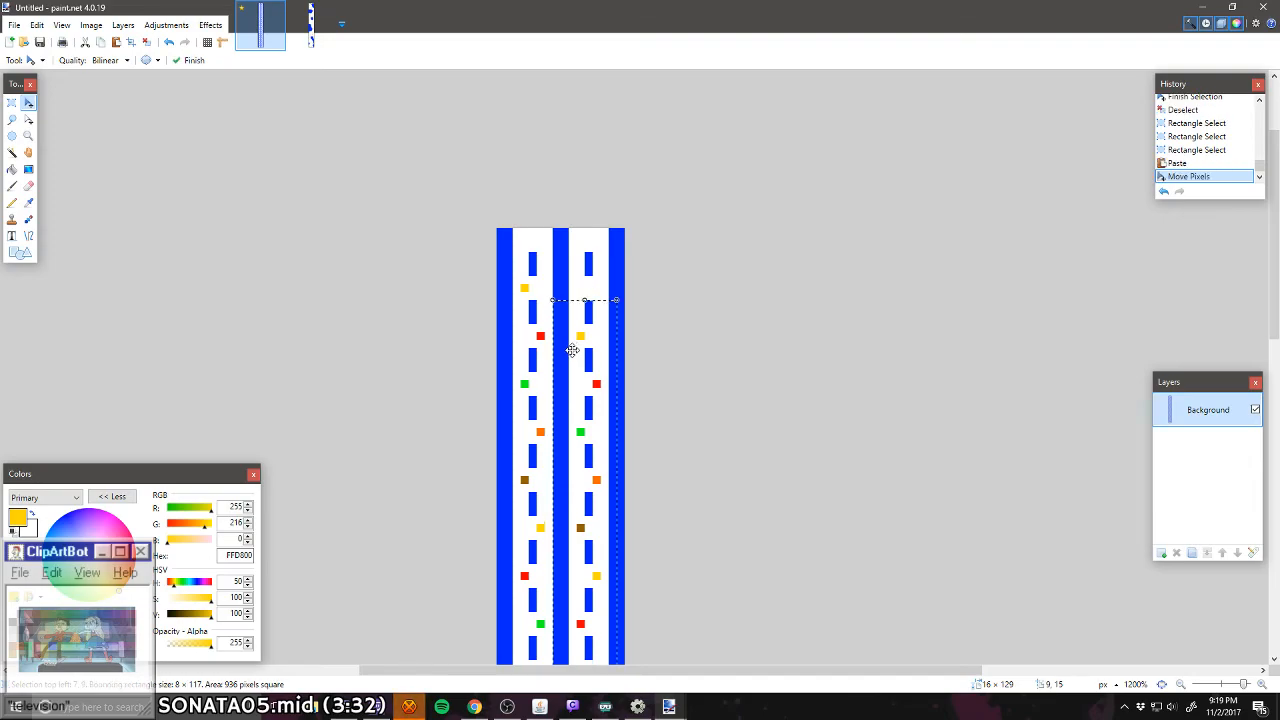
pyautogui.hotkey('ctrl', 'd')
# Step: Pencil a brown (7F3300) pixel right of the dashes in the right lane's uppermost gap
pyautogui.scroll(-10, 571, 350)
pyautogui.scroll(10, 623, 334)
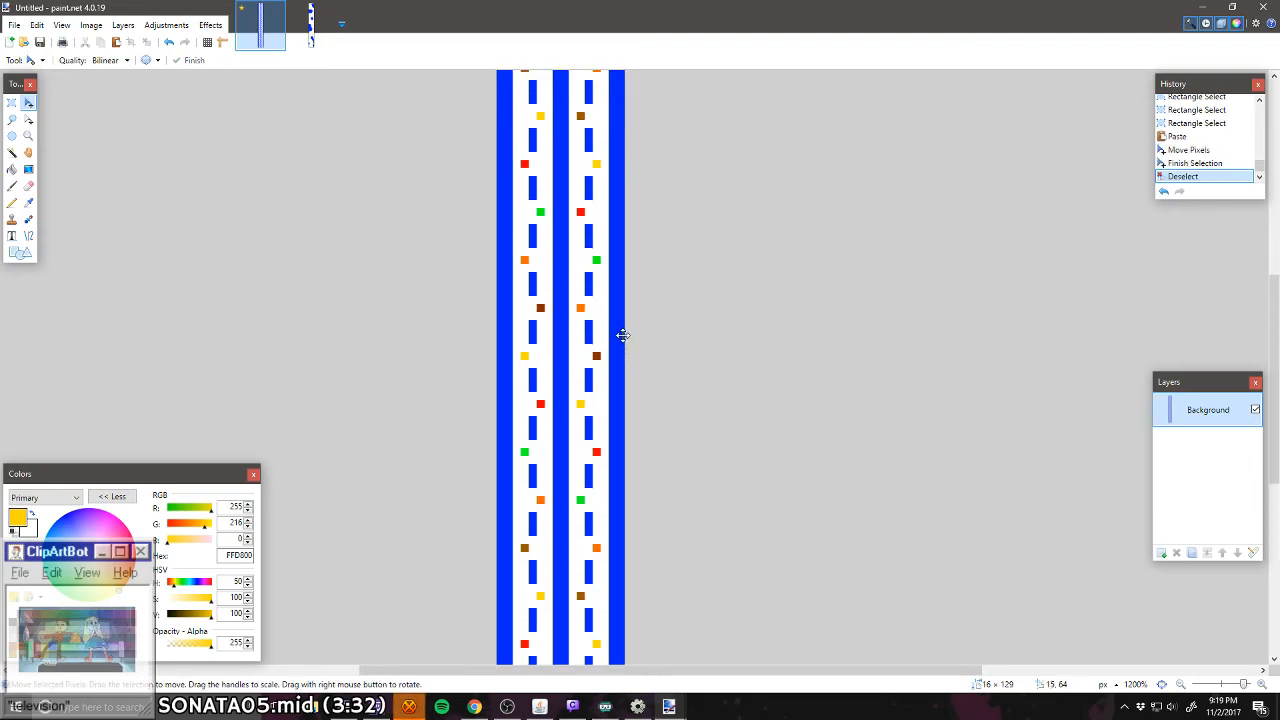
pyautogui.scroll(4, 623, 334)
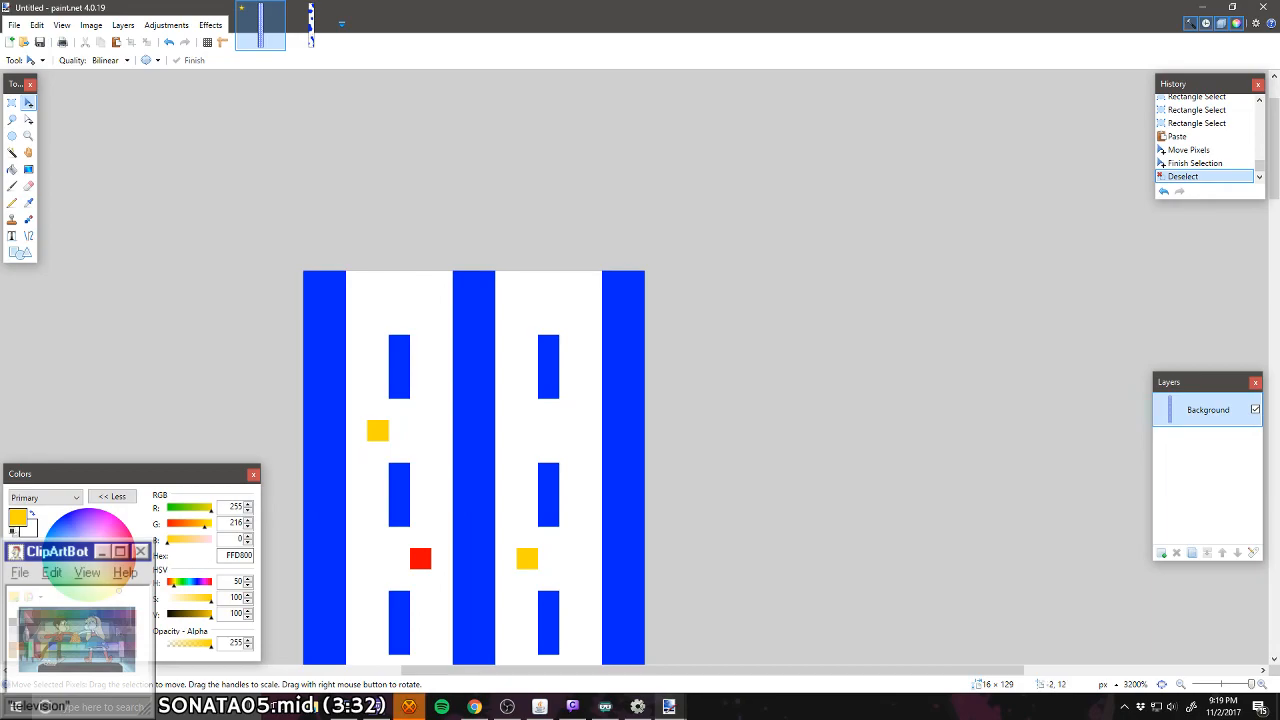
pyautogui.click(19, 650)
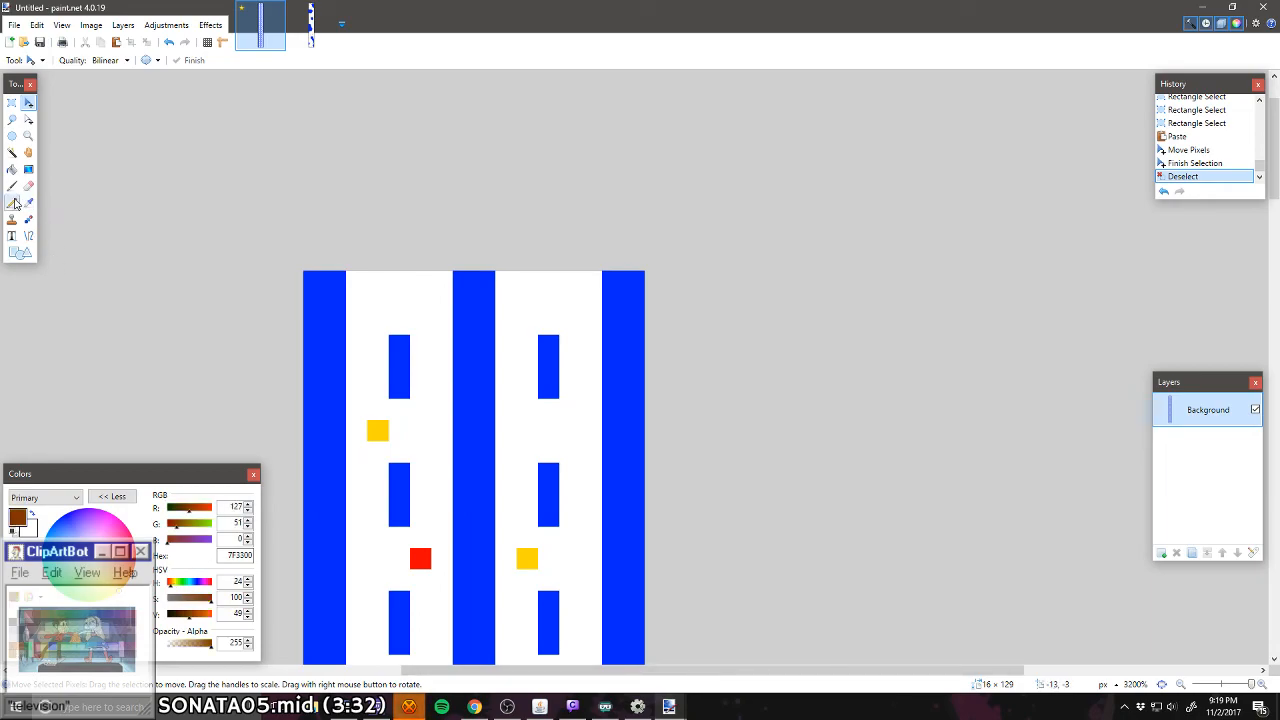
pyautogui.click(12, 203)
pyautogui.click(570, 430)
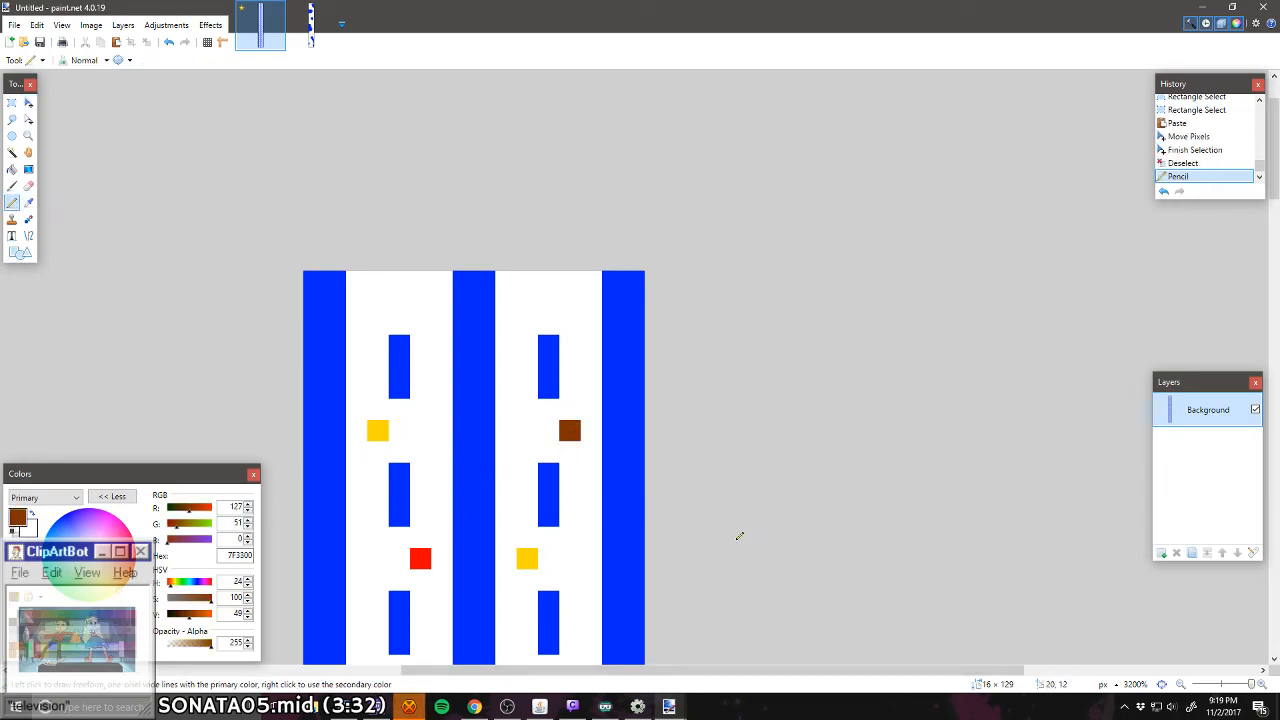
# Step: Review the colored pixel pattern along both lanes over the level's full height, moving the Layers window lower
pyautogui.scroll(-1, 524, 559)
pyautogui.scroll(-6, 524, 559)
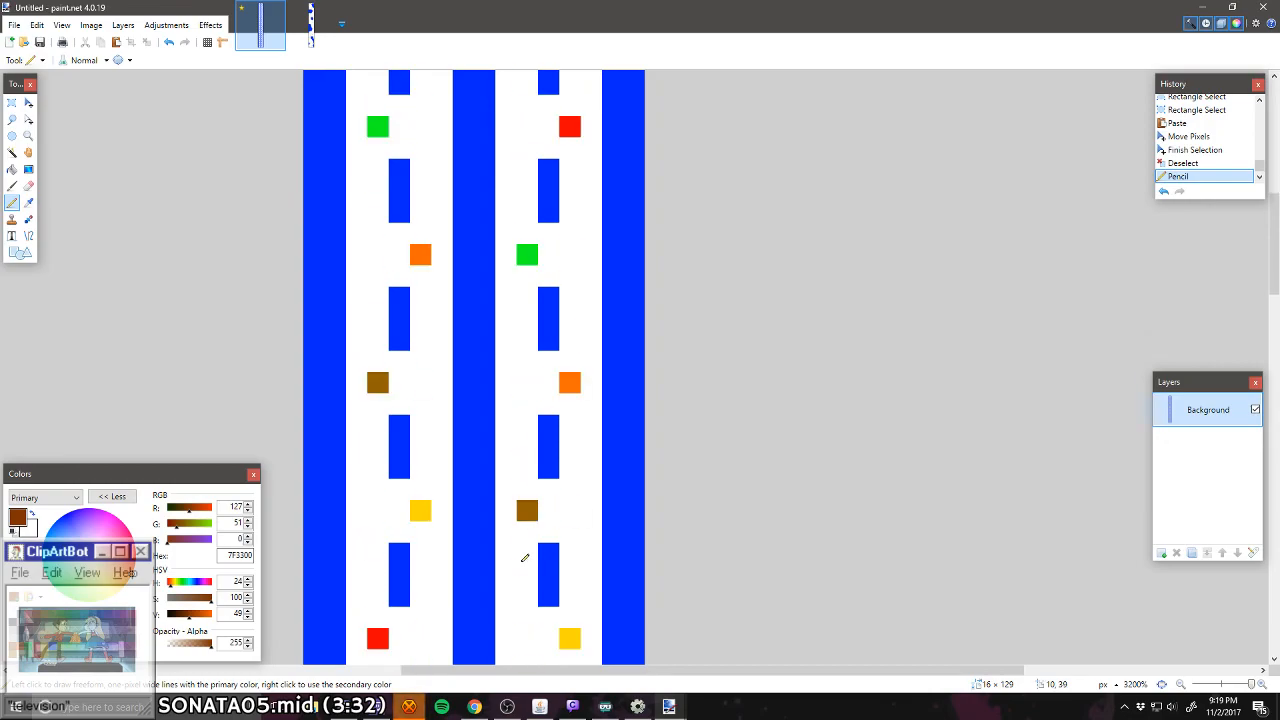
pyautogui.scroll(-8, 524, 559)
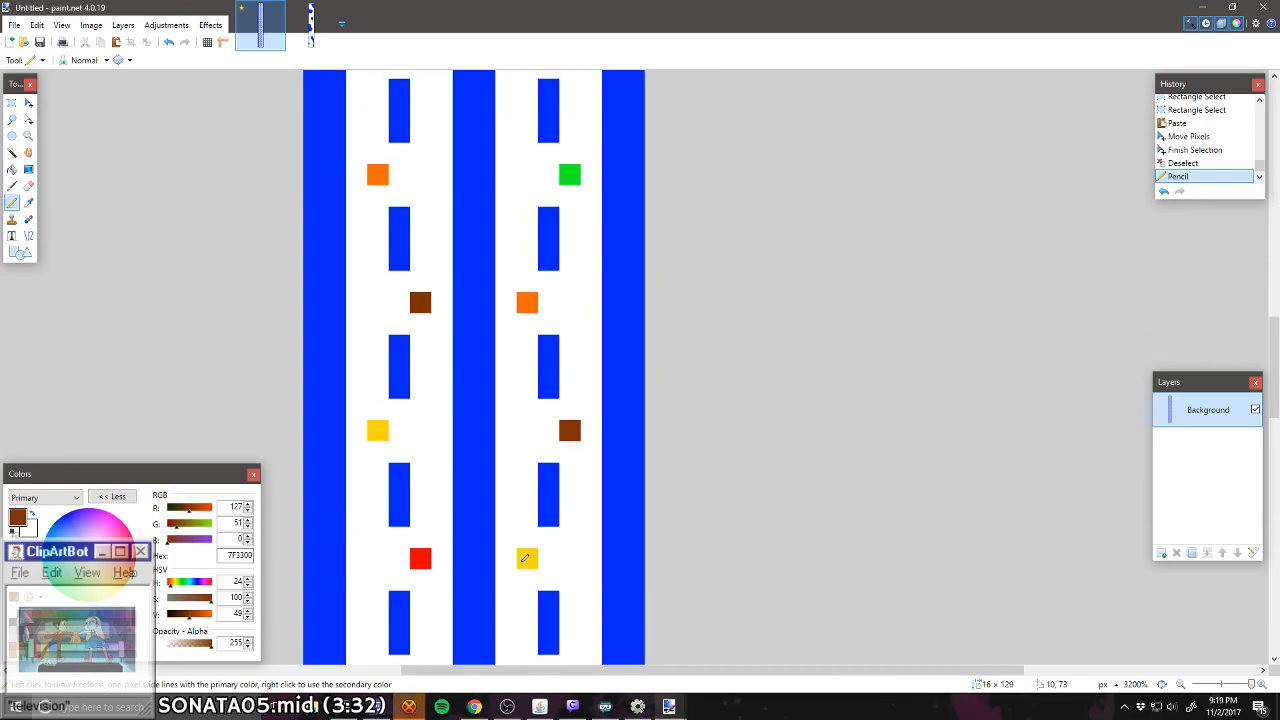
pyautogui.scroll(-8, 524, 559)
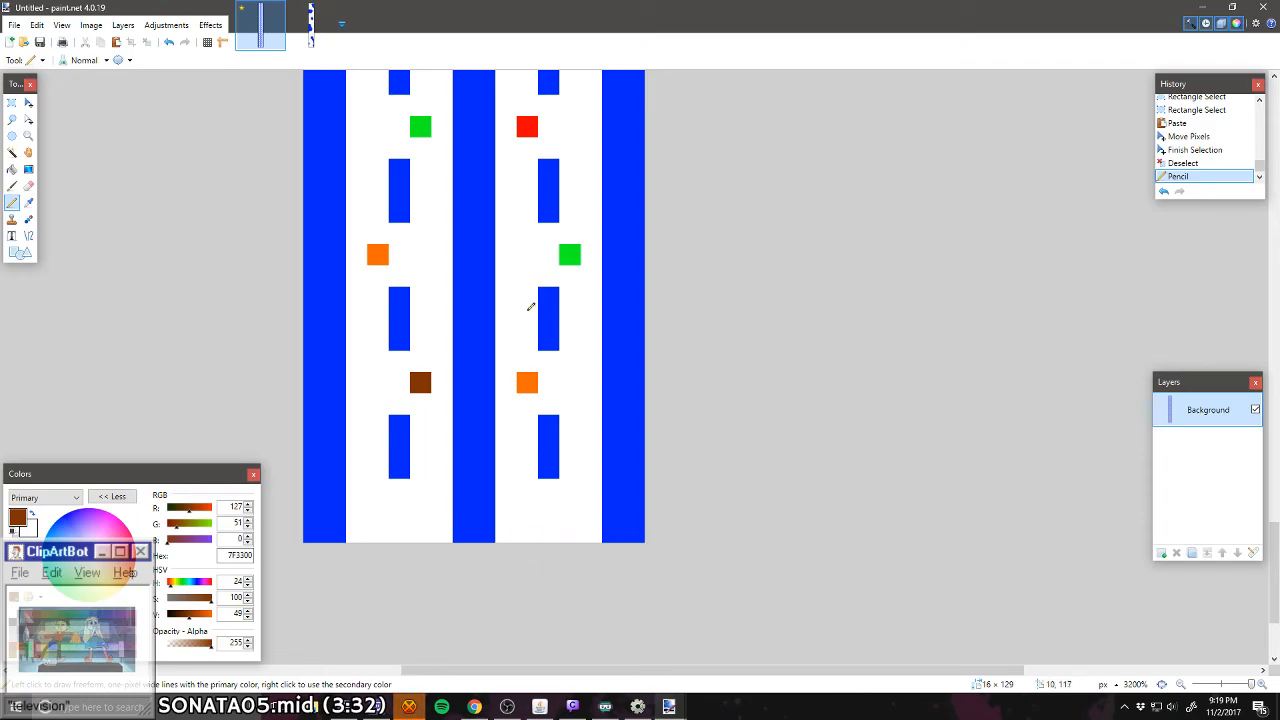
pyautogui.scroll(10, 520, 350)
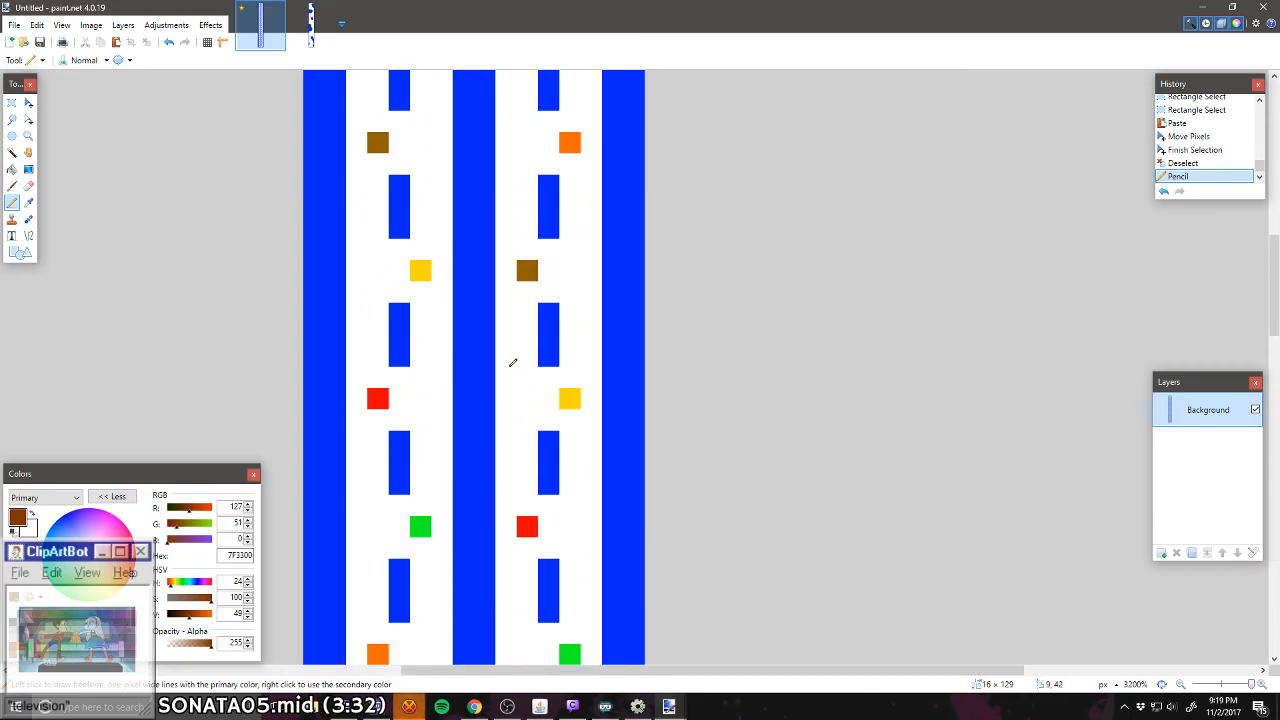
pyautogui.scroll(3, 512, 363)
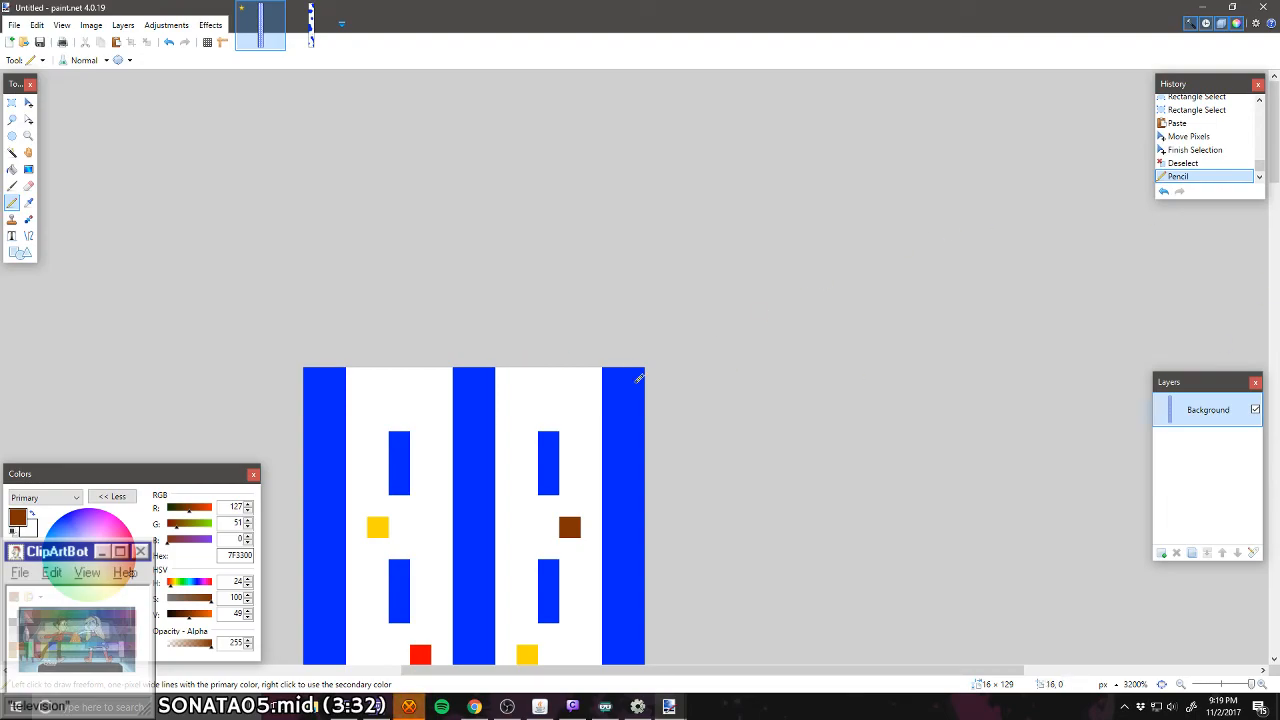
pyautogui.moveTo(1200, 398); pyautogui.dragTo(1198, 498)
pyautogui.scroll(-3, 585, 437)
pyautogui.scroll(-15, 585, 437)
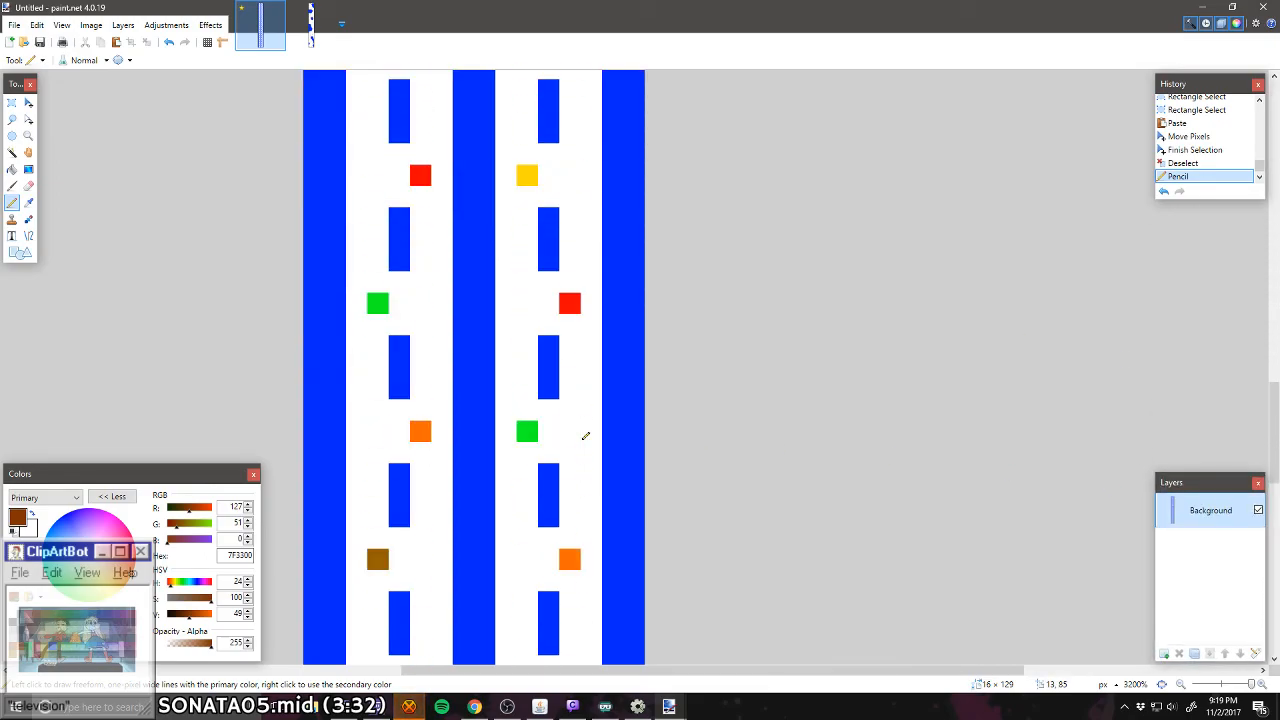
pyautogui.scroll(20, 584, 438)
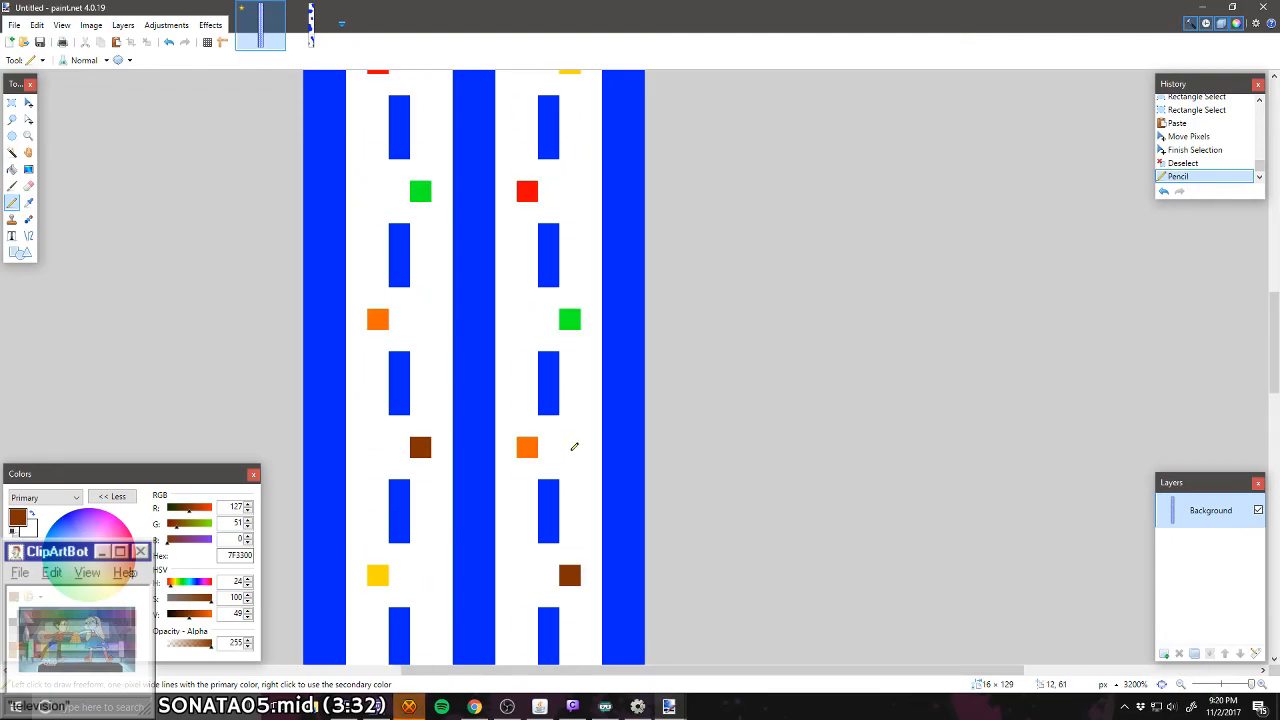
pyautogui.scroll(-3, 606, 495)
pyautogui.scroll(-3, 606, 495)
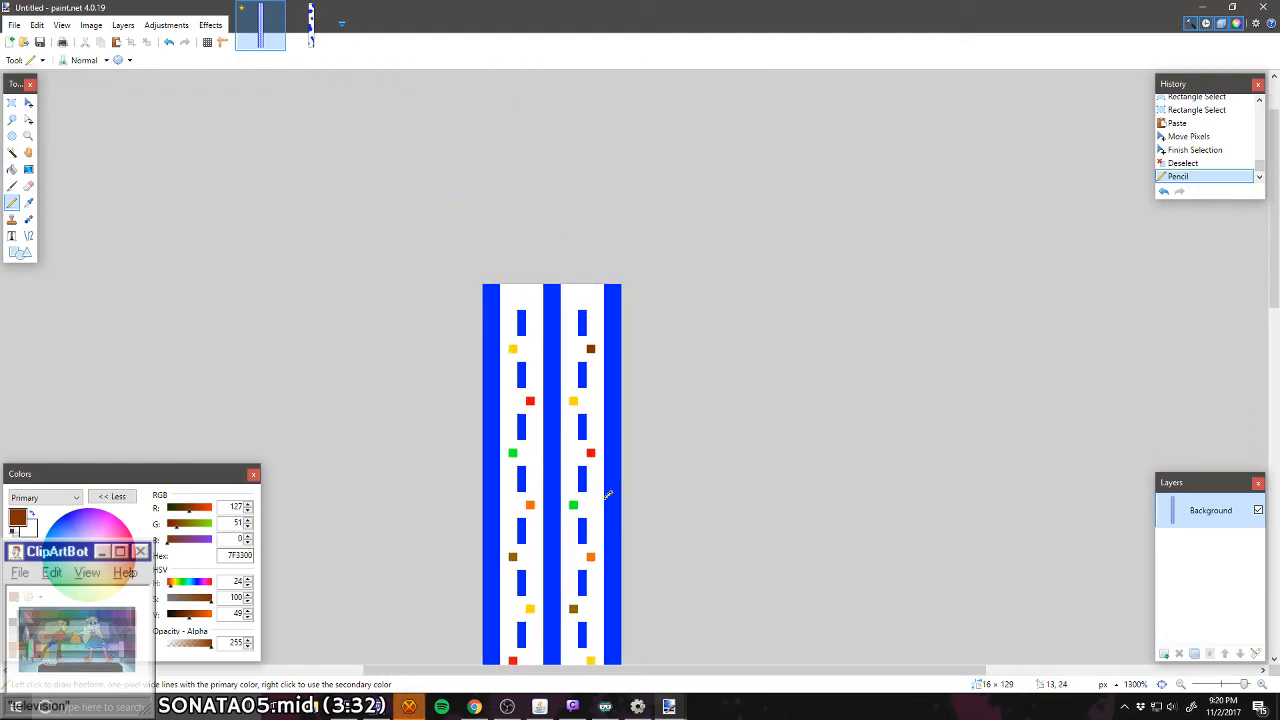
# Step: Save the finished two-lane level as Highway.png in the Levels folder
pyautogui.scroll(-10, 607, 494)
pyautogui.scroll(10, 607, 494)
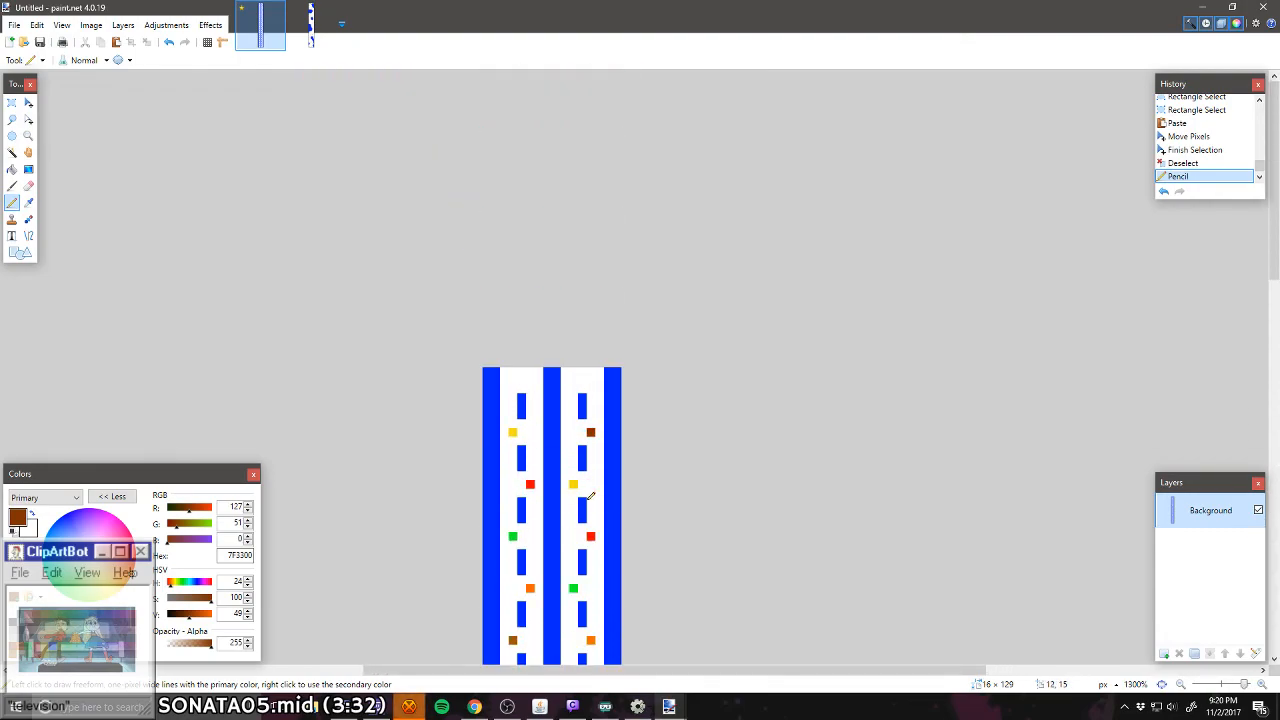
pyautogui.scroll(-2, 594, 488)
pyautogui.scroll(-1, 594, 488)
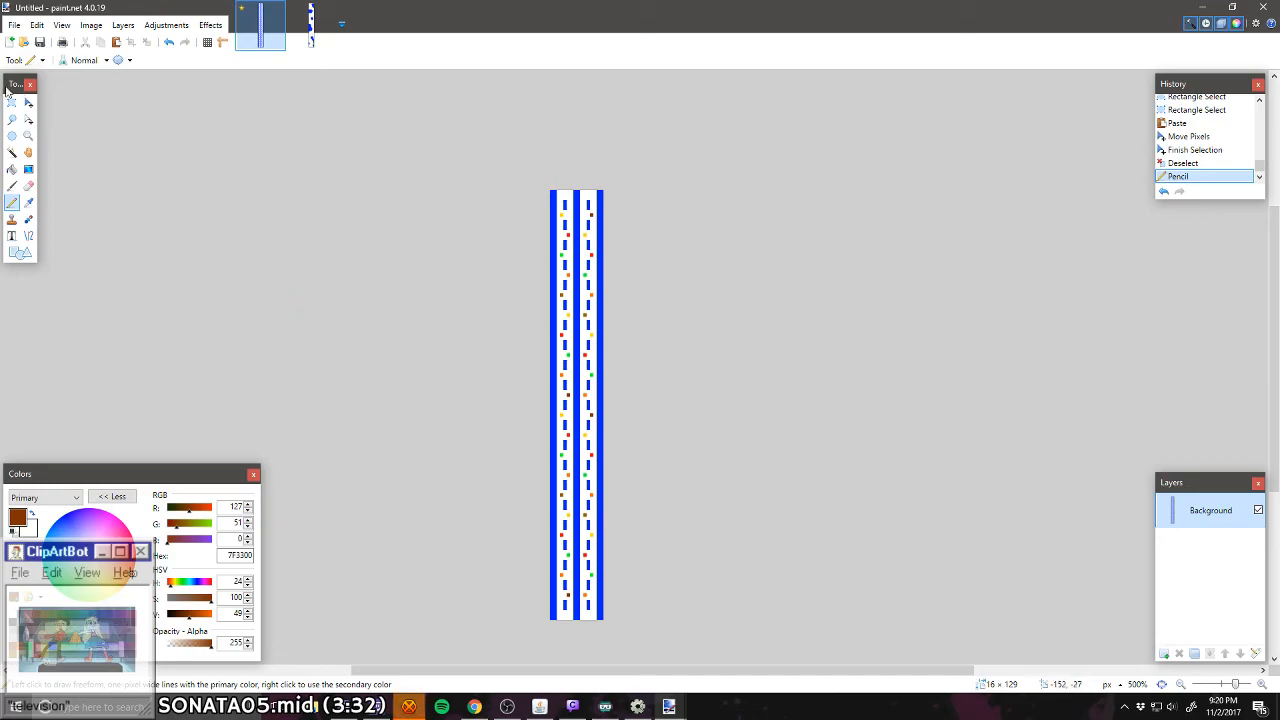
pyautogui.click(14, 25)
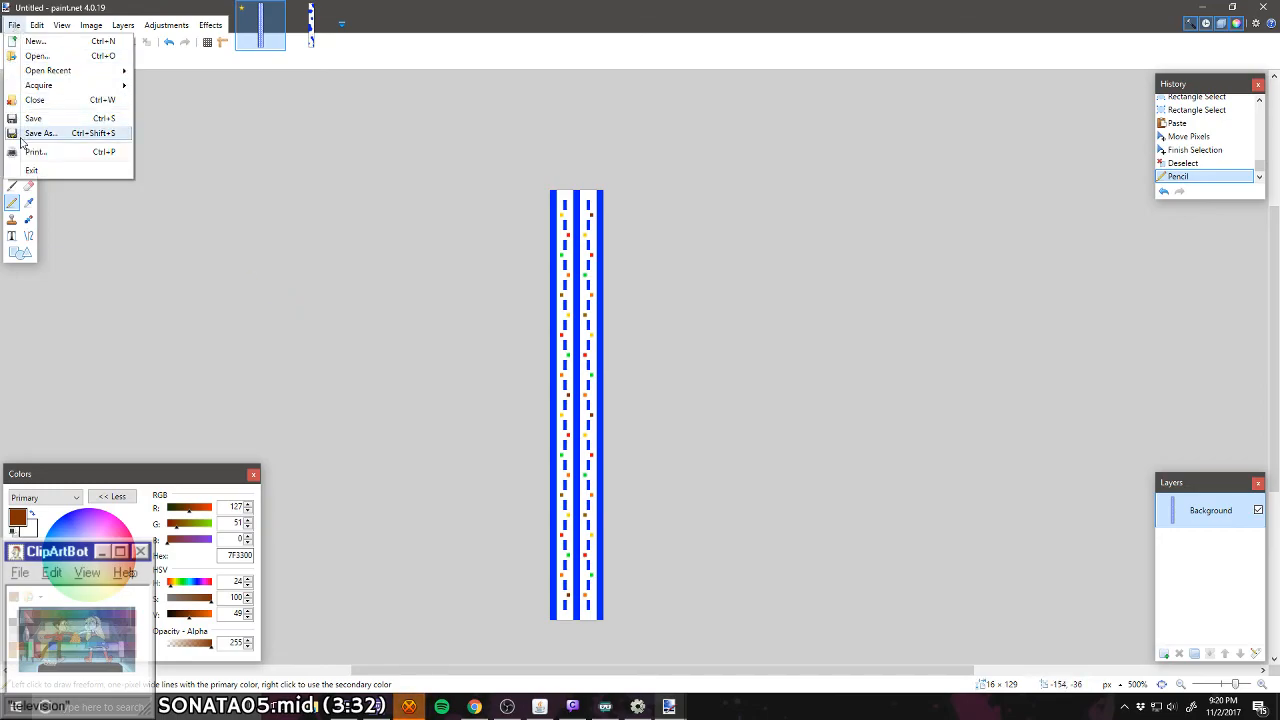
pyautogui.click(40, 131)
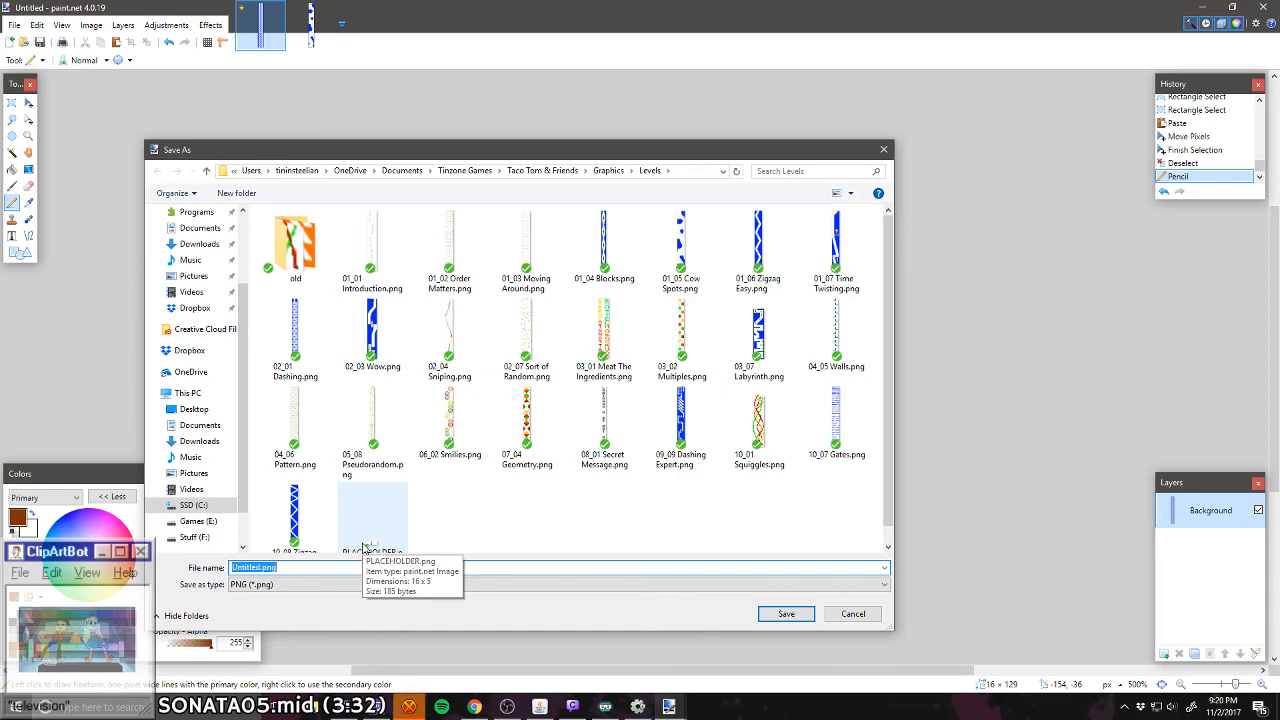
pyautogui.press('Left')
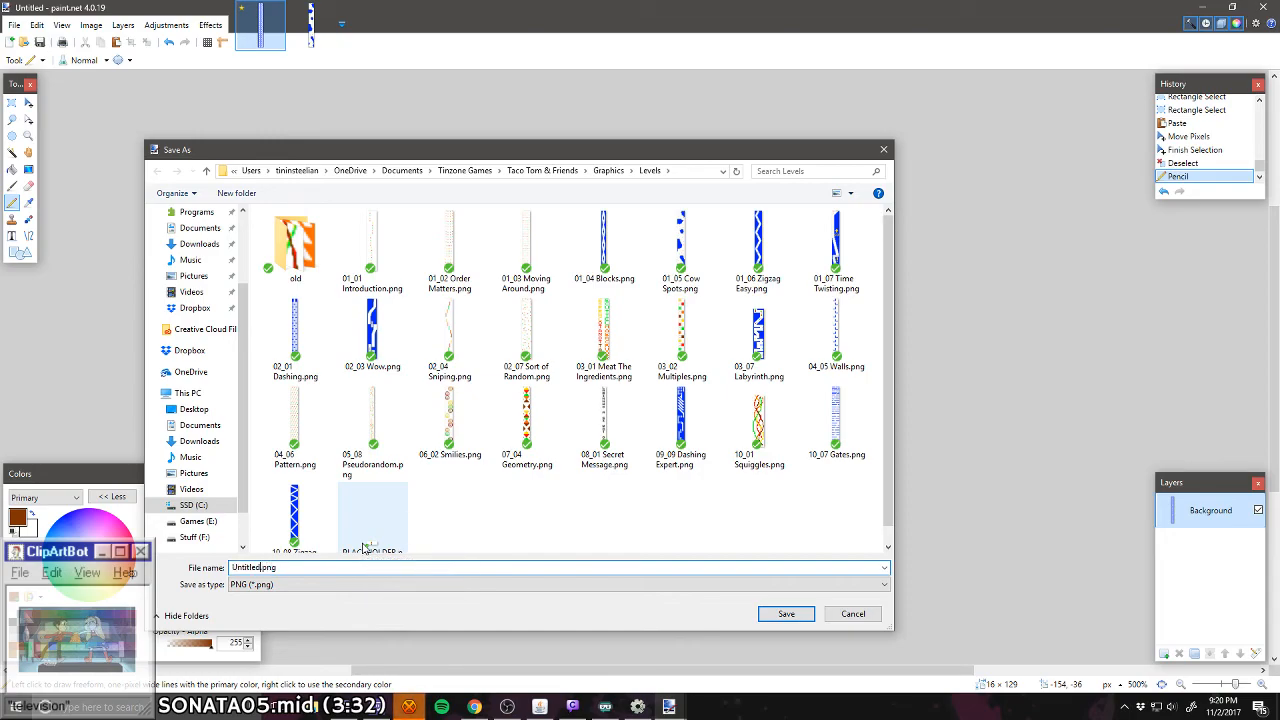
pyautogui.press('BackSpace')
pyautogui.press('BackSpace')
pyautogui.press('BackSpace')
pyautogui.press('BackSpace')
pyautogui.press('BackSpace')
pyautogui.press('BackSpace')
pyautogui.press('BackSpace')
pyautogui.press('BackSpace')
pyautogui.write('Highway')
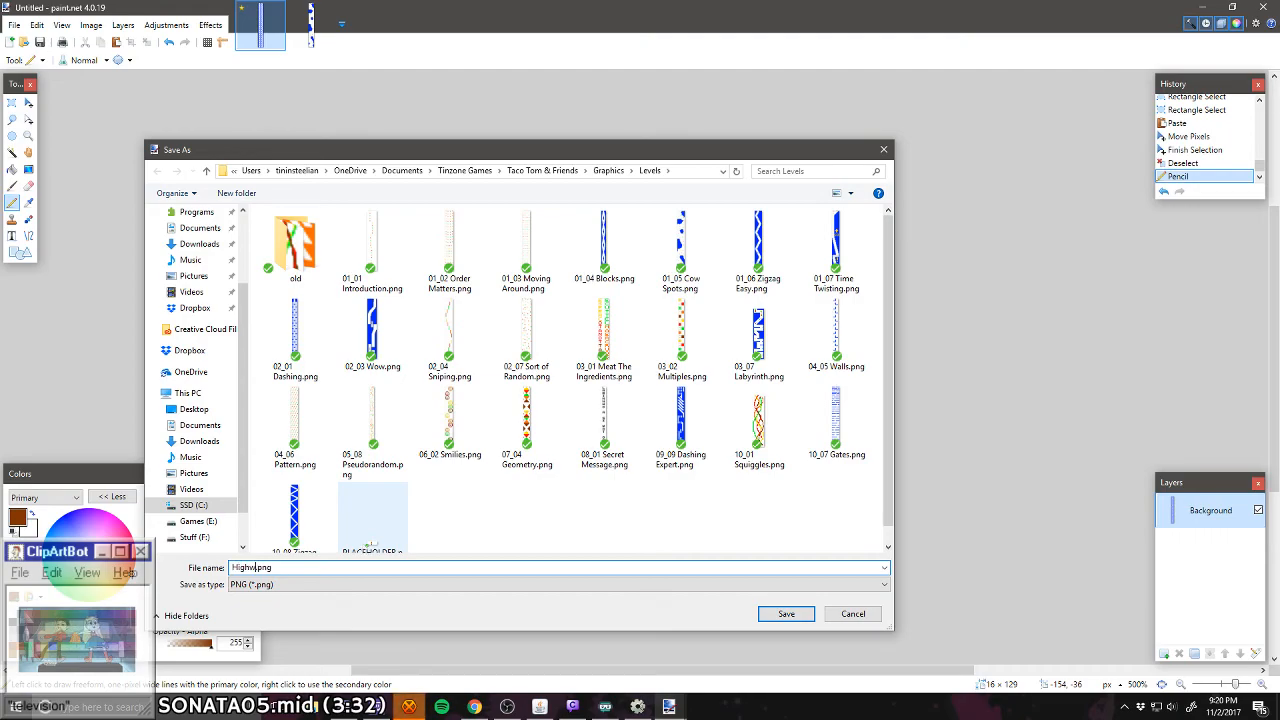
pyautogui.press('Return')
pyautogui.press('Return')
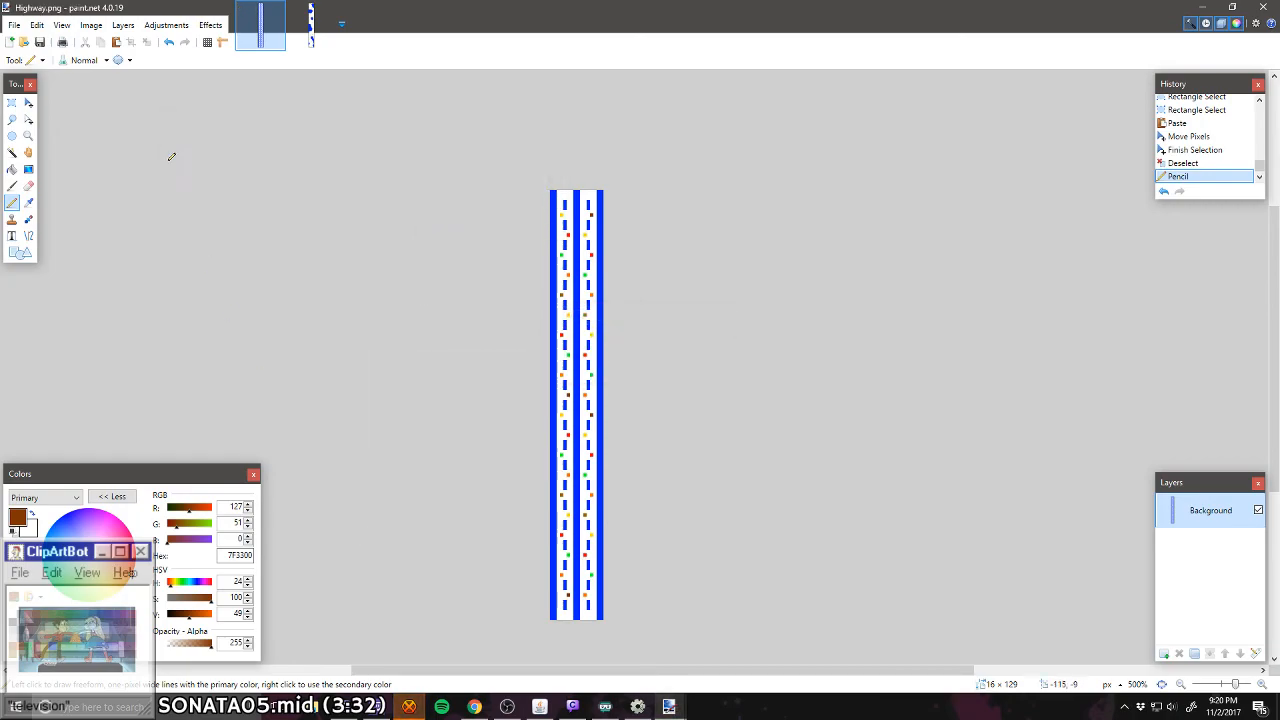
# Step: Create a new blank image 16 pixels wide and 128 pixels high
pyautogui.click(12, 42)
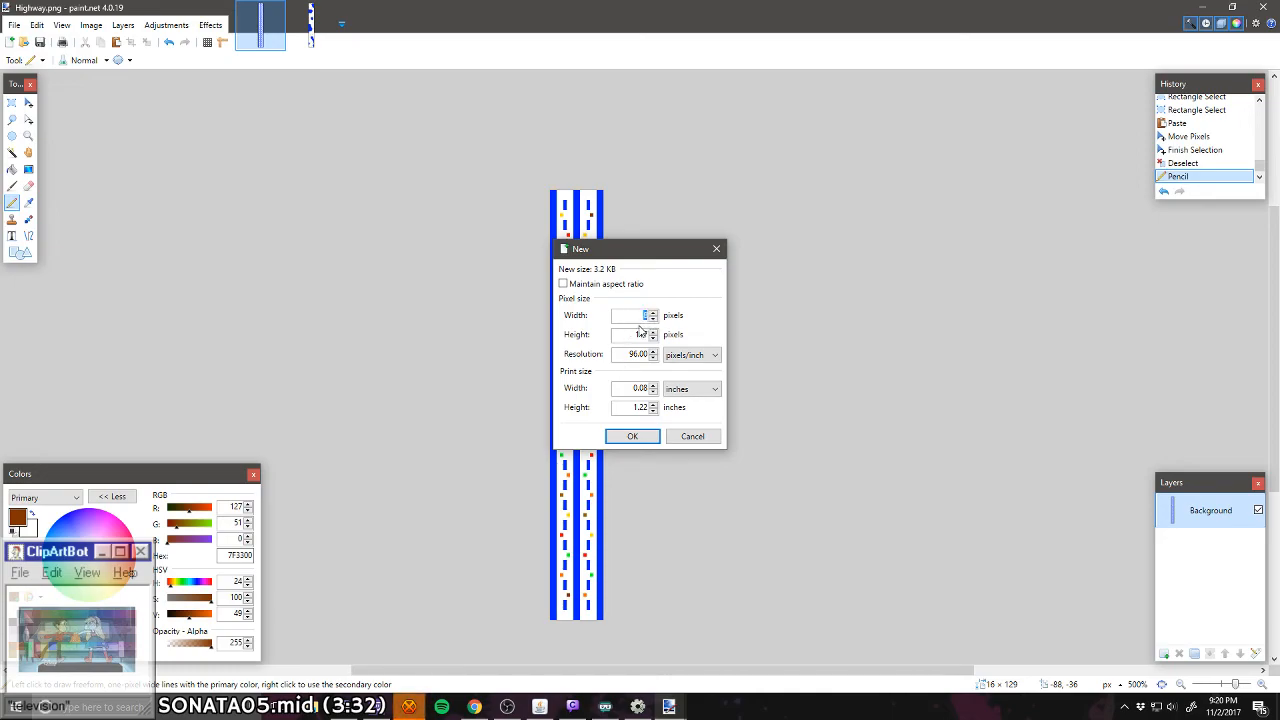
pyautogui.write('16')
pyautogui.doubleClick(641, 334)
pyautogui.write('128')
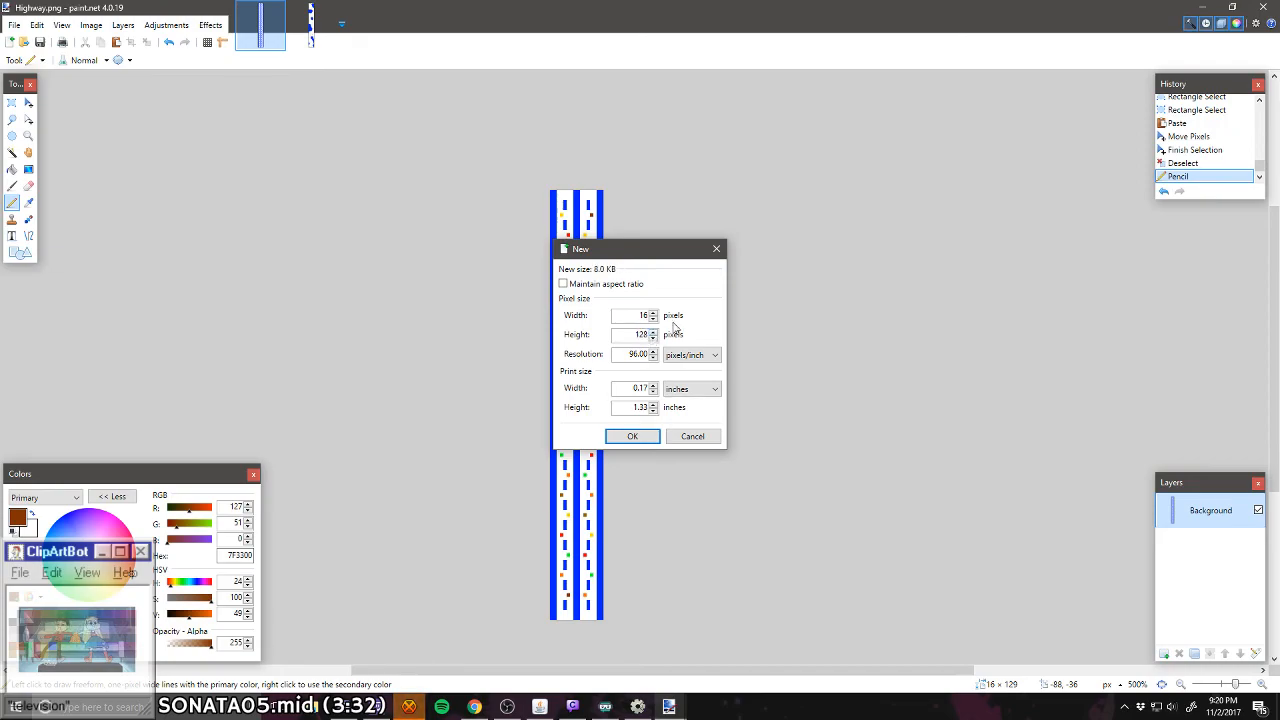
pyautogui.press('Return')
# Step: Pencil a blue (0026FF) L shape, 4 px wide and 2 px high, in the image's bottom-left corner
pyautogui.keyDown('ctrl'); pyautogui.scroll(10, 662, 366); pyautogui.keyUp('ctrl')
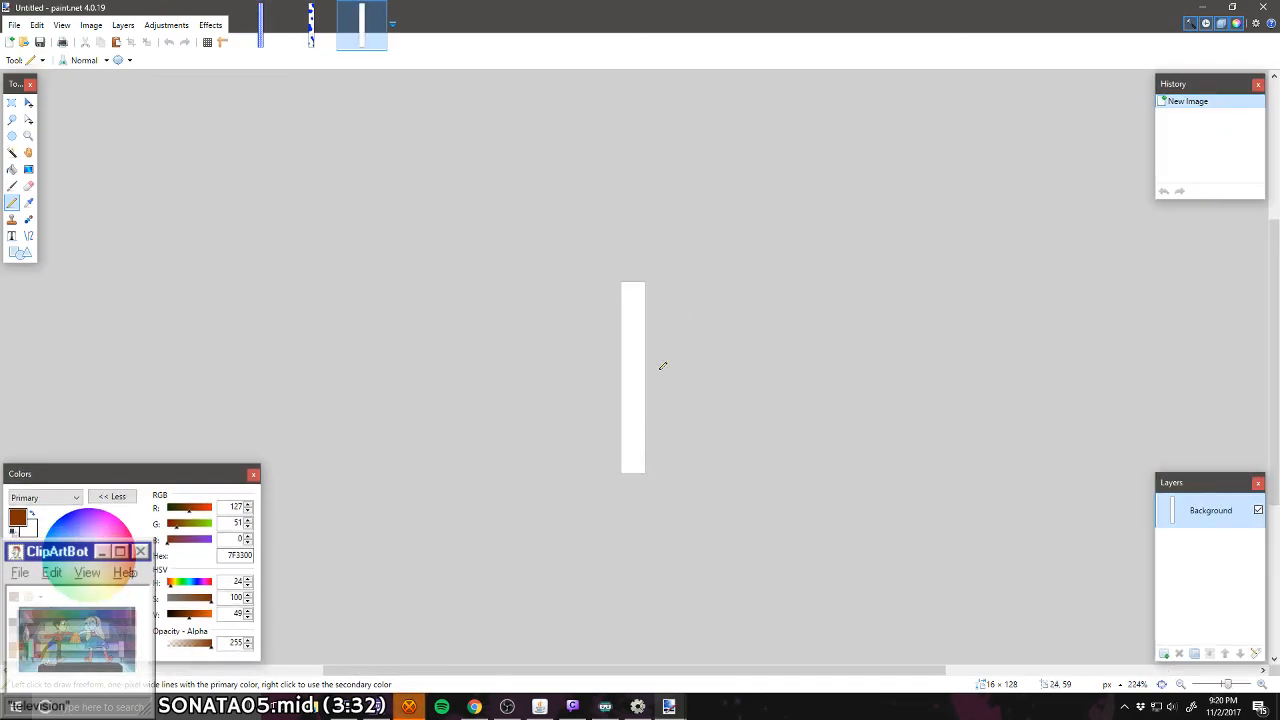
pyautogui.scroll(-3, 536, 528)
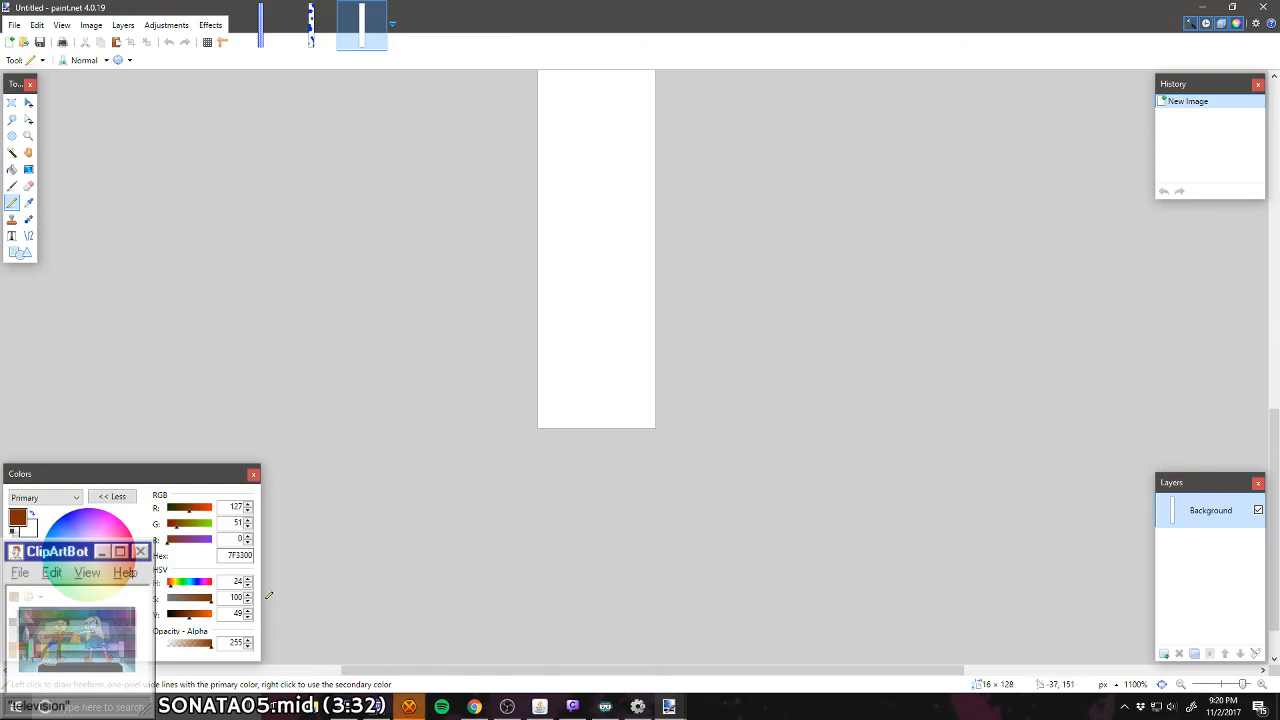
pyautogui.click(100, 619)
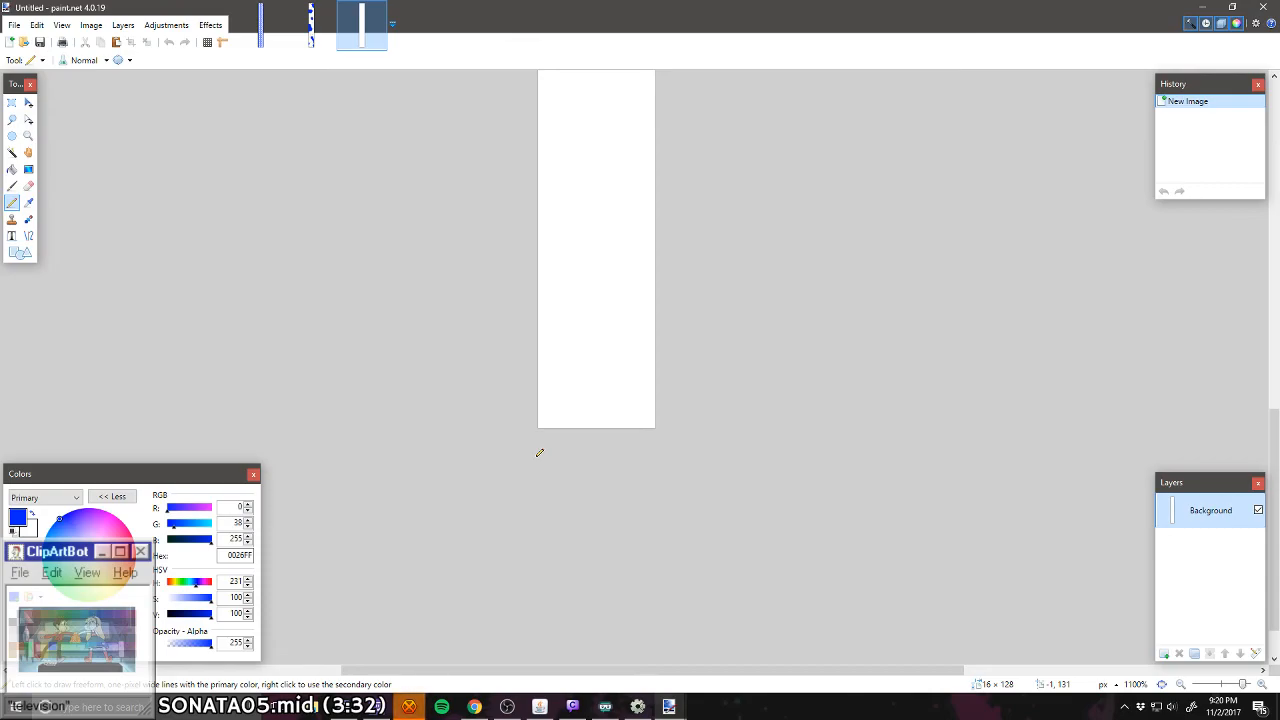
pyautogui.scroll(5, 539, 453)
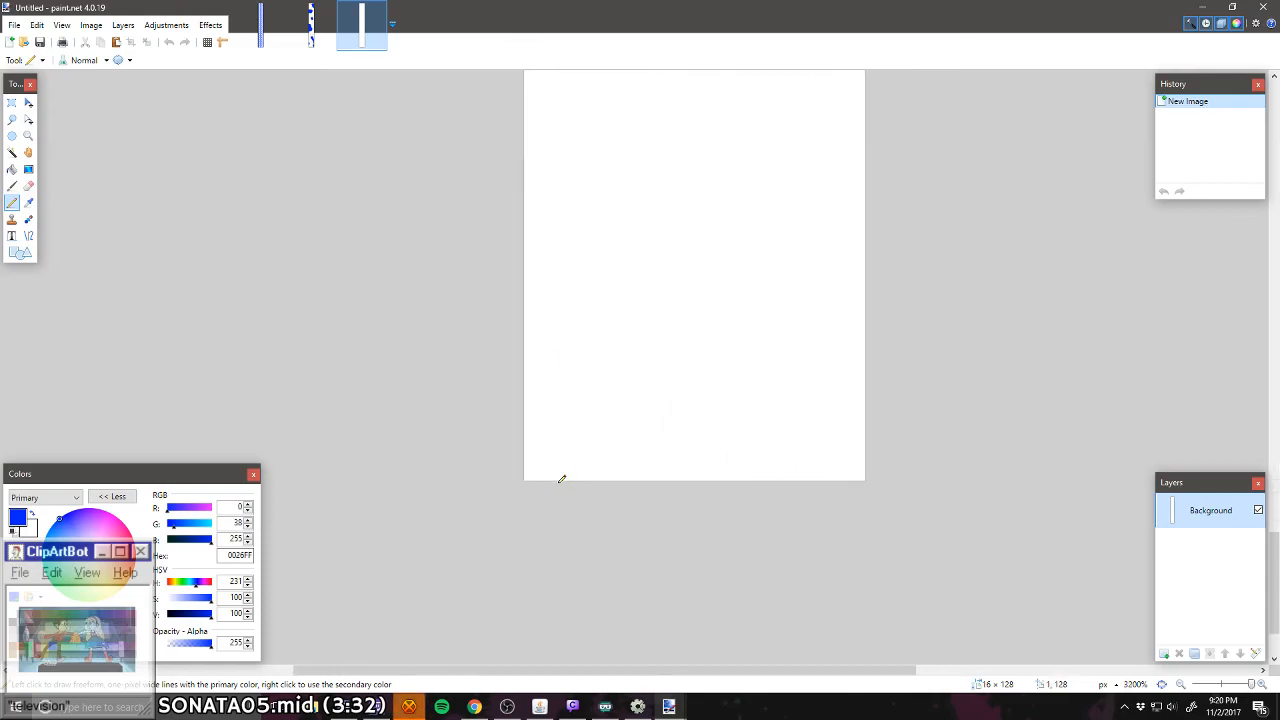
pyautogui.moveTo(534, 463); pyautogui.dragTo(534, 452)
pyautogui.click(555, 470)
pyautogui.click(576, 469)
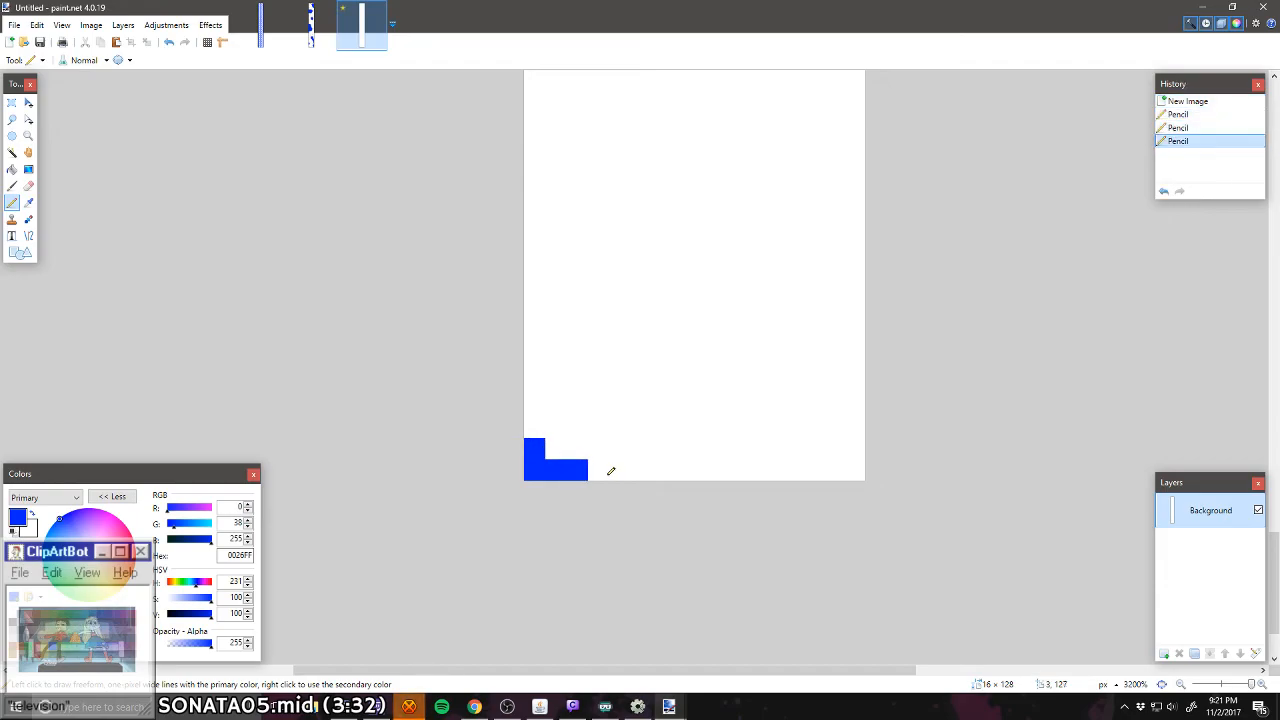
pyautogui.click(598, 468)
pyautogui.click(601, 450)
pyautogui.click(600, 429)
pyautogui.moveTo(600, 408)
pyautogui.mouseDown()
pyautogui.moveTo(537, 405)
pyautogui.moveTo(540, 431)
pyautogui.mouseUp()
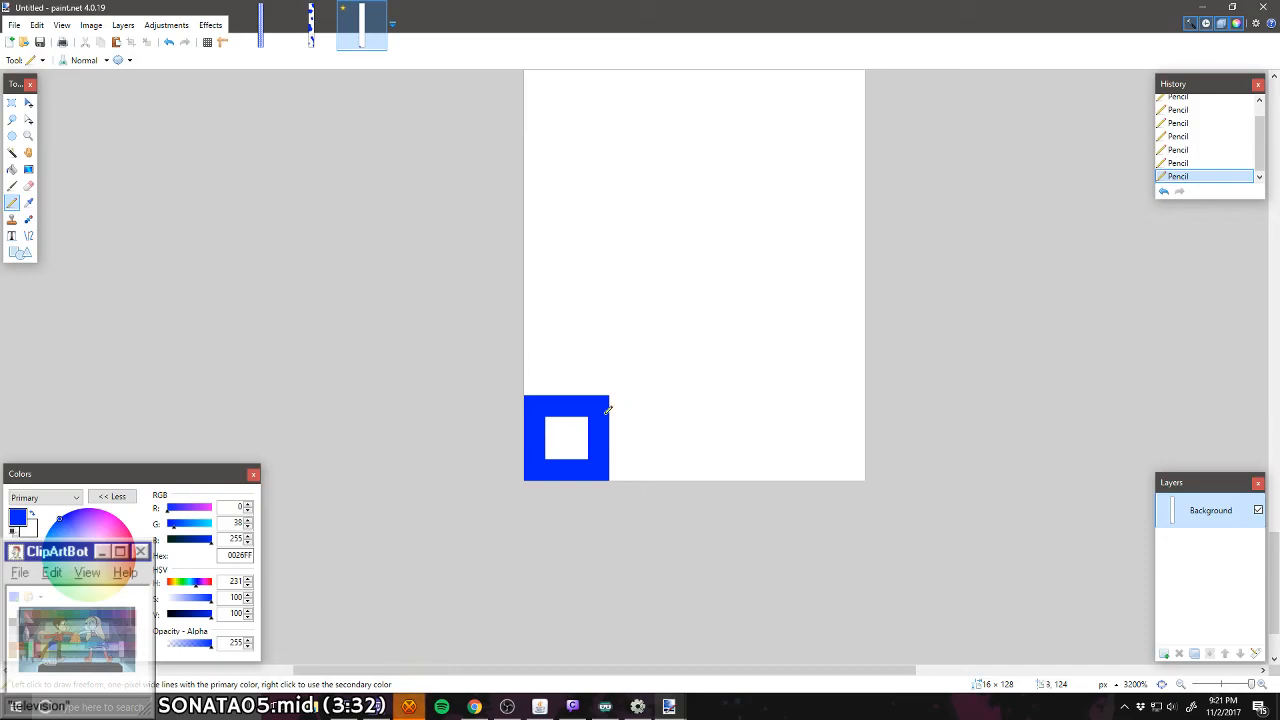
pyautogui.scroll(1, 640, 485)
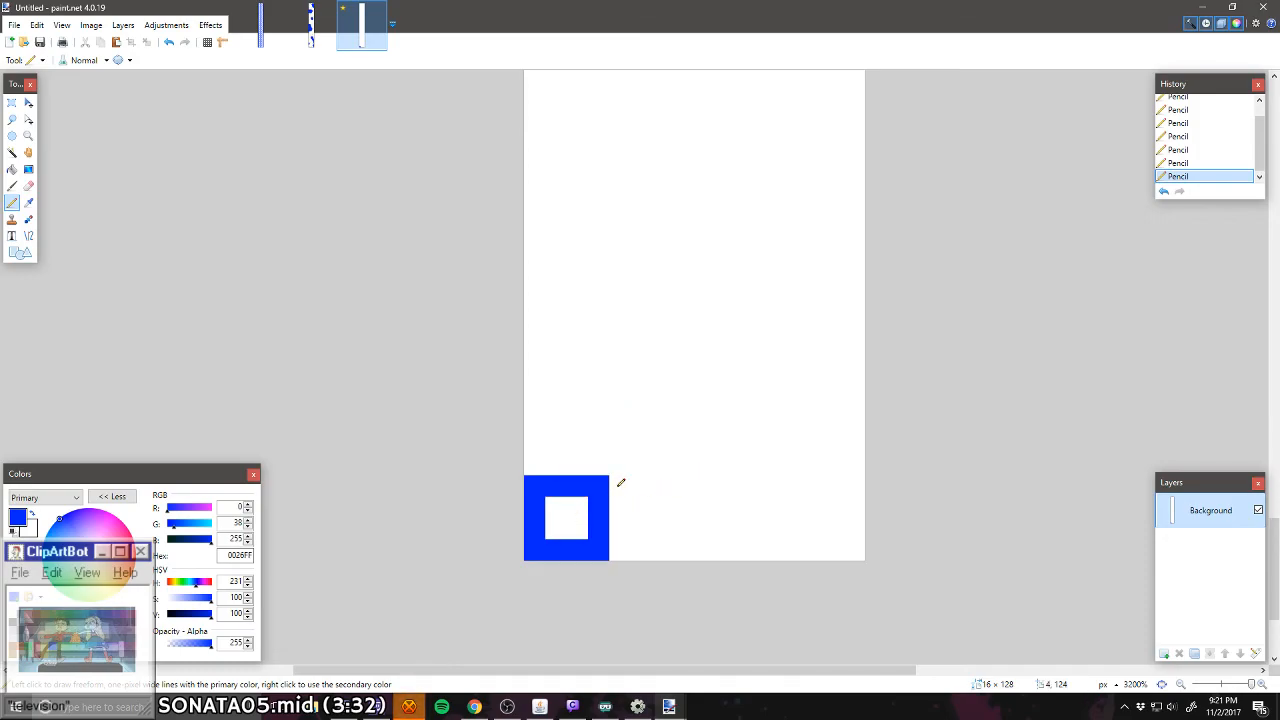
pyautogui.moveTo(620, 483); pyautogui.dragTo(636, 480)
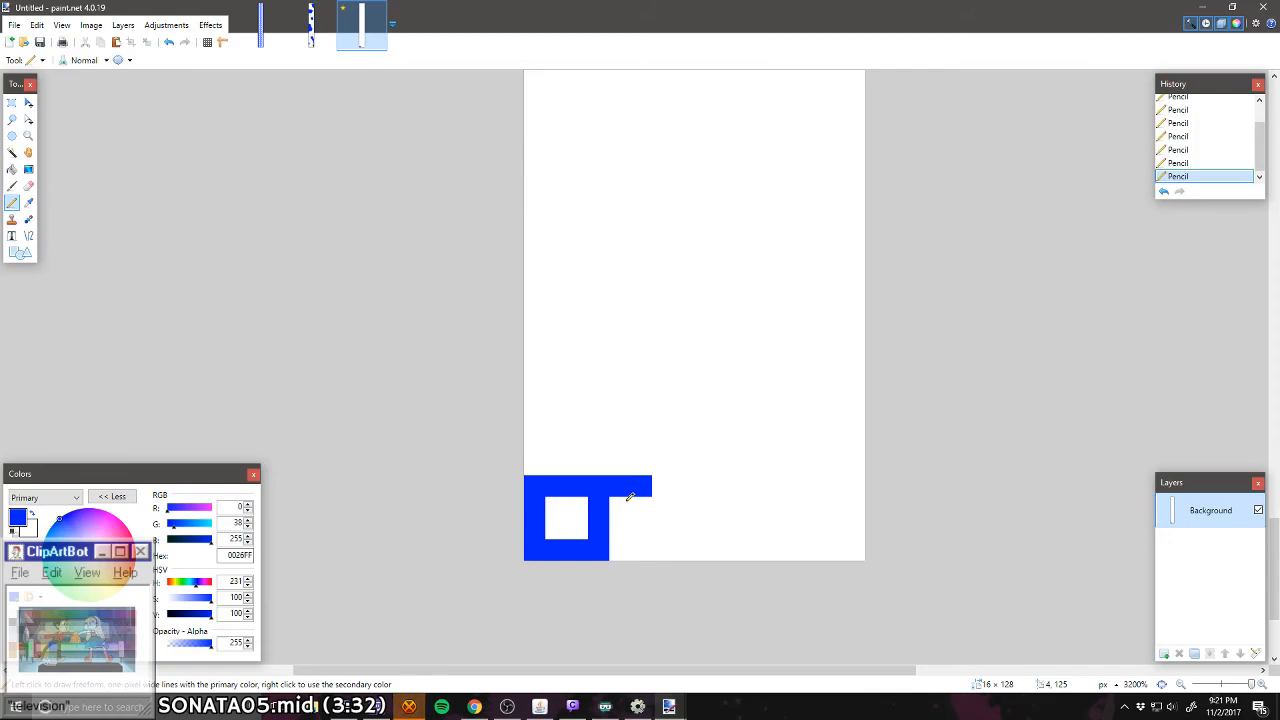
pyautogui.click(620, 506)
pyautogui.moveTo(623, 502)
pyautogui.mouseDown()
pyautogui.moveTo(620, 517)
pyautogui.moveTo(680, 526)
pyautogui.moveTo(611, 547)
pyautogui.mouseUp()
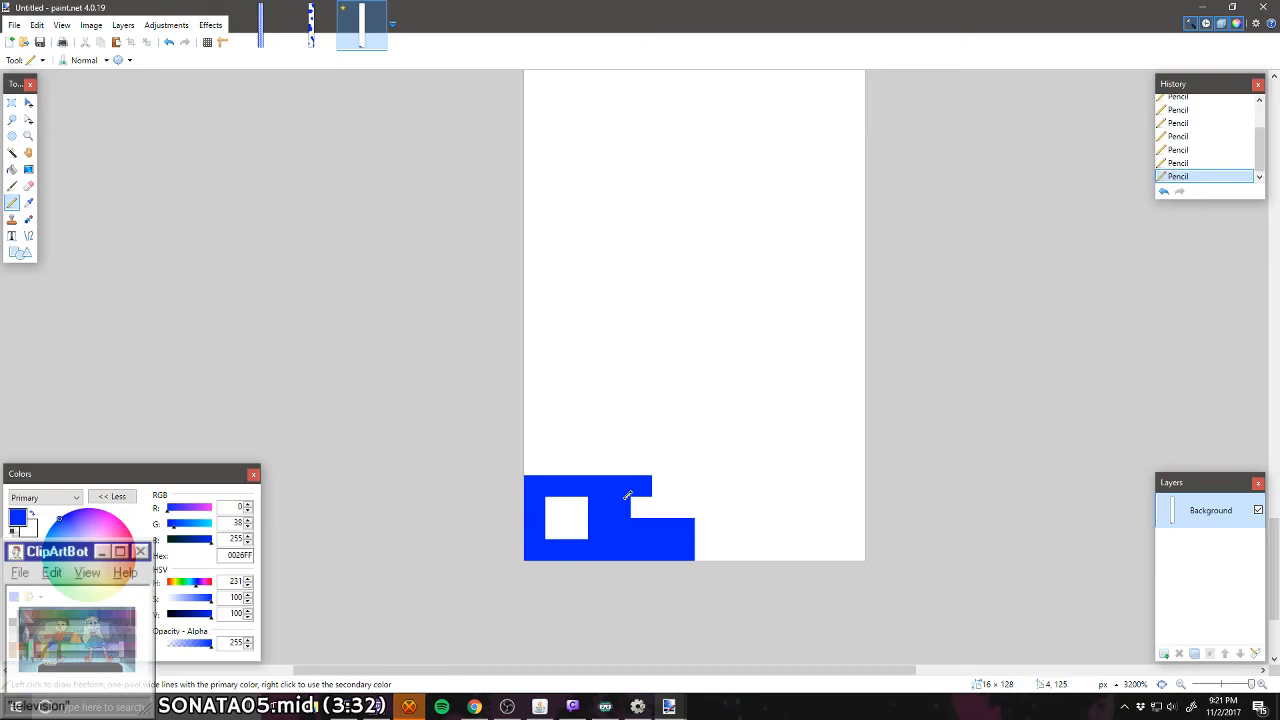
pyautogui.hotkey('ctrl', 'z')
pyautogui.hotkey('ctrl', 'z')
pyautogui.hotkey('ctrl', 'z')
pyautogui.hotkey('ctrl', 'z')
pyautogui.hotkey('ctrl', 'z')
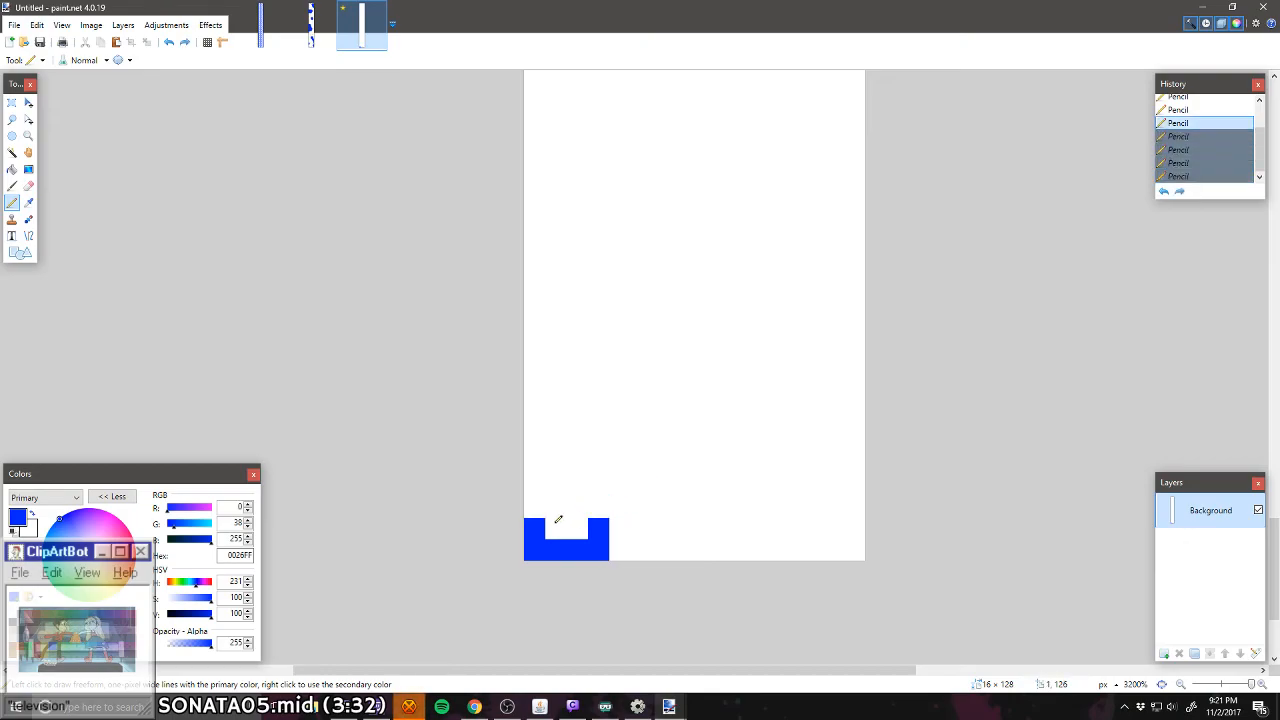
# Step: Extend the blue left wall to 4 px high and pencil a 7 px wide top wall from its upper end
pyautogui.click(539, 509)
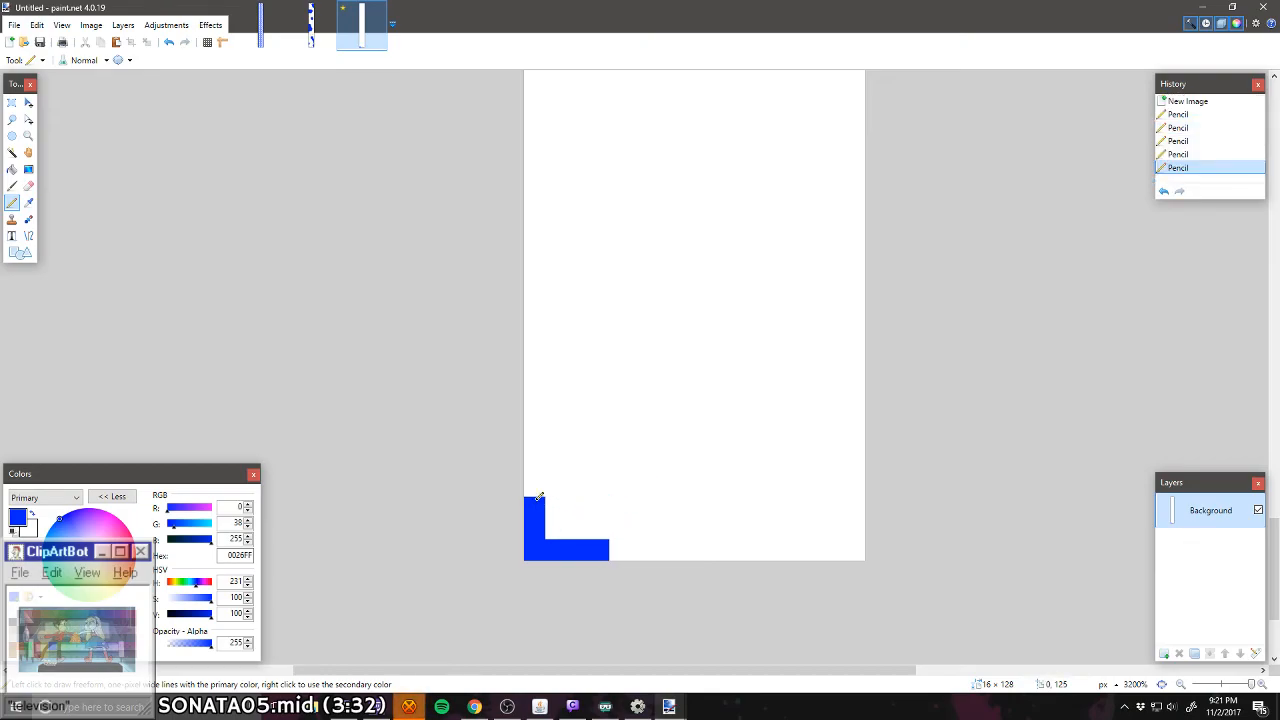
pyautogui.click(539, 485)
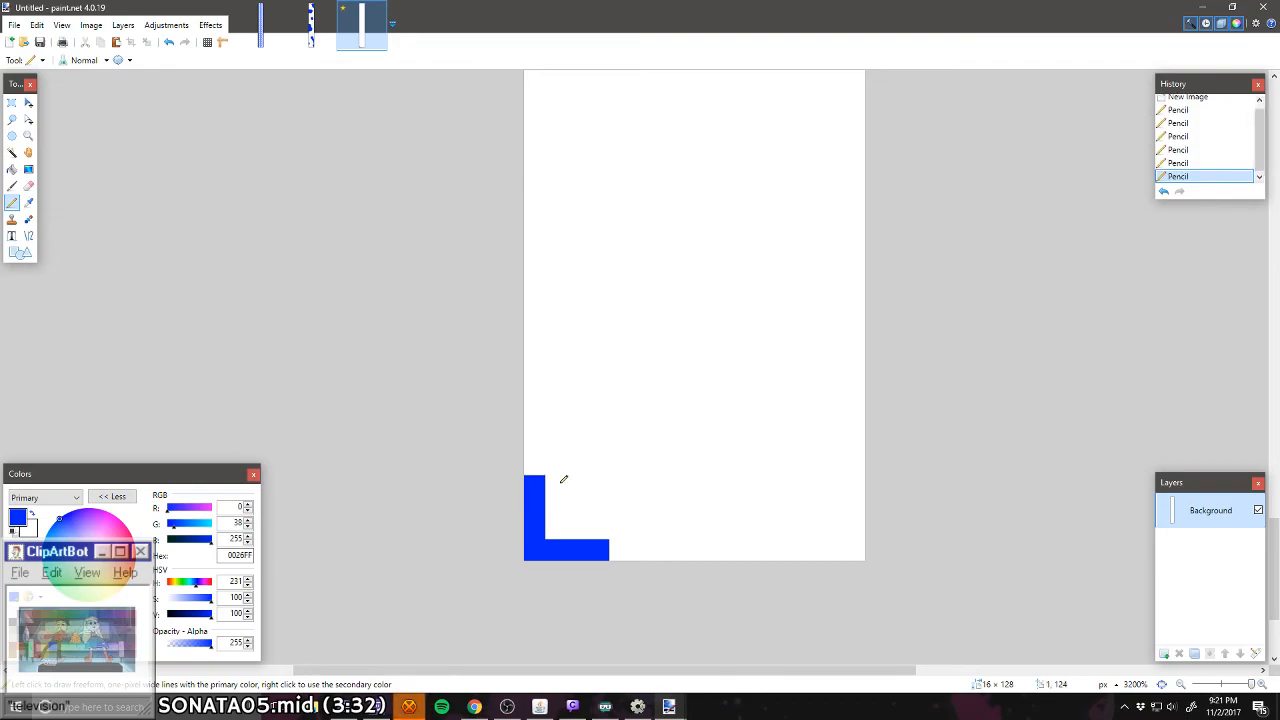
pyautogui.click(560, 485)
pyautogui.click(581, 479)
pyautogui.click(602, 482)
pyautogui.moveTo(609, 480); pyautogui.dragTo(670, 482)
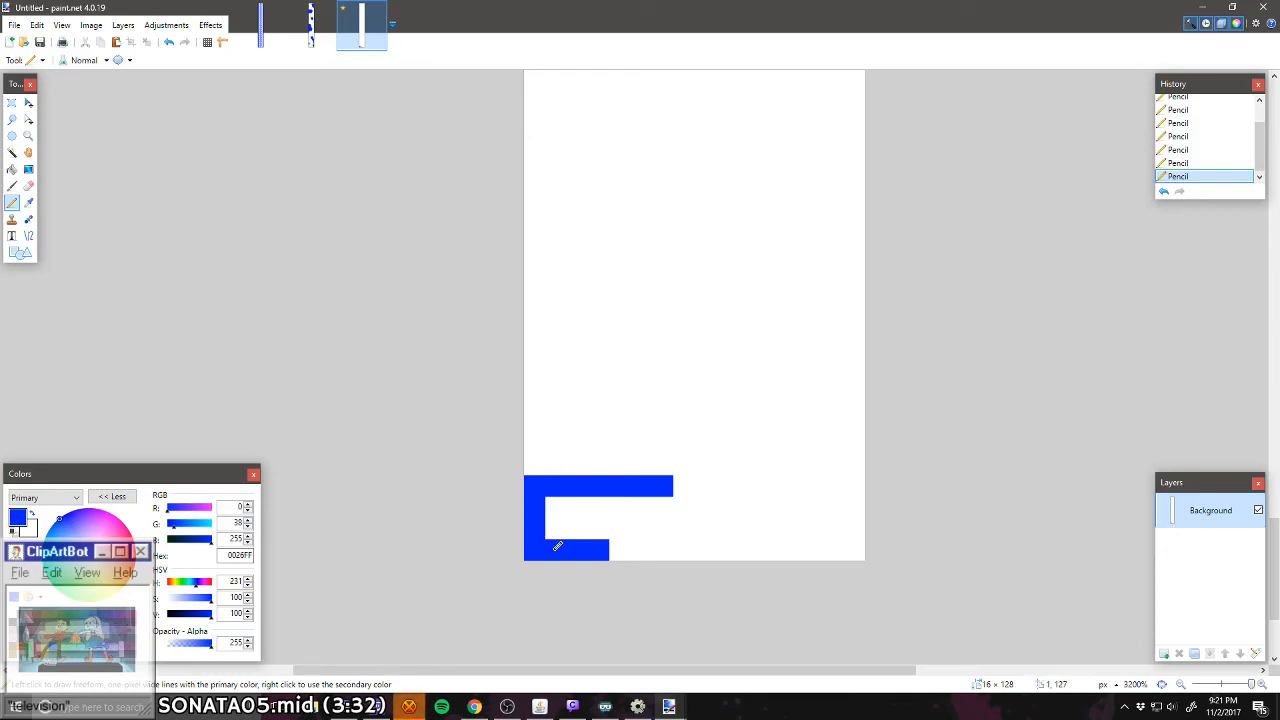
# Step: Correct stray blue pixels and pencil the remaining walls to complete two adjoining cells with 2 × 2 px openings
pyautogui.rightClick(597, 549)
pyautogui.click(556, 530)
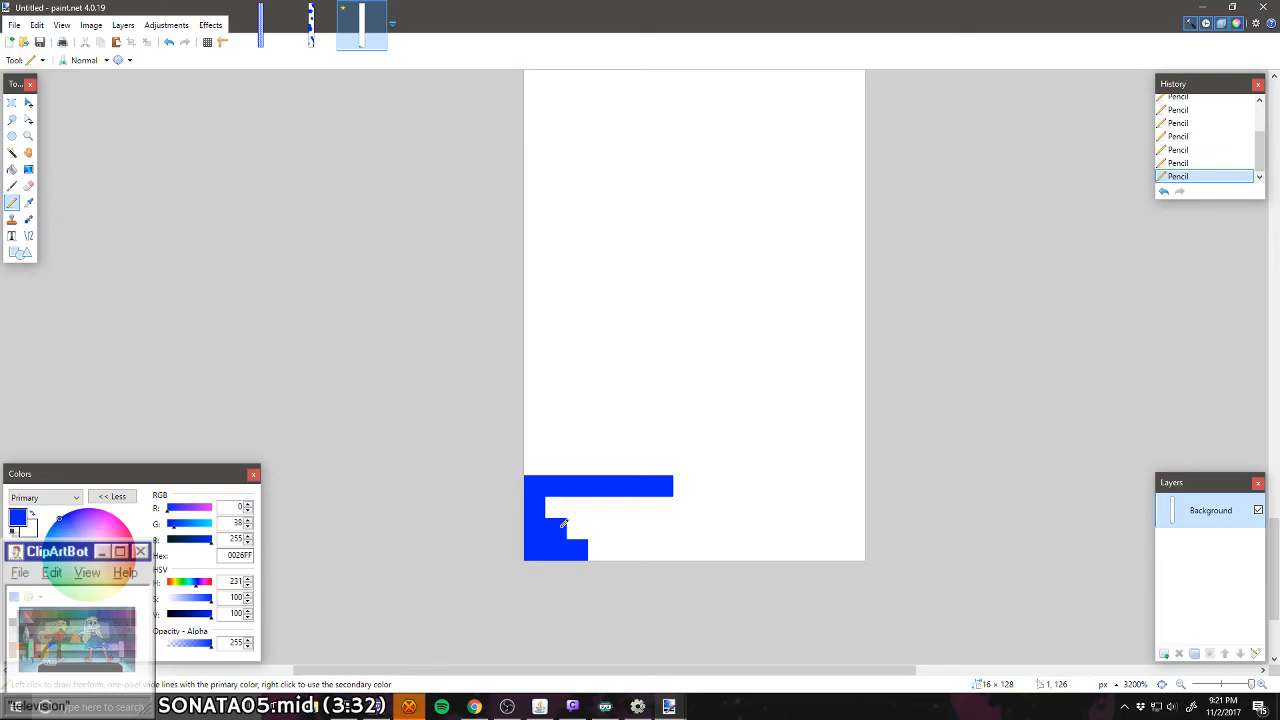
pyautogui.rightClick(558, 530)
pyautogui.moveTo(597, 548)
pyautogui.mouseDown()
pyautogui.moveTo(601, 486)
pyautogui.moveTo(590, 618)
pyautogui.moveTo(632, 525)
pyautogui.moveTo(662, 500)
pyautogui.moveTo(620, 550)
pyautogui.mouseUp()
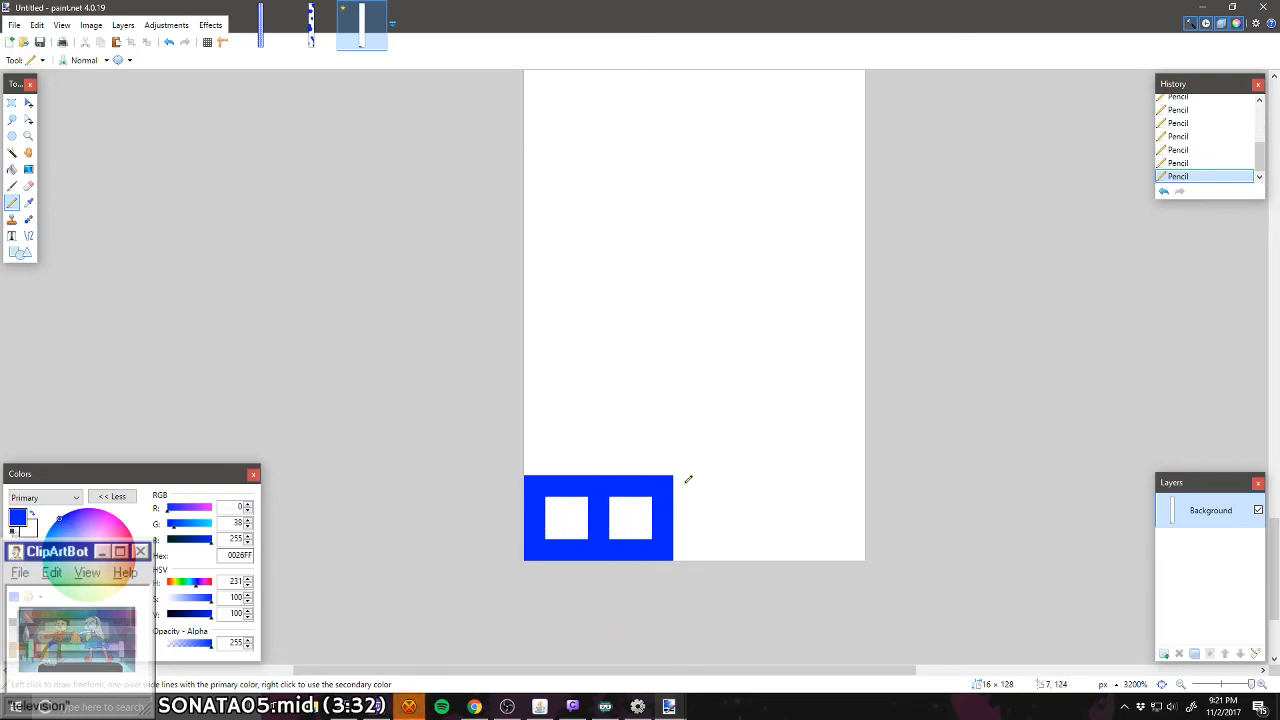
# Step: Pencil three more blue-walled cells with 2 × 2 px openings, completing a five-cell row across the 16 px width
pyautogui.moveTo(688, 480)
pyautogui.mouseDown()
pyautogui.moveTo(743, 476)
pyautogui.moveTo(744, 534)
pyautogui.moveTo(678, 549)
pyautogui.mouseUp()
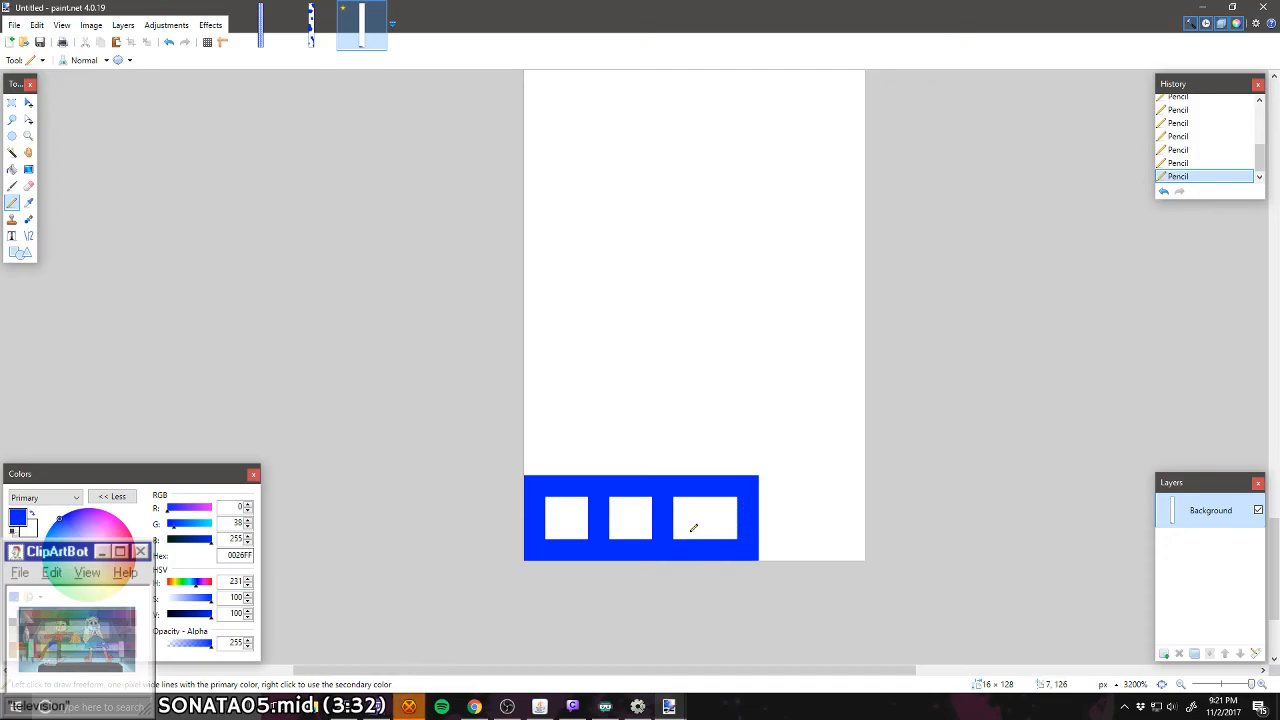
pyautogui.moveTo(733, 504); pyautogui.dragTo(749, 552)
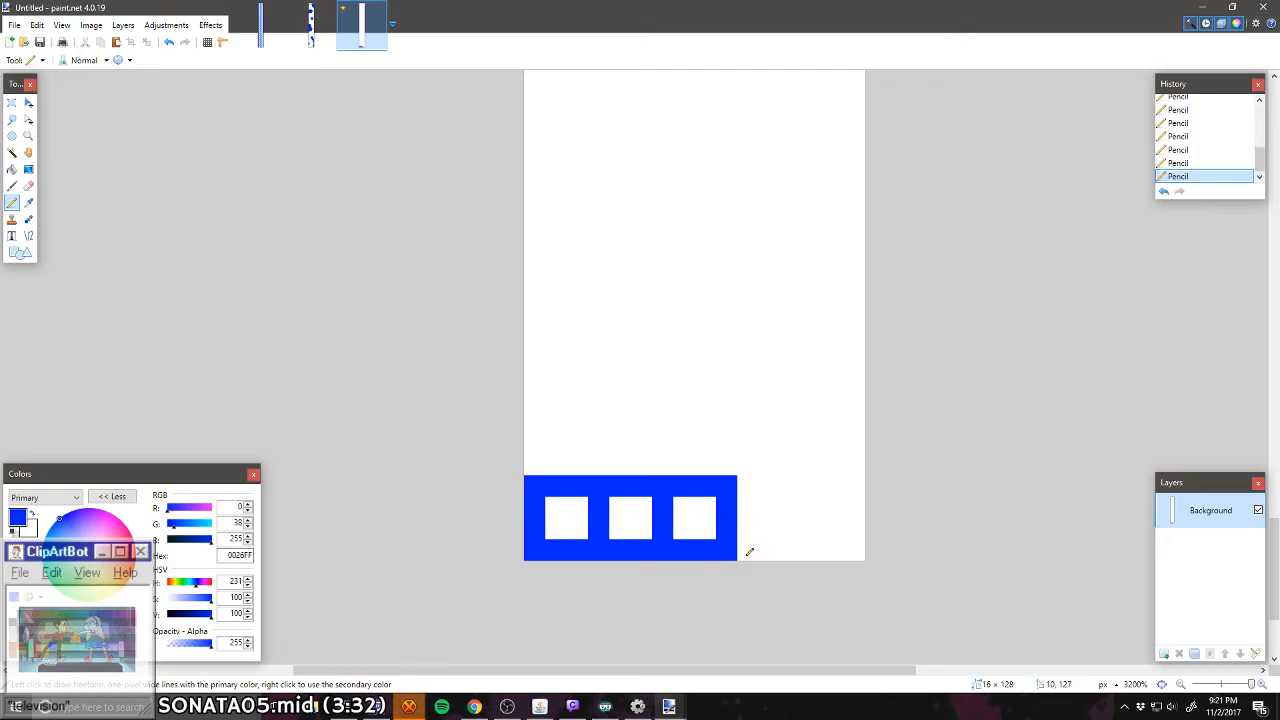
pyautogui.moveTo(744, 486)
pyautogui.mouseDown()
pyautogui.moveTo(784, 487)
pyautogui.moveTo(789, 553)
pyautogui.moveTo(740, 550)
pyautogui.mouseUp()
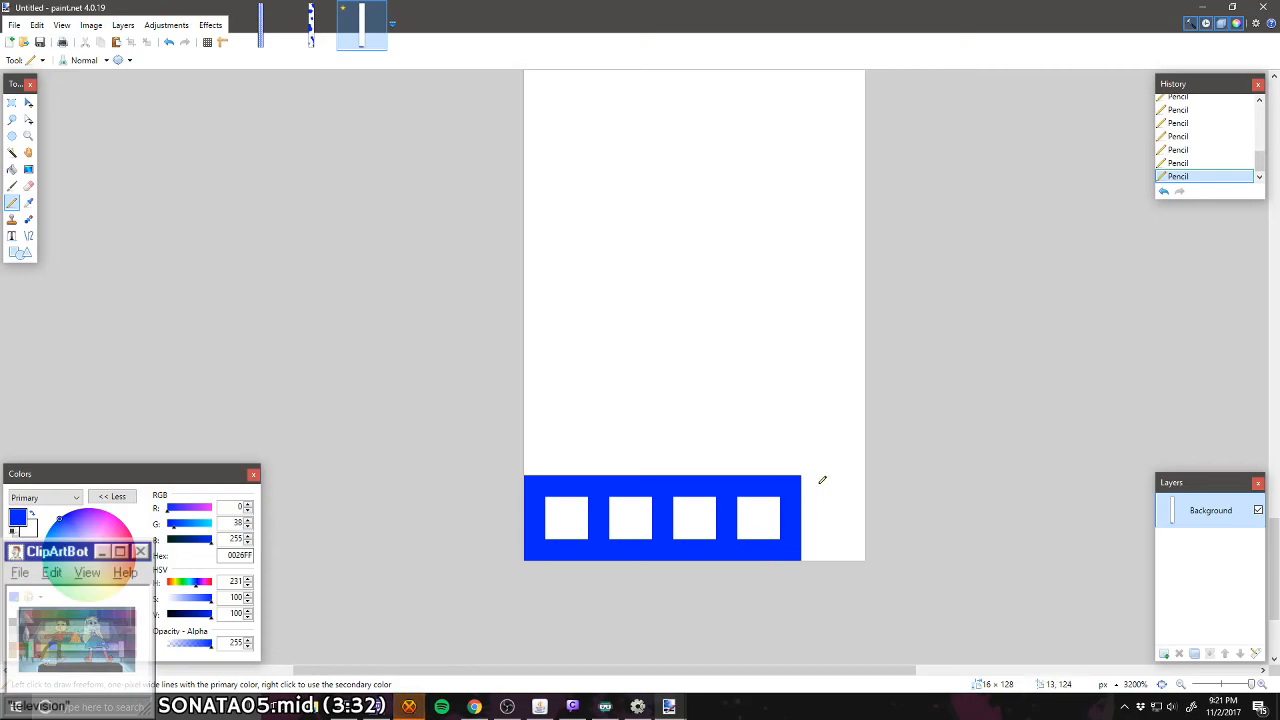
pyautogui.moveTo(813, 481)
pyautogui.mouseDown()
pyautogui.moveTo(848, 489)
pyautogui.moveTo(848, 547)
pyautogui.moveTo(793, 548)
pyautogui.mouseUp()
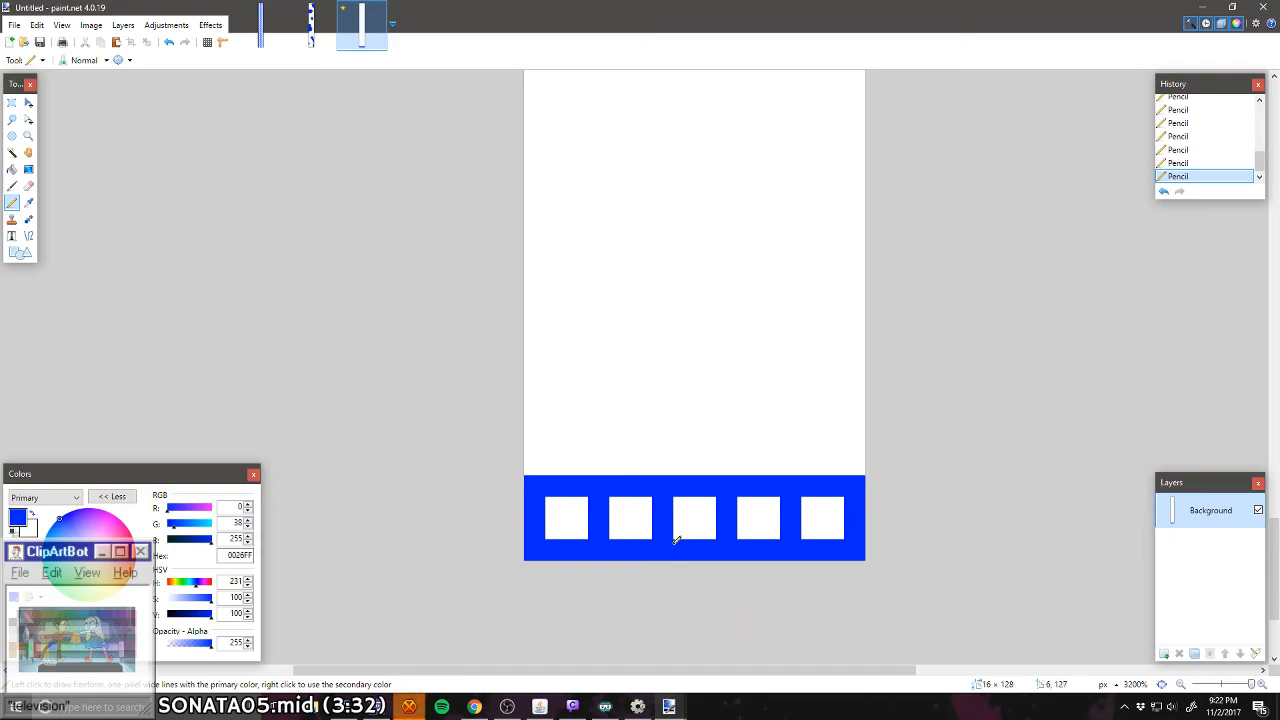
# Step: Copy the 16 × 4 px cell row and stack two pasted copies above it with shared walls, making three rows
pyautogui.scroll(1, 677, 540)
pyautogui.scroll(-1, 677, 540)
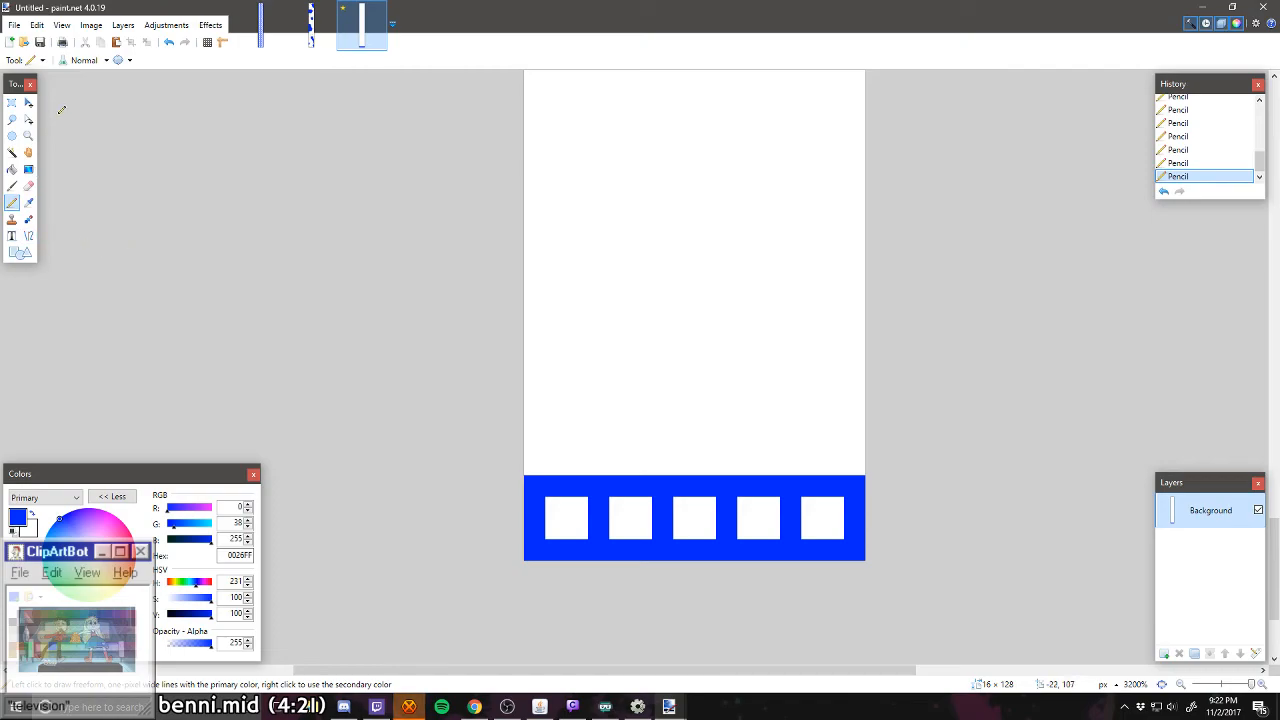
pyautogui.click(11, 103)
pyautogui.moveTo(528, 478)
pyautogui.mouseDown()
pyautogui.moveTo(848, 550)
pyautogui.moveTo(812, 480)
pyautogui.moveTo(747, 442)
pyautogui.moveTo(748, 418)
pyautogui.mouseUp()
pyautogui.hotkey('ctrl', 'c')
pyautogui.hotkey('ctrl', 'v')
pyautogui.hotkey('ctrl', 'd')
pyautogui.hotkey('ctrl', 'v')
pyautogui.hotkey('ctrl', 'd')
# Step: Paste the cell row twice more on top of the stack with shared walls, making five rows
pyautogui.hotkey('ctrl', 'v')
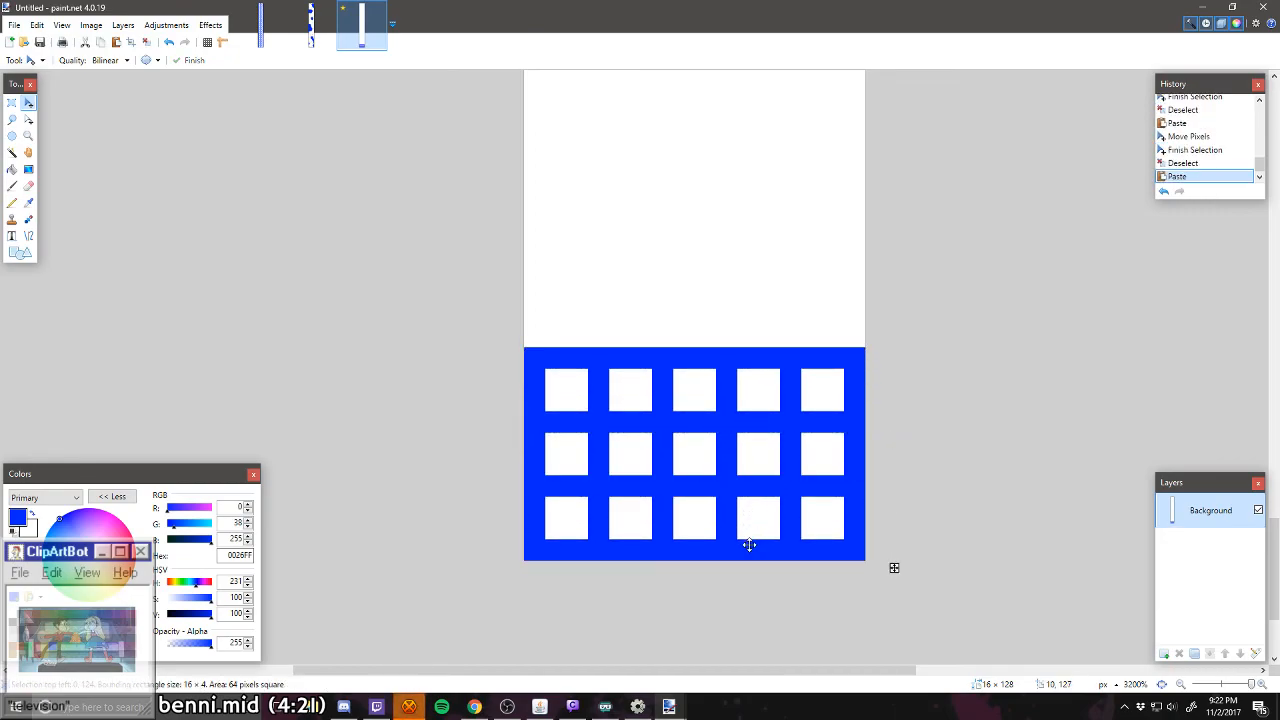
pyautogui.moveTo(746, 546); pyautogui.dragTo(750, 344)
pyautogui.hotkey('ctrl', 'd')
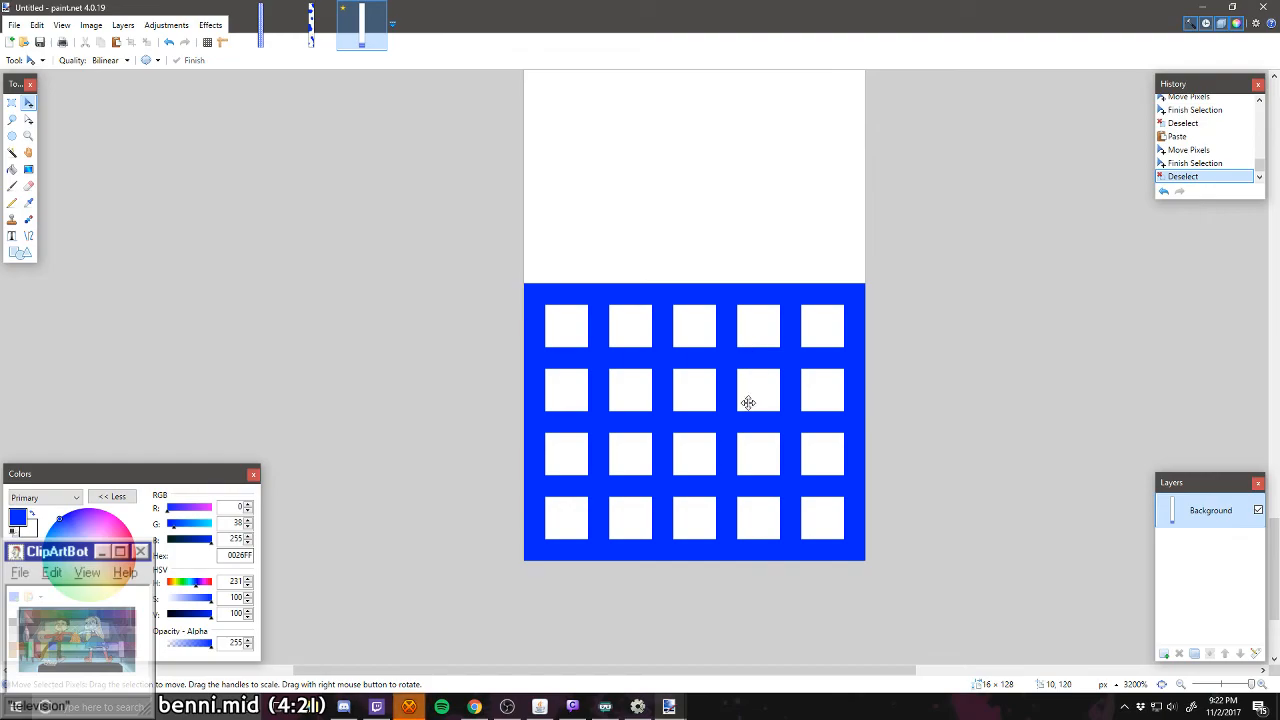
pyautogui.hotkey('ctrl', 'v')
pyautogui.moveTo(733, 450); pyautogui.dragTo(723, 286)
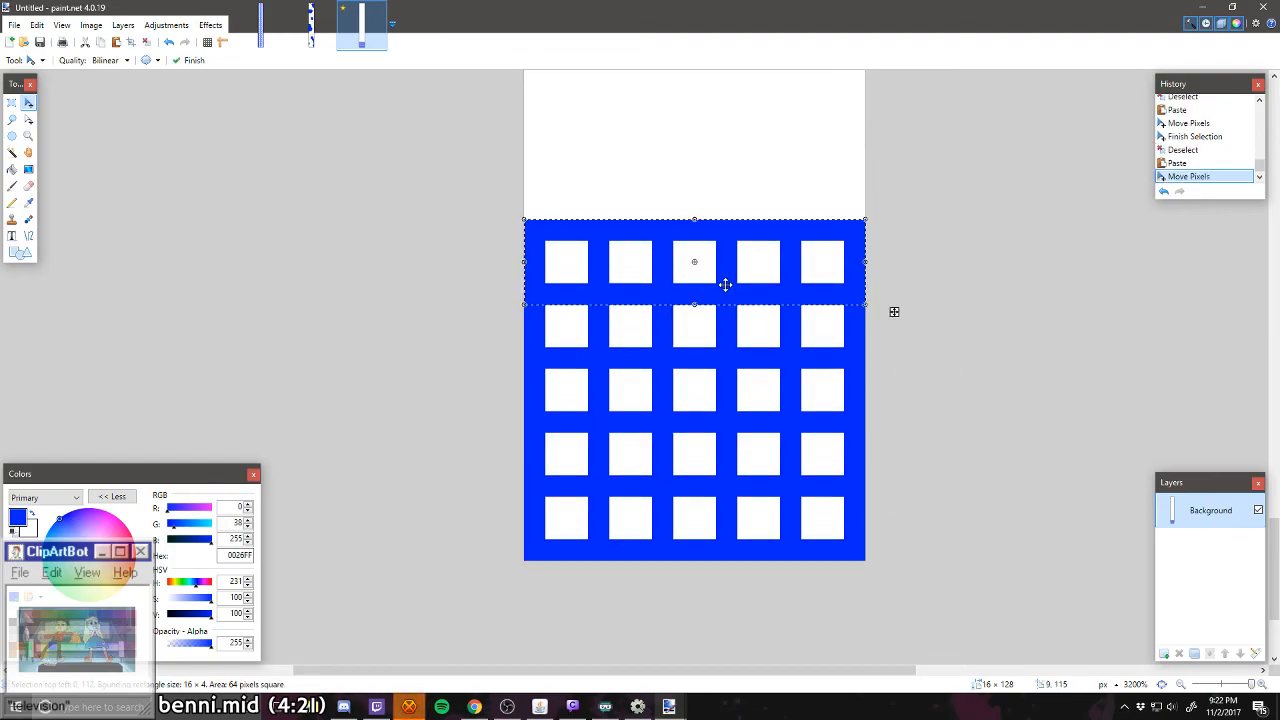
pyautogui.hotkey('ctrl', 'd')
# Step: Copy the five-row 16 × 16 px grid and stack two pasted copies above it with shared walls, making fifteen rows
pyautogui.scroll(-3, 716, 291)
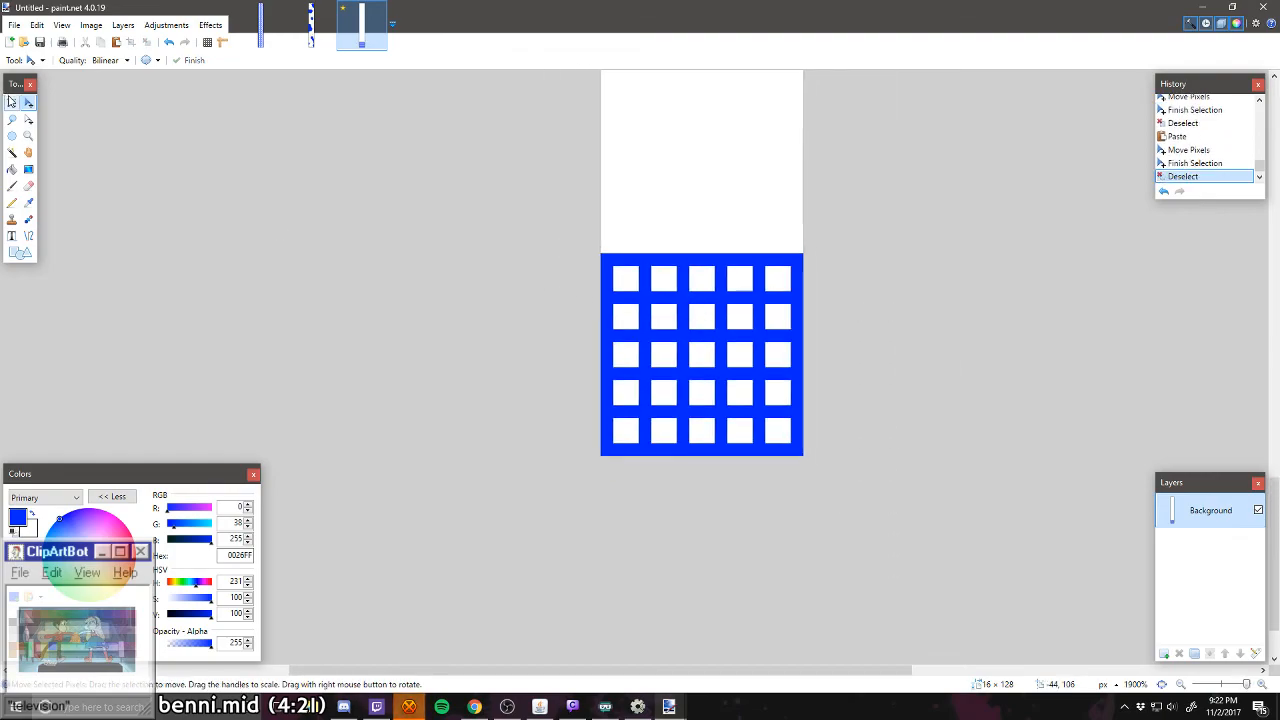
pyautogui.press('s')
pyautogui.moveTo(596, 251); pyautogui.dragTo(825, 377)
pyautogui.scroll(-4, 811, 459)
pyautogui.hotkey('ctrl', 'c')
pyautogui.hotkey('ctrl', 'v')
pyautogui.moveTo(775, 337); pyautogui.dragTo(775, 337)
pyautogui.hotkey('ctrl', 'd')
pyautogui.scroll(2, 776, 336)
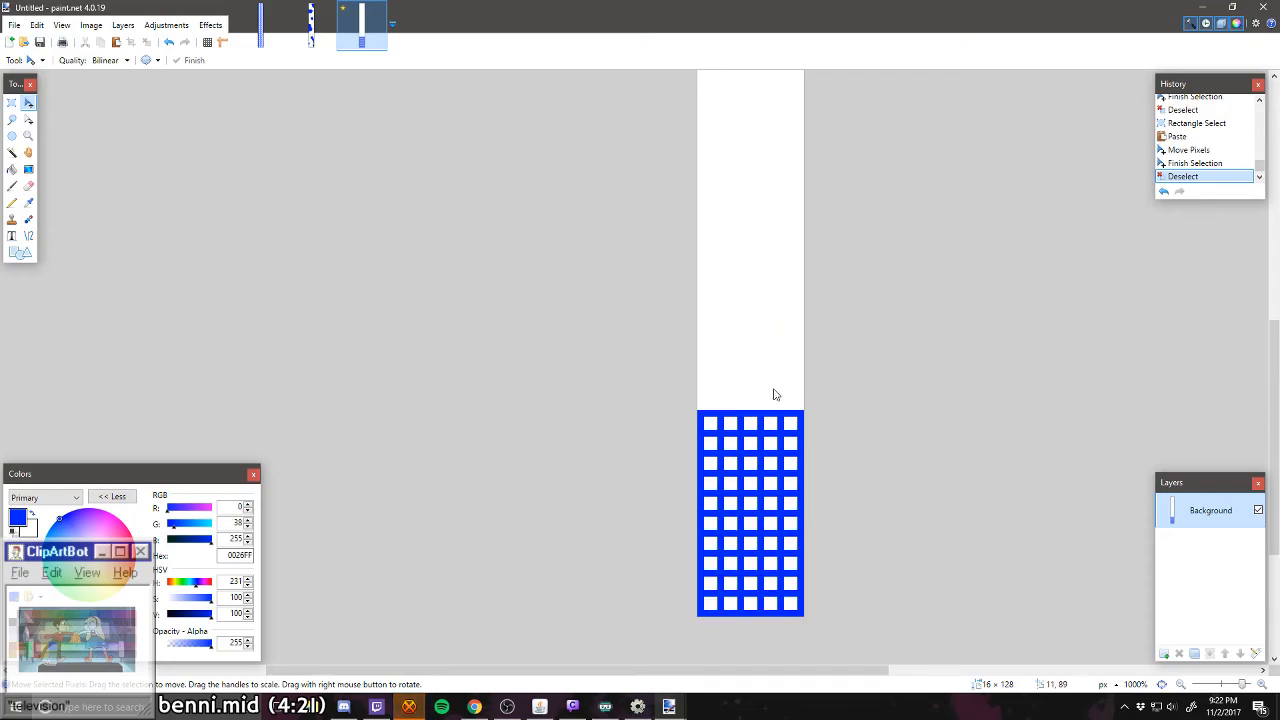
pyautogui.hotkey('ctrl', 'v')
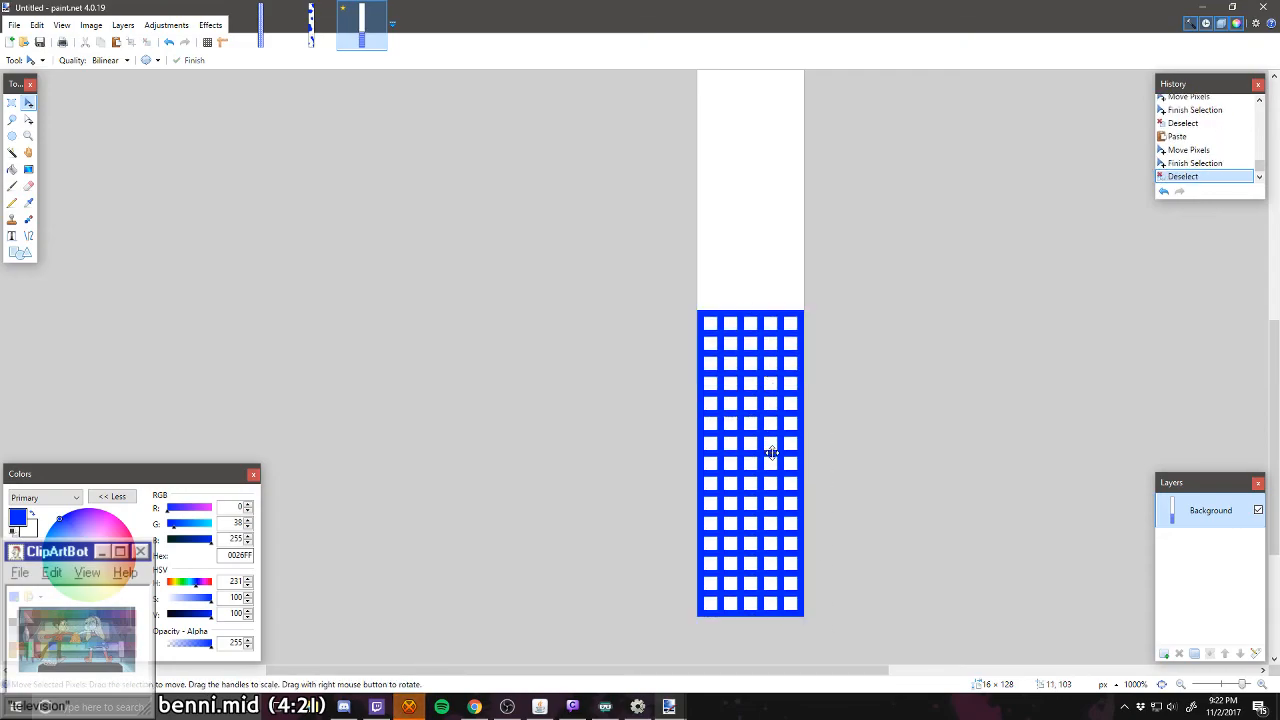
# Step: Stack three more pasted copies of the 16 × 16 px grid above the existing one with shared walls, making thirty rows
pyautogui.moveTo(775, 583); pyautogui.dragTo(772, 279)
pyautogui.hotkey('ctrl', 'd')
pyautogui.hotkey('ctrl', 'v')
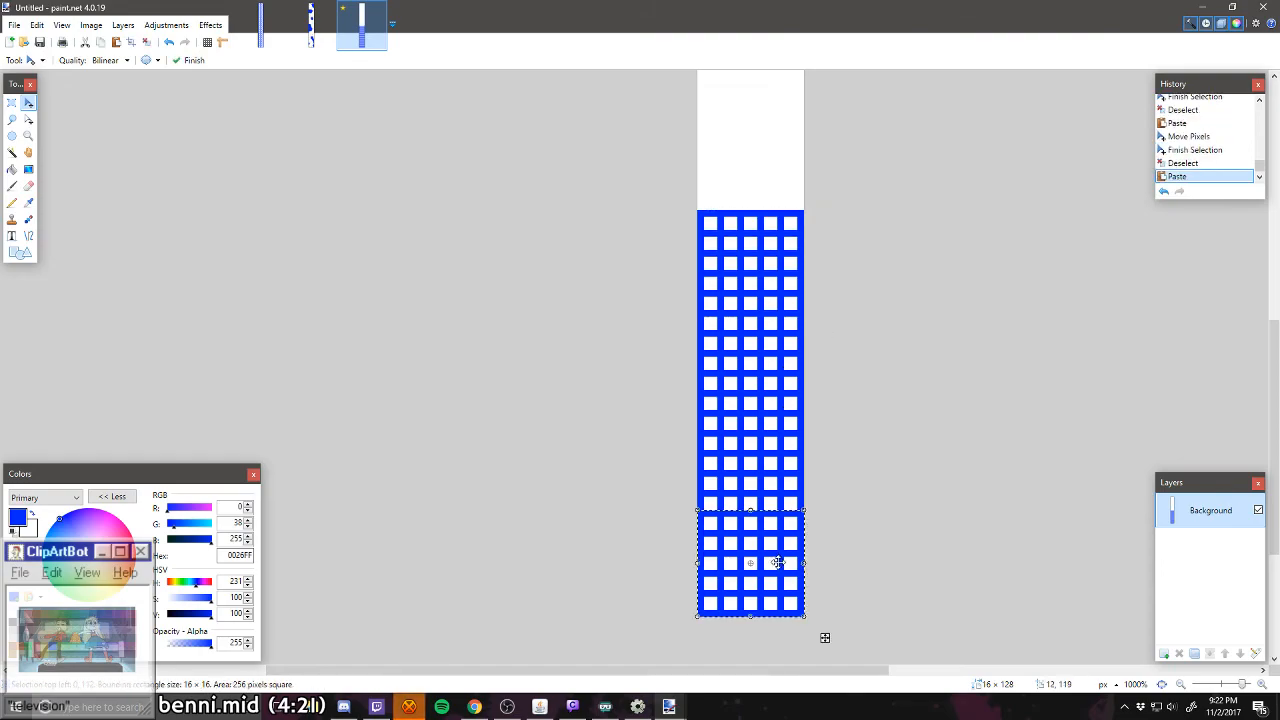
pyautogui.moveTo(776, 557); pyautogui.dragTo(776, 157)
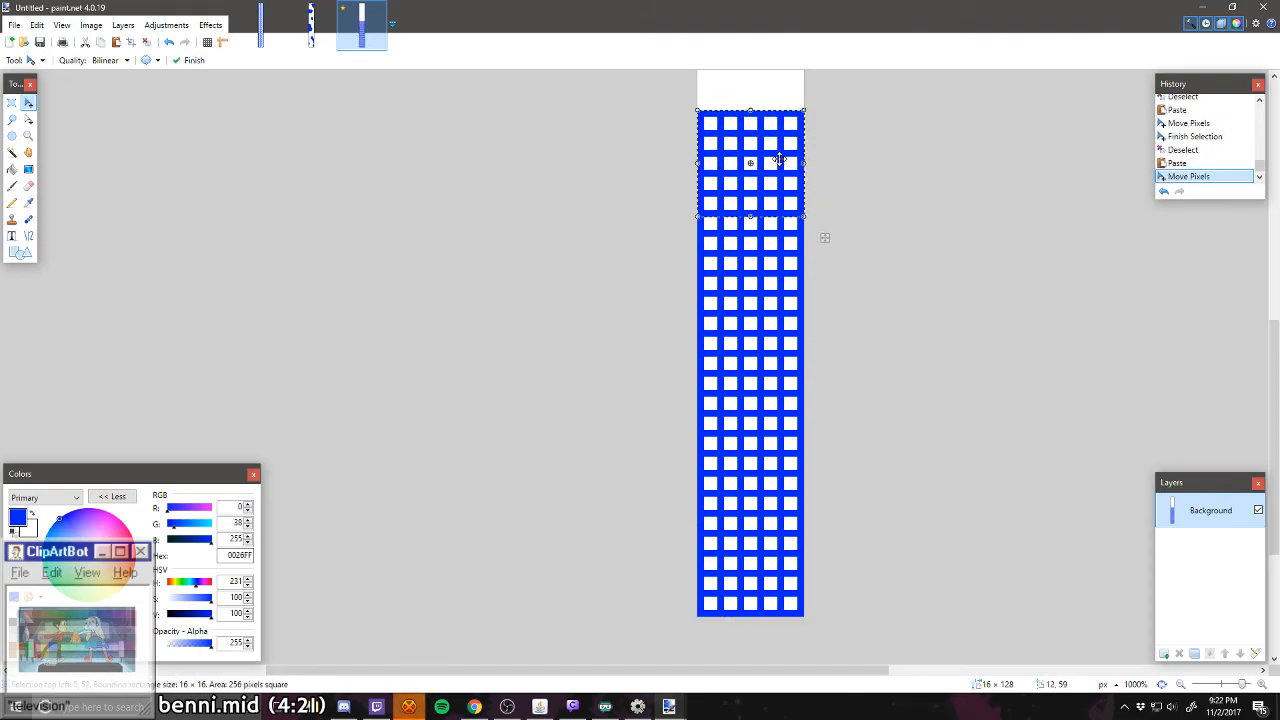
pyautogui.hotkey('ctrl', 'd')
pyautogui.hotkey('ctrl', 'v')
pyautogui.moveTo(780, 558); pyautogui.dragTo(776, 290)
pyautogui.scroll(3, 775, 490)
pyautogui.hotkey('ctrl', 'd')
pyautogui.scroll(-3, 772, 320)
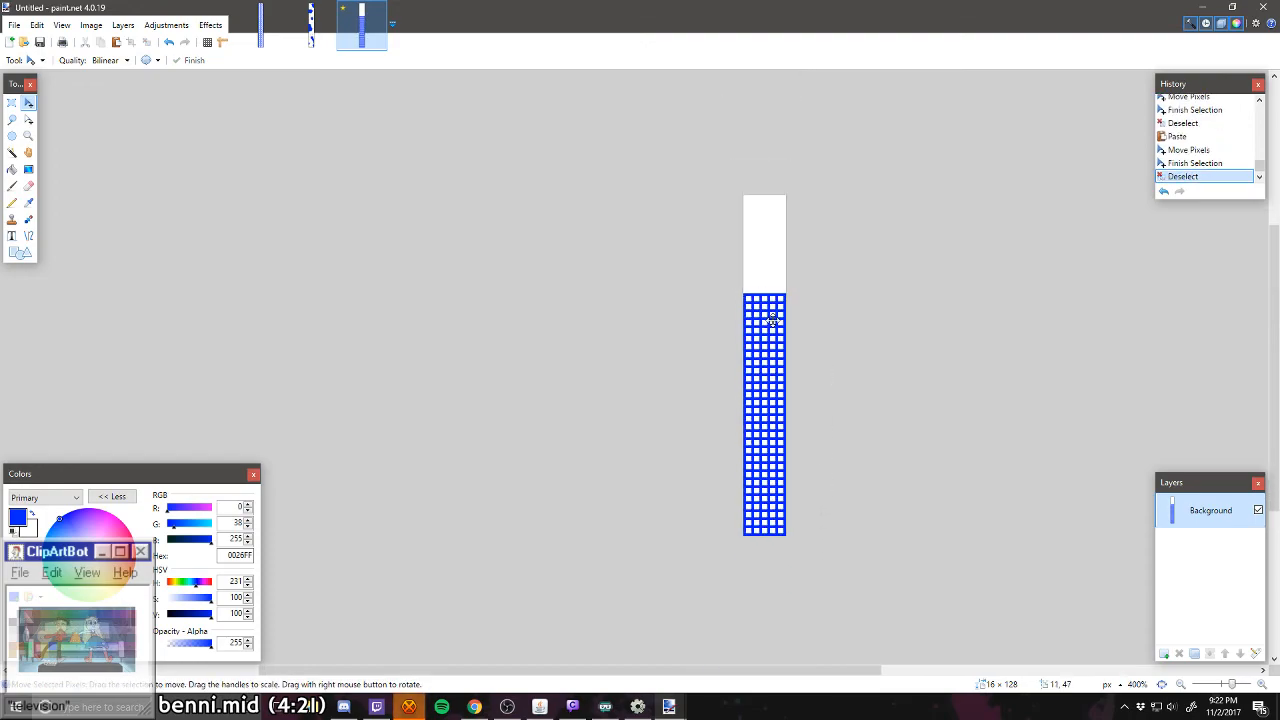
# Step: Paste the 16 × 16 px grid three more times with shared walls, filling the canvas with cells up to its top edge
pyautogui.scroll(4, 774, 330)
pyautogui.scroll(3, 780, 389)
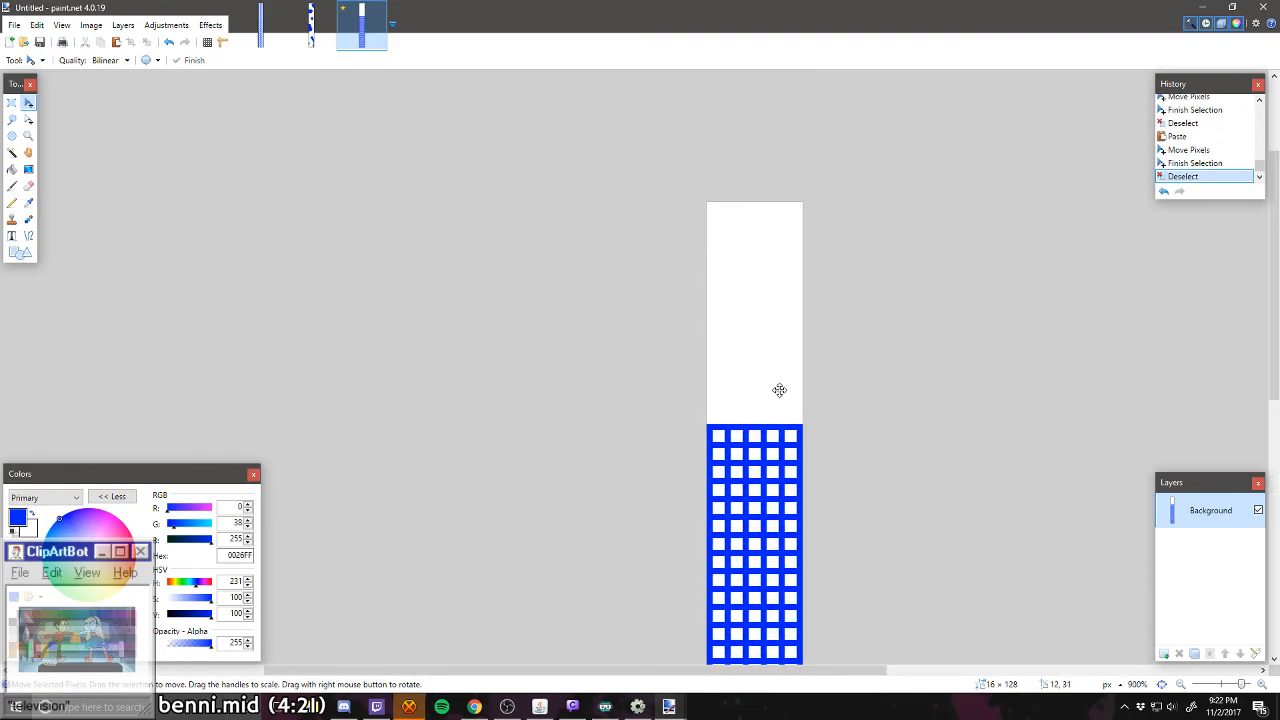
pyautogui.scroll(2, 780, 389)
pyautogui.hotkey('ctrl', 'v')
pyautogui.moveTo(778, 564); pyautogui.dragTo(780, 356)
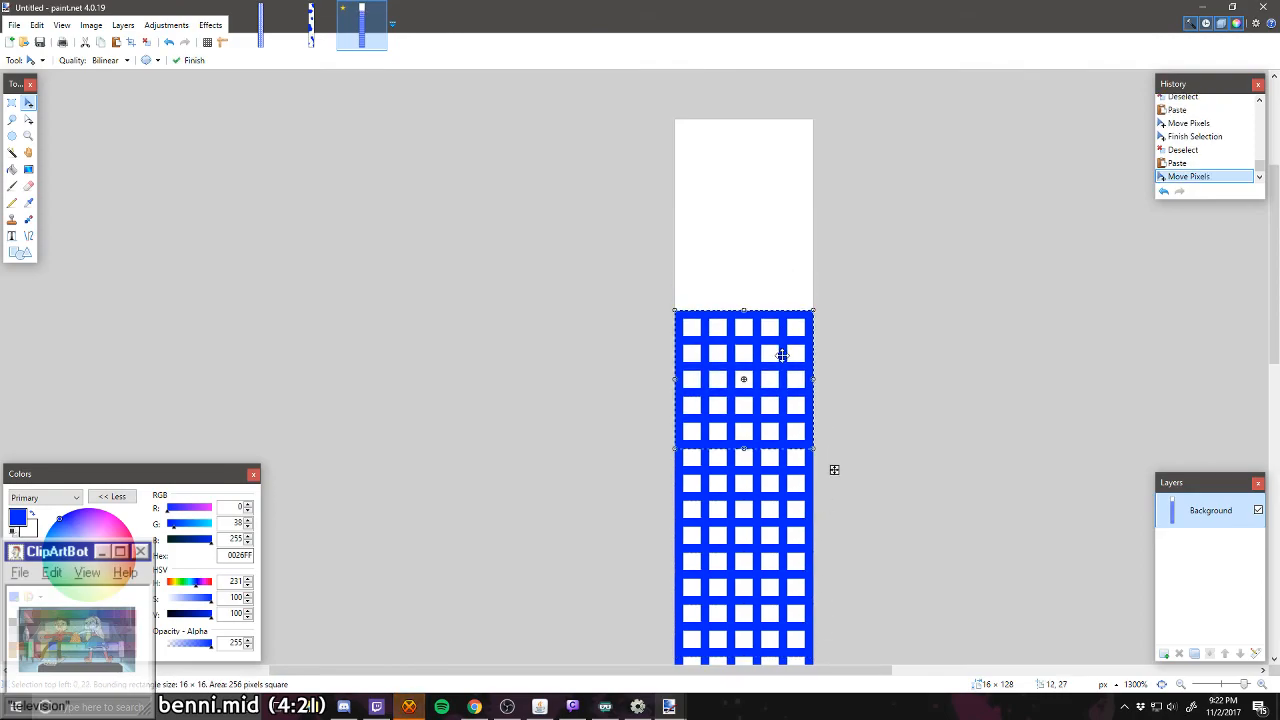
pyautogui.hotkey('ctrl', 'd')
pyautogui.hotkey('ctrl', 'v')
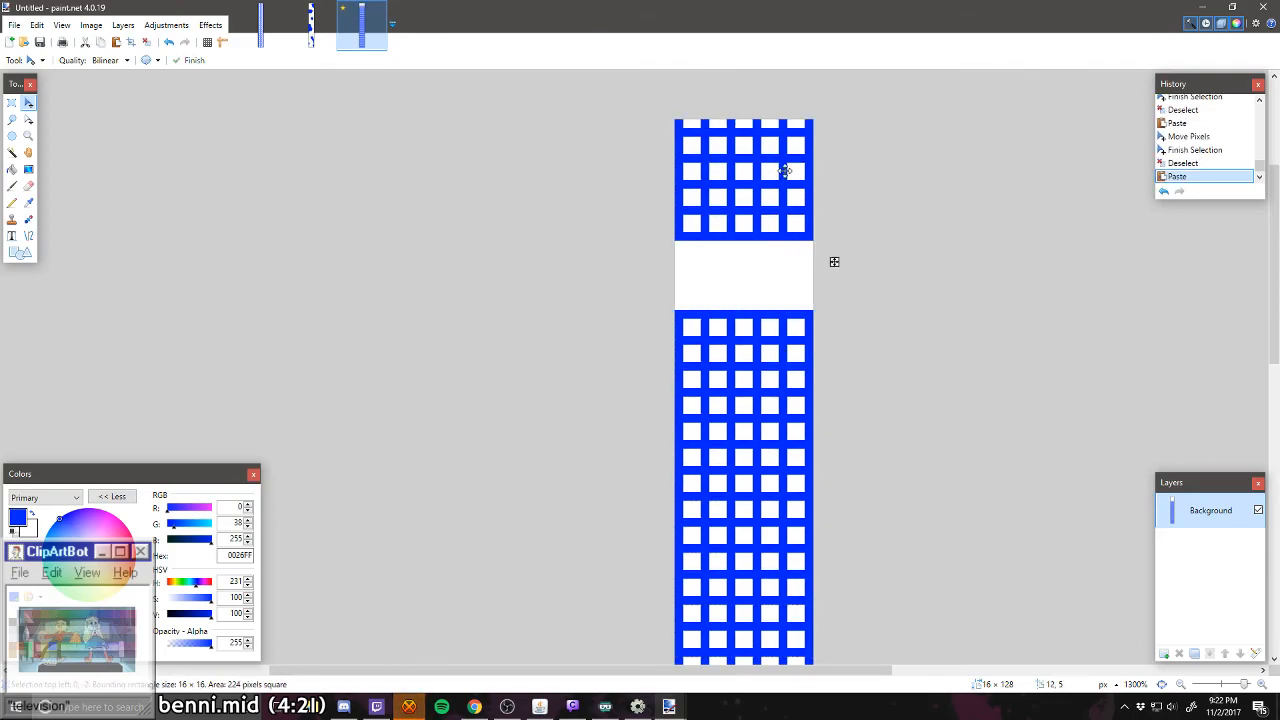
pyautogui.moveTo(787, 188); pyautogui.dragTo(787, 248)
pyautogui.hotkey('ctrl', 'd')
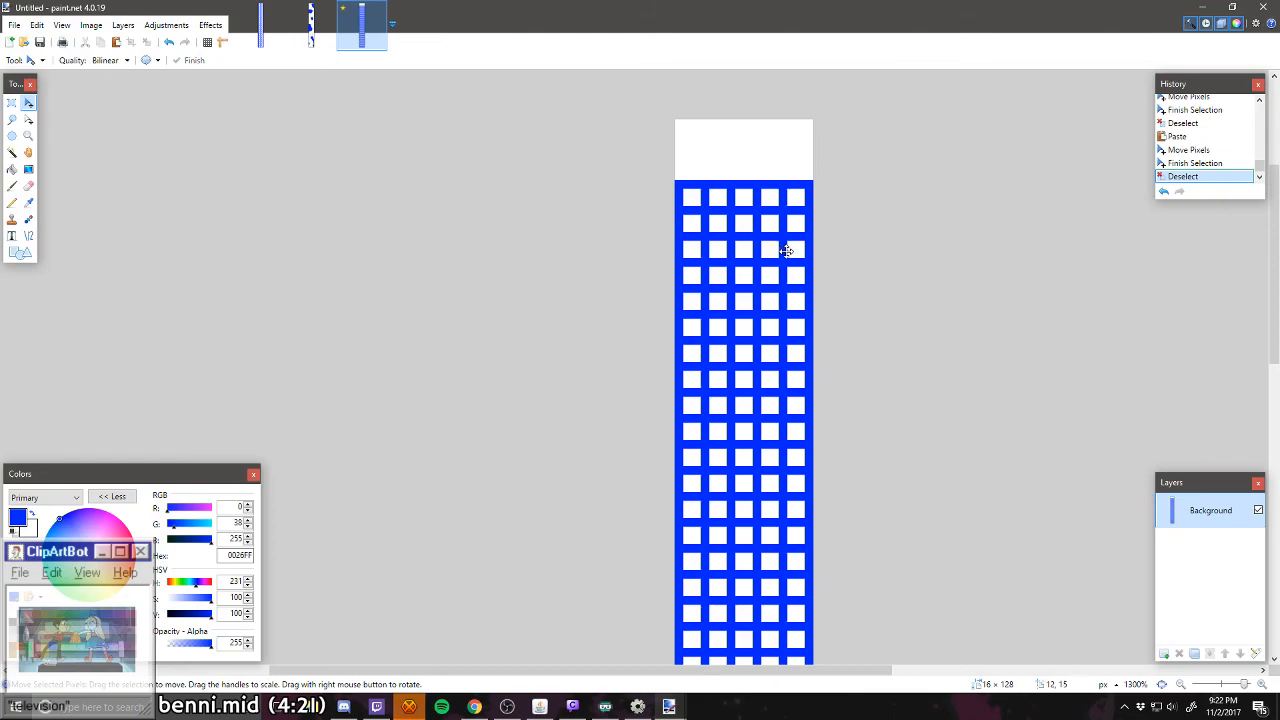
pyautogui.hotkey('ctrl', 'v')
pyautogui.moveTo(787, 512); pyautogui.dragTo(793, 83)
pyautogui.hotkey('ctrl', 'd')
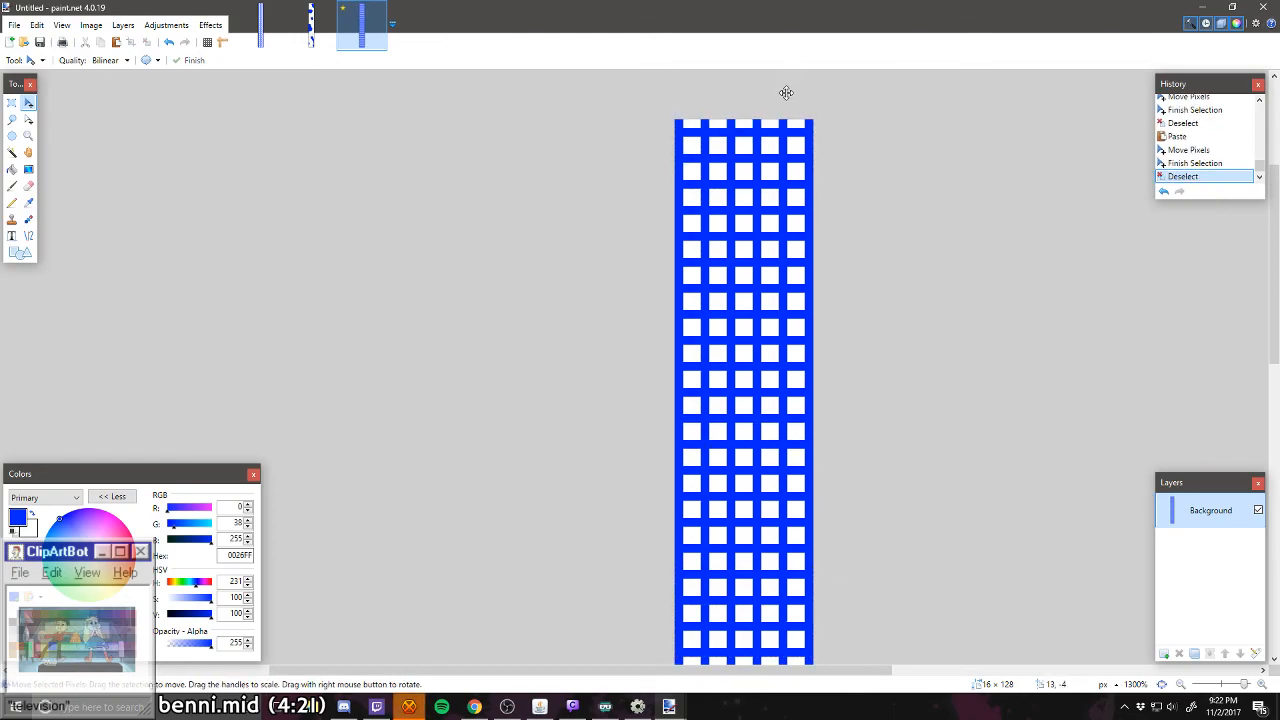
# Step: Turn on the pixel grid over the enlarged cell pattern
pyautogui.scroll(-3, 900, 380)
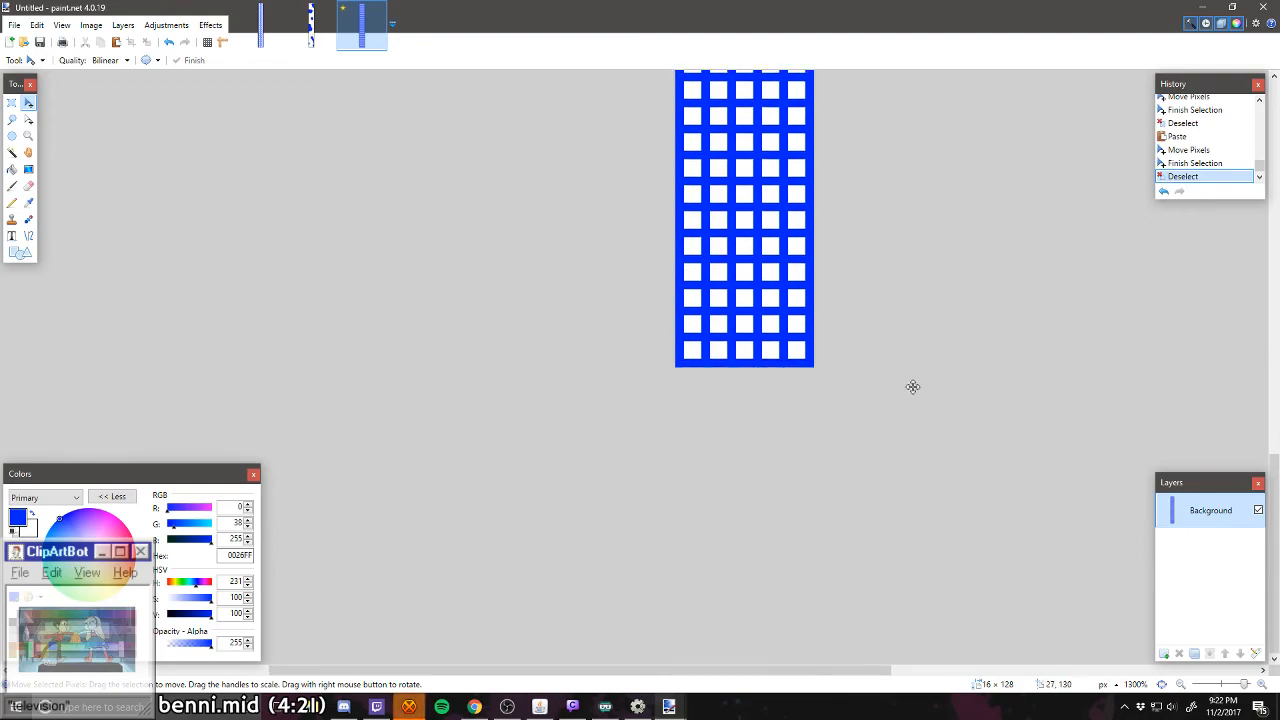
pyautogui.scroll(2, 825, 333)
pyautogui.scroll(1, 825, 333)
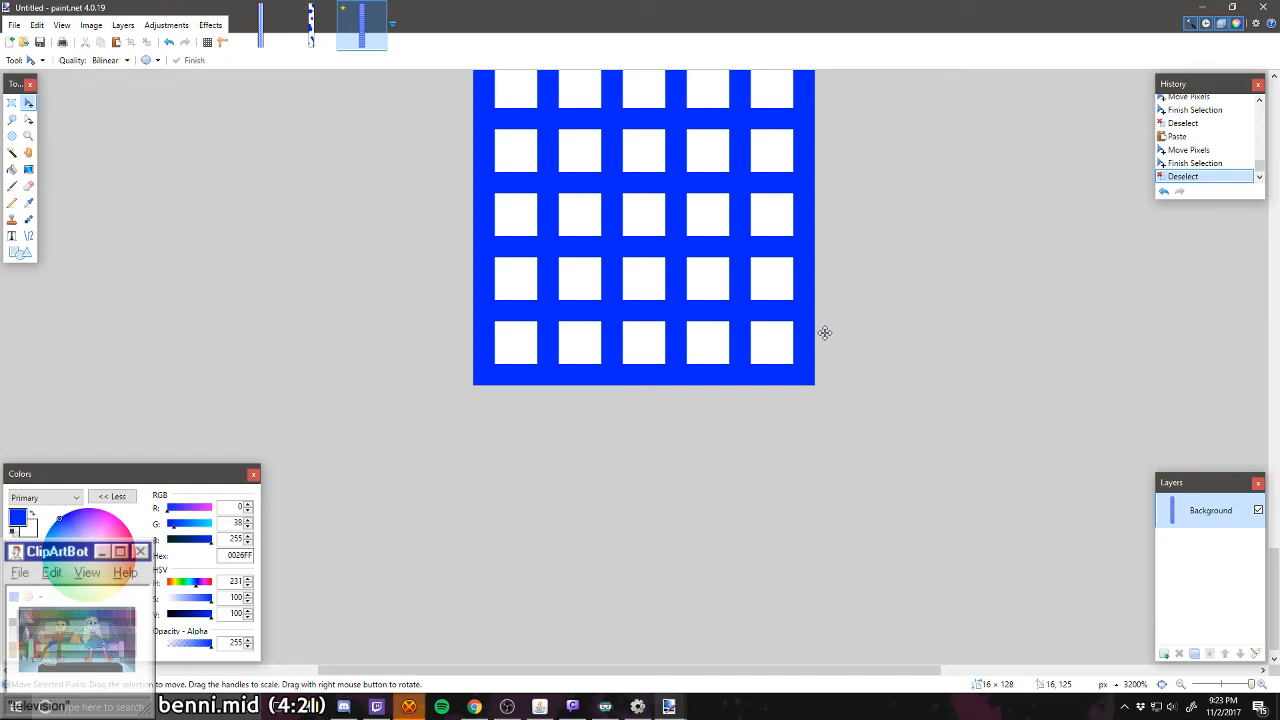
pyautogui.click(207, 42)
# Step: Examine the cell grid along the whole height of the level, from its bottom edge to the upper rows
pyautogui.scroll(1, 494, 320)
pyautogui.scroll(1, 494, 320)
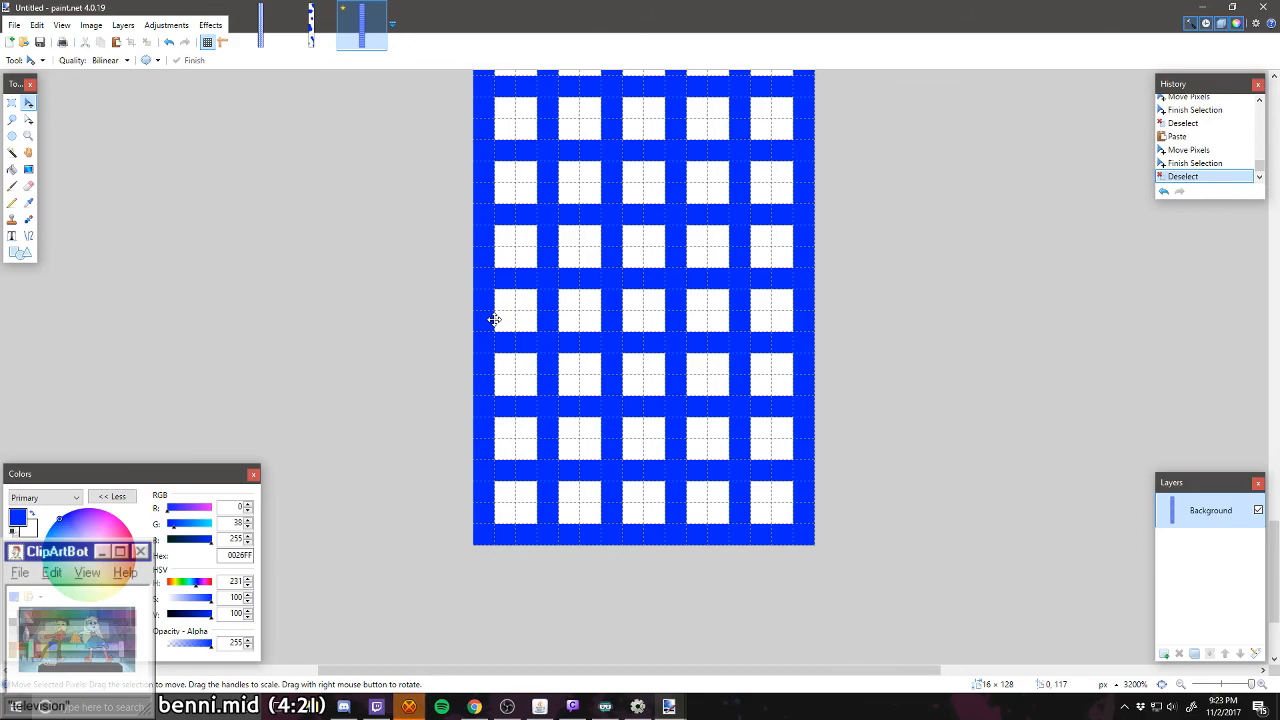
pyautogui.scroll(-3, 651, 403)
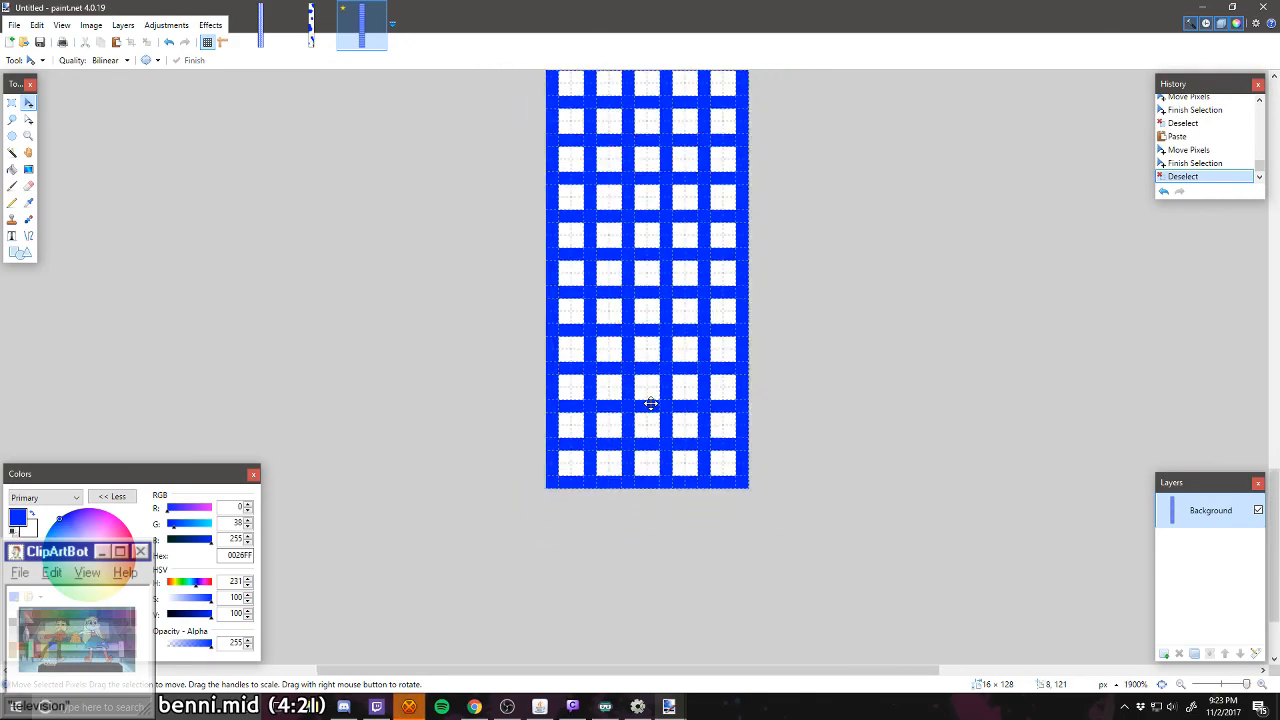
pyautogui.scroll(3, 651, 403)
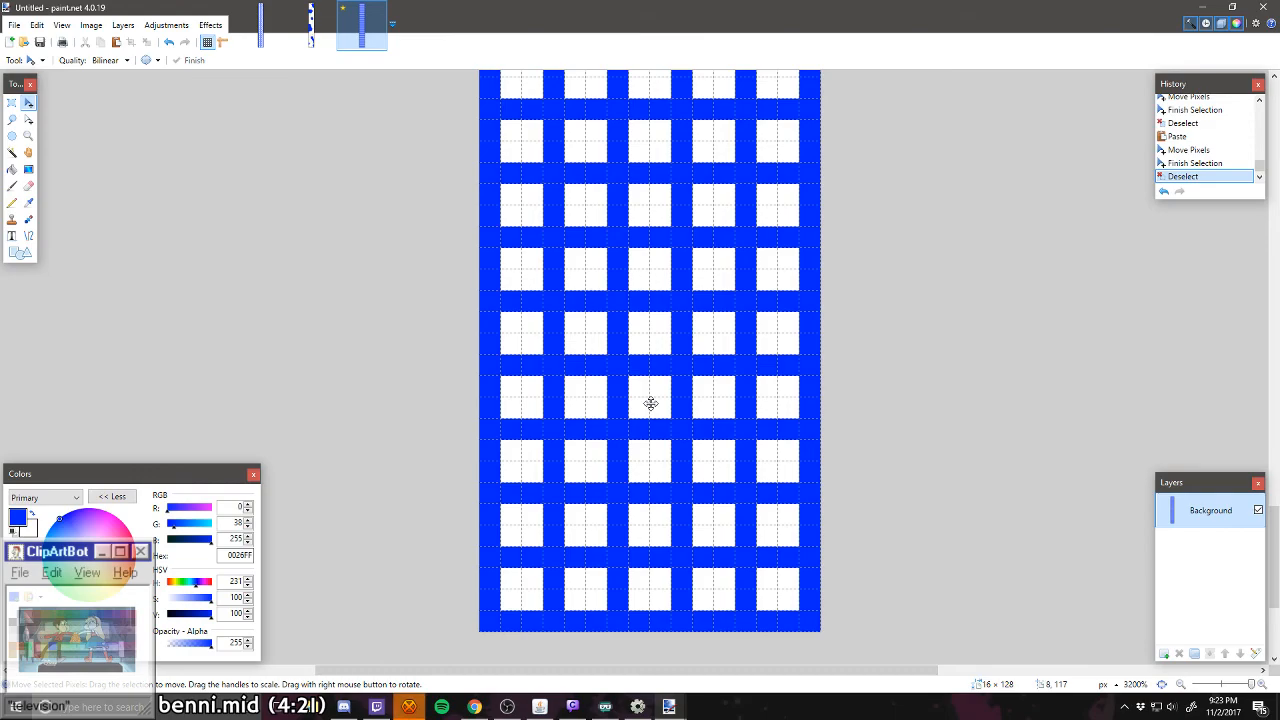
pyautogui.scroll(-1, 651, 403)
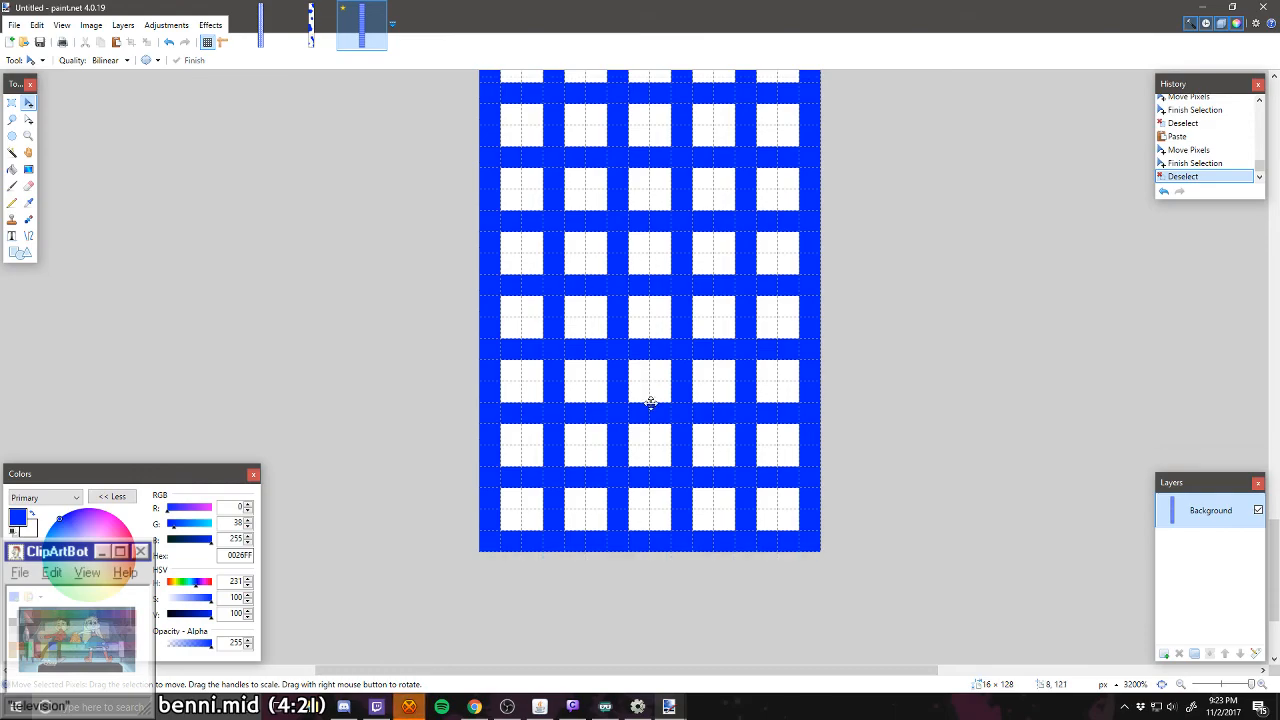
pyautogui.scroll(15, 566, 419)
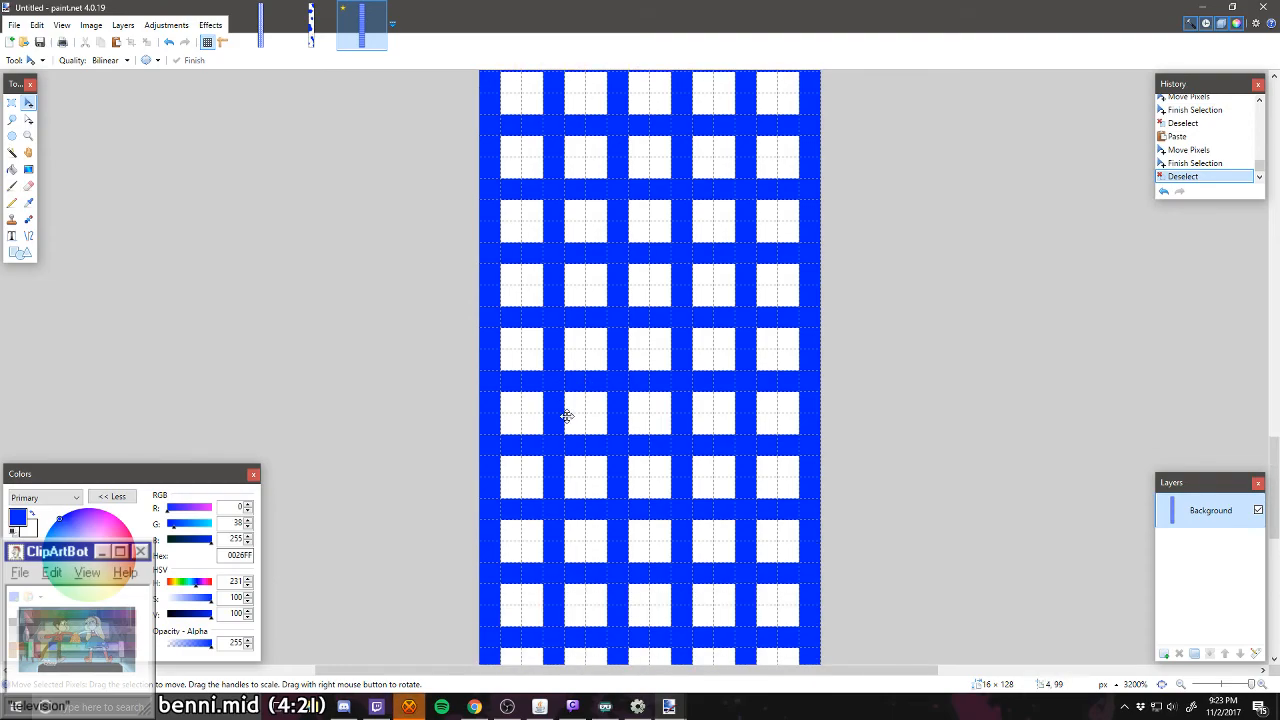
pyautogui.scroll(4, 596, 420)
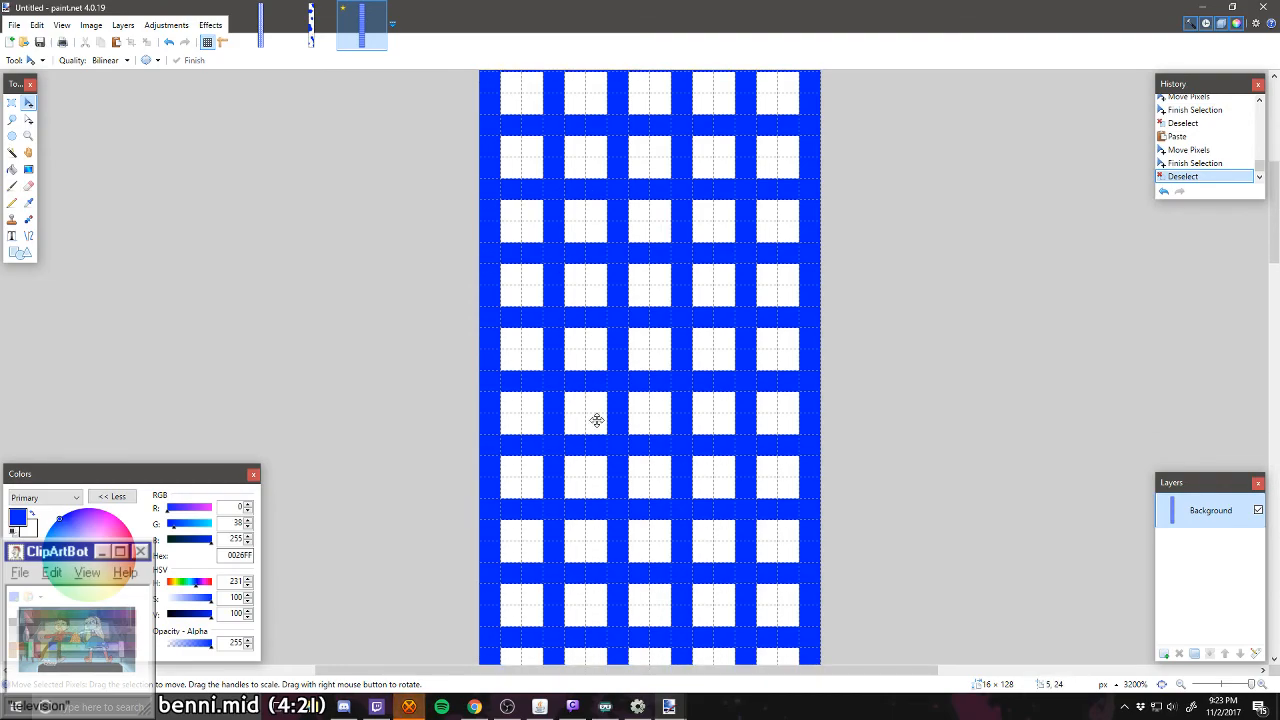
pyautogui.scroll(4, 596, 420)
pyautogui.scroll(-12, 596, 420)
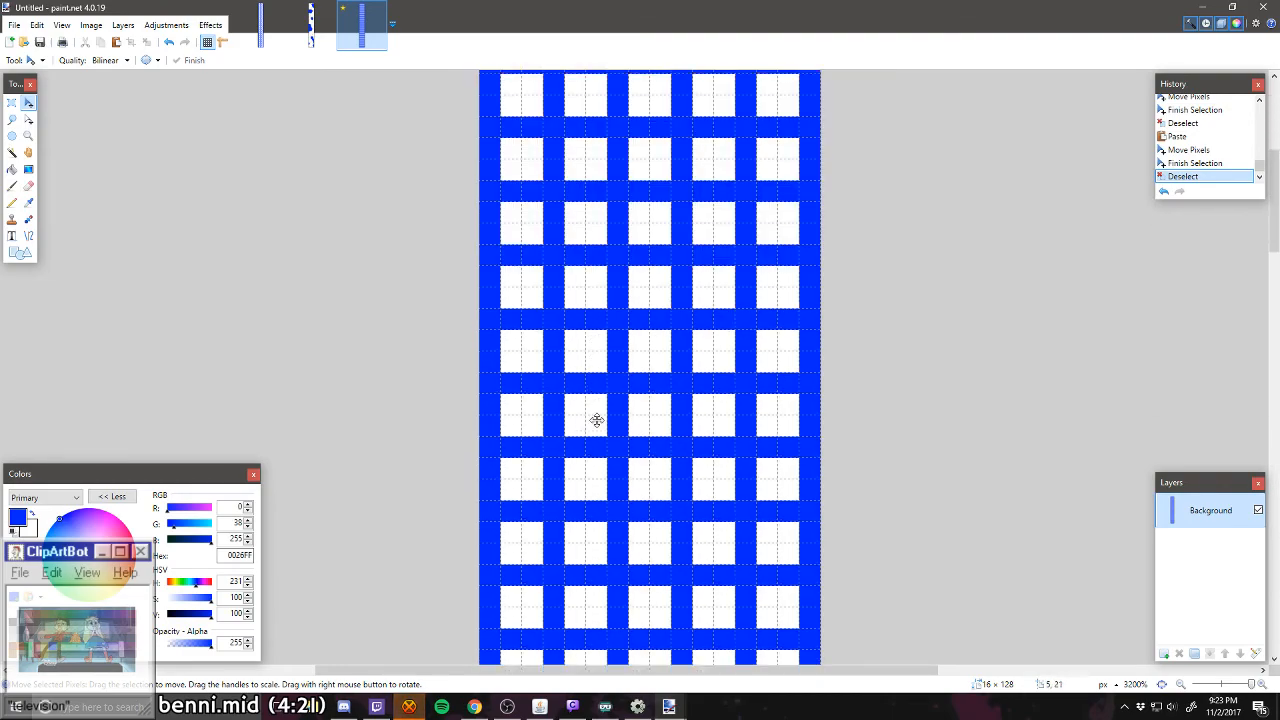
pyautogui.scroll(-12, 596, 420)
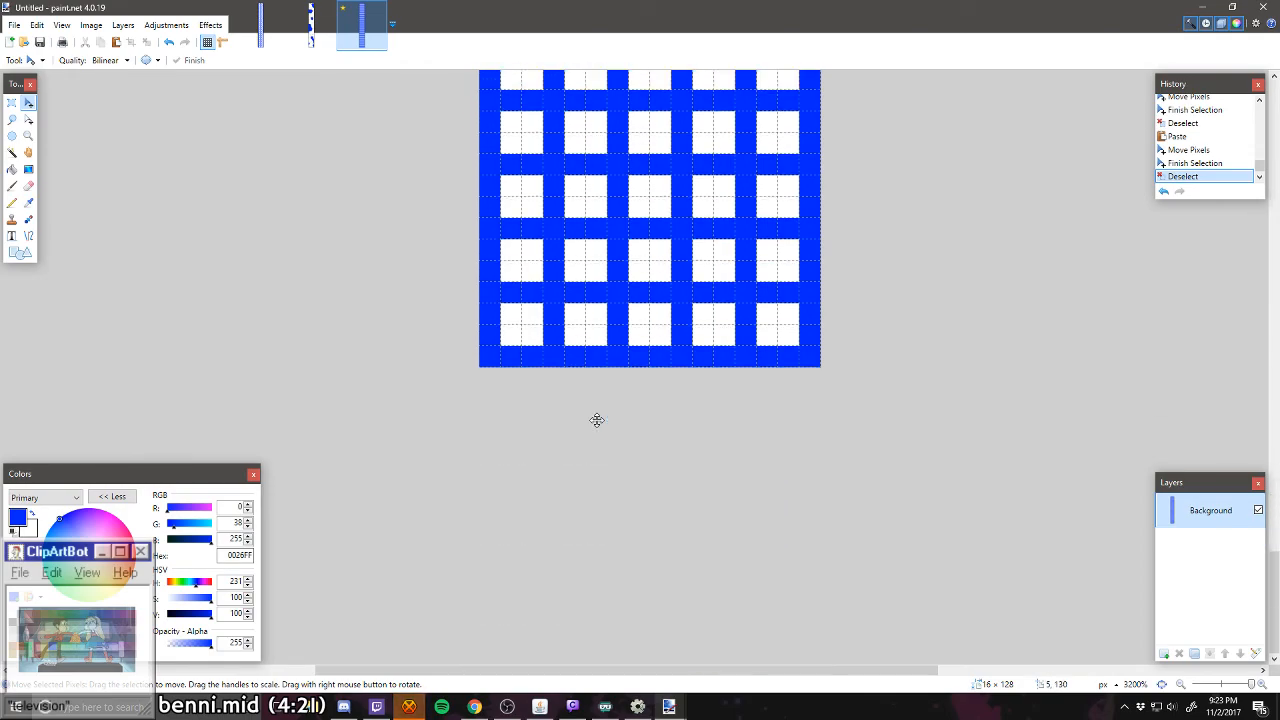
pyautogui.scroll(1, 596, 420)
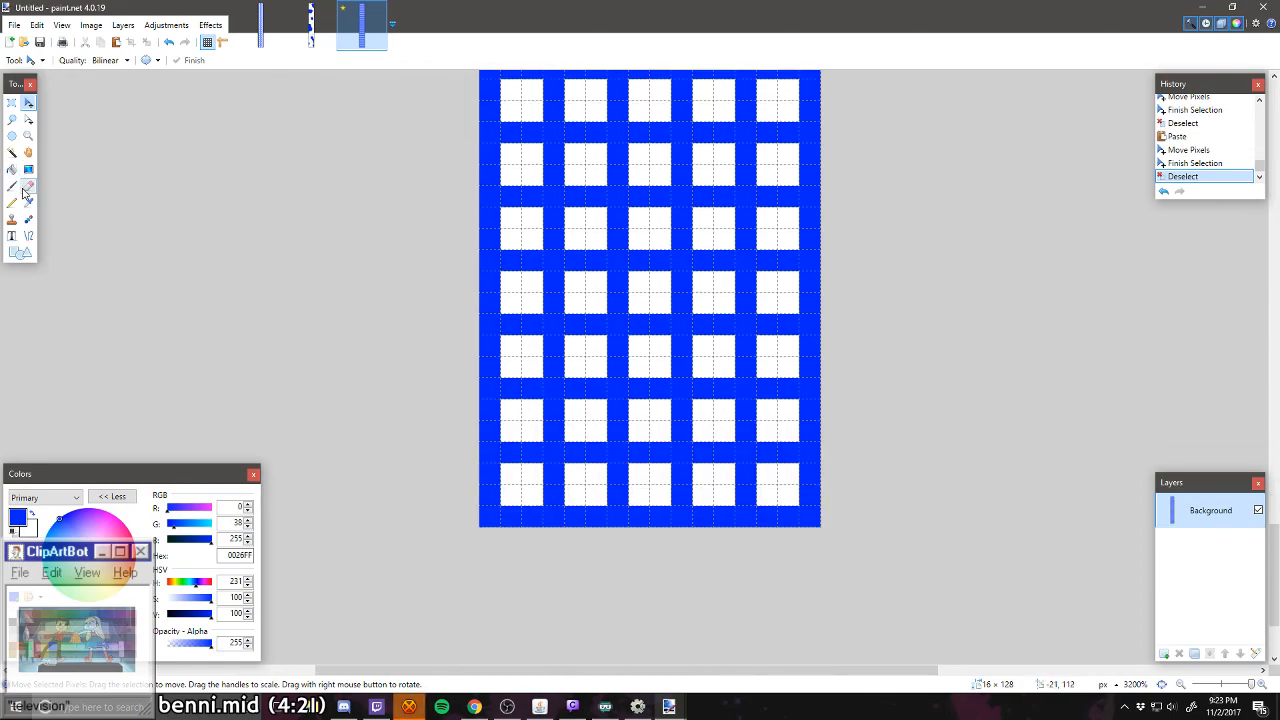
# Step: With a white pencil, open a 2 px wide entrance through the bottom wall and extend it up the middle column through four rows
pyautogui.click(13, 203)
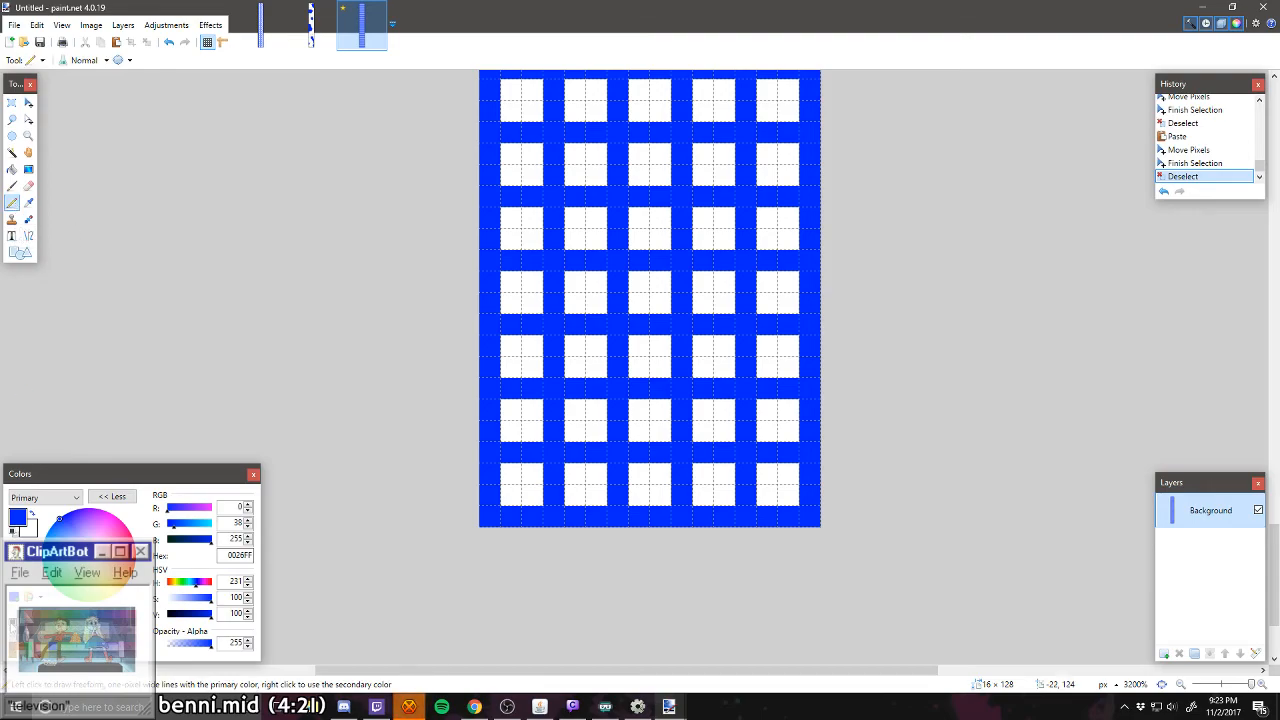
pyautogui.click(13, 621)
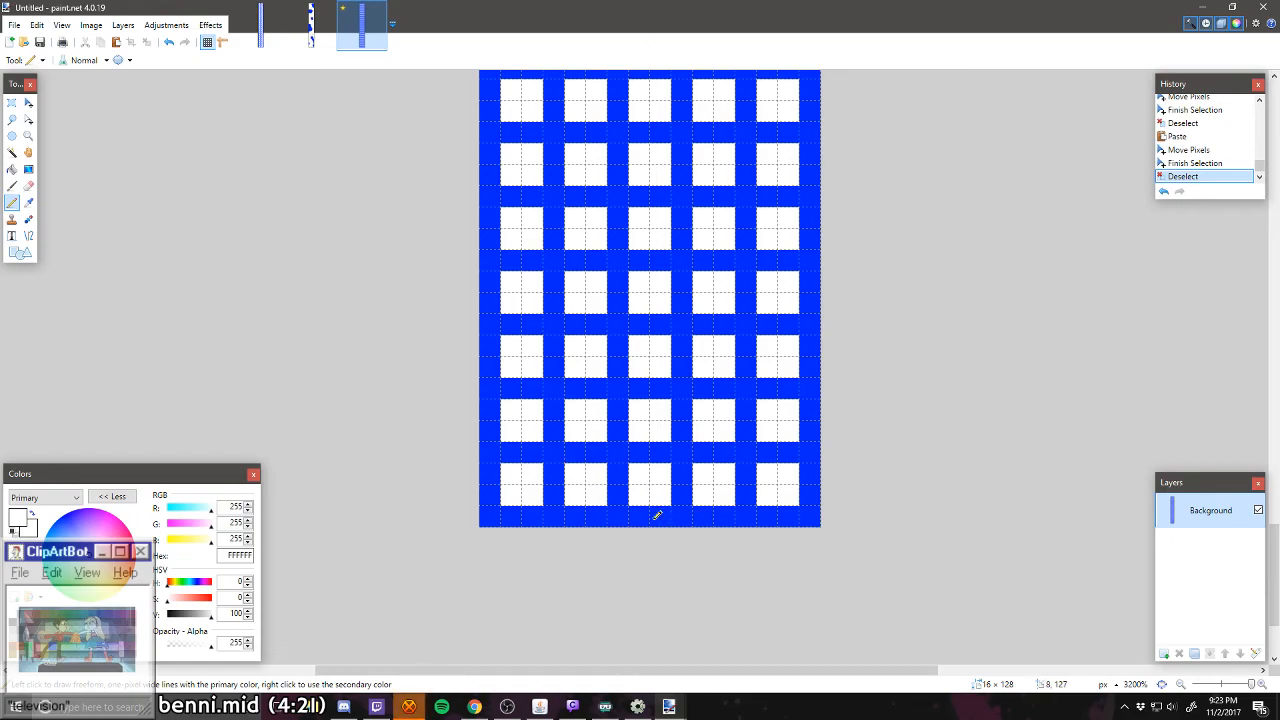
pyautogui.moveTo(657, 515); pyautogui.dragTo(637, 516)
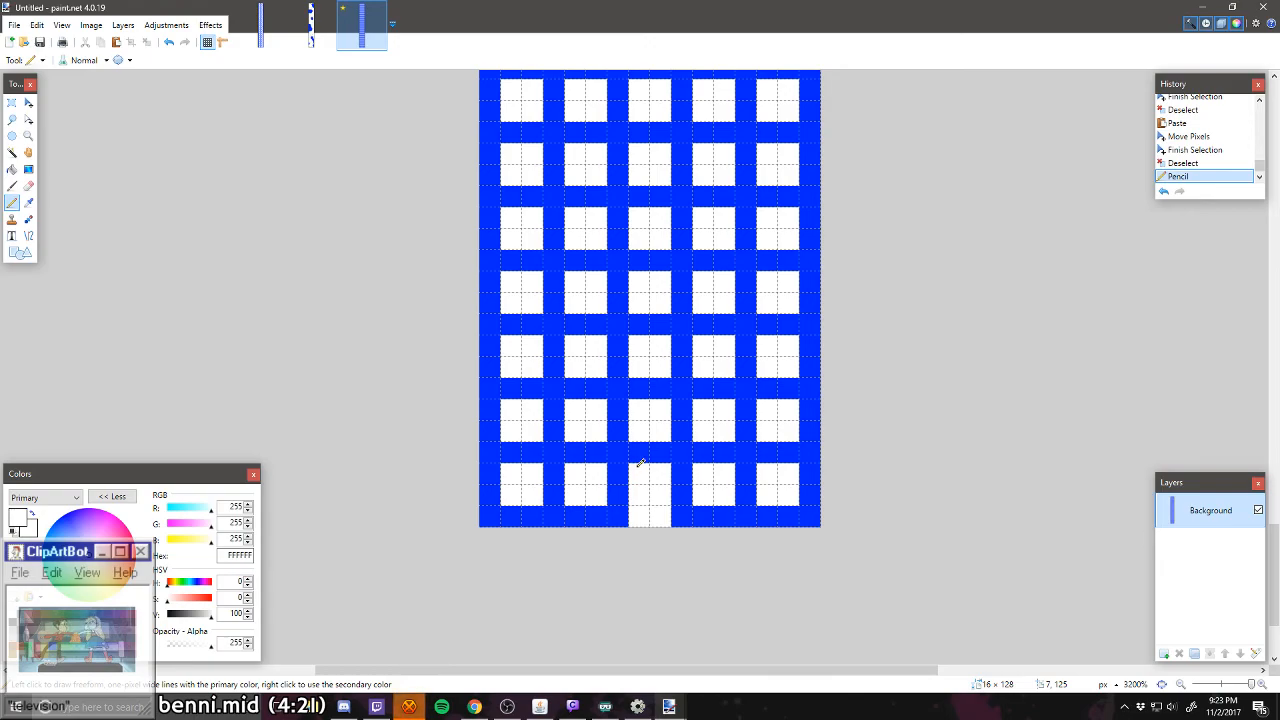
pyautogui.moveTo(656, 452); pyautogui.dragTo(646, 467)
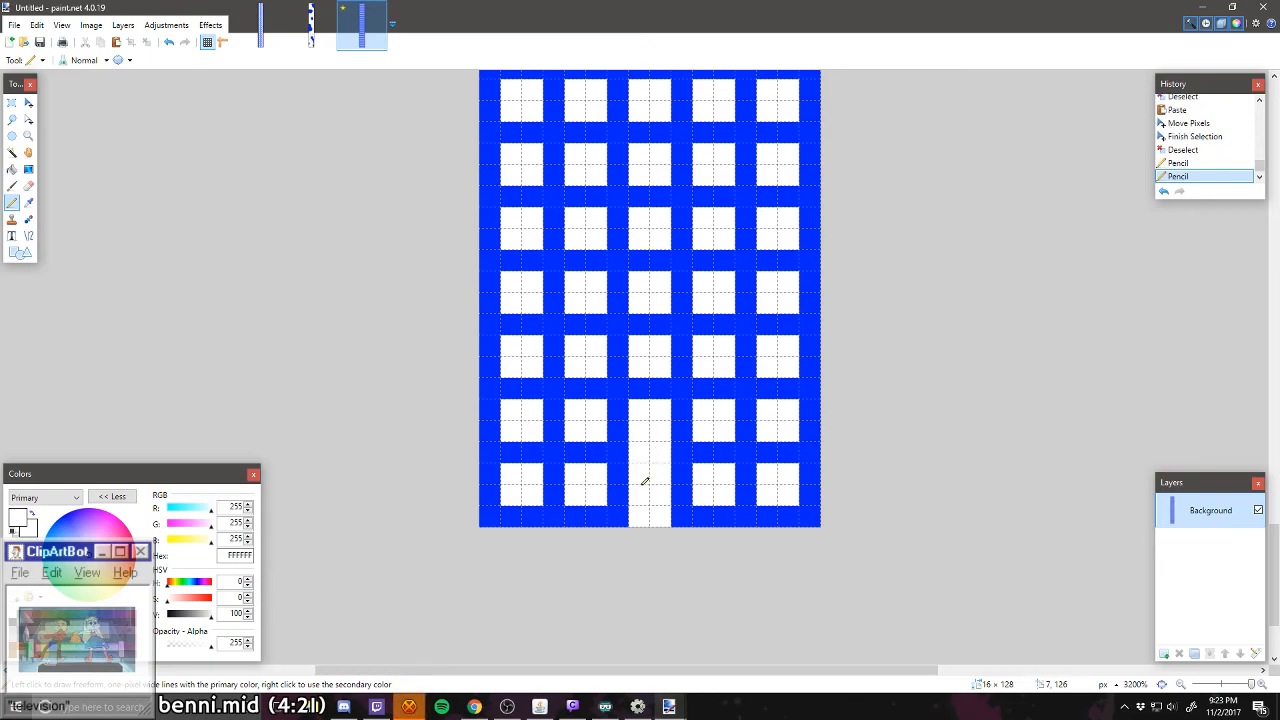
pyautogui.moveTo(663, 380); pyautogui.dragTo(652, 387)
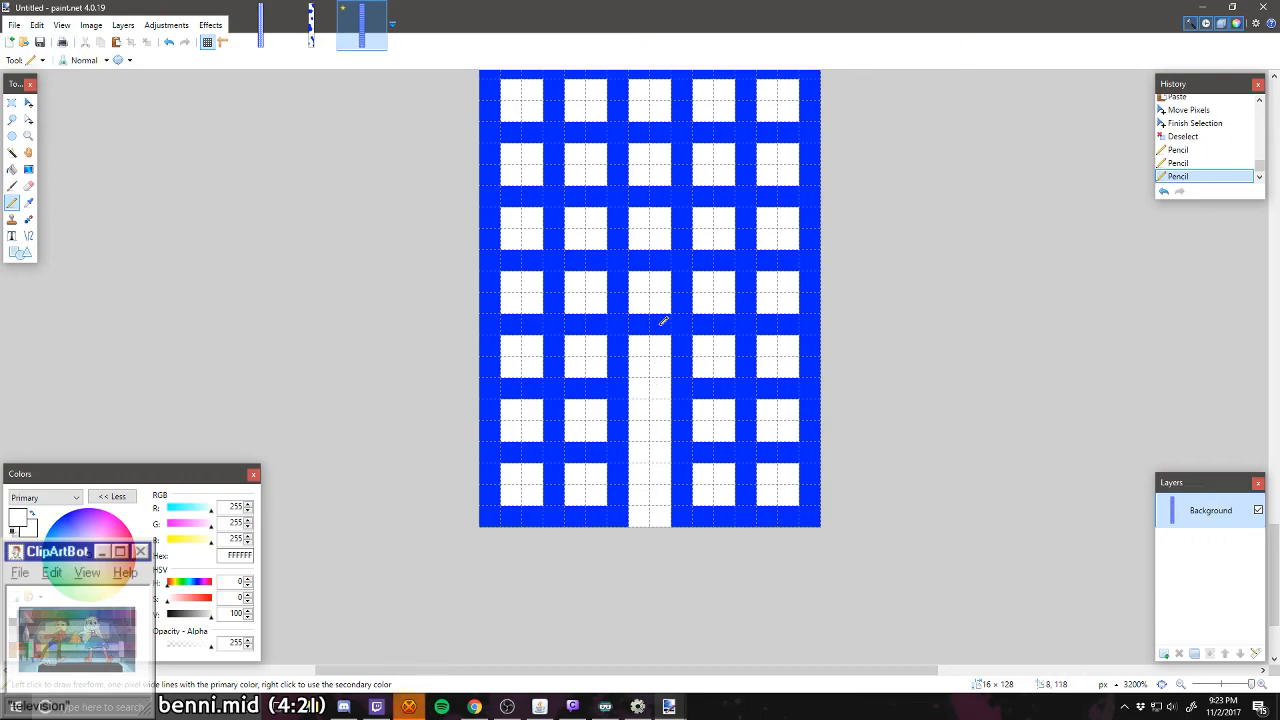
pyautogui.moveTo(663, 320); pyautogui.dragTo(648, 326)
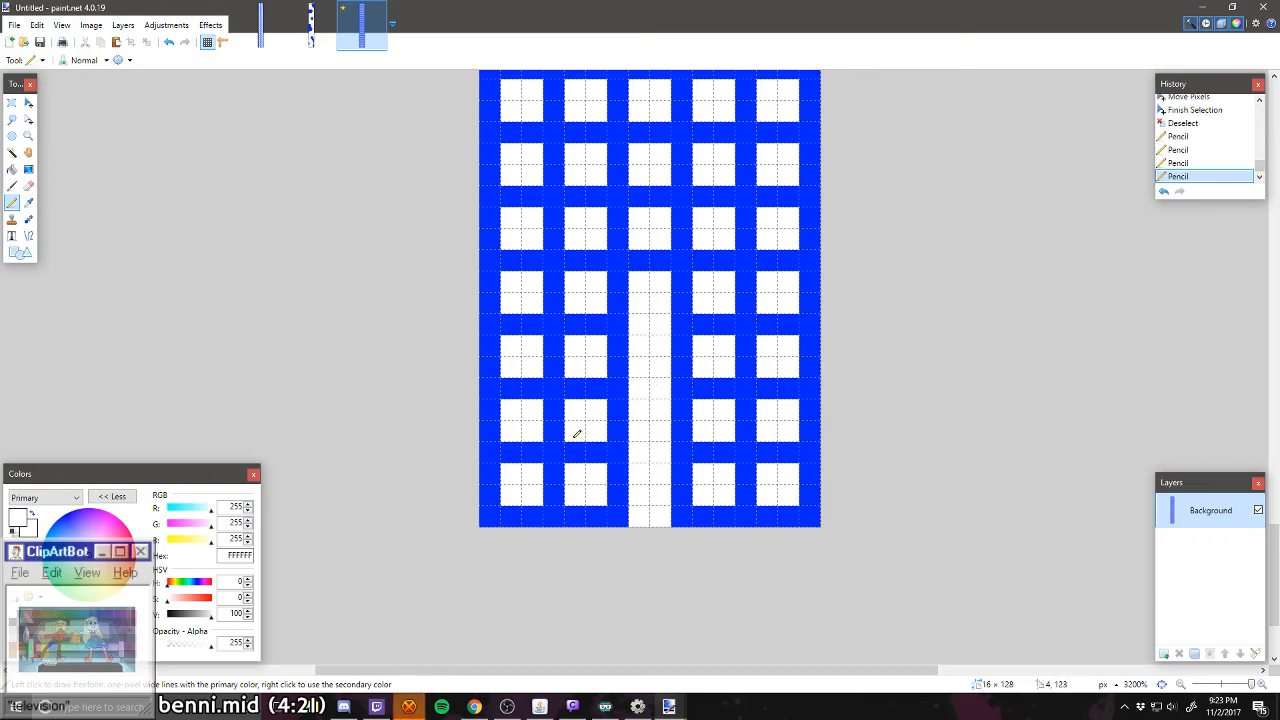
# Step: Erase walls in white between cells of the two leftmost columns in the bottom four rows, carving an L-shaped corridor and its mirrored counterpart
pyautogui.moveTo(557, 476); pyautogui.dragTo(555, 484)
pyautogui.click(511, 452)
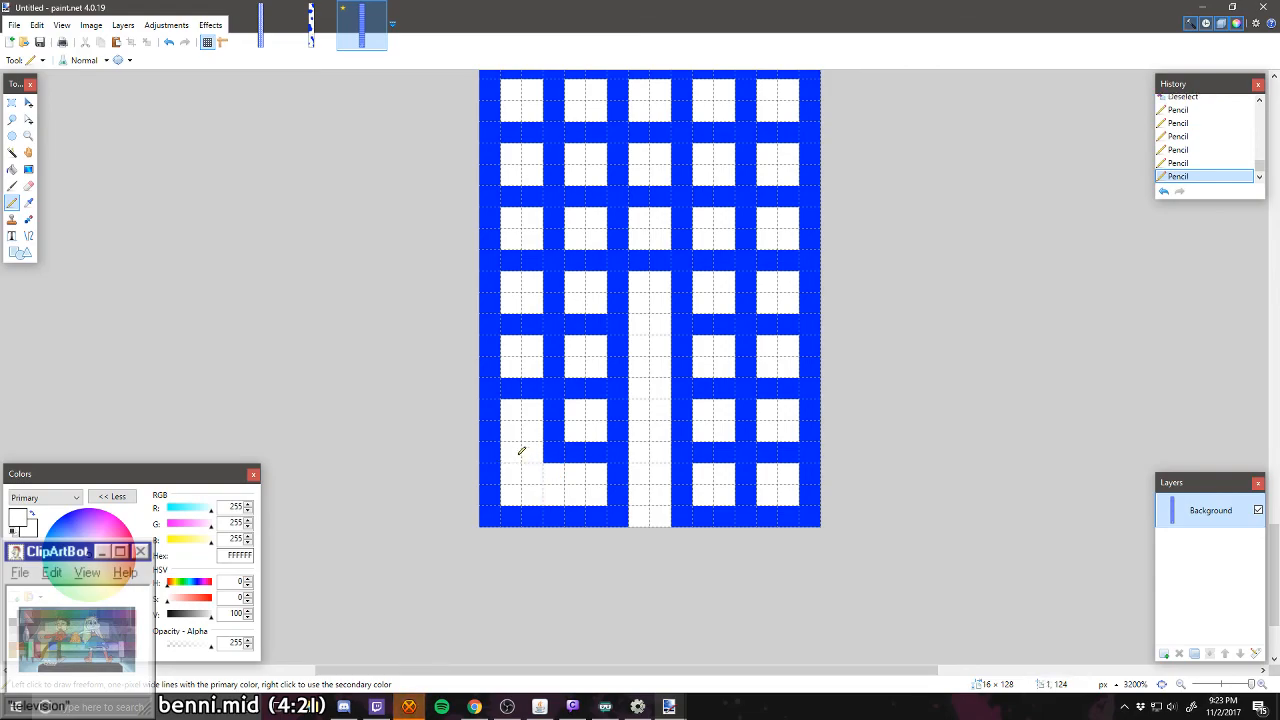
pyautogui.moveTo(531, 386); pyautogui.dragTo(511, 388)
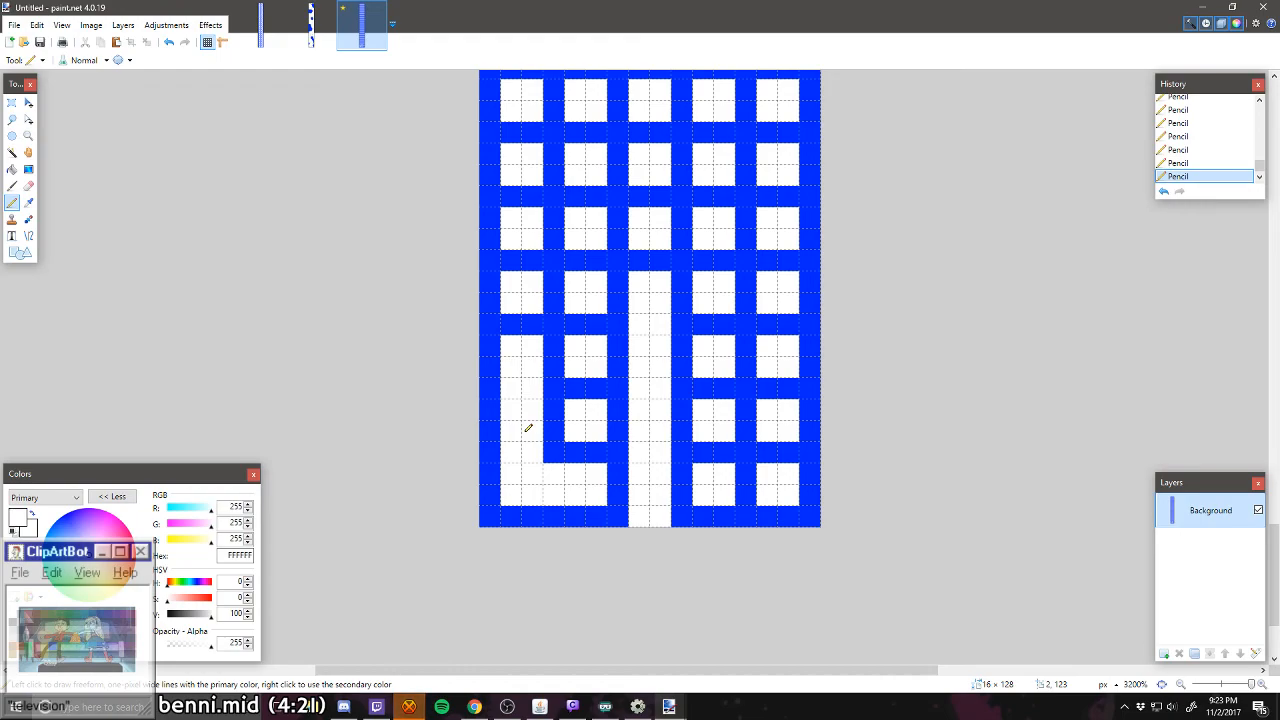
pyautogui.moveTo(593, 389); pyautogui.dragTo(577, 388)
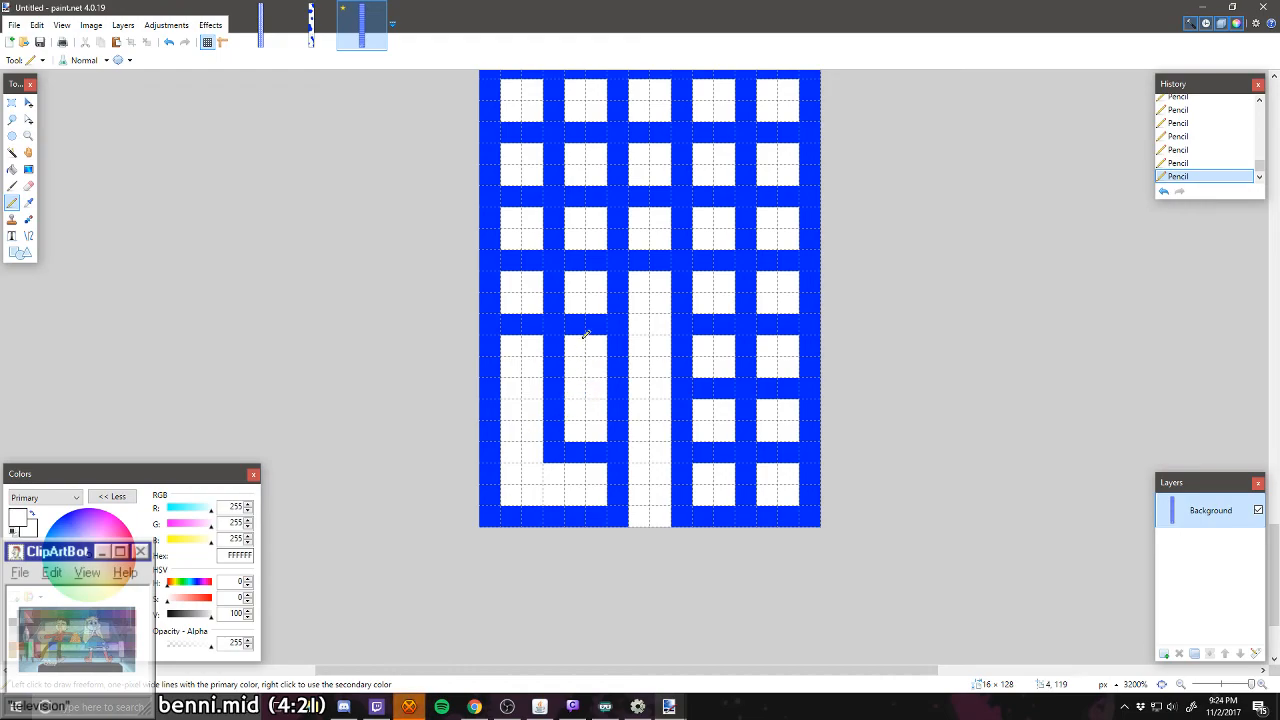
pyautogui.moveTo(591, 323)
pyautogui.mouseDown()
pyautogui.moveTo(577, 323)
pyautogui.moveTo(551, 280)
pyautogui.mouseUp()
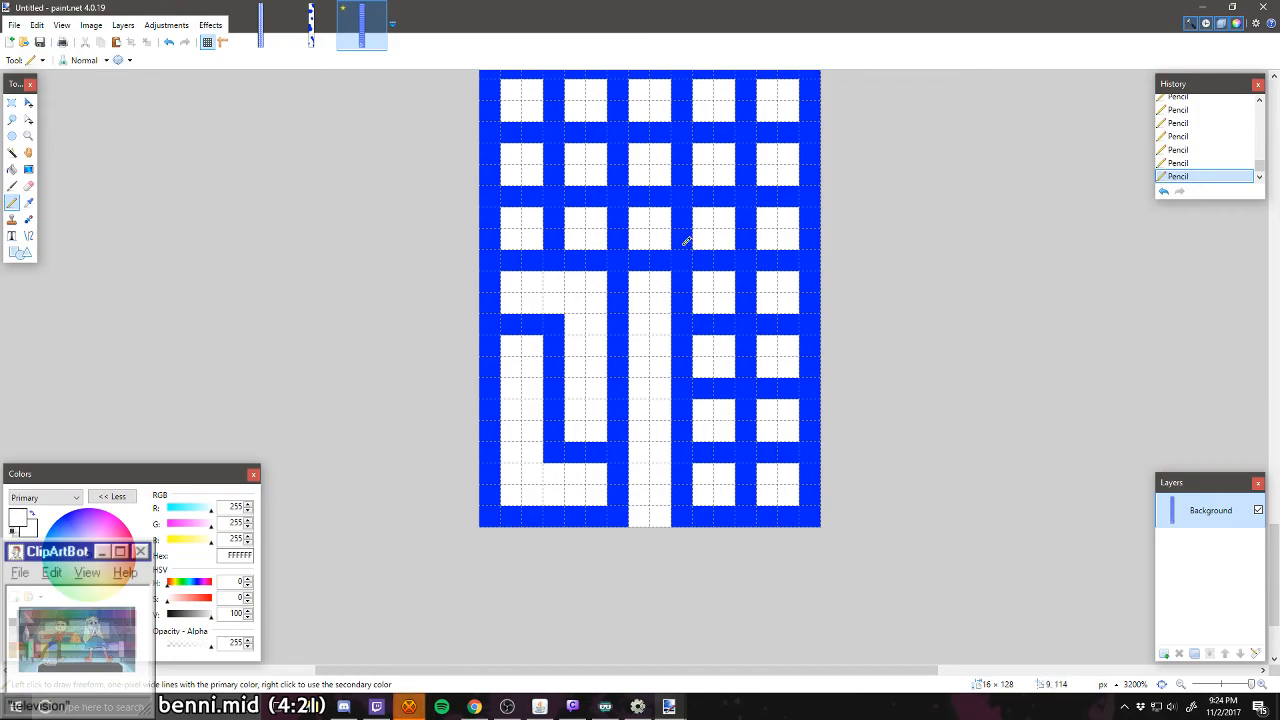
# Step: Carve the right side in white: a corridor from the middle of row five down column four, a 2 × 2-cell room, and a four-cell vertical corridor
pyautogui.moveTo(686, 238)
pyautogui.mouseDown()
pyautogui.moveTo(715, 264)
pyautogui.moveTo(723, 320)
pyautogui.mouseUp()
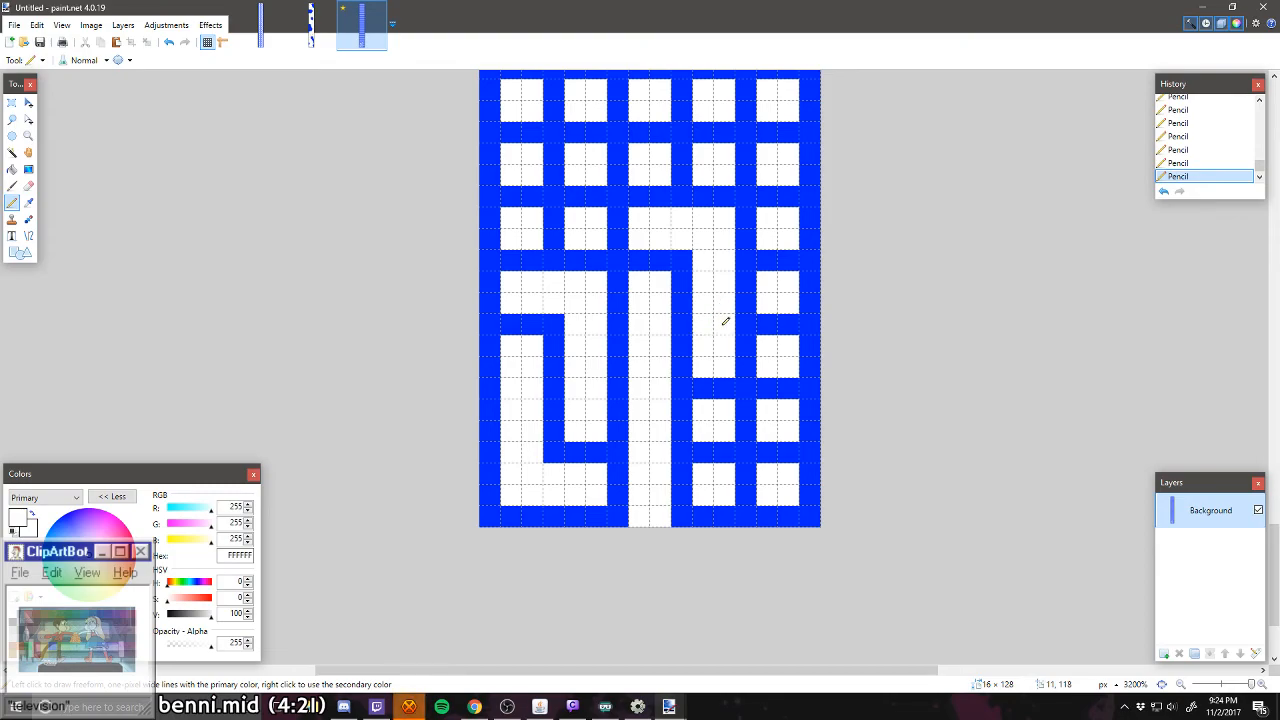
pyautogui.moveTo(740, 416)
pyautogui.mouseDown()
pyautogui.moveTo(745, 491)
pyautogui.moveTo(713, 455)
pyautogui.moveTo(785, 450)
pyautogui.moveTo(761, 325)
pyautogui.moveTo(785, 410)
pyautogui.moveTo(784, 278)
pyautogui.mouseUp()
# Step: Carve three winding white corridors through rows five to eight from the bottom, linking cells in the left, middle and right columns
pyautogui.scroll(1, 786, 448)
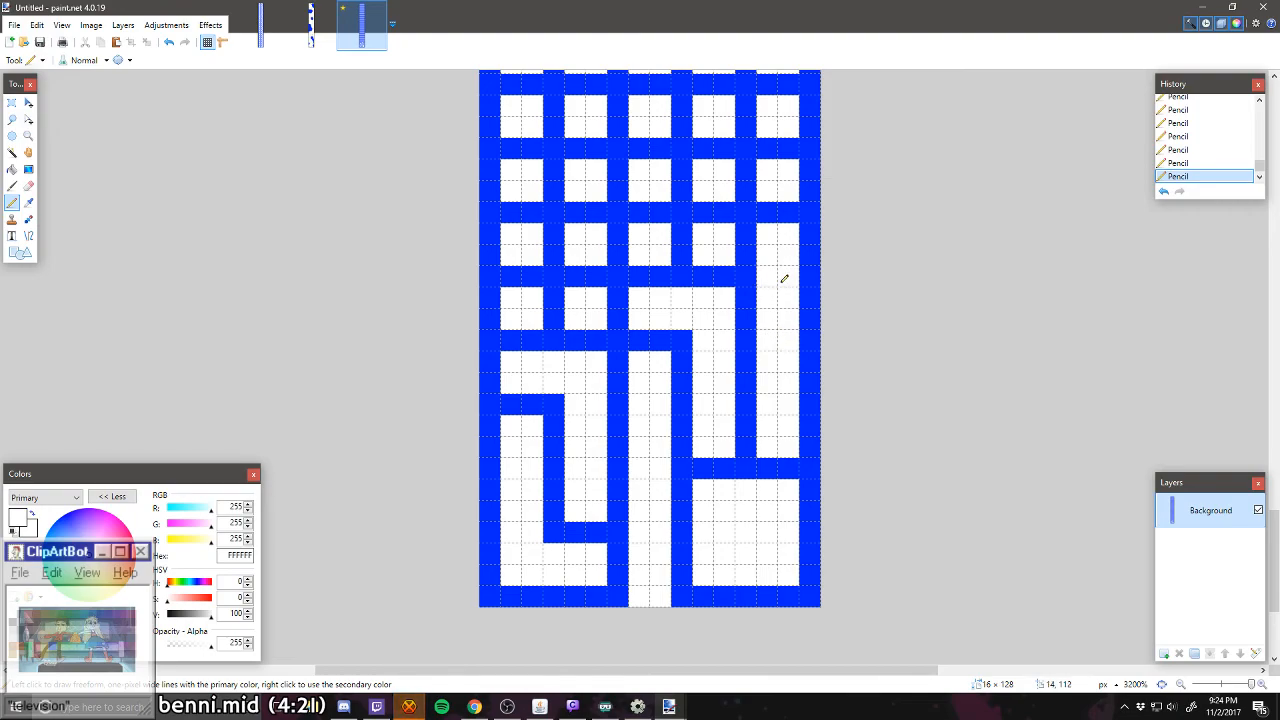
pyautogui.scroll(1, 654, 323)
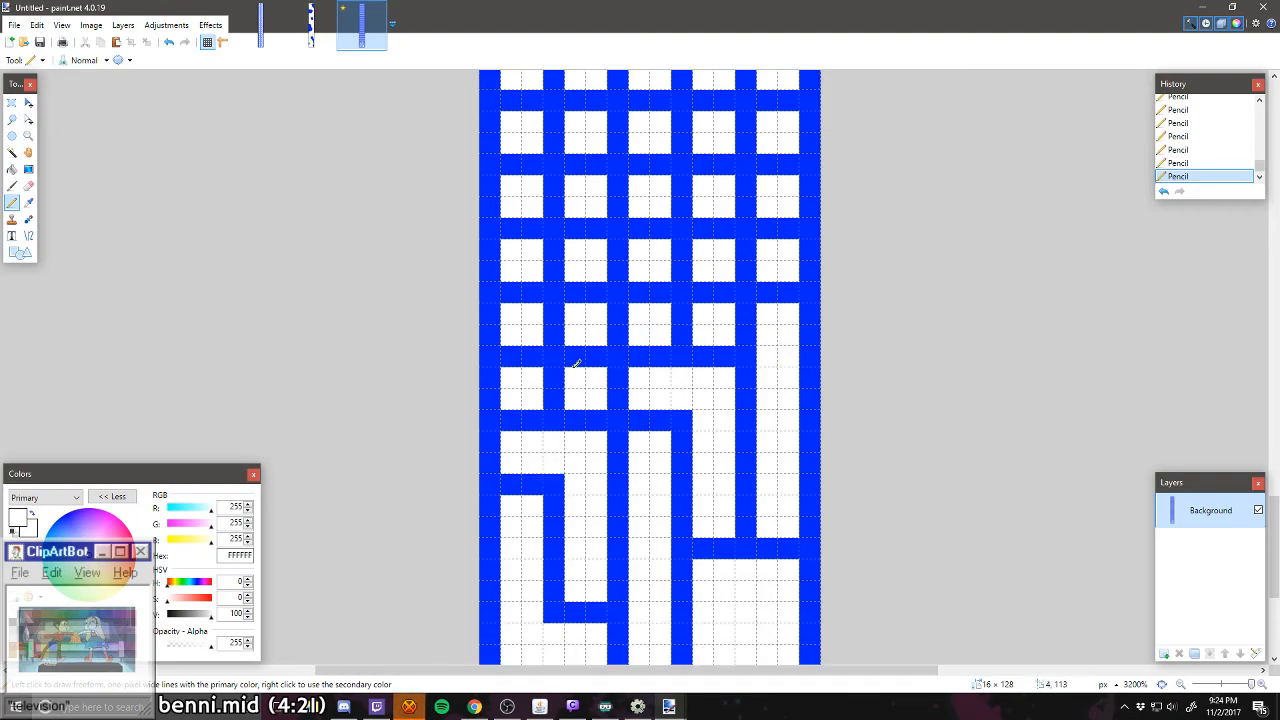
pyautogui.moveTo(540, 384)
pyautogui.mouseDown()
pyautogui.moveTo(557, 386)
pyautogui.moveTo(606, 323)
pyautogui.moveTo(623, 330)
pyautogui.mouseUp()
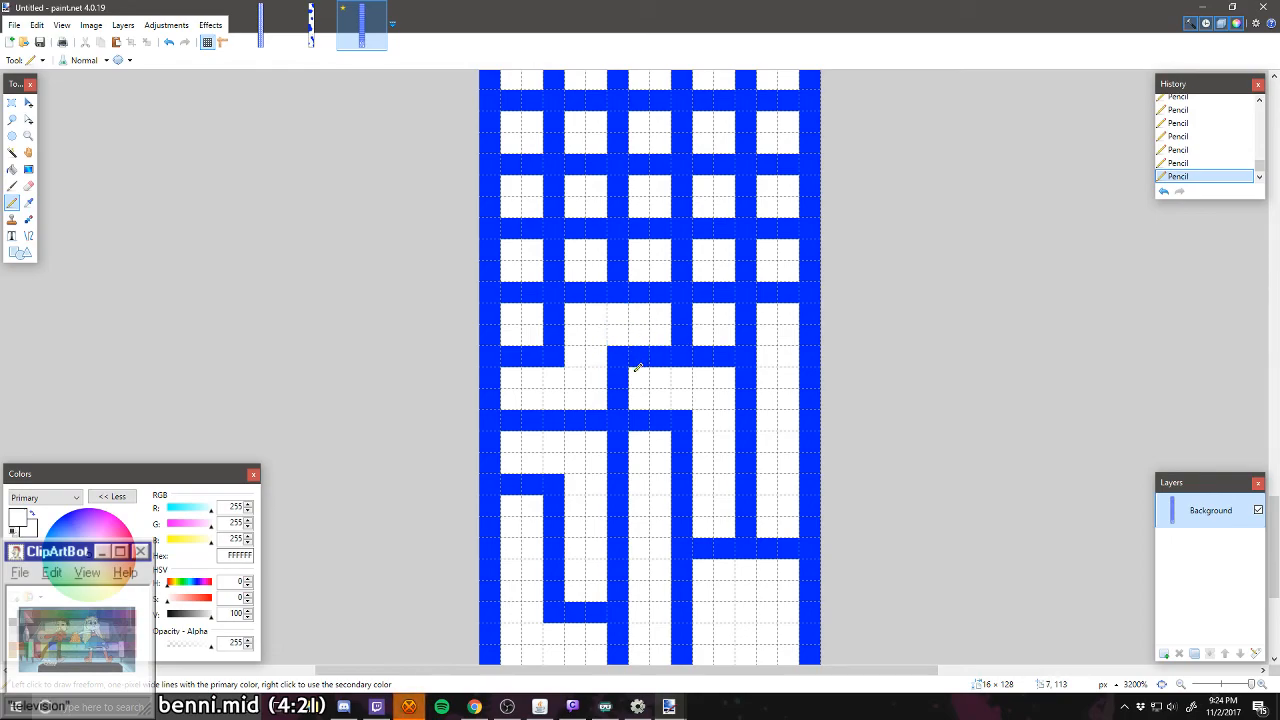
pyautogui.moveTo(682, 276)
pyautogui.mouseDown()
pyautogui.moveTo(700, 251)
pyautogui.moveTo(748, 254)
pyautogui.moveTo(703, 306)
pyautogui.mouseUp()
pyautogui.scroll(1, 695, 320)
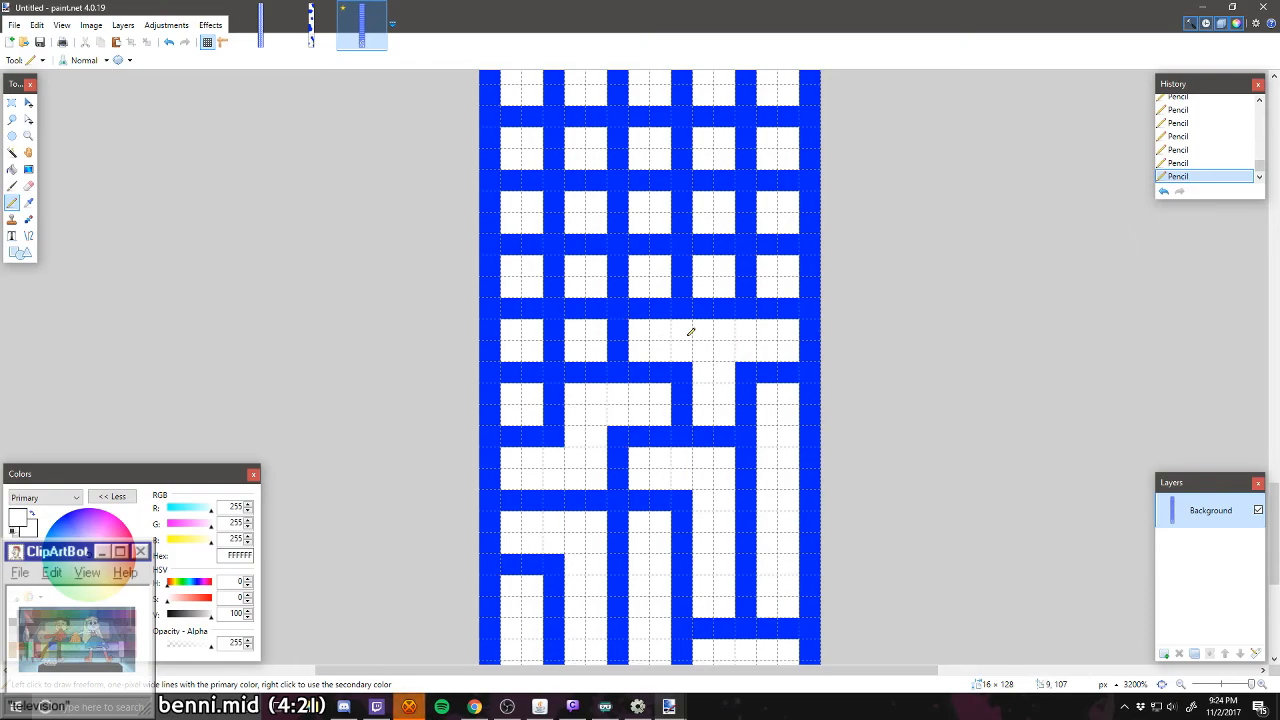
pyautogui.click(537, 371)
pyautogui.moveTo(528, 364)
pyautogui.mouseDown()
pyautogui.moveTo(577, 309)
pyautogui.moveTo(596, 311)
pyautogui.mouseUp()
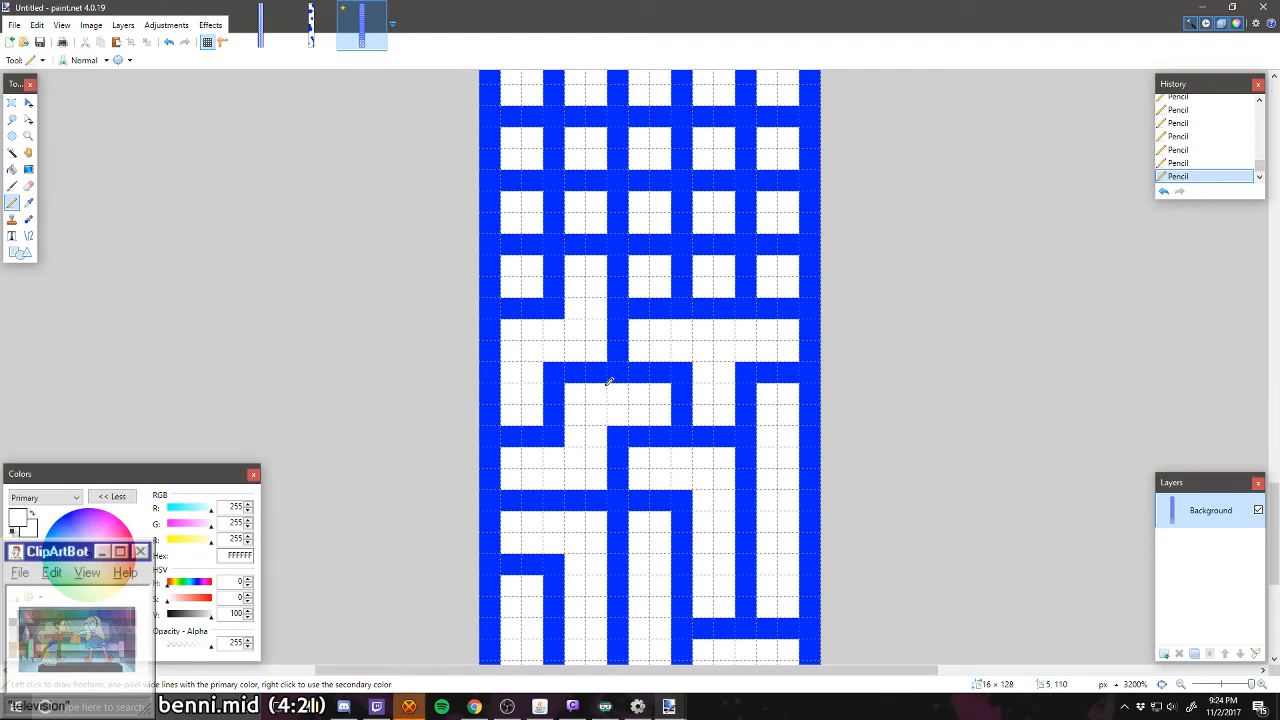
# Step: Carve in white a T-shaped corridor through the two leftmost columns in rows eight to ten, and an L-shaped corridor from column three to the right wall
pyautogui.scroll(2, 618, 409)
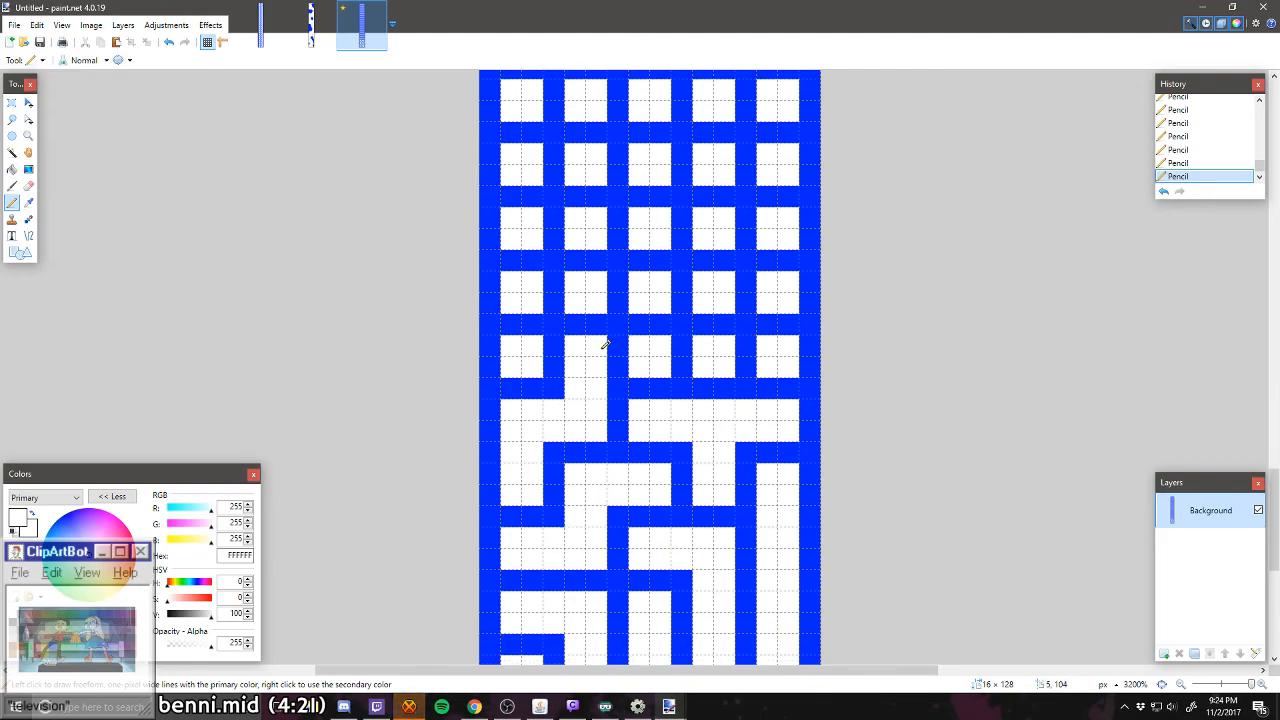
pyautogui.moveTo(530, 318)
pyautogui.mouseDown()
pyautogui.moveTo(517, 303)
pyautogui.moveTo(526, 251)
pyautogui.moveTo(511, 260)
pyautogui.moveTo(564, 292)
pyautogui.mouseUp()
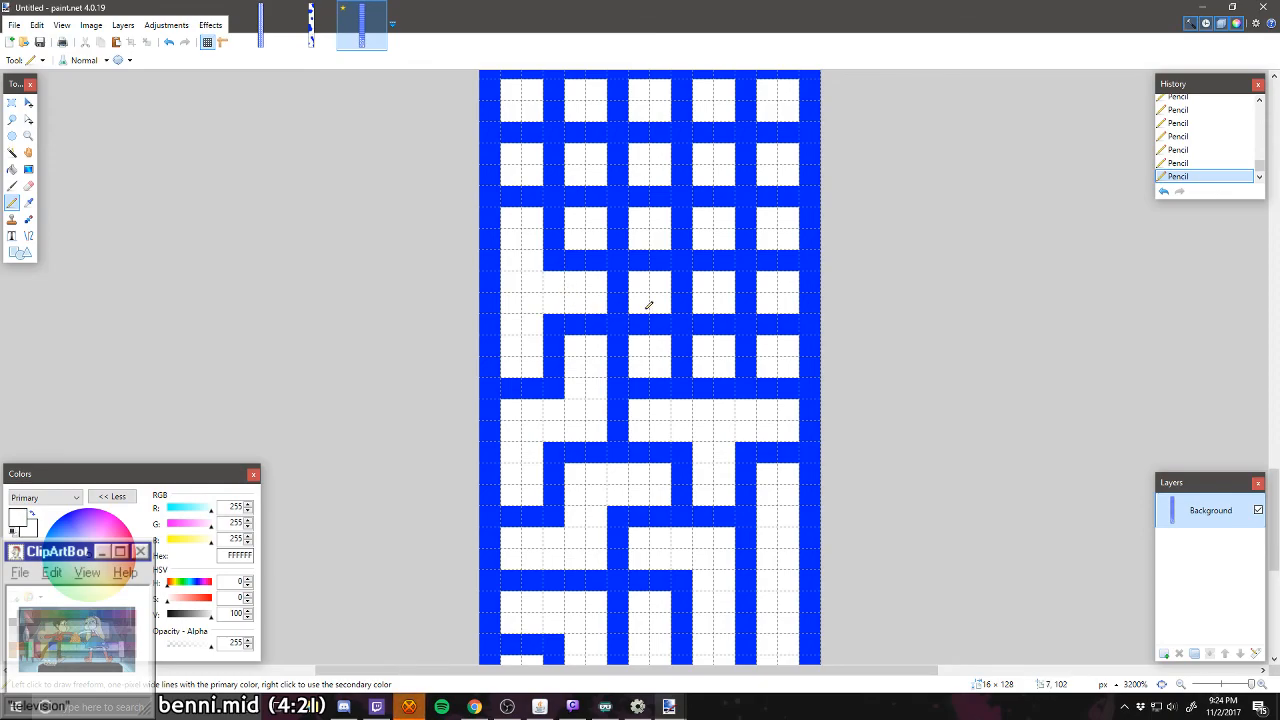
pyautogui.moveTo(648, 305)
pyautogui.mouseDown()
pyautogui.moveTo(649, 323)
pyautogui.moveTo(689, 354)
pyautogui.moveTo(750, 359)
pyautogui.mouseUp()
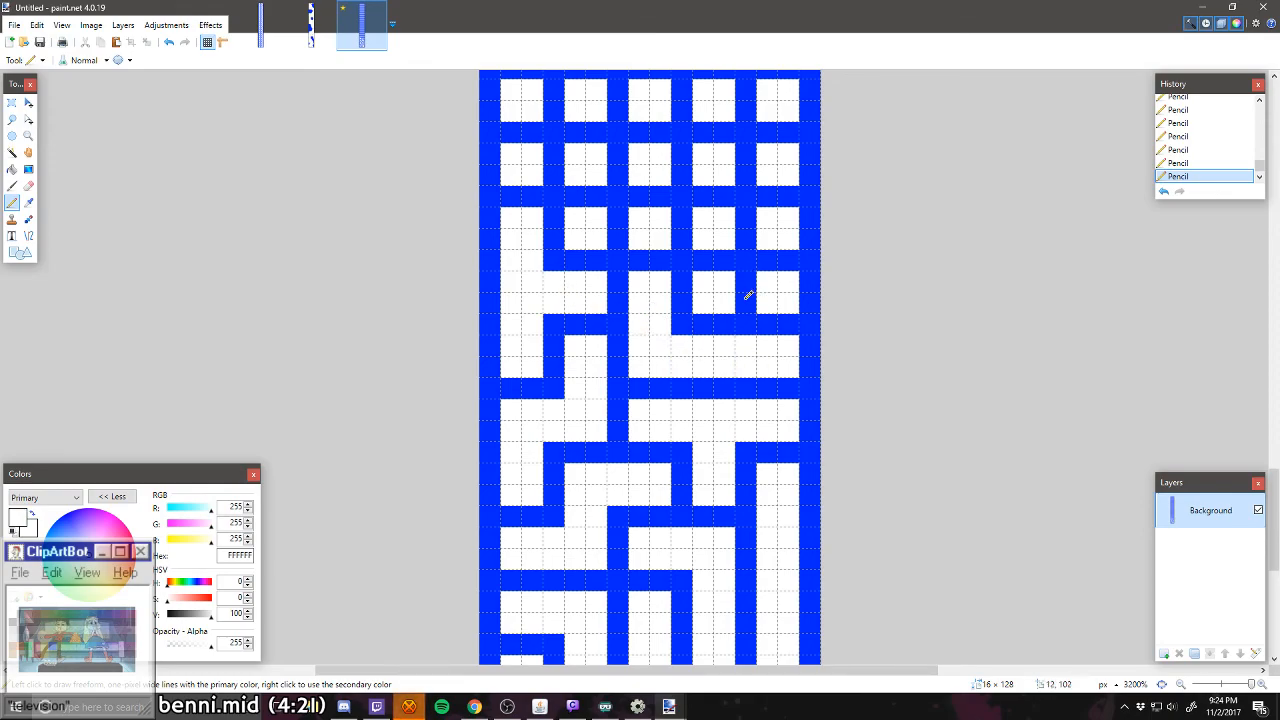
# Step: Carve a white 2 × 2-cell room in the two rightmost columns of rows nine and ten, and a Z-shaped corridor across columns one to three above
pyautogui.moveTo(746, 298); pyautogui.dragTo(706, 260)
pyautogui.moveTo(738, 220)
pyautogui.mouseDown()
pyautogui.moveTo(771, 257)
pyautogui.moveTo(752, 283)
pyautogui.moveTo(737, 271)
pyautogui.mouseUp()
pyautogui.scroll(1, 737, 275)
pyautogui.scroll(1, 704, 308)
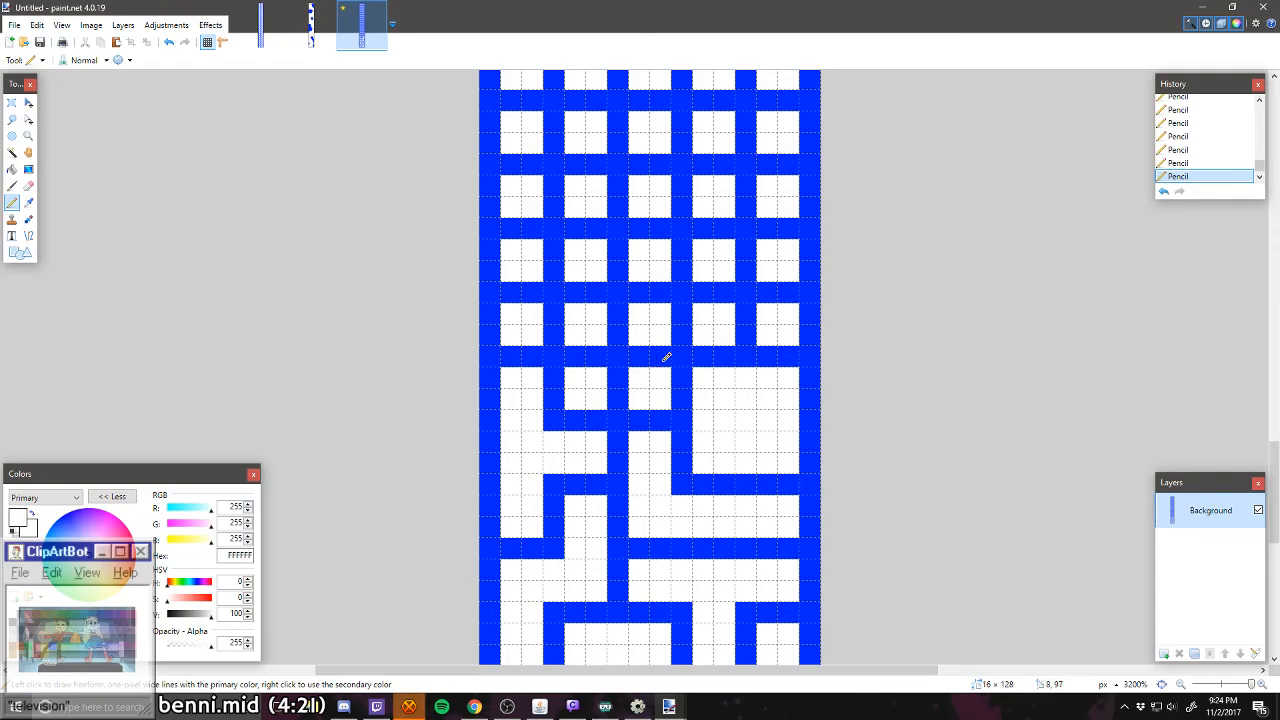
pyautogui.moveTo(631, 384)
pyautogui.mouseDown()
pyautogui.moveTo(555, 330)
pyautogui.moveTo(558, 316)
pyautogui.mouseUp()
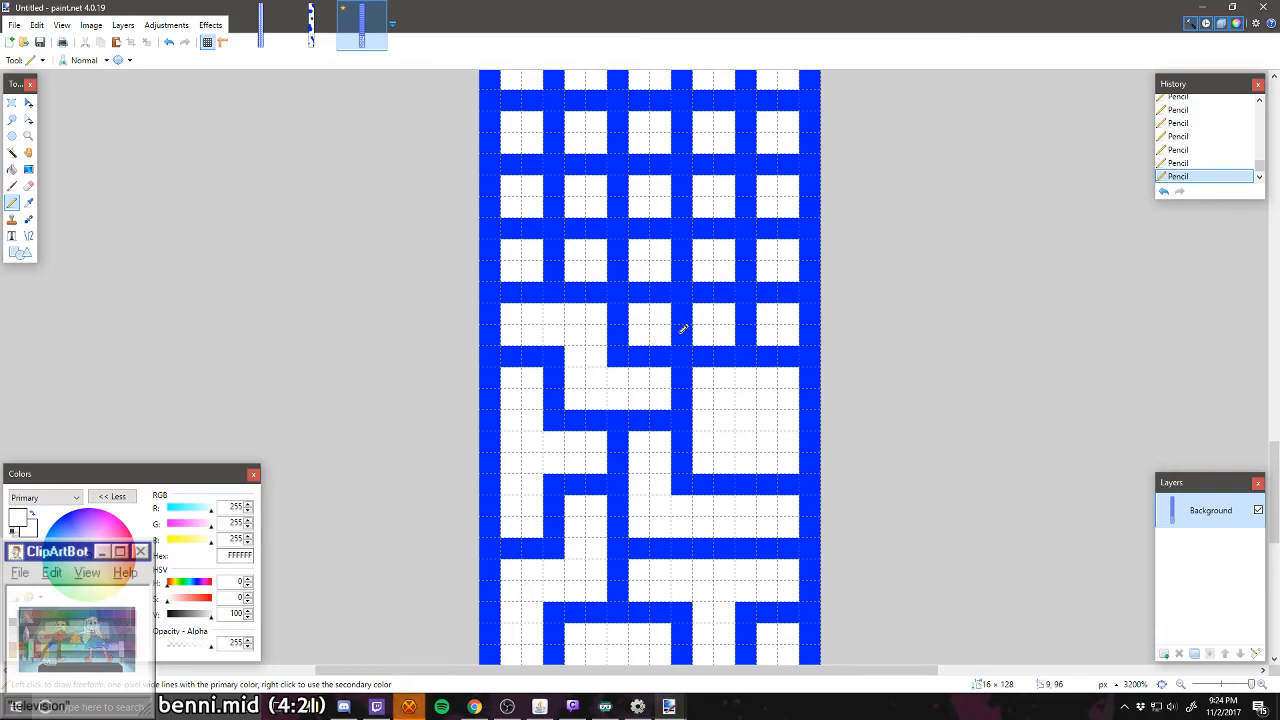
pyautogui.moveTo(654, 288)
pyautogui.mouseDown()
pyautogui.moveTo(619, 255)
pyautogui.moveTo(554, 262)
pyautogui.moveTo(554, 248)
pyautogui.mouseUp()
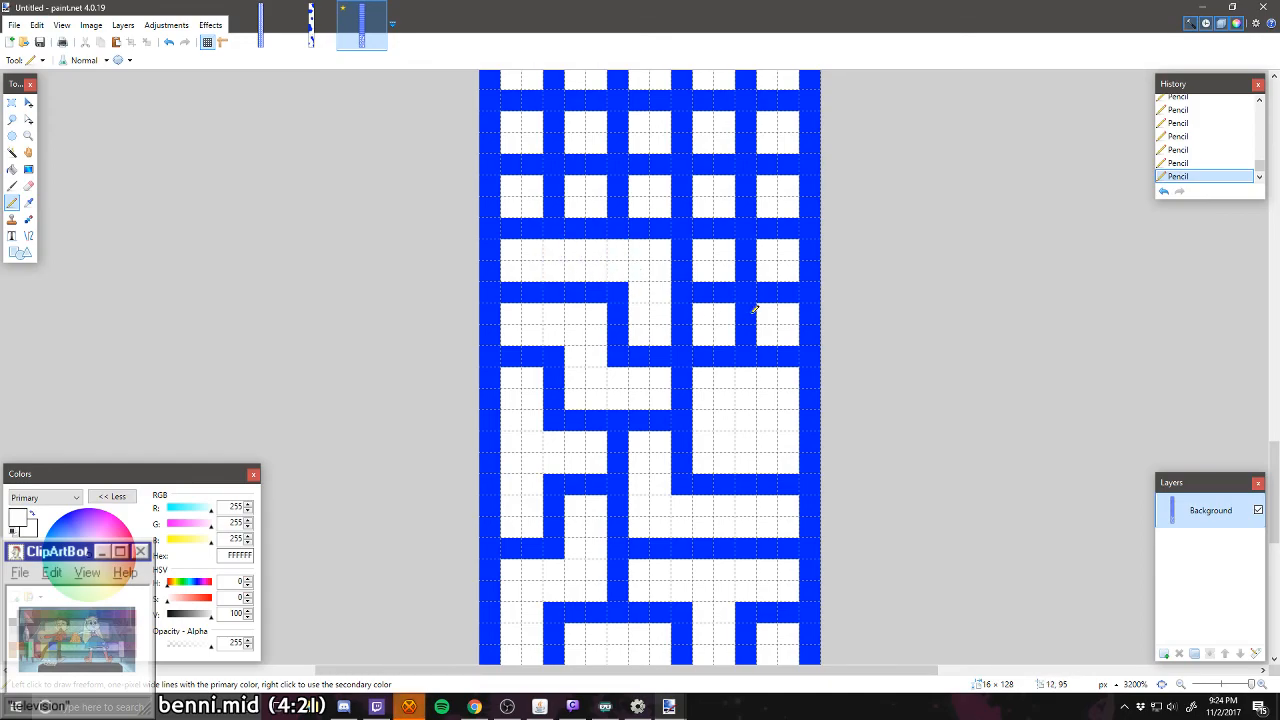
pyautogui.scroll(-4, 755, 312)
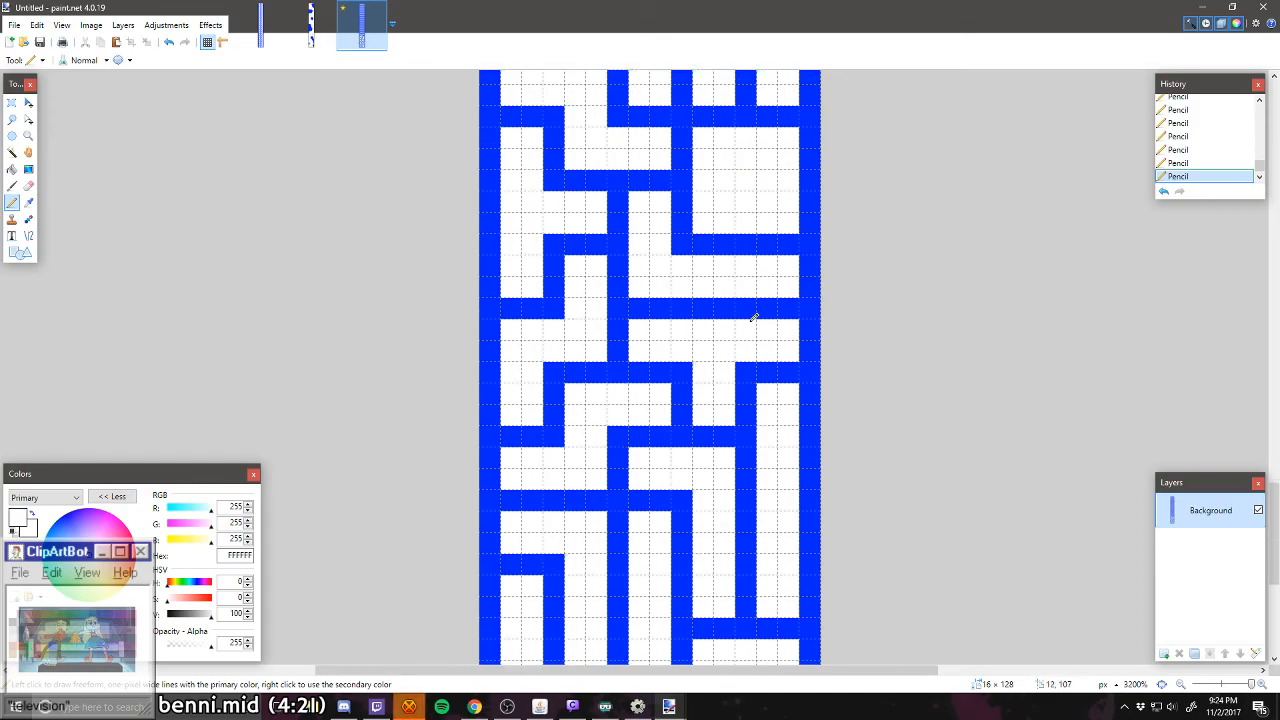
pyautogui.scroll(4, 753, 318)
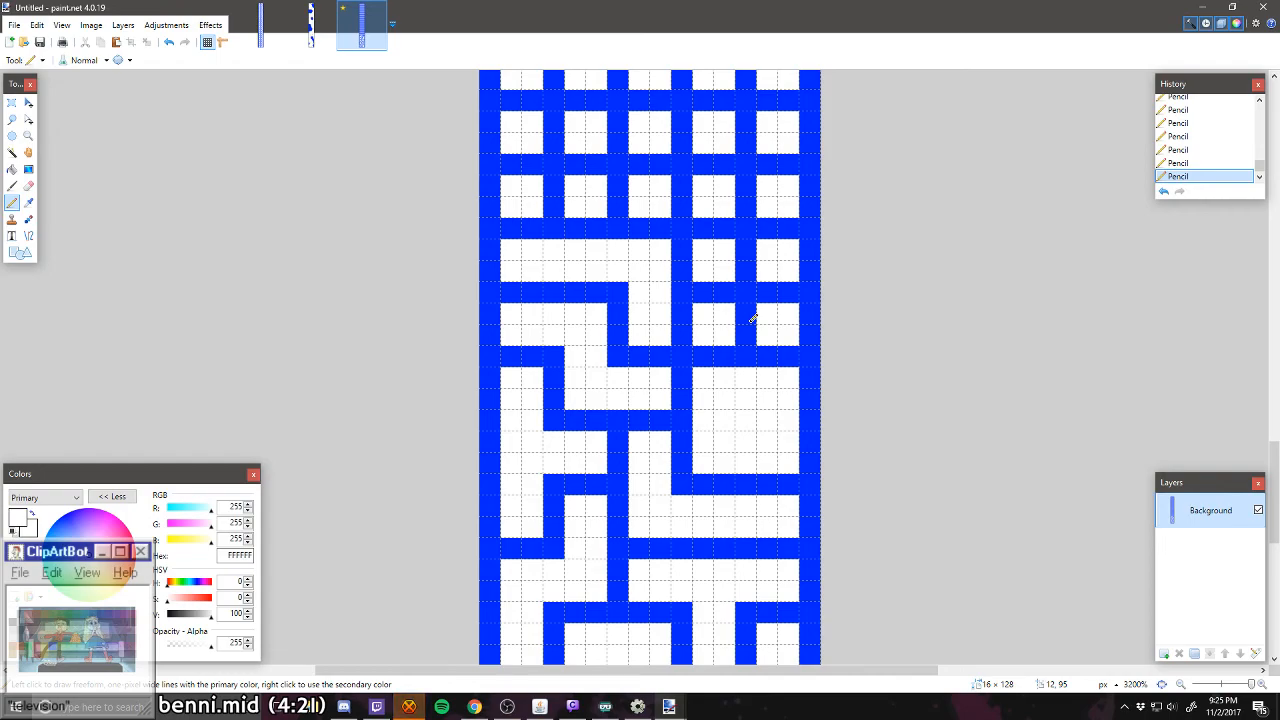
pyautogui.hotkey('ctrl', 'z')
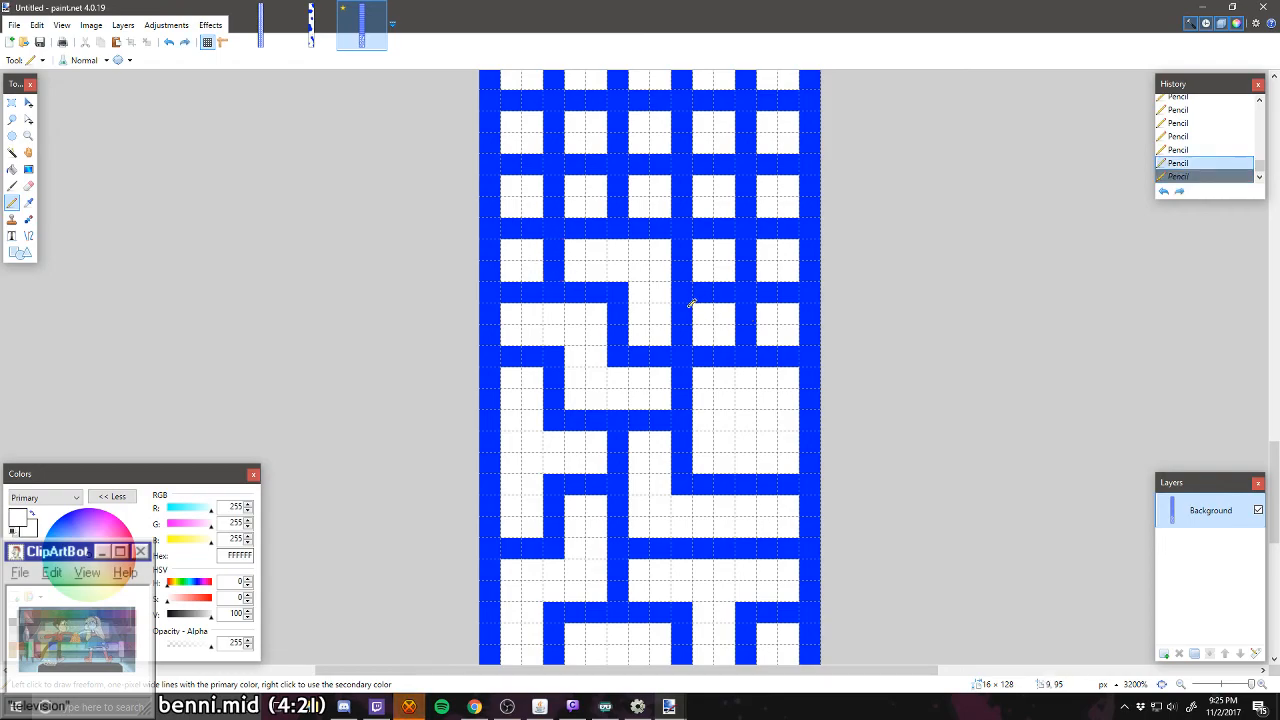
pyautogui.hotkey('ctrl', 'z')
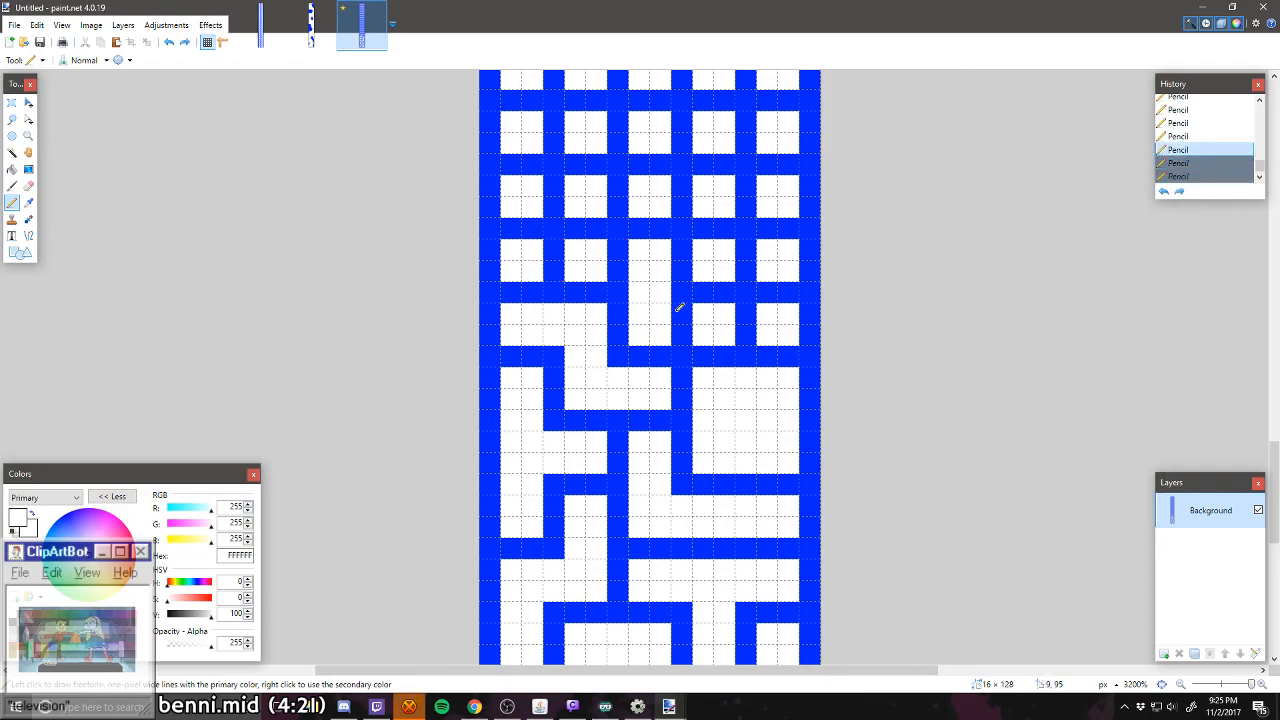
pyautogui.hotkey('ctrl', 'z')
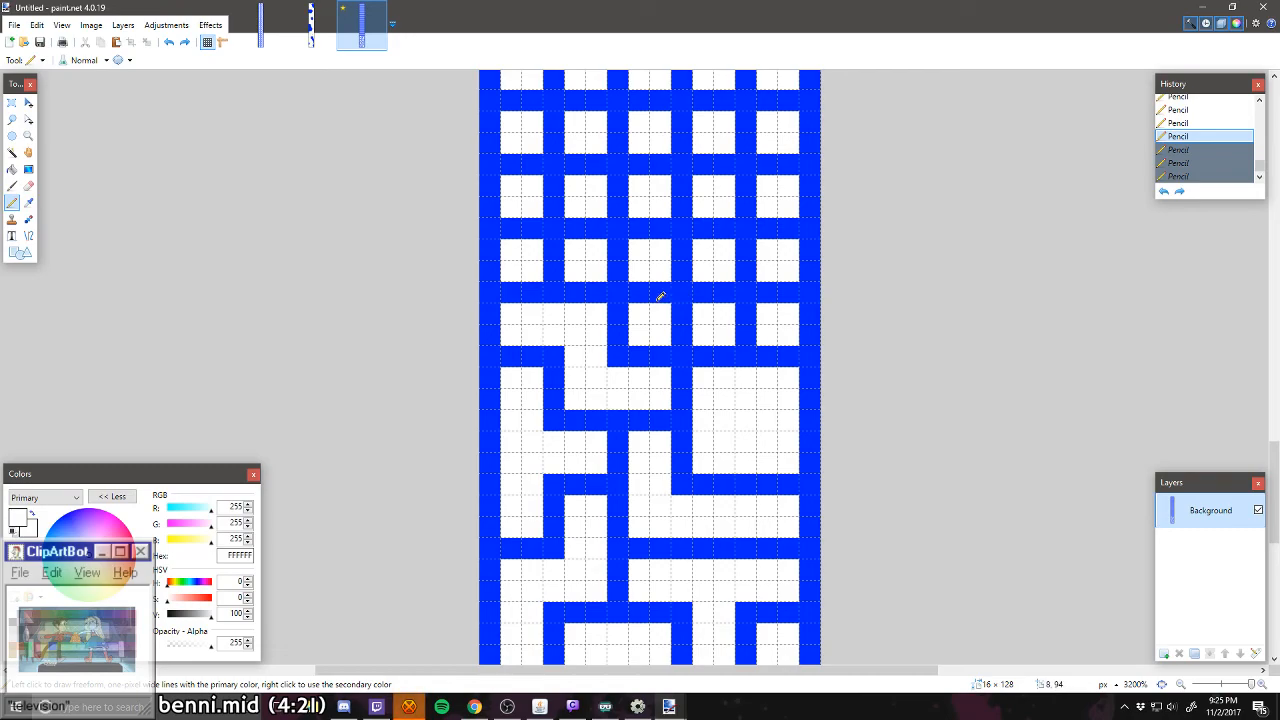
# Step: Carve a white 2 × 2-cell room in columns three and four of rows eleven and twelve, and a four-cell vertical corridor in the rightmost column
pyautogui.moveTo(652, 292)
pyautogui.mouseDown()
pyautogui.moveTo(689, 261)
pyautogui.moveTo(723, 285)
pyautogui.moveTo(686, 323)
pyautogui.mouseUp()
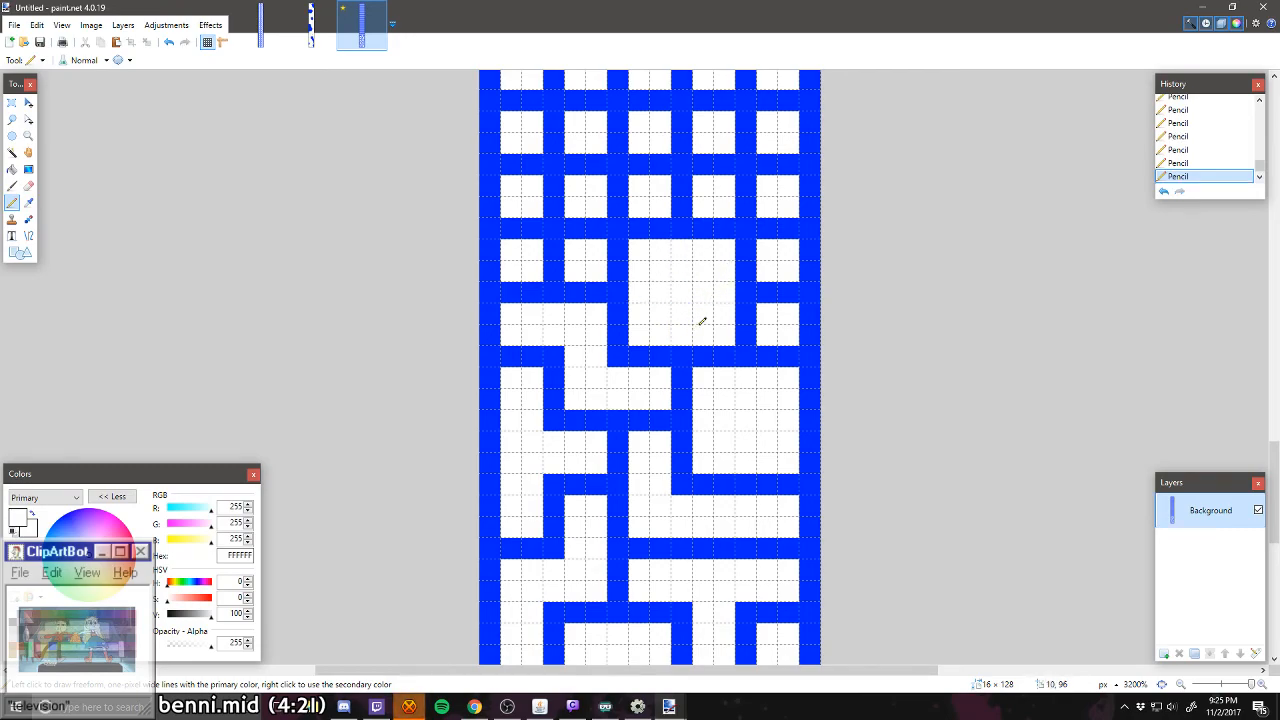
pyautogui.scroll(1, 752, 300)
pyautogui.moveTo(770, 368)
pyautogui.mouseDown()
pyautogui.moveTo(786, 368)
pyautogui.moveTo(794, 315)
pyautogui.moveTo(773, 242)
pyautogui.mouseUp()
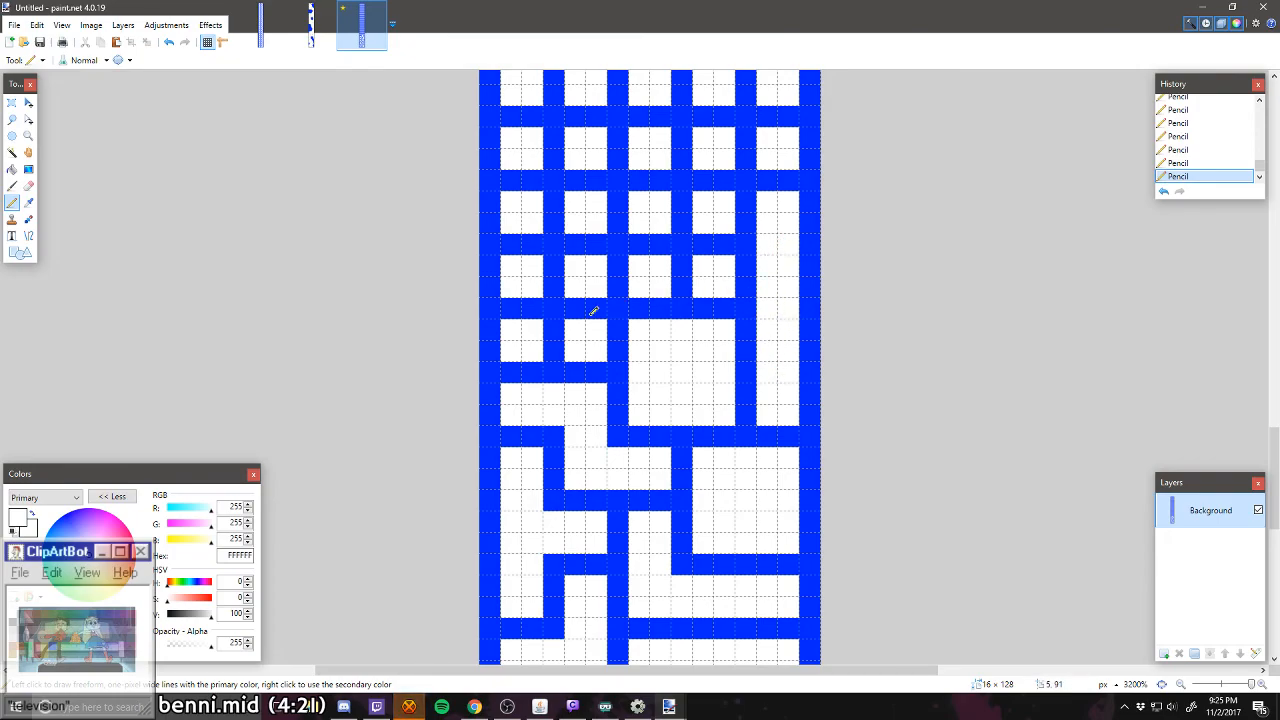
# Step: Carve a white Z-shaped corridor through columns one to three in rows twelve and thirteen, and a branching corridor through the two leftmost columns above
pyautogui.moveTo(555, 322); pyautogui.dragTo(558, 356)
pyautogui.moveTo(619, 283); pyautogui.dragTo(622, 264)
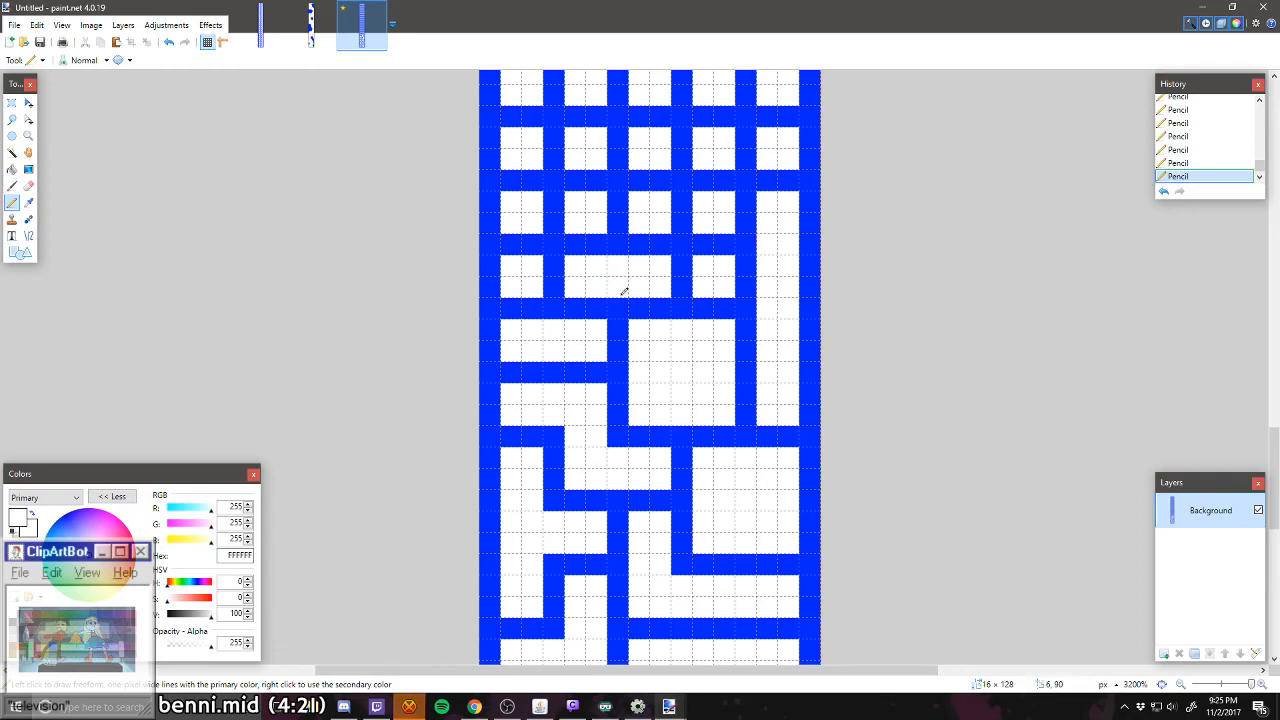
pyautogui.moveTo(600, 310); pyautogui.dragTo(572, 309)
pyautogui.scroll(1, 608, 357)
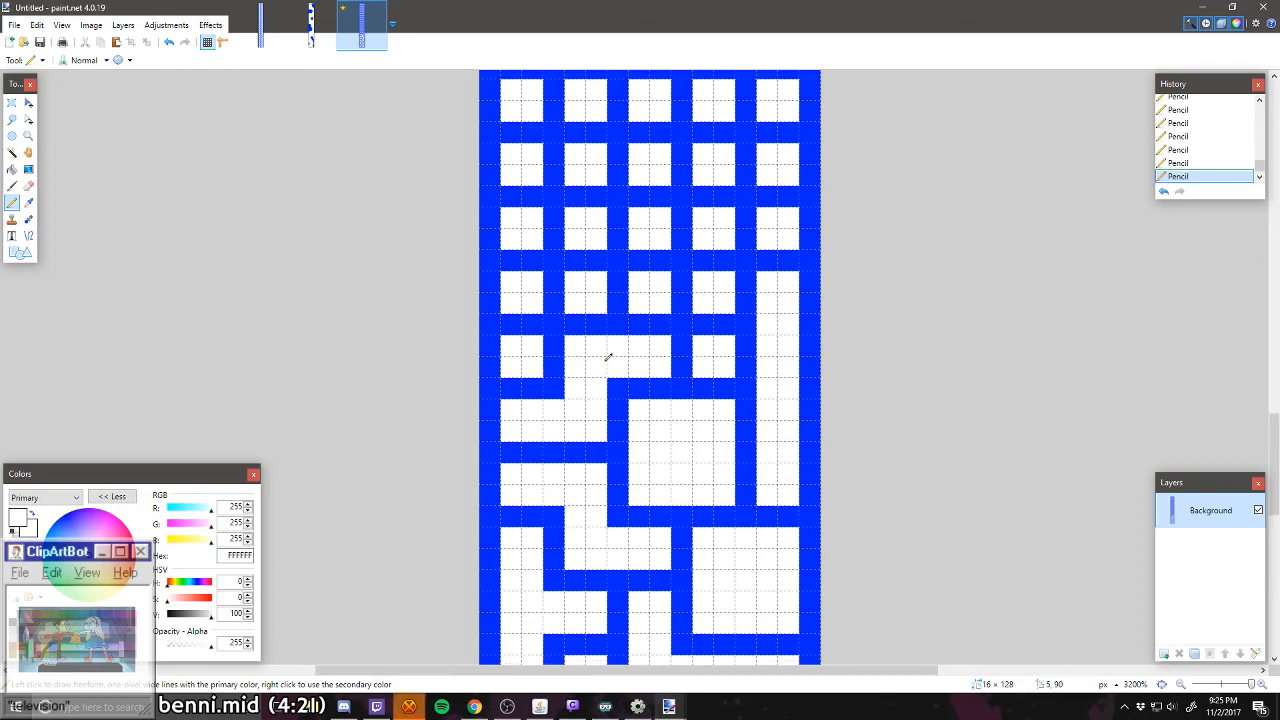
pyautogui.moveTo(552, 320)
pyautogui.mouseDown()
pyautogui.moveTo(523, 314)
pyautogui.moveTo(526, 263)
pyautogui.moveTo(554, 286)
pyautogui.moveTo(596, 256)
pyautogui.moveTo(553, 270)
pyautogui.mouseUp()
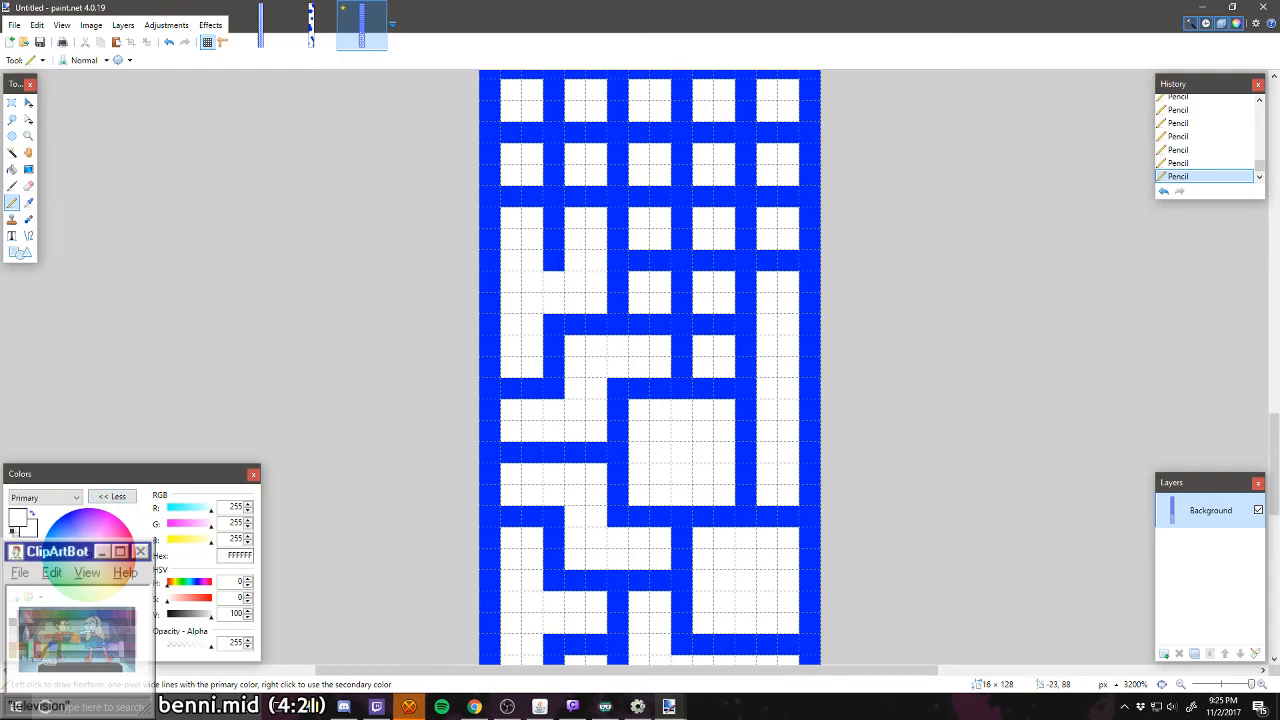
# Step: Sample the wall blue as the secondary color and redraw with the pencil the wall between the leftmost cells of rows fourteen and fifteen
pyautogui.click(28, 202)
pyautogui.rightClick(490, 324)
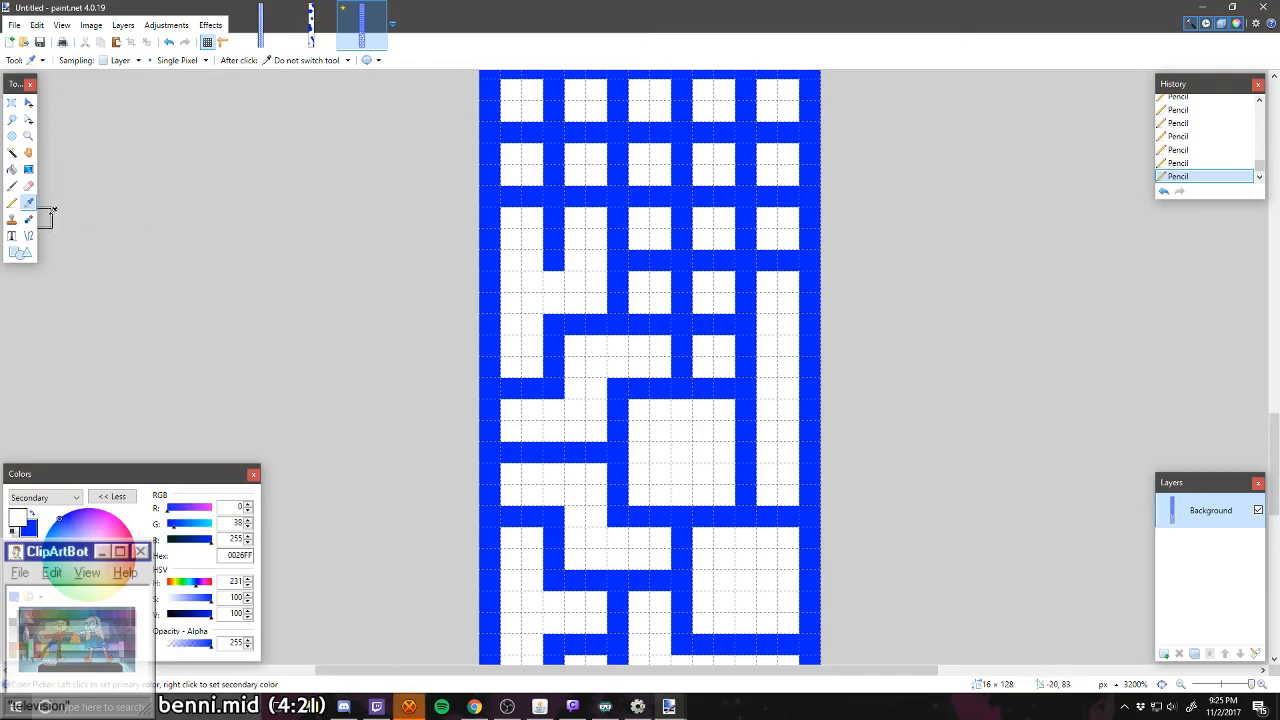
pyautogui.click(12, 202)
pyautogui.moveTo(535, 262); pyautogui.dragTo(503, 262)
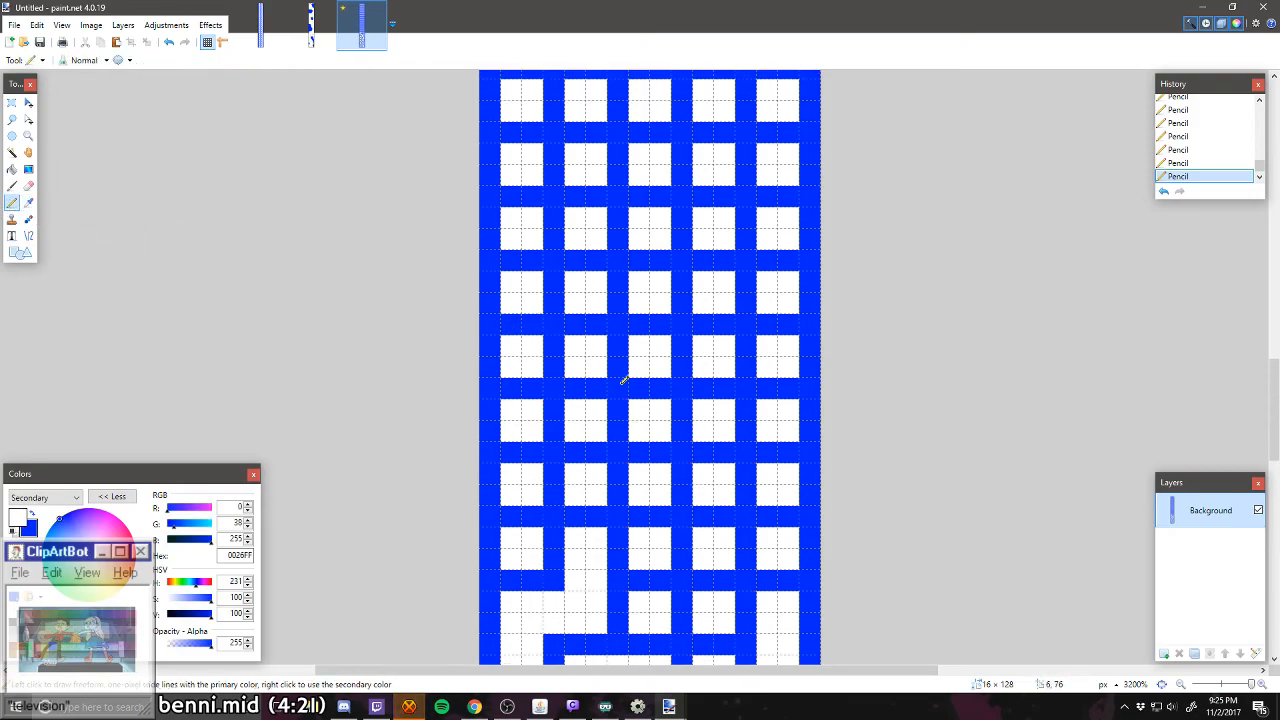
# Step: Carve a white three-cell vertical corridor up column four in rows thirteen to fifteen, with a side opening into the middle-column cell of row fourteen
pyautogui.scroll(-10, 622, 380)
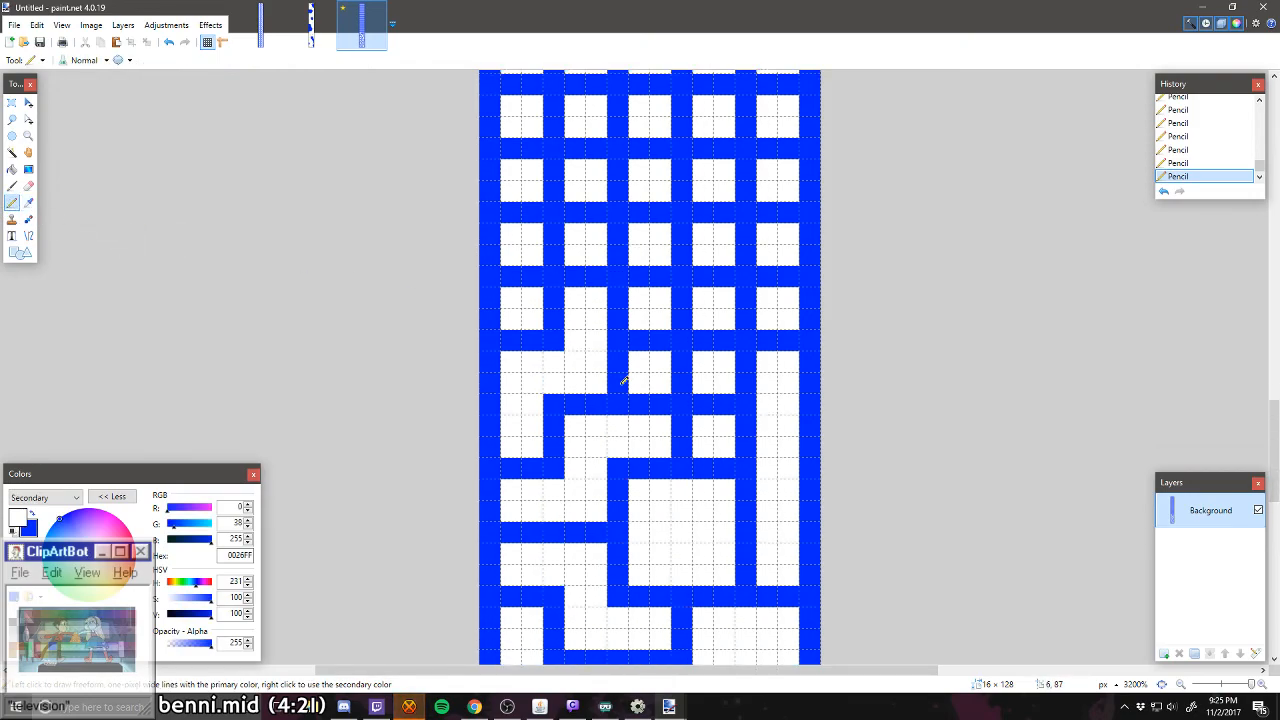
pyautogui.scroll(-5, 622, 380)
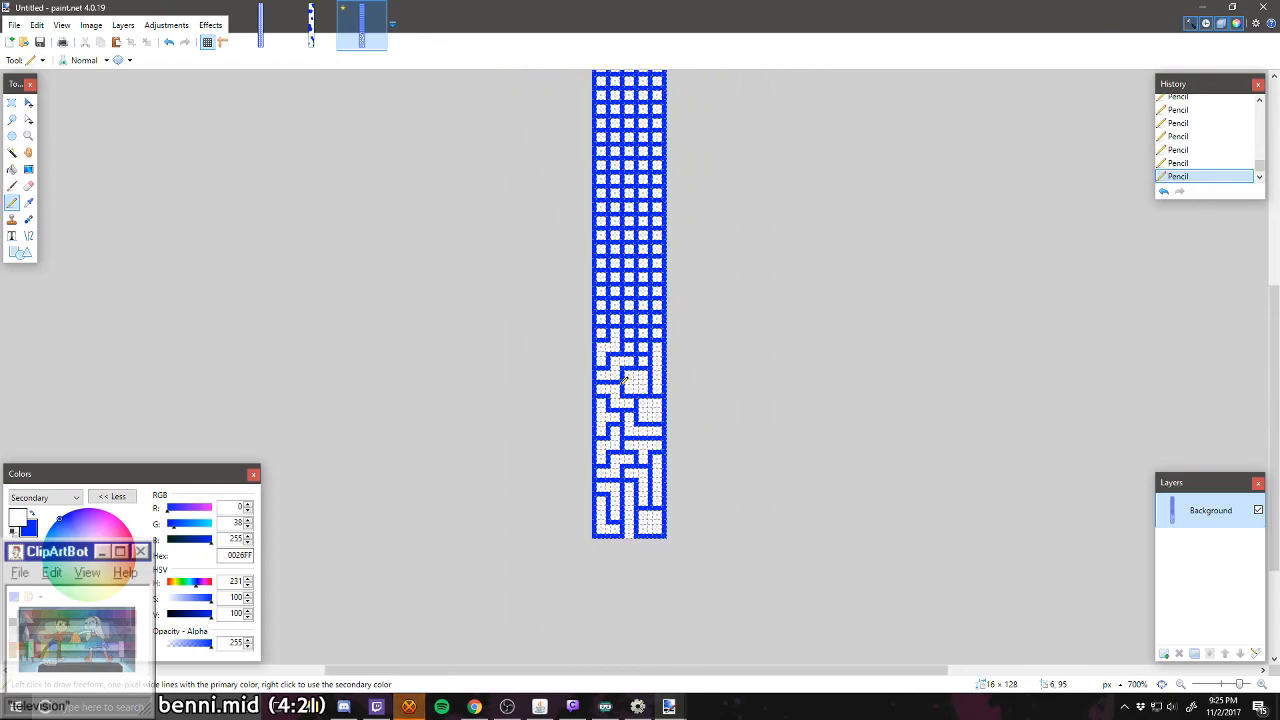
pyautogui.scroll(-2, 680, 557)
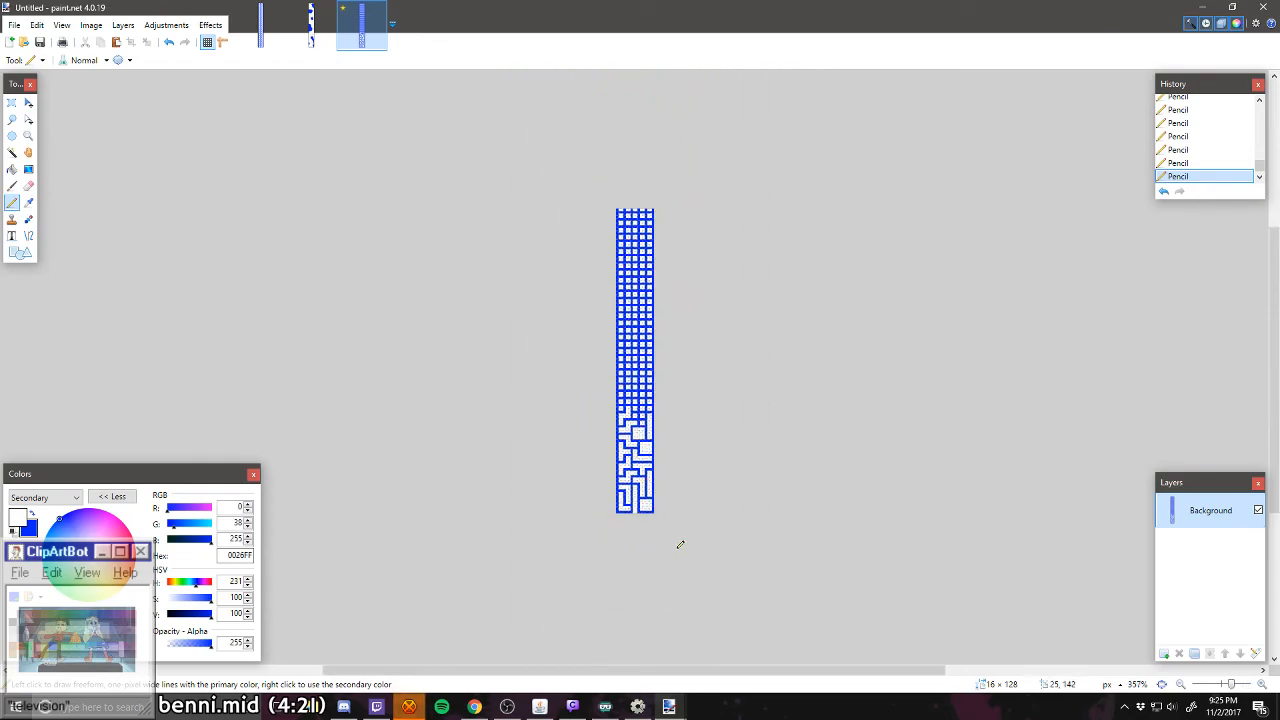
pyautogui.scroll(8, 640, 413)
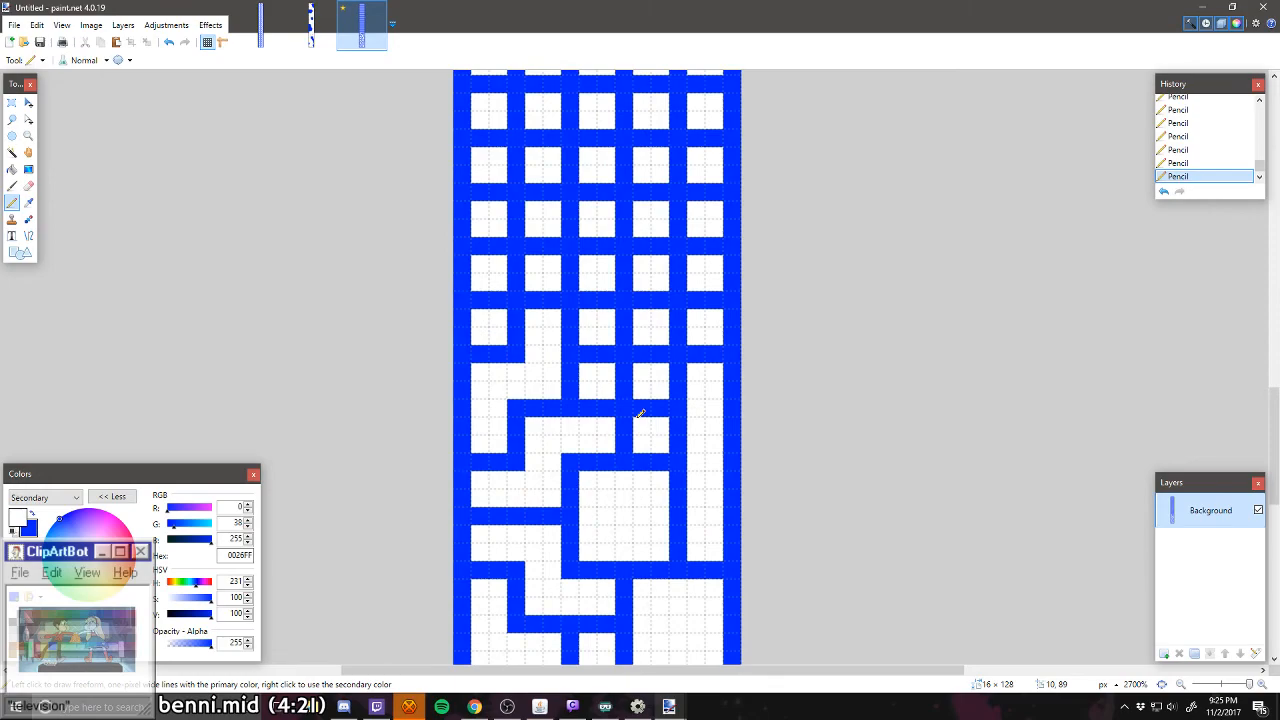
pyautogui.scroll(1, 640, 413)
pyautogui.moveTo(641, 407); pyautogui.dragTo(659, 407)
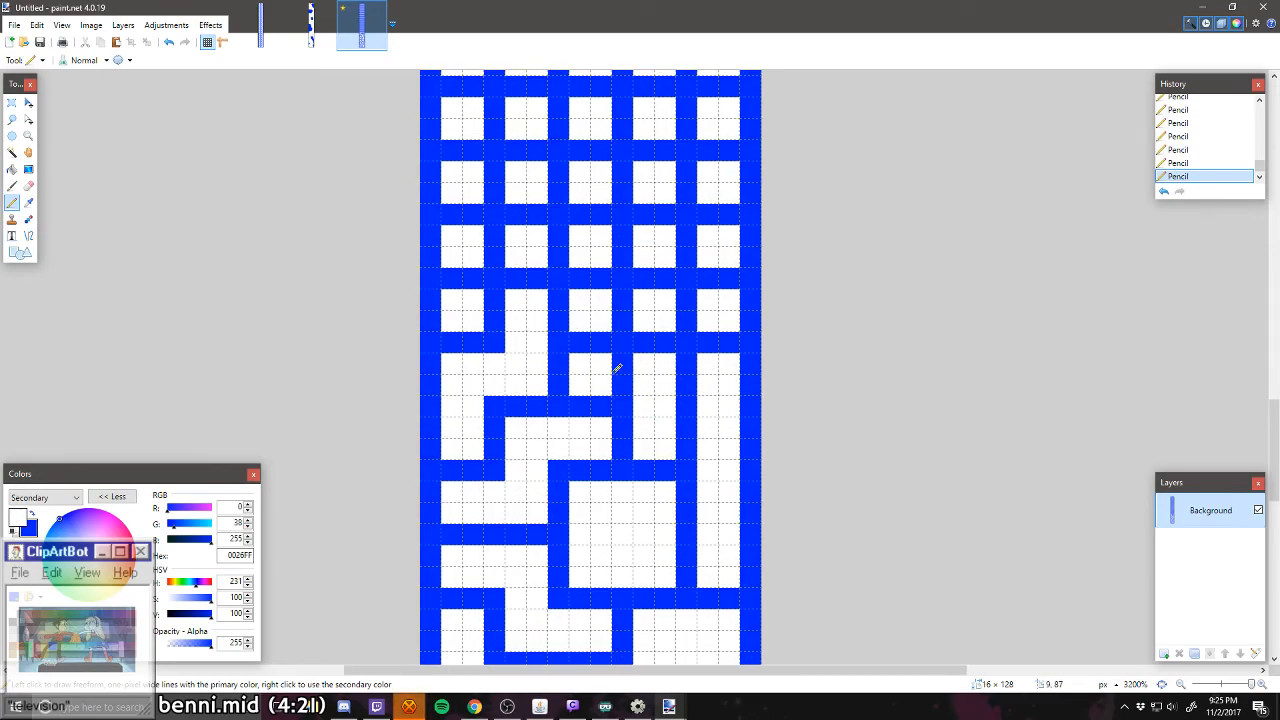
pyautogui.moveTo(617, 369); pyautogui.dragTo(660, 337)
pyautogui.scroll(1, 667, 379)
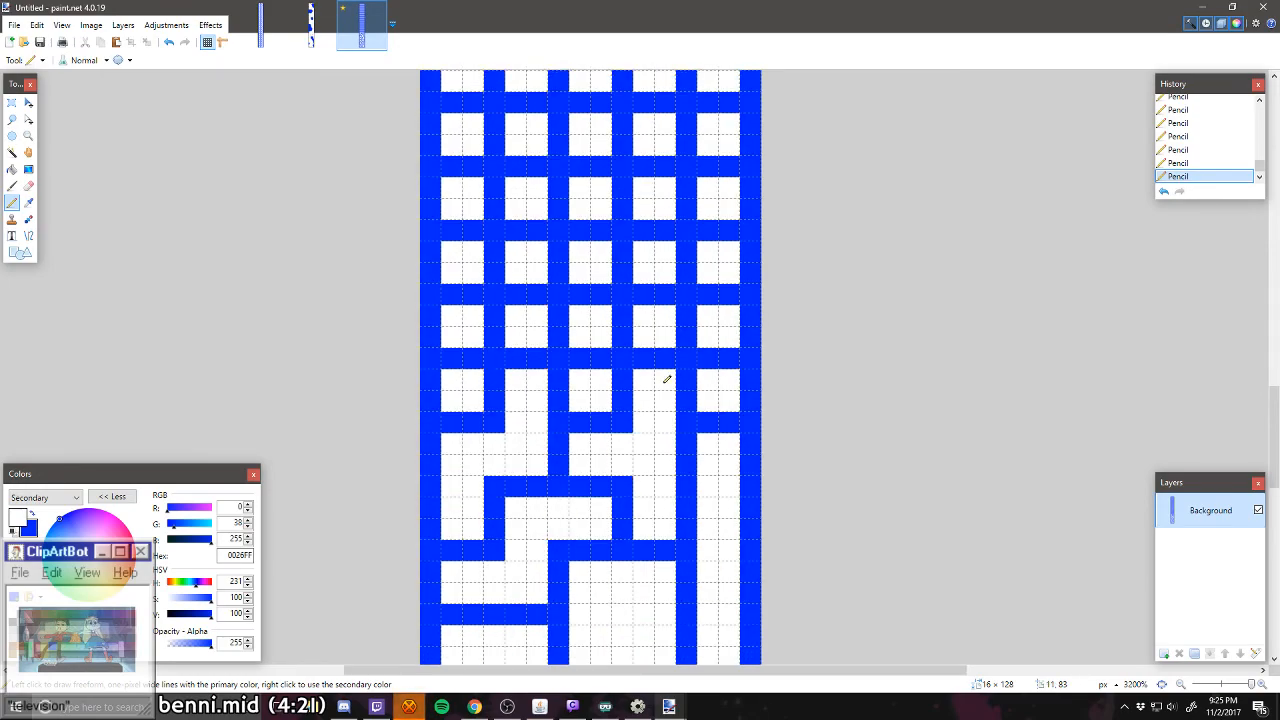
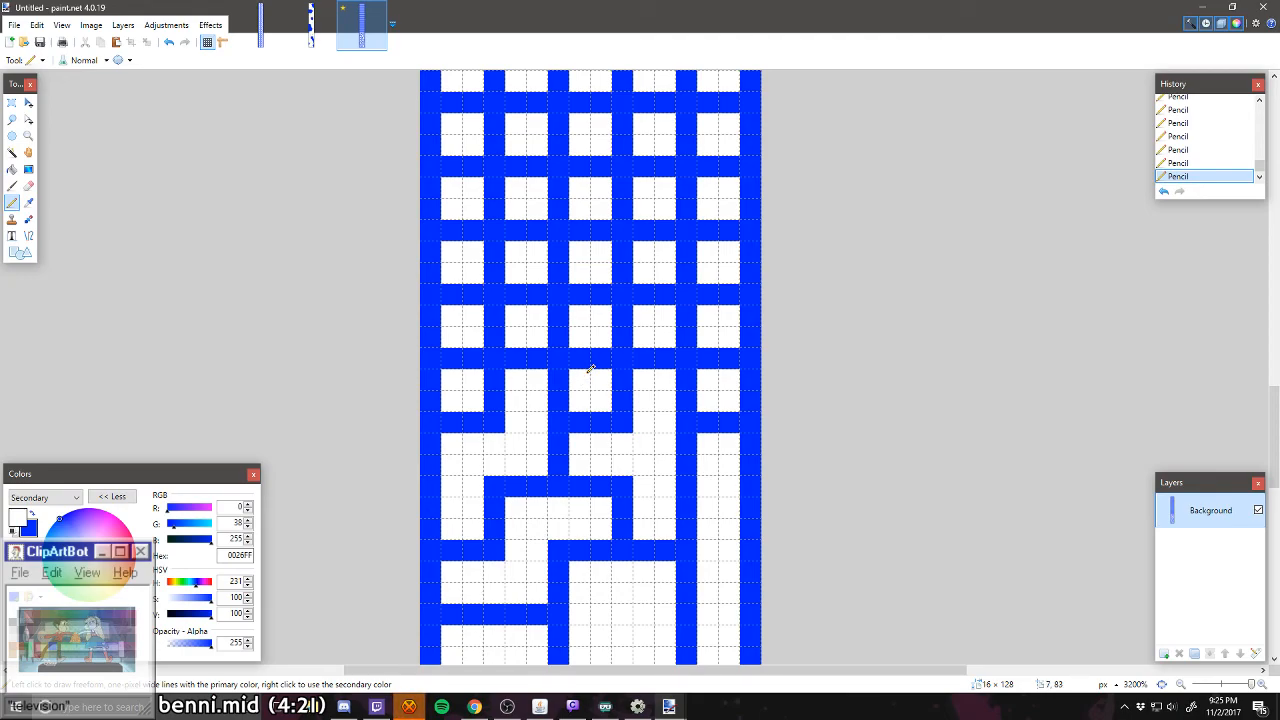
# Step: Carve a white T-shaped passage across columns two to four in row sixteen, opening down into the middle-column cell of row fifteen
pyautogui.moveTo(586, 358); pyautogui.dragTo(627, 322)
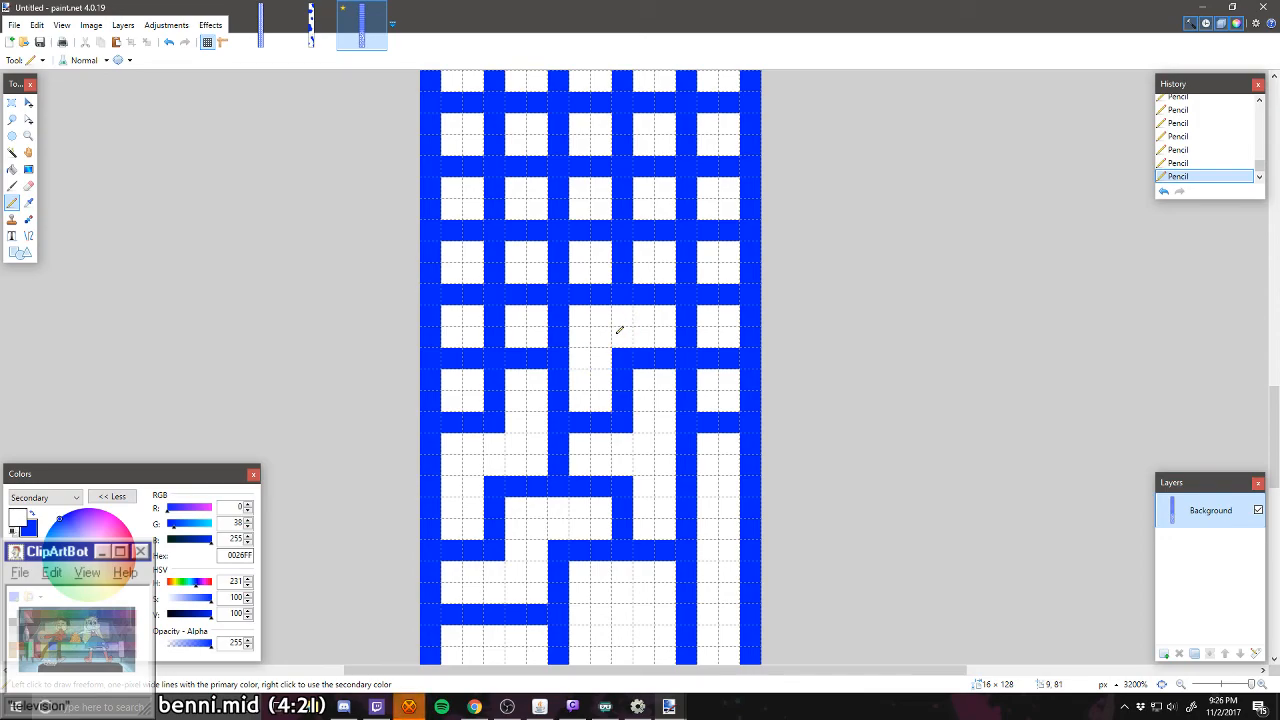
pyautogui.hotkey('ctrl', 'z')
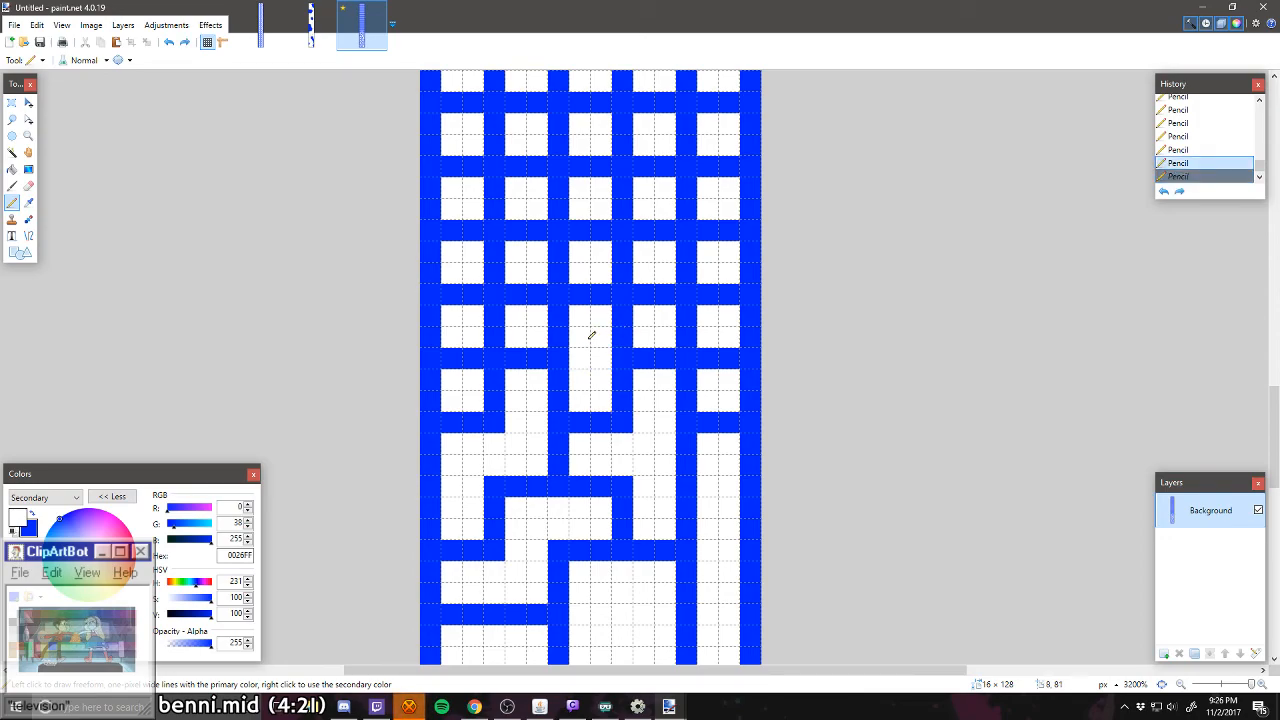
pyautogui.moveTo(564, 335); pyautogui.dragTo(564, 319)
pyautogui.click(622, 341)
pyautogui.click(630, 320)
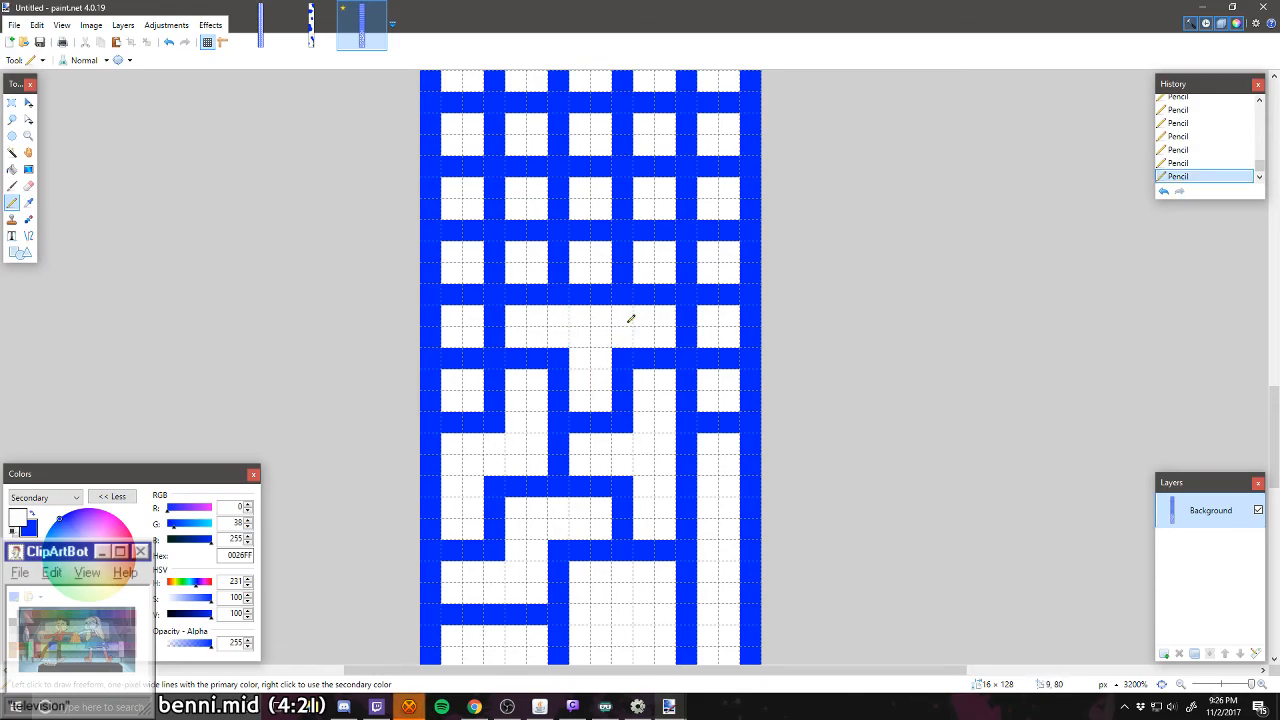
# Step: Carve a white three-cell vertical corridor up the leftmost column in rows fifteen to seventeen, opening sideways into column two of row seventeen
pyautogui.click(470, 357)
pyautogui.click(452, 357)
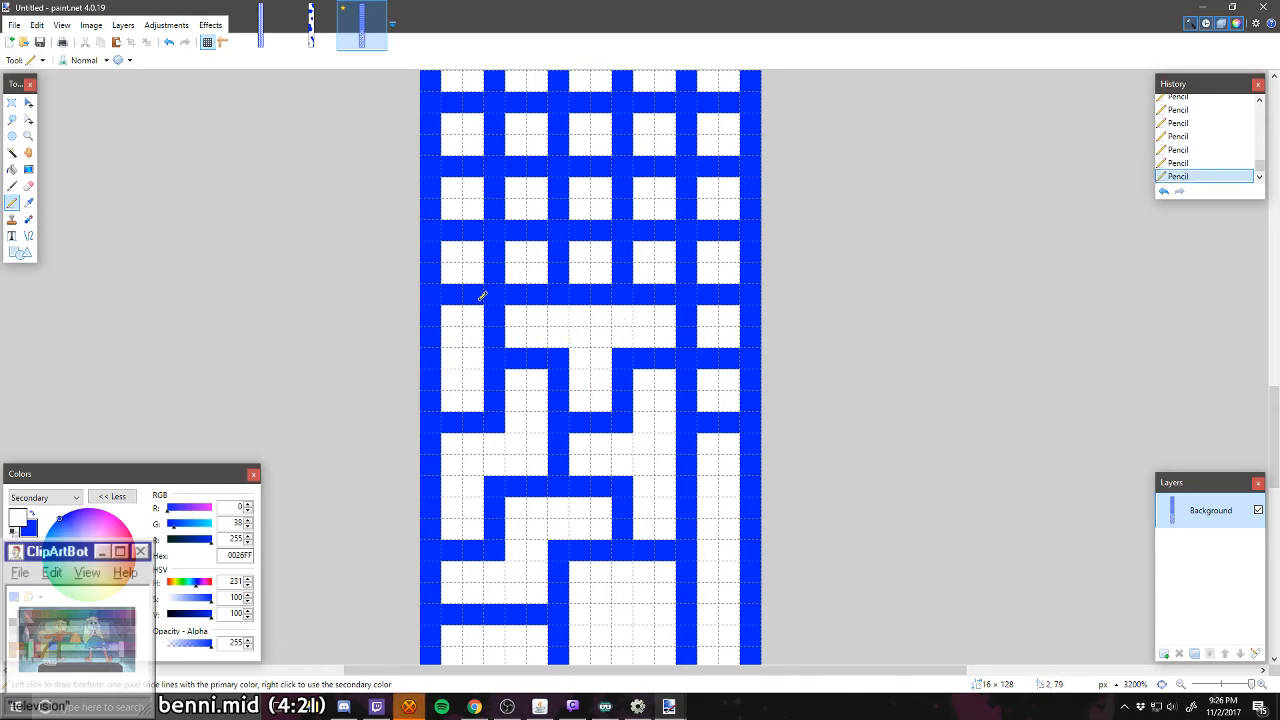
pyautogui.moveTo(478, 296); pyautogui.dragTo(460, 292)
pyautogui.moveTo(494, 252); pyautogui.dragTo(497, 268)
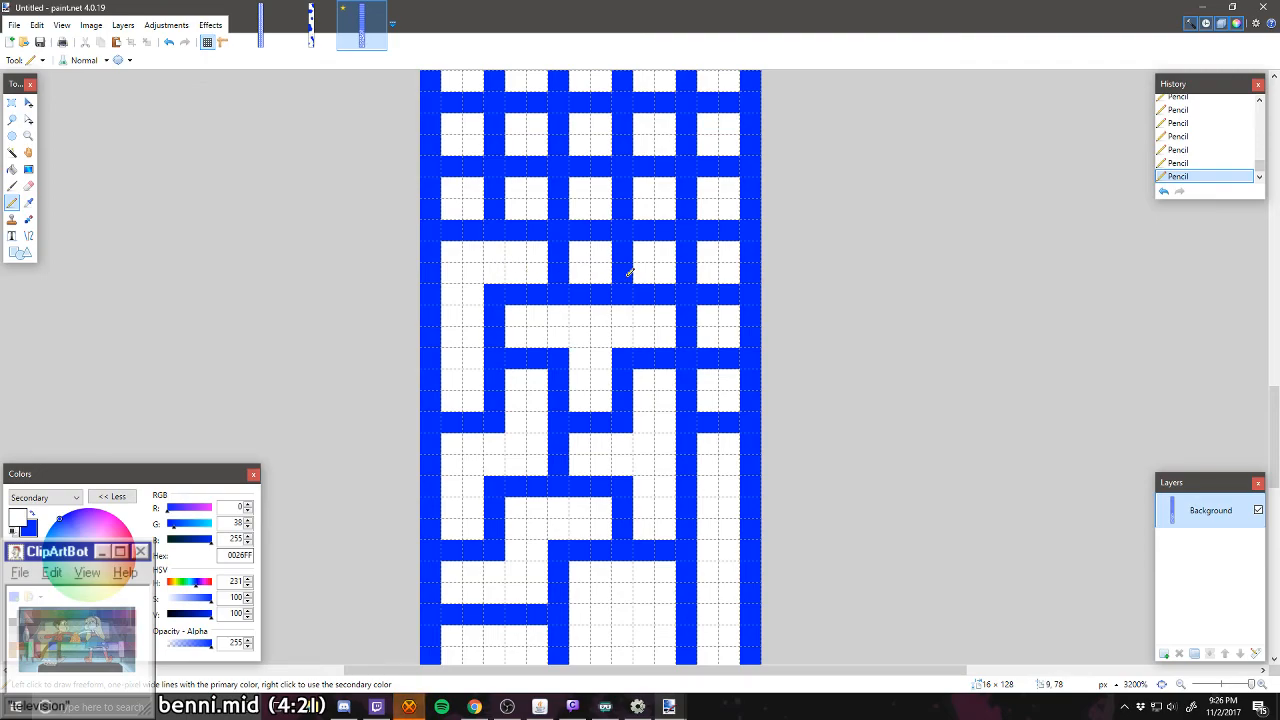
# Step: Carve a white three-cell vertical corridor in the rightmost column, rows fifteen to seventeen, opening sideways into column four of row seventeen
pyautogui.moveTo(690, 250); pyautogui.dragTo(710, 294)
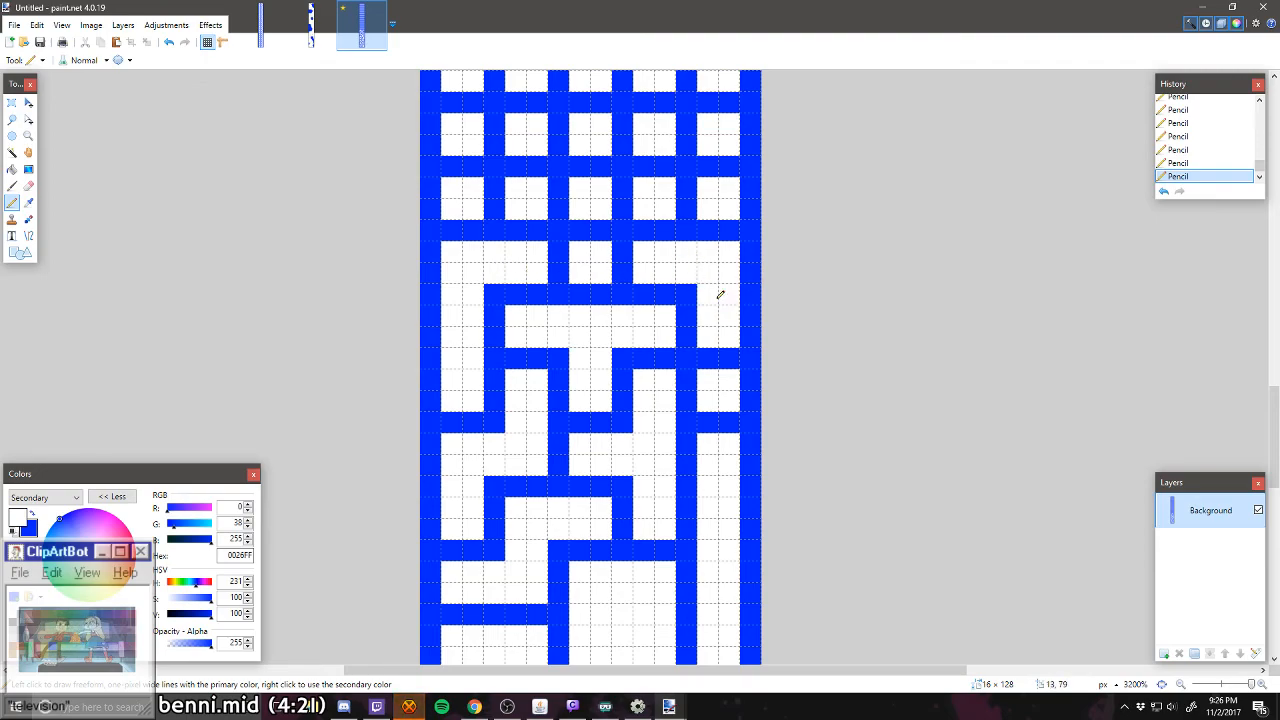
pyautogui.click(707, 358)
pyautogui.click(729, 358)
# Step: Carve a white S-shaped corridor through columns two and three in rows seventeen to nineteen, and an L-shaped one up column one into column two of row twenty
pyautogui.scroll(1, 712, 364)
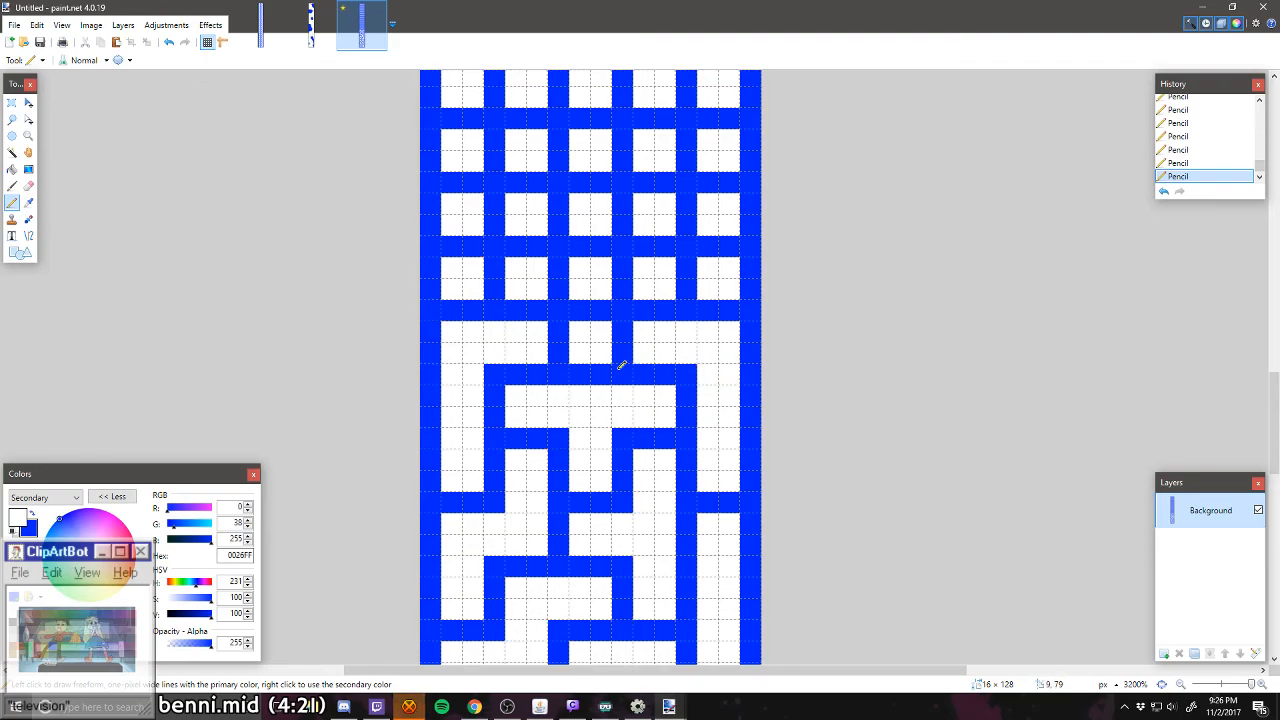
pyautogui.scroll(1, 621, 365)
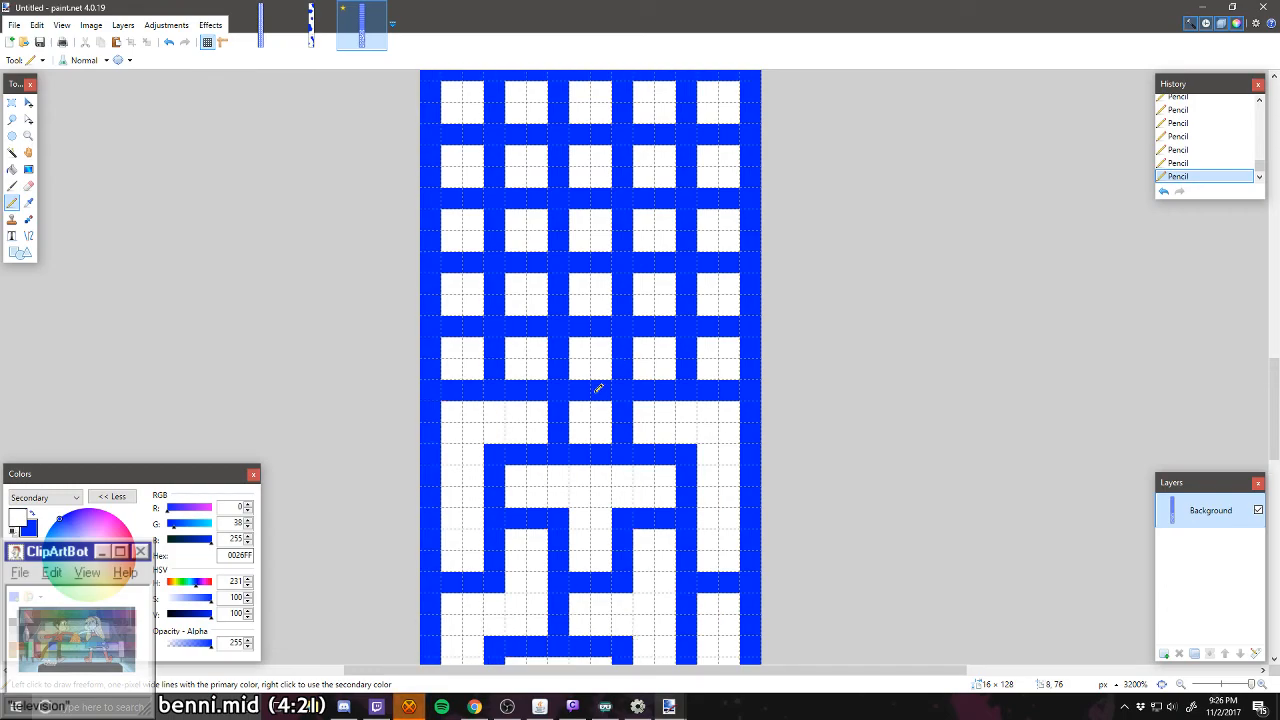
pyautogui.moveTo(598, 388)
pyautogui.mouseDown()
pyautogui.moveTo(584, 435)
pyautogui.moveTo(562, 348)
pyautogui.moveTo(560, 365)
pyautogui.moveTo(529, 332)
pyautogui.moveTo(547, 440)
pyautogui.moveTo(501, 393)
pyautogui.moveTo(478, 311)
pyautogui.moveTo(460, 323)
pyautogui.moveTo(478, 278)
pyautogui.moveTo(467, 258)
pyautogui.moveTo(496, 215)
pyautogui.mouseUp()
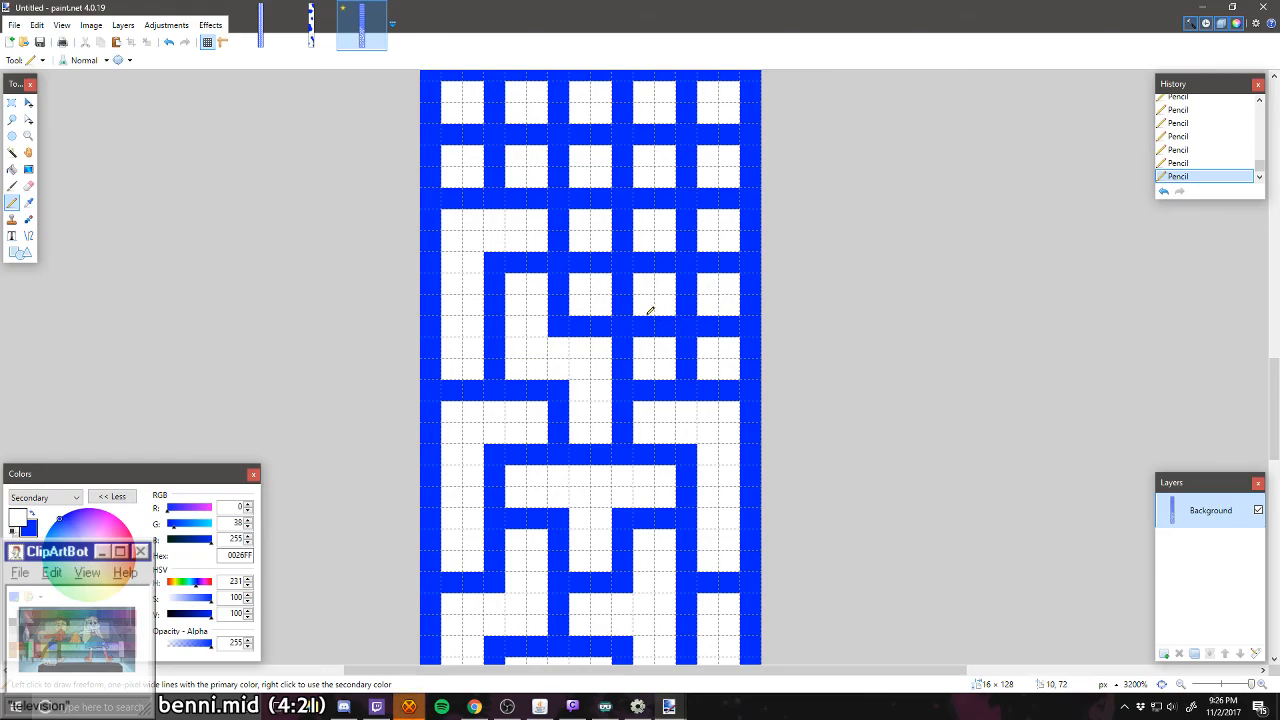
pyautogui.moveTo(680, 342)
pyautogui.mouseDown()
pyautogui.moveTo(691, 363)
pyautogui.moveTo(723, 319)
pyautogui.mouseUp()
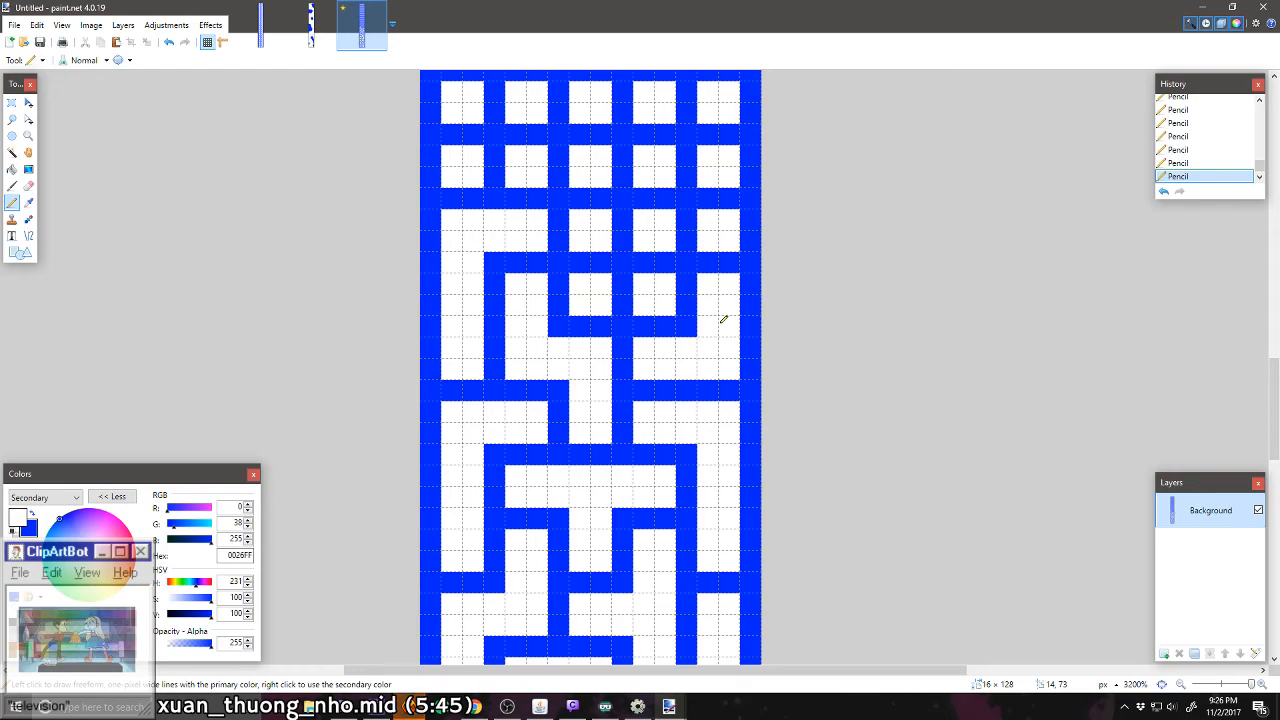
pyautogui.hotkey('ctrl', 'z')
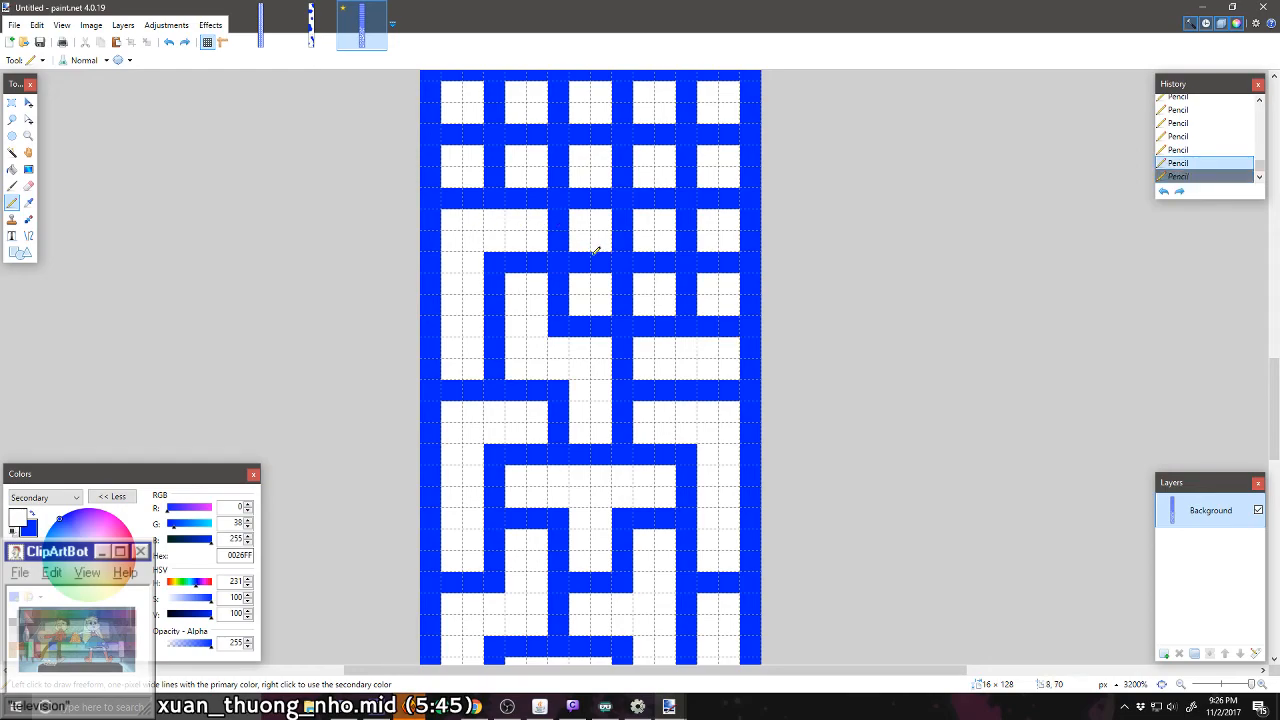
pyautogui.hotkey('ctrl', 'z')
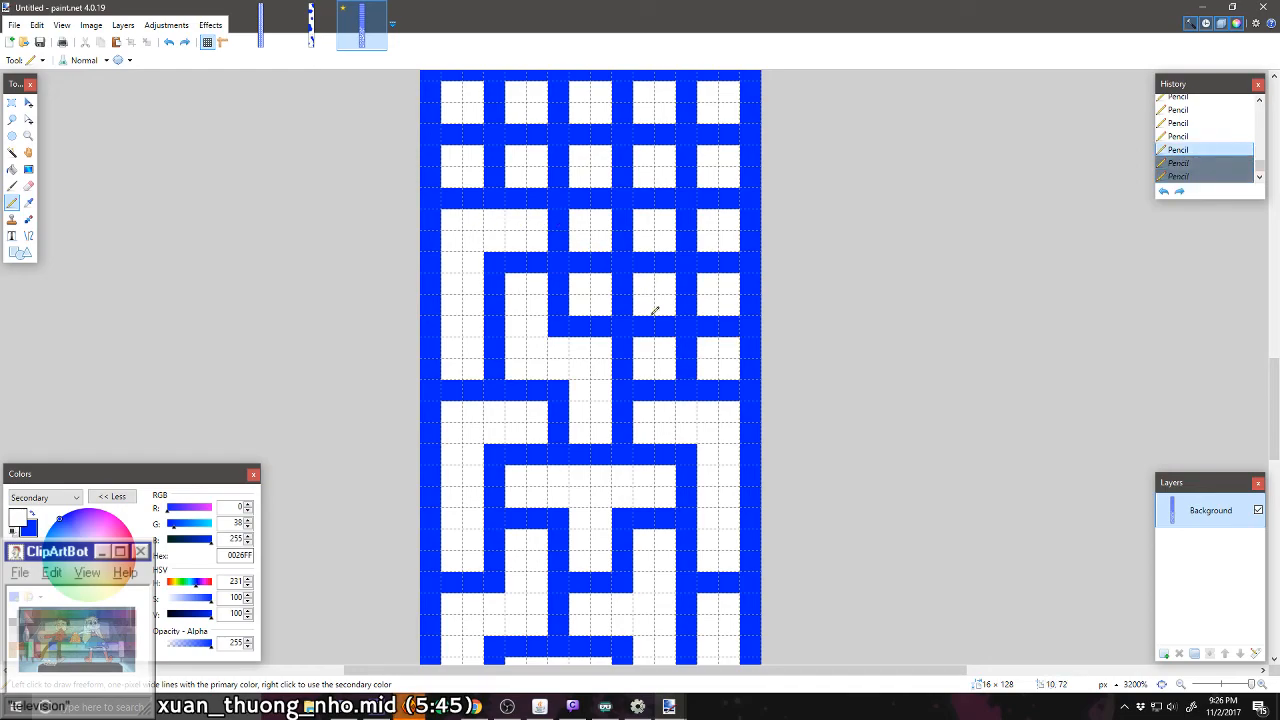
# Step: Carve a white Z-shaped corridor through columns three to five in rows eighteen and nineteen, and a branching corridor through columns four and five in rows nineteen to twenty-one
pyautogui.moveTo(612, 300); pyautogui.dragTo(624, 291)
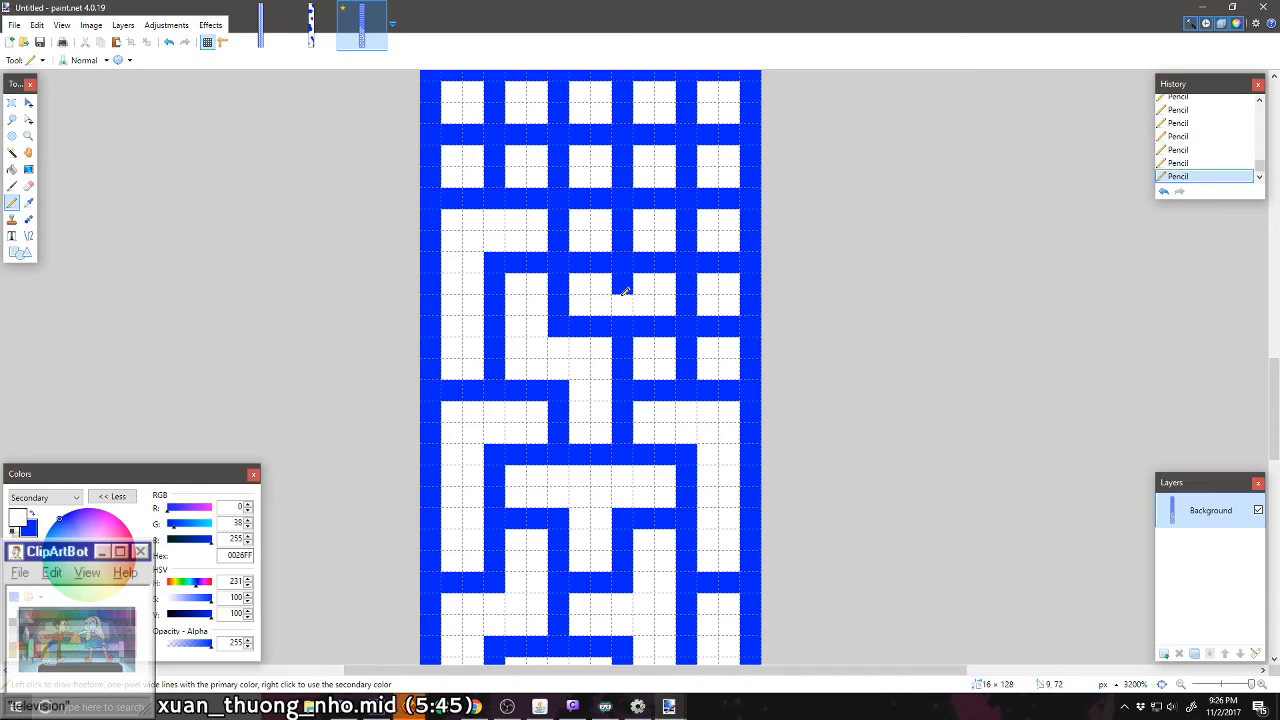
pyautogui.hotkey('ctrl', 'z')
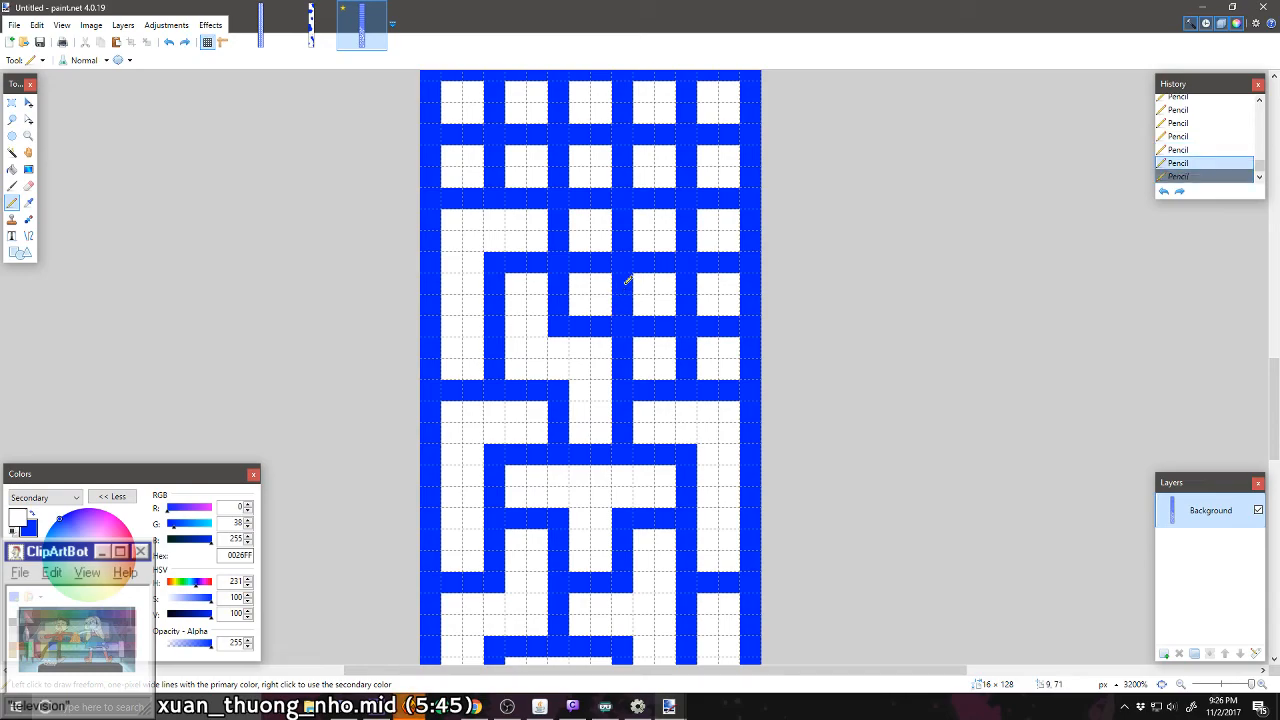
pyautogui.moveTo(627, 281)
pyautogui.mouseDown()
pyautogui.moveTo(680, 366)
pyautogui.moveTo(685, 301)
pyautogui.moveTo(702, 264)
pyautogui.moveTo(722, 265)
pyautogui.moveTo(687, 225)
pyautogui.moveTo(734, 198)
pyautogui.mouseUp()
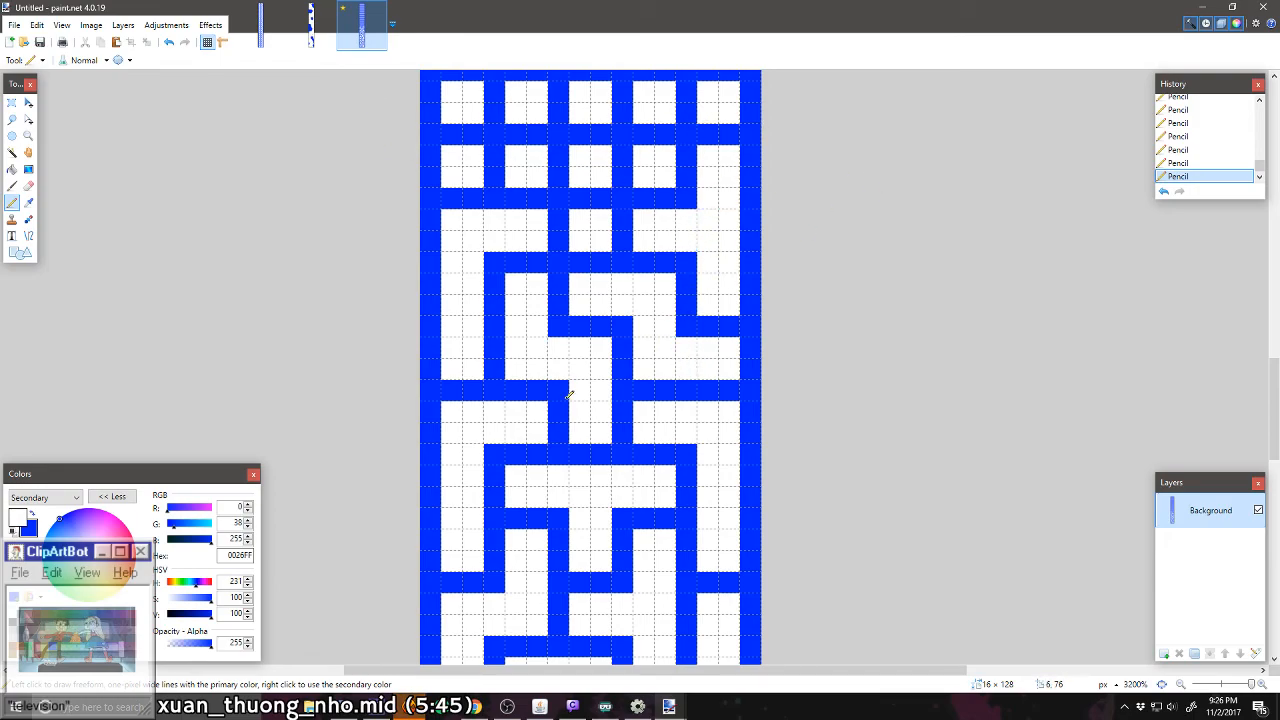
pyautogui.scroll(-10, 570, 395)
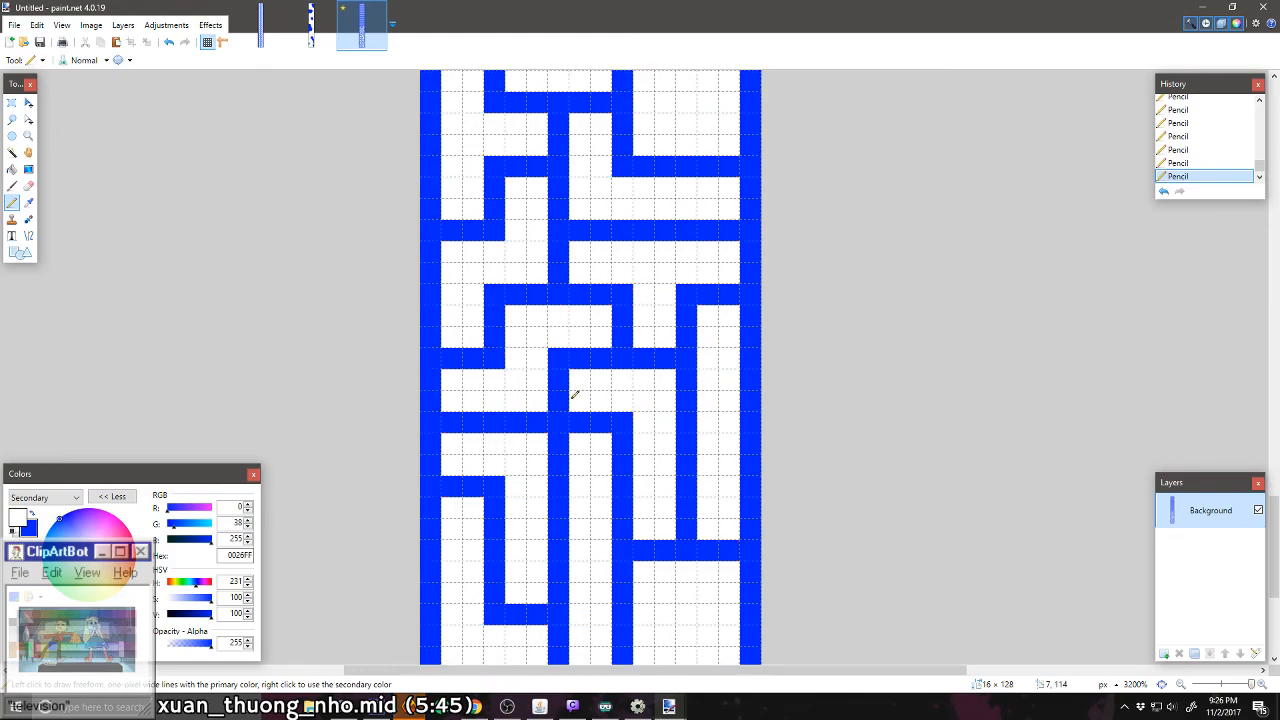
pyautogui.scroll(-2, 575, 395)
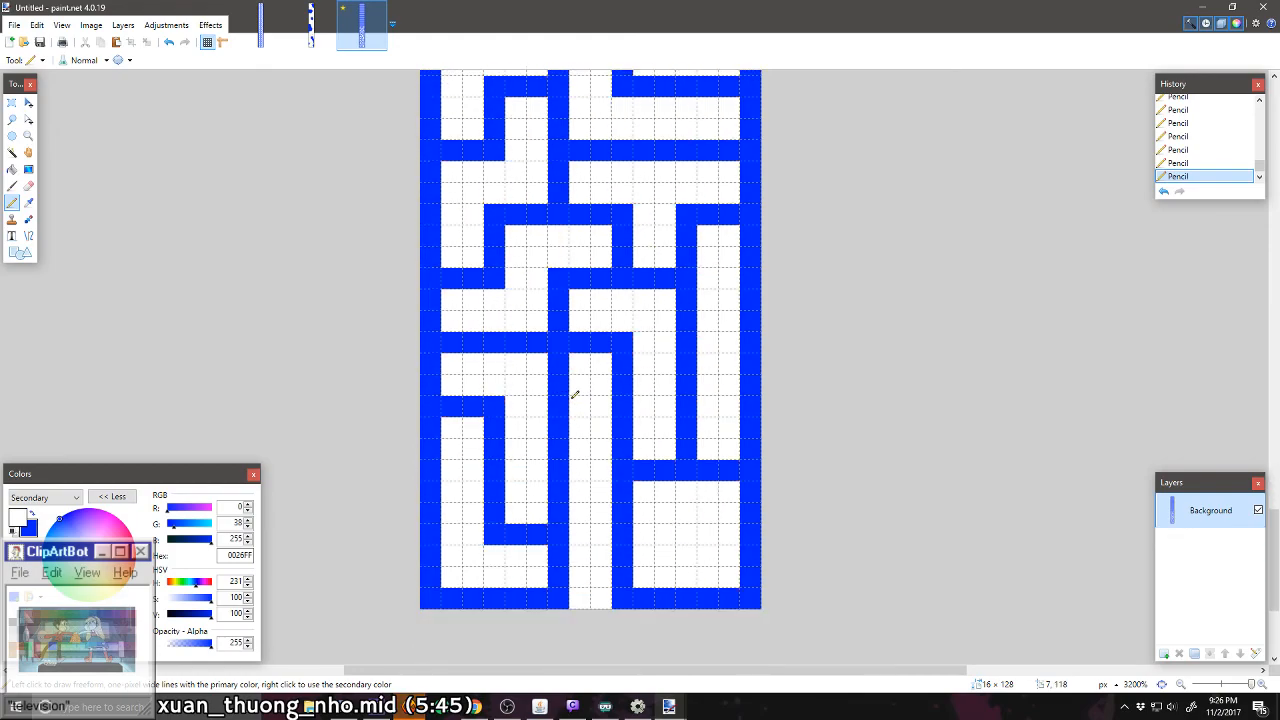
pyautogui.scroll(12, 575, 395)
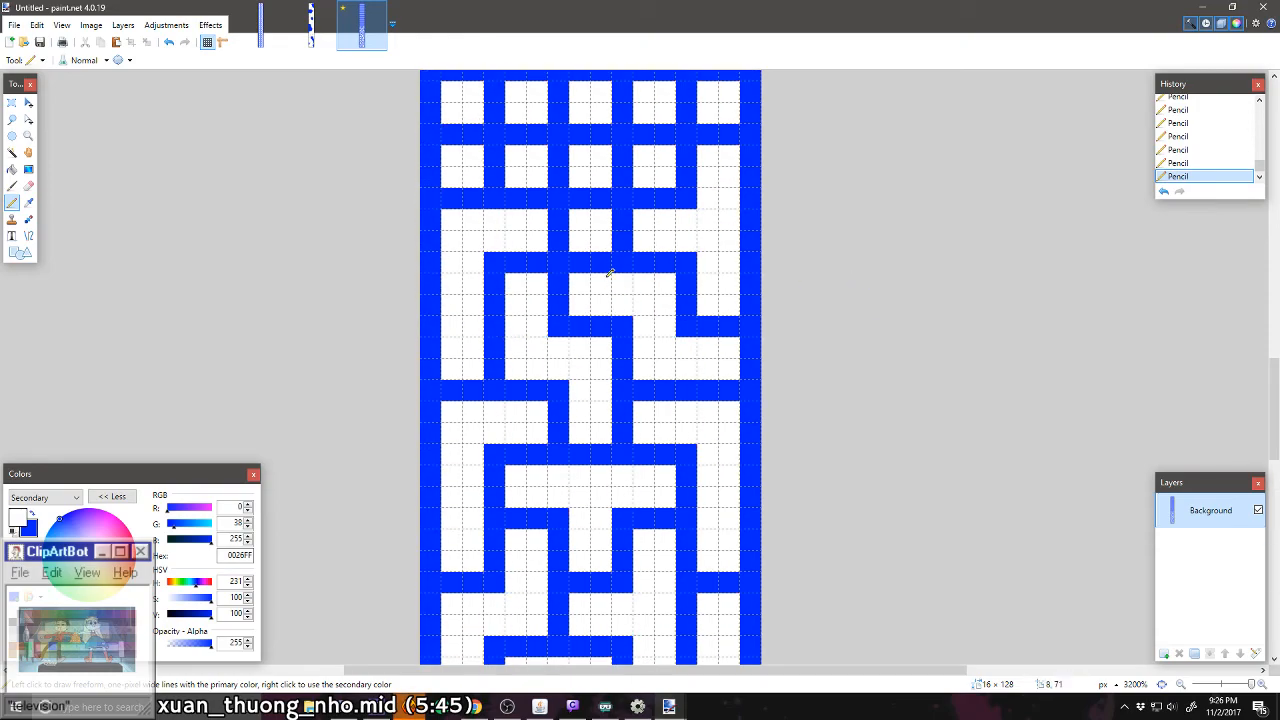
pyautogui.scroll(1, 602, 298)
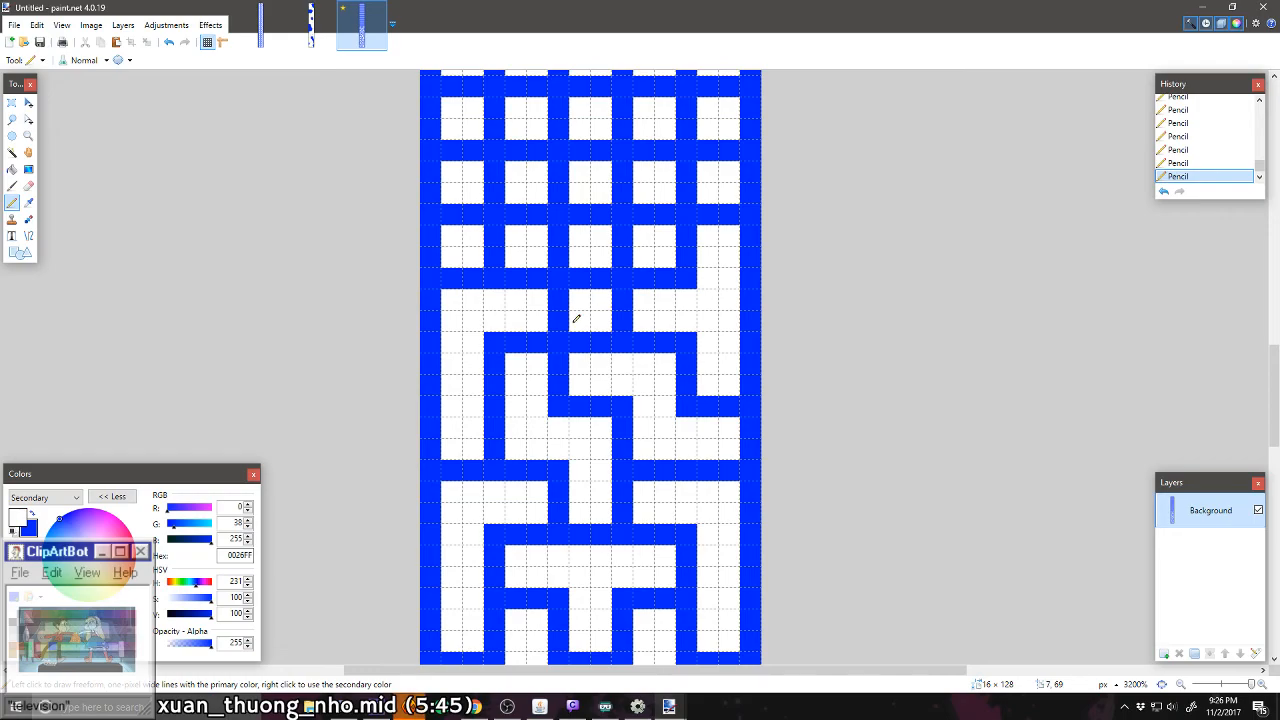
pyautogui.scroll(1, 576, 318)
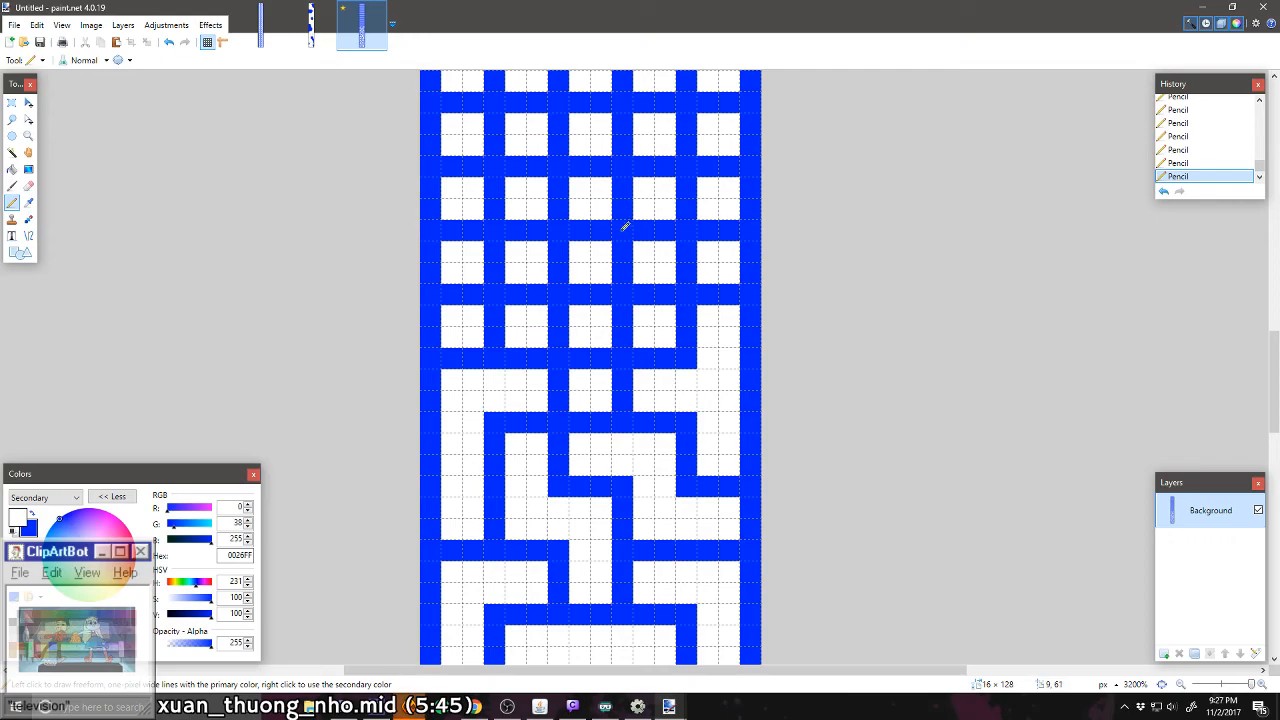
pyautogui.moveTo(648, 207)
pyautogui.mouseDown()
pyautogui.moveTo(628, 190)
pyautogui.moveTo(627, 203)
pyautogui.moveTo(483, 187)
pyautogui.moveTo(473, 268)
pyautogui.mouseUp()
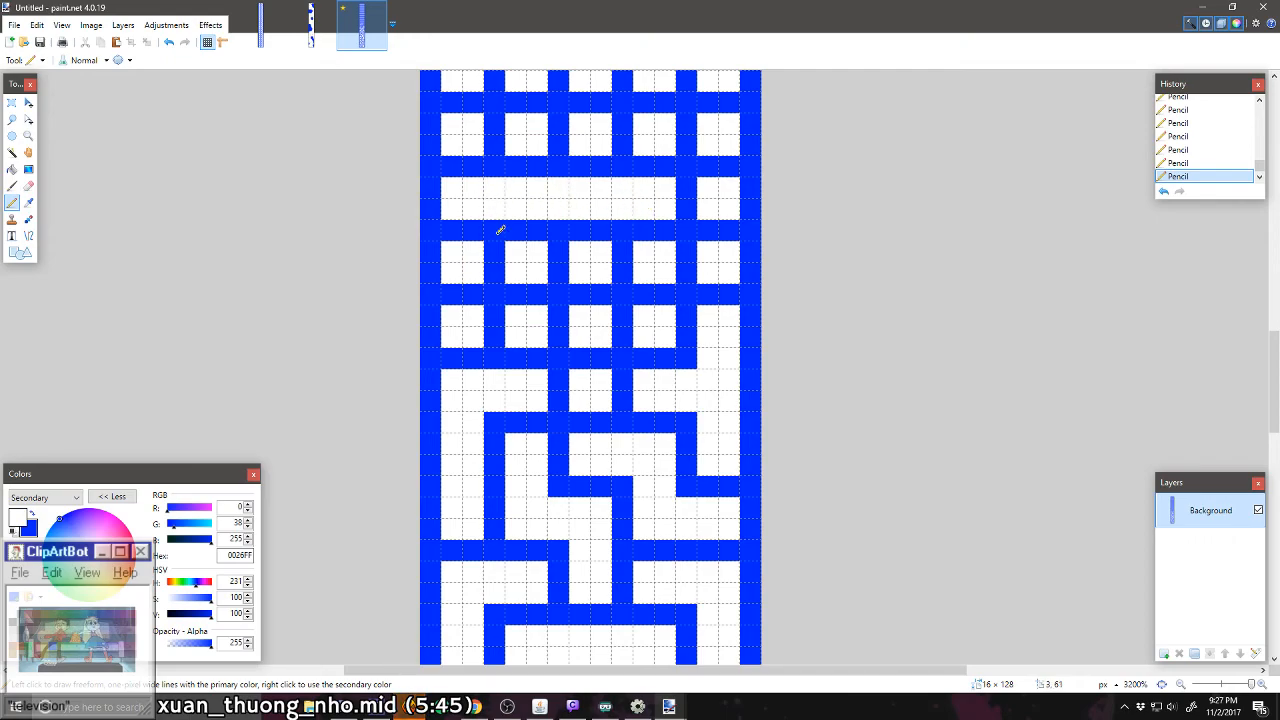
pyautogui.scroll(1, 532, 322)
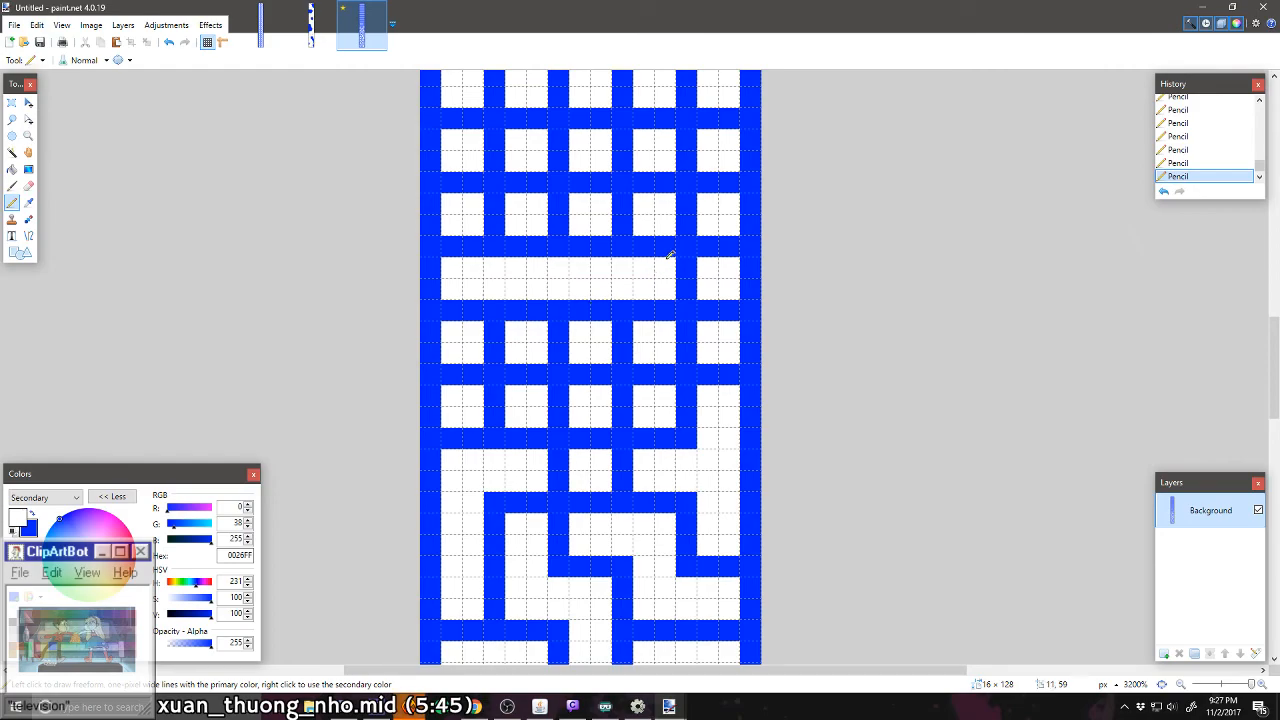
pyautogui.moveTo(700, 330)
pyautogui.mouseDown()
pyautogui.moveTo(726, 306)
pyautogui.moveTo(717, 243)
pyautogui.moveTo(686, 207)
pyautogui.mouseUp()
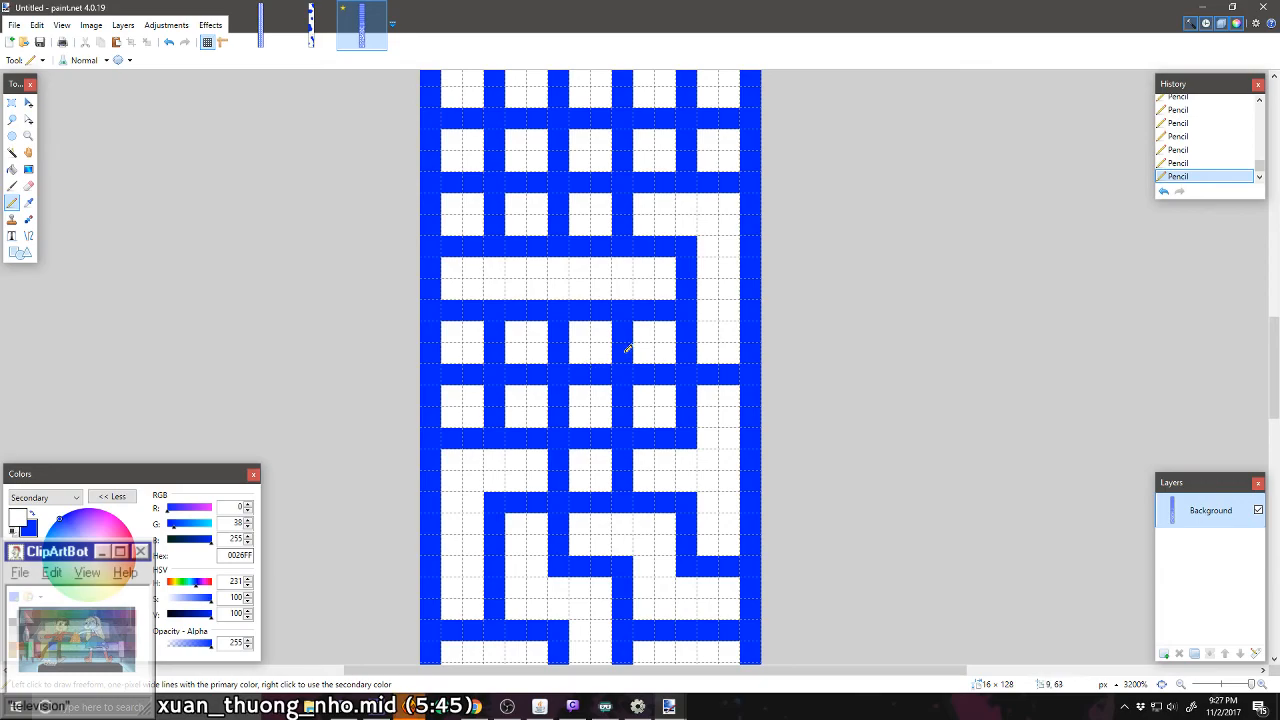
pyautogui.moveTo(560, 347)
pyautogui.mouseDown()
pyautogui.moveTo(502, 337)
pyautogui.moveTo(452, 374)
pyautogui.mouseUp()
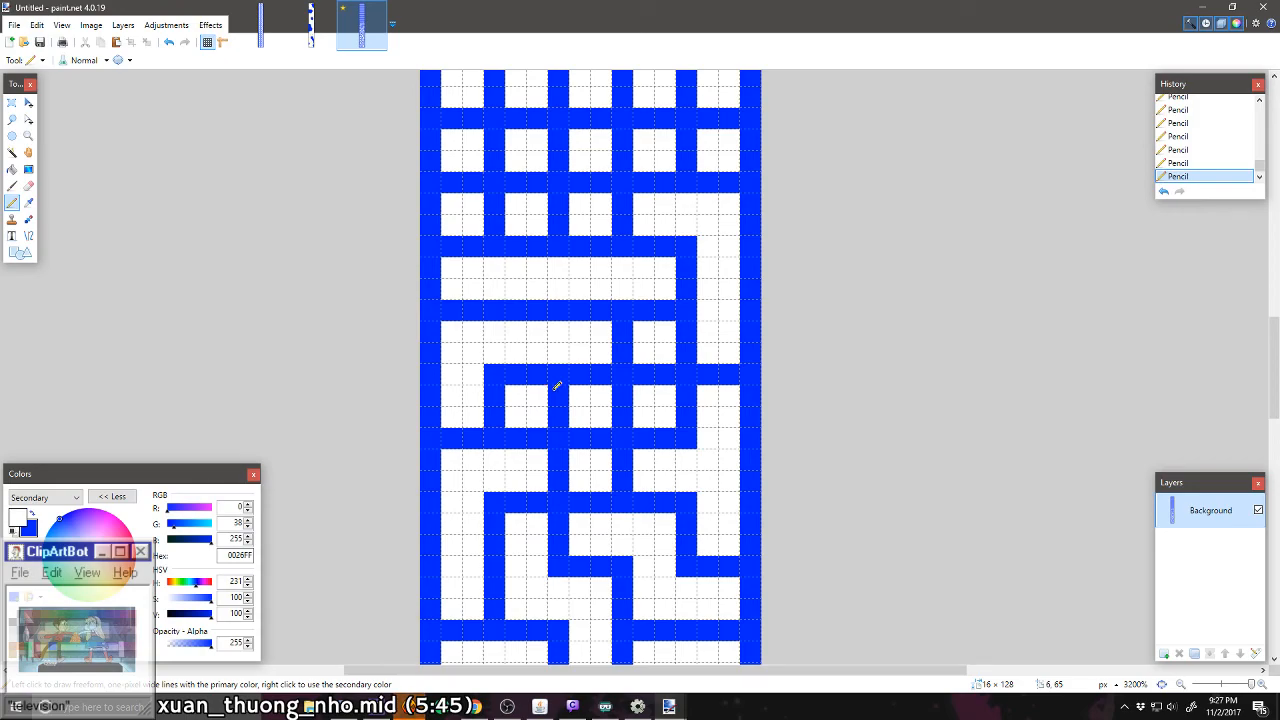
pyautogui.hotkey('ctrl', 'z')
pyautogui.hotkey('ctrl', 'z')
pyautogui.hotkey('ctrl', 'z')
pyautogui.hotkey('ctrl', 'z')
pyautogui.hotkey('ctrl', 'z')
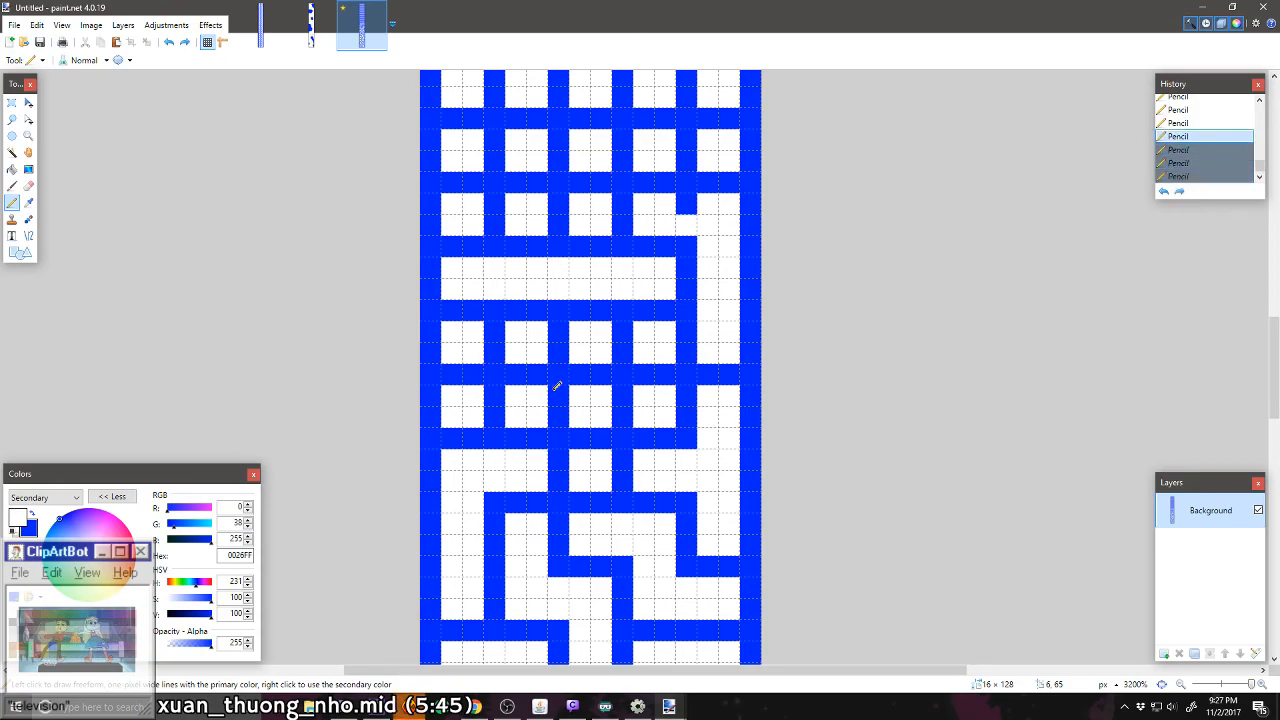
pyautogui.hotkey('ctrl', 'z')
pyautogui.hotkey('ctrl', 'z')
pyautogui.hotkey('ctrl', 'z')
pyautogui.hotkey('ctrl', 'z')
pyautogui.hotkey('ctrl', 'z')
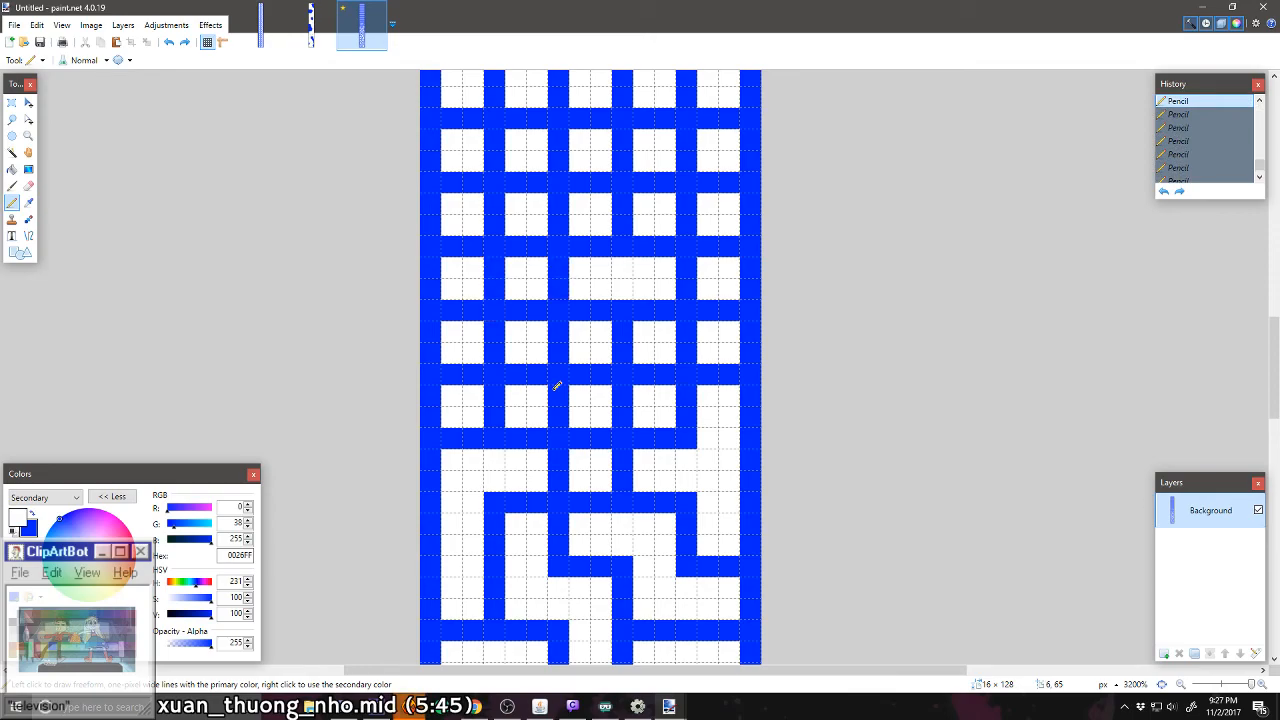
# Step: Carve a white four-cell horizontal corridor through columns two to five in row twenty-four
pyautogui.click(686, 206)
pyautogui.click(684, 222)
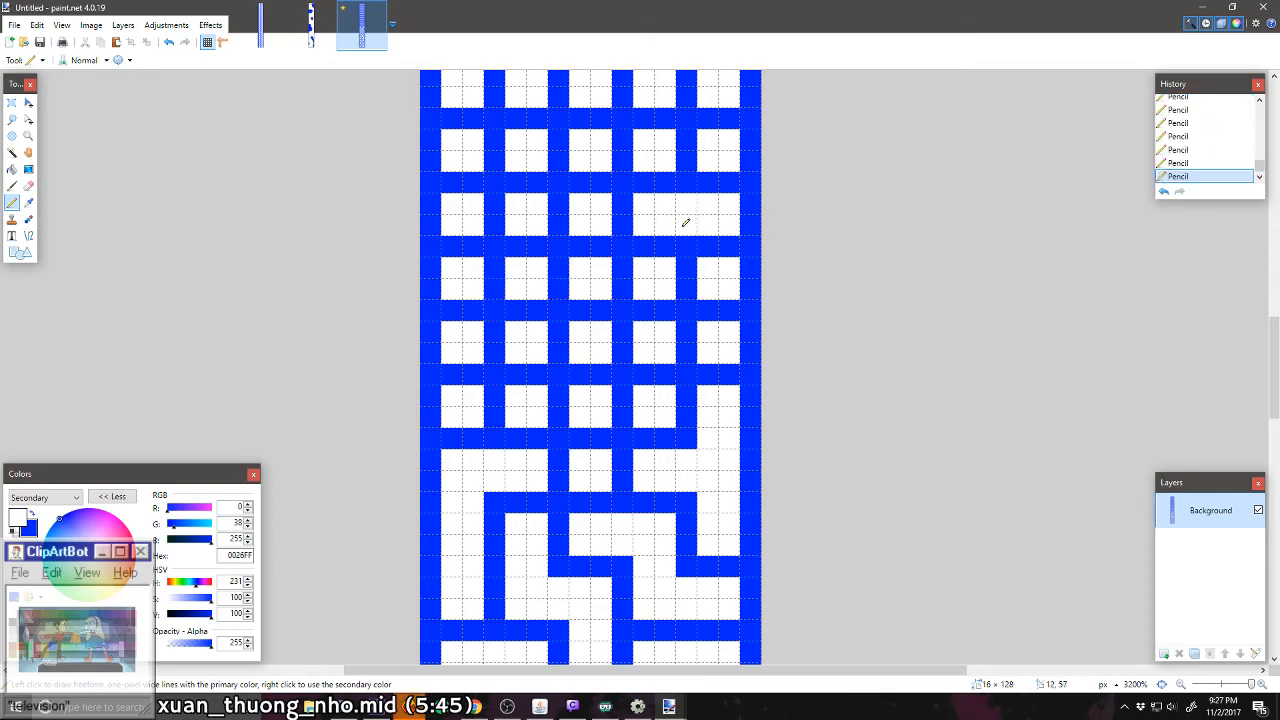
pyautogui.moveTo(622, 219); pyautogui.dragTo(622, 206)
pyautogui.moveTo(558, 230); pyautogui.dragTo(562, 203)
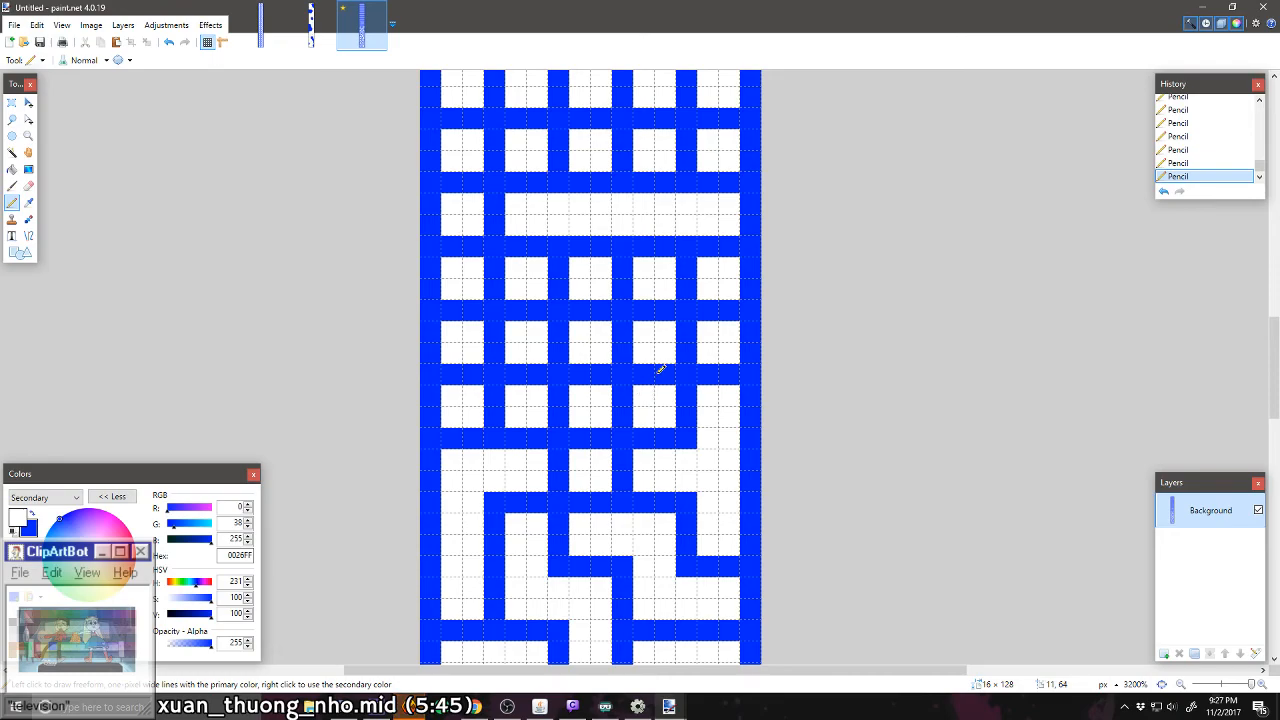
pyautogui.moveTo(686, 356)
pyautogui.mouseDown()
pyautogui.moveTo(688, 338)
pyautogui.moveTo(645, 372)
pyautogui.moveTo(620, 418)
pyautogui.mouseUp()
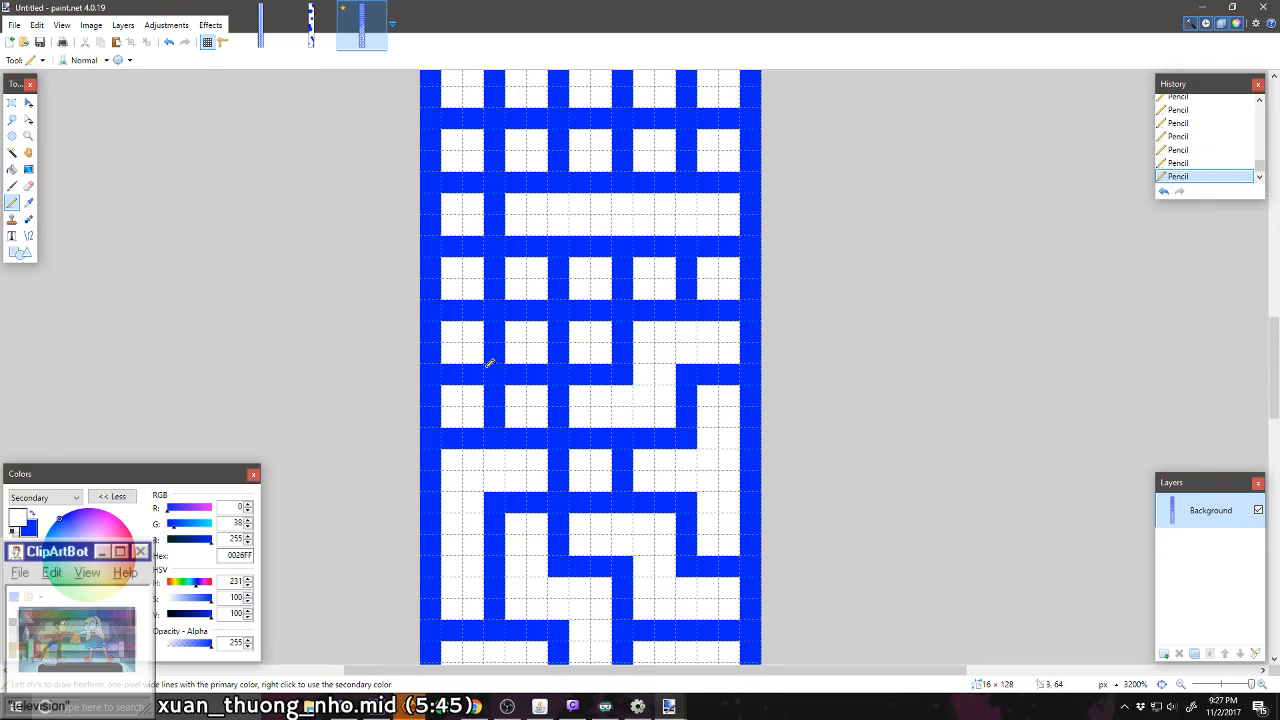
pyautogui.moveTo(490, 363)
pyautogui.mouseDown()
pyautogui.moveTo(488, 348)
pyautogui.moveTo(534, 370)
pyautogui.mouseUp()
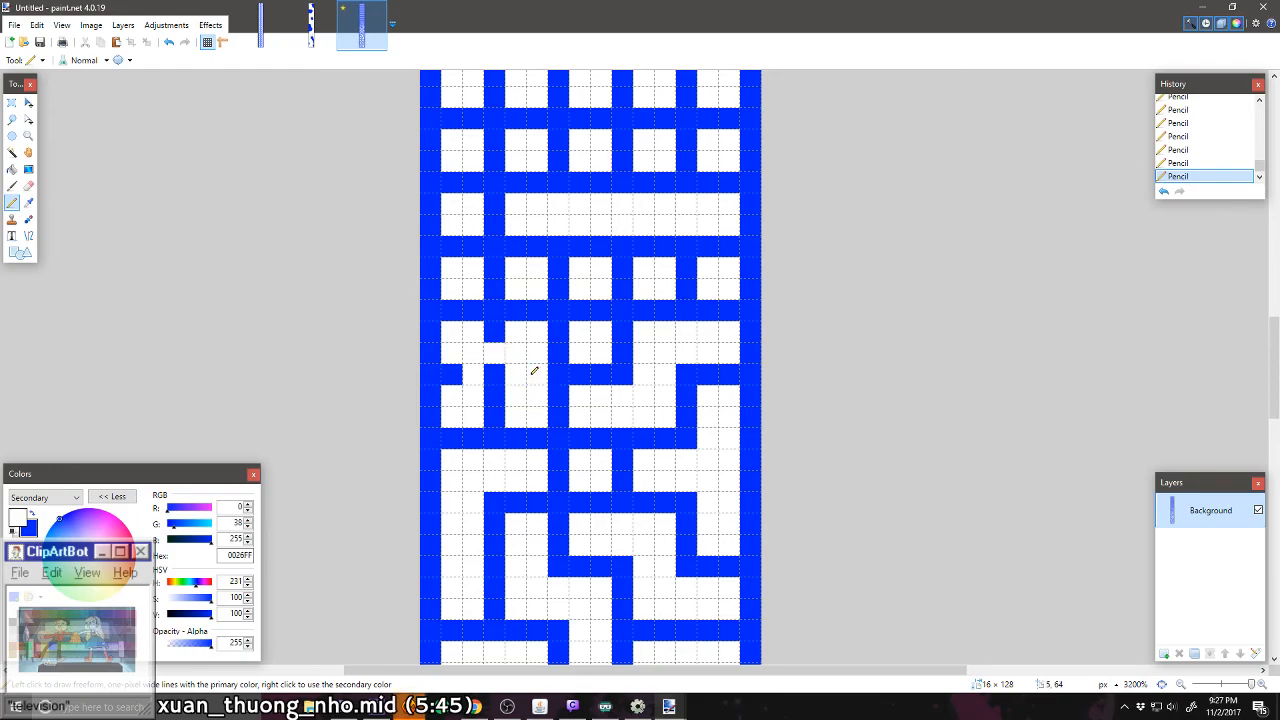
pyautogui.hotkey('ctrl', 'z')
pyautogui.hotkey('ctrl', 'z')
pyautogui.hotkey('ctrl', 'z')
pyautogui.hotkey('ctrl', 'z')
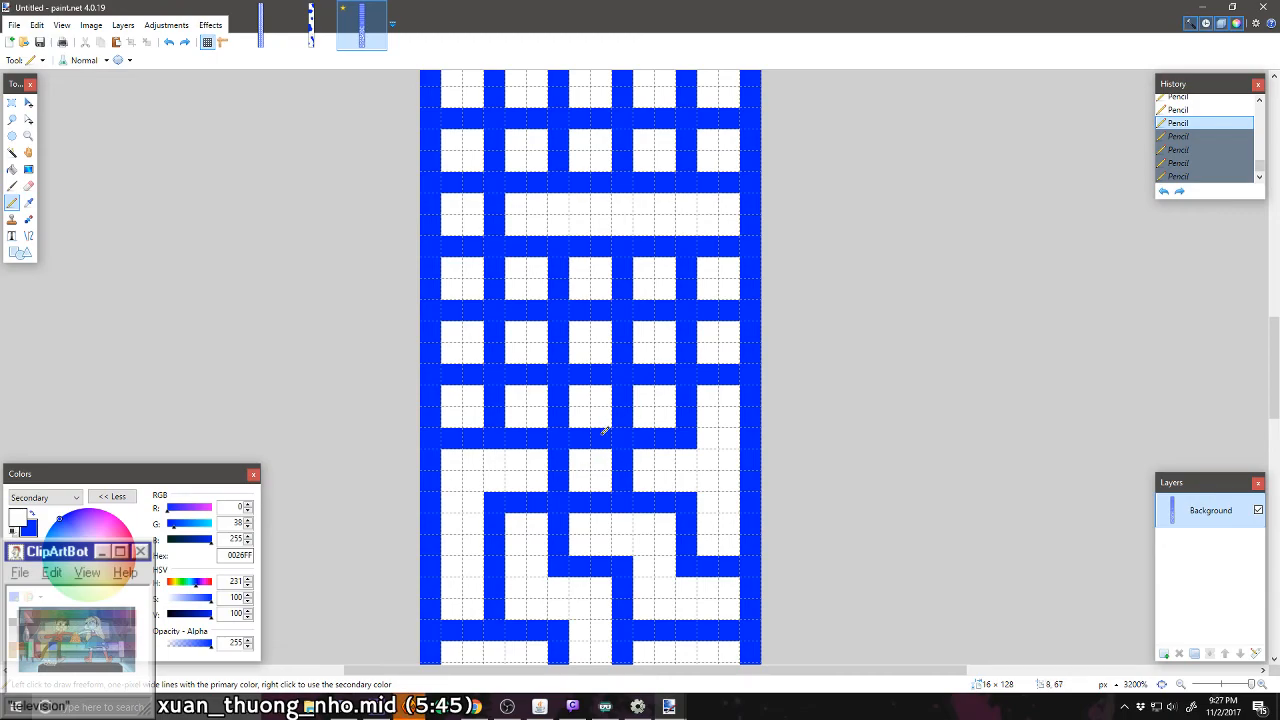
# Step: Carve a white Z-shaped corridor through columns three and four, rows 20 to 22, and a 2 × 2-cell room in columns one and two, rows 21–22
pyautogui.moveTo(604, 430)
pyautogui.mouseDown()
pyautogui.moveTo(574, 438)
pyautogui.moveTo(665, 374)
pyautogui.mouseUp()
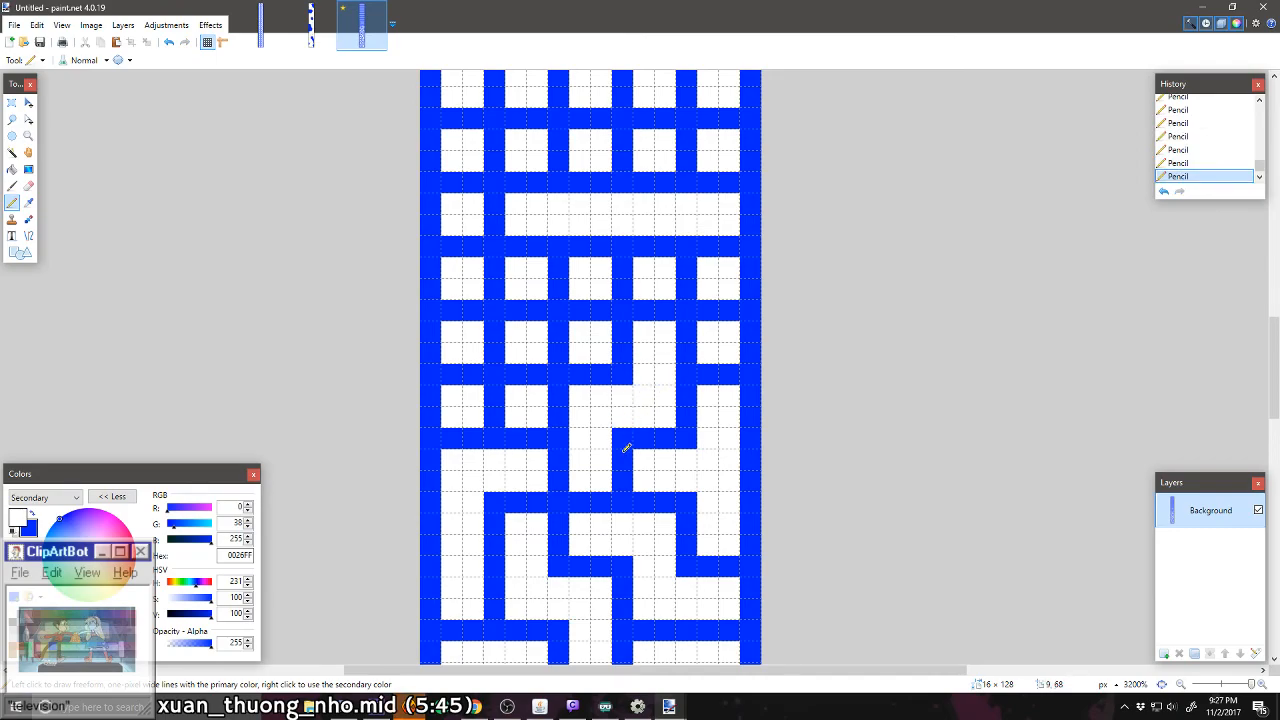
pyautogui.moveTo(490, 352)
pyautogui.mouseDown()
pyautogui.moveTo(529, 367)
pyautogui.moveTo(503, 410)
pyautogui.moveTo(497, 376)
pyautogui.moveTo(464, 378)
pyautogui.moveTo(500, 334)
pyautogui.mouseUp()
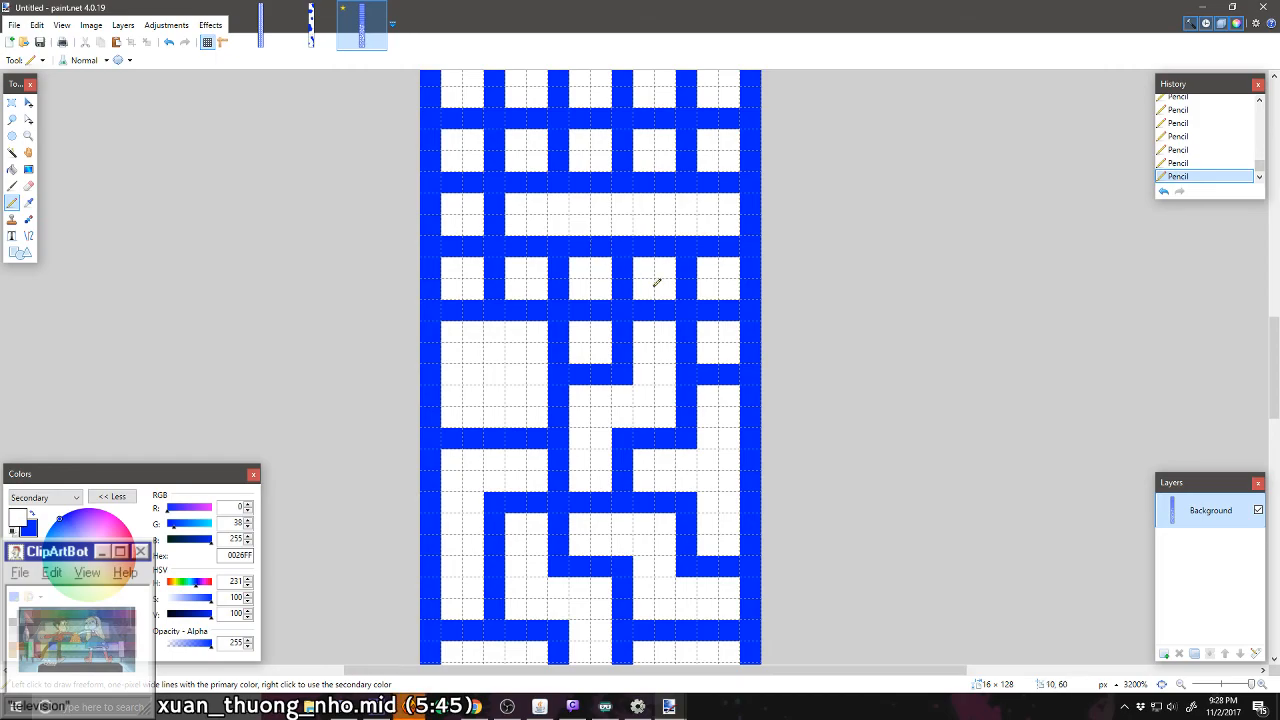
# Step: Redraw the blue wall between columns four and five in row twenty-four, and carve a white corridor down column five to row twenty-two, opening into column four of row twenty-three
pyautogui.rightClick(687, 224)
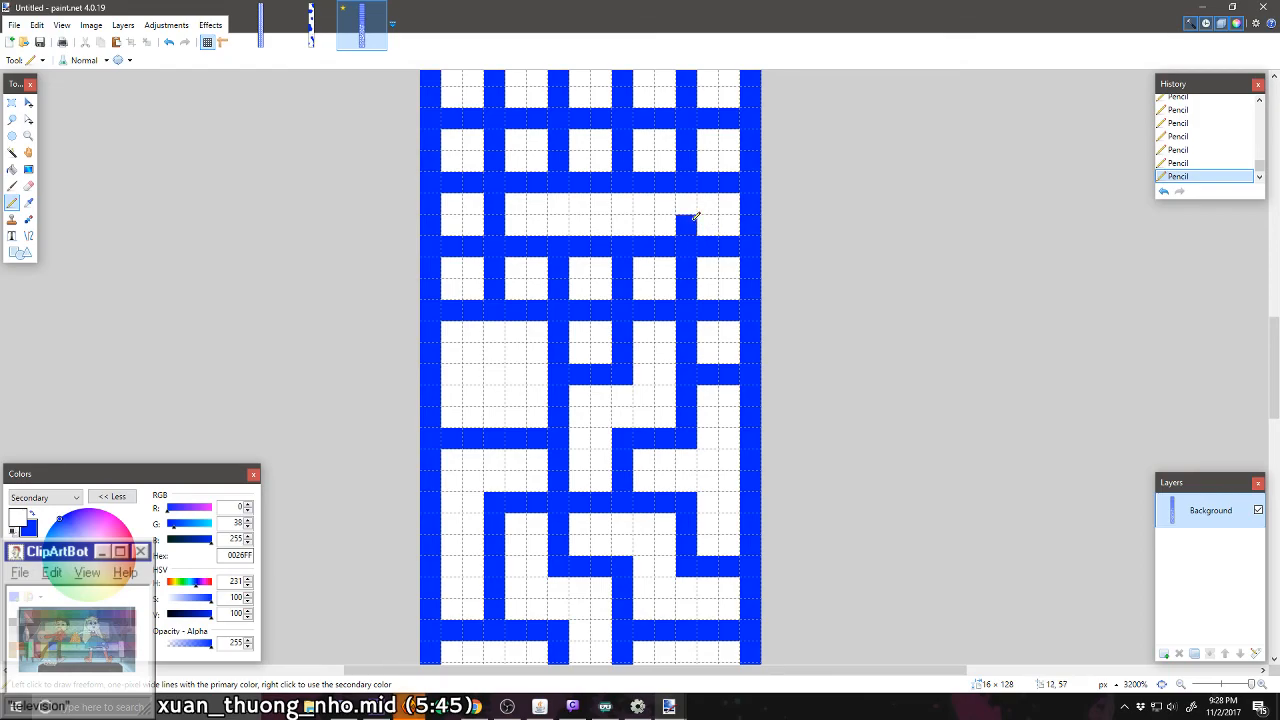
pyautogui.rightClick(687, 203)
pyautogui.moveTo(688, 262)
pyautogui.mouseDown()
pyautogui.moveTo(709, 326)
pyautogui.moveTo(726, 314)
pyautogui.moveTo(712, 302)
pyautogui.moveTo(711, 250)
pyautogui.mouseUp()
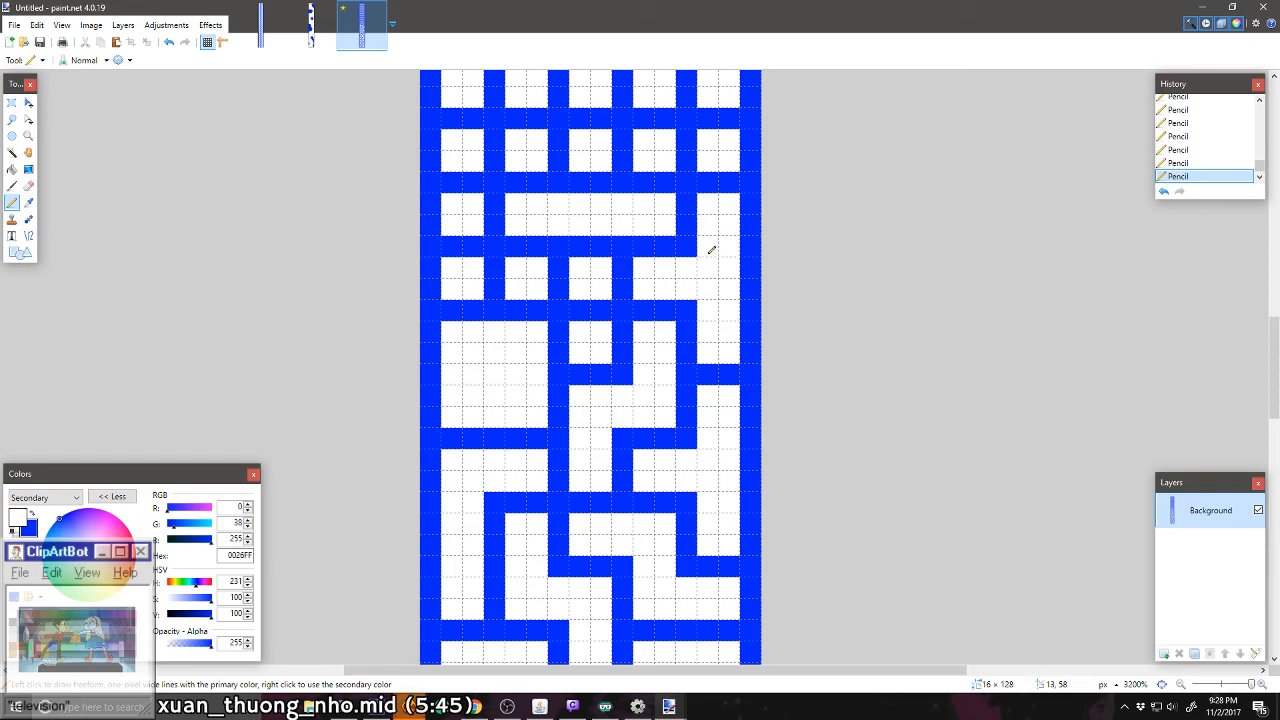
# Step: Carve a white L-shaped corridor through columns one to three of row 23, down into row 22, and open columns one and two between rows 24 and 25
pyautogui.moveTo(604, 309)
pyautogui.mouseDown()
pyautogui.moveTo(580, 310)
pyautogui.moveTo(558, 265)
pyautogui.moveTo(505, 269)
pyautogui.mouseUp()
pyautogui.scroll(1, 510, 275)
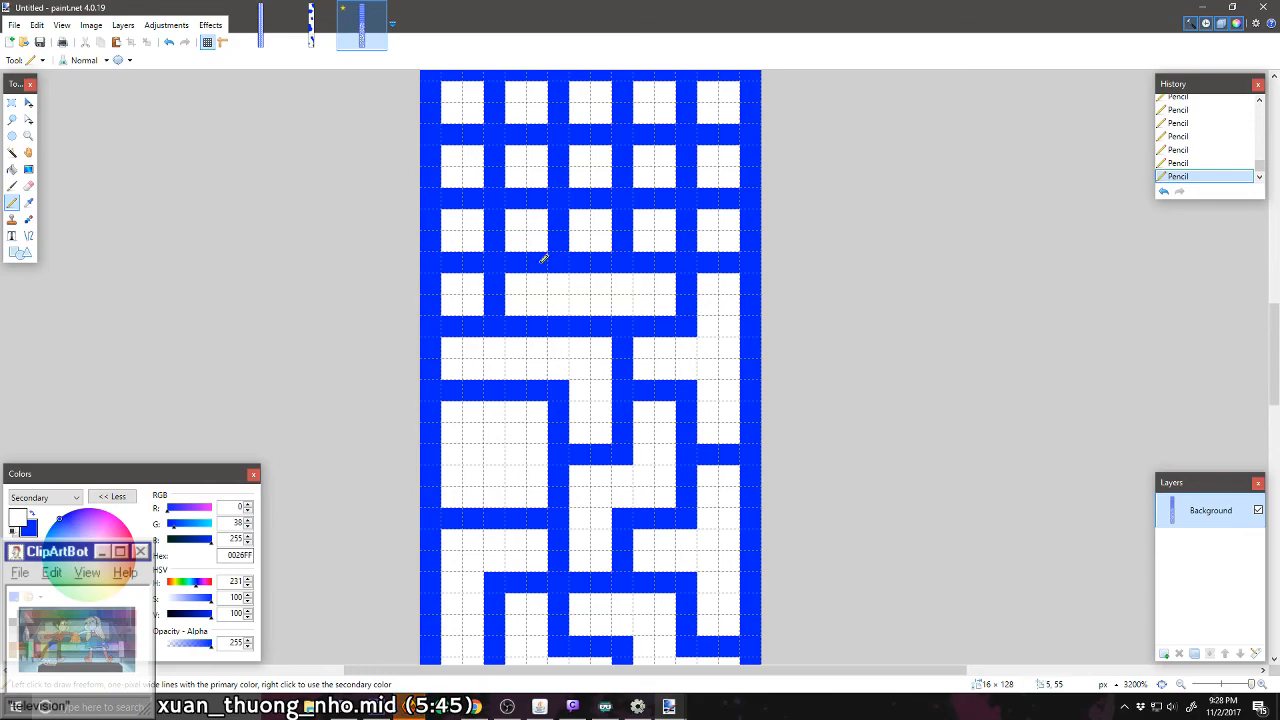
pyautogui.moveTo(537, 259); pyautogui.dragTo(466, 260)
# Step: Extend the white column-one corridor up to row 26 and into column two, and carve a 2 × 2-cell room in columns three and four, rows 25–26
pyautogui.click(472, 197)
pyautogui.click(452, 197)
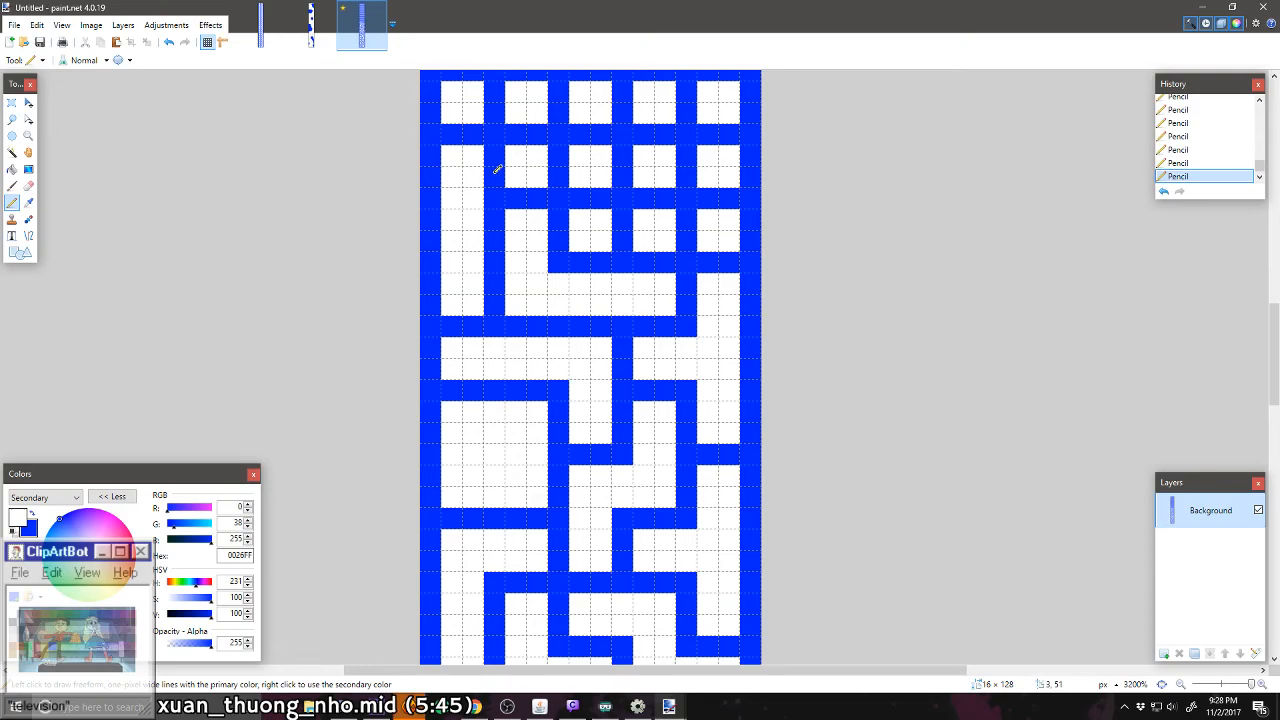
pyautogui.moveTo(497, 171); pyautogui.dragTo(496, 152)
pyautogui.scroll(1, 622, 213)
pyautogui.moveTo(589, 268)
pyautogui.mouseDown()
pyautogui.moveTo(637, 245)
pyautogui.moveTo(621, 241)
pyautogui.moveTo(657, 286)
pyautogui.moveTo(622, 320)
pyautogui.mouseUp()
# Step: Carve a white vertical corridor through column five, rows 25 to 28, and a horizontal corridor through columns one to four in row 27
pyautogui.moveTo(685, 200); pyautogui.dragTo(692, 166)
pyautogui.hotkey('ctrl', 'z')
pyautogui.scroll(1, 700, 200)
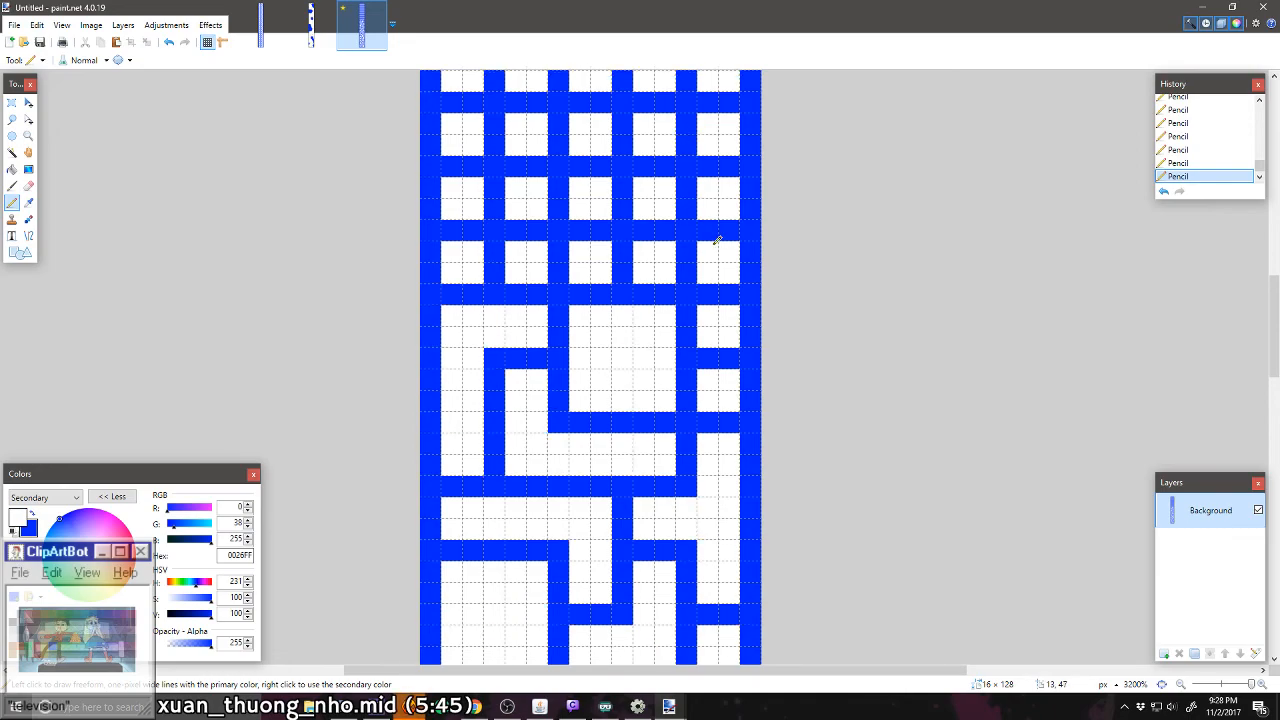
pyautogui.moveTo(704, 231)
pyautogui.mouseDown()
pyautogui.moveTo(727, 290)
pyautogui.moveTo(709, 292)
pyautogui.moveTo(724, 361)
pyautogui.mouseUp()
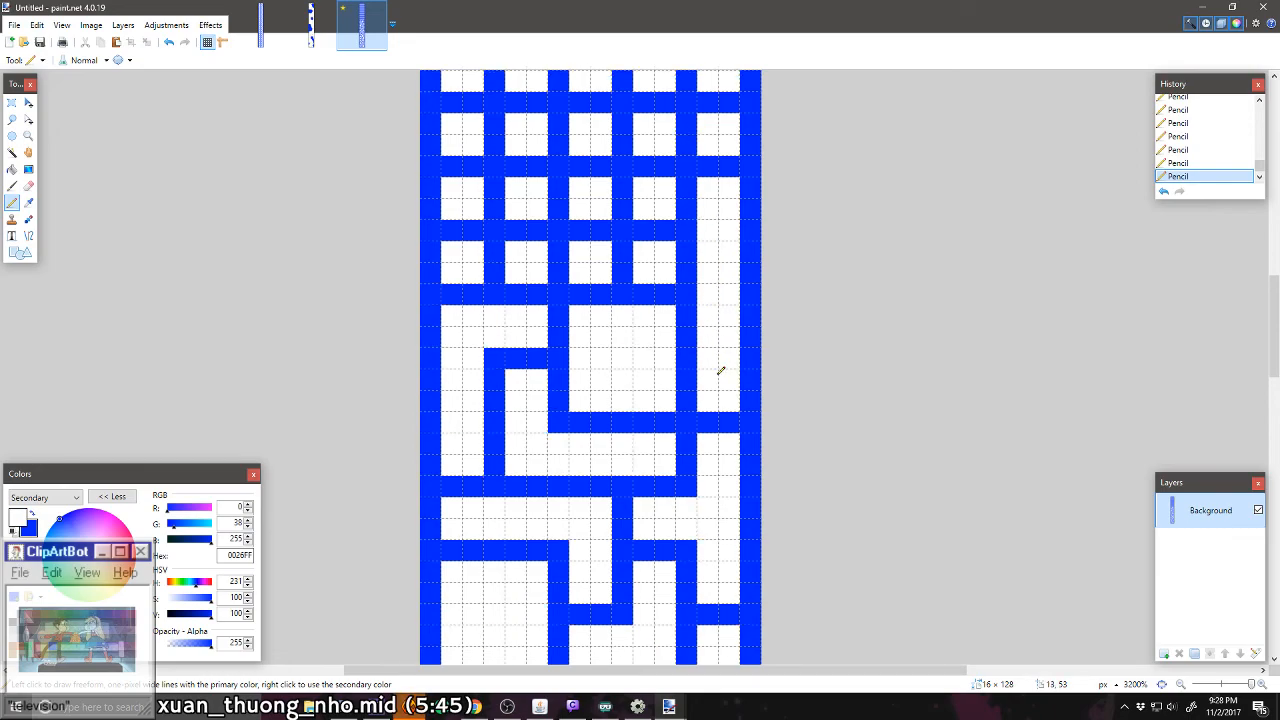
pyautogui.scroll(1, 720, 371)
pyautogui.moveTo(622, 330)
pyautogui.mouseDown()
pyautogui.moveTo(609, 337)
pyautogui.moveTo(617, 346)
pyautogui.moveTo(617, 331)
pyautogui.moveTo(490, 340)
pyautogui.moveTo(569, 348)
pyautogui.mouseUp()
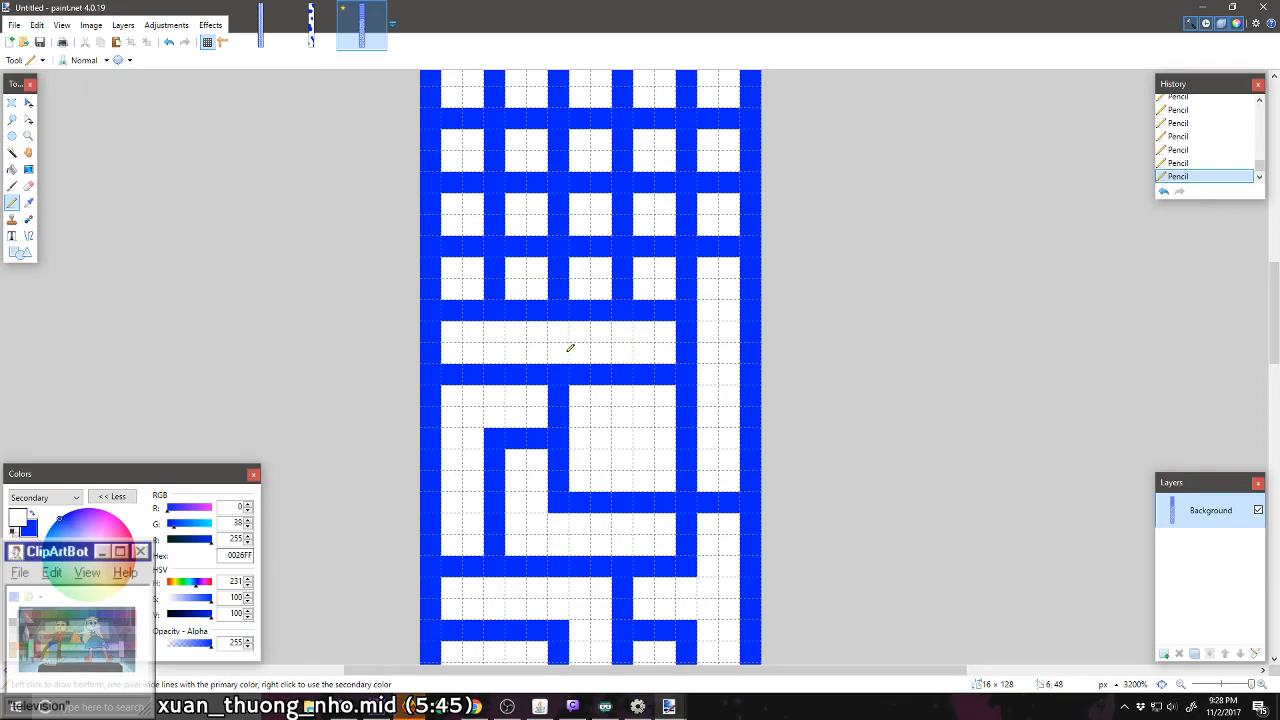
# Step: Carve a white corridor through columns two to four in row 28, branching up into column three of row 29
pyautogui.scroll(2, 726, 434)
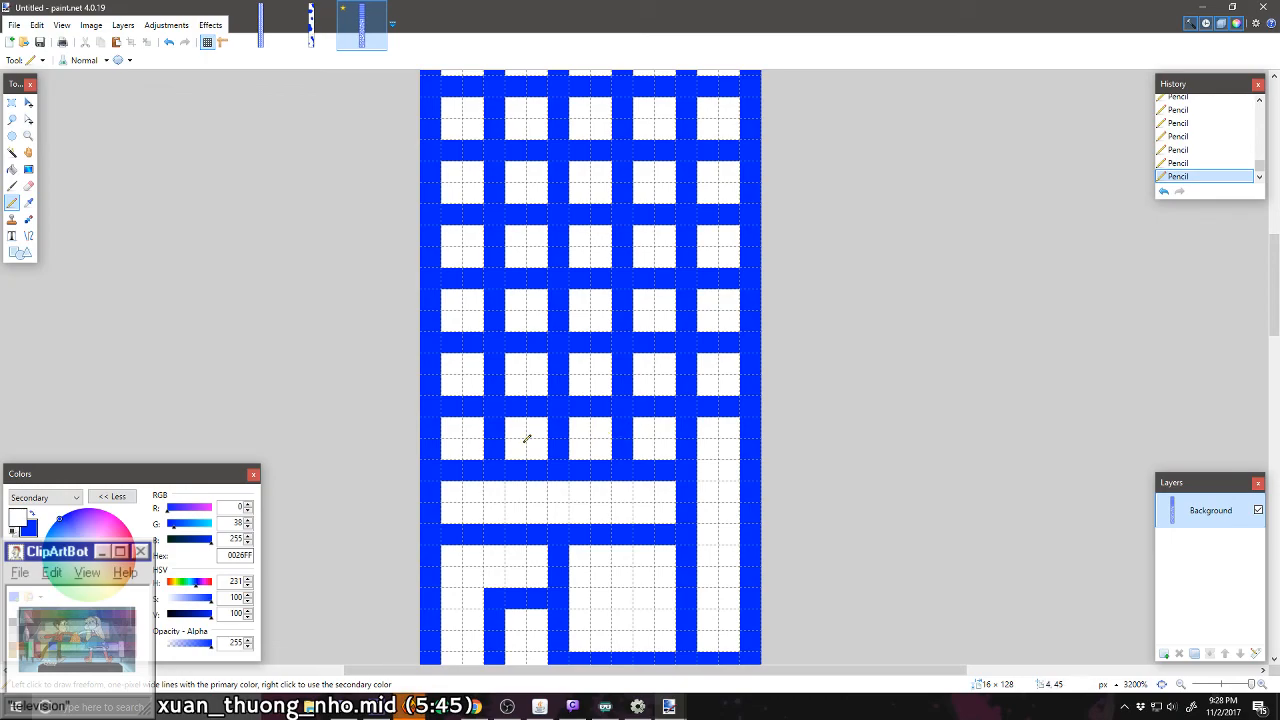
pyautogui.scroll(6, 527, 438)
pyautogui.scroll(-4, 527, 438)
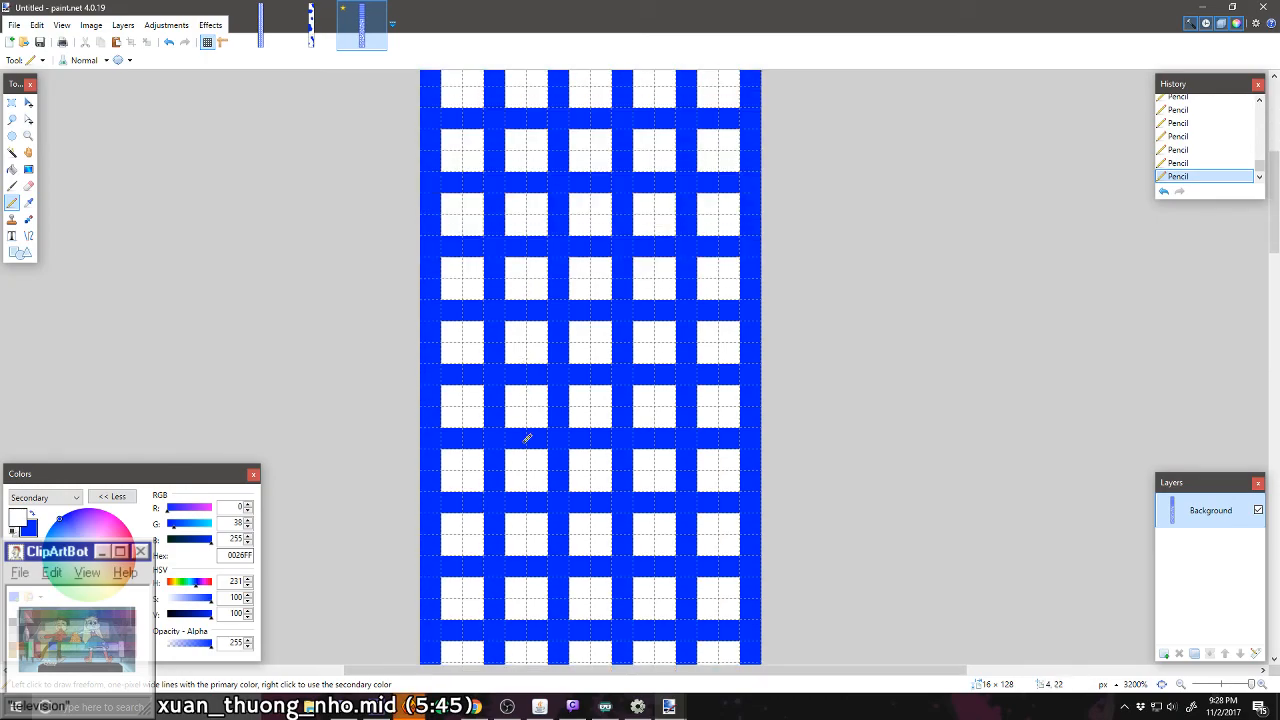
pyautogui.scroll(-8, 527, 438)
pyautogui.scroll(1, 594, 338)
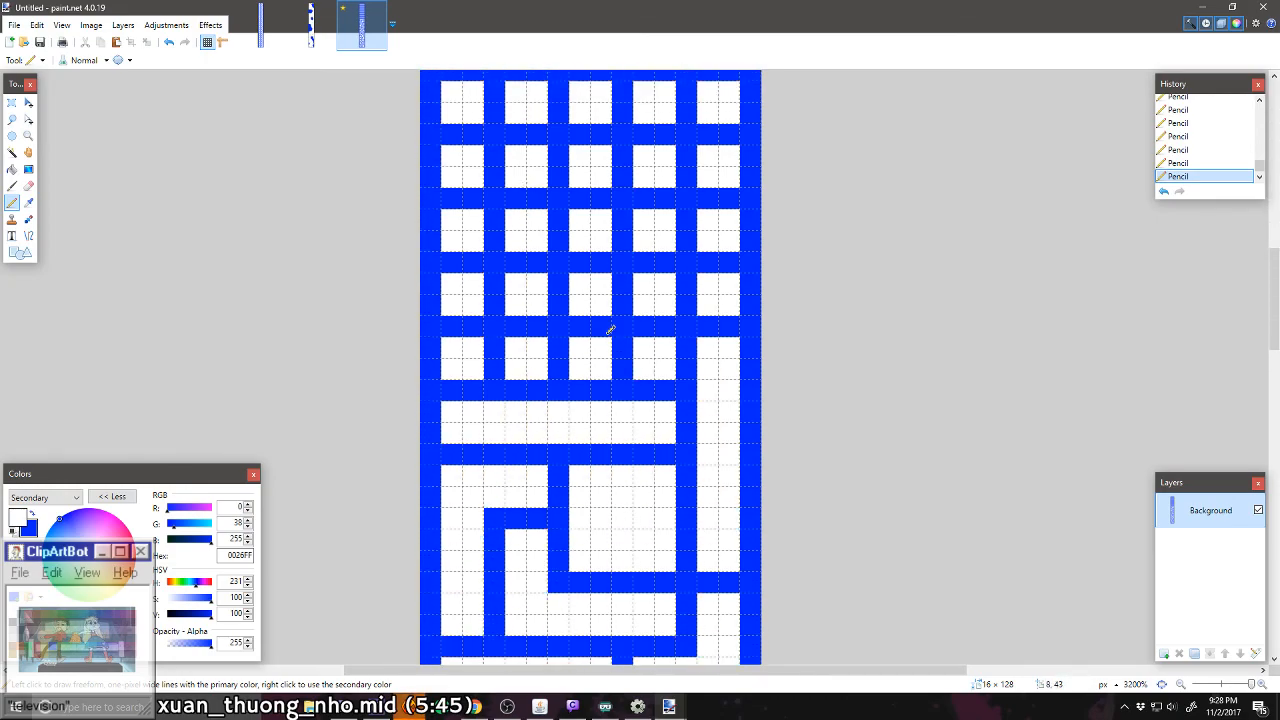
pyautogui.moveTo(621, 345)
pyautogui.mouseDown()
pyautogui.moveTo(546, 343)
pyautogui.moveTo(557, 360)
pyautogui.moveTo(596, 327)
pyautogui.mouseUp()
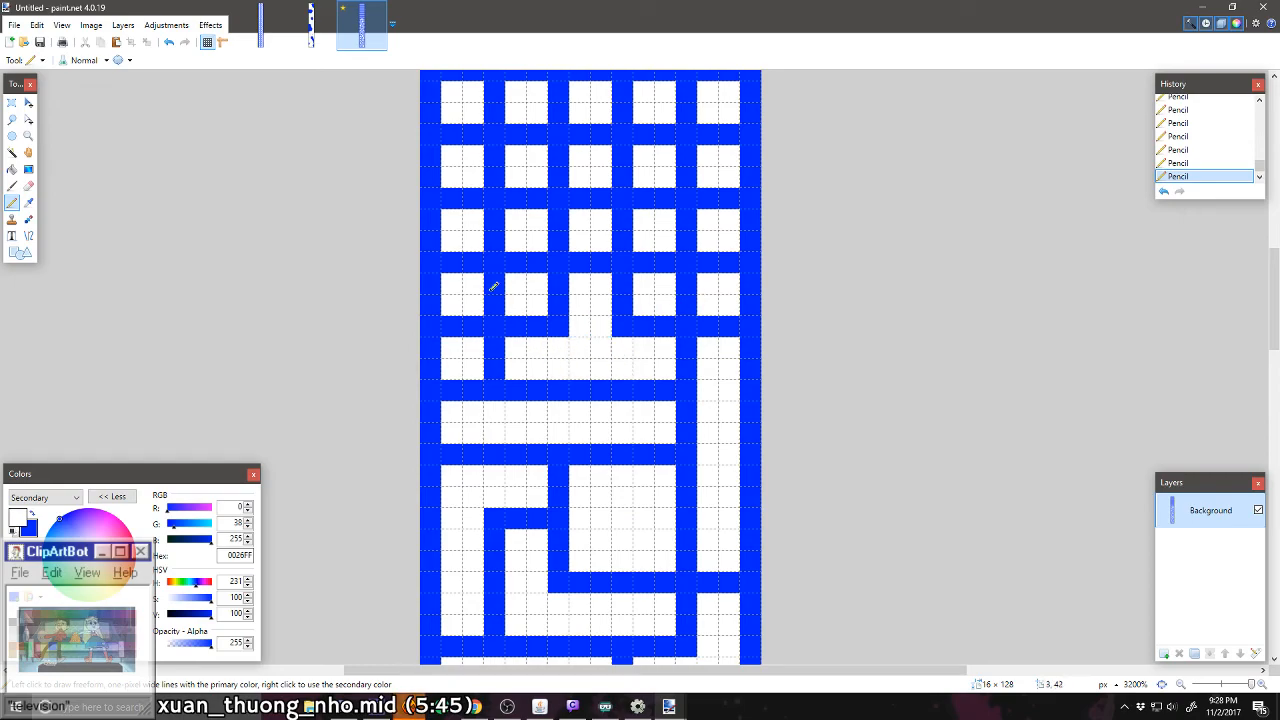
# Step: Carve a white stepped corridor from column one of row 28 up to row 29, across to column two, and up into row 30
pyautogui.moveTo(462, 334); pyautogui.dragTo(445, 327)
pyautogui.moveTo(493, 292)
pyautogui.mouseDown()
pyautogui.moveTo(491, 274)
pyautogui.moveTo(496, 305)
pyautogui.mouseUp()
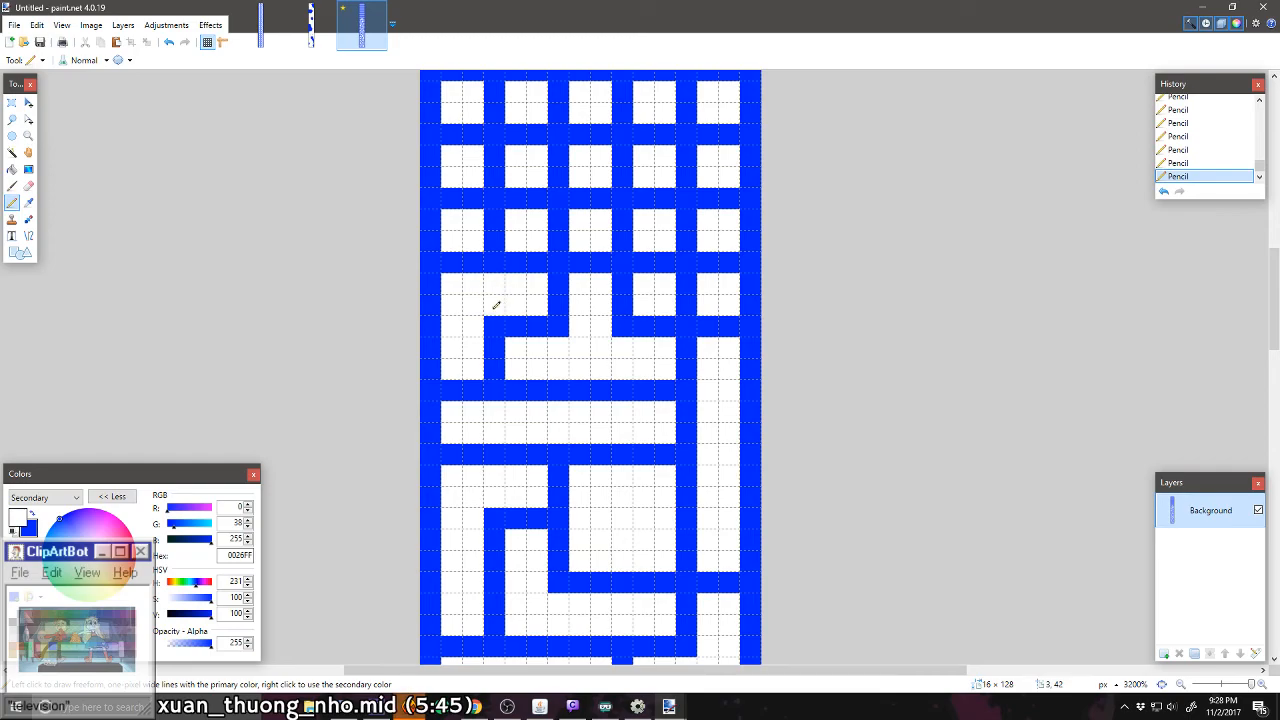
pyautogui.moveTo(540, 262); pyautogui.dragTo(510, 262)
# Step: Carve a white 2 × 2-cell room in columns four and five, rows 29–30, and a T-shaped corridor through columns two to four of row 31
pyautogui.click(687, 262)
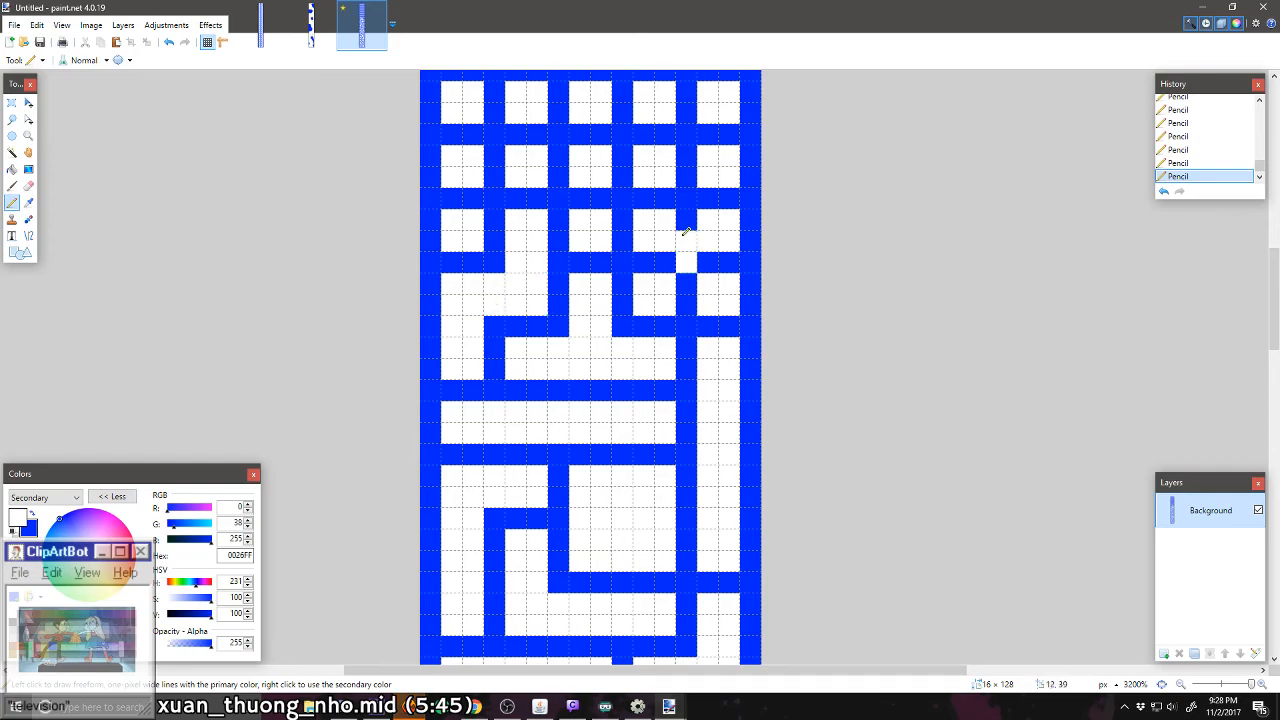
pyautogui.moveTo(686, 231)
pyautogui.mouseDown()
pyautogui.moveTo(660, 276)
pyautogui.moveTo(652, 262)
pyautogui.moveTo(684, 294)
pyautogui.moveTo(719, 256)
pyautogui.moveTo(694, 220)
pyautogui.mouseUp()
pyautogui.scroll(2, 665, 255)
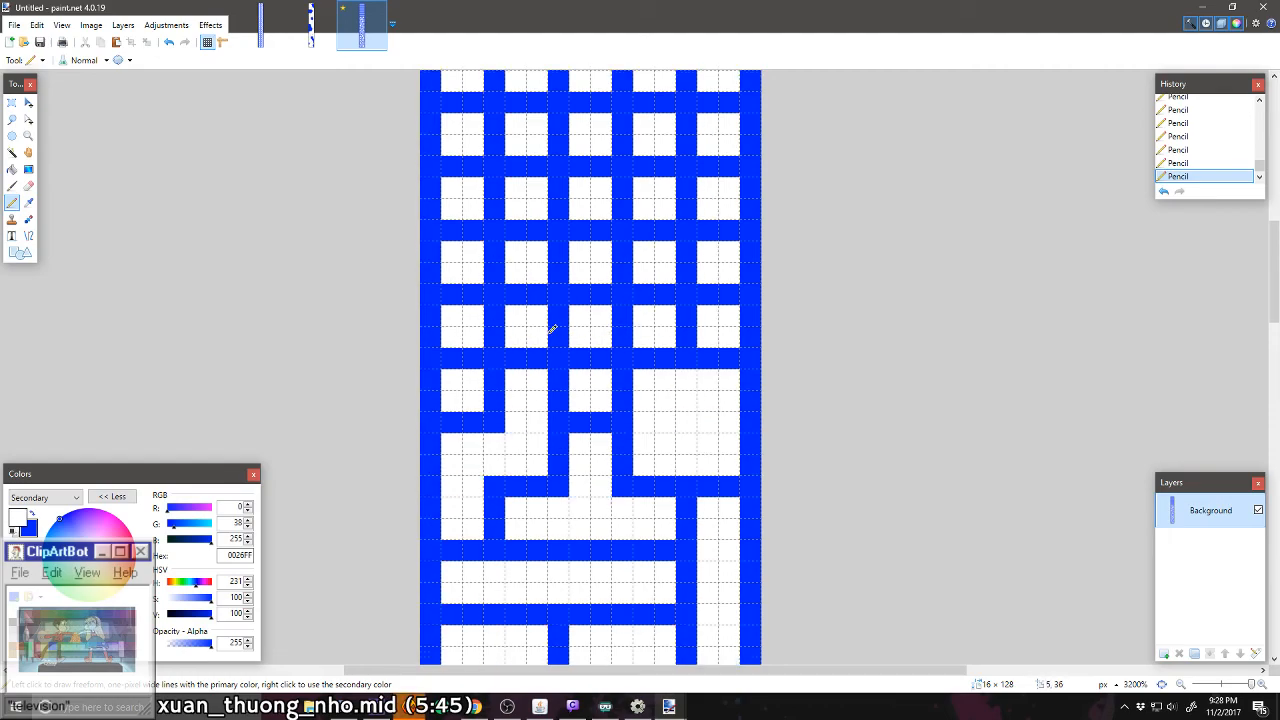
pyautogui.moveTo(557, 315)
pyautogui.mouseDown()
pyautogui.moveTo(586, 353)
pyautogui.moveTo(628, 332)
pyautogui.mouseUp()
# Step: Carve white L-shaped corridors up column one, rows 30 to 32, into column two, and up column five, rows 31 to 33, into column four
pyautogui.moveTo(517, 321)
pyautogui.mouseDown()
pyautogui.moveTo(464, 348)
pyautogui.moveTo(470, 366)
pyautogui.moveTo(458, 354)
pyautogui.moveTo(472, 304)
pyautogui.moveTo(461, 291)
pyautogui.moveTo(497, 251)
pyautogui.mouseUp()
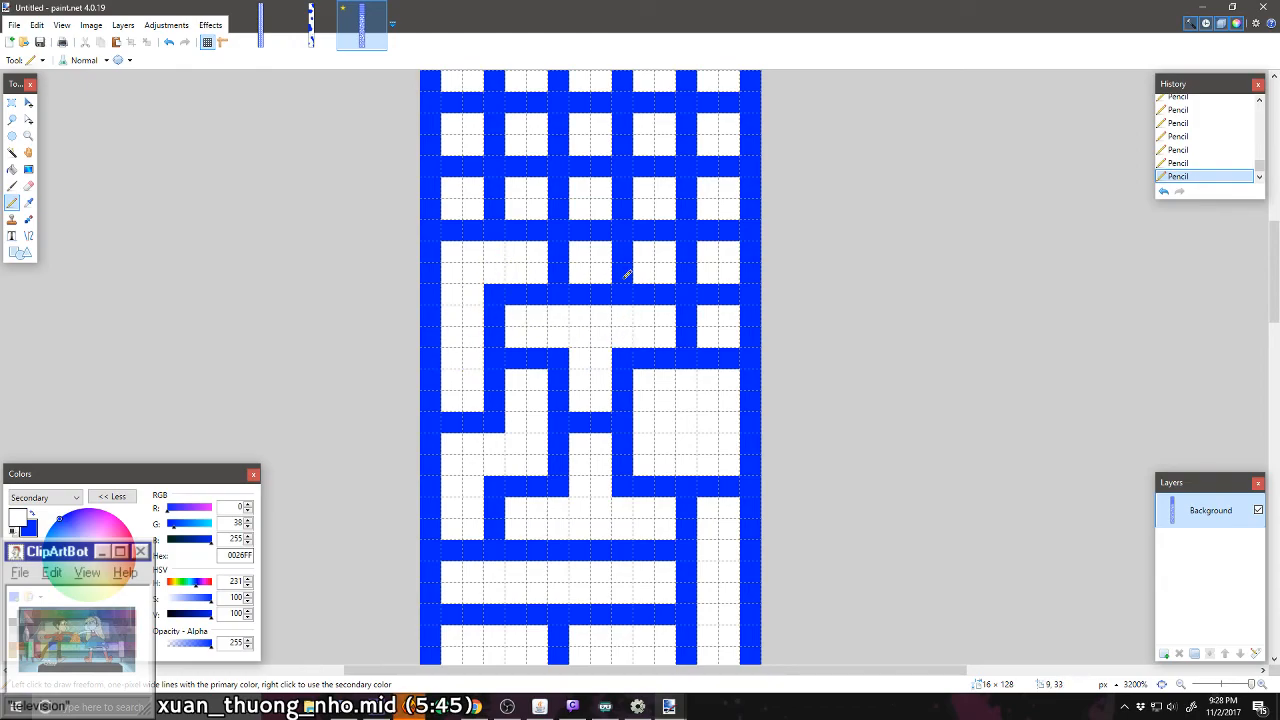
pyautogui.scroll(1, 624, 285)
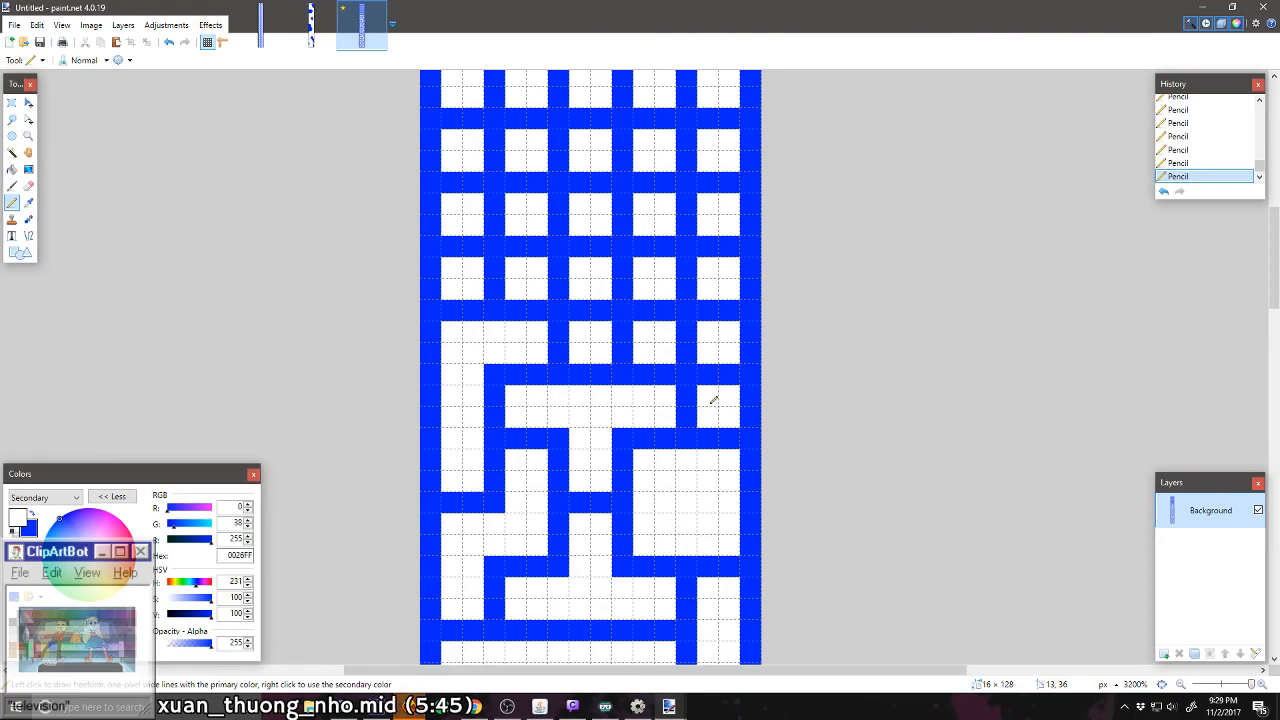
pyautogui.moveTo(714, 400)
pyautogui.mouseDown()
pyautogui.moveTo(706, 311)
pyautogui.moveTo(722, 299)
pyautogui.moveTo(686, 269)
pyautogui.mouseUp()
# Step: Carve a white Z-shaped corridor through columns two to four, rows 32–33, and an L-shaped one through columns one to three of row 34 into row 33
pyautogui.moveTo(617, 331); pyautogui.dragTo(560, 271)
pyautogui.moveTo(570, 205)
pyautogui.mouseDown()
pyautogui.moveTo(499, 213)
pyautogui.moveTo(466, 249)
pyautogui.mouseUp()
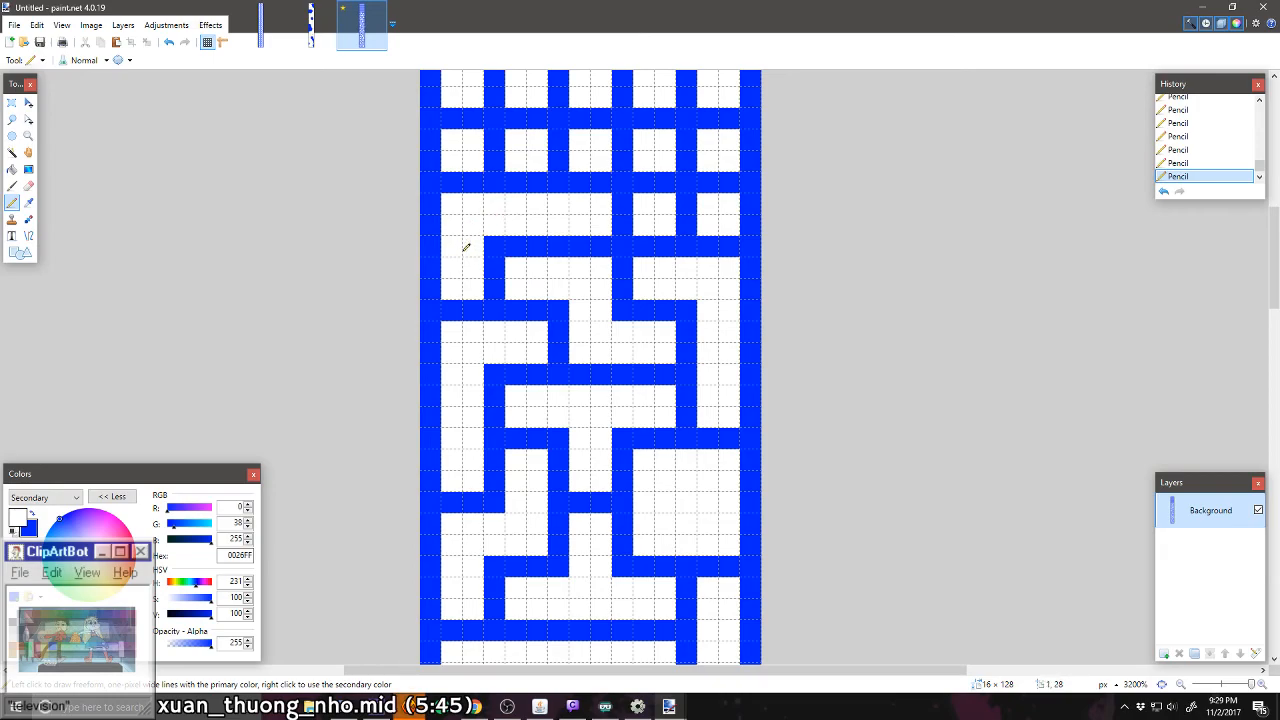
# Step: Carve a white corridor through columns two to four of row 35 into row 34, and one through column one, rows 35–37, branching into column two
pyautogui.scroll(1, 520, 250)
pyautogui.scroll(1, 574, 257)
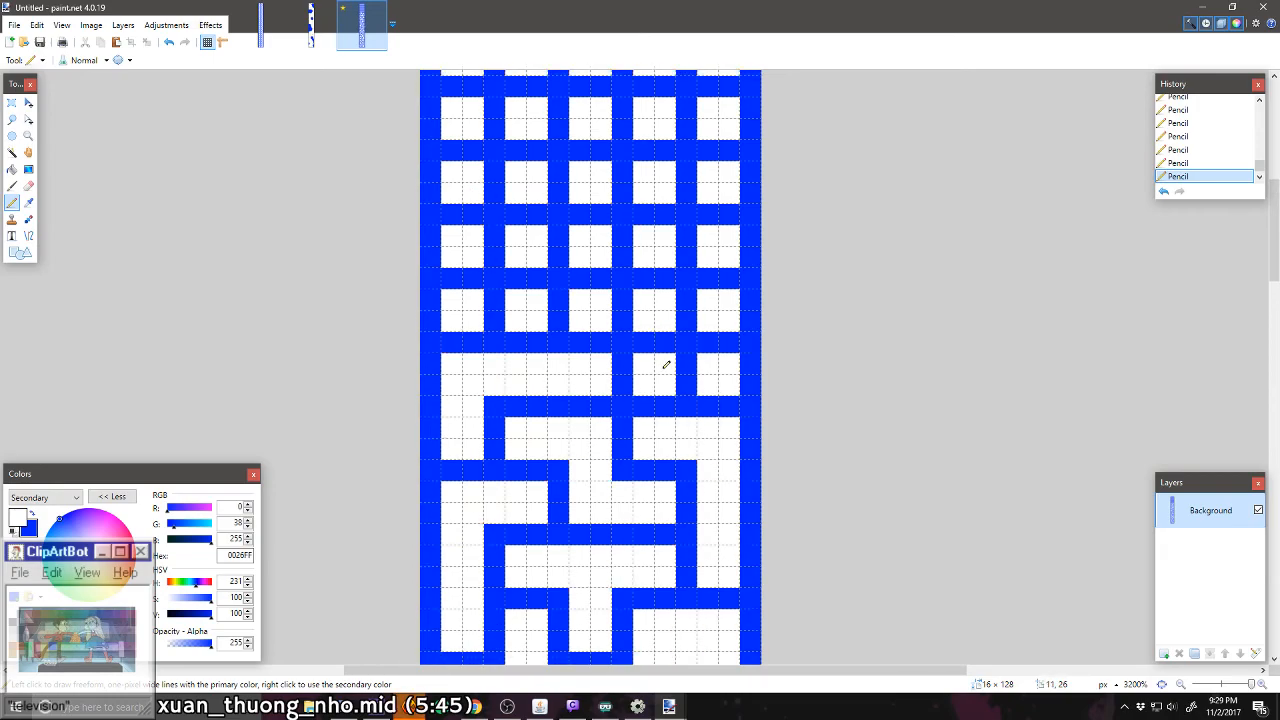
pyautogui.scroll(1, 666, 365)
pyautogui.moveTo(677, 423)
pyautogui.mouseDown()
pyautogui.moveTo(628, 387)
pyautogui.moveTo(571, 380)
pyautogui.moveTo(565, 393)
pyautogui.mouseUp()
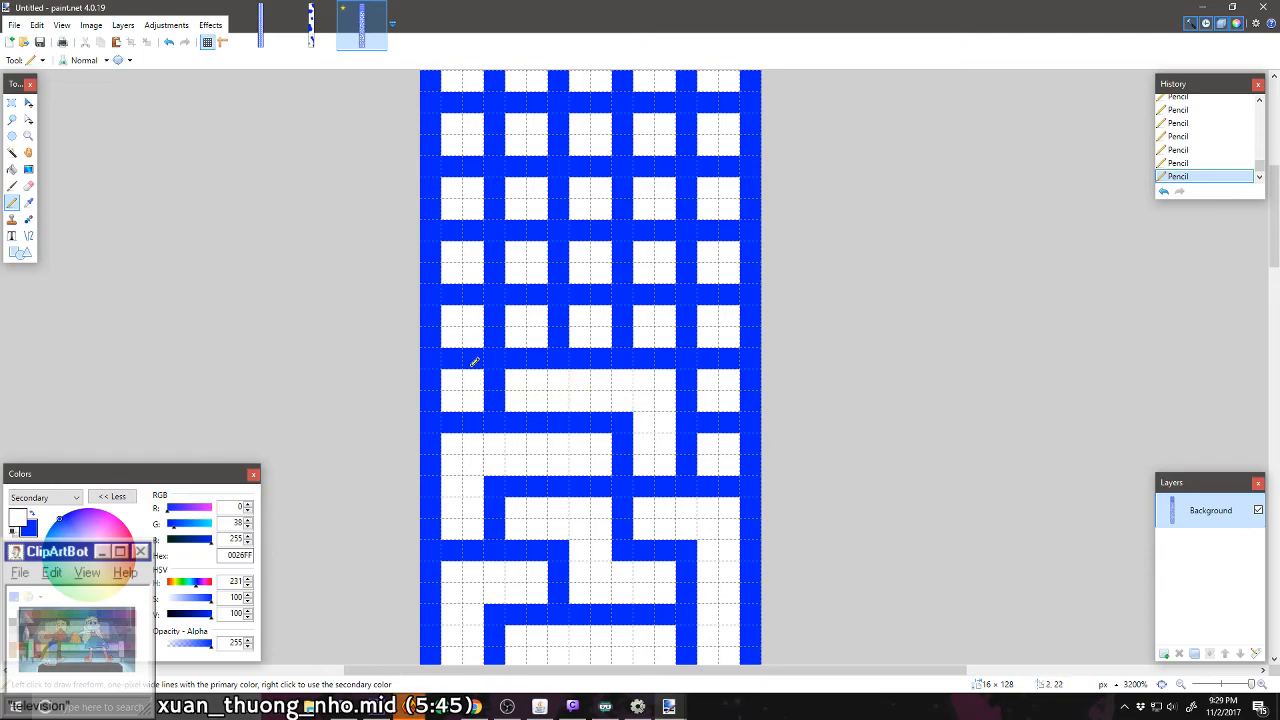
pyautogui.moveTo(475, 362)
pyautogui.mouseDown()
pyautogui.moveTo(479, 302)
pyautogui.moveTo(463, 298)
pyautogui.moveTo(501, 340)
pyautogui.mouseUp()
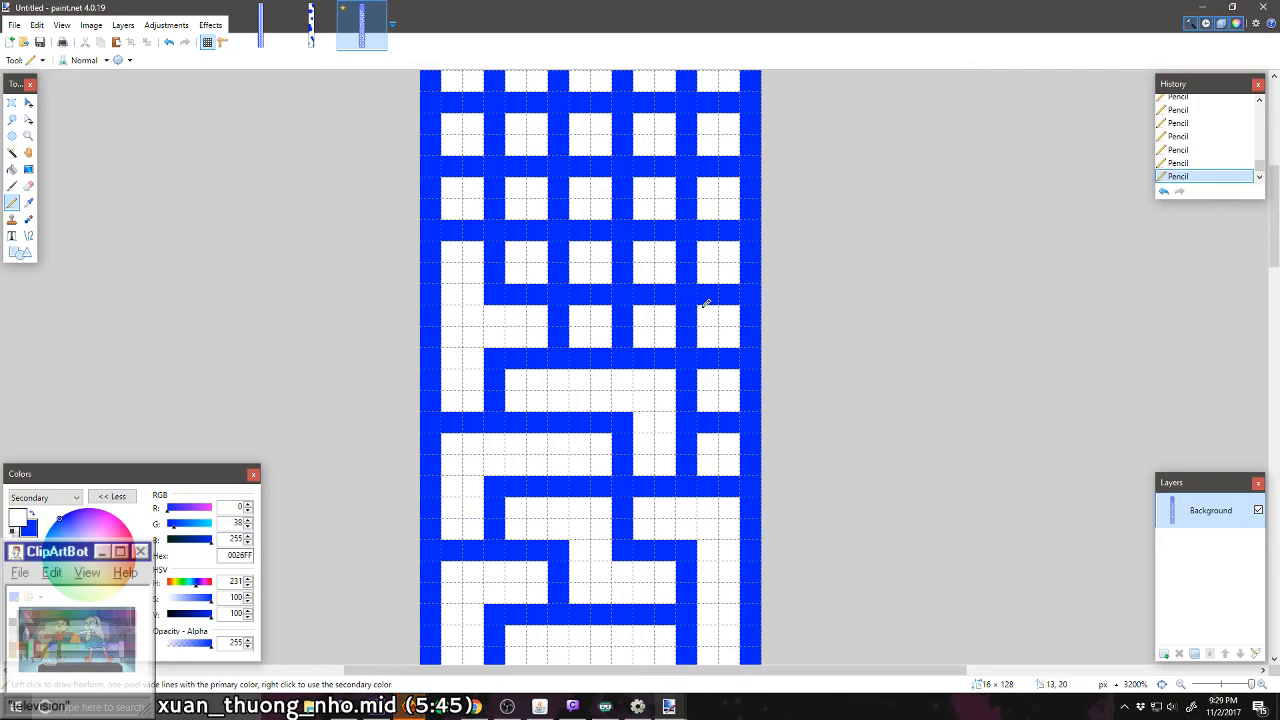
# Step: Carve a white vertical corridor through column three, rows 36 to 39, and an L-shaped one from column four of row 36 down column five to row 34
pyautogui.moveTo(578, 294)
pyautogui.mouseDown()
pyautogui.moveTo(592, 292)
pyautogui.moveTo(600, 166)
pyautogui.moveTo(587, 237)
pyautogui.mouseUp()
pyautogui.moveTo(689, 331)
pyautogui.mouseDown()
pyautogui.moveTo(722, 357)
pyautogui.moveTo(714, 420)
pyautogui.moveTo(723, 409)
pyautogui.mouseUp()
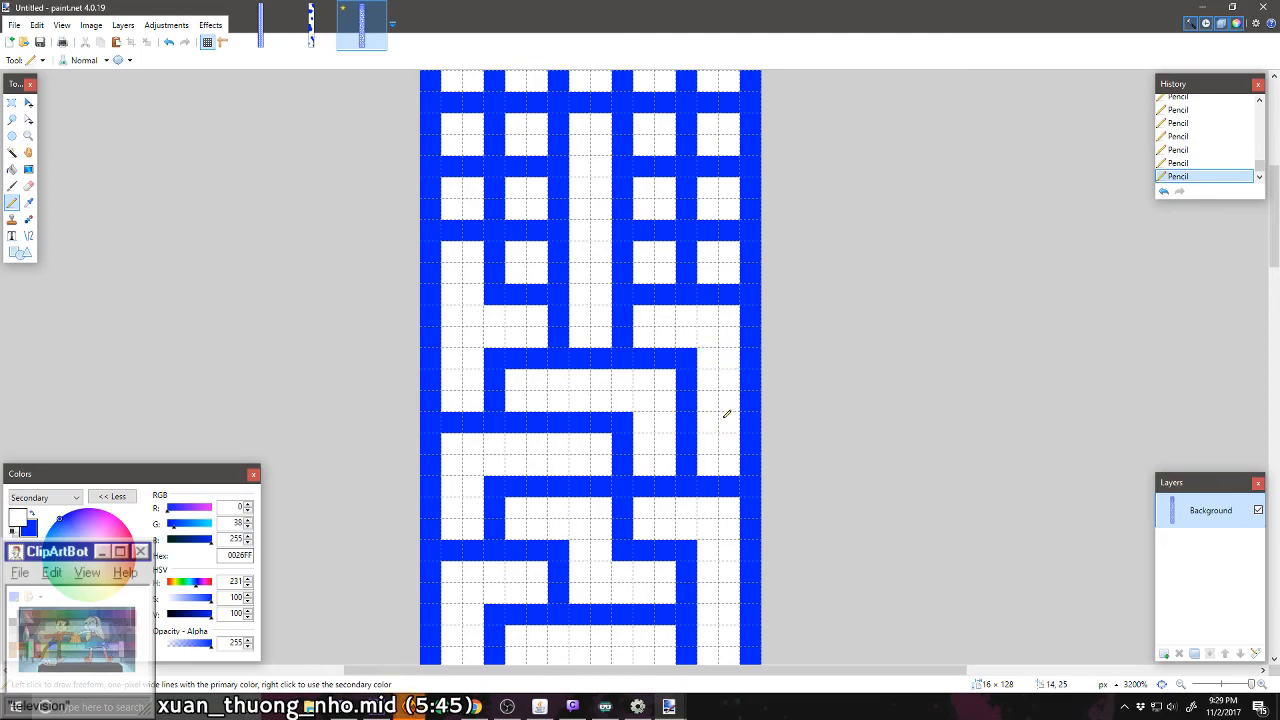
# Step: Carve a white Z-shaped corridor through columns one and two, rows 37 to 39, and a 2 × 2-cell room in columns four and five, rows 37–38
pyautogui.scroll(-2, 727, 413)
pyautogui.scroll(-2, 727, 413)
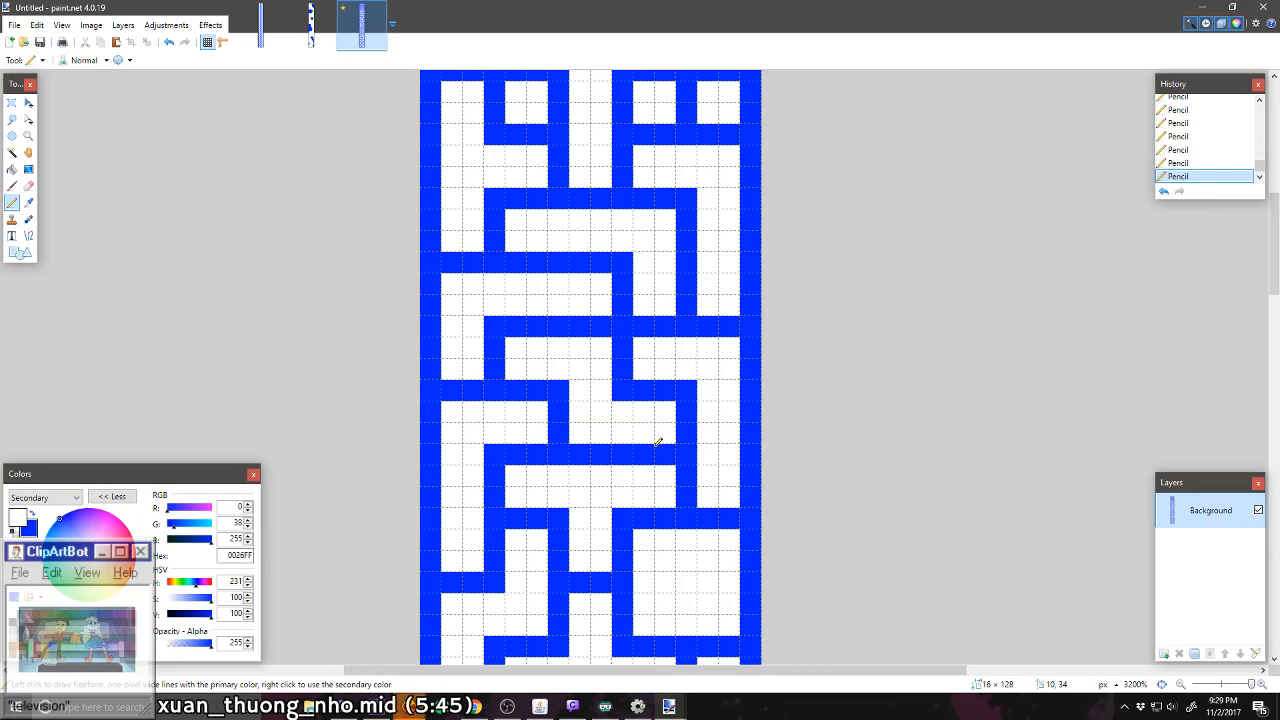
pyautogui.scroll(8, 658, 441)
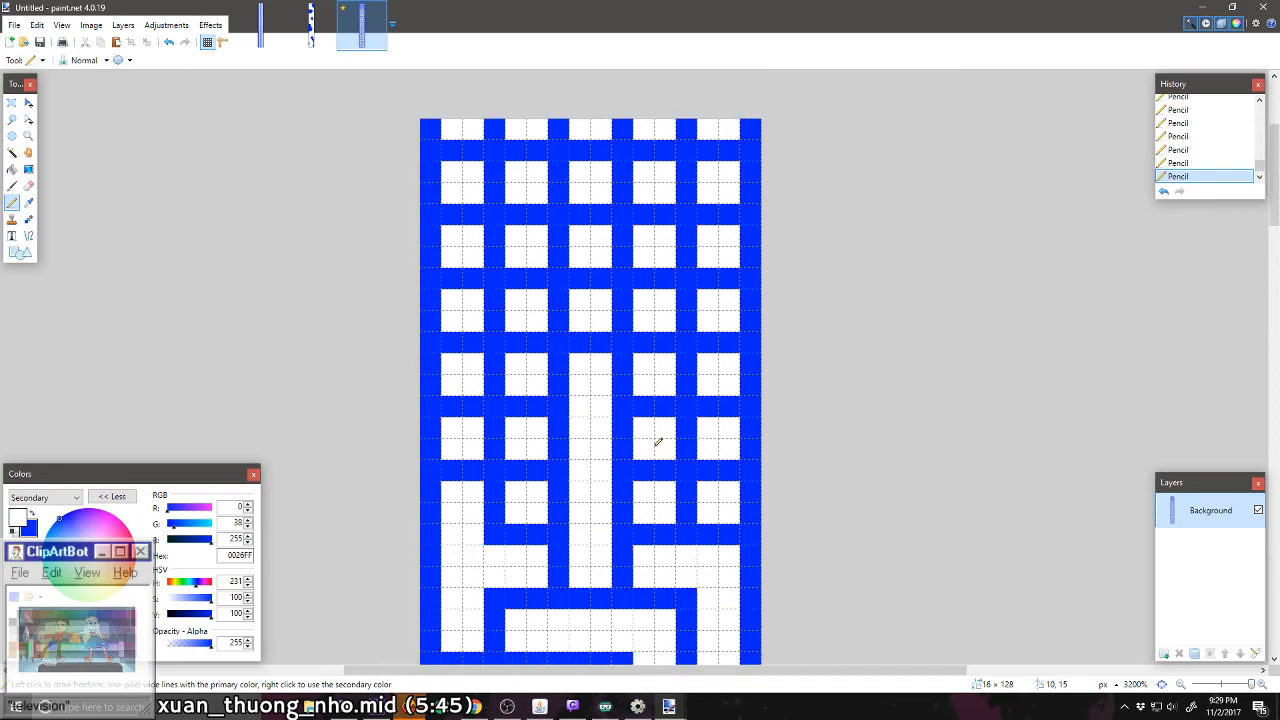
pyautogui.moveTo(519, 366)
pyautogui.mouseDown()
pyautogui.moveTo(534, 380)
pyautogui.moveTo(468, 322)
pyautogui.mouseUp()
pyautogui.click(460, 330)
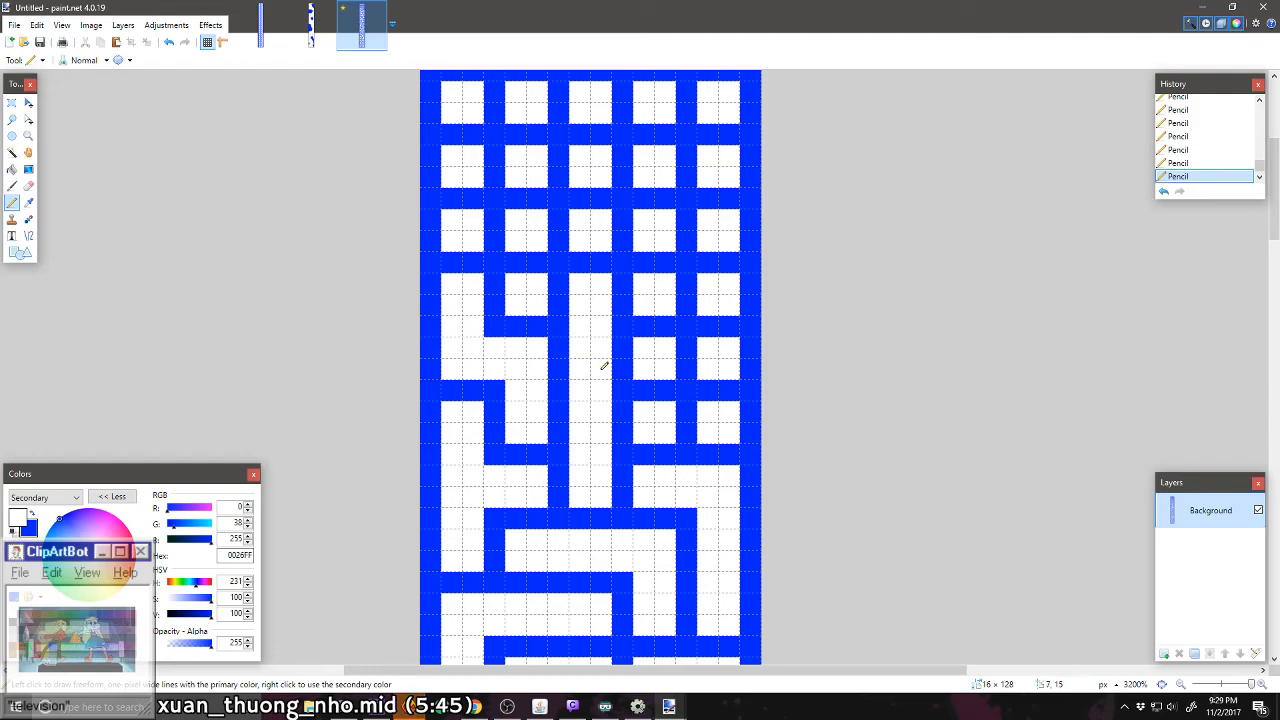
pyautogui.moveTo(688, 386)
pyautogui.mouseDown()
pyautogui.moveTo(720, 386)
pyautogui.moveTo(674, 351)
pyautogui.moveTo(656, 383)
pyautogui.moveTo(688, 391)
pyautogui.moveTo(700, 423)
pyautogui.moveTo(714, 391)
pyautogui.mouseUp()
# Step: Carve a white T-shaped corridor through columns one to three, rows 39–40, and two interlocking L-shaped corridors in columns four and five, rows 39 to 42
pyautogui.scroll(2, 690, 391)
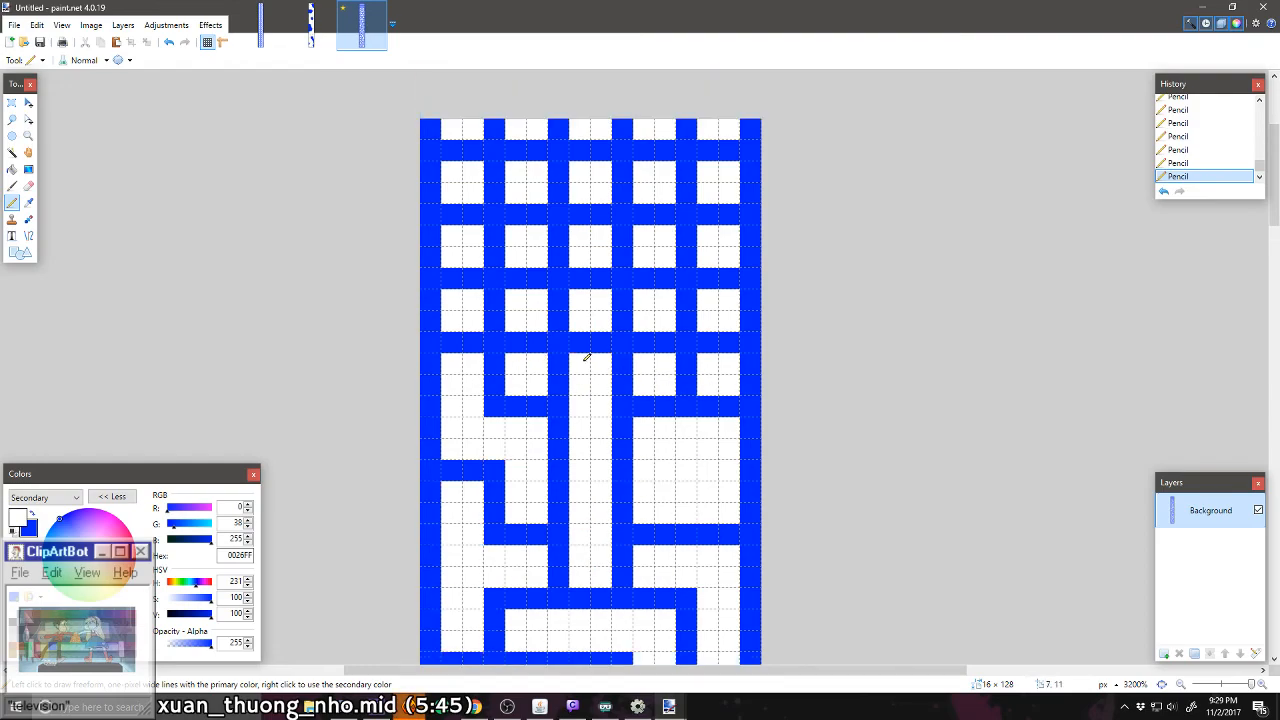
pyautogui.moveTo(545, 338)
pyautogui.mouseDown()
pyautogui.moveTo(527, 342)
pyautogui.moveTo(545, 303)
pyautogui.moveTo(560, 318)
pyautogui.moveTo(573, 302)
pyautogui.mouseUp()
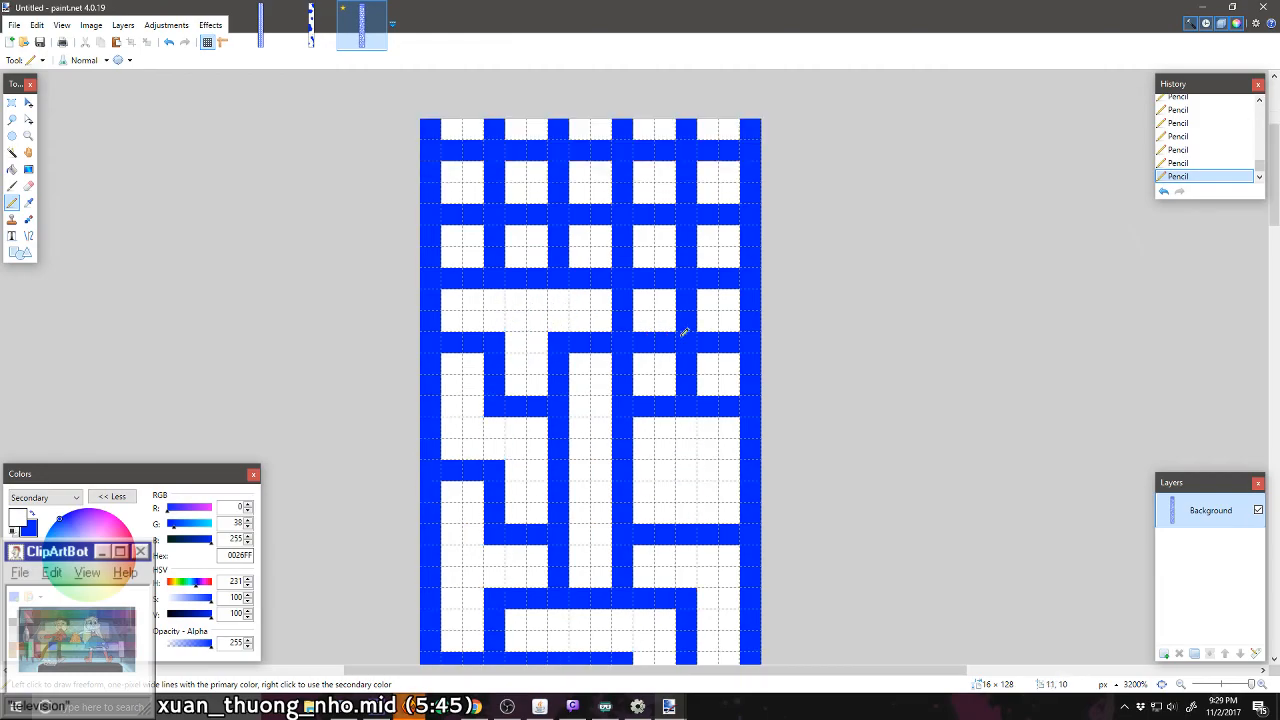
pyautogui.moveTo(709, 357)
pyautogui.mouseDown()
pyautogui.moveTo(683, 372)
pyautogui.moveTo(654, 323)
pyautogui.moveTo(661, 272)
pyautogui.mouseUp()
pyautogui.moveTo(696, 179)
pyautogui.mouseDown()
pyautogui.moveTo(709, 171)
pyautogui.moveTo(726, 209)
pyautogui.moveTo(713, 278)
pyautogui.mouseUp()
# Step: Carve a white 2 × 2-cell room in columns two and three, rows 41–42, and a column-one corridor from row 41 up to the canvas's upper edge
pyautogui.scroll(1, 713, 278)
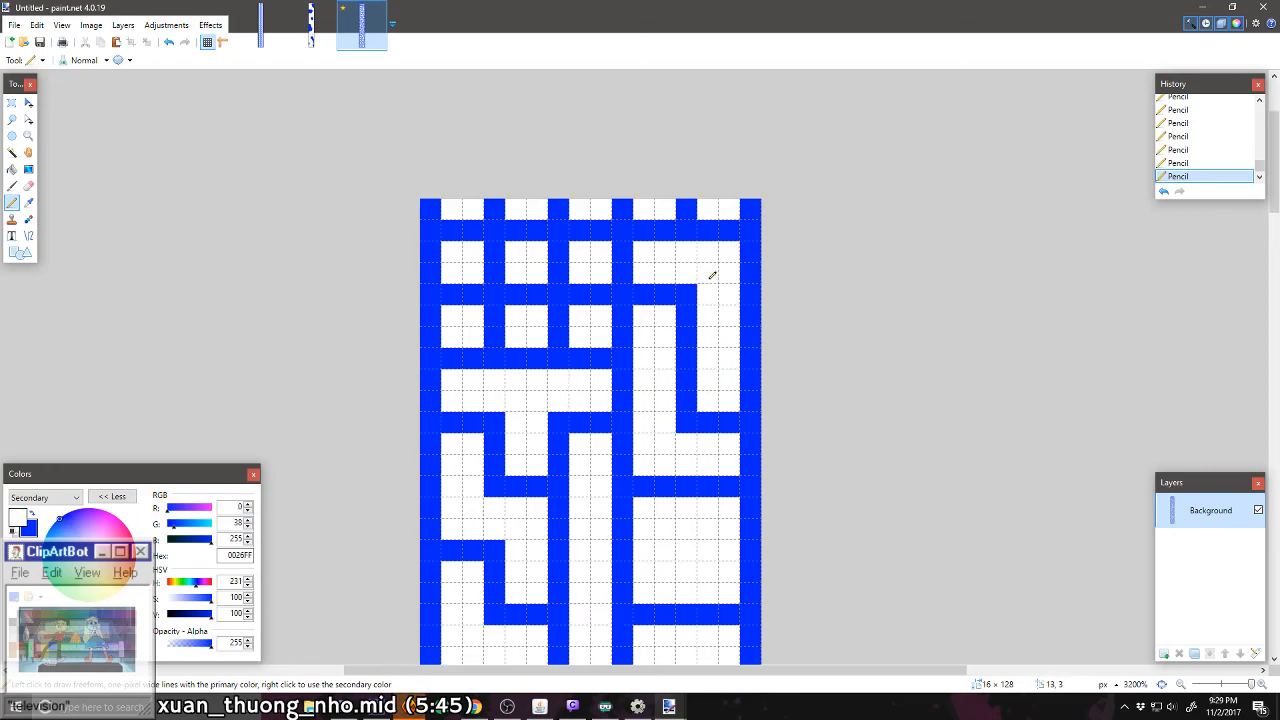
pyautogui.moveTo(554, 257)
pyautogui.mouseDown()
pyautogui.moveTo(593, 298)
pyautogui.moveTo(562, 326)
pyautogui.moveTo(543, 297)
pyautogui.moveTo(513, 292)
pyautogui.moveTo(477, 224)
pyautogui.moveTo(459, 239)
pyautogui.moveTo(472, 288)
pyautogui.mouseUp()
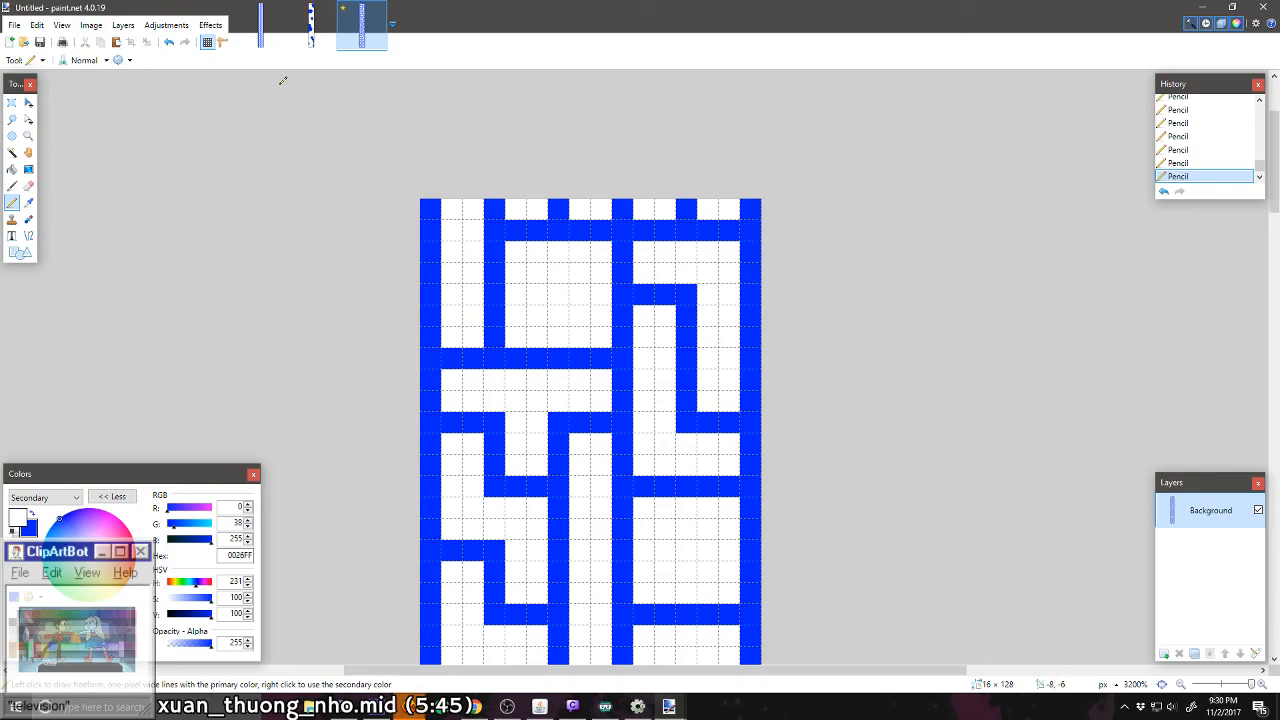
# Step: Set the canvas height to 133 pixels
pyautogui.click(91, 25)
pyautogui.click(115, 76)
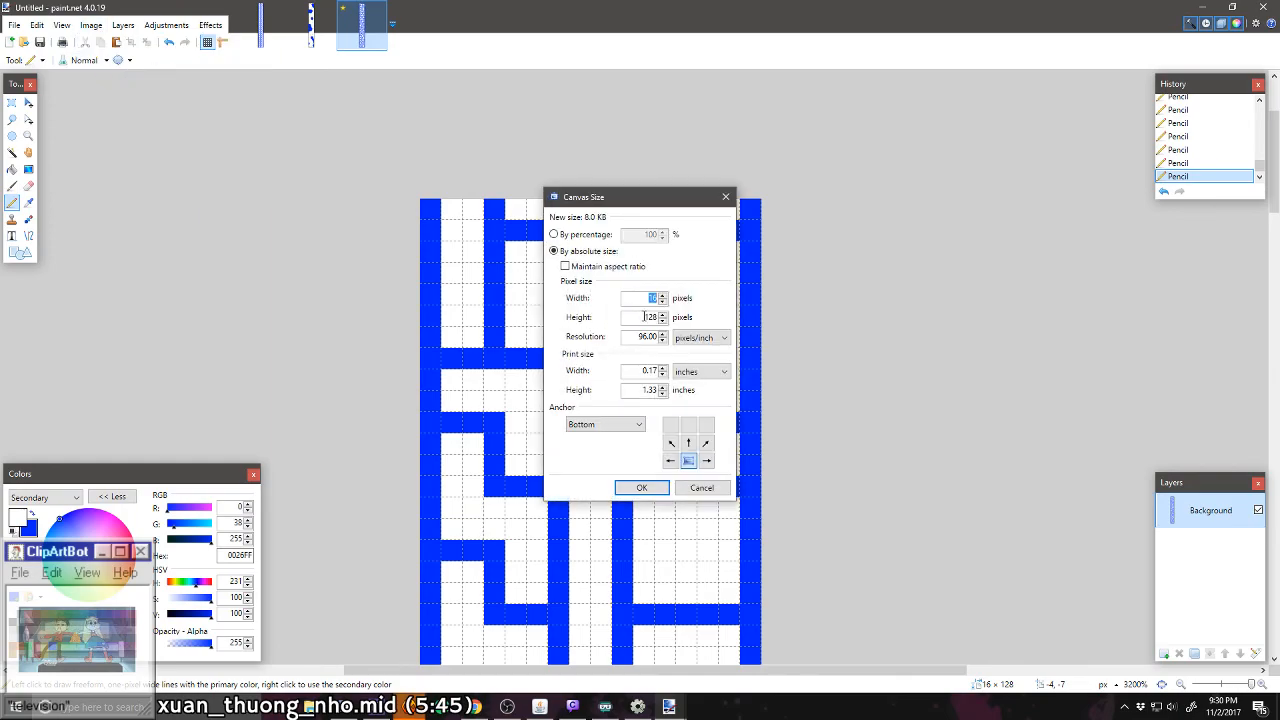
pyautogui.doubleClick(644, 316)
pyautogui.write('133')
pyautogui.click(641, 487)
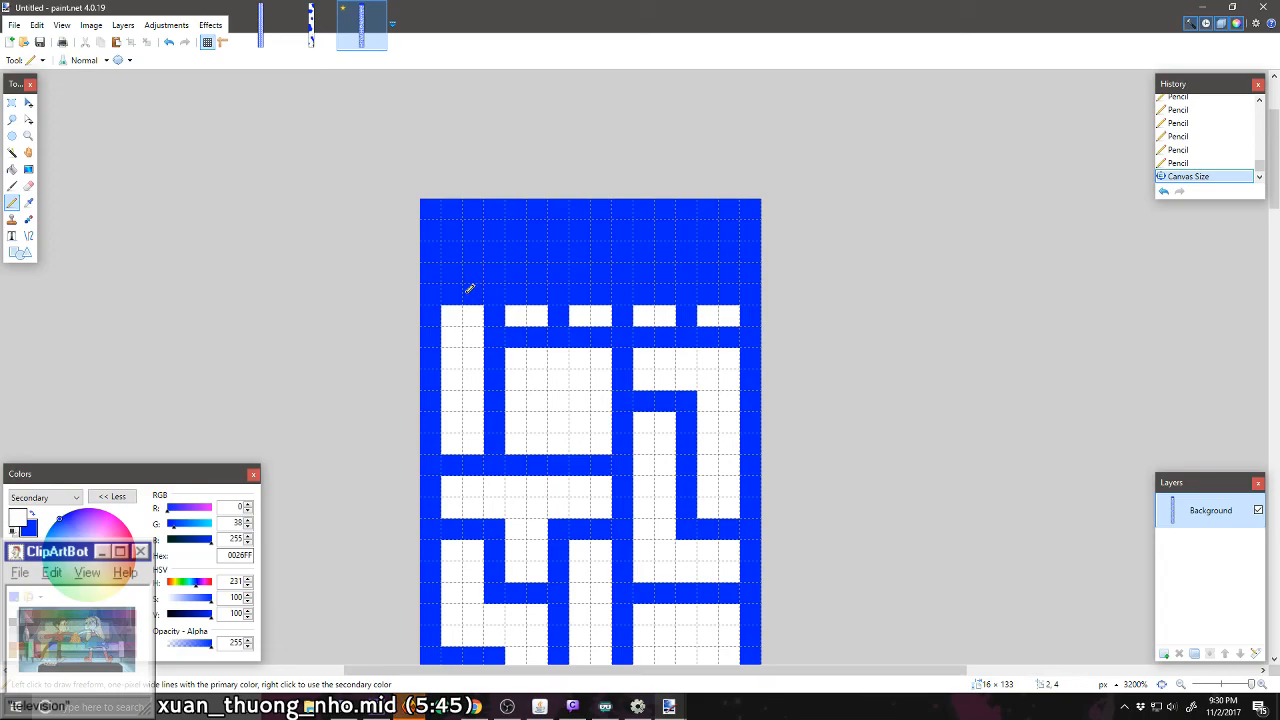
# Step: Complete the white cells of row 43, joining columns one and two, and carve five separate 2 × 2-pixel cells in the new row 44 above
pyautogui.moveTo(469, 289)
pyautogui.mouseDown()
pyautogui.moveTo(534, 295)
pyautogui.moveTo(457, 291)
pyautogui.mouseUp()
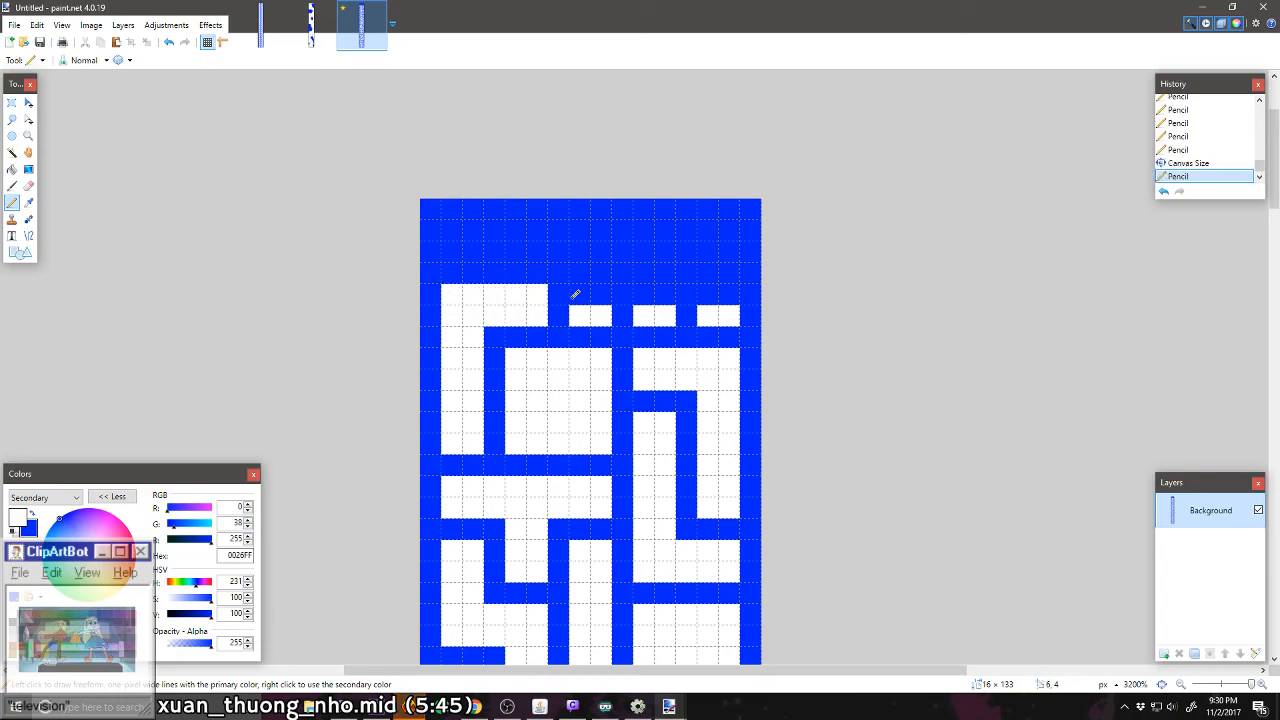
pyautogui.moveTo(575, 295); pyautogui.dragTo(722, 290)
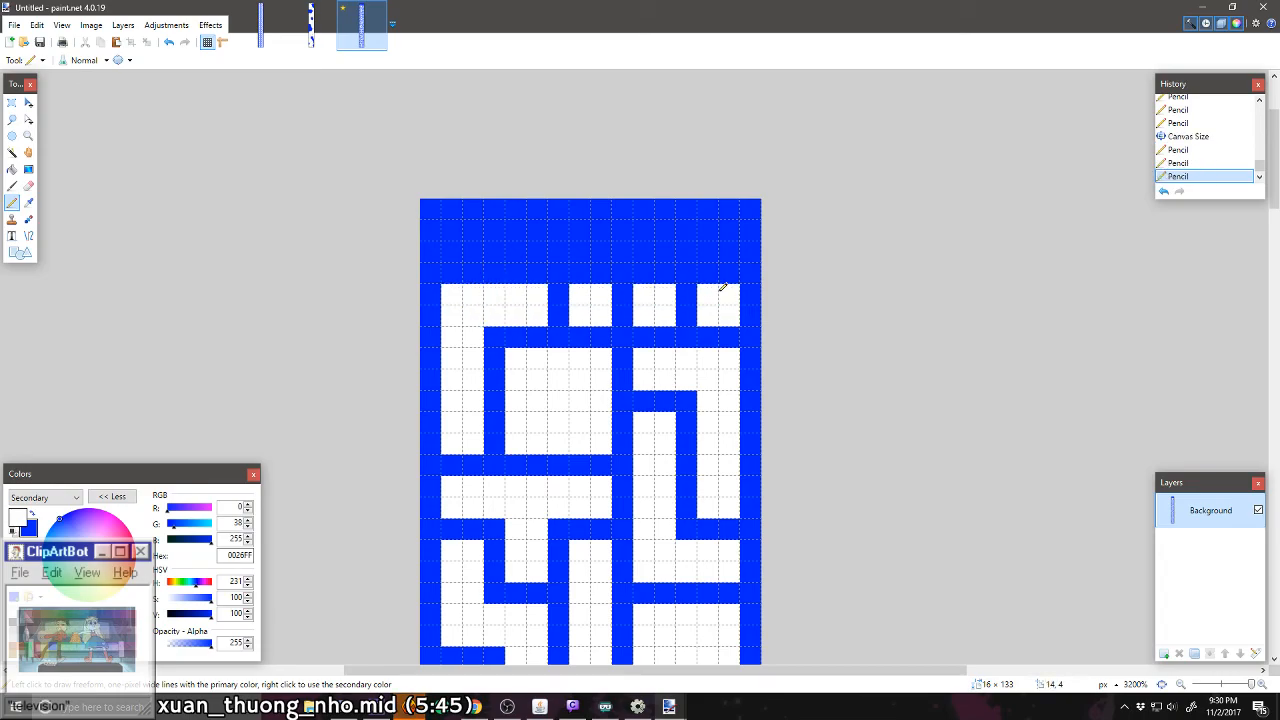
pyautogui.moveTo(710, 240)
pyautogui.mouseDown()
pyautogui.moveTo(726, 223)
pyautogui.moveTo(726, 243)
pyautogui.mouseUp()
pyautogui.moveTo(642, 238)
pyautogui.mouseDown()
pyautogui.moveTo(660, 218)
pyautogui.moveTo(645, 255)
pyautogui.moveTo(590, 230)
pyautogui.moveTo(602, 255)
pyautogui.moveTo(529, 226)
pyautogui.moveTo(511, 241)
pyautogui.moveTo(449, 229)
pyautogui.moveTo(461, 245)
pyautogui.mouseUp()
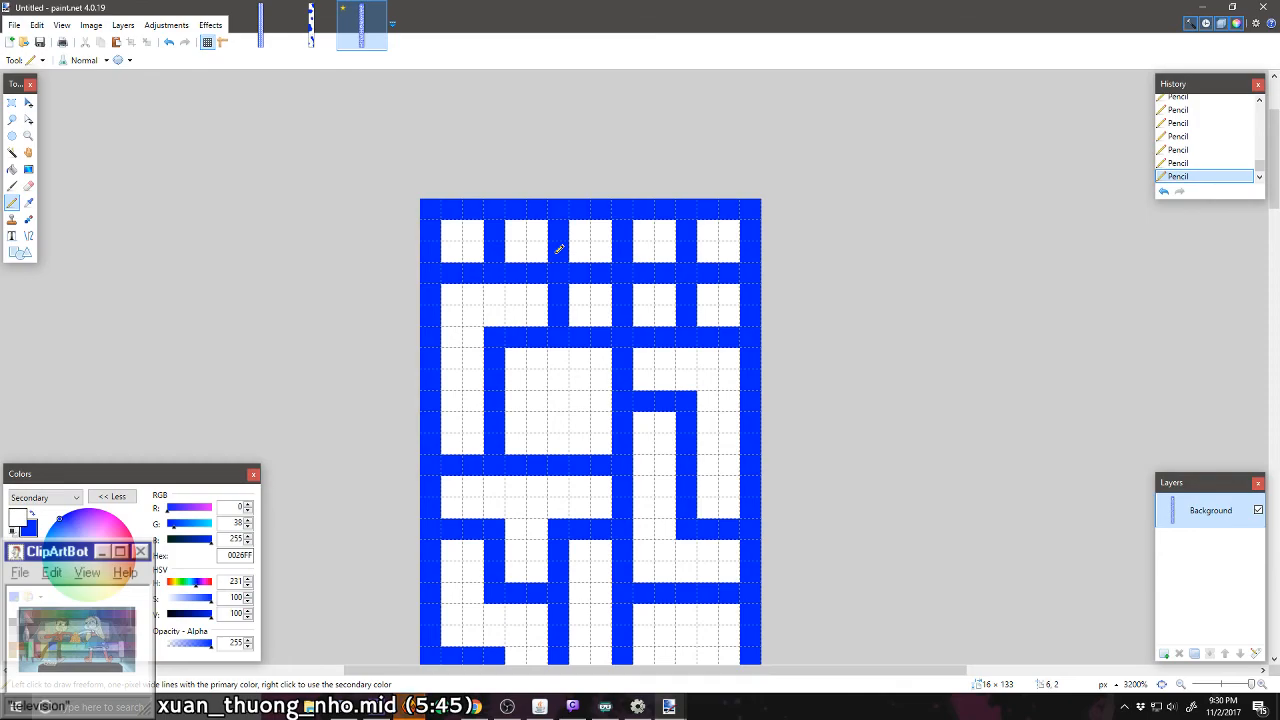
# Step: Carve a white vertical passage through column three from row 43 through row 44 and out through the level's upper border wall
pyautogui.moveTo(589, 270); pyautogui.dragTo(603, 268)
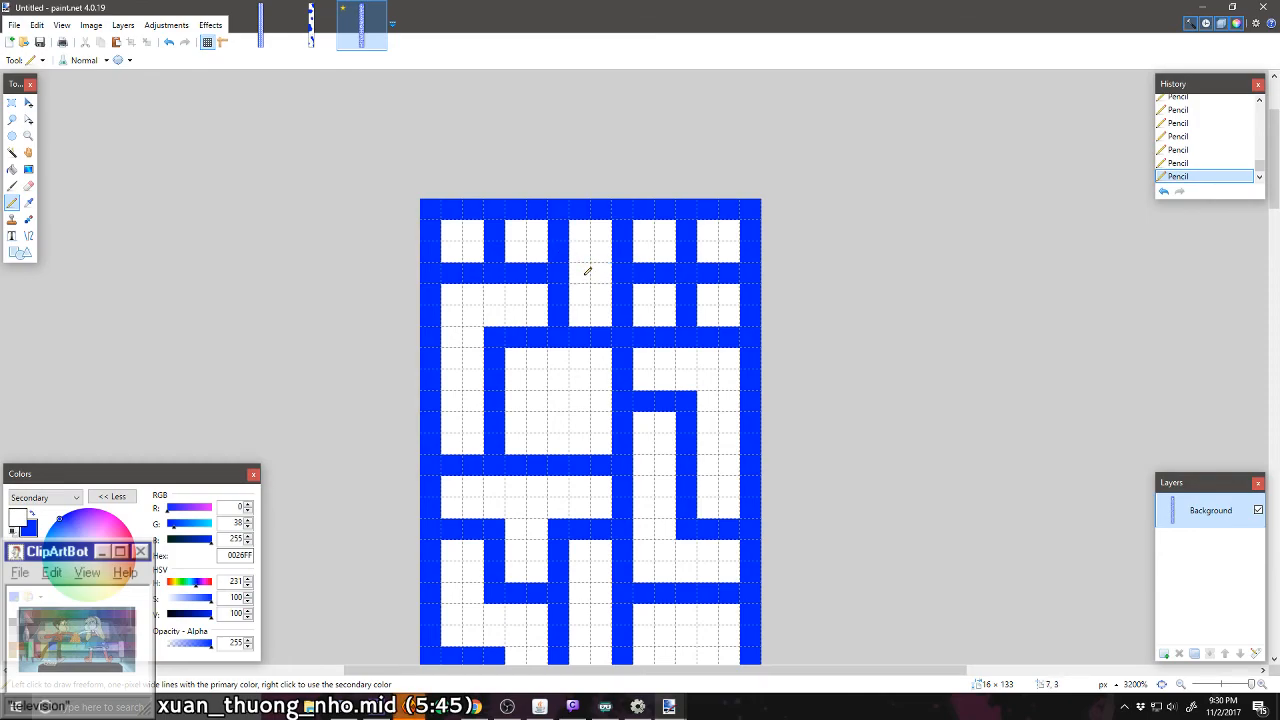
pyautogui.moveTo(588, 271); pyautogui.dragTo(594, 272)
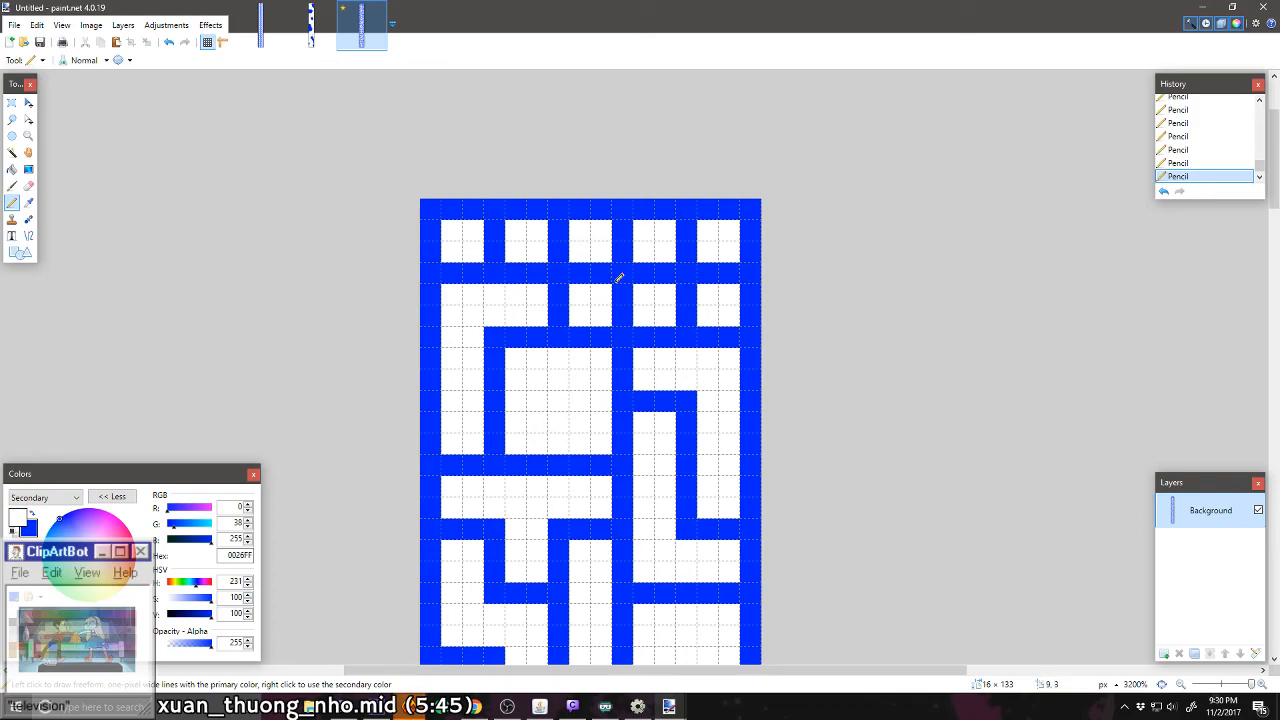
pyautogui.moveTo(603, 273); pyautogui.dragTo(580, 273)
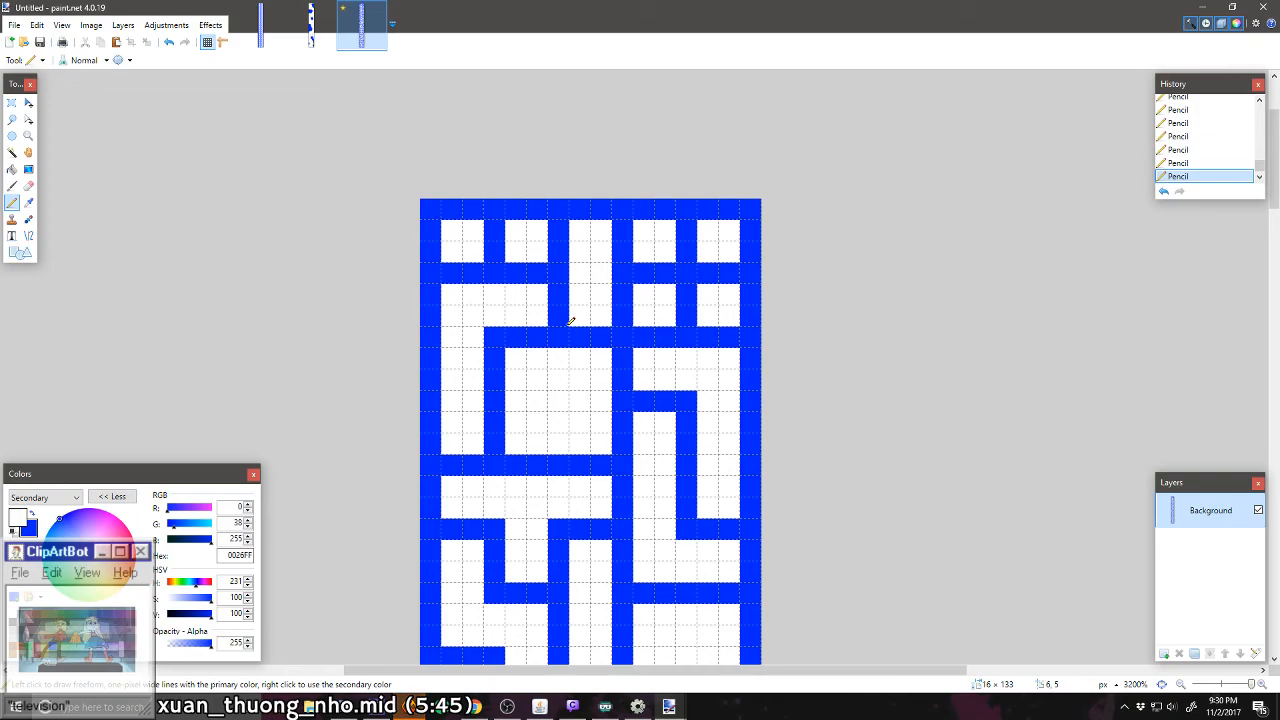
pyautogui.click(578, 209)
pyautogui.click(600, 209)
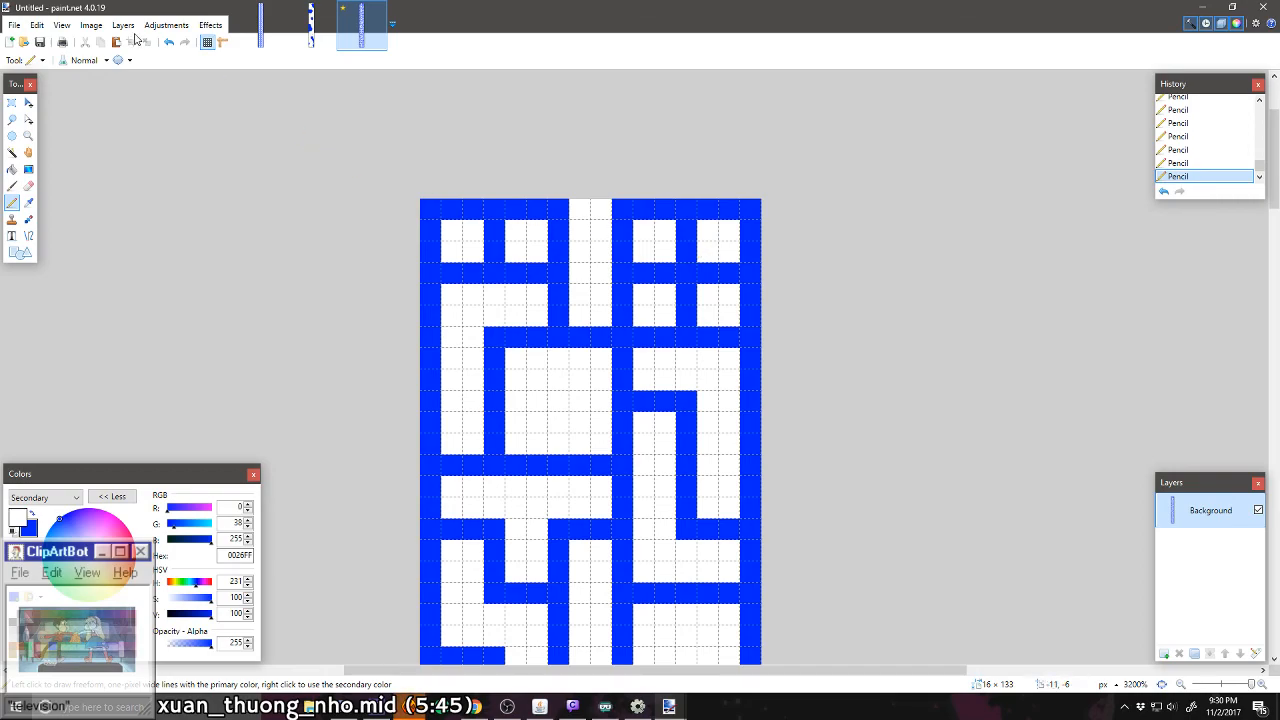
# Step: Set the canvas height to 136 pixels
pyautogui.click(91, 24)
pyautogui.click(115, 84)
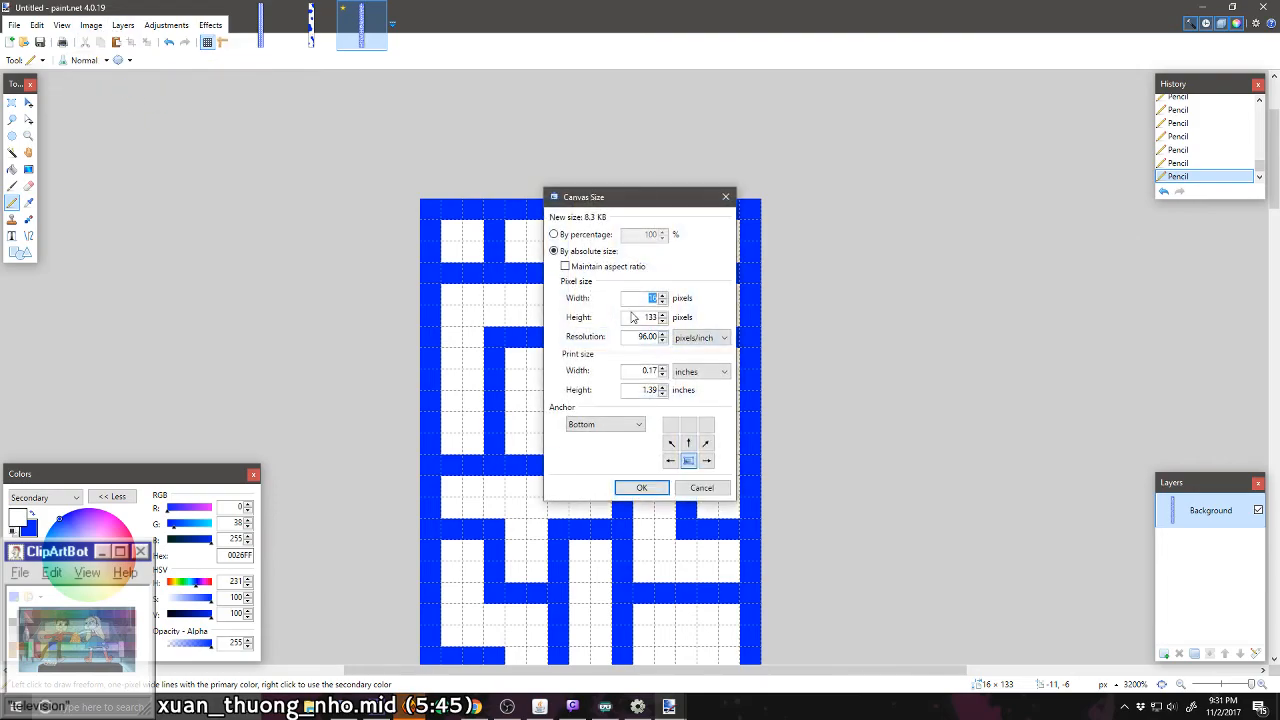
pyautogui.doubleClick(650, 317)
pyautogui.write('136')
pyautogui.press('Return')
# Step: Carve a white 5 × 5-pixel room across columns one and two, rows 44–45, and extend the column-three passage out through the upper border
pyautogui.moveTo(531, 264)
pyautogui.mouseDown()
pyautogui.moveTo(486, 302)
pyautogui.moveTo(464, 277)
pyautogui.moveTo(476, 240)
pyautogui.moveTo(514, 242)
pyautogui.moveTo(519, 264)
pyautogui.moveTo(531, 239)
pyautogui.moveTo(454, 236)
pyautogui.moveTo(492, 269)
pyautogui.moveTo(493, 300)
pyautogui.moveTo(526, 294)
pyautogui.moveTo(520, 279)
pyautogui.moveTo(503, 305)
pyautogui.mouseUp()
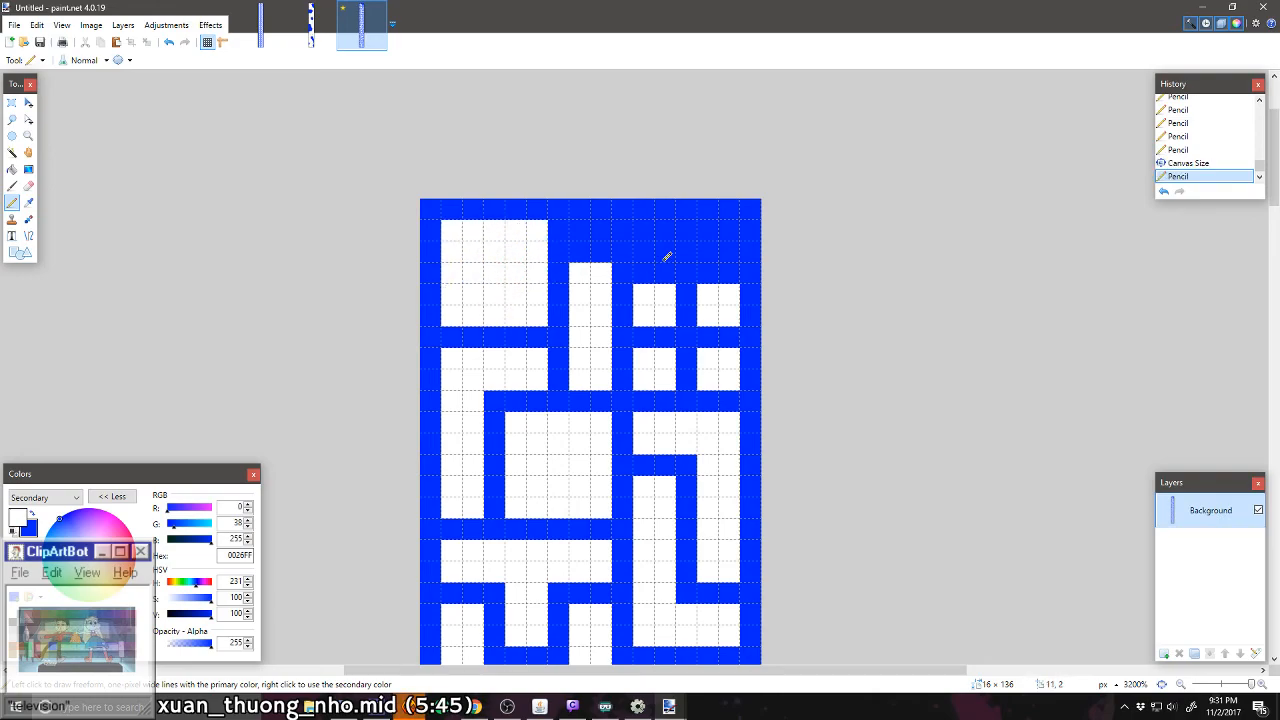
pyautogui.moveTo(591, 251)
pyautogui.mouseDown()
pyautogui.moveTo(592, 212)
pyautogui.moveTo(612, 256)
pyautogui.mouseUp()
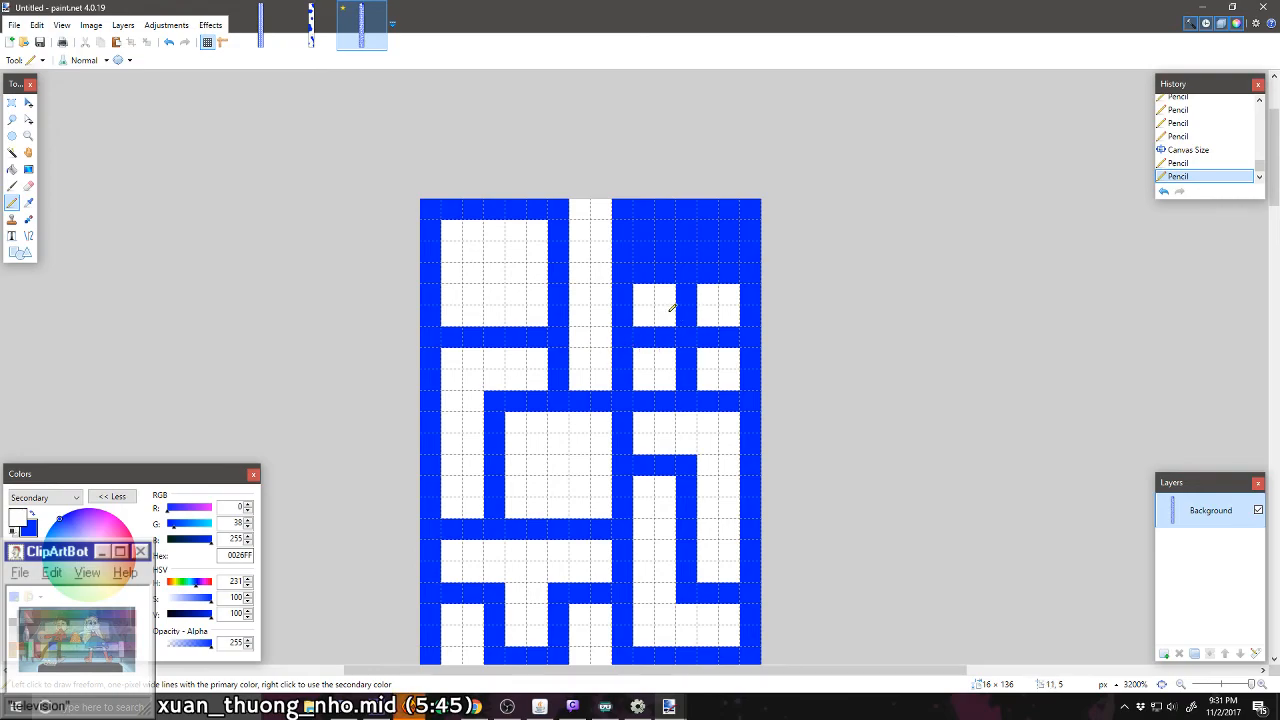
# Step: Carve white cells in columns four and five of row 45, and an L-shaped passage from row 45 down column four into column five of row 43
pyautogui.moveTo(647, 254); pyautogui.dragTo(657, 222)
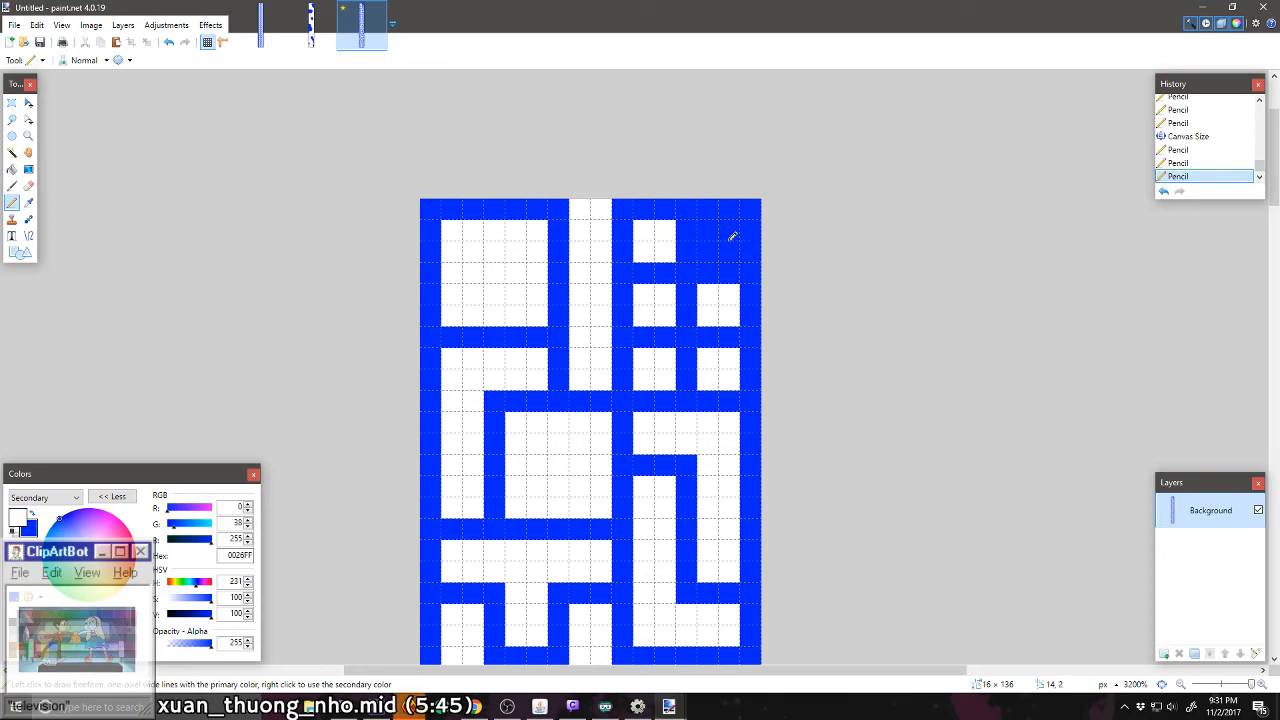
pyautogui.moveTo(734, 234); pyautogui.dragTo(731, 255)
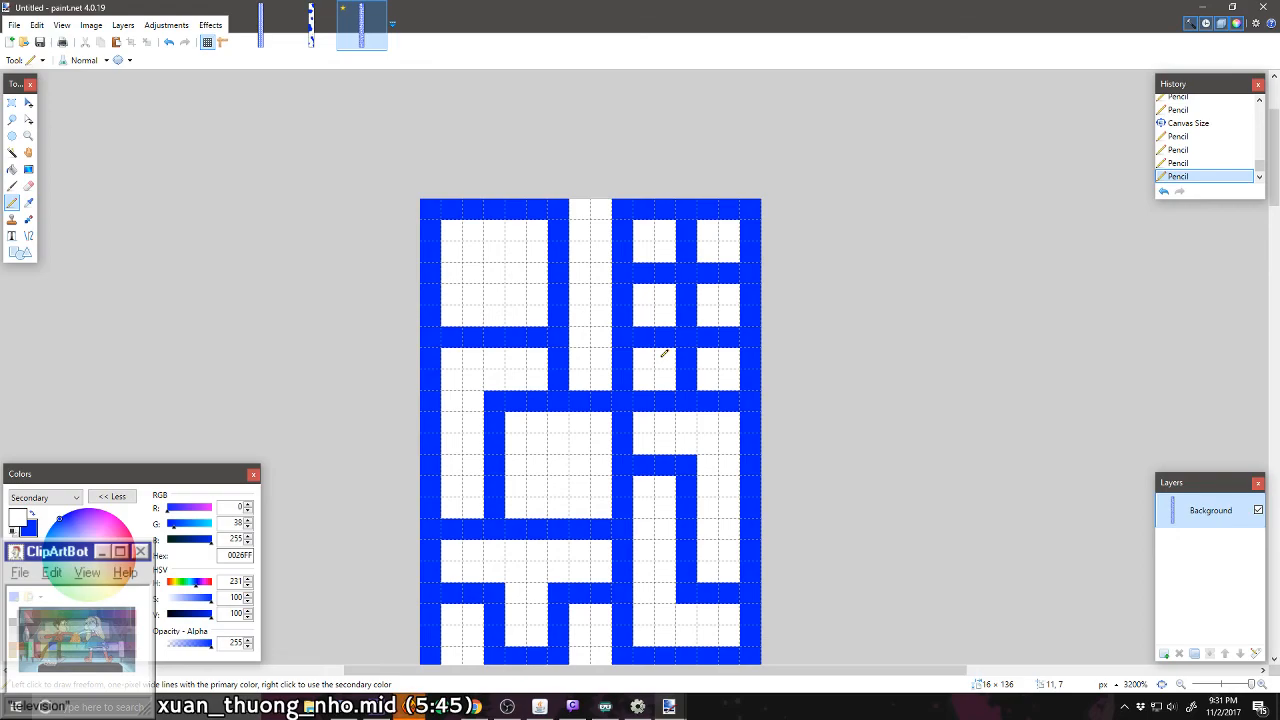
pyautogui.scroll(-1, 664, 353)
pyautogui.scroll(2, 663, 350)
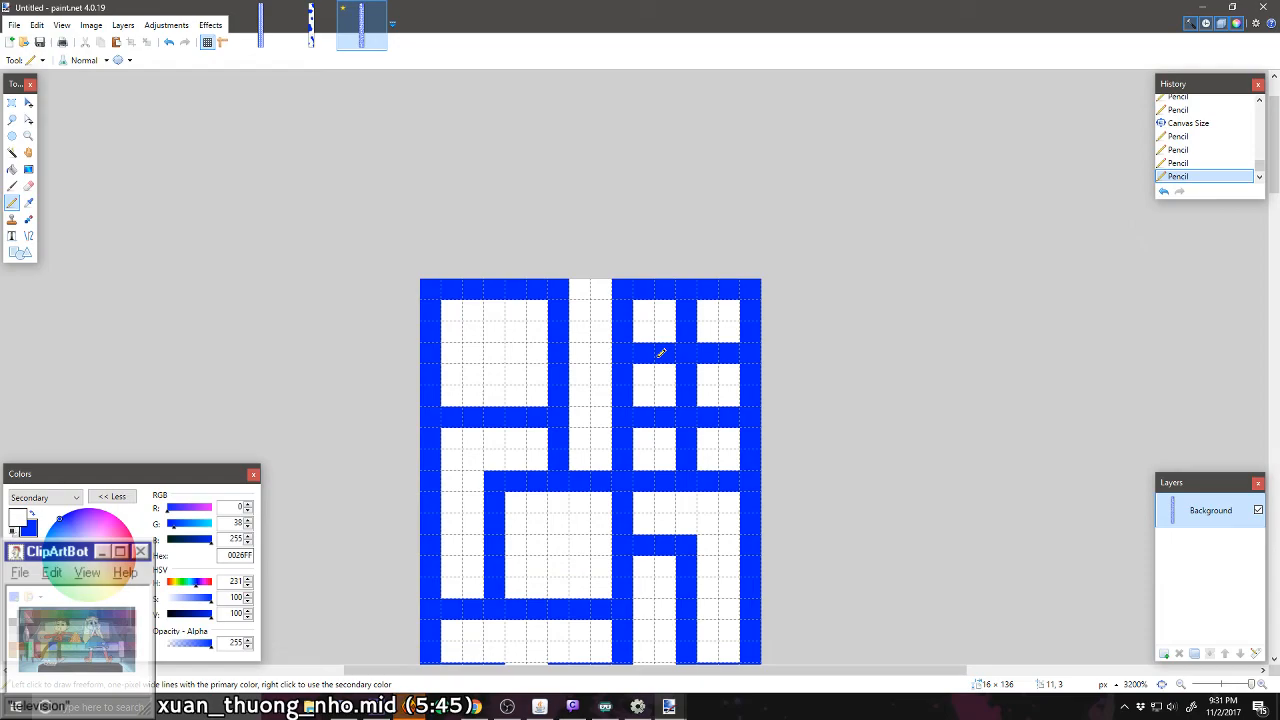
pyautogui.moveTo(643, 352); pyautogui.dragTo(663, 343)
pyautogui.moveTo(666, 420)
pyautogui.mouseDown()
pyautogui.moveTo(651, 417)
pyautogui.moveTo(686, 462)
pyautogui.moveTo(694, 434)
pyautogui.mouseUp()
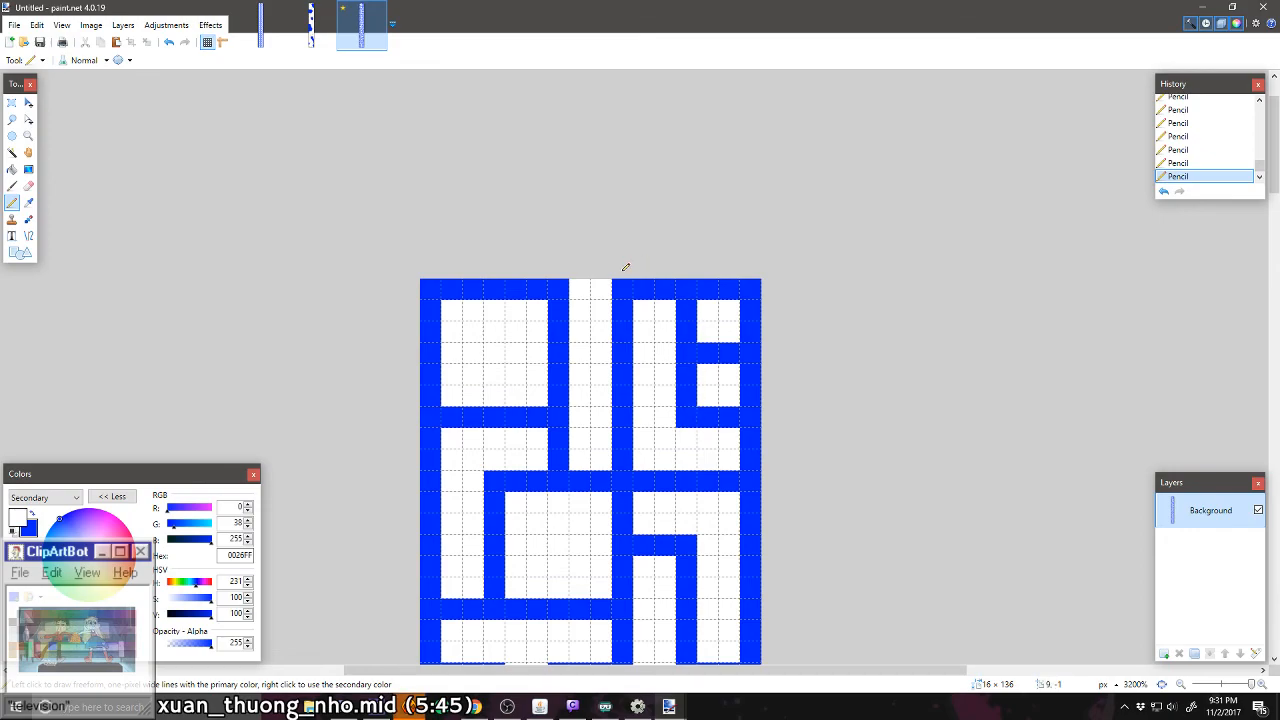
# Step: Set the canvas height to 145 pixels
pyautogui.click(91, 25)
pyautogui.click(118, 84)
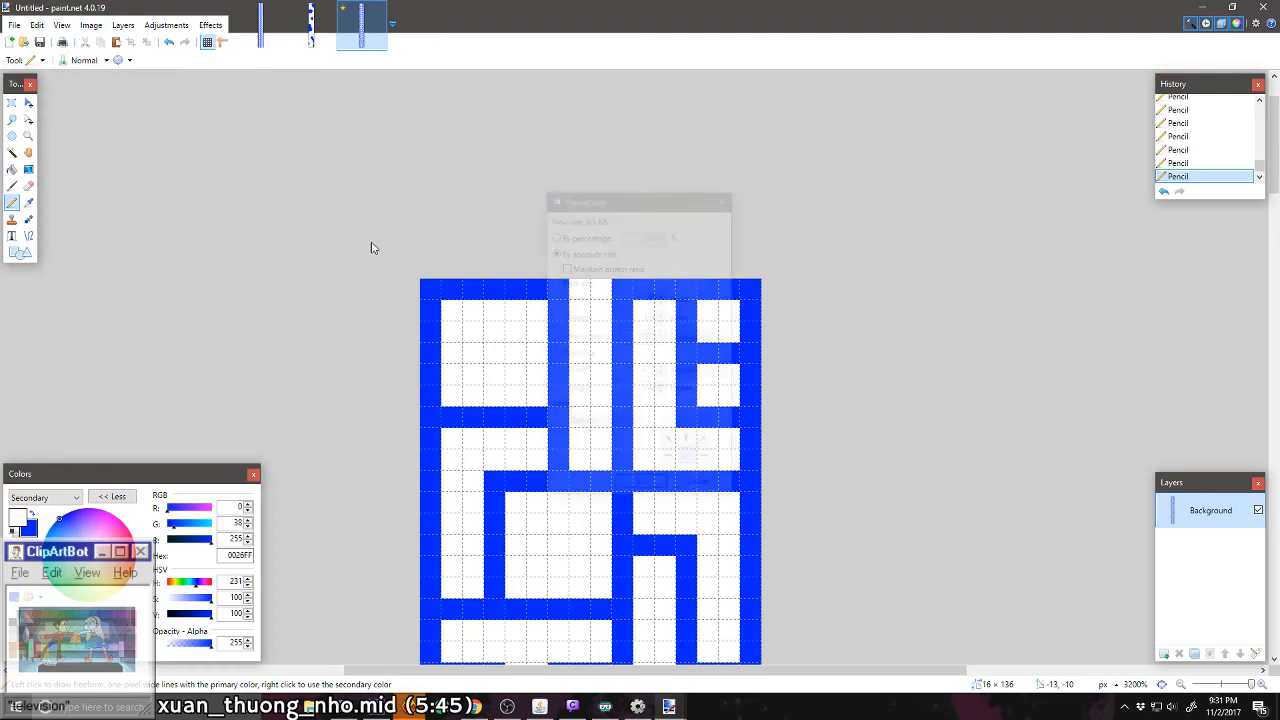
pyautogui.doubleClick(650, 317)
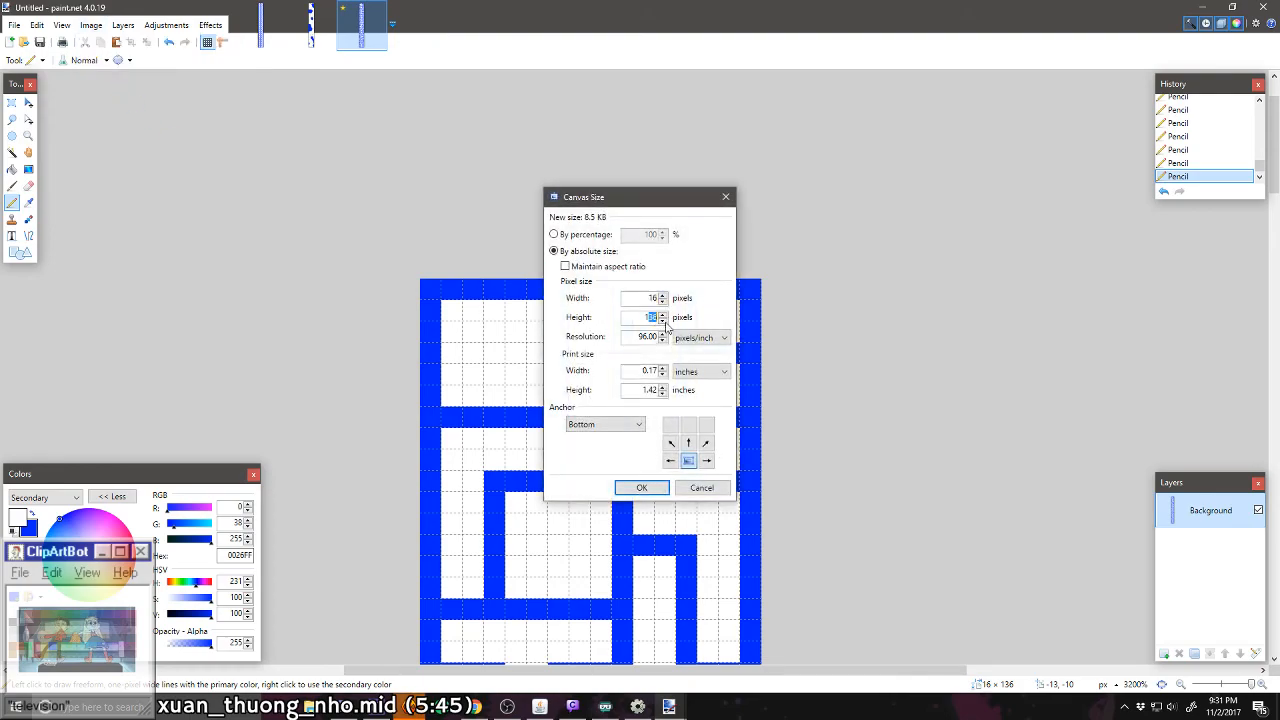
pyautogui.write('145')
pyautogui.press('Return')
pyautogui.scroll(-2, 687, 335)
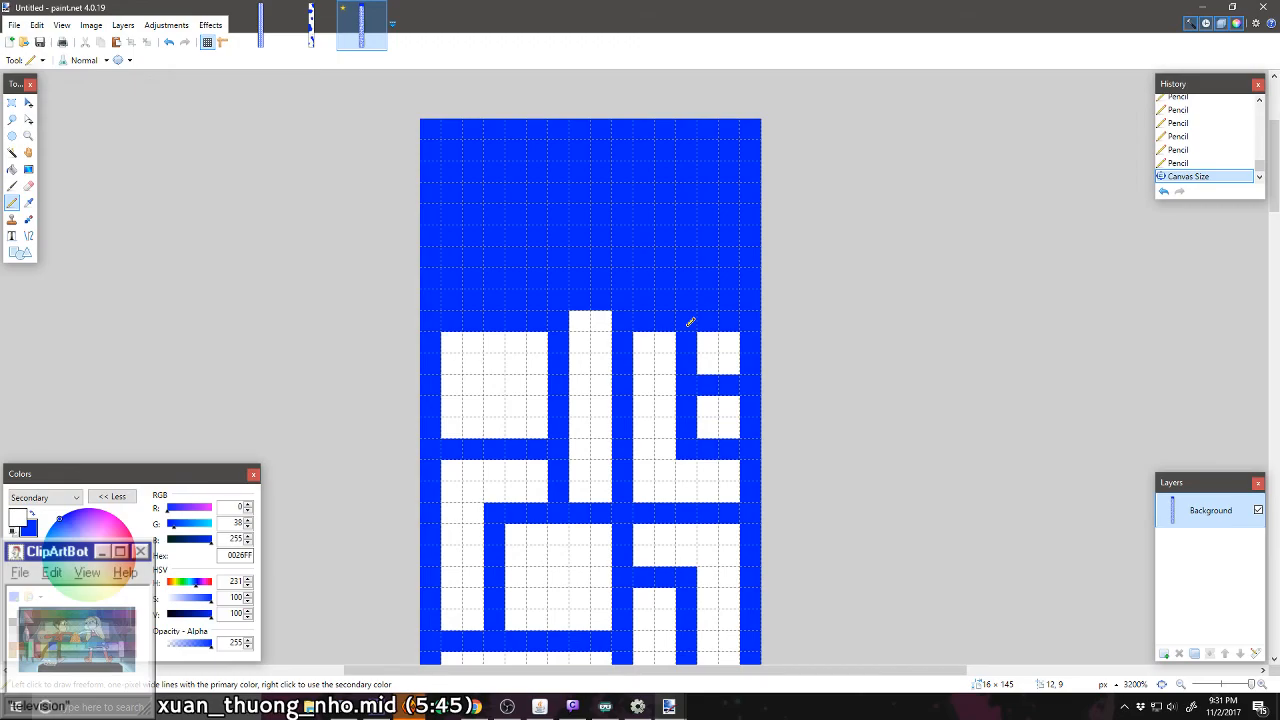
# Step: Extend the column-five passage from row 44 up into row 46, and carve separate 2 × 2-pixel cells across the new rows 46–48
pyautogui.moveTo(729, 383)
pyautogui.mouseDown()
pyautogui.moveTo(712, 377)
pyautogui.moveTo(712, 268)
pyautogui.mouseUp()
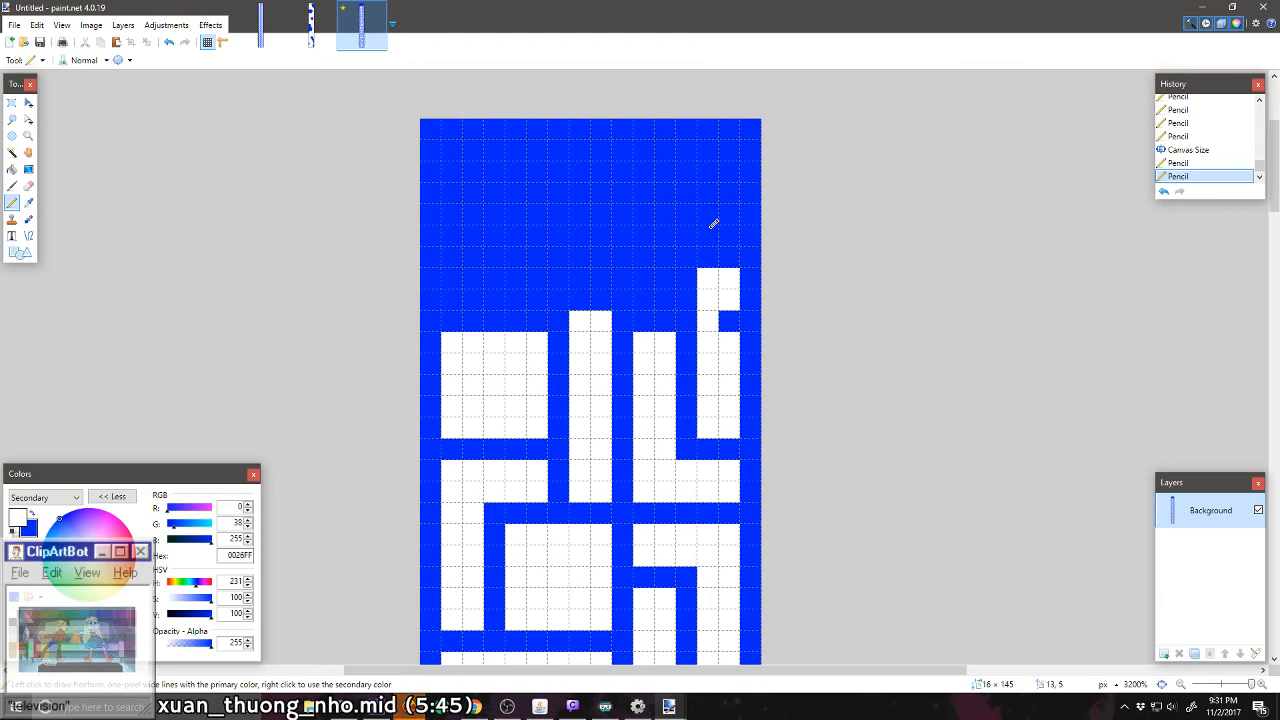
pyautogui.moveTo(714, 220); pyautogui.dragTo(728, 228)
pyautogui.moveTo(720, 171); pyautogui.dragTo(729, 166)
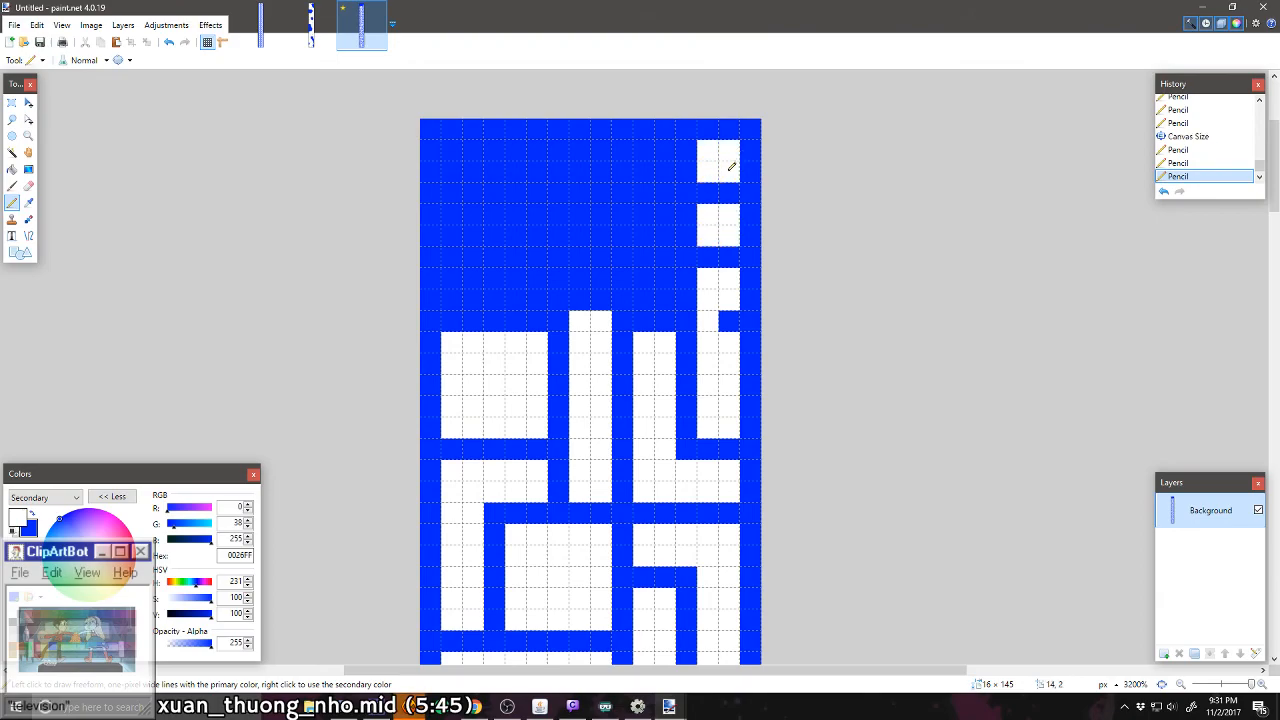
pyautogui.moveTo(637, 163)
pyautogui.mouseDown()
pyautogui.moveTo(652, 150)
pyautogui.moveTo(660, 173)
pyautogui.moveTo(583, 159)
pyautogui.moveTo(580, 171)
pyautogui.moveTo(457, 166)
pyautogui.moveTo(461, 150)
pyautogui.mouseUp()
pyautogui.rightClick(624, 173)
pyautogui.moveTo(470, 200); pyautogui.dragTo(460, 229)
pyautogui.moveTo(462, 286)
pyautogui.mouseDown()
pyautogui.moveTo(472, 300)
pyautogui.moveTo(523, 277)
pyautogui.moveTo(538, 298)
pyautogui.mouseUp()
pyautogui.moveTo(526, 240); pyautogui.dragTo(518, 213)
pyautogui.moveTo(580, 240)
pyautogui.mouseDown()
pyautogui.moveTo(604, 212)
pyautogui.moveTo(657, 206)
pyautogui.moveTo(665, 235)
pyautogui.mouseUp()
pyautogui.moveTo(644, 280); pyautogui.dragTo(665, 279)
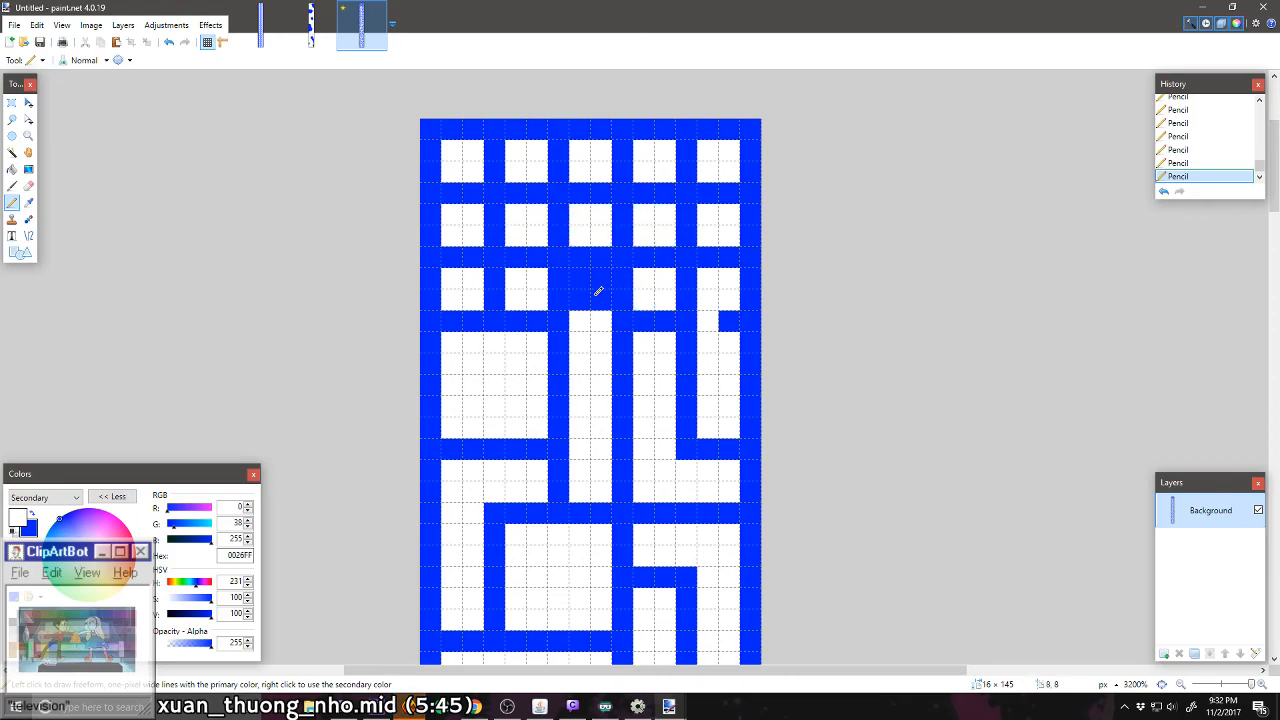
# Step: Extend column three's passage into row 46, join columns four and five there, and open column three of row 48 through the upper border
pyautogui.moveTo(581, 298)
pyautogui.mouseDown()
pyautogui.moveTo(601, 281)
pyautogui.moveTo(586, 277)
pyautogui.mouseUp()
pyautogui.moveTo(706, 314); pyautogui.dragTo(723, 329)
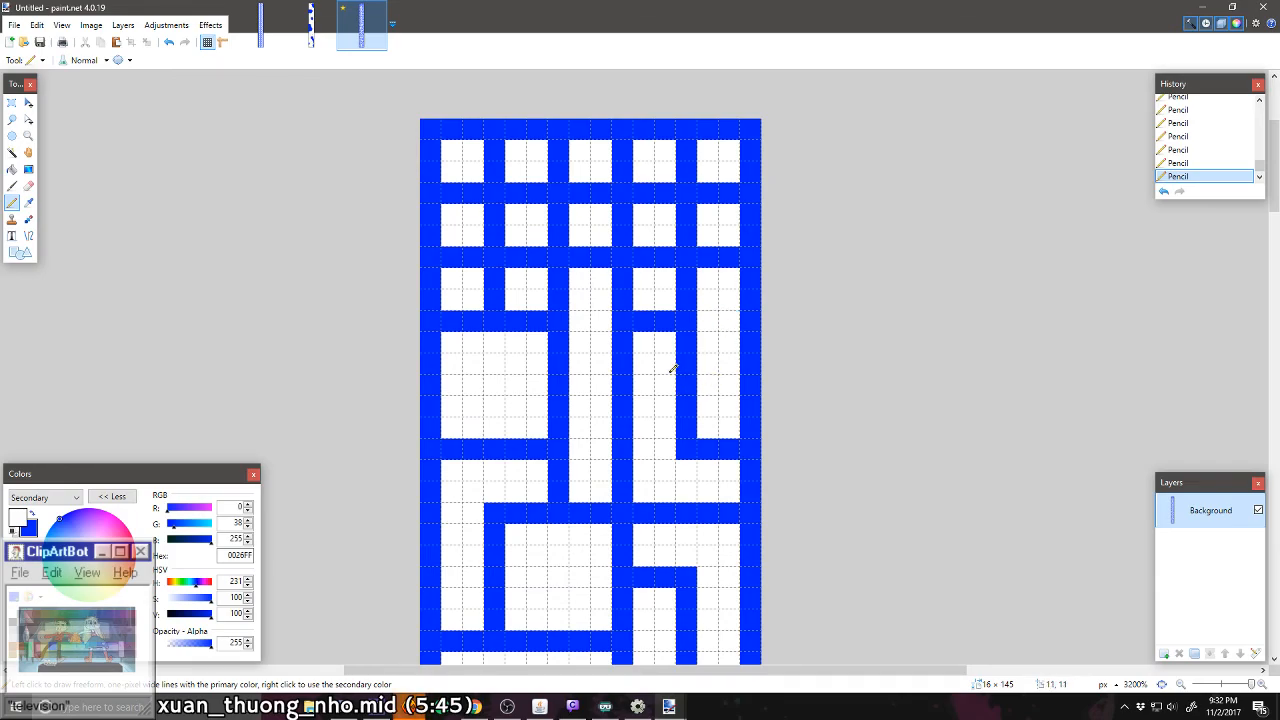
pyautogui.moveTo(603, 190)
pyautogui.mouseDown()
pyautogui.moveTo(601, 134)
pyautogui.moveTo(586, 134)
pyautogui.moveTo(589, 186)
pyautogui.mouseUp()
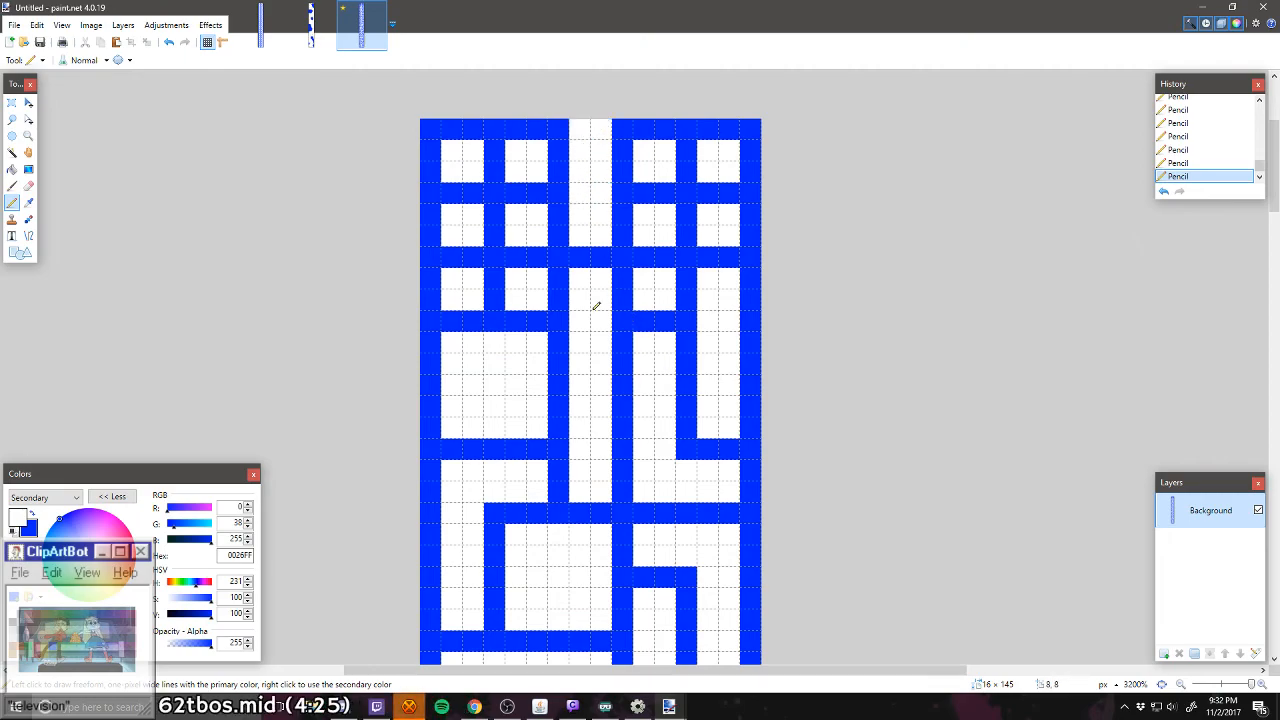
pyautogui.moveTo(690, 276); pyautogui.dragTo(692, 297)
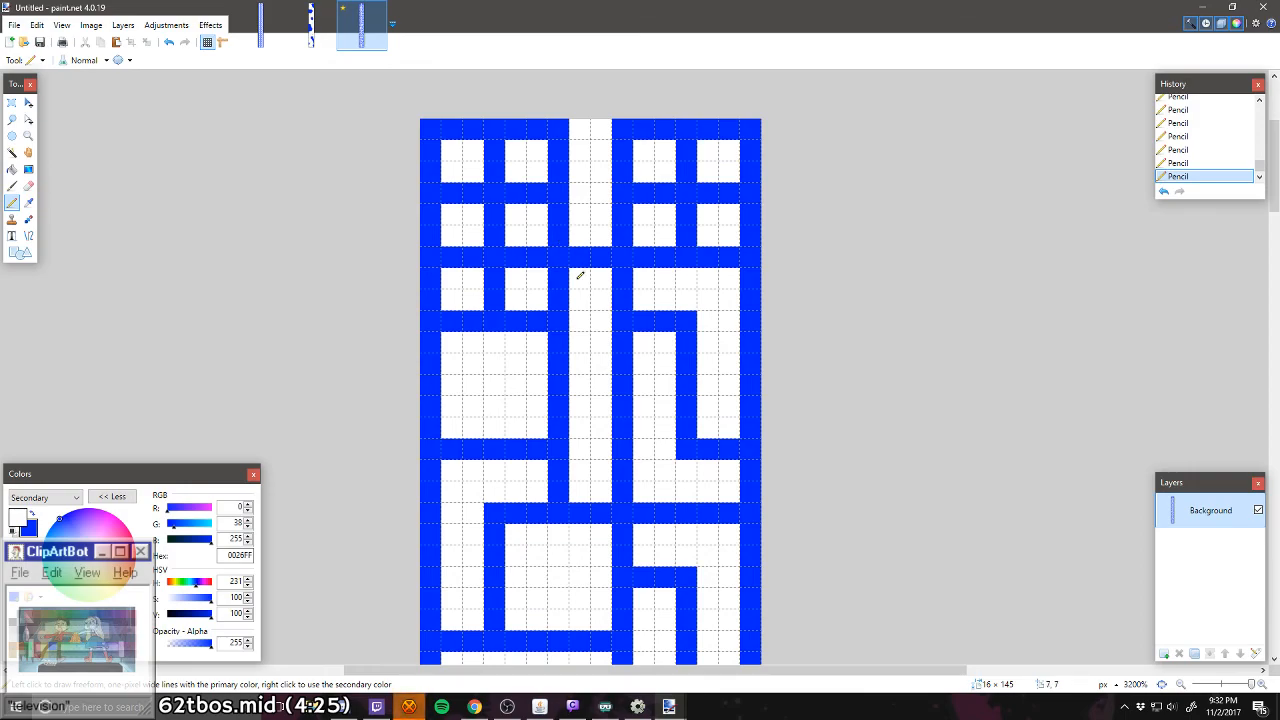
# Step: Carve a winding white passage from column three of row 47 through column two and down into row 46, reaching column one
pyautogui.scroll(-3, 572, 256)
pyautogui.scroll(4, 580, 276)
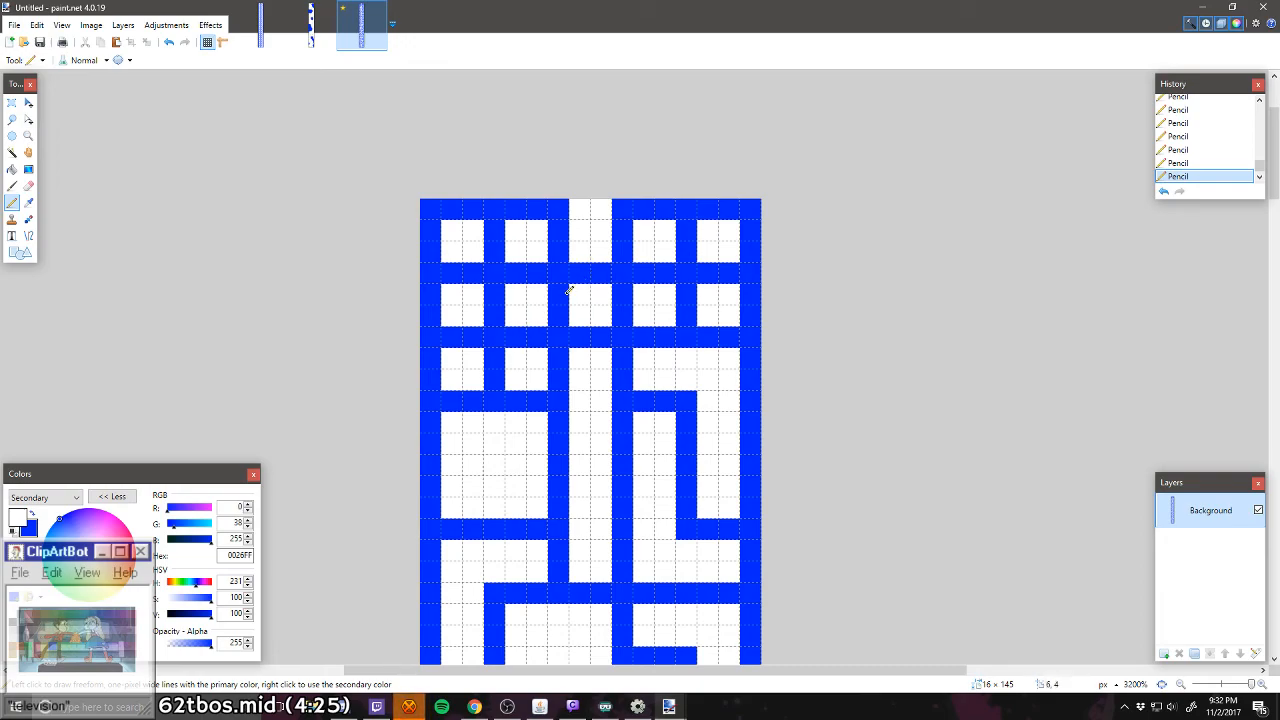
pyautogui.moveTo(566, 292)
pyautogui.mouseDown()
pyautogui.moveTo(518, 342)
pyautogui.moveTo(500, 380)
pyautogui.mouseUp()
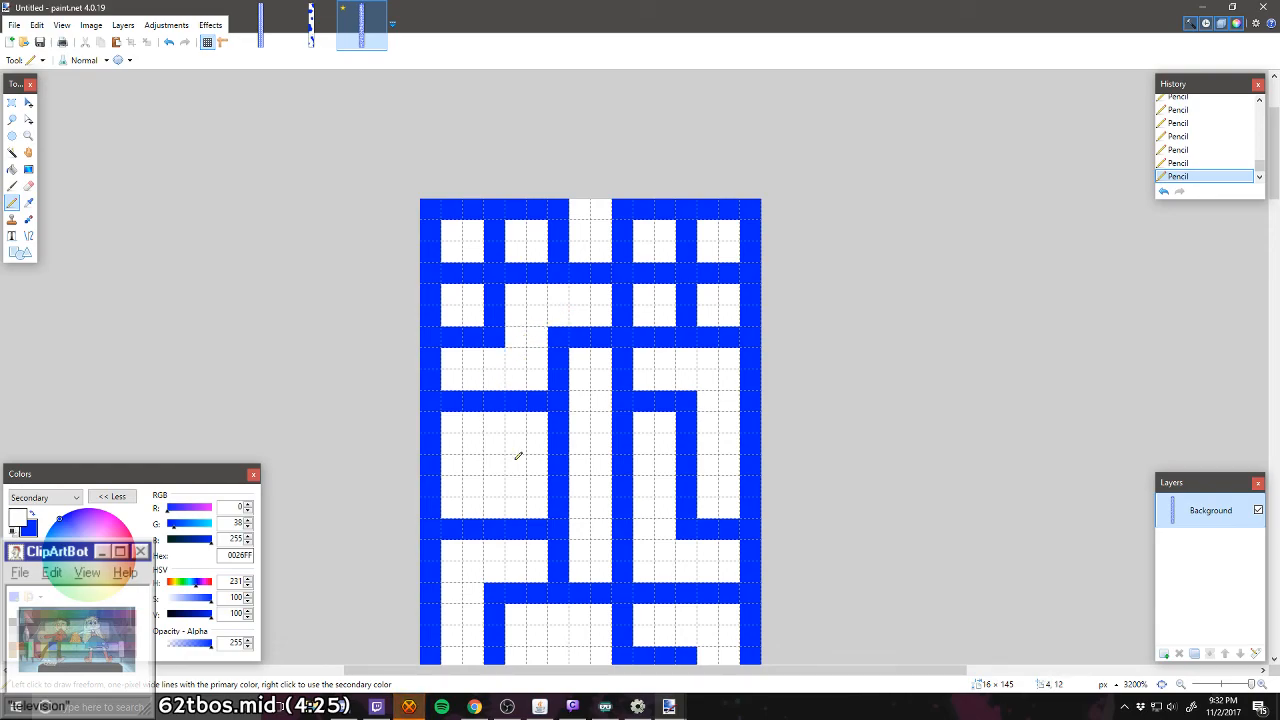
# Step: Carve a 5 × 5-pixel room in columns four and five, rows 47–48, and a passage from column three across row 48 into column one, row 47
pyautogui.moveTo(663, 268)
pyautogui.mouseDown()
pyautogui.moveTo(695, 272)
pyautogui.moveTo(647, 278)
pyautogui.moveTo(688, 307)
pyautogui.moveTo(707, 303)
pyautogui.moveTo(691, 295)
pyautogui.moveTo(689, 238)
pyautogui.moveTo(722, 272)
pyautogui.mouseUp()
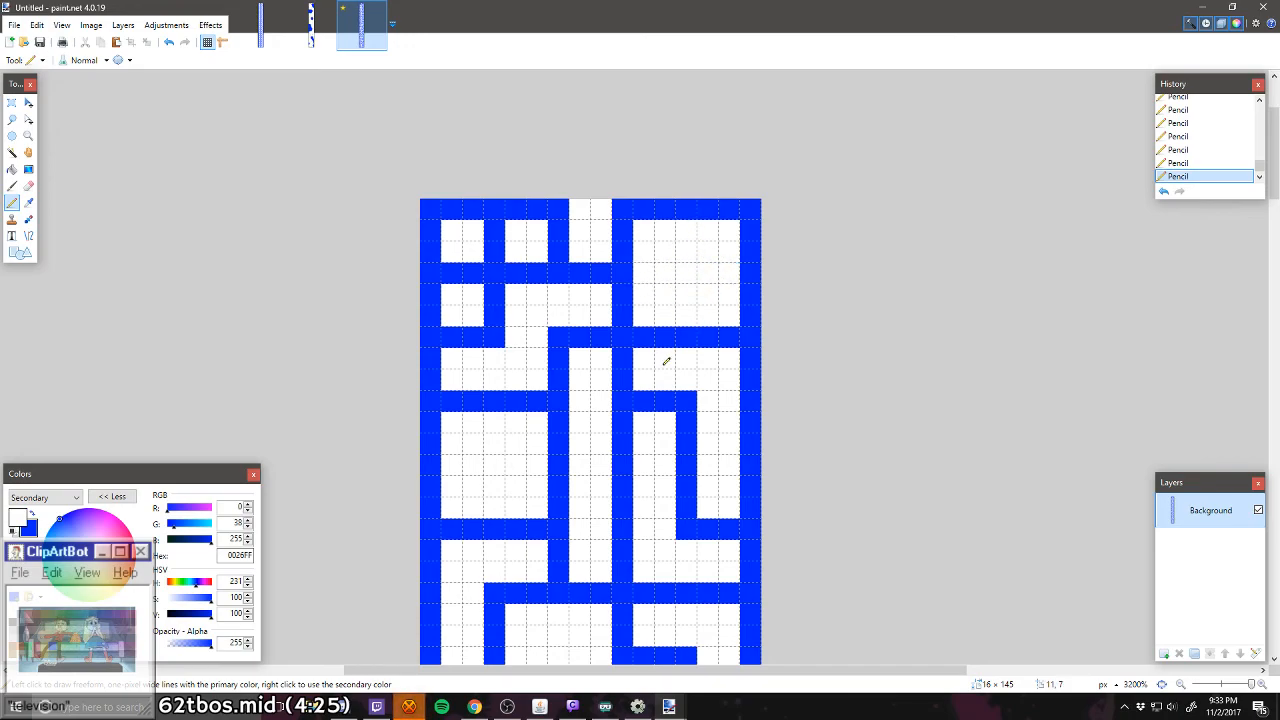
pyautogui.moveTo(552, 250)
pyautogui.mouseDown()
pyautogui.moveTo(493, 245)
pyautogui.moveTo(494, 228)
pyautogui.moveTo(457, 274)
pyautogui.mouseUp()
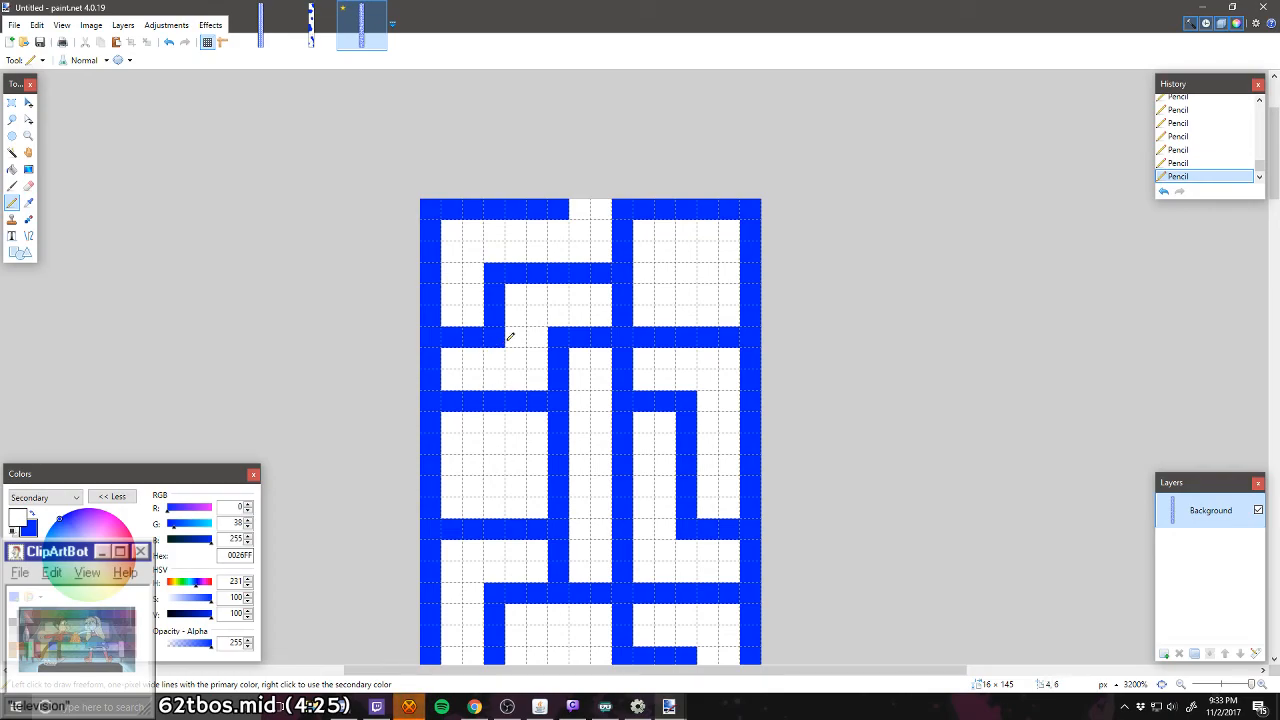
# Step: Examine the whole maze from its lower entrance to its upper exit, checking how the passages and closed rooms are laid out
pyautogui.scroll(-15, 510, 337)
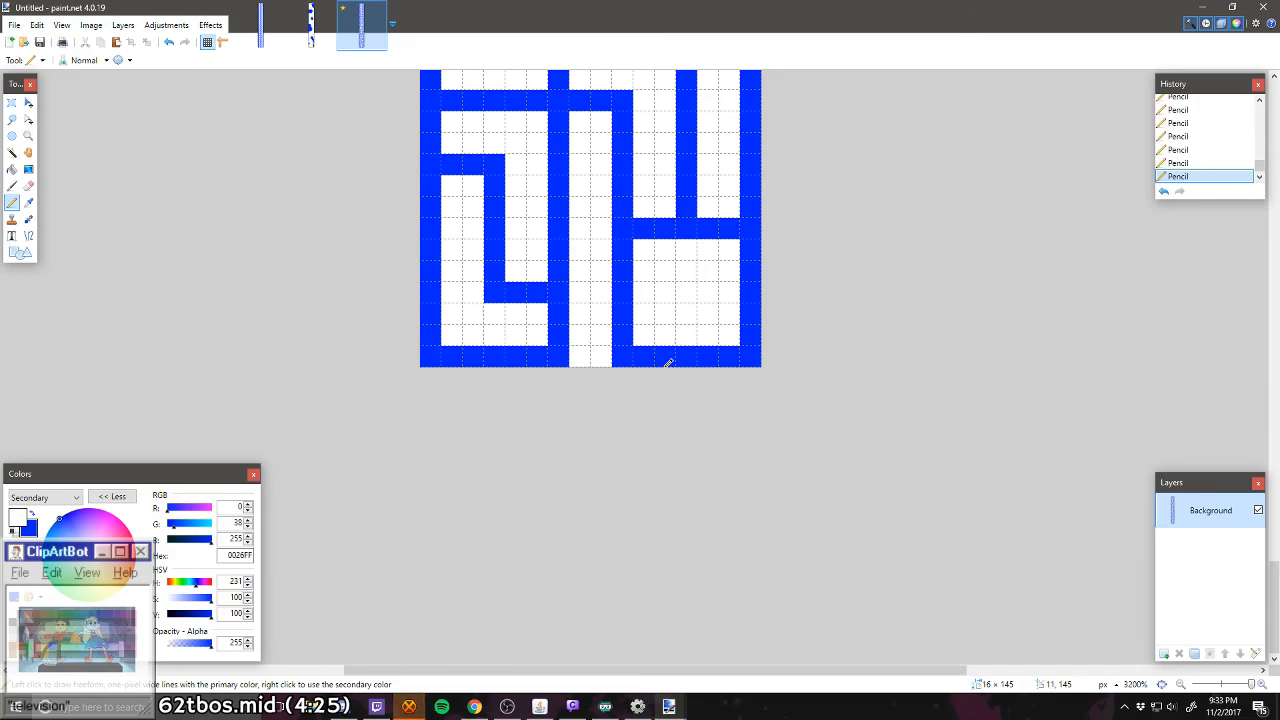
pyautogui.scroll(5, 565, 205)
pyautogui.scroll(10, 562, 240)
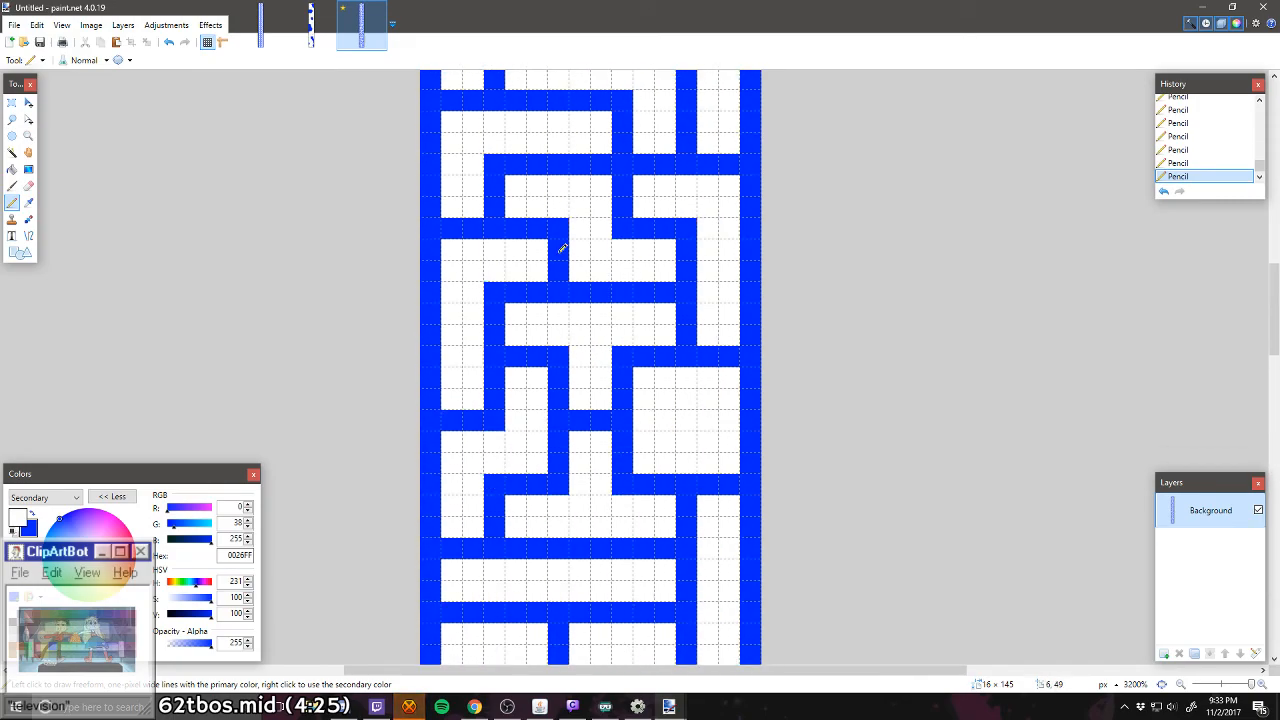
pyautogui.scroll(-5, 529, 371)
pyautogui.scroll(-10, 518, 395)
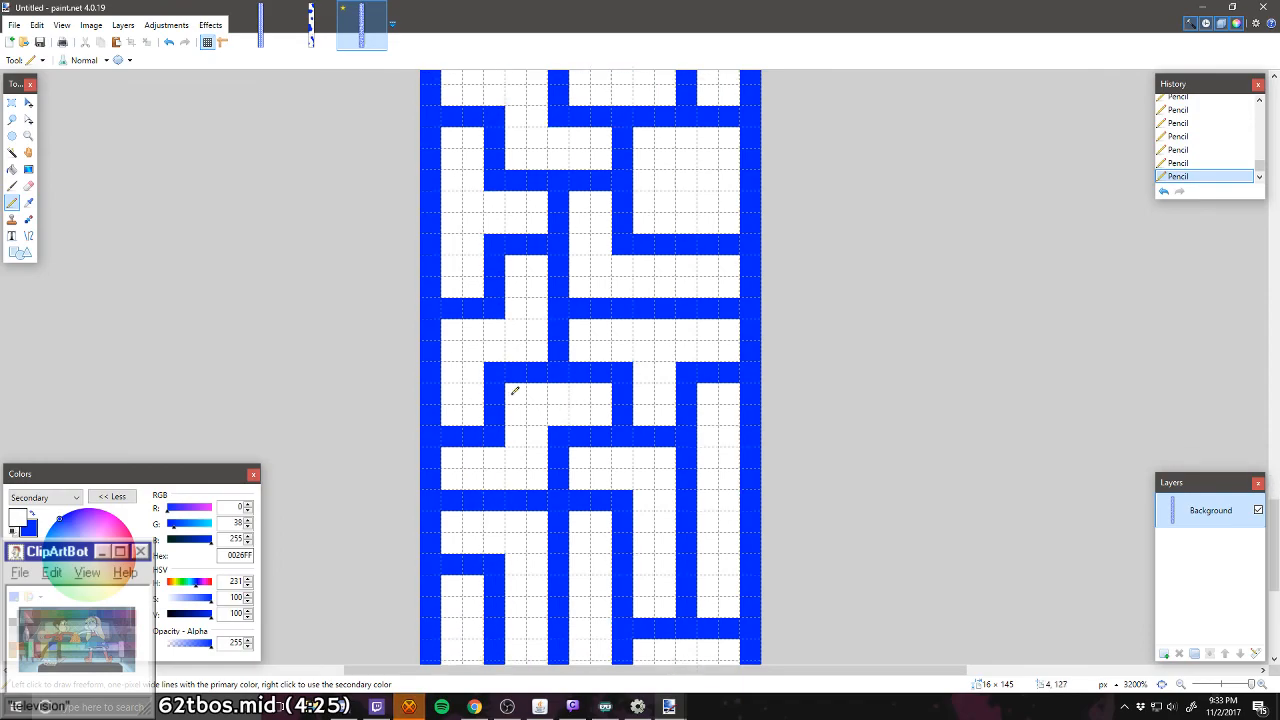
pyautogui.scroll(3, 516, 428)
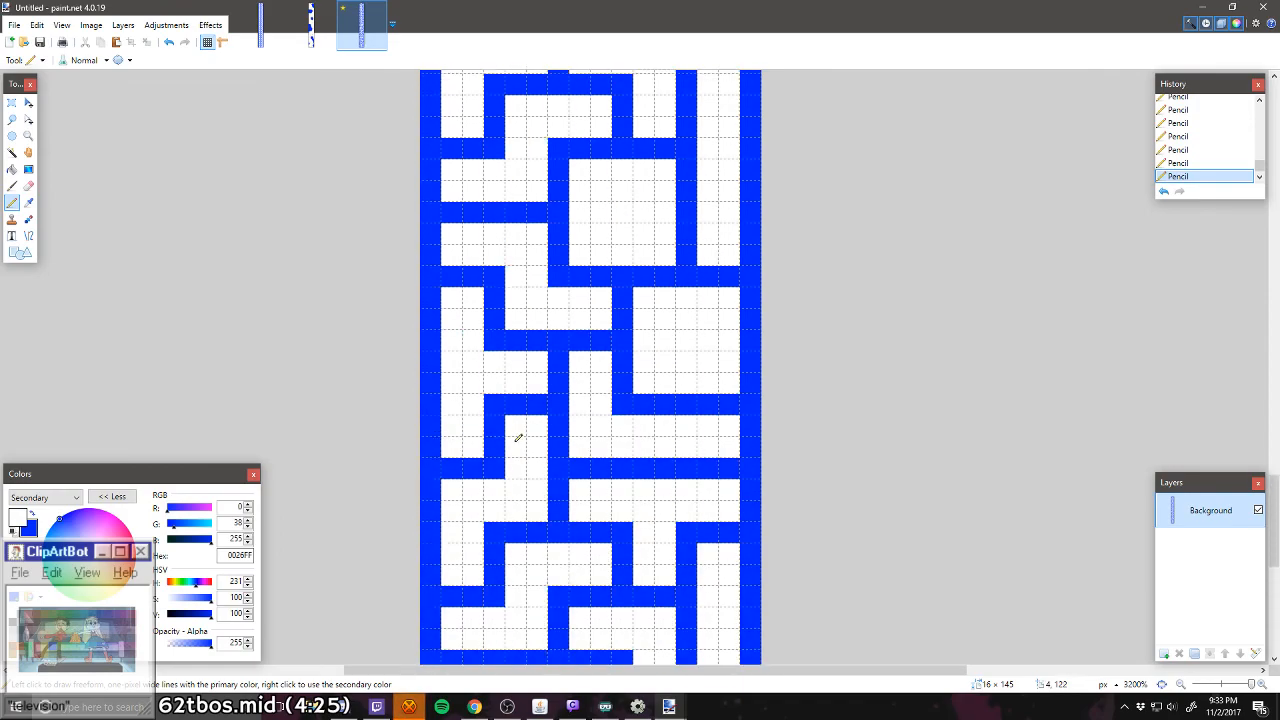
pyautogui.scroll(-3, 518, 438)
pyautogui.scroll(6, 516, 434)
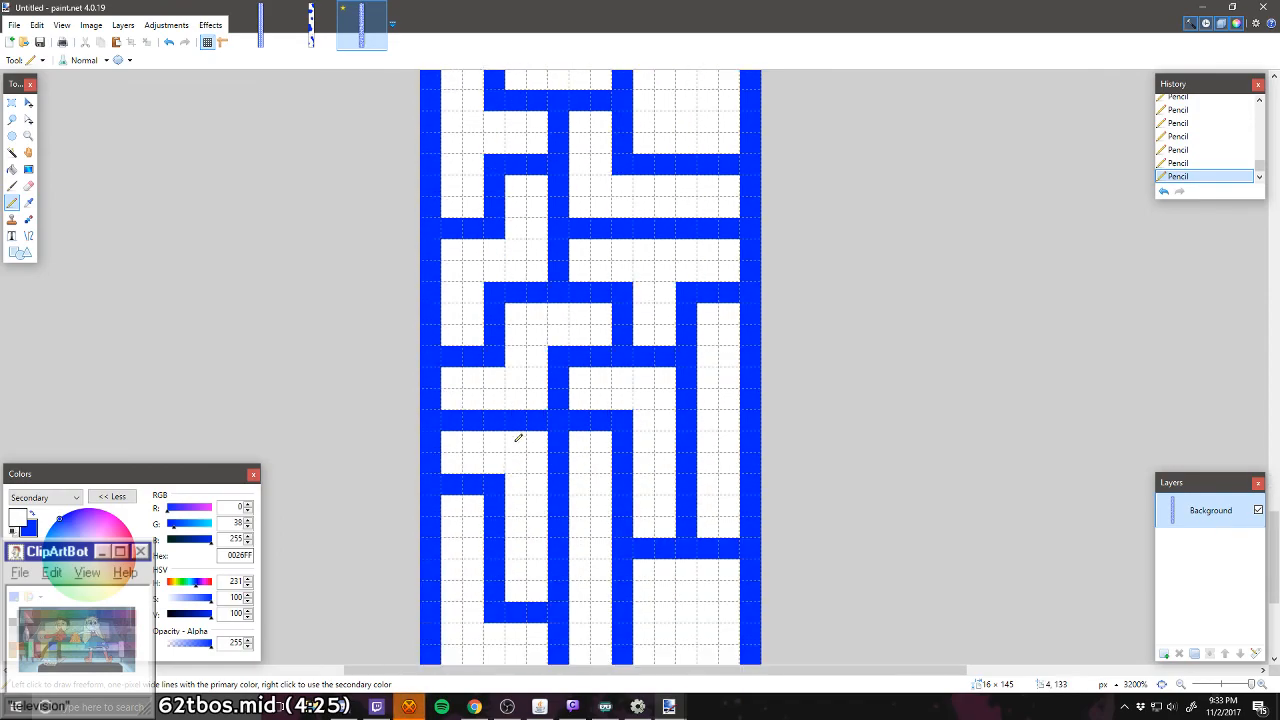
pyautogui.scroll(-4, 540, 380)
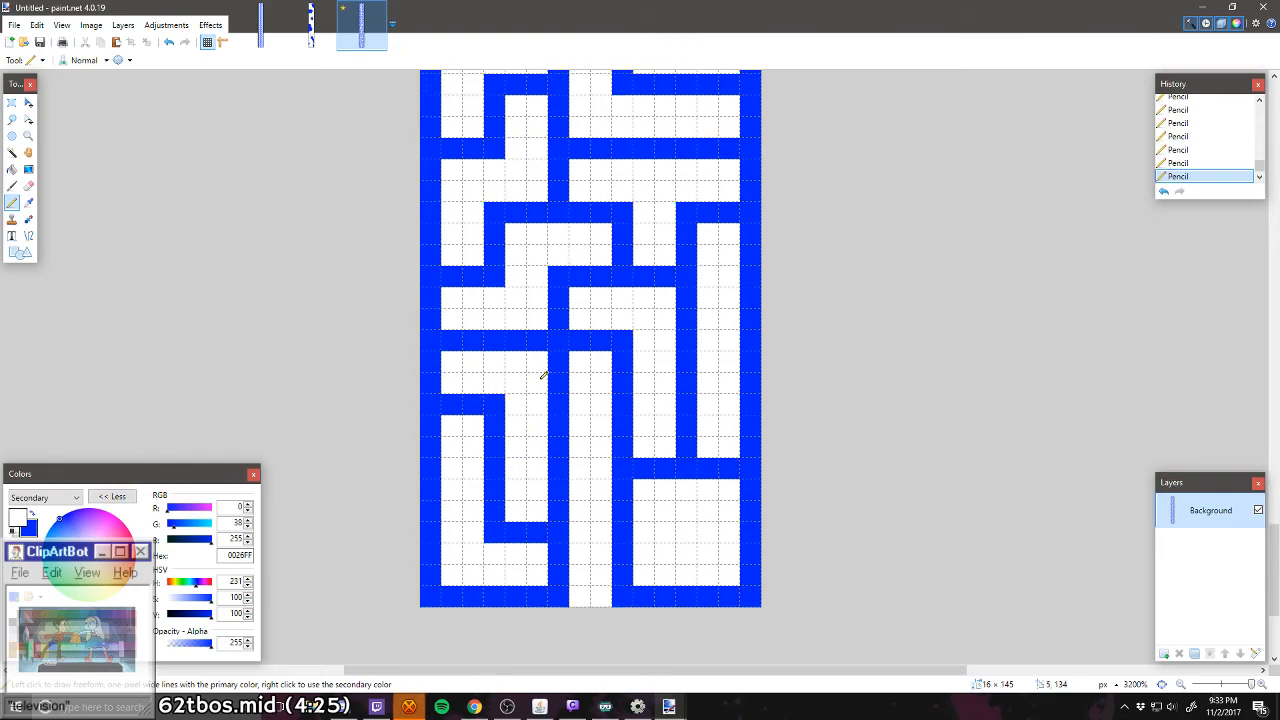
pyautogui.scroll(-4, 543, 375)
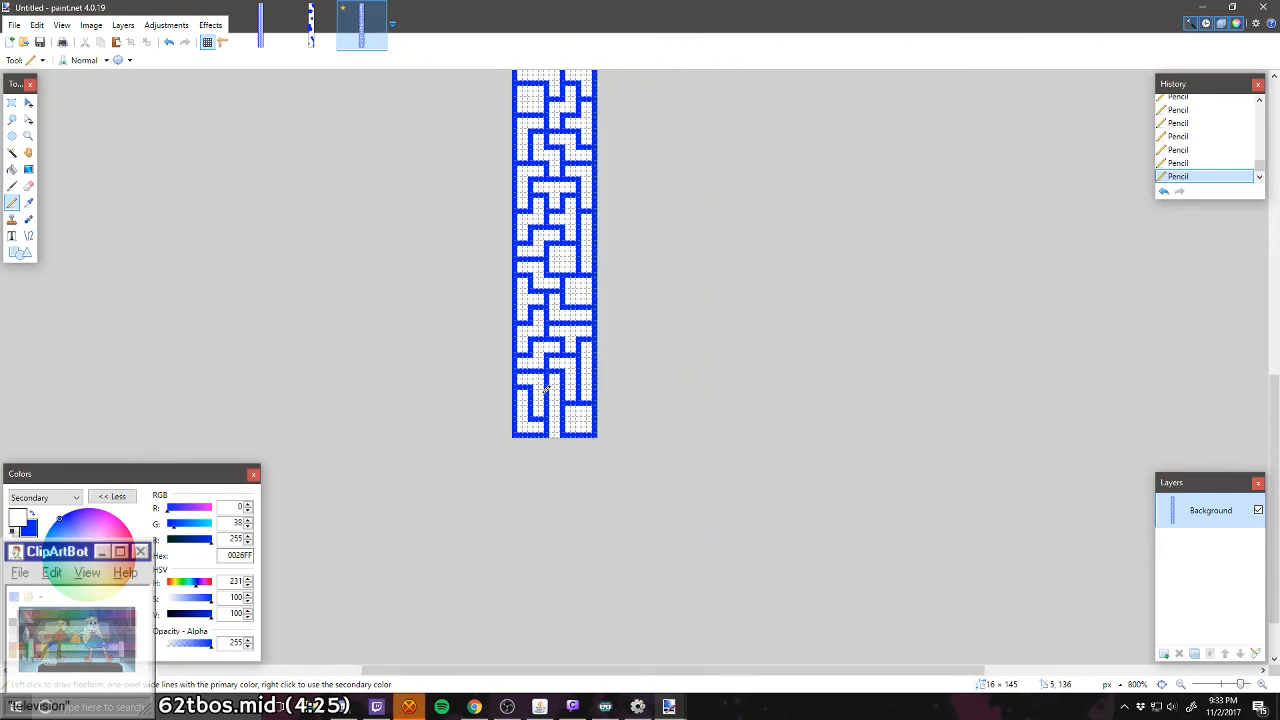
pyautogui.scroll(2, 555, 405)
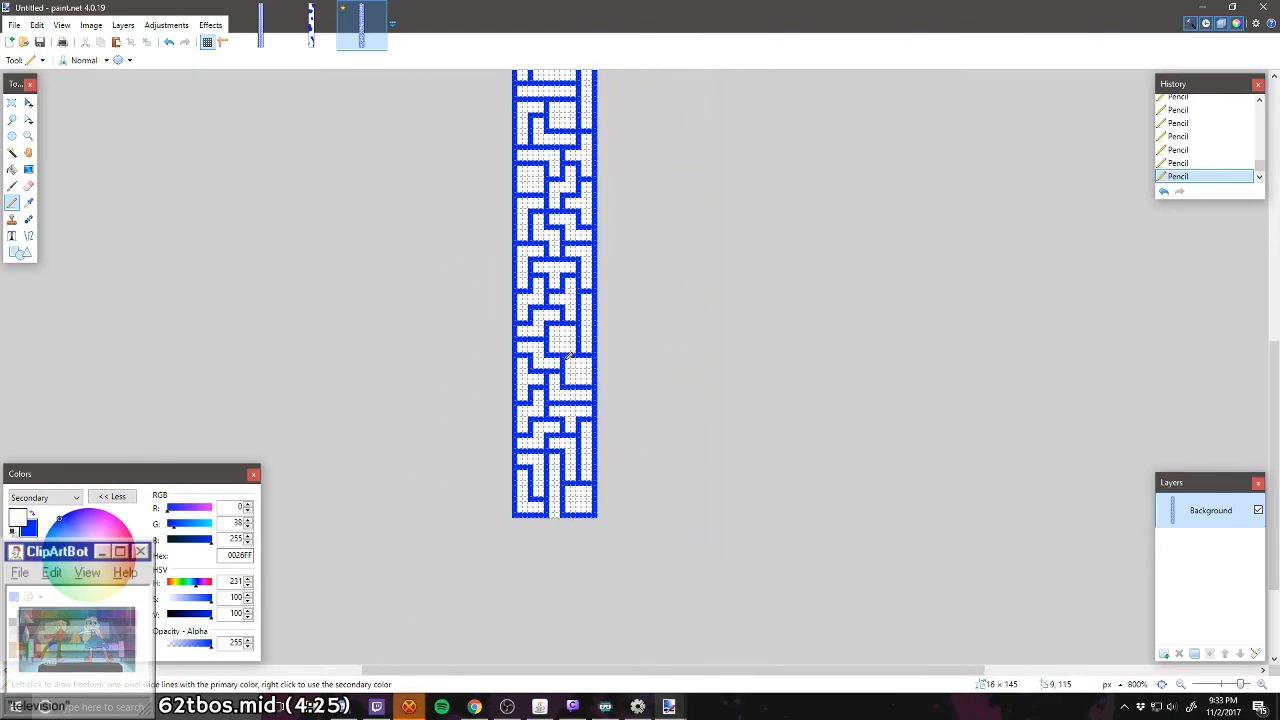
pyautogui.scroll(2, 566, 338)
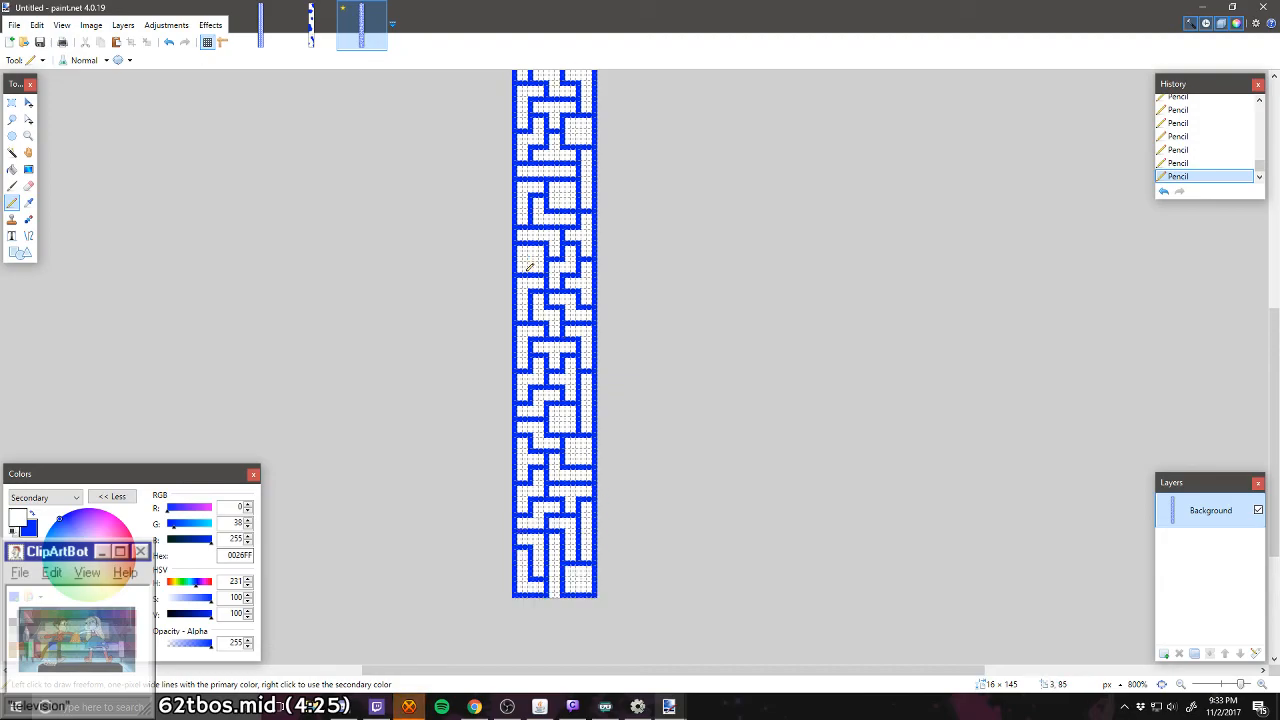
pyautogui.scroll(3, 572, 300)
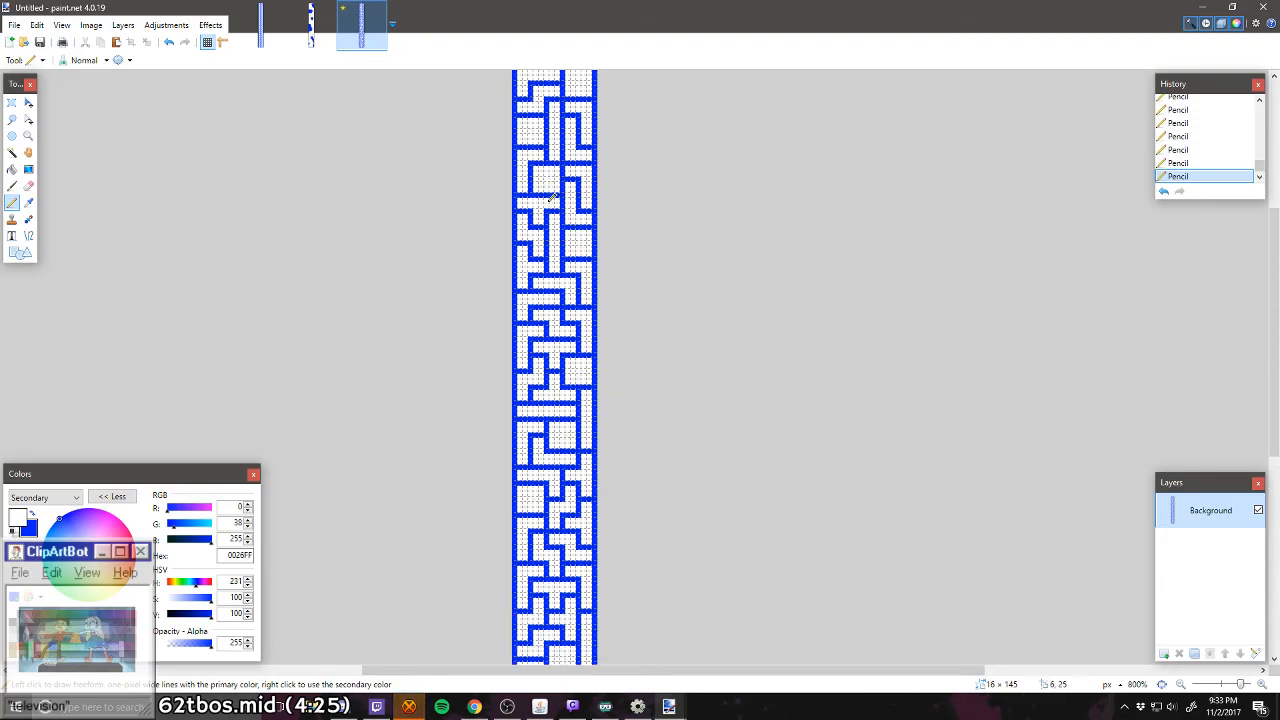
pyautogui.scroll(2, 595, 245)
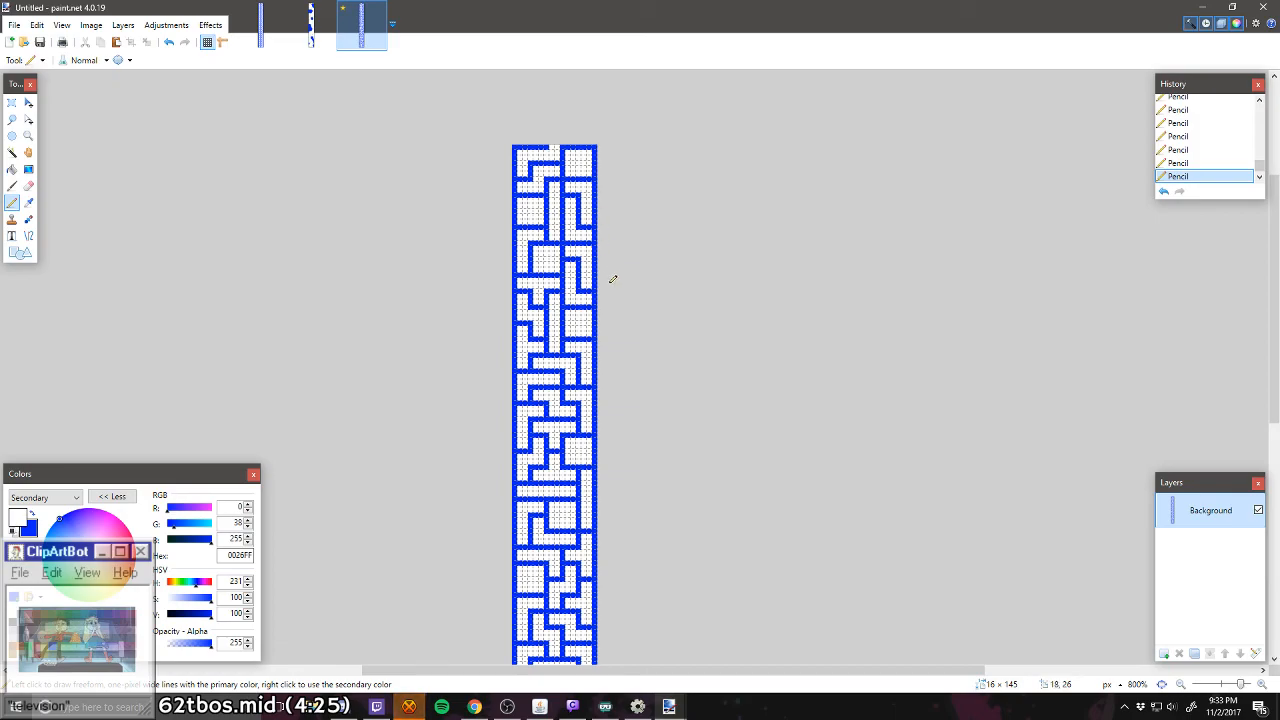
pyautogui.scroll(-8, 613, 279)
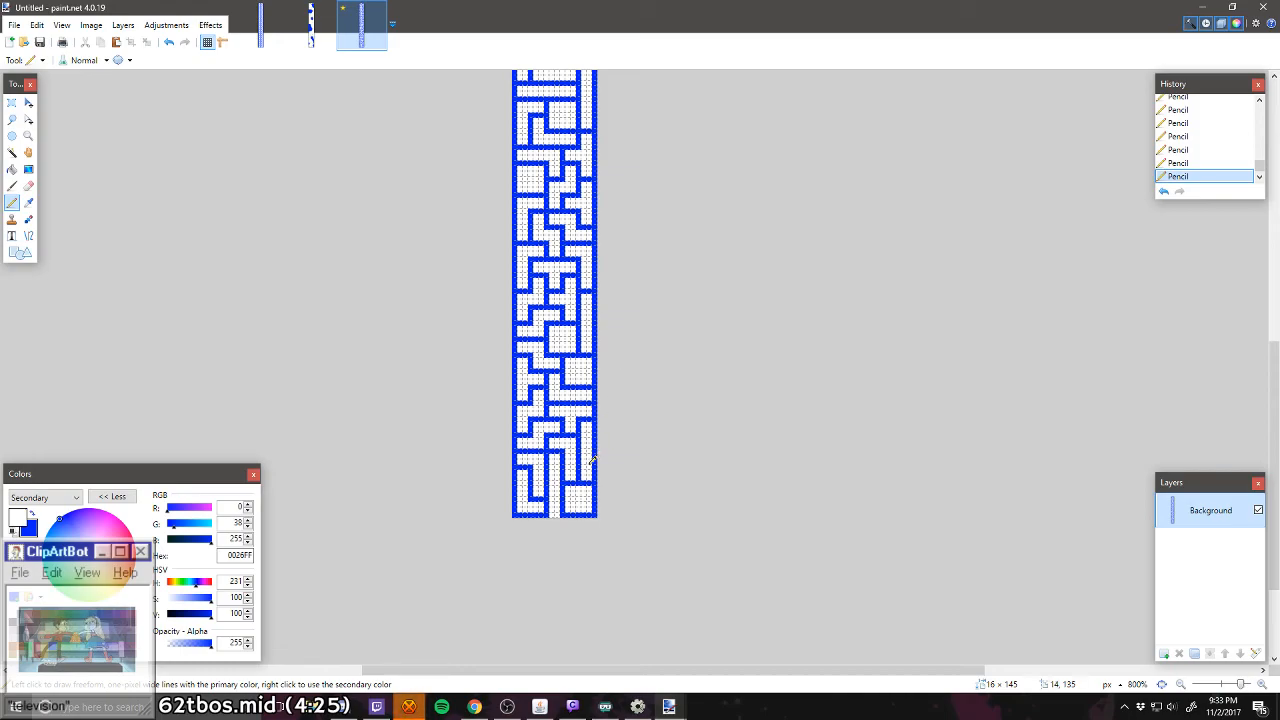
# Step: Make dark brown (7F3300) the primary colour and white the secondary colour for marking the closed room at the maze's lower end
pyautogui.scroll(2, 571, 494)
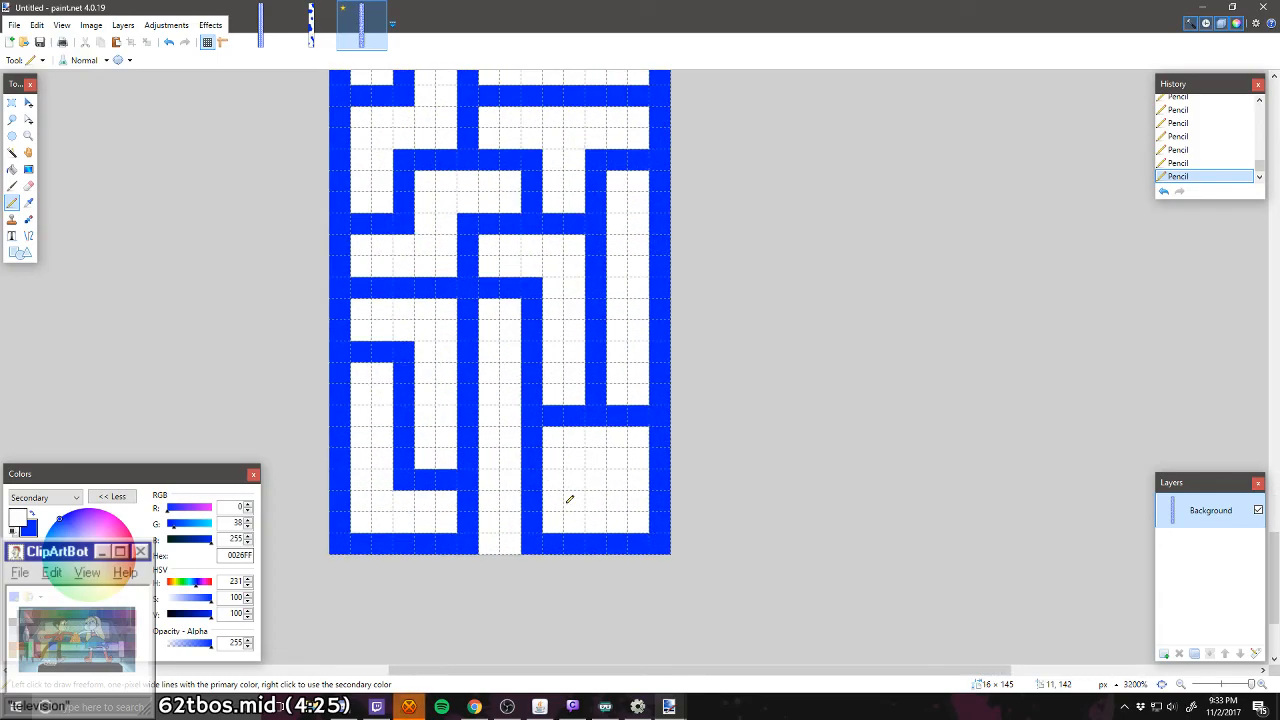
pyautogui.click(37, 620)
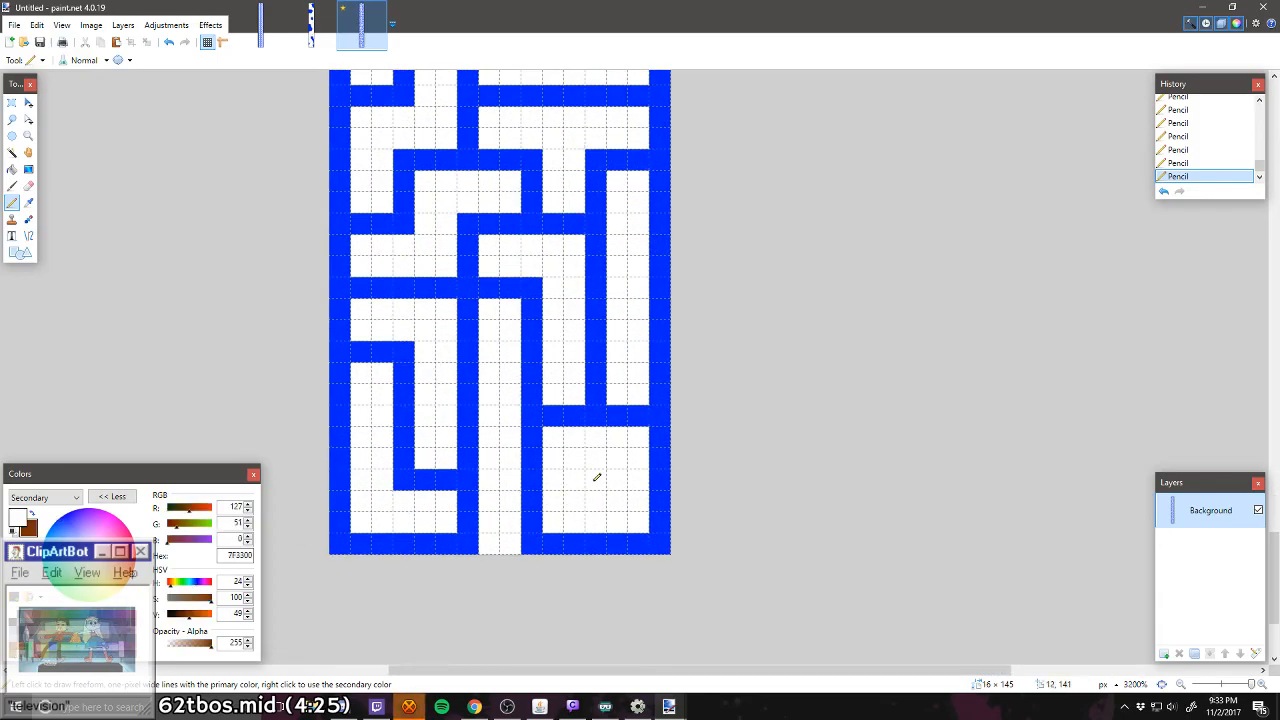
pyautogui.click(32, 512)
pyautogui.click(37, 502)
pyautogui.click(30, 511)
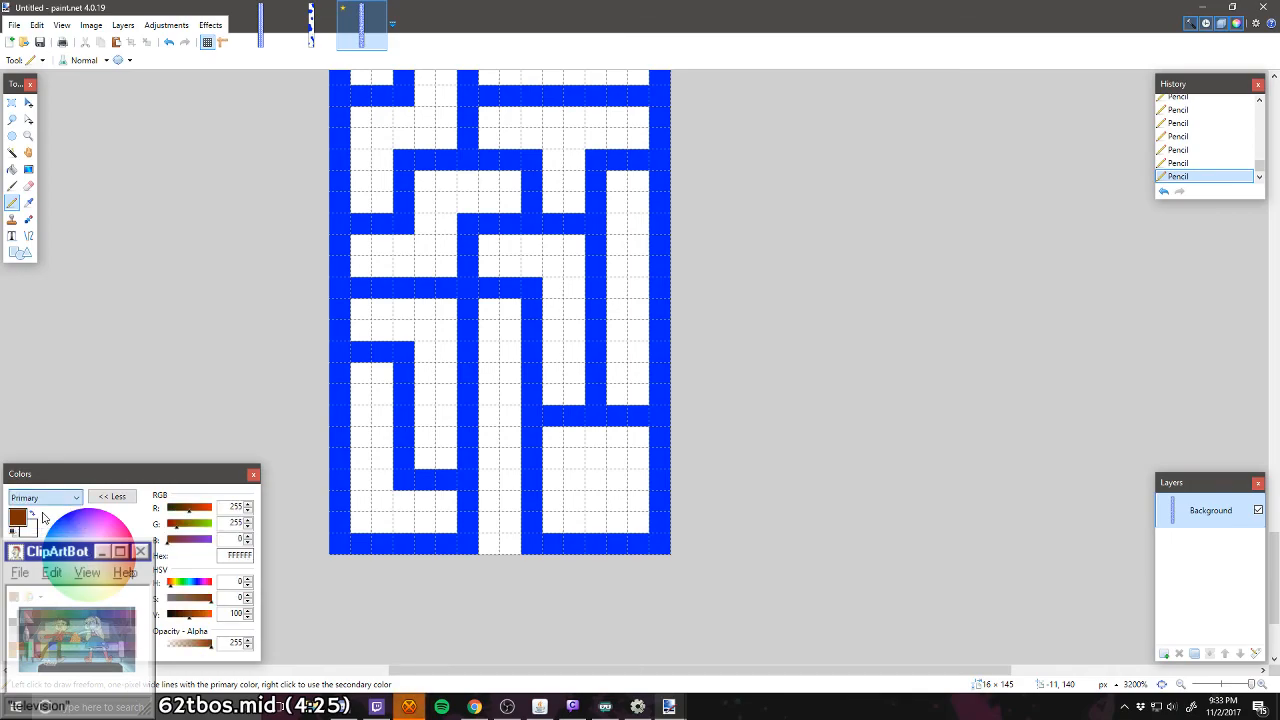
# Step: Mark the centres of the three lowest closed rooms with one pixel each: brown 7F3300, orange FF6A00 and green 00FF21, going upwards
pyautogui.click(595, 479)
pyautogui.scroll(3, 472, 483)
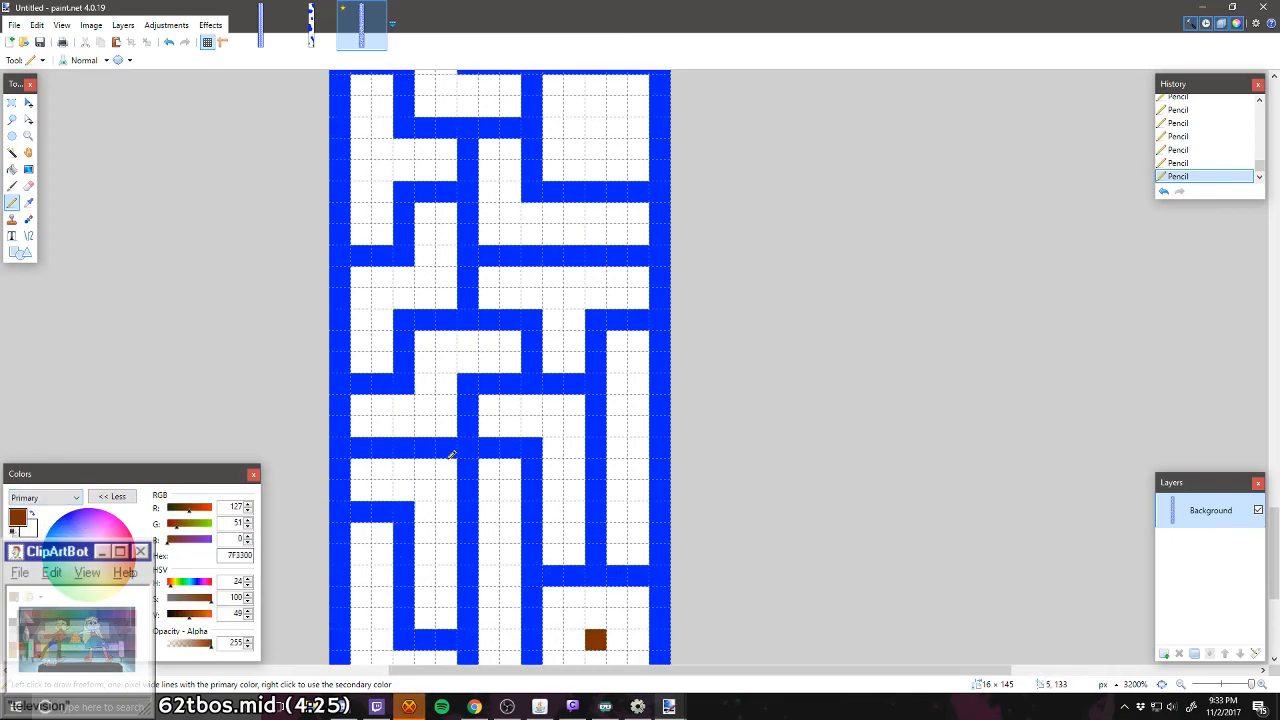
pyautogui.scroll(3, 449, 452)
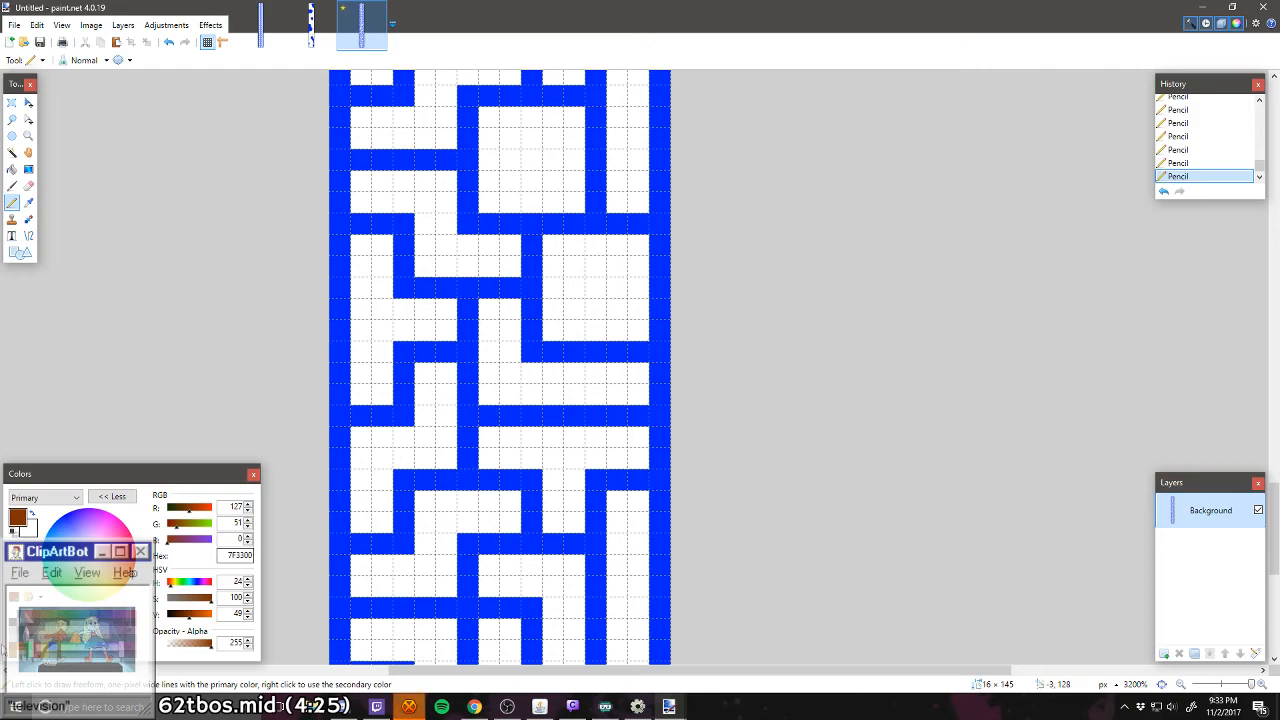
pyautogui.click(600, 286)
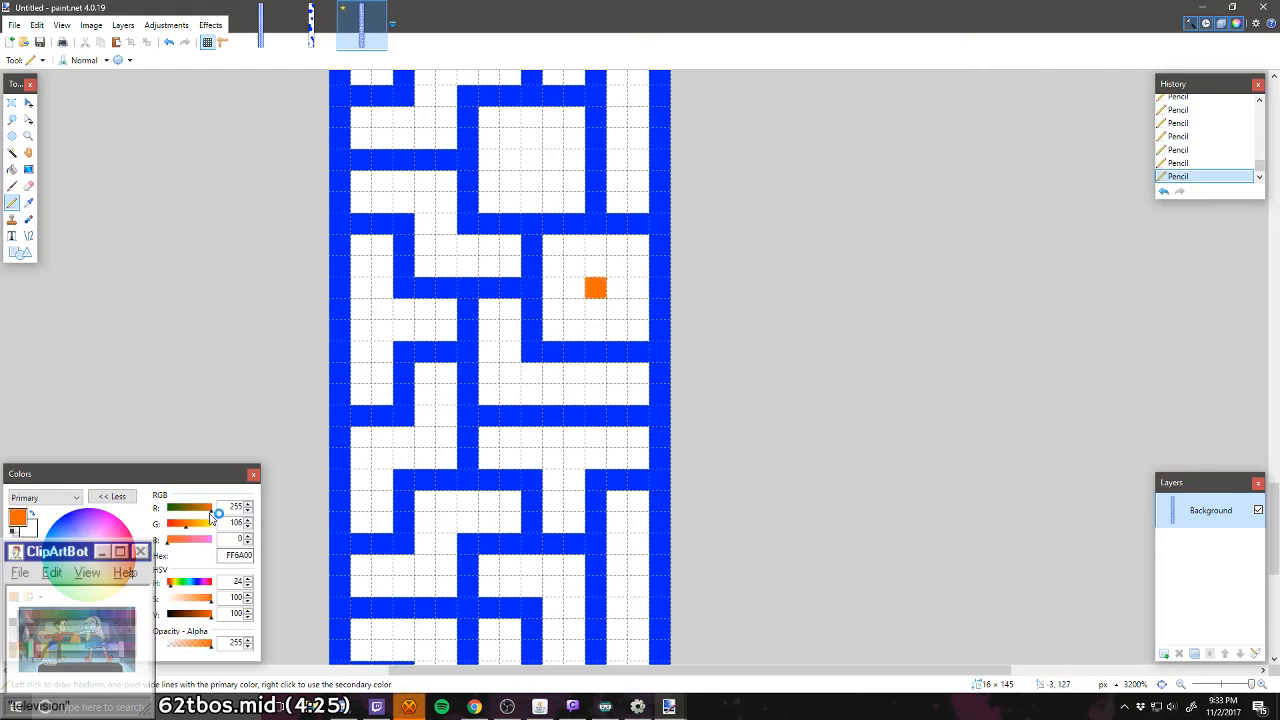
pyautogui.scroll(3, 371, 477)
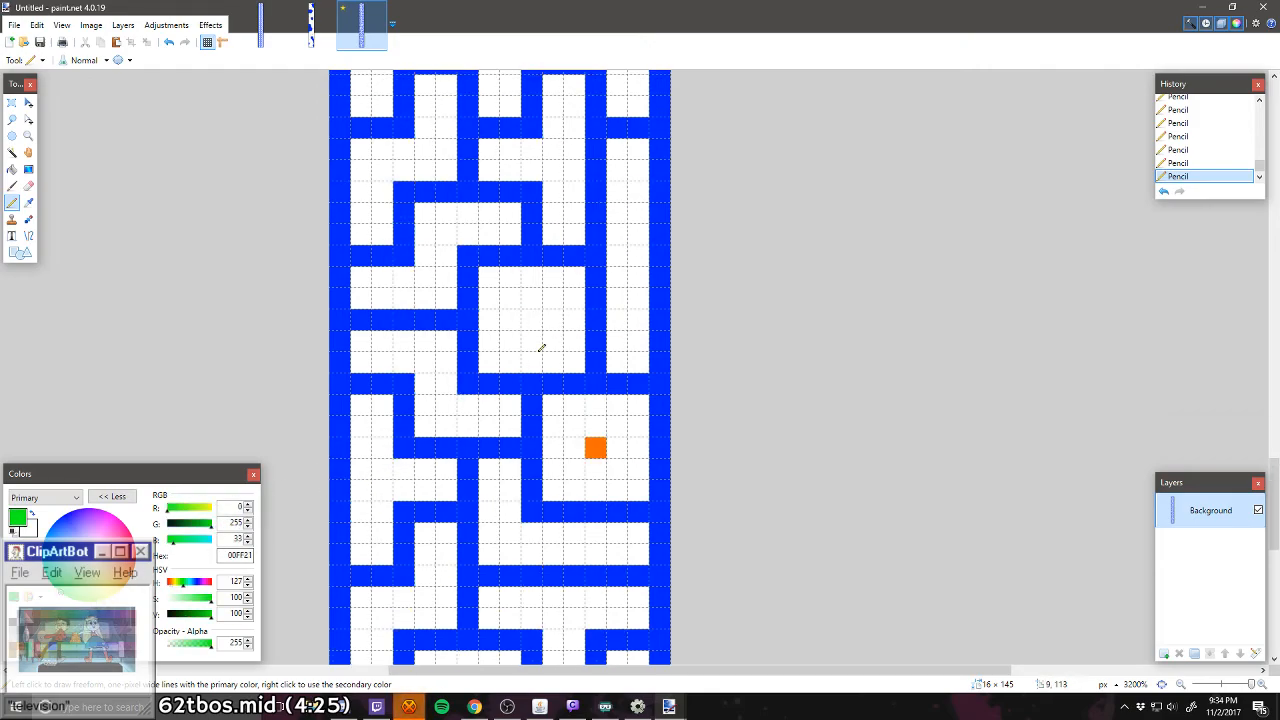
pyautogui.click(531, 320)
# Step: Mark the centres of the next two closed rooms up the maze with a red (FF0000) pixel and a yellow (FFD800) pixel
pyautogui.scroll(3, 531, 336)
pyautogui.scroll(8, 531, 336)
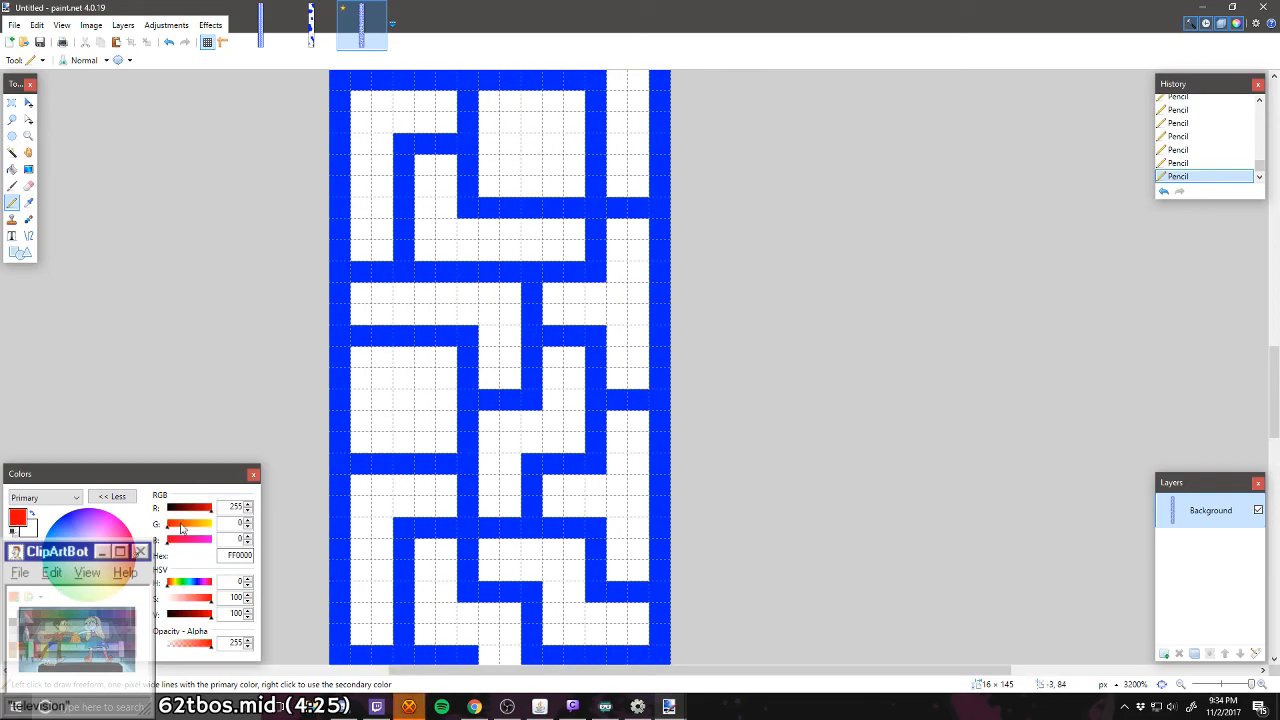
pyautogui.click(403, 403)
pyautogui.scroll(4, 420, 400)
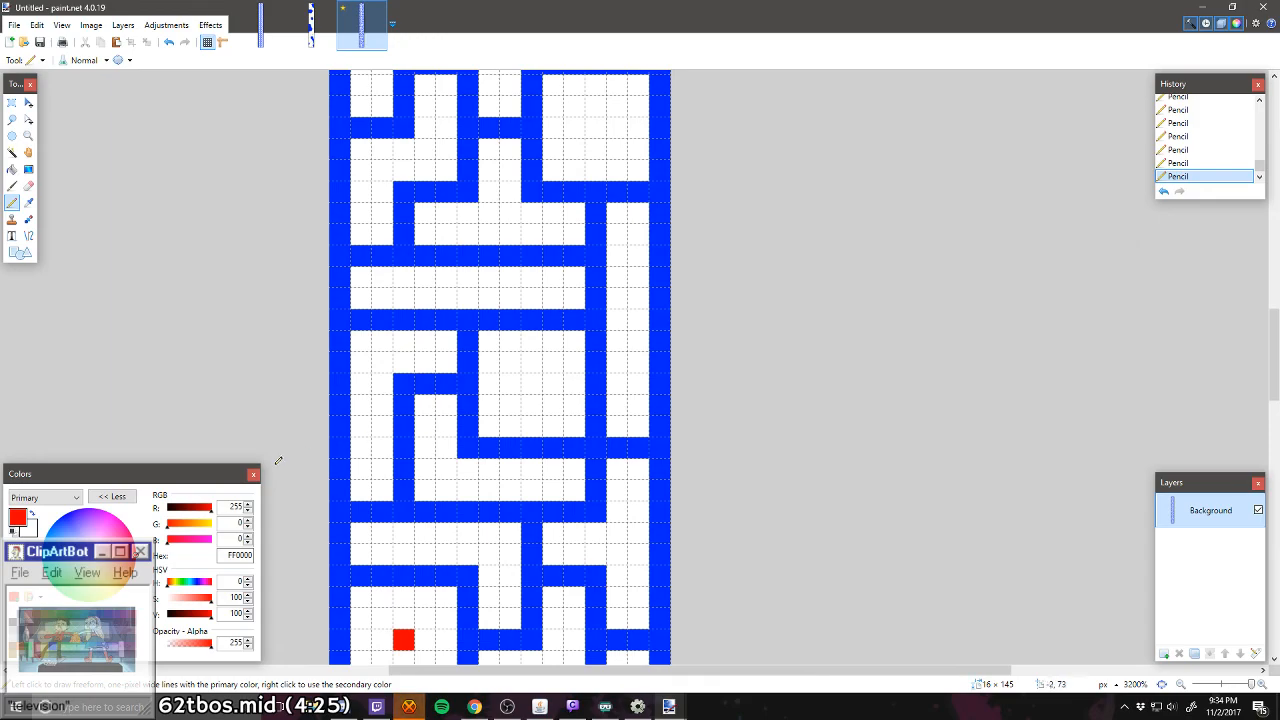
pyautogui.click(46, 611)
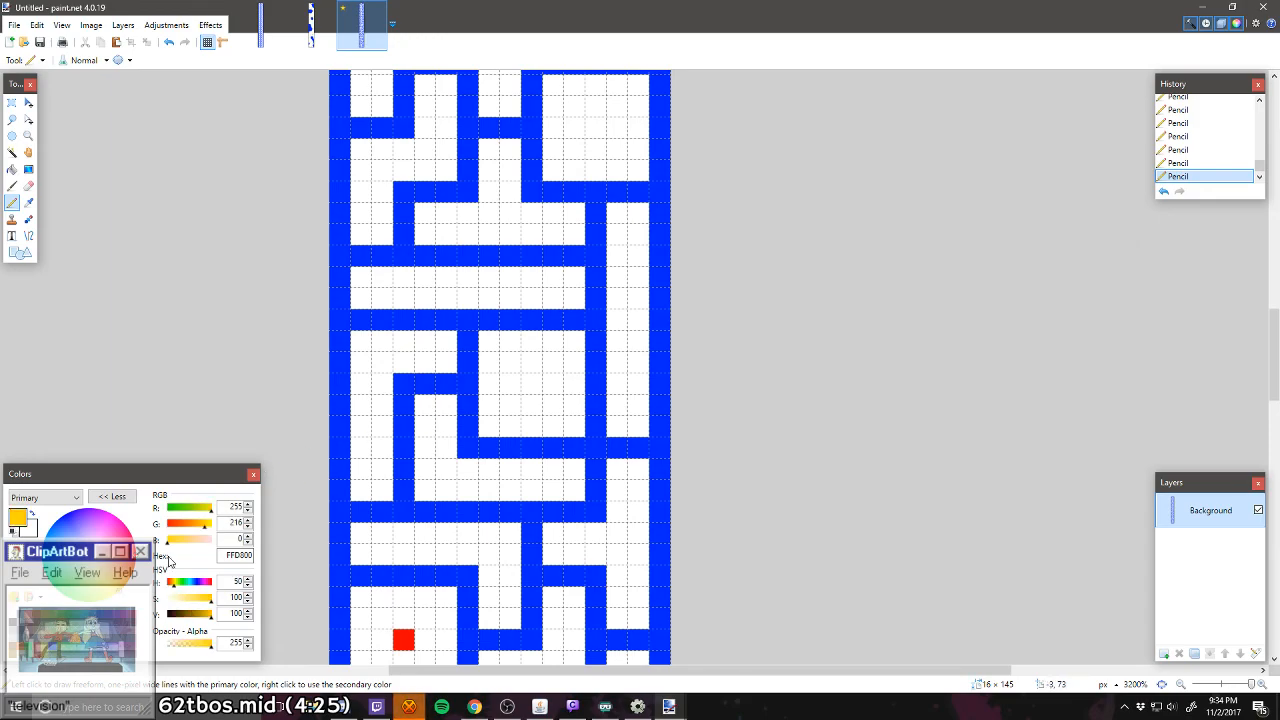
pyautogui.click(532, 384)
# Step: Mark the next two closed rooms above the yellow one at their centres with a brown (7F3300) pixel and an orange (FF6A00) pixel
pyautogui.scroll(-9, 532, 384)
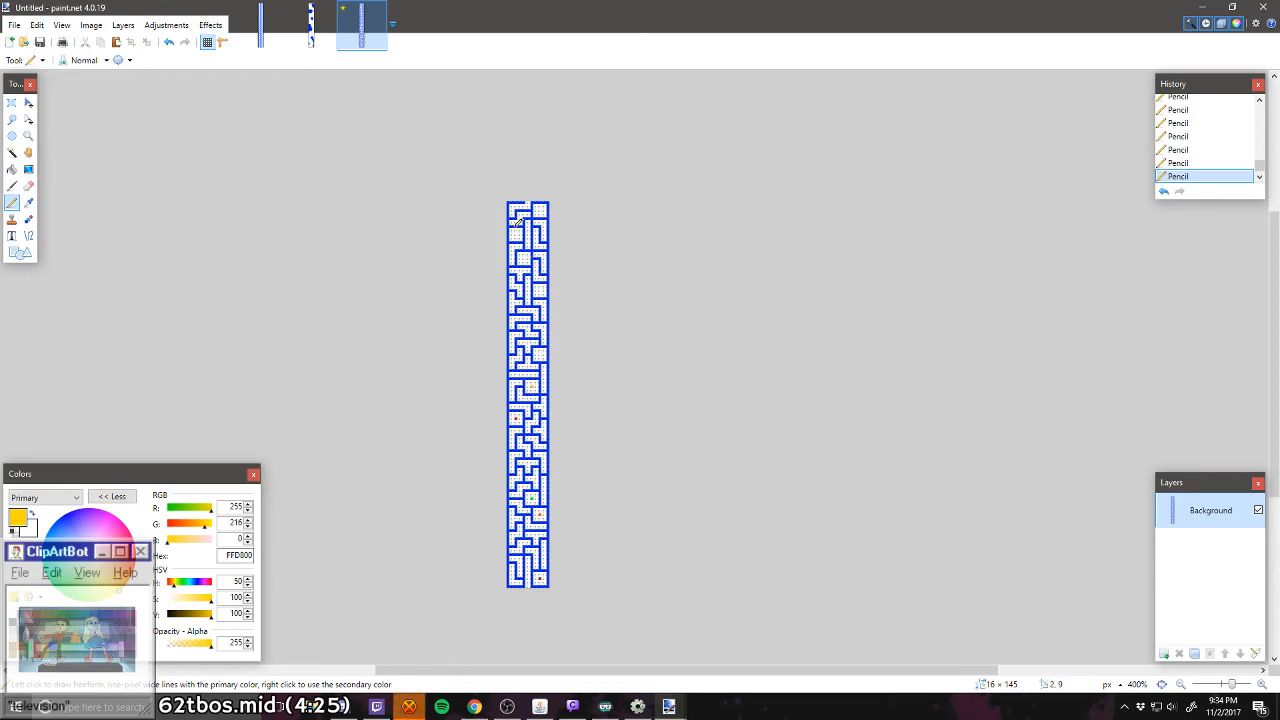
pyautogui.scroll(6, 563, 334)
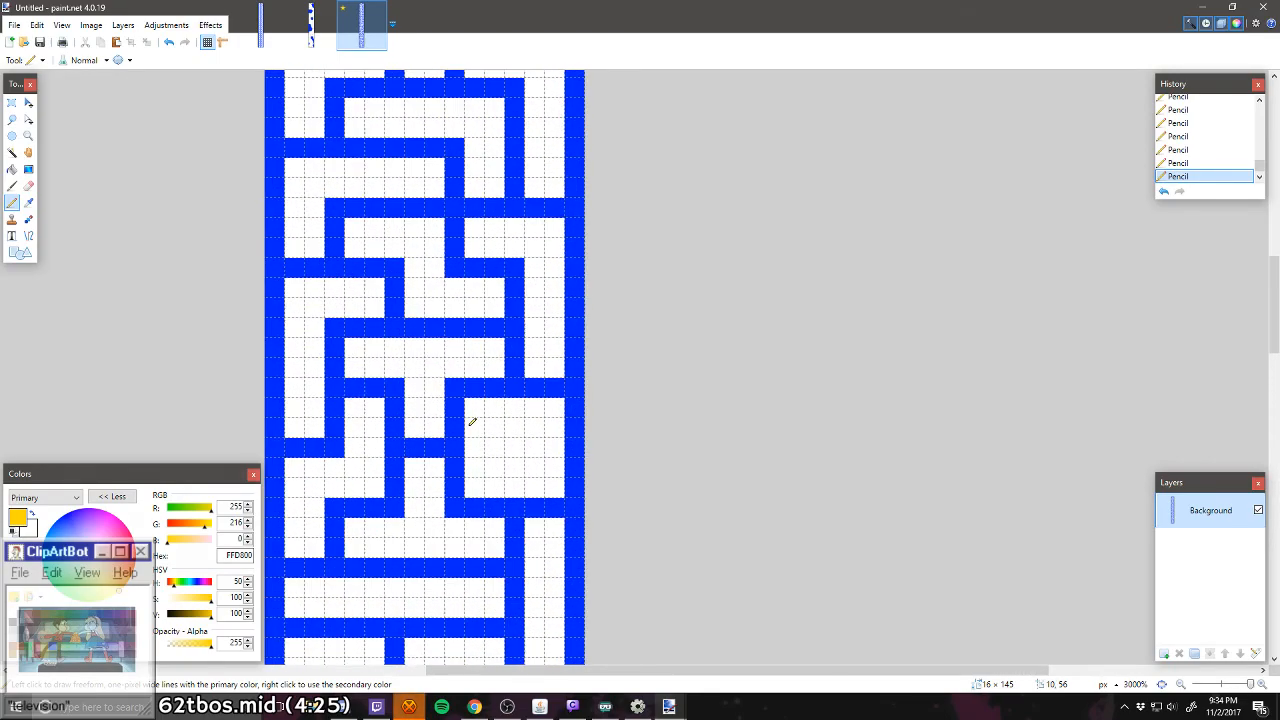
pyautogui.click(37, 618)
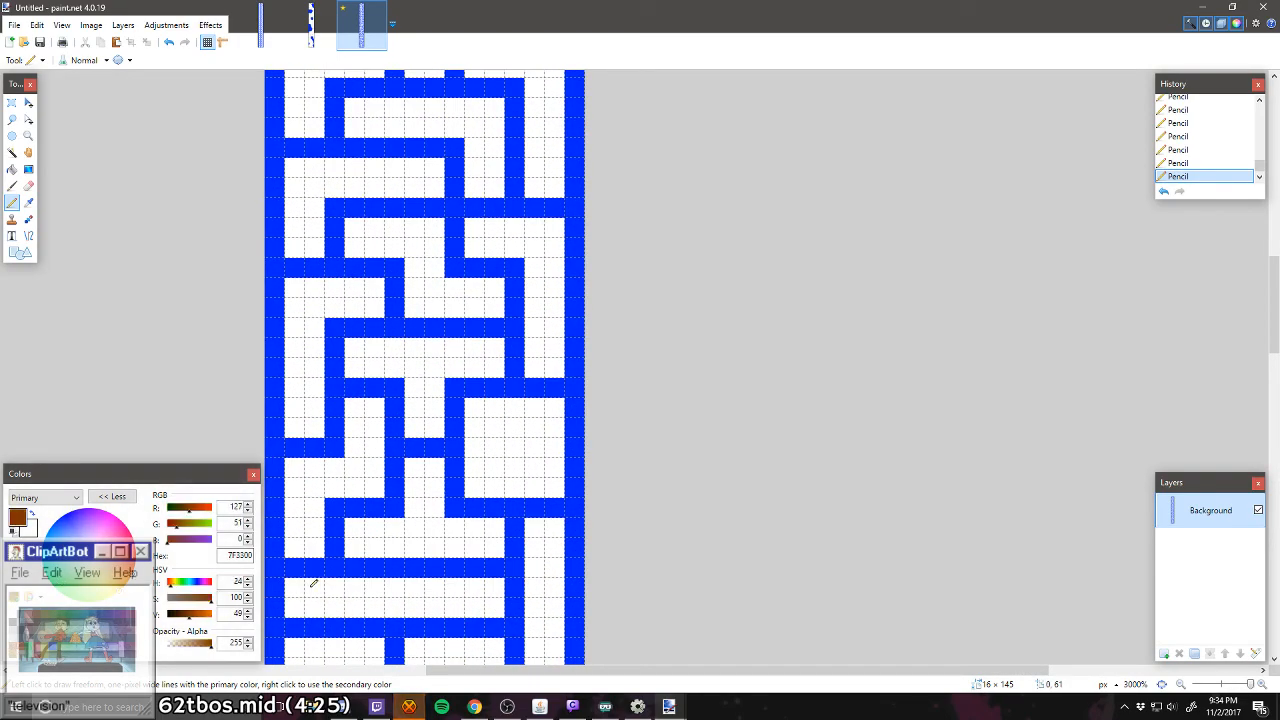
pyautogui.click(509, 448)
pyautogui.scroll(6, 509, 448)
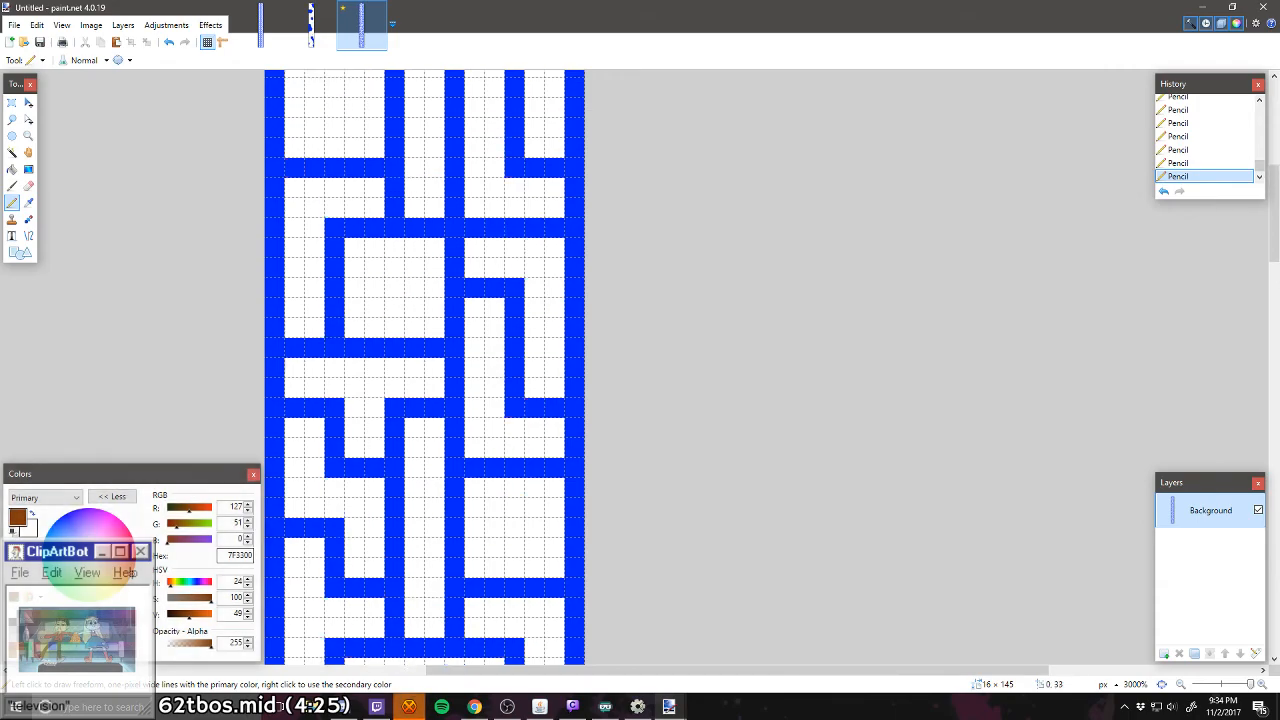
pyautogui.click(37, 611)
pyautogui.click(514, 528)
# Step: Mark the centres of the three uppermost closed rooms with single pixels of green 00FF21, red FF0000 and yellow FFD800, going upwards
pyautogui.scroll(1, 380, 484)
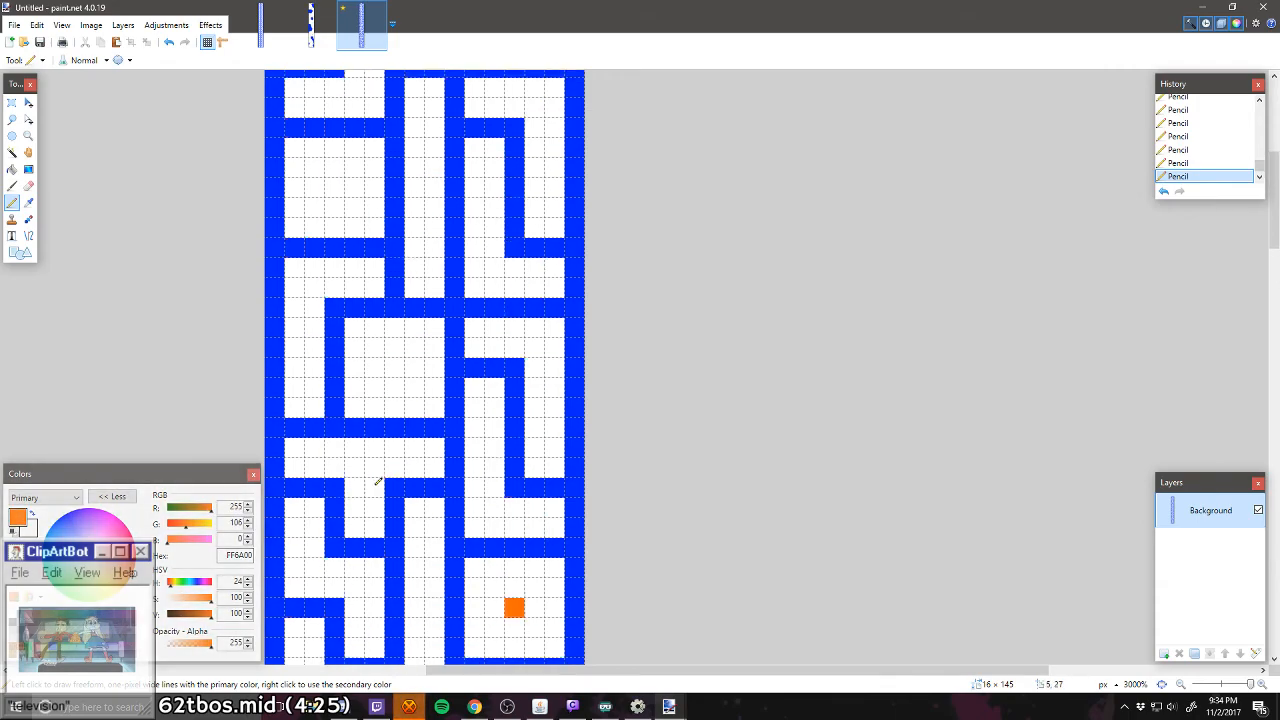
pyautogui.click(69, 611)
pyautogui.click(394, 368)
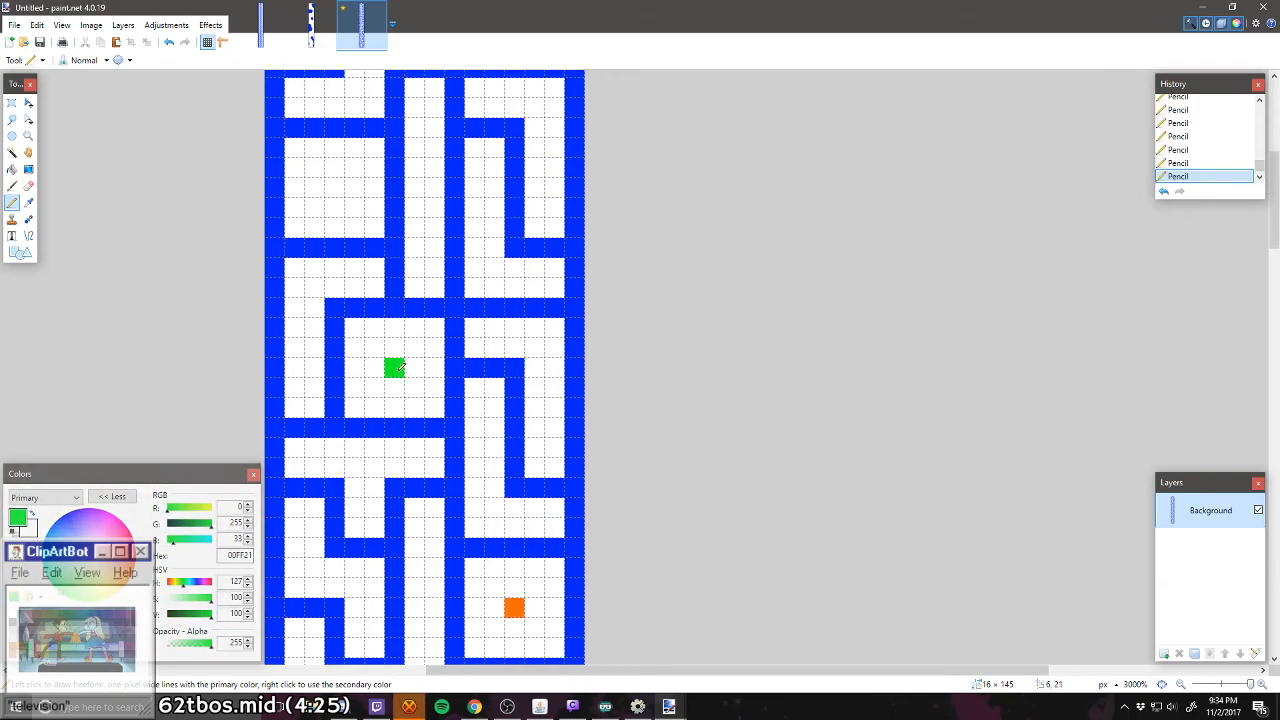
pyautogui.scroll(2, 397, 368)
pyautogui.click(29, 611)
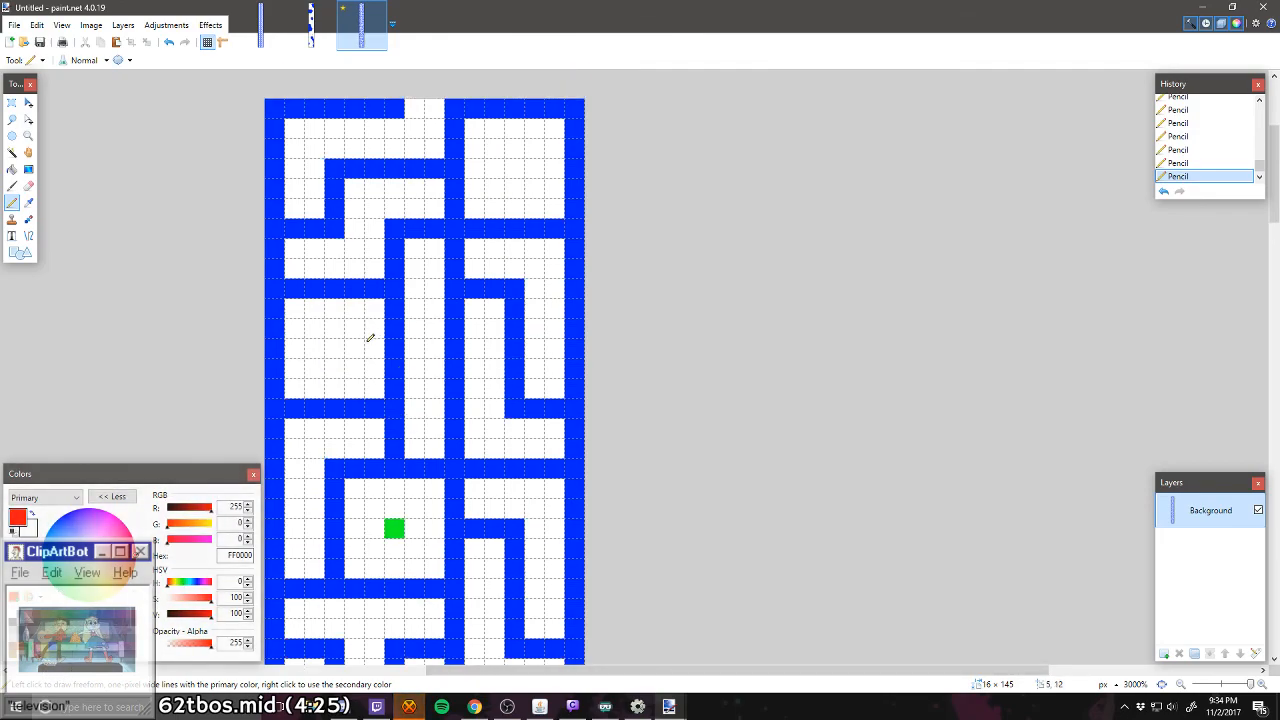
pyautogui.click(334, 348)
pyautogui.scroll(3, 334, 348)
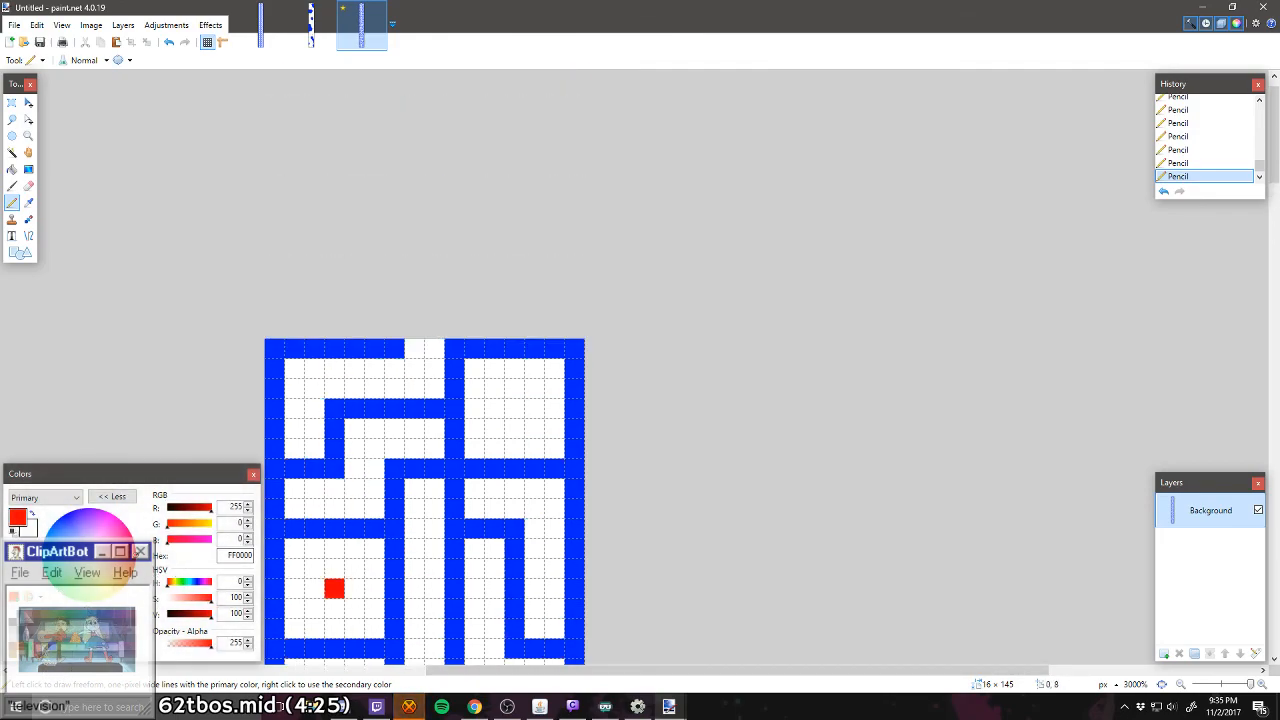
pyautogui.click(45, 611)
pyautogui.click(514, 408)
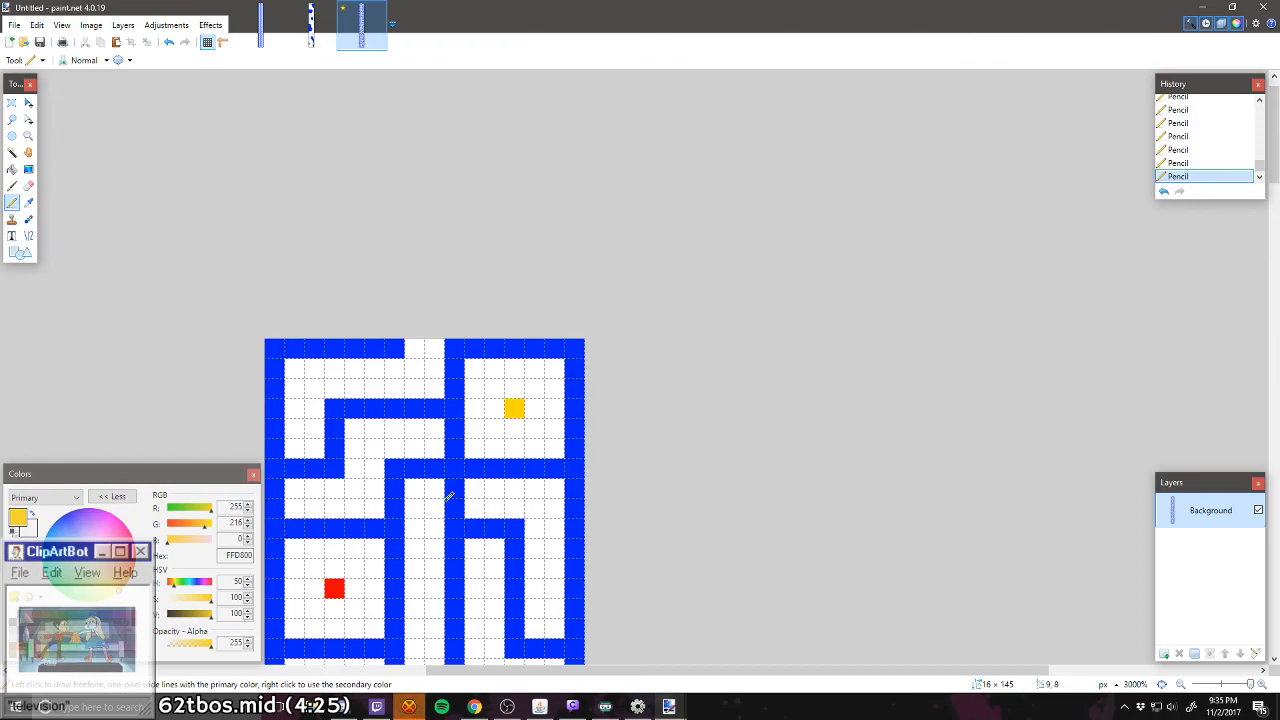
# Step: Examine the finished maze from its lower entrance to its upper exit, following the passages past all the marked rooms
pyautogui.scroll(-6, 450, 497)
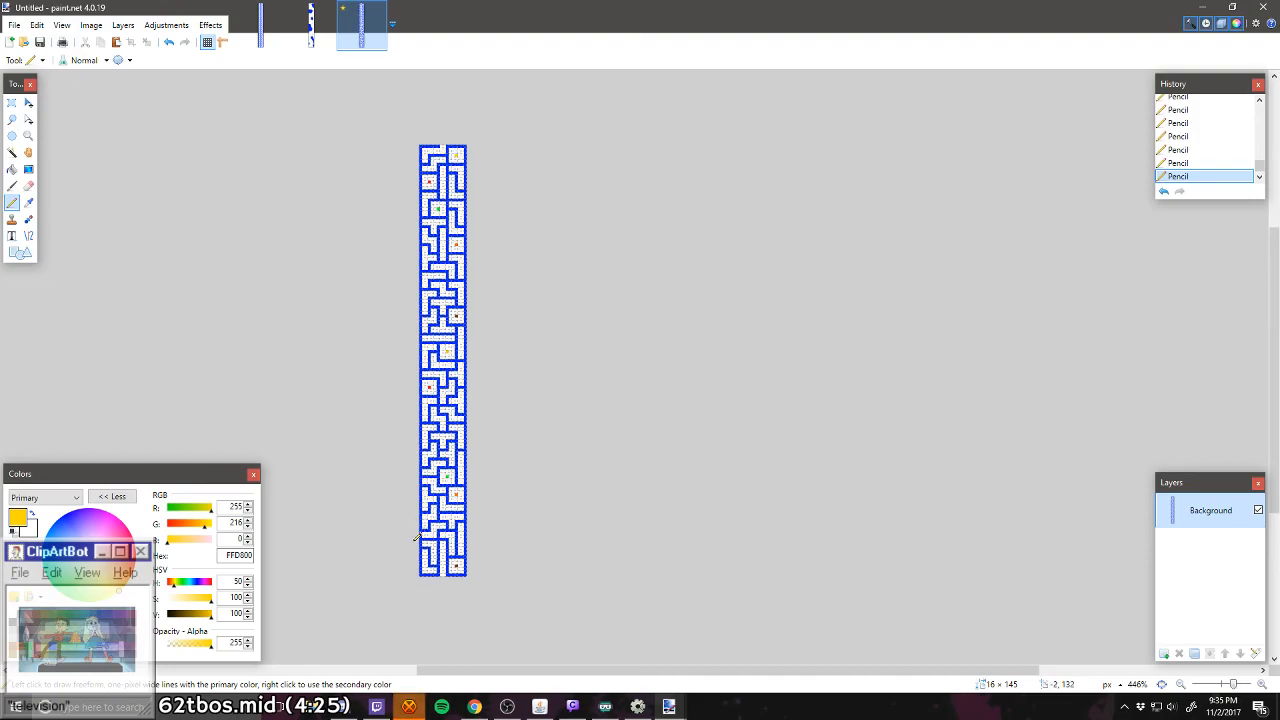
pyautogui.scroll(5, 450, 510)
pyautogui.scroll(-2, 481, 538)
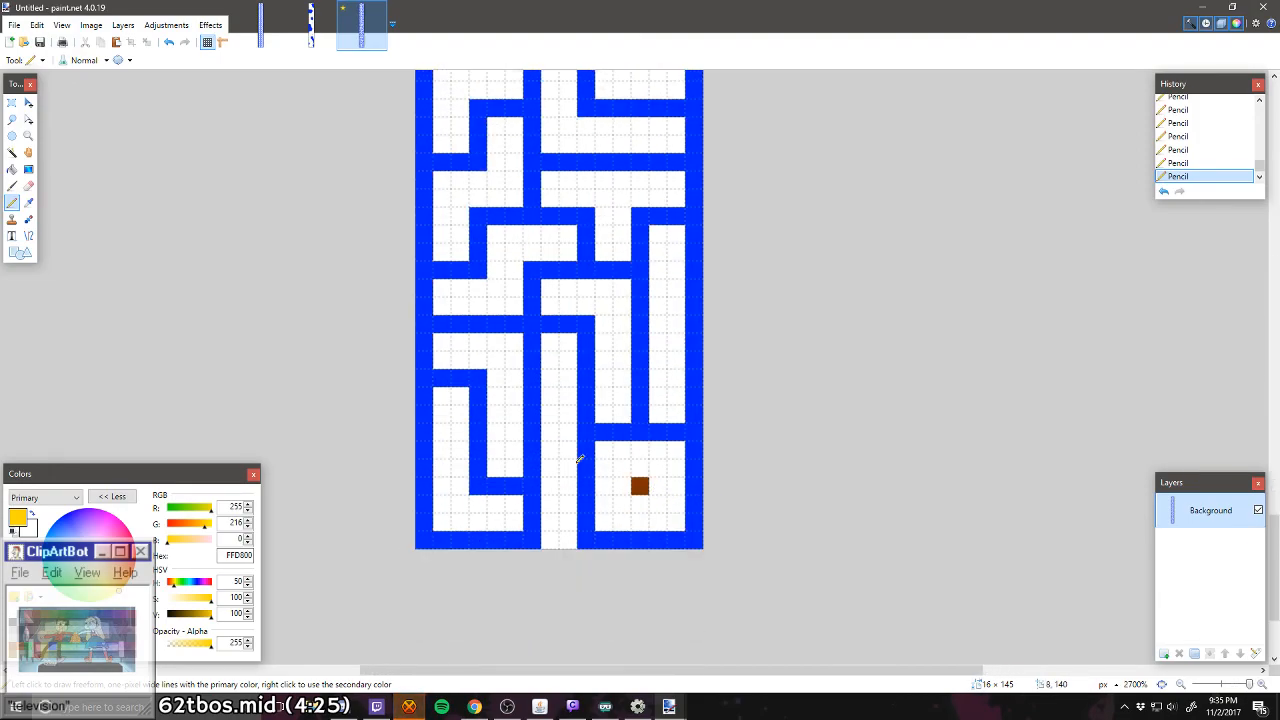
pyautogui.scroll(2, 579, 459)
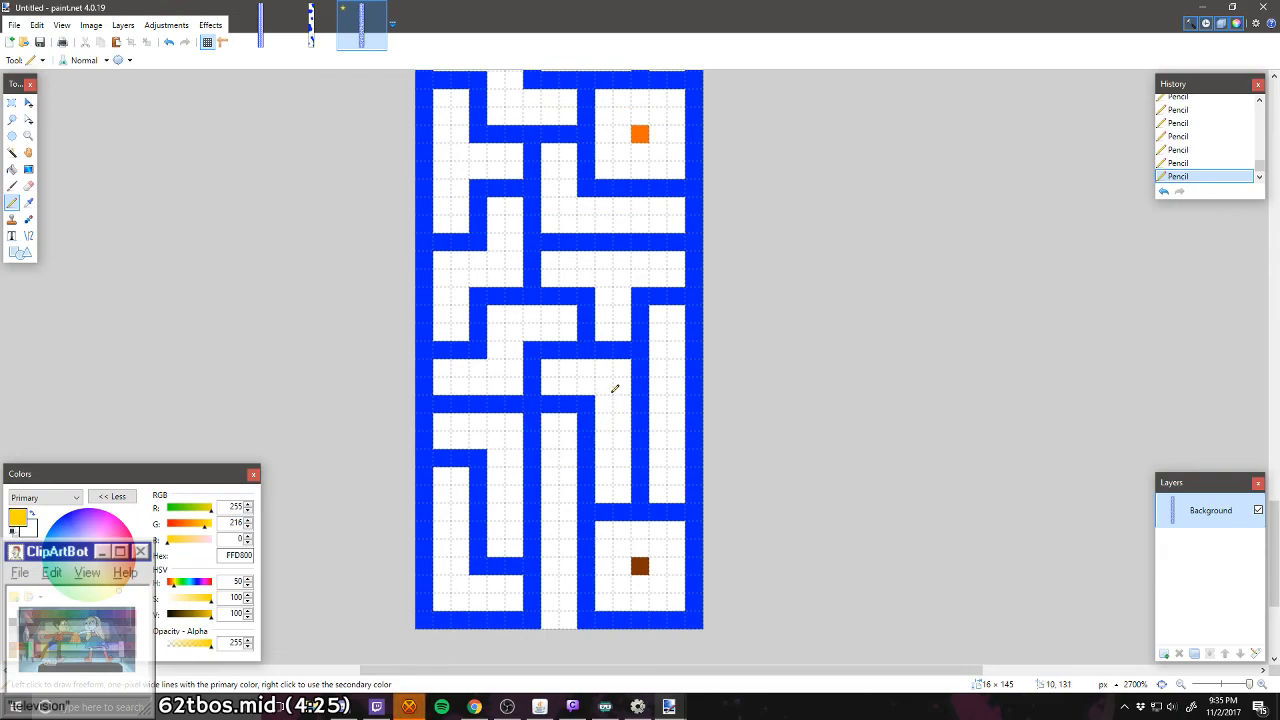
pyautogui.scroll(2, 665, 374)
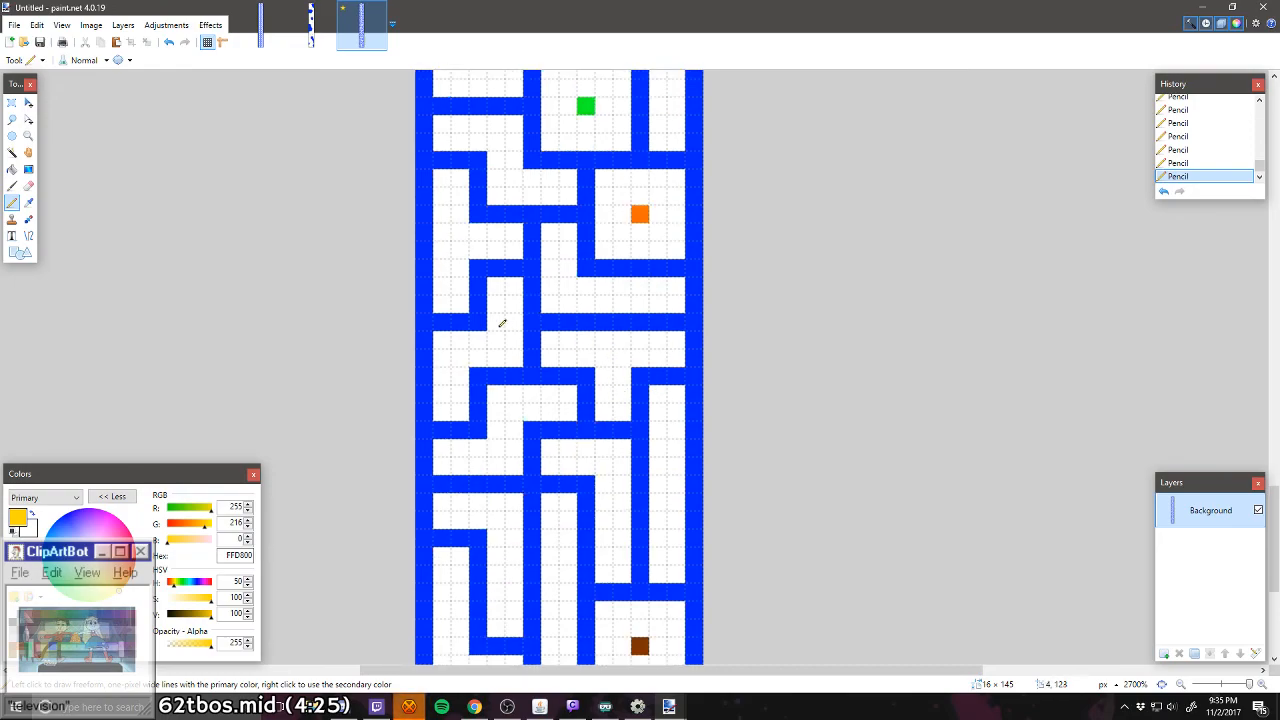
pyautogui.scroll(2, 687, 218)
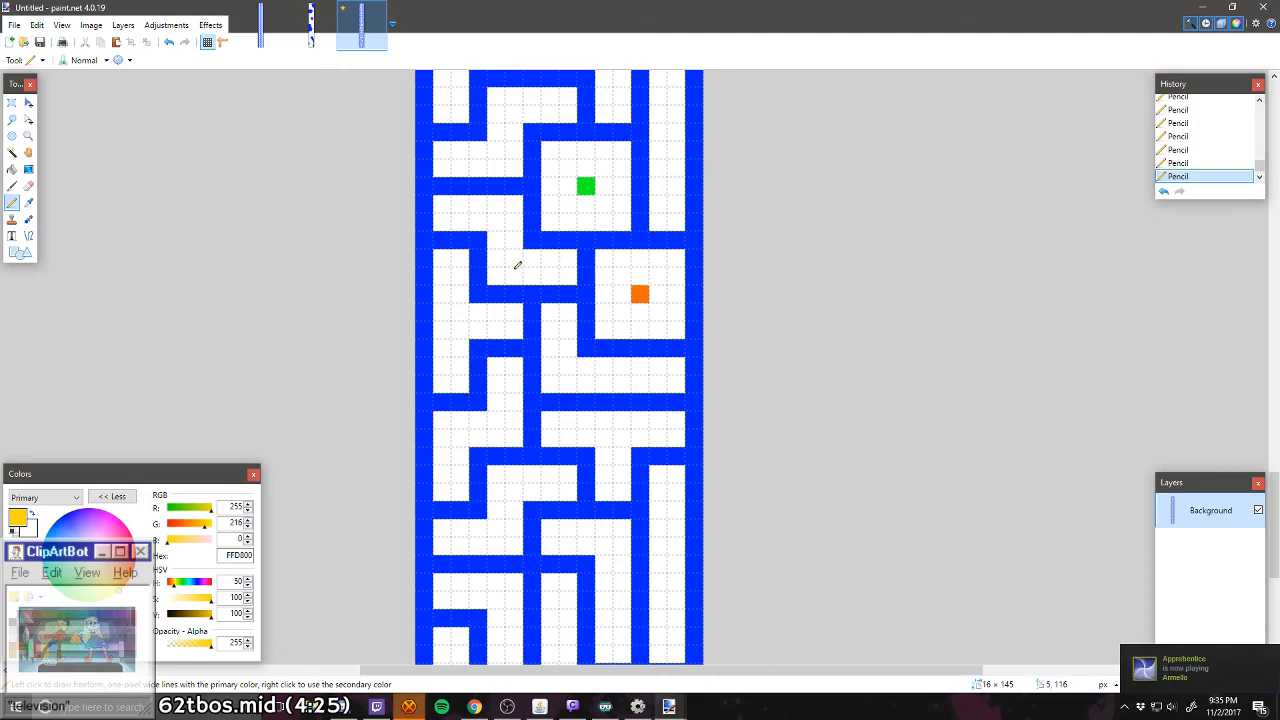
pyautogui.scroll(2, 503, 265)
pyautogui.scroll(6, 503, 265)
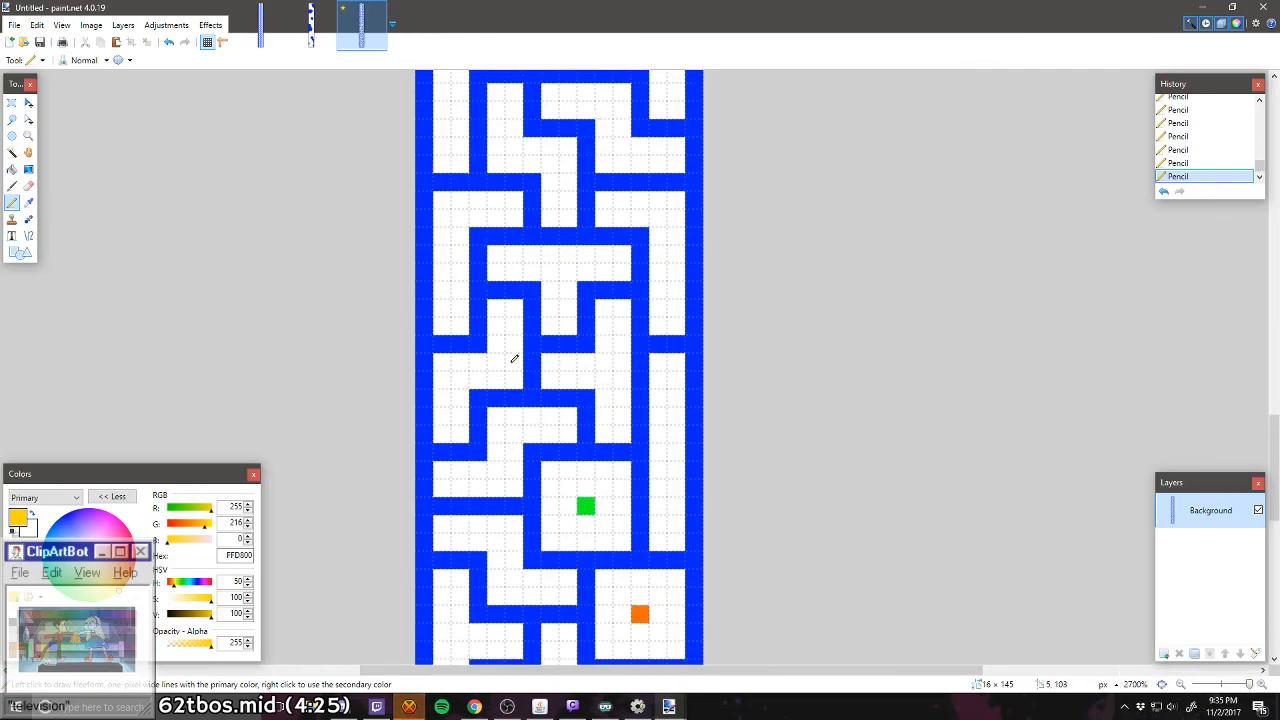
pyautogui.scroll(4, 558, 285)
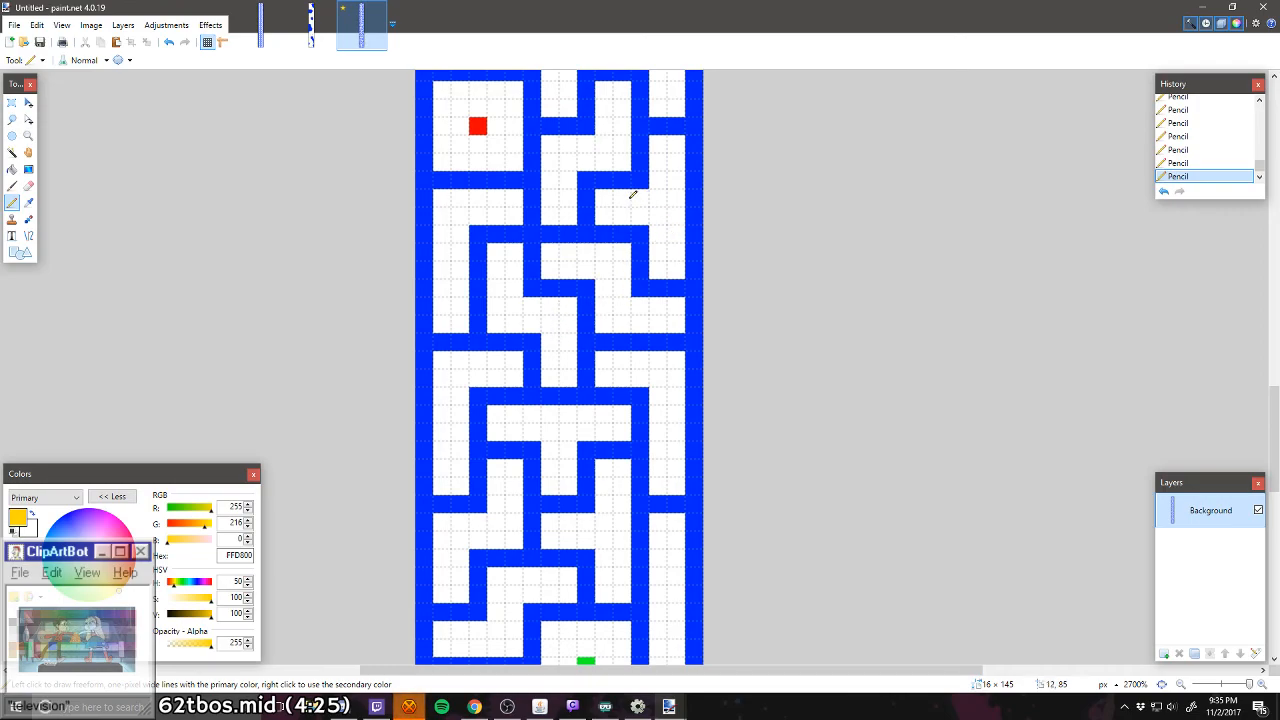
pyautogui.scroll(2, 588, 255)
pyautogui.scroll(8, 490, 235)
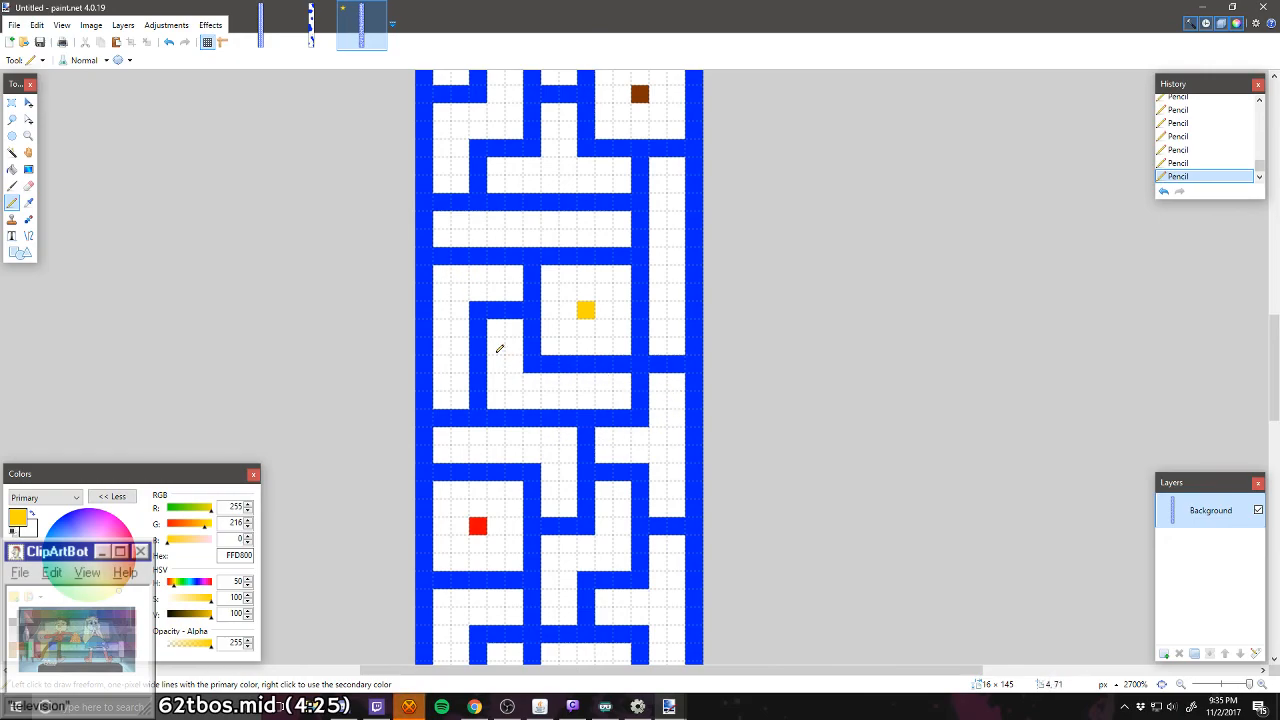
pyautogui.scroll(4, 575, 313)
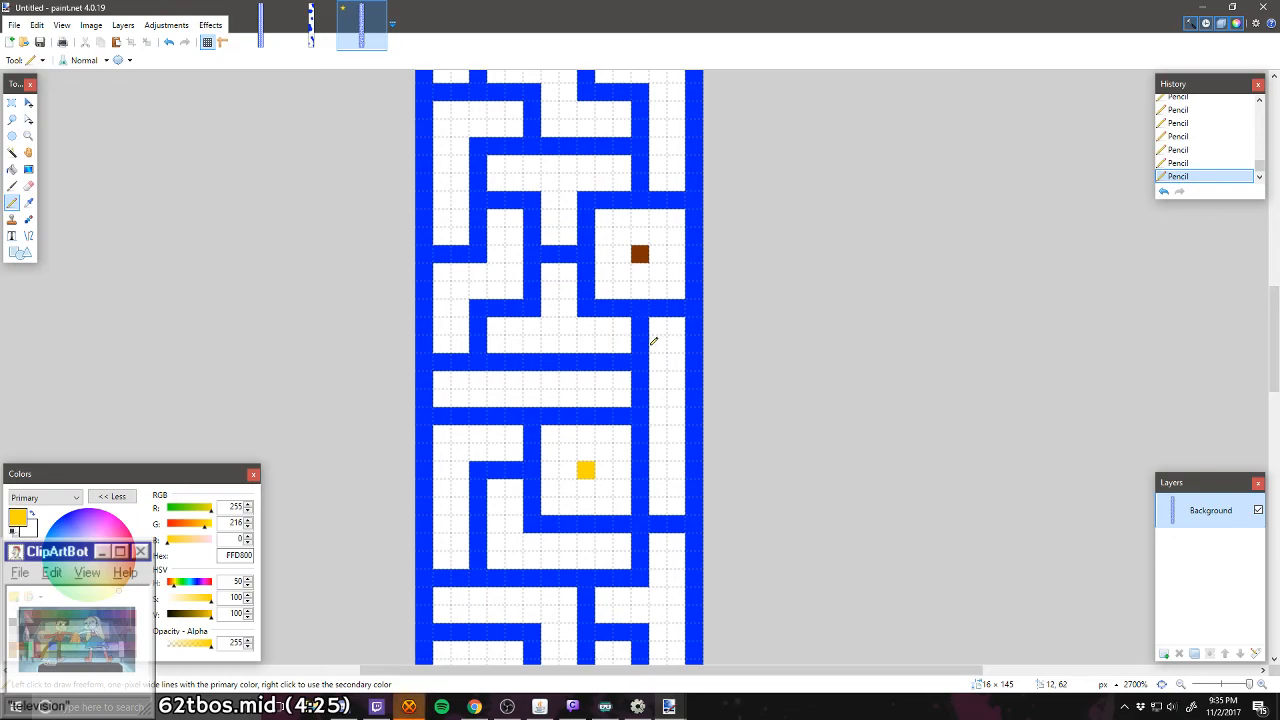
pyautogui.scroll(6, 630, 260)
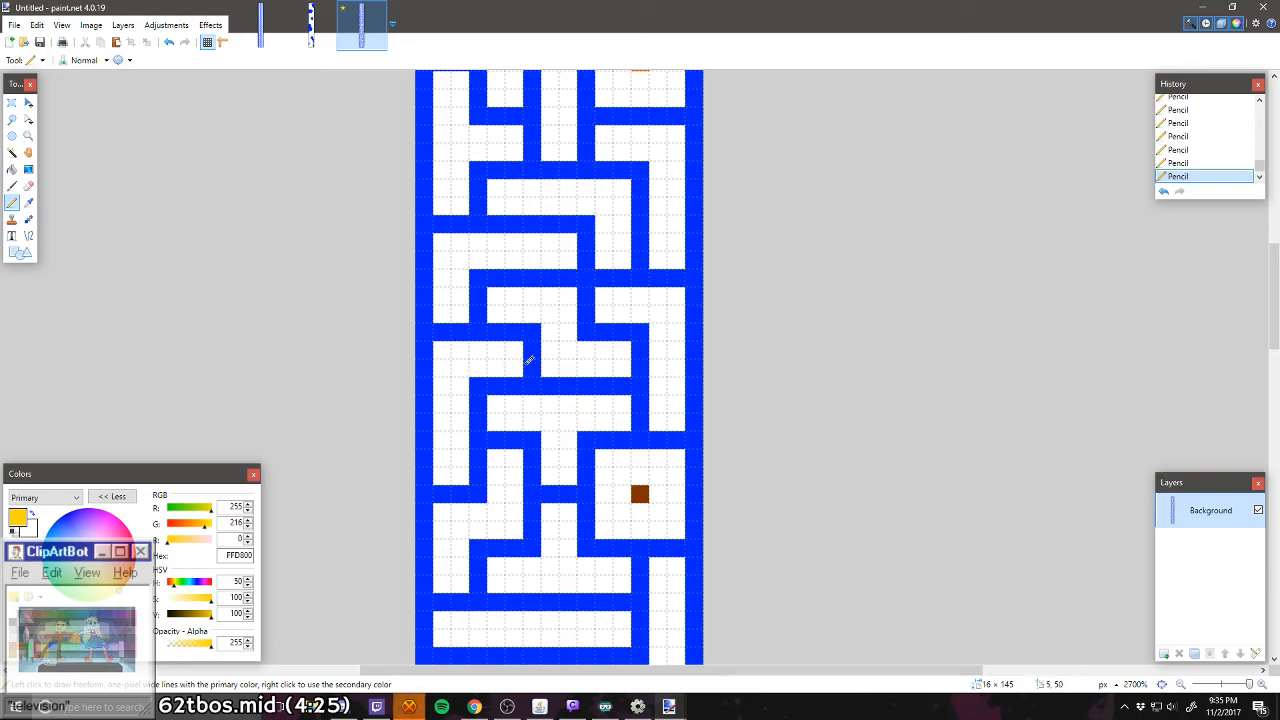
pyautogui.scroll(2, 488, 300)
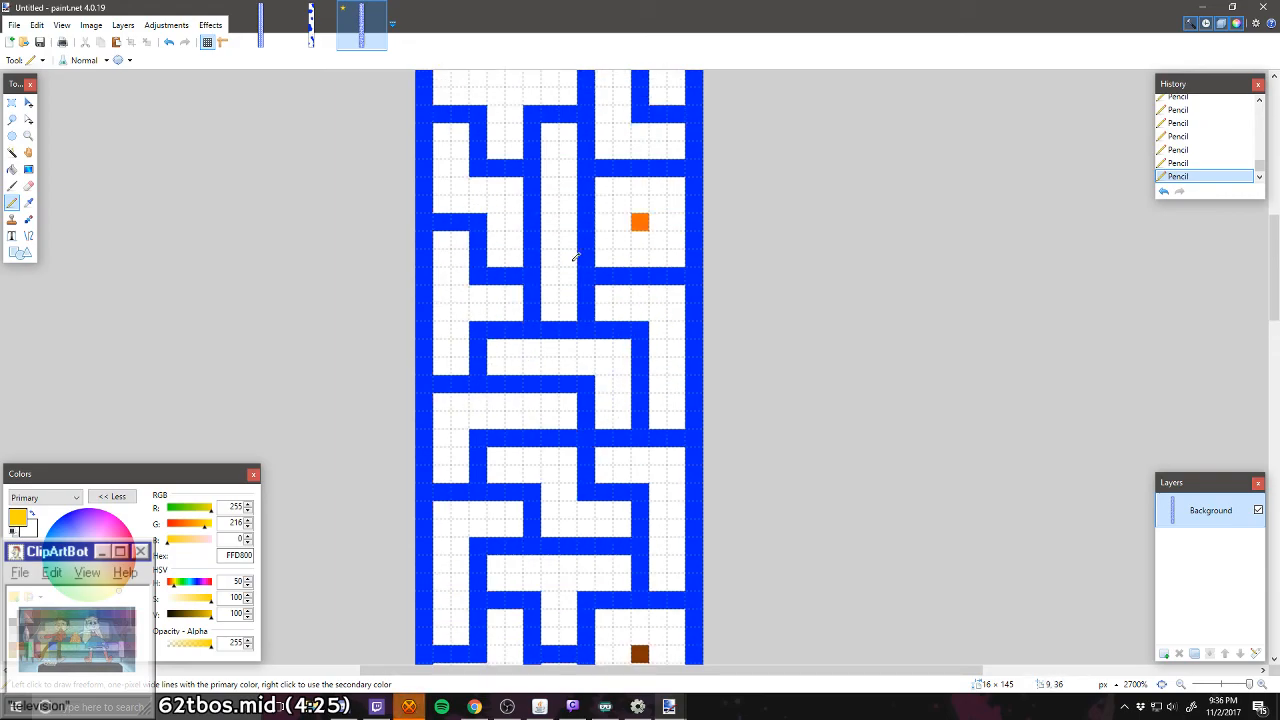
pyautogui.scroll(3, 600, 250)
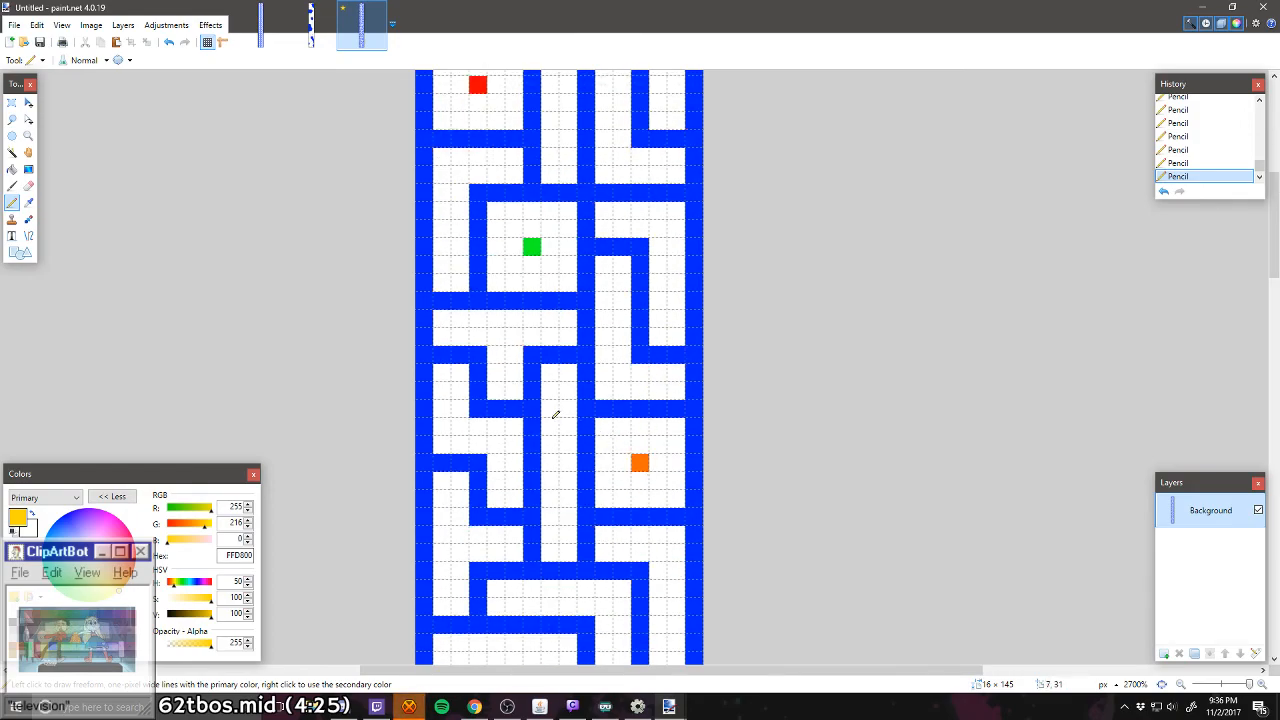
pyautogui.scroll(2, 554, 418)
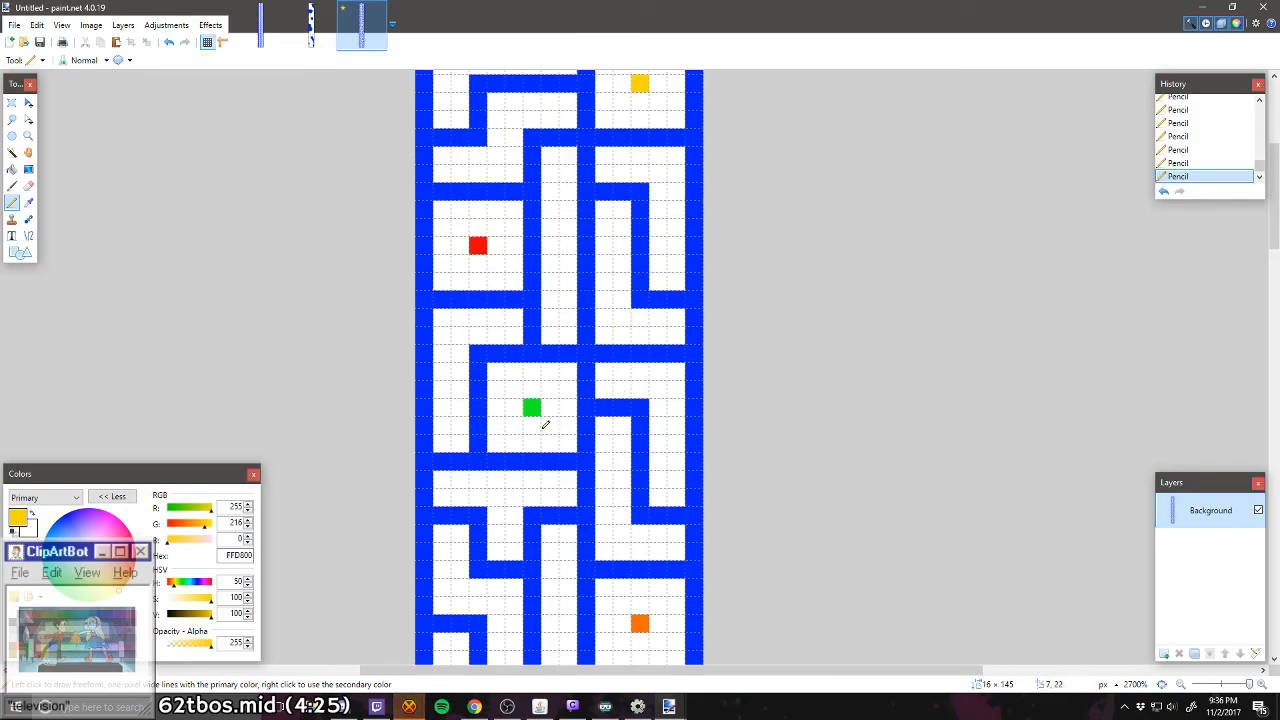
pyautogui.scroll(3, 528, 368)
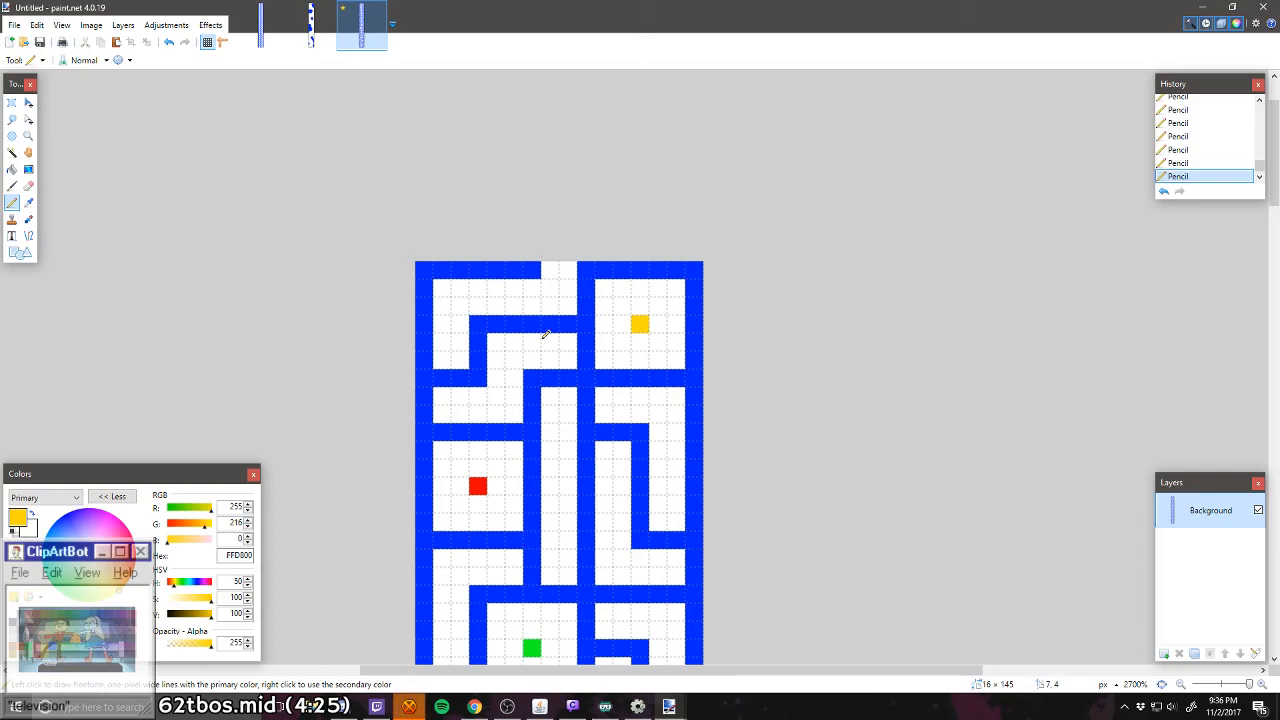
pyautogui.scroll(-5, 626, 466)
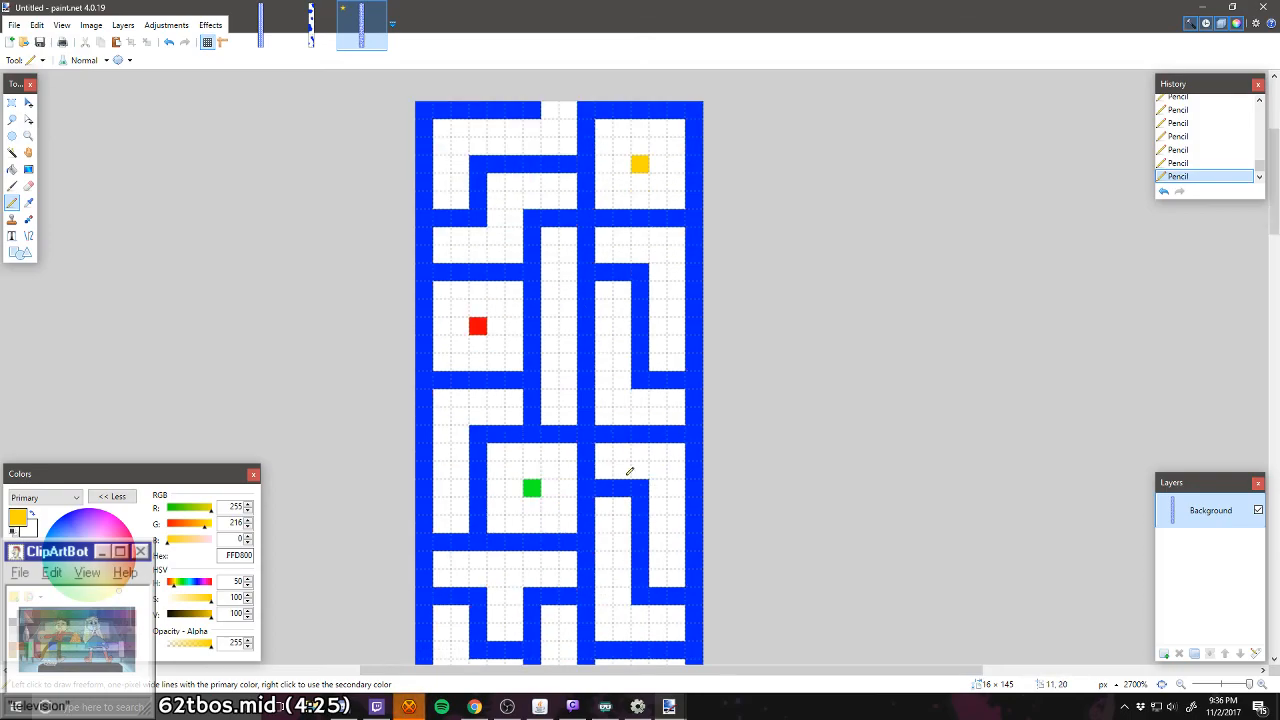
pyautogui.scroll(-11, 630, 470)
pyautogui.scroll(-5, 630, 470)
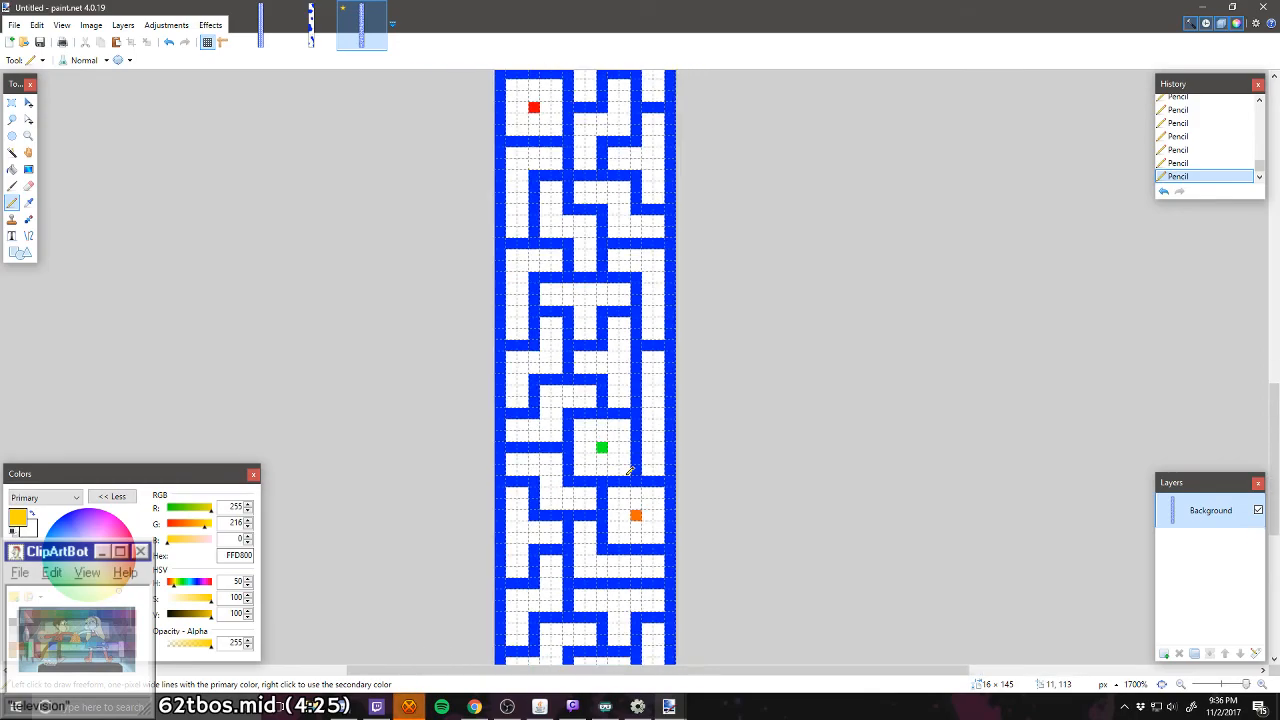
pyautogui.scroll(-8, 630, 470)
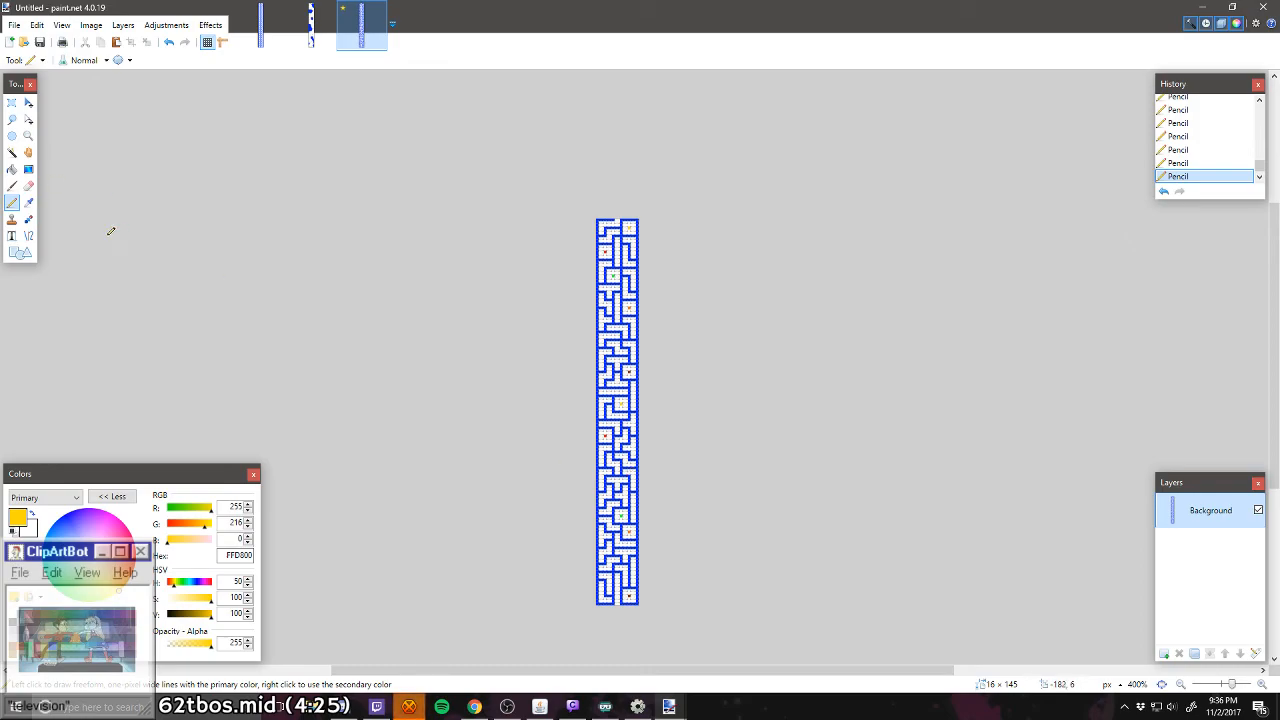
# Step: Save the maze level as Quad-Shapes.png in the Levels folder with the default PNG settings
pyautogui.click(14, 25)
pyautogui.click(22, 135)
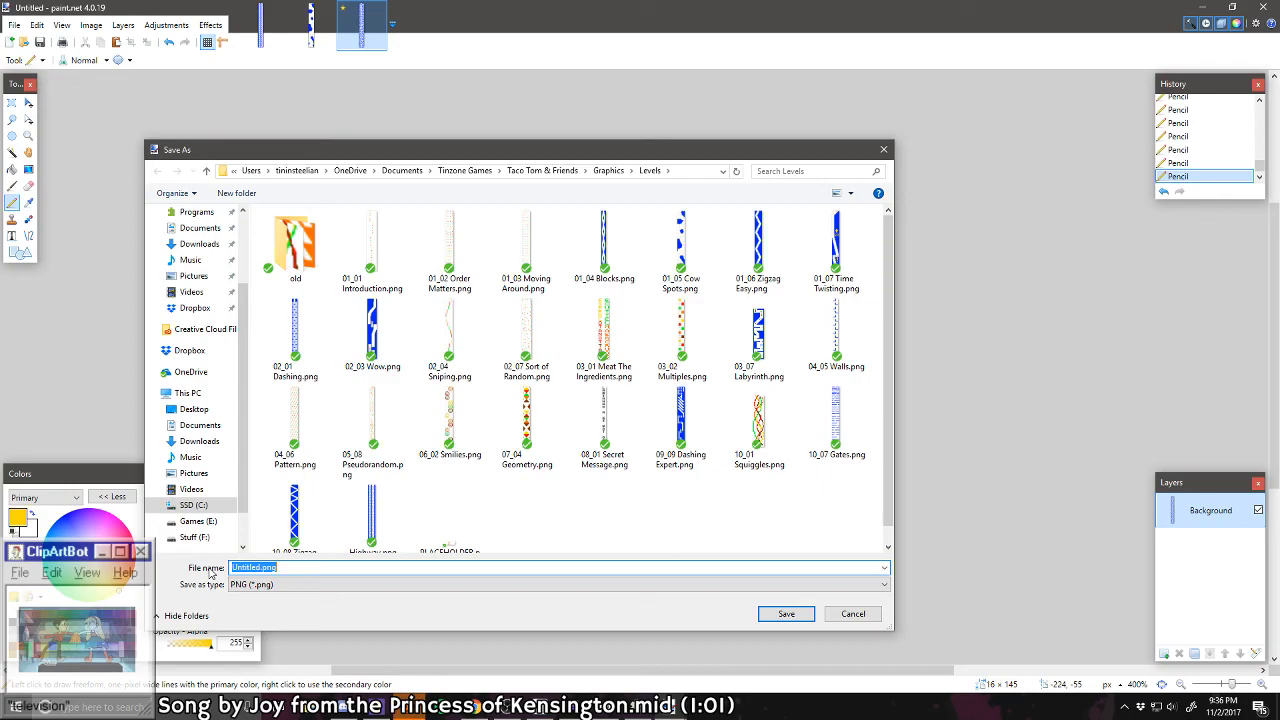
pyautogui.write('Quad-Shapes')
pyautogui.press('Return')
pyautogui.press('Return')
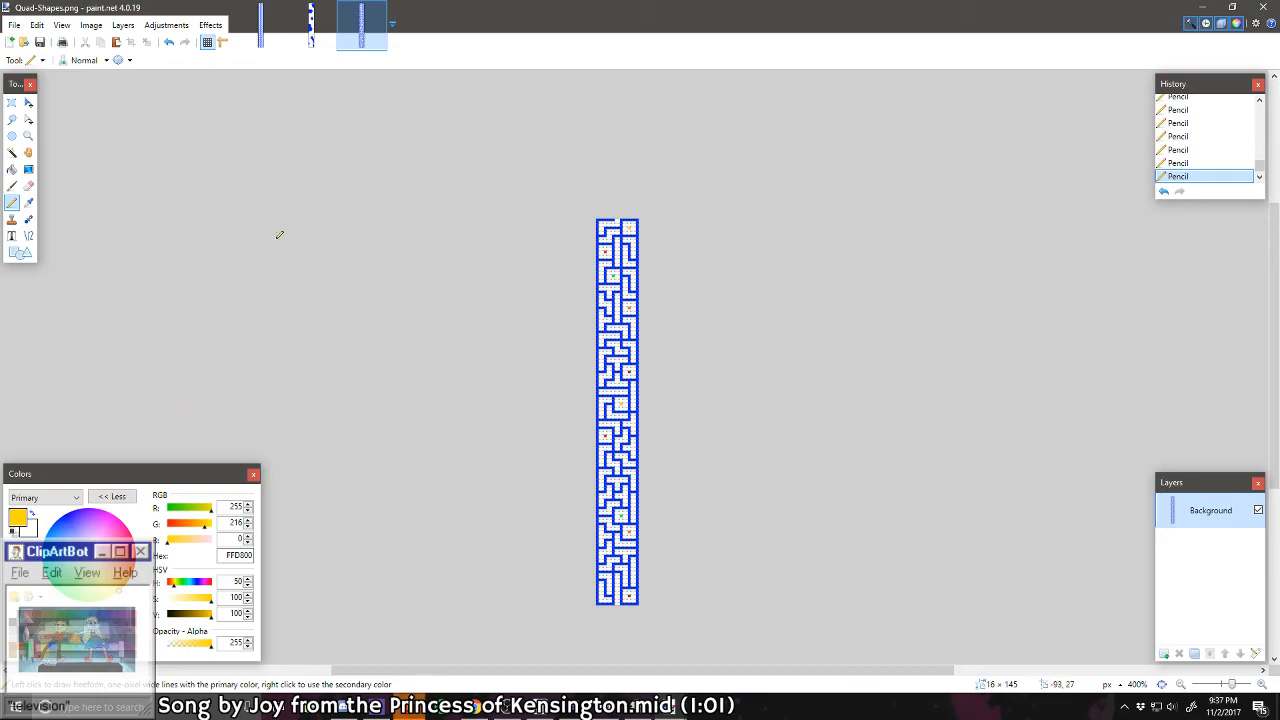
# Step: Create a new image 16 pixels wide and 128 pixels high for the next level
pyautogui.click(9, 41)
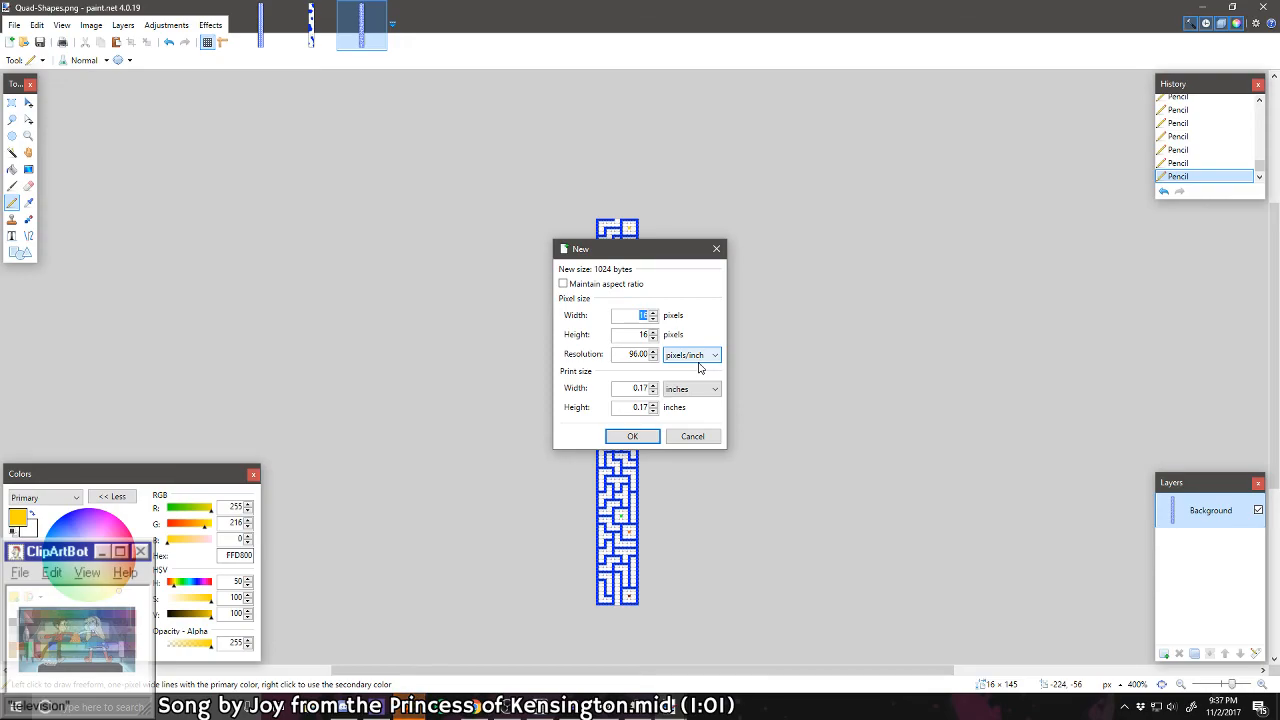
pyautogui.click(654, 335)
pyautogui.write('128')
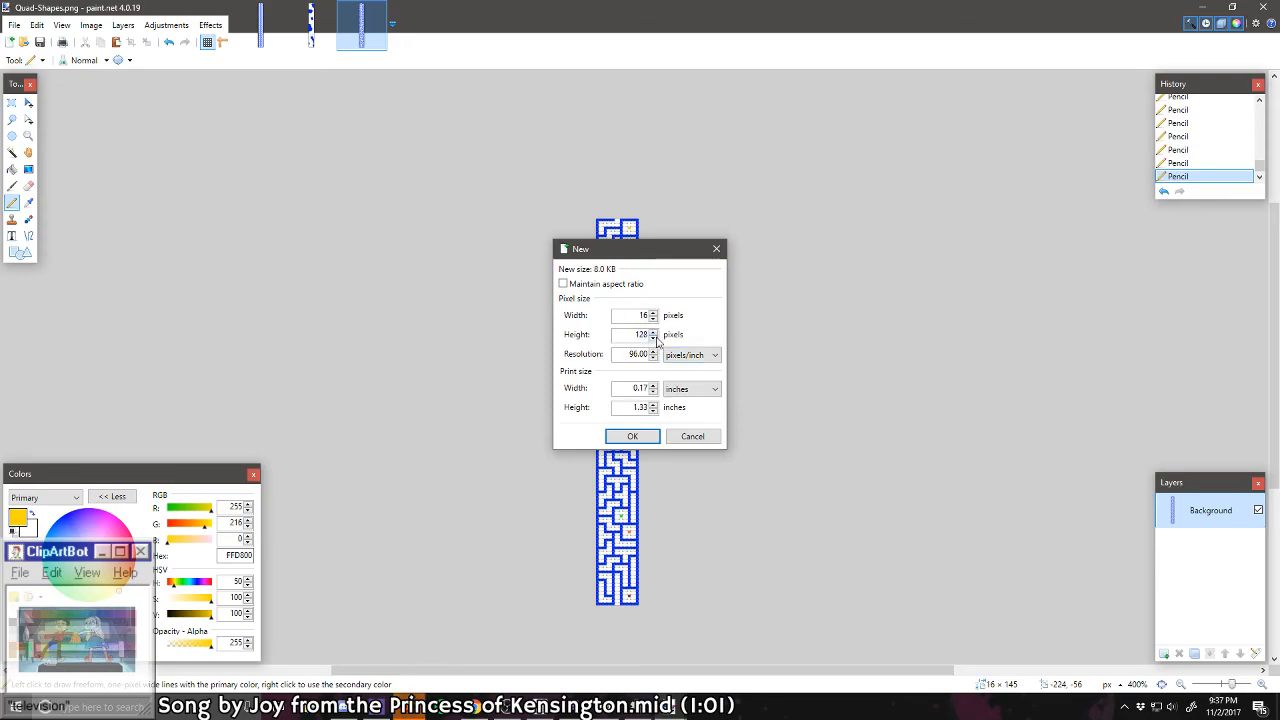
pyautogui.press('Return')
# Step: In blue 0026FF, draw a two-pixel-wide stem with a foot on the bottom edge and outline a block above and left of it
pyautogui.scroll(10, 643, 407)
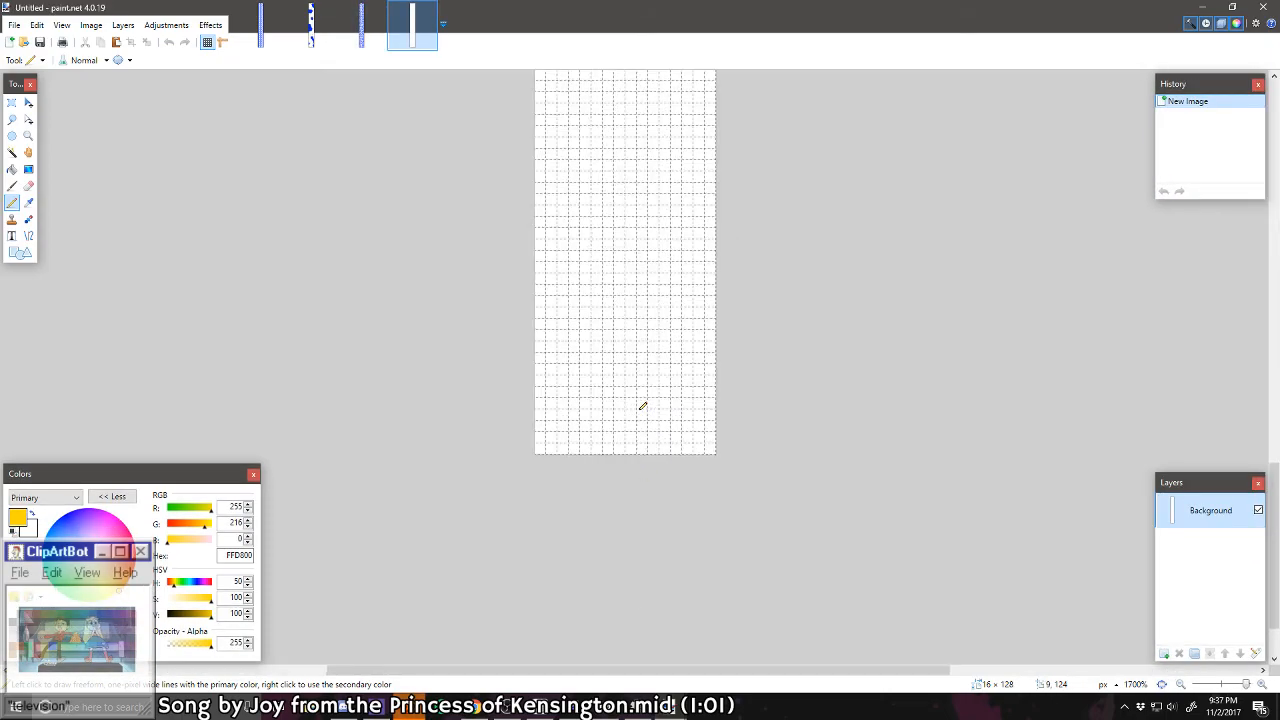
pyautogui.click(101, 619)
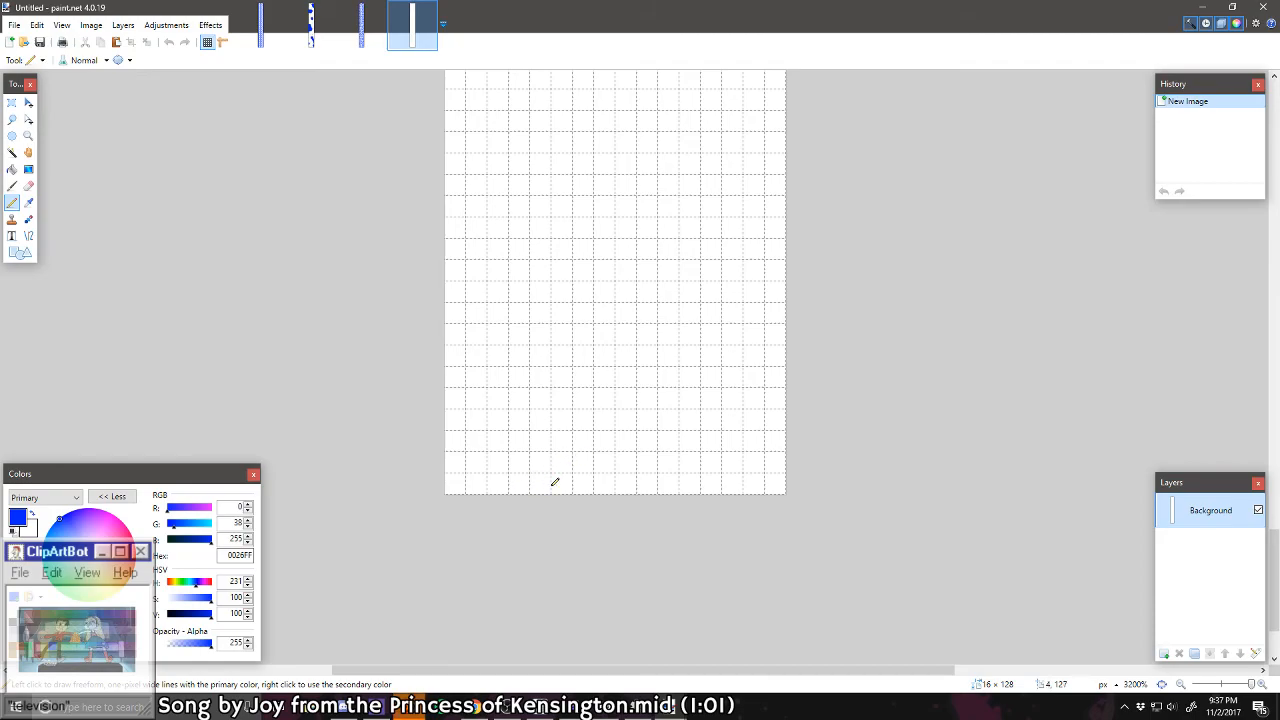
pyautogui.moveTo(565, 484)
pyautogui.mouseDown()
pyautogui.moveTo(506, 483)
pyautogui.moveTo(515, 457)
pyautogui.moveTo(555, 465)
pyautogui.moveTo(563, 434)
pyautogui.moveTo(542, 438)
pyautogui.moveTo(565, 380)
pyautogui.moveTo(564, 421)
pyautogui.mouseUp()
pyautogui.moveTo(567, 350)
pyautogui.mouseDown()
pyautogui.moveTo(540, 352)
pyautogui.moveTo(527, 313)
pyautogui.moveTo(470, 312)
pyautogui.moveTo(454, 278)
pyautogui.moveTo(455, 266)
pyautogui.moveTo(523, 246)
pyautogui.mouseUp()
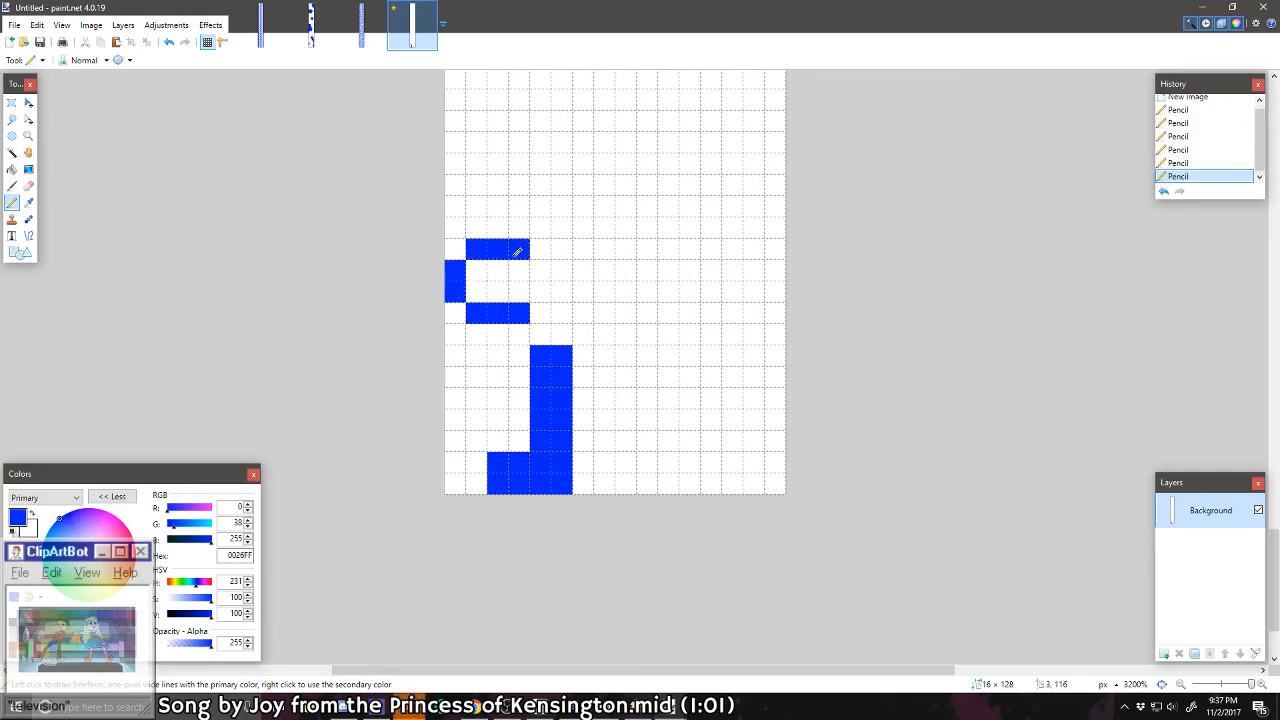
# Step: Select the drawn blue shapes with Rectangle Select, move them one pixel to the right and deselect
pyautogui.click(12, 103)
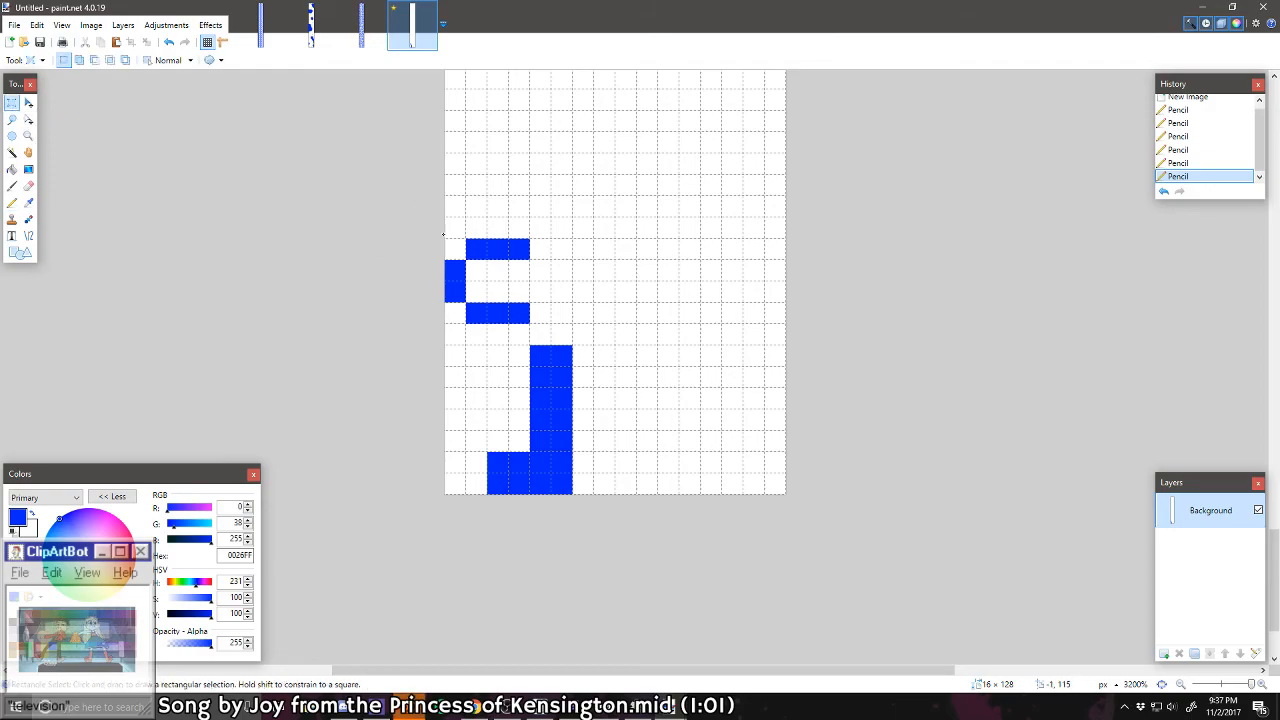
pyautogui.moveTo(443, 235)
pyautogui.mouseDown()
pyautogui.moveTo(612, 494)
pyautogui.moveTo(594, 494)
pyautogui.mouseUp()
pyautogui.click(28, 103)
pyautogui.press('Right')
pyautogui.hotkey('ctrl', 'd')
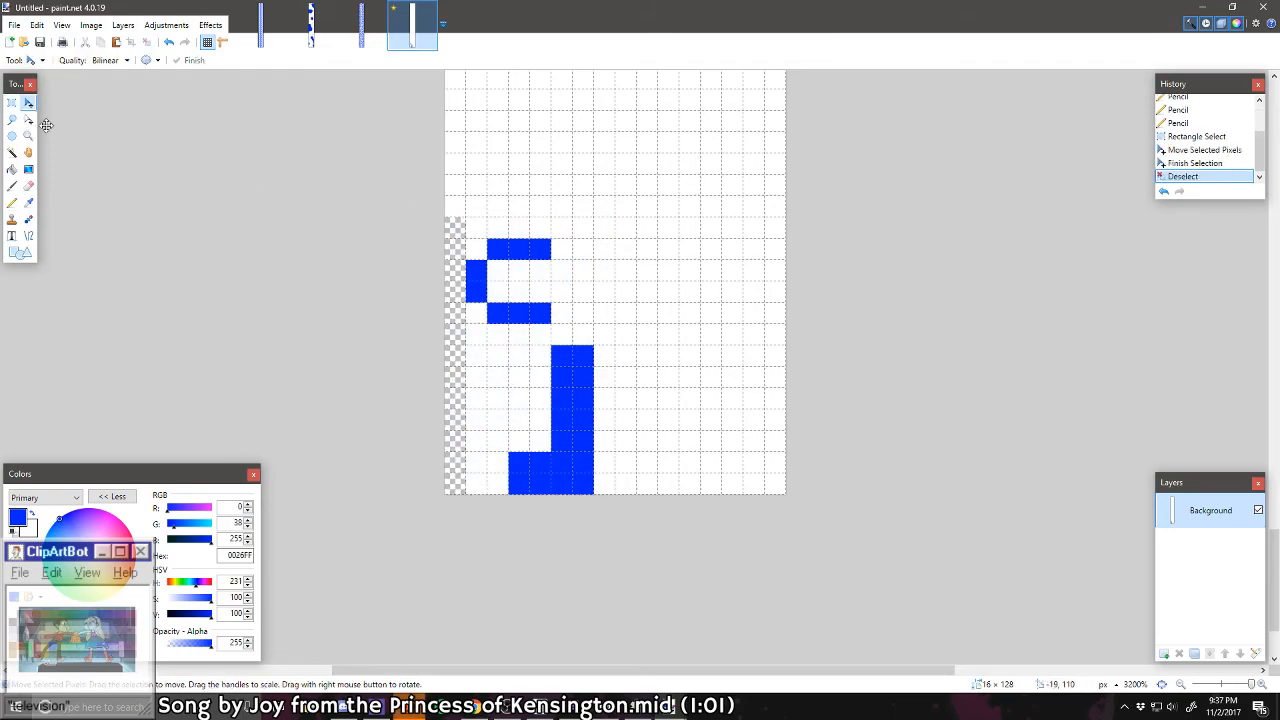
# Step: Fill the outlined block solid blue with the Pencil and join it to the stem
pyautogui.click(12, 202)
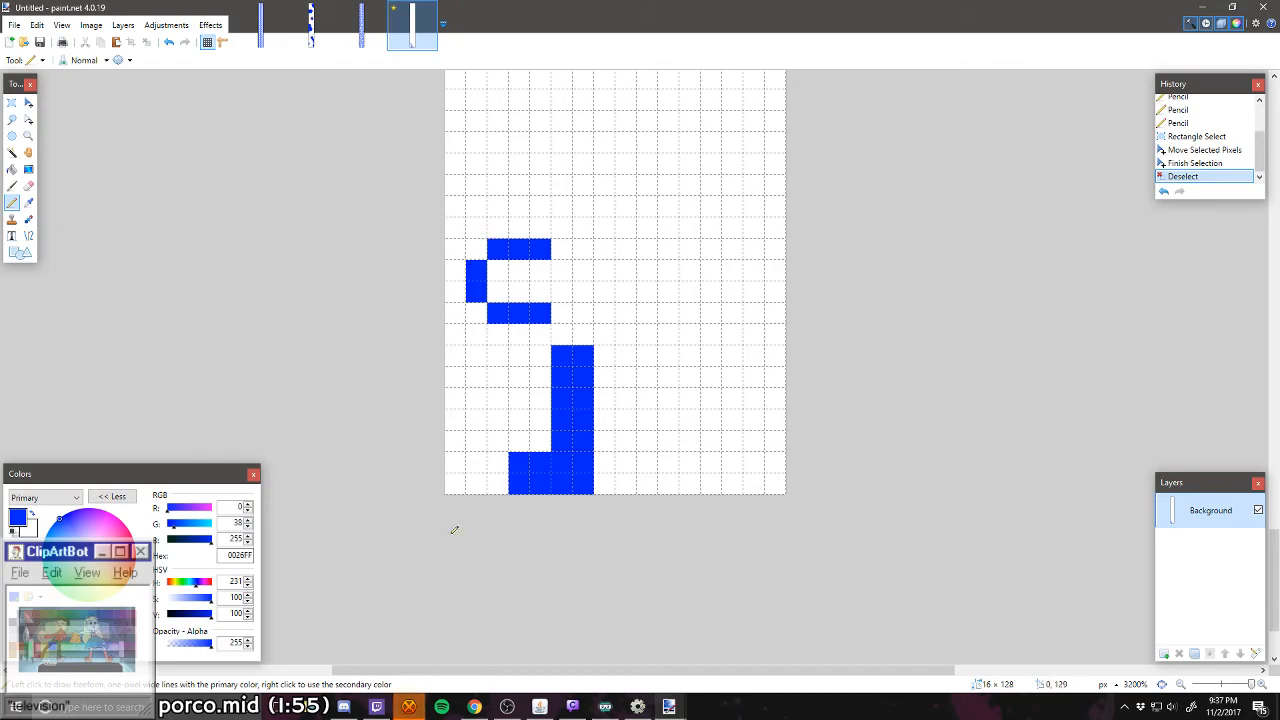
pyautogui.click(496, 242)
pyautogui.moveTo(517, 277); pyautogui.dragTo(547, 278)
pyautogui.moveTo(559, 334); pyautogui.dragTo(568, 254)
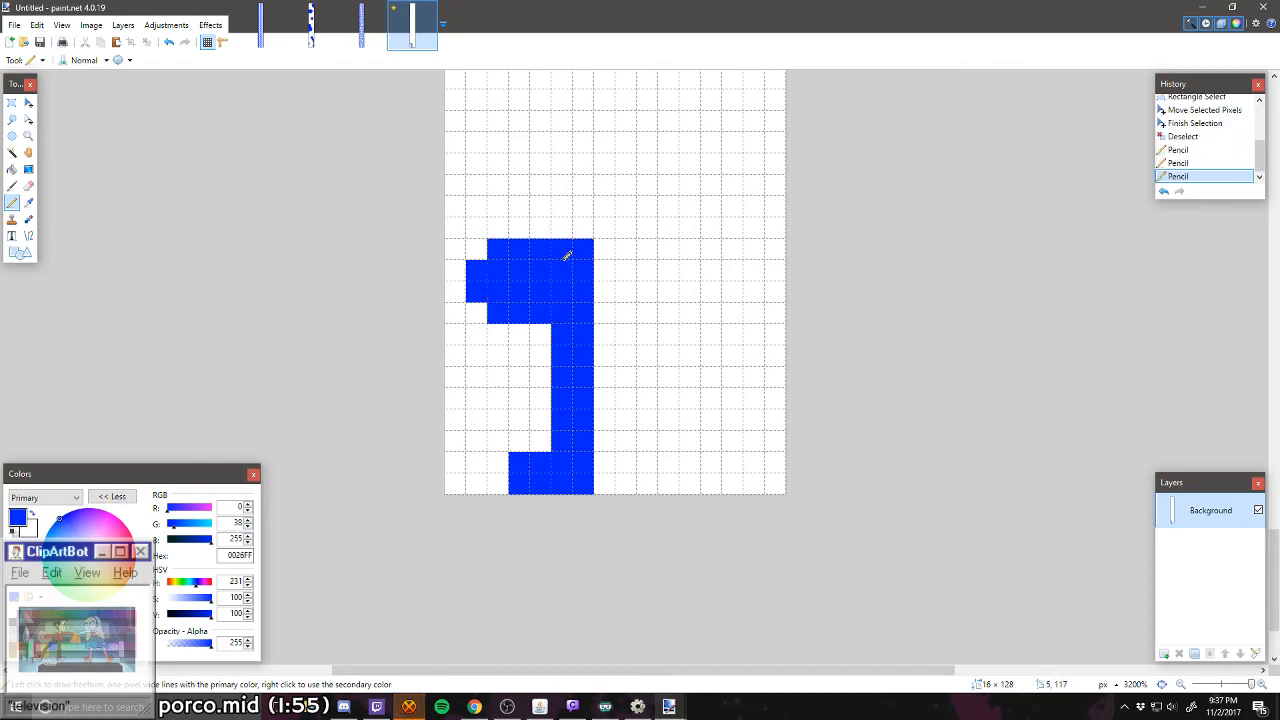
# Step: Extend the block with a solid blue arm on its right and add a three-pixel-wide bump on top
pyautogui.scroll(1, 566, 256)
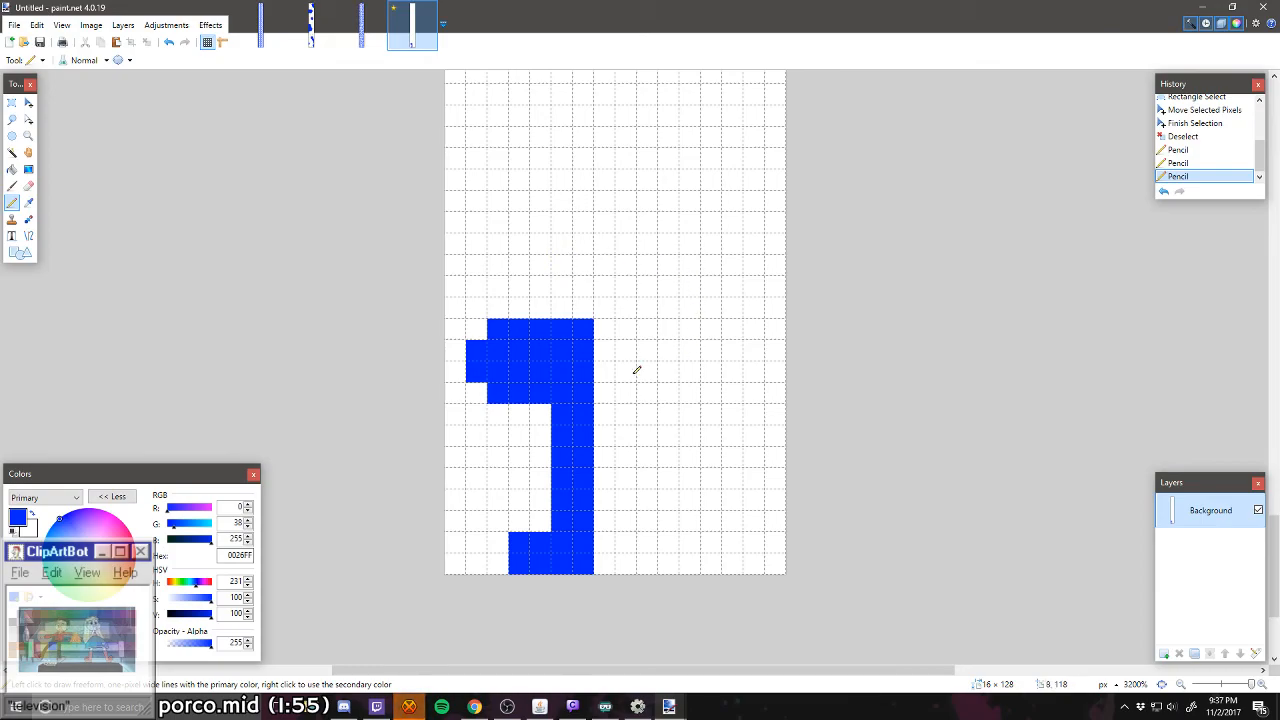
pyautogui.moveTo(601, 406)
pyautogui.mouseDown()
pyautogui.moveTo(663, 408)
pyautogui.moveTo(668, 388)
pyautogui.moveTo(653, 334)
pyautogui.moveTo(603, 331)
pyautogui.moveTo(630, 389)
pyautogui.moveTo(708, 351)
pyautogui.moveTo(650, 353)
pyautogui.moveTo(647, 395)
pyautogui.moveTo(612, 345)
pyautogui.mouseUp()
pyautogui.moveTo(515, 308)
pyautogui.mouseDown()
pyautogui.moveTo(562, 305)
pyautogui.moveTo(530, 287)
pyautogui.mouseUp()
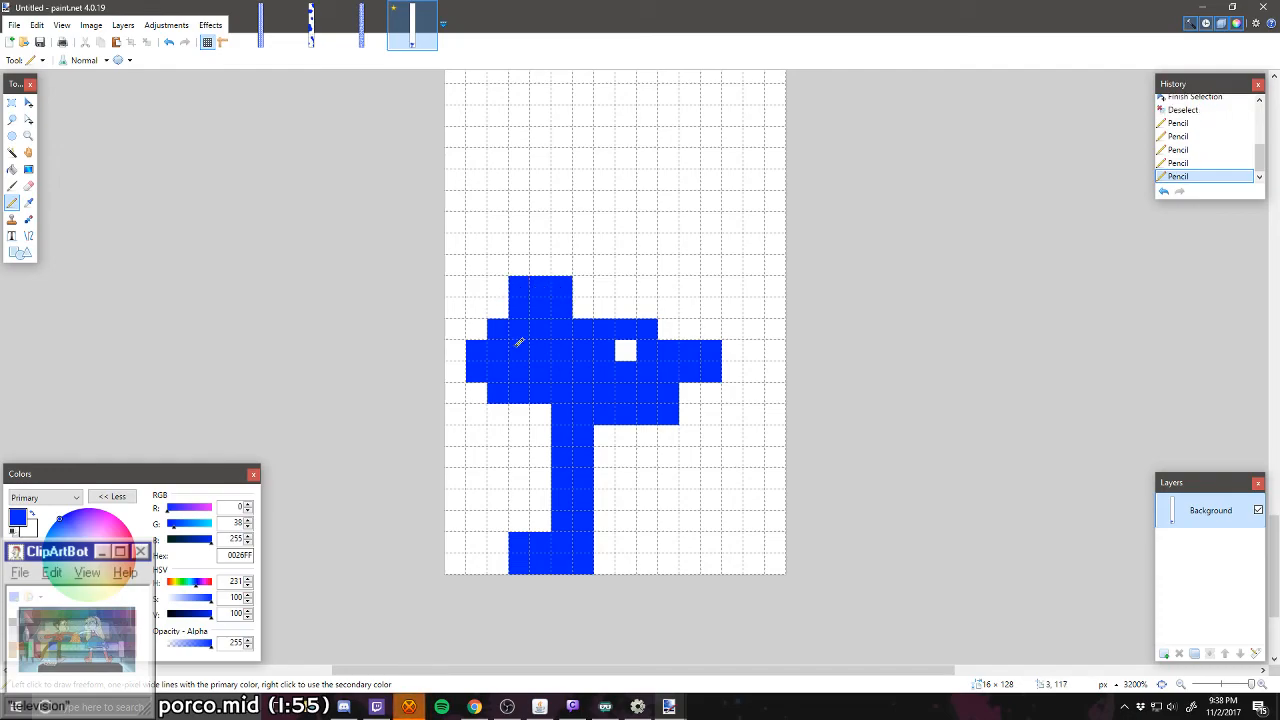
pyautogui.click(628, 351)
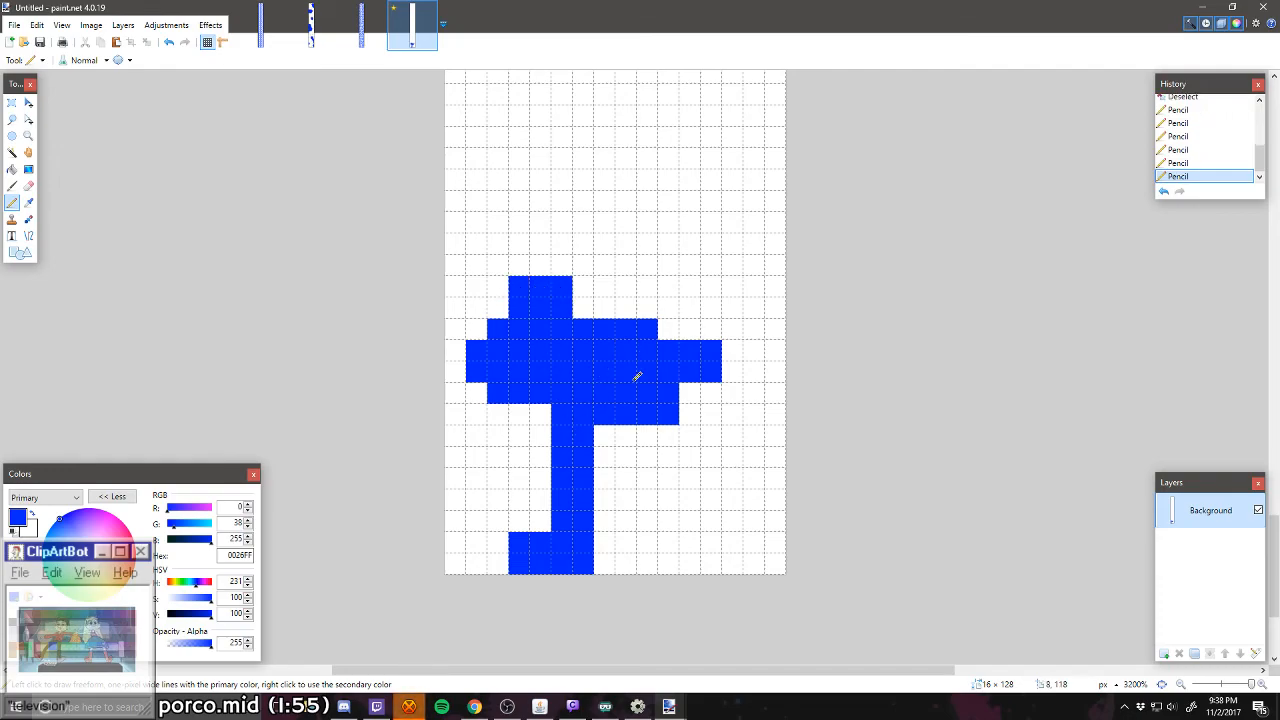
# Step: Erase the bump's left column and the left shoulder pixels to white, and square off the block's lower-left corner in blue
pyautogui.rightClick(520, 292)
pyautogui.rightClick(507, 328)
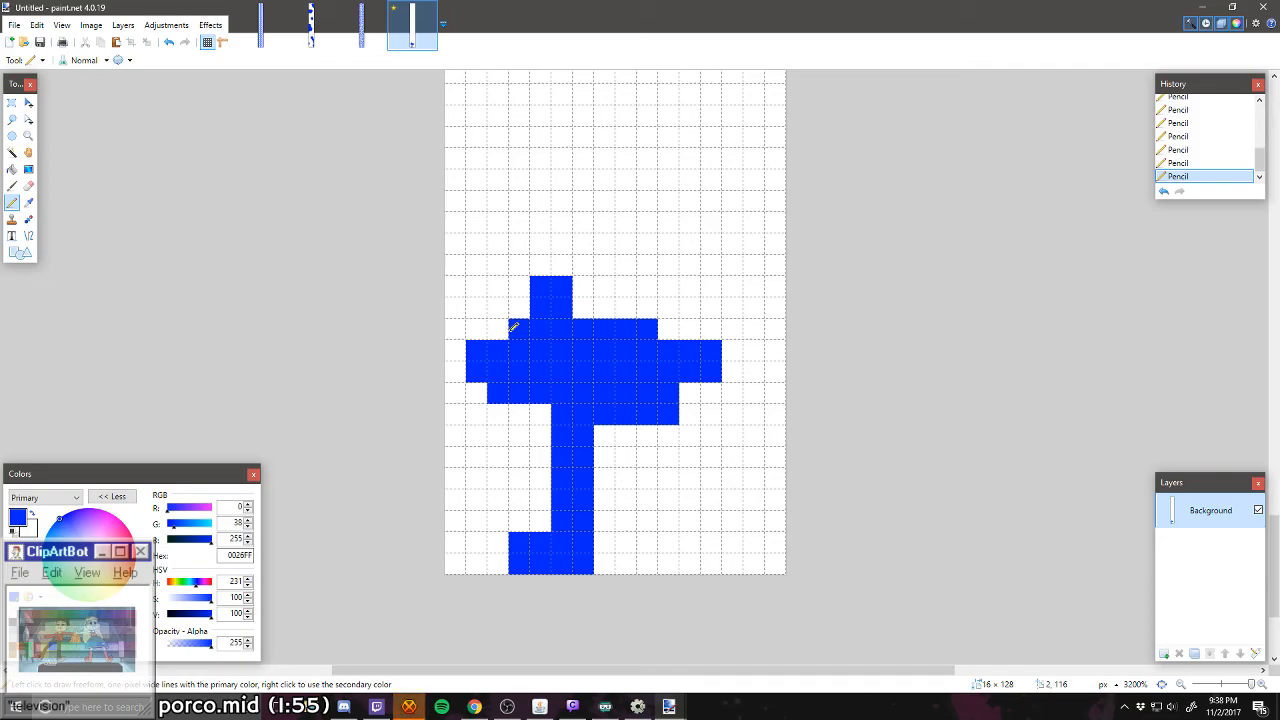
pyautogui.rightClick(516, 330)
pyautogui.click(477, 394)
# Step: Erase the top row of the bump and the raised pixel row to its right back to white
pyautogui.rightClick(558, 287)
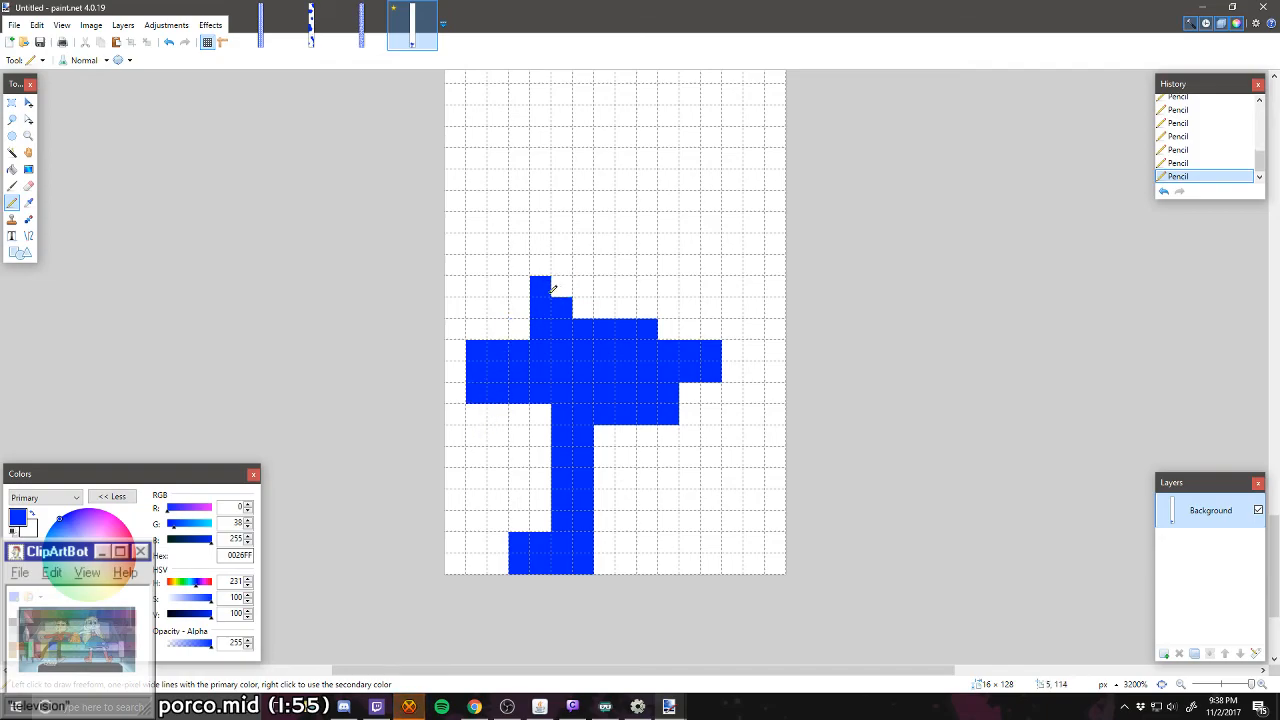
pyautogui.rightClick(548, 291)
pyautogui.rightClick(583, 329)
pyautogui.rightClick(605, 329)
pyautogui.rightClick(626, 329)
pyautogui.rightClick(645, 329)
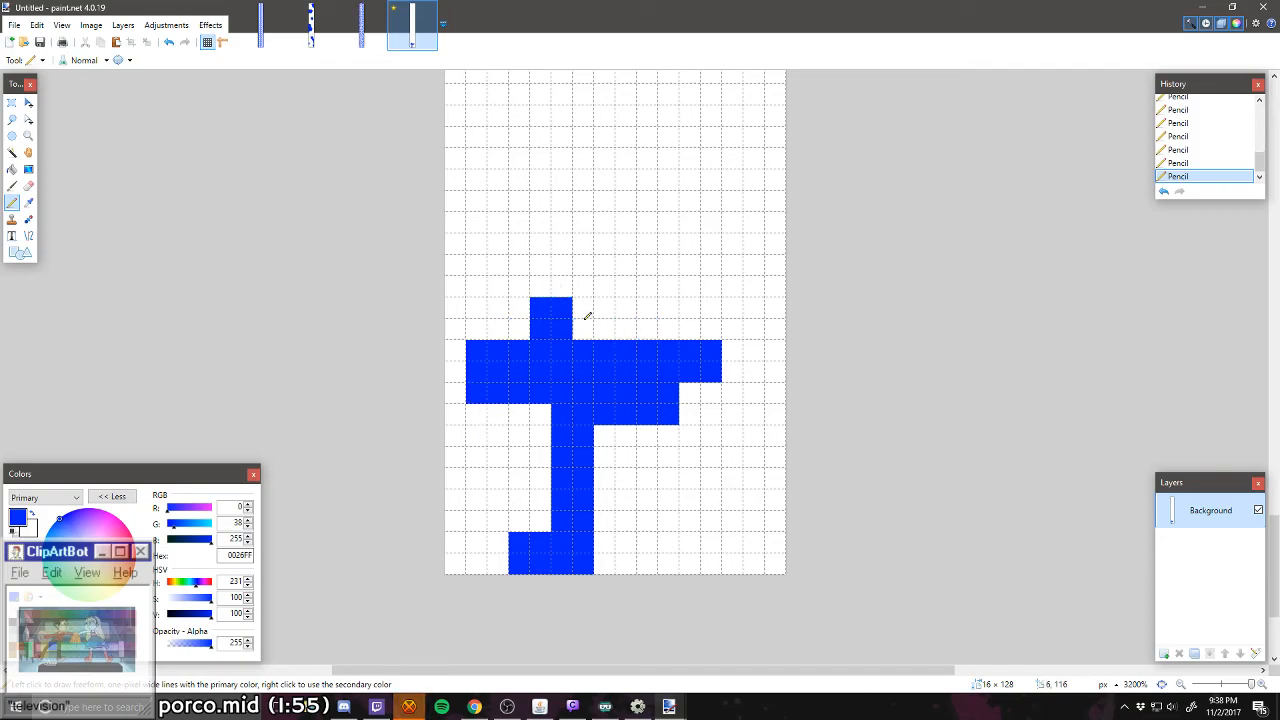
# Step: Widen the bump by one blue column on its right and extend the right arm outward with a raised two-pixel-wide tip
pyautogui.moveTo(587, 316); pyautogui.dragTo(590, 330)
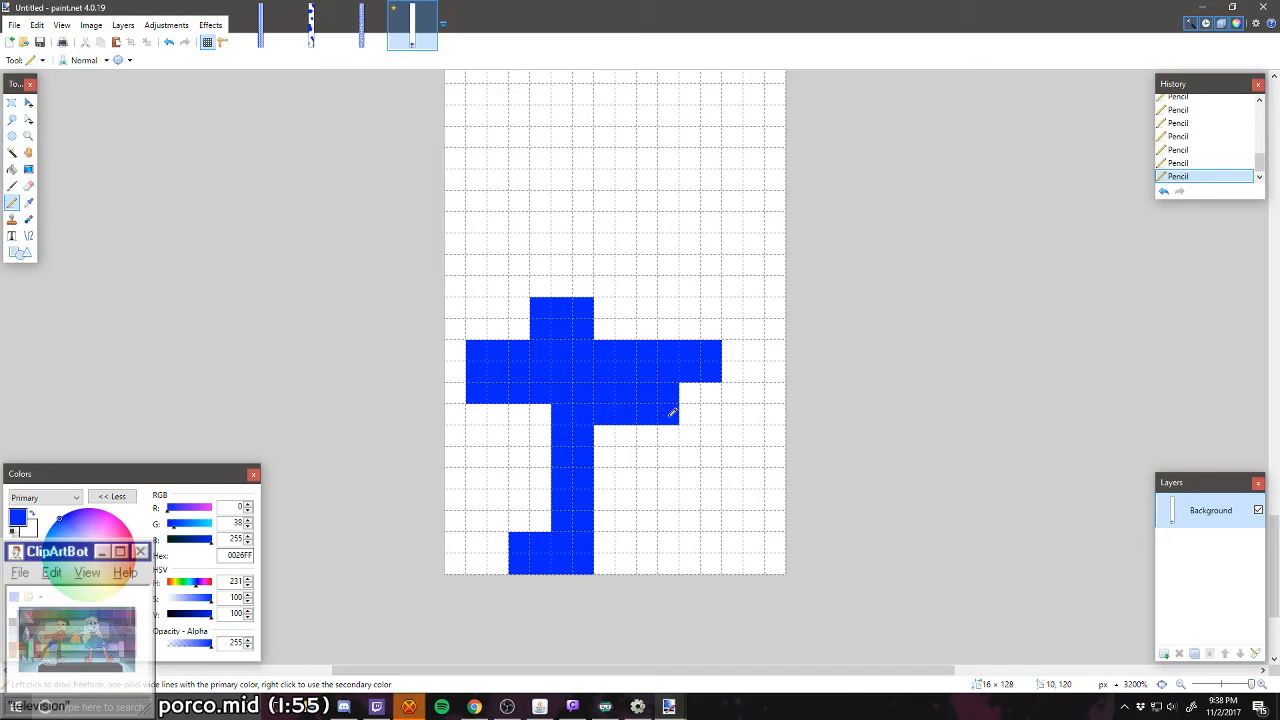
pyautogui.moveTo(686, 412)
pyautogui.mouseDown()
pyautogui.moveTo(709, 347)
pyautogui.moveTo(733, 362)
pyautogui.moveTo(713, 321)
pyautogui.mouseUp()
pyautogui.click(708, 388)
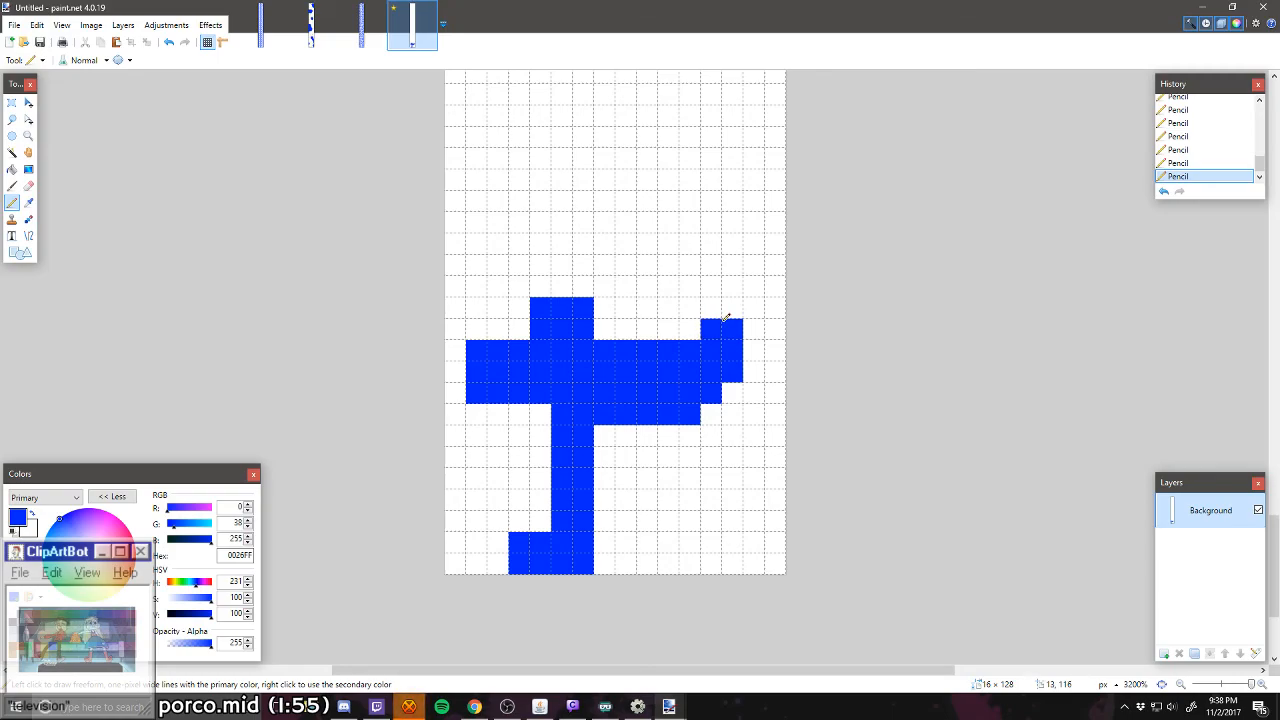
# Step: Erase the leftmost pixel columns of the left arm and the bump, plus the left arm's lower-left corner pixel
pyautogui.moveTo(480, 347); pyautogui.dragTo(476, 394)
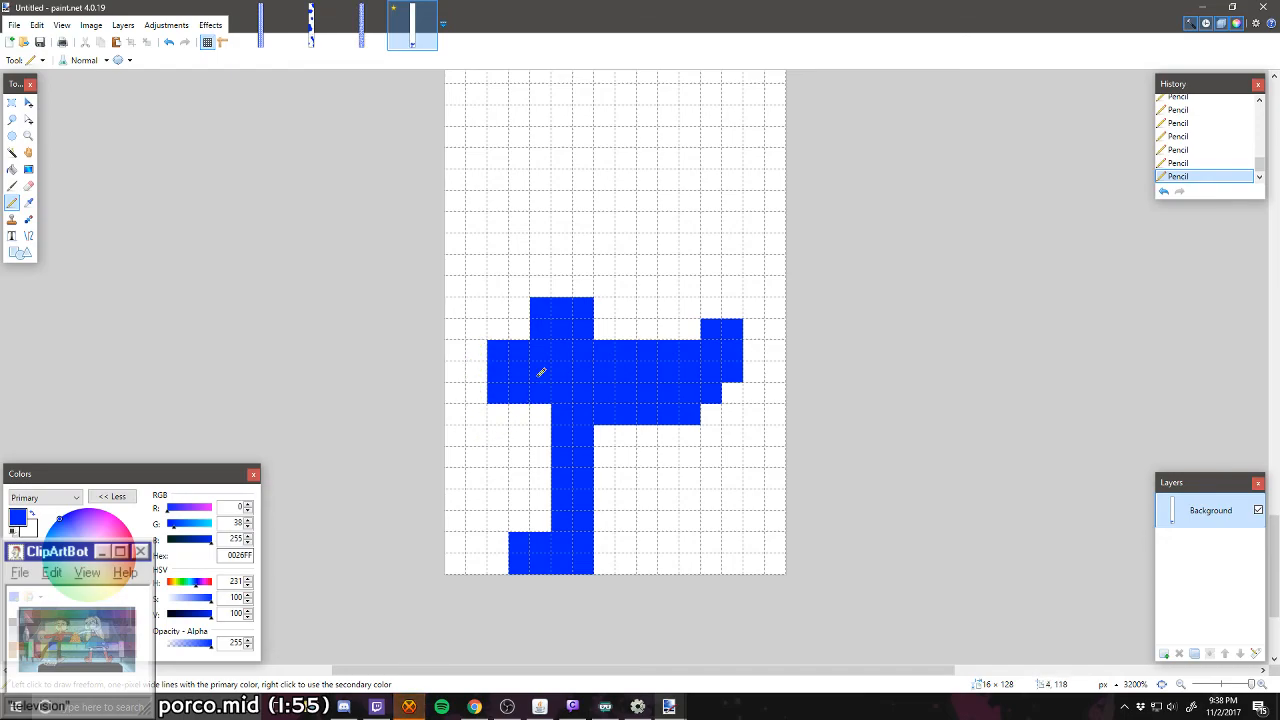
pyautogui.scroll(2, 488, 407)
pyautogui.moveTo(545, 413); pyautogui.dragTo(545, 382)
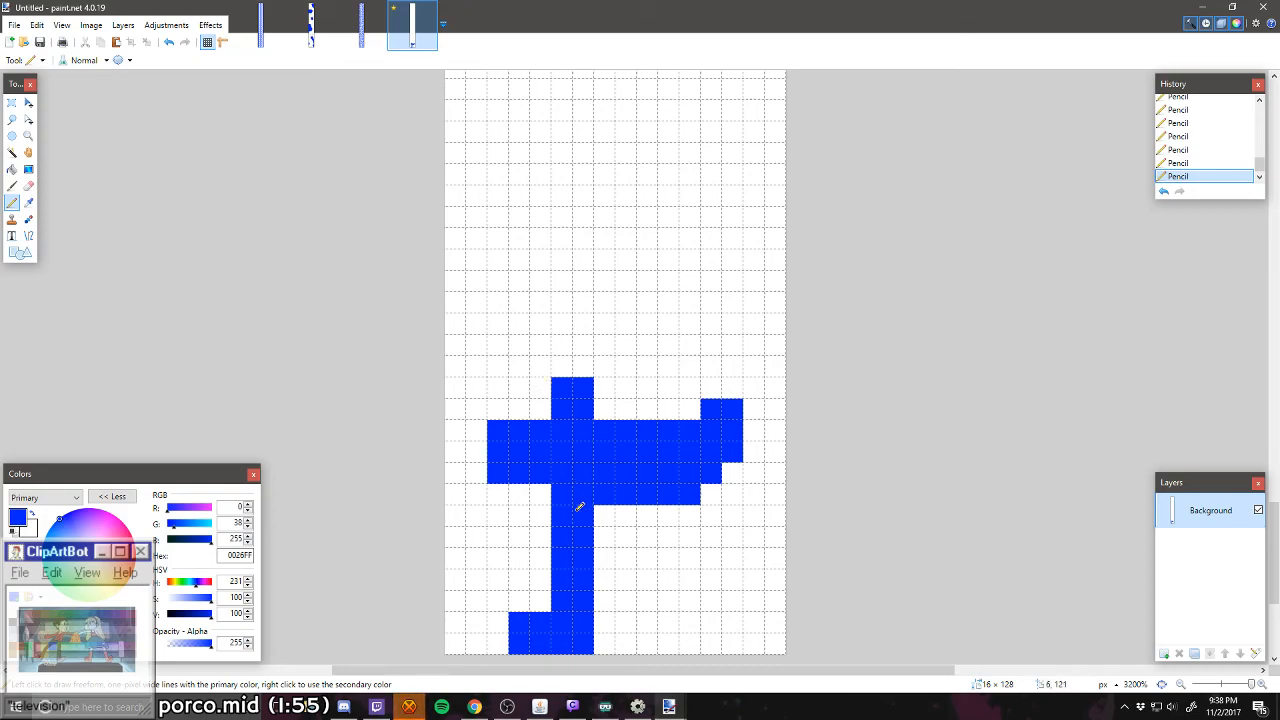
pyautogui.rightClick(491, 426)
pyautogui.rightClick(500, 467)
pyautogui.click(498, 430)
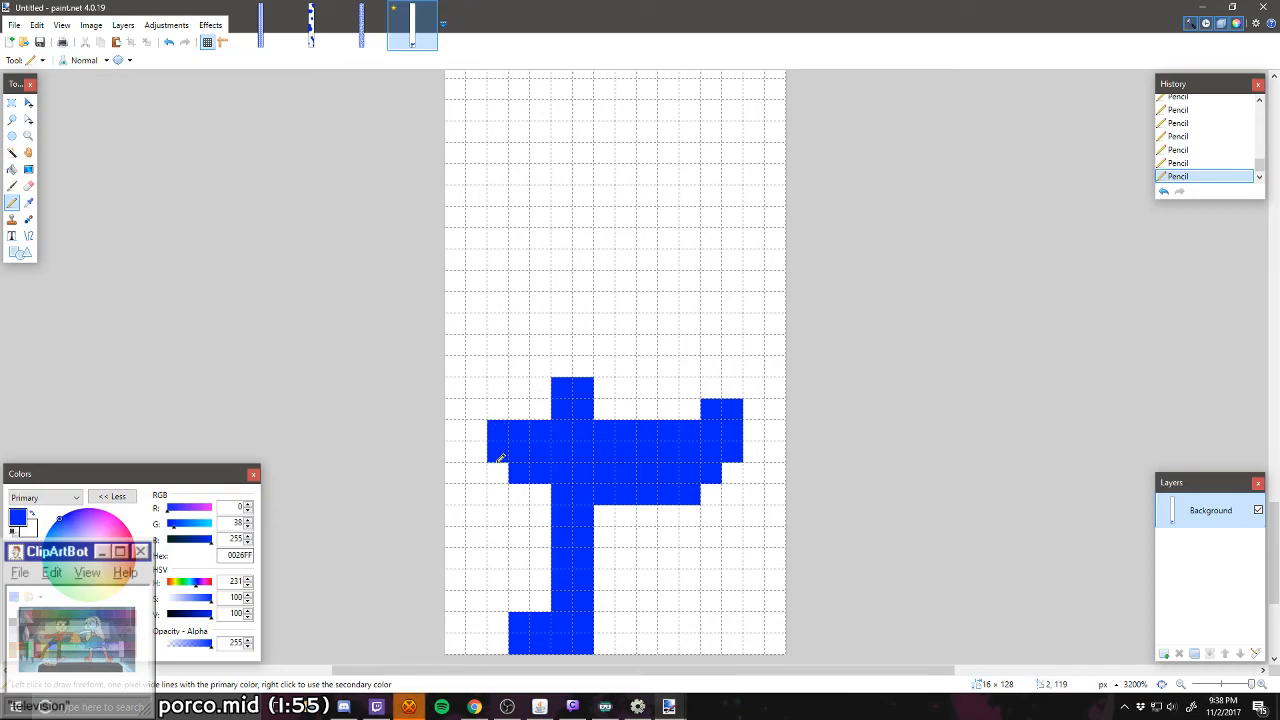
# Step: Add a blue column right of the bump, thicken the right arm's underside by one row and lengthen its raised tip leftward by two pixels
pyautogui.scroll(-2, 491, 570)
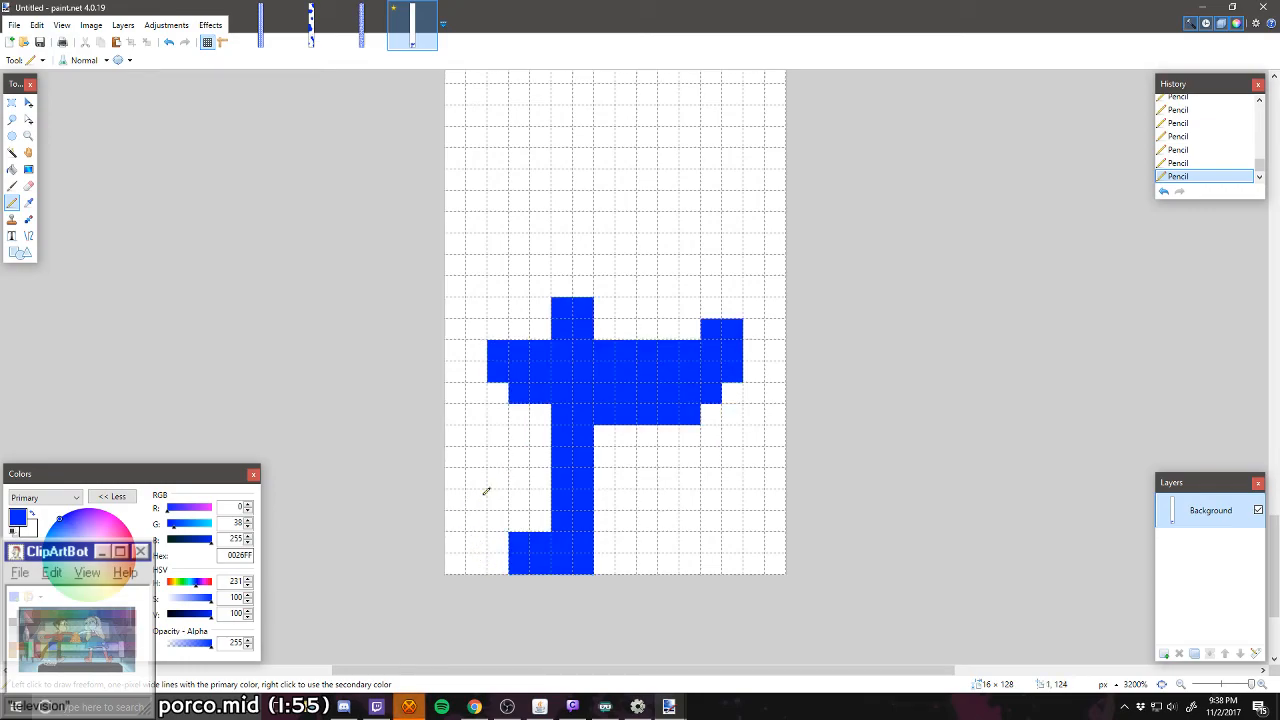
pyautogui.moveTo(602, 306); pyautogui.dragTo(603, 330)
pyautogui.moveTo(608, 432); pyautogui.dragTo(693, 428)
pyautogui.rightClick(698, 432)
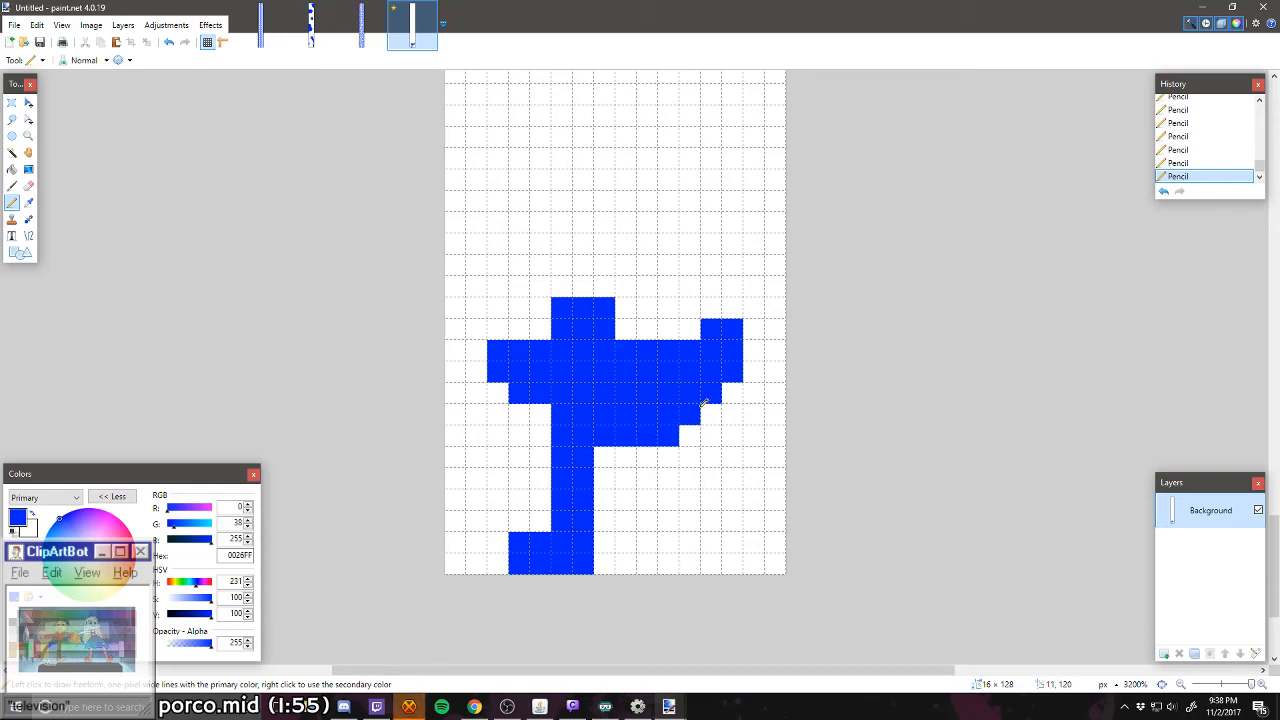
pyautogui.click(689, 334)
pyautogui.click(670, 331)
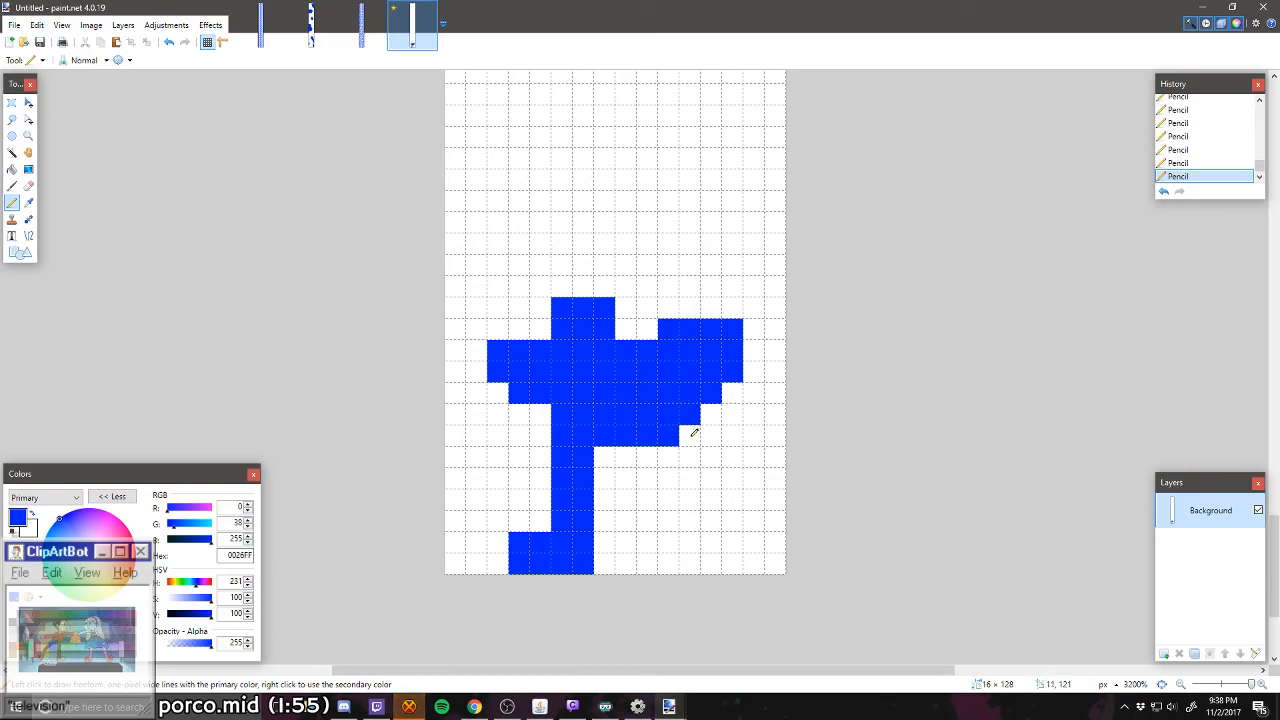
# Step: Draw a solid blue column three pixels wide and three pixels high rising from the tip of the right arm
pyautogui.scroll(3, 694, 432)
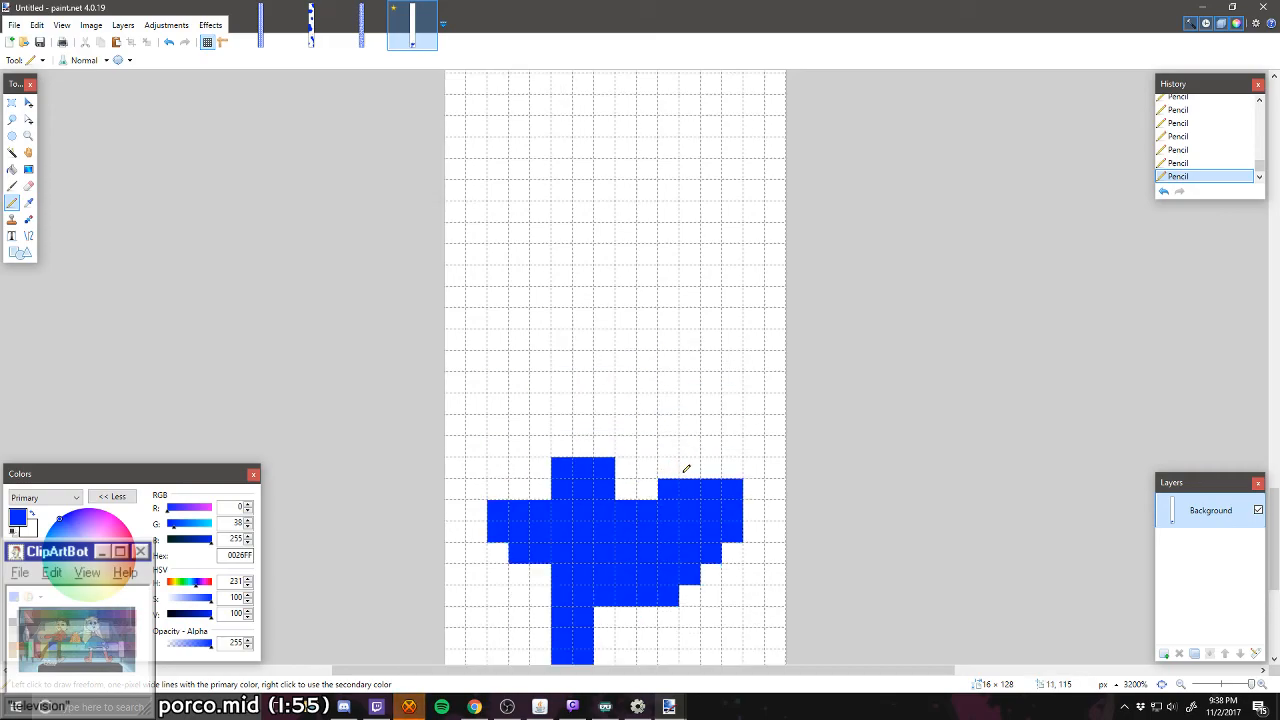
pyautogui.moveTo(686, 468)
pyautogui.mouseDown()
pyautogui.moveTo(697, 431)
pyautogui.moveTo(730, 458)
pyautogui.moveTo(733, 426)
pyautogui.mouseUp()
pyautogui.scroll(-1, 724, 443)
pyautogui.scroll(1, 721, 442)
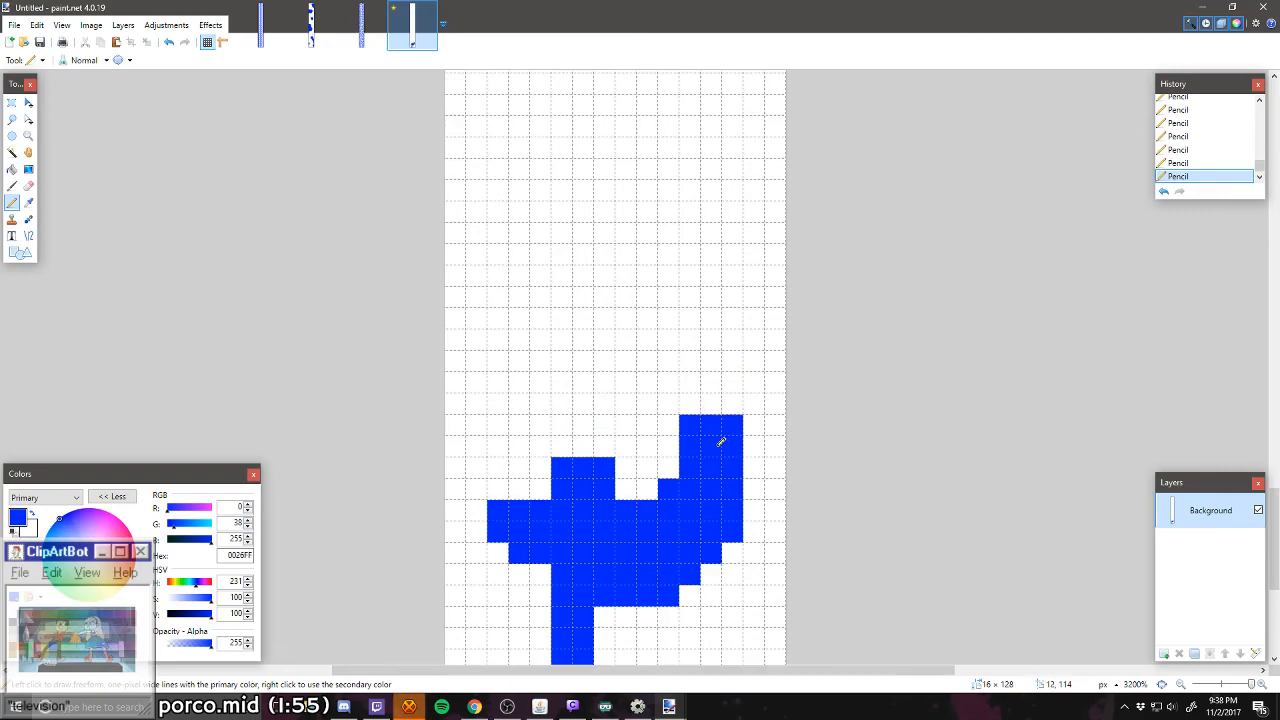
# Step: Draw diagonal blue edges bending up and left from the top of the column, and fill the band between them
pyautogui.click(668, 403)
pyautogui.click(647, 382)
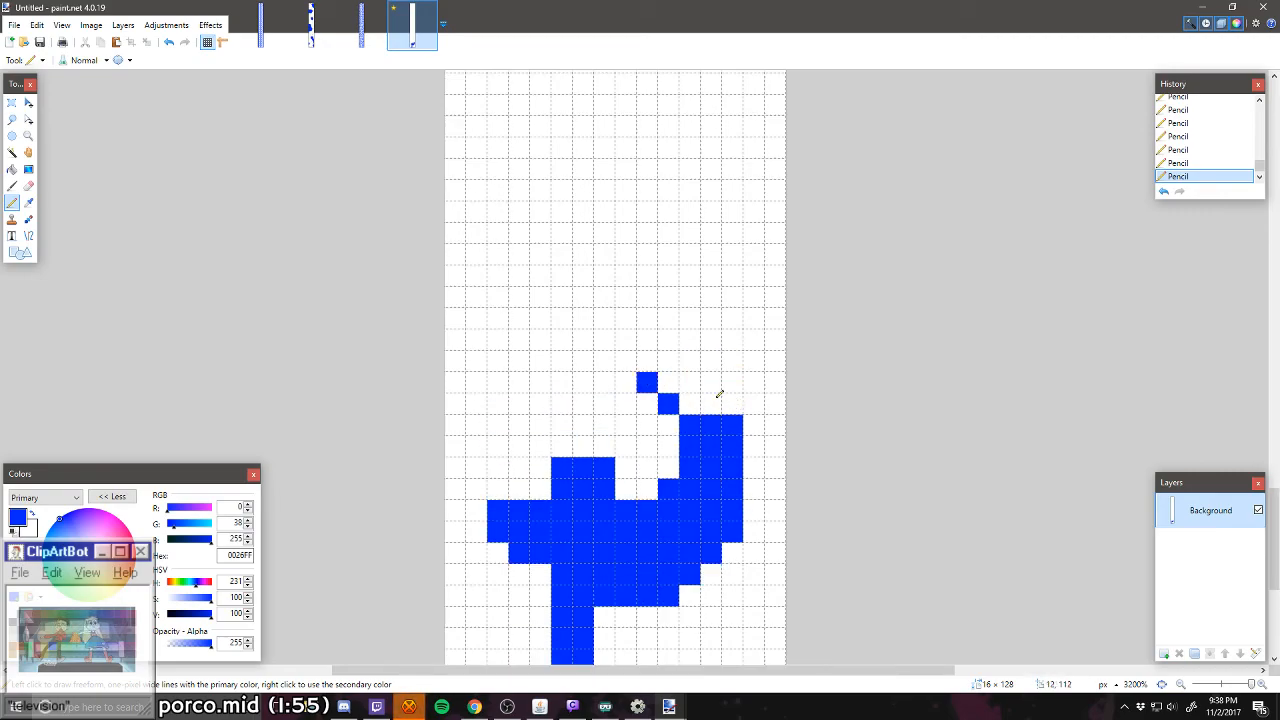
pyautogui.click(729, 399)
pyautogui.click(731, 382)
pyautogui.click(710, 361)
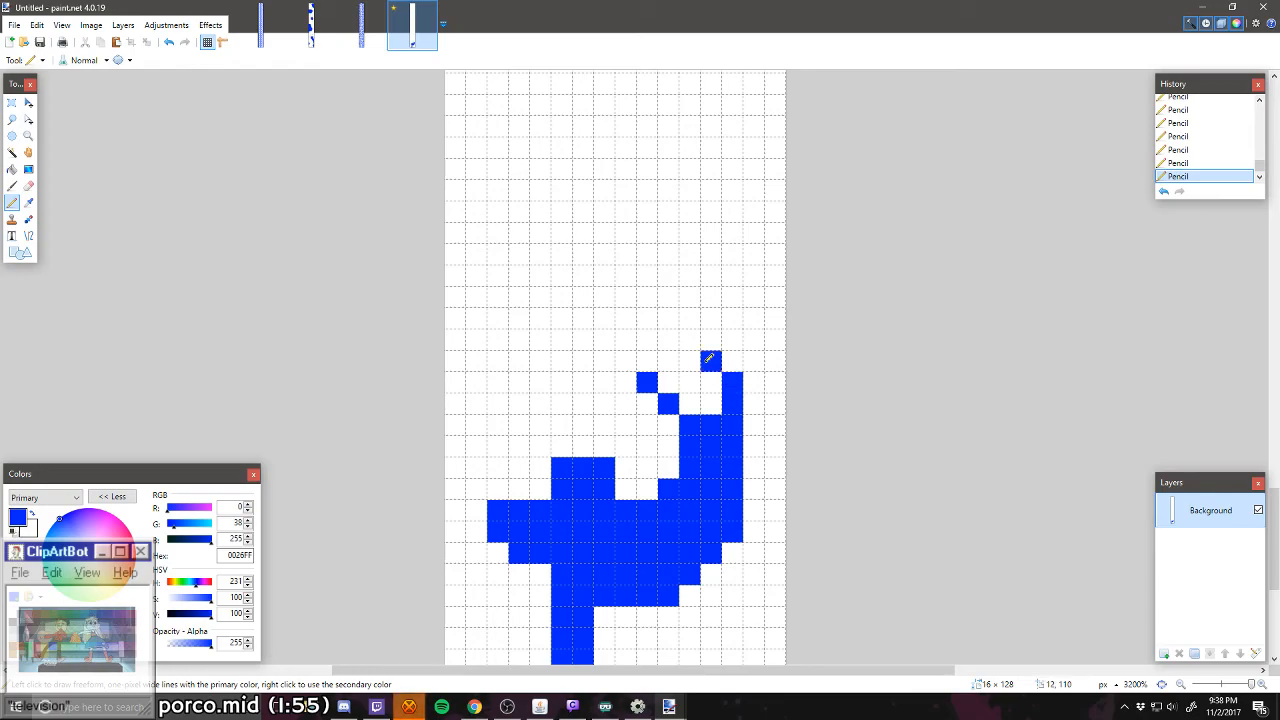
pyautogui.click(689, 340)
pyautogui.click(665, 319)
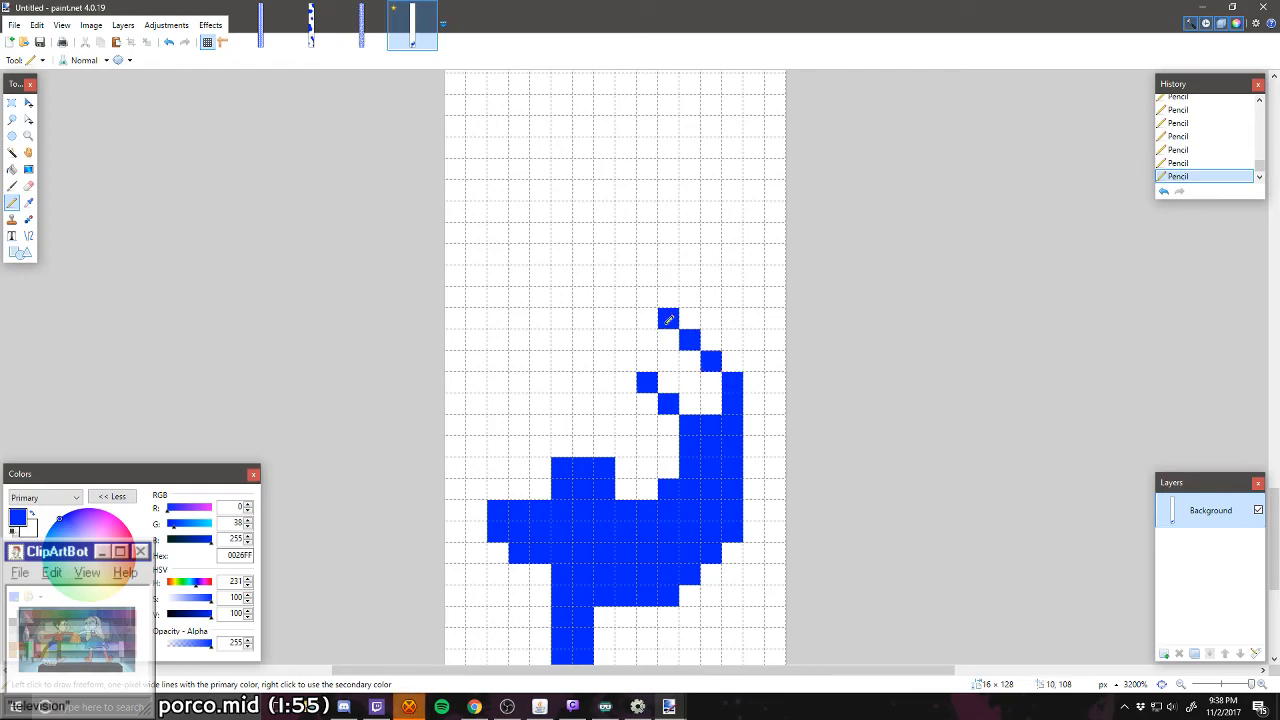
pyautogui.click(651, 317)
pyautogui.moveTo(653, 316)
pyautogui.mouseDown()
pyautogui.moveTo(652, 362)
pyautogui.moveTo(674, 344)
pyautogui.moveTo(672, 367)
pyautogui.moveTo(709, 398)
pyautogui.moveTo(680, 366)
pyautogui.mouseUp()
pyautogui.click(694, 361)
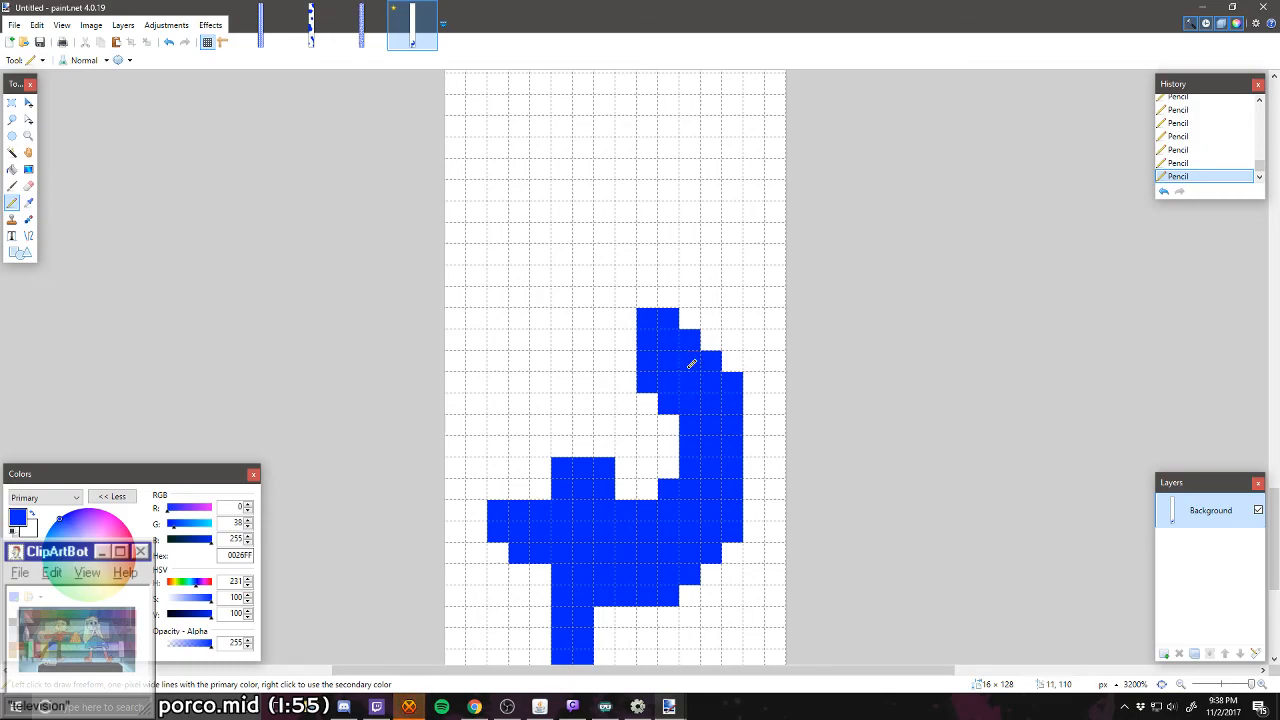
# Step: Outline the band's continuation in blue, sweeping left and then up along the left side, with the inner edge turning right at the top
pyautogui.moveTo(626, 318)
pyautogui.mouseDown()
pyautogui.moveTo(632, 360)
pyautogui.moveTo(620, 378)
pyautogui.moveTo(589, 374)
pyautogui.mouseUp()
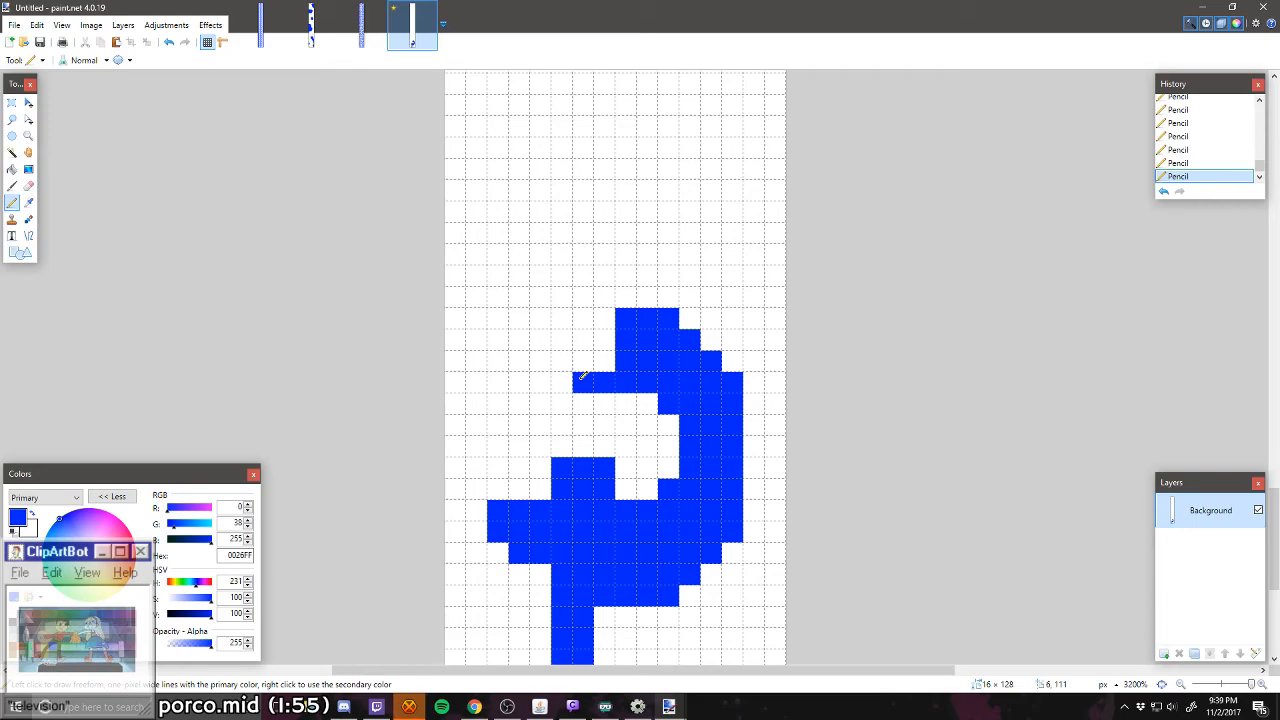
pyautogui.moveTo(492, 298)
pyautogui.mouseDown()
pyautogui.moveTo(557, 380)
pyautogui.moveTo(518, 340)
pyautogui.mouseUp()
pyautogui.click(556, 377)
pyautogui.rightClick(503, 337)
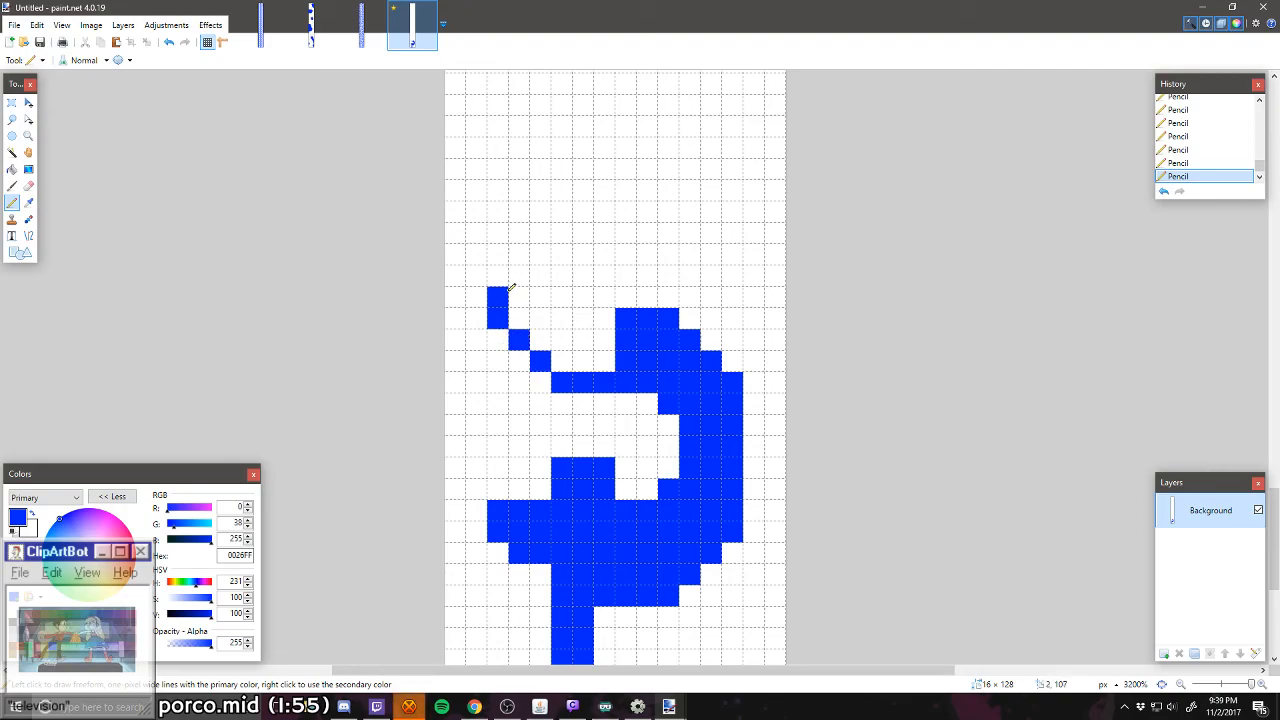
pyautogui.moveTo(505, 283); pyautogui.dragTo(503, 228)
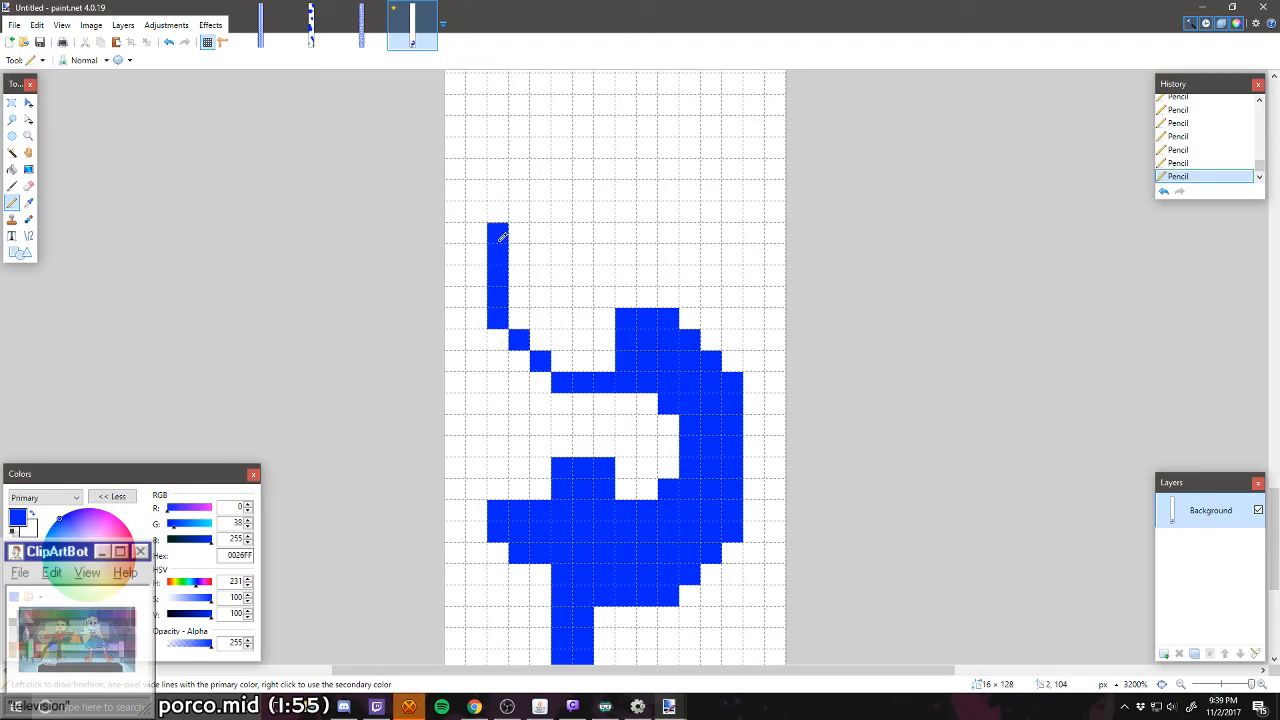
pyautogui.moveTo(608, 311)
pyautogui.mouseDown()
pyautogui.moveTo(543, 276)
pyautogui.moveTo(545, 213)
pyautogui.moveTo(578, 193)
pyautogui.moveTo(672, 189)
pyautogui.moveTo(549, 194)
pyautogui.mouseUp()
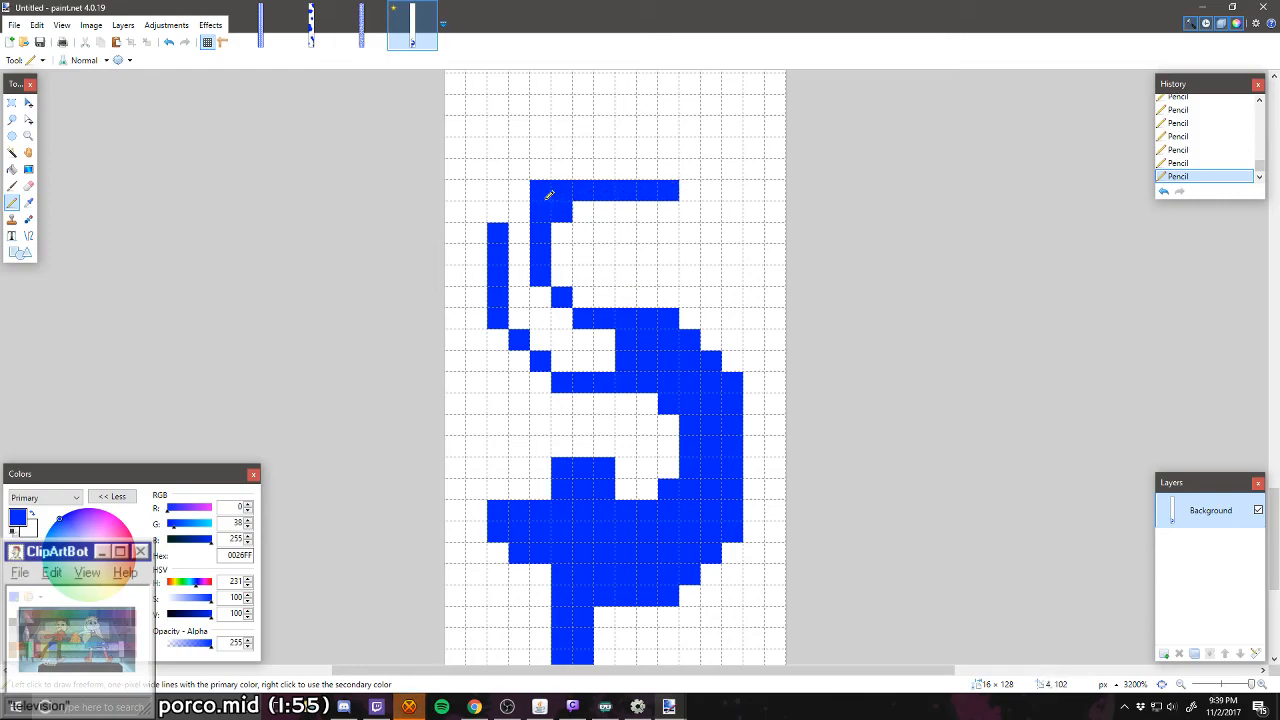
# Step: Complete the outer edge around the upper-left bend and fill the band solid blue to form an S-shaped wall
pyautogui.scroll(2, 540, 212)
pyautogui.moveTo(500, 292); pyautogui.dragTo(503, 245)
pyautogui.moveTo(606, 206)
pyautogui.mouseDown()
pyautogui.moveTo(542, 212)
pyautogui.moveTo(527, 245)
pyautogui.mouseUp()
pyautogui.rightClick(503, 253)
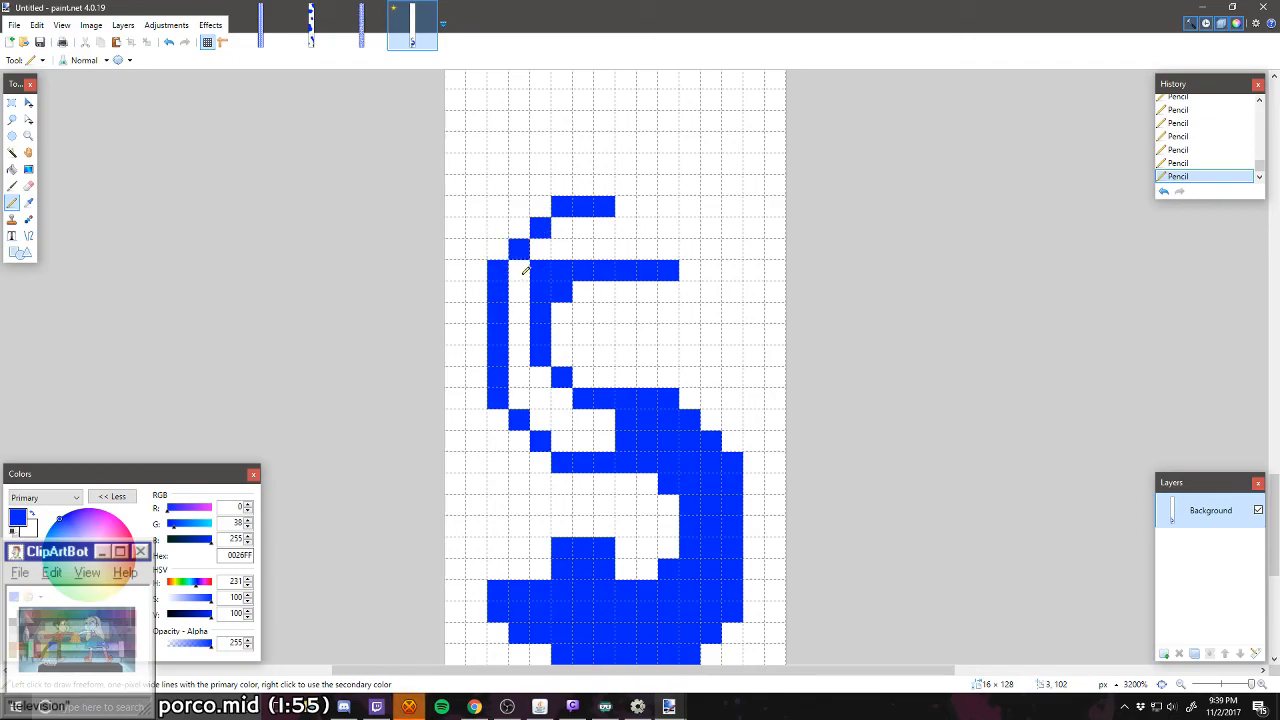
pyautogui.moveTo(524, 270)
pyautogui.mouseDown()
pyautogui.moveTo(538, 397)
pyautogui.moveTo(544, 384)
pyautogui.moveTo(576, 426)
pyautogui.moveTo(607, 432)
pyautogui.moveTo(610, 418)
pyautogui.moveTo(574, 428)
pyautogui.moveTo(540, 420)
pyautogui.mouseUp()
pyautogui.moveTo(540, 232)
pyautogui.mouseDown()
pyautogui.moveTo(570, 231)
pyautogui.moveTo(664, 228)
pyautogui.moveTo(647, 213)
pyautogui.moveTo(568, 246)
pyautogui.moveTo(658, 222)
pyautogui.mouseUp()
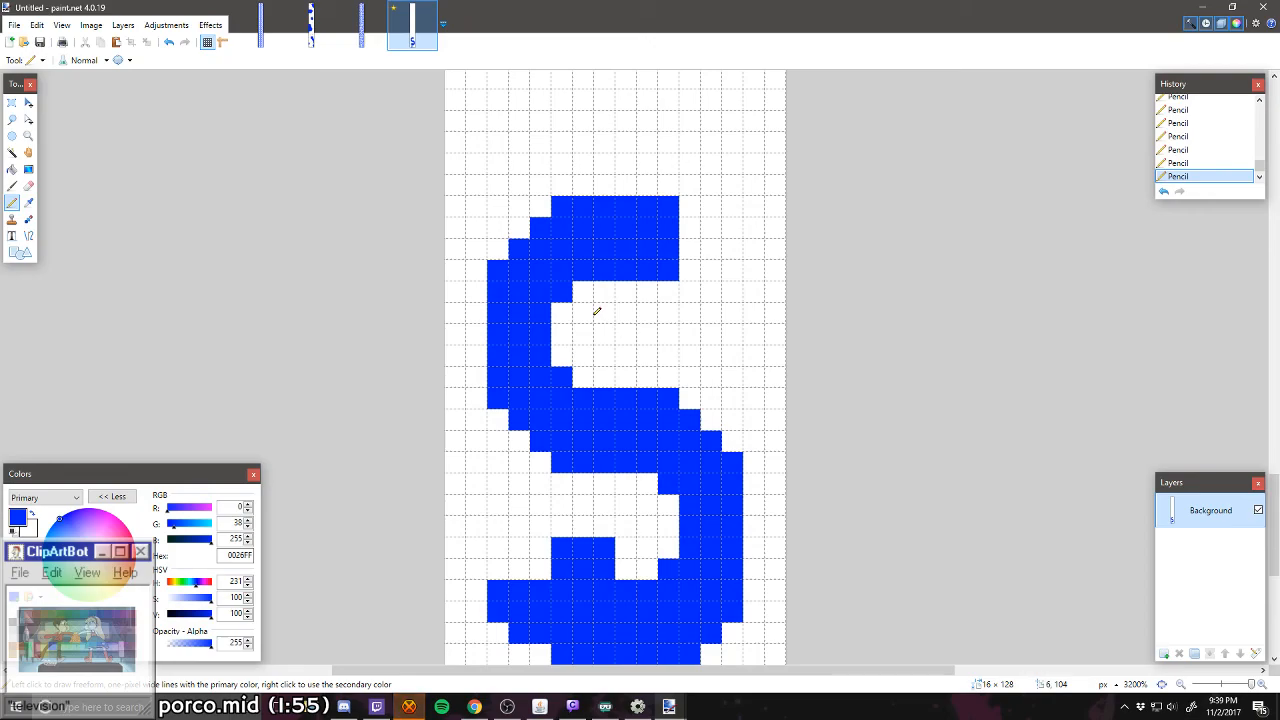
# Step: Draw blue edges bending diagonally up and right from the upper-right end of the S-shaped wall
pyautogui.scroll(-1, 596, 311)
pyautogui.scroll(-4, 576, 404)
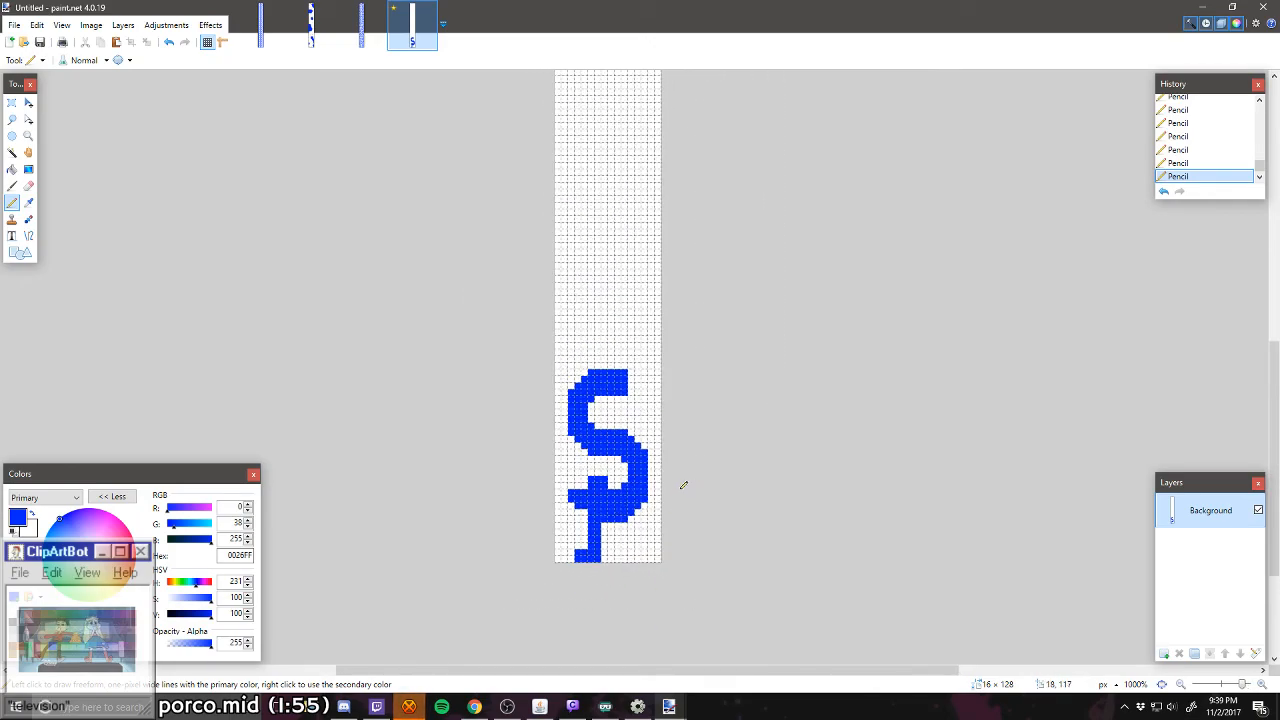
pyautogui.scroll(3, 610, 488)
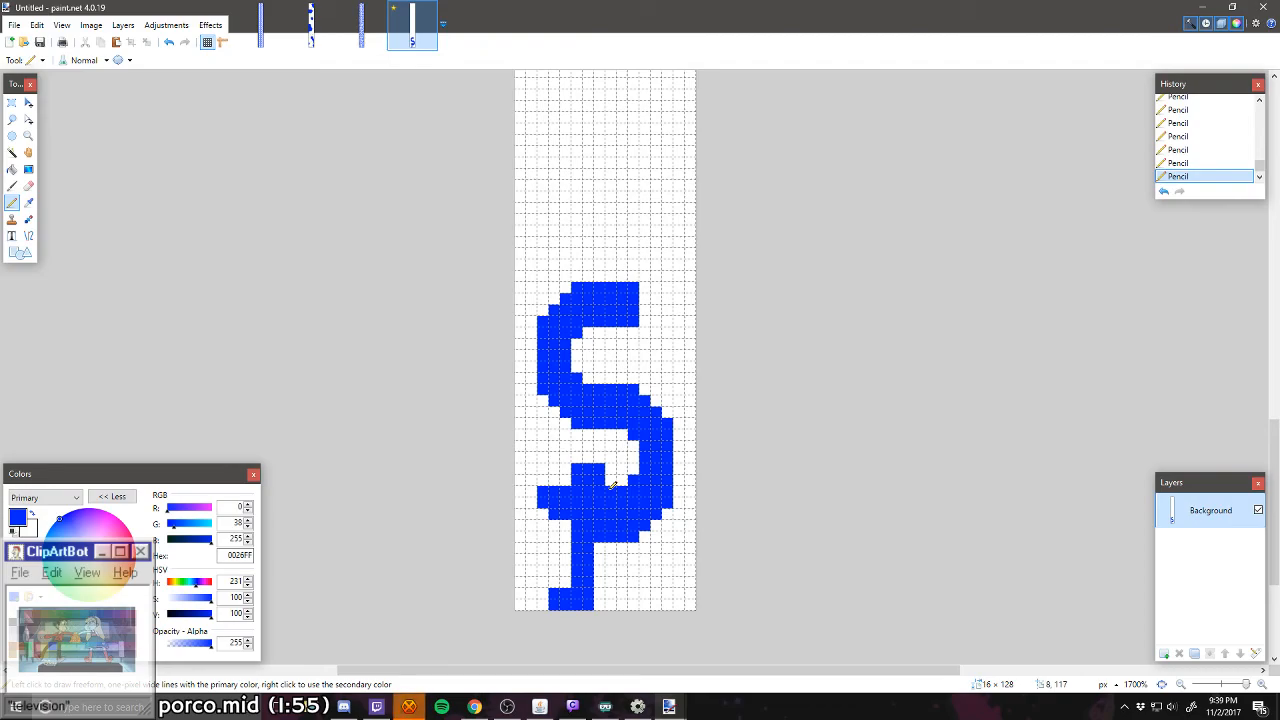
pyautogui.scroll(-2, 612, 485)
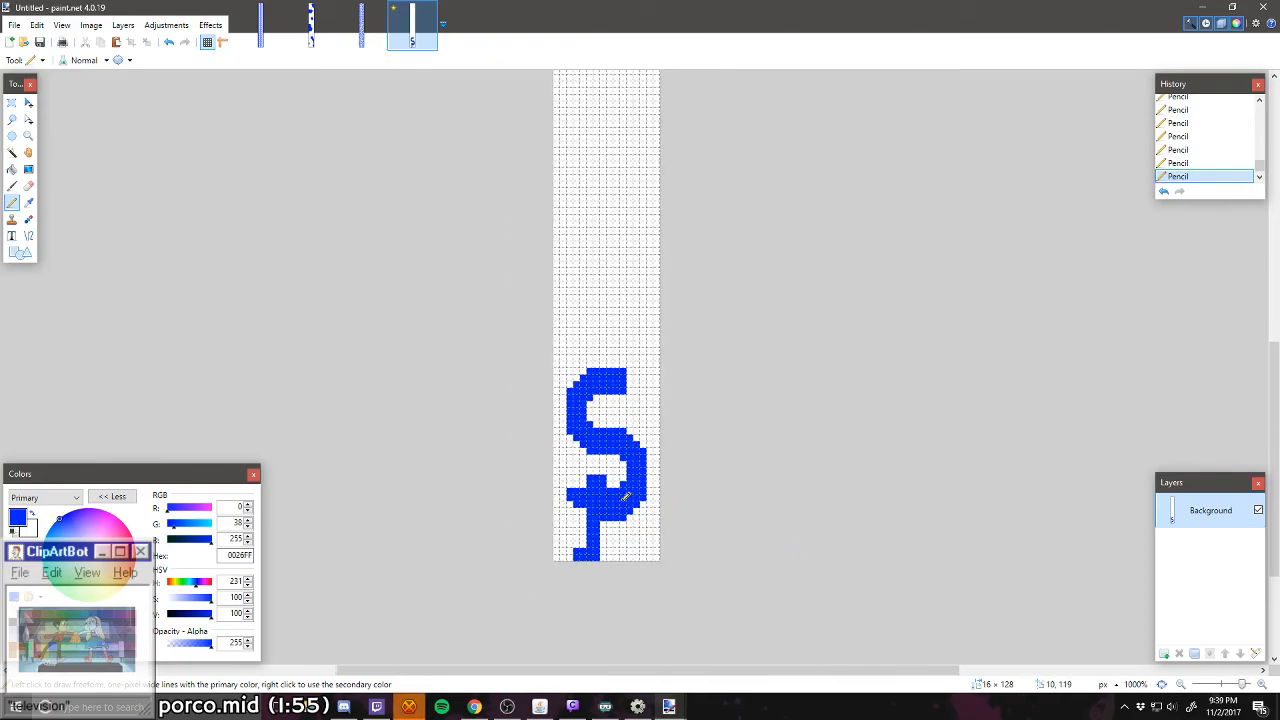
pyautogui.scroll(5, 612, 492)
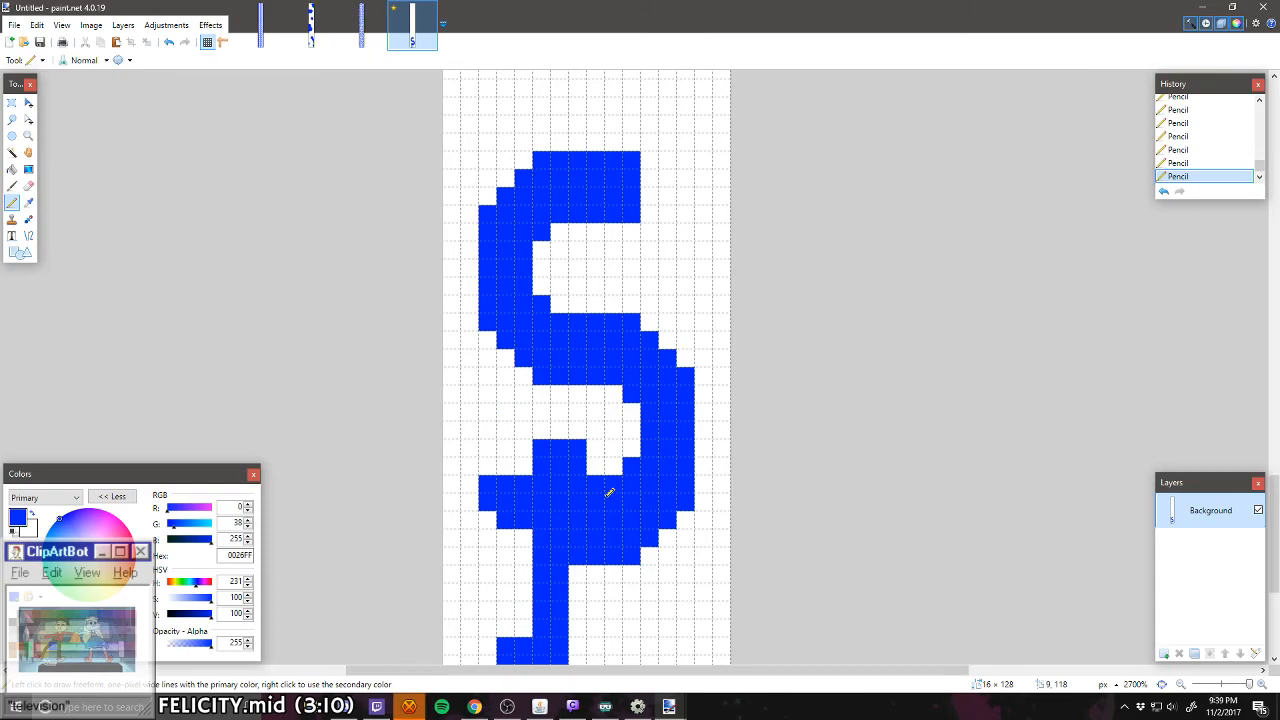
pyautogui.scroll(1, 609, 492)
pyautogui.moveTo(652, 276)
pyautogui.mouseDown()
pyautogui.moveTo(688, 221)
pyautogui.moveTo(635, 224)
pyautogui.moveTo(652, 174)
pyautogui.mouseUp()
pyautogui.click(648, 223)
pyautogui.click(634, 223)
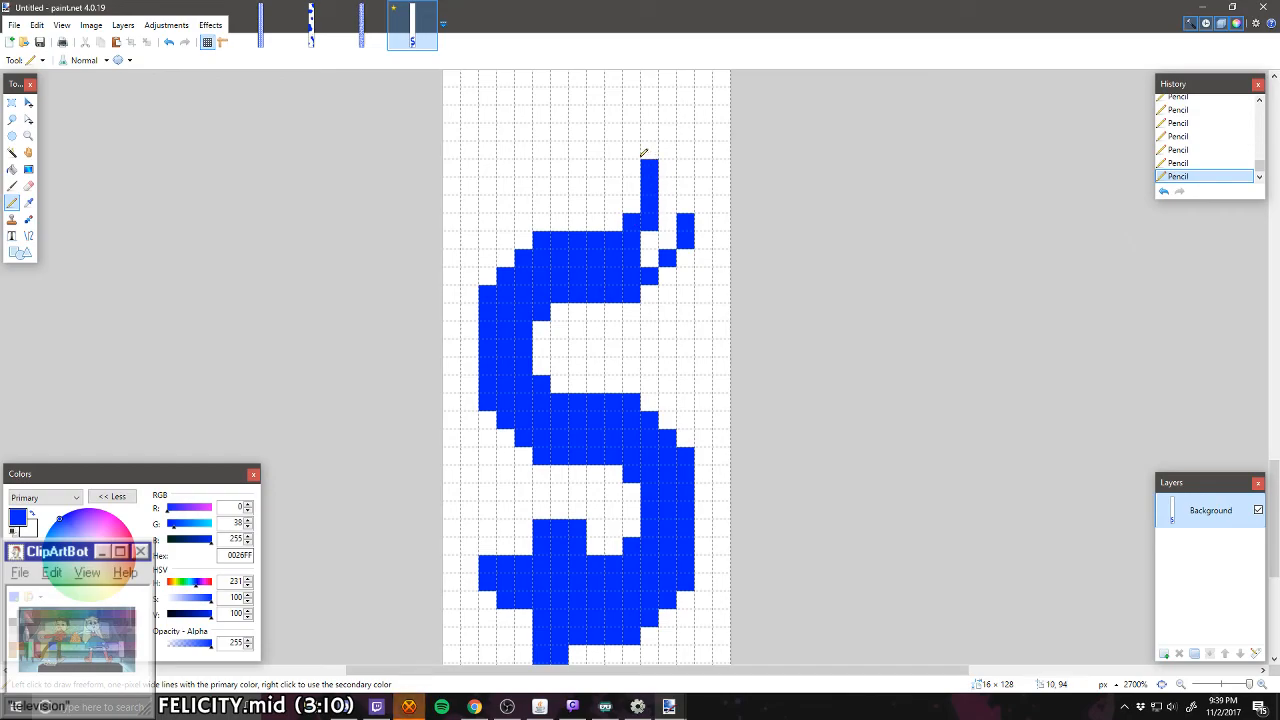
# Step: Turn the band left at the top and fill it solid blue, ending in a tip four pixels high
pyautogui.click(631, 150)
pyautogui.scroll(1, 634, 160)
pyautogui.moveTo(613, 213)
pyautogui.mouseDown()
pyautogui.moveTo(569, 208)
pyautogui.moveTo(622, 192)
pyautogui.moveTo(566, 194)
pyautogui.moveTo(561, 175)
pyautogui.moveTo(592, 160)
pyautogui.moveTo(615, 167)
pyautogui.moveTo(603, 188)
pyautogui.moveTo(573, 172)
pyautogui.moveTo(615, 173)
pyautogui.mouseUp()
pyautogui.click(633, 159)
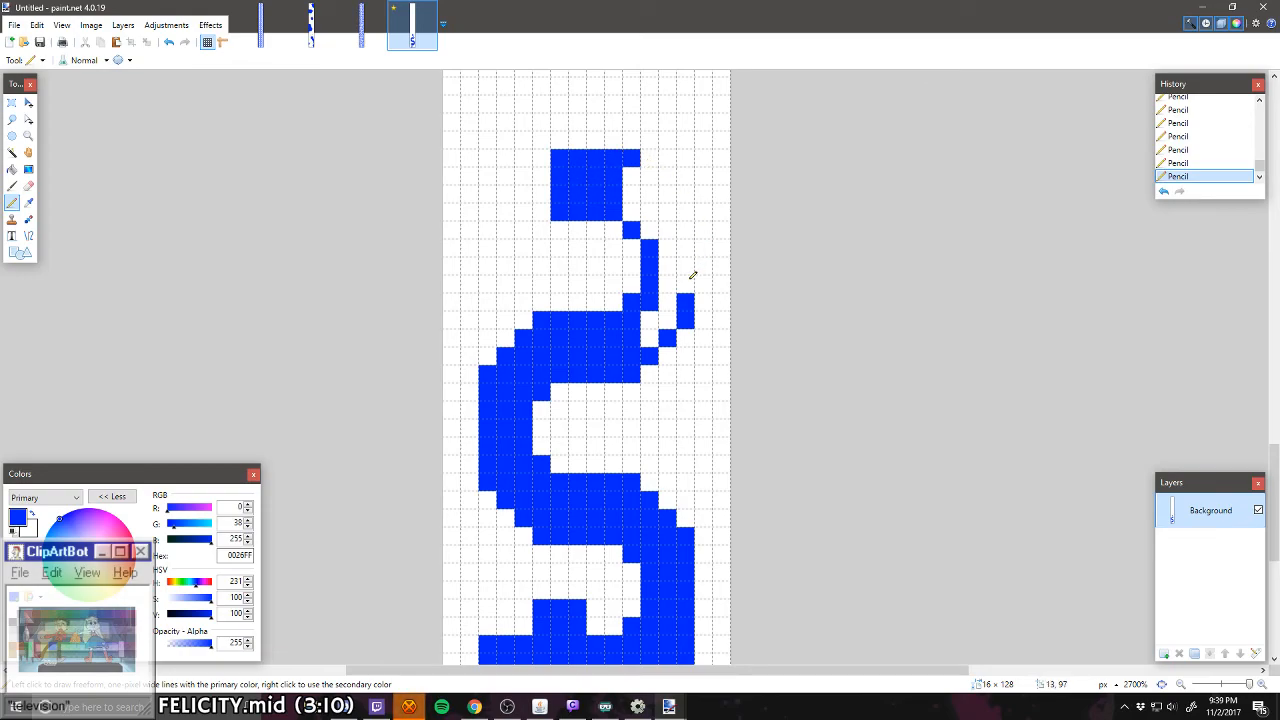
pyautogui.moveTo(692, 275)
pyautogui.mouseDown()
pyautogui.moveTo(680, 190)
pyautogui.moveTo(637, 168)
pyautogui.moveTo(652, 222)
pyautogui.moveTo(667, 197)
pyautogui.moveTo(669, 302)
pyautogui.moveTo(652, 332)
pyautogui.mouseUp()
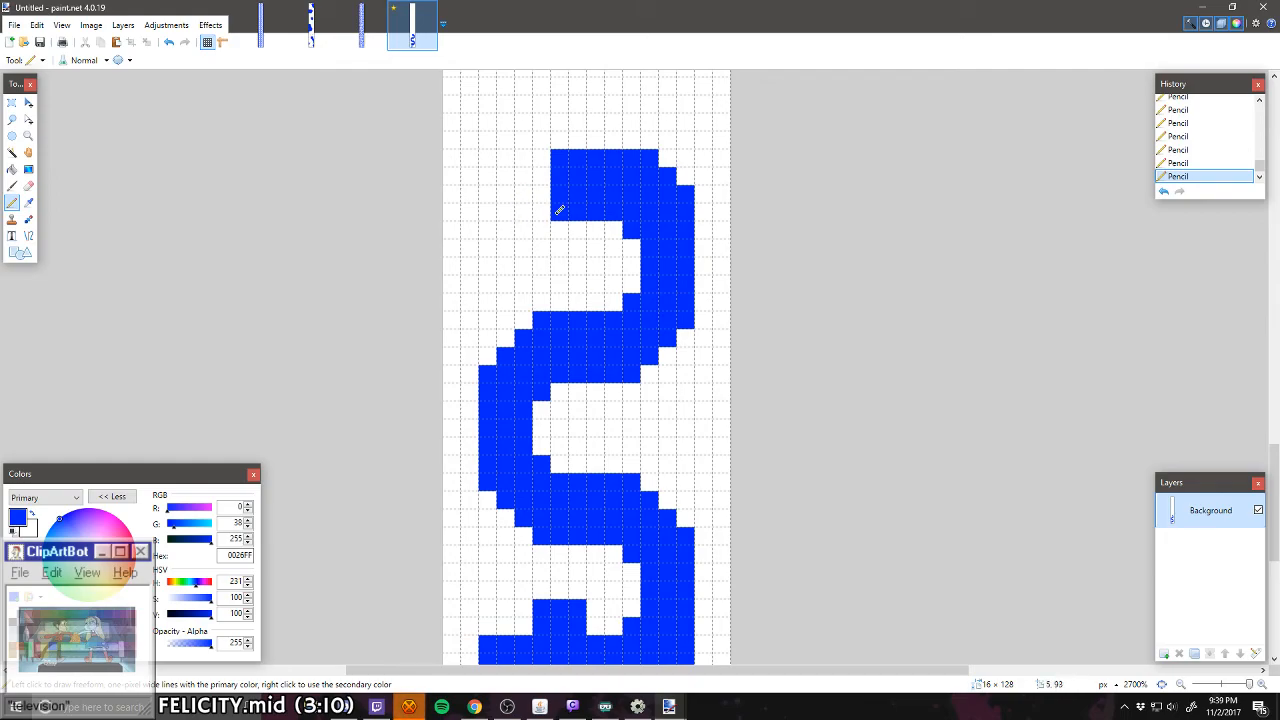
pyautogui.moveTo(548, 204); pyautogui.dragTo(548, 155)
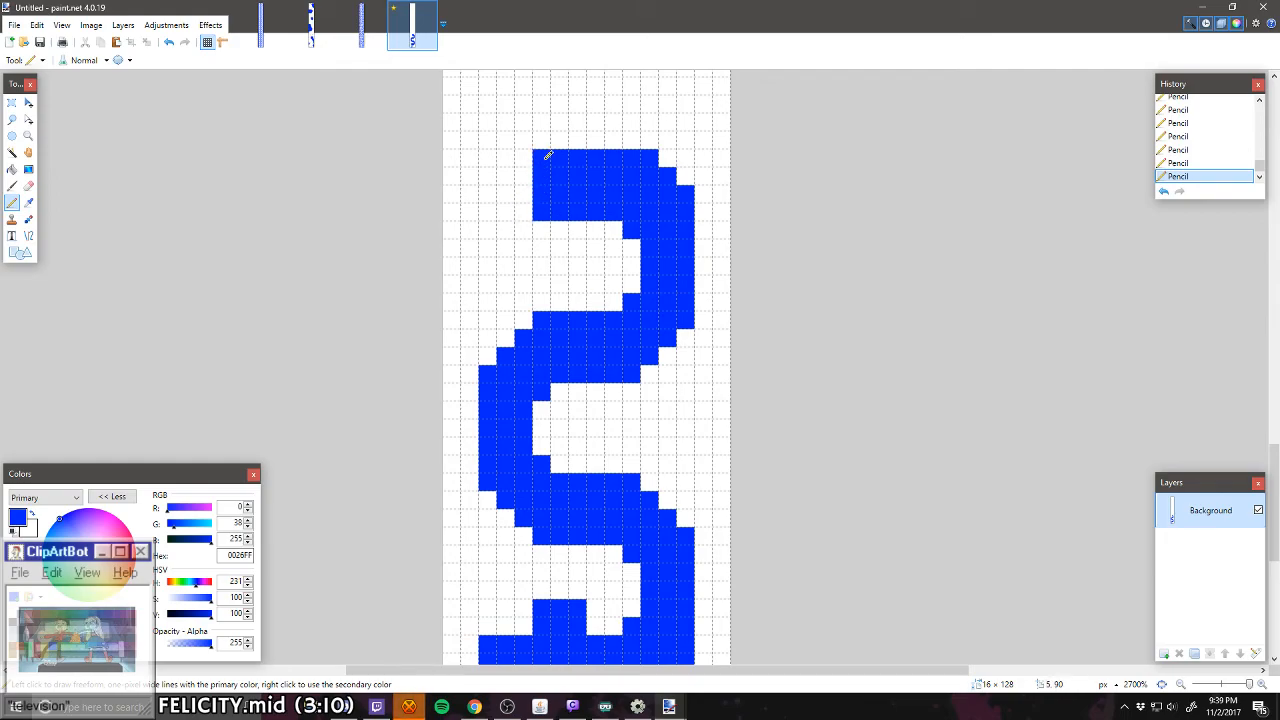
# Step: Copy the full-width 16 × 22-pixel section of the wave and paste it directly above to continue the winding wall
pyautogui.click(12, 102)
pyautogui.moveTo(459, 157); pyautogui.dragTo(710, 527)
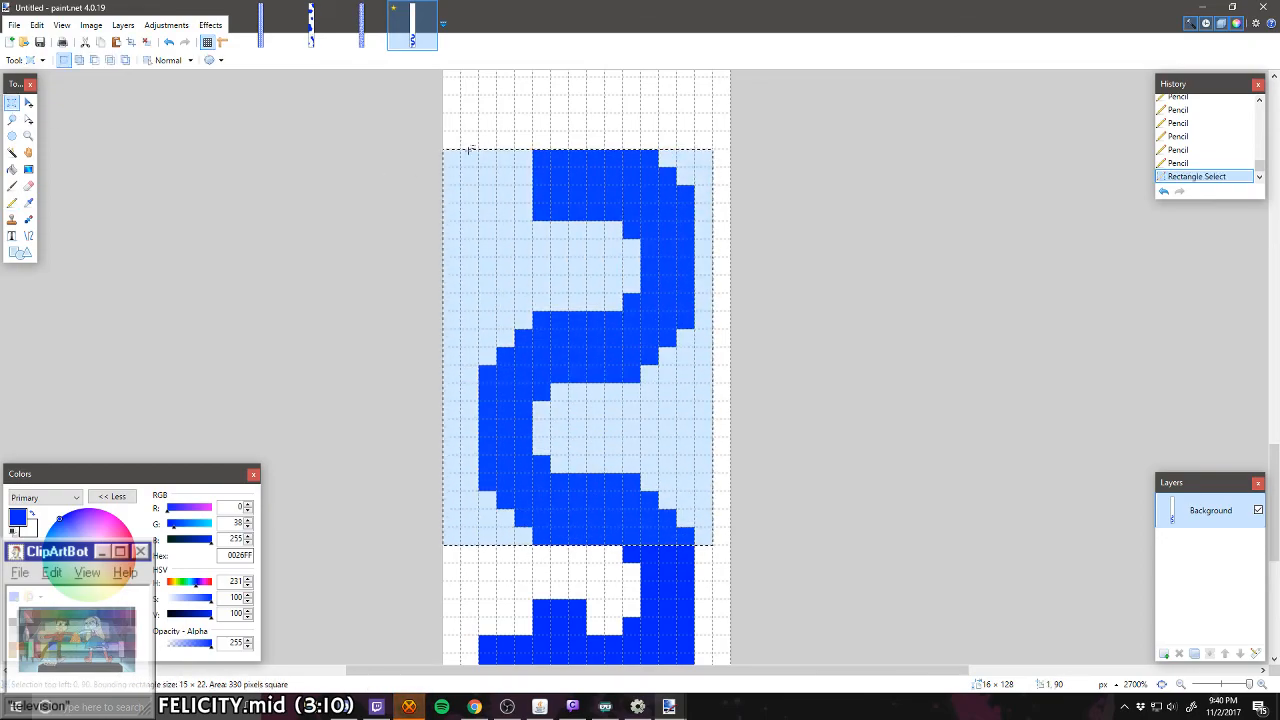
pyautogui.moveTo(447, 151); pyautogui.dragTo(666, 189)
pyautogui.hotkey('ctrl', 'c')
pyautogui.hotkey('ctrl', 'v')
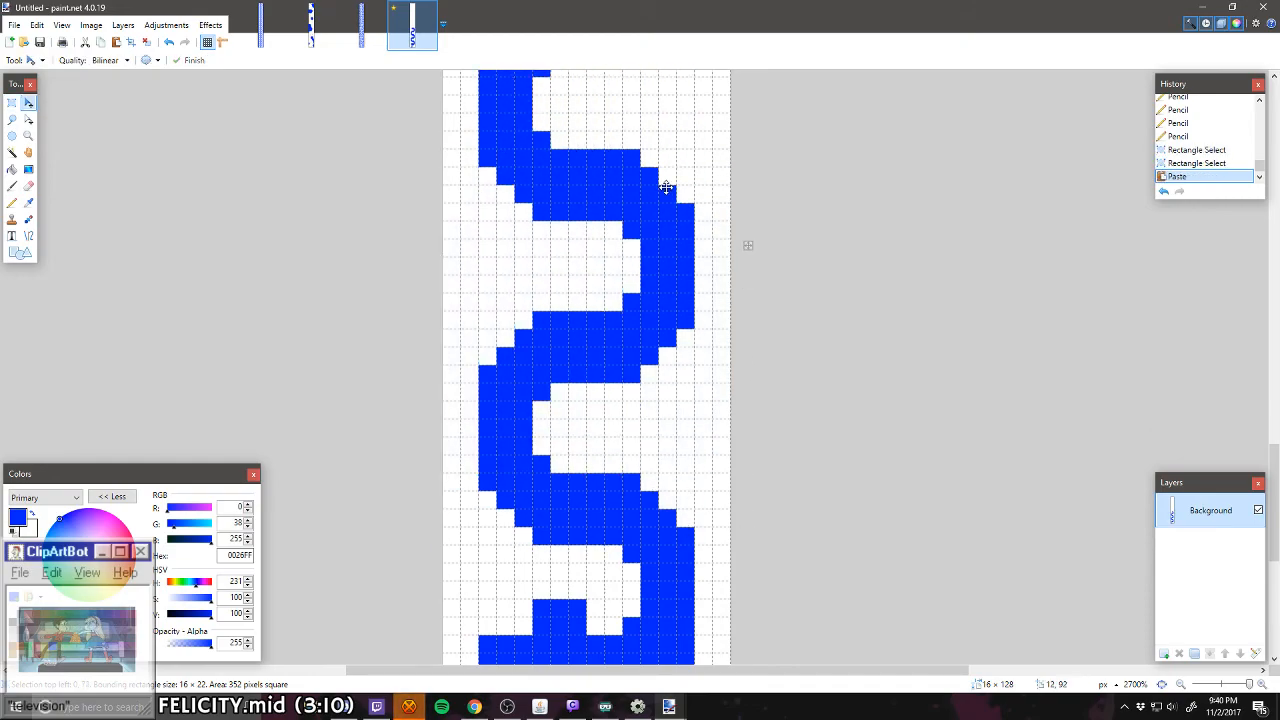
pyautogui.hotkey('ctrl', 'd')
# Step: Paste another copy of the wave section and align it with the top end of the wall
pyautogui.scroll(5, 652, 273)
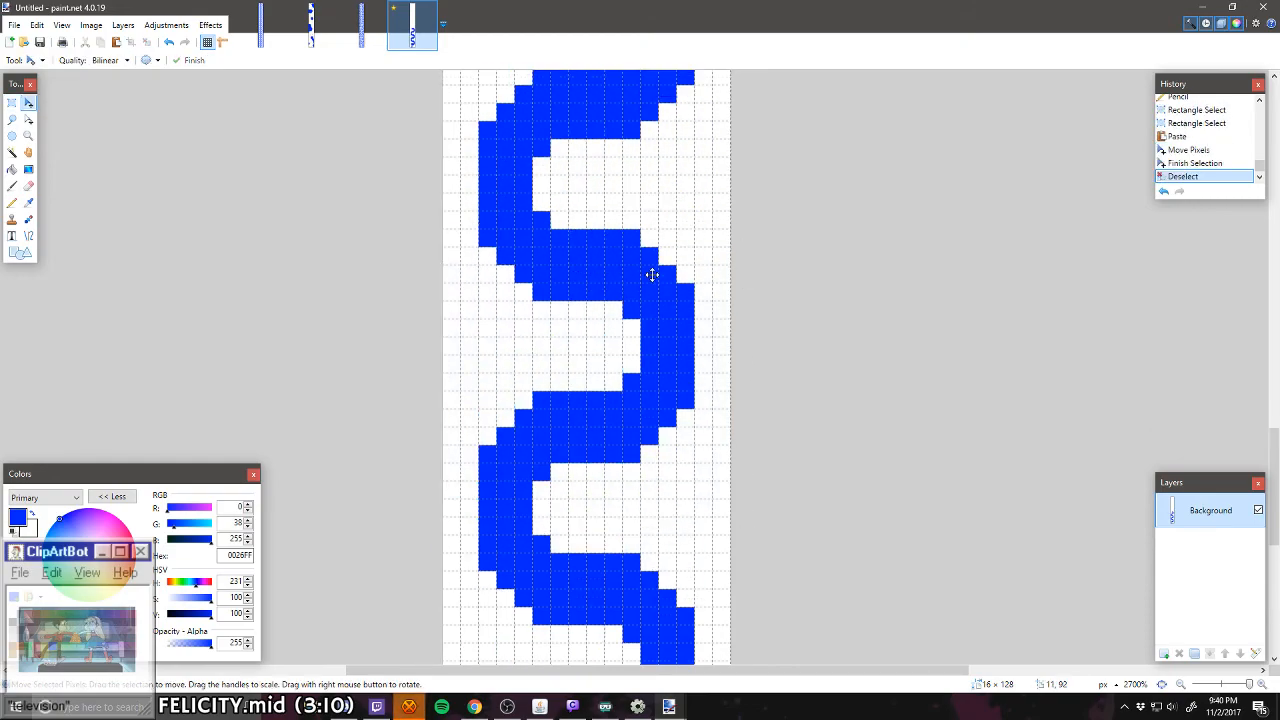
pyautogui.scroll(-7, 652, 275)
pyautogui.scroll(5, 677, 397)
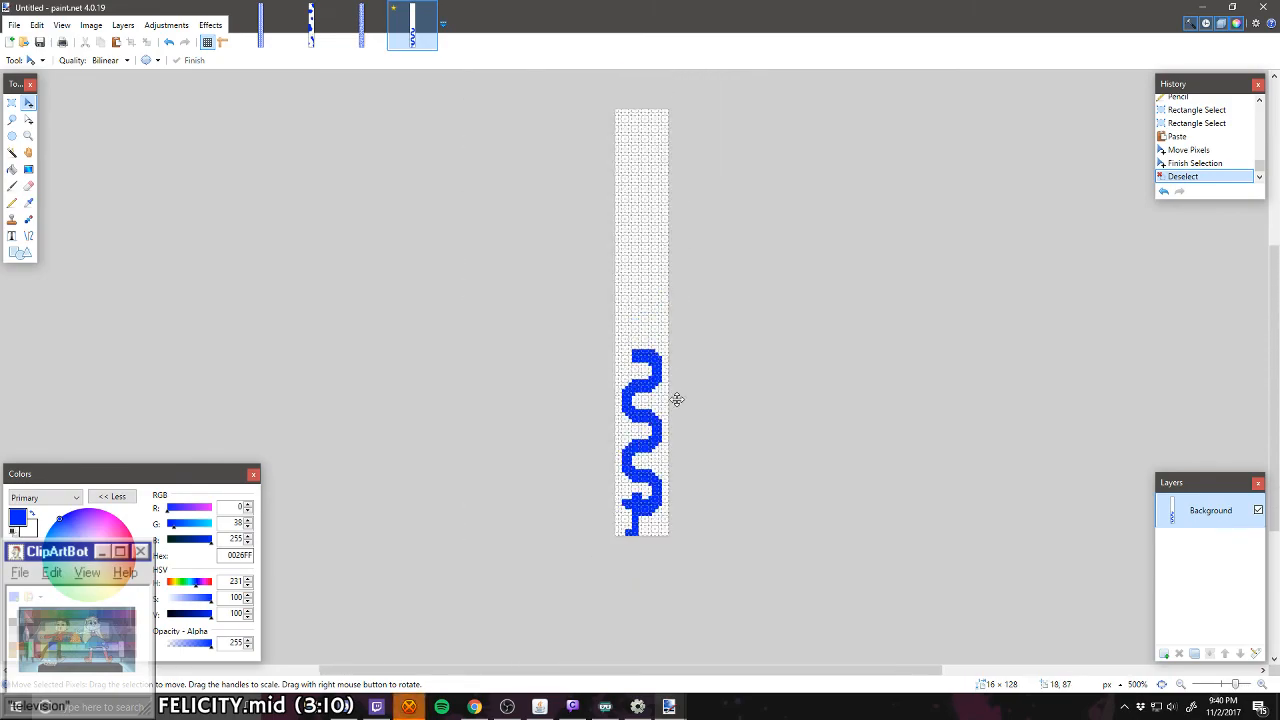
pyautogui.scroll(-1, 677, 400)
pyautogui.scroll(3, 669, 461)
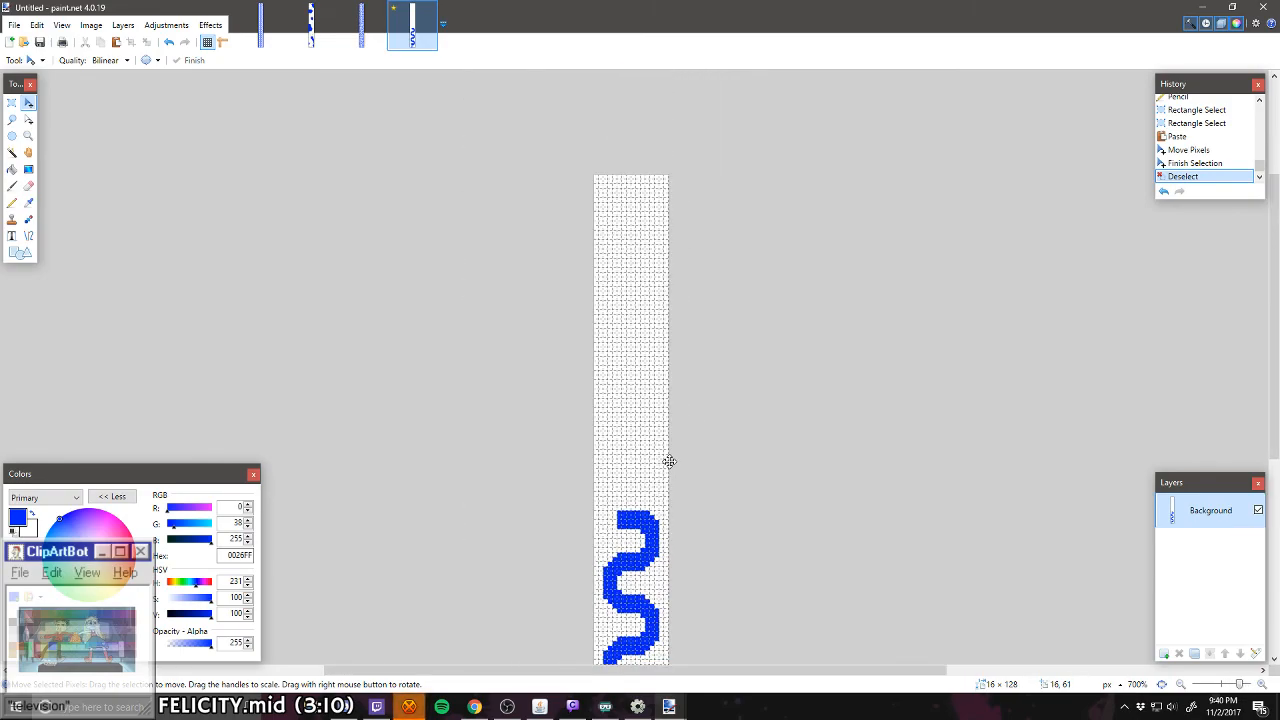
pyautogui.scroll(-1, 669, 461)
pyautogui.hotkey('ctrl', 'v')
pyautogui.moveTo(656, 565)
pyautogui.mouseDown()
pyautogui.moveTo(661, 364)
pyautogui.moveTo(656, 394)
pyautogui.mouseUp()
pyautogui.hotkey('ctrl', 'd')
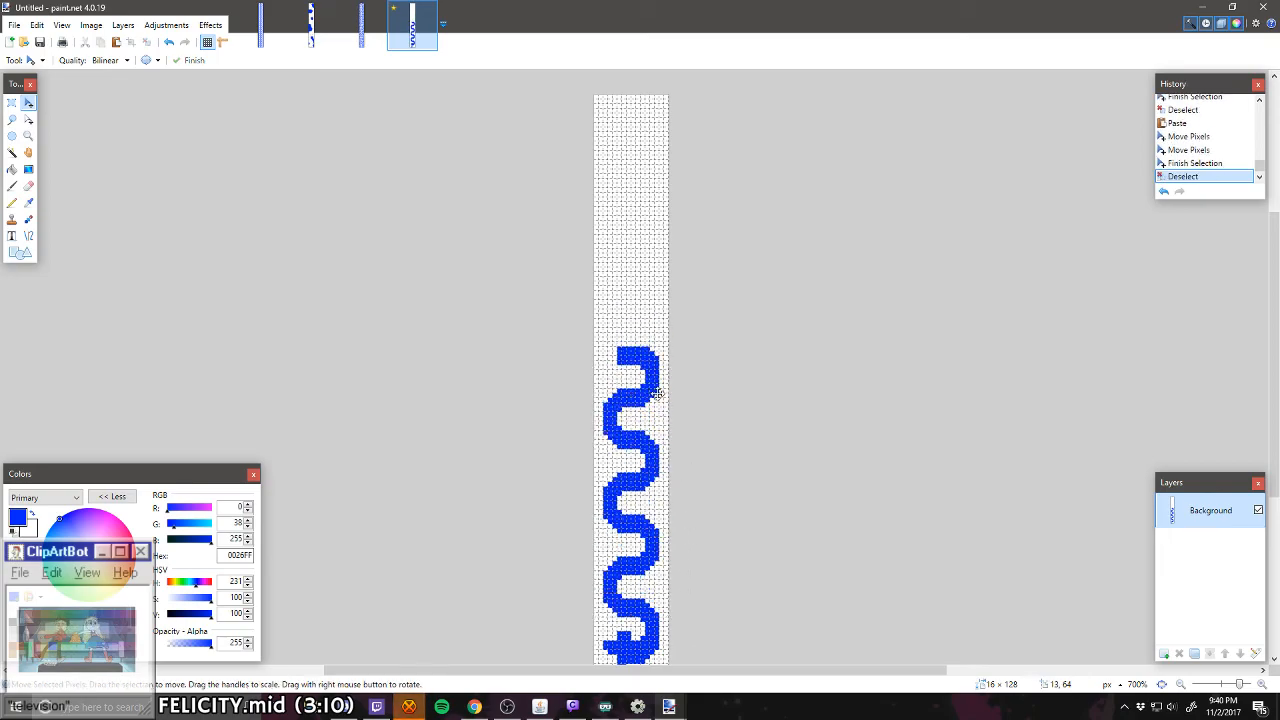
# Step: Stack two more pasted copies of the wave section, each joined to the top end of the winding wall
pyautogui.hotkey('ctrl', 'v')
pyautogui.moveTo(683, 640)
pyautogui.mouseDown()
pyautogui.moveTo(694, 369)
pyautogui.moveTo(686, 389)
pyautogui.mouseUp()
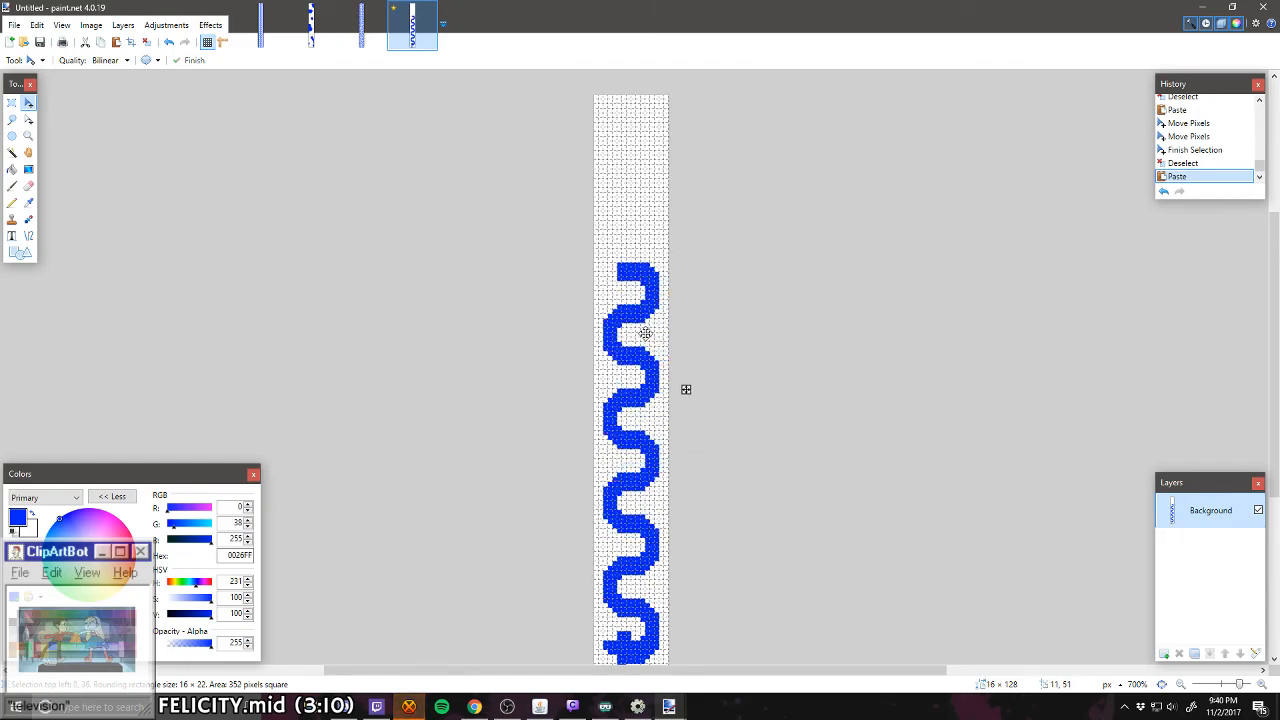
pyautogui.moveTo(645, 333); pyautogui.dragTo(646, 334)
pyautogui.hotkey('ctrl', 'd')
pyautogui.hotkey('ctrl', 'v')
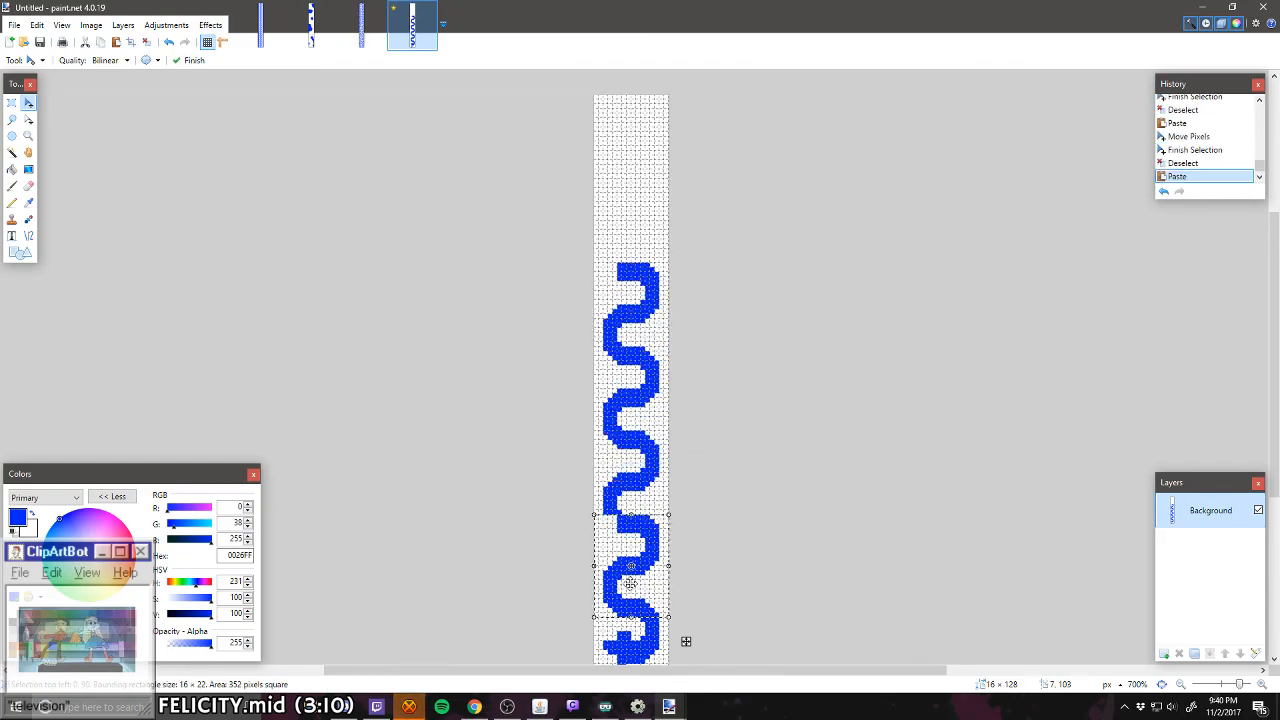
pyautogui.moveTo(686, 563)
pyautogui.mouseDown()
pyautogui.moveTo(690, 277)
pyautogui.moveTo(686, 305)
pyautogui.mouseUp()
pyautogui.hotkey('ctrl', 'd')
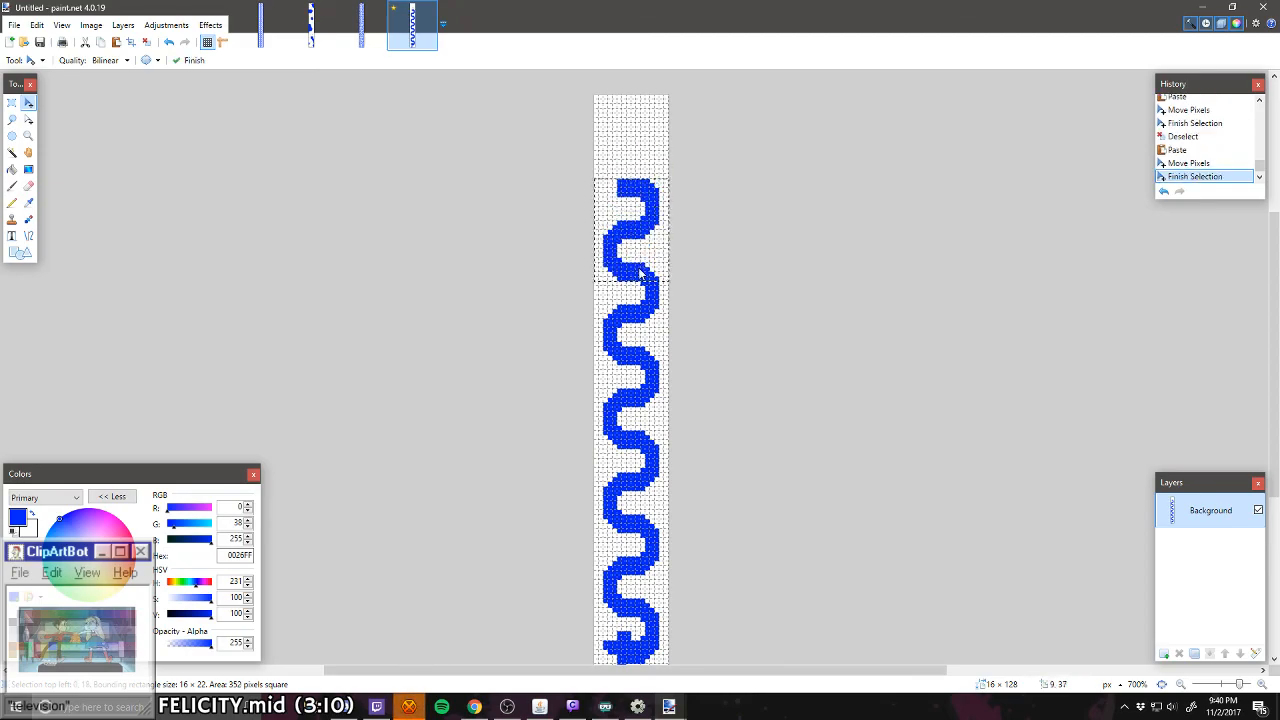
pyautogui.scroll(-2, 633, 311)
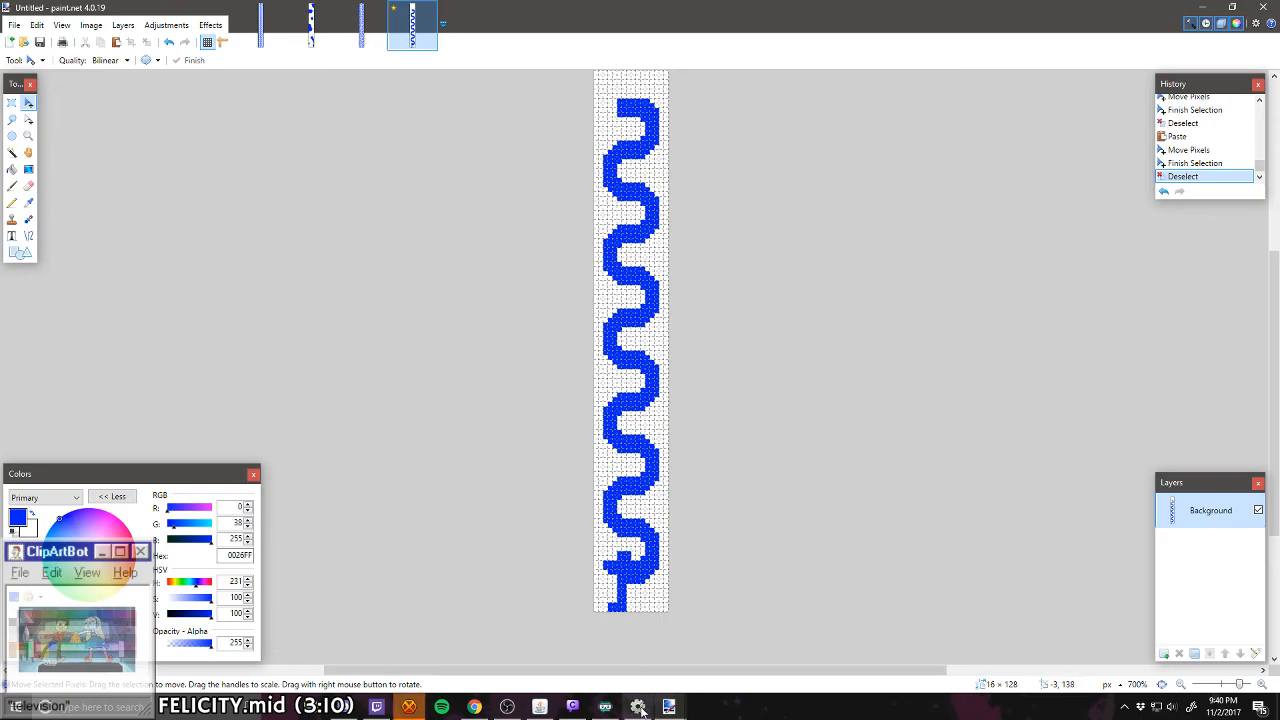
# Step: Bring up the chat window, switch to Spotify and open the Unlistenable Music playlist sorted by title
pyautogui.click(541, 707)
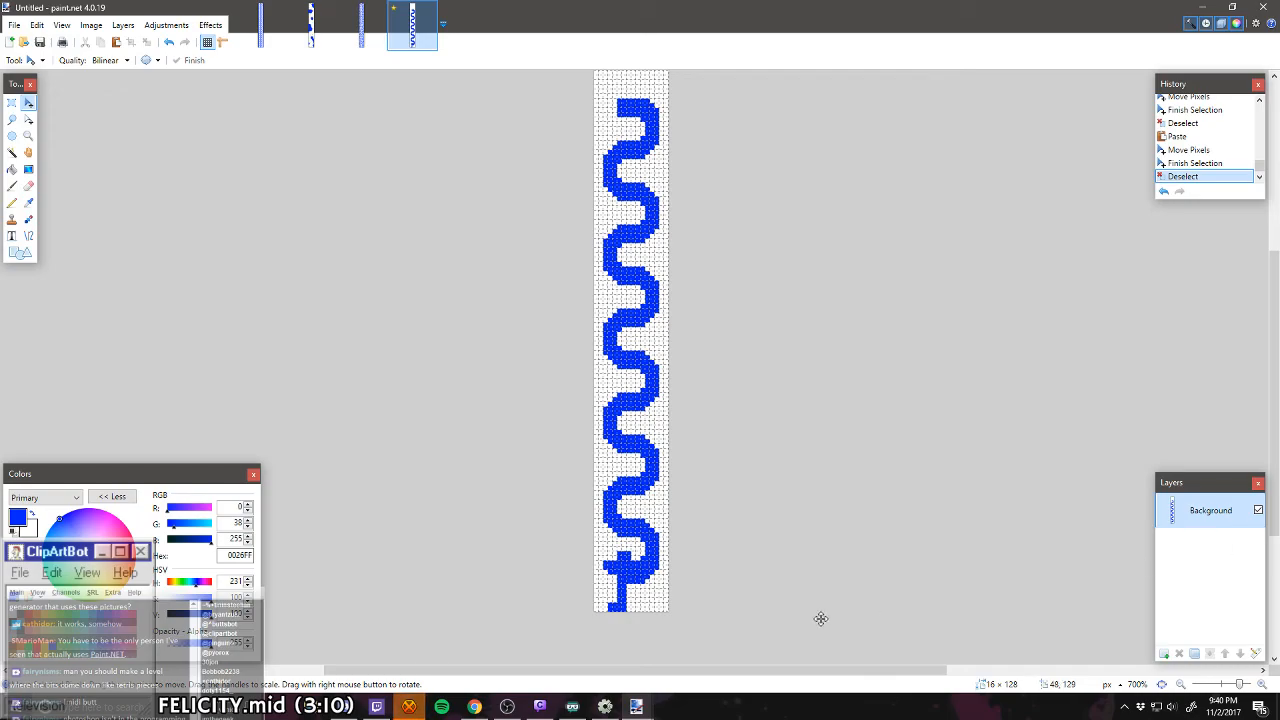
pyautogui.click(438, 708)
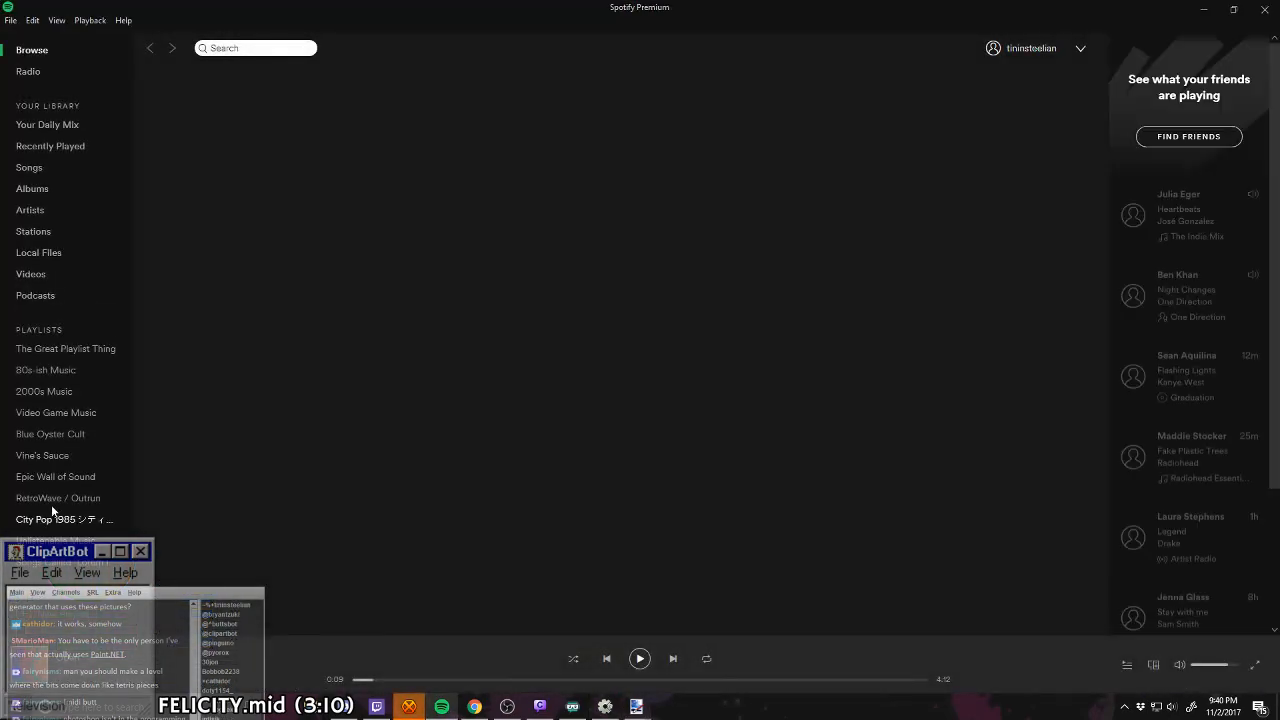
pyautogui.click(36, 539)
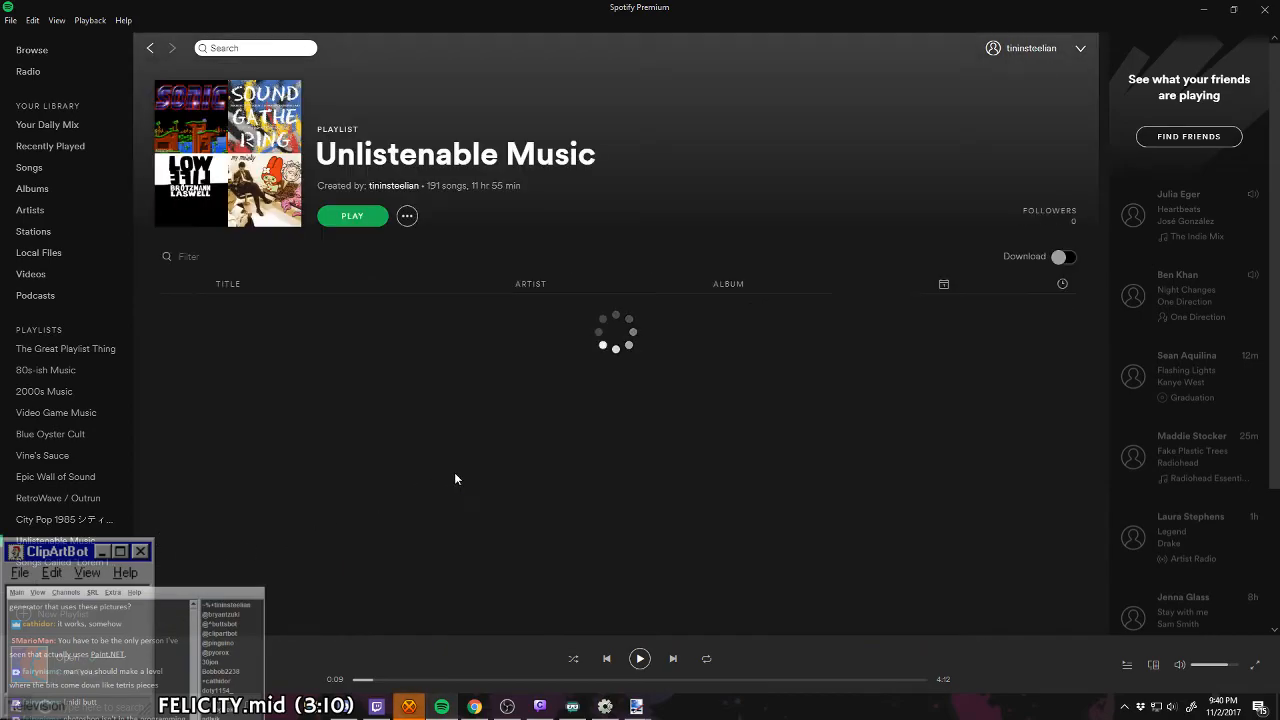
pyautogui.scroll(-15, 443, 488)
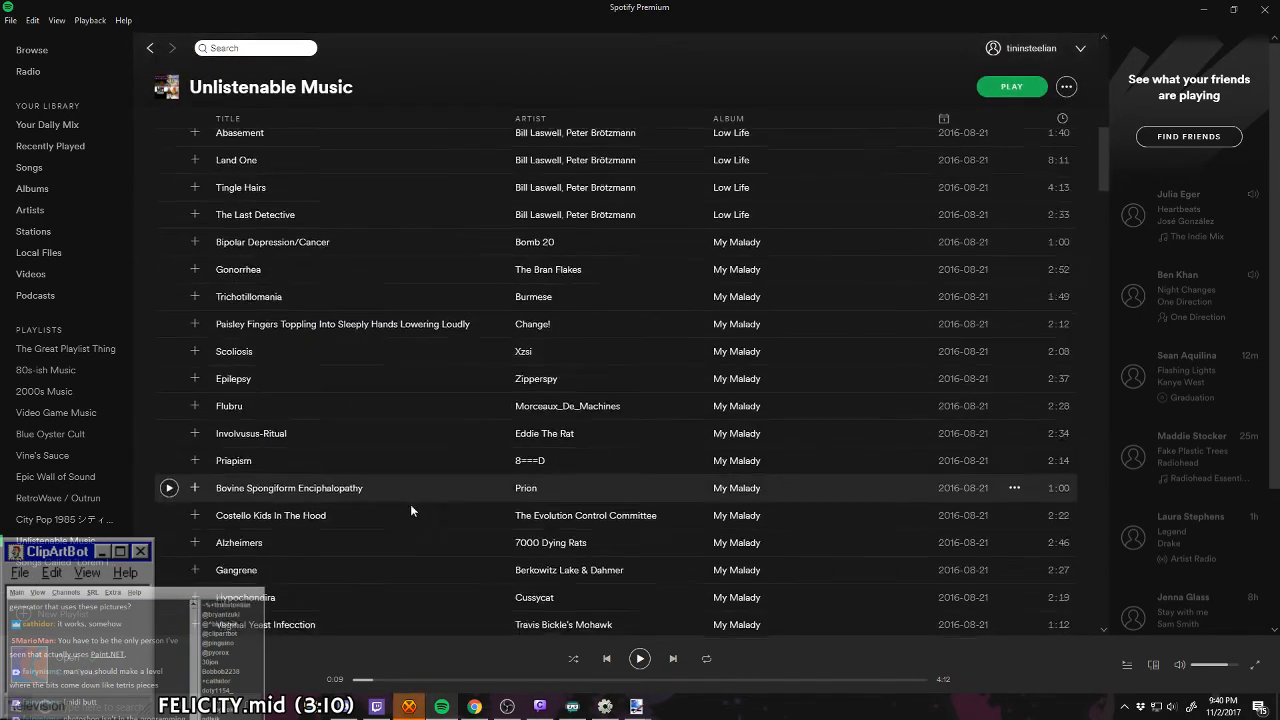
pyautogui.scroll(-15, 402, 514)
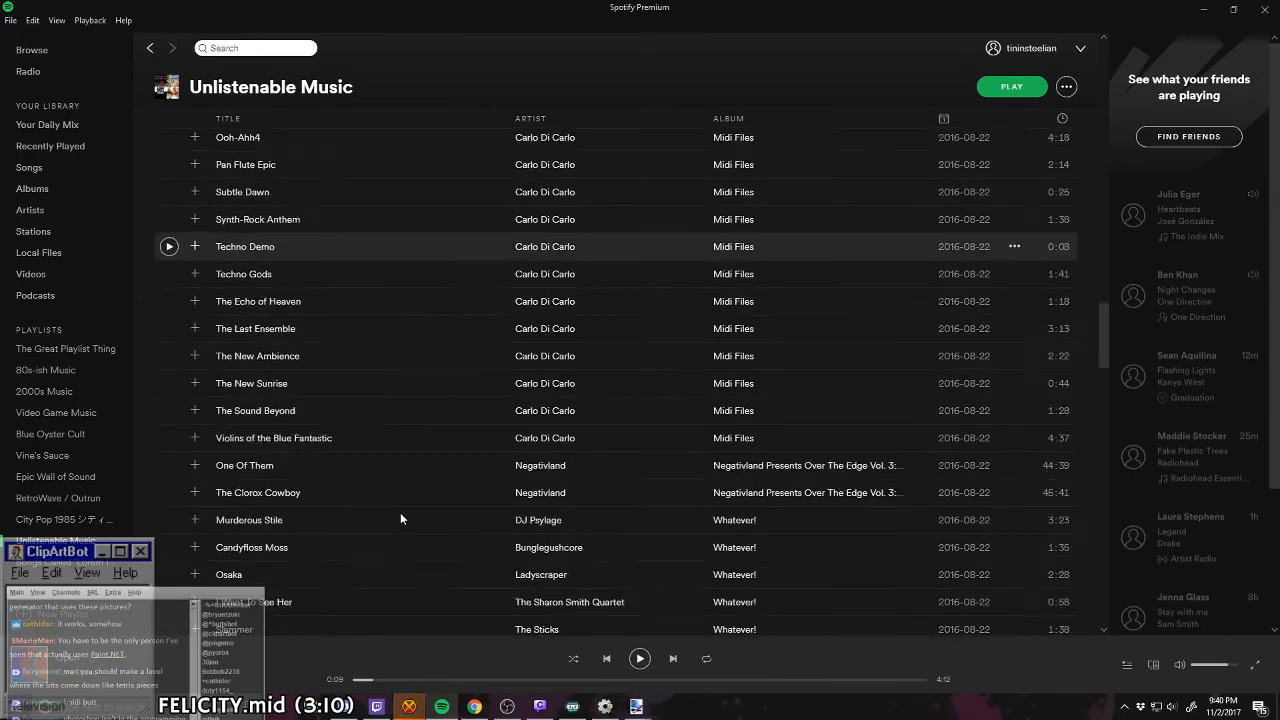
pyautogui.click(229, 118)
pyautogui.scroll(10, 364, 364)
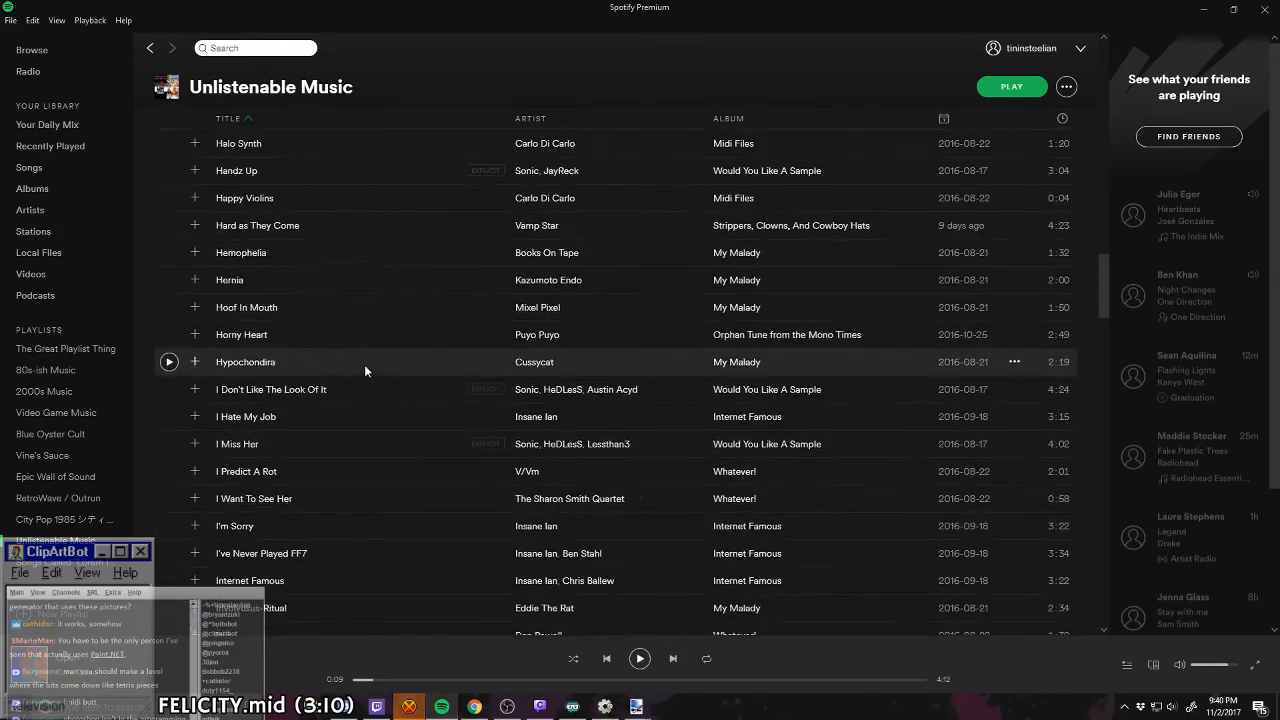
# Step: Play the track Curved Dog with repeat enabled, and return to paint.net
pyautogui.scroll(3, 364, 364)
pyautogui.scroll(-2, 220, 440)
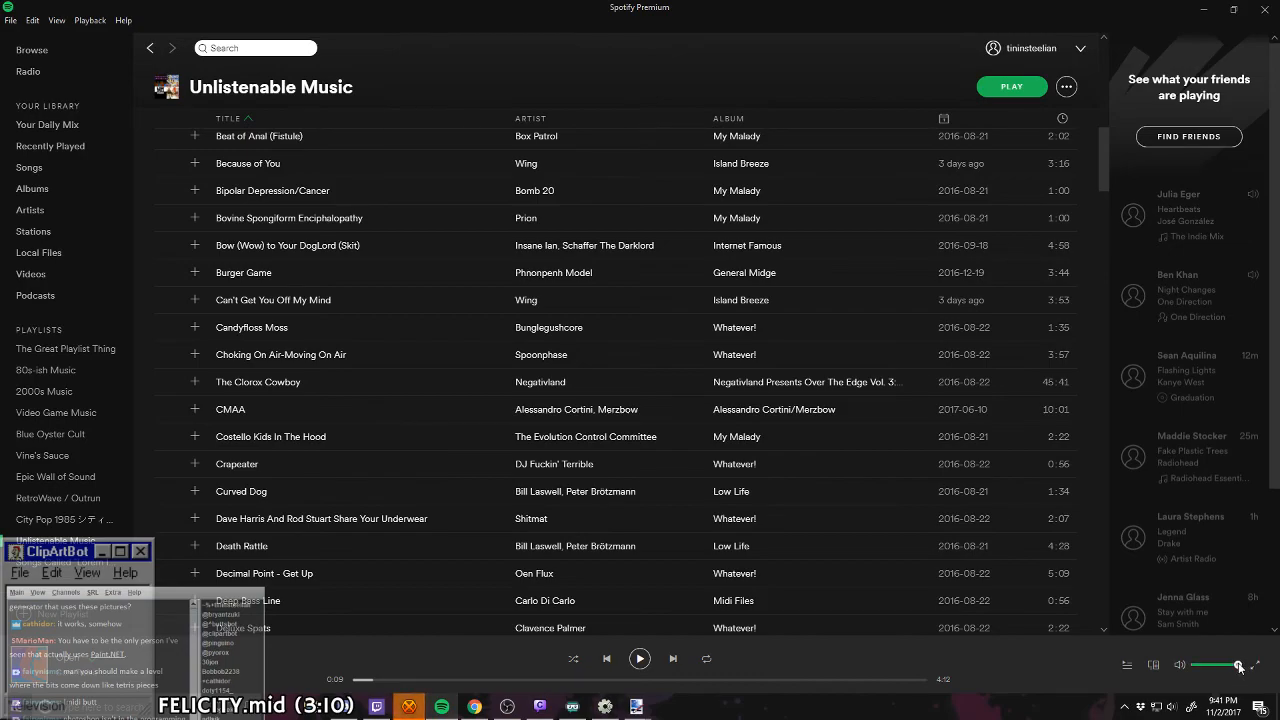
pyautogui.click(169, 491)
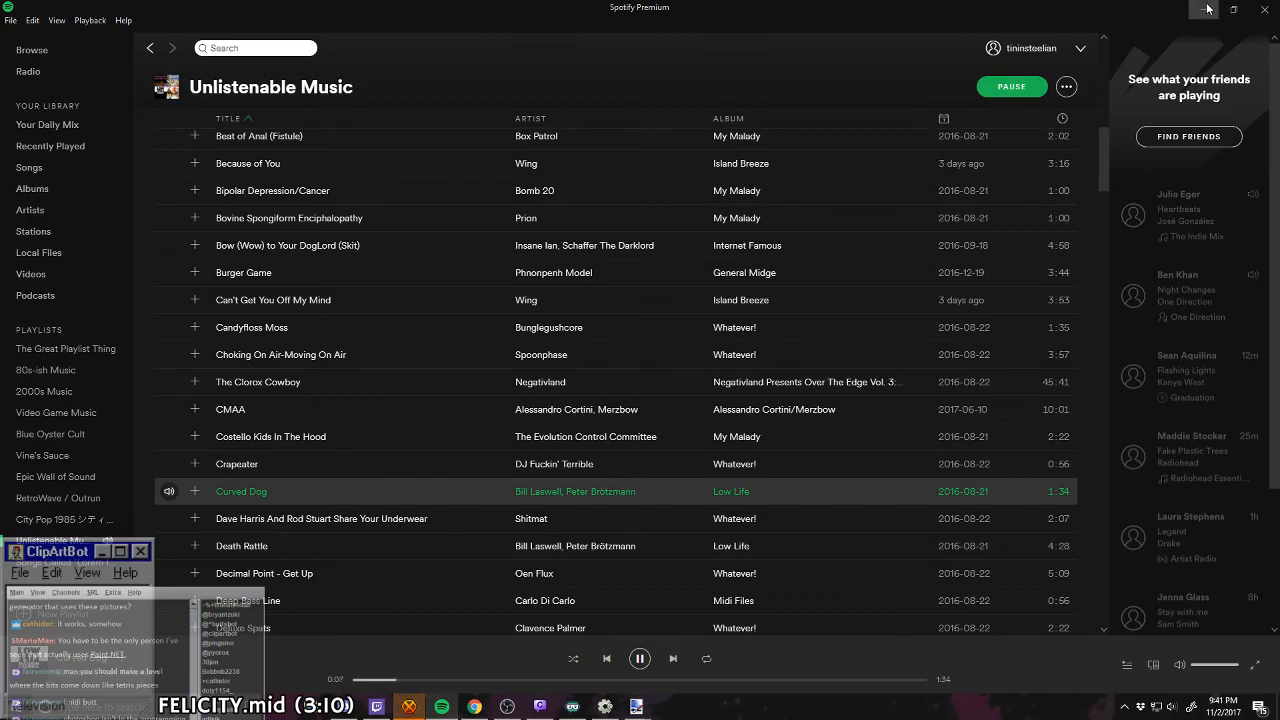
pyautogui.click(709, 659)
pyautogui.click(1215, 7)
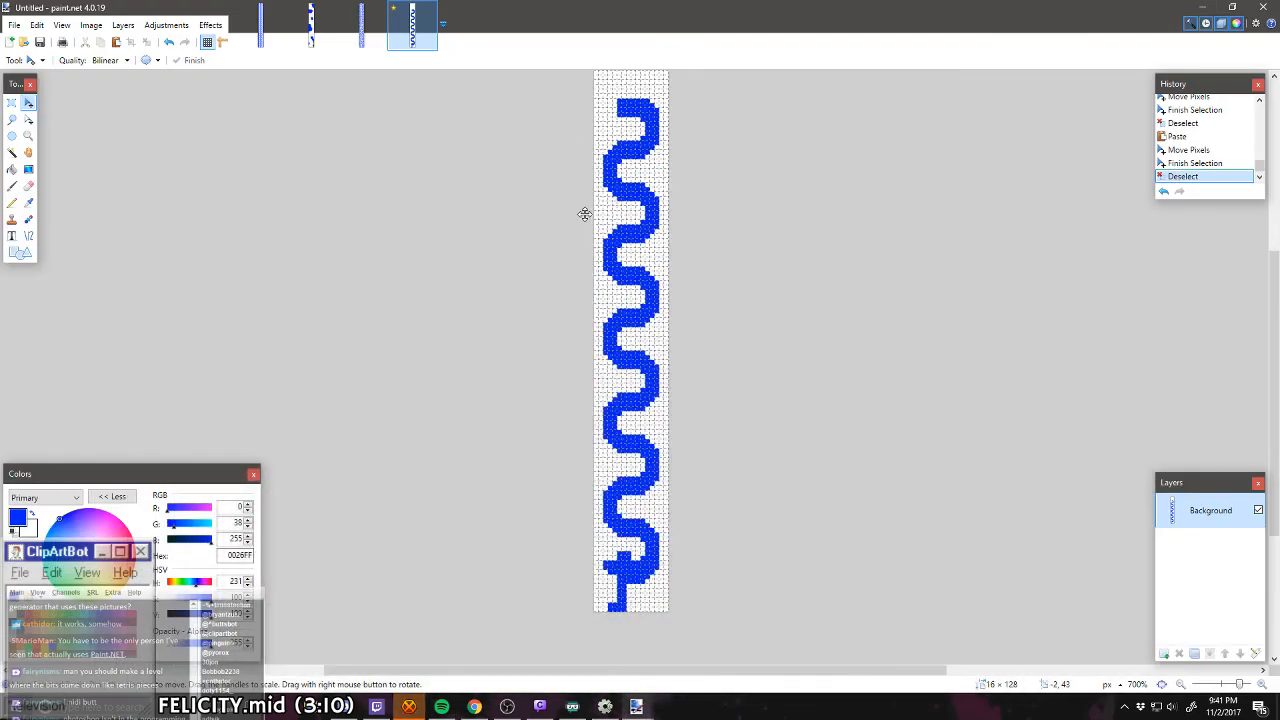
# Step: Paste one more copy of the wave section so the wall reaches the top edge of the canvas
pyautogui.scroll(3, 540, 235)
pyautogui.click(12, 202)
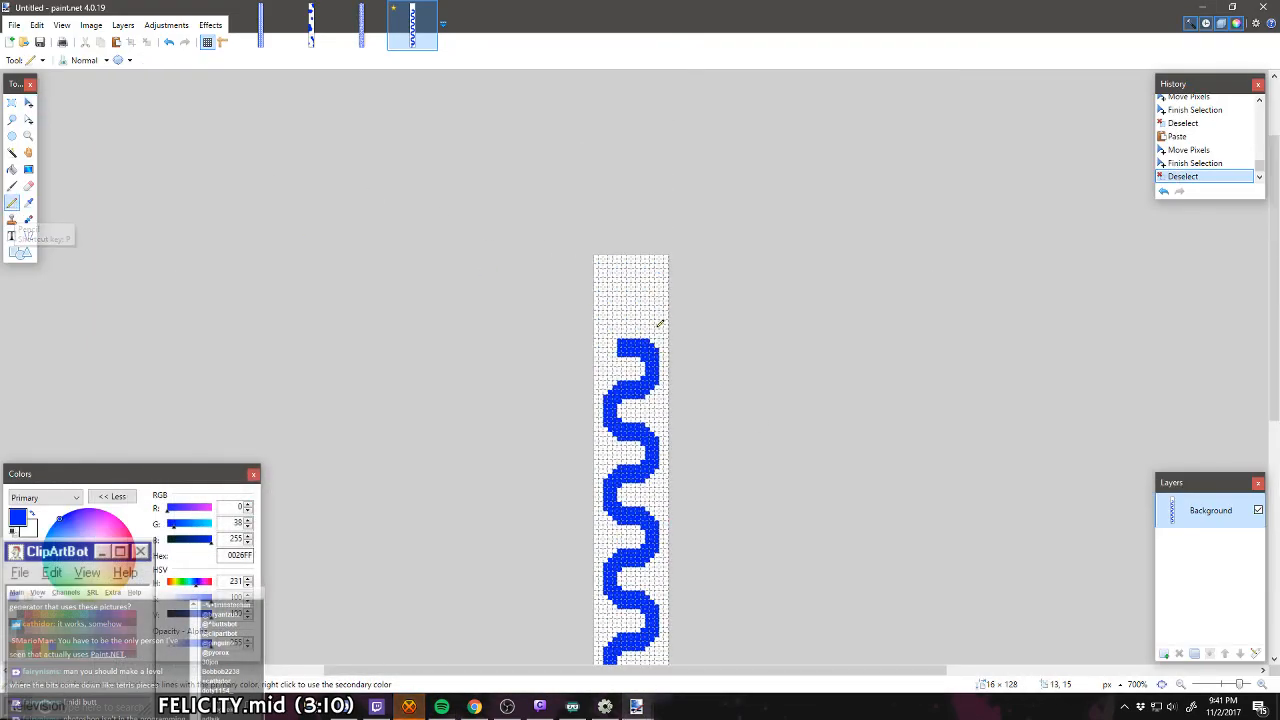
pyautogui.scroll(3, 650, 330)
pyautogui.scroll(2, 644, 337)
pyautogui.scroll(-4, 618, 354)
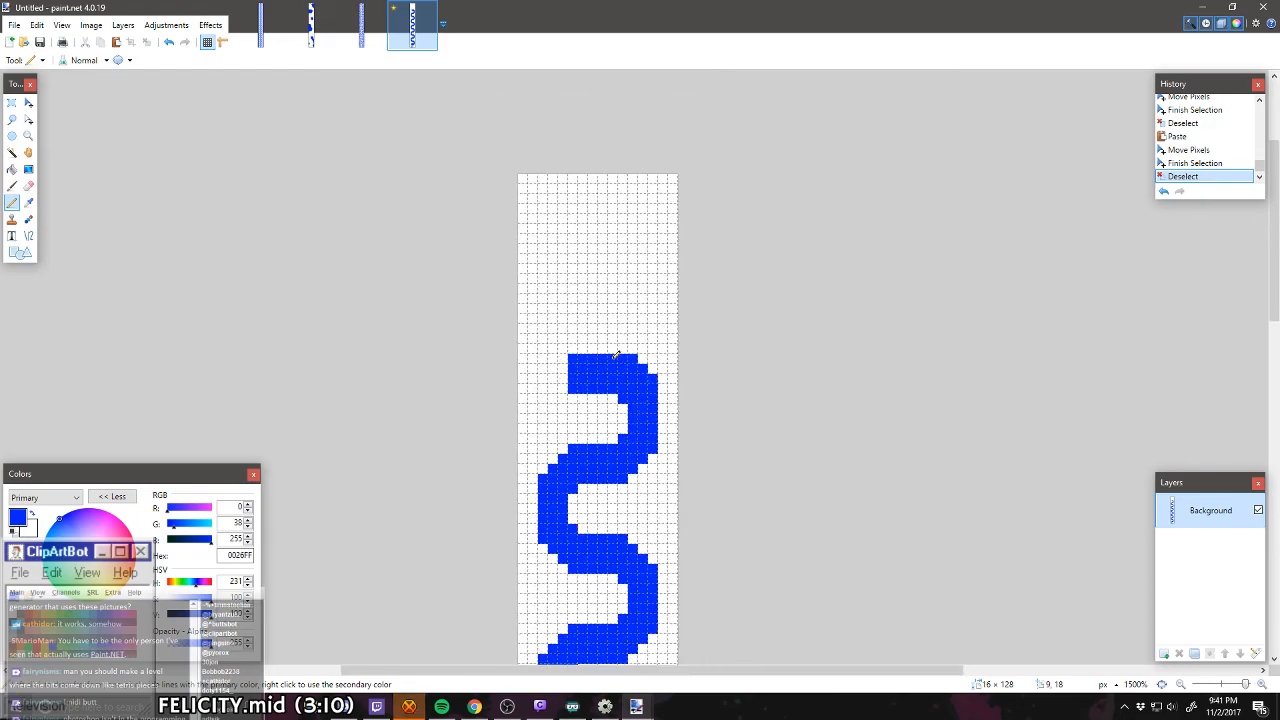
pyautogui.hotkey('ctrl', 'v')
pyautogui.moveTo(612, 567); pyautogui.dragTo(609, 281)
pyautogui.hotkey('ctrl', 'd')
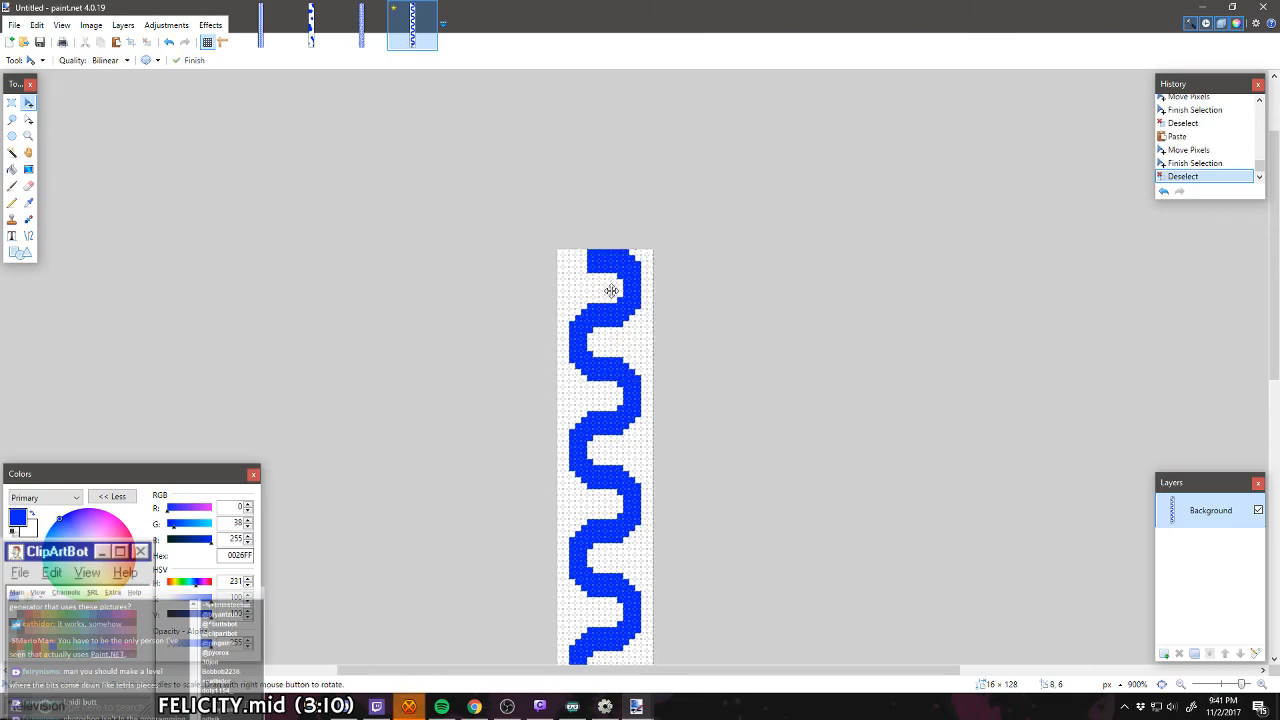
# Step: Erase a 15 × 9-pixel area at the top of the canvas to remove the wave's uppermost bend
pyautogui.scroll(3, 642, 279)
pyautogui.scroll(2, 646, 280)
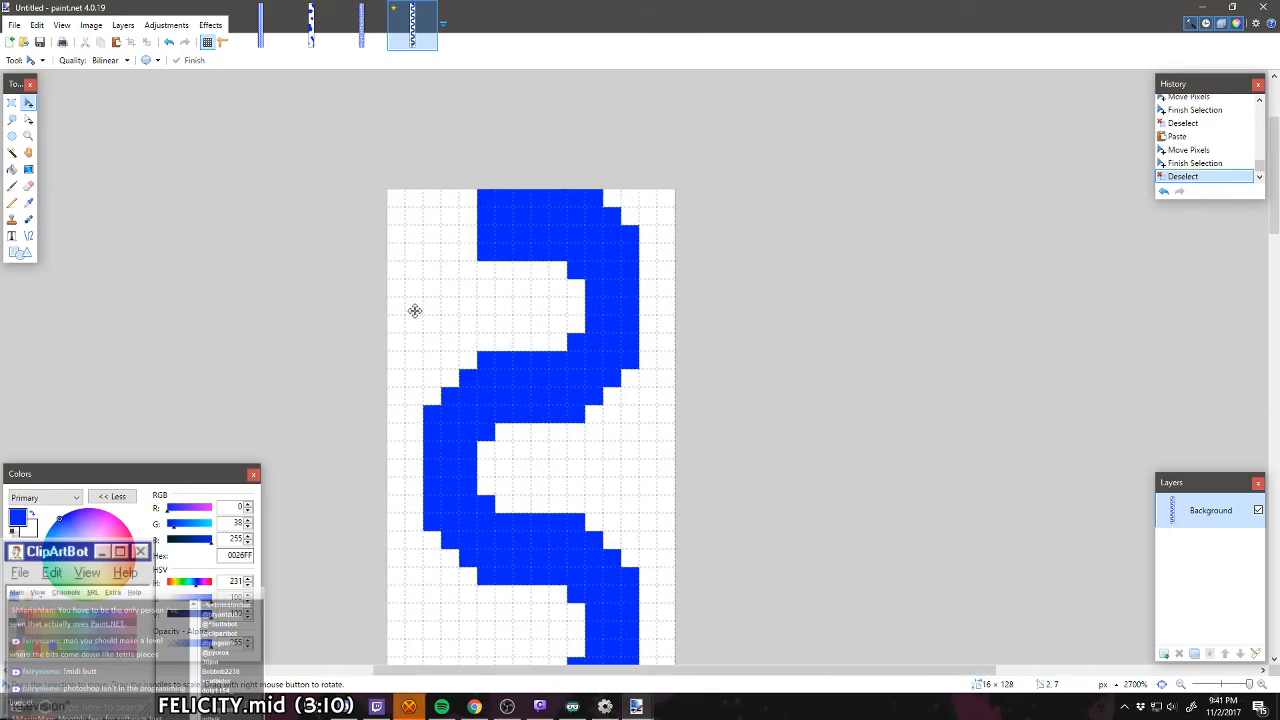
pyautogui.click(12, 103)
pyautogui.moveTo(388, 189)
pyautogui.mouseDown()
pyautogui.moveTo(628, 309)
pyautogui.moveTo(654, 346)
pyautogui.mouseUp()
pyautogui.press('Delete')
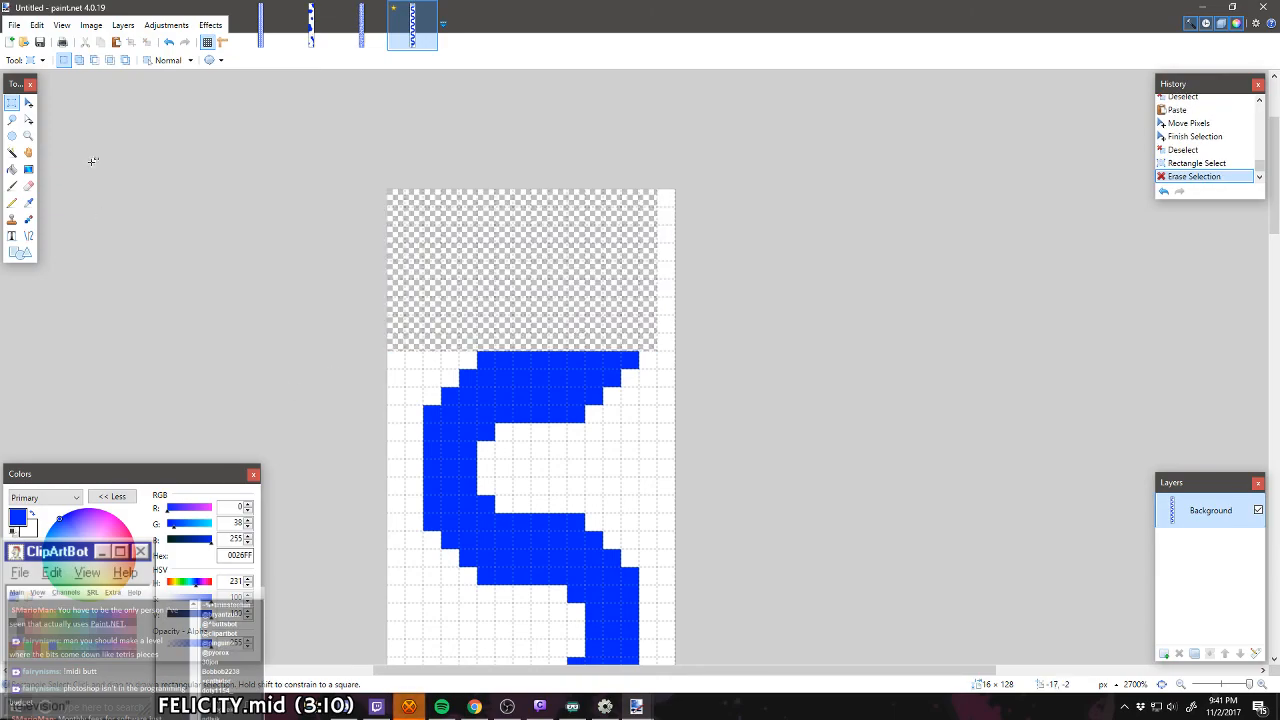
# Step: Fill the erased area at the canvas top with white using the Paint Bucket with antialiasing disabled
pyautogui.click(12, 169)
pyautogui.click(486, 234)
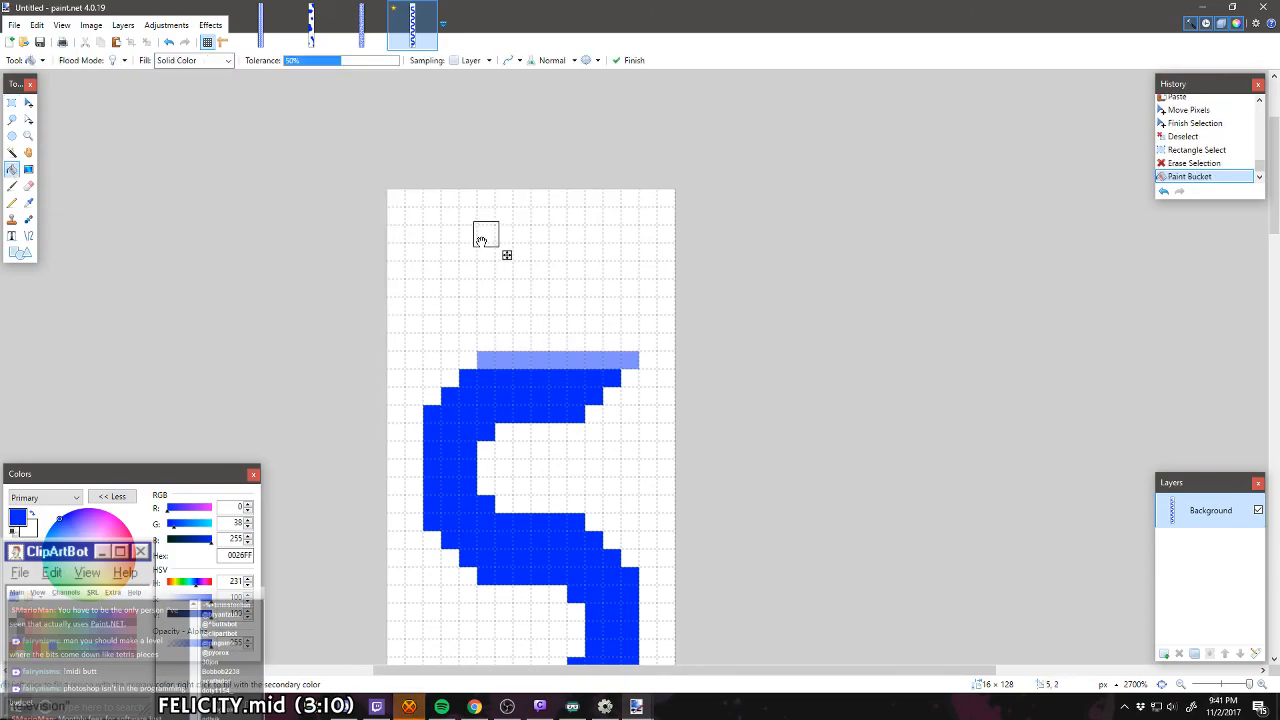
pyautogui.click(511, 62)
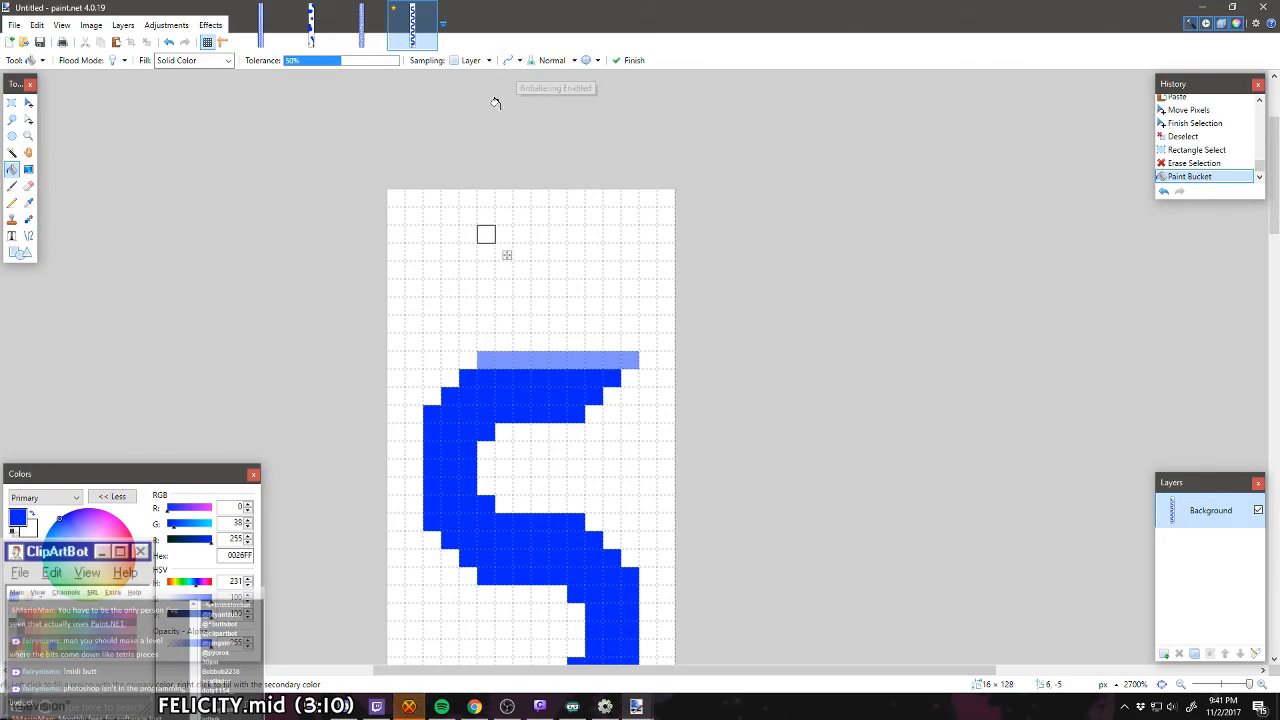
pyautogui.click(494, 100)
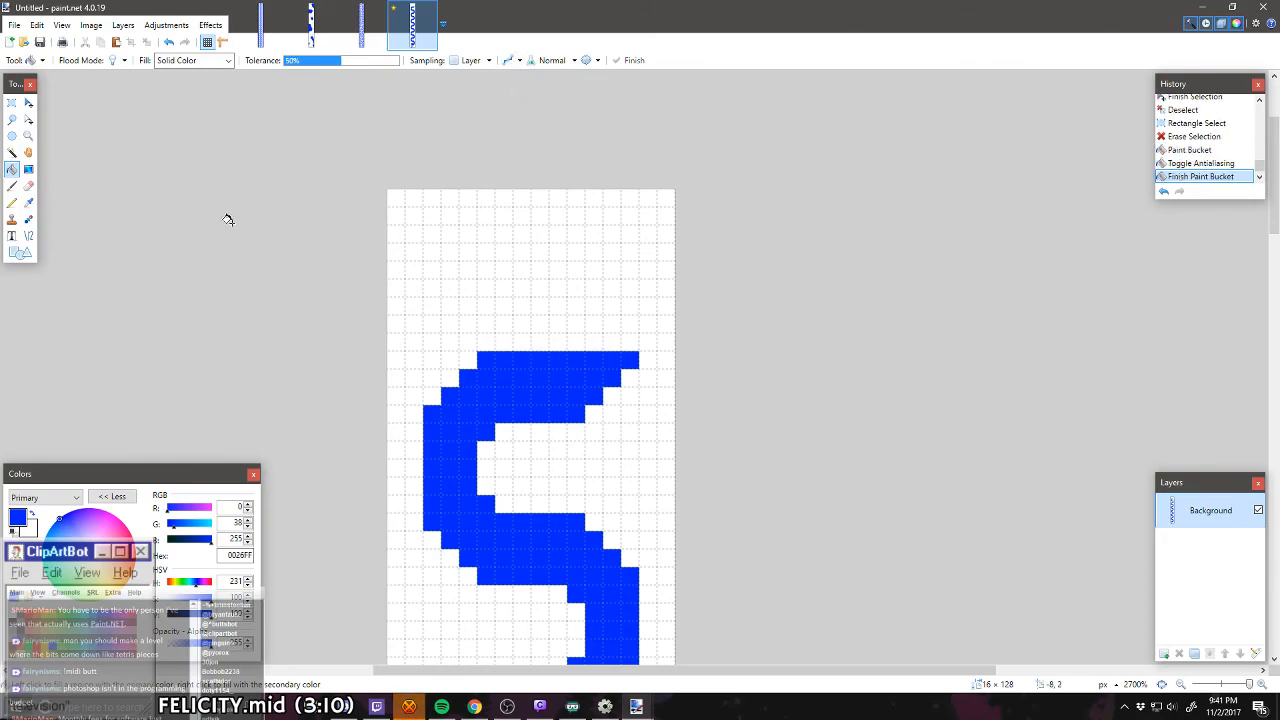
# Step: Pencil the wall's upper end into a thick squared-off head with an extra row above and a four-pixel vertical stem below its open end
pyautogui.click(12, 202)
pyautogui.moveTo(611, 412)
pyautogui.mouseDown()
pyautogui.moveTo(626, 375)
pyautogui.moveTo(630, 410)
pyautogui.mouseUp()
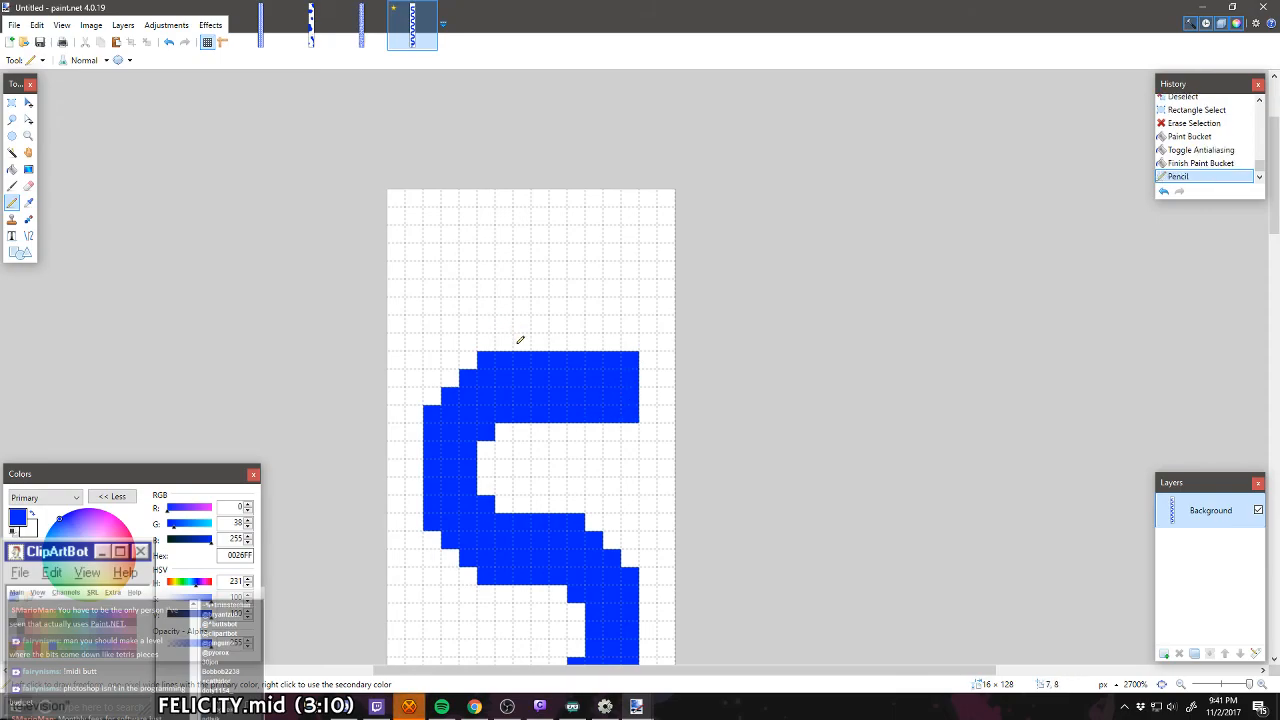
pyautogui.click(518, 342)
pyautogui.moveTo(500, 342); pyautogui.dragTo(631, 348)
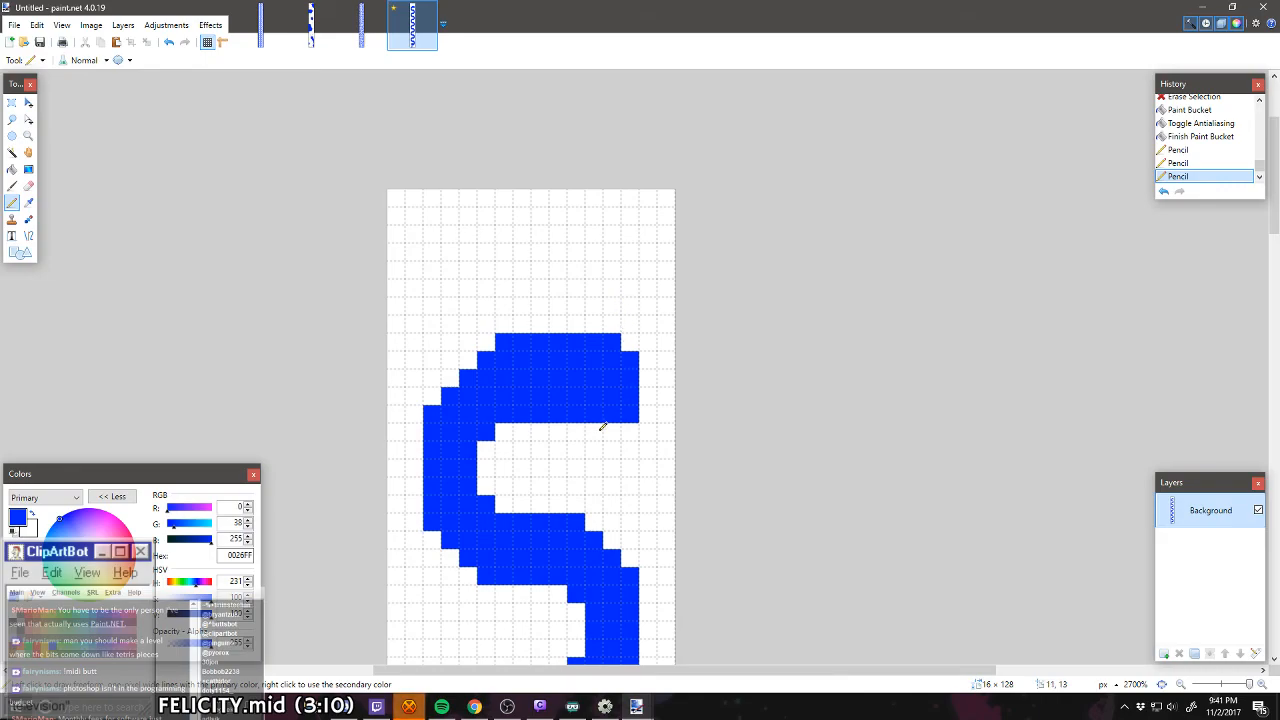
pyautogui.moveTo(602, 426); pyautogui.dragTo(596, 490)
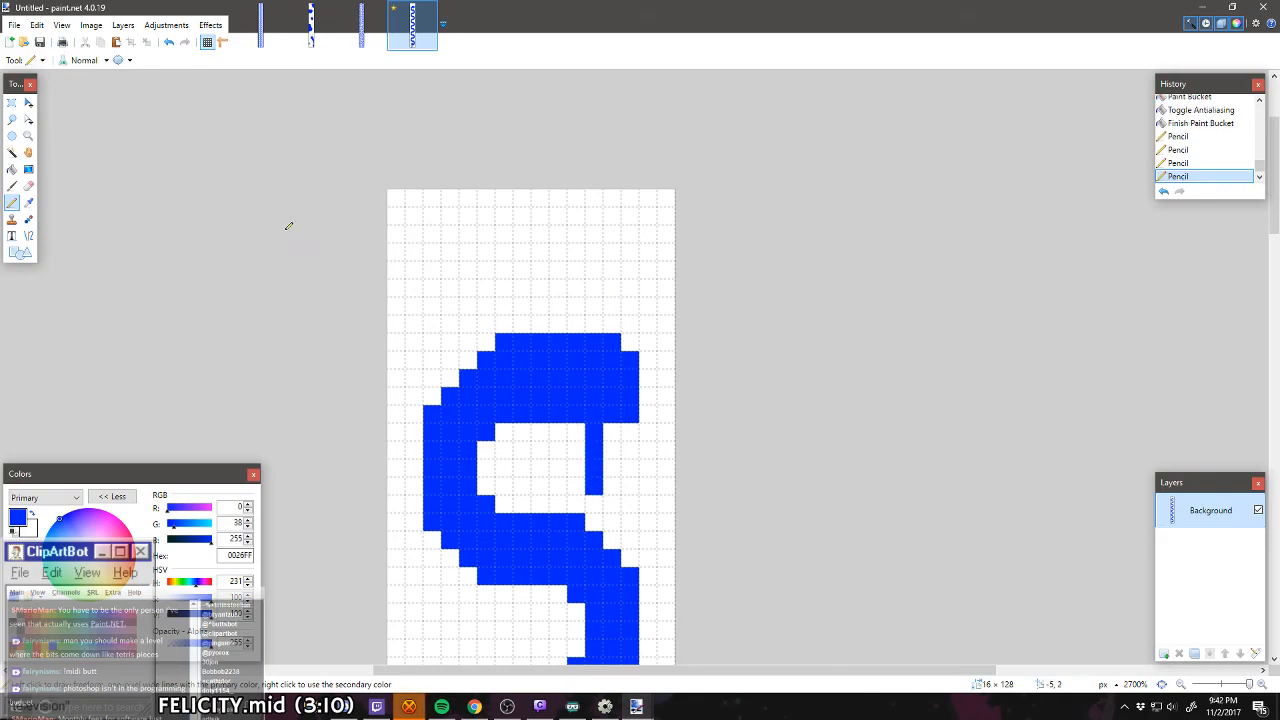
# Step: Select the full-width section containing the wall's head and stem, move it up 3 pixels and deselect
pyautogui.click(12, 103)
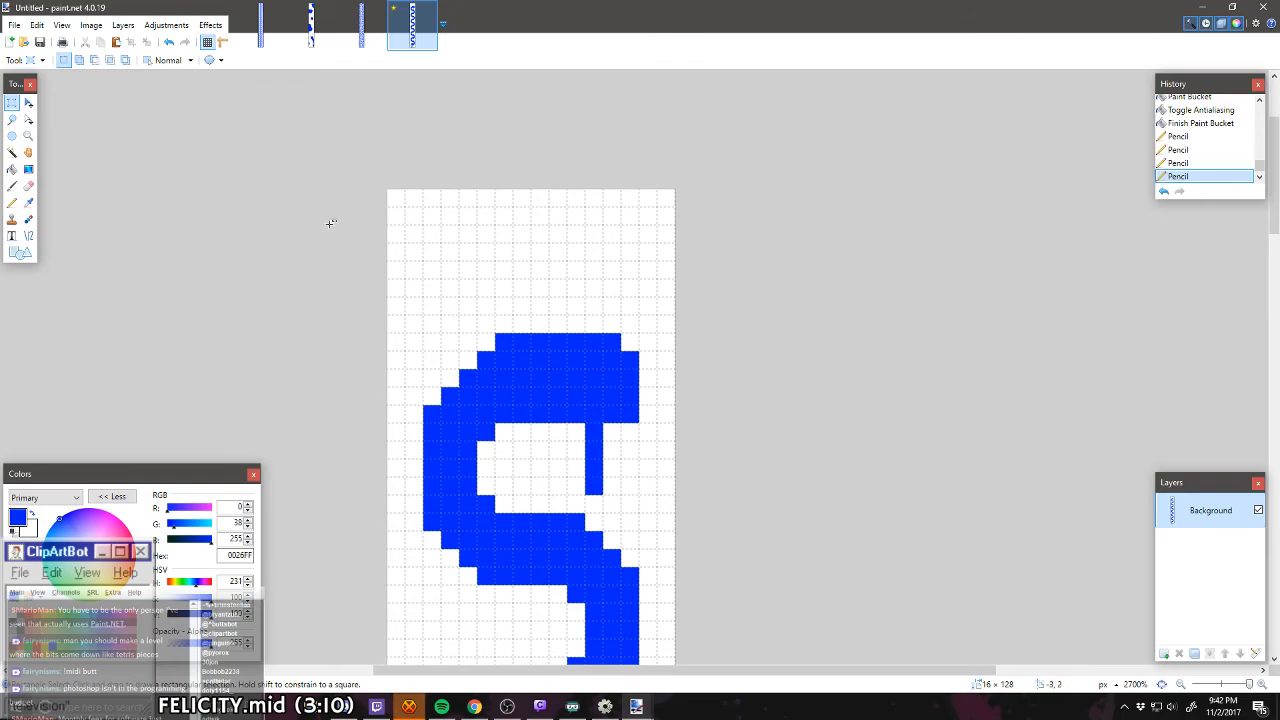
pyautogui.moveTo(388, 207); pyautogui.dragTo(695, 461)
pyautogui.click(28, 103)
pyautogui.hotkey('ctrl', 'd')
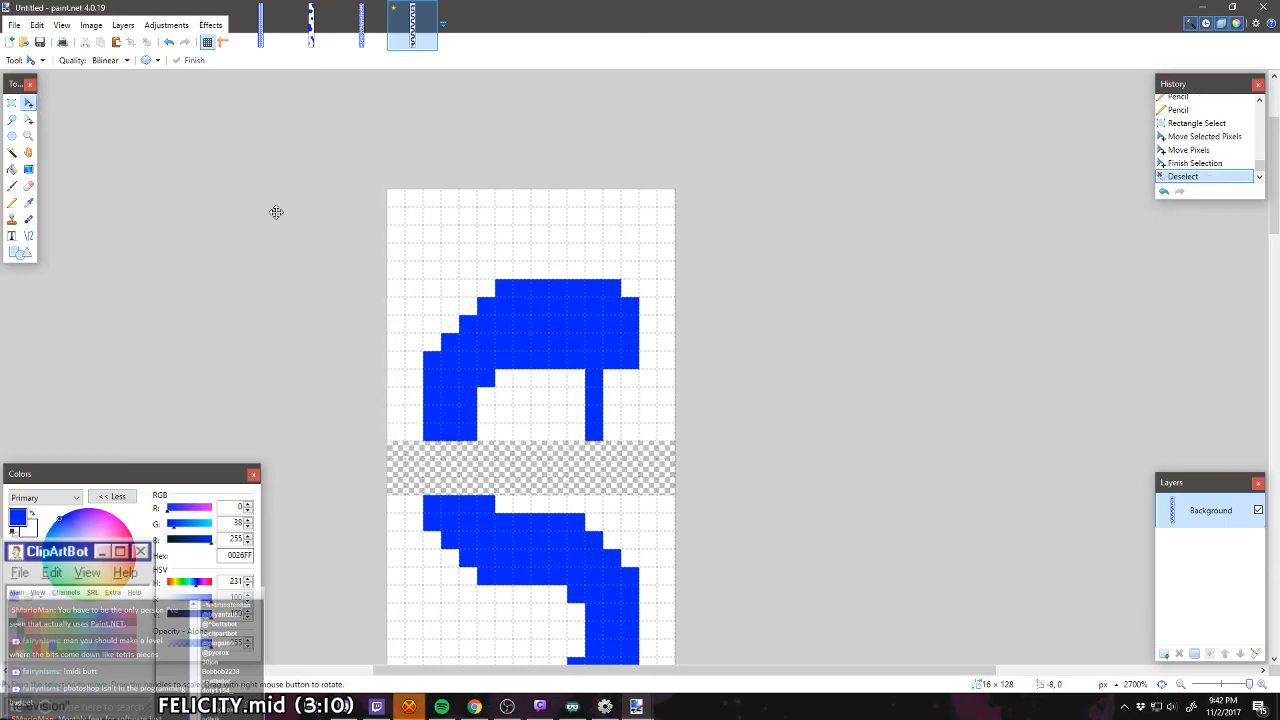
# Step: Pencil over the three-row transparent gap, continuing the blue wall through it and making the rest white
pyautogui.scroll(-10, 370, 302)
pyautogui.scroll(5, 370, 302)
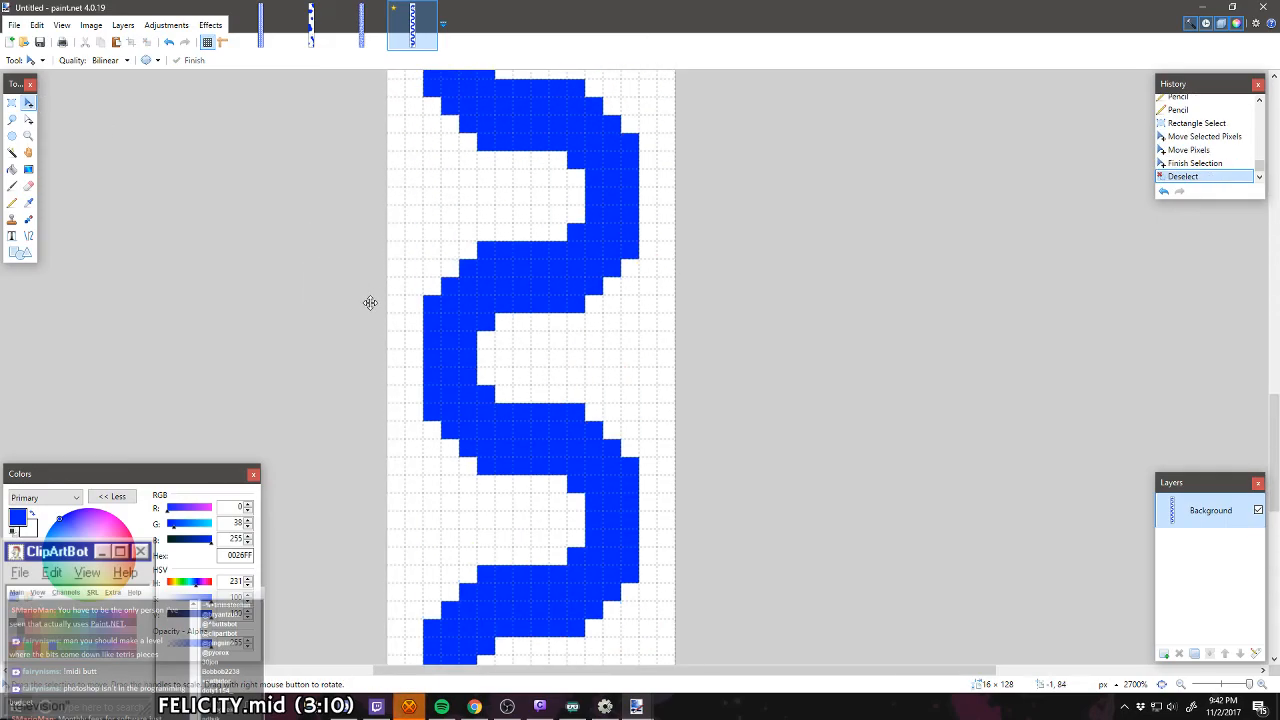
pyautogui.scroll(5, 370, 302)
pyautogui.scroll(-12, 386, 391)
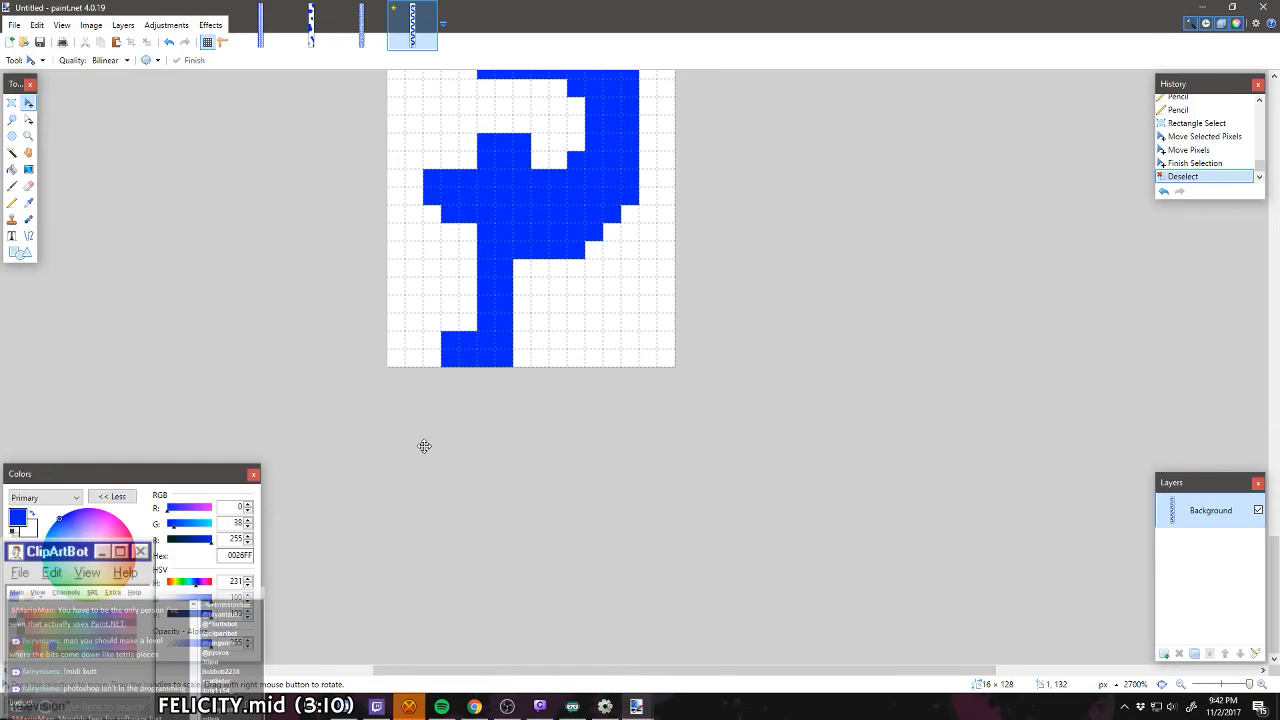
pyautogui.scroll(12, 527, 305)
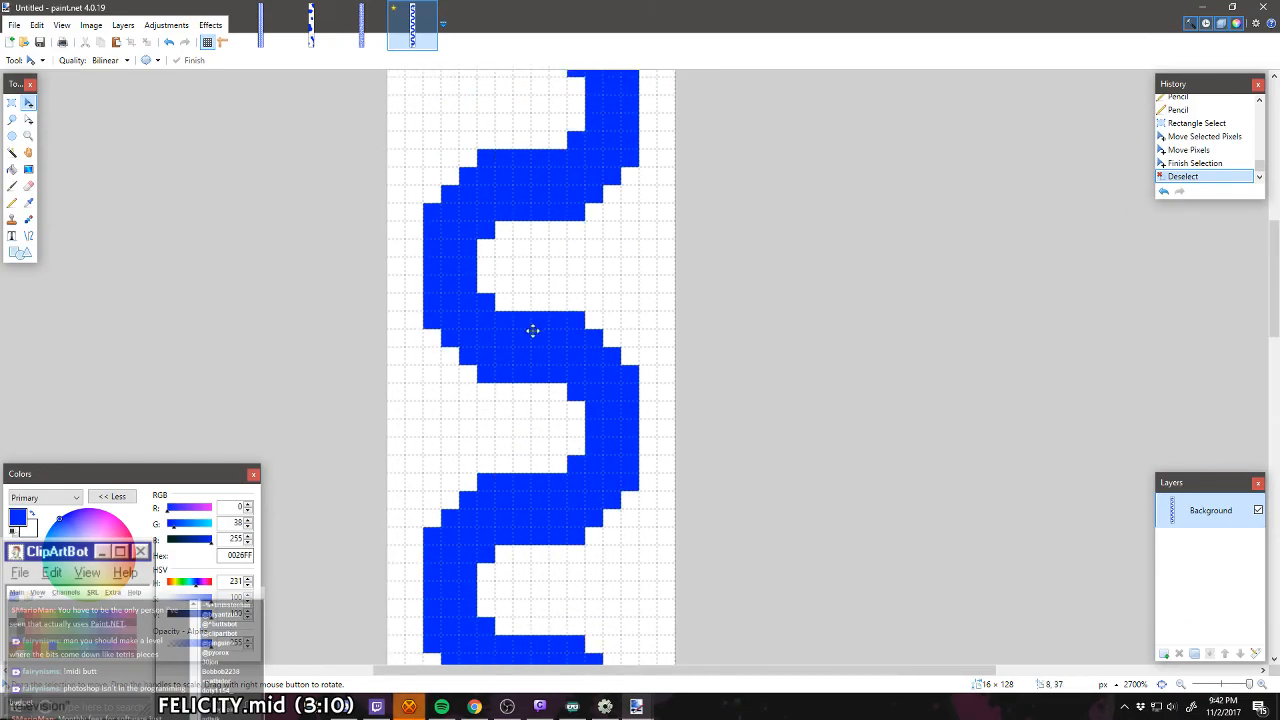
pyautogui.scroll(-3, 533, 330)
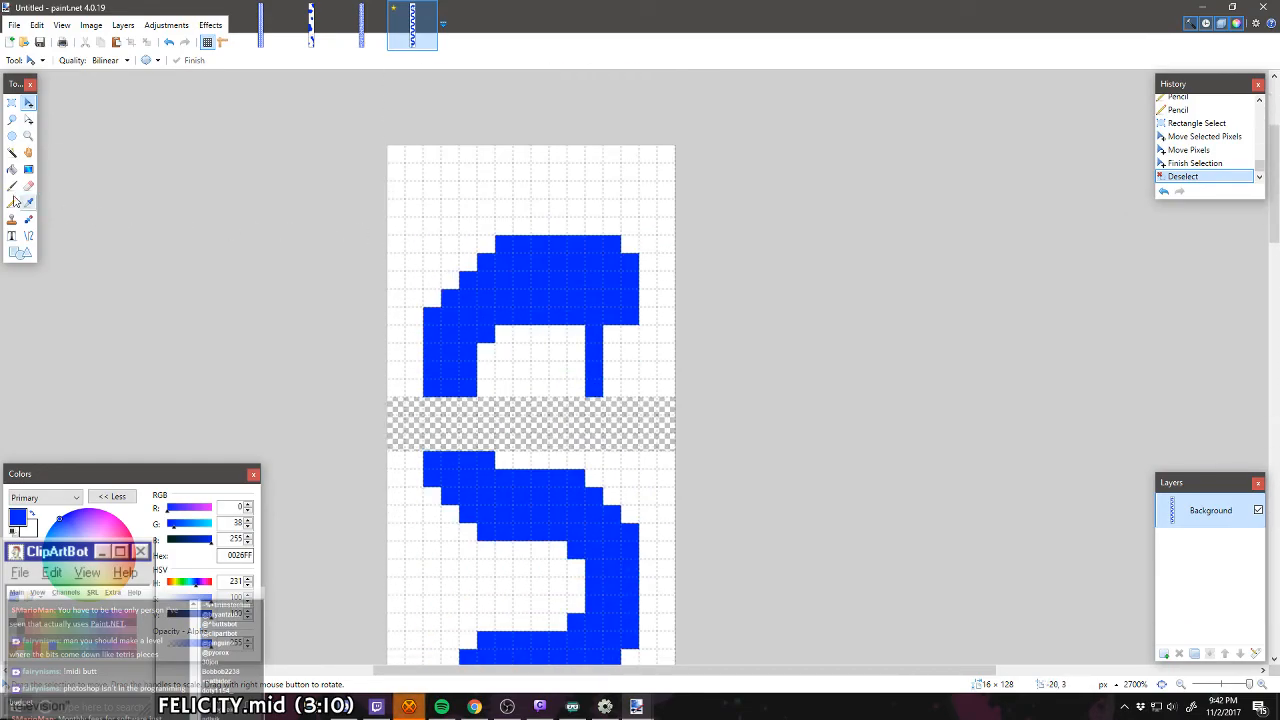
pyautogui.click(12, 202)
pyautogui.moveTo(457, 404)
pyautogui.mouseDown()
pyautogui.moveTo(467, 435)
pyautogui.moveTo(464, 408)
pyautogui.moveTo(437, 413)
pyautogui.moveTo(432, 445)
pyautogui.mouseUp()
pyautogui.moveTo(416, 400)
pyautogui.mouseDown()
pyautogui.moveTo(394, 406)
pyautogui.moveTo(408, 431)
pyautogui.mouseUp()
pyautogui.moveTo(487, 404)
pyautogui.mouseDown()
pyautogui.moveTo(667, 394)
pyautogui.moveTo(672, 412)
pyautogui.moveTo(493, 426)
pyautogui.moveTo(547, 442)
pyautogui.moveTo(651, 420)
pyautogui.mouseUp()
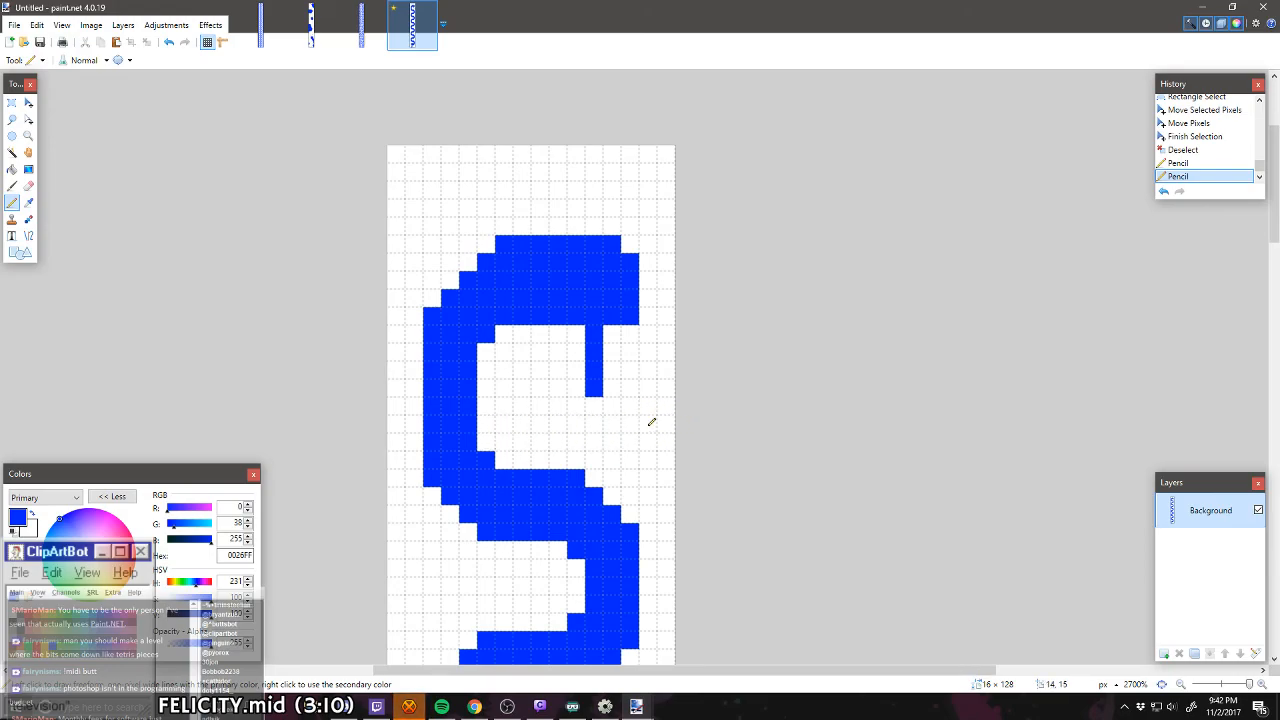
# Step: Thicken the stem under the head to two pixels and end it in a hook four pixels wide and two high
pyautogui.moveTo(577, 403)
pyautogui.mouseDown()
pyautogui.moveTo(588, 428)
pyautogui.moveTo(596, 405)
pyautogui.mouseUp()
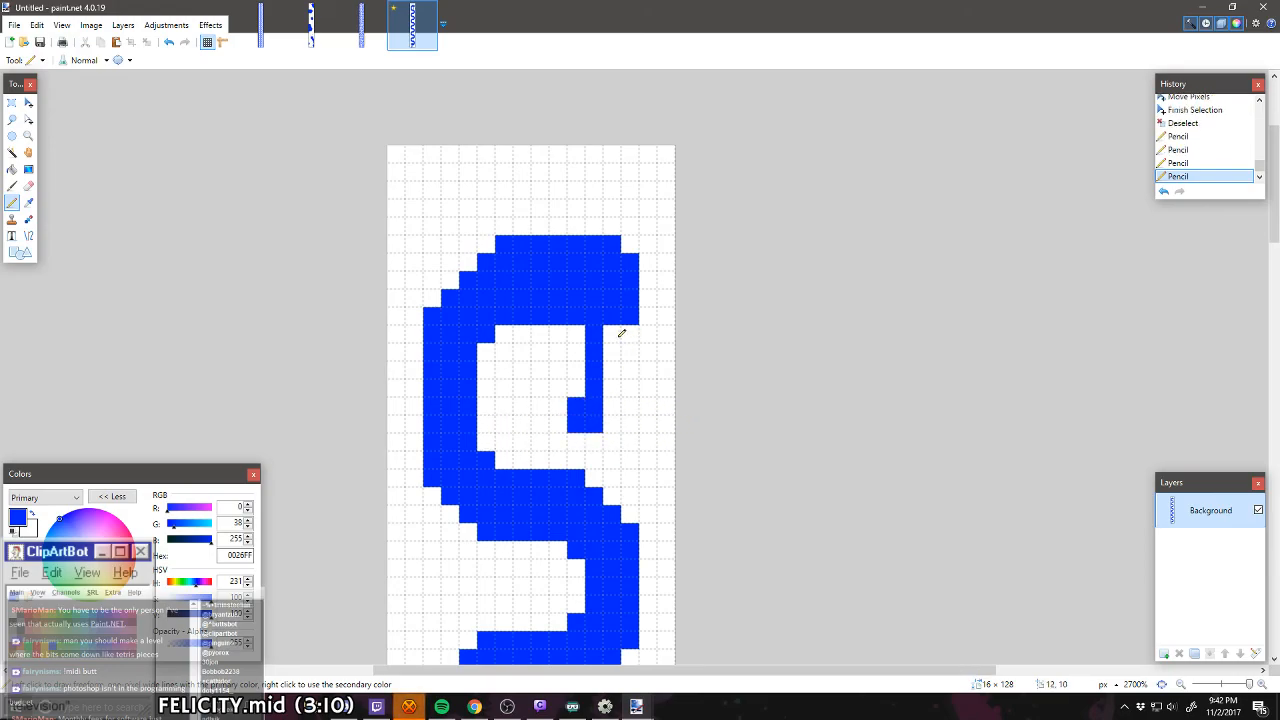
pyautogui.moveTo(621, 333)
pyautogui.mouseDown()
pyautogui.moveTo(603, 414)
pyautogui.moveTo(615, 400)
pyautogui.mouseUp()
pyautogui.scroll(-15, 617, 400)
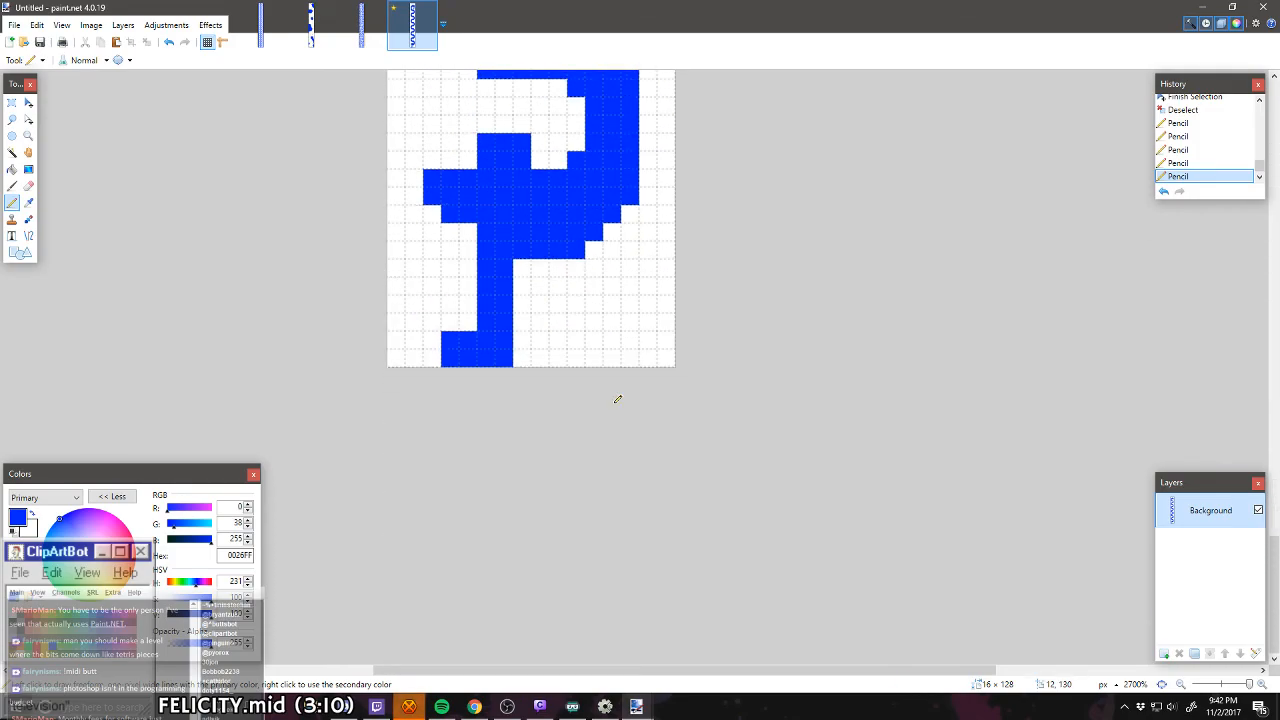
pyautogui.scroll(5, 486, 329)
pyautogui.scroll(10, 534, 343)
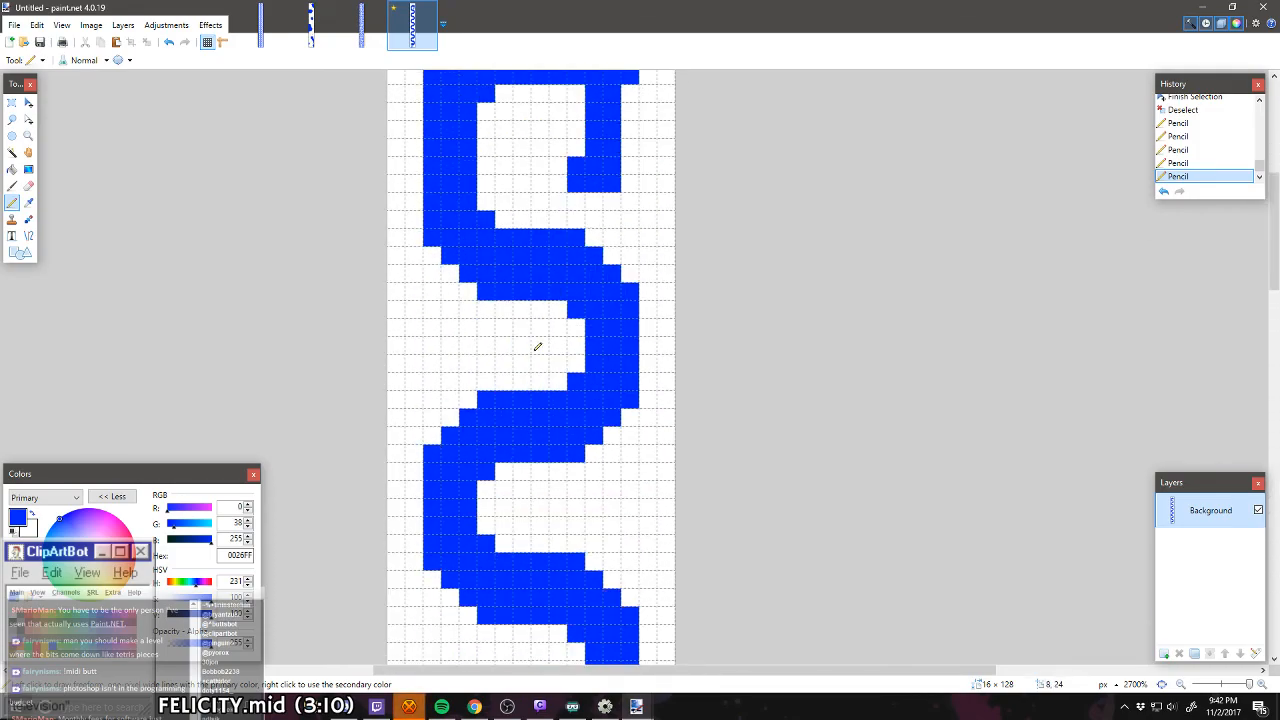
pyautogui.moveTo(565, 562); pyautogui.dragTo(567, 557)
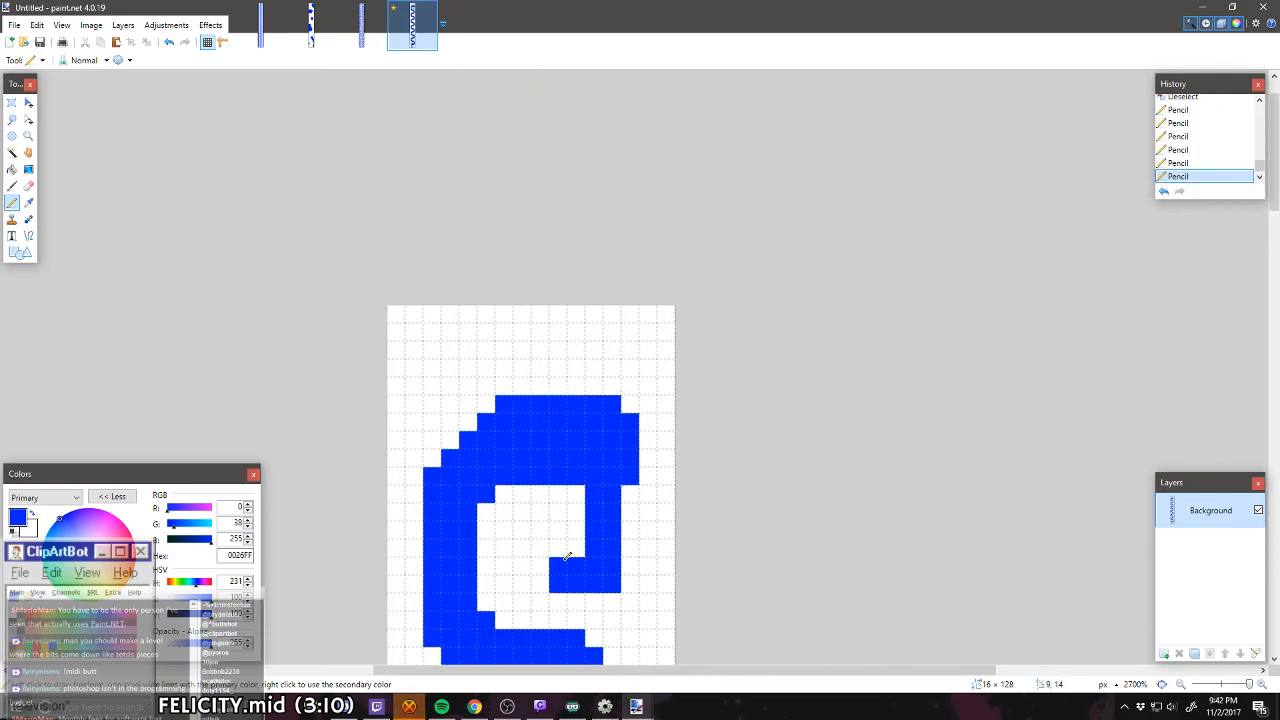
# Step: Square the head's outer upper corner and draw a thin blue strand from it up to the canvas's top edge
pyautogui.click(629, 402)
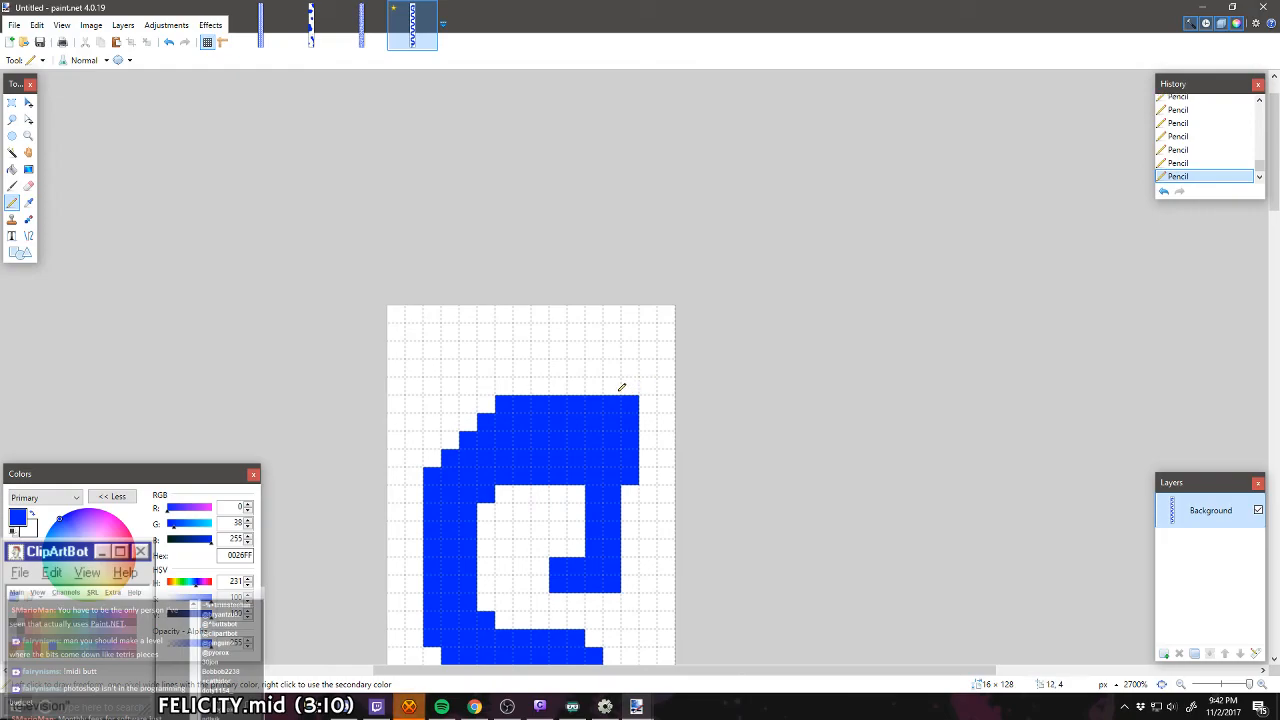
pyautogui.moveTo(630, 388); pyautogui.dragTo(616, 318)
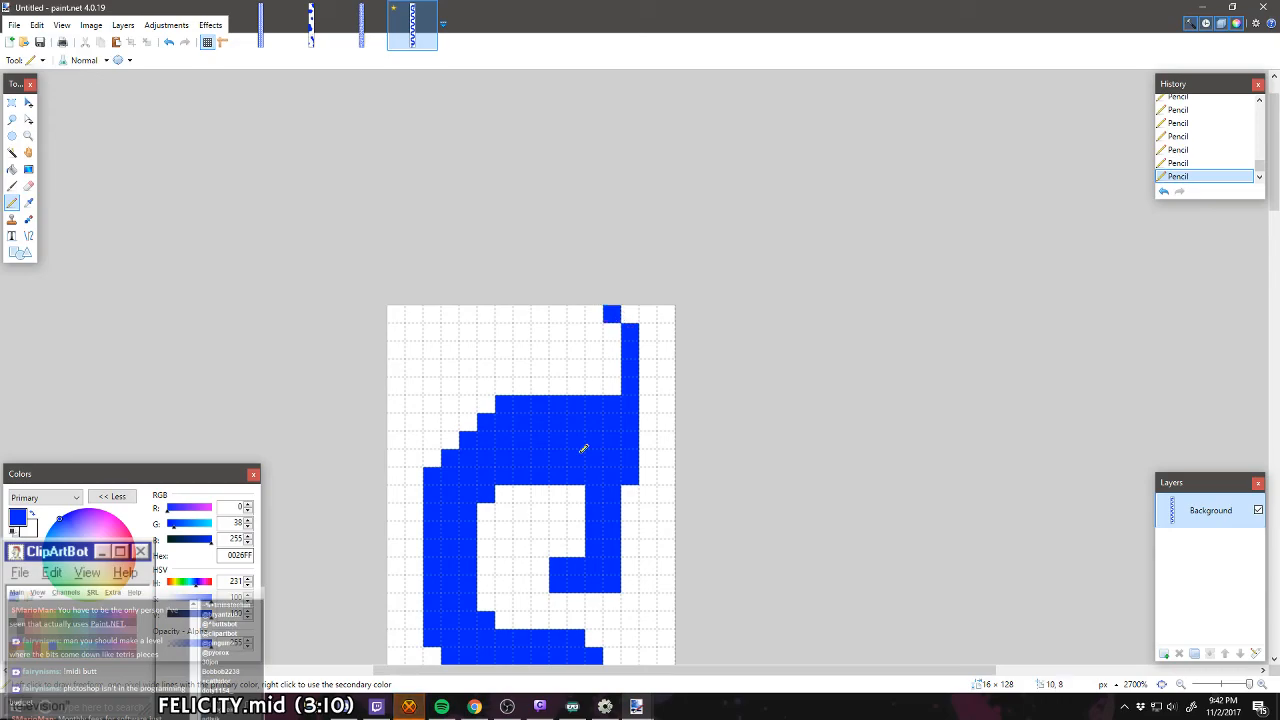
pyautogui.click(617, 325)
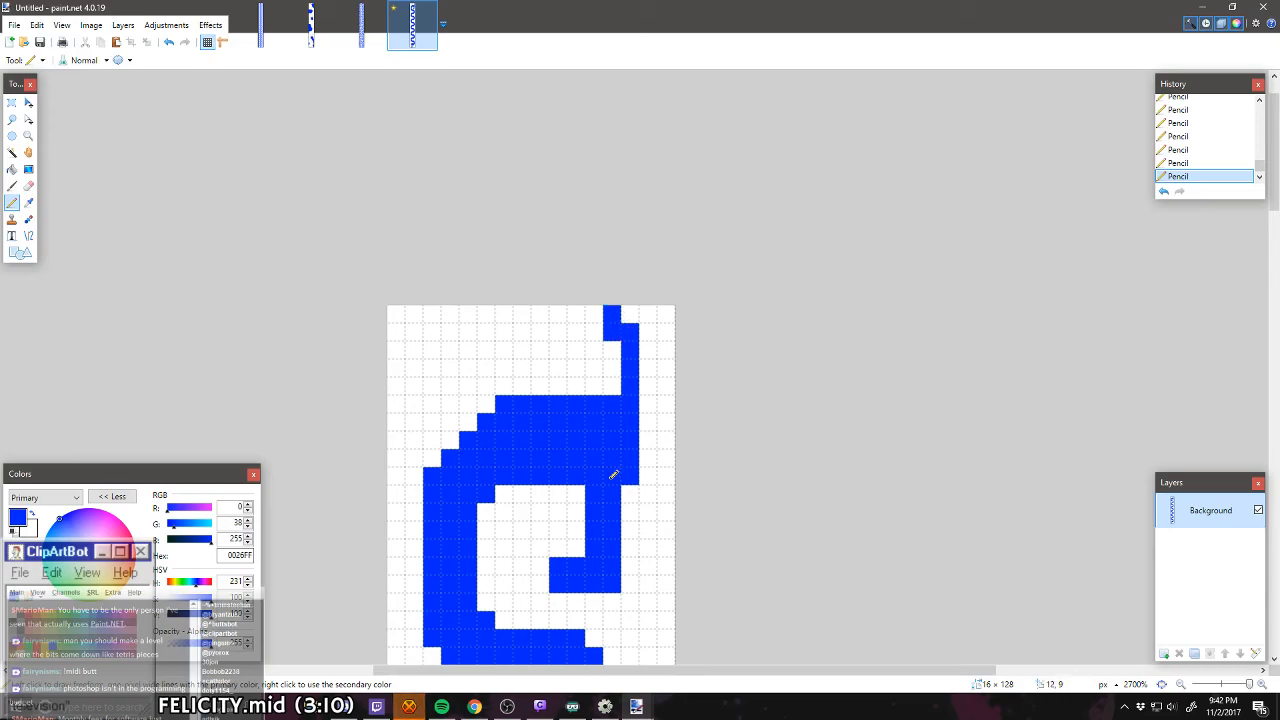
# Step: Switch to Spotify, skip back to the track Curved Dog and return to paint.net
pyautogui.click(447, 708)
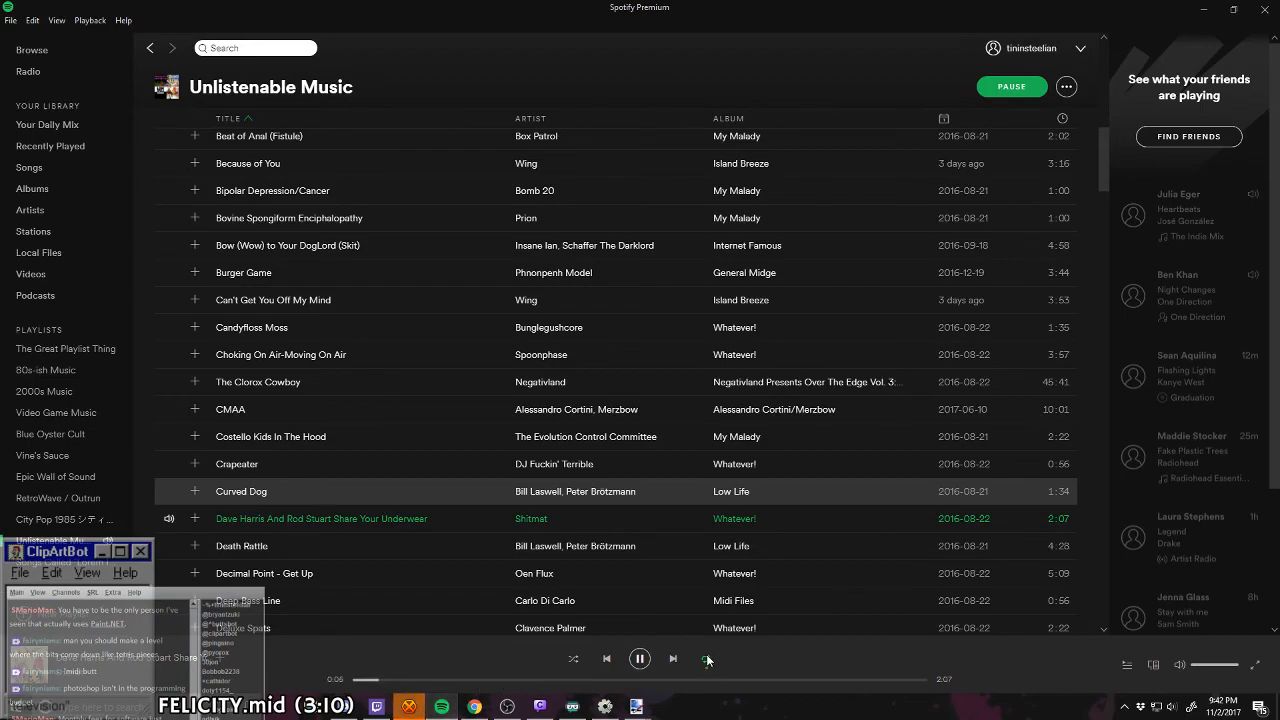
pyautogui.click(605, 659)
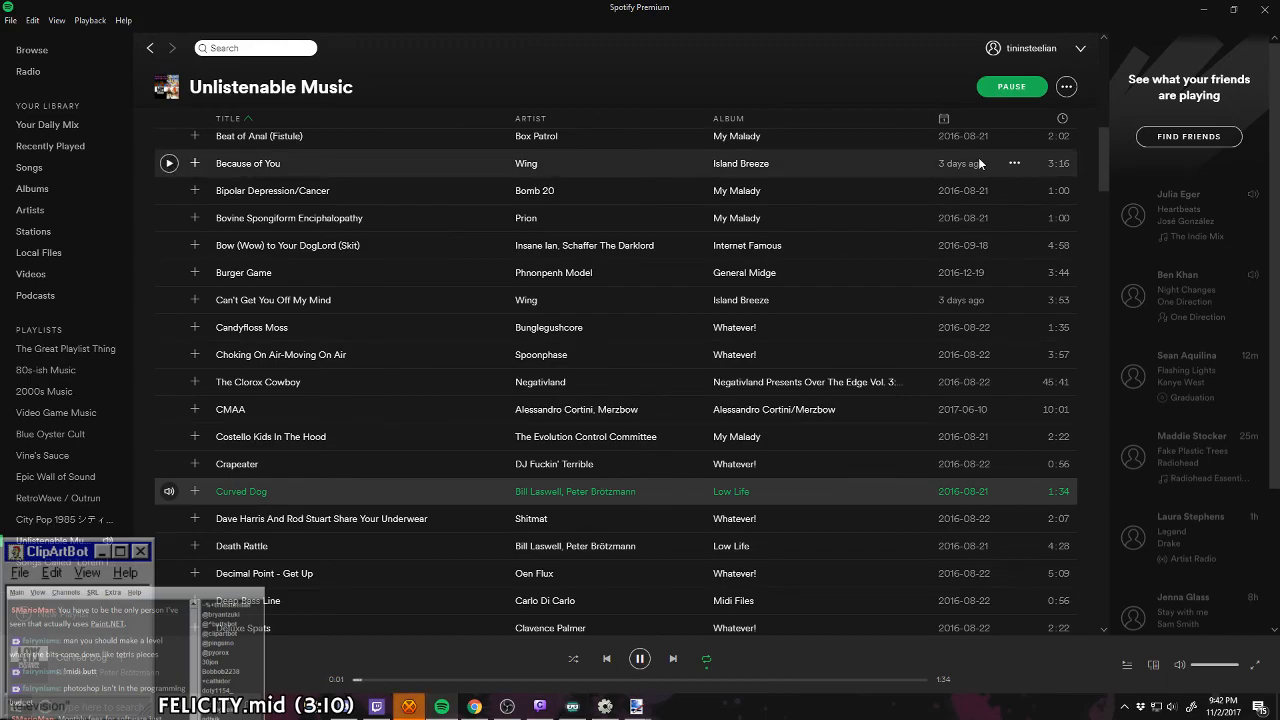
pyautogui.hotkey('alt', 'Tab')
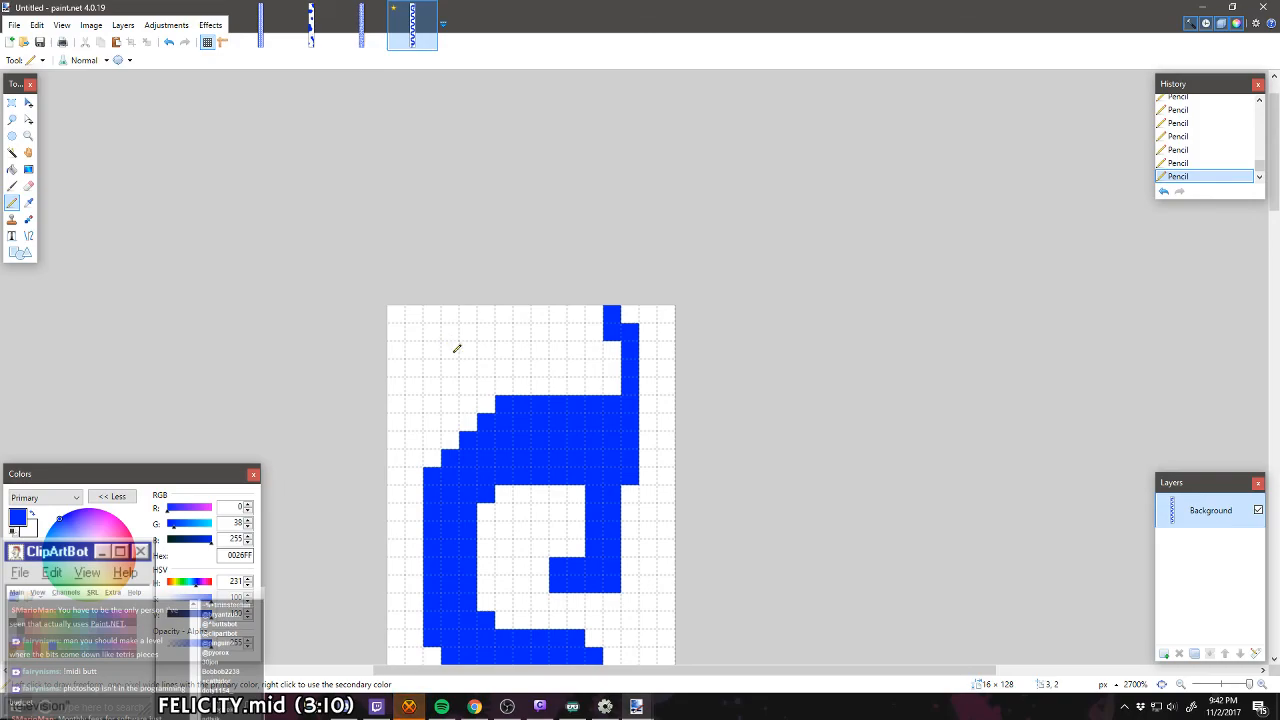
# Step: Erase the strand's top three pixels to white, including its two-pixel tip at the canvas edge
pyautogui.scroll(-10, 537, 418)
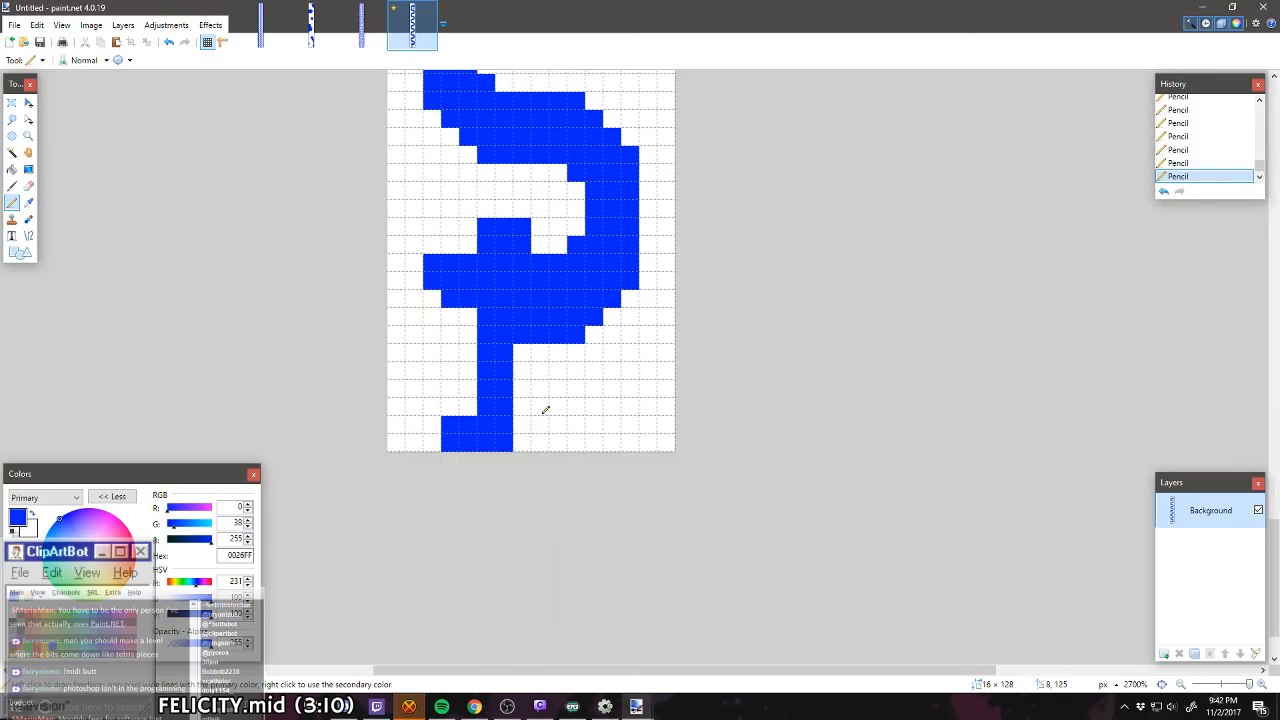
pyautogui.scroll(10, 545, 410)
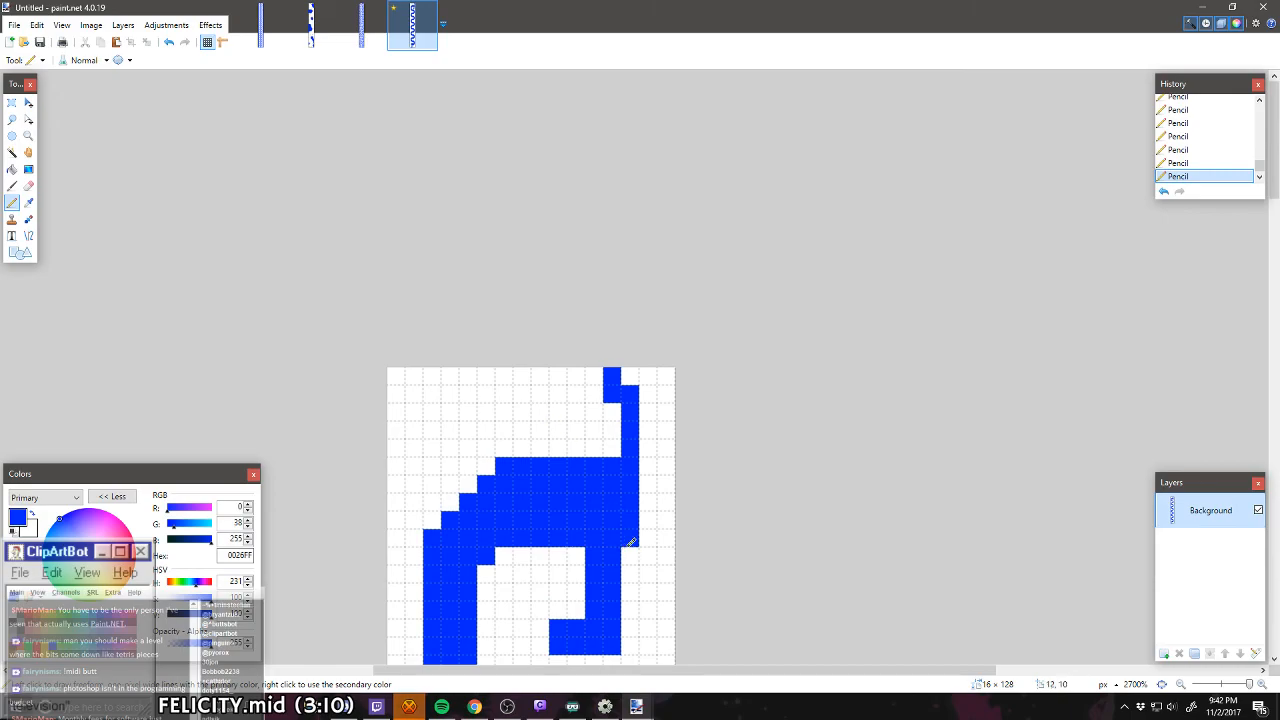
pyautogui.scroll(-3, 505, 480)
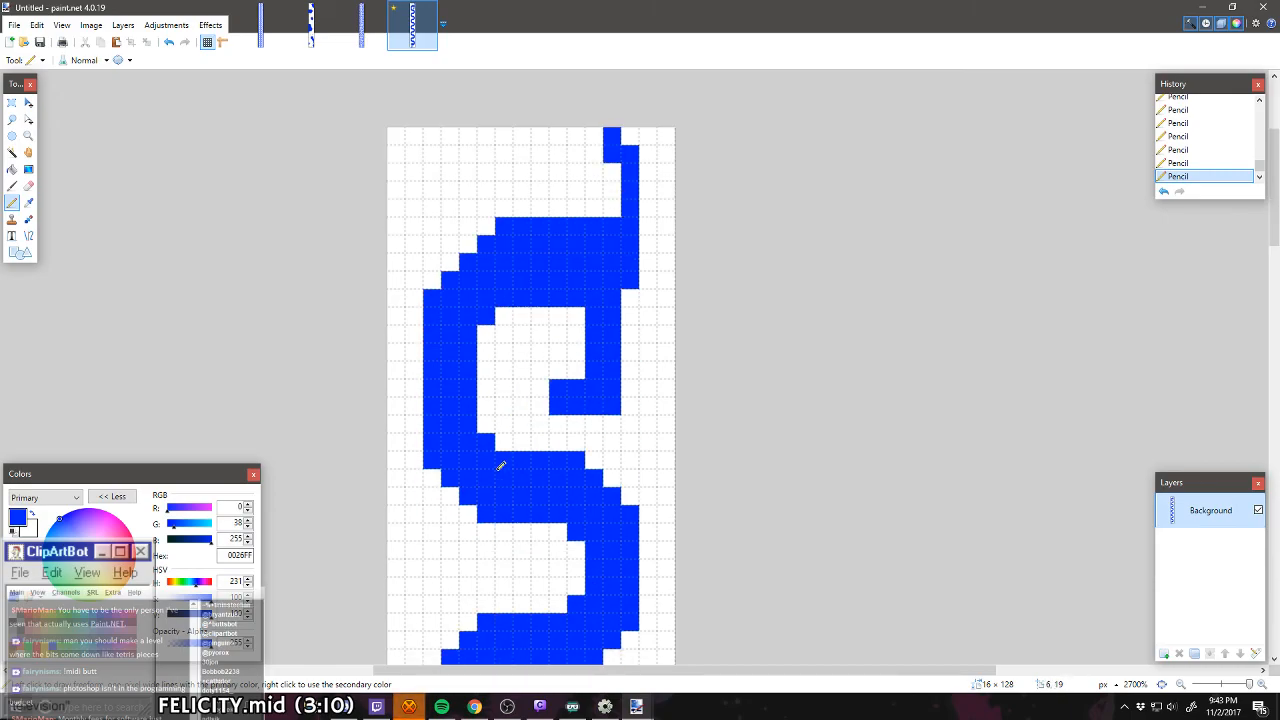
pyautogui.rightClick(629, 158)
pyautogui.rightClick(612, 156)
pyautogui.rightClick(611, 142)
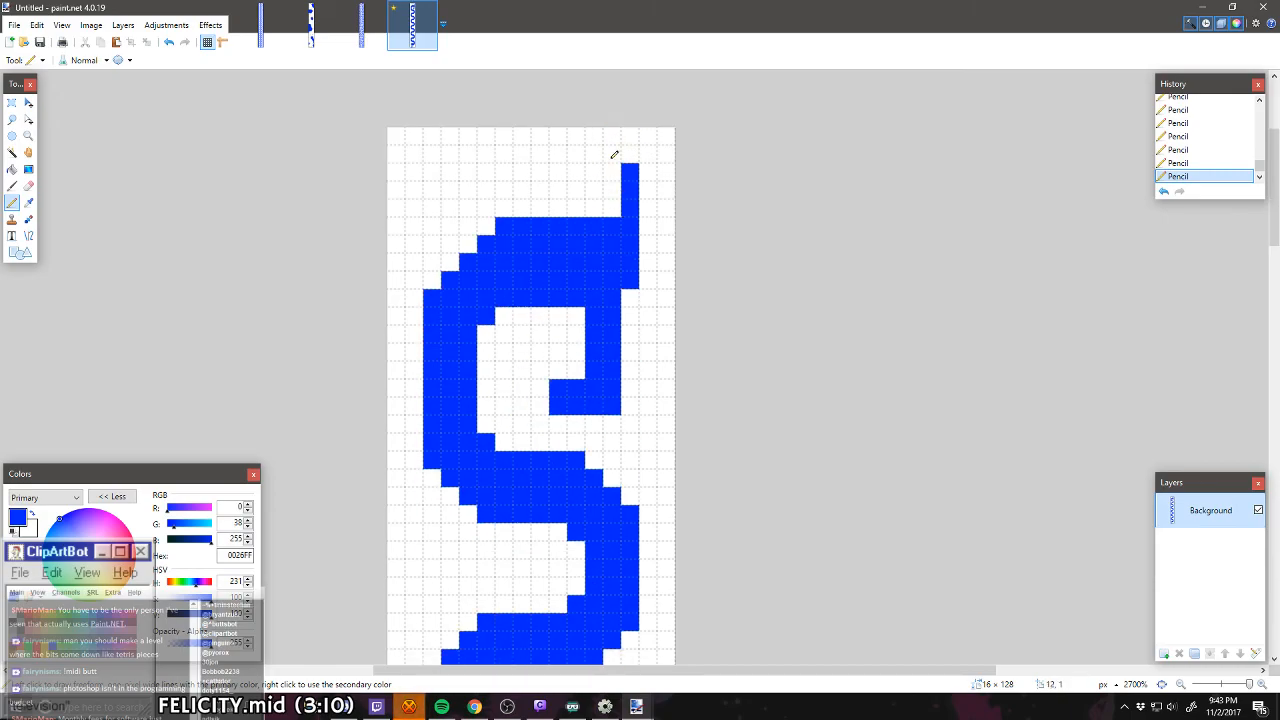
# Step: Redraw the strand's tip curving inward with one diagonal pixel and a two-pixel segment on the canvas's top row
pyautogui.click(611, 158)
pyautogui.click(595, 150)
pyautogui.rightClick(594, 154)
pyautogui.click(594, 136)
pyautogui.click(576, 136)
pyautogui.click(558, 154)
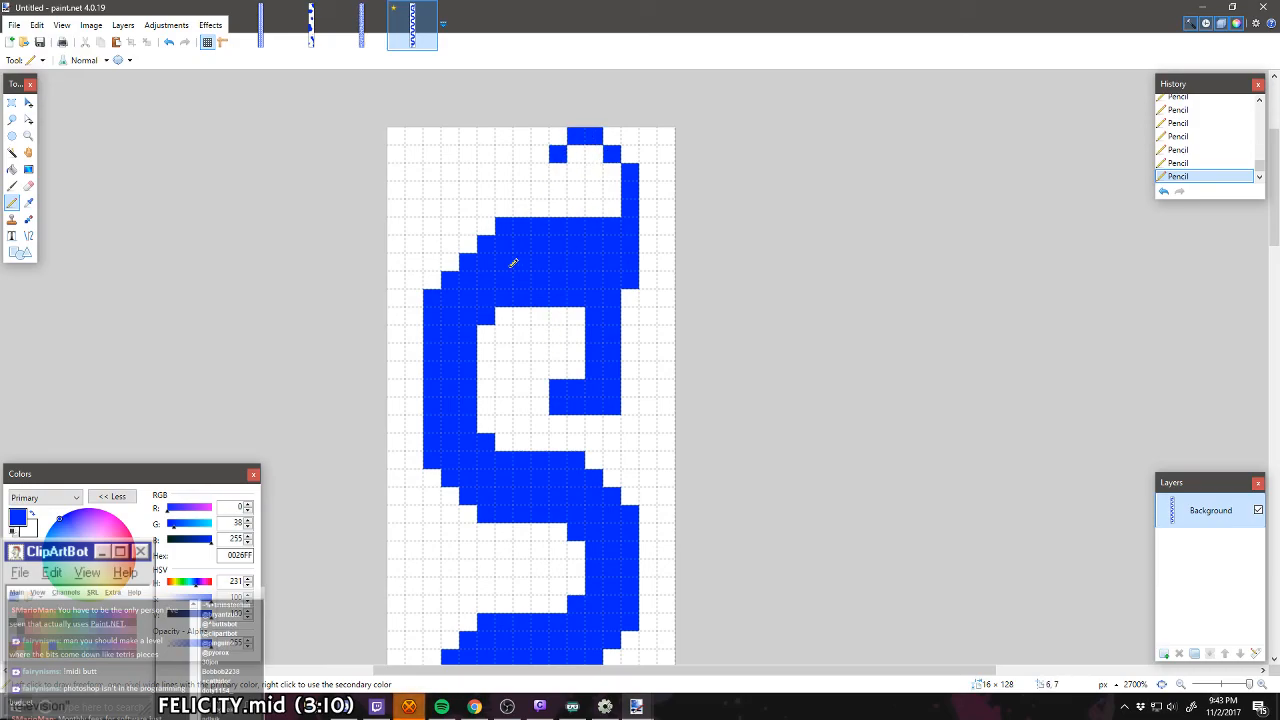
pyautogui.rightClick(562, 157)
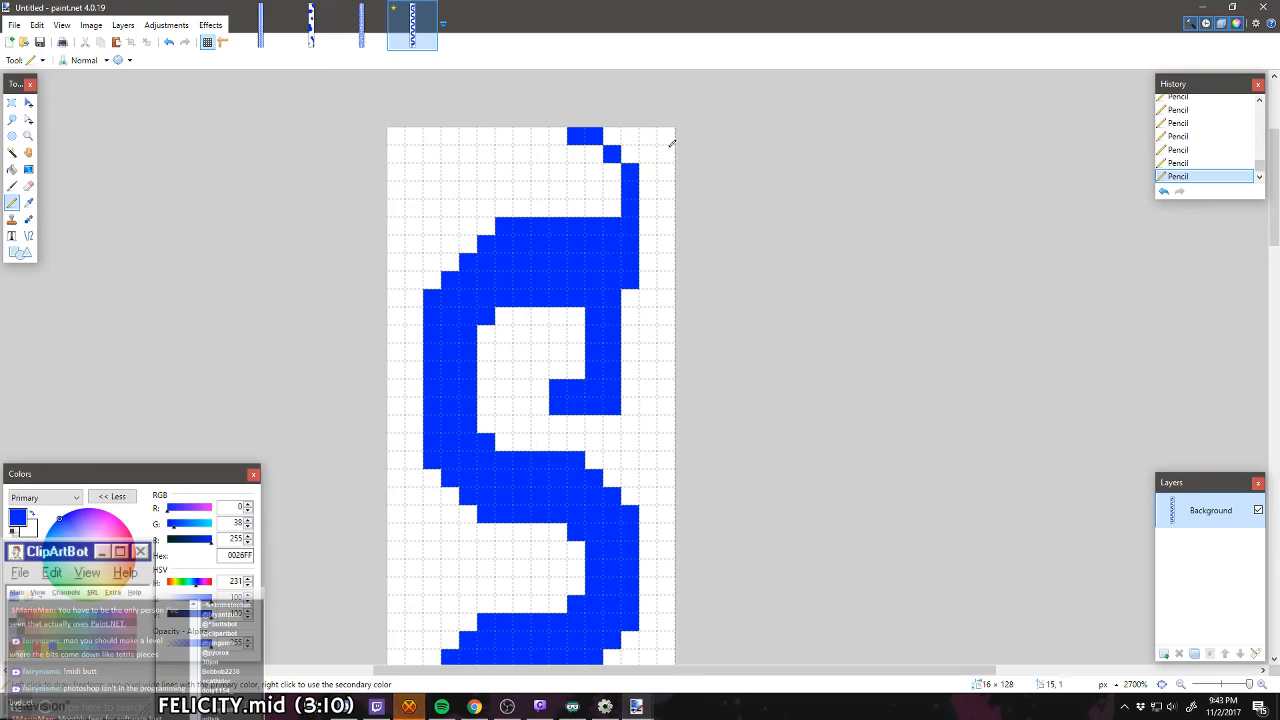
pyautogui.scroll(-5, 606, 212)
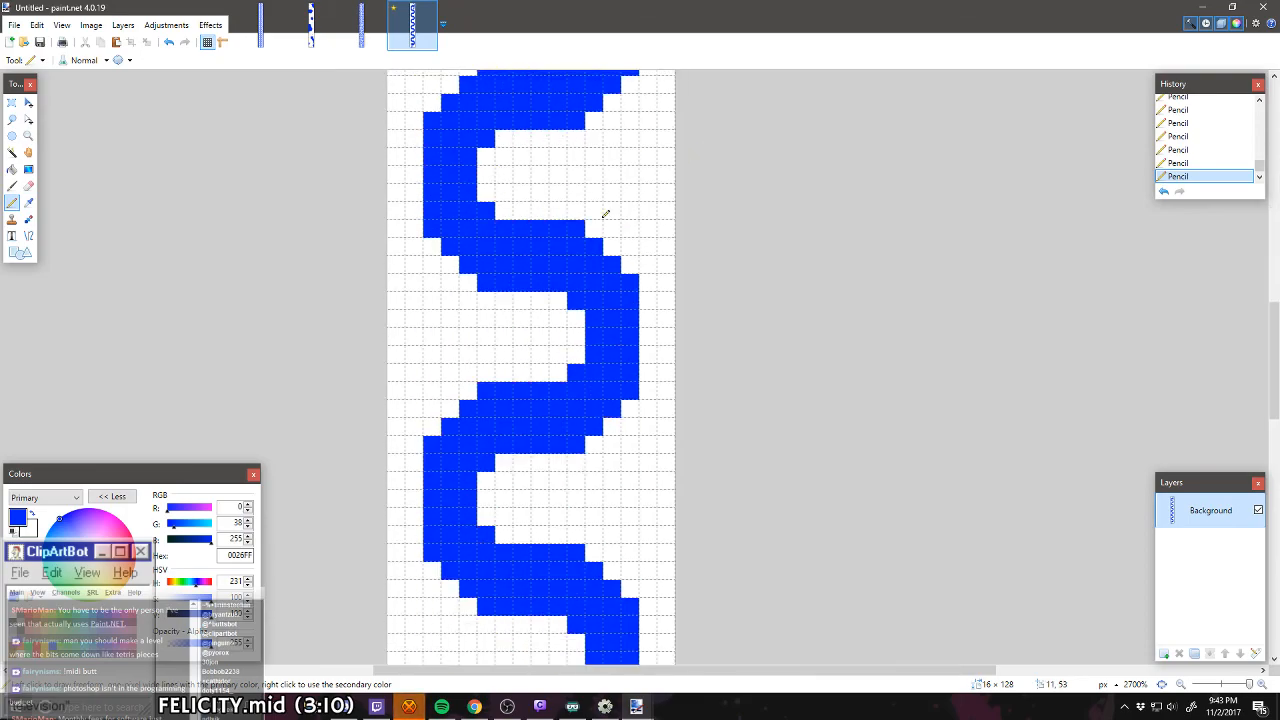
pyautogui.scroll(10, 605, 214)
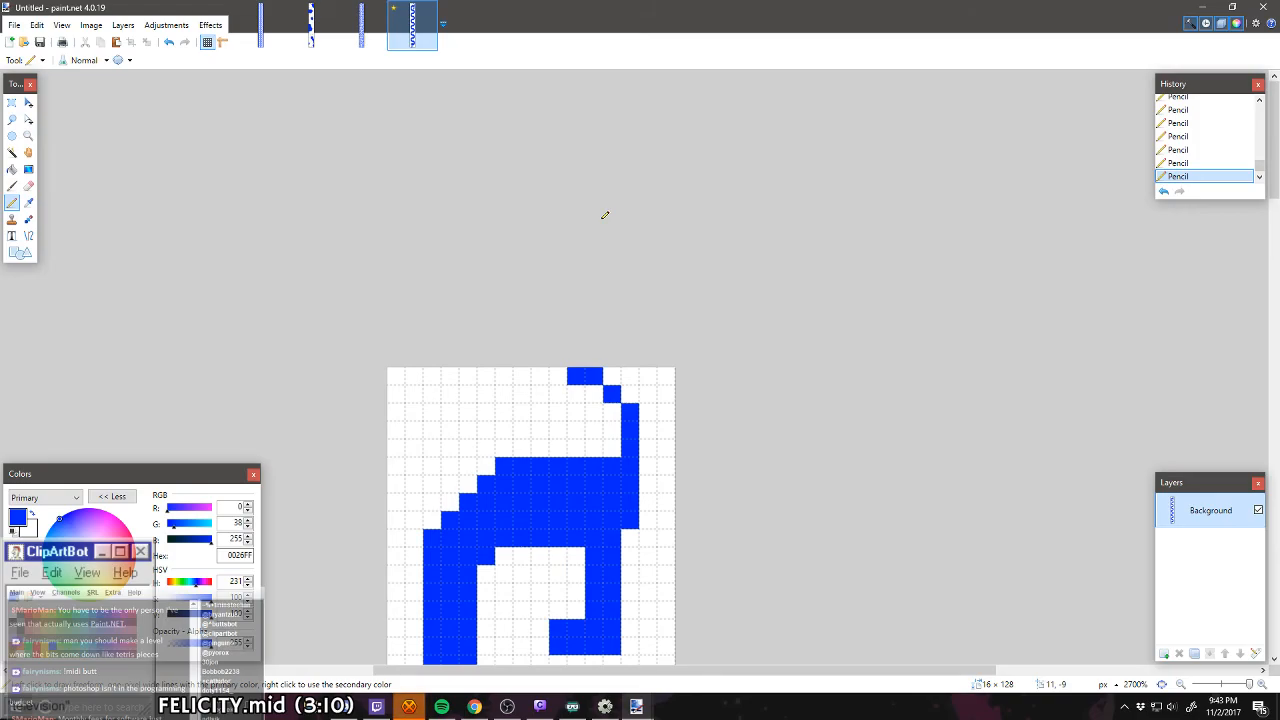
pyautogui.scroll(-2, 604, 215)
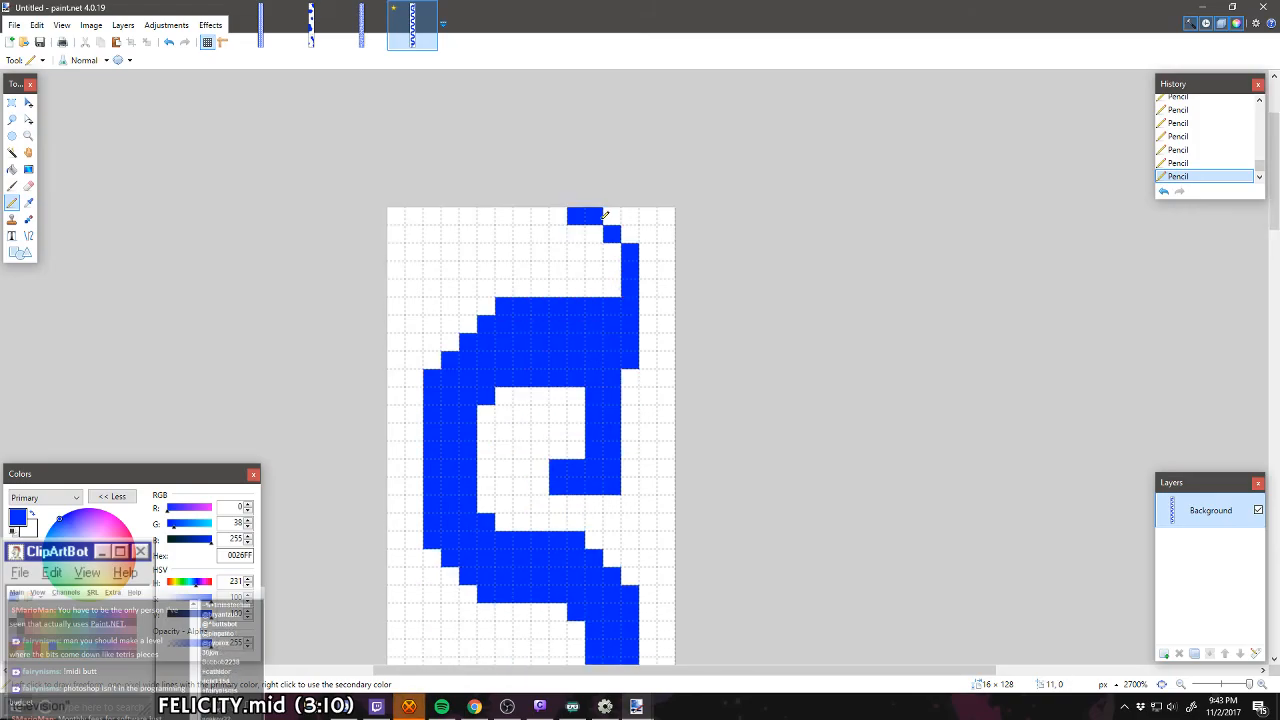
pyautogui.scroll(-1, 604, 215)
pyautogui.scroll(-5, 604, 215)
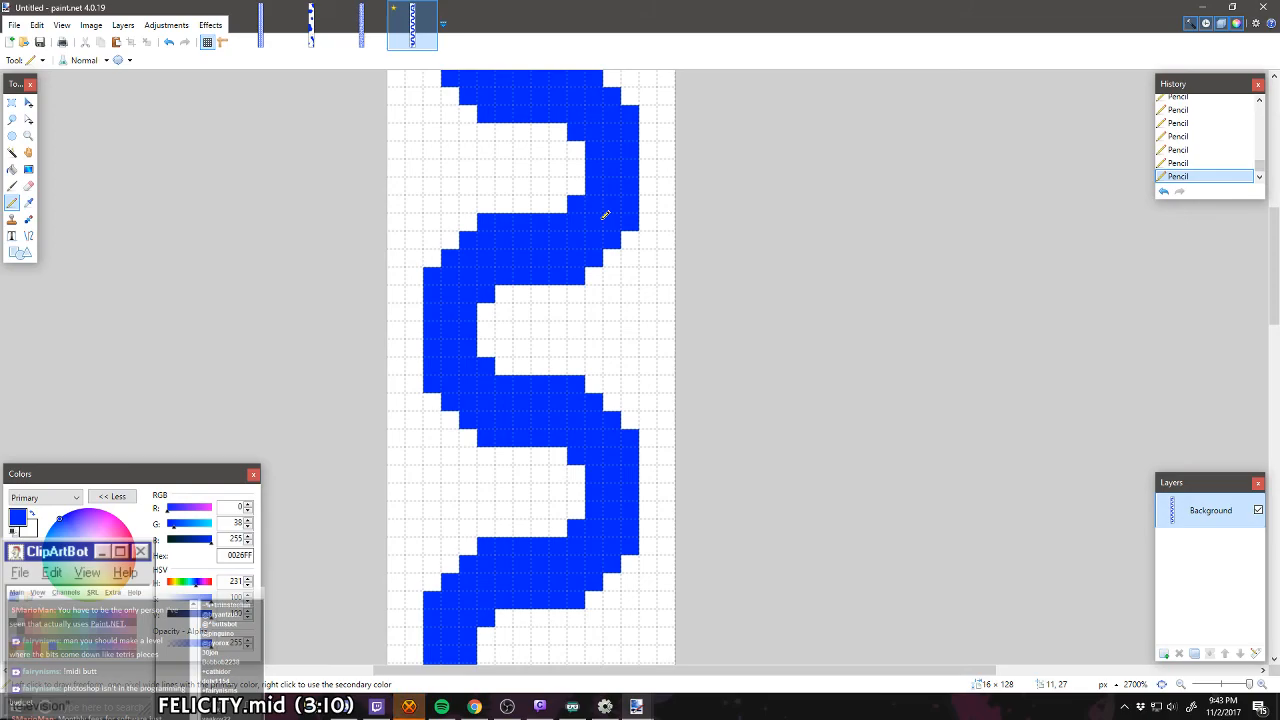
pyautogui.scroll(-1, 603, 206)
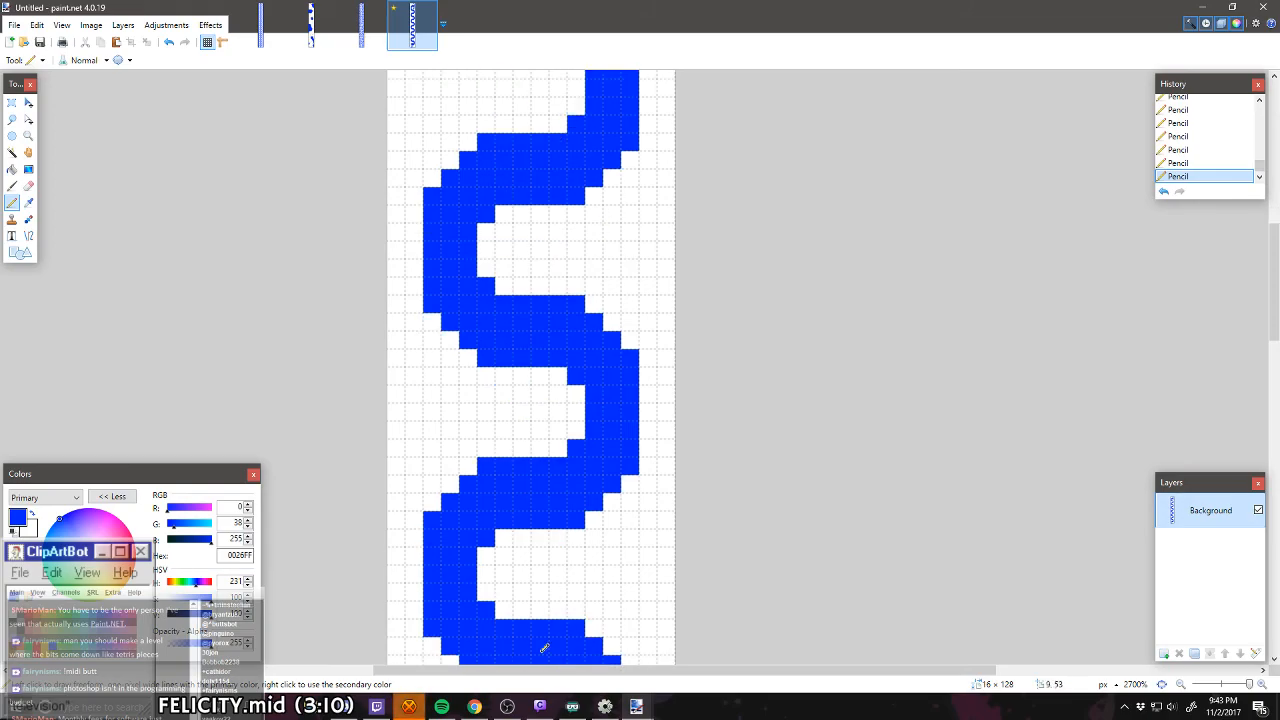
# Step: Switch to Spotify, pause Curved Dog and minimize the player
pyautogui.click(446, 706)
pyautogui.click(642, 660)
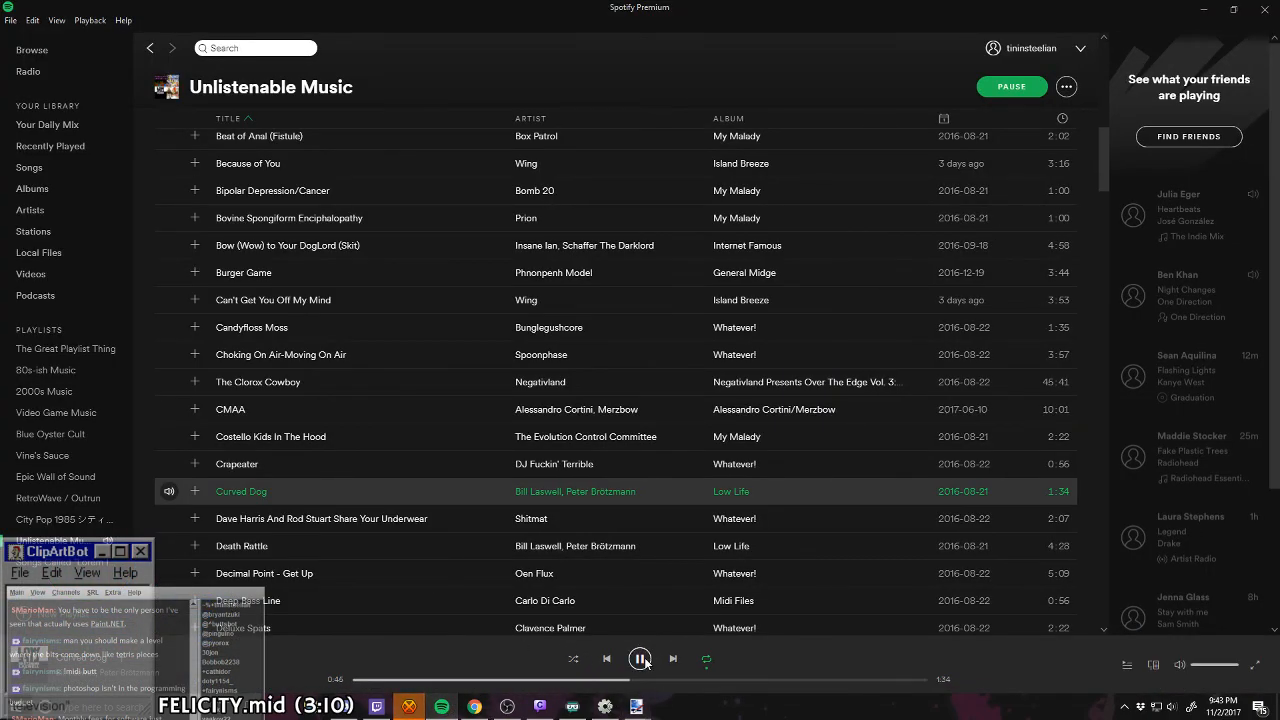
pyautogui.click(1204, 10)
# Step: Minimize paint.net to reach the desktop, launch ClipArtBot and reposition its window
pyautogui.click(1207, 10)
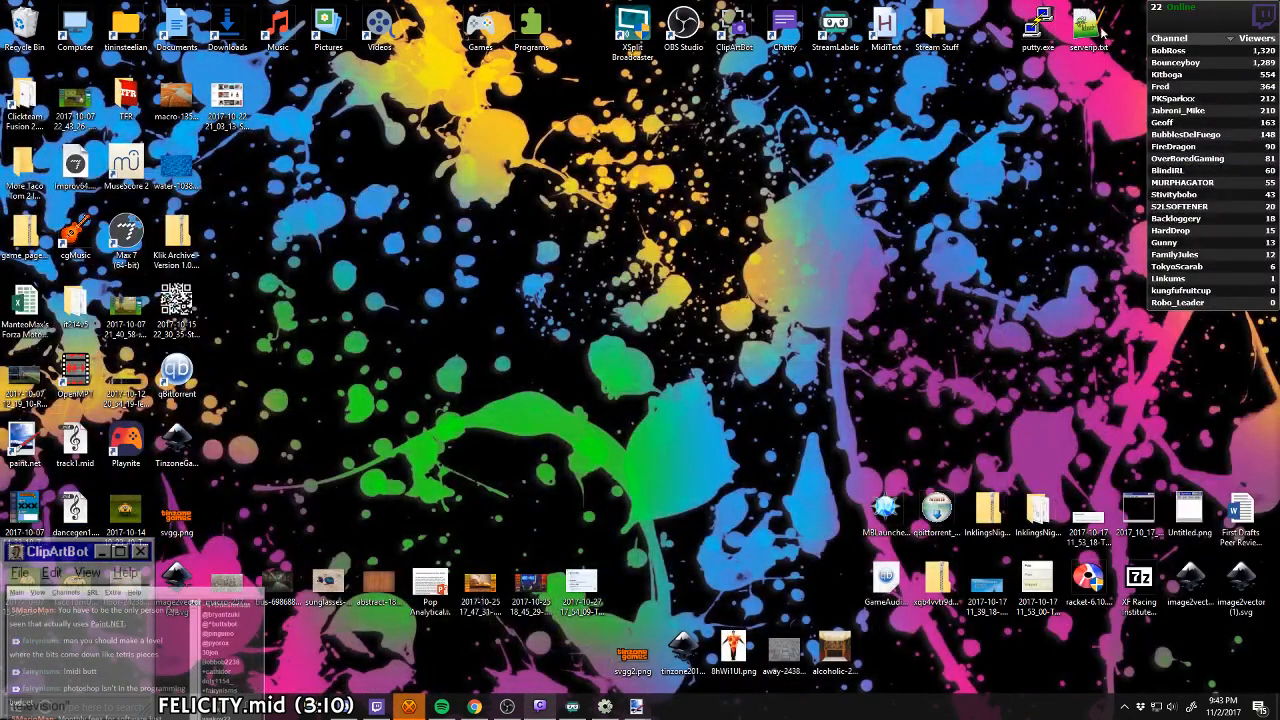
pyautogui.doubleClick(738, 30)
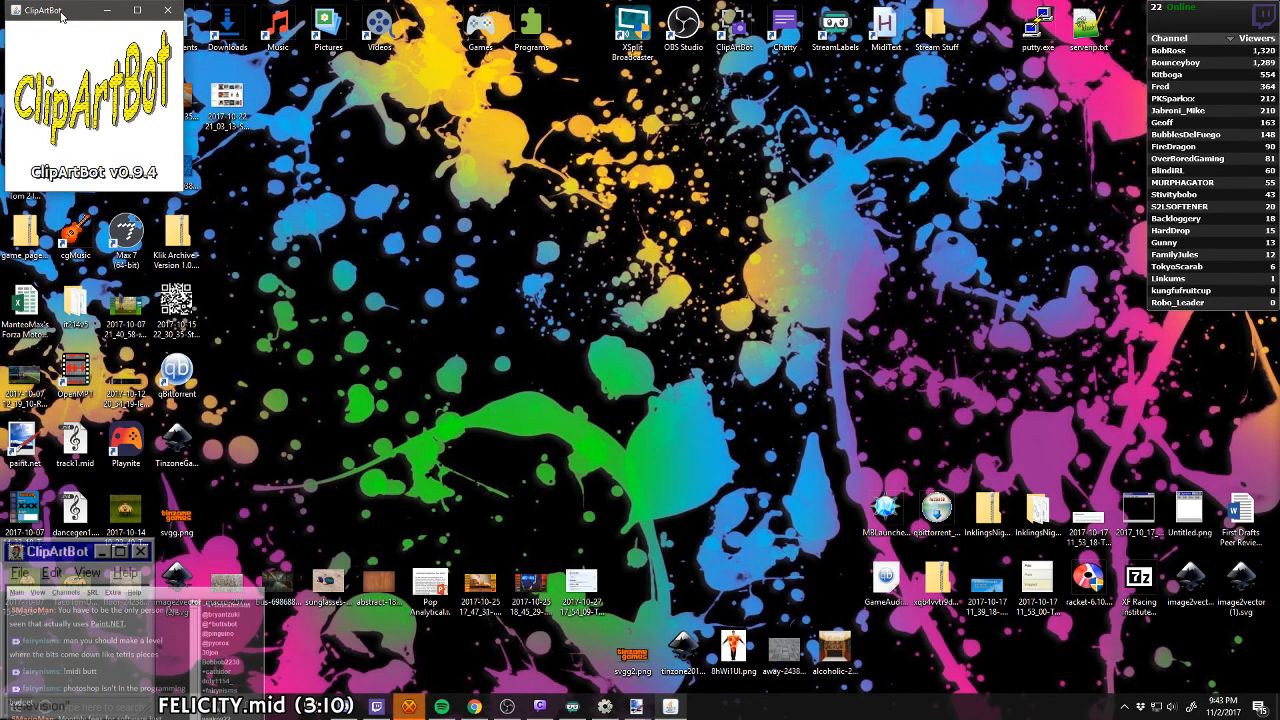
pyautogui.moveTo(75, 12); pyautogui.dragTo(310, 120)
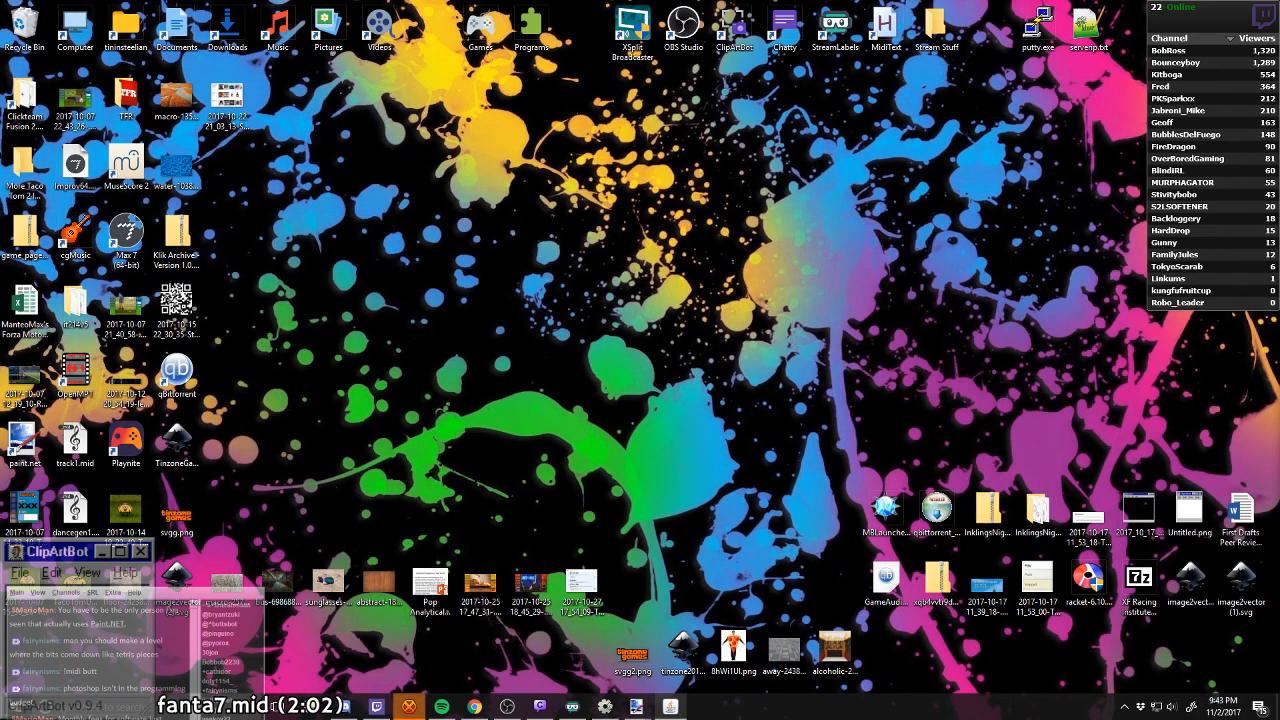
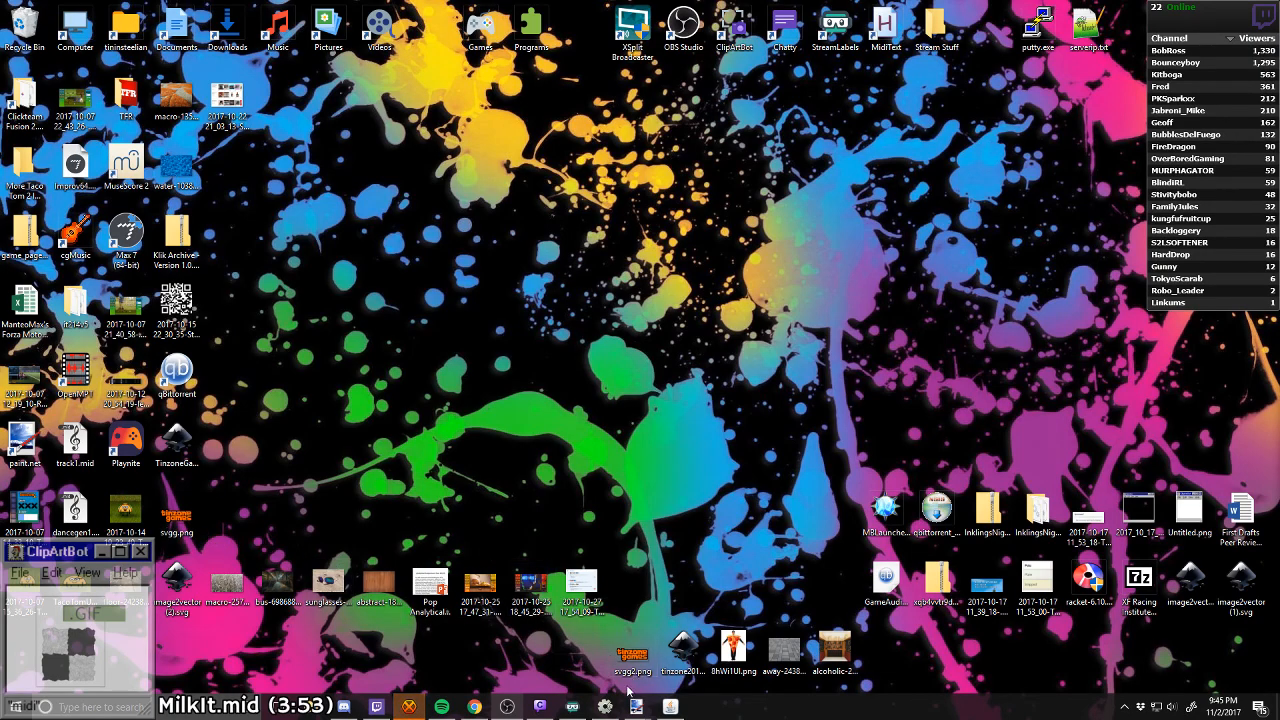
# Step: Switch back to the untitled level in paint.net and place a dark brown (7F3300) pixel inside the lowest bend of the blue wall
pyautogui.moveTo(630, 708)
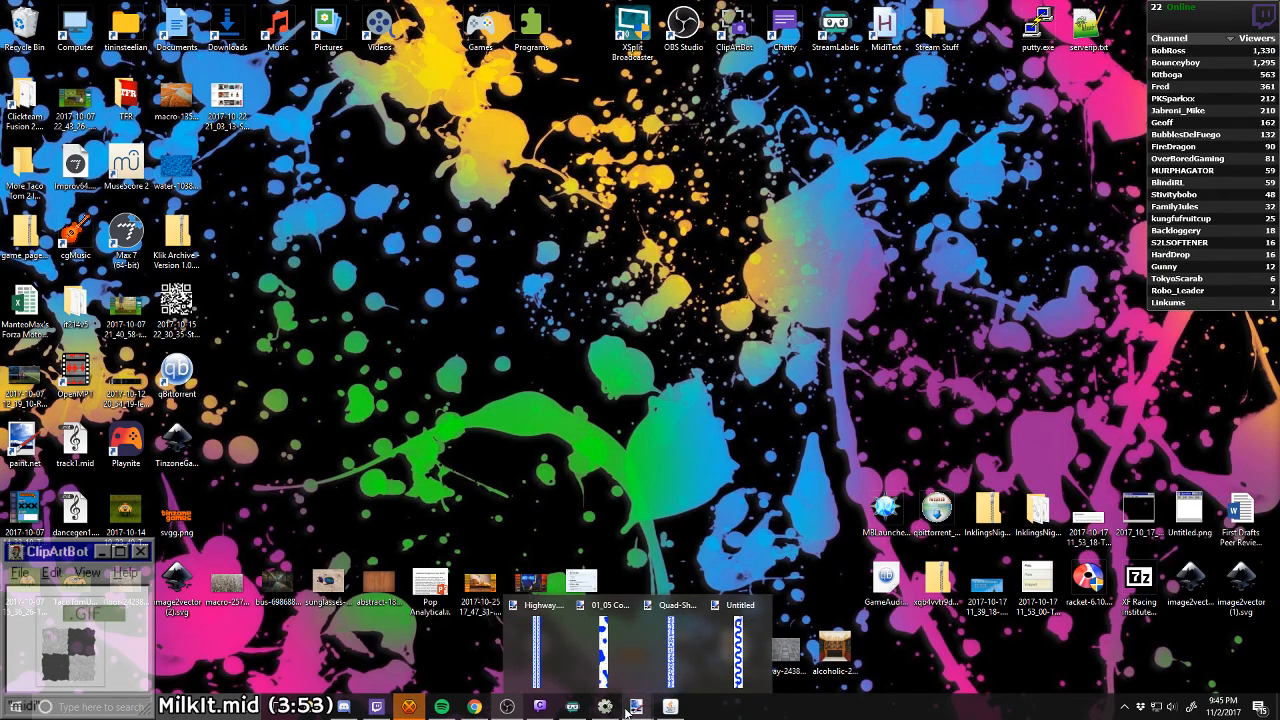
pyautogui.click(738, 650)
pyautogui.scroll(5, 600, 420)
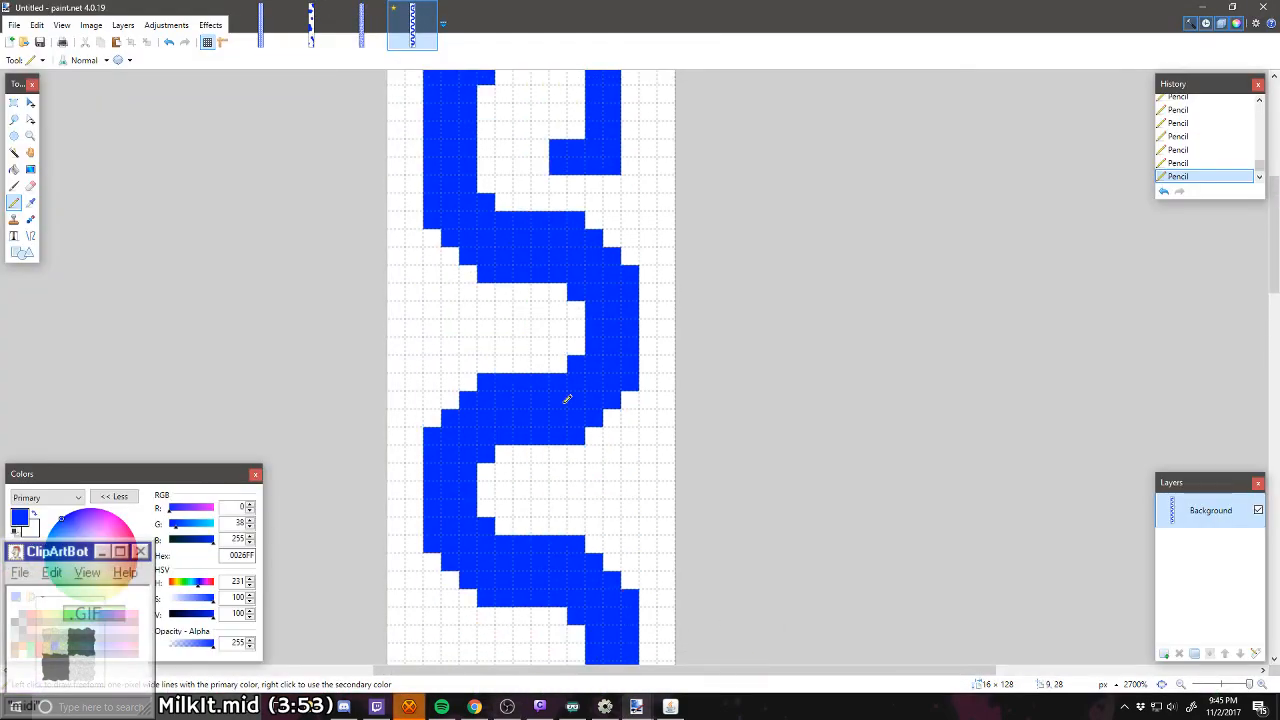
pyautogui.scroll(-15, 567, 399)
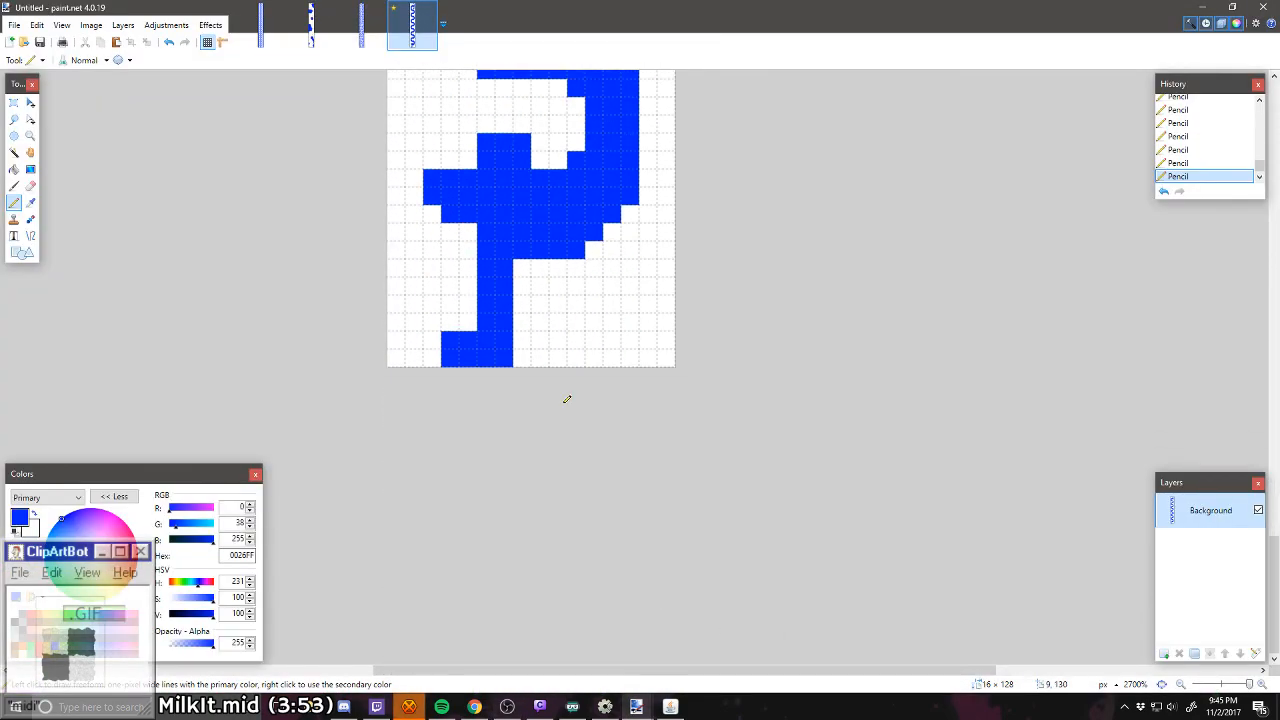
pyautogui.scroll(3, 567, 399)
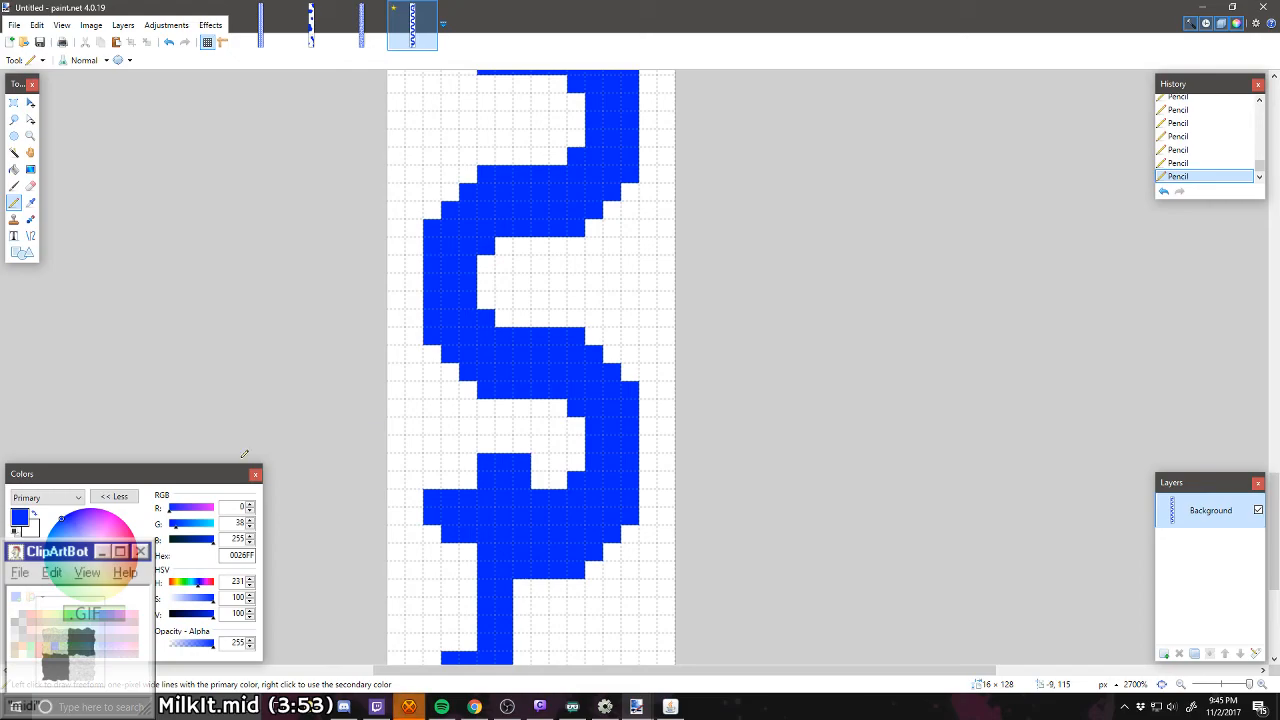
pyautogui.click(17, 646)
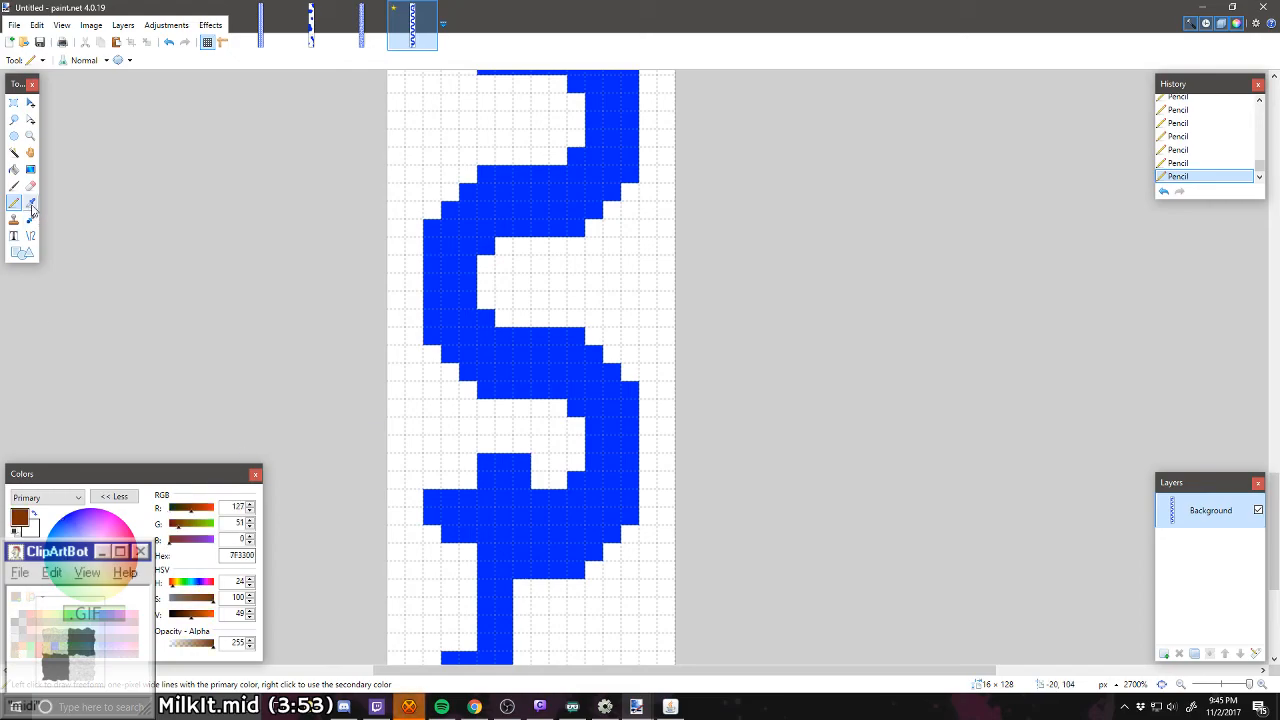
pyautogui.click(540, 442)
# Step: Try a brown pixel one cell away from the bottom stem, undo it, and place it directly against the stem, four rows up
pyautogui.scroll(1, 540, 437)
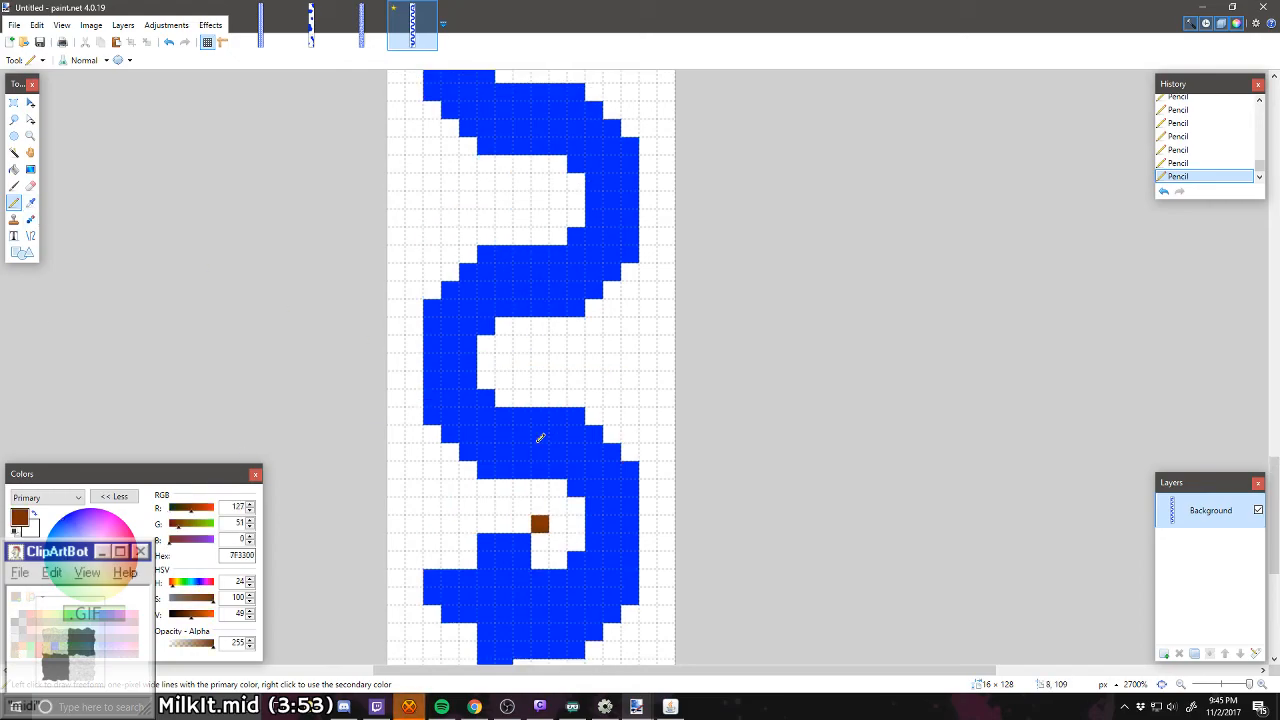
pyautogui.scroll(-2, 540, 437)
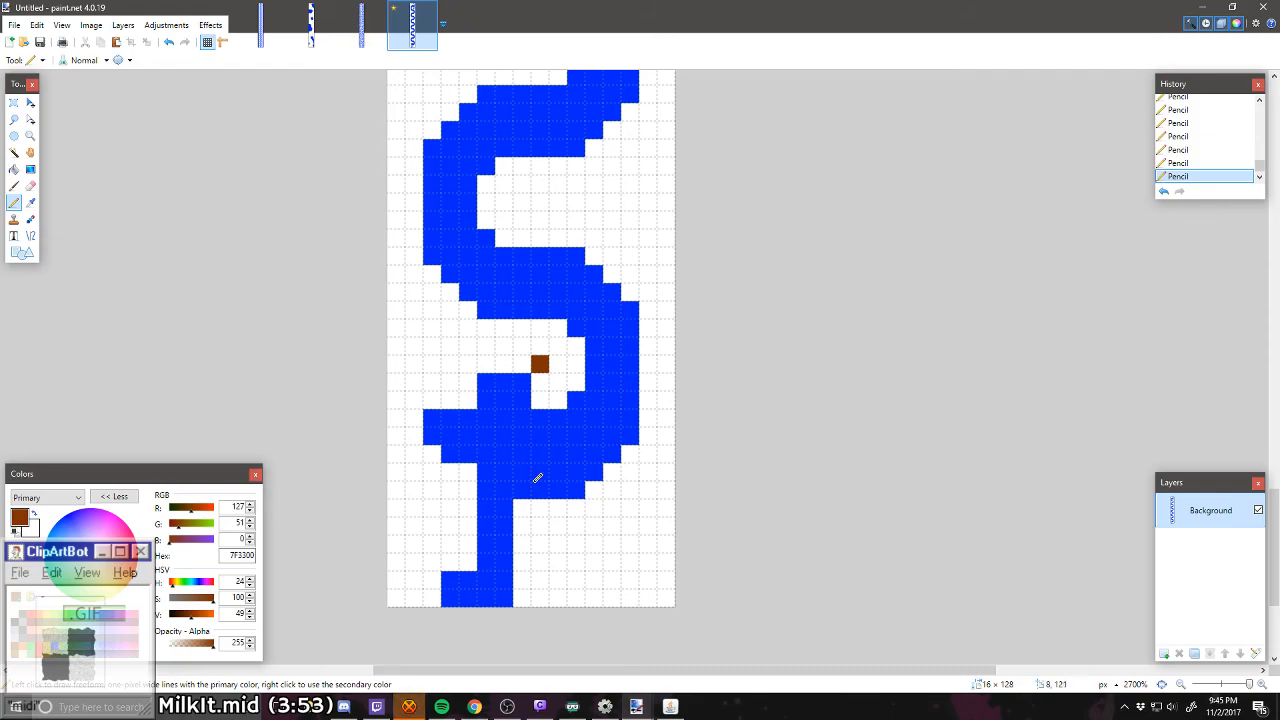
pyautogui.click(540, 542)
pyautogui.scroll(2, 540, 542)
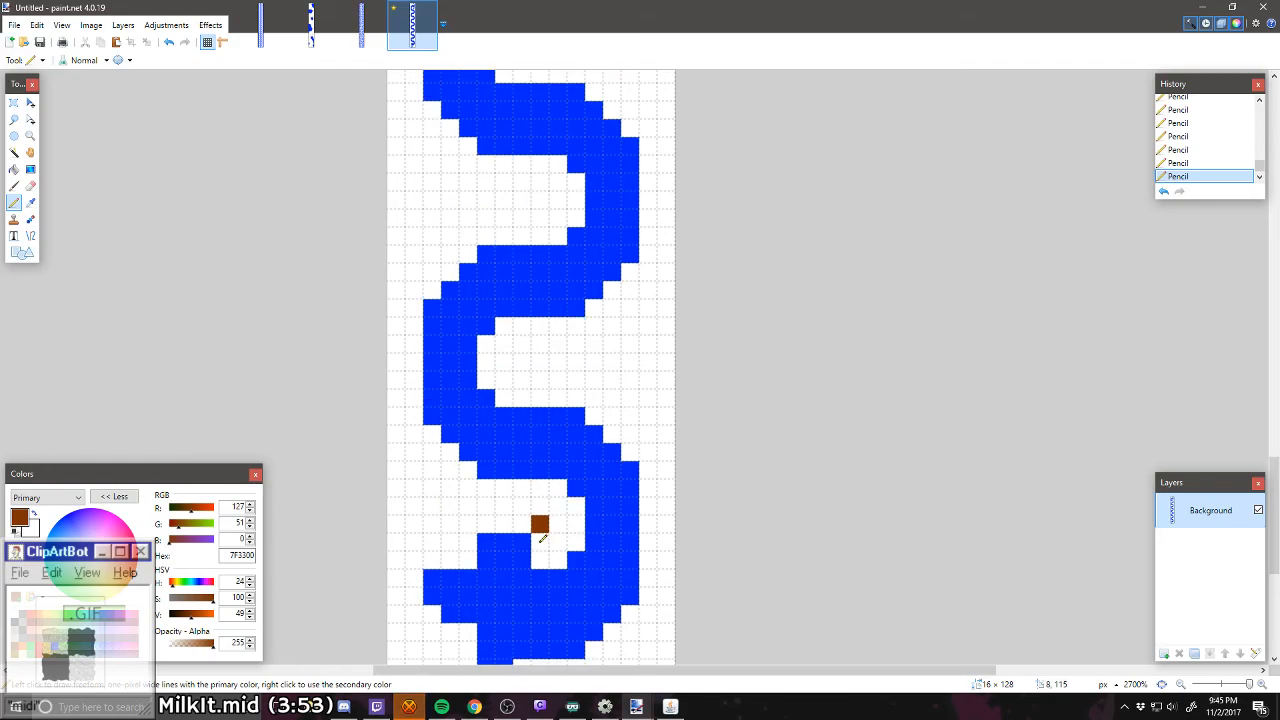
pyautogui.scroll(-2, 446, 416)
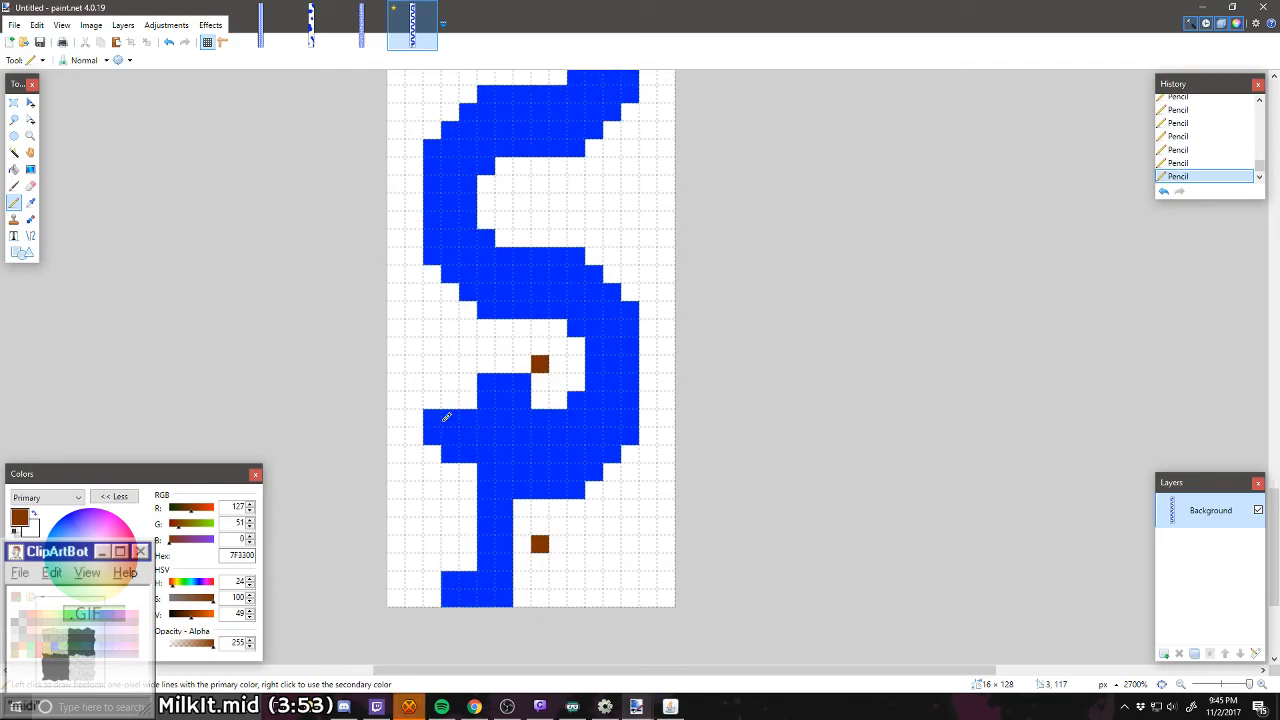
pyautogui.hotkey('ctrl', 'z')
pyautogui.click(522, 542)
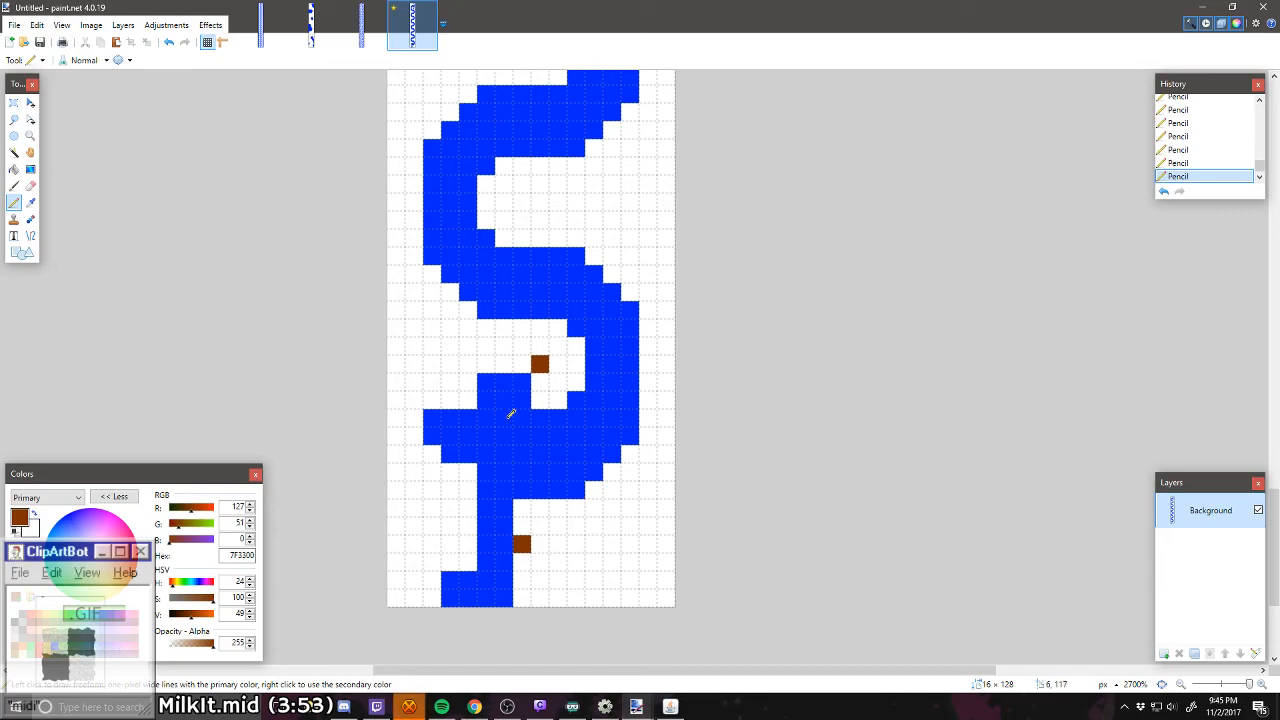
# Step: Place one orange (FF6A00) pixel in each of the next two bends above the brown pixels
pyautogui.scroll(1, 511, 413)
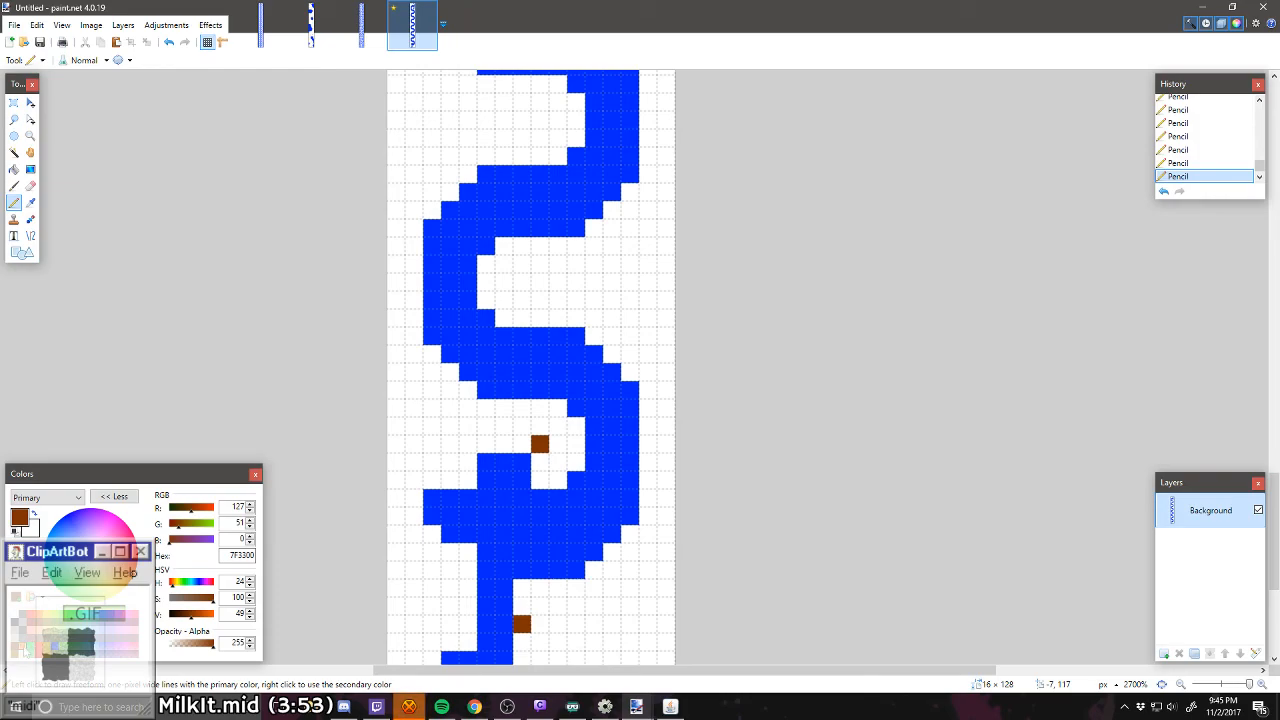
pyautogui.click(39, 612)
pyautogui.click(522, 281)
pyautogui.scroll(2, 530, 284)
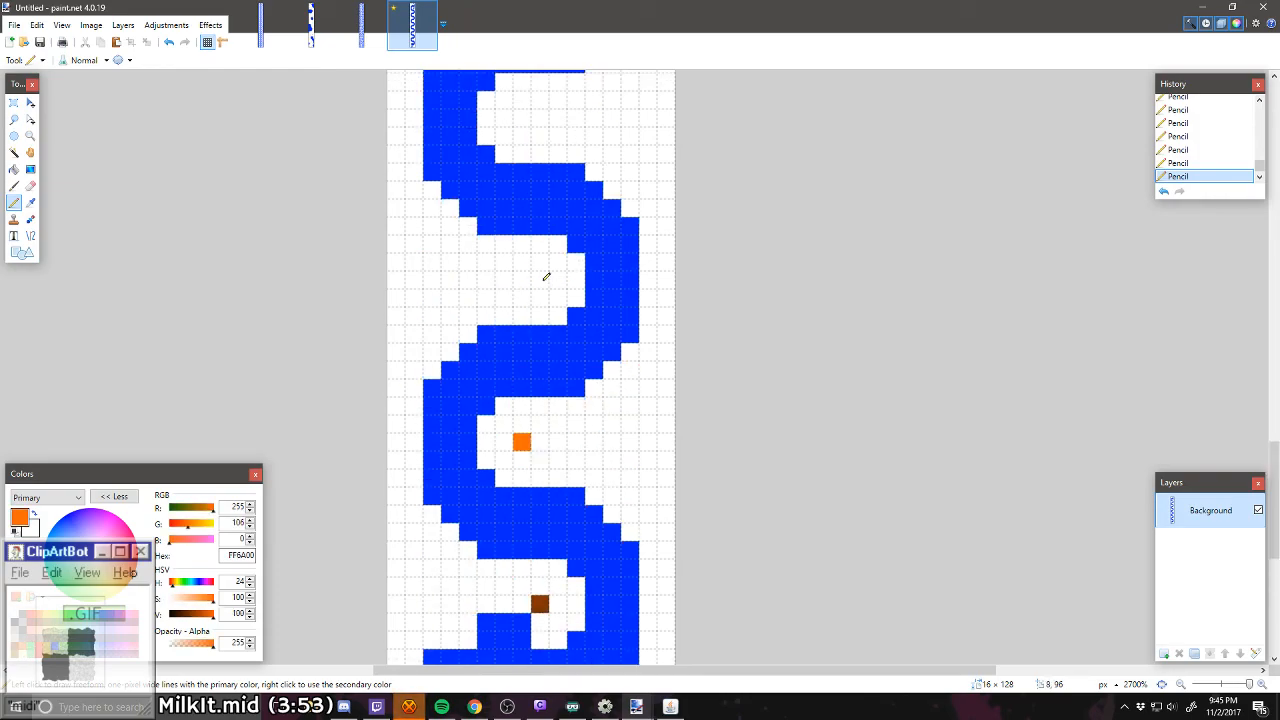
pyautogui.click(540, 281)
# Step: Place one green (00FF21) pixel in each of the next two bends above the orange pixels
pyautogui.scroll(2, 544, 300)
pyautogui.scroll(1, 544, 302)
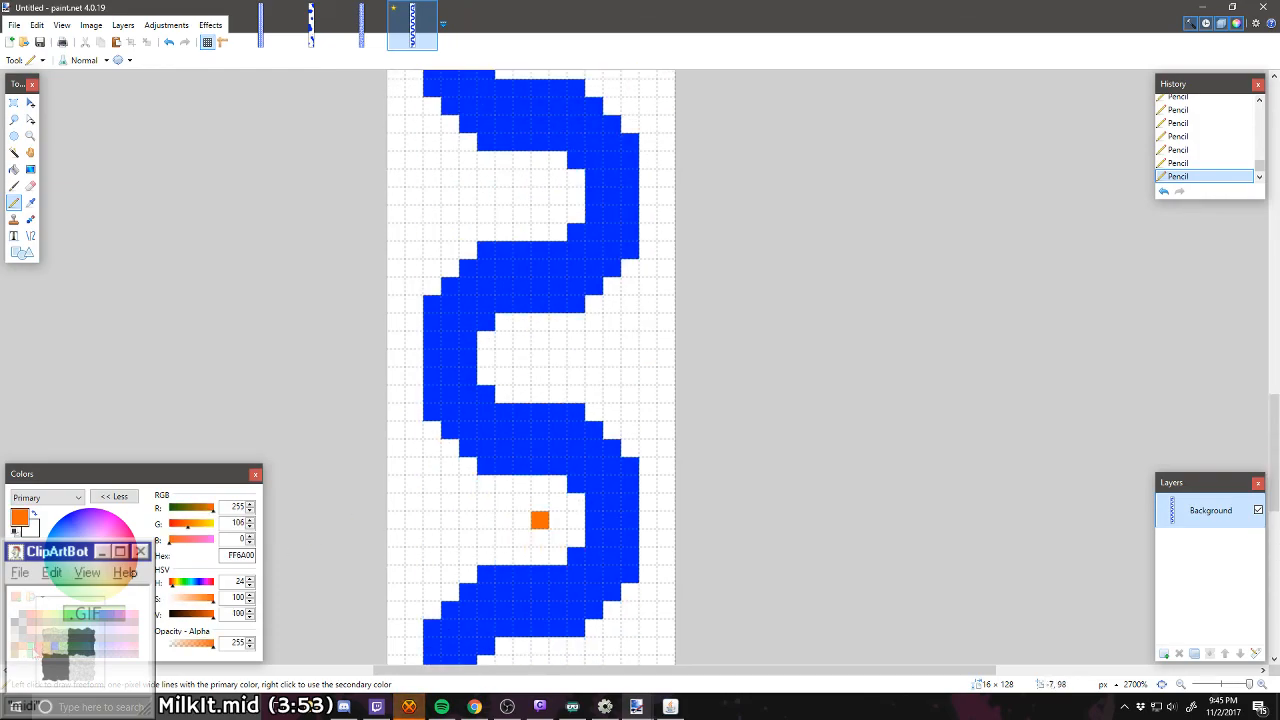
pyautogui.click(40, 656)
pyautogui.click(521, 358)
pyautogui.scroll(1, 470, 445)
pyautogui.scroll(1, 470, 448)
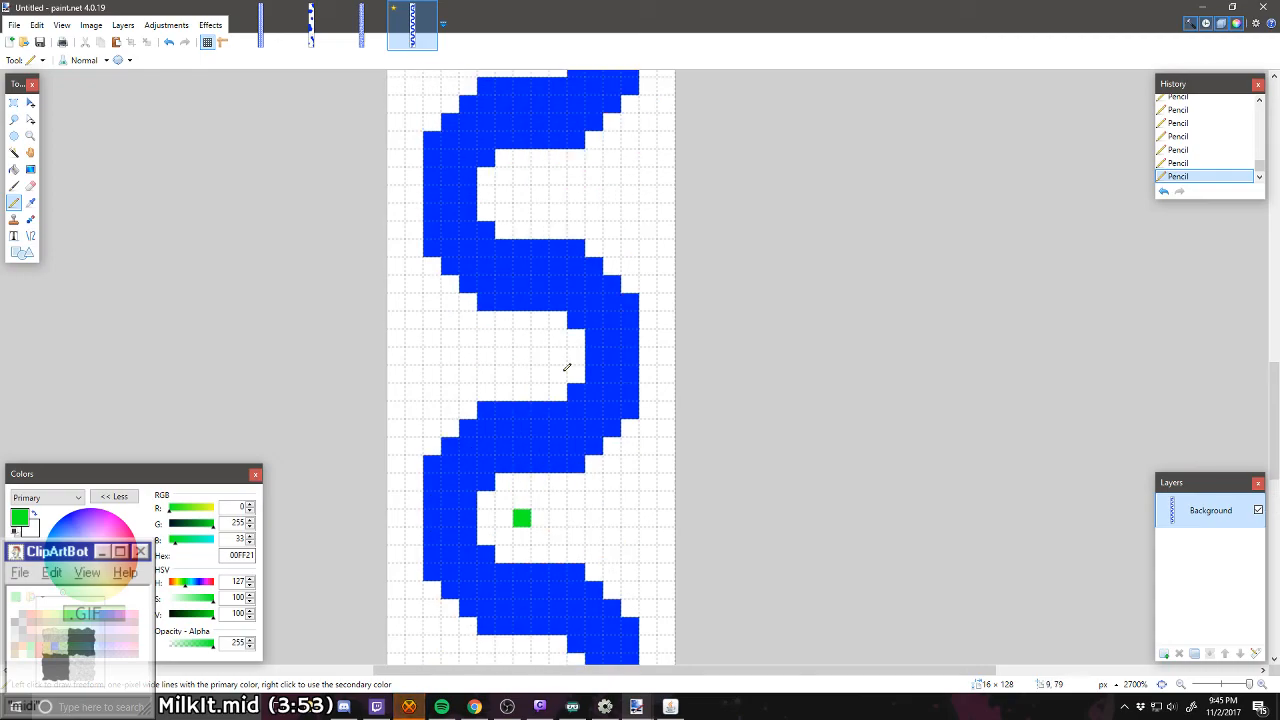
pyautogui.click(540, 356)
# Step: Place one red (FF0000) pixel in each of the next two bends above the green pixels
pyautogui.scroll(-2, 452, 598)
pyautogui.scroll(-5, 450, 597)
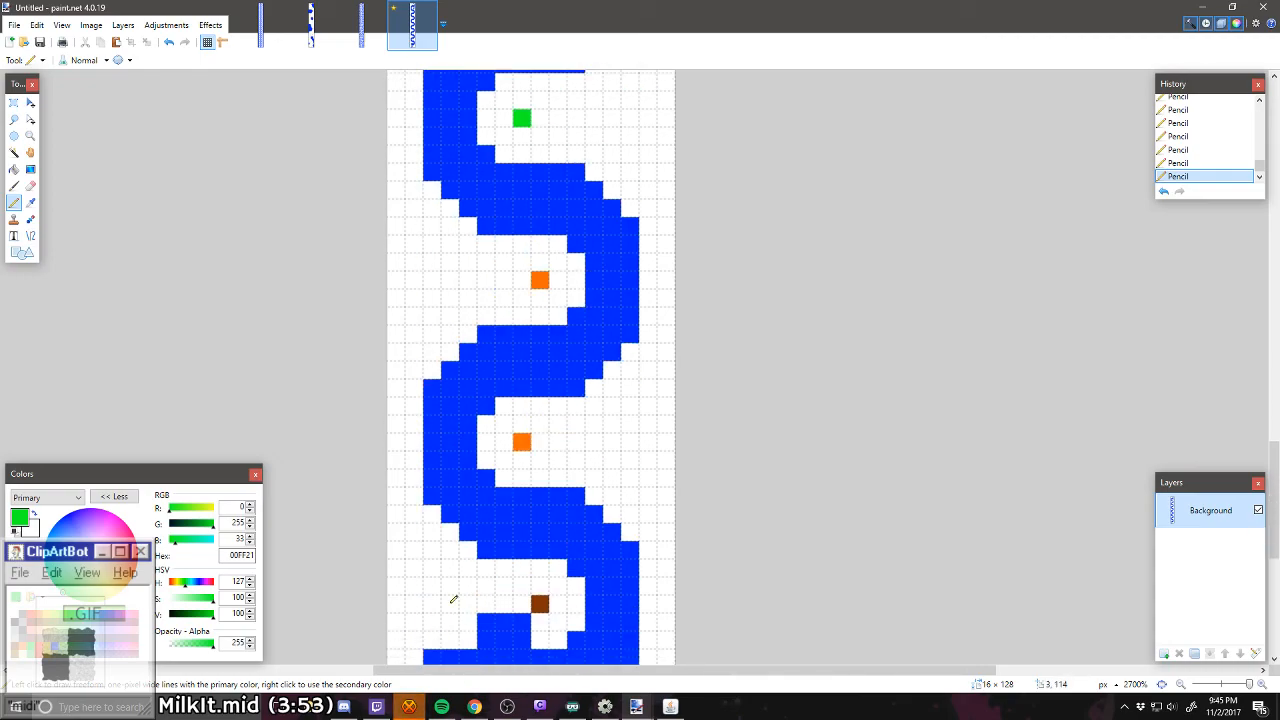
pyautogui.scroll(-1, 585, 438)
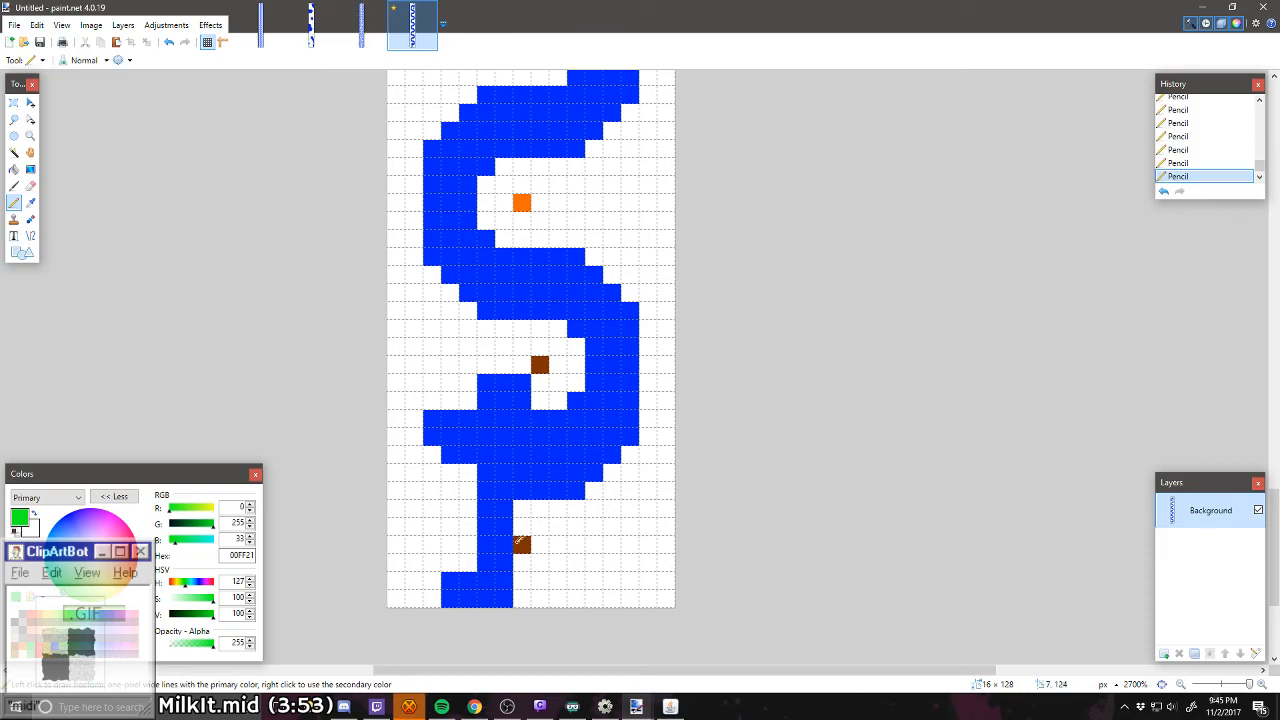
pyautogui.scroll(4, 610, 368)
pyautogui.scroll(12, 625, 371)
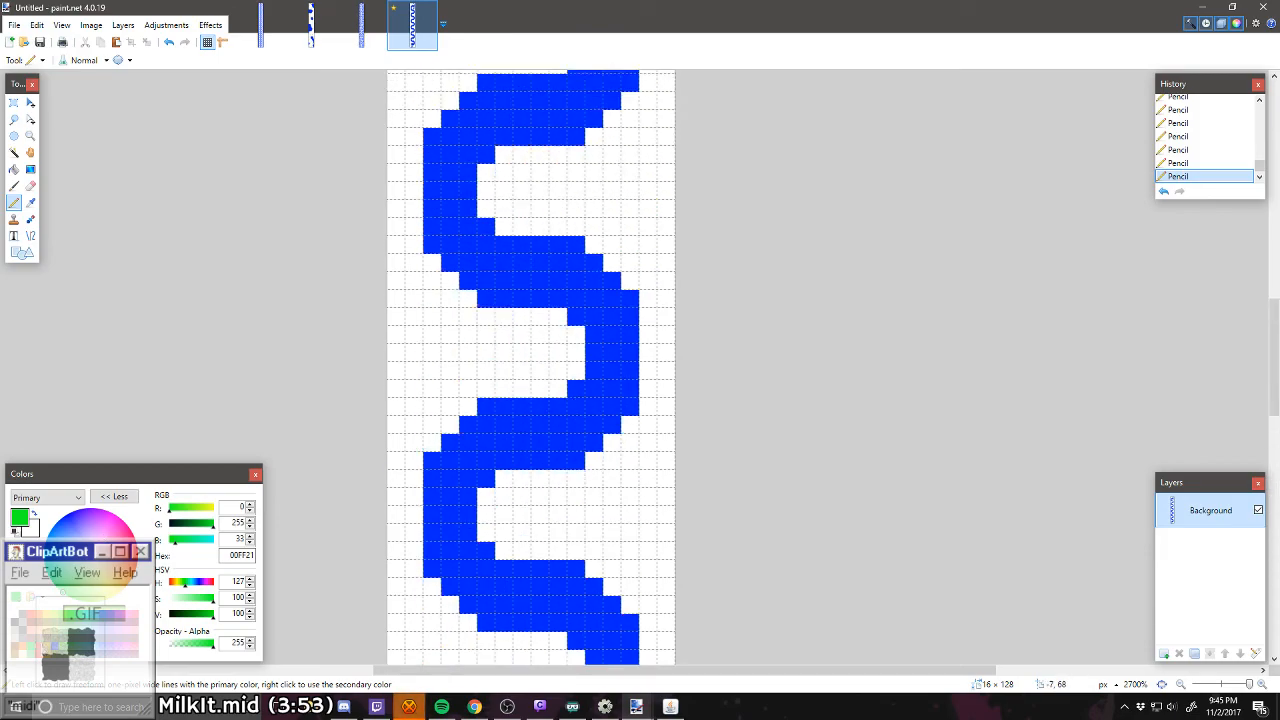
pyautogui.click(31, 614)
pyautogui.click(522, 516)
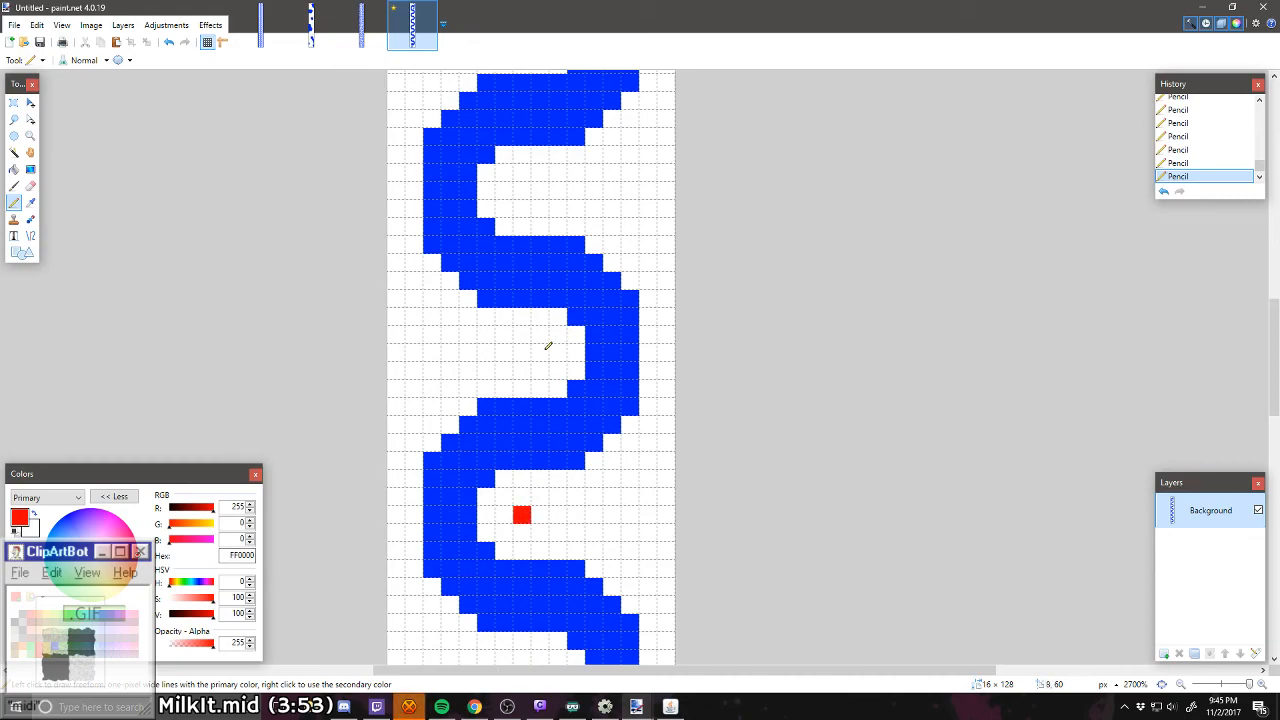
# Step: Place one yellow (FFD800) pixel in each of the next two bends above the red pixels
pyautogui.scroll(1, 548, 345)
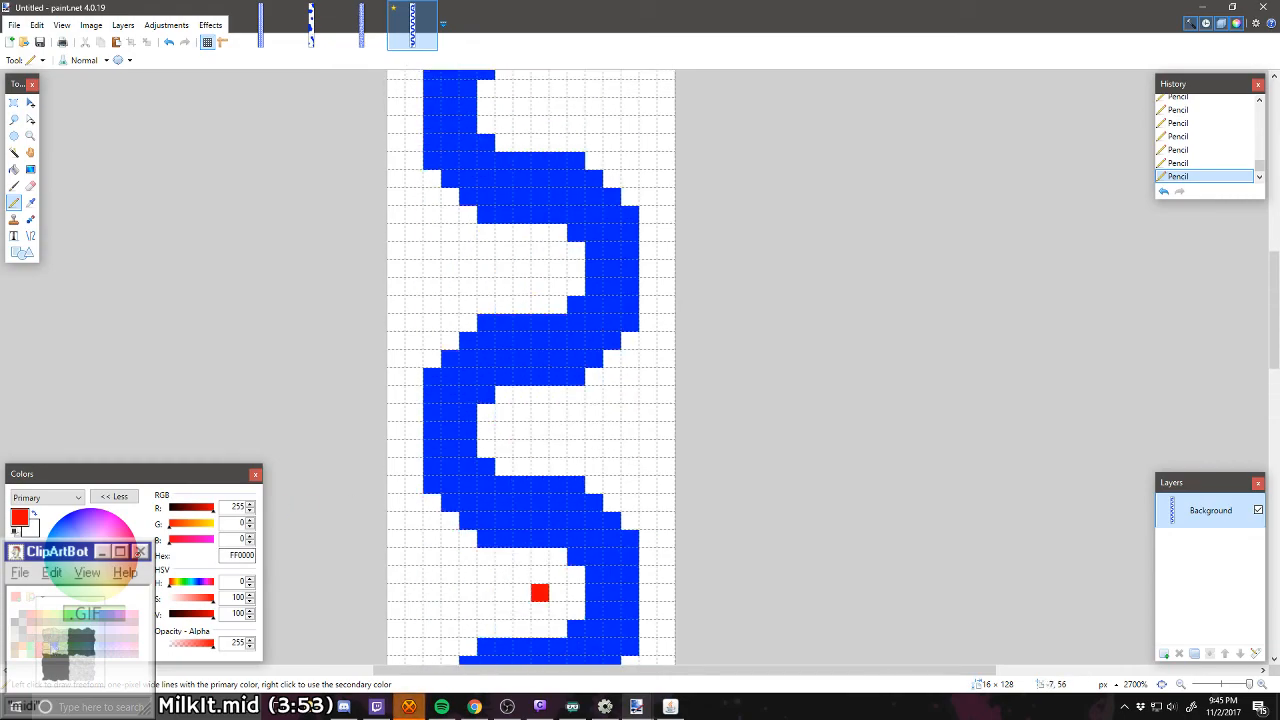
pyautogui.click(47, 614)
pyautogui.click(521, 430)
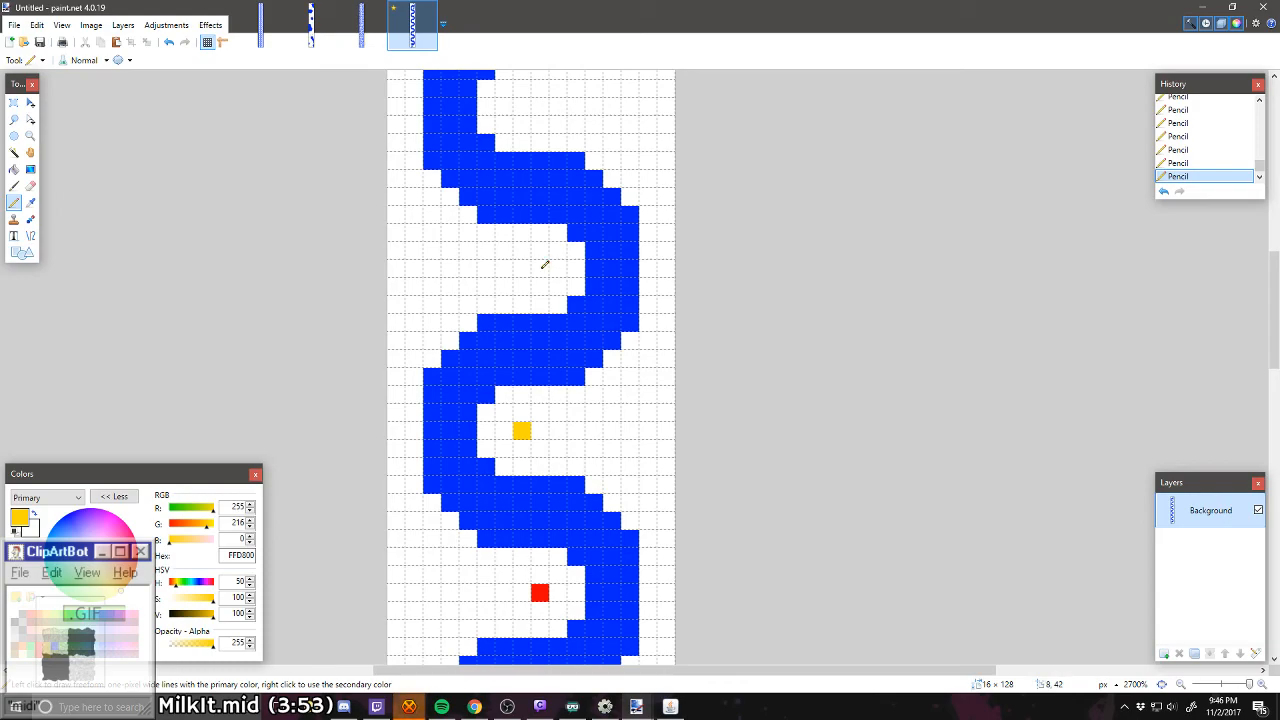
pyautogui.click(545, 264)
# Step: Place one dark brown (7F3300) pixel in each of the two bends between the yellow pixels and the hooked top
pyautogui.scroll(6, 543, 266)
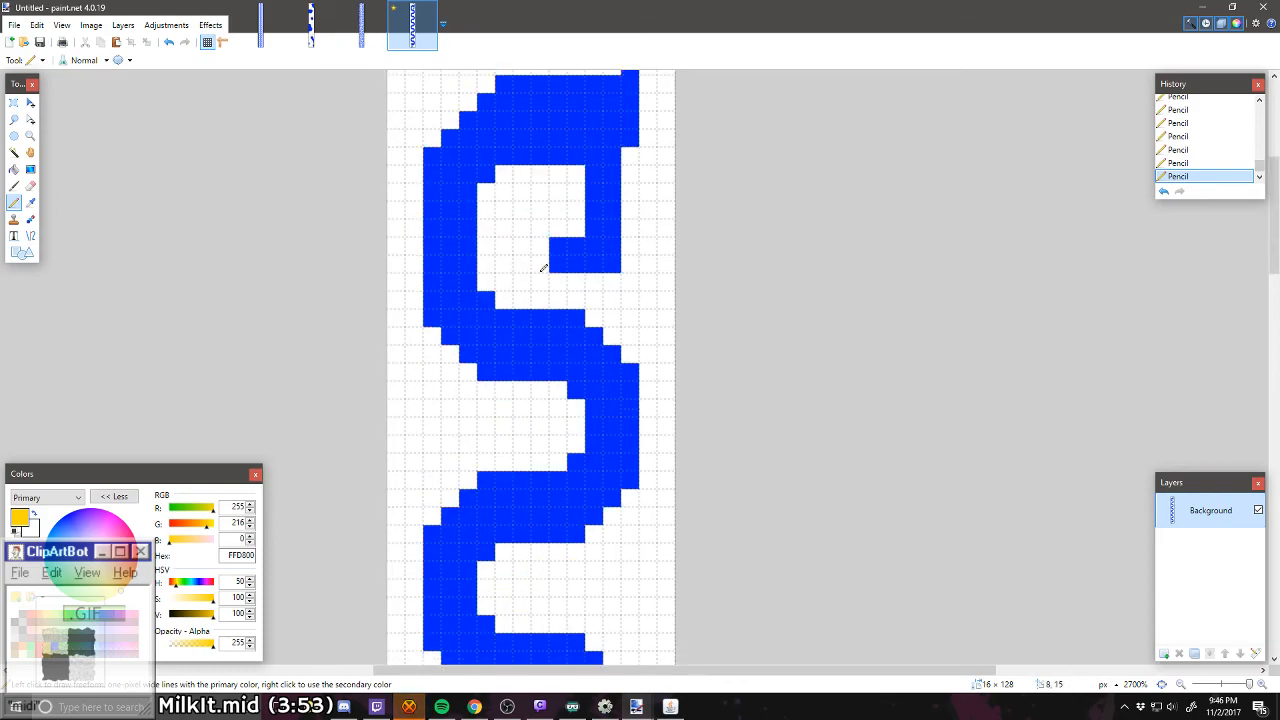
pyautogui.scroll(-2, 543, 268)
pyautogui.click(17, 651)
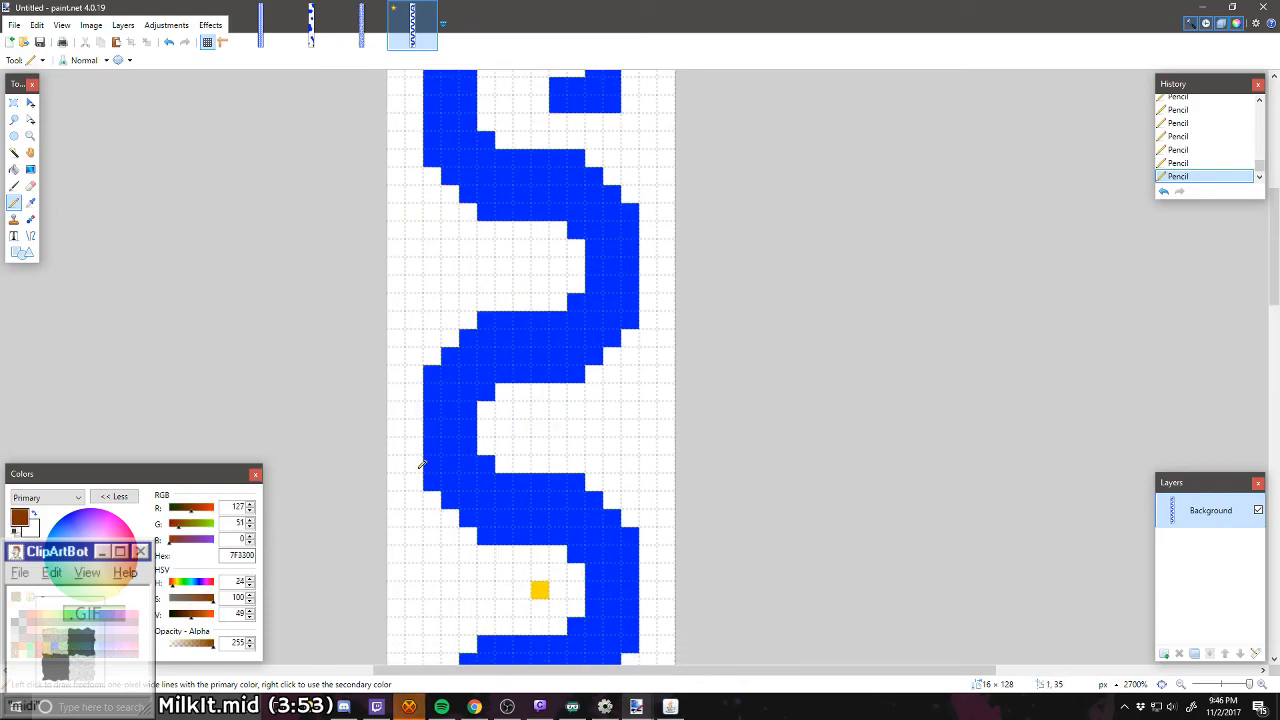
pyautogui.click(522, 428)
pyautogui.click(540, 266)
# Step: Examine the whole level from the hooked top to the bottom stem, checking the coloured pixels in the bends
pyautogui.scroll(5, 538, 275)
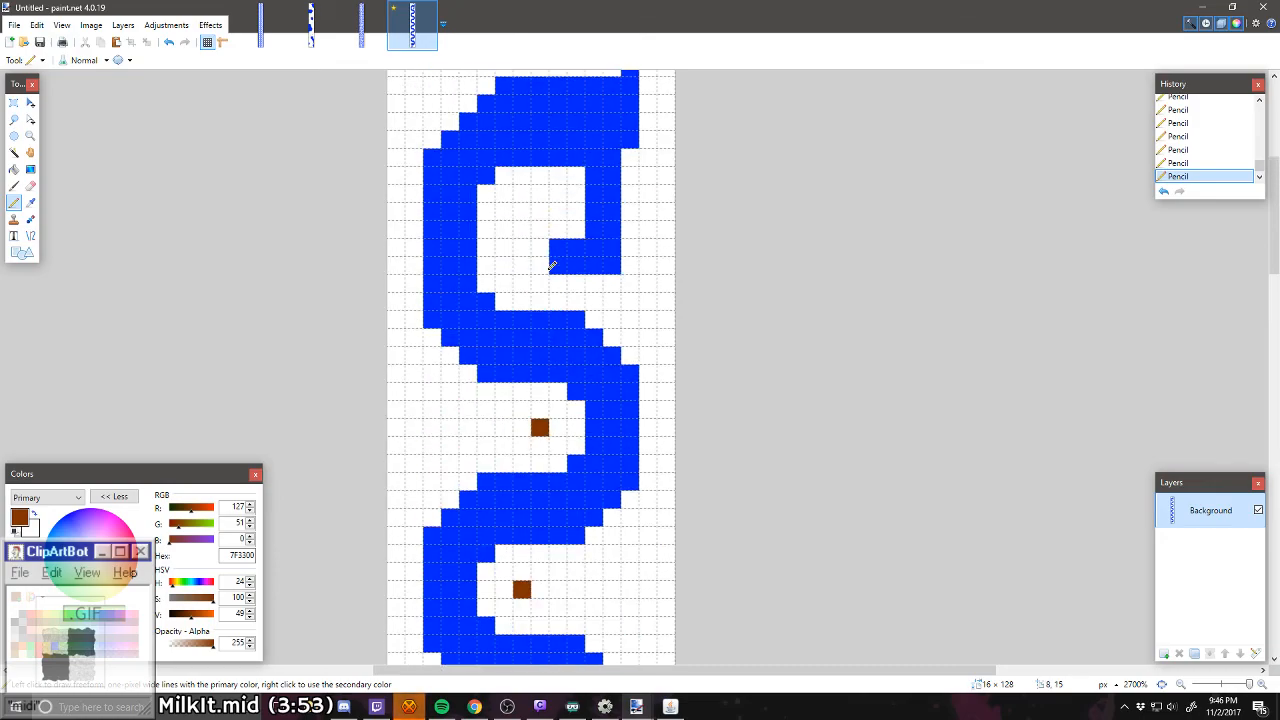
pyautogui.scroll(-2, 531, 300)
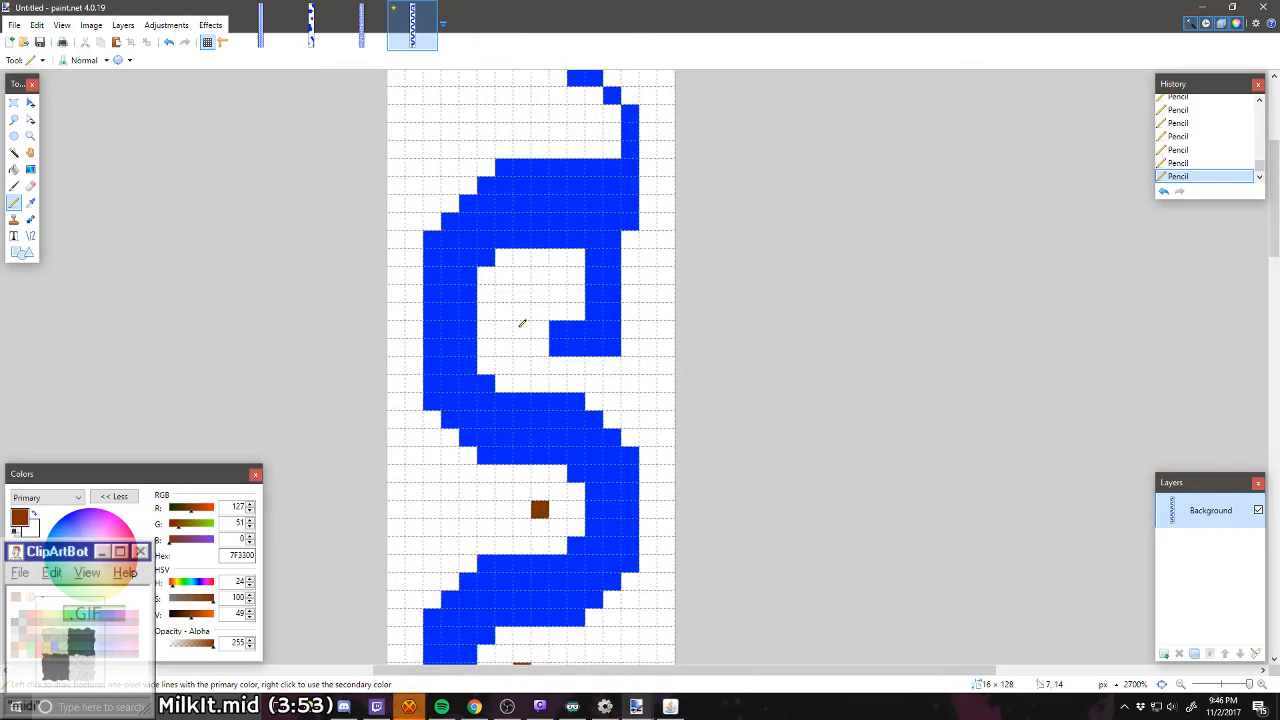
pyautogui.scroll(2, 500, 375)
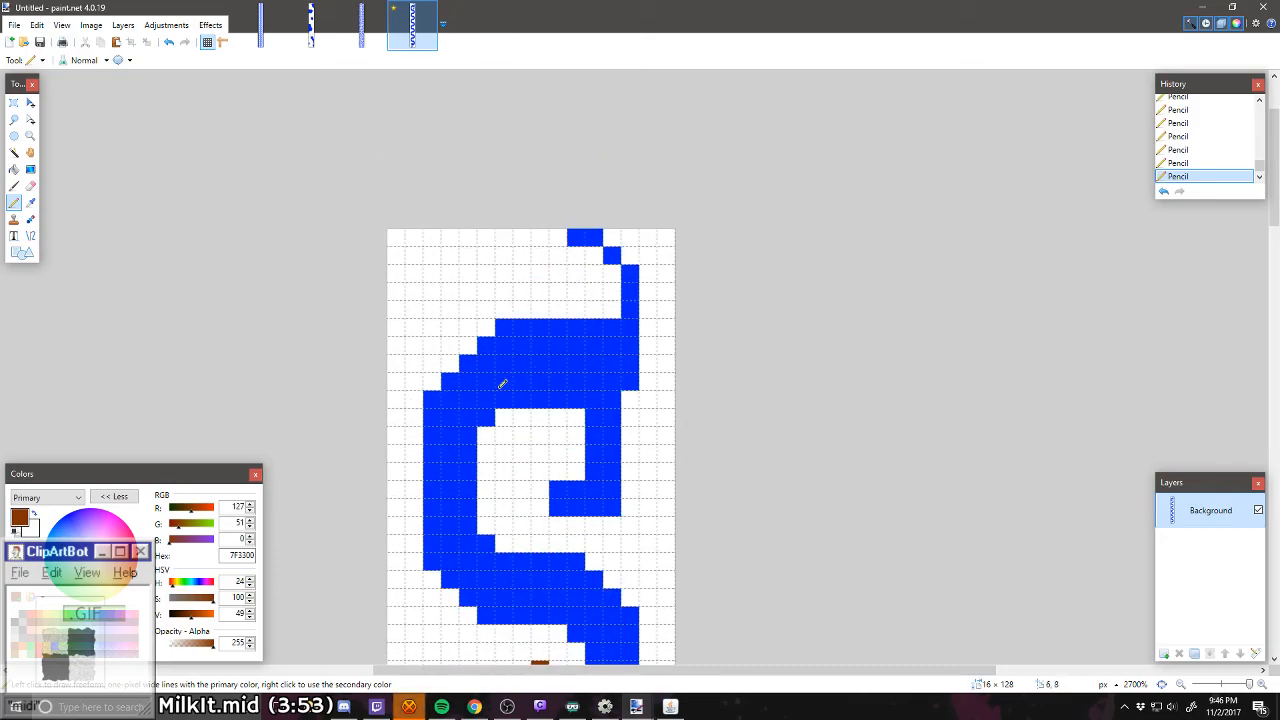
pyautogui.scroll(-2, 503, 381)
pyautogui.scroll(-4, 502, 383)
pyautogui.scroll(3, 502, 383)
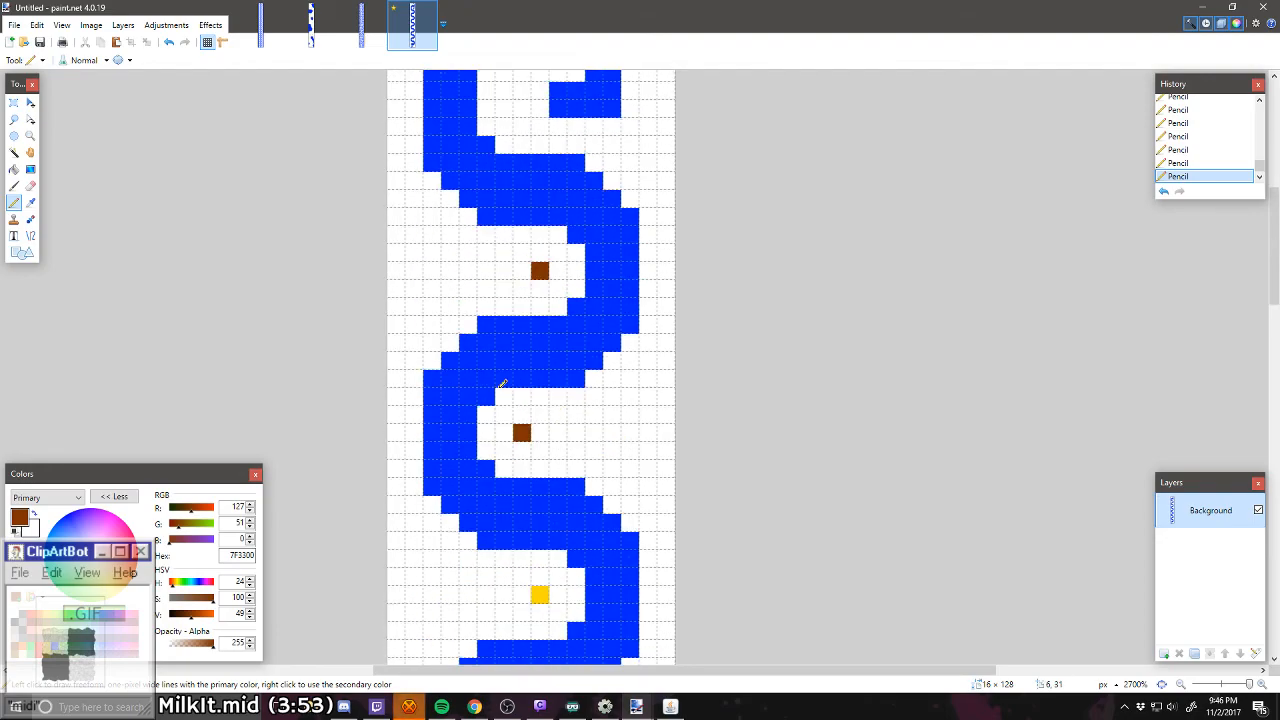
pyautogui.scroll(3, 502, 383)
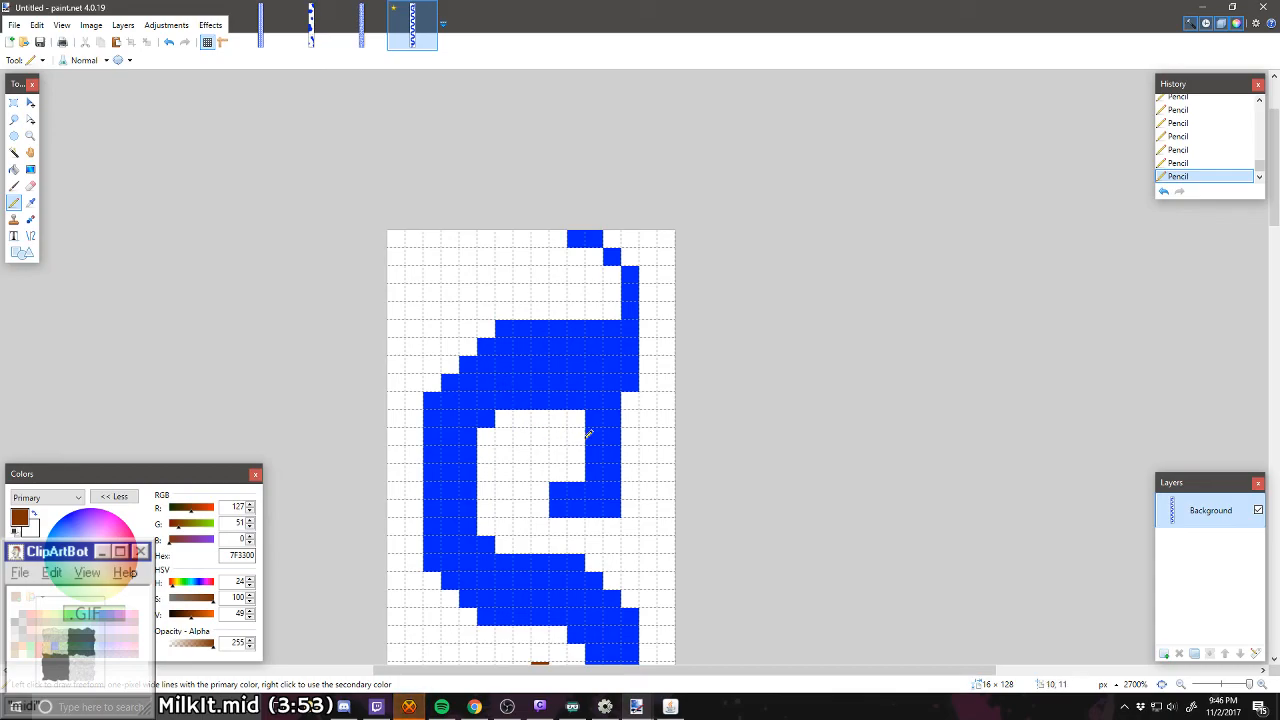
pyautogui.scroll(-14, 575, 441)
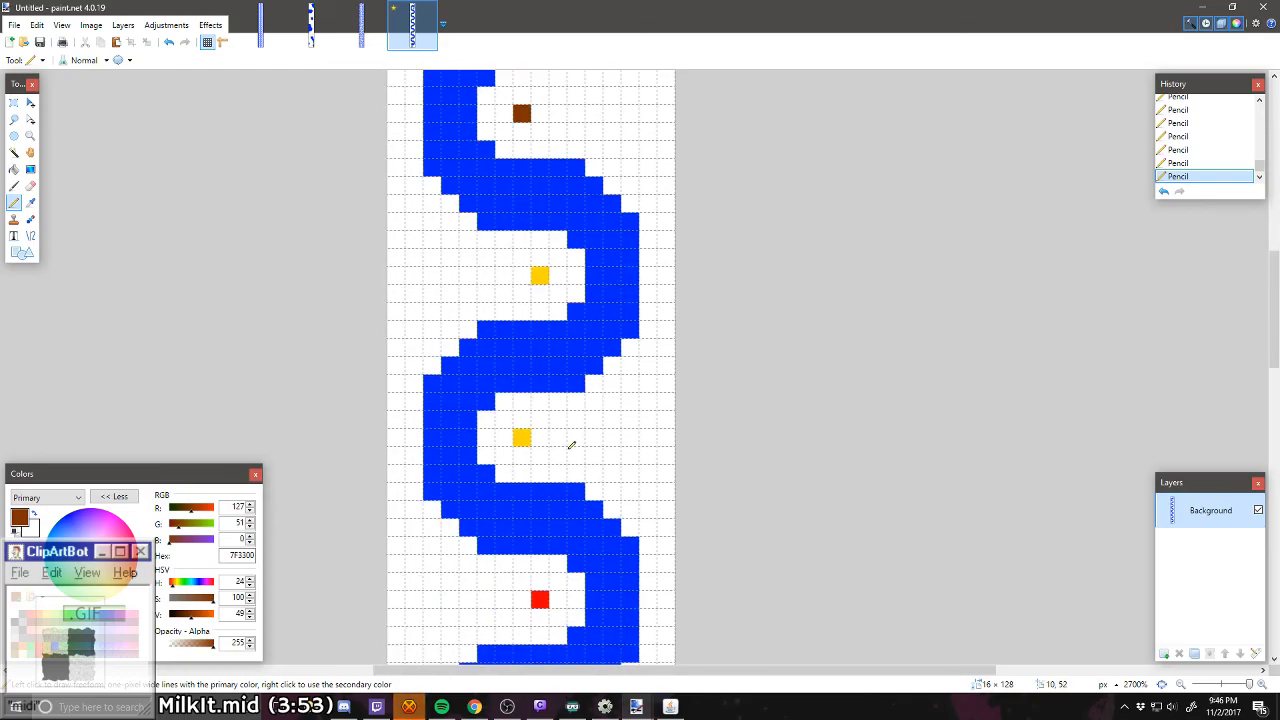
pyautogui.scroll(-12, 571, 444)
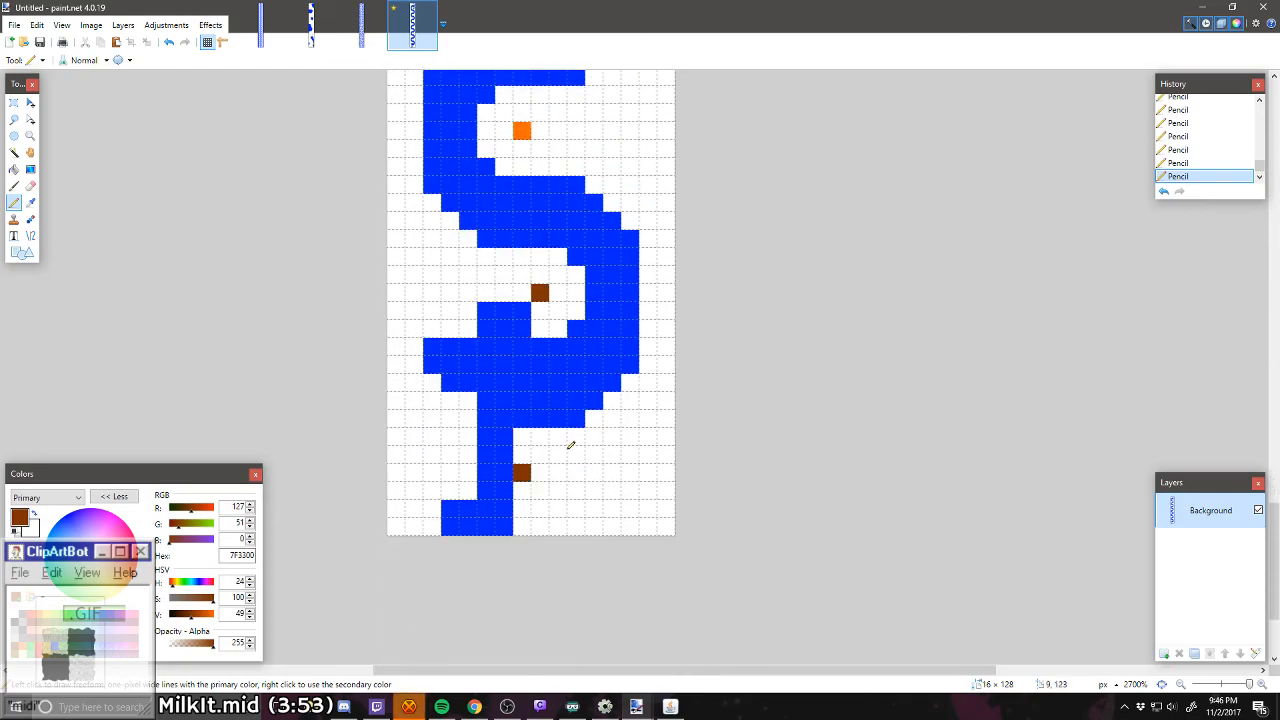
pyautogui.scroll(10, 571, 444)
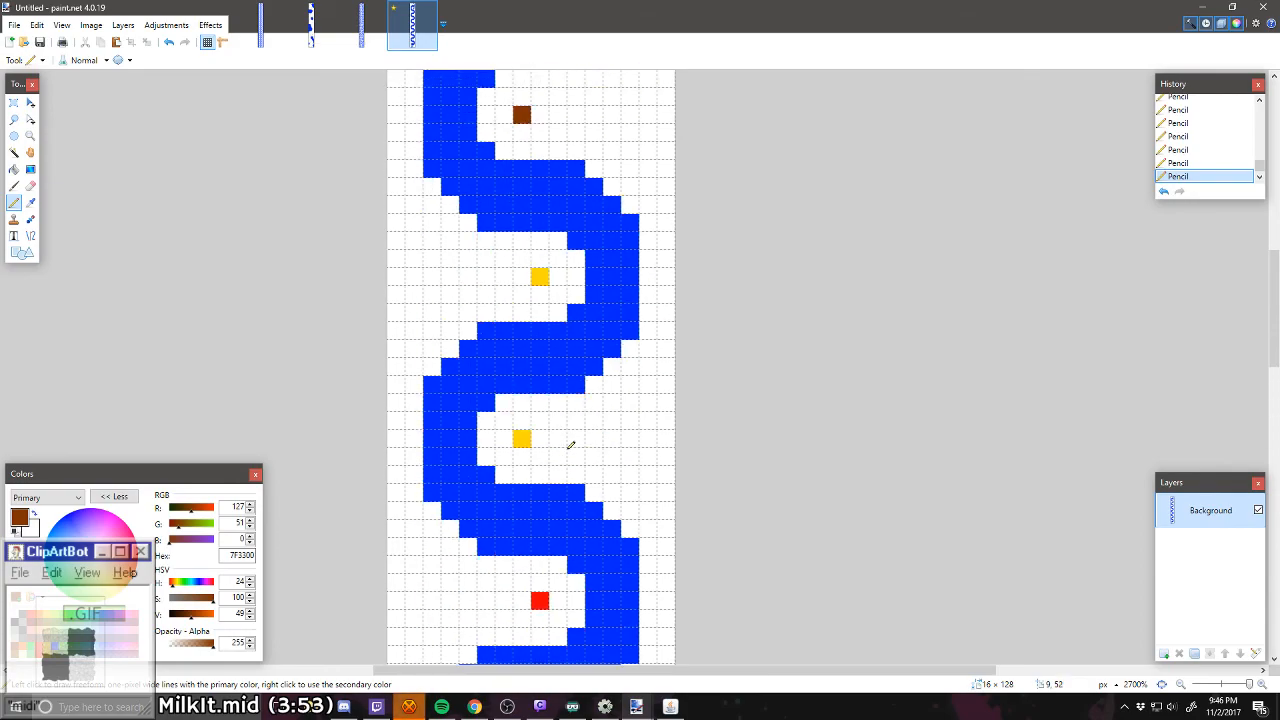
pyautogui.scroll(10, 571, 444)
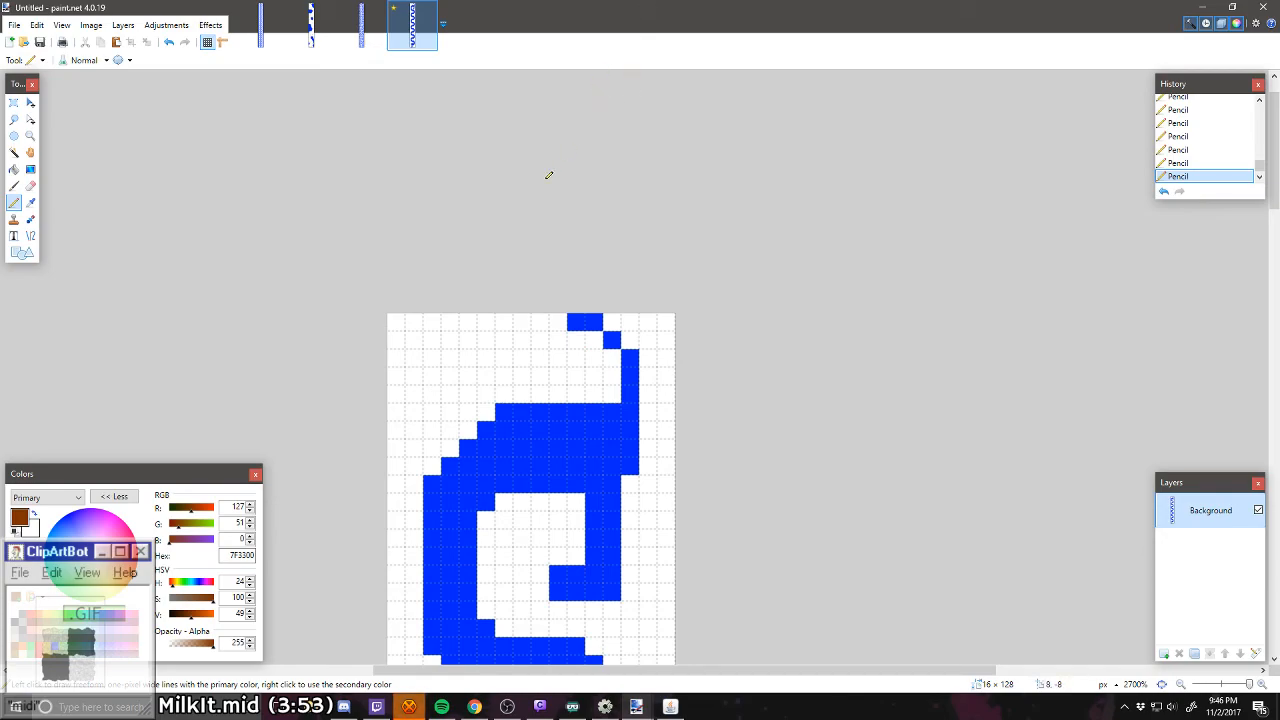
pyautogui.scroll(-4, 548, 175)
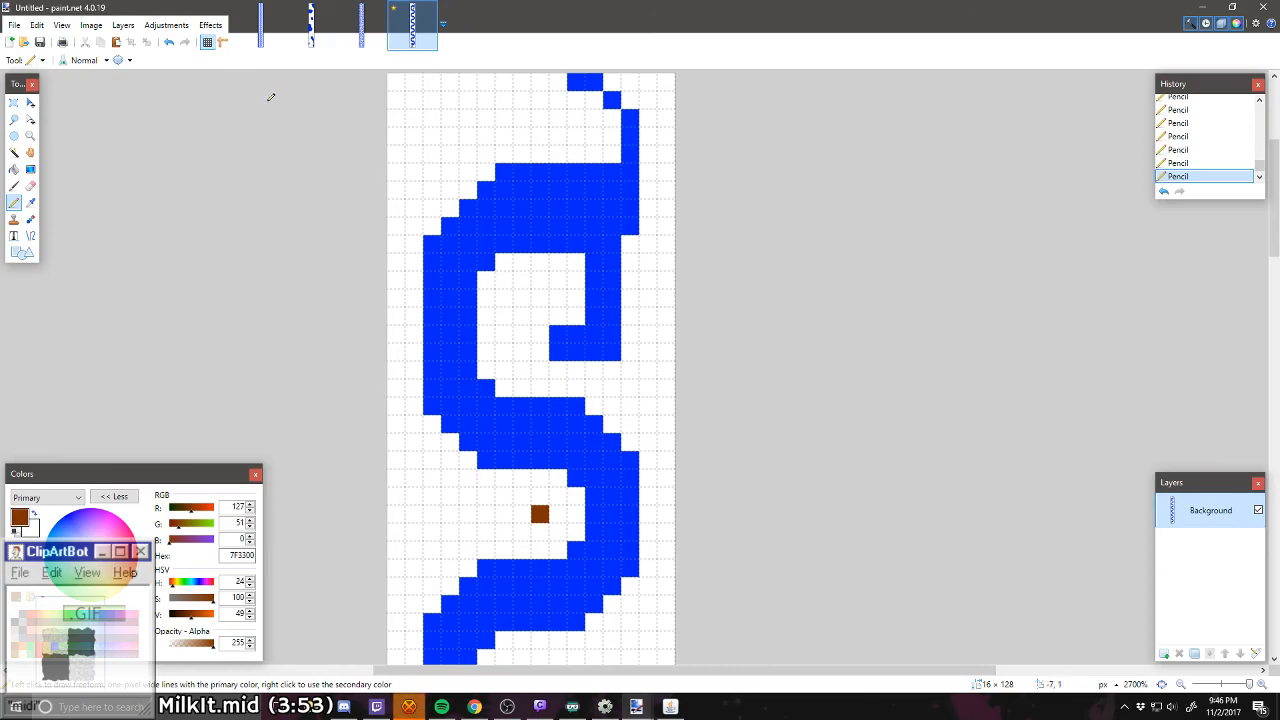
# Step: Save the level as the PNG file "Curved Dog" in the Levels folder, keeping the offered save settings
pyautogui.click(14, 26)
pyautogui.click(40, 133)
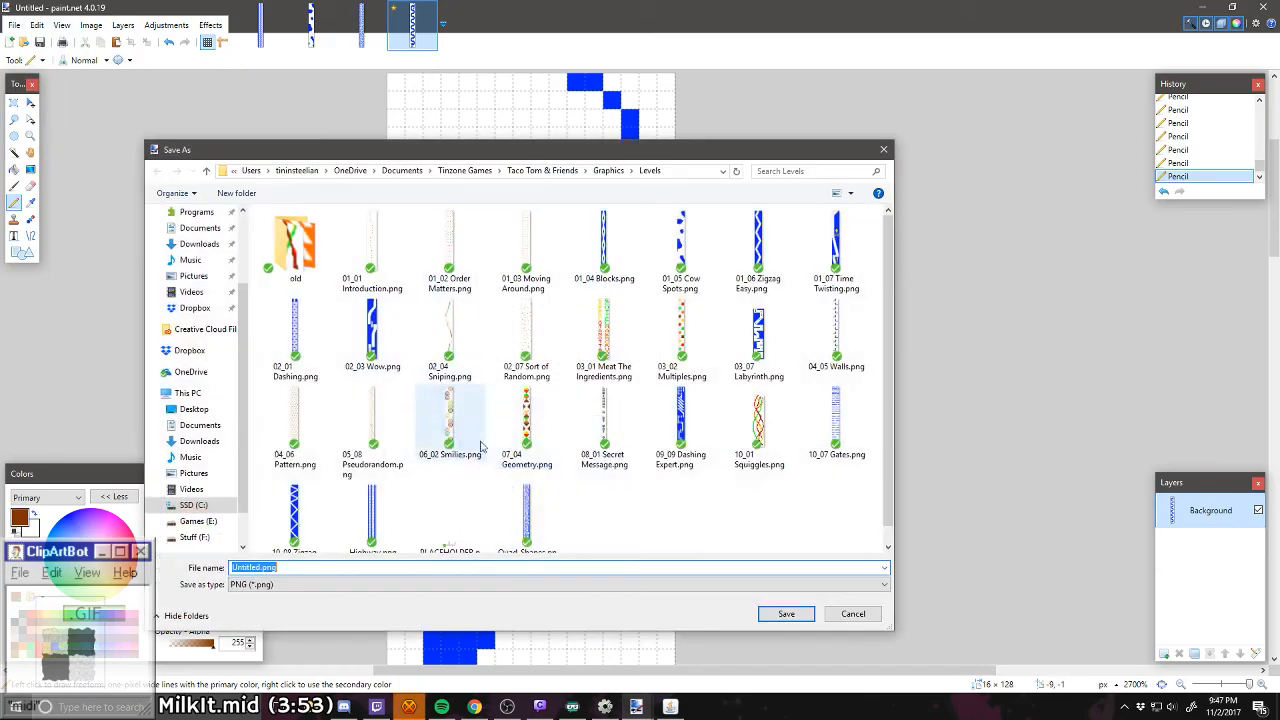
pyautogui.write('Curved Dog')
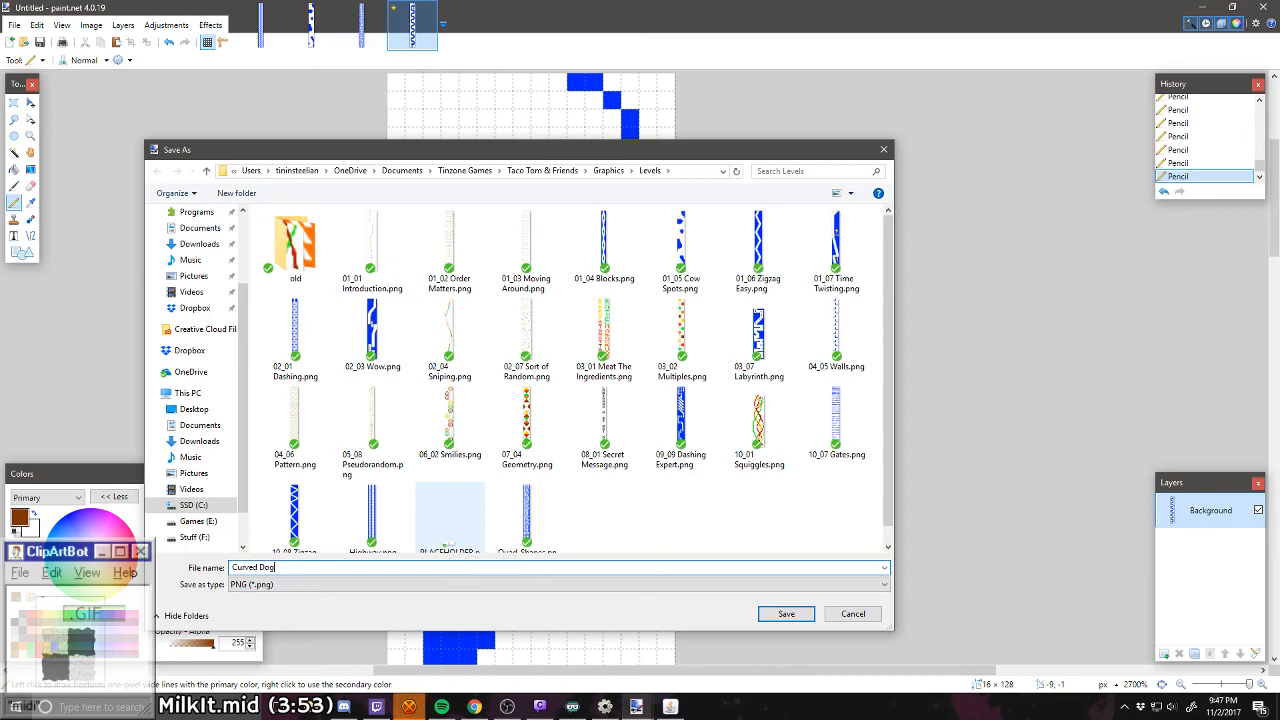
pyautogui.press('Return')
pyautogui.press('Return')
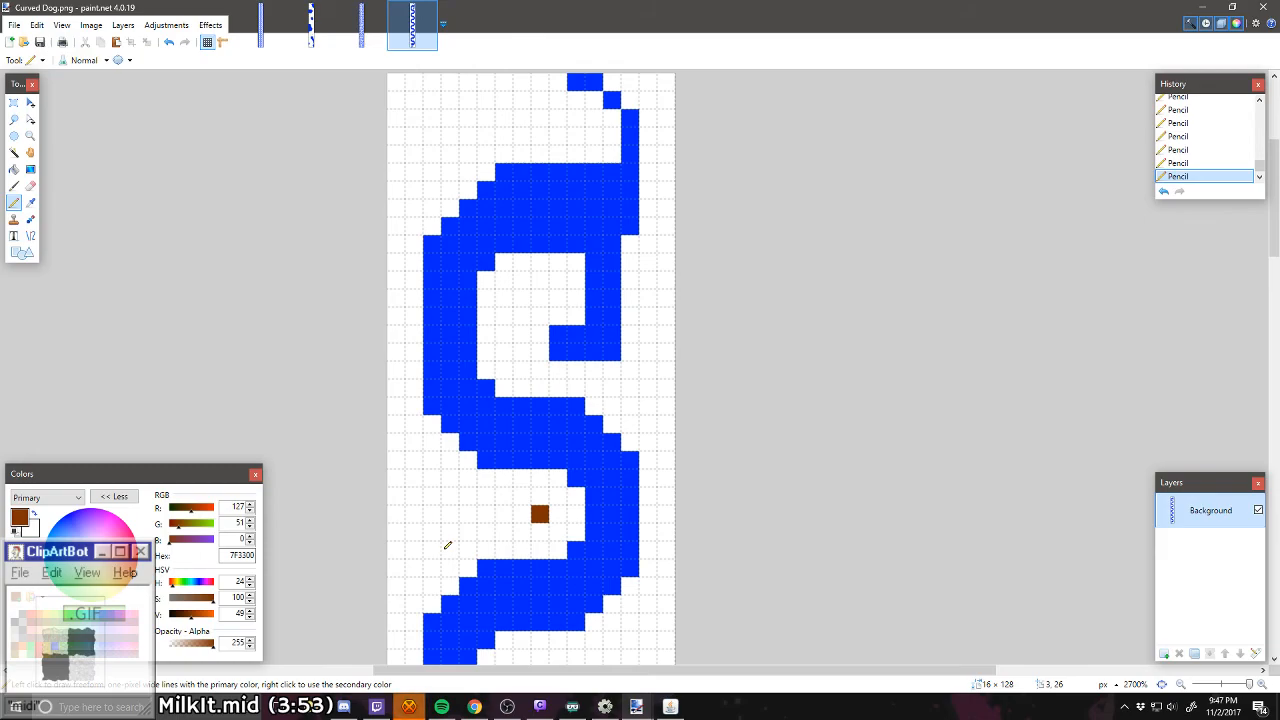
# Step: Create a new blank image 16 pixels wide and 128 pixels high
pyautogui.hotkey('ctrl', 'n')
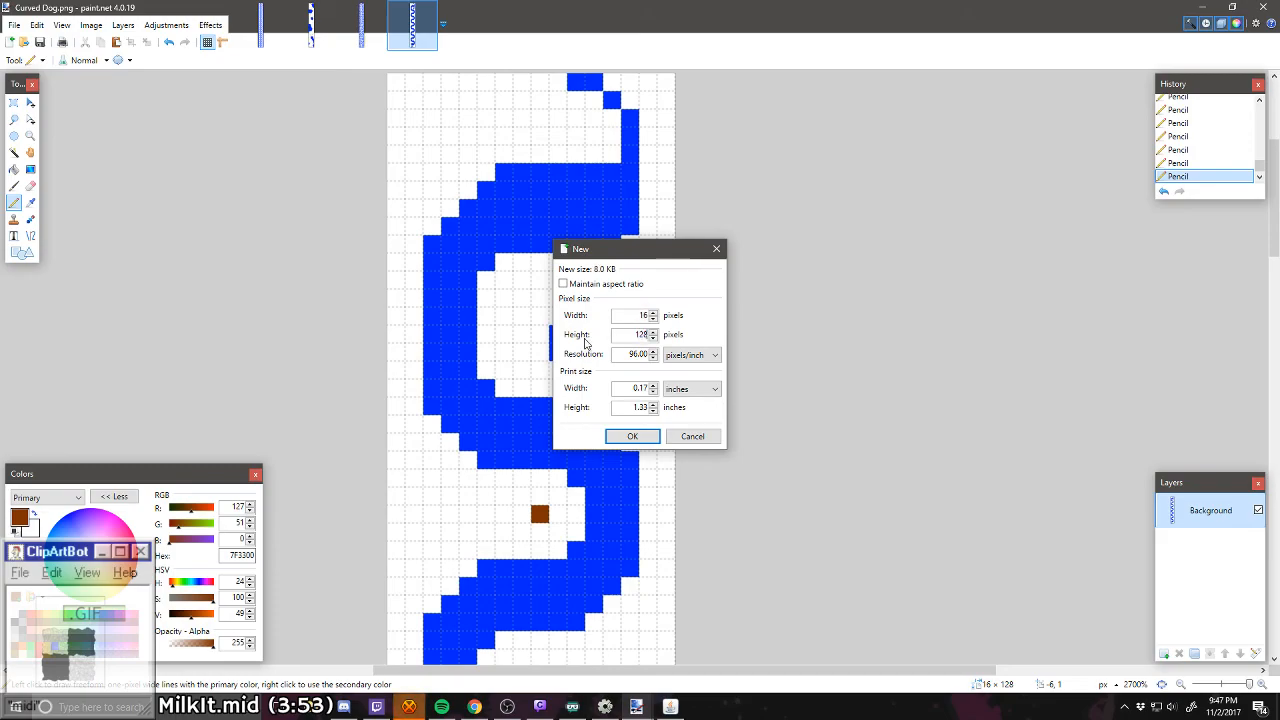
pyautogui.press('Return')
pyautogui.scroll(3, 640, 408)
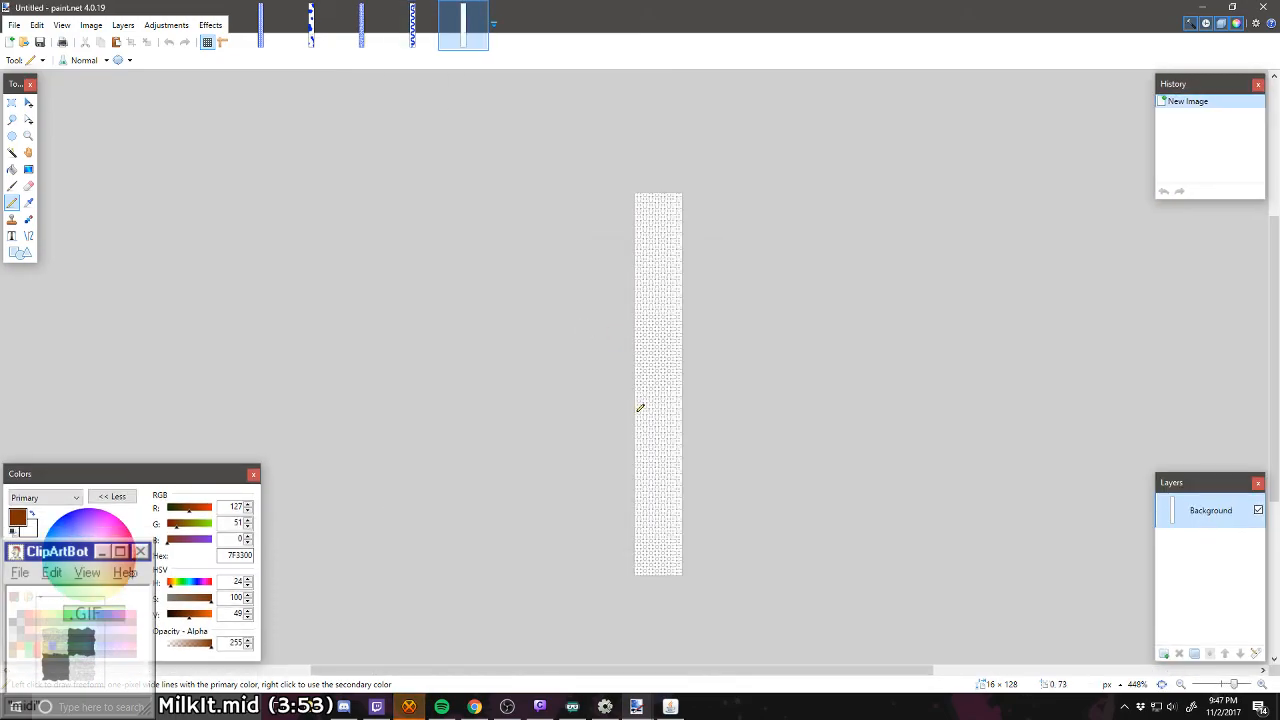
pyautogui.scroll(3, 640, 408)
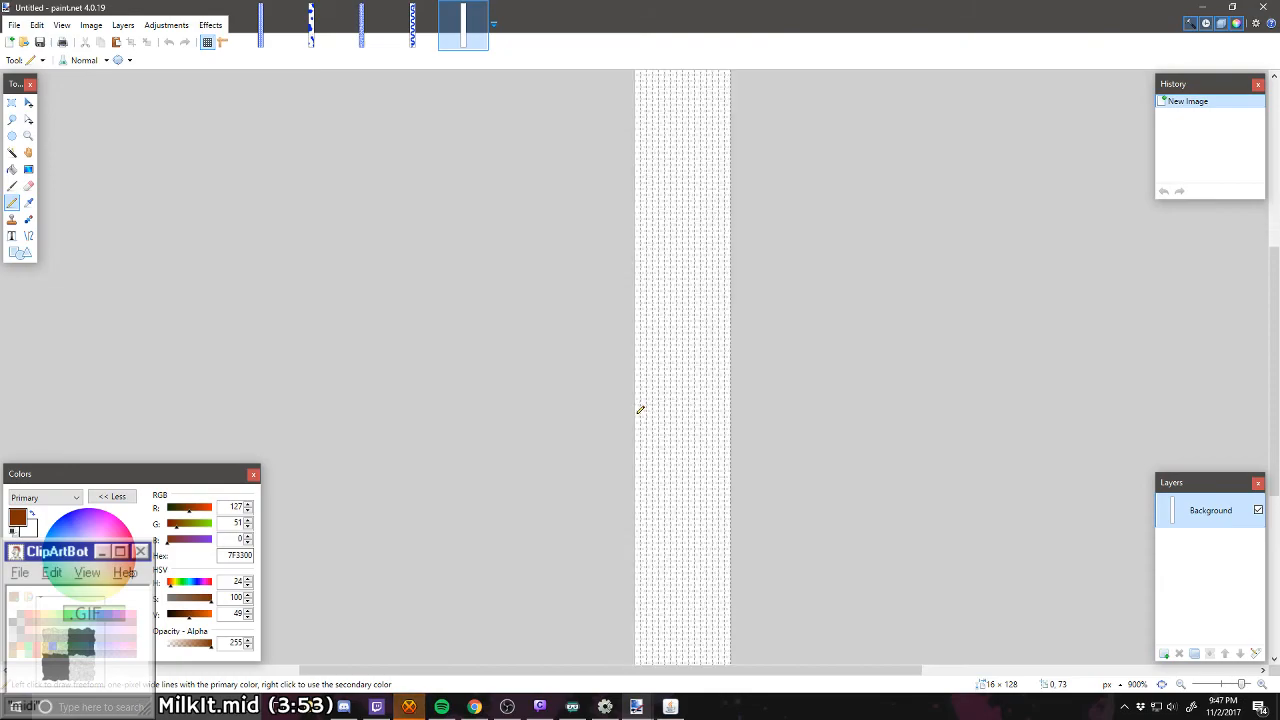
# Step: Set the canvas height to 139 pixels, keeping the width at 16 pixels and the anchor at Bottom
pyautogui.click(91, 25)
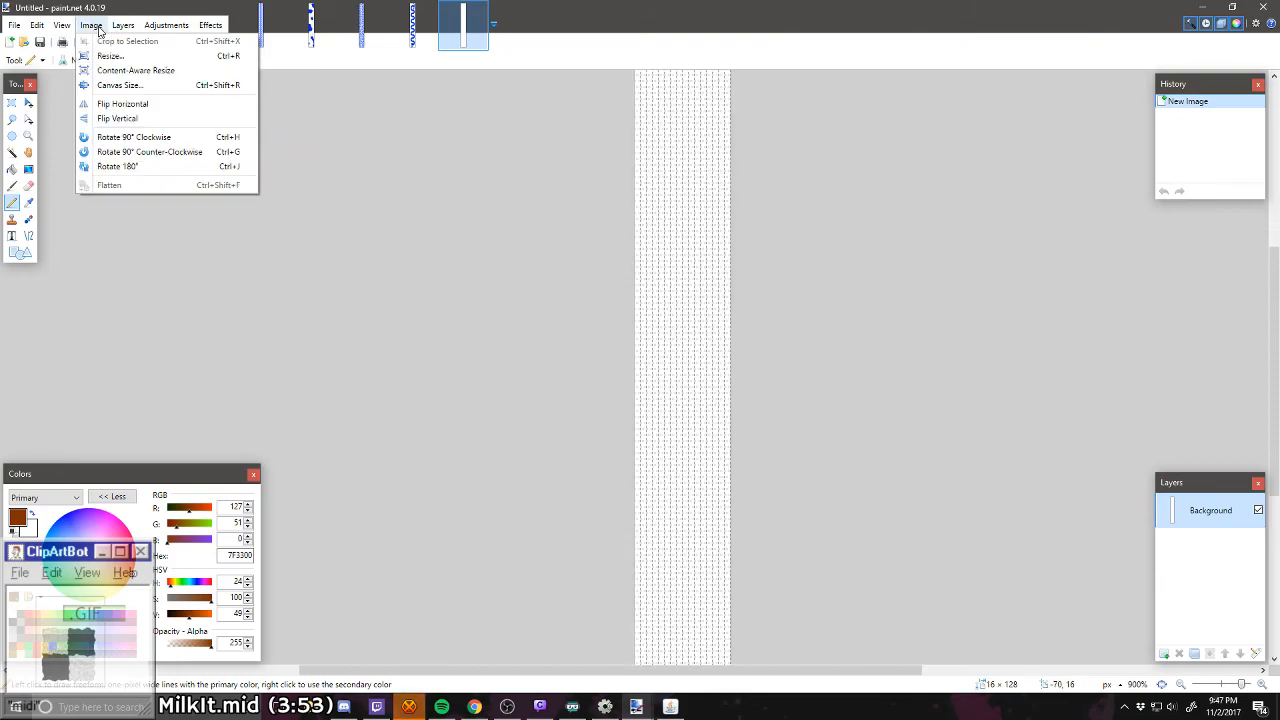
pyautogui.click(110, 83)
pyautogui.press('Tab')
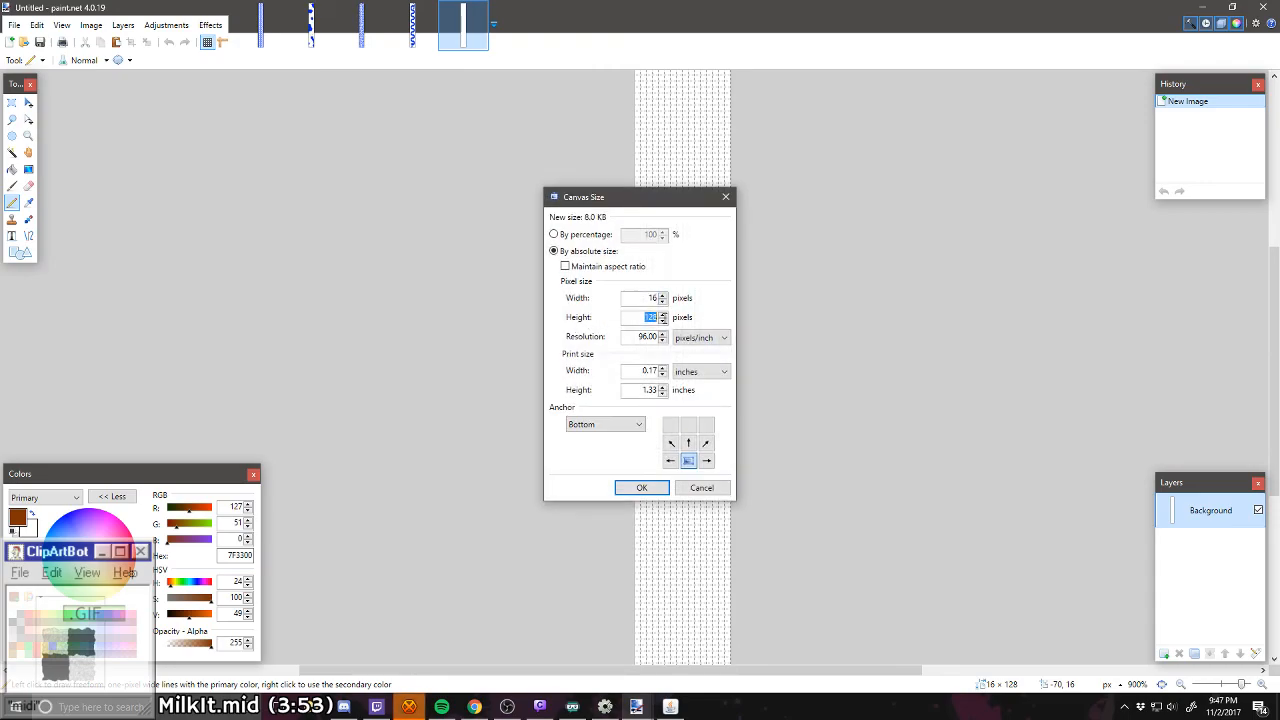
pyautogui.write('139')
pyautogui.press('Return')
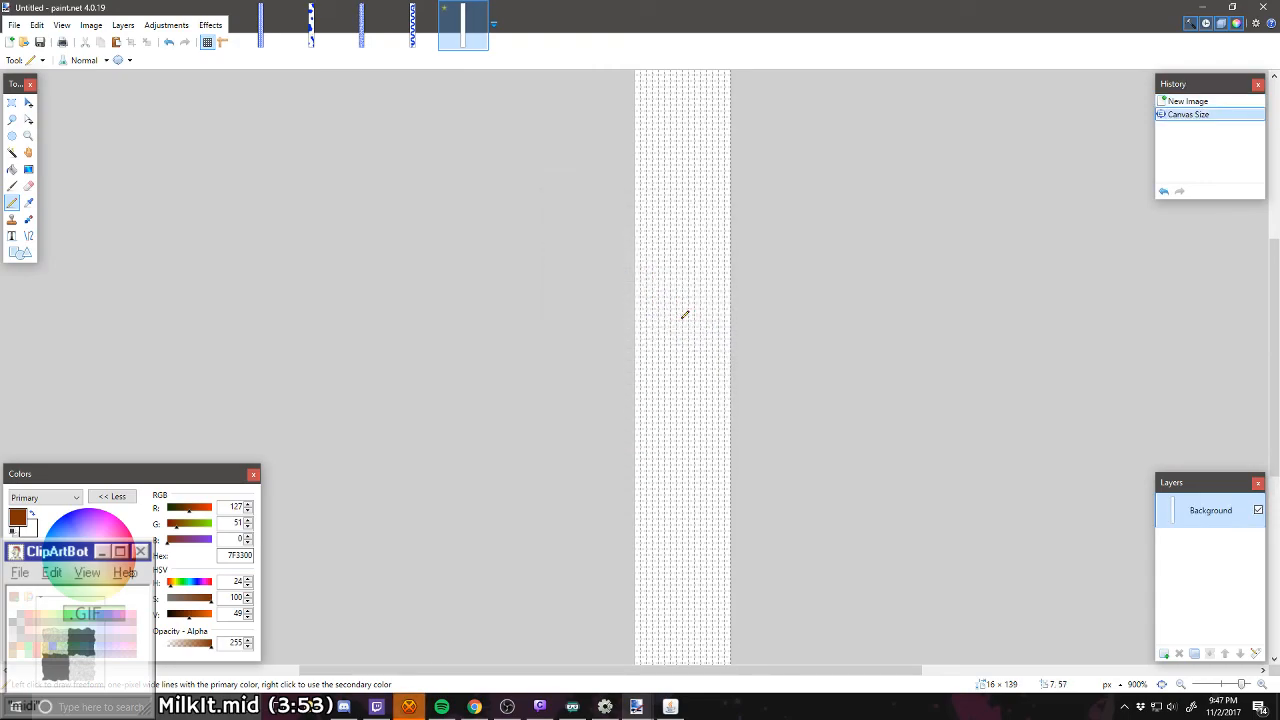
# Step: Draw a dark brown (7F3300) meat blob, 4 × 4 pixels without its corner pixels, in the canvas's bottom-left corner
pyautogui.scroll(5, 701, 528)
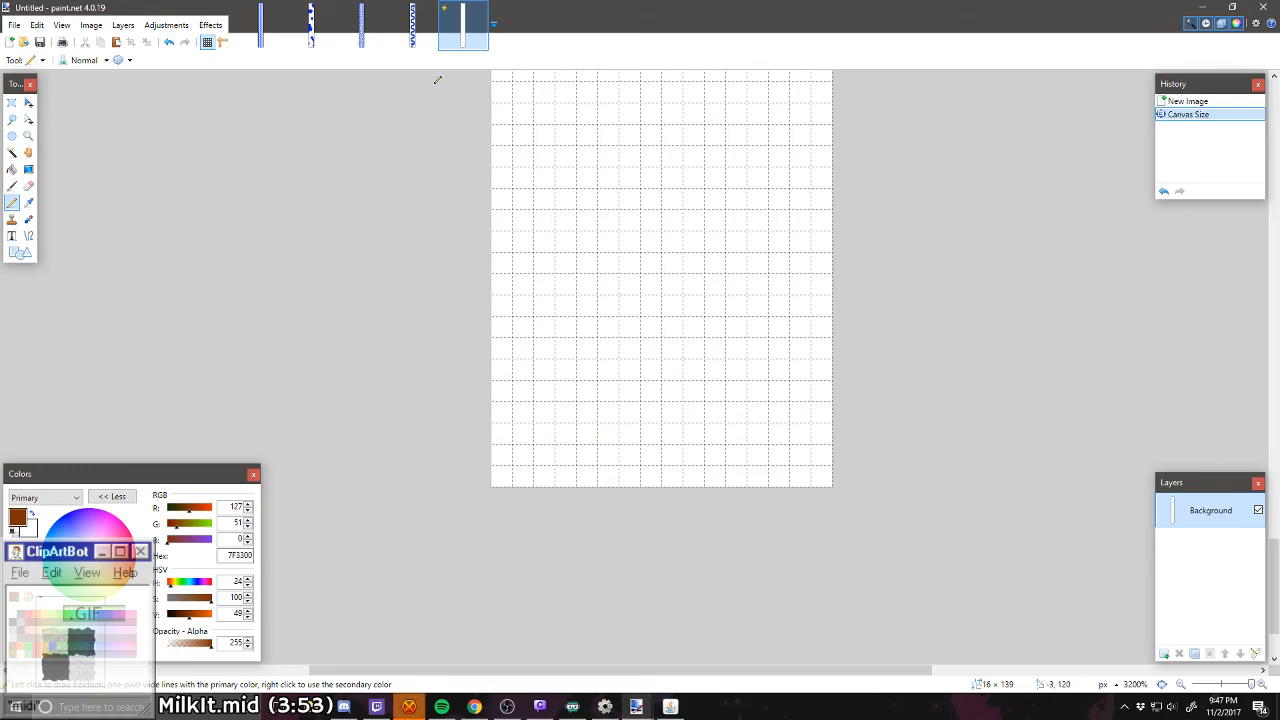
pyautogui.click(525, 475)
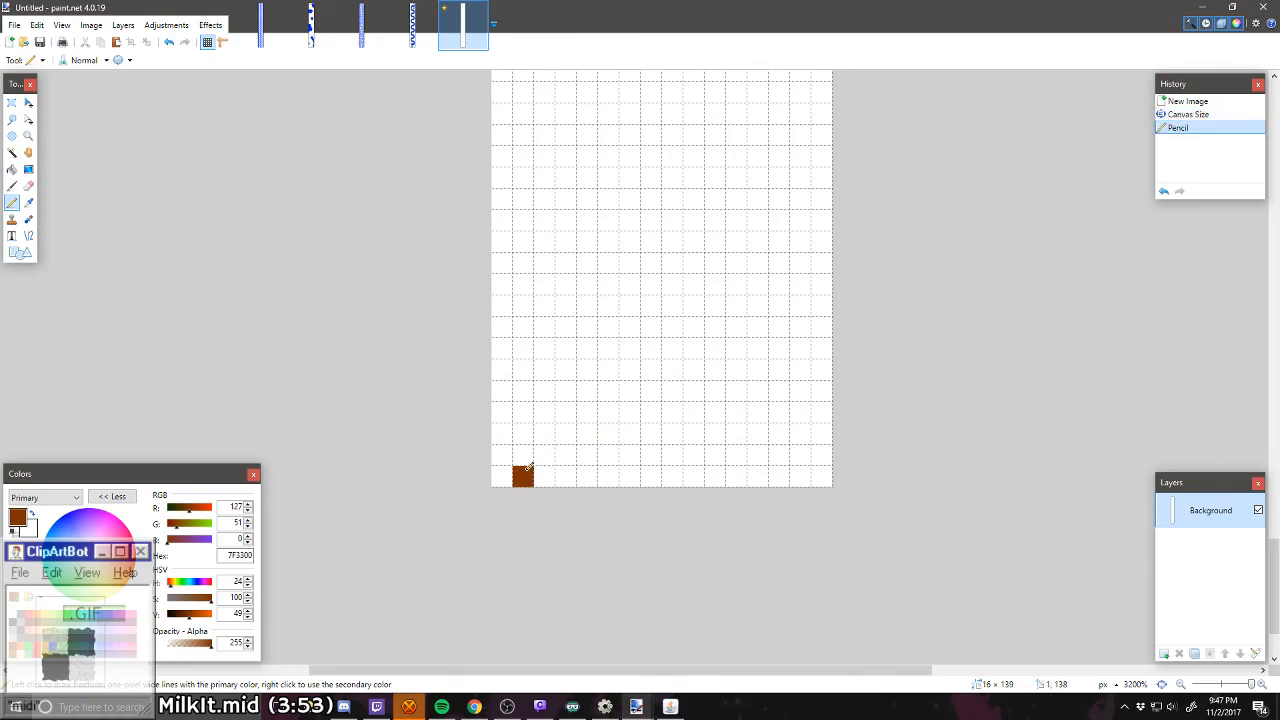
pyautogui.click(503, 455)
pyautogui.click(503, 434)
pyautogui.click(523, 412)
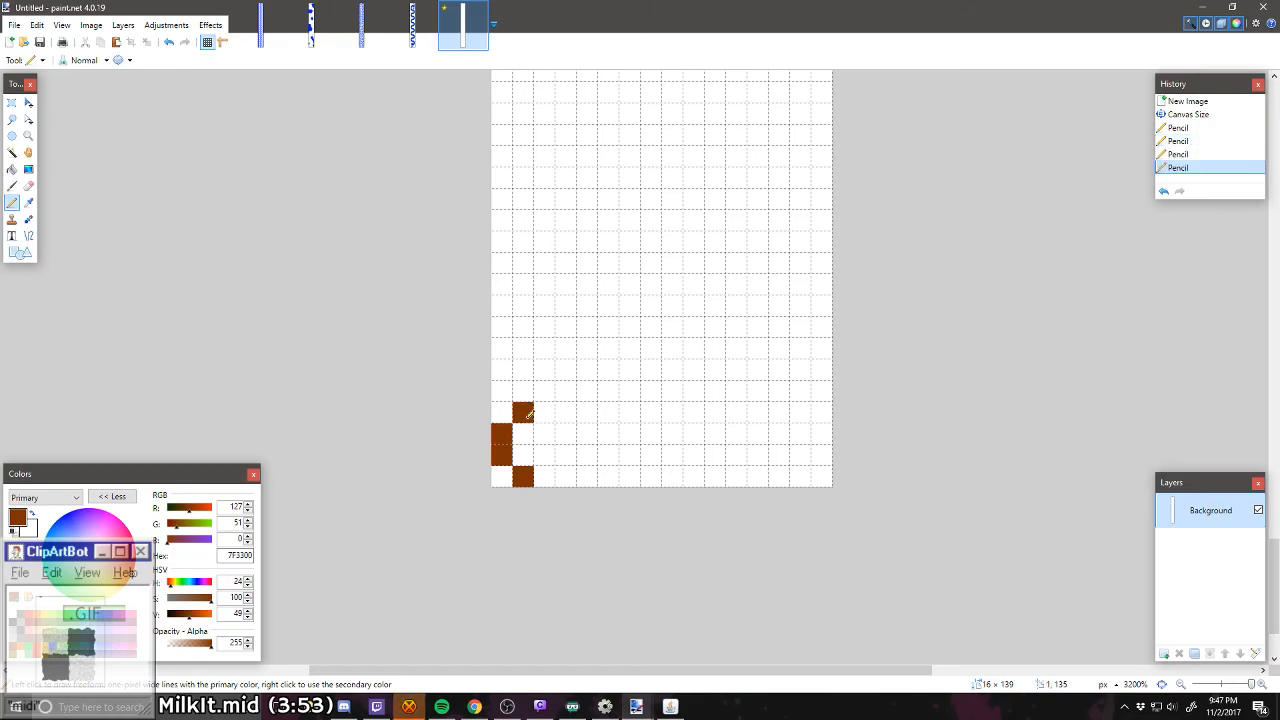
pyautogui.click(545, 412)
pyautogui.moveTo(565, 434)
pyautogui.mouseDown()
pyautogui.moveTo(545, 476)
pyautogui.moveTo(533, 440)
pyautogui.mouseUp()
pyautogui.click(523, 455)
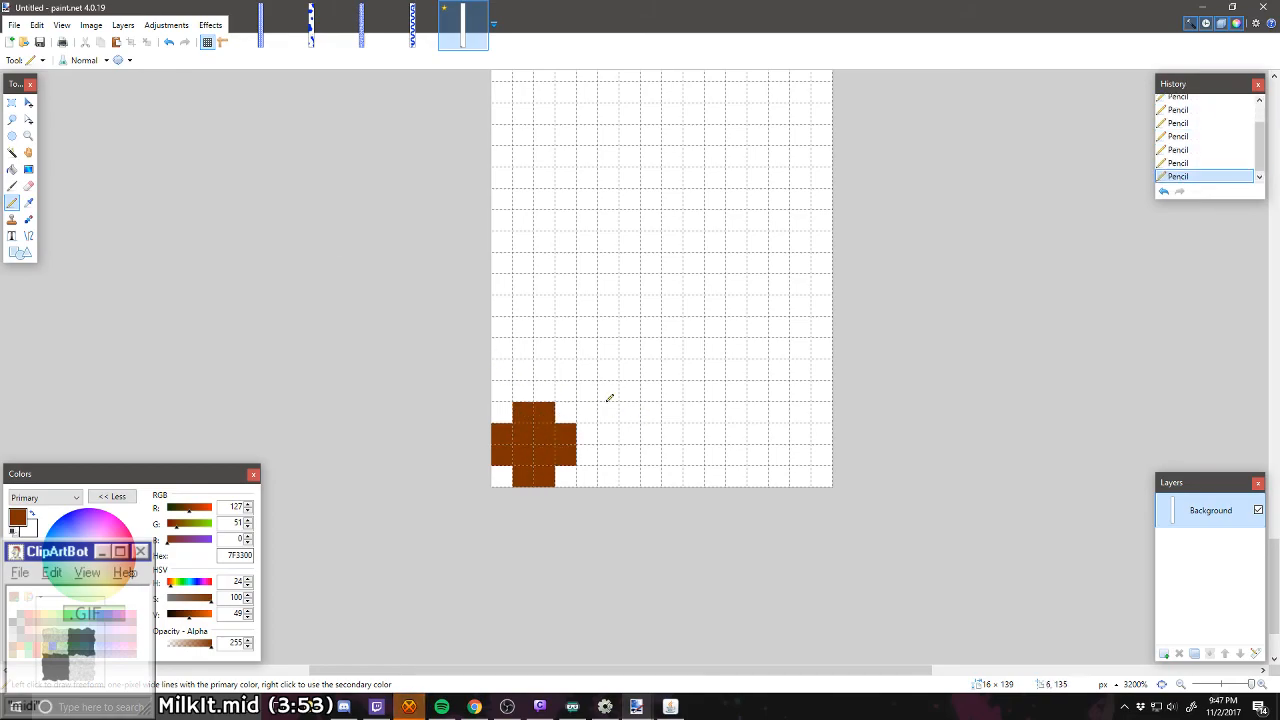
# Step: Open tt2cheese.png, tt2lettuce.png, tt2meat.png, tt2sc.png and tt2tomato.png together from the Graphics folder
pyautogui.hotkey('ctrl', 'o')
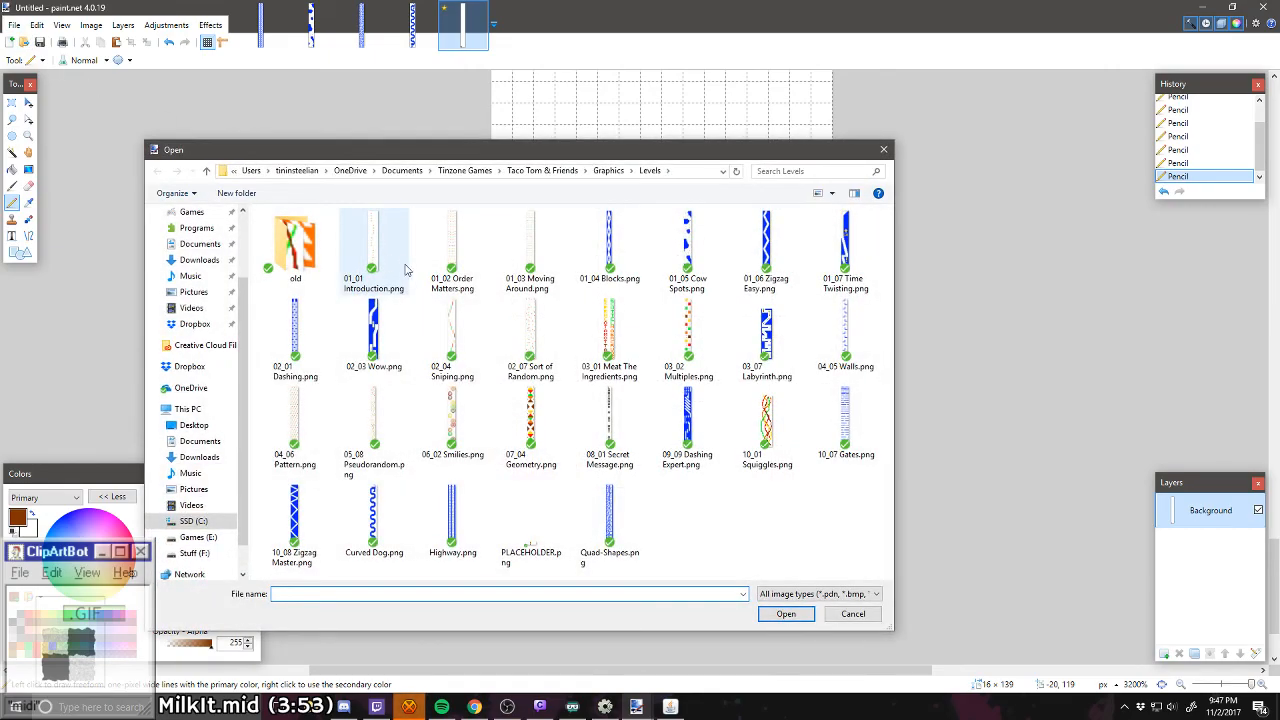
pyautogui.click(600, 172)
pyautogui.scroll(-15, 583, 350)
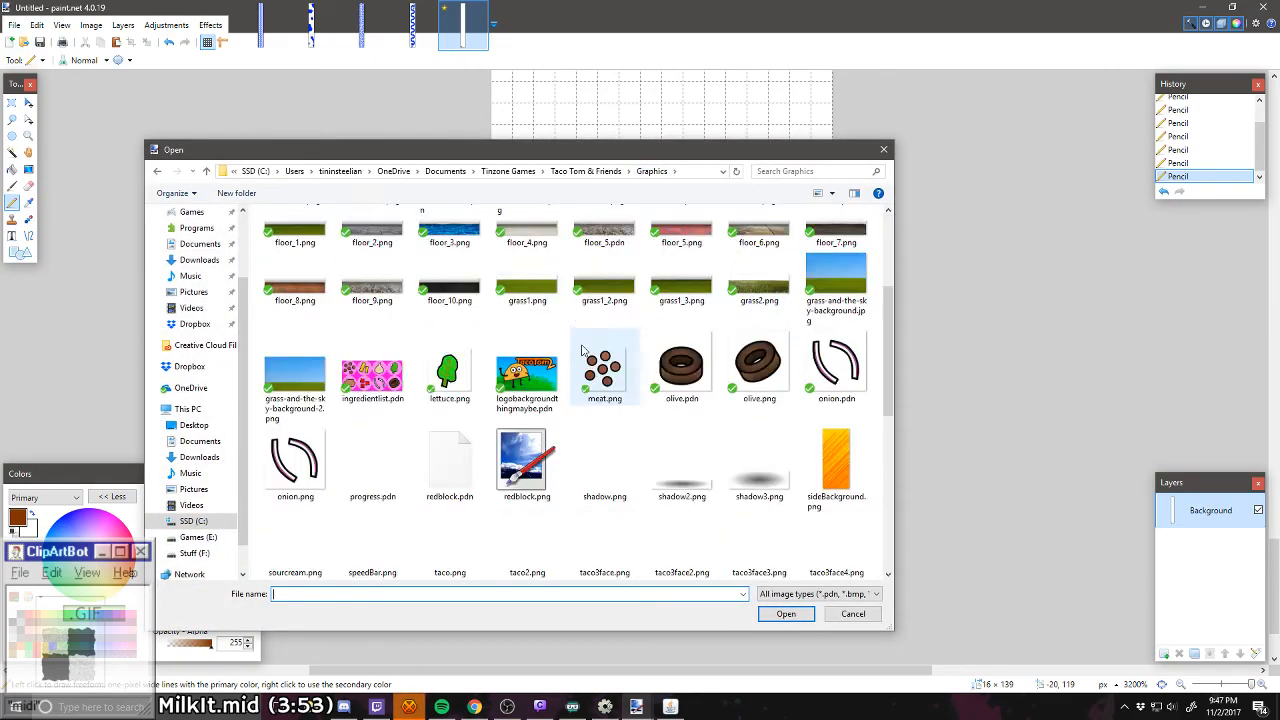
pyautogui.click(601, 460)
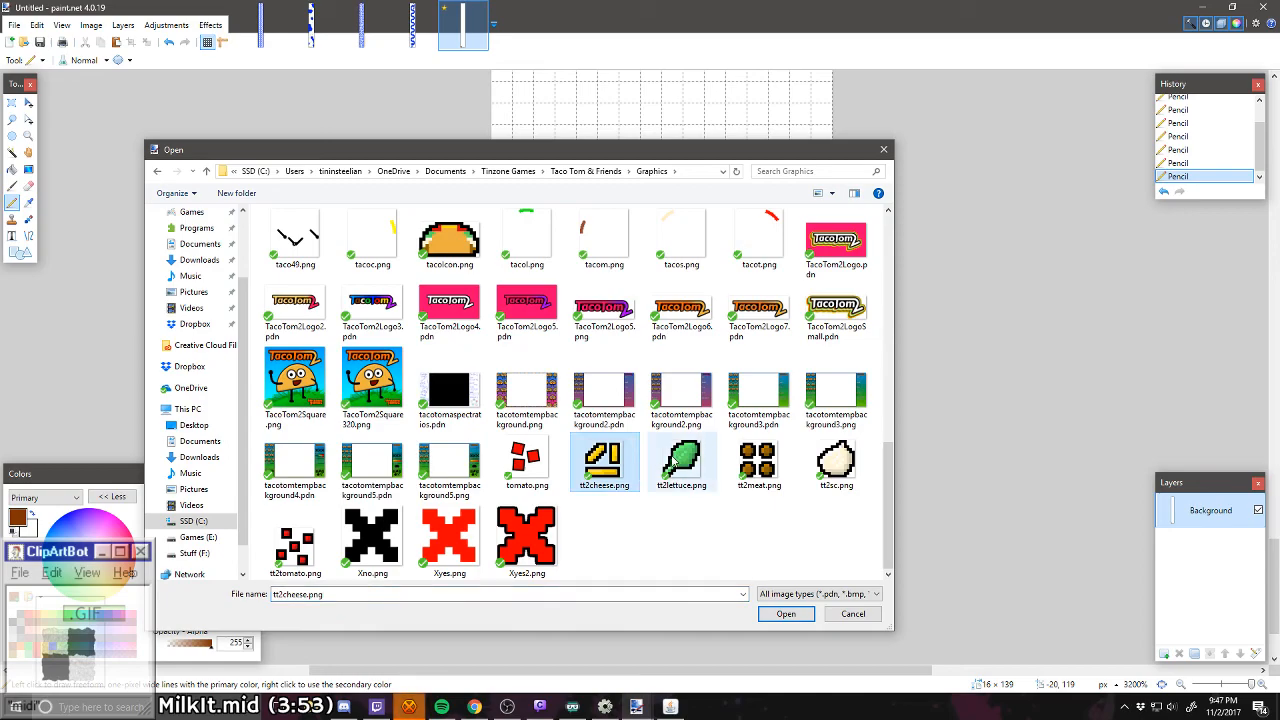
pyautogui.keyDown('ctrl'); pyautogui.click(676, 458); pyautogui.keyUp('ctrl')
pyautogui.keyDown('ctrl'); pyautogui.click(757, 460); pyautogui.keyUp('ctrl')
pyautogui.keyDown('ctrl'); pyautogui.click(835, 460); pyautogui.keyUp('ctrl')
pyautogui.keyDown('ctrl'); pyautogui.click(295, 545); pyautogui.keyUp('ctrl')
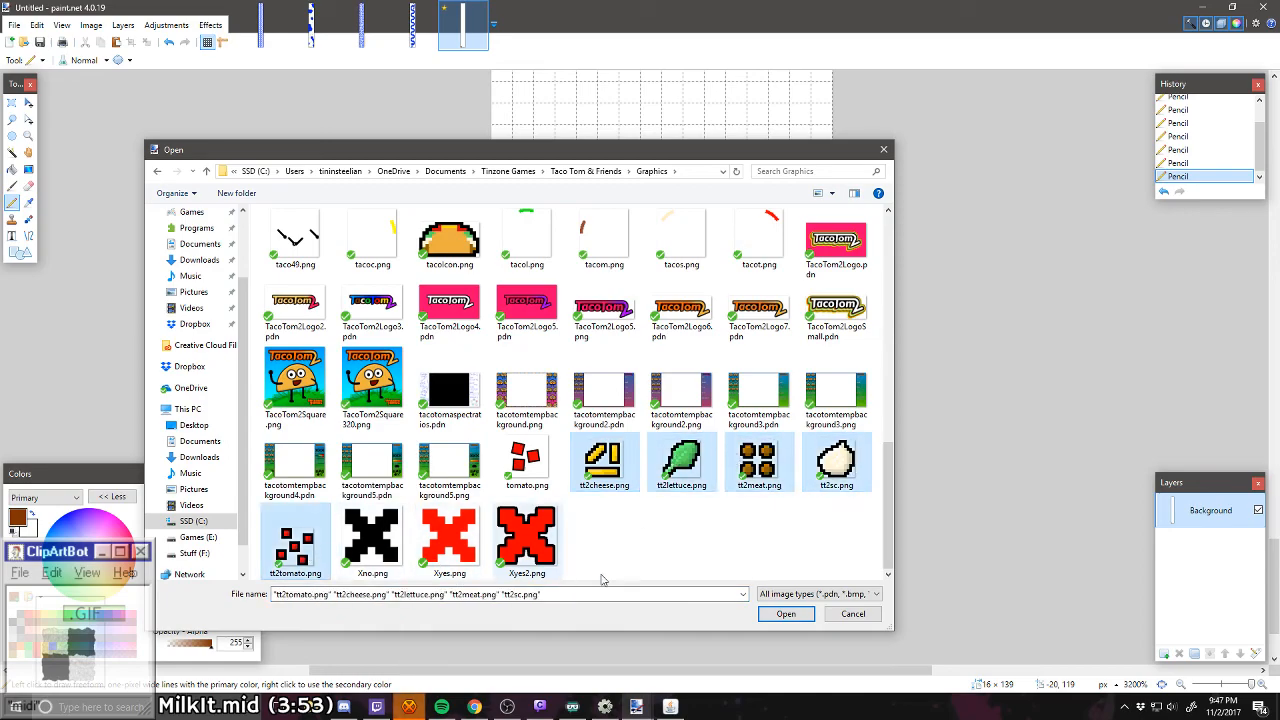
pyautogui.click(786, 614)
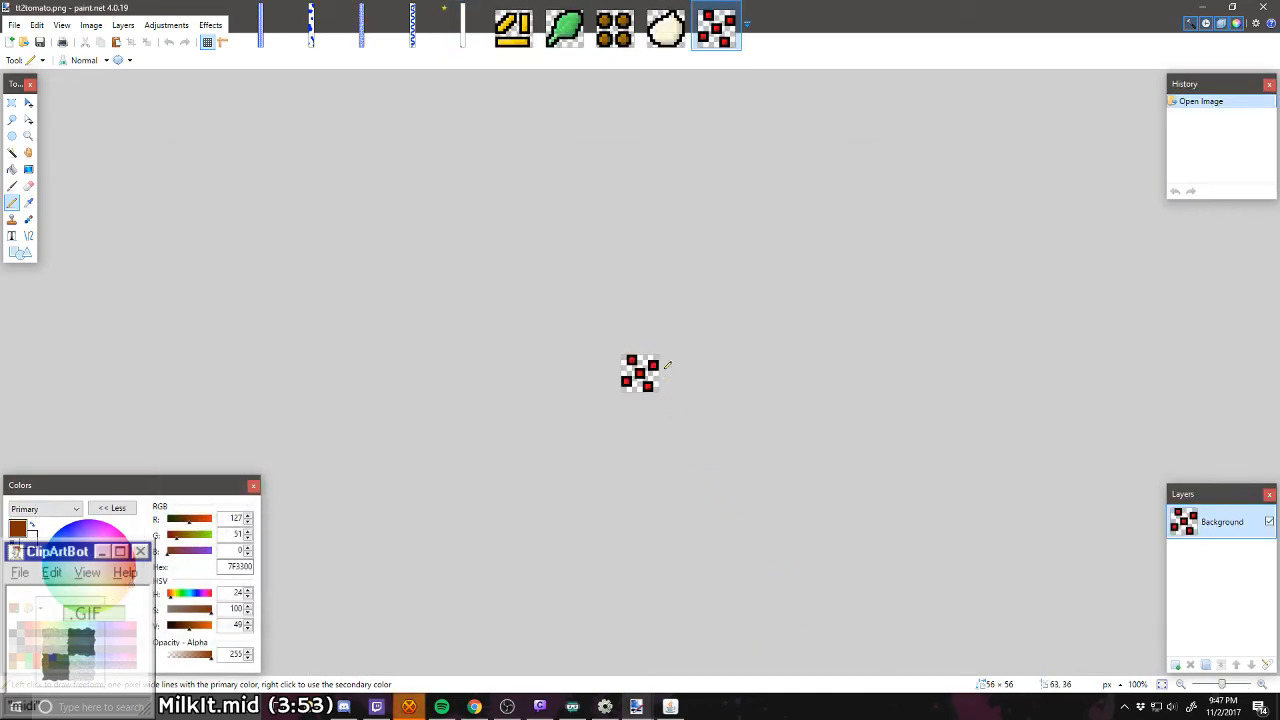
# Step: Using tt2meat.png as reference, draw three more dark brown blobs in the new level, forming a 2 × 2 grid with 3-pixel gaps
pyautogui.click(617, 42)
pyautogui.scroll(5, 623, 426)
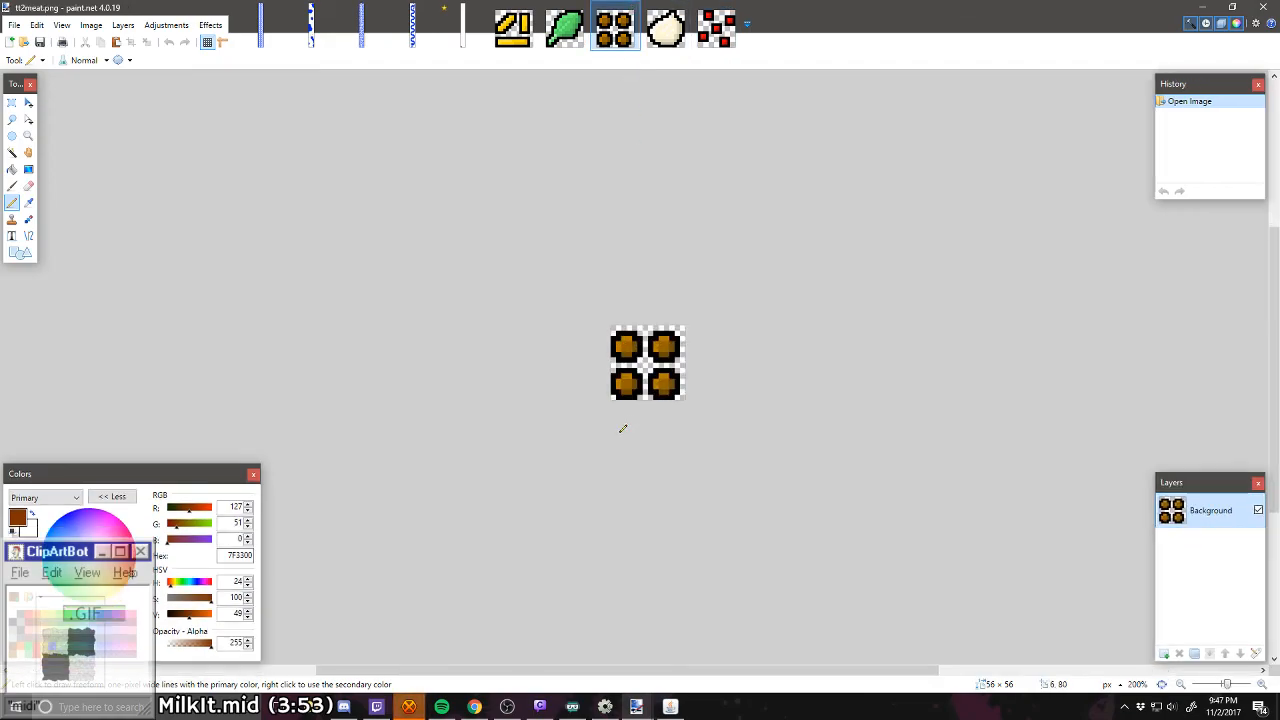
pyautogui.scroll(3, 649, 317)
pyautogui.scroll(2, 660, 500)
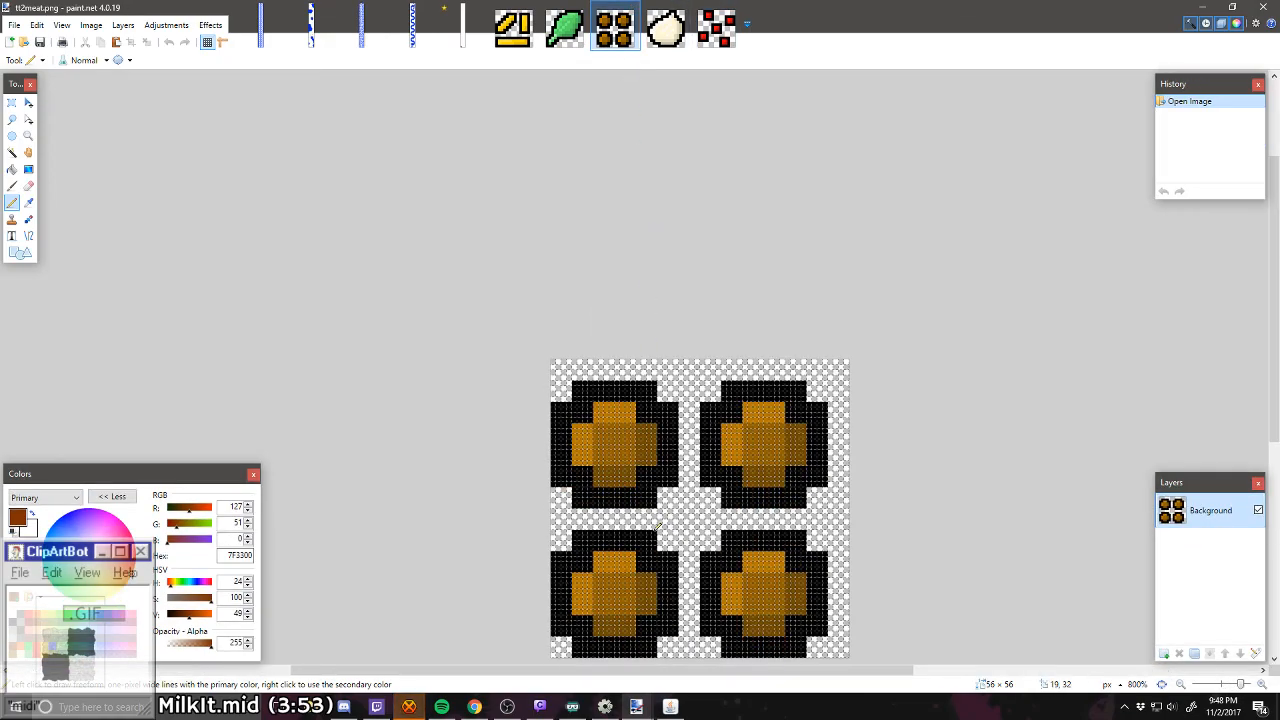
pyautogui.scroll(-2, 663, 500)
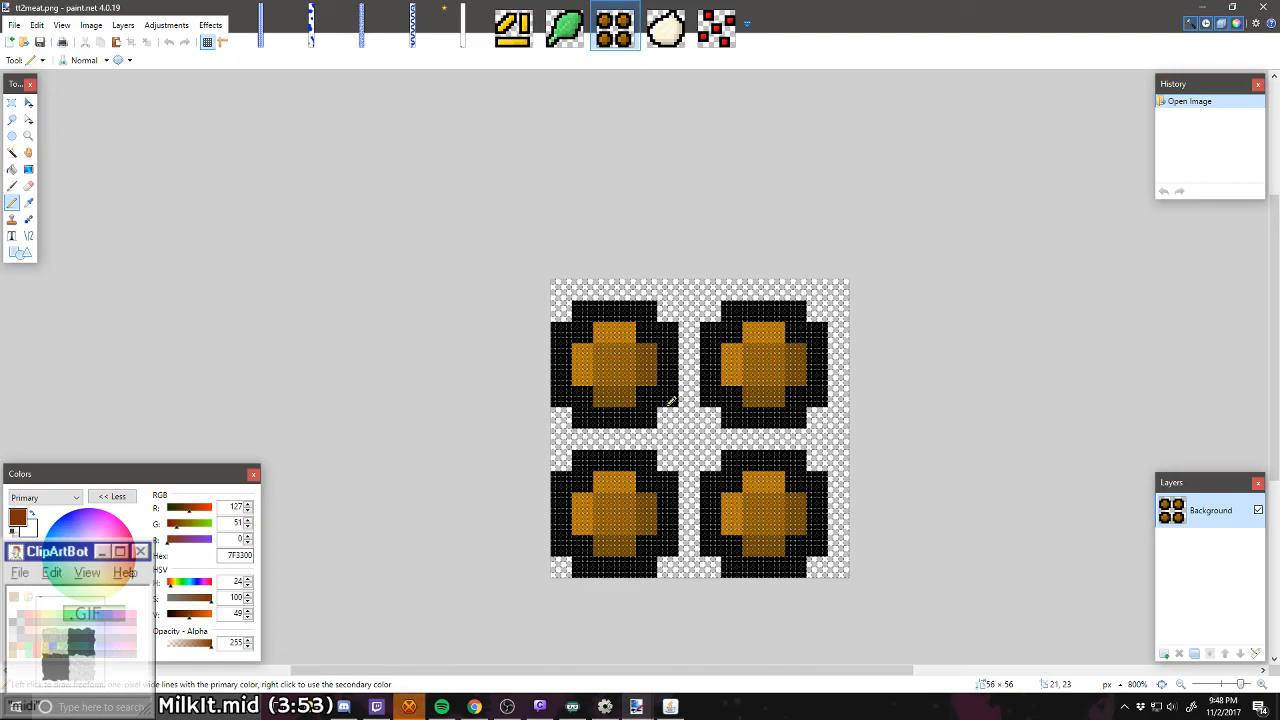
pyautogui.click(478, 27)
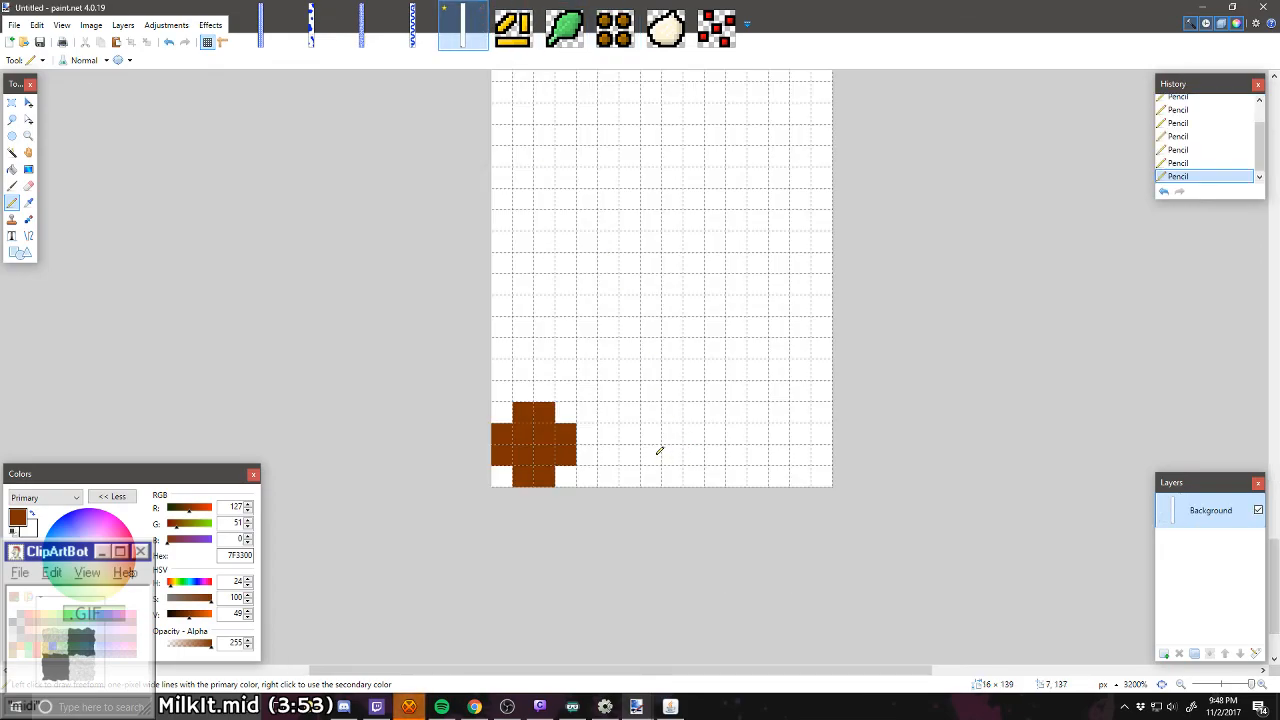
pyautogui.moveTo(659, 451)
pyautogui.mouseDown()
pyautogui.moveTo(680, 474)
pyautogui.moveTo(711, 434)
pyautogui.moveTo(654, 434)
pyautogui.moveTo(684, 418)
pyautogui.mouseUp()
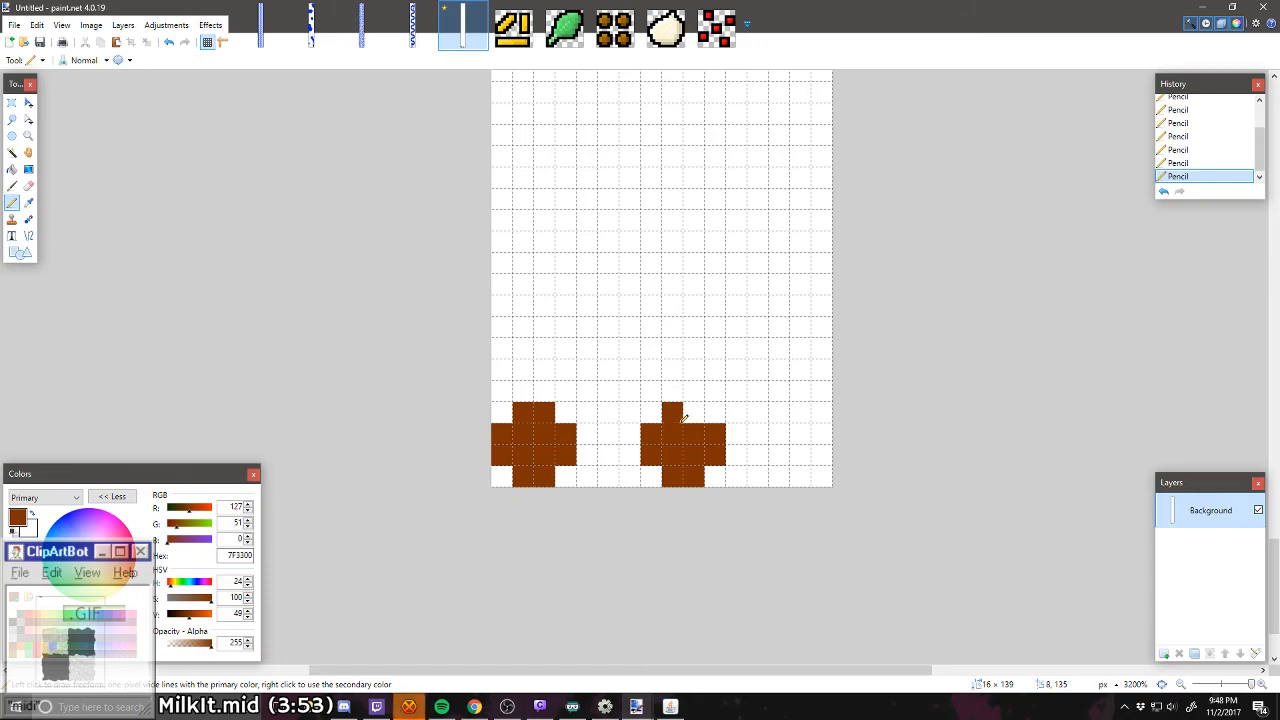
pyautogui.moveTo(694, 327)
pyautogui.mouseDown()
pyautogui.moveTo(661, 306)
pyautogui.moveTo(670, 280)
pyautogui.moveTo(683, 265)
pyautogui.moveTo(699, 298)
pyautogui.mouseUp()
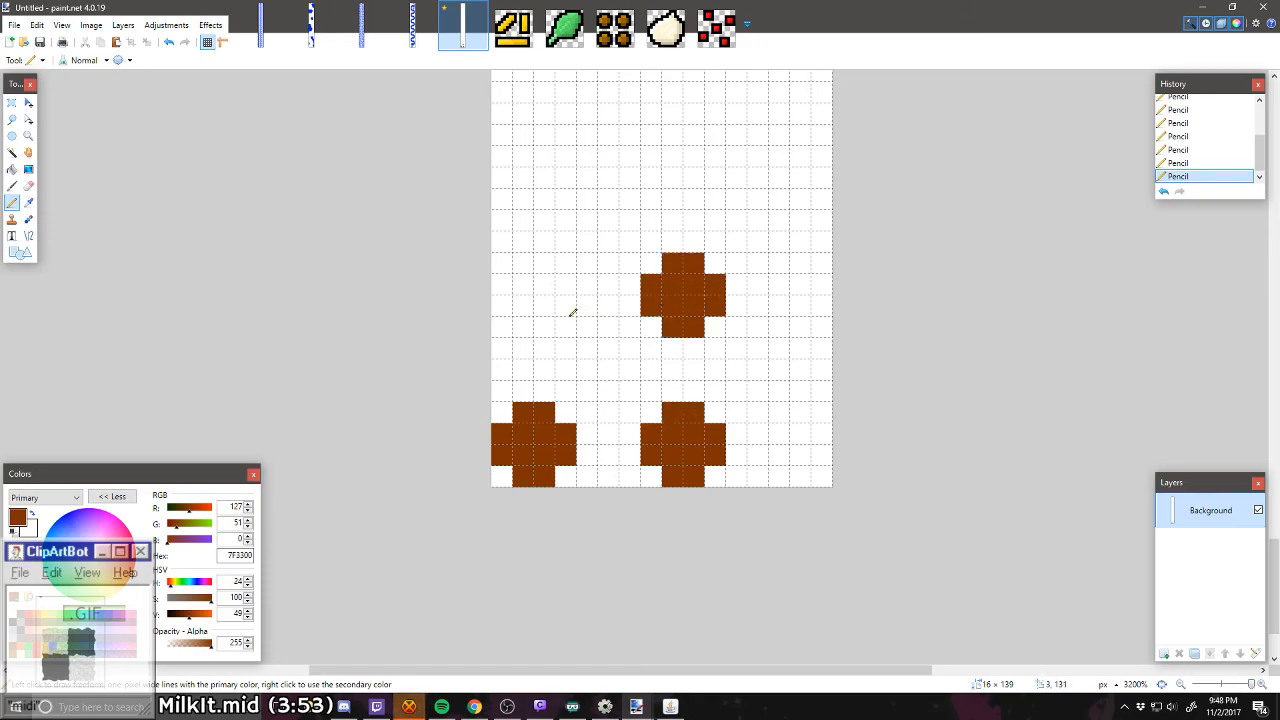
pyautogui.moveTo(562, 307)
pyautogui.mouseDown()
pyautogui.moveTo(514, 289)
pyautogui.moveTo(530, 288)
pyautogui.moveTo(539, 264)
pyautogui.moveTo(556, 290)
pyautogui.moveTo(508, 303)
pyautogui.mouseUp()
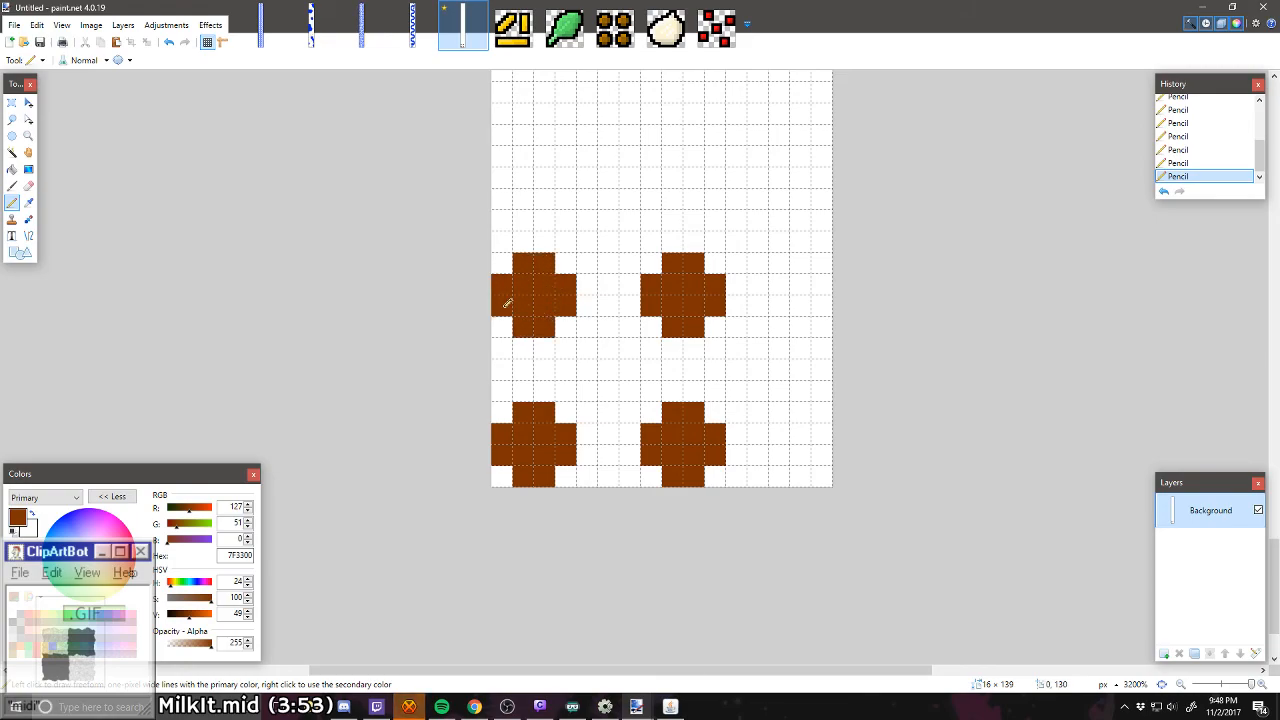
# Step: Select the 11 × 11 pixel area holding the four brown blobs and move it one pixel right and one pixel up
pyautogui.scroll(-5, 522, 454)
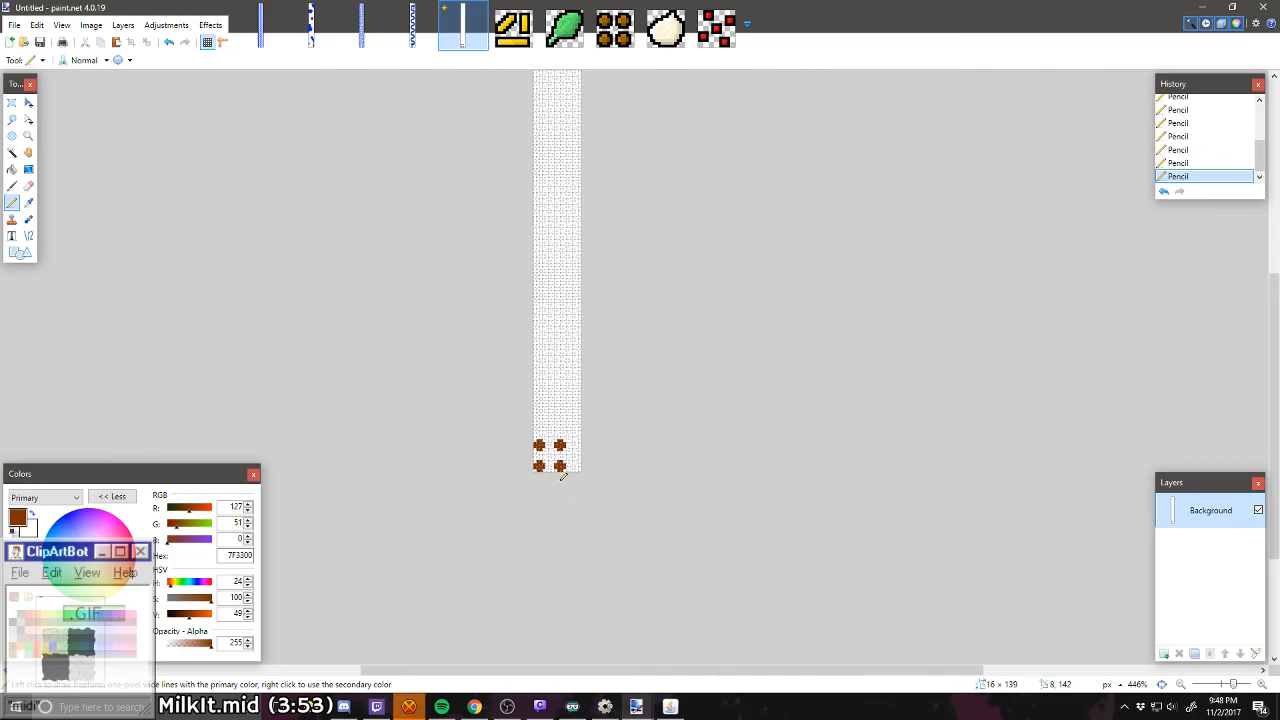
pyautogui.scroll(6, 562, 476)
pyautogui.scroll(1, 564, 468)
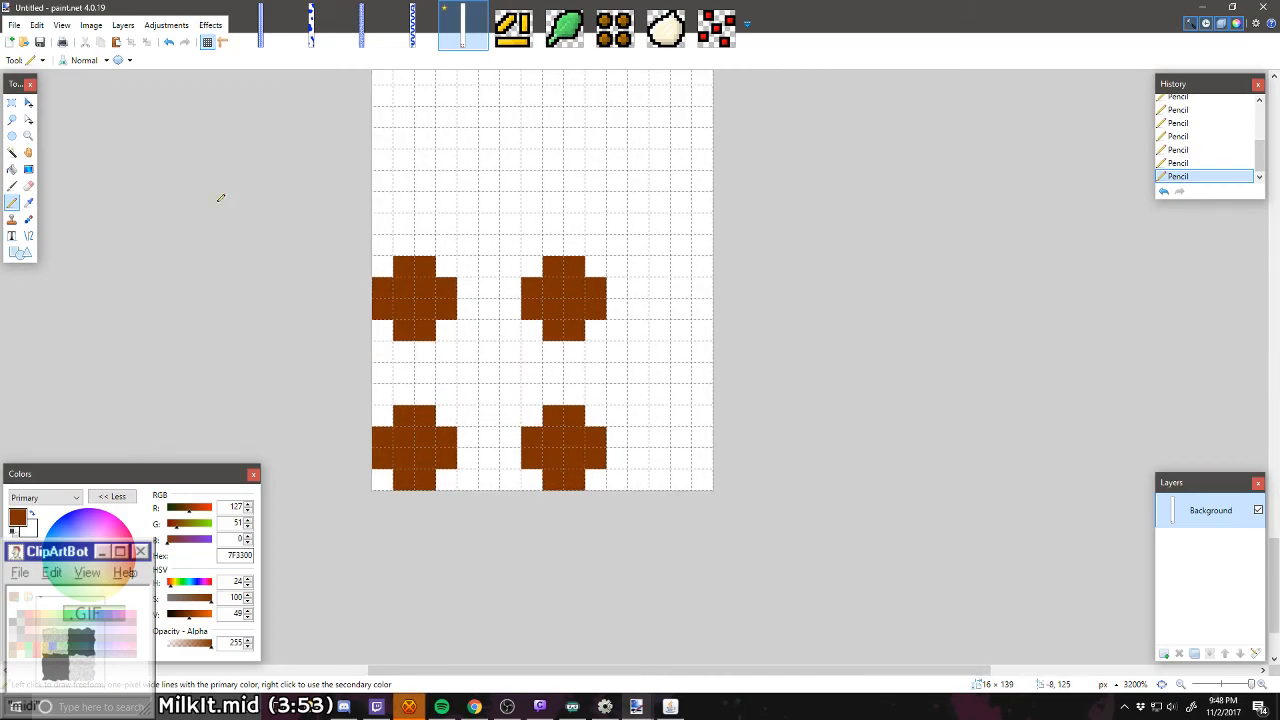
pyautogui.click(12, 102)
pyautogui.moveTo(393, 266); pyautogui.dragTo(606, 490)
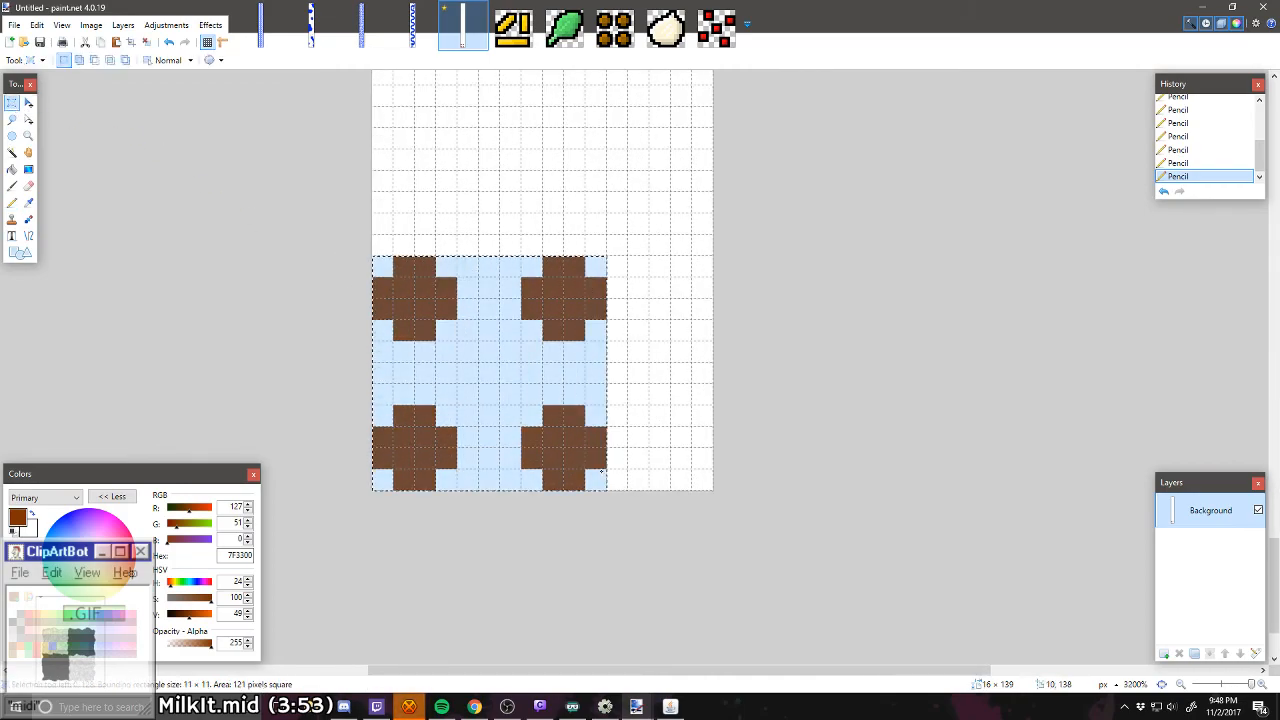
pyautogui.click(28, 102)
pyautogui.press('Right')
pyautogui.hotkey('ctrl', 'd')
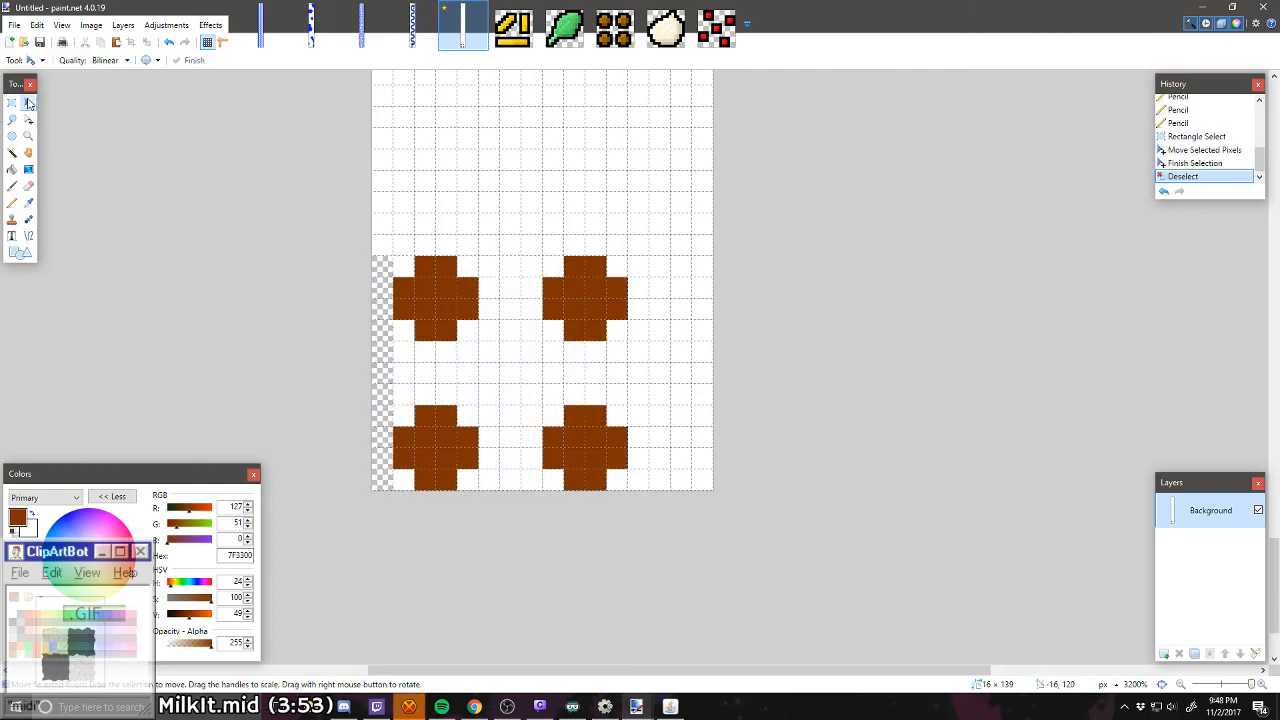
pyautogui.hotkey('ctrl', 'z')
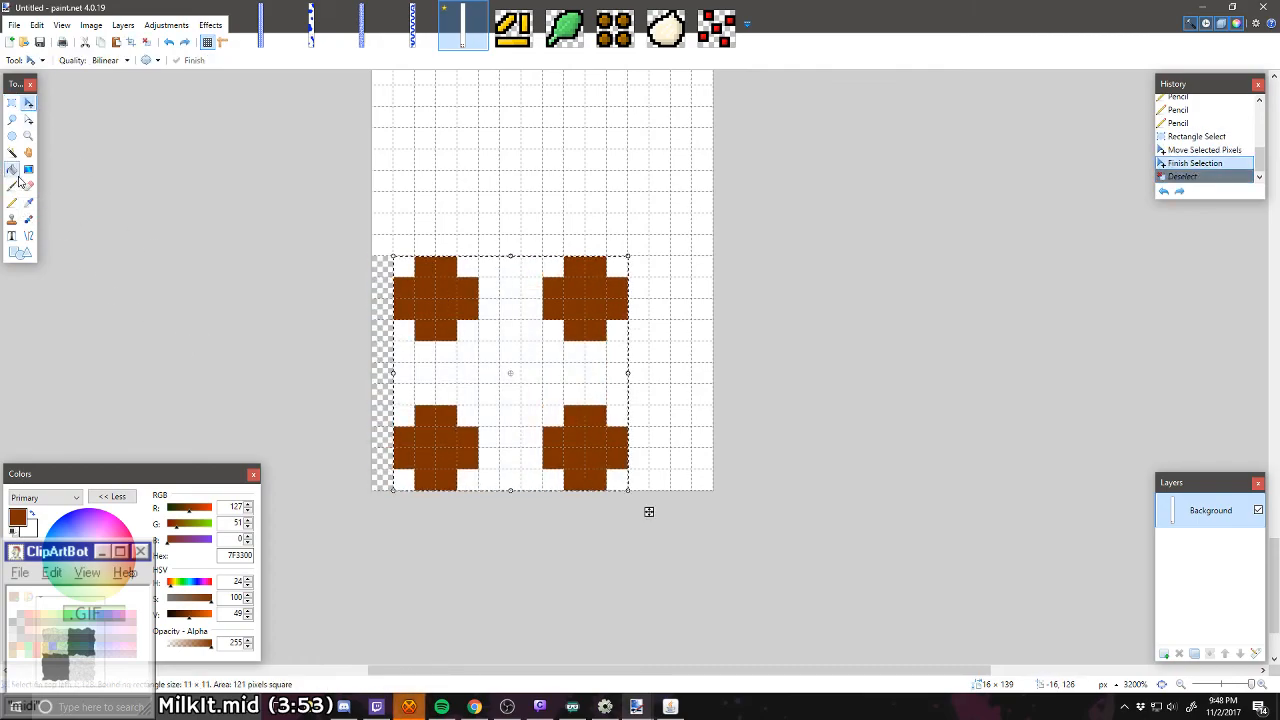
pyautogui.press('Up')
pyautogui.hotkey('ctrl', 'd')
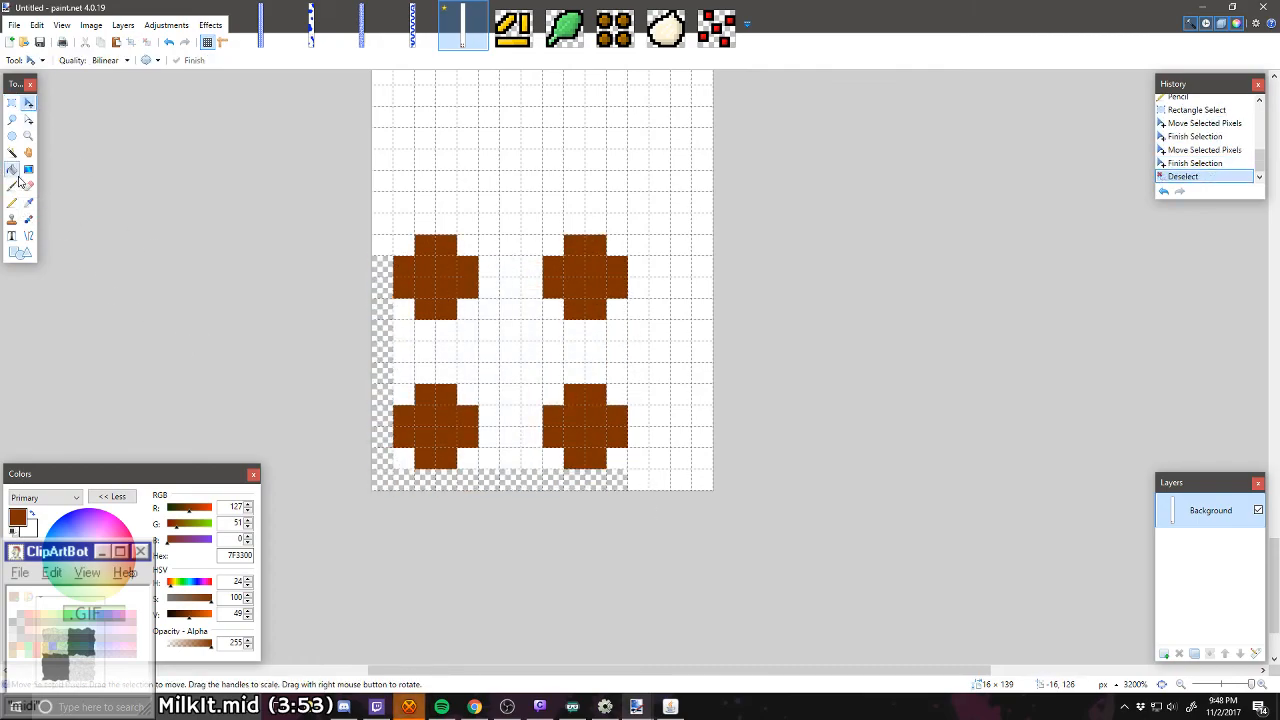
# Step: Paint the transparent strips along the canvas's left and bottom edges white with the Pencil
pyautogui.click(91, 25)
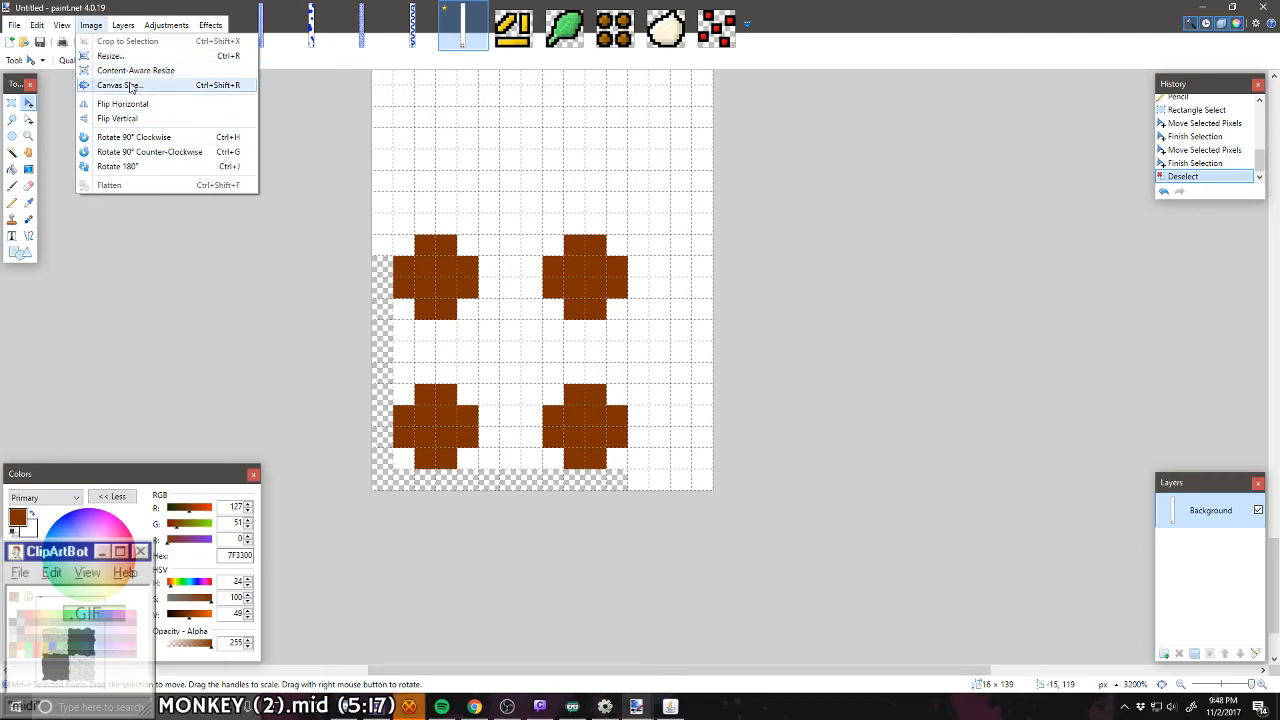
pyautogui.click(12, 202)
pyautogui.moveTo(383, 258)
pyautogui.mouseDown()
pyautogui.moveTo(388, 482)
pyautogui.moveTo(519, 489)
pyautogui.mouseUp()
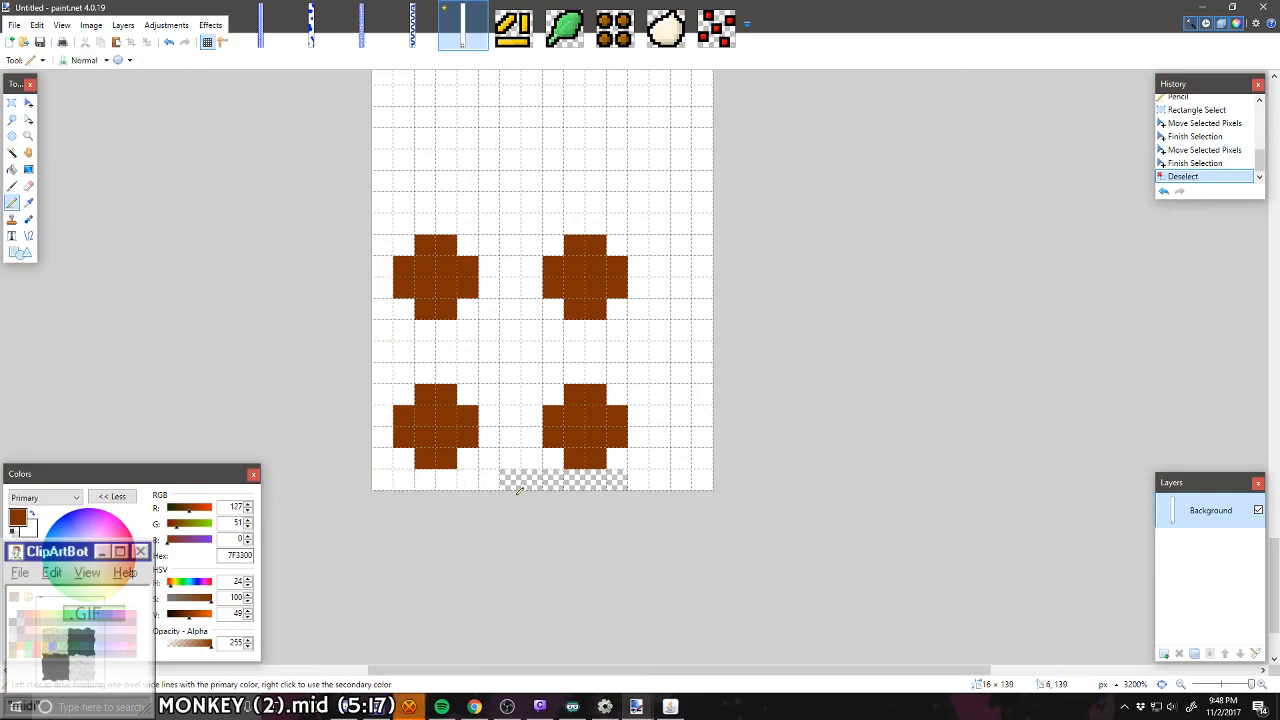
pyautogui.moveTo(648, 484); pyautogui.dragTo(494, 472)
pyautogui.scroll(2, 492, 472)
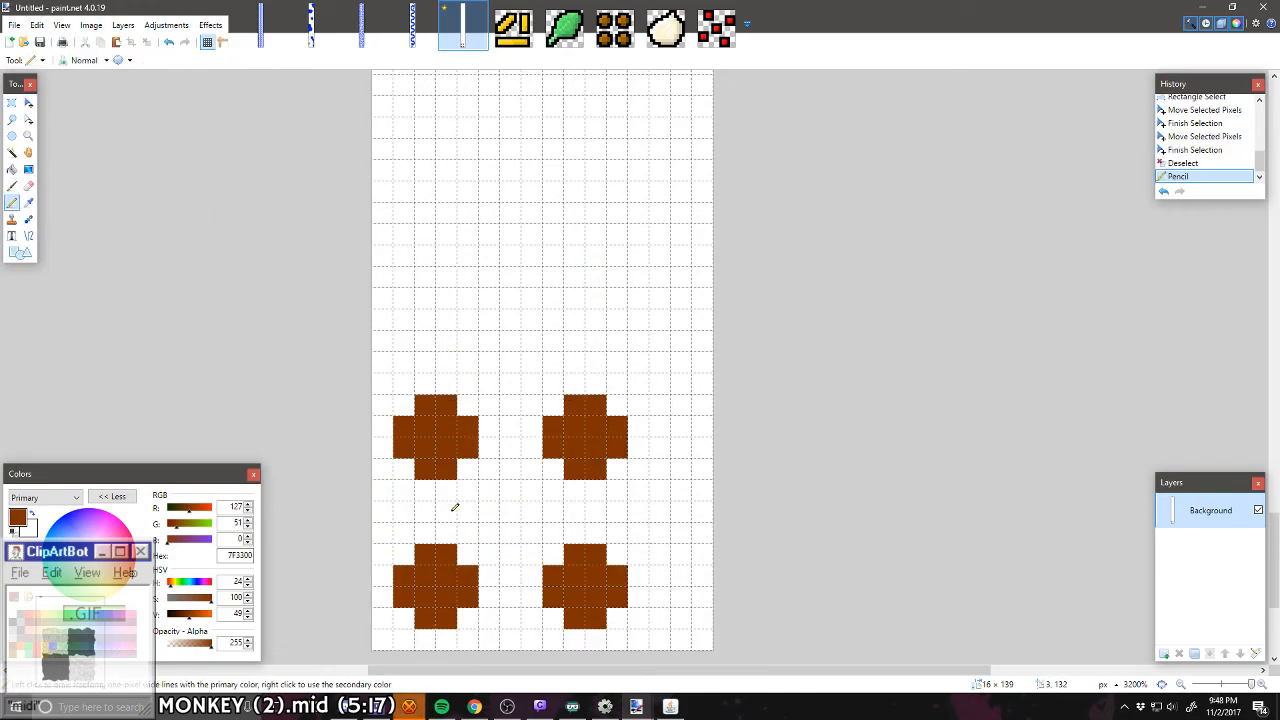
# Step: Set the primary colour to orange FF6A00 and resize tt2sc.png to 25% with Nearest Neighbor resampling
pyautogui.click(69, 614)
pyautogui.click(37, 614)
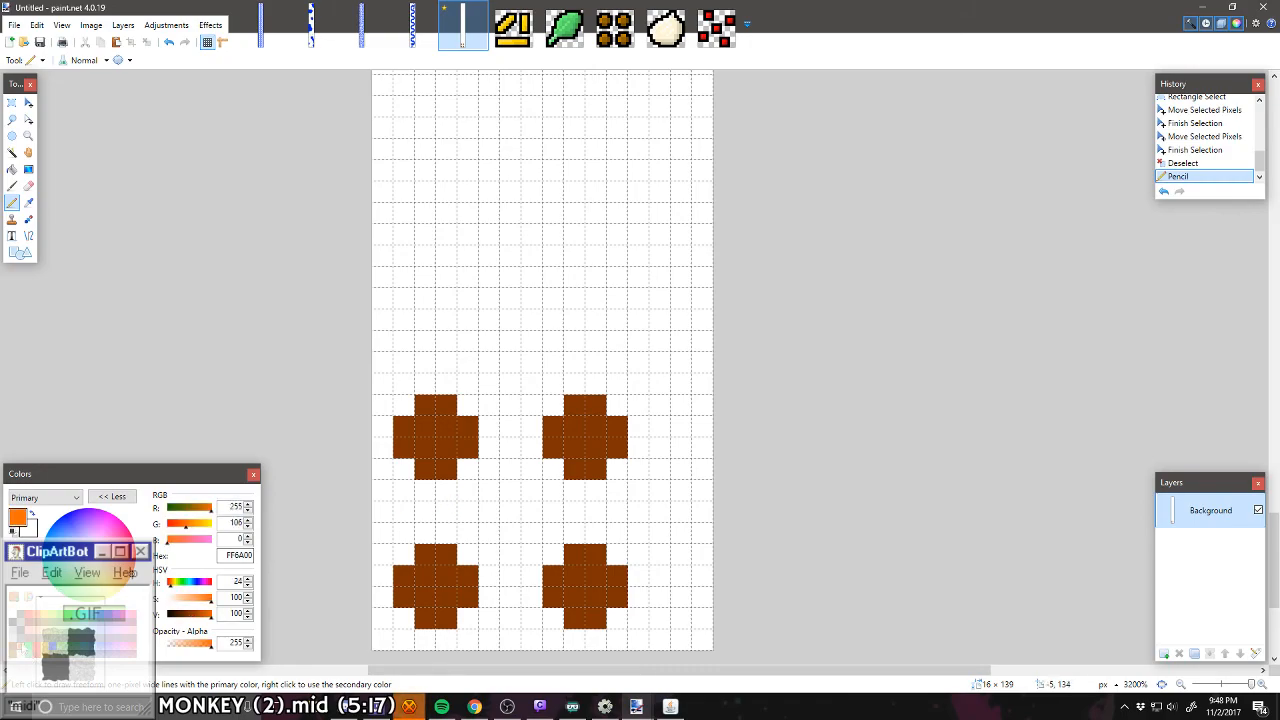
pyautogui.click(668, 45)
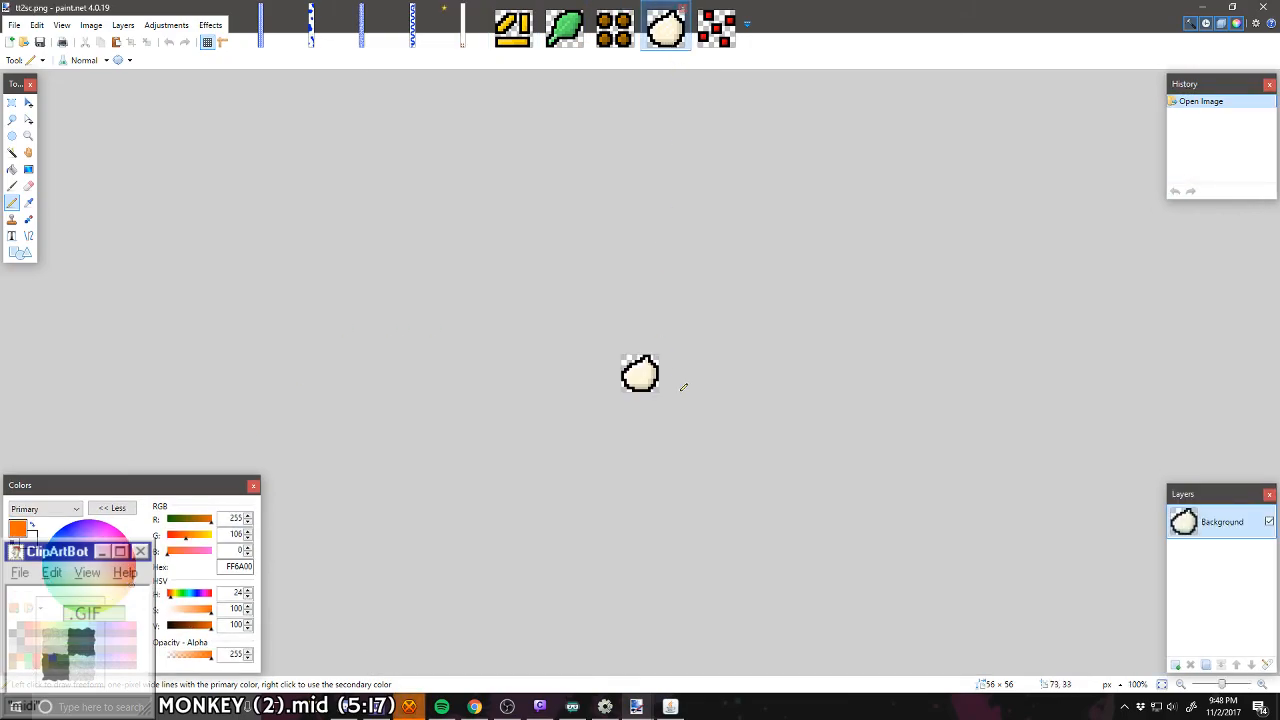
pyautogui.scroll(8, 689, 427)
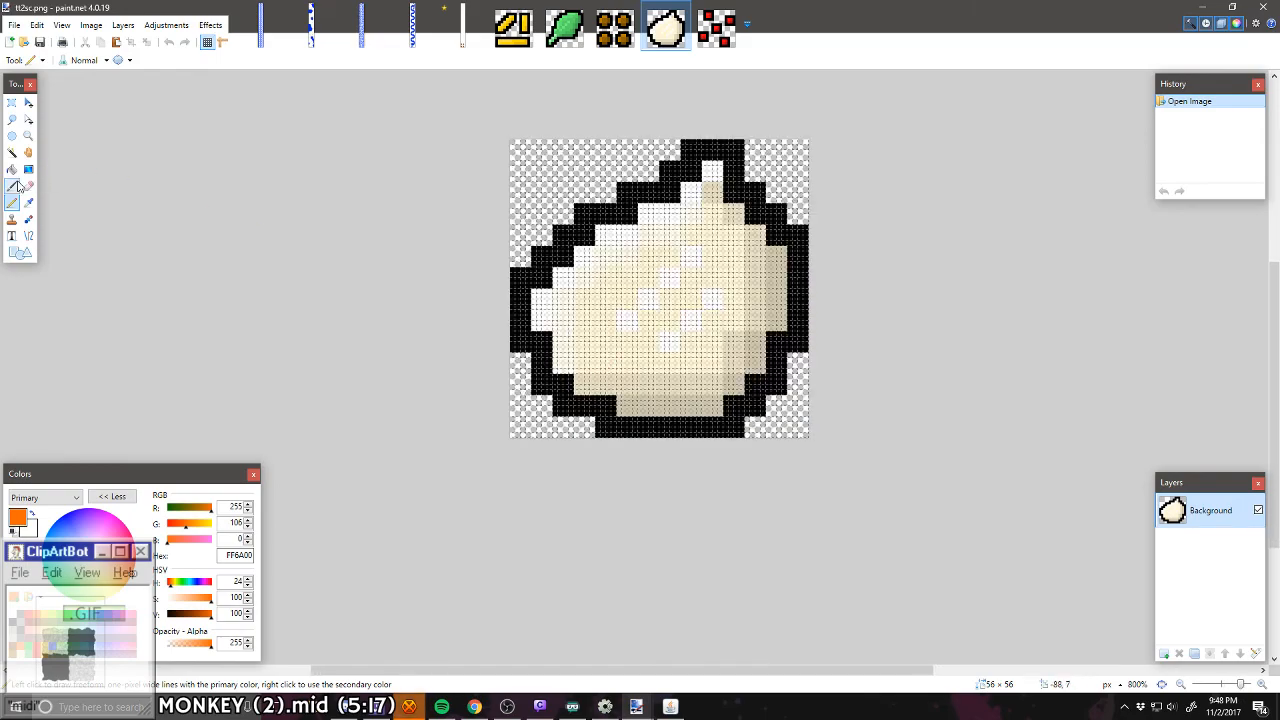
pyautogui.click(12, 153)
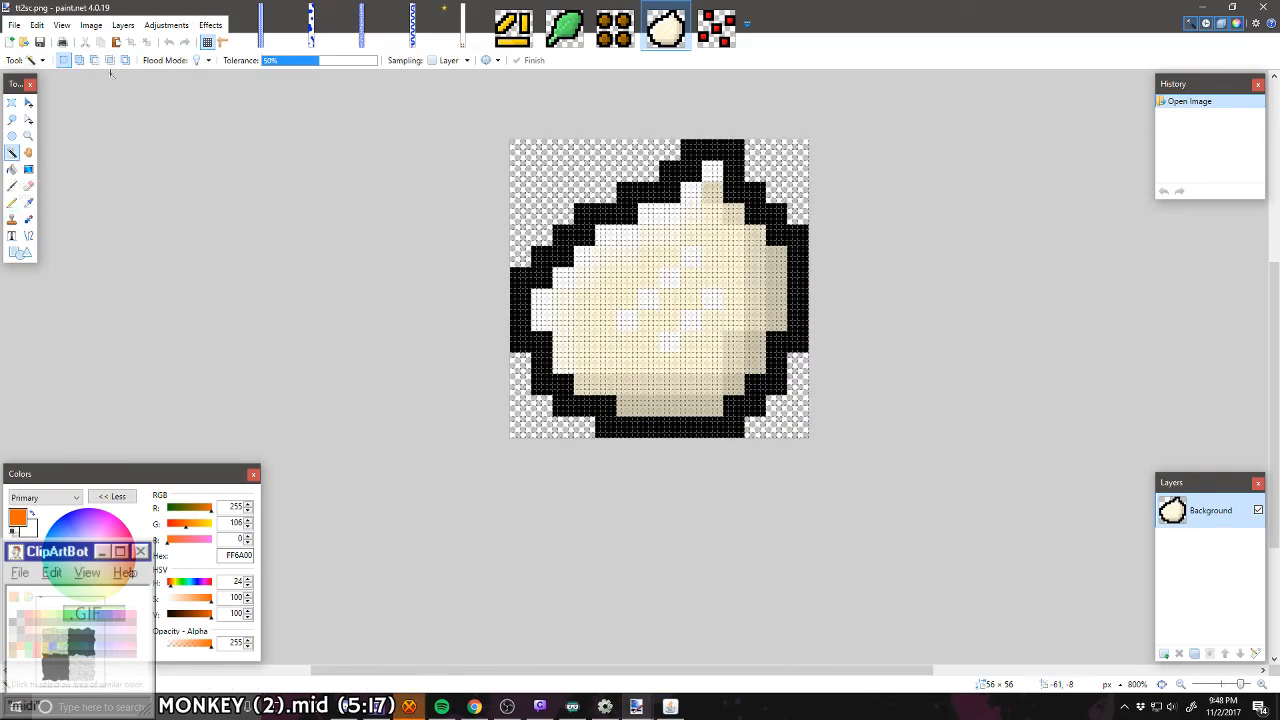
pyautogui.click(90, 25)
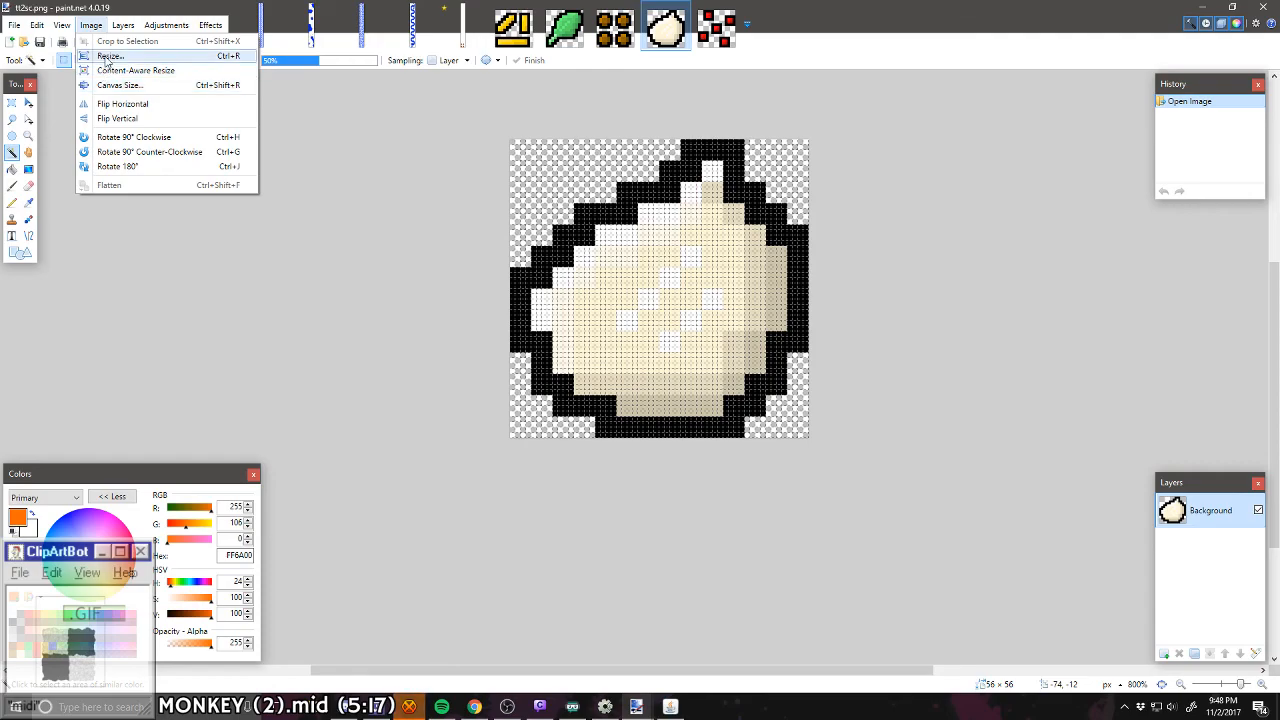
pyautogui.click(110, 56)
pyautogui.click(652, 258)
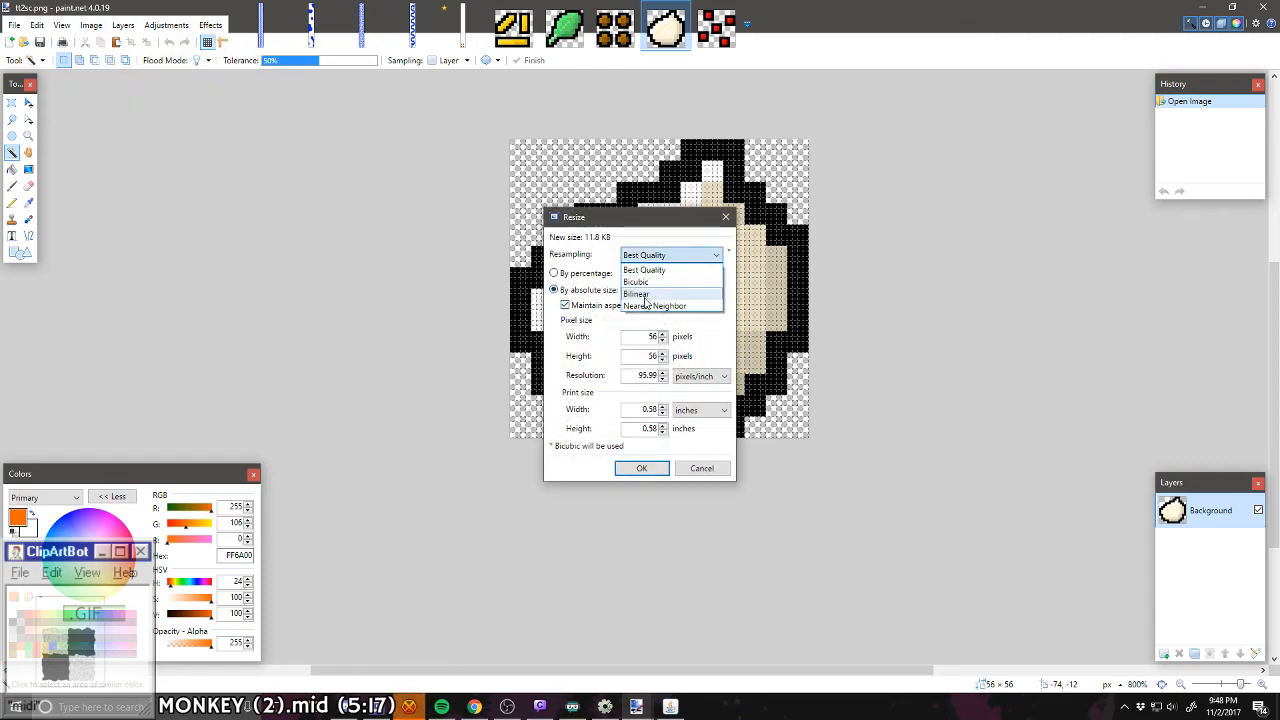
pyautogui.click(655, 300)
pyautogui.click(608, 276)
pyautogui.write('25')
pyautogui.press('Return')
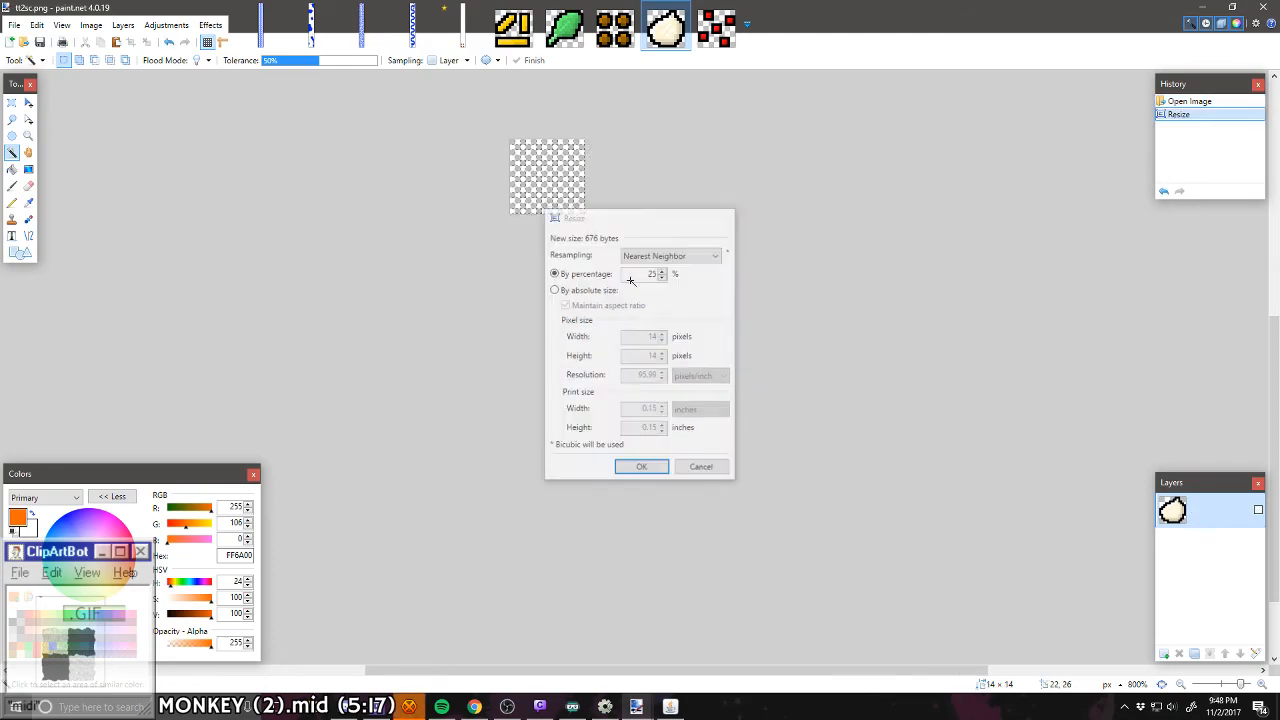
# Step: Select the inside of the sour cream sprite's black outline with the Magic Wand and fill it solid orange on a new layer
pyautogui.scroll(5, 520, 180)
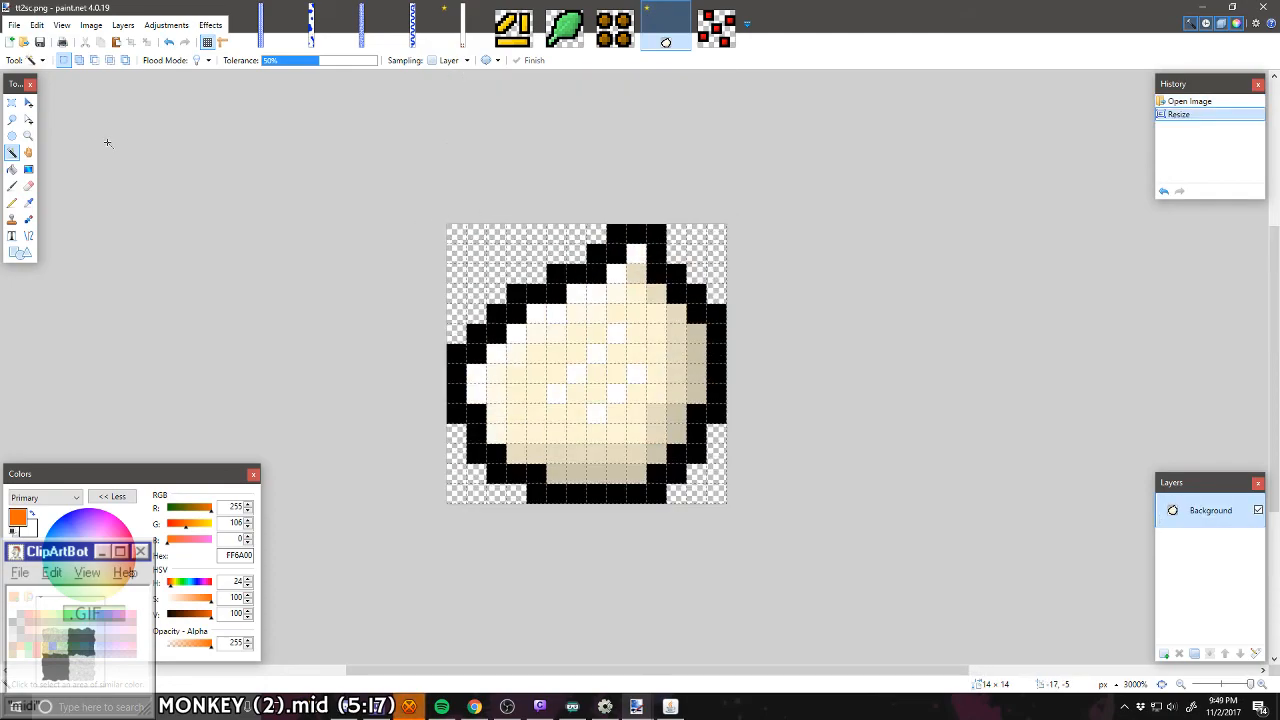
pyautogui.click(519, 356)
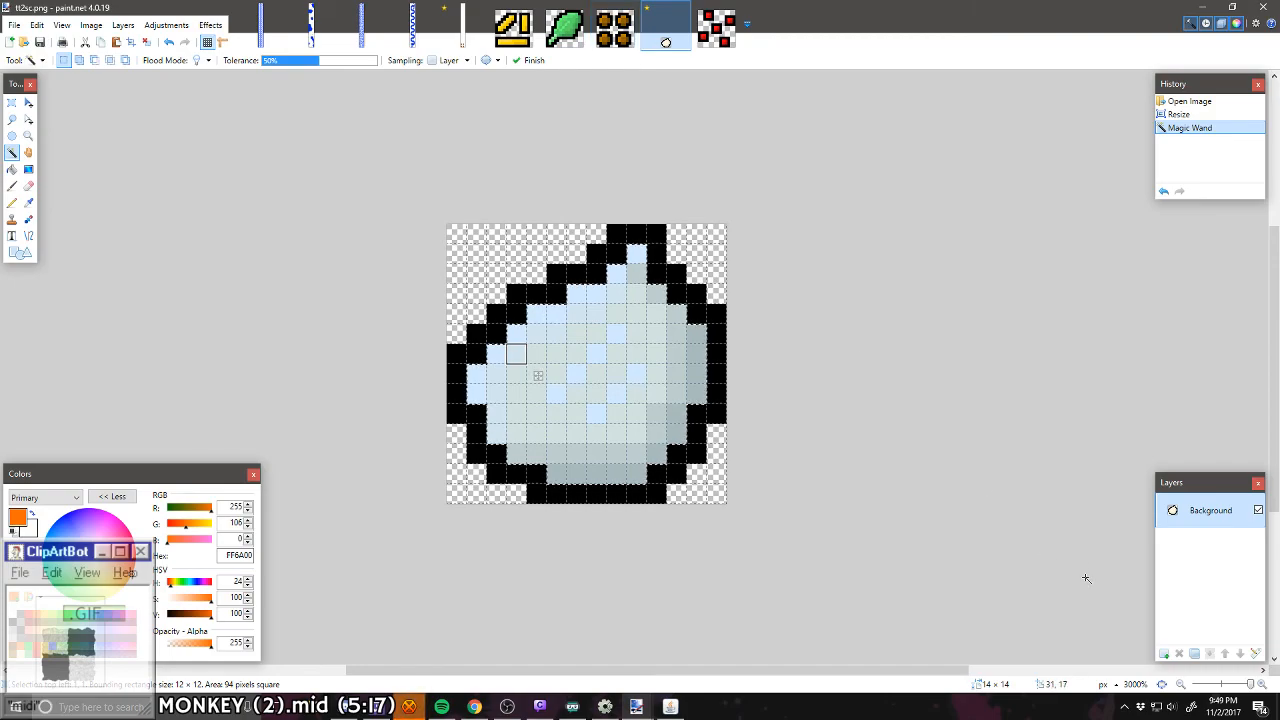
pyautogui.click(1163, 653)
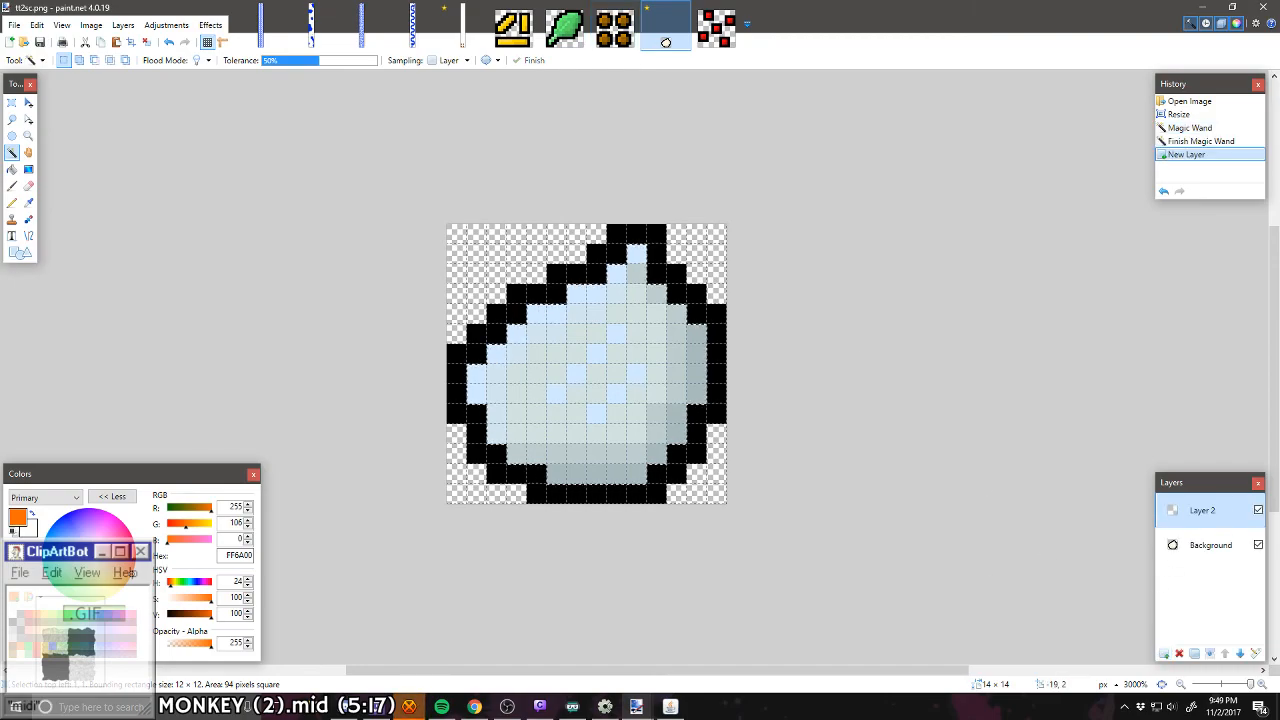
pyautogui.click(12, 169)
pyautogui.click(566, 378)
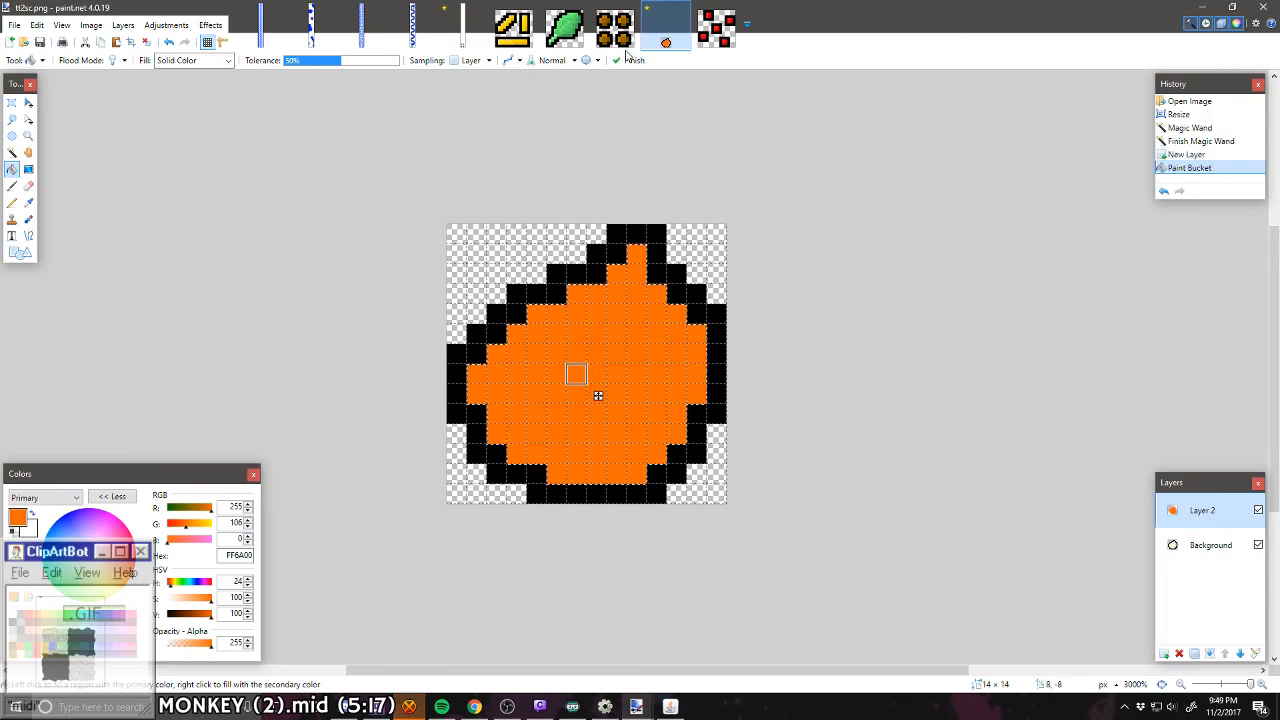
# Step: Copy the orange shape into the new level, three pixels above the brown blobs, and shift it two pixels right
pyautogui.click(462, 28)
pyautogui.hotkey('ctrl', 'v')
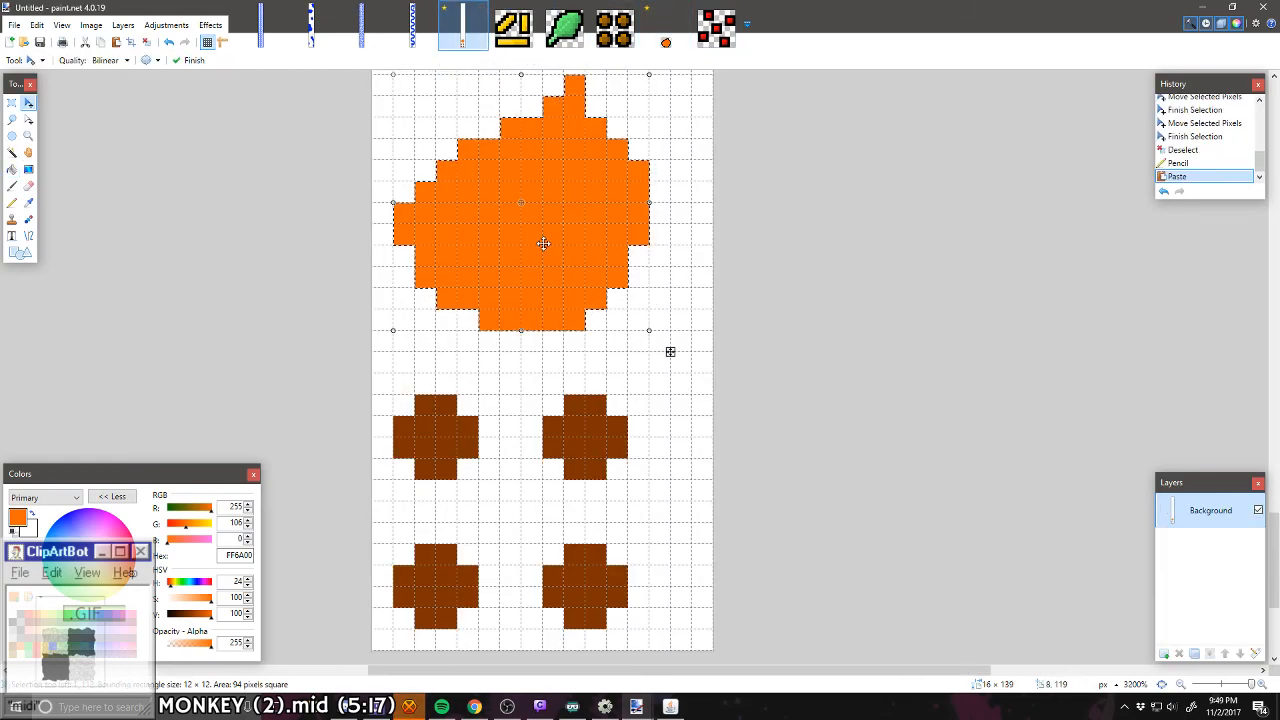
pyautogui.moveTo(543, 244); pyautogui.dragTo(599, 261)
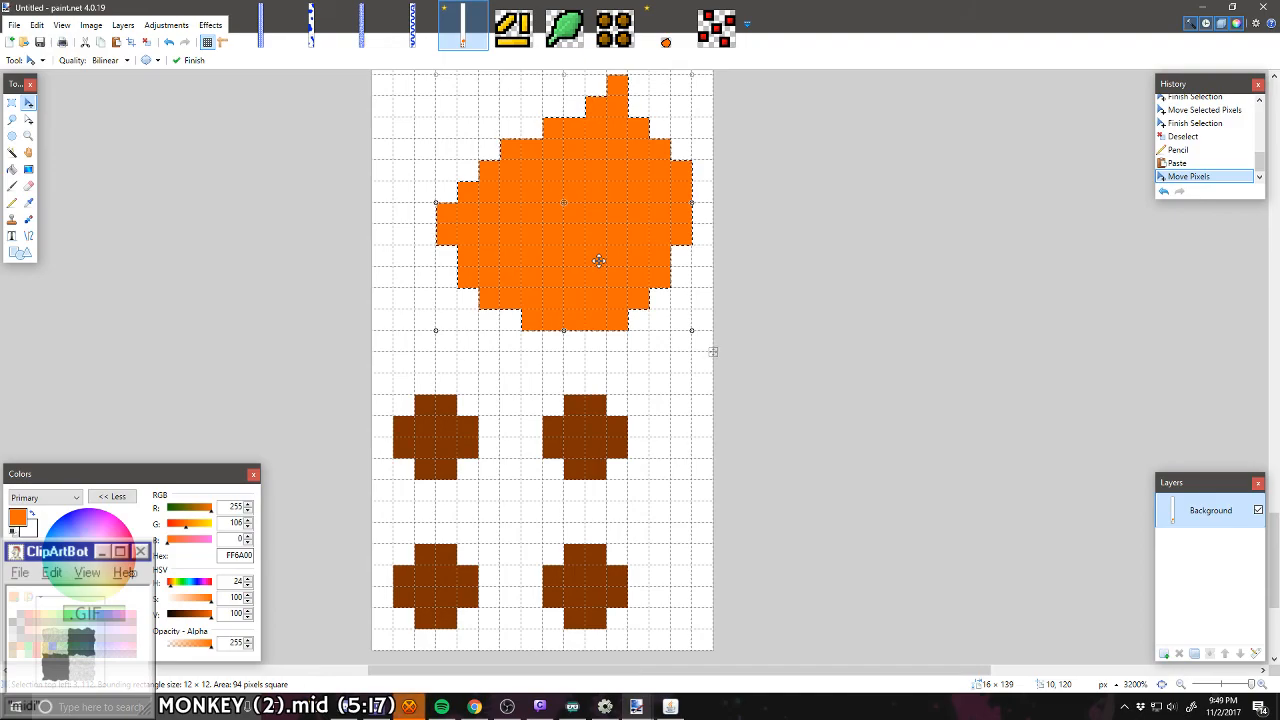
pyautogui.hotkey('ctrl', 'd')
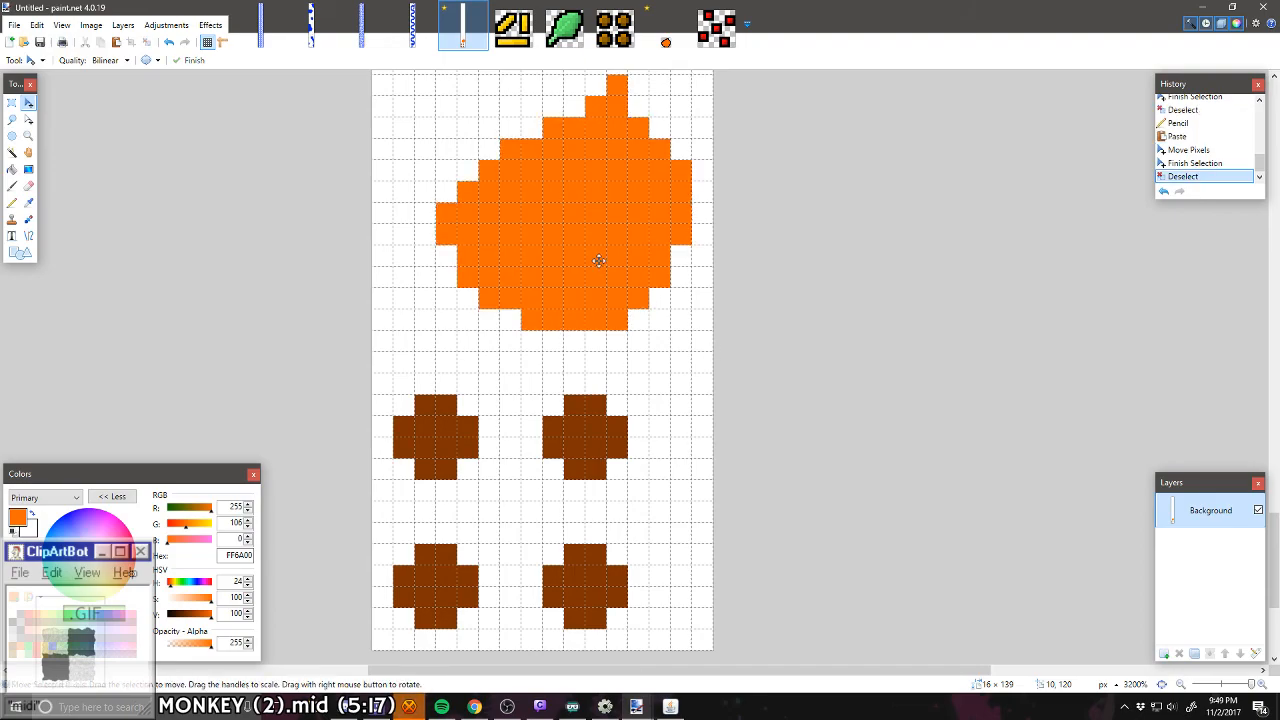
pyautogui.scroll(1, 599, 261)
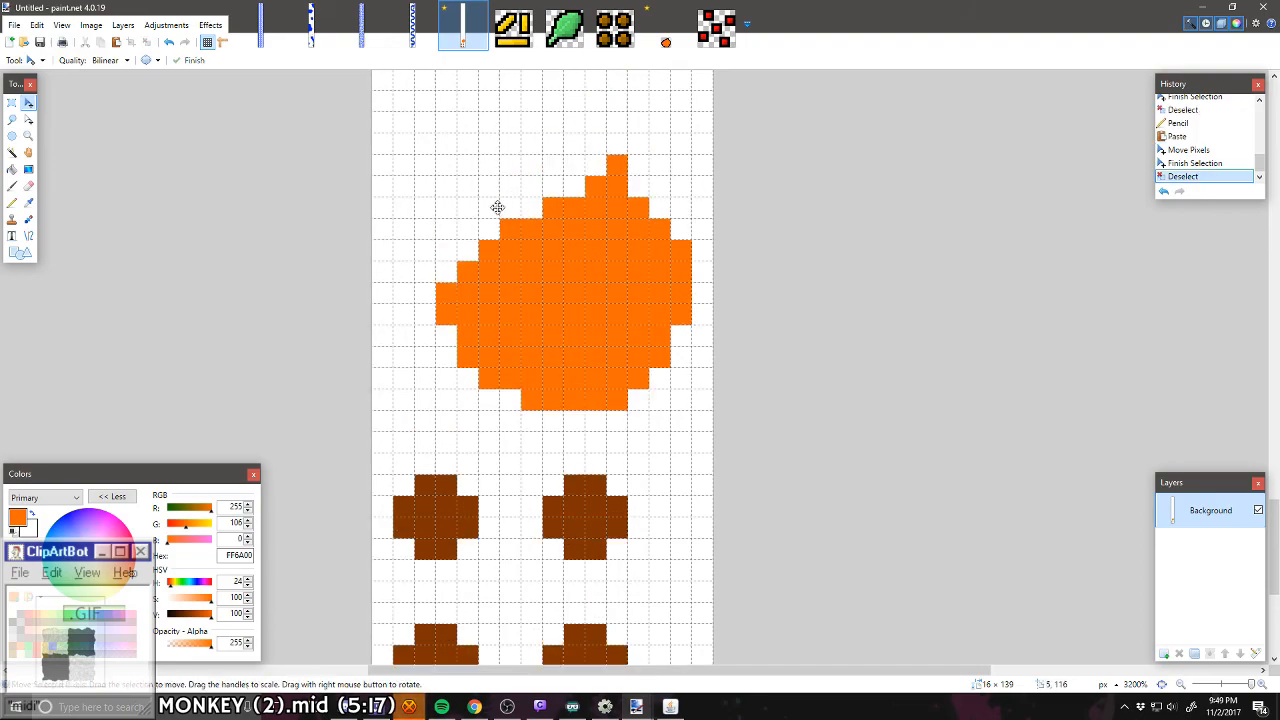
pyautogui.scroll(-3, 600, 436)
pyautogui.scroll(5, 323, 229)
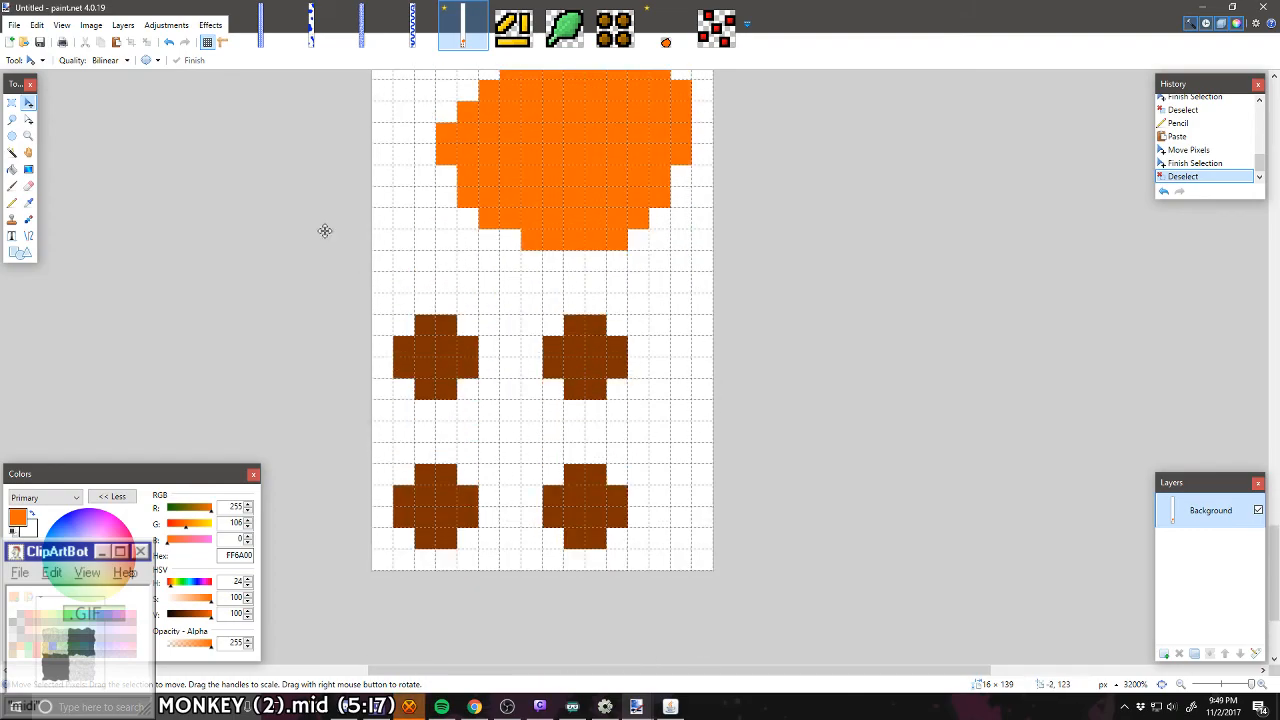
# Step: In tt2lettuce.png, select the leaf's interior with the Magic Wand and fill it solid green 00FF21
pyautogui.click(580, 40)
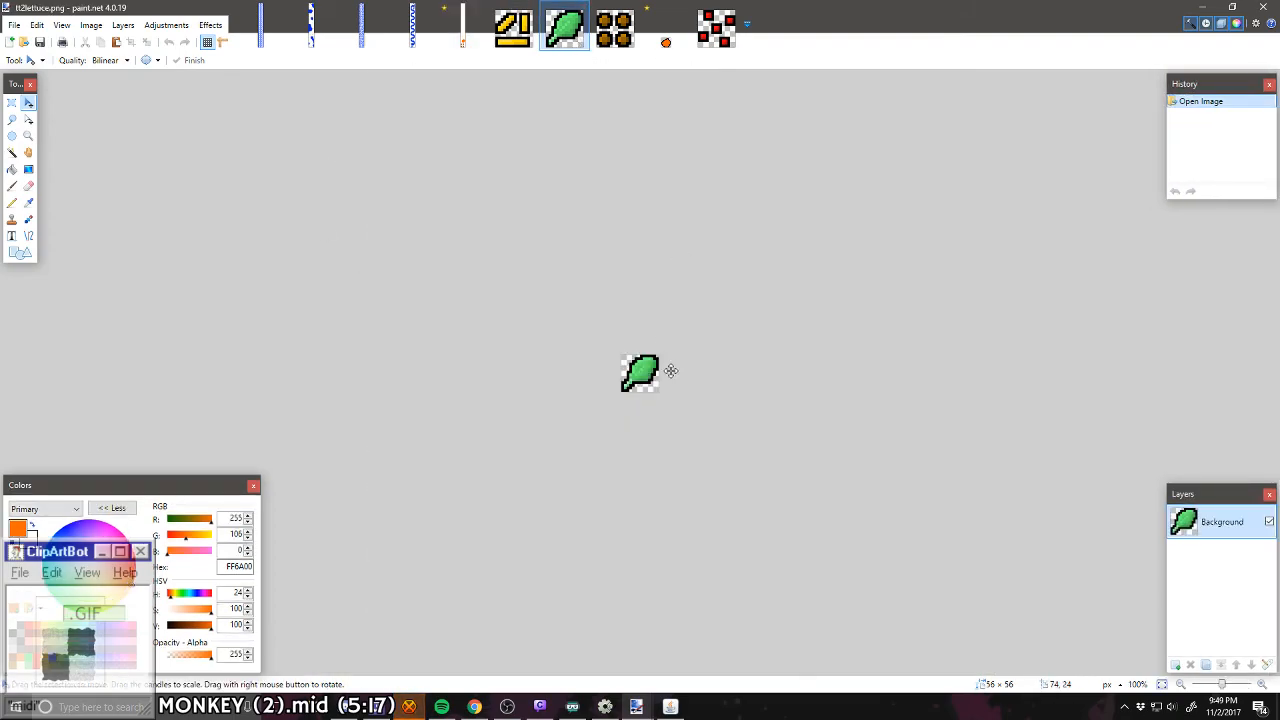
pyautogui.scroll(3, 669, 371)
pyautogui.scroll(3, 568, 367)
pyautogui.click(12, 152)
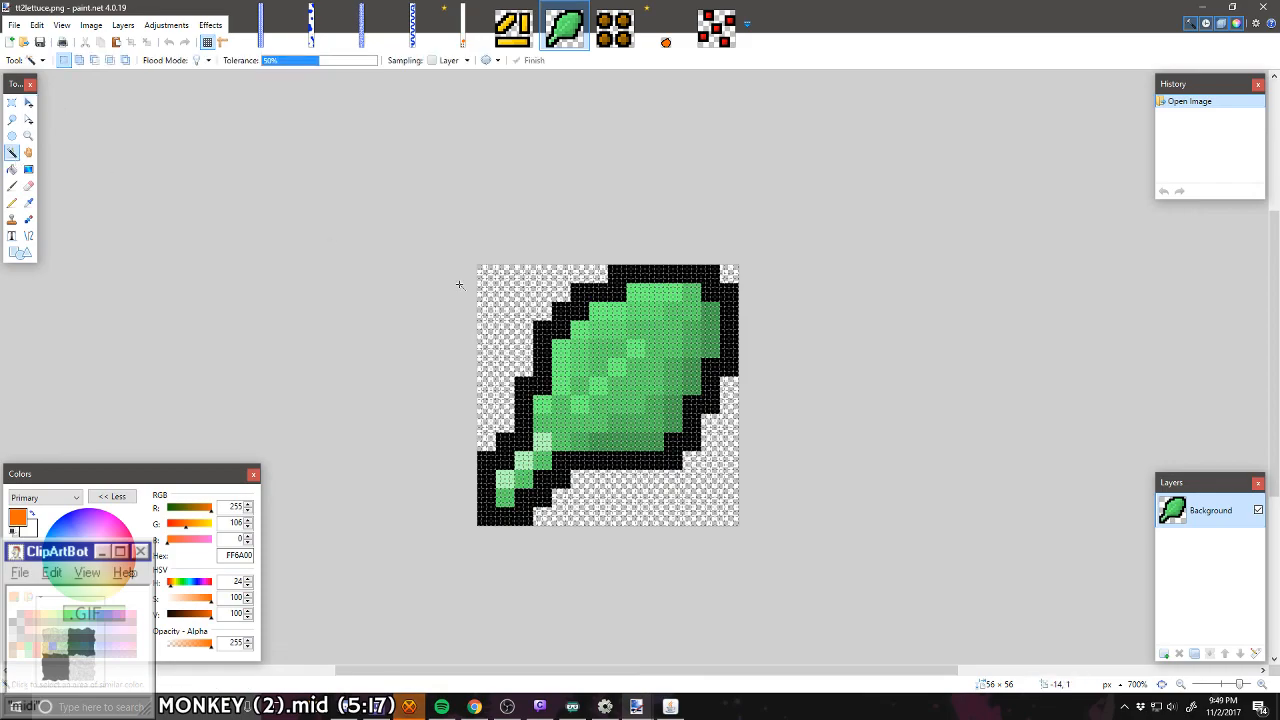
pyautogui.click(645, 386)
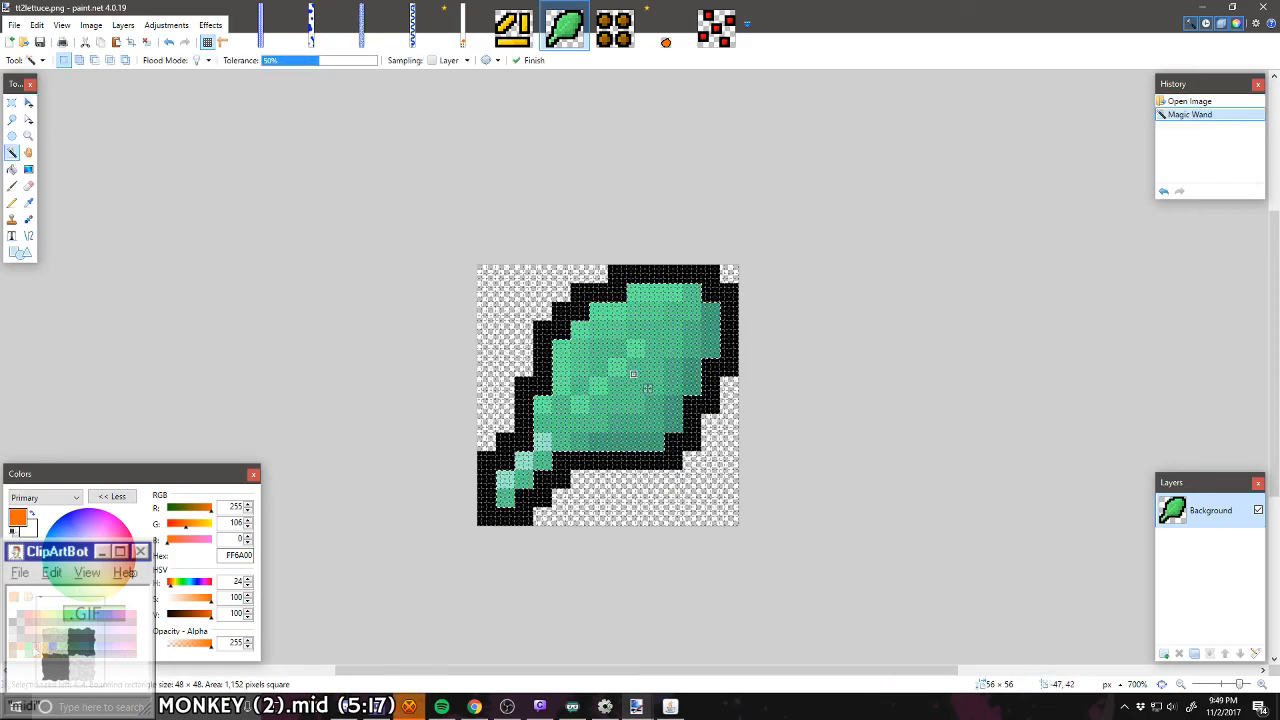
pyautogui.click(69, 614)
pyautogui.click(12, 169)
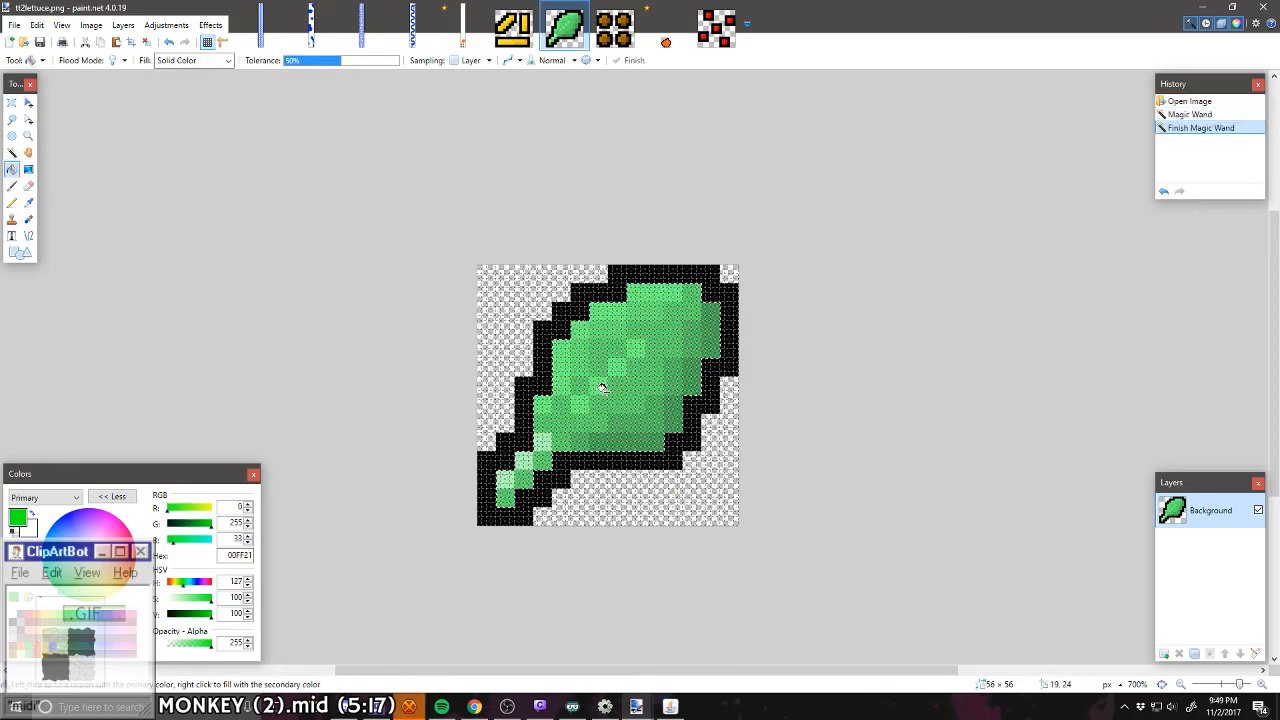
pyautogui.click(633, 398)
# Step: Resize tt2lettuce.png to 25% with Nearest Neighbor resampling
pyautogui.click(12, 152)
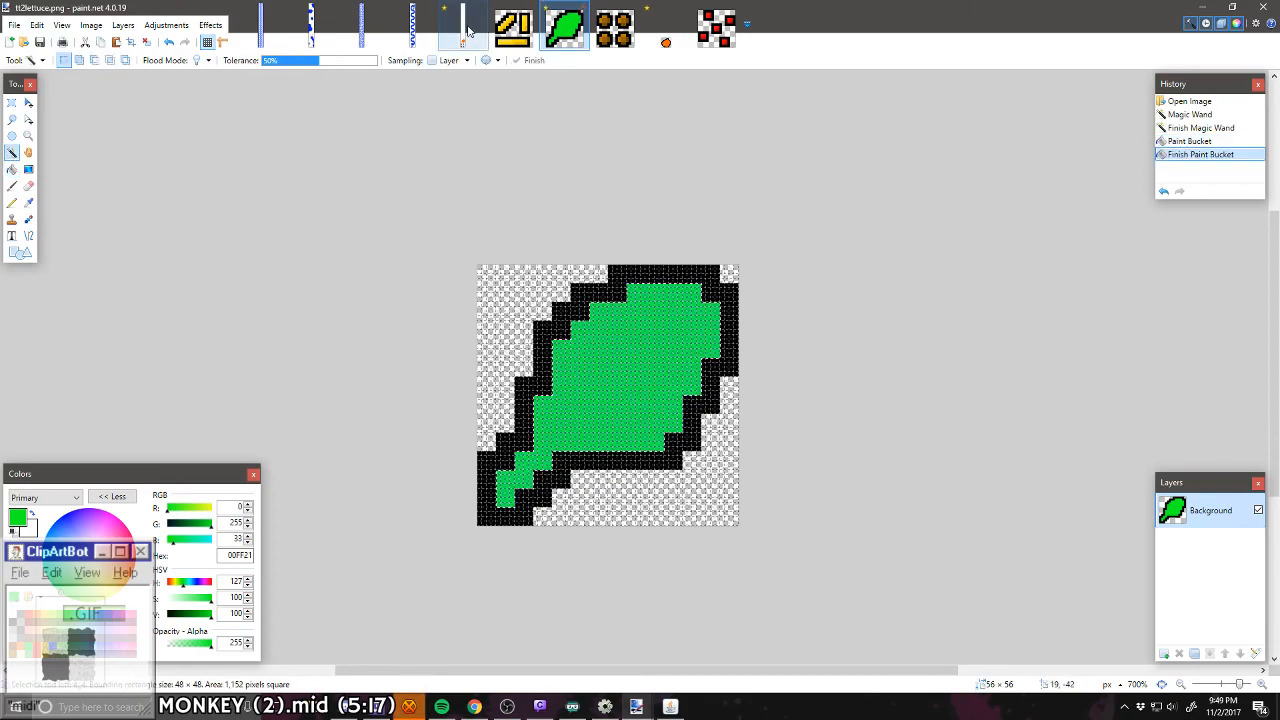
pyautogui.click(91, 25)
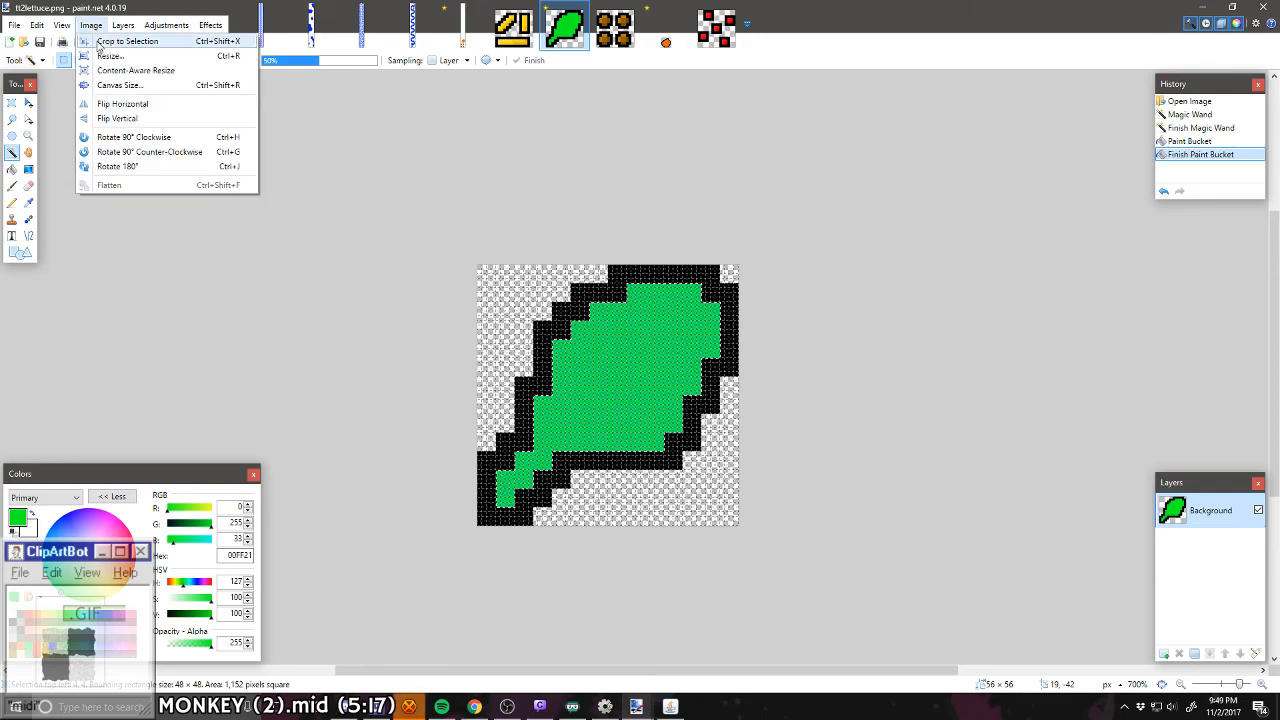
pyautogui.click(110, 53)
pyautogui.click(668, 256)
pyautogui.click(657, 258)
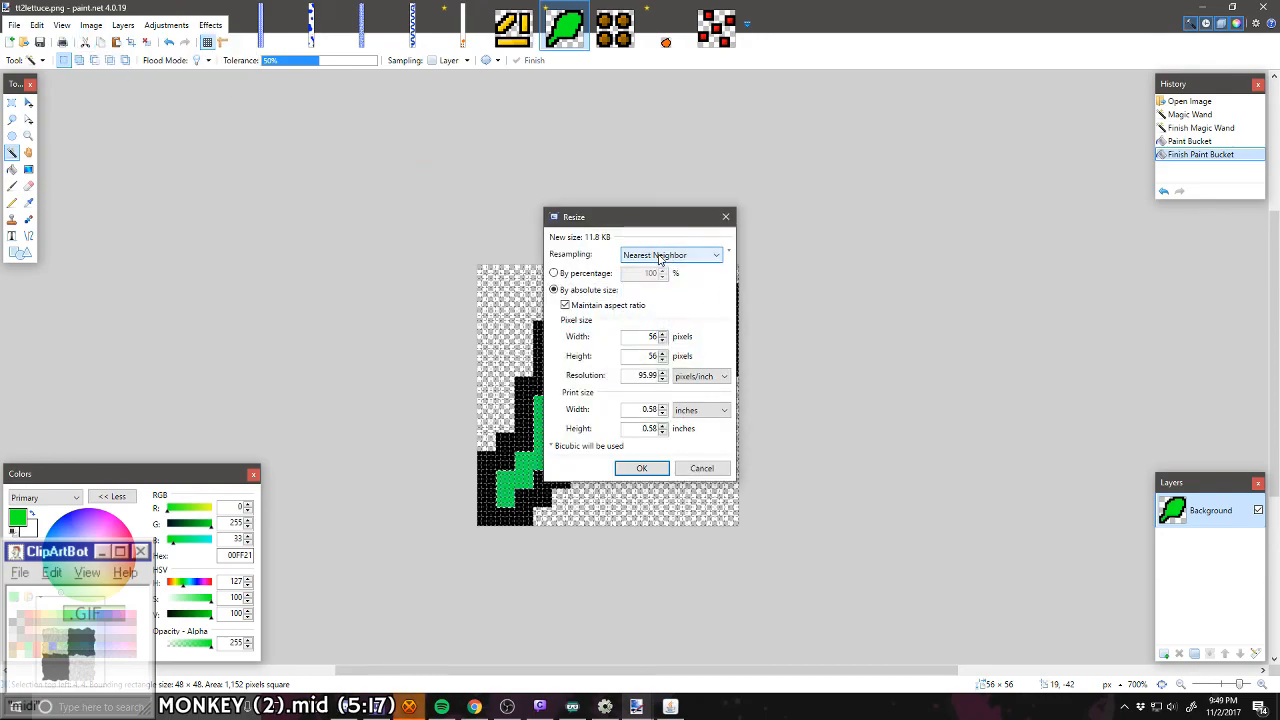
pyautogui.click(600, 275)
pyautogui.write('25')
pyautogui.press('Return')
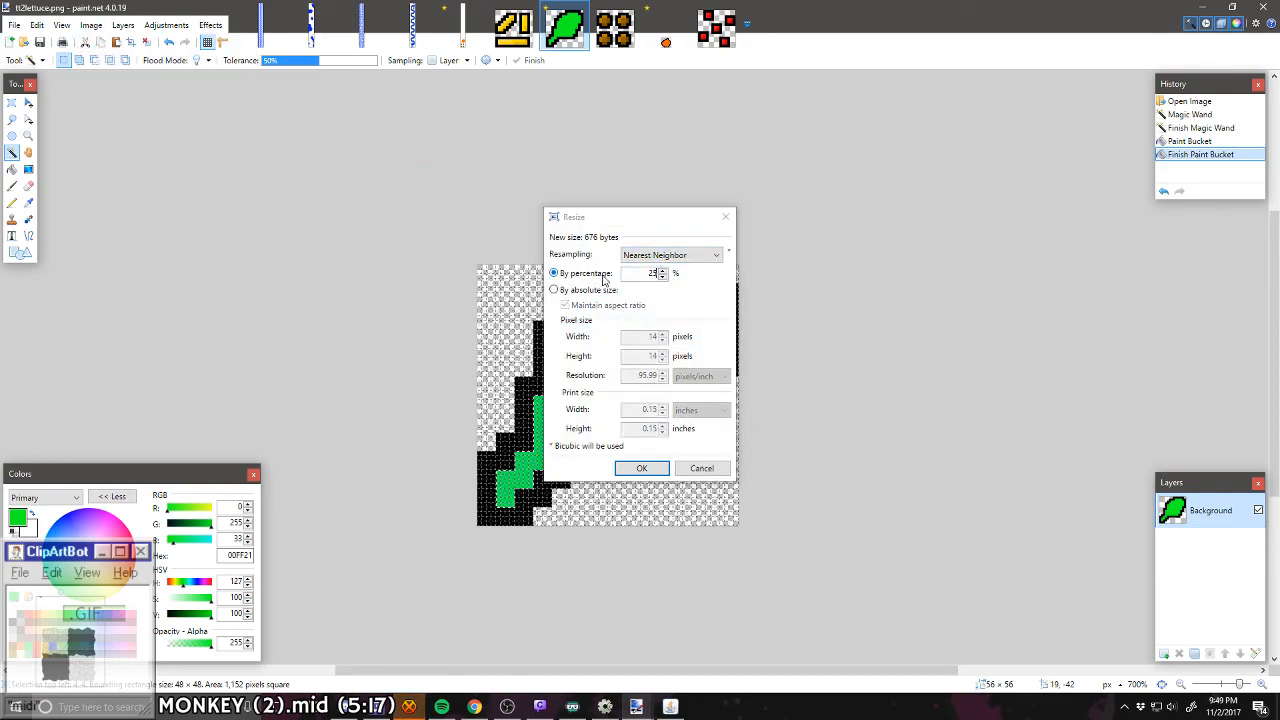
# Step: Copy the green leaf shape into the new level, directly above the orange shape's tip and one pixel from the left edge
pyautogui.scroll(2, 479, 272)
pyautogui.click(583, 331)
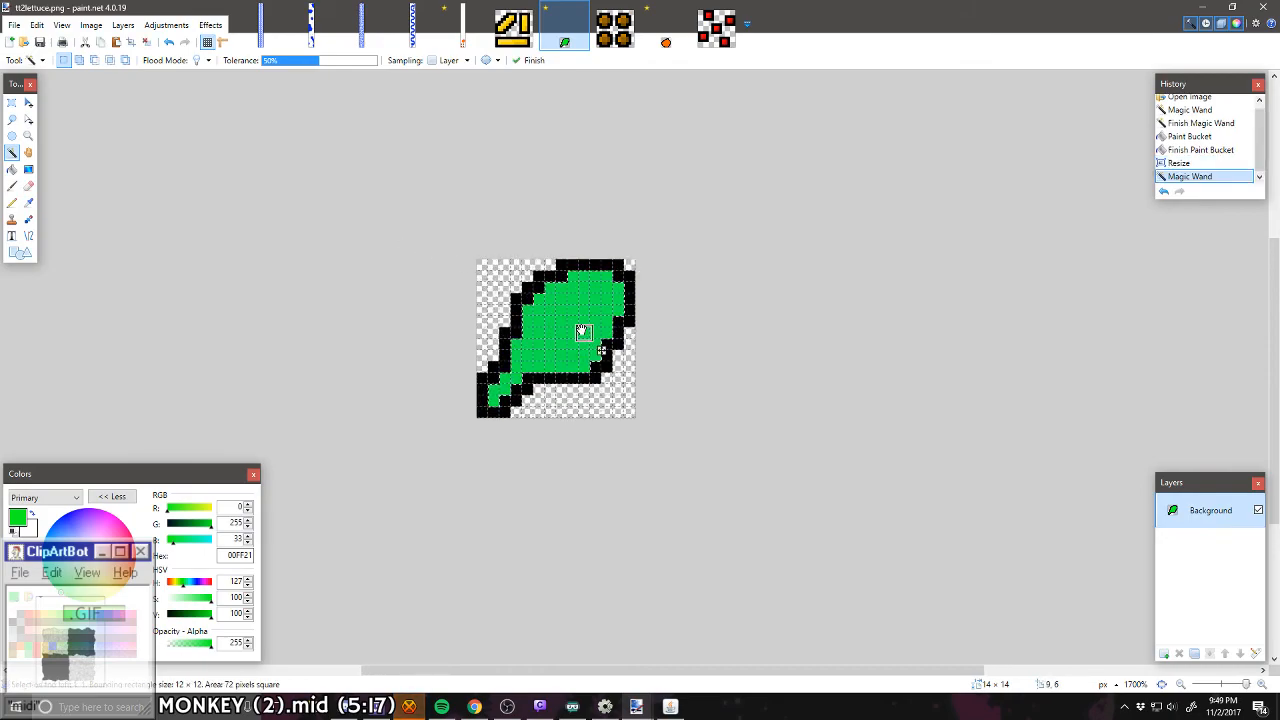
pyautogui.click(465, 20)
pyautogui.hotkey('ctrl', 'v')
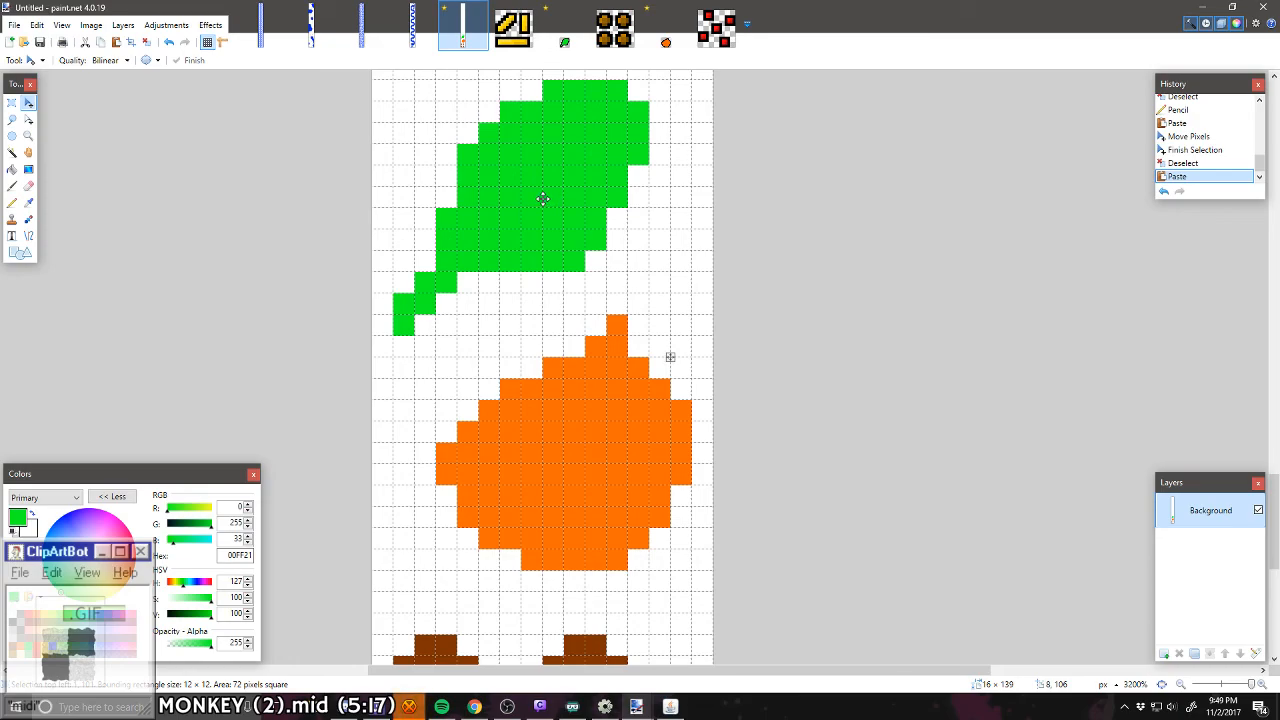
pyautogui.moveTo(542, 198); pyautogui.dragTo(543, 126)
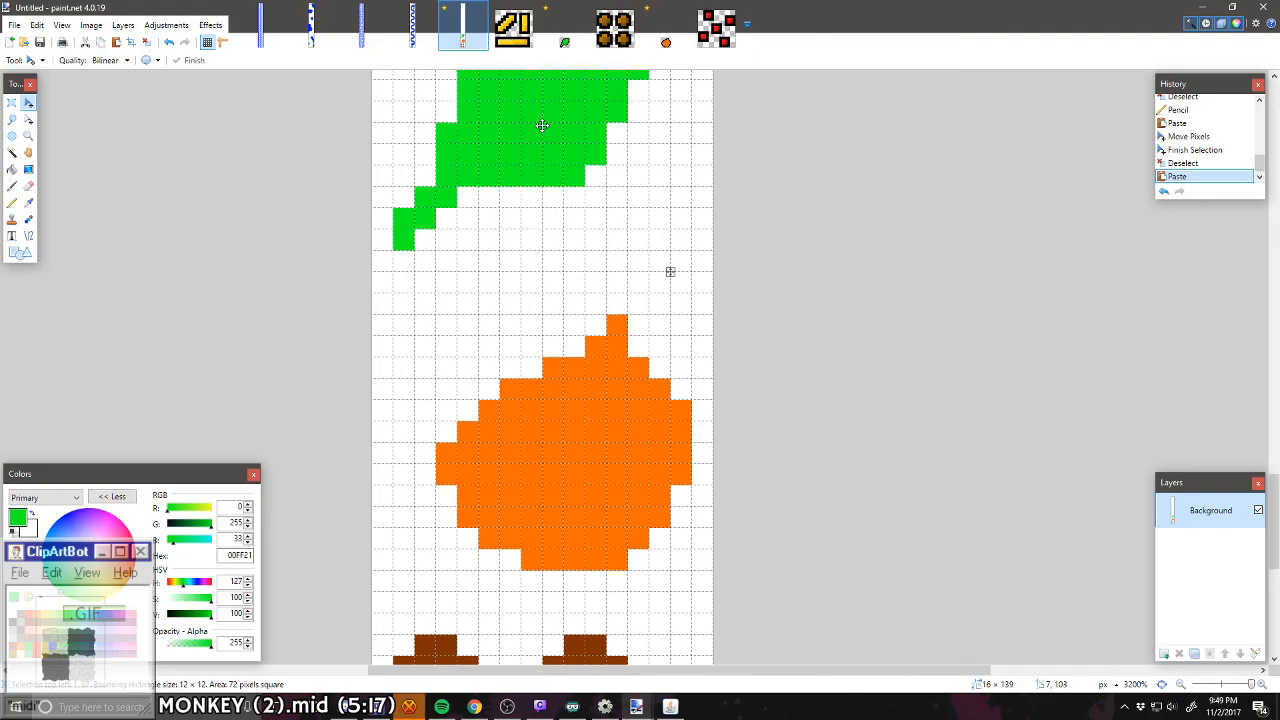
pyautogui.scroll(-2, 543, 240)
pyautogui.scroll(-5, 545, 240)
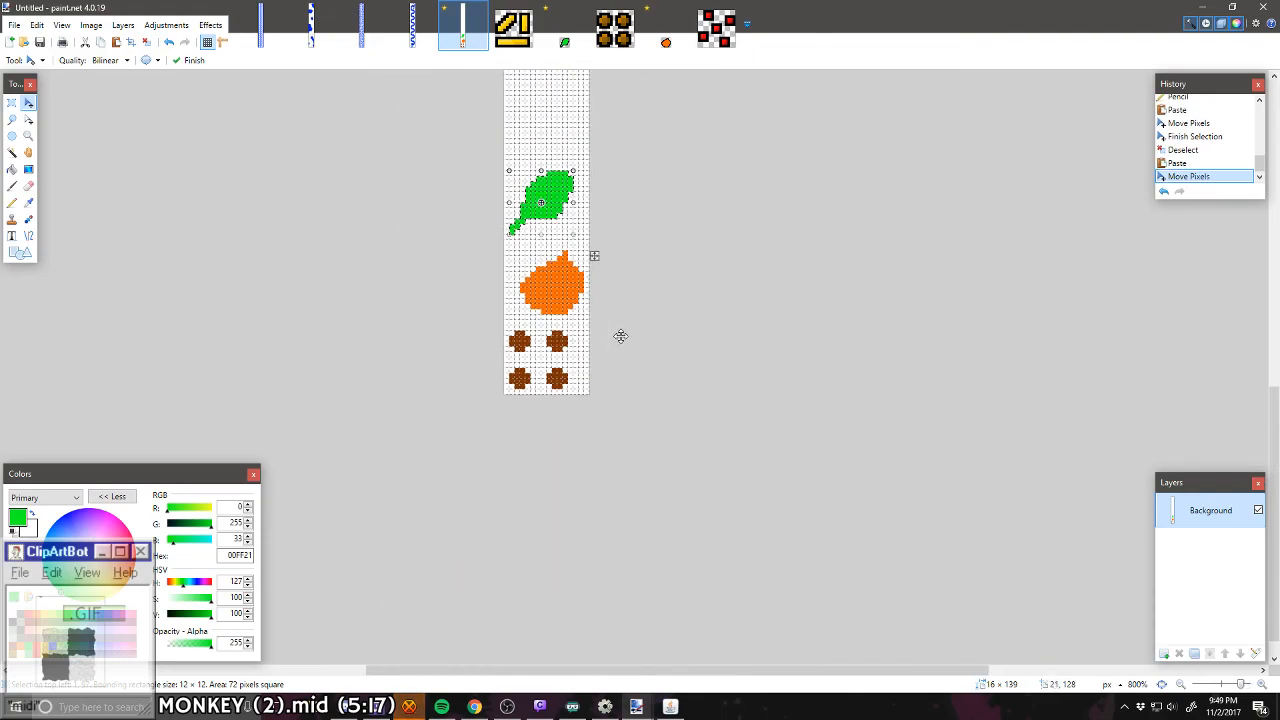
pyautogui.scroll(4, 620, 334)
pyautogui.moveTo(500, 126); pyautogui.dragTo(508, 164)
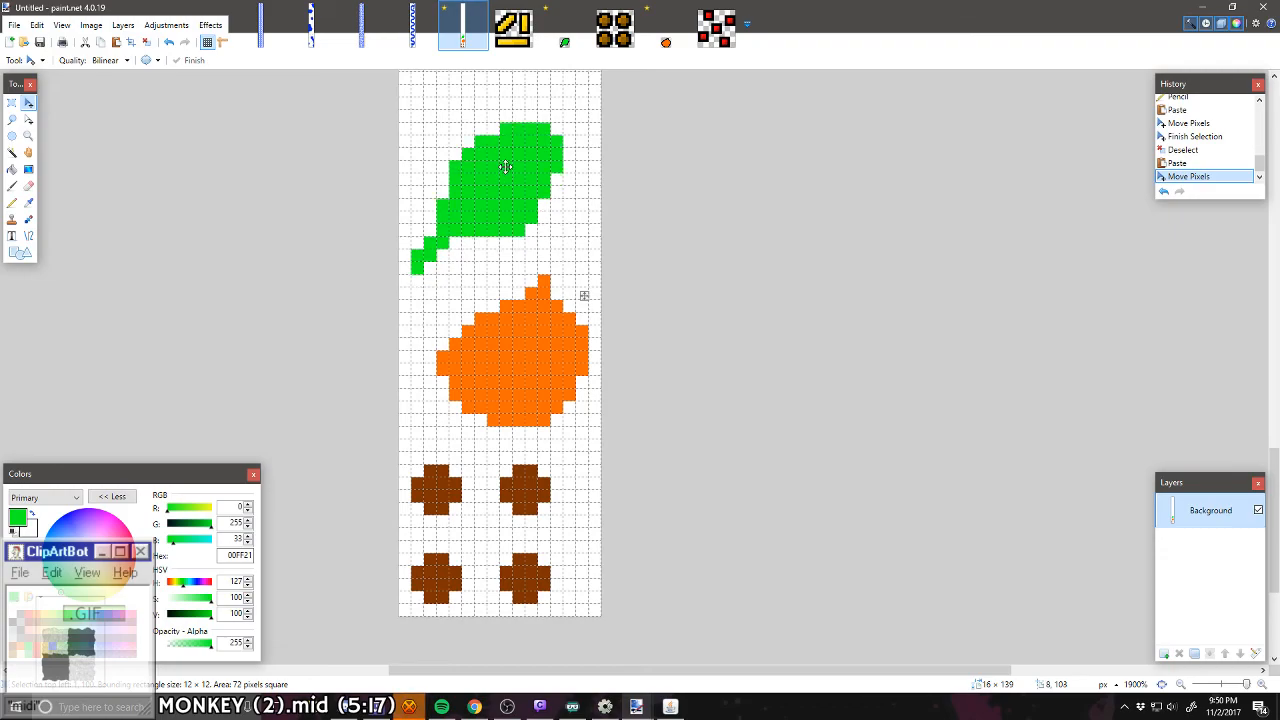
pyautogui.hotkey('ctrl', 'd')
# Step: Set the primary colour to red FF0000 and activate the Pencil tool
pyautogui.scroll(3, 578, 274)
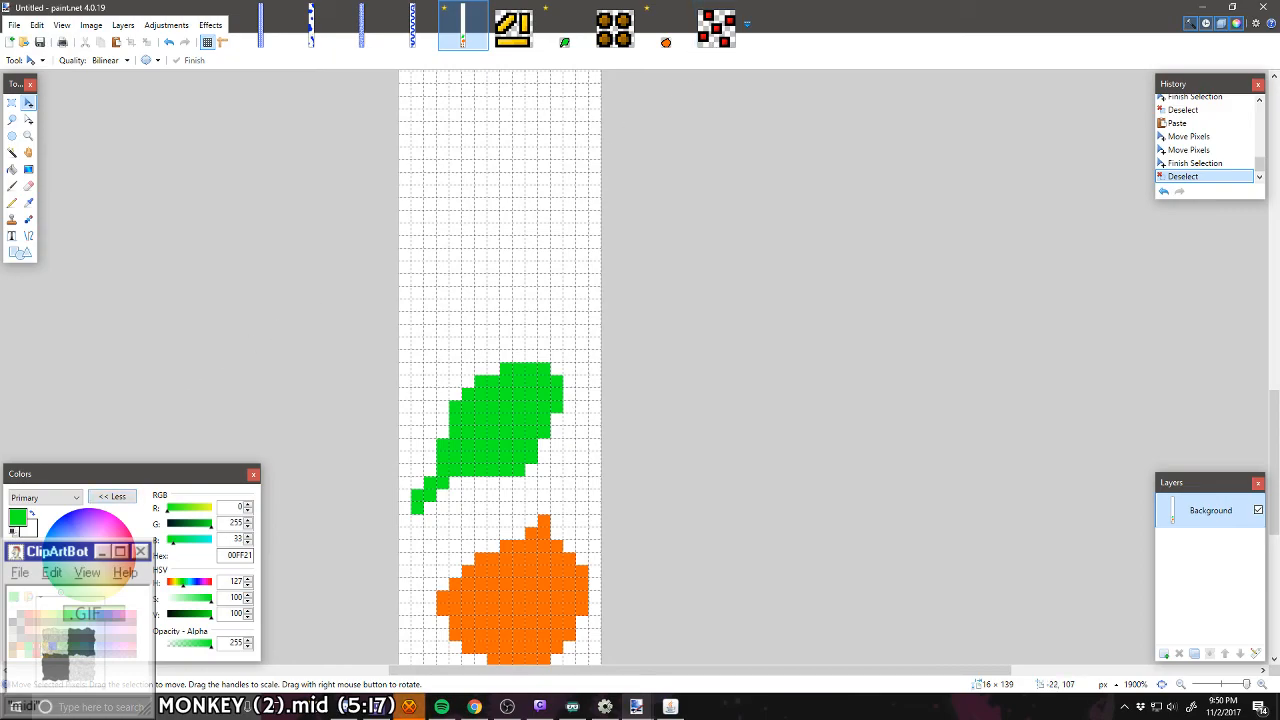
pyautogui.click(29, 614)
pyautogui.click(12, 203)
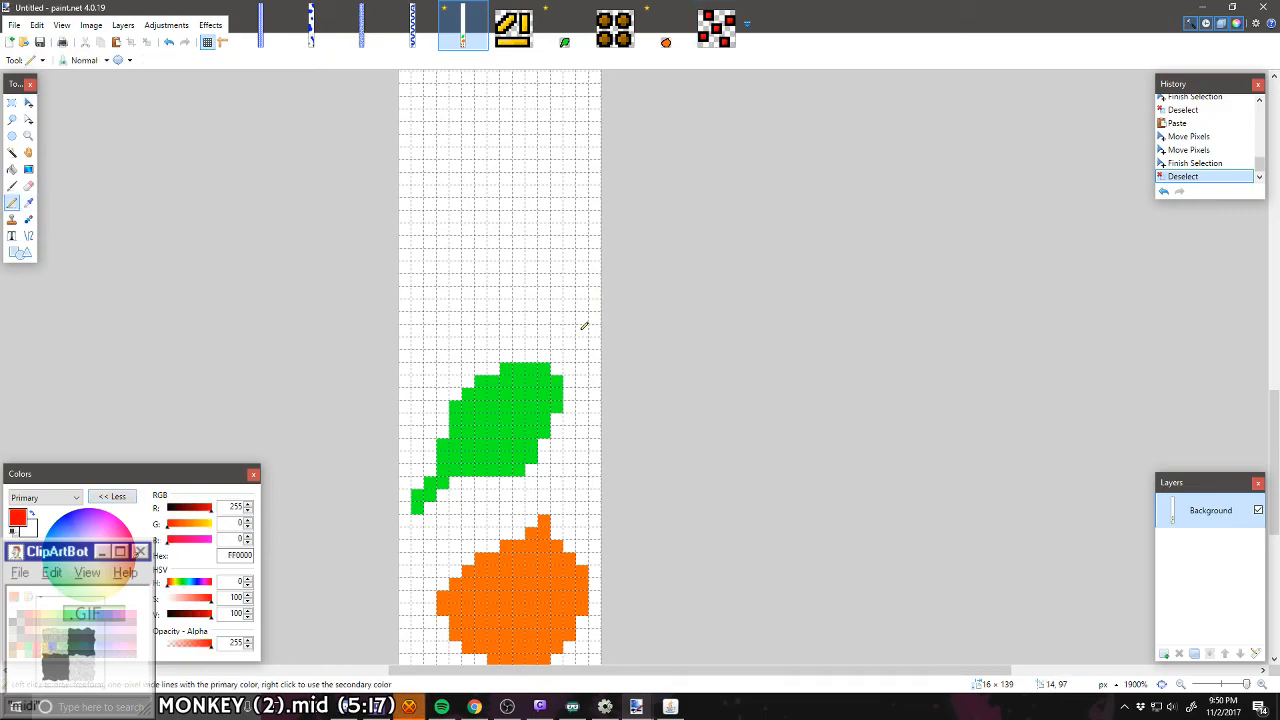
# Step: Try drawing scattered 2 × 2-pixel red squares freehand above the green leaf, and undo the last two
pyautogui.scroll(2, 584, 325)
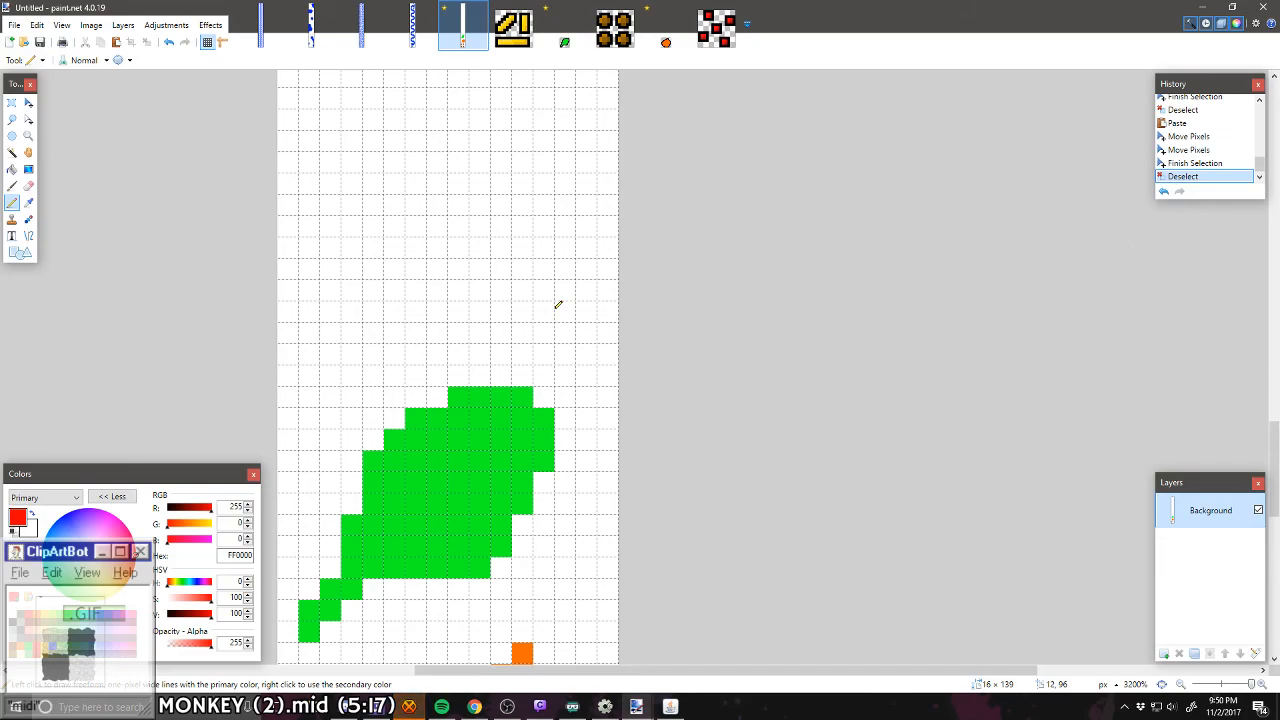
pyautogui.moveTo(546, 310)
pyautogui.mouseDown()
pyautogui.moveTo(521, 290)
pyautogui.moveTo(544, 288)
pyautogui.mouseUp()
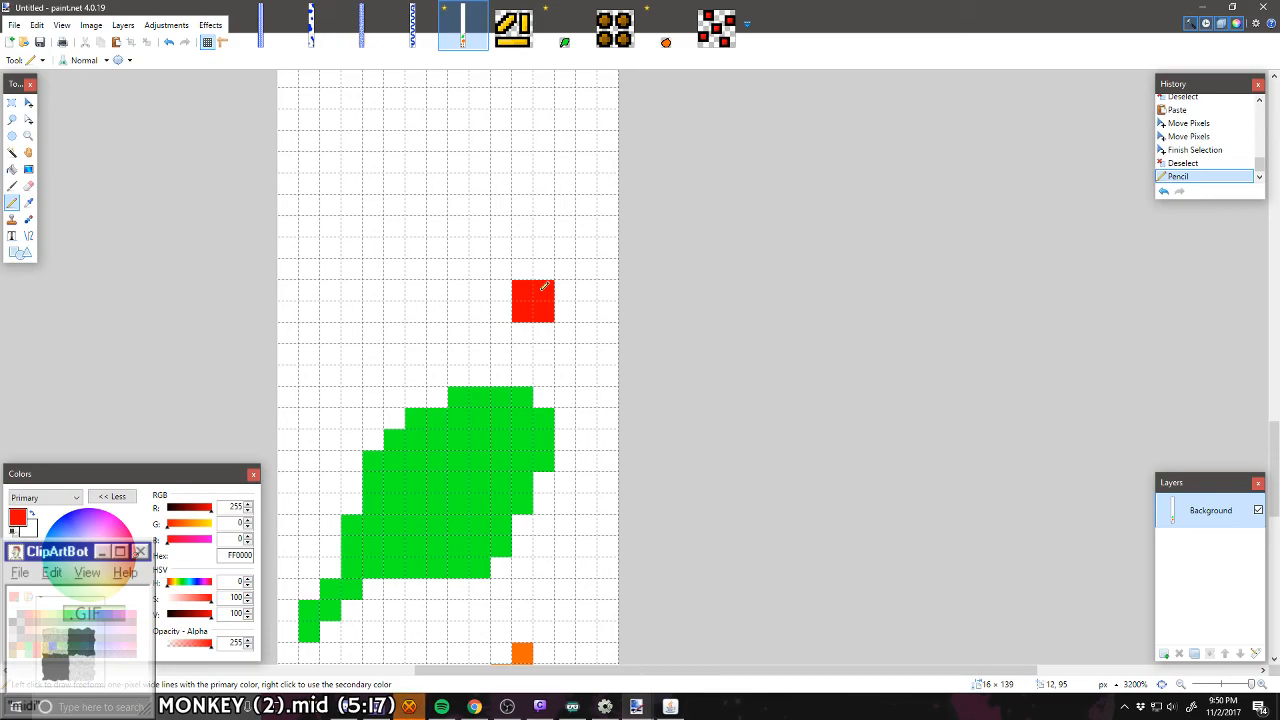
pyautogui.hotkey('ctrl', 'z')
pyautogui.moveTo(548, 288)
pyautogui.mouseDown()
pyautogui.moveTo(568, 289)
pyautogui.moveTo(537, 294)
pyautogui.moveTo(532, 275)
pyautogui.mouseUp()
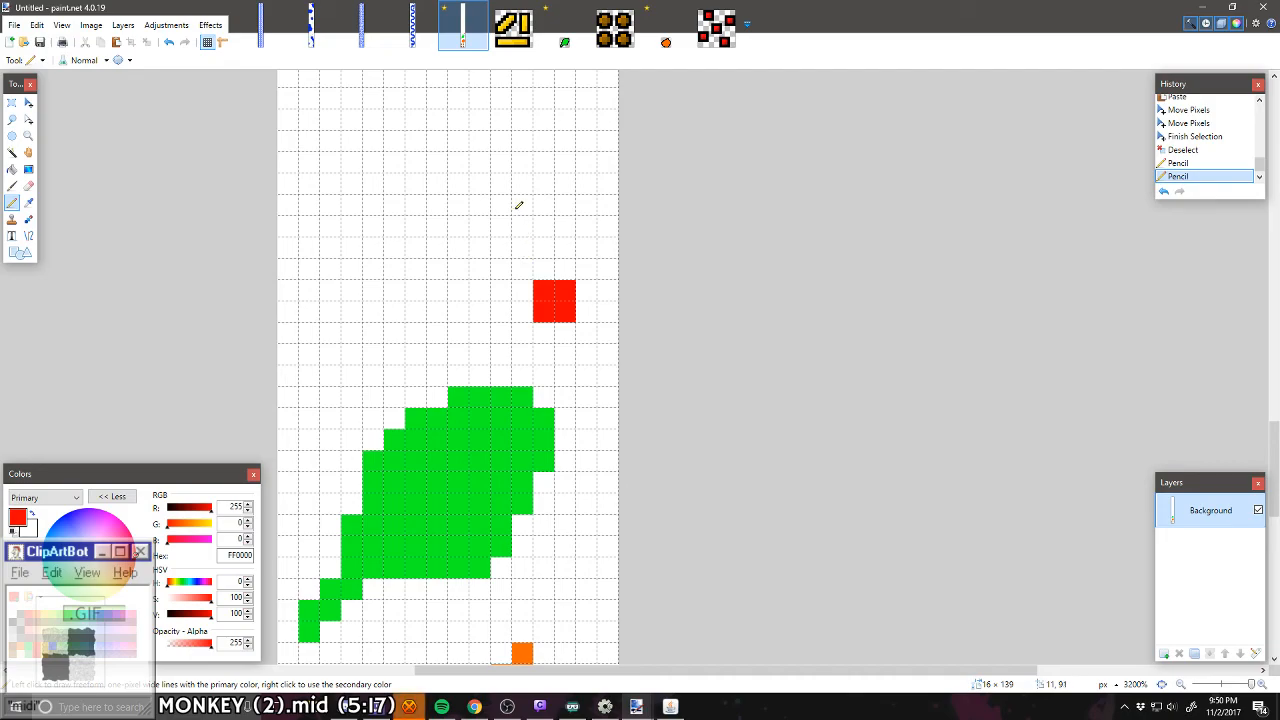
pyautogui.moveTo(519, 205); pyautogui.dragTo(519, 183)
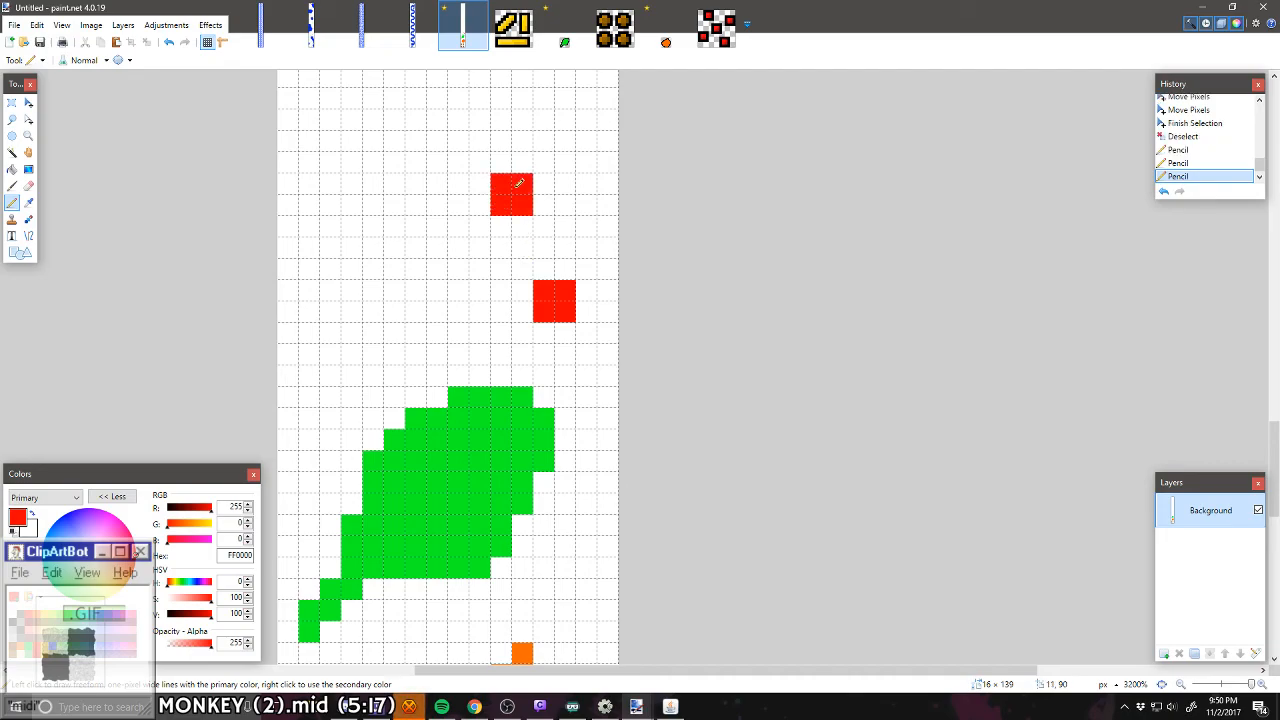
pyautogui.click(590, 160)
pyautogui.moveTo(590, 160)
pyautogui.mouseDown()
pyautogui.moveTo(595, 140)
pyautogui.moveTo(607, 150)
pyautogui.mouseUp()
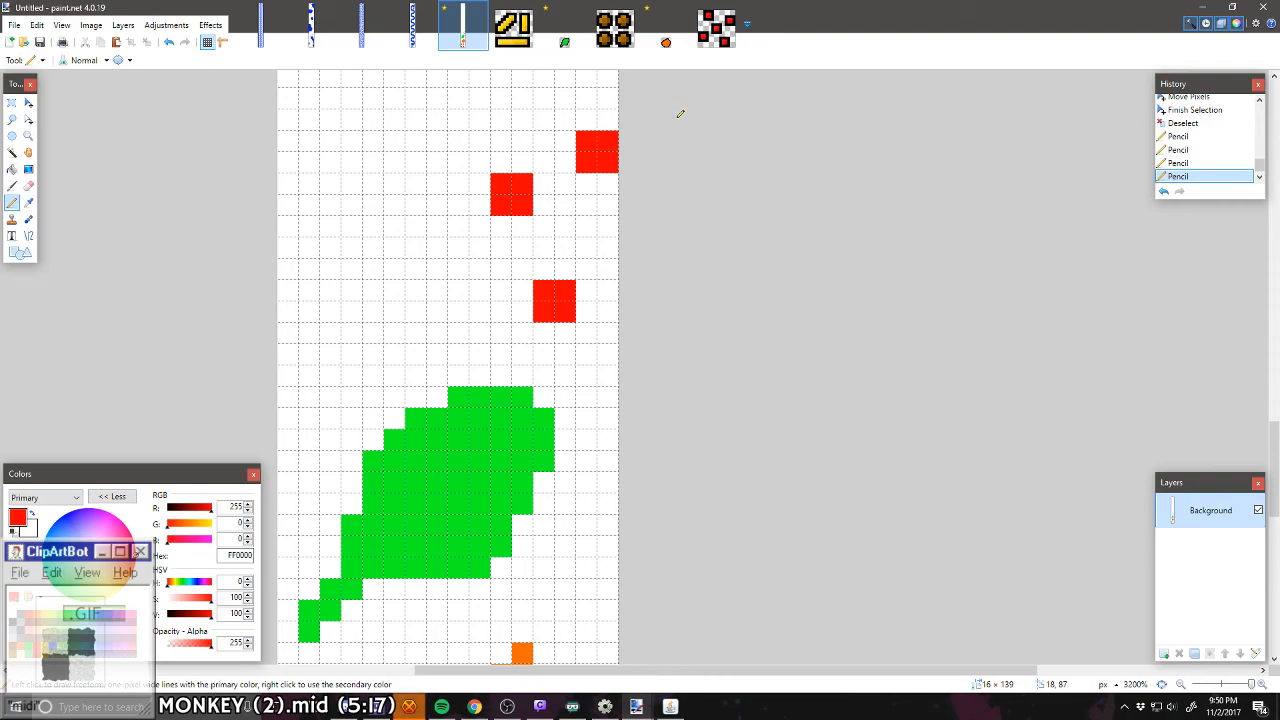
pyautogui.moveTo(422, 243)
pyautogui.mouseDown()
pyautogui.moveTo(438, 268)
pyautogui.moveTo(422, 263)
pyautogui.mouseUp()
pyautogui.scroll(2, 425, 262)
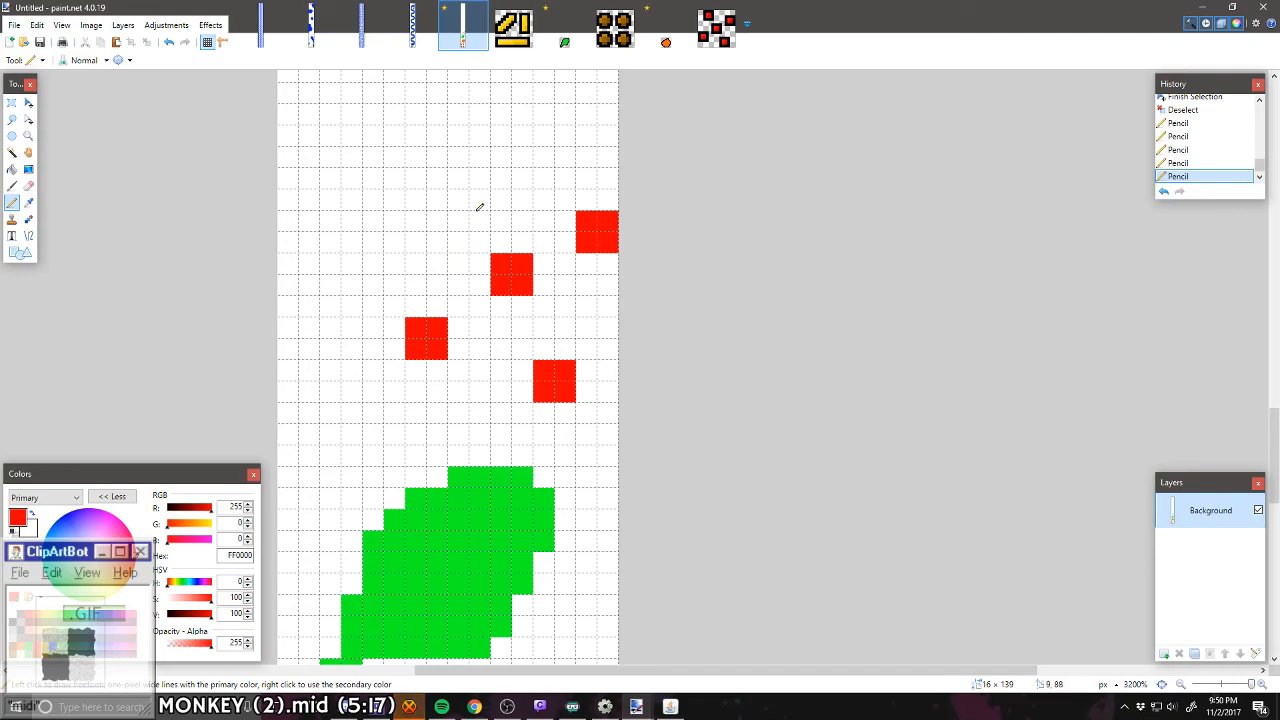
pyautogui.moveTo(472, 197); pyautogui.dragTo(479, 186)
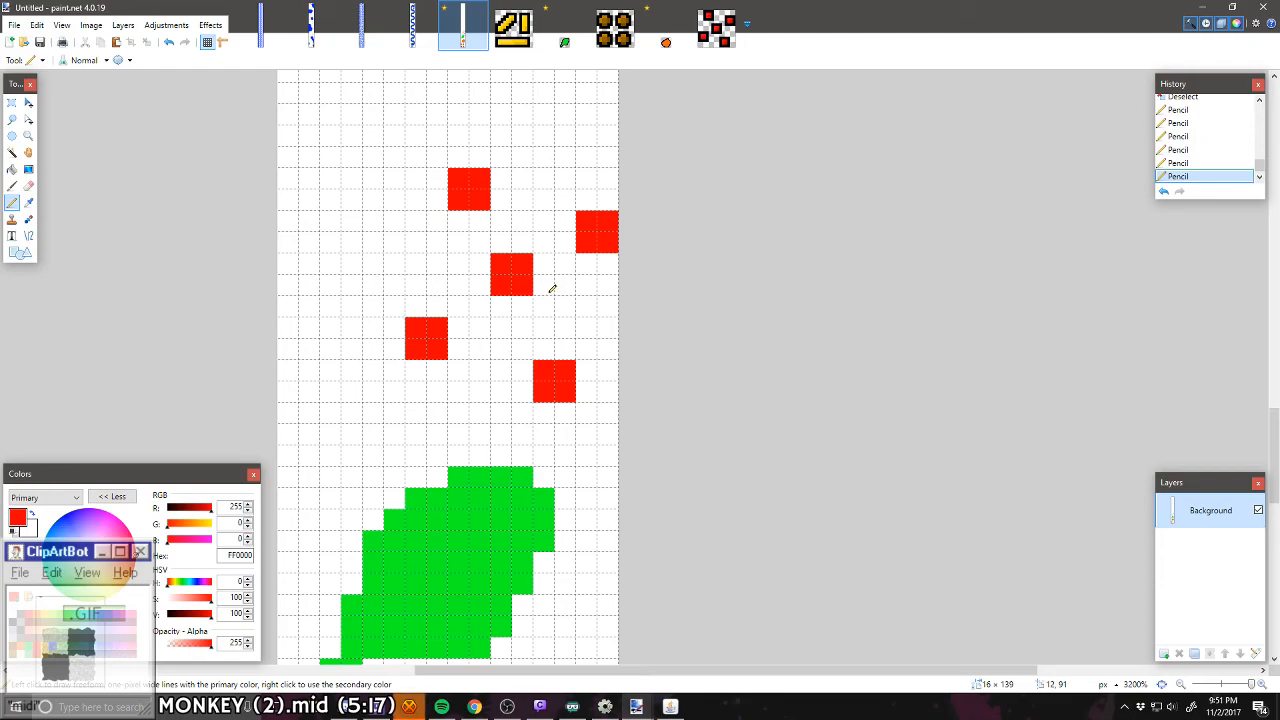
pyautogui.hotkey('ctrl', 'z')
pyautogui.hotkey('ctrl', 'z')
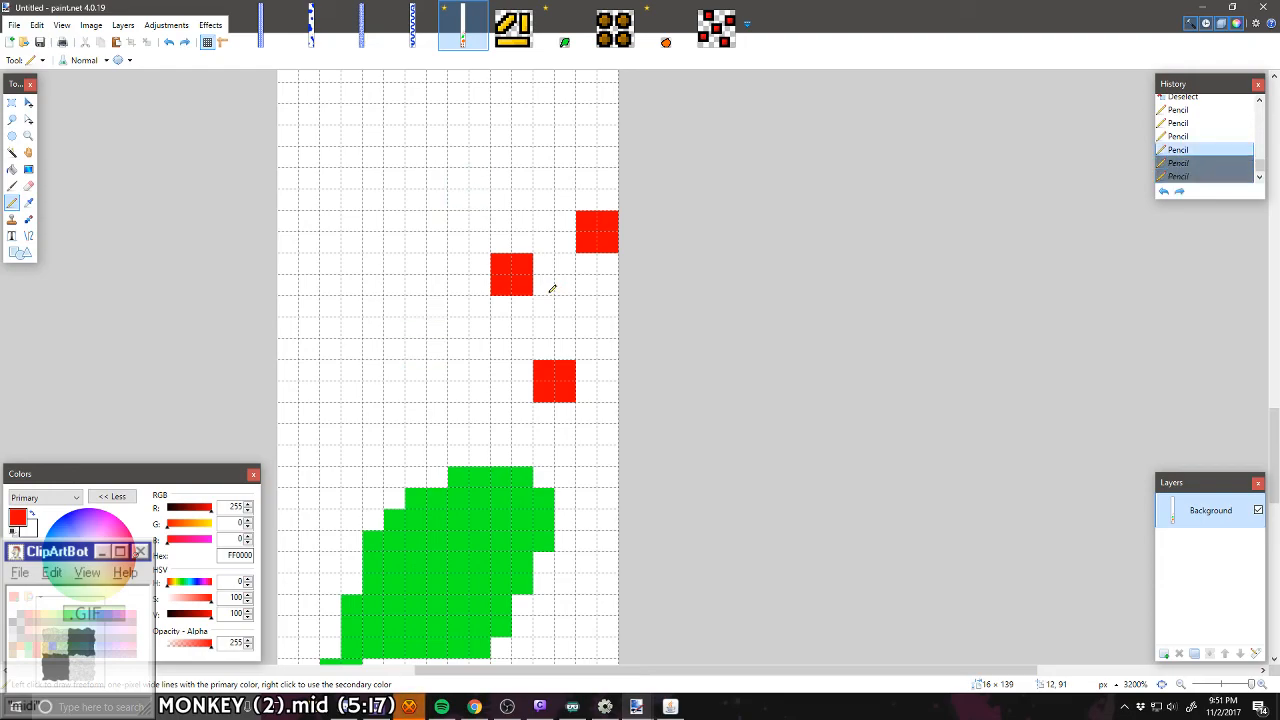
# Step: Resize tt2tomato.png to 25% with Nearest Neighbor resampling
pyautogui.click(726, 32)
pyautogui.scroll(8, 690, 342)
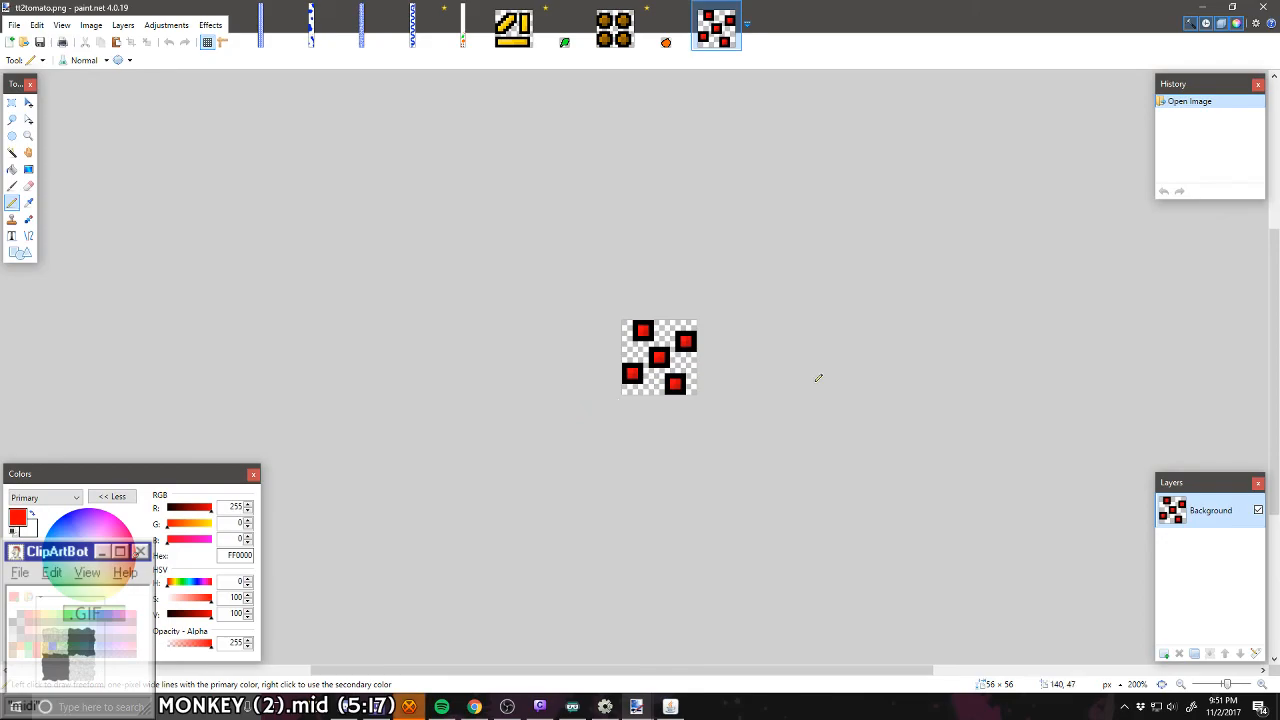
pyautogui.scroll(1, 616, 346)
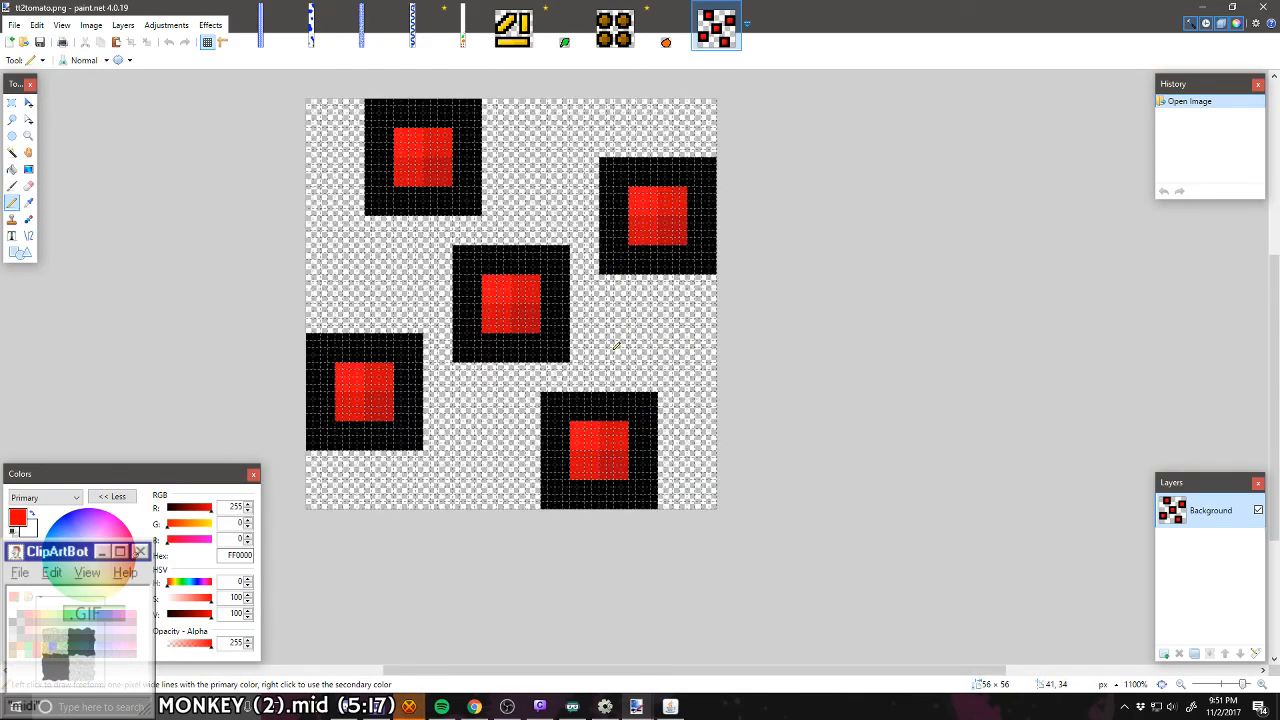
pyautogui.click(96, 25)
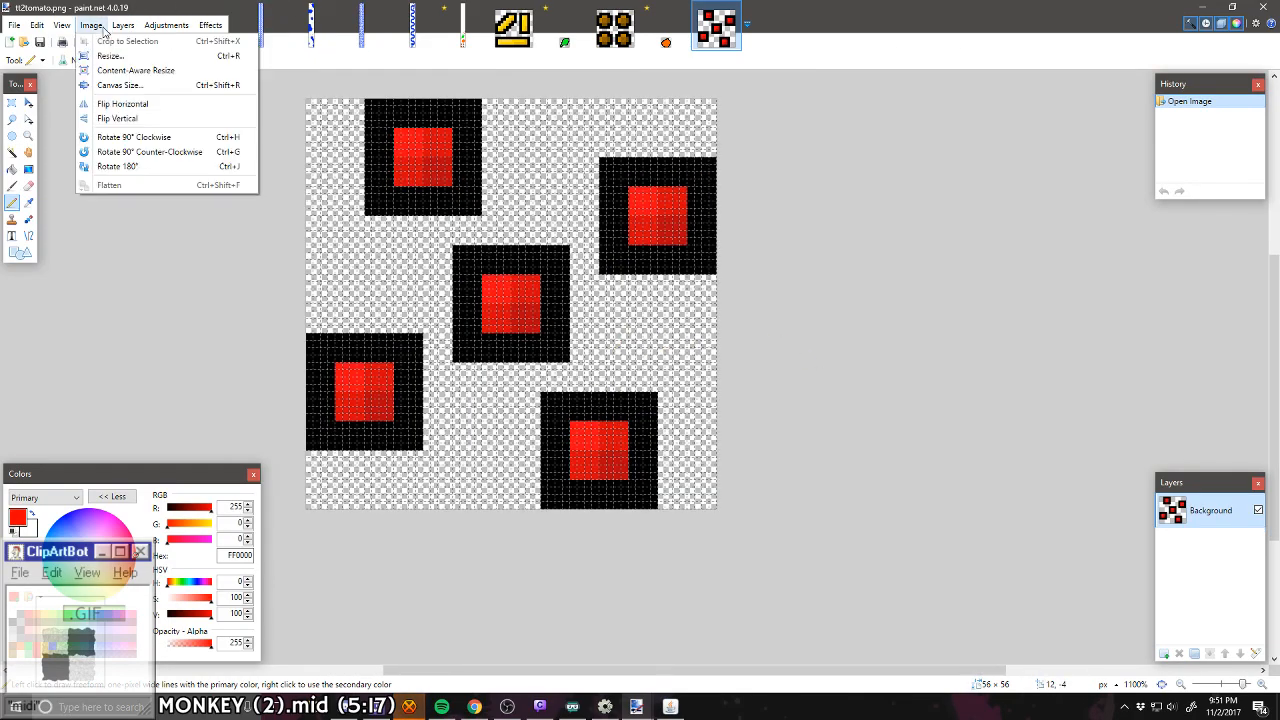
pyautogui.click(106, 56)
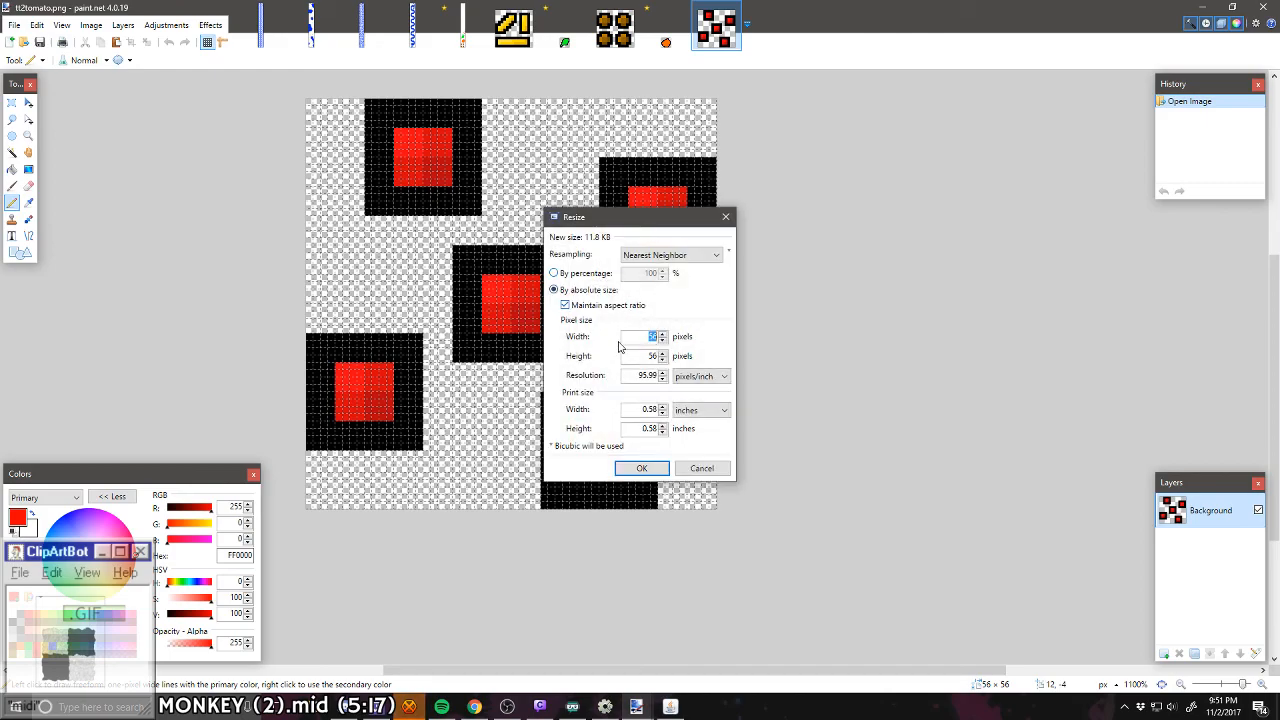
pyautogui.click(572, 274)
pyautogui.write('25')
pyautogui.click(640, 469)
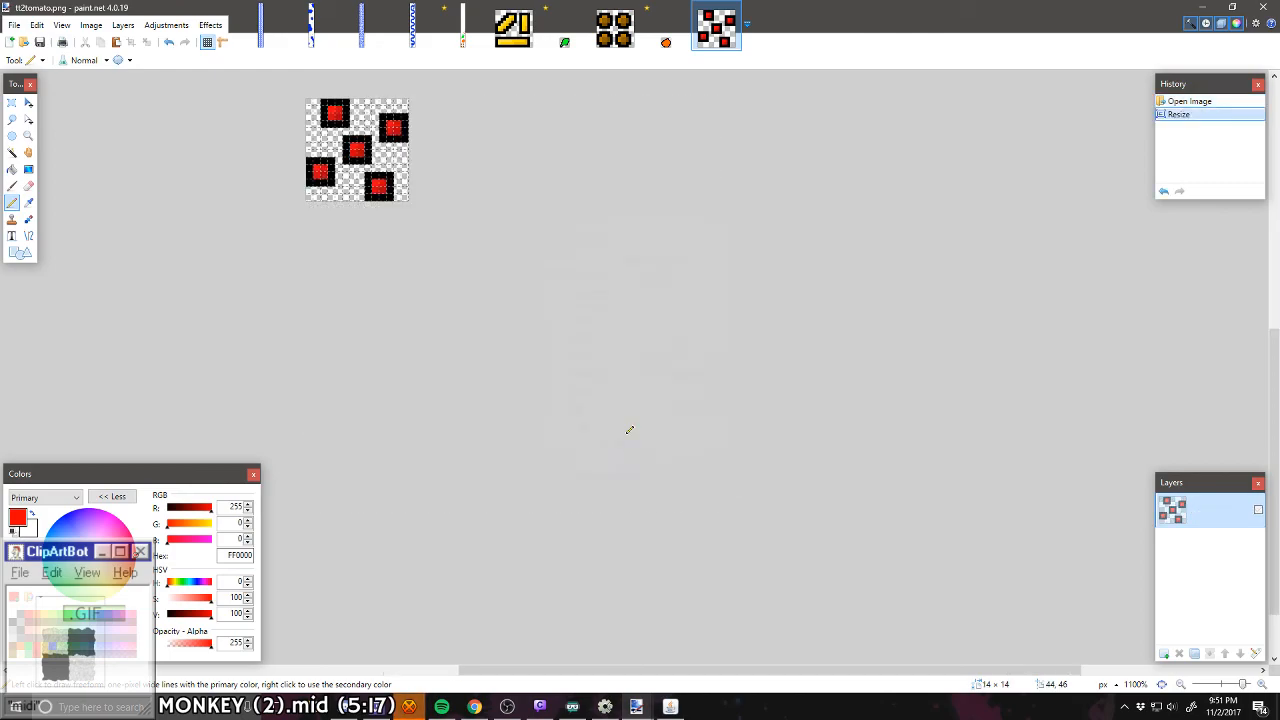
# Step: In tt2tomato.png, select the red interiors of all five squares with the Magic Wand and fill them solid red FF0000
pyautogui.scroll(6, 369, 157)
pyautogui.scroll(1, 296, 170)
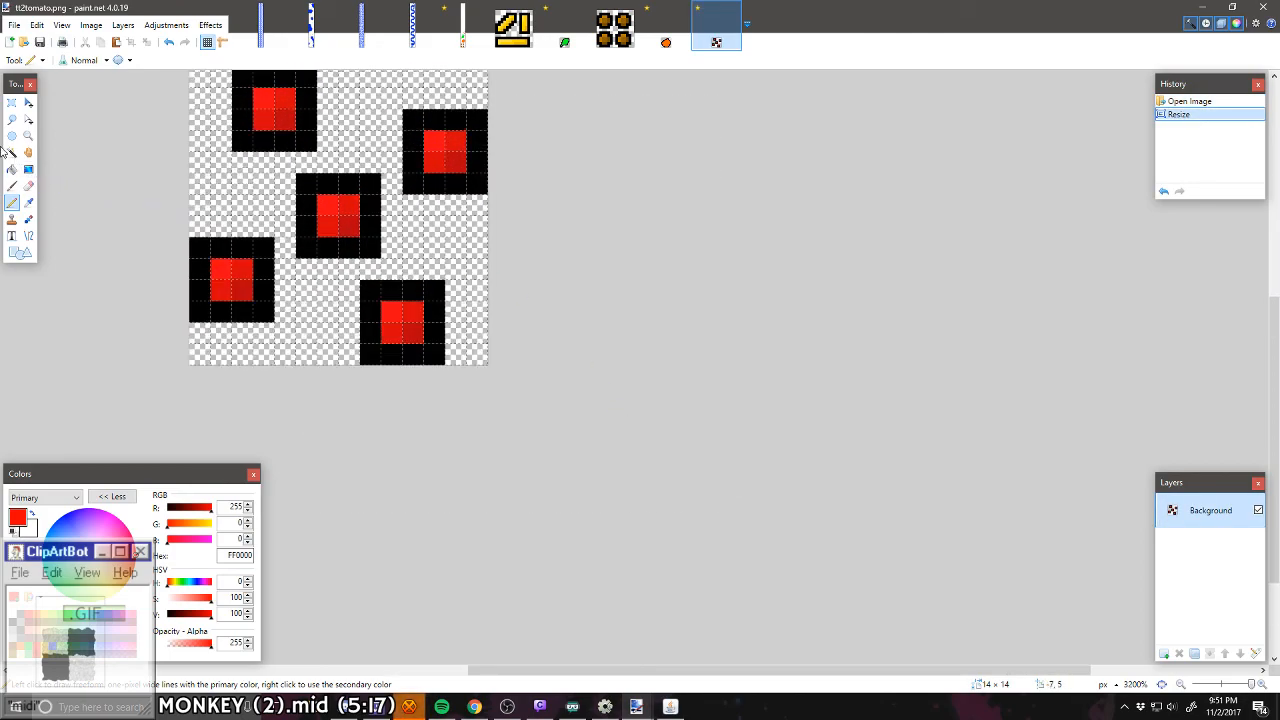
pyautogui.click(12, 152)
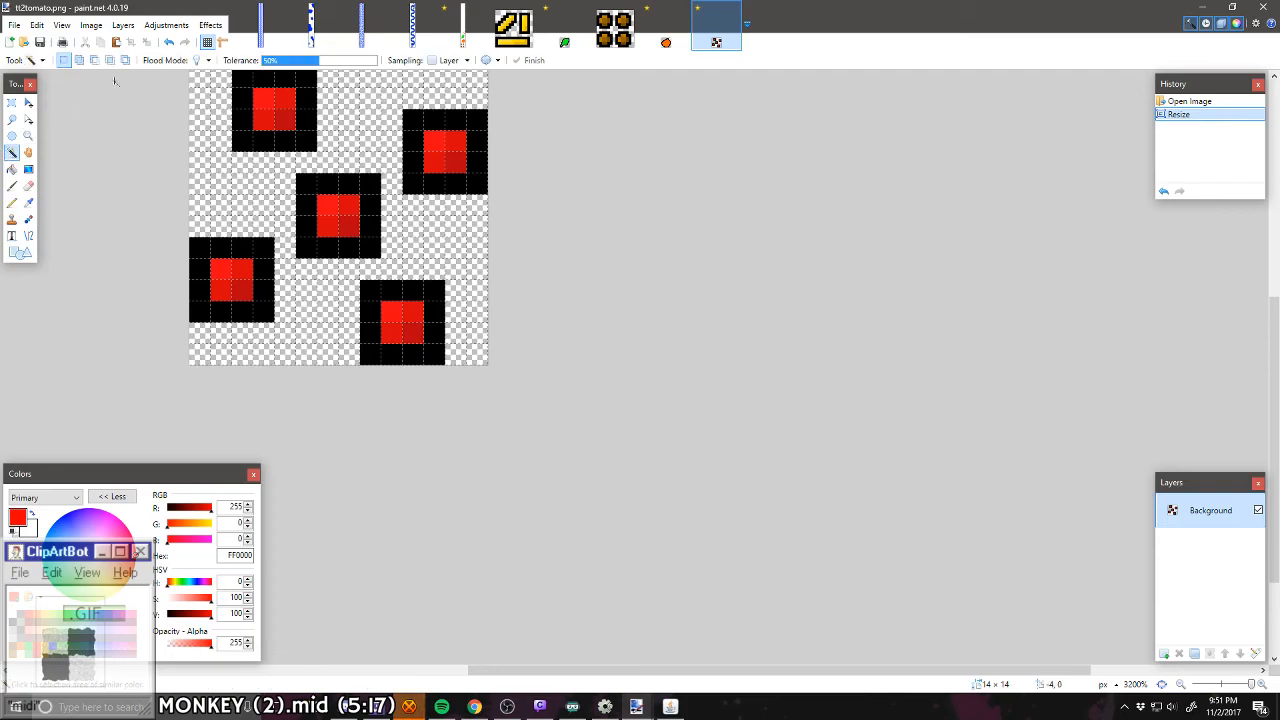
pyautogui.keyDown('shift'); pyautogui.click(337, 209); pyautogui.keyUp('shift')
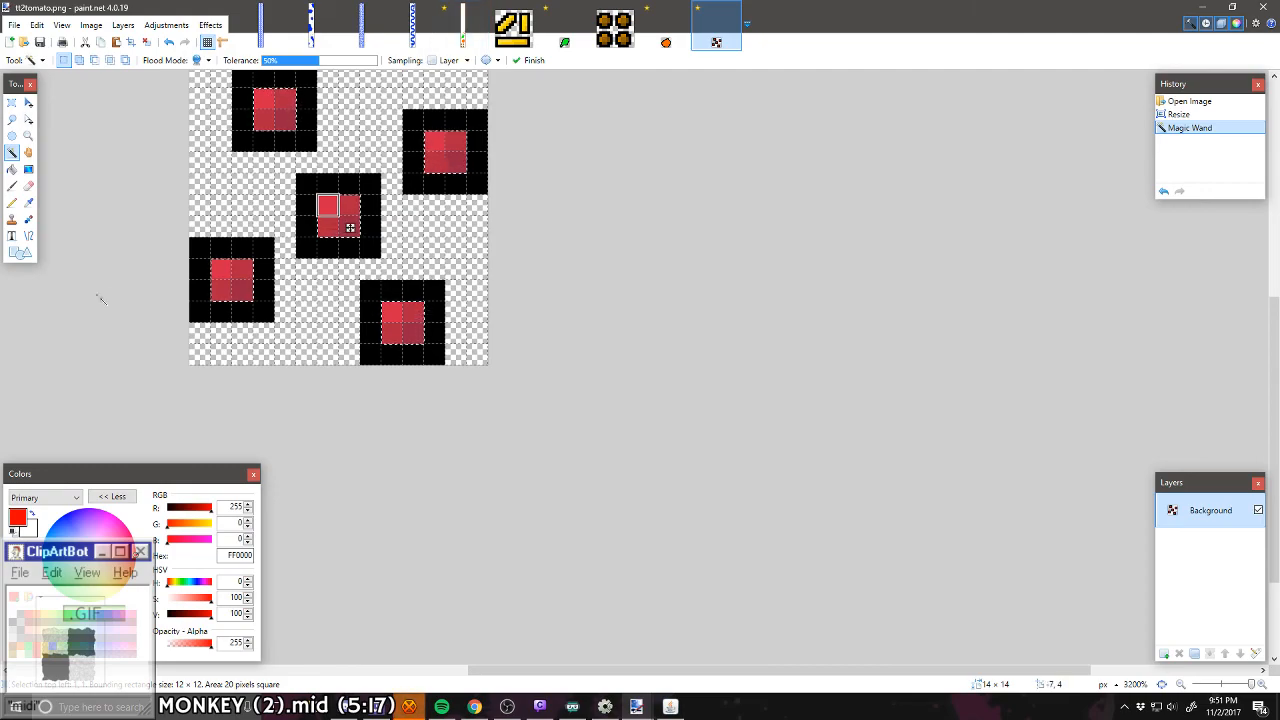
pyautogui.click(12, 169)
pyautogui.click(220, 284)
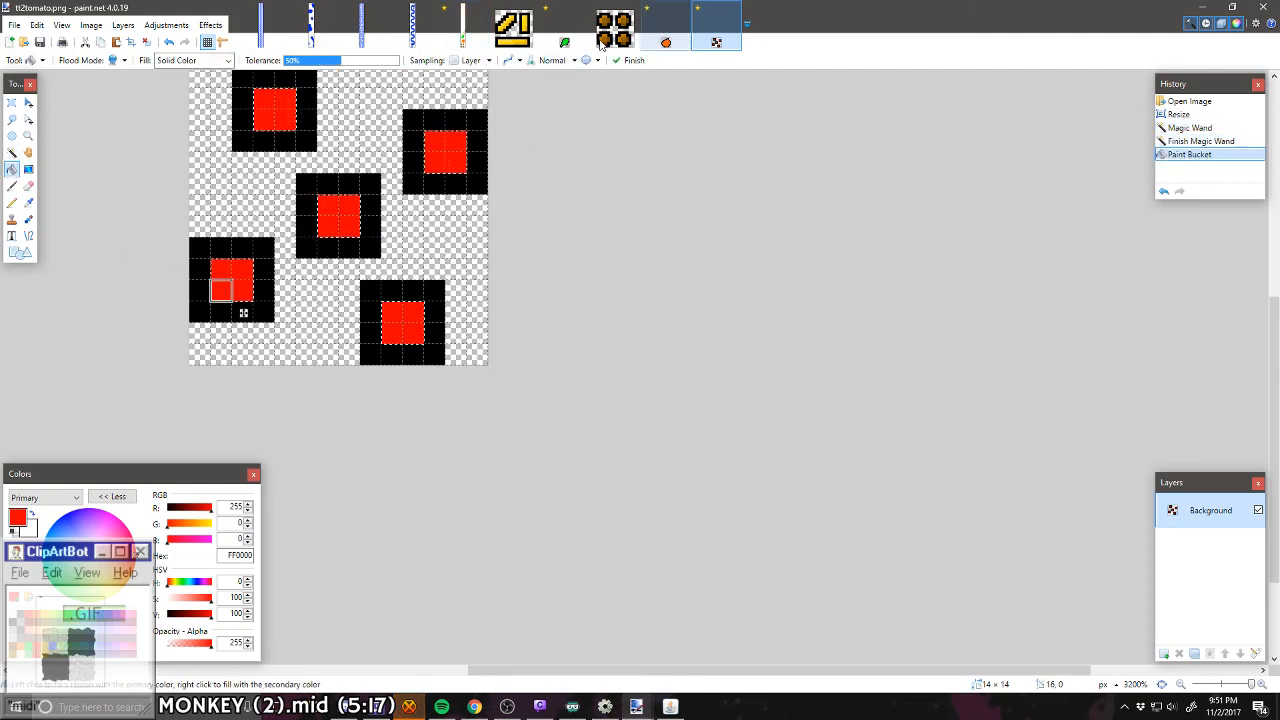
# Step: In the new level, erase a 14 × 11-pixel rectangle covering the hand-drawn red squares above the leaf
pyautogui.click(461, 30)
pyautogui.press('s')
pyautogui.moveTo(320, 190); pyautogui.dragTo(665, 407)
pyautogui.press('Delete')
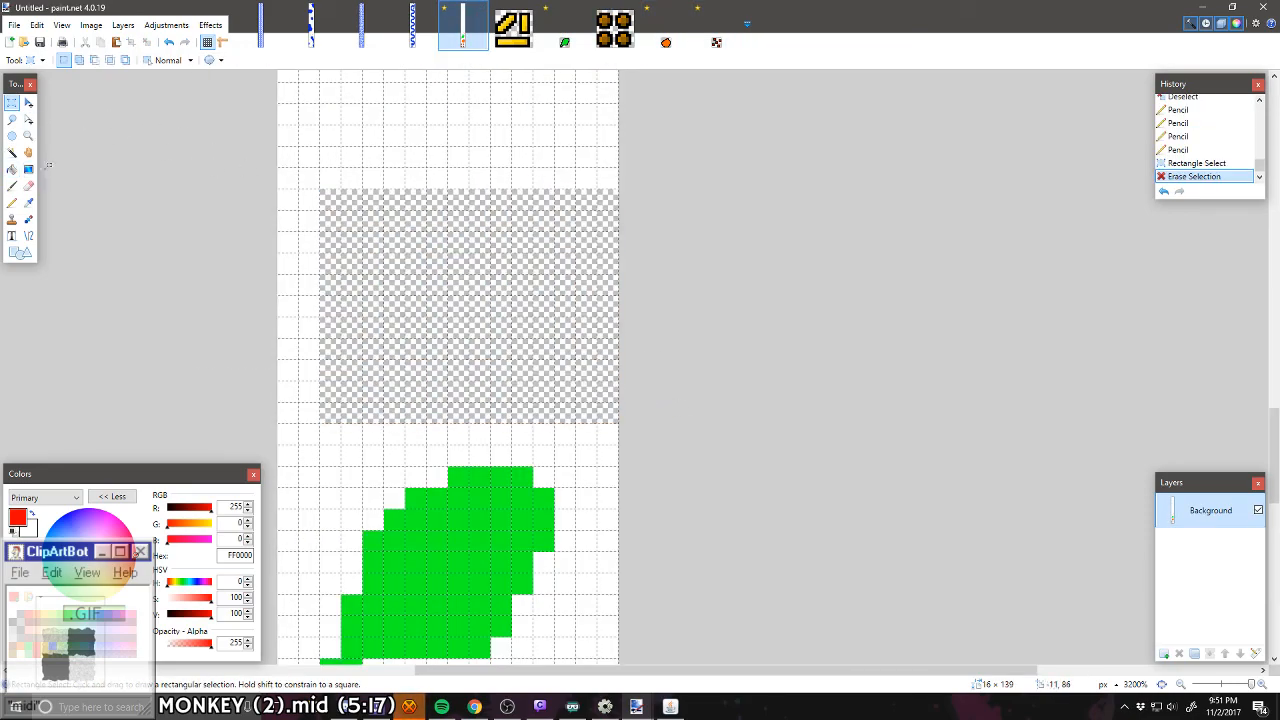
# Step: Paste the five red tomato squares into the new level, three pixels above the leaf and three pixels from the left edge
pyautogui.hotkey('ctrl', 'v')
pyautogui.hotkey('ctrl', 'z')
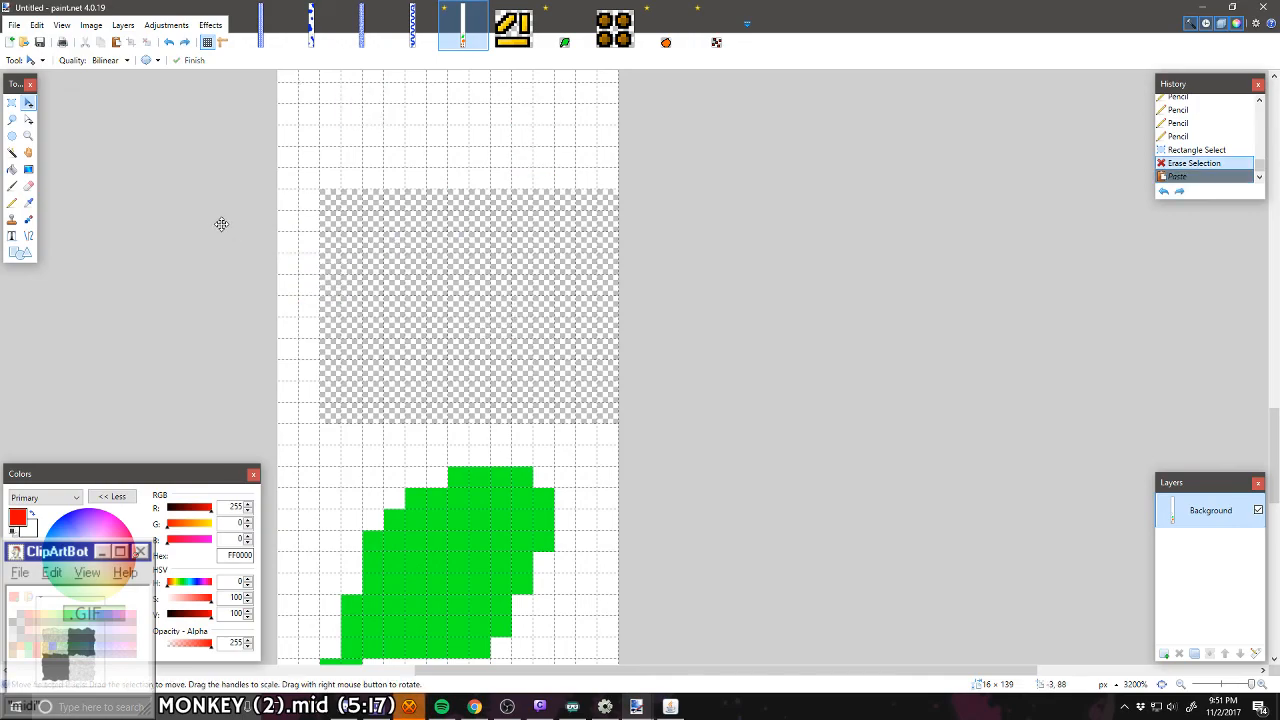
pyautogui.hotkey('ctrl', 'y')
pyautogui.moveTo(419, 239); pyautogui.dragTo(457, 292)
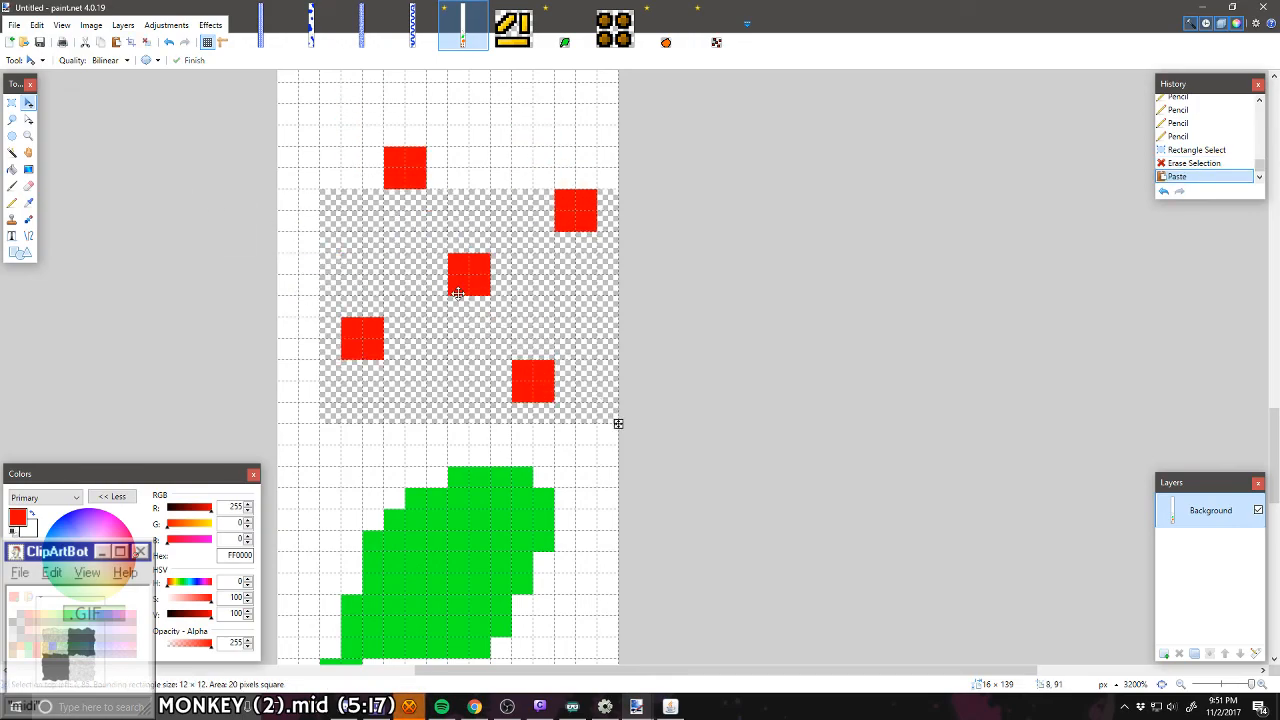
pyautogui.hotkey('ctrl', 'd')
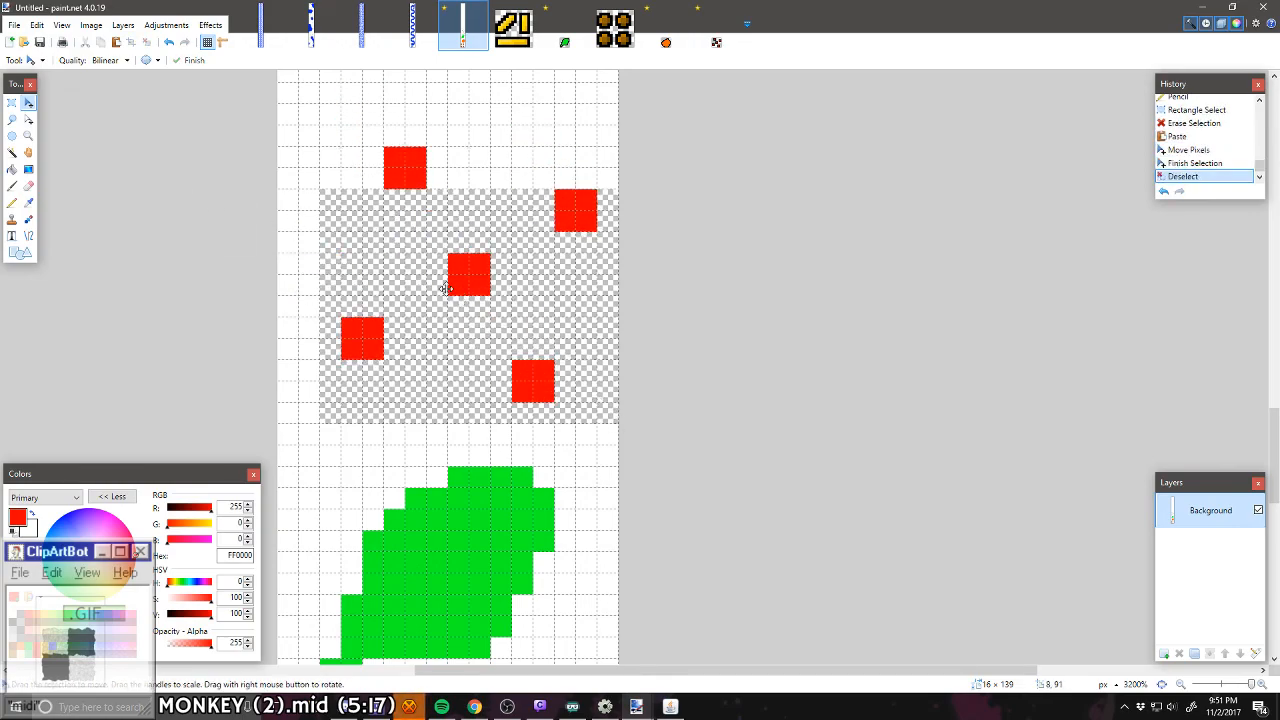
# Step: Fill the erased transparent area around the red squares with white
pyautogui.click(12, 170)
pyautogui.rightClick(368, 246)
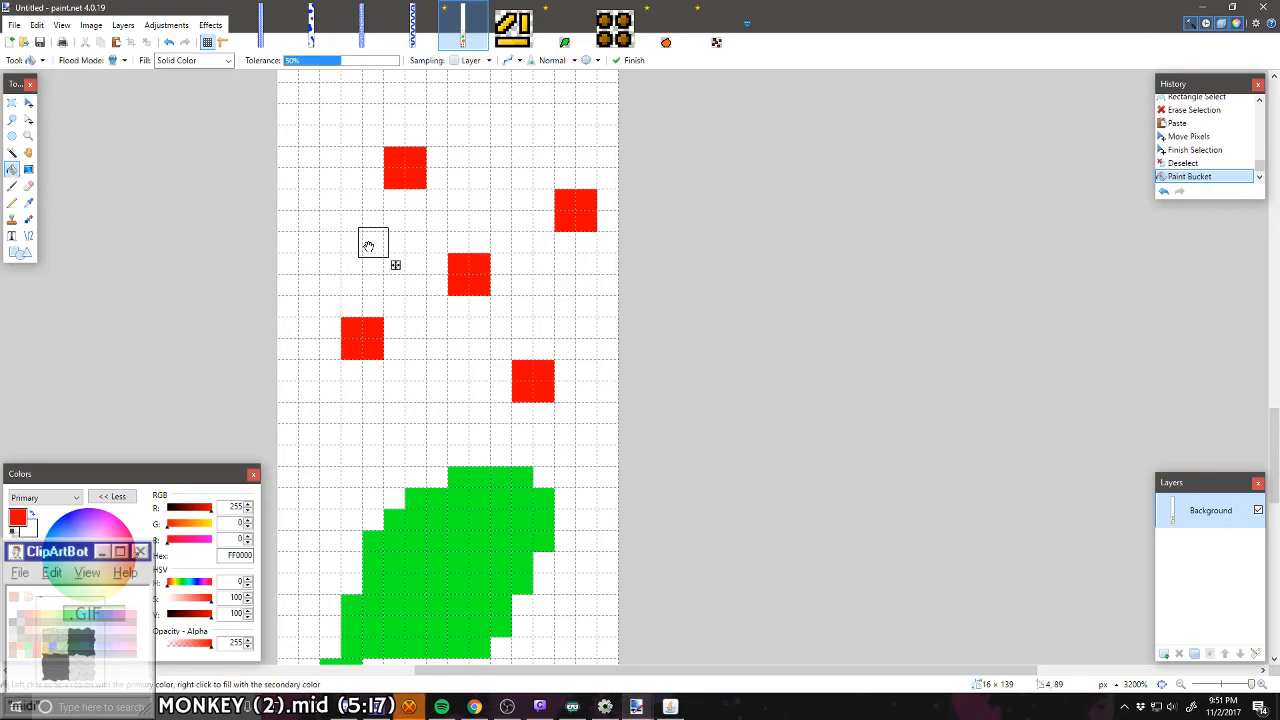
pyautogui.press('Return')
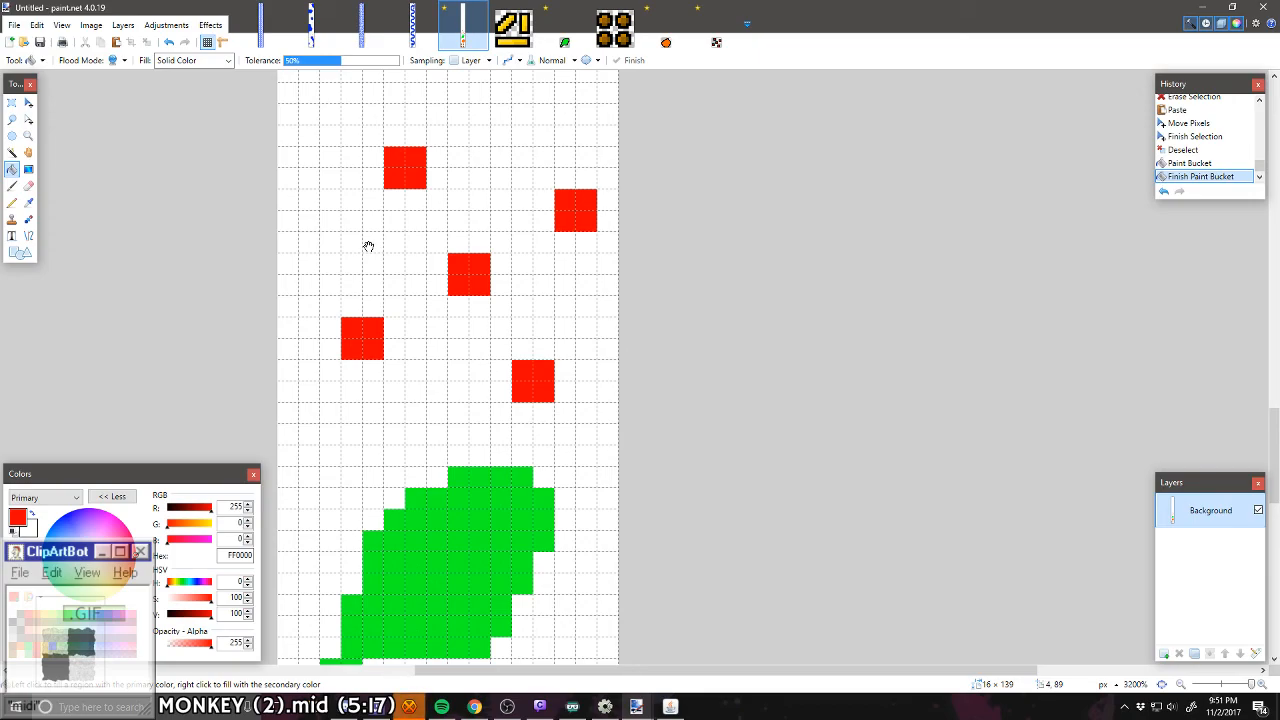
# Step: Enlarge each of the five red squares to 4 × 4 pixels by adding a one-pixel red border with the Pencil
pyautogui.scroll(-6, 368, 246)
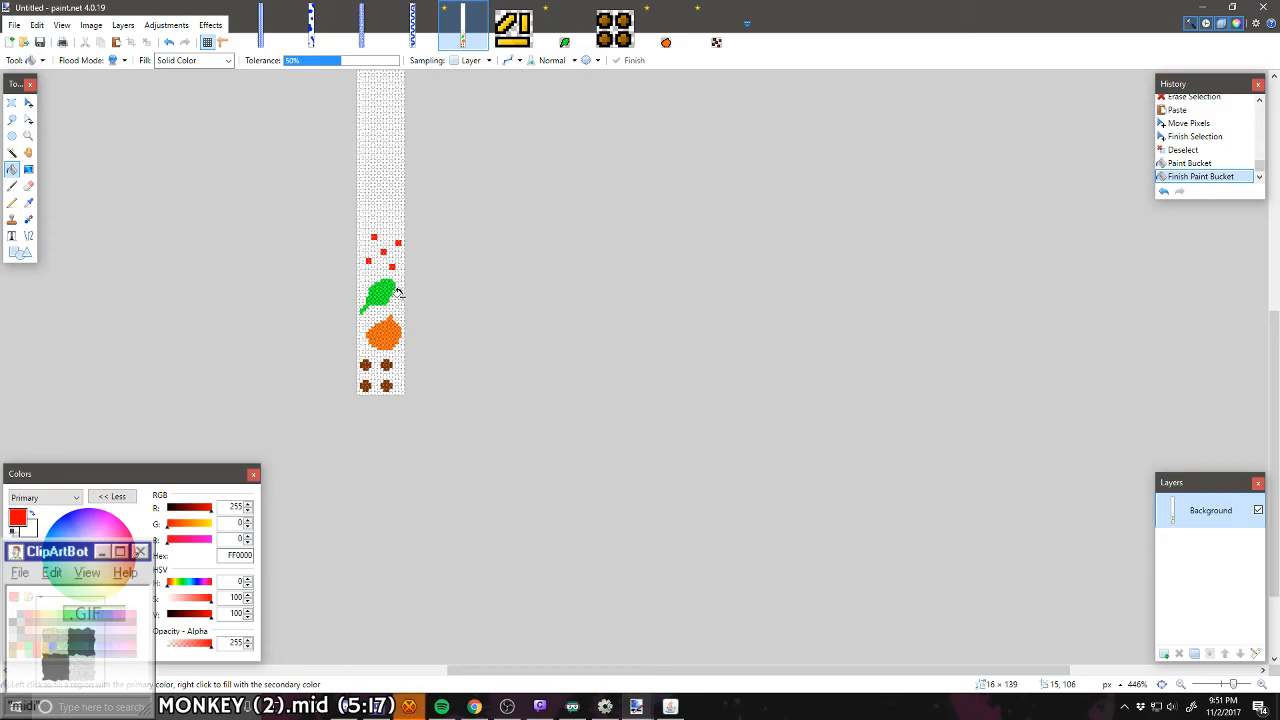
pyautogui.scroll(6, 360, 241)
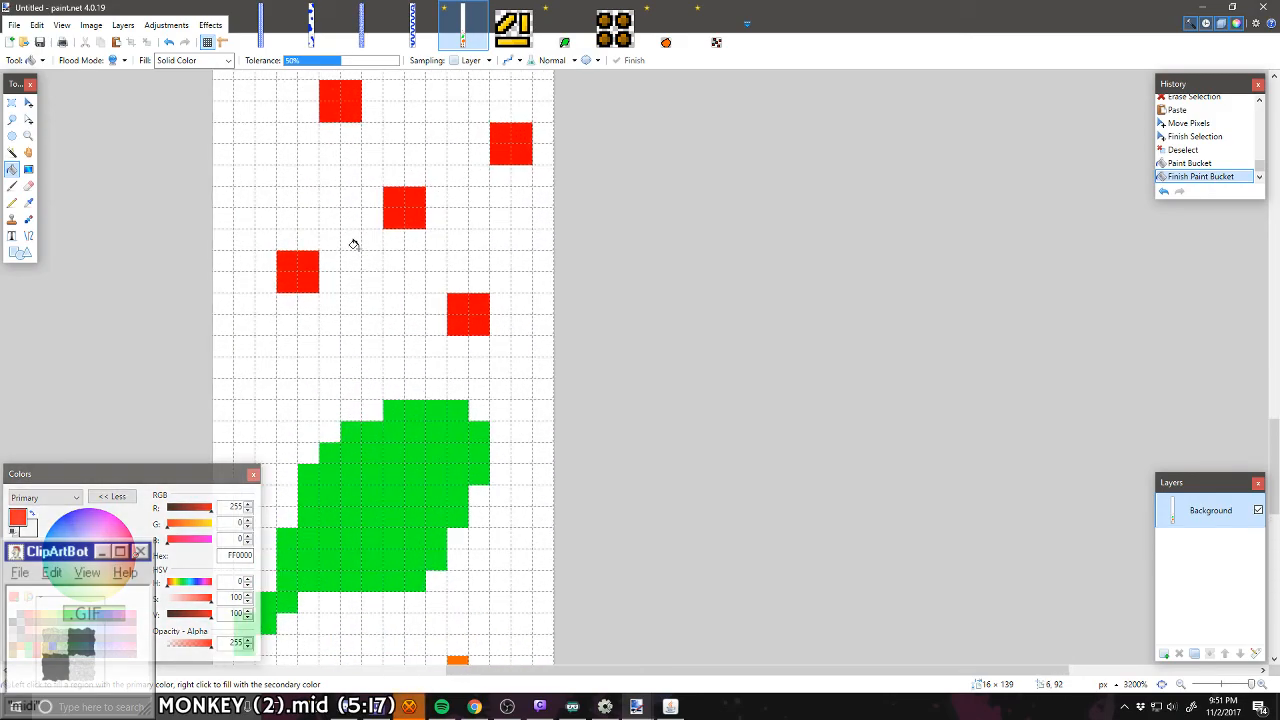
pyautogui.press('p')
pyautogui.moveTo(317, 295)
pyautogui.mouseDown()
pyautogui.moveTo(268, 294)
pyautogui.moveTo(264, 267)
pyautogui.moveTo(285, 235)
pyautogui.moveTo(319, 242)
pyautogui.moveTo(333, 290)
pyautogui.mouseUp()
pyautogui.moveTo(389, 247)
pyautogui.mouseDown()
pyautogui.moveTo(382, 183)
pyautogui.moveTo(449, 169)
pyautogui.moveTo(429, 245)
pyautogui.moveTo(390, 240)
pyautogui.mouseUp()
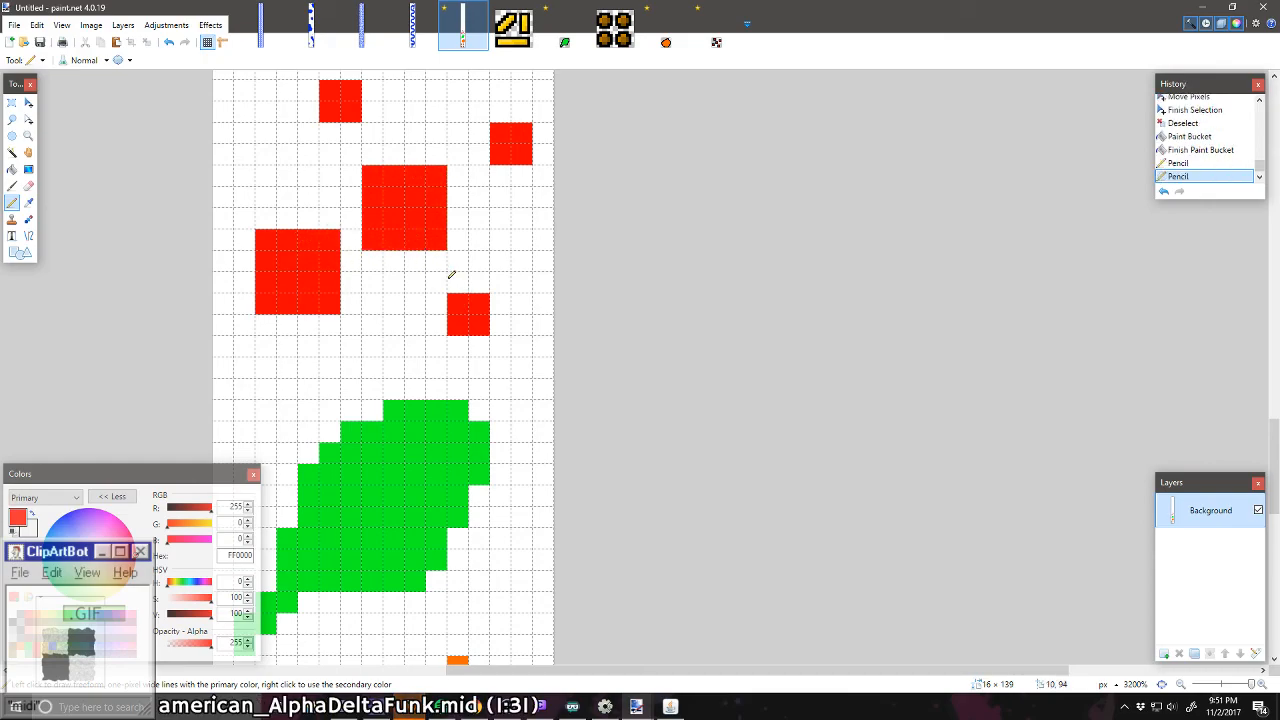
pyautogui.moveTo(451, 275)
pyautogui.mouseDown()
pyautogui.moveTo(500, 290)
pyautogui.moveTo(501, 335)
pyautogui.moveTo(453, 345)
pyautogui.moveTo(434, 330)
pyautogui.moveTo(440, 278)
pyautogui.mouseUp()
pyautogui.scroll(2, 444, 278)
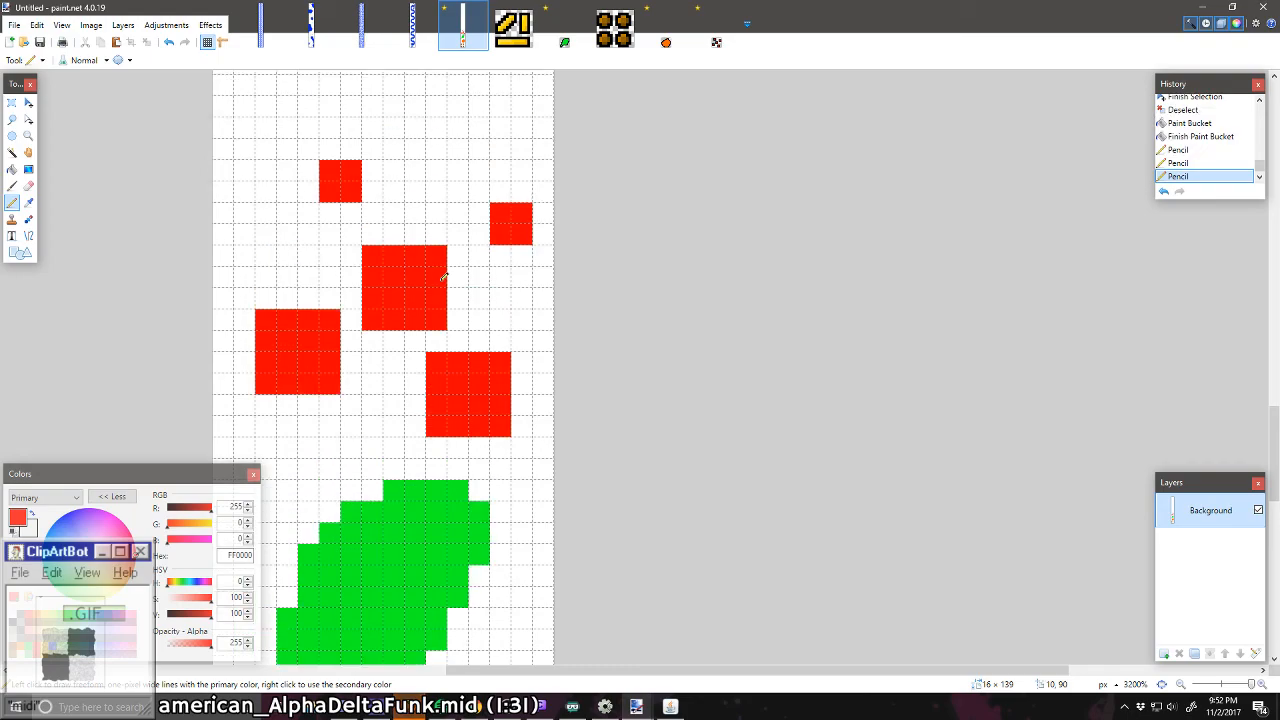
pyautogui.moveTo(540, 253)
pyautogui.mouseDown()
pyautogui.moveTo(480, 253)
pyautogui.moveTo(481, 202)
pyautogui.moveTo(533, 186)
pyautogui.moveTo(543, 245)
pyautogui.mouseUp()
pyautogui.moveTo(378, 210)
pyautogui.mouseDown()
pyautogui.moveTo(306, 205)
pyautogui.moveTo(312, 160)
pyautogui.moveTo(345, 148)
pyautogui.moveTo(376, 160)
pyautogui.moveTo(380, 222)
pyautogui.mouseUp()
pyautogui.scroll(-8, 379, 221)
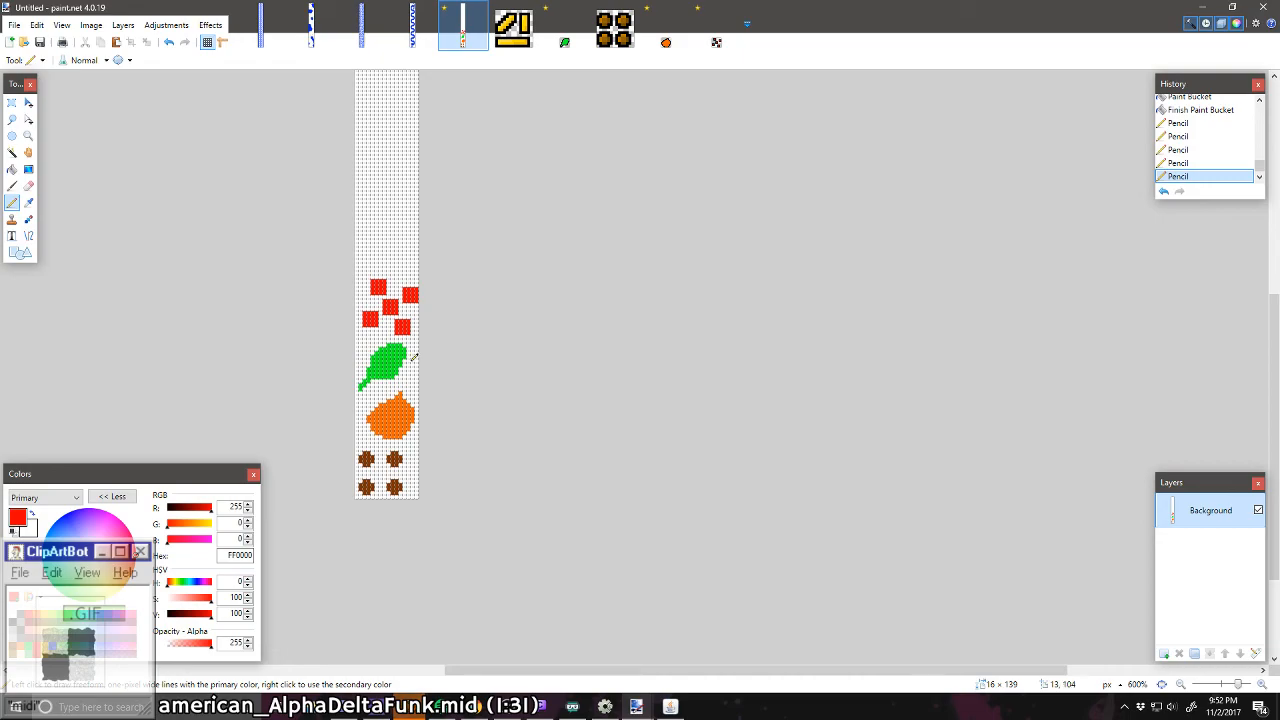
# Step: Enlarge the upper two brown discs to 6 × 6 pixels with a one-pixel Pencil border in their sampled brown, 7F3300
pyautogui.scroll(8, 413, 357)
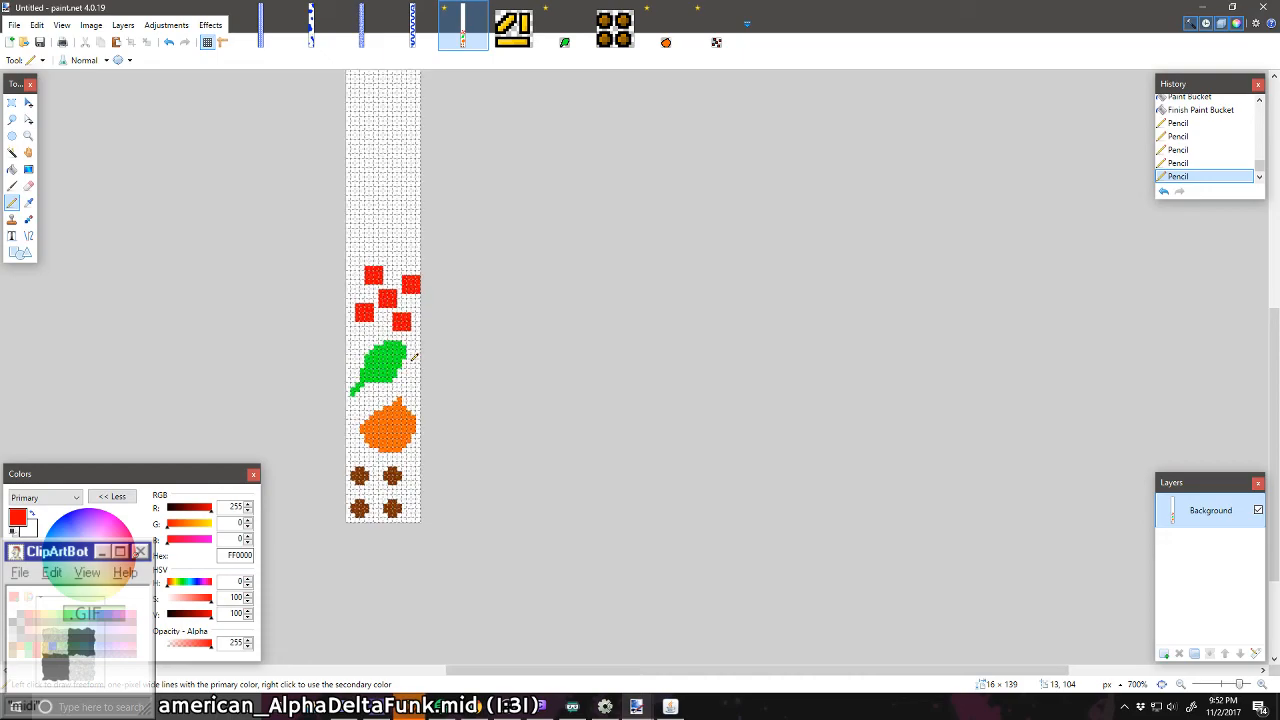
pyautogui.scroll(-5, 368, 281)
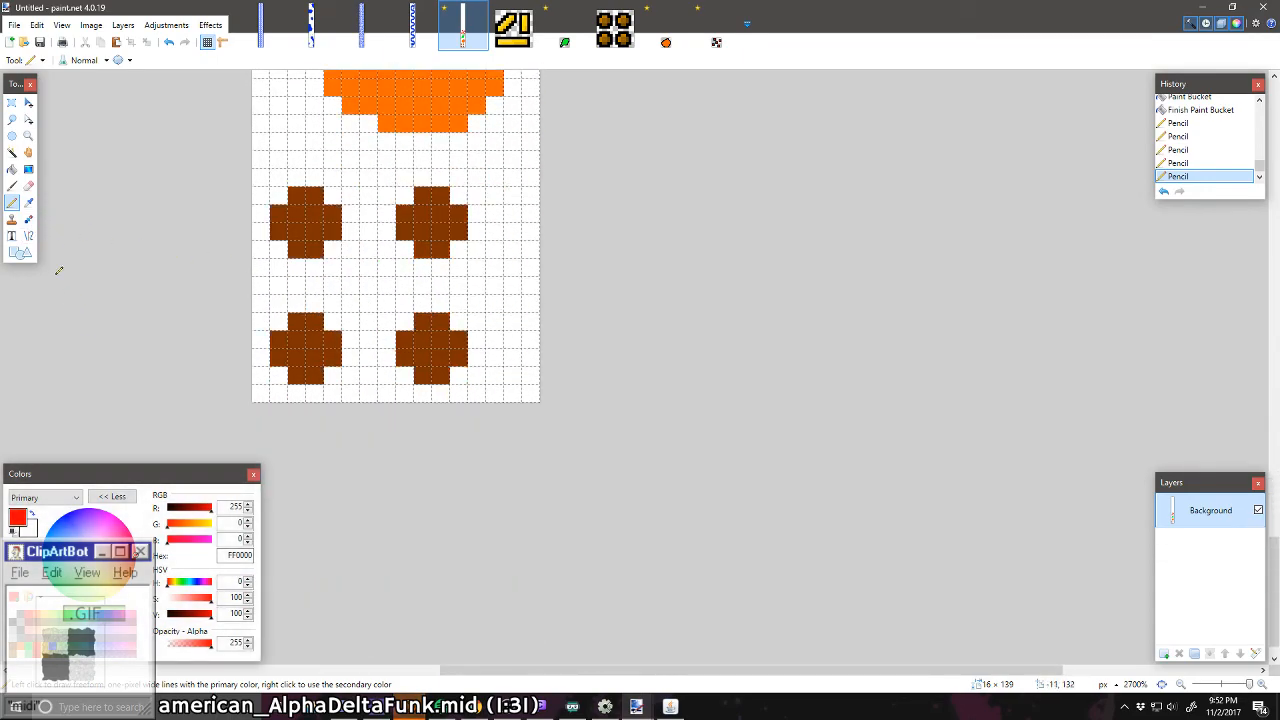
pyautogui.click(28, 202)
pyautogui.click(333, 214)
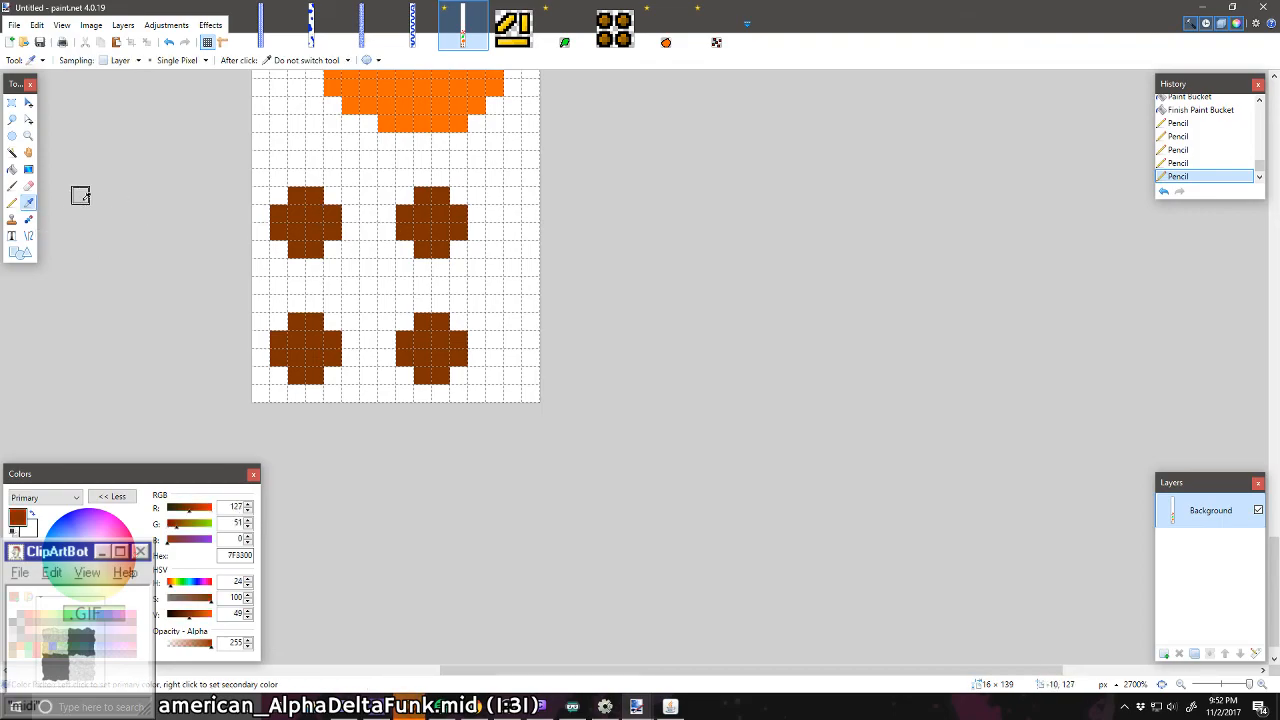
pyautogui.click(12, 202)
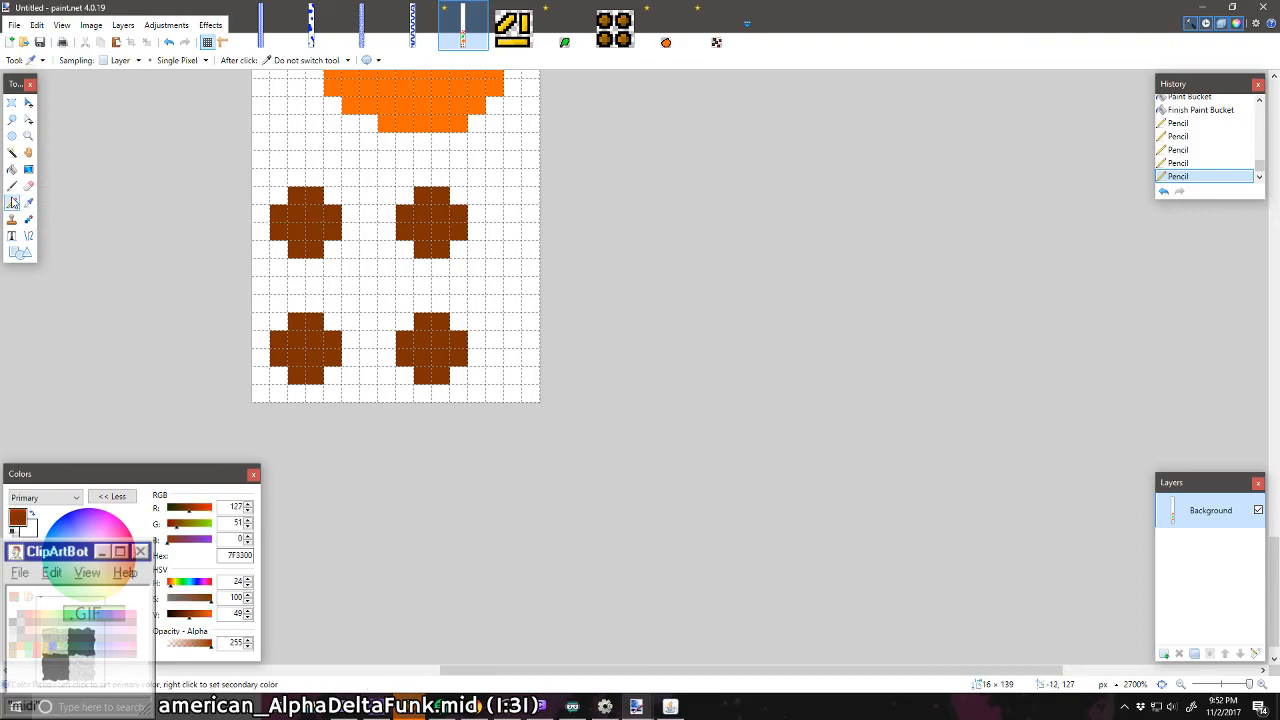
pyautogui.moveTo(317, 264)
pyautogui.mouseDown()
pyautogui.moveTo(264, 241)
pyautogui.moveTo(263, 217)
pyautogui.moveTo(288, 180)
pyautogui.moveTo(328, 174)
pyautogui.moveTo(347, 194)
pyautogui.moveTo(356, 238)
pyautogui.moveTo(339, 265)
pyautogui.moveTo(395, 247)
pyautogui.moveTo(454, 259)
pyautogui.moveTo(476, 241)
pyautogui.moveTo(480, 207)
pyautogui.moveTo(446, 179)
pyautogui.moveTo(411, 178)
pyautogui.moveTo(371, 238)
pyautogui.mouseUp()
pyautogui.click(279, 249)
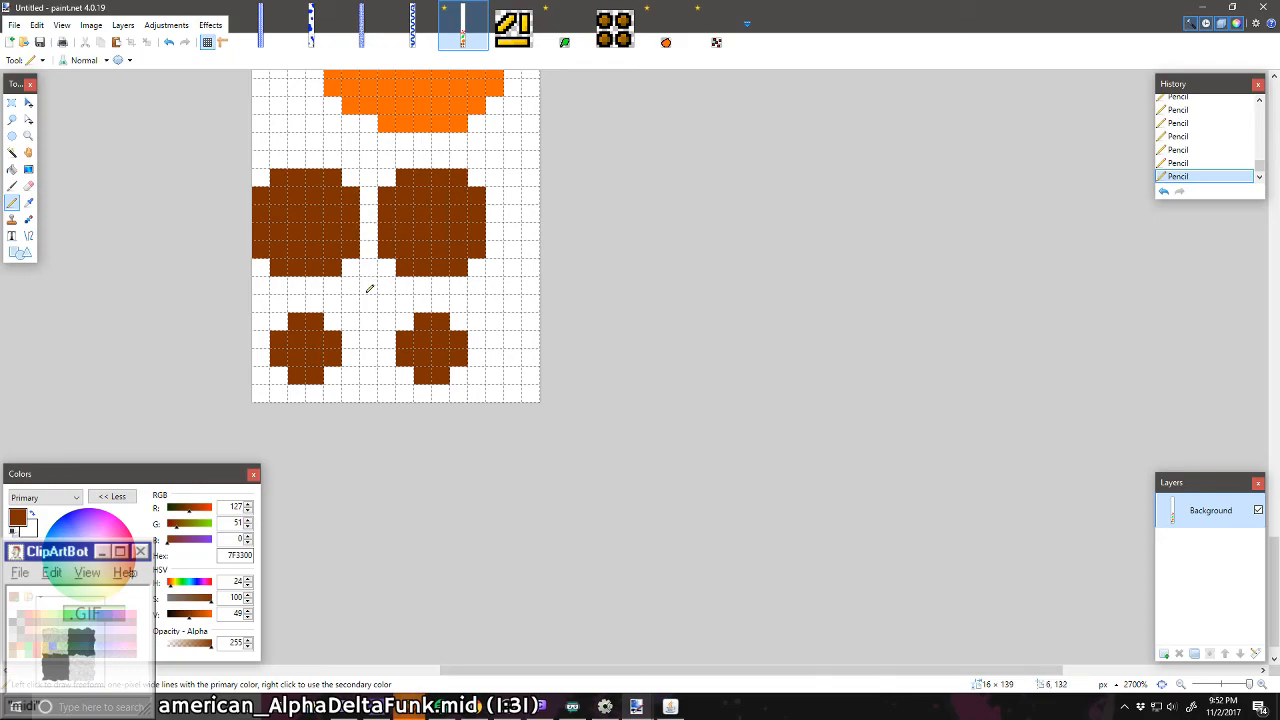
# Step: Enlarge the lower two brown discs to 6 × 6 pixels with the same one-pixel brown Pencil border
pyautogui.scroll(-4, 369, 289)
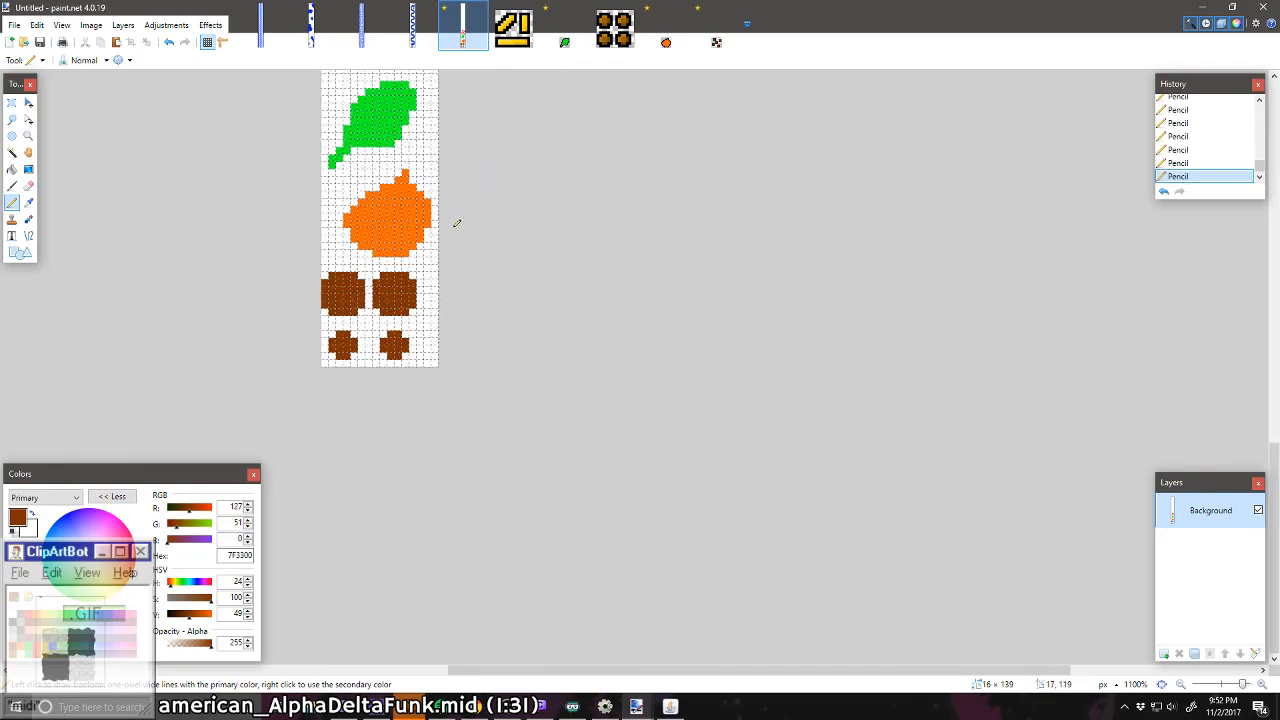
pyautogui.scroll(-5, 389, 268)
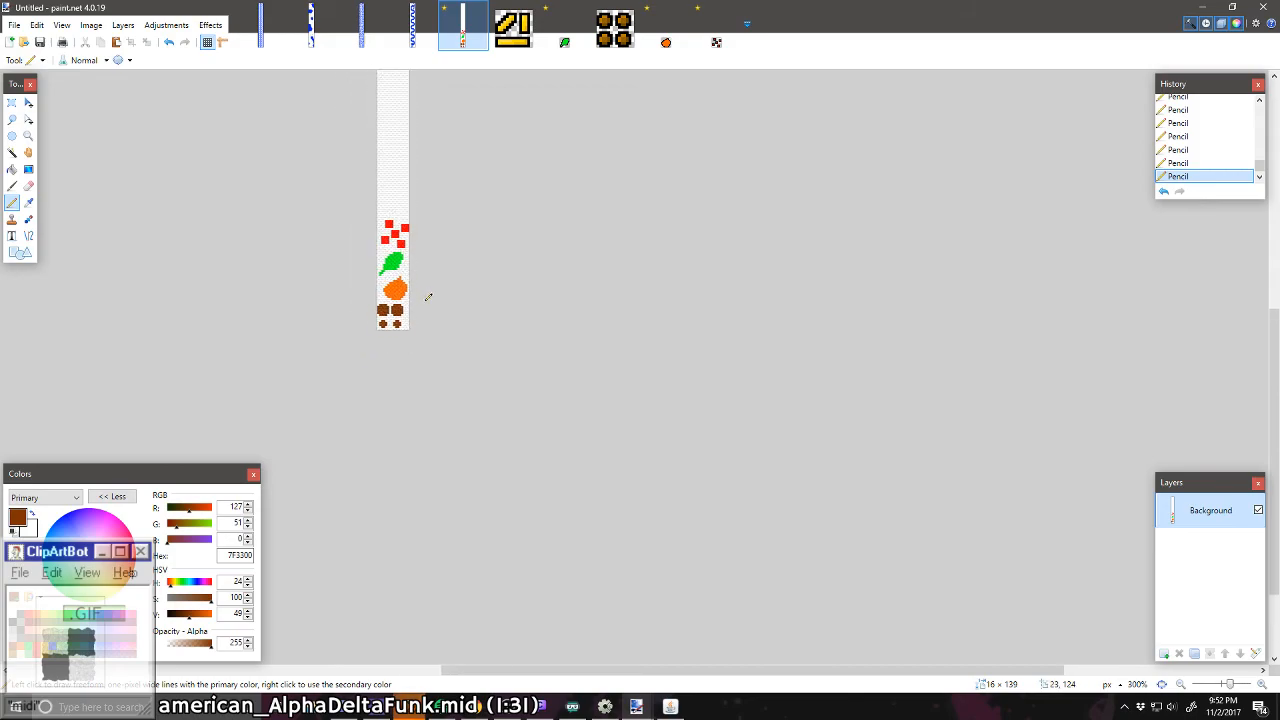
pyautogui.scroll(12, 428, 297)
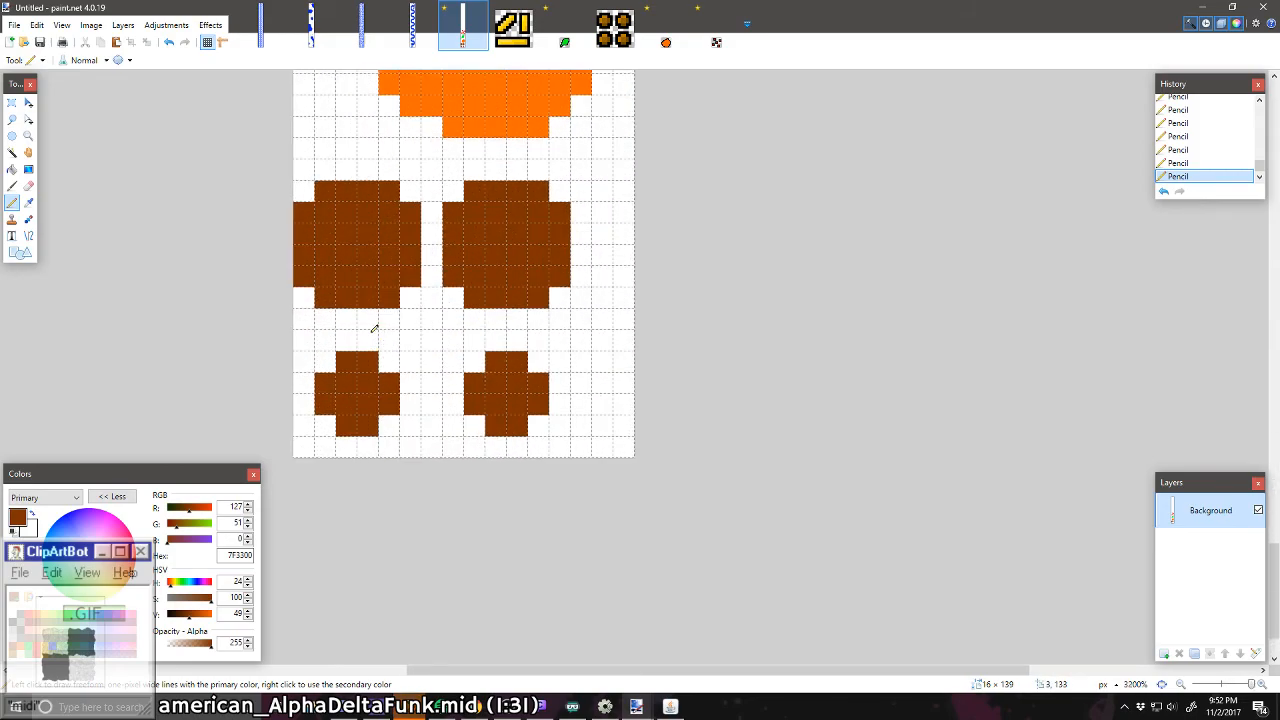
pyautogui.moveTo(377, 337)
pyautogui.mouseDown()
pyautogui.moveTo(334, 339)
pyautogui.moveTo(310, 377)
pyautogui.moveTo(311, 417)
pyautogui.moveTo(330, 440)
pyautogui.moveTo(386, 443)
pyautogui.moveTo(410, 417)
pyautogui.moveTo(411, 382)
pyautogui.moveTo(396, 354)
pyautogui.mouseUp()
pyautogui.moveTo(453, 415)
pyautogui.mouseDown()
pyautogui.moveTo(457, 361)
pyautogui.moveTo(494, 338)
pyautogui.moveTo(556, 356)
pyautogui.moveTo(555, 406)
pyautogui.moveTo(533, 438)
pyautogui.moveTo(488, 425)
pyautogui.mouseUp()
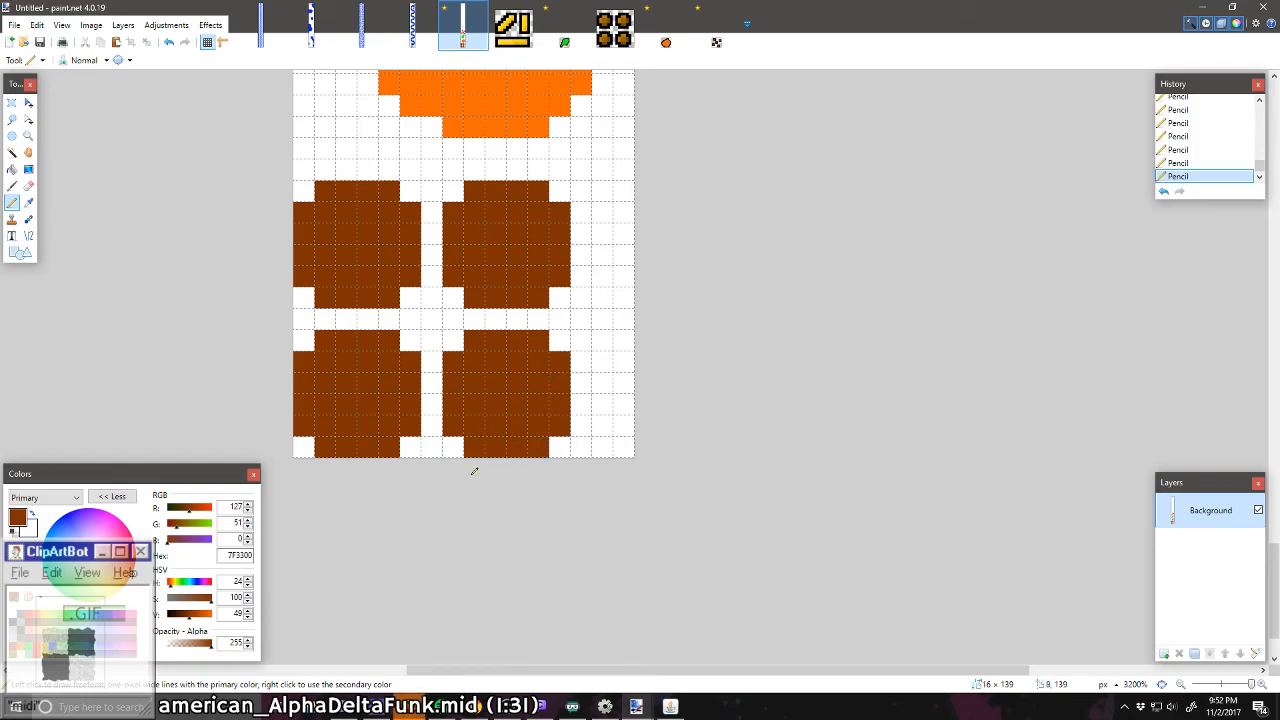
# Step: Sample the leaf's green and add a one-pixel border all around the leaf with the Pencil
pyautogui.scroll(5, 474, 472)
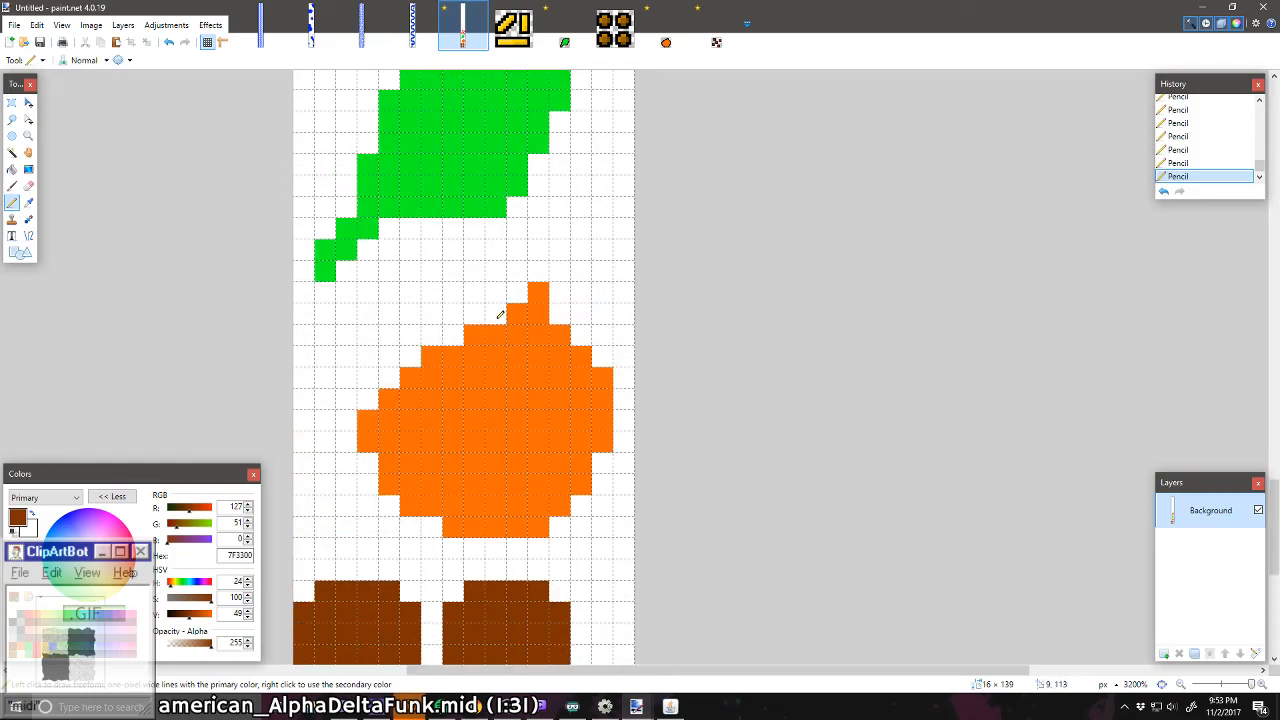
pyautogui.scroll(1, 474, 191)
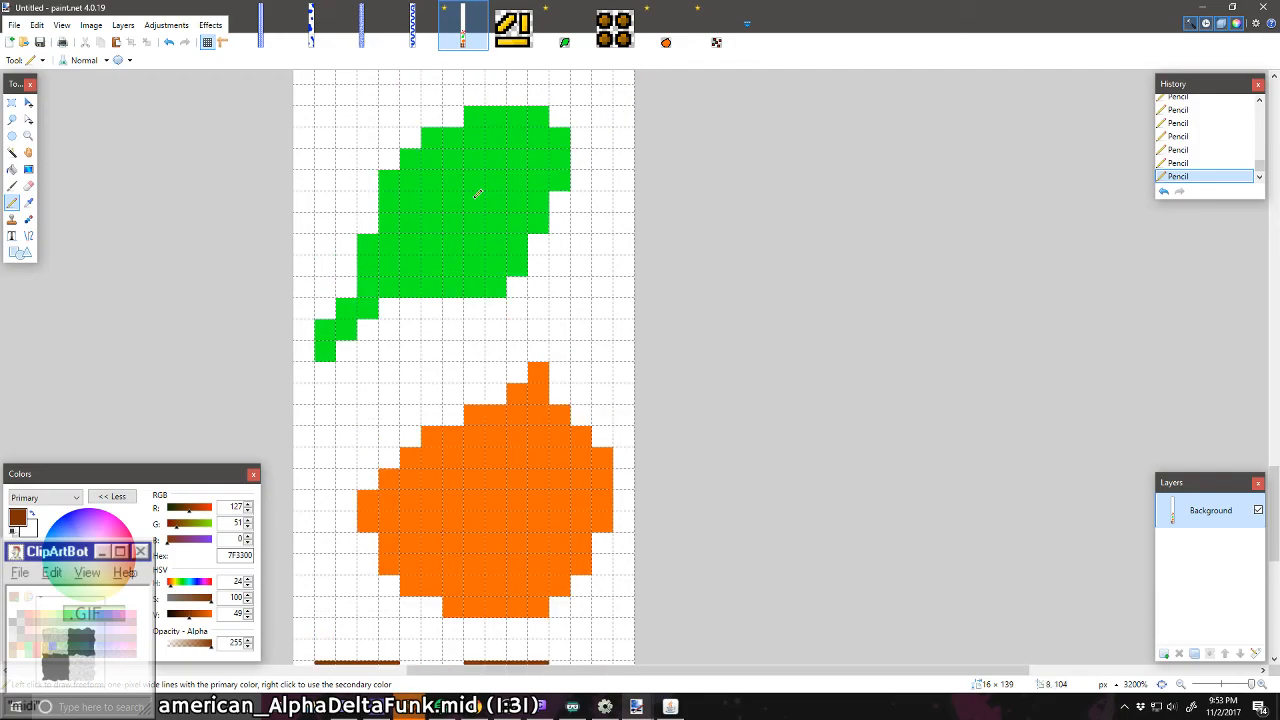
pyautogui.click(28, 202)
pyautogui.click(431, 224)
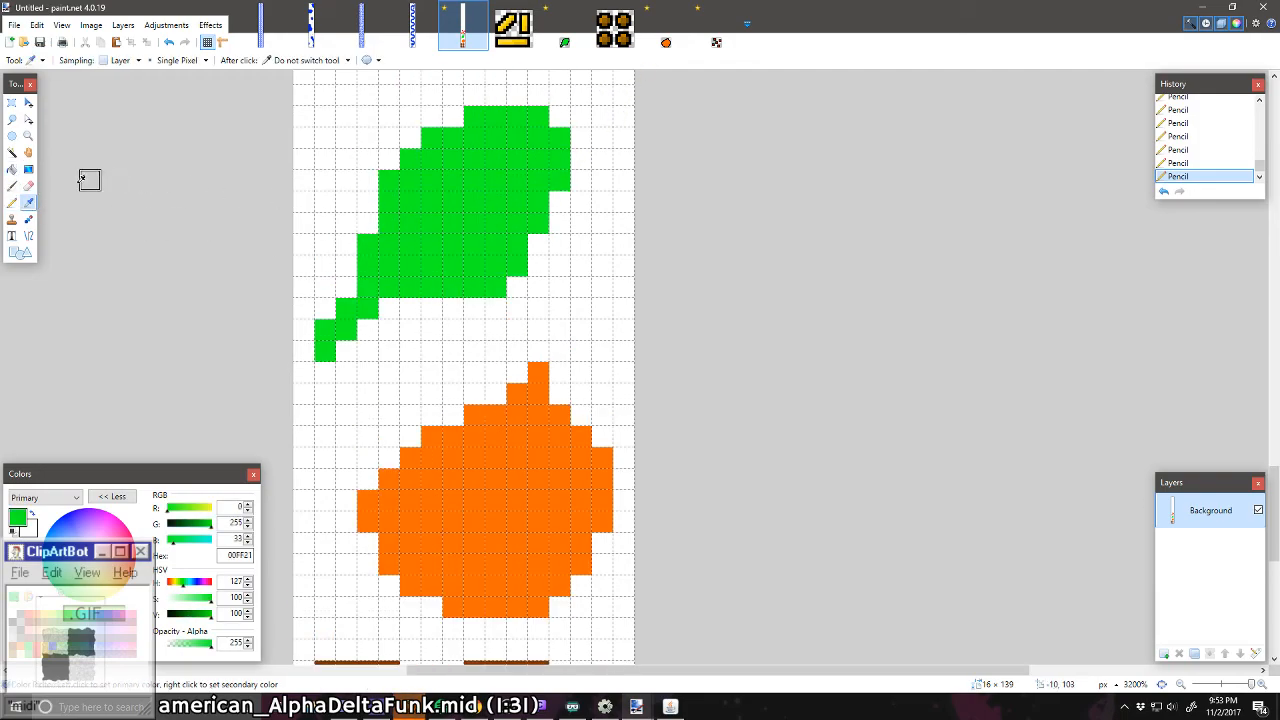
pyautogui.click(12, 202)
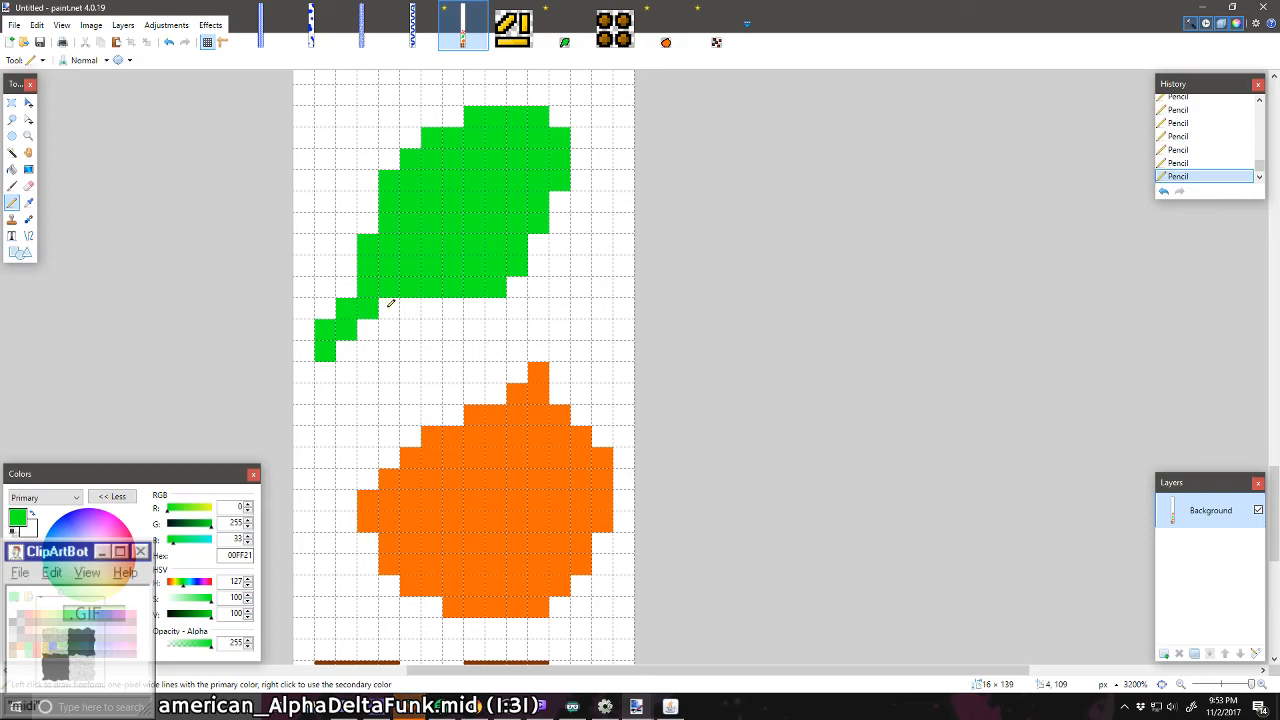
pyautogui.moveTo(390, 303)
pyautogui.mouseDown()
pyautogui.moveTo(389, 331)
pyautogui.moveTo(368, 350)
pyautogui.moveTo(325, 372)
pyautogui.moveTo(305, 362)
pyautogui.moveTo(300, 325)
pyautogui.moveTo(345, 280)
pyautogui.moveTo(371, 174)
pyautogui.moveTo(412, 130)
pyautogui.moveTo(505, 92)
pyautogui.moveTo(565, 92)
pyautogui.moveTo(583, 180)
pyautogui.moveTo(512, 308)
pyautogui.moveTo(408, 309)
pyautogui.mouseUp()
# Step: Sample the orange FF6A00 and enlarge the orange shape to 14 × 14 pixels with a one-pixel Pencil border
pyautogui.click(28, 202)
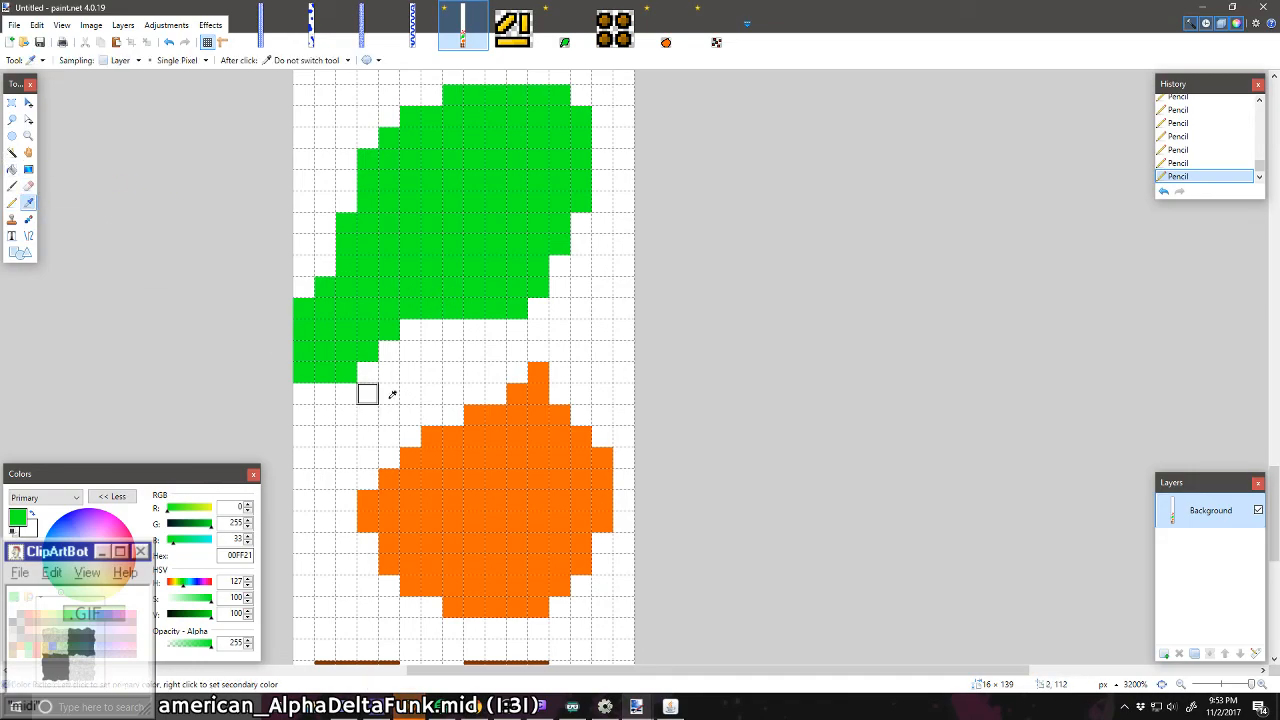
pyautogui.click(448, 480)
pyautogui.click(12, 202)
pyautogui.scroll(-2, 393, 335)
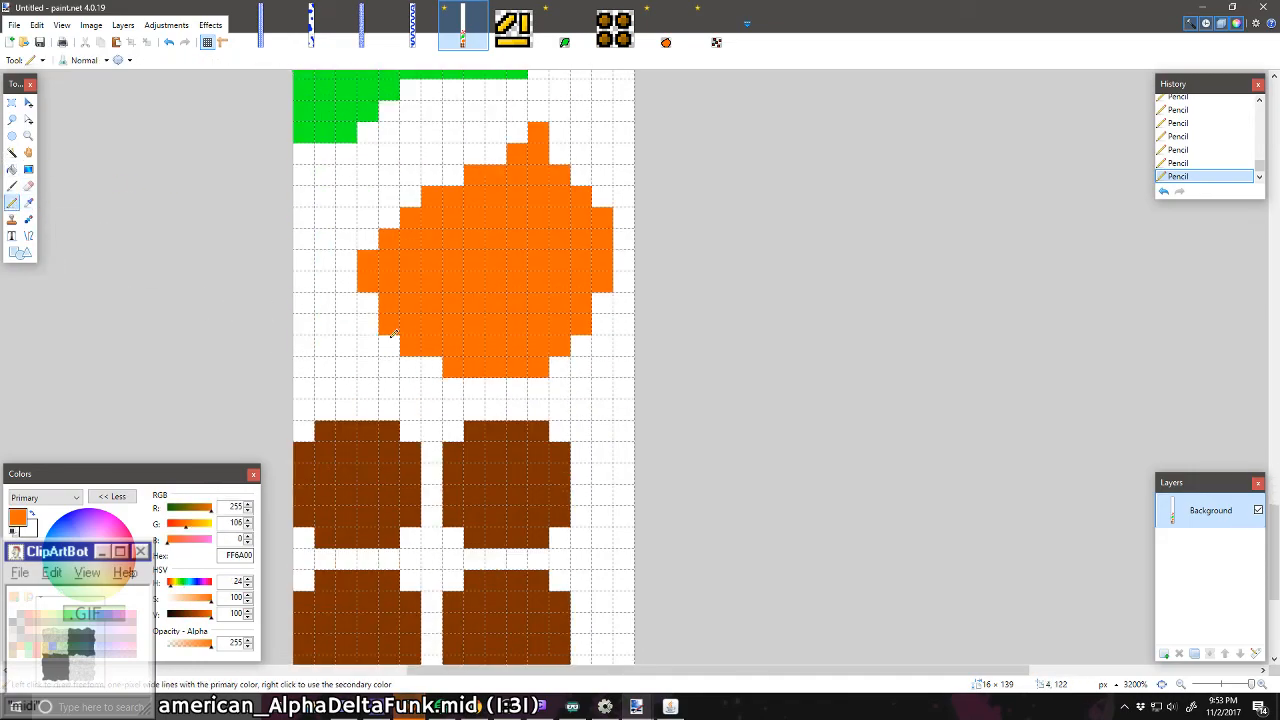
pyautogui.moveTo(543, 384); pyautogui.dragTo(487, 381)
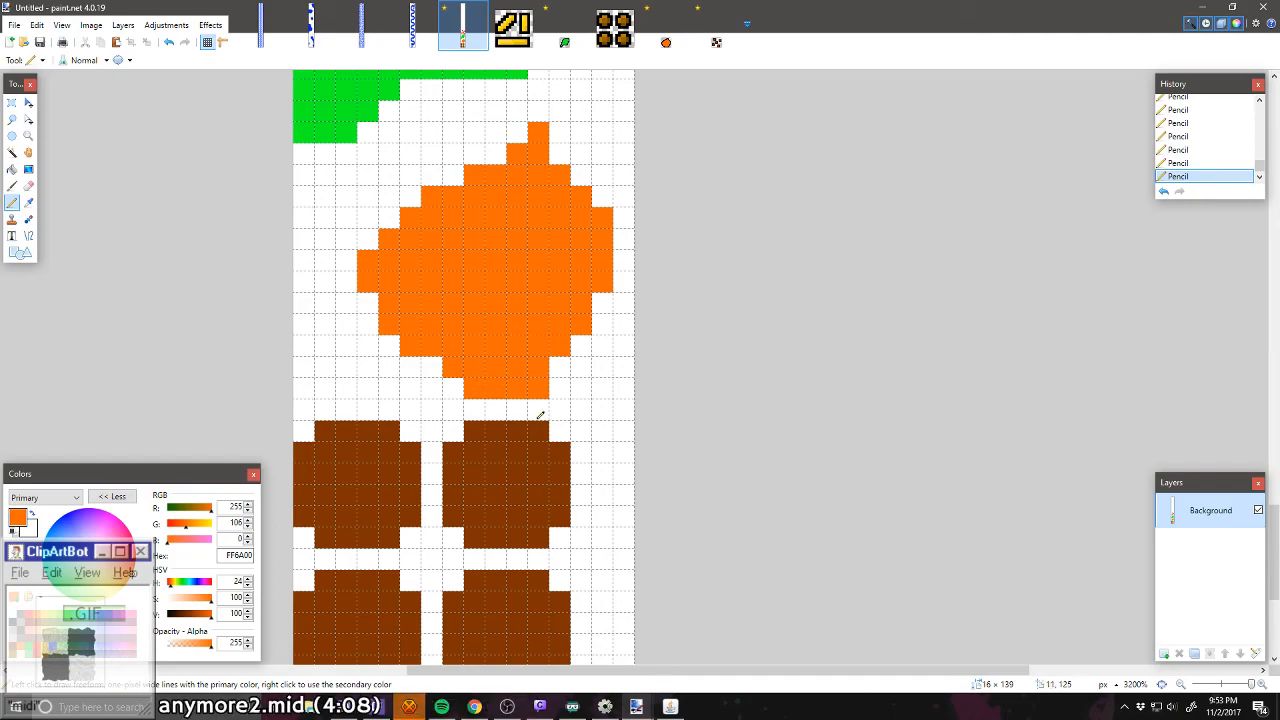
pyautogui.hotkey('ctrl', 'z')
pyautogui.moveTo(558, 386)
pyautogui.mouseDown()
pyautogui.moveTo(436, 389)
pyautogui.moveTo(426, 366)
pyautogui.moveTo(394, 366)
pyautogui.moveTo(349, 262)
pyautogui.moveTo(396, 199)
pyautogui.moveTo(497, 155)
pyautogui.moveTo(533, 108)
pyautogui.moveTo(555, 107)
pyautogui.moveTo(557, 151)
pyautogui.moveTo(573, 152)
pyautogui.moveTo(604, 197)
pyautogui.moveTo(619, 195)
pyautogui.moveTo(626, 232)
pyautogui.moveTo(621, 300)
pyautogui.moveTo(565, 360)
pyautogui.mouseUp()
# Step: Move the 16 × 42-pixel area holding the red squares, leaf and orange shape up two pixels, then deselect it
pyautogui.scroll(-3, 494, 309)
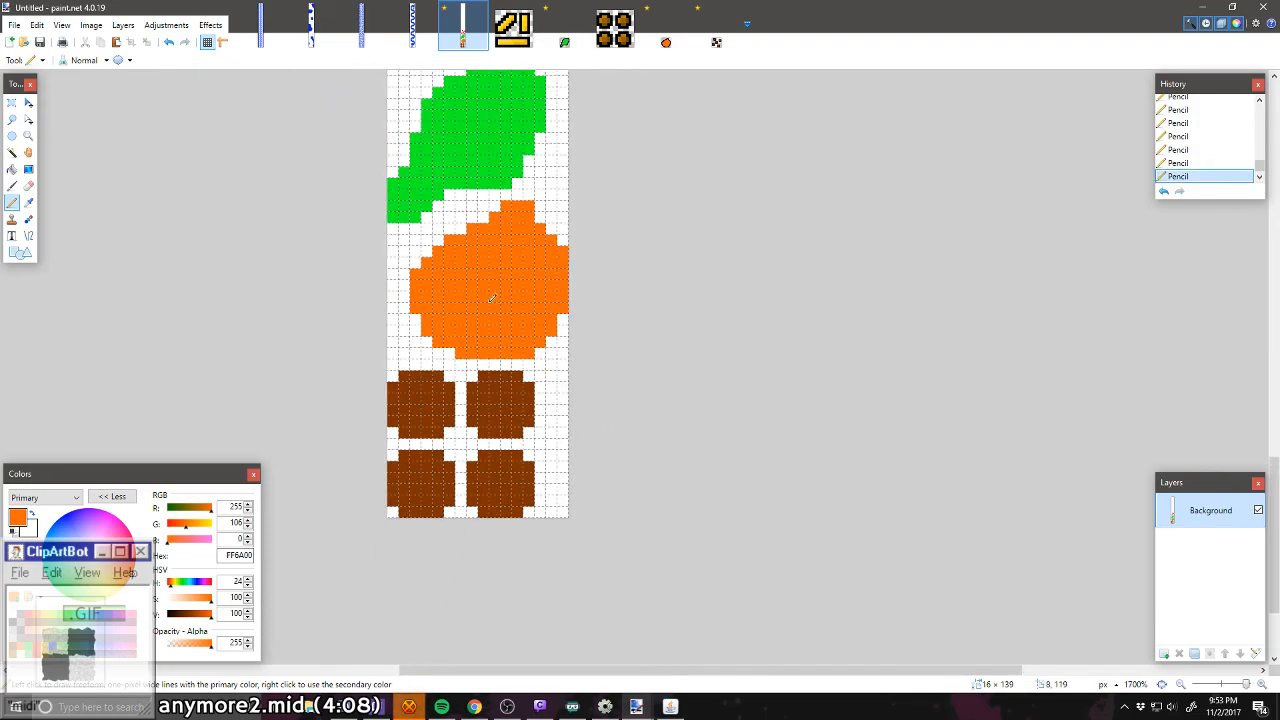
pyautogui.scroll(-1, 482, 288)
pyautogui.scroll(3, 257, 243)
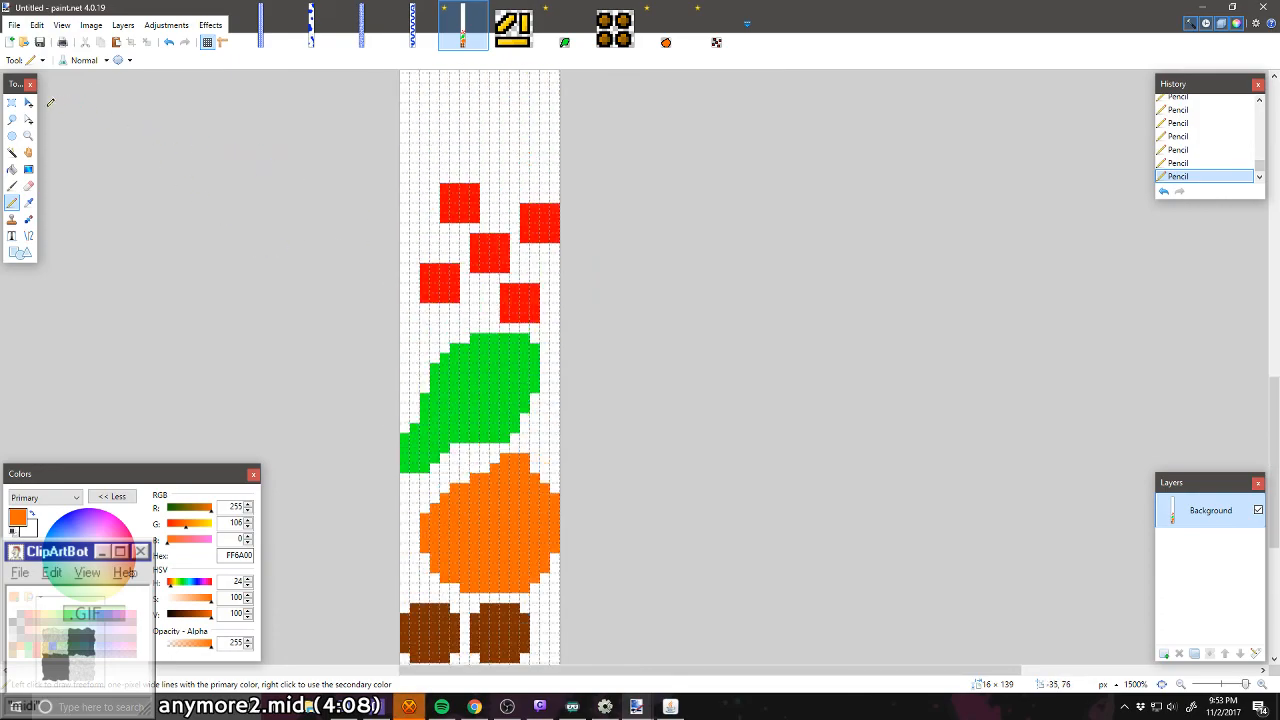
pyautogui.click(12, 102)
pyautogui.moveTo(398, 172); pyautogui.dragTo(616, 586)
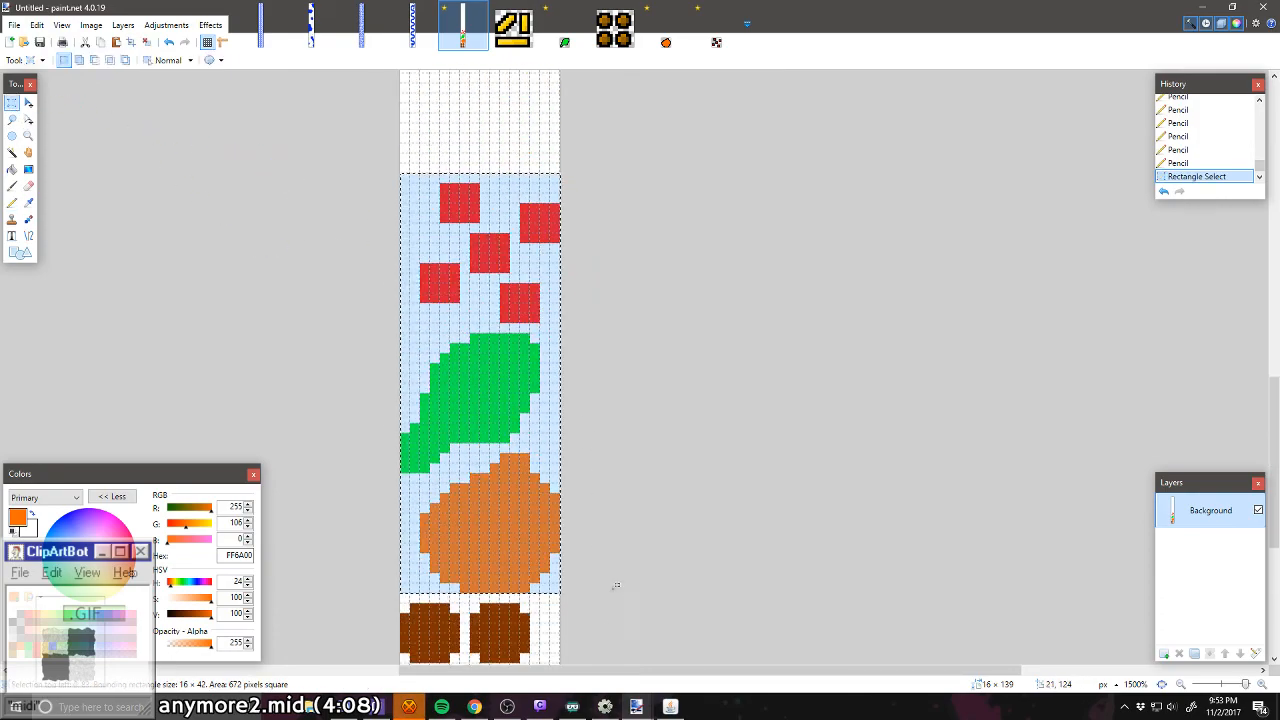
pyautogui.click(28, 103)
pyautogui.press('Up')
pyautogui.press('Up')
pyautogui.hotkey('ctrl', 'd')
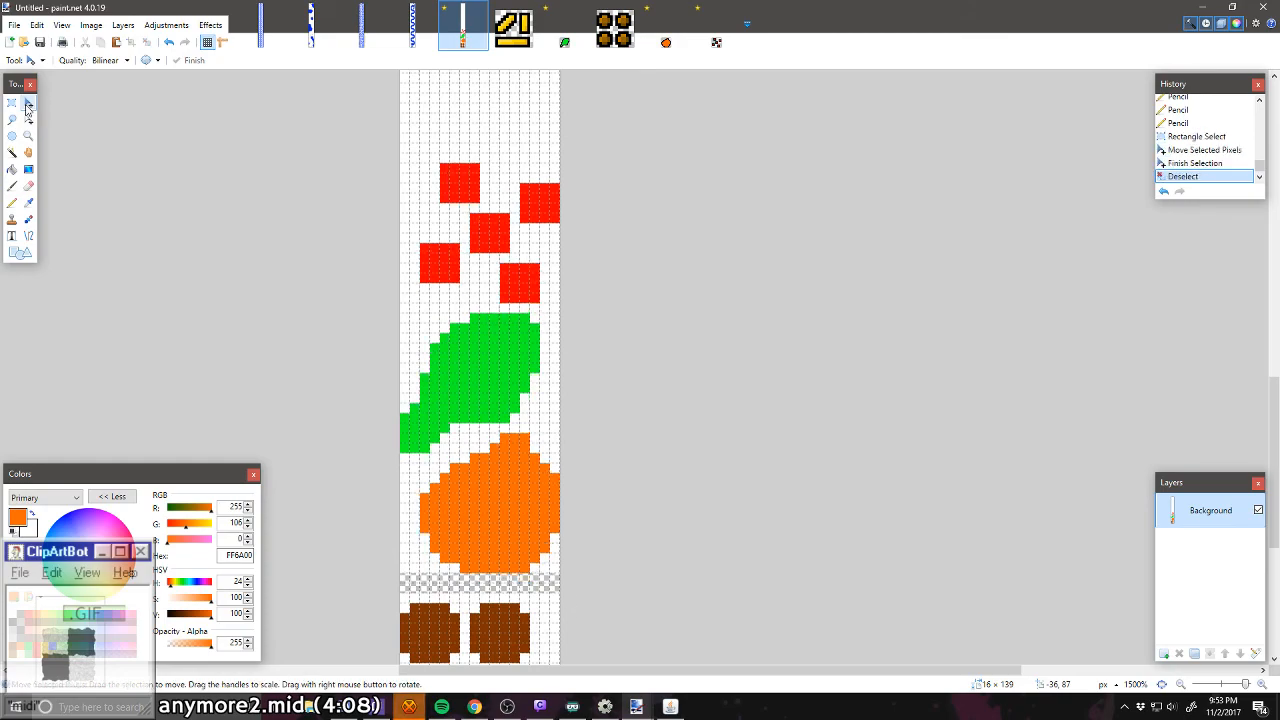
# Step: Lasso the red squares together with the leaf and move them up two pixels, away from the orange shape
pyautogui.press('s')
pyautogui.click(12, 119)
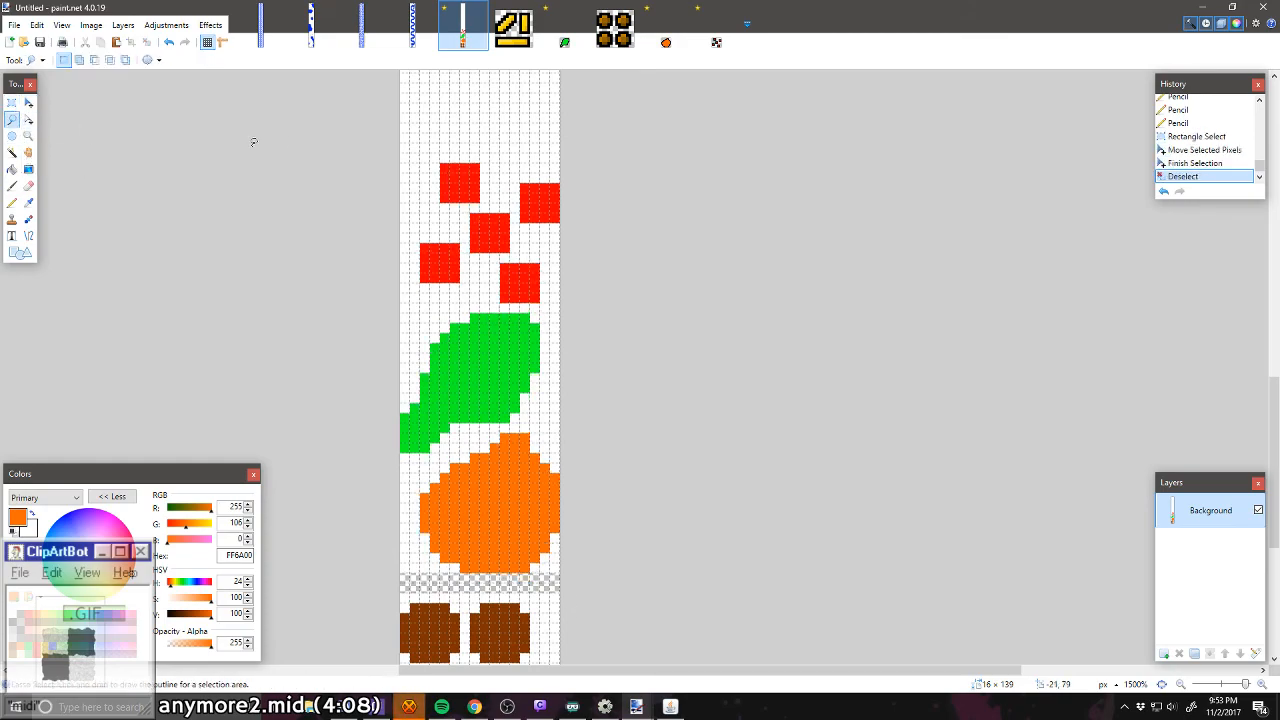
pyautogui.moveTo(401, 145)
pyautogui.mouseDown()
pyautogui.moveTo(540, 175)
pyautogui.moveTo(611, 274)
pyautogui.moveTo(545, 400)
pyautogui.moveTo(388, 480)
pyautogui.mouseUp()
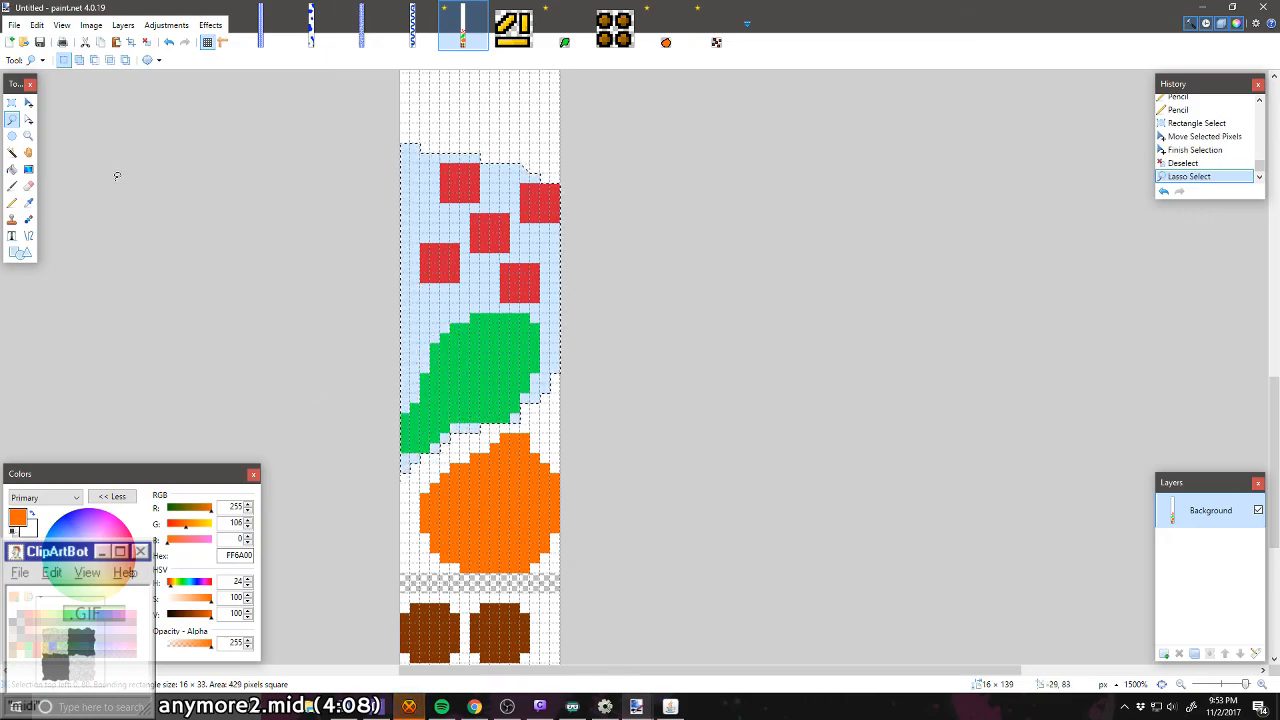
pyautogui.click(29, 104)
pyautogui.moveTo(571, 511); pyautogui.dragTo(571, 491)
pyautogui.hotkey('ctrl', 'd')
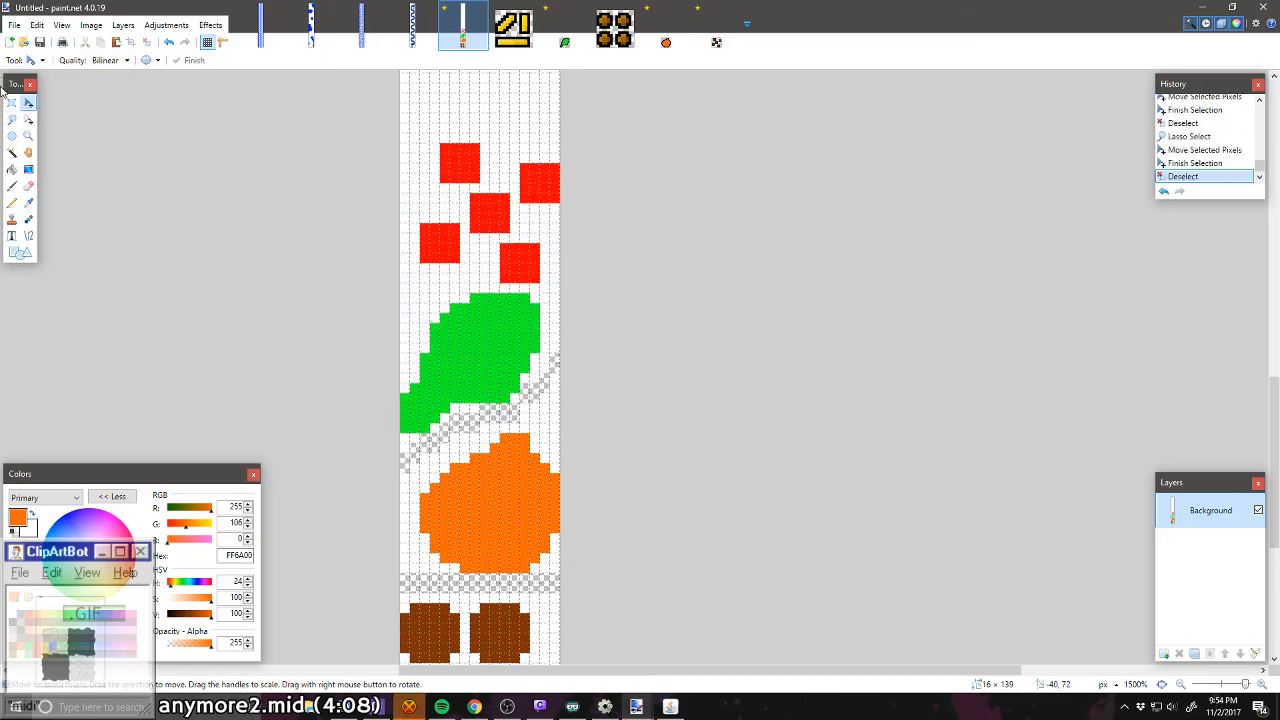
# Step: Move the 16 × 17-pixel area with the five red squares up two pixels, away from the leaf
pyautogui.click(12, 103)
pyautogui.moveTo(400, 113)
pyautogui.mouseDown()
pyautogui.moveTo(494, 206)
pyautogui.moveTo(606, 281)
pyautogui.mouseUp()
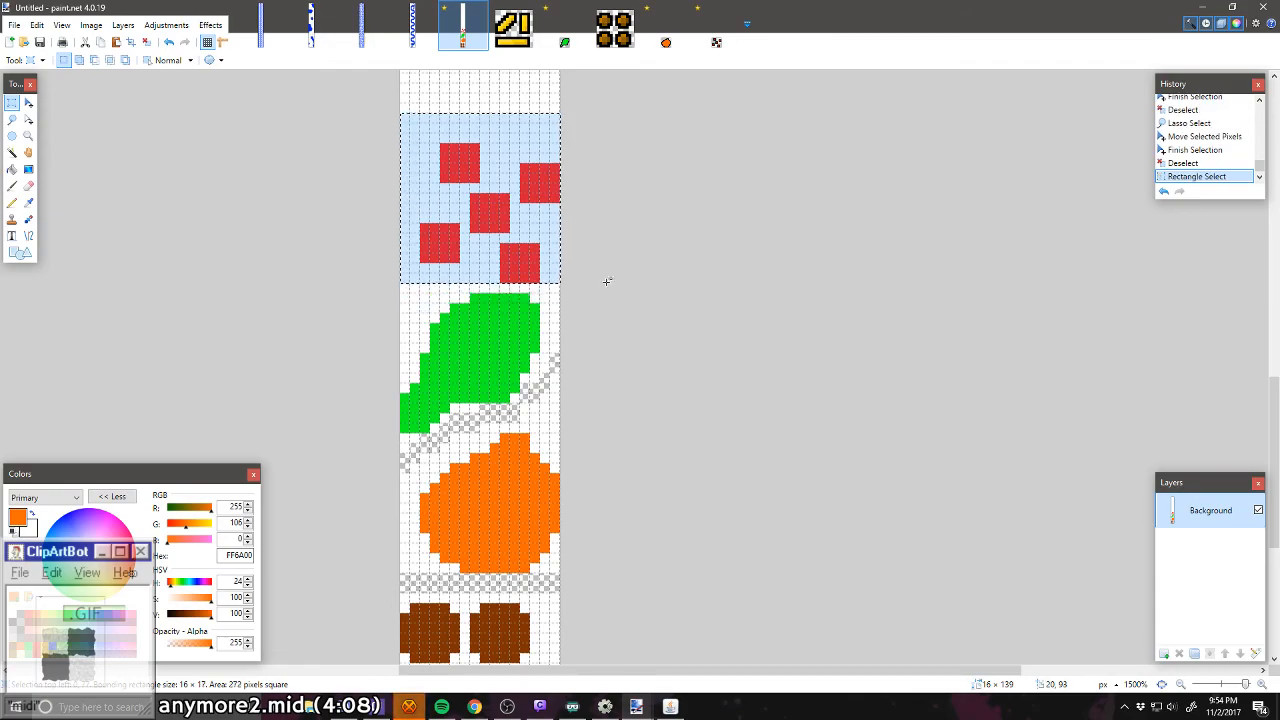
pyautogui.click(29, 104)
pyautogui.press('Up')
pyautogui.press('Up')
pyautogui.hotkey('ctrl', 'd')
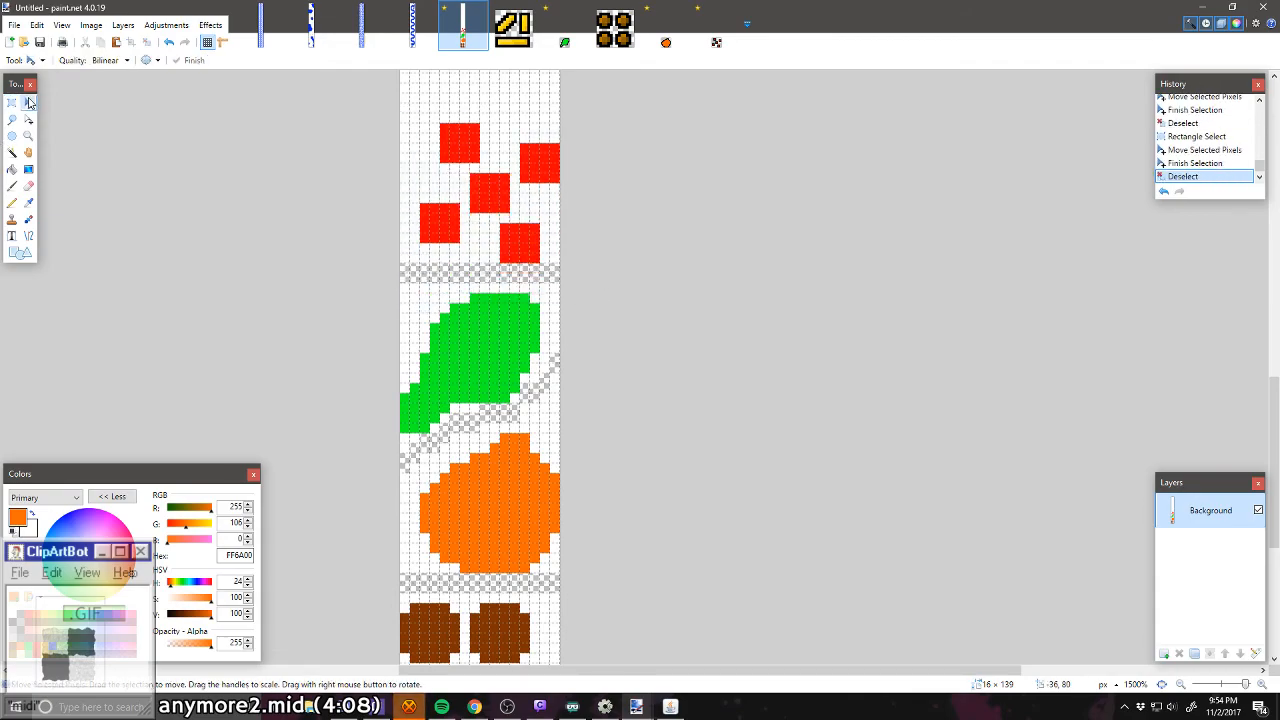
# Step: Fill all the transparent gaps between the ingredient shapes with white
pyautogui.click(12, 169)
pyautogui.click(434, 277)
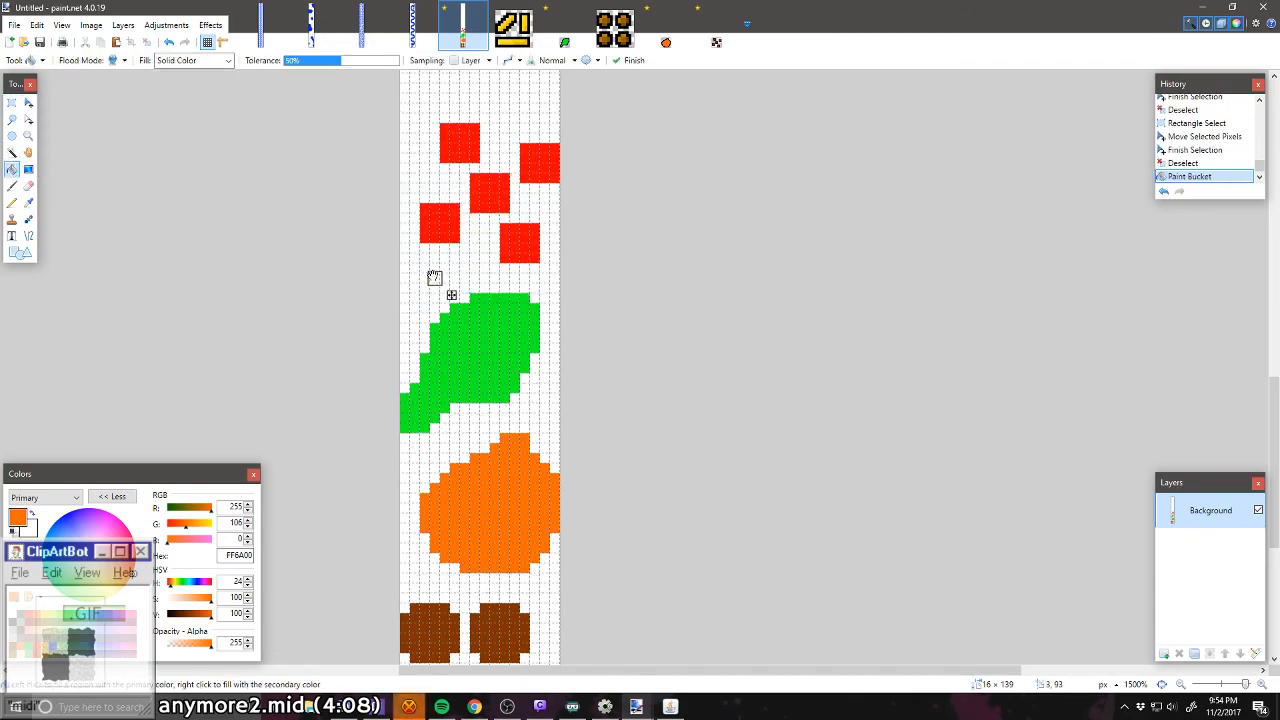
pyautogui.press('Return')
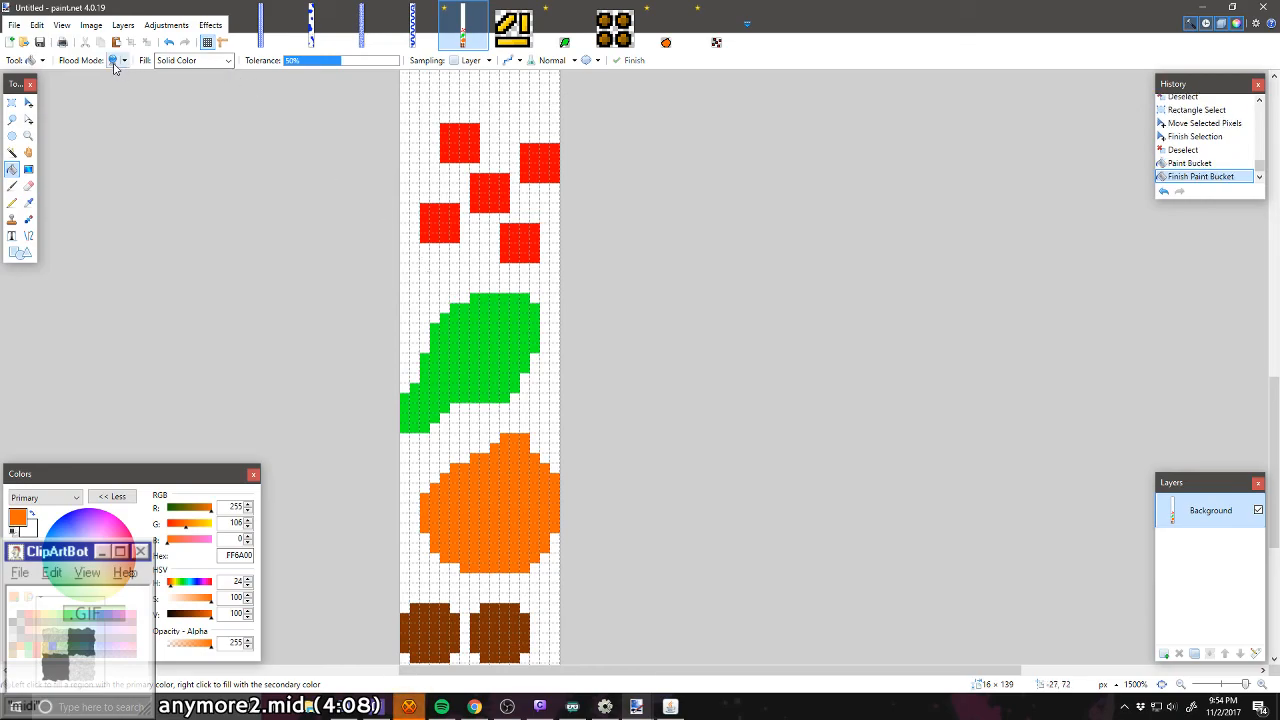
# Step: In tt2cheese.png, measure the outlines of the diagonal and horizontal cheese strips by selecting them with the Magic Wand
pyautogui.scroll(5, 402, 270)
pyautogui.scroll(3, 405, 270)
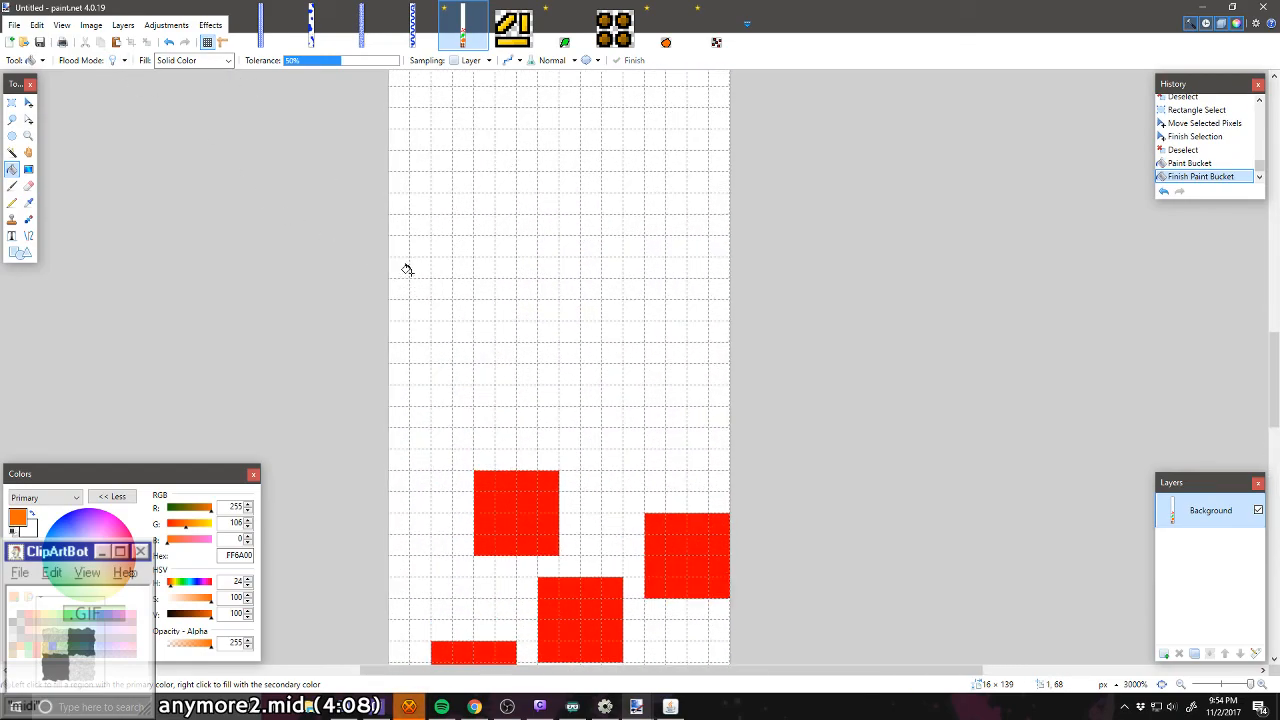
pyautogui.click(513, 28)
pyautogui.scroll(8, 620, 350)
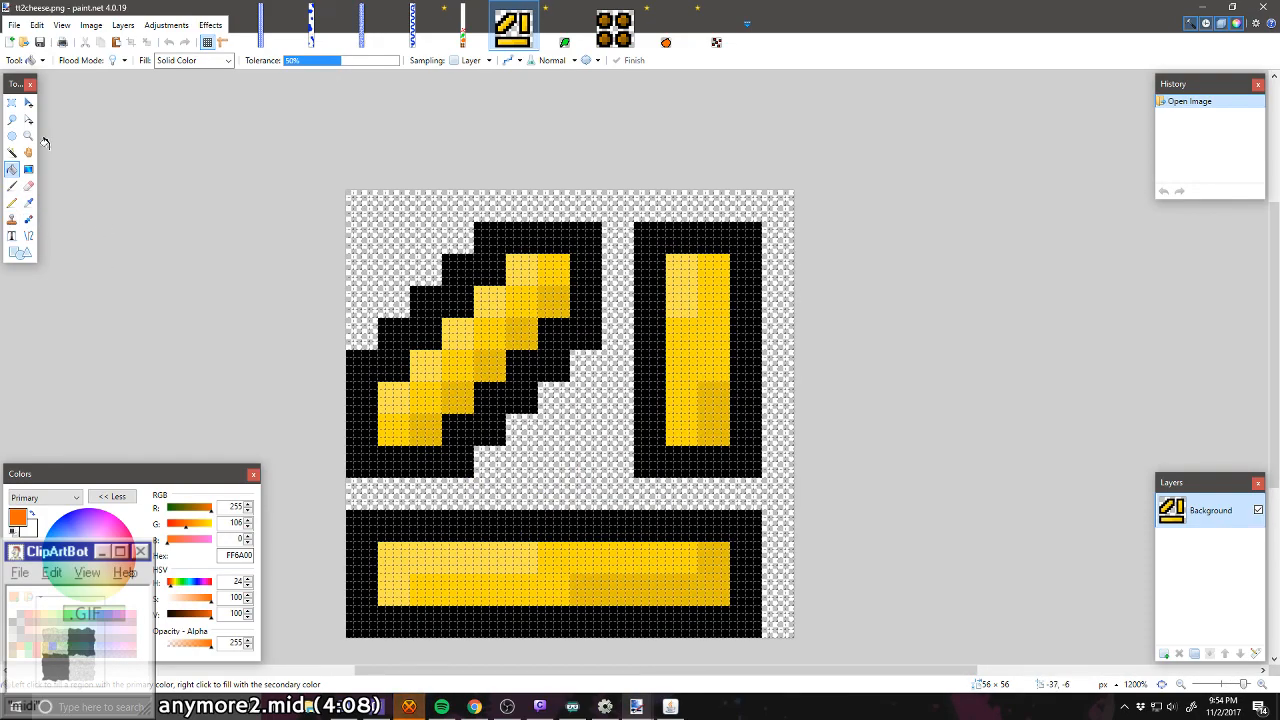
pyautogui.click(12, 152)
pyautogui.click(490, 408)
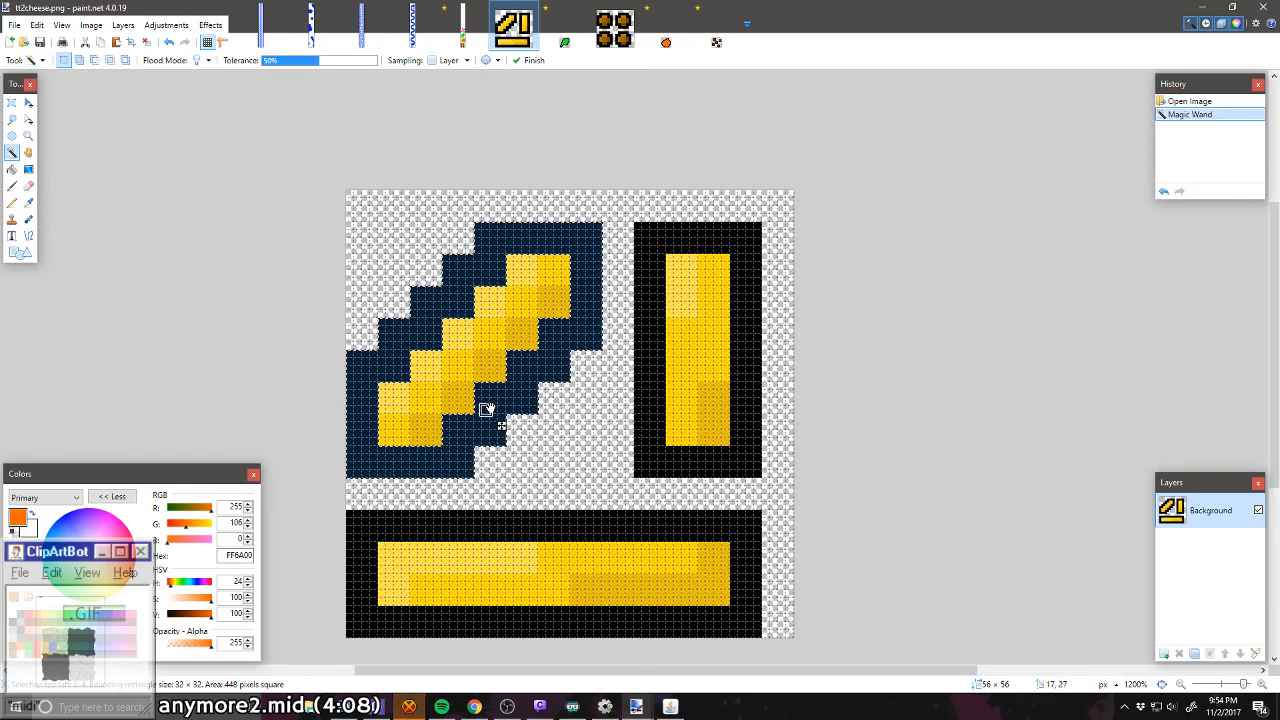
pyautogui.click(291, 363)
pyautogui.click(381, 362)
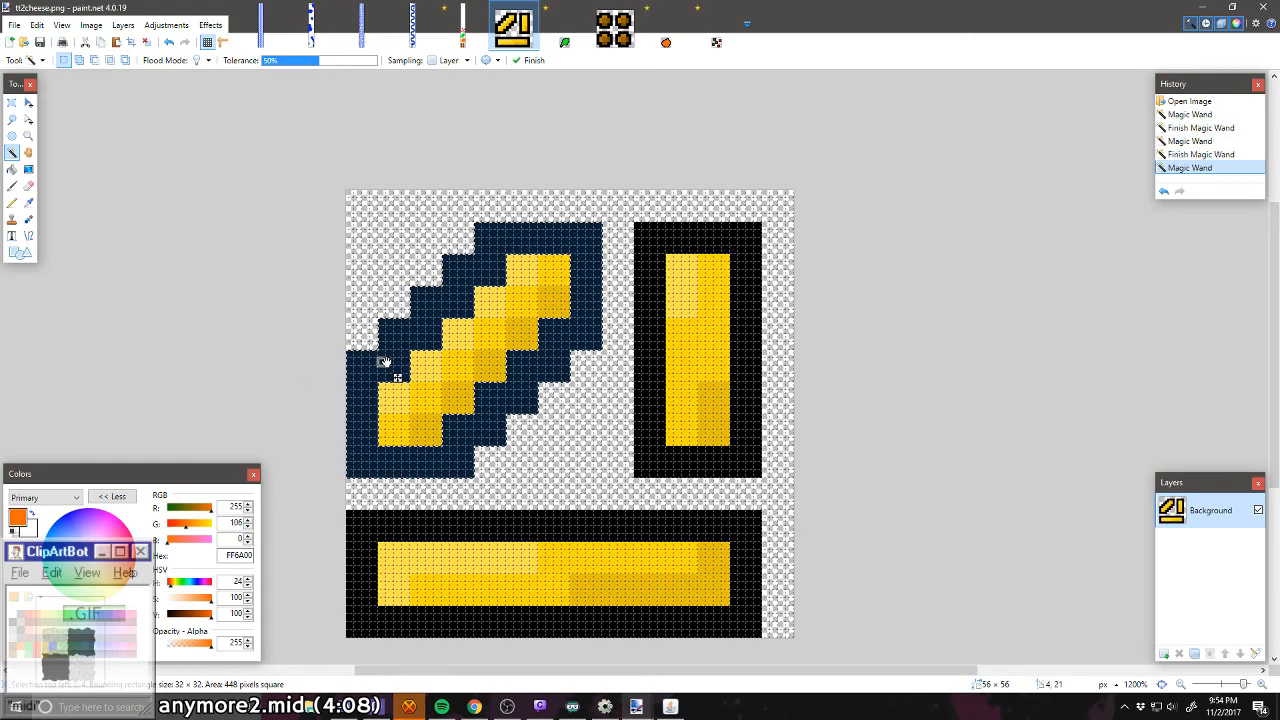
pyautogui.click(613, 521)
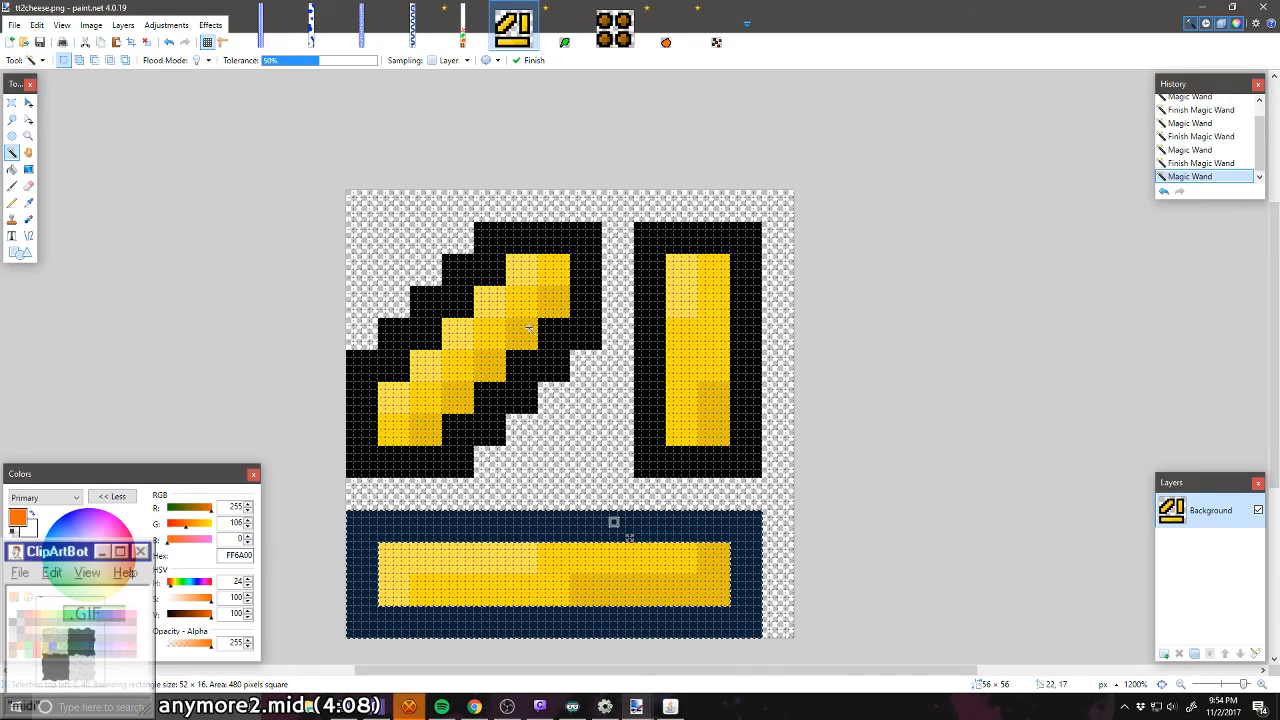
# Step: Pencil a solid FFD800 horizontal cheese strip, 13 × 4 pixels, at the level's left edge three pixels above the top red square
pyautogui.click(463, 27)
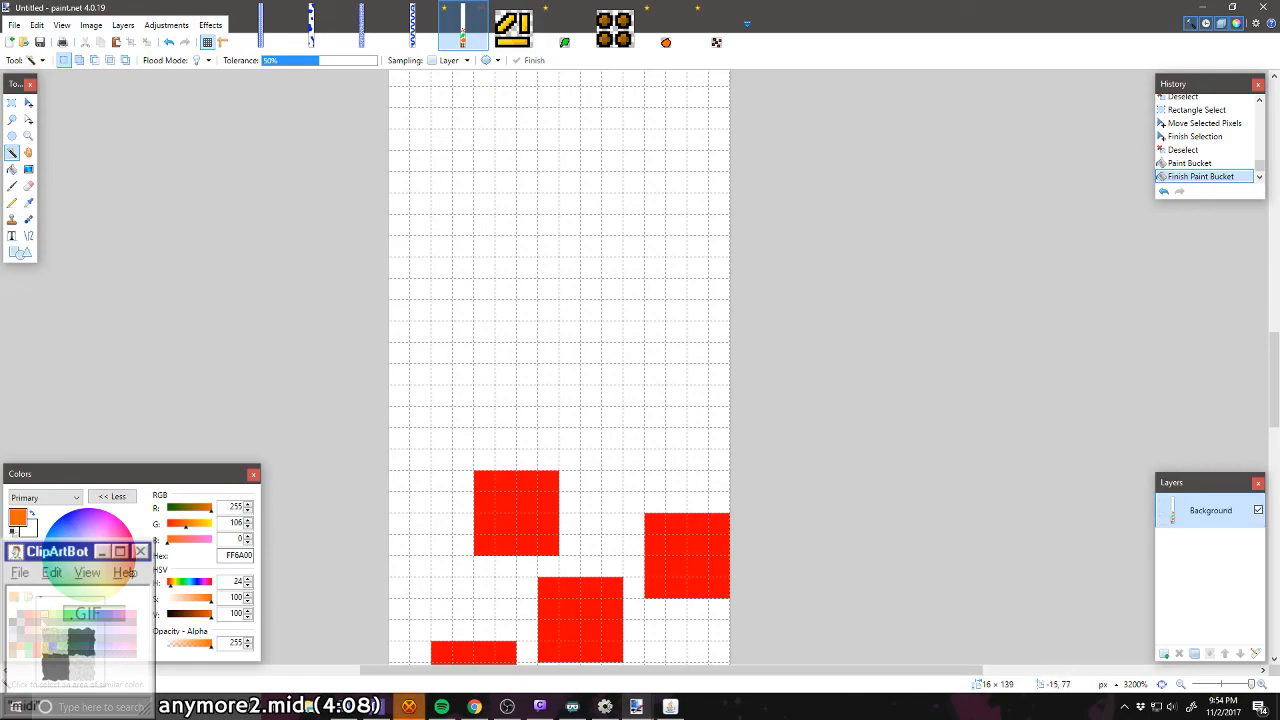
pyautogui.click(45, 613)
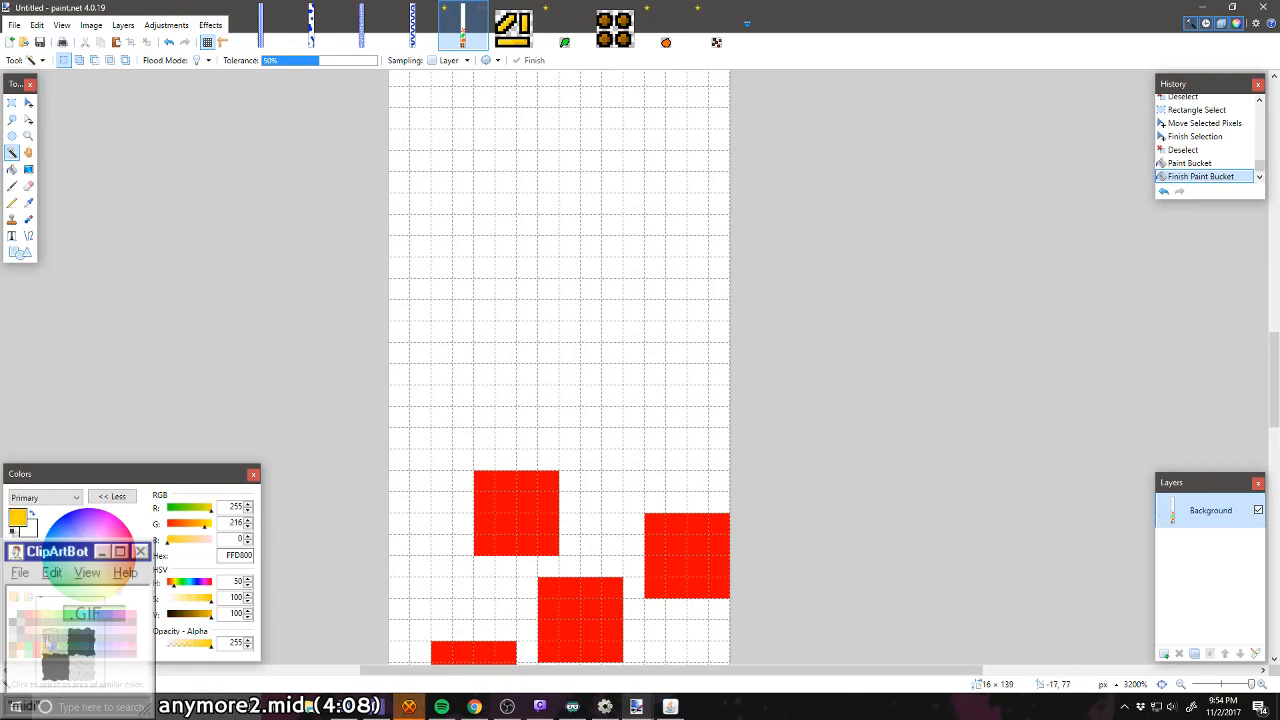
pyautogui.click(12, 202)
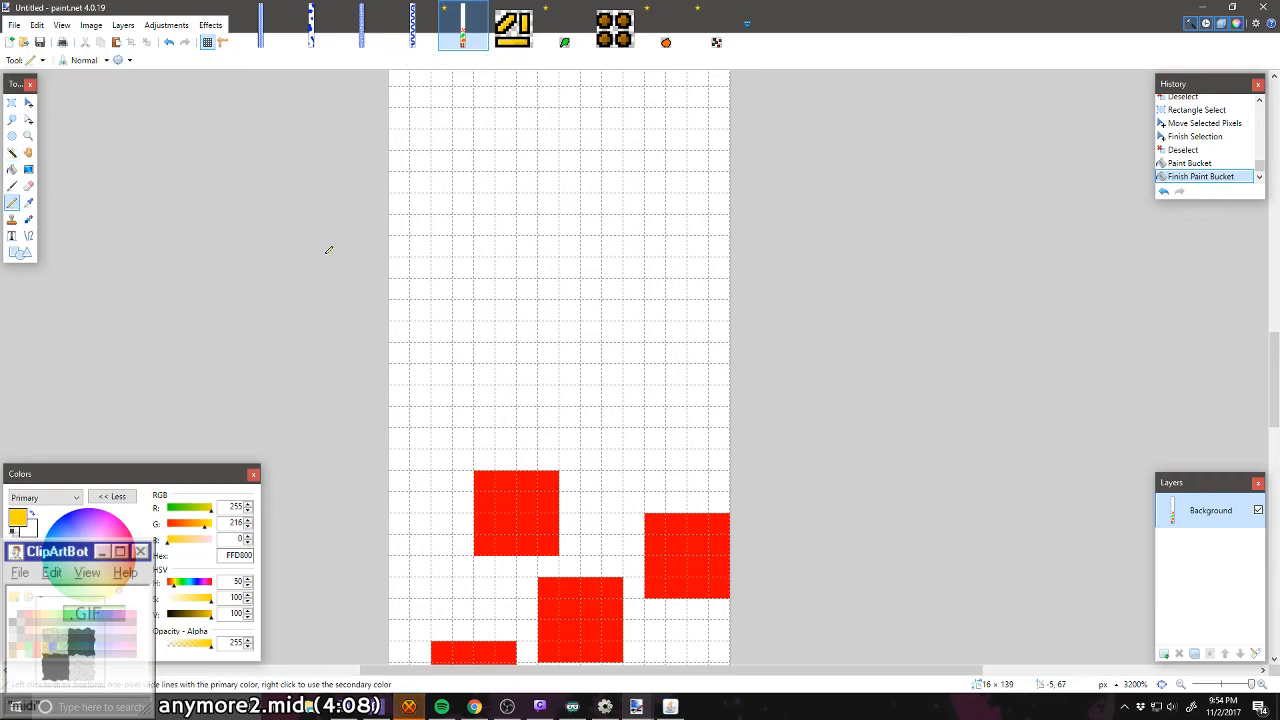
pyautogui.moveTo(405, 398)
pyautogui.mouseDown()
pyautogui.moveTo(652, 390)
pyautogui.moveTo(651, 333)
pyautogui.moveTo(411, 325)
pyautogui.moveTo(446, 303)
pyautogui.mouseUp()
pyautogui.moveTo(406, 348)
pyautogui.mouseDown()
pyautogui.moveTo(454, 370)
pyautogui.moveTo(642, 373)
pyautogui.moveTo(595, 352)
pyautogui.moveTo(426, 344)
pyautogui.mouseUp()
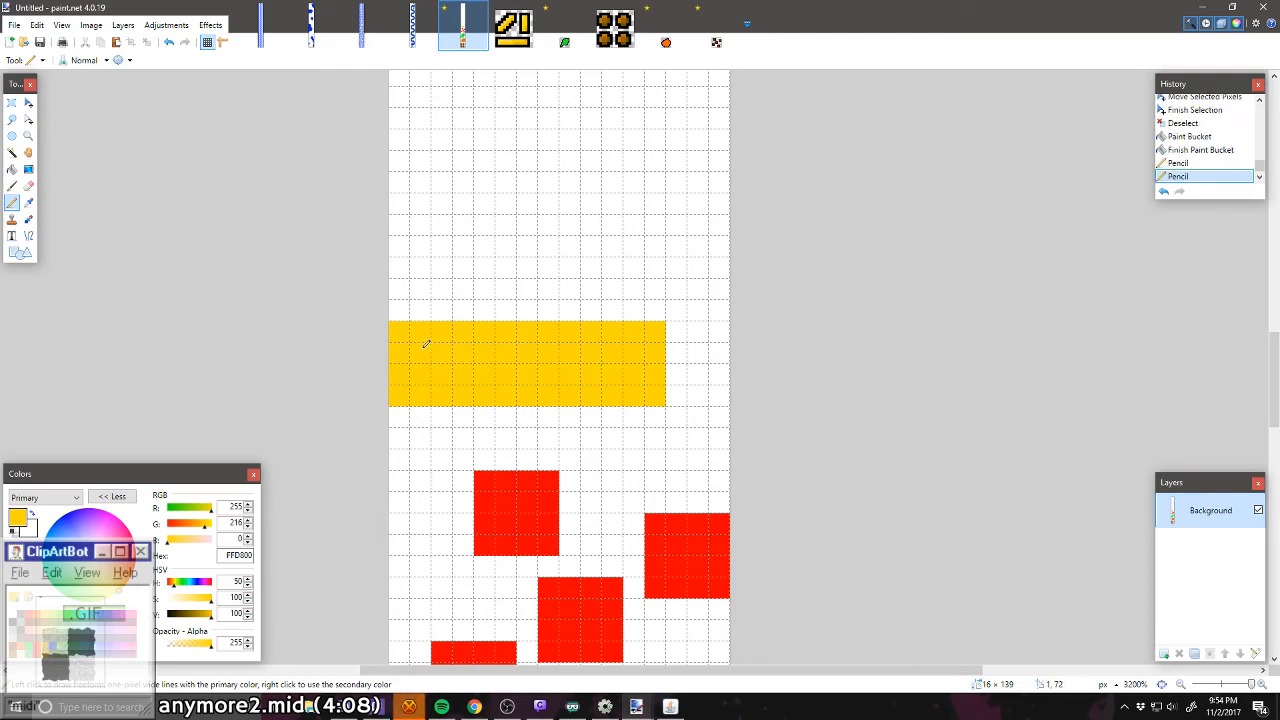
# Step: In tt2cheese.png, measure the vertical cheese strip by drawing a rectangular selection around its outline
pyautogui.click(498, 42)
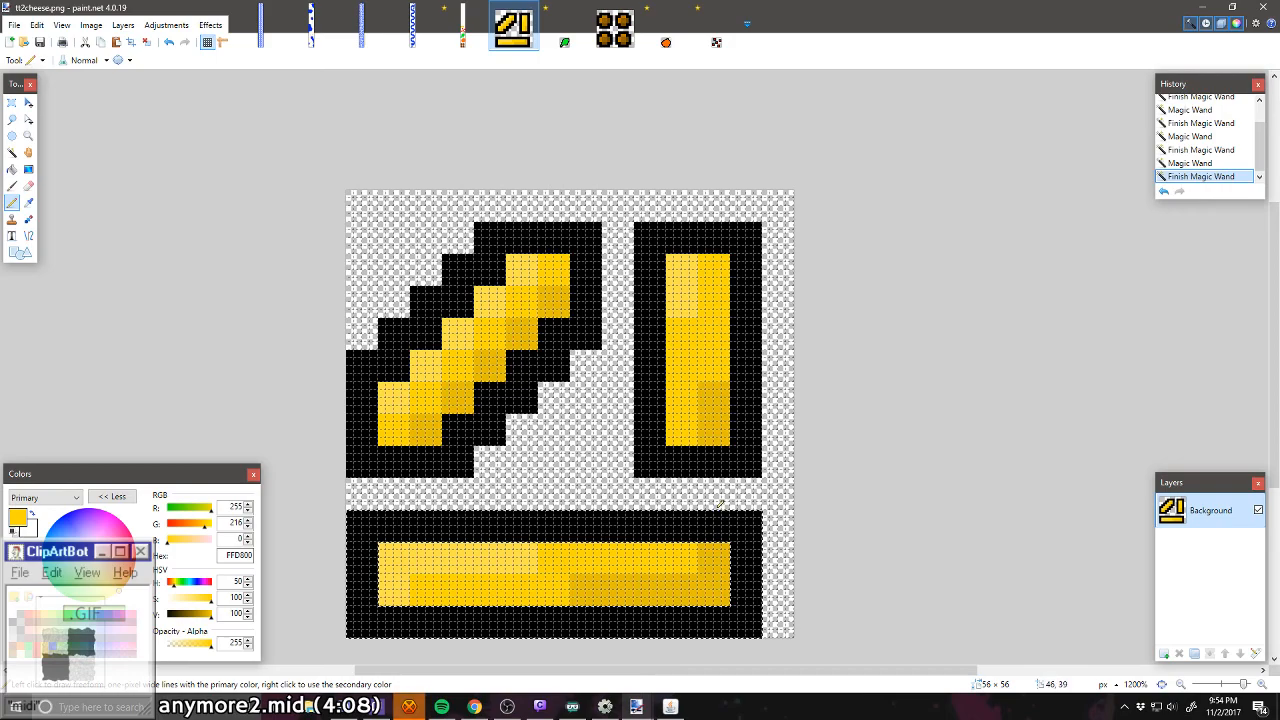
pyautogui.press('s')
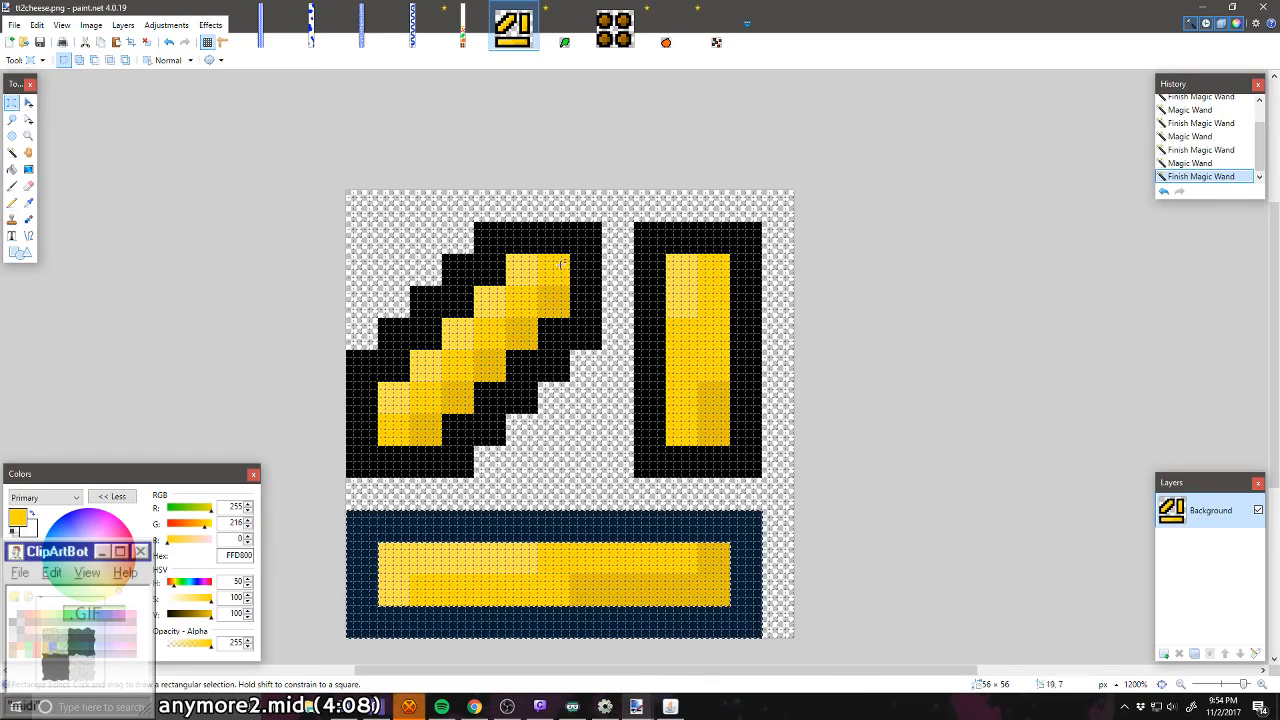
pyautogui.moveTo(640, 234); pyautogui.dragTo(758, 474)
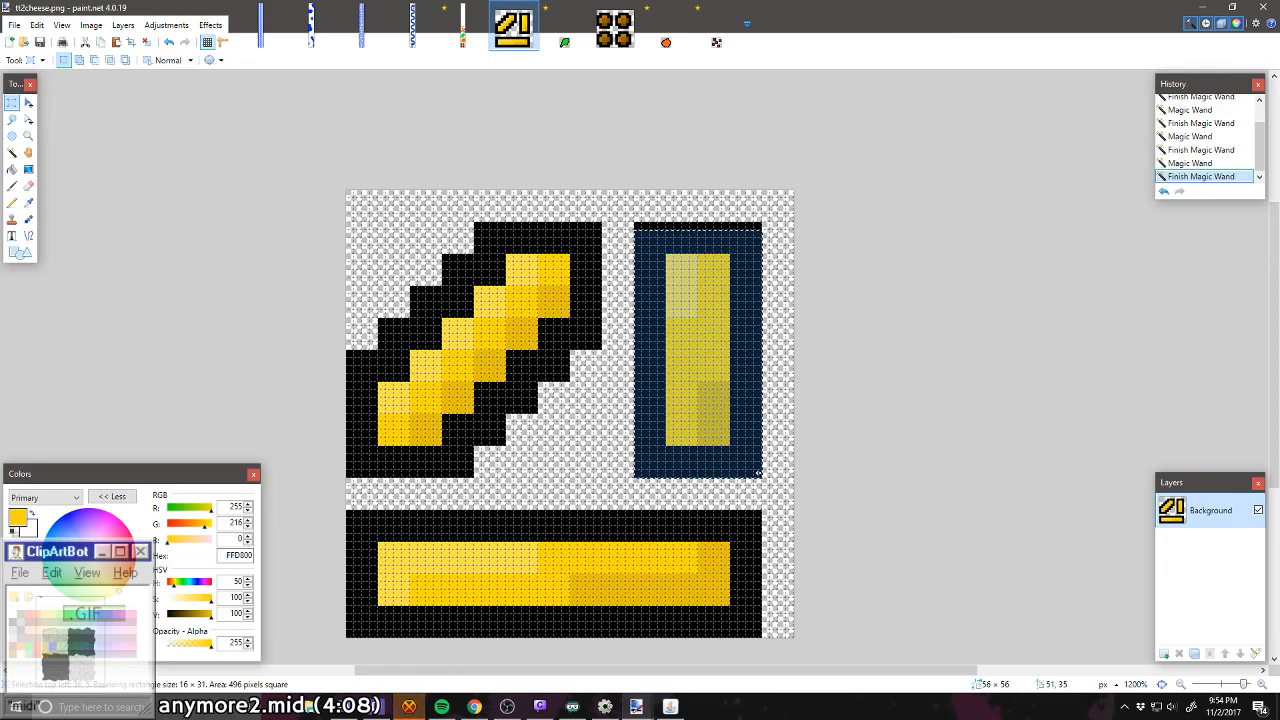
pyautogui.moveTo(645, 232); pyautogui.dragTo(758, 474)
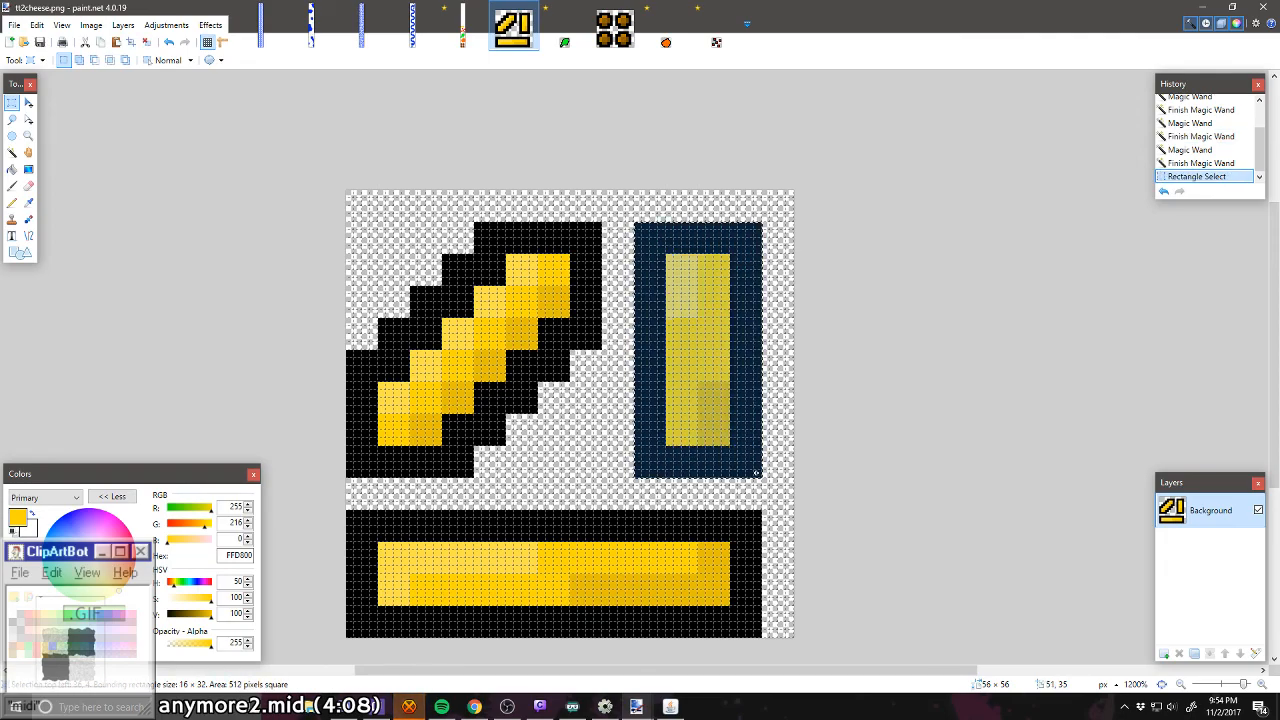
# Step: In the untitled level, pencil a solid vertical cheese strip, 4 × 8 pixels, one pixel above the right end of the horizontal strip
pyautogui.click(462, 28)
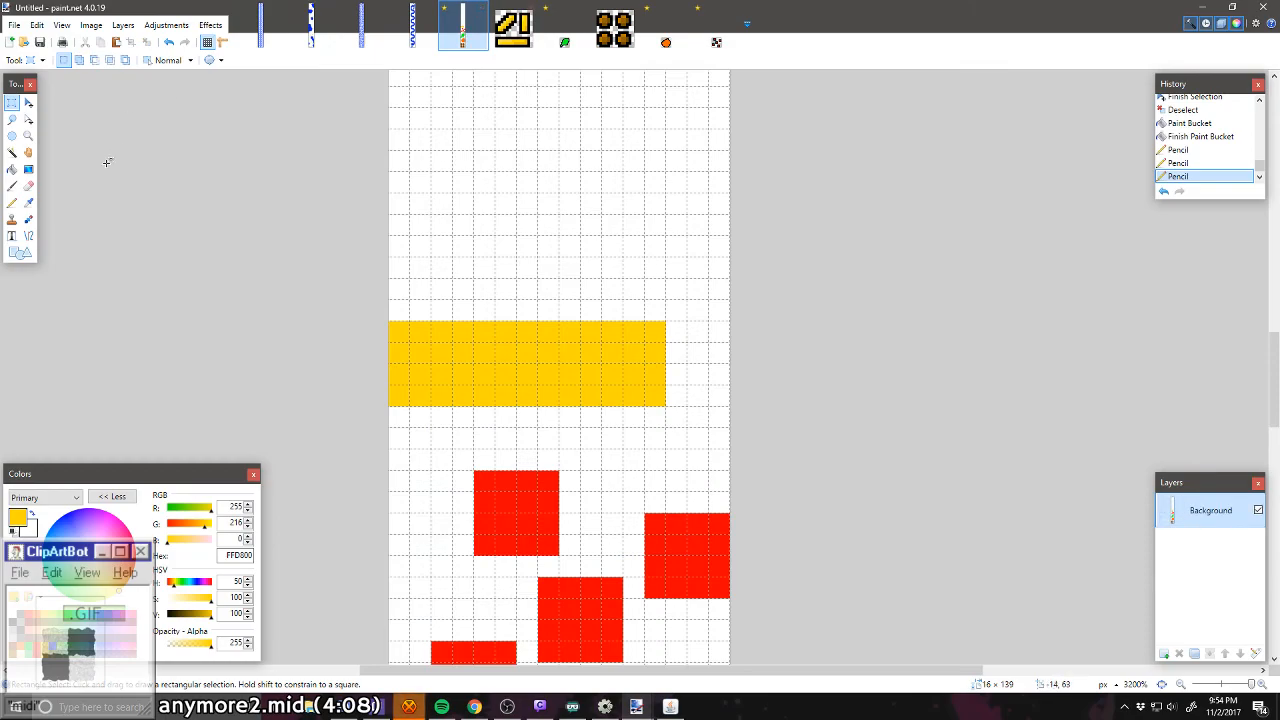
pyautogui.click(12, 202)
pyautogui.moveTo(648, 283)
pyautogui.mouseDown()
pyautogui.moveTo(600, 284)
pyautogui.moveTo(595, 265)
pyautogui.moveTo(594, 139)
pyautogui.moveTo(644, 140)
pyautogui.moveTo(654, 249)
pyautogui.moveTo(636, 258)
pyautogui.moveTo(626, 148)
pyautogui.mouseUp()
pyautogui.moveTo(633, 203)
pyautogui.mouseDown()
pyautogui.moveTo(632, 239)
pyautogui.moveTo(646, 164)
pyautogui.moveTo(611, 267)
pyautogui.mouseUp()
pyautogui.scroll(1, 546, 224)
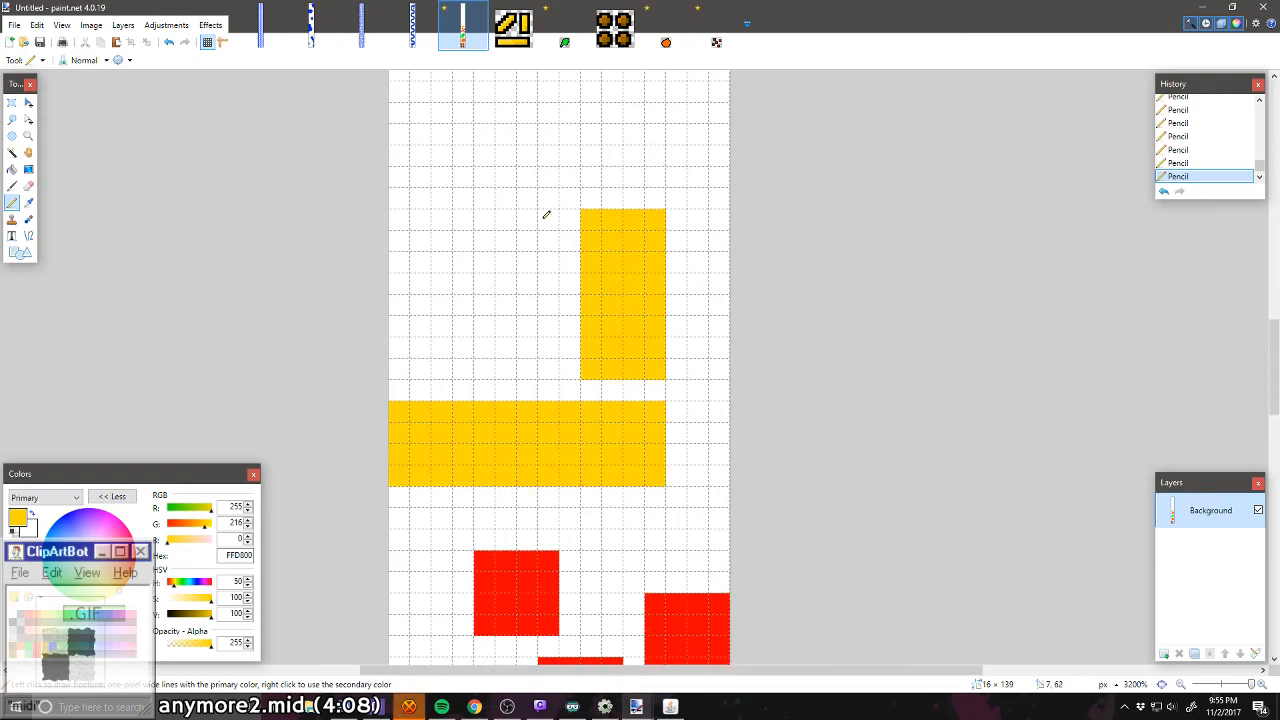
# Step: Pencil the stepped diagonal cheese strip, 8 × 8 pixels, beside the vertical strip, following the shape in tt2cheese.png, and fill its inside
pyautogui.moveTo(405, 366); pyautogui.dragTo(472, 366)
pyautogui.moveTo(548, 216)
pyautogui.mouseDown()
pyautogui.moveTo(544, 278)
pyautogui.moveTo(523, 313)
pyautogui.moveTo(488, 349)
pyautogui.moveTo(441, 356)
pyautogui.mouseUp()
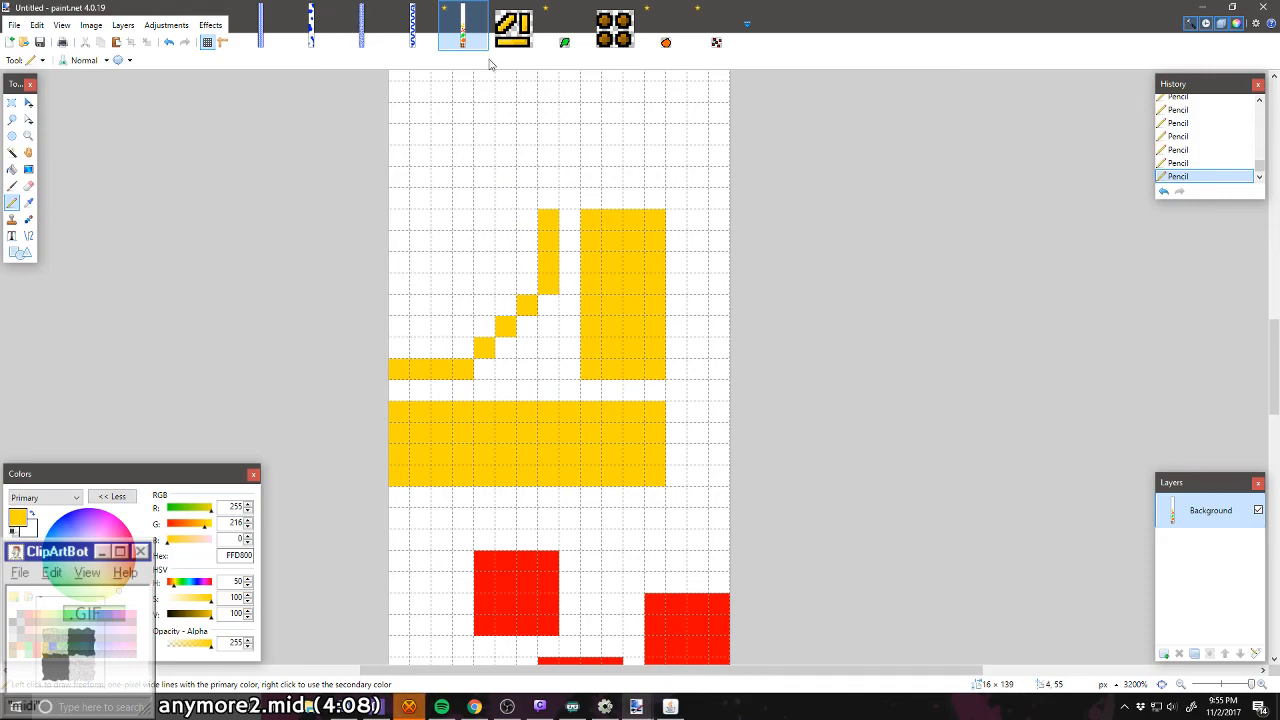
pyautogui.click(513, 28)
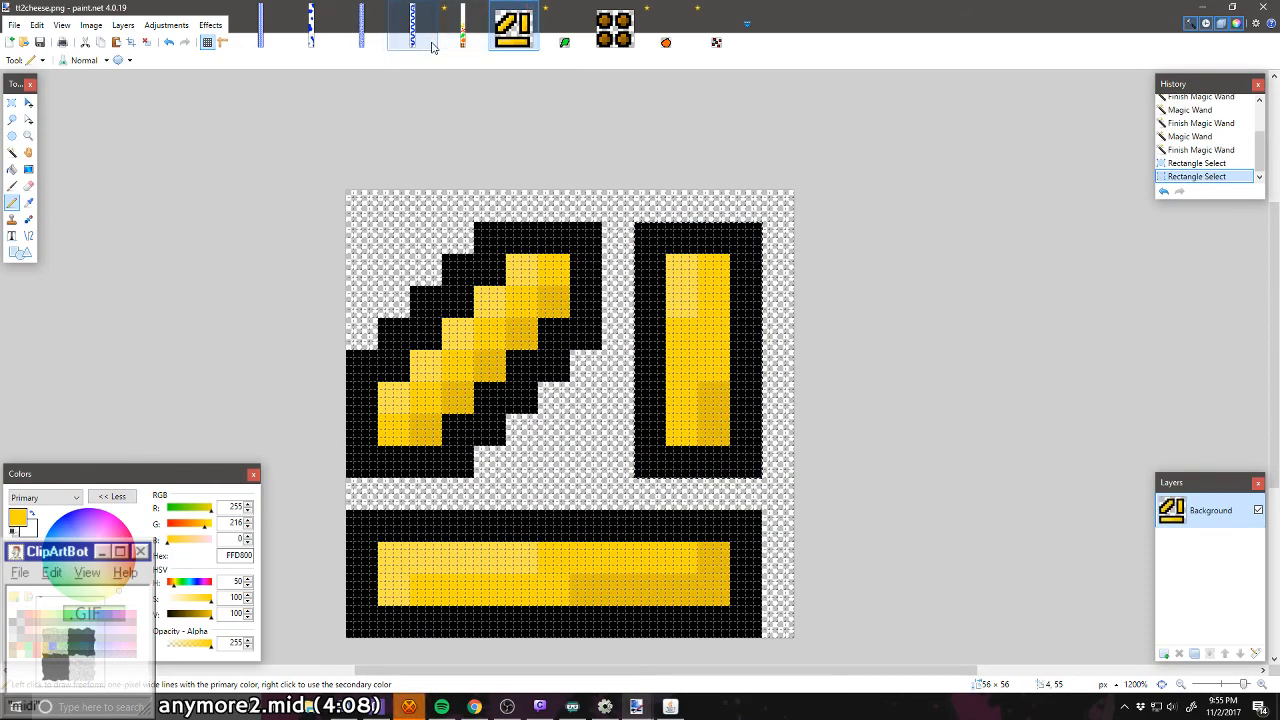
pyautogui.click(463, 25)
pyautogui.moveTo(530, 218); pyautogui.dragTo(485, 220)
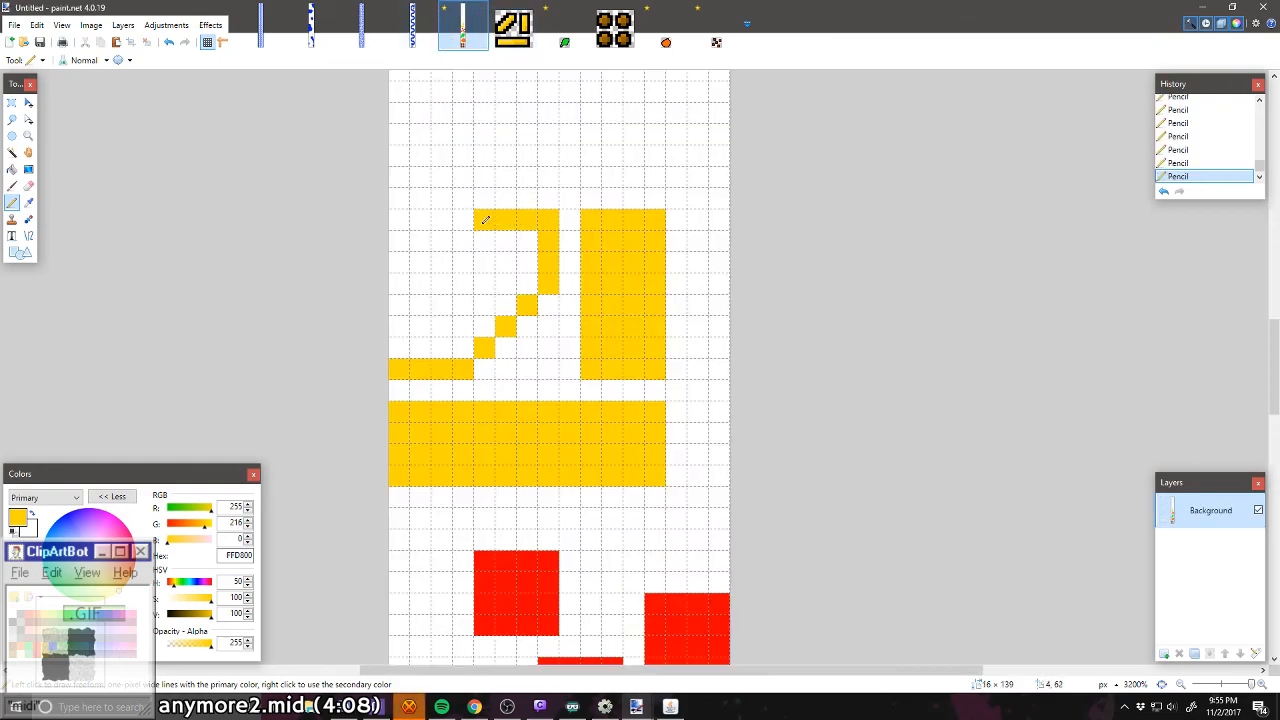
pyautogui.click(461, 243)
pyautogui.click(428, 266)
pyautogui.click(438, 265)
pyautogui.rightClick(426, 268)
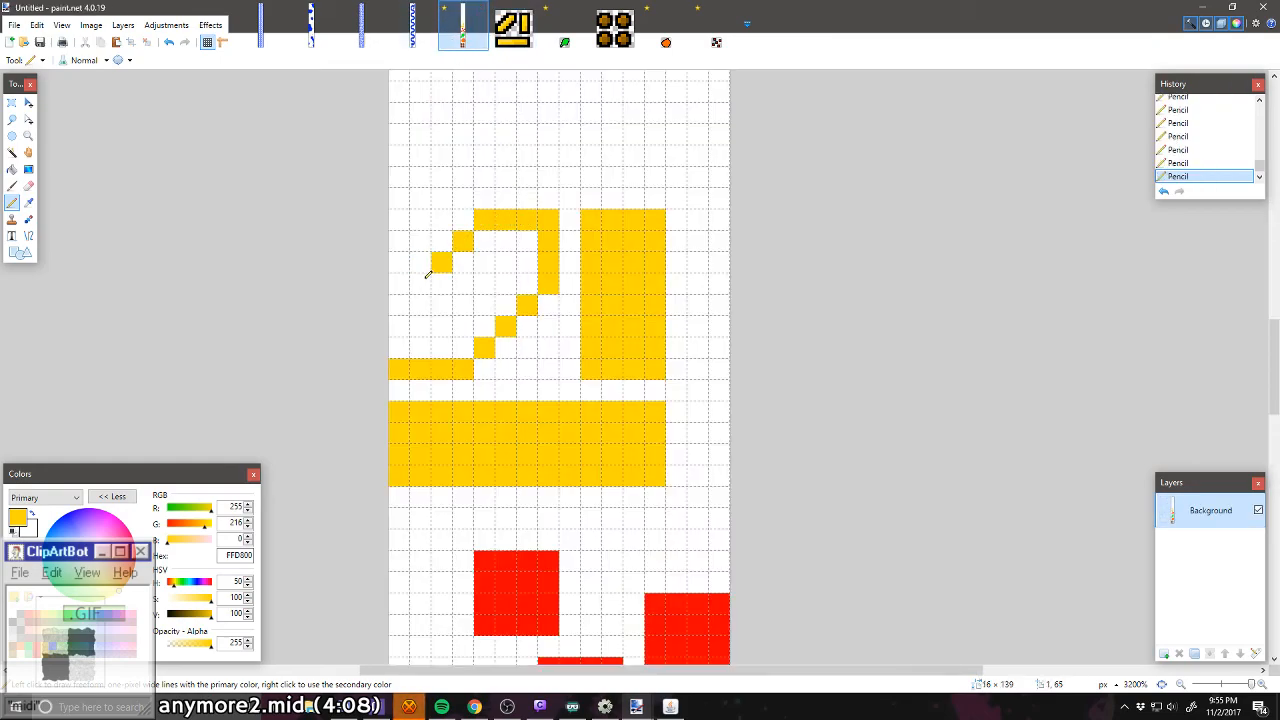
pyautogui.click(424, 281)
pyautogui.moveTo(404, 302)
pyautogui.mouseDown()
pyautogui.moveTo(410, 354)
pyautogui.moveTo(459, 351)
pyautogui.moveTo(445, 314)
pyautogui.moveTo(432, 318)
pyautogui.moveTo(505, 287)
pyautogui.moveTo(486, 323)
pyautogui.moveTo(470, 322)
pyautogui.moveTo(468, 263)
pyautogui.moveTo(500, 235)
pyautogui.moveTo(528, 276)
pyautogui.moveTo(534, 240)
pyautogui.mouseUp()
pyautogui.keyDown('ctrl'); pyautogui.scroll(-5, 511, 261); pyautogui.keyUp('ctrl')
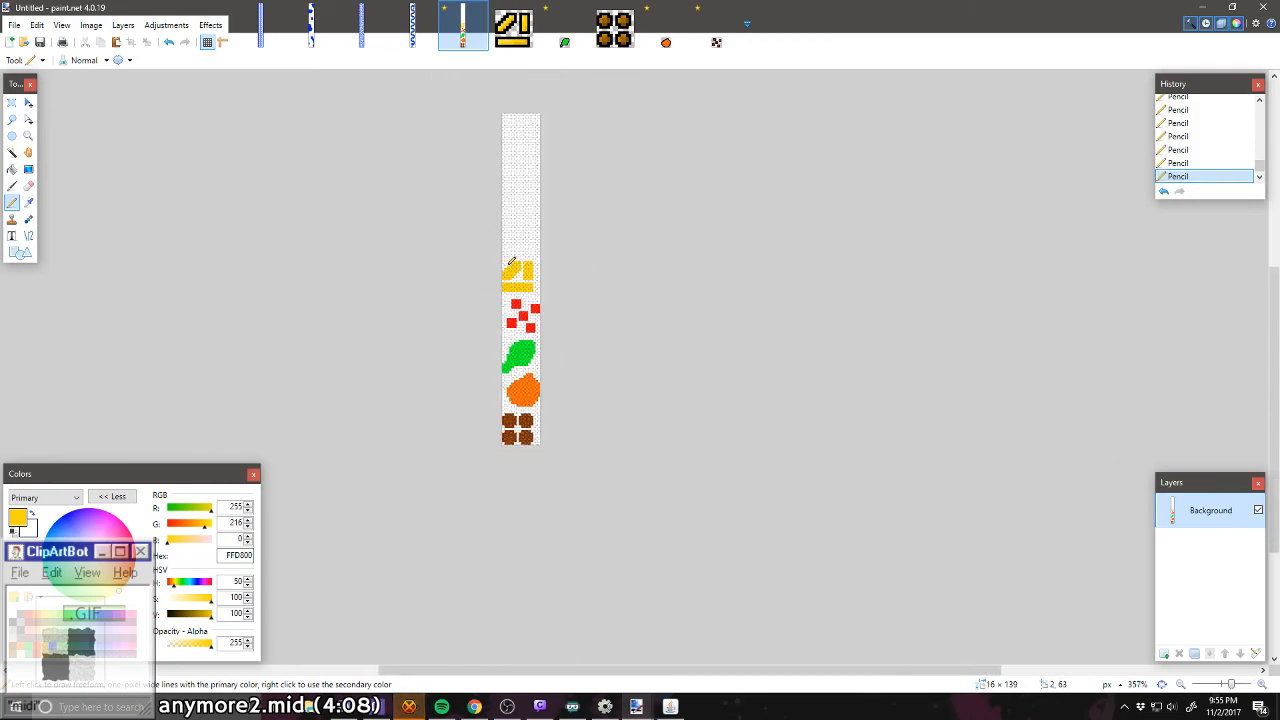
# Step: Copy the four brown circles as a 16 × 14-pixel selection and paste them three pixels above the cheese, shifted three pixels right
pyautogui.keyDown('ctrl'); pyautogui.scroll(5, 552, 386); pyautogui.keyUp('ctrl')
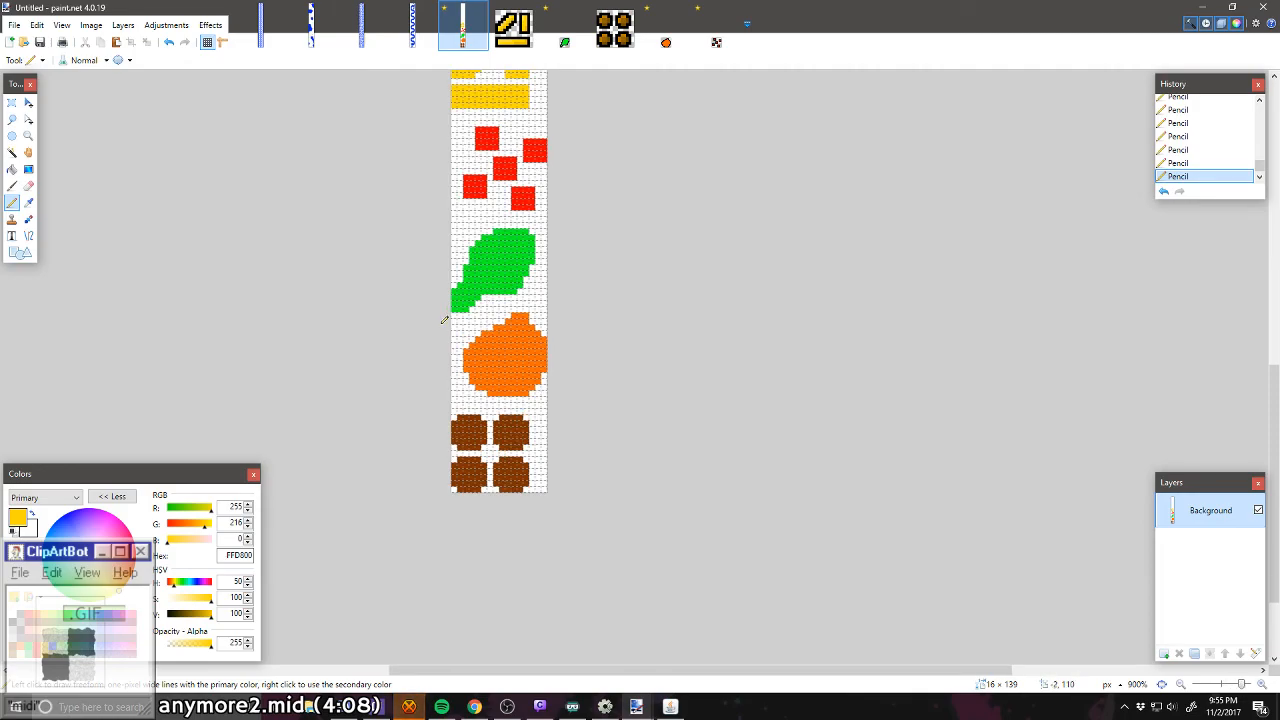
pyautogui.click(11, 102)
pyautogui.moveTo(448, 414); pyautogui.dragTo(524, 319)
pyautogui.hotkey('ctrl', 'v')
pyautogui.scroll(3, 499, 313)
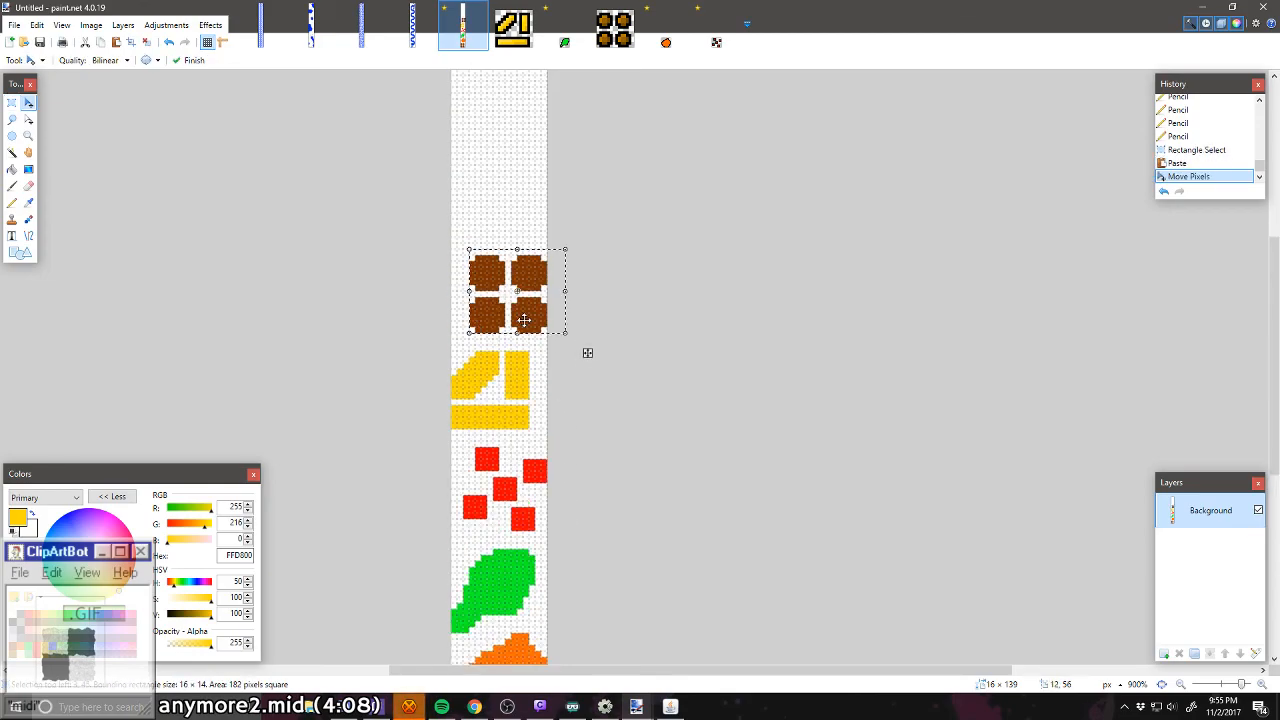
pyautogui.hotkey('ctrl', 'd')
# Step: Copy the whole orange shape and paste it three pixels above the upper brown circles, shifted two pixels left
pyautogui.scroll(-4, 524, 319)
pyautogui.click(12, 103)
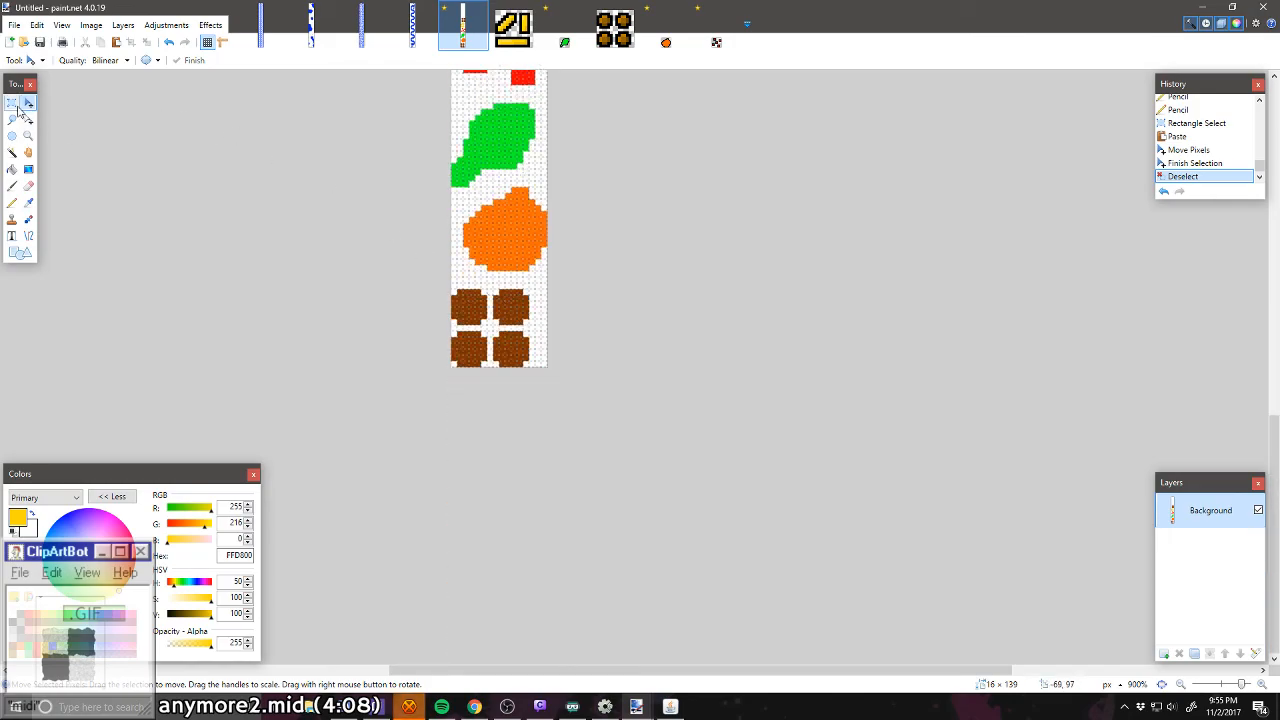
pyautogui.moveTo(448, 188)
pyautogui.mouseDown()
pyautogui.moveTo(548, 234)
pyautogui.moveTo(548, 260)
pyautogui.mouseUp()
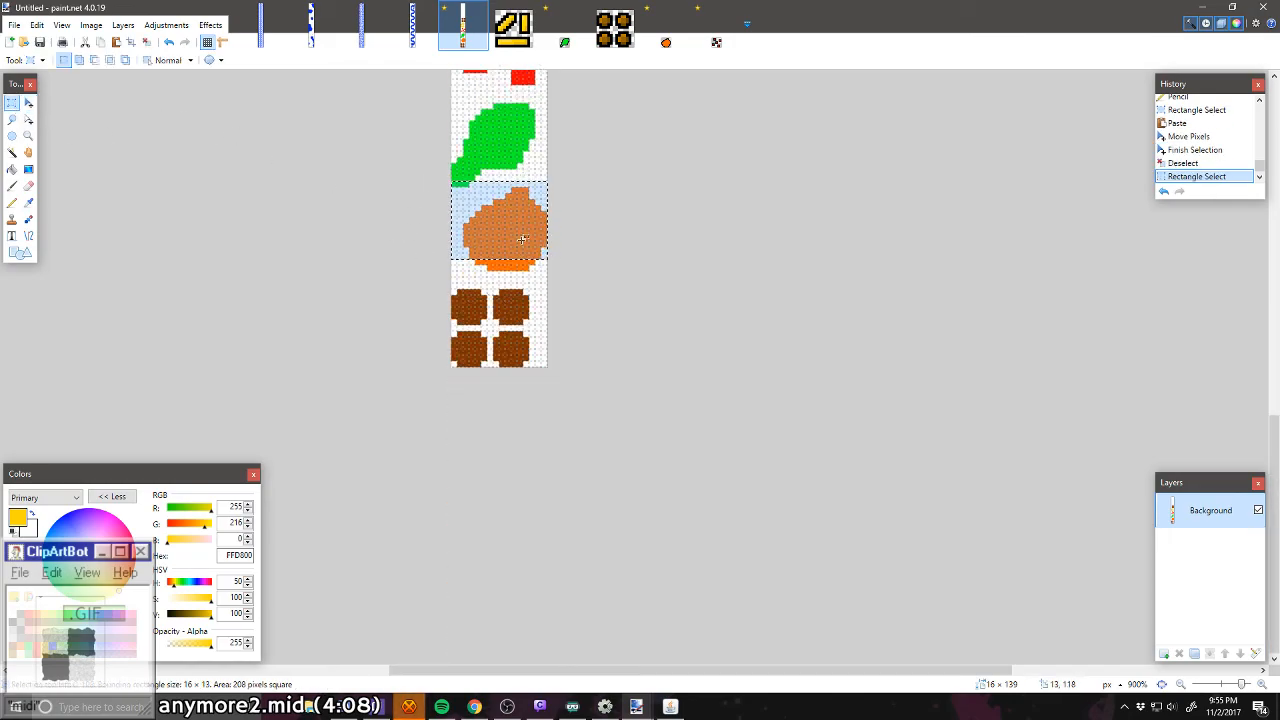
pyautogui.hotkey('ctrl', 'd')
pyautogui.moveTo(449, 188)
pyautogui.mouseDown()
pyautogui.moveTo(563, 231)
pyautogui.moveTo(551, 277)
pyautogui.mouseUp()
pyautogui.hotkey('ctrl', 'v')
pyautogui.scroll(5, 569, 290)
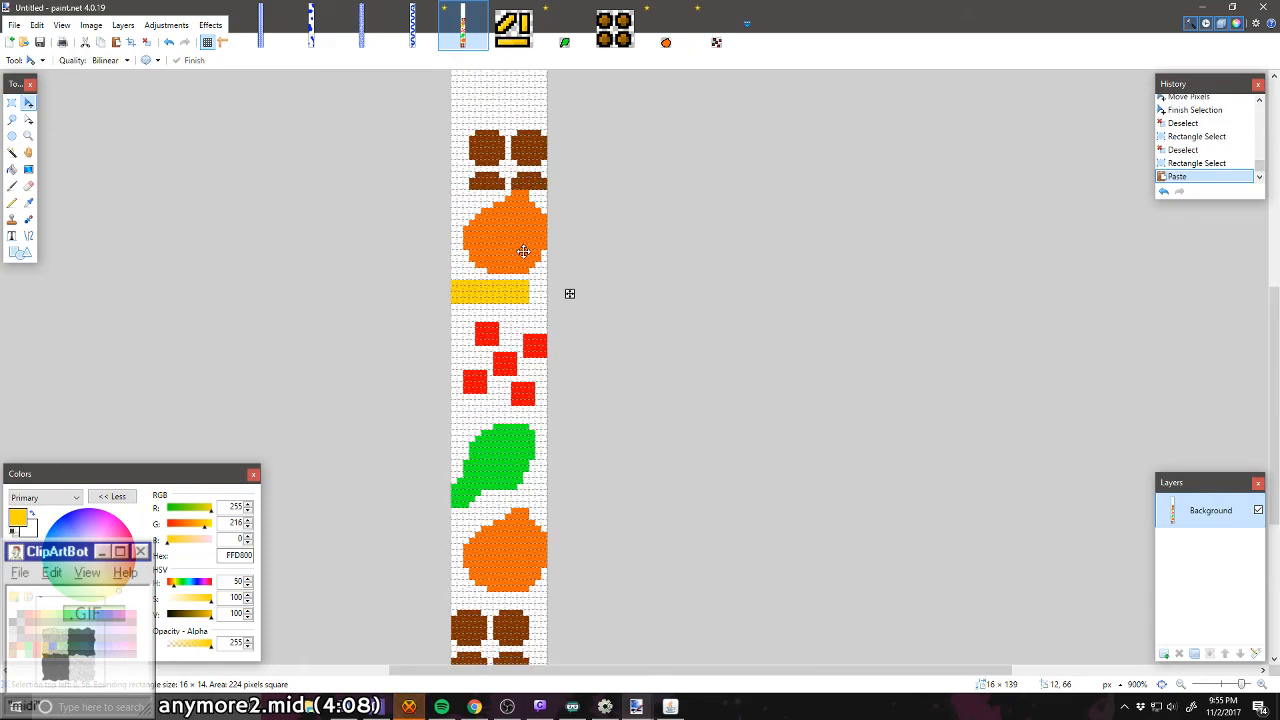
pyautogui.moveTo(513, 256); pyautogui.dragTo(507, 251)
pyautogui.hotkey('ctrl', 'd')
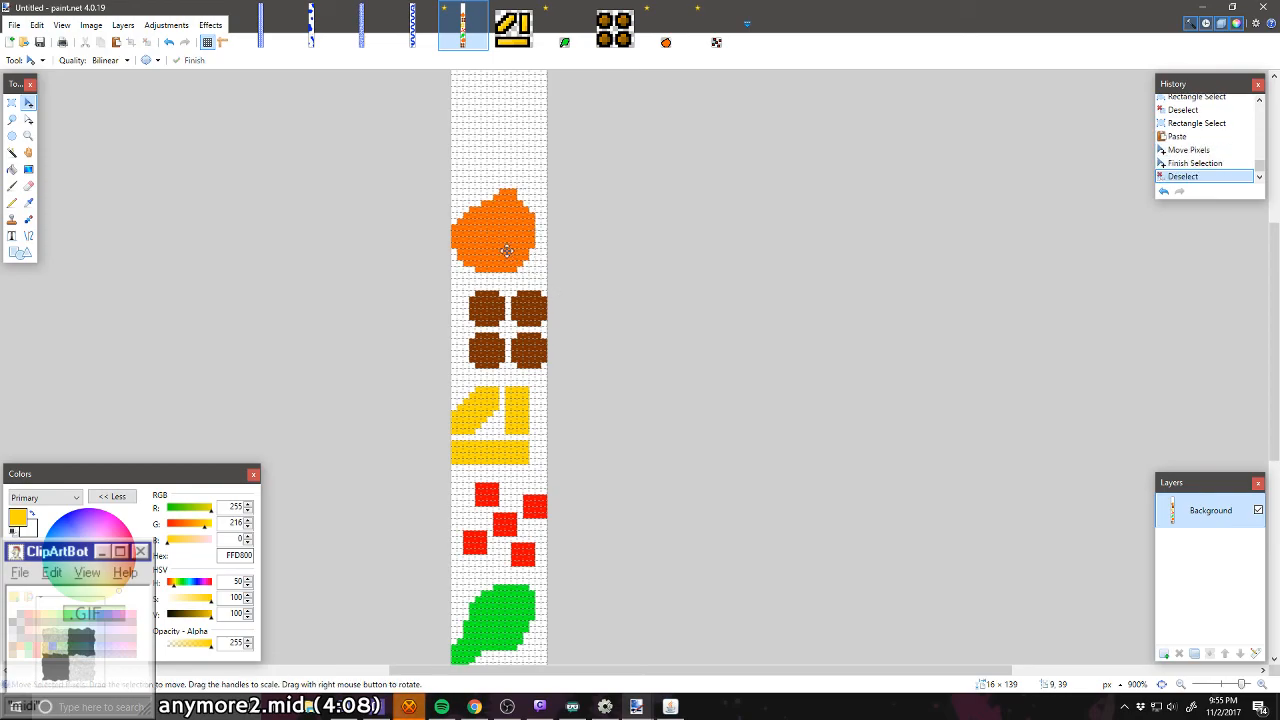
# Step: Copy the green leaf as a 16 × 14-pixel selection and paste it three pixels above the upper orange shape, shifted two pixels right
pyautogui.scroll(-5, 507, 251)
pyautogui.scroll(3, 334, 197)
pyautogui.click(11, 102)
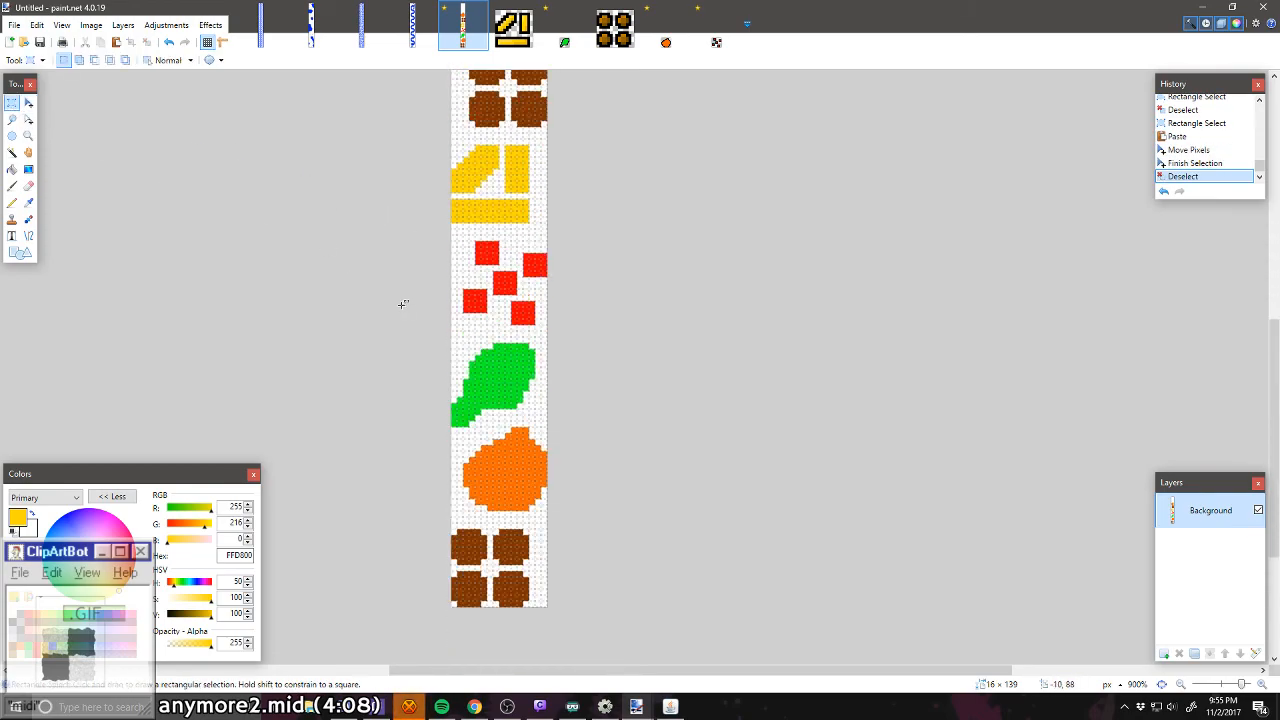
pyautogui.moveTo(451, 344); pyautogui.dragTo(536, 234)
pyautogui.hotkey('ctrl', 'v')
pyautogui.scroll(3, 522, 368)
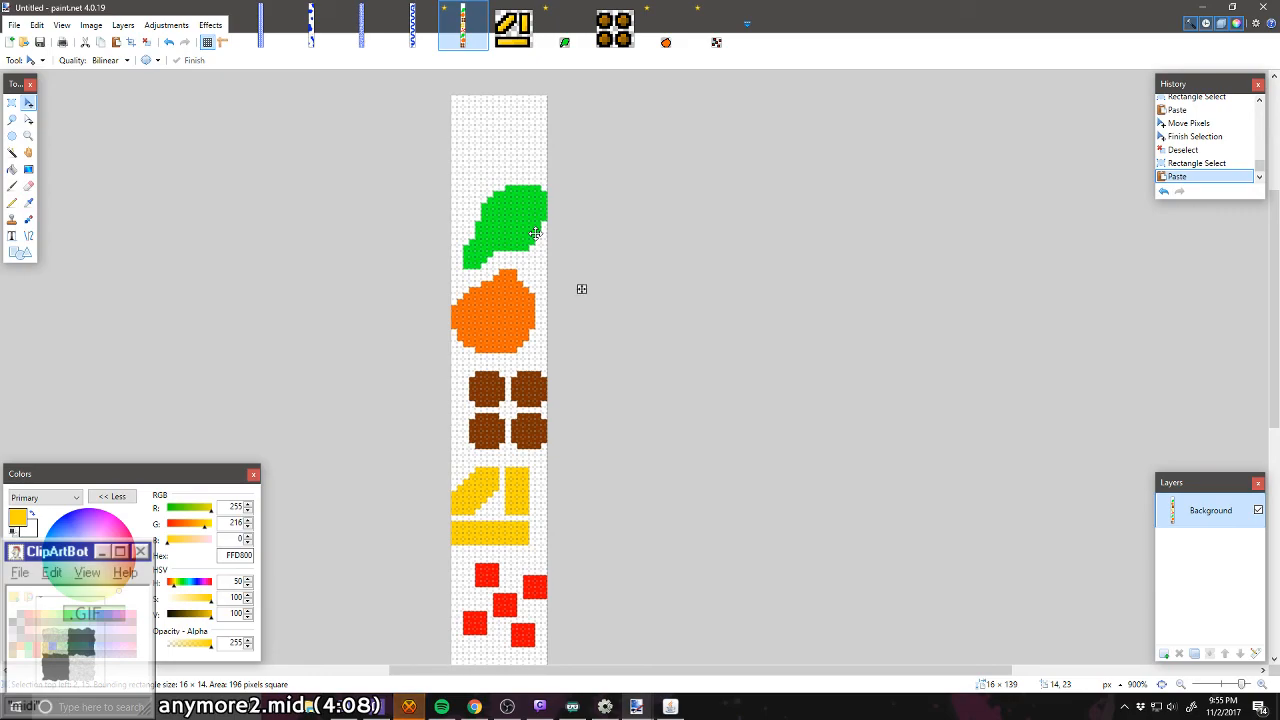
pyautogui.moveTo(536, 233); pyautogui.dragTo(536, 233)
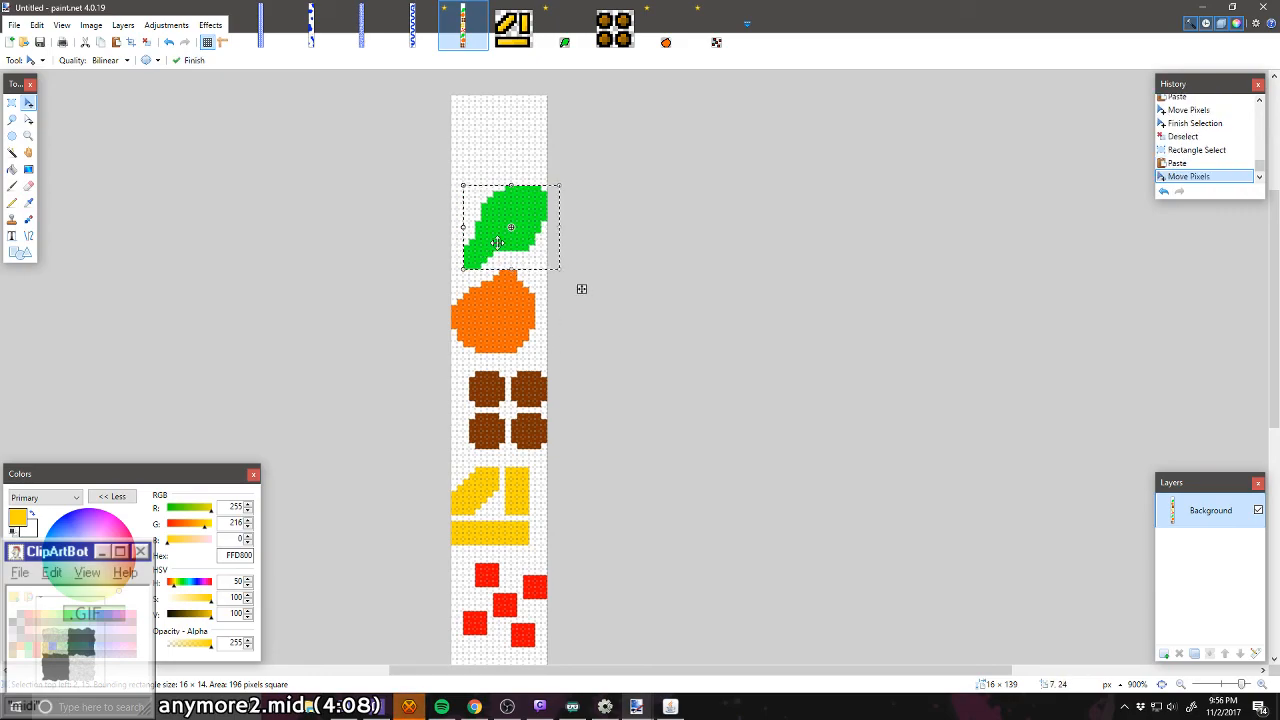
pyautogui.hotkey('ctrl', 'd')
pyautogui.moveTo(494, 242); pyautogui.dragTo(496, 227)
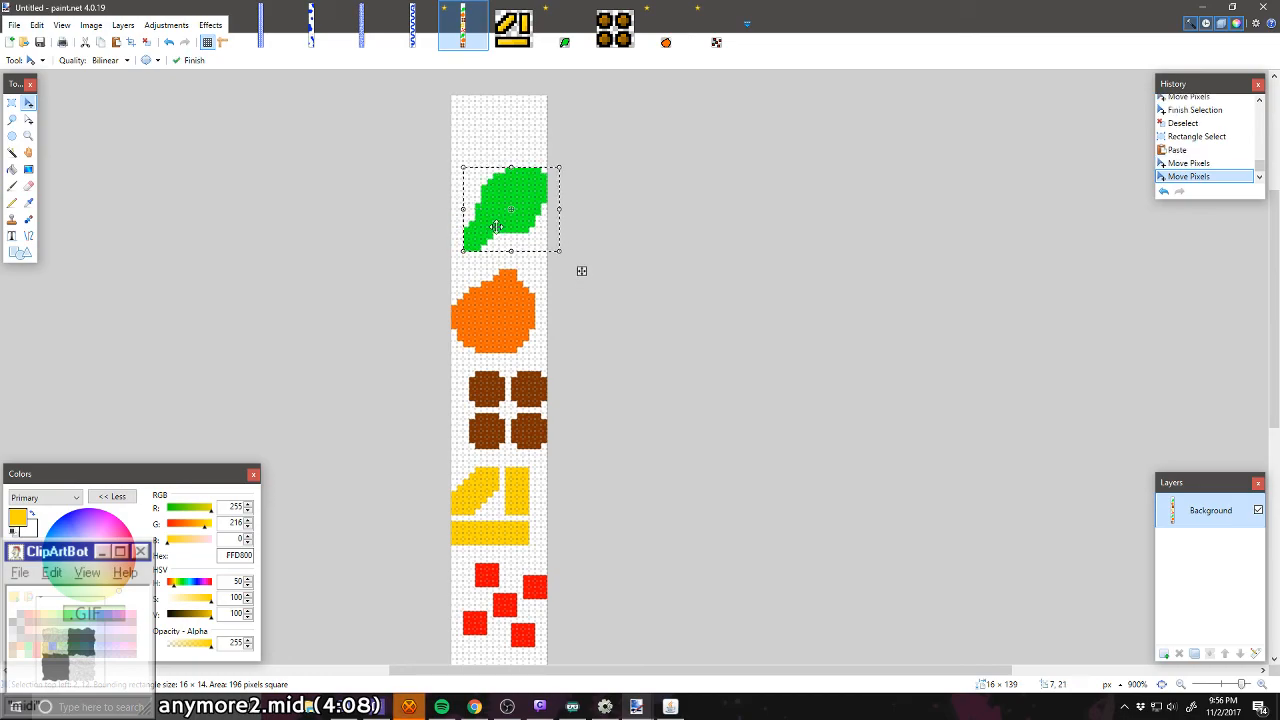
pyautogui.hotkey('ctrl', 'd')
# Step: Extend the canvas height to 160 pixels with the anchor at the bottom
pyautogui.scroll(2, 496, 227)
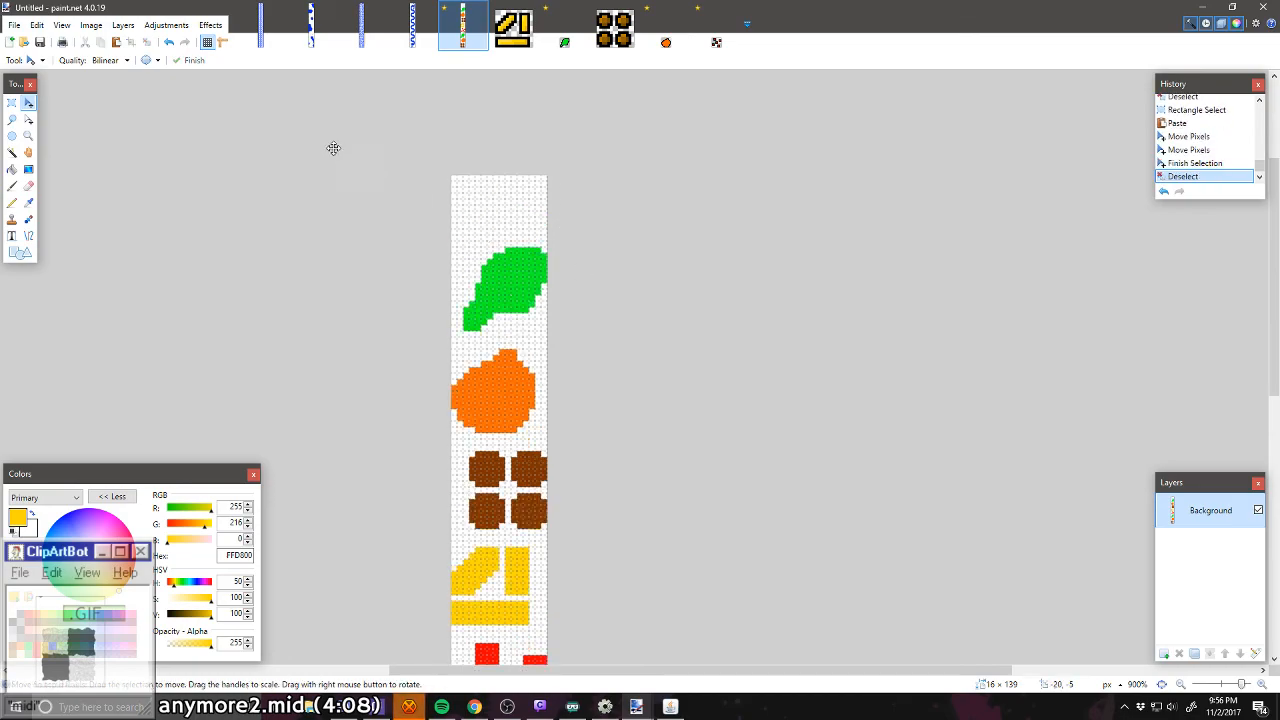
pyautogui.click(91, 25)
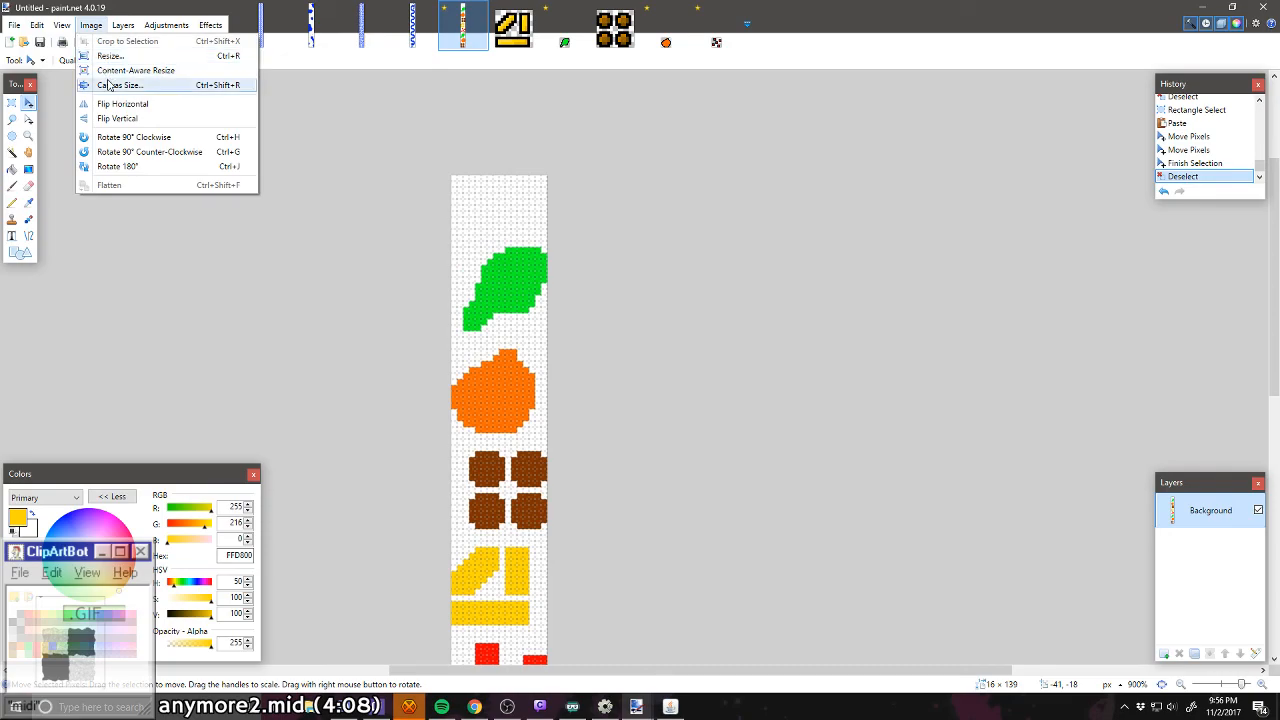
pyautogui.click(107, 82)
pyautogui.moveTo(644, 318); pyautogui.dragTo(672, 317)
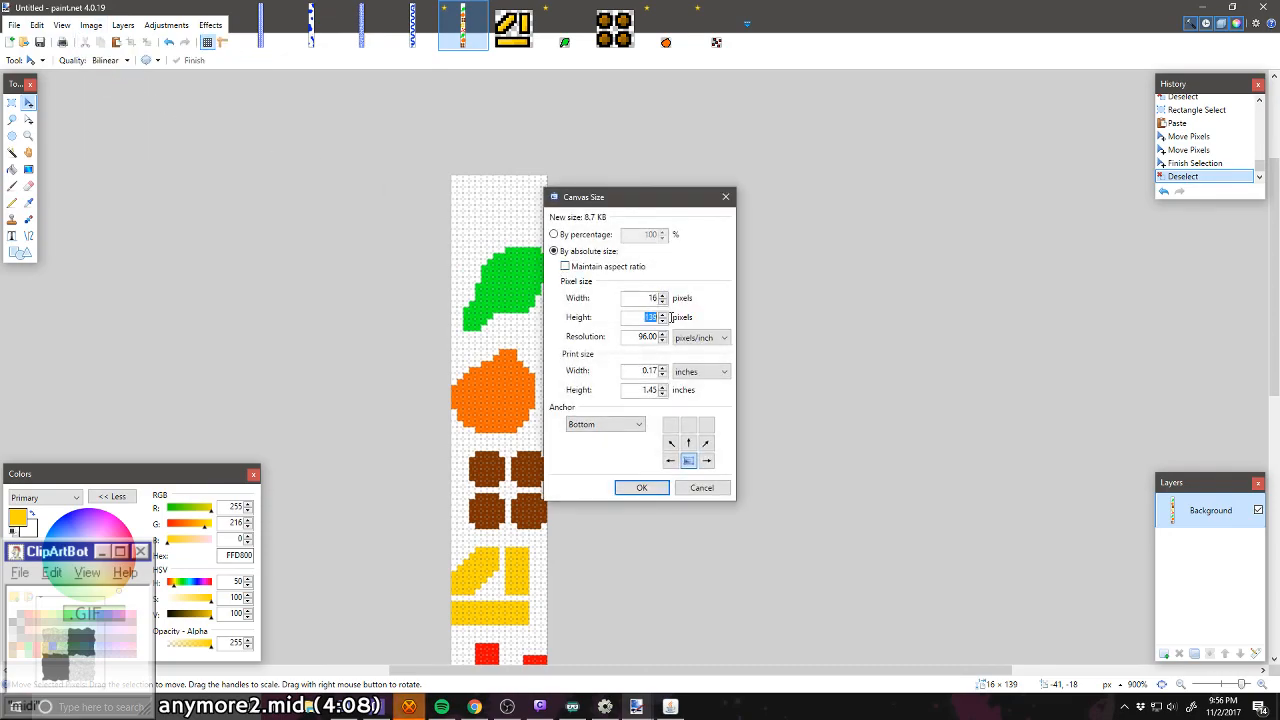
pyautogui.write('160')
pyautogui.press('Return')
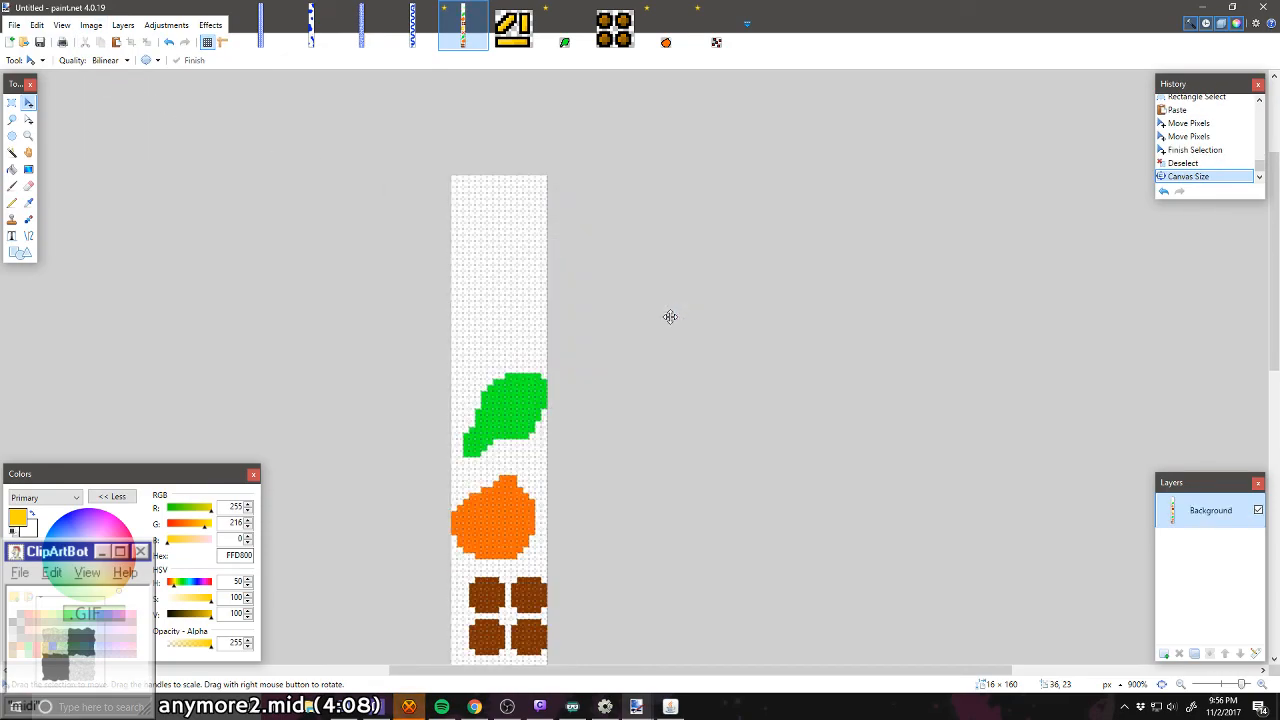
# Step: Copy the five red squares and paste them three pixels above the upper leaf, shifted two pixels left
pyautogui.scroll(-3, 670, 316)
pyautogui.click(10, 101)
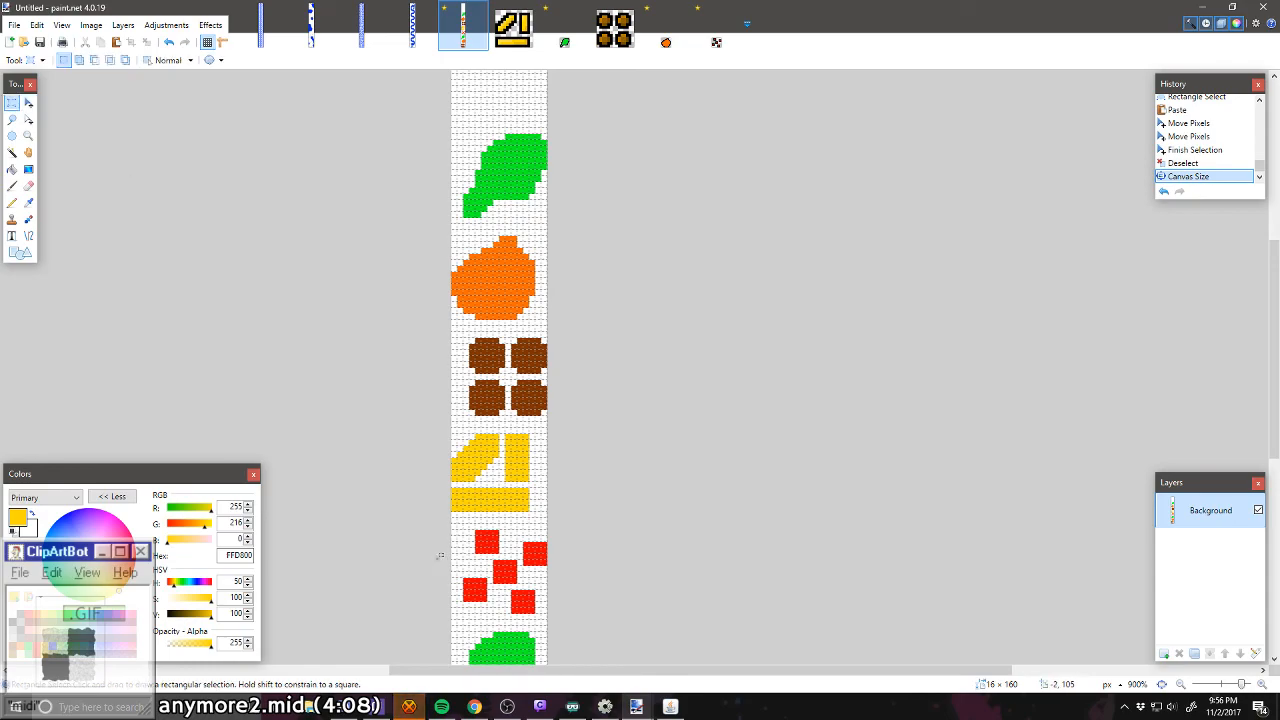
pyautogui.moveTo(432, 523); pyautogui.dragTo(555, 384)
pyautogui.hotkey('ctrl', 'v')
pyautogui.hotkey('ctrl', 'v')
pyautogui.scroll(3, 583, 491)
pyautogui.hotkey('ctrl', 'd')
# Step: Copy the three cheese strips and paste them at the very top of the level, above the red squares, shifted three pixels right
pyautogui.scroll(-6, 431, 384)
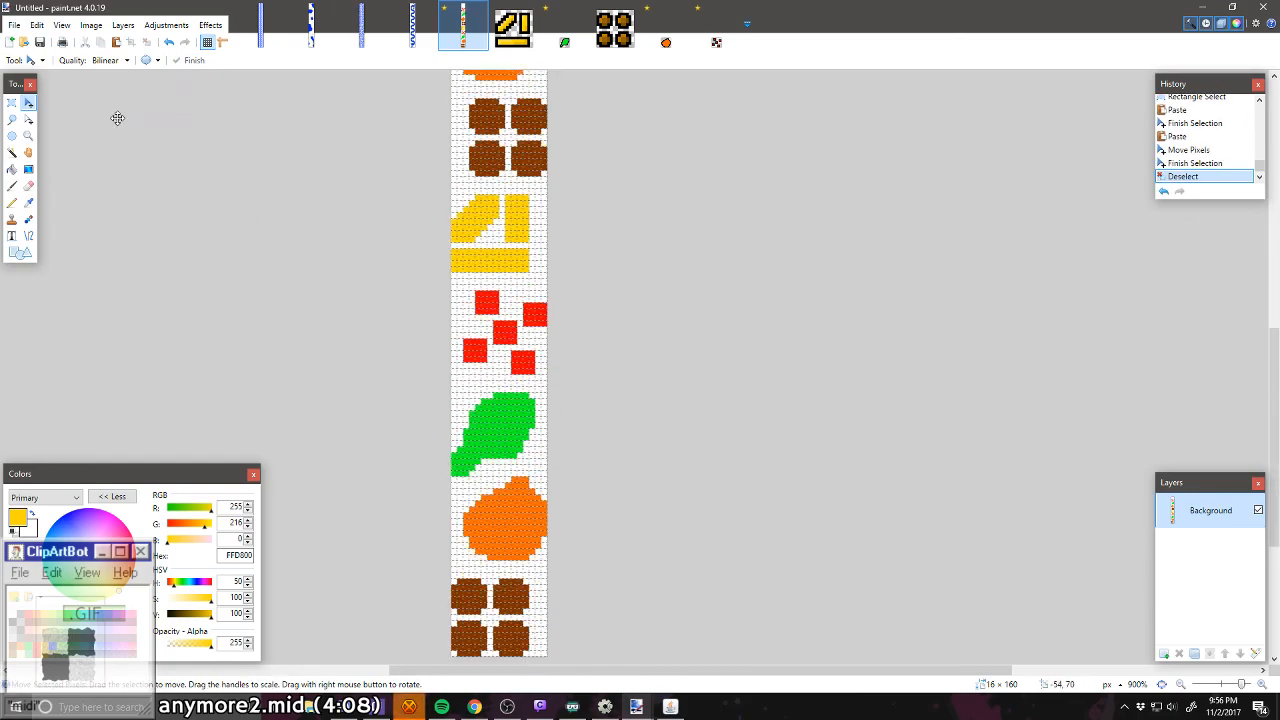
pyautogui.click(12, 102)
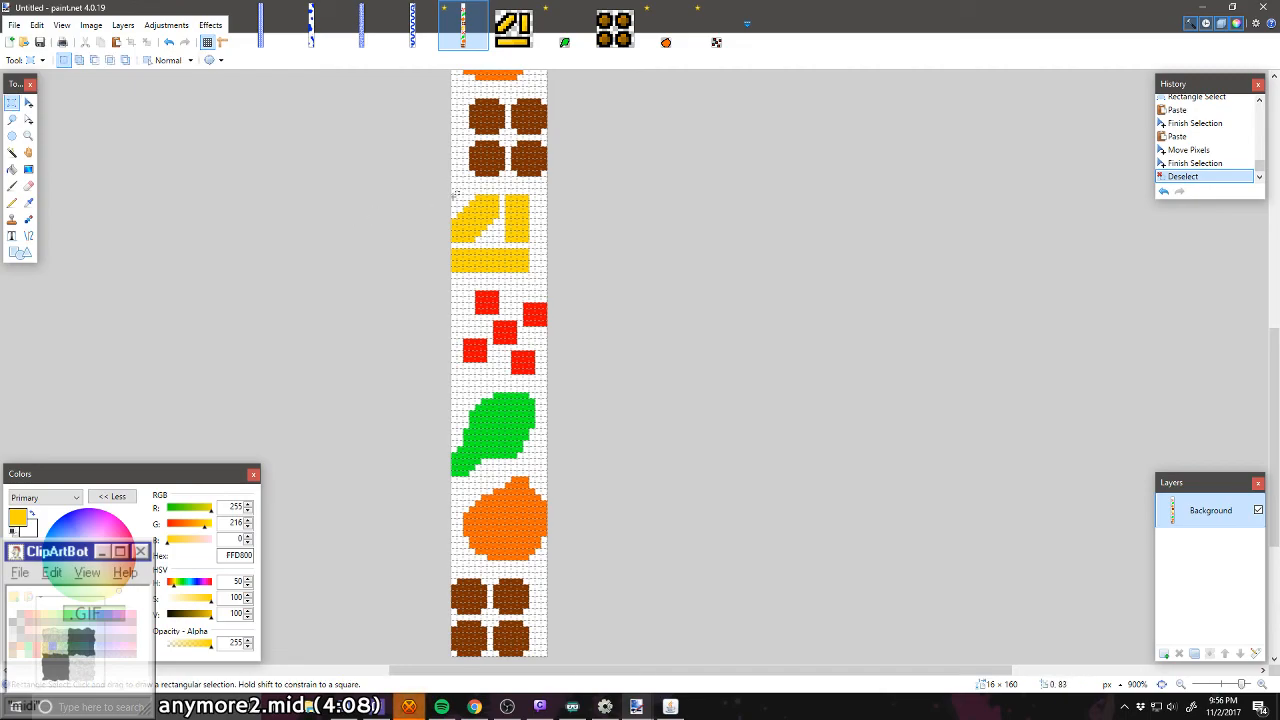
pyautogui.moveTo(453, 194); pyautogui.dragTo(530, 326)
pyautogui.hotkey('ctrl', 'c')
pyautogui.hotkey('ctrl', 'v')
pyautogui.scroll(7, 514, 266)
pyautogui.hotkey('ctrl', 'd')
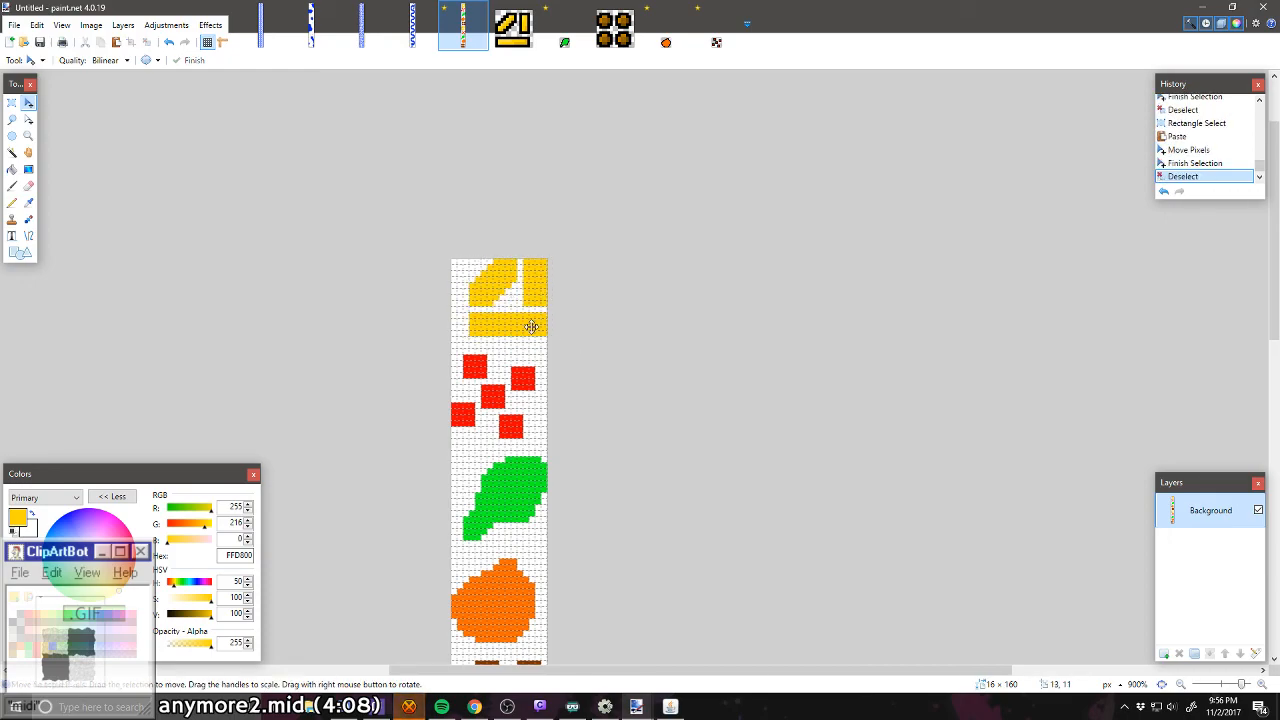
pyautogui.scroll(-5, 530, 326)
pyautogui.scroll(-6, 531, 326)
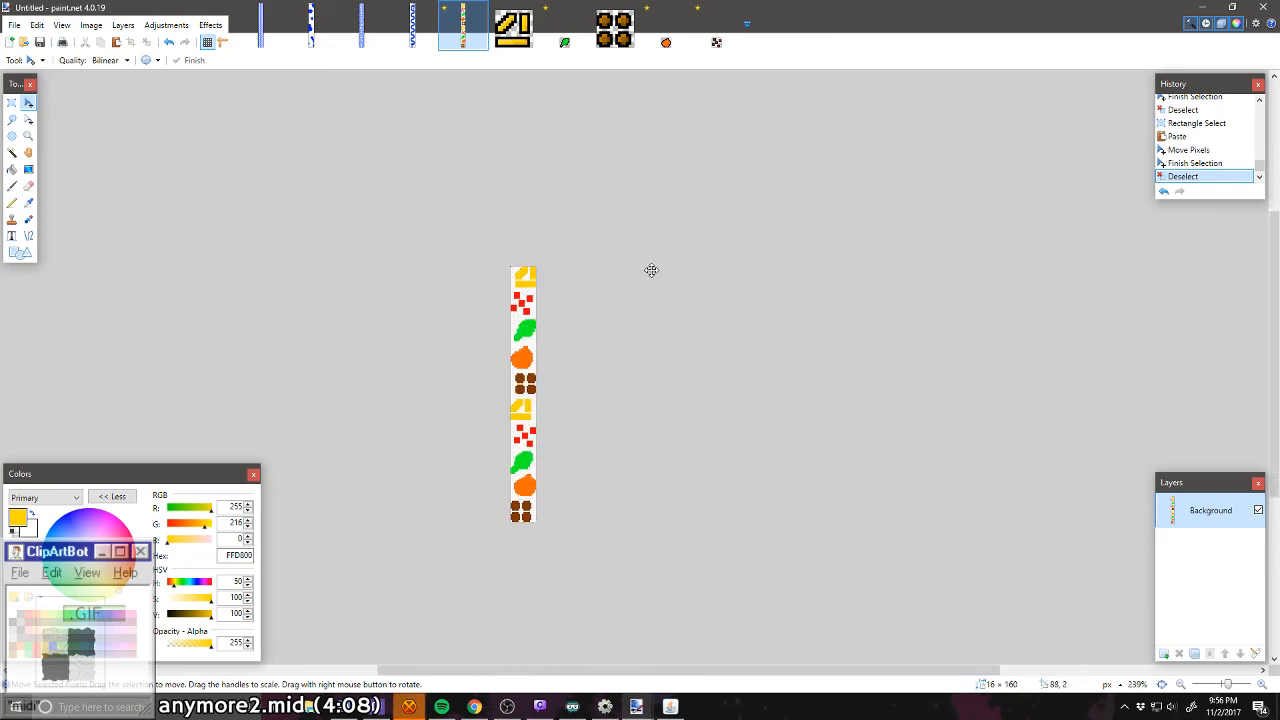
pyautogui.scroll(7, 522, 385)
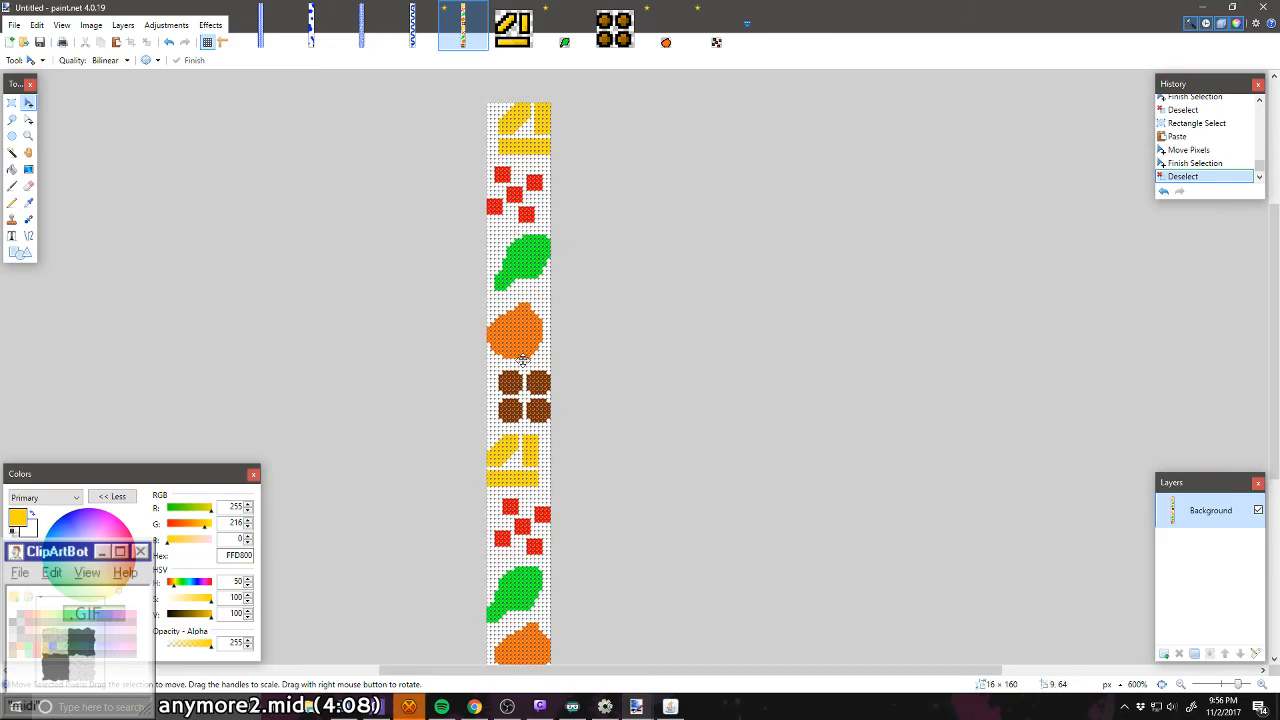
# Step: Save the finished level as the PNG file High Definition in the Levels folder
pyautogui.scroll(-9, 517, 392)
pyautogui.scroll(5, 517, 392)
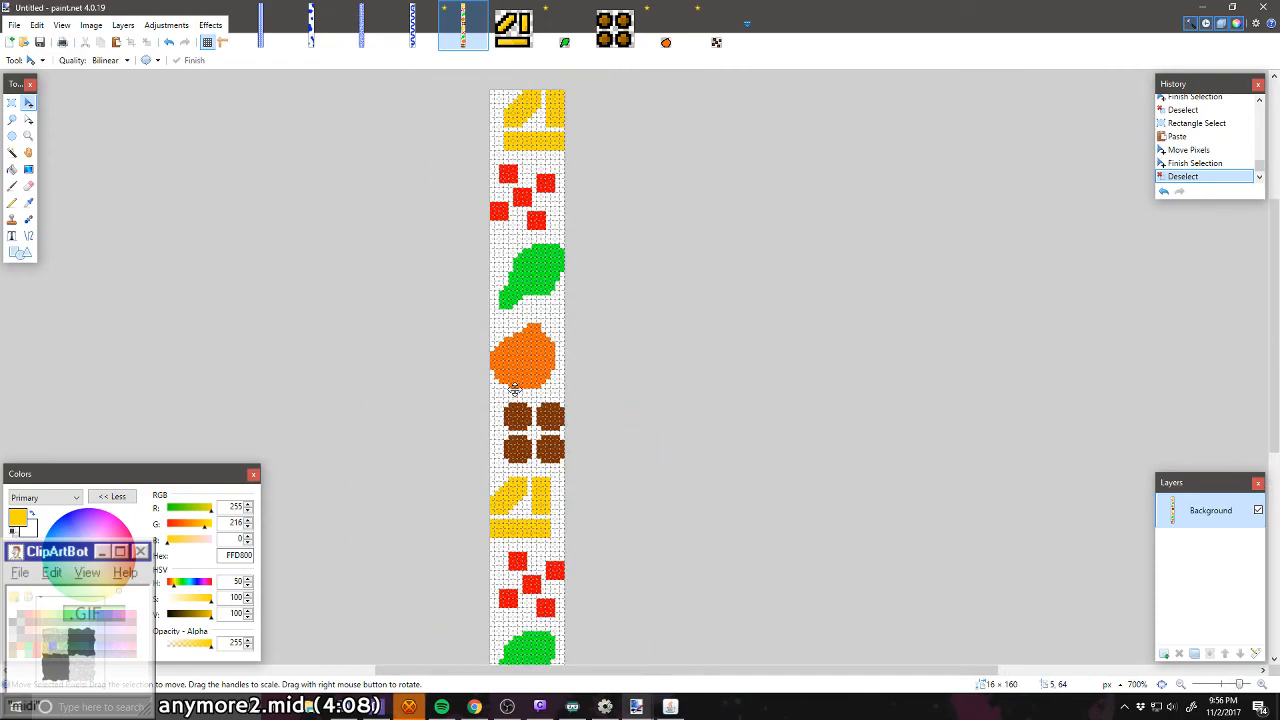
pyautogui.scroll(-2, 515, 388)
pyautogui.click(14, 24)
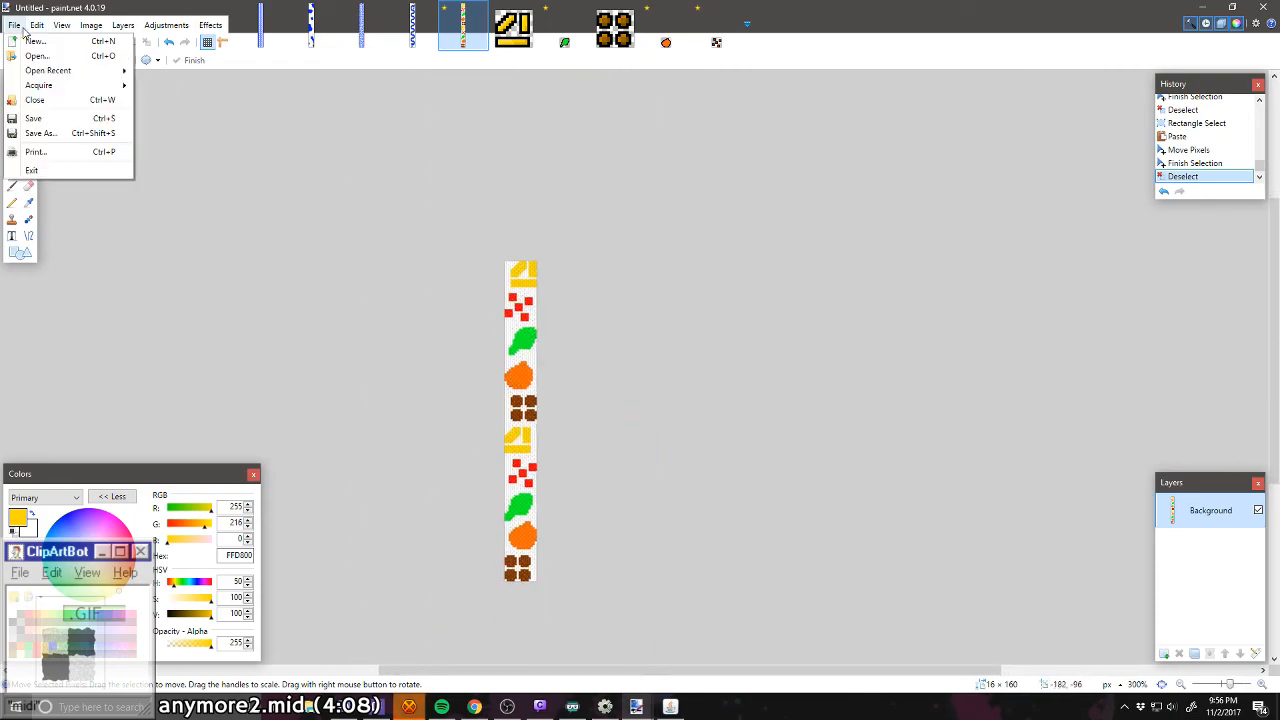
pyautogui.click(14, 24)
pyautogui.click(14, 24)
pyautogui.click(20, 133)
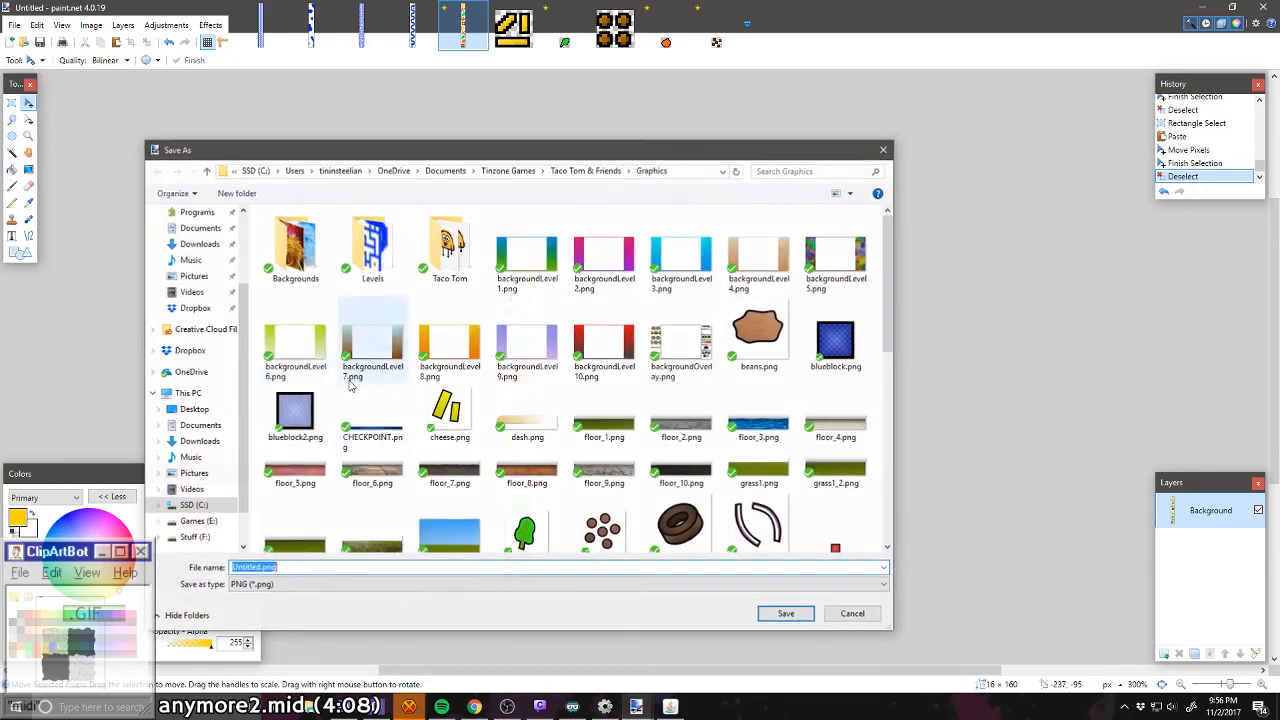
pyautogui.click(323, 585)
pyautogui.click(323, 585)
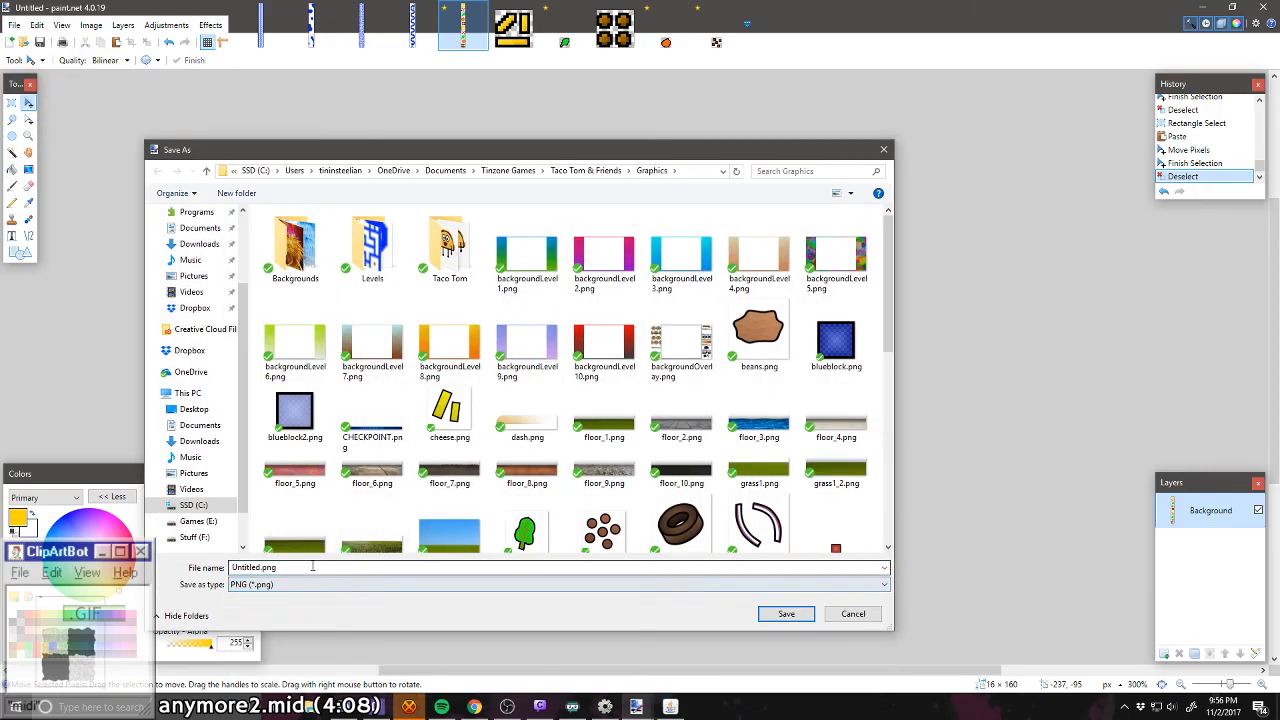
pyautogui.doubleClick(372, 250)
pyautogui.click(282, 568)
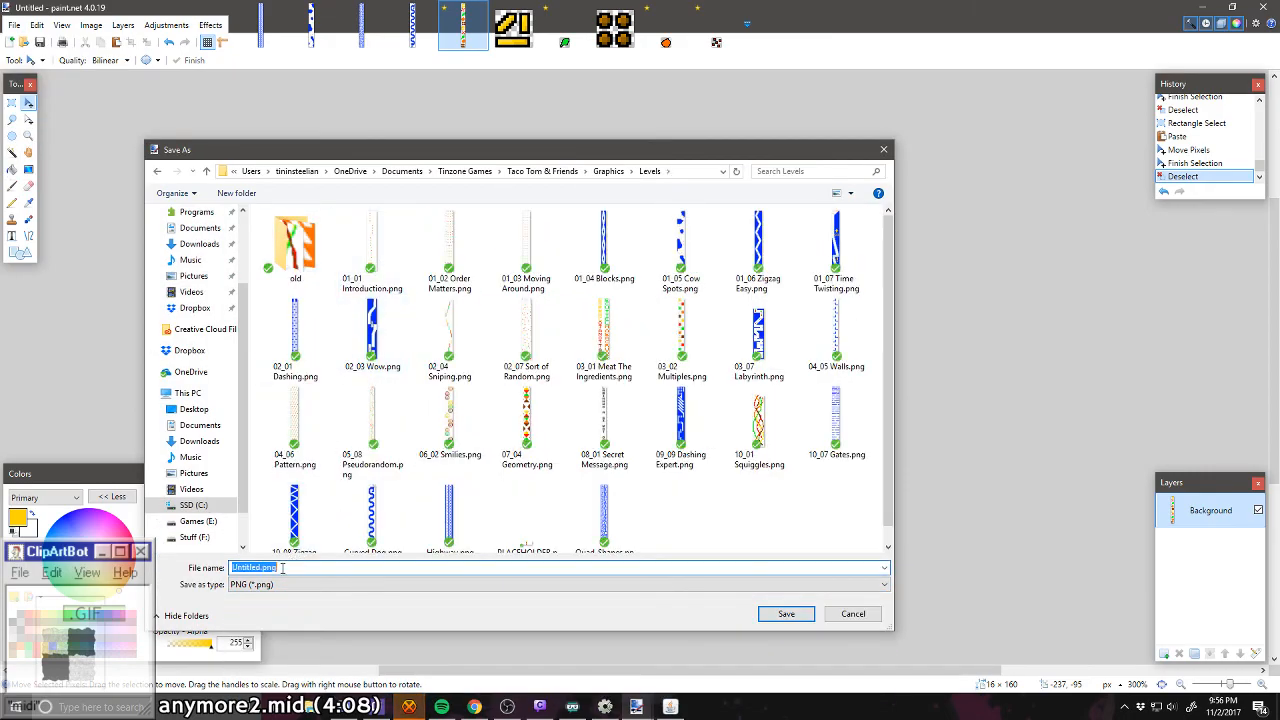
pyautogui.write('High Def')
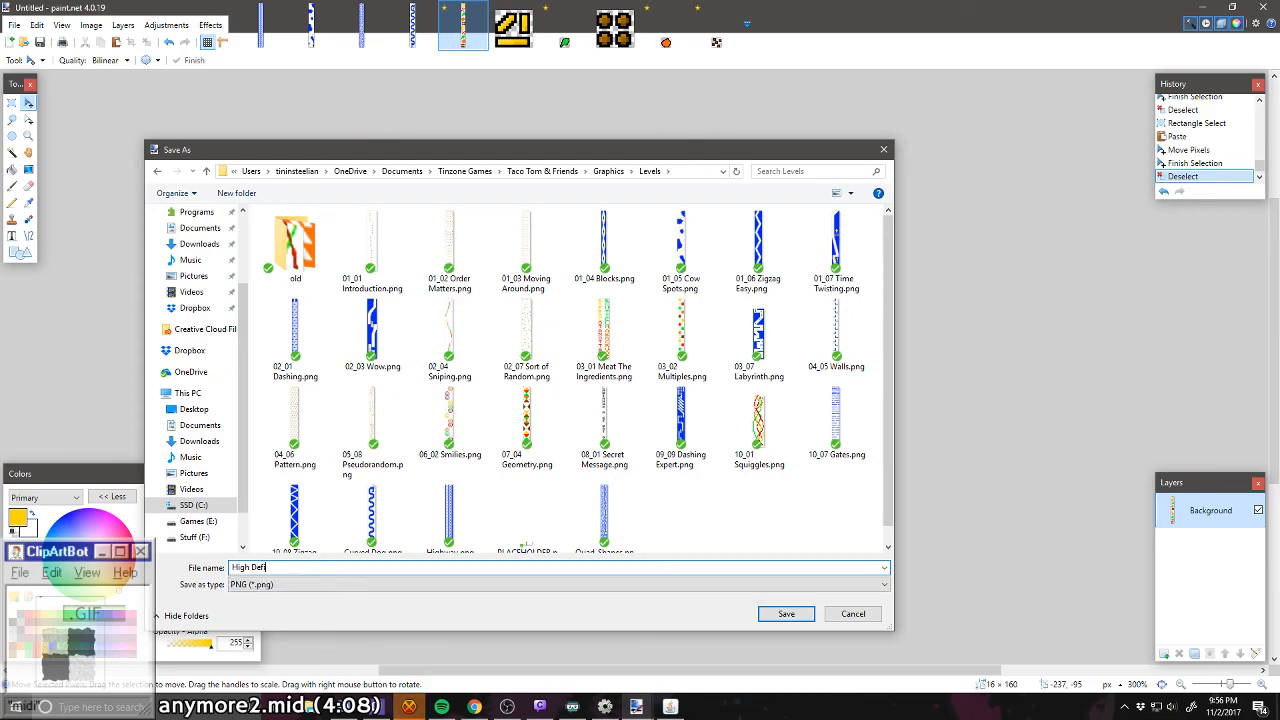
pyautogui.write('inition')
pyautogui.press('Return')
pyautogui.press('Return')
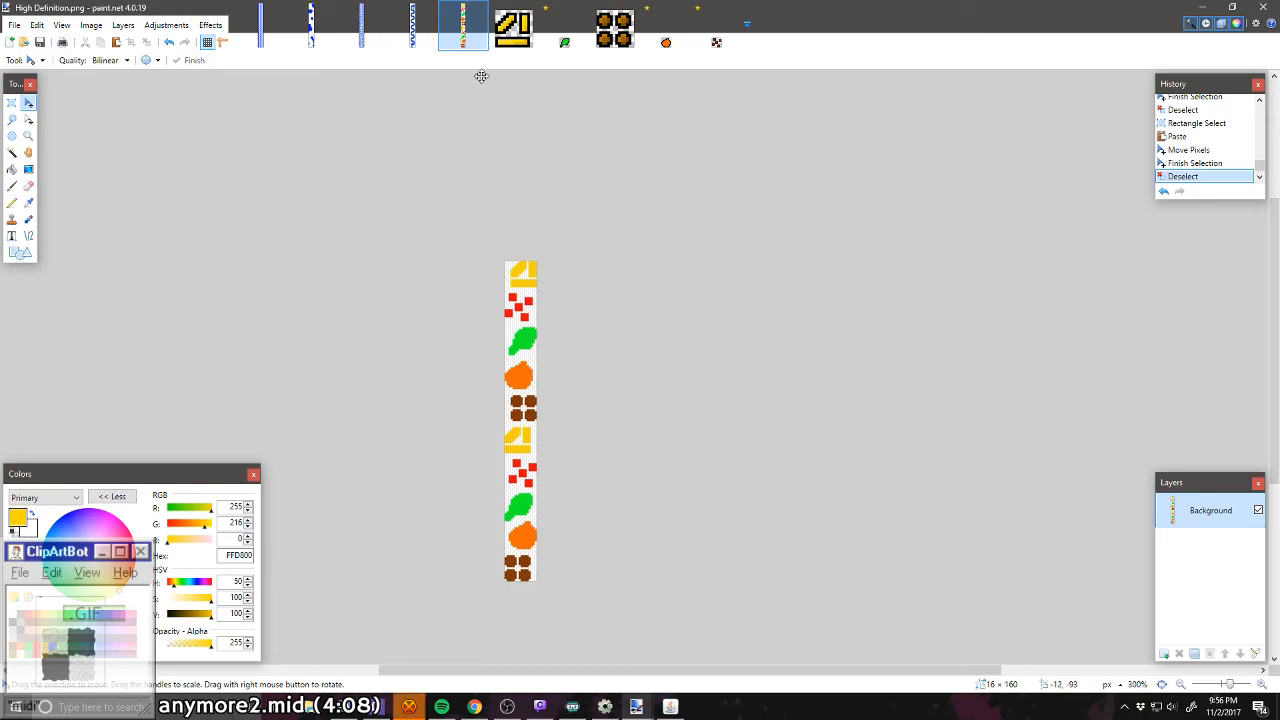
pyautogui.click(412, 28)
pyautogui.scroll(-10, 547, 269)
pyautogui.scroll(-10, 547, 269)
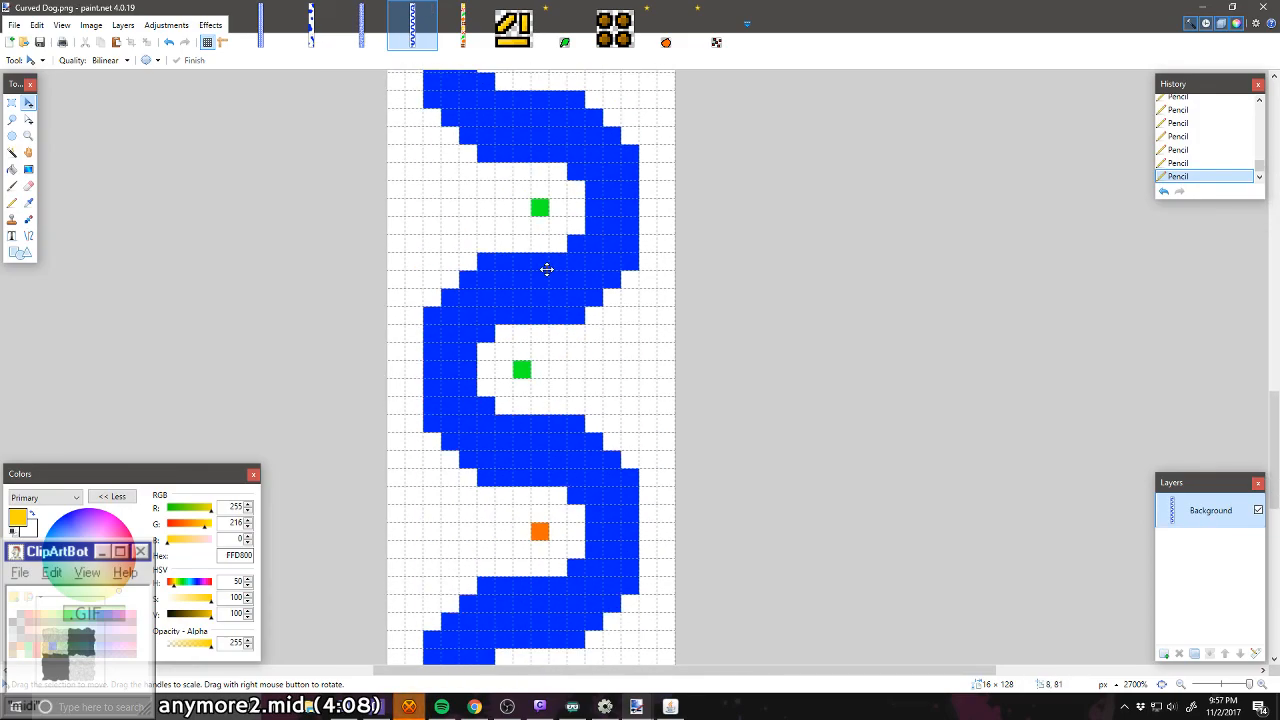
pyautogui.click(455, 28)
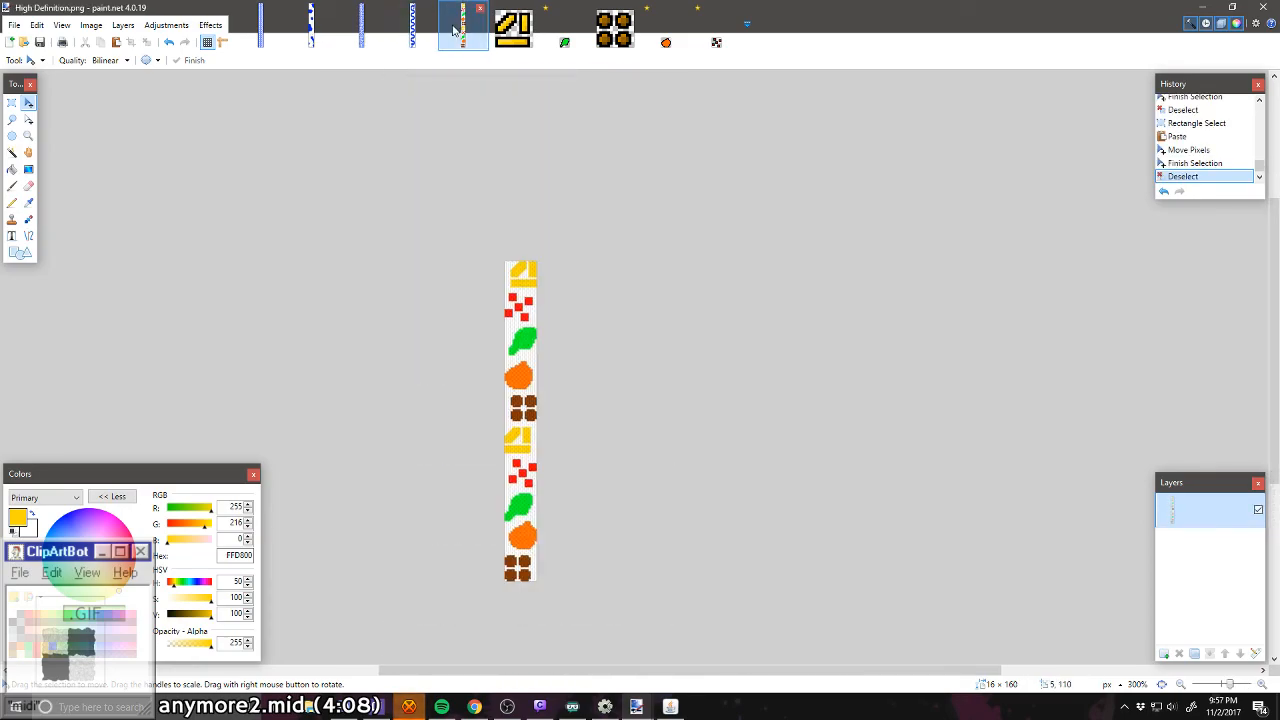
# Step: Create a new image 16 pixels wide and 128 pixels high
pyautogui.click(8, 43)
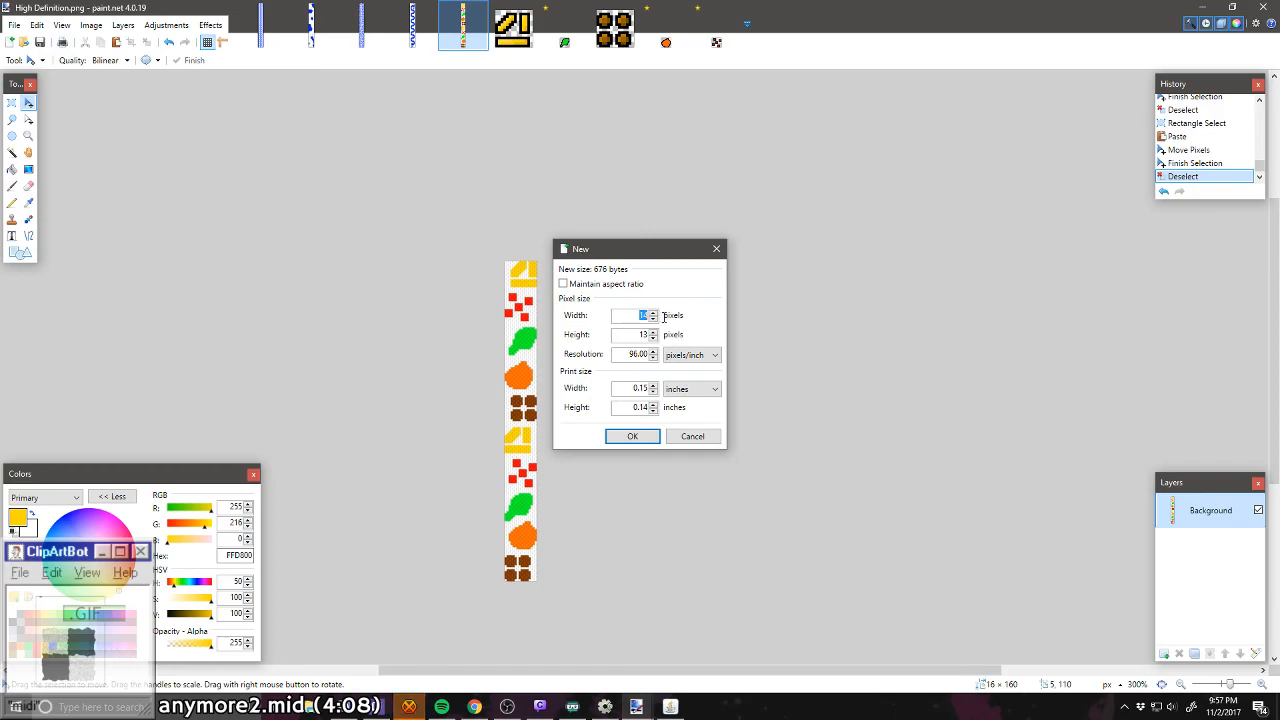
pyautogui.write('14')
pyautogui.write('16')
pyautogui.moveTo(639, 318); pyautogui.dragTo(660, 338)
pyautogui.write('128')
pyautogui.press('Return')
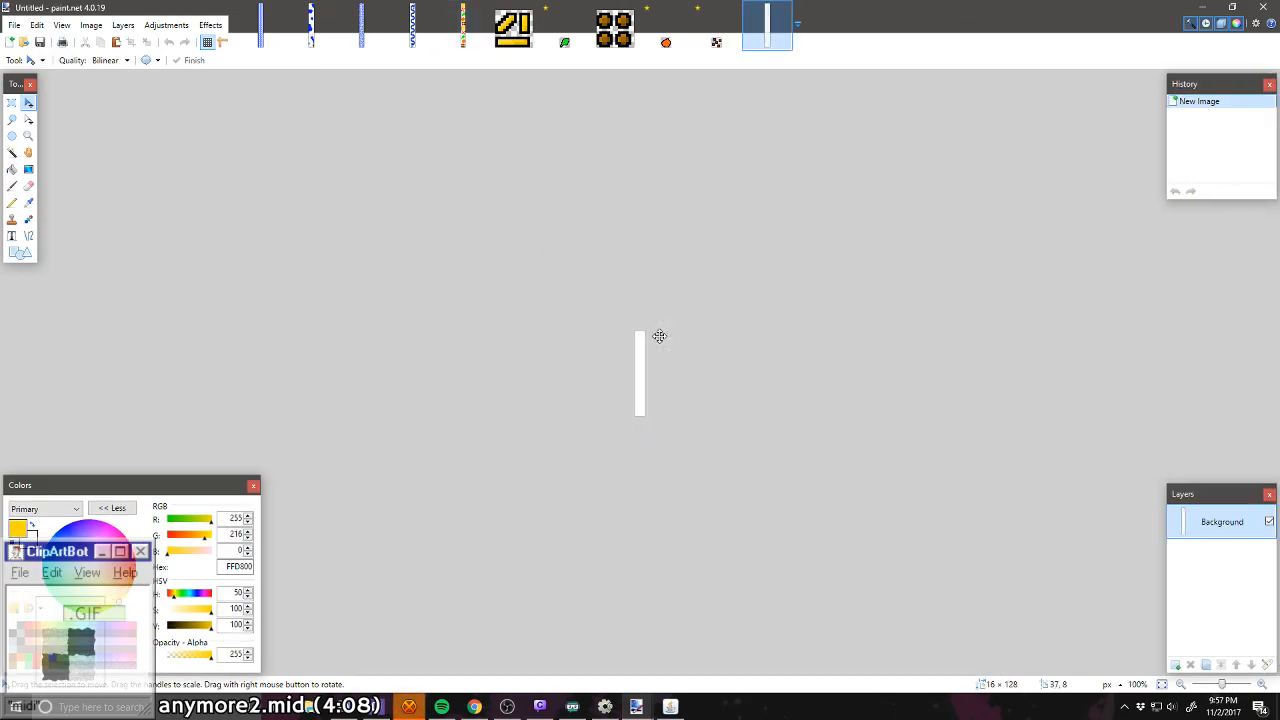
# Step: Pencil a blue (0026FF) L in the canvas's bottom-left corner, with a 2 × 6-pixel stem, a six-pixel-wide base and two pixels above its end
pyautogui.scroll(10, 654, 389)
pyautogui.scroll(3, 618, 445)
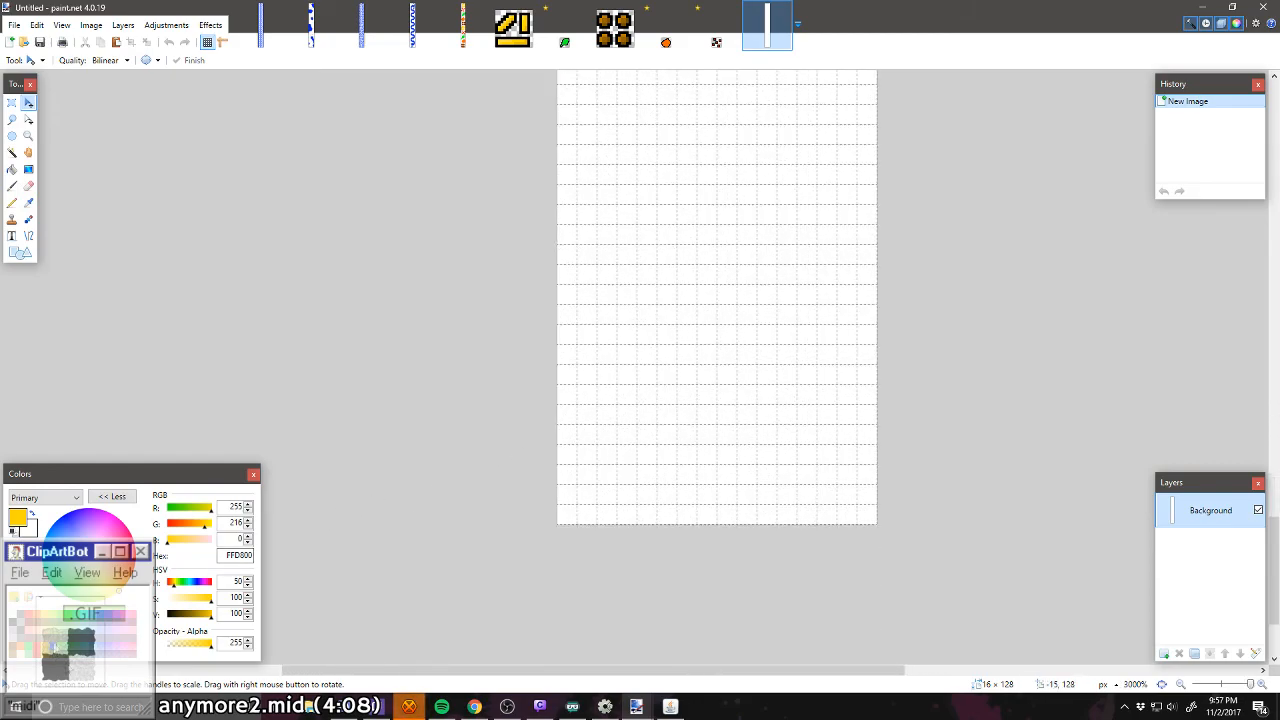
pyautogui.click(59, 519)
pyautogui.click(12, 202)
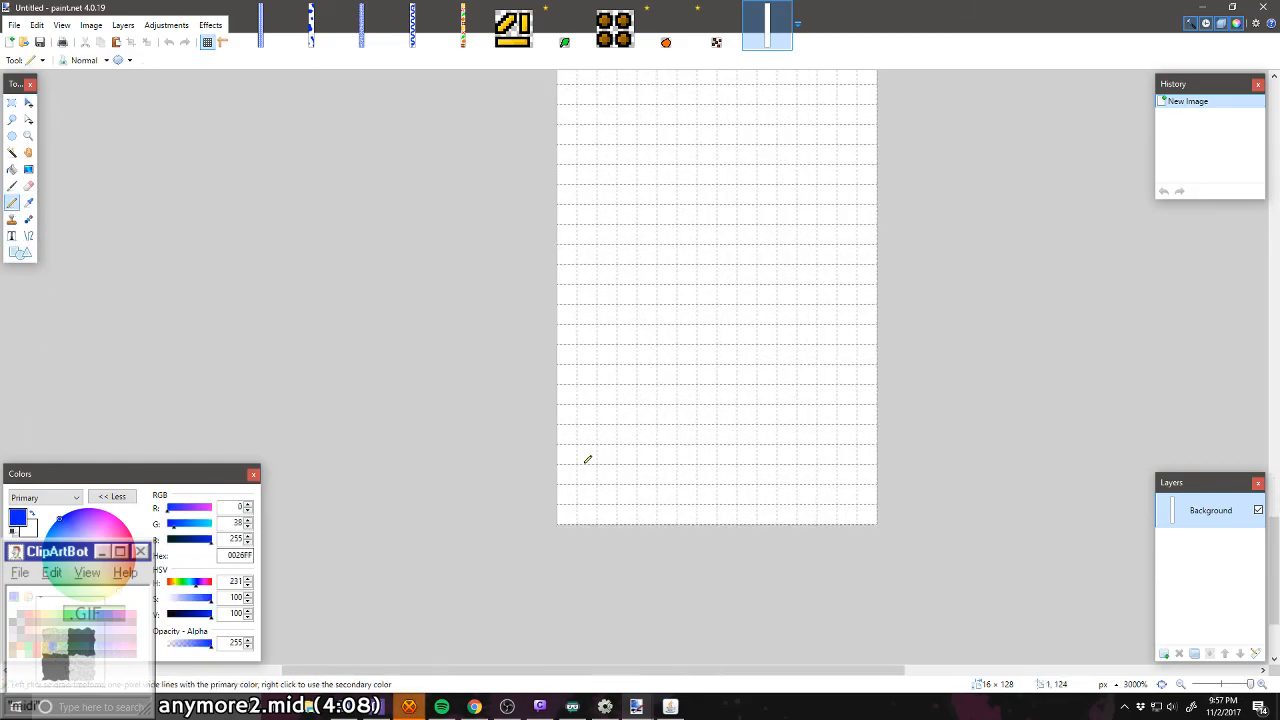
pyautogui.moveTo(588, 510)
pyautogui.mouseDown()
pyautogui.moveTo(571, 430)
pyautogui.moveTo(585, 406)
pyautogui.moveTo(587, 494)
pyautogui.mouseUp()
pyautogui.scroll(1, 589, 497)
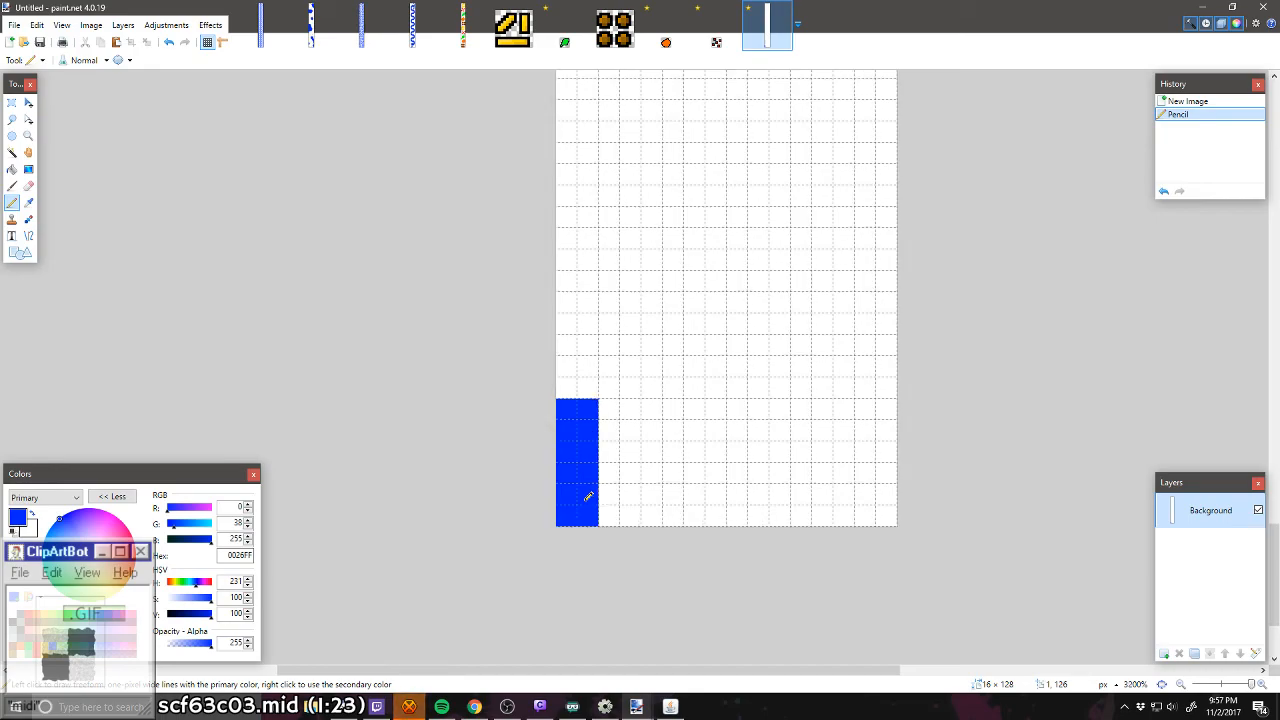
pyautogui.moveTo(612, 497)
pyautogui.mouseDown()
pyautogui.moveTo(677, 500)
pyautogui.moveTo(678, 519)
pyautogui.mouseUp()
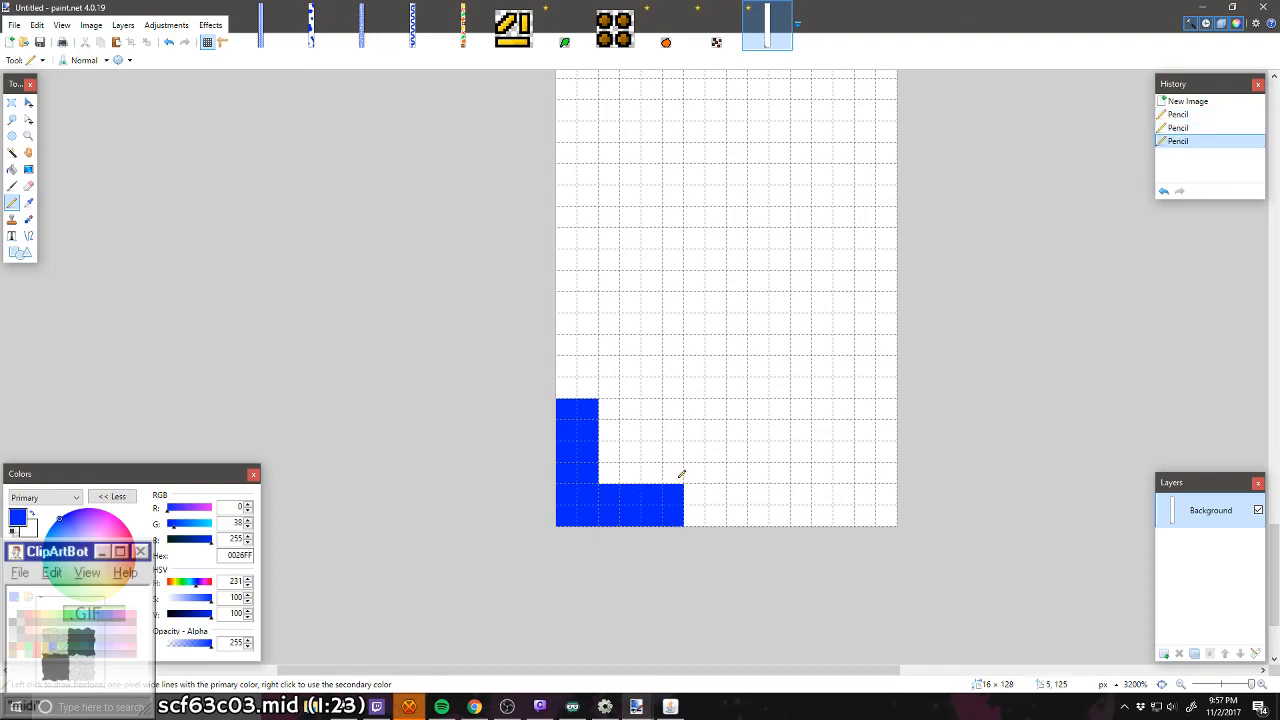
pyautogui.moveTo(681, 473); pyautogui.dragTo(694, 471)
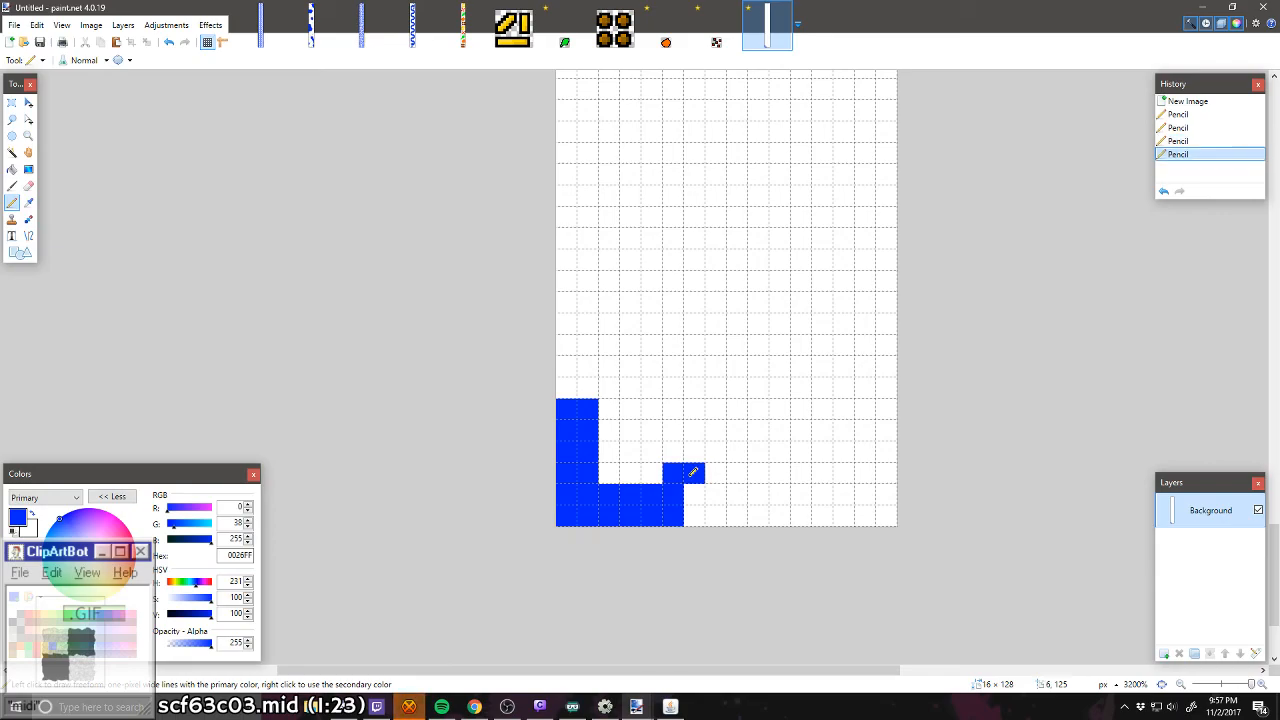
# Step: Open 08_01 Secret Message.png, examine the shapes of its lowest letters and return to the new level
pyautogui.click(30, 43)
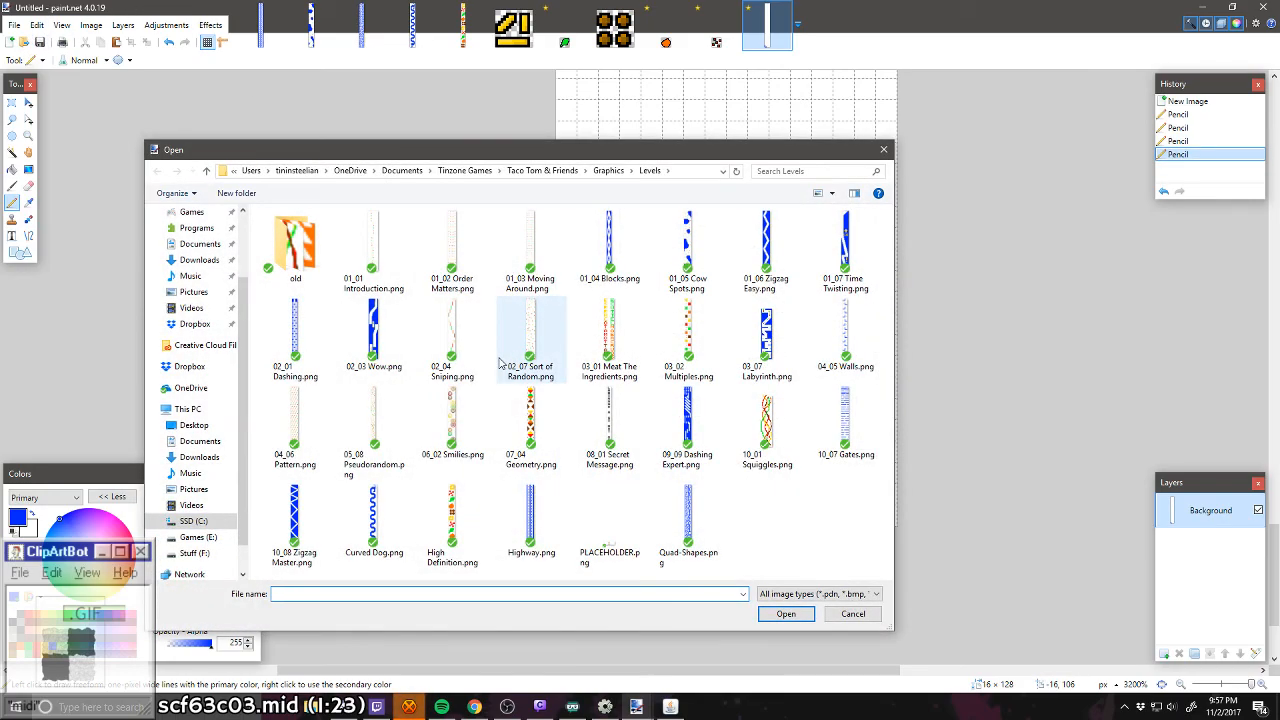
pyautogui.doubleClick(638, 432)
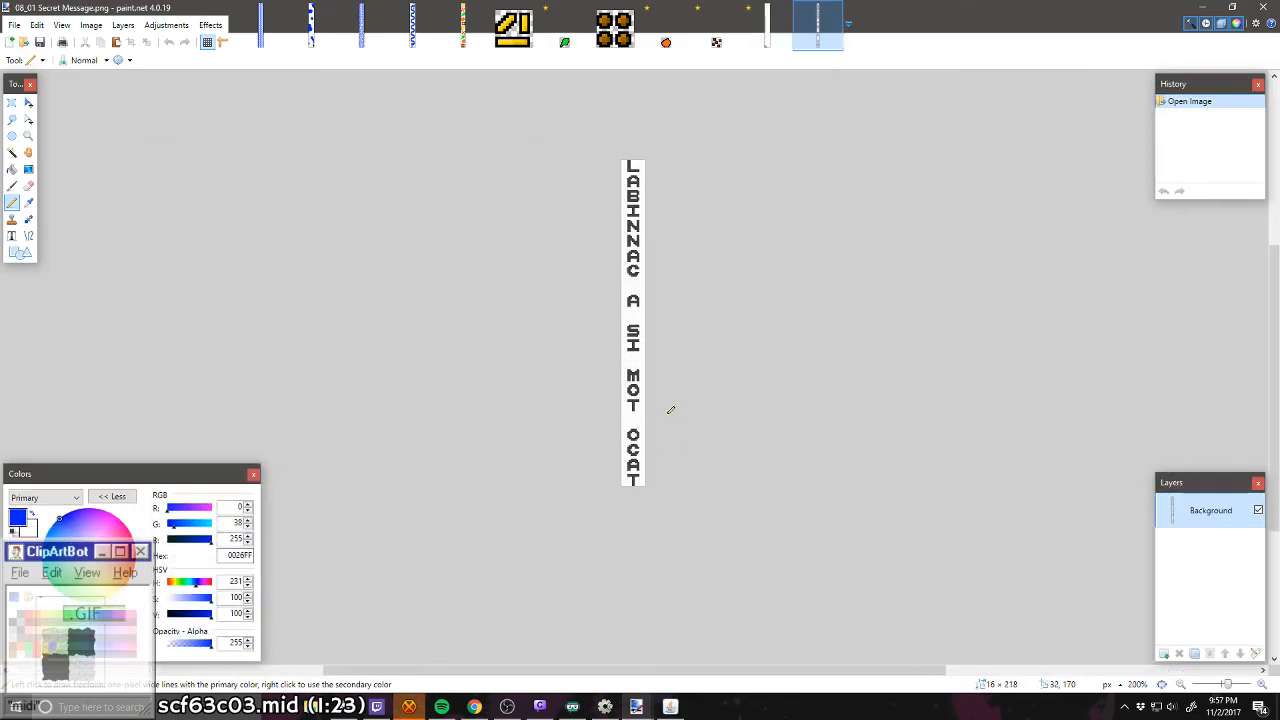
pyautogui.scroll(8, 660, 412)
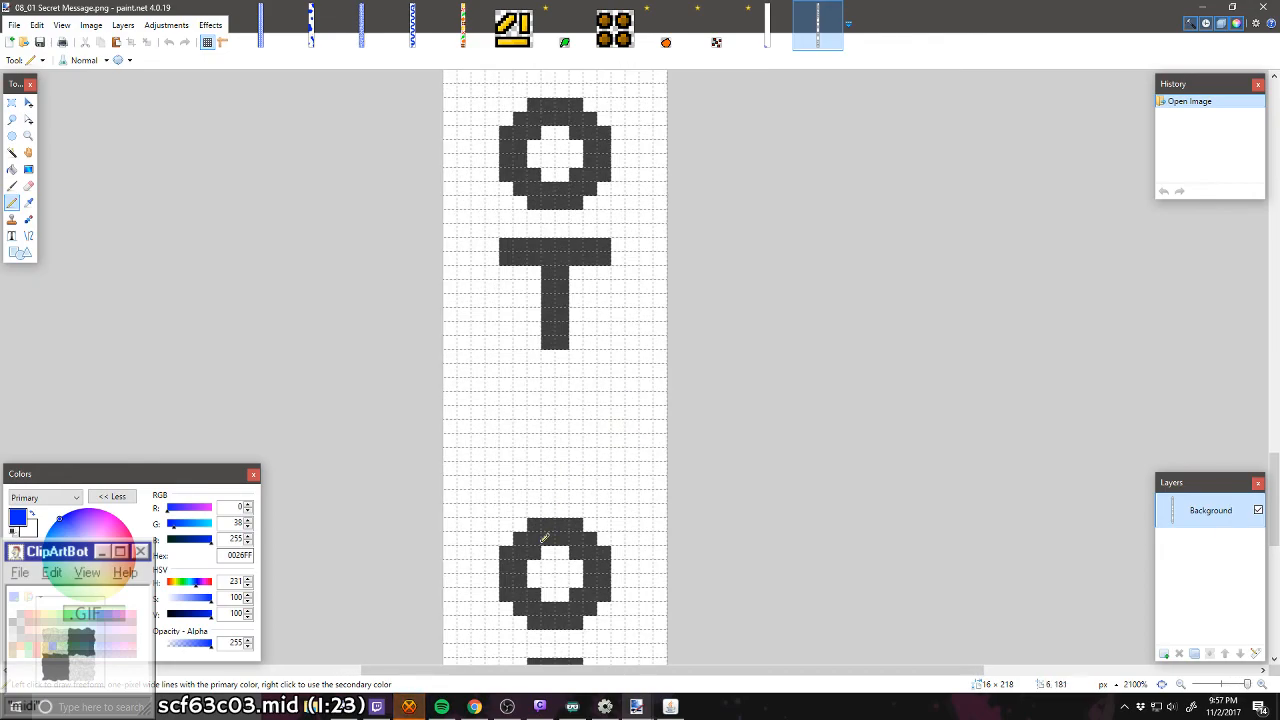
pyautogui.scroll(2, 544, 538)
pyautogui.scroll(-5, 537, 543)
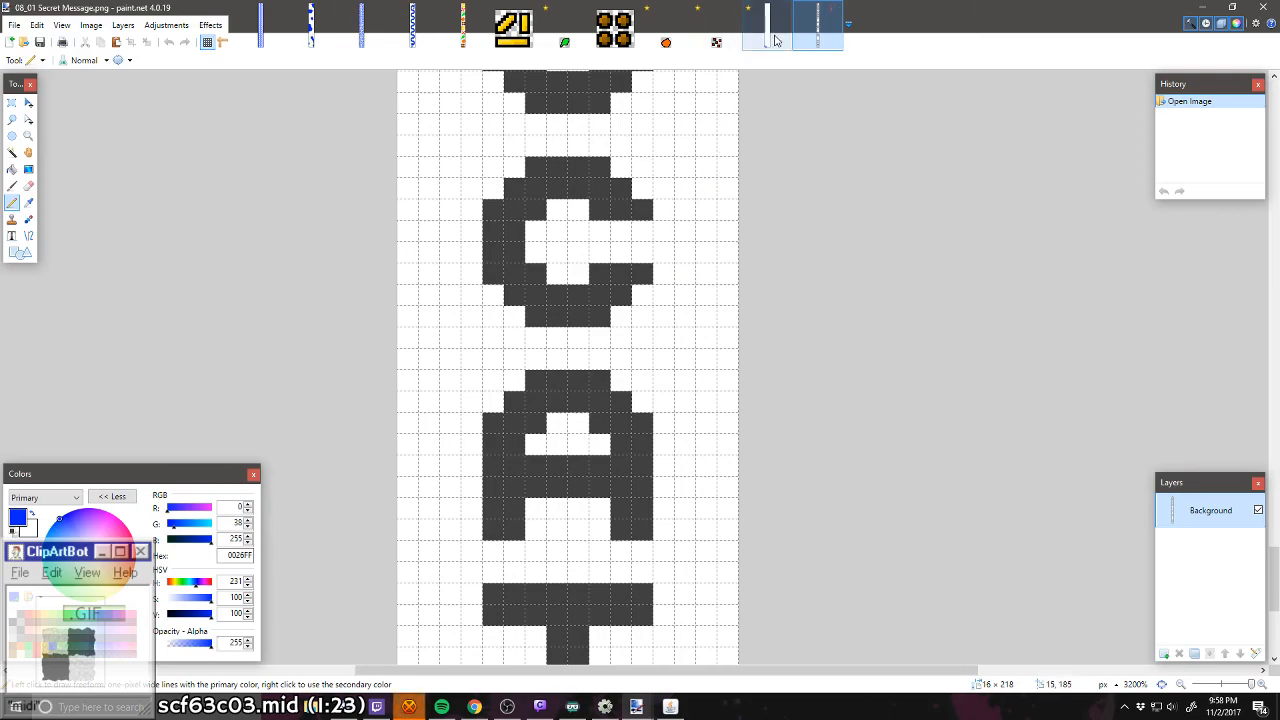
pyautogui.scroll(-3, 776, 38)
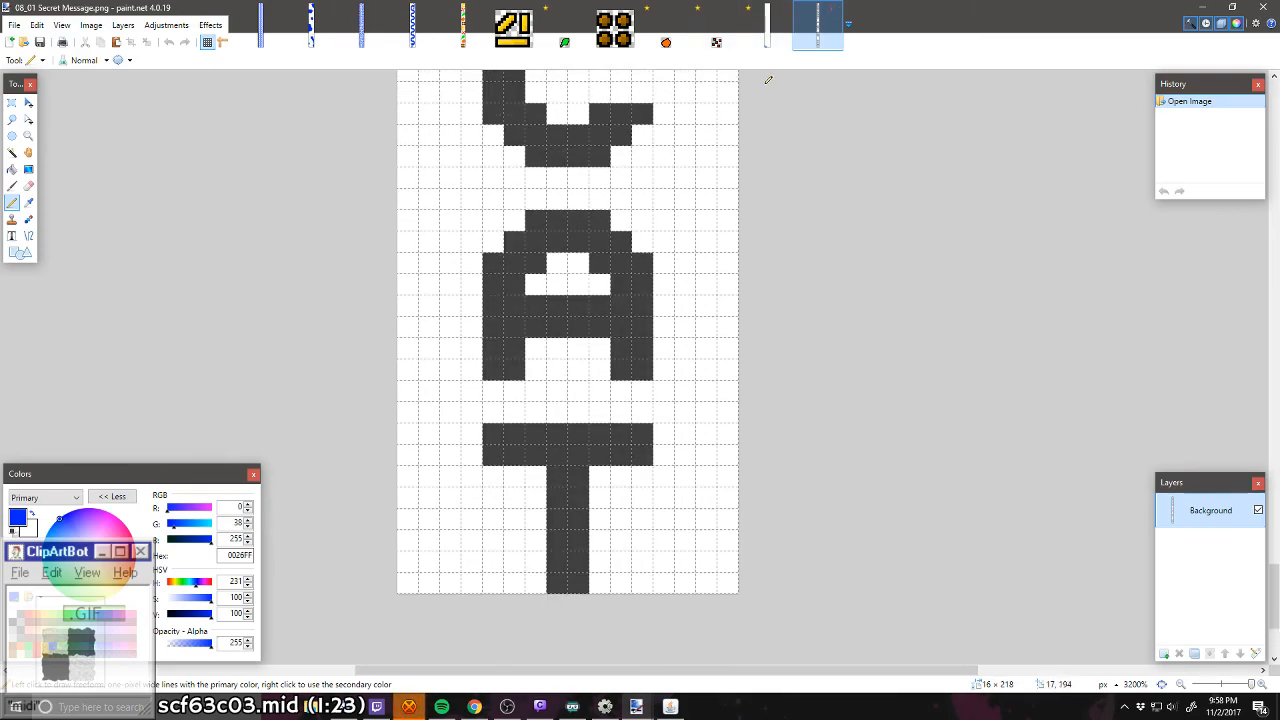
pyautogui.click(778, 35)
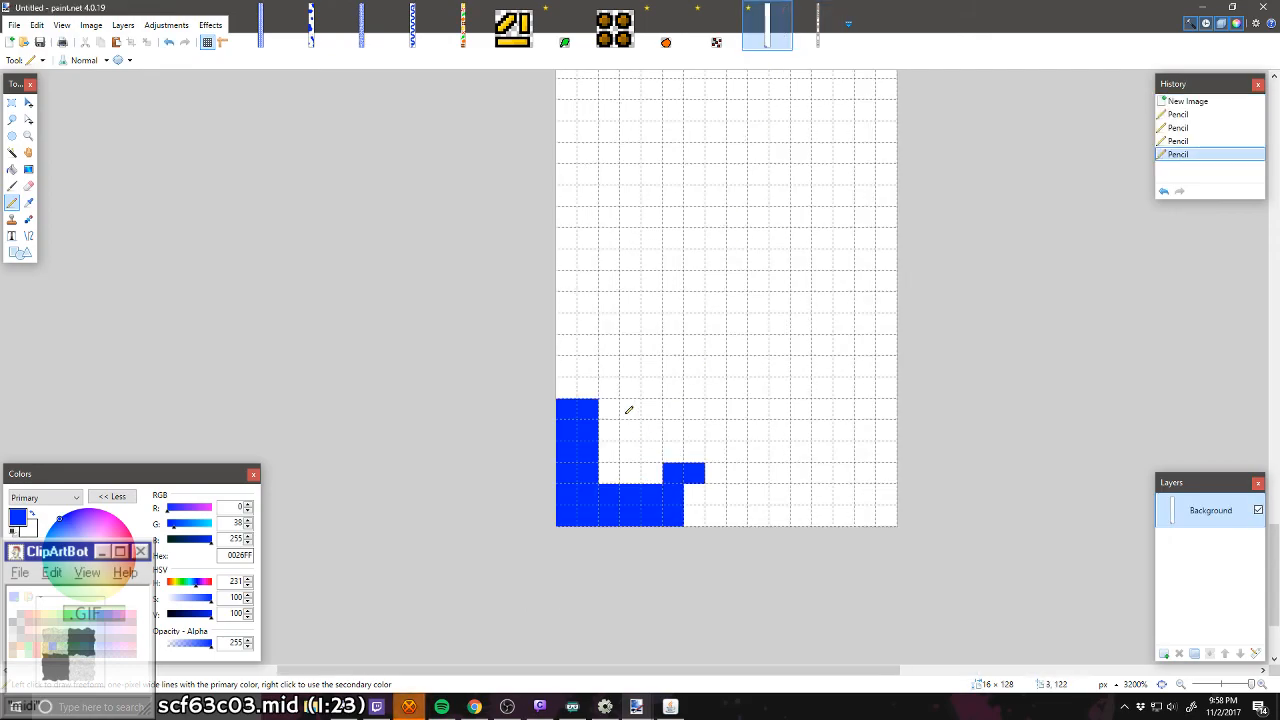
# Step: Extend the blue stem to eight pixels, add two-pixel-thick top and middle bars, and erase the two stray pixels above the base
pyautogui.moveTo(594, 391)
pyautogui.mouseDown()
pyautogui.moveTo(580, 371)
pyautogui.moveTo(626, 363)
pyautogui.moveTo(631, 376)
pyautogui.mouseUp()
pyautogui.moveTo(618, 419)
pyautogui.mouseDown()
pyautogui.moveTo(608, 450)
pyautogui.moveTo(627, 432)
pyautogui.mouseUp()
pyautogui.rightClick(681, 470)
pyautogui.rightClick(695, 470)
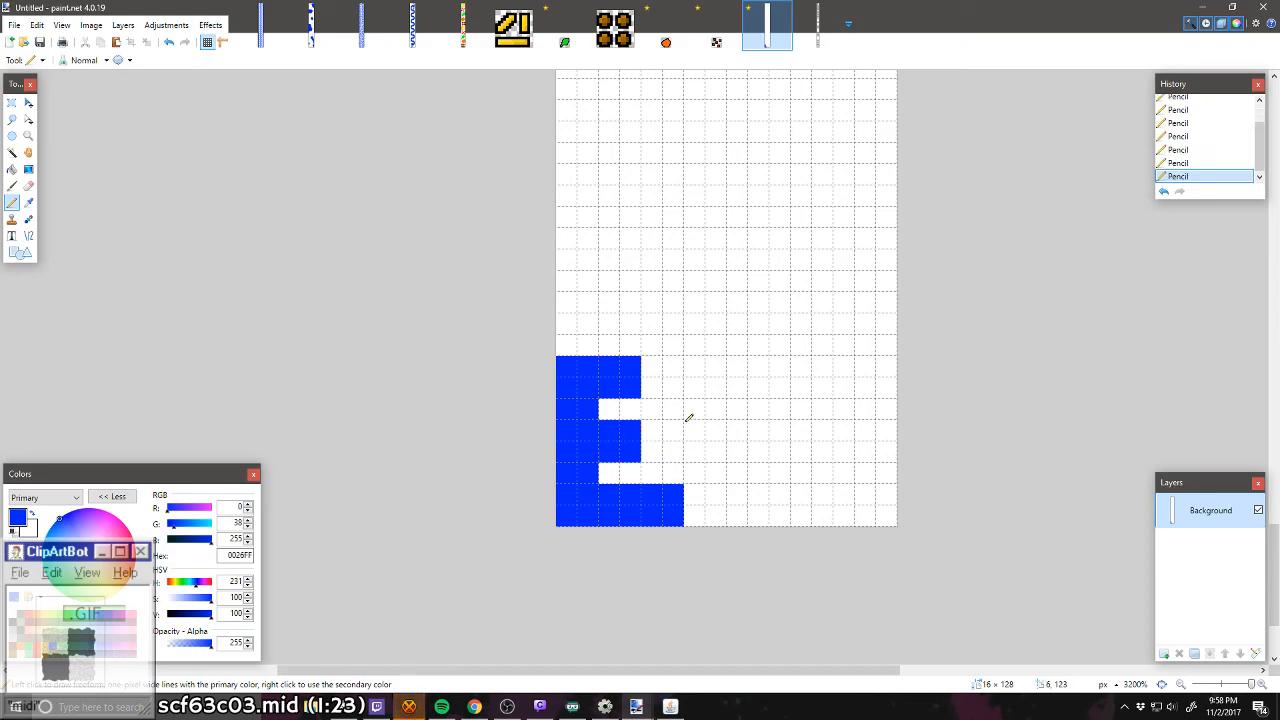
pyautogui.moveTo(661, 370)
pyautogui.mouseDown()
pyautogui.moveTo(652, 382)
pyautogui.moveTo(670, 393)
pyautogui.mouseUp()
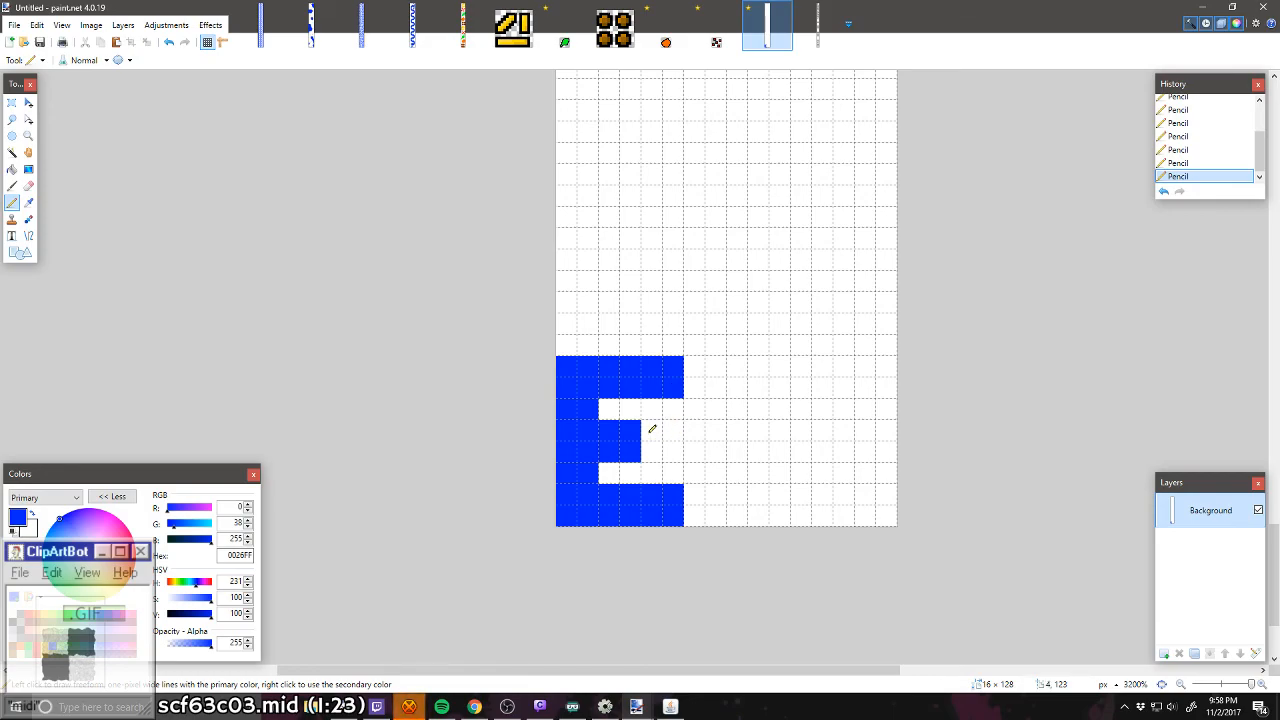
# Step: Complete the eight-pixel-wide letter B by closing its right side, leaving a one-pixel notch beside the middle bar's upper row
pyautogui.moveTo(652, 428)
pyautogui.mouseDown()
pyautogui.moveTo(673, 452)
pyautogui.moveTo(652, 452)
pyautogui.mouseUp()
pyautogui.moveTo(695, 393)
pyautogui.mouseDown()
pyautogui.moveTo(696, 429)
pyautogui.moveTo(719, 407)
pyautogui.moveTo(700, 368)
pyautogui.mouseUp()
pyautogui.moveTo(698, 448)
pyautogui.mouseDown()
pyautogui.moveTo(713, 484)
pyautogui.moveTo(699, 515)
pyautogui.mouseUp()
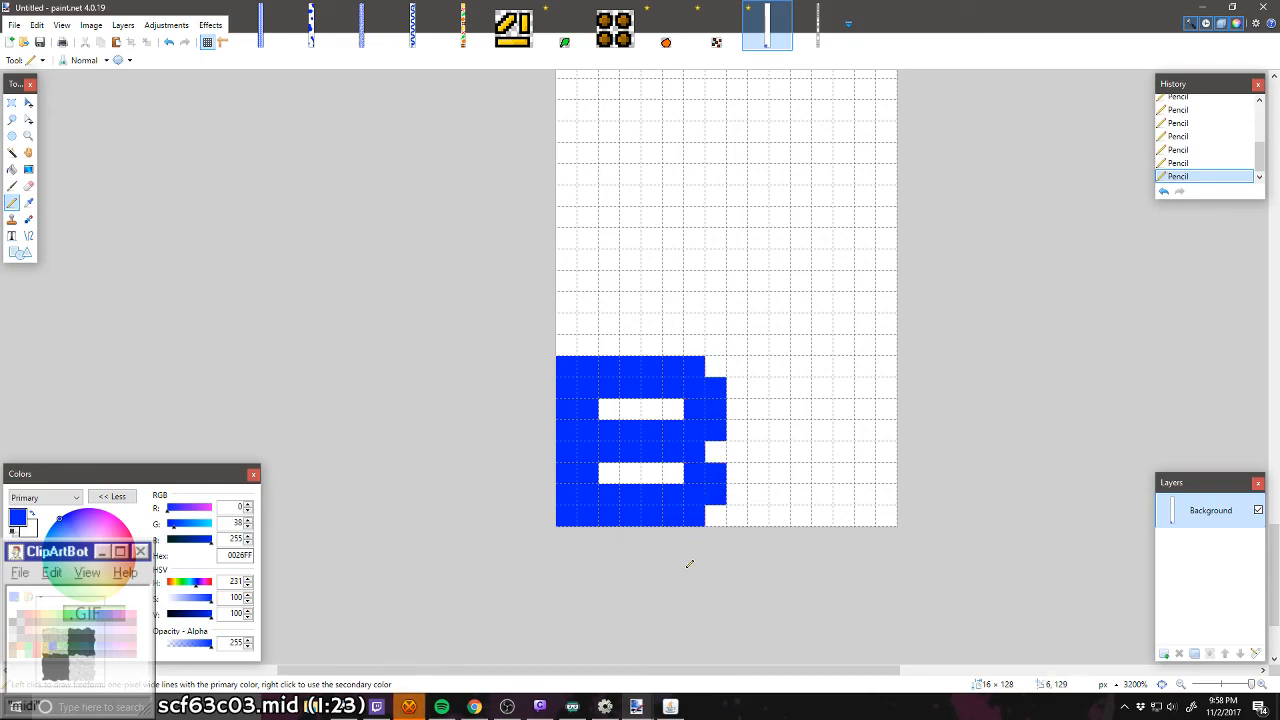
pyautogui.rightClick(720, 432)
pyautogui.moveTo(720, 424); pyautogui.dragTo(706, 498)
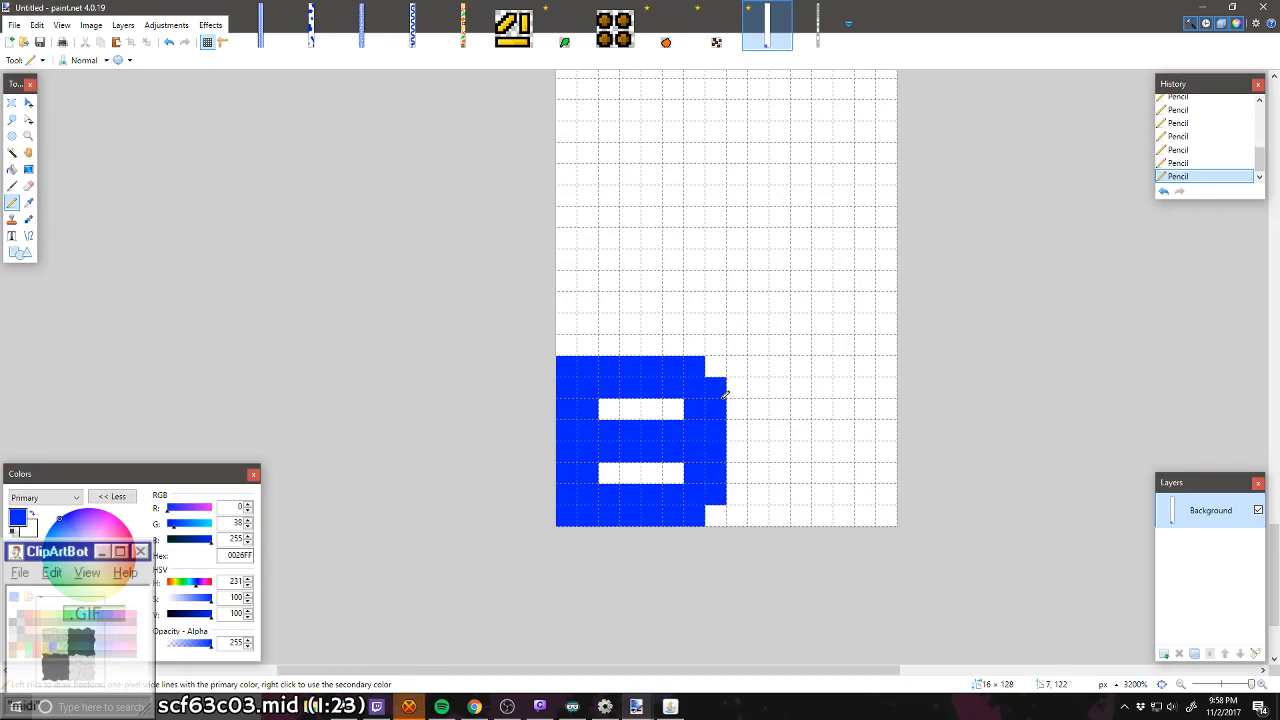
pyautogui.rightClick(721, 436)
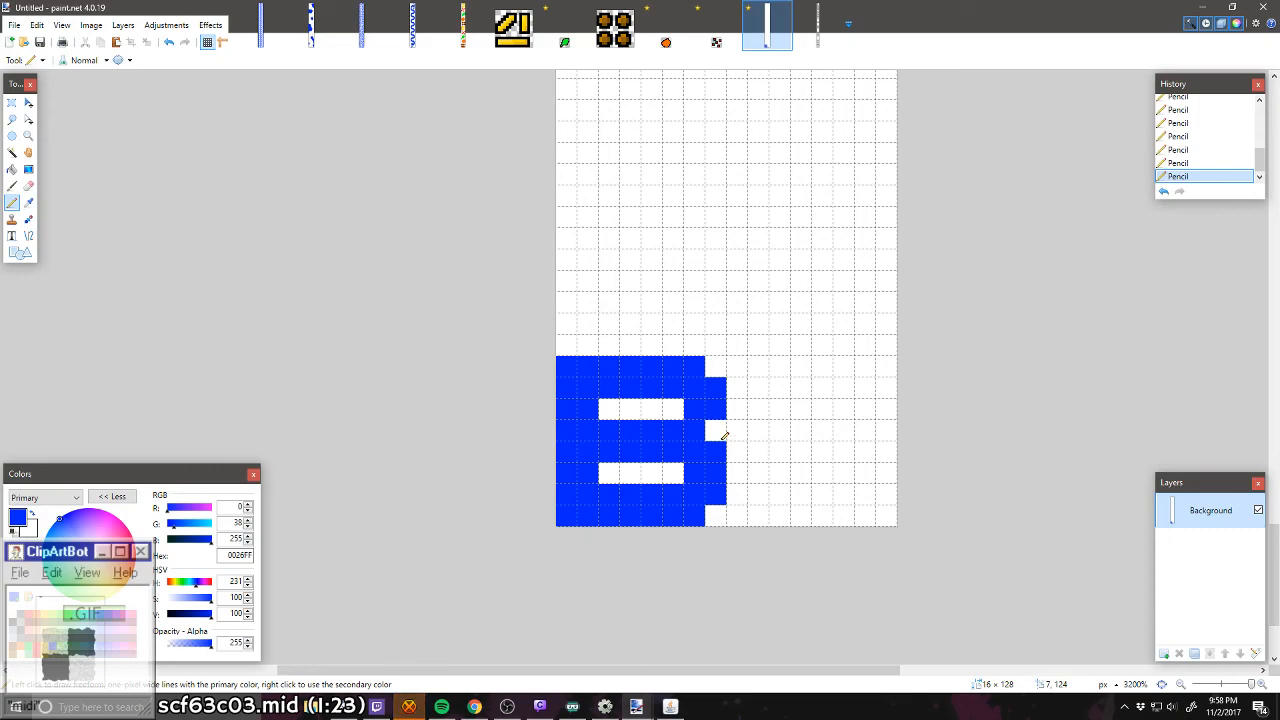
# Step: Try the notch in the B's right edge one pixel lower and two pixels tall, and return it to the middle bar's upper row
pyautogui.click(724, 436)
pyautogui.rightClick(722, 447)
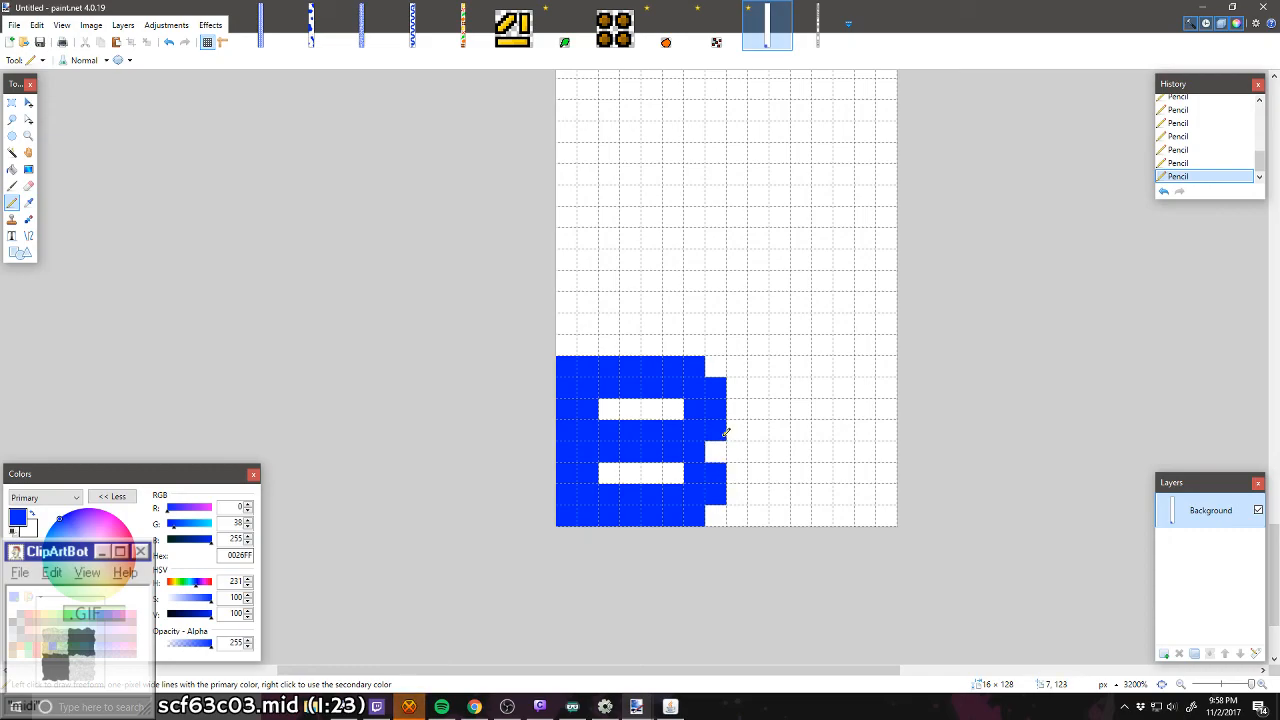
pyautogui.rightClick(725, 432)
pyautogui.click(721, 447)
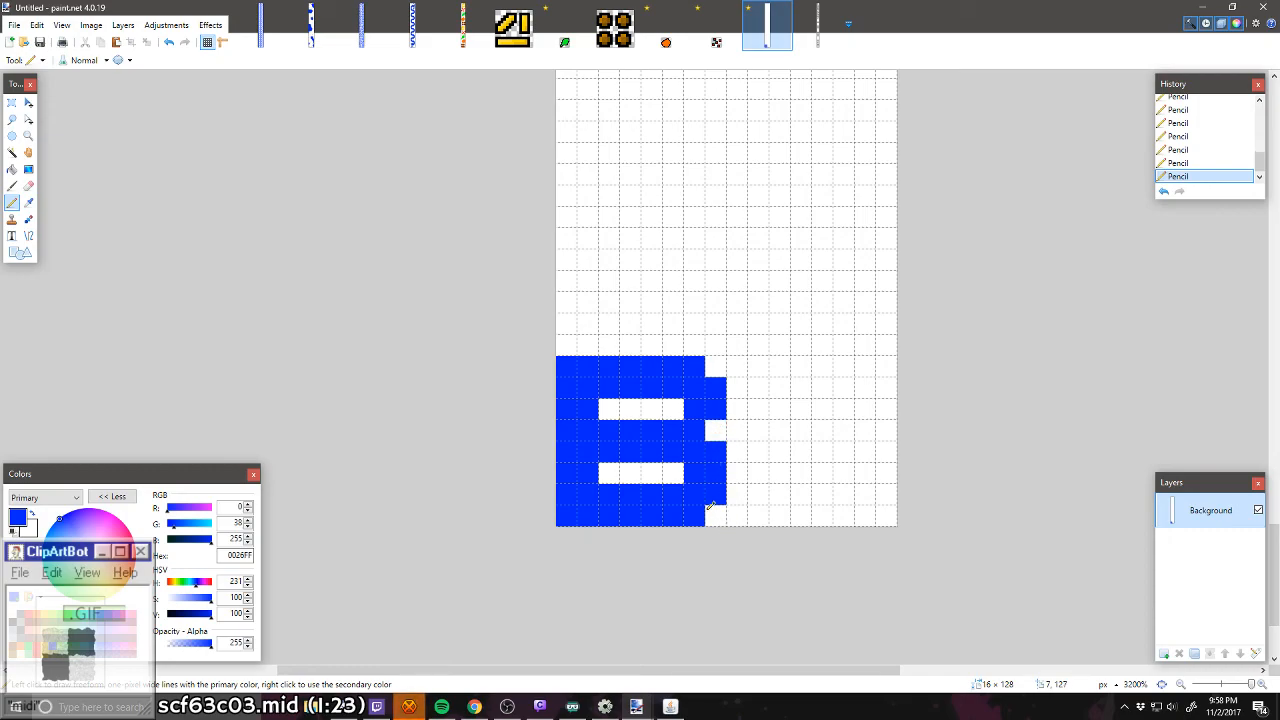
pyautogui.scroll(-5, 760, 485)
pyautogui.scroll(5, 760, 514)
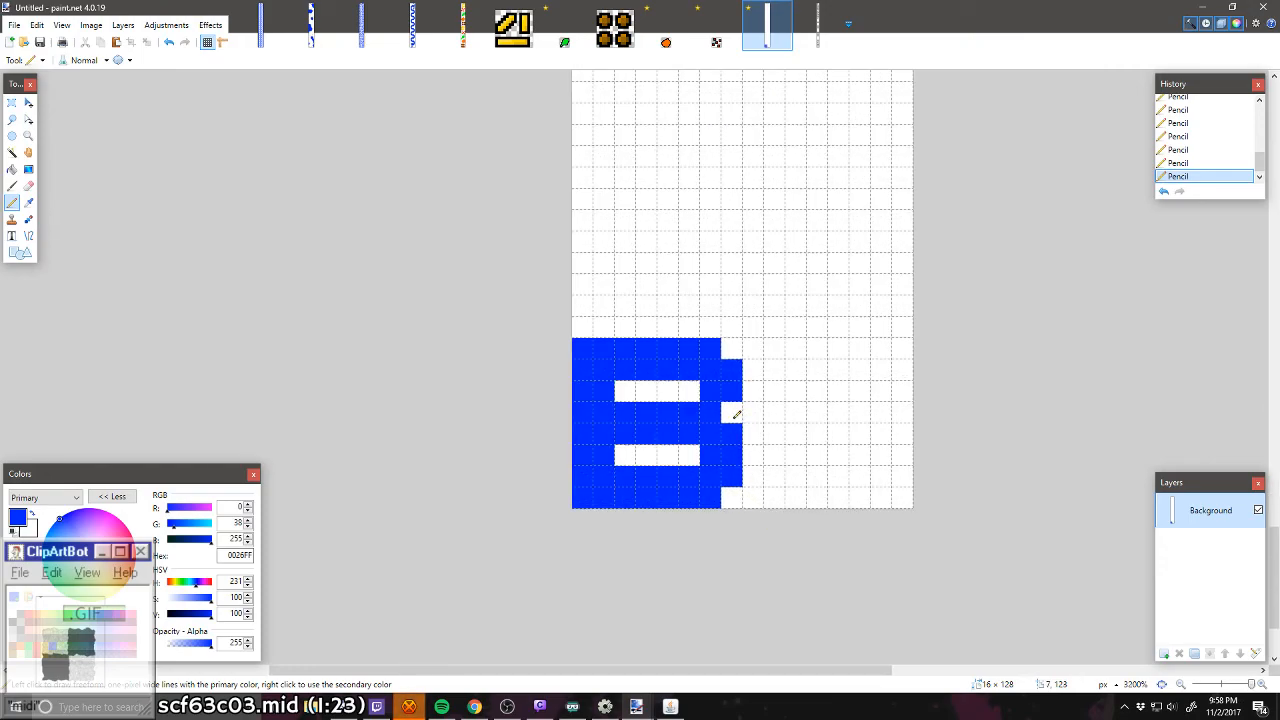
pyautogui.click(736, 414)
pyautogui.rightClick(737, 434)
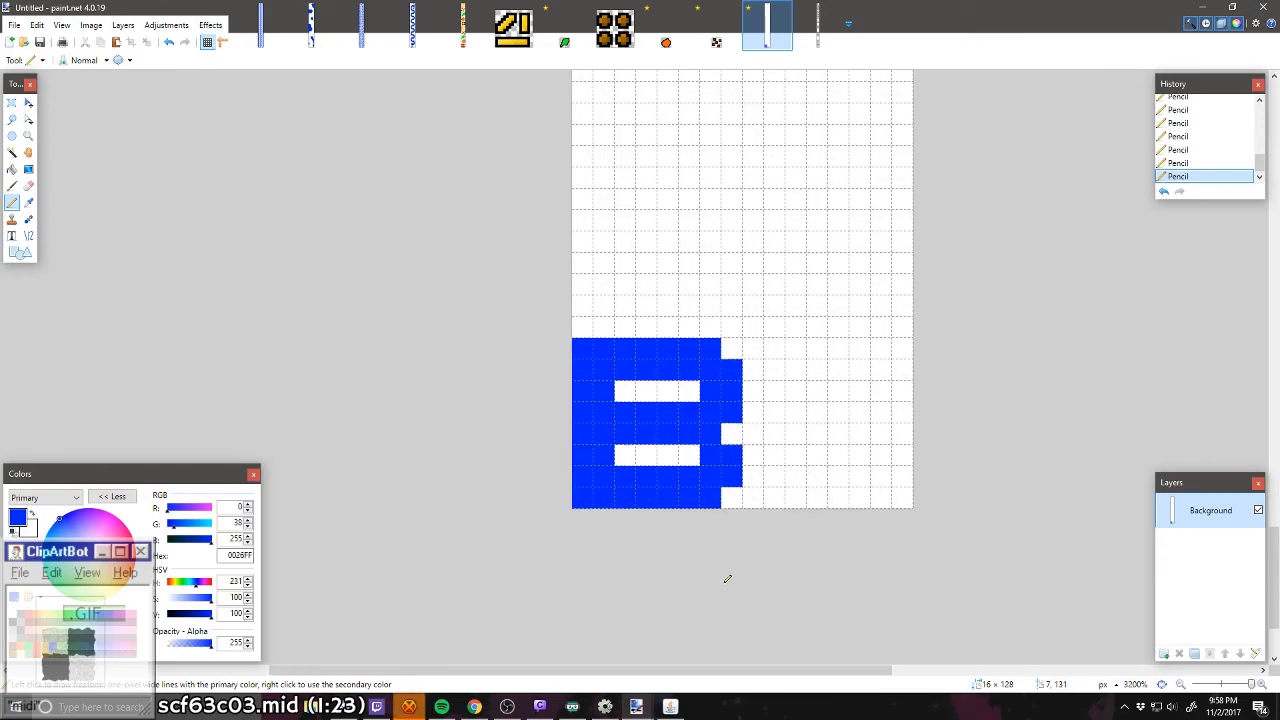
pyautogui.rightClick(737, 412)
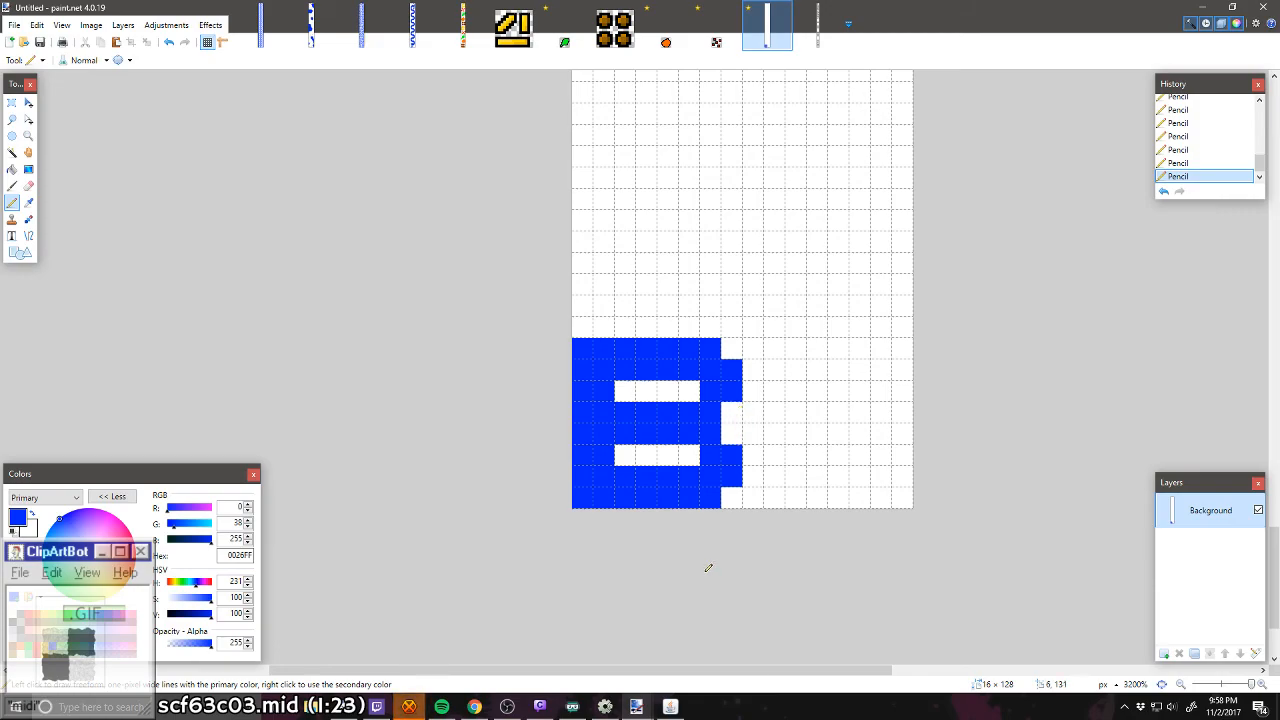
pyautogui.moveTo(738, 406); pyautogui.dragTo(737, 436)
pyautogui.rightClick(738, 428)
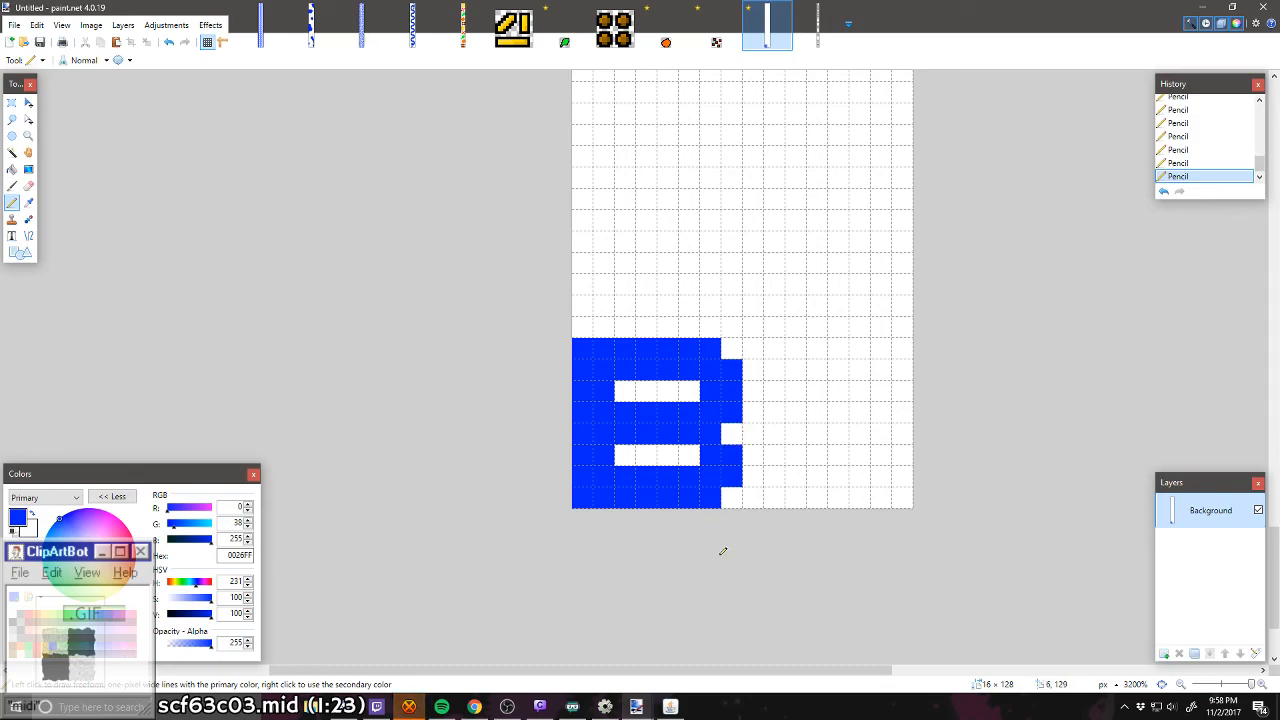
pyautogui.click(738, 432)
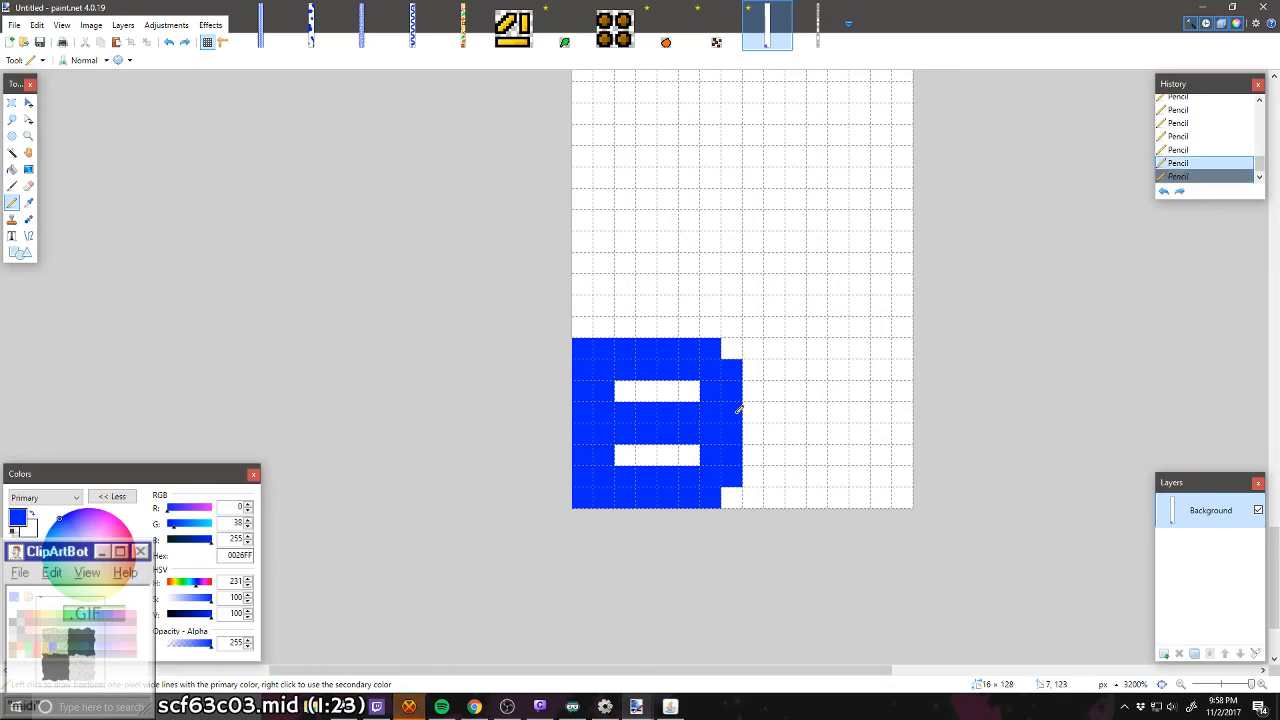
pyautogui.rightClick(738, 412)
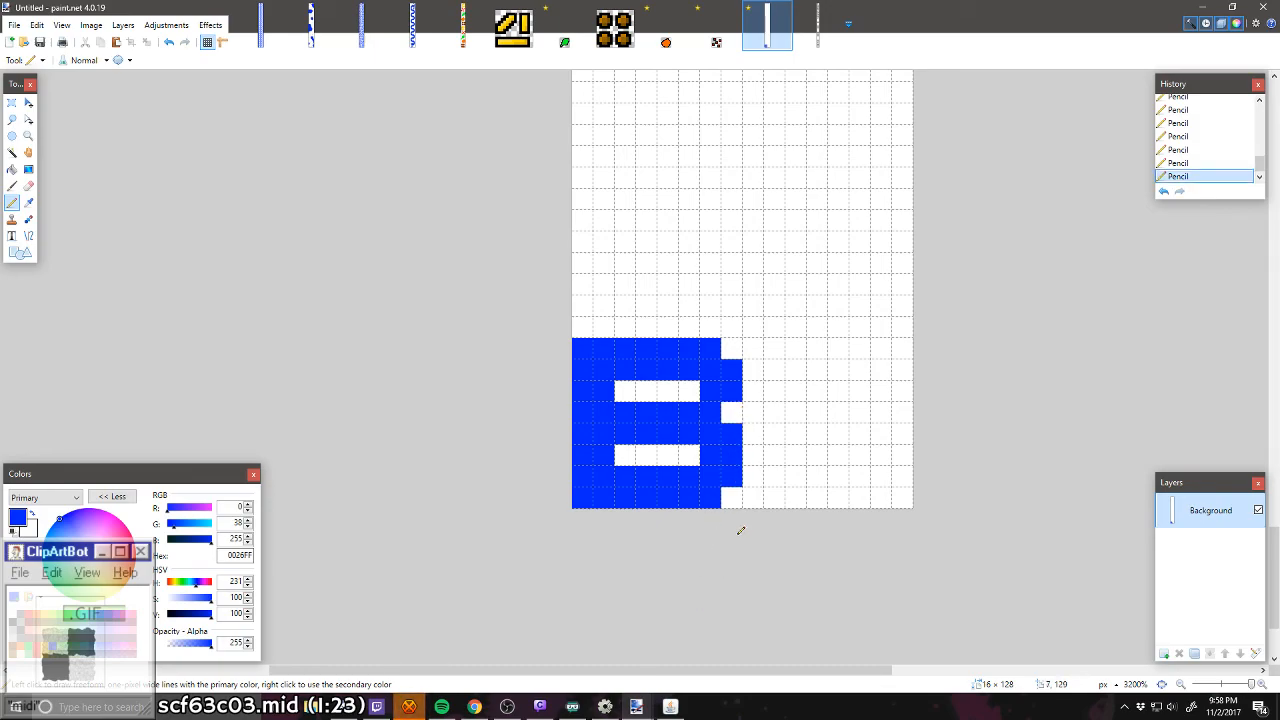
# Step: Compare the B with the one in 08_01 Secret Message.png and widen its right-edge notch to both rows of the middle bar
pyautogui.click(830, 35)
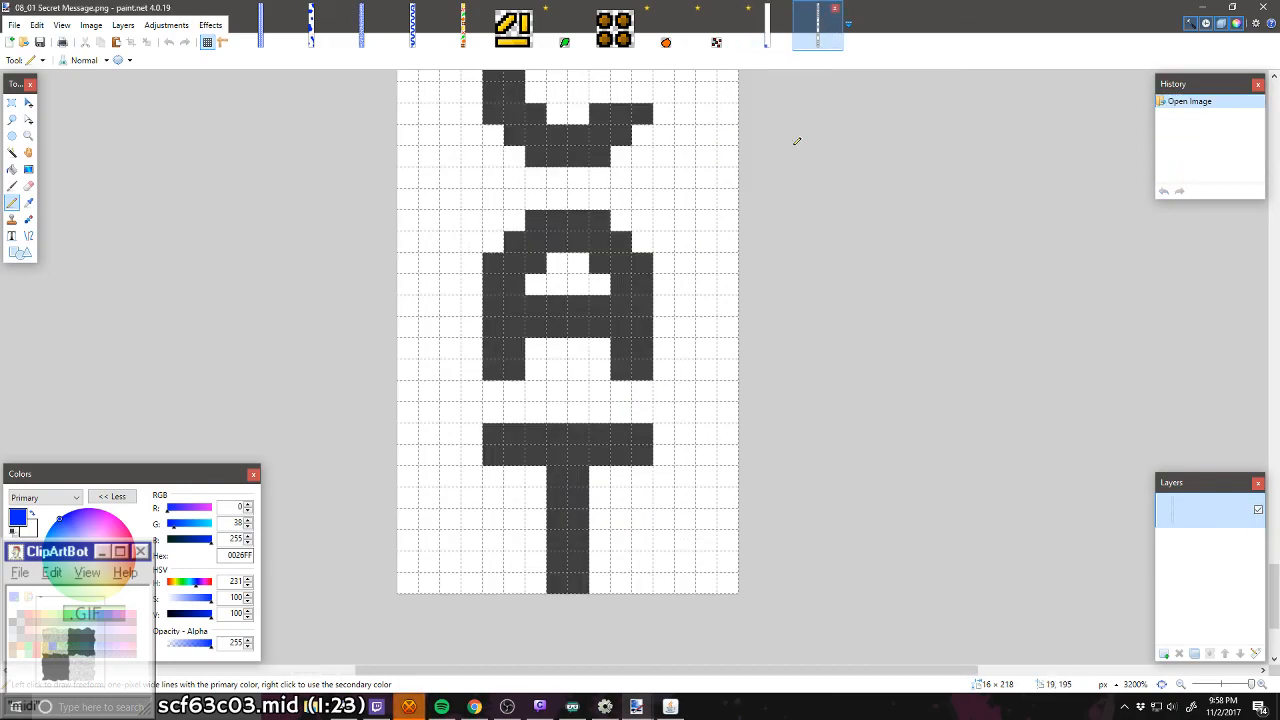
pyautogui.scroll(-10, 697, 315)
pyautogui.scroll(10, 697, 315)
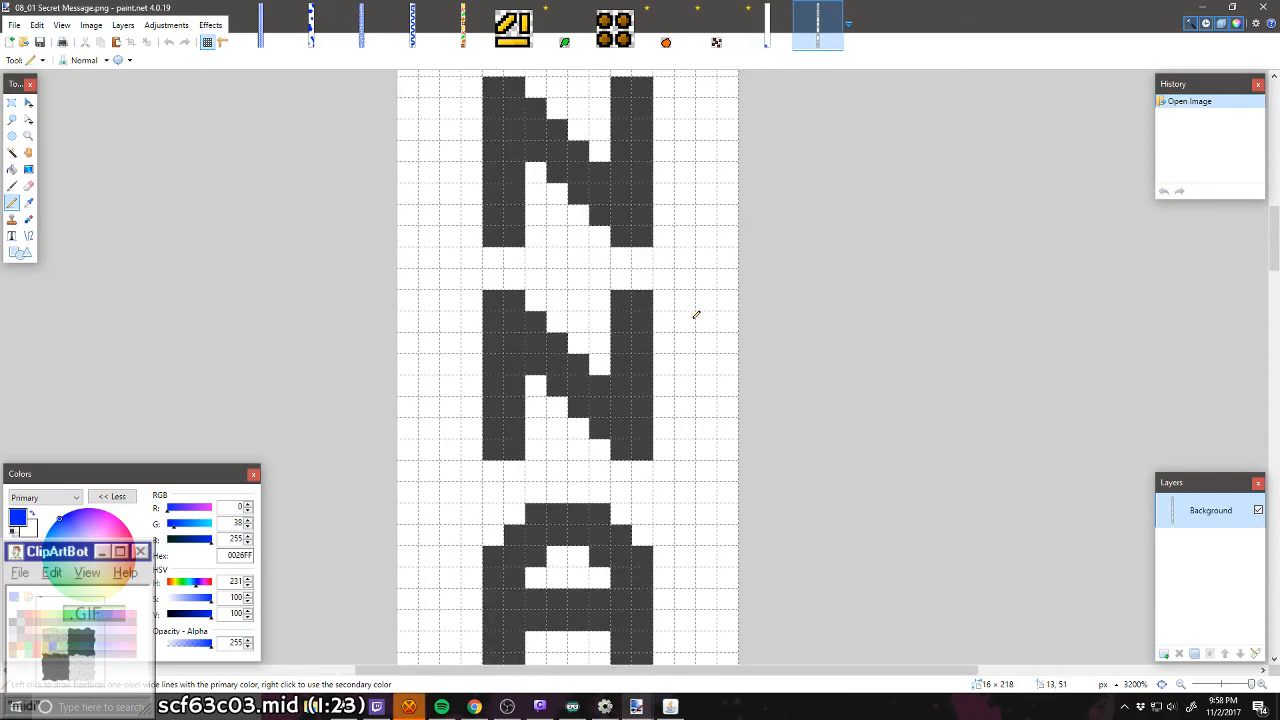
pyautogui.scroll(2, 697, 315)
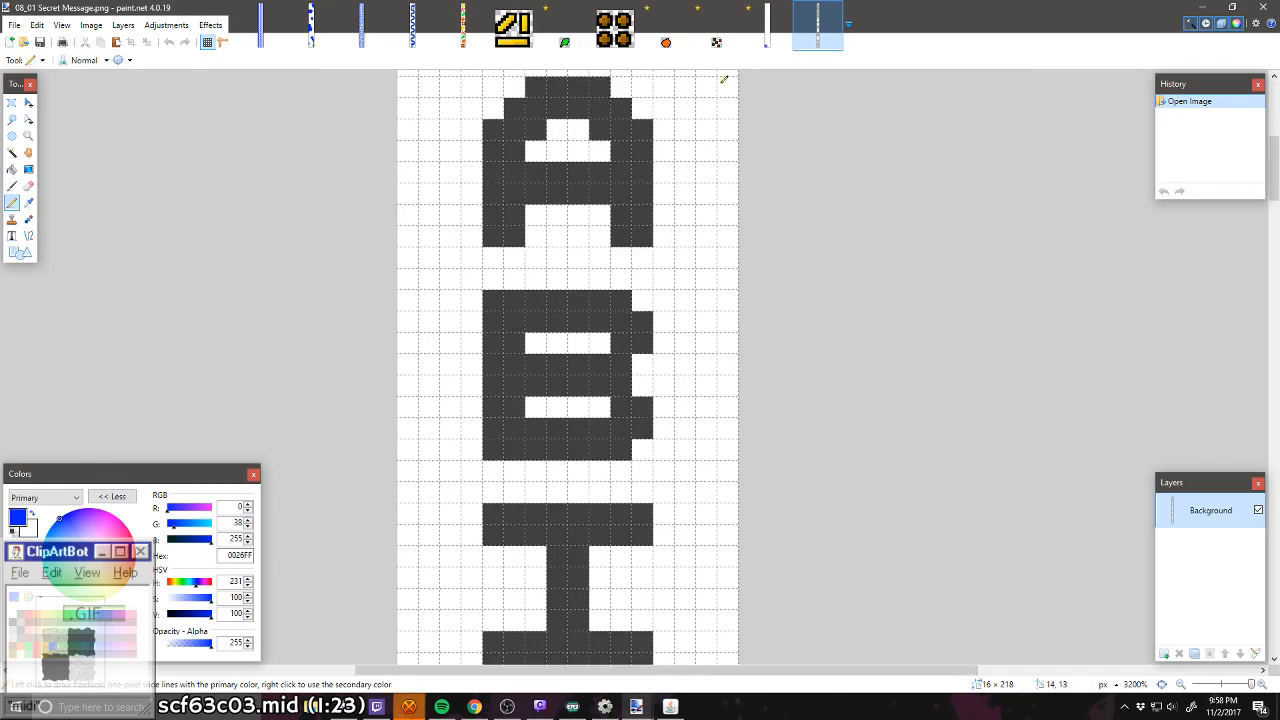
pyautogui.click(776, 24)
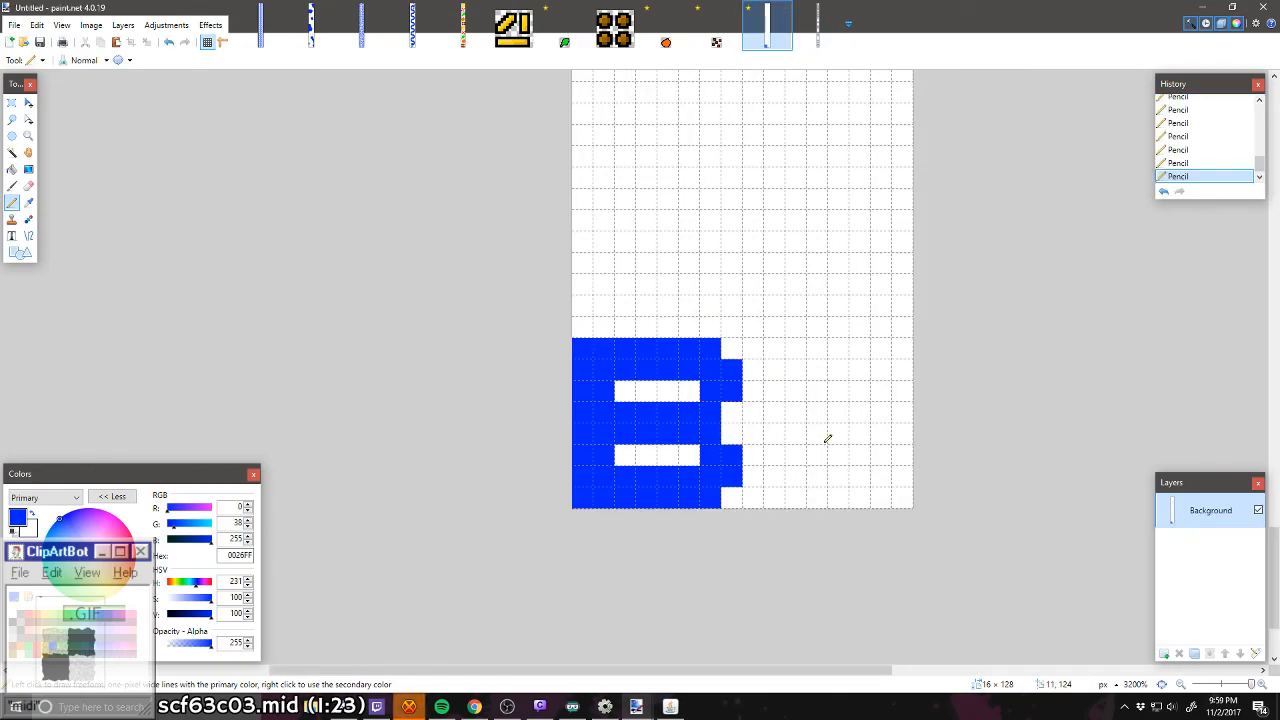
# Step: Look over the new level from the B at its base up to the empty top edge
pyautogui.scroll(-2, 829, 437)
pyautogui.scroll(-3, 829, 437)
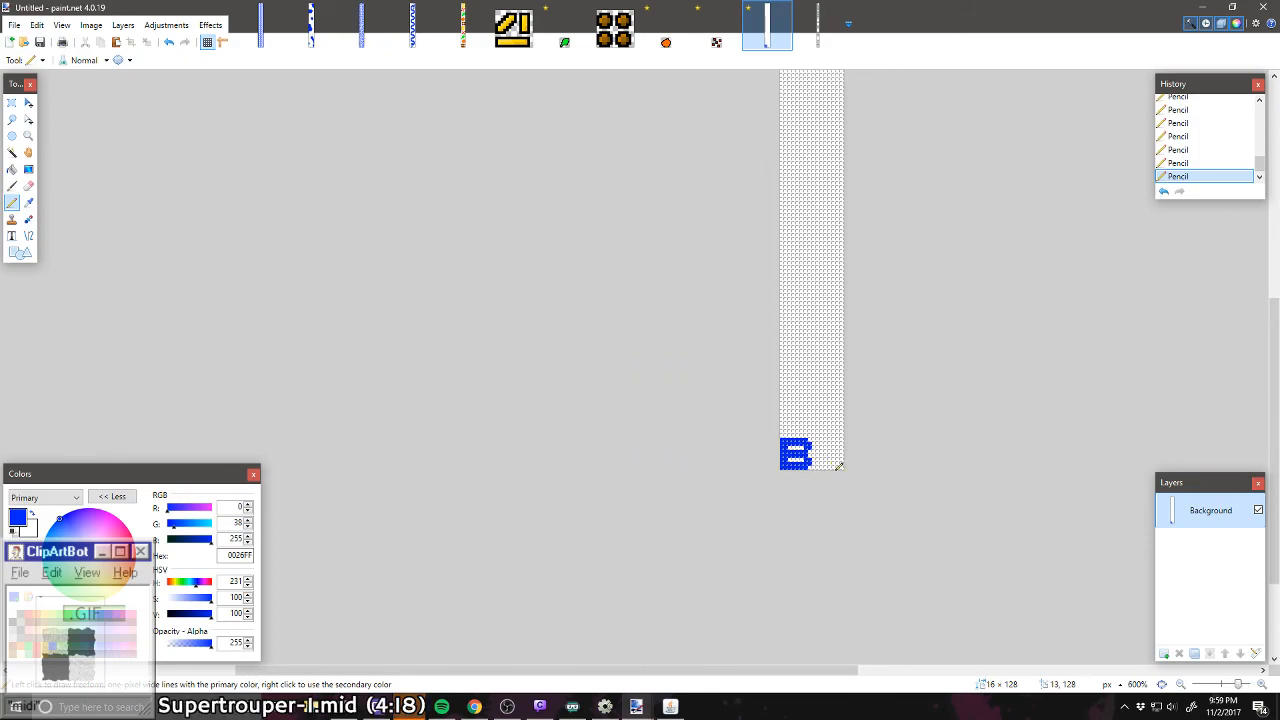
pyautogui.scroll(5, 839, 466)
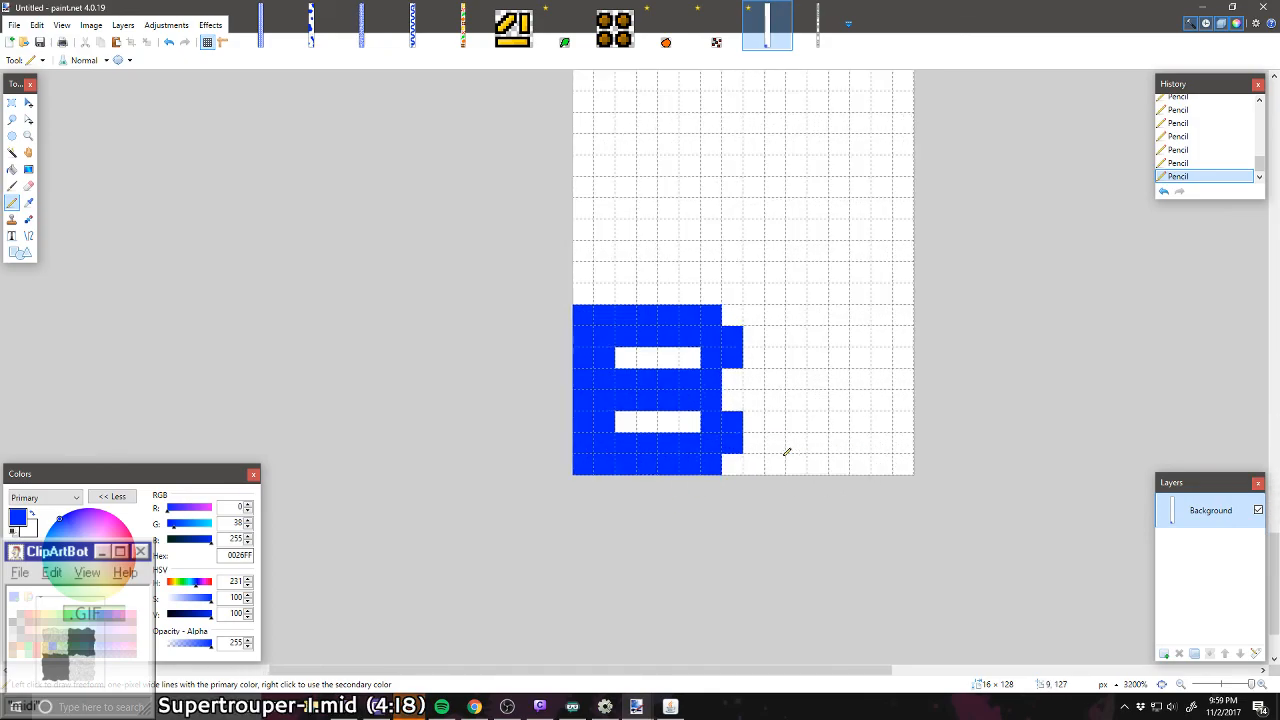
pyautogui.scroll(2, 786, 452)
pyautogui.scroll(-3, 786, 452)
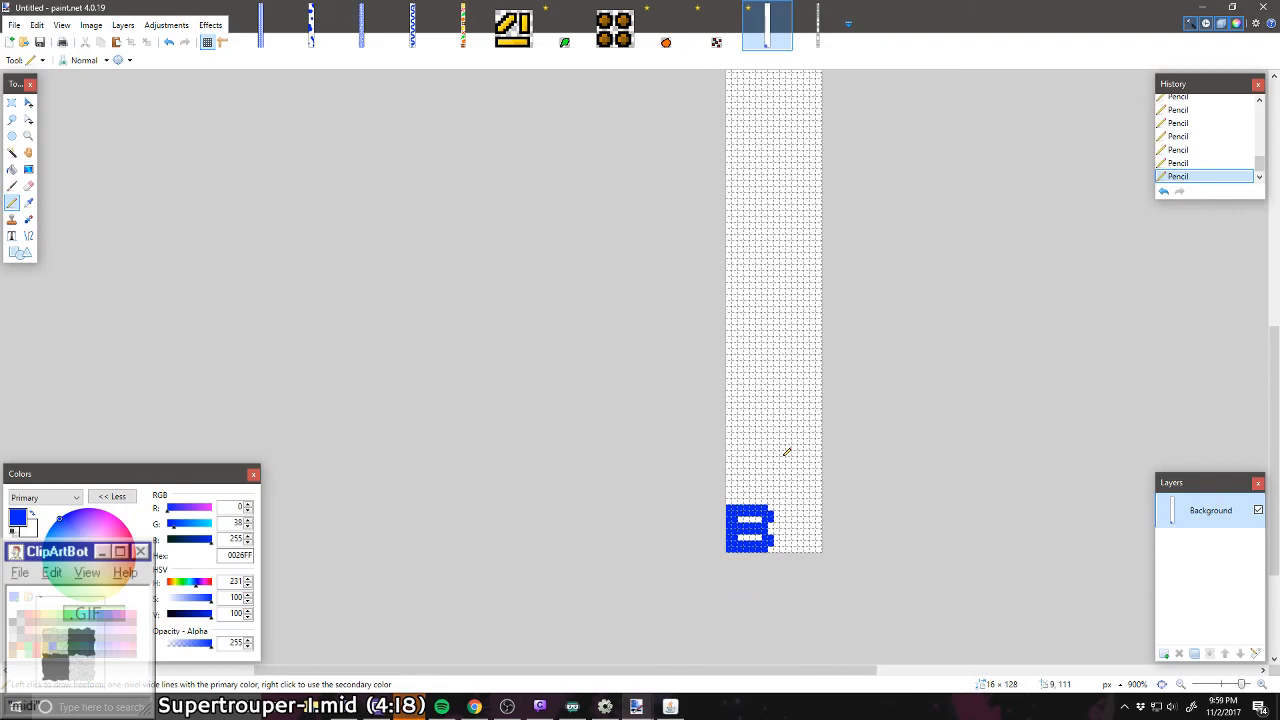
pyautogui.scroll(5, 786, 450)
pyautogui.scroll(3, 791, 431)
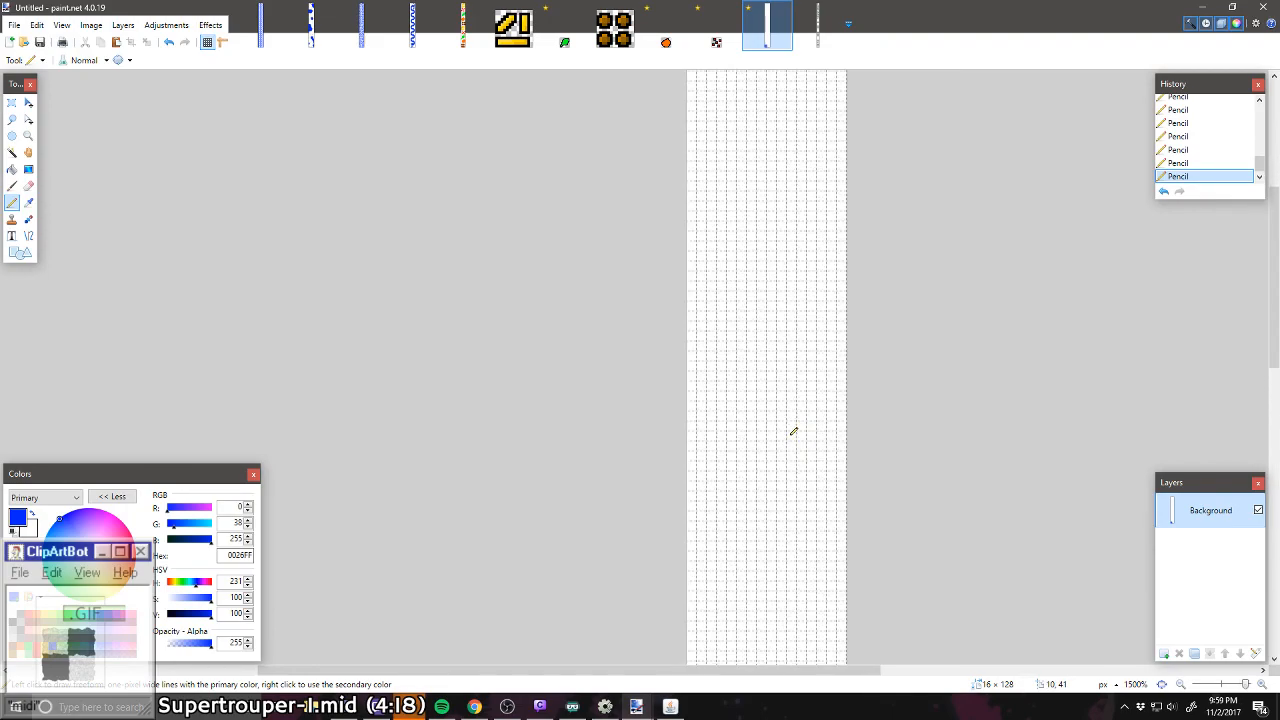
pyautogui.scroll(3, 793, 432)
pyautogui.scroll(5, 750, 390)
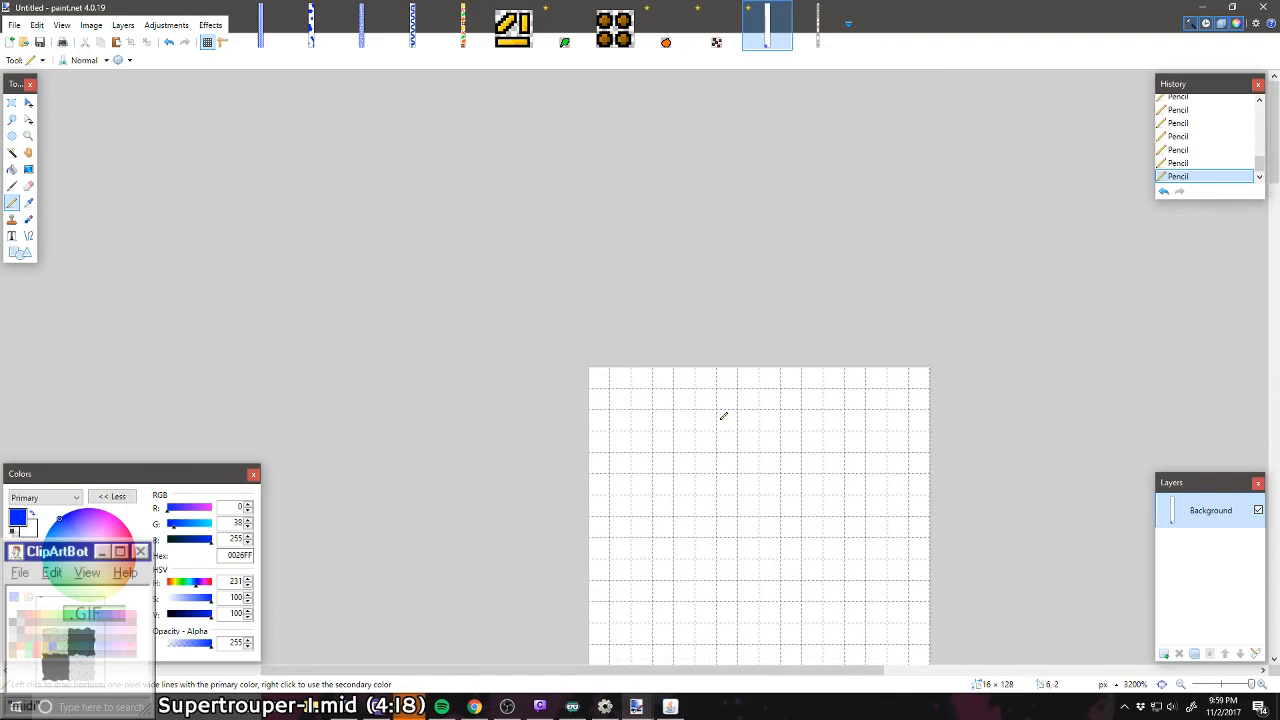
pyautogui.scroll(-20, 723, 415)
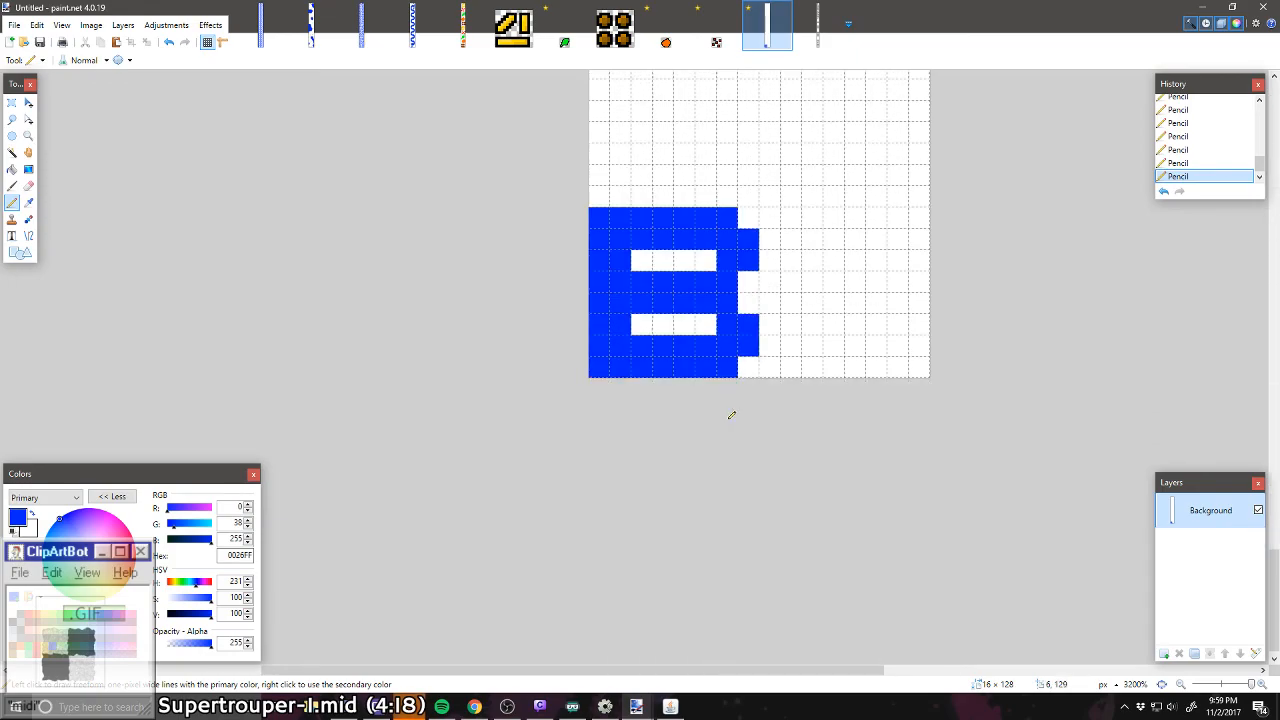
pyautogui.scroll(20, 731, 415)
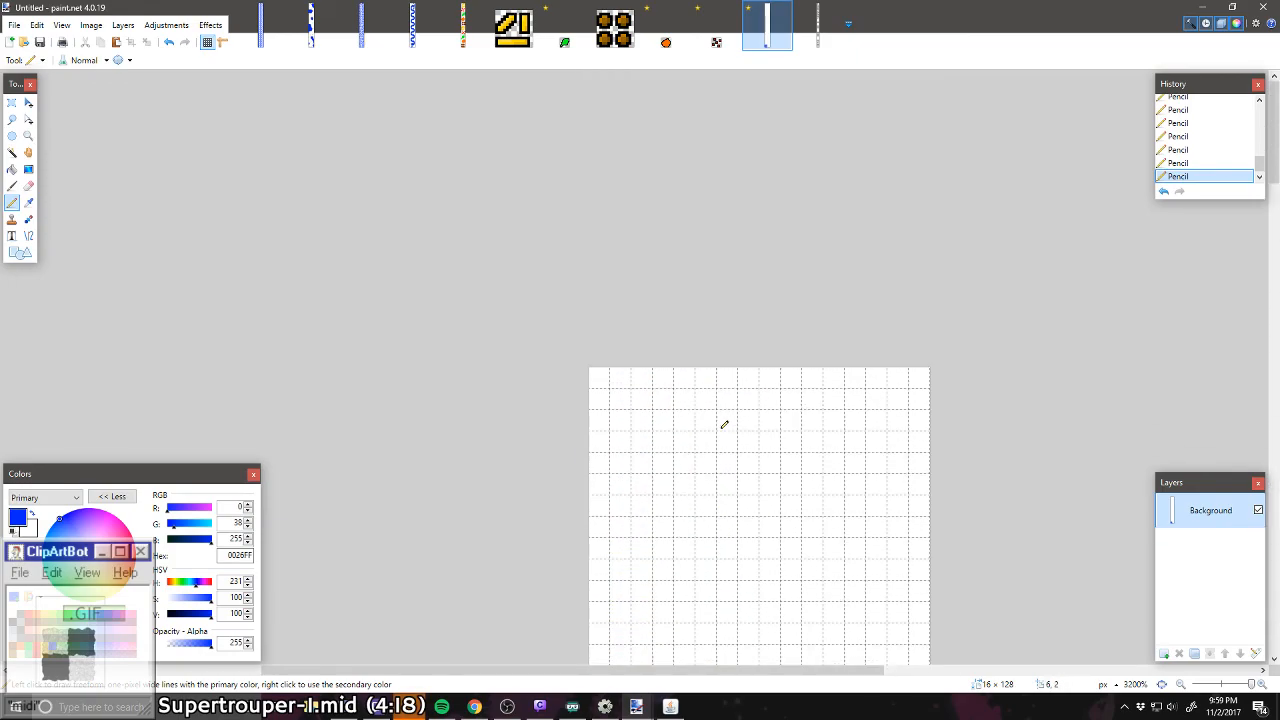
# Step: Start the letter A at the canvas's top edge with a four-pixel top row, one diagonal corner pixel and a five-pixel left side
pyautogui.moveTo(736, 378); pyautogui.dragTo(820, 378)
pyautogui.click(837, 379)
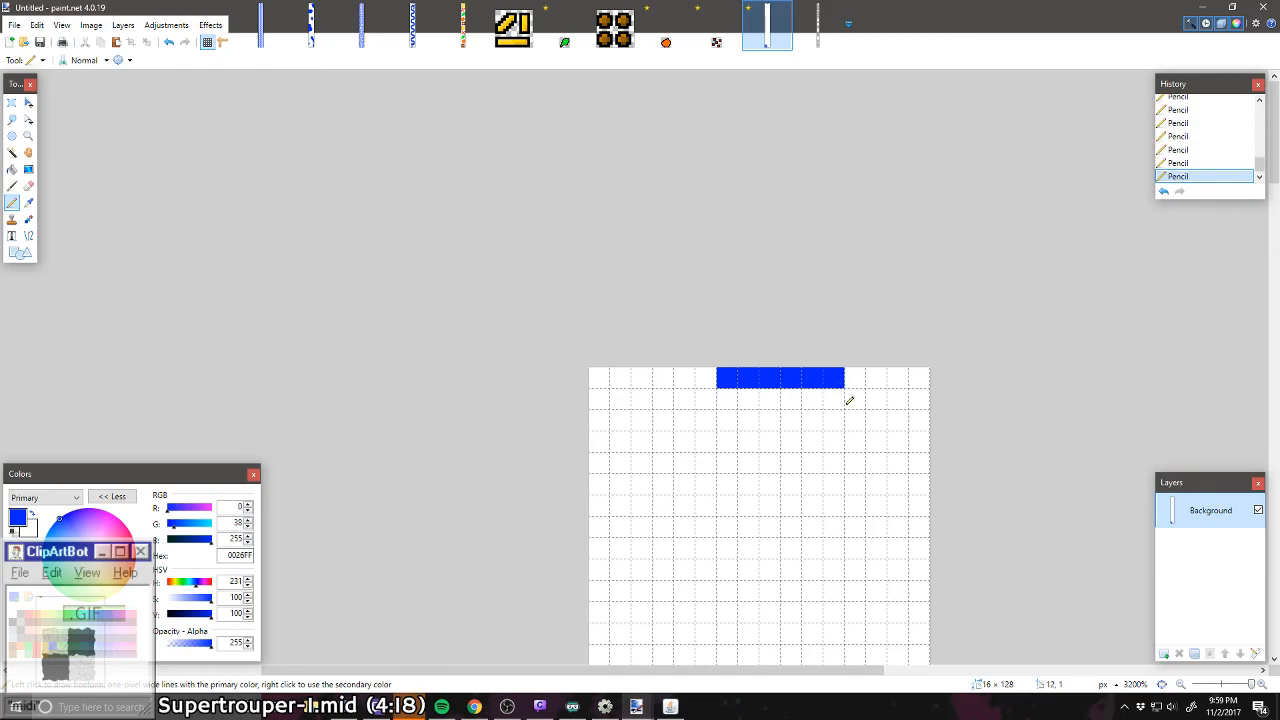
pyautogui.rightClick(835, 382)
pyautogui.rightClick(816, 380)
pyautogui.moveTo(706, 401)
pyautogui.mouseDown()
pyautogui.moveTo(691, 416)
pyautogui.moveTo(687, 520)
pyautogui.mouseUp()
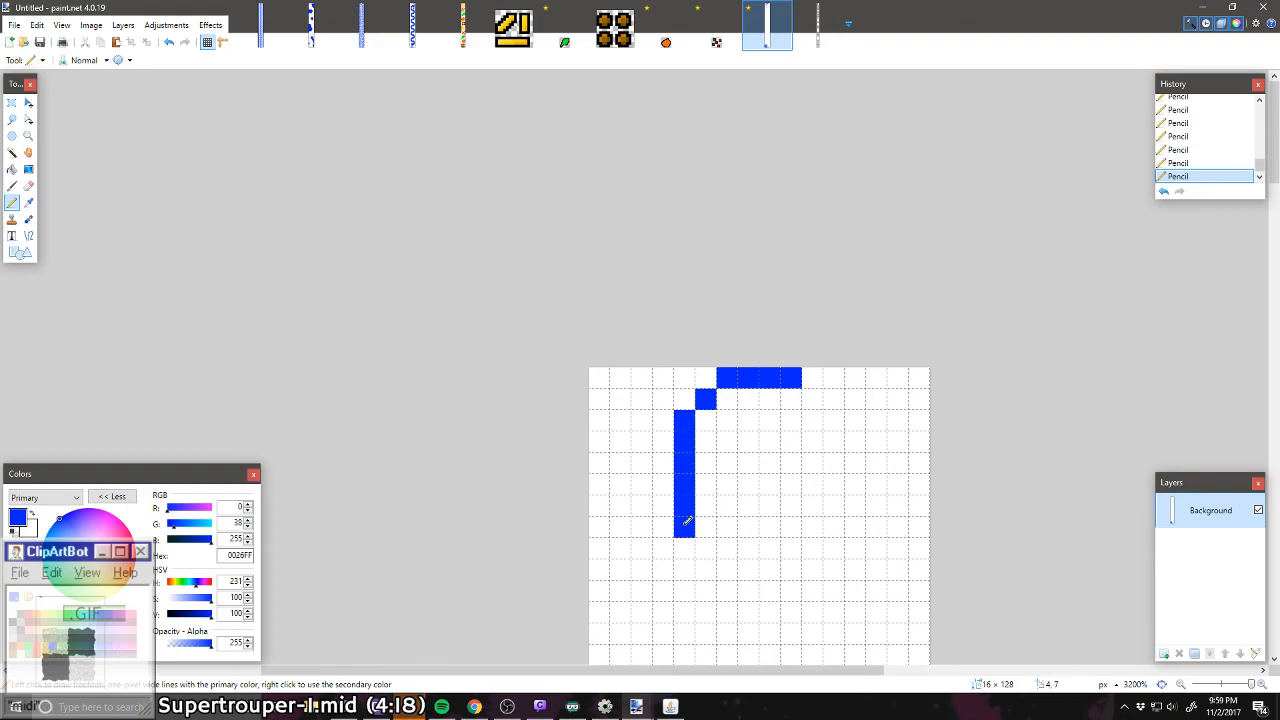
pyautogui.rightClick(690, 520)
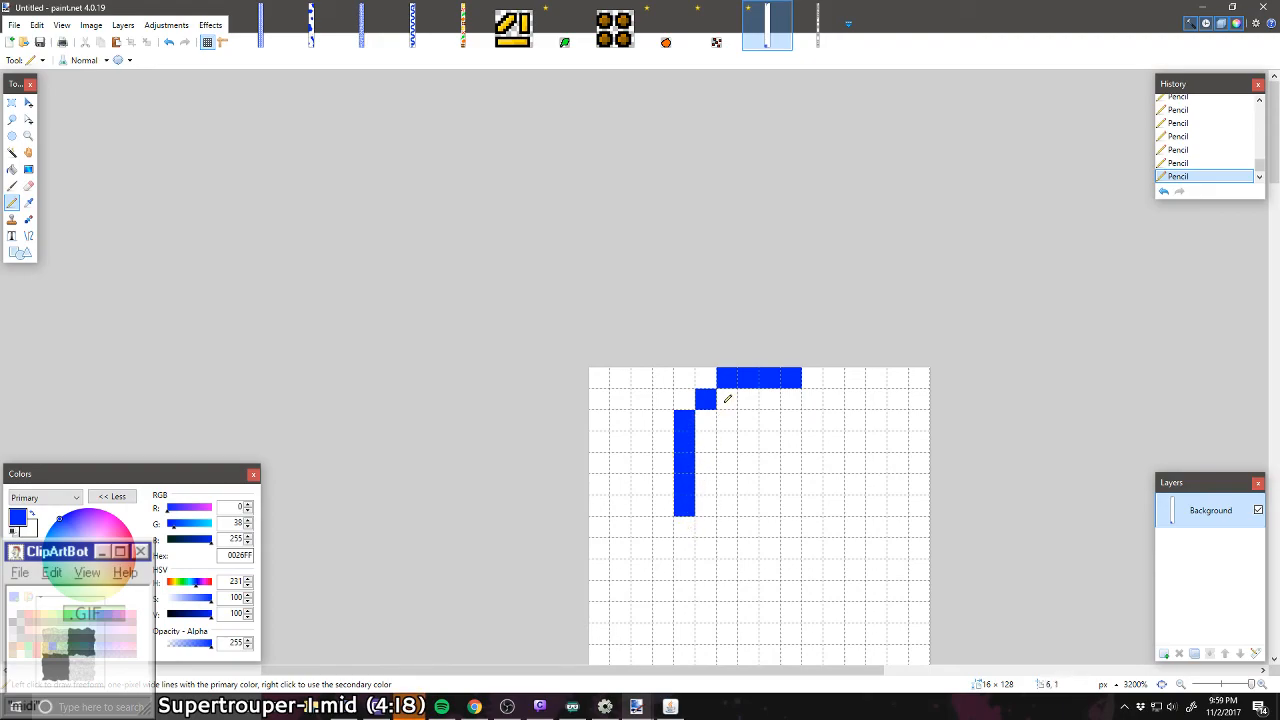
# Step: Complete the eight-pixel-wide A with two-pixel-thick legs, a rounded upper right corner and a crossbar
pyautogui.moveTo(686, 520); pyautogui.dragTo(707, 418)
pyautogui.moveTo(815, 528)
pyautogui.mouseDown()
pyautogui.moveTo(829, 468)
pyautogui.moveTo(815, 403)
pyautogui.moveTo(834, 420)
pyautogui.moveTo(826, 503)
pyautogui.moveTo(806, 471)
pyautogui.moveTo(724, 481)
pyautogui.moveTo(791, 457)
pyautogui.mouseUp()
pyautogui.moveTo(790, 400)
pyautogui.mouseDown()
pyautogui.moveTo(737, 400)
pyautogui.moveTo(727, 425)
pyautogui.mouseUp()
pyautogui.click(791, 419)
# Step: Copy the 8 × 8-pixel letter C from 08_01 Secret Message.png and paste it into the new level
pyautogui.scroll(-5, 794, 471)
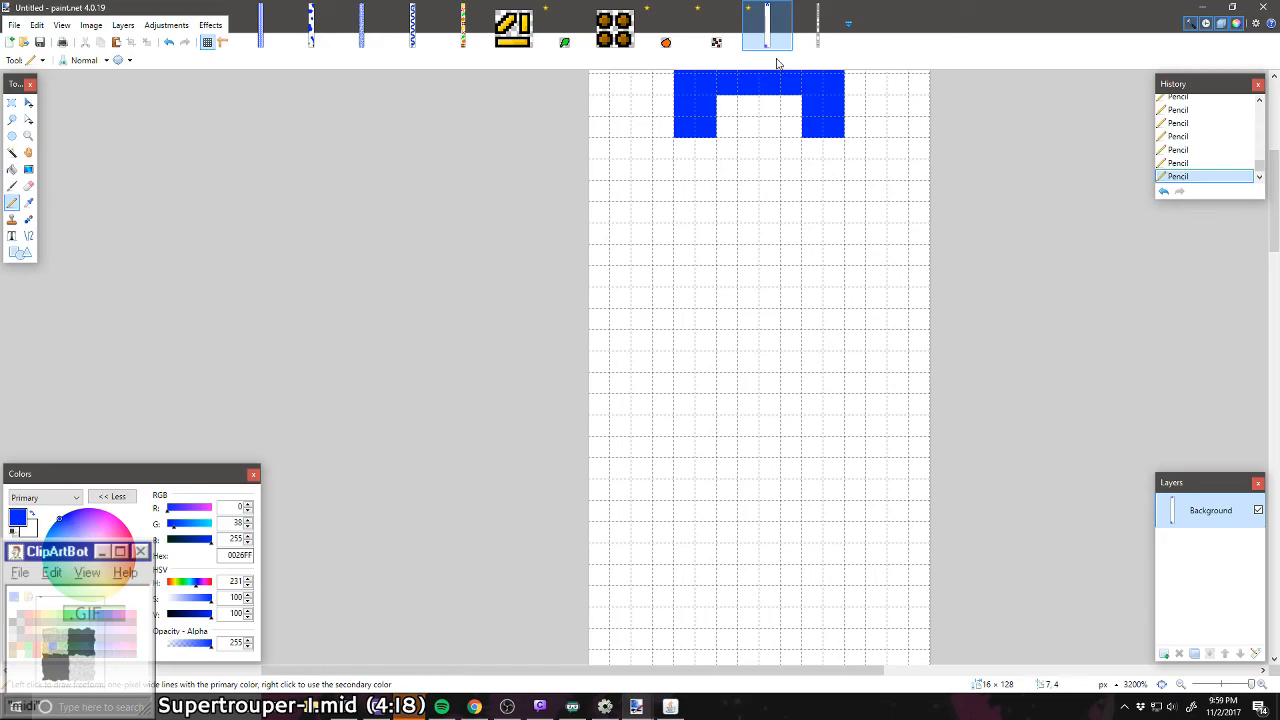
pyautogui.click(818, 25)
pyautogui.scroll(5, 651, 250)
pyautogui.scroll(-12, 651, 250)
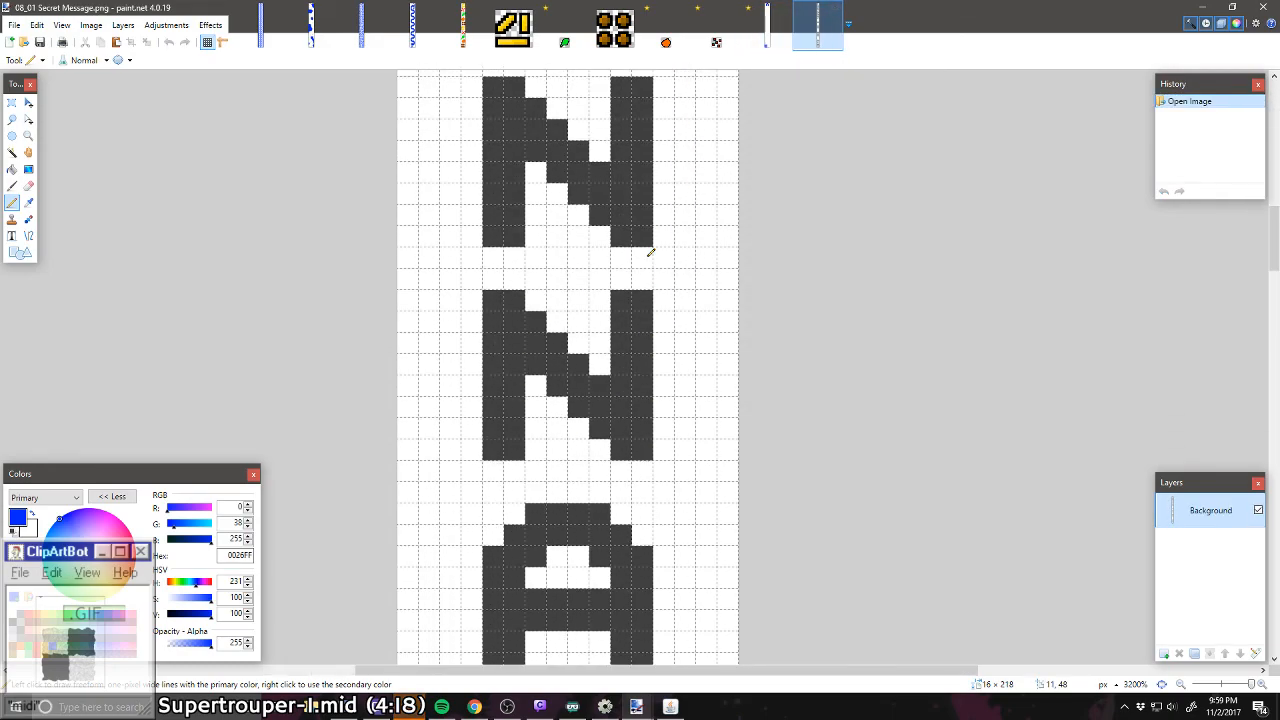
pyautogui.scroll(-15, 620, 270)
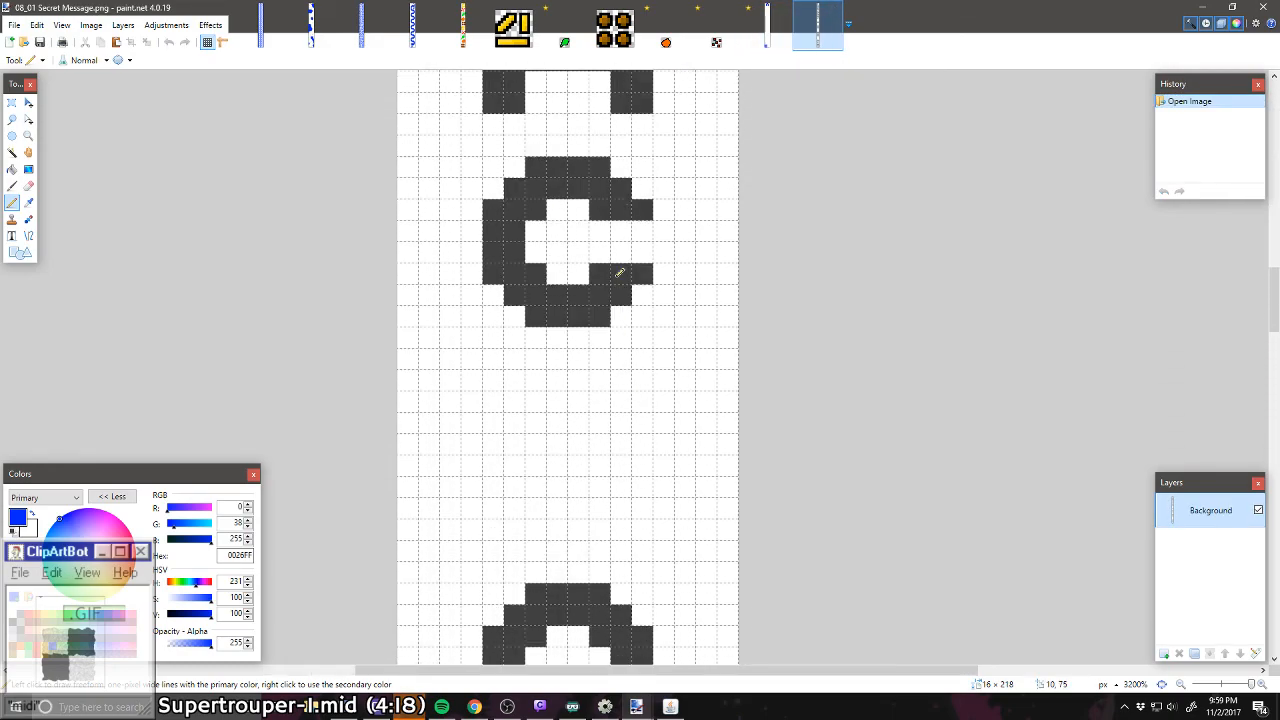
pyautogui.click(12, 102)
pyautogui.moveTo(482, 158); pyautogui.dragTo(633, 312)
pyautogui.hotkey('ctrl', 'c')
pyautogui.click(767, 25)
pyautogui.hotkey('ctrl', 'v')
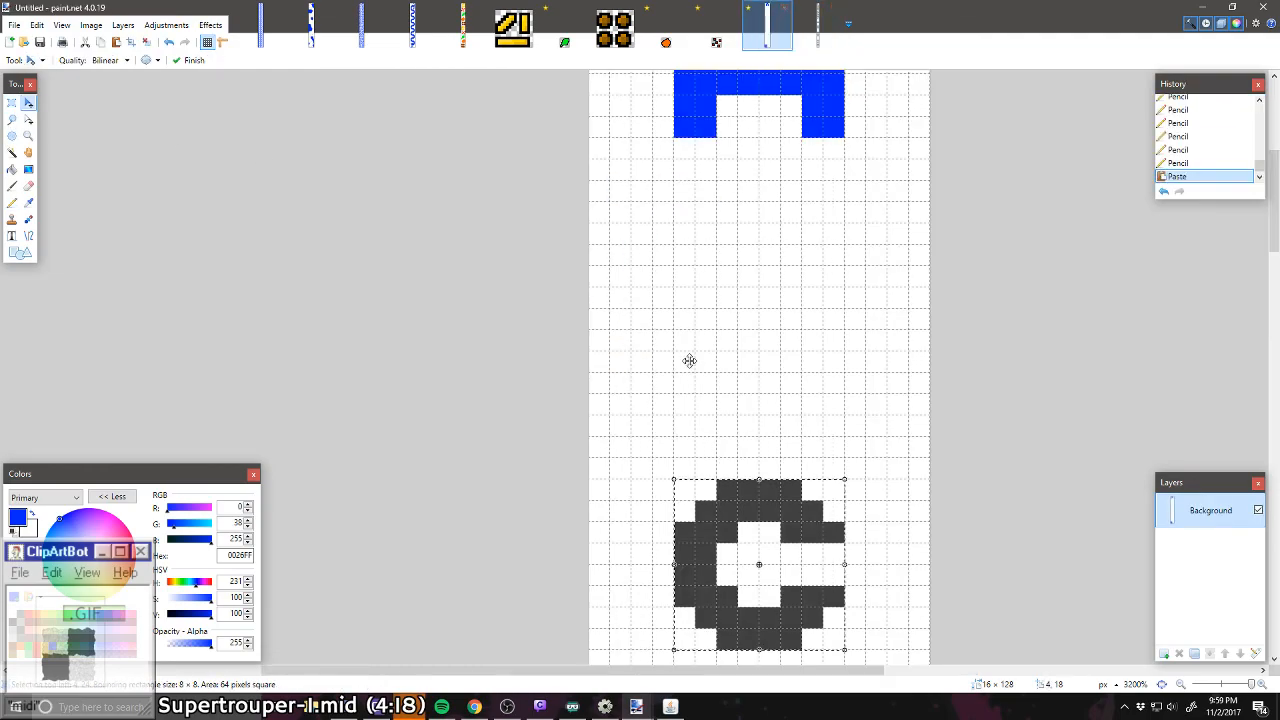
# Step: Move the pasted C to the canvas's left edge below the A and fill it with the blue primary colour
pyautogui.moveTo(750, 486); pyautogui.dragTo(665, 402)
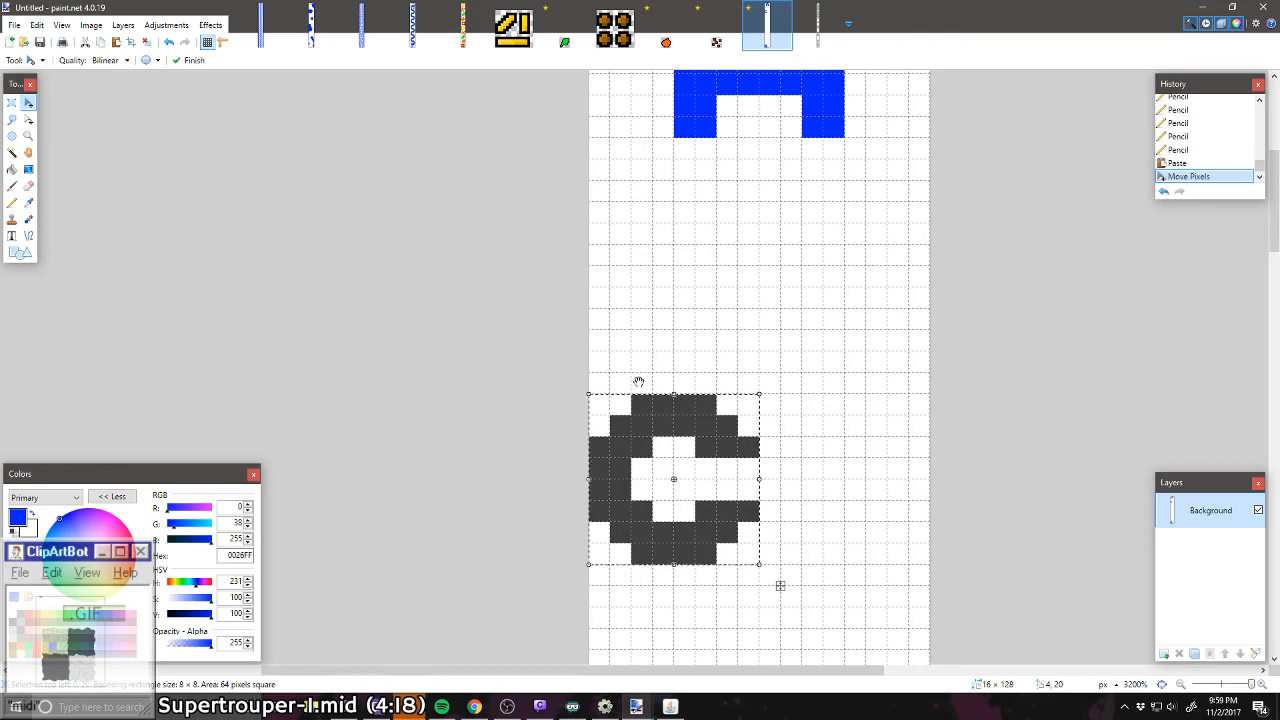
pyautogui.hotkey('ctrl', 'd')
pyautogui.click(12, 169)
pyautogui.click(645, 452)
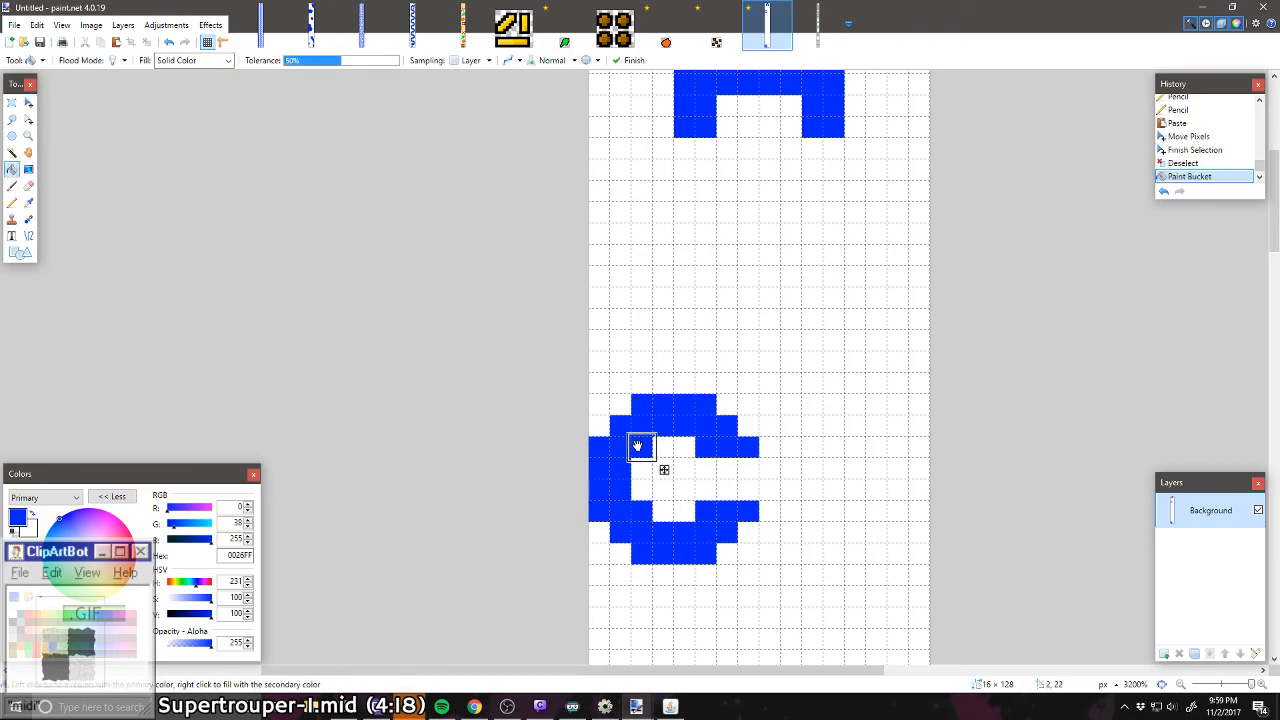
pyautogui.press('Return')
# Step: Start the letter D against the canvas's right edge with a four-pixel right side, diagonal corner pixels and a four-pixel top row
pyautogui.click(12, 203)
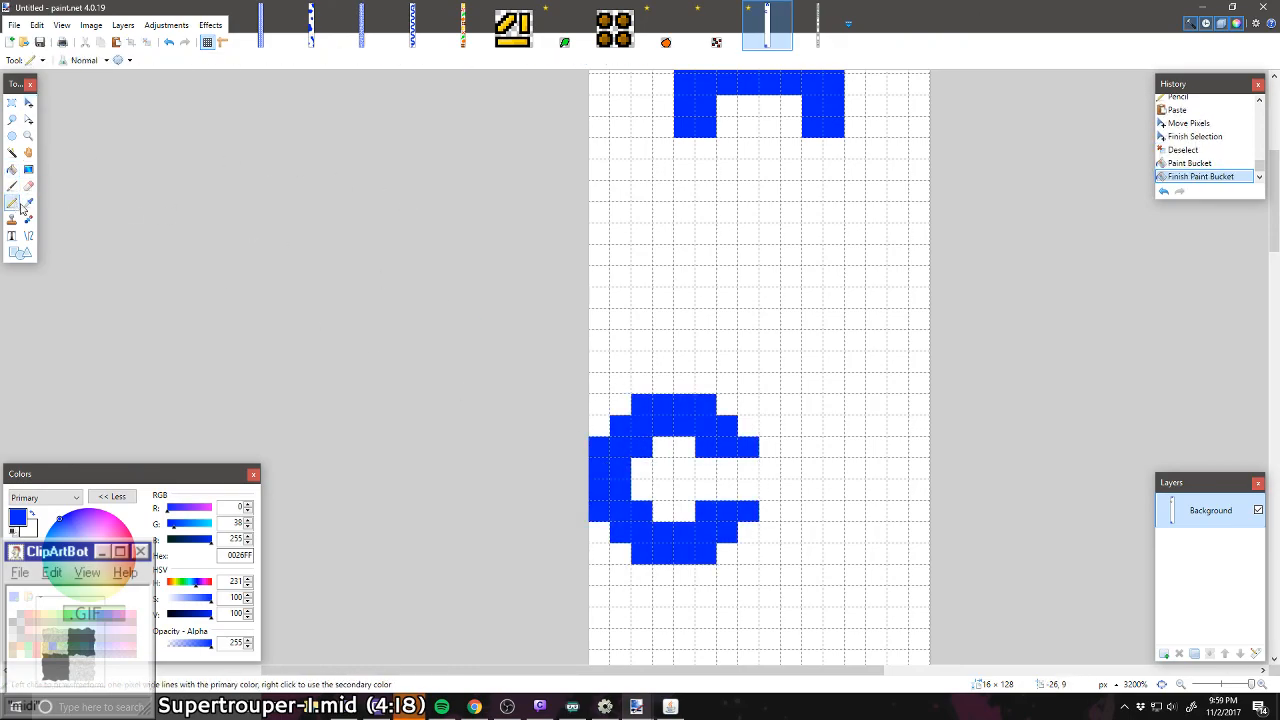
pyautogui.scroll(-8, 642, 384)
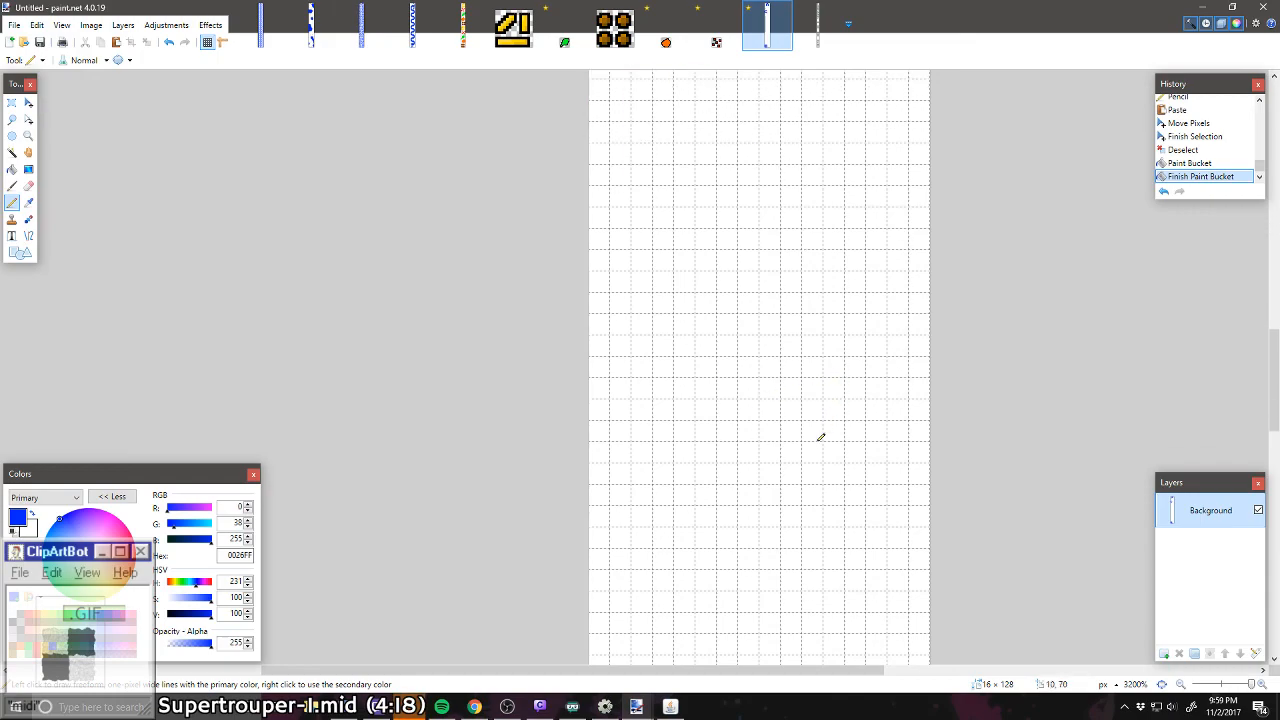
pyautogui.moveTo(918, 353); pyautogui.dragTo(920, 437)
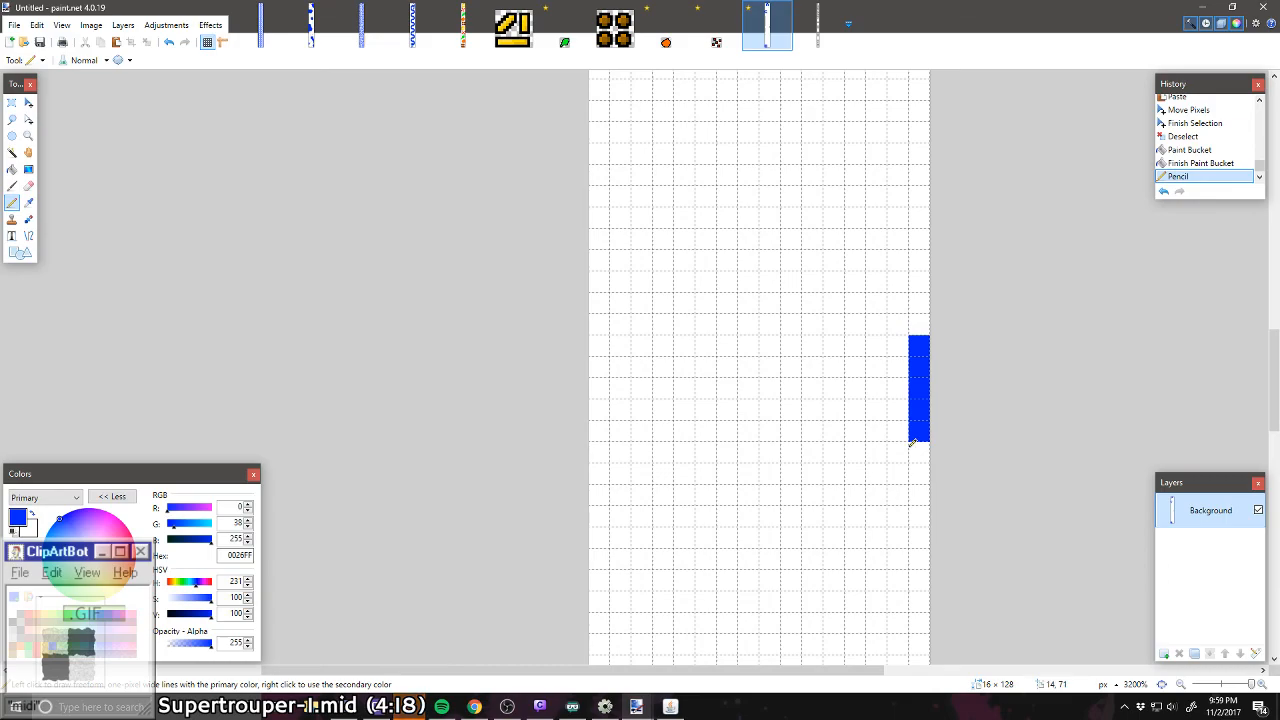
pyautogui.rightClick(921, 428)
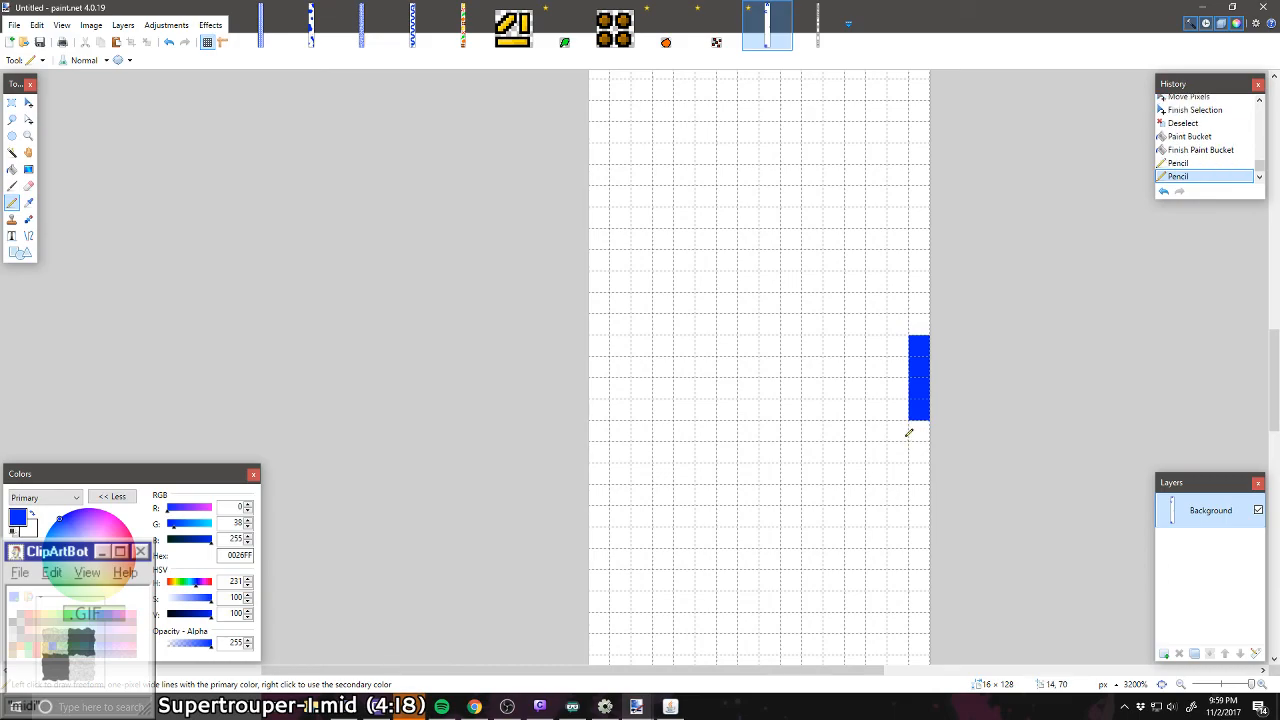
pyautogui.click(898, 431)
pyautogui.click(877, 451)
pyautogui.click(897, 324)
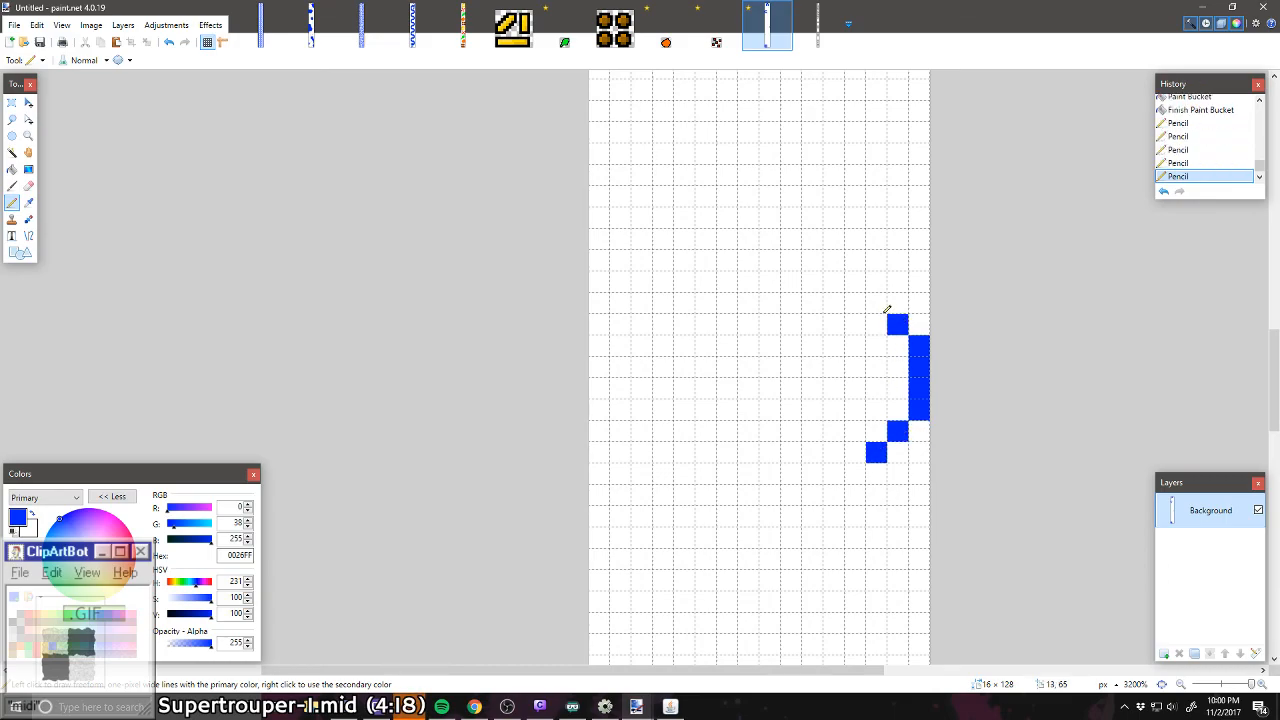
pyautogui.click(877, 303)
pyautogui.moveTo(877, 303); pyautogui.dragTo(812, 304)
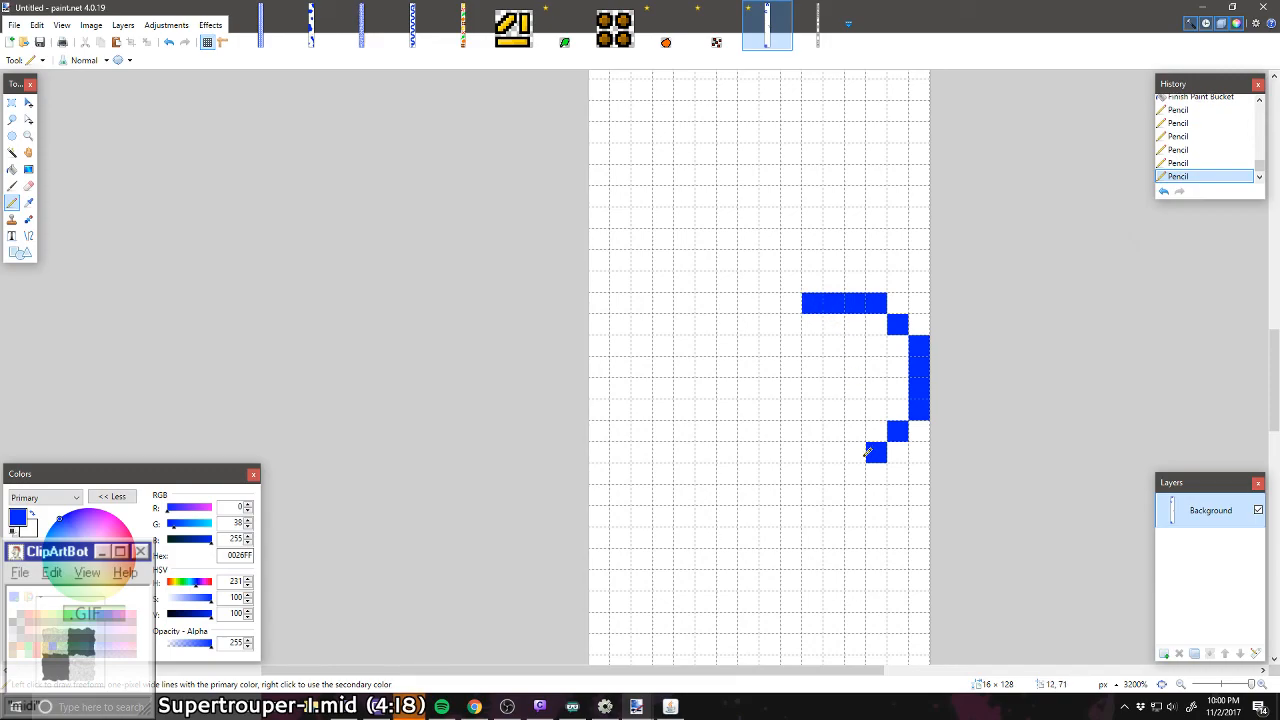
# Step: Complete the 8 × 8-pixel D with two-pixel-thick strokes and fill the two inner corners on its curved side
pyautogui.moveTo(868, 452)
pyautogui.mouseDown()
pyautogui.moveTo(781, 446)
pyautogui.moveTo(778, 328)
pyautogui.moveTo(796, 306)
pyautogui.moveTo(799, 326)
pyautogui.moveTo(870, 325)
pyautogui.moveTo(902, 360)
pyautogui.moveTo(908, 399)
pyautogui.moveTo(888, 425)
pyautogui.moveTo(818, 430)
pyautogui.moveTo(783, 406)
pyautogui.moveTo(789, 334)
pyautogui.mouseUp()
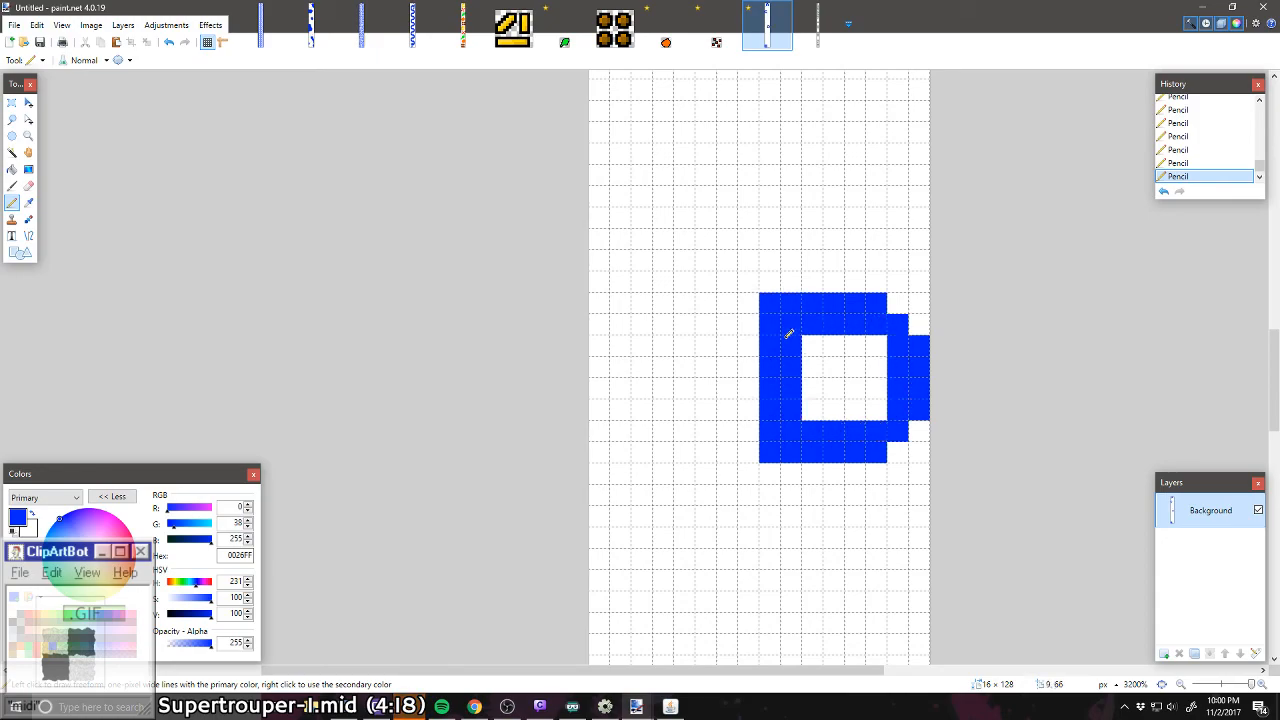
pyautogui.click(876, 345)
pyautogui.click(877, 402)
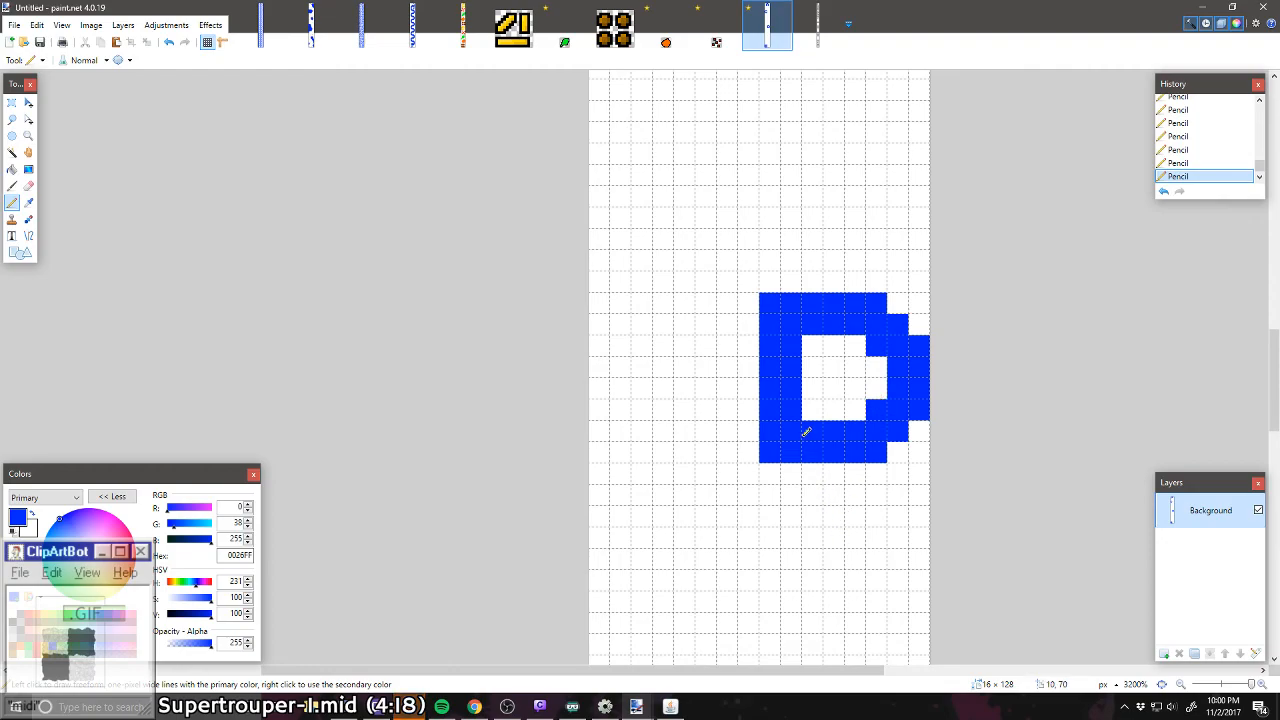
# Step: Draw an 8 × 8-pixel F with two-pixel-thick strokes and a shorter middle bar at the canvas's left edge, diagonally above the D
pyautogui.scroll(-5, 763, 470)
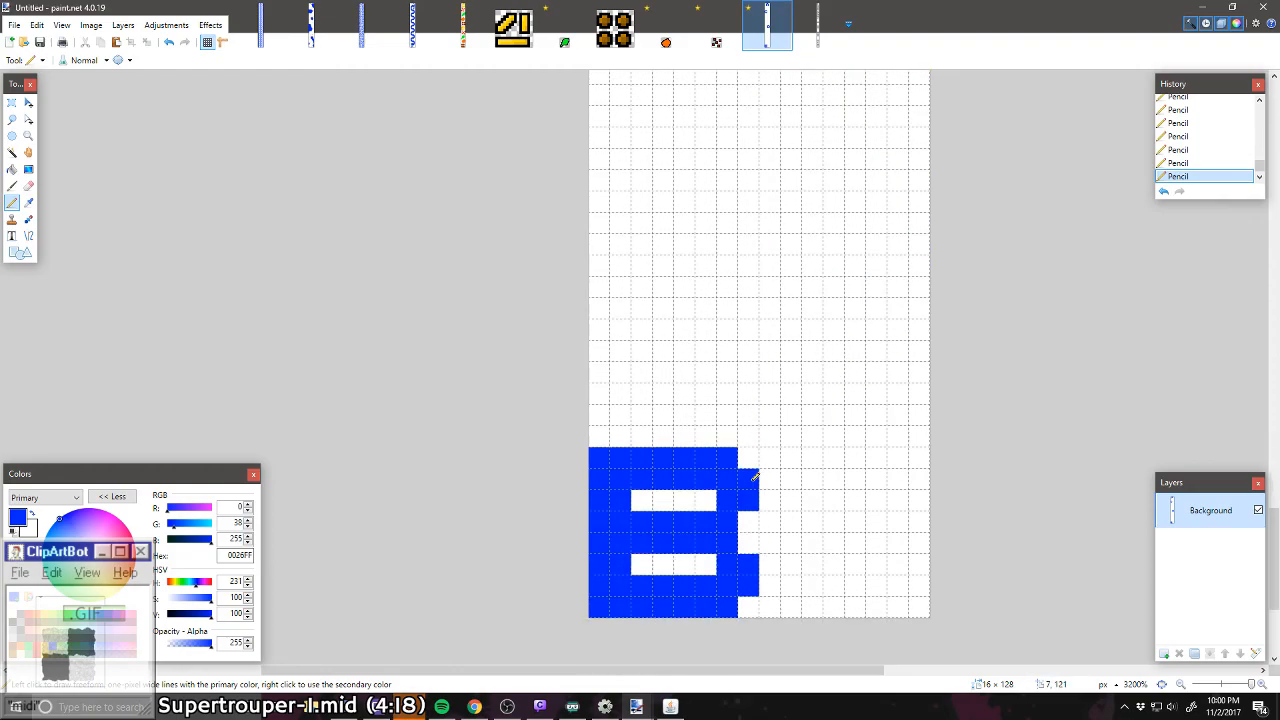
pyautogui.scroll(20, 750, 482)
pyautogui.scroll(-13, 743, 489)
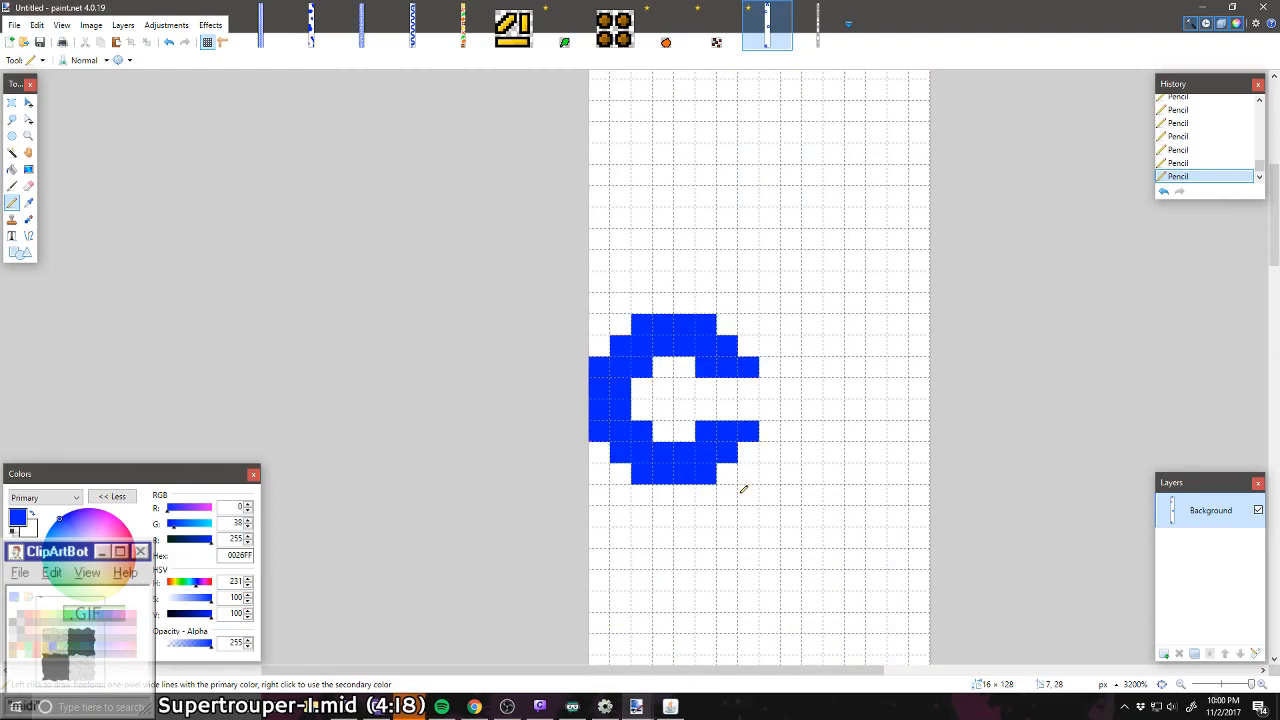
pyautogui.scroll(5, 743, 489)
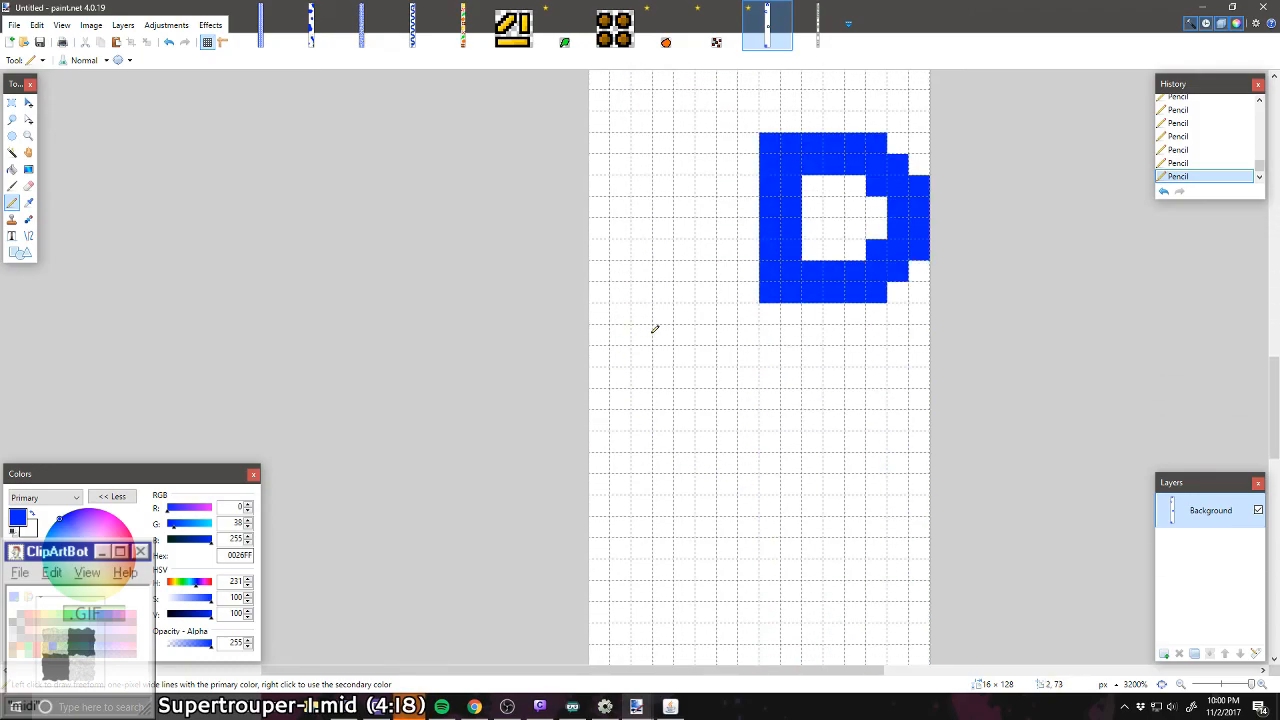
pyautogui.scroll(3, 681, 317)
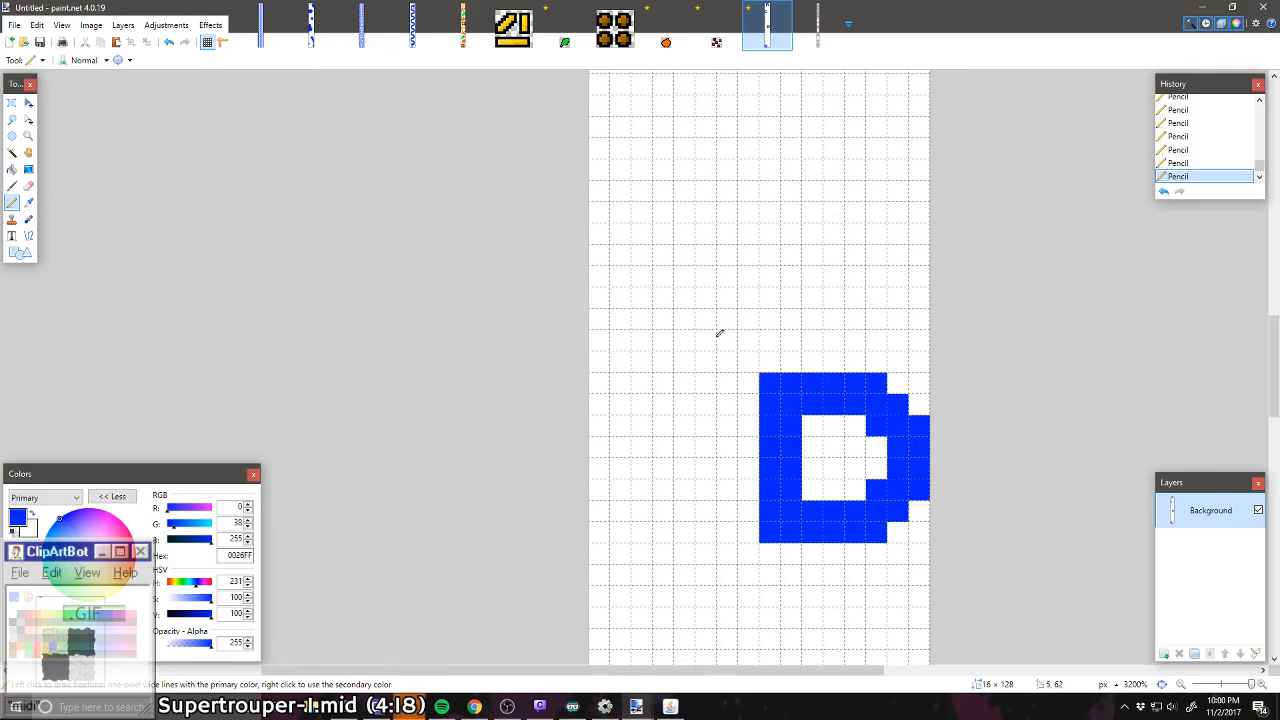
pyautogui.moveTo(600, 403)
pyautogui.mouseDown()
pyautogui.moveTo(620, 352)
pyautogui.moveTo(600, 295)
pyautogui.moveTo(604, 387)
pyautogui.mouseUp()
pyautogui.moveTo(614, 271)
pyautogui.mouseDown()
pyautogui.moveTo(611, 251)
pyautogui.moveTo(750, 260)
pyautogui.moveTo(644, 274)
pyautogui.moveTo(640, 318)
pyautogui.moveTo(690, 318)
pyautogui.moveTo(632, 338)
pyautogui.mouseUp()
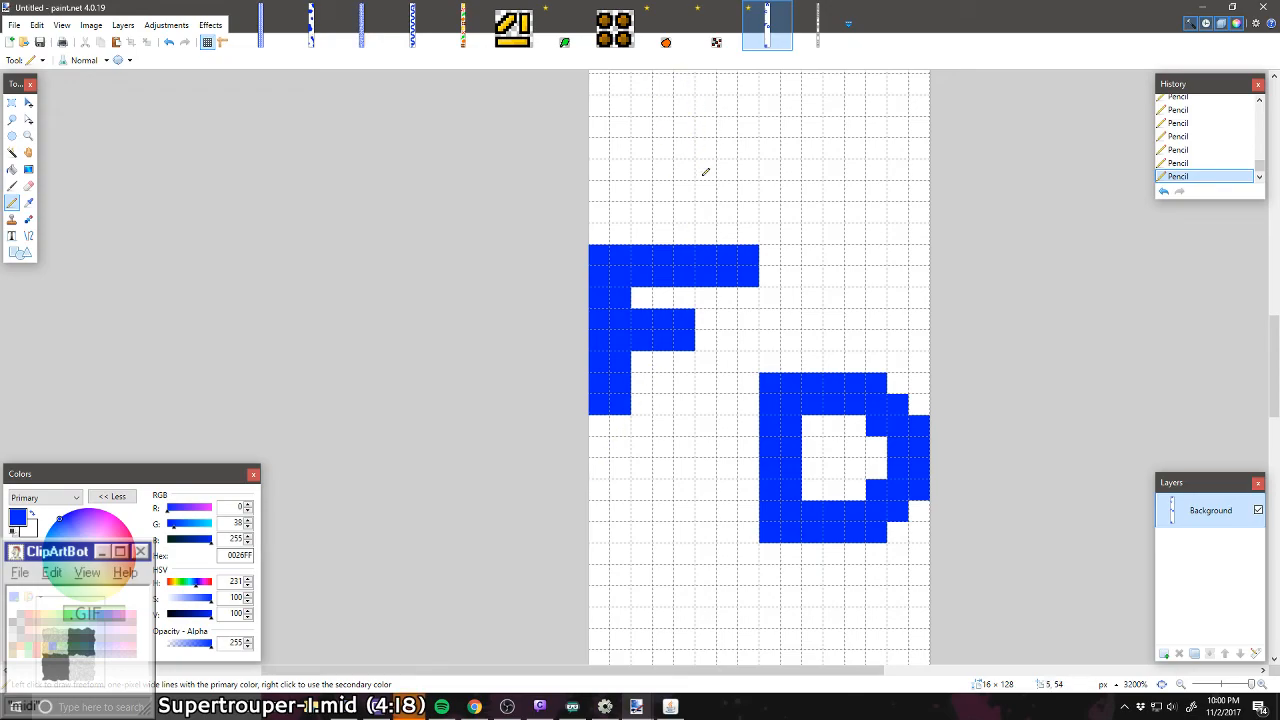
# Step: Copy the 8 × 8-pixel blue C and place the copy five pixels from the canvas's left edge, between the D and the B
pyautogui.scroll(1, 711, 279)
pyautogui.scroll(-10, 706, 291)
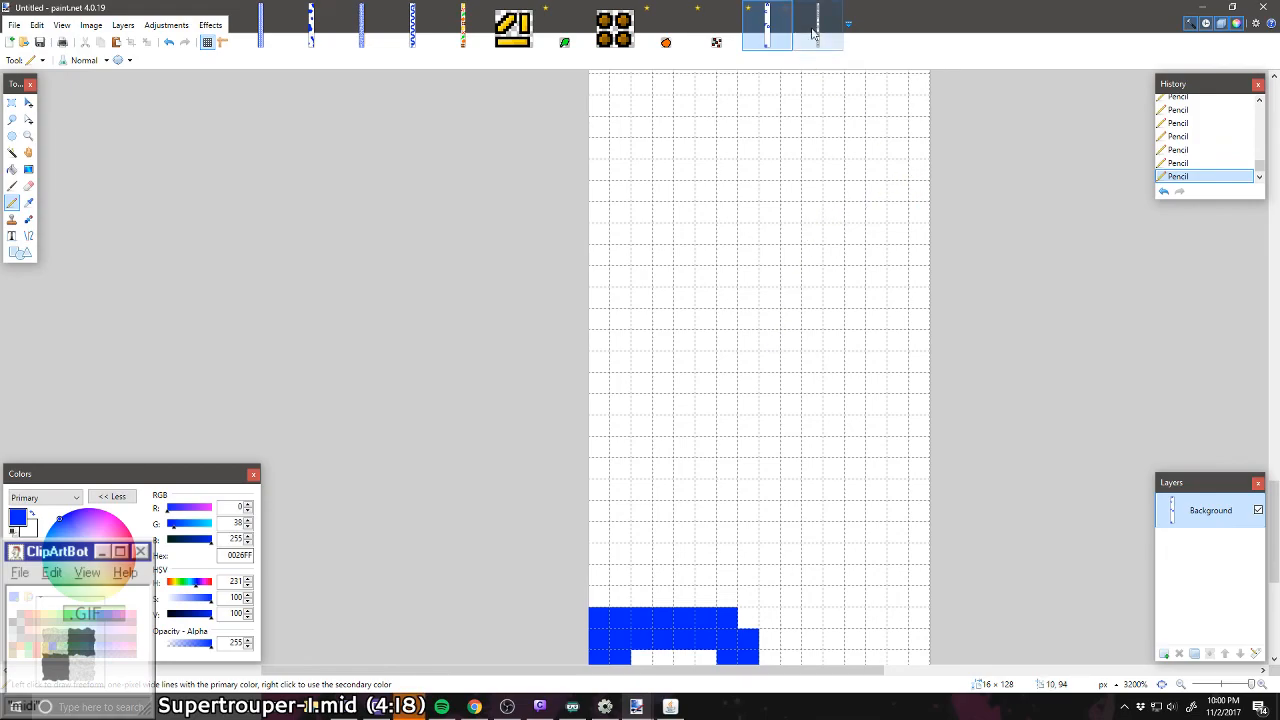
pyautogui.scroll(15, 800, 240)
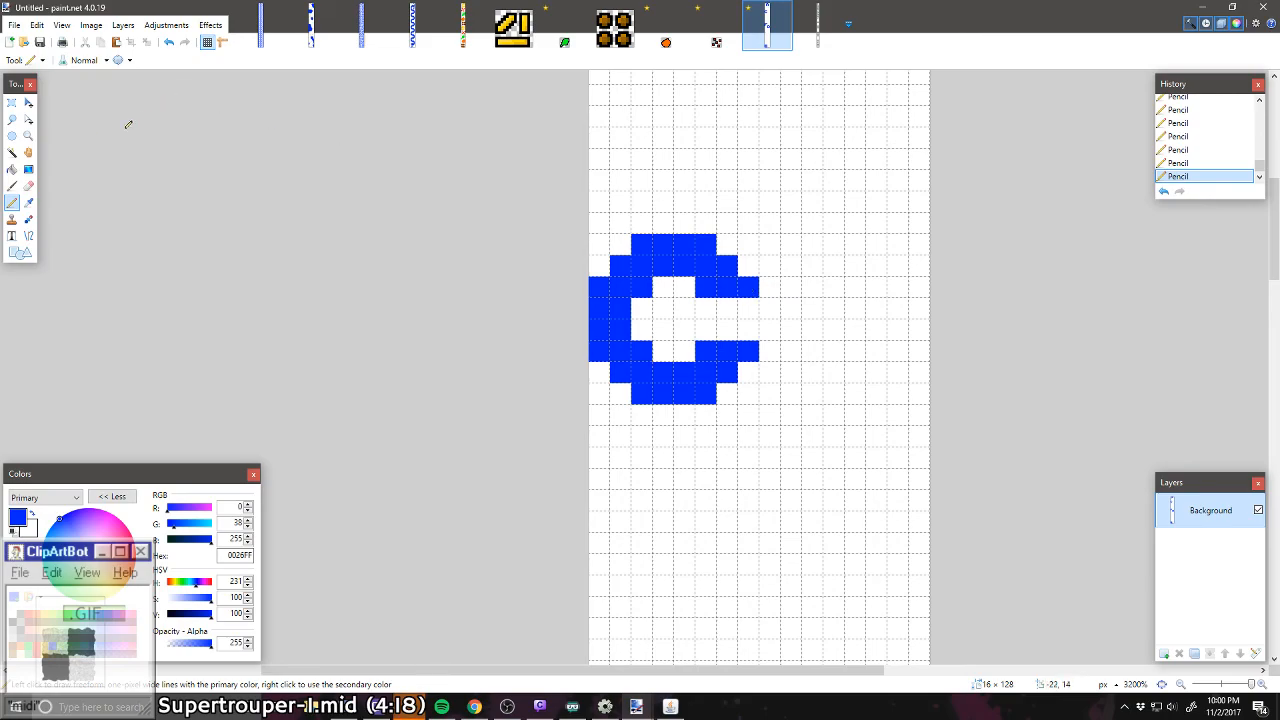
pyautogui.click(11, 102)
pyautogui.moveTo(609, 237); pyautogui.dragTo(750, 397)
pyautogui.scroll(-5, 747, 390)
pyautogui.scroll(-5, 747, 390)
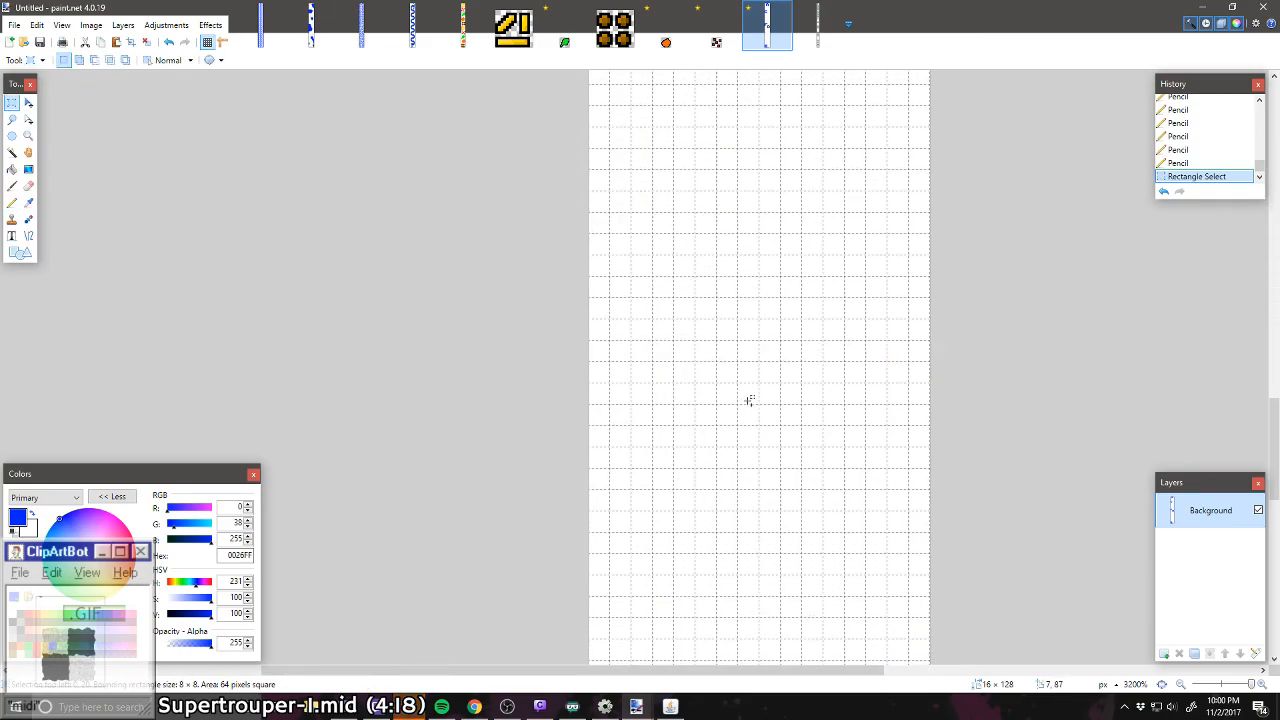
pyautogui.hotkey('ctrl', 'v')
pyautogui.moveTo(704, 210)
pyautogui.mouseDown()
pyautogui.moveTo(851, 331)
pyautogui.moveTo(862, 366)
pyautogui.moveTo(839, 343)
pyautogui.moveTo(823, 371)
pyautogui.moveTo(851, 366)
pyautogui.moveTo(837, 380)
pyautogui.moveTo(831, 331)
pyautogui.moveTo(859, 331)
pyautogui.moveTo(790, 330)
pyautogui.mouseUp()
pyautogui.hotkey('ctrl', 'd')
# Step: Turn the copied C into a G with a squared lower right corner, a two-pixel-thick right side and a one-pixel-thick crossbar
pyautogui.click(12, 202)
pyautogui.rightClick(811, 351)
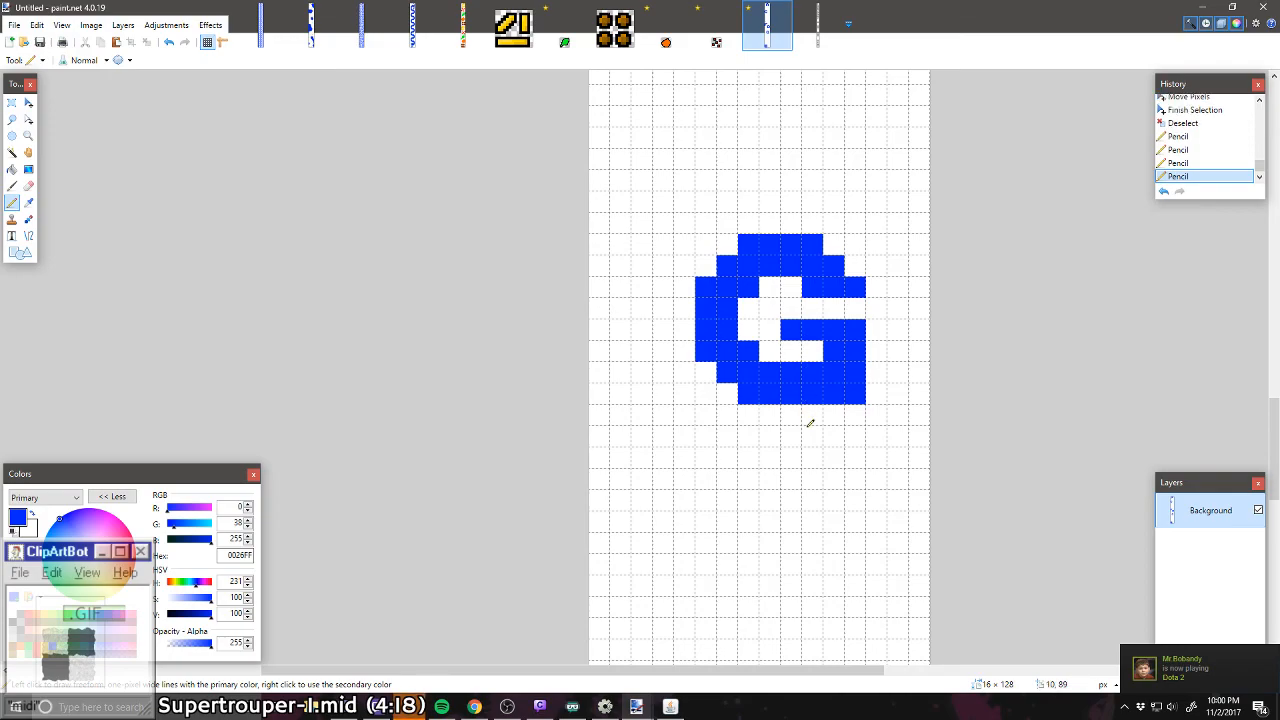
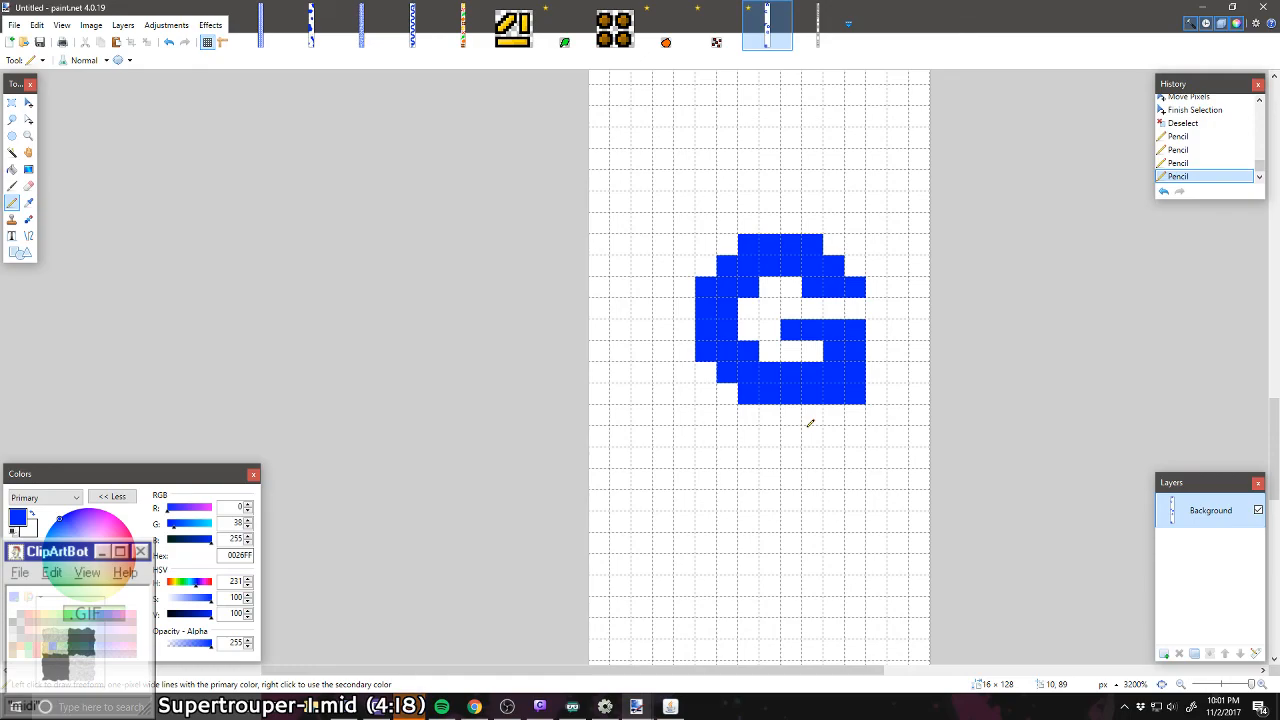
# Step: Draw a blue letter H, 8 by 8 pixels with two-pixel-thick strokes, at the canvas's right edge below the C
pyautogui.scroll(15, 810, 423)
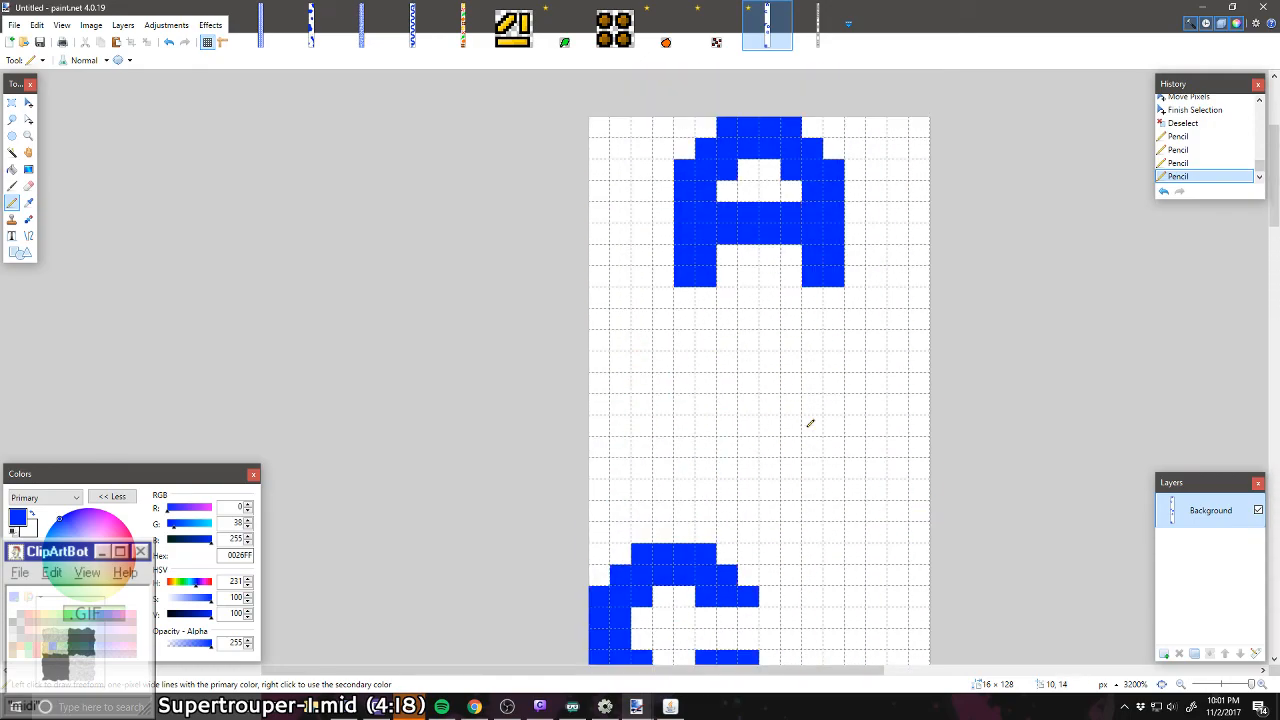
pyautogui.scroll(2, 810, 423)
pyautogui.scroll(-3, 723, 337)
pyautogui.scroll(1, 716, 320)
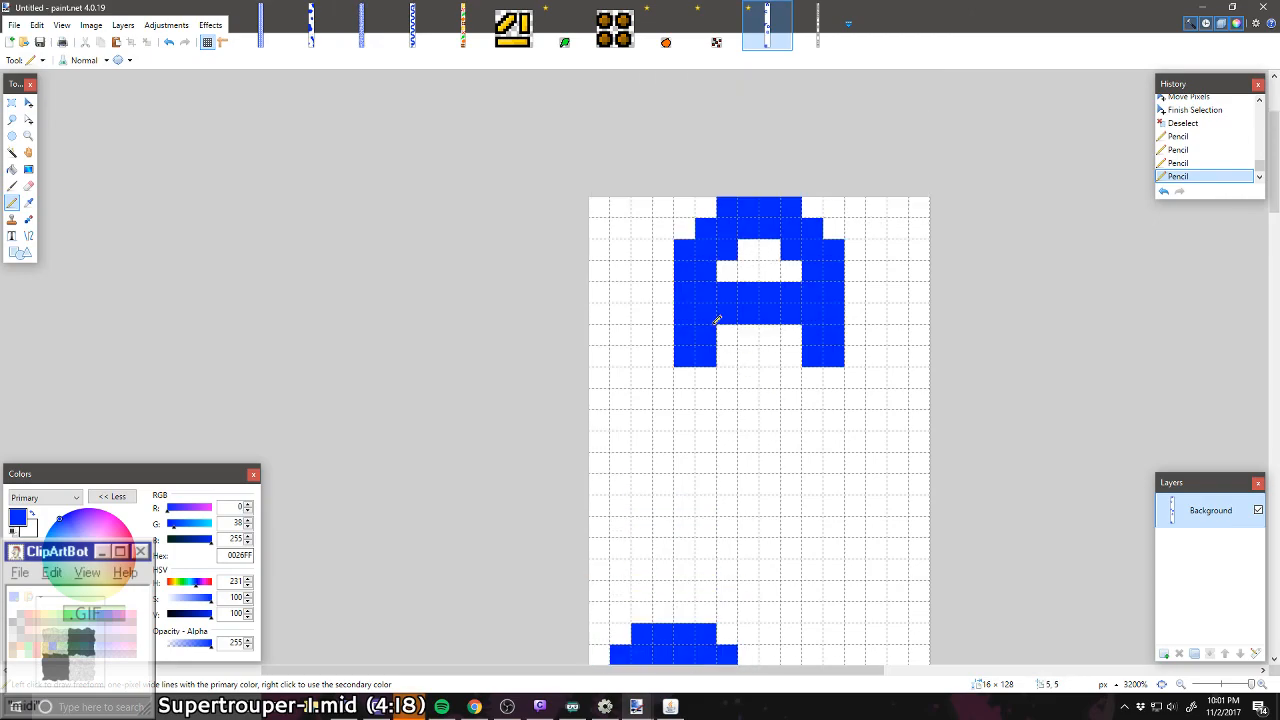
pyautogui.scroll(-3, 601, 421)
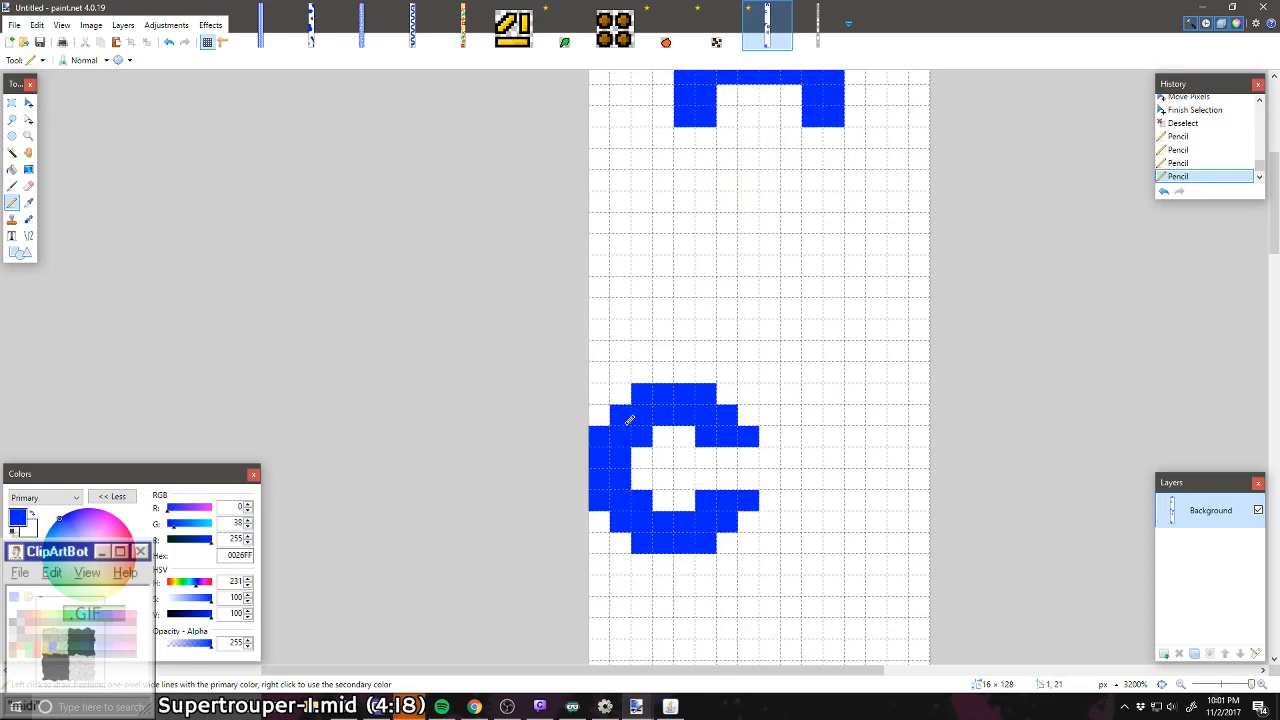
pyautogui.scroll(-3, 830, 255)
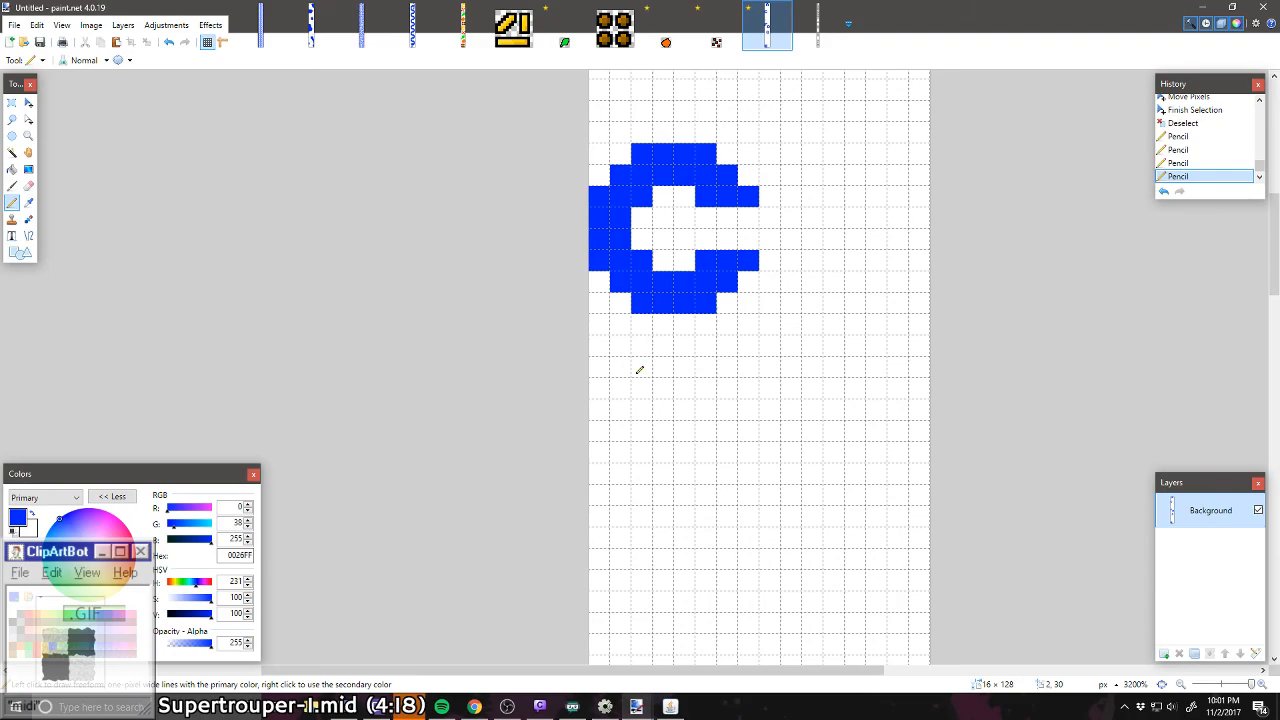
pyautogui.moveTo(926, 382)
pyautogui.mouseDown()
pyautogui.moveTo(893, 454)
pyautogui.moveTo(919, 428)
pyautogui.moveTo(911, 391)
pyautogui.mouseUp()
pyautogui.scroll(-2, 912, 370)
pyautogui.moveTo(908, 302)
pyautogui.mouseDown()
pyautogui.moveTo(901, 370)
pyautogui.moveTo(920, 314)
pyautogui.moveTo(881, 295)
pyautogui.moveTo(869, 311)
pyautogui.moveTo(826, 312)
pyautogui.moveTo(863, 281)
pyautogui.mouseUp()
pyautogui.moveTo(790, 232)
pyautogui.mouseDown()
pyautogui.moveTo(794, 377)
pyautogui.moveTo(776, 359)
pyautogui.moveTo(772, 224)
pyautogui.mouseUp()
# Step: Draw a blue letter I, 8 by 8 pixels with two-pixel-thick bars and stem, at the canvas's right edge below the G
pyautogui.scroll(3, 757, 343)
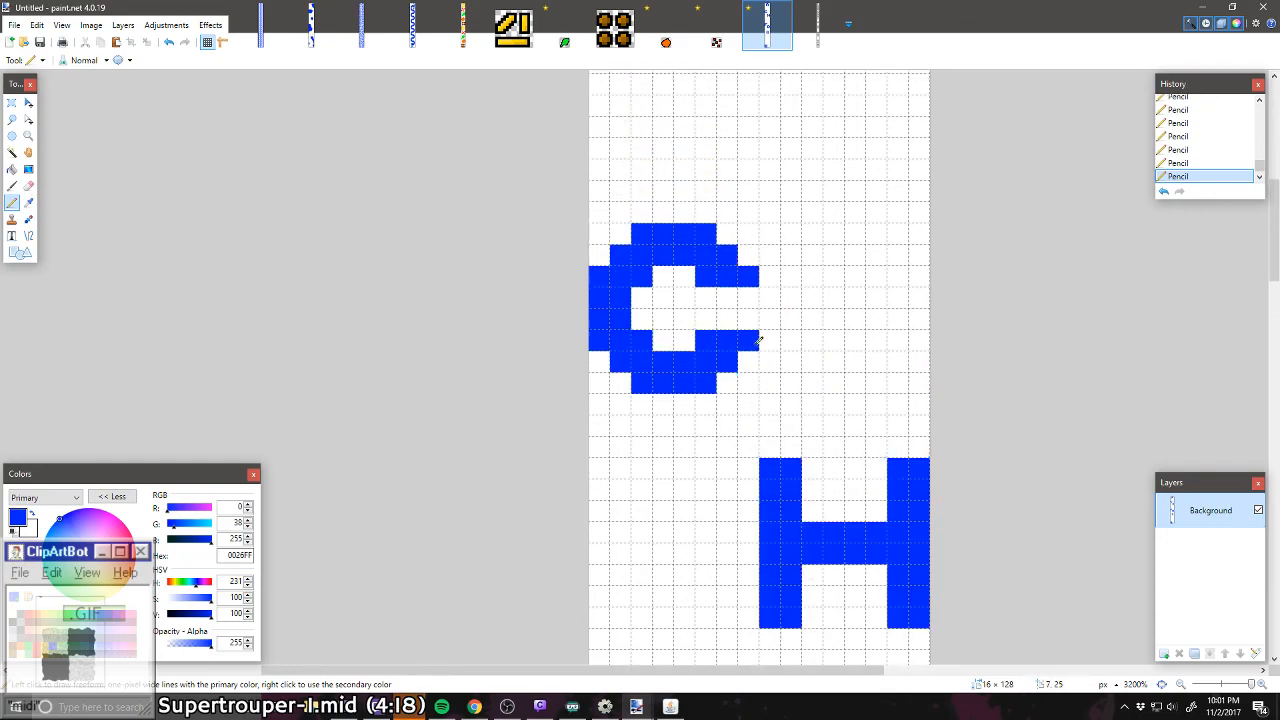
pyautogui.scroll(-3, 766, 389)
pyautogui.scroll(-5, 725, 370)
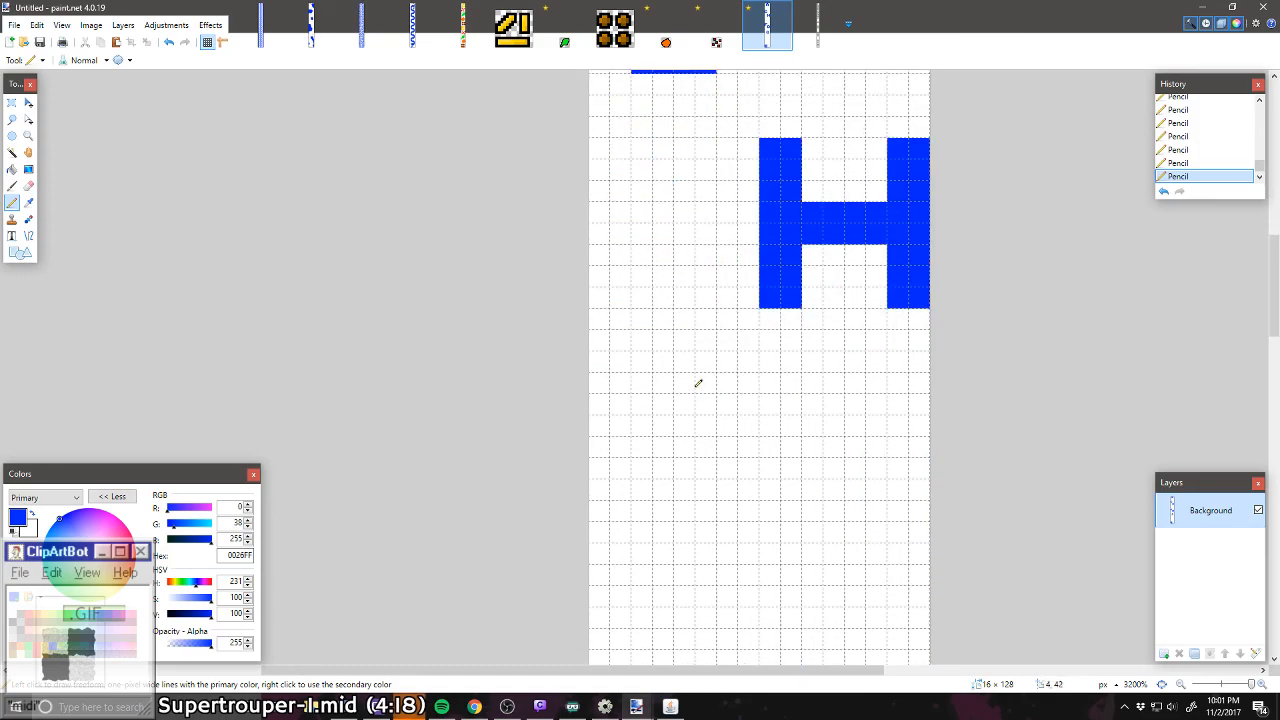
pyautogui.scroll(-4, 760, 343)
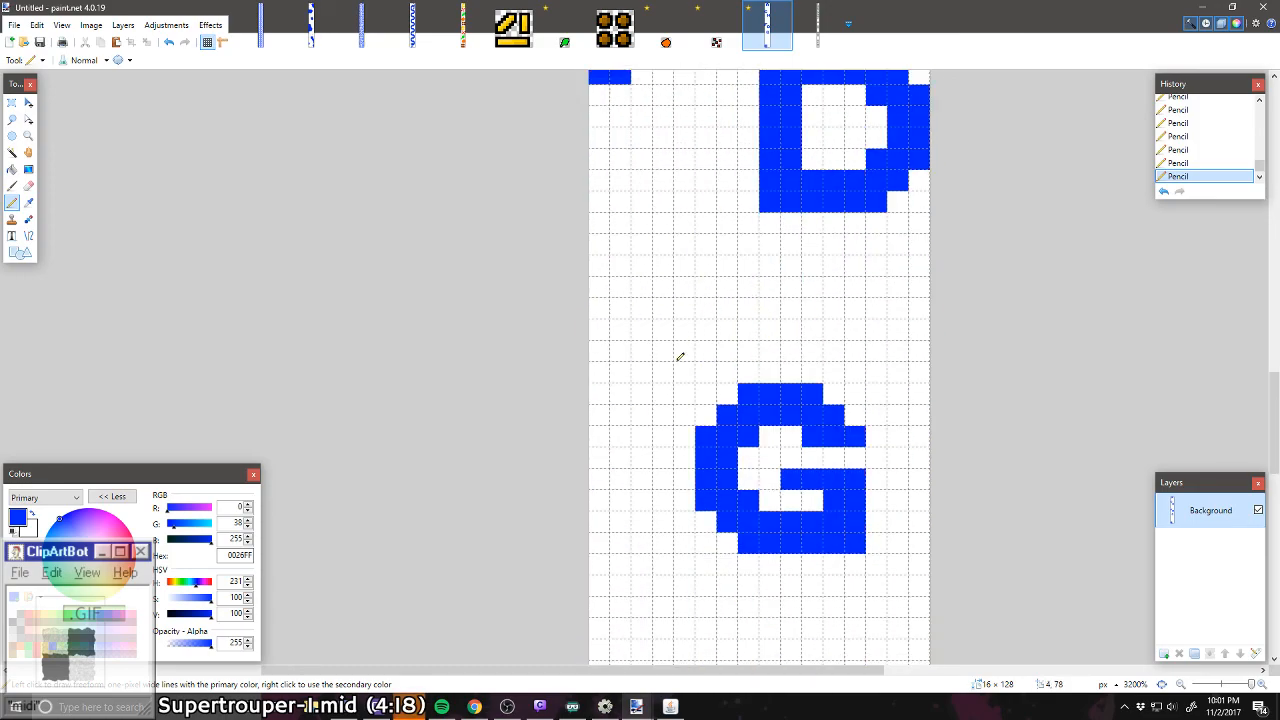
pyautogui.scroll(-2, 665, 380)
pyautogui.scroll(-15, 658, 405)
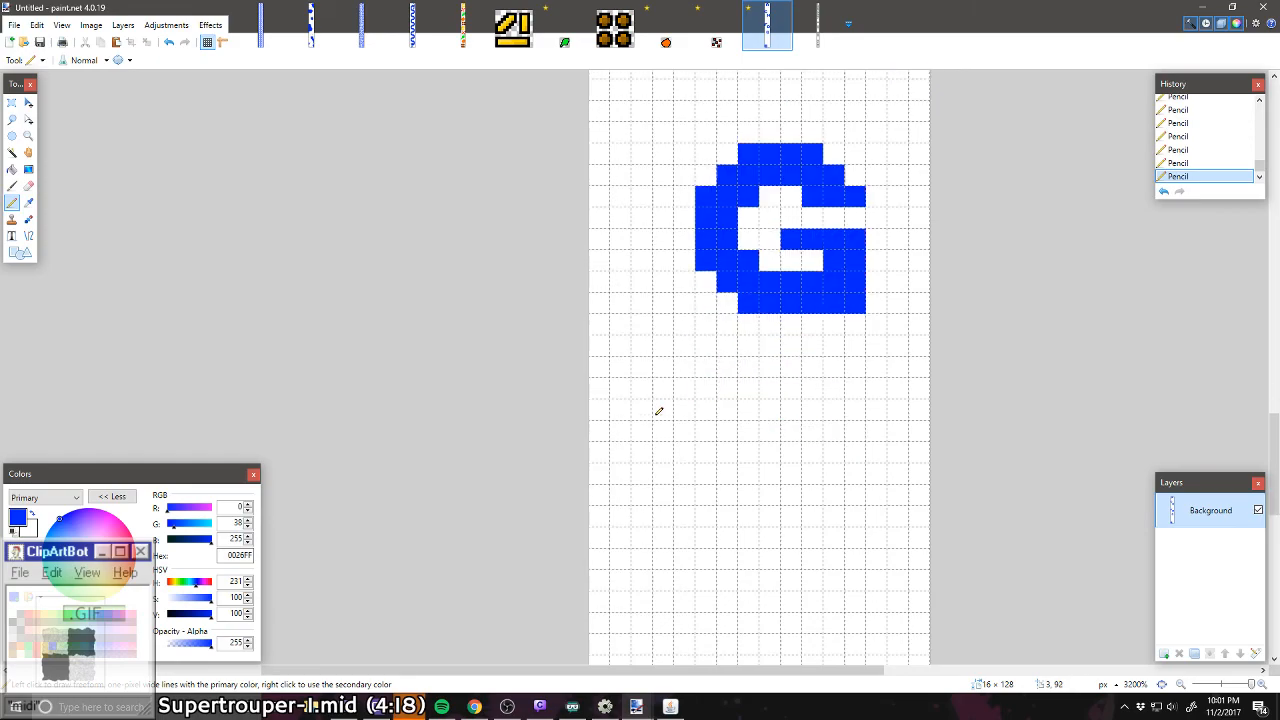
pyautogui.scroll(8, 697, 374)
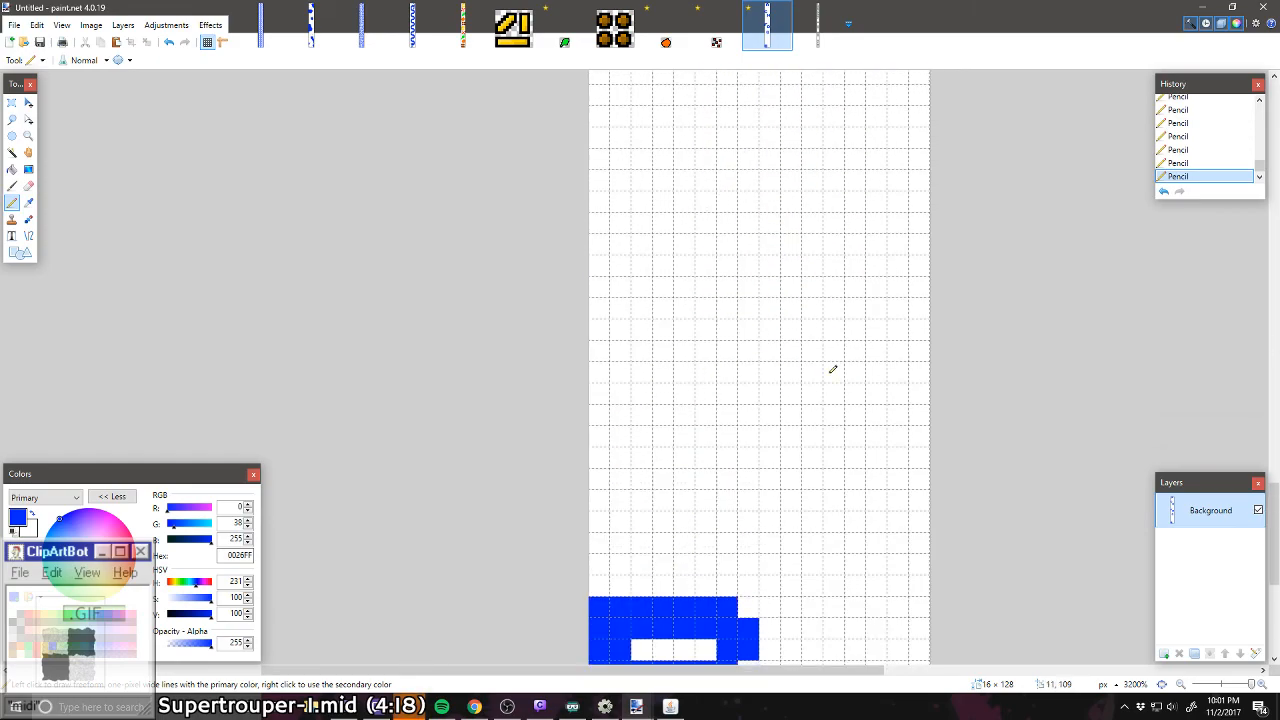
pyautogui.scroll(2, 817, 281)
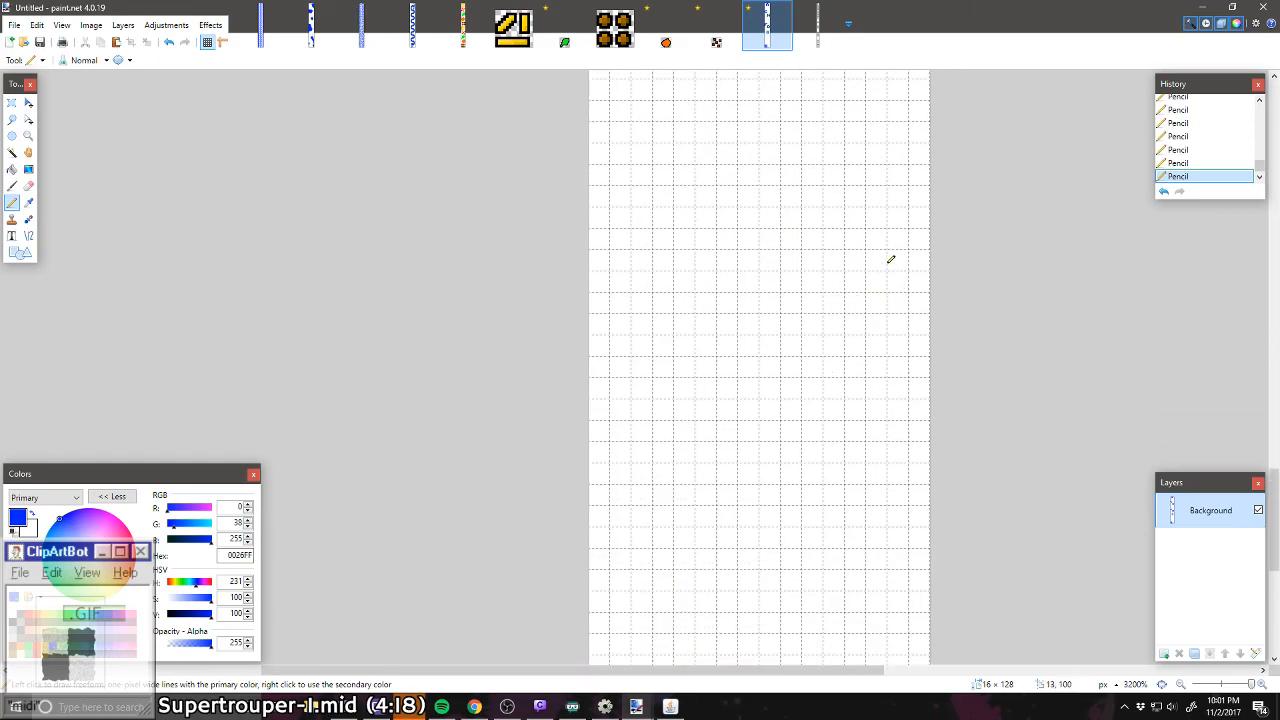
pyautogui.moveTo(918, 256)
pyautogui.mouseDown()
pyautogui.moveTo(889, 274)
pyautogui.moveTo(821, 273)
pyautogui.moveTo(797, 271)
pyautogui.moveTo(796, 255)
pyautogui.moveTo(935, 254)
pyautogui.mouseUp()
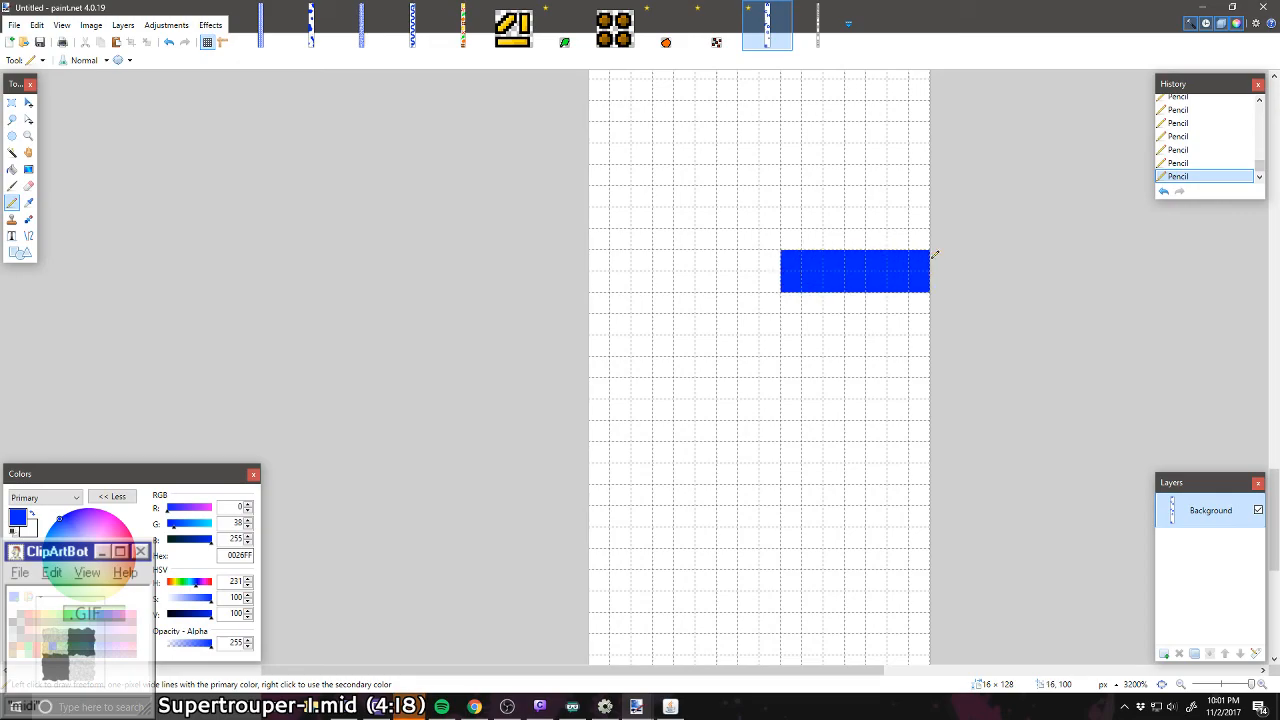
pyautogui.moveTo(772, 258); pyautogui.dragTo(775, 284)
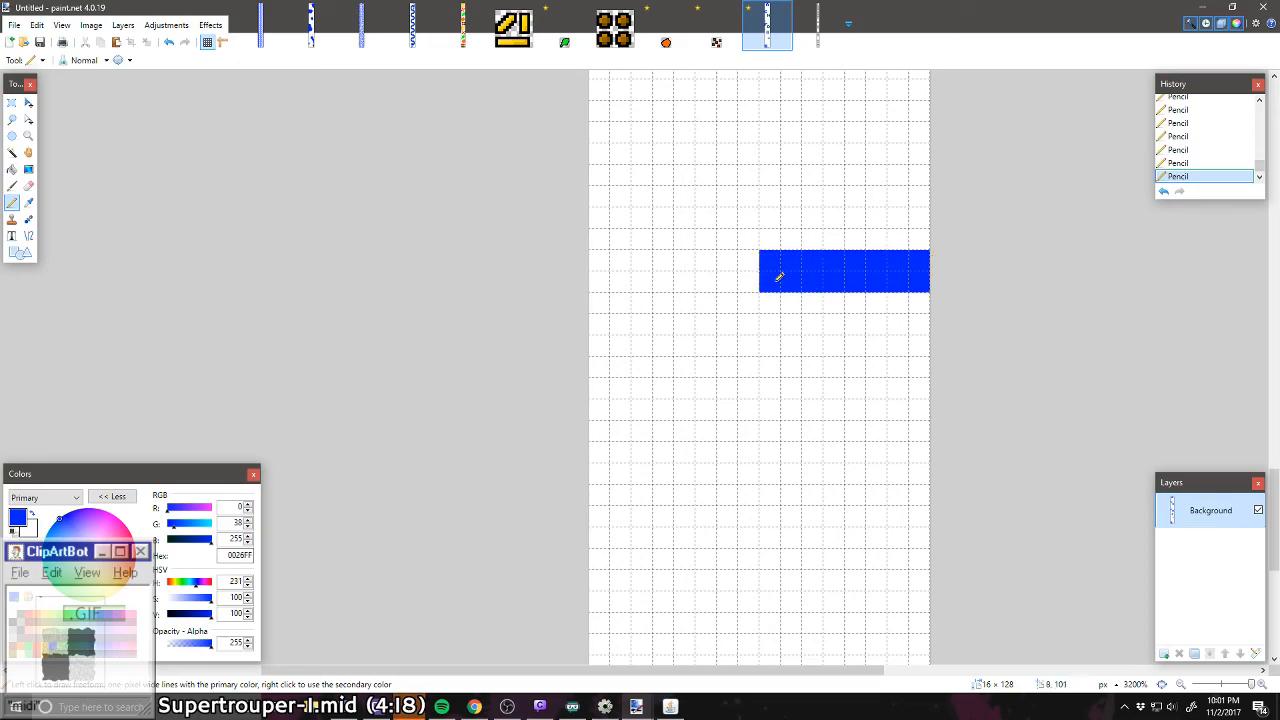
pyautogui.click(918, 390)
pyautogui.moveTo(918, 391)
pyautogui.mouseDown()
pyautogui.moveTo(749, 390)
pyautogui.moveTo(903, 392)
pyautogui.moveTo(851, 300)
pyautogui.moveTo(847, 387)
pyautogui.moveTo(835, 348)
pyautogui.mouseUp()
# Step: Look over the letter strip from the B up to the C for empty space for another letter
pyautogui.scroll(2, 832, 337)
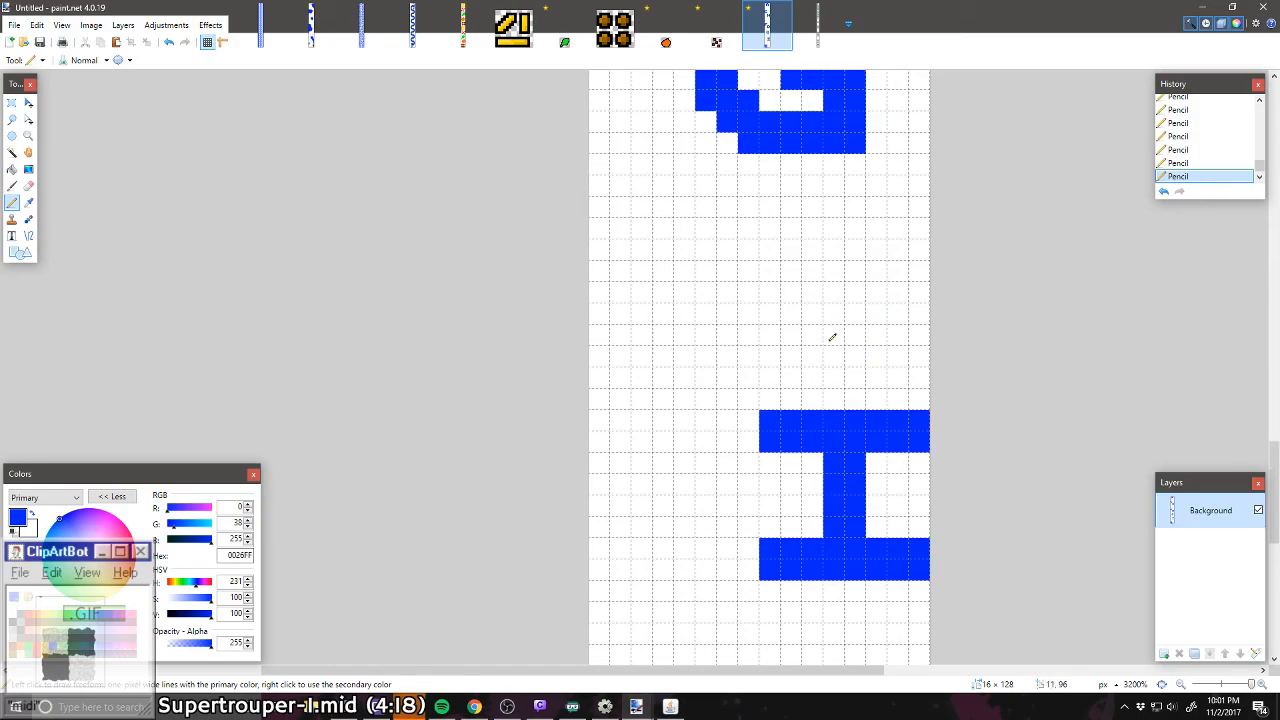
pyautogui.scroll(-3, 832, 337)
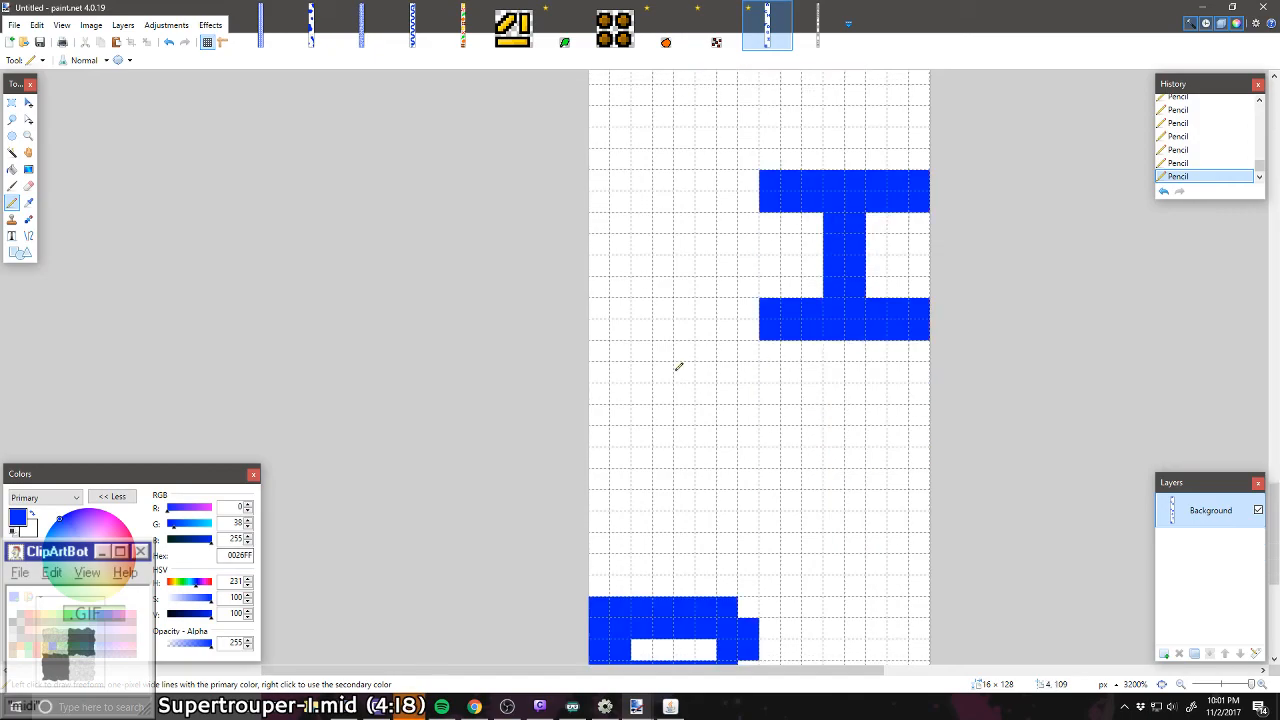
pyautogui.scroll(-1, 629, 380)
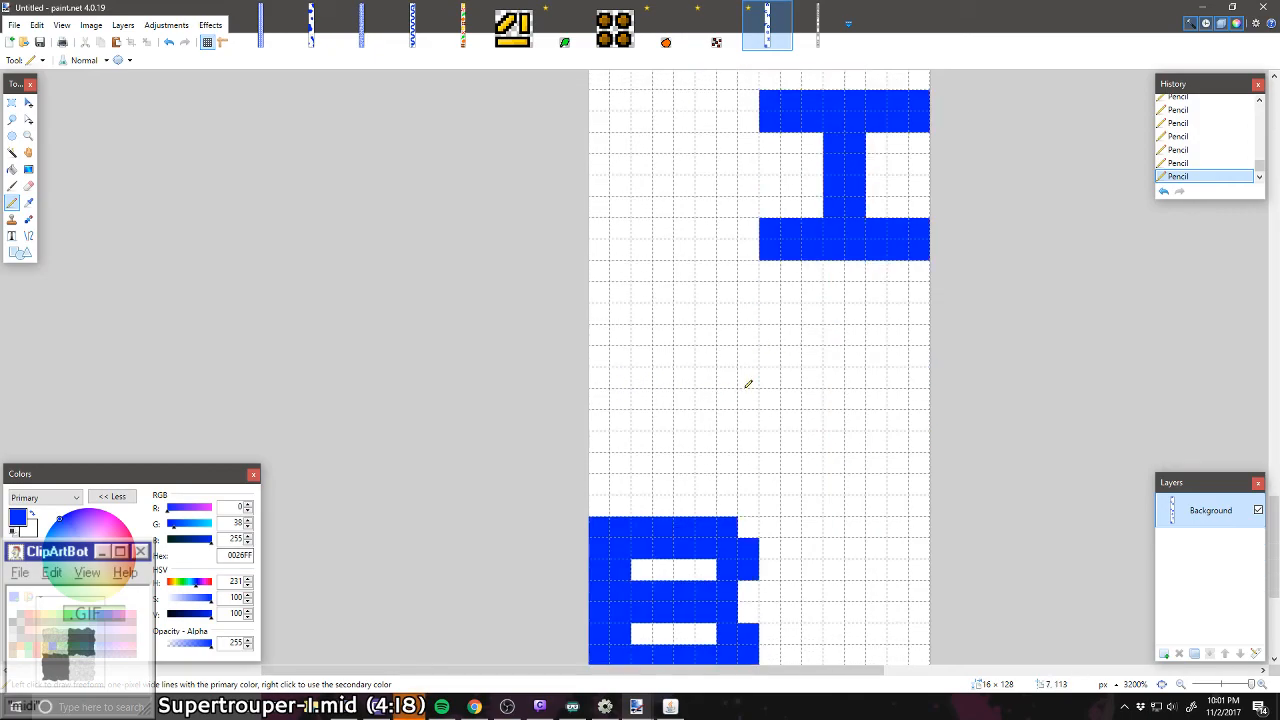
pyautogui.scroll(-3, 748, 383)
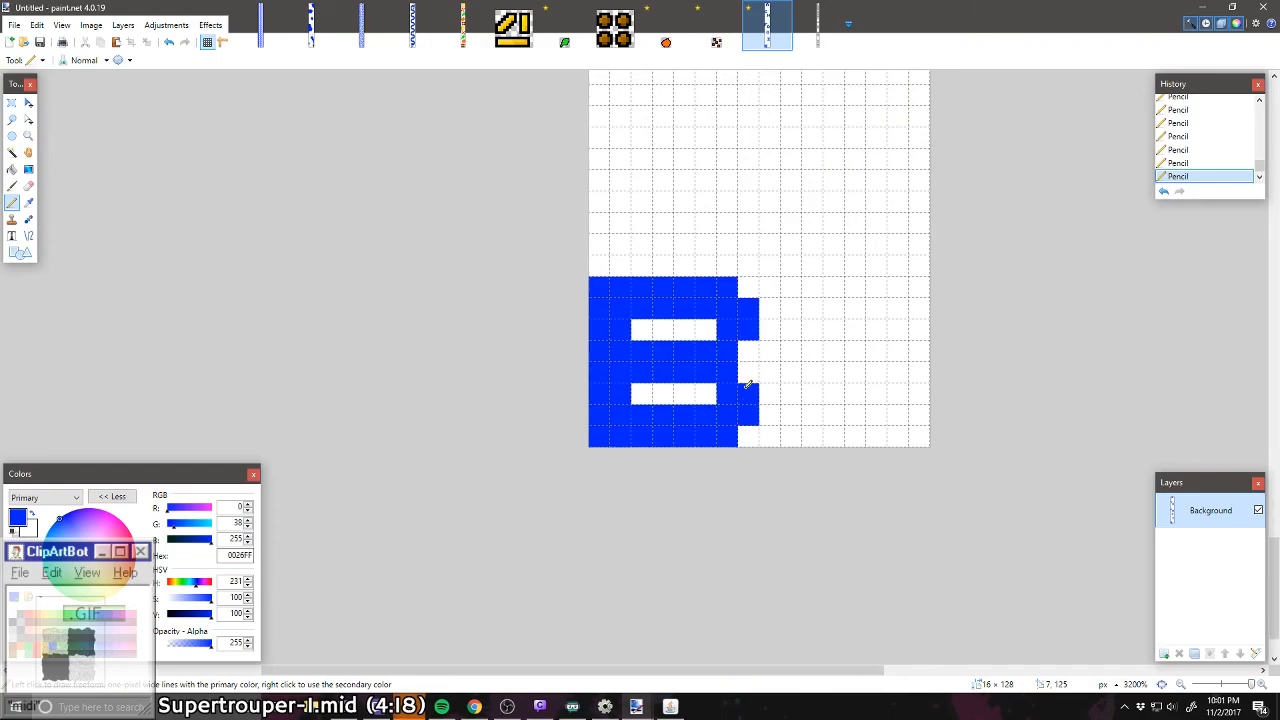
pyautogui.scroll(20, 856, 379)
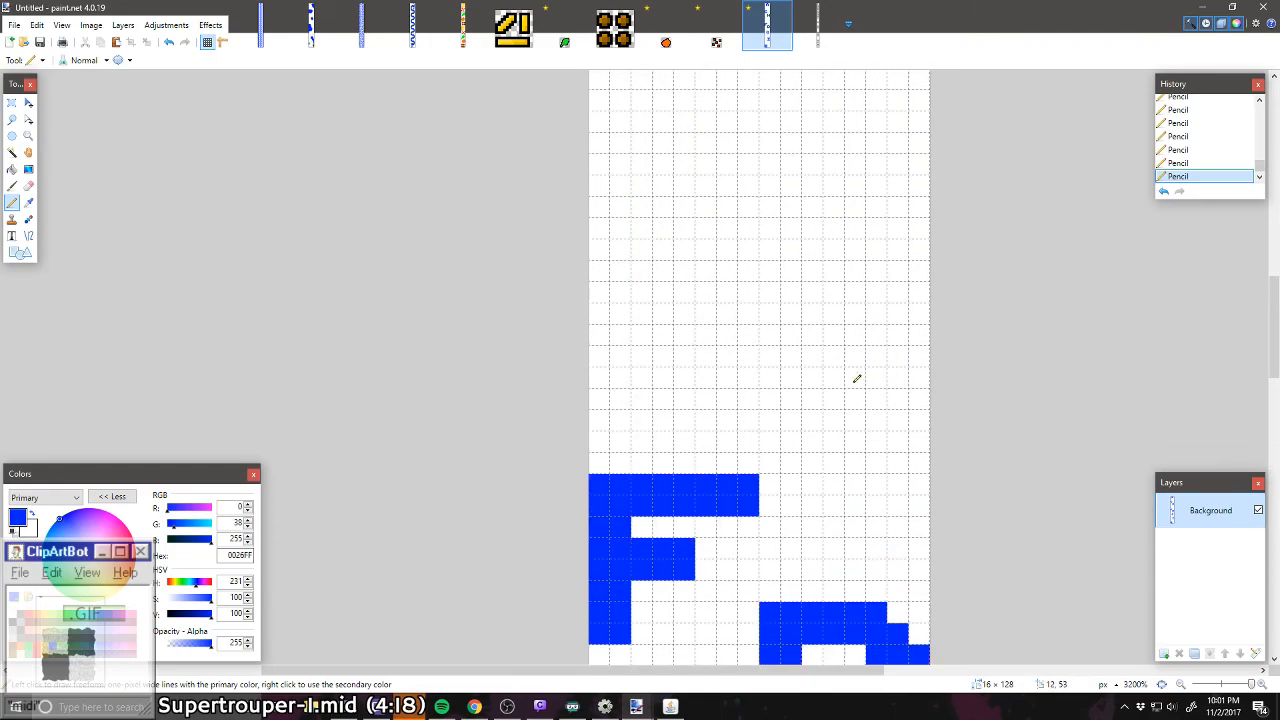
pyautogui.scroll(5, 856, 379)
pyautogui.scroll(-10, 856, 379)
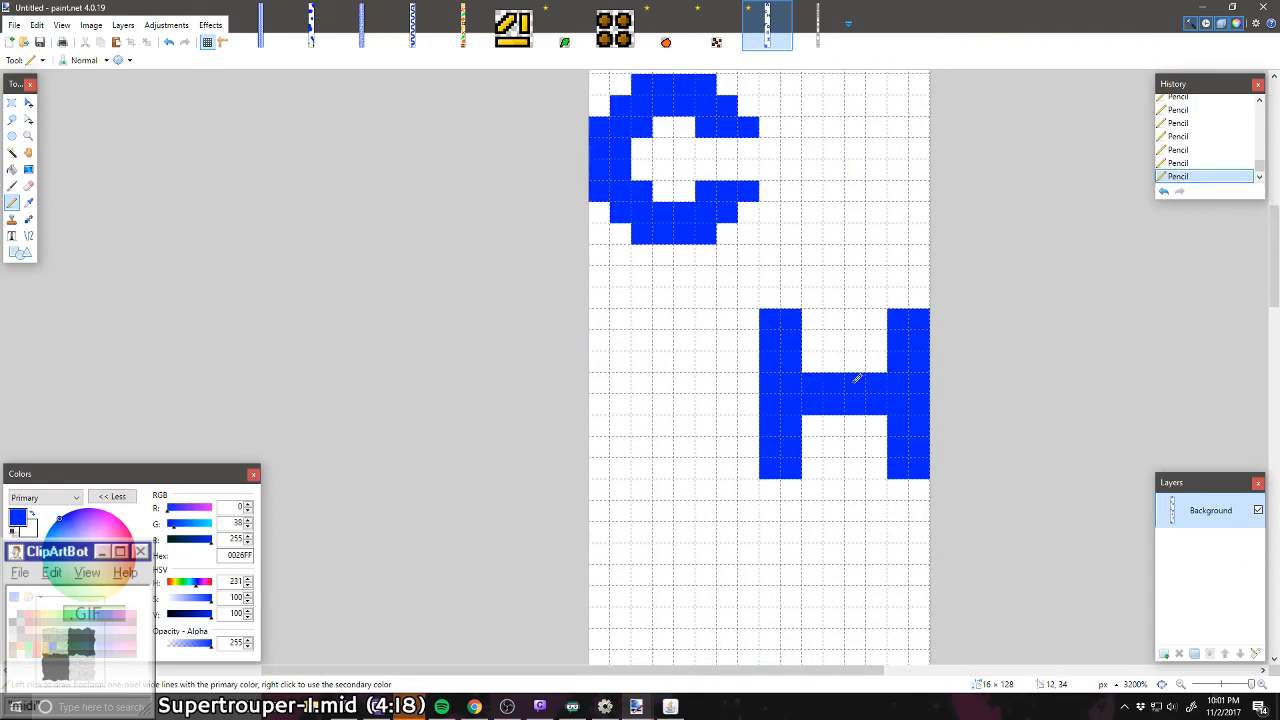
pyautogui.scroll(12, 856, 379)
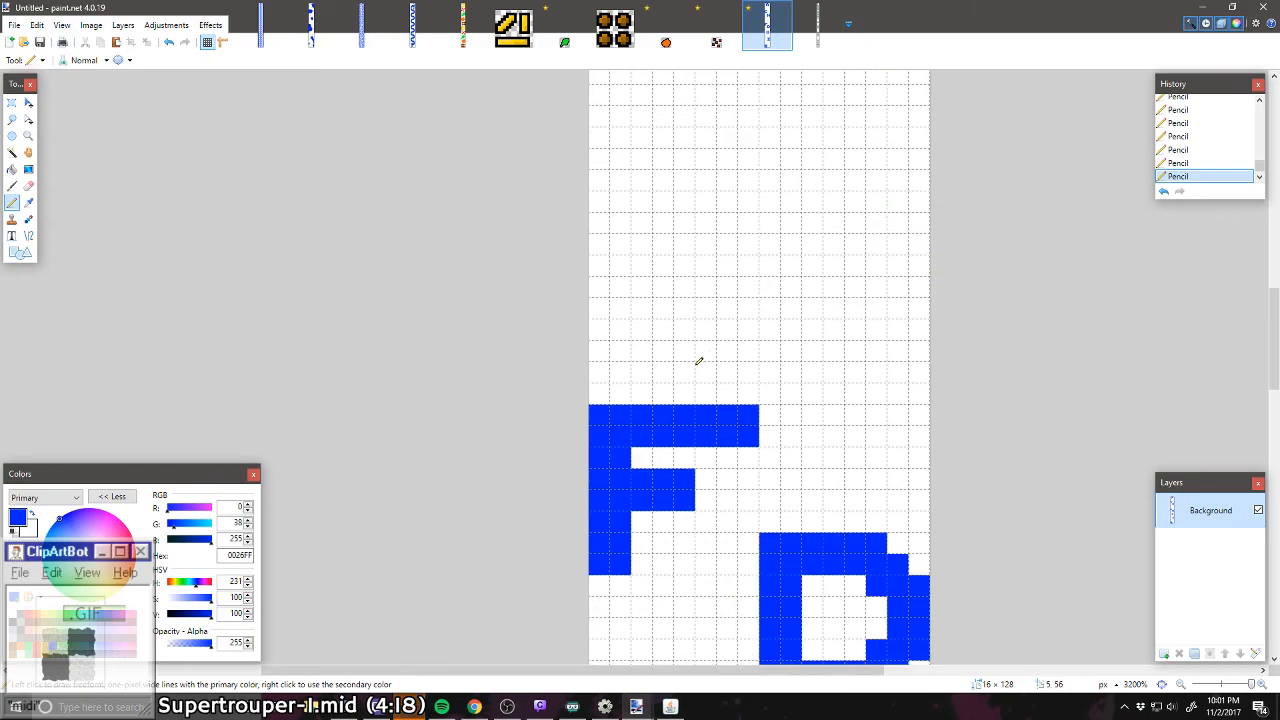
pyautogui.scroll(-7, 837, 371)
pyautogui.scroll(-9, 798, 392)
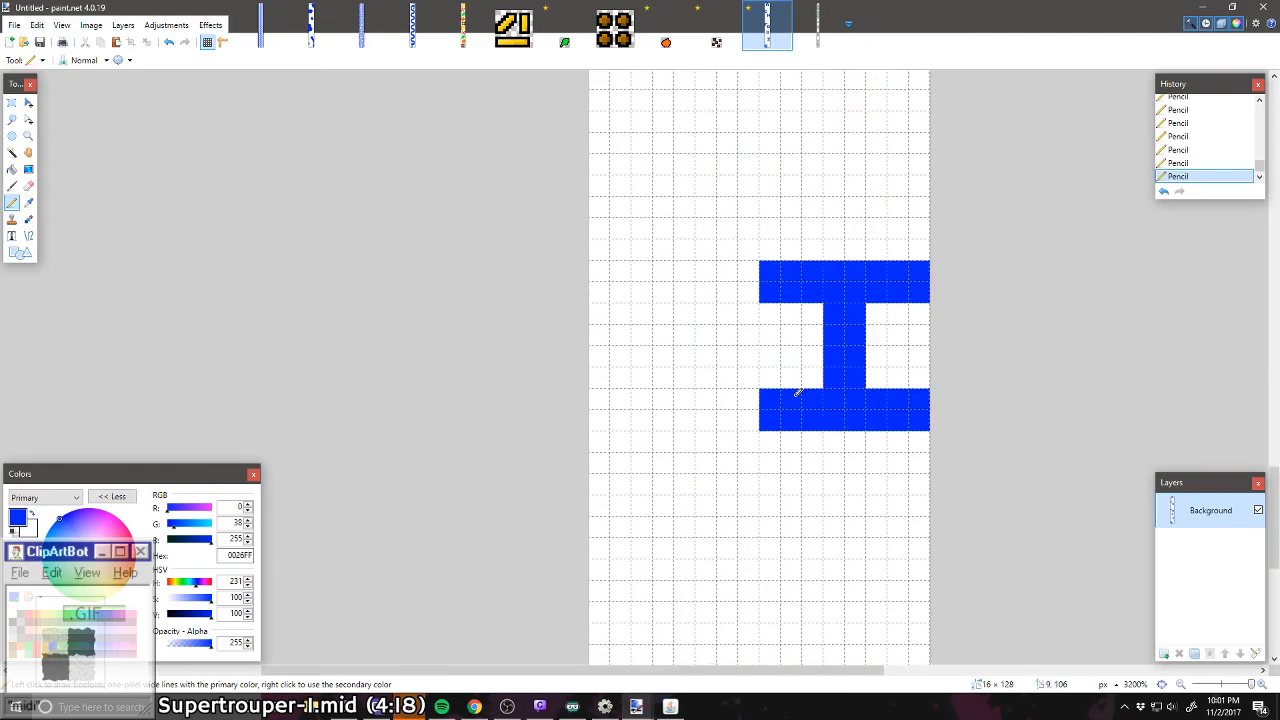
# Step: Draw a blue bar 8 pixels wide and 2 pixels tall at the canvas's left edge between the G and I, erasing stray pixels
pyautogui.scroll(3, 798, 392)
pyautogui.scroll(3, 764, 349)
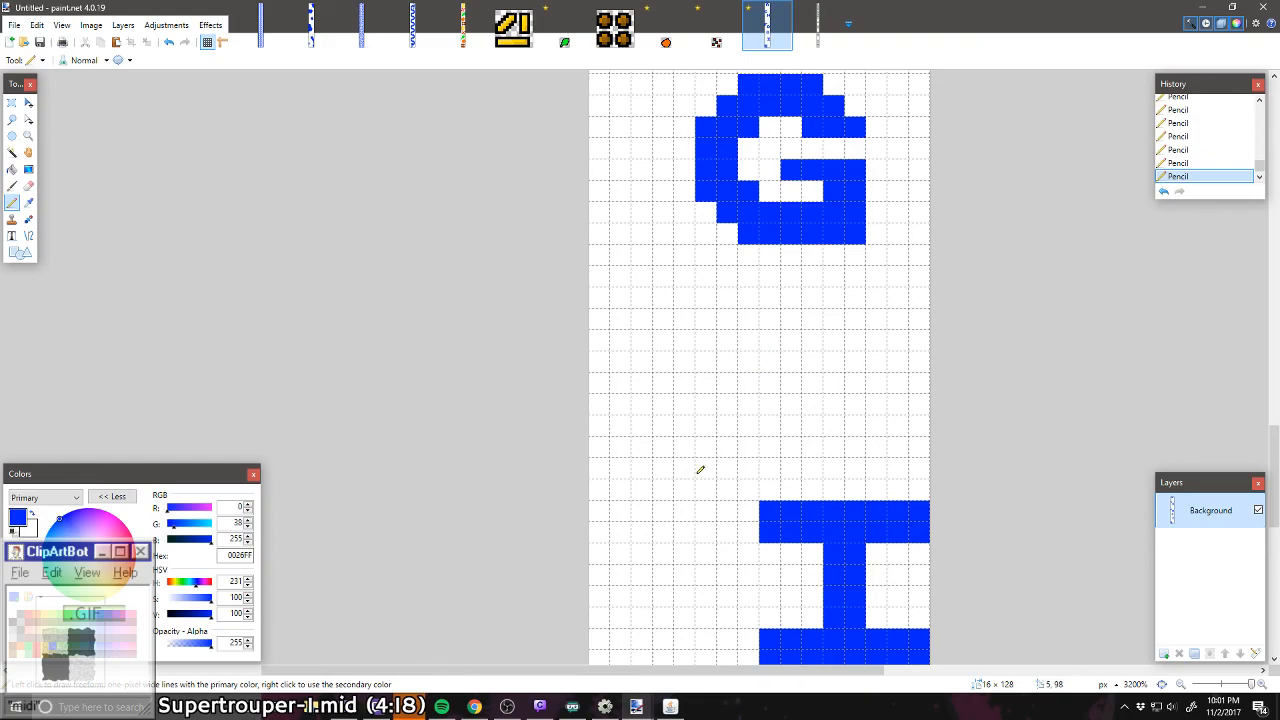
pyautogui.moveTo(754, 438)
pyautogui.mouseDown()
pyautogui.moveTo(748, 426)
pyautogui.moveTo(612, 424)
pyautogui.mouseUp()
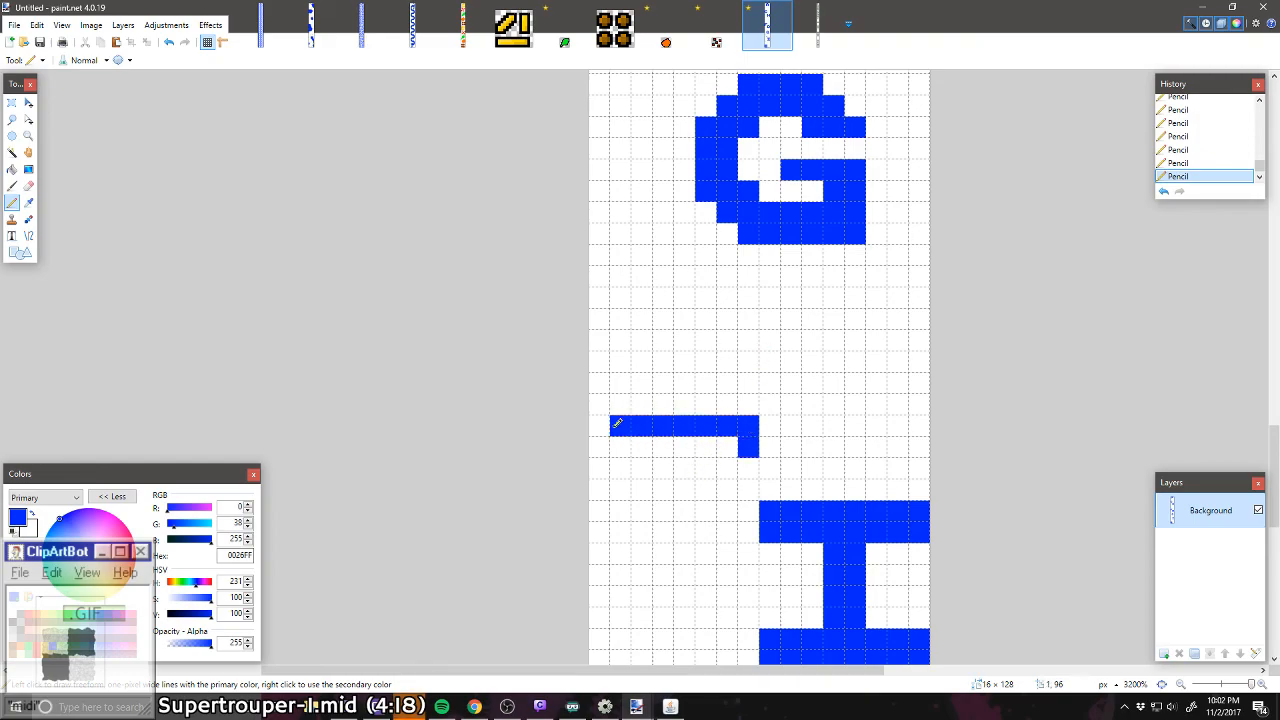
pyautogui.rightClick(745, 448)
pyautogui.moveTo(744, 399)
pyautogui.mouseDown()
pyautogui.moveTo(564, 395)
pyautogui.moveTo(608, 403)
pyautogui.mouseUp()
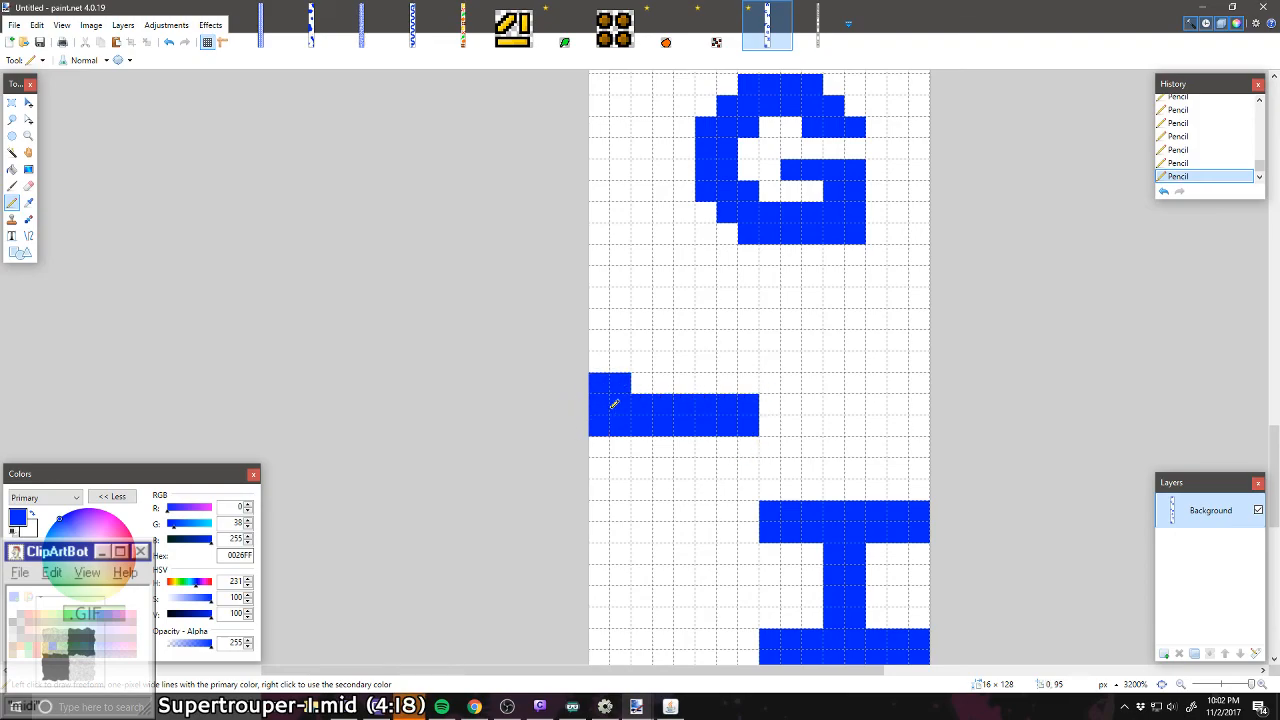
pyautogui.rightClick(600, 382)
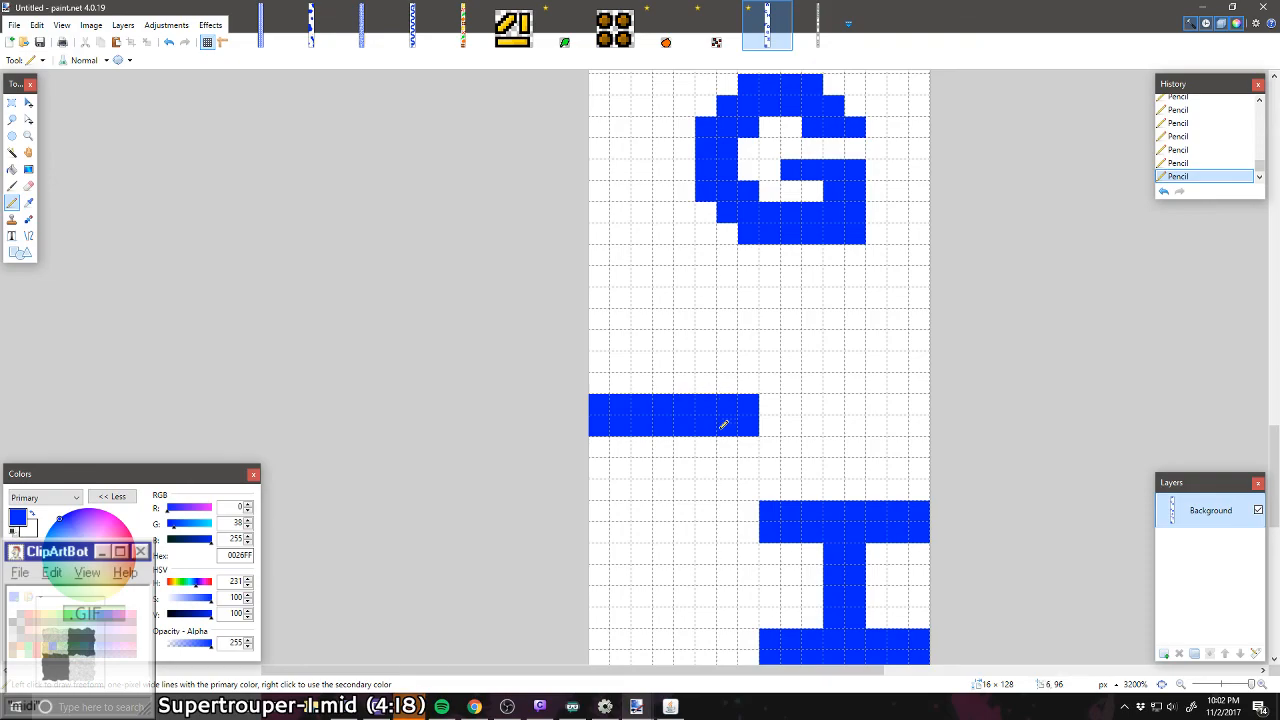
# Step: Draw a two-pixel-wide stem down from the bar and curve a hook to the left edge, forming a letter J
pyautogui.moveTo(664, 446)
pyautogui.mouseDown()
pyautogui.moveTo(689, 446)
pyautogui.moveTo(688, 497)
pyautogui.moveTo(670, 460)
pyautogui.moveTo(670, 505)
pyautogui.mouseUp()
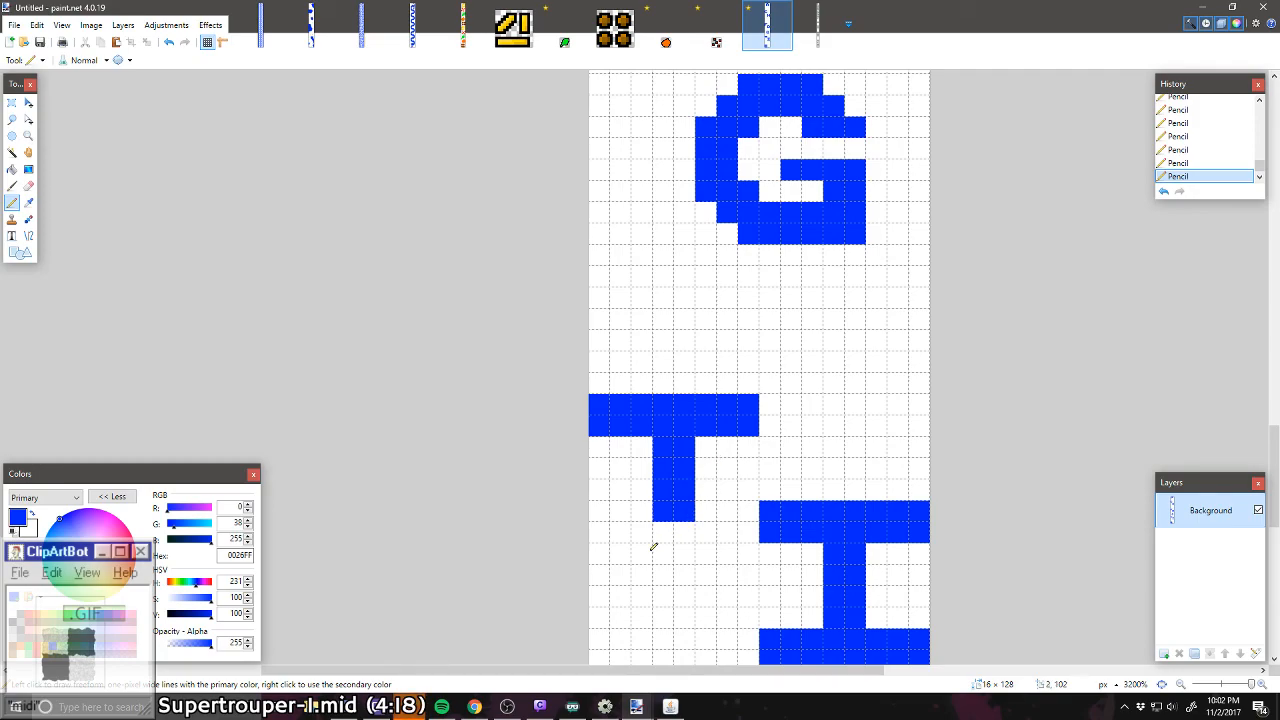
pyautogui.moveTo(653, 546); pyautogui.dragTo(608, 508)
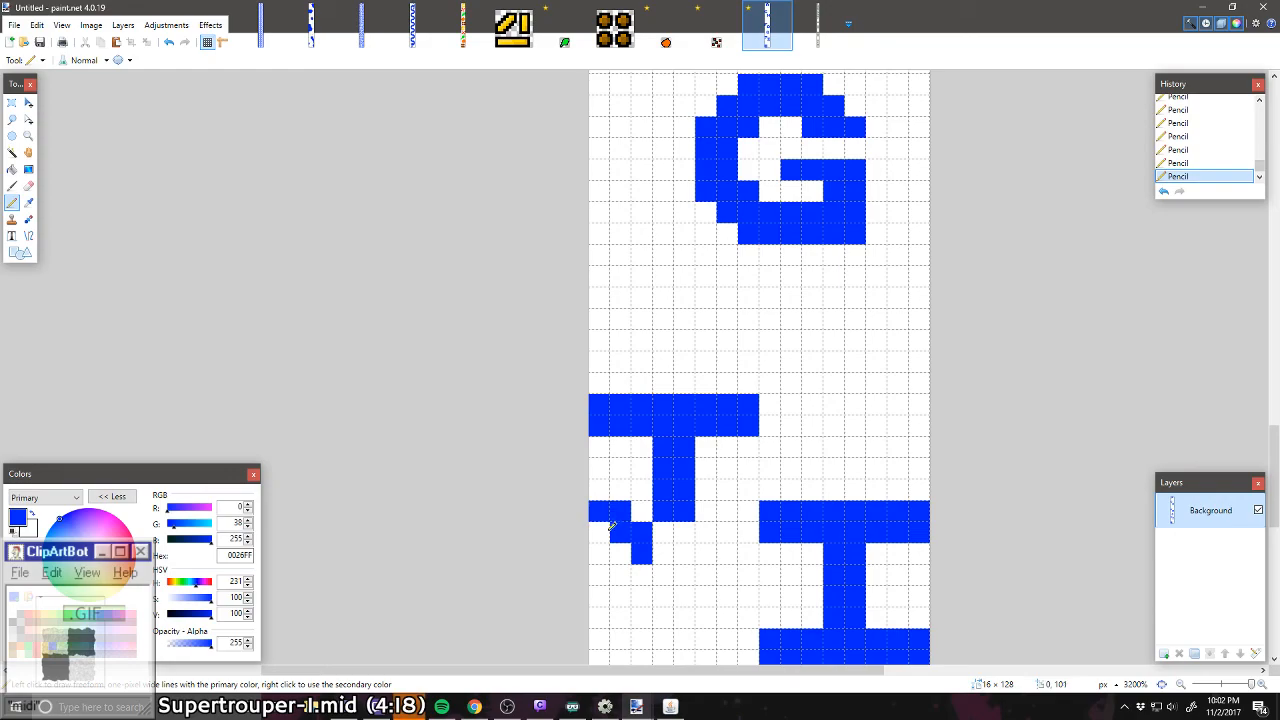
pyautogui.click(664, 531)
pyautogui.moveTo(686, 532)
pyautogui.mouseDown()
pyautogui.moveTo(665, 550)
pyautogui.moveTo(598, 532)
pyautogui.mouseUp()
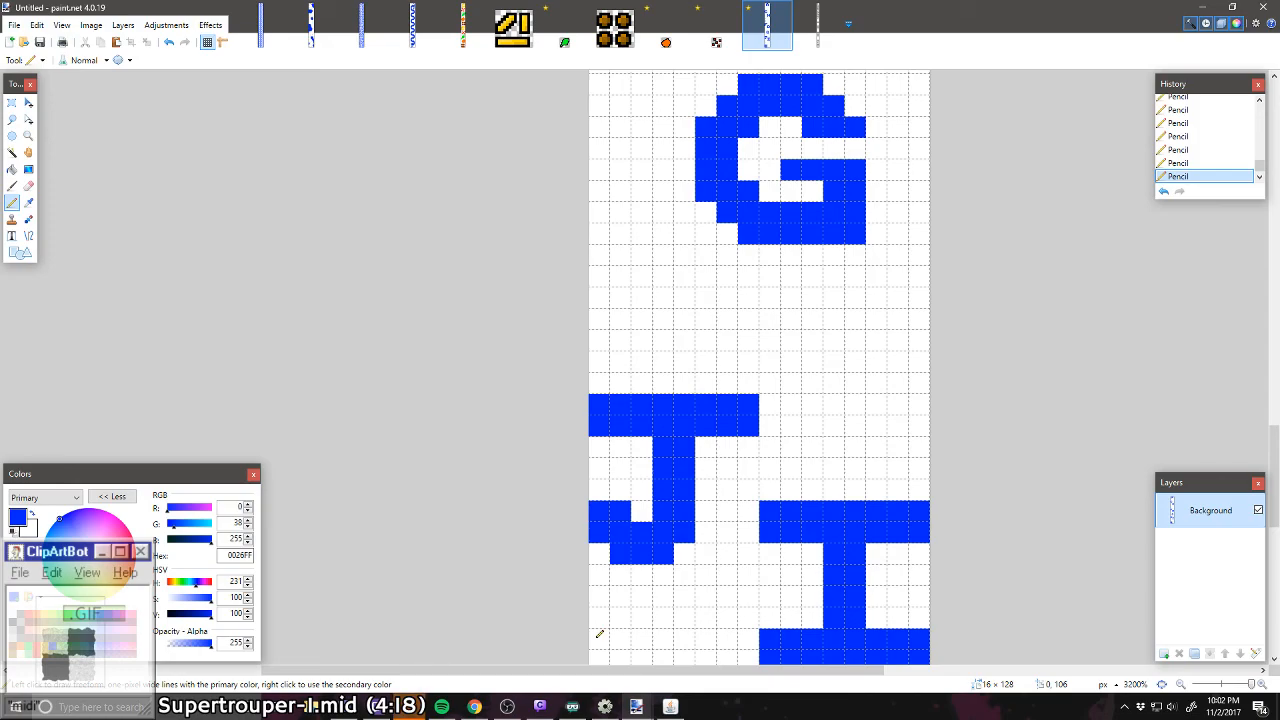
# Step: Move the J's stem and hook one pixel to the right, leaving the top bar in place, and deselect
pyautogui.scroll(-2, 730, 466)
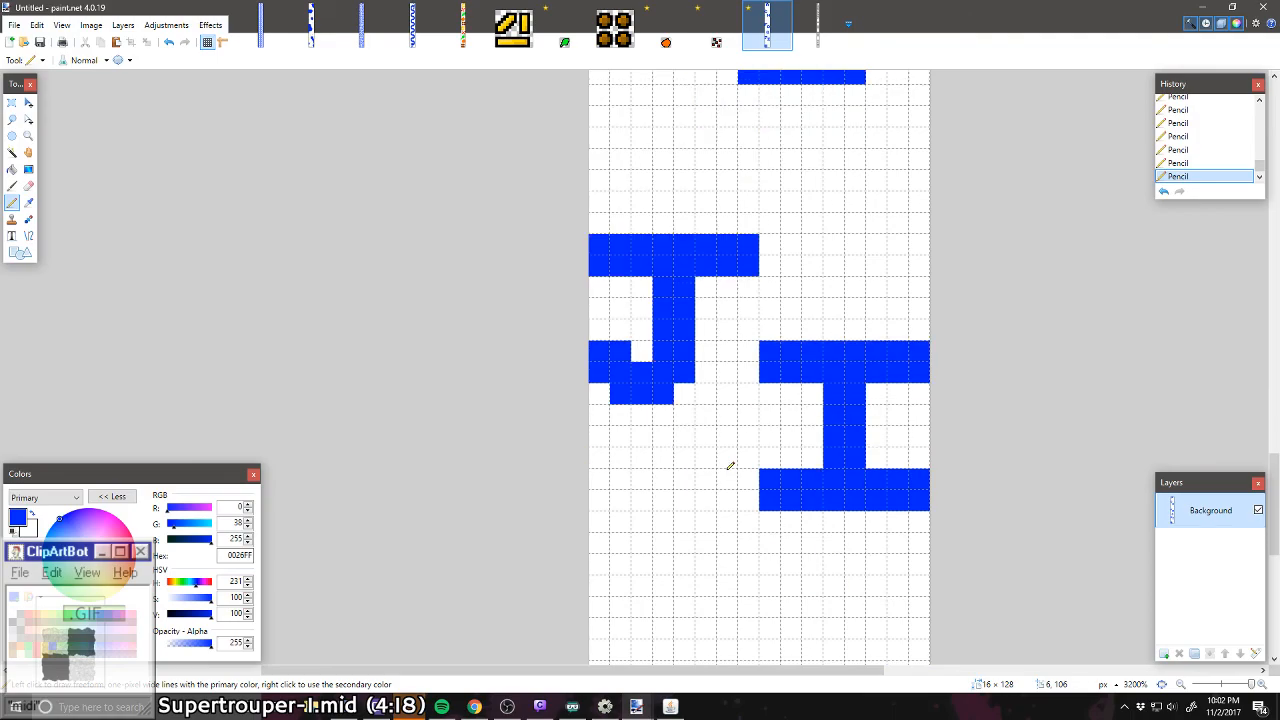
pyautogui.scroll(1, 730, 466)
pyautogui.click(12, 102)
pyautogui.moveTo(596, 296); pyautogui.dragTo(735, 427)
pyautogui.click(28, 104)
pyautogui.hotkey('ctrl', 'd')
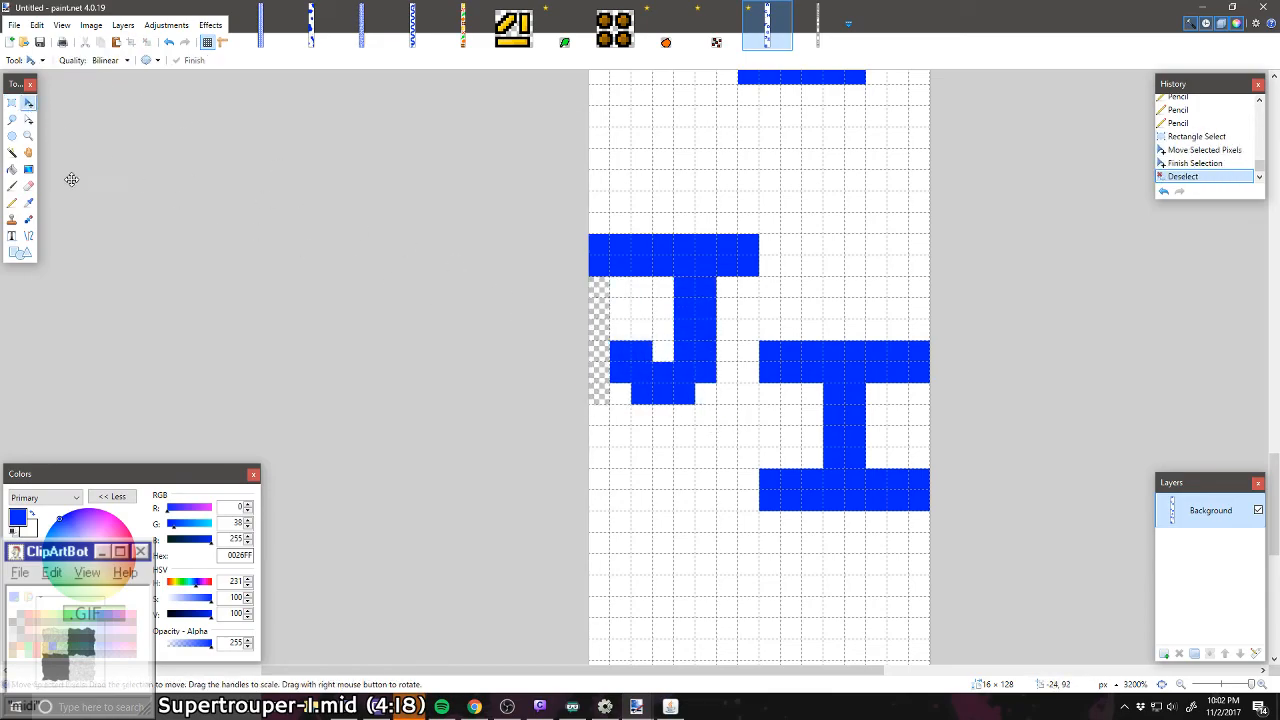
# Step: Paint the transparent gap beside the J white and reshape its hook to reach the canvas's left edge with a clipped lower corner
pyautogui.click(12, 202)
pyautogui.moveTo(600, 284); pyautogui.dragTo(600, 420)
pyautogui.rightClick(641, 352)
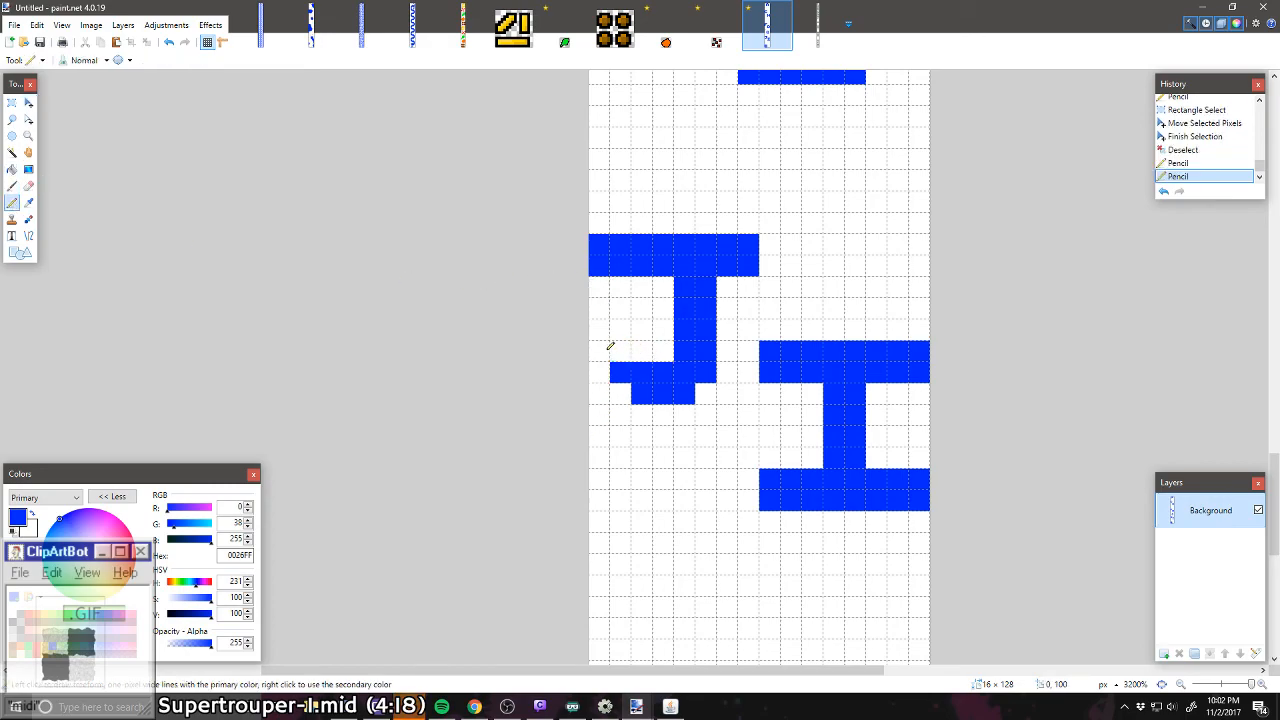
pyautogui.moveTo(604, 351); pyautogui.dragTo(620, 353)
pyautogui.click(620, 393)
pyautogui.click(603, 393)
pyautogui.click(602, 373)
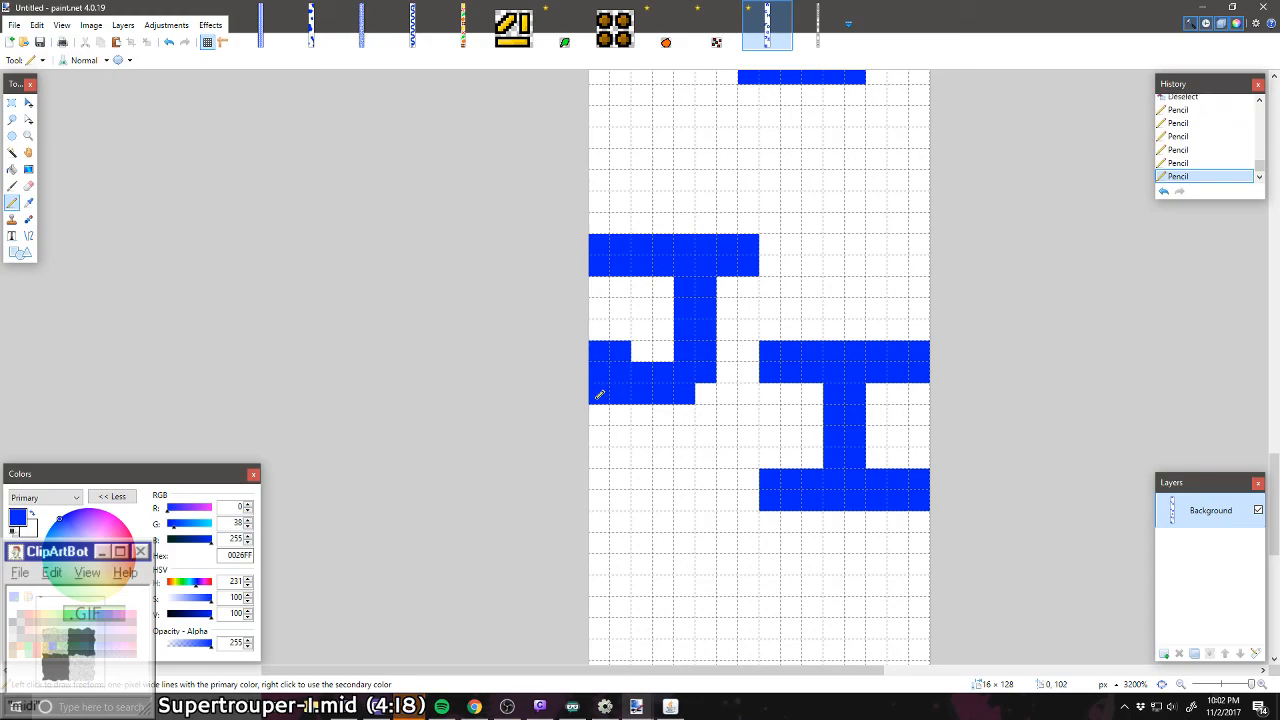
pyautogui.rightClick(599, 397)
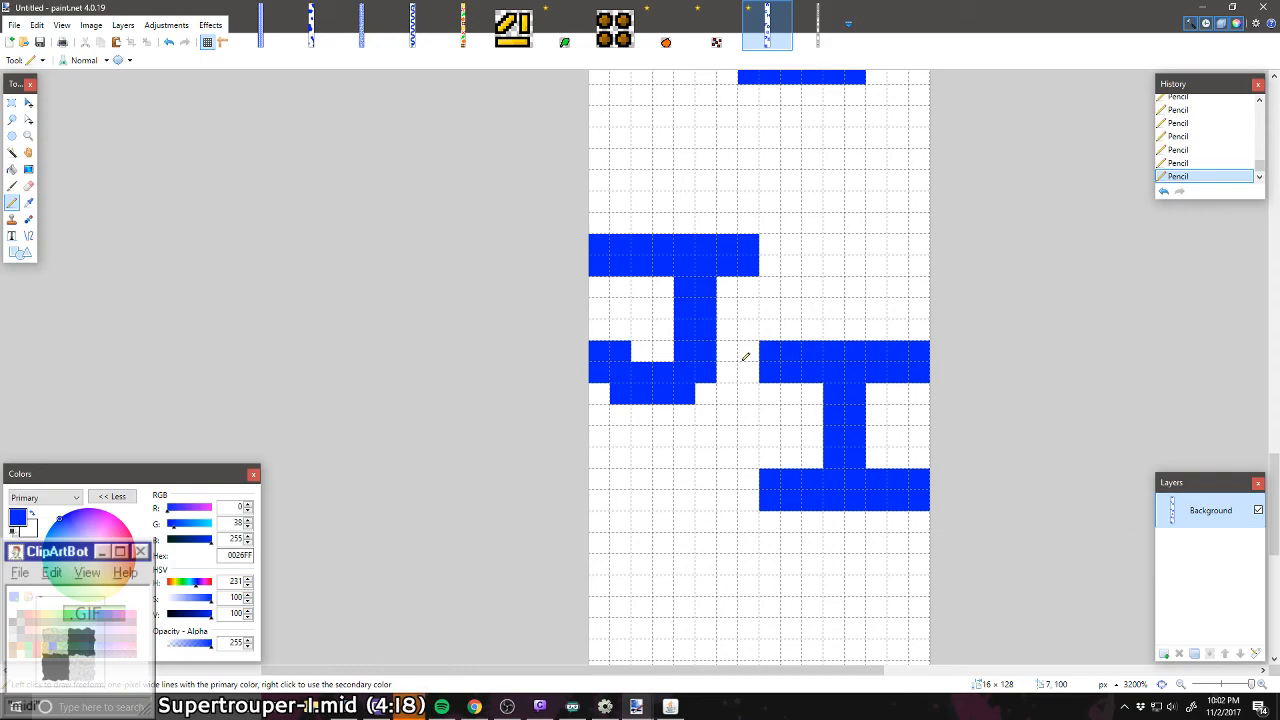
pyautogui.scroll(-3, 745, 357)
pyautogui.scroll(2, 745, 357)
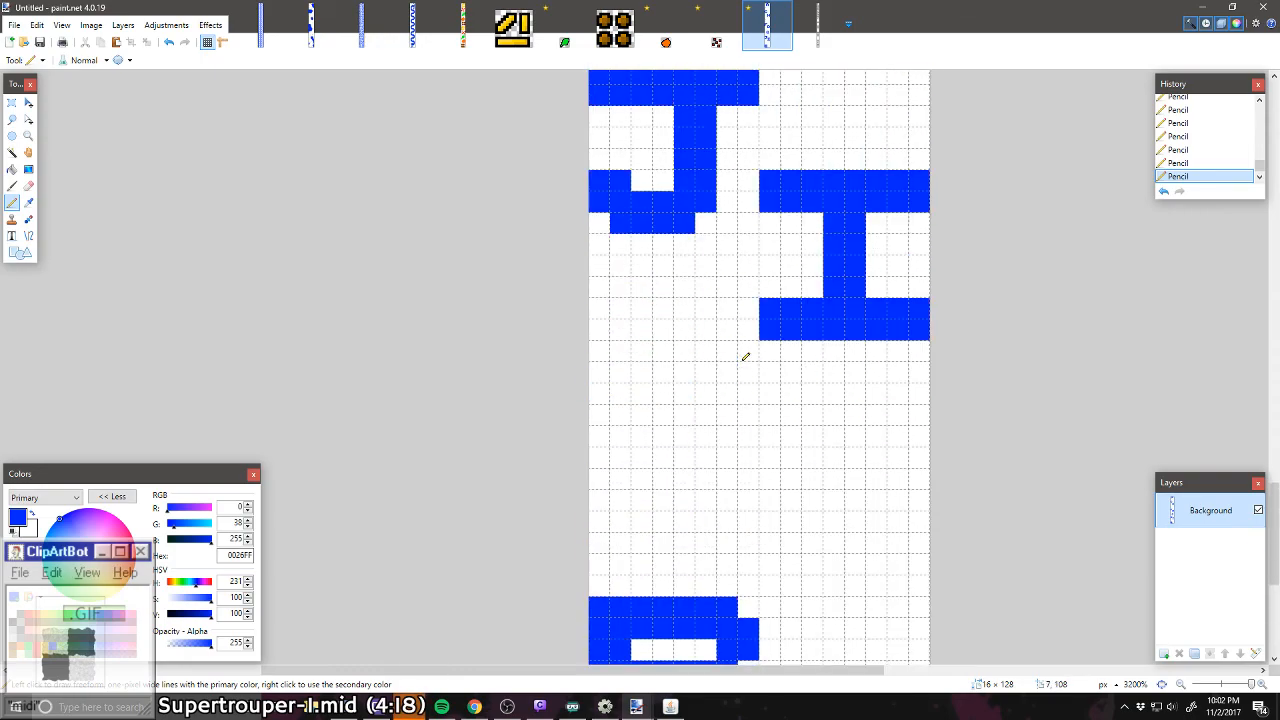
pyautogui.scroll(-2, 720, 352)
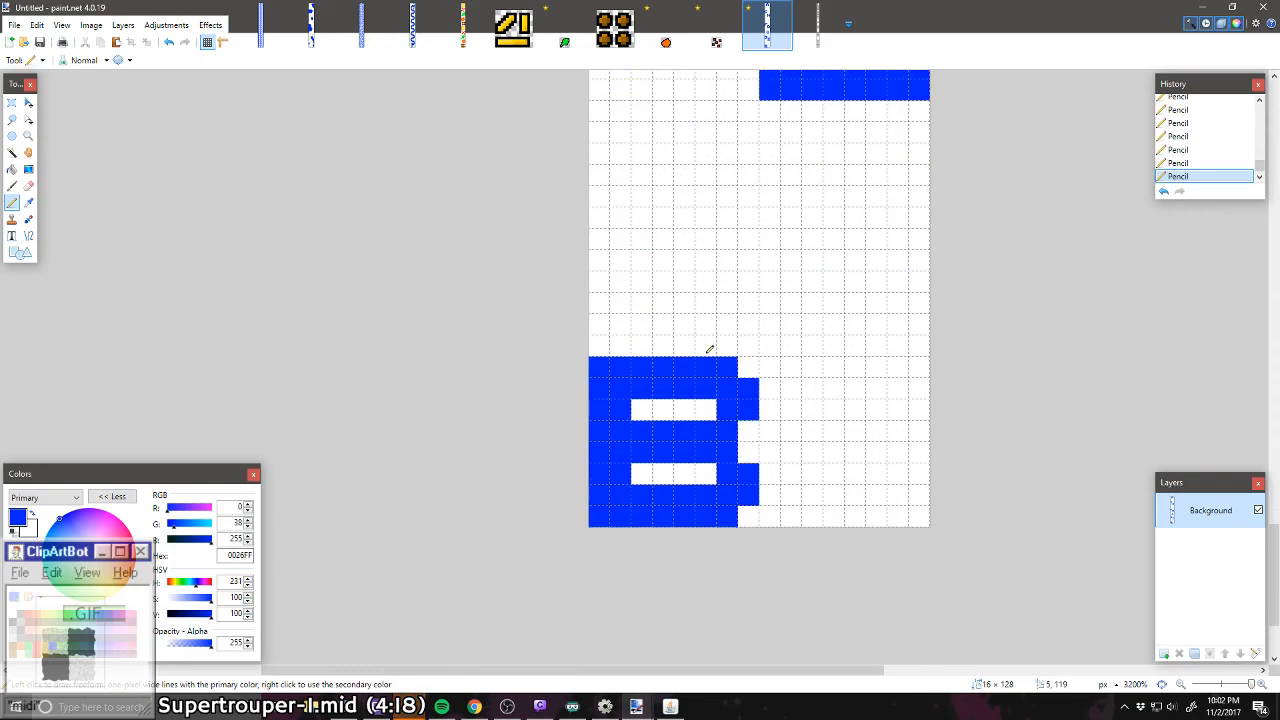
# Step: Draw a blue stem two pixels wide and eight pixels tall below the I, aligned with its left end
pyautogui.click(772, 324)
pyautogui.hotkey('ctrl', 'z')
pyautogui.moveTo(770, 304)
pyautogui.mouseDown()
pyautogui.moveTo(787, 238)
pyautogui.moveTo(775, 241)
pyautogui.moveTo(772, 306)
pyautogui.moveTo(772, 156)
pyautogui.moveTo(788, 155)
pyautogui.moveTo(794, 234)
pyautogui.mouseUp()
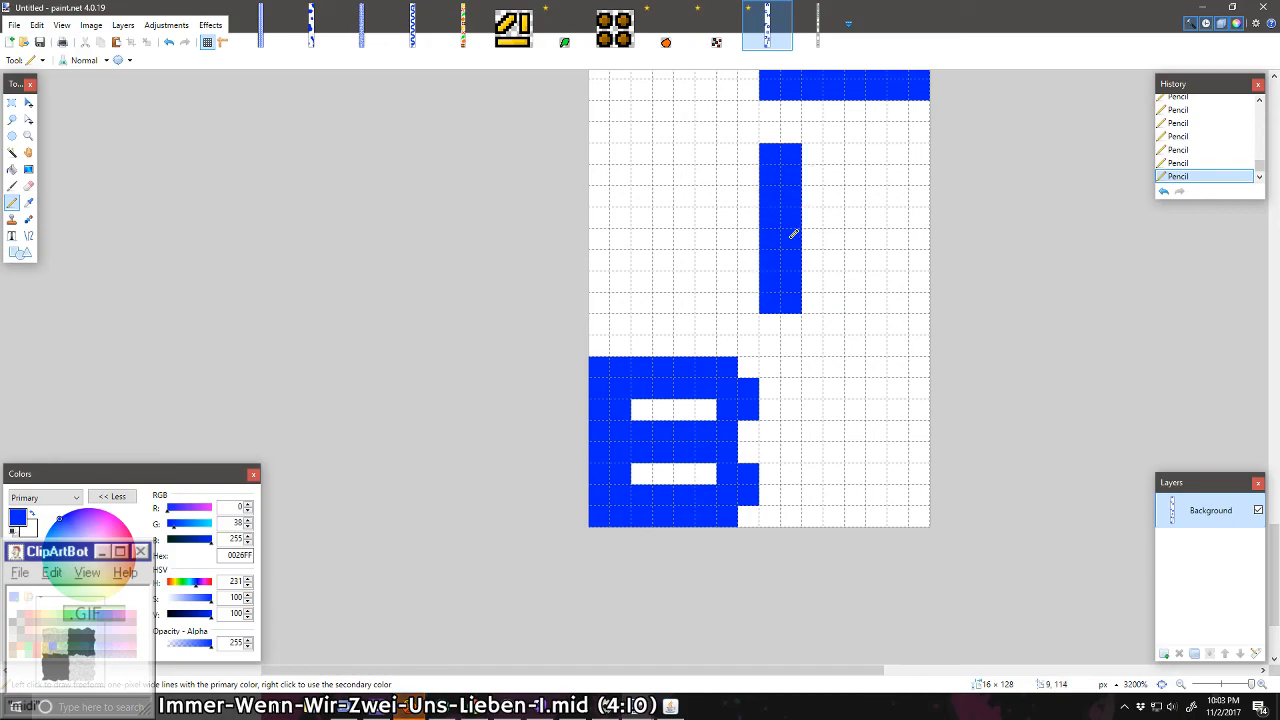
# Step: Draw one-pixel diagonal arms from the stem's middle to the canvas's right edge, forming a letter K
pyautogui.moveTo(905, 157); pyautogui.dragTo(906, 150)
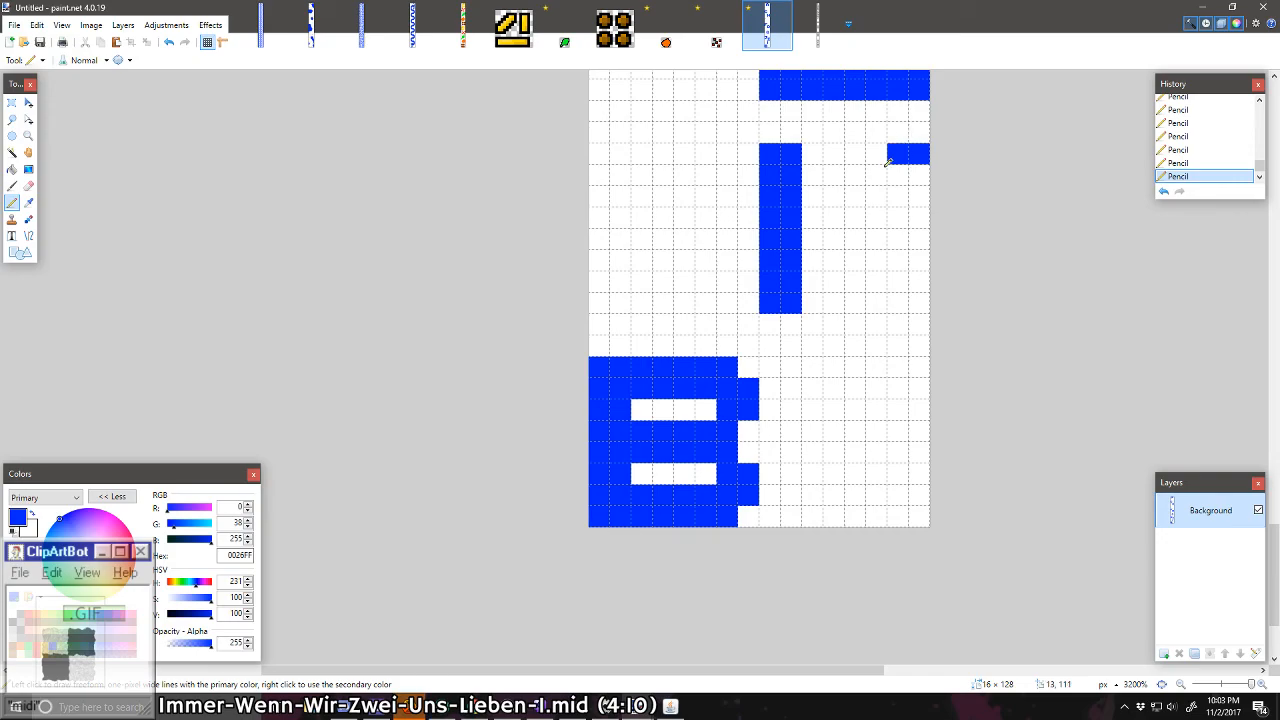
pyautogui.click(876, 176)
pyautogui.moveTo(856, 197); pyautogui.dragTo(812, 240)
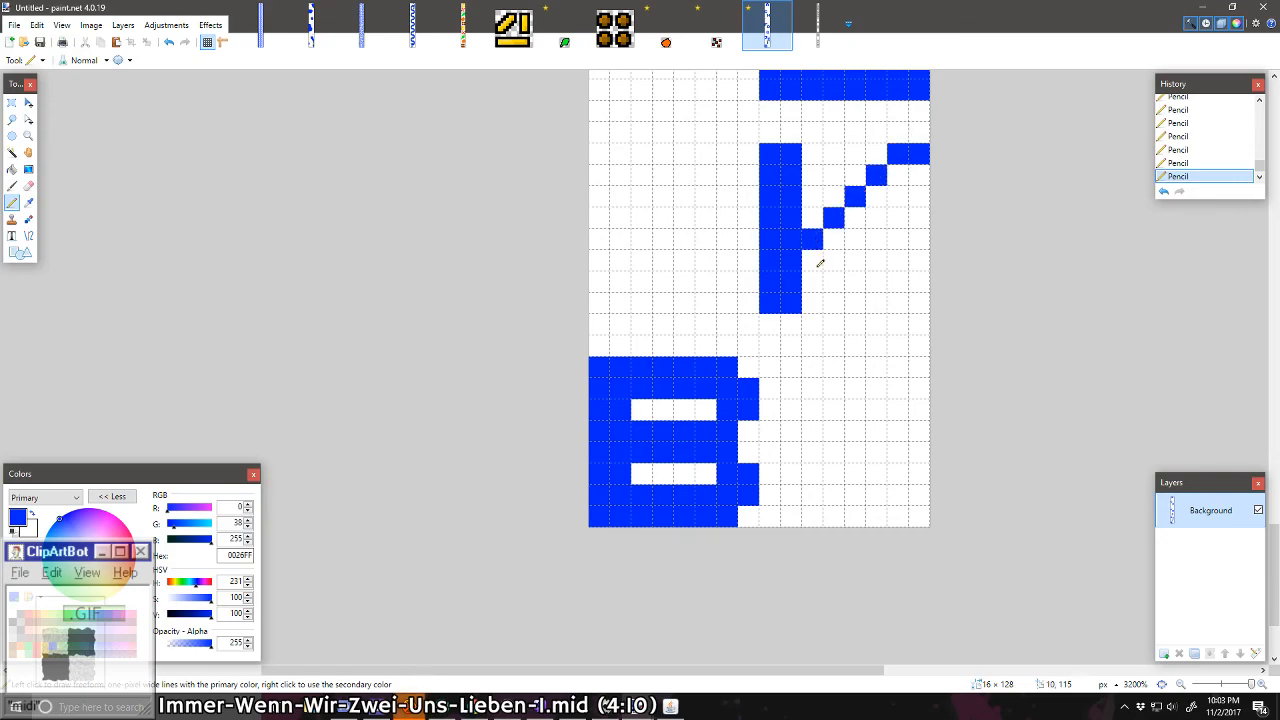
pyautogui.click(833, 260)
pyautogui.click(855, 281)
pyautogui.moveTo(857, 280)
pyautogui.mouseDown()
pyautogui.moveTo(886, 303)
pyautogui.moveTo(917, 298)
pyautogui.mouseUp()
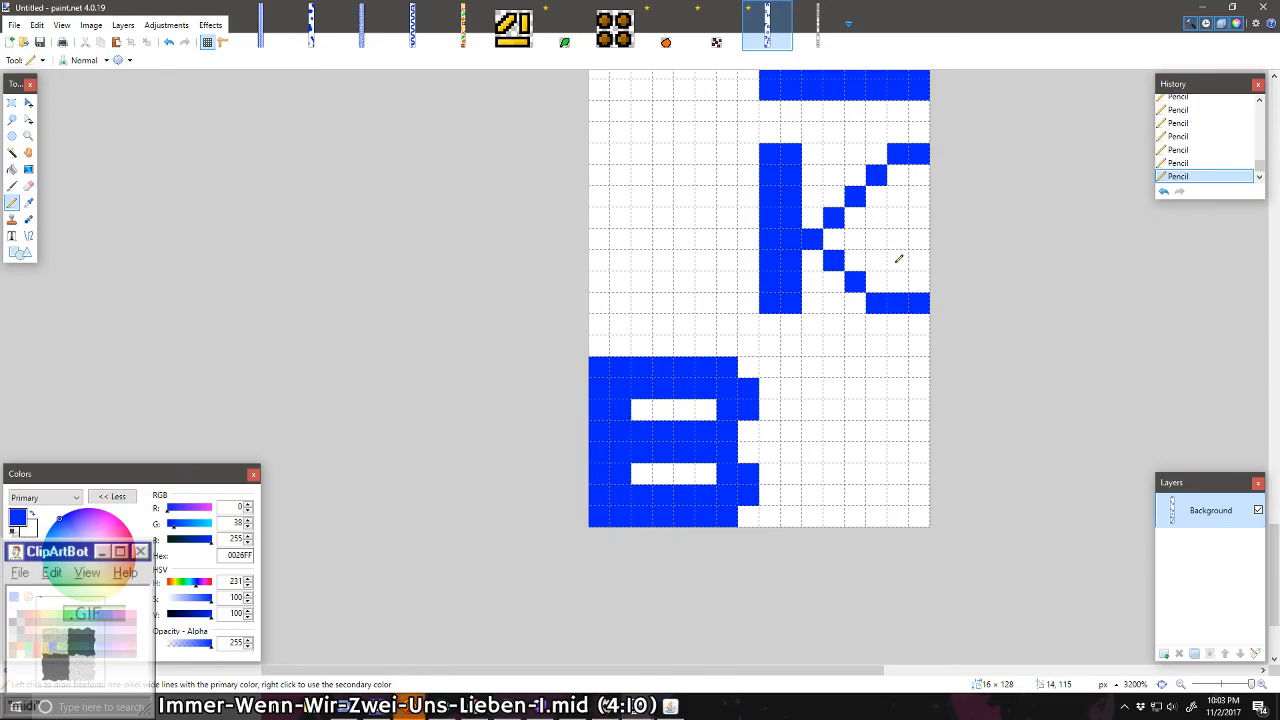
# Step: Thicken both diagonal arms of the K by filling blue pixels along their inner side
pyautogui.scroll(2, 898, 259)
pyautogui.moveTo(890, 232)
pyautogui.mouseDown()
pyautogui.moveTo(809, 304)
pyautogui.moveTo(855, 319)
pyautogui.mouseUp()
pyautogui.moveTo(909, 358)
pyautogui.mouseDown()
pyautogui.moveTo(861, 338)
pyautogui.moveTo(878, 316)
pyautogui.moveTo(864, 297)
pyautogui.moveTo(919, 255)
pyautogui.mouseUp()
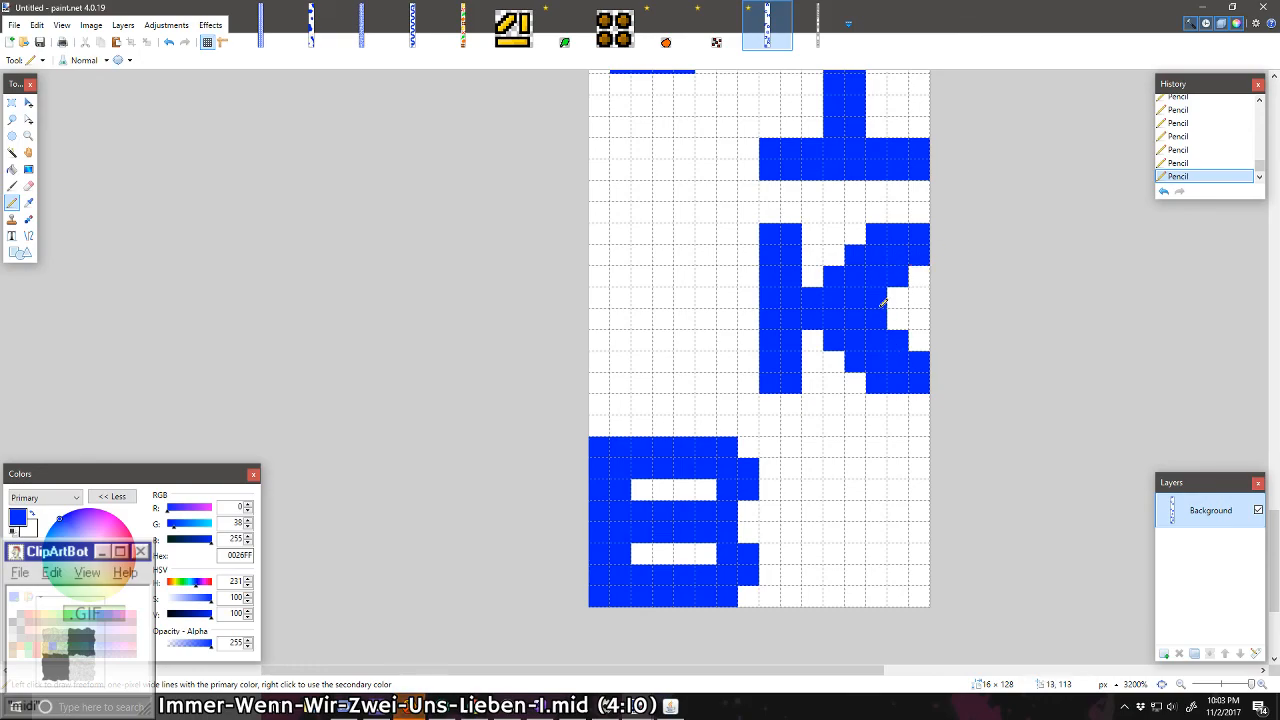
# Step: Trim the inner edges of the K's arms into even staircases three pixels wide, ending in a one-pixel-tall tip at each end
pyautogui.rightClick(883, 303)
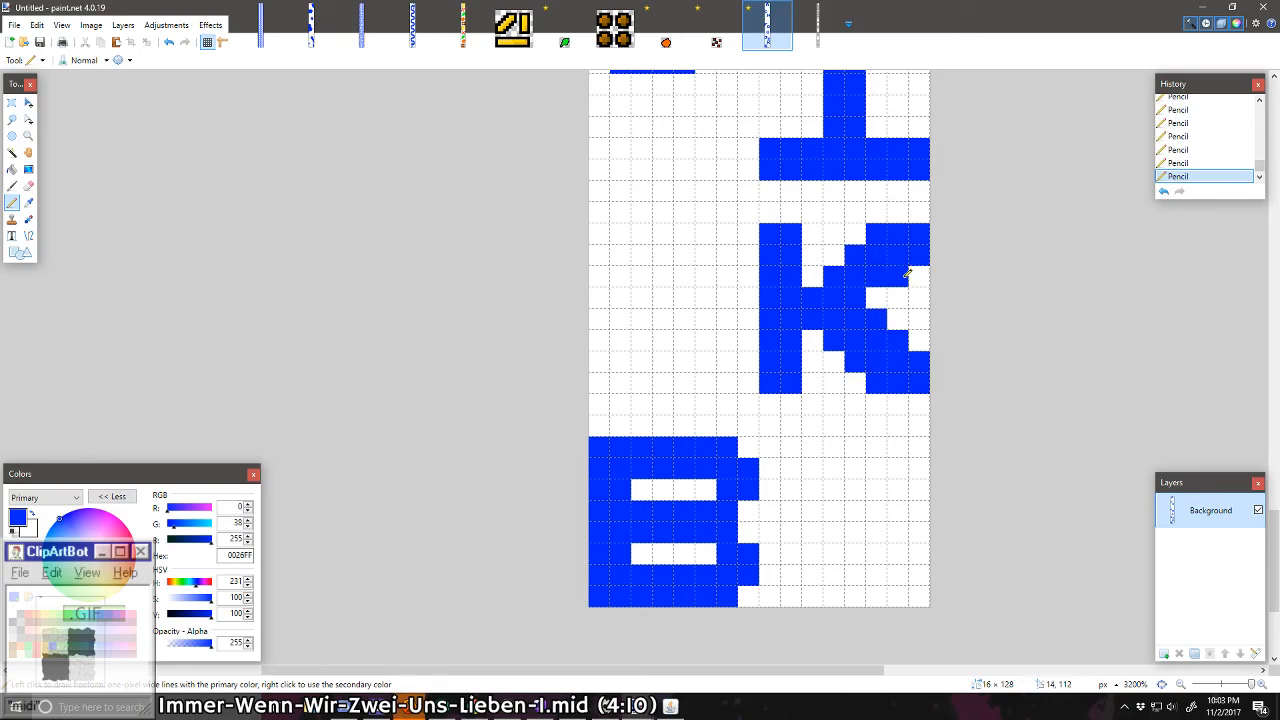
pyautogui.click(879, 290)
pyautogui.rightClick(920, 356)
pyautogui.rightClick(897, 340)
pyautogui.rightClick(880, 320)
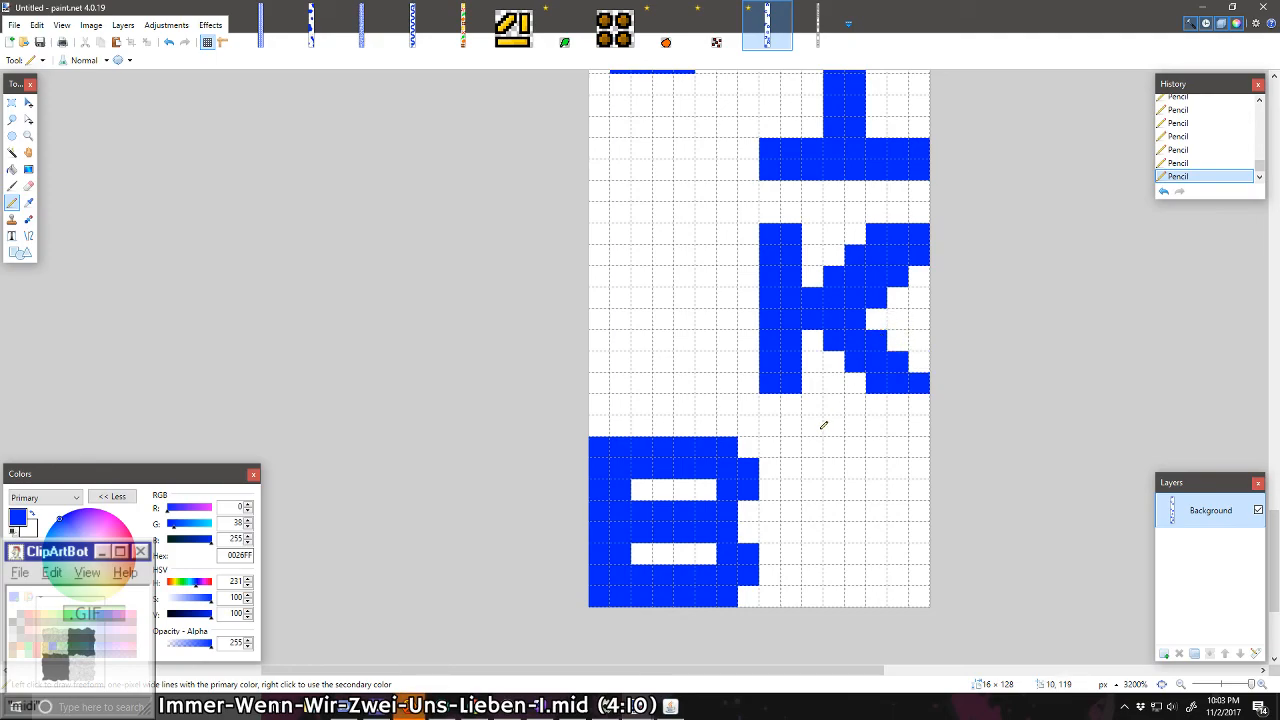
pyautogui.rightClick(879, 298)
pyautogui.rightClick(898, 276)
pyautogui.rightClick(916, 253)
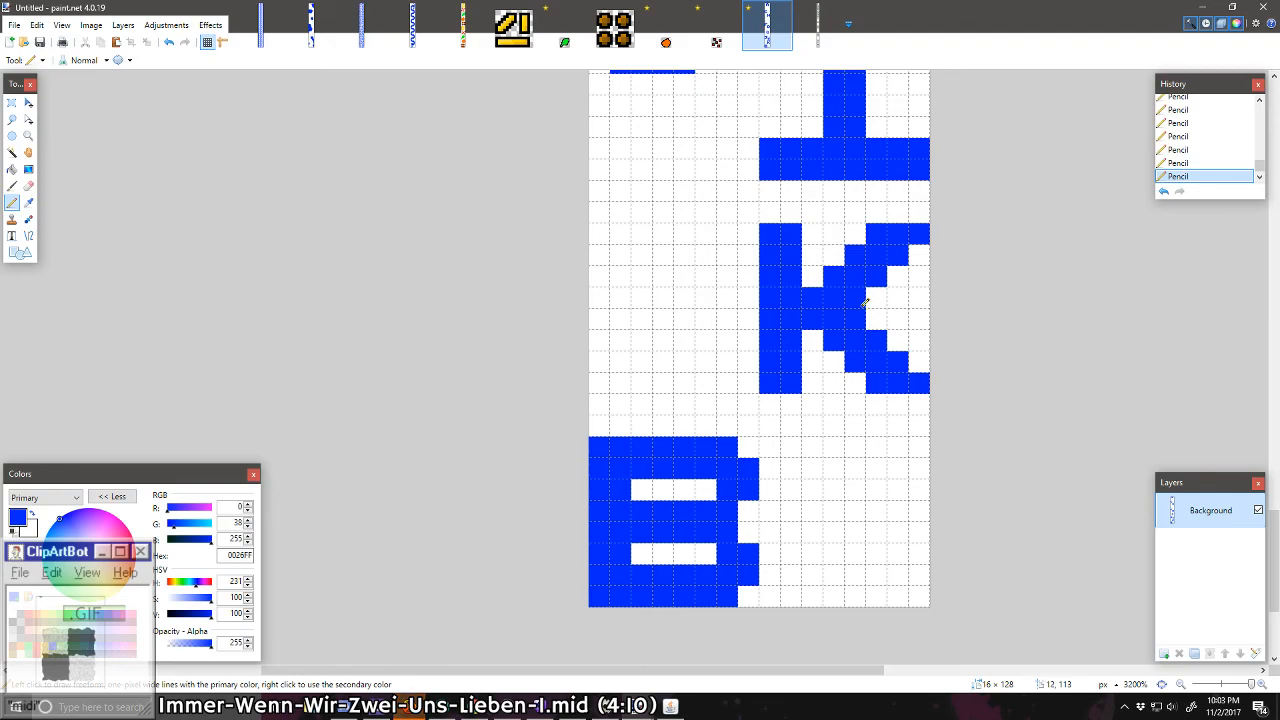
# Step: Try shifting the K's upper arm one pixel to the left, and repaint its previous shape
pyautogui.scroll(2, 854, 397)
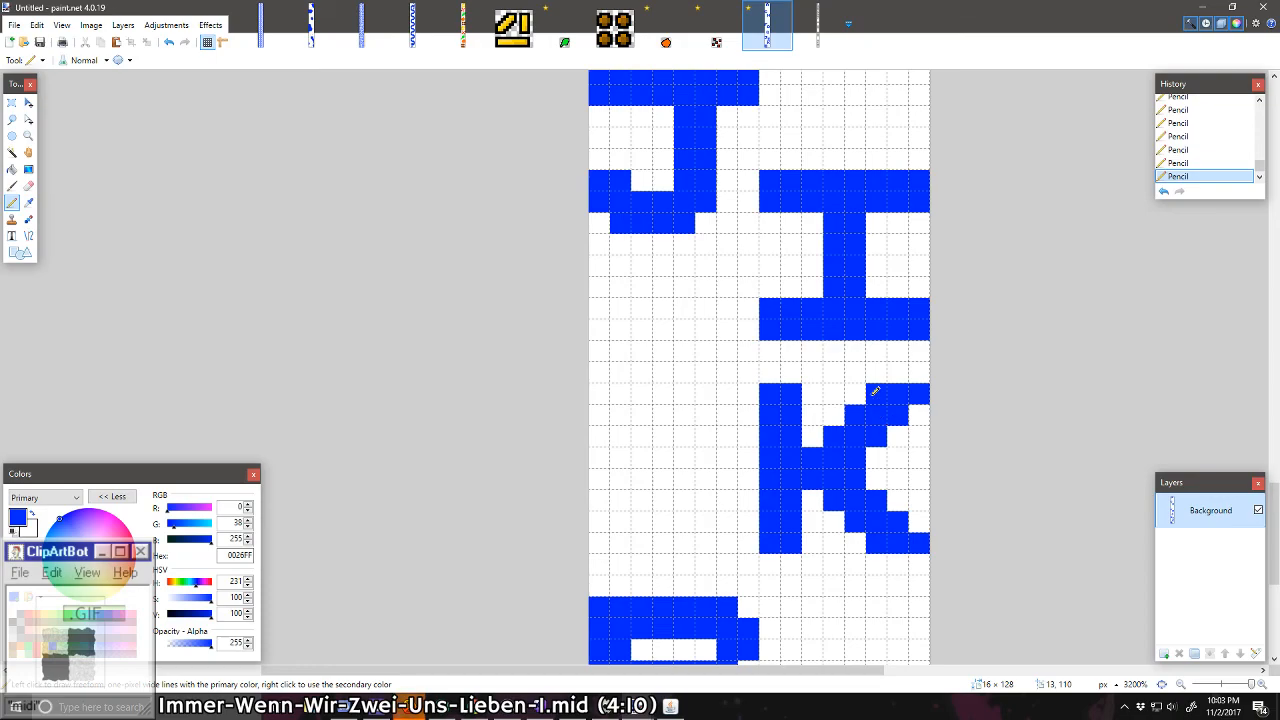
pyautogui.moveTo(862, 390); pyautogui.dragTo(818, 430)
pyautogui.rightClick(921, 397)
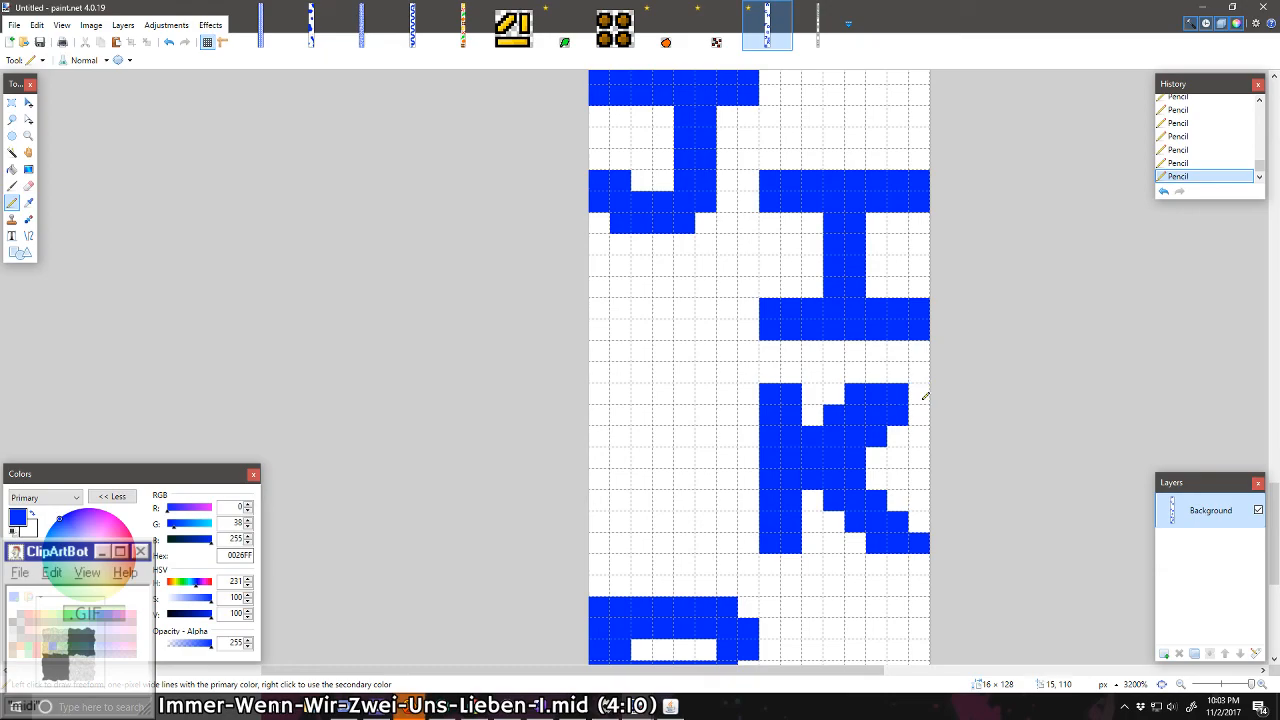
pyautogui.rightClick(878, 437)
pyautogui.rightClick(898, 415)
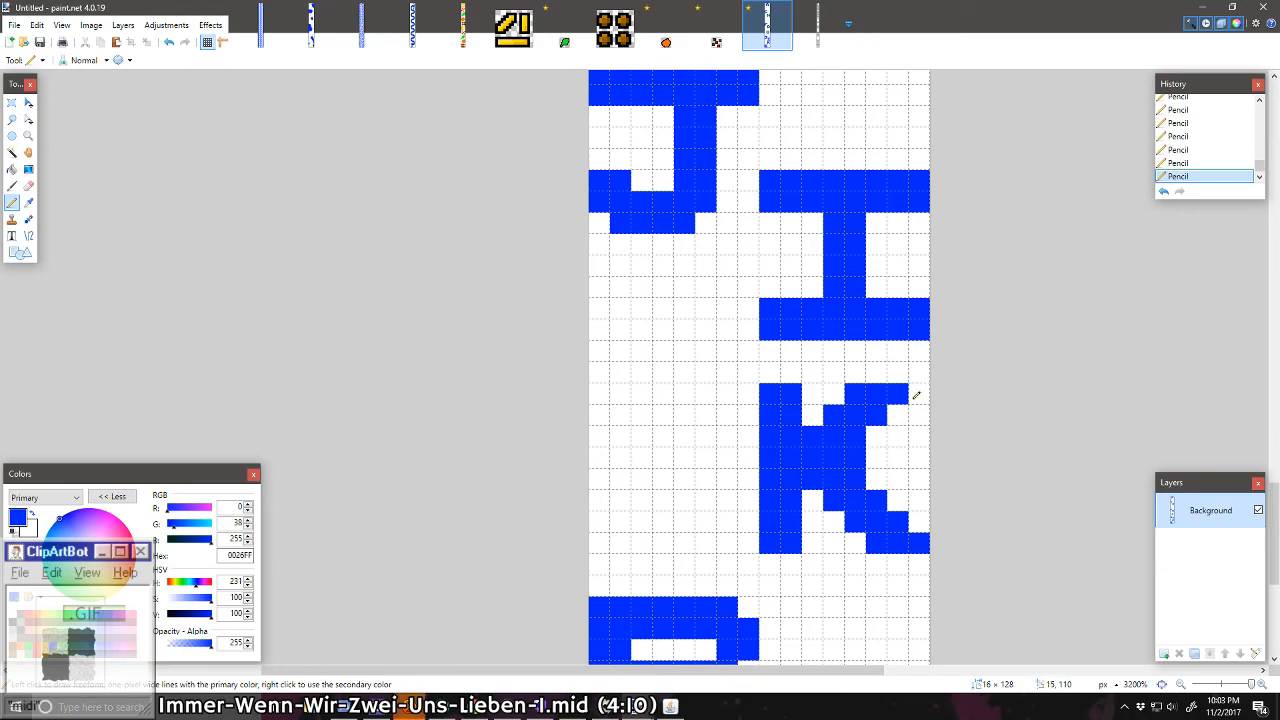
pyautogui.moveTo(916, 395); pyautogui.dragTo(854, 462)
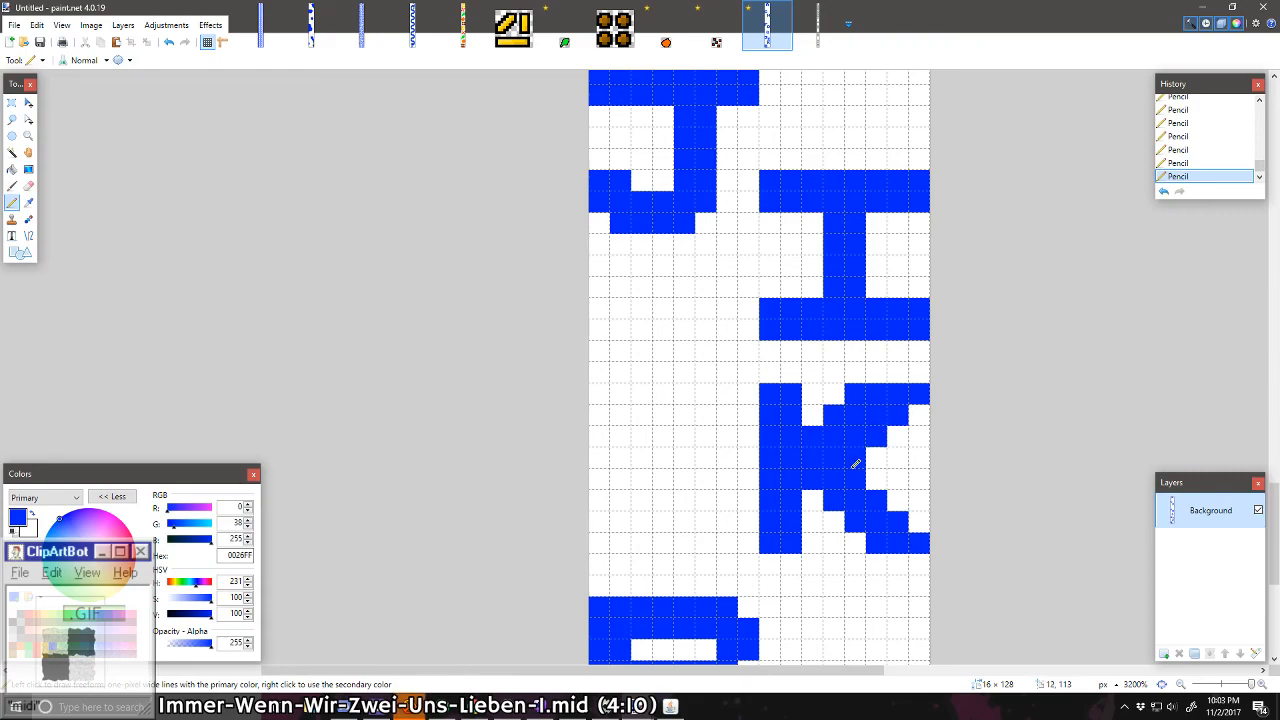
pyautogui.rightClick(858, 403)
pyautogui.rightClick(834, 415)
pyautogui.rightClick(812, 437)
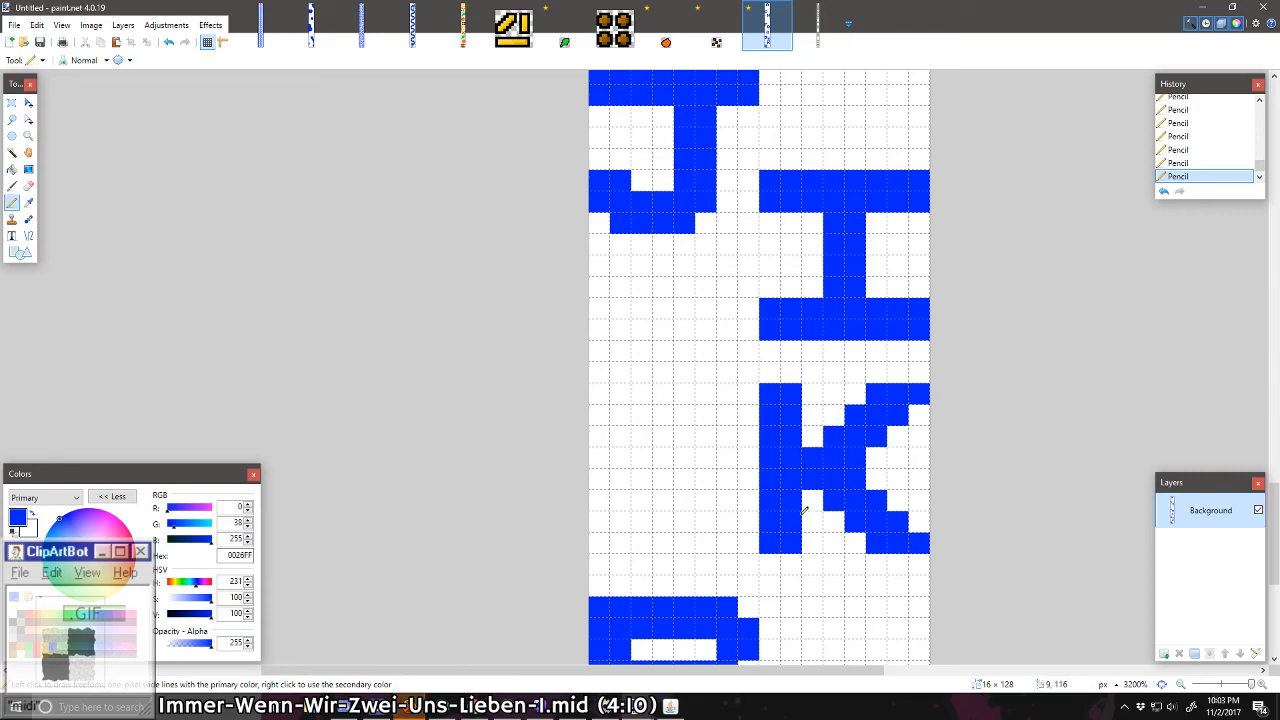
# Step: Try thinning the K's lower arm by one pixel along its inner edge, and repaint the removed pixels
pyautogui.rightClick(863, 477)
pyautogui.rightClick(884, 501)
pyautogui.rightClick(898, 521)
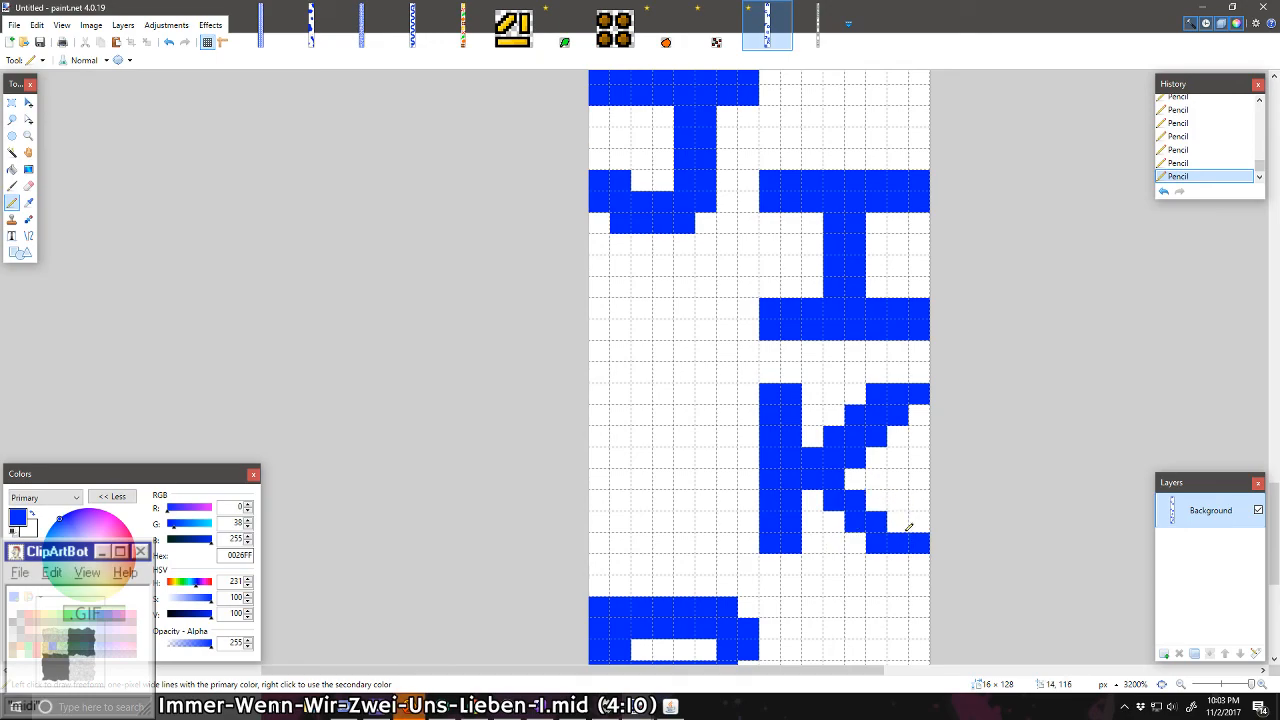
pyautogui.rightClick(915, 541)
pyautogui.click(914, 540)
pyautogui.click(897, 521)
pyautogui.click(876, 500)
pyautogui.click(855, 478)
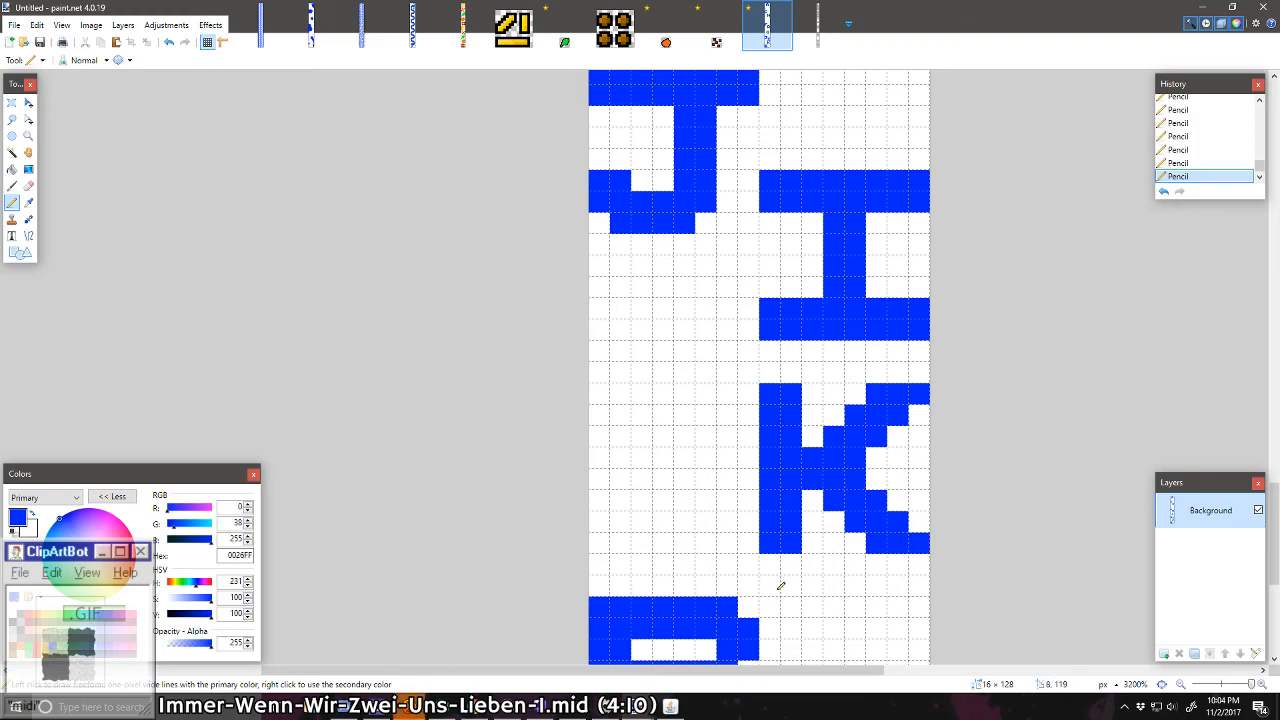
# Step: Draw an 8 × 8 pixel letter L with two-pixel strokes at the canvas's left edge beside the A, clearing stray pixels under its foot
pyautogui.scroll(-2, 777, 552)
pyautogui.scroll(-2, 777, 540)
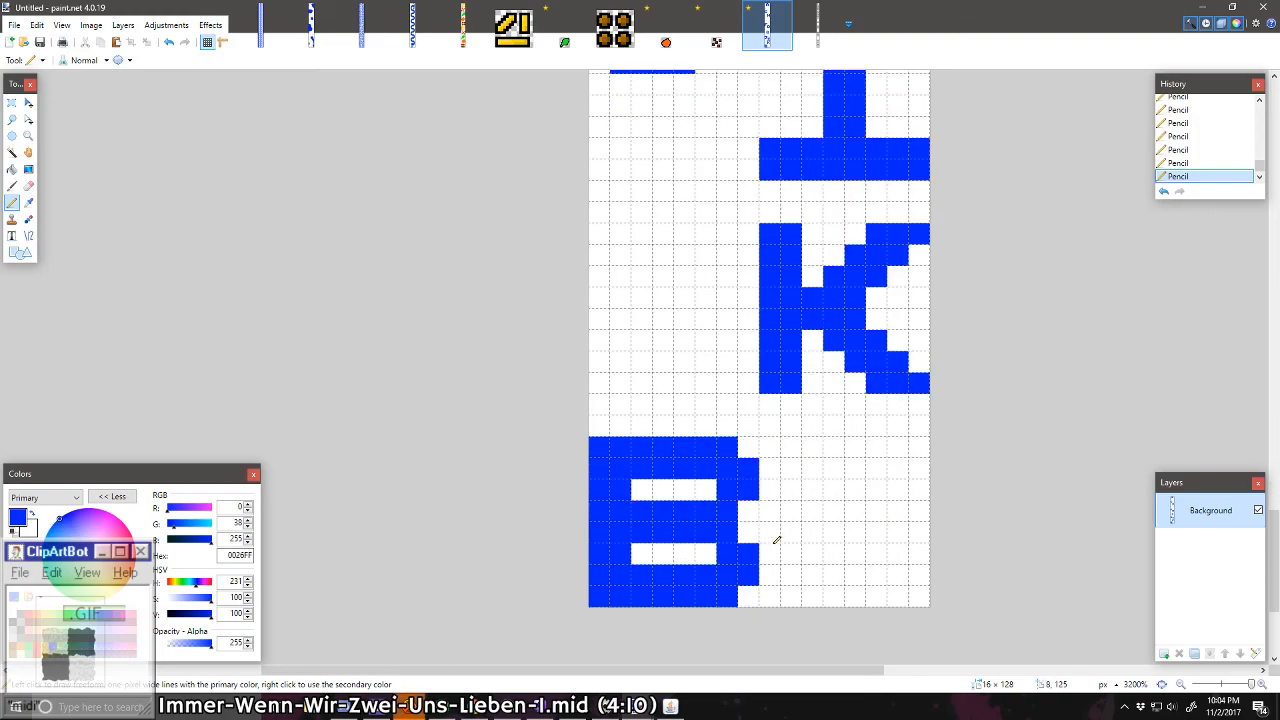
pyautogui.scroll(4, 777, 540)
pyautogui.scroll(-2, 717, 459)
pyautogui.scroll(17, 715, 458)
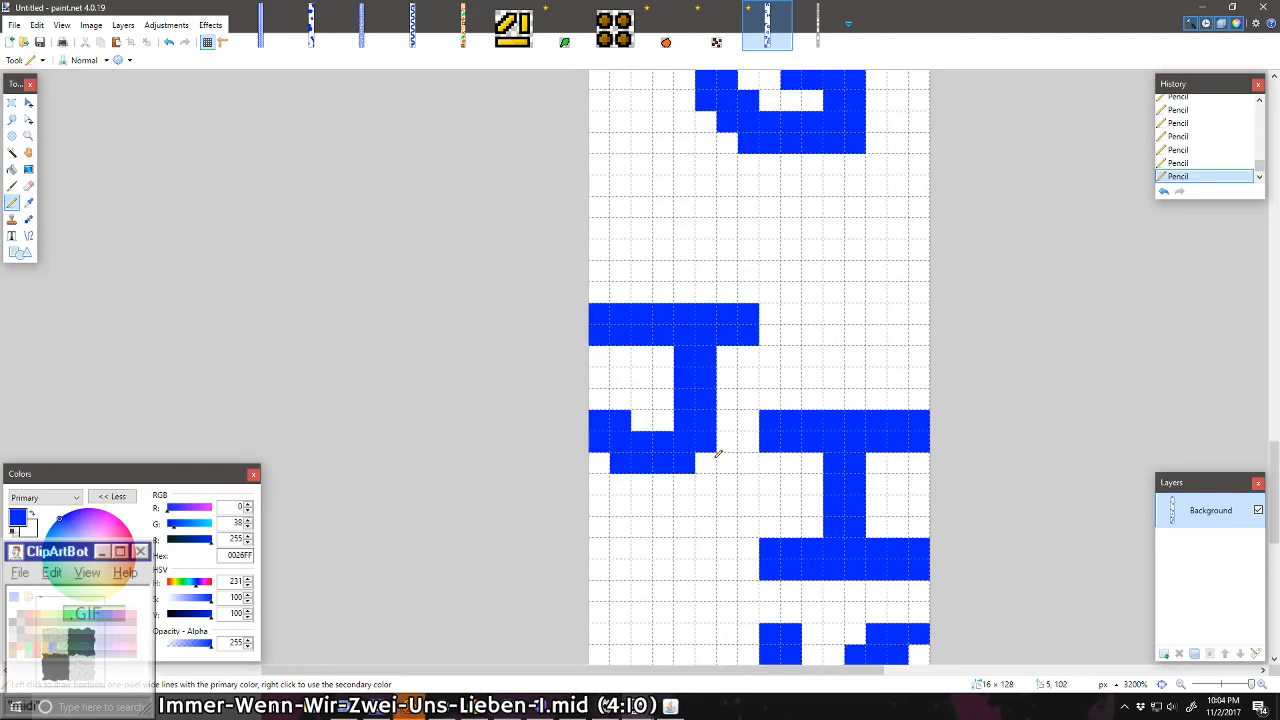
pyautogui.scroll(20, 717, 455)
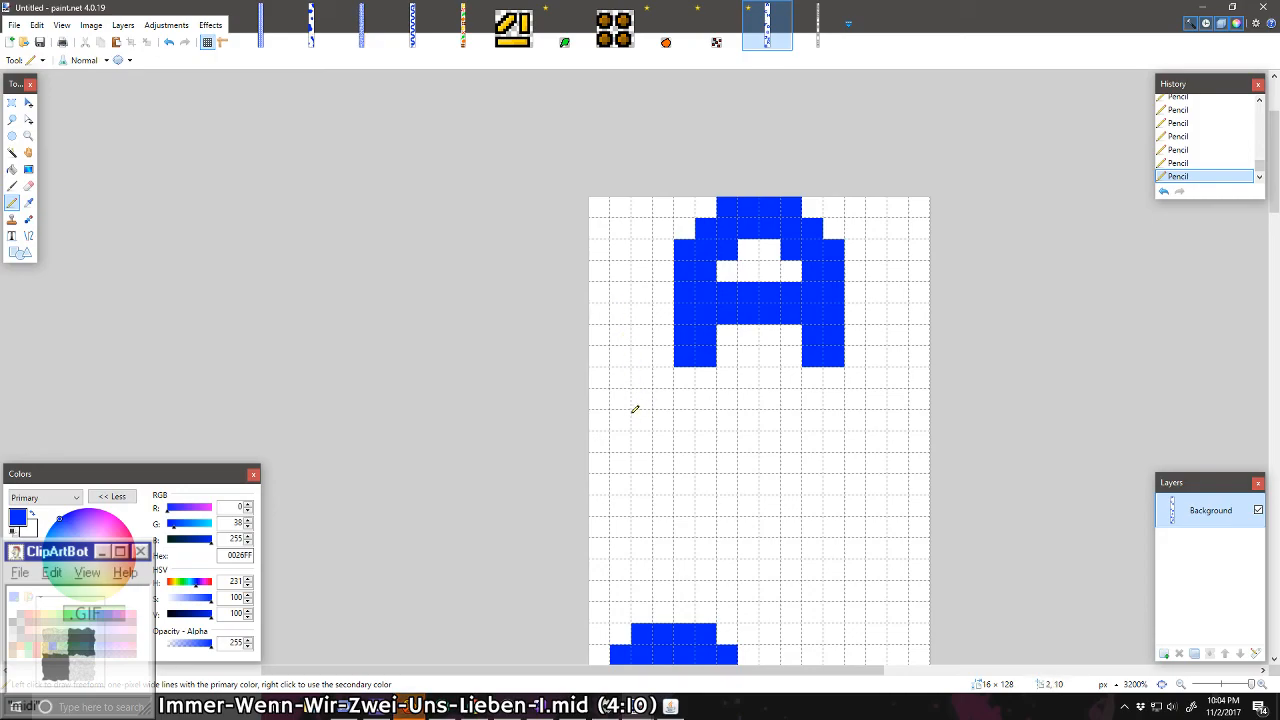
pyautogui.moveTo(624, 322)
pyautogui.mouseDown()
pyautogui.moveTo(633, 437)
pyautogui.moveTo(745, 440)
pyautogui.moveTo(748, 466)
pyautogui.moveTo(617, 459)
pyautogui.moveTo(603, 431)
pyautogui.moveTo(603, 311)
pyautogui.mouseUp()
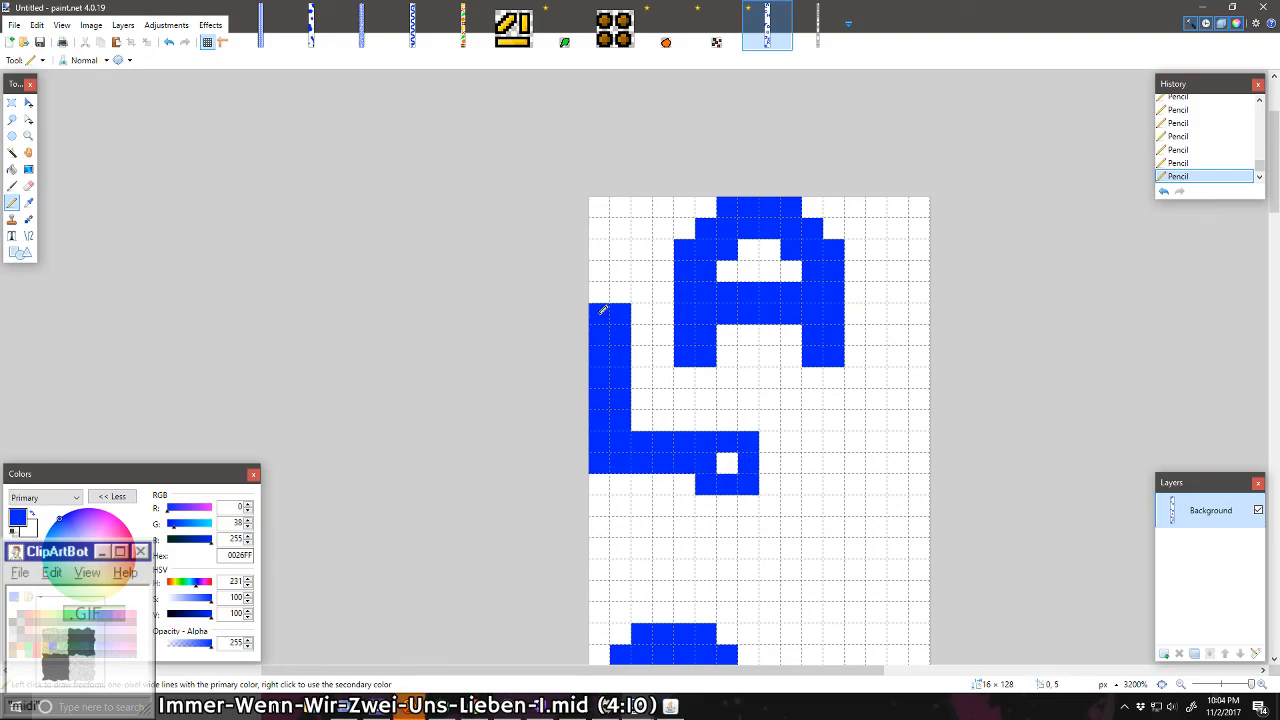
pyautogui.click(727, 459)
pyautogui.moveTo(746, 481); pyautogui.dragTo(700, 478)
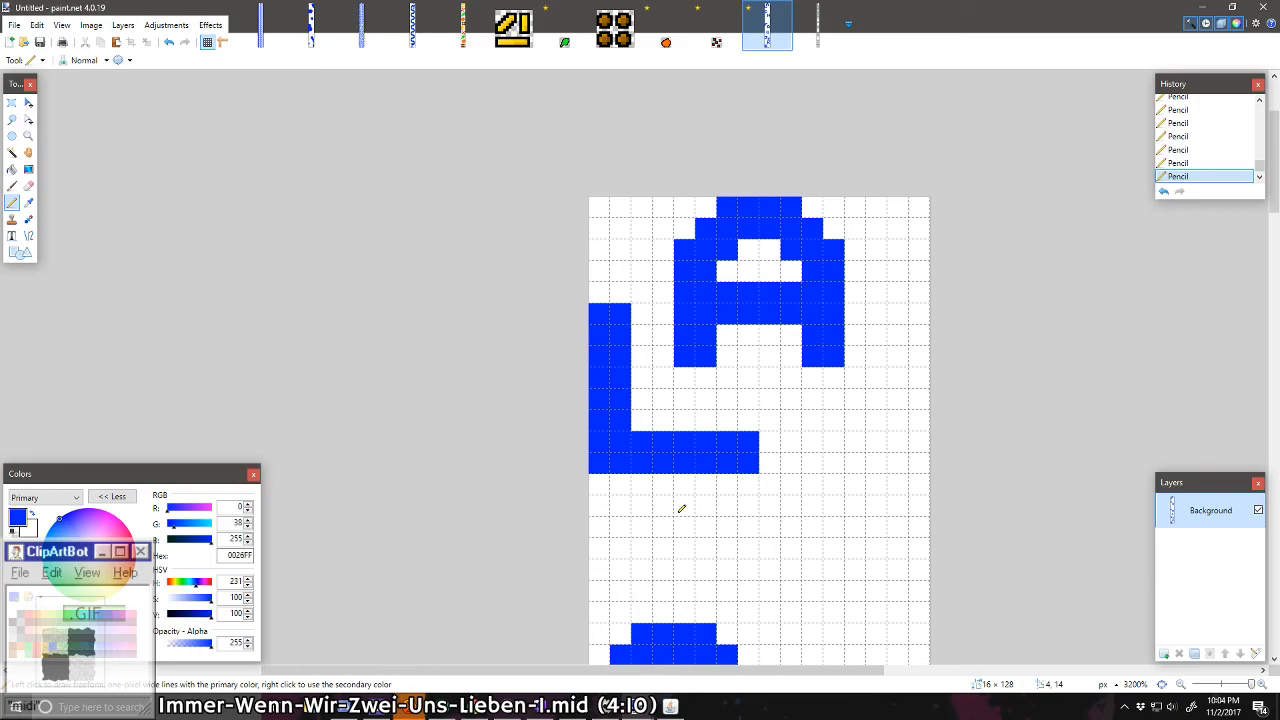
# Step: Draw two blue stems, each two pixels wide and eight tall, four pixels apart at the canvas's left edge just above the F
pyautogui.scroll(-3, 681, 509)
pyautogui.scroll(-5, 681, 509)
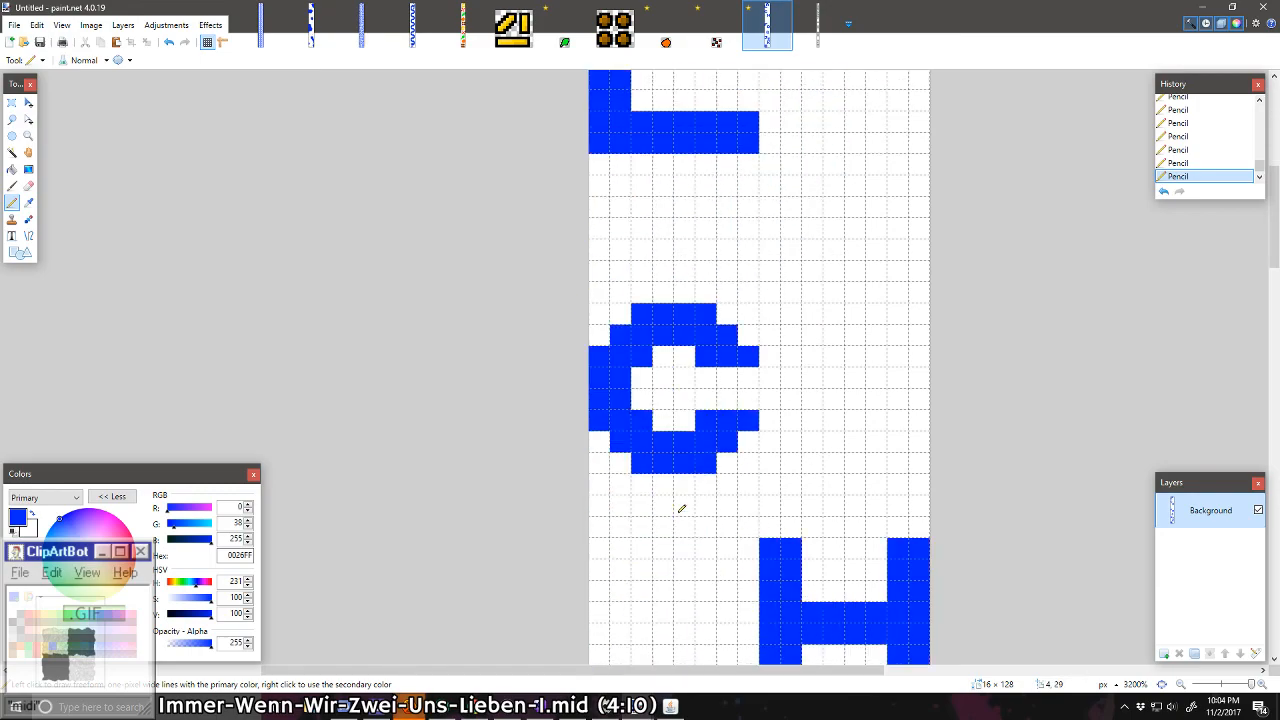
pyautogui.scroll(6, 681, 509)
pyautogui.scroll(5, 681, 509)
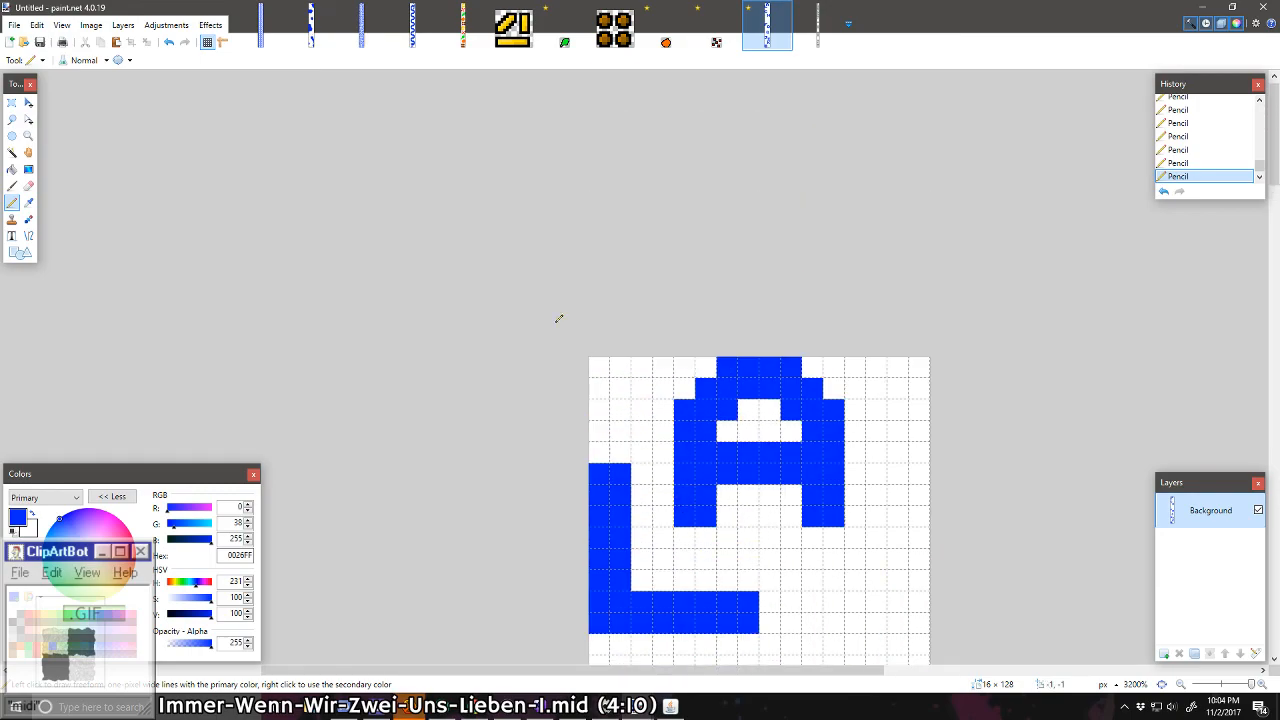
pyautogui.scroll(-15, 480, 343)
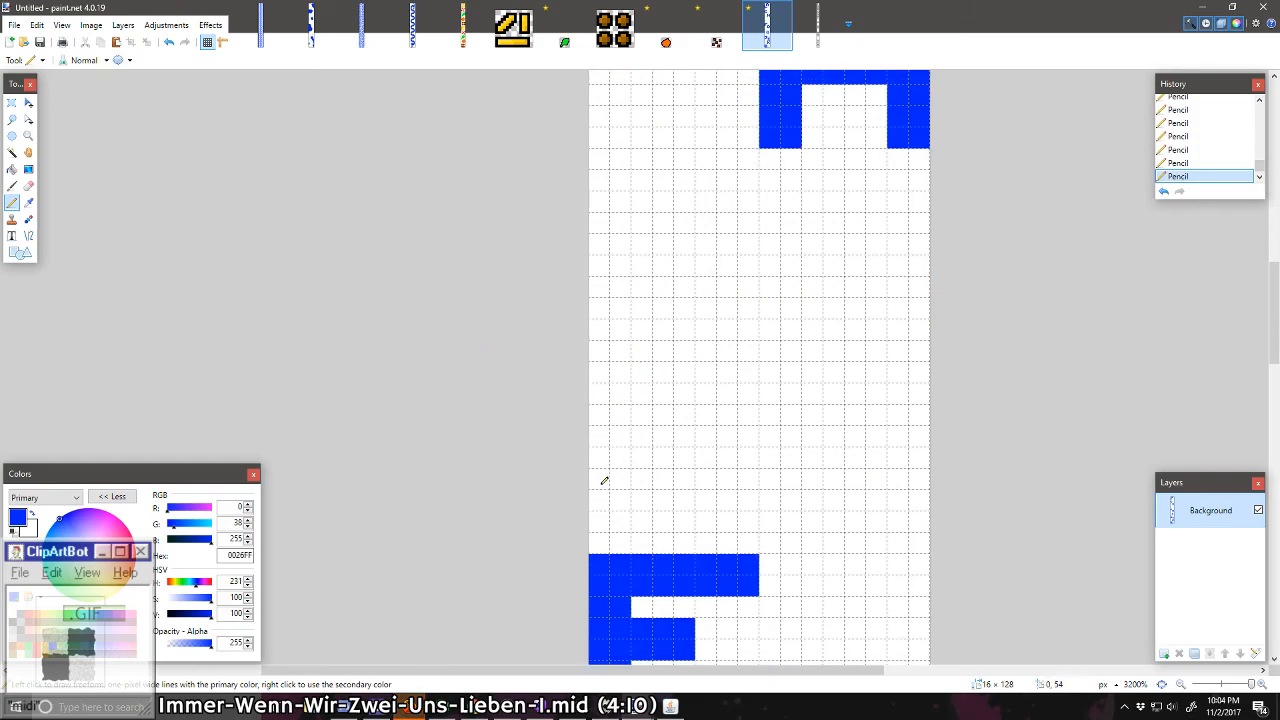
pyautogui.moveTo(602, 493)
pyautogui.mouseDown()
pyautogui.moveTo(622, 487)
pyautogui.moveTo(607, 431)
pyautogui.moveTo(617, 340)
pyautogui.moveTo(605, 414)
pyautogui.mouseUp()
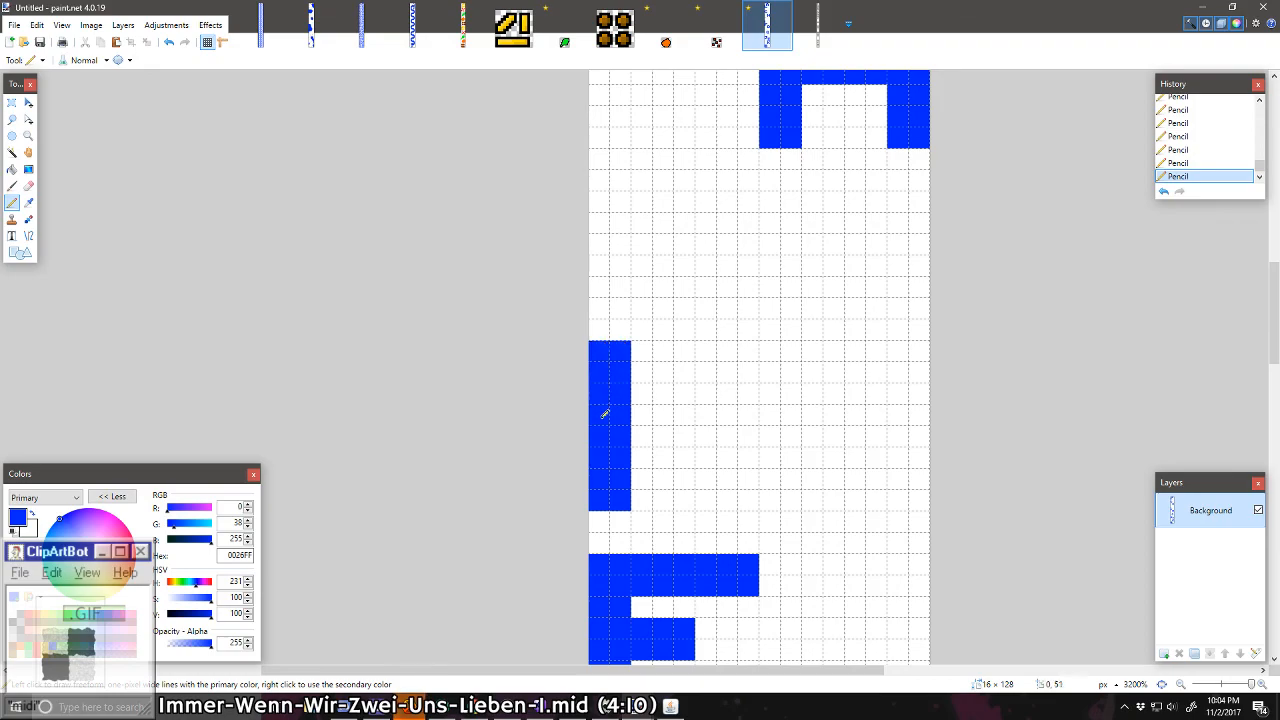
pyautogui.moveTo(744, 488)
pyautogui.mouseDown()
pyautogui.moveTo(725, 346)
pyautogui.moveTo(750, 362)
pyautogui.moveTo(748, 488)
pyautogui.mouseUp()
# Step: Join the two stems with a stepped V and a short two-pixel-wide centre leg, forming a letter M
pyautogui.moveTo(693, 432)
pyautogui.mouseDown()
pyautogui.moveTo(686, 440)
pyautogui.moveTo(663, 402)
pyautogui.moveTo(671, 429)
pyautogui.mouseUp()
pyautogui.moveTo(644, 367); pyautogui.dragTo(645, 406)
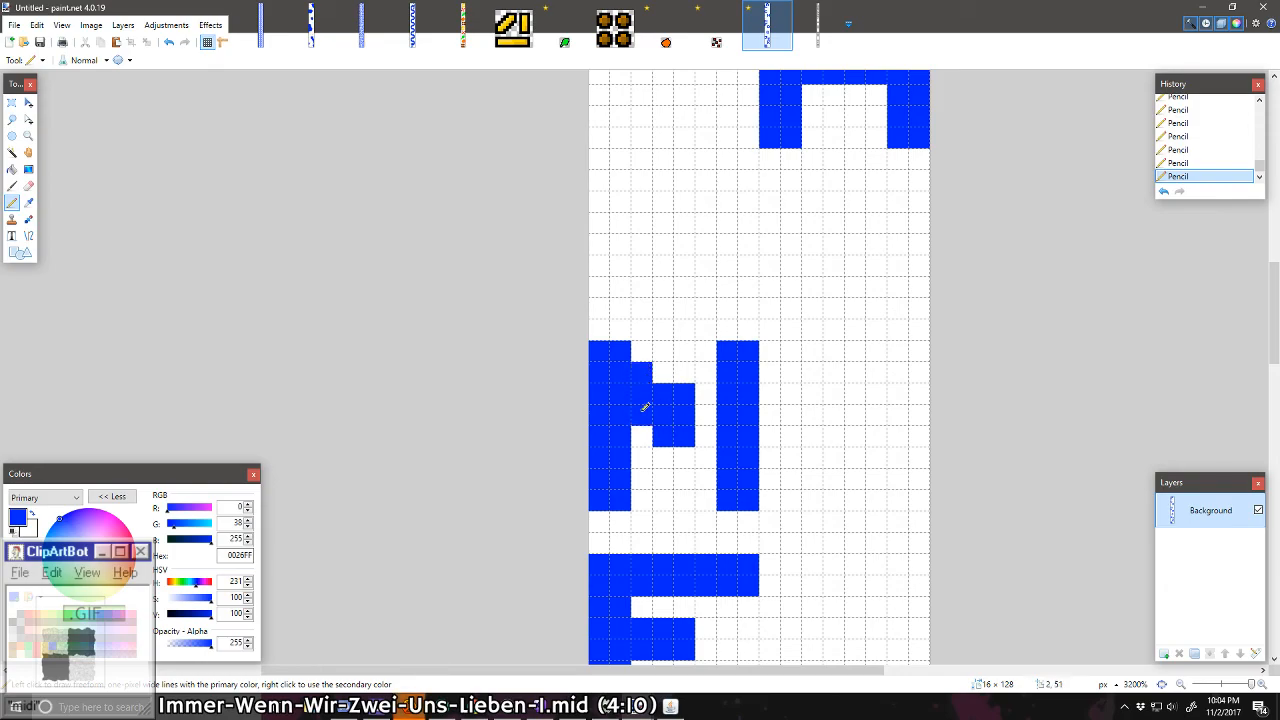
pyautogui.moveTo(707, 362)
pyautogui.mouseDown()
pyautogui.moveTo(703, 416)
pyautogui.moveTo(670, 447)
pyautogui.mouseUp()
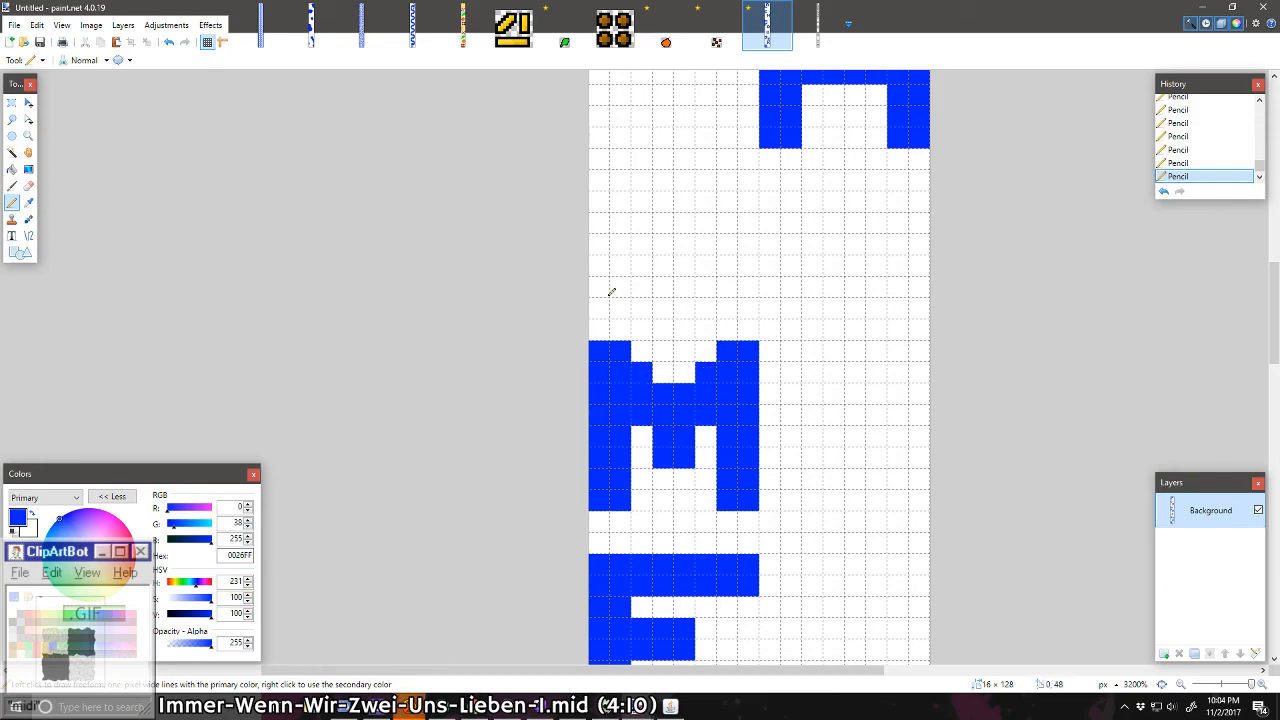
# Step: Compare with the M in 08_01 Secret Message.png and extend the blue M's centre leg down to the baseline
pyautogui.click(816, 30)
pyautogui.scroll(8, 700, 330)
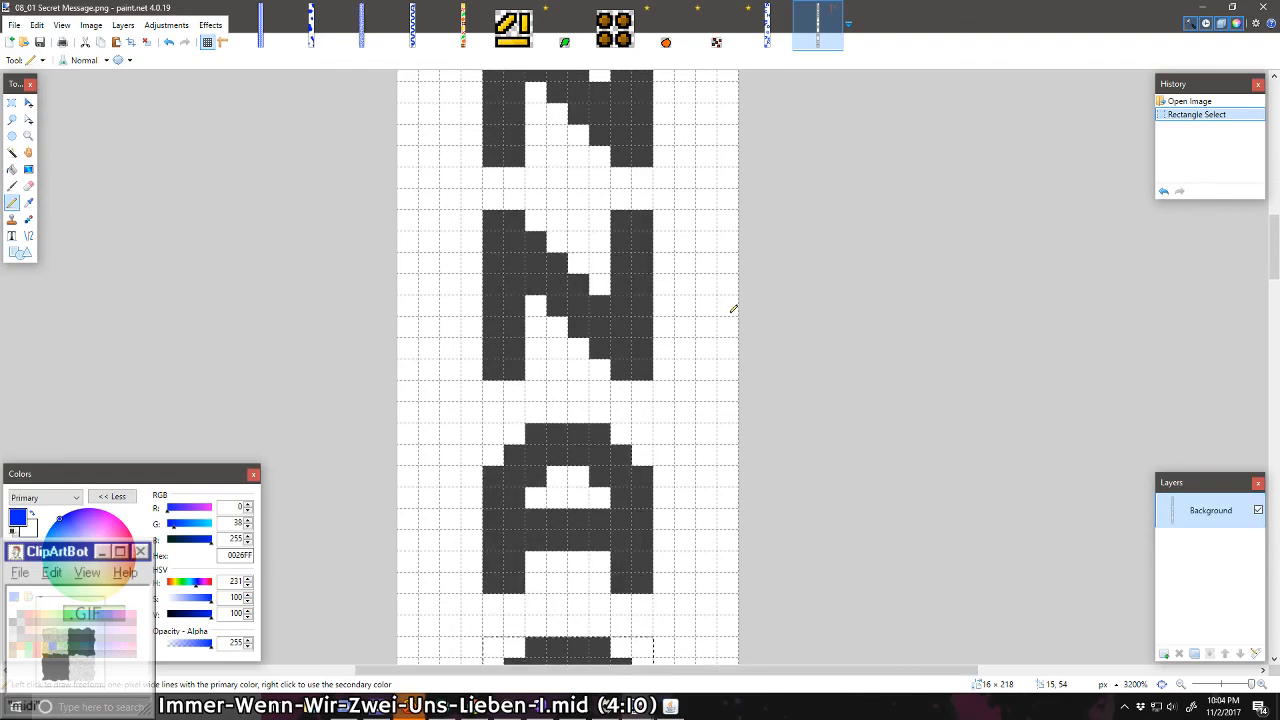
pyautogui.scroll(-10, 671, 357)
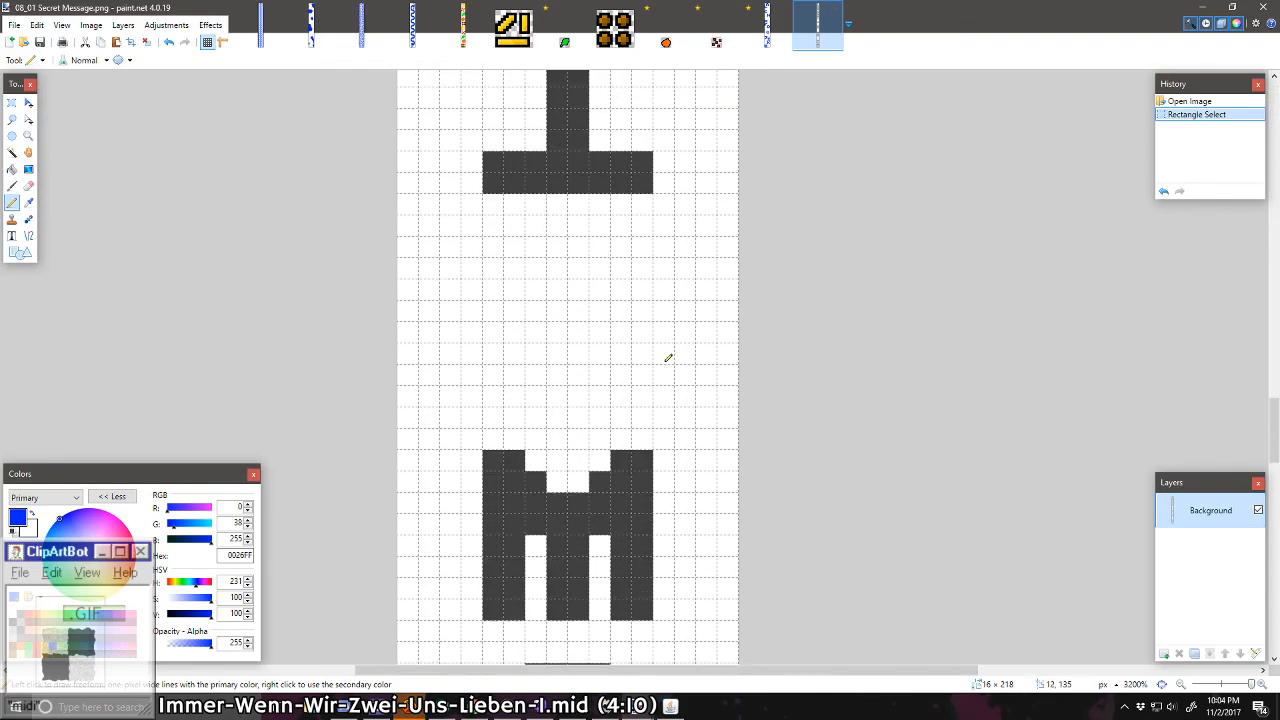
pyautogui.click(767, 25)
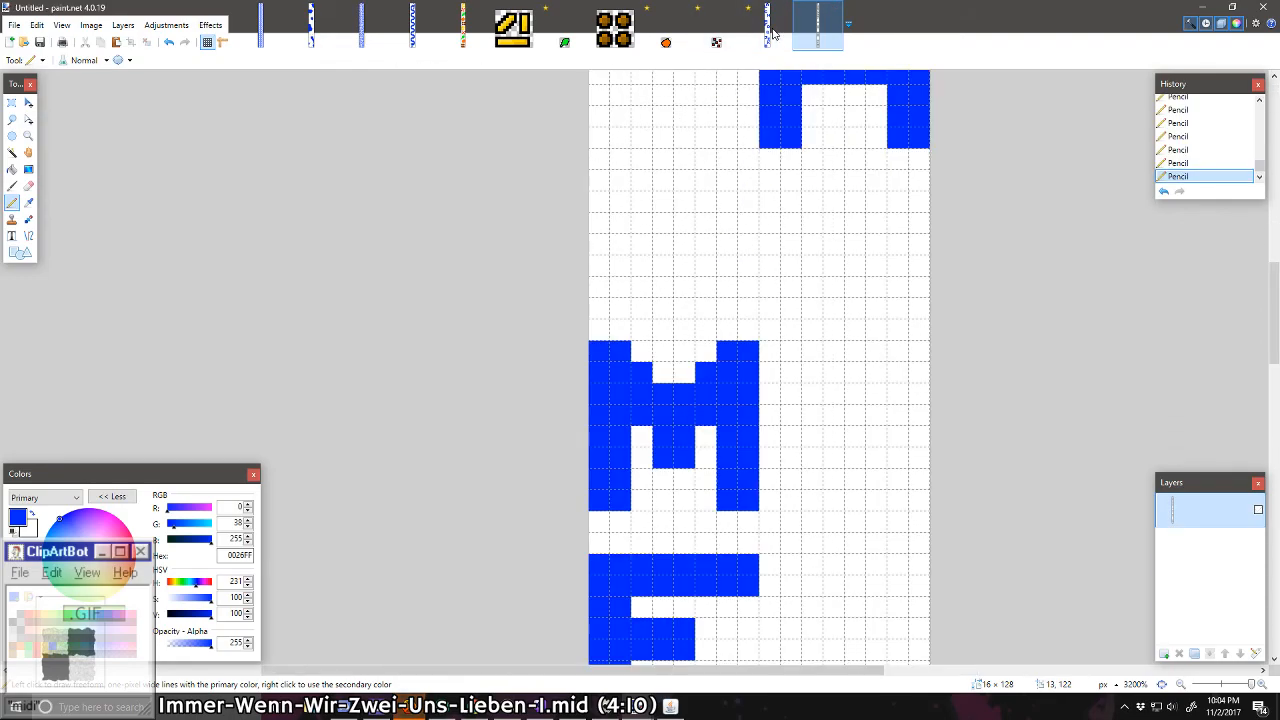
pyautogui.moveTo(678, 468)
pyautogui.mouseDown()
pyautogui.moveTo(674, 493)
pyautogui.moveTo(680, 475)
pyautogui.mouseUp()
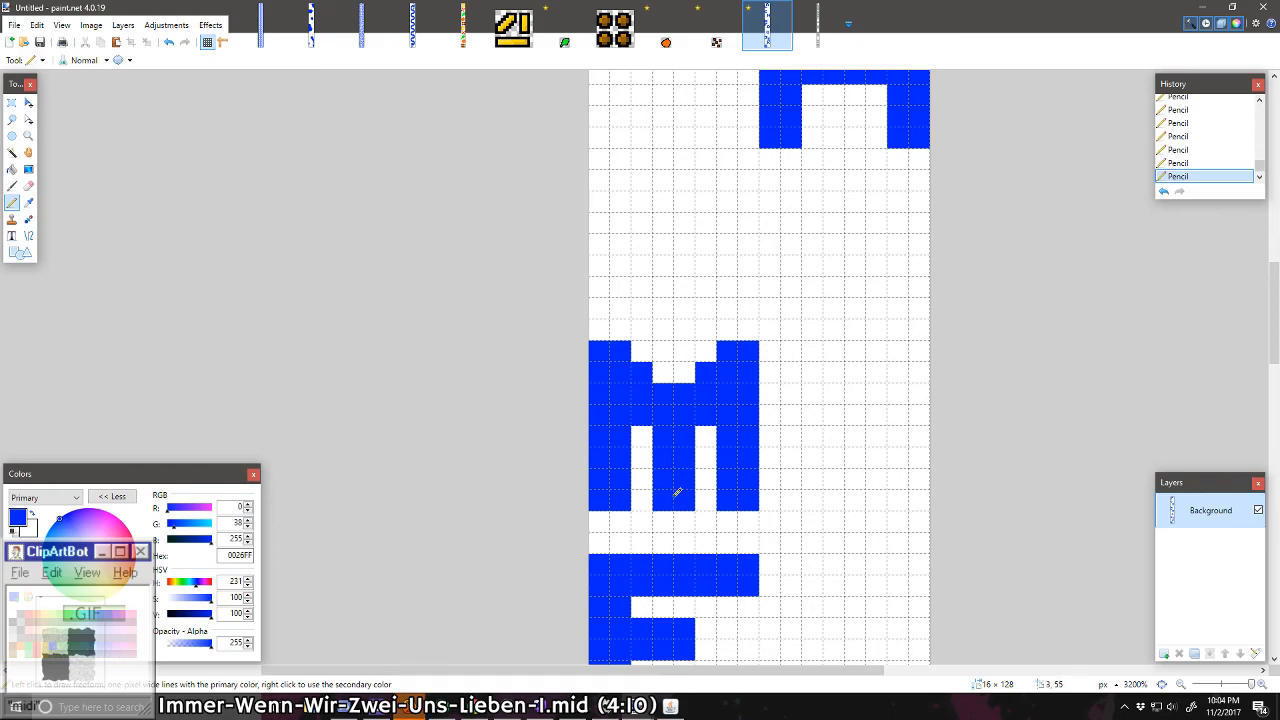
# Step: Select and copy the lower 8 × 8 pixel letter N in 08_01 Secret Message.png
pyautogui.scroll(-5, 677, 492)
pyautogui.scroll(8, 676, 492)
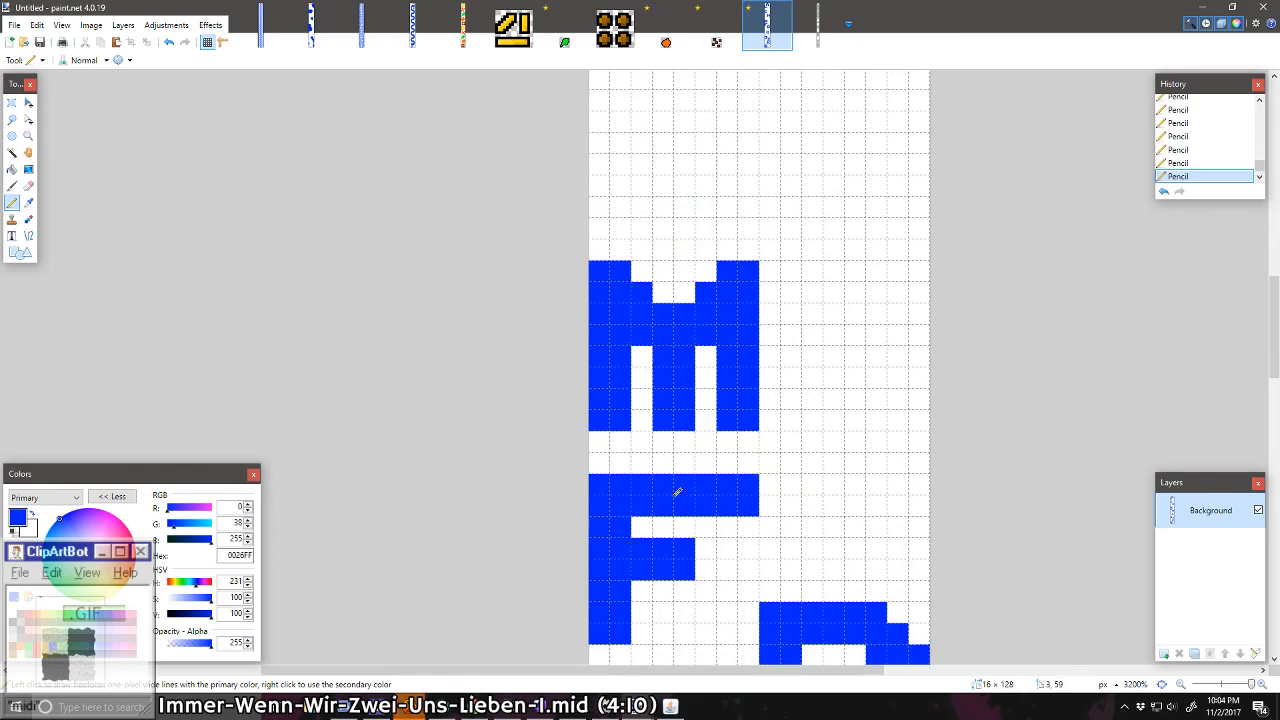
pyautogui.click(818, 36)
pyautogui.scroll(18, 757, 225)
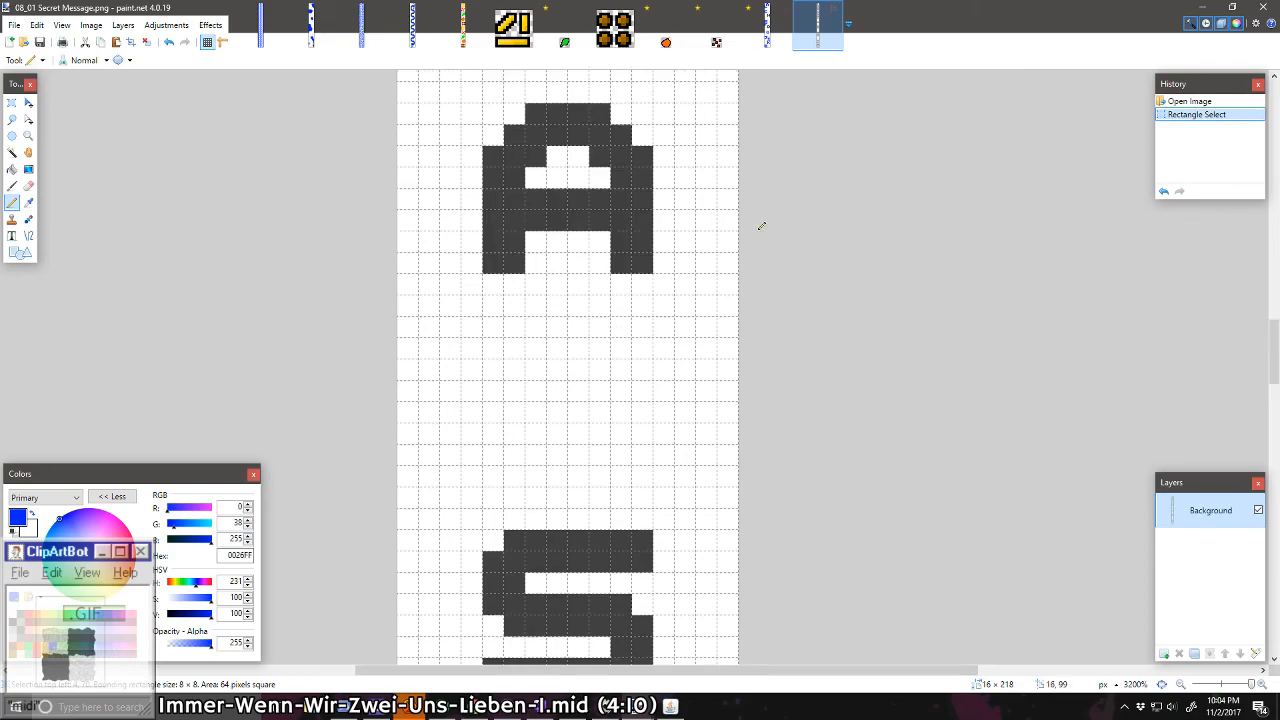
pyautogui.click(11, 103)
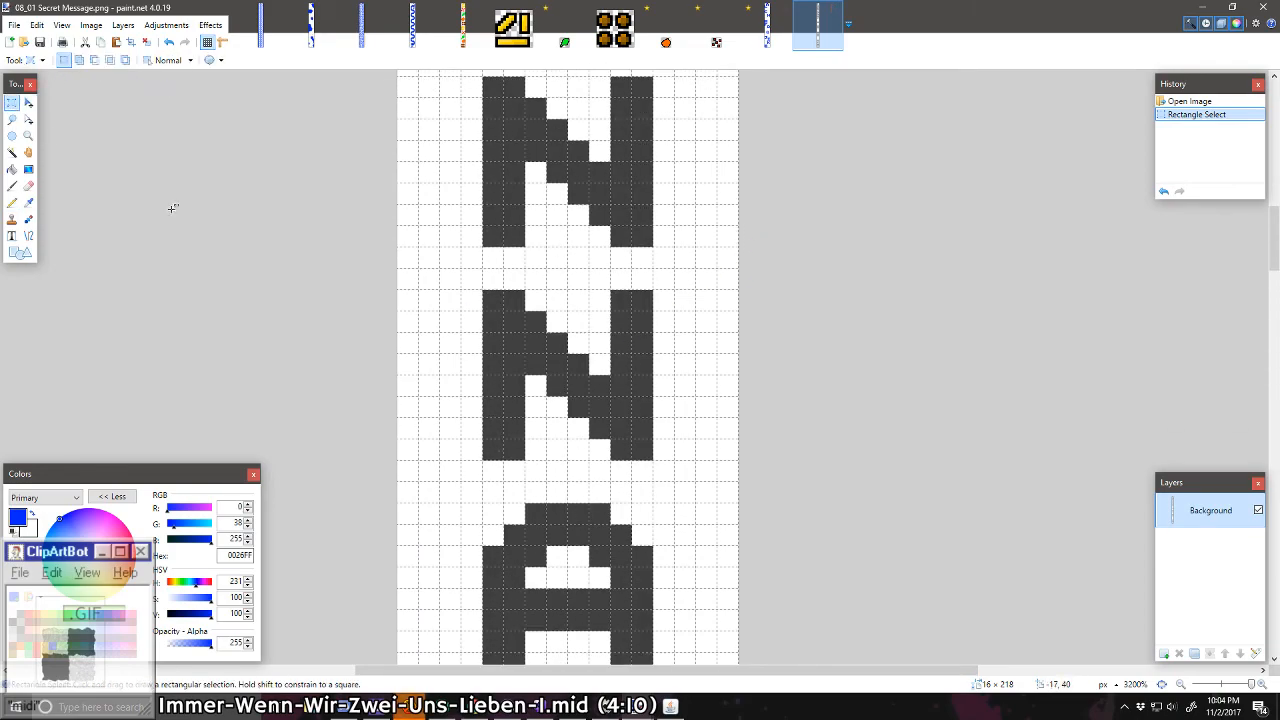
pyautogui.moveTo(484, 292); pyautogui.dragTo(653, 459)
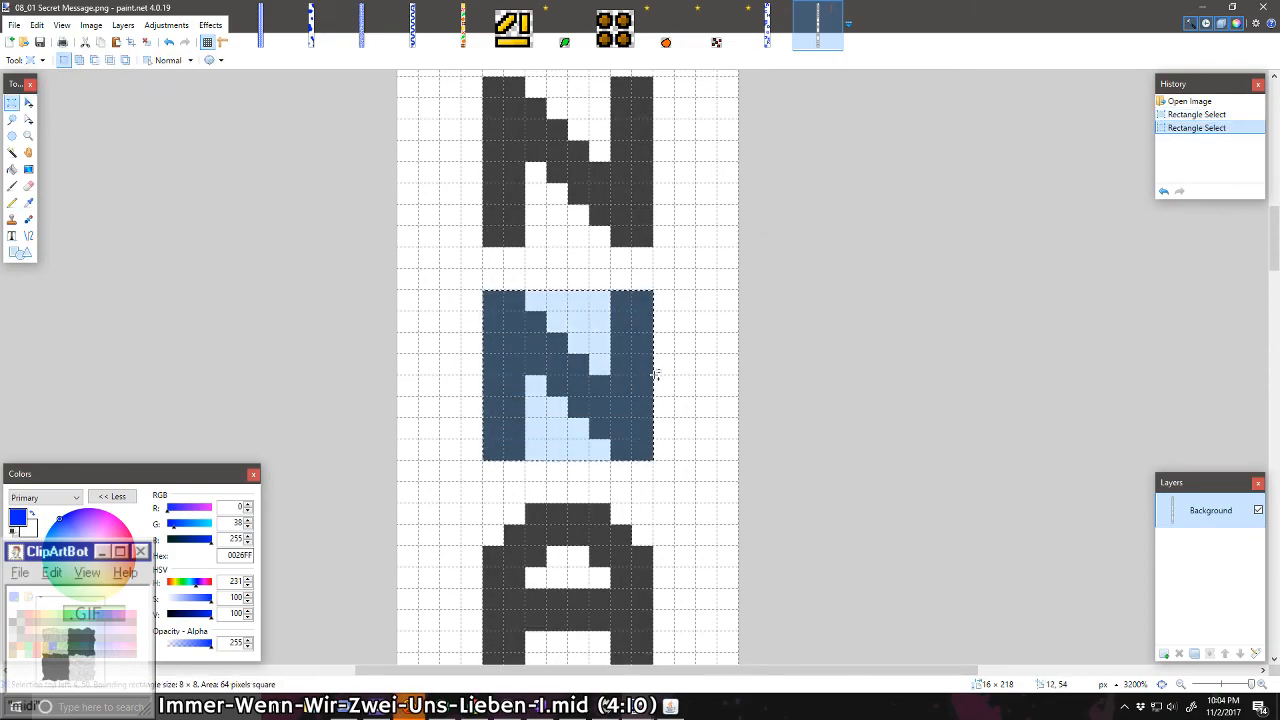
pyautogui.hotkey('ctrl', 'v')
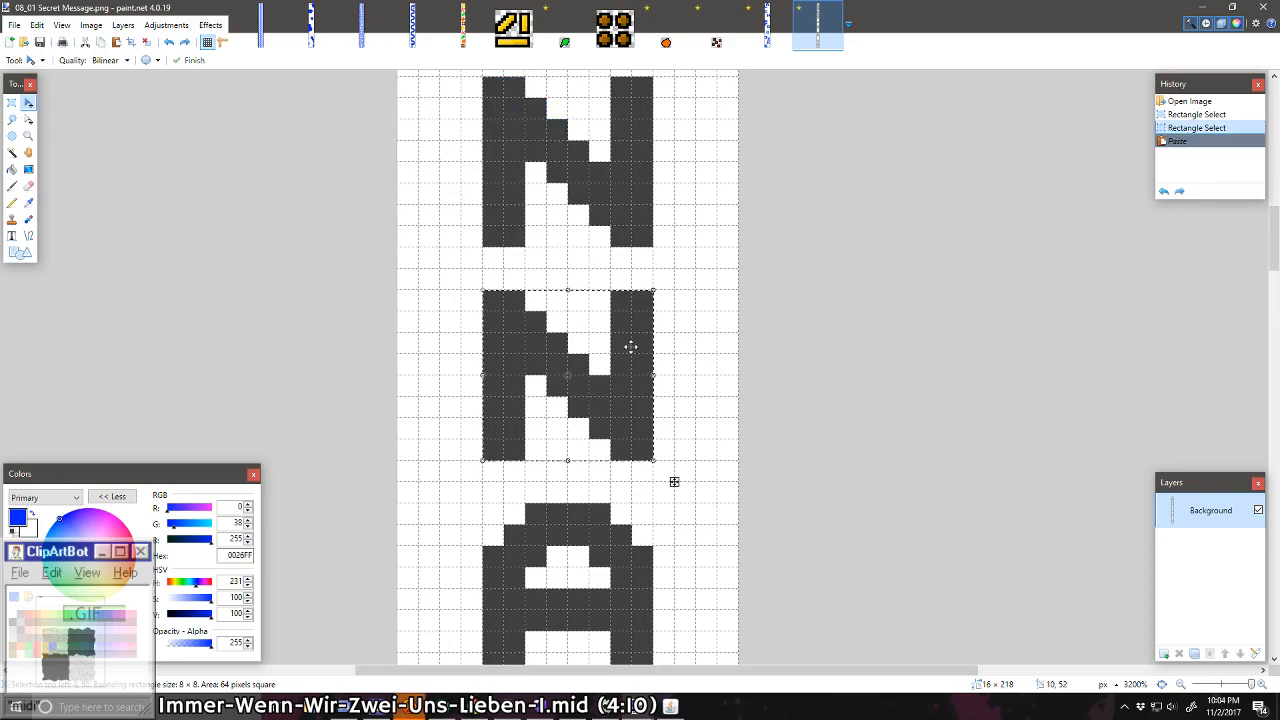
# Step: Return to the untitled alphabet strip and extend its canvas height to 160 pixels, anchored at the bottom
pyautogui.click(767, 25)
pyautogui.scroll(-1, 695, 325)
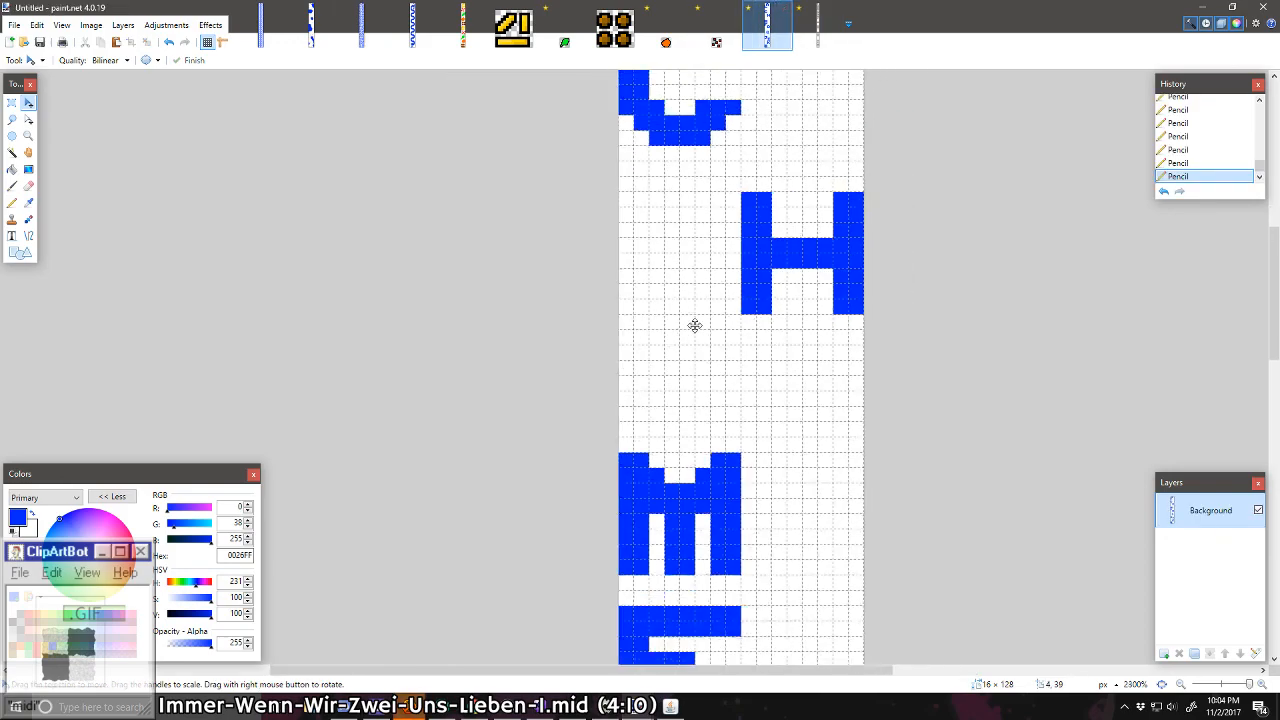
pyautogui.scroll(-6, 695, 325)
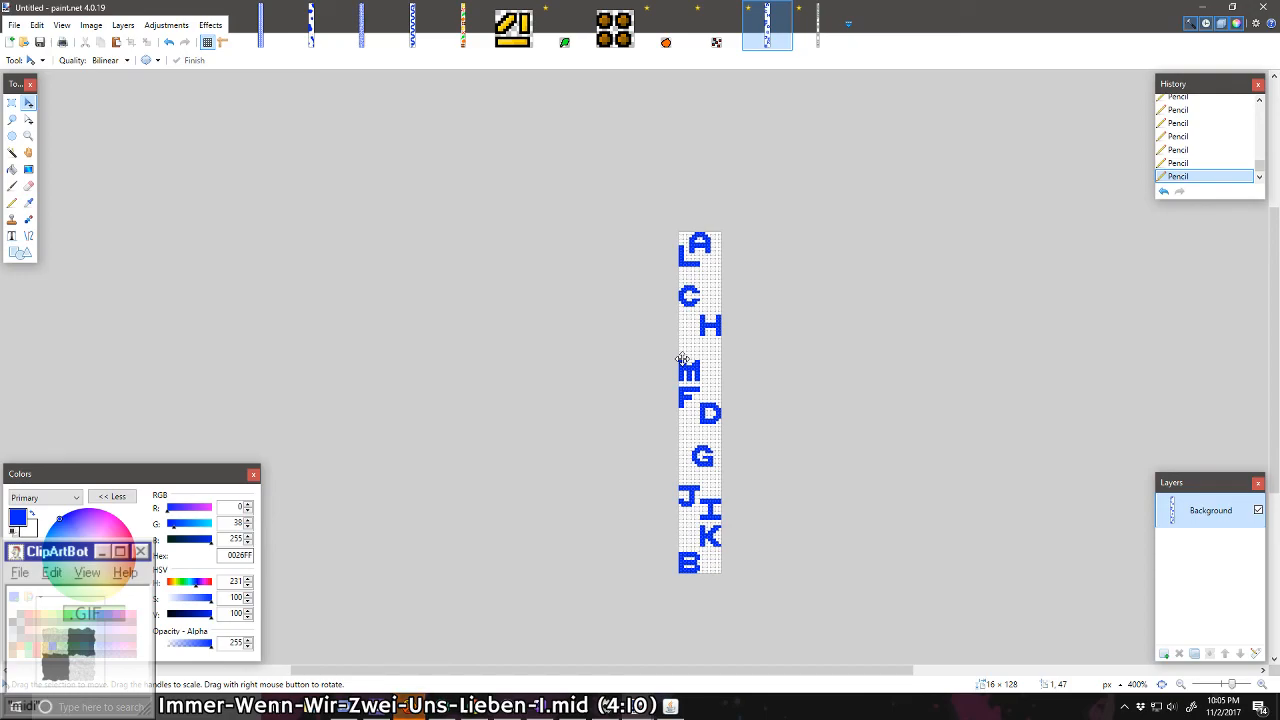
pyautogui.click(91, 25)
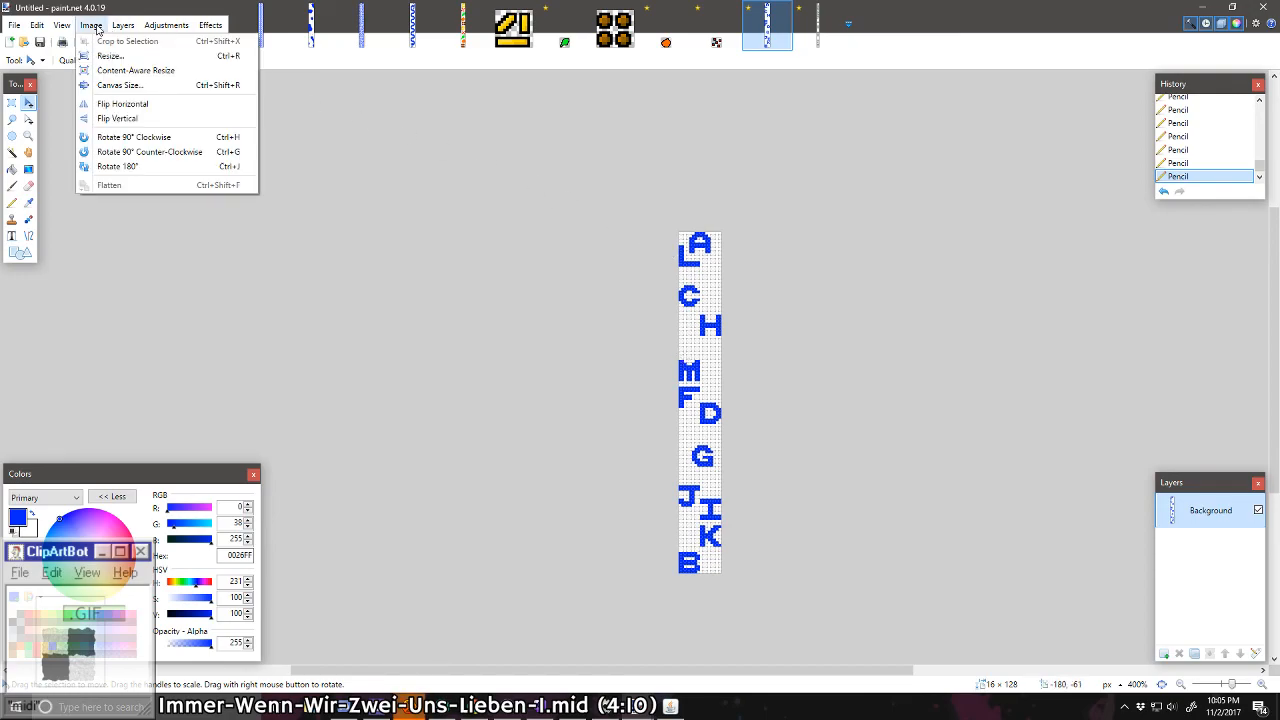
pyautogui.click(121, 88)
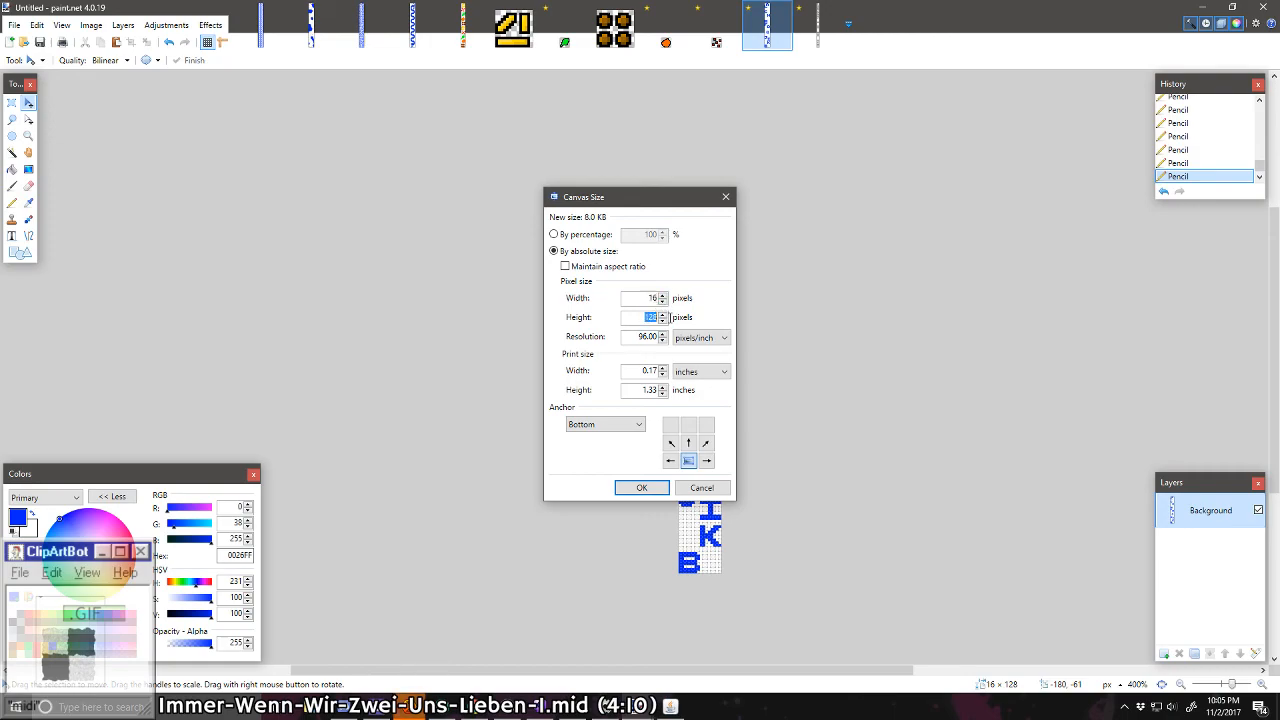
pyautogui.write('160')
pyautogui.press('Return')
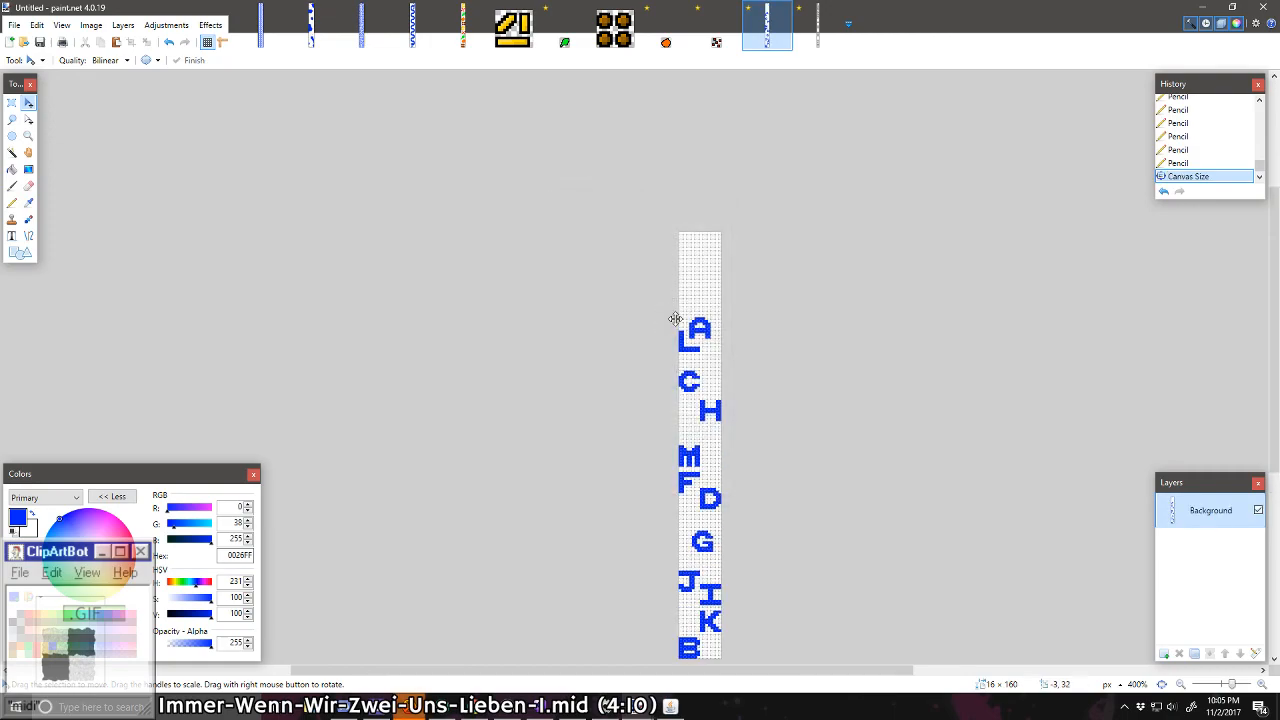
# Step: Paste the copied N into the empty area above the A, deselect it and fill it with blue
pyautogui.hotkey('ctrl', 'v')
pyautogui.scroll(4, 700, 371)
pyautogui.scroll(4, 700, 372)
pyautogui.scroll(4, 716, 347)
pyautogui.moveTo(712, 409); pyautogui.dragTo(749, 371)
pyautogui.scroll(3, 674, 367)
pyautogui.hotkey('ctrl', 'd')
pyautogui.click(12, 169)
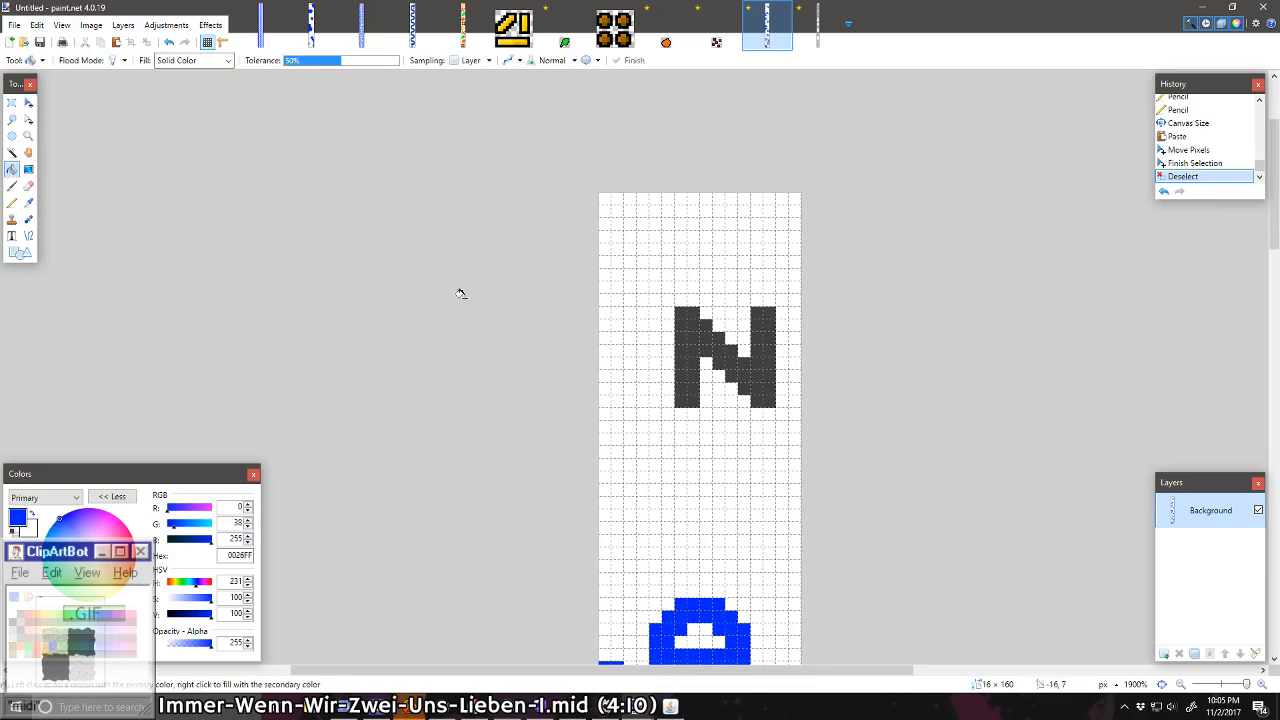
pyautogui.click(693, 339)
pyautogui.press('Return')
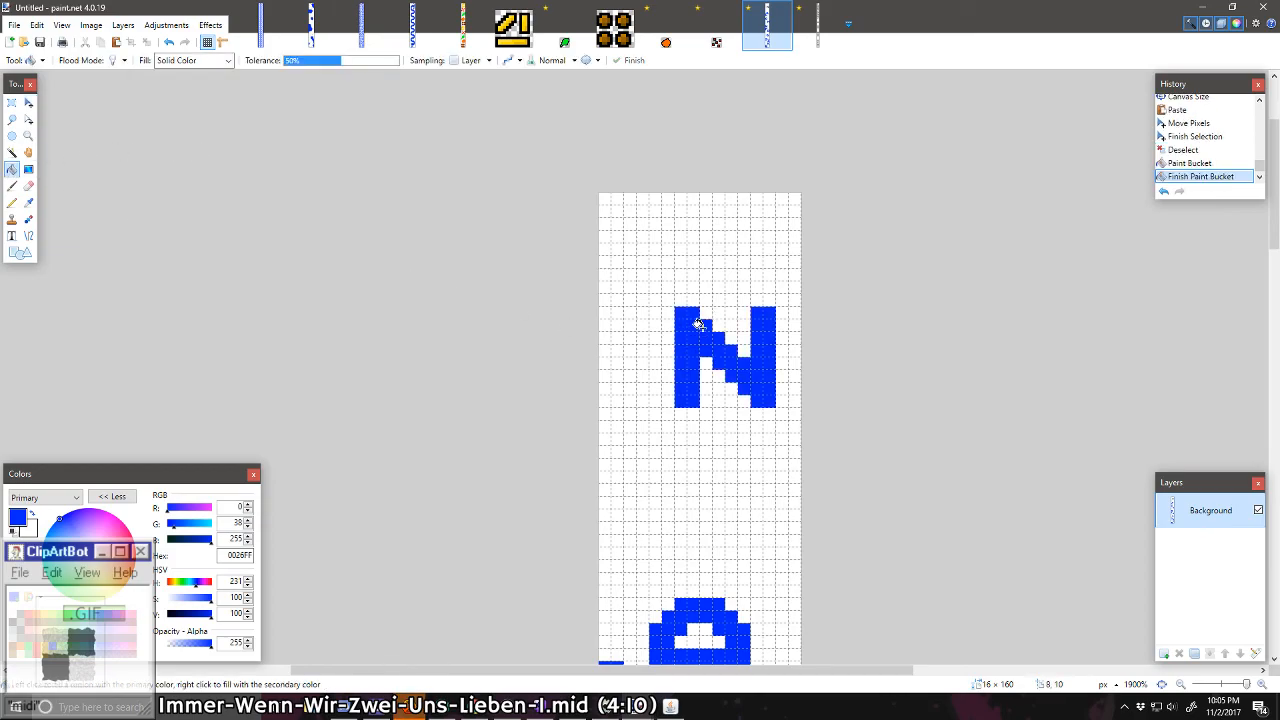
# Step: Select and copy the 8 × 8 pixel letter O above the T in 08_01 Secret Message.png
pyautogui.scroll(-4, 791, 186)
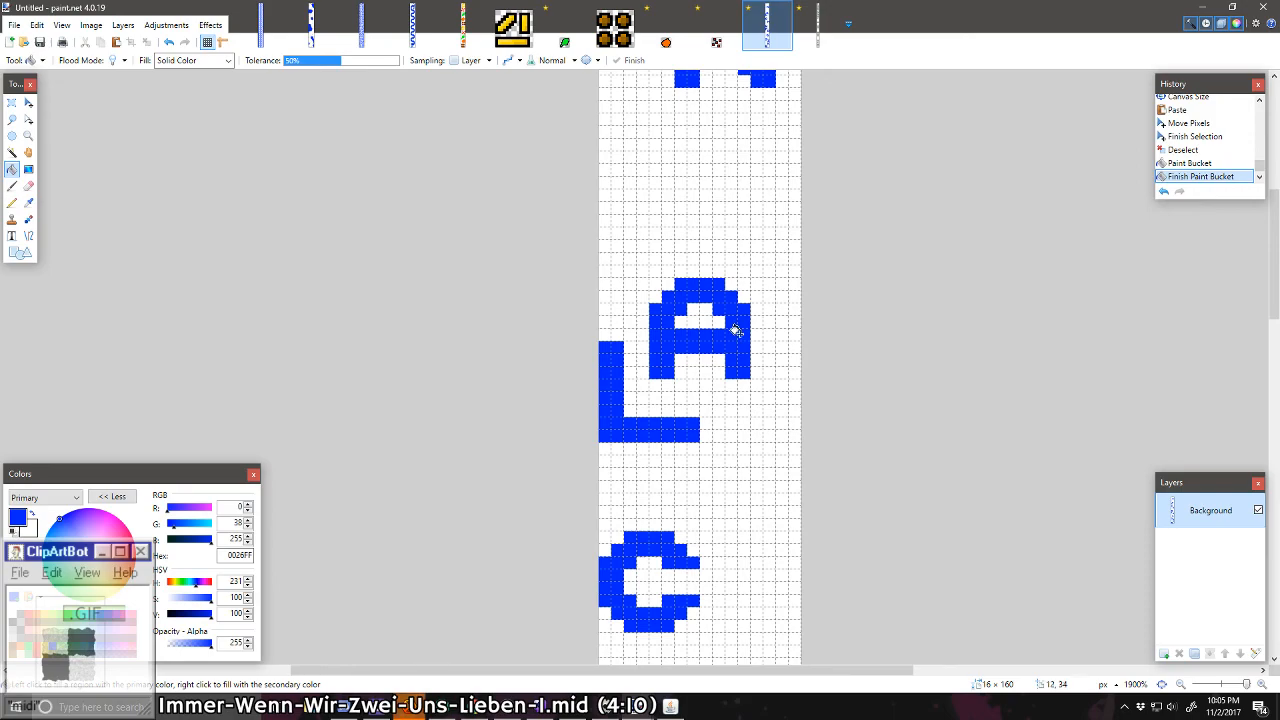
pyautogui.scroll(-7, 660, 372)
pyautogui.scroll(-12, 660, 374)
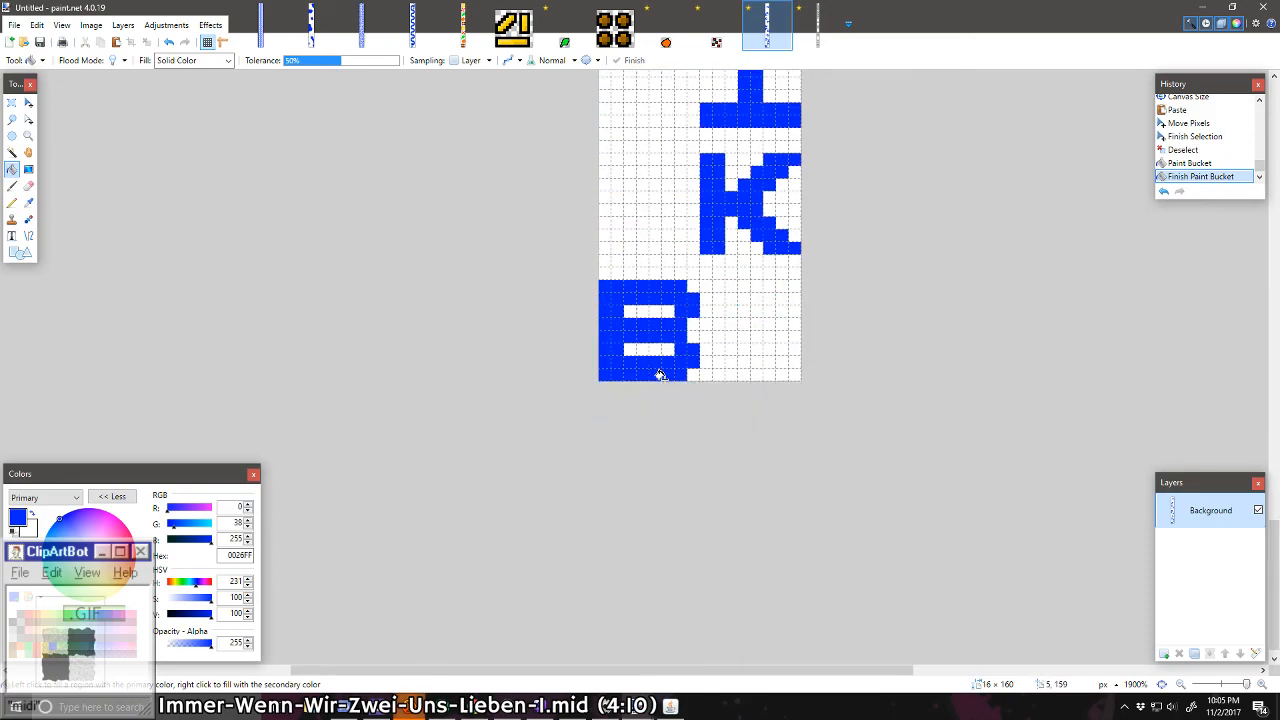
pyautogui.scroll(20, 660, 374)
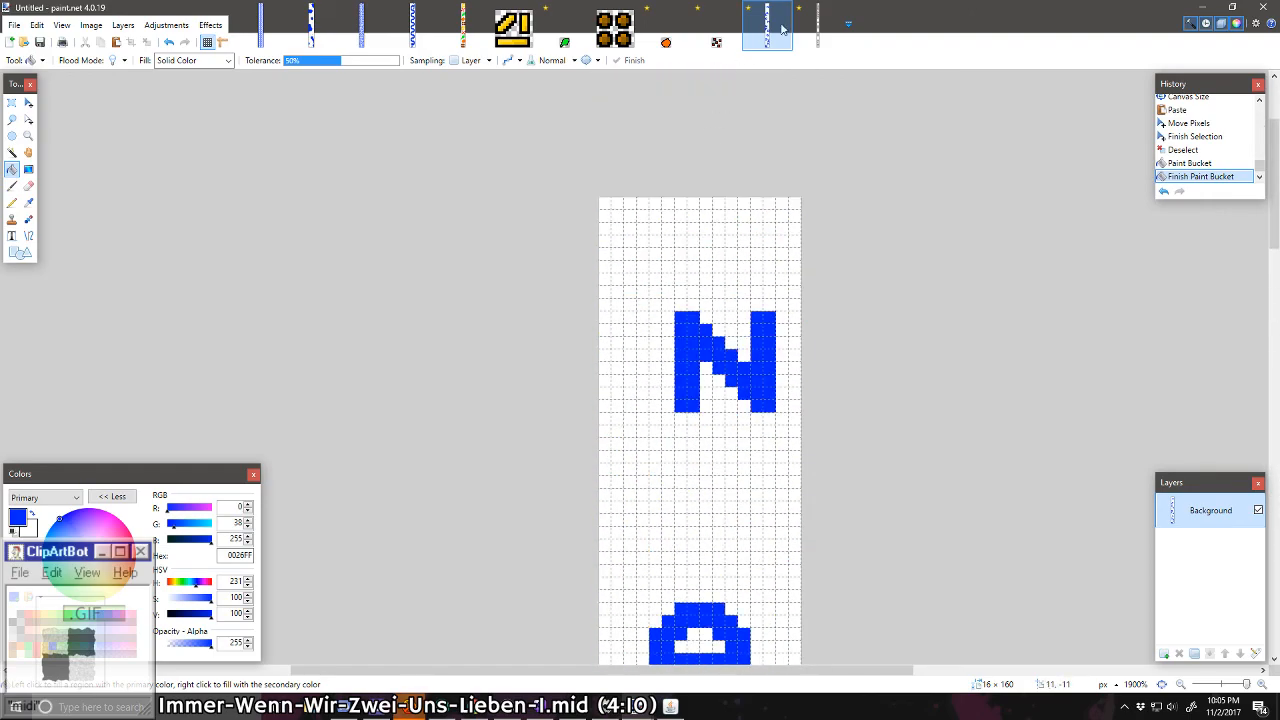
pyautogui.click(818, 25)
pyautogui.scroll(10, 677, 249)
pyautogui.scroll(-10, 634, 283)
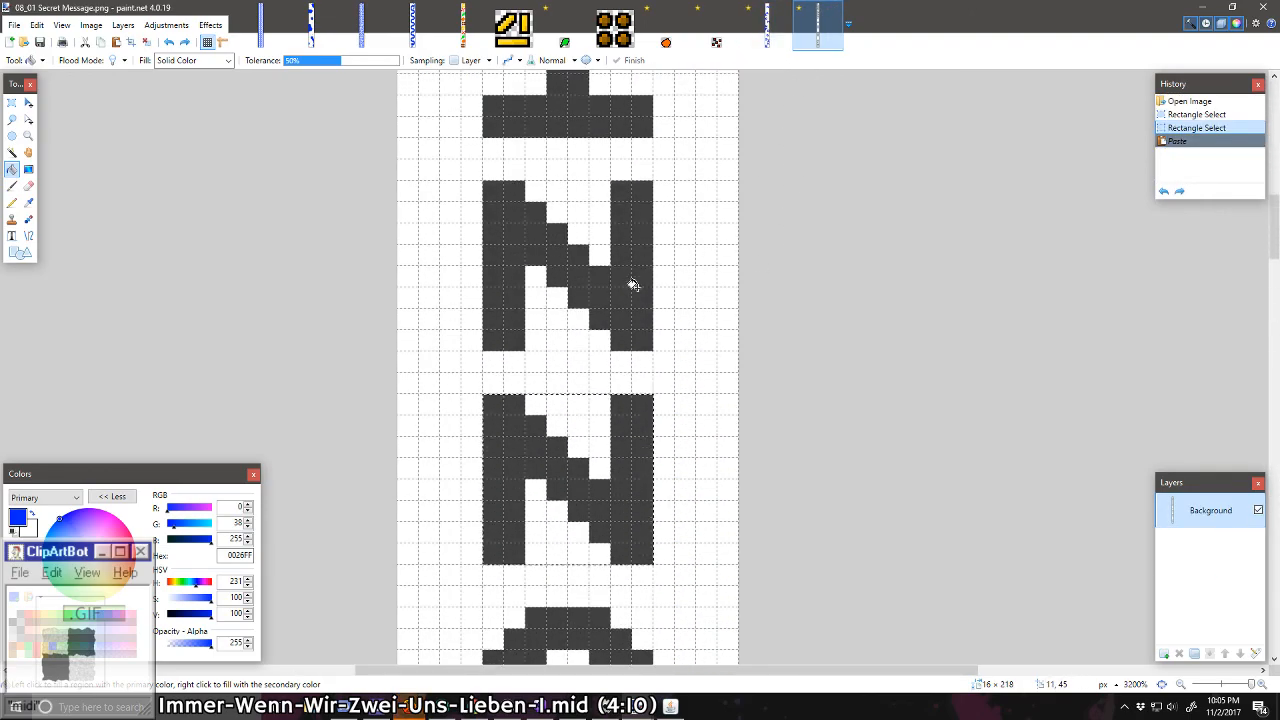
pyautogui.scroll(-15, 585, 290)
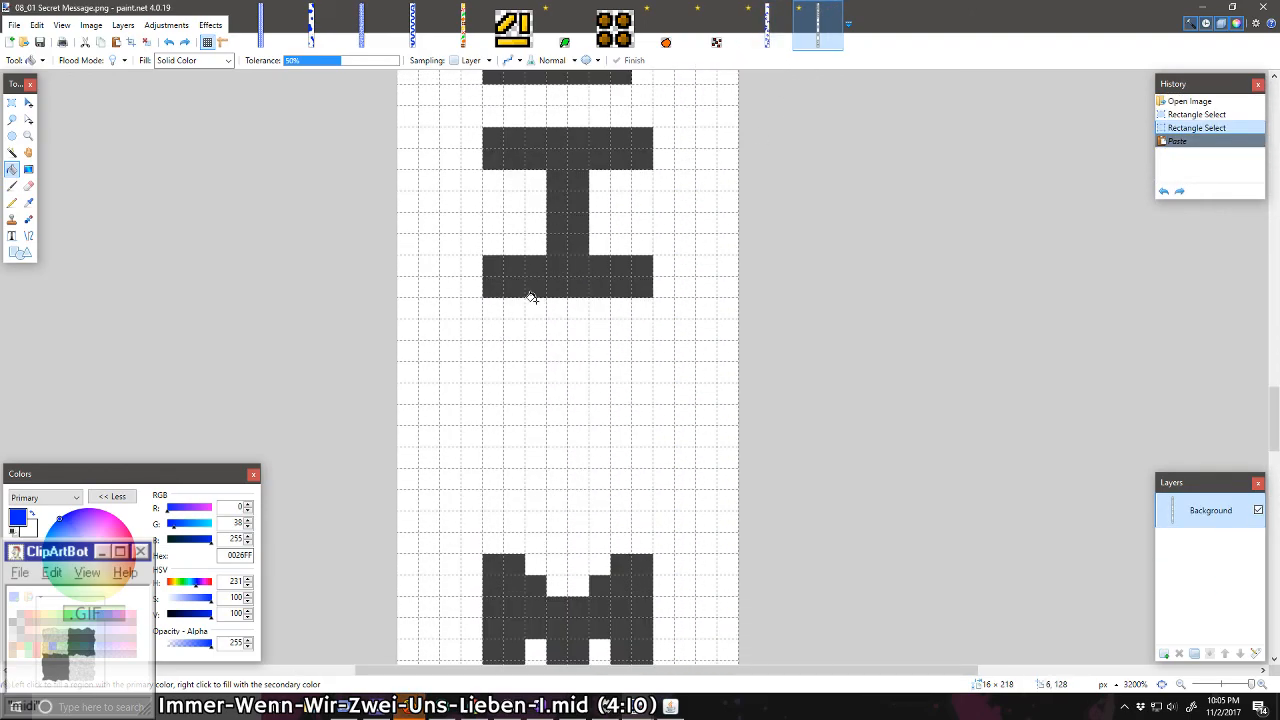
pyautogui.click(11, 103)
pyautogui.moveTo(483, 131); pyautogui.dragTo(646, 283)
pyautogui.hotkey('ctrl', 'c')
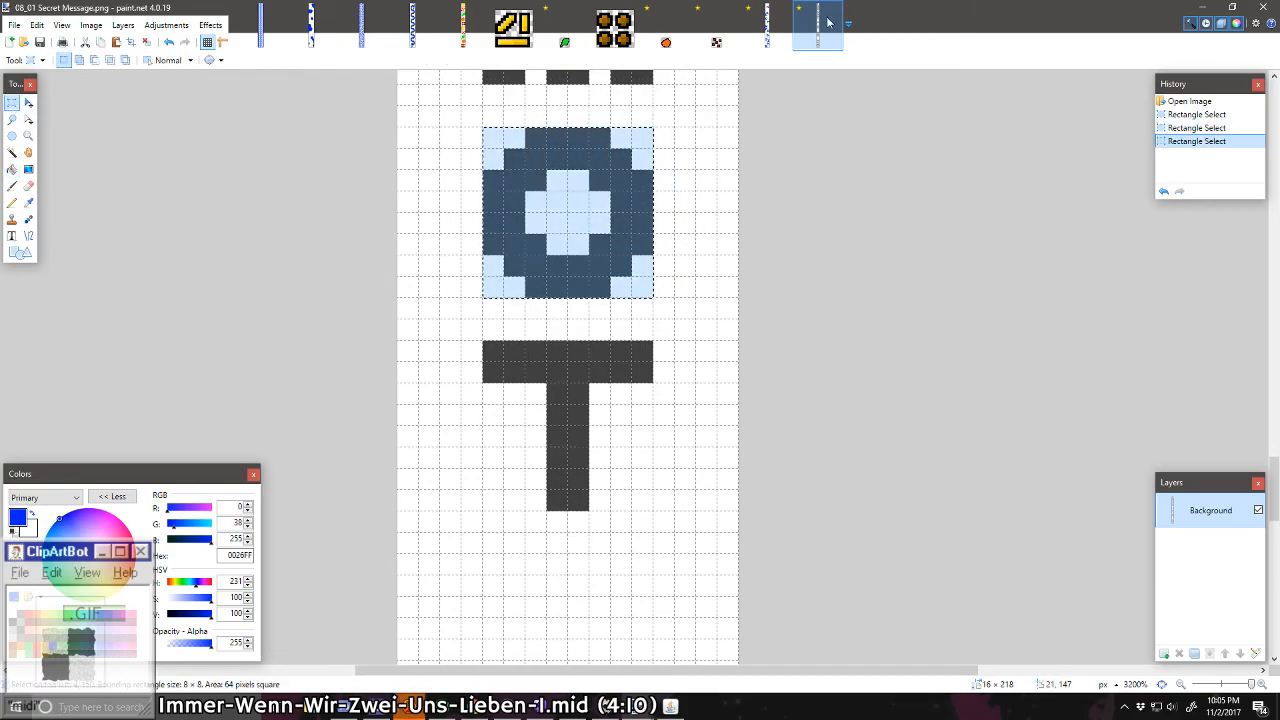
# Step: Paste the O into the alphabet strip at the canvas's left edge, between the D and the G
pyautogui.click(767, 25)
pyautogui.hotkey('ctrl', 'v')
pyautogui.moveTo(731, 563); pyautogui.dragTo(666, 197)
pyautogui.scroll(-2, 672, 452)
pyautogui.scroll(-2, 780, 490)
pyautogui.scroll(-2, 779, 333)
pyautogui.scroll(-2, 678, 440)
pyautogui.scroll(-4, 786, 350)
pyautogui.scroll(-2, 663, 427)
pyautogui.scroll(-1, 663, 428)
pyautogui.hotkey('ctrl', 'd')
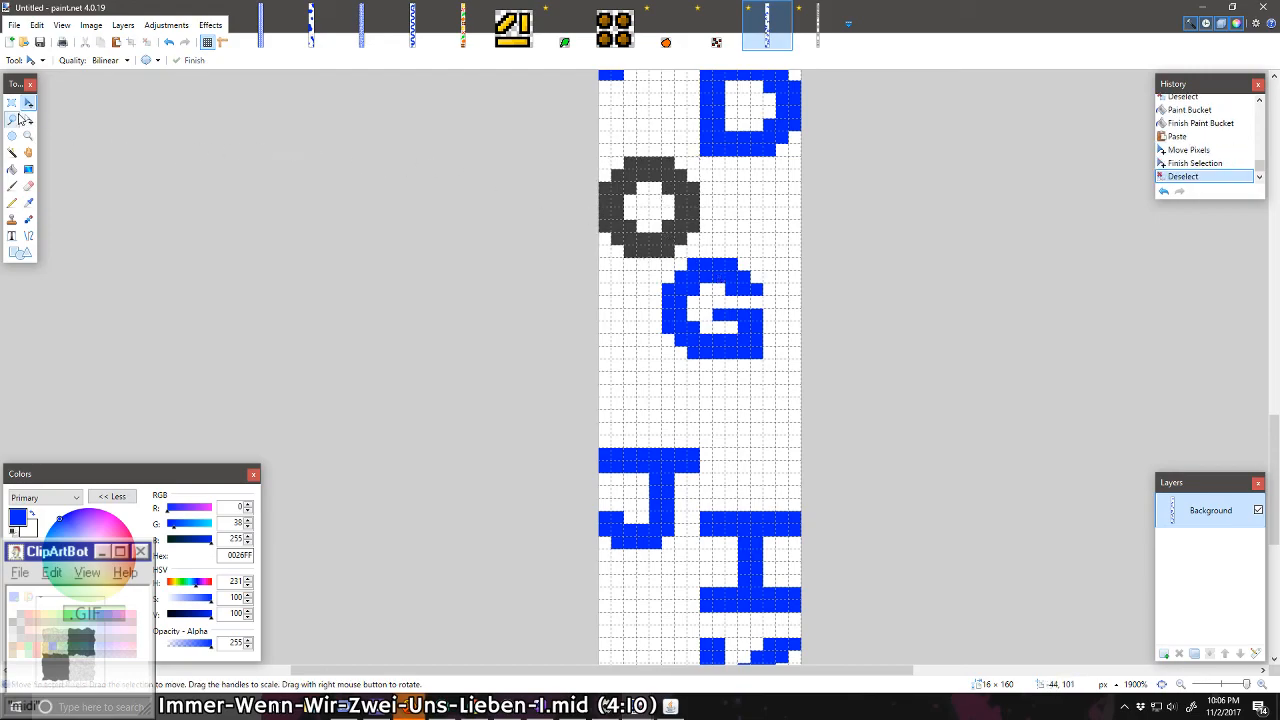
# Step: Move the blue letter G two pixels right and five pixels down, then deselect it
pyautogui.click(13, 103)
pyautogui.moveTo(663, 259); pyautogui.dragTo(805, 362)
pyautogui.click(28, 103)
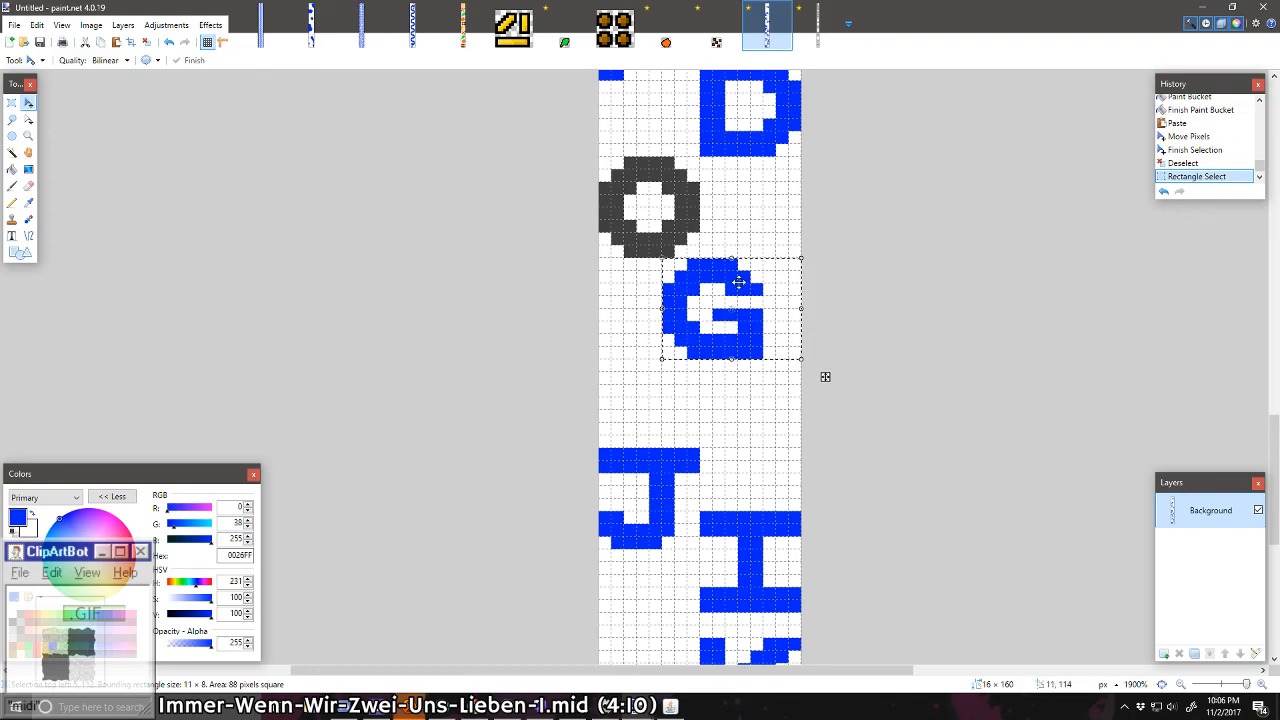
pyautogui.moveTo(735, 280); pyautogui.dragTo(766, 351)
pyautogui.hotkey('ctrl', 'd')
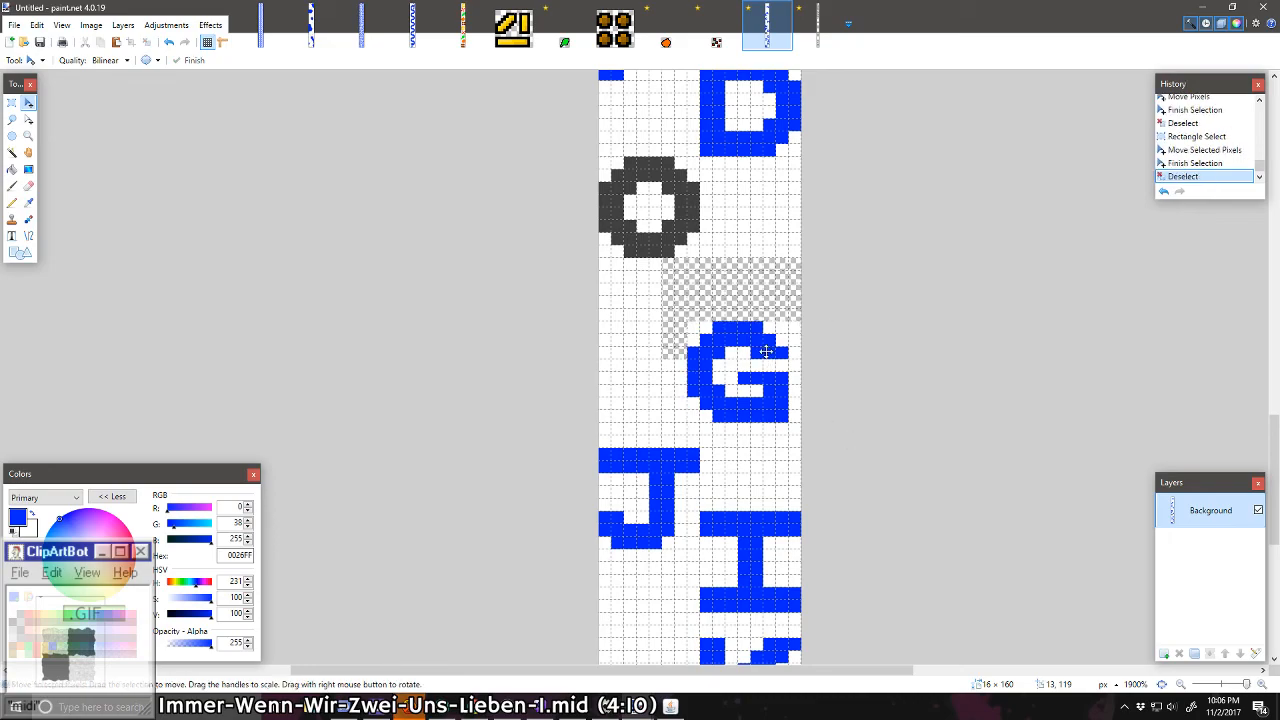
# Step: Select the grey O and move it one pixel down, then deselect it
pyautogui.scroll(2, 724, 319)
pyautogui.click(12, 103)
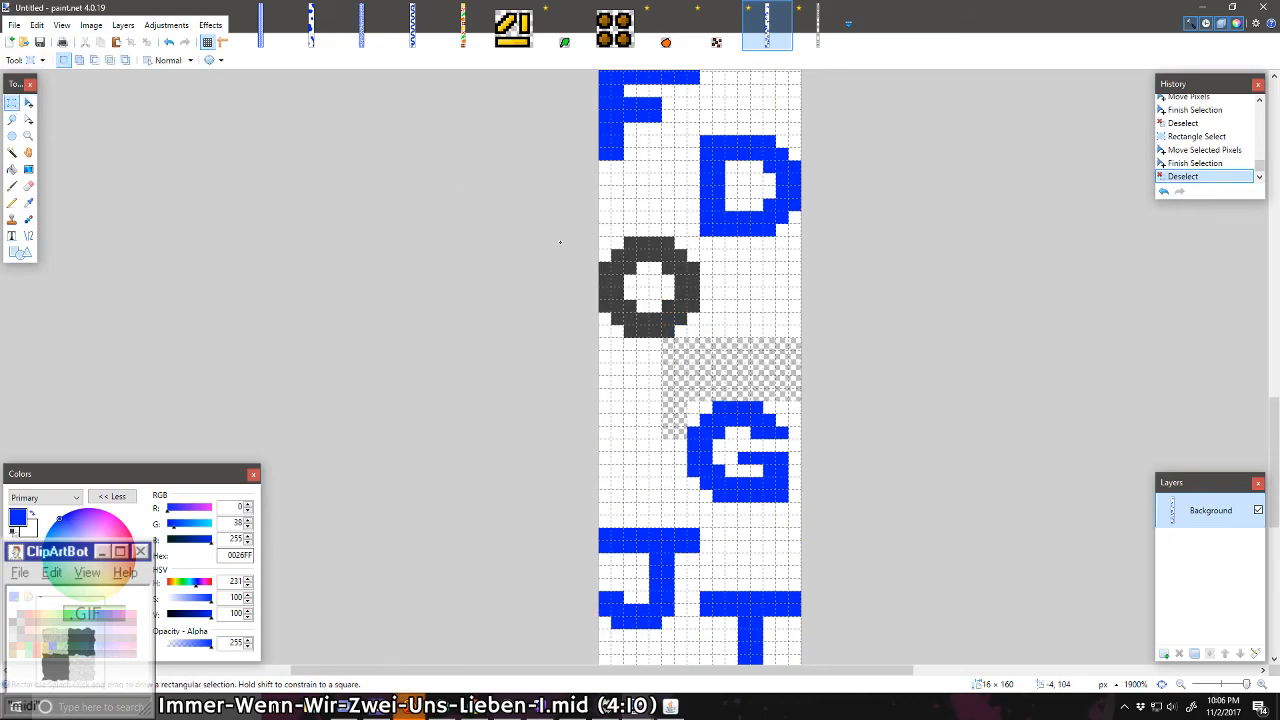
pyautogui.moveTo(563, 242); pyautogui.dragTo(684, 333)
pyautogui.moveTo(560, 232); pyautogui.dragTo(700, 338)
pyautogui.click(28, 103)
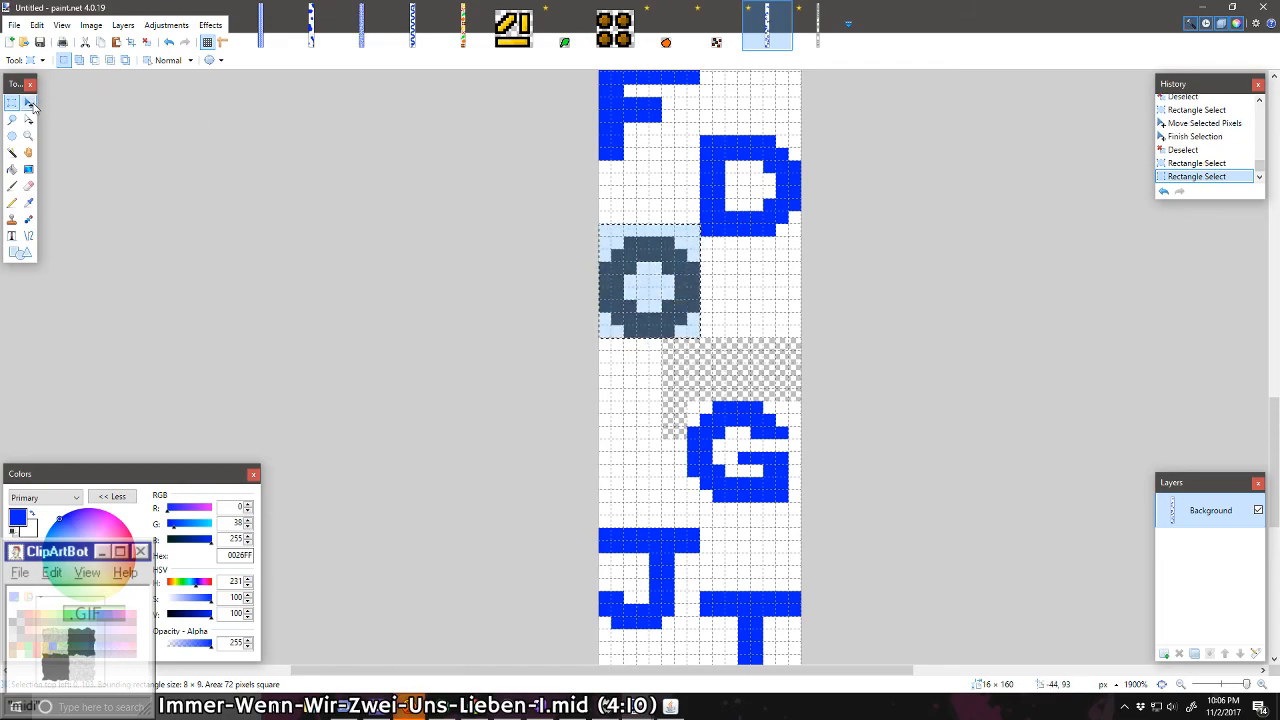
pyautogui.press('Down')
pyautogui.hotkey('ctrl', 'd')
# Step: Fill the O with blue and the transparent gaps above the O and the G with white
pyautogui.click(12, 170)
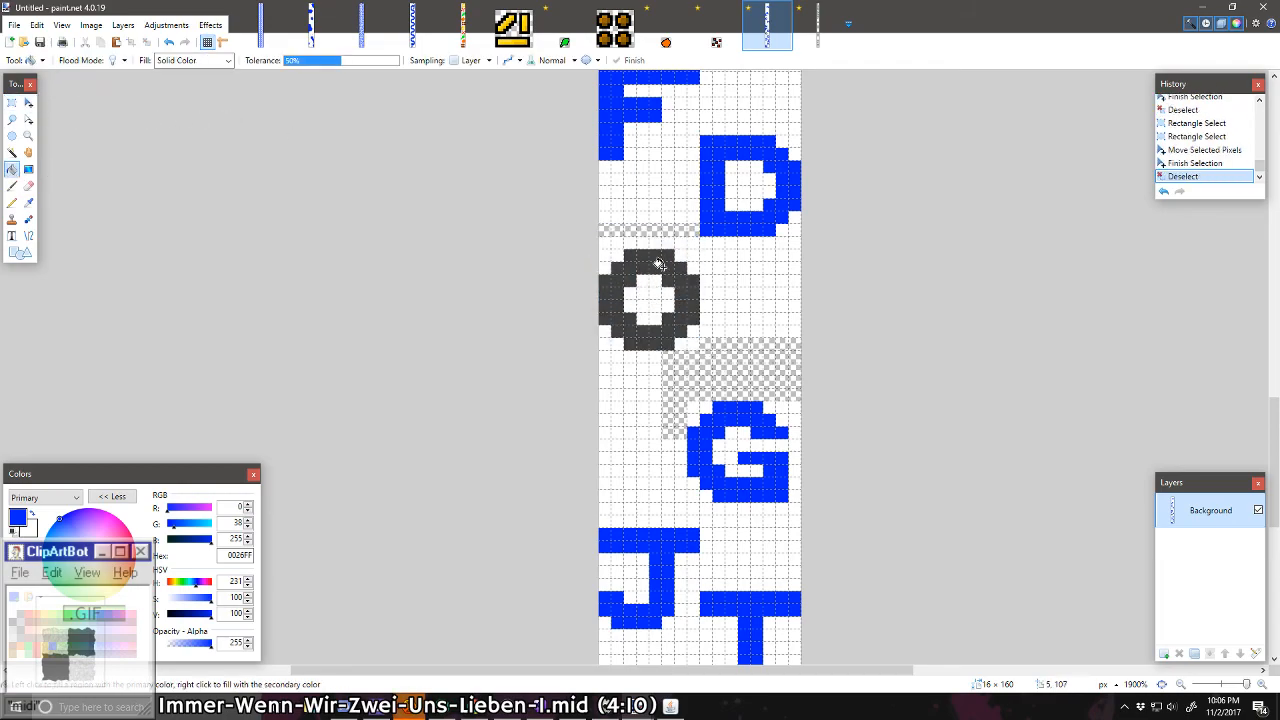
pyautogui.click(655, 264)
pyautogui.click(654, 232)
pyautogui.click(733, 373)
pyautogui.press('Return')
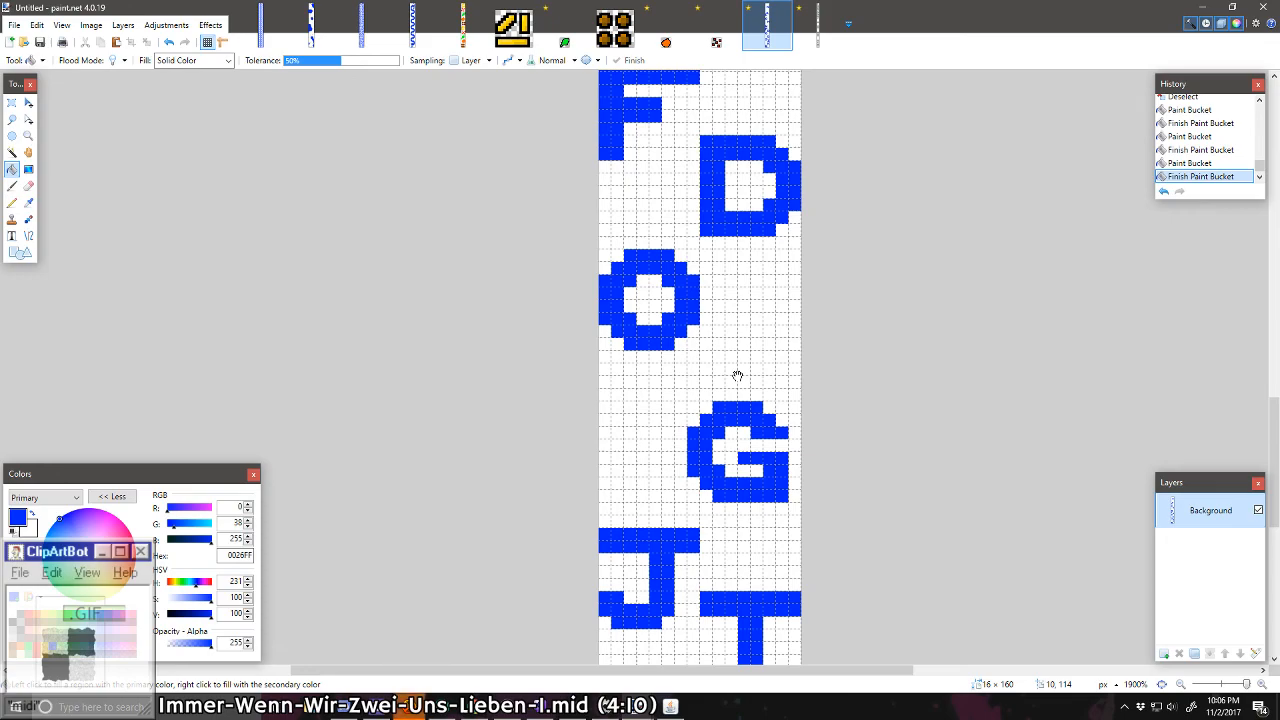
# Step: Look through the alphabet strip and the letters in 08_01 Secret Message.png for a reference for the next letter
pyautogui.scroll(18, 732, 371)
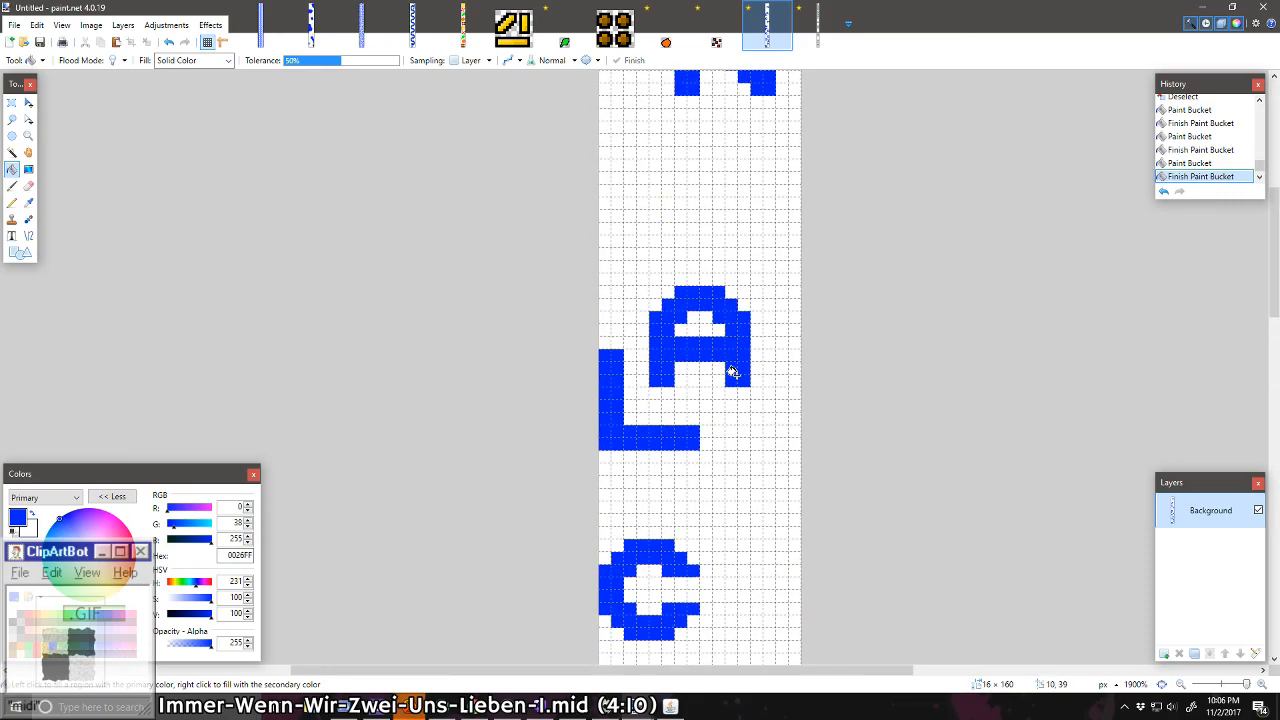
pyautogui.scroll(-9, 733, 371)
pyautogui.scroll(-10, 733, 370)
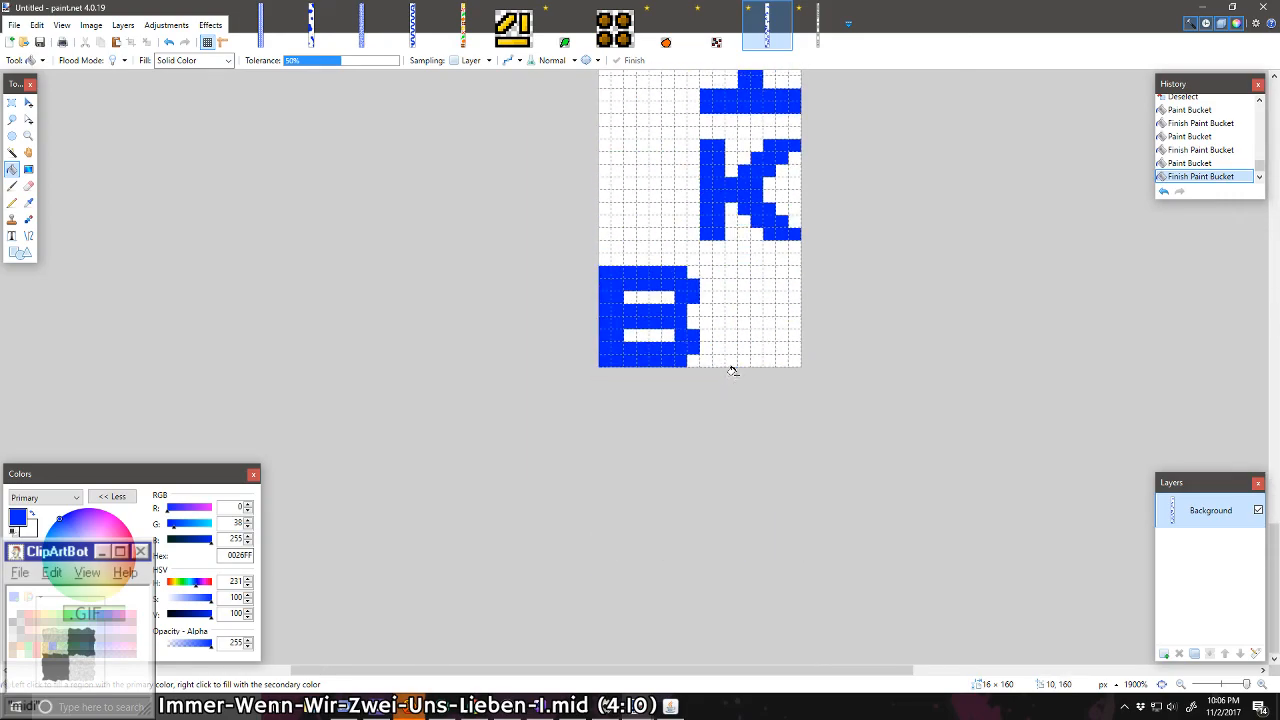
pyautogui.scroll(7, 733, 370)
pyautogui.click(815, 22)
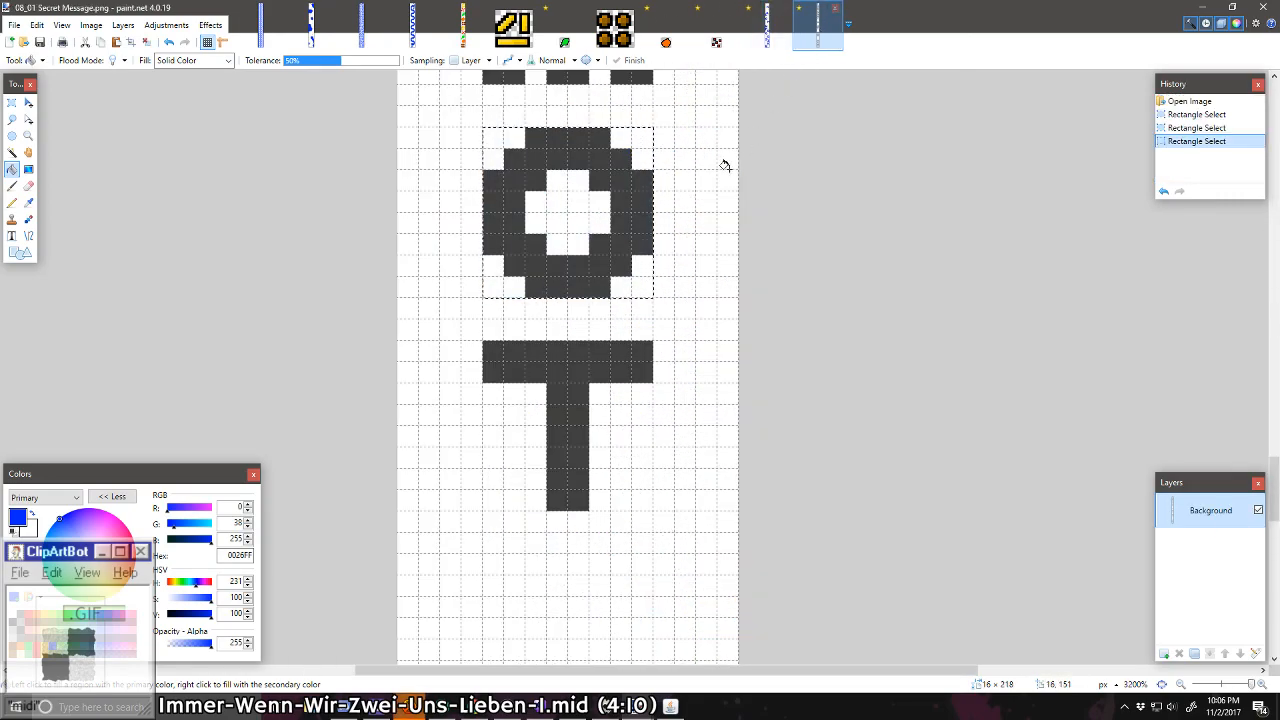
pyautogui.scroll(-10, 631, 257)
pyautogui.scroll(15, 631, 257)
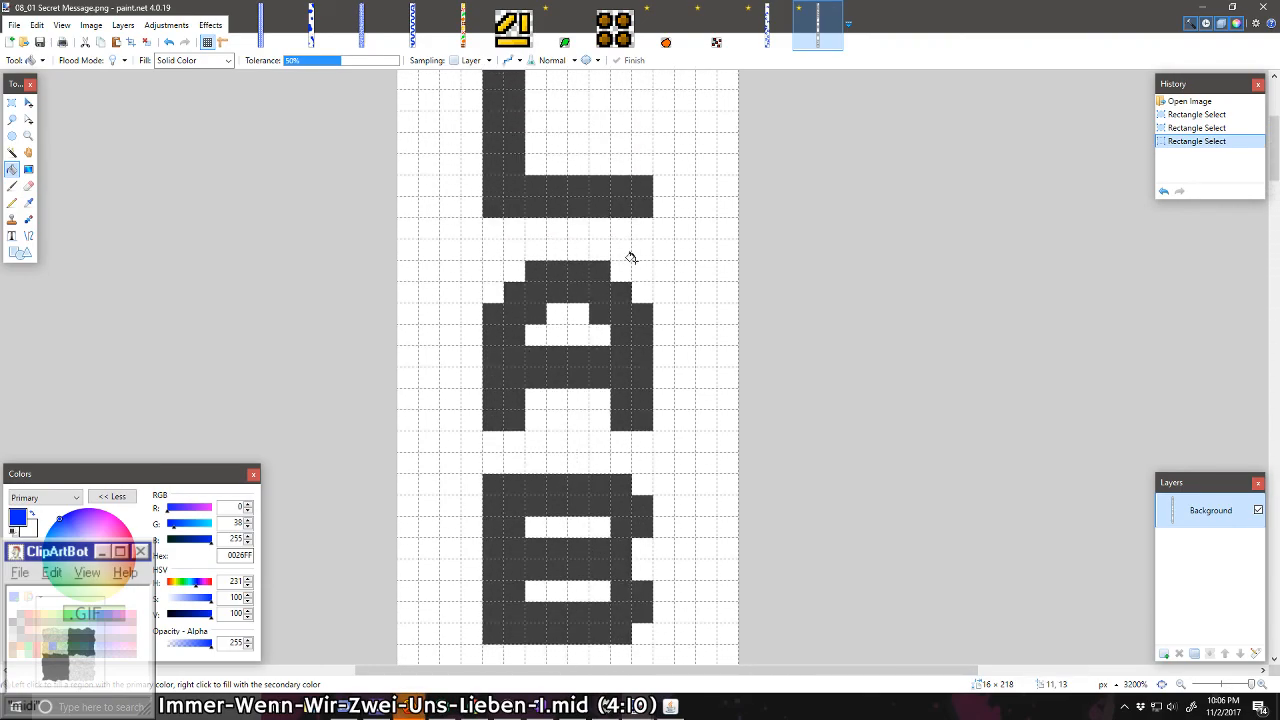
pyautogui.scroll(-4, 631, 257)
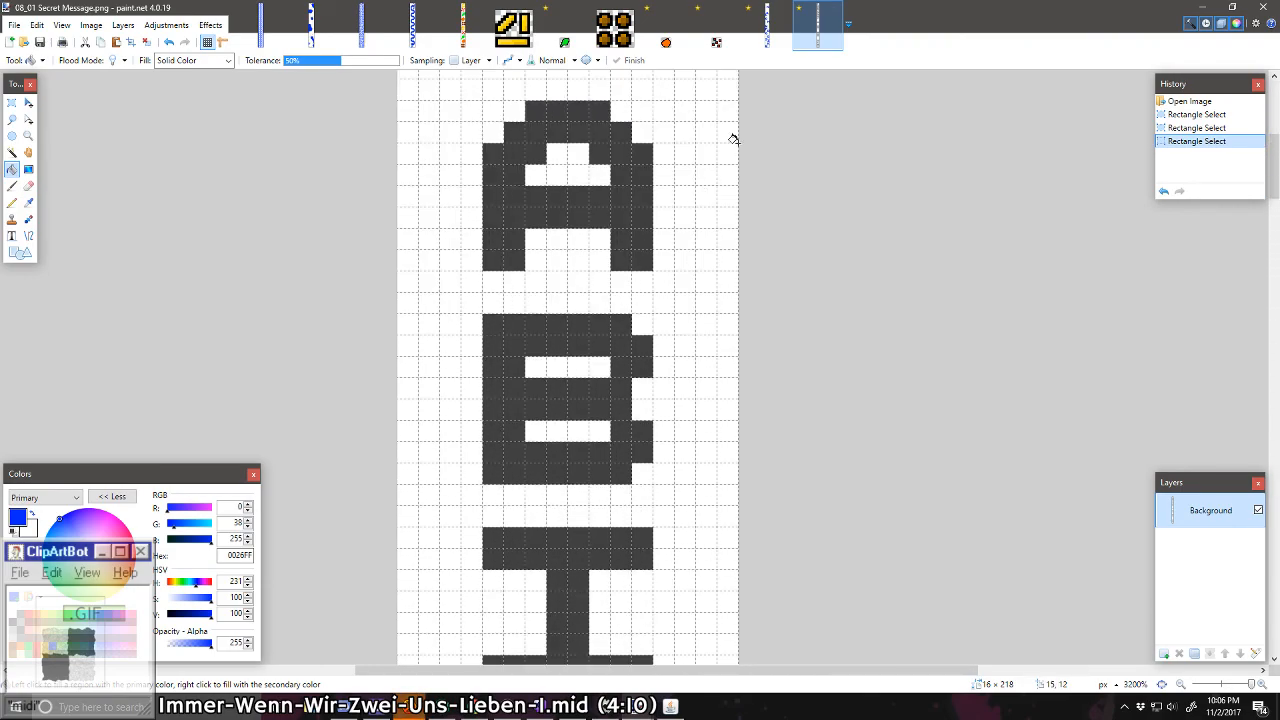
pyautogui.scroll(-10, 733, 139)
pyautogui.click(767, 22)
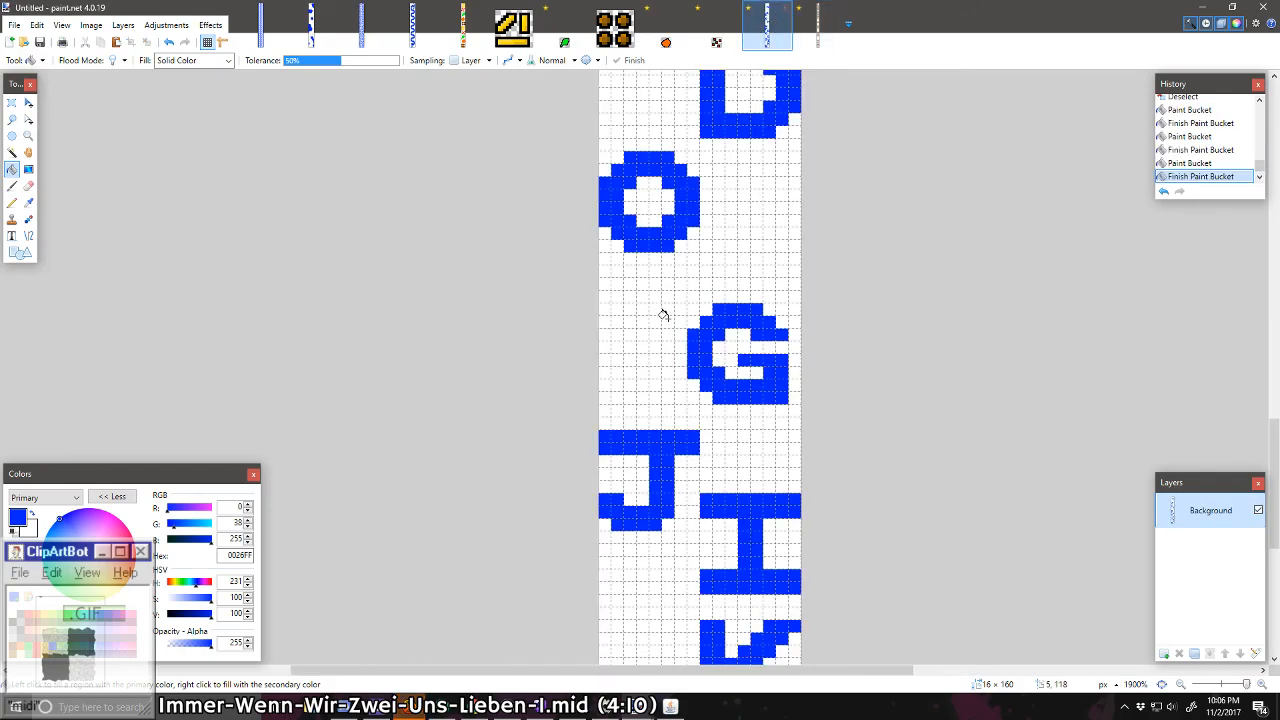
# Step: Draw an 8 × 8 pixel blue letter P with a two-pixel-wide stem in the canvas's top-left corner, above the N
pyautogui.scroll(-15, 663, 315)
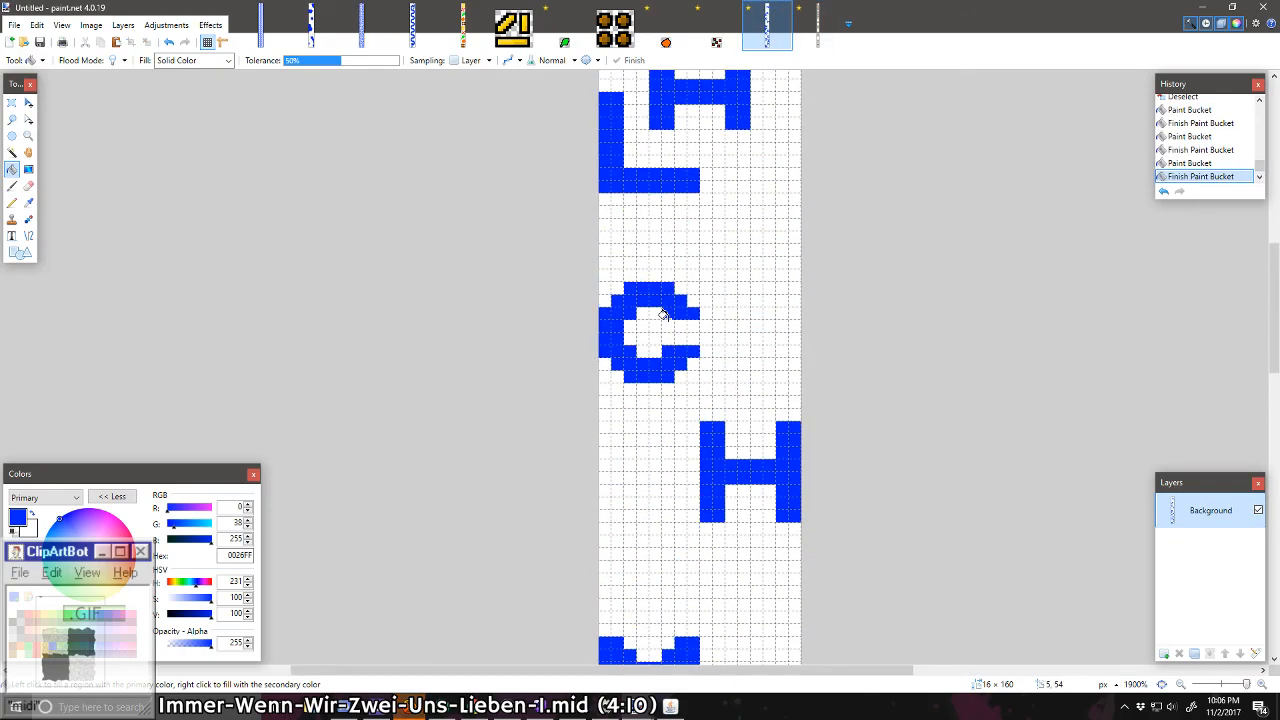
pyautogui.scroll(-6, 663, 315)
pyautogui.scroll(3, 662, 316)
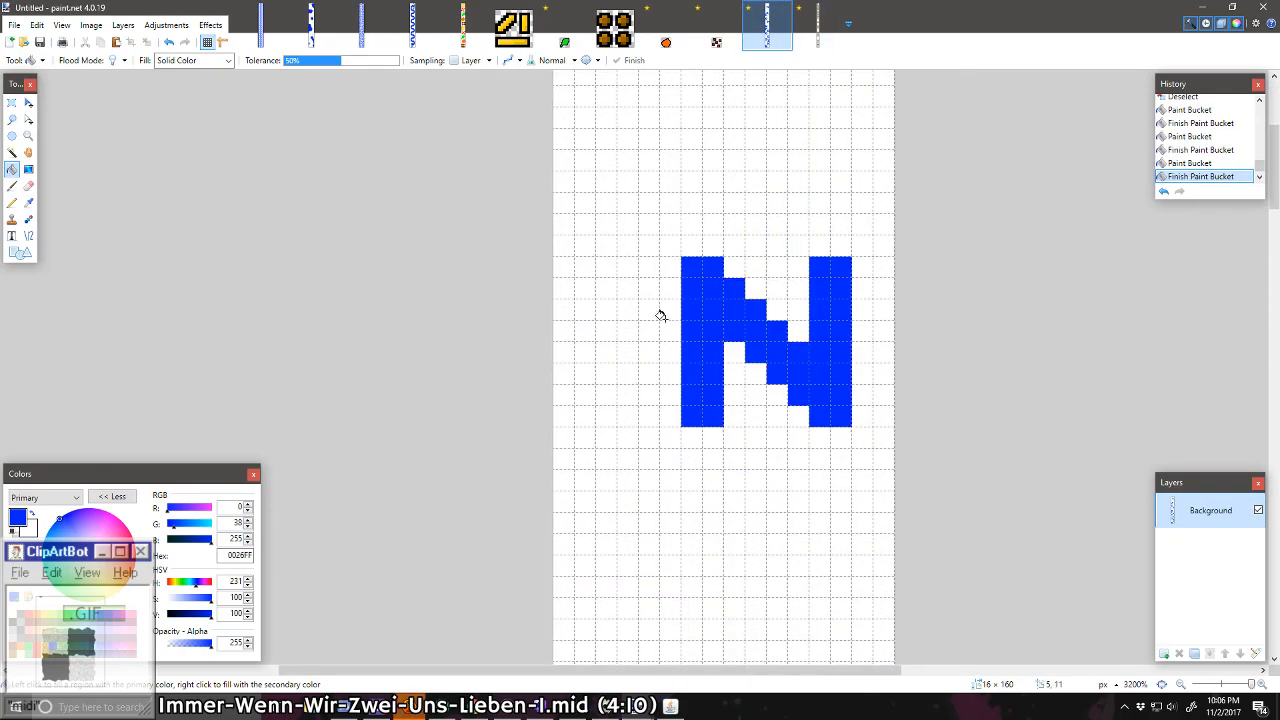
pyautogui.scroll(3, 661, 316)
pyautogui.click(12, 202)
pyautogui.moveTo(569, 235); pyautogui.dragTo(678, 234)
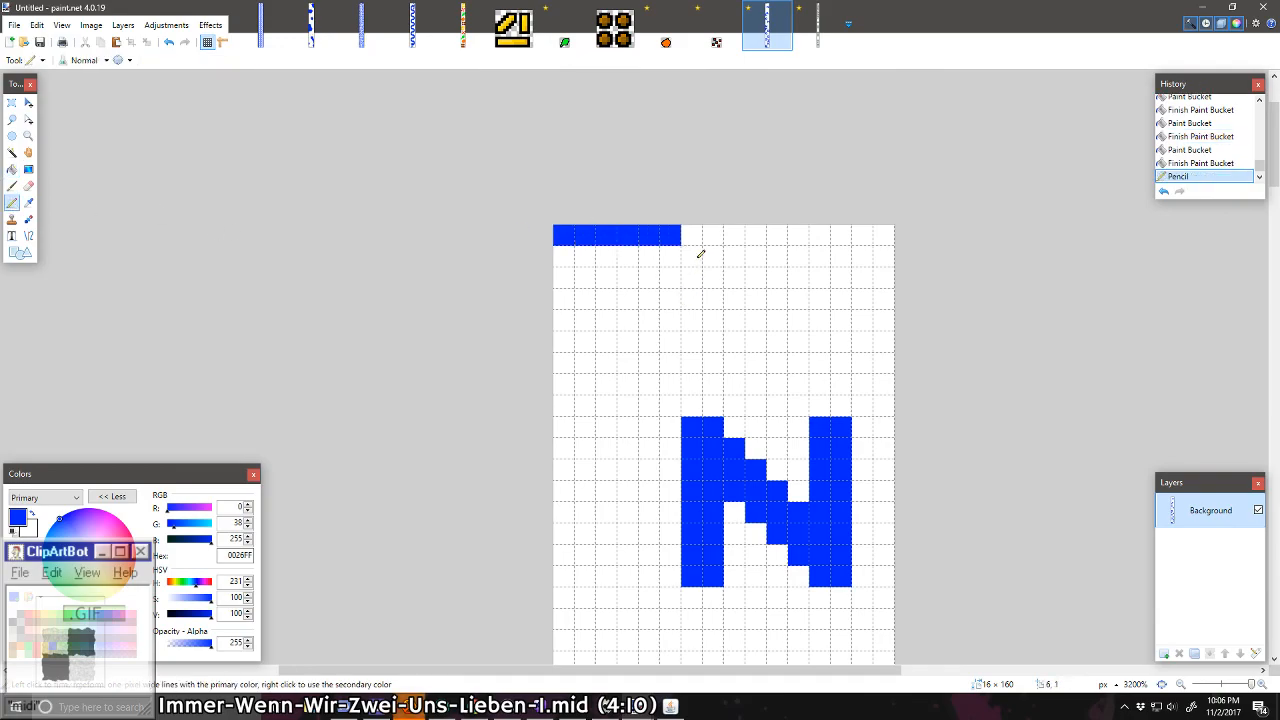
pyautogui.click(691, 256)
pyautogui.click(713, 277)
pyautogui.click(691, 298)
pyautogui.moveTo(669, 318)
pyautogui.mouseDown()
pyautogui.moveTo(541, 320)
pyautogui.moveTo(566, 337)
pyautogui.moveTo(562, 400)
pyautogui.moveTo(584, 402)
pyautogui.moveTo(591, 377)
pyautogui.moveTo(574, 290)
pyautogui.moveTo(587, 269)
pyautogui.moveTo(581, 296)
pyautogui.moveTo(577, 248)
pyautogui.moveTo(563, 247)
pyautogui.moveTo(662, 251)
pyautogui.moveTo(694, 277)
pyautogui.moveTo(675, 296)
pyautogui.moveTo(603, 290)
pyautogui.mouseUp()
pyautogui.click(670, 278)
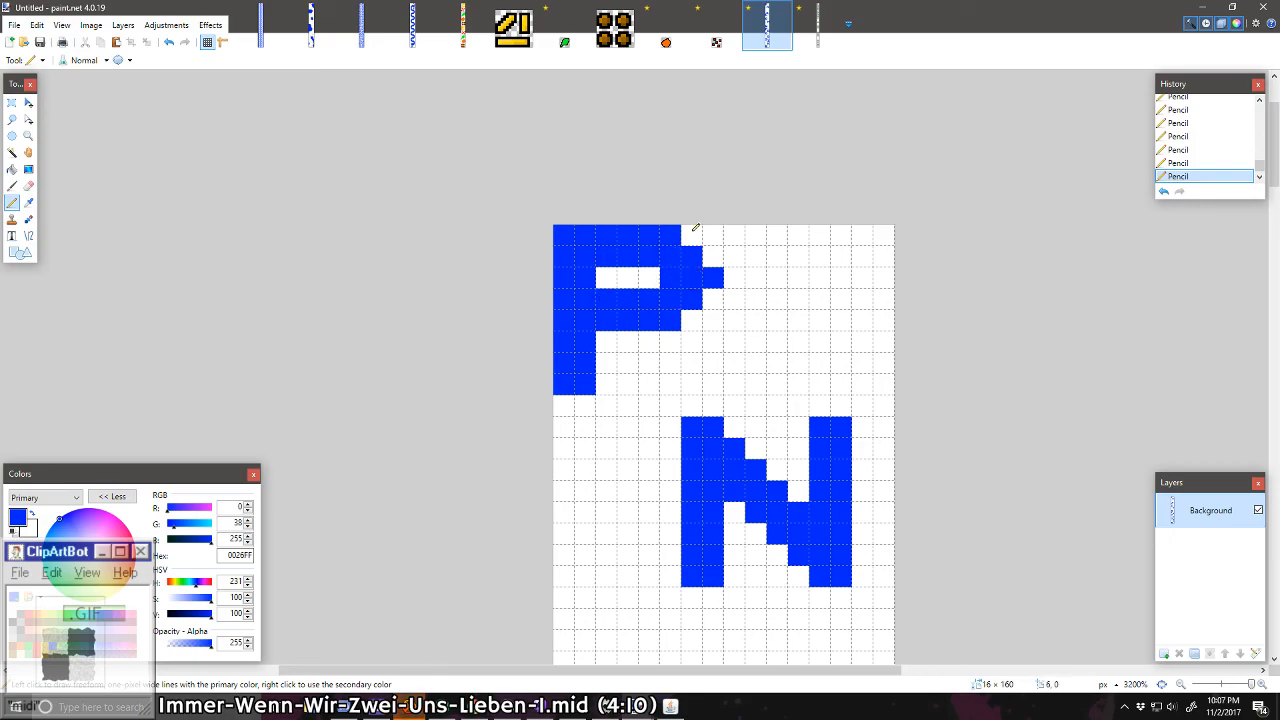
# Step: Widen the P's bowl by one pixel on its outer side, keeping the opening inside it white
pyautogui.moveTo(695, 228)
pyautogui.mouseDown()
pyautogui.moveTo(715, 275)
pyautogui.moveTo(692, 320)
pyautogui.mouseUp()
pyautogui.rightClick(666, 277)
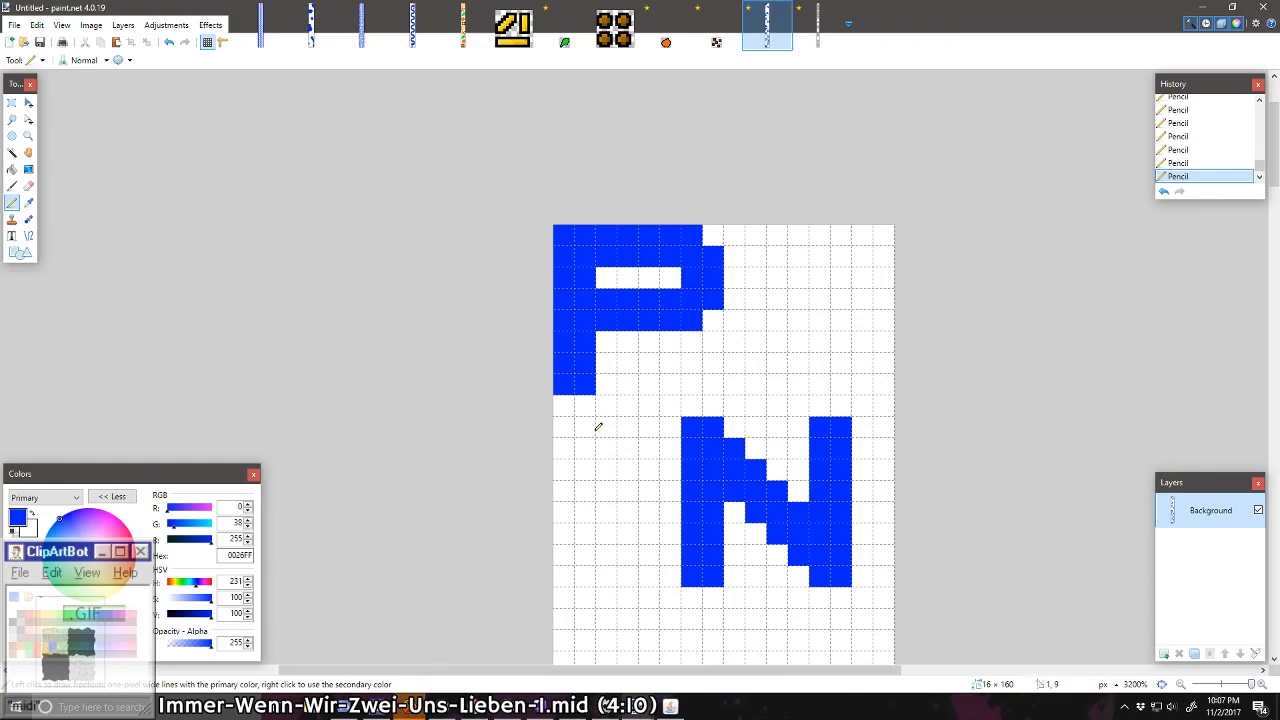
# Step: Copy the 8 × 8 pixel O above the G and paste a duplicate of it
pyautogui.scroll(-17, 595, 430)
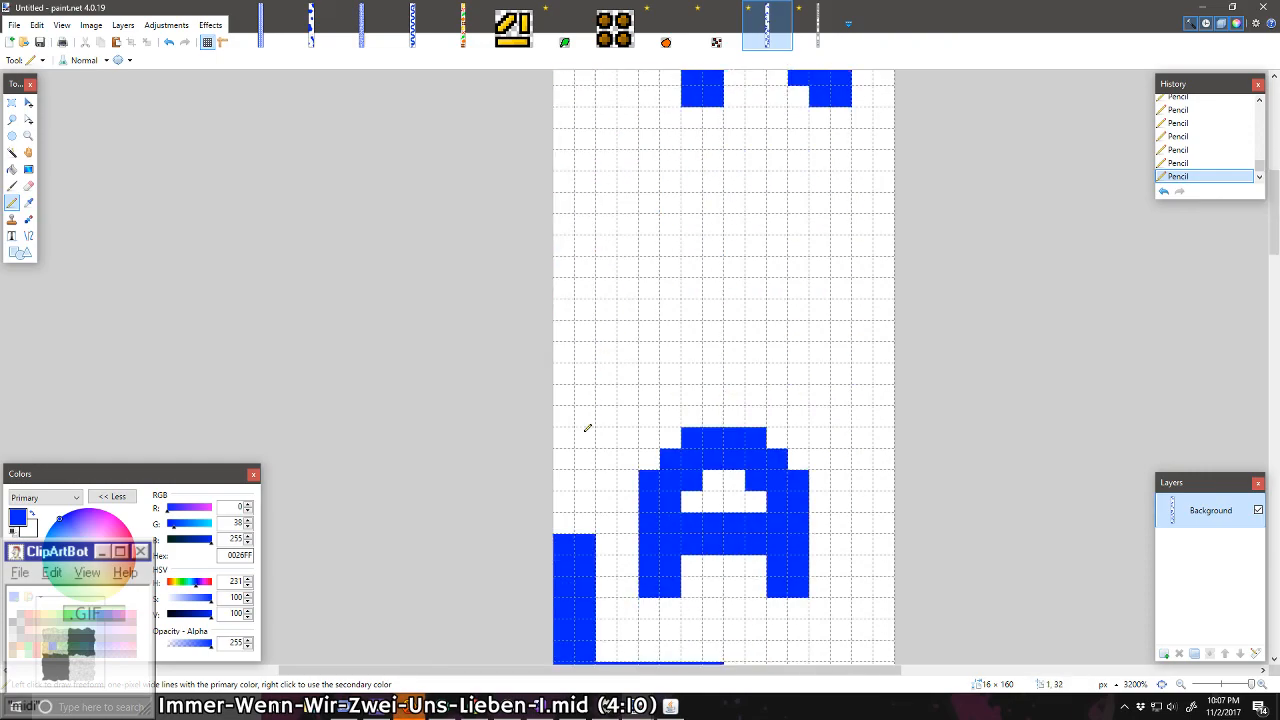
pyautogui.scroll(5, 584, 431)
pyautogui.scroll(12, 586, 428)
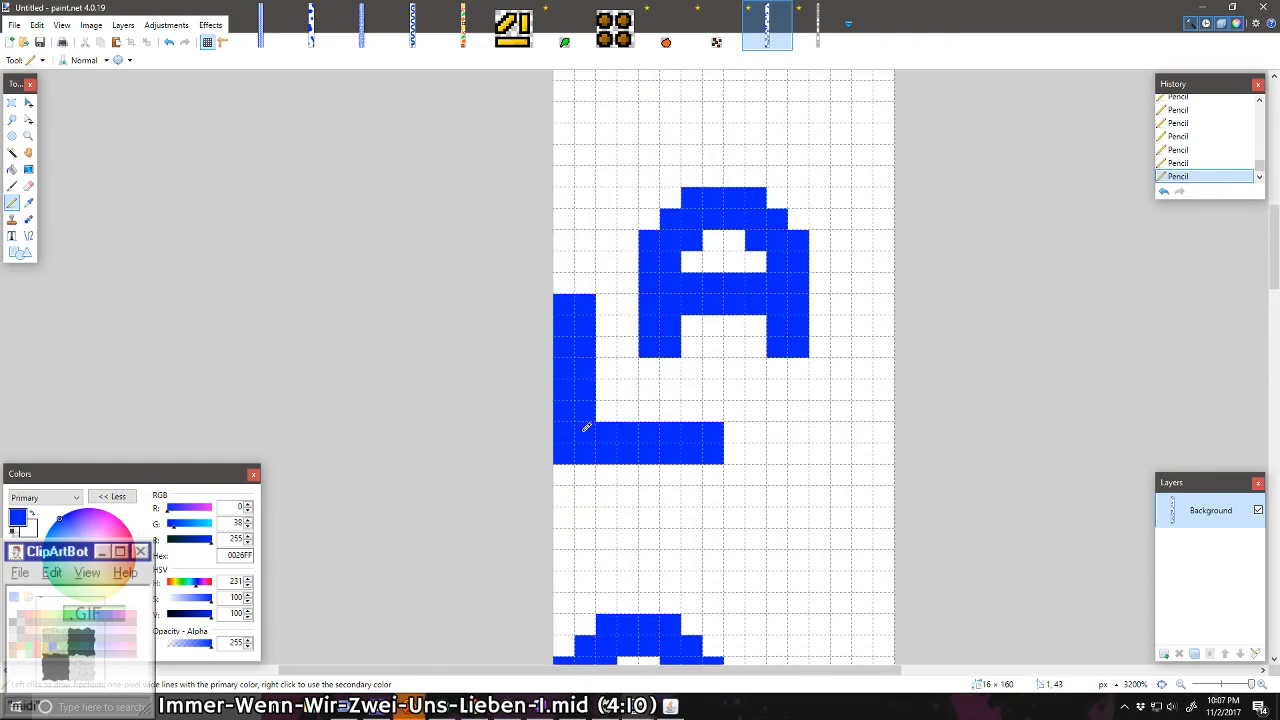
pyautogui.scroll(-3, 586, 428)
pyautogui.scroll(-20, 586, 428)
pyautogui.scroll(2, 606, 387)
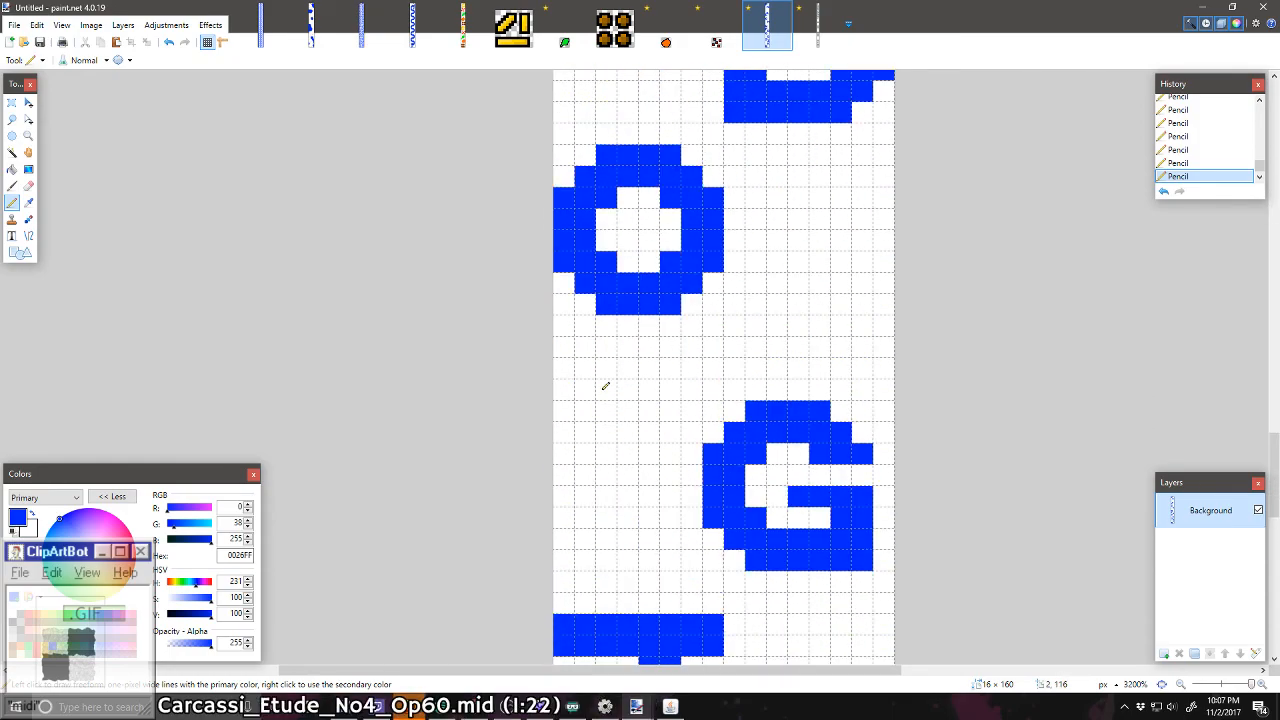
pyautogui.click(12, 102)
pyautogui.moveTo(697, 287); pyautogui.dragTo(686, 334)
pyautogui.hotkey('ctrl', 'v')
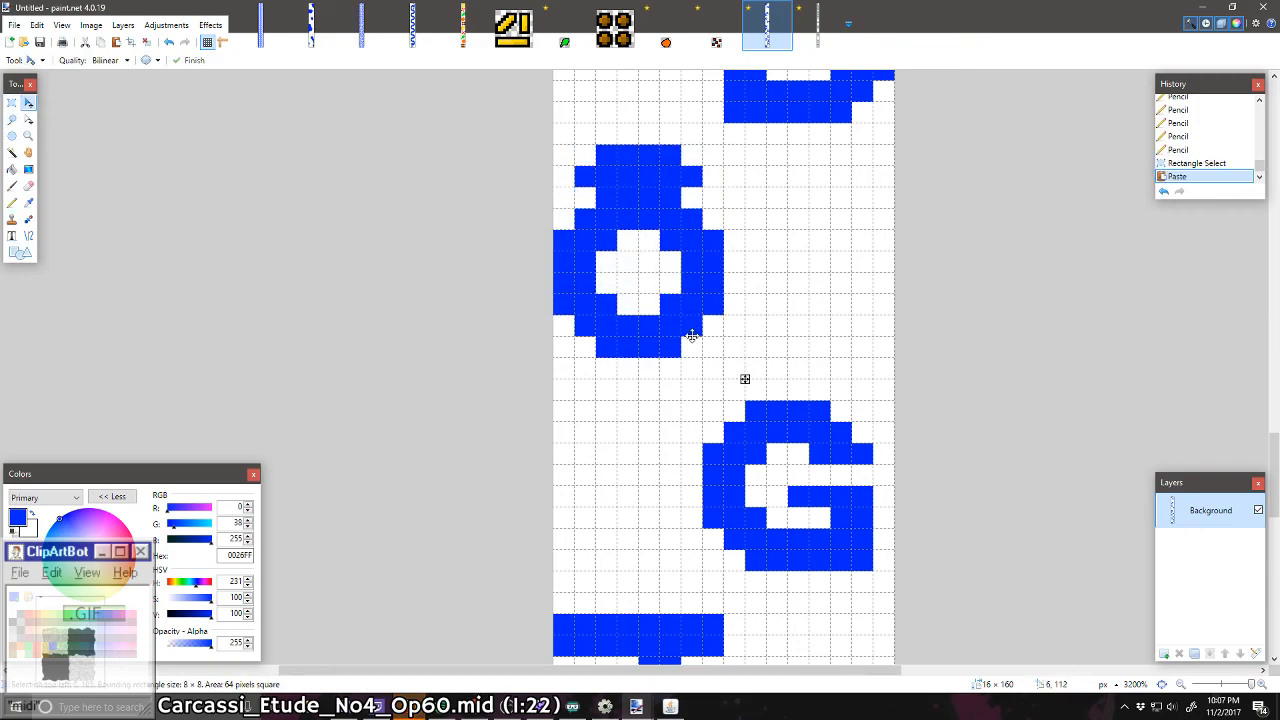
# Step: Place the pasted O against the strip's right edge between the L and the C, then deselect it
pyautogui.scroll(-5, 690, 345)
pyautogui.scroll(10, 690, 360)
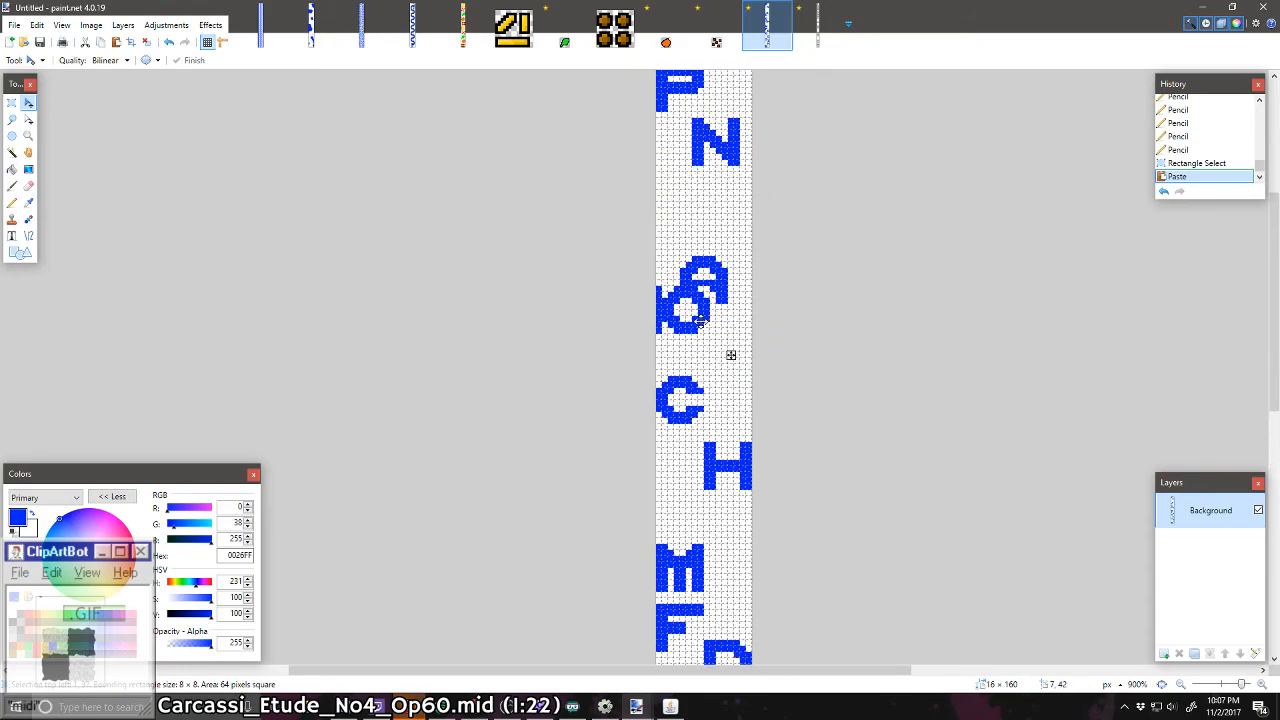
pyautogui.moveTo(685, 365); pyautogui.dragTo(689, 371)
pyautogui.scroll(-5, 733, 358)
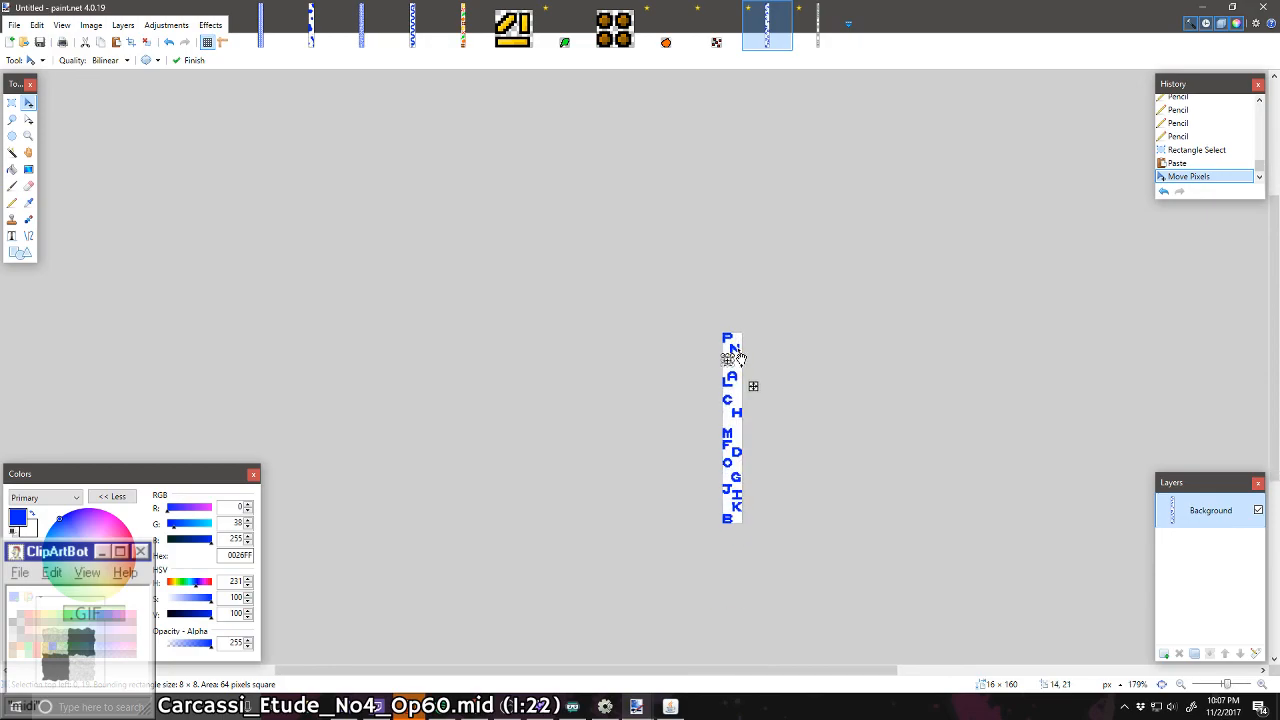
pyautogui.scroll(4, 735, 357)
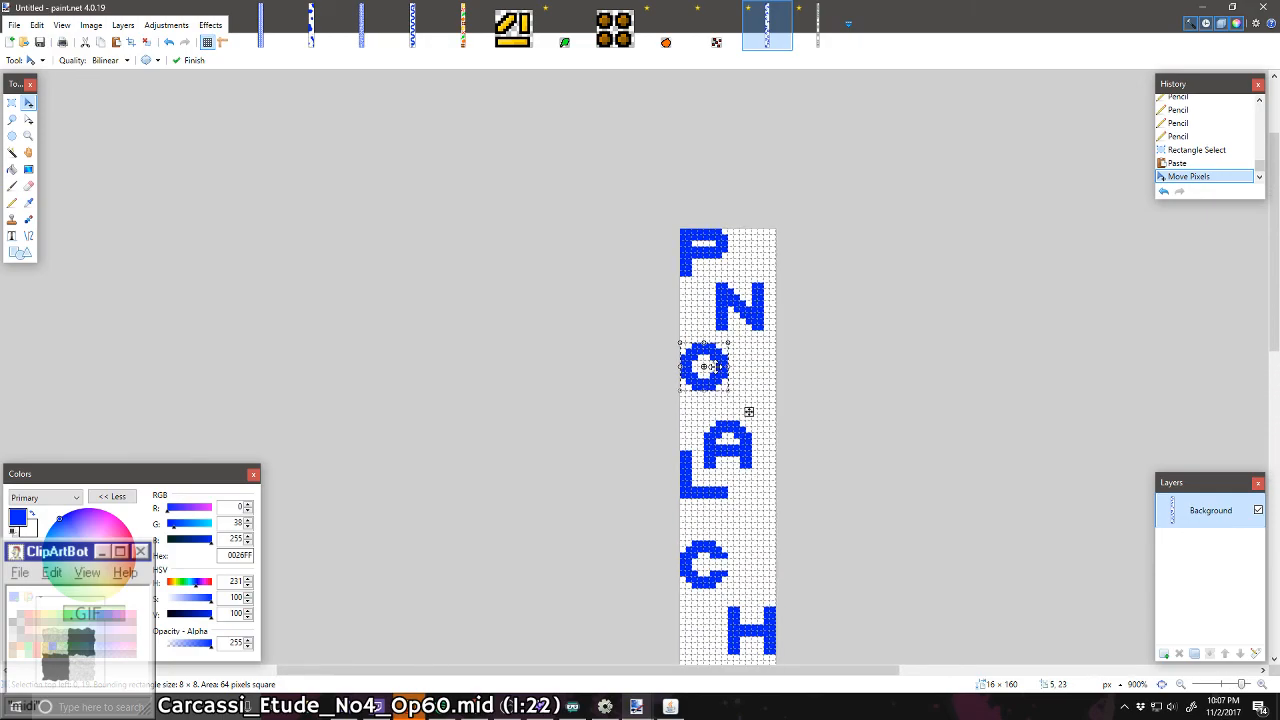
pyautogui.scroll(1, 714, 367)
pyautogui.moveTo(716, 372); pyautogui.dragTo(793, 614)
pyautogui.scroll(-3, 776, 568)
pyautogui.hotkey('ctrl', 'd')
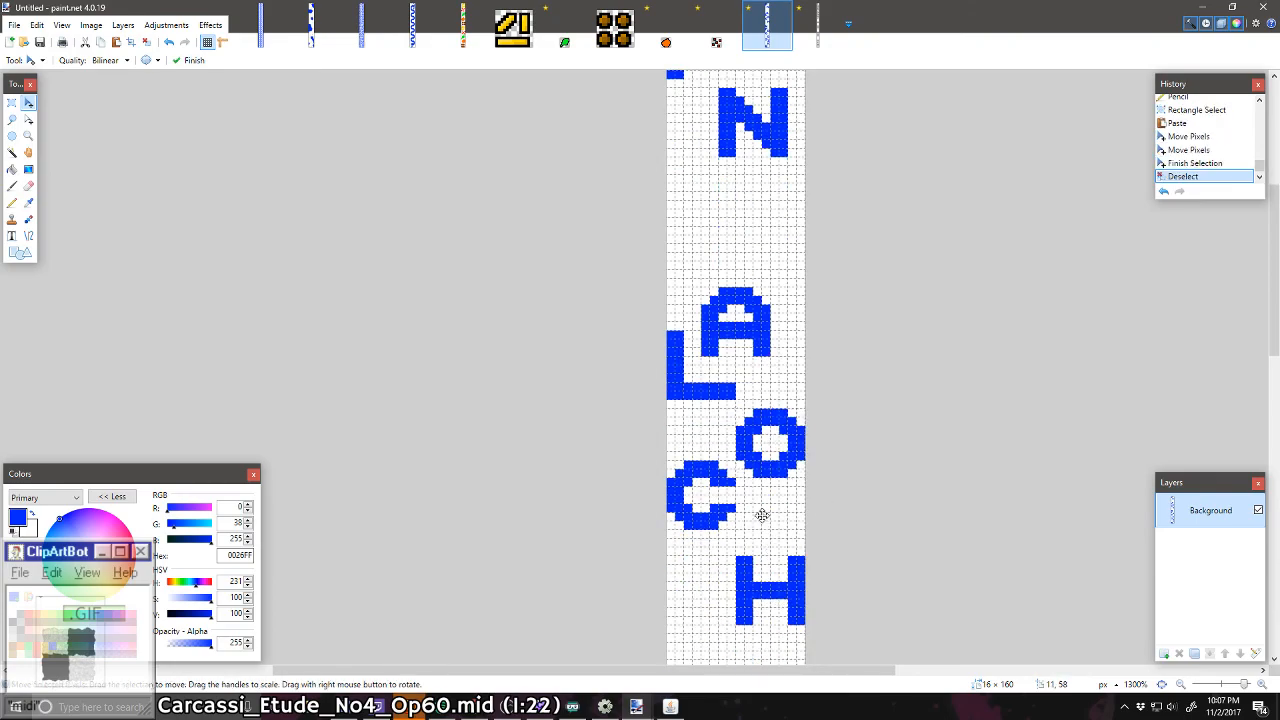
# Step: Select the 8 × 8 pixel C, move it one pixel down and deselect it
pyautogui.scroll(2, 754, 503)
pyautogui.click(11, 102)
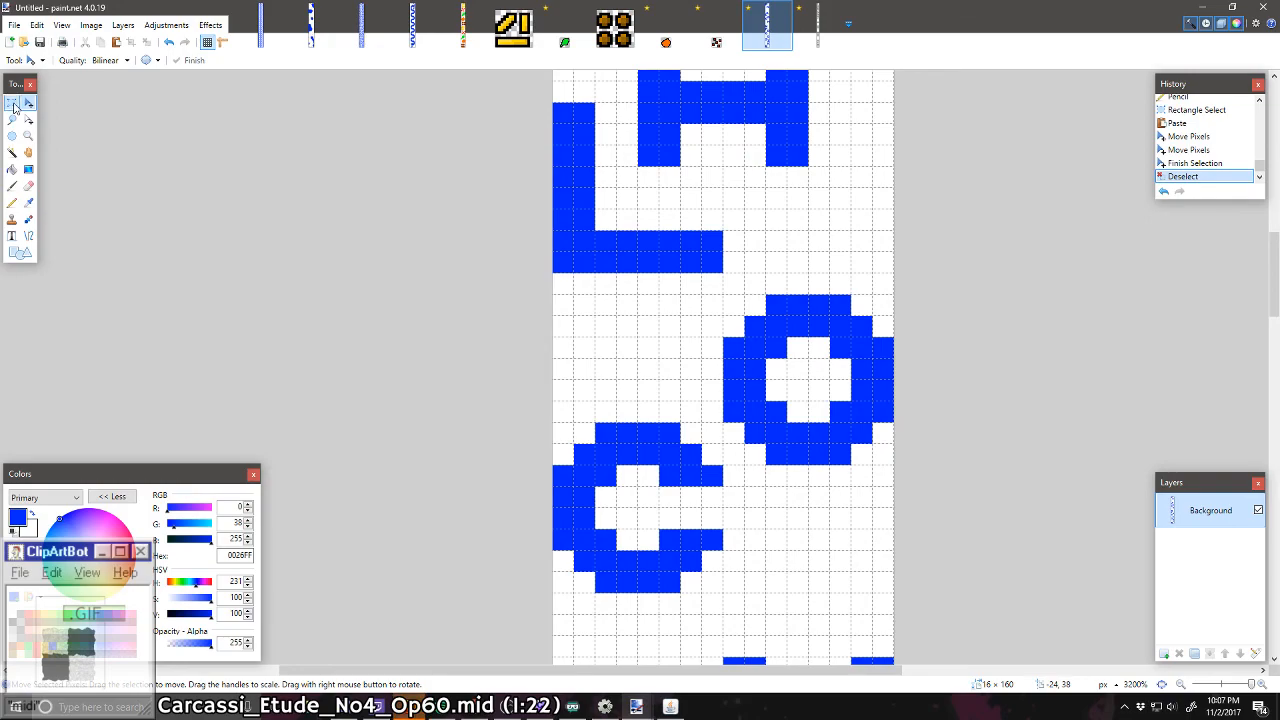
pyautogui.scroll(-3, 623, 334)
pyautogui.moveTo(556, 278); pyautogui.dragTo(744, 476)
pyautogui.click(28, 102)
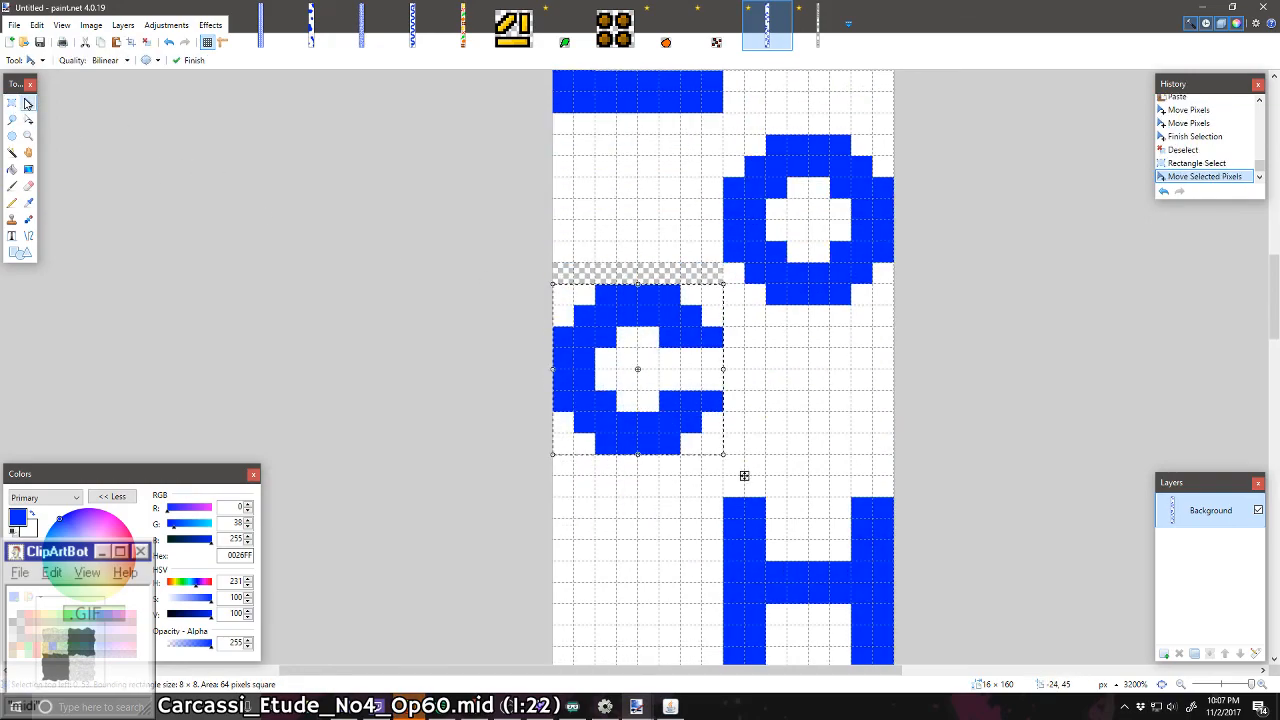
pyautogui.hotkey('ctrl', 'd')
# Step: Fill the transparent row above the C with white
pyautogui.click(11, 169)
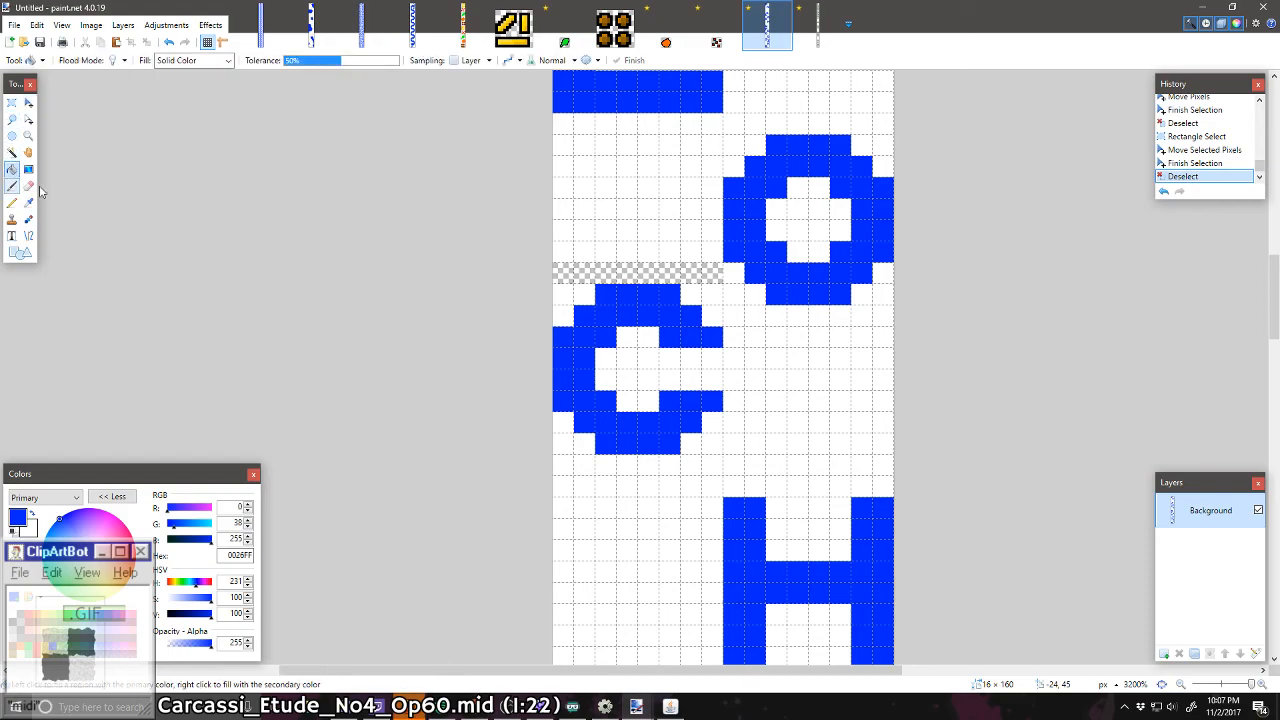
pyautogui.click(576, 272)
pyautogui.press('Return')
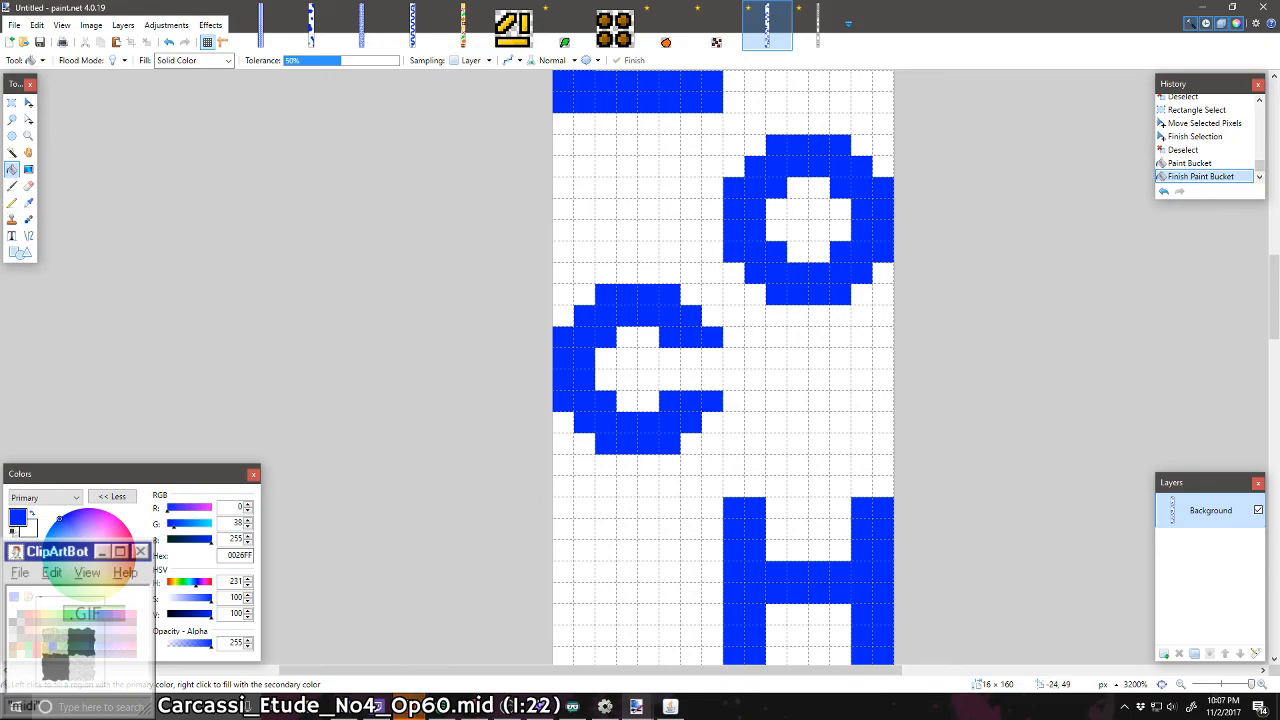
# Step: Turn the duplicated O into a Q with a blue diagonal tail at its lower right corner, notched with white on both sides
pyautogui.click(12, 202)
pyautogui.moveTo(881, 296); pyautogui.dragTo(838, 300)
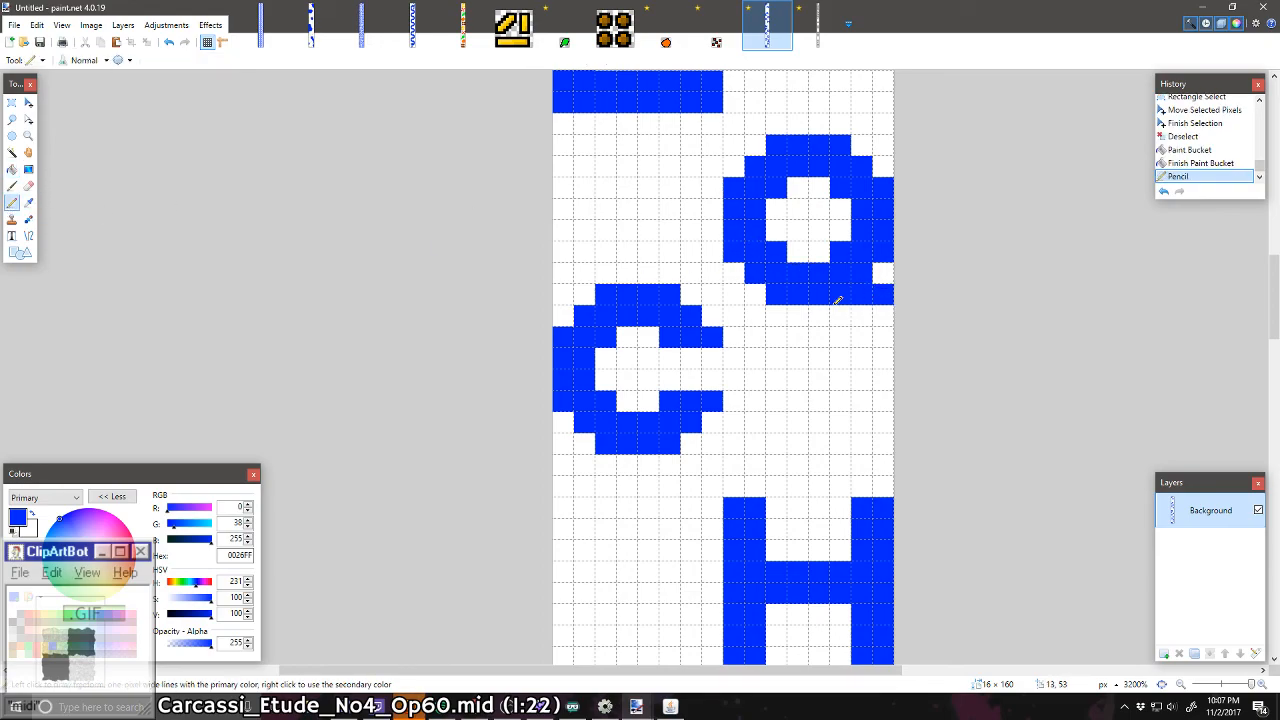
pyautogui.moveTo(824, 246); pyautogui.dragTo(820, 228)
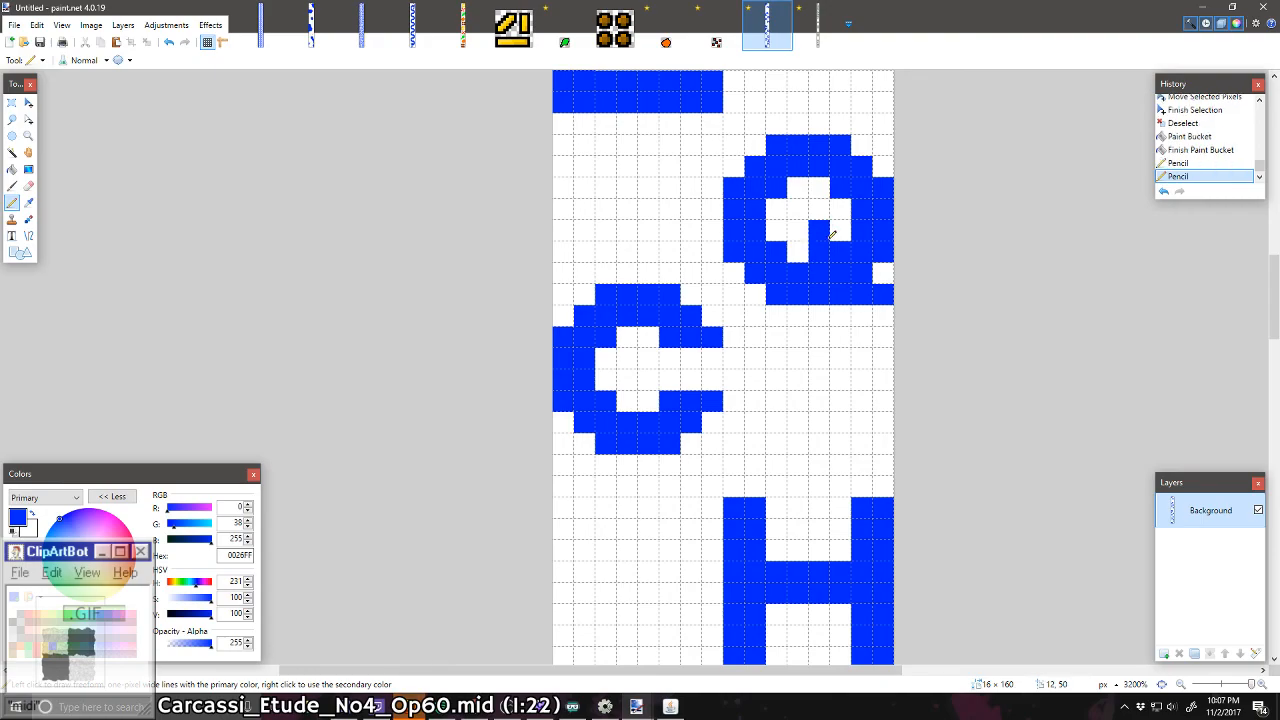
pyautogui.click(839, 230)
pyautogui.click(872, 273)
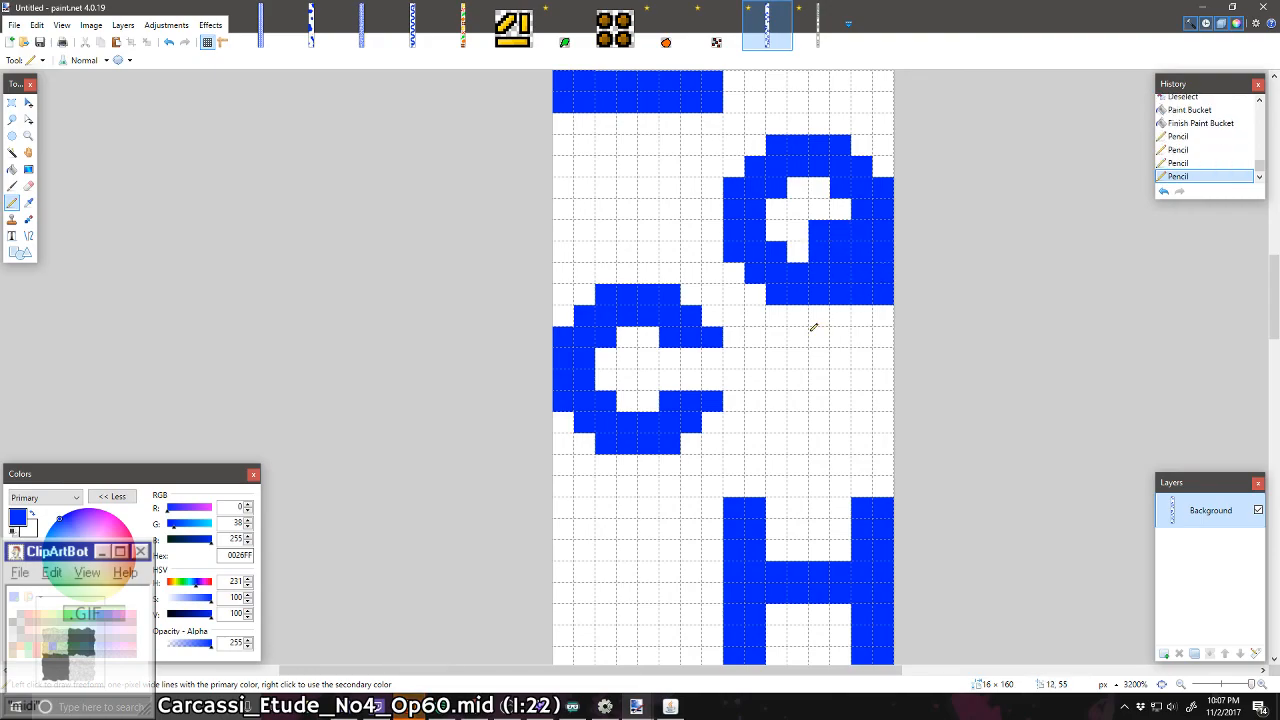
pyautogui.rightClick(885, 253)
pyautogui.rightClick(840, 292)
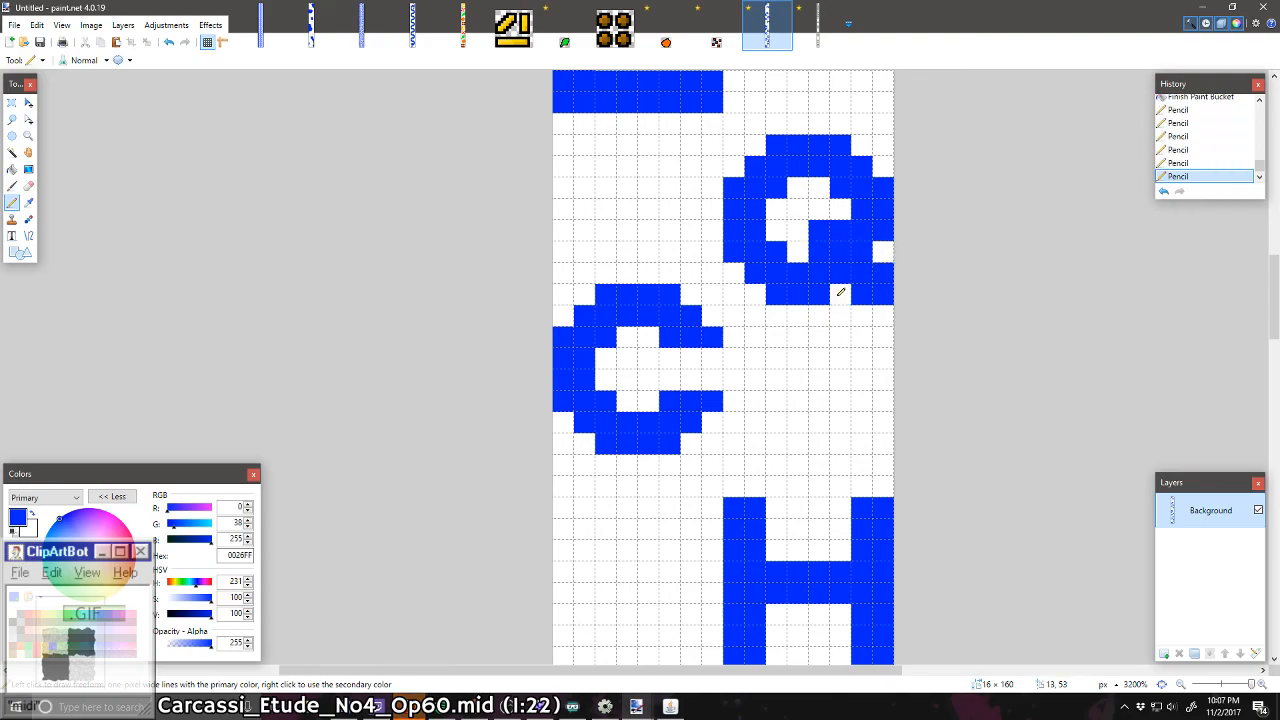
# Step: Reduce the tail inside the Q's opening to a single detached blue pixel
pyautogui.rightClick(825, 228)
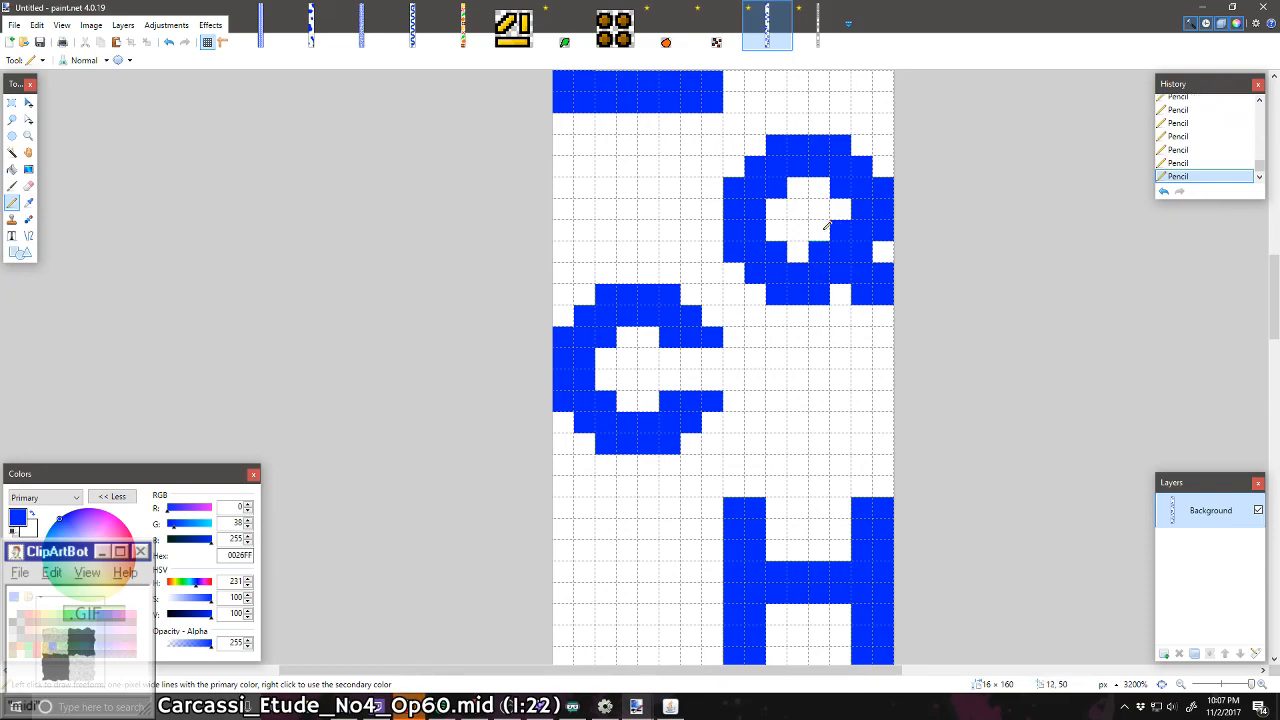
pyautogui.rightClick(840, 229)
pyautogui.rightClick(819, 251)
pyautogui.click(819, 229)
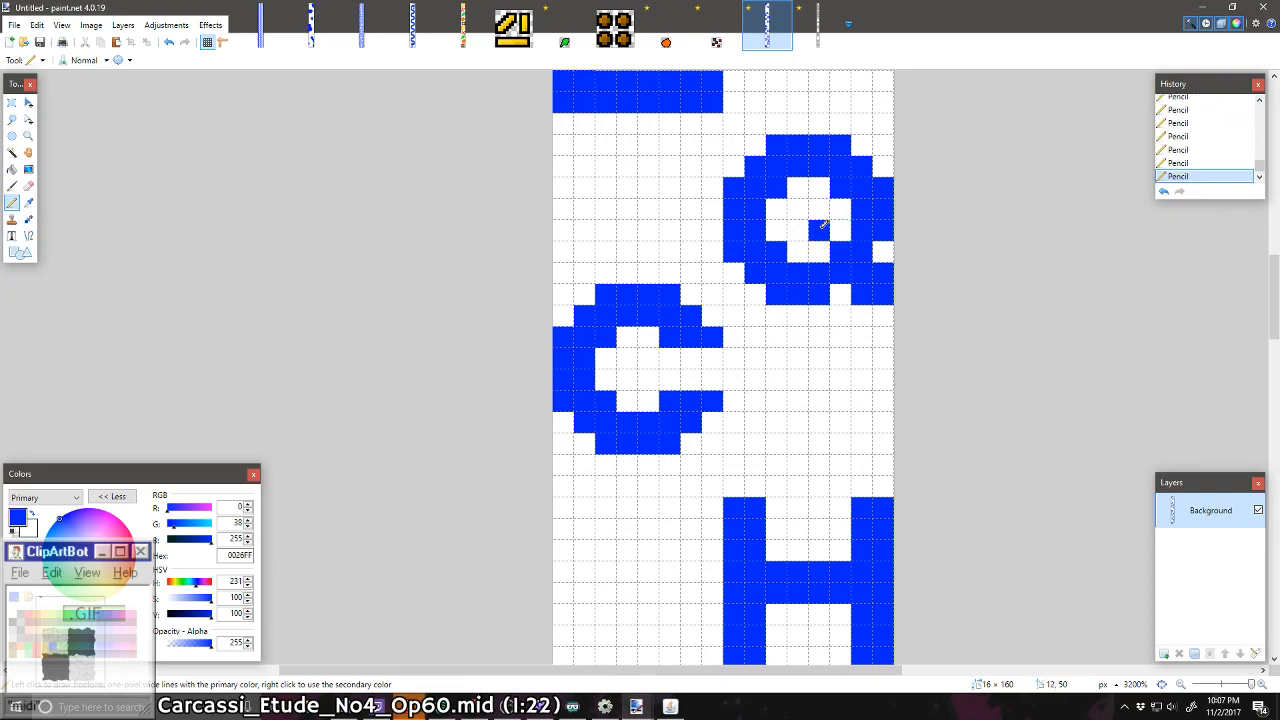
pyautogui.click(820, 250)
pyautogui.click(839, 231)
pyautogui.rightClick(820, 252)
pyautogui.rightClick(838, 231)
# Step: Draw an 8 × 8 pixel blue P shape at the strip's left edge, just above the A, as the base of an R
pyautogui.scroll(-5, 808, 266)
pyautogui.scroll(5, 810, 332)
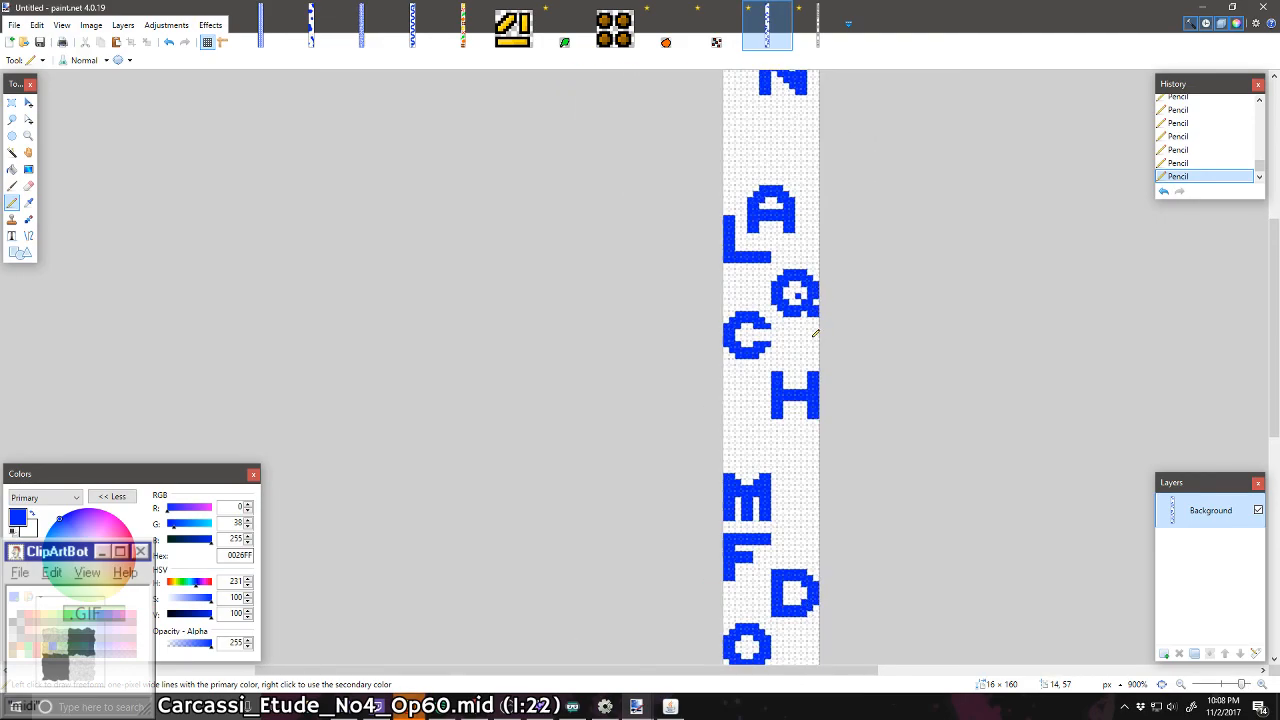
pyautogui.scroll(6, 808, 332)
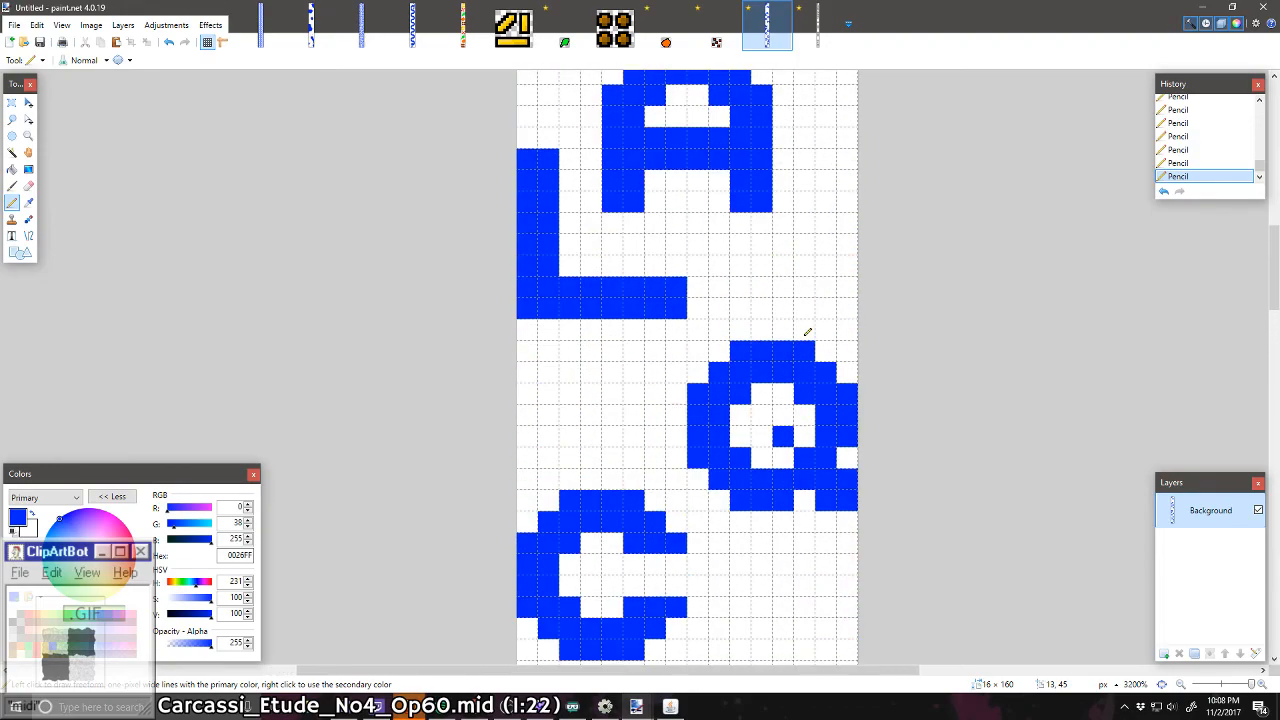
pyautogui.scroll(3, 677, 320)
pyautogui.scroll(-3, 677, 320)
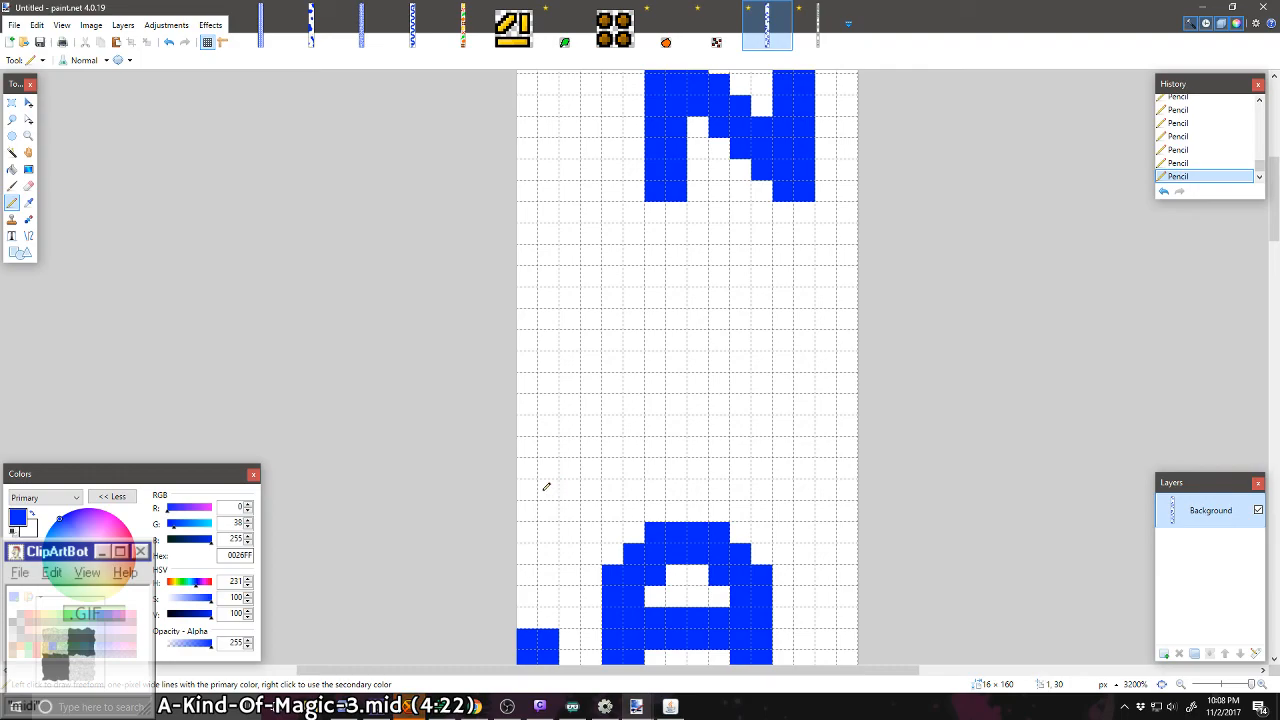
pyautogui.scroll(-2, 546, 486)
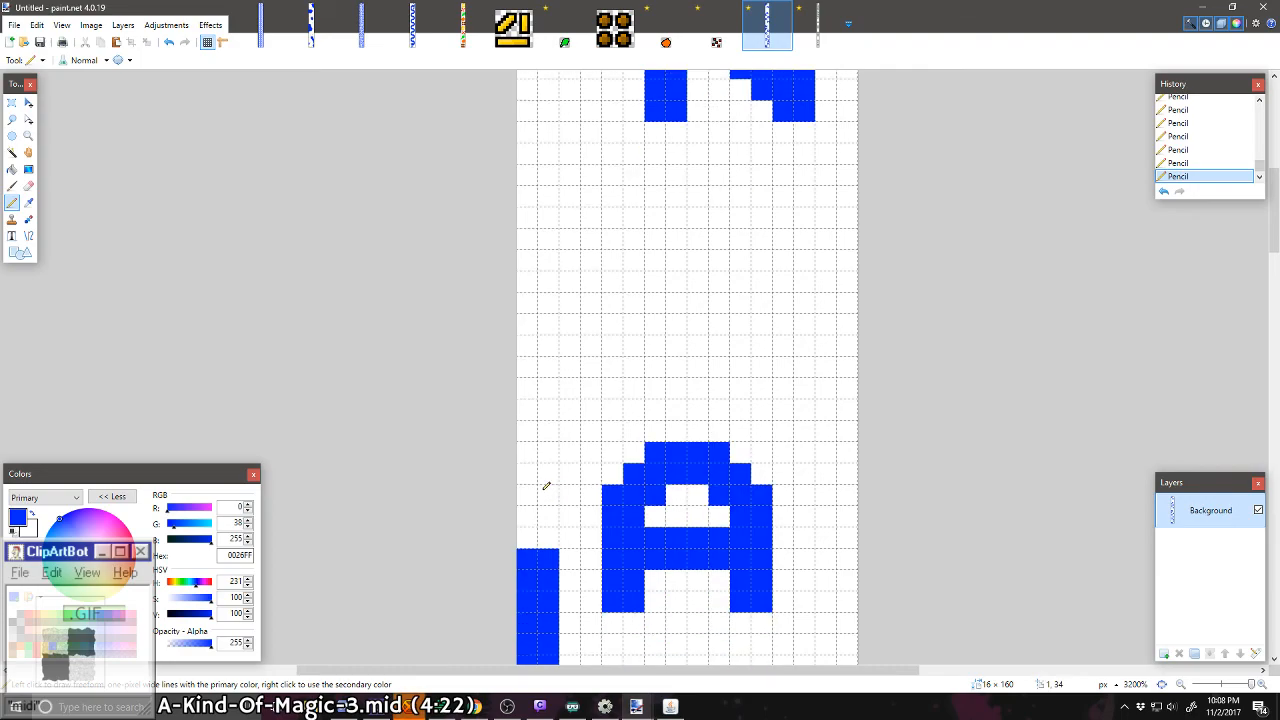
pyautogui.click(550, 406)
pyautogui.moveTo(550, 405)
pyautogui.mouseDown()
pyautogui.moveTo(527, 410)
pyautogui.moveTo(538, 340)
pyautogui.mouseUp()
pyautogui.moveTo(532, 262)
pyautogui.mouseDown()
pyautogui.moveTo(550, 285)
pyautogui.moveTo(535, 330)
pyautogui.moveTo(540, 270)
pyautogui.moveTo(578, 250)
pyautogui.moveTo(650, 256)
pyautogui.moveTo(680, 303)
pyautogui.moveTo(677, 320)
pyautogui.moveTo(540, 345)
pyautogui.mouseUp()
pyautogui.moveTo(665, 287)
pyautogui.mouseDown()
pyautogui.moveTo(650, 337)
pyautogui.moveTo(510, 320)
pyautogui.moveTo(625, 285)
pyautogui.moveTo(525, 265)
pyautogui.mouseUp()
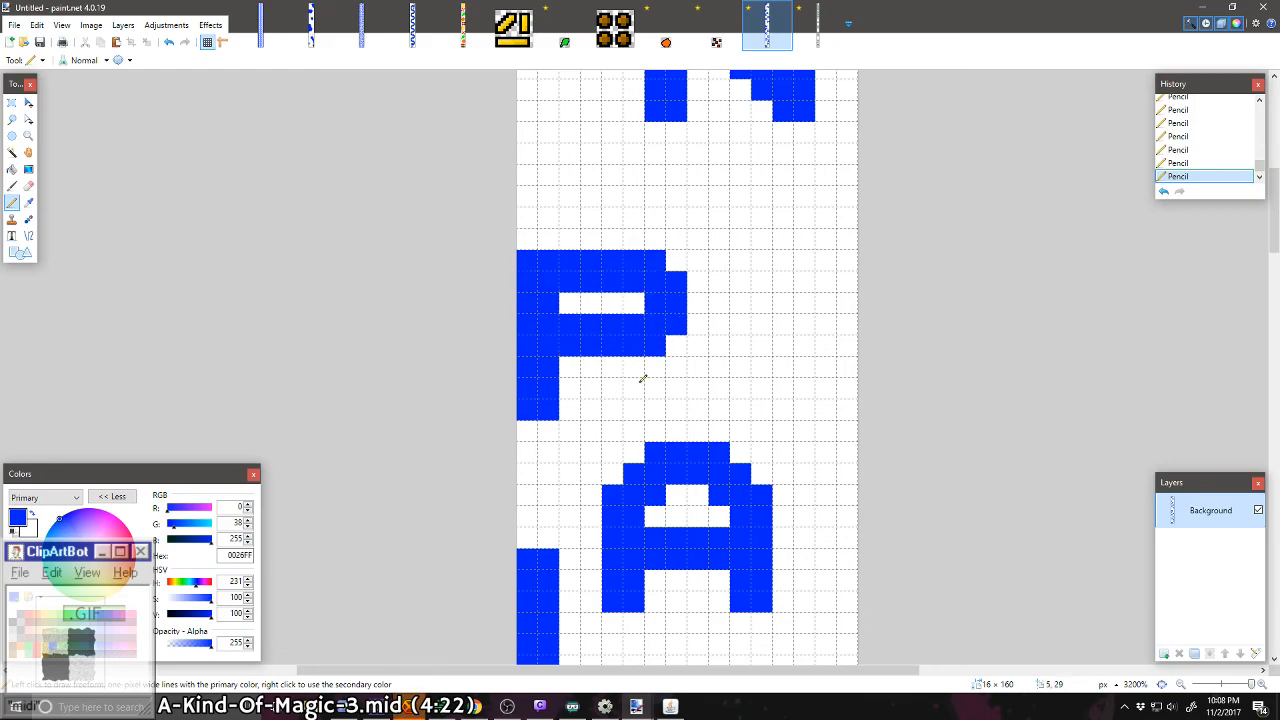
# Step: Add a diagonal leg to the R and reshape it into a two-pixel-wide upright with one extra pixel at its inner top
pyautogui.moveTo(678, 408)
pyautogui.mouseDown()
pyautogui.moveTo(647, 409)
pyautogui.moveTo(649, 387)
pyautogui.moveTo(612, 367)
pyautogui.mouseUp()
pyautogui.moveTo(633, 409)
pyautogui.mouseDown()
pyautogui.moveTo(646, 408)
pyautogui.moveTo(590, 367)
pyautogui.mouseUp()
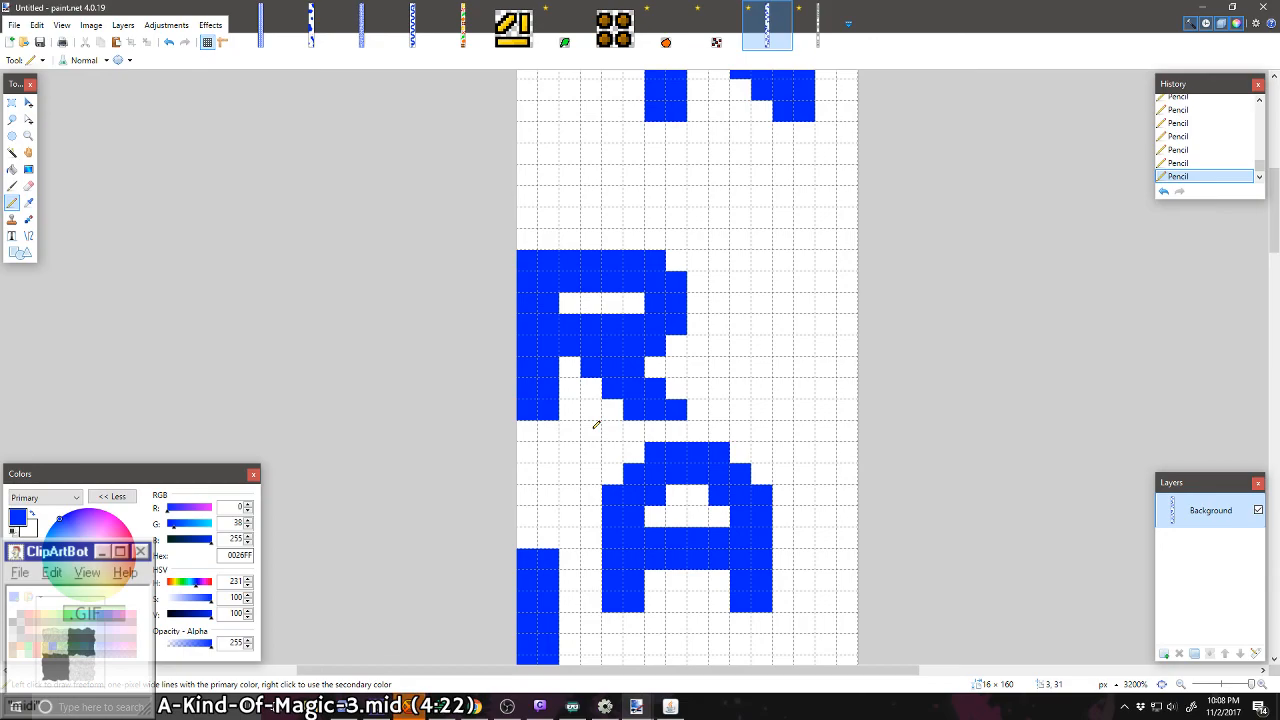
pyautogui.moveTo(678, 386); pyautogui.dragTo(677, 364)
pyautogui.rightClick(610, 367)
pyautogui.rightClick(612, 388)
pyautogui.rightClick(600, 375)
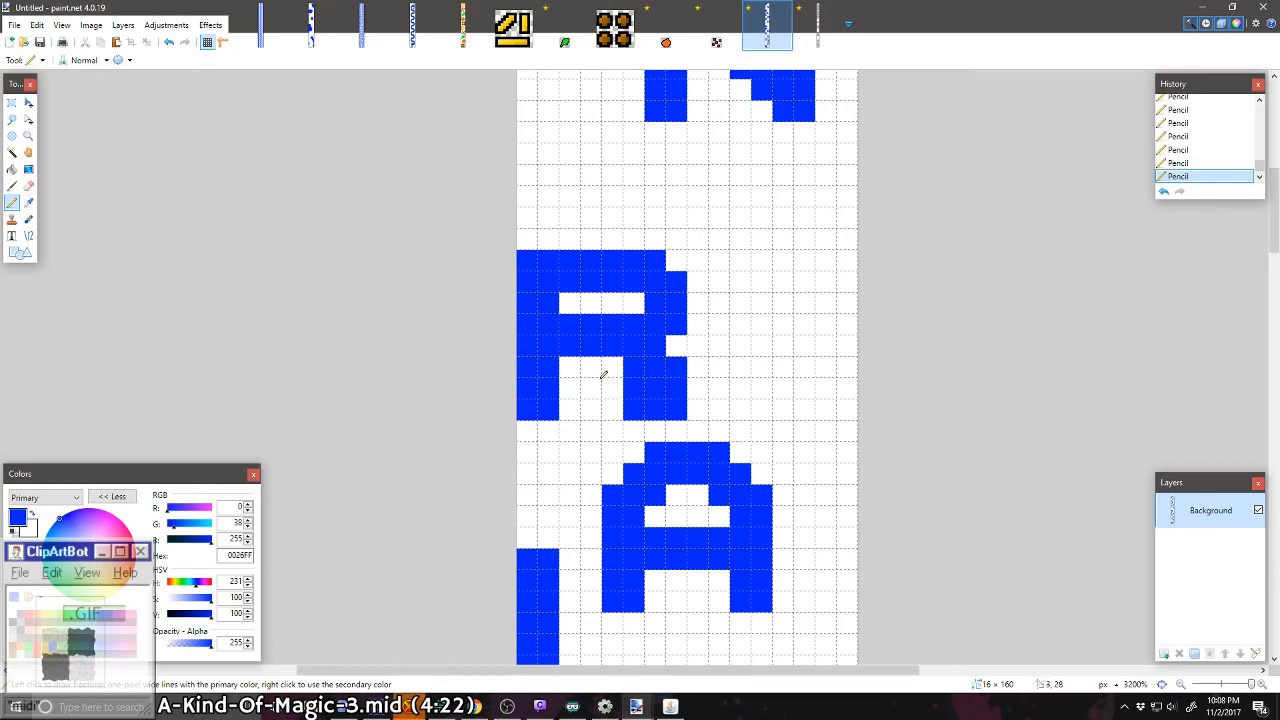
pyautogui.rightClick(634, 410)
pyautogui.rightClick(636, 388)
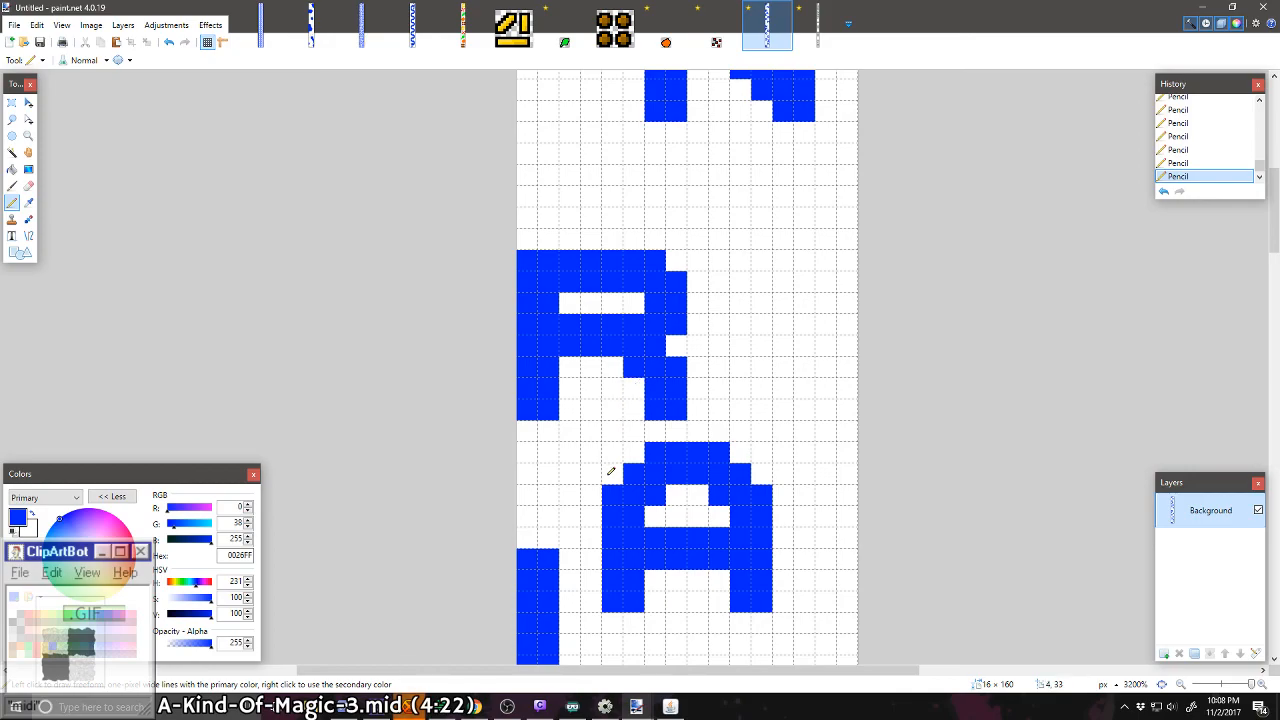
# Step: Try the R without the leg's extra inner pixel and with the bowl's lower outer edge trimmed
pyautogui.rightClick(638, 363)
pyautogui.click(634, 375)
pyautogui.rightClick(640, 361)
pyautogui.click(682, 347)
pyautogui.rightClick(681, 343)
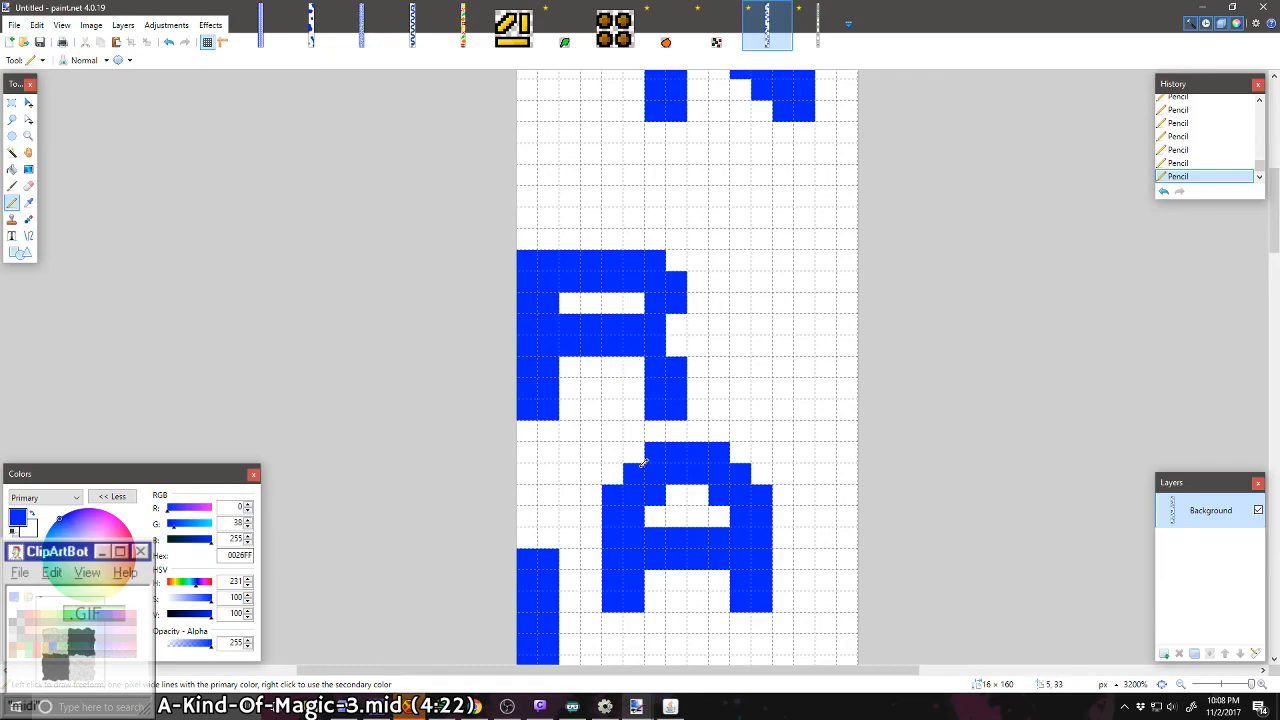
# Step: Restore the R bowl's outer edge pixel and slant the leg by adding inner pixels and erasing outer ones at its top
pyautogui.scroll(-13, 641, 465)
pyautogui.scroll(13, 639, 440)
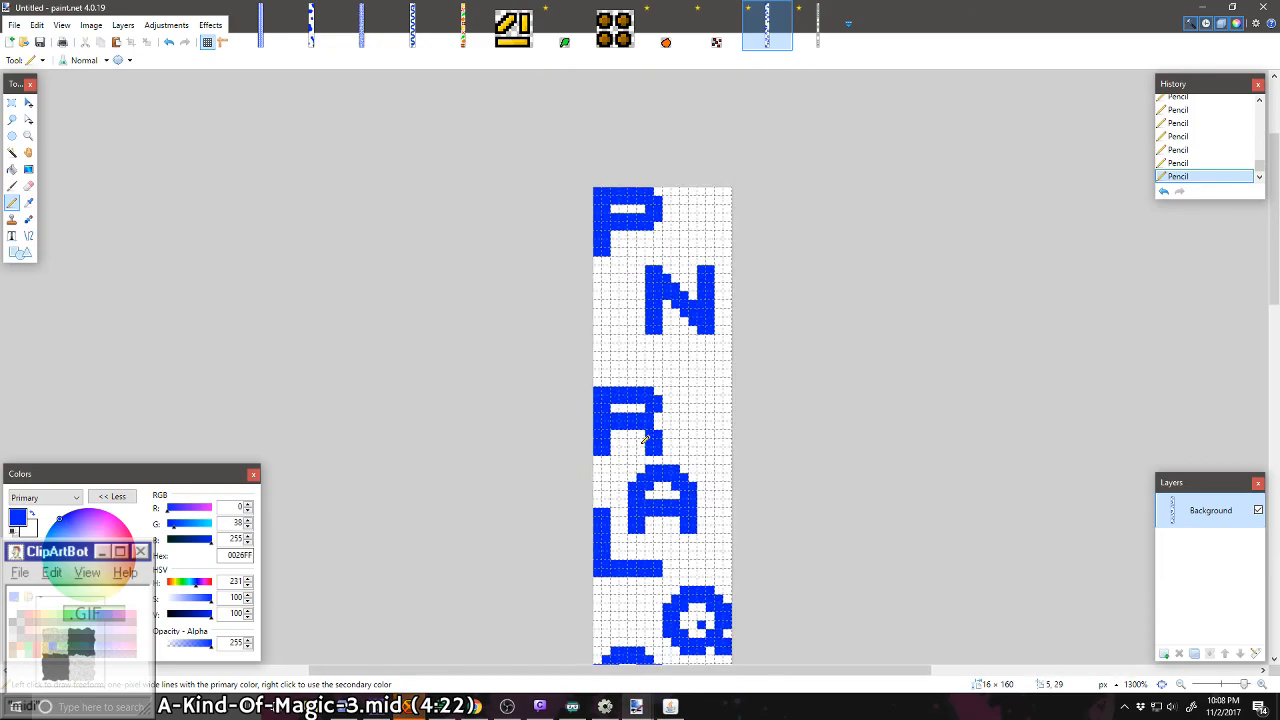
pyautogui.click(691, 386)
pyautogui.rightClick(694, 431)
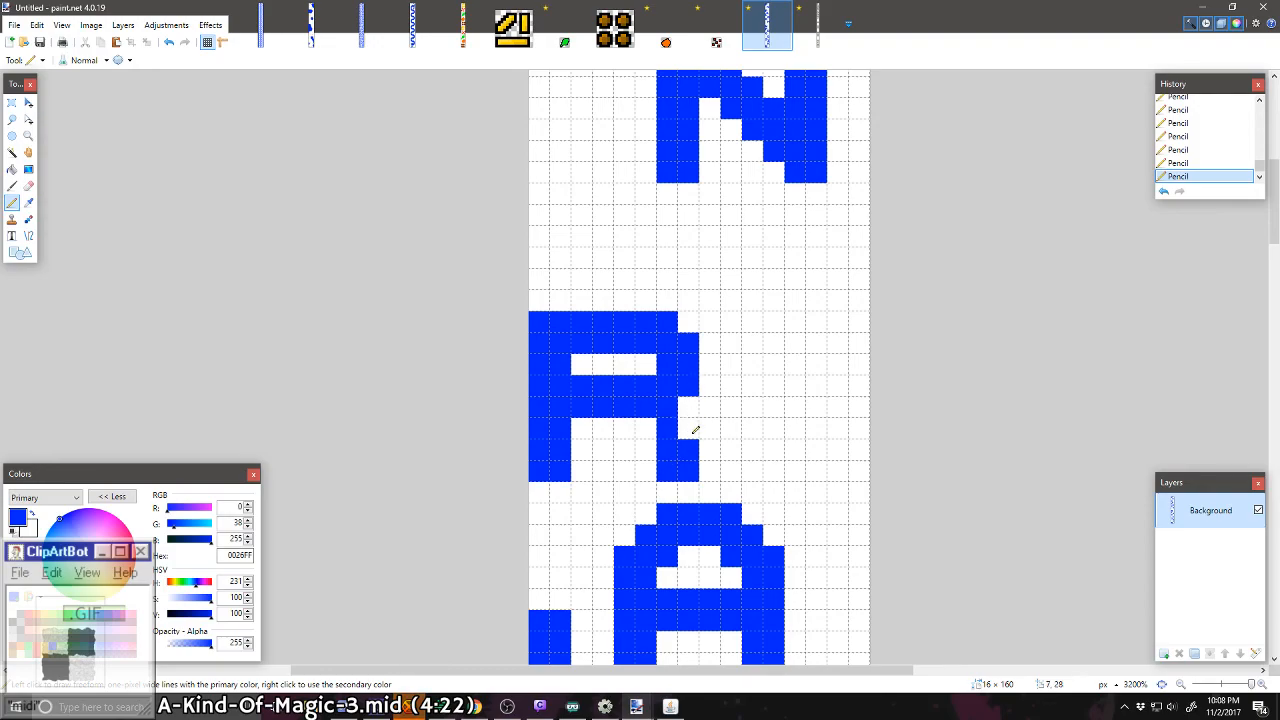
pyautogui.click(646, 430)
pyautogui.click(645, 451)
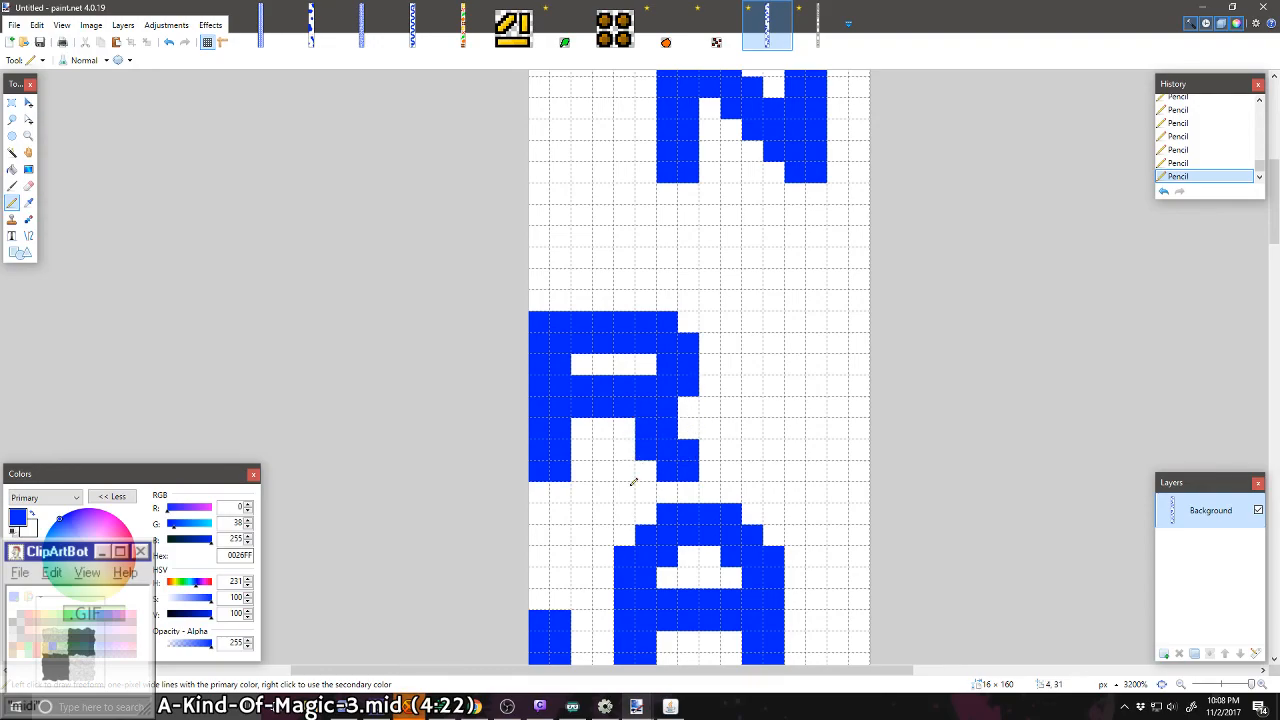
pyautogui.click(626, 427)
pyautogui.rightClick(668, 426)
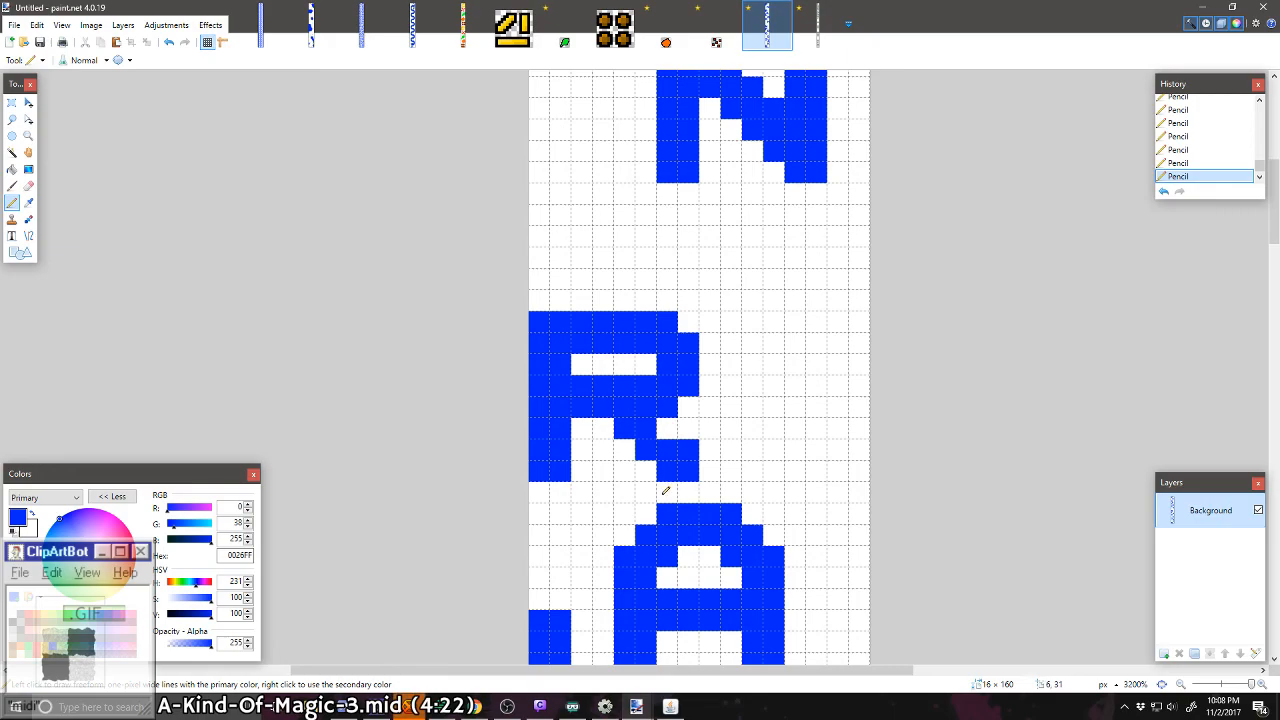
# Step: Fill the two outer pixels at the top of the R's leg with blue, trimming surplus trial pixels off its inner edge
pyautogui.click(667, 427)
pyautogui.click(624, 448)
pyautogui.click(603, 428)
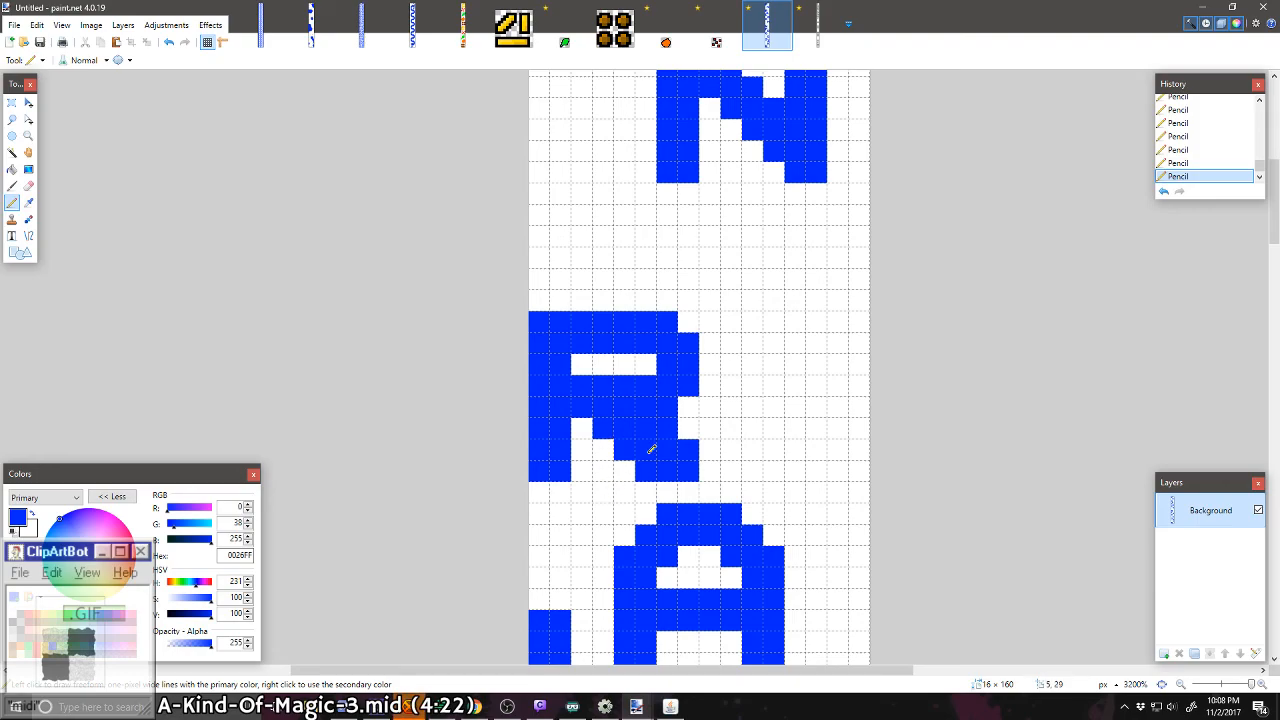
pyautogui.rightClick(604, 428)
pyautogui.rightClick(630, 448)
pyautogui.rightClick(642, 480)
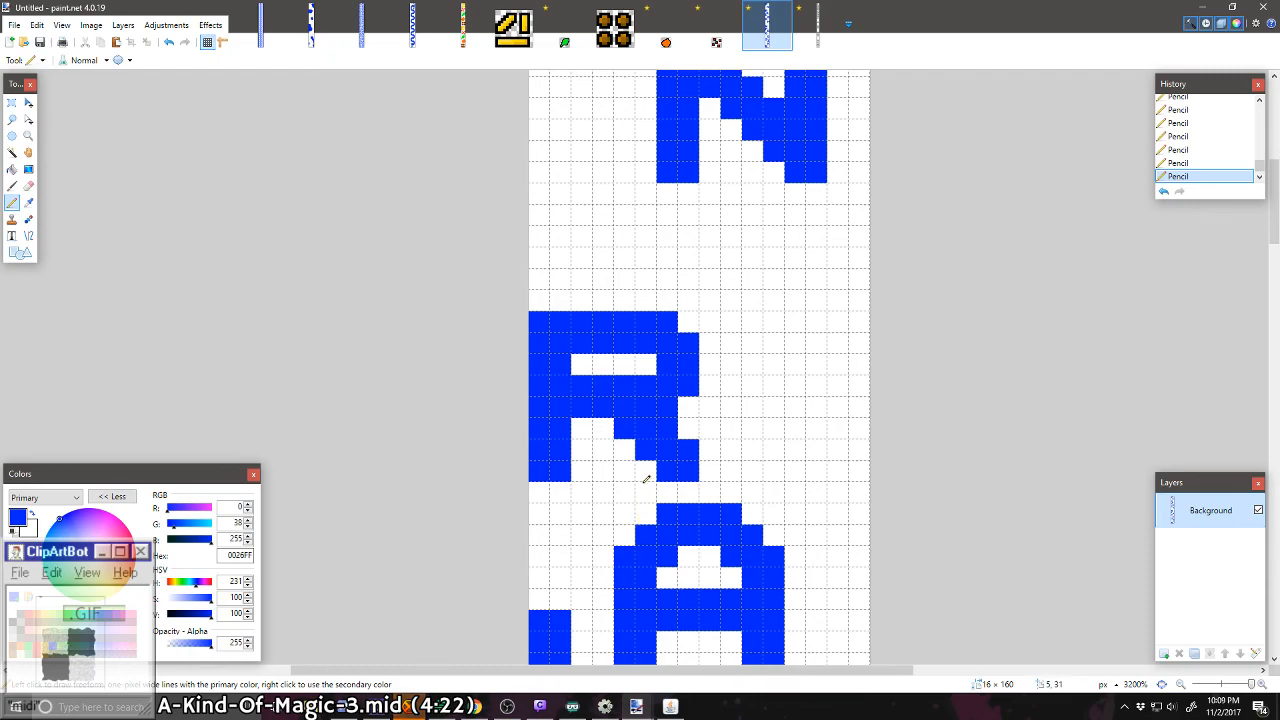
pyautogui.click(690, 430)
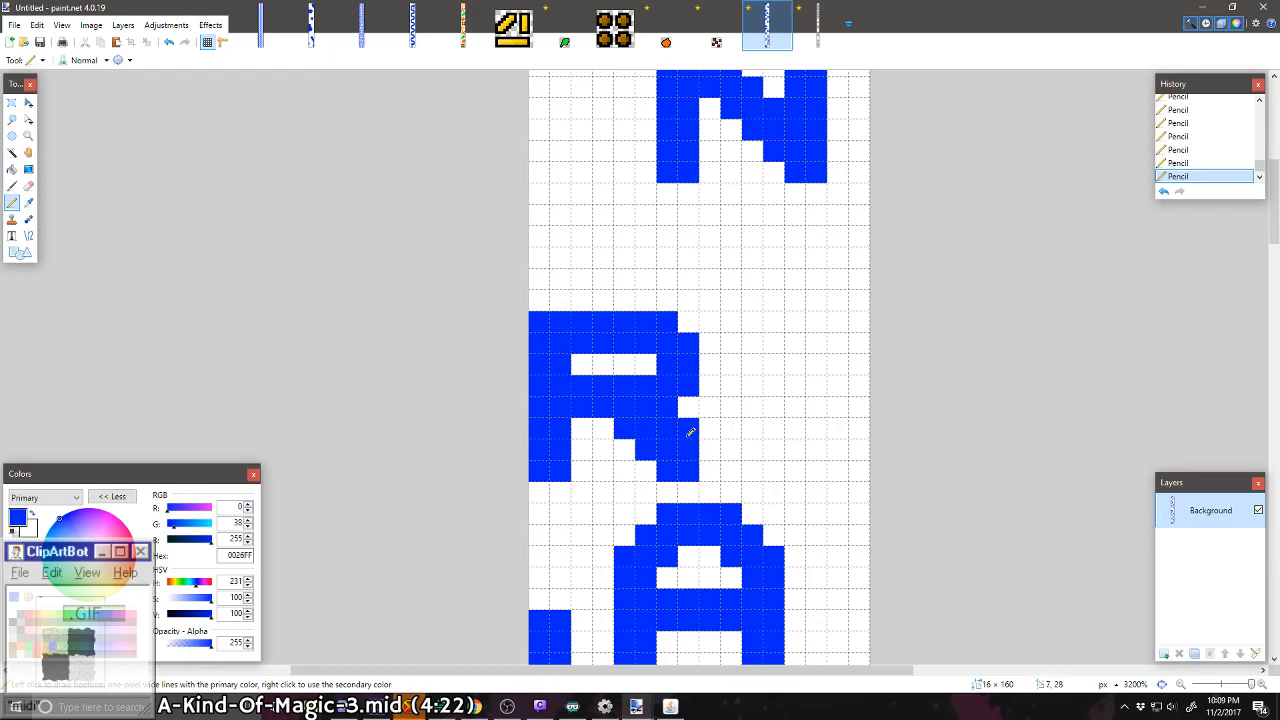
# Step: Erase the surplus inner pixels of the R's leg, leaving one extra pixel beside its top
pyautogui.rightClick(620, 436)
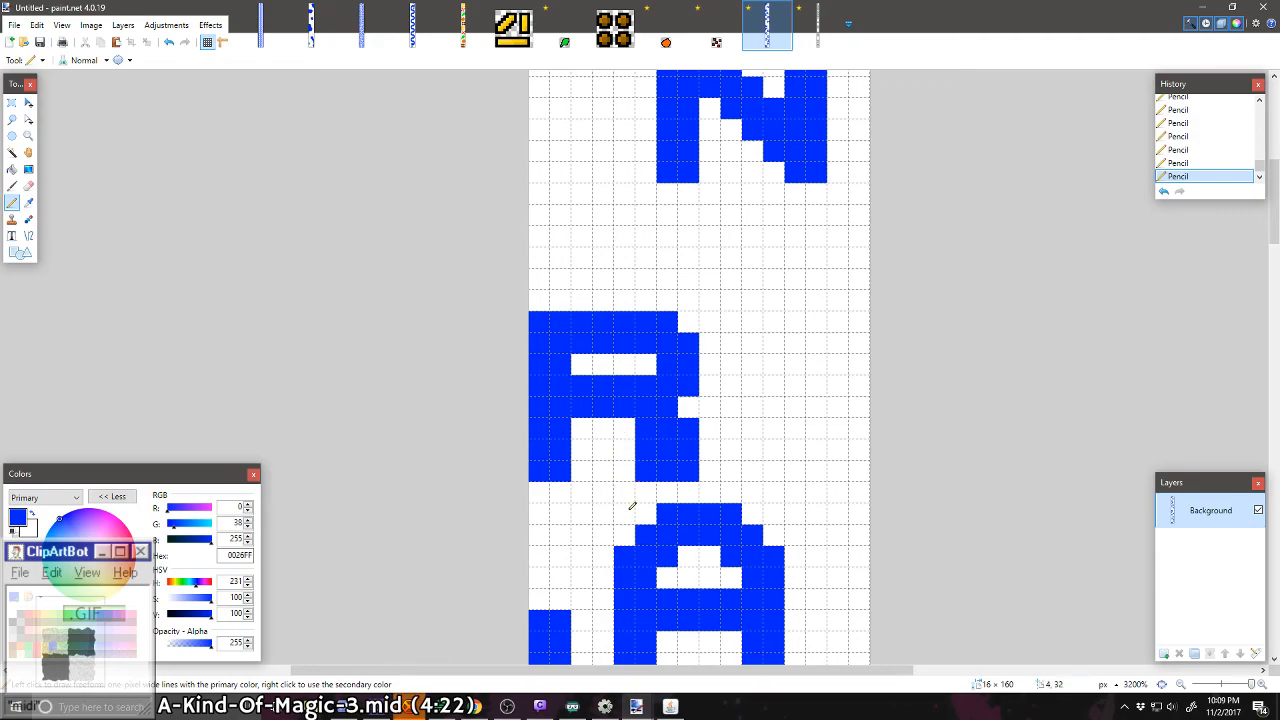
pyautogui.rightClick(645, 452)
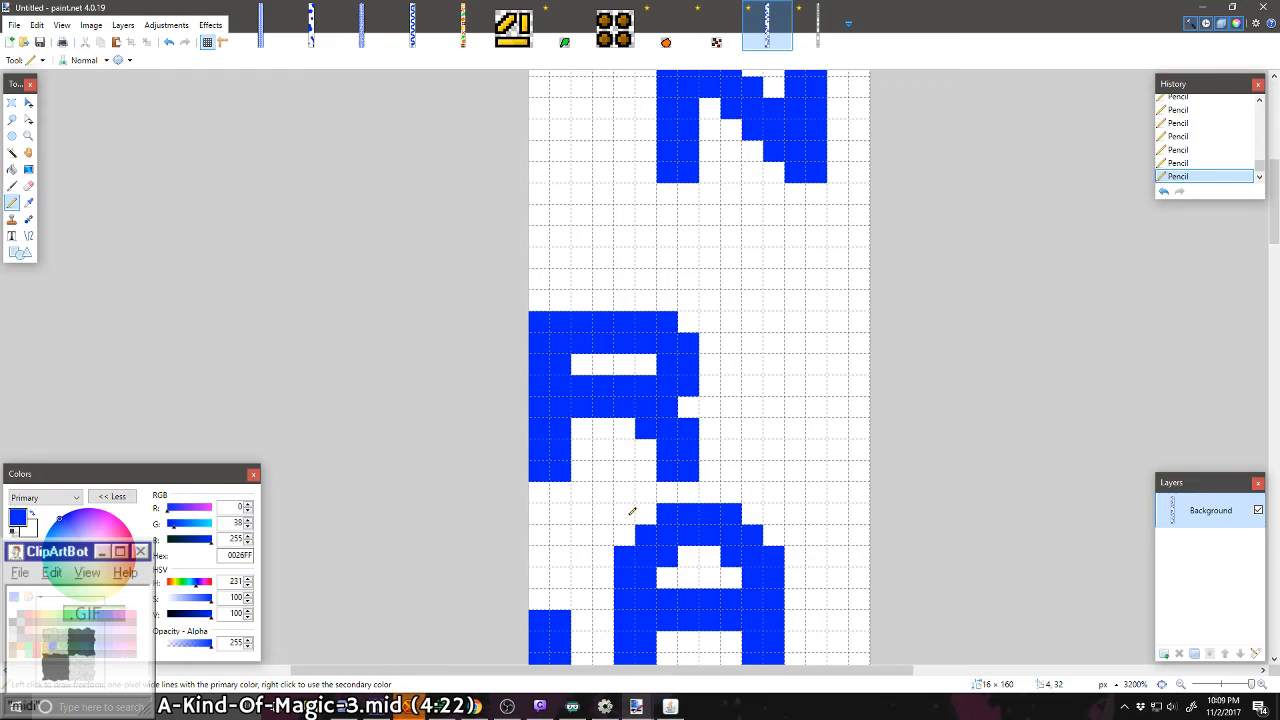
pyautogui.scroll(5, 630, 512)
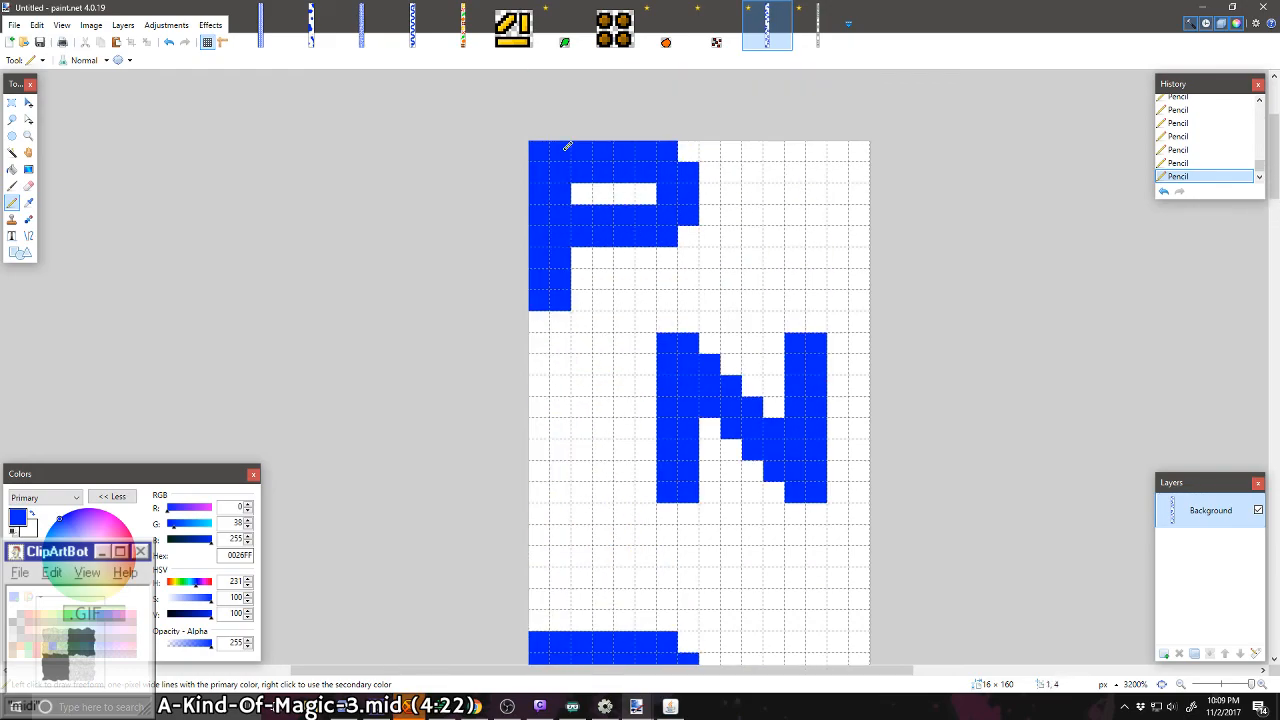
# Step: Copy the 8 × 8 pixel letter S from 08_01 Secret Message.png and return to the untitled letter strip
pyautogui.click(818, 30)
pyautogui.scroll(15, 614, 290)
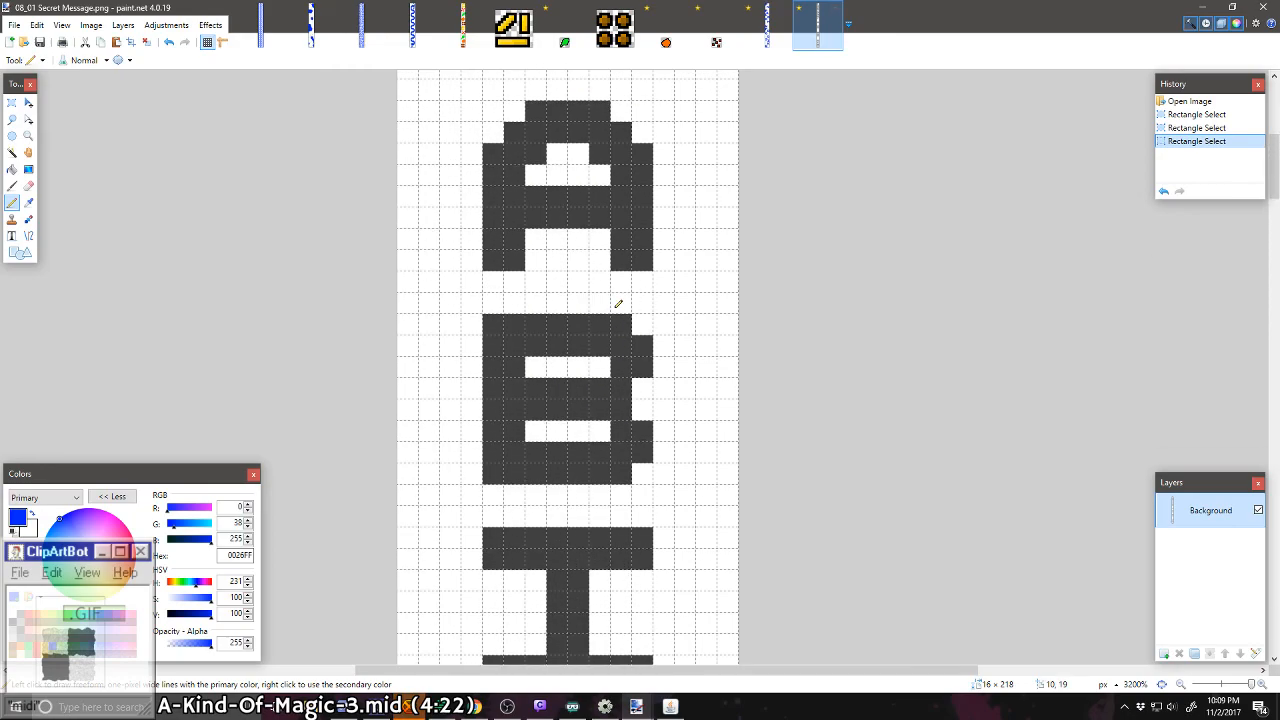
pyautogui.scroll(-10, 618, 304)
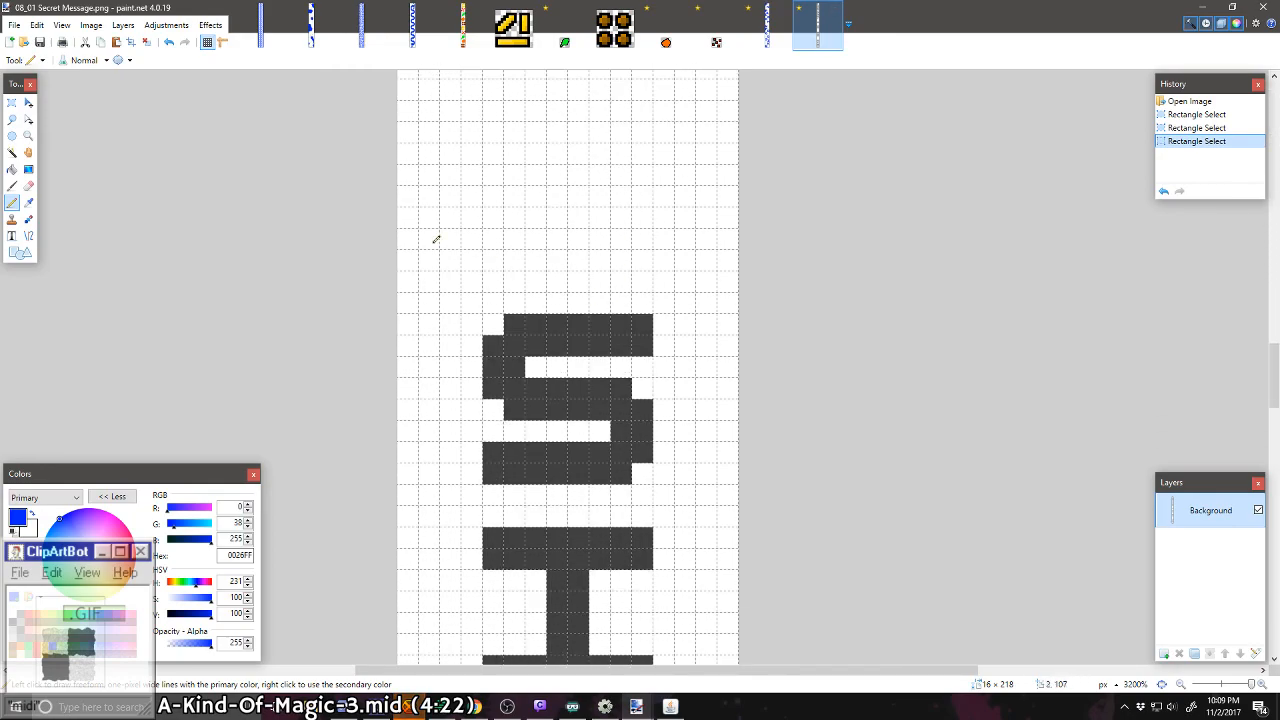
pyautogui.click(12, 103)
pyautogui.moveTo(485, 316); pyautogui.dragTo(635, 470)
pyautogui.hotkey('ctrl', 'c')
pyautogui.hotkey('ctrl', 'shift', 'Tab')
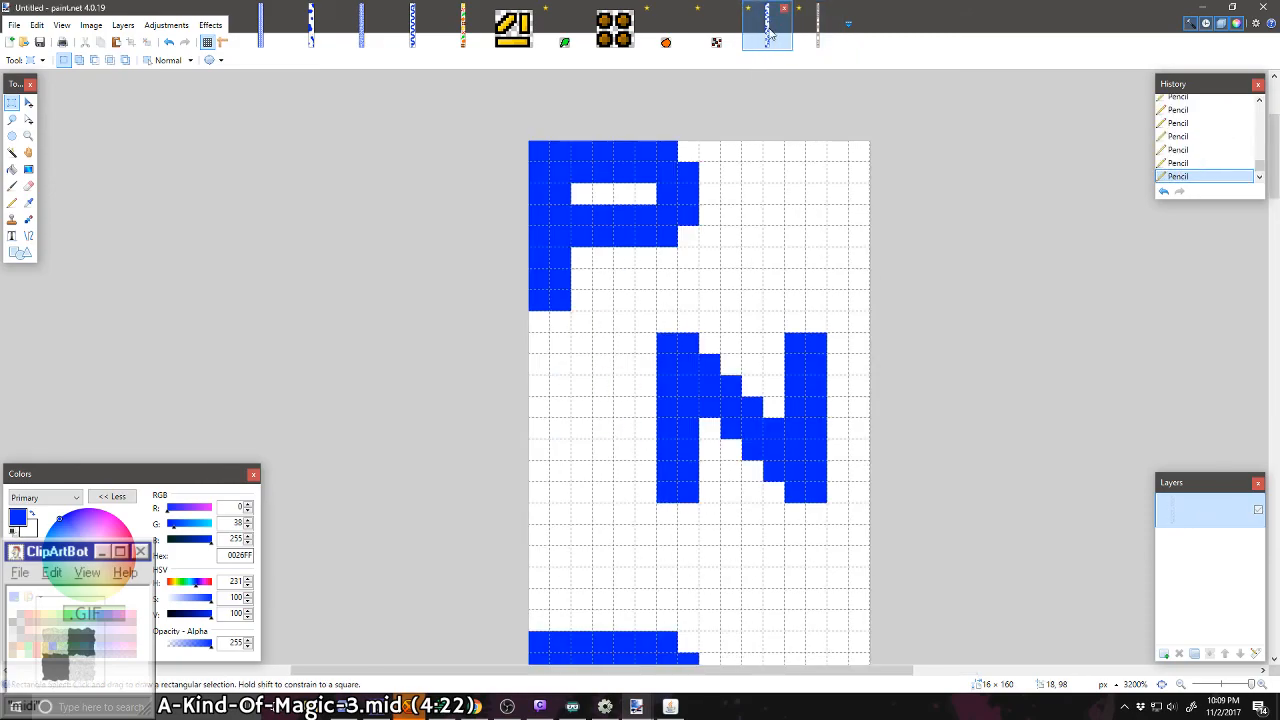
# Step: Try placing the copied S in the space between the N and the R
pyautogui.hotkey('ctrl', 'v')
pyautogui.scroll(-5, 656, 397)
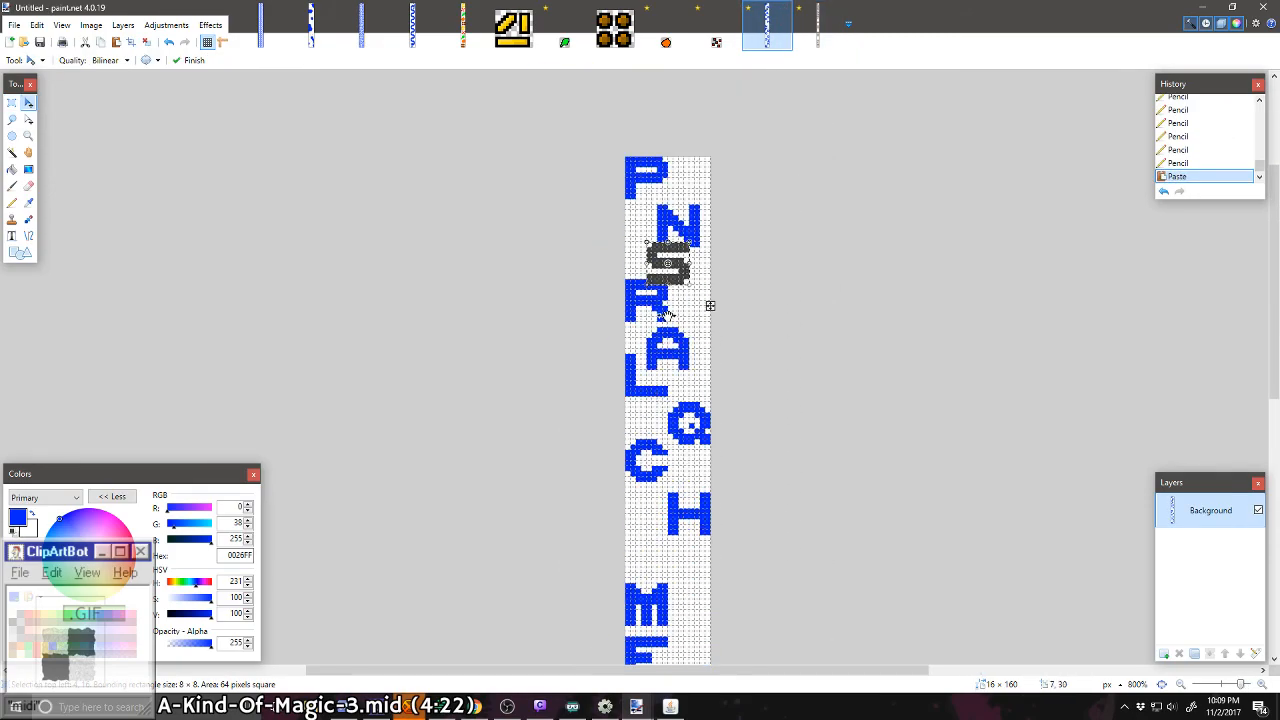
pyautogui.moveTo(674, 262); pyautogui.dragTo(676, 339)
pyautogui.scroll(-1, 660, 562)
pyautogui.scroll(-5, 670, 510)
pyautogui.scroll(5, 697, 509)
pyautogui.scroll(2, 697, 452)
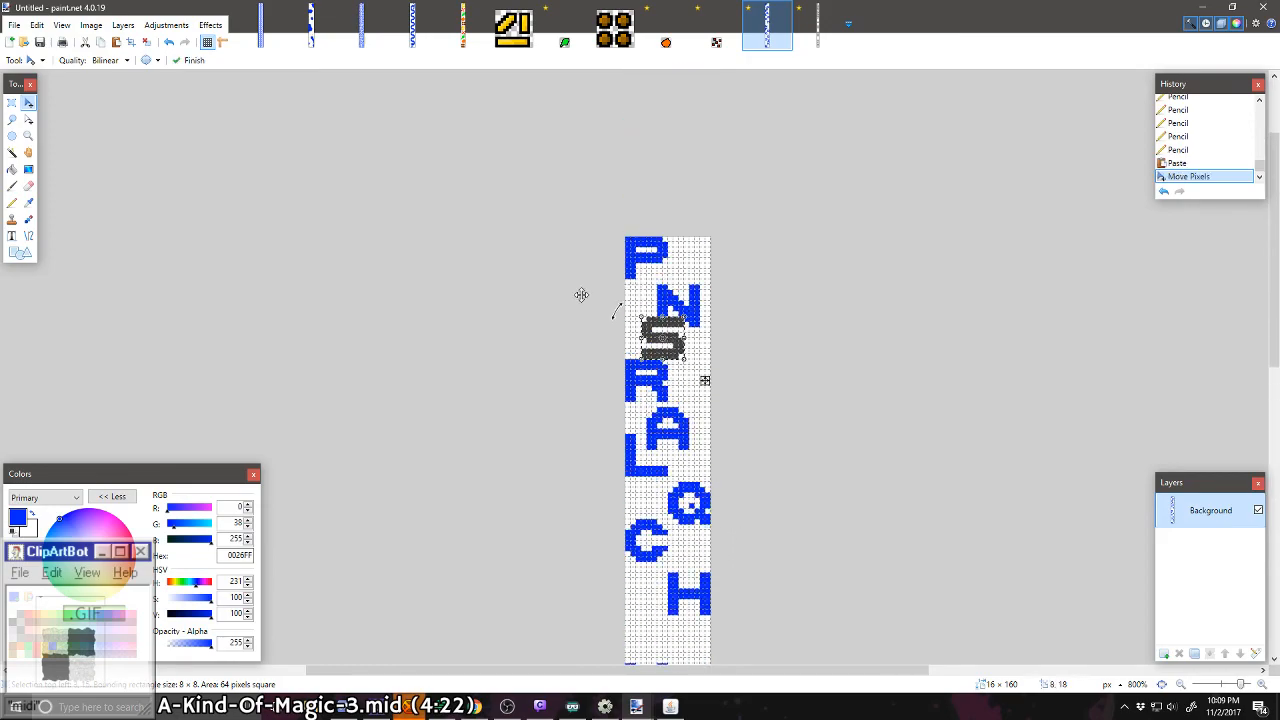
pyautogui.click(102, 26)
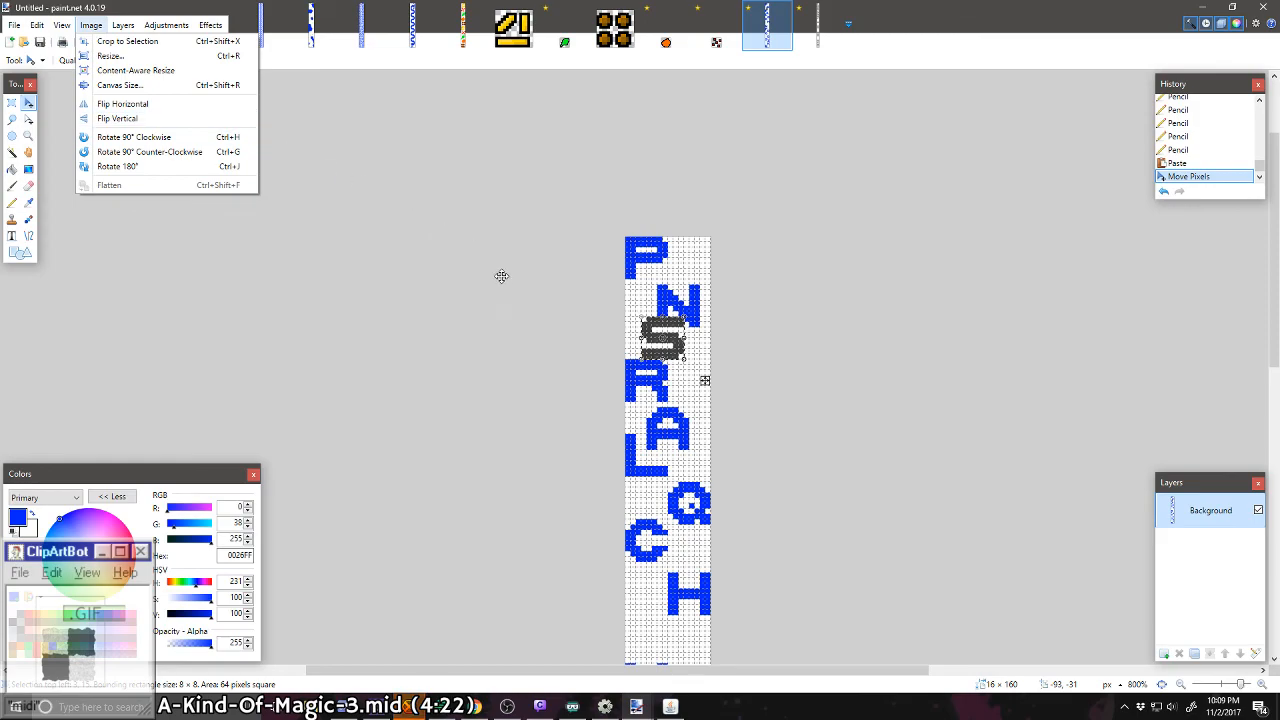
pyautogui.press('Escape')
# Step: Undo the placement and pasting of the S, keeping the last pencil edit on the R
pyautogui.hotkey('ctrl', 'z')
pyautogui.hotkey('ctrl', 'z')
pyautogui.hotkey('ctrl', 'z')
pyautogui.hotkey('ctrl', 'z')
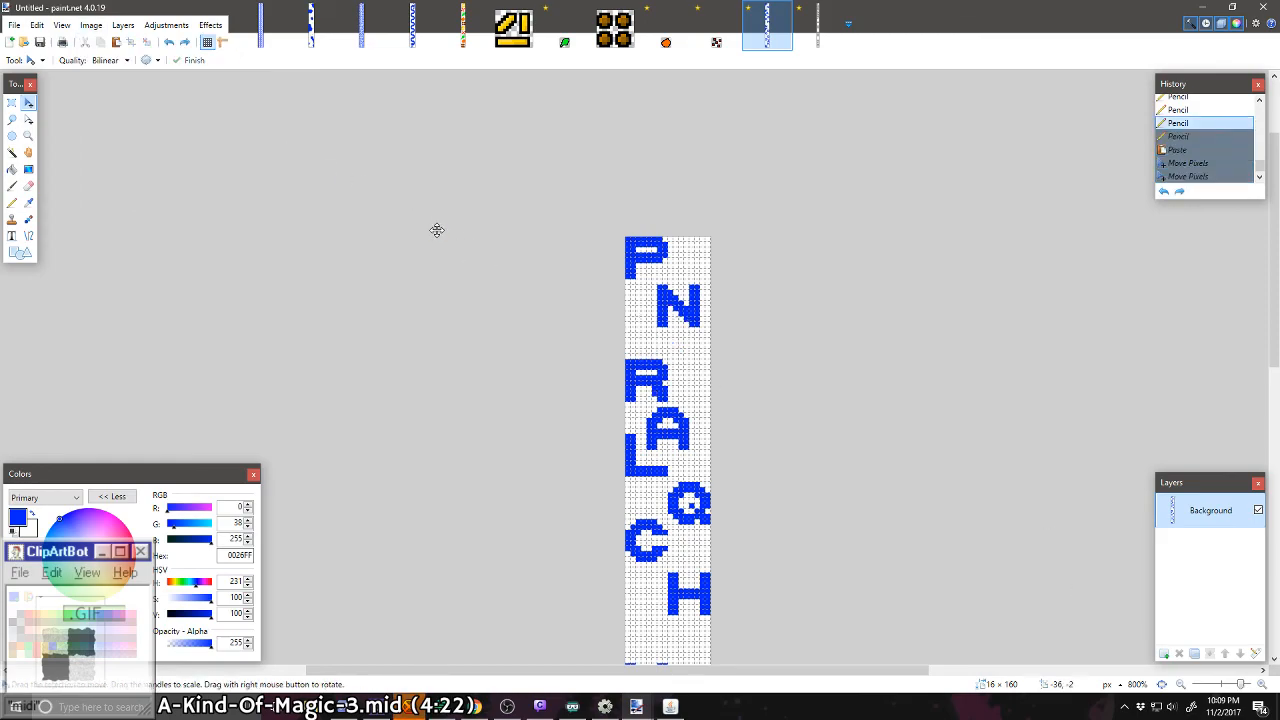
pyautogui.hotkey('ctrl', 'y')
# Step: Extend the canvas height to 222 pixels, anchored at the bottom and with the width kept at 16 pixels
pyautogui.press('p')
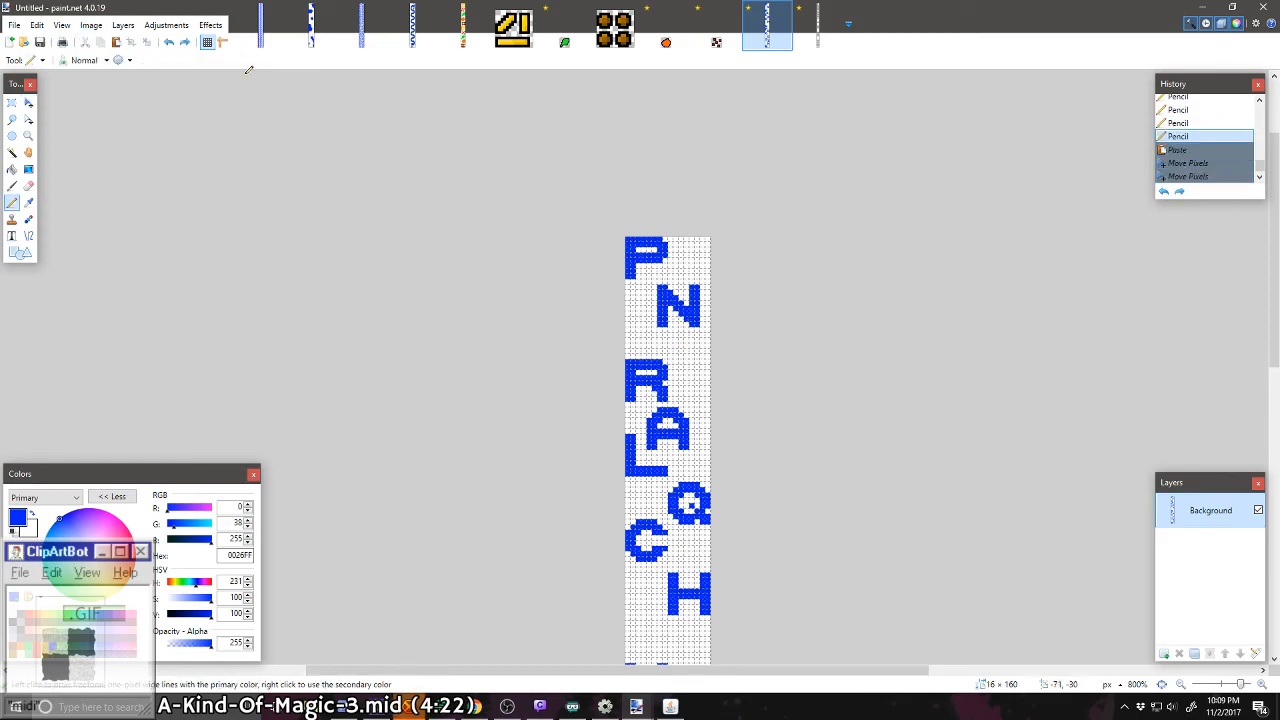
pyautogui.click(91, 25)
pyautogui.click(118, 85)
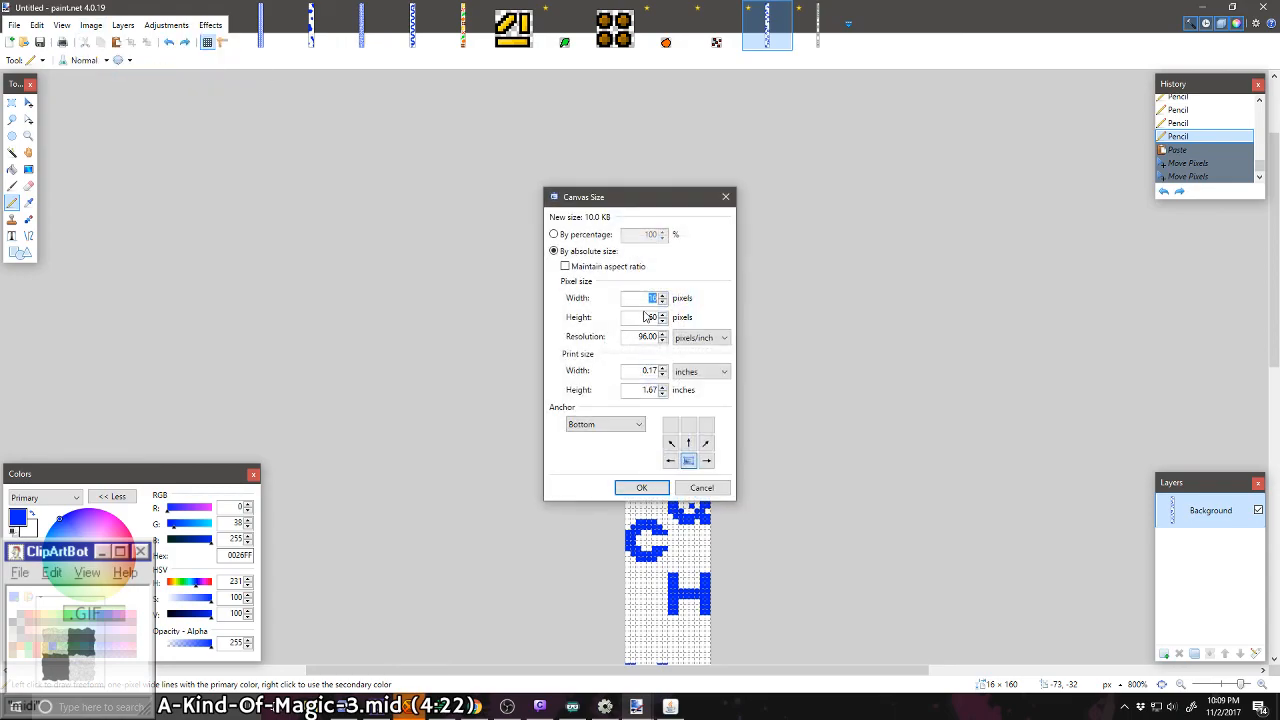
pyautogui.click(648, 317)
pyautogui.press('Return')
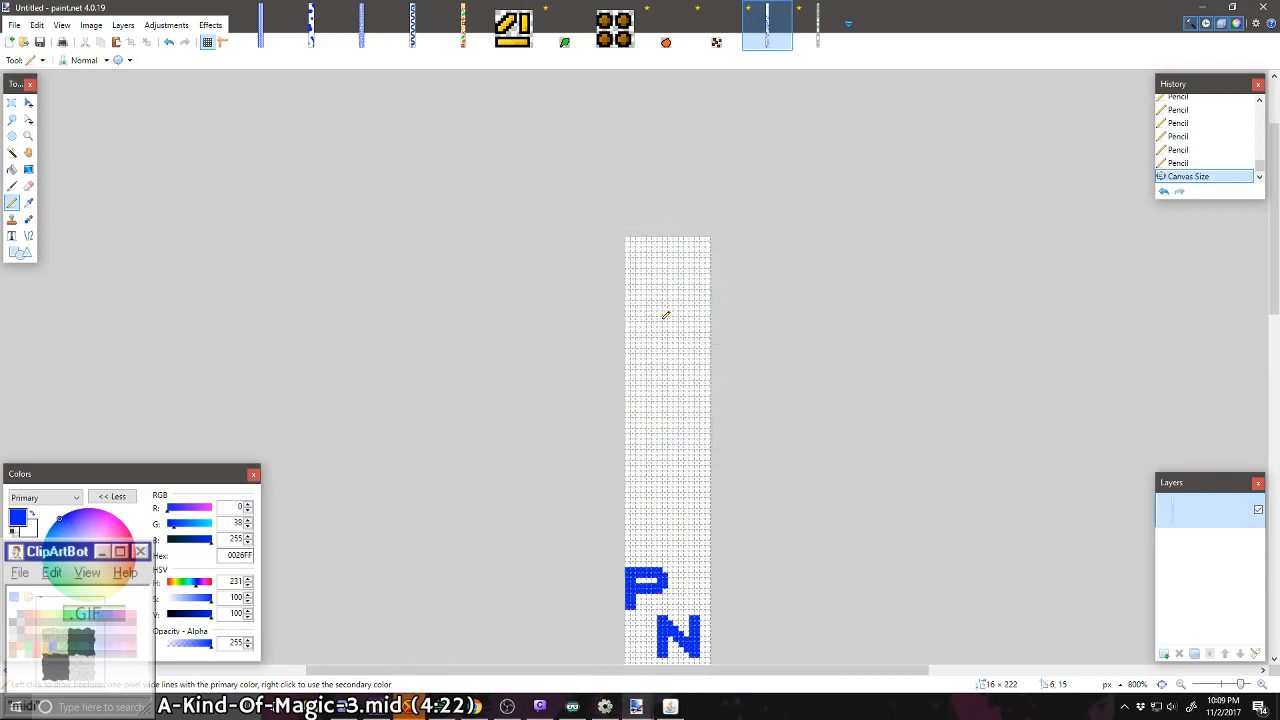
# Step: Move the block holding P and N up to the top of the canvas and fill the vacated area with white
pyautogui.scroll(-4, 662, 349)
pyautogui.scroll(2, 660, 347)
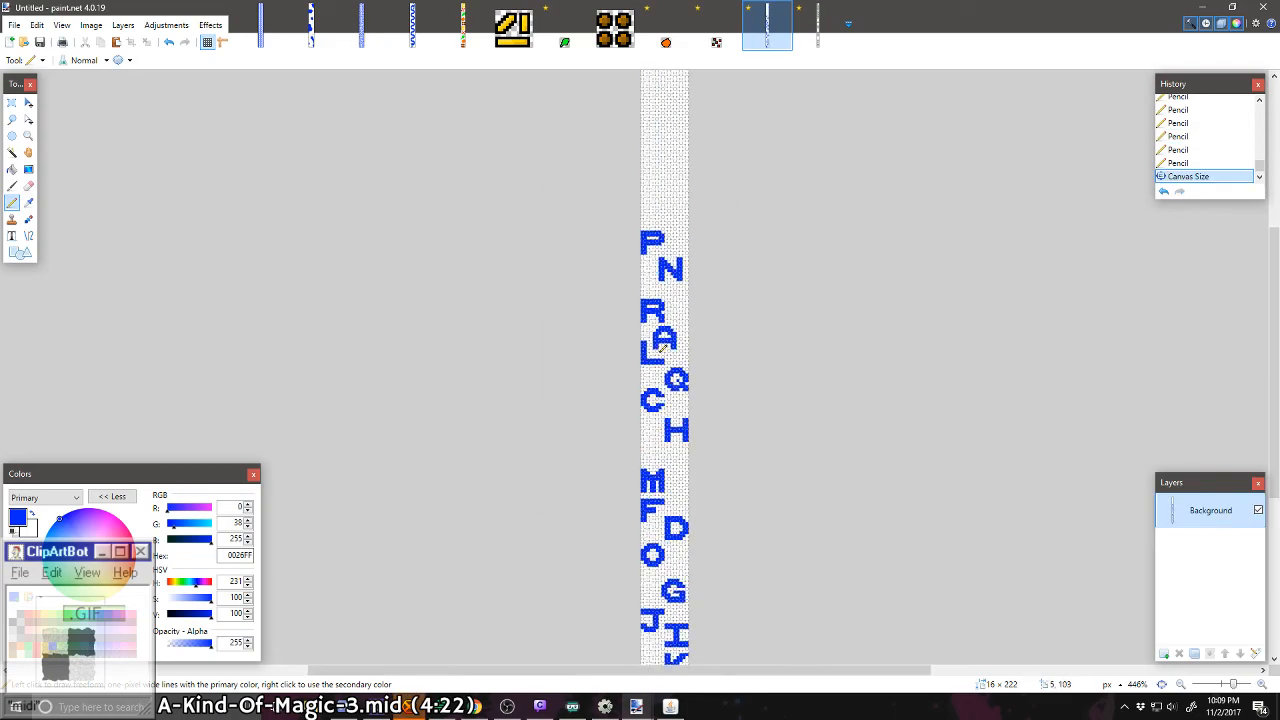
pyautogui.click(12, 103)
pyautogui.scroll(2, 314, 277)
pyautogui.moveTo(666, 337); pyautogui.dragTo(676, 166)
pyautogui.click(28, 103)
pyautogui.hotkey('ctrl', 'd')
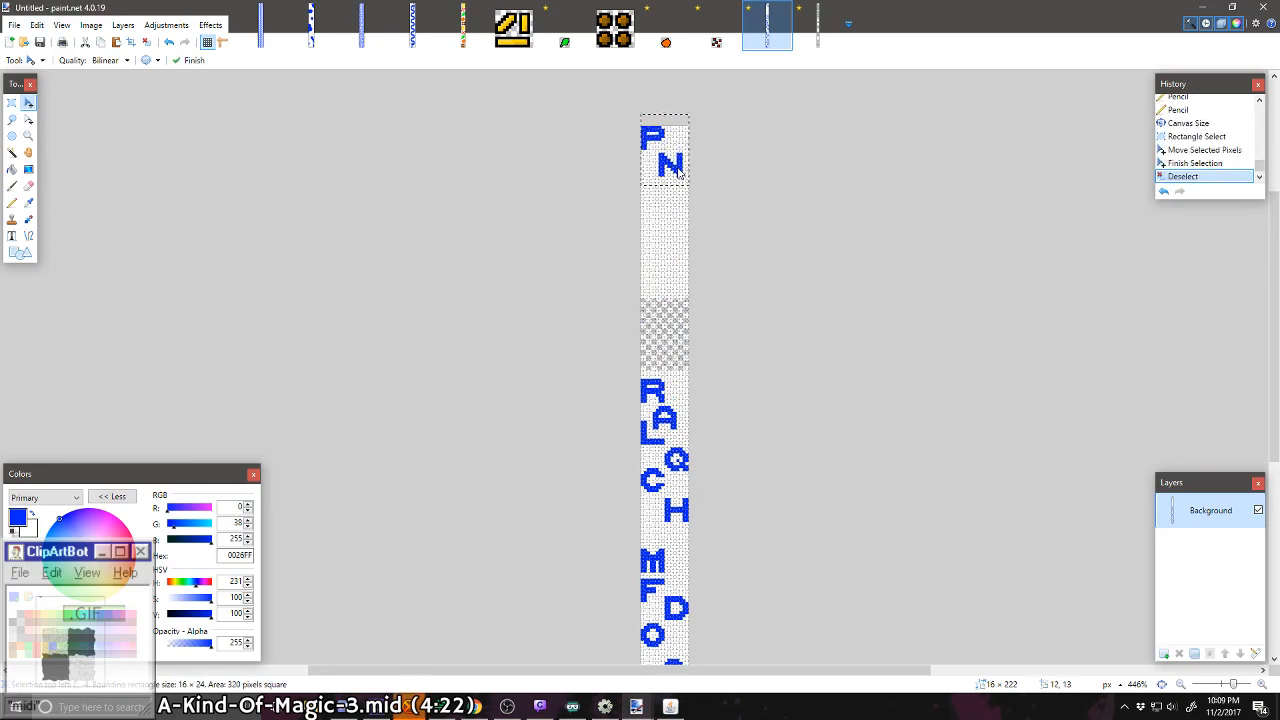
pyautogui.click(12, 170)
pyautogui.click(674, 348)
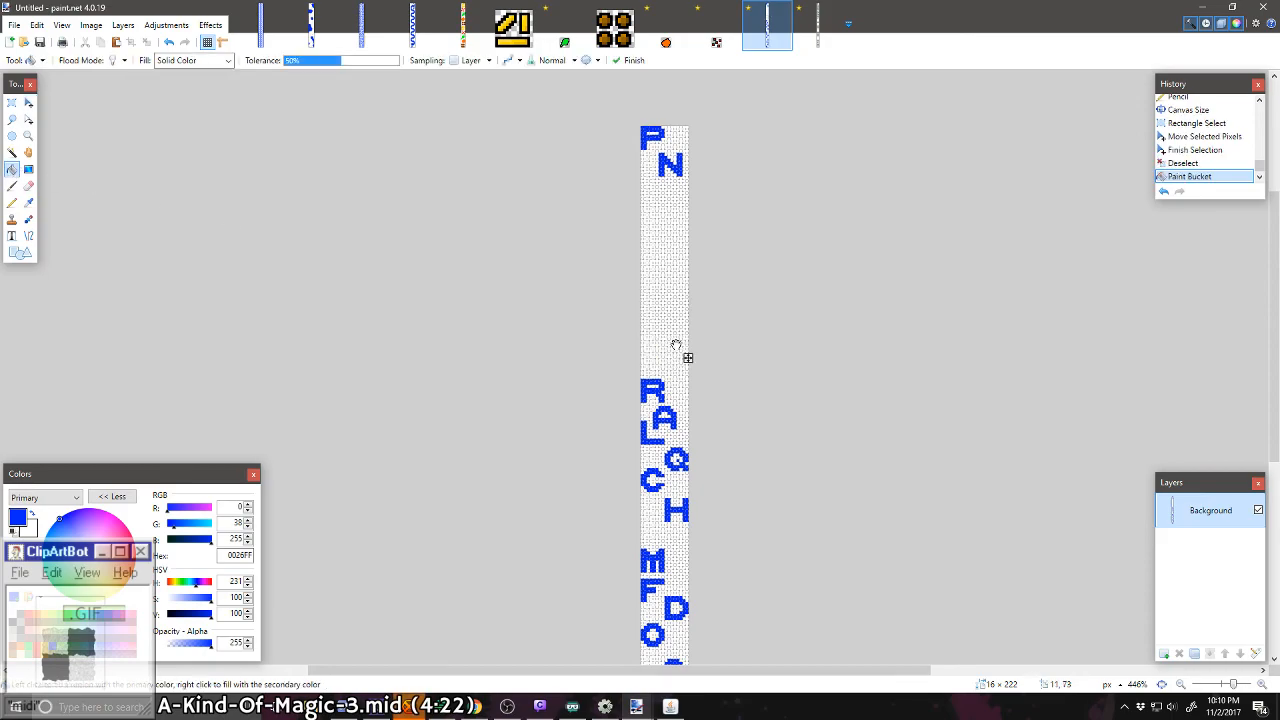
# Step: Duplicate the block of letters from R to H and place the copy about 20 pixels higher on the strip
pyautogui.click(11, 104)
pyautogui.moveTo(638, 377); pyautogui.dragTo(697, 440)
pyautogui.hotkey('ctrl', 'c')
pyautogui.hotkey('ctrl', 'v')
pyautogui.moveTo(671, 390); pyautogui.dragTo(671, 390)
pyautogui.hotkey('ctrl', 'd')
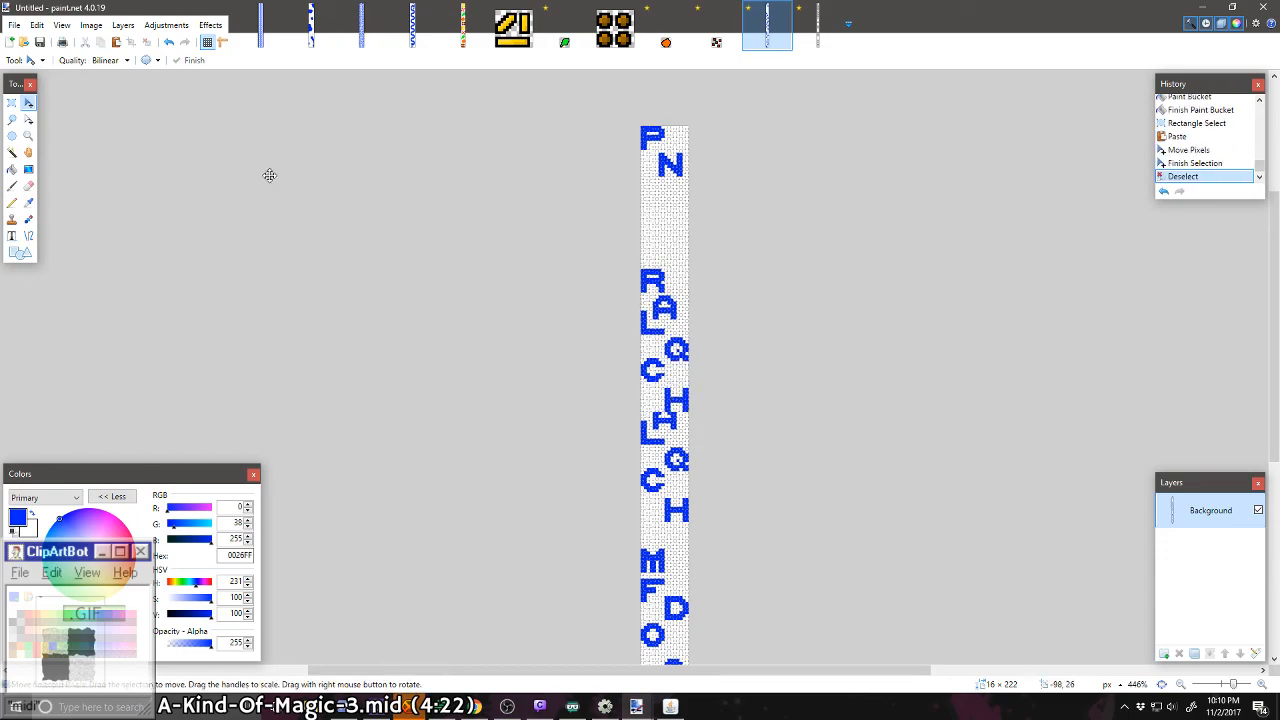
# Step: Erase the leftover original letters below the copied H and fill the cleared area with white
pyautogui.click(12, 103)
pyautogui.moveTo(691, 521); pyautogui.dragTo(608, 413)
pyautogui.press('Delete')
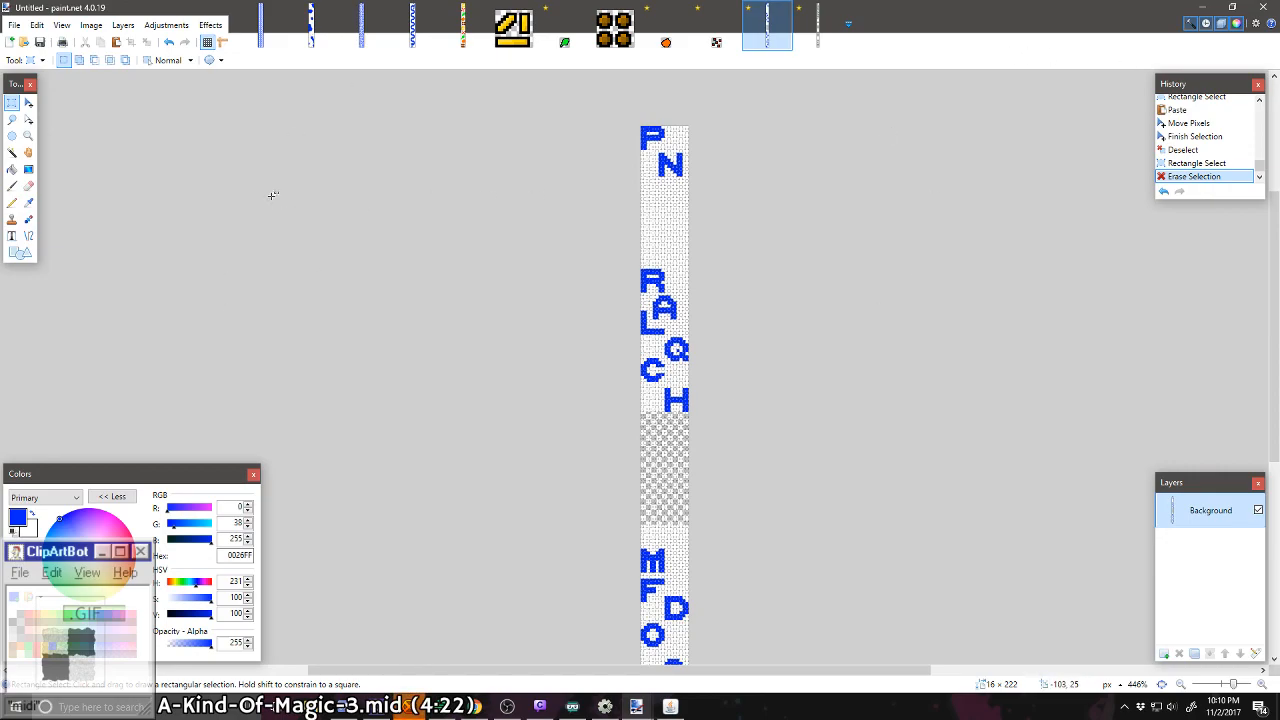
pyautogui.click(12, 169)
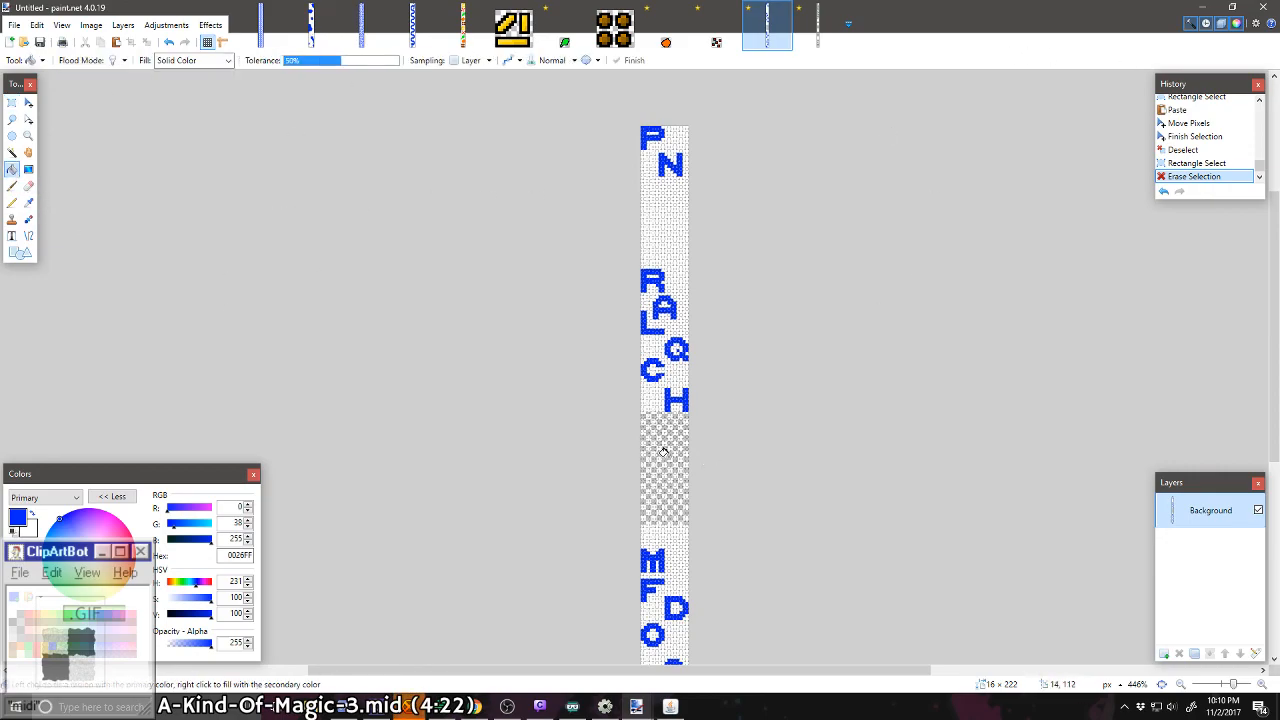
pyautogui.click(655, 455)
pyautogui.press('Return')
# Step: Move the block of letters M, F, D, O and G up about 15 pixels and fill the gap above J with white
pyautogui.scroll(-4, 654, 453)
pyautogui.scroll(1, 643, 468)
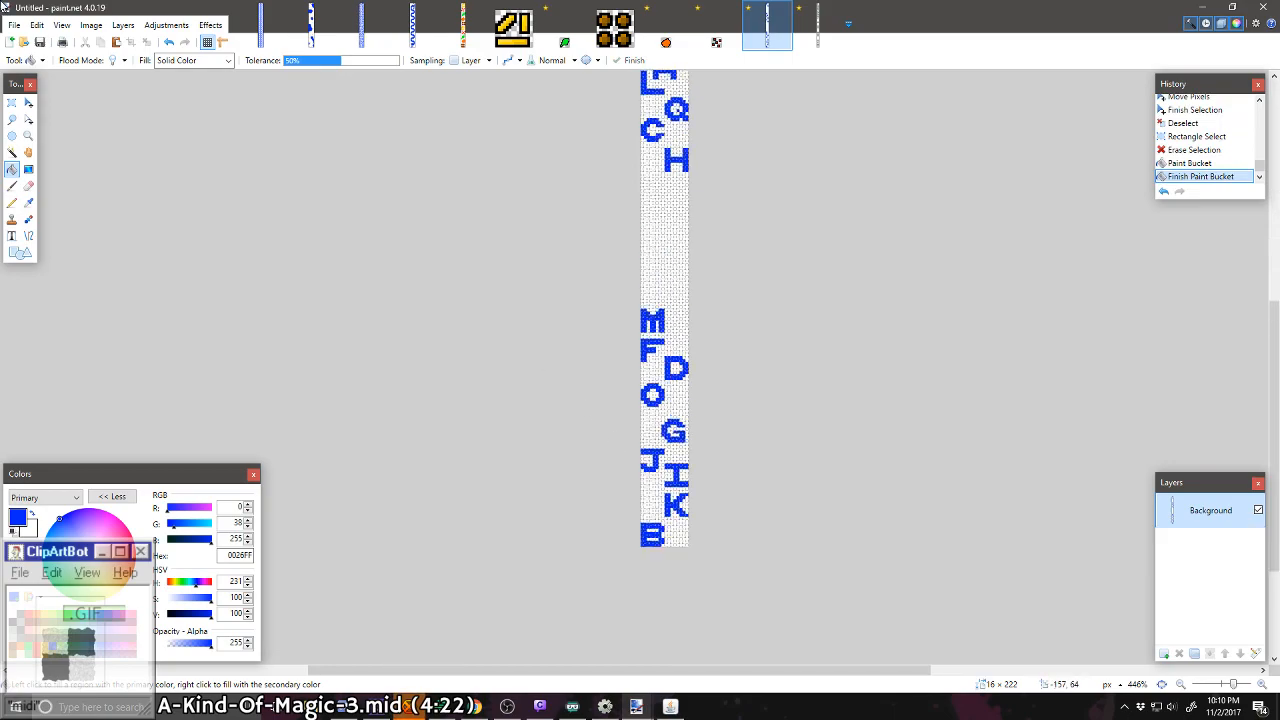
pyautogui.click(13, 101)
pyautogui.moveTo(616, 296); pyautogui.dragTo(655, 445)
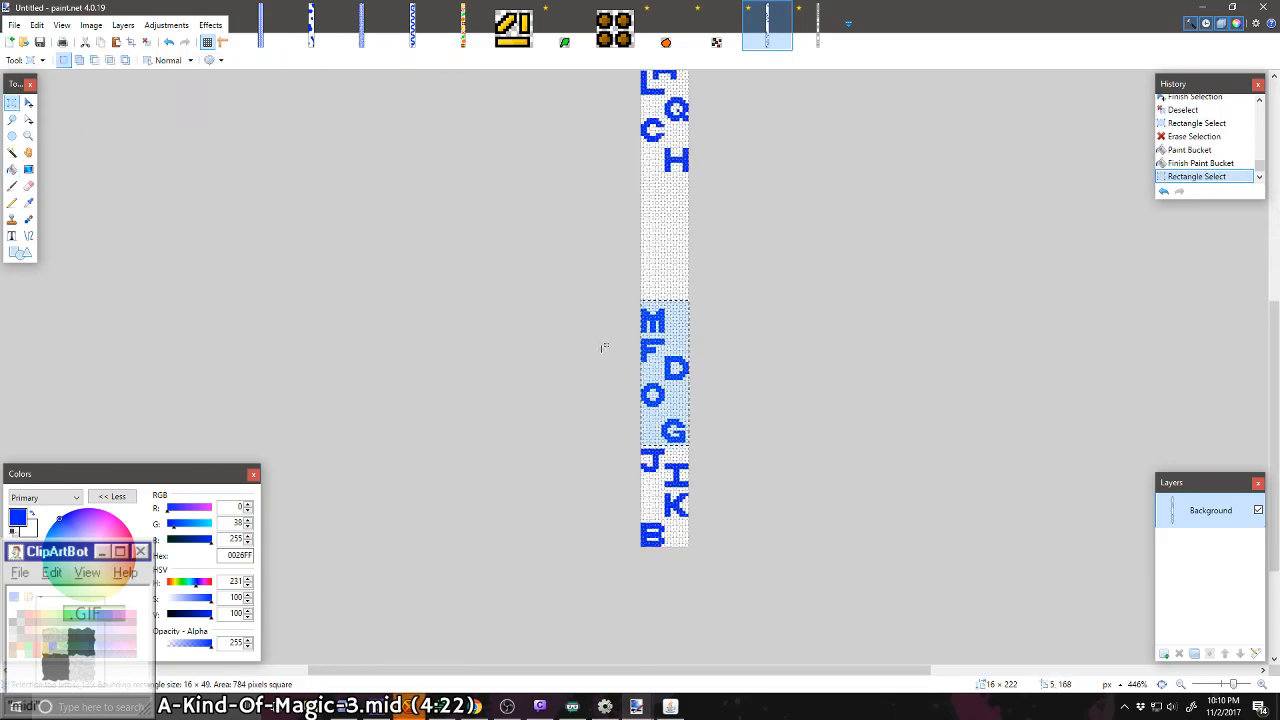
pyautogui.click(28, 103)
pyautogui.moveTo(694, 471); pyautogui.dragTo(694, 383)
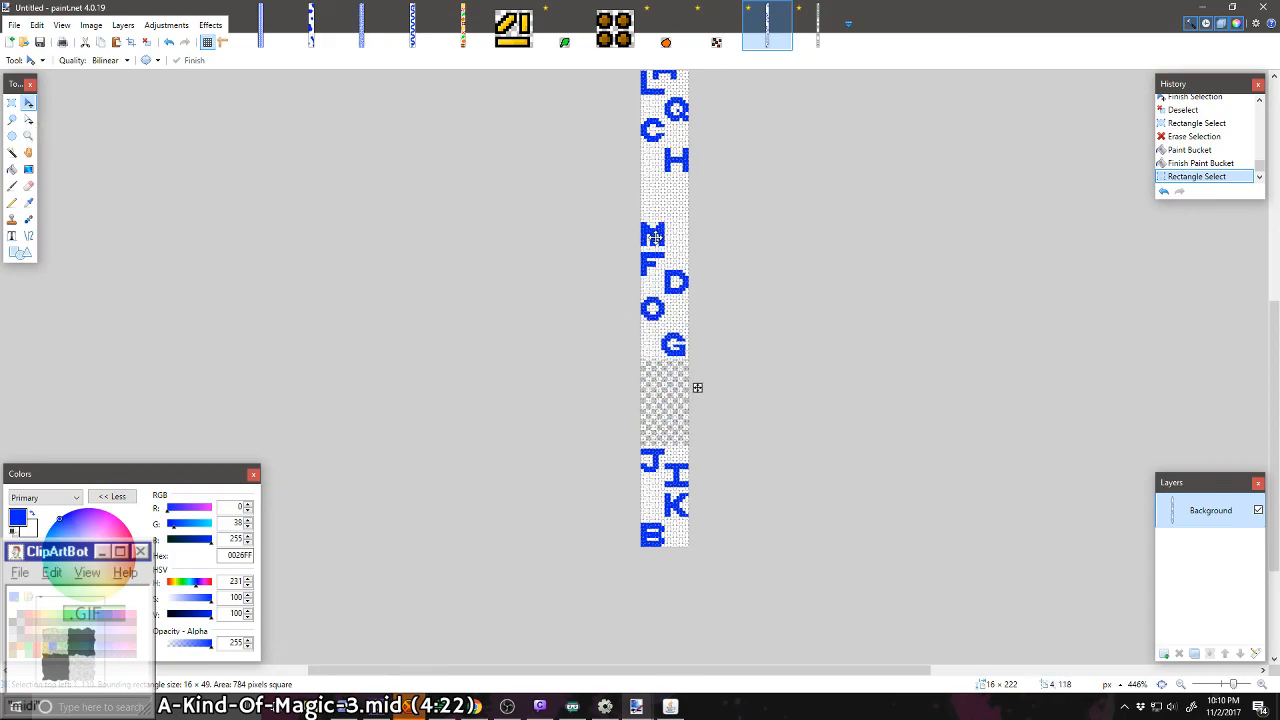
pyautogui.hotkey('ctrl', 'd')
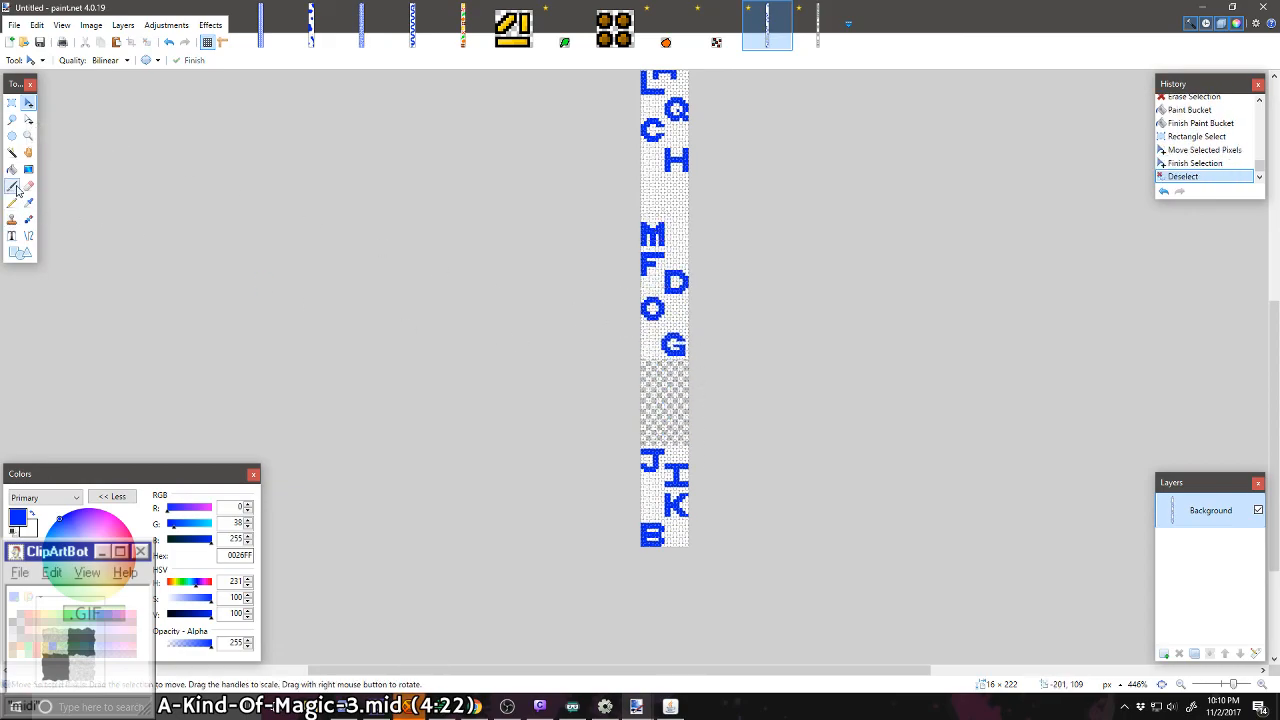
pyautogui.click(12, 169)
pyautogui.click(647, 404)
# Step: Paste the copied S and place it against the strip's left edge just below the N
pyautogui.scroll(3, 647, 404)
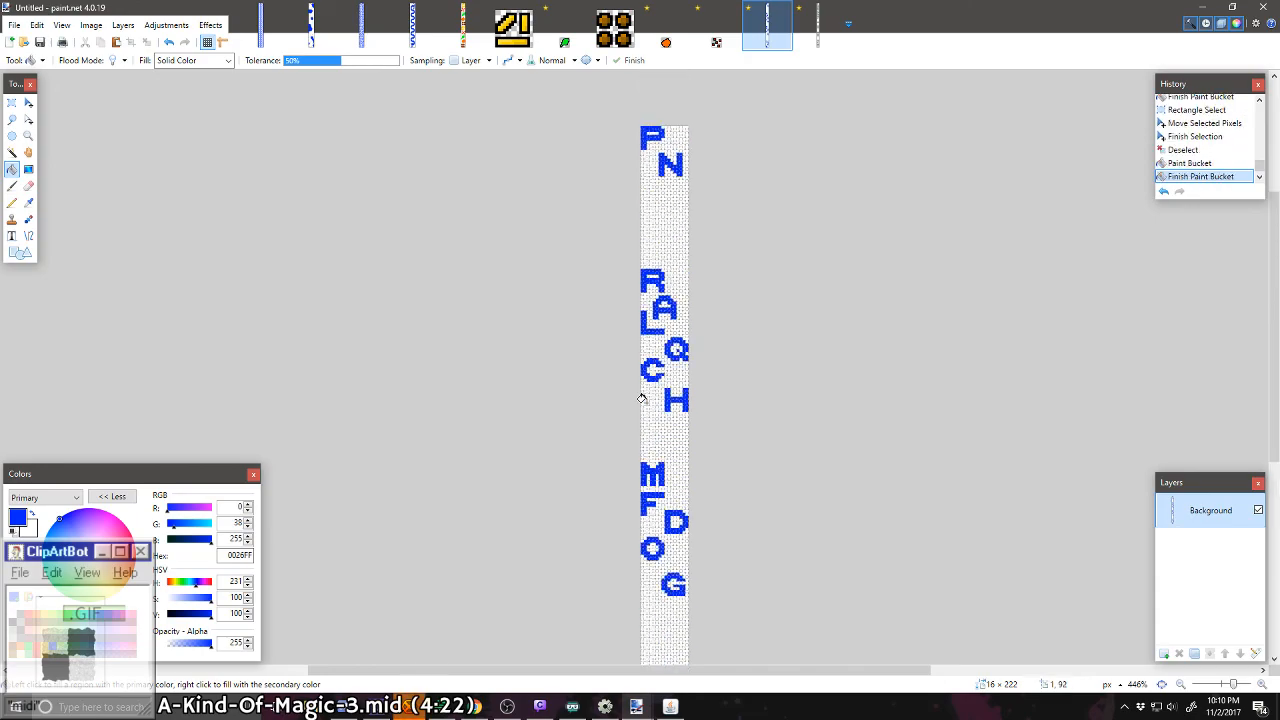
pyautogui.scroll(-2, 645, 400)
pyautogui.scroll(2, 691, 414)
pyautogui.scroll(-2, 730, 400)
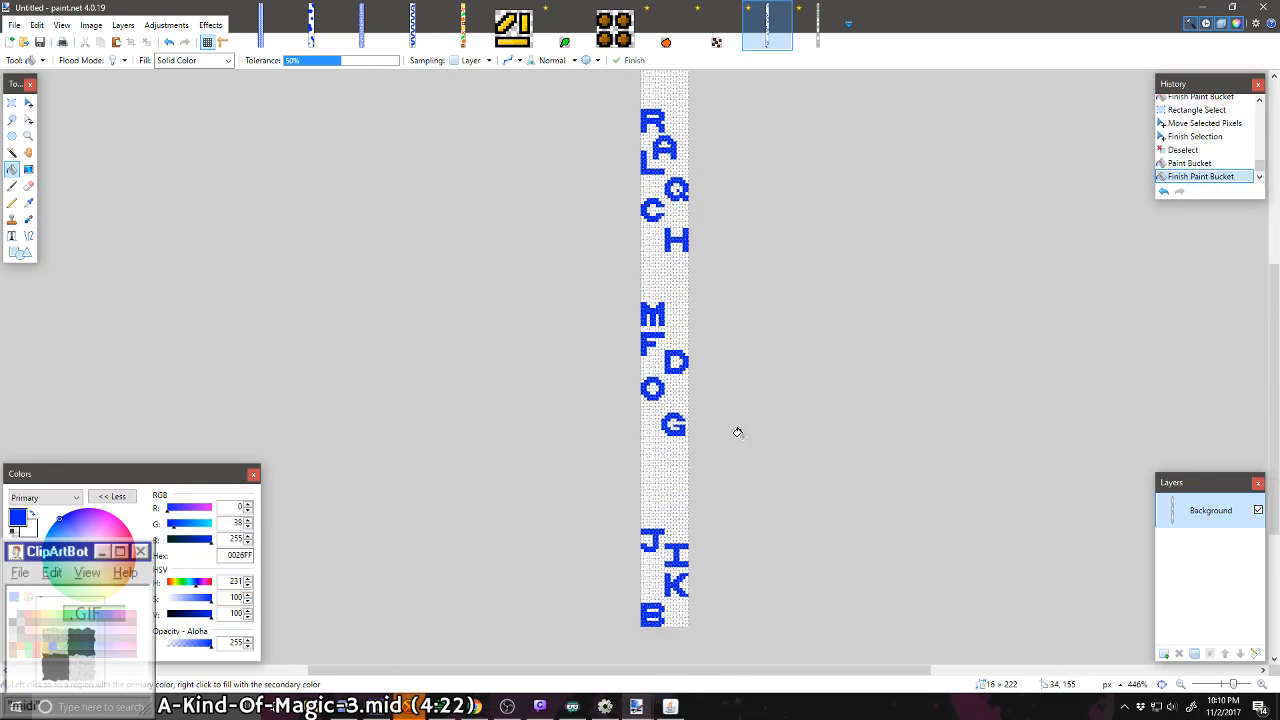
pyautogui.scroll(4, 650, 355)
pyautogui.scroll(1, 671, 371)
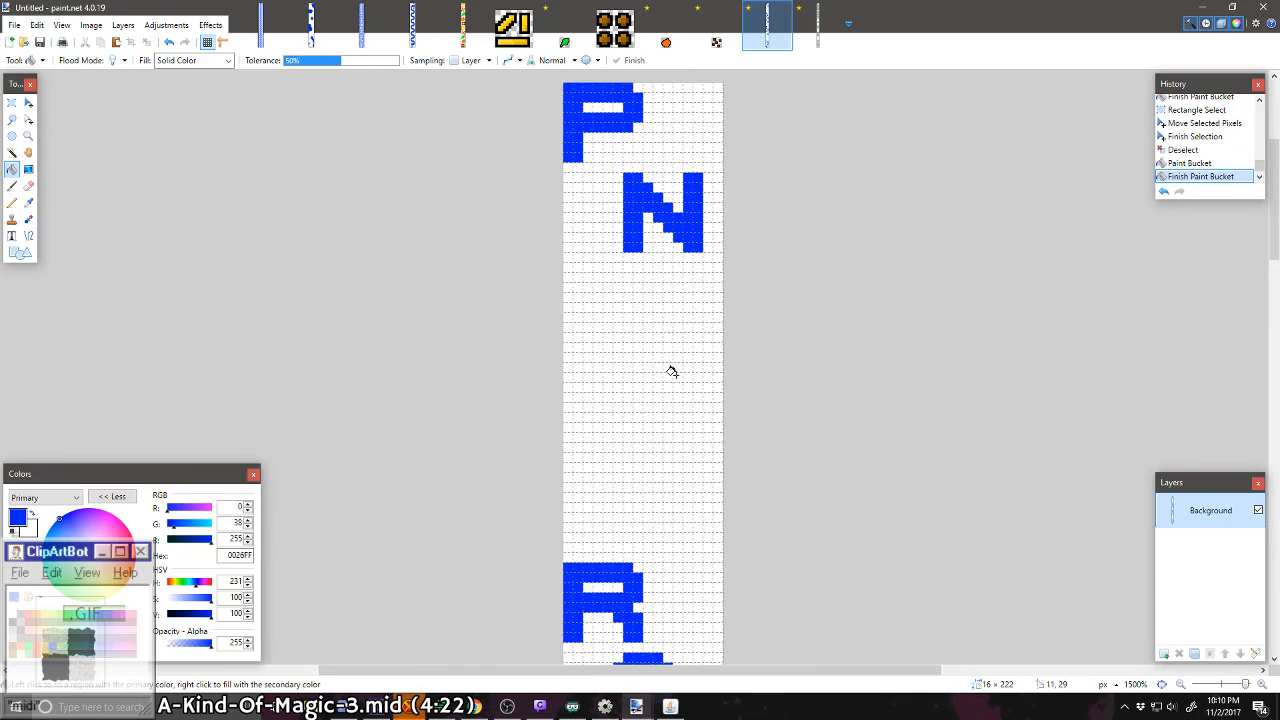
pyautogui.hotkey('ctrl', 'v')
pyautogui.hotkey('ctrl', 'z')
pyautogui.click(827, 43)
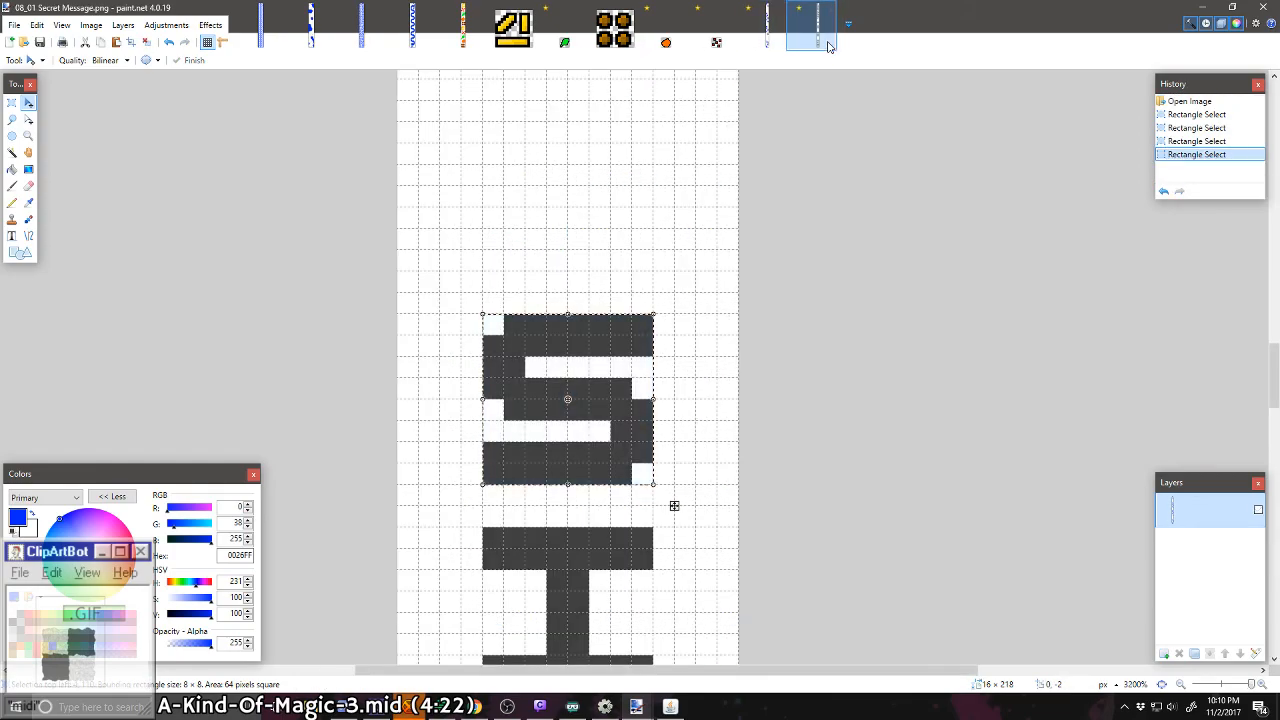
pyautogui.click(768, 43)
pyautogui.hotkey('ctrl', 'v')
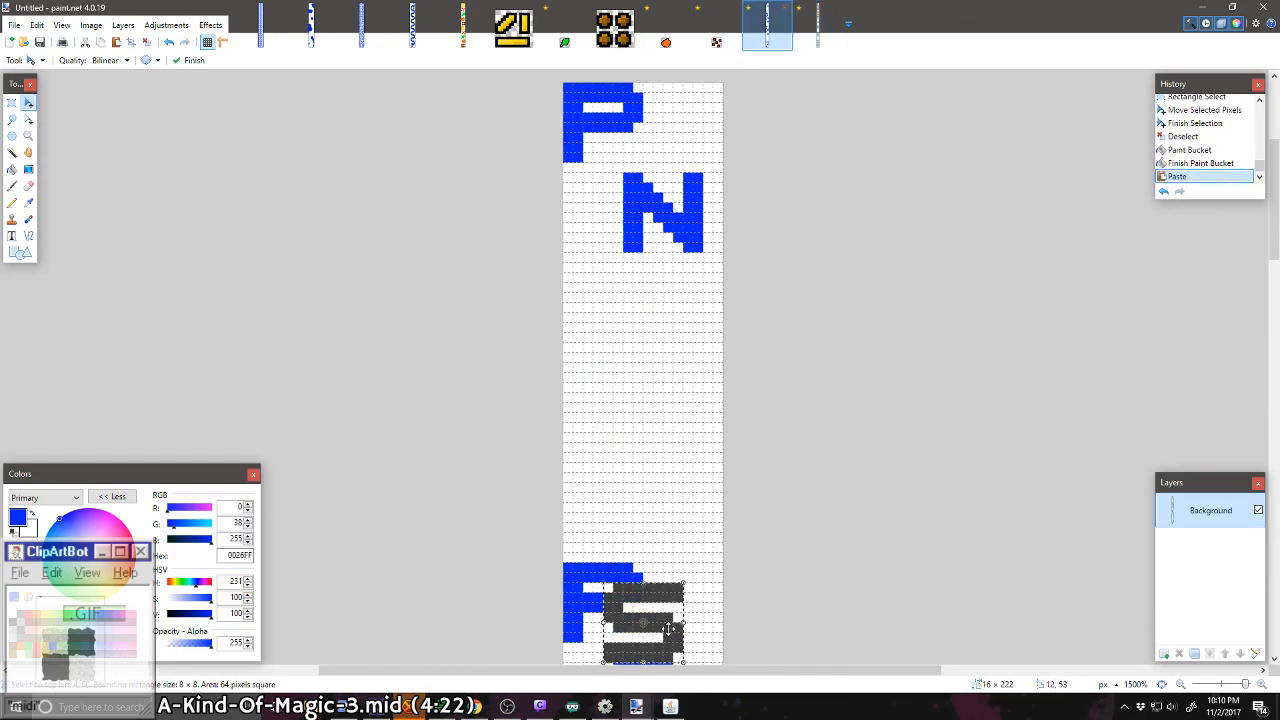
pyautogui.moveTo(667, 625); pyautogui.dragTo(618, 316)
pyautogui.hotkey('ctrl', 'd')
# Step: Examine the placement and spacing of the letters along the whole strip around the new S
pyautogui.keyDown('ctrl'); pyautogui.scroll(3, 618, 316); pyautogui.keyUp('ctrl')
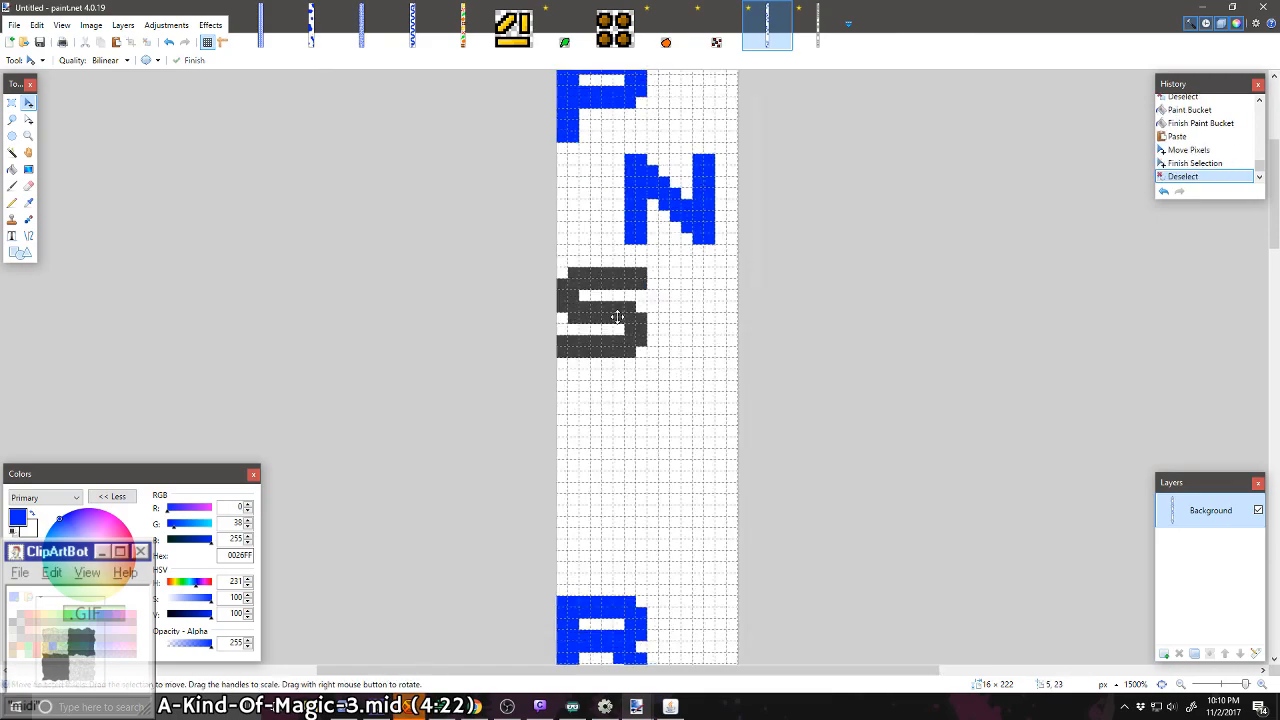
pyautogui.keyDown('ctrl'); pyautogui.scroll(1, 617, 316); pyautogui.keyUp('ctrl')
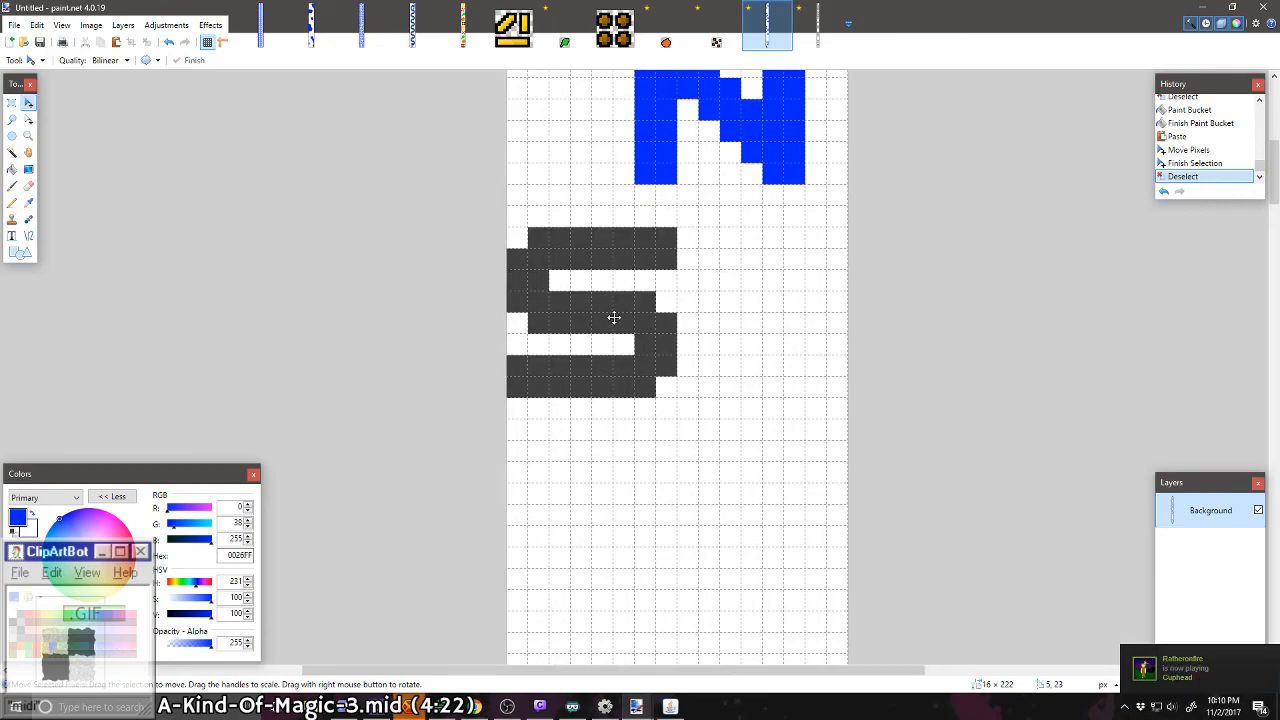
pyautogui.keyDown('ctrl'); pyautogui.scroll(-1, 614, 317); pyautogui.keyUp('ctrl')
pyautogui.keyDown('ctrl'); pyautogui.scroll(1, 784, 325); pyautogui.keyUp('ctrl')
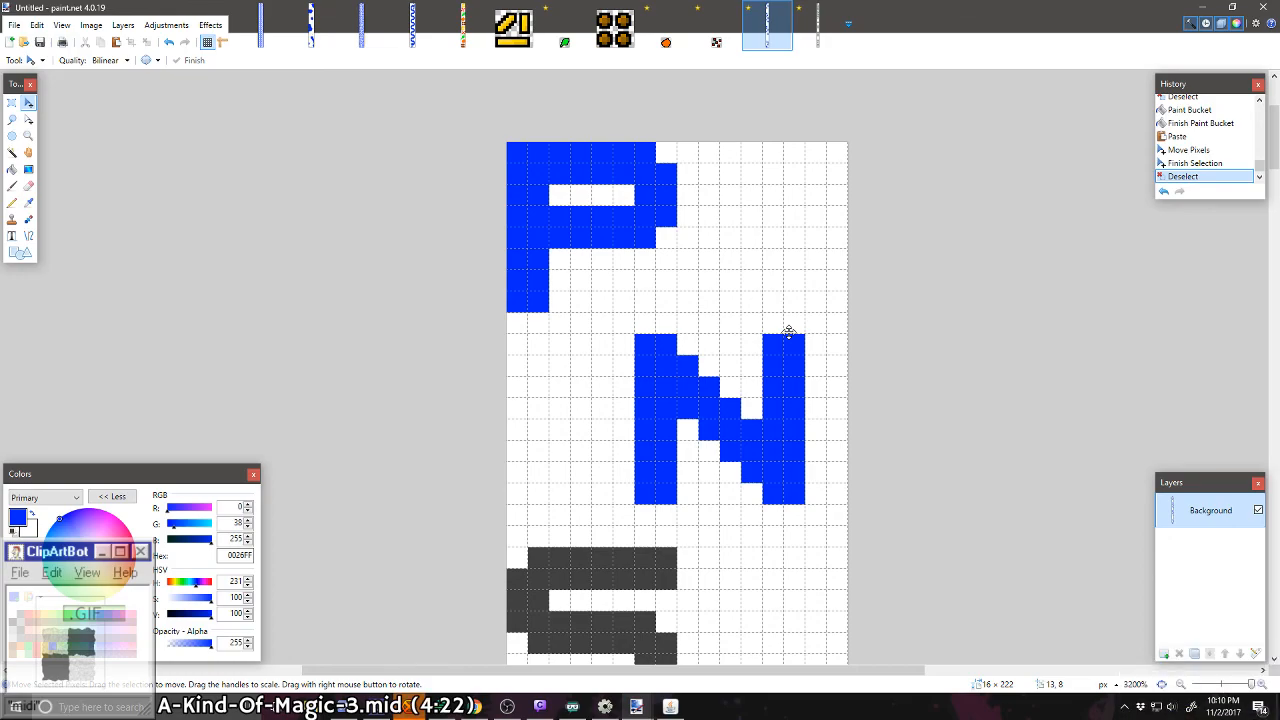
pyautogui.scroll(-6, 788, 332)
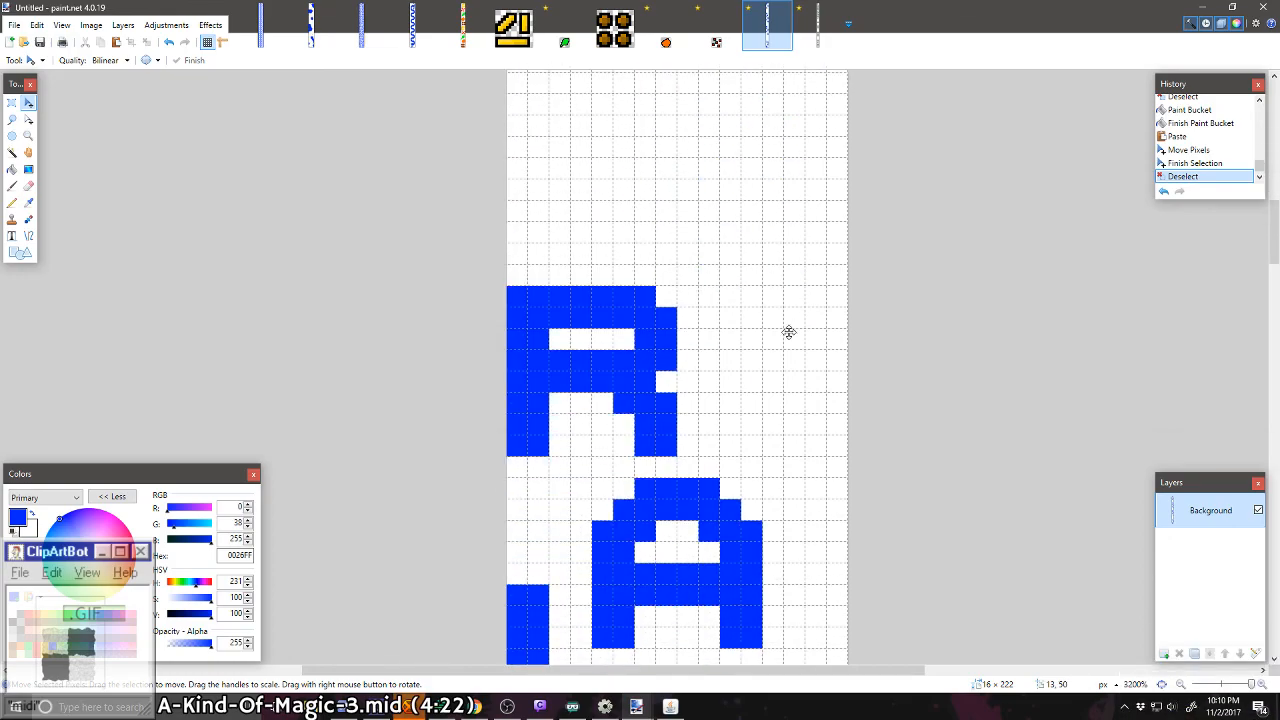
pyautogui.scroll(-8, 788, 332)
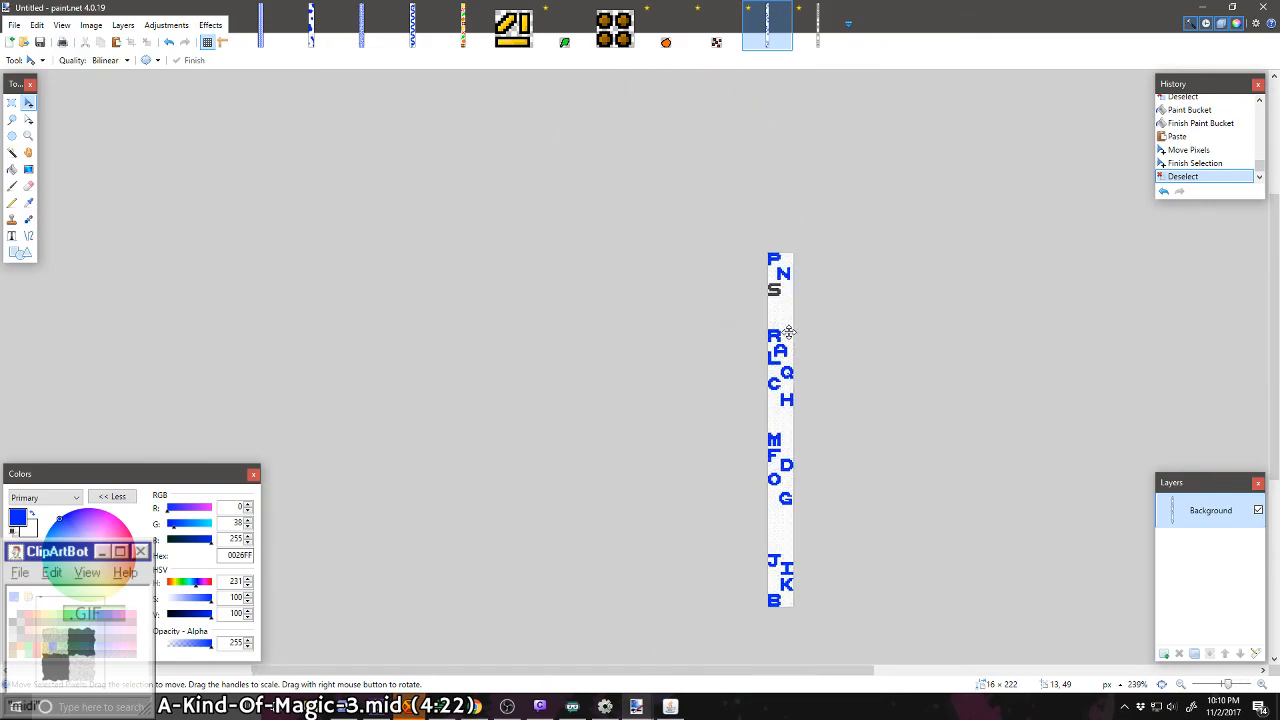
pyautogui.scroll(6, 788, 332)
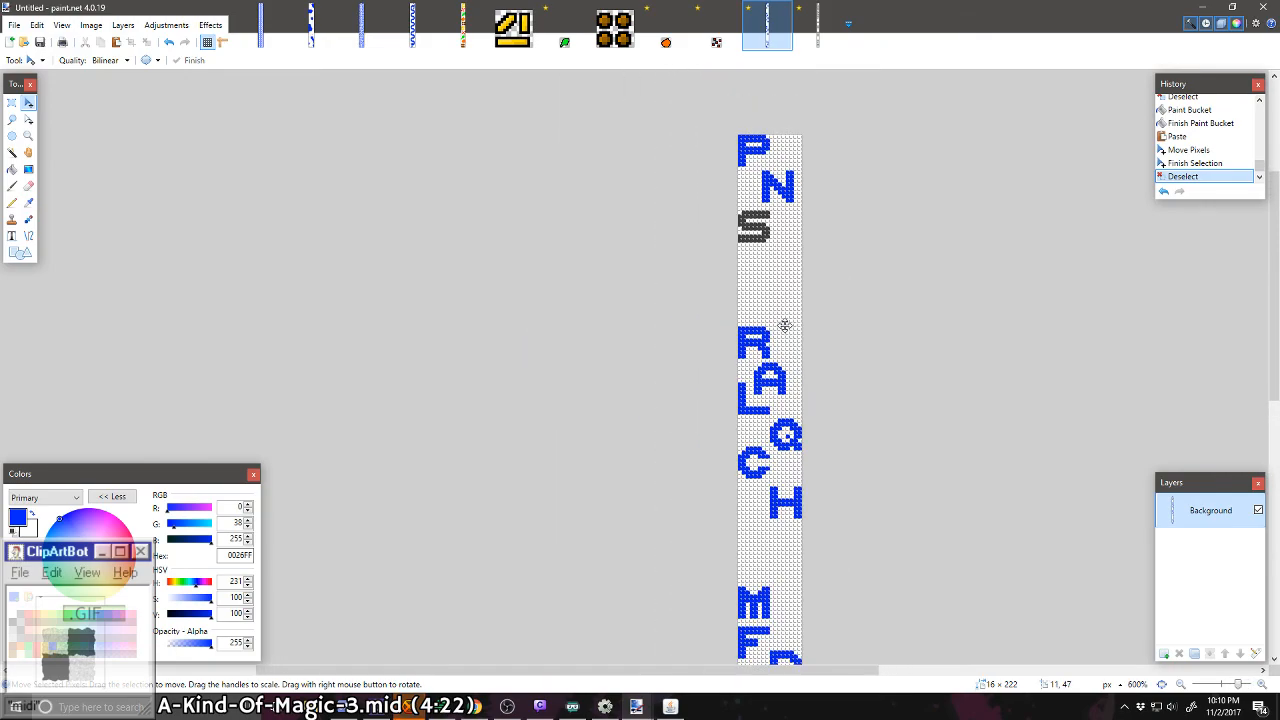
pyautogui.scroll(4, 784, 264)
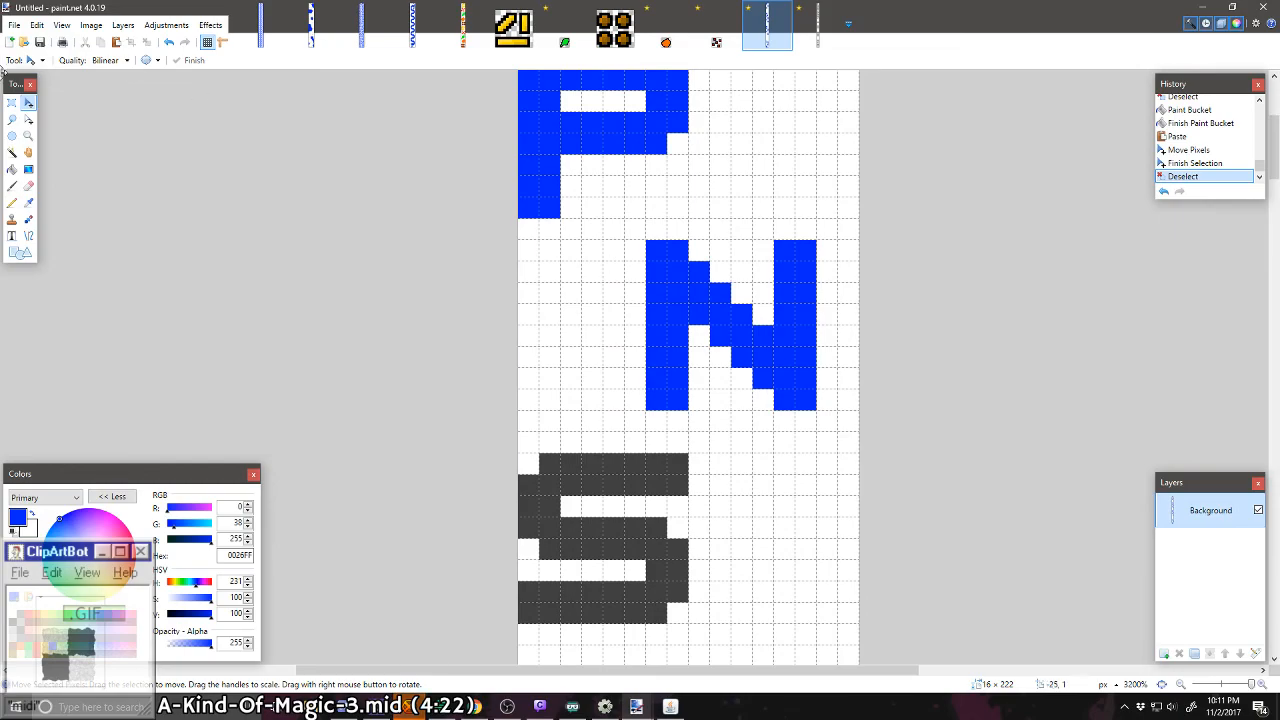
# Step: Move the N two pixels up and two pixels right against the strip's right edge, and fill the gap left behind with white
pyautogui.click(14, 104)
pyautogui.moveTo(582, 218); pyautogui.dragTo(903, 383)
pyautogui.click(28, 102)
pyautogui.hotkey('ctrl', 'd')
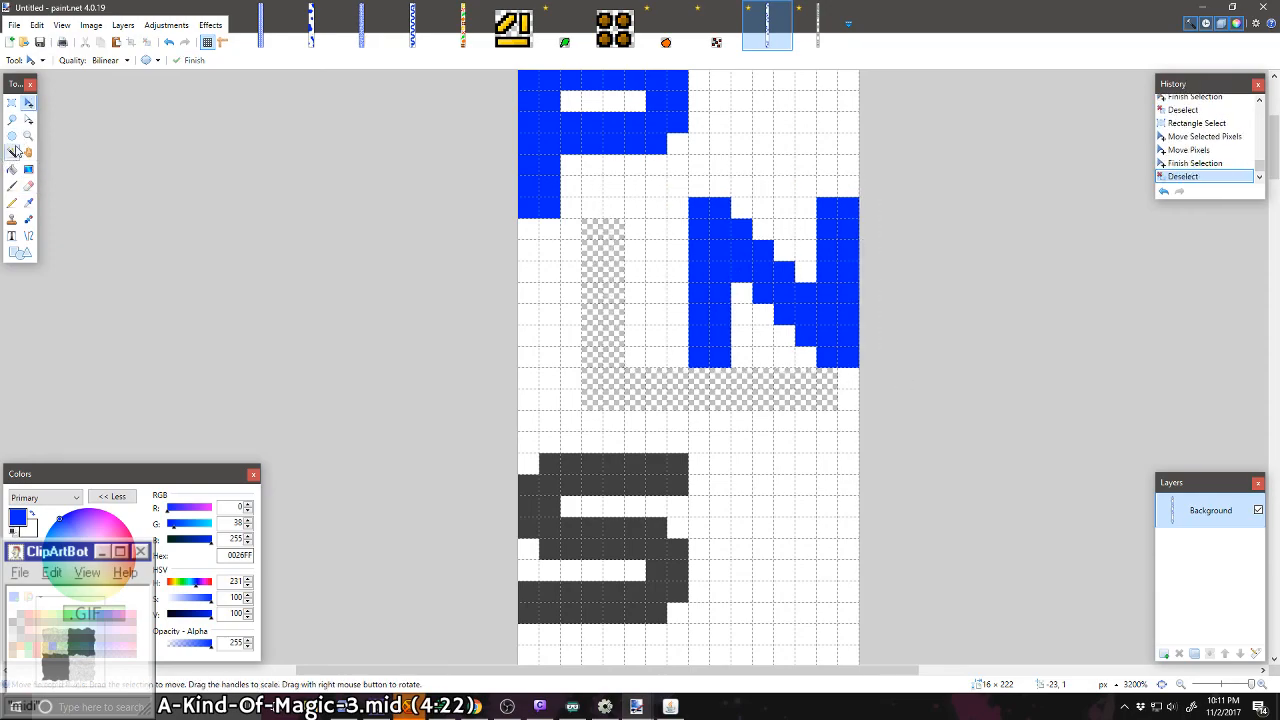
pyautogui.click(12, 169)
pyautogui.click(590, 362)
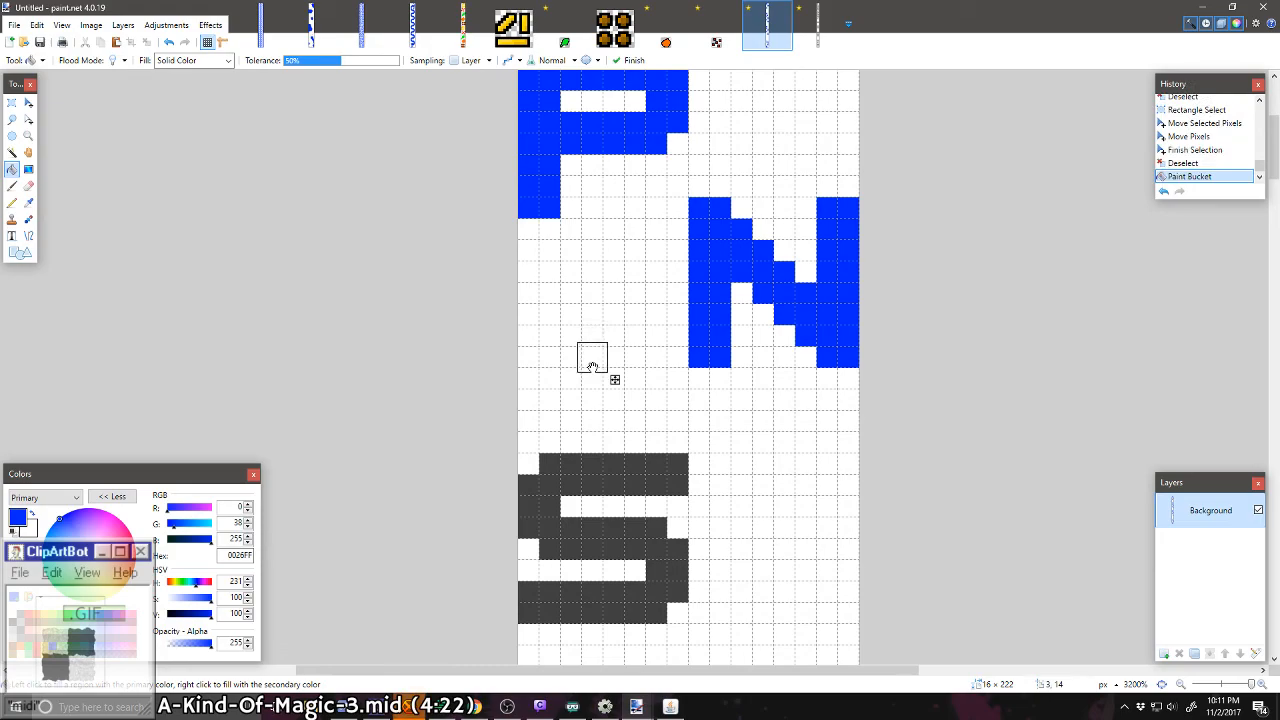
pyautogui.press('Return')
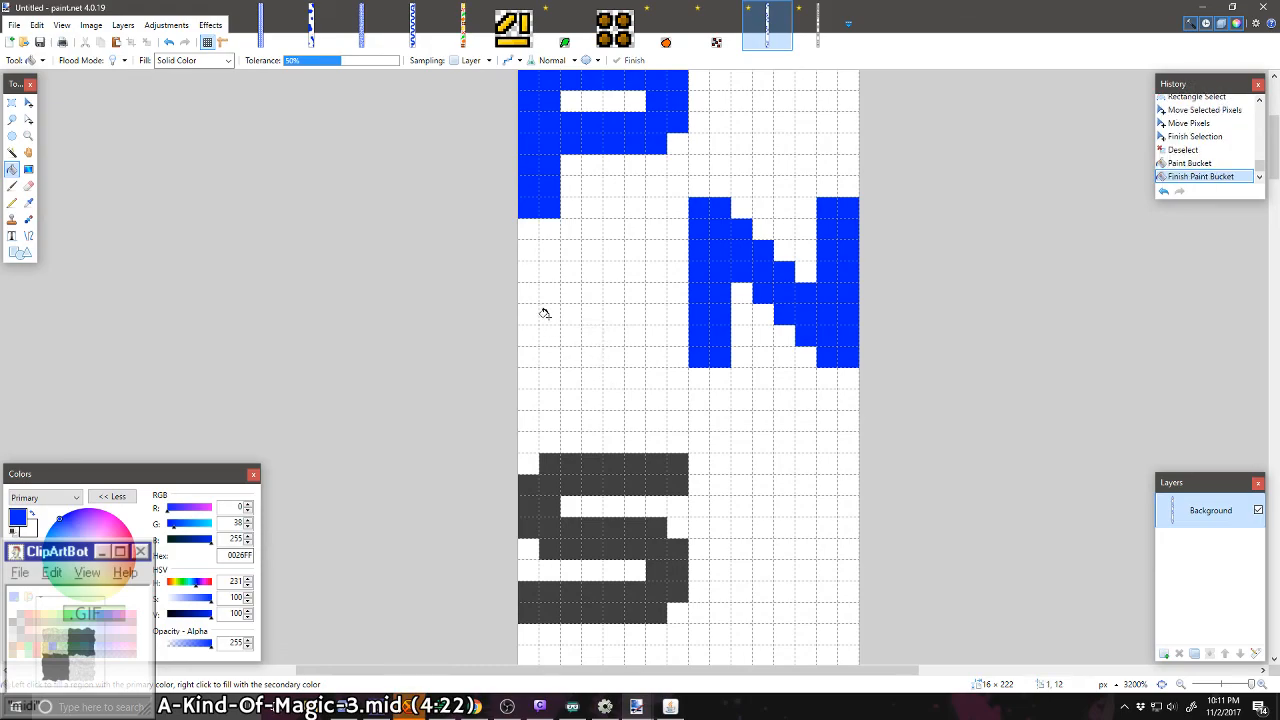
# Step: Move the dark grey S up two pixels along the strip's left edge and deselect it
pyautogui.click(12, 102)
pyautogui.moveTo(519, 454); pyautogui.dragTo(709, 602)
pyautogui.click(28, 103)
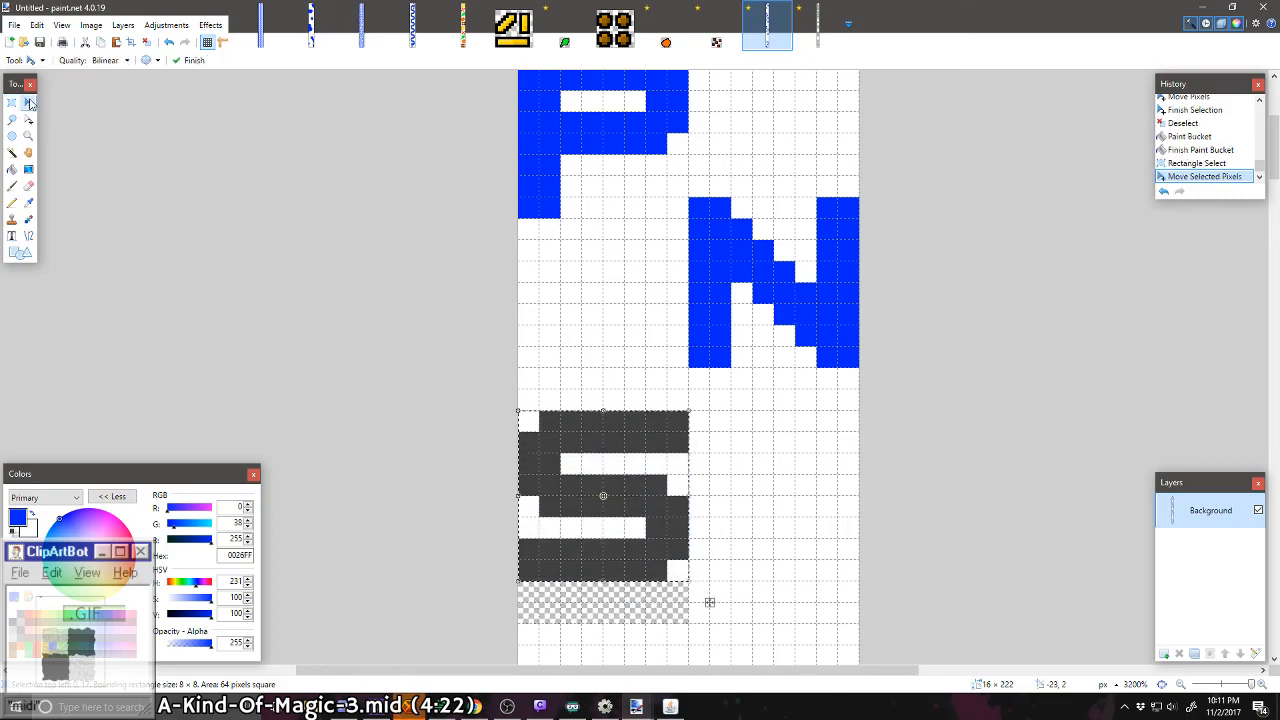
pyautogui.hotkey('ctrl', 'd')
# Step: Recolor the dark grey S blue and fill the transparent gap beneath it with white
pyautogui.click(12, 169)
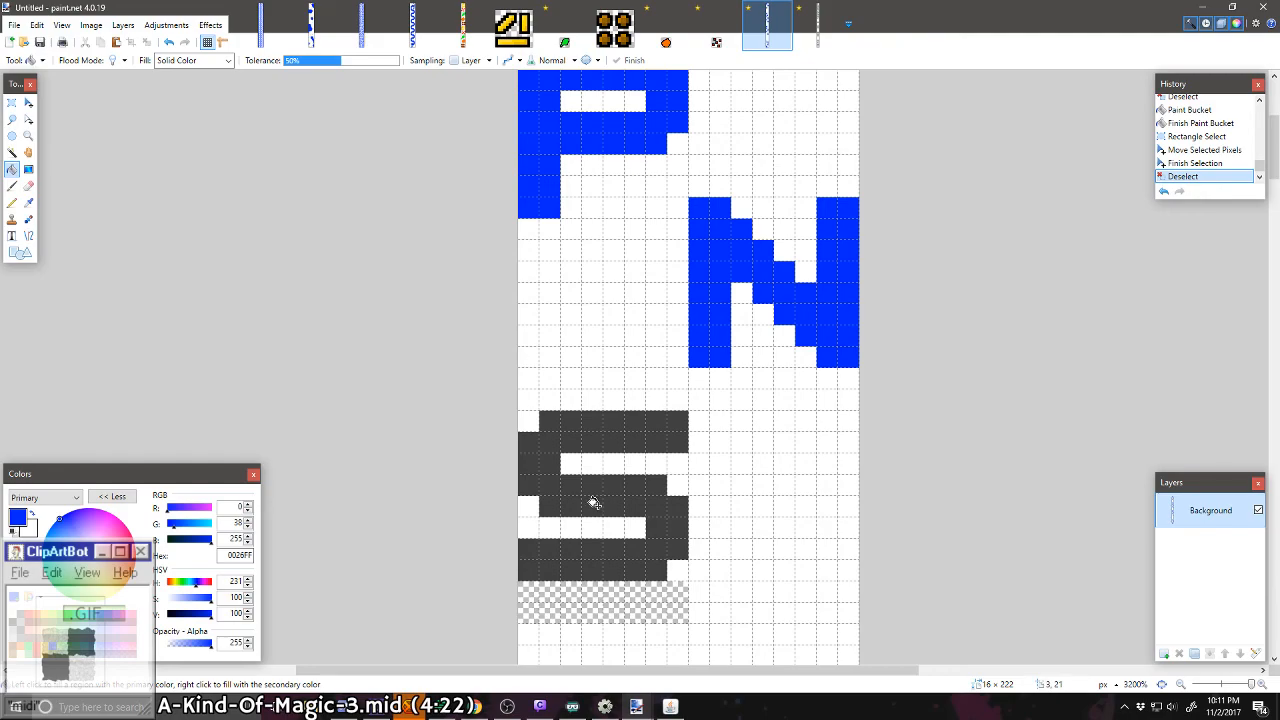
pyautogui.rightClick(597, 505)
pyautogui.click(594, 501)
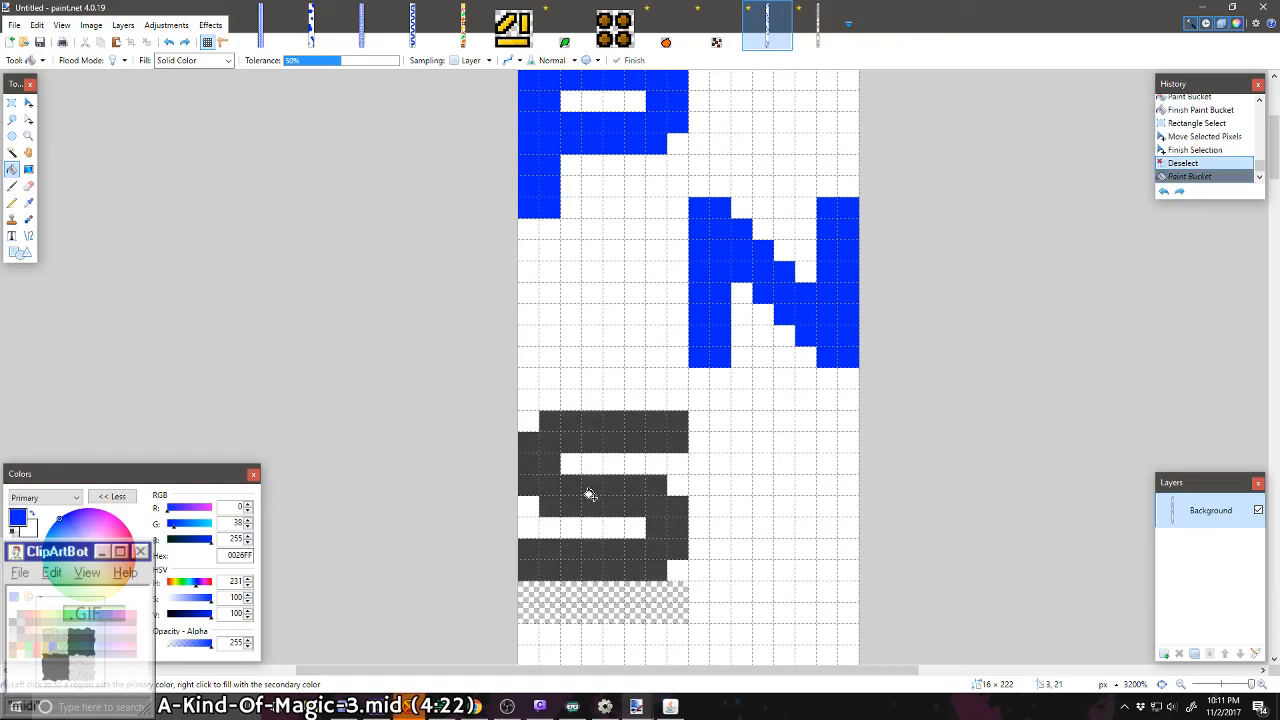
pyautogui.rightClick(591, 607)
pyautogui.press('Return')
# Step: Draw a blue 8 × 8 pixel T with two-pixel-thick strokes against the right edge, between the H and the D, starting slightly above the M
pyautogui.keyDown('ctrl'); pyautogui.scroll(-5, 577, 516); pyautogui.keyUp('ctrl')
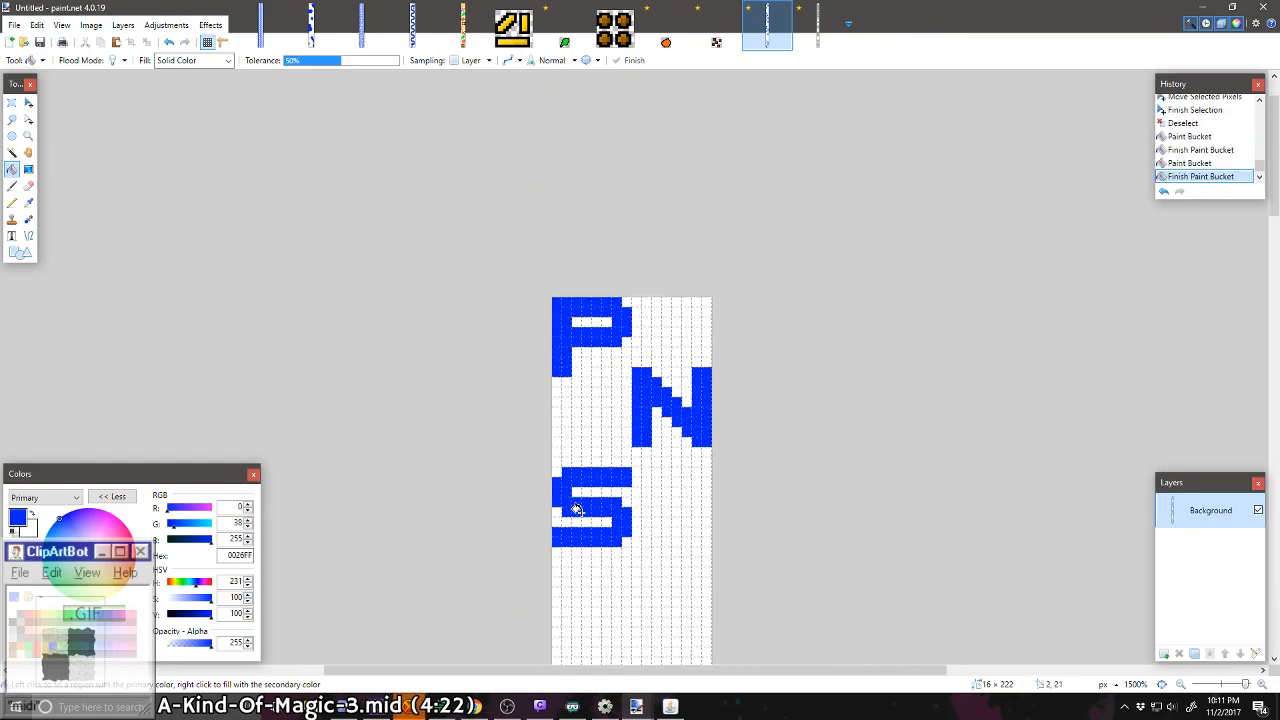
pyautogui.scroll(-3, 600, 517)
pyautogui.keyDown('ctrl'); pyautogui.scroll(3, 598, 500); pyautogui.keyUp('ctrl')
pyautogui.scroll(-3, 597, 485)
pyautogui.scroll(-5, 597, 485)
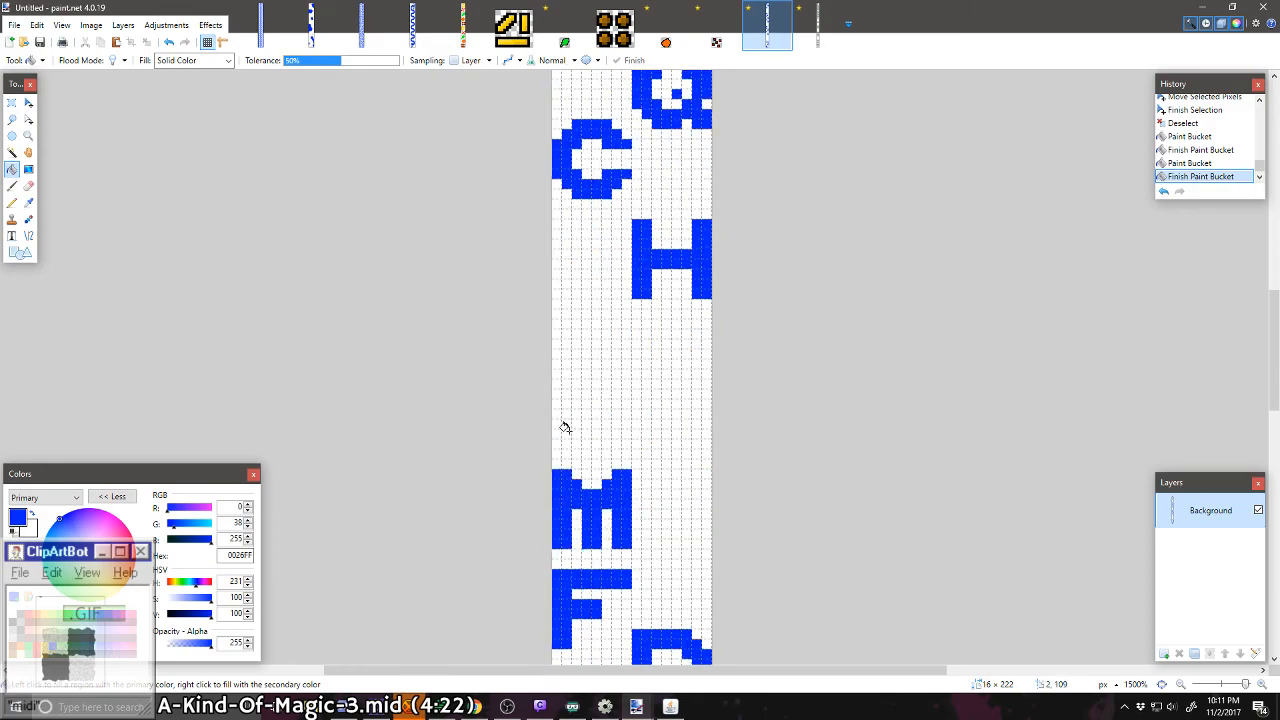
pyautogui.click(12, 202)
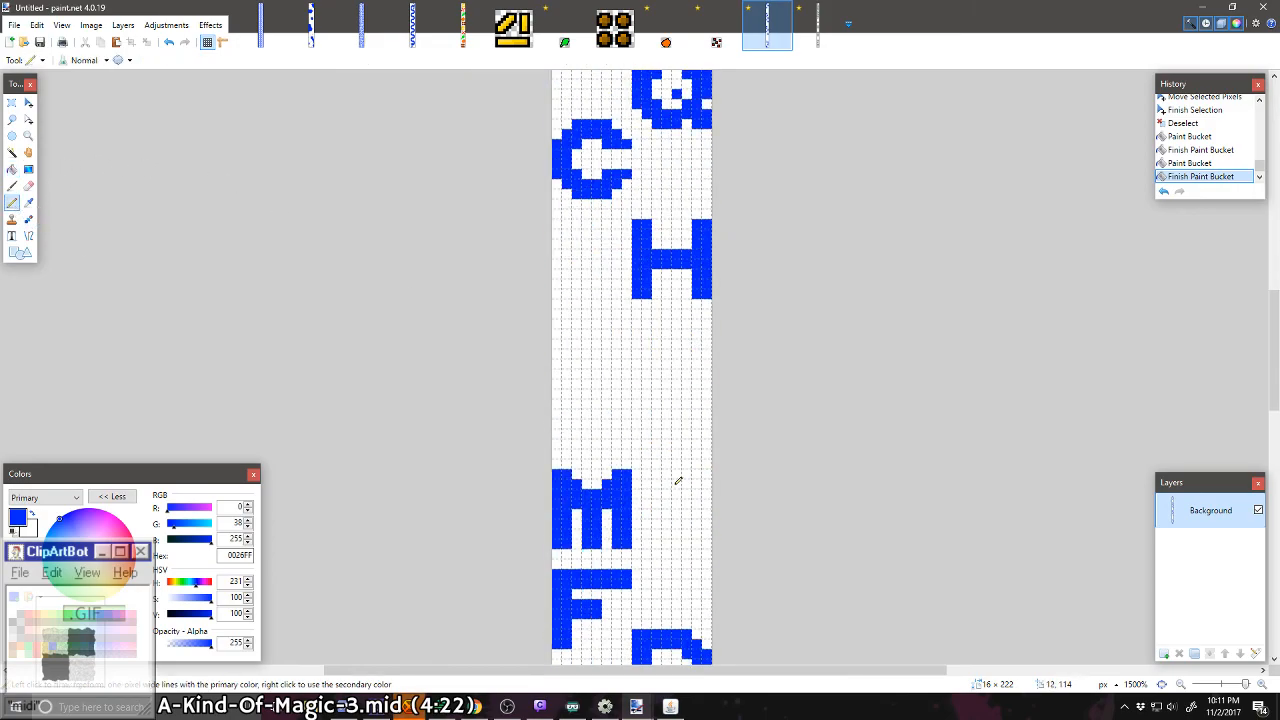
pyautogui.keyDown('ctrl'); pyautogui.scroll(3, 678, 481); pyautogui.keyUp('ctrl')
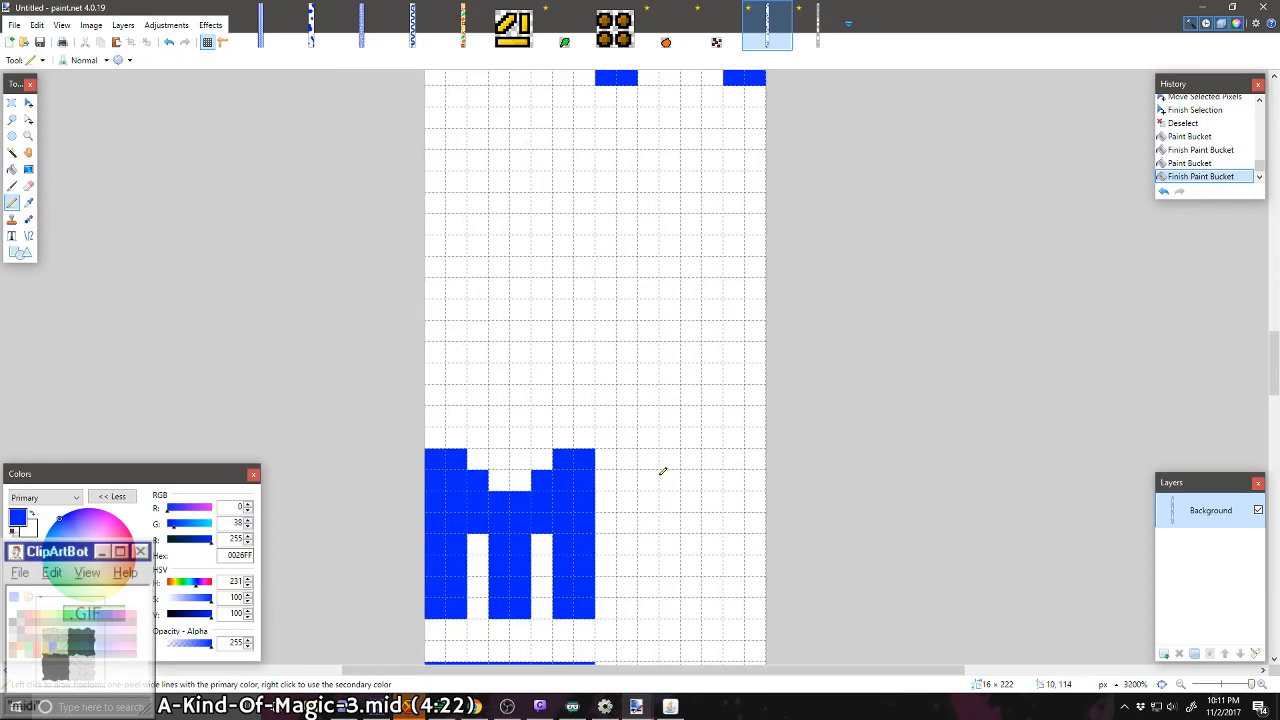
pyautogui.moveTo(670, 473); pyautogui.dragTo(675, 395)
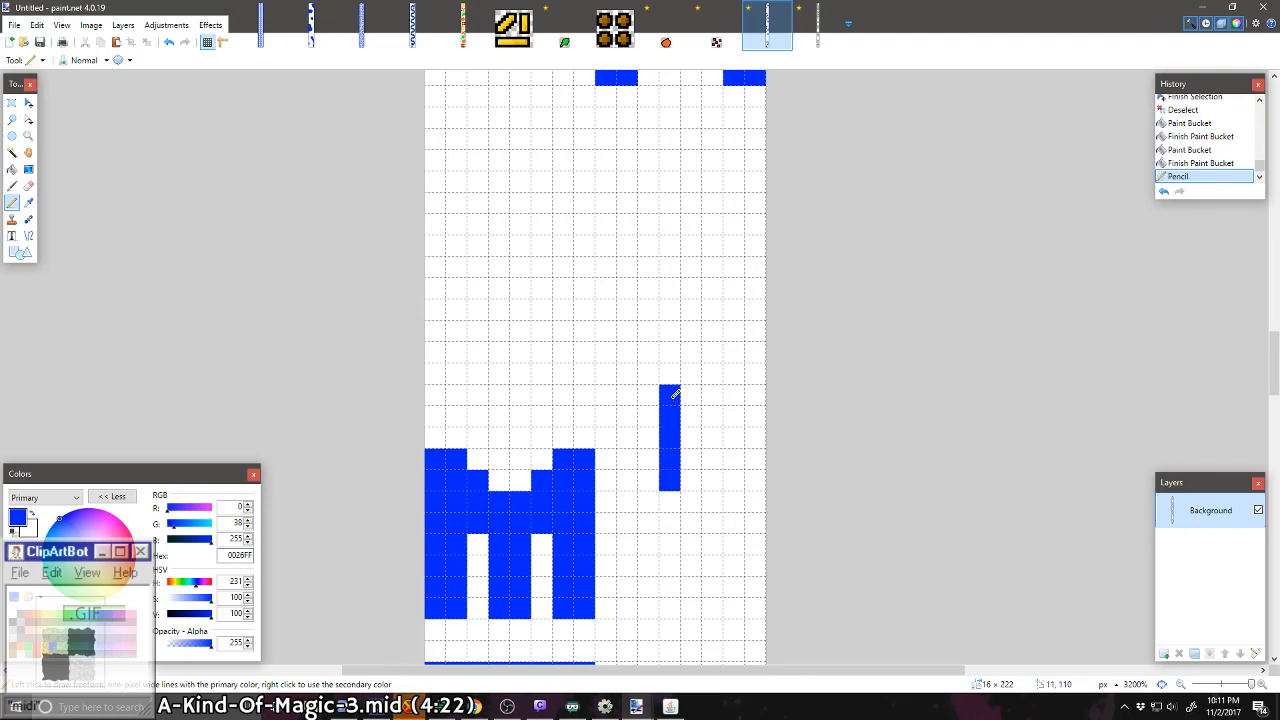
pyautogui.moveTo(682, 481)
pyautogui.mouseDown()
pyautogui.moveTo(695, 369)
pyautogui.moveTo(739, 370)
pyautogui.moveTo(754, 352)
pyautogui.moveTo(759, 364)
pyautogui.moveTo(589, 365)
pyautogui.moveTo(603, 352)
pyautogui.moveTo(677, 366)
pyautogui.mouseUp()
pyautogui.rightClick(589, 366)
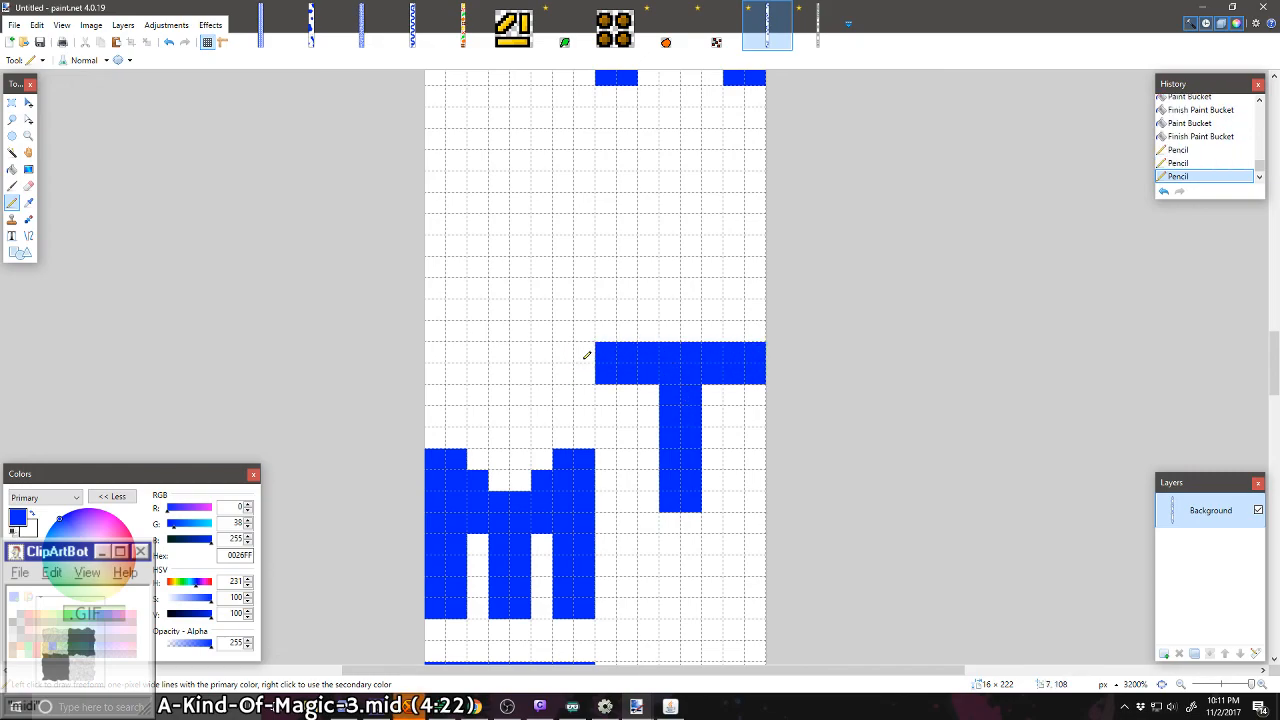
# Step: Draw a blue 8 × 8 pixel U with two-pixel-wide stems against the strip's left edge, below the G
pyautogui.scroll(-2, 590, 459)
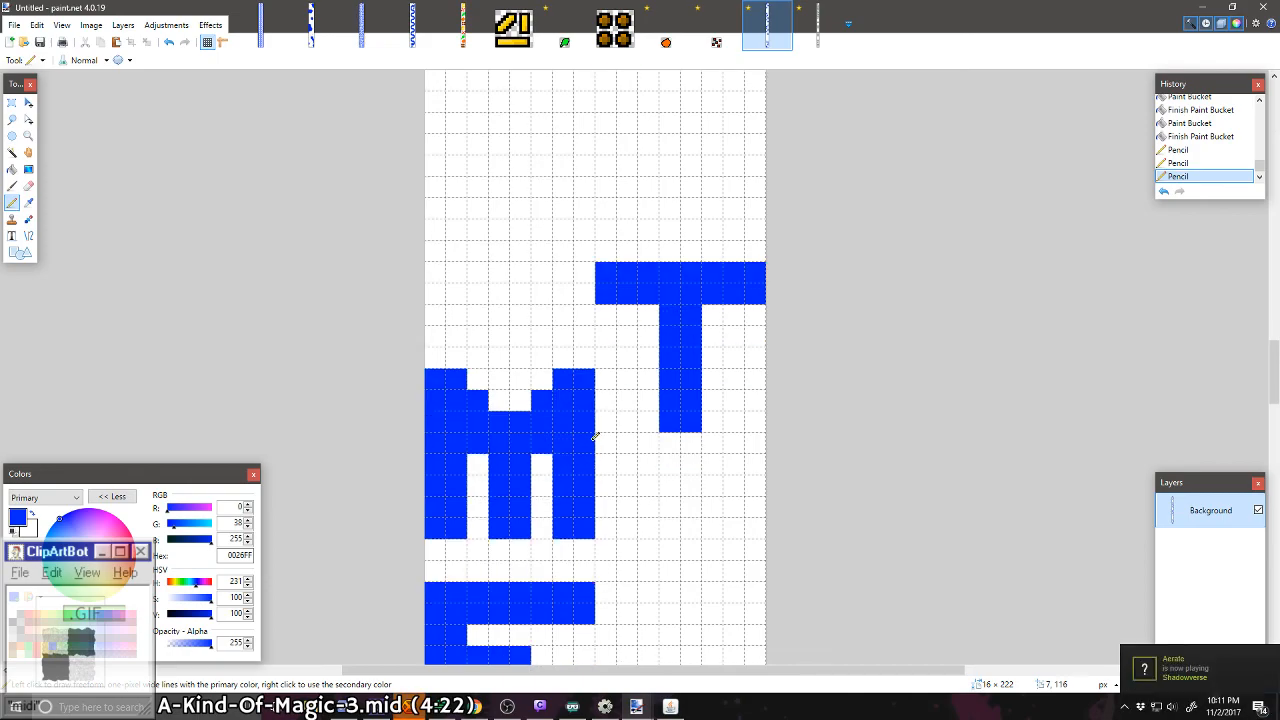
pyautogui.scroll(-8, 667, 388)
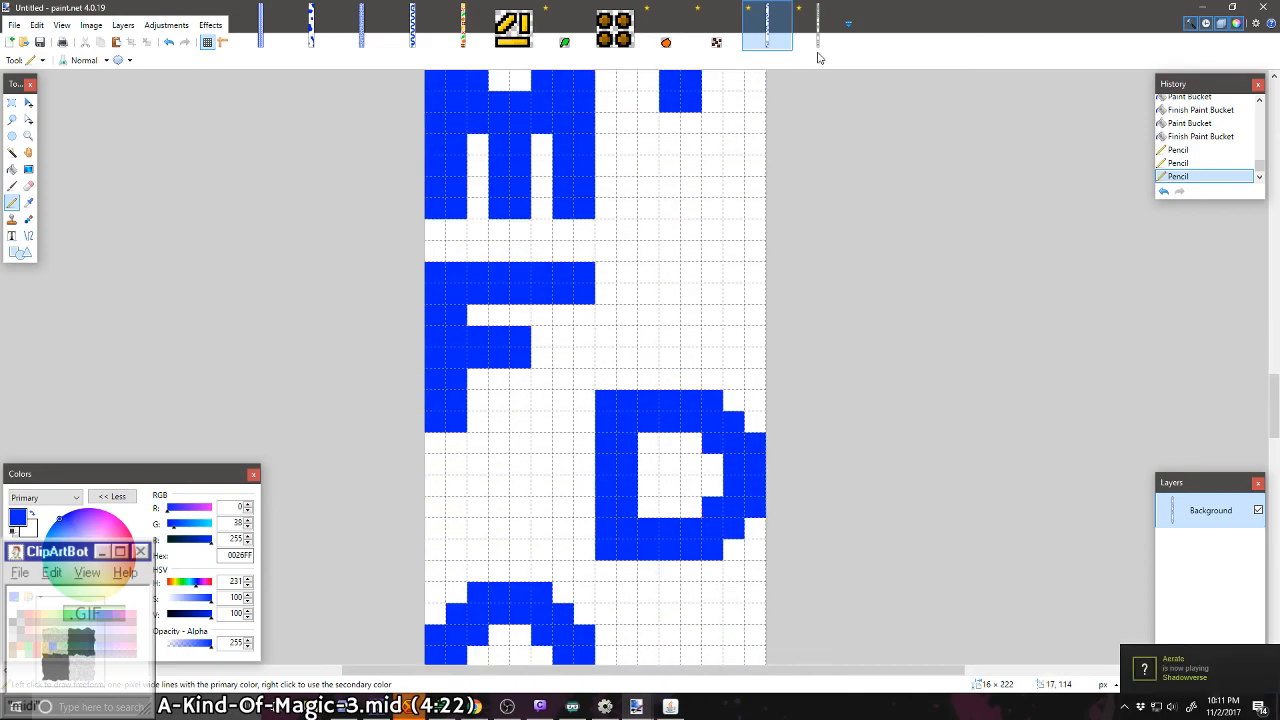
pyautogui.scroll(-20, 771, 194)
pyautogui.scroll(4, 666, 277)
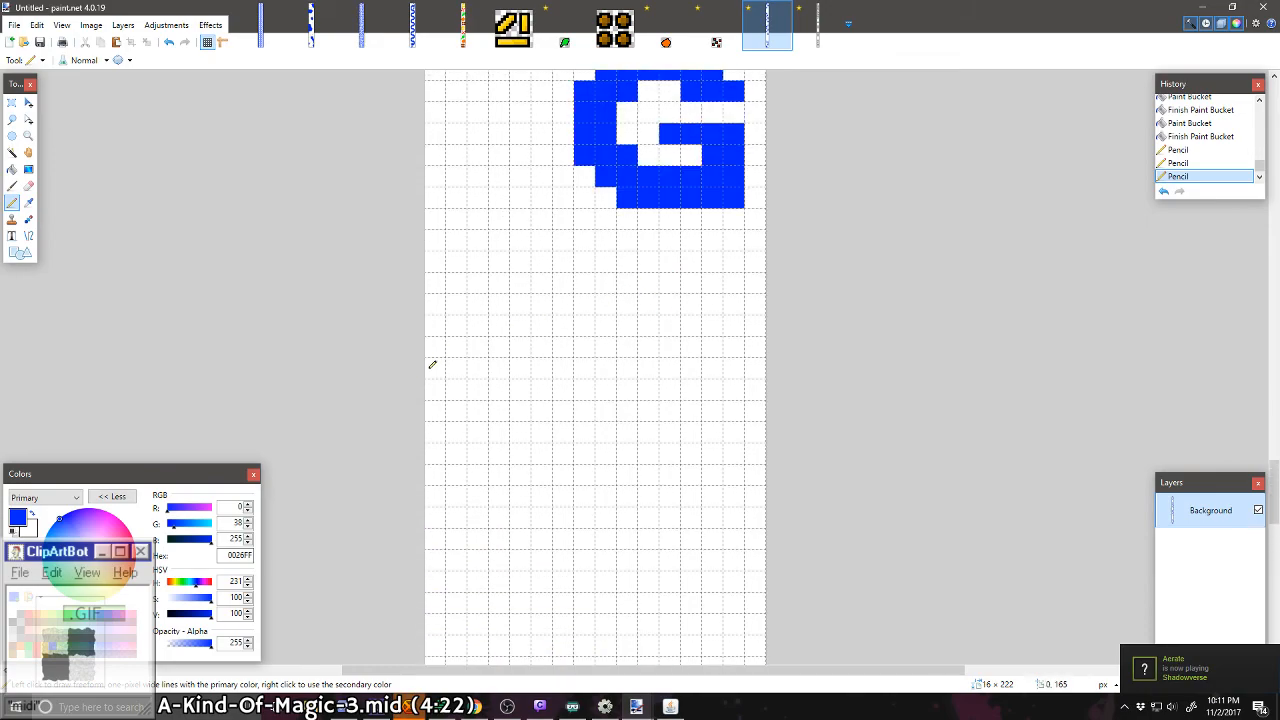
pyautogui.moveTo(432, 390)
pyautogui.mouseDown()
pyautogui.moveTo(475, 390)
pyautogui.moveTo(435, 412)
pyautogui.moveTo(456, 455)
pyautogui.moveTo(436, 470)
pyautogui.moveTo(456, 480)
pyautogui.moveTo(444, 494)
pyautogui.mouseUp()
pyautogui.rightClick(475, 390)
pyautogui.click(456, 411)
pyautogui.click(453, 516)
pyautogui.click(477, 538)
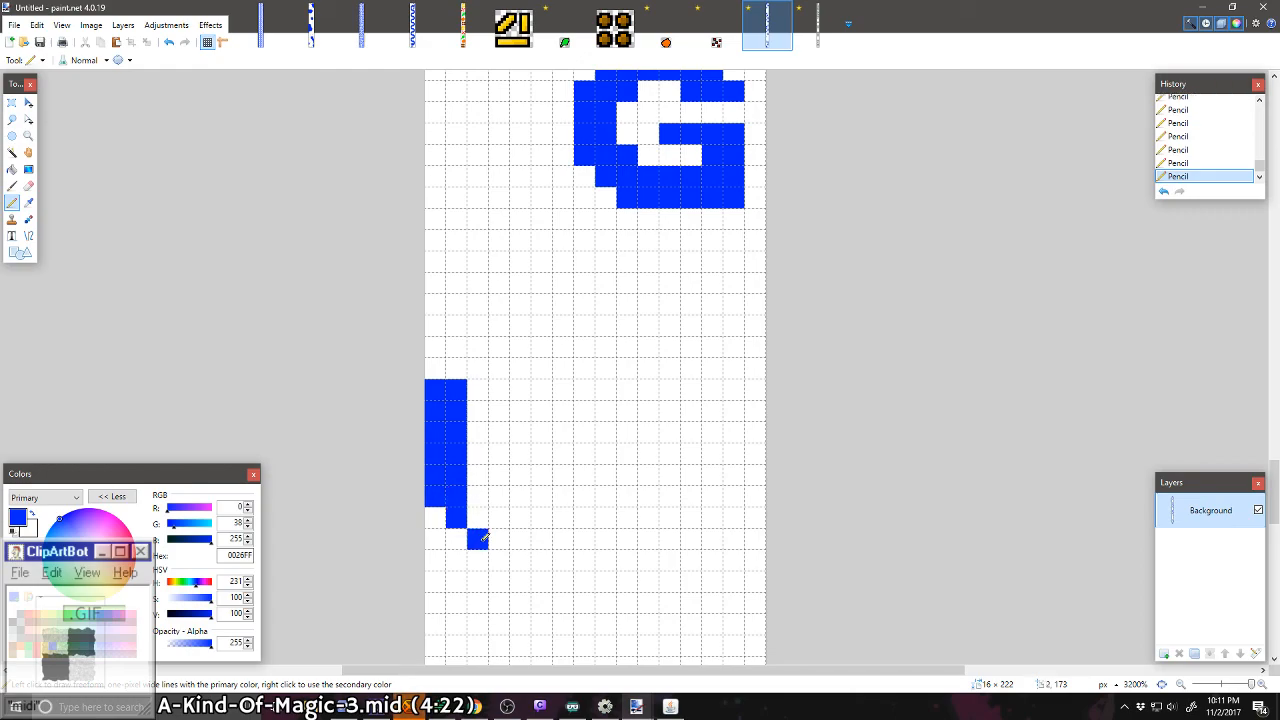
pyautogui.moveTo(484, 539)
pyautogui.mouseDown()
pyautogui.moveTo(544, 540)
pyautogui.moveTo(580, 499)
pyautogui.moveTo(580, 381)
pyautogui.moveTo(566, 401)
pyautogui.moveTo(559, 500)
pyautogui.moveTo(479, 494)
pyautogui.mouseUp()
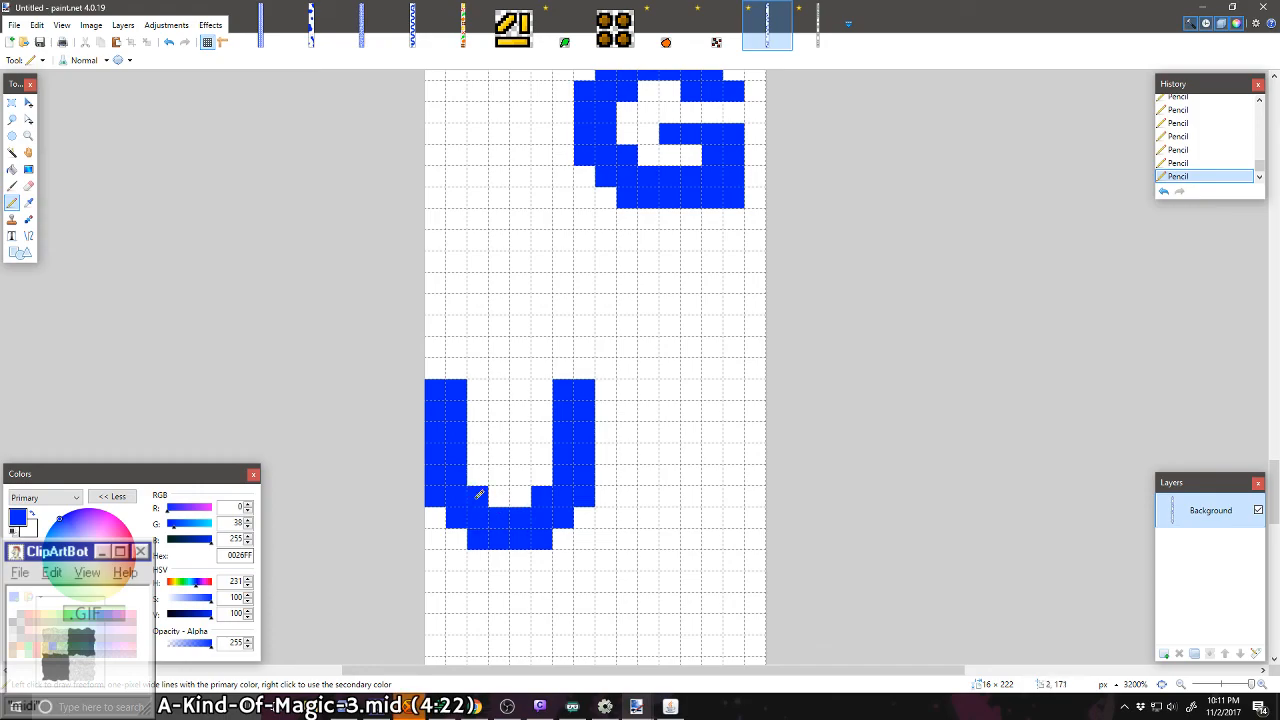
# Step: Draw a blue 8 × 8 pixel V against the right edge two pixels below the G, stepping its sides inward to a two-pixel tip
pyautogui.scroll(-9, 523, 446)
pyautogui.scroll(8, 523, 446)
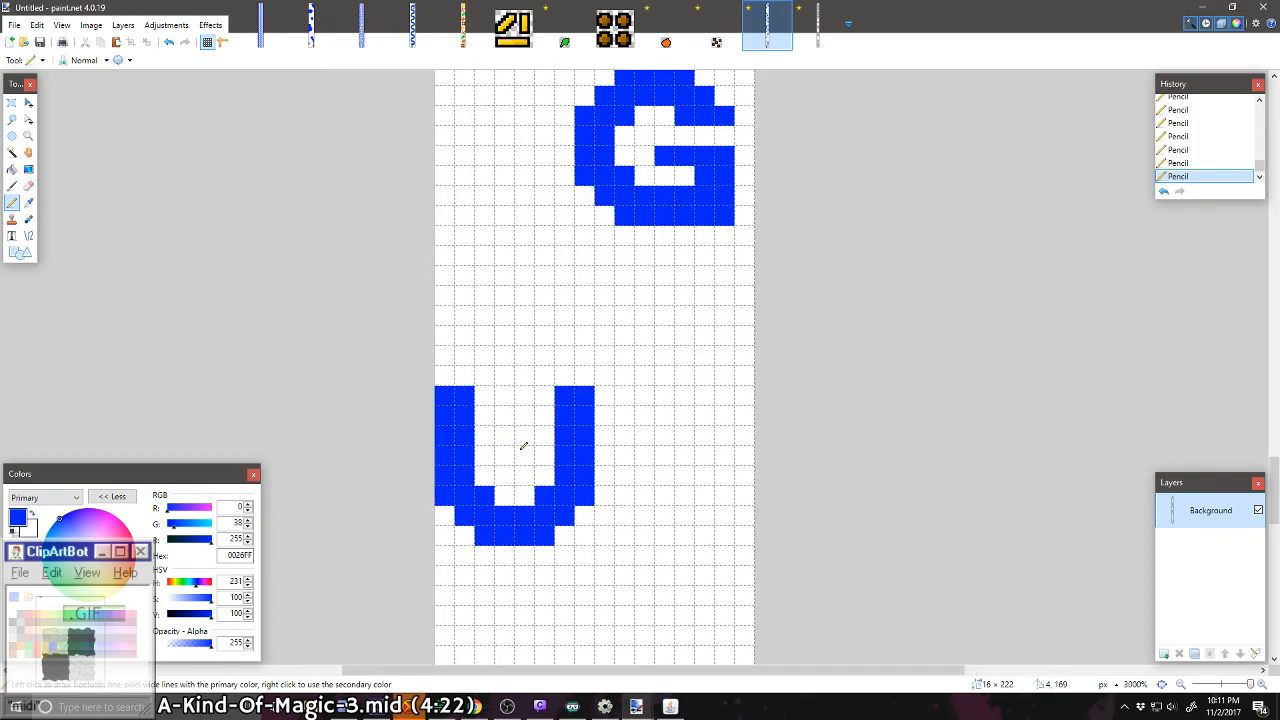
pyautogui.scroll(-4, 523, 446)
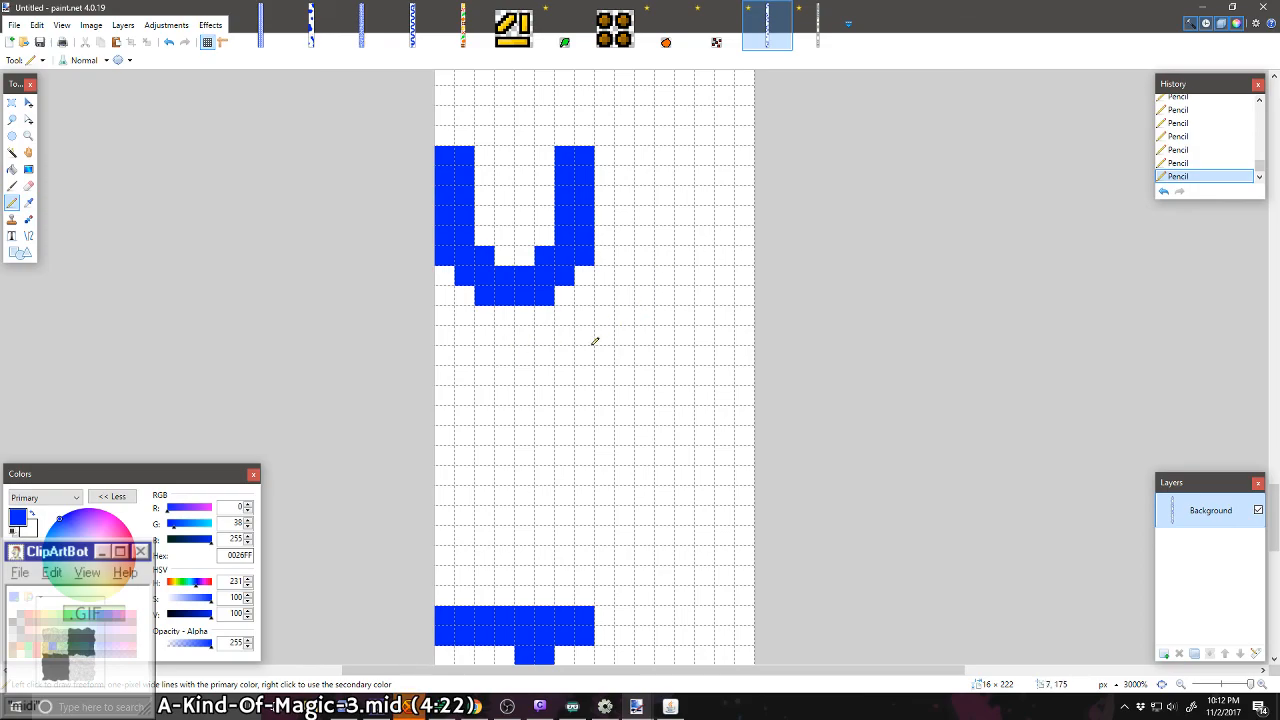
pyautogui.scroll(4, 594, 342)
pyautogui.moveTo(740, 274)
pyautogui.mouseDown()
pyautogui.moveTo(738, 317)
pyautogui.moveTo(723, 321)
pyautogui.moveTo(738, 334)
pyautogui.moveTo(672, 412)
pyautogui.moveTo(680, 383)
pyautogui.moveTo(707, 389)
pyautogui.moveTo(742, 360)
pyautogui.moveTo(643, 400)
pyautogui.moveTo(600, 314)
pyautogui.moveTo(615, 268)
pyautogui.moveTo(618, 356)
pyautogui.moveTo(684, 374)
pyautogui.mouseUp()
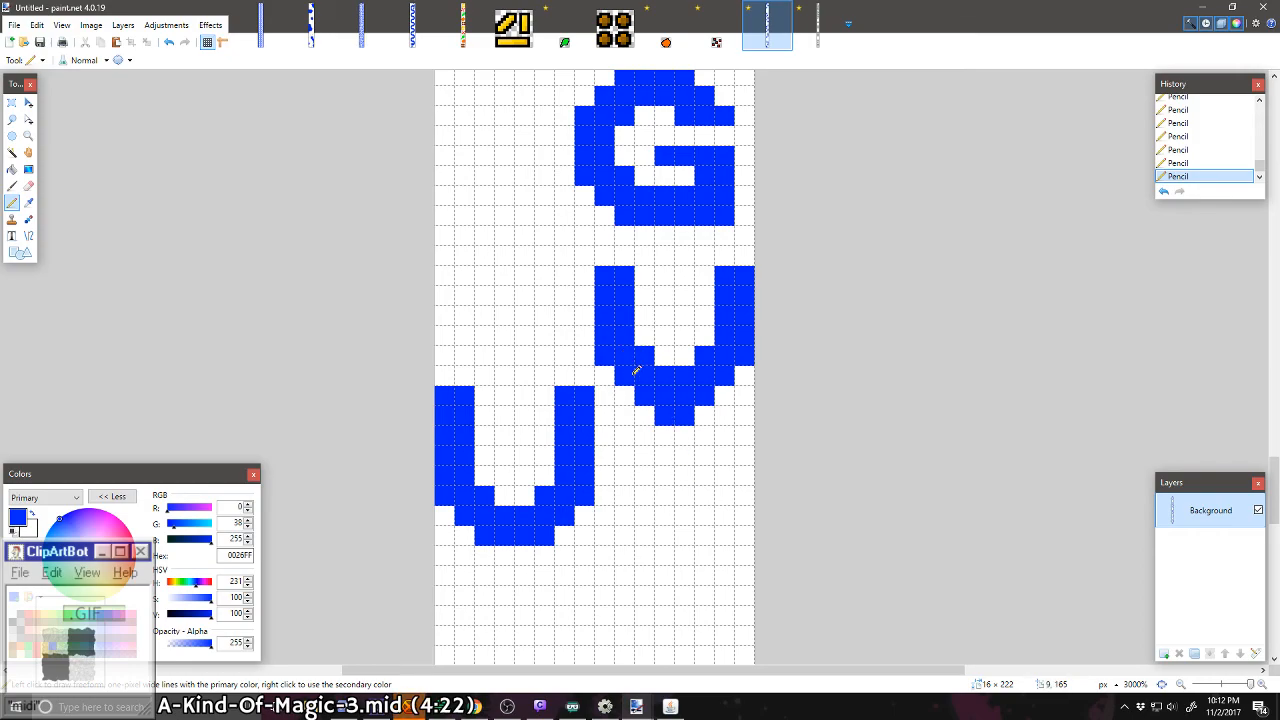
pyautogui.moveTo(629, 371); pyautogui.dragTo(610, 340)
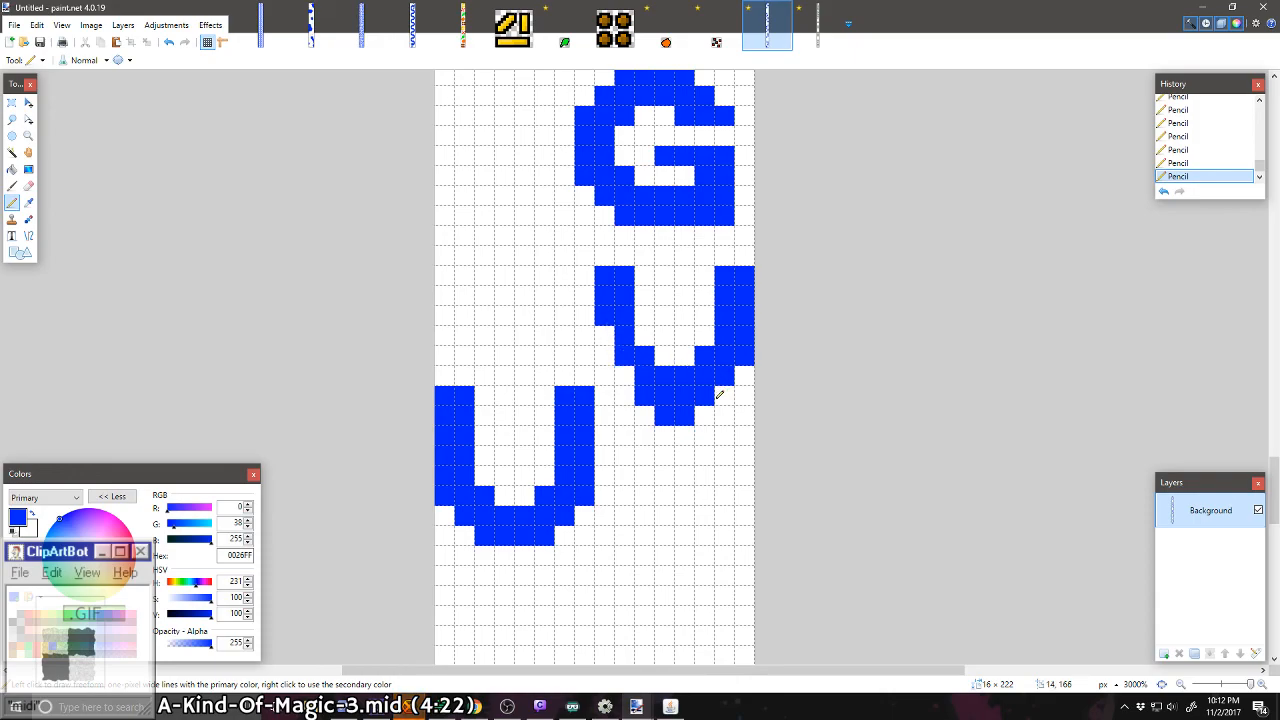
pyautogui.moveTo(728, 380); pyautogui.dragTo(744, 340)
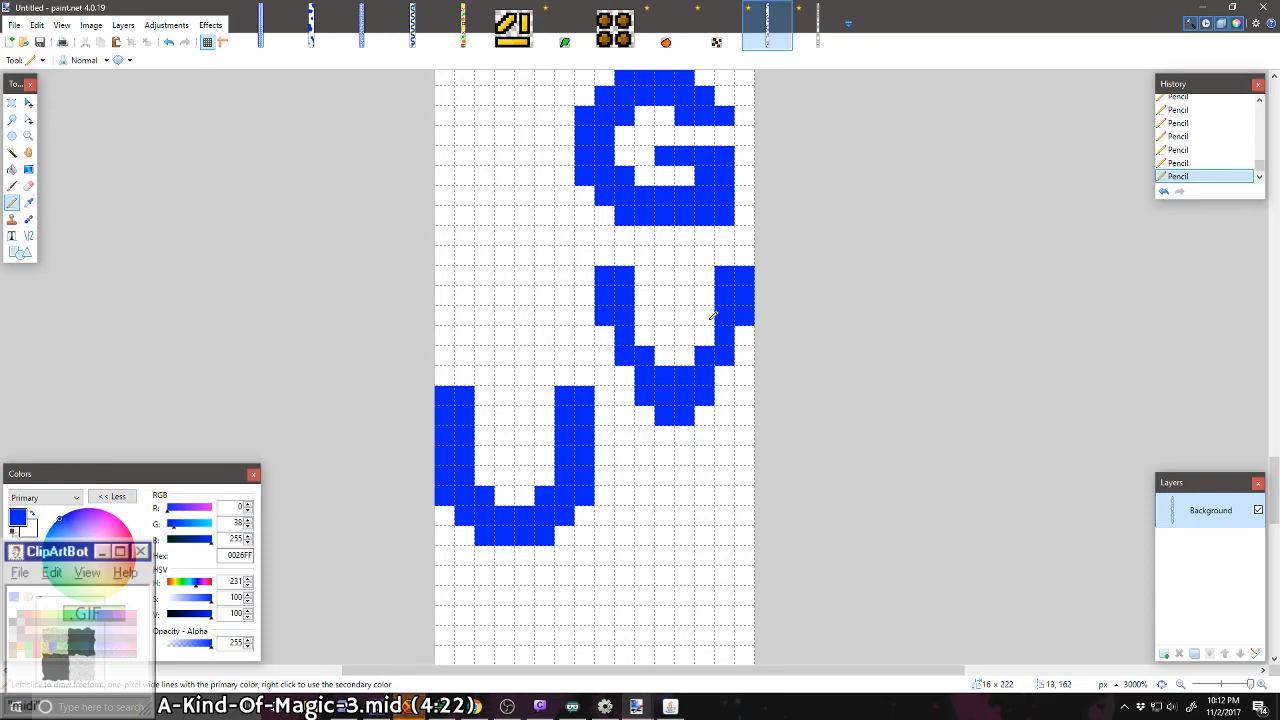
pyautogui.click(708, 332)
pyautogui.click(650, 336)
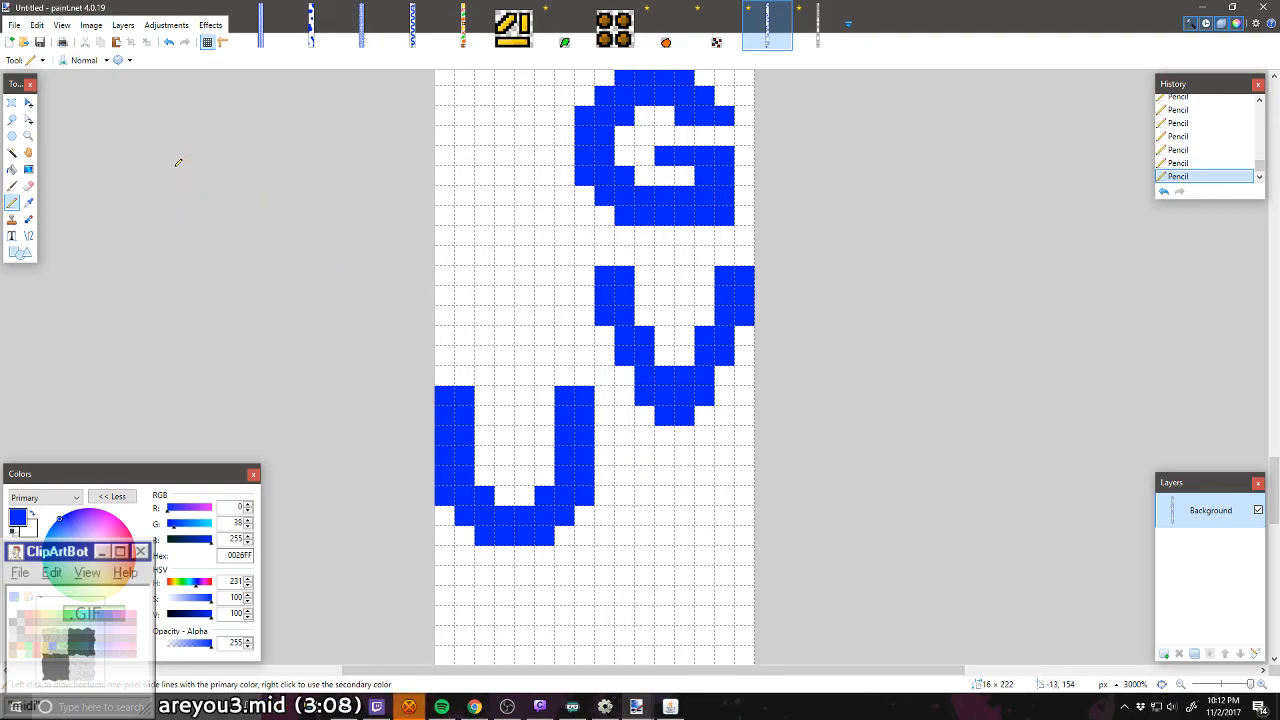
# Step: Move the U down one pixel and fill the gap left above it with white
pyautogui.scroll(3, 645, 205)
pyautogui.scroll(-3, 620, 250)
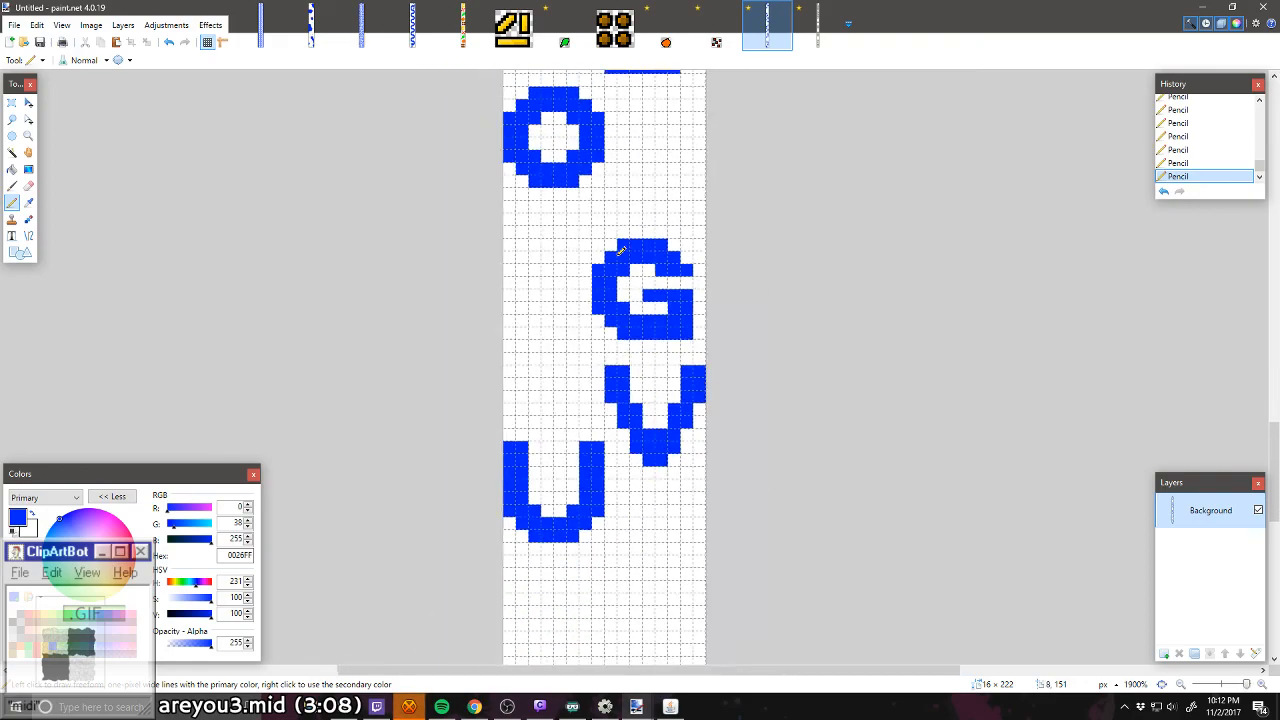
pyautogui.click(12, 102)
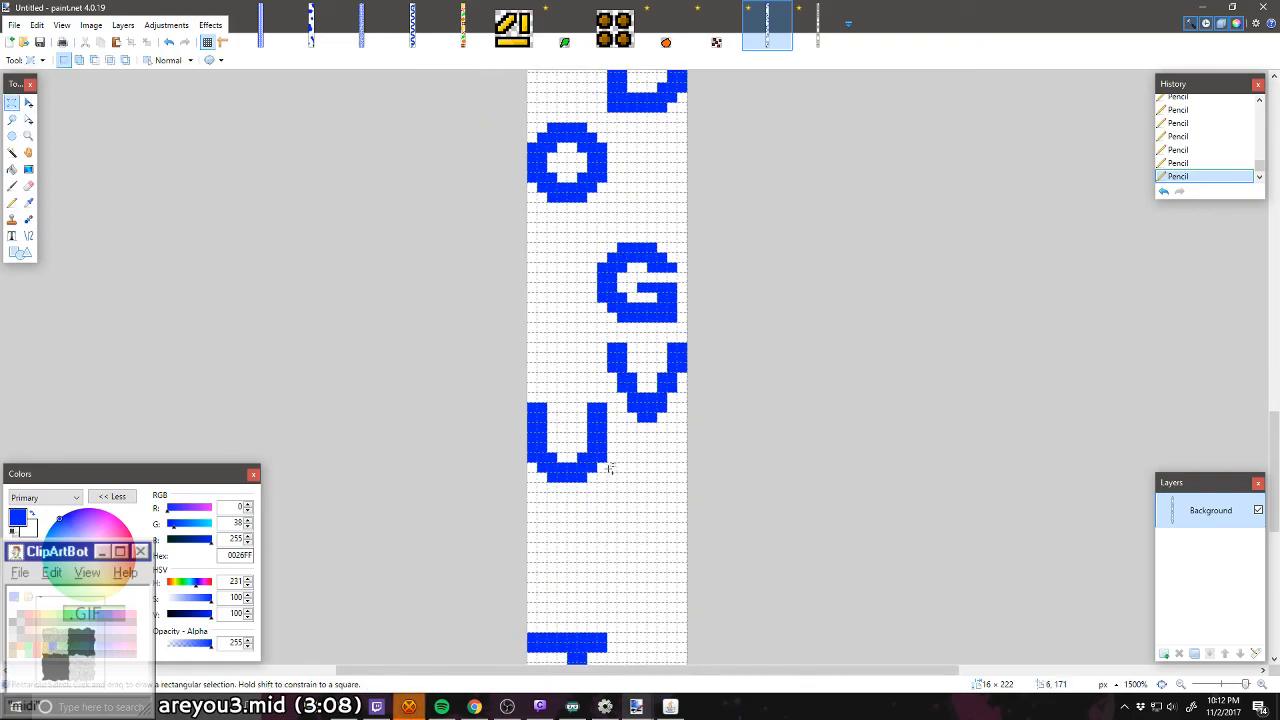
pyautogui.scroll(4, 494, 377)
pyautogui.moveTo(473, 358); pyautogui.dragTo(645, 527)
pyautogui.click(28, 102)
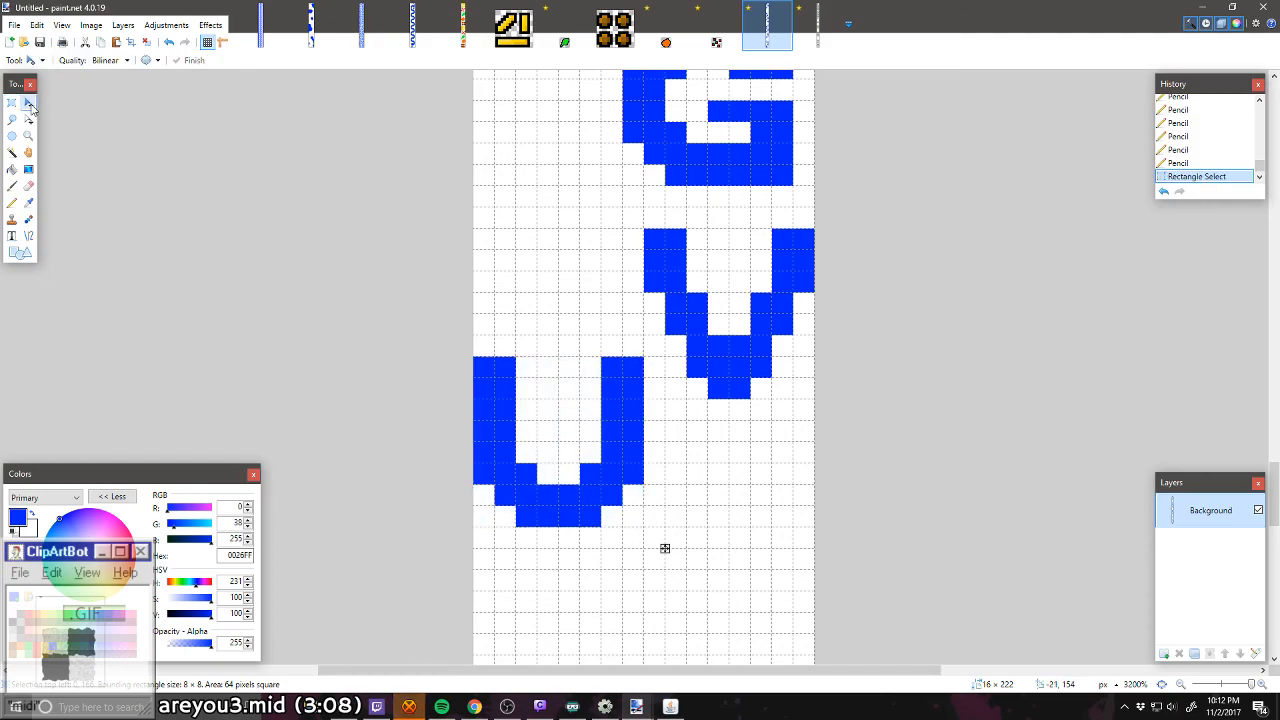
pyautogui.click(500, 362)
pyautogui.press('Down')
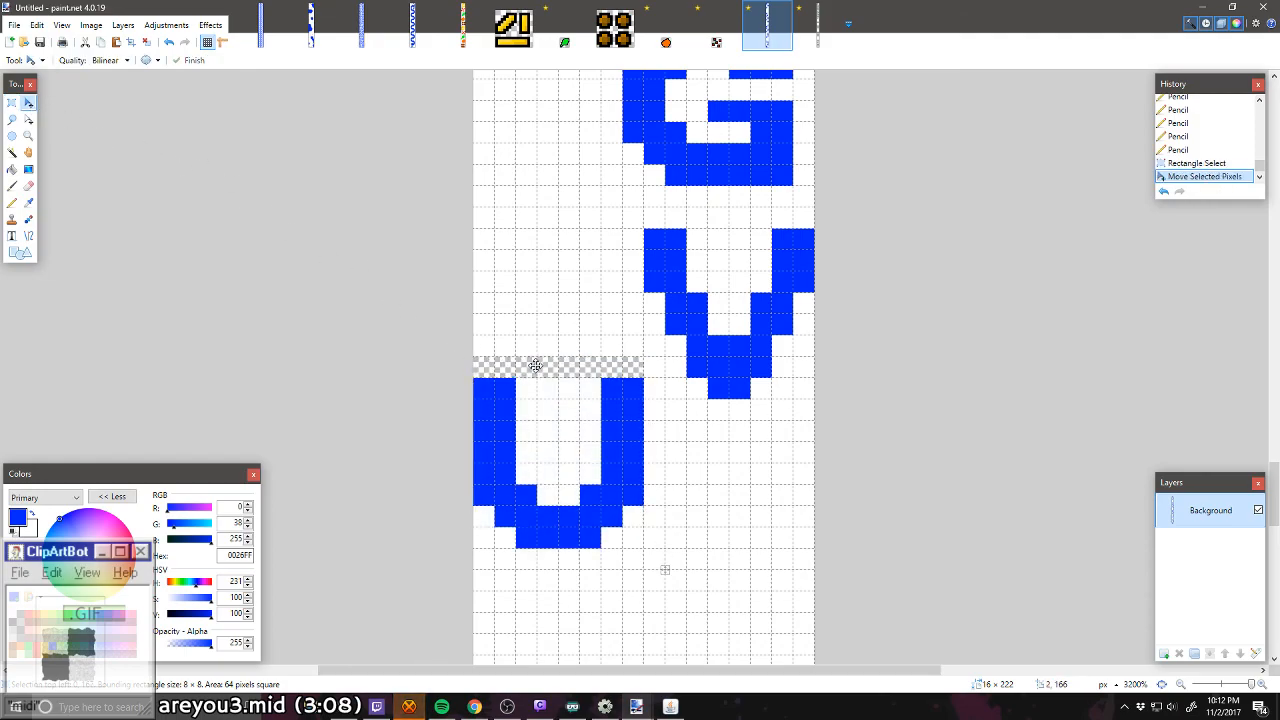
pyautogui.hotkey('ctrl', 'd')
pyautogui.click(12, 172)
pyautogui.click(576, 372)
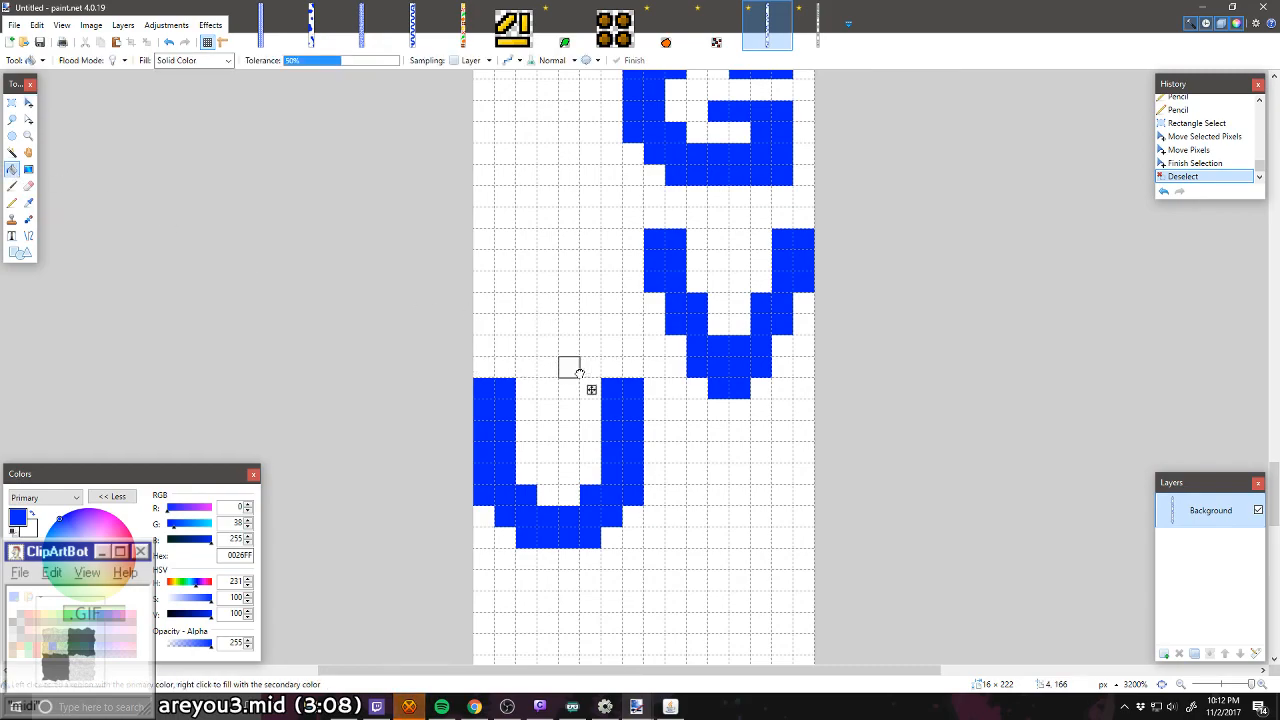
# Step: Examine the free gaps between the letters from D down to J for room for another letter
pyautogui.scroll(3, 575, 368)
pyautogui.scroll(3, 523, 257)
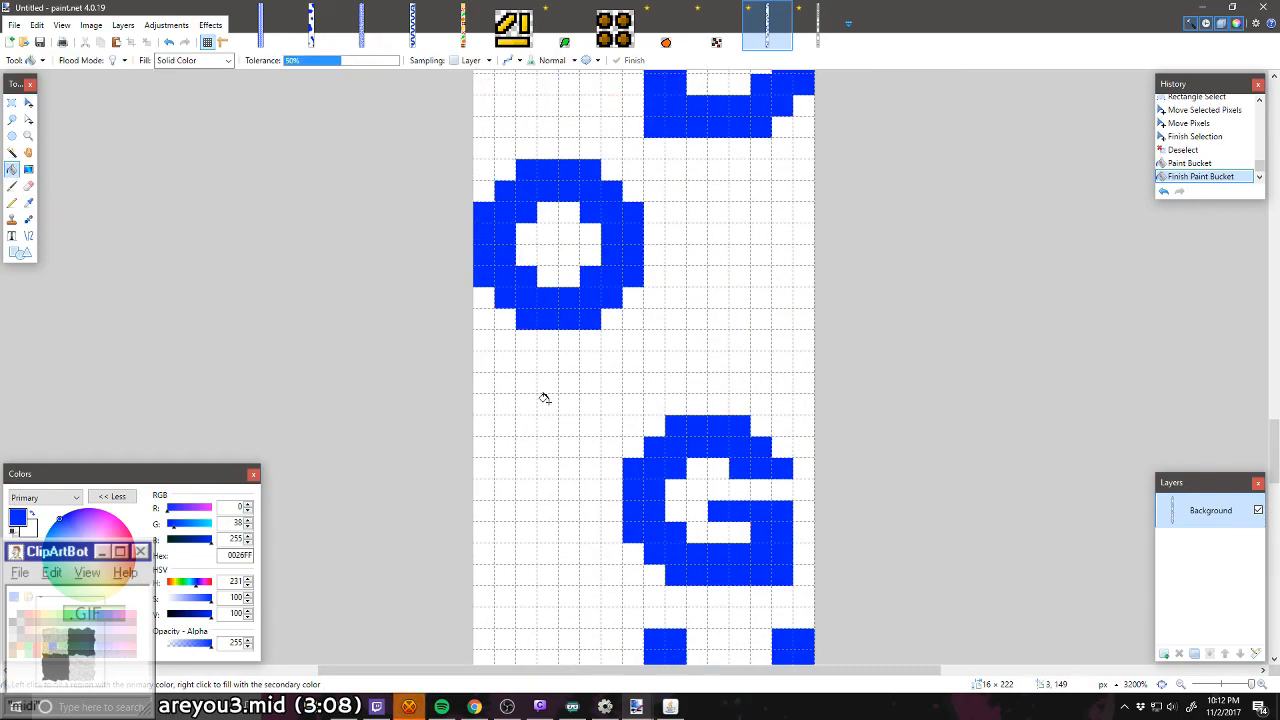
pyautogui.scroll(-2, 543, 397)
pyautogui.scroll(2, 563, 436)
pyautogui.scroll(-2, 563, 438)
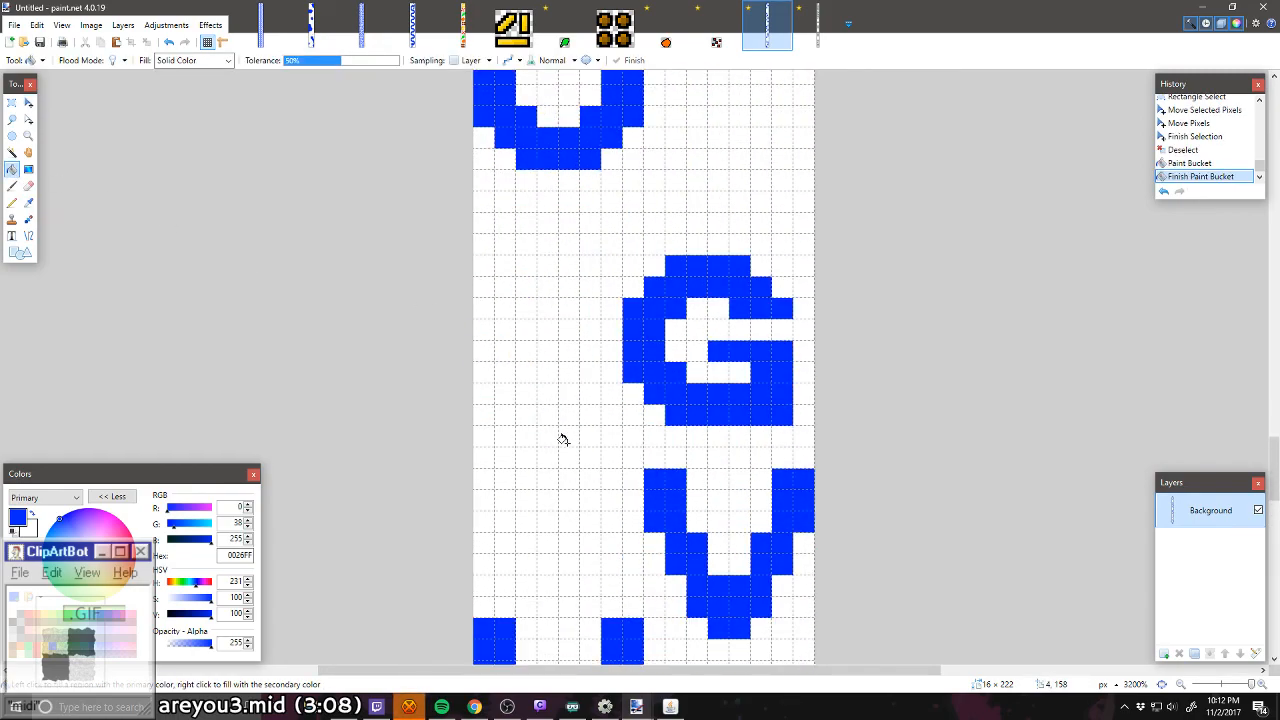
pyautogui.scroll(3, 563, 439)
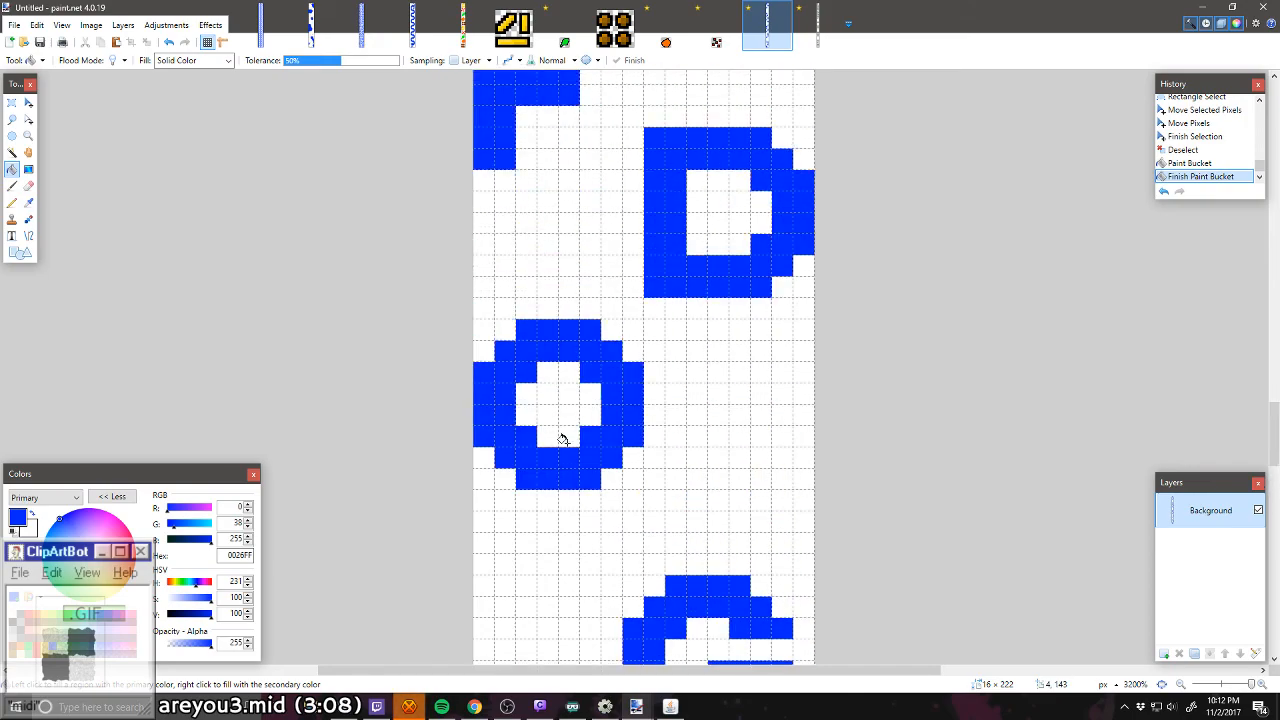
pyautogui.scroll(-8, 563, 439)
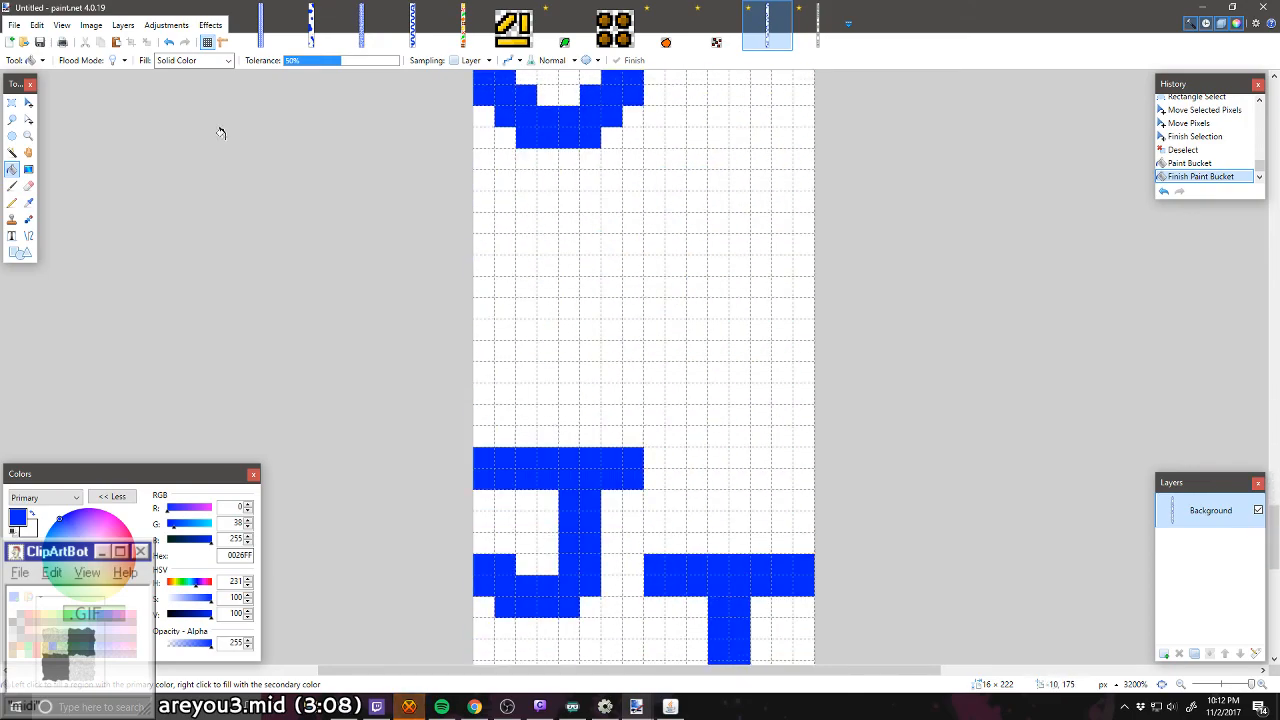
# Step: Draw a blue 8 × 8 pixel W with three two-pixel-wide stems against the strip's left edge, one pixel below the H
pyautogui.click(12, 202)
pyautogui.scroll(-4, 549, 291)
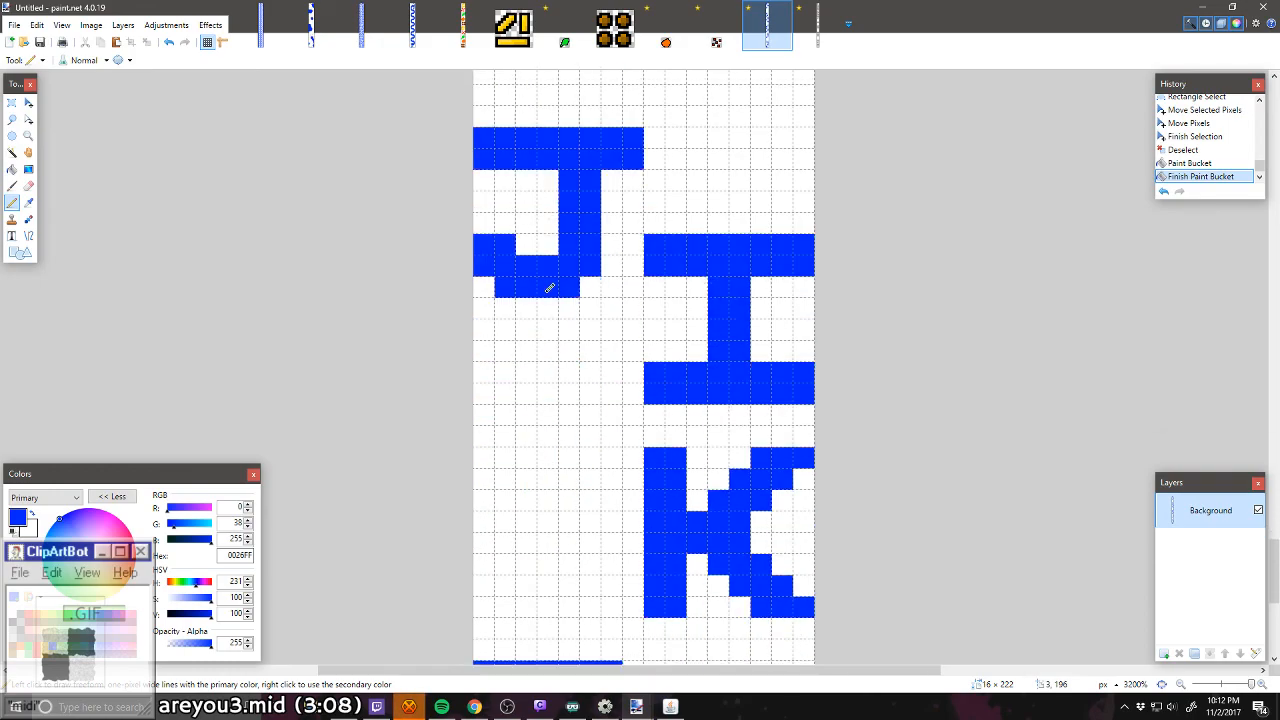
pyautogui.scroll(20, 553, 302)
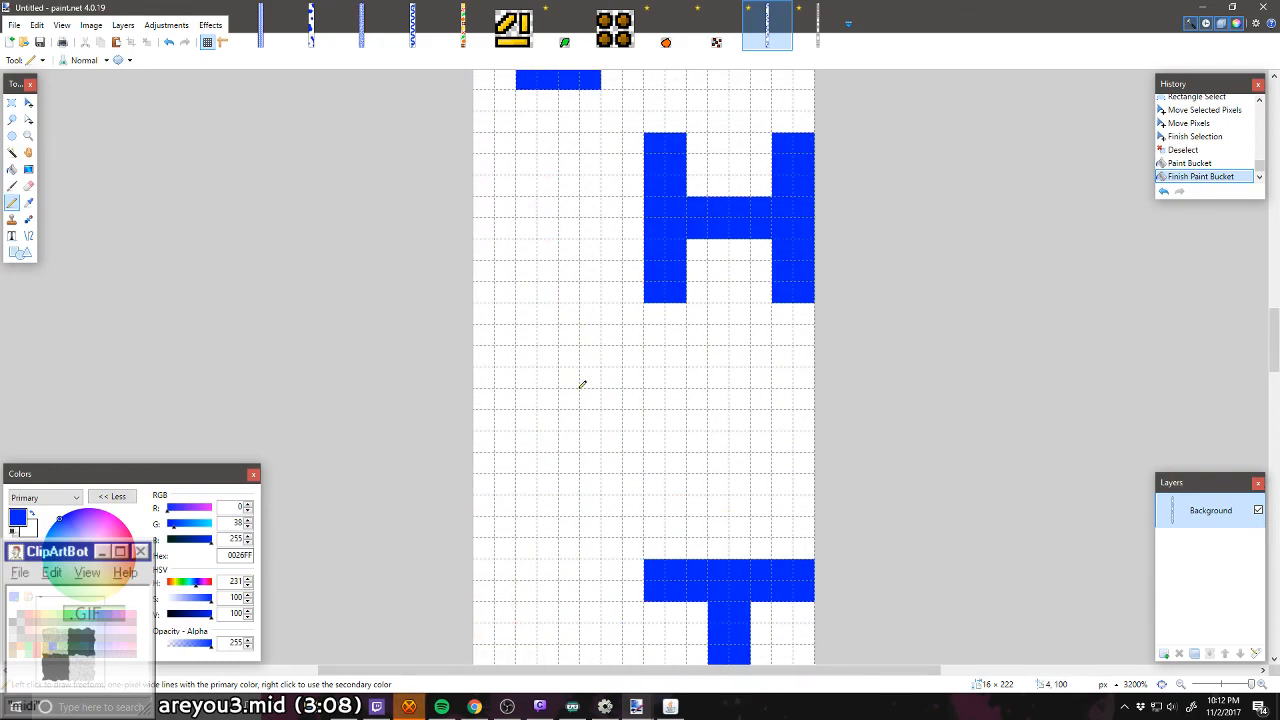
pyautogui.moveTo(488, 350)
pyautogui.mouseDown()
pyautogui.moveTo(500, 351)
pyautogui.moveTo(497, 337)
pyautogui.moveTo(497, 378)
pyautogui.mouseUp()
pyautogui.moveTo(497, 378); pyautogui.dragTo(496, 398)
pyautogui.moveTo(496, 398)
pyautogui.mouseDown()
pyautogui.moveTo(486, 442)
pyautogui.moveTo(517, 472)
pyautogui.mouseUp()
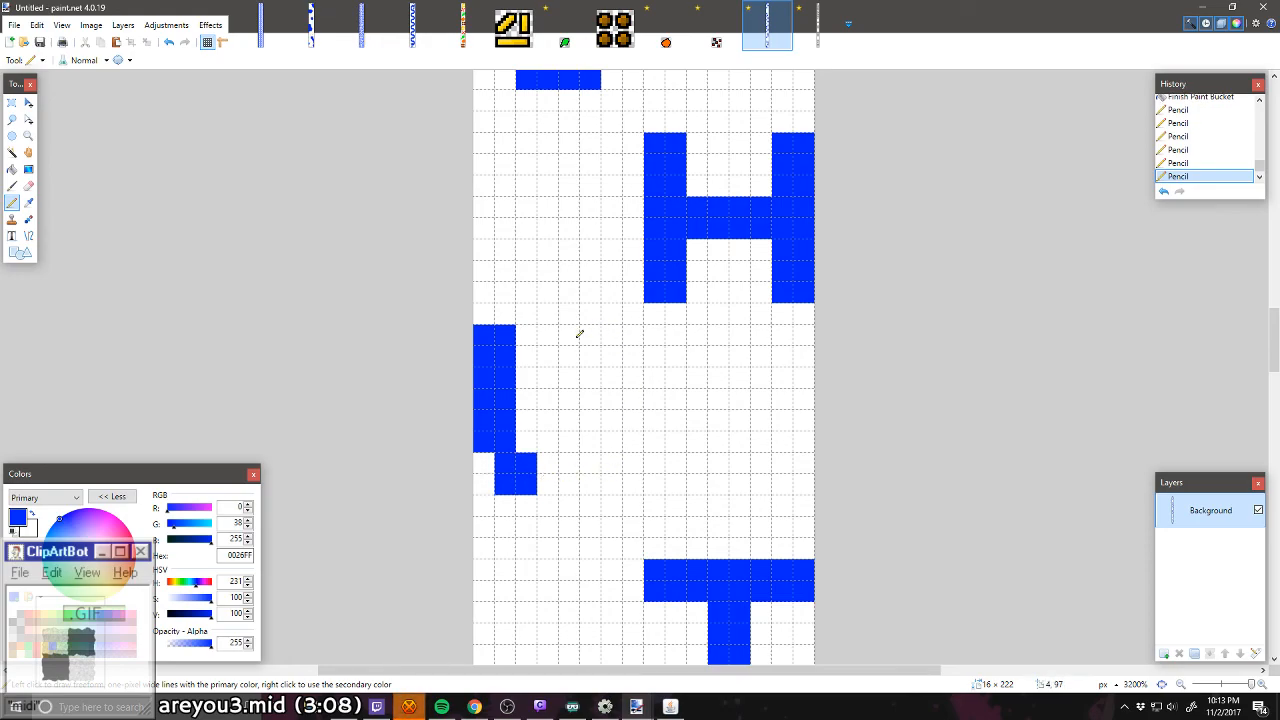
pyautogui.moveTo(579, 334)
pyautogui.mouseDown()
pyautogui.moveTo(577, 432)
pyautogui.moveTo(562, 350)
pyautogui.moveTo(589, 441)
pyautogui.mouseUp()
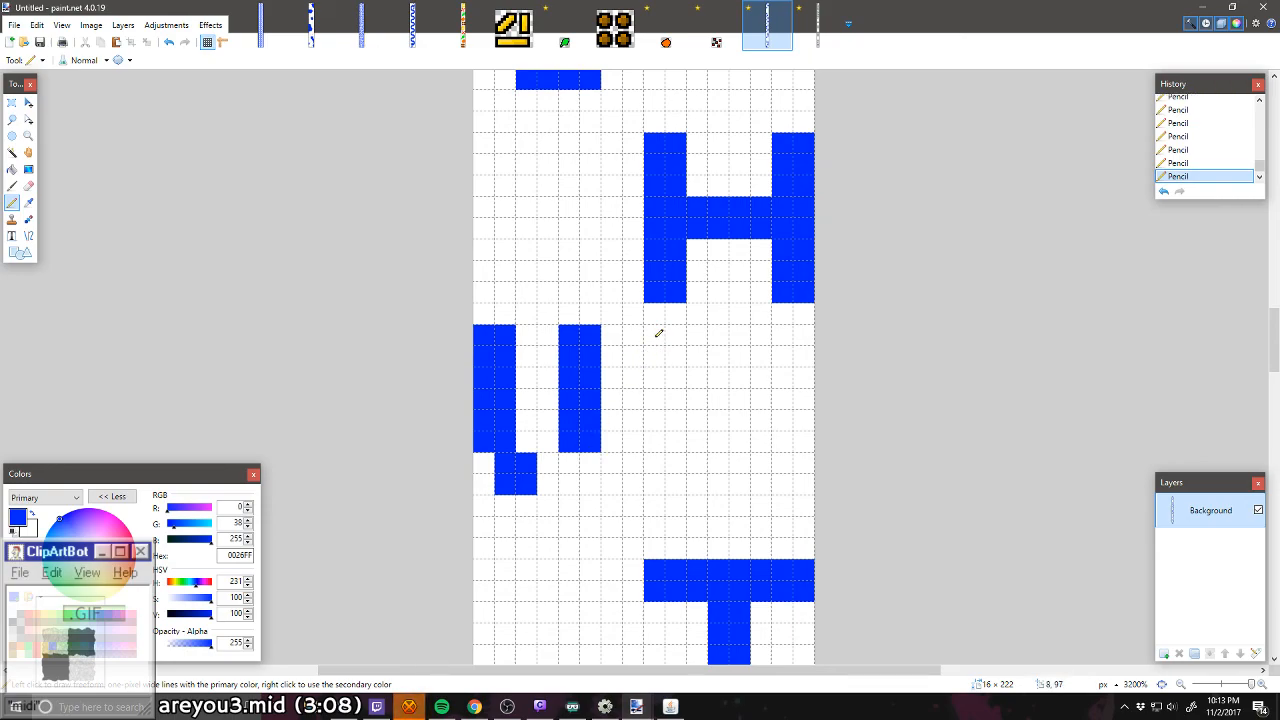
pyautogui.hotkey('ctrl', 'z')
pyautogui.moveTo(544, 329)
pyautogui.mouseDown()
pyautogui.moveTo(557, 434)
pyautogui.moveTo(576, 408)
pyautogui.moveTo(572, 320)
pyautogui.moveTo(592, 340)
pyautogui.moveTo(574, 319)
pyautogui.moveTo(626, 335)
pyautogui.moveTo(615, 438)
pyautogui.moveTo(626, 440)
pyautogui.moveTo(606, 358)
pyautogui.moveTo(617, 332)
pyautogui.moveTo(630, 418)
pyautogui.moveTo(589, 461)
pyautogui.moveTo(609, 469)
pyautogui.moveTo(550, 471)
pyautogui.mouseUp()
pyautogui.rightClick(572, 319)
pyautogui.click(633, 458)
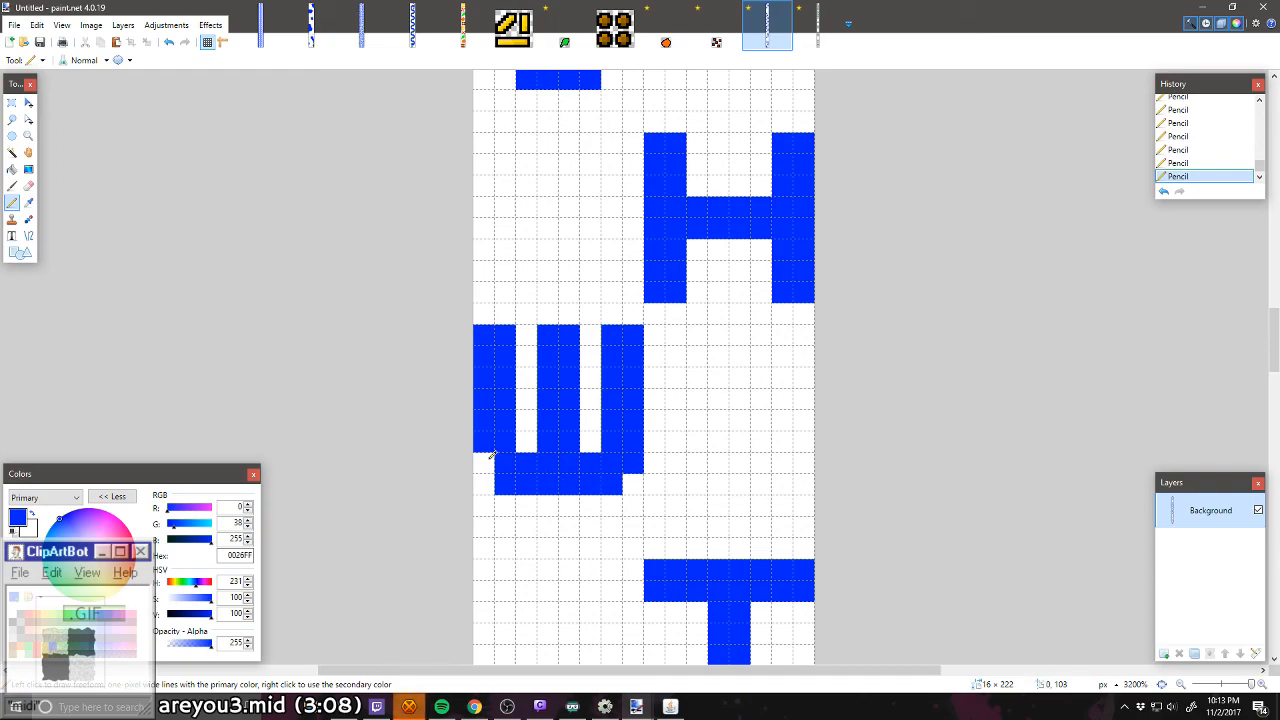
pyautogui.click(488, 458)
# Step: Move the W down one pixel and fill the gap left above it with white
pyautogui.scroll(-2, 676, 342)
pyautogui.click(11, 102)
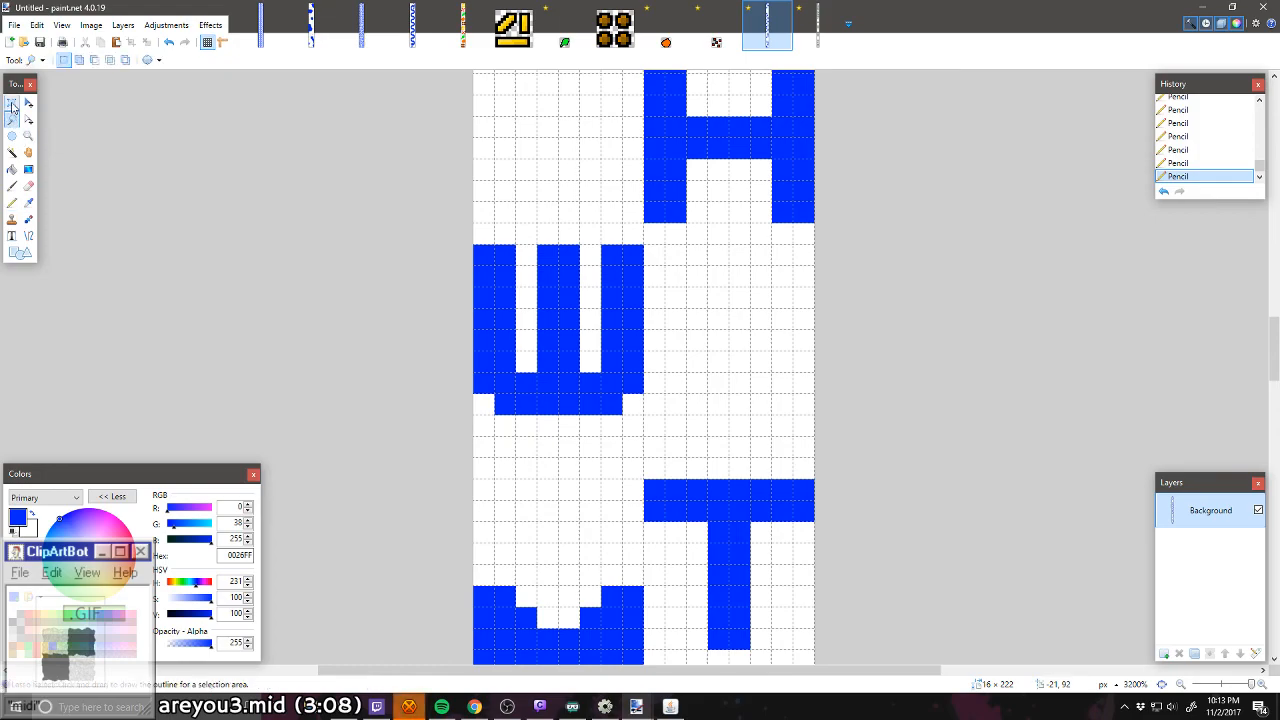
pyautogui.moveTo(481, 254); pyautogui.dragTo(632, 404)
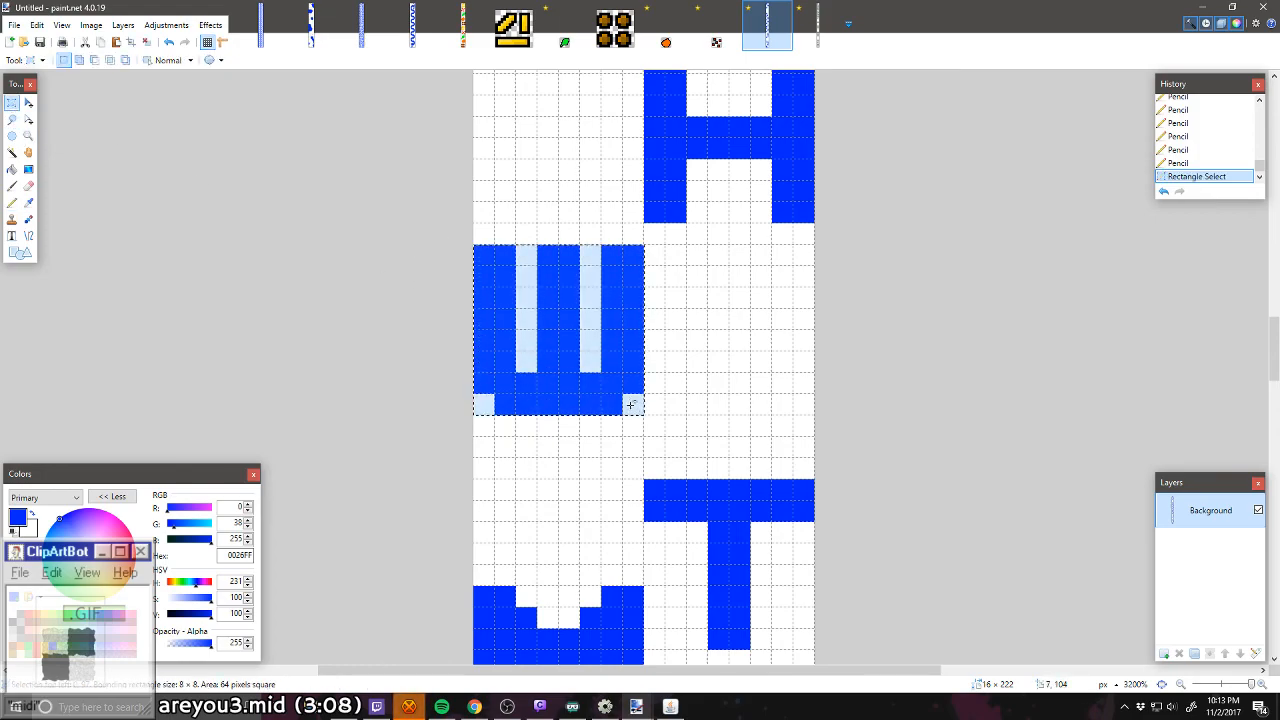
pyautogui.click(27, 104)
pyautogui.press('Down')
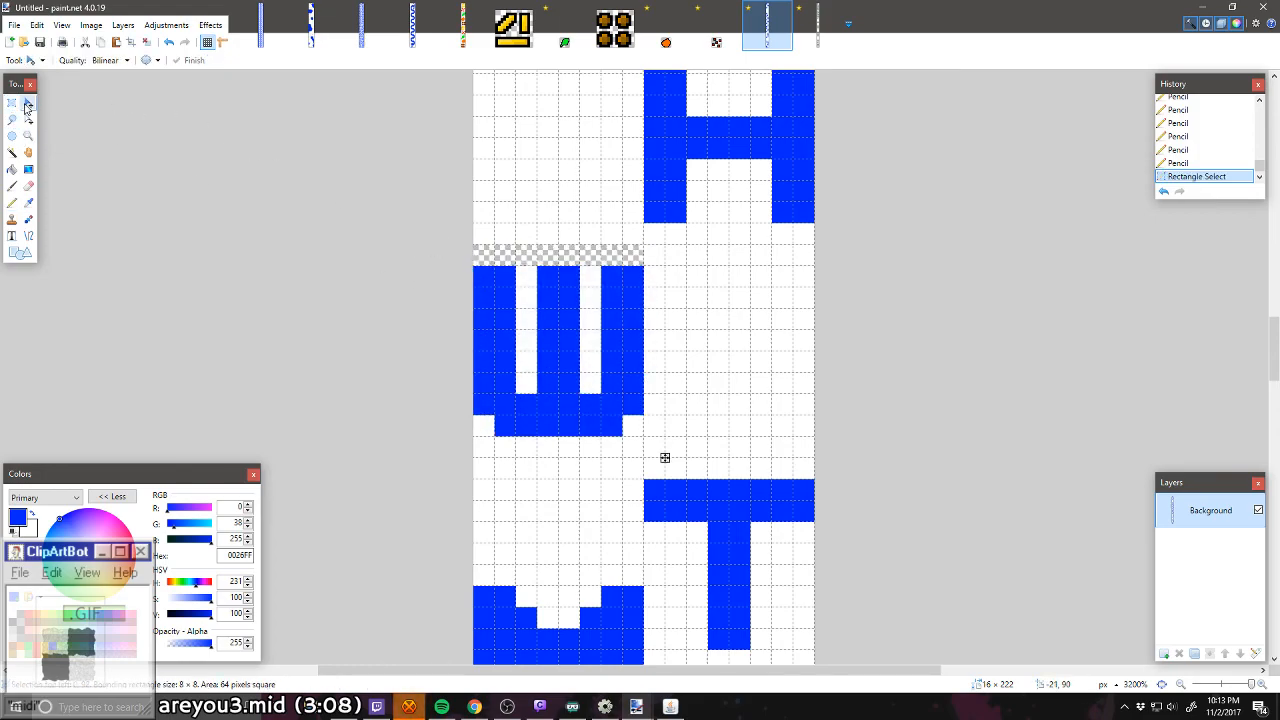
pyautogui.hotkey('ctrl', 'd')
pyautogui.click(11, 169)
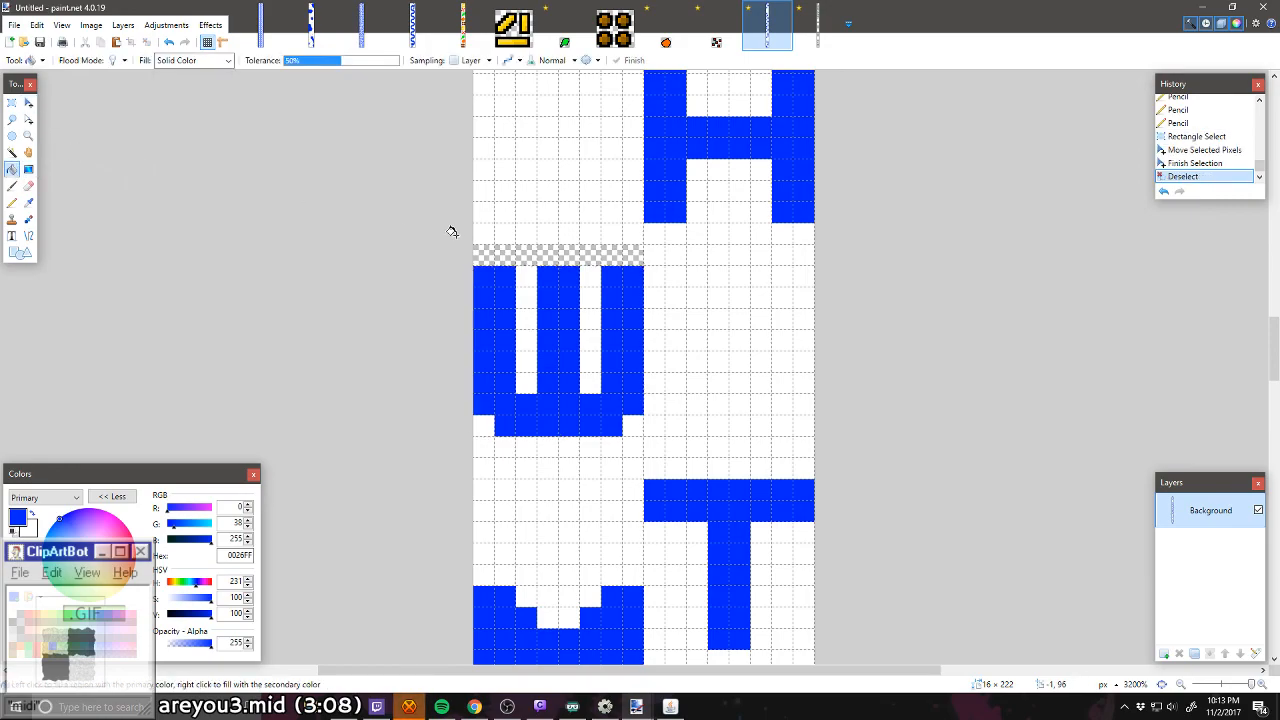
pyautogui.click(490, 252)
# Step: Mark the corners of an 8 × 8 pixel X with three-pixel blue angles against the right edge, two pixels above the R
pyautogui.scroll(-8, 494, 255)
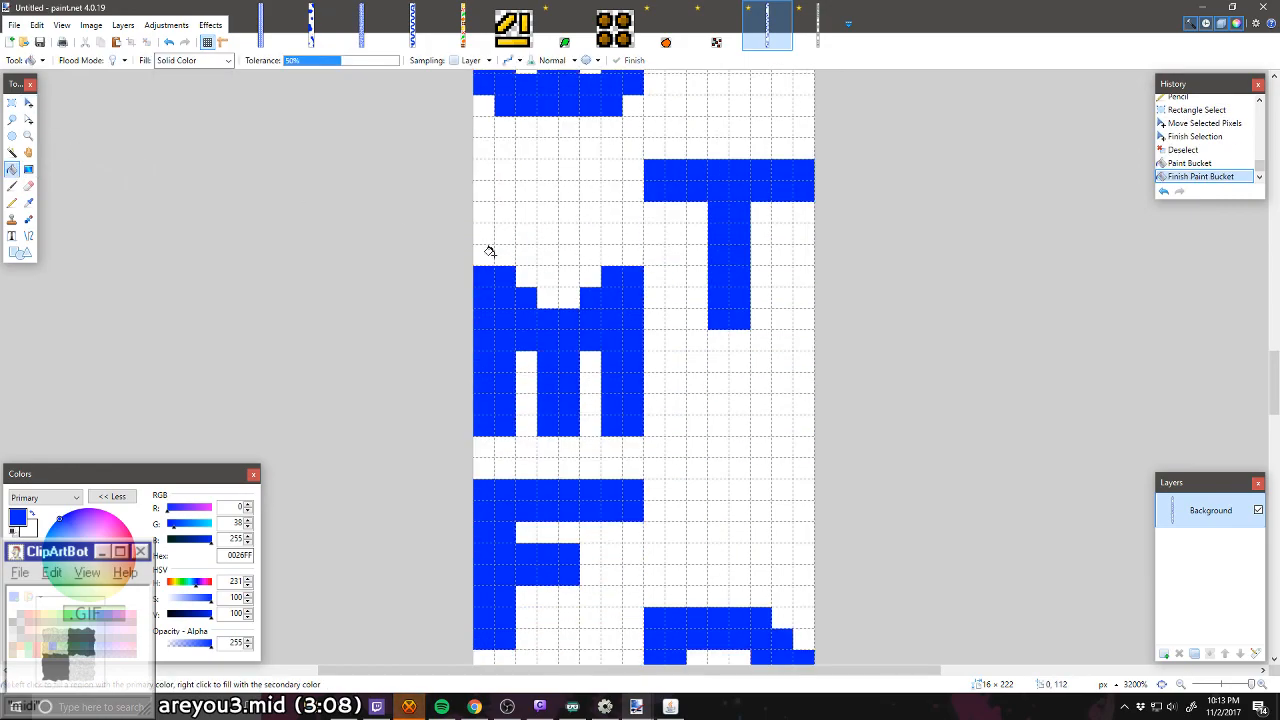
pyautogui.scroll(-4, 547, 292)
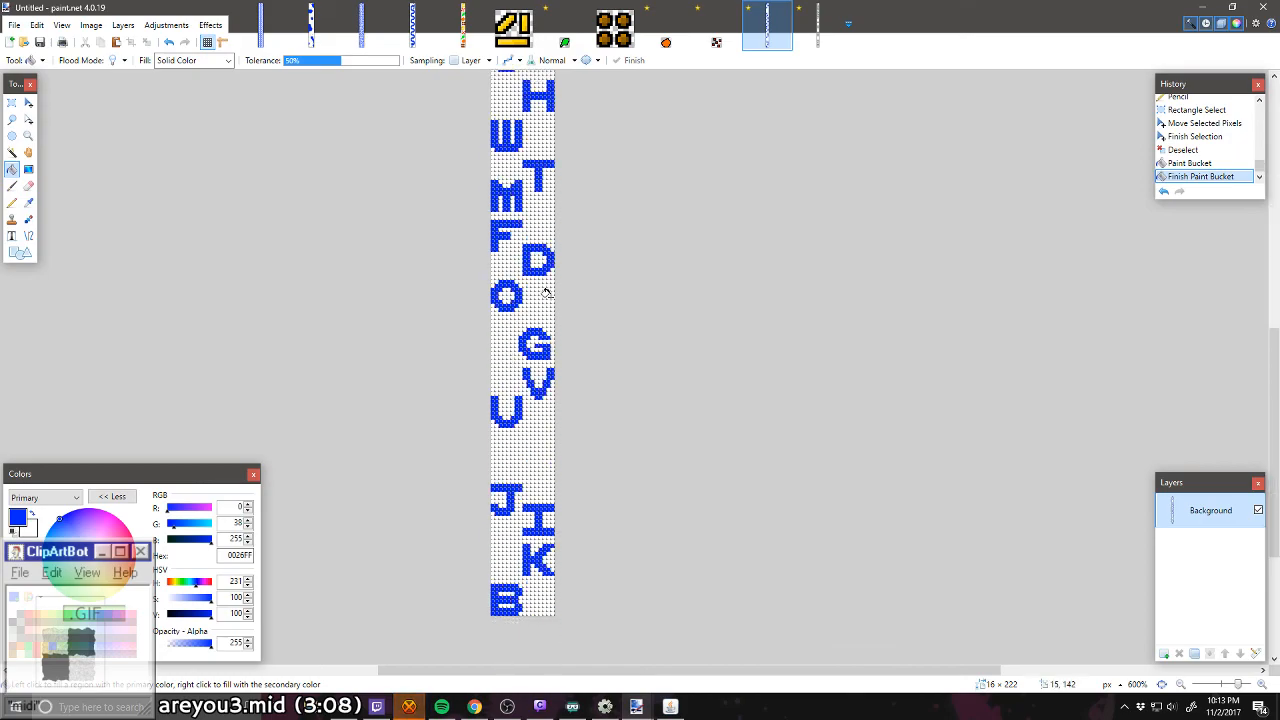
pyautogui.scroll(4, 547, 292)
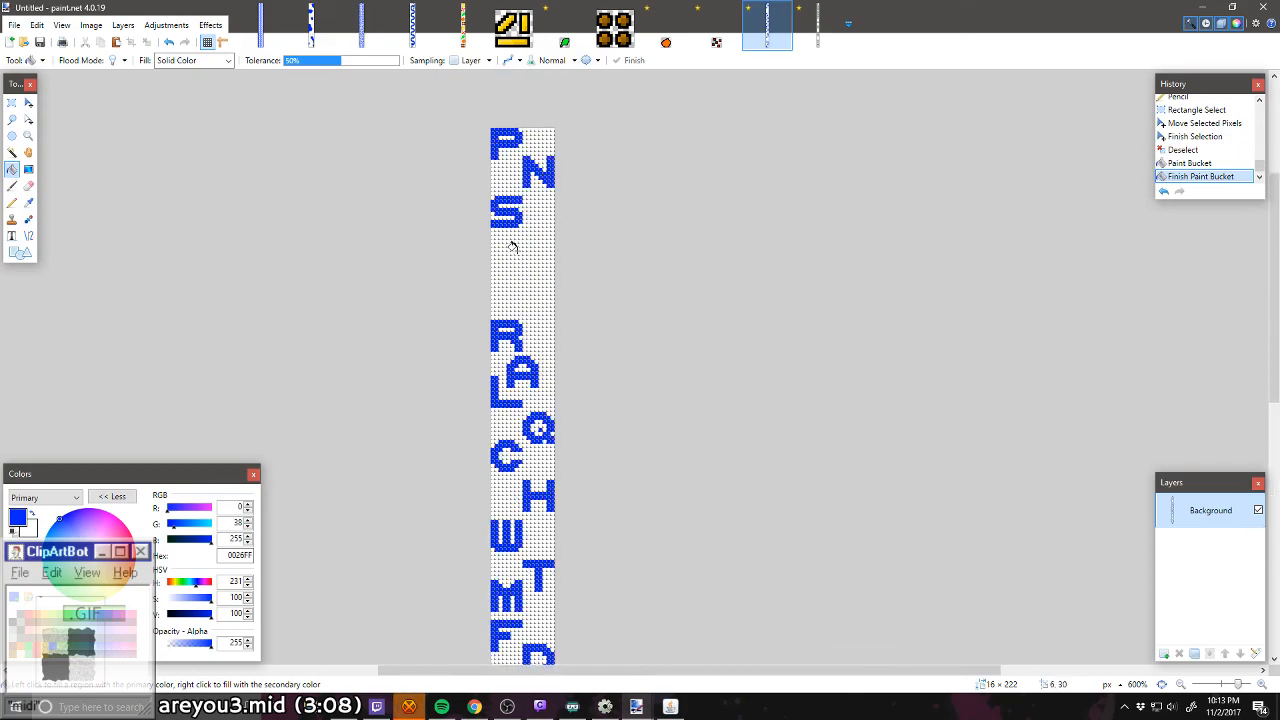
pyautogui.scroll(-3, 516, 307)
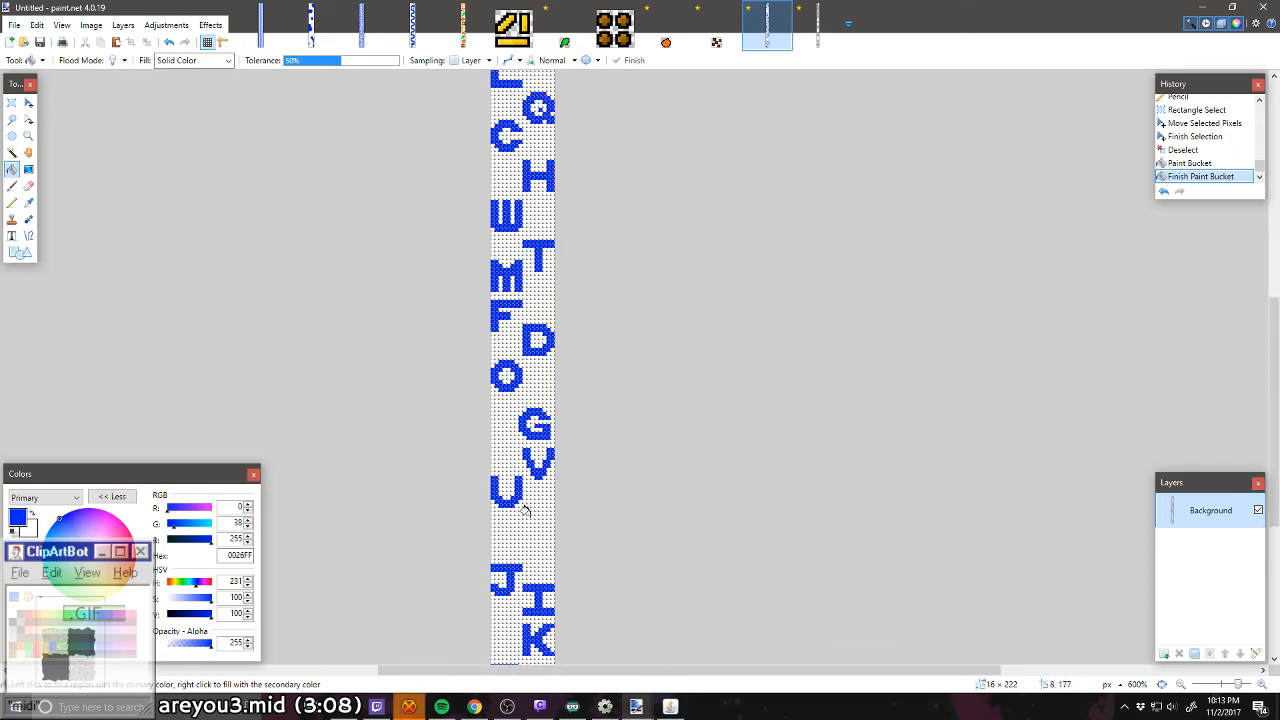
pyautogui.scroll(3, 522, 368)
pyautogui.keyDown('ctrl'); pyautogui.scroll(8, 525, 300); pyautogui.keyUp('ctrl')
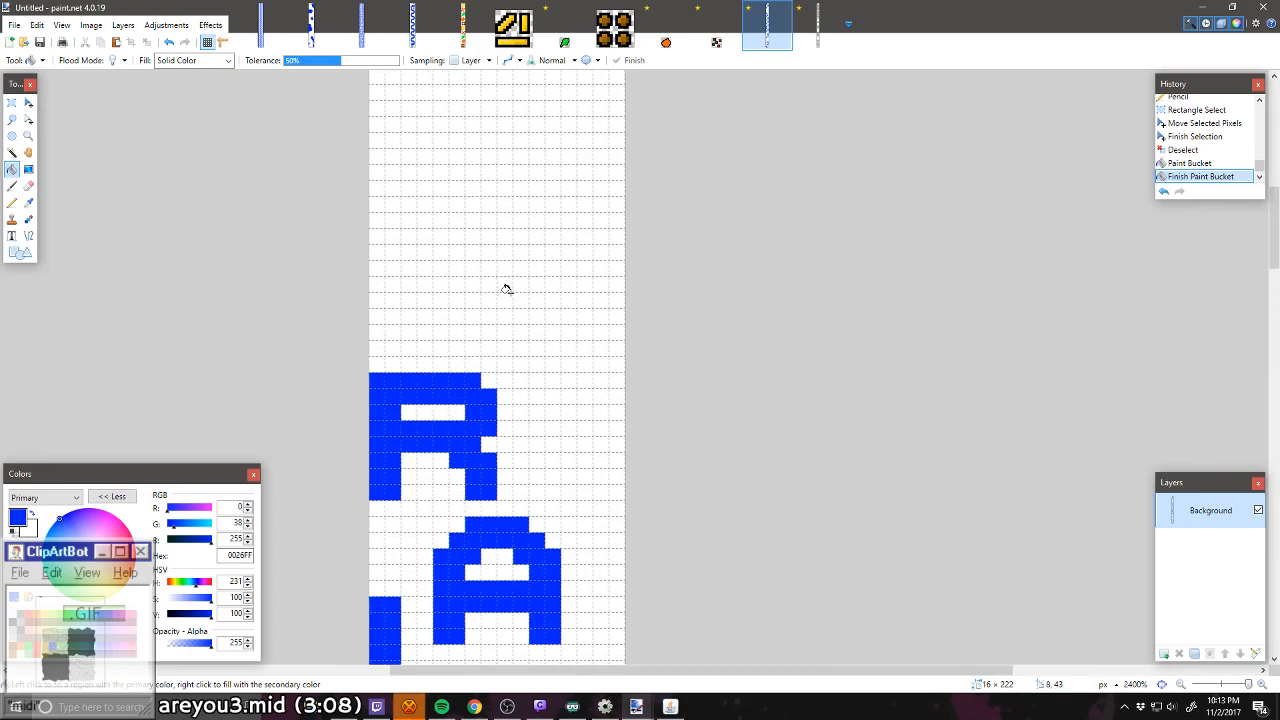
pyautogui.keyDown('ctrl'); pyautogui.scroll(1, 507, 289); pyautogui.keyUp('ctrl')
pyautogui.click(12, 202)
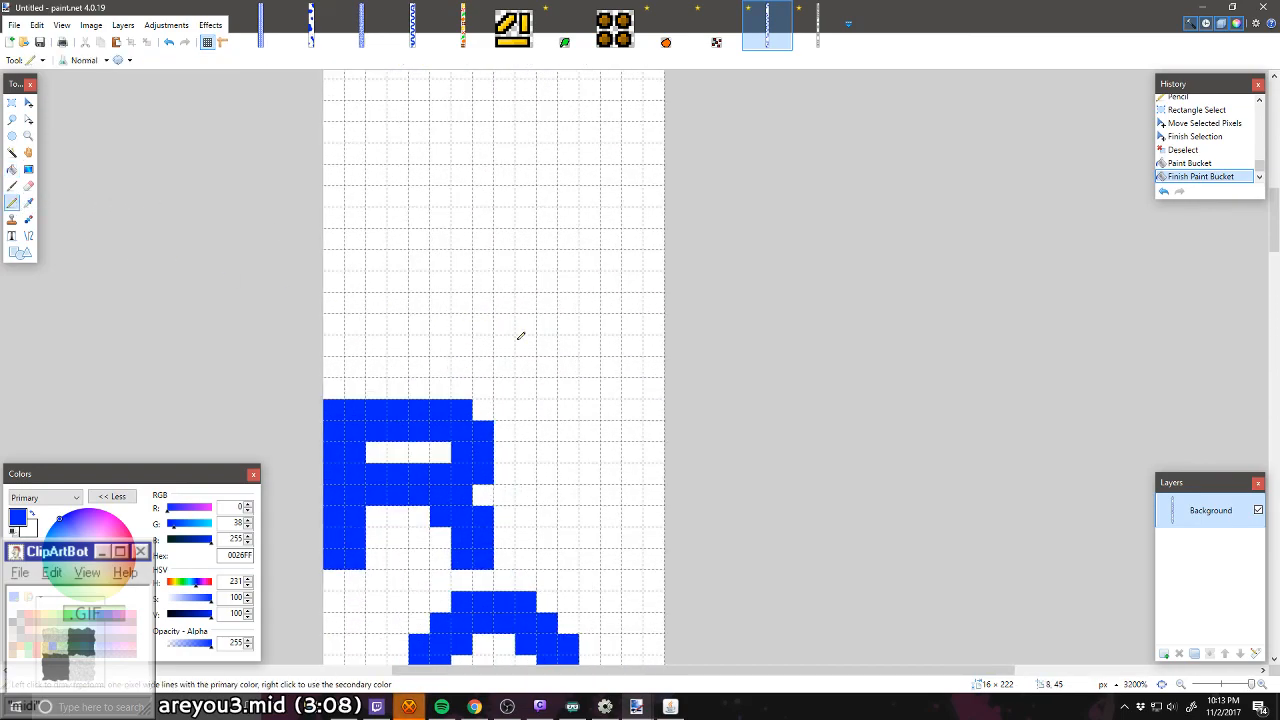
pyautogui.moveTo(659, 348); pyautogui.dragTo(632, 345)
pyautogui.click(652, 322)
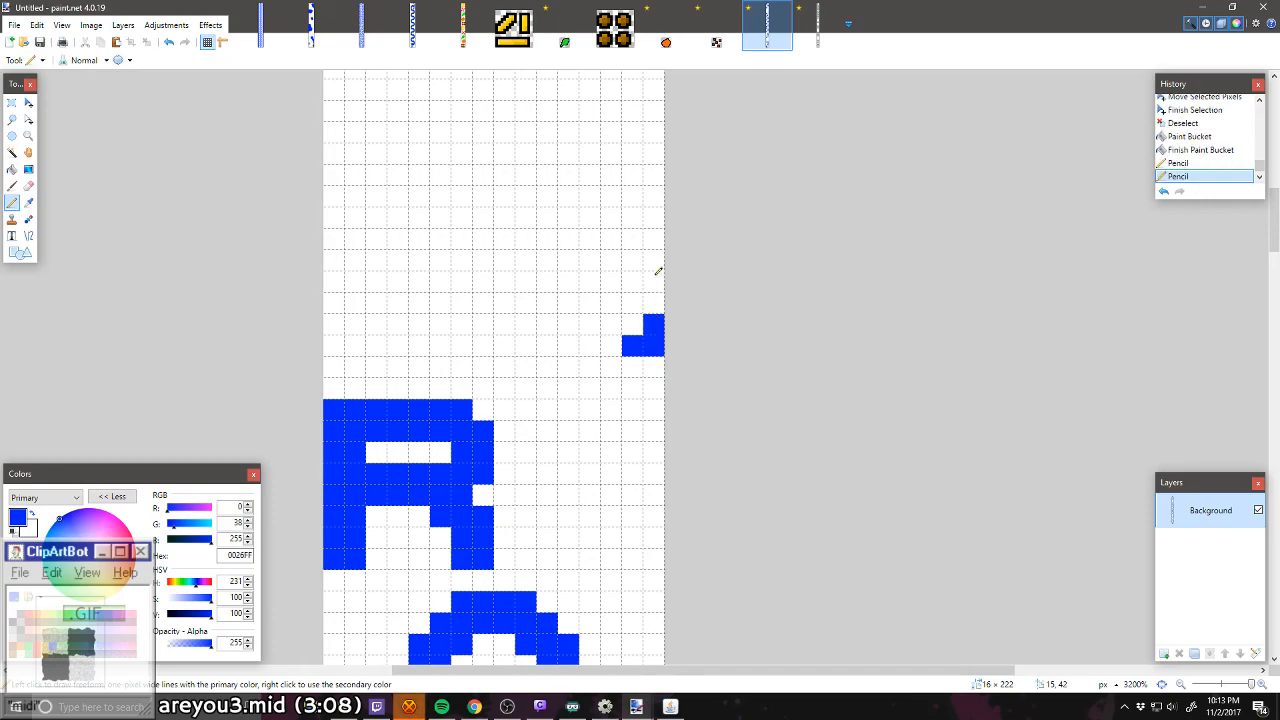
pyautogui.moveTo(658, 222); pyautogui.dragTo(627, 195)
pyautogui.moveTo(528, 195)
pyautogui.mouseDown()
pyautogui.moveTo(504, 197)
pyautogui.moveTo(504, 220)
pyautogui.mouseUp()
pyautogui.moveTo(504, 323)
pyautogui.mouseDown()
pyautogui.moveTo(504, 345)
pyautogui.moveTo(525, 345)
pyautogui.mouseUp()
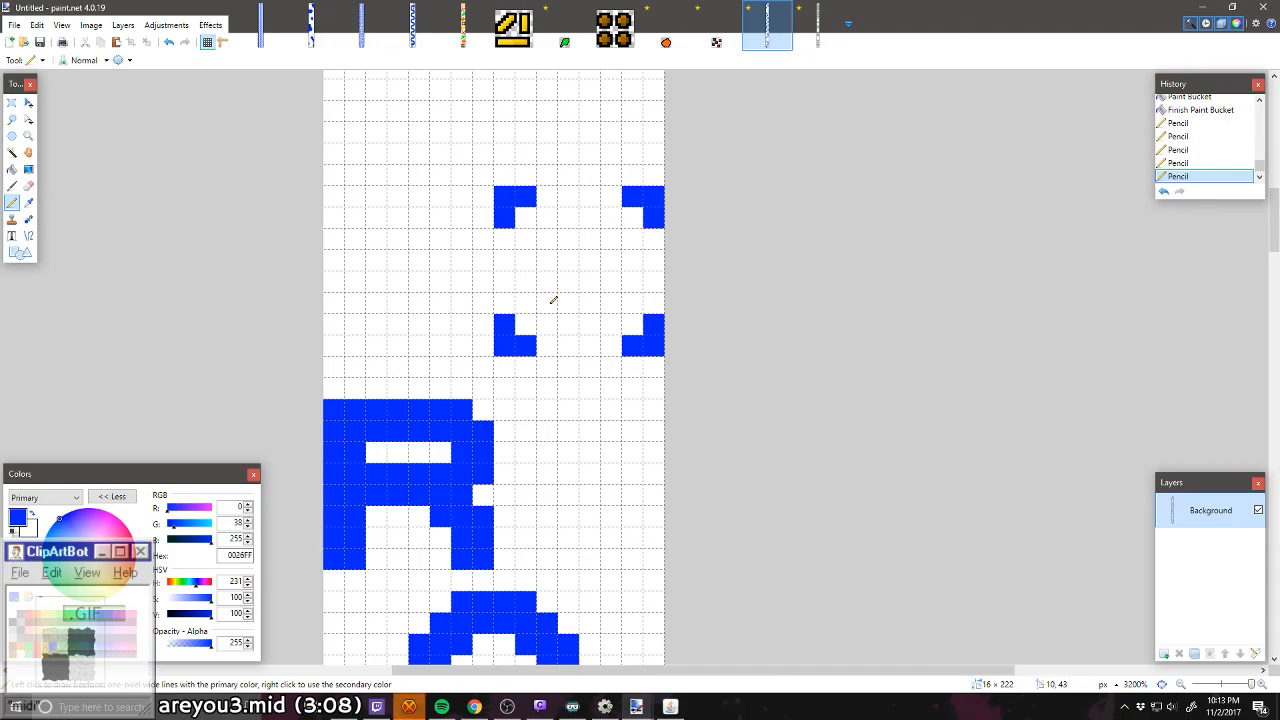
# Step: Join the opposite corners of the X with two blue diagonals crossing at its centre
pyautogui.moveTo(553, 300); pyautogui.dragTo(598, 253)
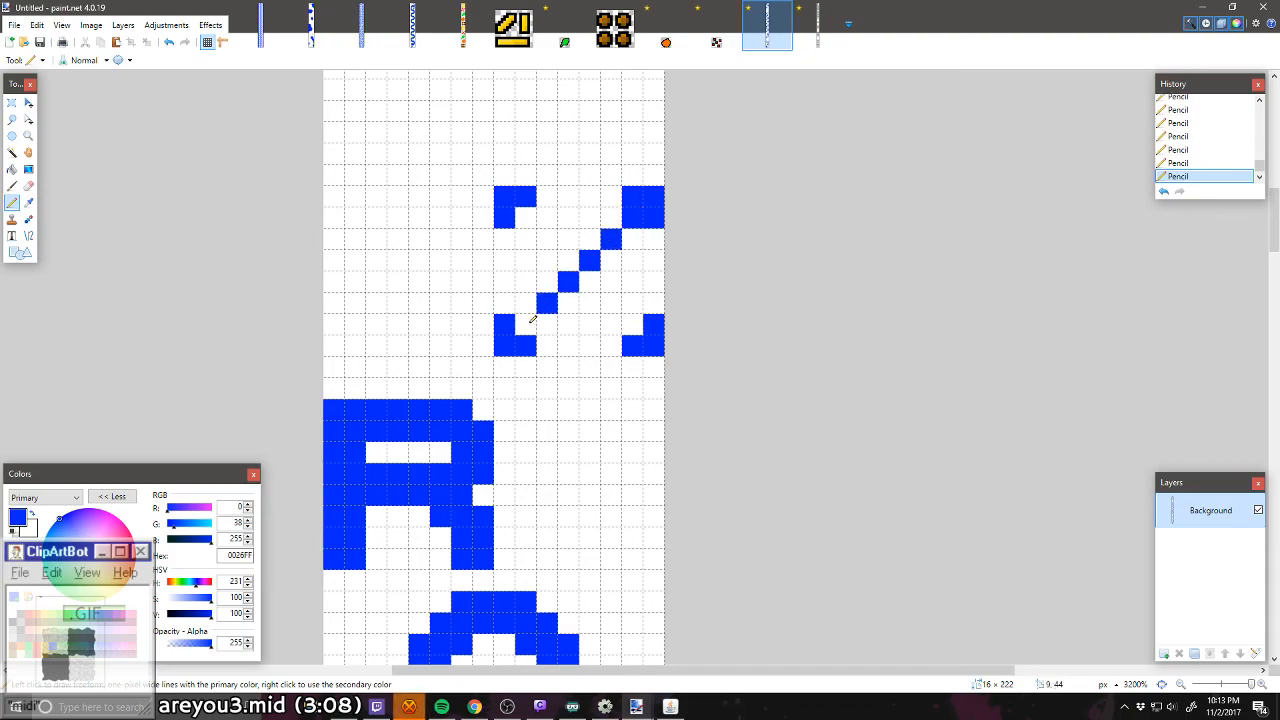
pyautogui.click(530, 322)
pyautogui.click(568, 260)
pyautogui.click(546, 238)
pyautogui.click(525, 216)
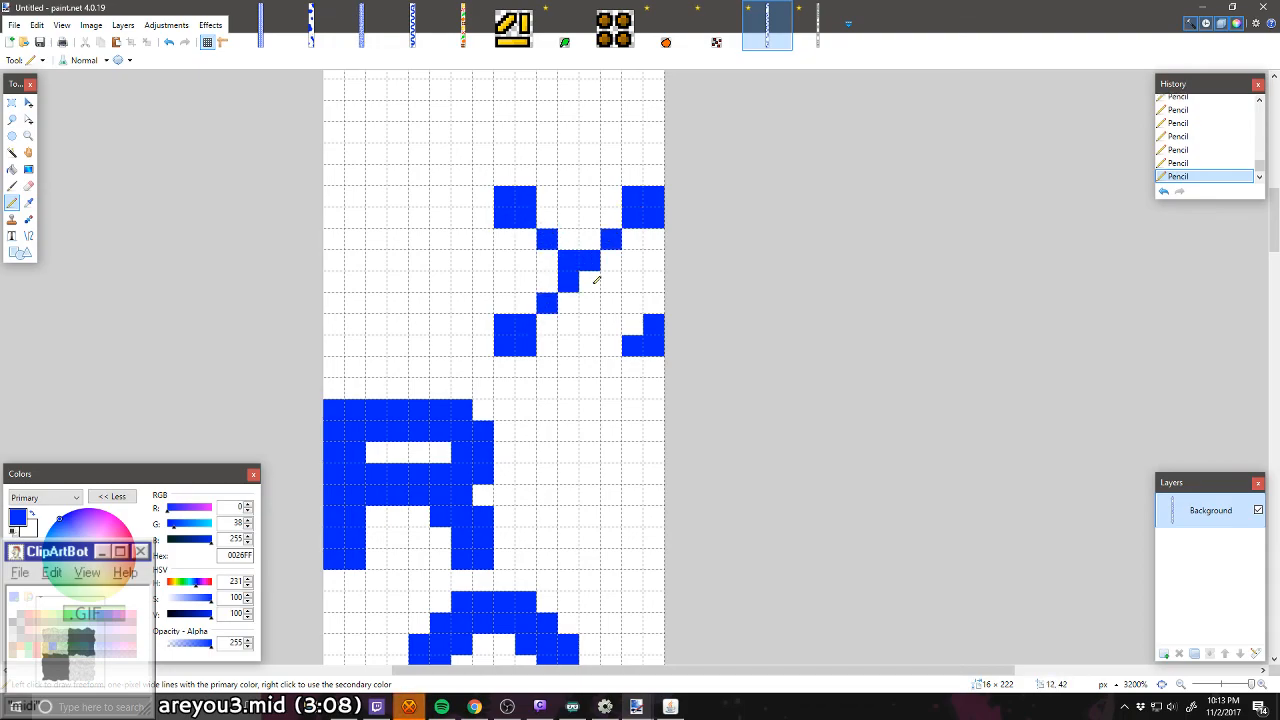
pyautogui.click(592, 281)
pyautogui.click(610, 303)
pyautogui.click(632, 324)
# Step: Thicken the arms of the X on both sides and widen its centre to a solid four-pixel blue square
pyautogui.click(610, 324)
pyautogui.click(589, 303)
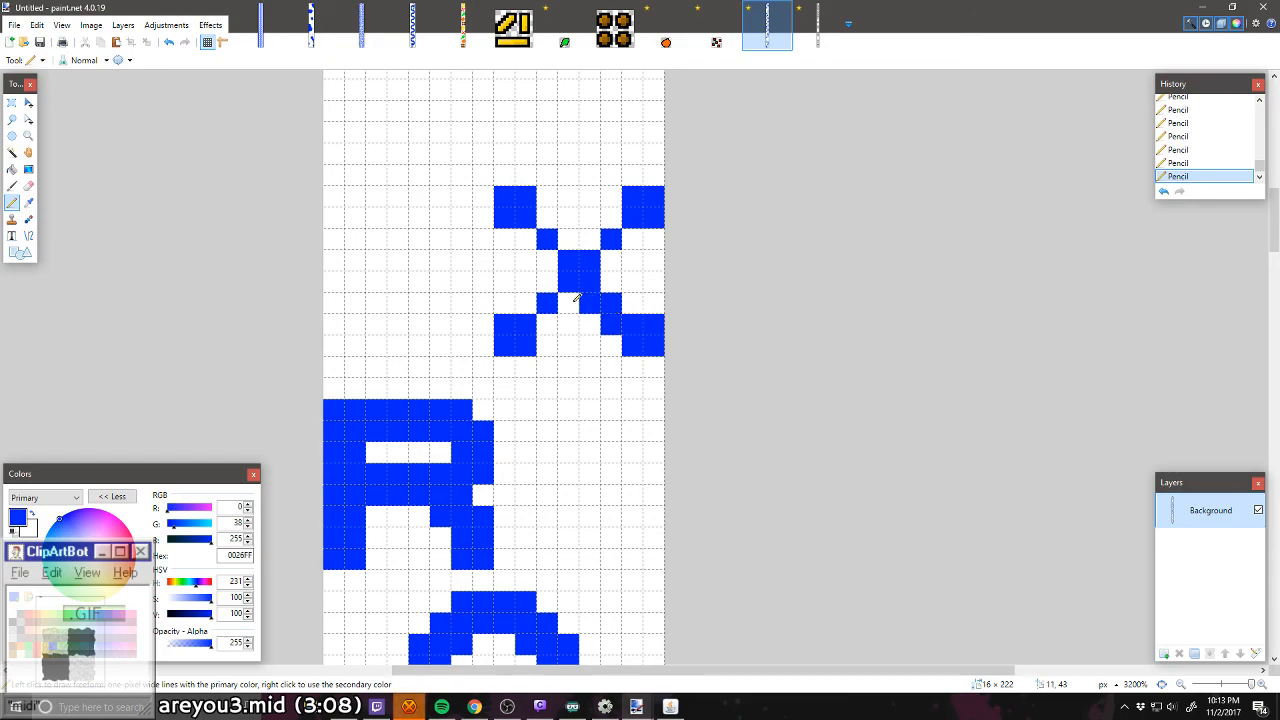
pyautogui.click(546, 324)
pyautogui.click(525, 303)
pyautogui.click(546, 281)
pyautogui.click(546, 260)
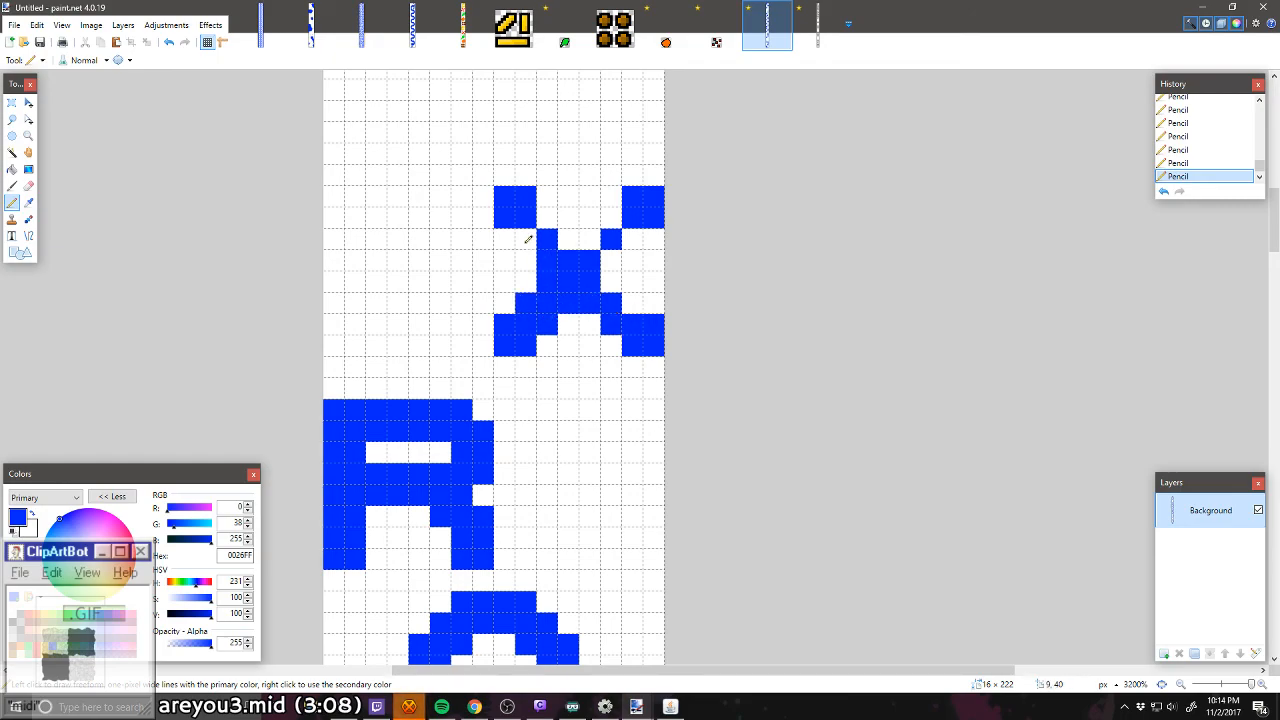
pyautogui.click(526, 239)
pyautogui.click(547, 218)
pyautogui.click(569, 239)
pyautogui.click(590, 239)
pyautogui.click(611, 218)
pyautogui.click(633, 239)
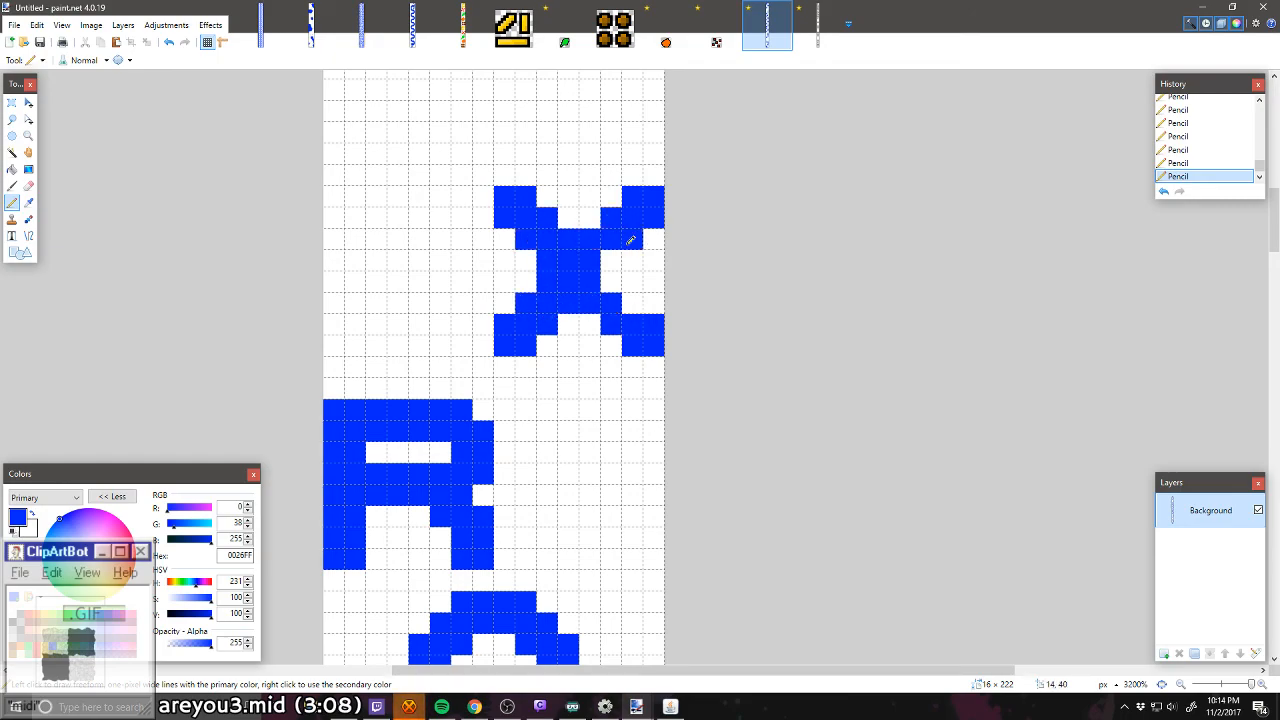
pyautogui.click(611, 260)
pyautogui.click(611, 281)
pyautogui.click(632, 303)
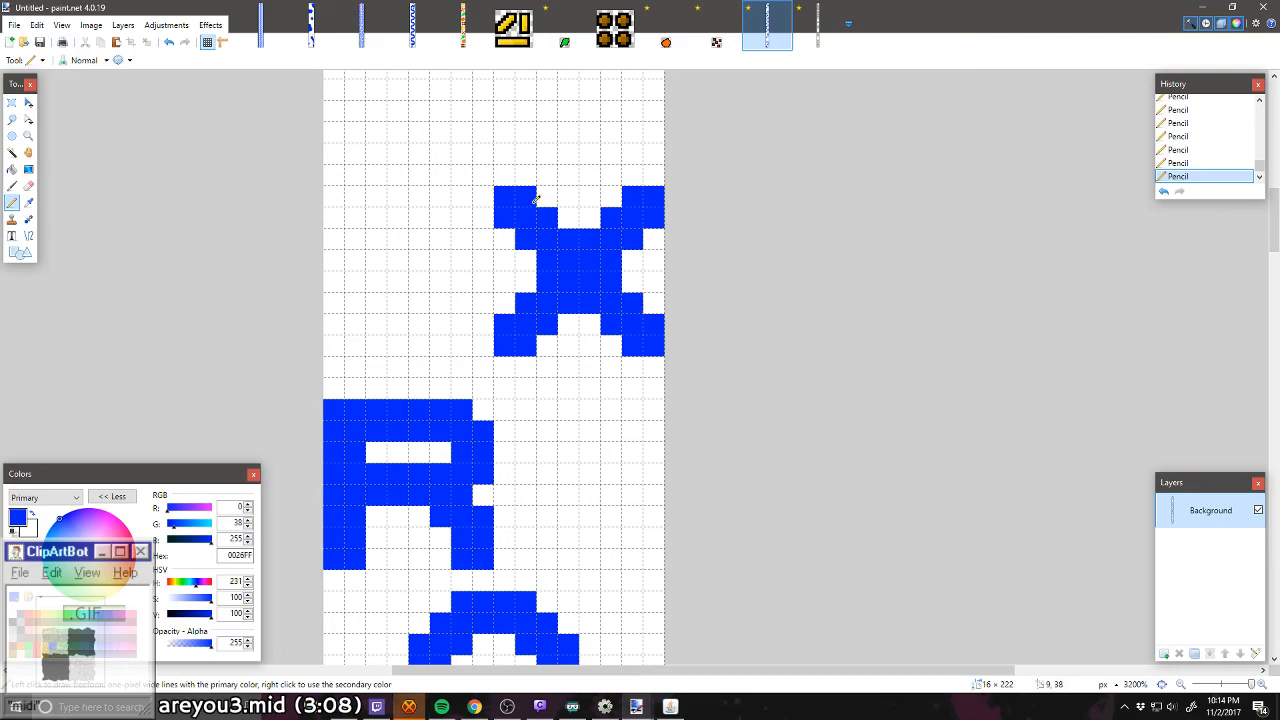
# Step: Draw a blue 8 × 8 pixel Z against the left edge two pixels below the S, with two-pixel bars and a three-pixel-wide stepped diagonal
pyautogui.scroll(3, 536, 199)
pyautogui.scroll(2, 536, 199)
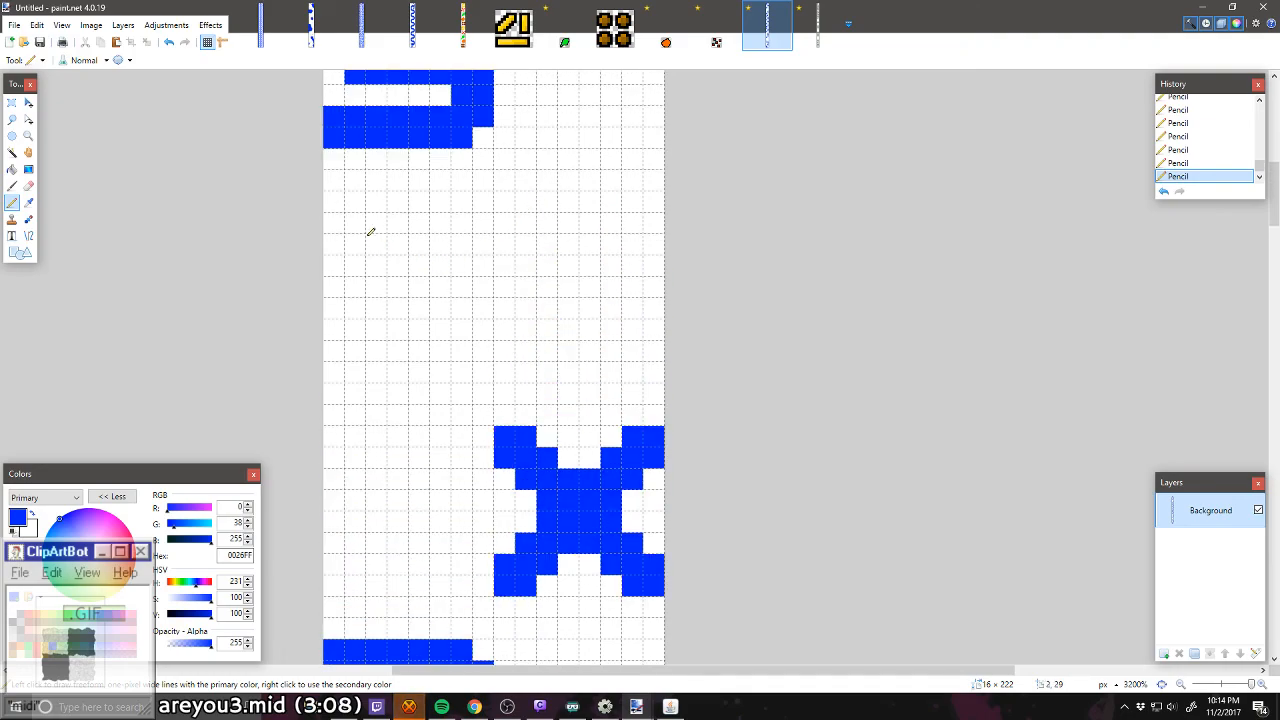
pyautogui.moveTo(340, 196)
pyautogui.mouseDown()
pyautogui.moveTo(336, 220)
pyautogui.moveTo(463, 217)
pyautogui.moveTo(482, 203)
pyautogui.moveTo(394, 200)
pyautogui.moveTo(442, 197)
pyautogui.mouseUp()
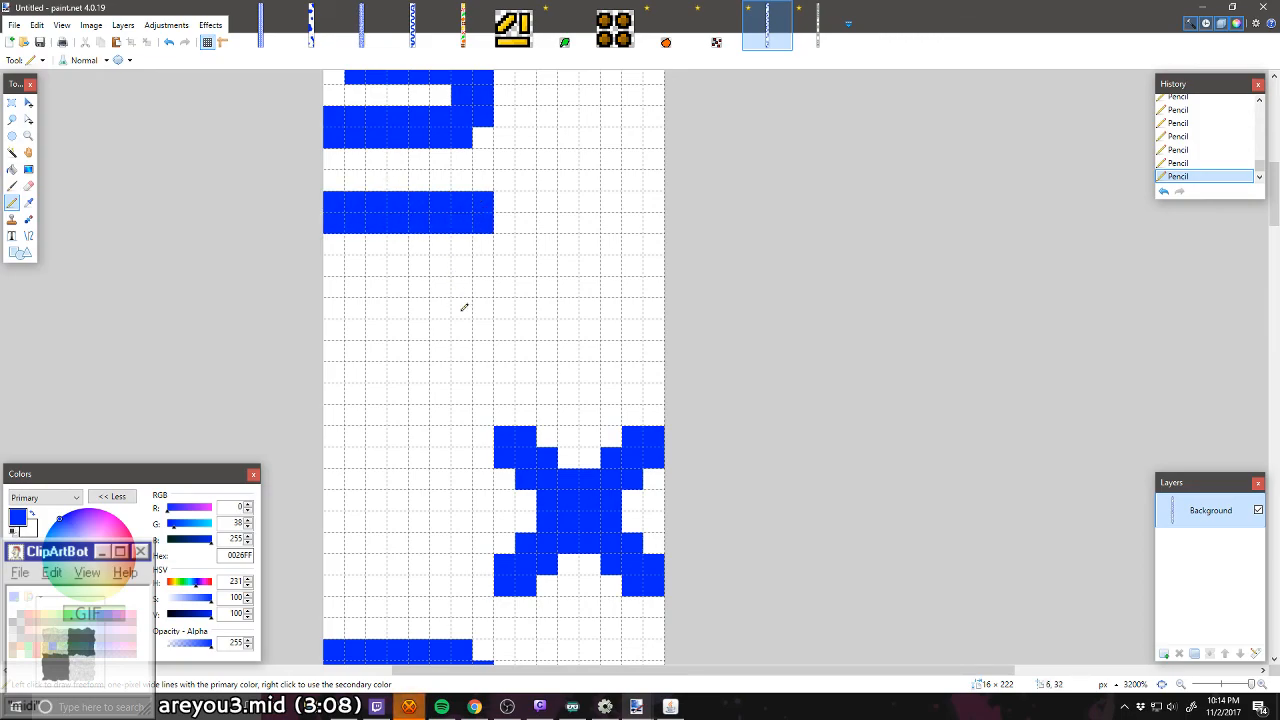
pyautogui.moveTo(483, 324)
pyautogui.mouseDown()
pyautogui.moveTo(480, 337)
pyautogui.moveTo(331, 343)
pyautogui.moveTo(467, 330)
pyautogui.mouseUp()
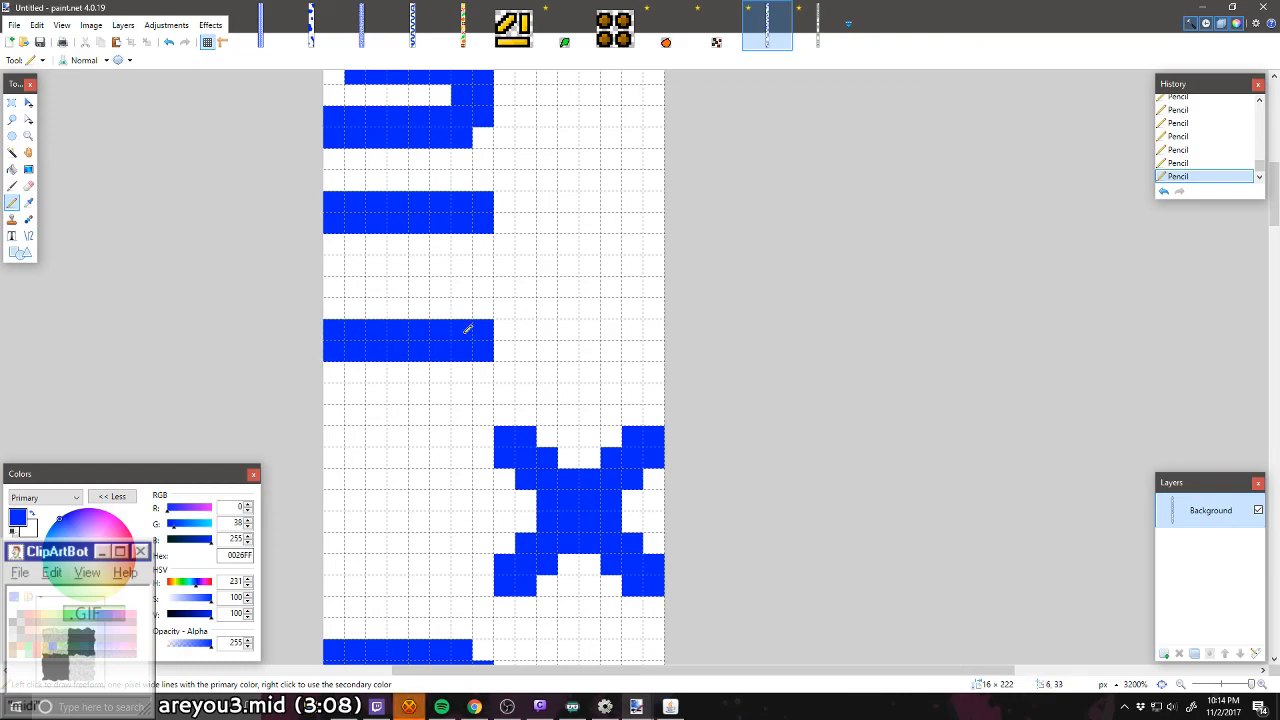
pyautogui.click(466, 246)
pyautogui.click(440, 265)
pyautogui.click(419, 287)
pyautogui.click(397, 308)
pyautogui.click(358, 303)
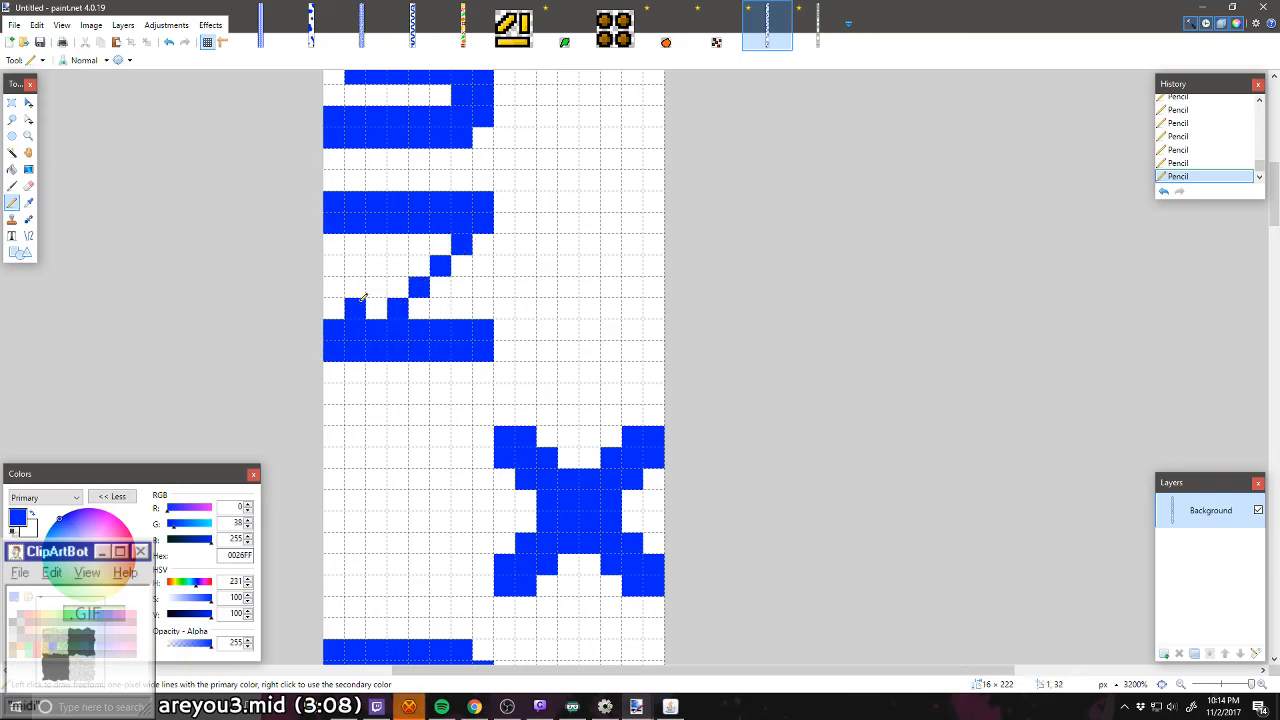
pyautogui.moveTo(363, 297)
pyautogui.mouseDown()
pyautogui.moveTo(417, 247)
pyautogui.moveTo(451, 237)
pyautogui.moveTo(366, 345)
pyautogui.mouseUp()
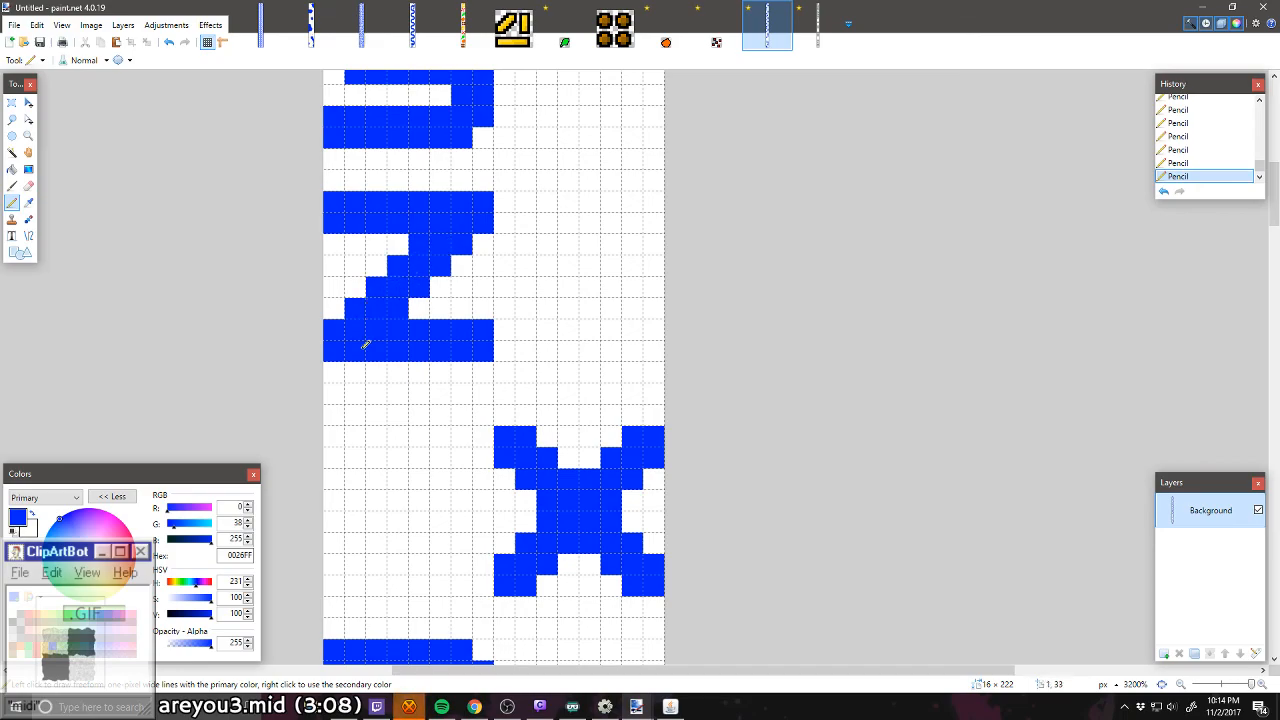
# Step: Draw a blue 8 × 8 pixel Y between the U and the J, one pixel in from the strip's right edge, with a two-pixel-wide stem
pyautogui.scroll(3, 705, 313)
pyautogui.scroll(-15, 690, 315)
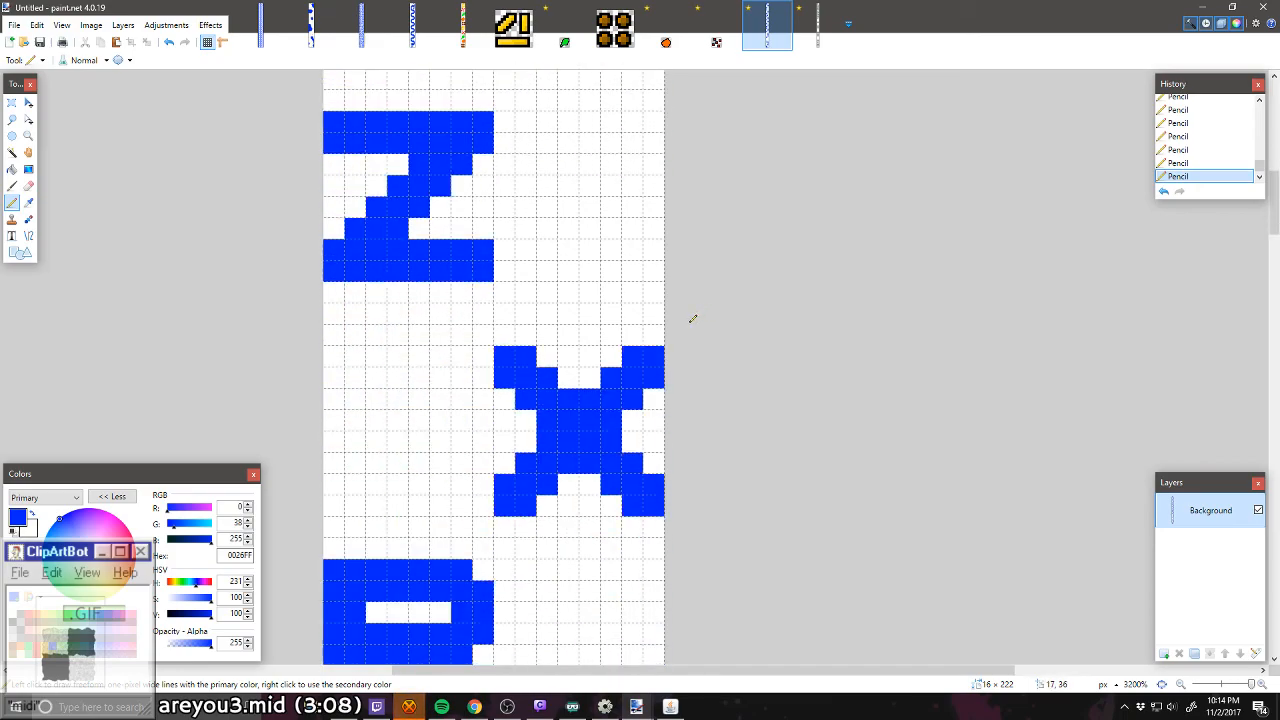
pyautogui.scroll(-15, 677, 319)
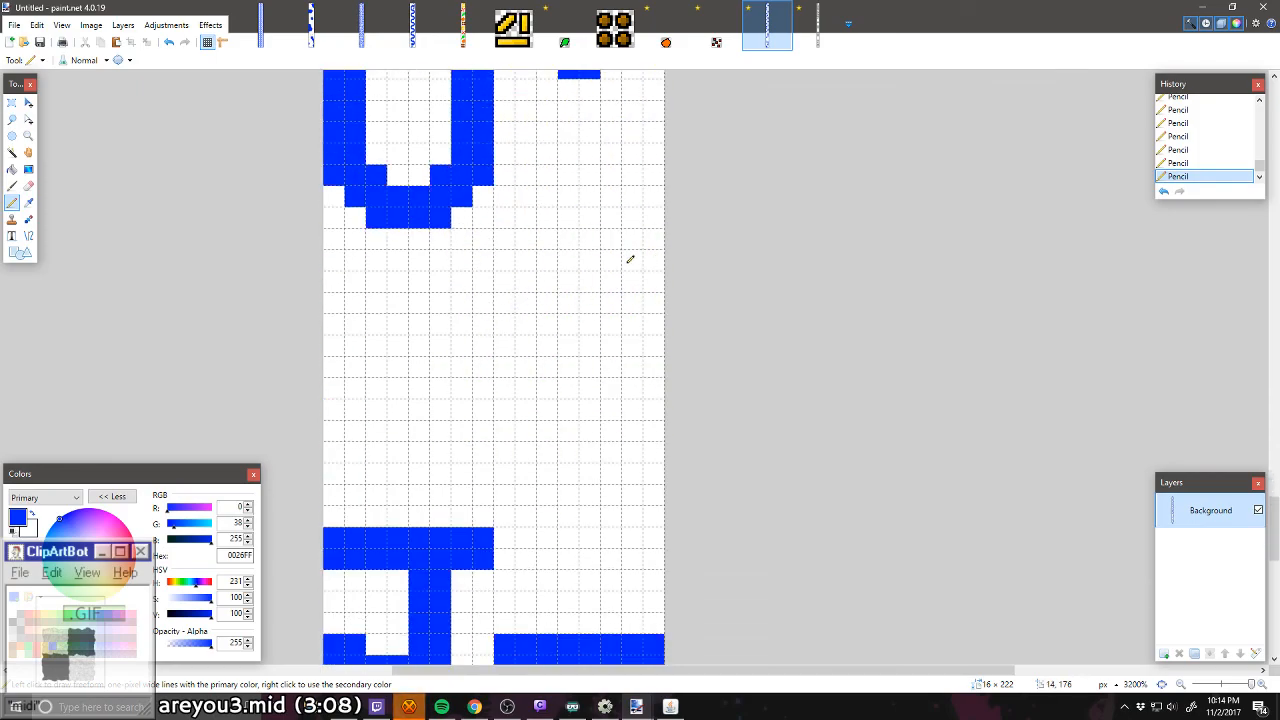
pyautogui.moveTo(628, 276); pyautogui.dragTo(618, 282)
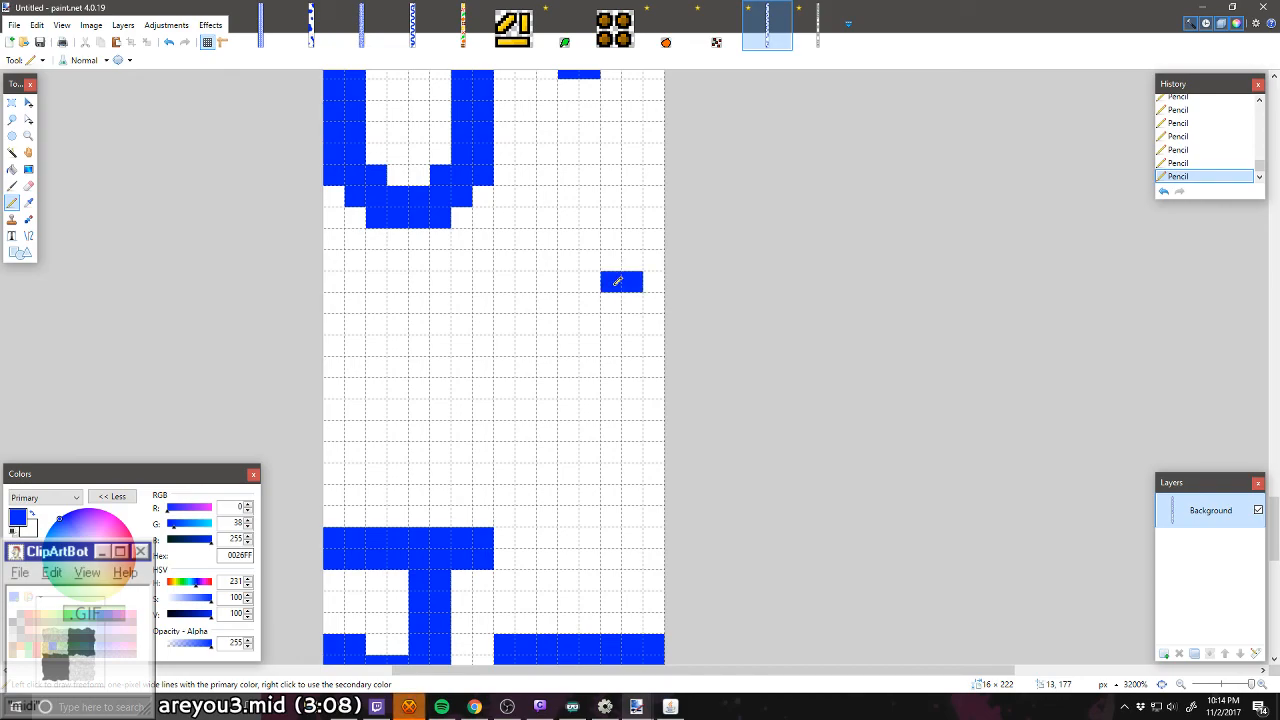
pyautogui.moveTo(503, 280)
pyautogui.mouseDown()
pyautogui.moveTo(486, 318)
pyautogui.moveTo(505, 304)
pyautogui.moveTo(487, 345)
pyautogui.moveTo(519, 369)
pyautogui.moveTo(562, 373)
pyautogui.moveTo(585, 356)
pyautogui.moveTo(526, 337)
pyautogui.mouseUp()
pyautogui.moveTo(623, 300)
pyautogui.mouseDown()
pyautogui.moveTo(612, 349)
pyautogui.moveTo(636, 339)
pyautogui.moveTo(592, 378)
pyautogui.moveTo(606, 366)
pyautogui.moveTo(508, 362)
pyautogui.moveTo(534, 384)
pyautogui.moveTo(571, 341)
pyautogui.moveTo(557, 343)
pyautogui.moveTo(548, 385)
pyautogui.moveTo(600, 380)
pyautogui.moveTo(521, 387)
pyautogui.moveTo(548, 430)
pyautogui.mouseUp()
pyautogui.rightClick(566, 345)
pyautogui.rightClick(549, 346)
pyautogui.click(591, 386)
pyautogui.click(527, 387)
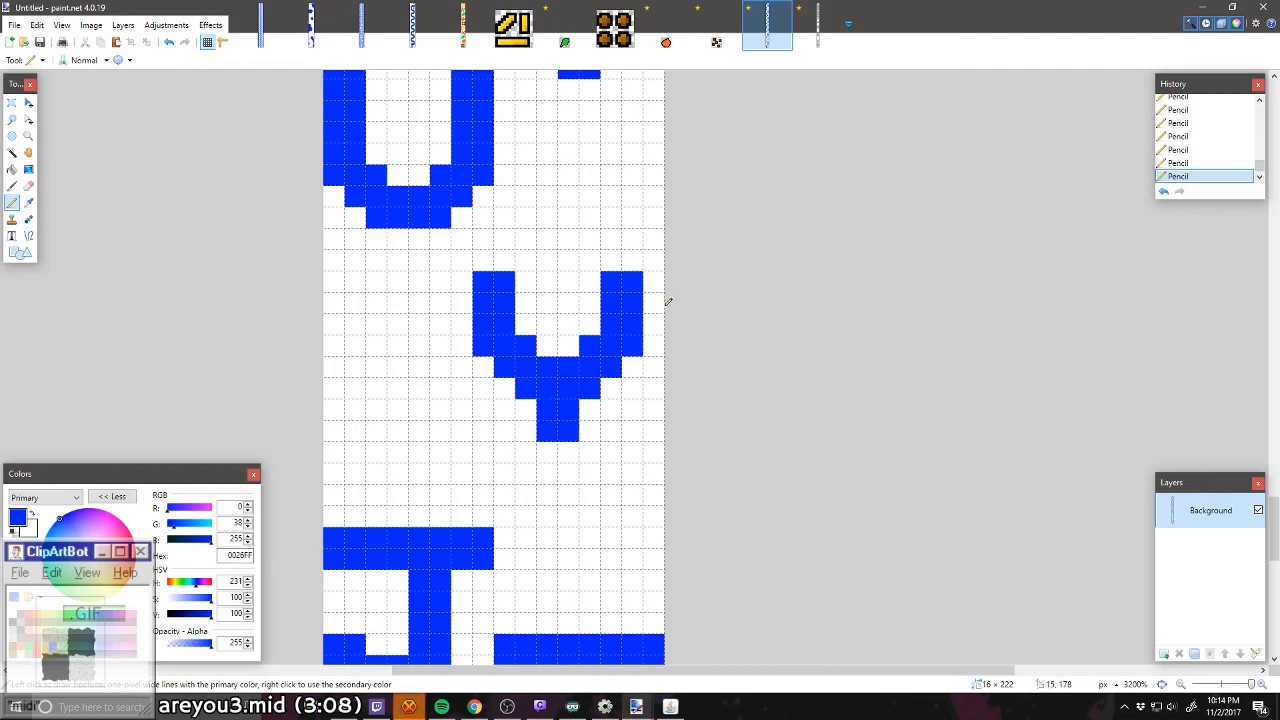
# Step: Extend the Y's stem down one pixel and erase the top pixel row of both its arms
pyautogui.click(543, 449)
pyautogui.click(568, 451)
pyautogui.rightClick(504, 282)
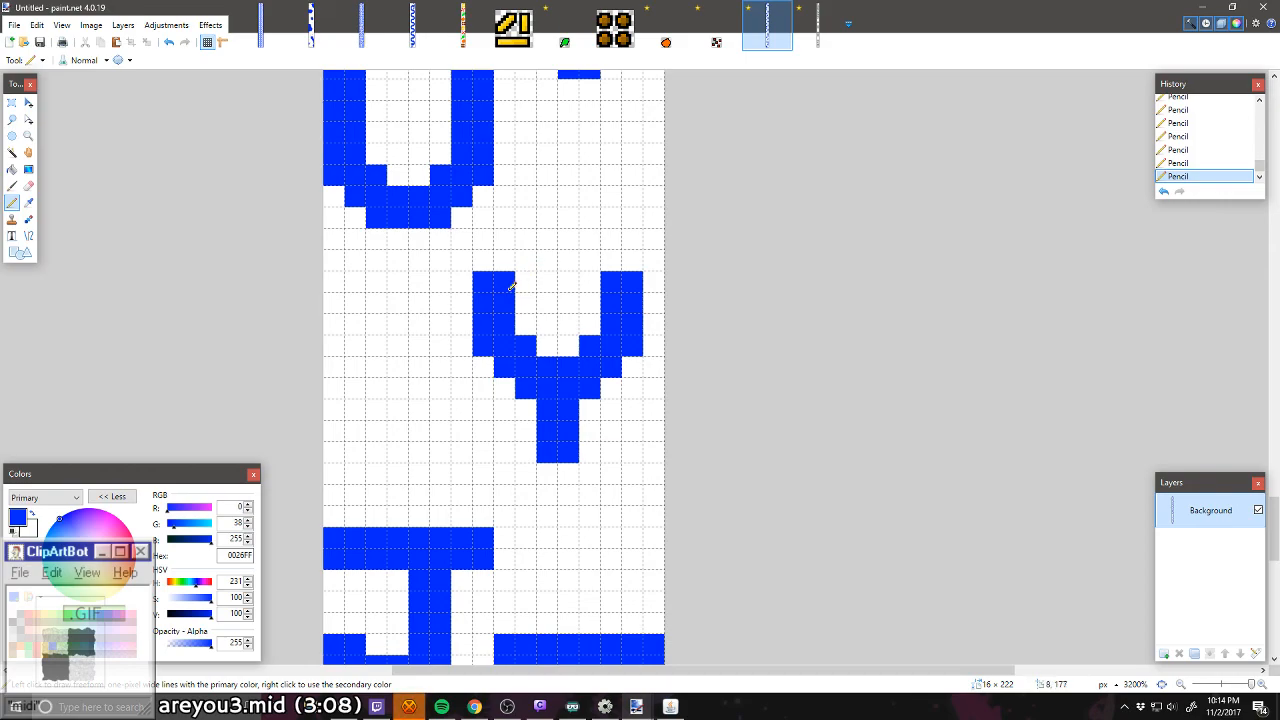
pyautogui.rightClick(483, 282)
pyautogui.rightClick(611, 281)
pyautogui.rightClick(632, 281)
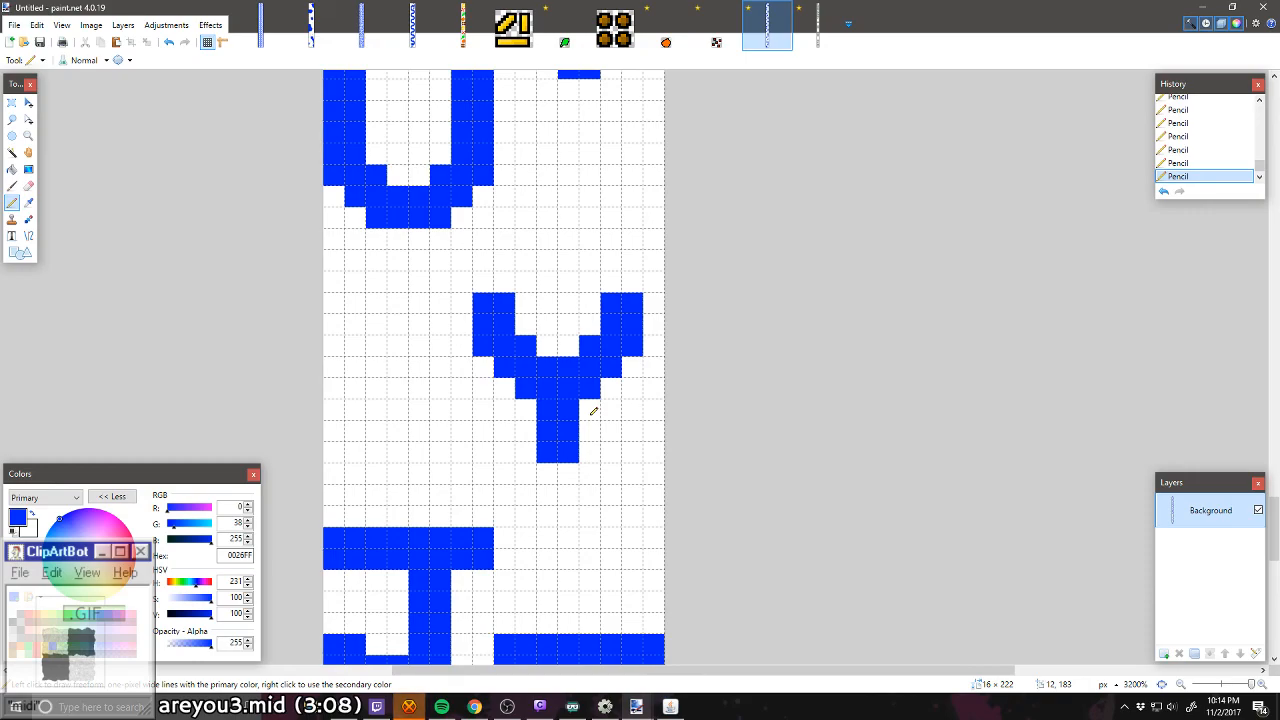
pyautogui.scroll(-10, 593, 411)
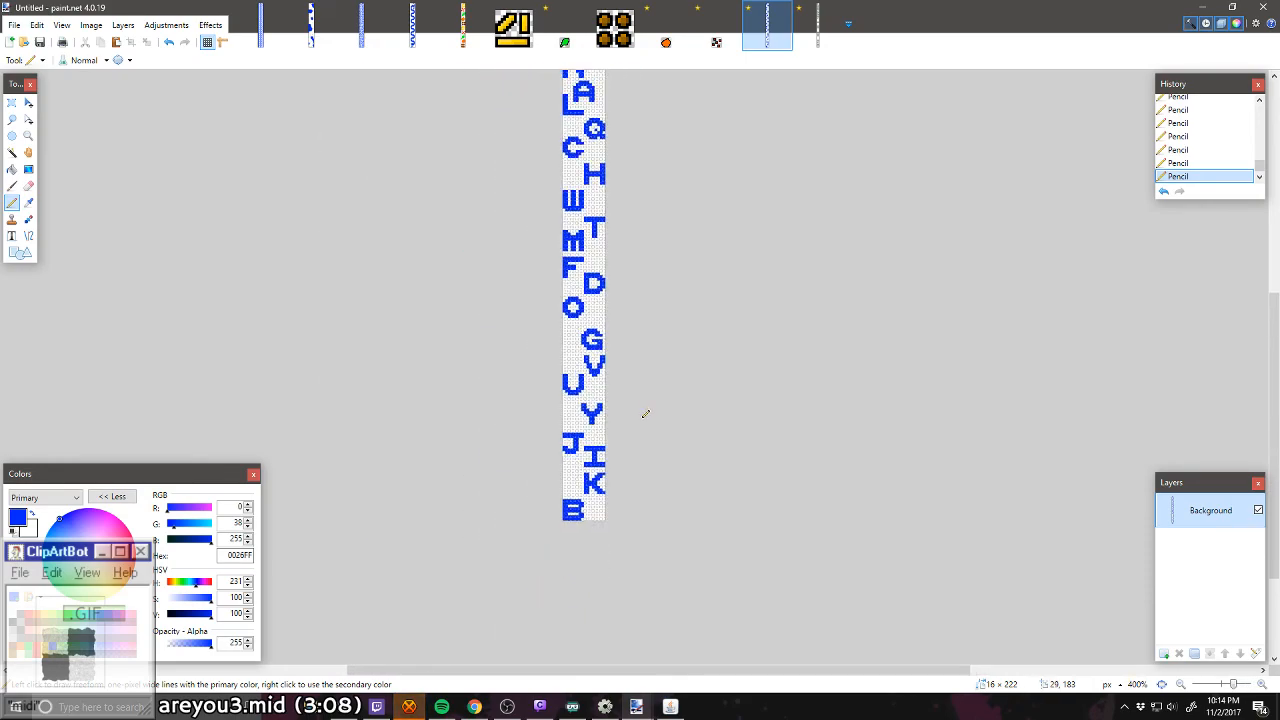
# Step: Select the full-width 16 × 186 pixel area from the P down to the Y and move it down three pixels, closing in on the J
pyautogui.scroll(-1, 652, 420)
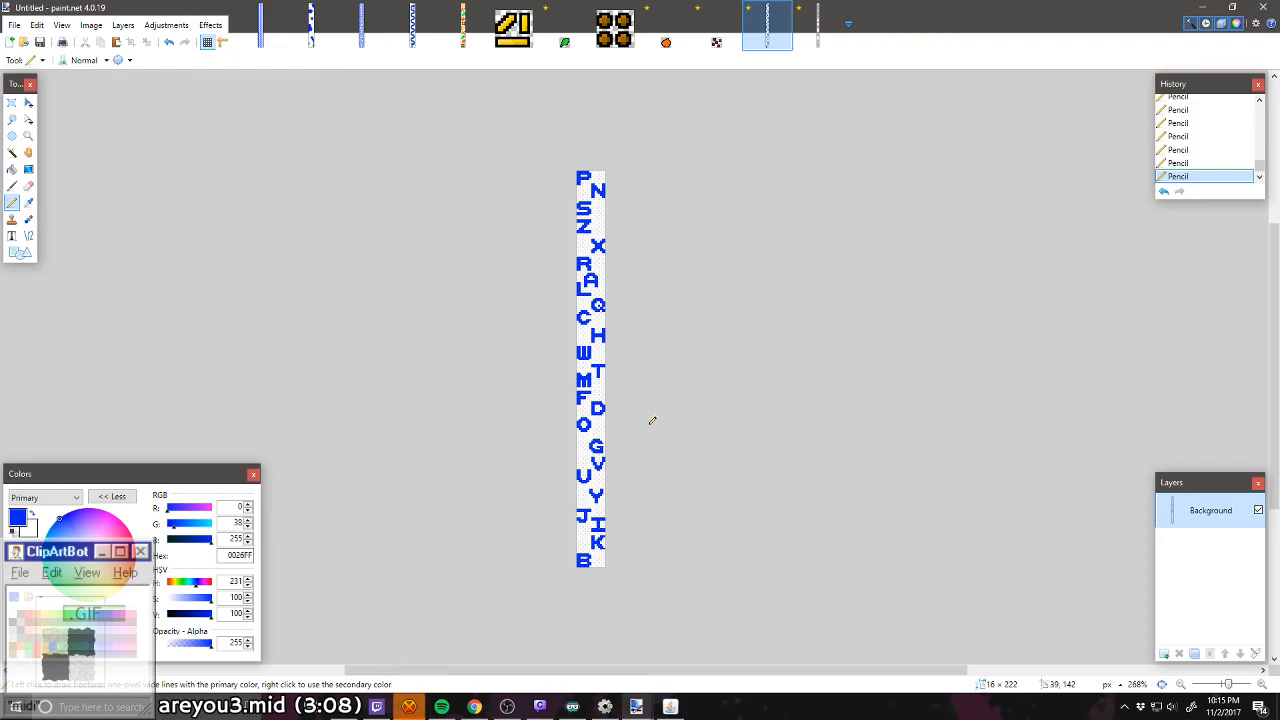
pyautogui.scroll(-2, 652, 420)
pyautogui.scroll(1, 652, 420)
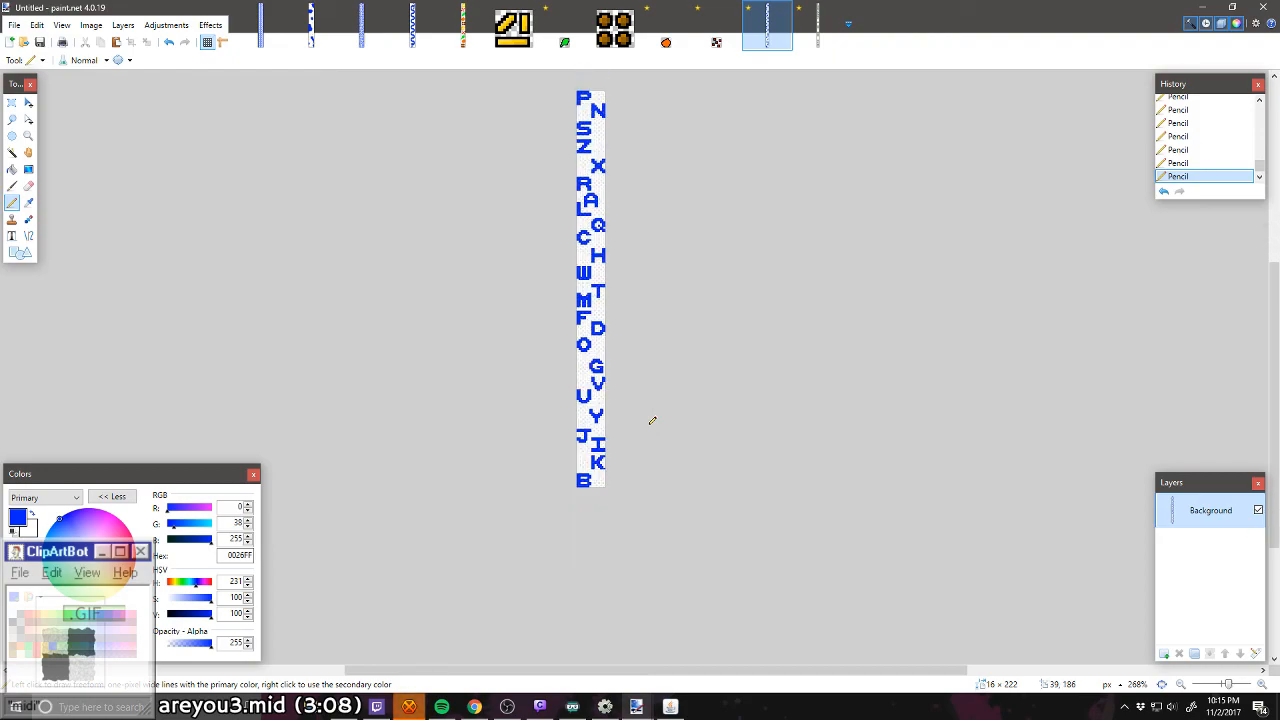
pyautogui.scroll(9, 605, 425)
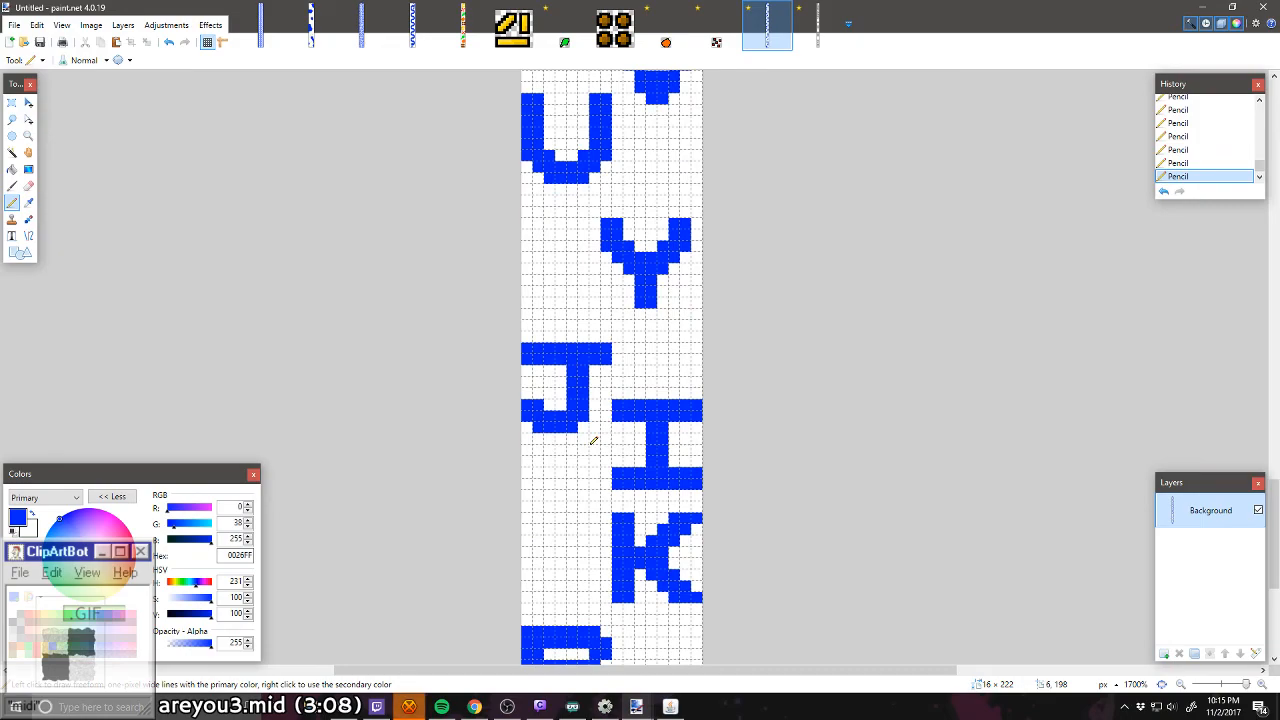
pyautogui.scroll(-3, 593, 440)
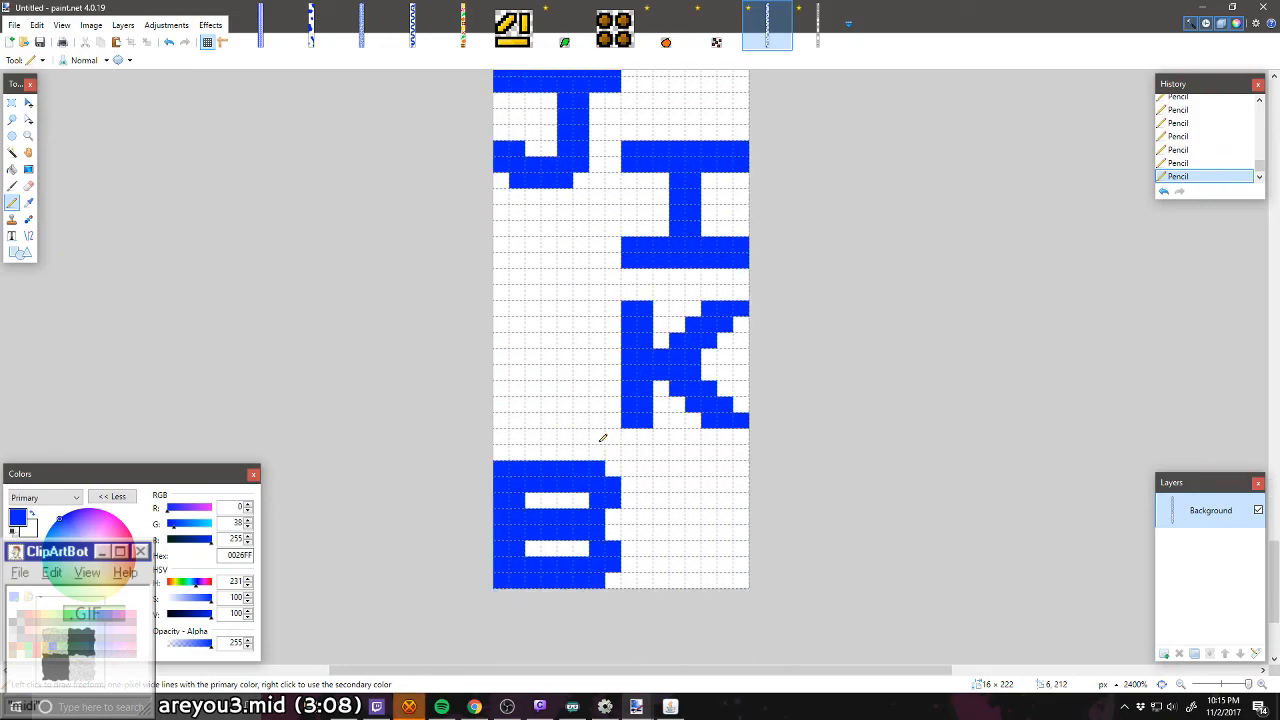
pyautogui.scroll(4, 603, 437)
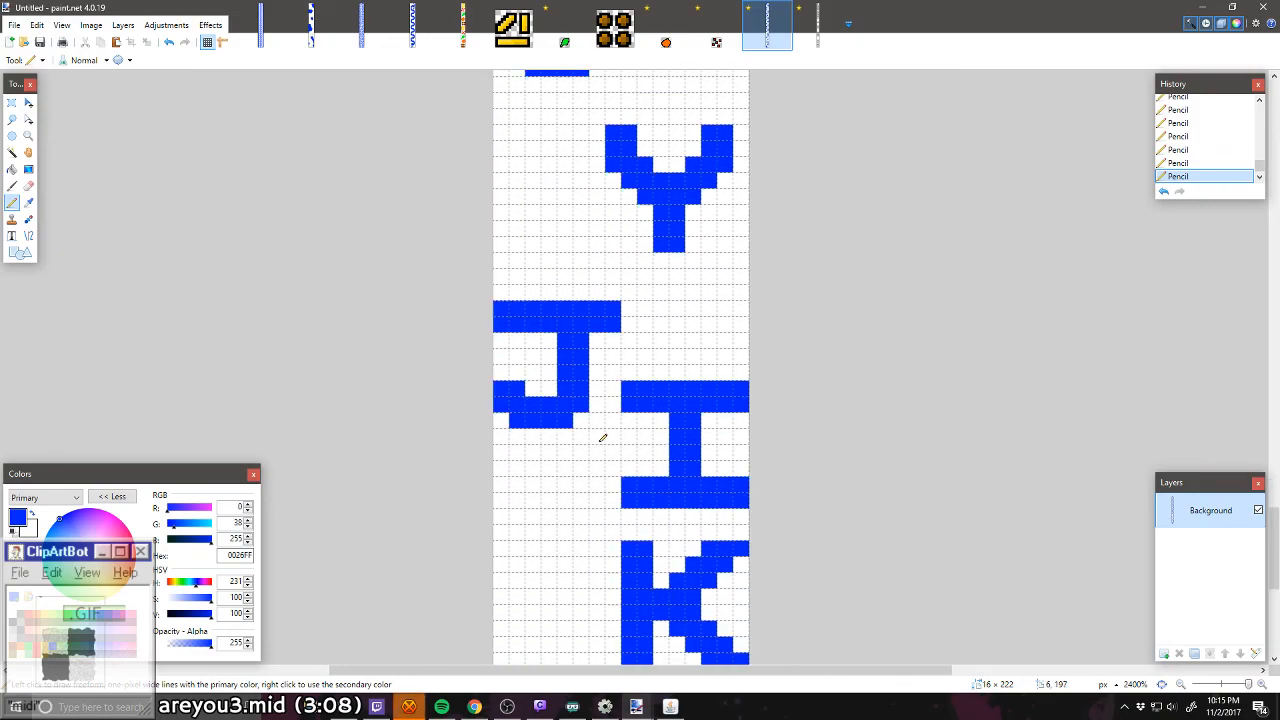
pyautogui.click(13, 101)
pyautogui.scroll(-7, 495, 303)
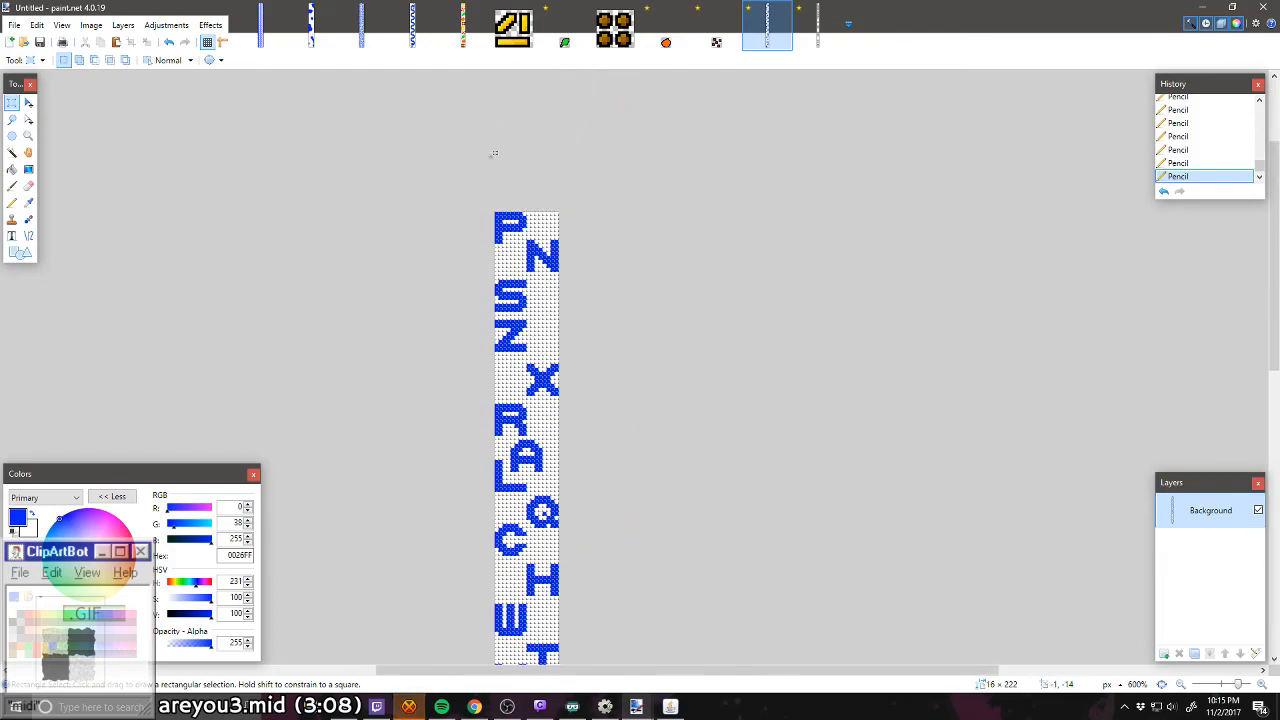
pyautogui.scroll(-7, 571, 300)
pyautogui.moveTo(476, 178); pyautogui.dragTo(603, 391)
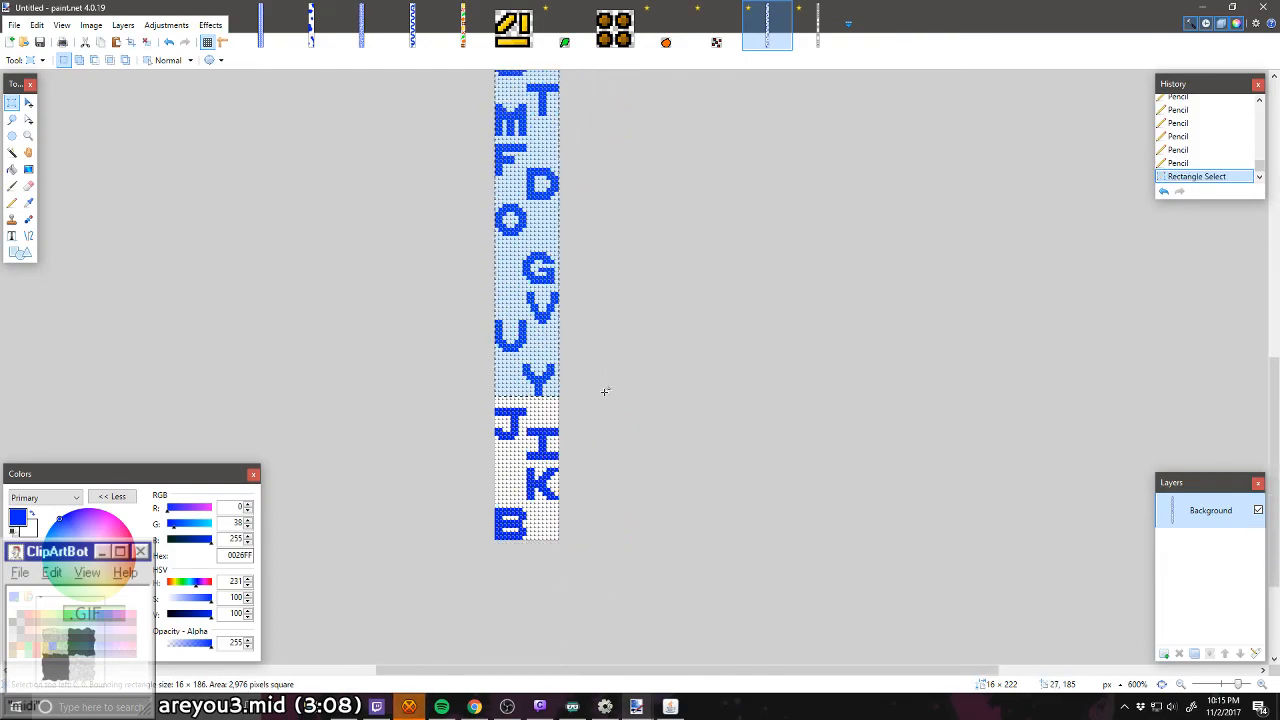
pyautogui.scroll(3, 431, 310)
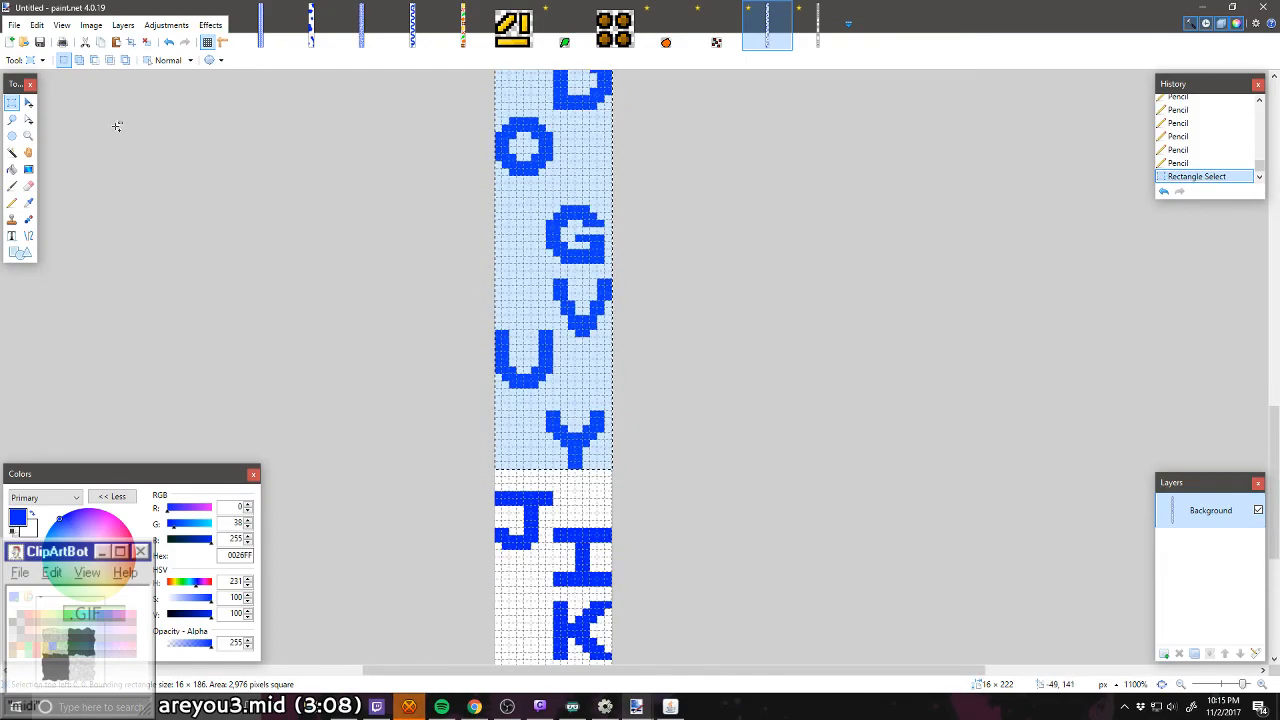
pyautogui.click(29, 104)
pyautogui.press('Down')
pyautogui.press('Down')
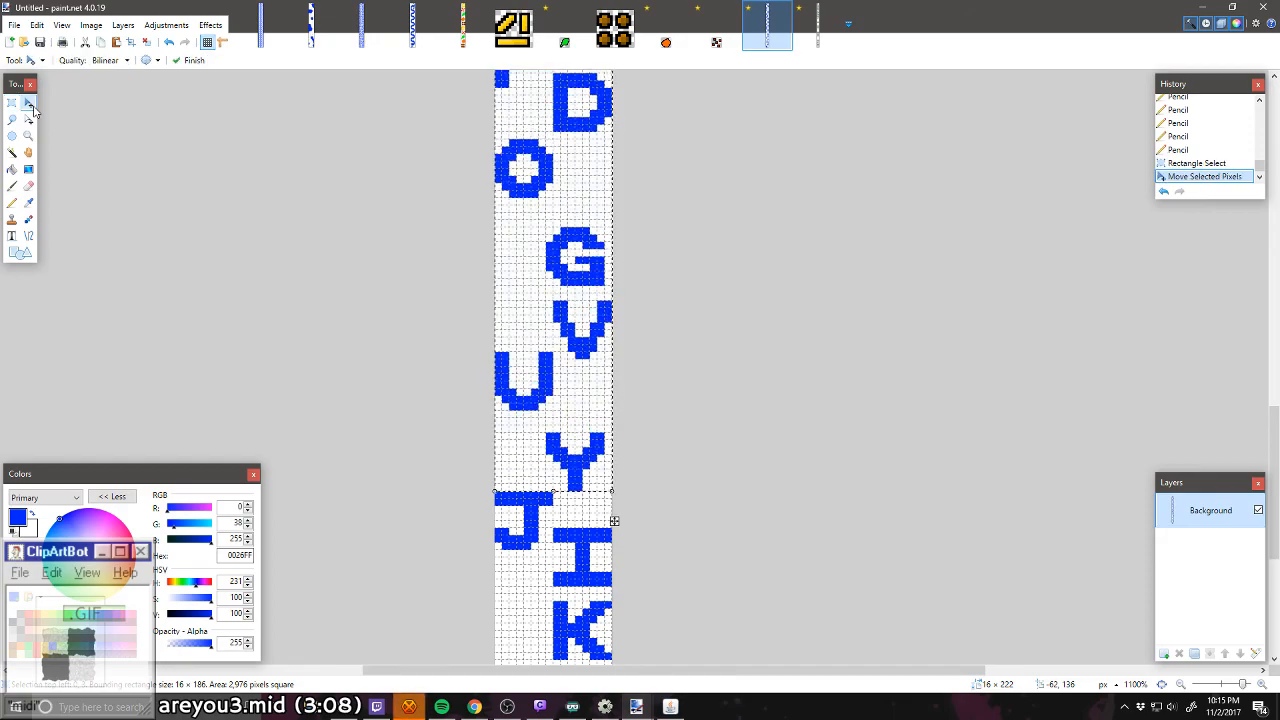
pyautogui.hotkey('ctrl', 'd')
# Step: Select the 8 × 8 pixel Y on its own and move it down one pixel
pyautogui.click(12, 104)
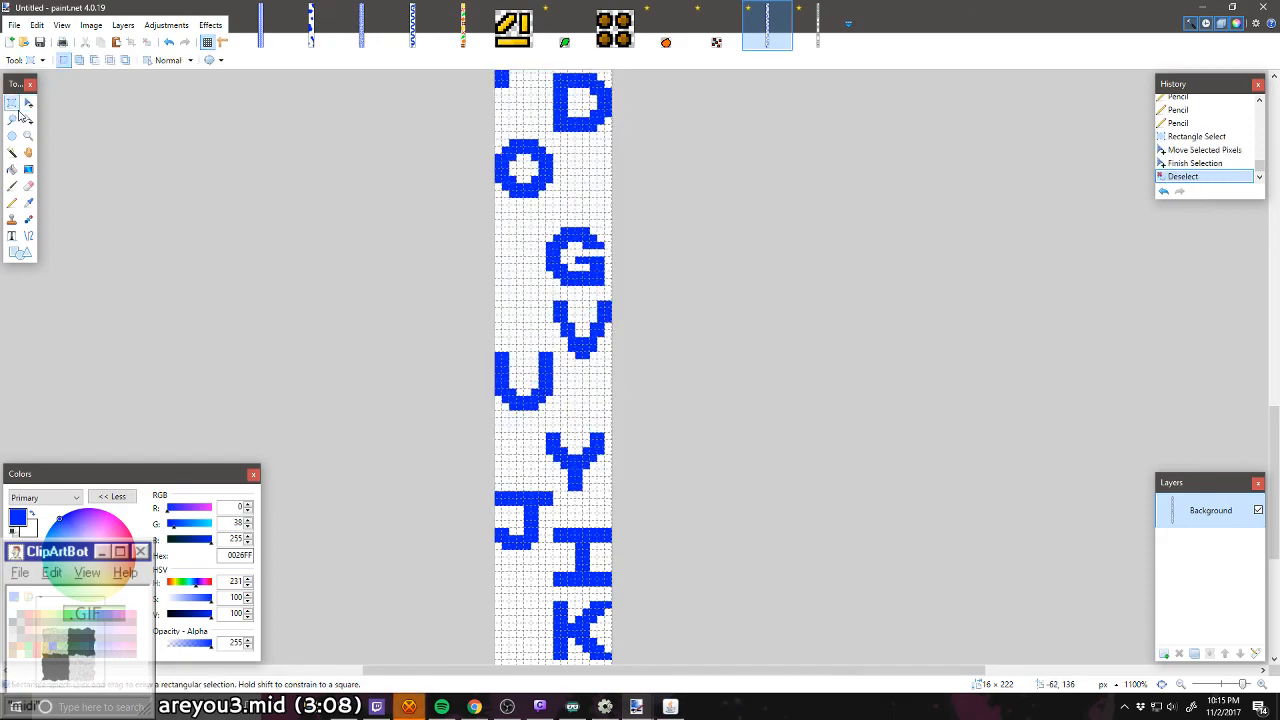
pyautogui.scroll(-6, 498, 299)
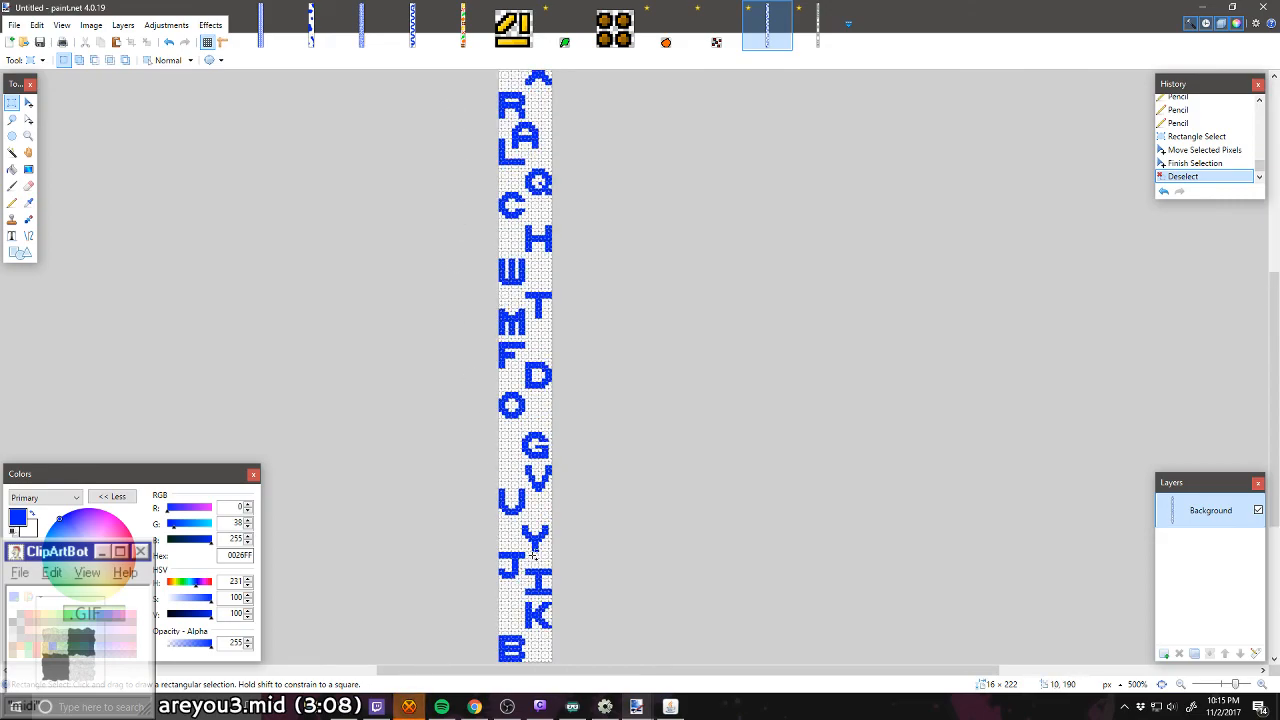
pyautogui.scroll(6, 534, 554)
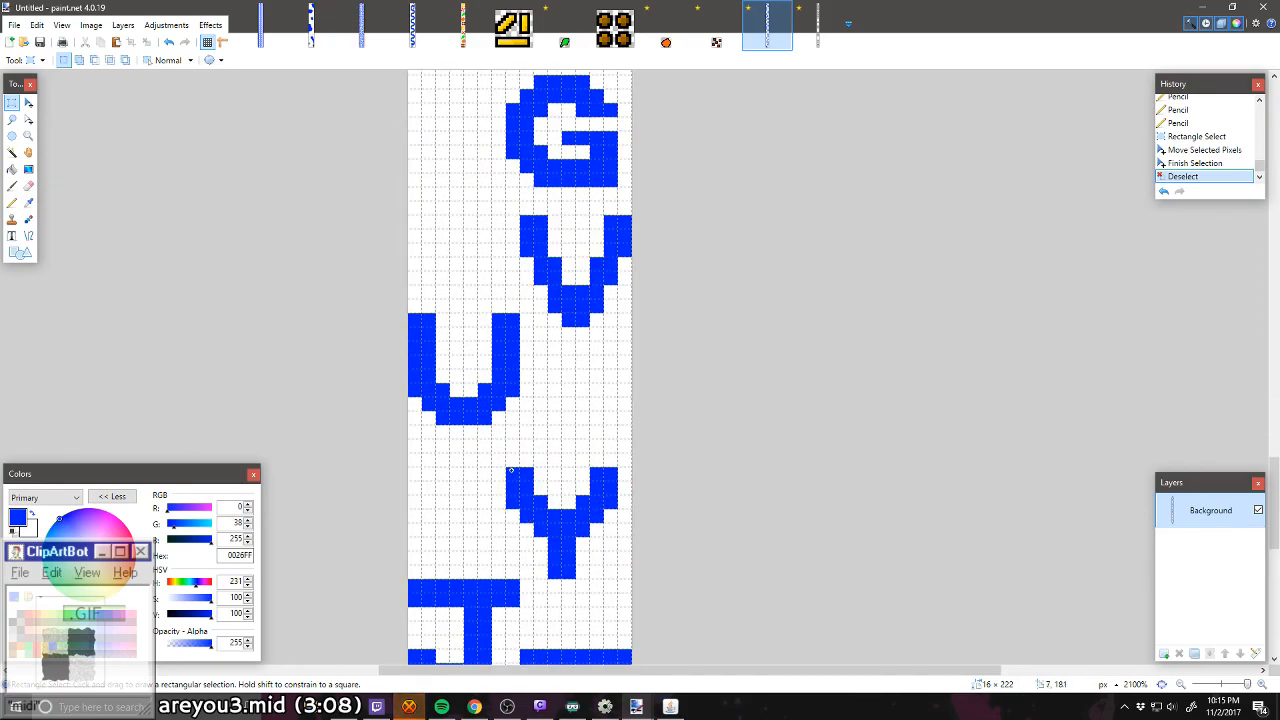
pyautogui.moveTo(510, 470); pyautogui.dragTo(618, 579)
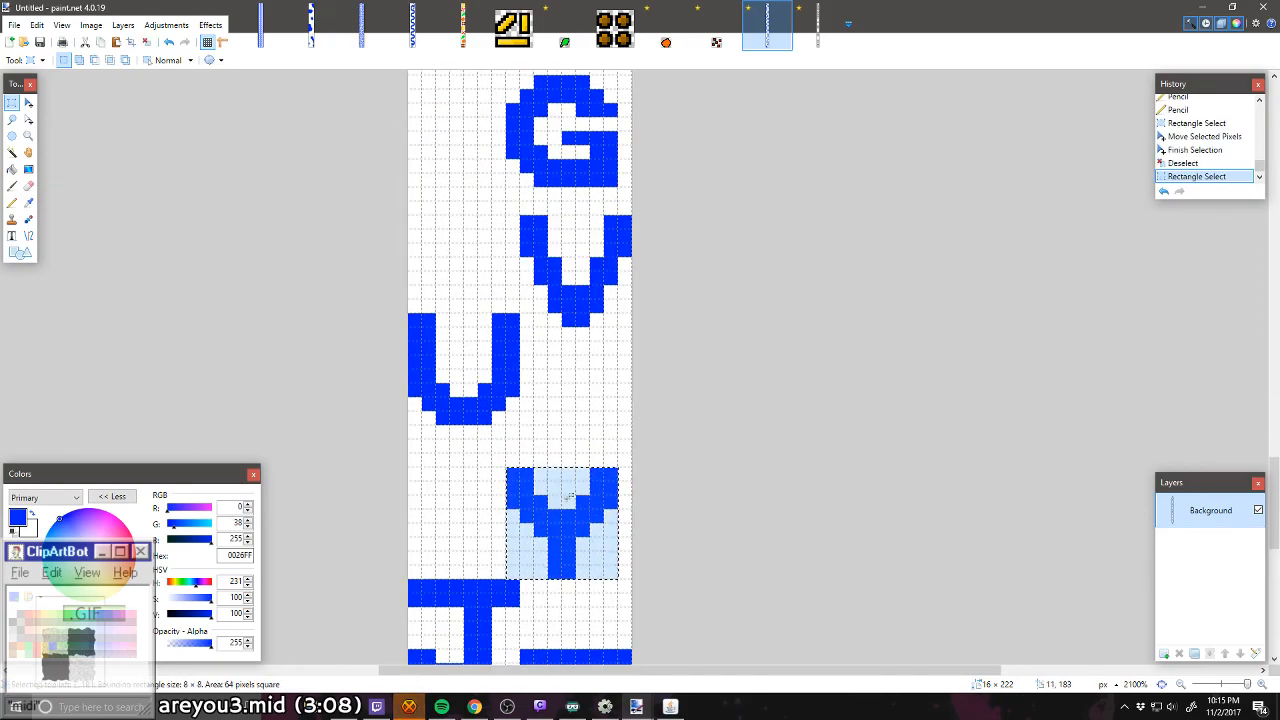
pyautogui.click(28, 103)
pyautogui.press('Down')
pyautogui.hotkey('ctrl', 'd')
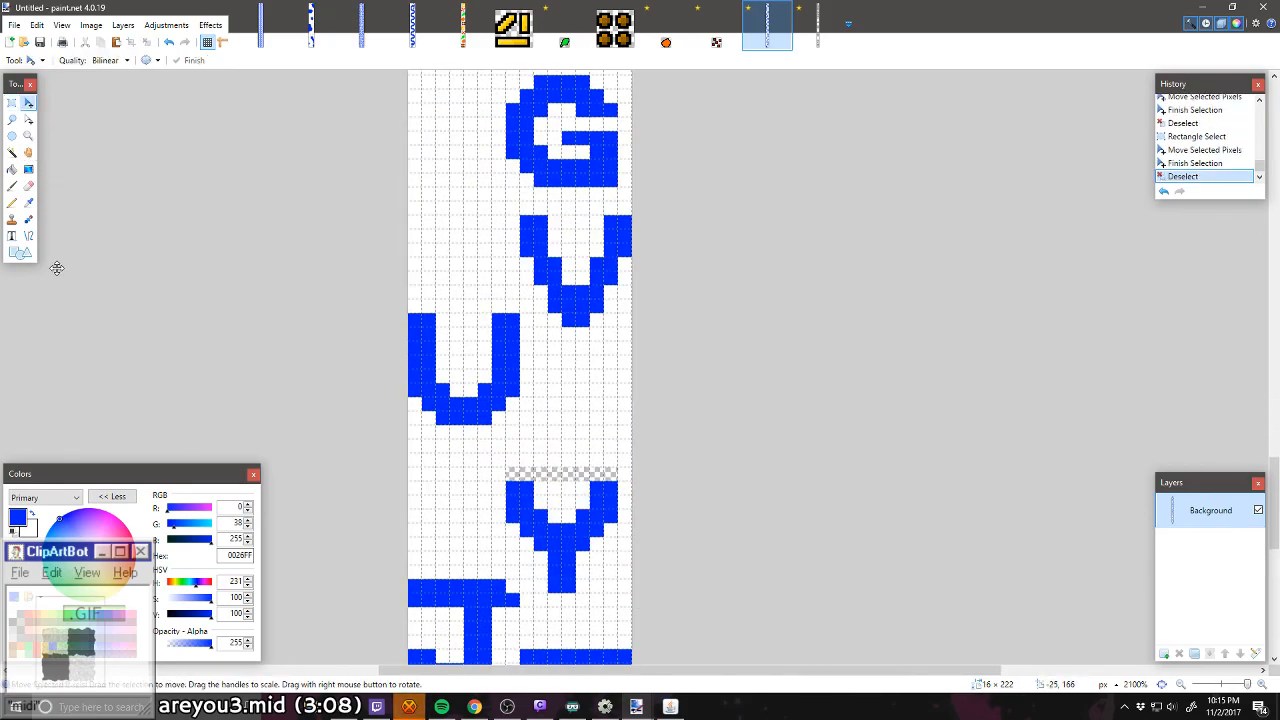
# Step: Repaint the J's missing top-bar pixel blue and fill the transparent row above the Y with white using the Pencil
pyautogui.click(13, 205)
pyautogui.click(512, 585)
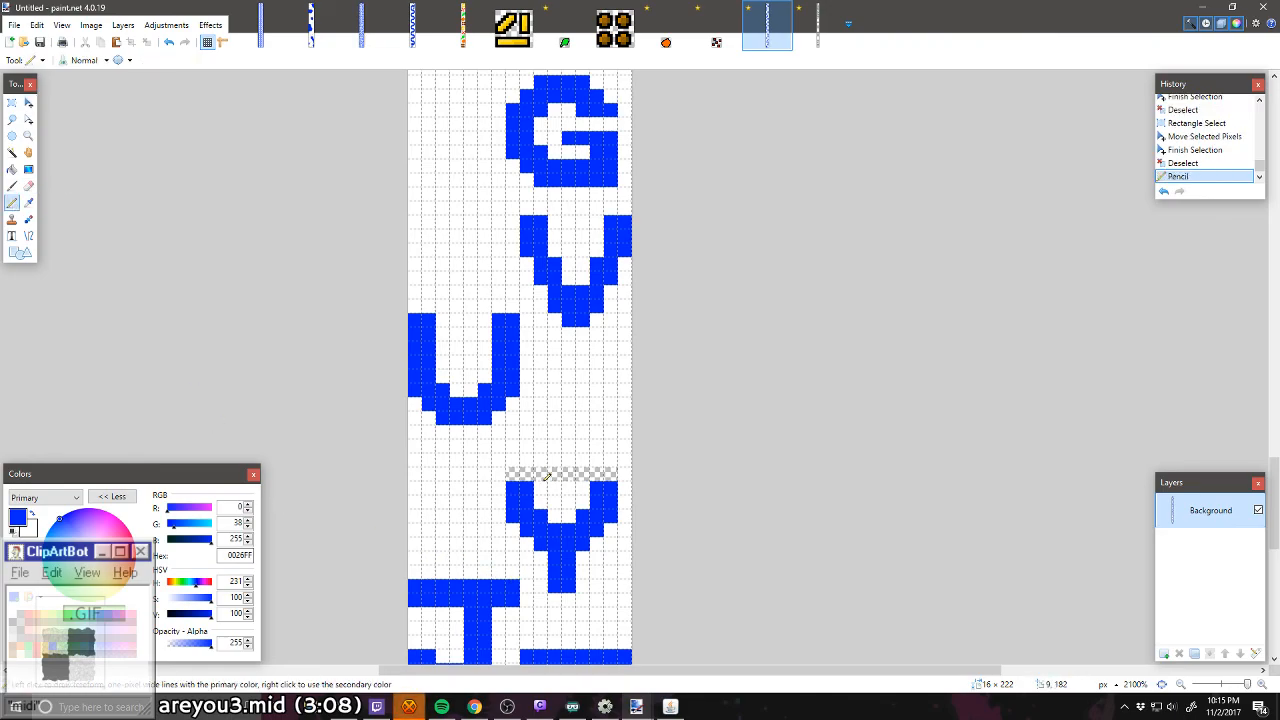
pyautogui.moveTo(512, 475); pyautogui.dragTo(612, 475)
# Step: Select the full-width 16 × 178 pixel area from the P down to the U and move it down two pixels
pyautogui.scroll(-4, 518, 417)
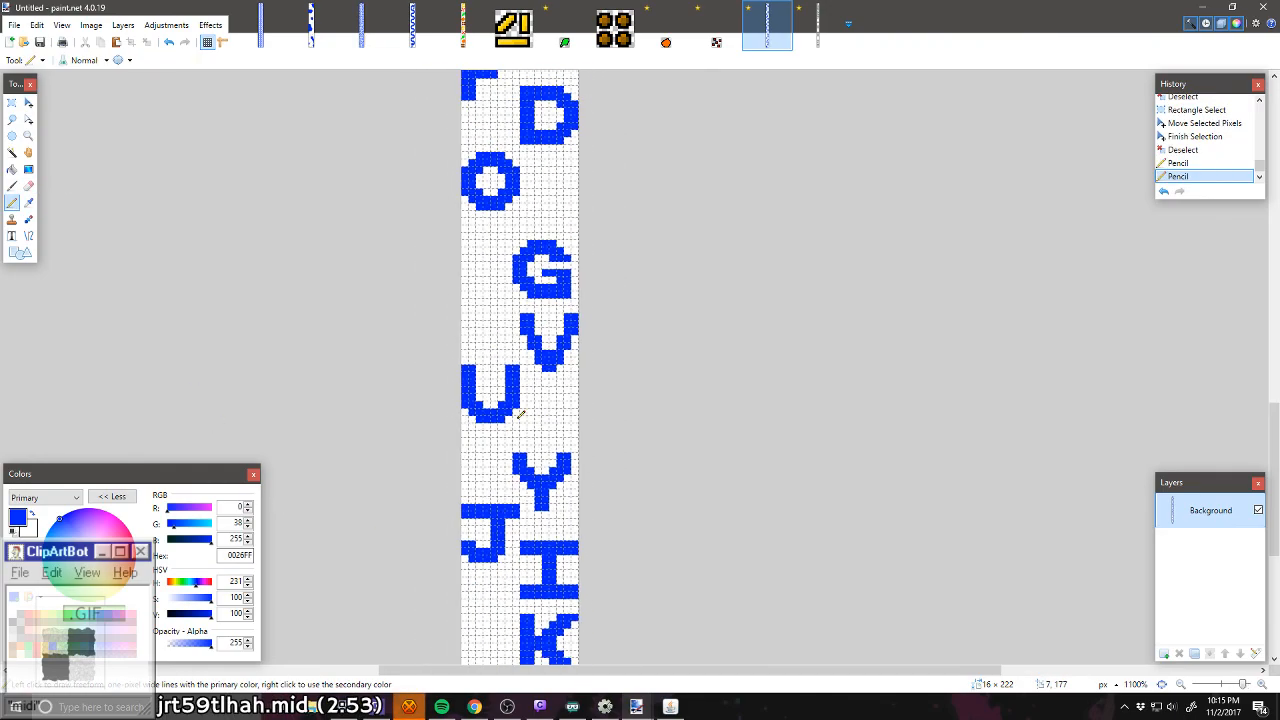
pyautogui.click(12, 103)
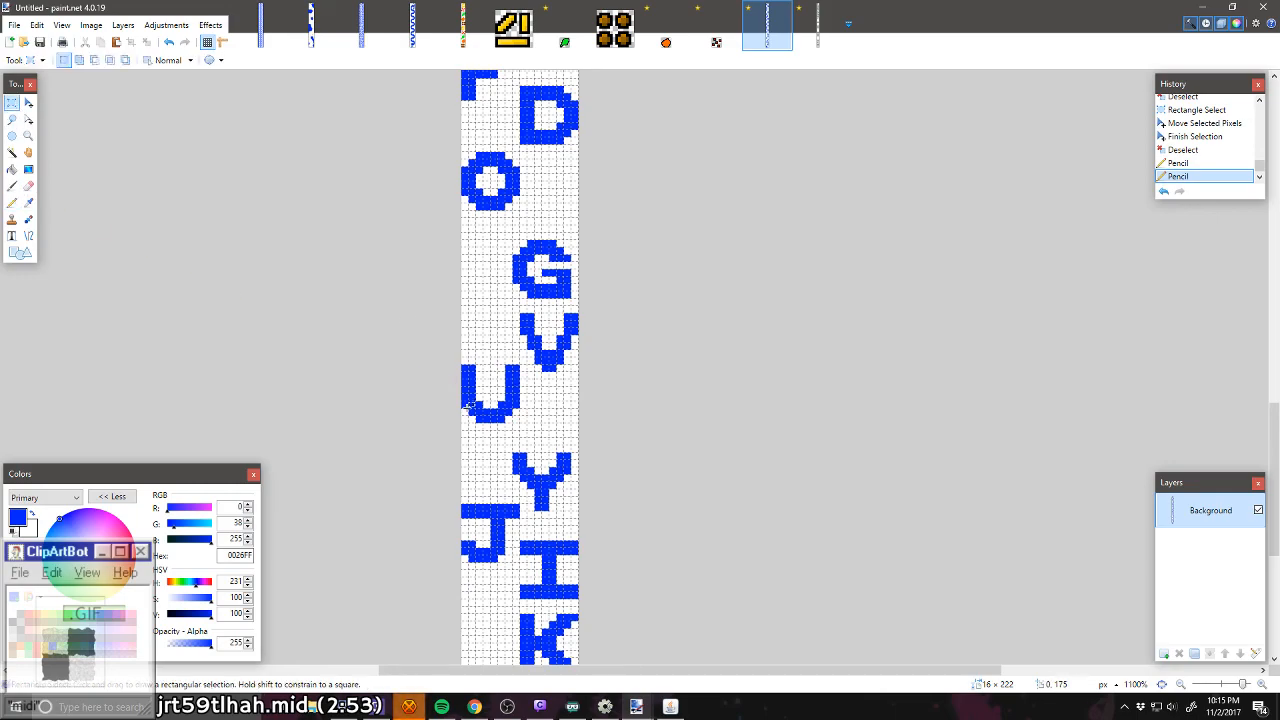
pyautogui.moveTo(467, 419); pyautogui.dragTo(606, 18)
pyautogui.scroll(-15, 200, 183)
pyautogui.press('m')
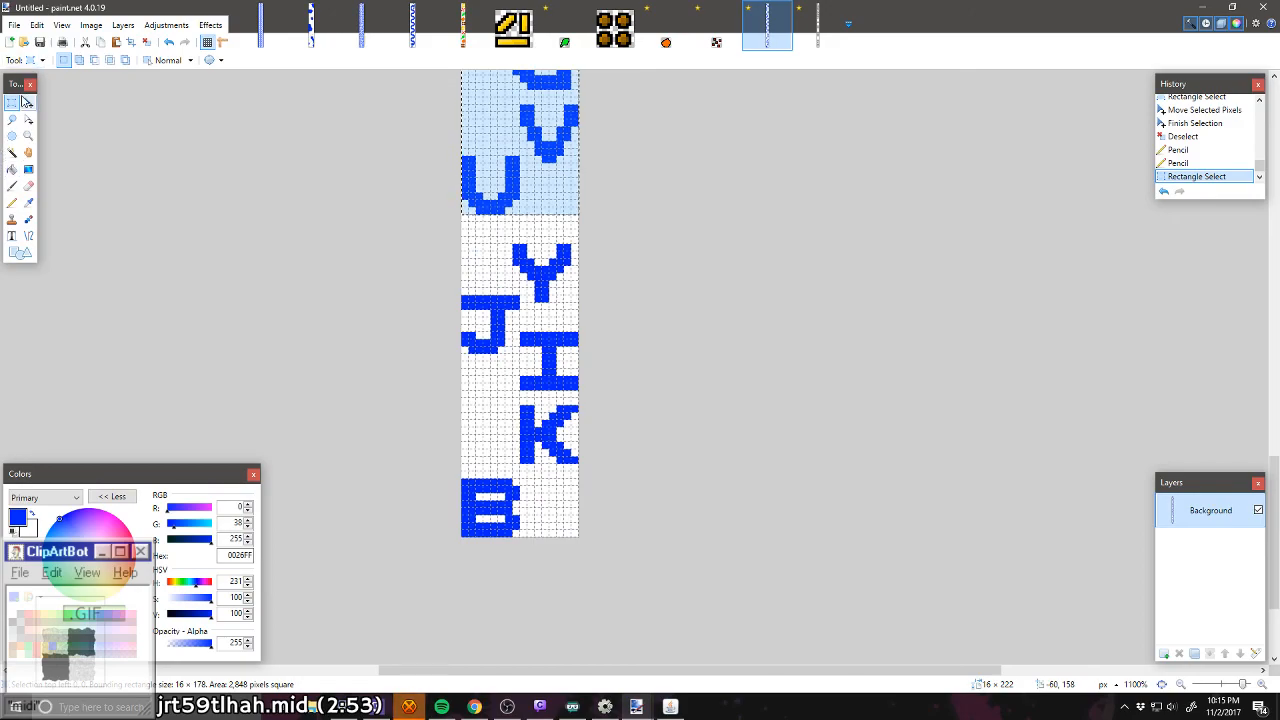
pyautogui.scroll(3, 430, 295)
pyautogui.moveTo(443, 287); pyautogui.dragTo(440, 302)
pyautogui.hotkey('ctrl', 'd')
# Step: Select the G between the O and the V and move it three pixels left
pyautogui.scroll(9, 440, 300)
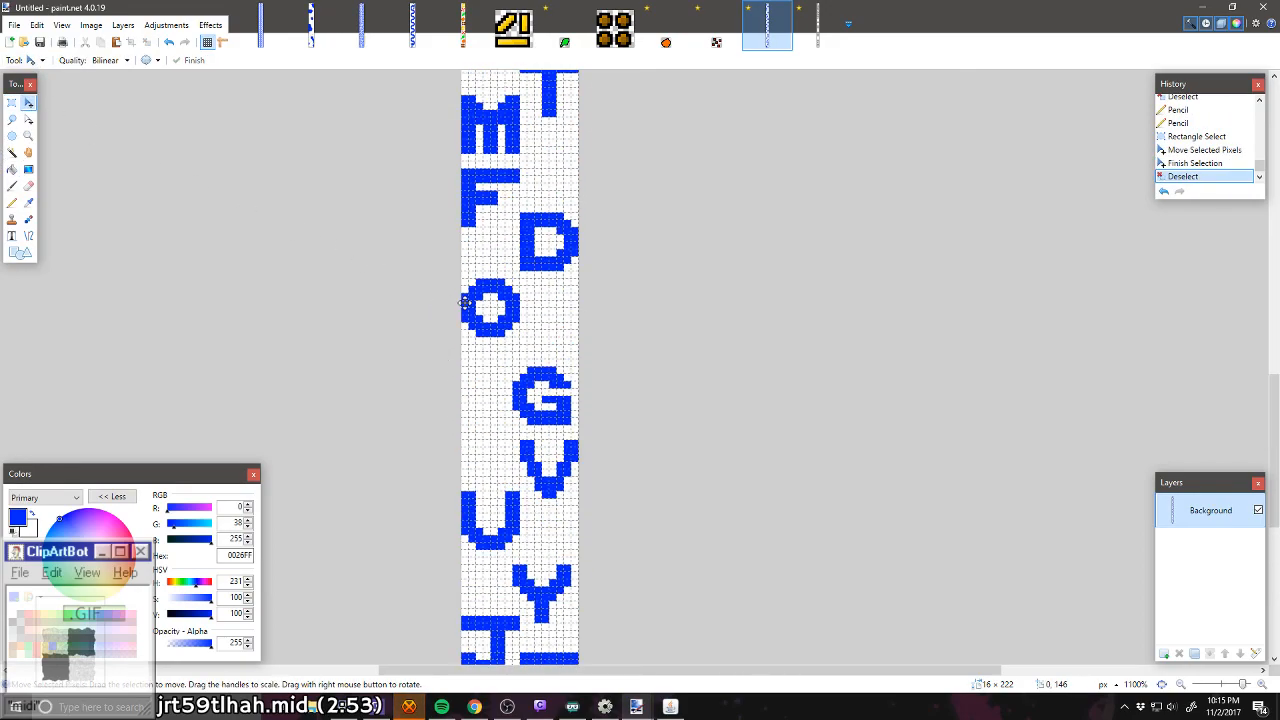
pyautogui.click(12, 104)
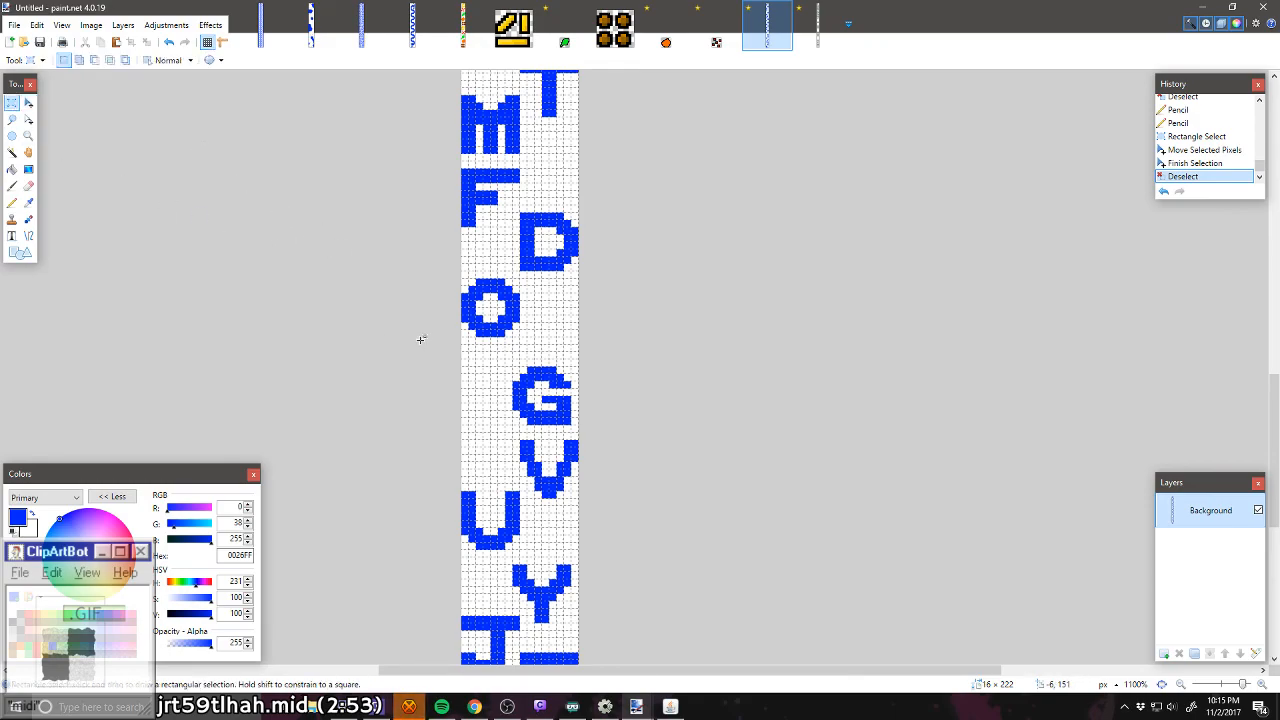
pyautogui.scroll(3, 506, 365)
pyautogui.moveTo(517, 371); pyautogui.dragTo(609, 480)
pyautogui.click(28, 103)
pyautogui.hotkey('ctrl', 'd')
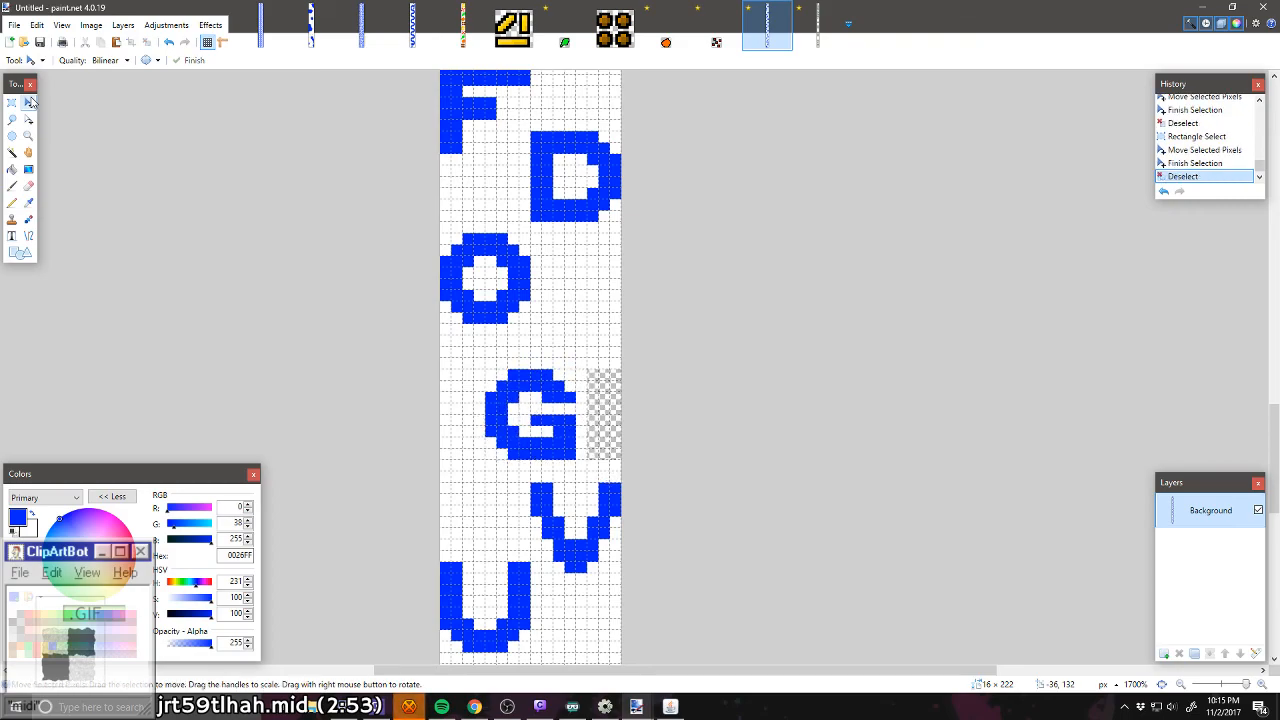
# Step: Fill the transparent gap at the strip's edge beside the G with white using the Paint Bucket
pyautogui.click(12, 169)
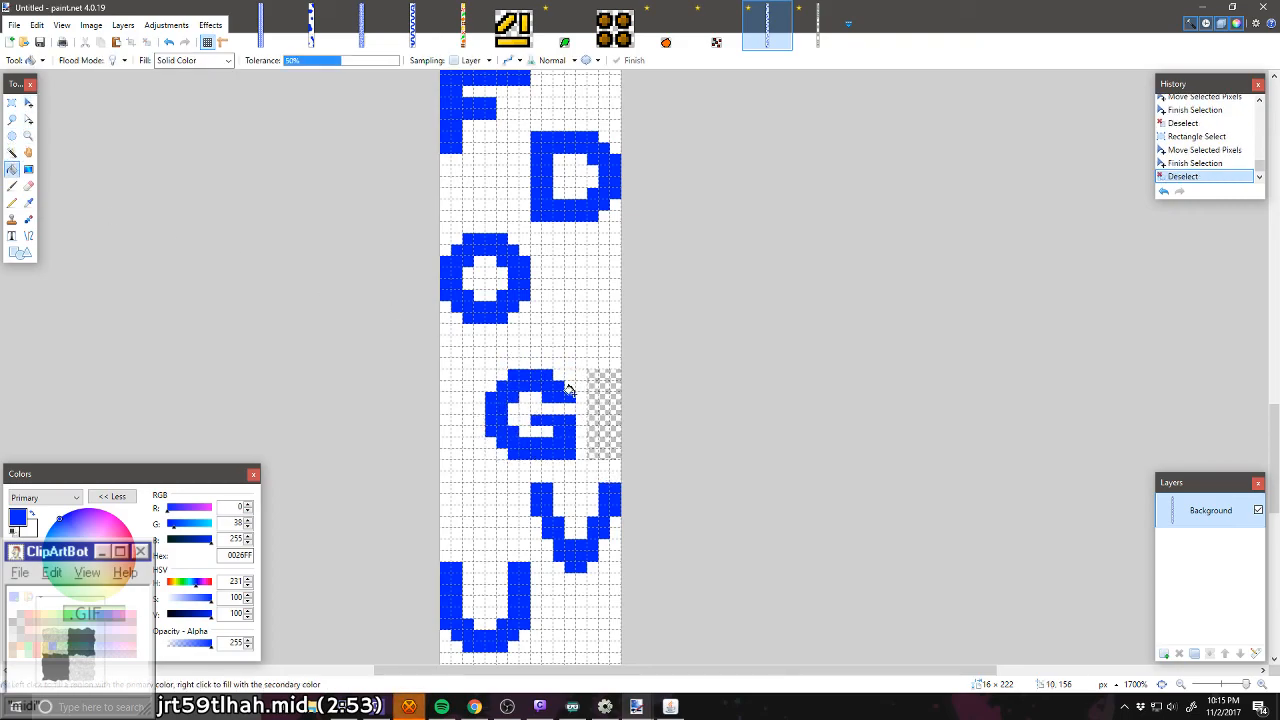
pyautogui.click(606, 420)
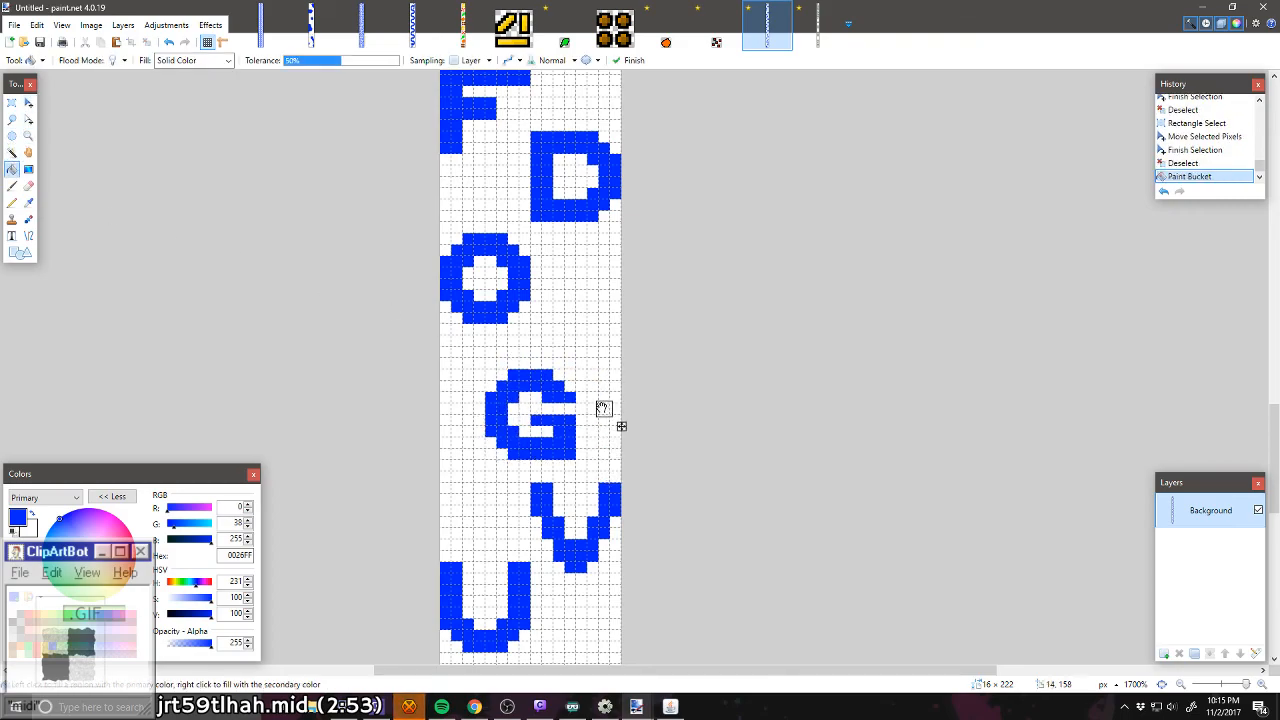
pyautogui.click(12, 103)
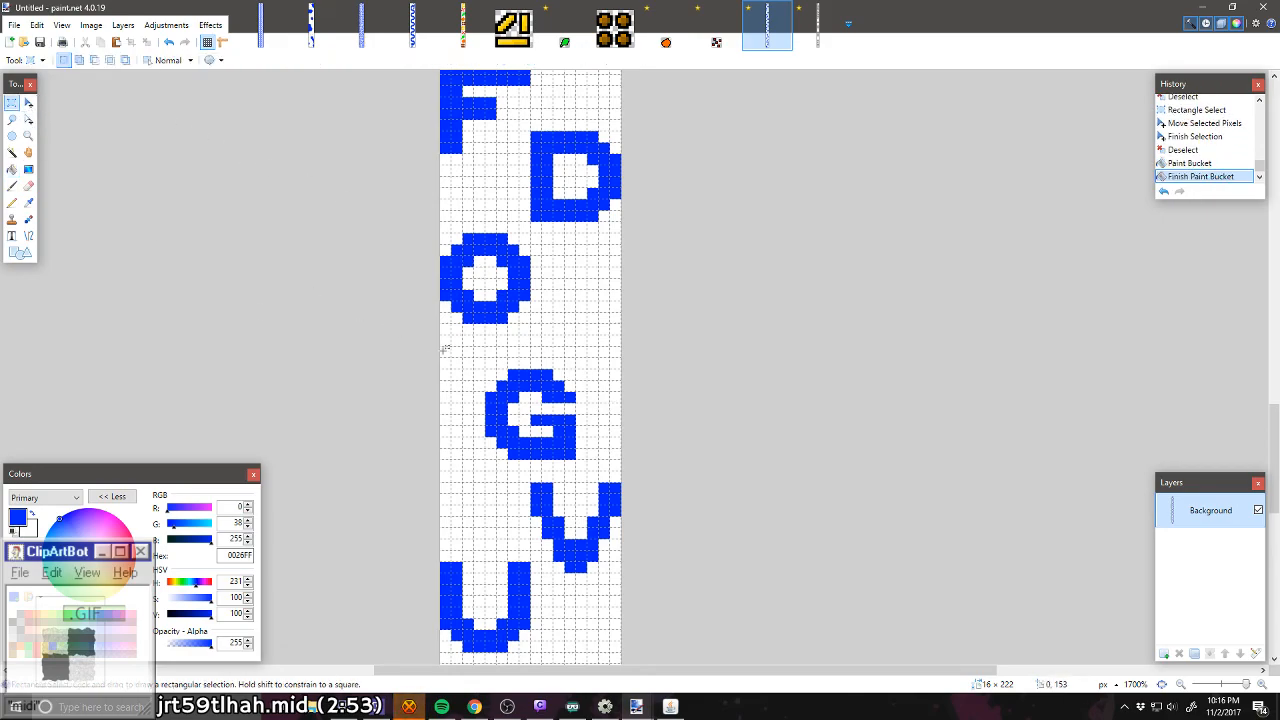
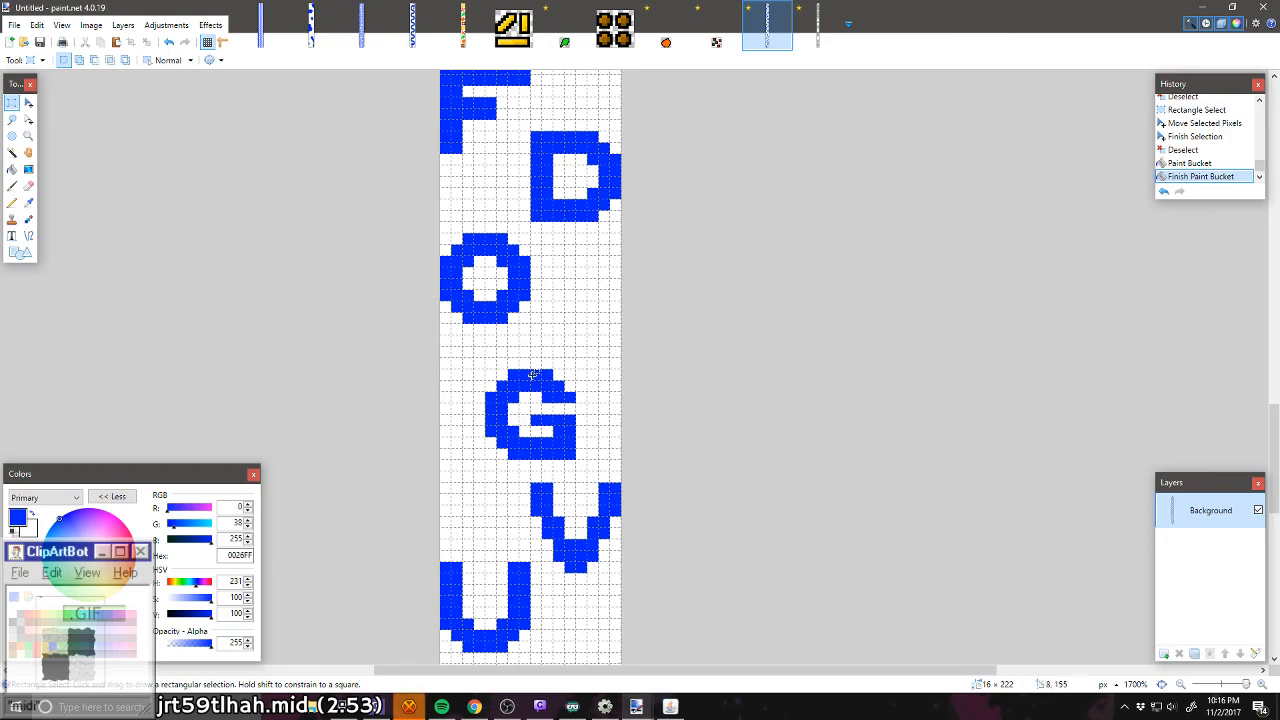
# Step: Select the full-width 16 × 151 pixel area down to the O and move it down two pixels
pyautogui.scroll(-5, 533, 375)
pyautogui.scroll(7, 500, 300)
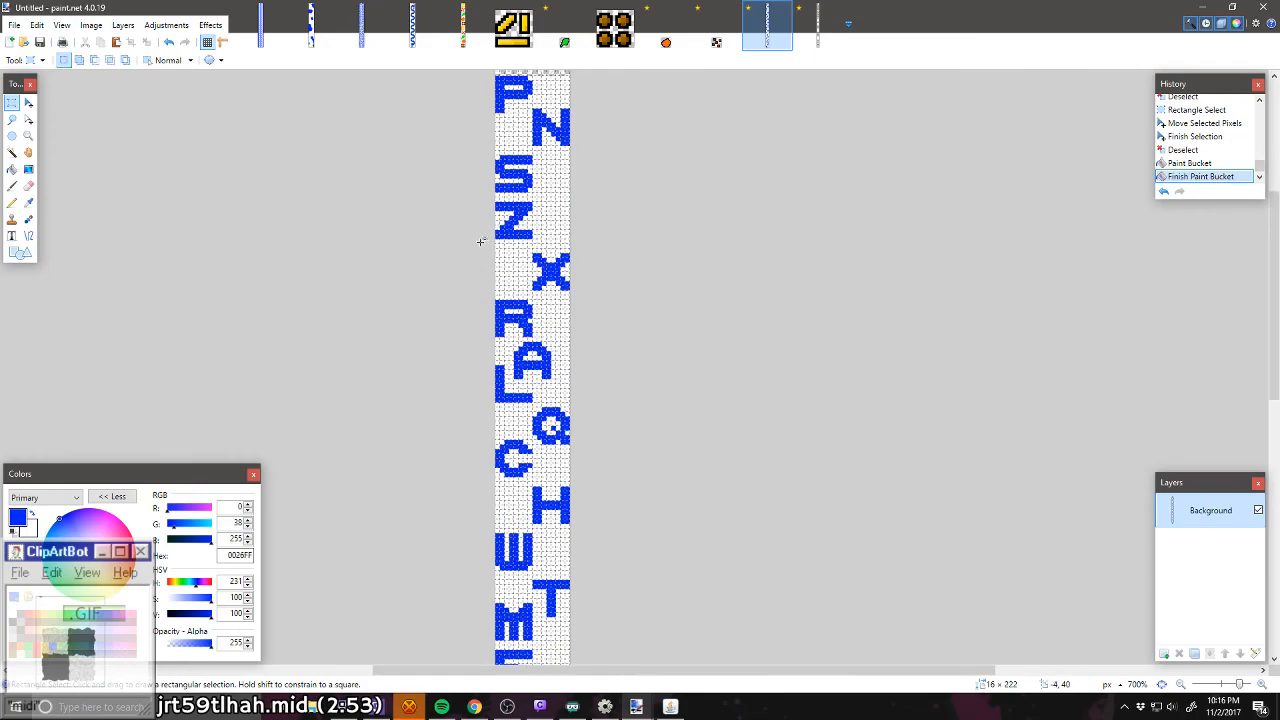
pyautogui.scroll(-7, 534, 420)
pyautogui.moveTo(467, 275); pyautogui.dragTo(626, 510)
pyautogui.click(29, 101)
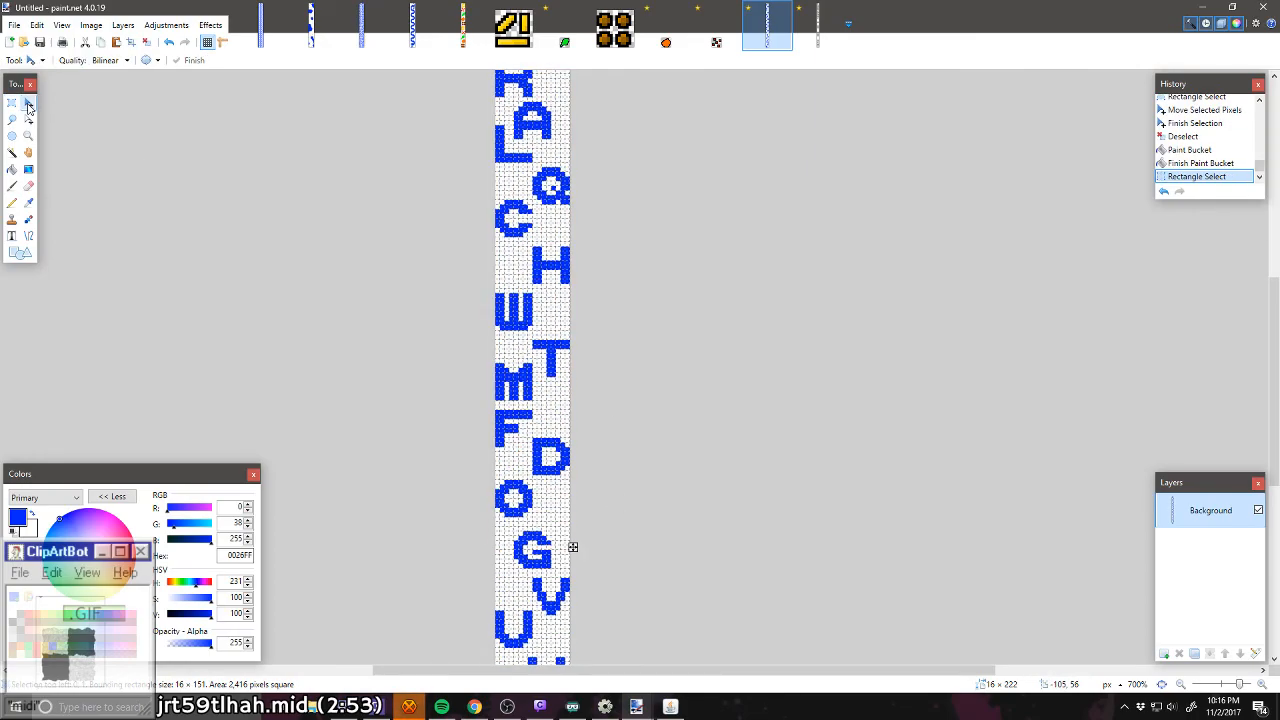
pyautogui.moveTo(571, 543); pyautogui.dragTo(573, 556)
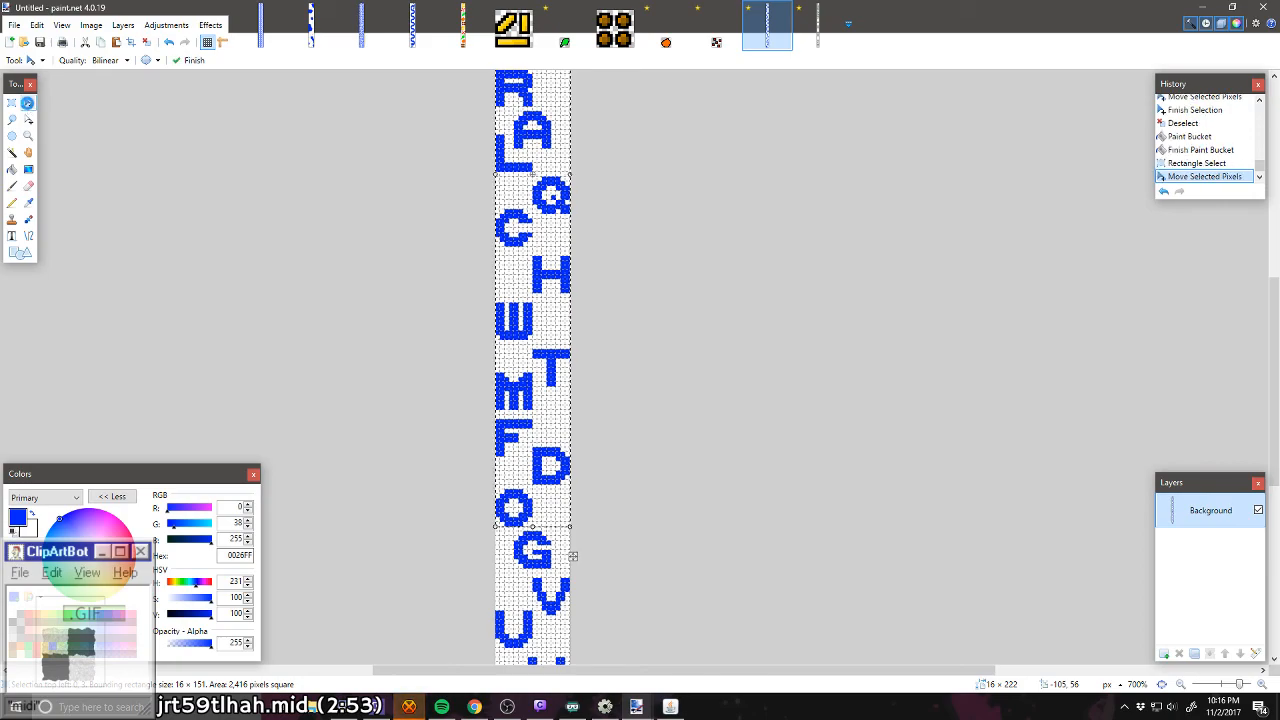
pyautogui.hotkey('ctrl', 'd')
pyautogui.scroll(6, 552, 523)
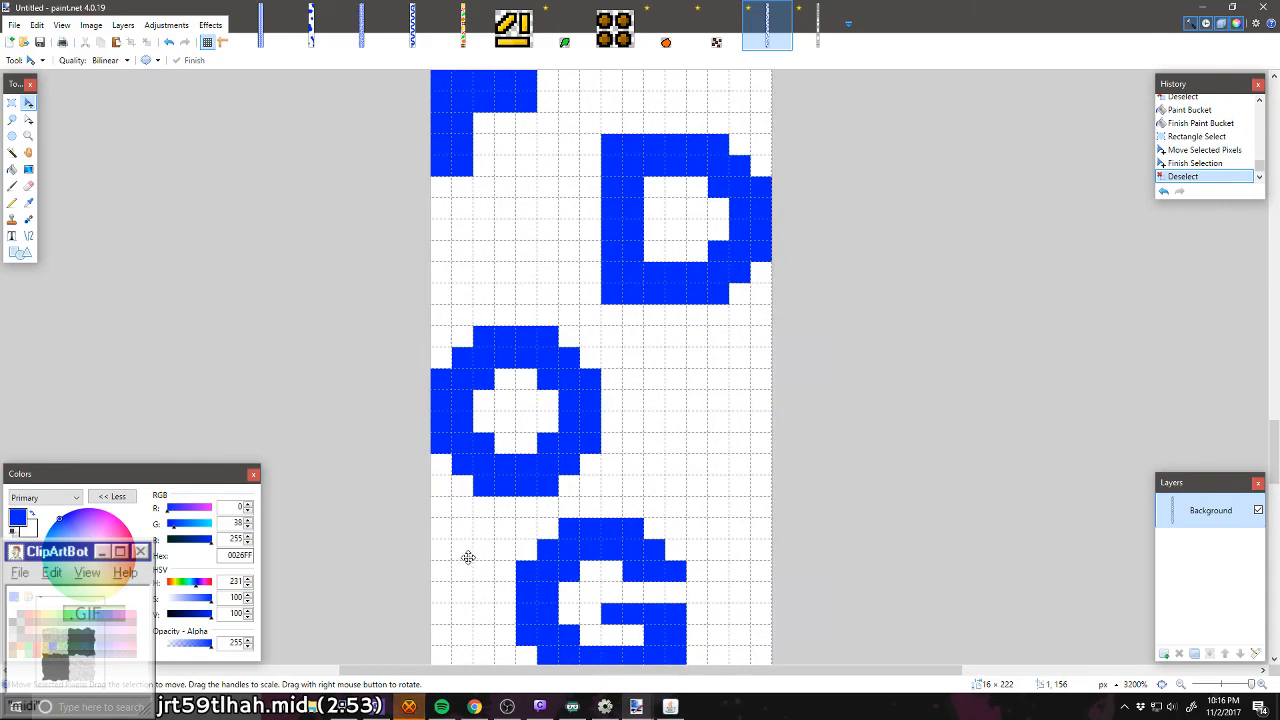
pyautogui.scroll(-1, 468, 557)
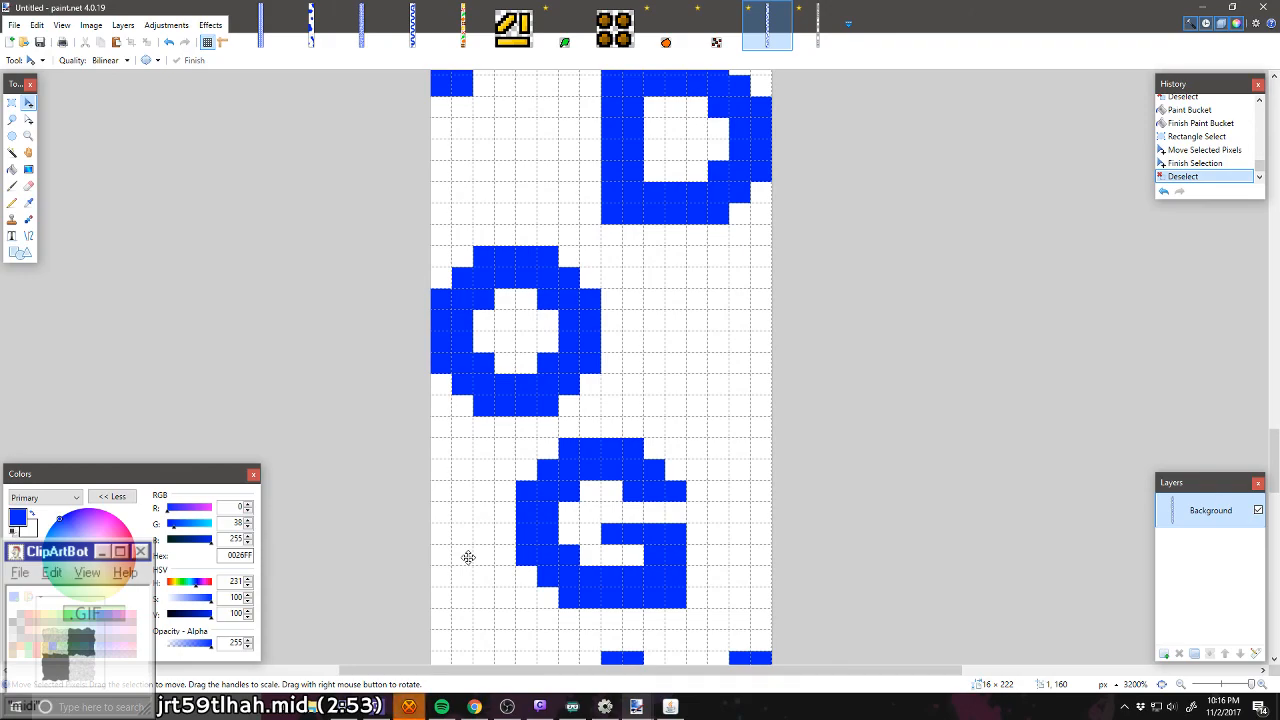
pyautogui.scroll(-4, 468, 557)
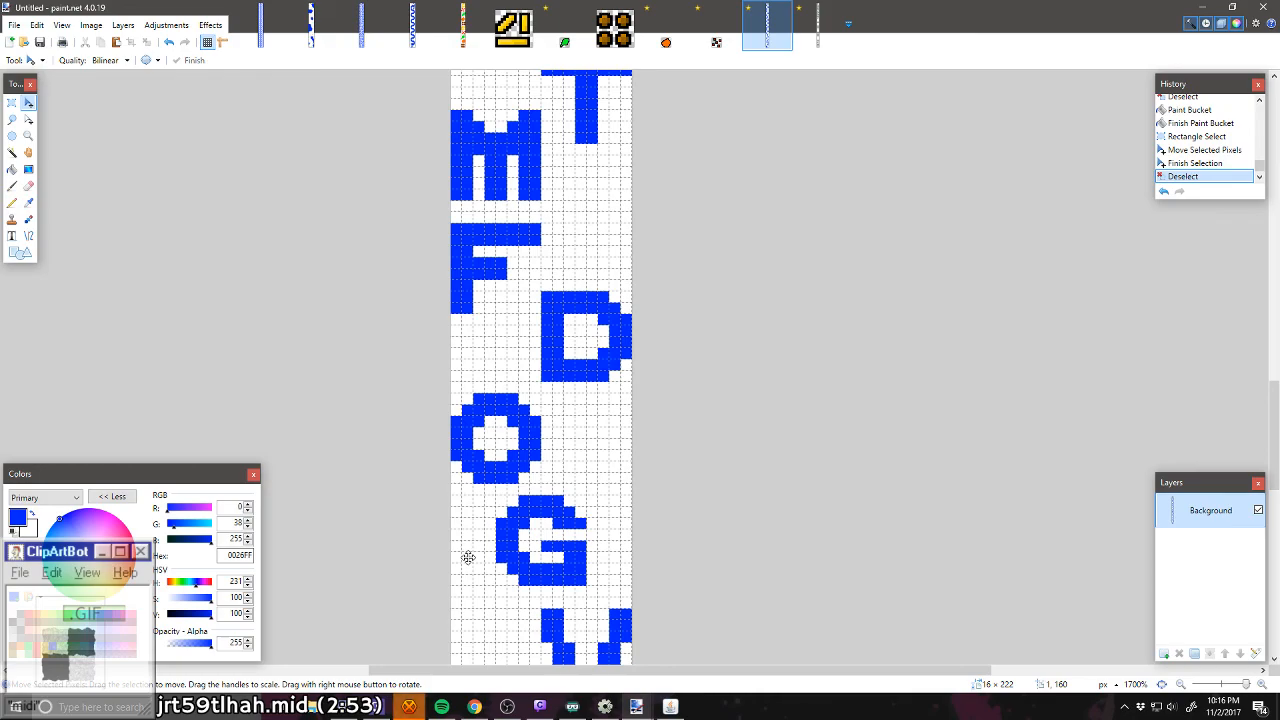
pyautogui.scroll(3, 468, 557)
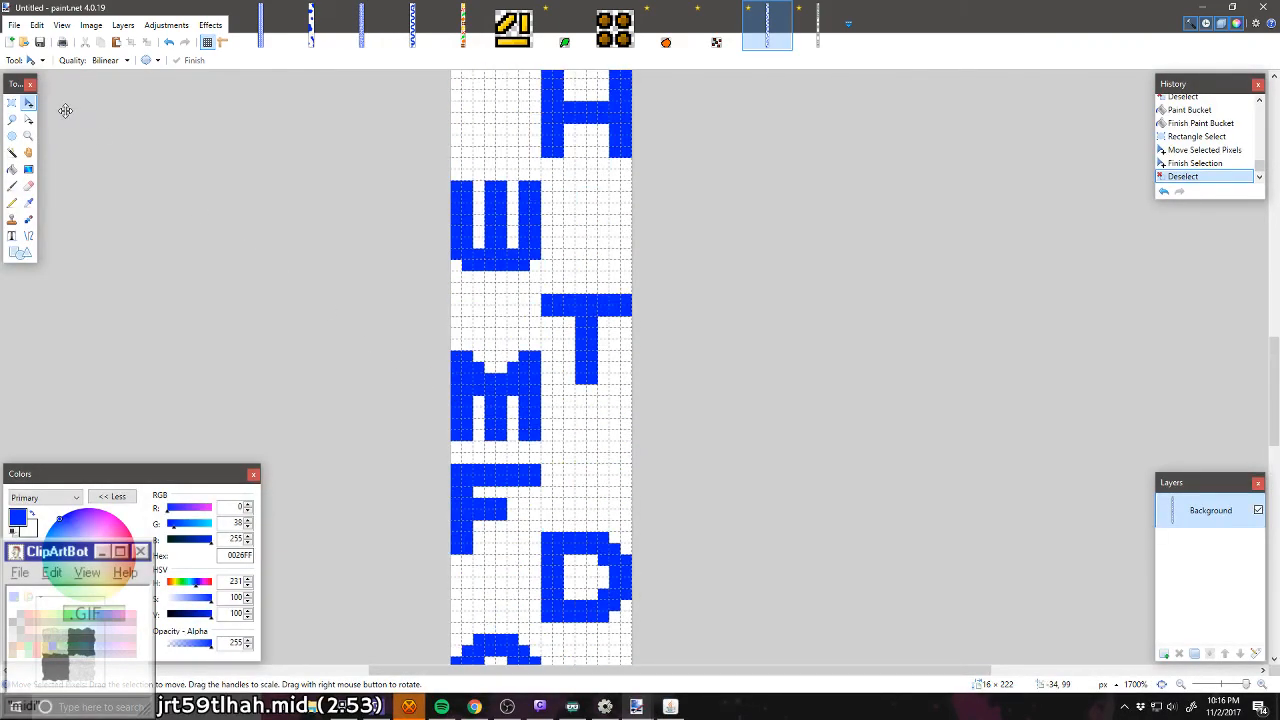
pyautogui.click(12, 119)
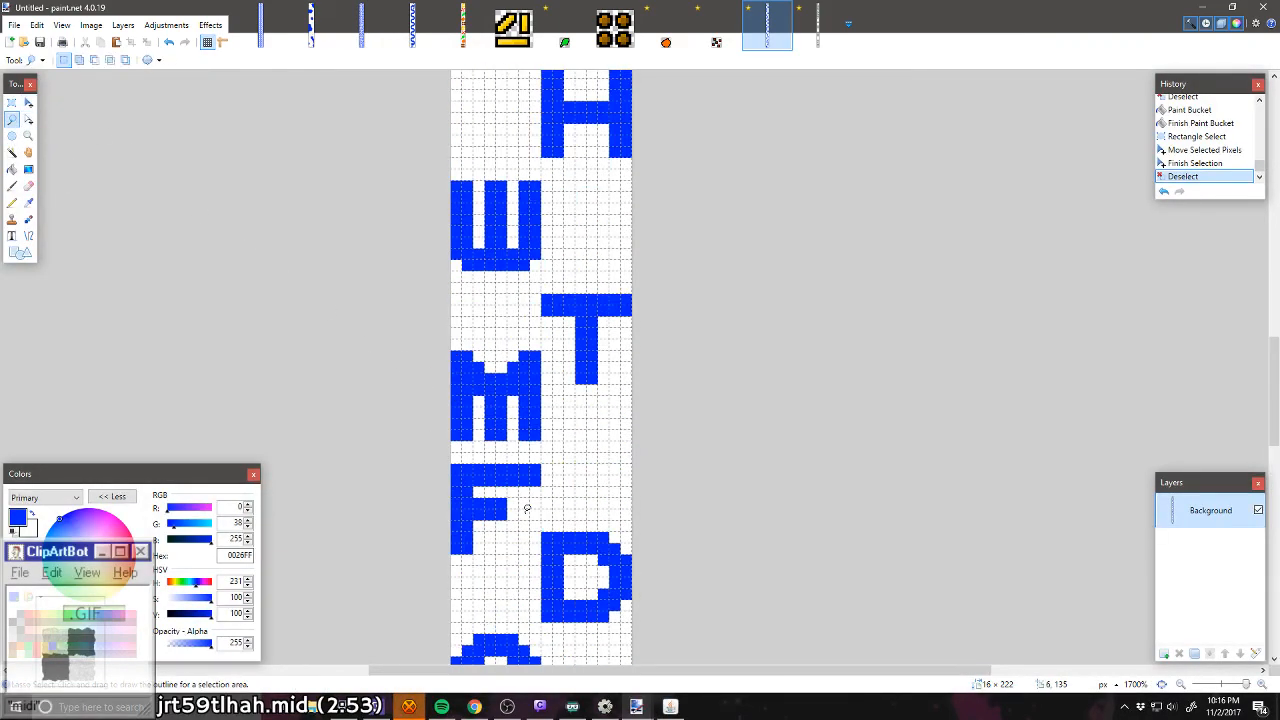
pyautogui.scroll(15, 552, 487)
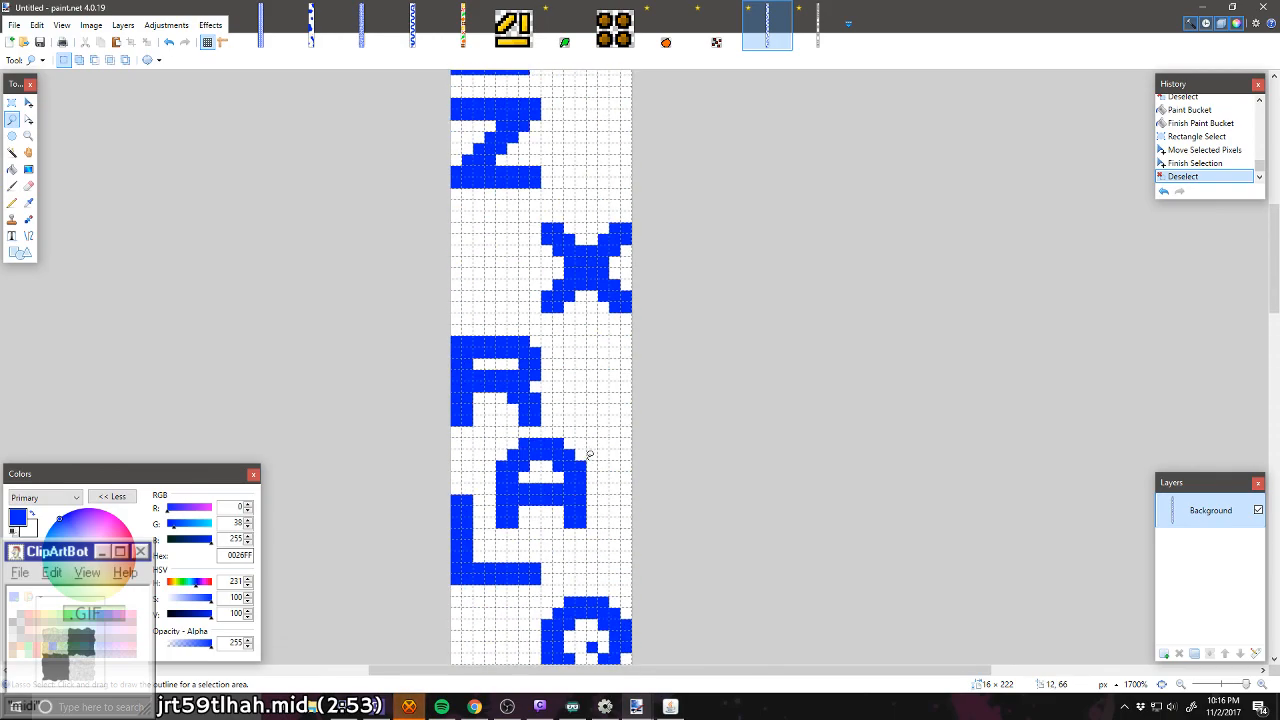
pyautogui.moveTo(431, 192)
pyautogui.mouseDown()
pyautogui.moveTo(611, 335)
pyautogui.moveTo(637, 260)
pyautogui.moveTo(632, 290)
pyautogui.mouseUp()
pyautogui.scroll(-3, 553, 287)
pyautogui.scroll(2, 445, 257)
pyautogui.click(436, 254)
# Step: Lasso the letters from the P down to the F, excluding the D, and move them down two pixels
pyautogui.moveTo(389, 157)
pyautogui.mouseDown()
pyautogui.moveTo(582, 172)
pyautogui.moveTo(845, 231)
pyautogui.moveTo(819, 380)
pyautogui.mouseUp()
pyautogui.scroll(-10, 818, 375)
pyautogui.scroll(-10, 819, 380)
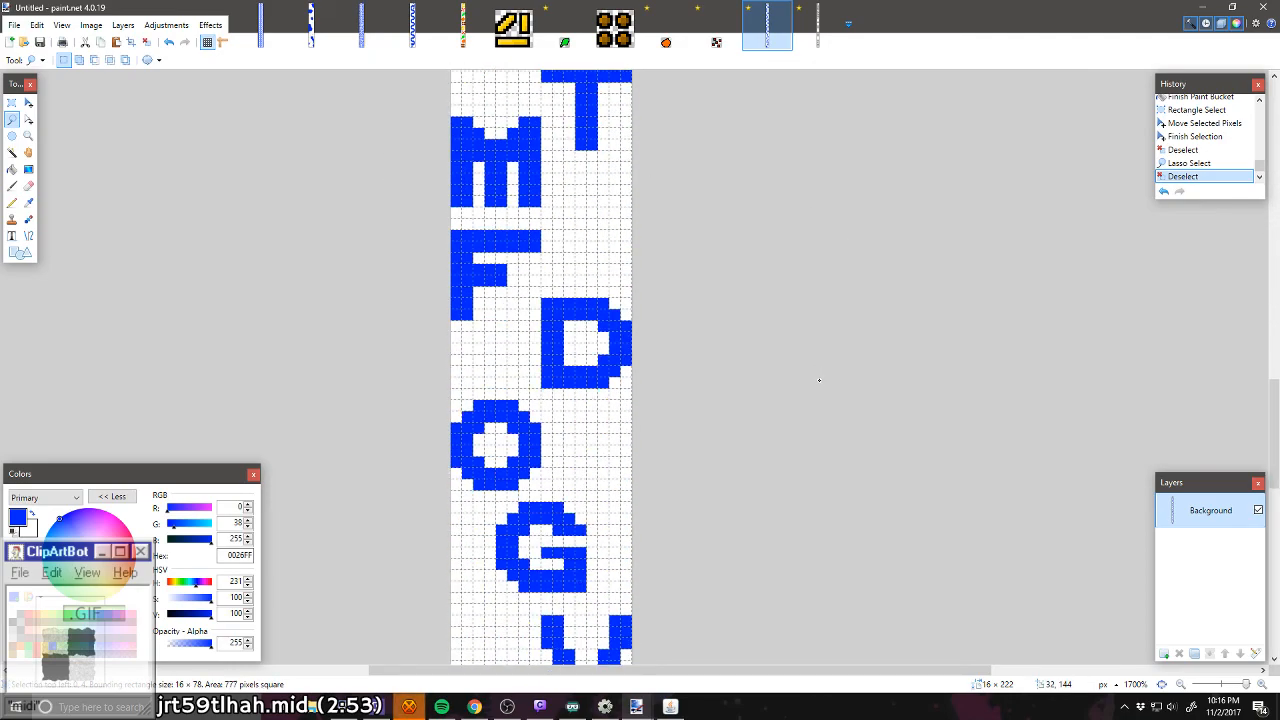
pyautogui.moveTo(699, 218)
pyautogui.mouseDown()
pyautogui.moveTo(568, 259)
pyautogui.moveTo(500, 297)
pyautogui.moveTo(487, 331)
pyautogui.moveTo(410, 355)
pyautogui.moveTo(380, 320)
pyautogui.mouseUp()
pyautogui.click(28, 100)
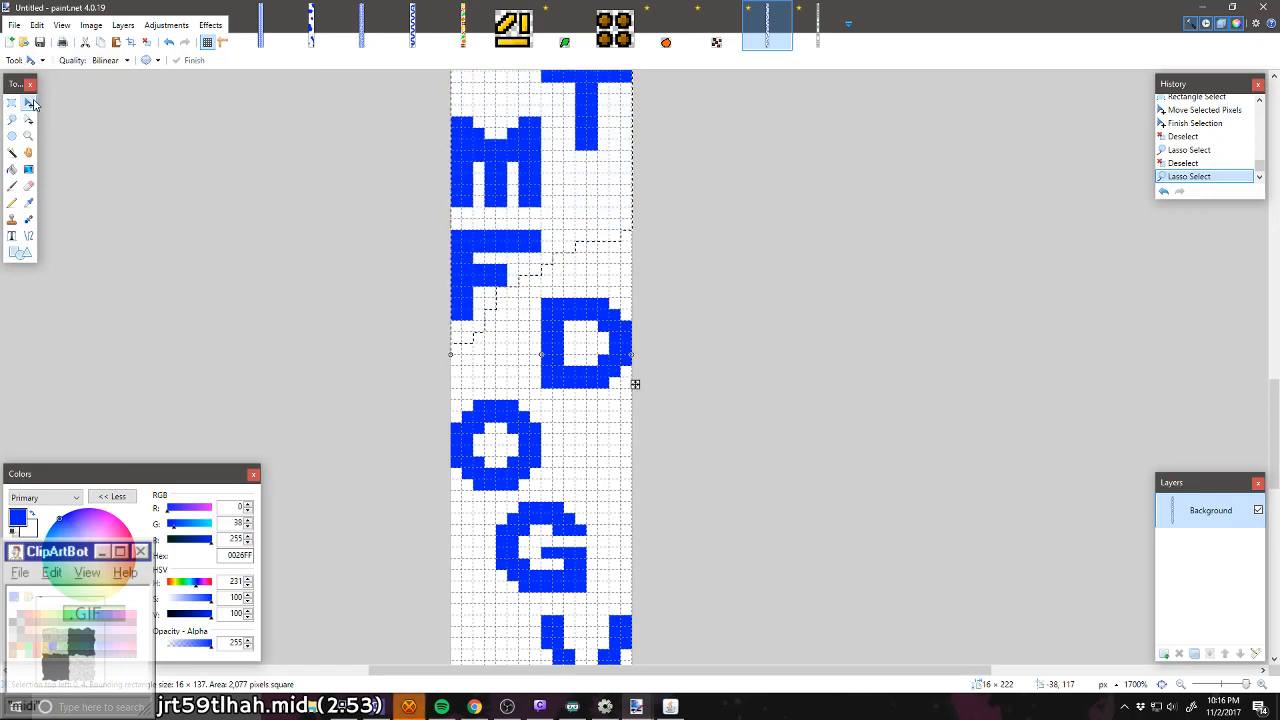
pyautogui.moveTo(634, 385); pyautogui.dragTo(635, 407)
pyautogui.hotkey('ctrl', 'd')
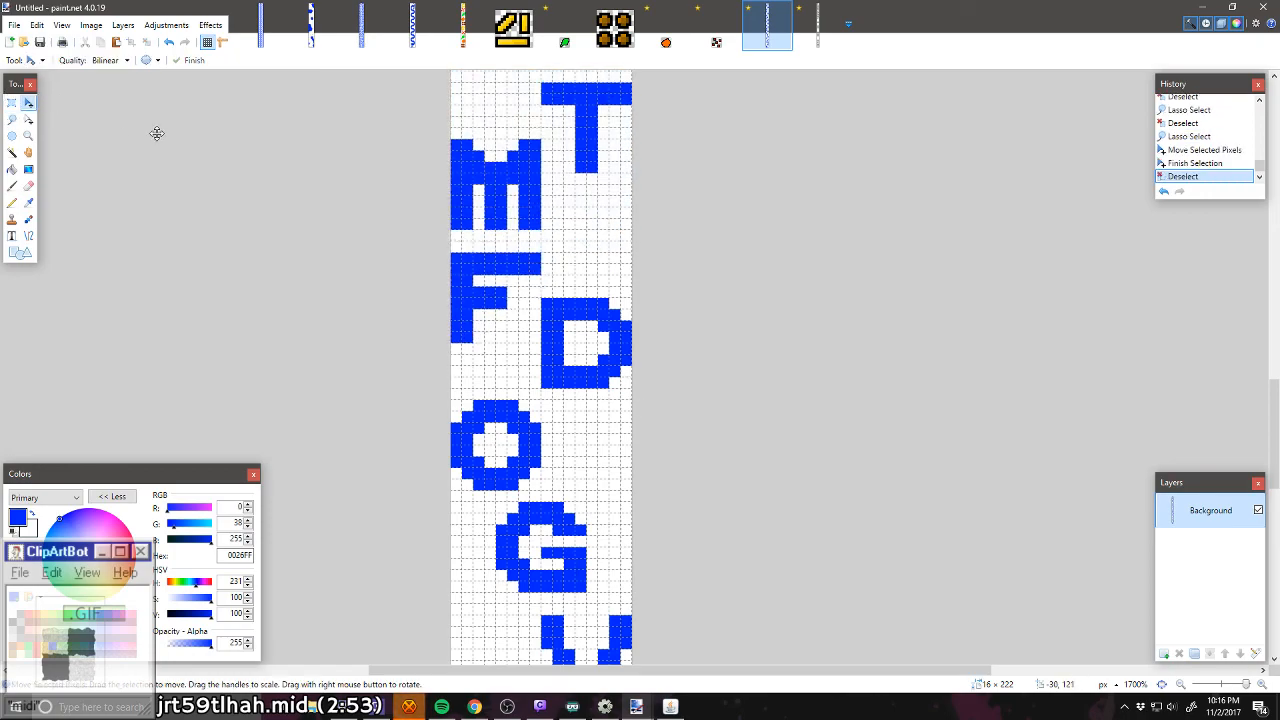
# Step: Select the full-width area from the P down to the C above the H and move it down one pixel
pyautogui.scroll(3, 157, 131)
pyautogui.scroll(2, 566, 318)
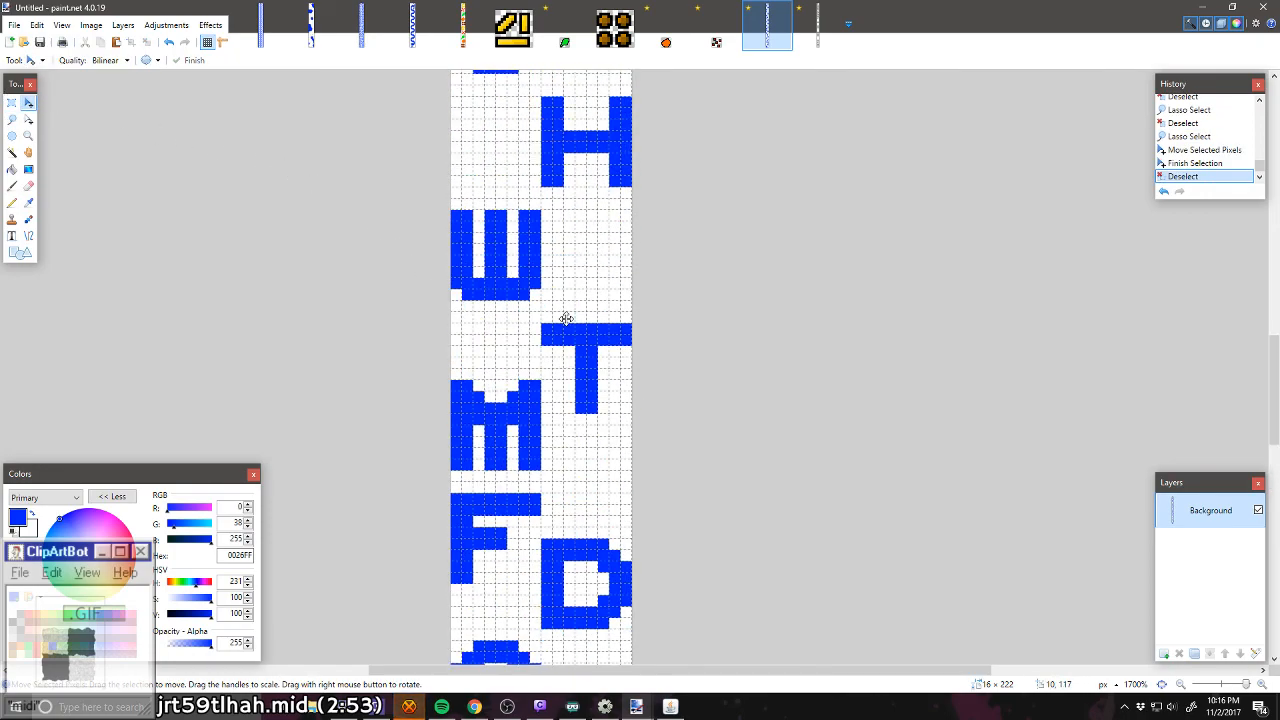
pyautogui.scroll(2, 514, 286)
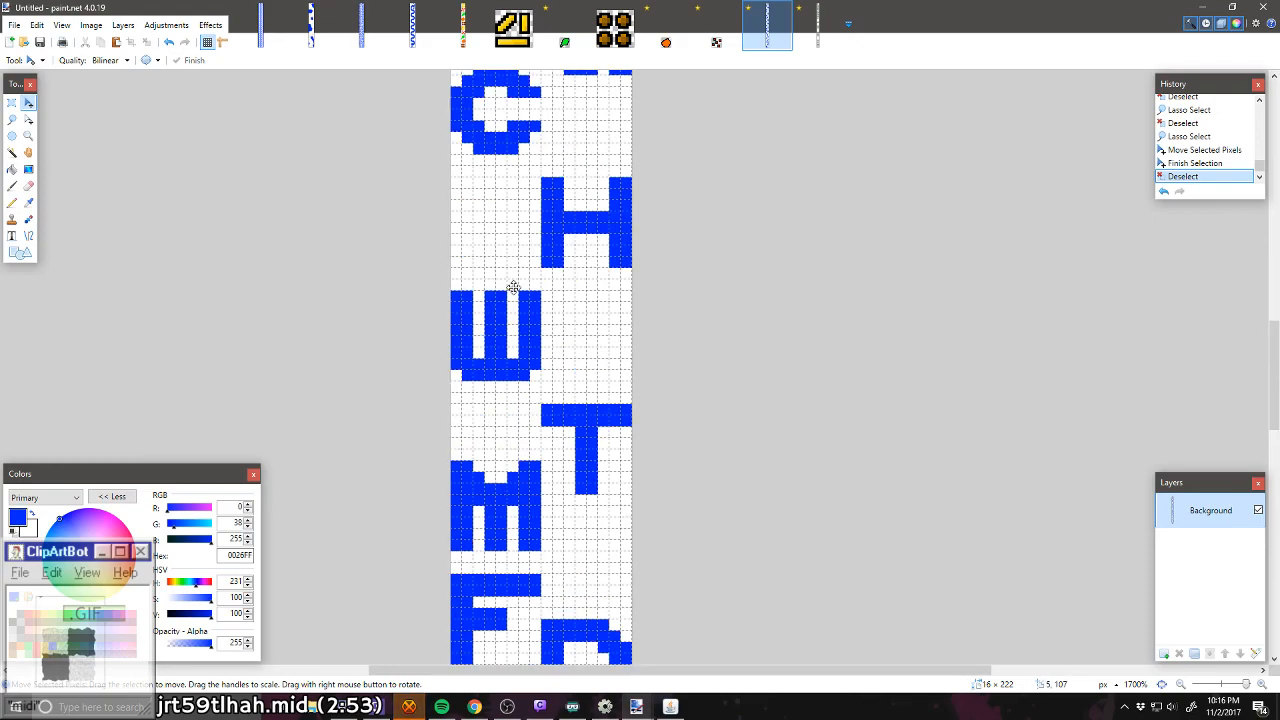
pyautogui.scroll(3, 535, 310)
pyautogui.scroll(3, 519, 290)
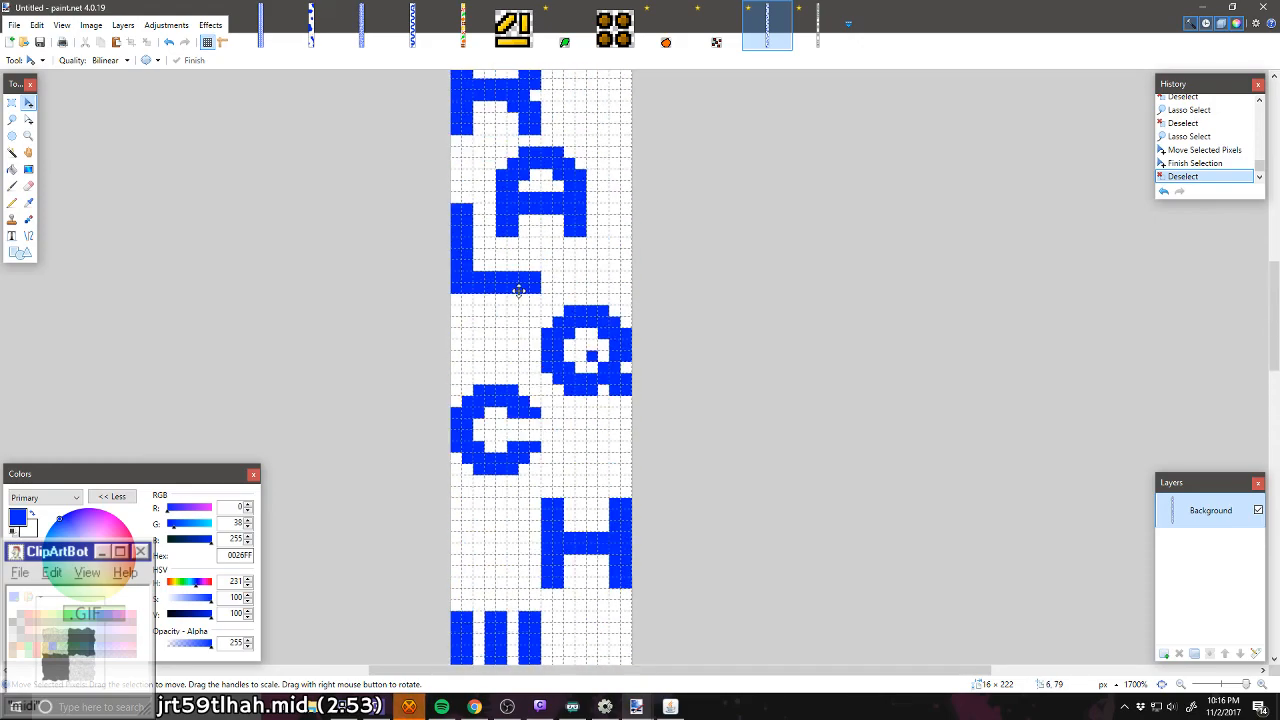
pyautogui.scroll(-2, 380, 207)
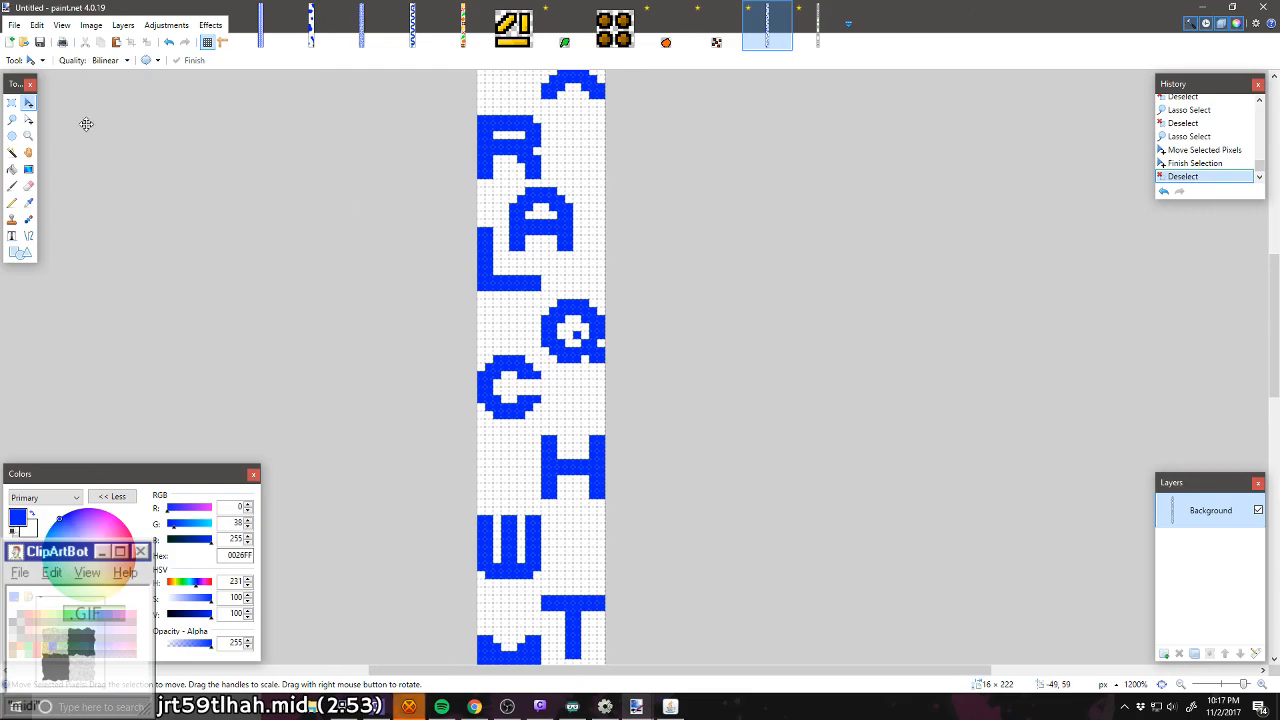
pyautogui.click(12, 103)
pyautogui.scroll(6, 354, 229)
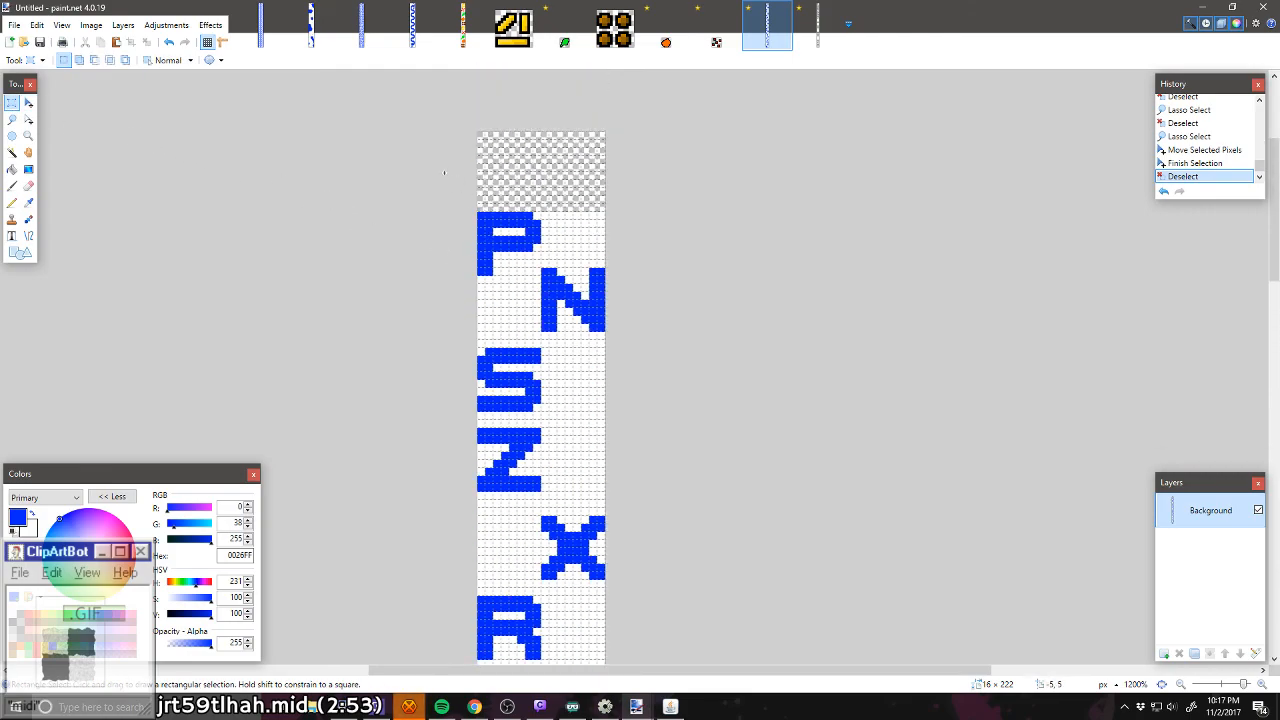
pyautogui.scroll(-5, 600, 290)
pyautogui.moveTo(469, 174); pyautogui.dragTo(610, 537)
pyautogui.click(28, 103)
pyautogui.hotkey('ctrl', 'd')
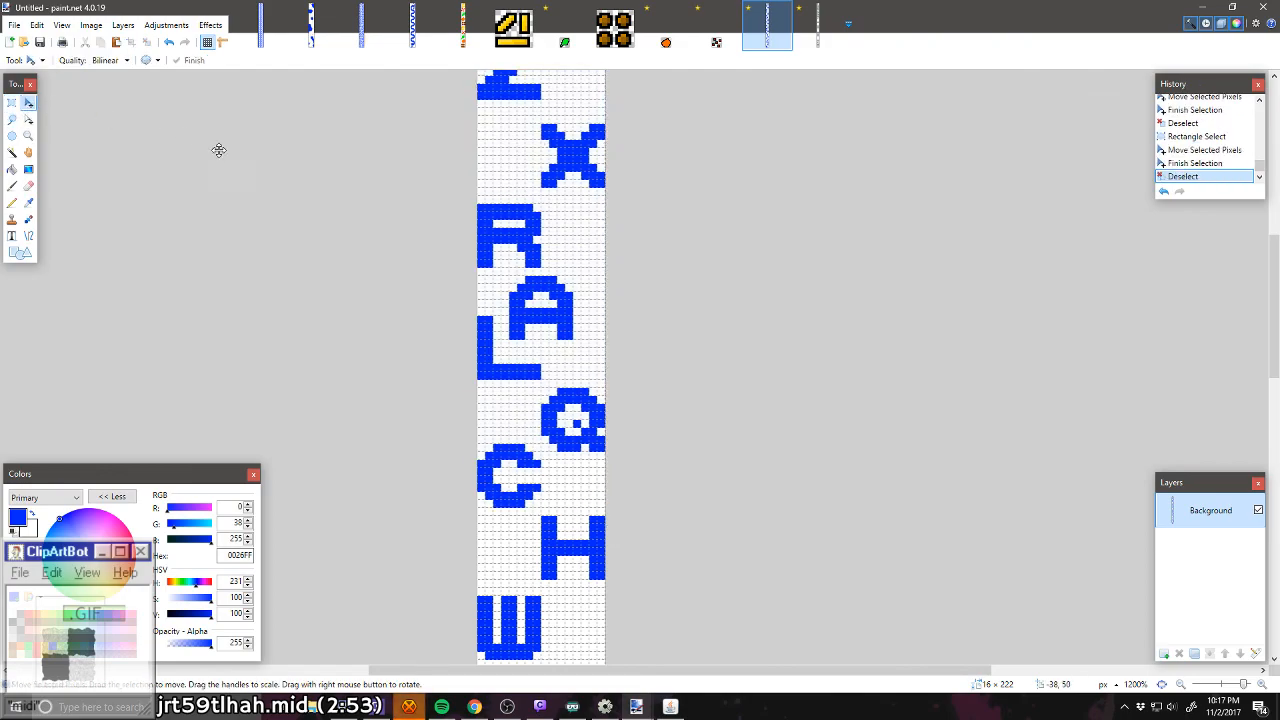
# Step: Examine the letter spacing along the upper half of the strip, from the P down past the C
pyautogui.scroll(2, 294, 189)
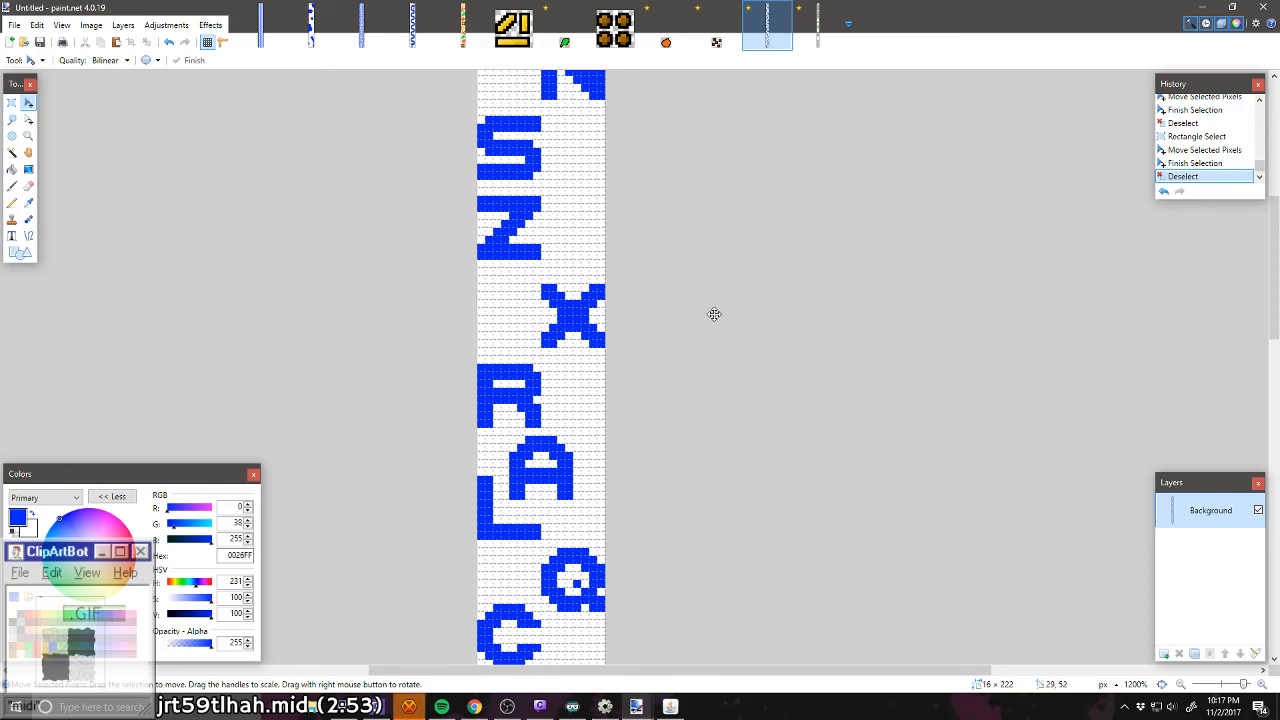
pyautogui.scroll(-1, 658, 420)
pyautogui.scroll(-1, 658, 420)
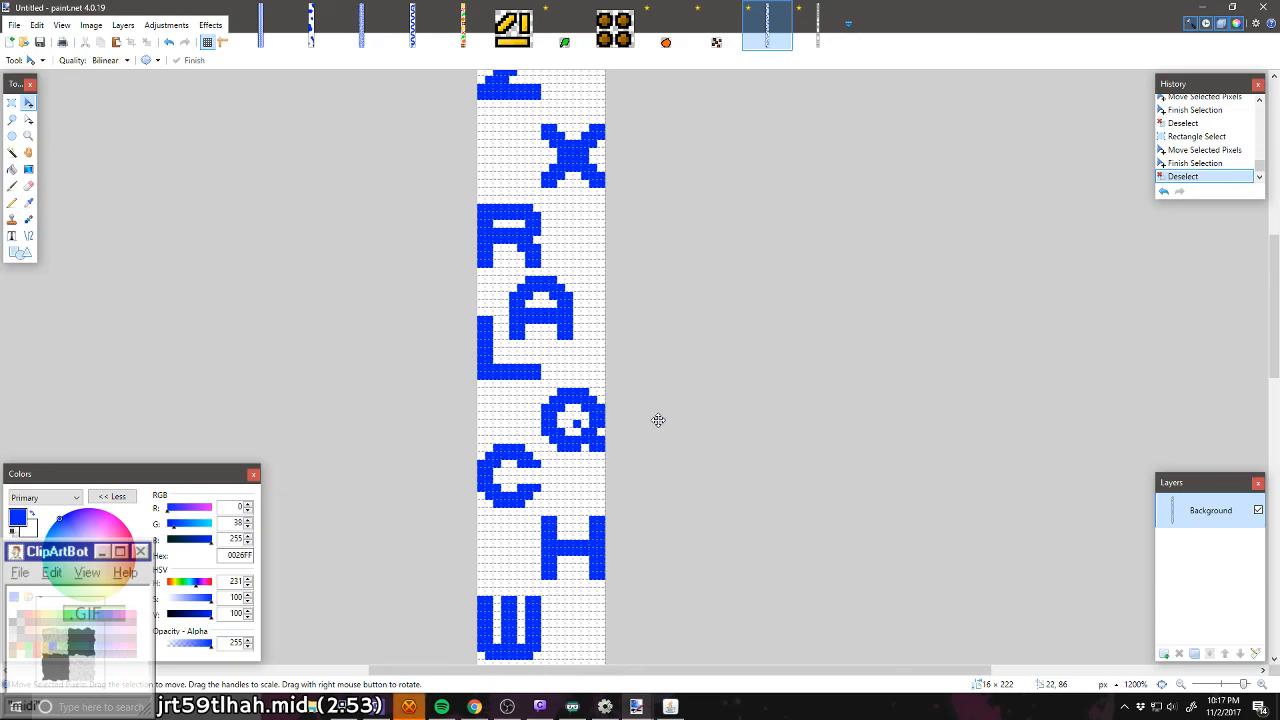
pyautogui.scroll(-4, 557, 343)
pyautogui.scroll(6, 570, 345)
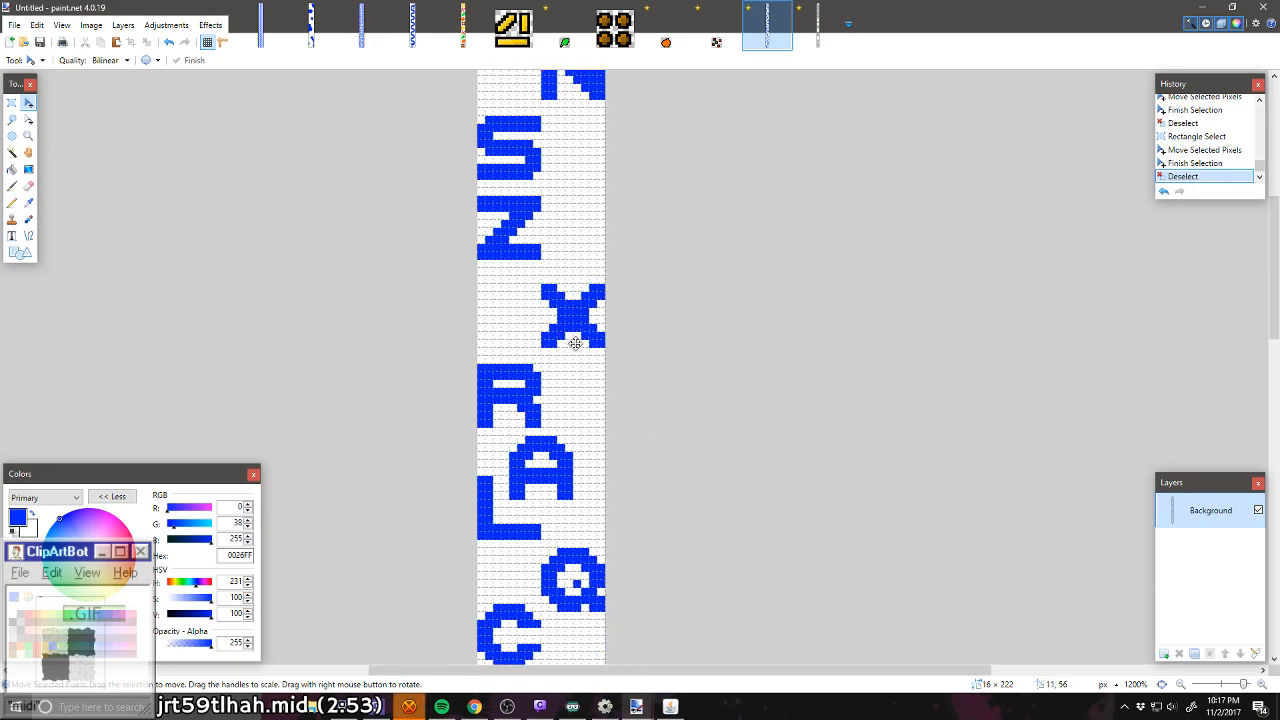
pyautogui.scroll(1, 580, 345)
pyautogui.scroll(-2, 580, 345)
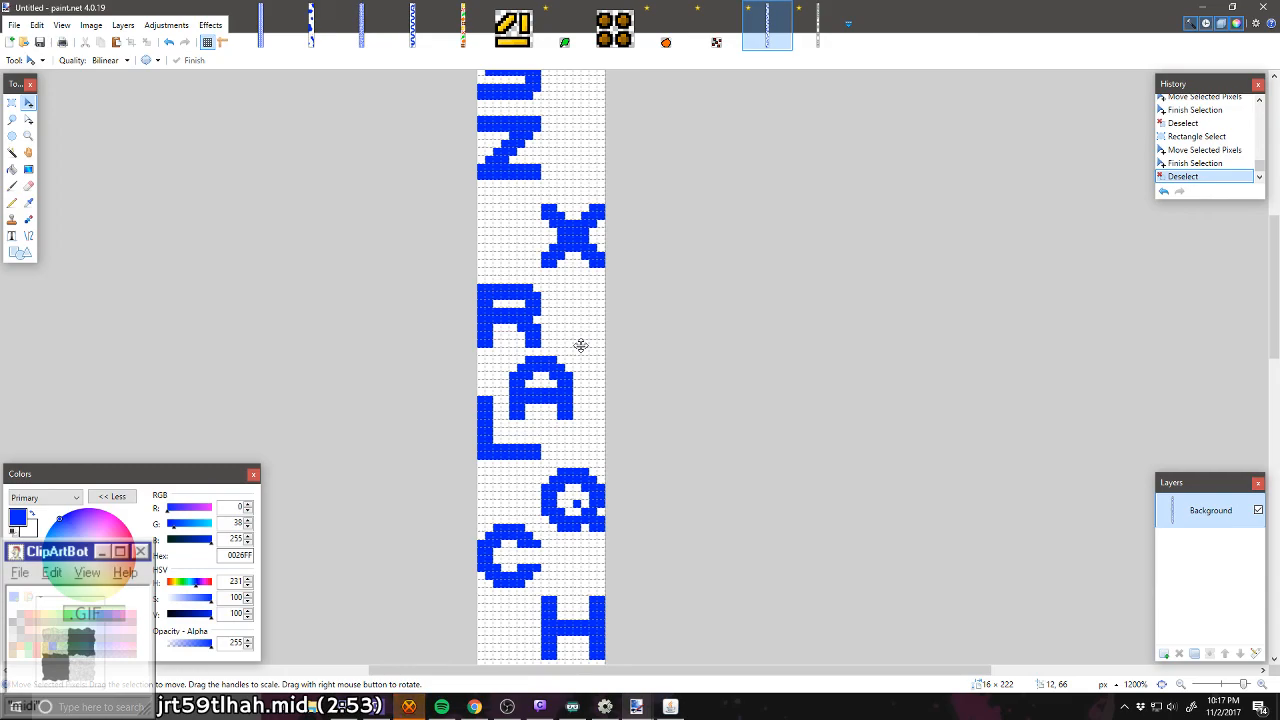
pyautogui.scroll(2, 580, 345)
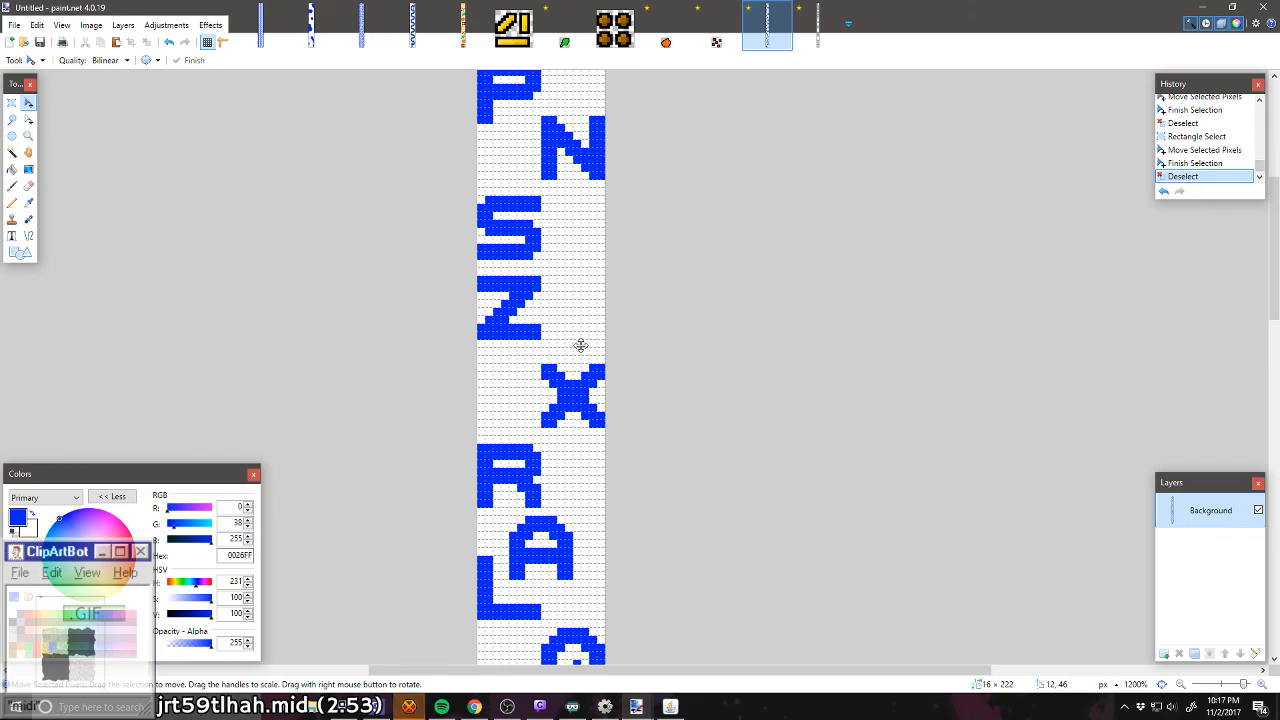
pyautogui.scroll(2, 580, 345)
pyautogui.scroll(1, 580, 345)
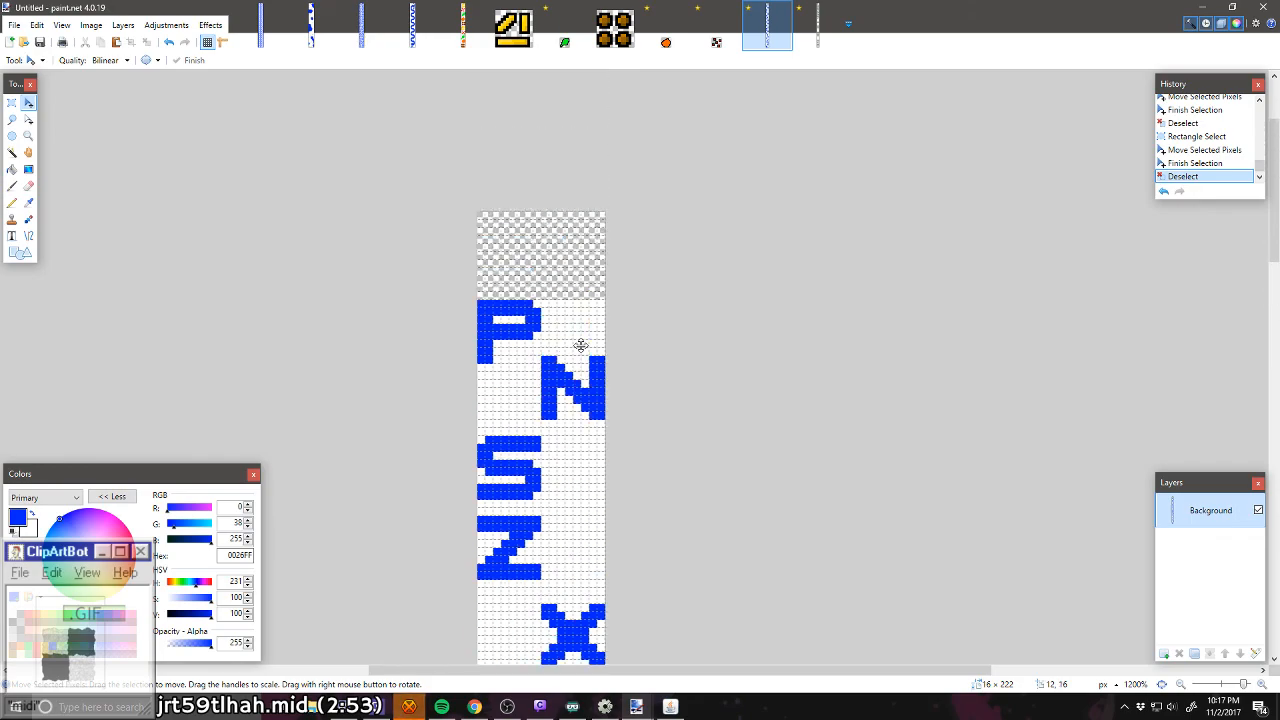
# Step: Select the full-width 16 × 211 pixel lettered area below the transparent top and crop the image to it
pyautogui.scroll(-8, 580, 345)
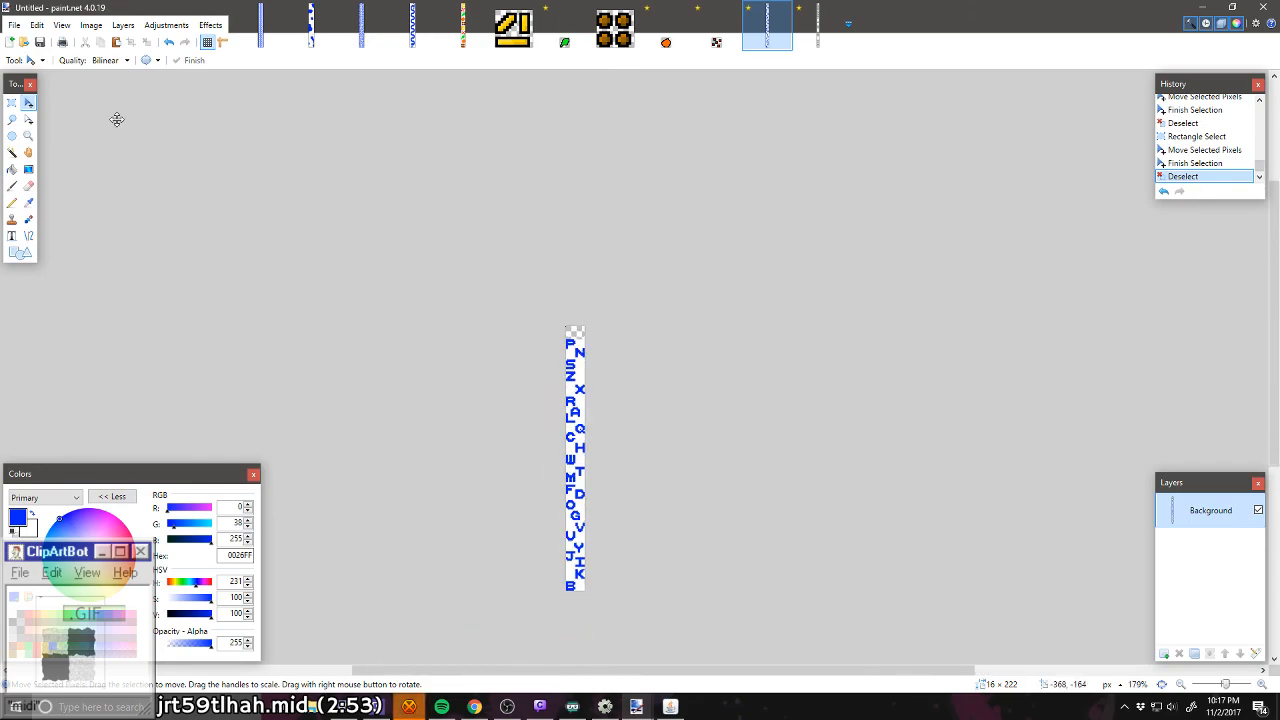
pyautogui.click(11, 102)
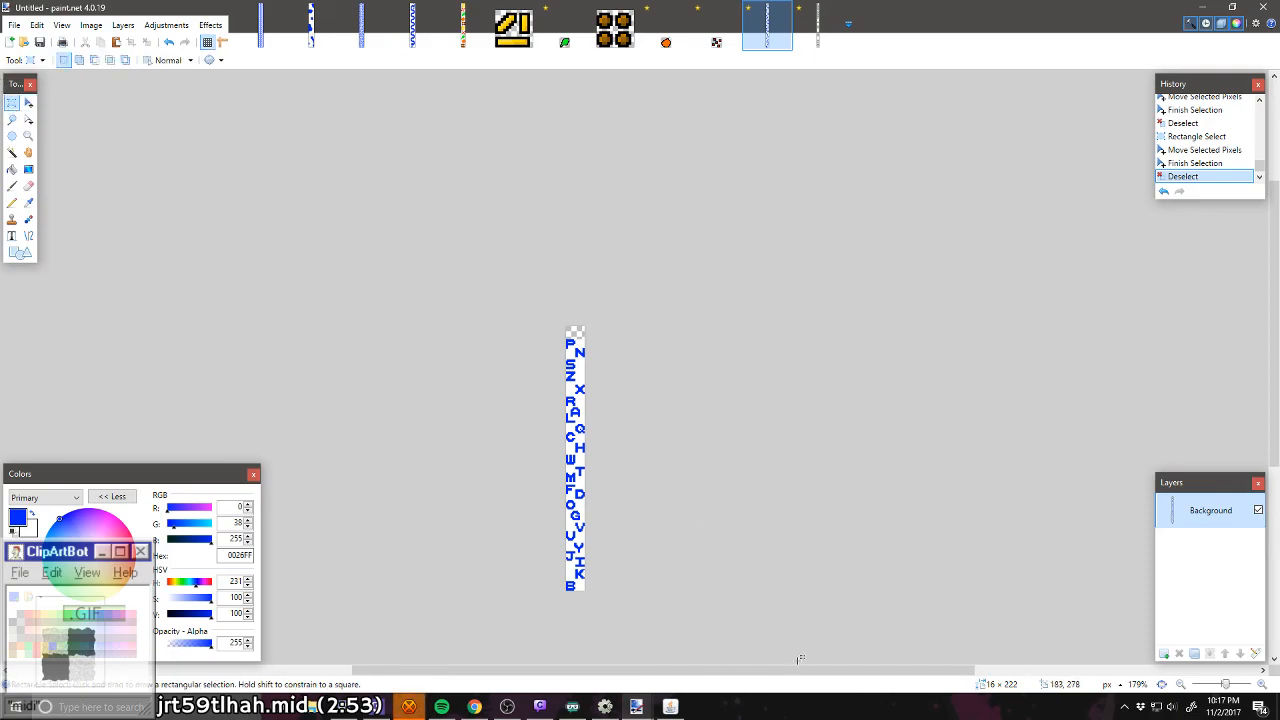
pyautogui.moveTo(587, 592); pyautogui.dragTo(576, 468)
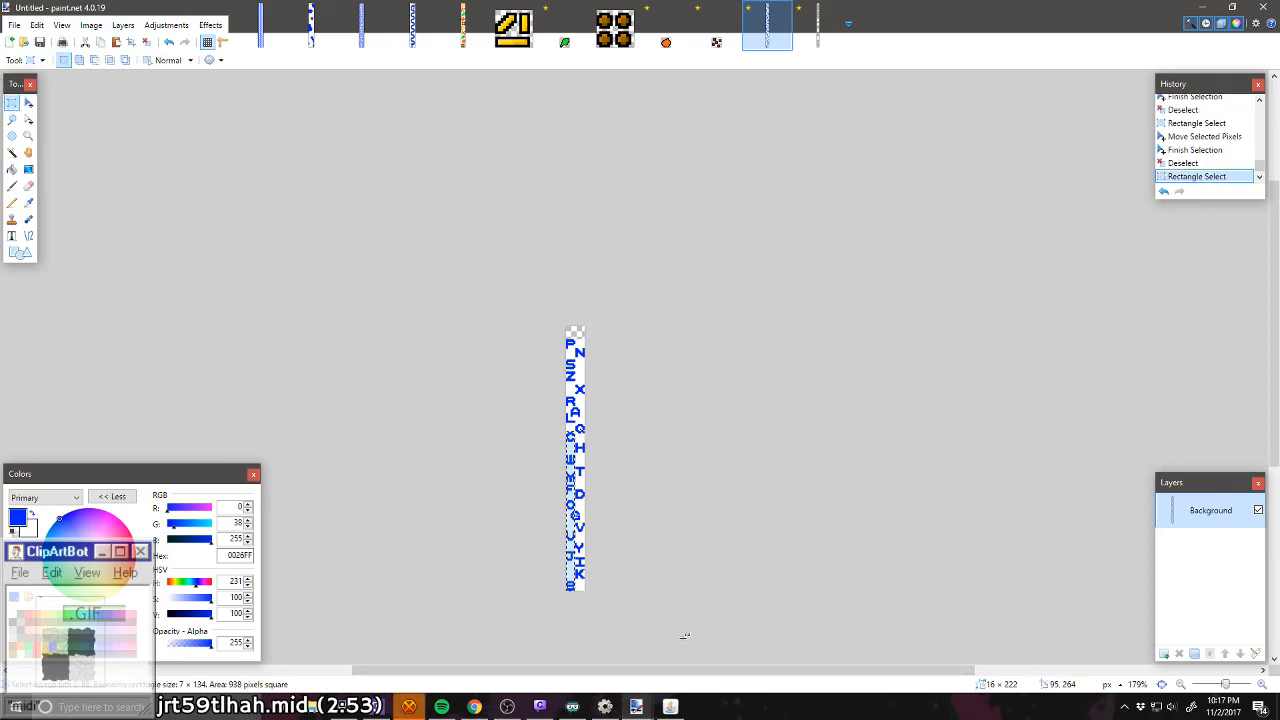
pyautogui.scroll(10, 548, 375)
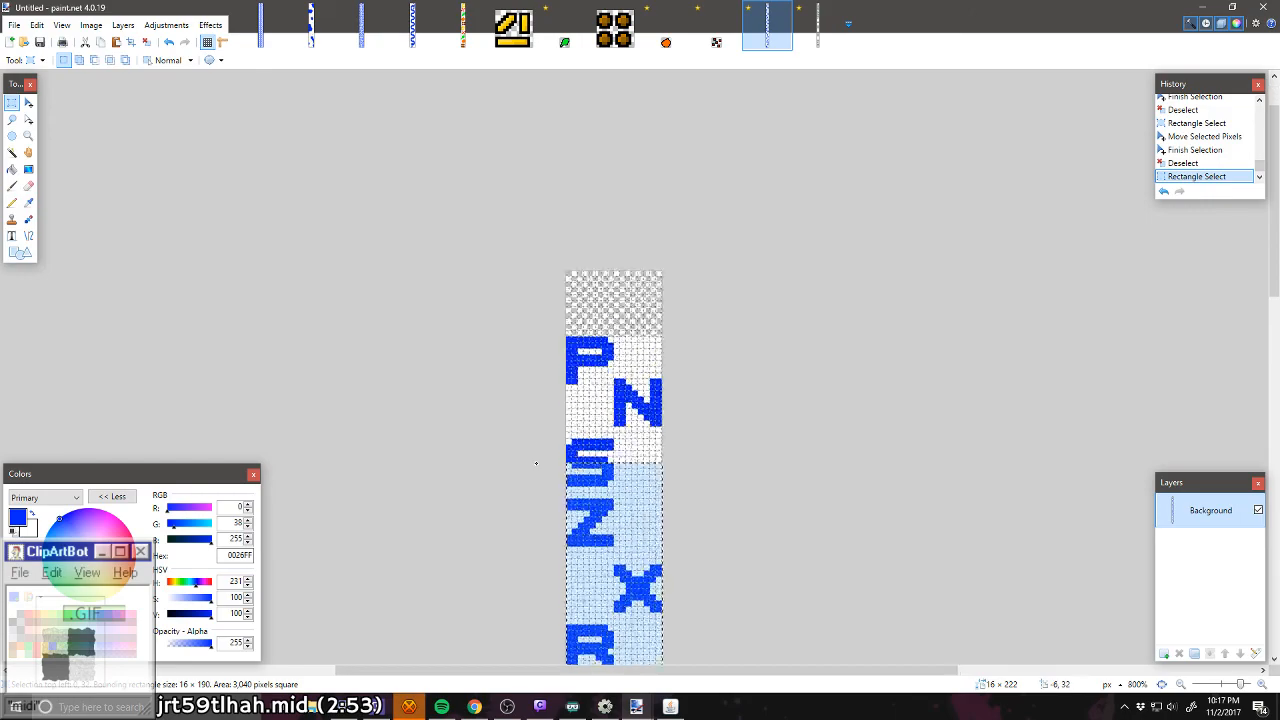
pyautogui.moveTo(548, 375); pyautogui.dragTo(550, 228)
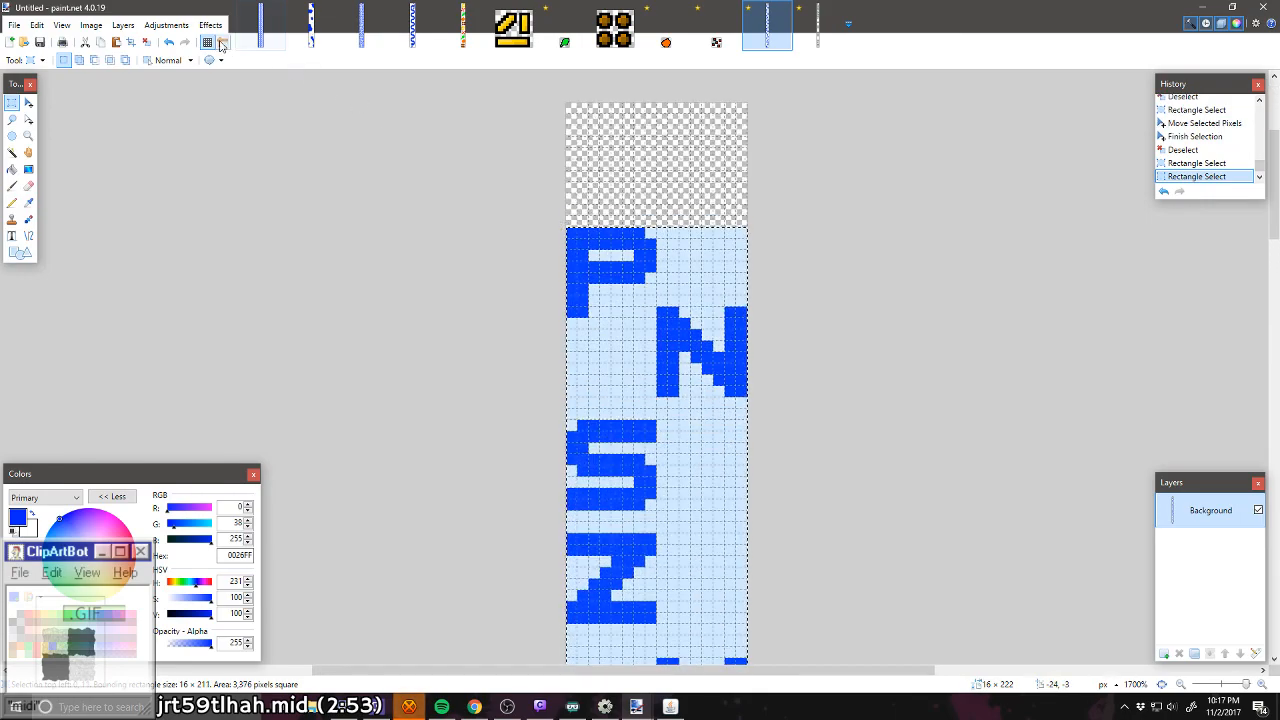
pyautogui.click(98, 26)
pyautogui.click(110, 41)
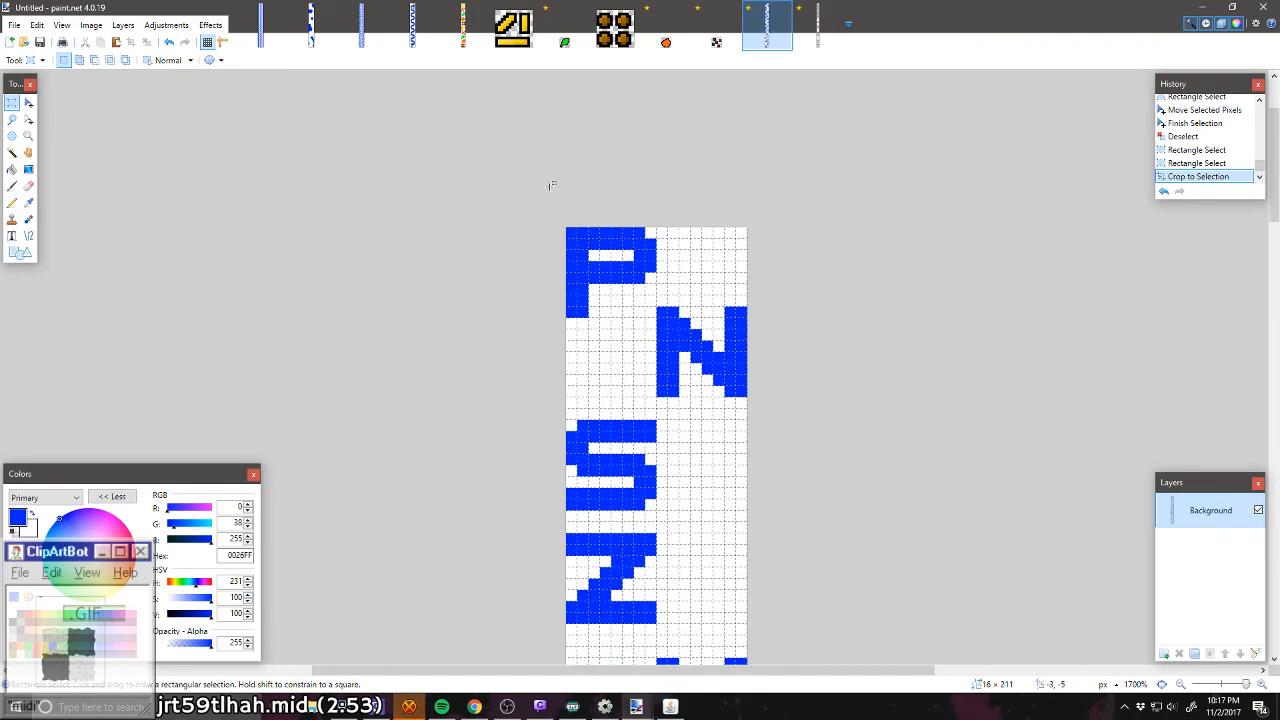
# Step: Draw a single brown (7F3300) pixel in the white space right of the B with the Pencil
pyautogui.scroll(-20, 568, 206)
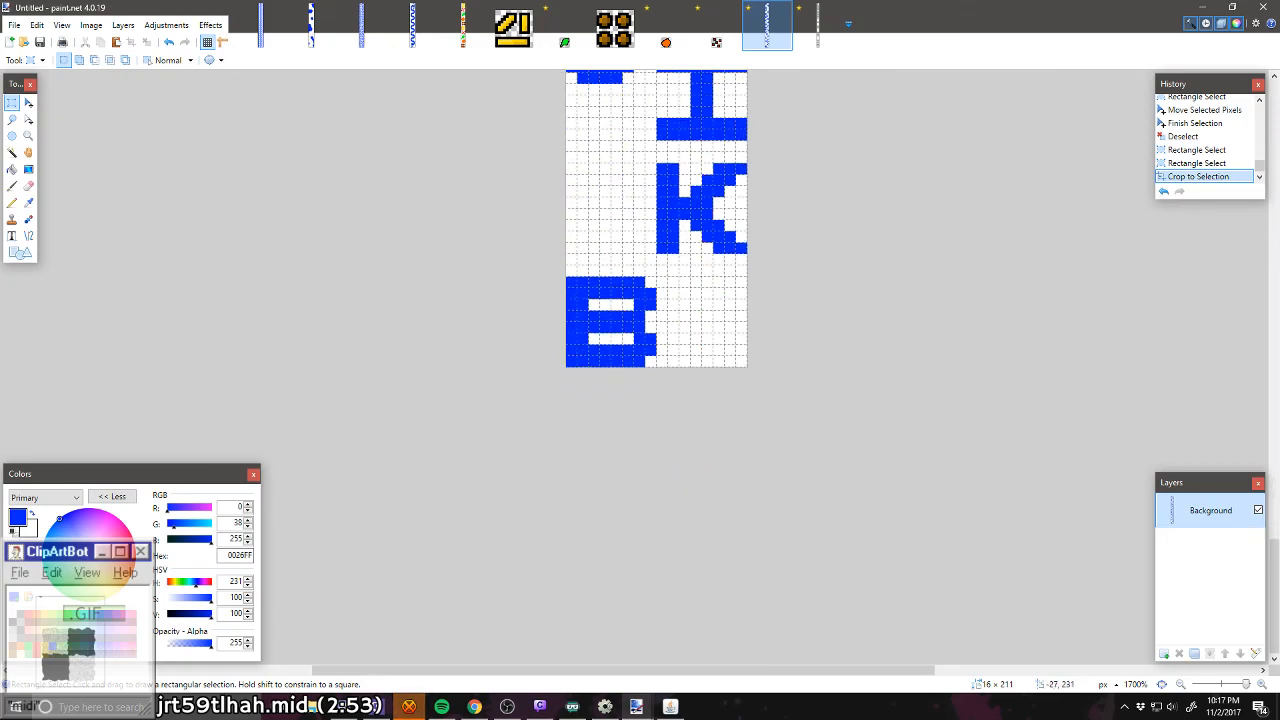
pyautogui.click(37, 622)
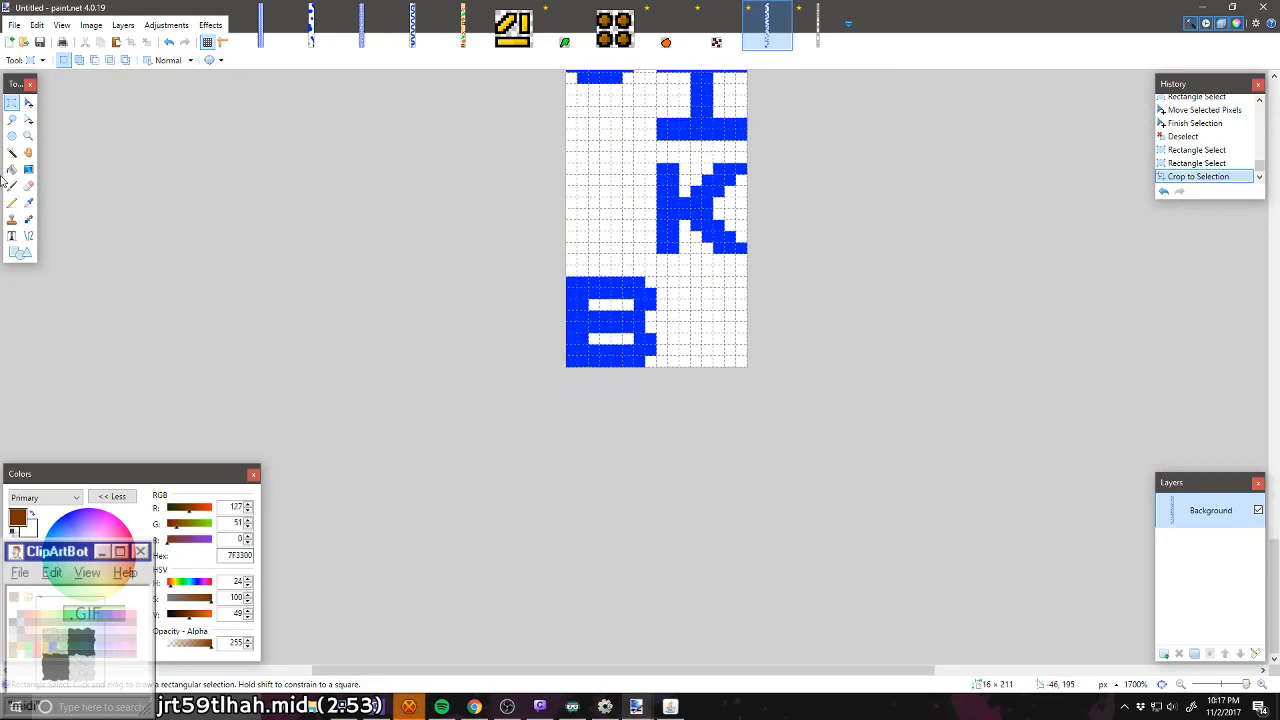
pyautogui.click(12, 203)
pyautogui.keyDown('ctrl'); pyautogui.scroll(3, 709, 308); pyautogui.keyUp('ctrl')
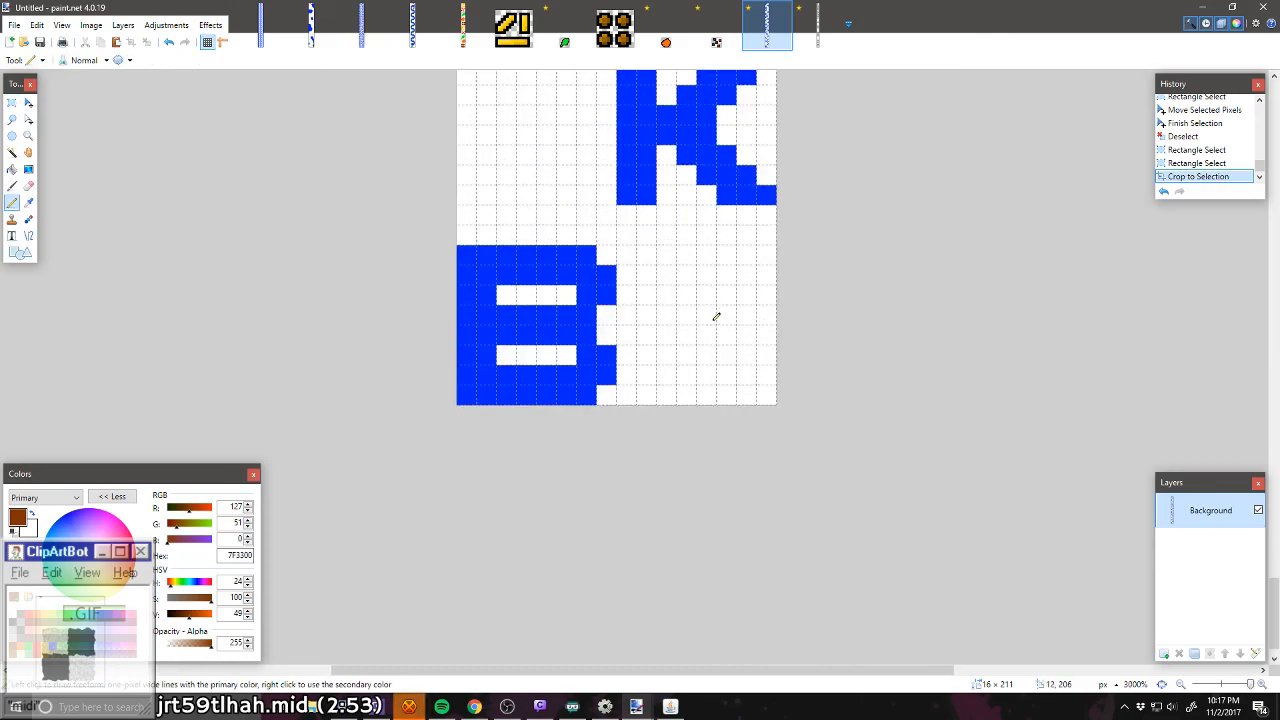
pyautogui.click(694, 318)
# Step: Draw a single orange (FF6A00) pixel left of the K and a single green (00FF21) pixel below the J
pyautogui.scroll(3, 674, 349)
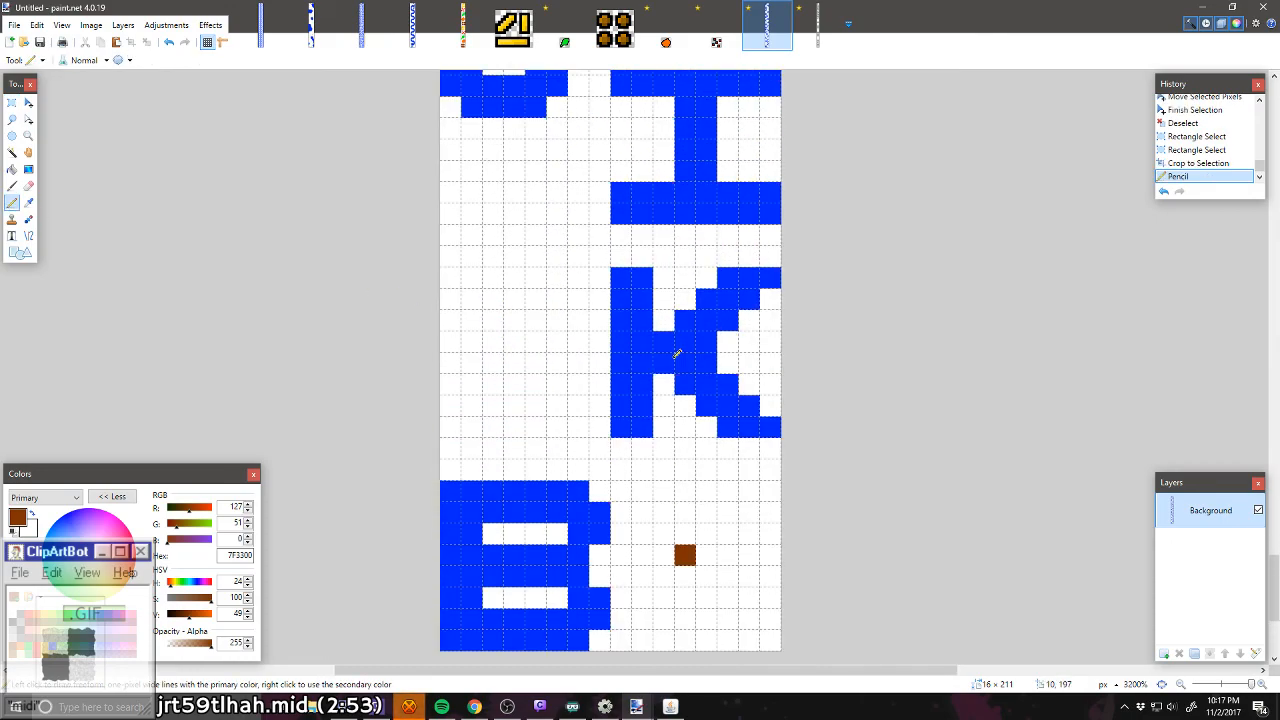
pyautogui.click(69, 614)
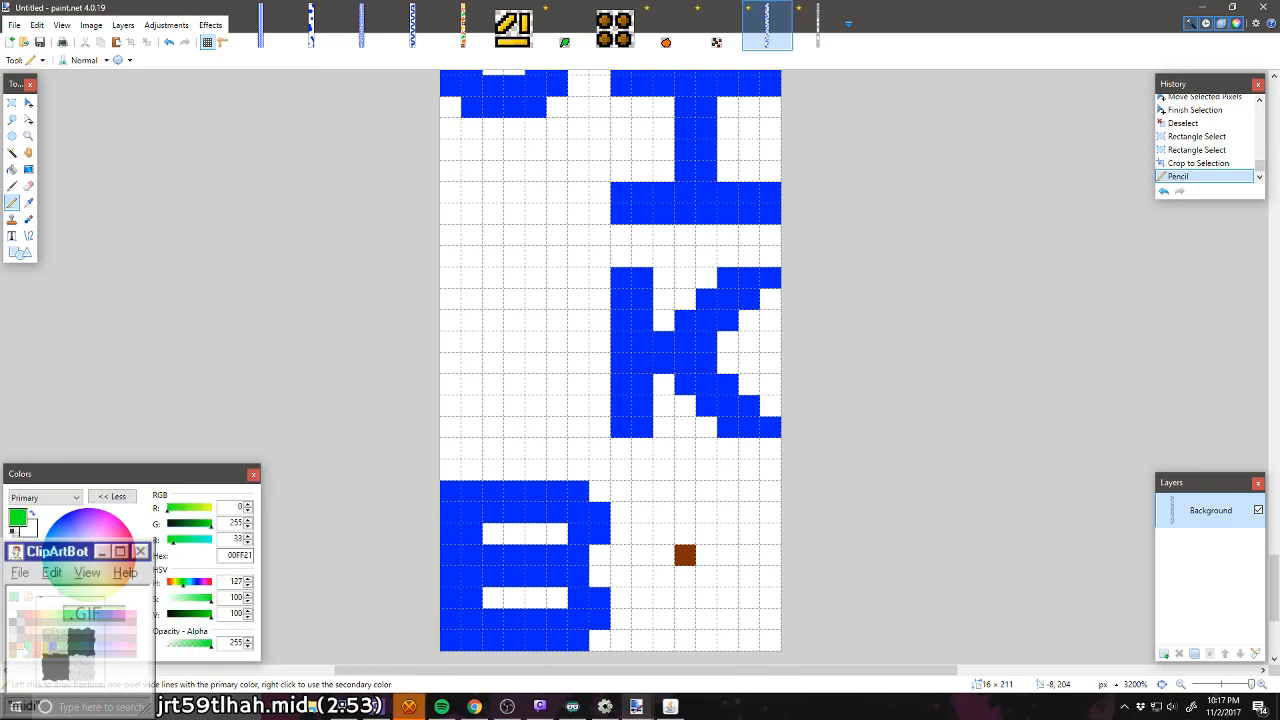
pyautogui.click(37, 614)
pyautogui.click(515, 363)
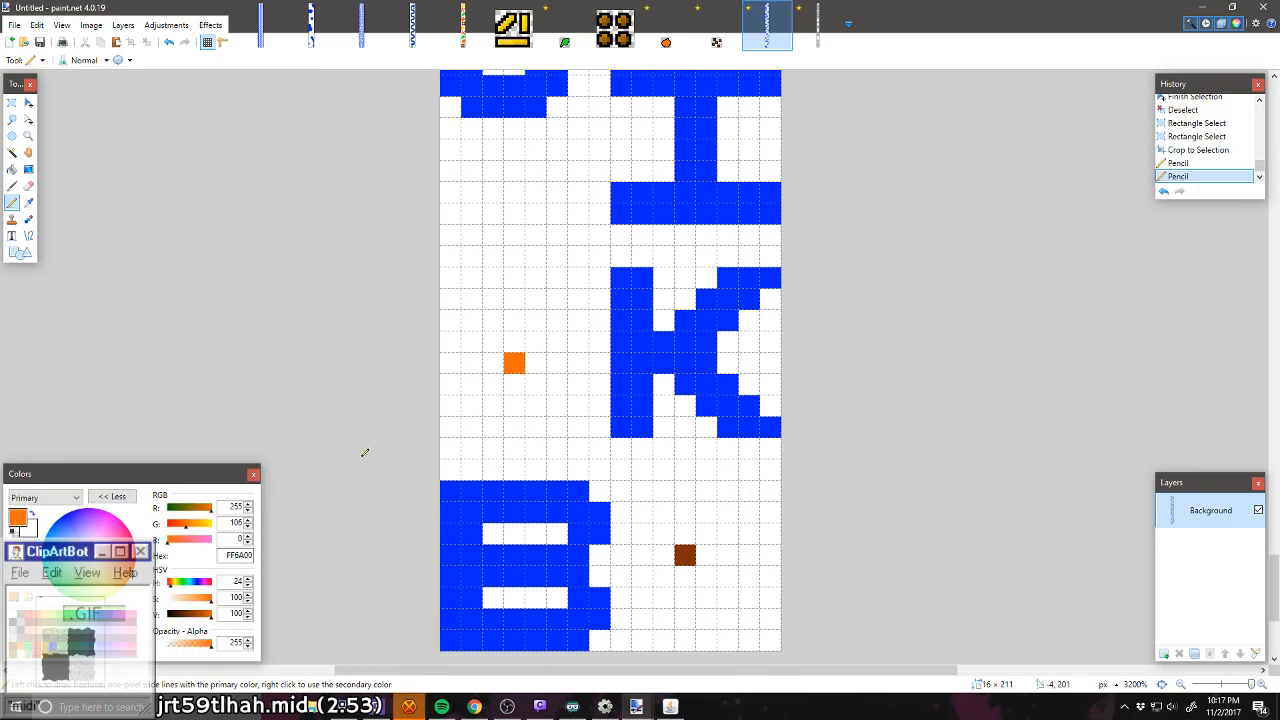
pyautogui.click(69, 614)
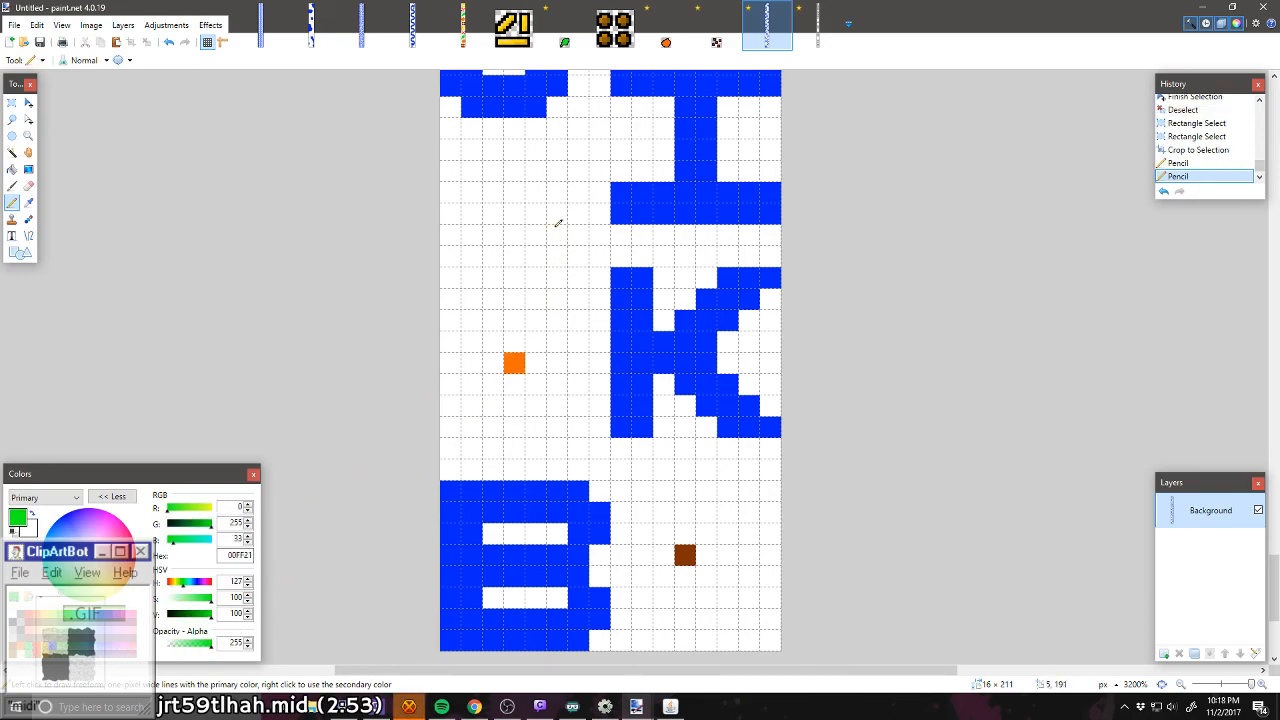
pyautogui.click(516, 172)
# Step: Draw a single red (FF0000) pixel left of the Y and a yellow (FFD800) pixel between the V and the Y
pyautogui.scroll(3, 524, 268)
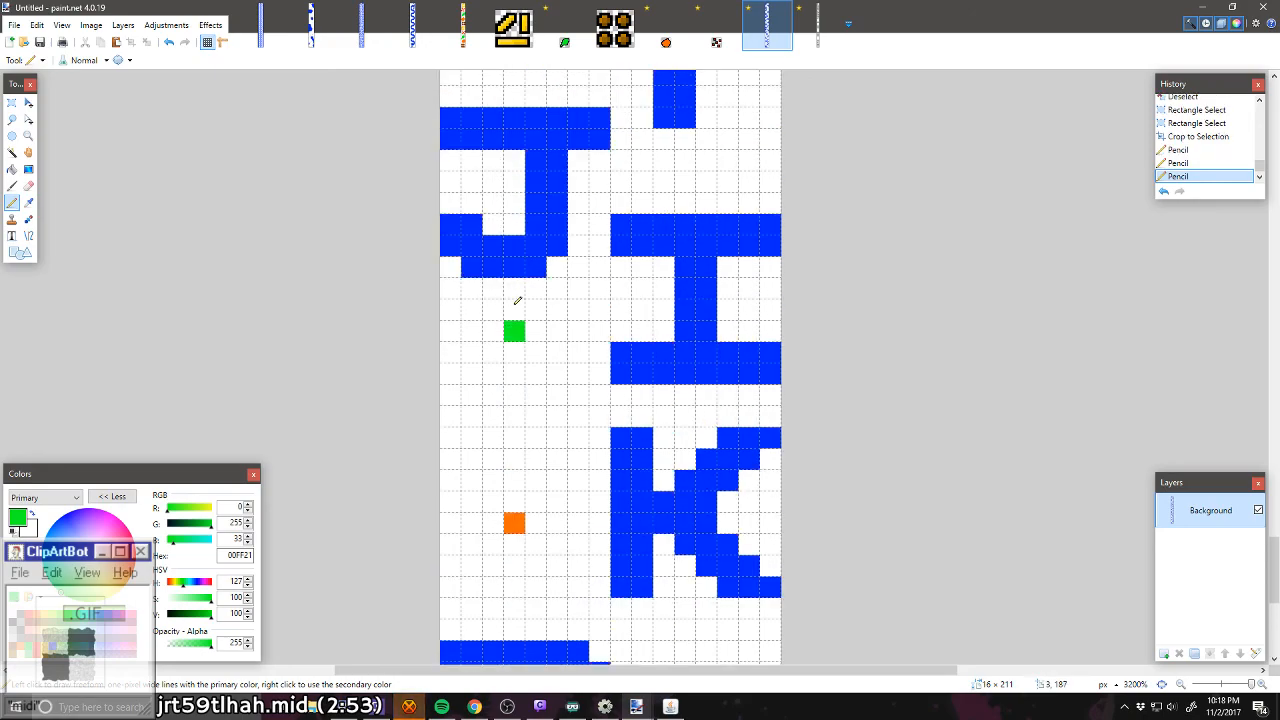
pyautogui.scroll(5, 517, 300)
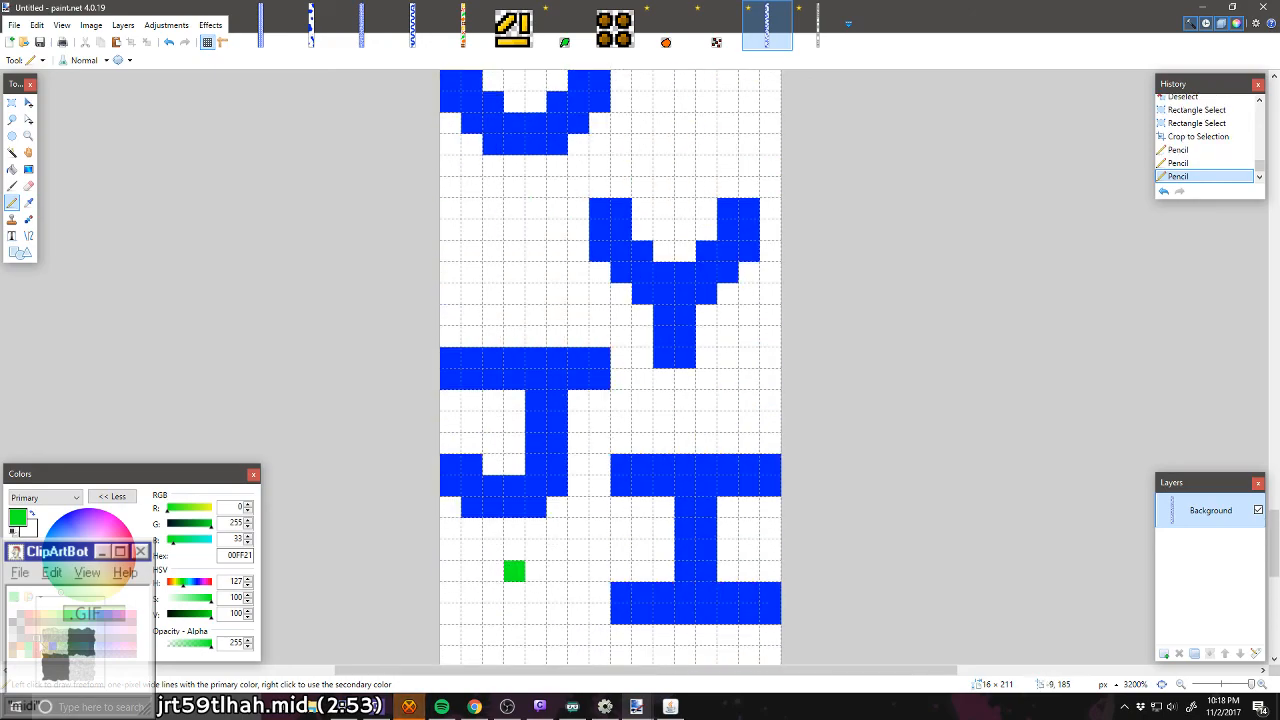
pyautogui.click(43, 652)
pyautogui.click(514, 250)
pyautogui.scroll(3, 545, 380)
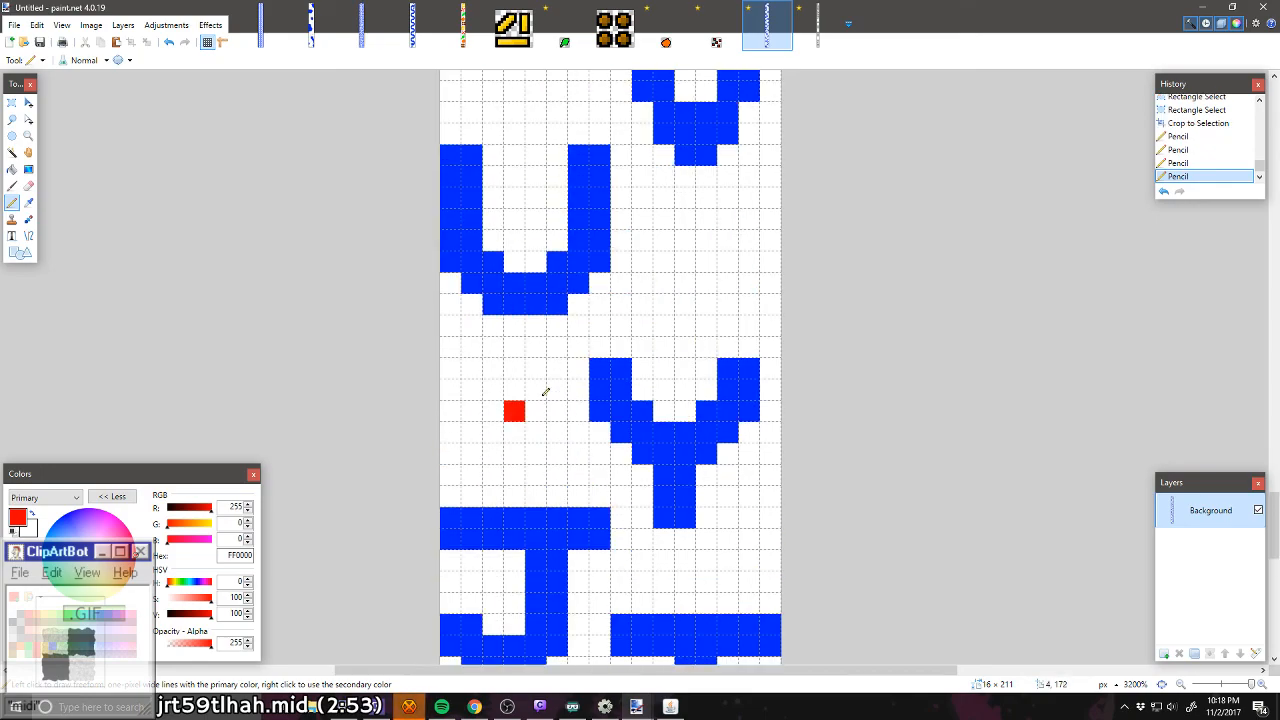
pyautogui.scroll(2, 545, 392)
pyautogui.click(51, 648)
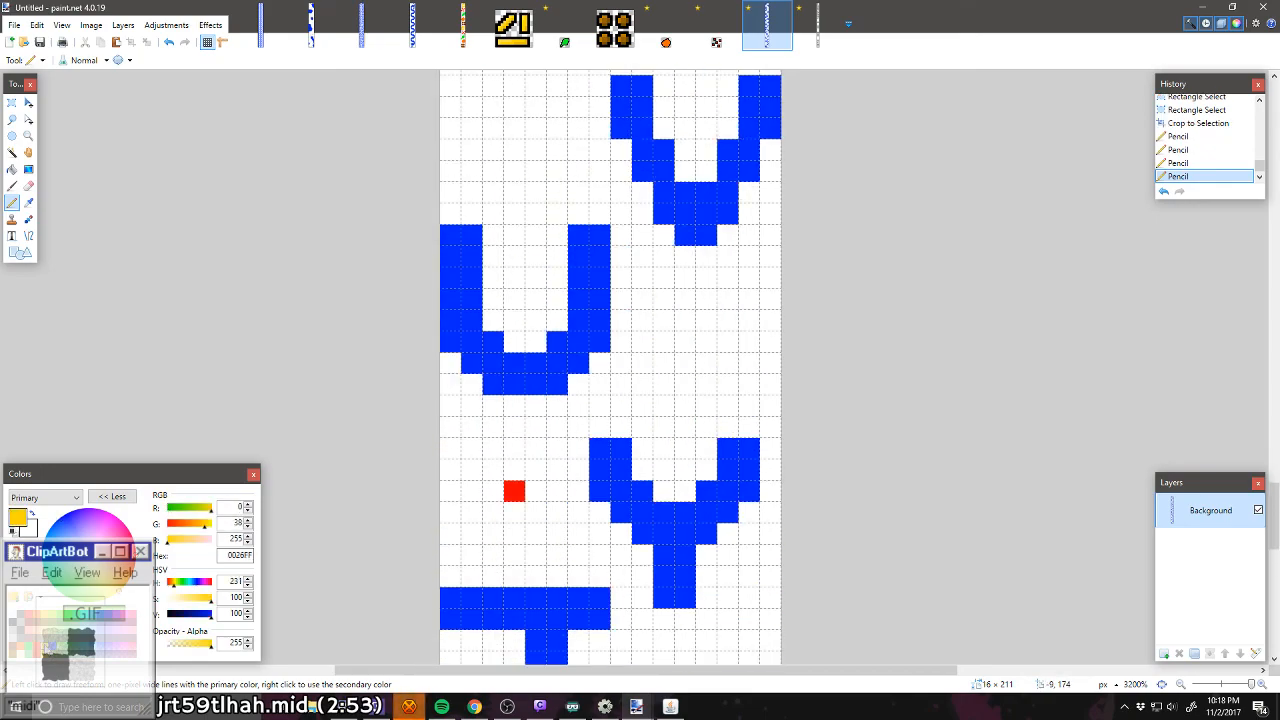
pyautogui.click(685, 340)
# Step: Draw a single brown (7F3300) pixel left of the V and an orange (FF6A00) pixel below the D, right of the O
pyautogui.scroll(3, 545, 427)
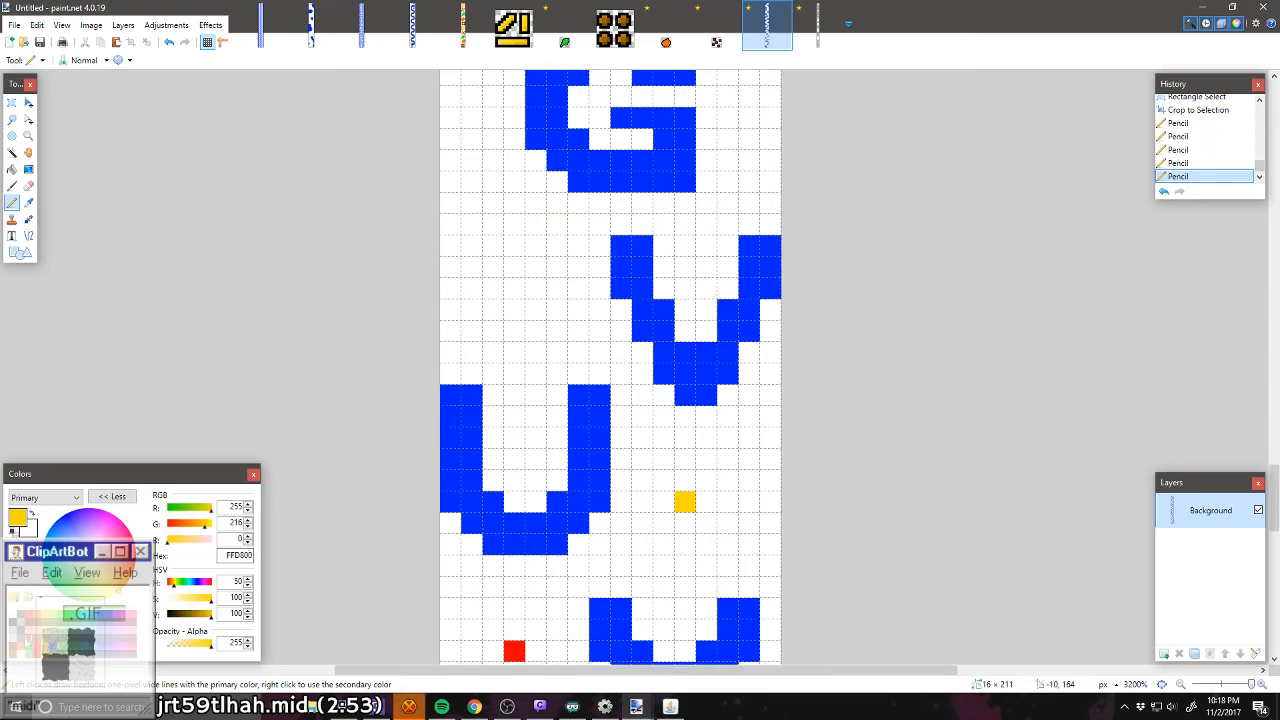
pyautogui.click(35, 622)
pyautogui.click(514, 288)
pyautogui.scroll(3, 513, 300)
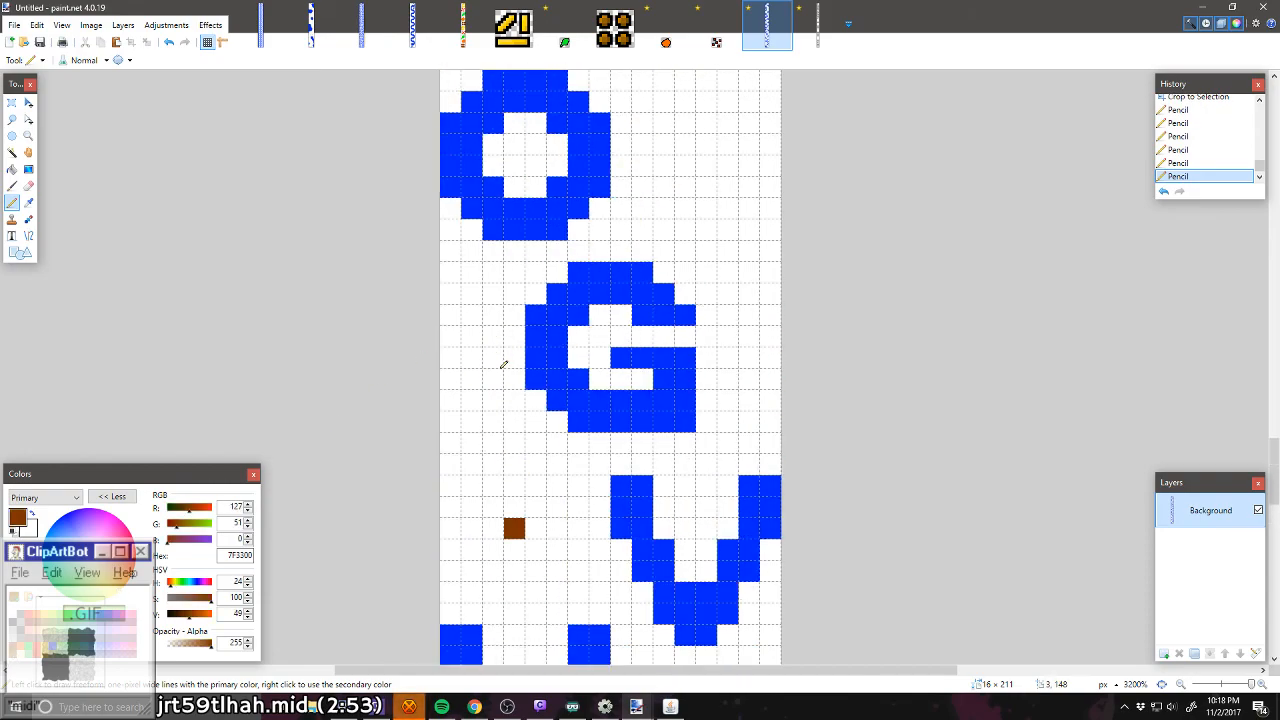
pyautogui.click(22, 650)
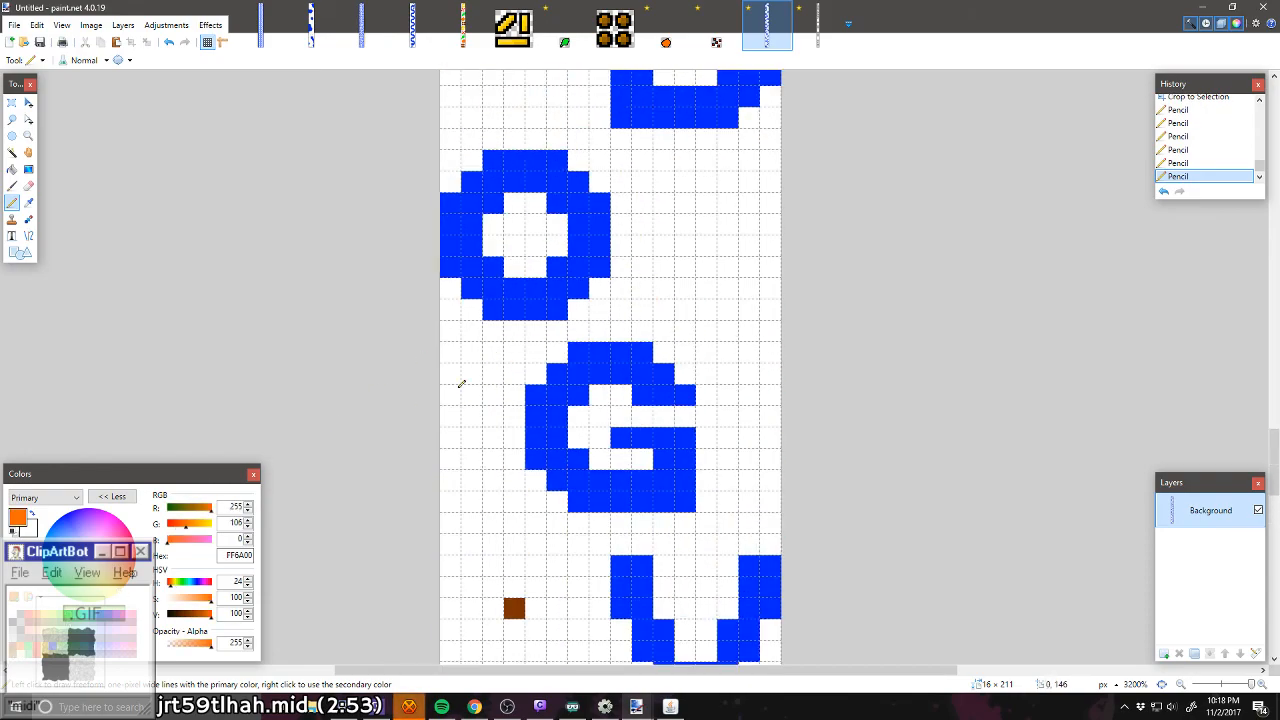
pyautogui.scroll(1, 460, 383)
pyautogui.click(685, 245)
# Step: Draw a single green (00FF21) pixel between the F and the O, and a red (FF0000) pixel above the D beside the F
pyautogui.scroll(4, 689, 240)
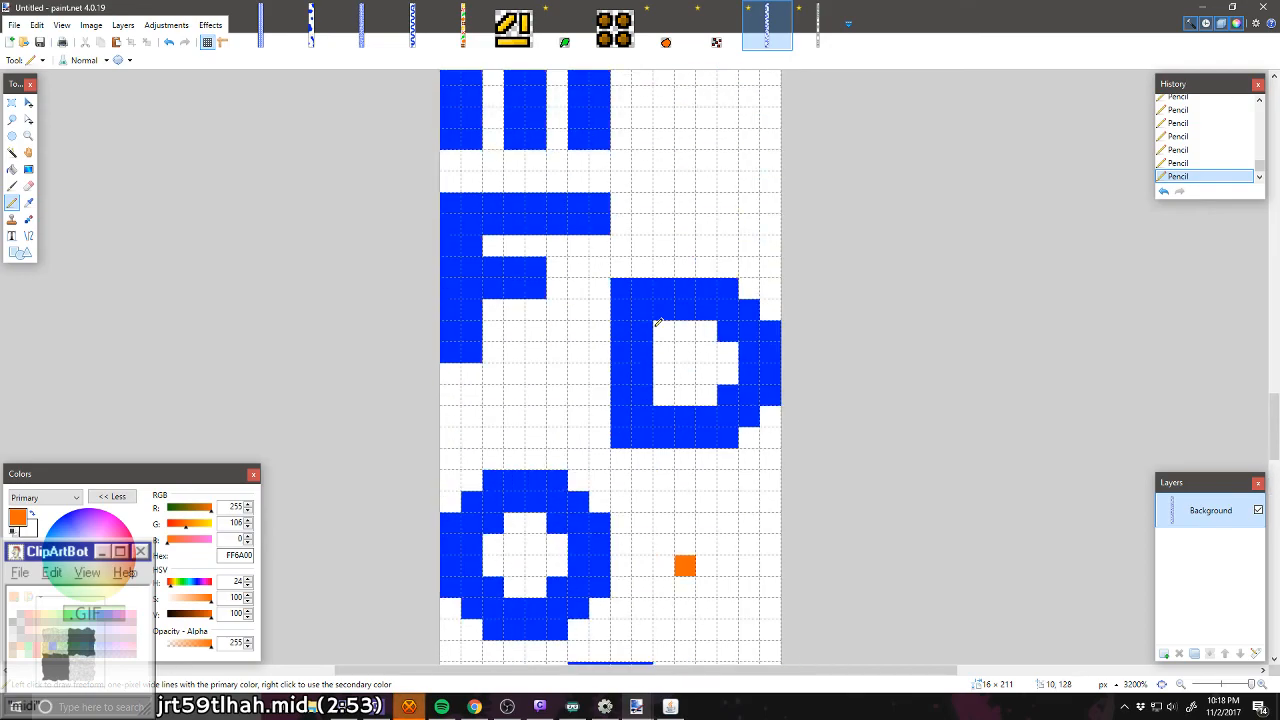
pyautogui.click(69, 616)
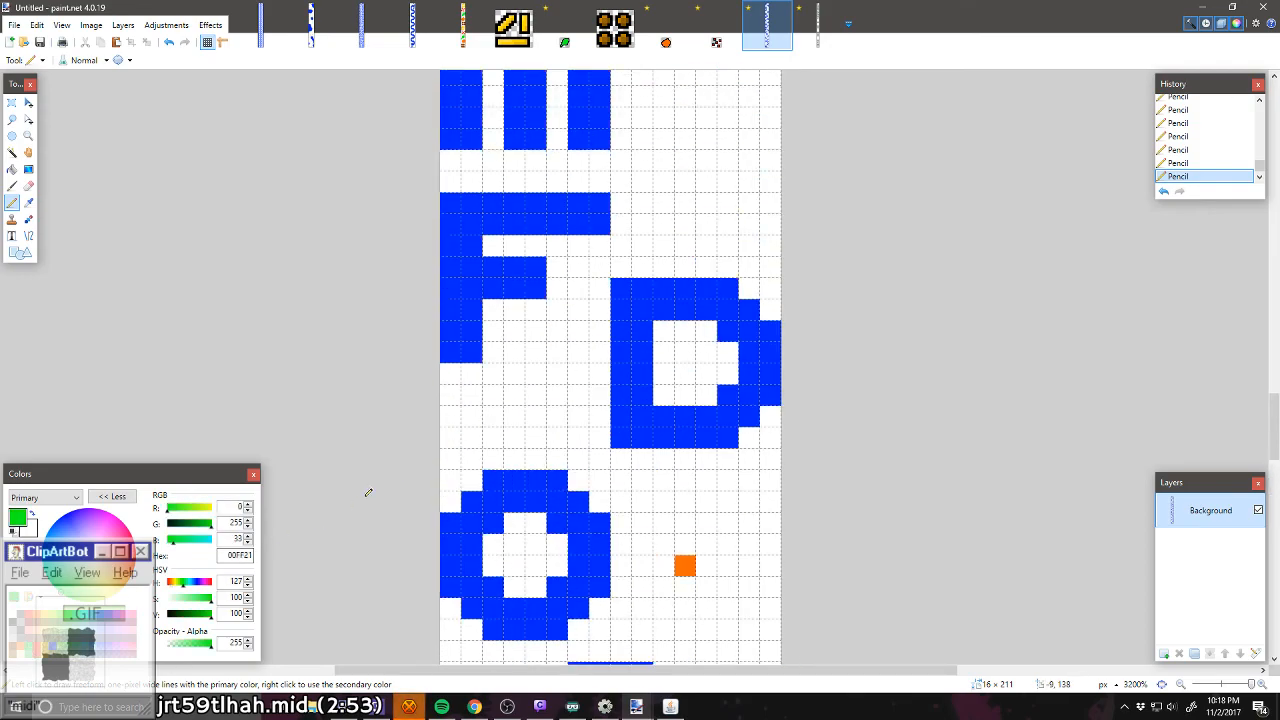
pyautogui.click(533, 397)
pyautogui.scroll(2, 540, 394)
pyautogui.click(40, 648)
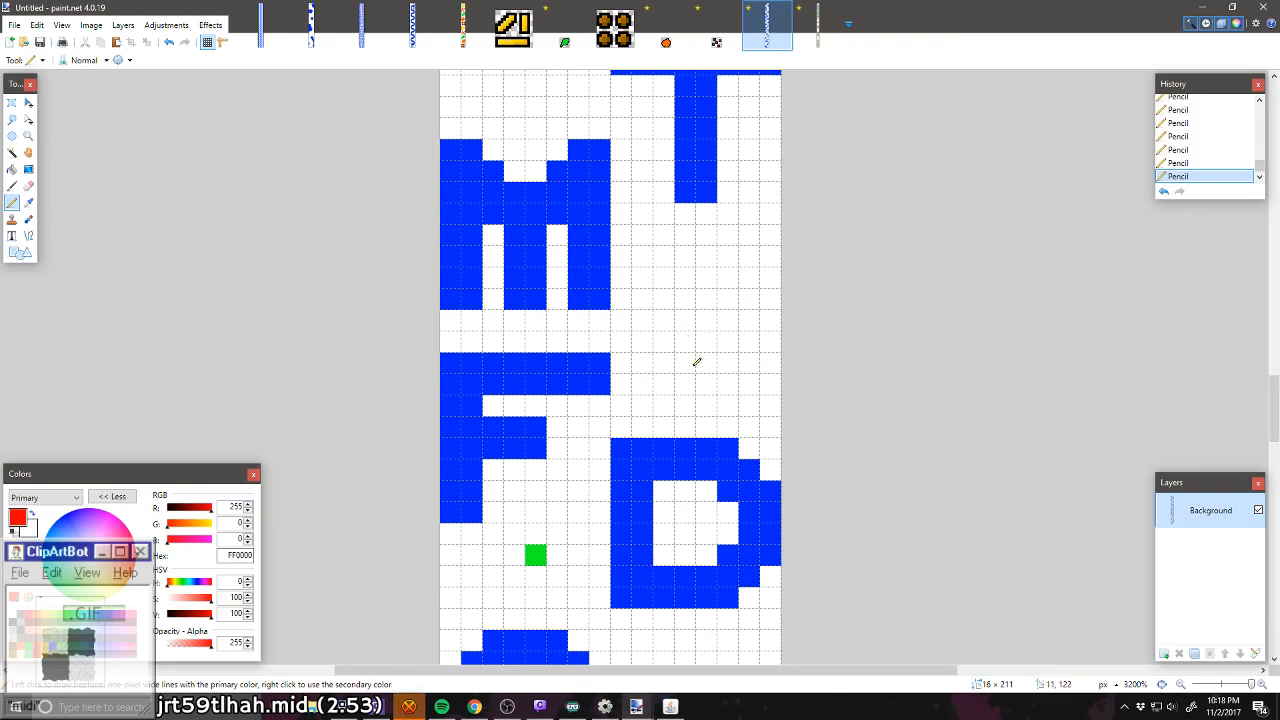
pyautogui.click(692, 365)
# Step: Draw a single yellow (FFD800) pixel below the T, right of the M, and set the primary colour to brown (7F3300)
pyautogui.click(46, 642)
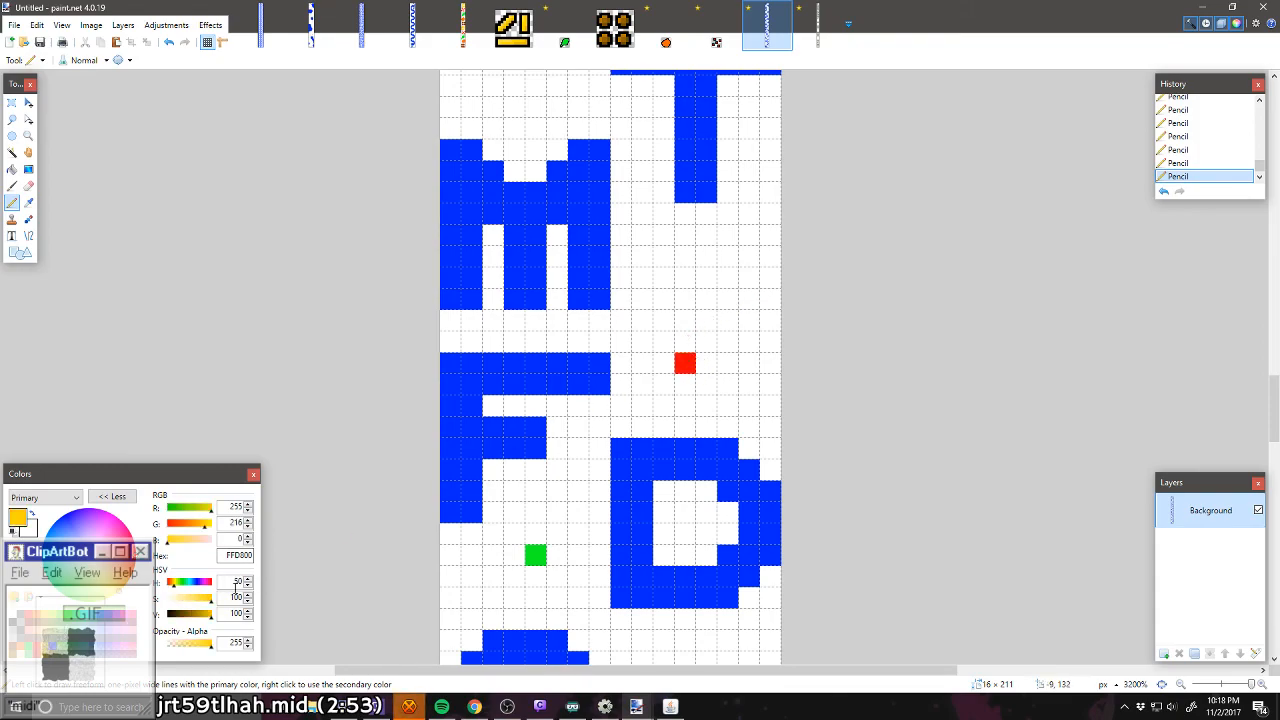
pyautogui.click(688, 278)
pyautogui.scroll(4, 705, 272)
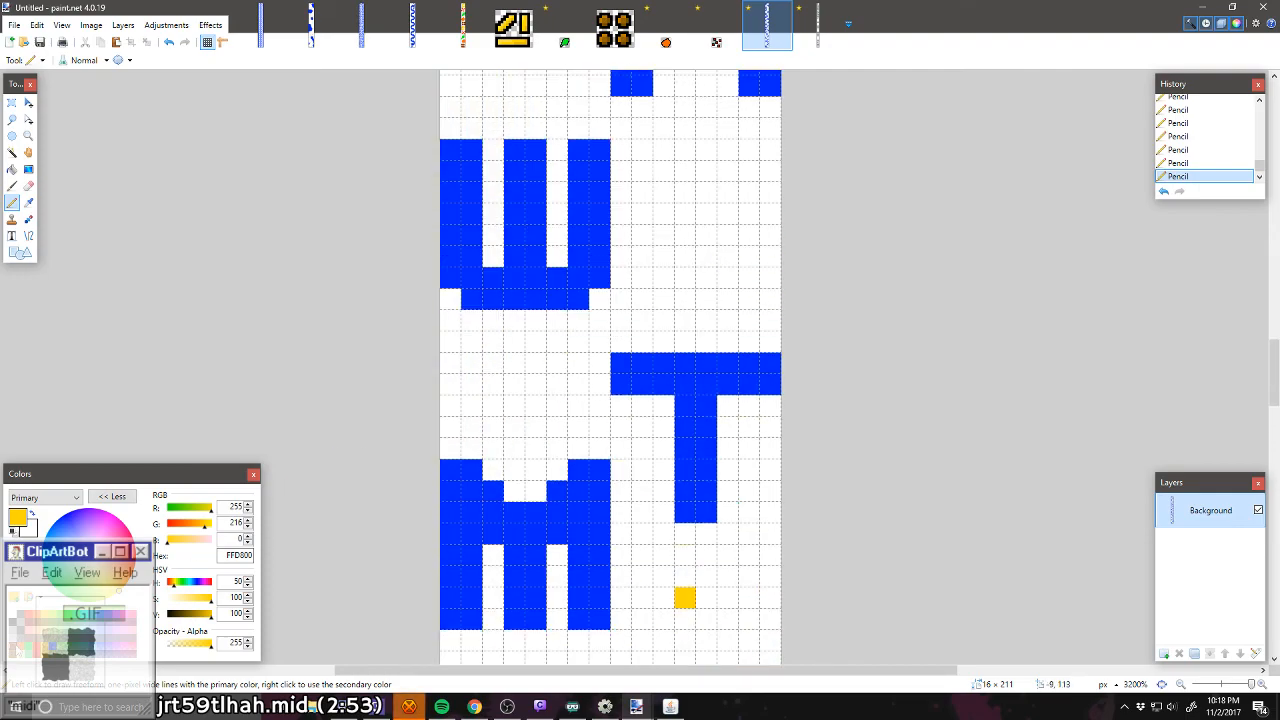
pyautogui.click(38, 623)
pyautogui.click(537, 402)
pyautogui.scroll(2, 523, 462)
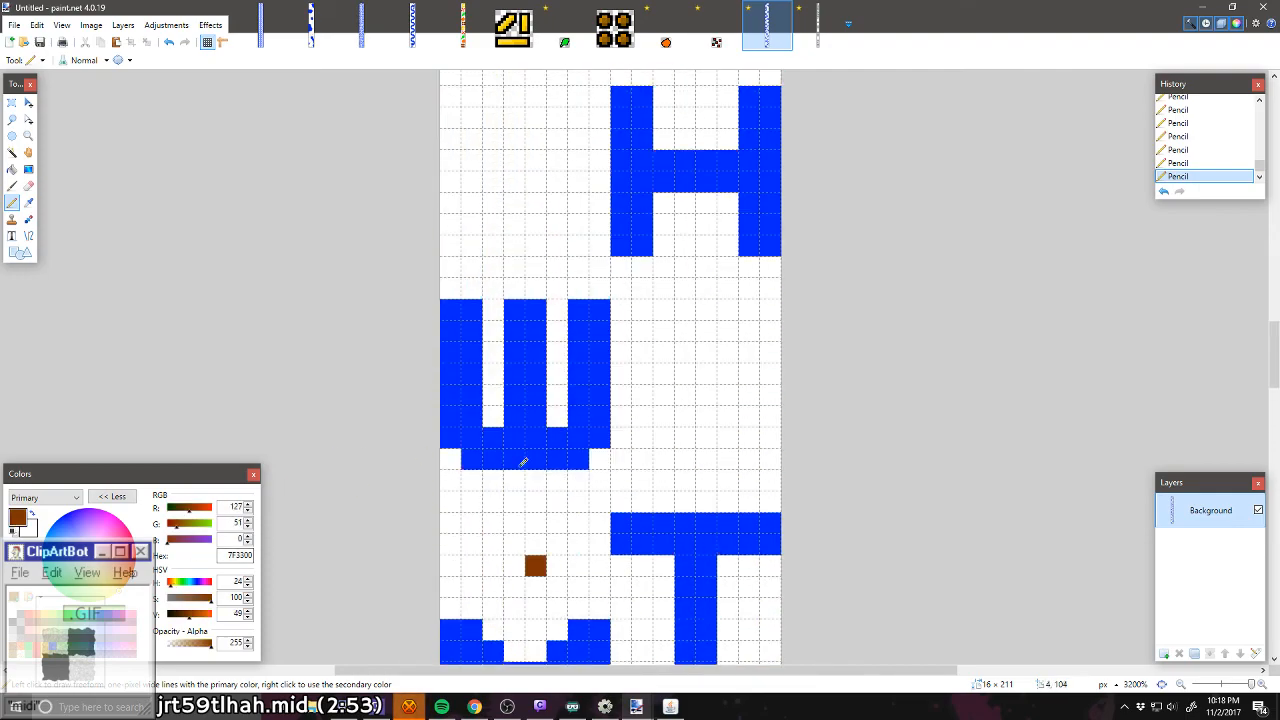
pyautogui.hotkey('ctrl', 'z')
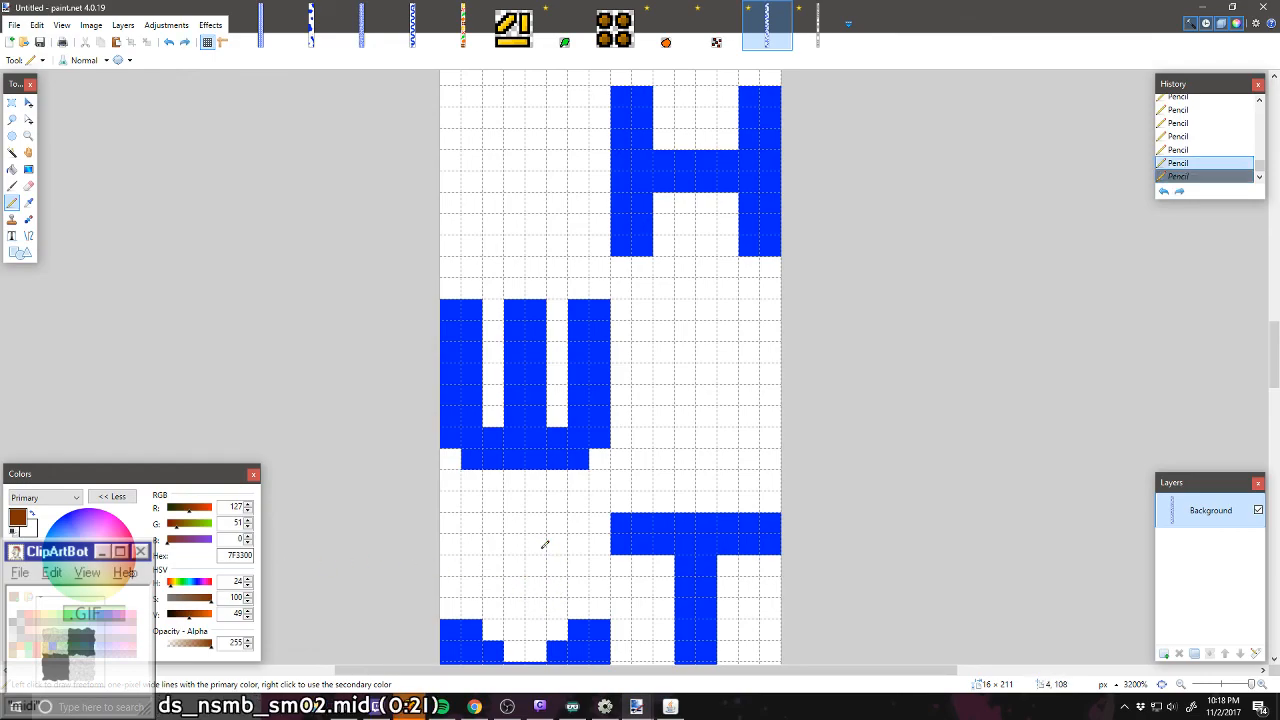
# Step: Draw a brown (7F3300) pixel vertically centred between the W and the M, and an orange (FF6A00) pixel right of the W
pyautogui.click(540, 543)
pyautogui.click(38, 615)
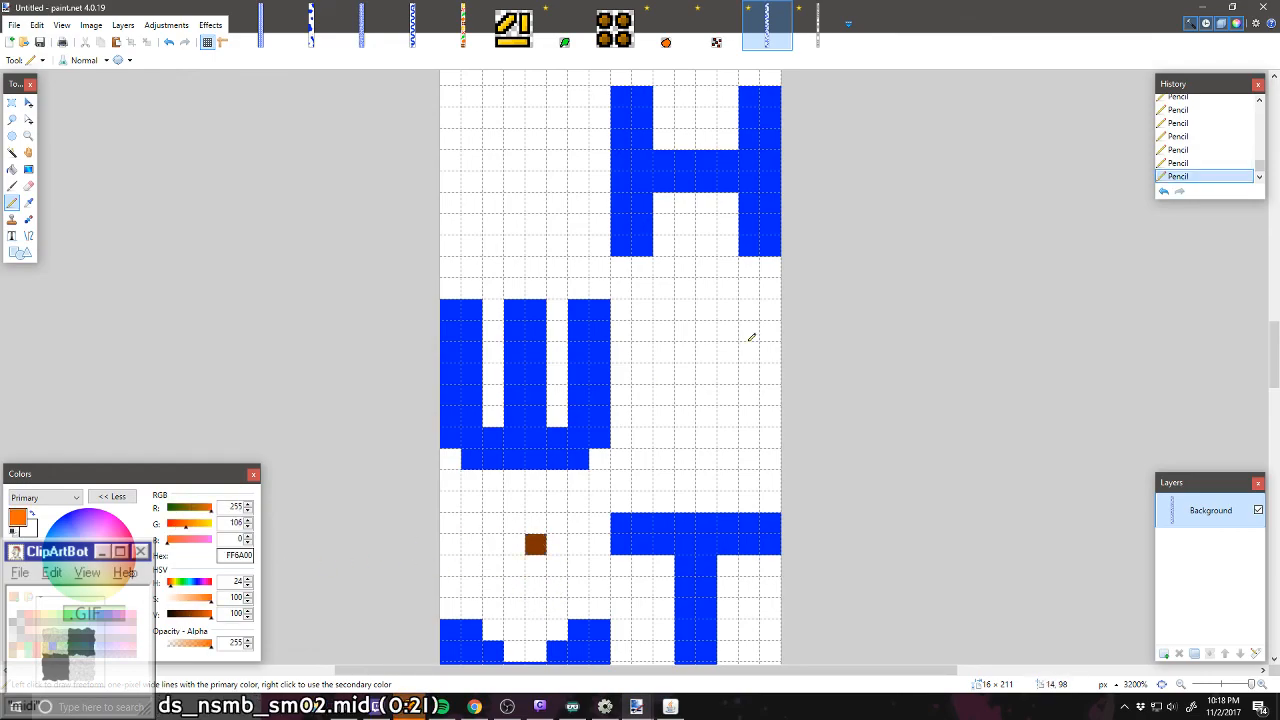
pyautogui.click(687, 373)
# Step: Draw a single green (00FF21) pixel left of the H and a red (FF0000) pixel below the Q, right of the C
pyautogui.scroll(2, 683, 425)
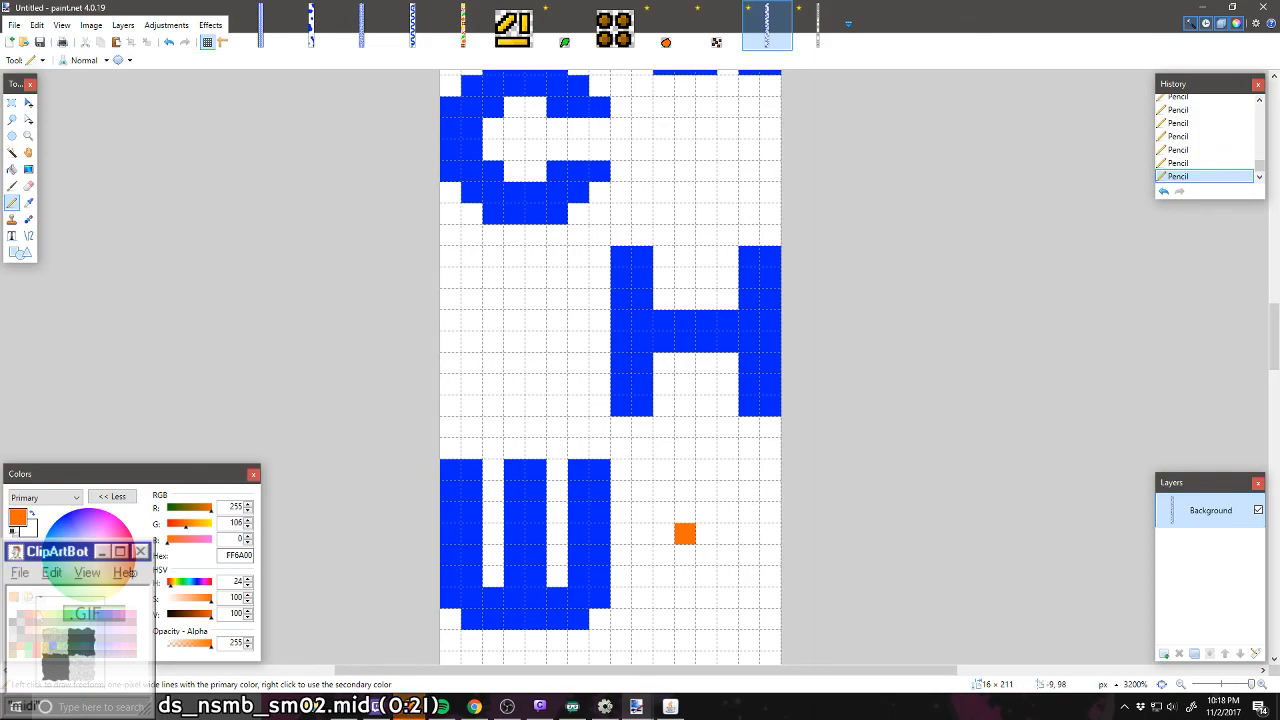
pyautogui.click(70, 615)
pyautogui.click(538, 322)
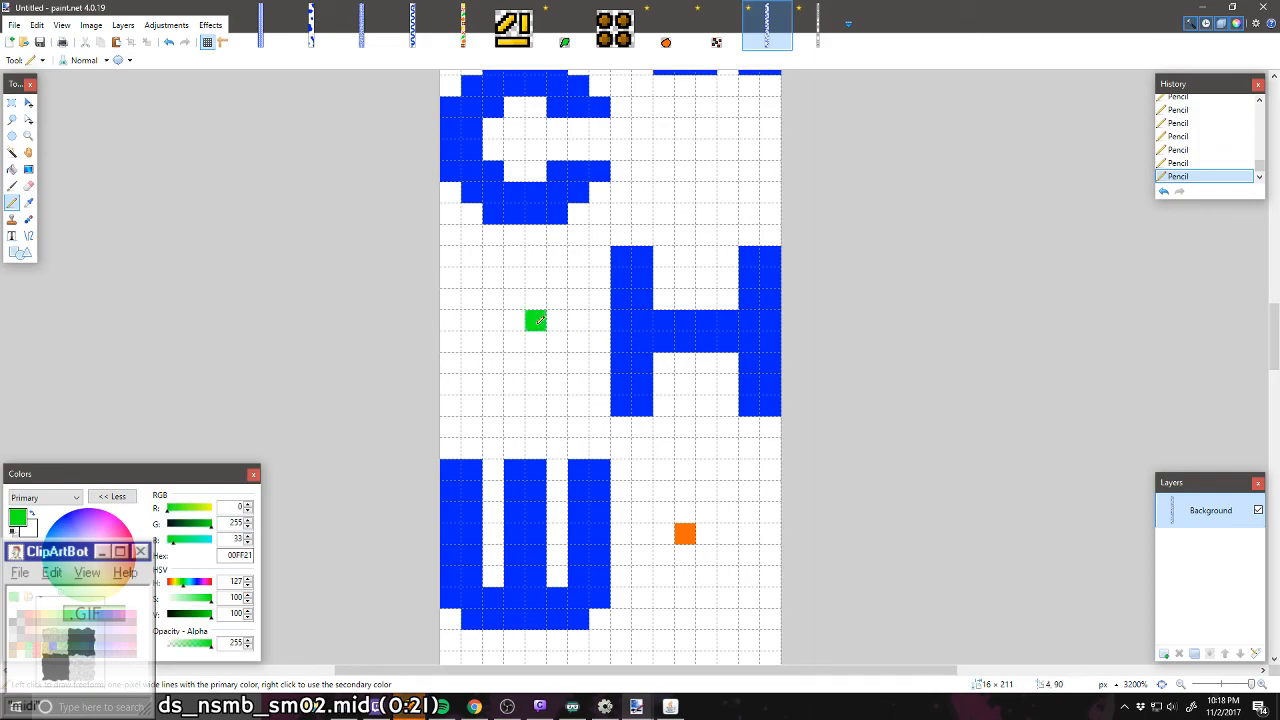
pyautogui.scroll(2, 560, 360)
pyautogui.click(40, 652)
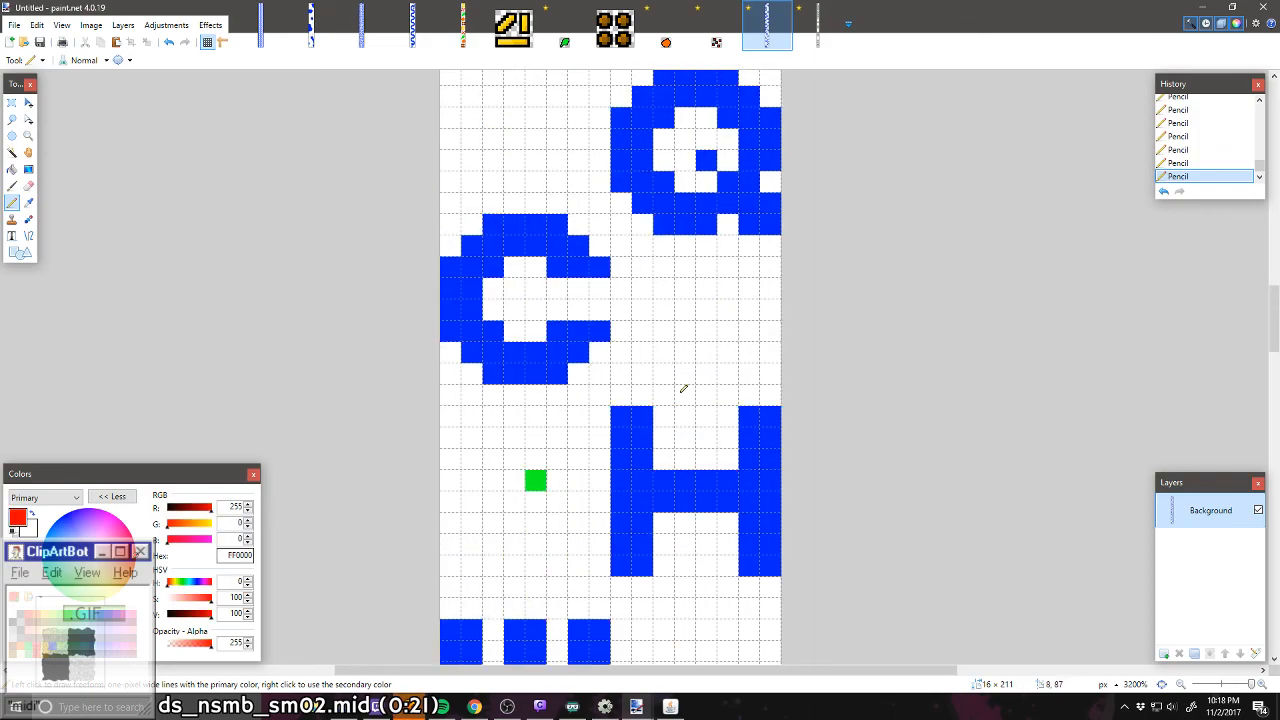
pyautogui.click(684, 310)
# Step: Draw a single yellow (FFD800) pixel between the L and the C, and a brown (7F3300) pixel between the A and the Q
pyautogui.scroll(2, 712, 290)
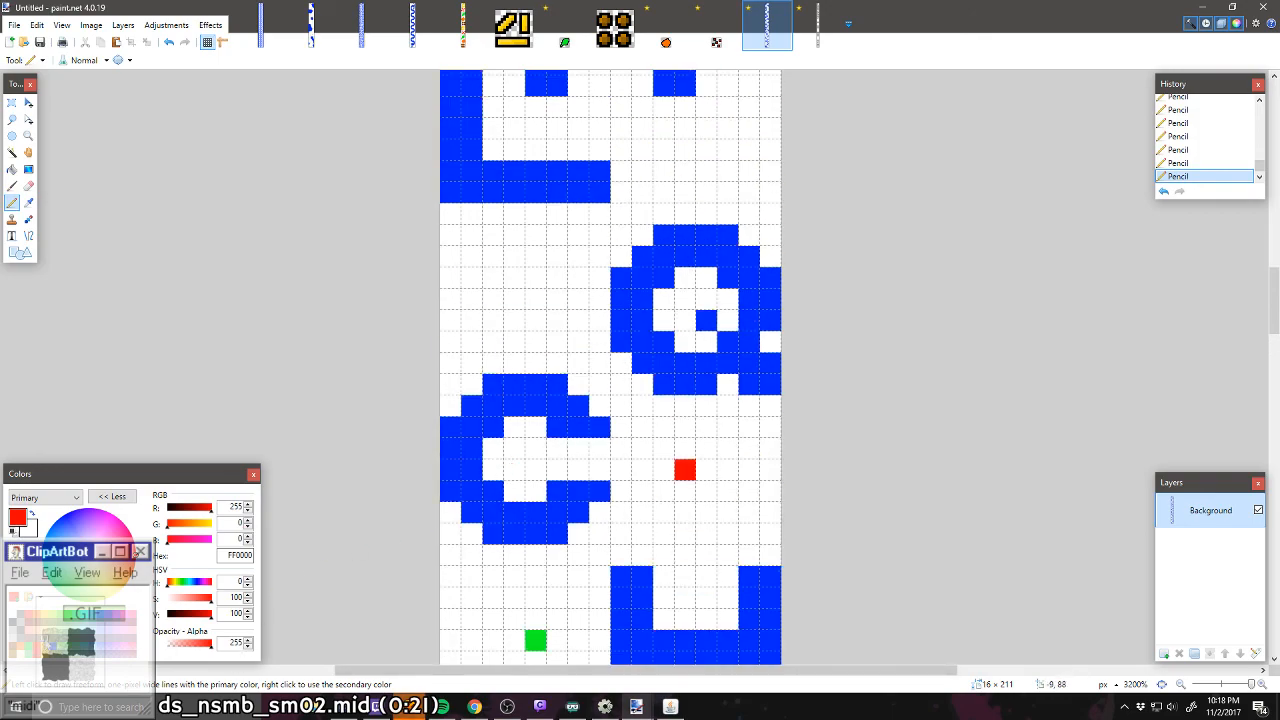
pyautogui.click(46, 644)
pyautogui.click(537, 280)
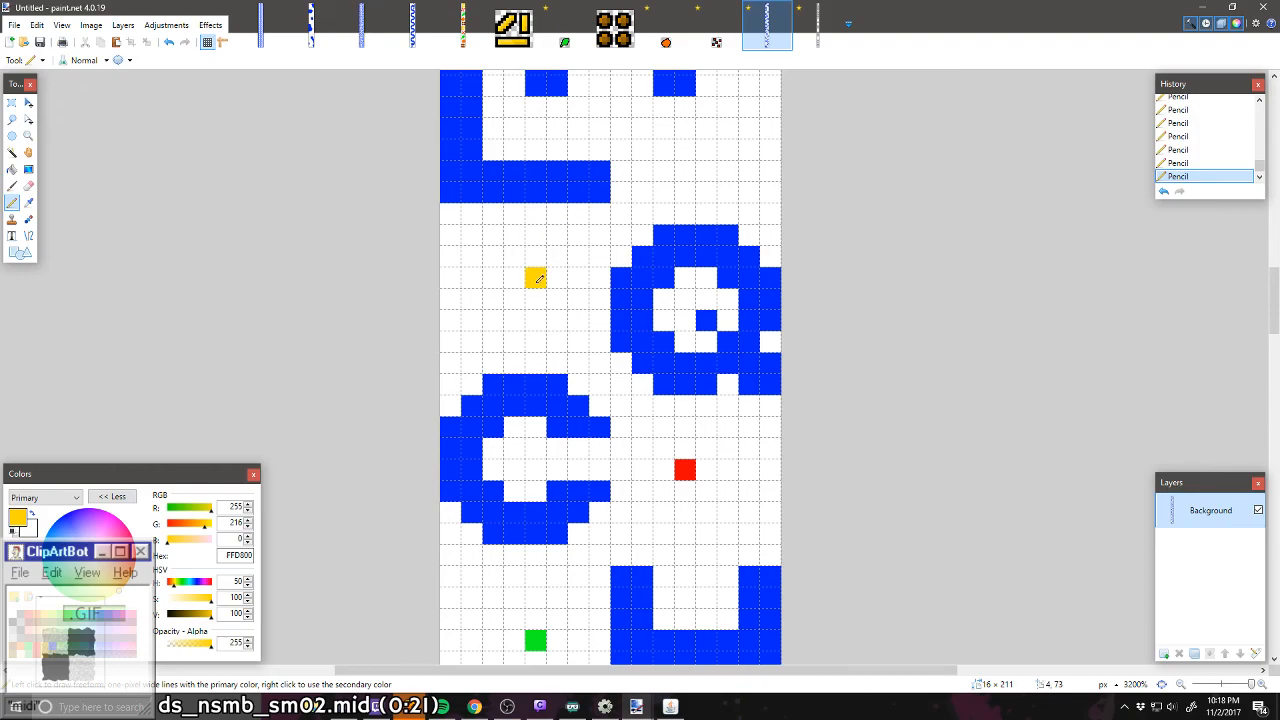
pyautogui.scroll(3, 558, 307)
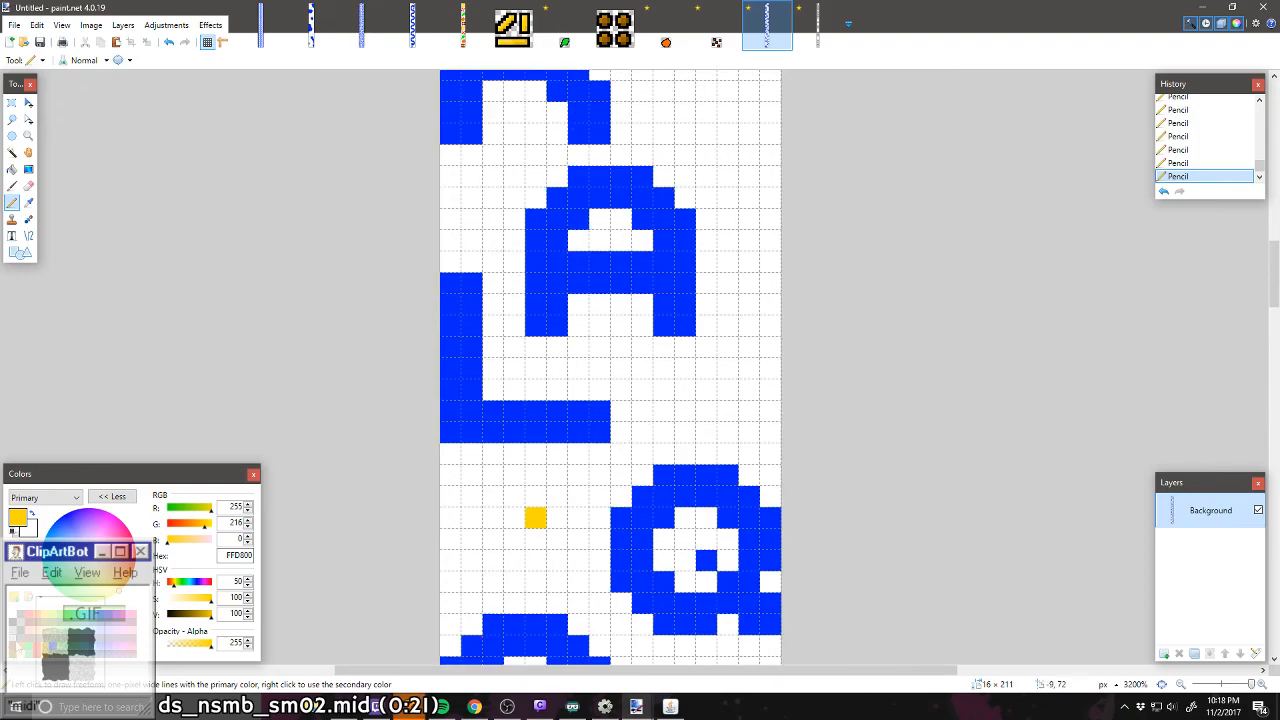
pyautogui.click(36, 622)
pyautogui.click(707, 390)
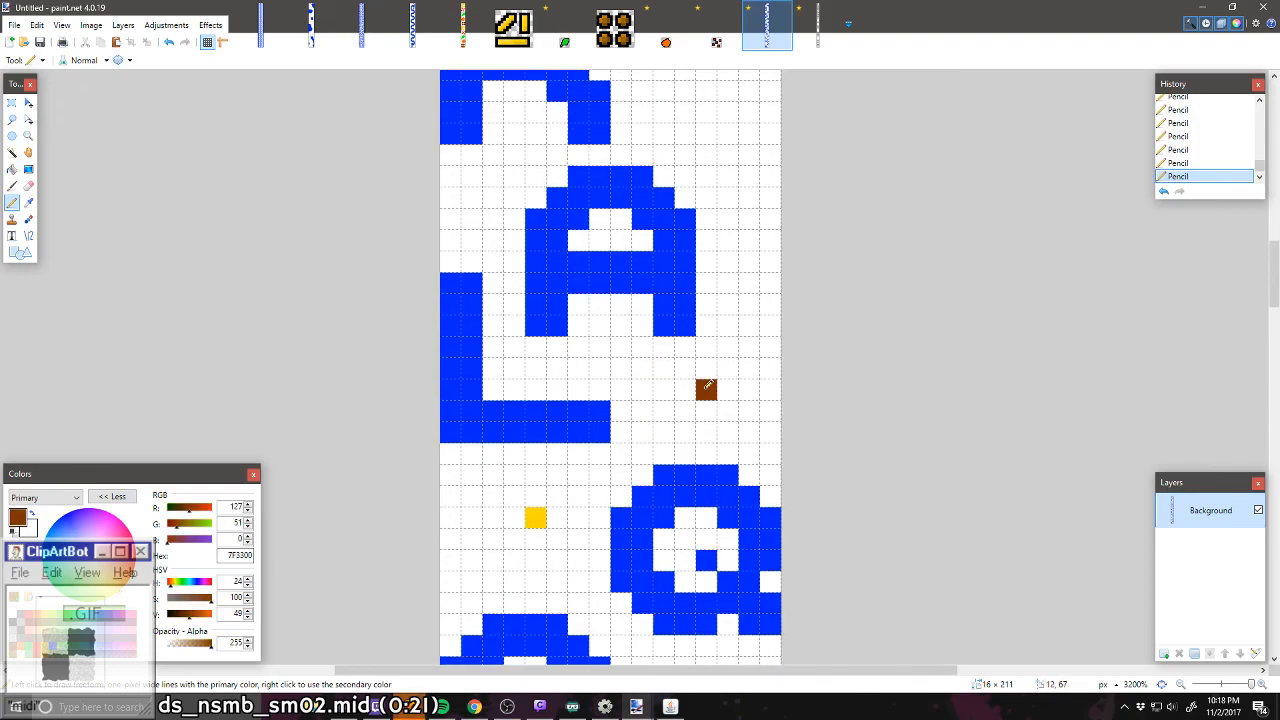
# Step: Draw a single orange (FF6A00) pixel right of the R's leg and a green (00FF21) pixel above the R, left of the X
pyautogui.scroll(3, 706, 384)
pyautogui.click(28, 650)
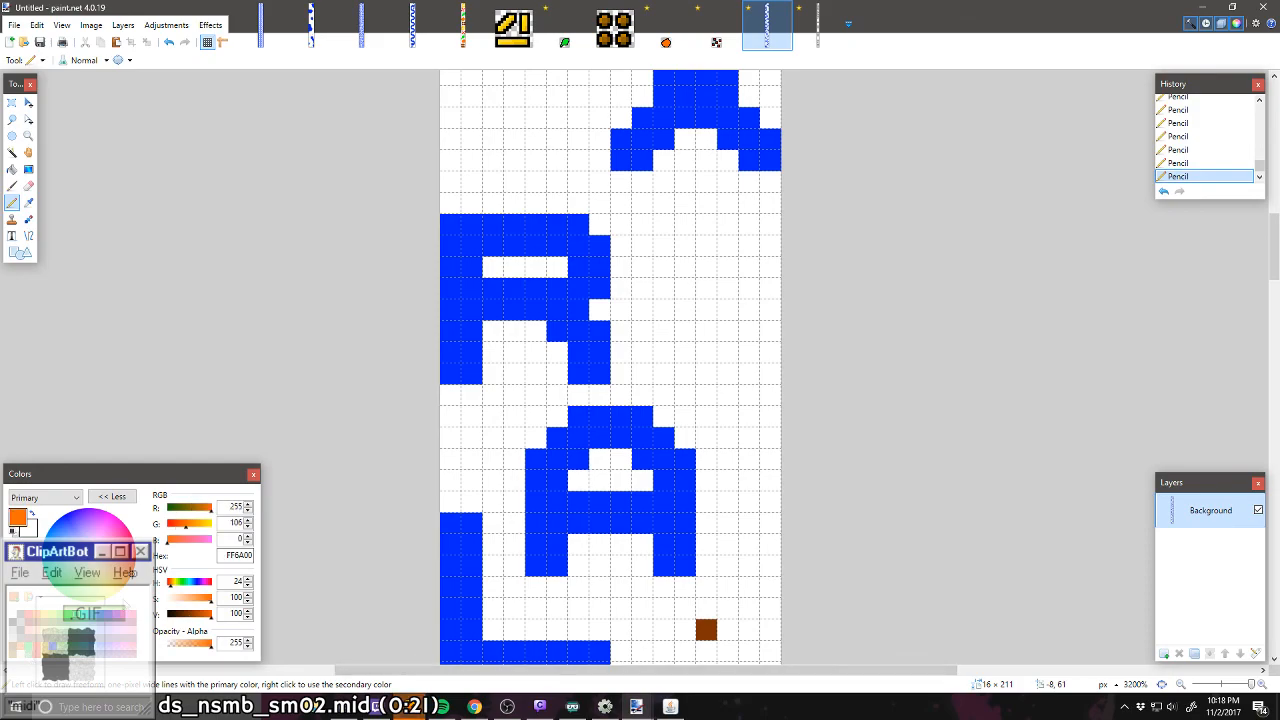
pyautogui.click(706, 331)
pyautogui.scroll(2, 383, 521)
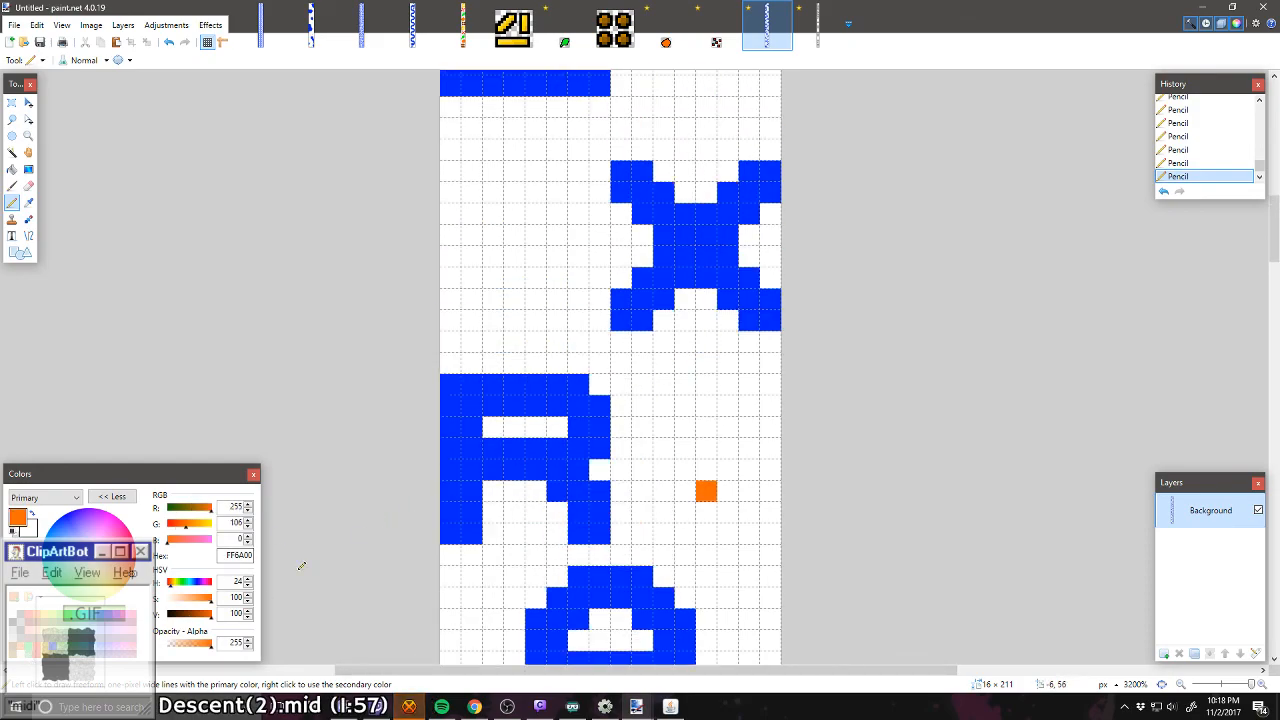
pyautogui.click(30, 651)
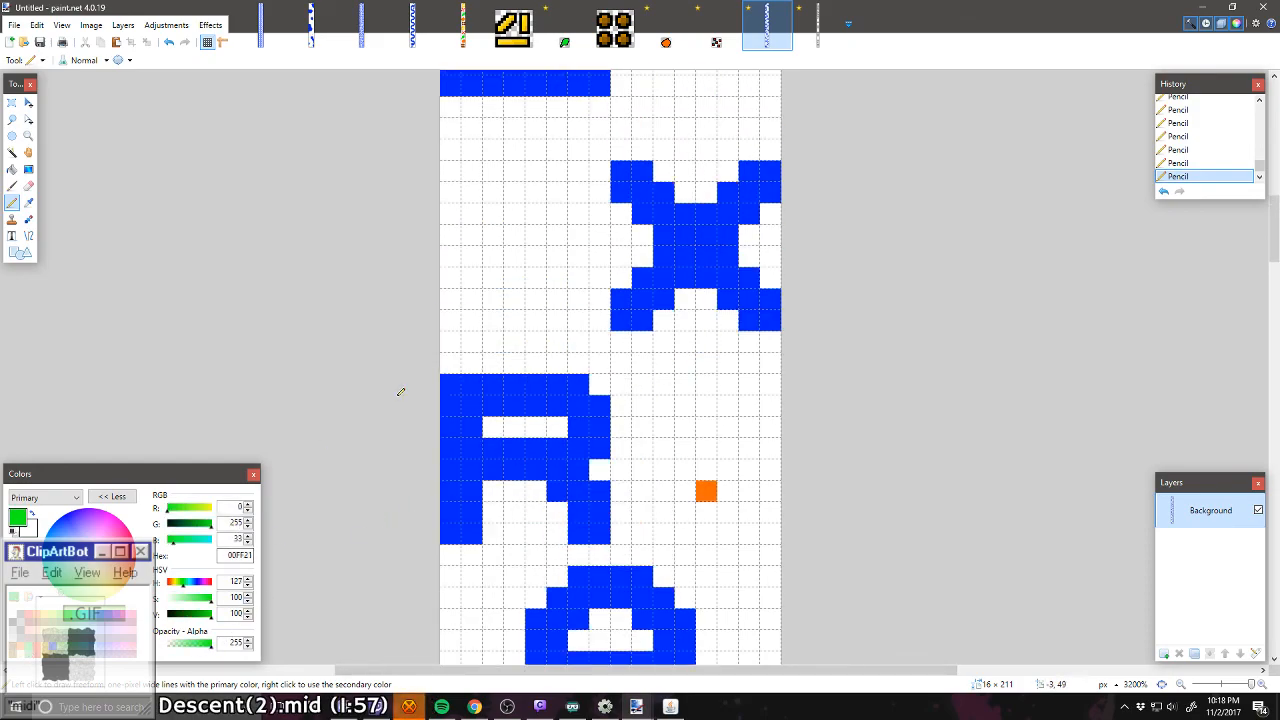
pyautogui.click(514, 299)
# Step: Draw a single red (FF0000) pixel below the Z, left of the X, and a yellow (FFD800) pixel above the X beside the Z
pyautogui.click(22, 650)
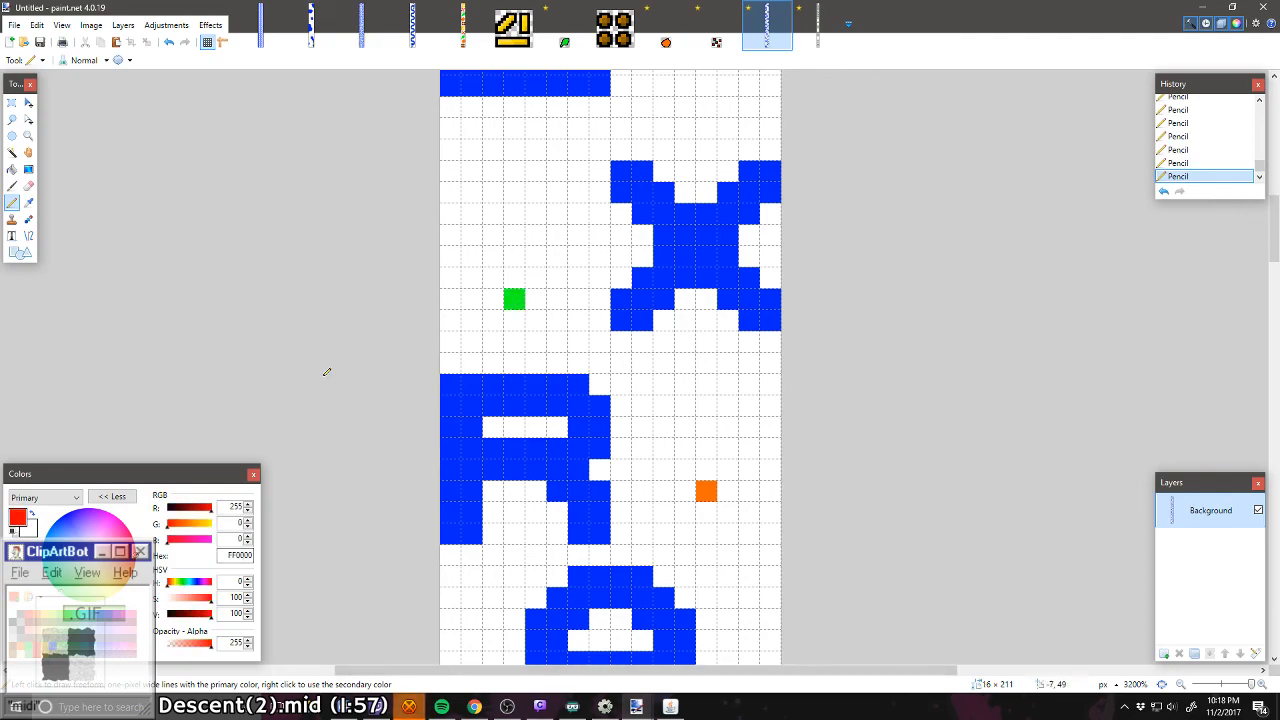
pyautogui.click(514, 170)
pyautogui.scroll(2, 516, 257)
pyautogui.scroll(4, 516, 257)
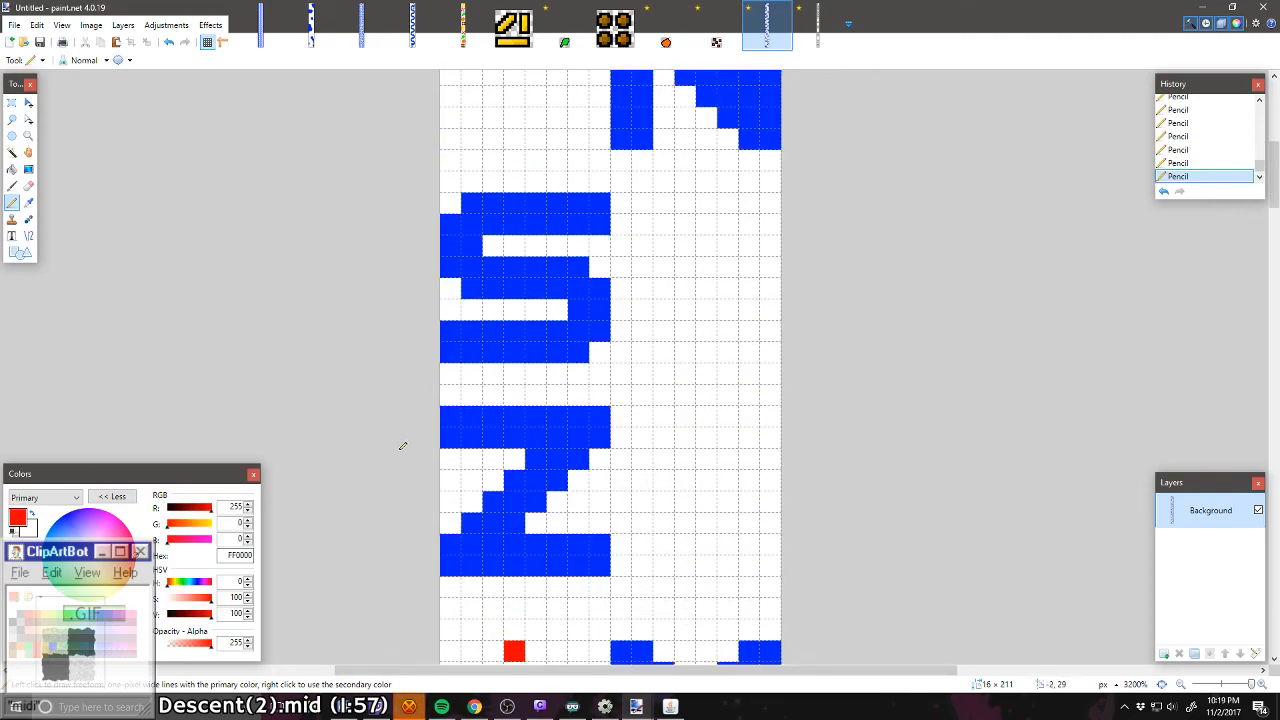
pyautogui.click(45, 614)
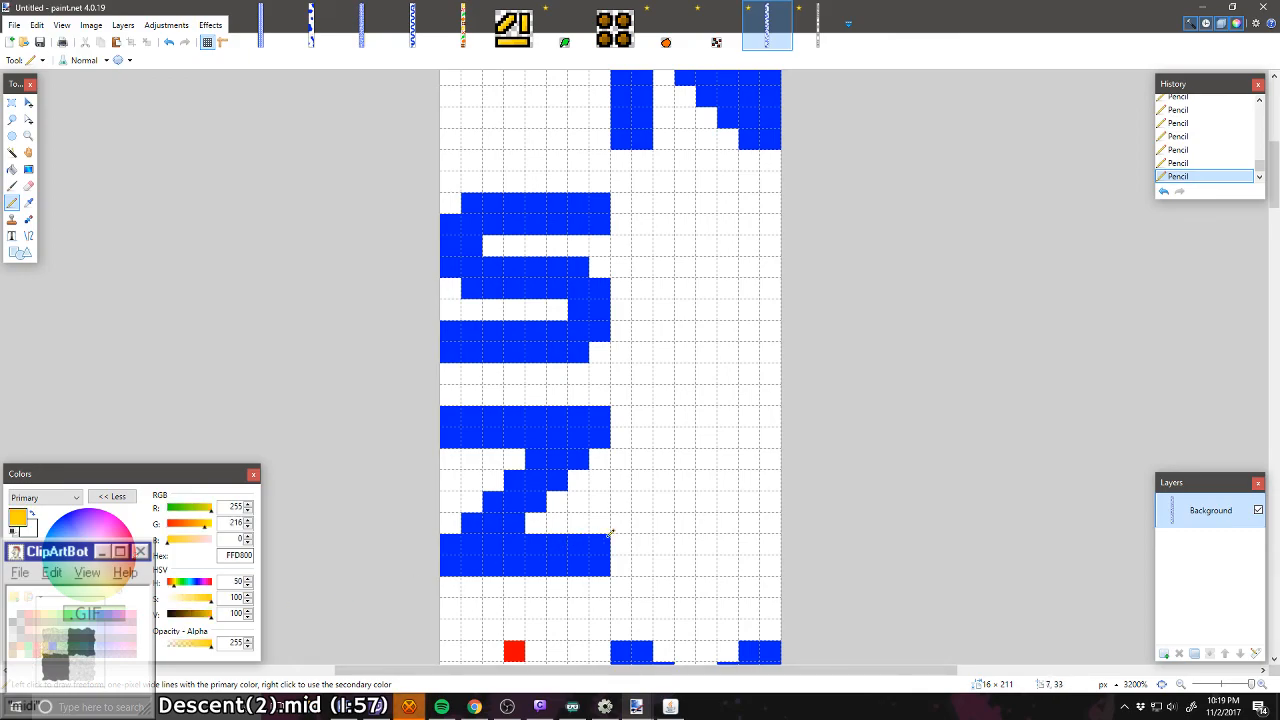
pyautogui.click(707, 565)
# Step: Draw a single brown (7F3300) pixel right of the gap between S and Z, and an orange (FF6A00) pixel beside the top of the S
pyautogui.click(13, 648)
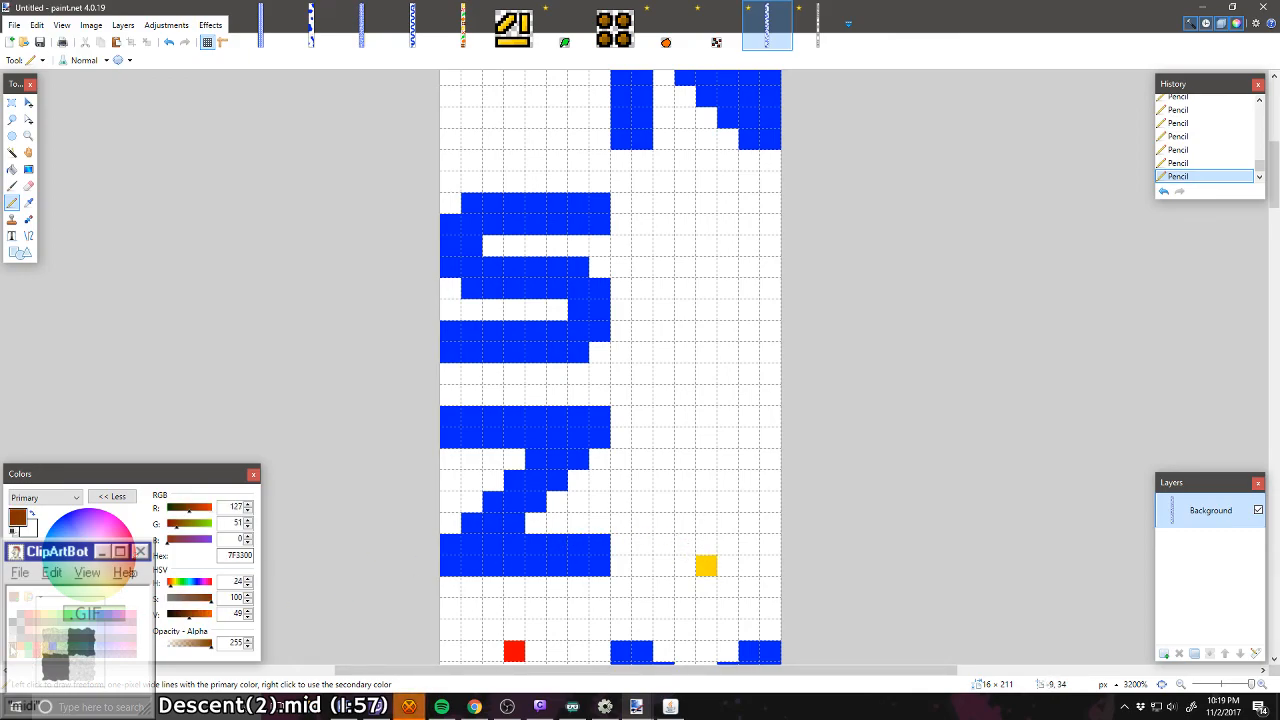
pyautogui.click(706, 395)
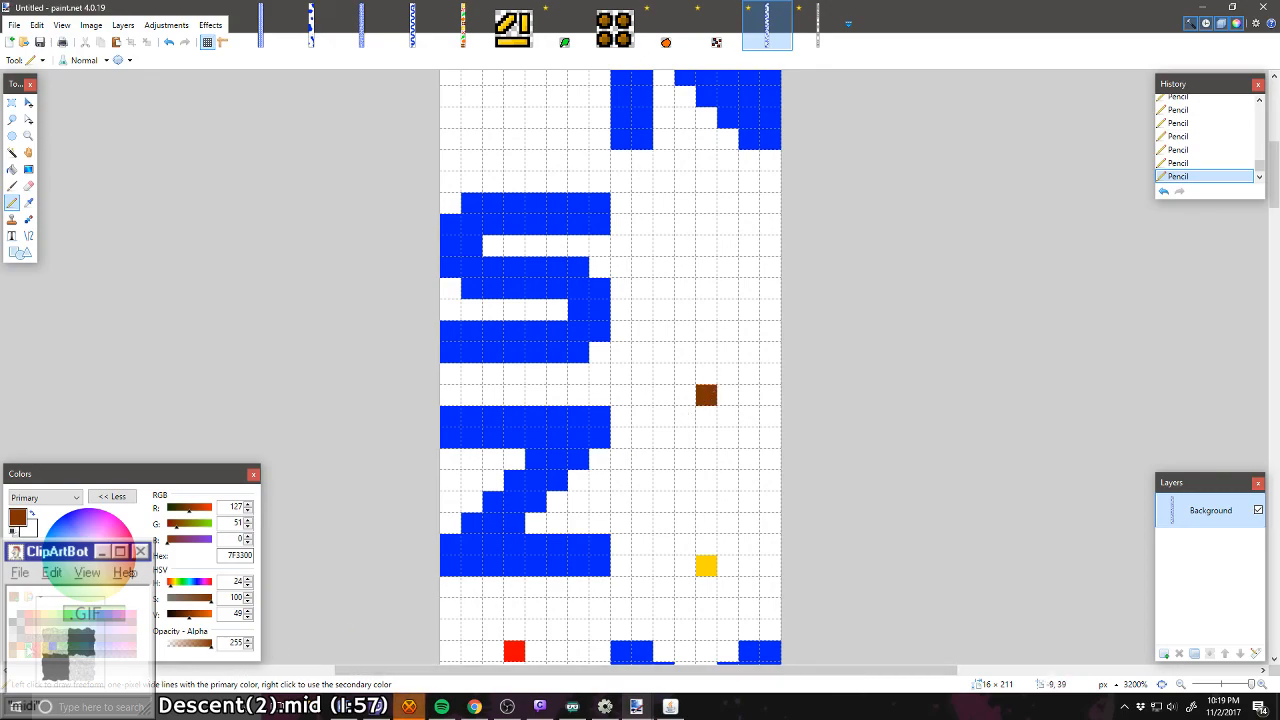
pyautogui.click(26, 651)
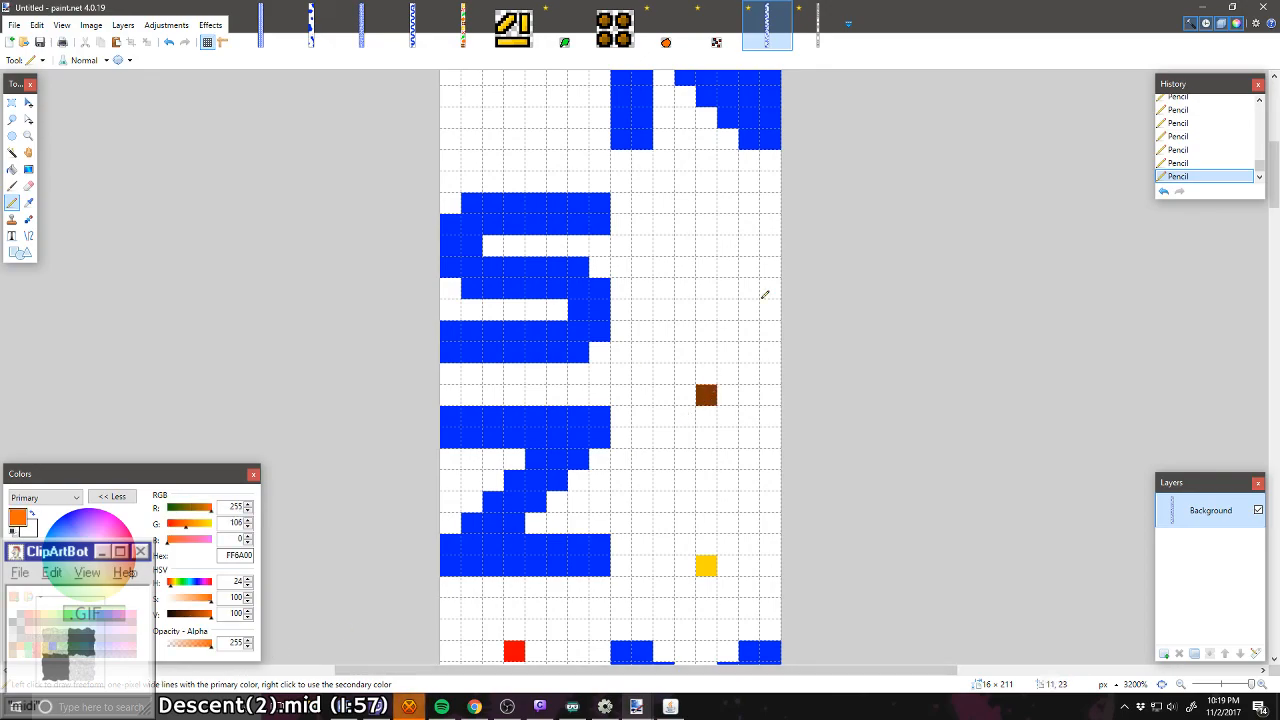
pyautogui.click(707, 221)
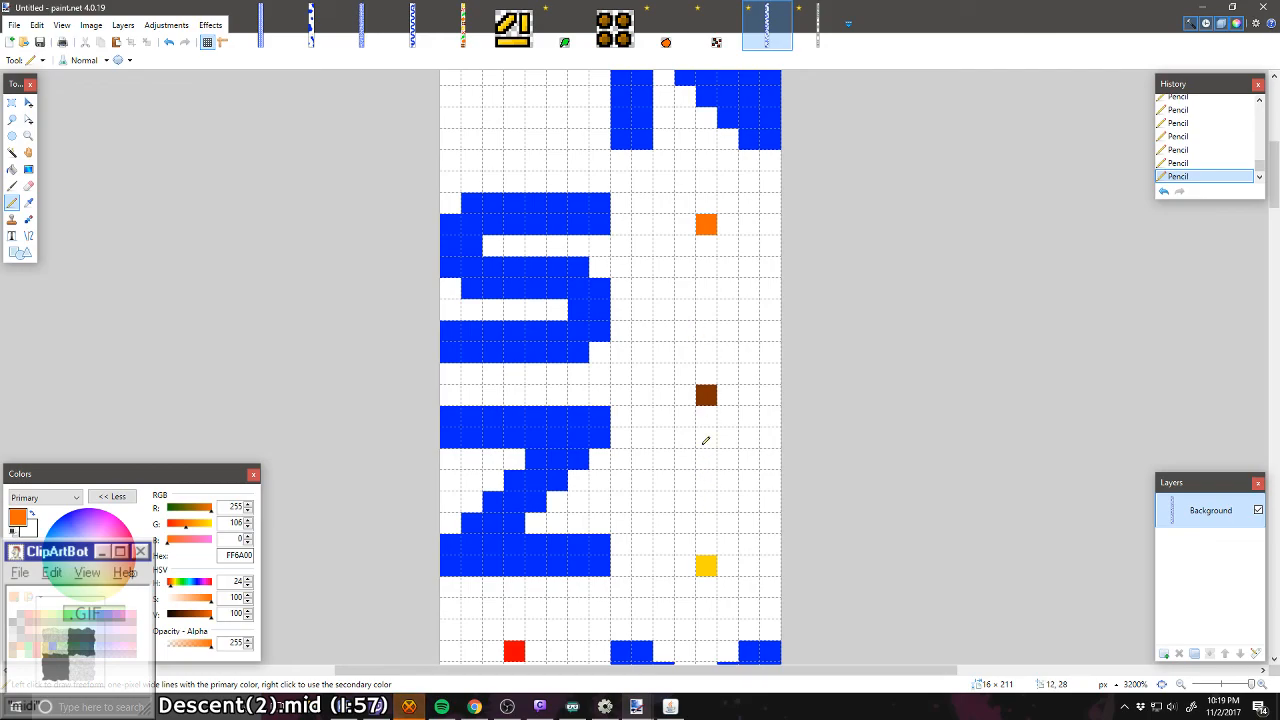
pyautogui.scroll(2, 705, 440)
pyautogui.scroll(2, 291, 534)
pyautogui.scroll(-2, 396, 538)
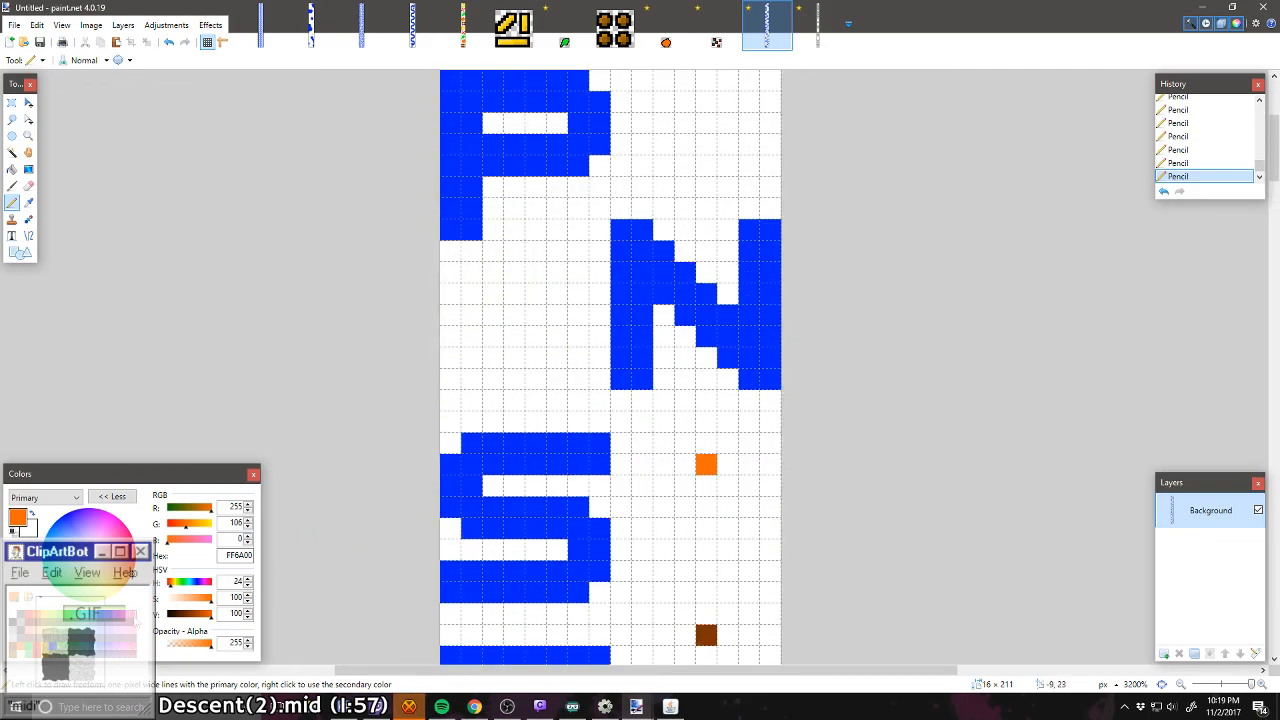
# Step: Draw a single green (00FF21) pixel above the S and a red (FF0000) pixel below the P, both left of the N
pyautogui.click(29, 614)
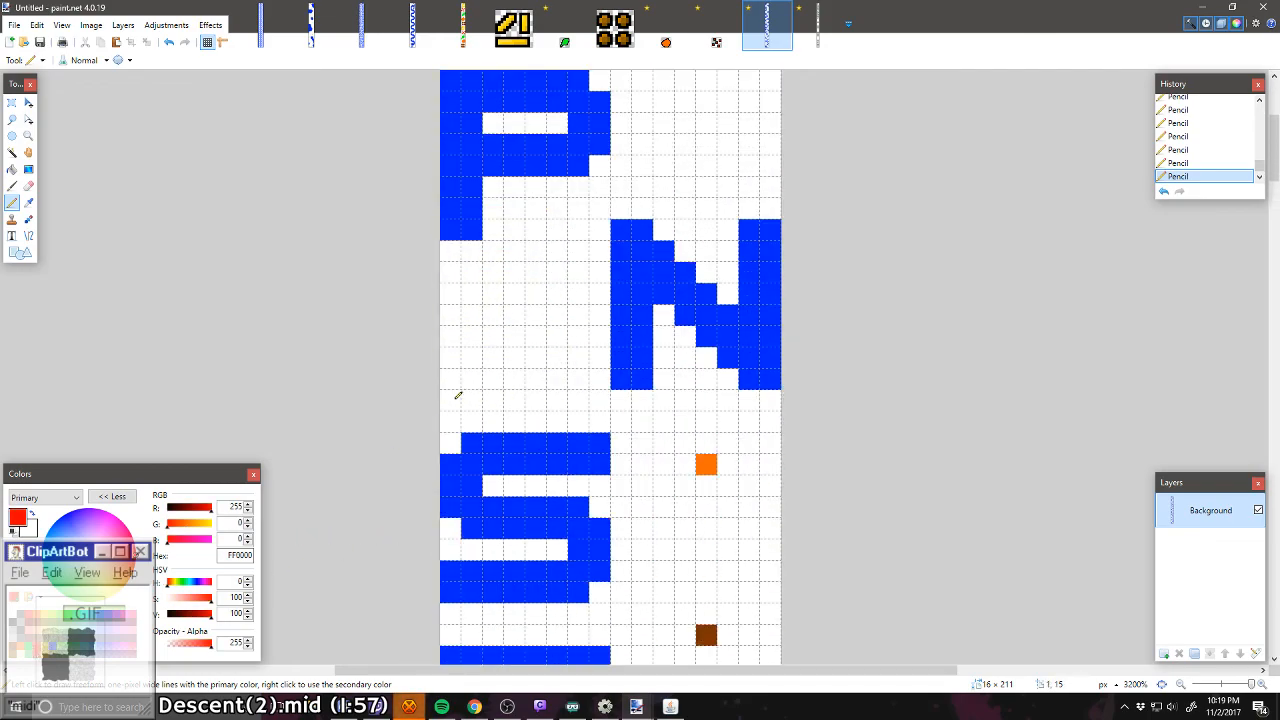
pyautogui.click(69, 614)
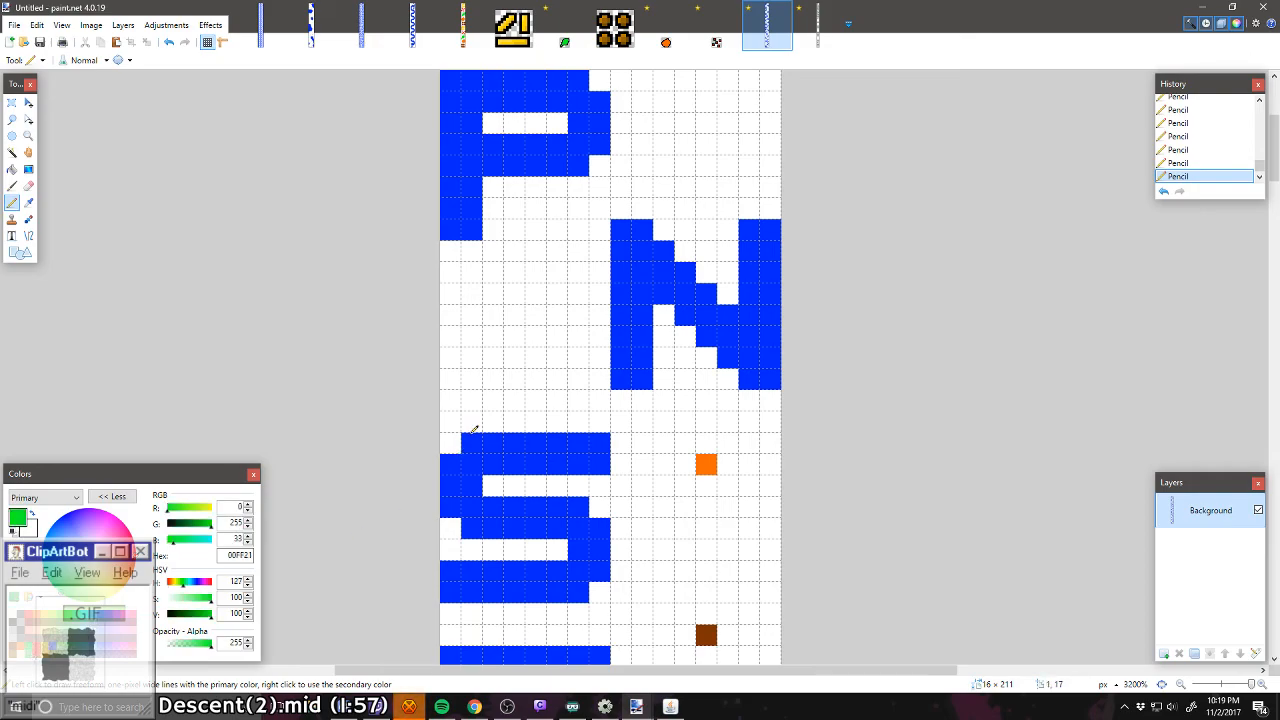
pyautogui.click(532, 375)
pyautogui.click(29, 614)
pyautogui.click(546, 252)
pyautogui.scroll(2, 531, 297)
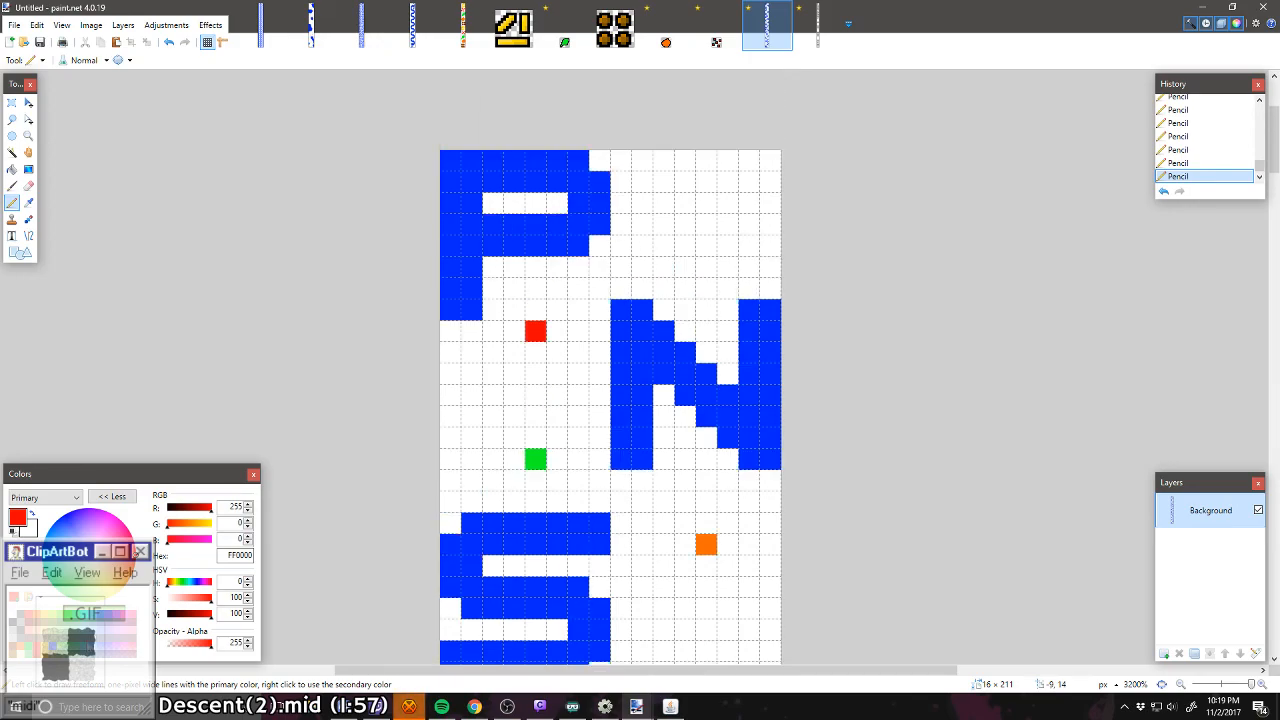
# Step: Draw a single yellow (FFD800) pixel above the N, right of the P
pyautogui.click(46, 645)
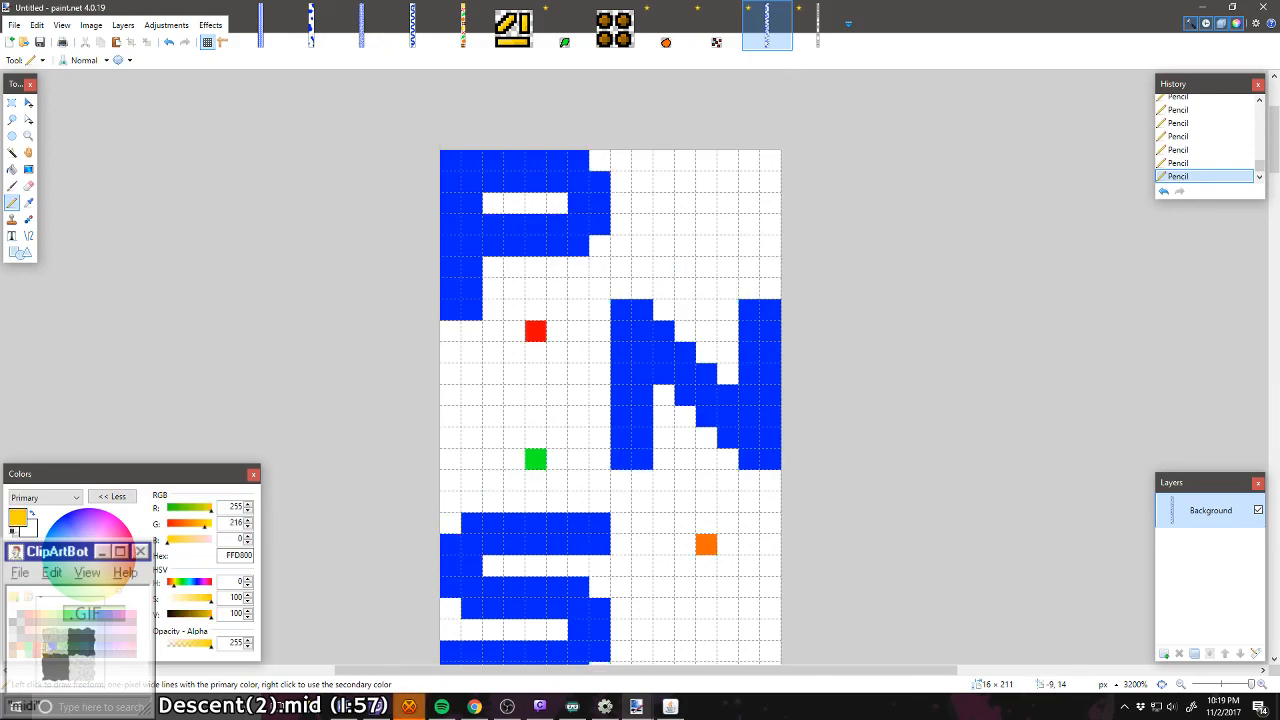
pyautogui.click(687, 181)
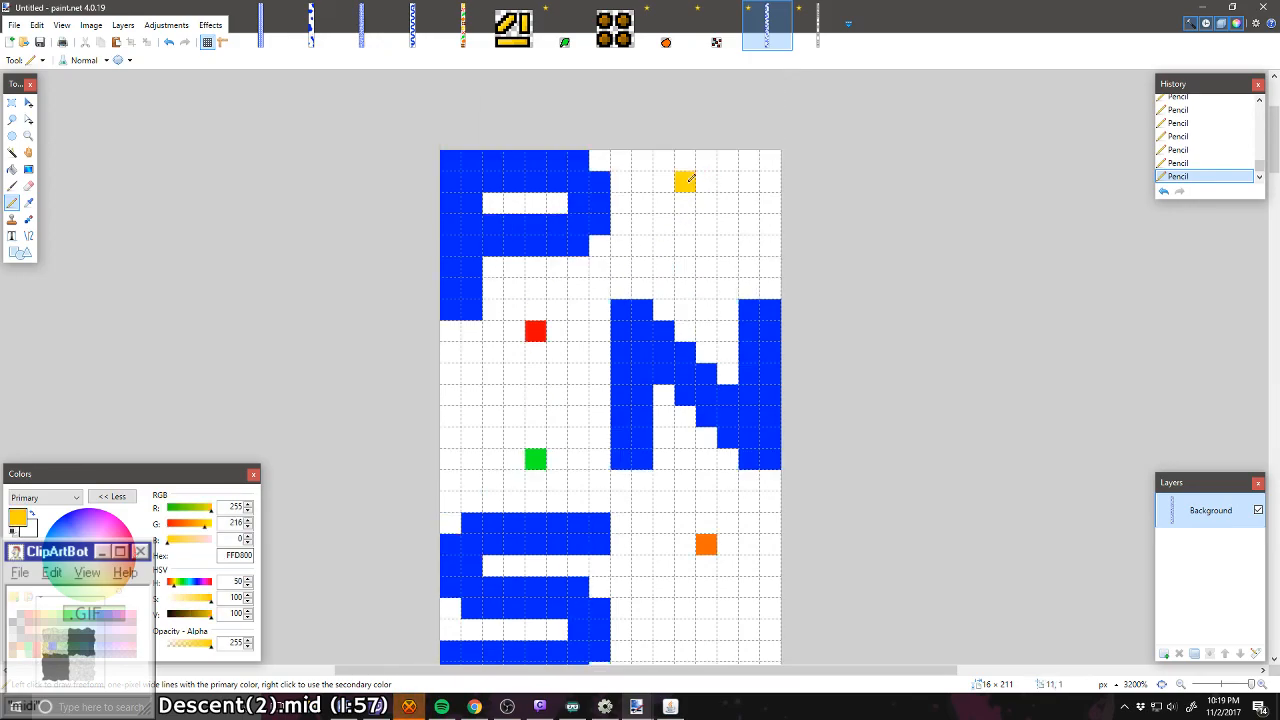
pyautogui.scroll(-10, 710, 341)
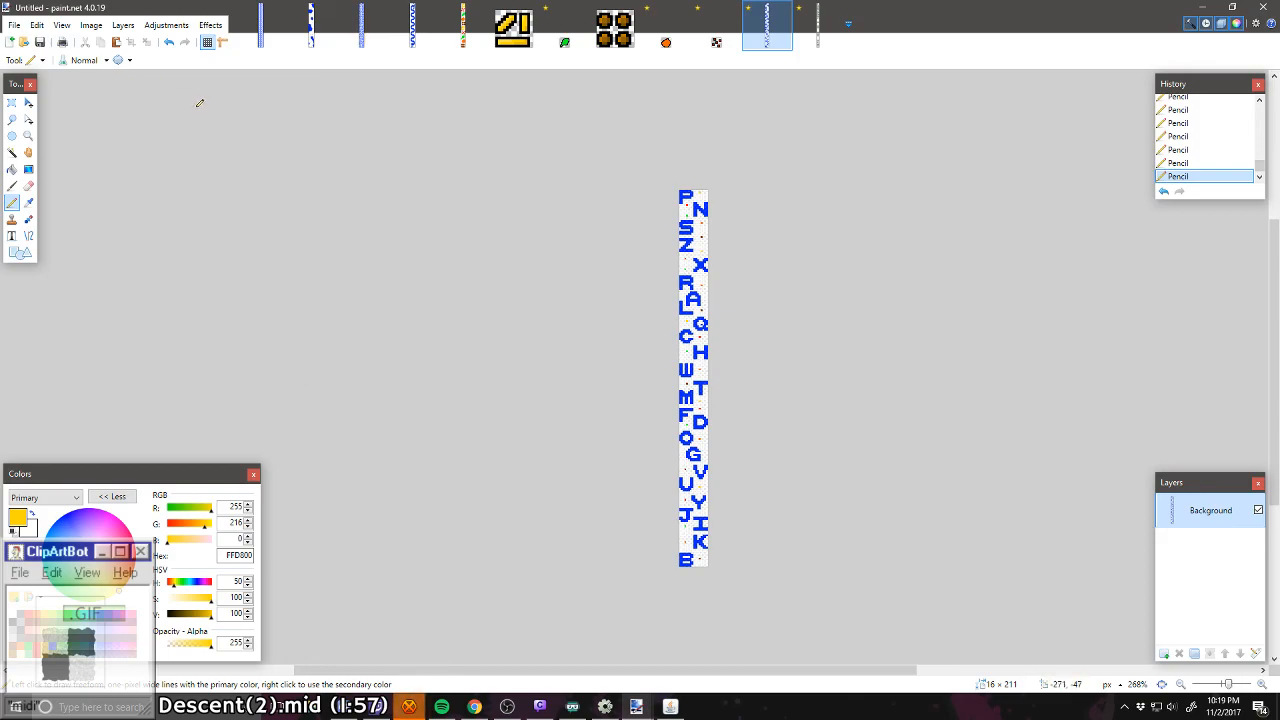
# Step: Save the letter strip as a PNG named "No E" in the Levels folder
pyautogui.click(14, 25)
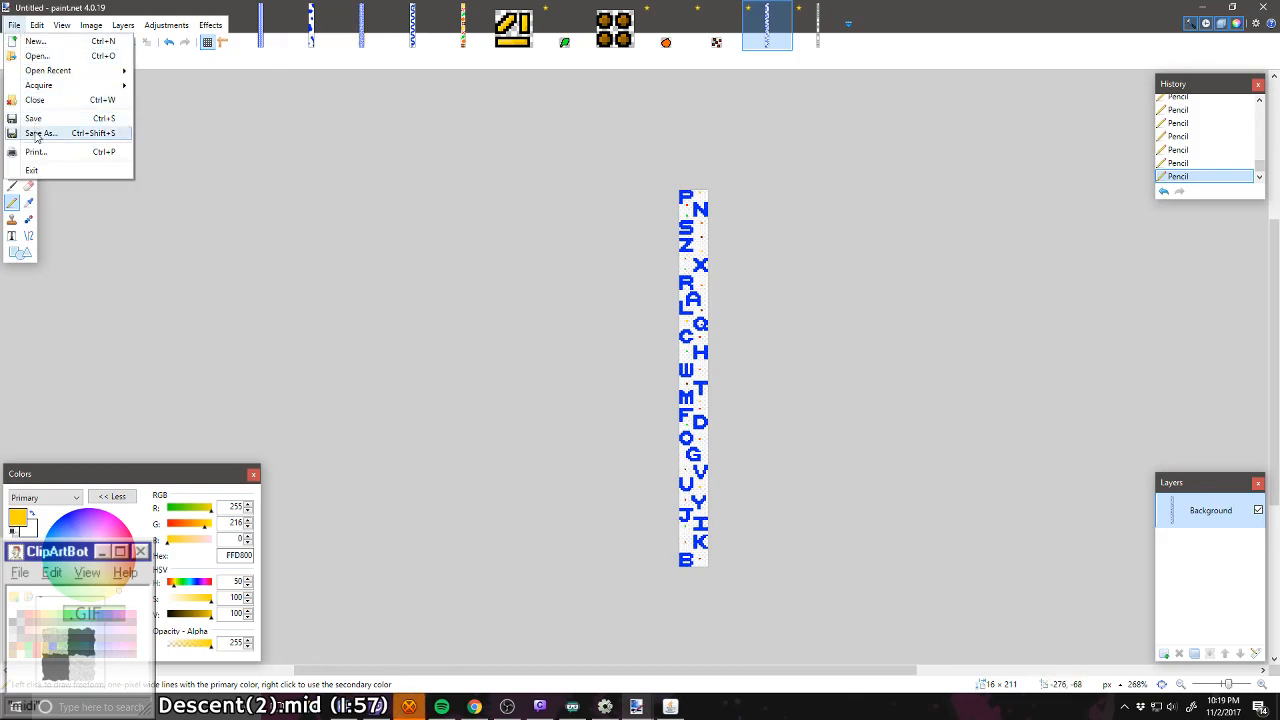
pyautogui.click(40, 131)
pyautogui.write('test')
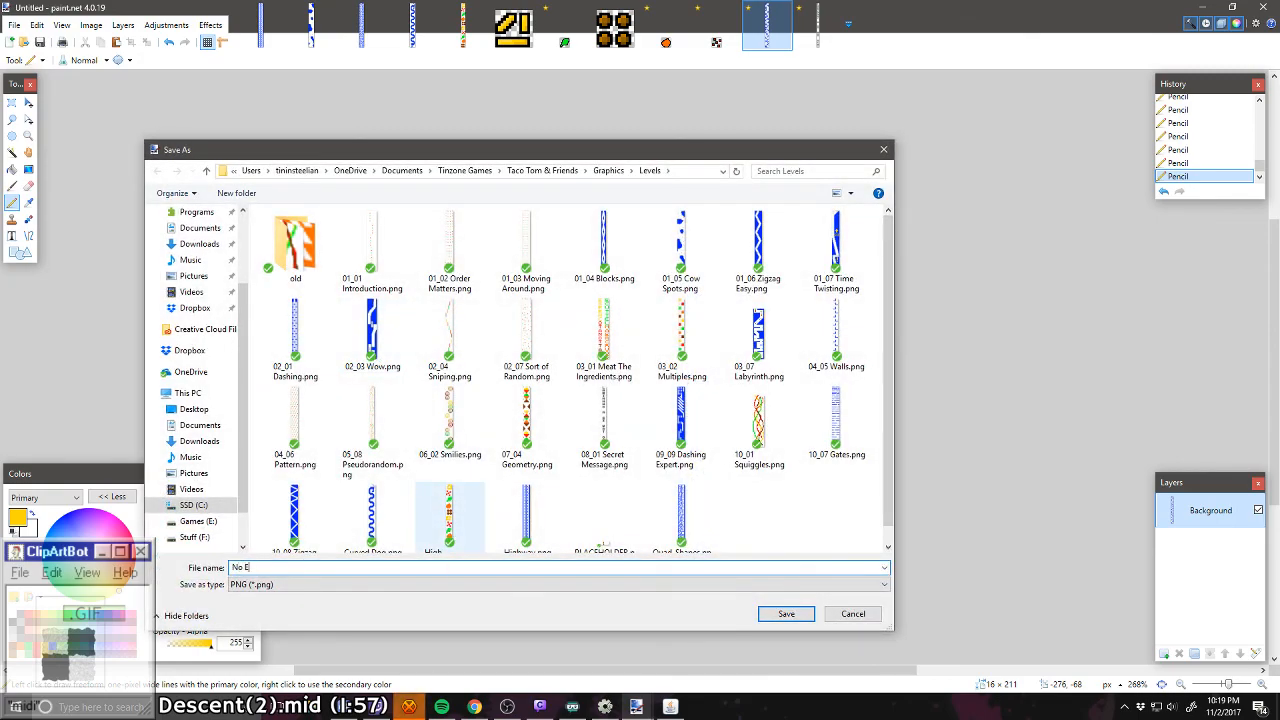
pyautogui.press('Return')
pyautogui.press('Return')
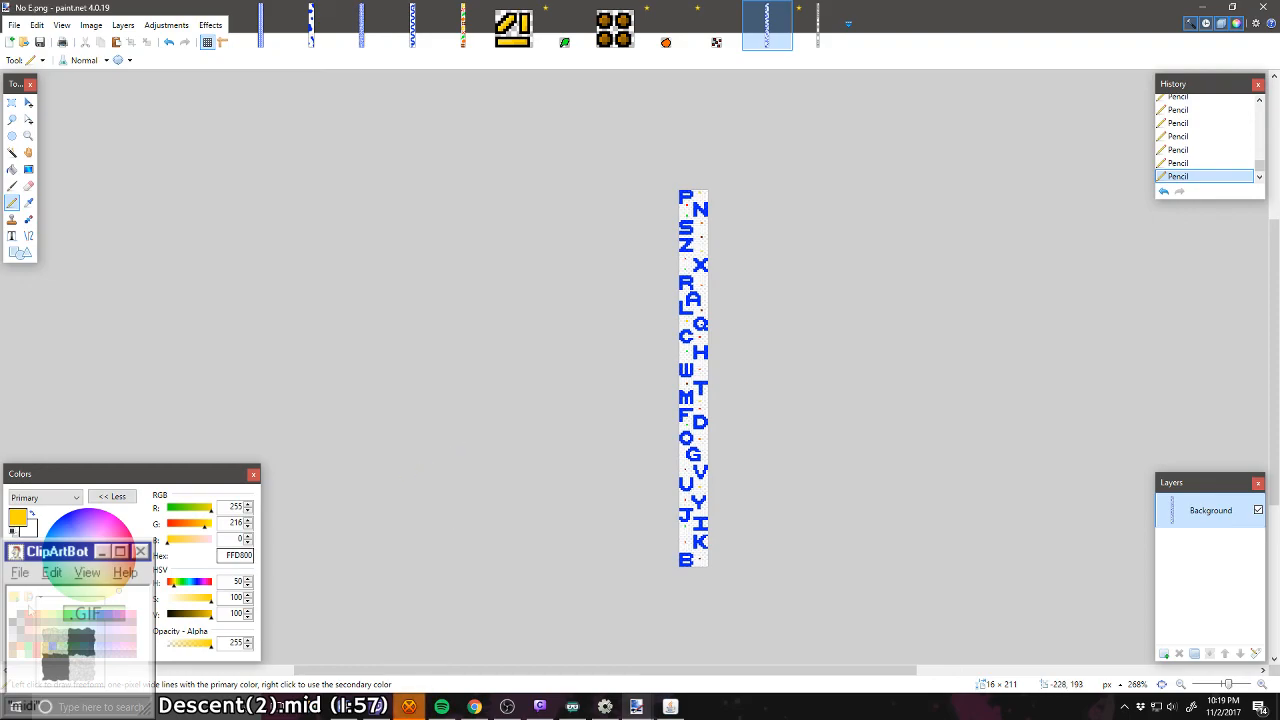
# Step: Switch to Chrome and search Google Images for "pac man" in a new tab
pyautogui.click(474, 707)
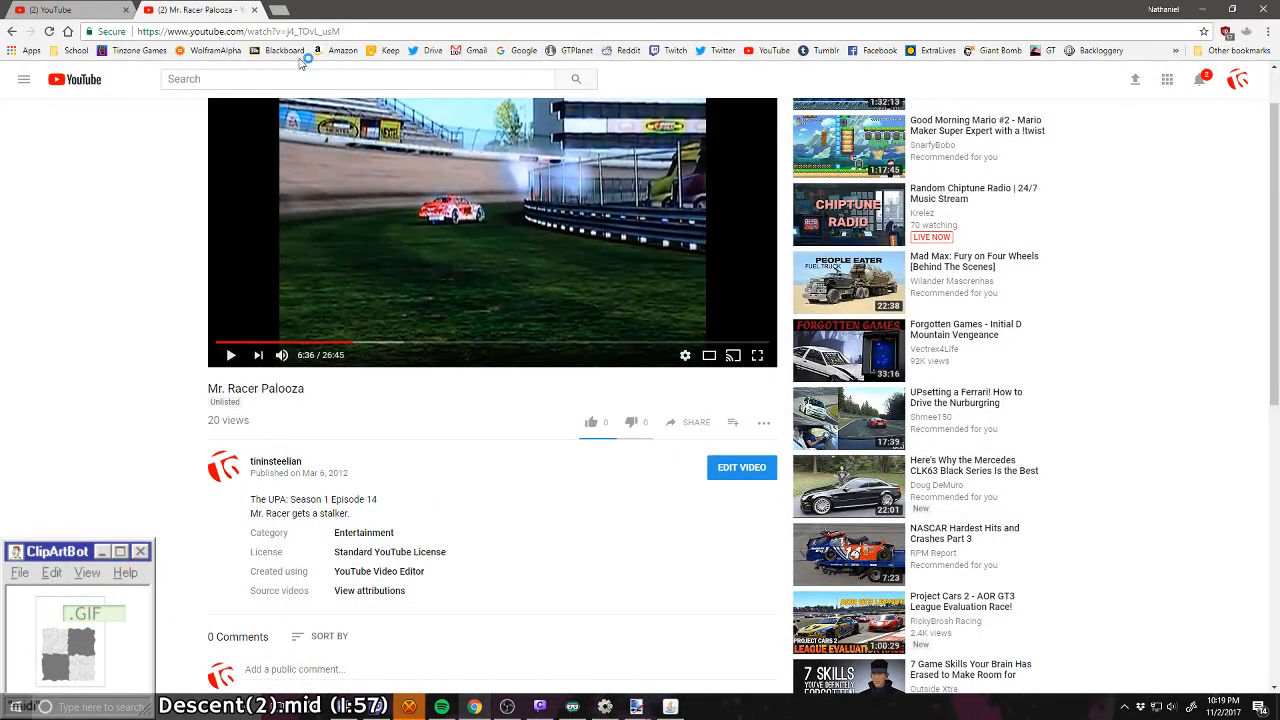
pyautogui.click(282, 14)
pyautogui.write('pac man')
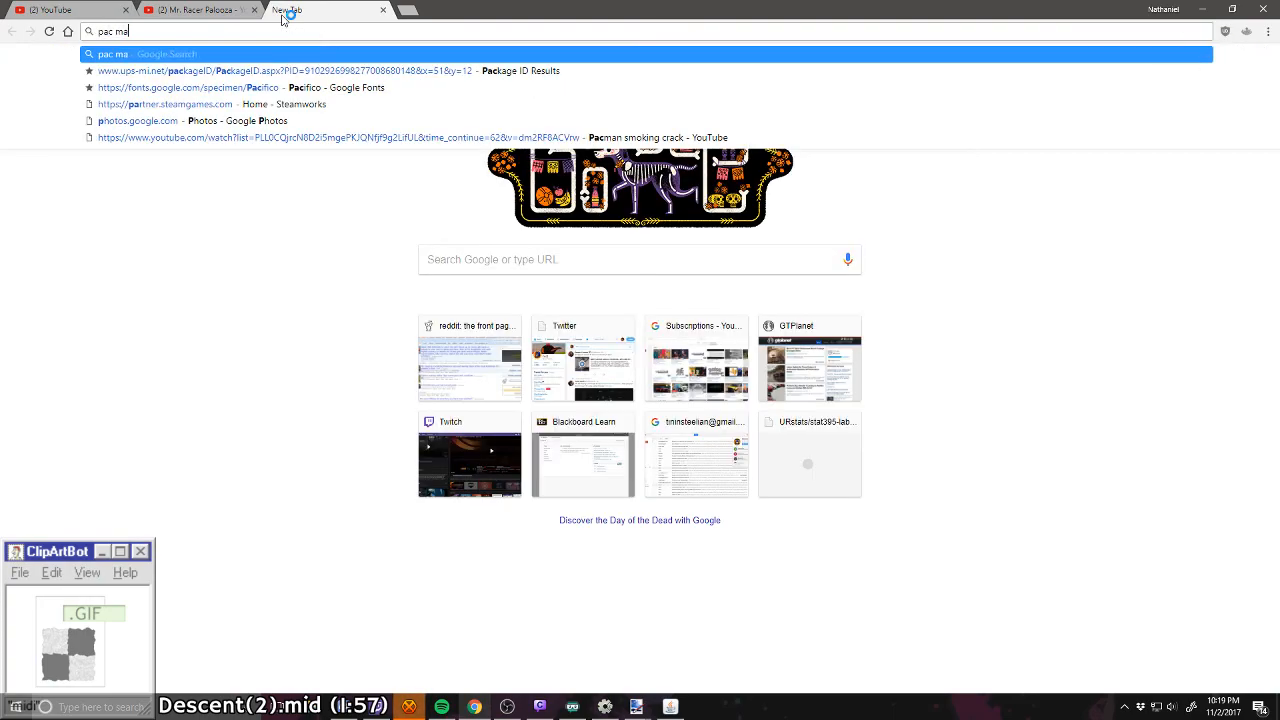
pyautogui.press('Return')
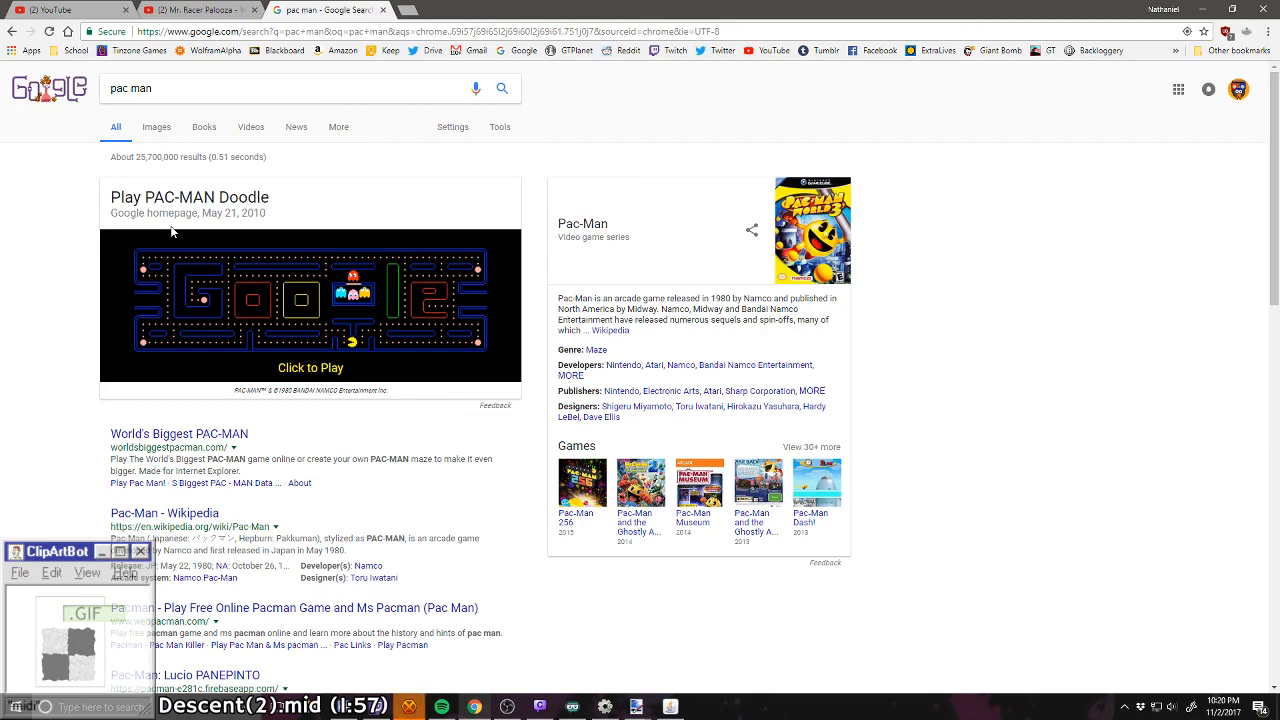
pyautogui.click(156, 127)
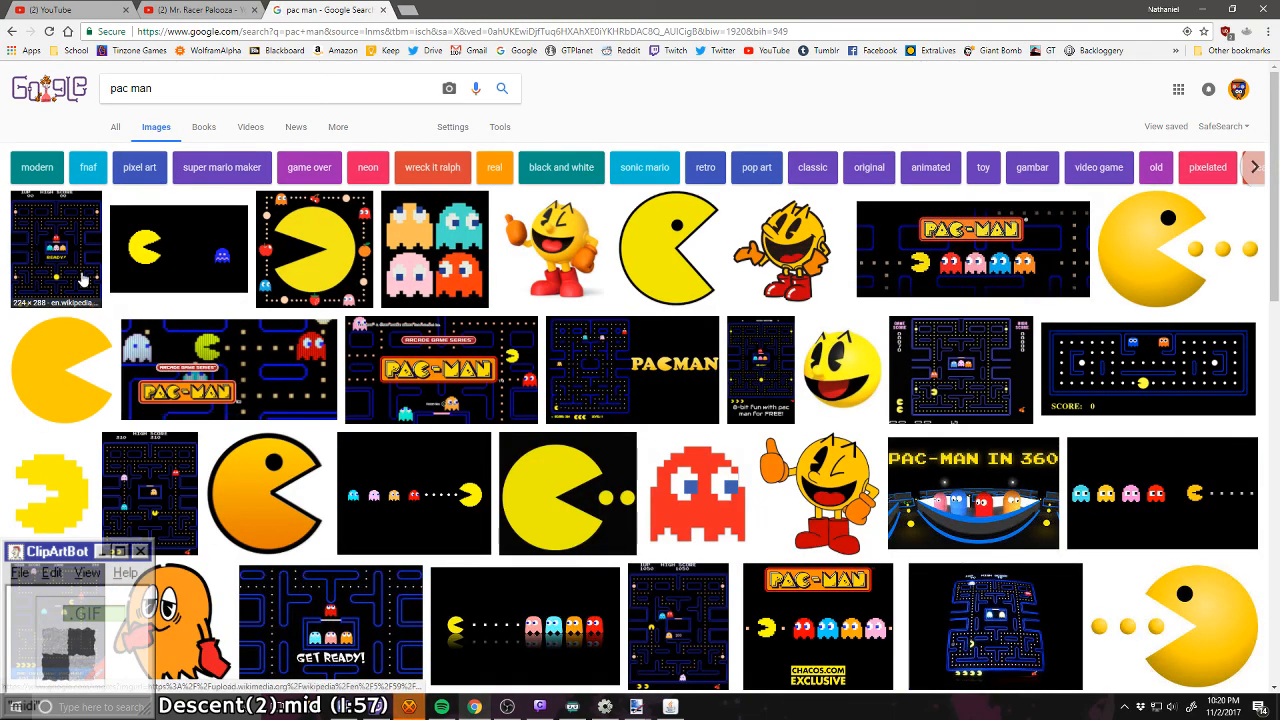
# Step: Open the Wikipedia Pac-Man maze screenshot as a full image and enlarge it to 300% to examine the maze layout
pyautogui.click(83, 280)
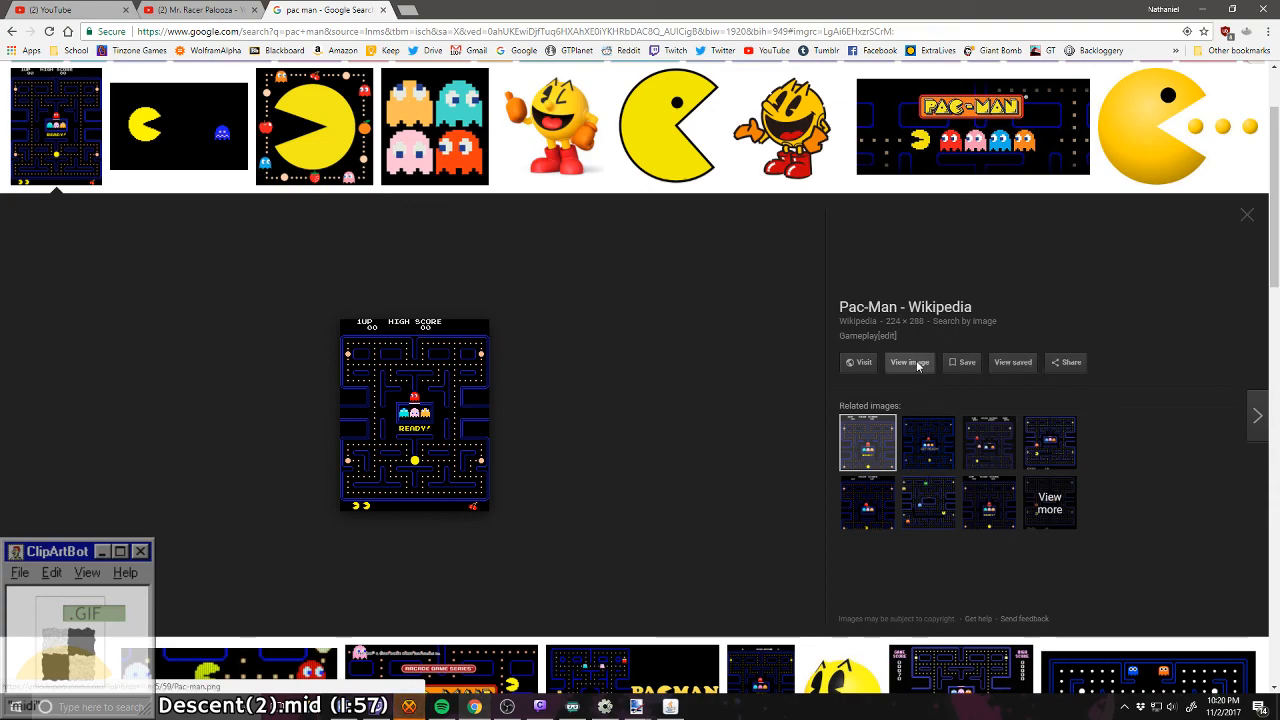
pyautogui.scroll(2, 857, 372)
pyautogui.scroll(-2, 857, 372)
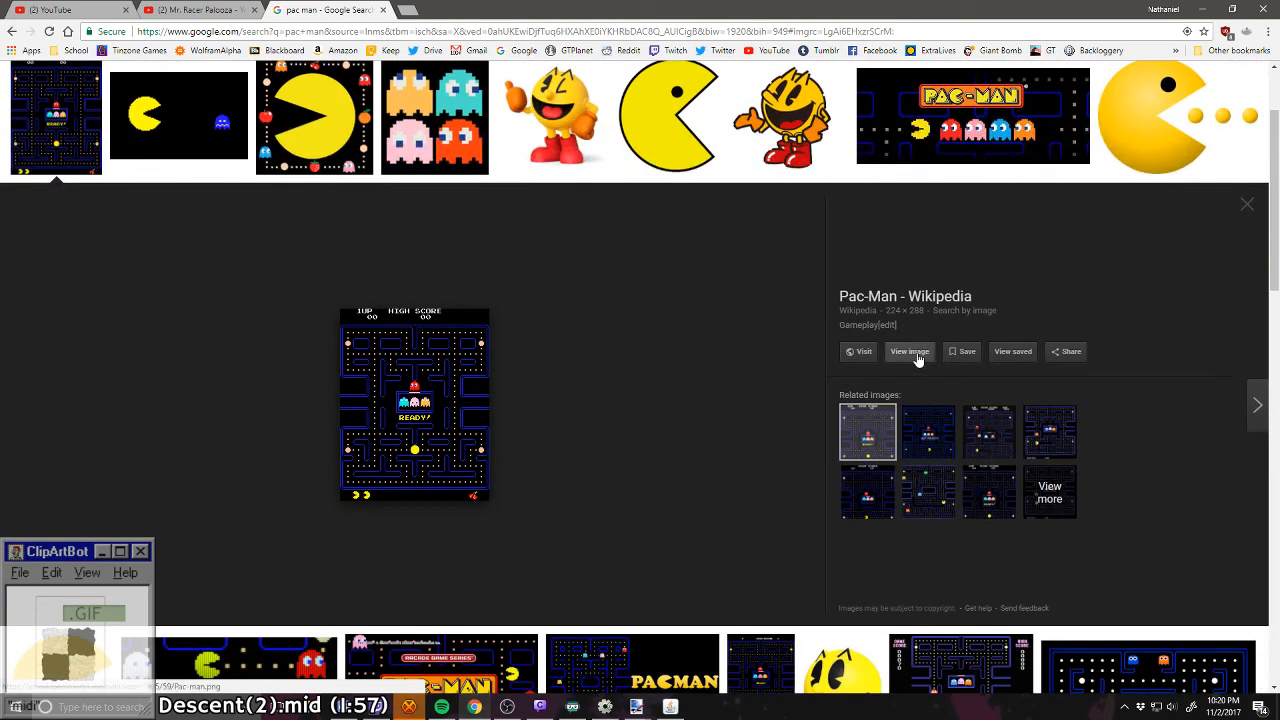
pyautogui.click(913, 354)
pyautogui.scroll(9, 660, 402)
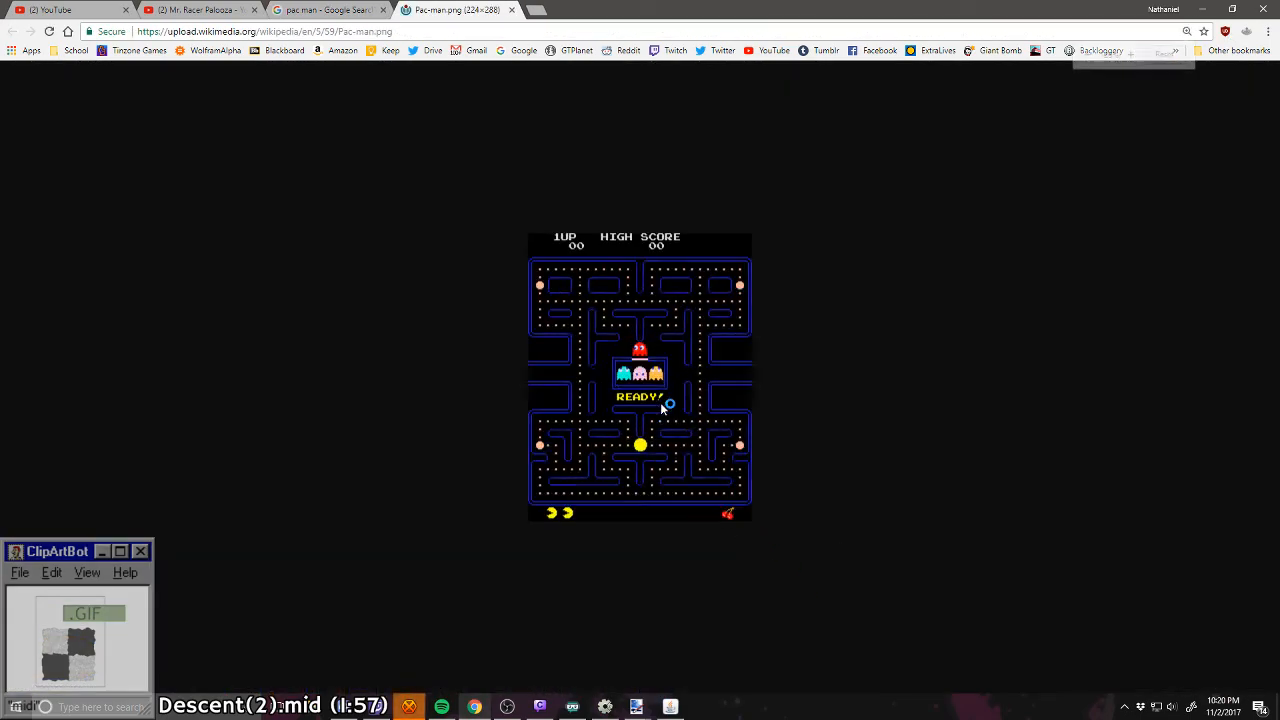
pyautogui.scroll(-5, 660, 402)
pyautogui.scroll(1, 660, 402)
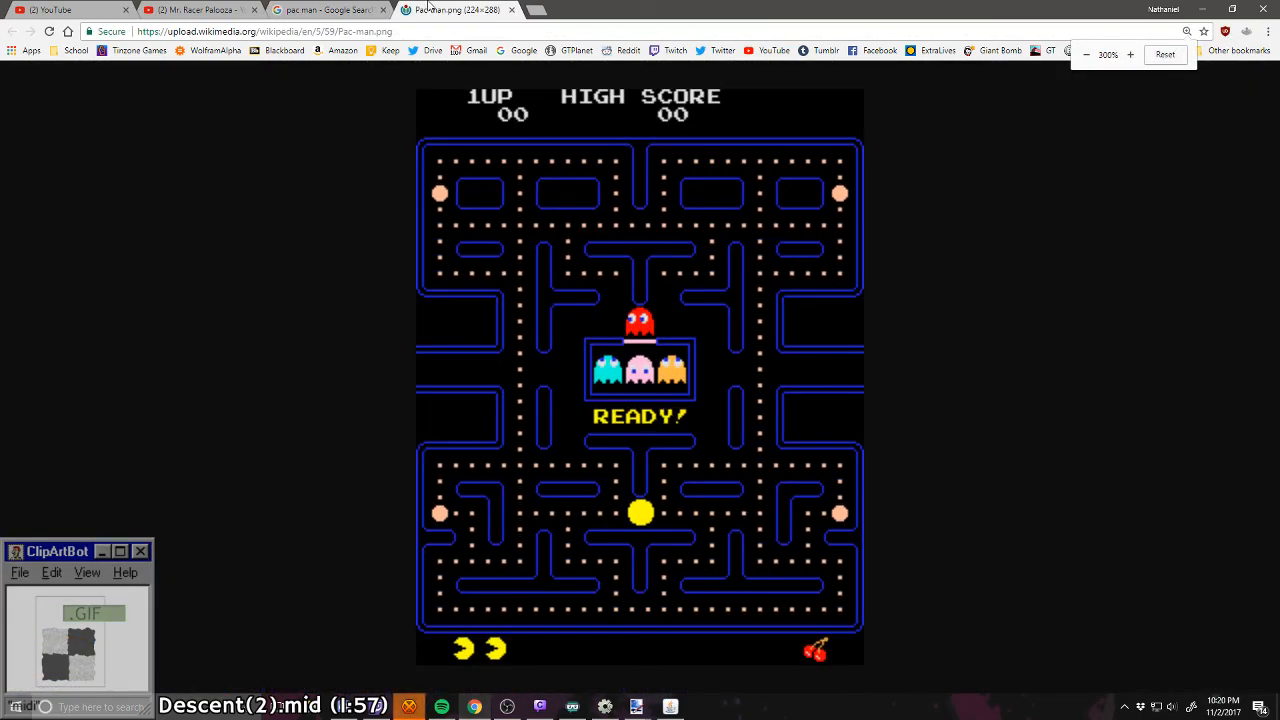
# Step: Close the enlarged Pac-Man image and switch back to paint.net
pyautogui.hotkey('ctrl', 'w')
pyautogui.moveTo(1277, 240); pyautogui.dragTo(1279, 120)
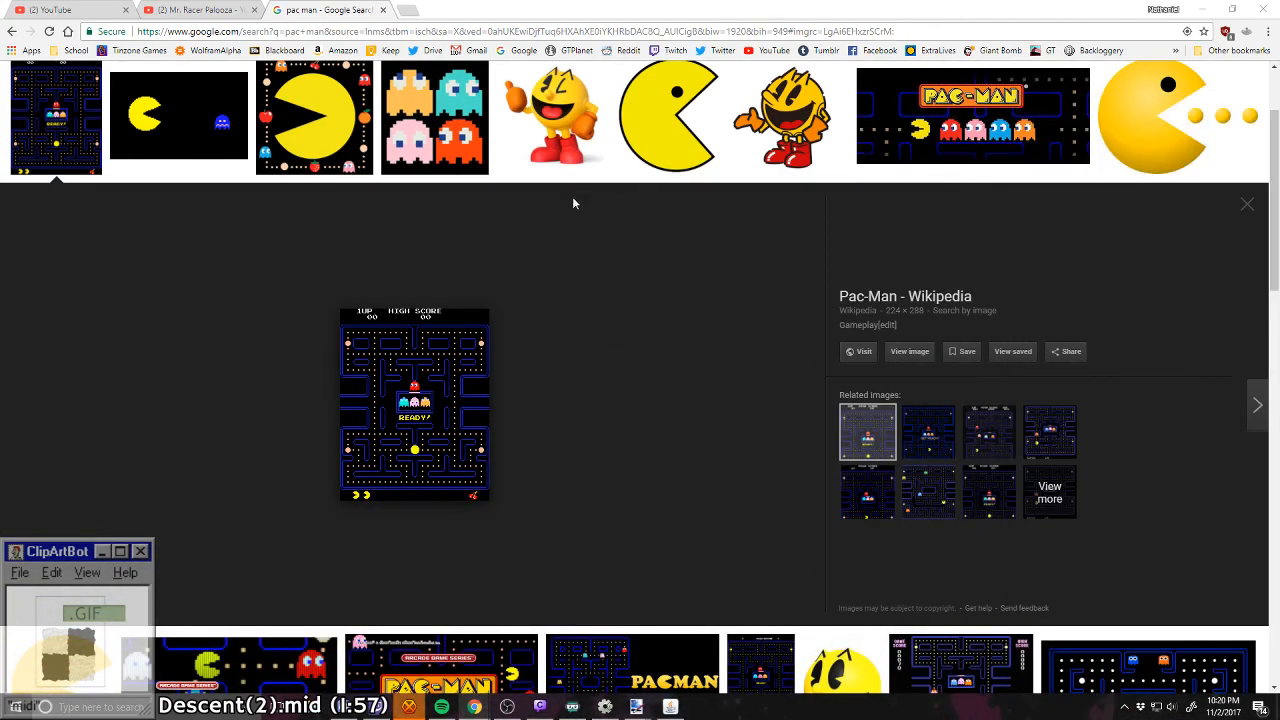
pyautogui.click(1204, 9)
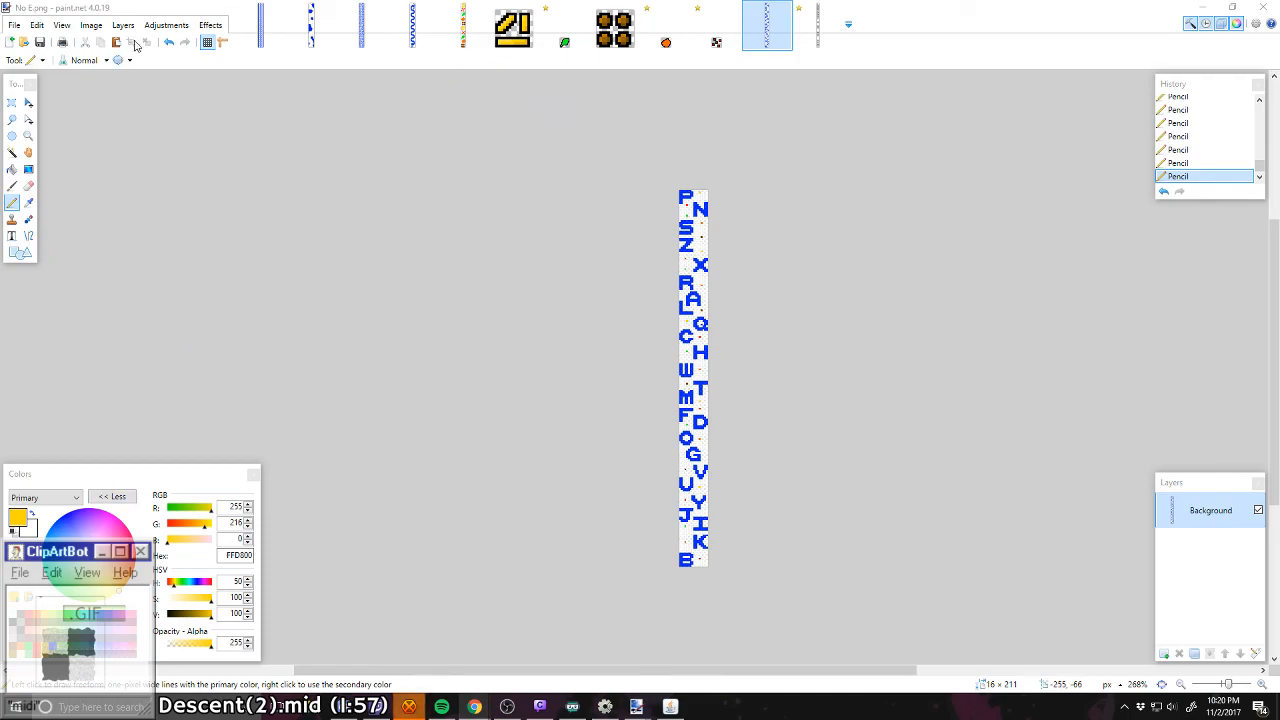
# Step: Close the yellow-and-black sprite, tt2lettuce.png and tt2meat.png, discarding the unsaved changes
pyautogui.click(515, 25)
pyautogui.click(532, 9)
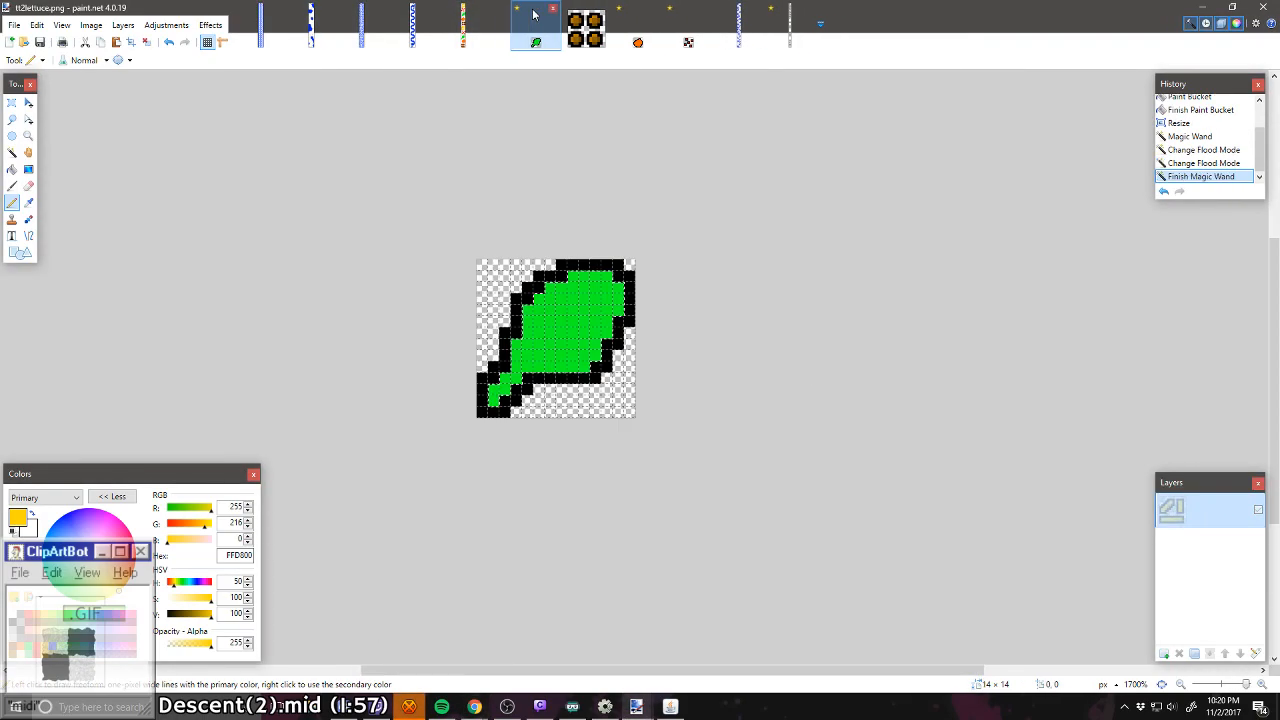
pyautogui.click(552, 9)
pyautogui.click(617, 403)
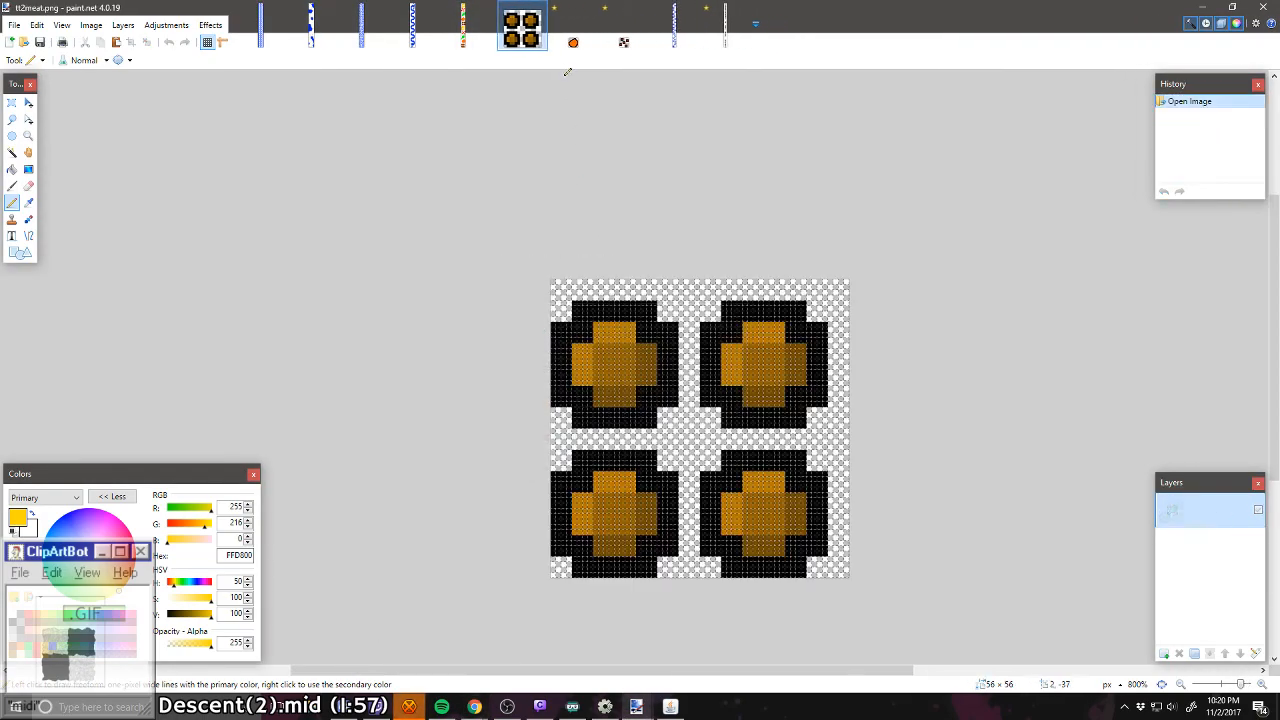
pyautogui.click(539, 9)
# Step: Close tt2sc.png and tt2tomato.png without saving their changes
pyautogui.click(531, 9)
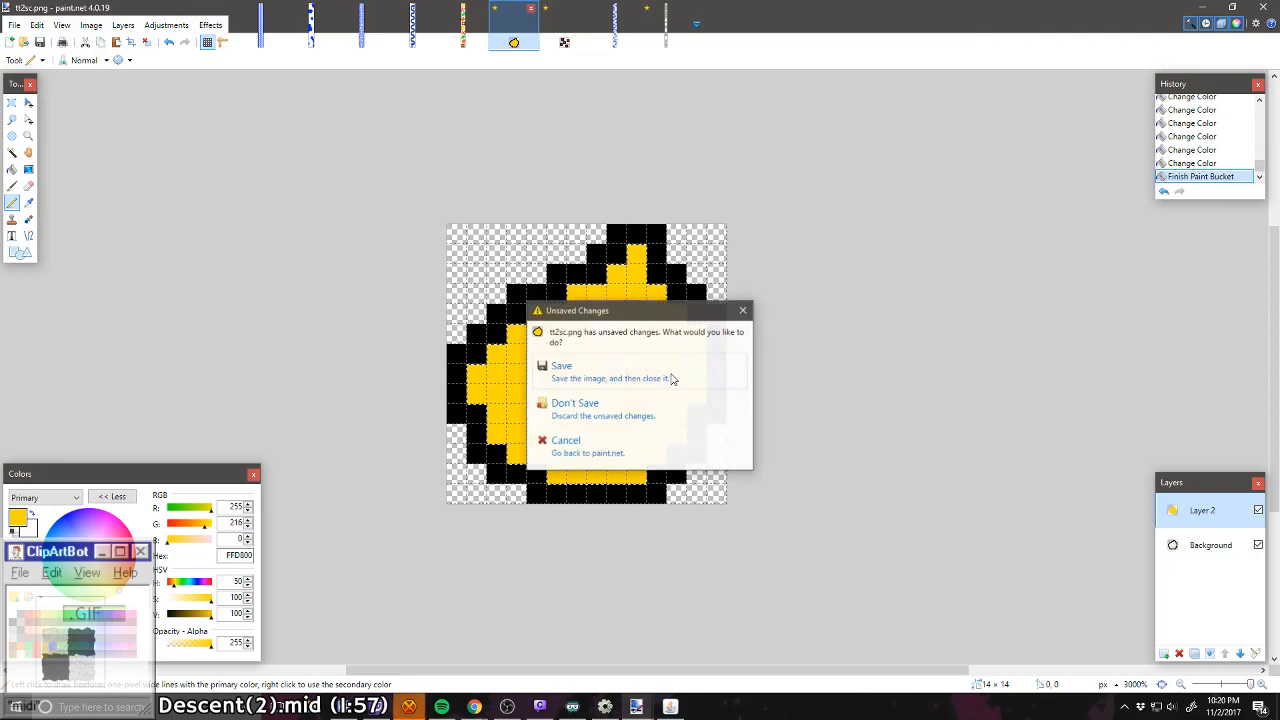
pyautogui.click(677, 412)
pyautogui.click(532, 9)
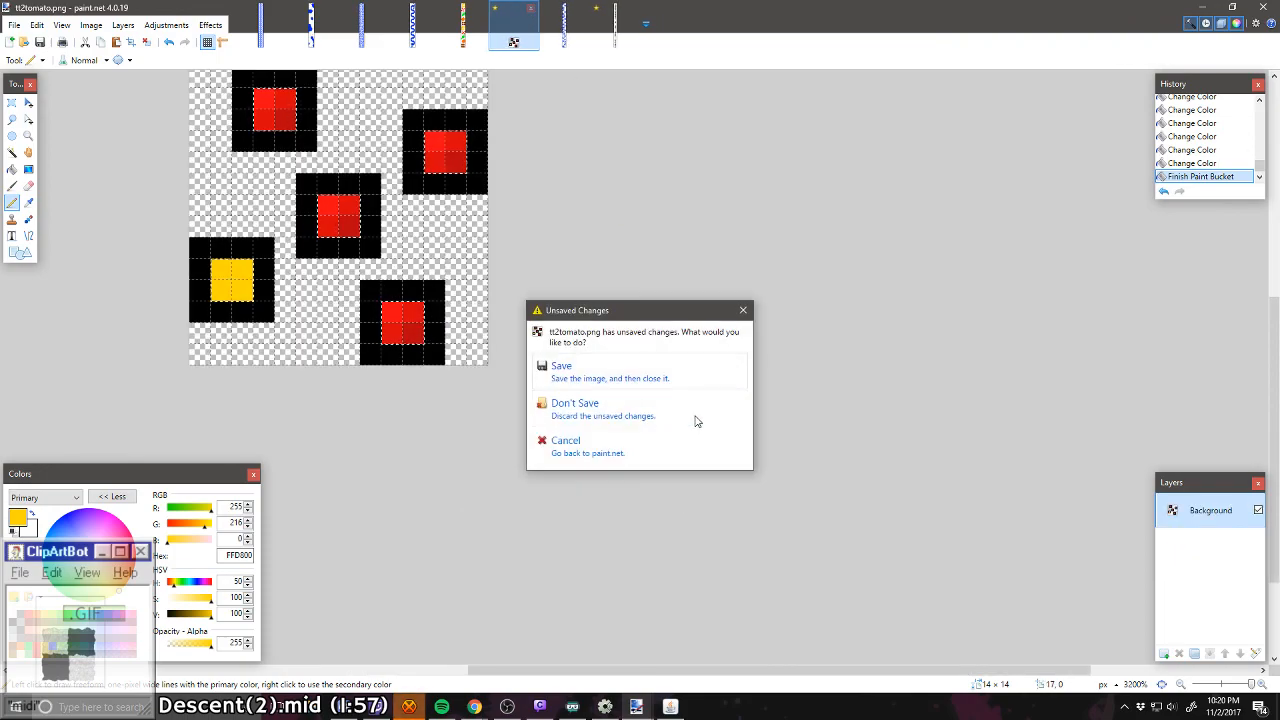
pyautogui.click(697, 421)
# Step: Close 08_01 Secret Message.png without saving its changes
pyautogui.click(565, 42)
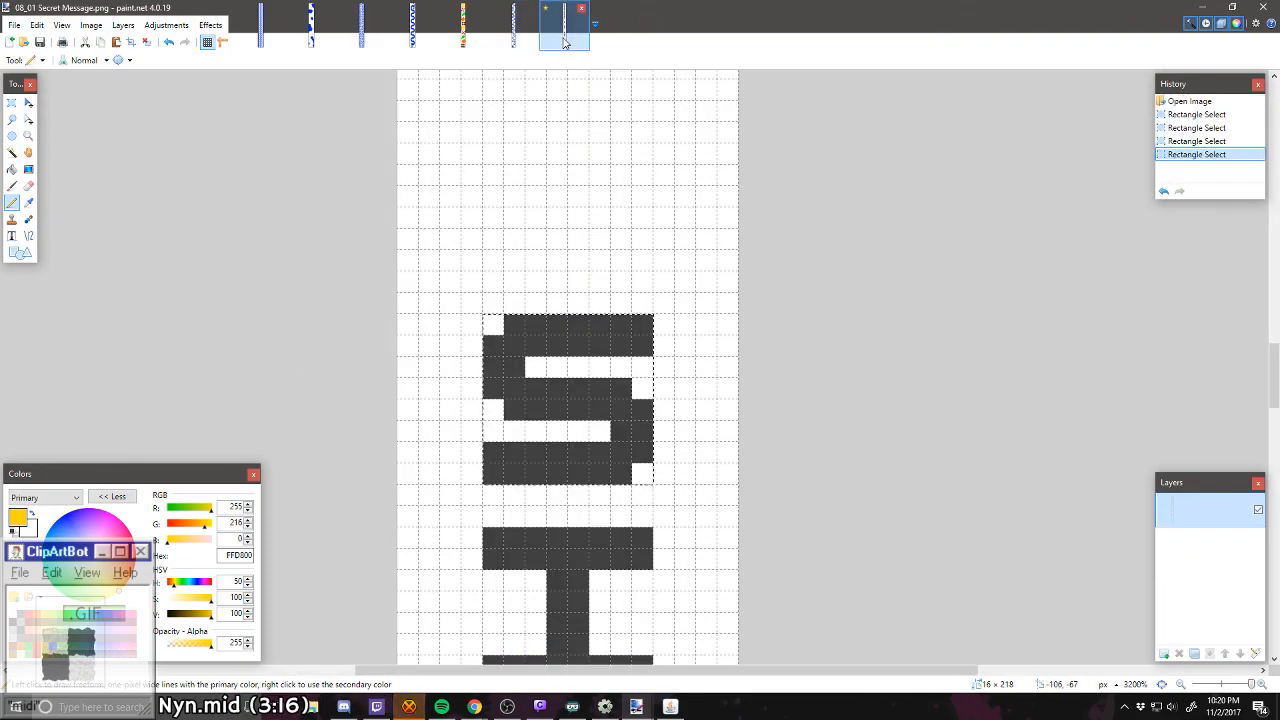
pyautogui.click(581, 9)
pyautogui.click(619, 438)
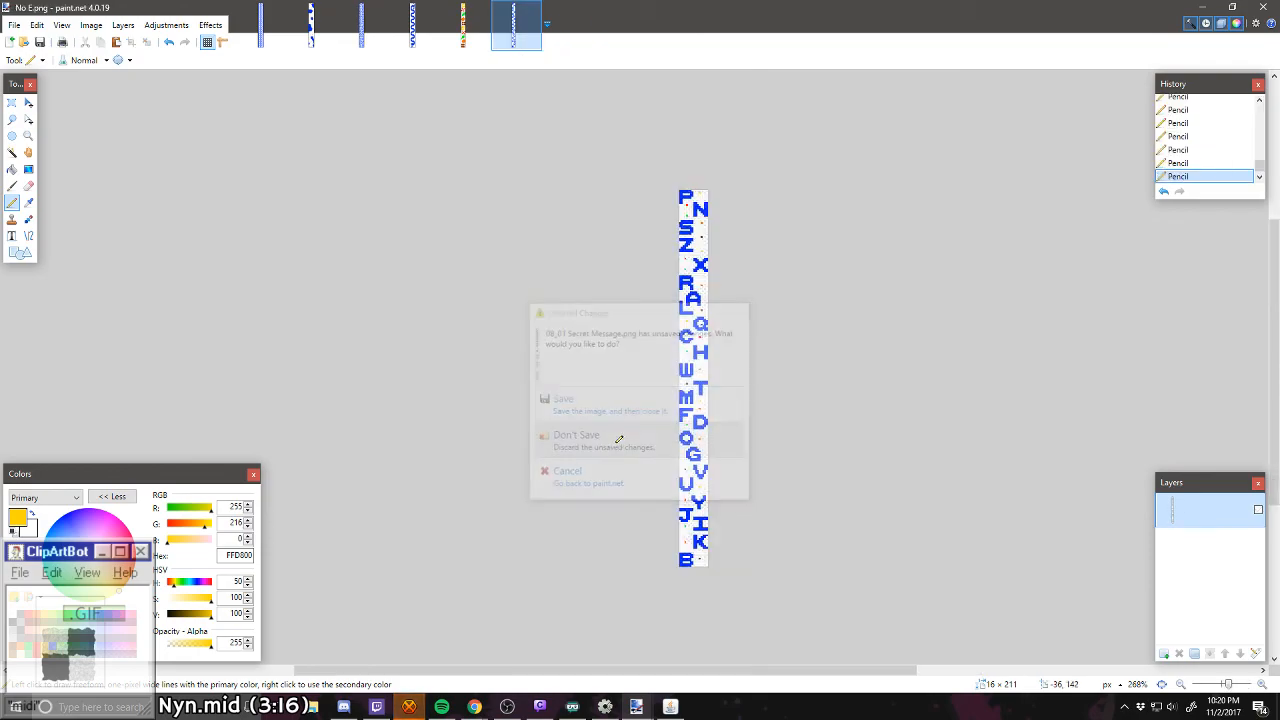
# Step: Close the blue-blotched level strip and return to the No E.png image
pyautogui.click(306, 30)
pyautogui.click(328, 9)
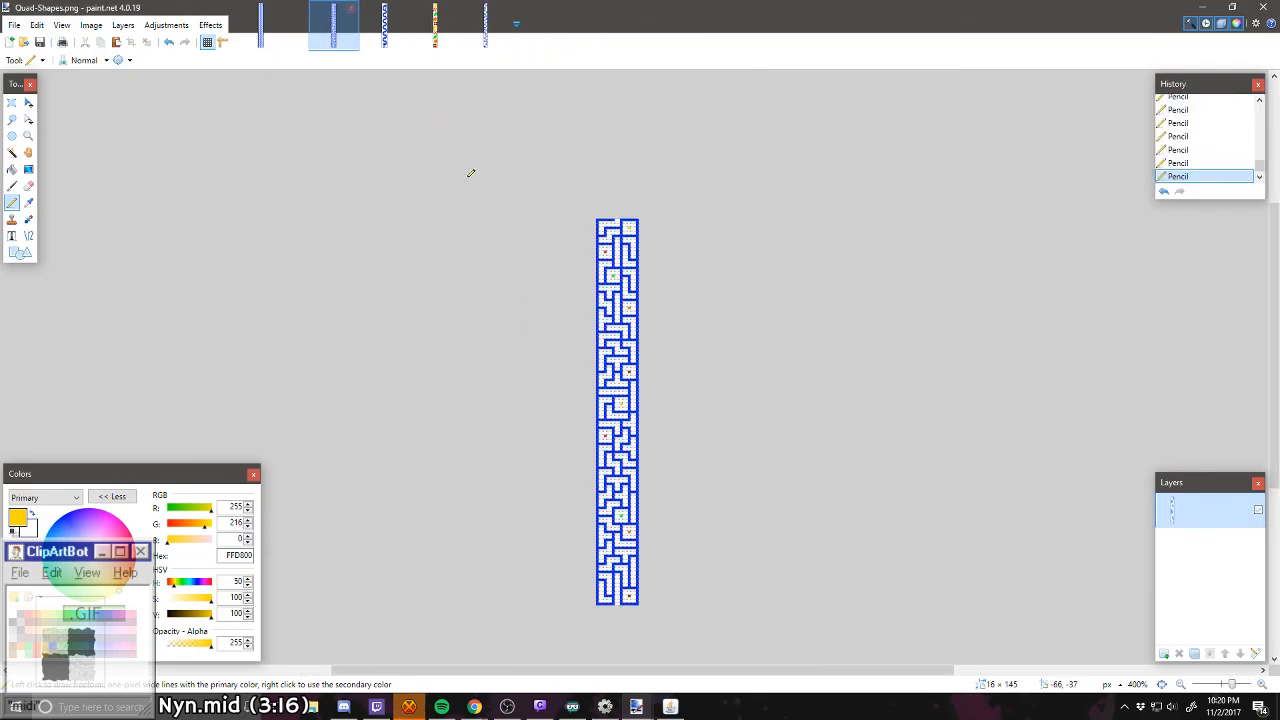
pyautogui.click(460, 40)
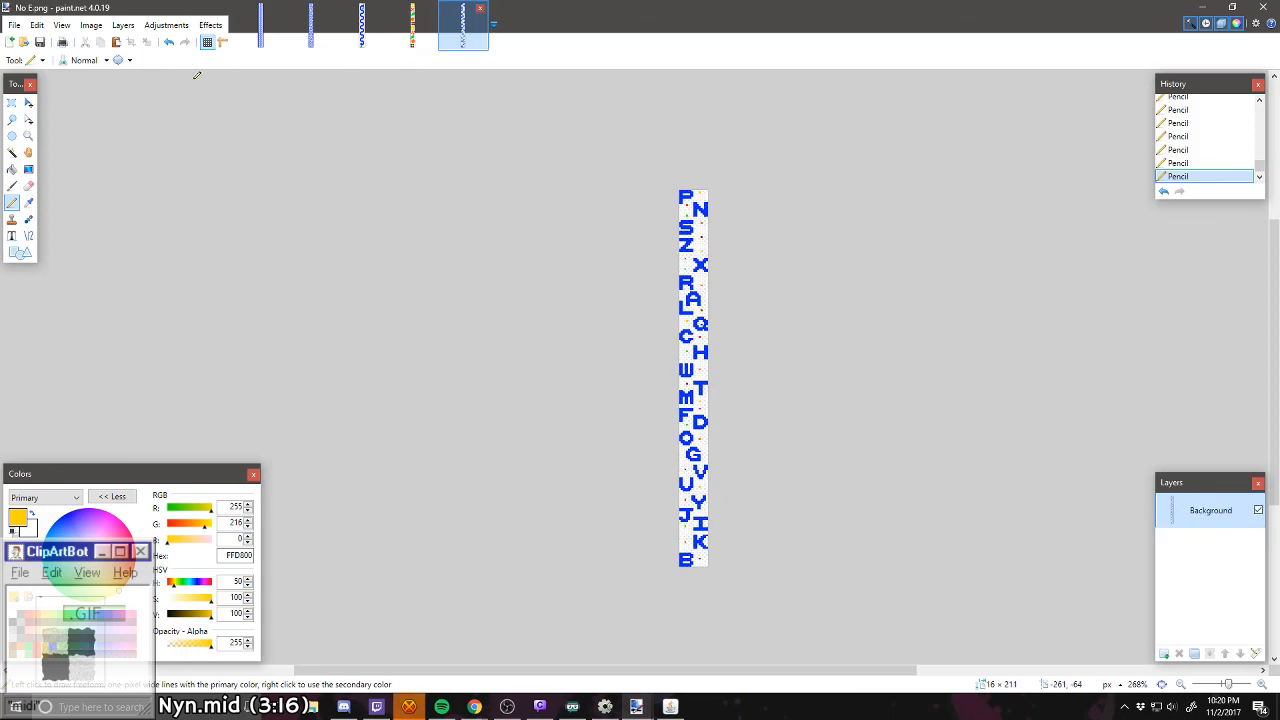
# Step: Create a new 16 × 128 pixel image and set the primary colour to blue (0026FF)
pyautogui.click(14, 44)
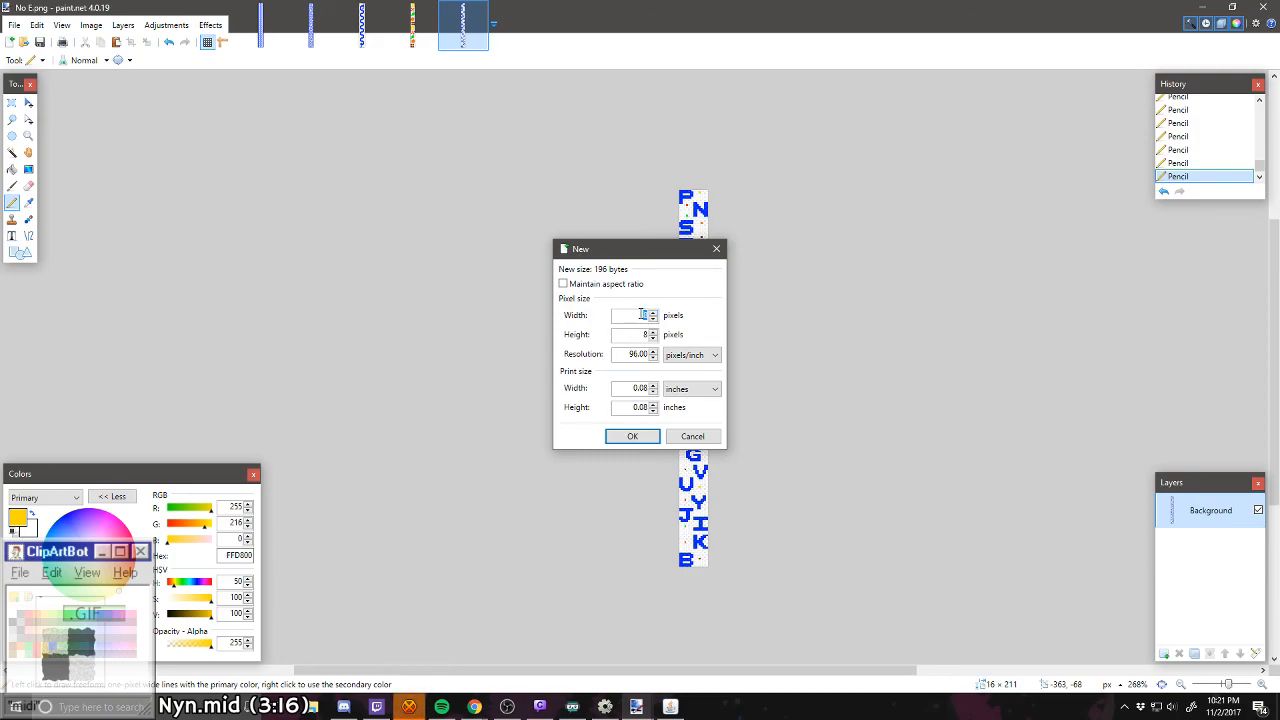
pyautogui.write('16')
pyautogui.write('128')
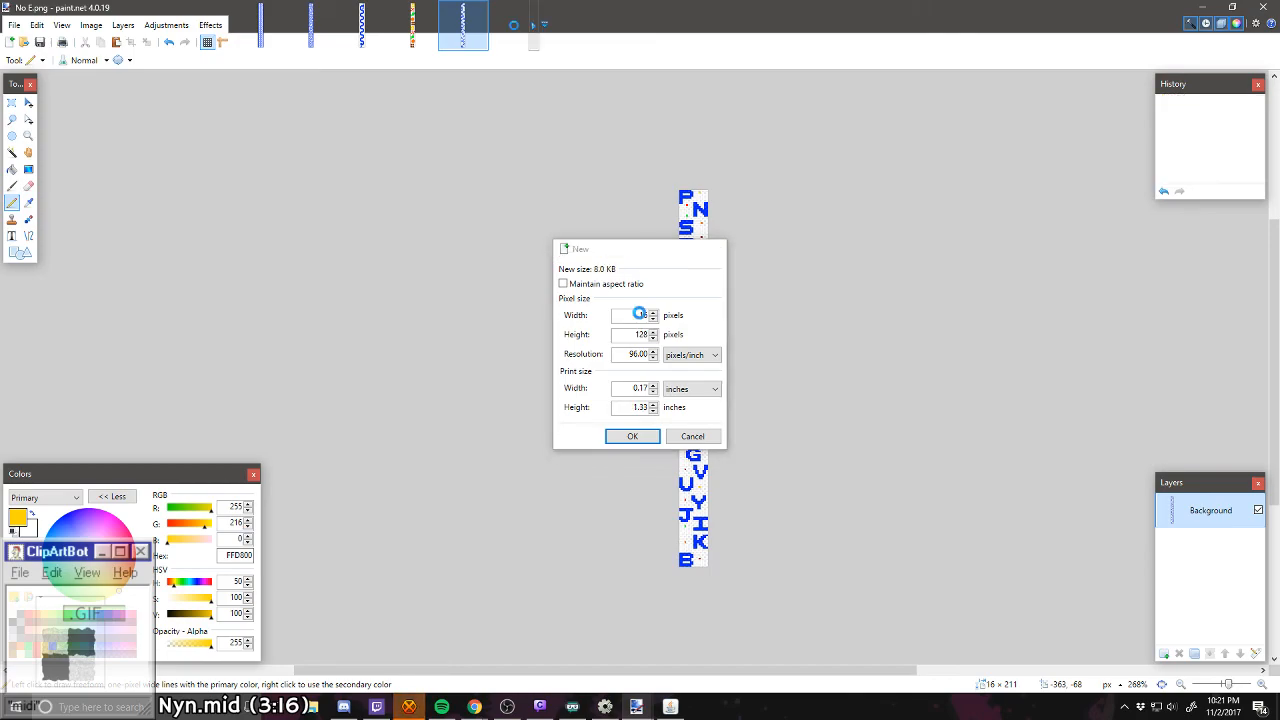
pyautogui.press('Return')
pyautogui.scroll(5, 688, 402)
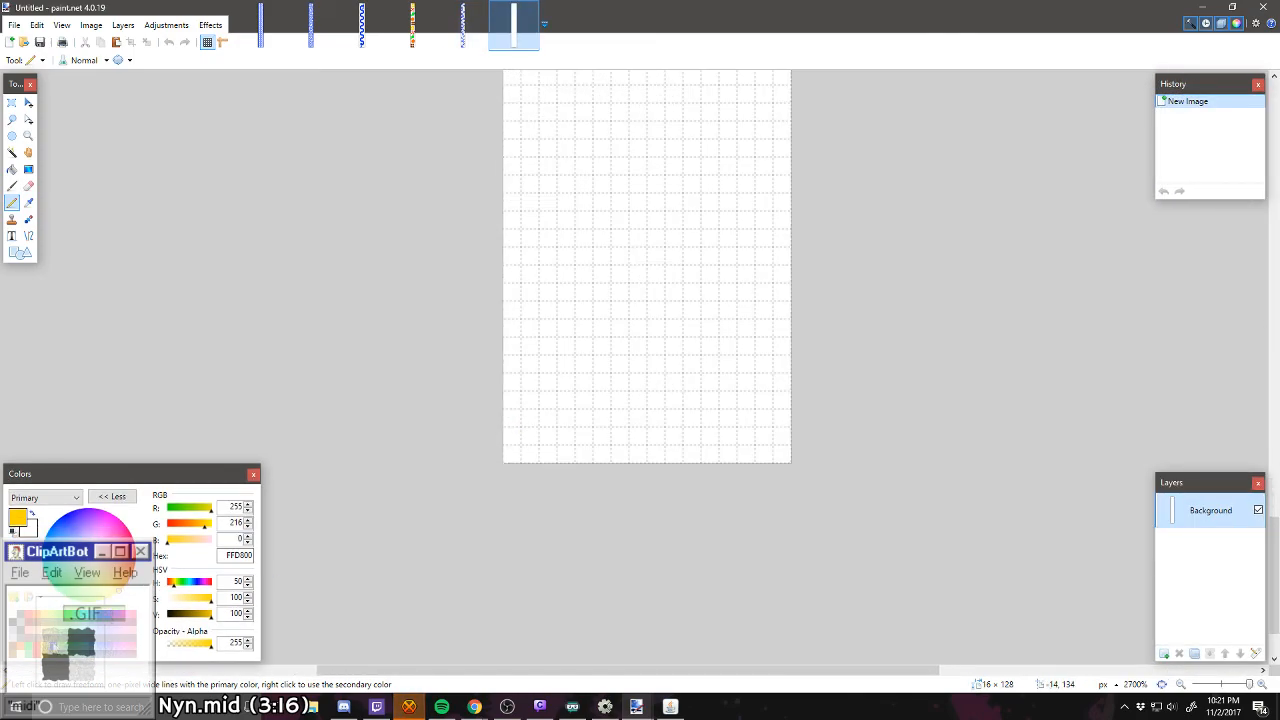
pyautogui.click(59, 519)
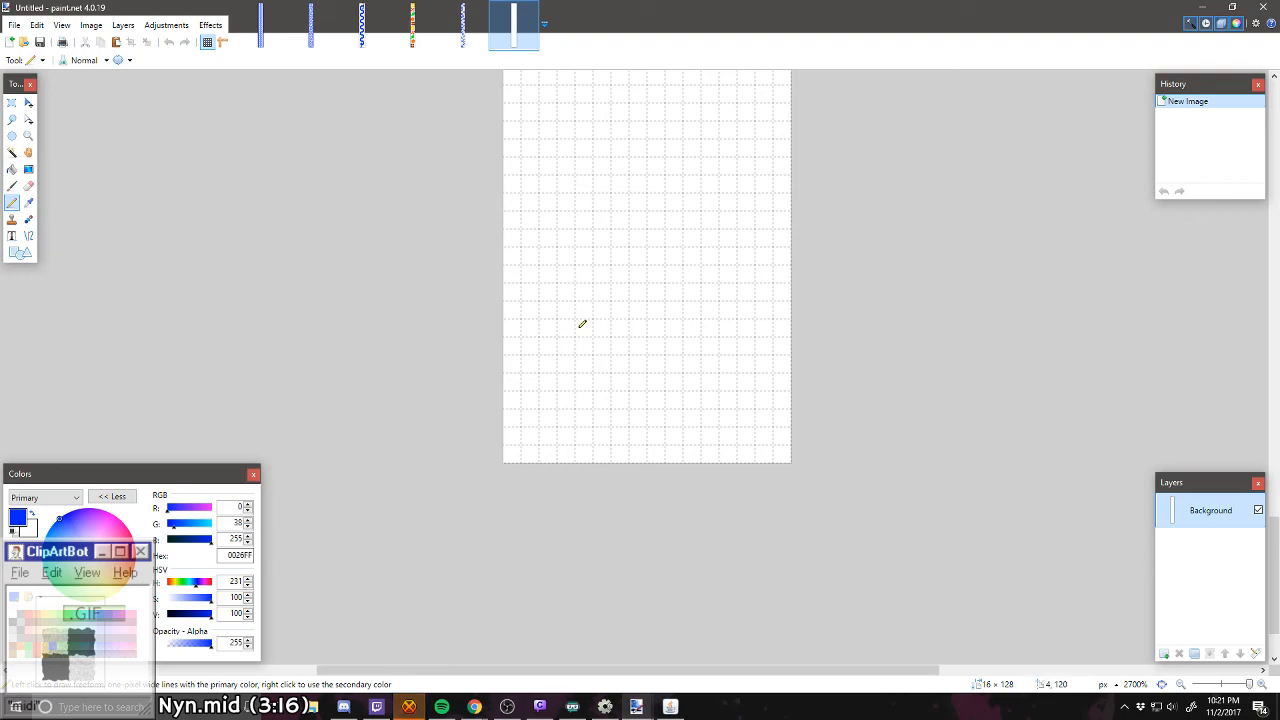
# Step: Draw two blue oval outlines, each 4 px wide and 8 px tall, near the lower left and right corners, plus a small blob between them
pyautogui.click(537, 429)
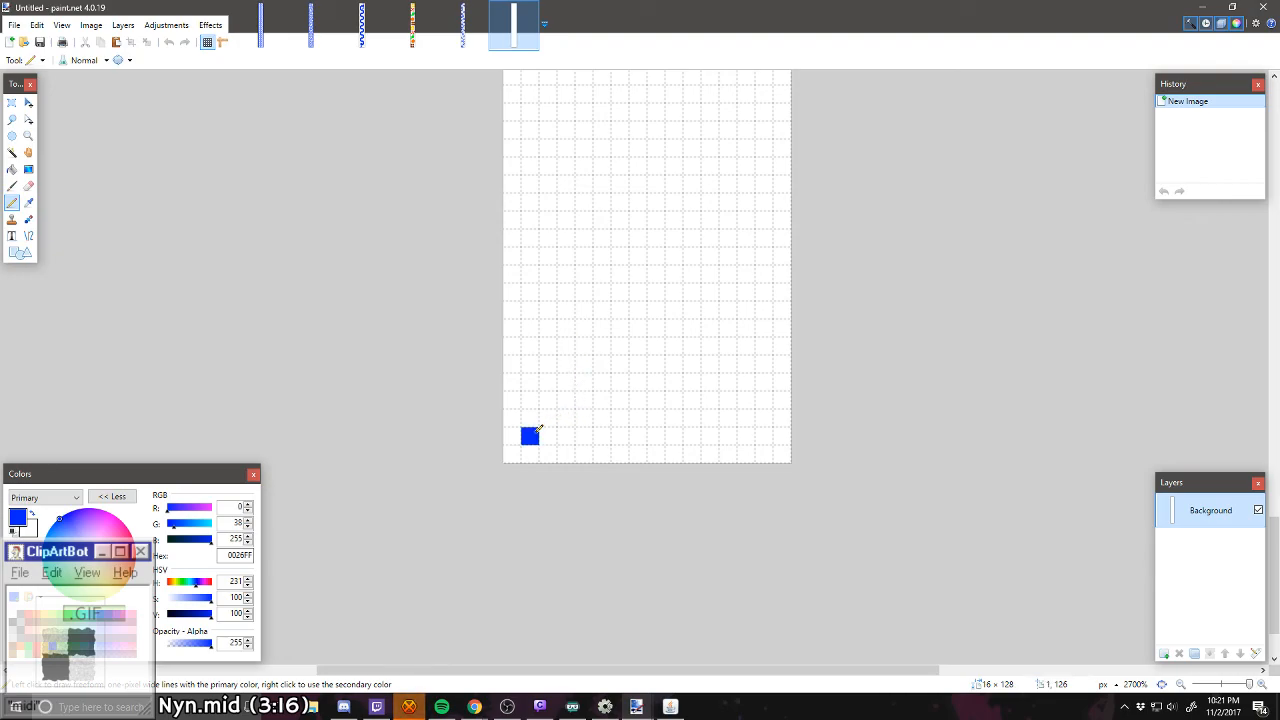
pyautogui.click(548, 430)
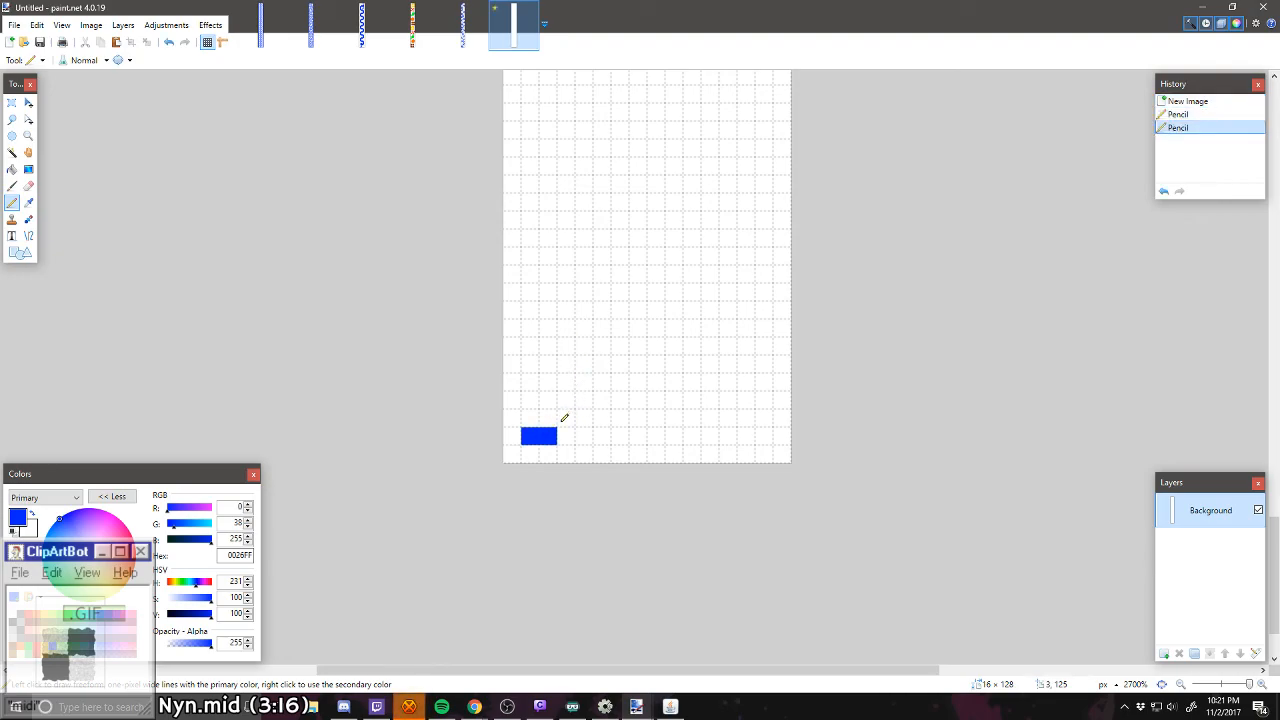
pyautogui.click(534, 422)
pyautogui.rightClick(535, 436)
pyautogui.click(562, 436)
pyautogui.moveTo(584, 418)
pyautogui.mouseDown()
pyautogui.moveTo(587, 379)
pyautogui.moveTo(535, 400)
pyautogui.moveTo(534, 389)
pyautogui.moveTo(540, 336)
pyautogui.moveTo(587, 368)
pyautogui.moveTo(585, 322)
pyautogui.mouseUp()
pyautogui.click(531, 400)
pyautogui.moveTo(764, 417)
pyautogui.mouseDown()
pyautogui.moveTo(728, 435)
pyautogui.moveTo(703, 395)
pyautogui.moveTo(711, 331)
pyautogui.moveTo(748, 310)
pyautogui.mouseUp()
pyautogui.rightClick(694, 398)
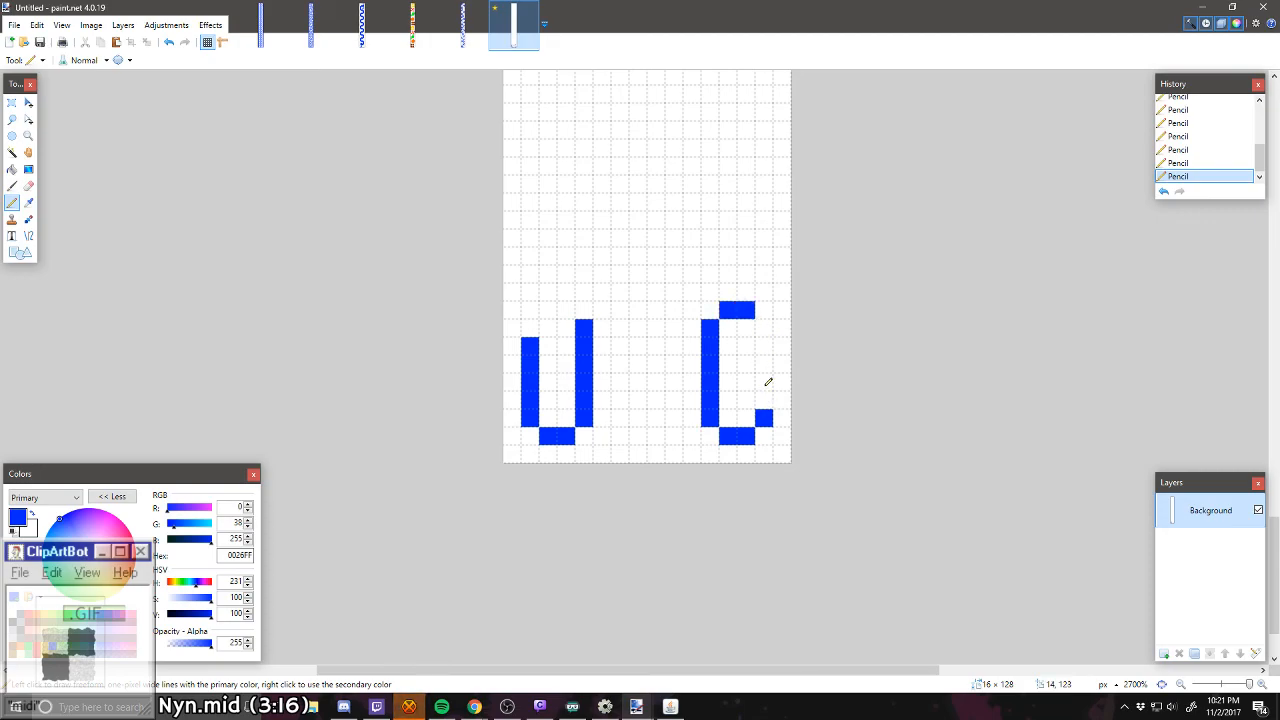
pyautogui.moveTo(765, 400); pyautogui.dragTo(765, 326)
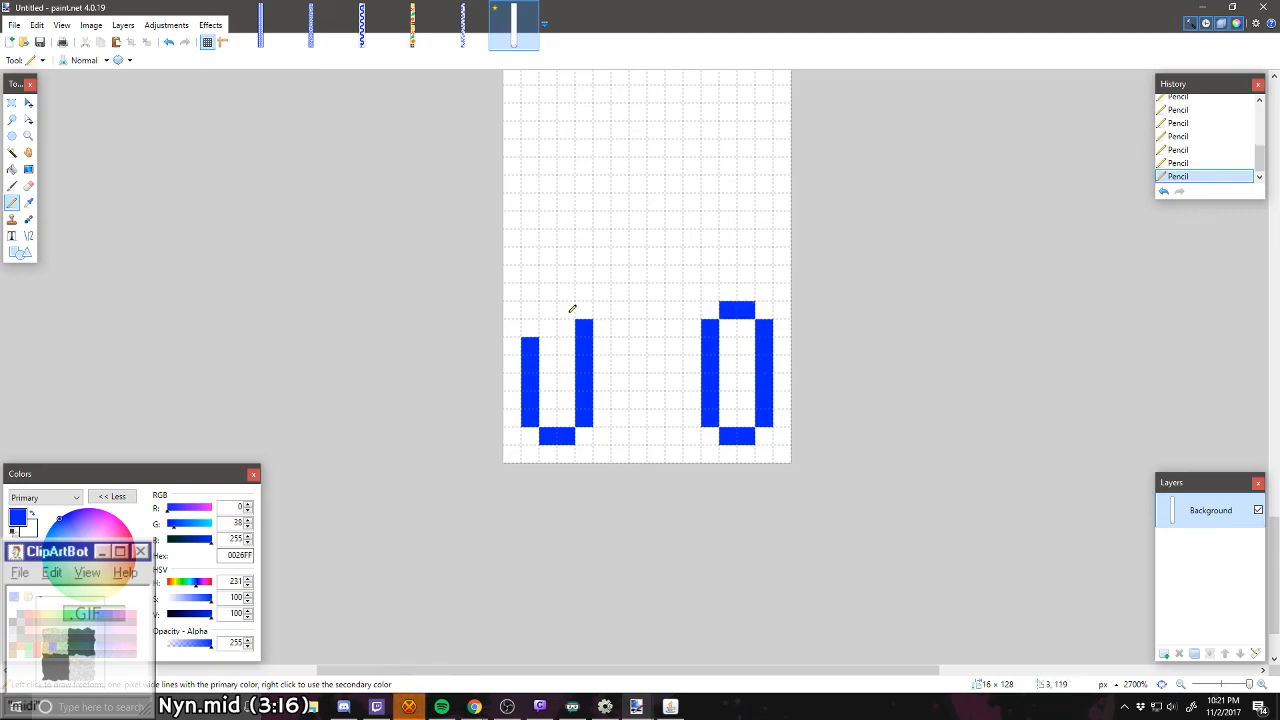
pyautogui.moveTo(572, 308); pyautogui.dragTo(528, 328)
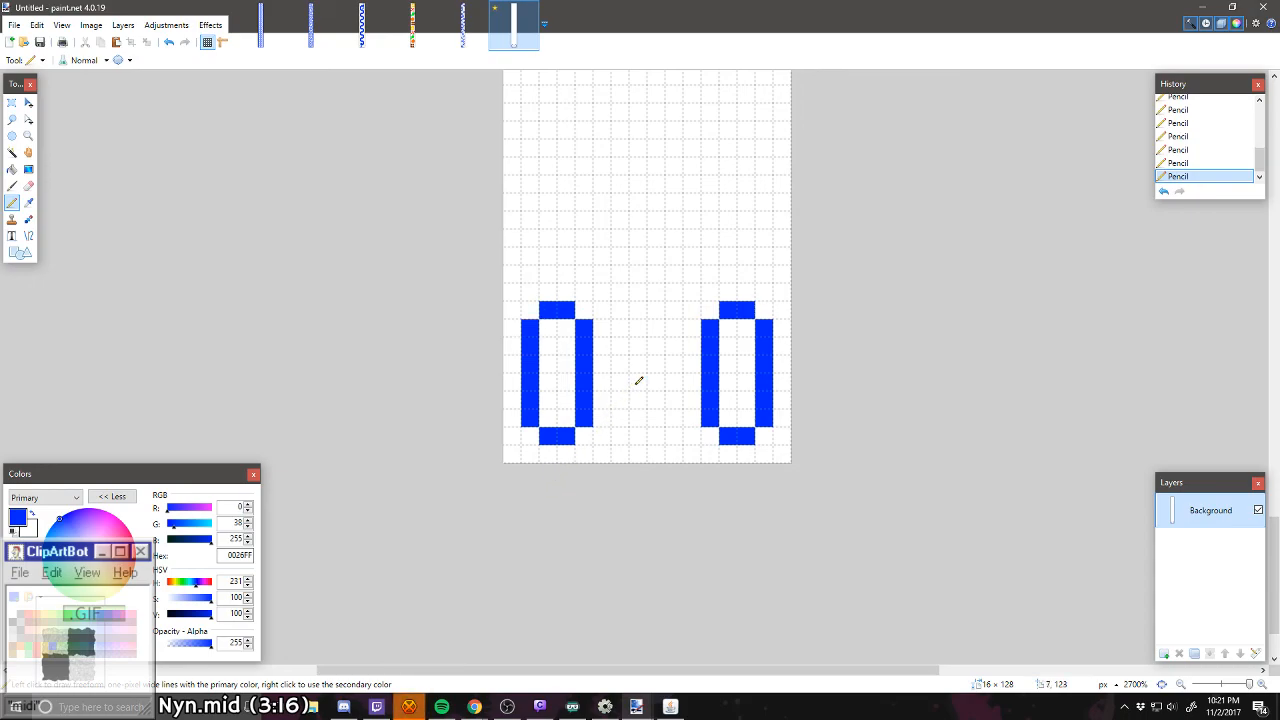
pyautogui.moveTo(640, 381)
pyautogui.mouseDown()
pyautogui.moveTo(637, 392)
pyautogui.moveTo(657, 366)
pyautogui.moveTo(651, 385)
pyautogui.mouseUp()
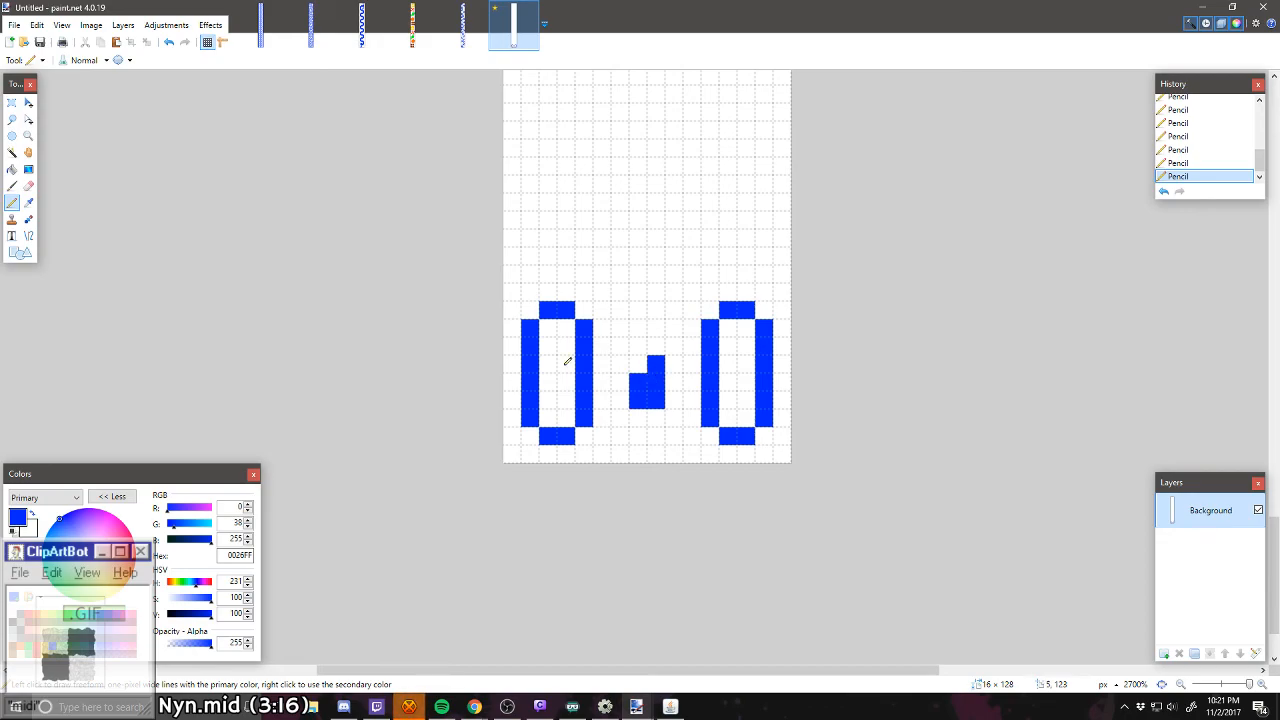
# Step: Select the left oval and move it one pixel left and one pixel down to meet the image's corner
pyautogui.click(12, 103)
pyautogui.moveTo(497, 308); pyautogui.dragTo(595, 447)
pyautogui.click(28, 105)
pyautogui.press('Left')
pyautogui.press('Down')
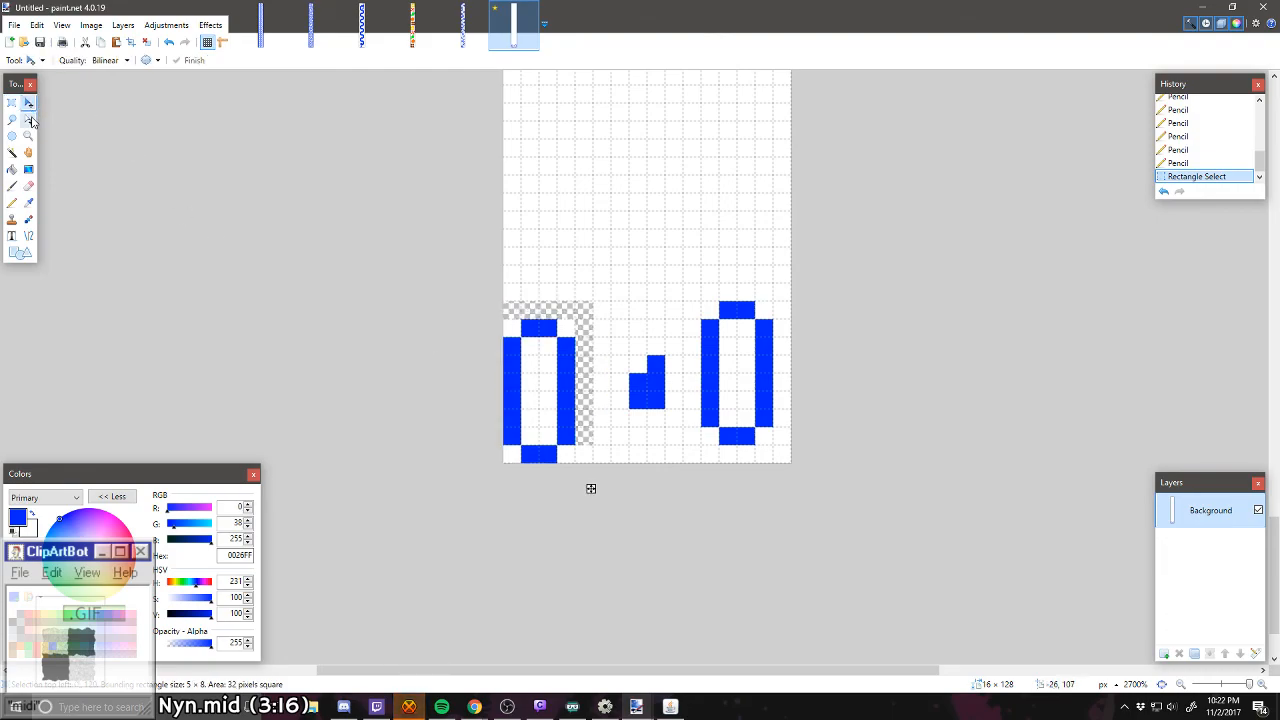
pyautogui.click(28, 119)
# Step: Move the right oval one pixel right and one pixel down into the opposite corner and clear the selection
pyautogui.click(12, 103)
pyautogui.moveTo(706, 307); pyautogui.dragTo(791, 463)
pyautogui.click(28, 105)
pyautogui.press('Right')
pyautogui.press('Down')
pyautogui.hotkey('ctrl', 'd')
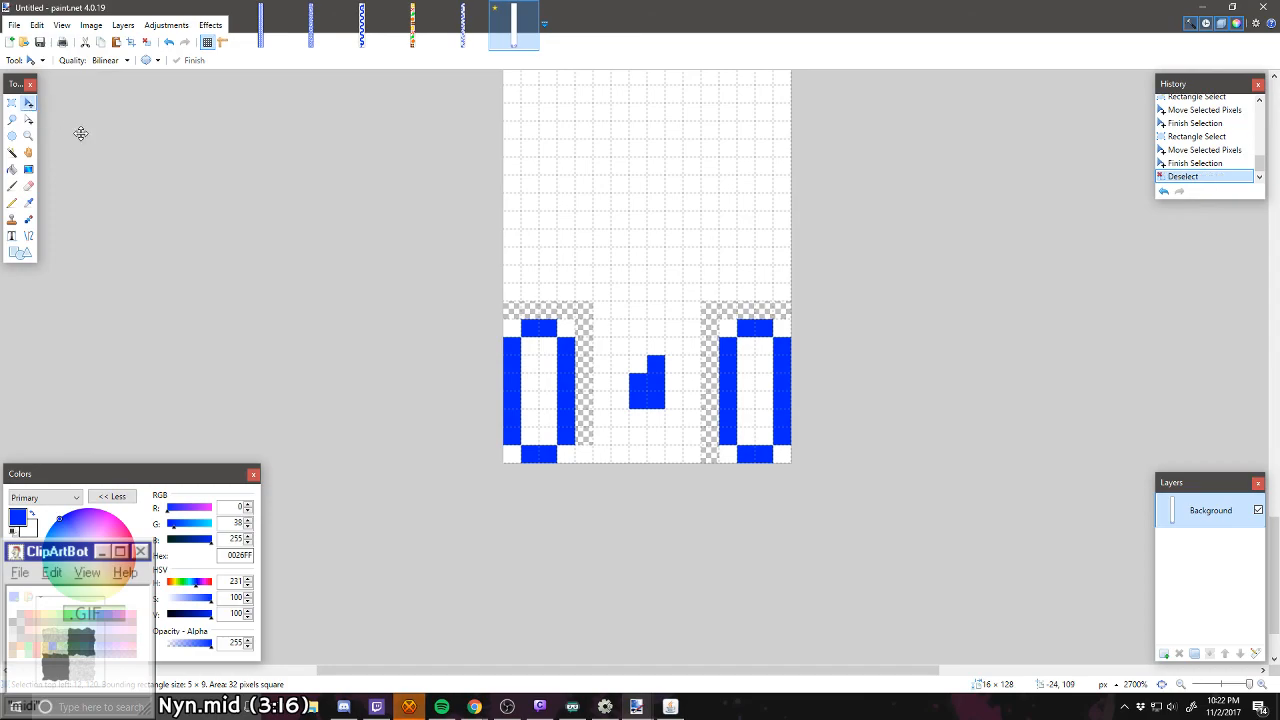
# Step: Pencil over the centre blob and transparent gaps in white, and draw a third matching blue oval between the other two
pyautogui.click(12, 202)
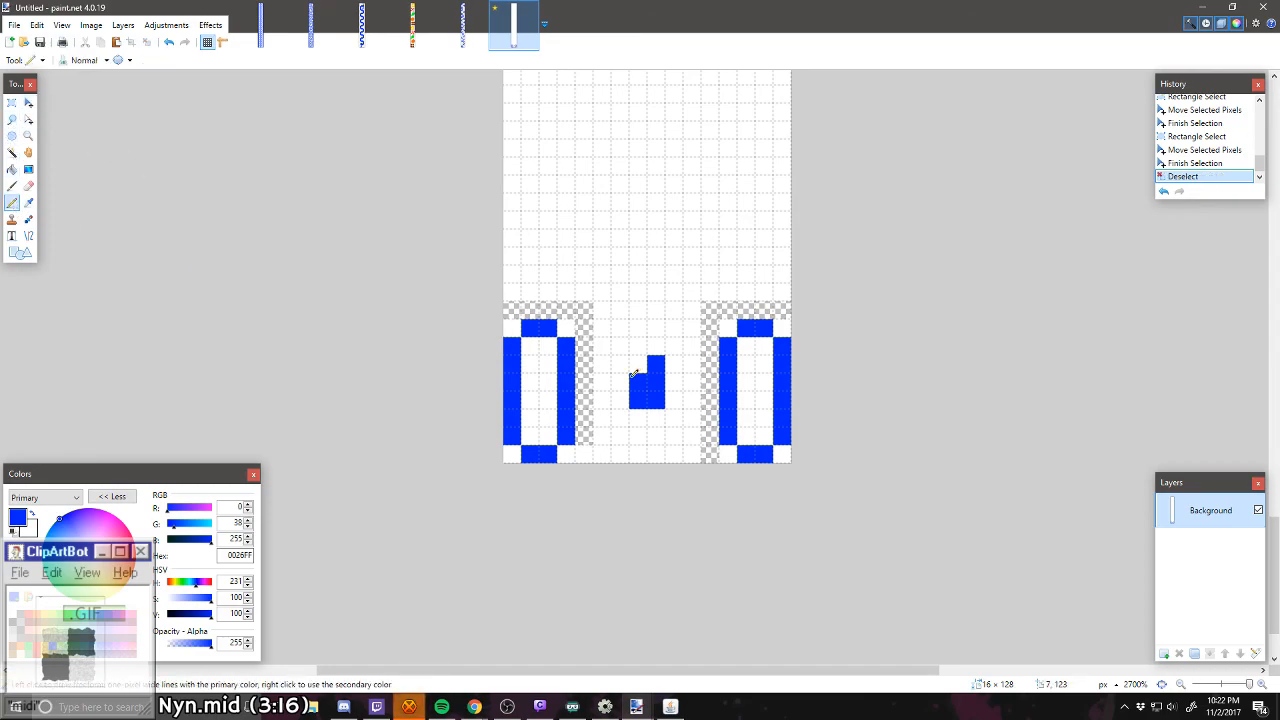
pyautogui.moveTo(636, 373)
pyautogui.mouseDown()
pyautogui.moveTo(654, 357)
pyautogui.moveTo(666, 390)
pyautogui.mouseUp()
pyautogui.moveTo(707, 332)
pyautogui.mouseDown()
pyautogui.moveTo(711, 295)
pyautogui.moveTo(790, 305)
pyautogui.mouseUp()
pyautogui.moveTo(588, 440)
pyautogui.mouseDown()
pyautogui.moveTo(586, 351)
pyautogui.moveTo(545, 300)
pyautogui.moveTo(510, 310)
pyautogui.mouseUp()
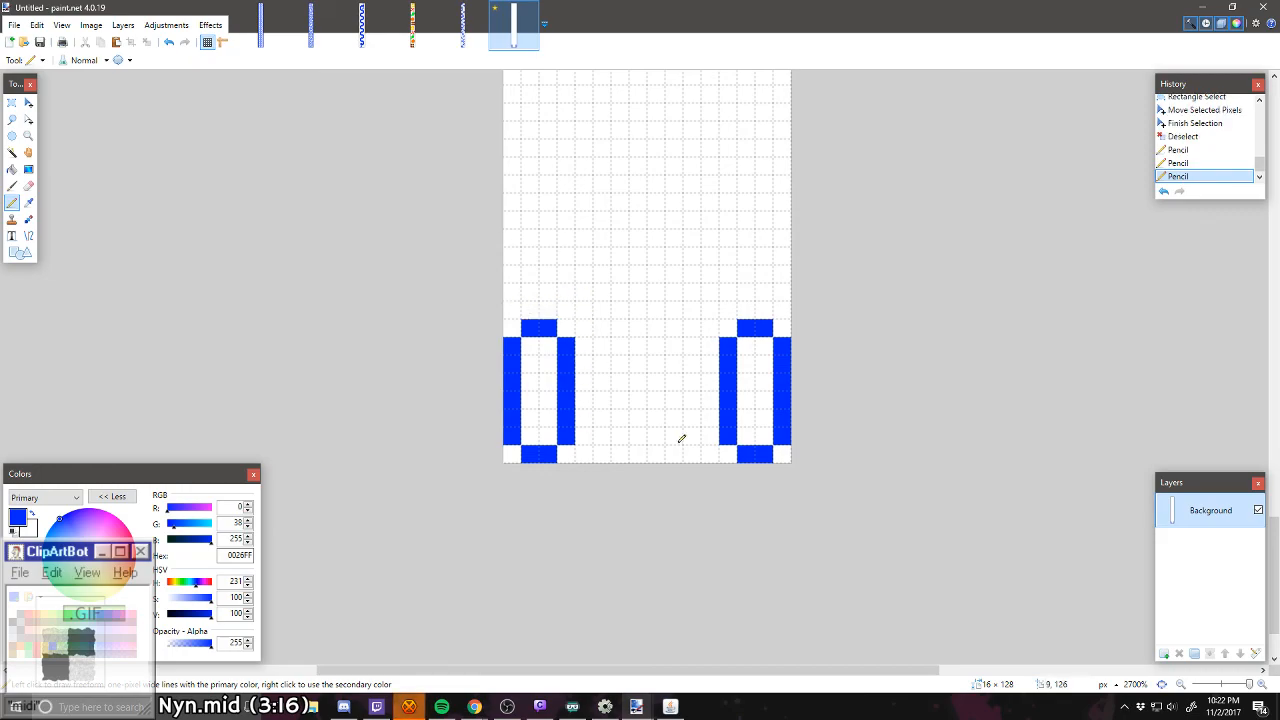
pyautogui.moveTo(638, 452)
pyautogui.mouseDown()
pyautogui.moveTo(665, 452)
pyautogui.moveTo(674, 340)
pyautogui.mouseUp()
pyautogui.moveTo(658, 328)
pyautogui.mouseDown()
pyautogui.moveTo(622, 362)
pyautogui.moveTo(620, 440)
pyautogui.mouseUp()
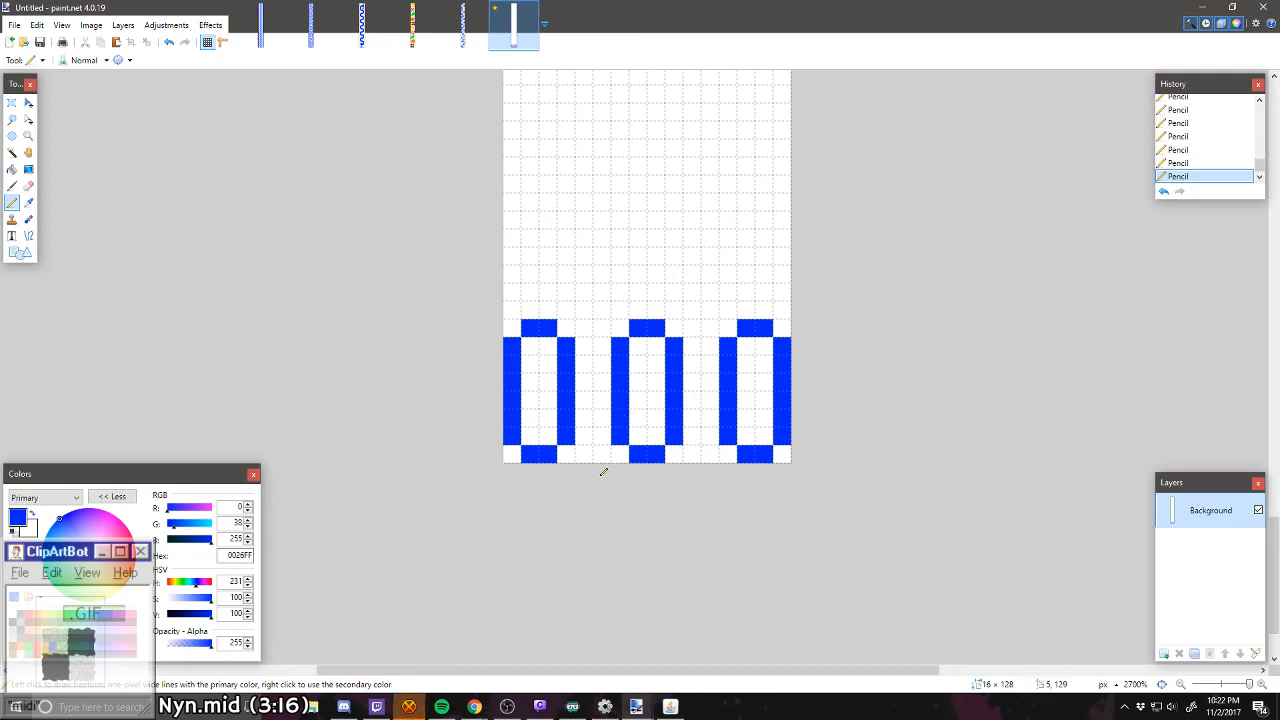
# Step: Above the ovals, draw two blue sideways U outlines opening onto the image's left and right edges, each 7 px wide and 4 px tall
pyautogui.scroll(2, 613, 294)
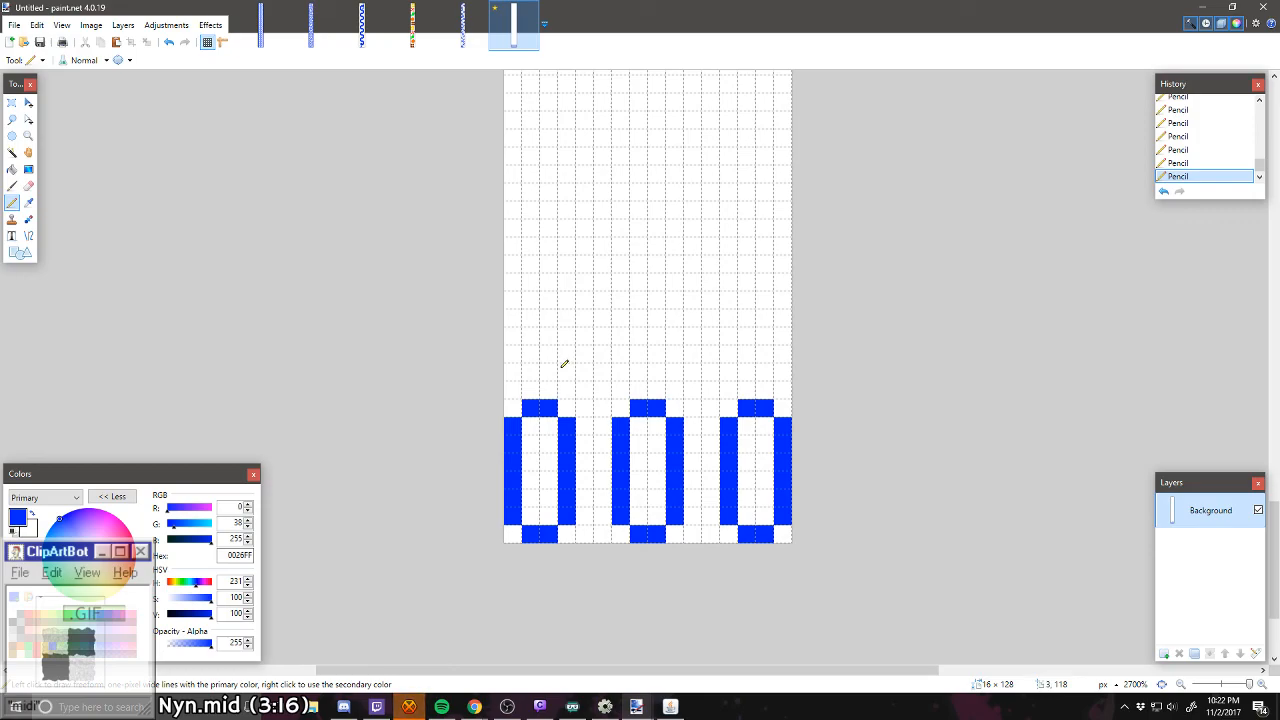
pyautogui.scroll(2, 564, 364)
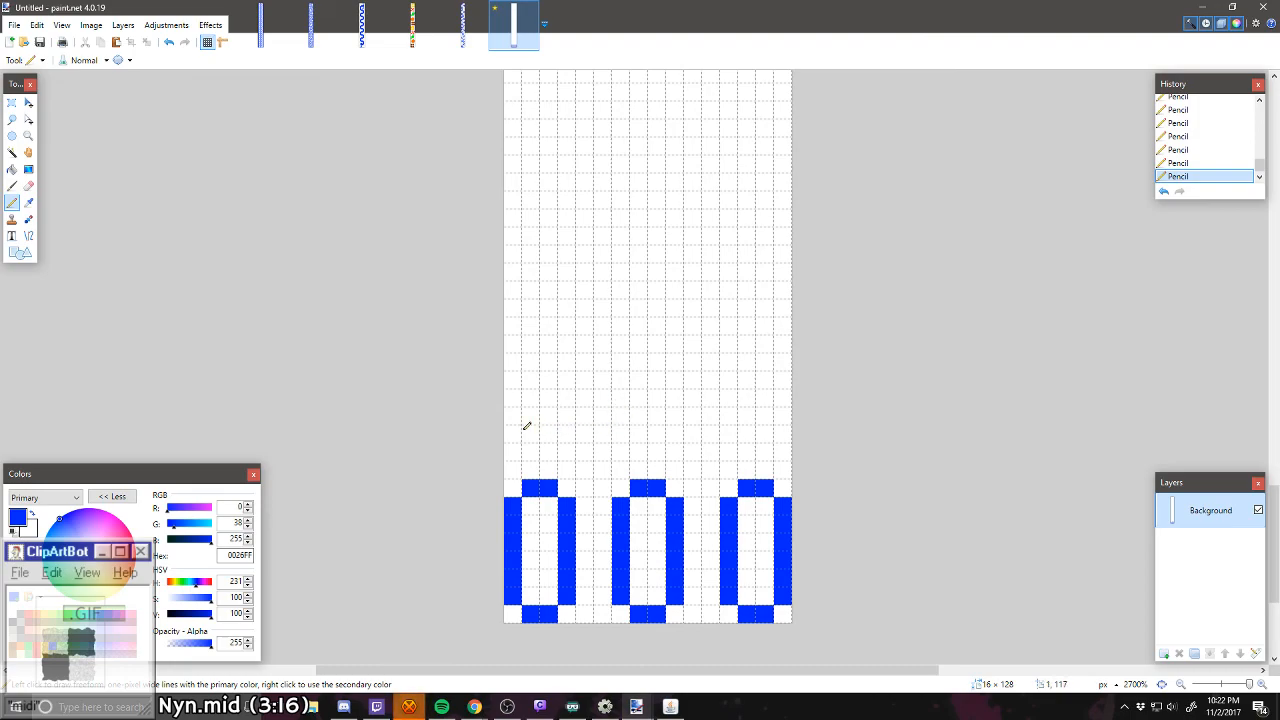
pyautogui.moveTo(527, 426)
pyautogui.mouseDown()
pyautogui.moveTo(586, 429)
pyautogui.moveTo(515, 441)
pyautogui.moveTo(617, 422)
pyautogui.moveTo(616, 436)
pyautogui.moveTo(618, 402)
pyautogui.moveTo(606, 384)
pyautogui.moveTo(505, 376)
pyautogui.mouseUp()
pyautogui.moveTo(790, 432)
pyautogui.mouseDown()
pyautogui.moveTo(691, 431)
pyautogui.moveTo(672, 415)
pyautogui.moveTo(694, 380)
pyautogui.moveTo(790, 373)
pyautogui.mouseUp()
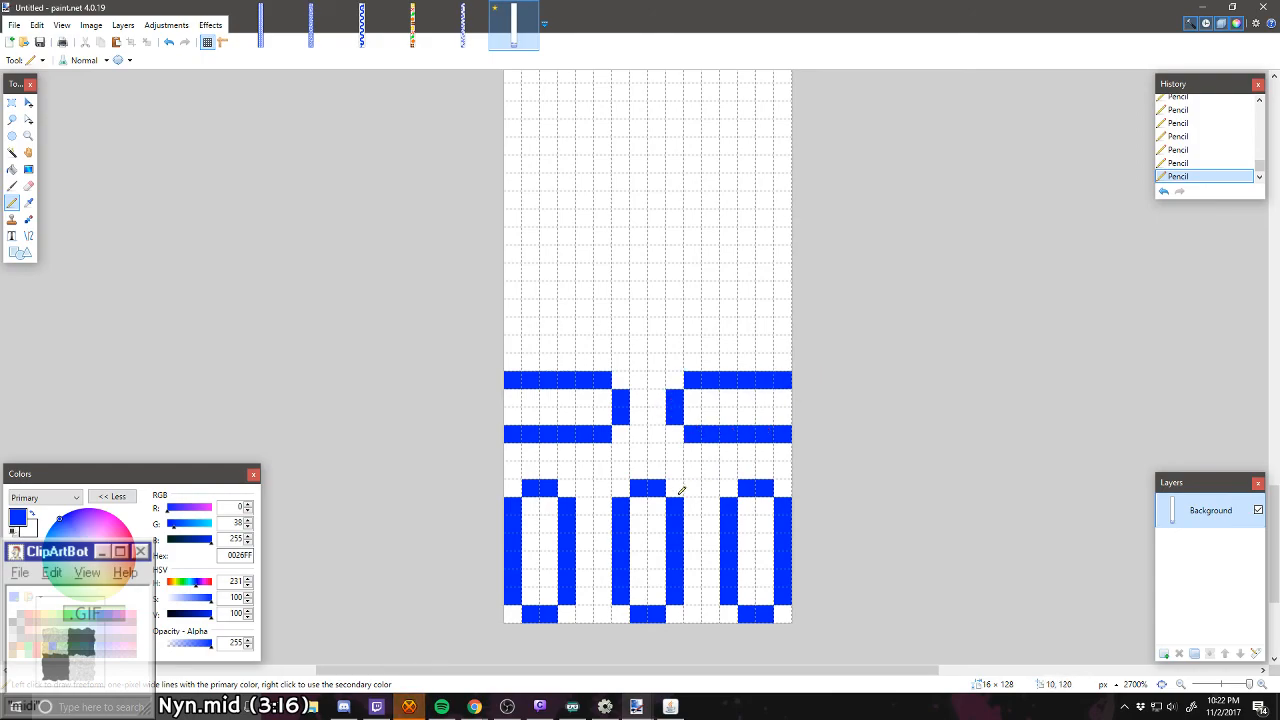
# Step: Trim the upper lines of both sideways outlines, bend them upward by three pixels, and draw a small U centred above them
pyautogui.scroll(1, 630, 350)
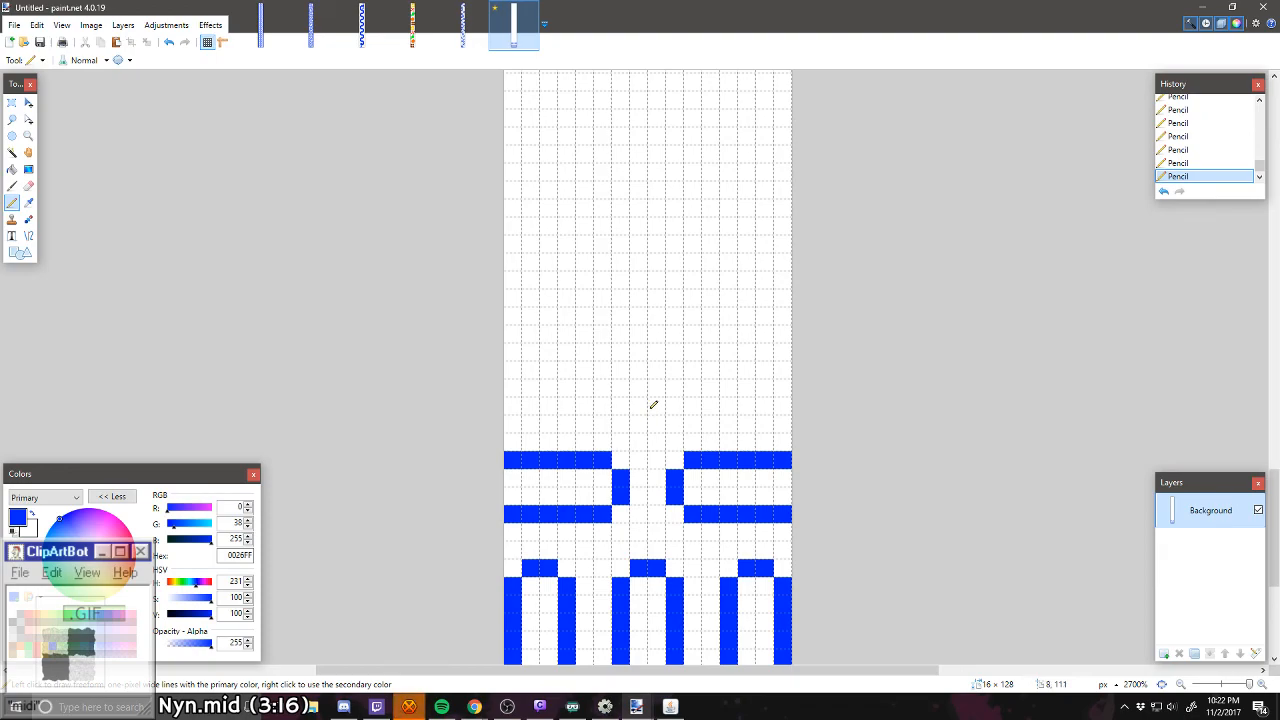
pyautogui.moveTo(653, 405)
pyautogui.mouseDown()
pyautogui.moveTo(638, 403)
pyautogui.moveTo(623, 356)
pyautogui.mouseUp()
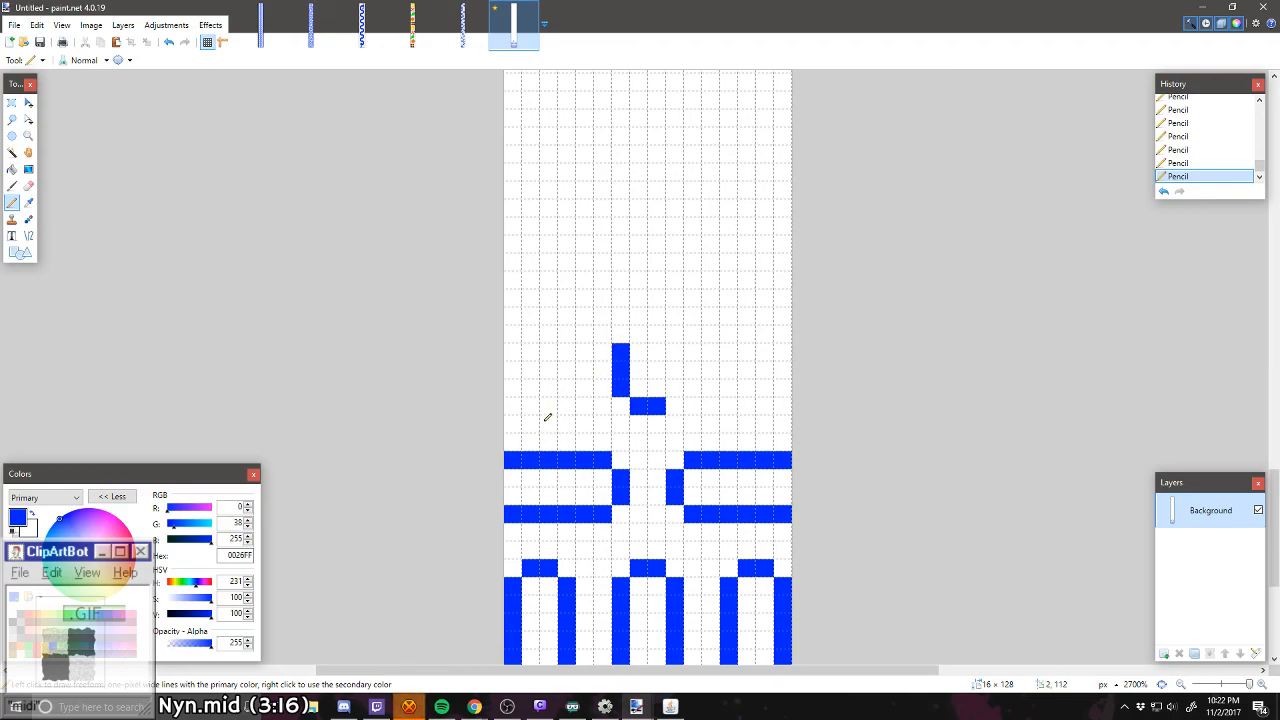
pyautogui.moveTo(547, 435); pyautogui.dragTo(551, 402)
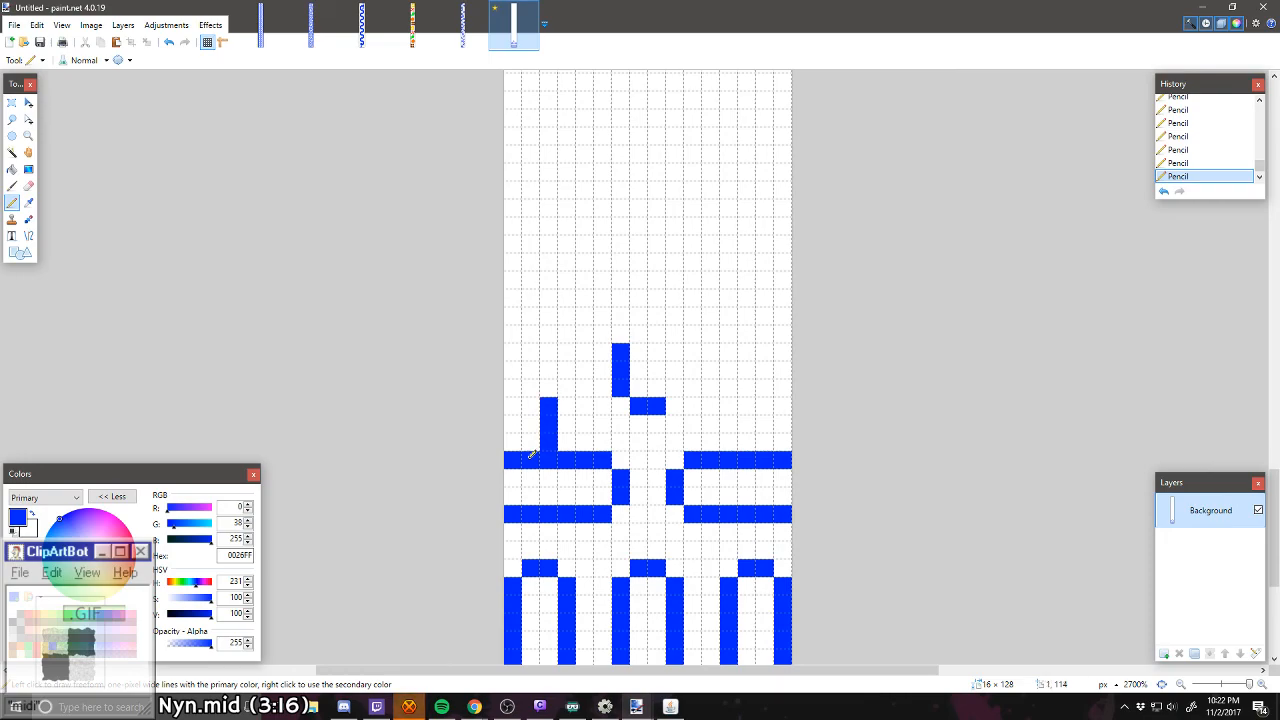
pyautogui.rightClick(531, 458)
pyautogui.rightClick(766, 458)
pyautogui.rightClick(783, 459)
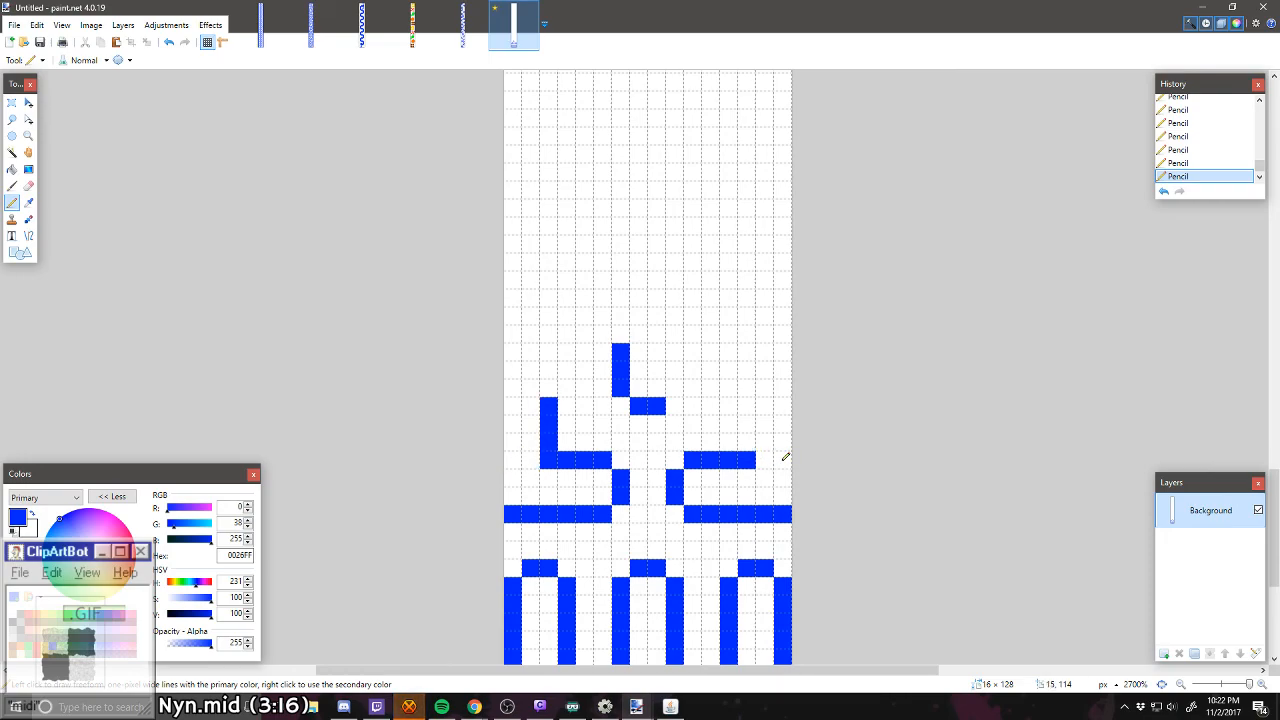
pyautogui.rightClick(749, 456)
pyautogui.moveTo(748, 441); pyautogui.dragTo(749, 418)
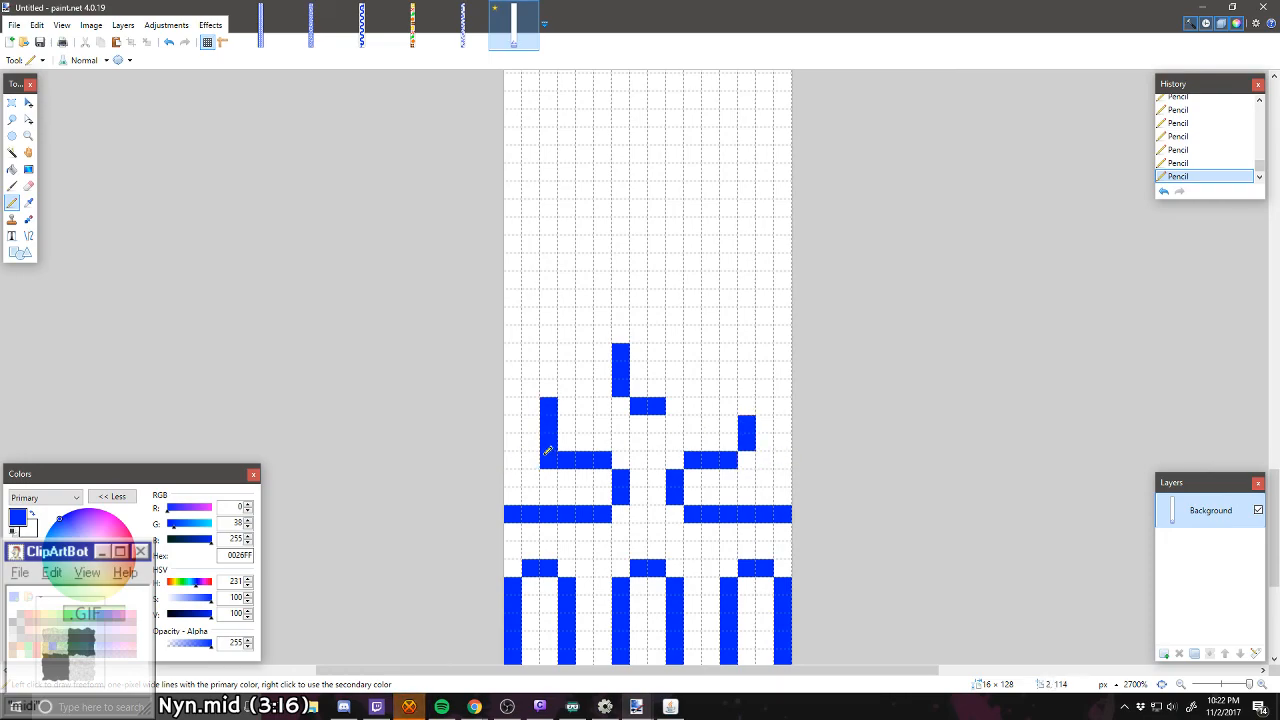
pyautogui.rightClick(547, 458)
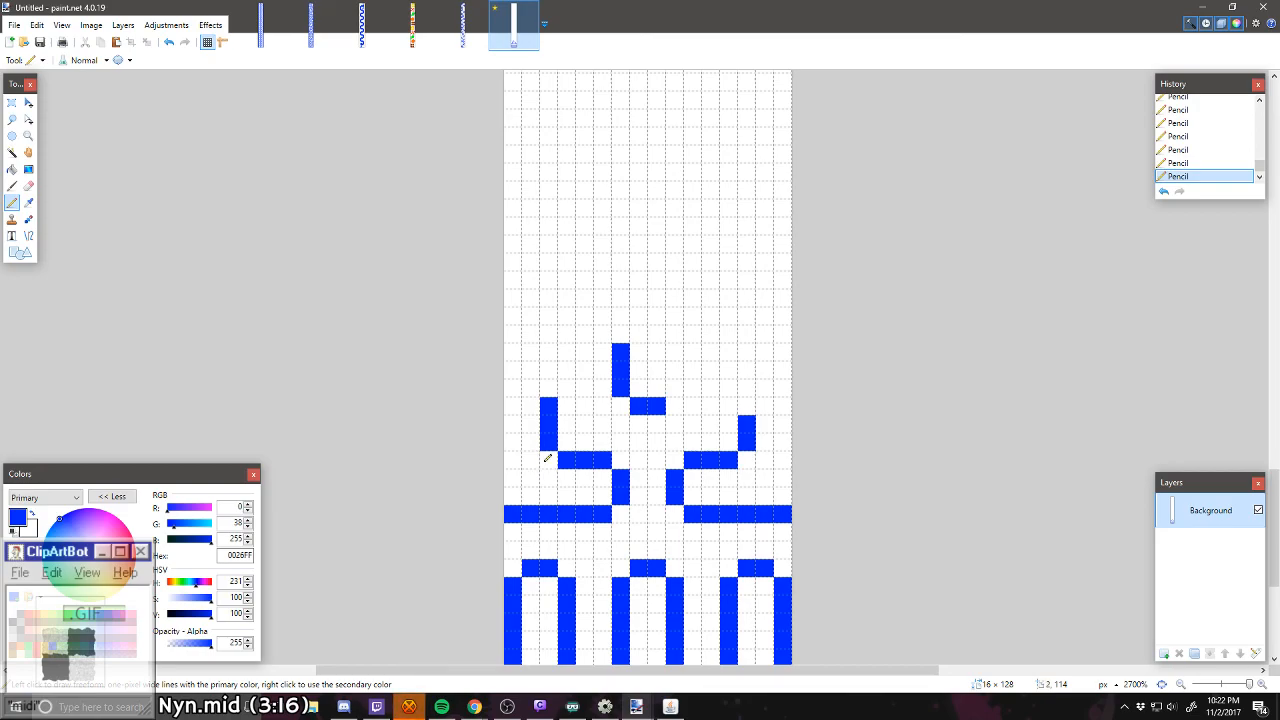
pyautogui.click(750, 404)
pyautogui.click(676, 387)
pyautogui.click(676, 370)
# Step: Shift the left outline's vertical wall one pixel inward and redraw it 5 px tall
pyautogui.rightClick(566, 460)
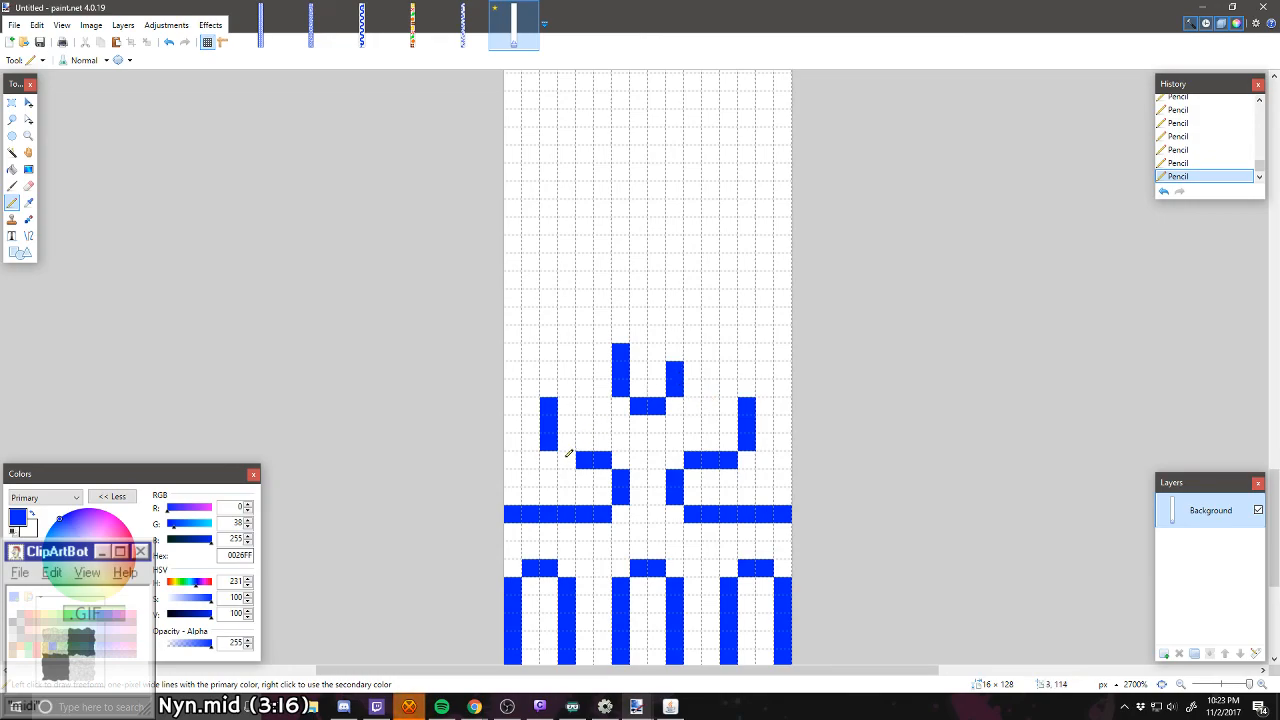
pyautogui.rightClick(548, 442)
pyautogui.rightClick(549, 424)
pyautogui.rightClick(549, 405)
pyautogui.moveTo(565, 442); pyautogui.dragTo(570, 358)
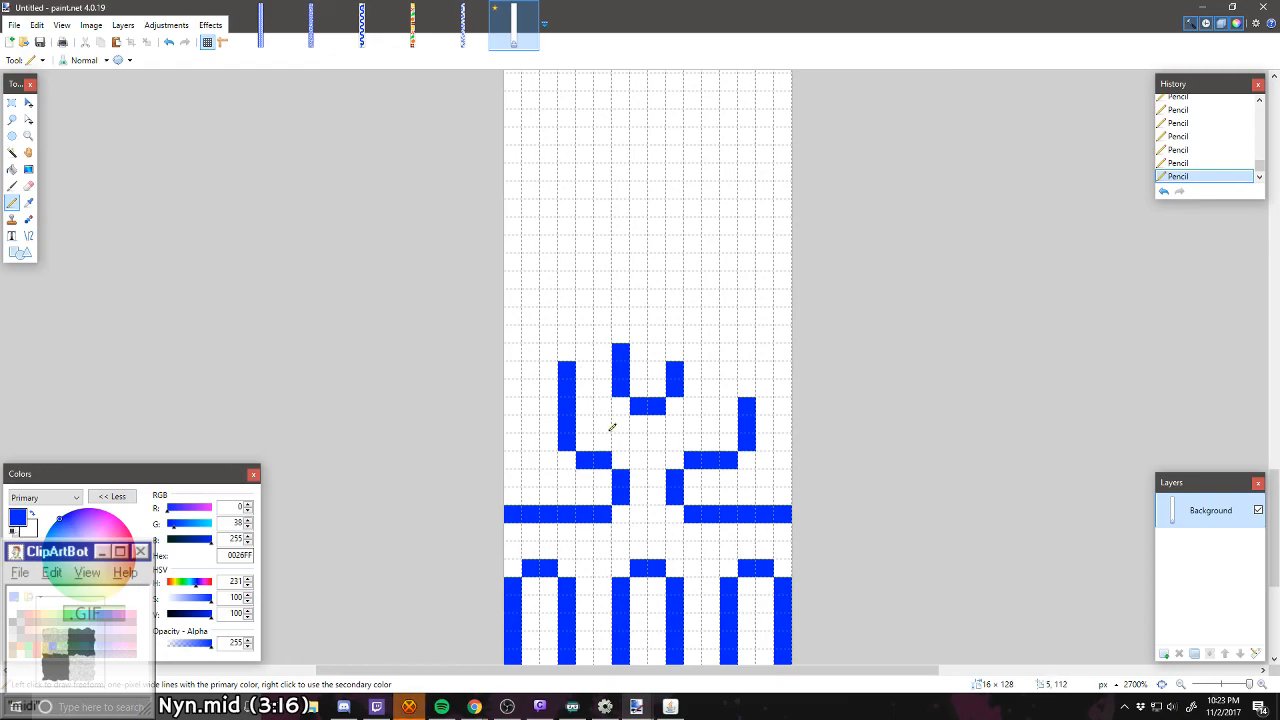
# Step: Redraw the right outline's vertical wall one pixel inward to mirror the left one, and even up the arms of the central U
pyautogui.scroll(-1, 612, 427)
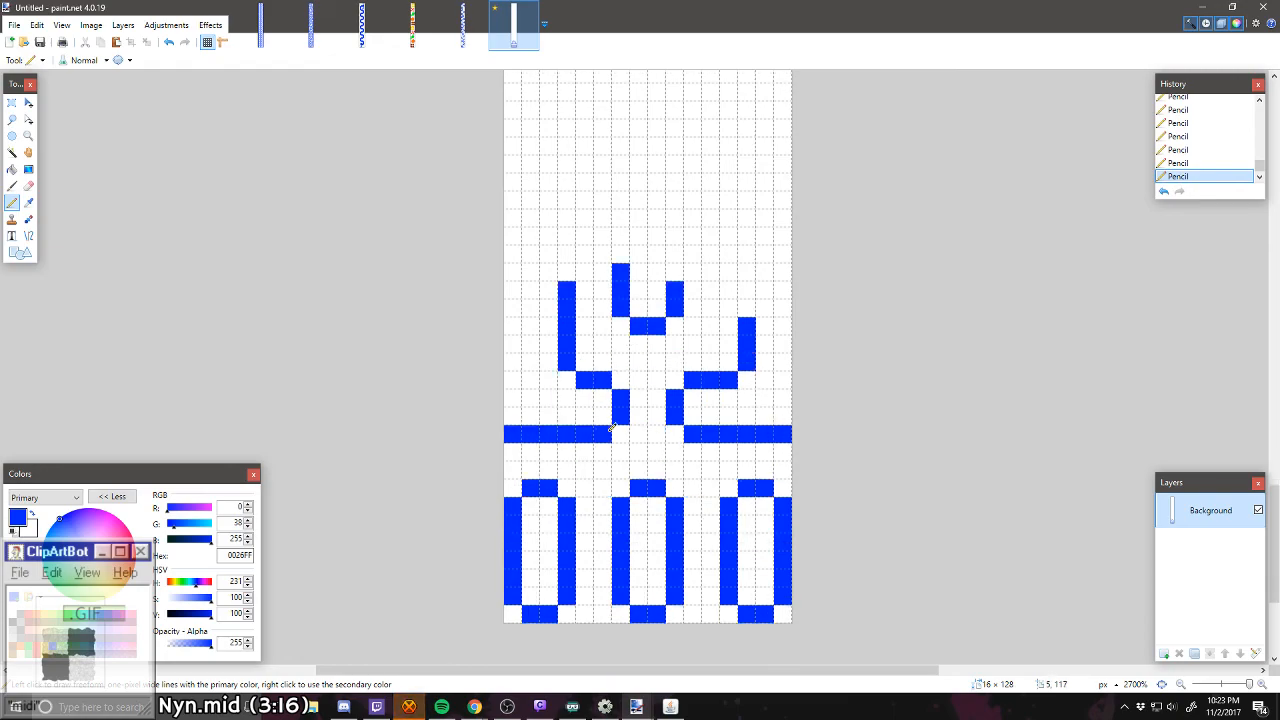
pyautogui.rightClick(729, 379)
pyautogui.moveTo(729, 362)
pyautogui.mouseDown()
pyautogui.moveTo(728, 283)
pyautogui.moveTo(730, 302)
pyautogui.moveTo(687, 289)
pyautogui.moveTo(668, 261)
pyautogui.moveTo(752, 325)
pyautogui.moveTo(746, 362)
pyautogui.mouseUp()
pyautogui.click(675, 272)
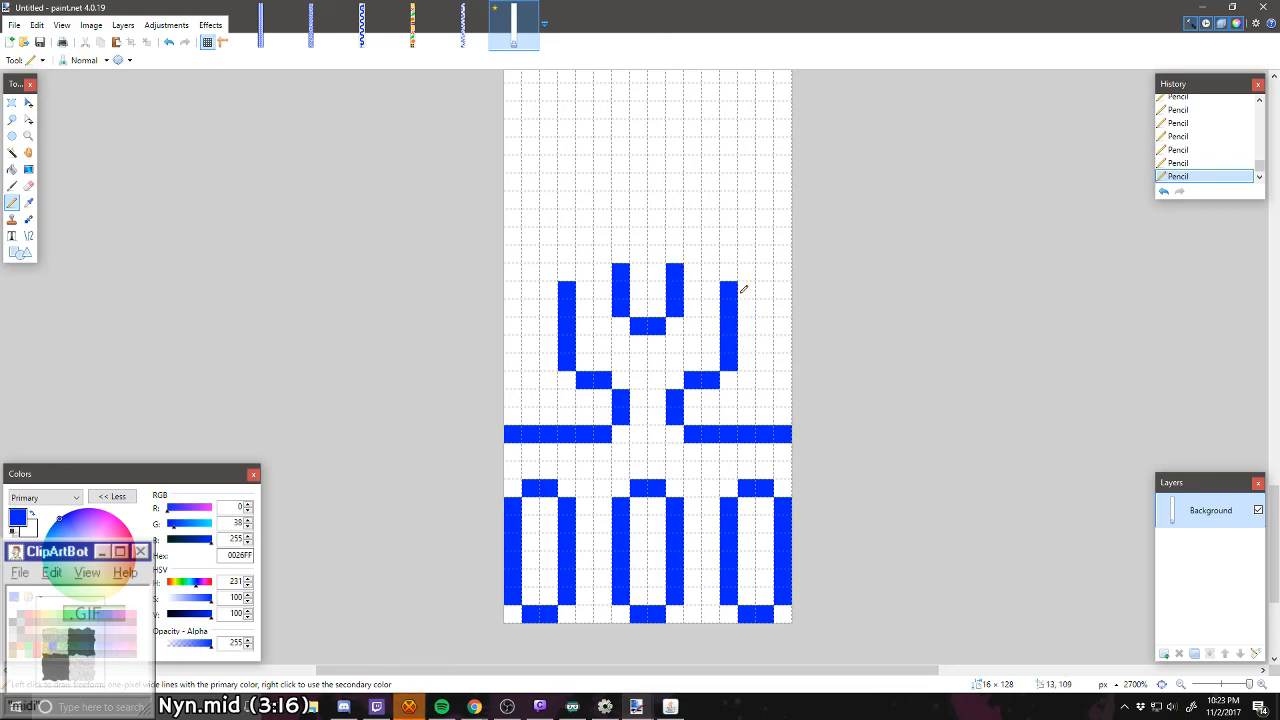
# Step: Draw 9 px outer walls along both image edges, cap the right arm, and trim the lower outer corners of both outlines
pyautogui.moveTo(746, 254)
pyautogui.mouseDown()
pyautogui.moveTo(788, 302)
pyautogui.moveTo(788, 412)
pyautogui.mouseUp()
pyautogui.rightClick(782, 433)
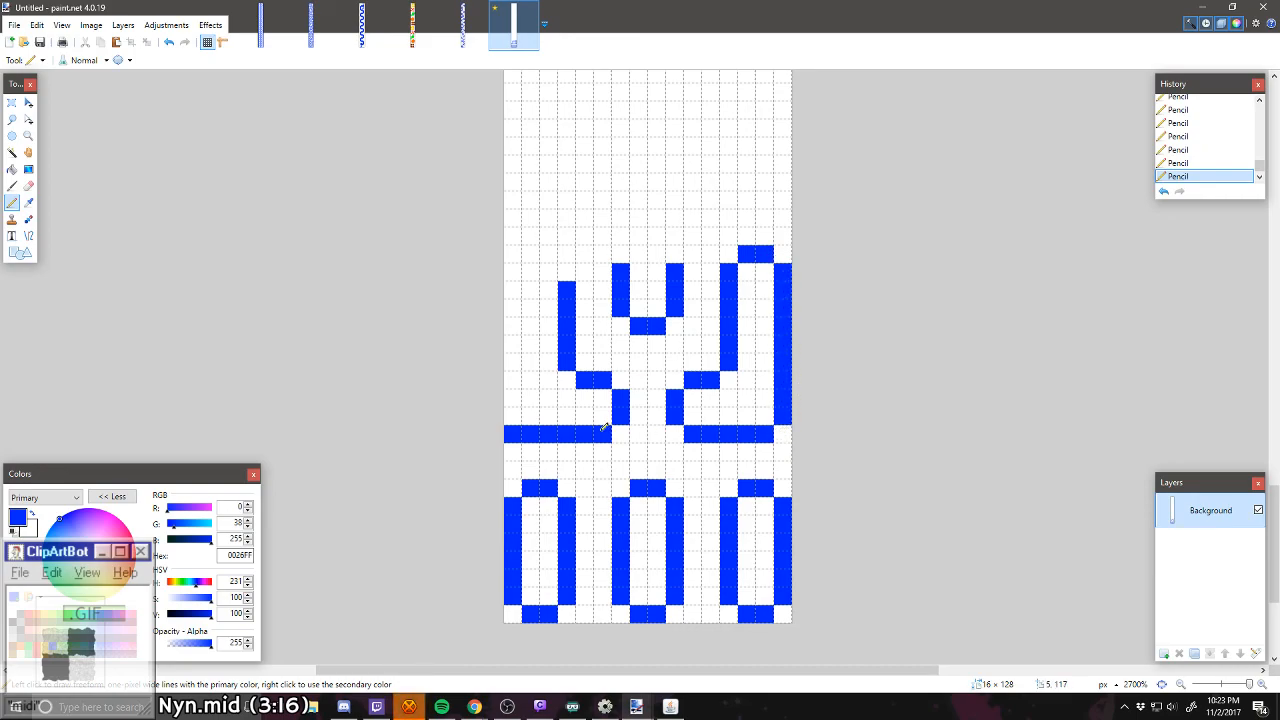
pyautogui.rightClick(514, 427)
pyautogui.moveTo(512, 416); pyautogui.dragTo(520, 273)
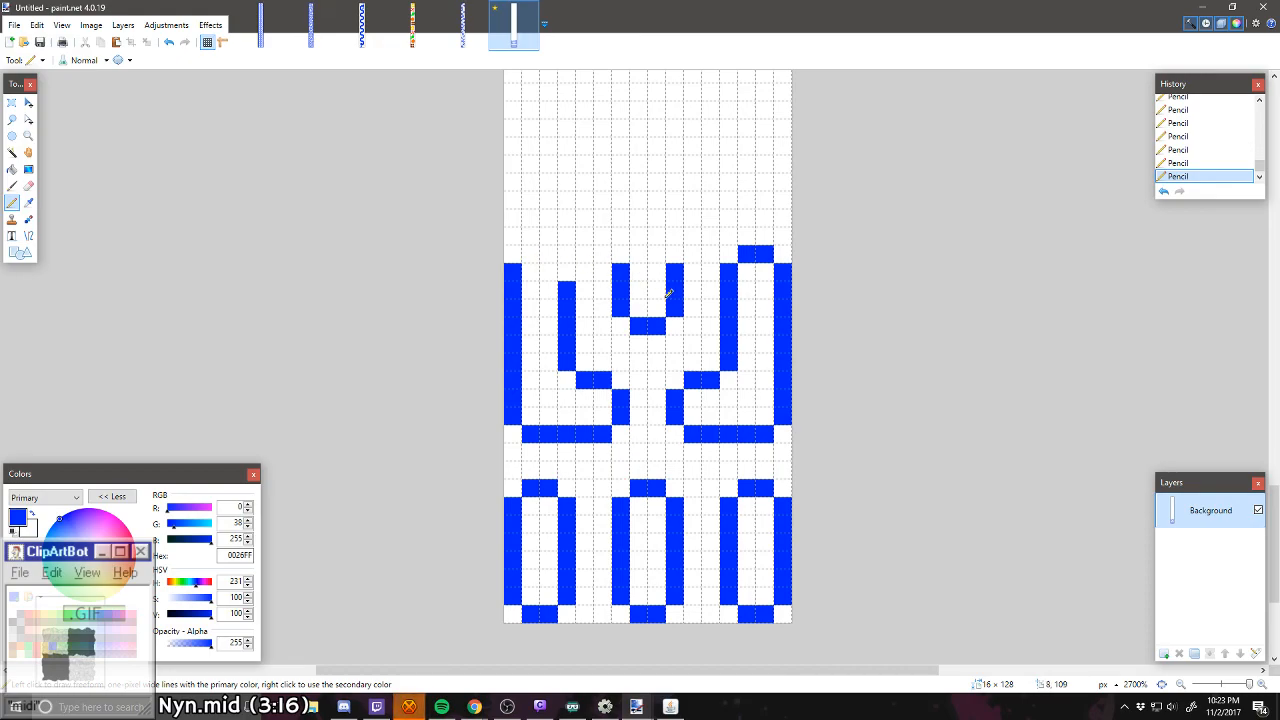
# Step: Extend the central U upward into a closed T-shaped outline with a crossbar 12 px wide and 4 px tall
pyautogui.scroll(1, 680, 300)
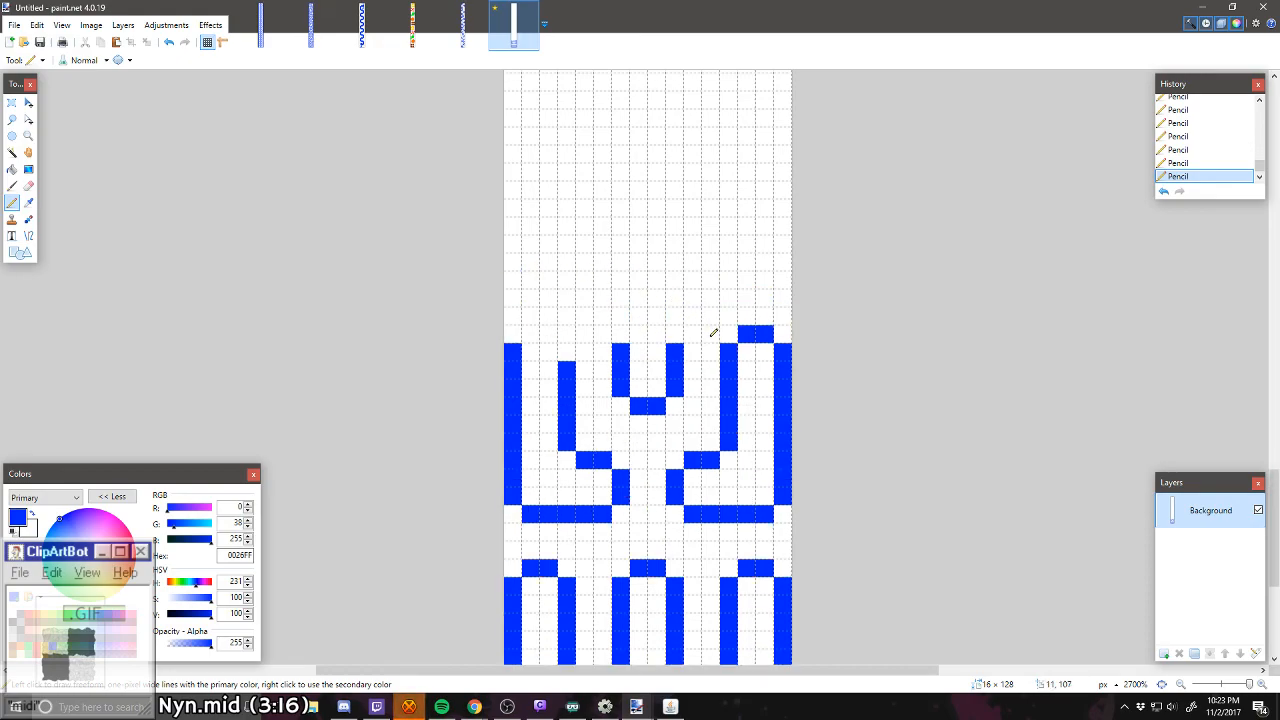
pyautogui.scroll(-2, 712, 335)
pyautogui.scroll(2, 707, 345)
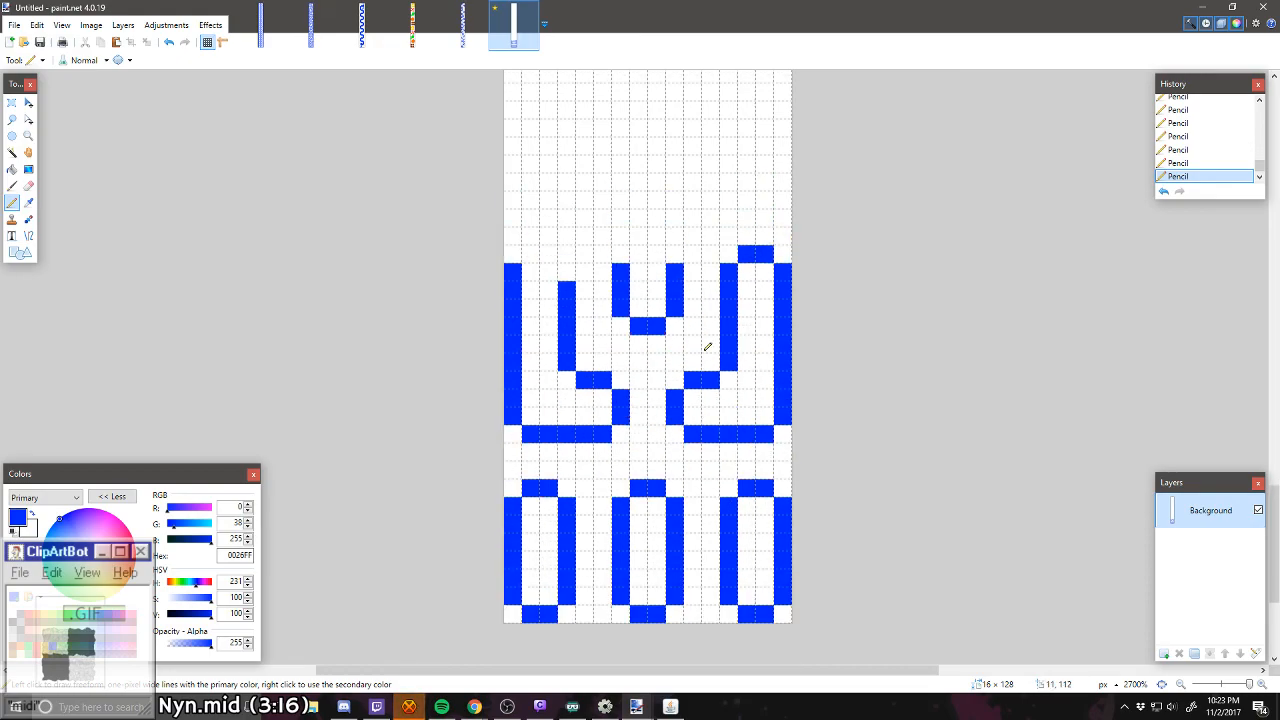
pyautogui.scroll(1, 673, 391)
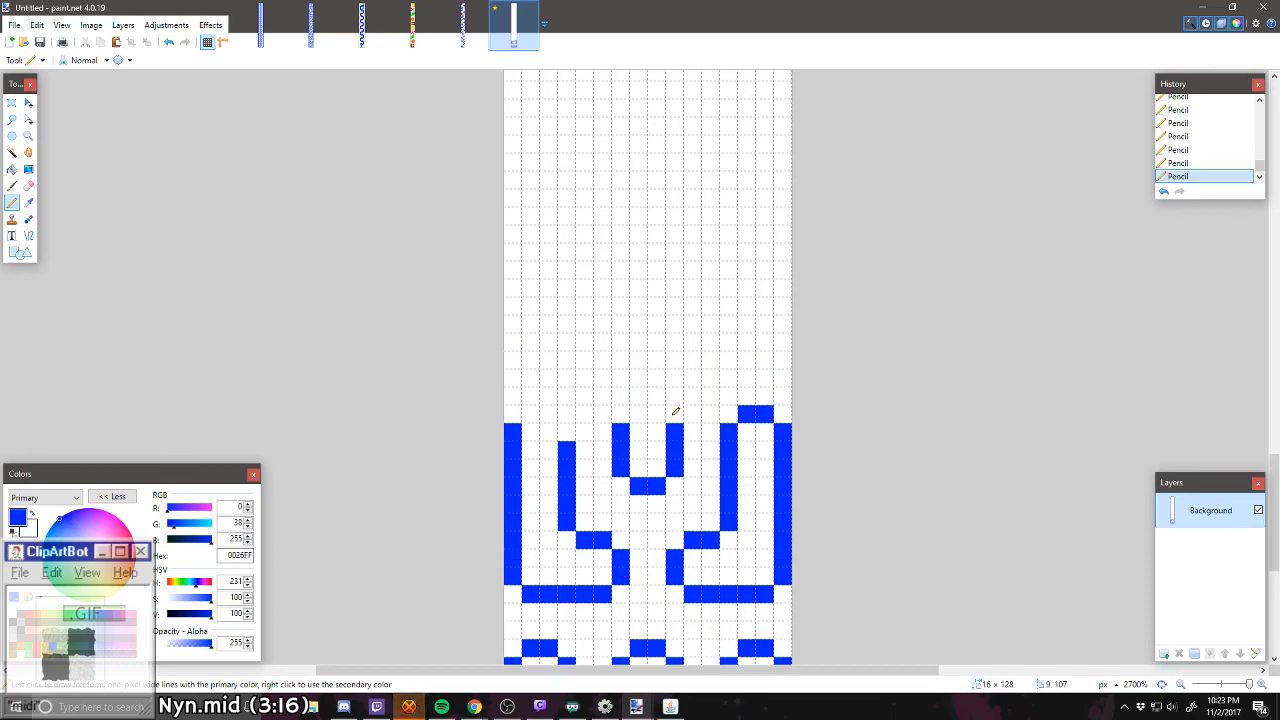
pyautogui.moveTo(675, 411); pyautogui.dragTo(678, 358)
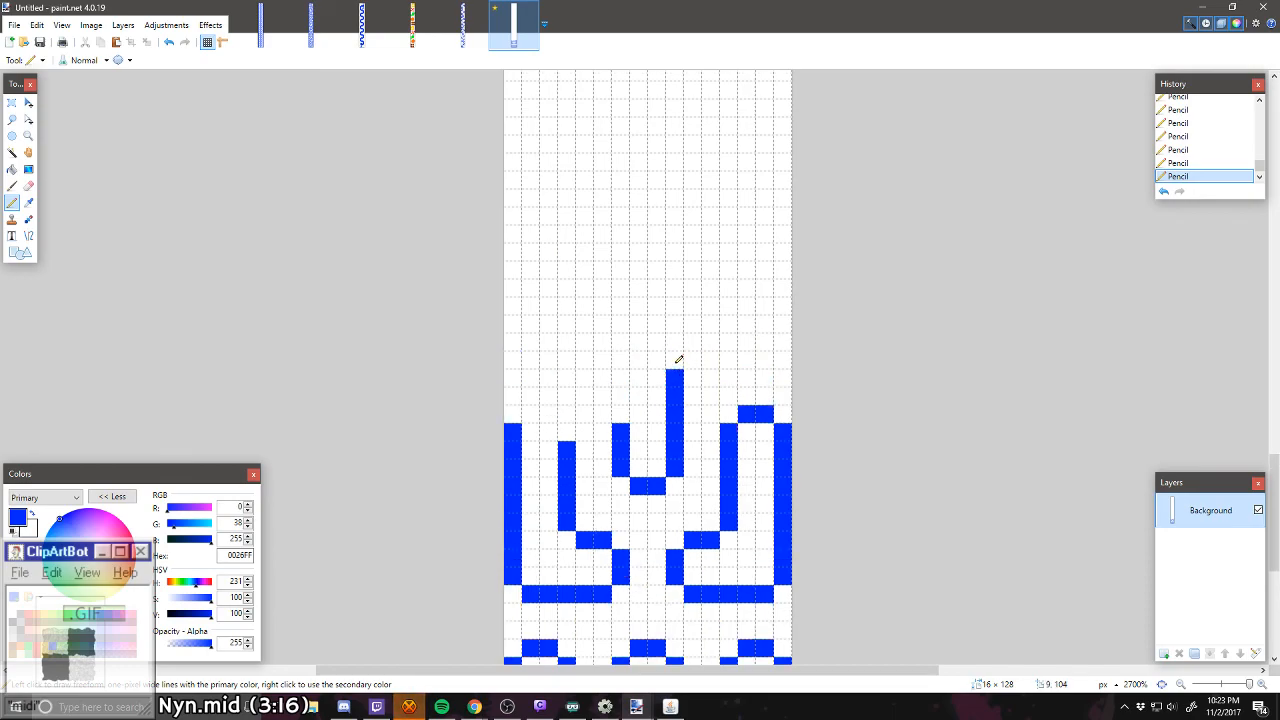
pyautogui.click(677, 361)
pyautogui.moveTo(620, 416)
pyautogui.mouseDown()
pyautogui.moveTo(608, 343)
pyautogui.moveTo(549, 314)
pyautogui.mouseUp()
pyautogui.moveTo(683, 339)
pyautogui.mouseDown()
pyautogui.moveTo(729, 337)
pyautogui.moveTo(751, 306)
pyautogui.moveTo(706, 287)
pyautogui.moveTo(603, 288)
pyautogui.moveTo(561, 303)
pyautogui.mouseUp()
pyautogui.click(693, 288)
# Step: Close the left arm with a rounded cap and raise the right arm's cap by one pixel to match
pyautogui.moveTo(574, 426)
pyautogui.mouseDown()
pyautogui.moveTo(571, 409)
pyautogui.moveTo(531, 389)
pyautogui.moveTo(512, 410)
pyautogui.mouseUp()
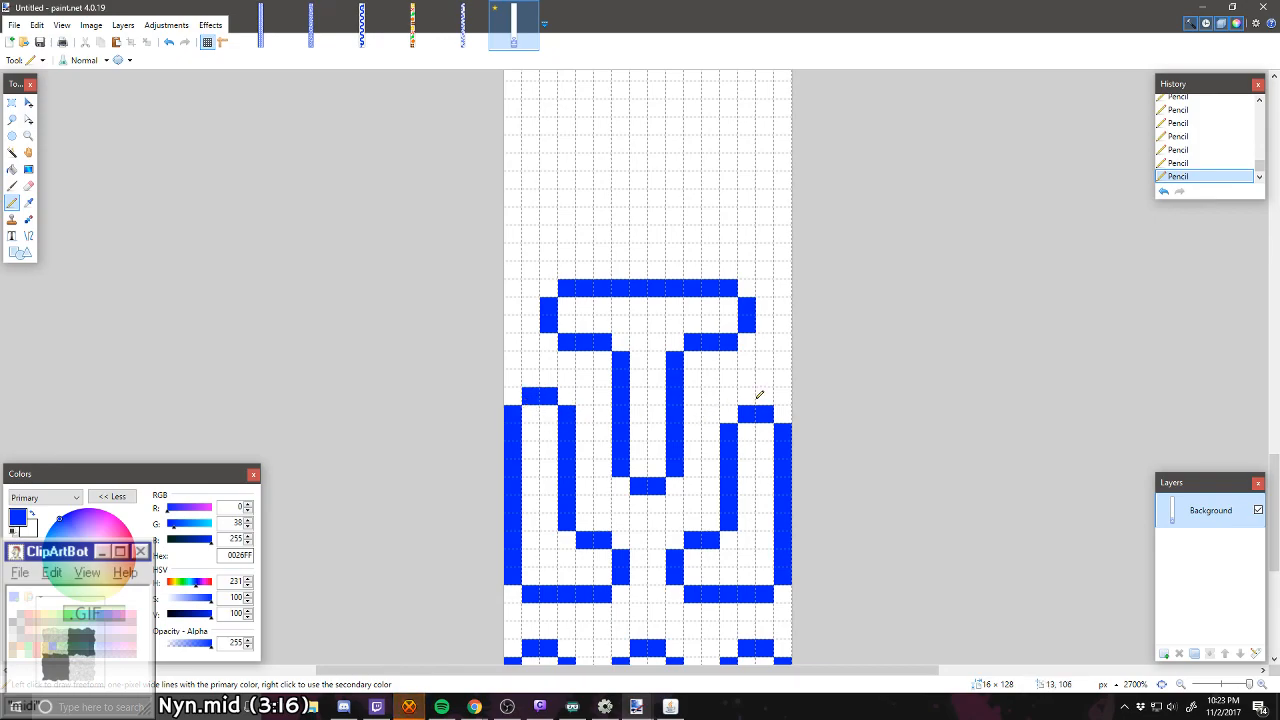
pyautogui.moveTo(754, 398); pyautogui.dragTo(763, 398)
pyautogui.click(779, 411)
pyautogui.click(729, 415)
pyautogui.rightClick(747, 415)
pyautogui.rightClick(763, 416)
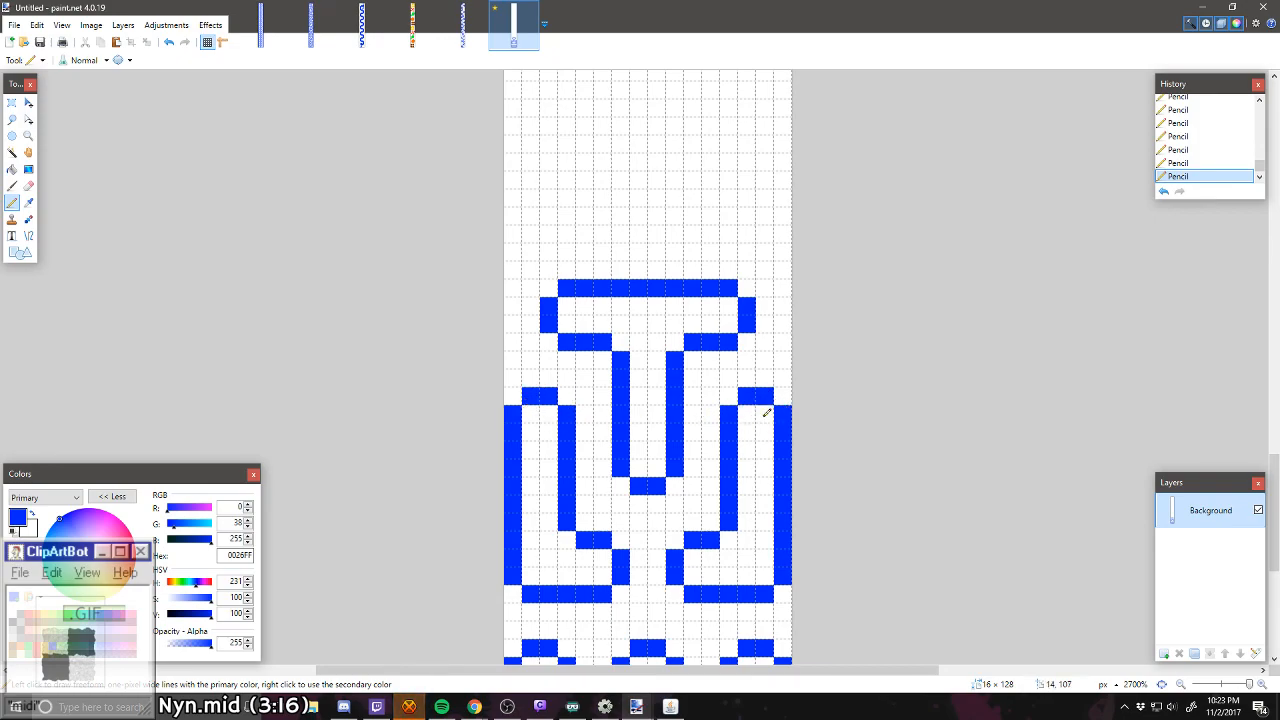
pyautogui.scroll(-5, 751, 426)
pyautogui.scroll(1, 743, 434)
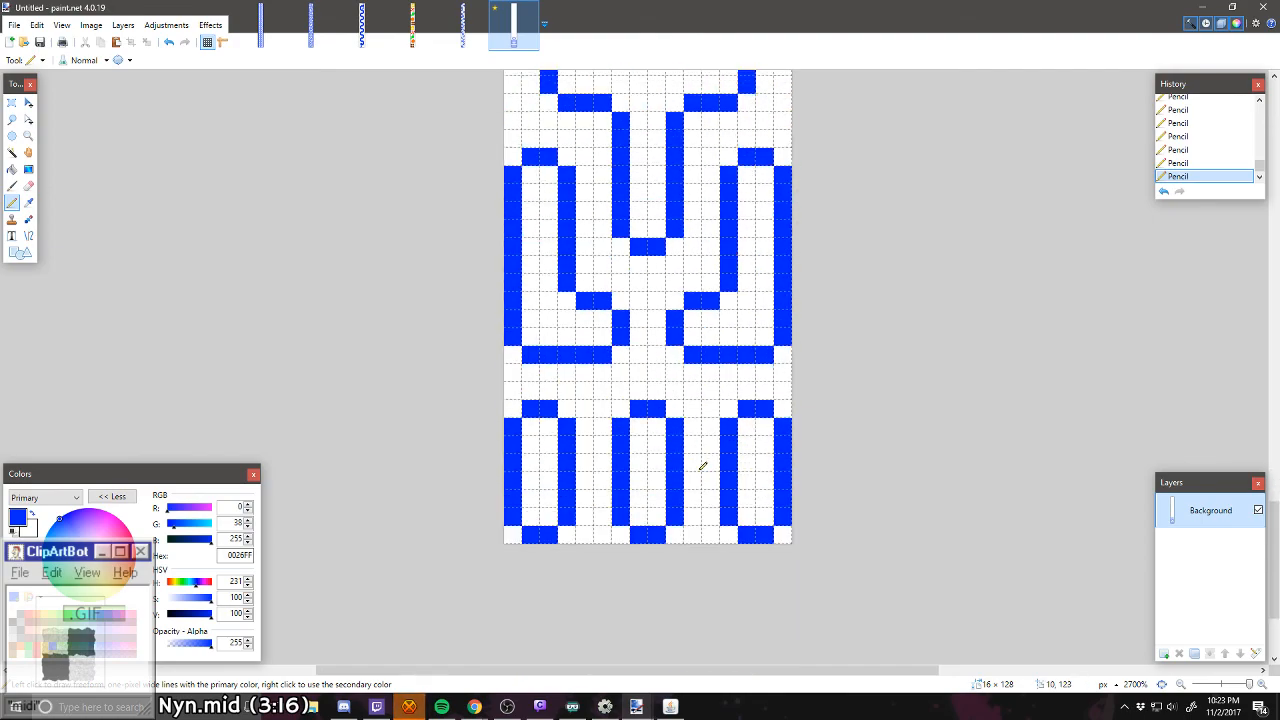
pyautogui.scroll(6, 690, 475)
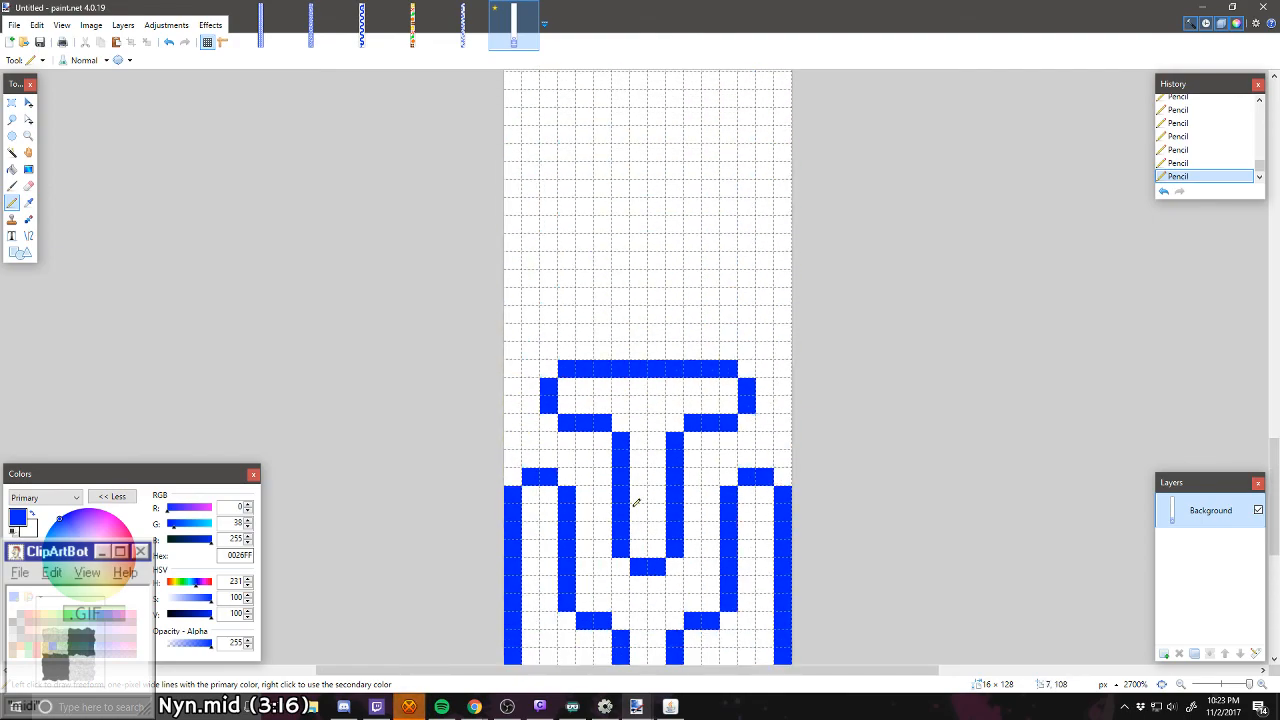
pyautogui.scroll(2, 636, 502)
pyautogui.scroll(-4, 636, 502)
pyautogui.scroll(-2, 628, 456)
pyautogui.scroll(3, 628, 454)
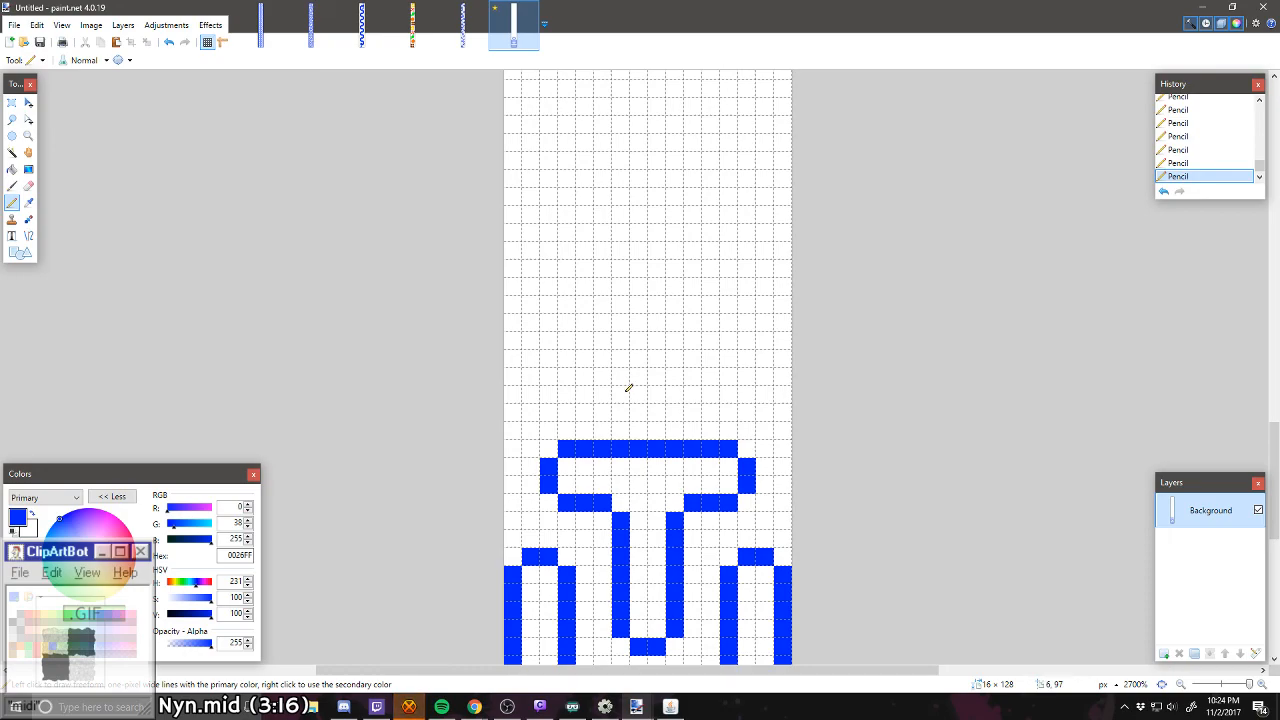
# Step: Draw a closed bar outline with trimmed corners, 12 px wide and 4 px tall, two pixels above the T's crossbar
pyautogui.moveTo(632, 392)
pyautogui.mouseDown()
pyautogui.moveTo(562, 395)
pyautogui.moveTo(551, 380)
pyautogui.moveTo(550, 365)
pyautogui.moveTo(591, 347)
pyautogui.moveTo(569, 343)
pyautogui.moveTo(725, 342)
pyautogui.moveTo(745, 369)
pyautogui.moveTo(731, 387)
pyautogui.moveTo(650, 394)
pyautogui.mouseUp()
pyautogui.scroll(-3, 590, 415)
pyautogui.scroll(3, 602, 400)
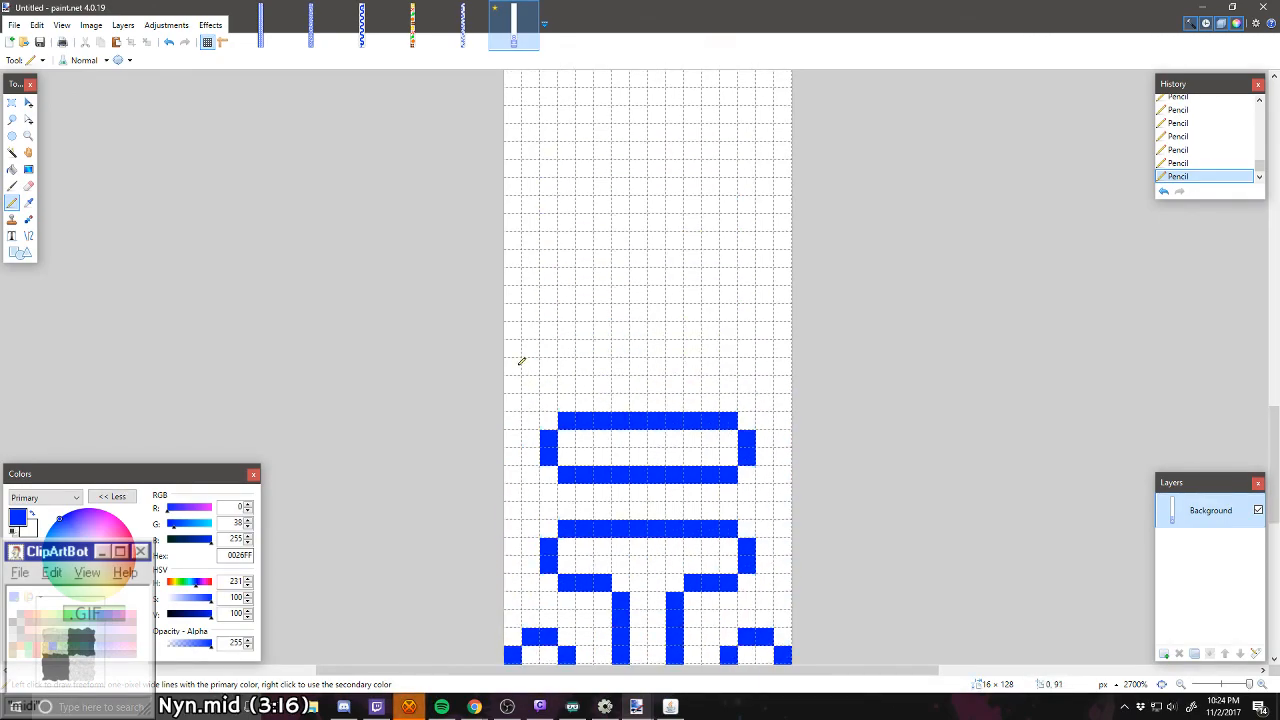
# Step: Draw an open U with a rounded base, 4 px wide and 4 px tall, against the left image edge above the bar
pyautogui.moveTo(512, 366); pyautogui.dragTo(530, 366)
pyautogui.rightClick(512, 366)
pyautogui.click(512, 348)
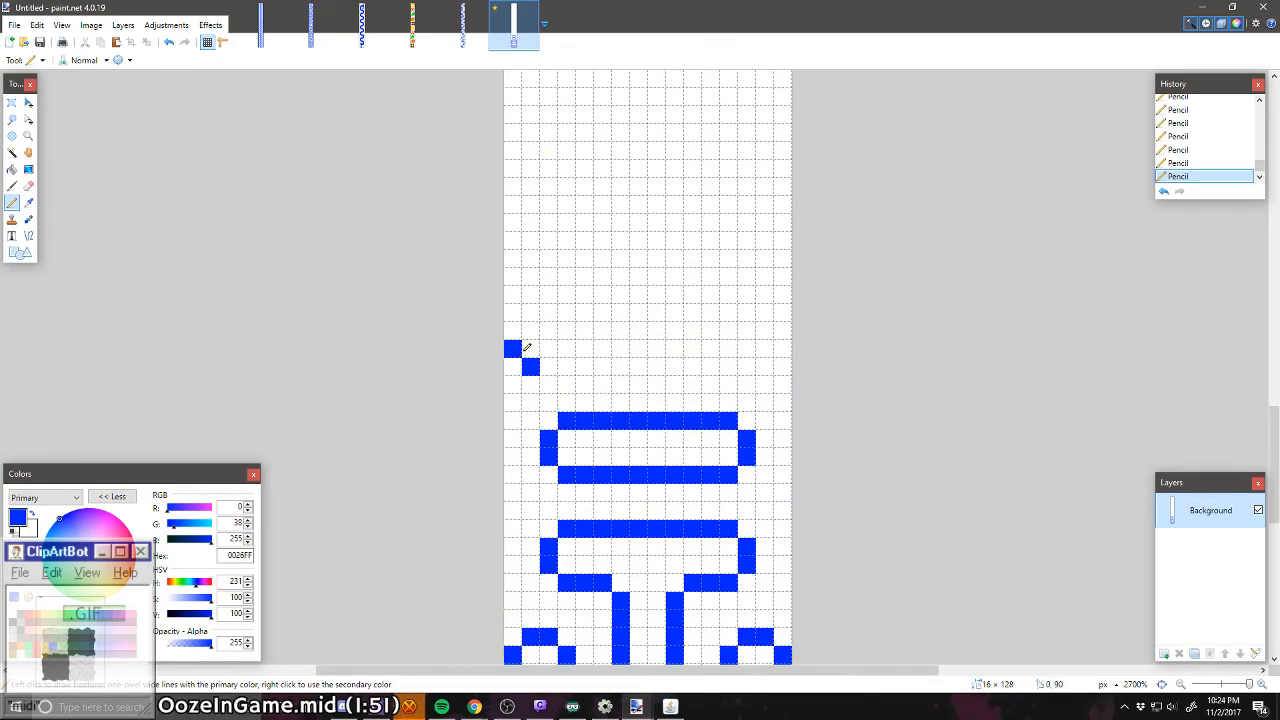
pyautogui.click(562, 366)
pyautogui.click(553, 366)
pyautogui.rightClick(564, 363)
pyautogui.click(567, 348)
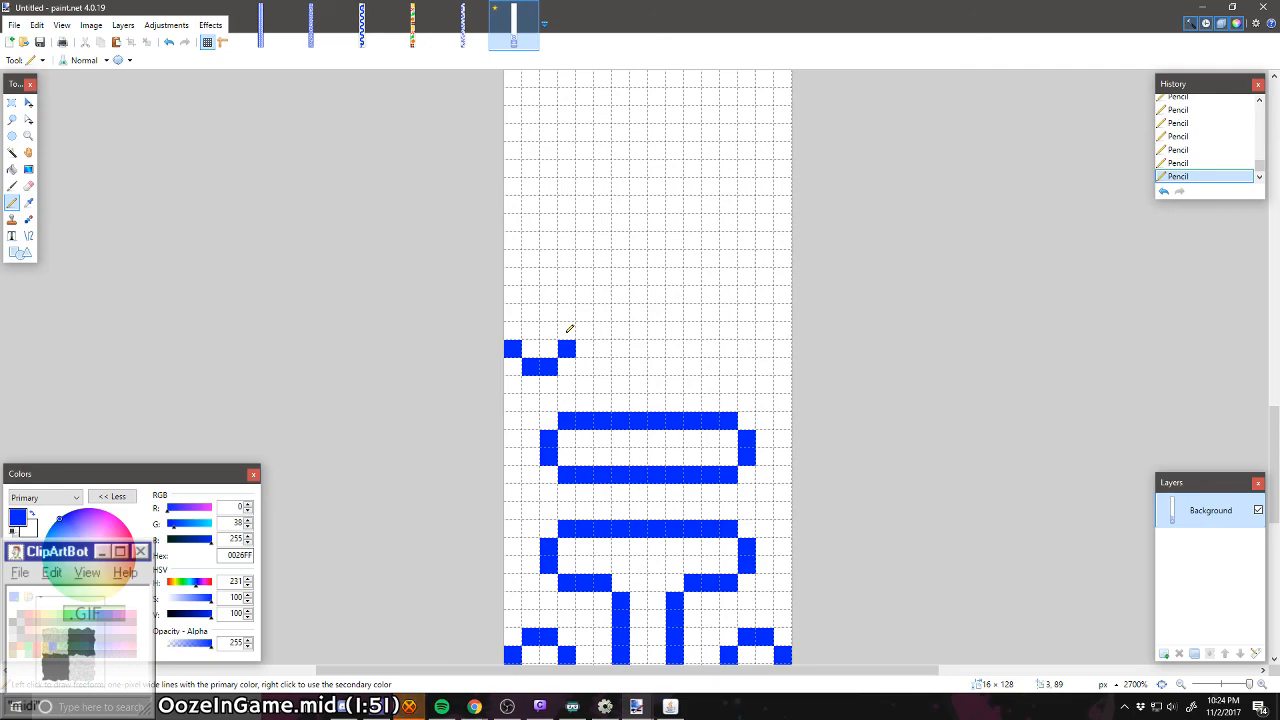
pyautogui.click(567, 330)
pyautogui.moveTo(511, 331); pyautogui.dragTo(516, 303)
pyautogui.click(575, 316)
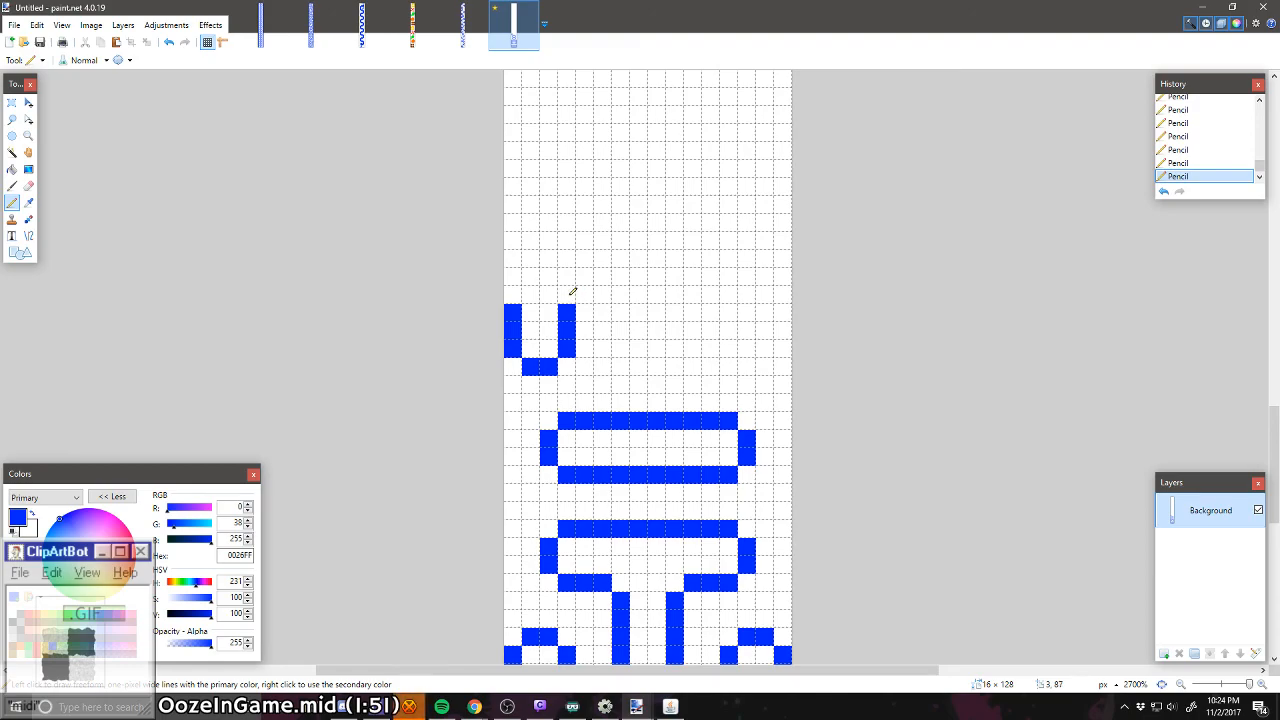
# Step: Mirror the left edge's U with a matching 4 px wide, 4 px tall U against the right image edge
pyautogui.click(765, 366)
pyautogui.click(747, 366)
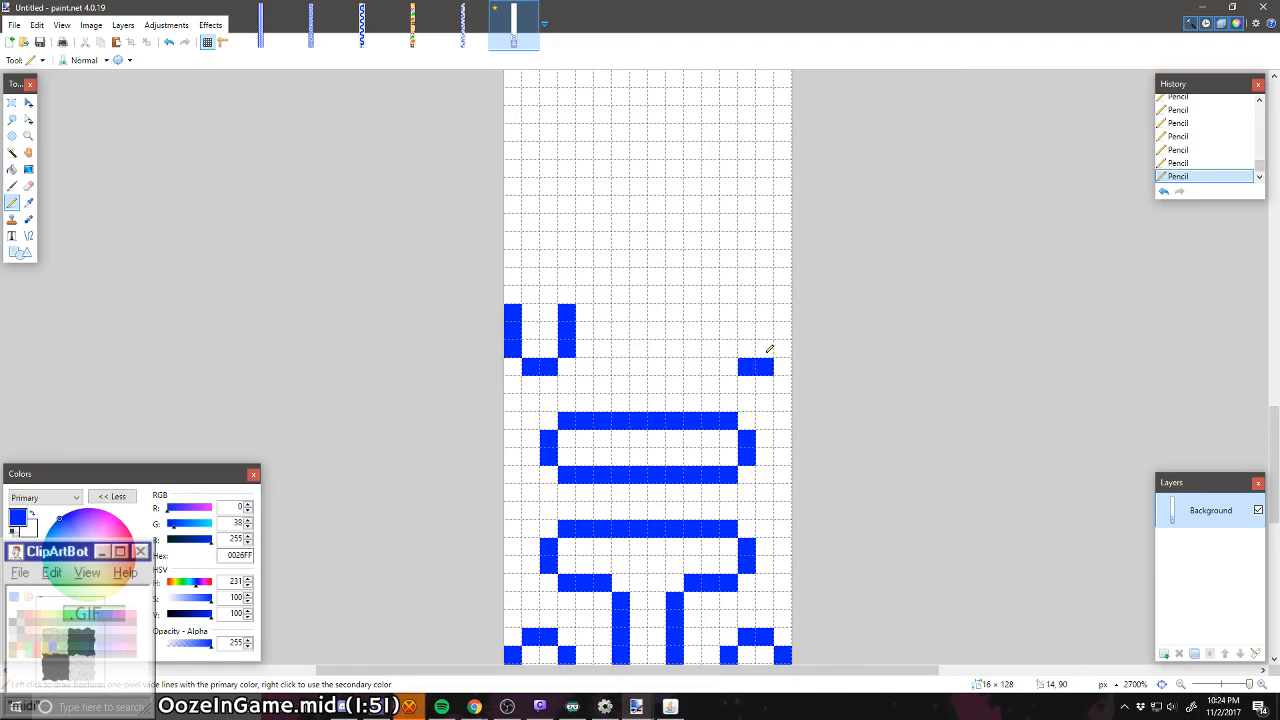
pyautogui.click(782, 347)
pyautogui.click(783, 330)
pyautogui.click(783, 313)
pyautogui.moveTo(730, 313); pyautogui.dragTo(730, 348)
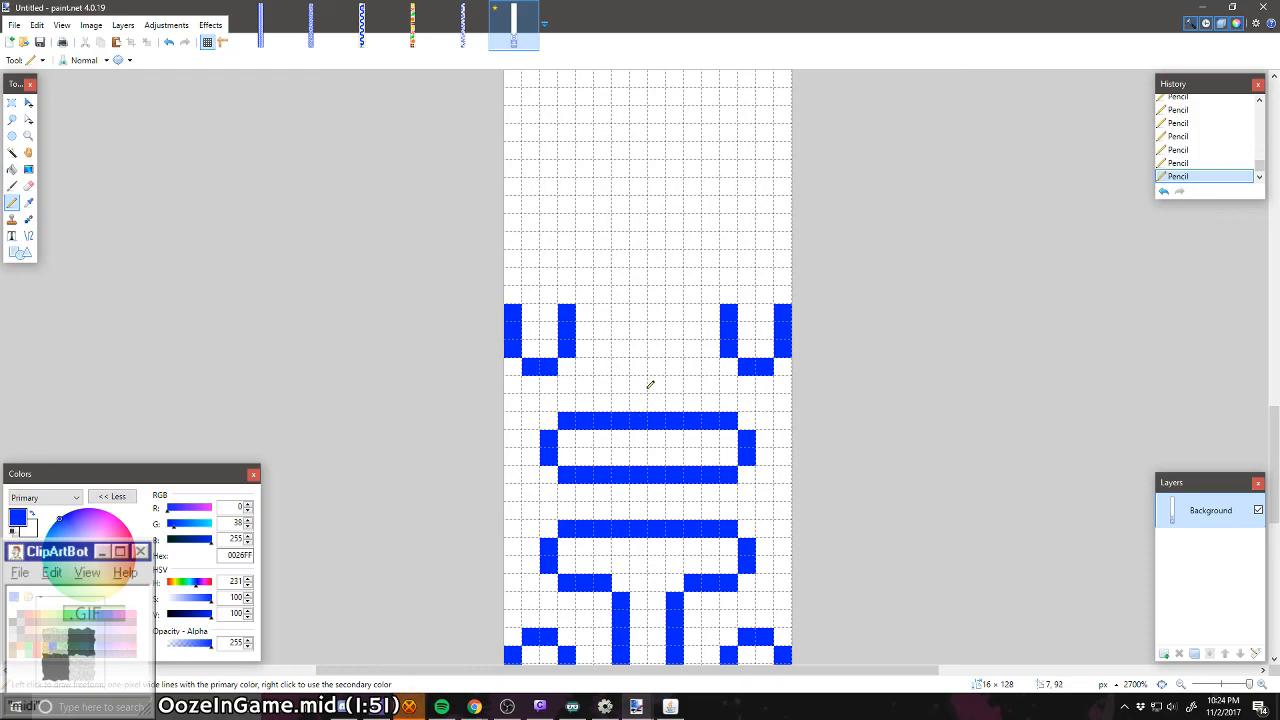
# Step: Extend the upper bar into an inverted T with a centred, rounded stem 4 px wide and 4 px tall
pyautogui.moveTo(641, 348)
pyautogui.mouseDown()
pyautogui.moveTo(624, 392)
pyautogui.moveTo(626, 413)
pyautogui.moveTo(667, 416)
pyautogui.moveTo(675, 368)
pyautogui.mouseUp()
pyautogui.scroll(-1, 675, 430)
pyautogui.scroll(-1, 677, 432)
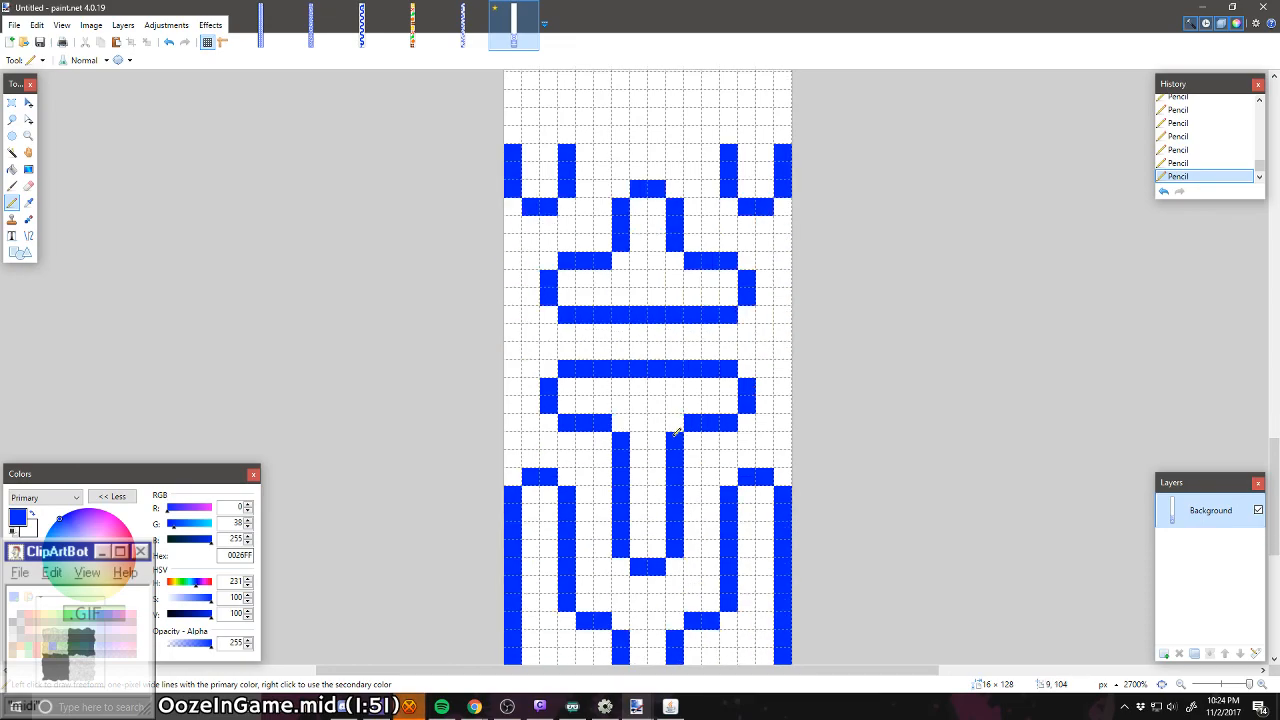
pyautogui.scroll(2, 677, 432)
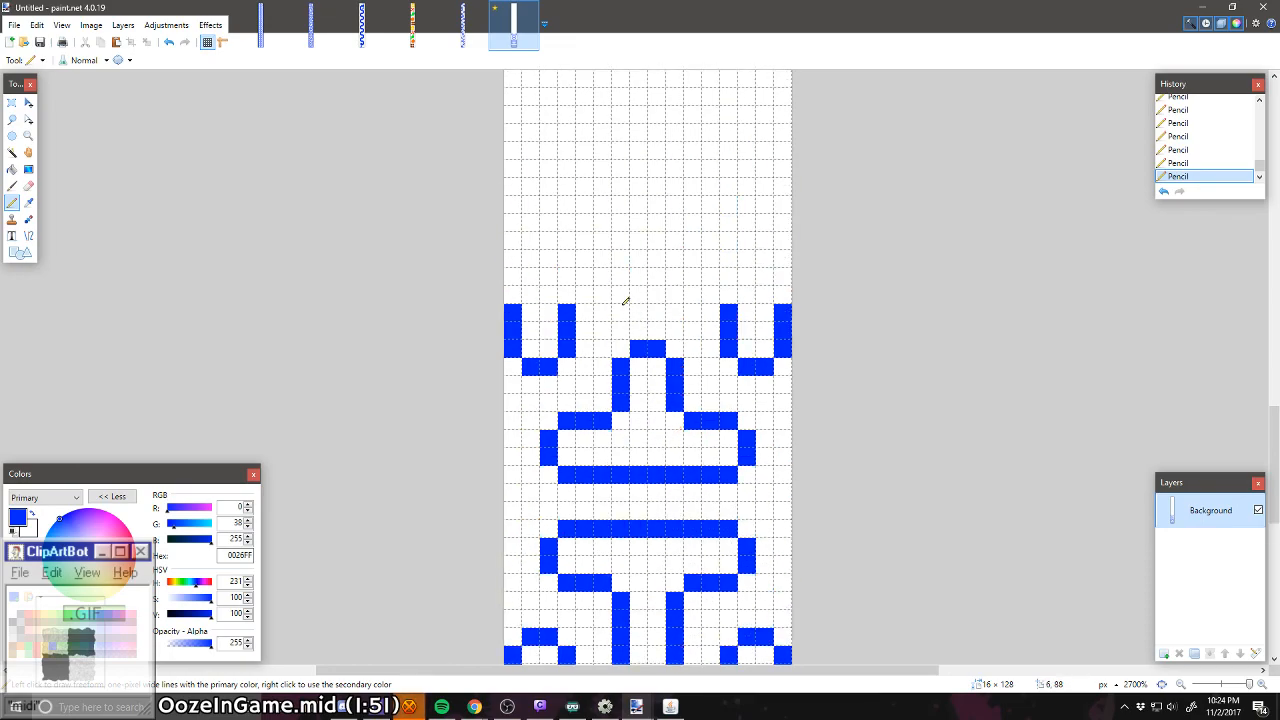
# Step: Extend both edge U's upward into closed, mirrored outlines 12 px tall, each with an inward-pointing bump and a rounded upper arm
pyautogui.moveTo(621, 290)
pyautogui.mouseDown()
pyautogui.moveTo(602, 292)
pyautogui.moveTo(619, 255)
pyautogui.mouseUp()
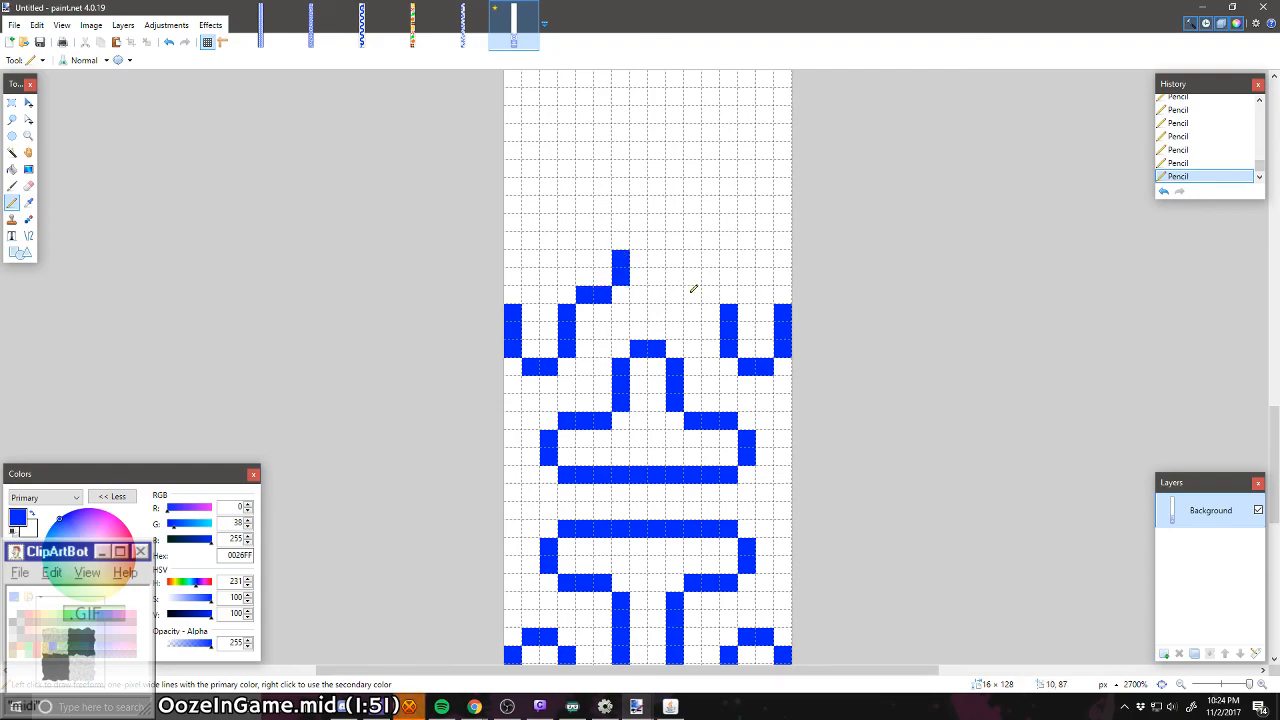
pyautogui.moveTo(709, 295)
pyautogui.mouseDown()
pyautogui.moveTo(668, 256)
pyautogui.moveTo(717, 242)
pyautogui.moveTo(729, 201)
pyautogui.moveTo(748, 189)
pyautogui.moveTo(783, 228)
pyautogui.mouseUp()
pyautogui.moveTo(783, 300); pyautogui.dragTo(778, 234)
pyautogui.moveTo(778, 234); pyautogui.dragTo(778, 277)
pyautogui.rightClick(759, 187)
pyautogui.moveTo(734, 186)
pyautogui.mouseDown()
pyautogui.moveTo(751, 176)
pyautogui.moveTo(783, 187)
pyautogui.mouseUp()
pyautogui.moveTo(617, 243)
pyautogui.mouseDown()
pyautogui.moveTo(552, 177)
pyautogui.moveTo(532, 174)
pyautogui.moveTo(526, 195)
pyautogui.moveTo(516, 189)
pyautogui.moveTo(520, 303)
pyautogui.mouseUp()
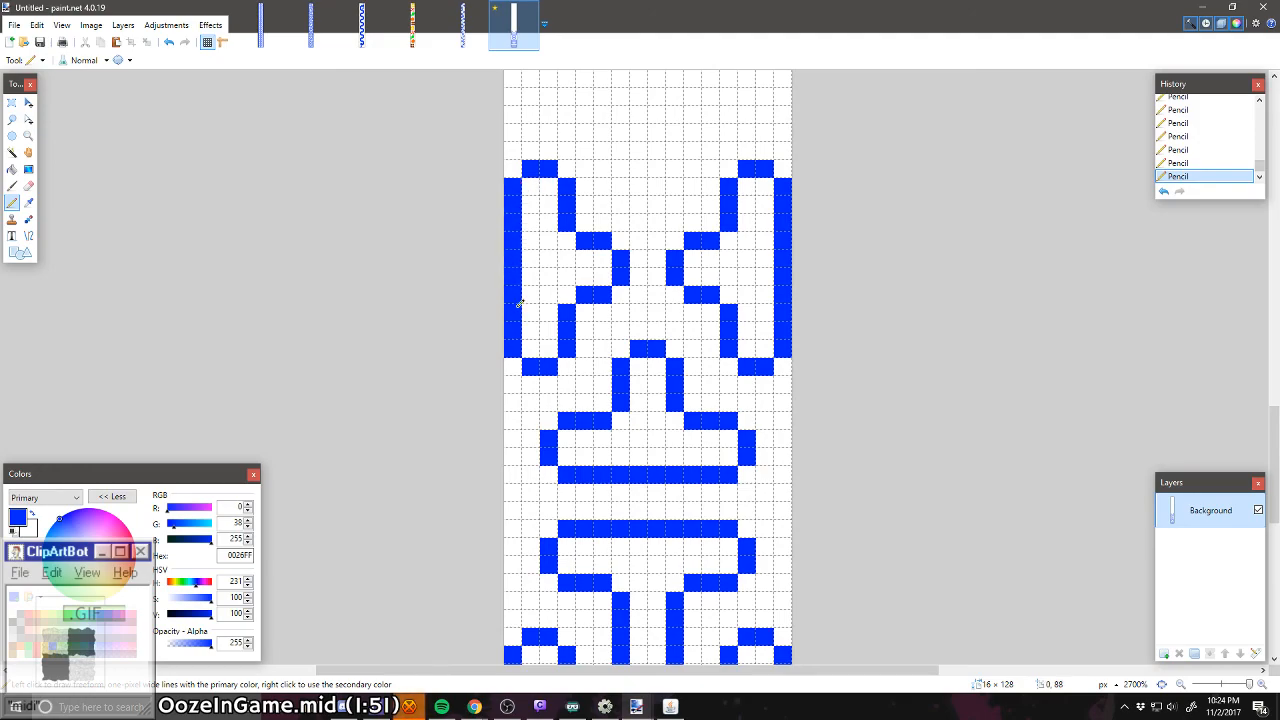
# Step: Compare the outlines drawn so far with the Pac-Man maze reference image in the browser
pyautogui.scroll(-3, 573, 323)
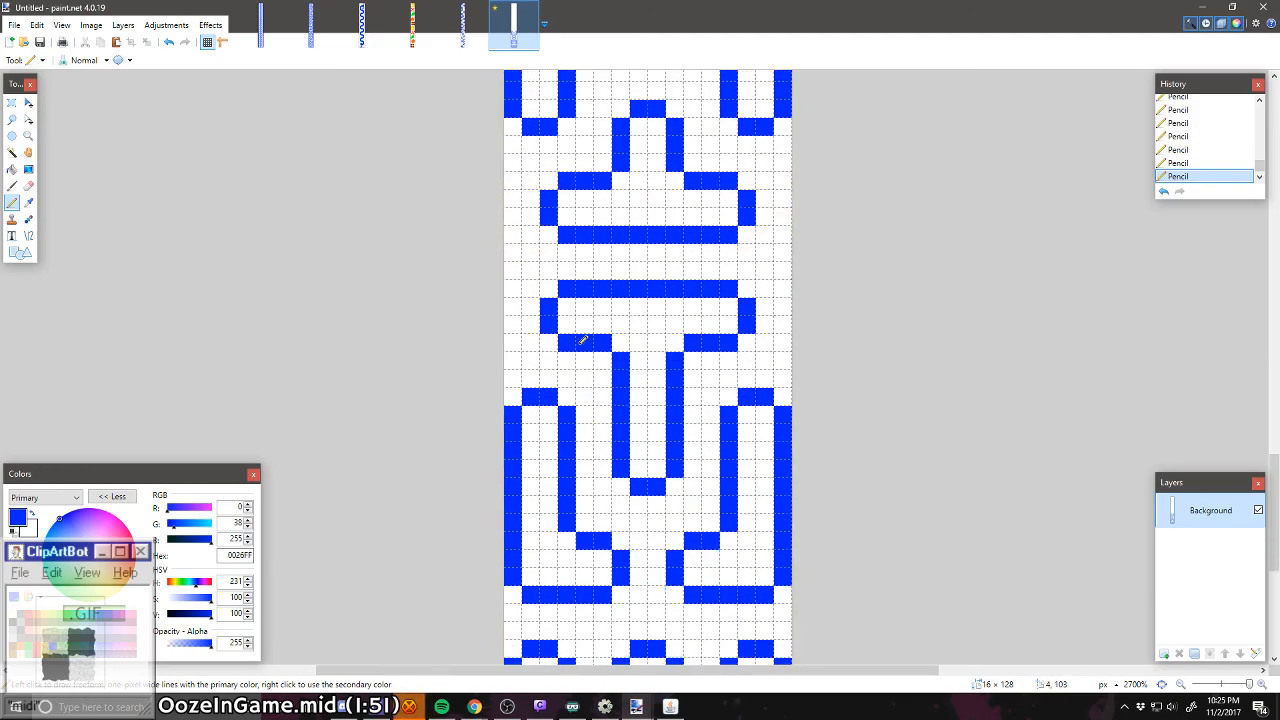
pyautogui.scroll(-3, 583, 341)
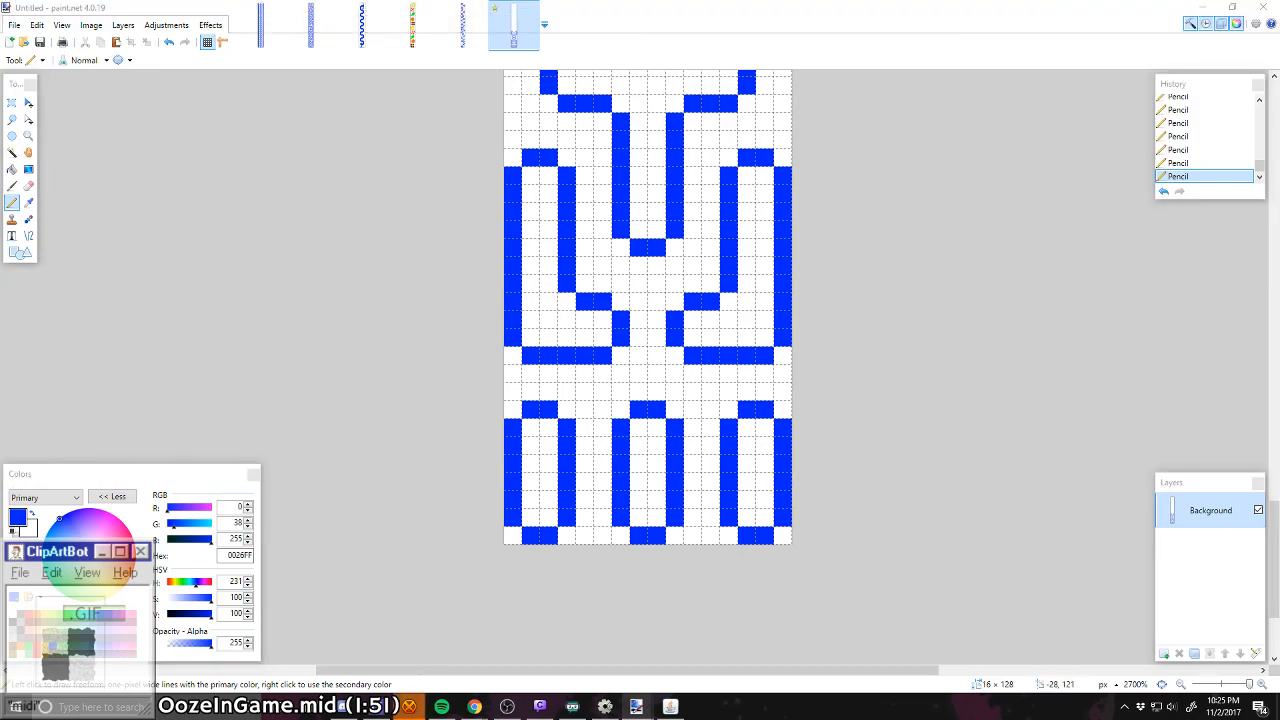
pyautogui.moveTo(0, 268)
pyautogui.mouseDown()
pyautogui.moveTo(338, 258)
pyautogui.moveTo(682, 126)
pyautogui.mouseUp()
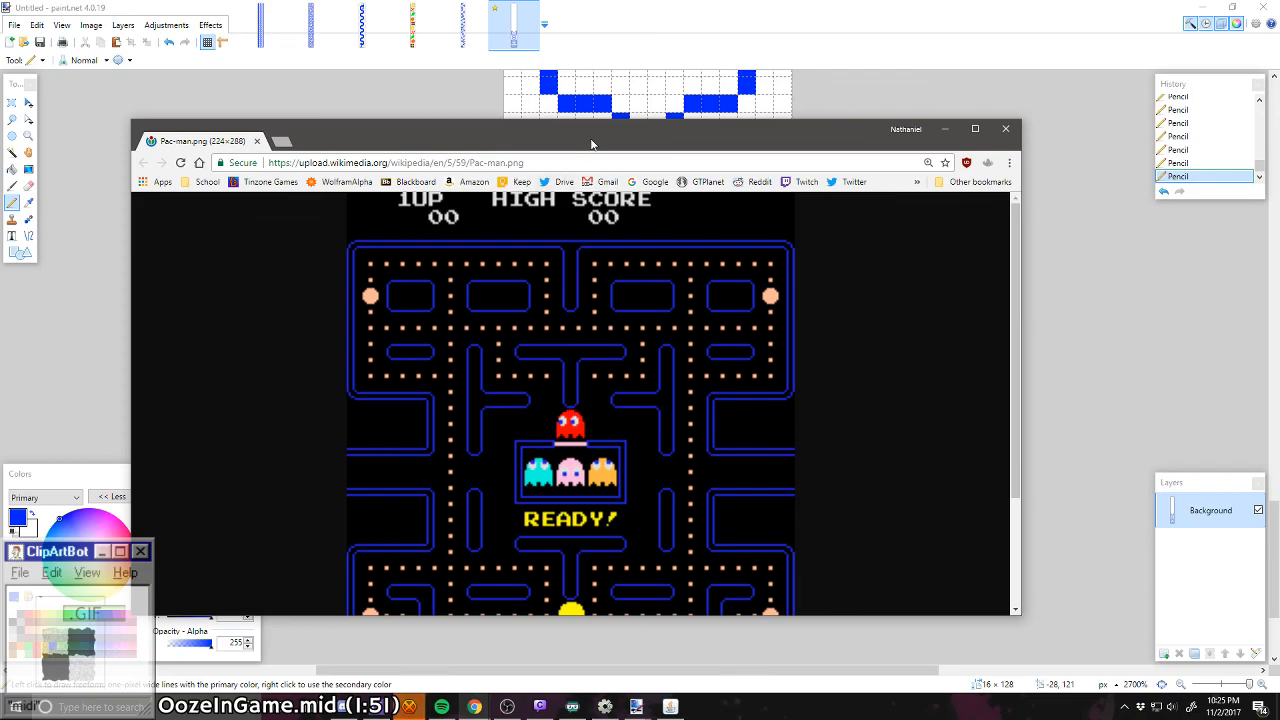
pyautogui.moveTo(591, 144)
pyautogui.mouseDown()
pyautogui.moveTo(0, 304)
pyautogui.moveTo(0, 293)
pyautogui.mouseUp()
pyautogui.scroll(4, 606, 440)
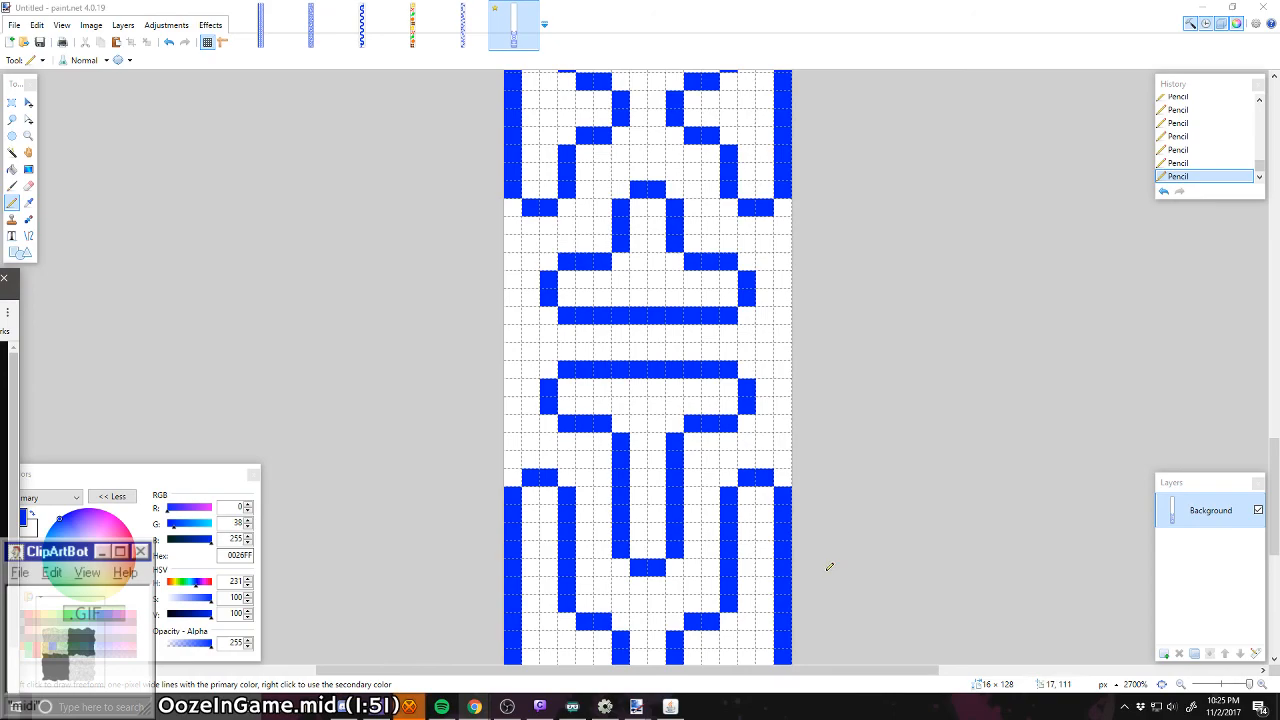
pyautogui.scroll(3, 808, 460)
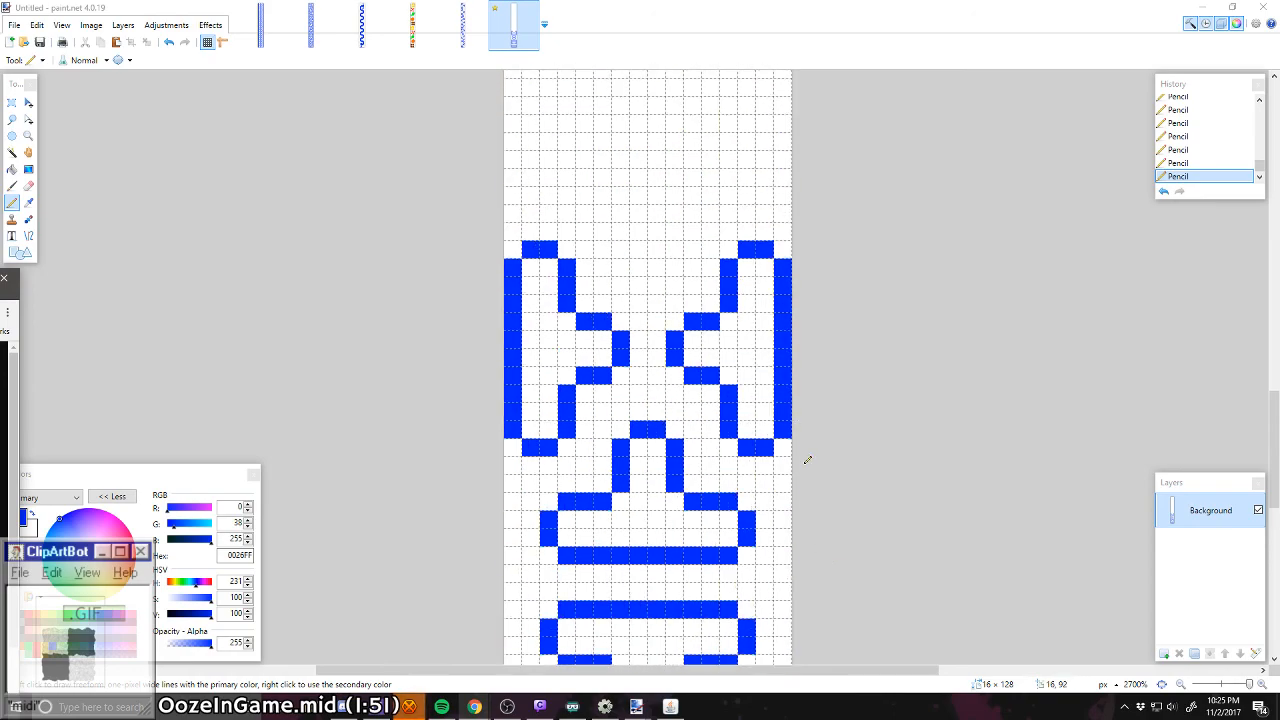
pyautogui.scroll(1, 808, 460)
pyautogui.scroll(-2, 808, 460)
pyautogui.scroll(3, 614, 339)
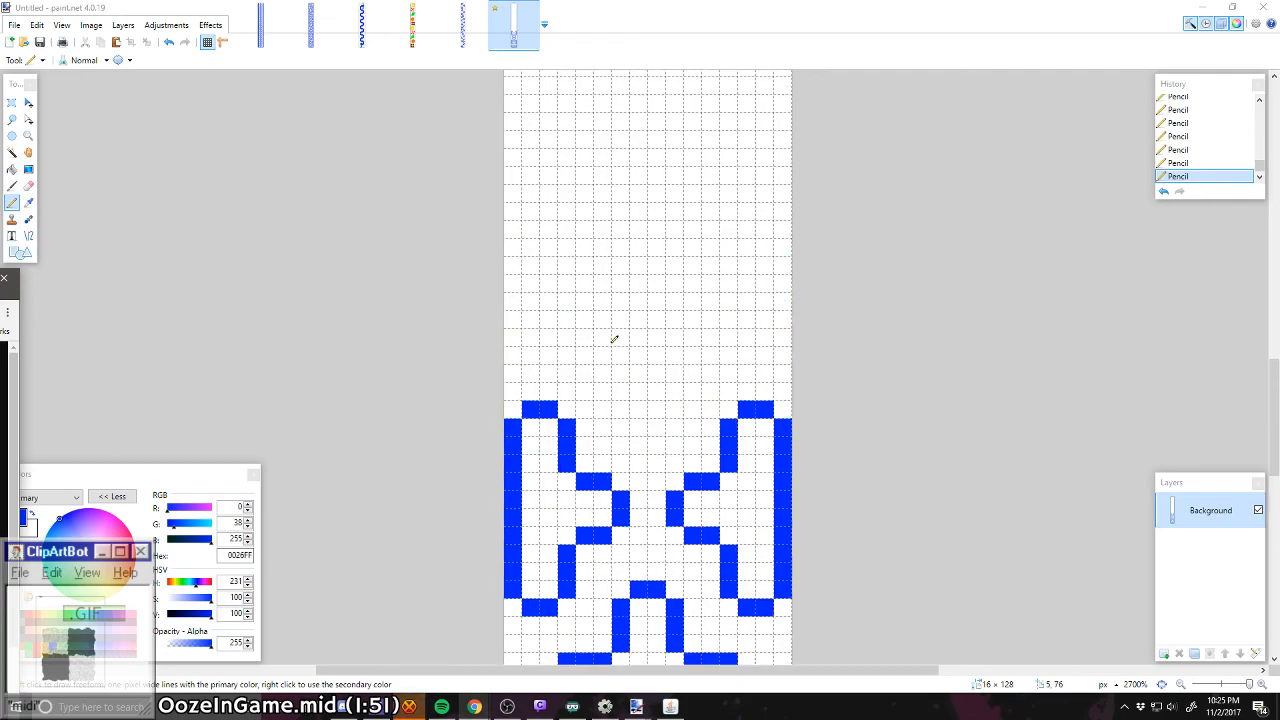
pyautogui.scroll(-4, 614, 339)
pyautogui.scroll(5, 614, 342)
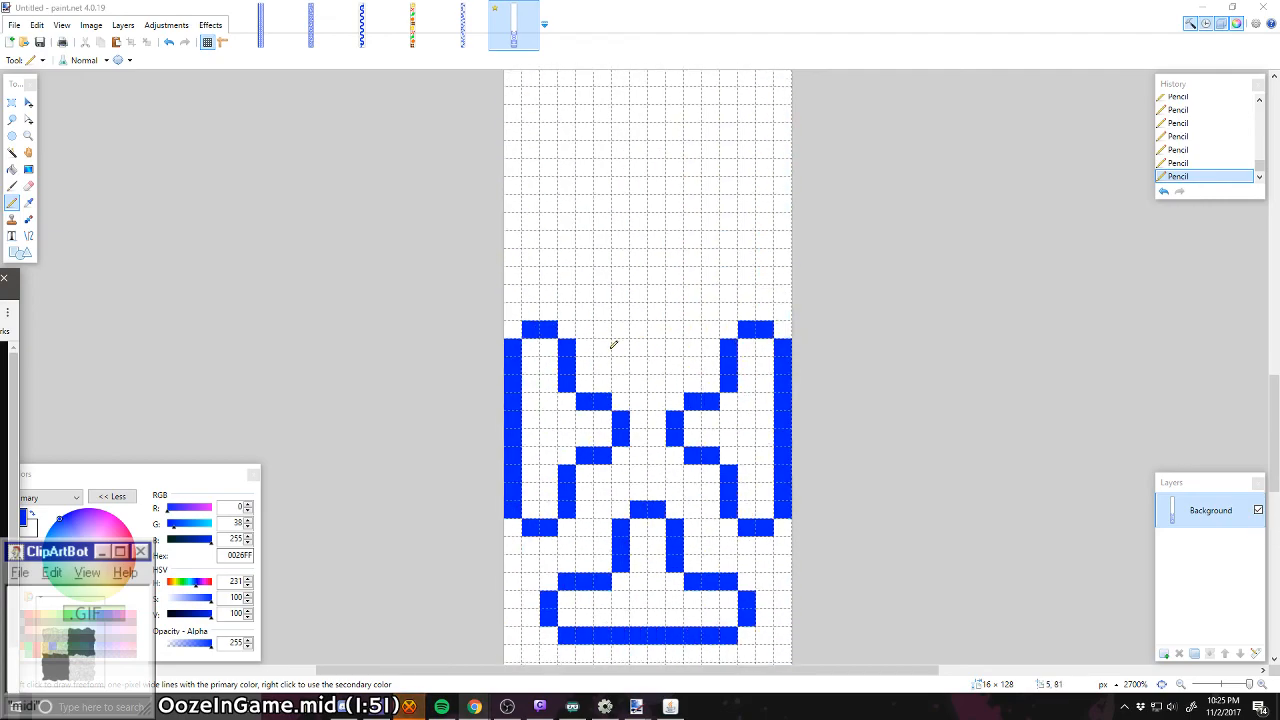
pyautogui.scroll(-1, 687, 429)
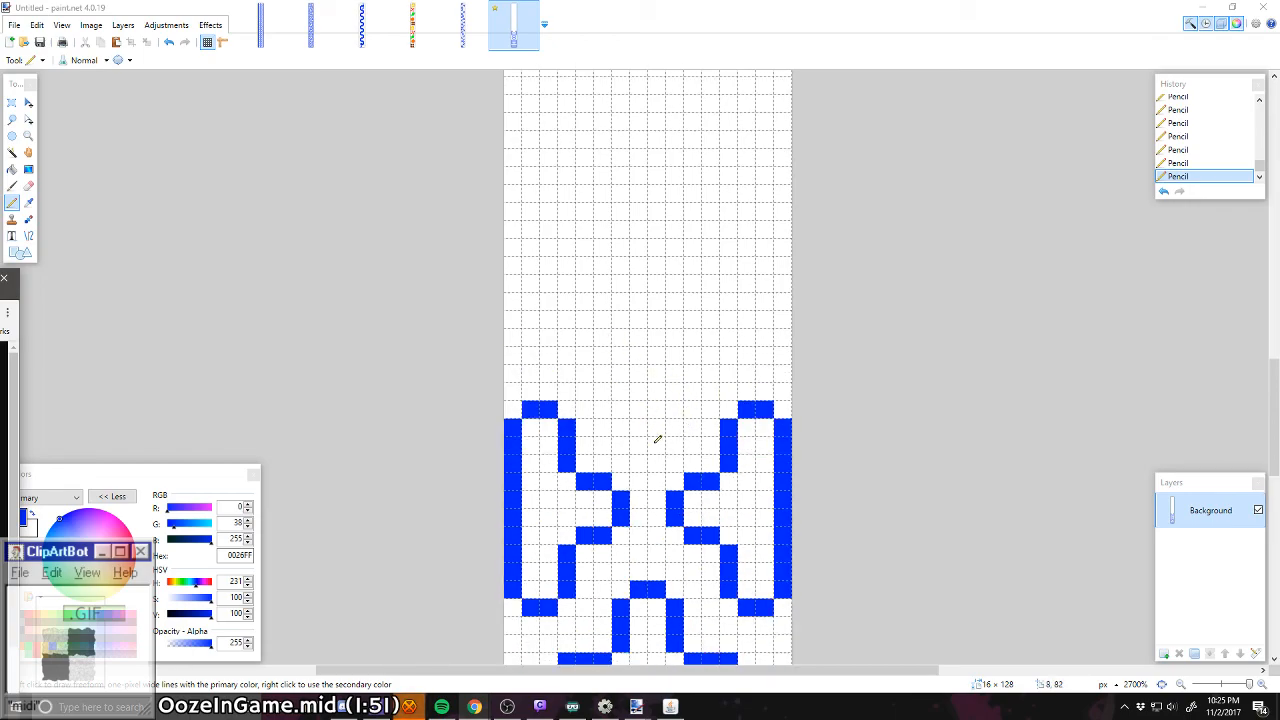
# Step: Draw a small rounded ring, 4 px wide and 4 px tall, centred between the upper arms of the side outlines
pyautogui.moveTo(655, 426)
pyautogui.mouseDown()
pyautogui.moveTo(617, 392)
pyautogui.moveTo(630, 378)
pyautogui.moveTo(676, 406)
pyautogui.mouseUp()
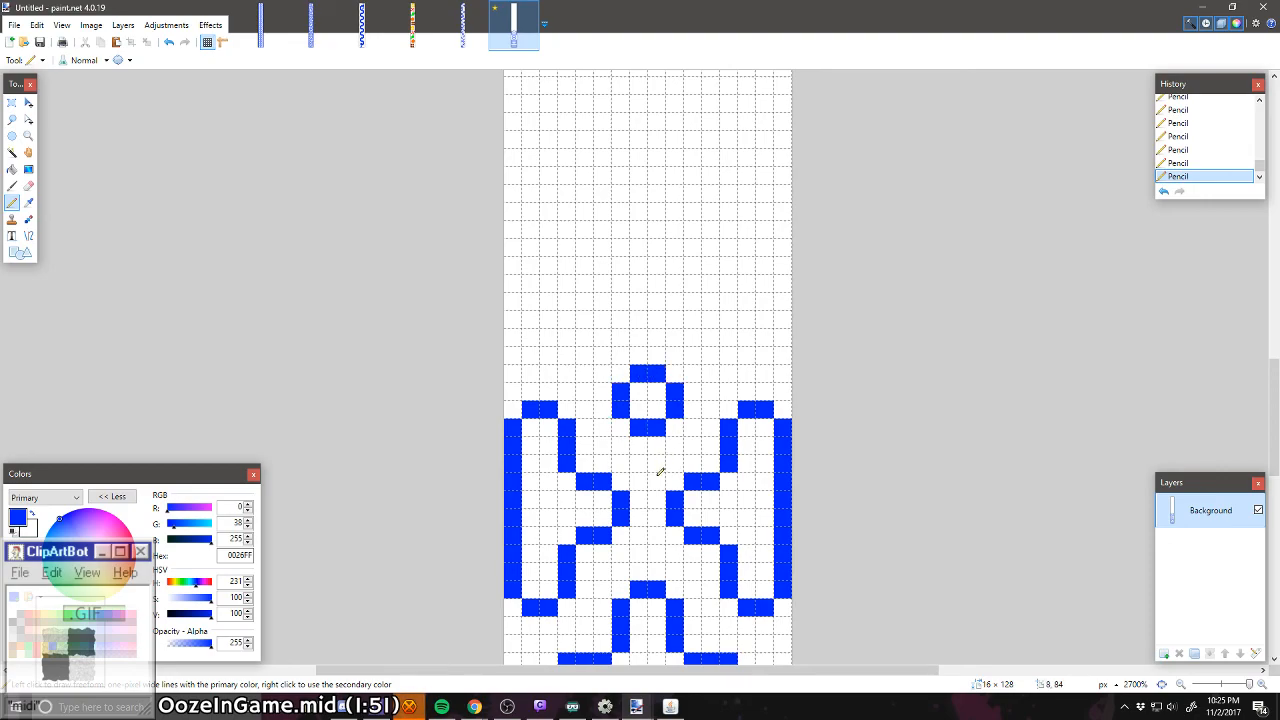
pyautogui.scroll(-1, 660, 472)
pyautogui.scroll(-1, 660, 472)
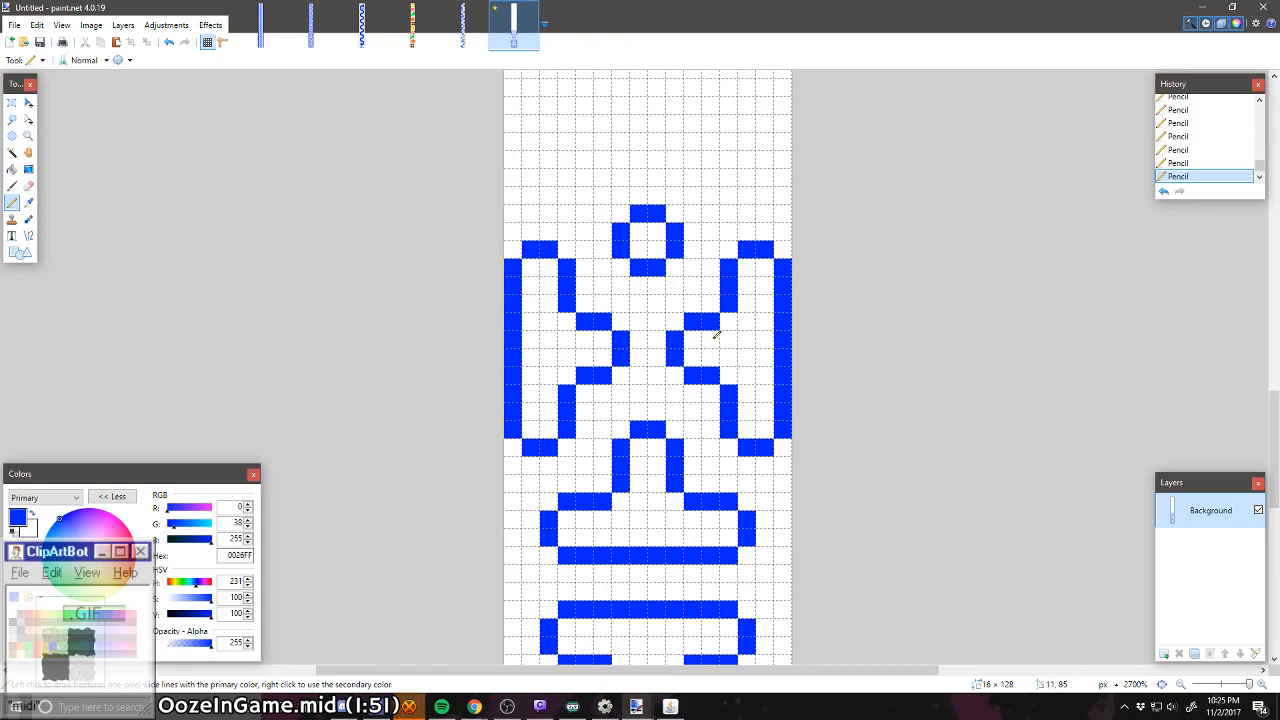
pyautogui.rightClick(621, 231)
pyautogui.scroll(2, 640, 300)
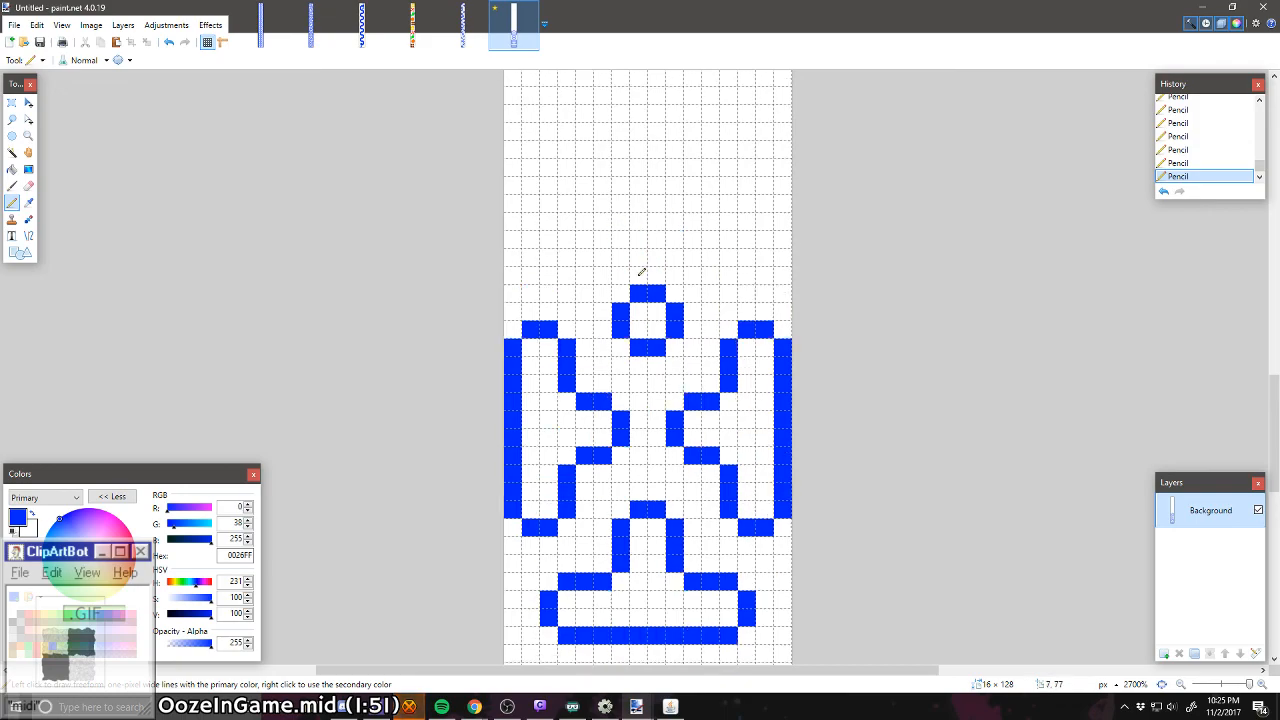
# Step: Erase all pixels of the small ring between the upper arms
pyautogui.rightClick(638, 374)
pyautogui.rightClick(656, 373)
pyautogui.rightClick(674, 409)
pyautogui.rightClick(656, 427)
pyautogui.rightClick(638, 427)
pyautogui.rightClick(620, 409)
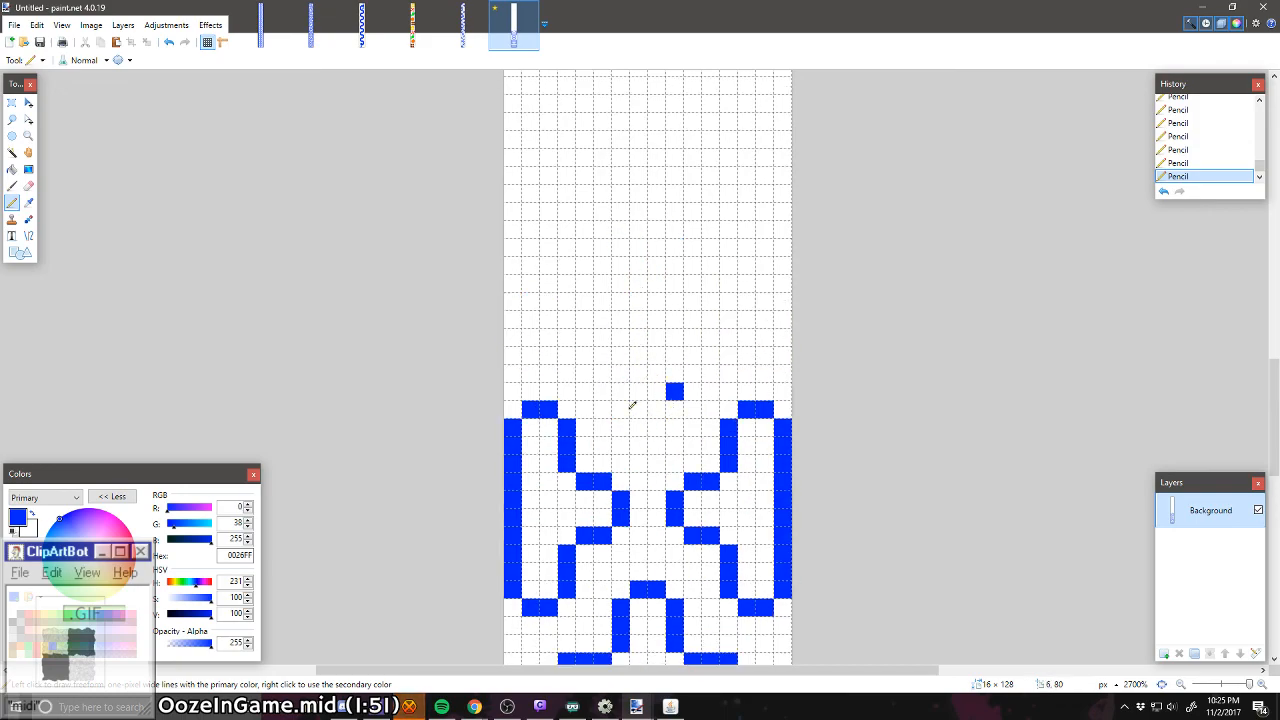
pyautogui.rightClick(674, 391)
# Step: Draw an open U with a rounded base, 4 px wide, centred between the upper arms of the side outlines
pyautogui.moveTo(656, 424)
pyautogui.mouseDown()
pyautogui.moveTo(639, 427)
pyautogui.moveTo(639, 391)
pyautogui.mouseUp()
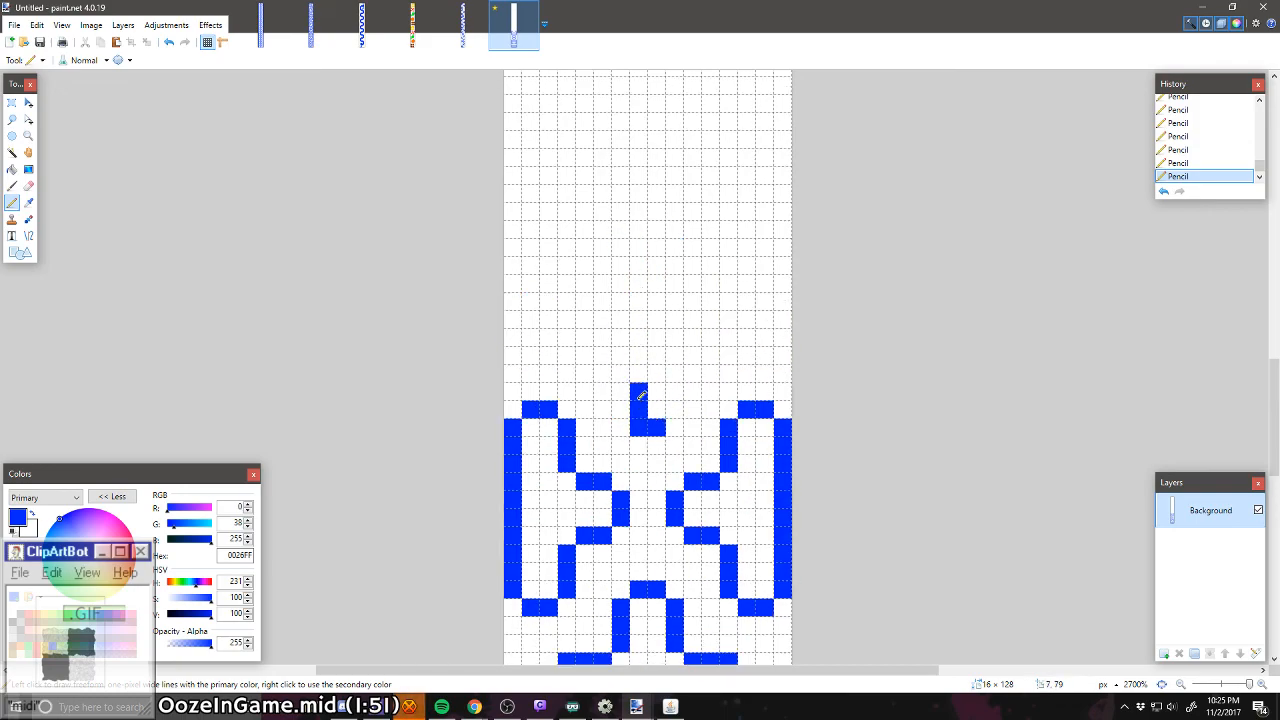
pyautogui.rightClick(639, 428)
pyautogui.click(639, 427)
pyautogui.rightClick(639, 389)
pyautogui.rightClick(638, 408)
pyautogui.moveTo(621, 409); pyautogui.dragTo(621, 373)
pyautogui.moveTo(675, 409); pyautogui.dragTo(674, 386)
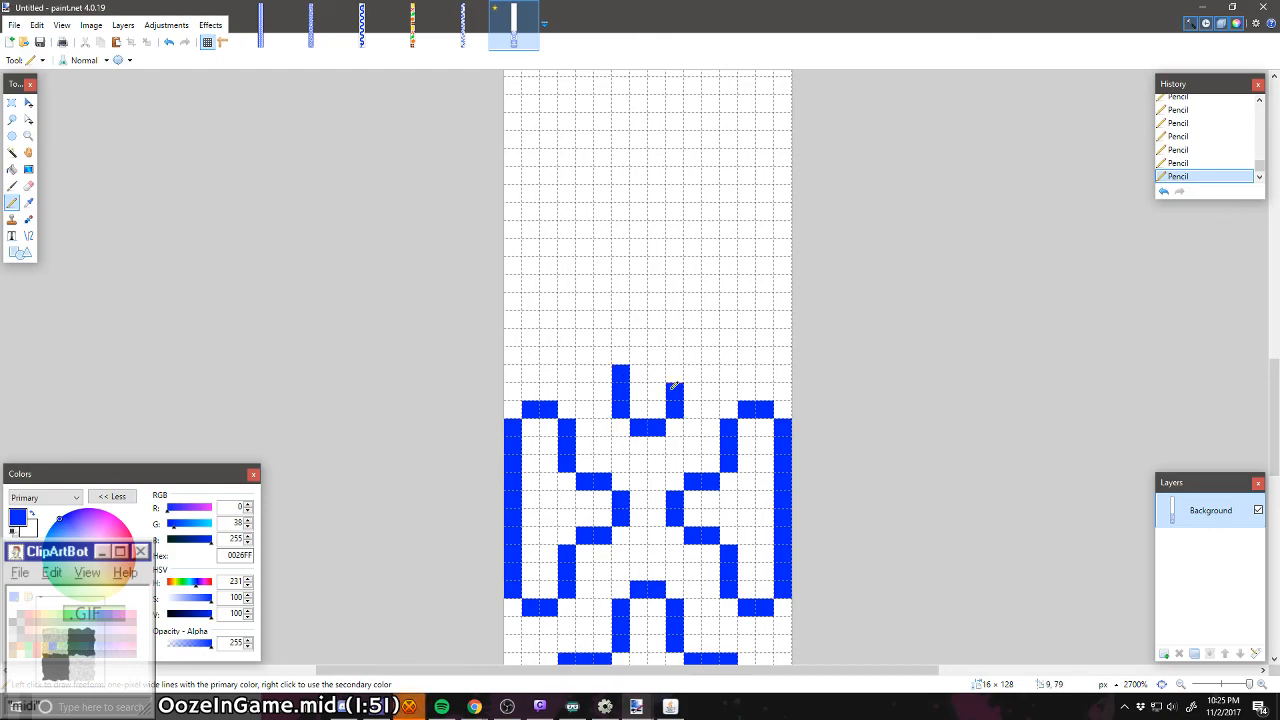
# Step: Try to branch the small central U's right wall outward with a short horizontal line
pyautogui.click(690, 368)
pyautogui.rightClick(689, 370)
pyautogui.click(680, 370)
pyautogui.moveTo(696, 352); pyautogui.dragTo(707, 354)
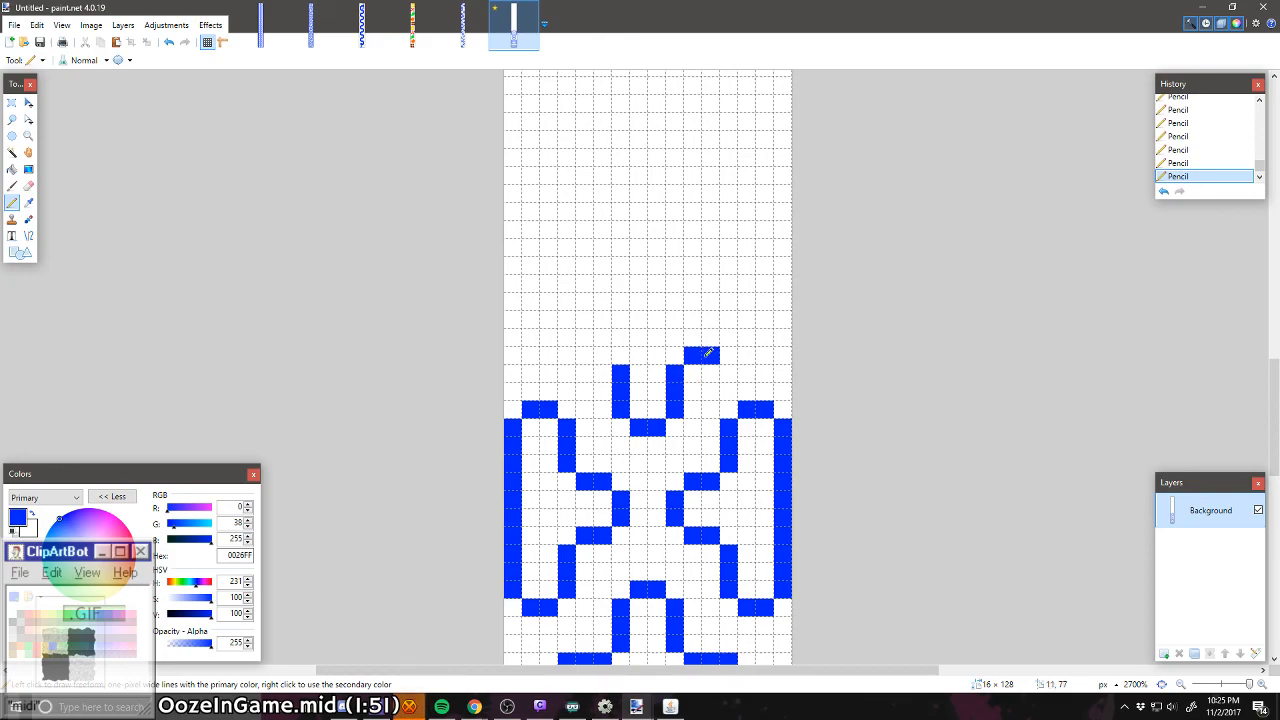
pyautogui.rightClick(711, 353)
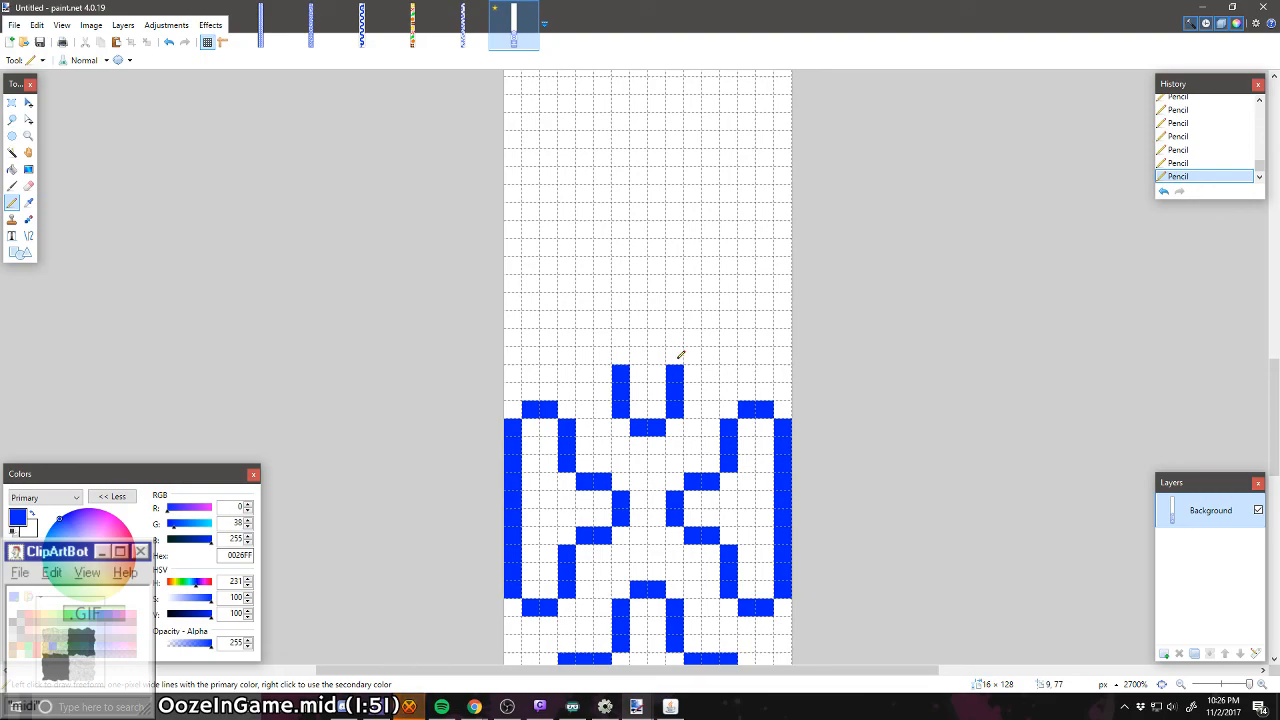
# Step: Close the central U into a rounded 4 × 4 px ring, and raise both side arms' caps by two pixels to match its height
pyautogui.moveTo(657, 373); pyautogui.dragTo(639, 373)
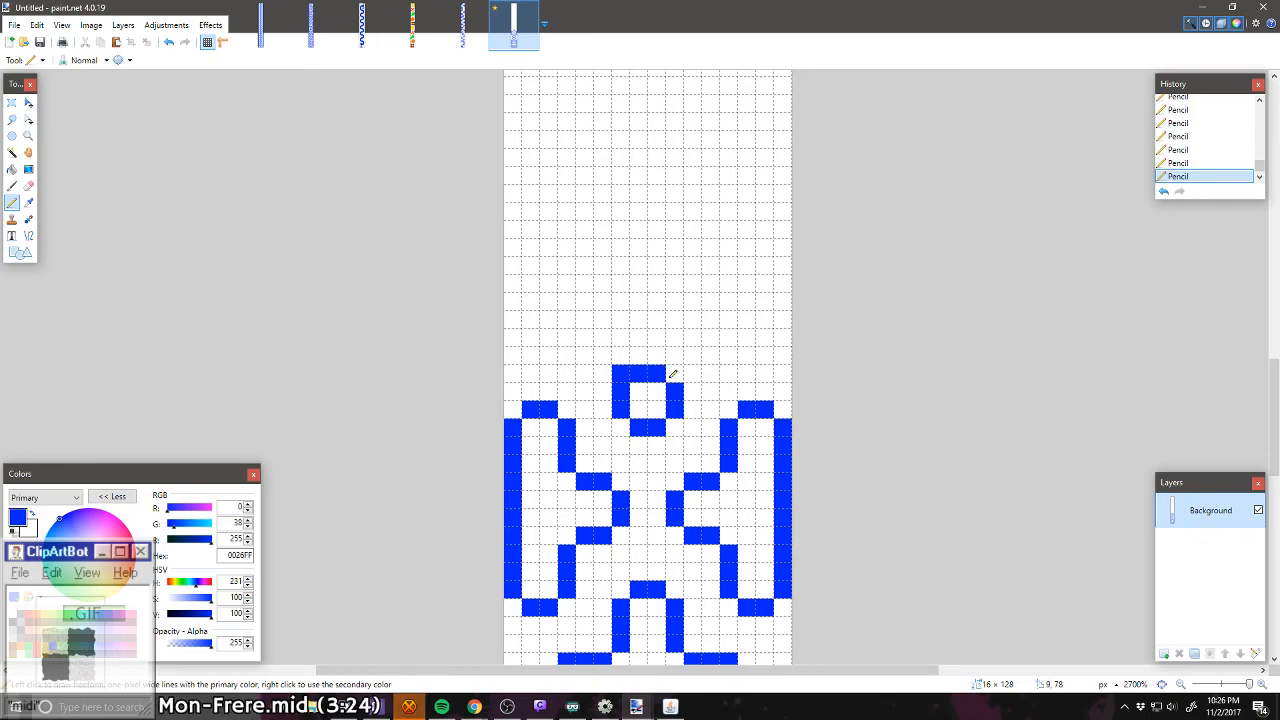
pyautogui.rightClick(621, 373)
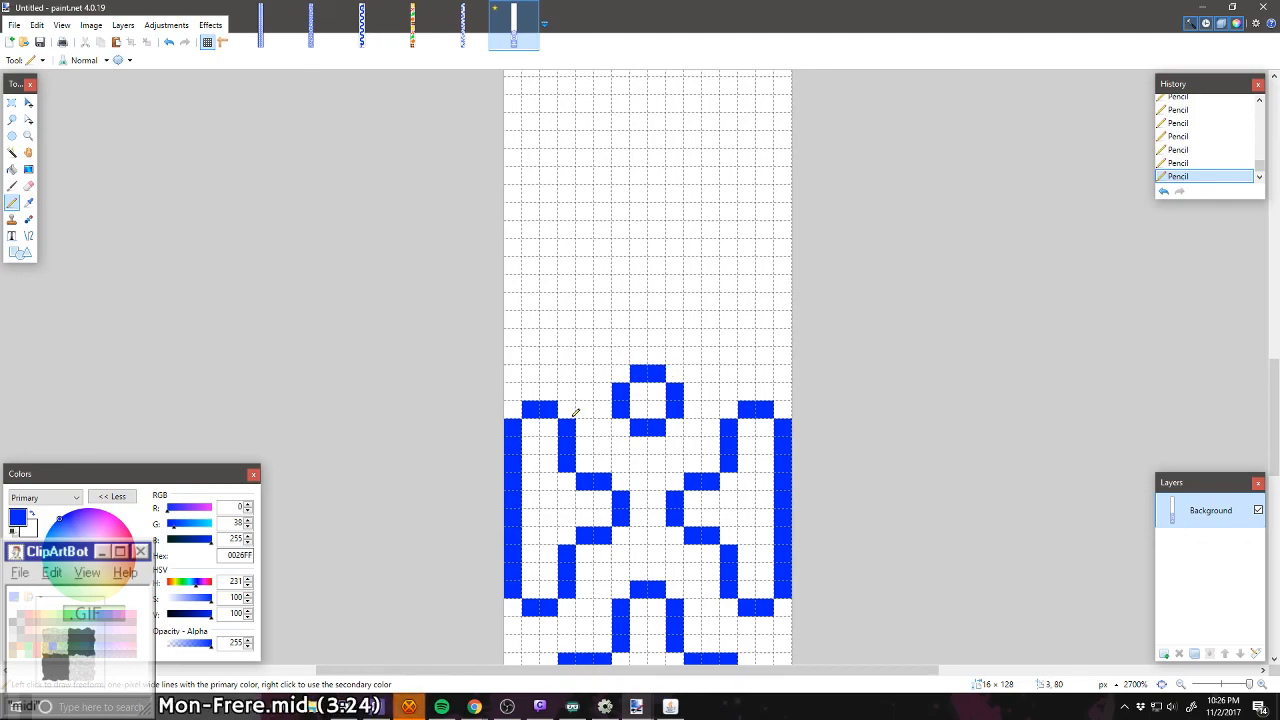
pyautogui.moveTo(571, 411)
pyautogui.mouseDown()
pyautogui.moveTo(557, 371)
pyautogui.moveTo(531, 366)
pyautogui.moveTo(519, 401)
pyautogui.mouseUp()
pyautogui.rightClick(530, 401)
pyautogui.rightClick(548, 401)
pyautogui.moveTo(735, 391)
pyautogui.mouseDown()
pyautogui.moveTo(730, 409)
pyautogui.moveTo(766, 376)
pyautogui.moveTo(778, 410)
pyautogui.mouseUp()
pyautogui.rightClick(765, 410)
pyautogui.rightClick(747, 410)
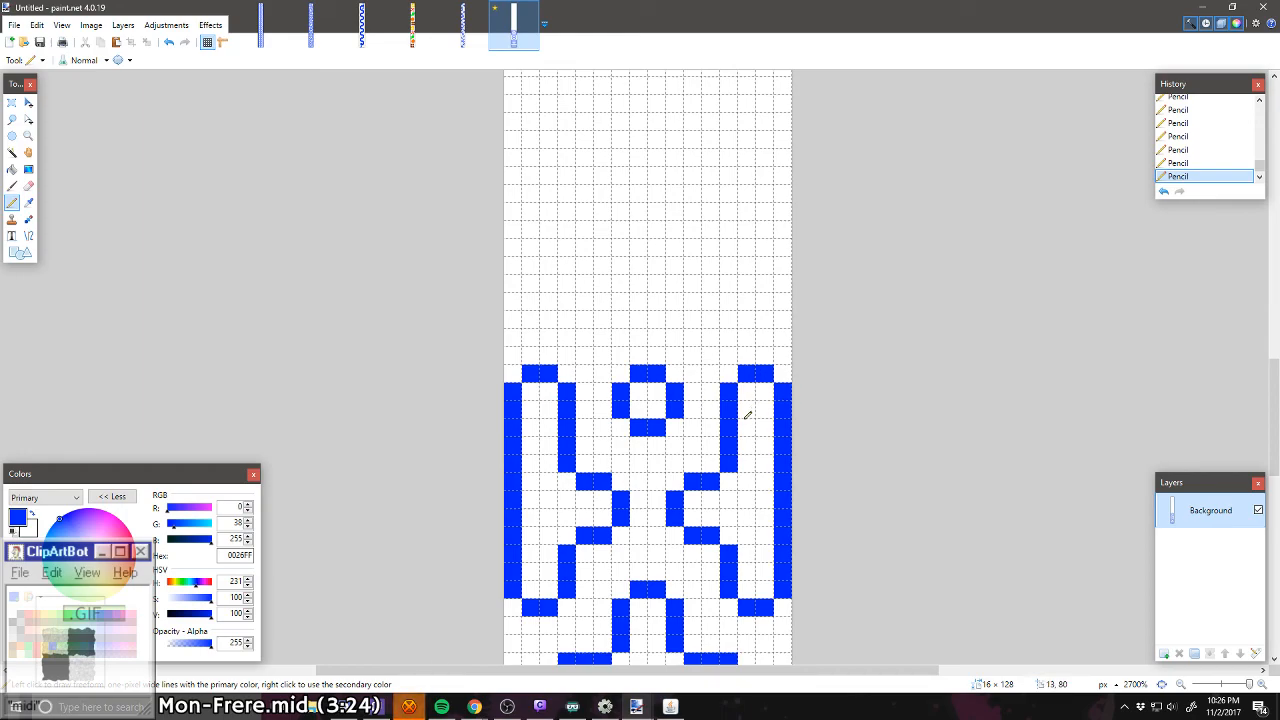
# Step: Draw a large closed box with trimmed corners, 12 px wide and 8 px tall, two pixels above the ring and side arms
pyautogui.scroll(-1, 744, 461)
pyautogui.scroll(1, 746, 458)
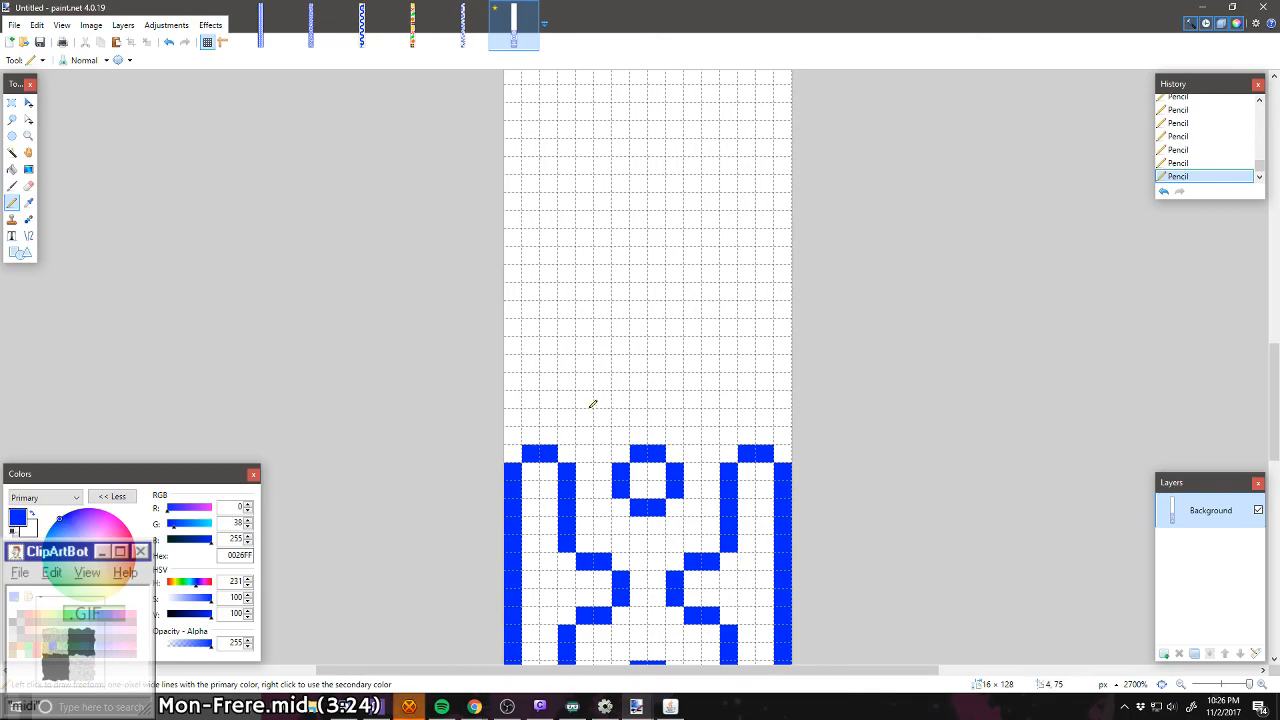
pyautogui.moveTo(657, 400); pyautogui.dragTo(567, 399)
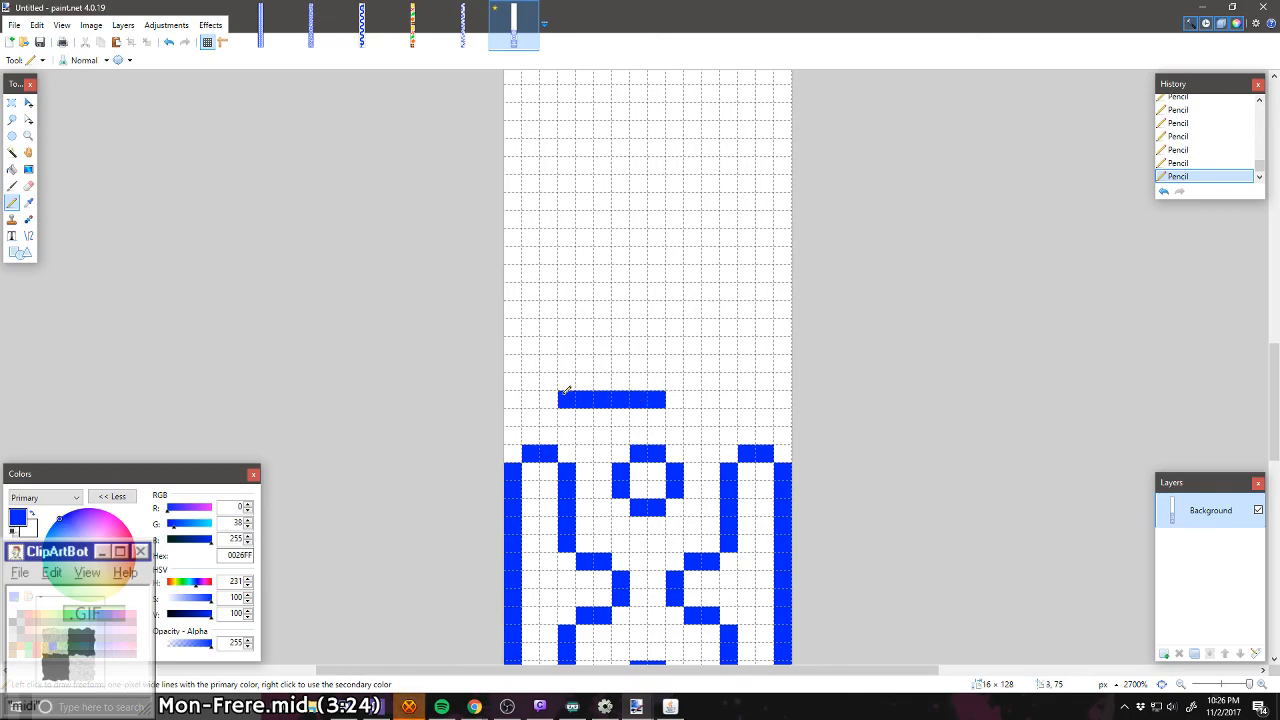
pyautogui.click(548, 381)
pyautogui.moveTo(668, 399)
pyautogui.mouseDown()
pyautogui.moveTo(747, 389)
pyautogui.moveTo(738, 272)
pyautogui.moveTo(569, 278)
pyautogui.moveTo(548, 366)
pyautogui.mouseUp()
pyautogui.rightClick(741, 268)
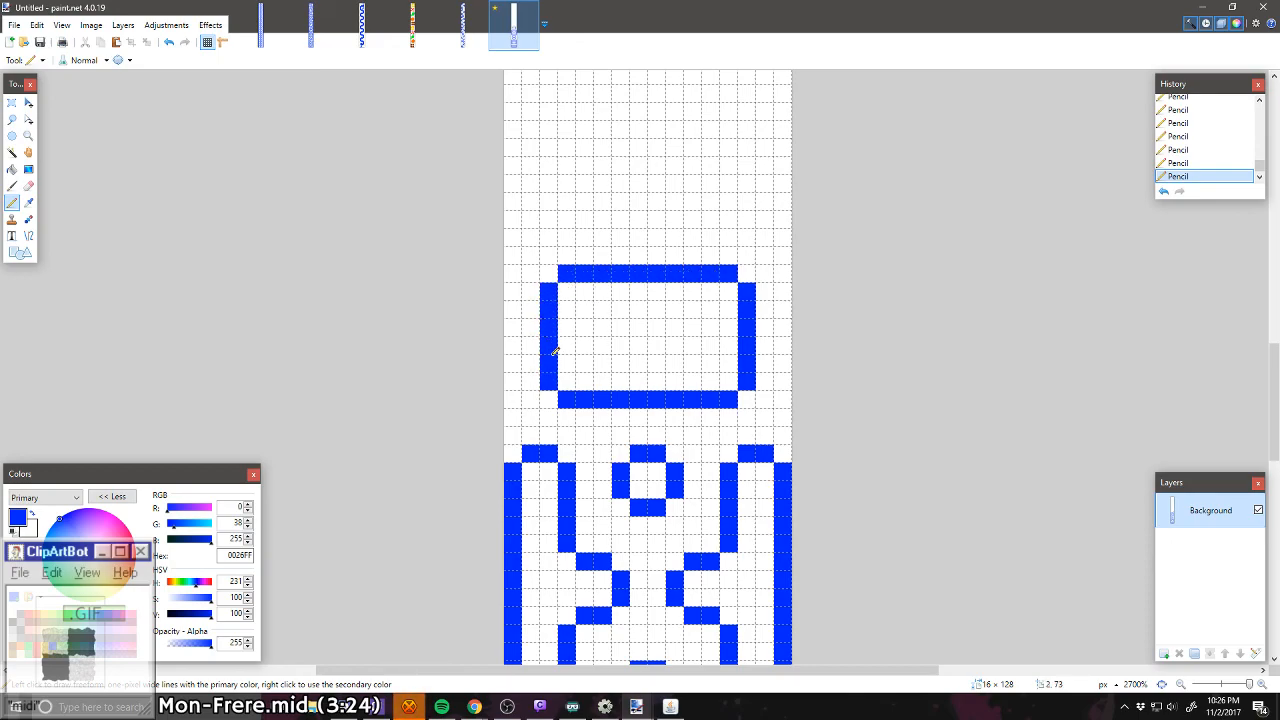
pyautogui.scroll(5, 617, 430)
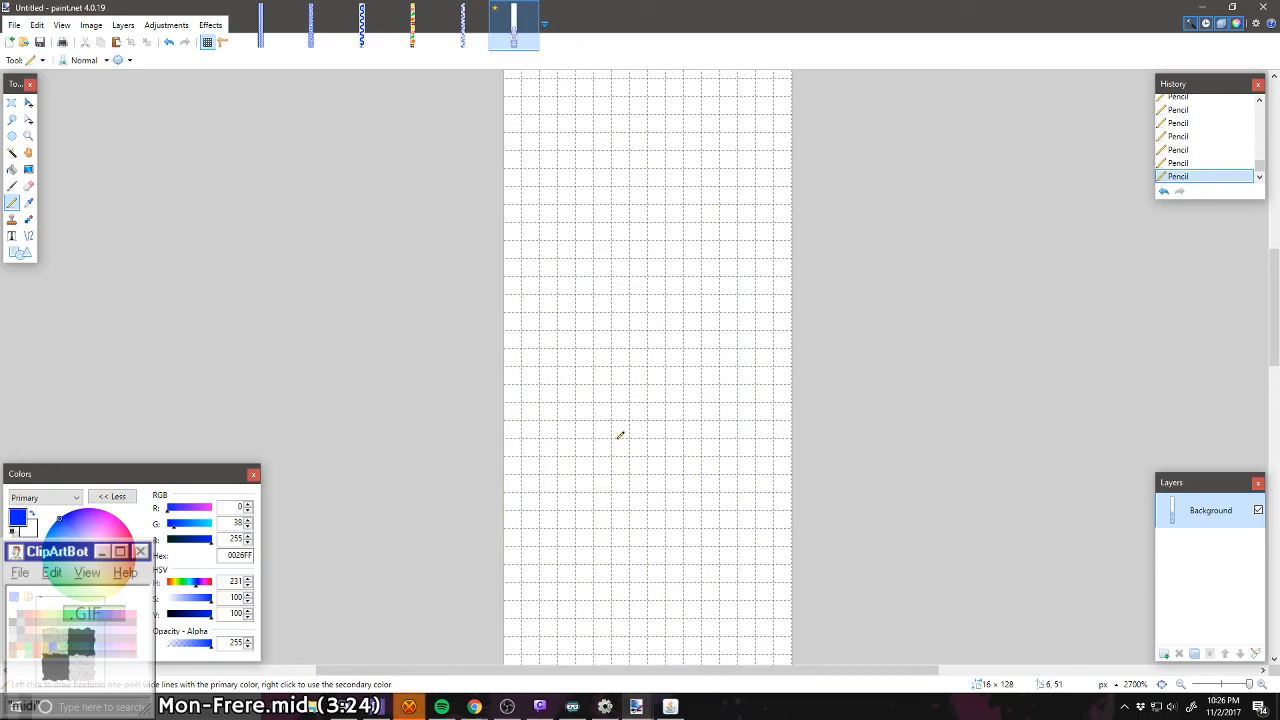
pyautogui.scroll(-5, 620, 435)
pyautogui.scroll(-6, 620, 436)
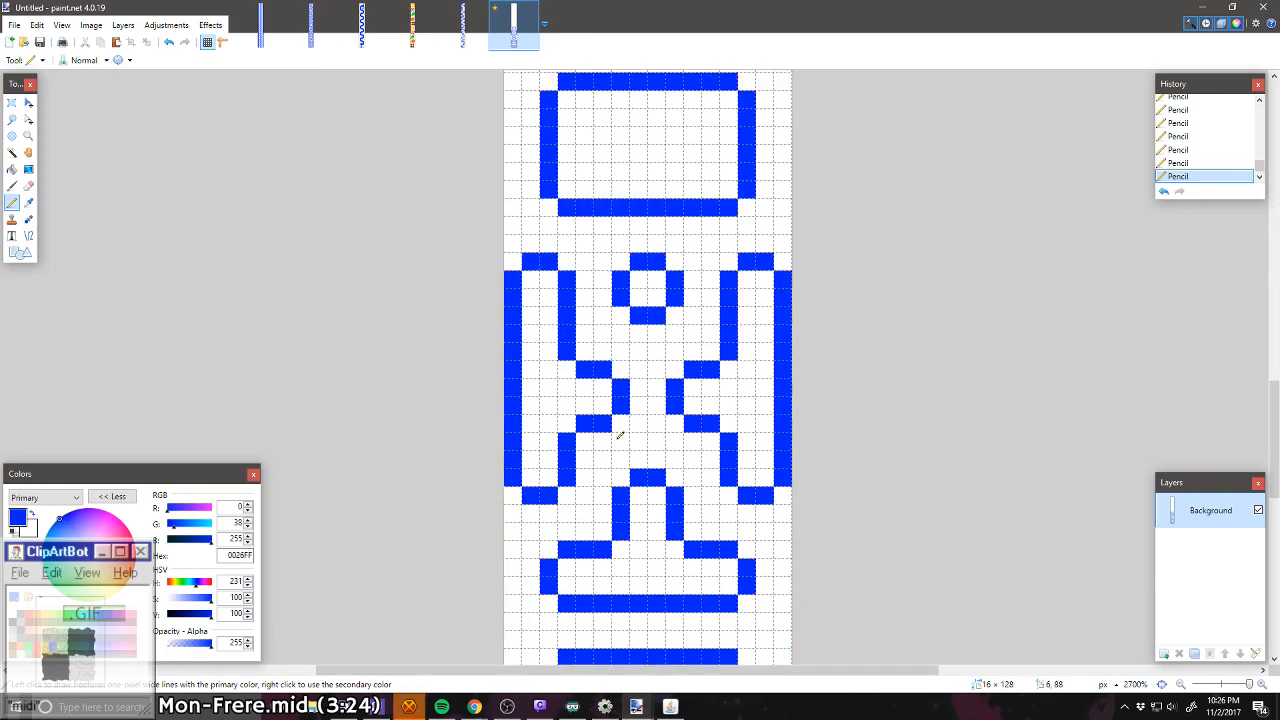
pyautogui.keyDown('ctrl'); pyautogui.scroll(-8, 620, 434); pyautogui.keyUp('ctrl')
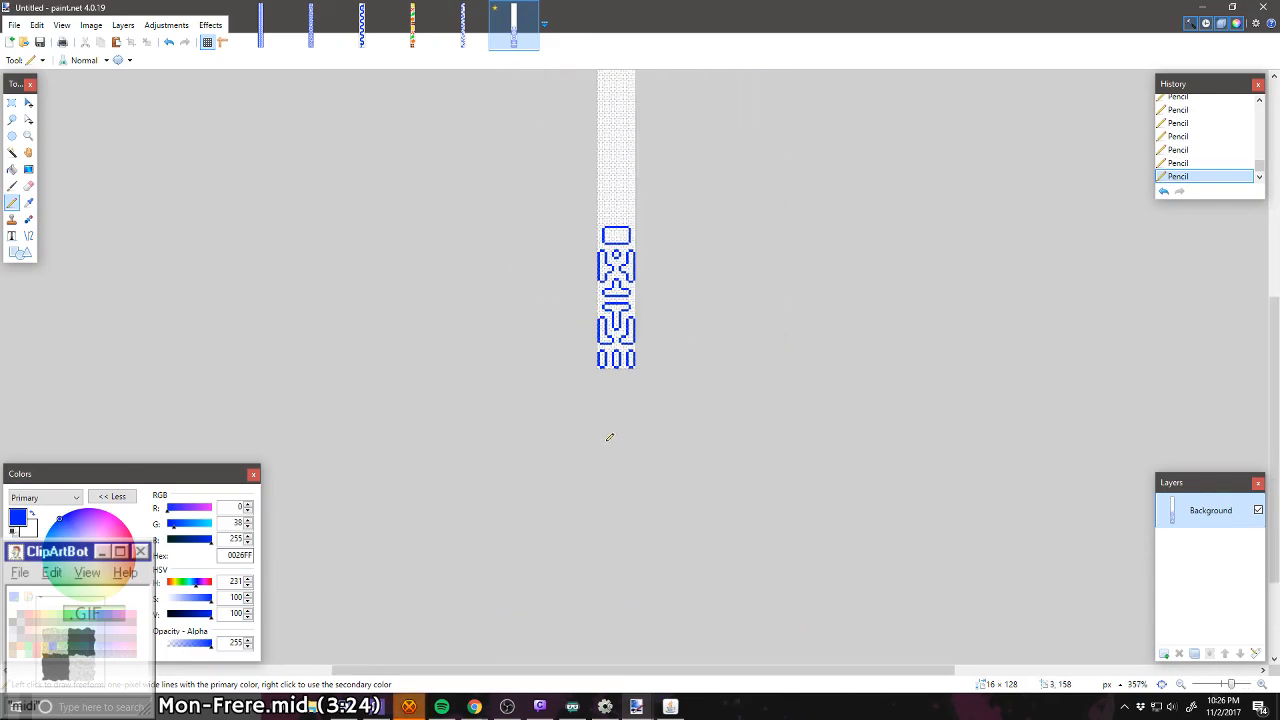
# Step: Draw two closed rounded boxes side by side, each 7 × 4 px with a 2 px gap between them, two pixels above the large box
pyautogui.scroll(3, 607, 437)
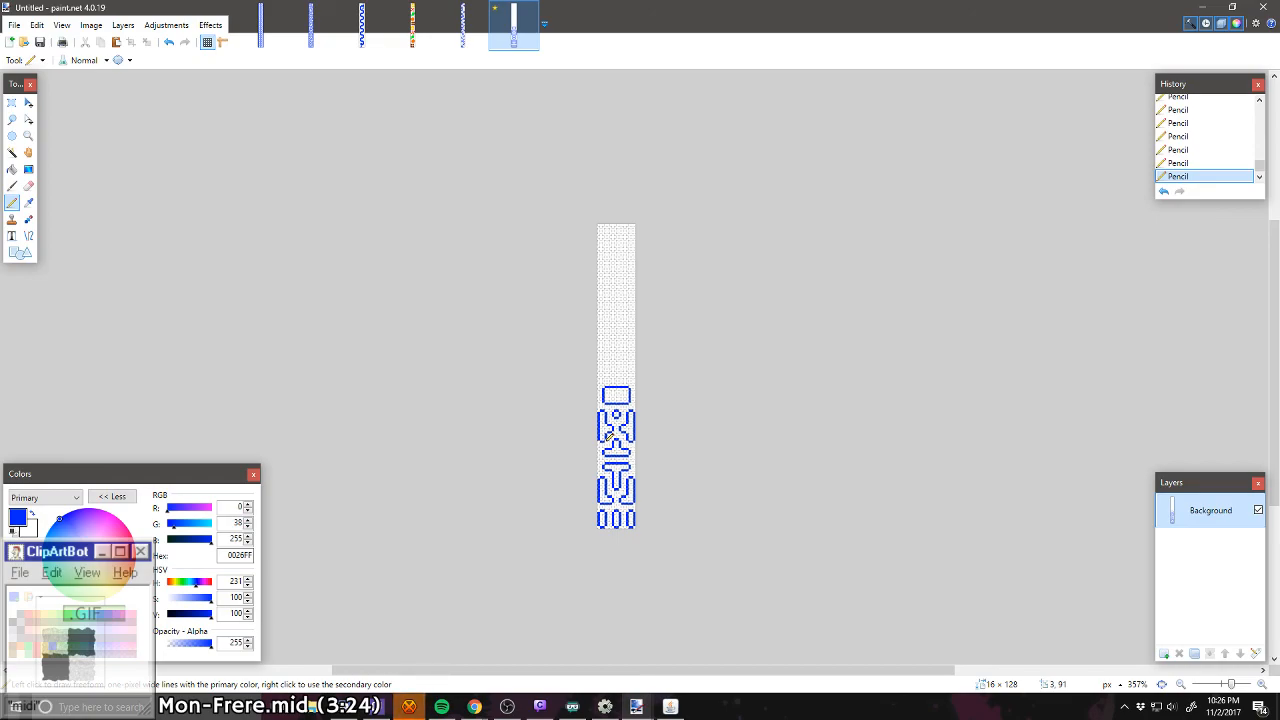
pyautogui.keyDown('ctrl'); pyautogui.scroll(4, 607, 437); pyautogui.keyUp('ctrl')
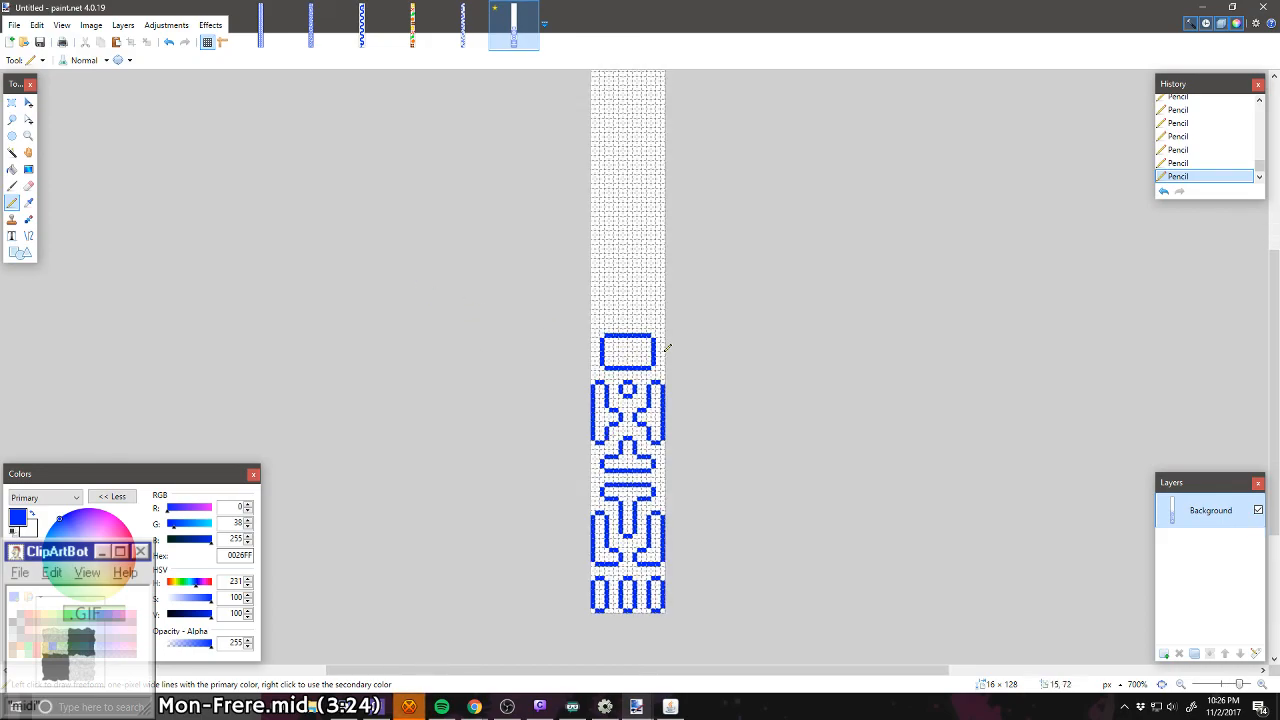
pyautogui.click(11, 104)
pyautogui.keyDown('ctrl'); pyautogui.scroll(4, 622, 321); pyautogui.keyUp('ctrl')
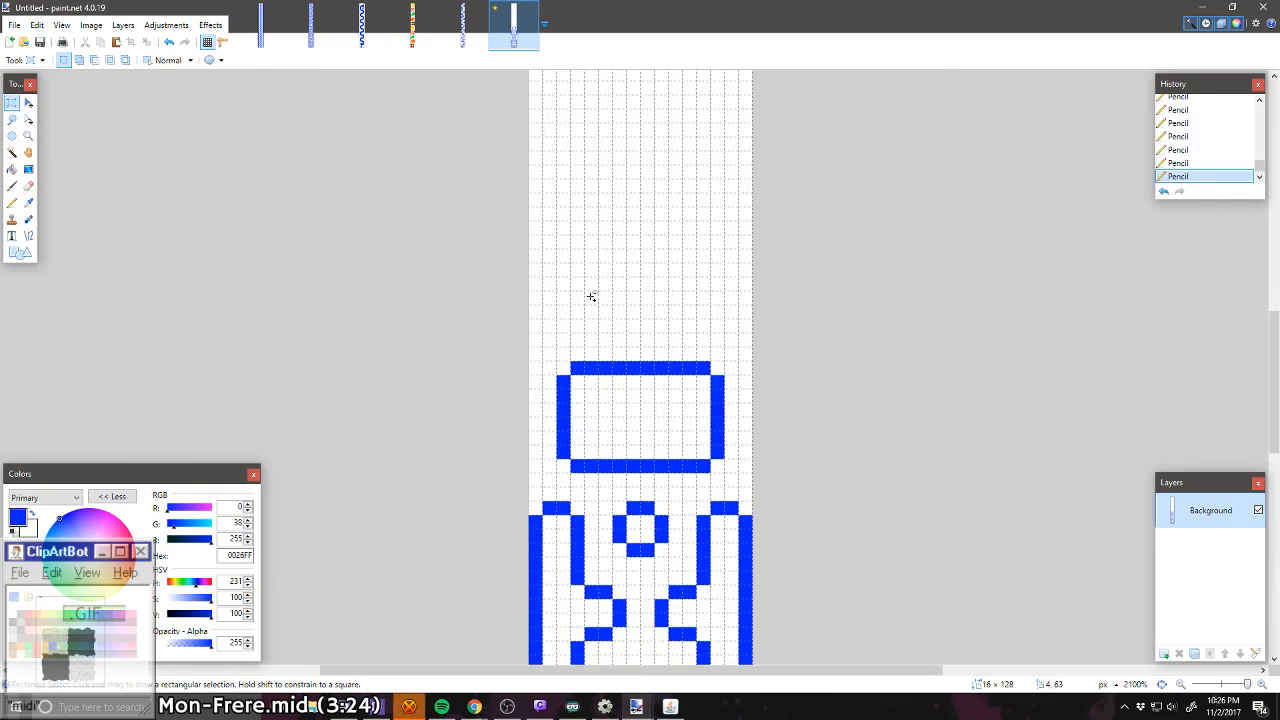
pyautogui.keyDown('ctrl'); pyautogui.scroll(1, 529, 301); pyautogui.keyUp('ctrl')
pyautogui.click(12, 202)
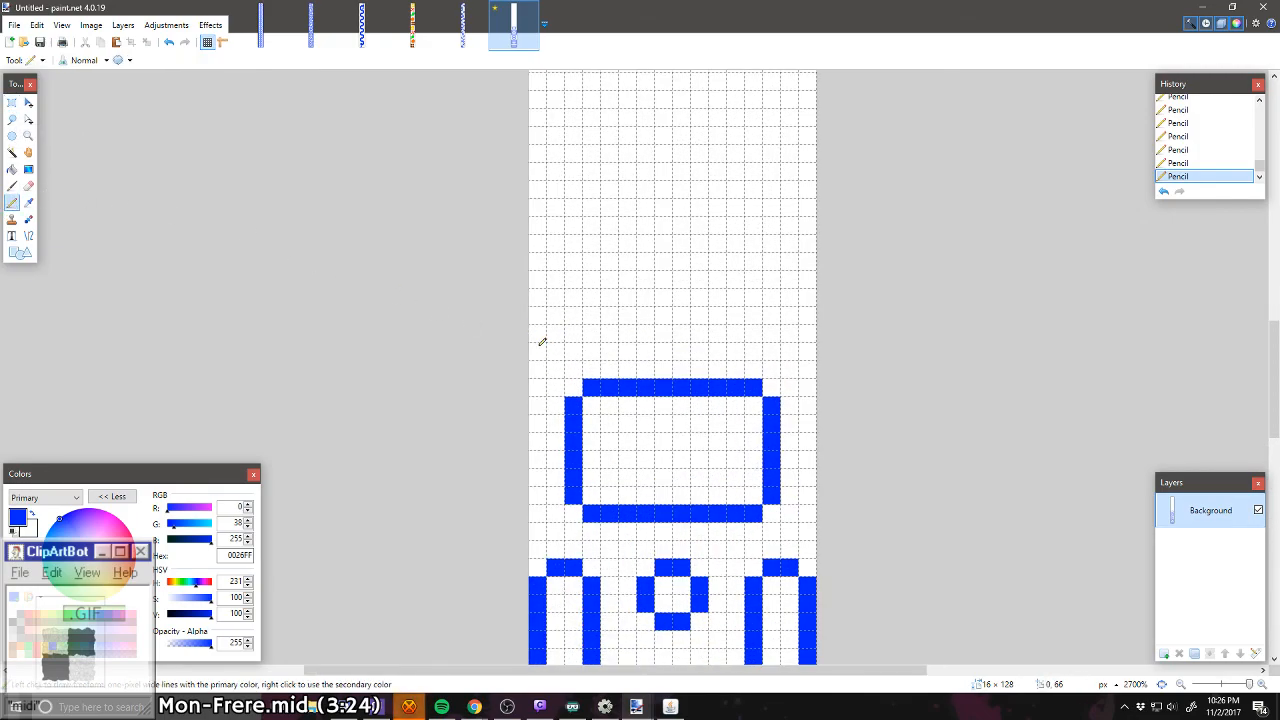
pyautogui.click(538, 334)
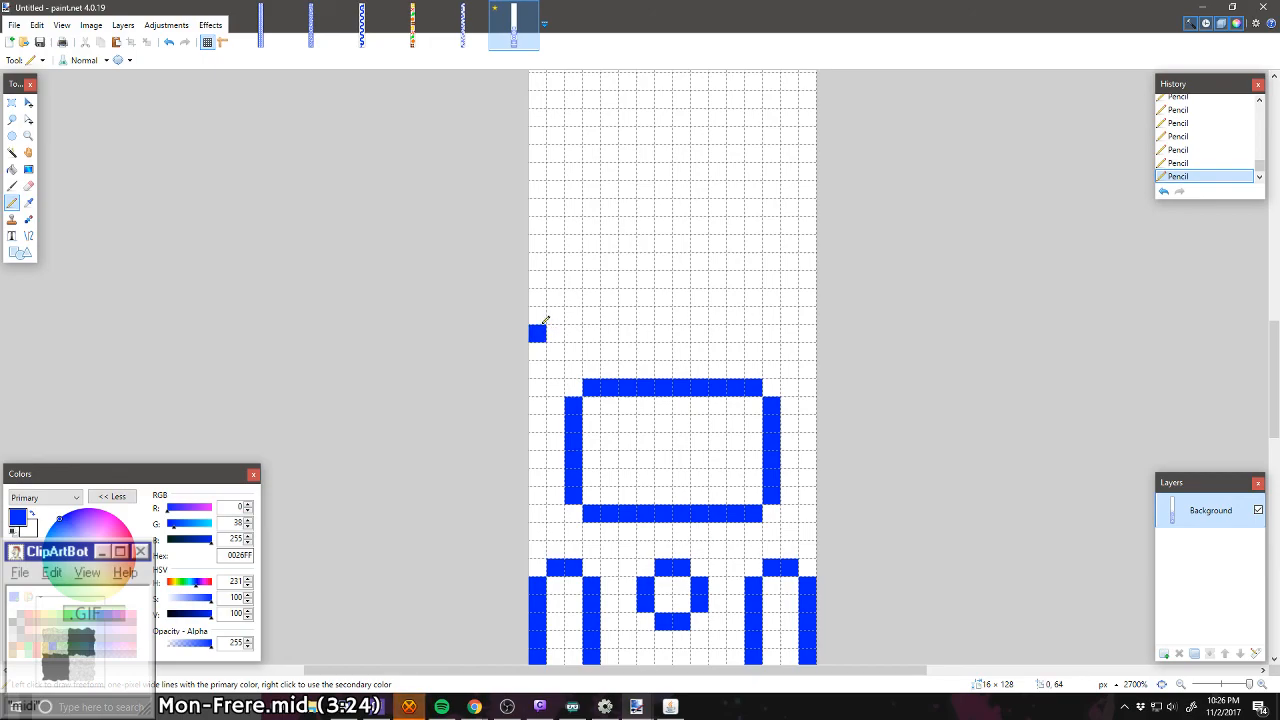
pyautogui.click(540, 320)
pyautogui.rightClick(541, 333)
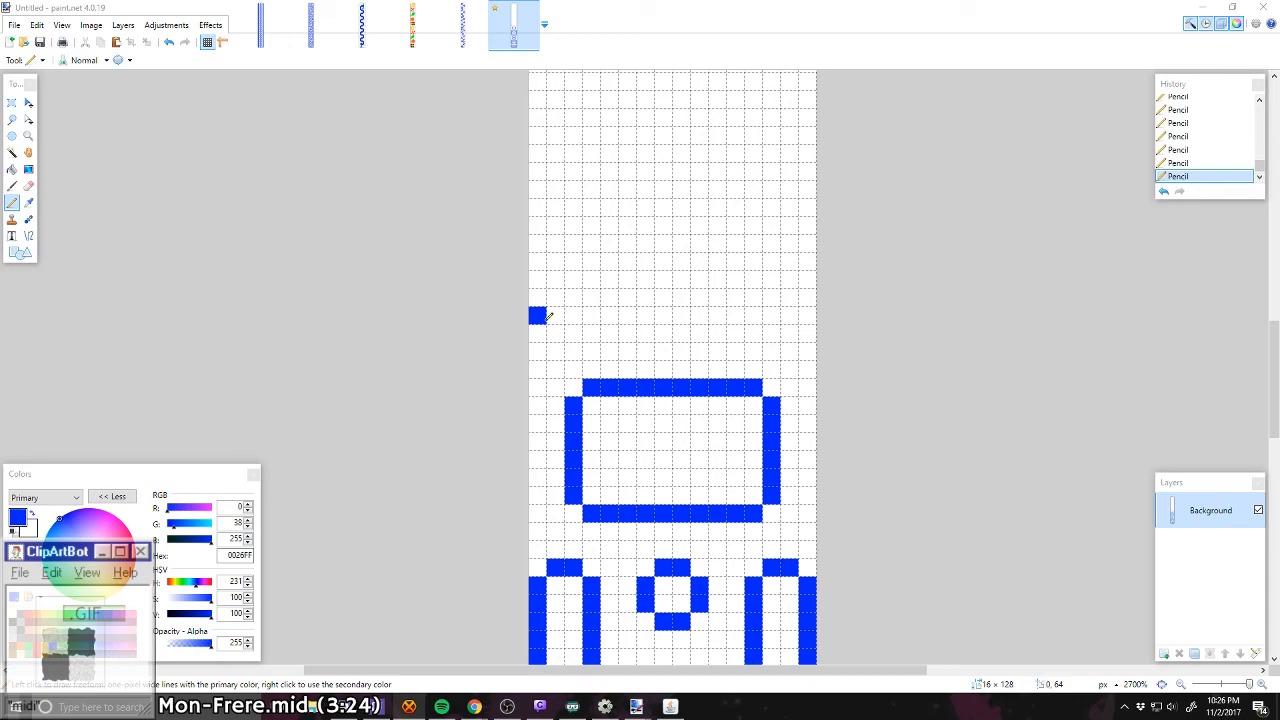
pyautogui.moveTo(556, 328)
pyautogui.mouseDown()
pyautogui.moveTo(643, 322)
pyautogui.moveTo(646, 301)
pyautogui.moveTo(635, 282)
pyautogui.moveTo(543, 290)
pyautogui.mouseUp()
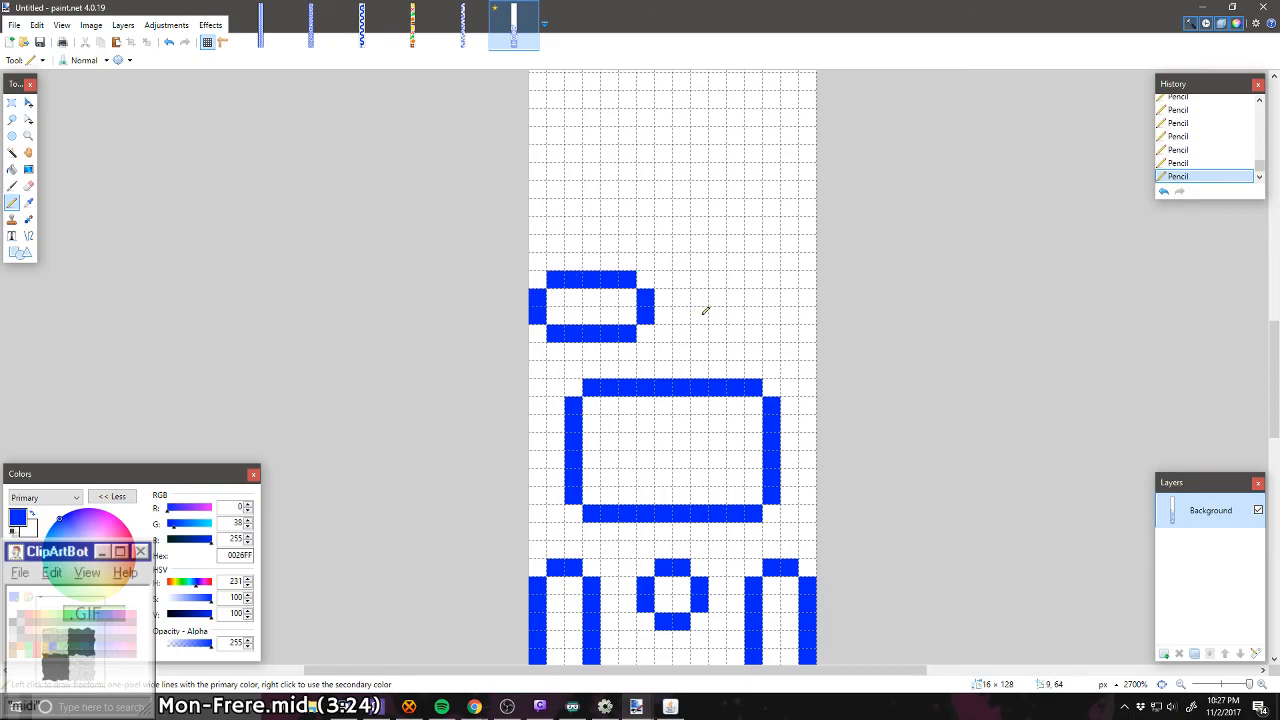
pyautogui.moveTo(700, 316)
pyautogui.mouseDown()
pyautogui.moveTo(746, 277)
pyautogui.moveTo(785, 278)
pyautogui.moveTo(805, 295)
pyautogui.moveTo(792, 330)
pyautogui.moveTo(718, 331)
pyautogui.mouseUp()
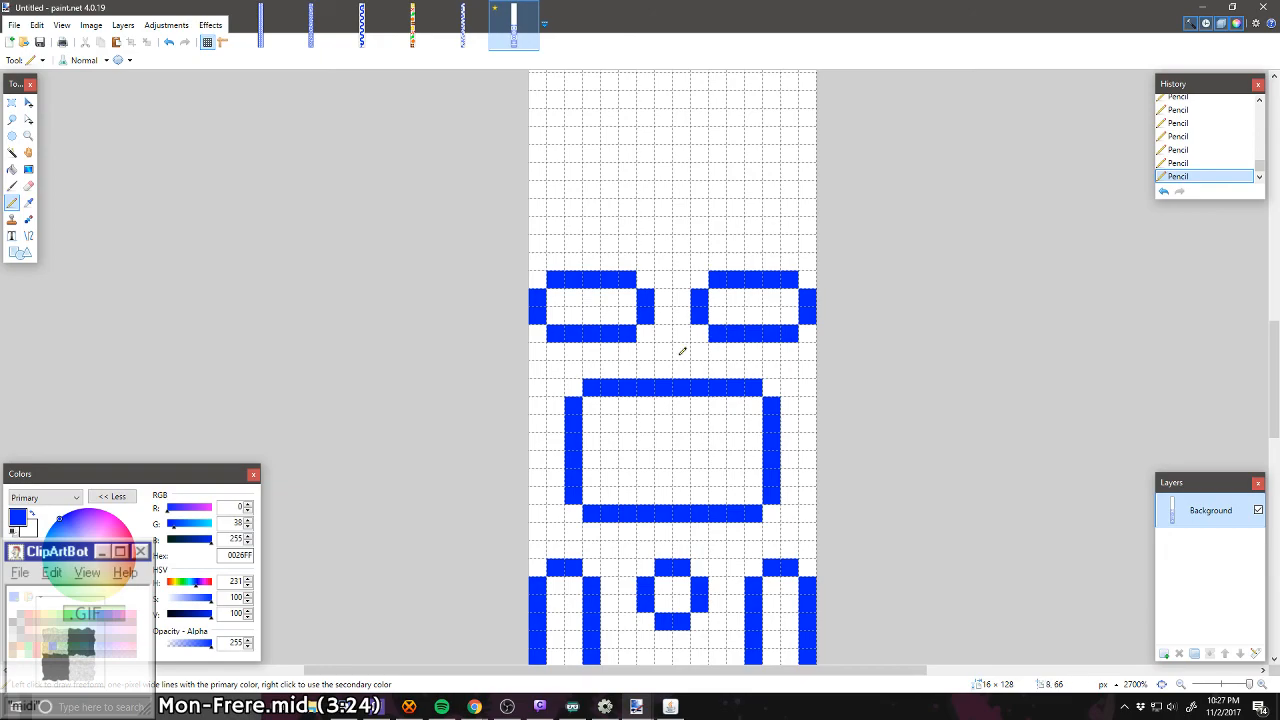
# Step: Copy the lower 16 × 60 px of the maze, from the large box down, and place the pasted copy at the image's top end
pyautogui.scroll(-5, 718, 331)
pyautogui.scroll(2, 681, 351)
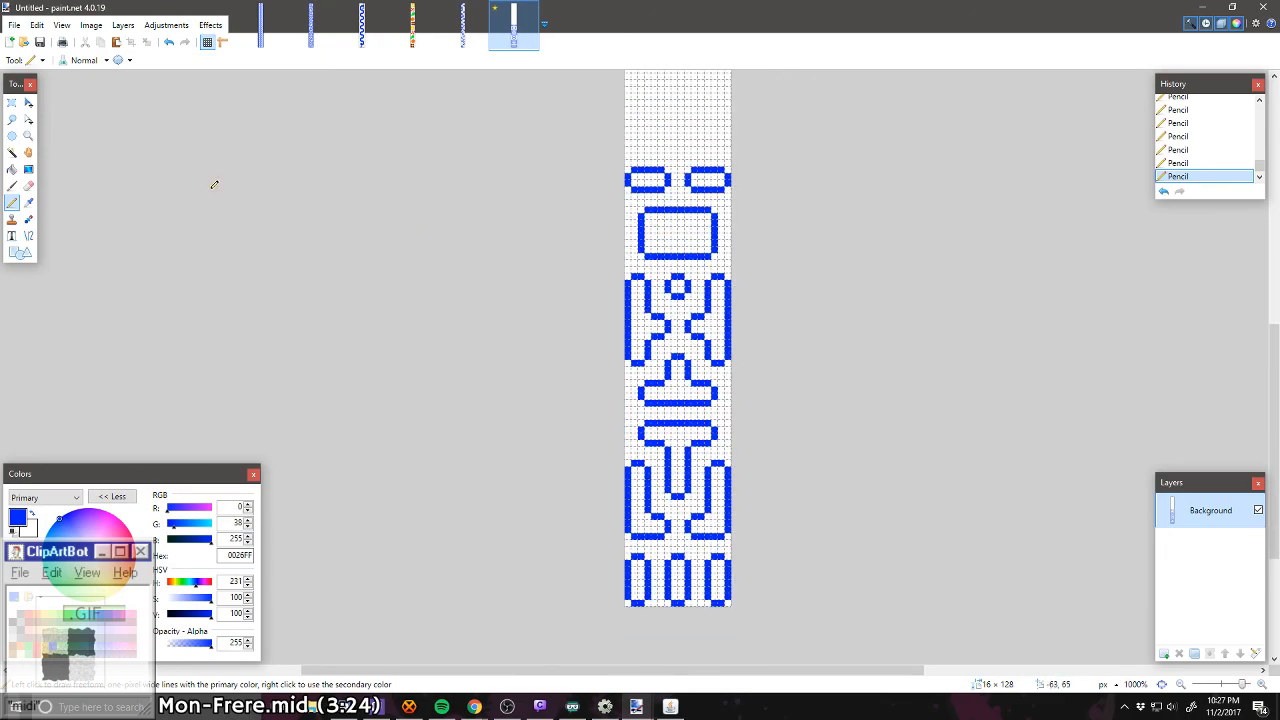
pyautogui.click(11, 102)
pyautogui.moveTo(622, 205); pyautogui.dragTo(738, 610)
pyautogui.hotkey('ctrl', 'v')
pyautogui.scroll(3, 690, 497)
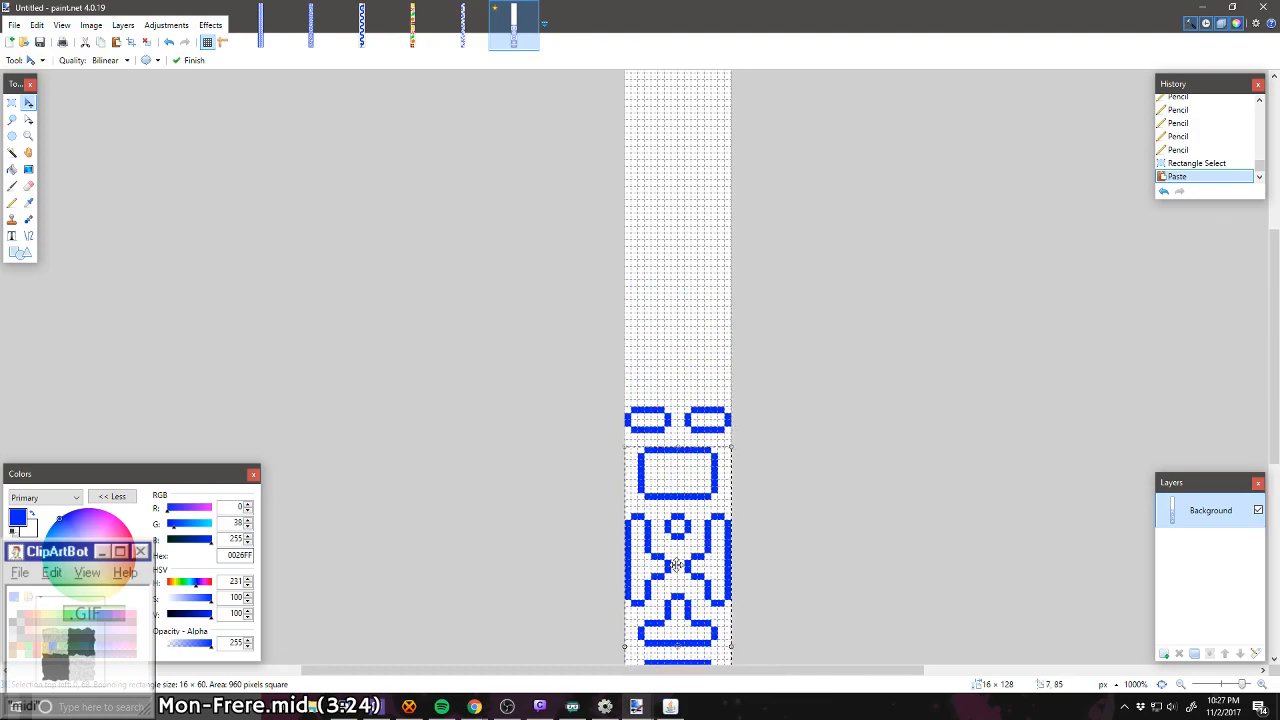
pyautogui.moveTo(677, 566); pyautogui.dragTo(681, 220)
pyautogui.scroll(2, 672, 200)
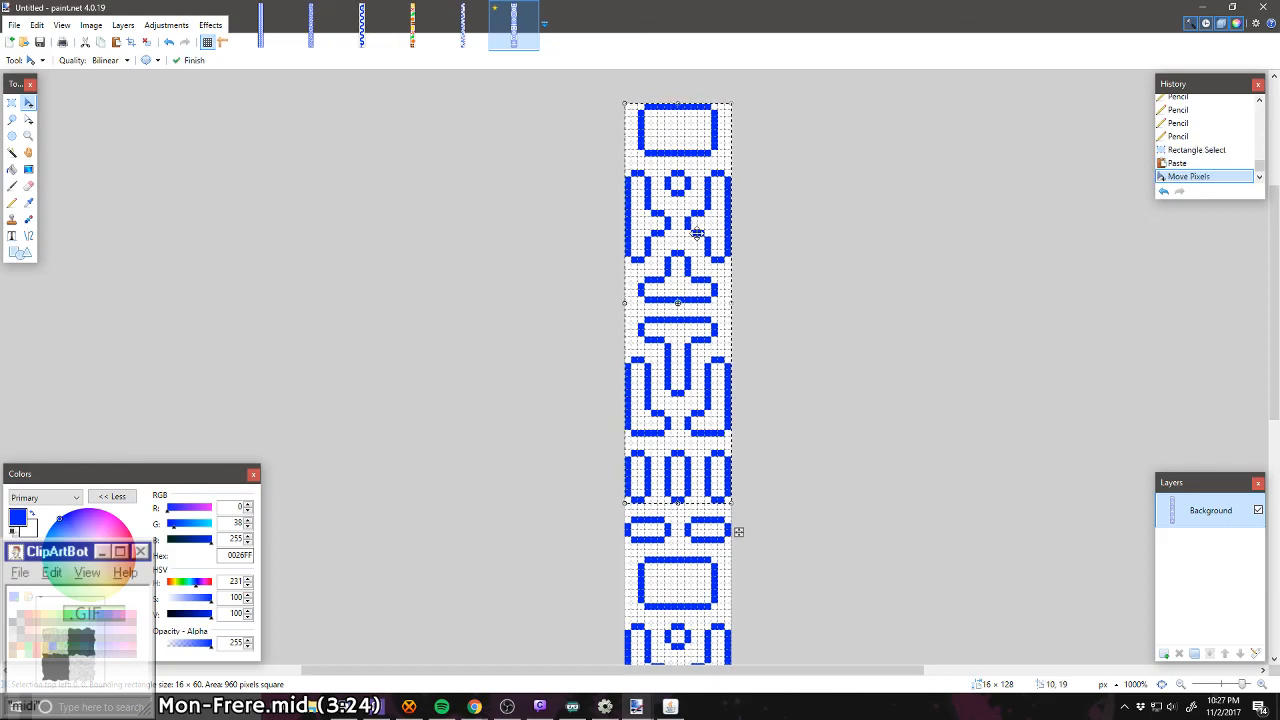
# Step: Rotate the pasted 16 × 60 px copy by 180 degrees within the same area and deselect it
pyautogui.scroll(-3, 697, 233)
pyautogui.scroll(4, 697, 233)
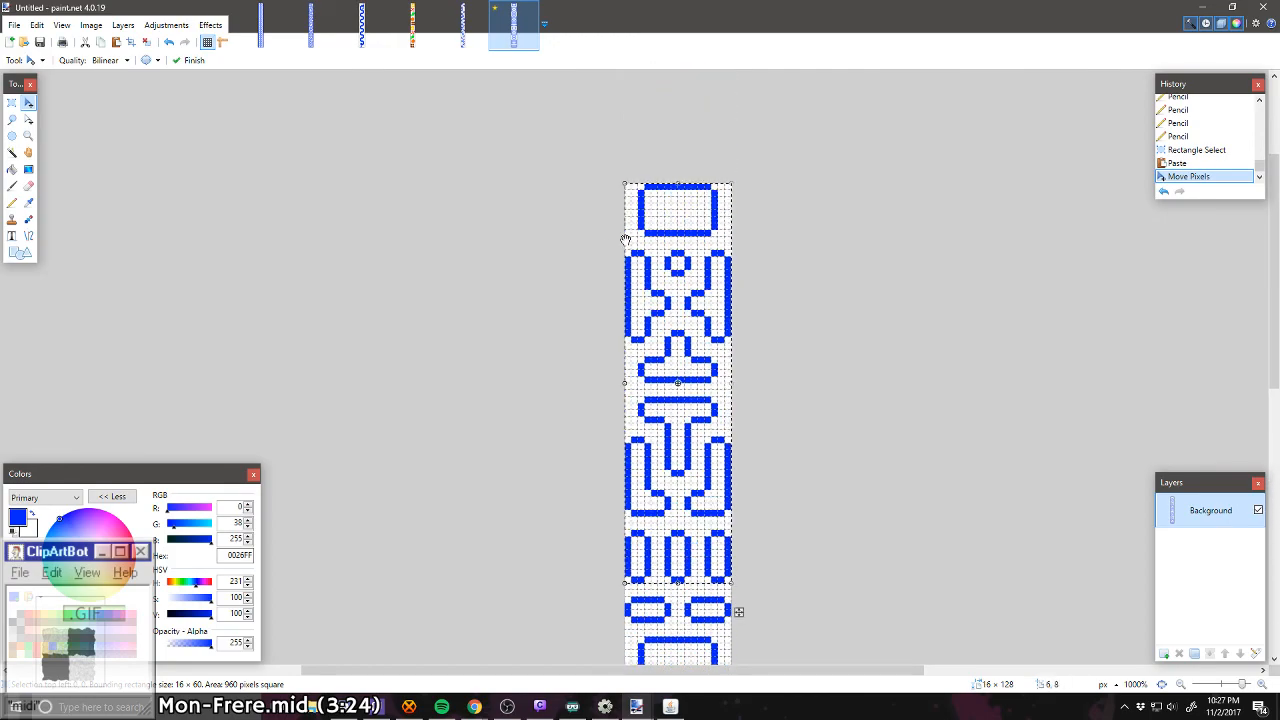
pyautogui.scroll(-1, 698, 381)
pyautogui.moveTo(747, 513); pyautogui.dragTo(621, 140)
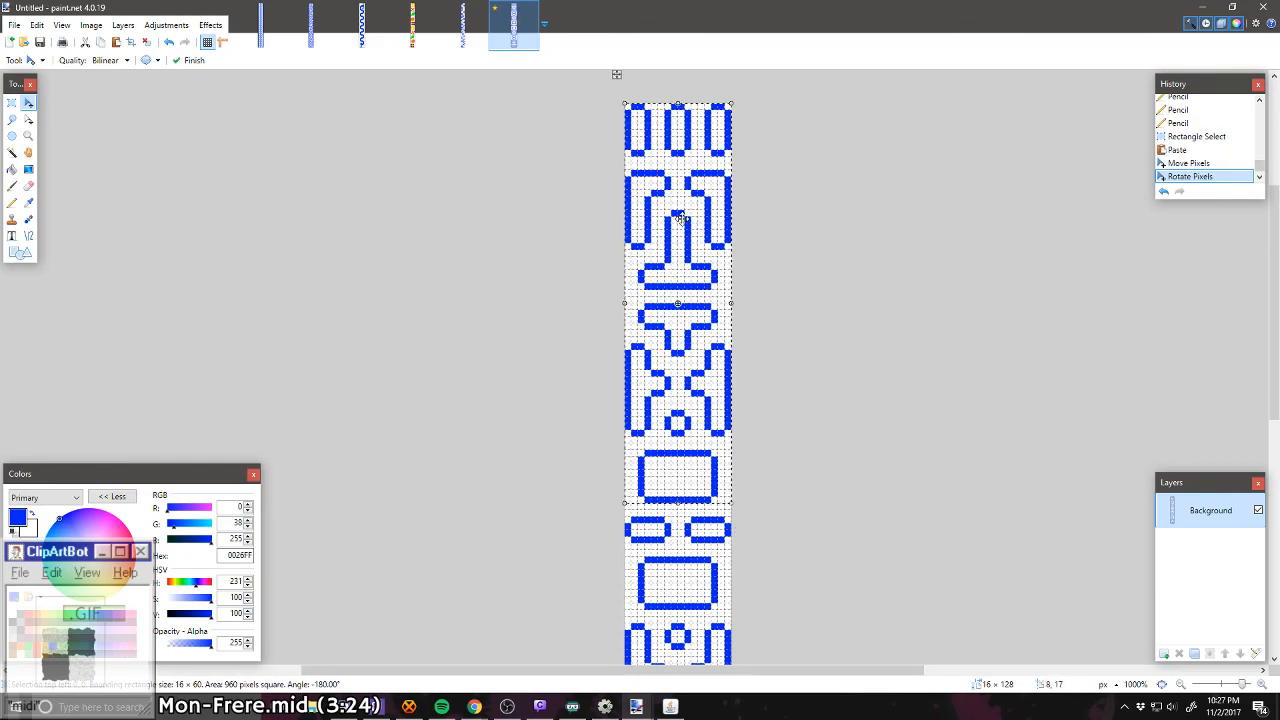
pyautogui.hotkey('ctrl', 'd')
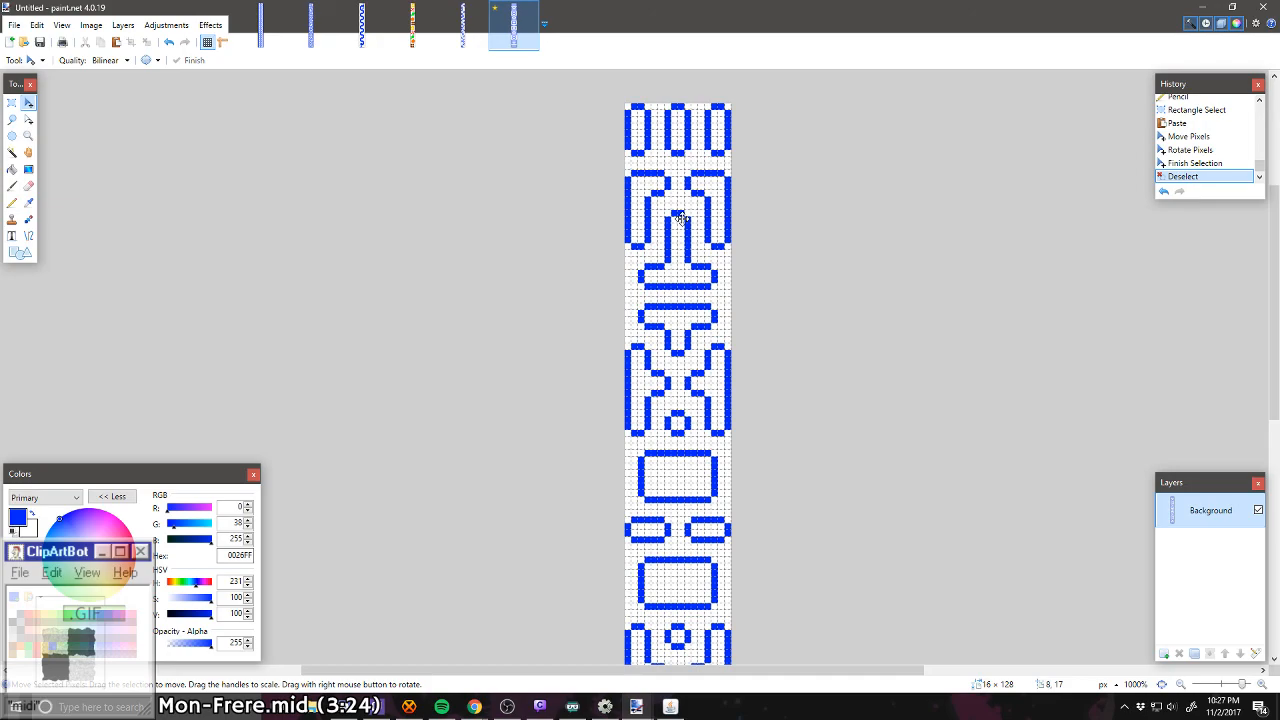
# Step: Try placing two dark brown 7F3300 pixels just above the gaps between the three bottom capsules, then undo them
pyautogui.scroll(-2, 657, 381)
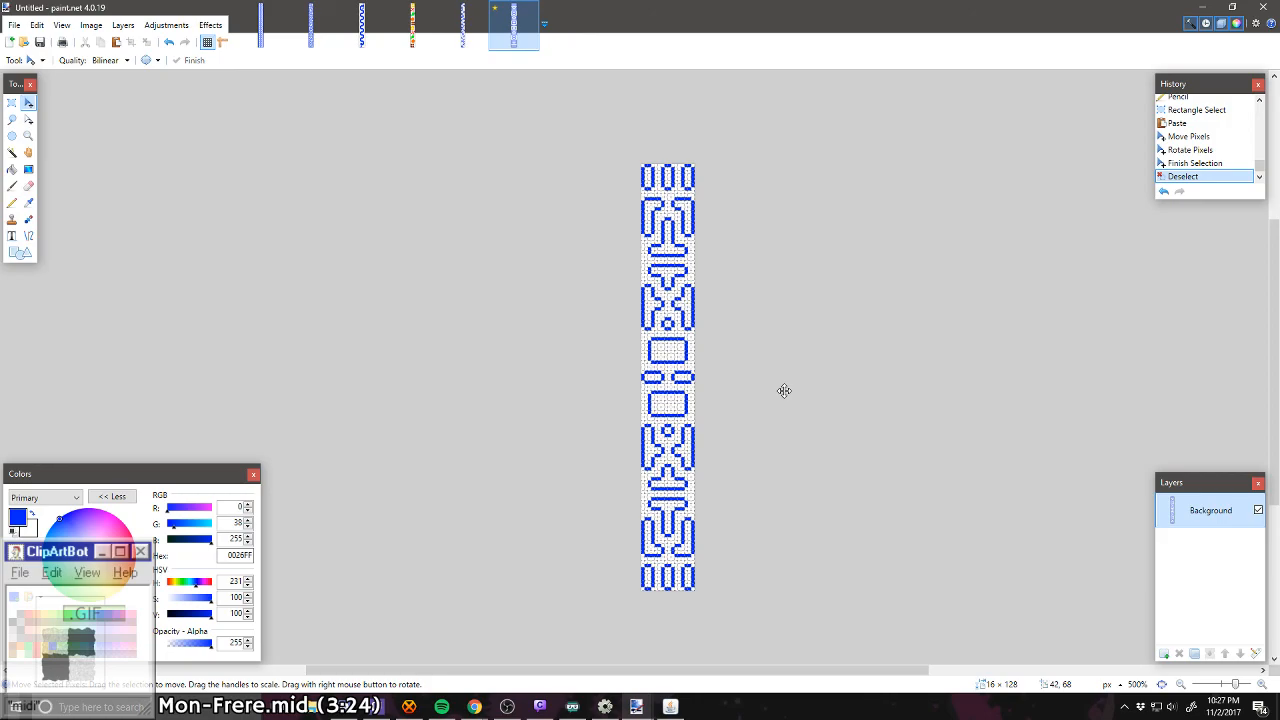
pyautogui.scroll(6, 684, 526)
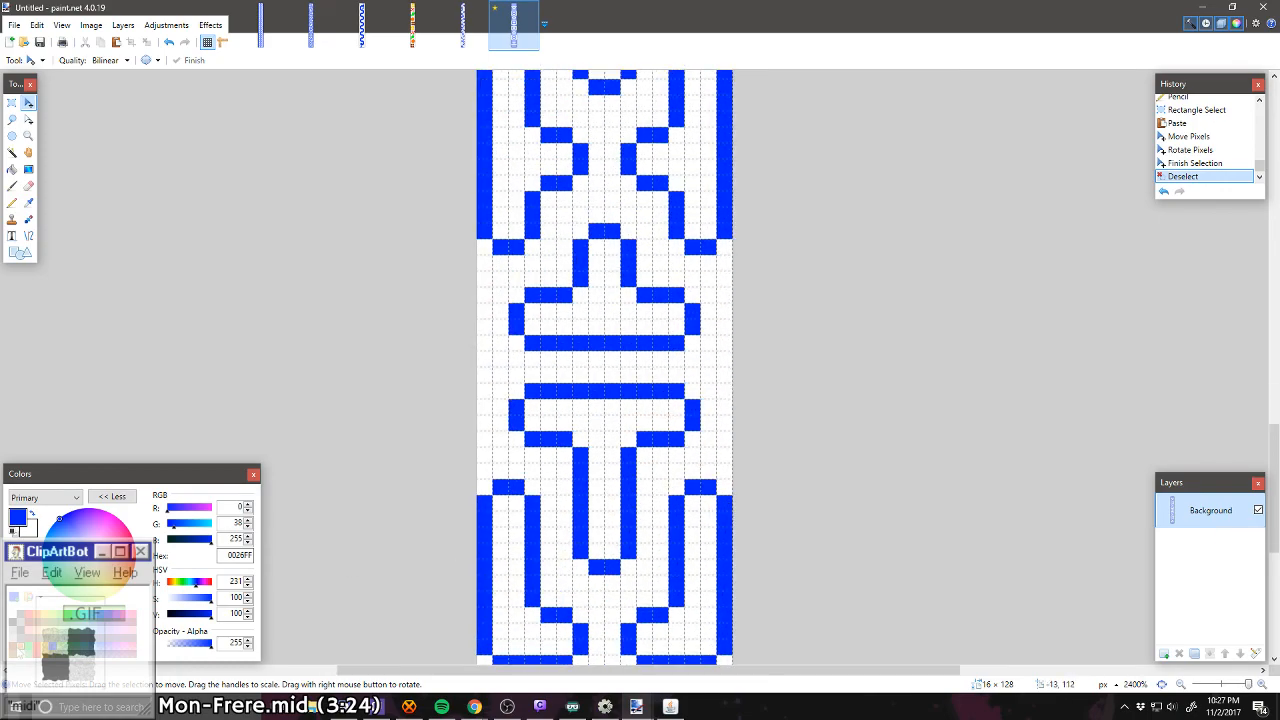
pyautogui.click(36, 622)
pyautogui.scroll(-4, 221, 447)
pyautogui.click(12, 203)
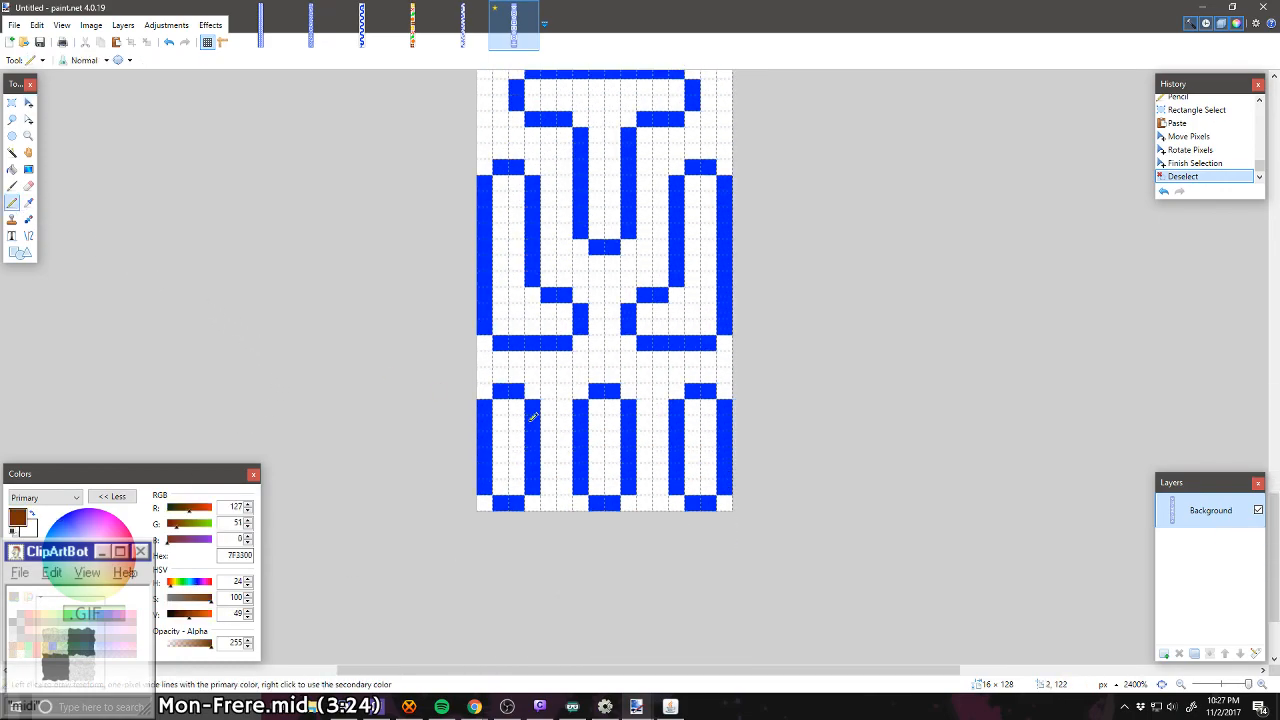
pyautogui.click(564, 375)
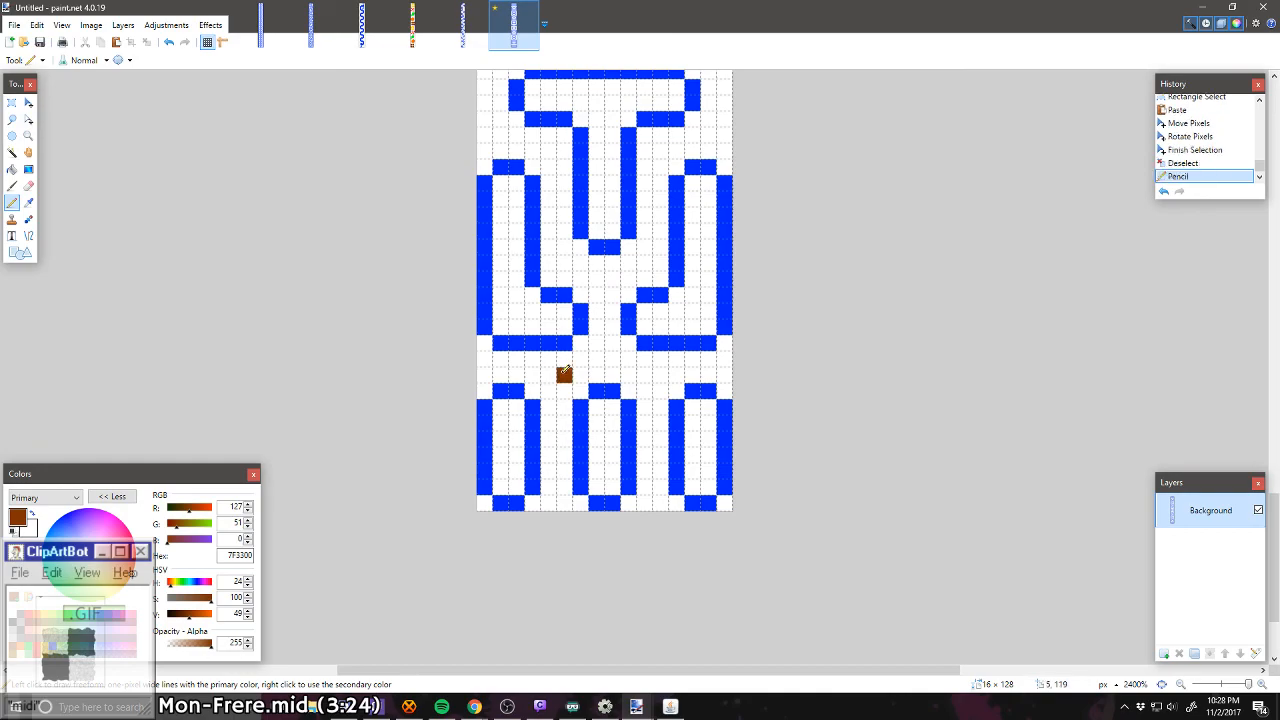
pyautogui.click(644, 375)
pyautogui.scroll(2, 657, 414)
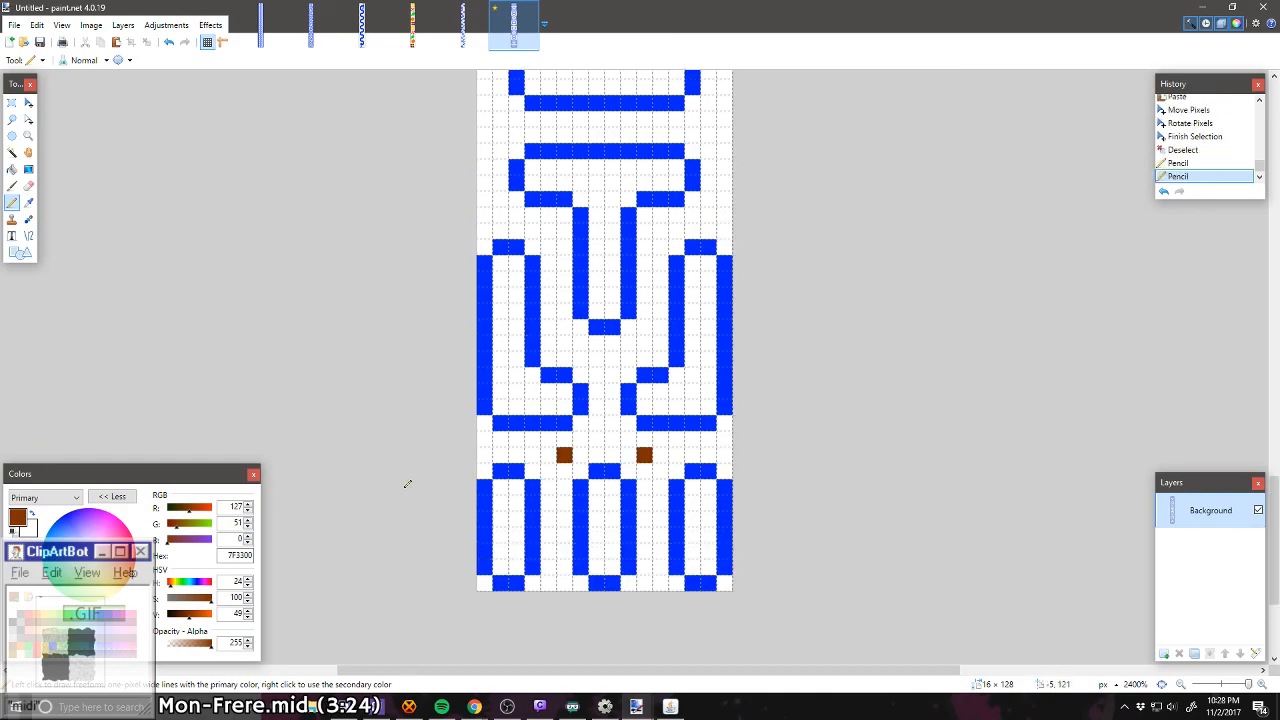
pyautogui.click(20, 645)
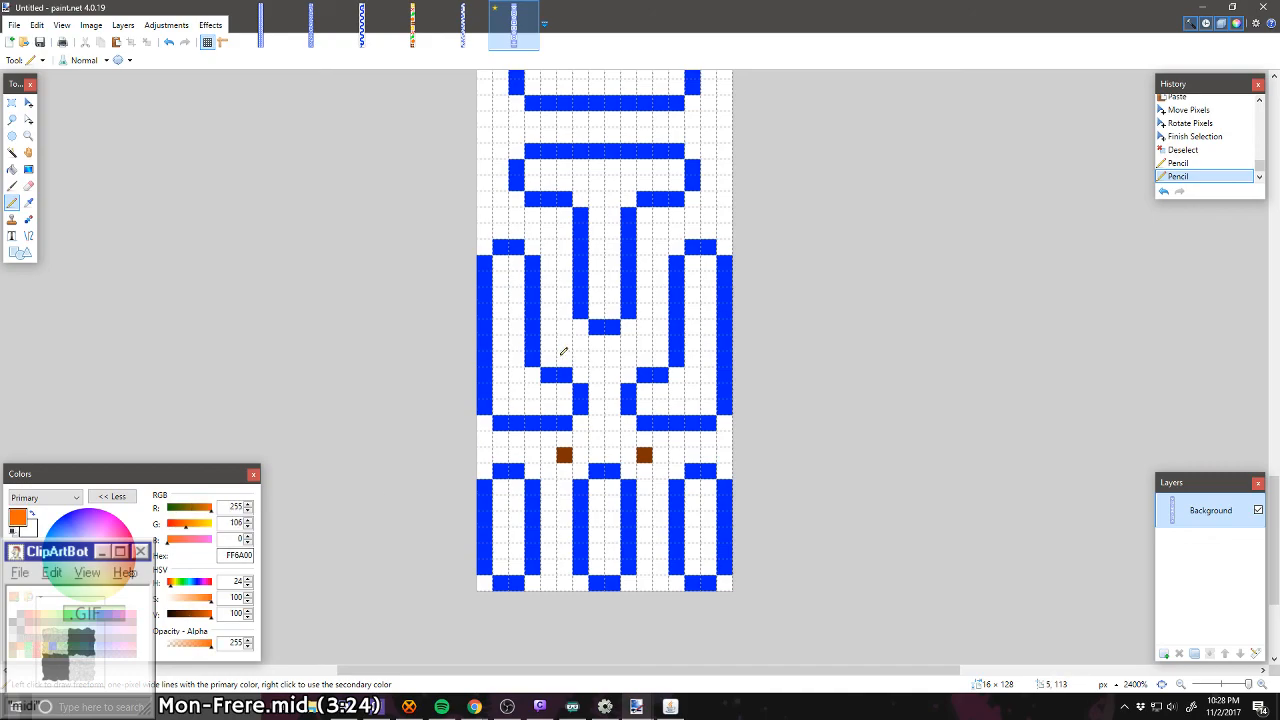
pyautogui.hotkey('ctrl', 'z')
pyautogui.hotkey('ctrl', 'z')
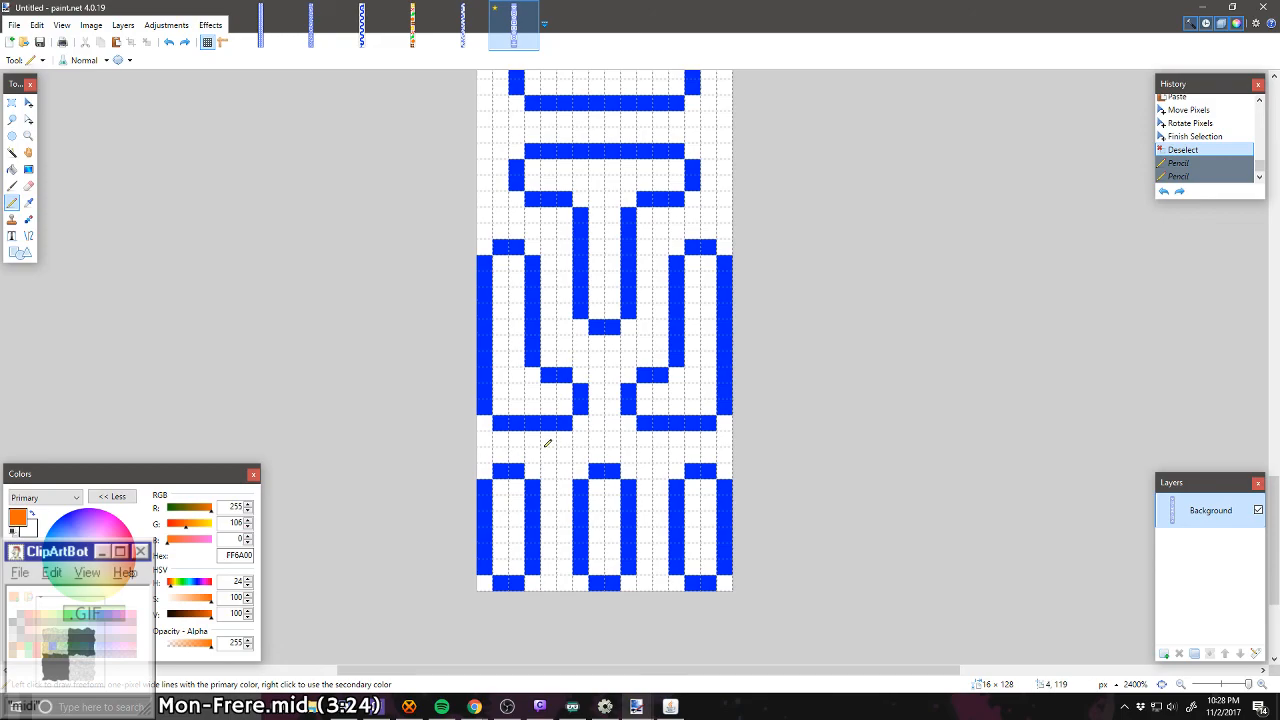
# Step: Set the primary colour to dark brown 7F3300
pyautogui.click(36, 632)
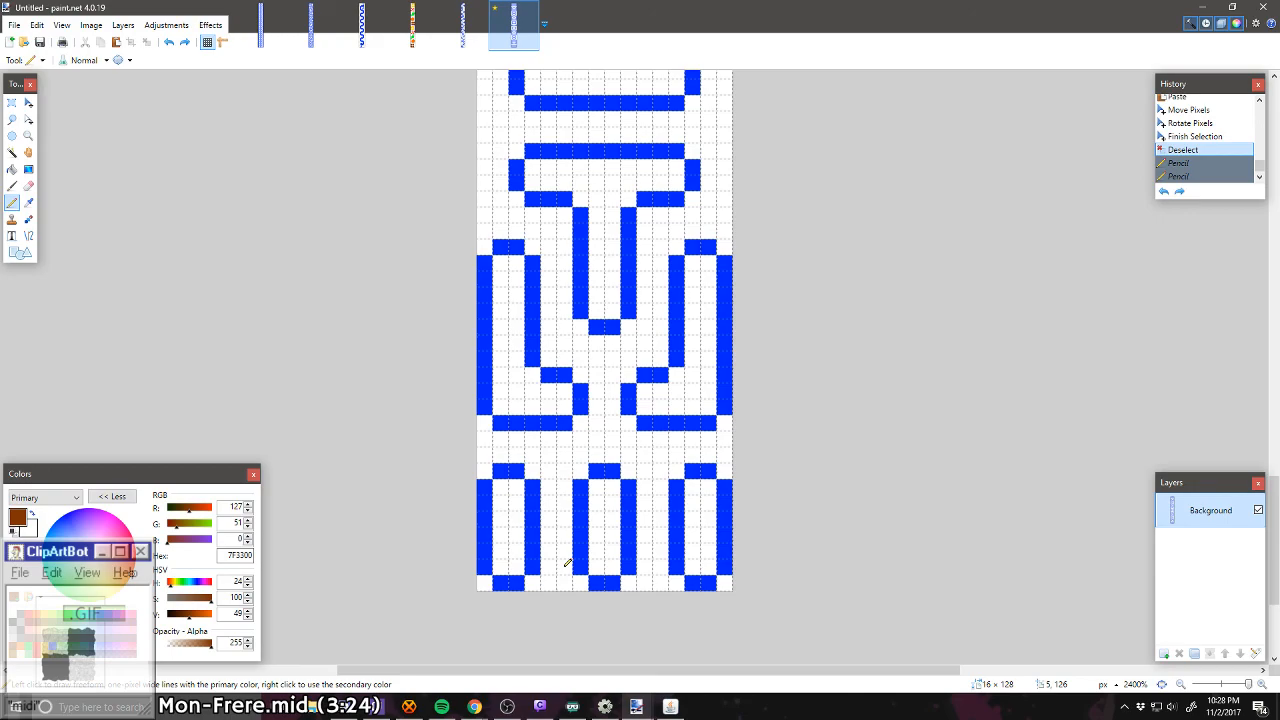
pyautogui.scroll(2, 567, 563)
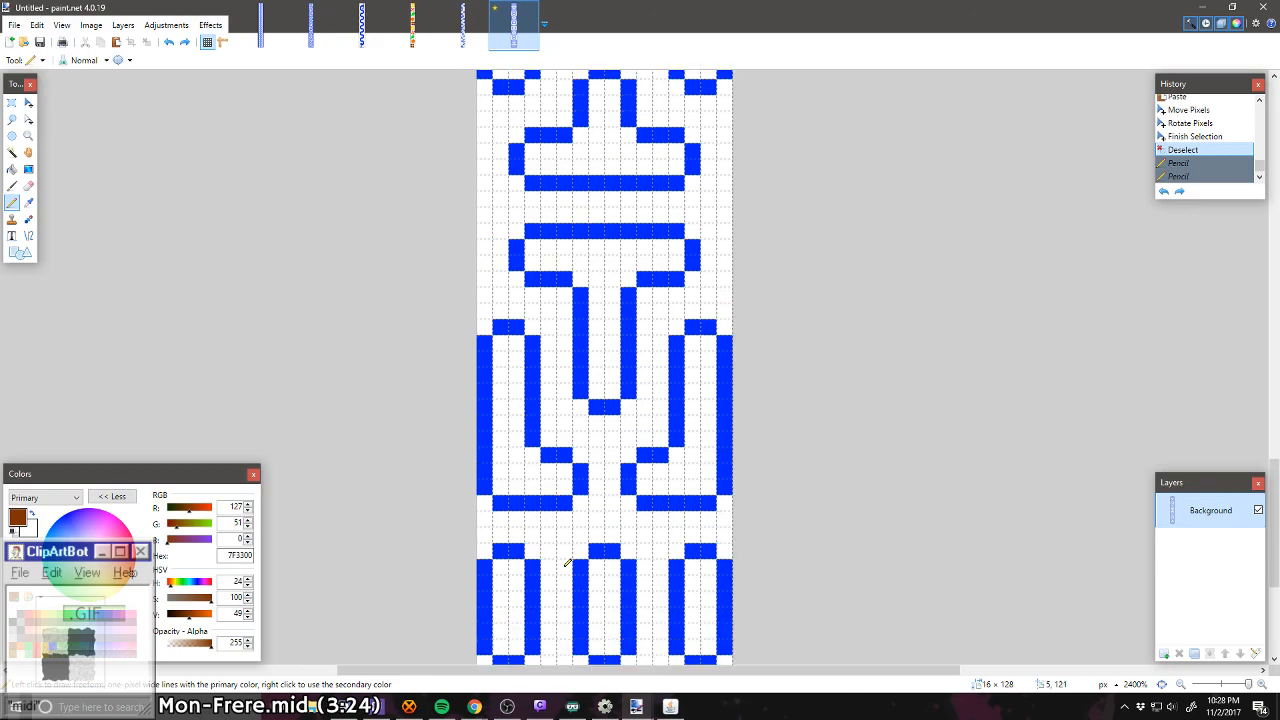
pyautogui.scroll(4, 567, 563)
pyautogui.scroll(-8, 567, 563)
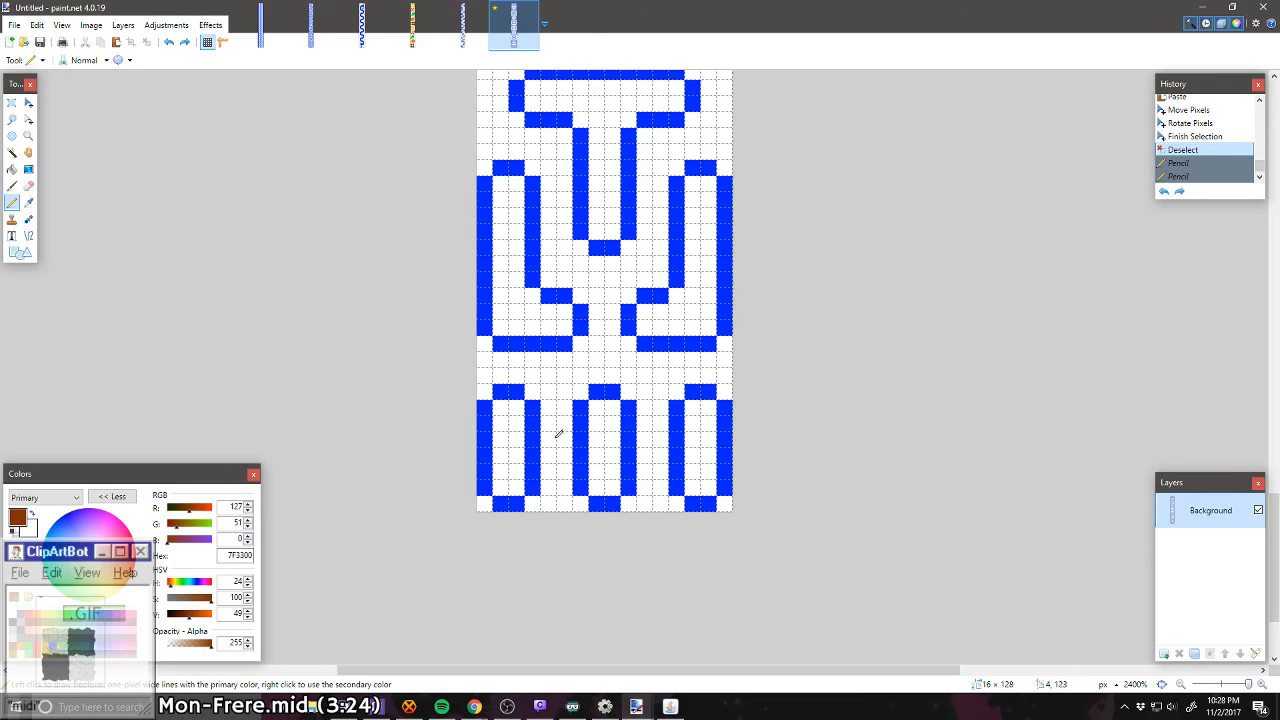
# Step: Try a column of five dark brown dots, every second pixel, up the first gap between the bottom capsules, then undo it
pyautogui.click(548, 503)
pyautogui.click(548, 471)
pyautogui.click(548, 439)
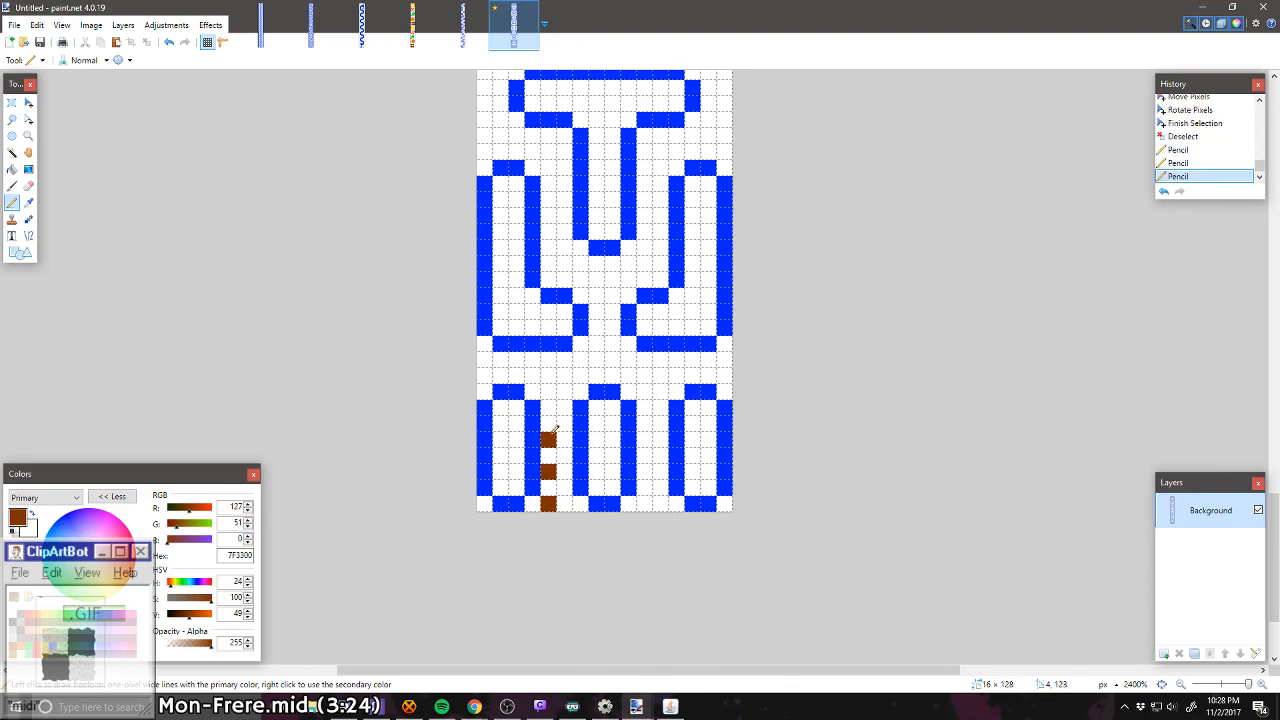
pyautogui.click(548, 407)
pyautogui.click(548, 375)
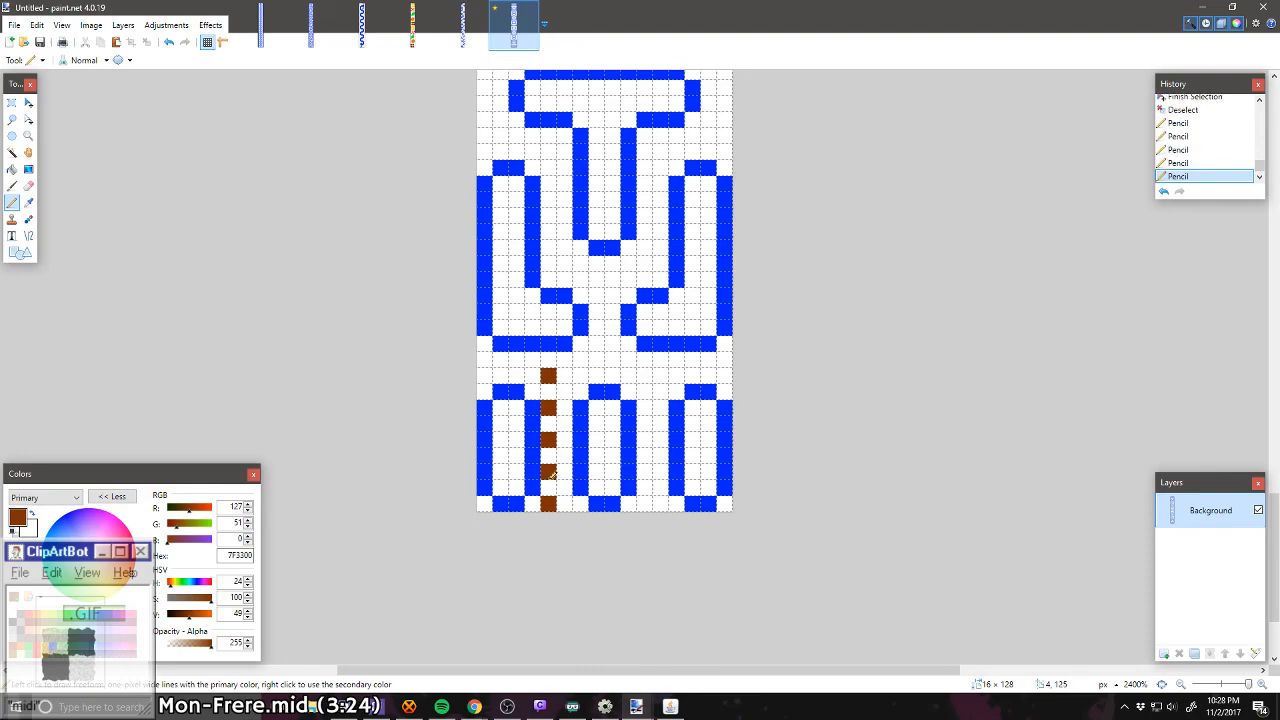
pyautogui.hotkey('ctrl', 'z')
pyautogui.hotkey('ctrl', 'z')
pyautogui.hotkey('ctrl', 'z')
pyautogui.hotkey('ctrl', 'z')
pyautogui.hotkey('ctrl', 'z')
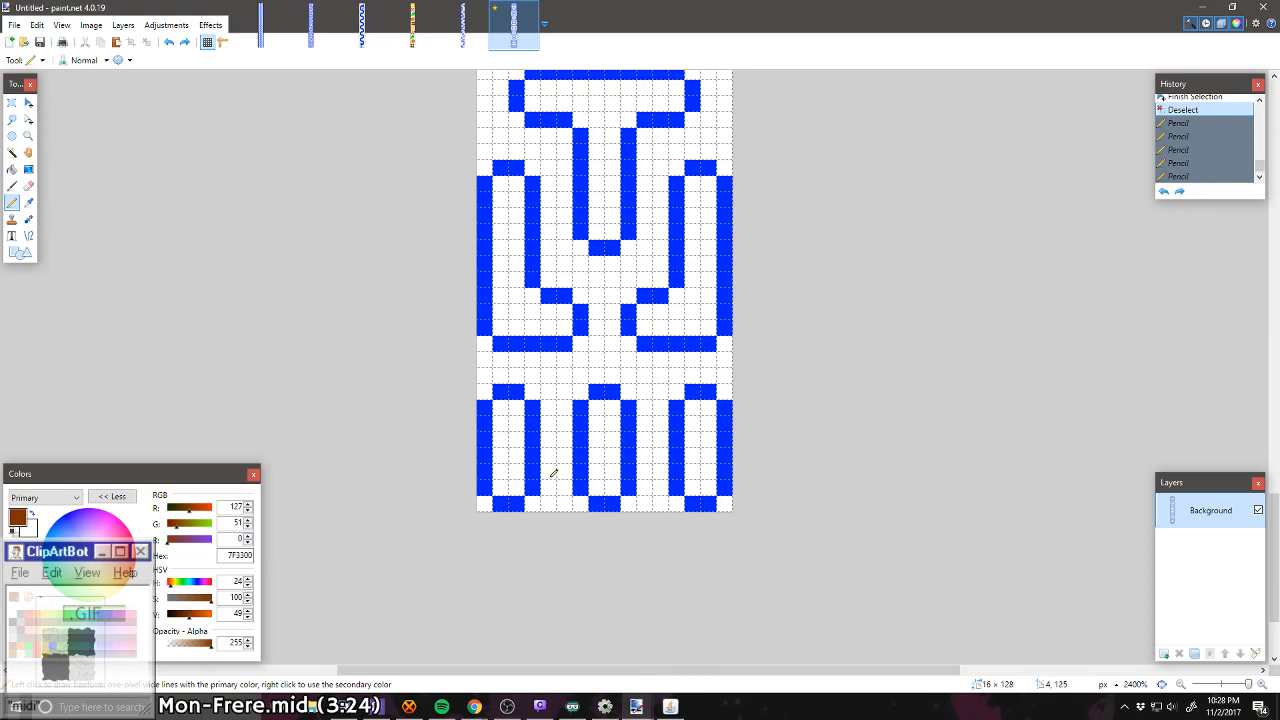
# Step: Place two symmetrical dark brown pixels at columns 5 and 10, in the corridor row directly above the three bottom capsules
pyautogui.scroll(20, 580, 423)
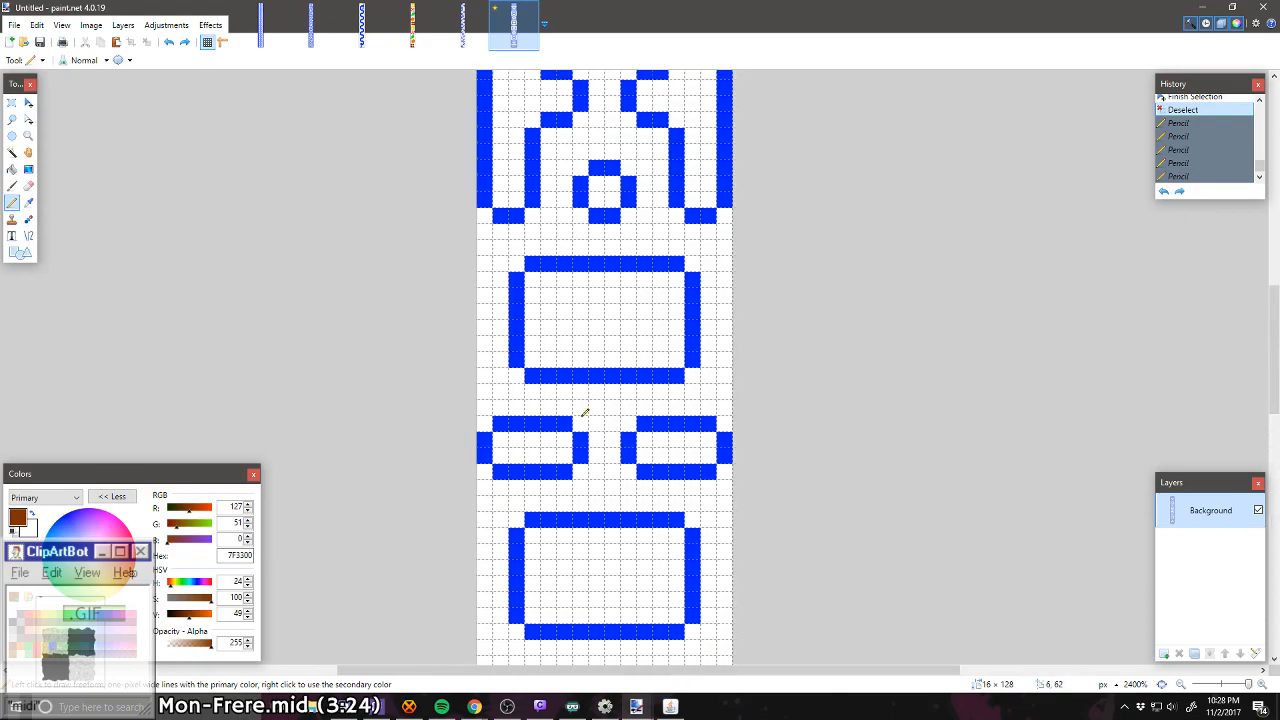
pyautogui.scroll(-18, 584, 413)
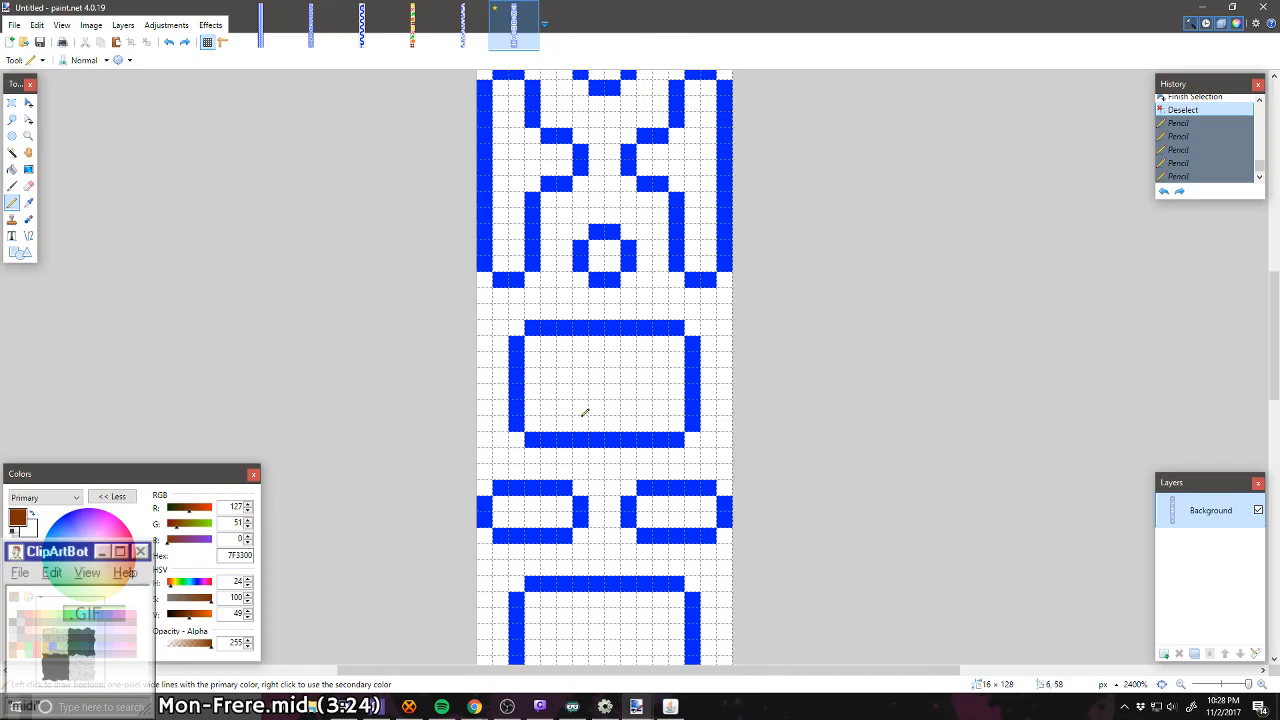
pyautogui.scroll(-4, 584, 413)
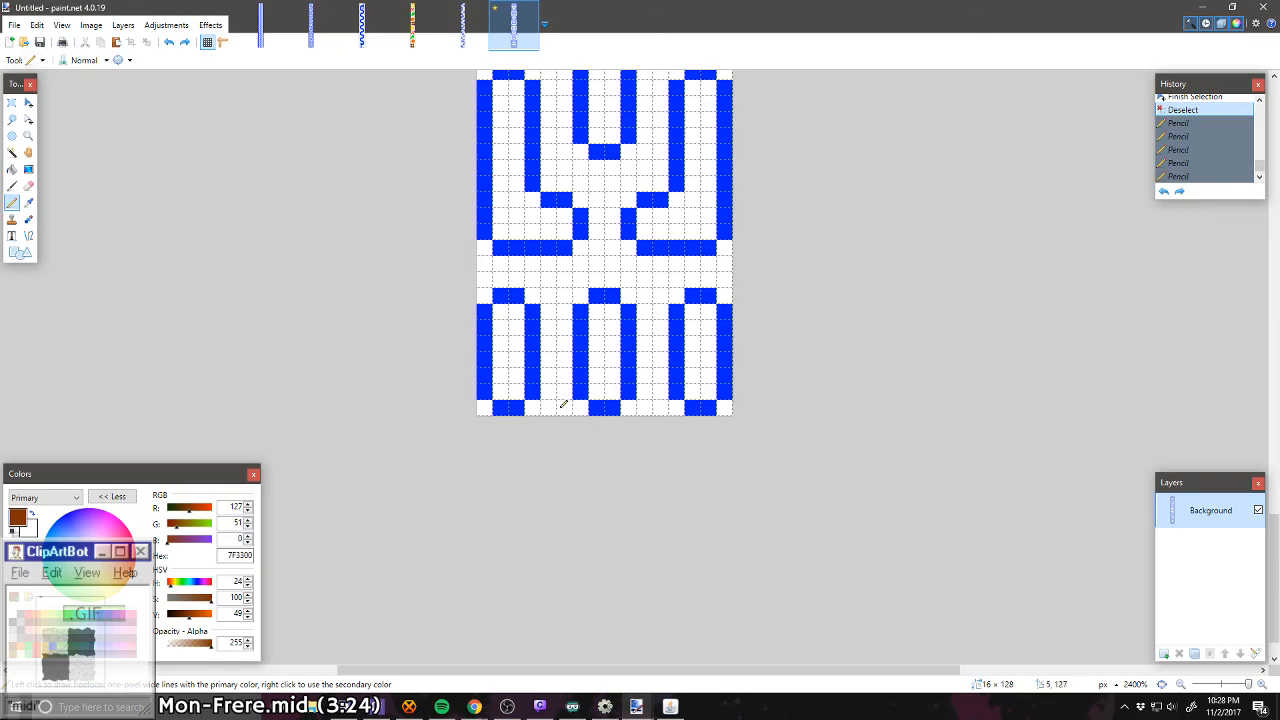
pyautogui.click(564, 405)
pyautogui.rightClick(564, 402)
pyautogui.click(564, 280)
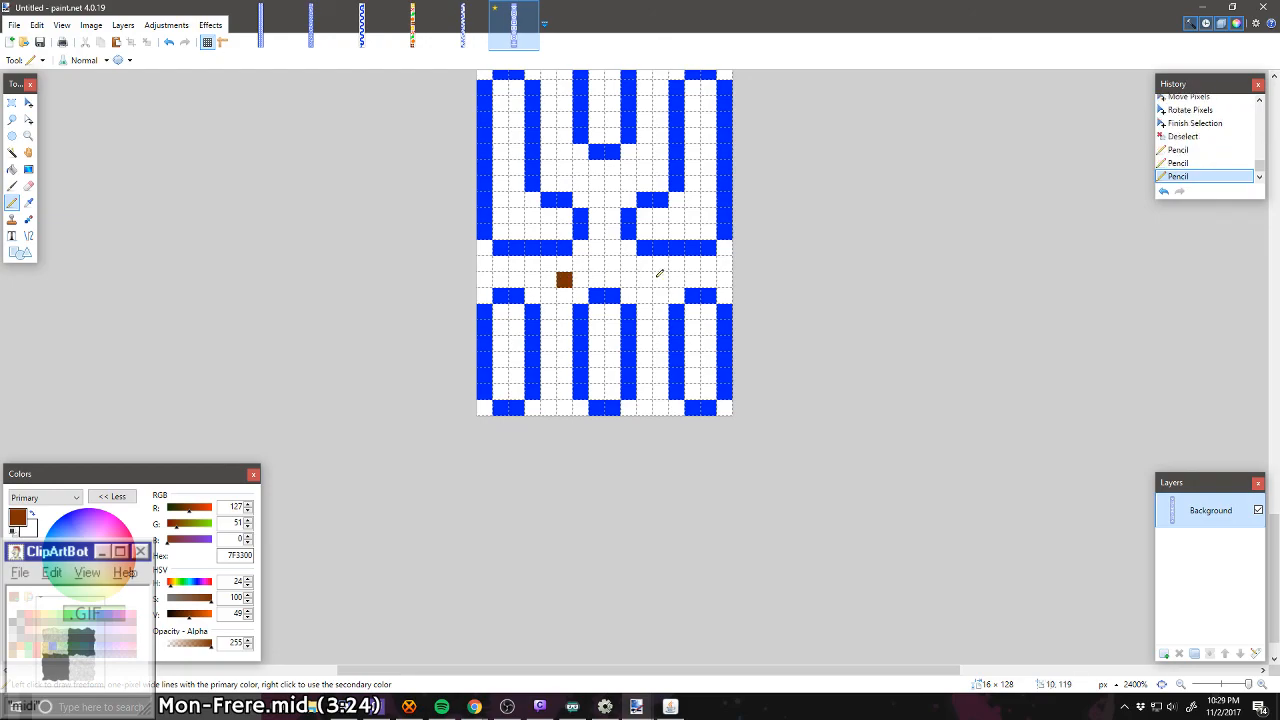
pyautogui.click(644, 280)
# Step: Place two orange FF6A00 pixels at columns 5 and 10, one on each side just below the long central stem's base
pyautogui.scroll(3, 644, 280)
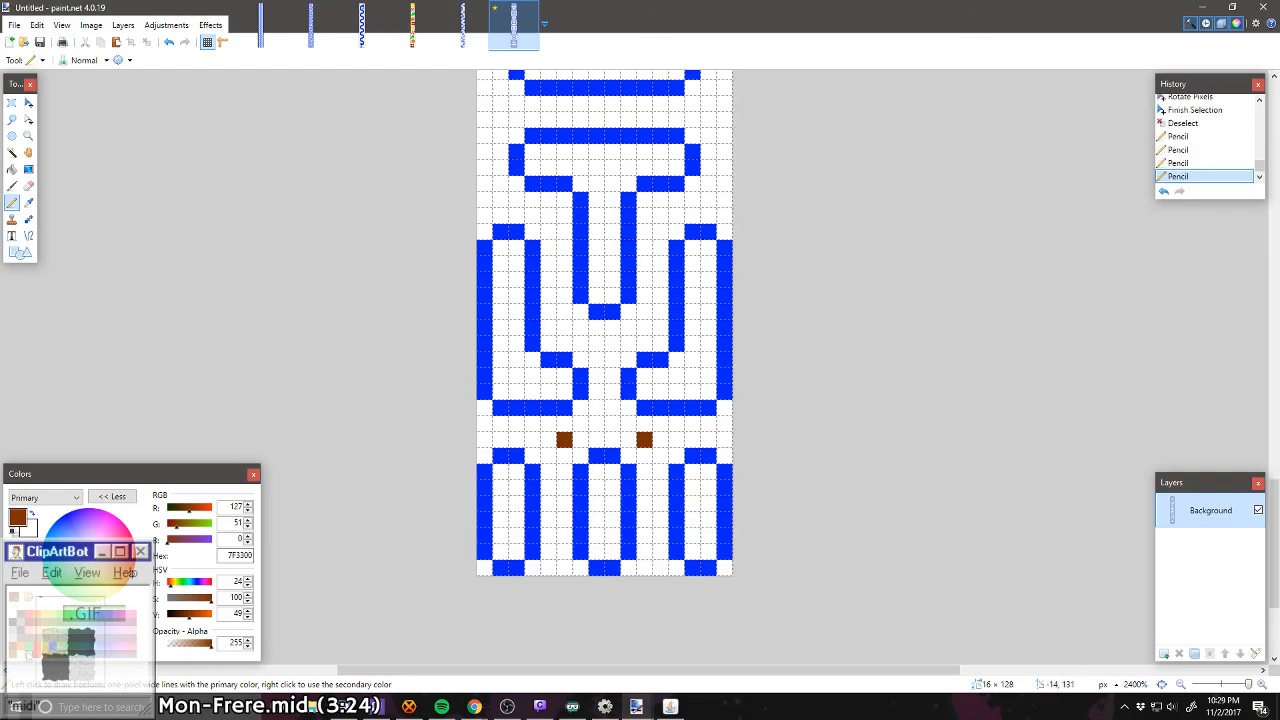
pyautogui.click(30, 656)
pyautogui.click(564, 328)
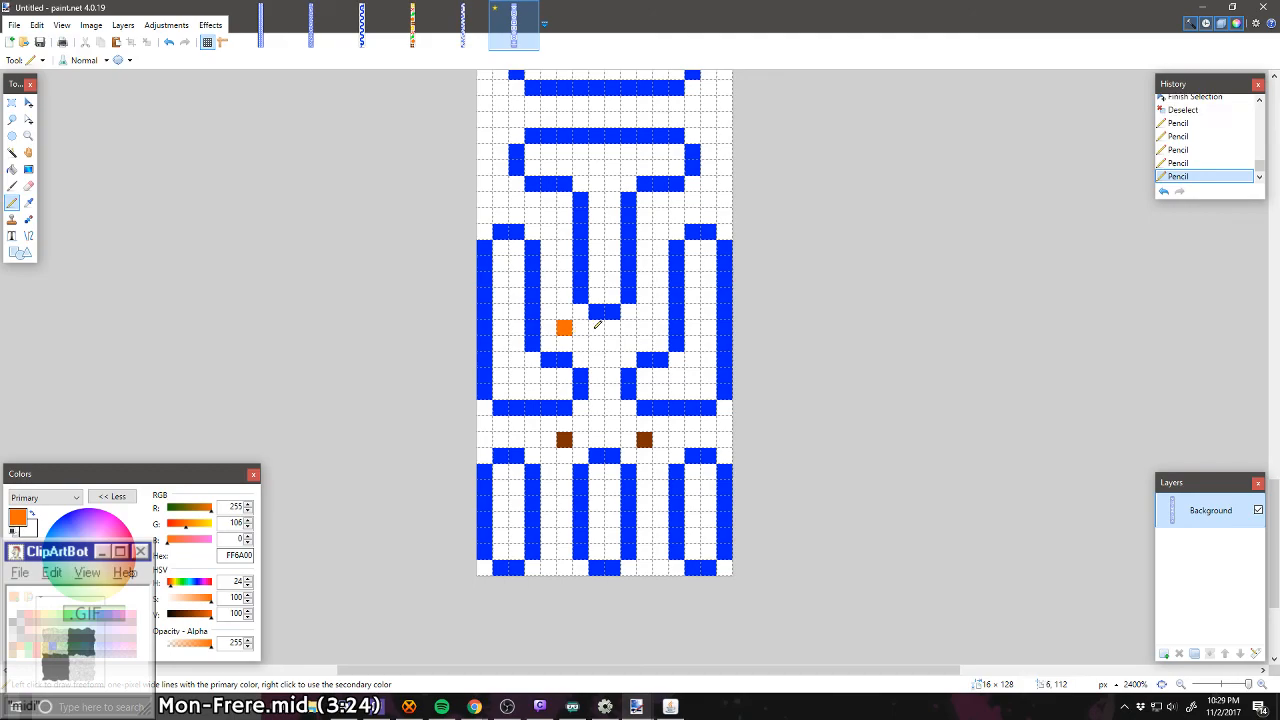
pyautogui.click(644, 328)
# Step: Place dark brown 7F3300 pixels at (3, 99) and (12, 98), at opposite ends of the two-row corridor between the wide plates
pyautogui.scroll(5, 650, 340)
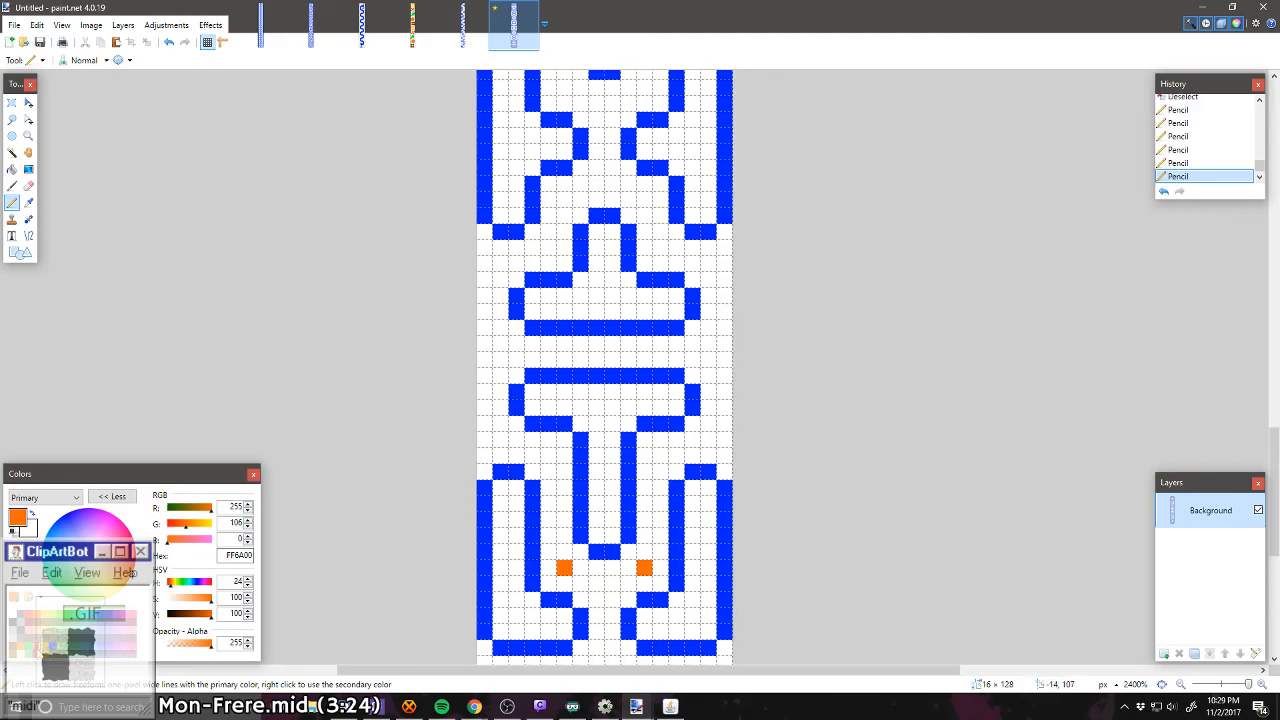
pyautogui.click(28, 642)
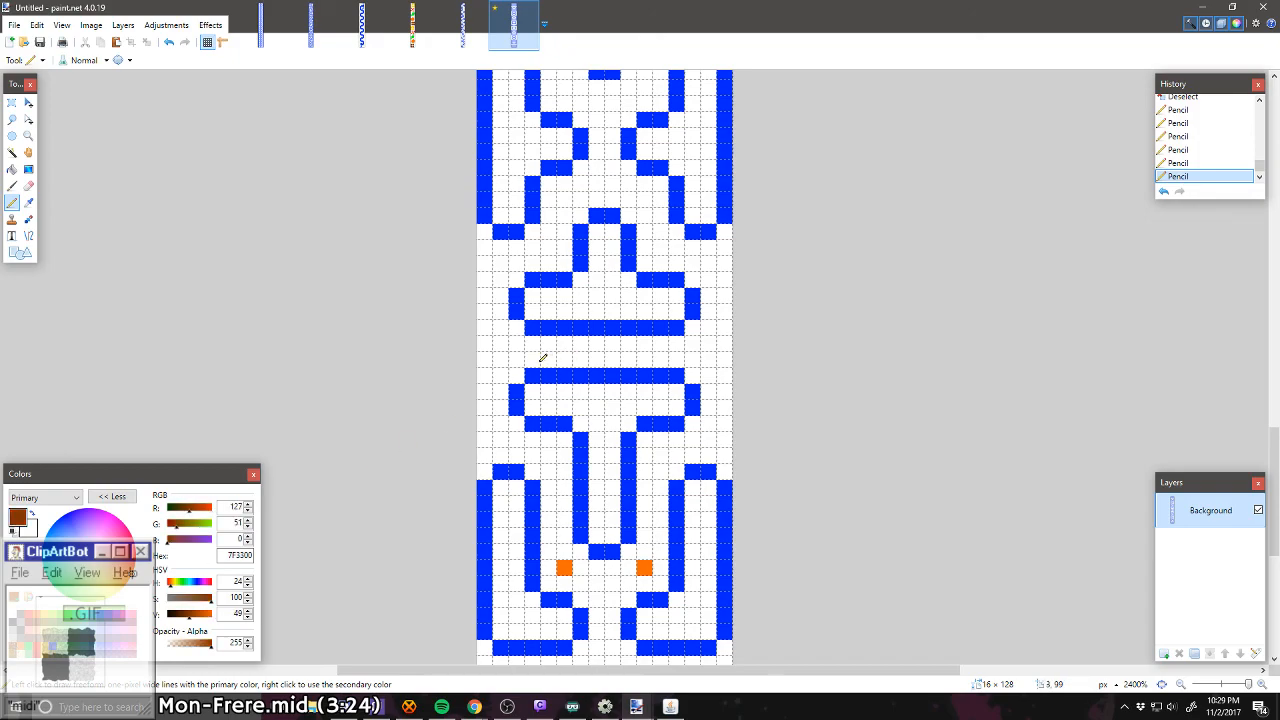
pyautogui.click(532, 359)
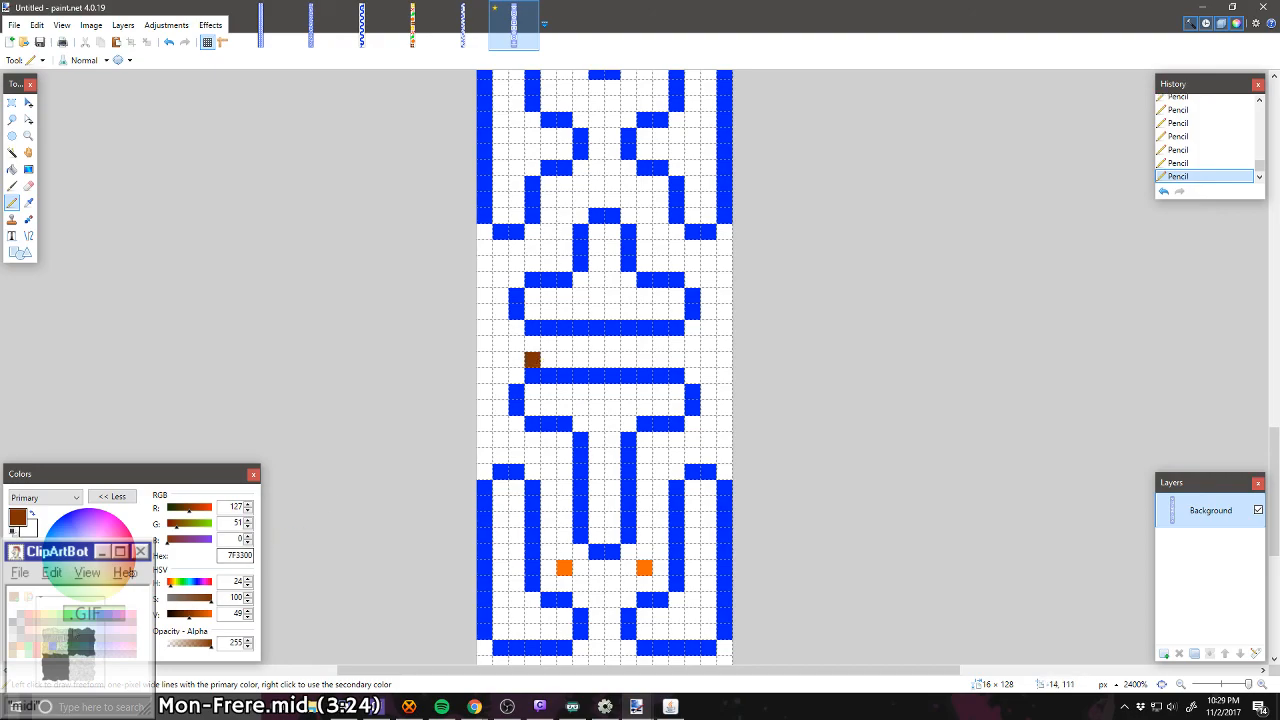
pyautogui.click(677, 344)
# Step: Extend both corridor rows inward from the brown pixels with one orange FF6A00 pixel followed by one green 00FF21 pixel
pyautogui.click(37, 615)
pyautogui.click(548, 360)
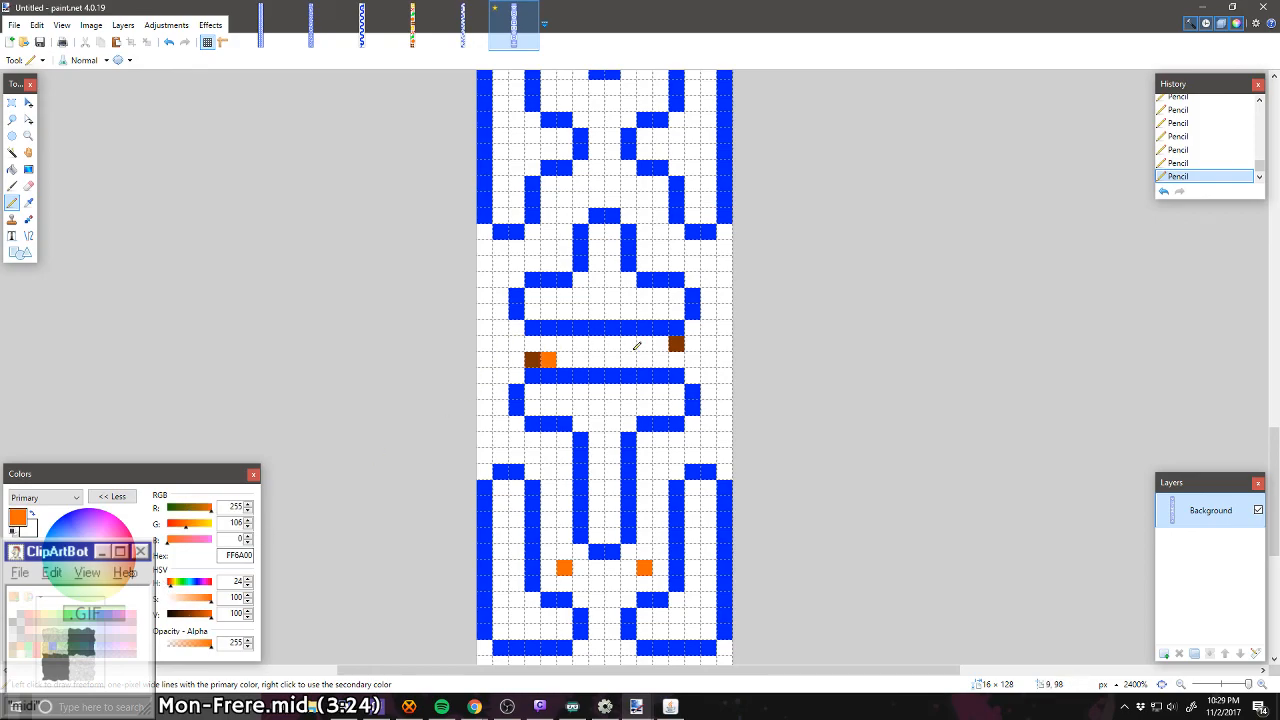
pyautogui.click(661, 344)
pyautogui.click(73, 615)
pyautogui.click(564, 360)
pyautogui.click(644, 344)
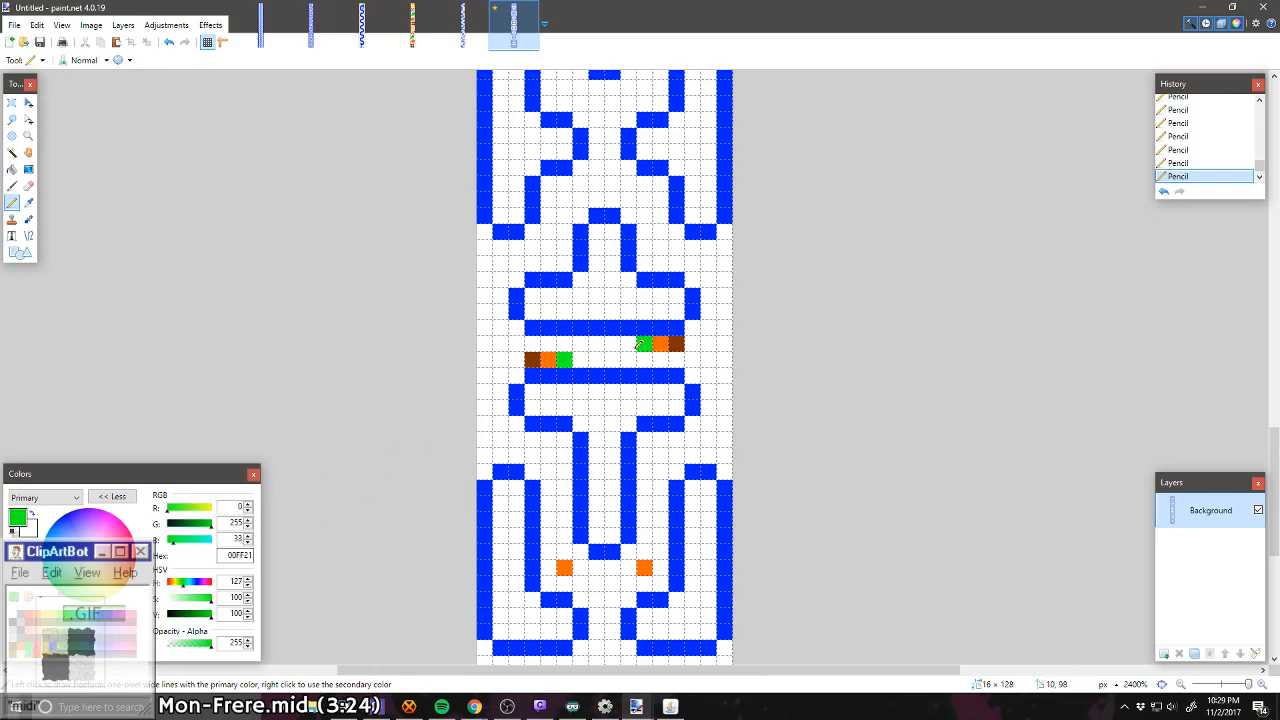
# Step: Add a red FF0000 pixel on the inner side of each green pixel in the corridor between the plates
pyautogui.click(28, 615)
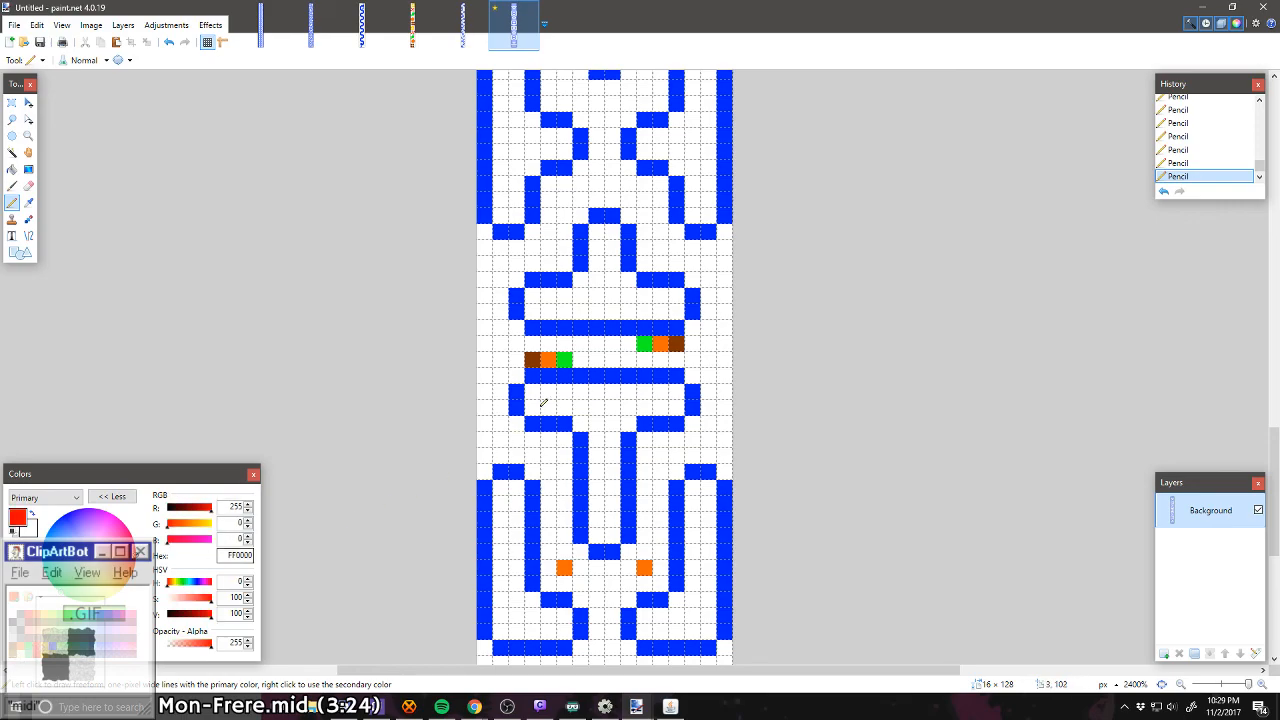
pyautogui.click(580, 376)
pyautogui.hotkey('ctrl', 'z')
pyautogui.click(580, 360)
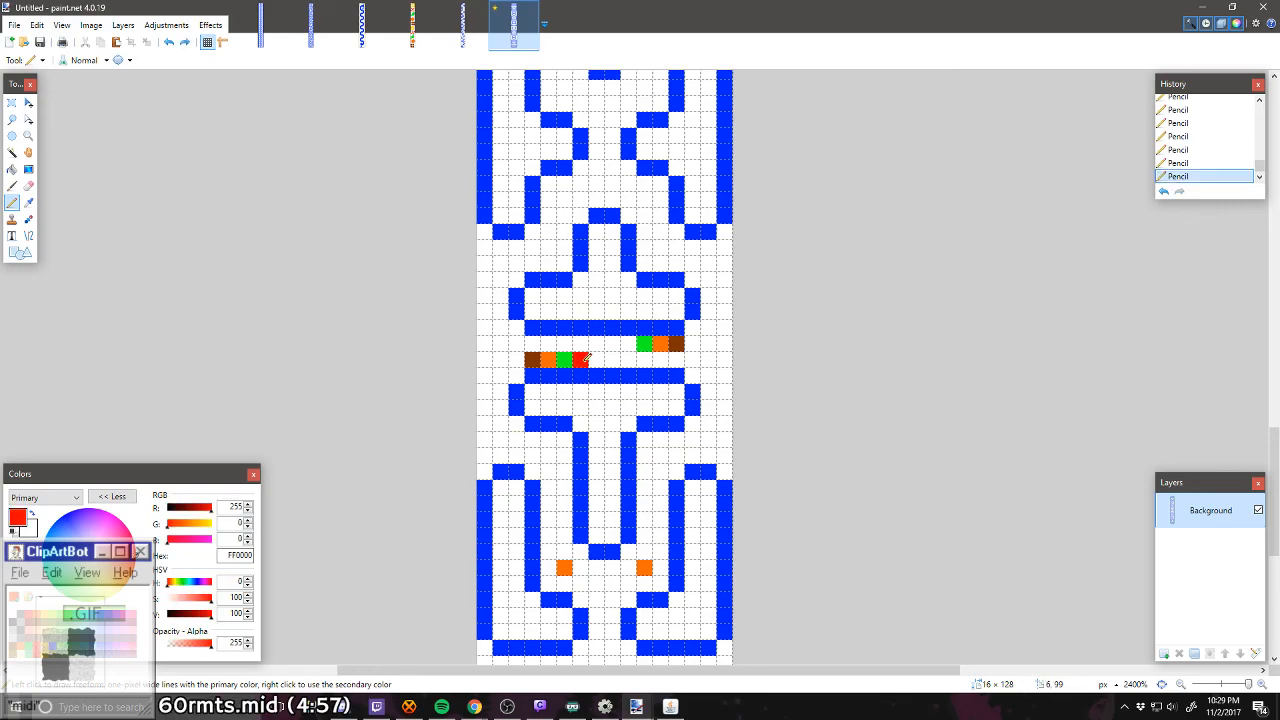
pyautogui.click(628, 344)
# Step: Complete both colour rows at the corridor's centre with a yellow FFD800 pixel next to each red one
pyautogui.click(46, 648)
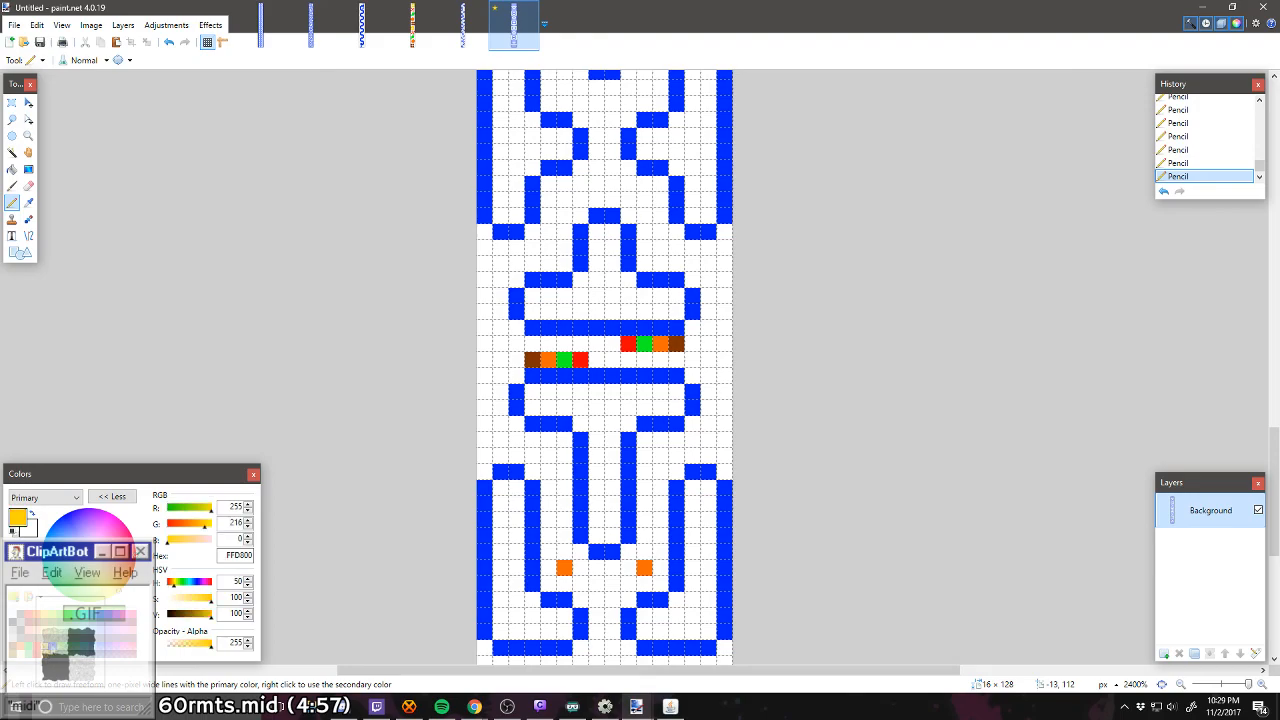
pyautogui.click(612, 344)
pyautogui.click(596, 360)
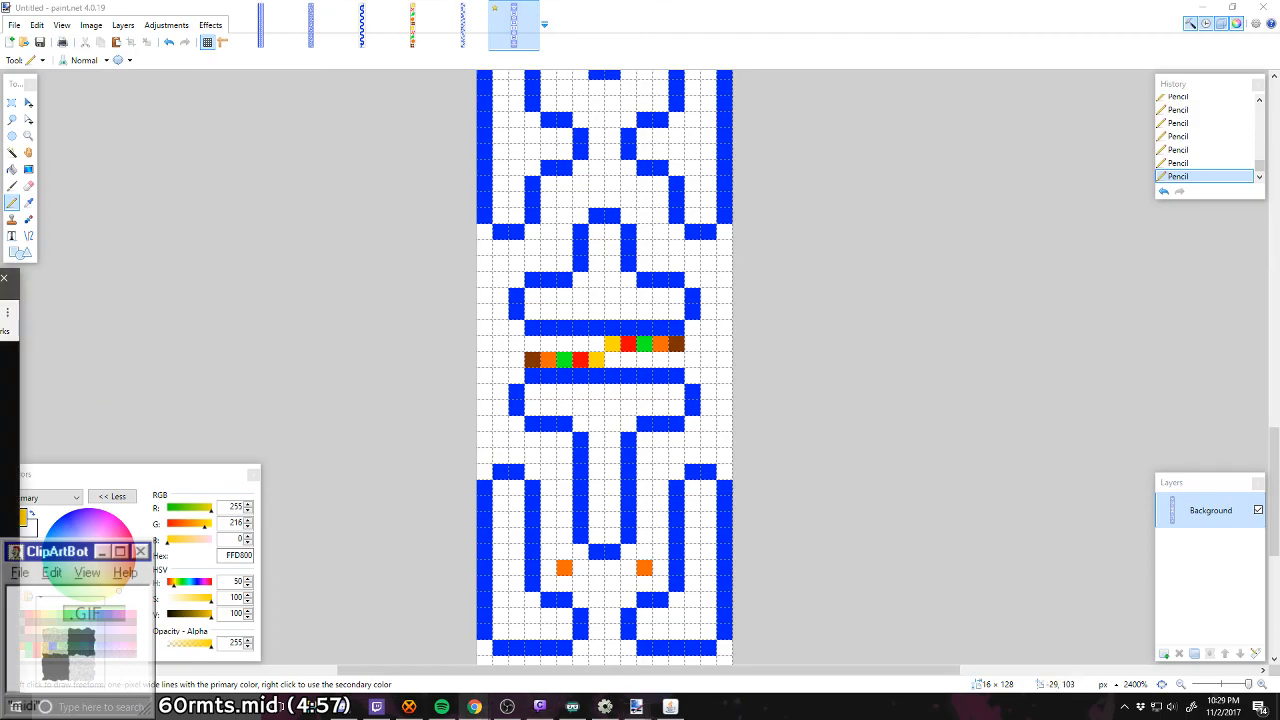
pyautogui.moveTo(0, 291); pyautogui.dragTo(0, 213)
pyautogui.click(457, 170)
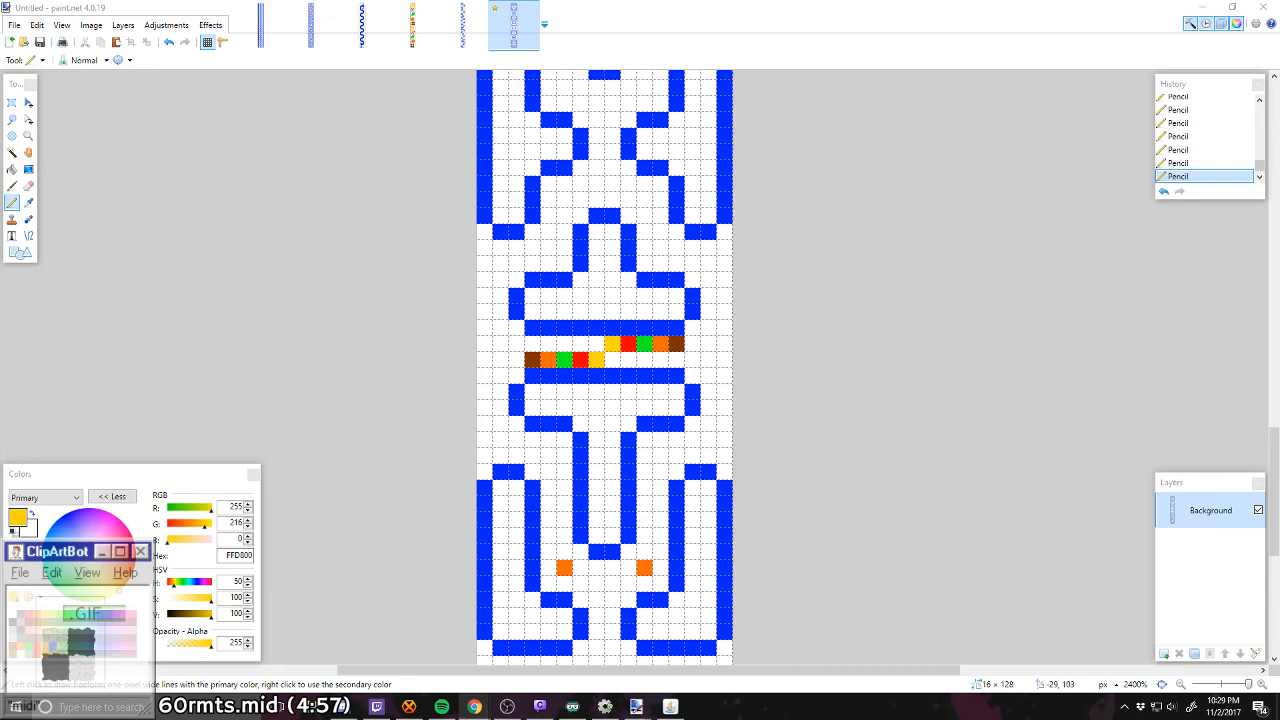
# Step: Place two green 00FF21 pixels at columns 5 and 10 of row 89, flanking the corridor just above the upper plate's stem
pyautogui.scroll(-2, 566, 486)
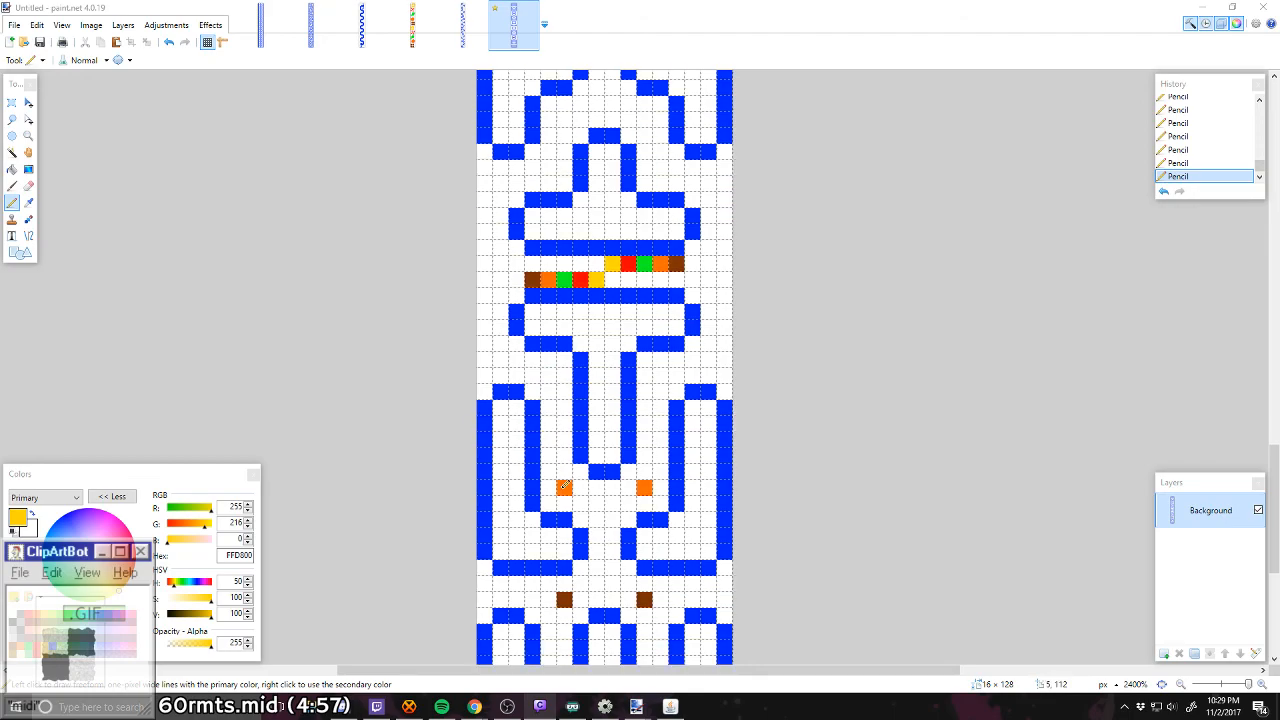
pyautogui.scroll(5, 566, 486)
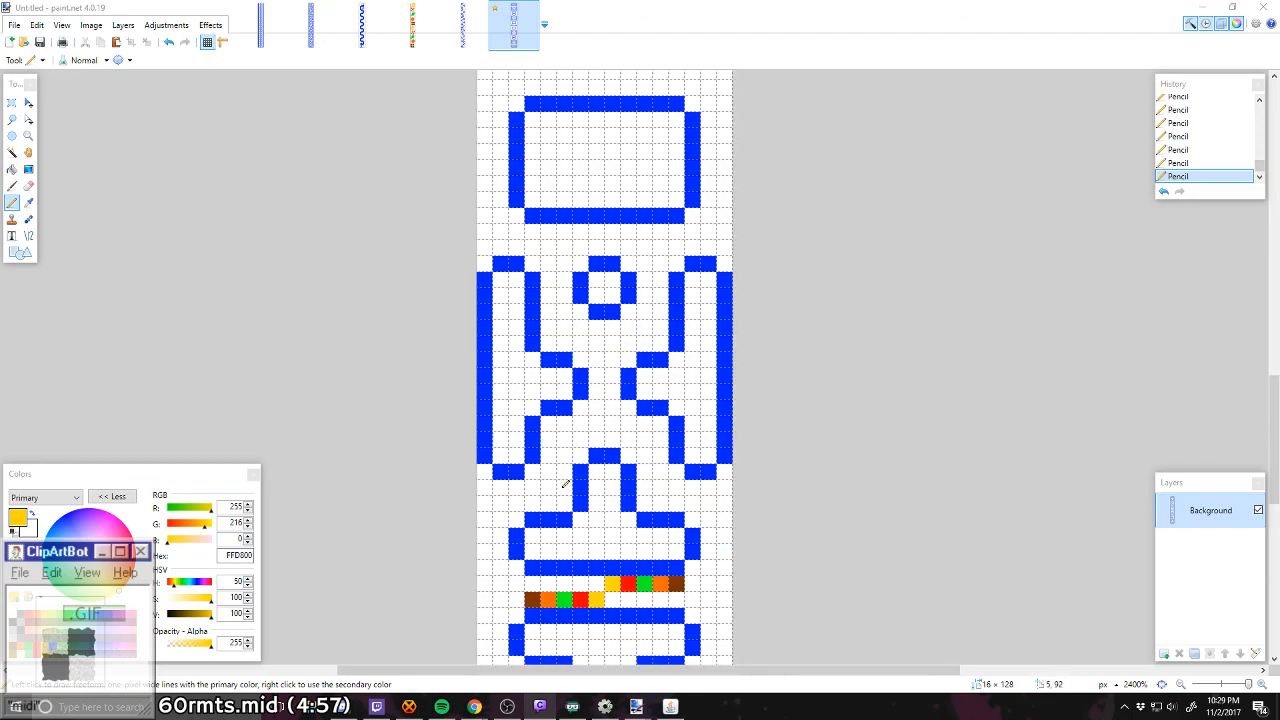
pyautogui.scroll(-3, 566, 484)
pyautogui.scroll(2, 566, 484)
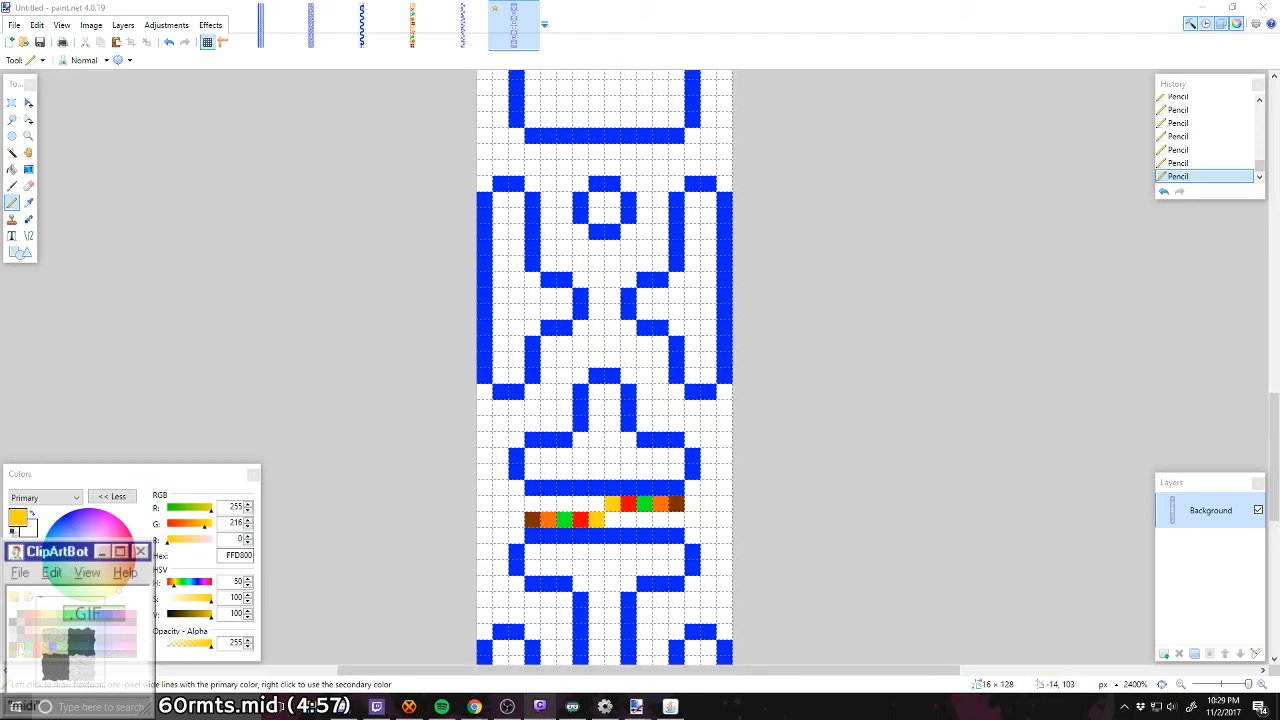
pyautogui.click(21, 651)
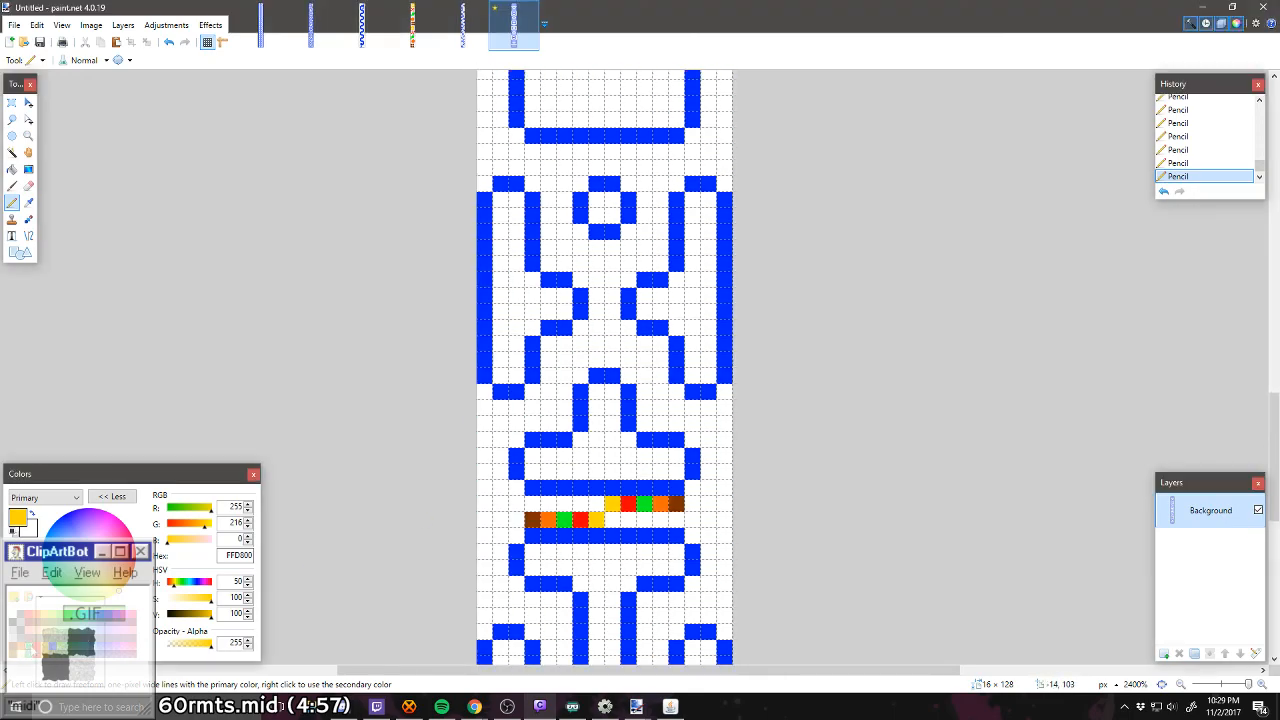
pyautogui.click(564, 358)
pyautogui.click(644, 358)
# Step: Place two red FF0000 pixels at columns 5 and 10, in the row just below the small ring above the green pixels
pyautogui.scroll(1, 644, 358)
pyautogui.scroll(1, 490, 420)
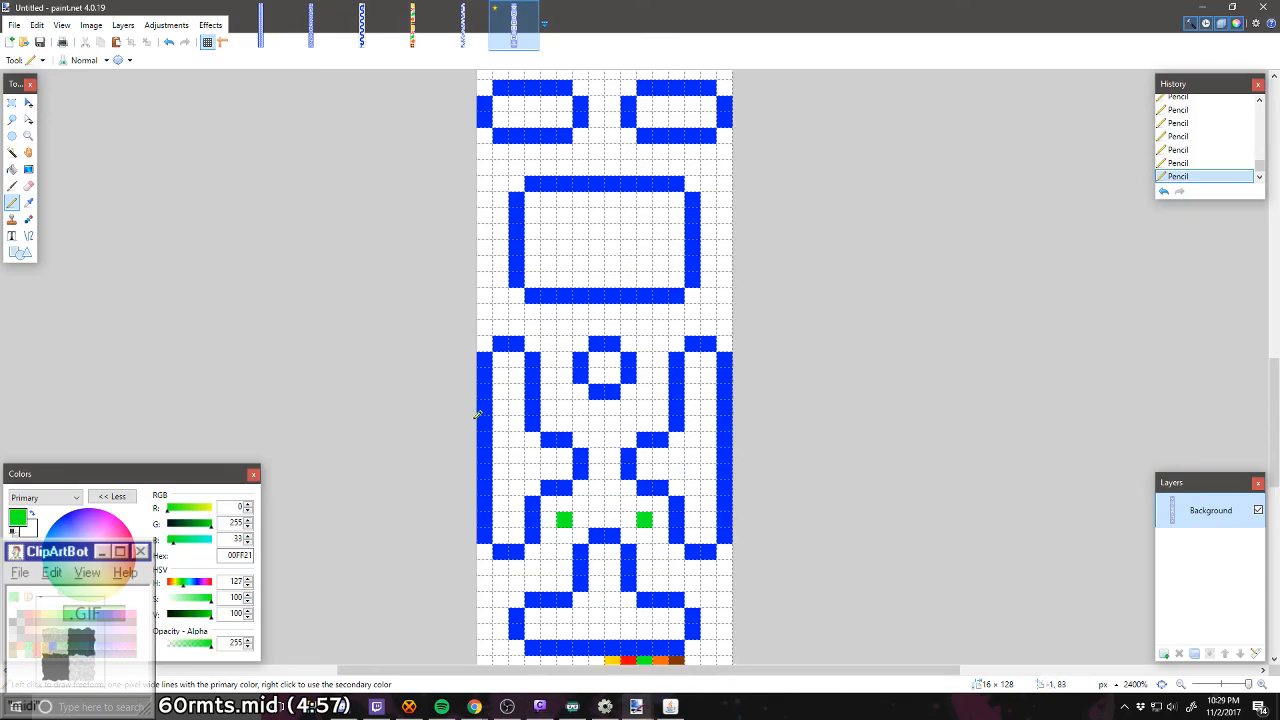
pyautogui.scroll(1, 397, 429)
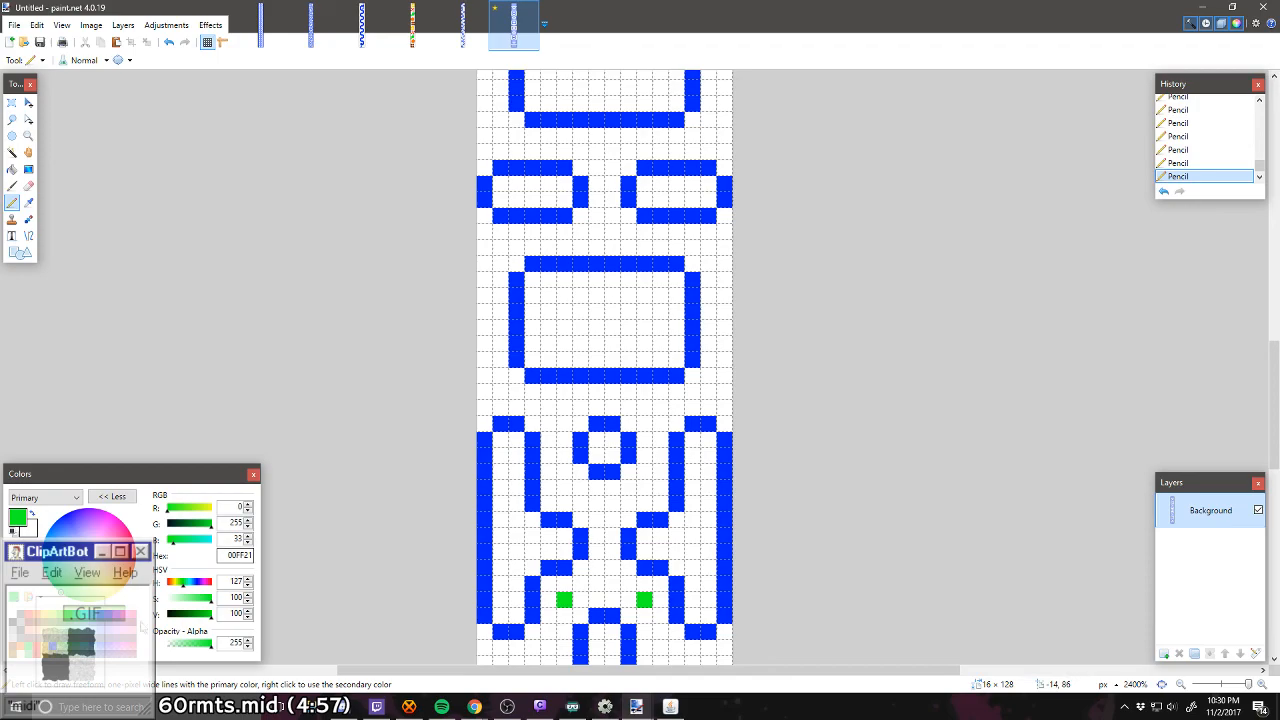
pyautogui.click(41, 650)
pyautogui.click(564, 487)
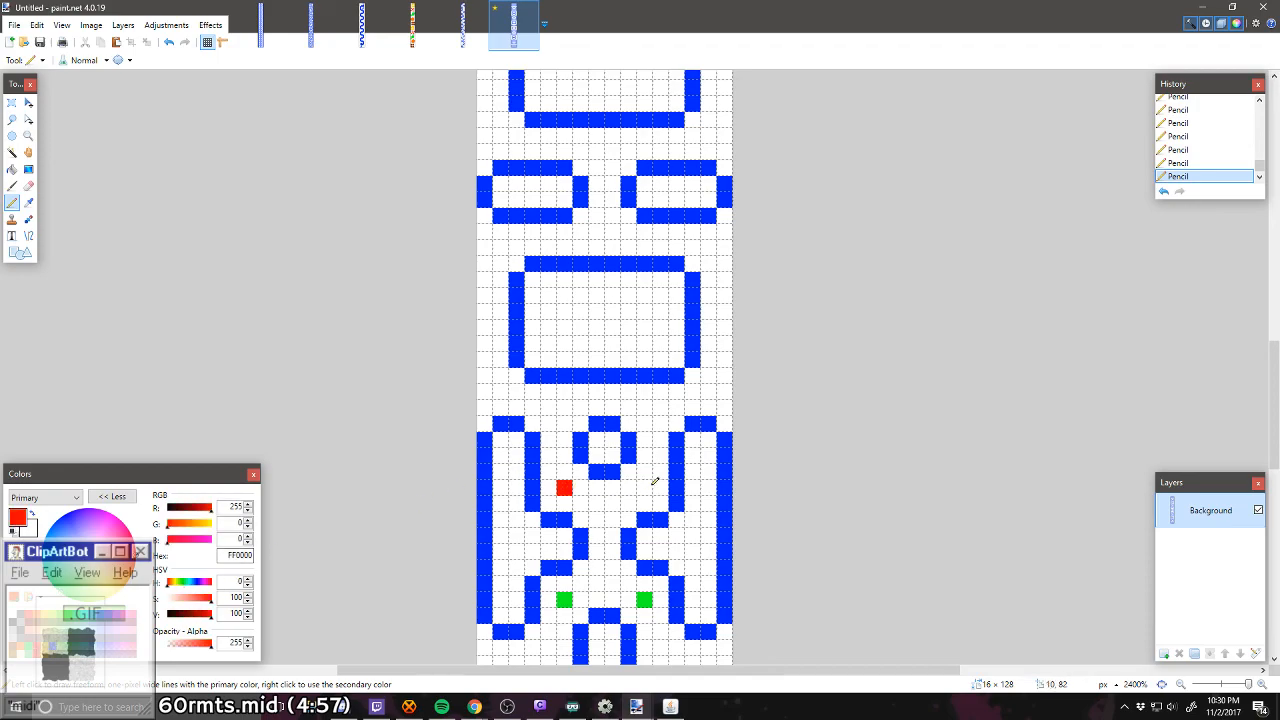
pyautogui.click(658, 488)
pyautogui.hotkey('ctrl', 'z')
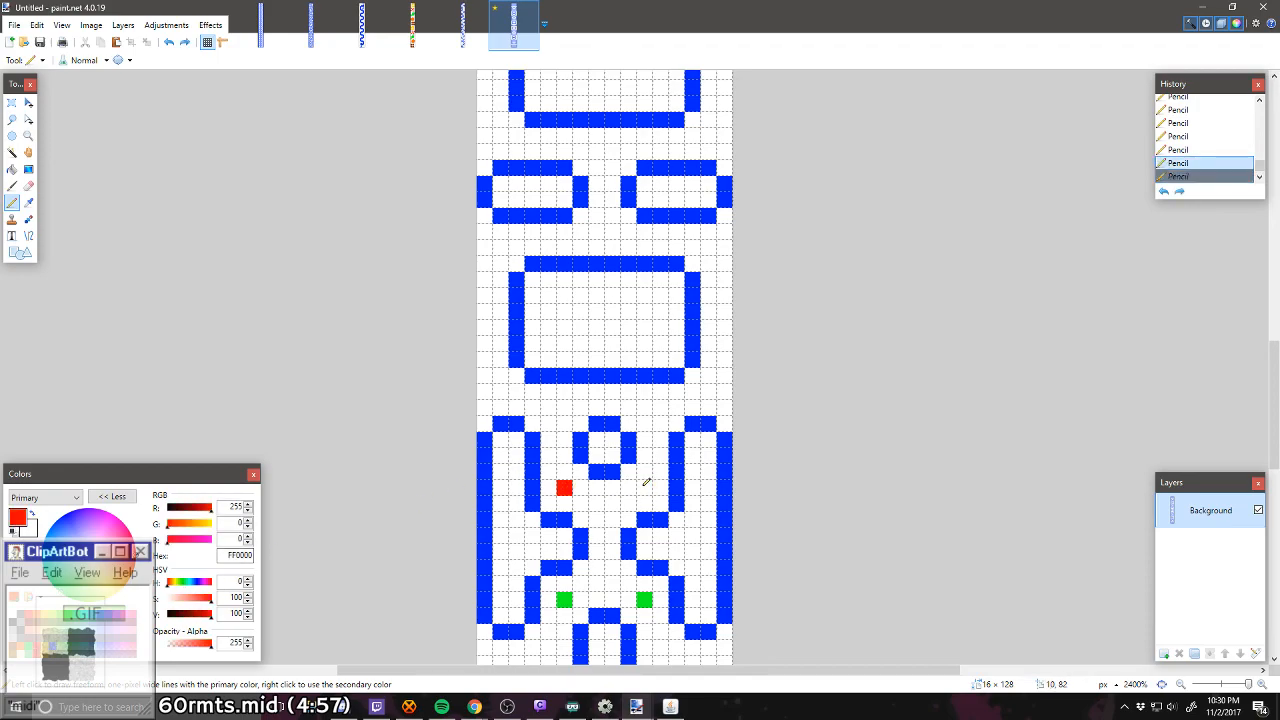
pyautogui.click(645, 487)
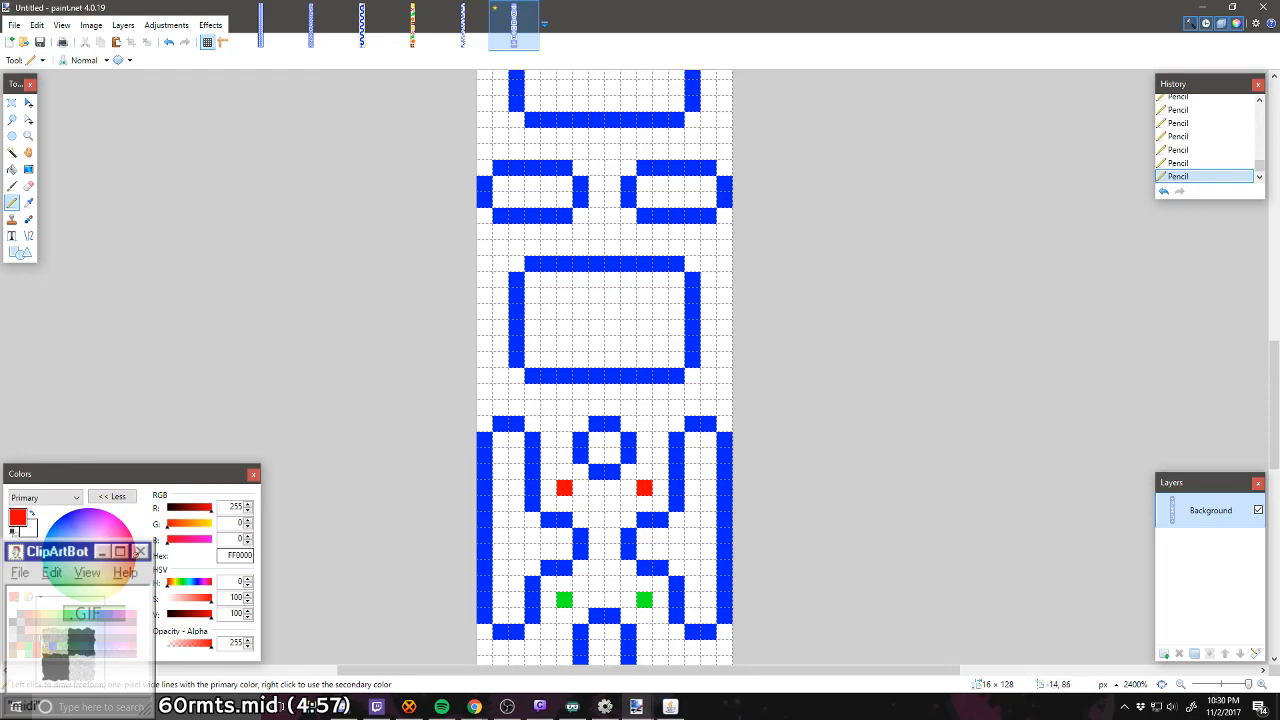
# Step: Place two yellow FFD800 pixels at columns 5 and 10, in the corridor between the lower large box and the small ring
pyautogui.click(45, 651)
pyautogui.scroll(1, 641, 455)
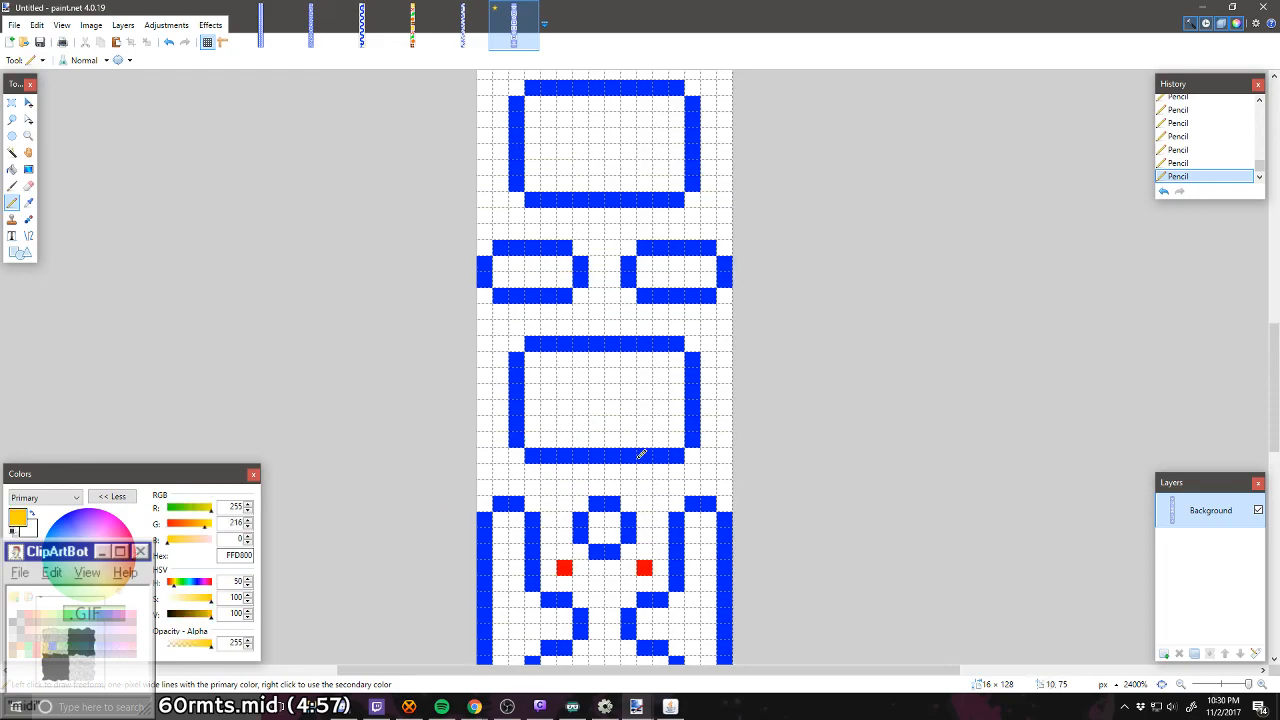
pyautogui.click(564, 487)
pyautogui.click(644, 487)
# Step: Duplicate the full-width 16 × 45 pixel section containing the coloured markers and rotate the copy 180°
pyautogui.scroll(-2, 647, 485)
pyautogui.scroll(3, 647, 485)
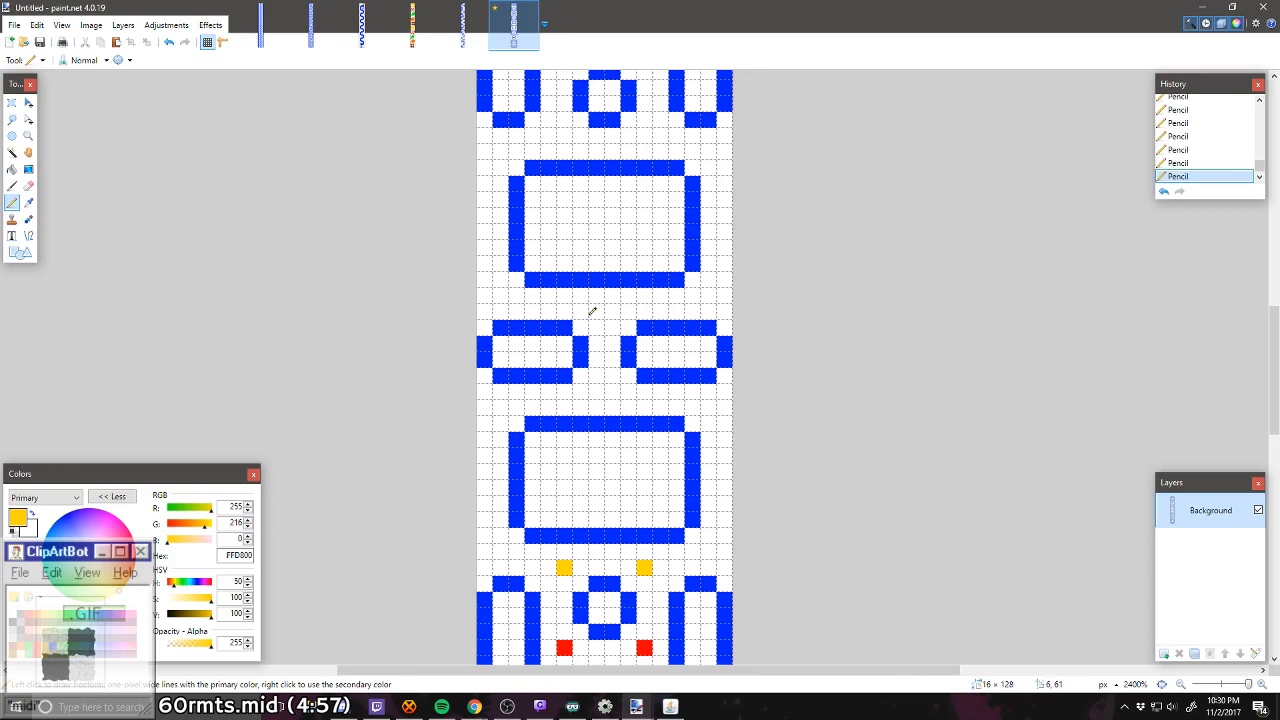
pyautogui.scroll(1, 594, 318)
pyautogui.scroll(-1, 596, 321)
pyautogui.scroll(-4, 596, 321)
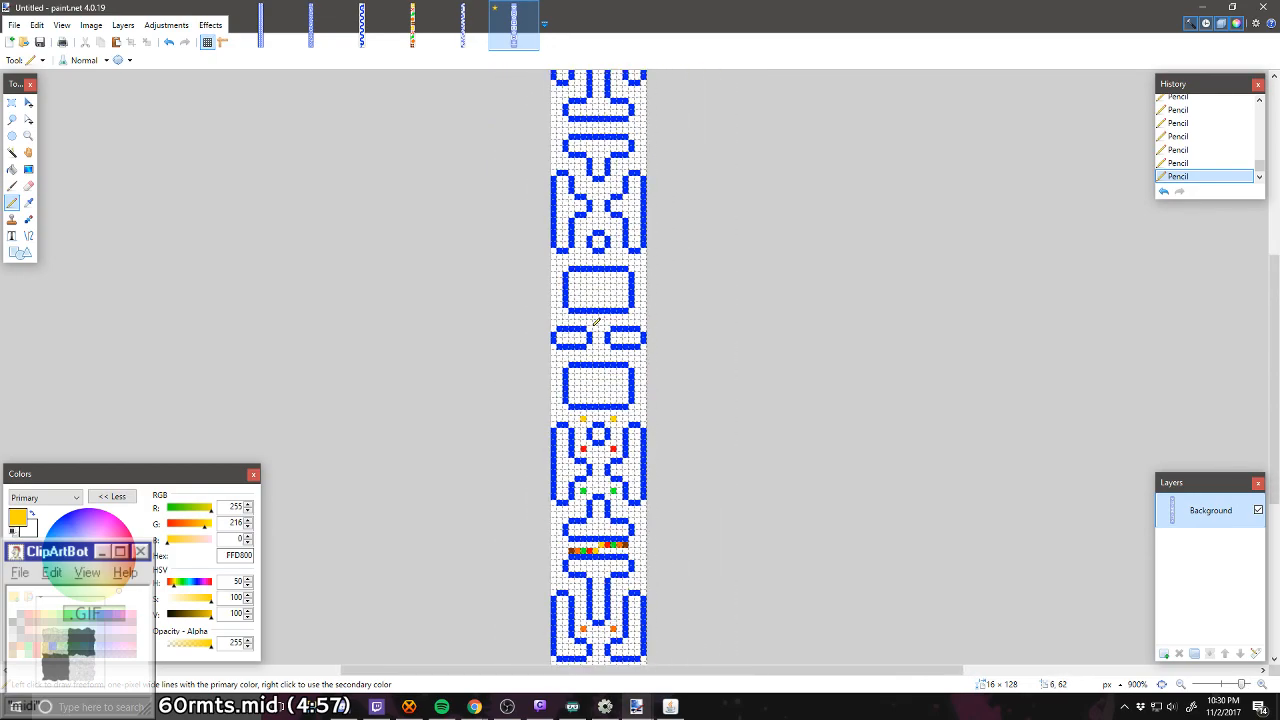
pyautogui.click(12, 102)
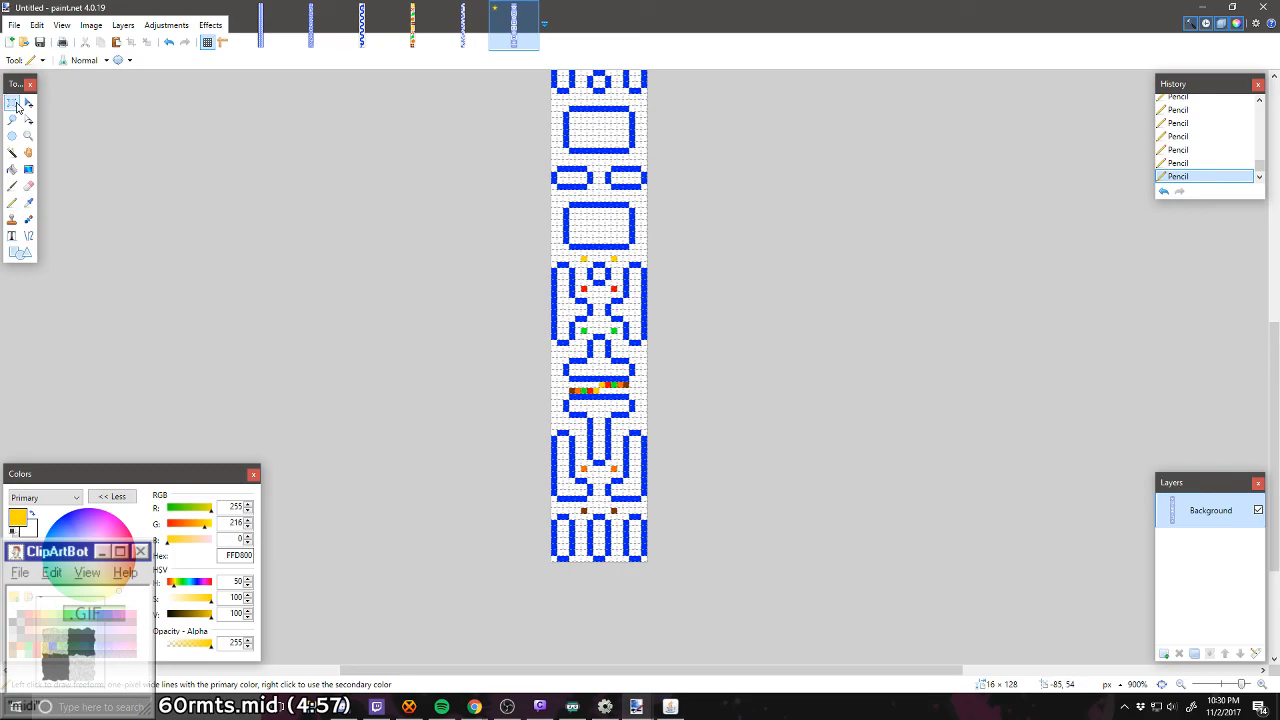
pyautogui.moveTo(551, 253)
pyautogui.mouseDown()
pyautogui.moveTo(586, 287)
pyautogui.moveTo(650, 517)
pyautogui.mouseUp()
pyautogui.hotkey('ctrl', 'v')
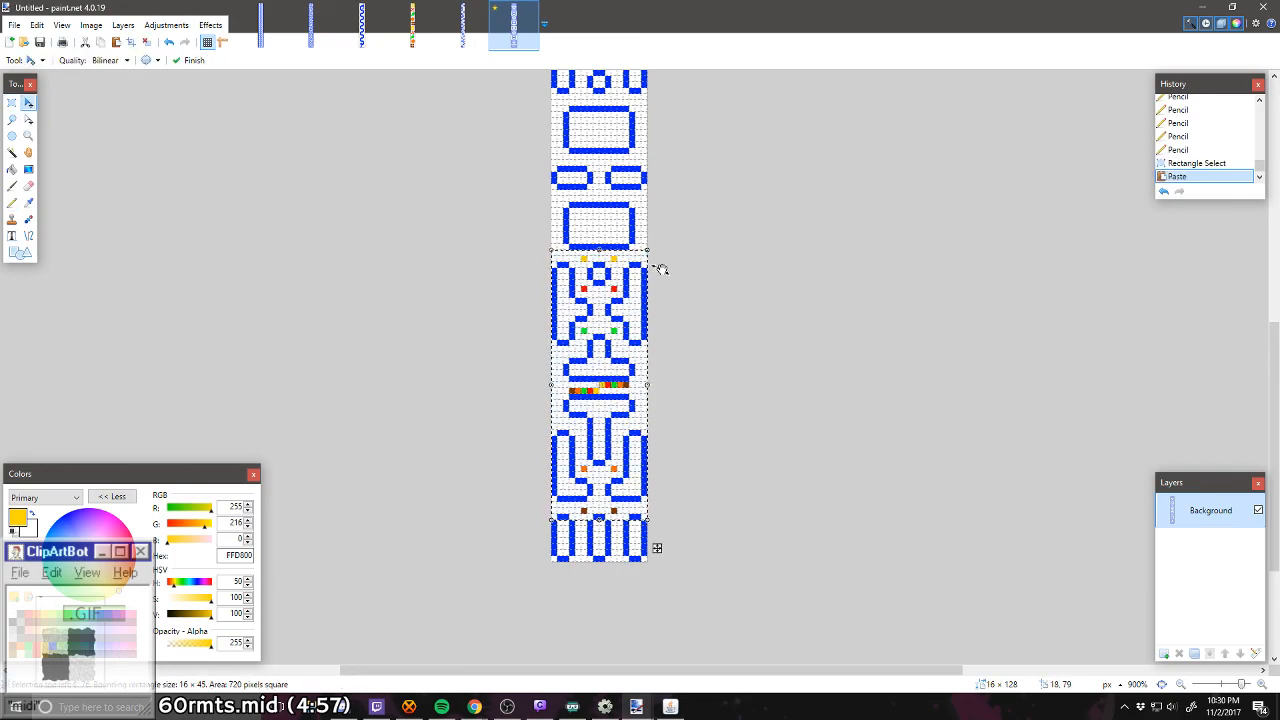
pyautogui.moveTo(666, 251); pyautogui.dragTo(540, 537)
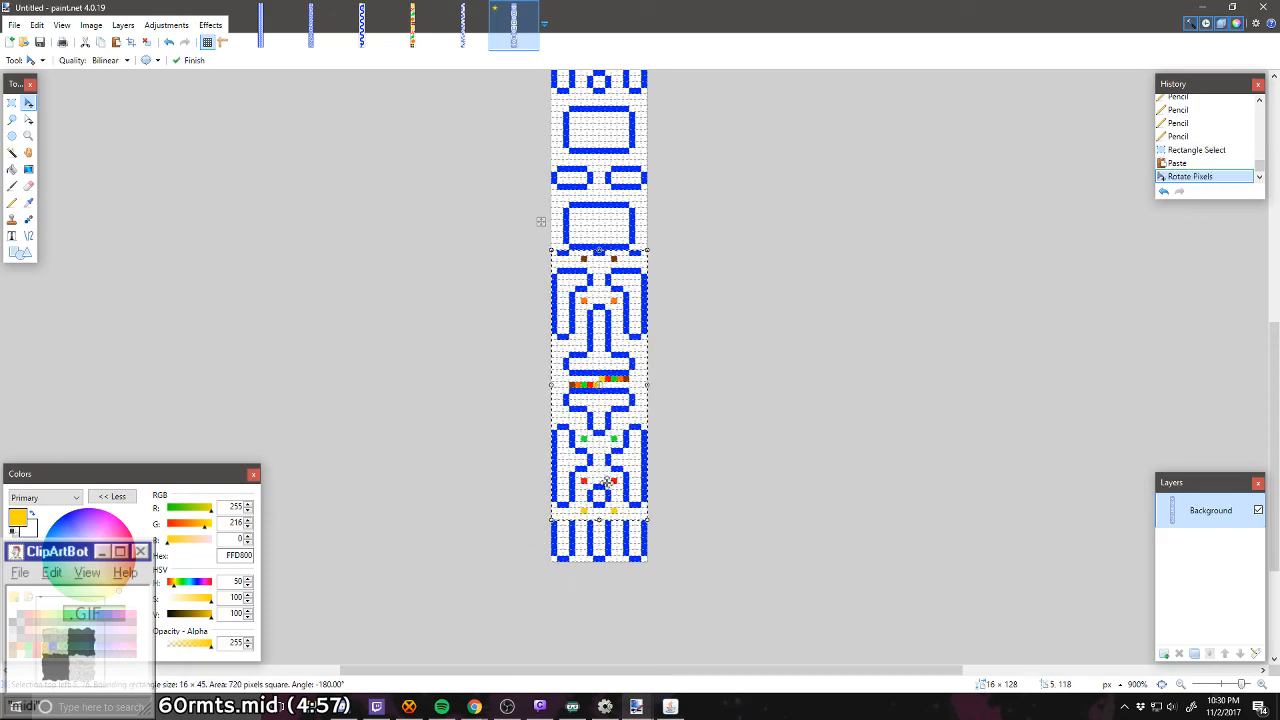
# Step: Move the rotated section onto the matching upper half of the maze, directly below the top three capsules, and deselect it
pyautogui.scroll(2, 516, 291)
pyautogui.scroll(5, 516, 291)
pyautogui.moveTo(516, 291); pyautogui.dragTo(636, 365)
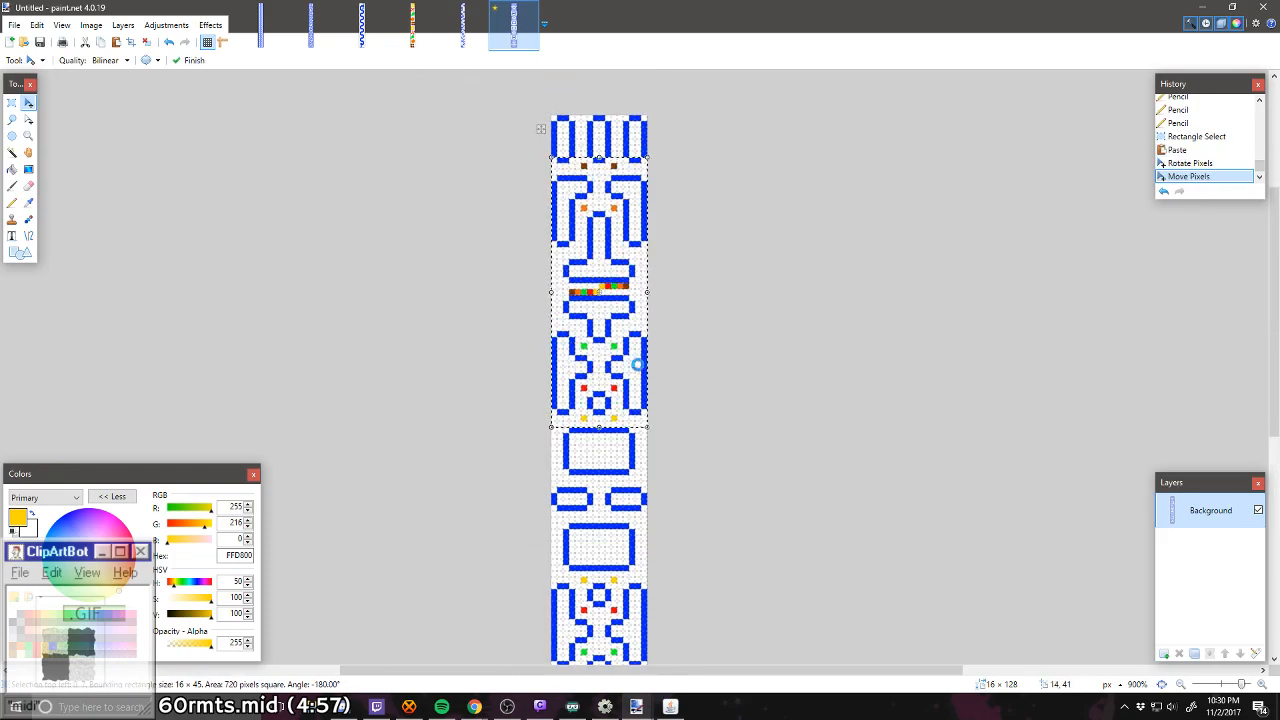
pyautogui.hotkey('ctrl', 'd')
# Step: Save the finished maze in the Levels folder as the PNG file Waka Waka.png
pyautogui.scroll(-4, 637, 365)
pyautogui.scroll(2, 637, 365)
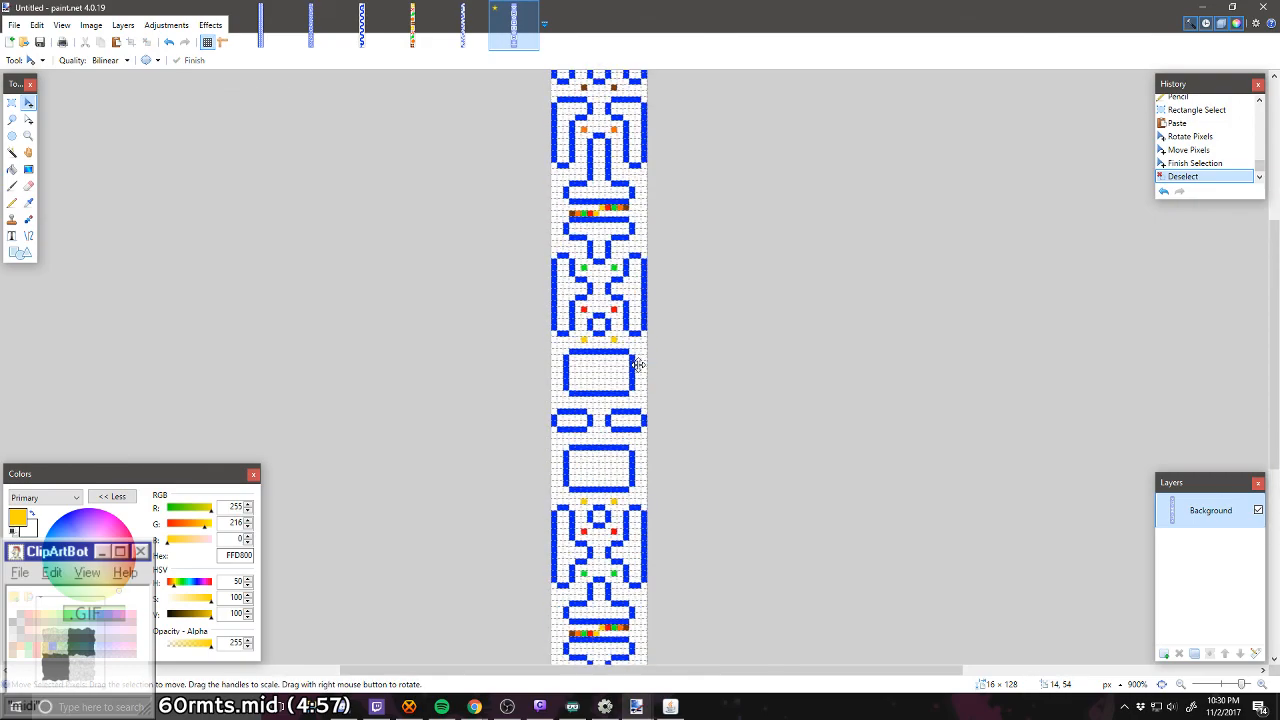
pyautogui.scroll(2, 637, 365)
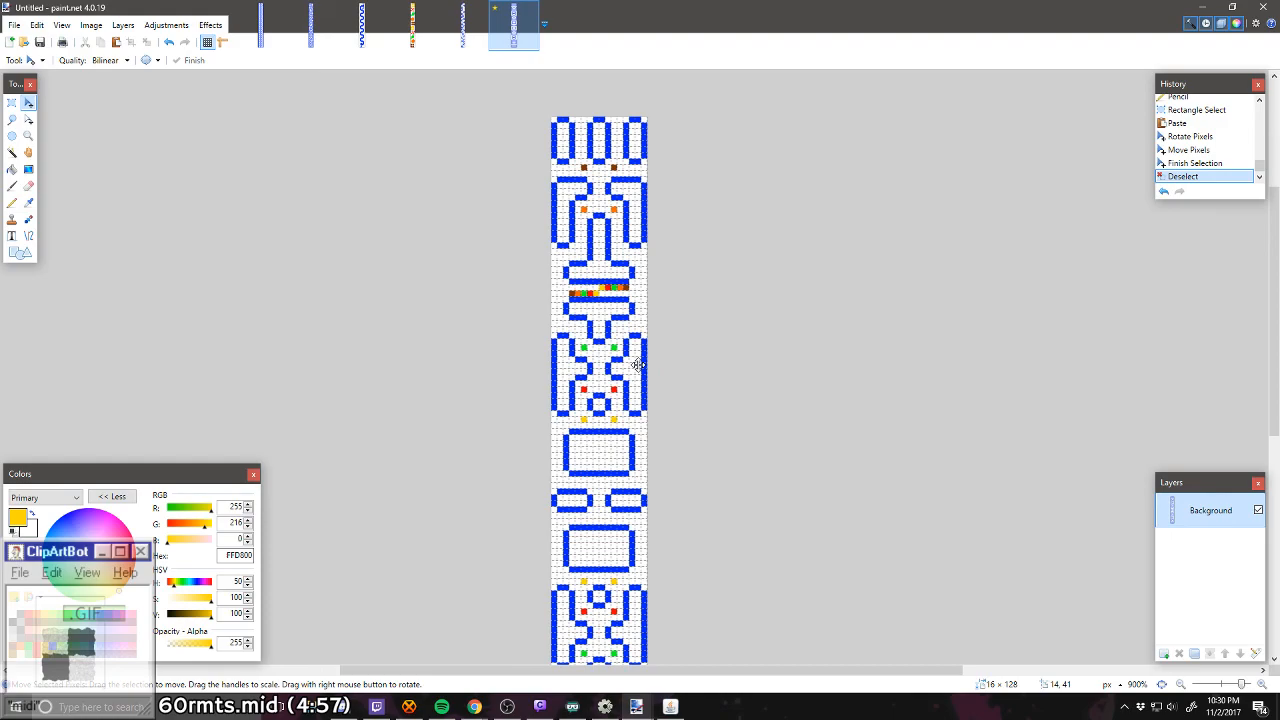
pyautogui.scroll(-5, 637, 365)
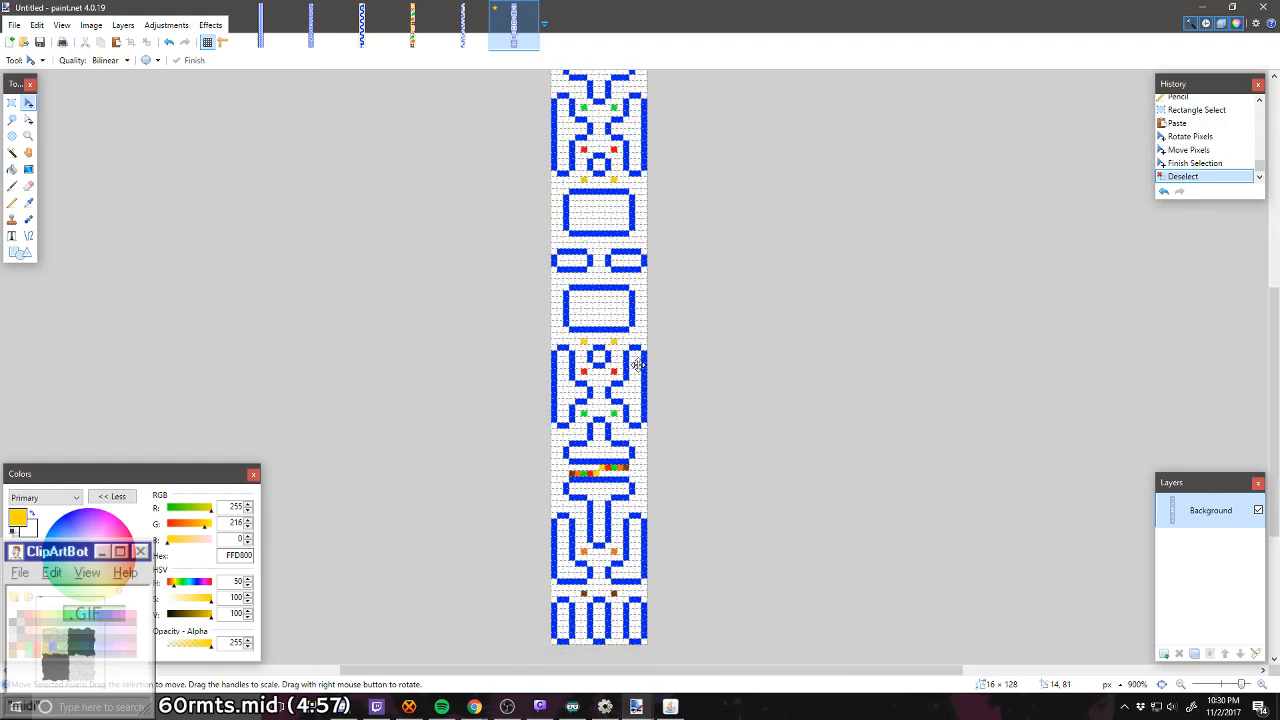
pyautogui.scroll(6, 637, 365)
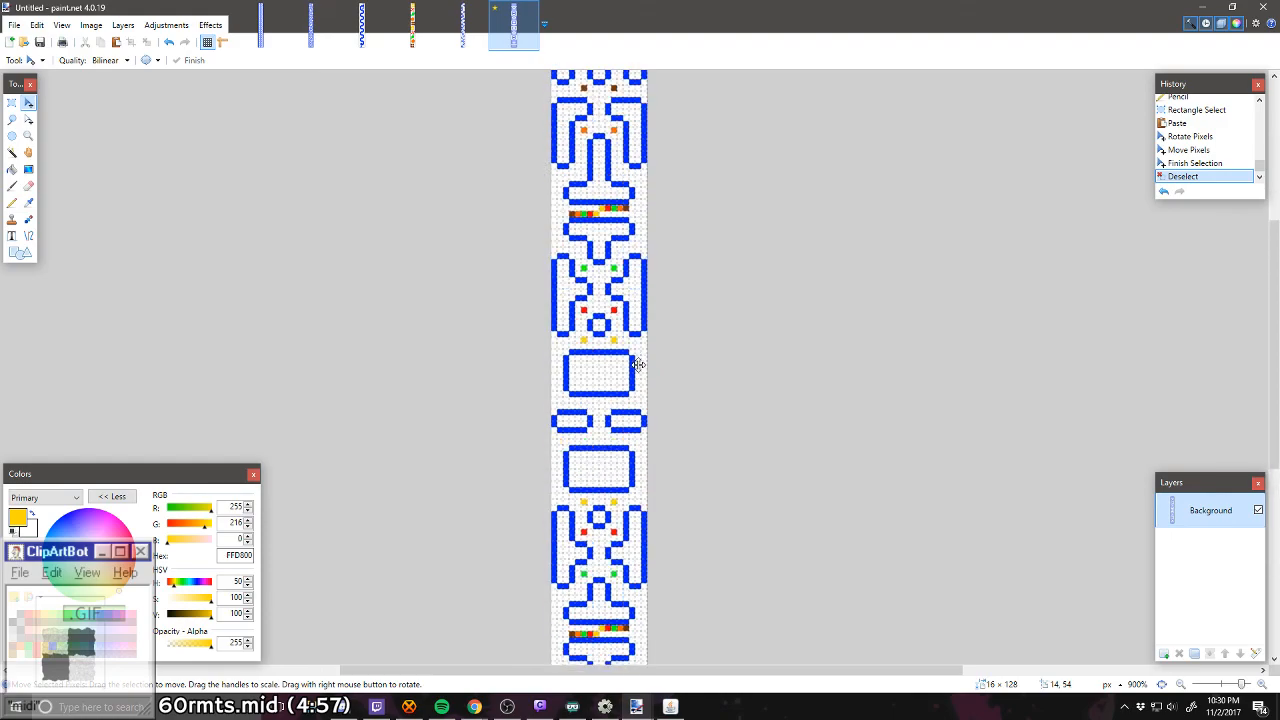
pyautogui.scroll(-4, 637, 365)
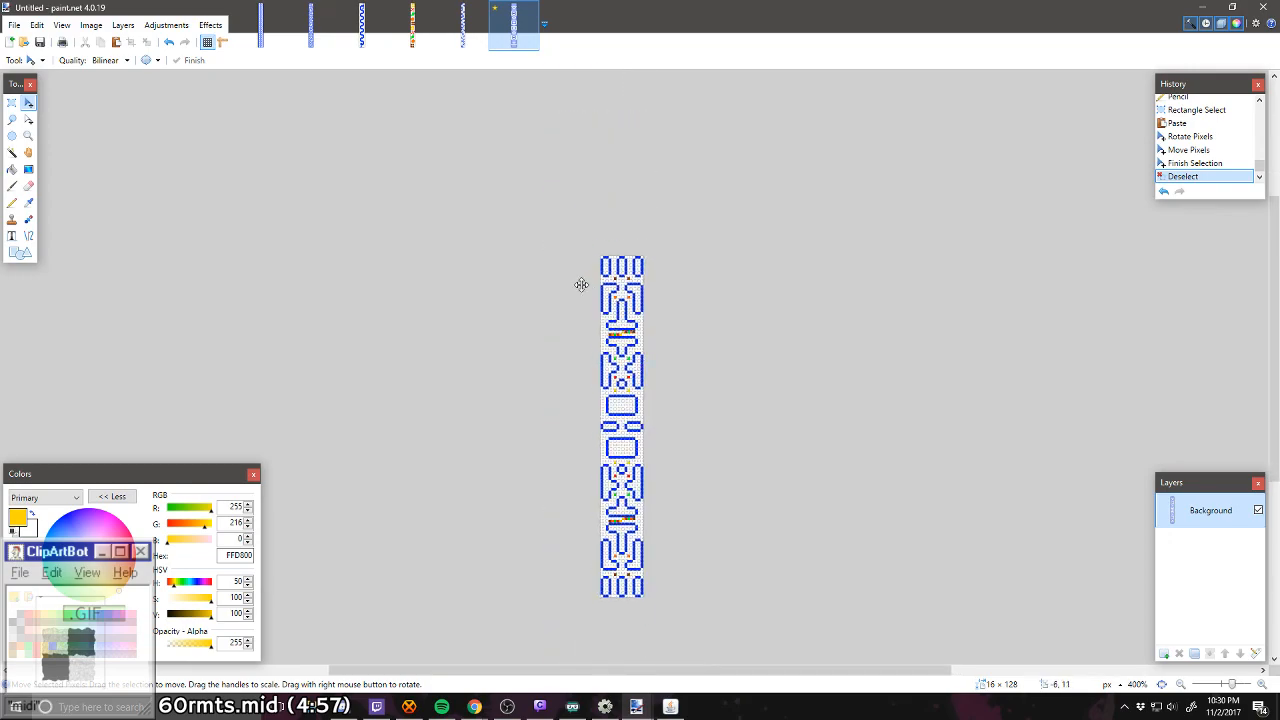
pyautogui.click(14, 24)
pyautogui.click(35, 118)
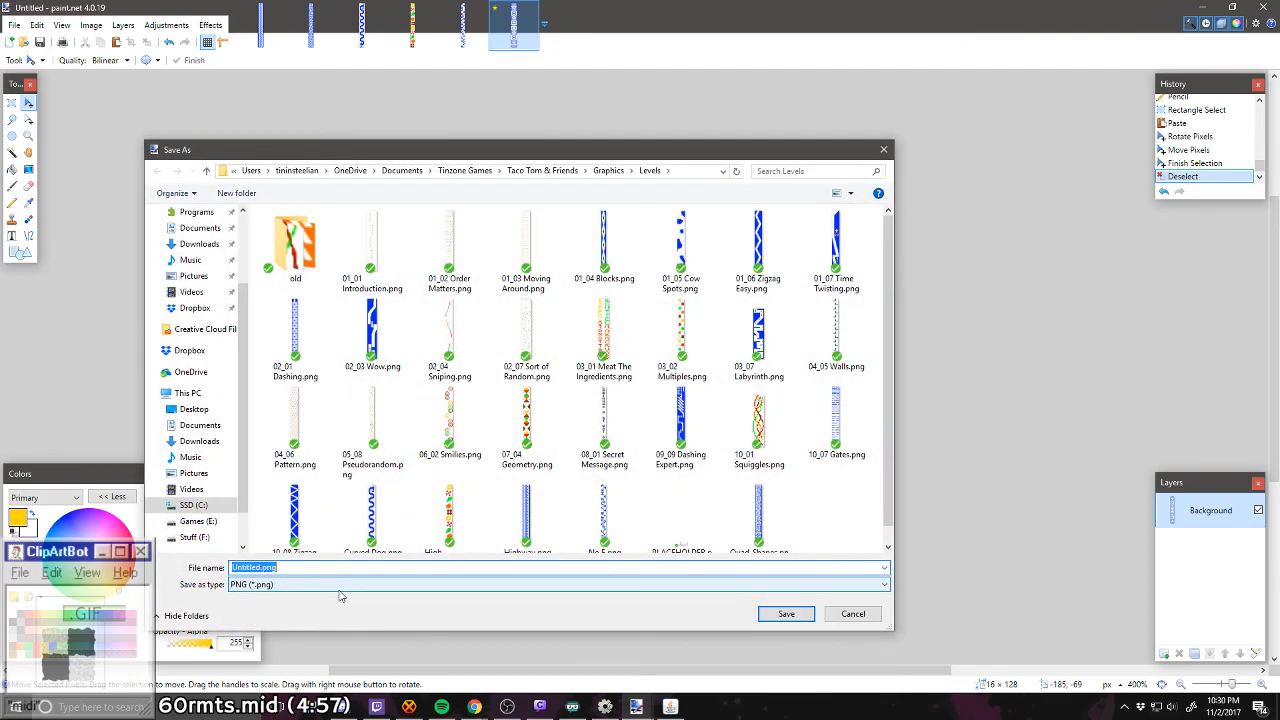
pyautogui.write('Waka Waka')
pyautogui.press('Return')
pyautogui.press('Return')
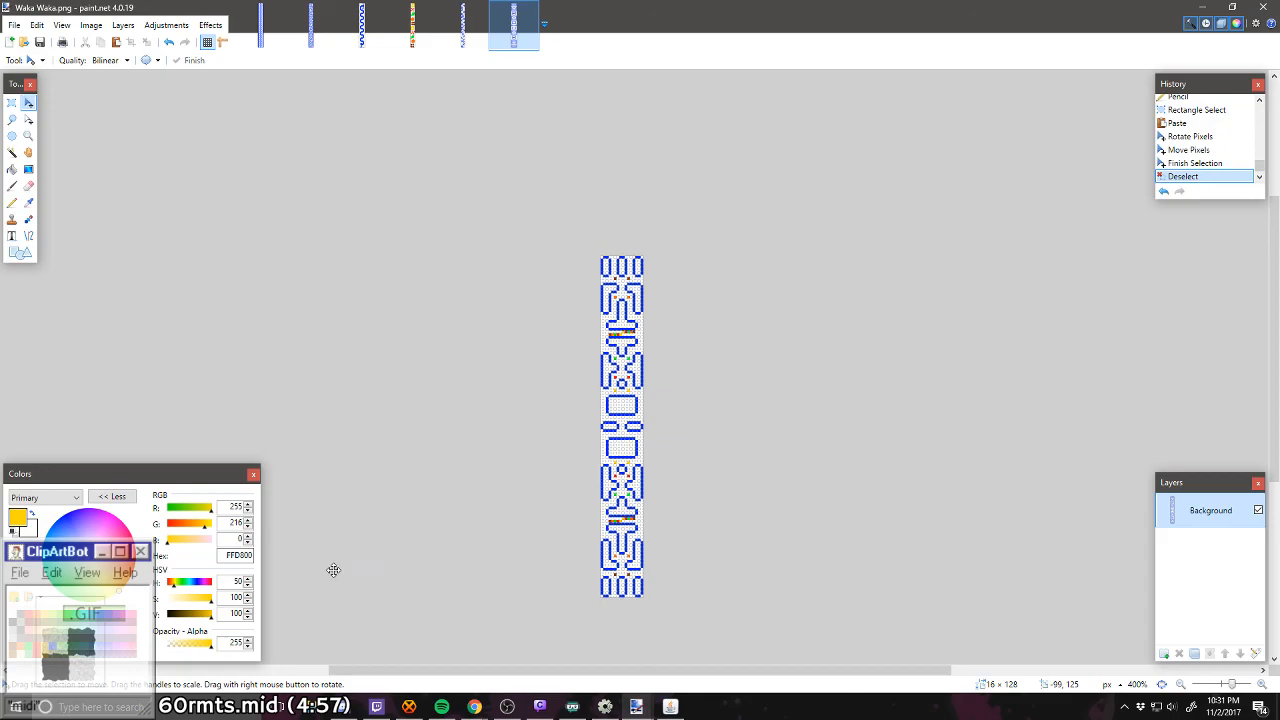
# Step: Create a new blank image 16 pixels wide and 128 pixels high
pyautogui.click(10, 42)
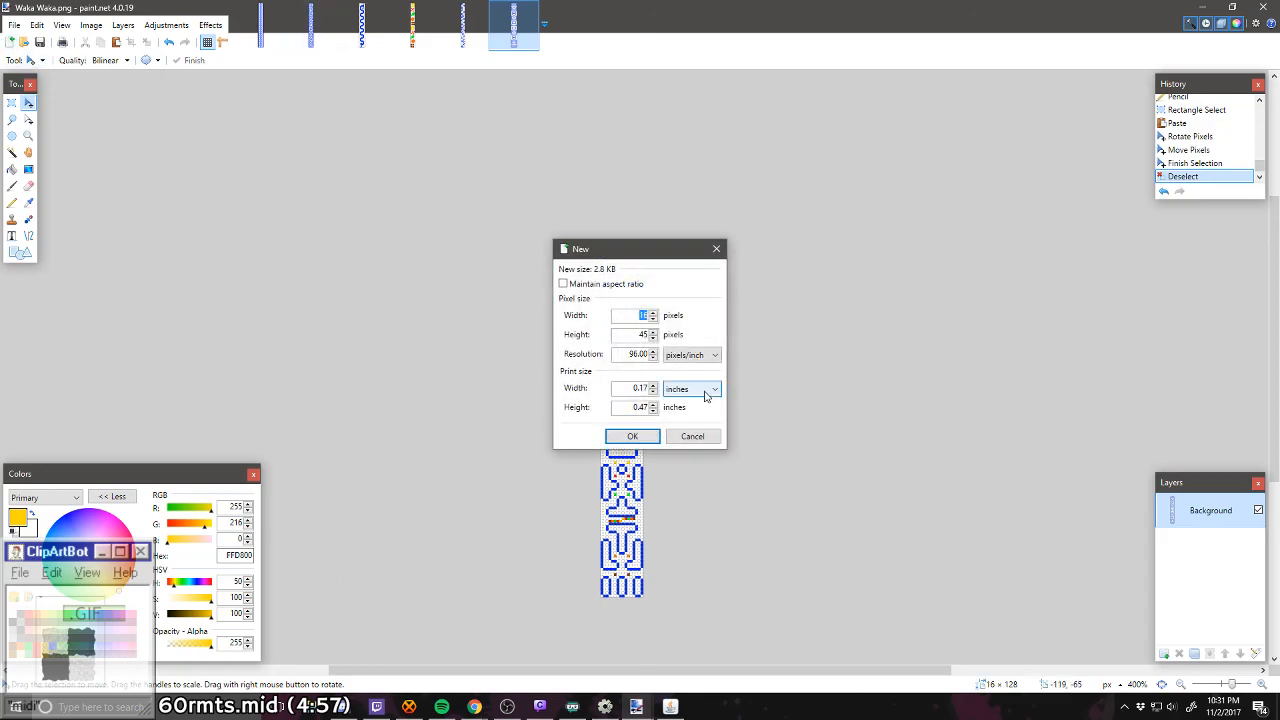
pyautogui.press('Tab')
pyautogui.write('128')
pyautogui.press('Return')
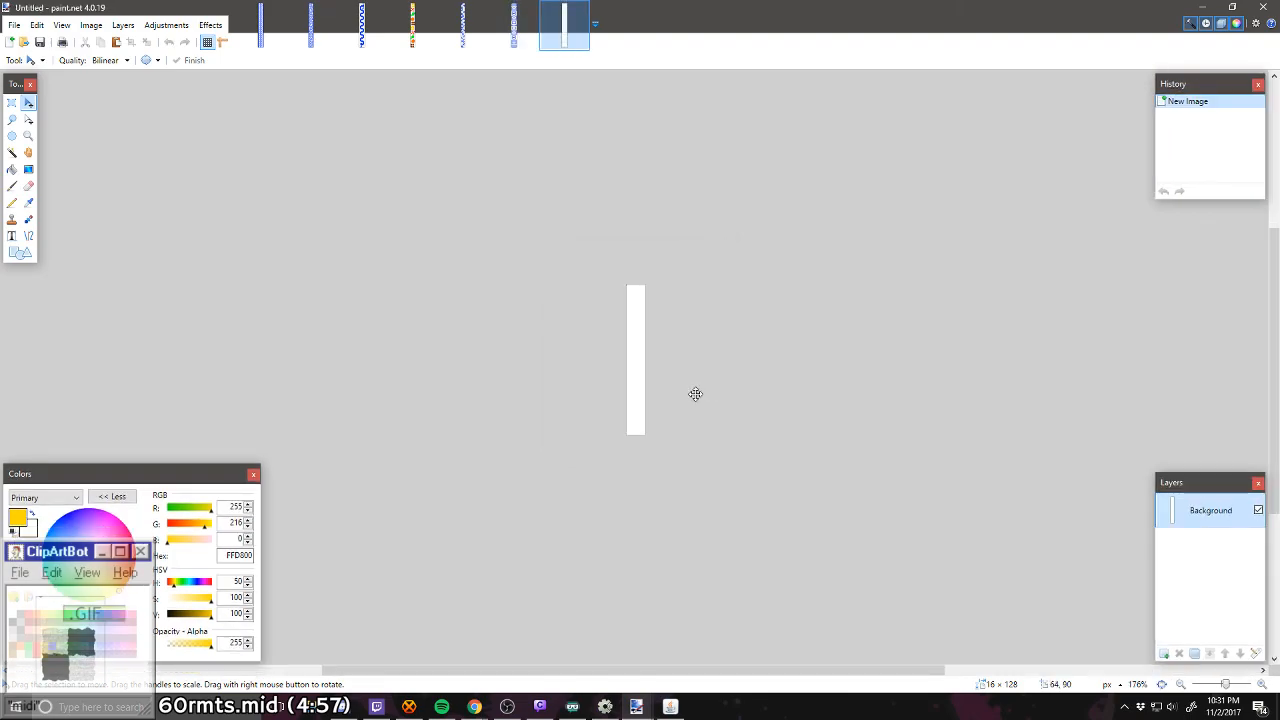
# Step: Draw a one-pixel blue 0026FF staircase with 4-pixel steps near the canvas's lower end, climbing from the right edge to the left edge
pyautogui.scroll(10, 695, 394)
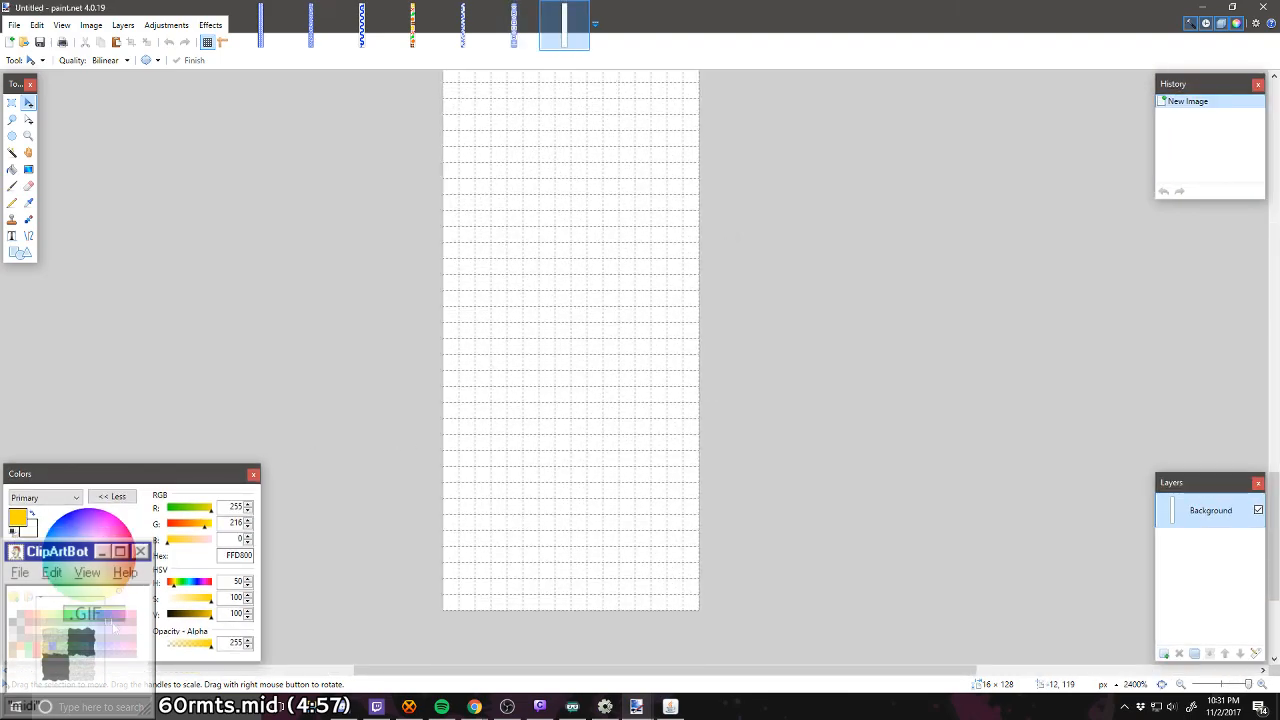
pyautogui.click(53, 645)
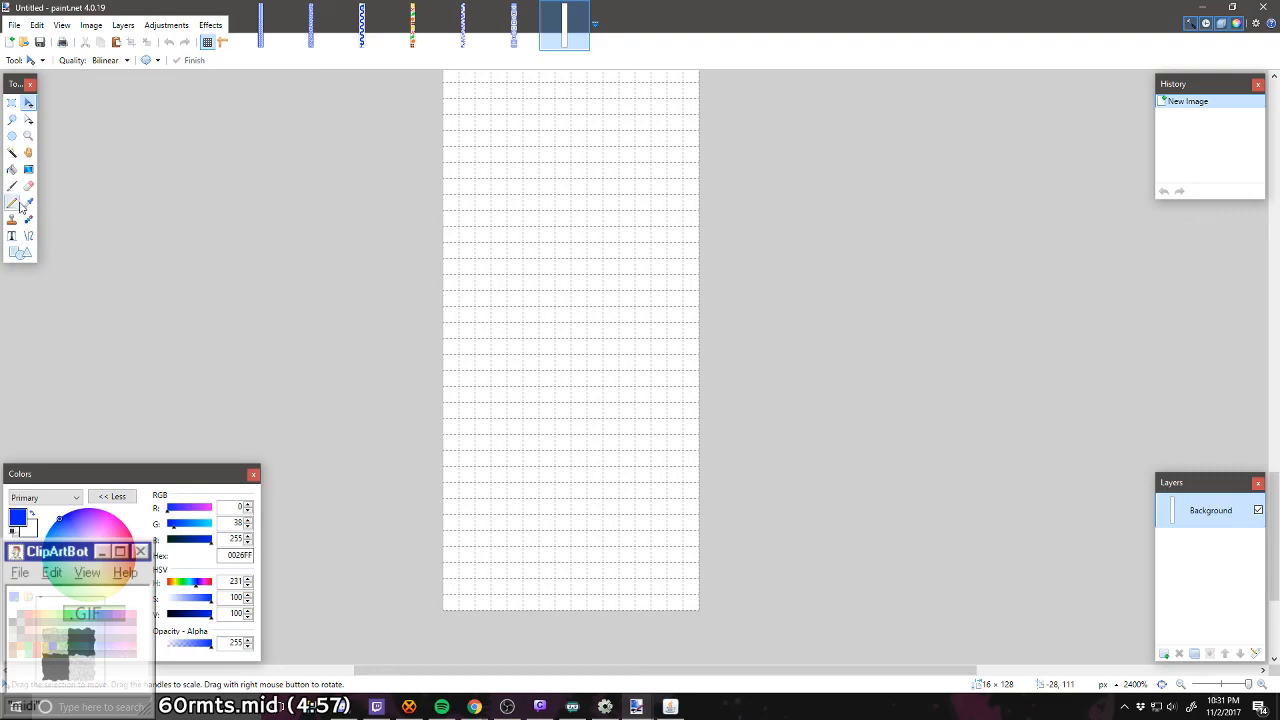
pyautogui.click(12, 203)
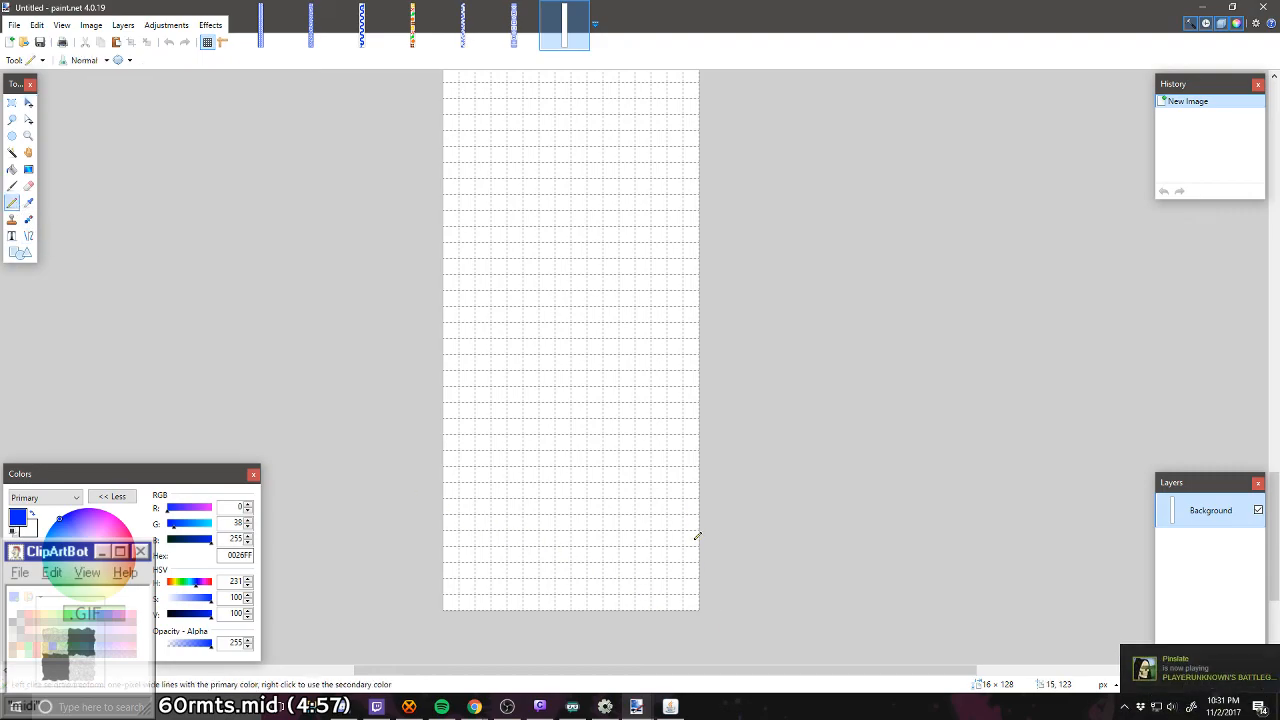
pyautogui.moveTo(697, 537)
pyautogui.mouseDown()
pyautogui.moveTo(634, 536)
pyautogui.moveTo(645, 489)
pyautogui.mouseUp()
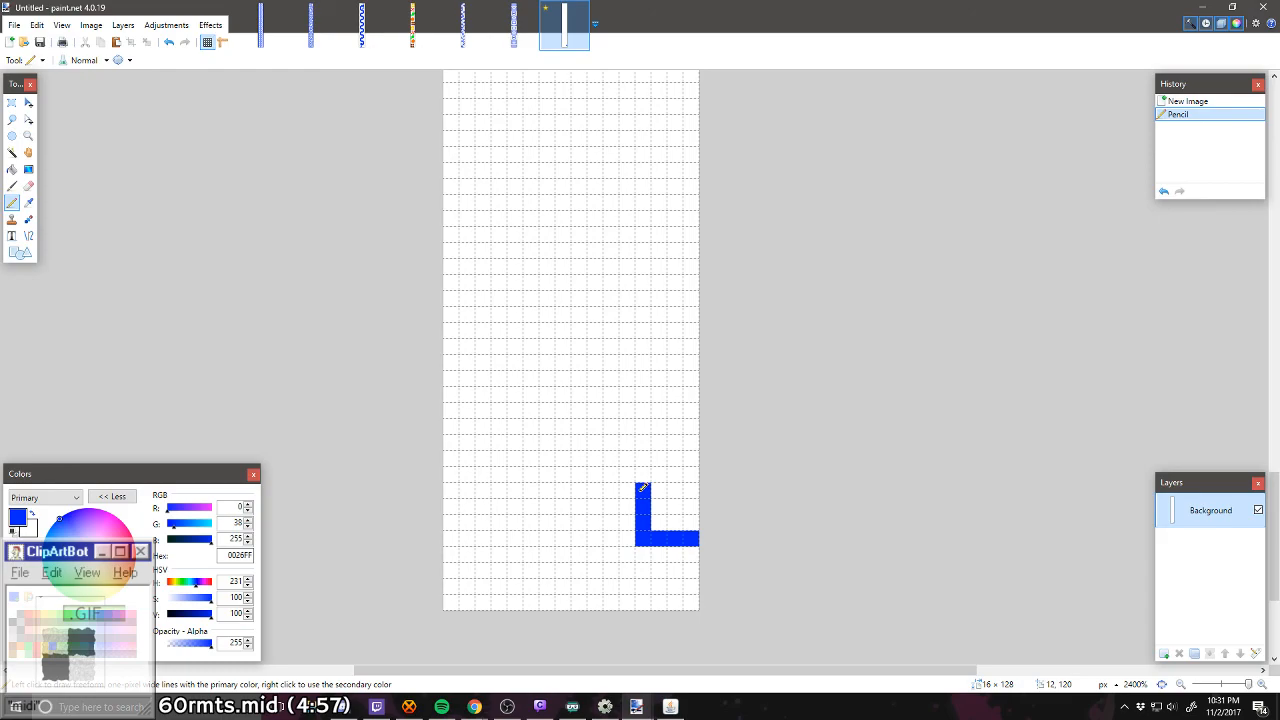
pyautogui.moveTo(645, 483)
pyautogui.mouseDown()
pyautogui.moveTo(647, 472)
pyautogui.moveTo(580, 466)
pyautogui.moveTo(580, 406)
pyautogui.moveTo(516, 406)
pyautogui.moveTo(514, 344)
pyautogui.moveTo(444, 343)
pyautogui.moveTo(700, 592)
pyautogui.moveTo(558, 403)
pyautogui.moveTo(696, 551)
pyautogui.mouseUp()
# Step: Select the full-width section holding the staircase, shift it one pixel left and deselect it
pyautogui.click(11, 104)
pyautogui.click(28, 103)
pyautogui.press('Left')
pyautogui.hotkey('ctrl', 'd')
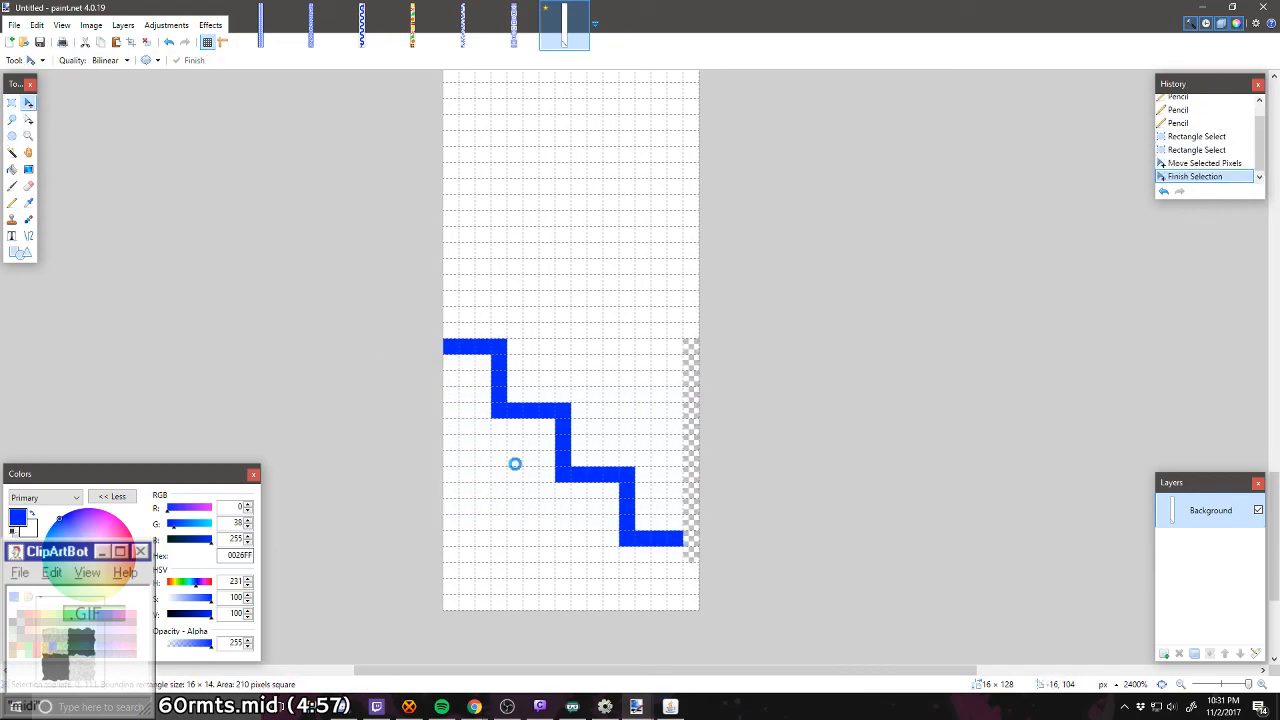
# Step: Repaint the emptied right-edge column white and extend the staircase in blue along that edge down to the canvas's lower end
pyautogui.click(11, 202)
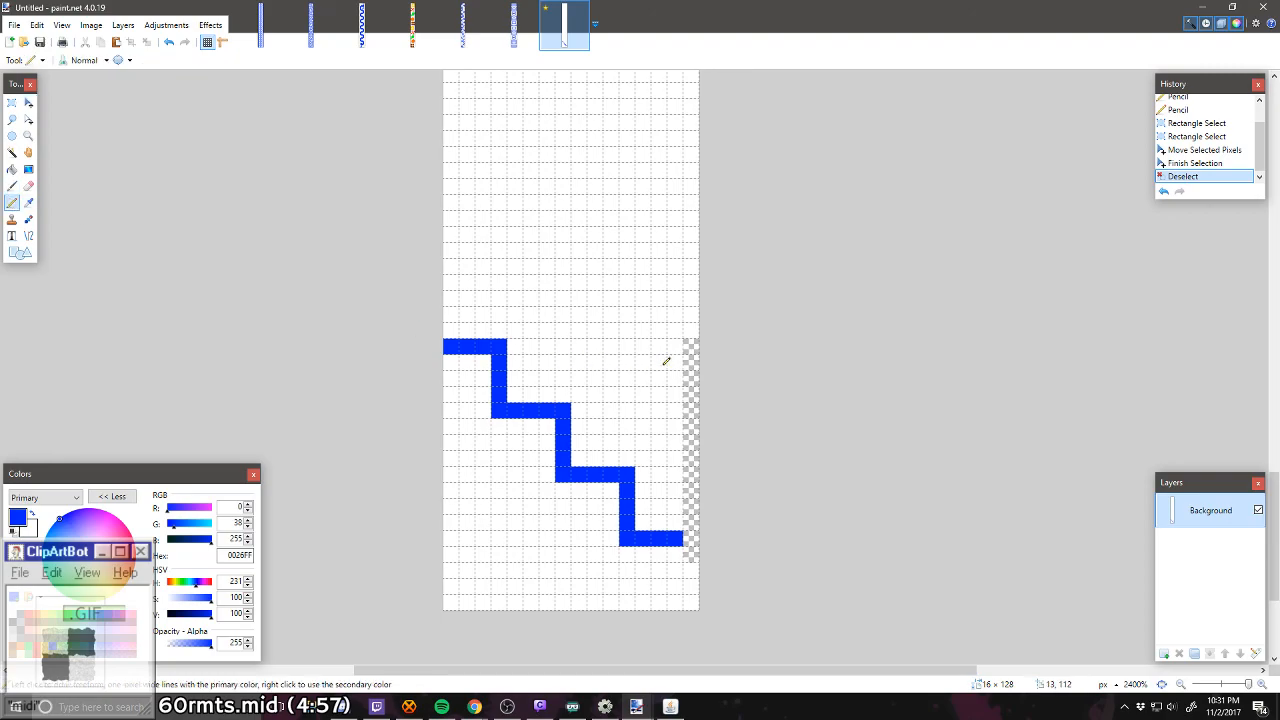
pyautogui.moveTo(690, 345)
pyautogui.mouseDown()
pyautogui.moveTo(687, 561)
pyautogui.moveTo(695, 531)
pyautogui.moveTo(682, 569)
pyautogui.moveTo(694, 553)
pyautogui.moveTo(694, 608)
pyautogui.mouseUp()
pyautogui.click(690, 539)
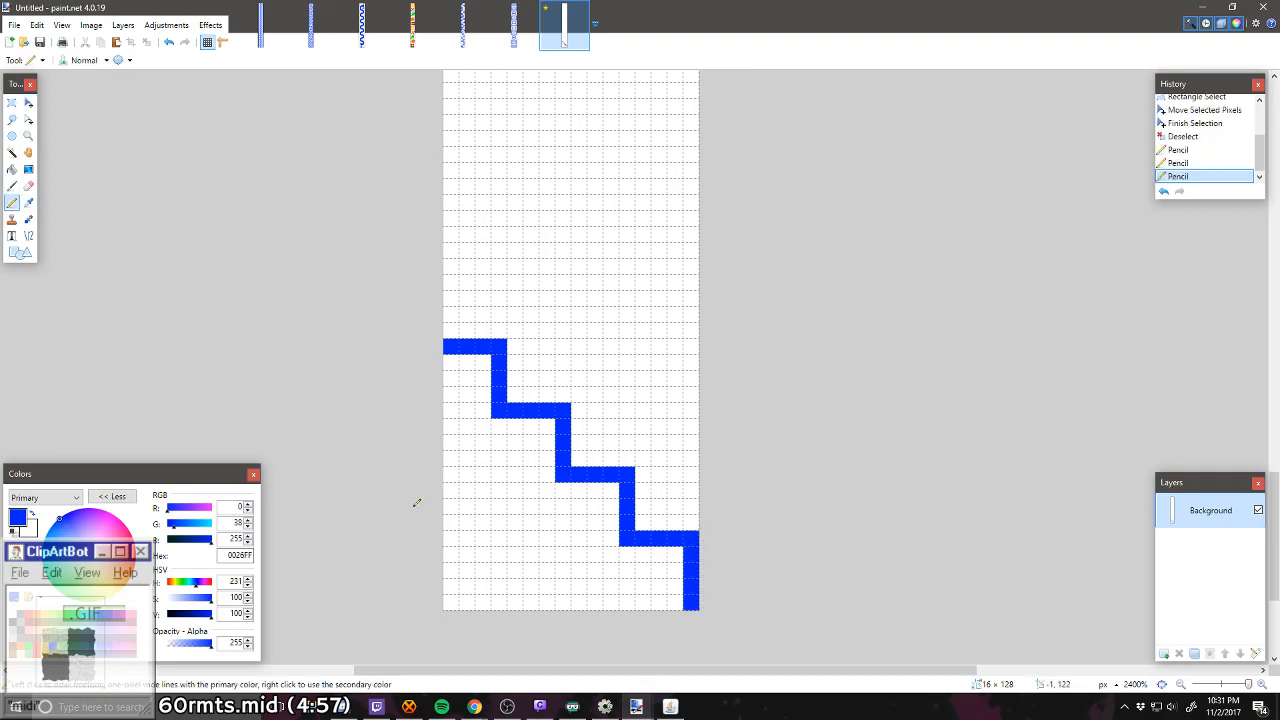
# Step: Select the full-width 16 × 17 pixel section containing the whole staircase for copying
pyautogui.click(11, 102)
pyautogui.moveTo(445, 341); pyautogui.dragTo(692, 621)
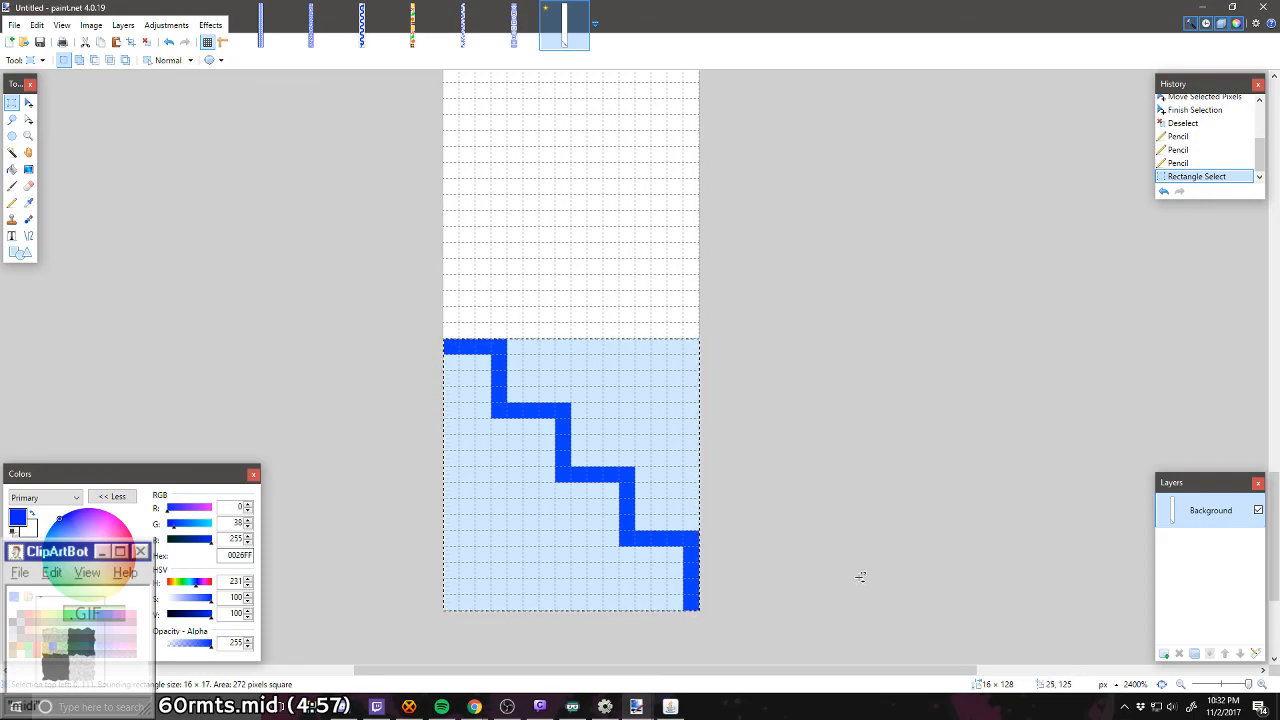
pyautogui.hotkey('ctrl', 'v')
pyautogui.moveTo(561, 517); pyautogui.dragTo(588, 338)
pyautogui.hotkey('ctrl', 'z')
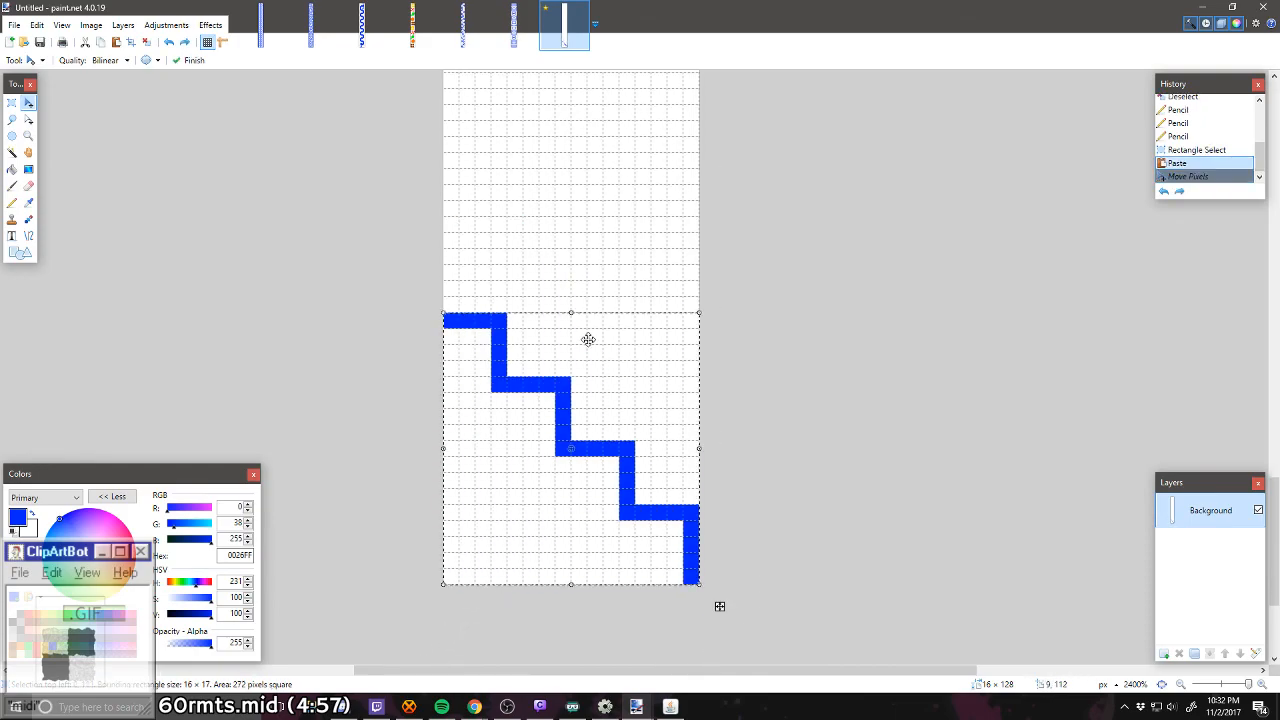
# Step: Add a new layer above the Background layer
pyautogui.click(1164, 654)
pyautogui.hotkey('ctrl', 'v')
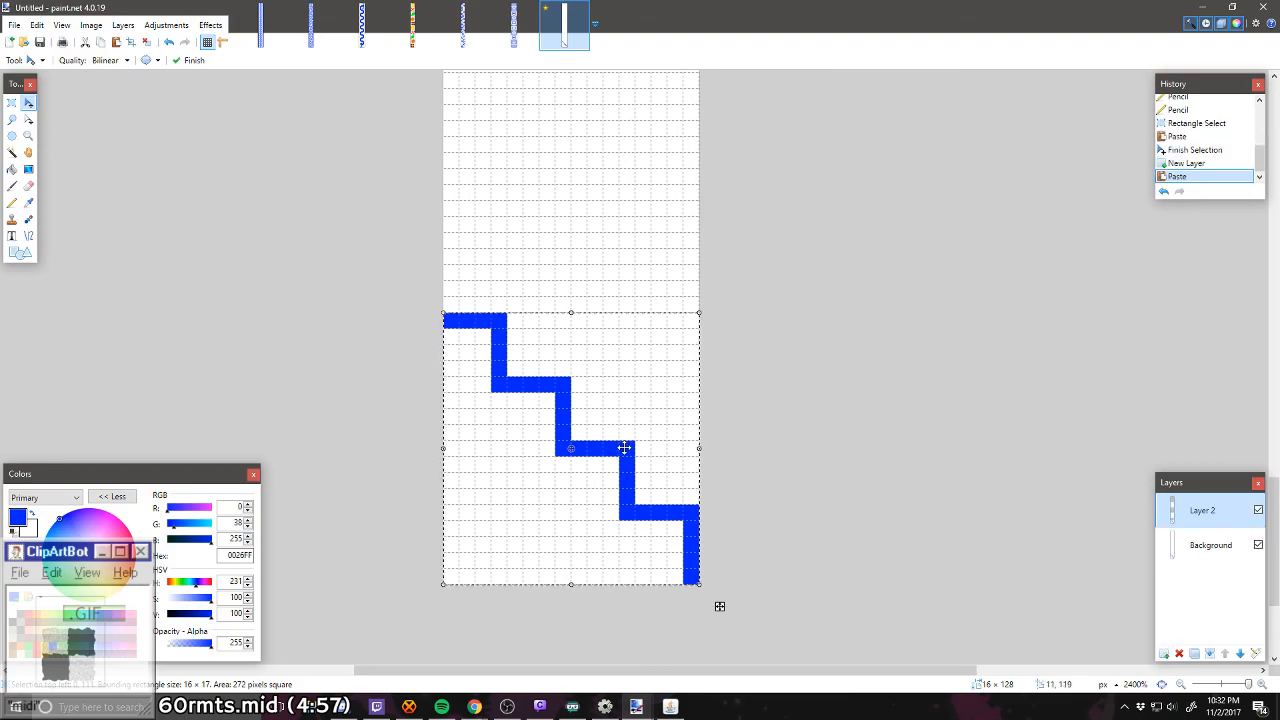
pyautogui.moveTo(623, 449); pyautogui.dragTo(623, 357)
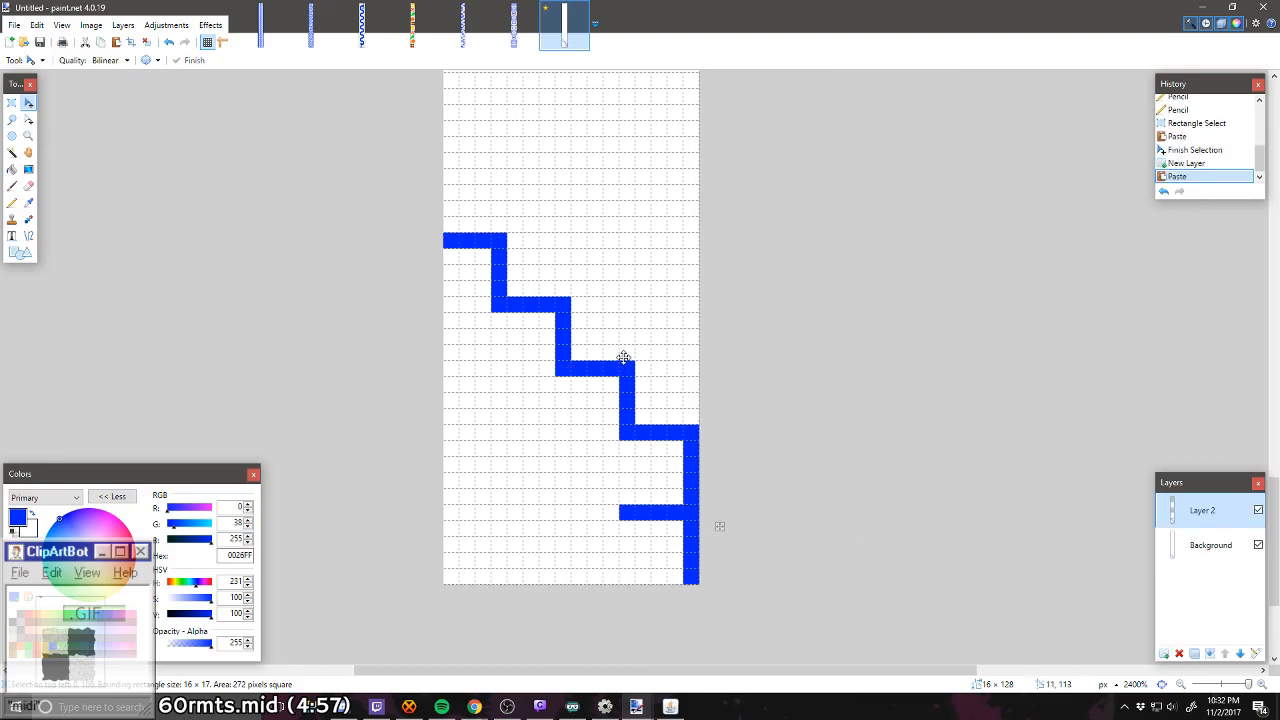
pyautogui.moveTo(623, 357); pyautogui.dragTo(623, 357)
pyautogui.hotkey('ctrl', 'z')
pyautogui.hotkey('ctrl', 'z')
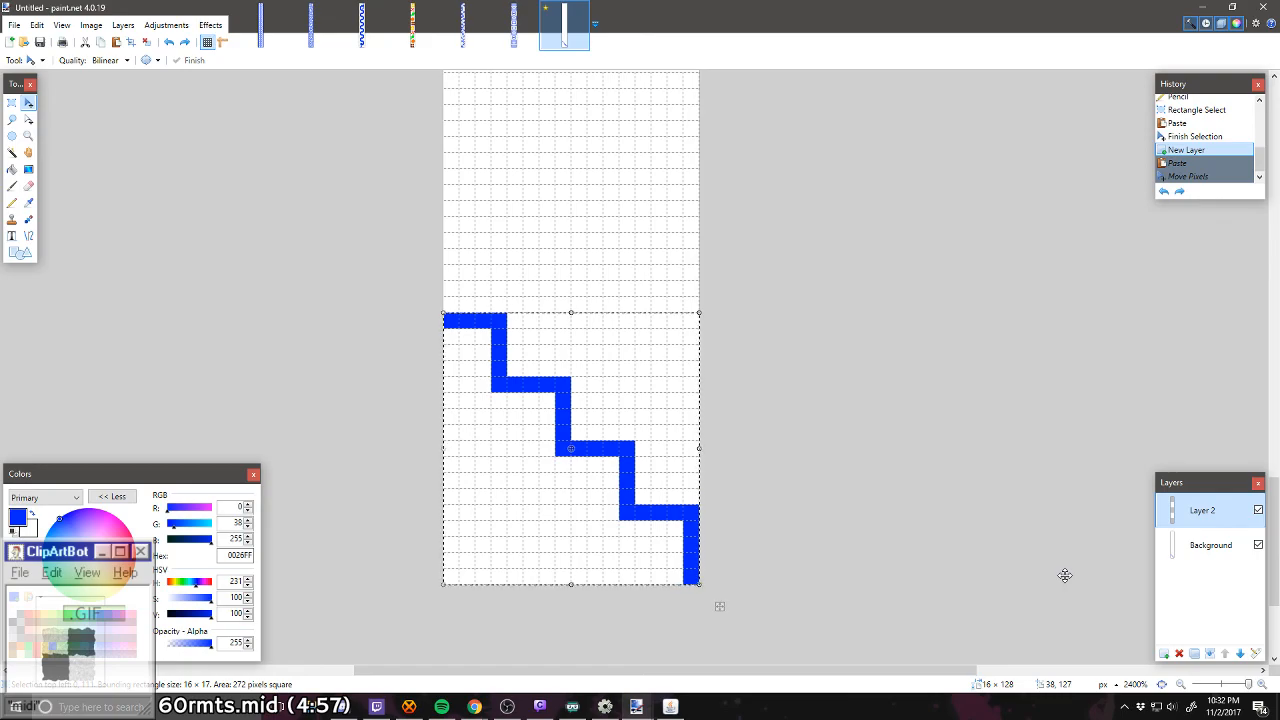
# Step: Paste the copied staircase onto the new layer, move it up 8 pixels and deselect it
pyautogui.hotkey('ctrl', 'v')
pyautogui.press('Up')
pyautogui.press('Up')
pyautogui.press('Up')
pyautogui.press('Up')
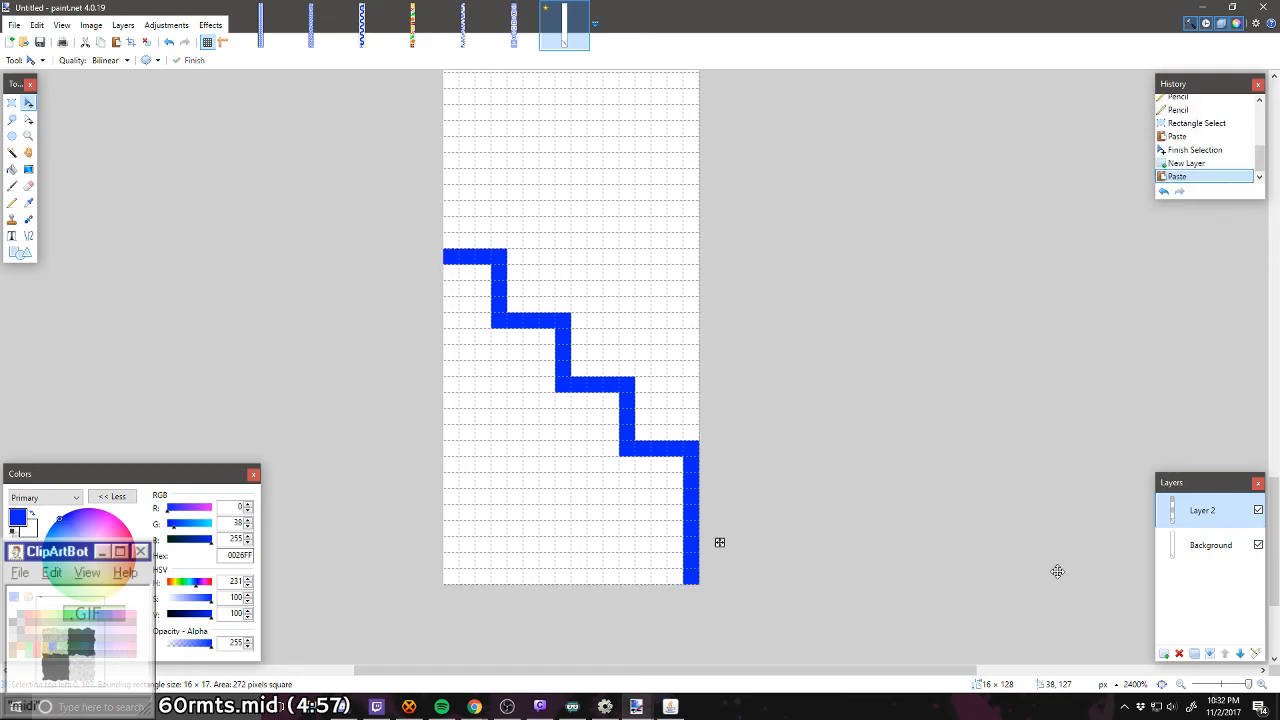
pyautogui.press('Up')
pyautogui.press('Up')
pyautogui.press('Up')
pyautogui.press('Up')
pyautogui.hotkey('ctrl', 'd')
# Step: Erase the white areas on both sides of the copied staircase with the Magic Wand and merge Layer 2 down
pyautogui.click(12, 152)
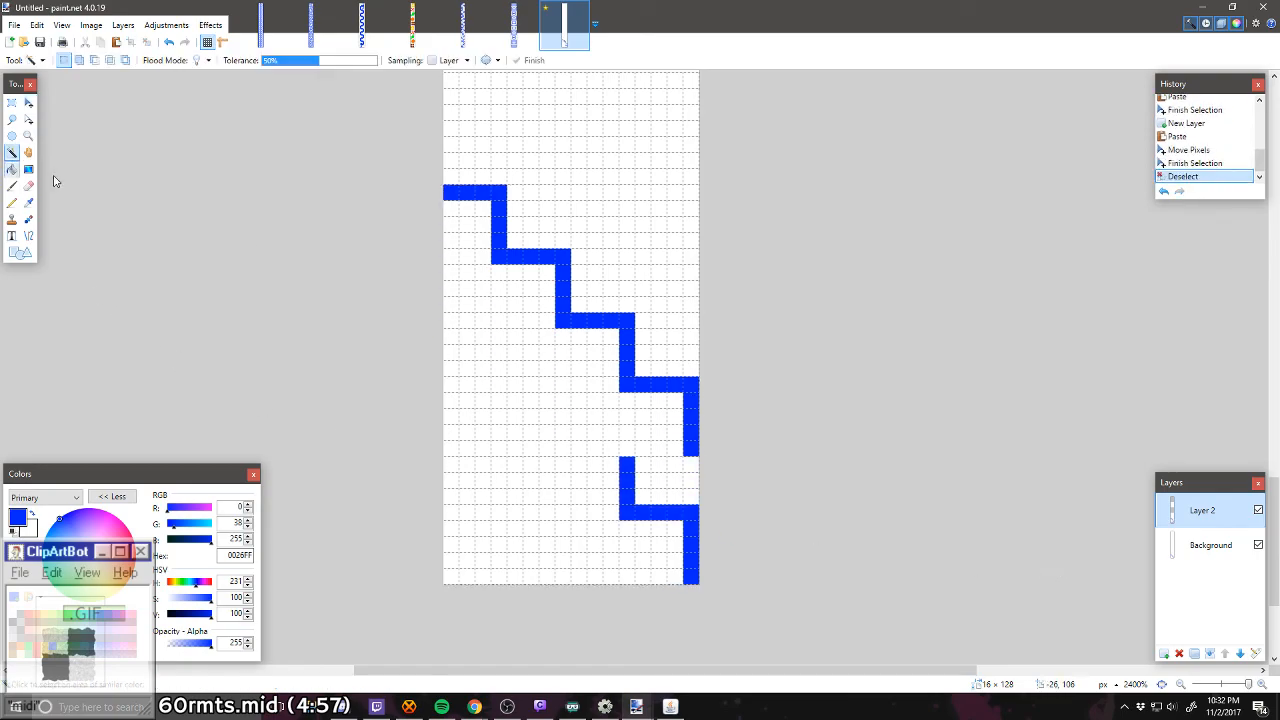
pyautogui.click(594, 382)
pyautogui.press('Delete')
pyautogui.click(659, 291)
pyautogui.press('Delete')
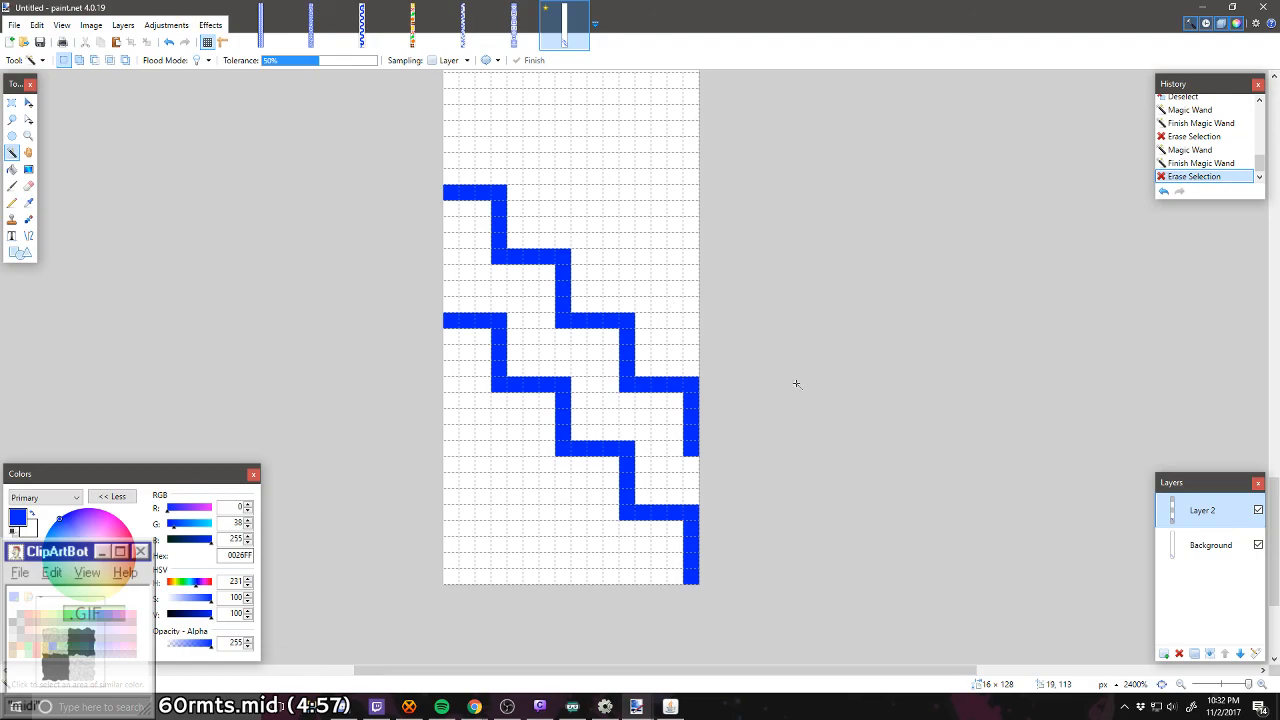
pyautogui.click(1208, 655)
# Step: Draw a third blue staircase with the Pencil, matching the second one and placed 9 pixels above it
pyautogui.press('p')
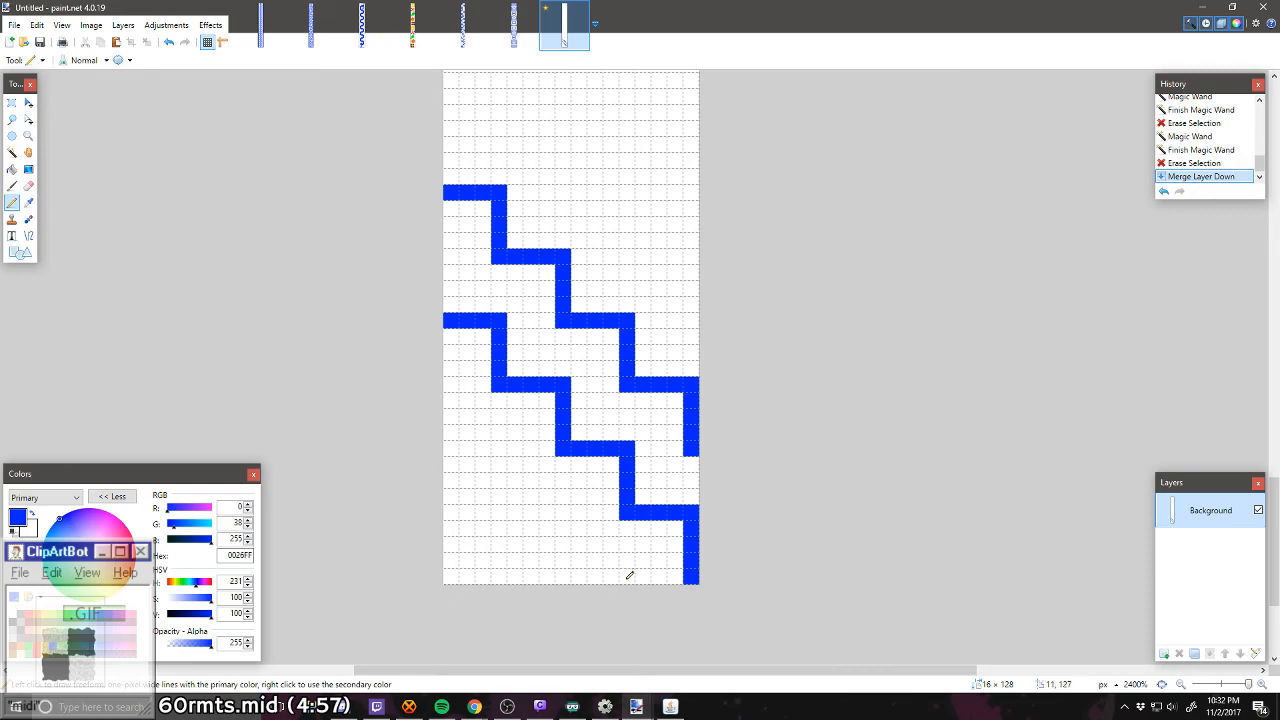
pyautogui.moveTo(629, 575)
pyautogui.mouseDown()
pyautogui.moveTo(567, 578)
pyautogui.moveTo(554, 516)
pyautogui.moveTo(505, 515)
pyautogui.moveTo(484, 453)
pyautogui.moveTo(497, 449)
pyautogui.moveTo(447, 450)
pyautogui.moveTo(482, 463)
pyautogui.moveTo(444, 450)
pyautogui.moveTo(509, 458)
pyautogui.moveTo(524, 516)
pyautogui.moveTo(583, 535)
pyautogui.moveTo(627, 583)
pyautogui.moveTo(601, 575)
pyautogui.moveTo(555, 511)
pyautogui.moveTo(558, 579)
pyautogui.moveTo(551, 509)
pyautogui.moveTo(492, 491)
pyautogui.moveTo(501, 476)
pyautogui.moveTo(503, 509)
pyautogui.moveTo(501, 471)
pyautogui.mouseUp()
pyautogui.rightClick(483, 462)
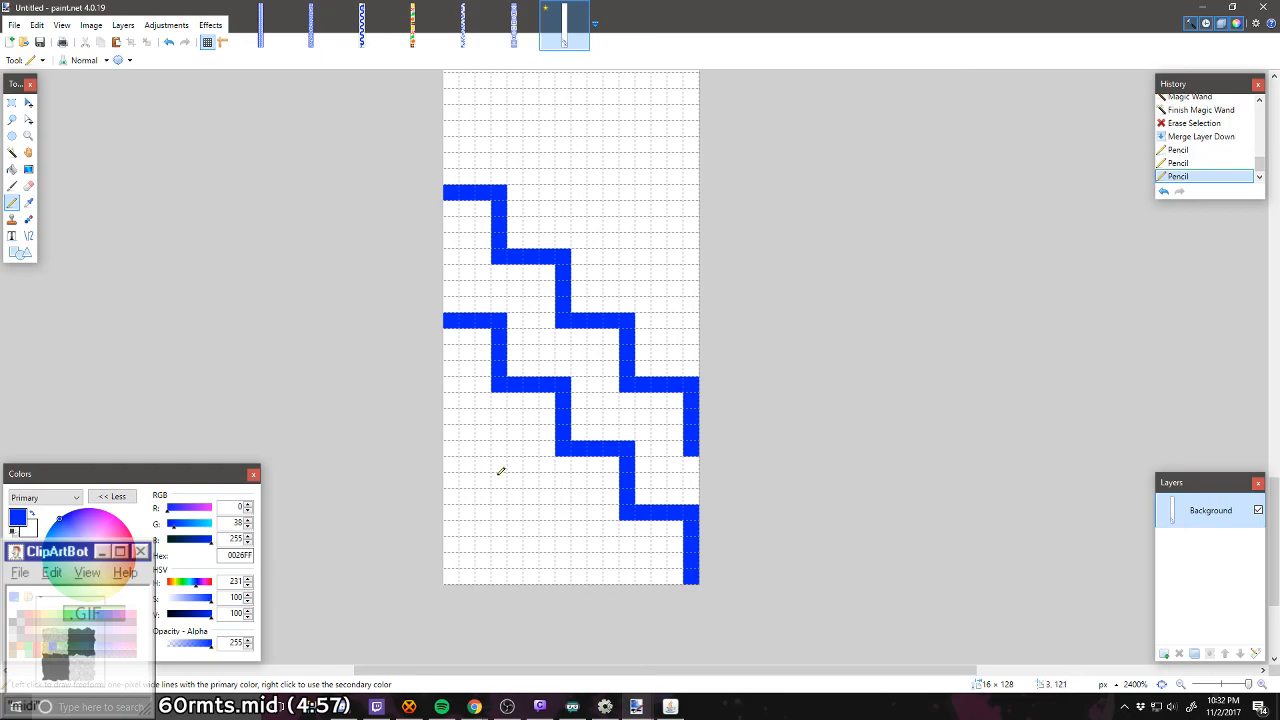
pyautogui.scroll(3, 501, 471)
pyautogui.moveTo(691, 470)
pyautogui.mouseDown()
pyautogui.moveTo(686, 400)
pyautogui.moveTo(630, 398)
pyautogui.moveTo(624, 331)
pyautogui.moveTo(584, 333)
pyautogui.moveTo(614, 355)
pyautogui.moveTo(562, 335)
pyautogui.moveTo(558, 273)
pyautogui.moveTo(496, 274)
pyautogui.moveTo(495, 213)
pyautogui.moveTo(446, 208)
pyautogui.mouseUp()
pyautogui.rightClick(611, 352)
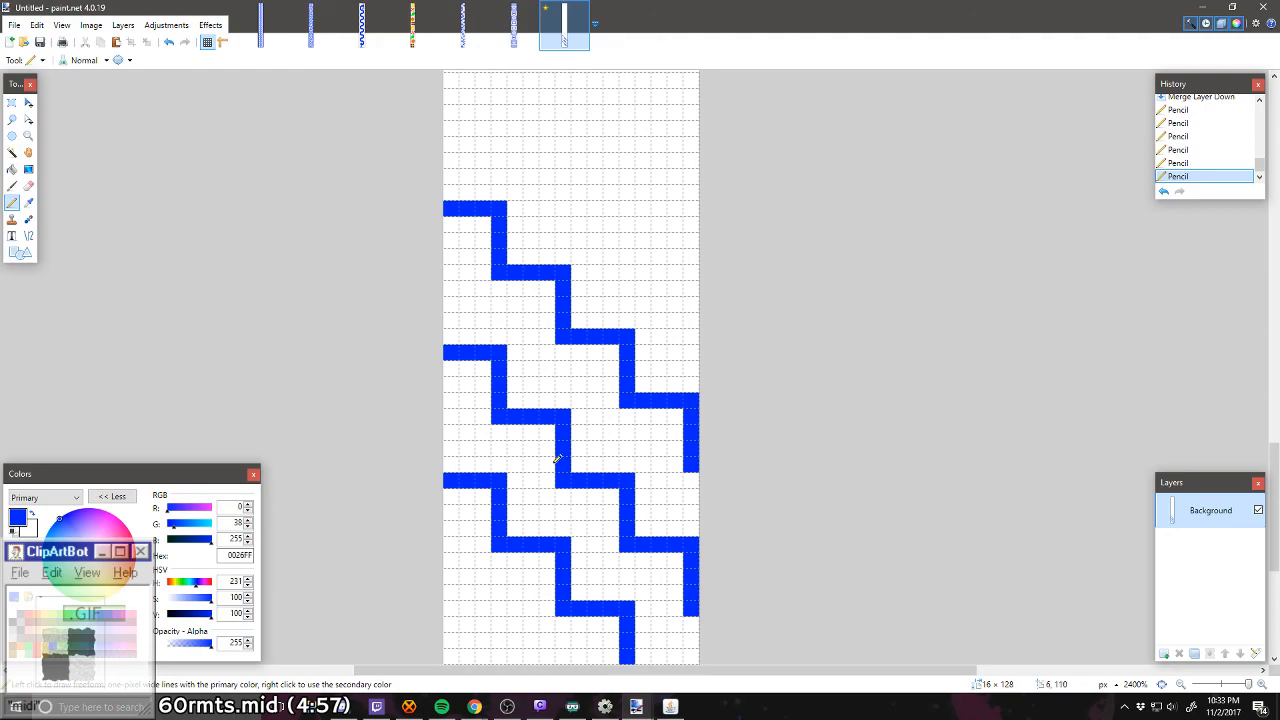
# Step: Draw a fourth matching blue staircase with the Pencil, 9 pixels above the third one
pyautogui.scroll(-2, 557, 459)
pyautogui.scroll(1, 557, 460)
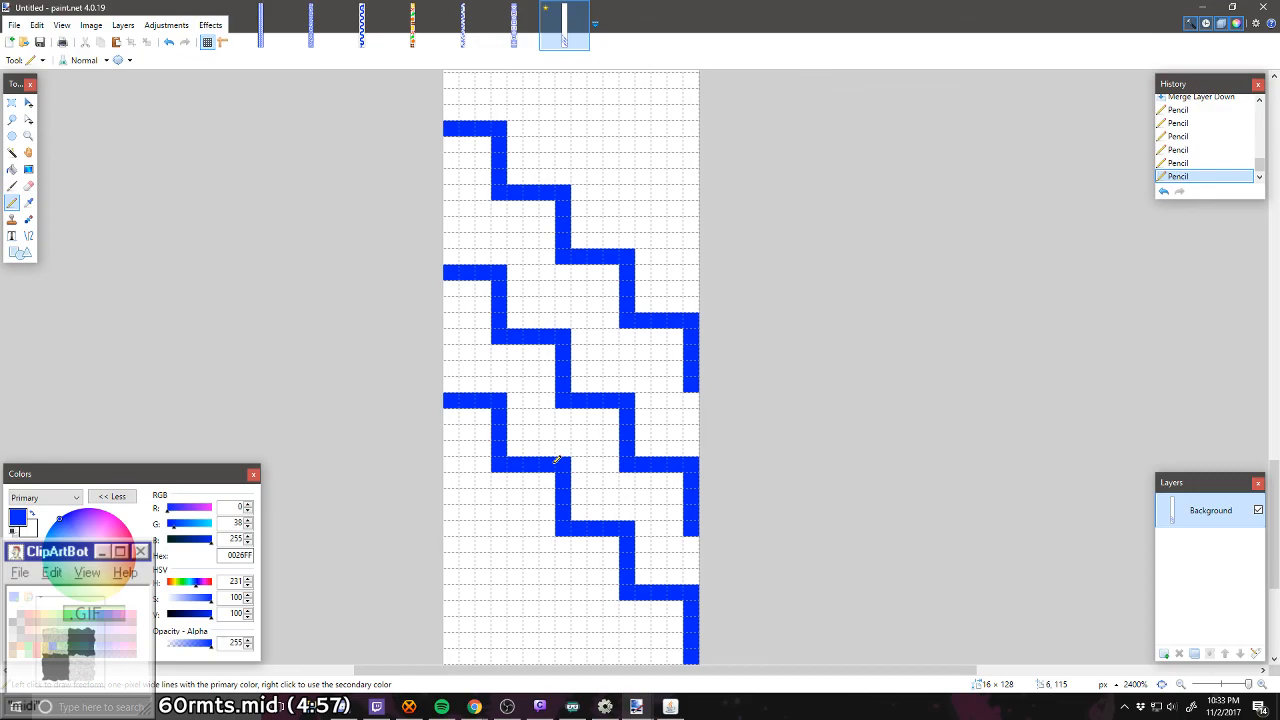
pyautogui.scroll(-2, 557, 459)
pyautogui.scroll(2, 557, 459)
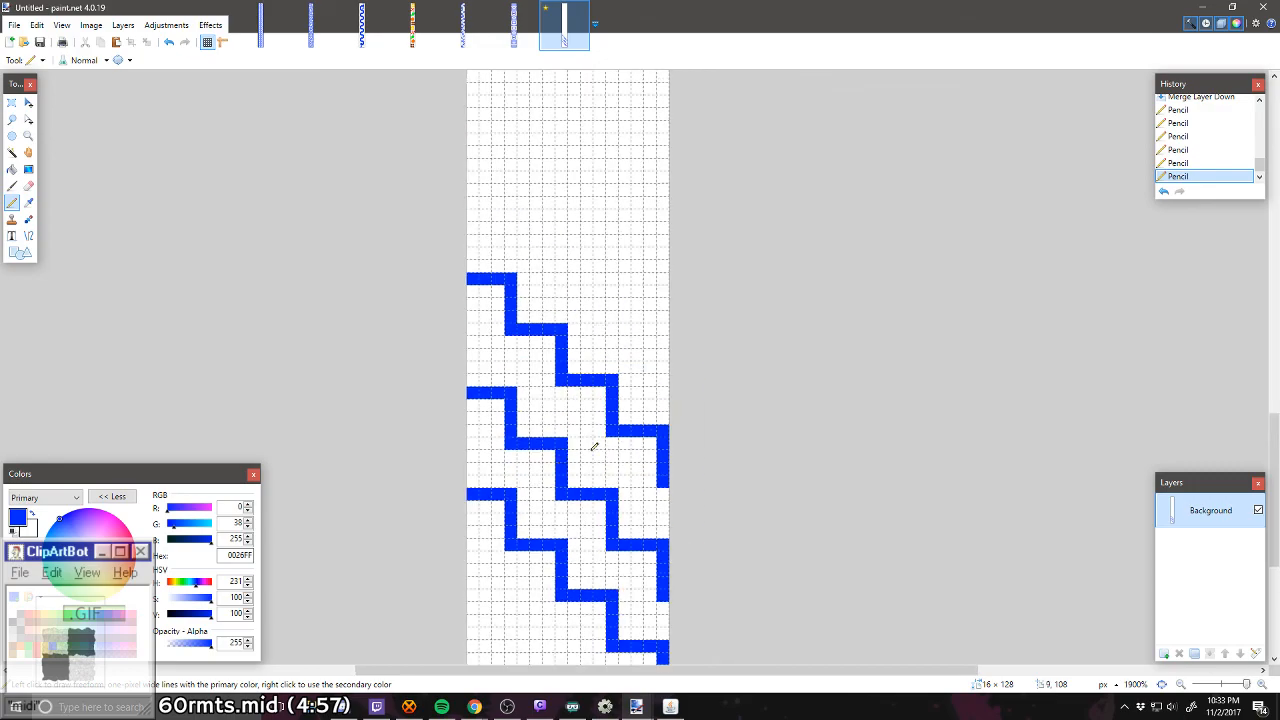
pyautogui.moveTo(664, 361)
pyautogui.mouseDown()
pyautogui.moveTo(664, 319)
pyautogui.moveTo(616, 320)
pyautogui.moveTo(609, 269)
pyautogui.moveTo(565, 266)
pyautogui.moveTo(557, 217)
pyautogui.moveTo(516, 215)
pyautogui.moveTo(509, 167)
pyautogui.moveTo(468, 165)
pyautogui.mouseUp()
pyautogui.scroll(-3, 548, 377)
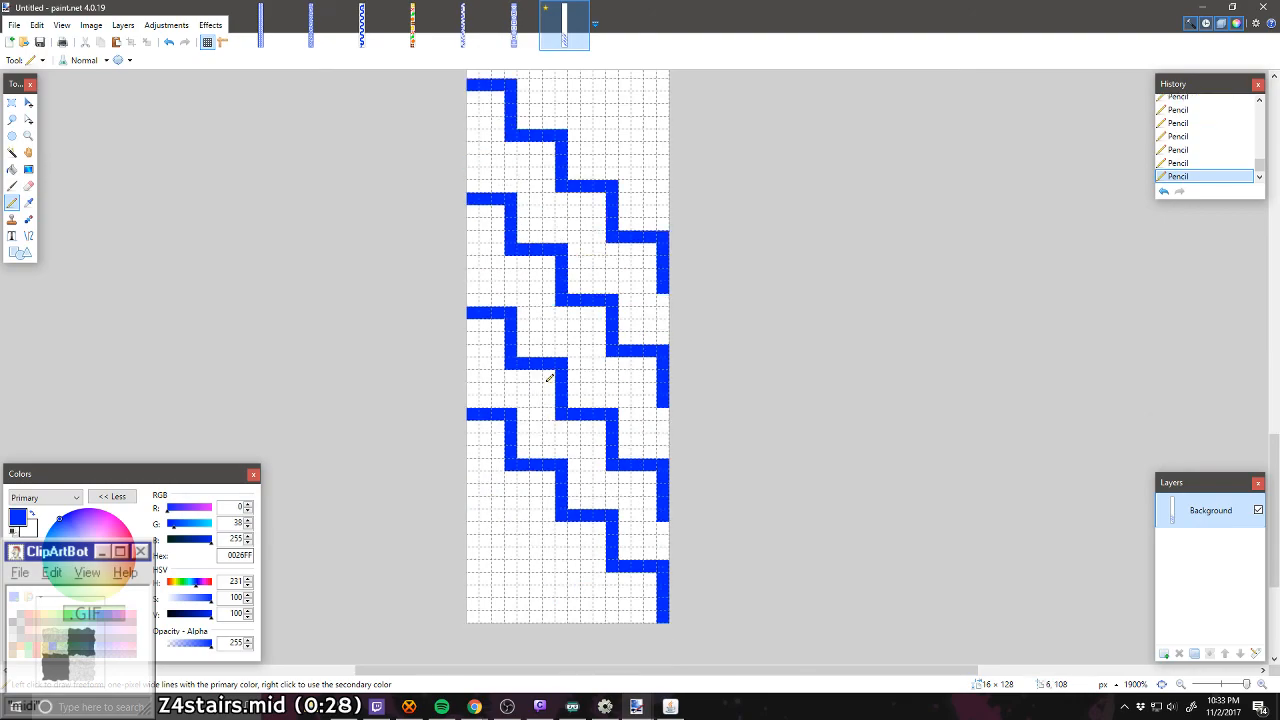
pyautogui.scroll(2, 548, 378)
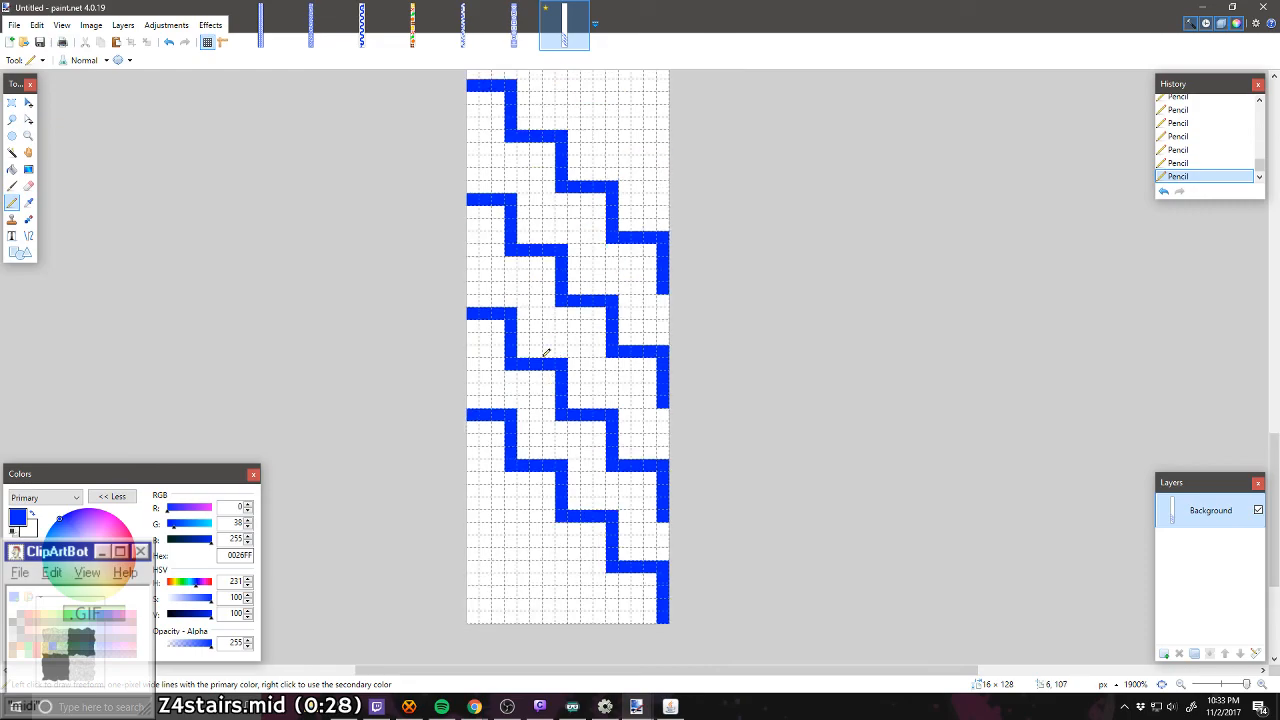
pyautogui.click(12, 102)
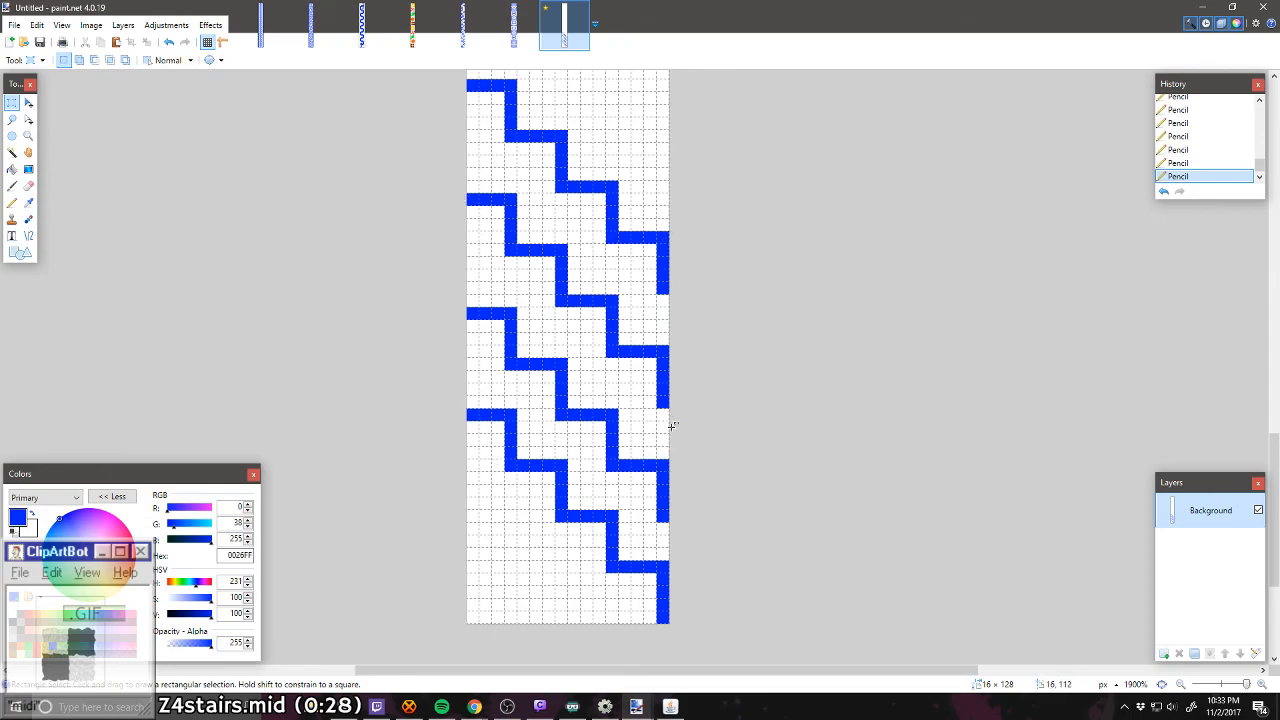
pyautogui.moveTo(663, 465); pyautogui.dragTo(452, 233)
pyautogui.scroll(1, 547, 418)
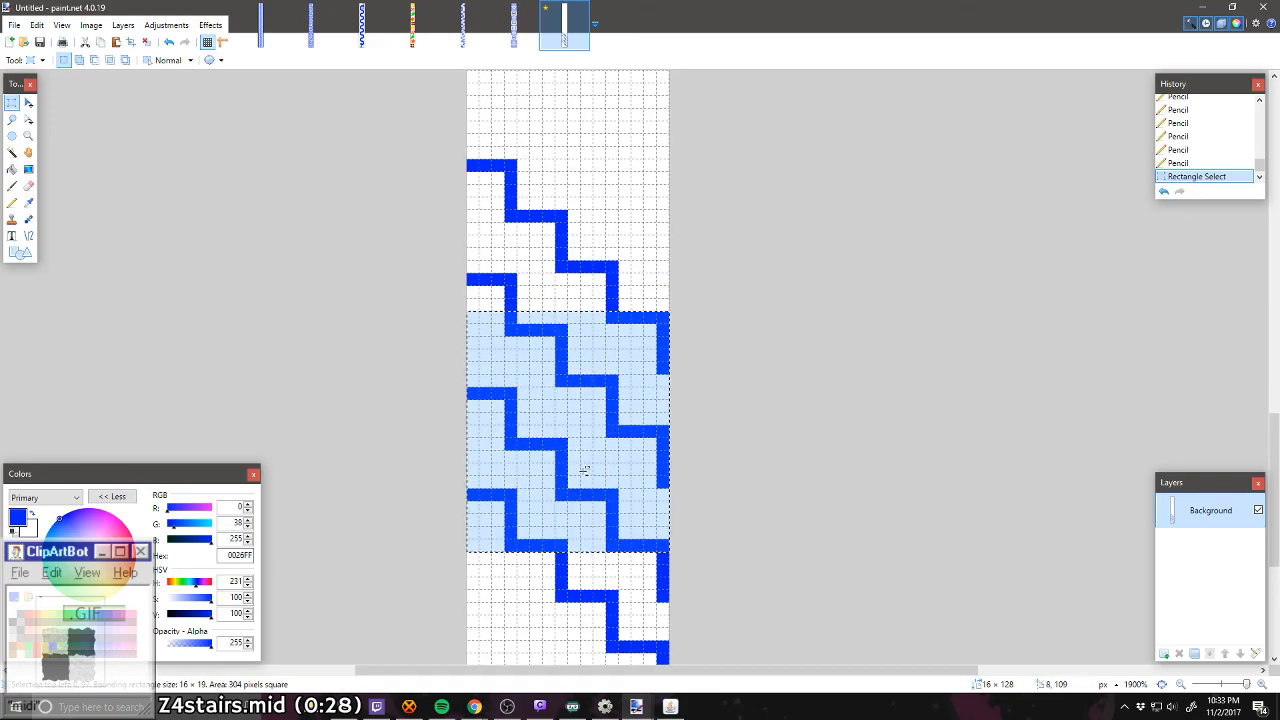
pyautogui.hotkey('ctrl', 'c')
pyautogui.hotkey('ctrl', 'v')
pyautogui.moveTo(640, 545); pyautogui.dragTo(629, 290)
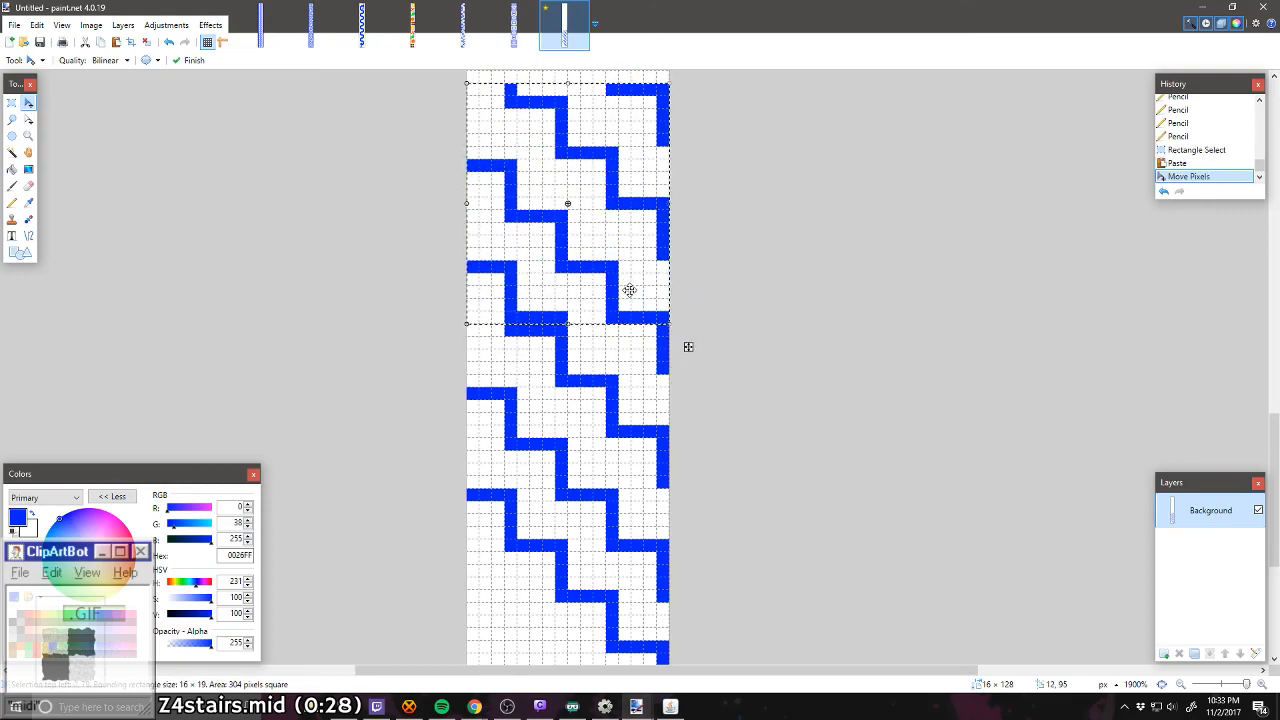
pyautogui.hotkey('ctrl', 'z')
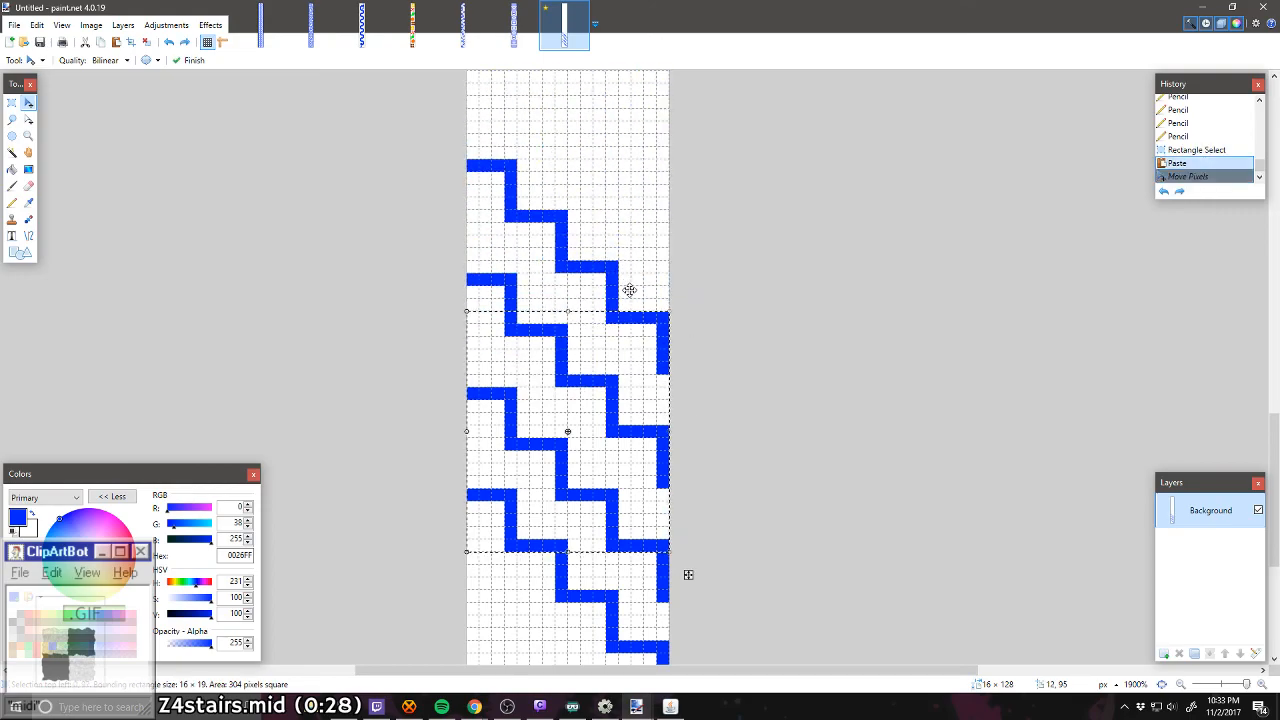
pyautogui.hotkey('ctrl', 'y')
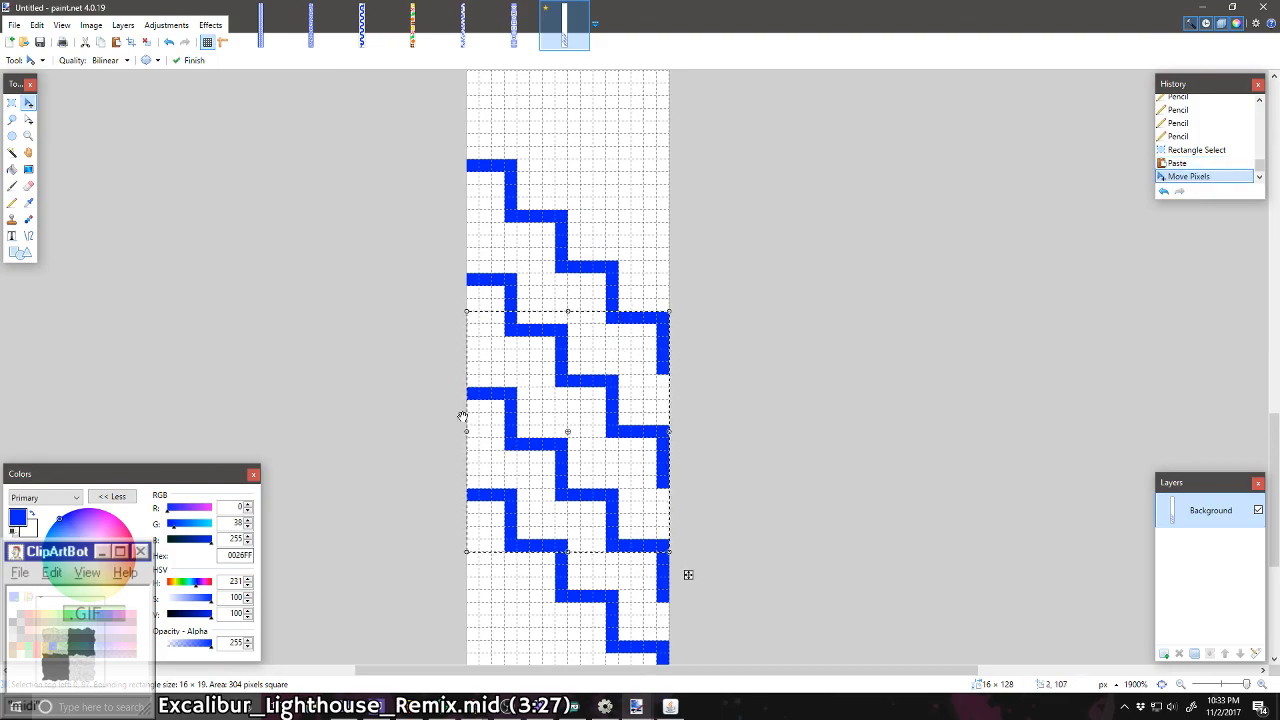
pyautogui.click(12, 103)
pyautogui.click(381, 456)
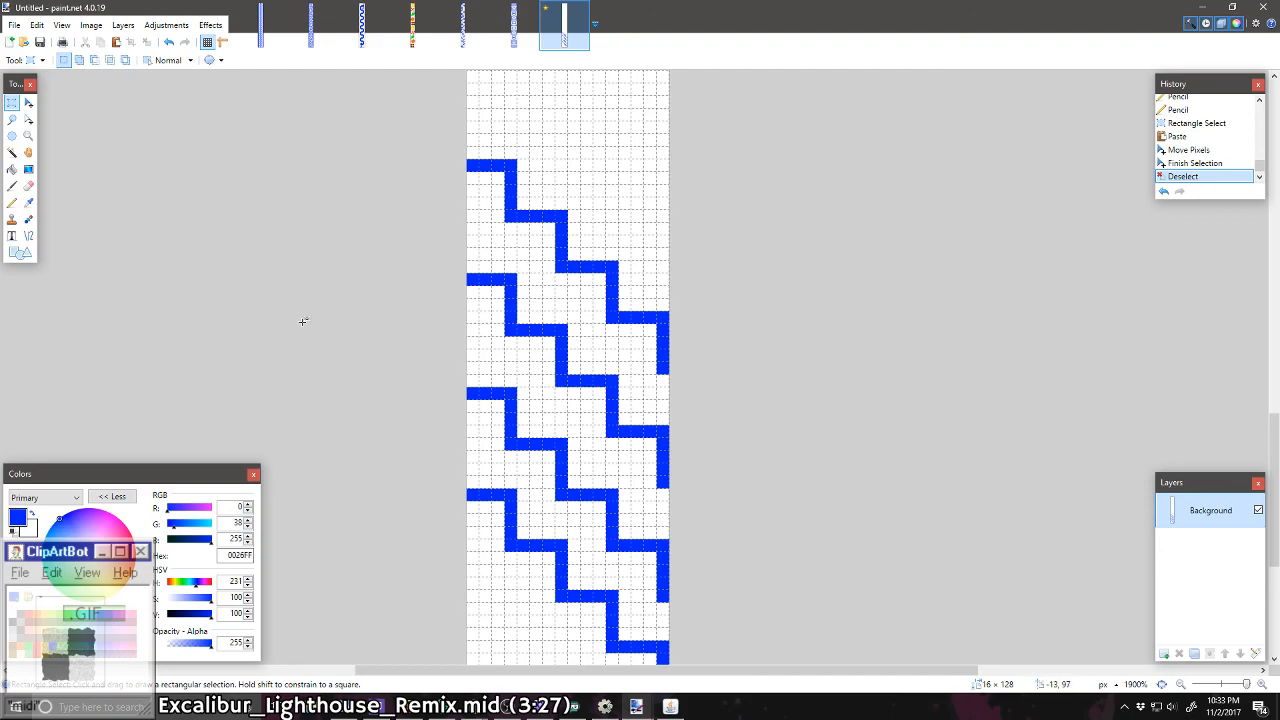
pyautogui.scroll(-2, 376, 388)
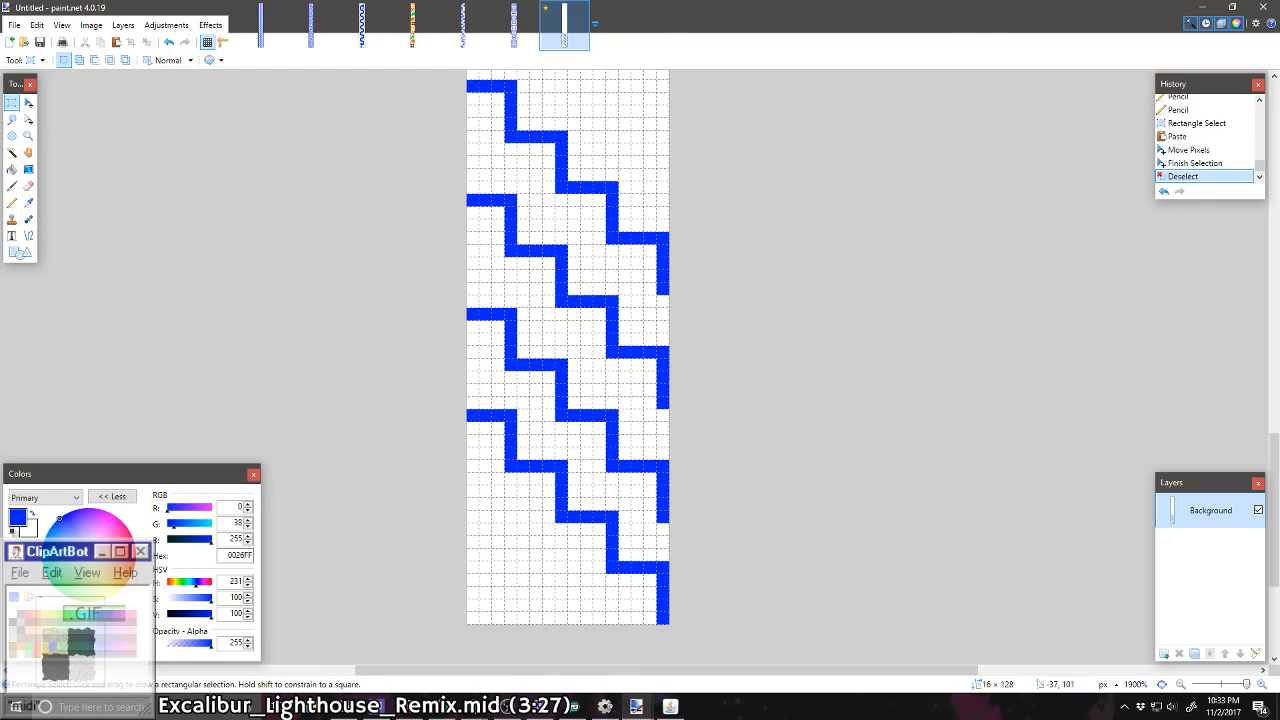
pyautogui.click(12, 152)
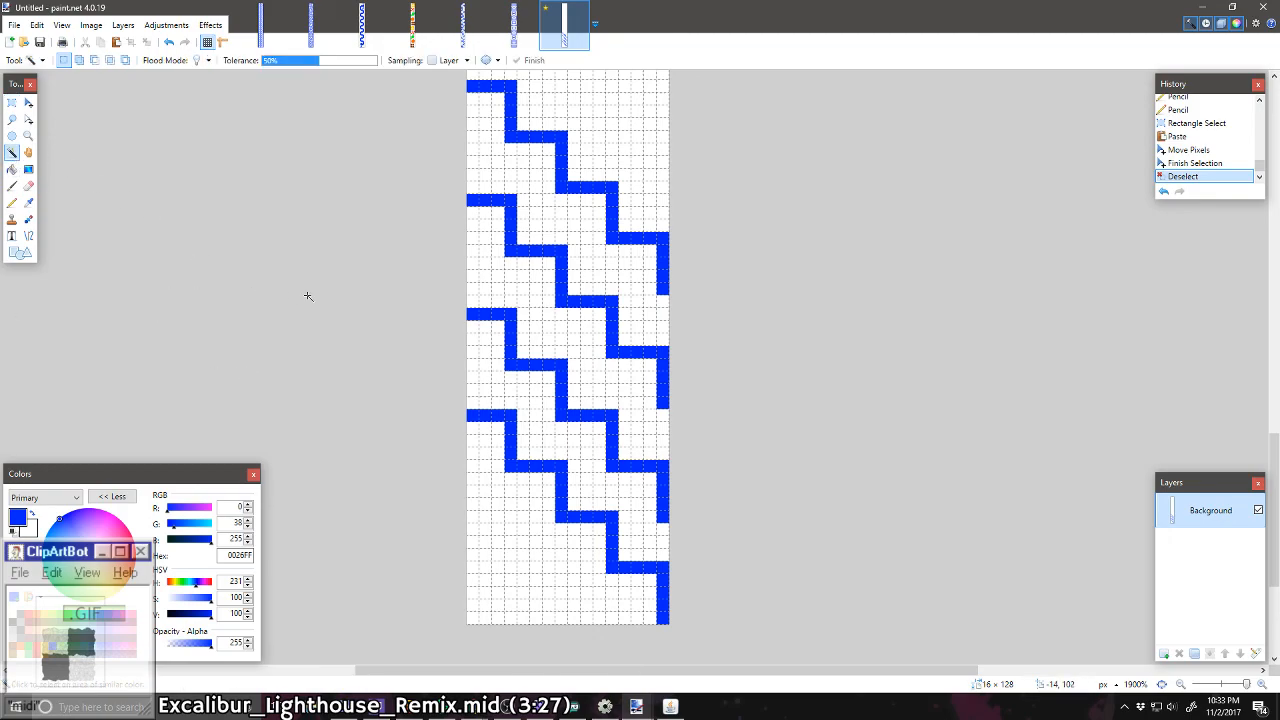
pyautogui.scroll(1, 440, 234)
pyautogui.click(487, 140)
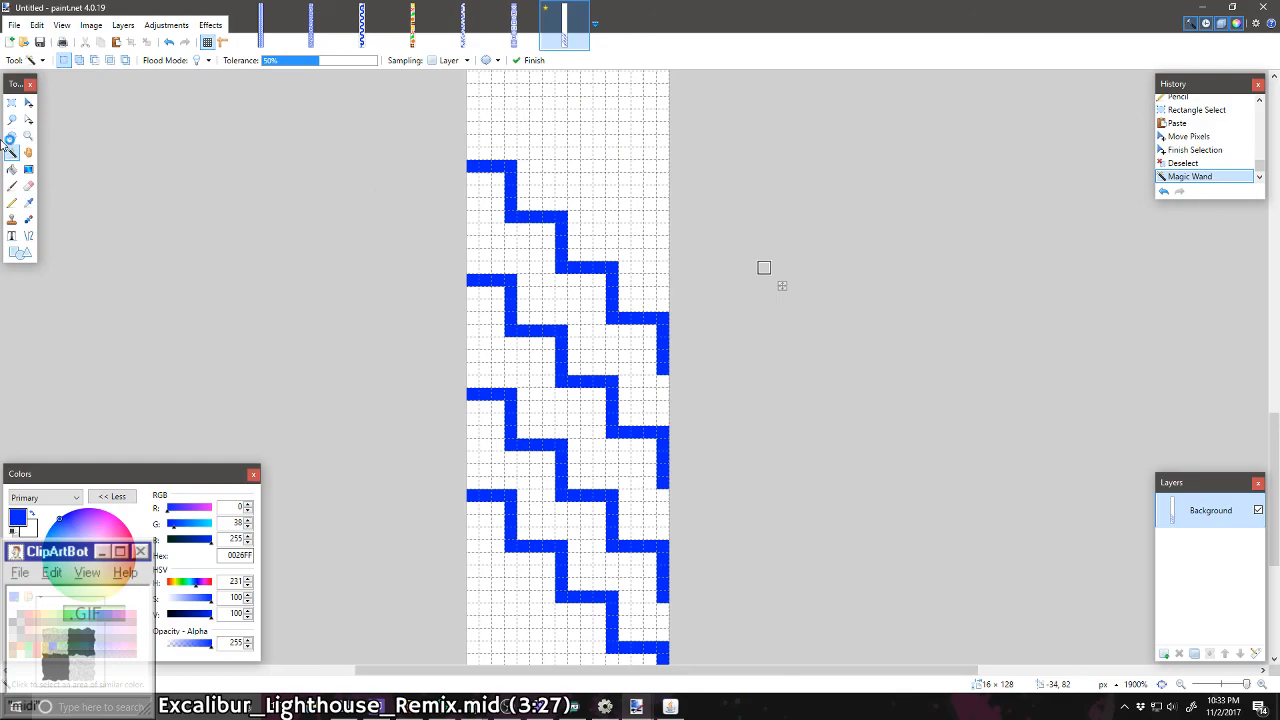
# Step: Lasso the upper three staircases, shift them up one pixel and deselect them
pyautogui.click(12, 120)
pyautogui.moveTo(445, 102)
pyautogui.mouseDown()
pyautogui.moveTo(675, 390)
pyautogui.moveTo(695, 648)
pyautogui.moveTo(668, 600)
pyautogui.moveTo(609, 563)
pyautogui.moveTo(612, 575)
pyautogui.moveTo(410, 393)
pyautogui.mouseUp()
pyautogui.click(28, 103)
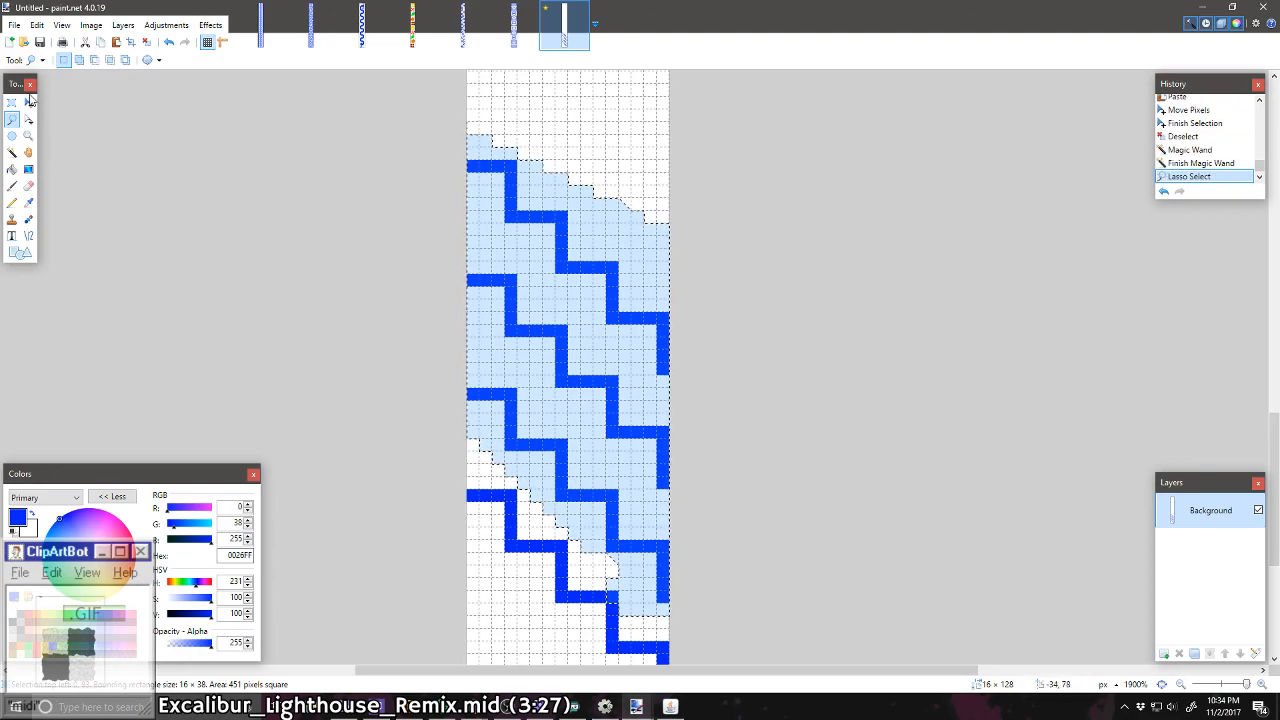
pyautogui.press('Up')
pyautogui.hotkey('ctrl', 'd')
# Step: Fill the transparent gaps beneath the third staircase with white and restore the bottom staircase's missing blue corner pixel
pyautogui.click(13, 171)
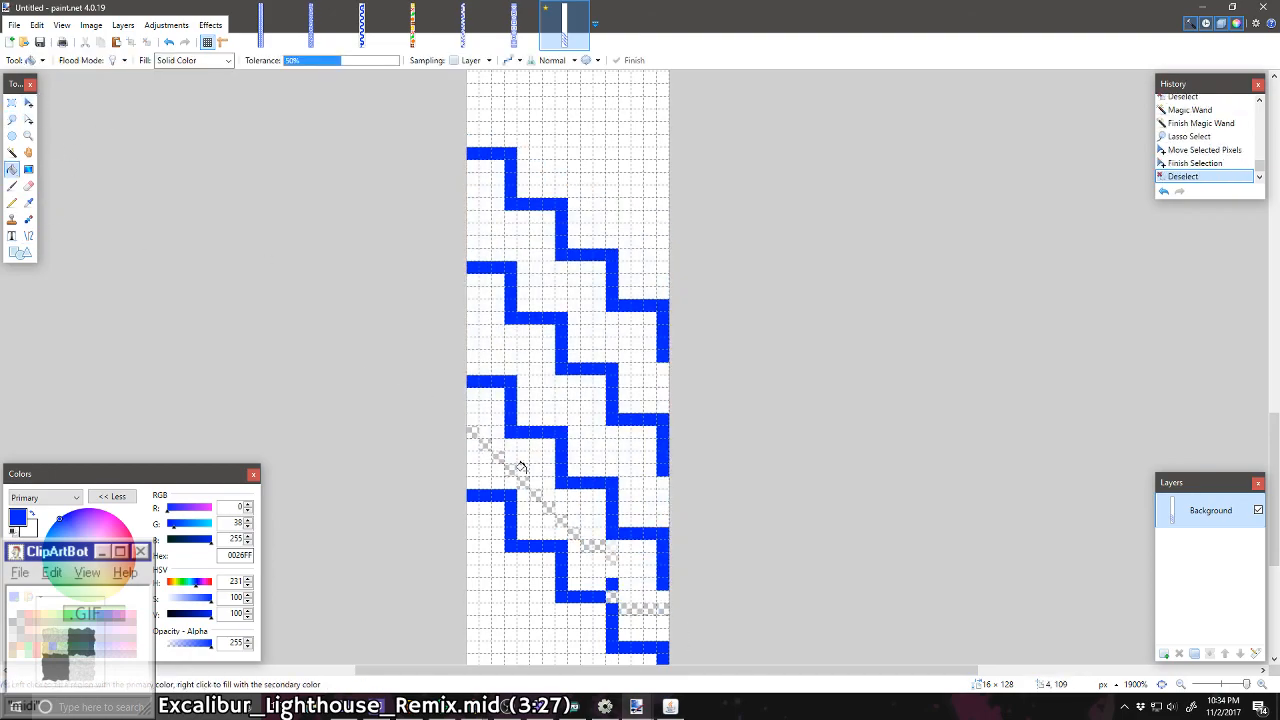
pyautogui.rightClick(507, 468)
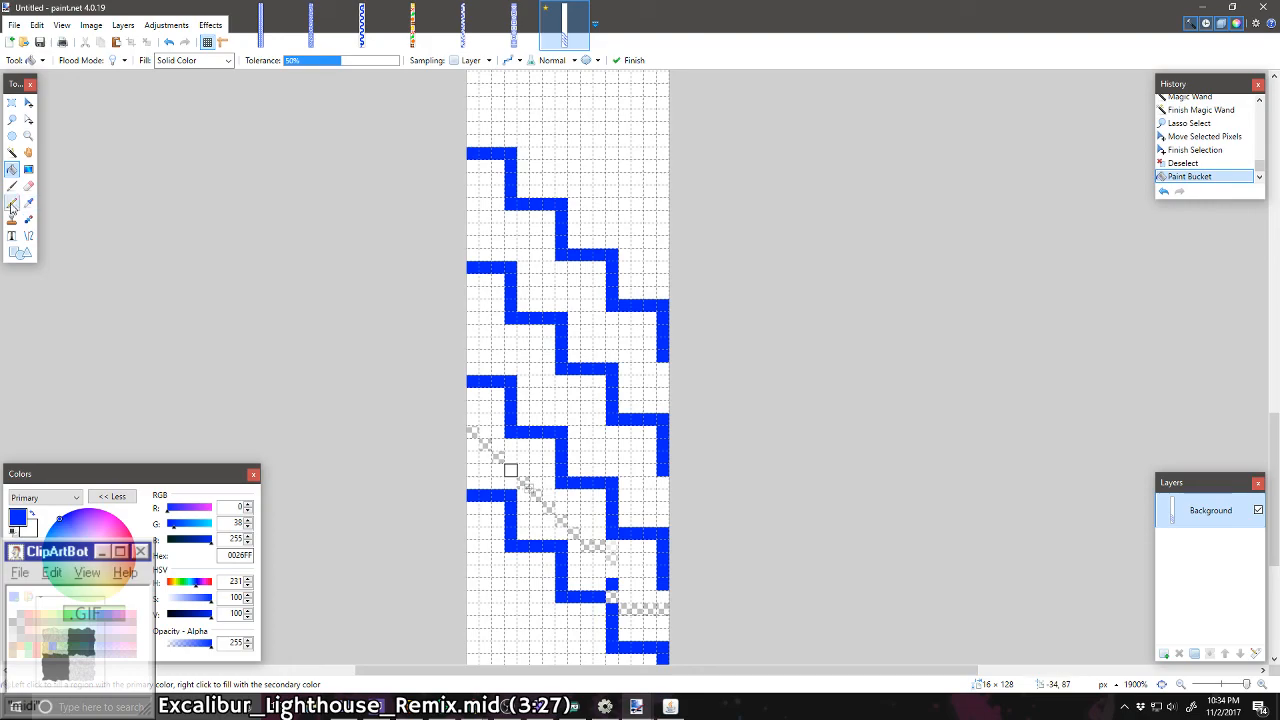
pyautogui.click(13, 203)
pyautogui.moveTo(470, 428)
pyautogui.mouseDown()
pyautogui.moveTo(590, 550)
pyautogui.moveTo(615, 549)
pyautogui.mouseUp()
pyautogui.rightClick(615, 586)
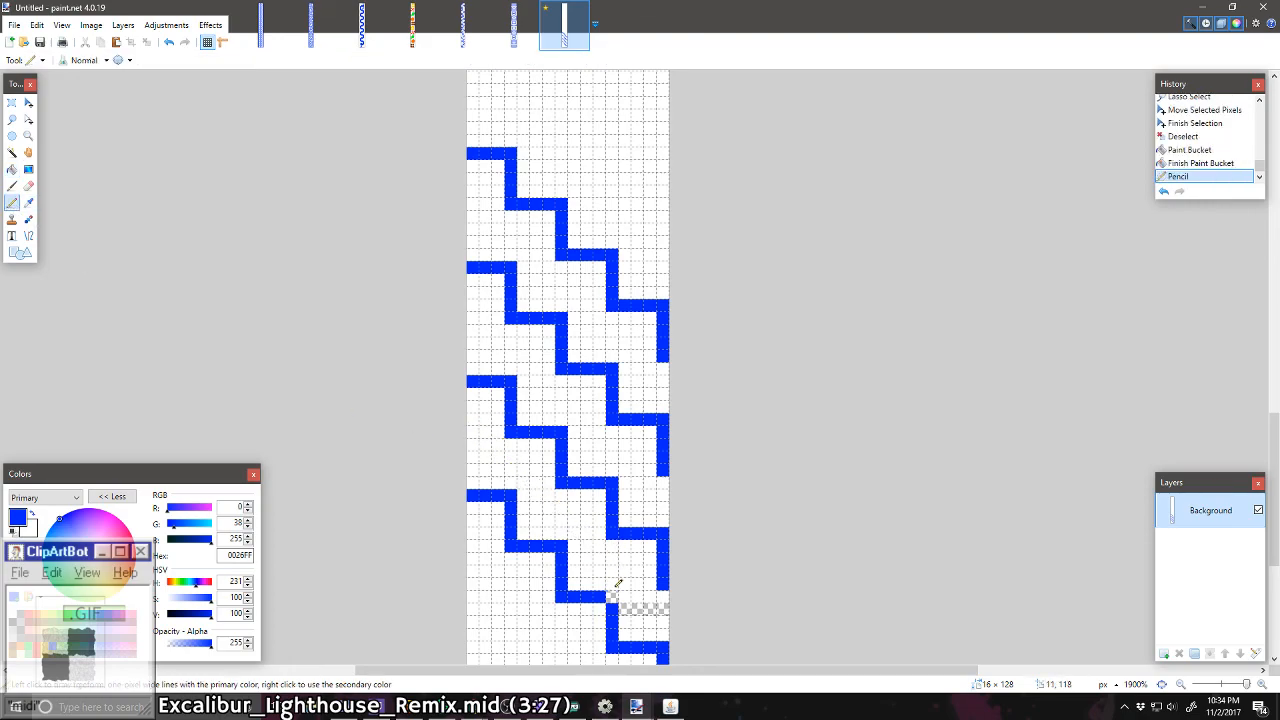
pyautogui.moveTo(626, 598); pyautogui.dragTo(653, 609)
pyautogui.rightClick(664, 608)
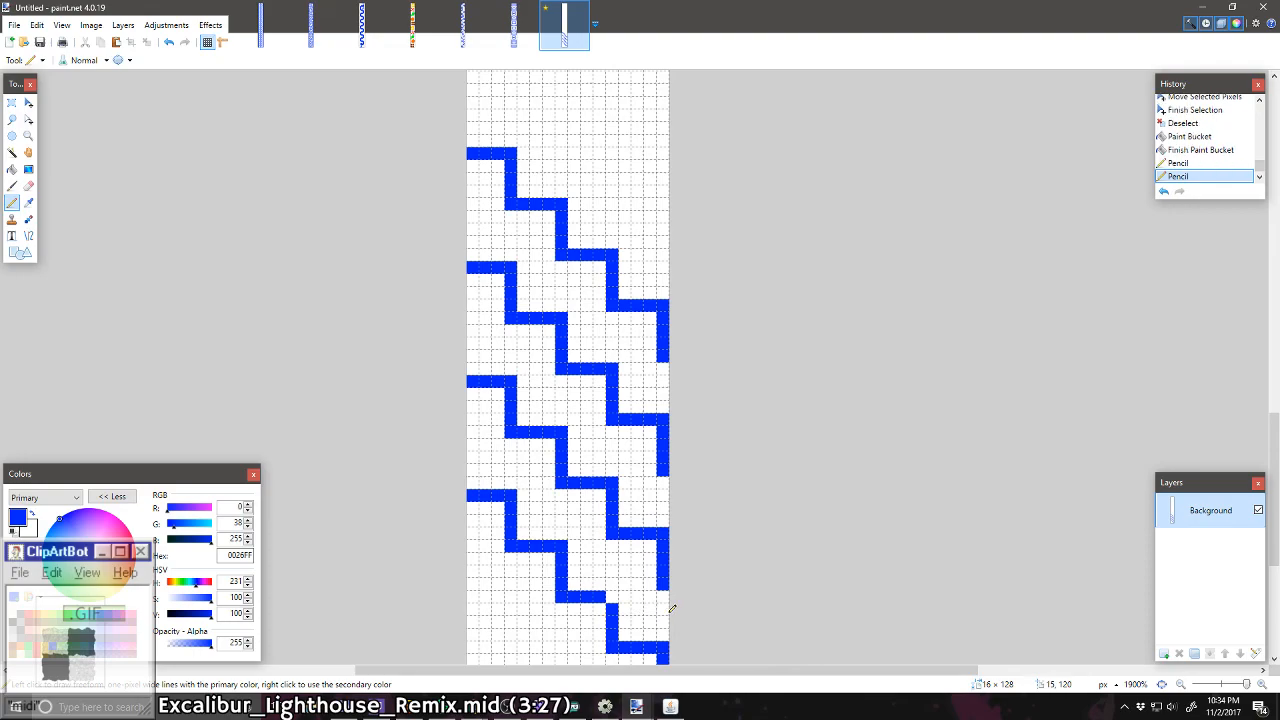
pyautogui.click(615, 598)
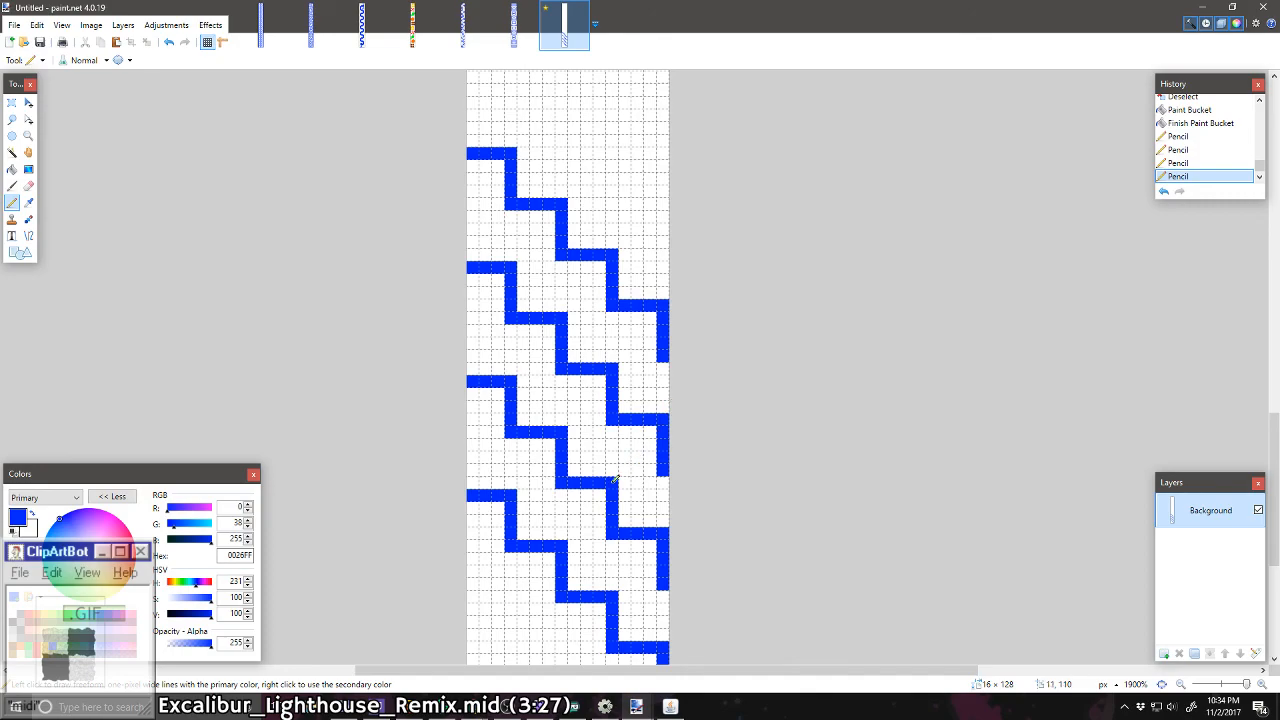
# Step: Copy a 16 × 18 block of the staircase pattern, paste it aligned above the existing staircases and deselect it
pyautogui.scroll(-3, 648, 470)
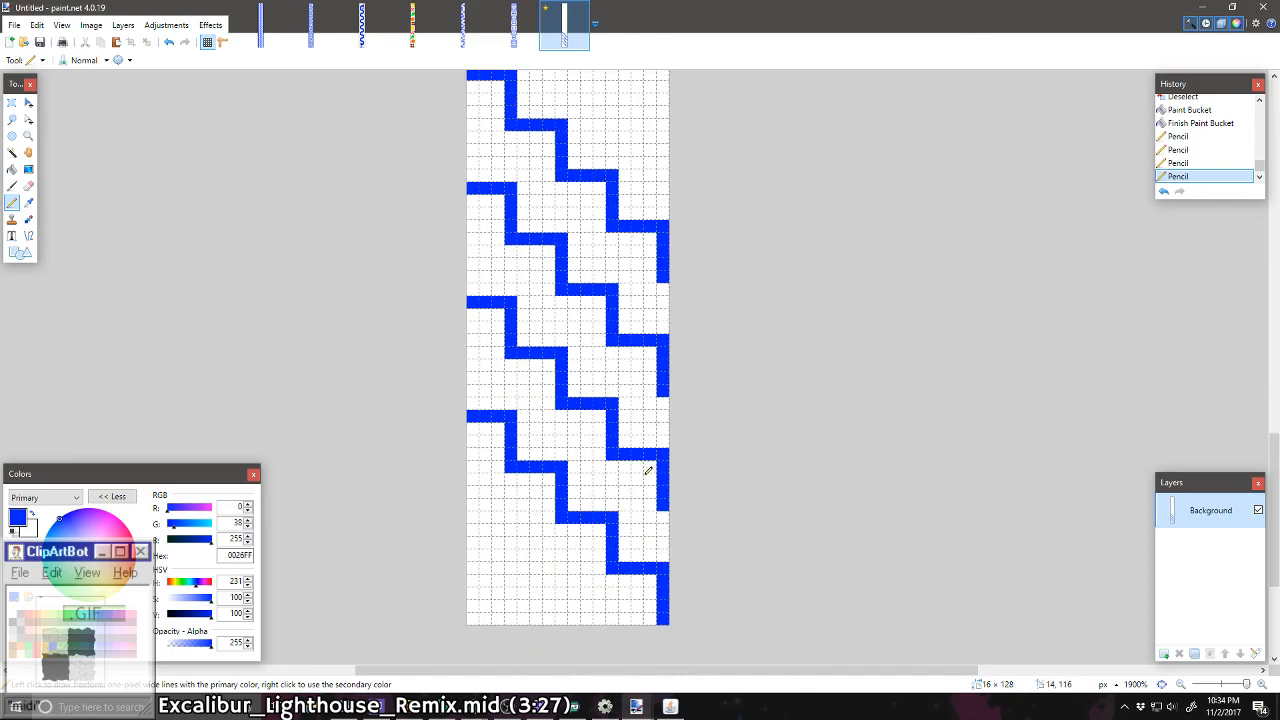
pyautogui.click(10, 103)
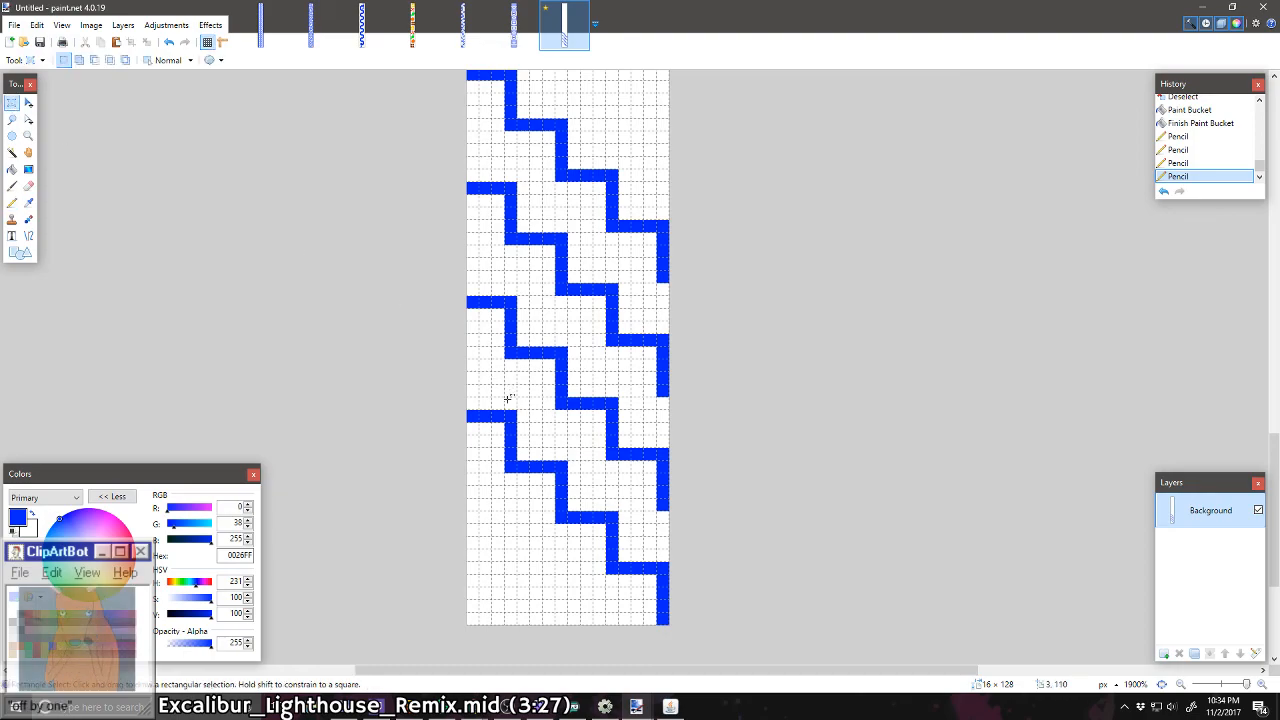
pyautogui.moveTo(474, 428)
pyautogui.mouseDown()
pyautogui.moveTo(686, 357)
pyautogui.moveTo(686, 256)
pyautogui.mouseUp()
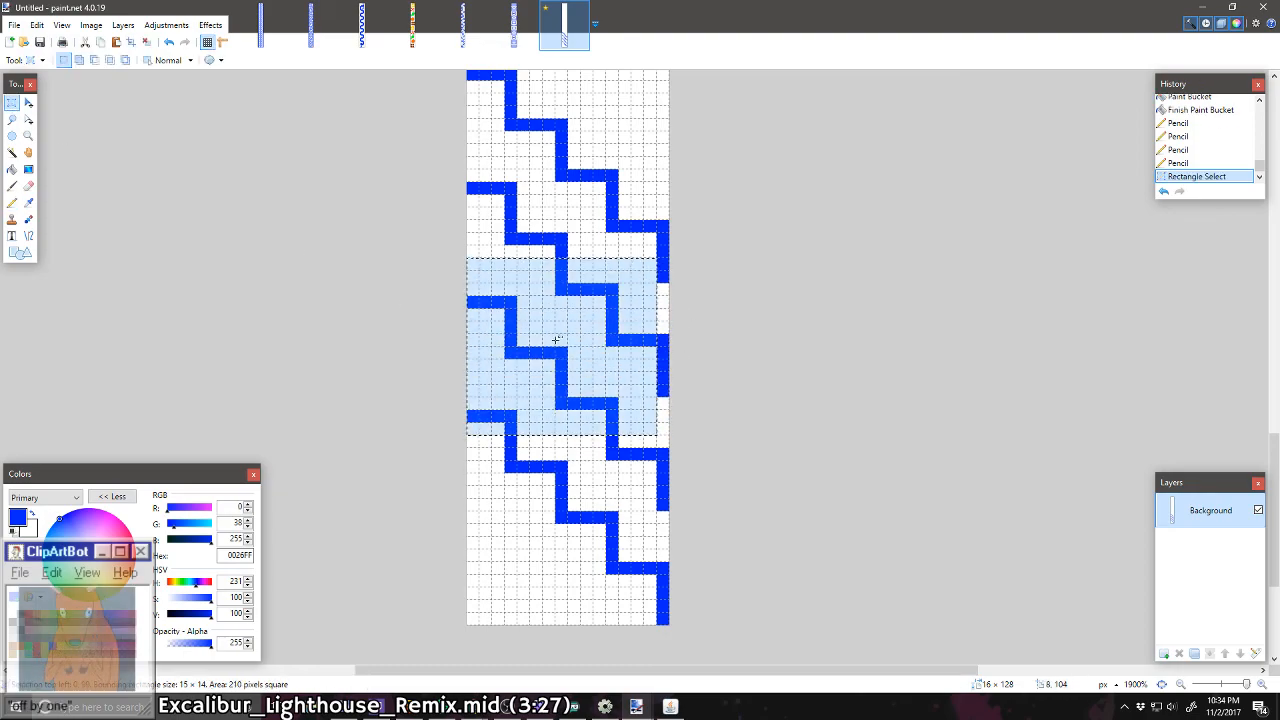
pyautogui.click(664, 457)
pyautogui.moveTo(664, 457); pyautogui.dragTo(473, 238)
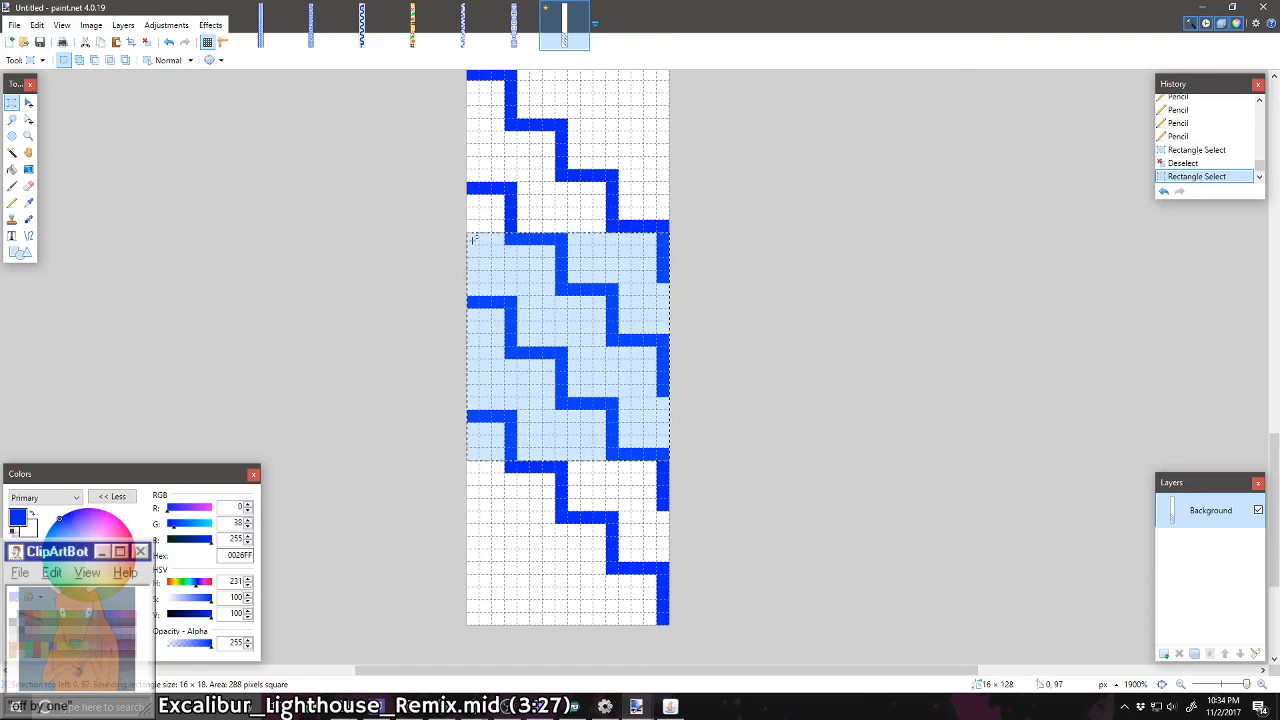
pyautogui.hotkey('ctrl', 'c')
pyautogui.hotkey('ctrl', 'v')
pyautogui.scroll(3, 634, 466)
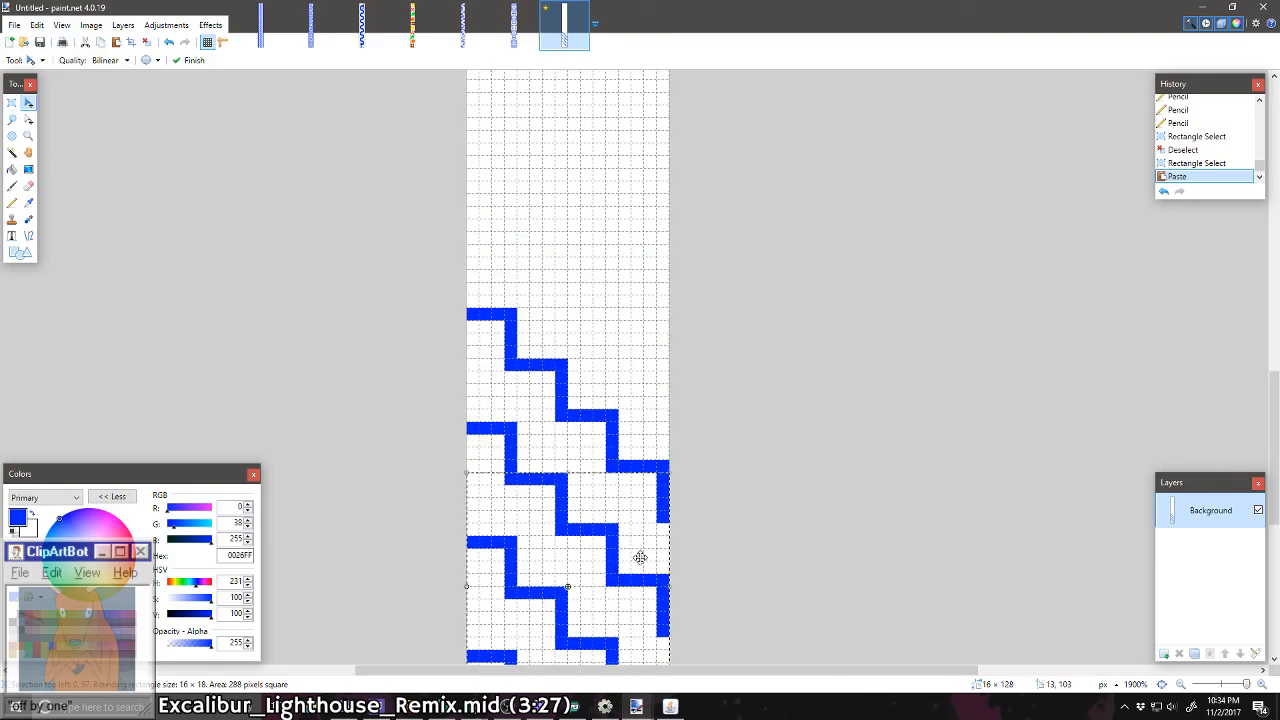
pyautogui.moveTo(638, 588); pyautogui.dragTo(629, 242)
pyautogui.hotkey('ctrl', 'd')
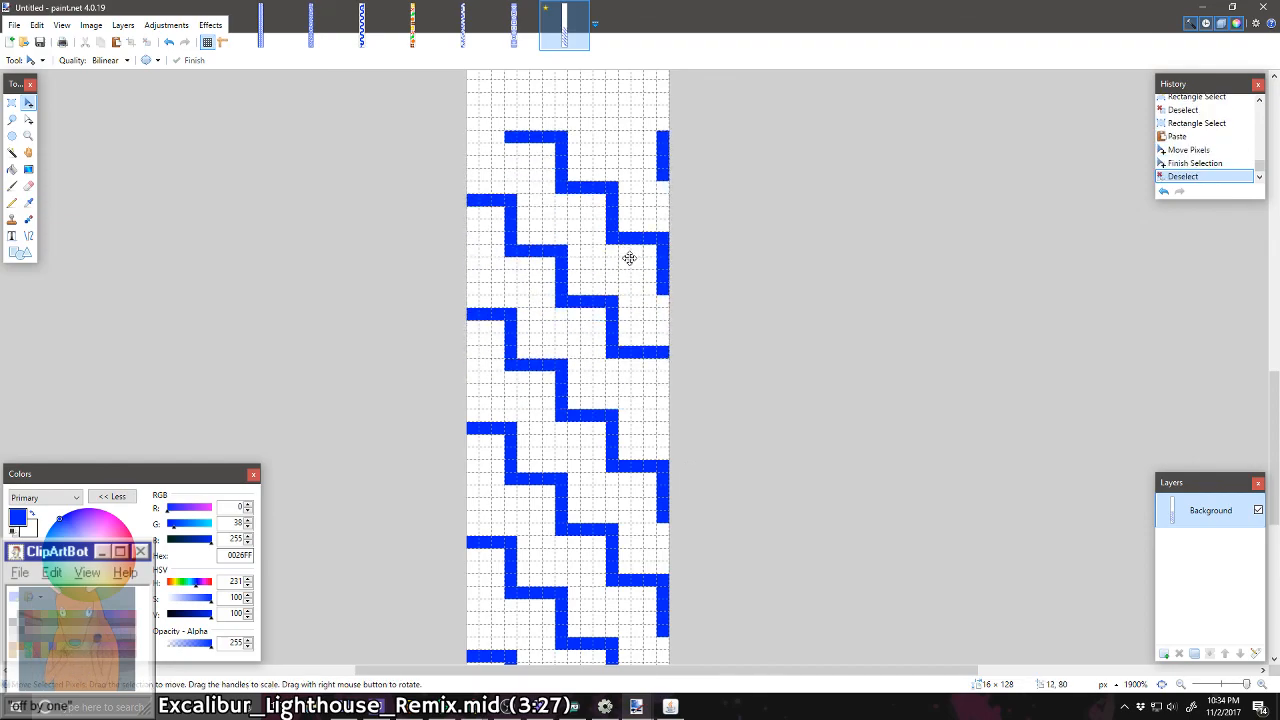
pyautogui.scroll(-4, 629, 258)
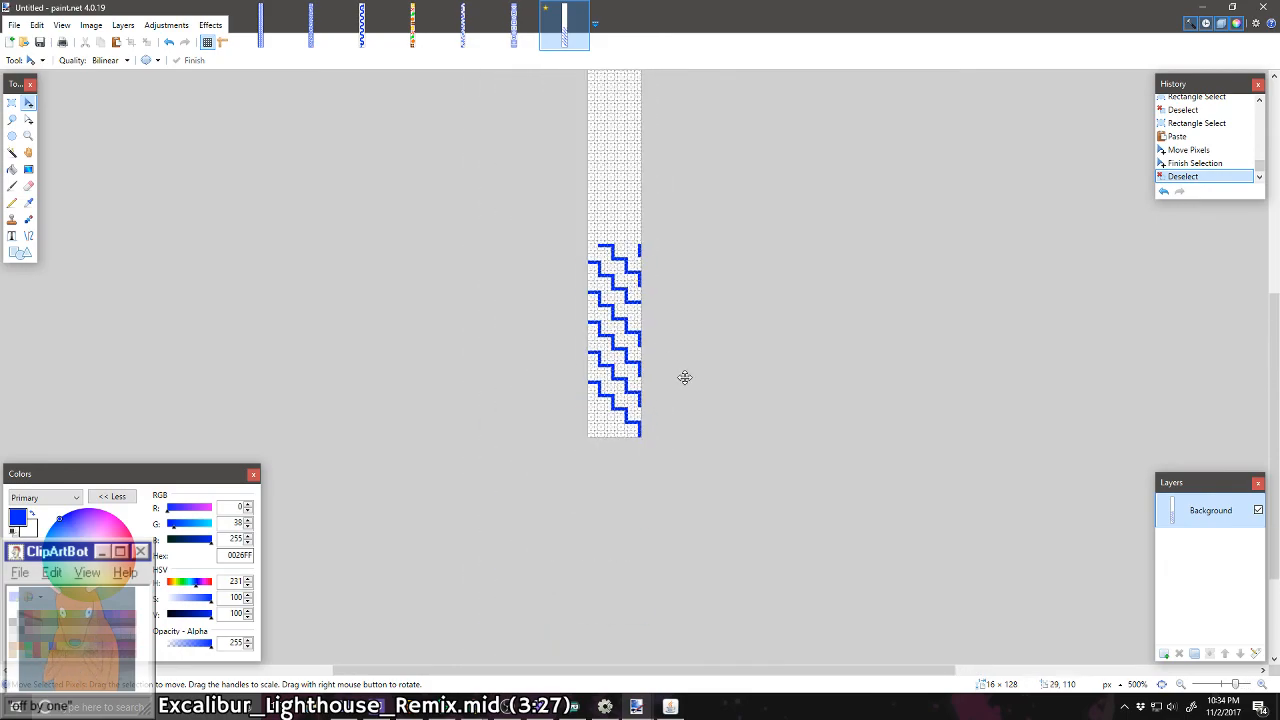
pyautogui.hotkey('ctrl', 'z')
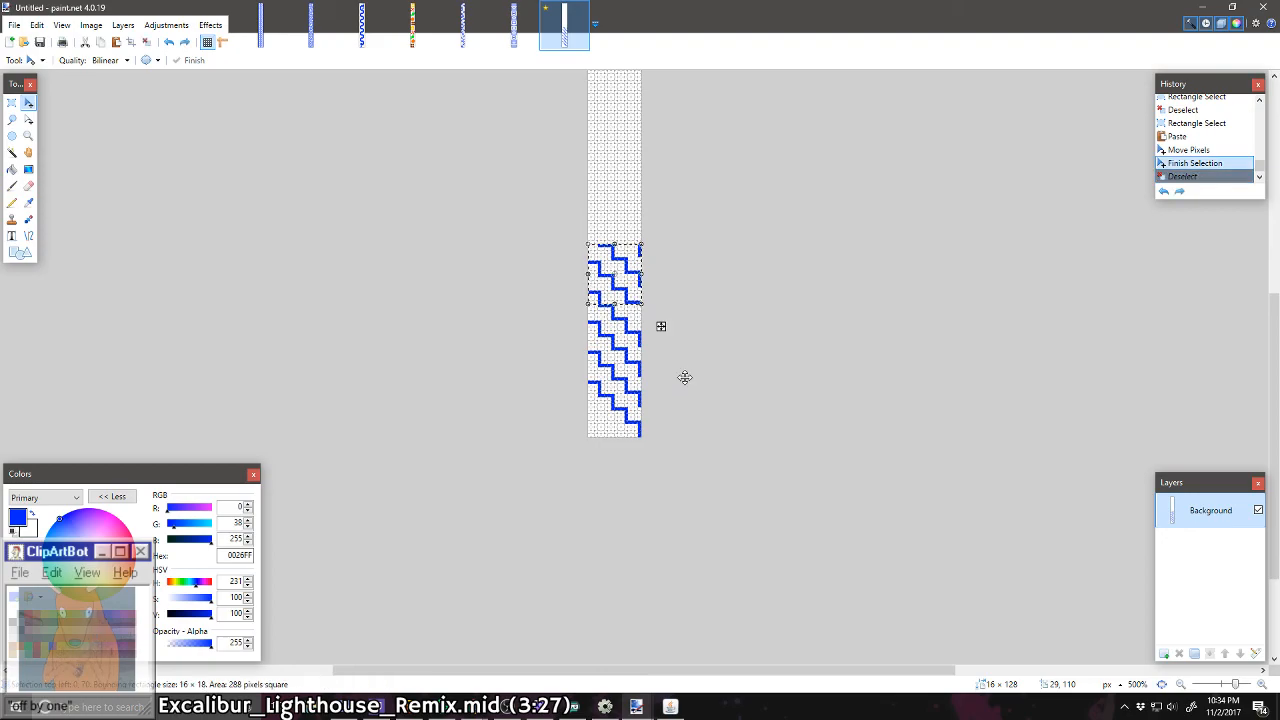
pyautogui.scroll(2, 665, 333)
pyautogui.hotkey('ctrl', 'd')
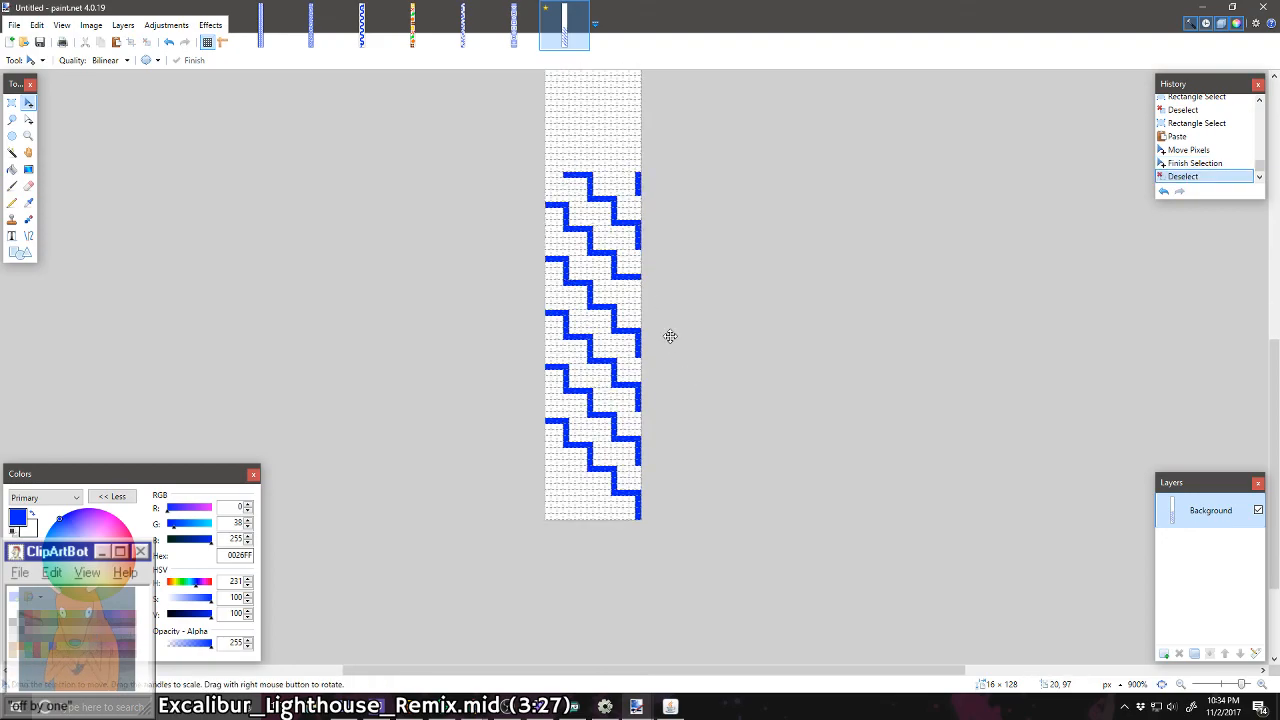
# Step: Paste two more copies of the staircase block, stacking each one aligned above the existing pattern
pyautogui.scroll(1, 670, 336)
pyautogui.hotkey('ctrl', 'v')
pyautogui.moveTo(617, 466); pyautogui.dragTo(614, 207)
pyautogui.hotkey('ctrl', 'd')
pyautogui.scroll(2, 614, 208)
pyautogui.hotkey('ctrl', 'v')
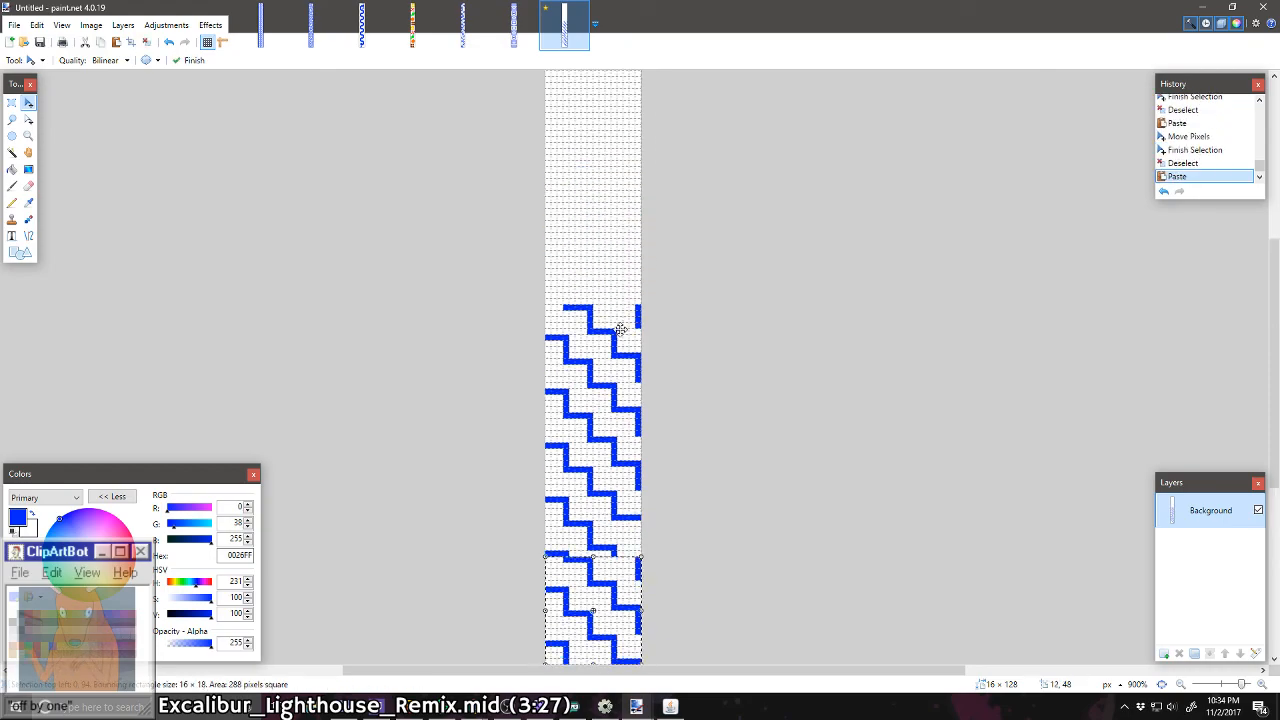
pyautogui.moveTo(612, 588); pyautogui.dragTo(611, 247)
pyautogui.hotkey('ctrl', 'd')
# Step: Paste two further copies of the staircase block so the pattern continues up to the strip's top edge
pyautogui.scroll(3, 611, 247)
pyautogui.scroll(-2, 611, 247)
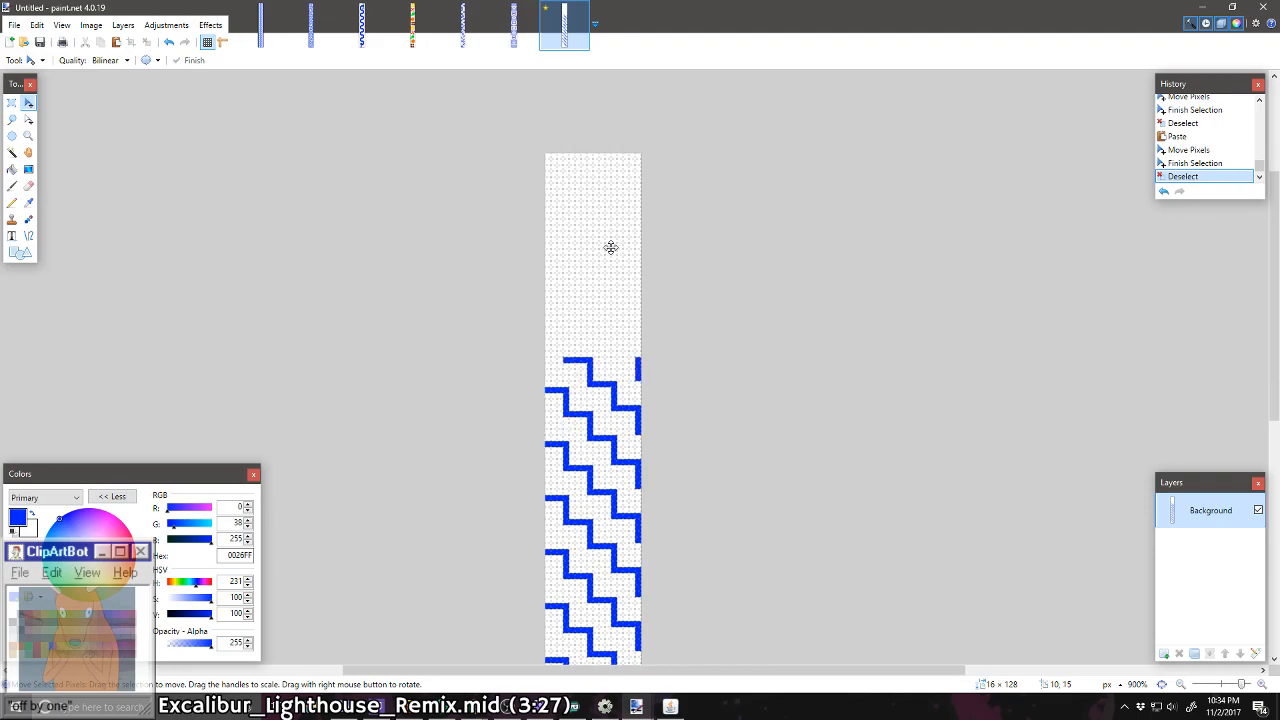
pyautogui.hotkey('ctrl', 'v')
pyautogui.moveTo(606, 592); pyautogui.dragTo(609, 289)
pyautogui.hotkey('ctrl', 'd')
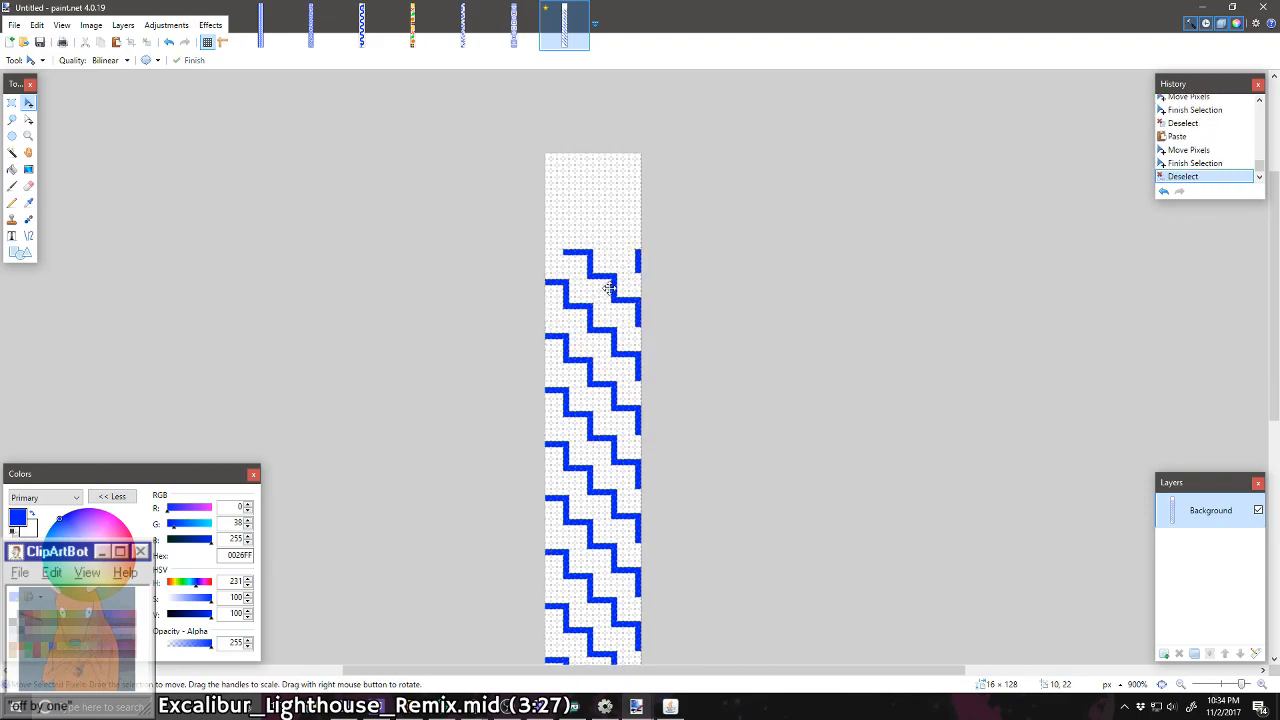
pyautogui.hotkey('ctrl', 'v')
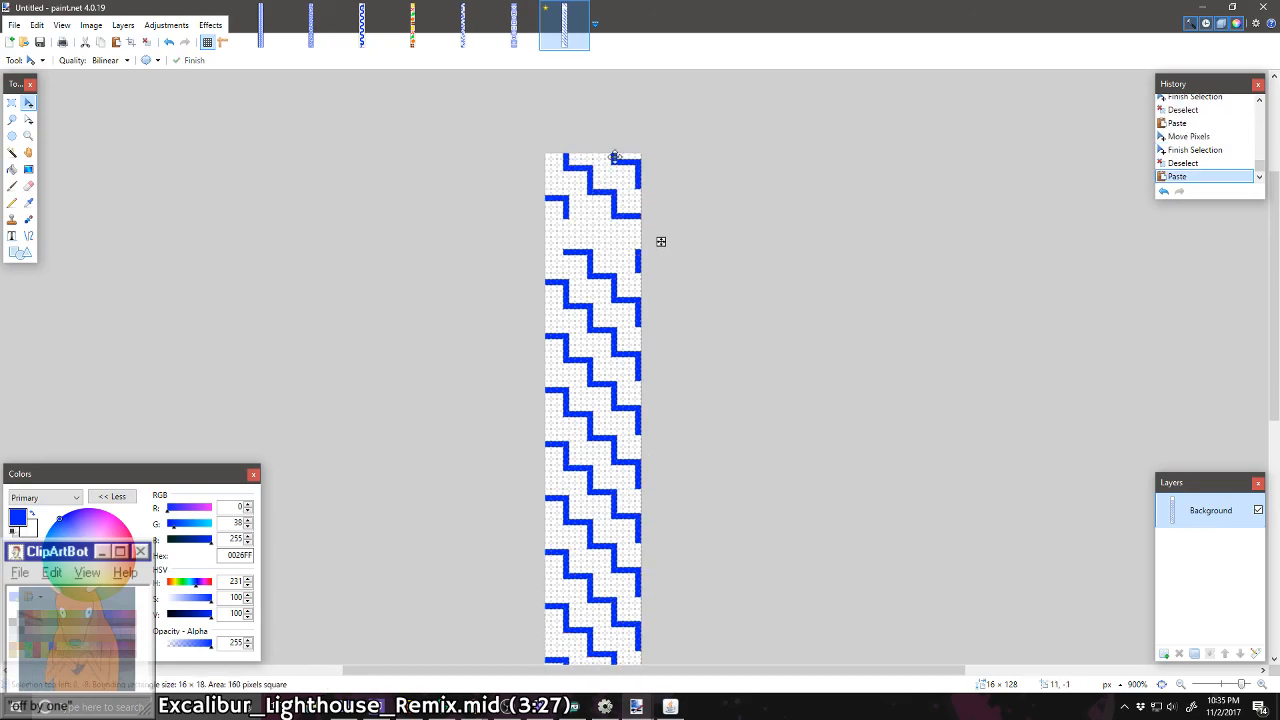
pyautogui.moveTo(613, 187); pyautogui.dragTo(613, 187)
pyautogui.hotkey('ctrl', 'd')
pyautogui.scroll(1, 613, 187)
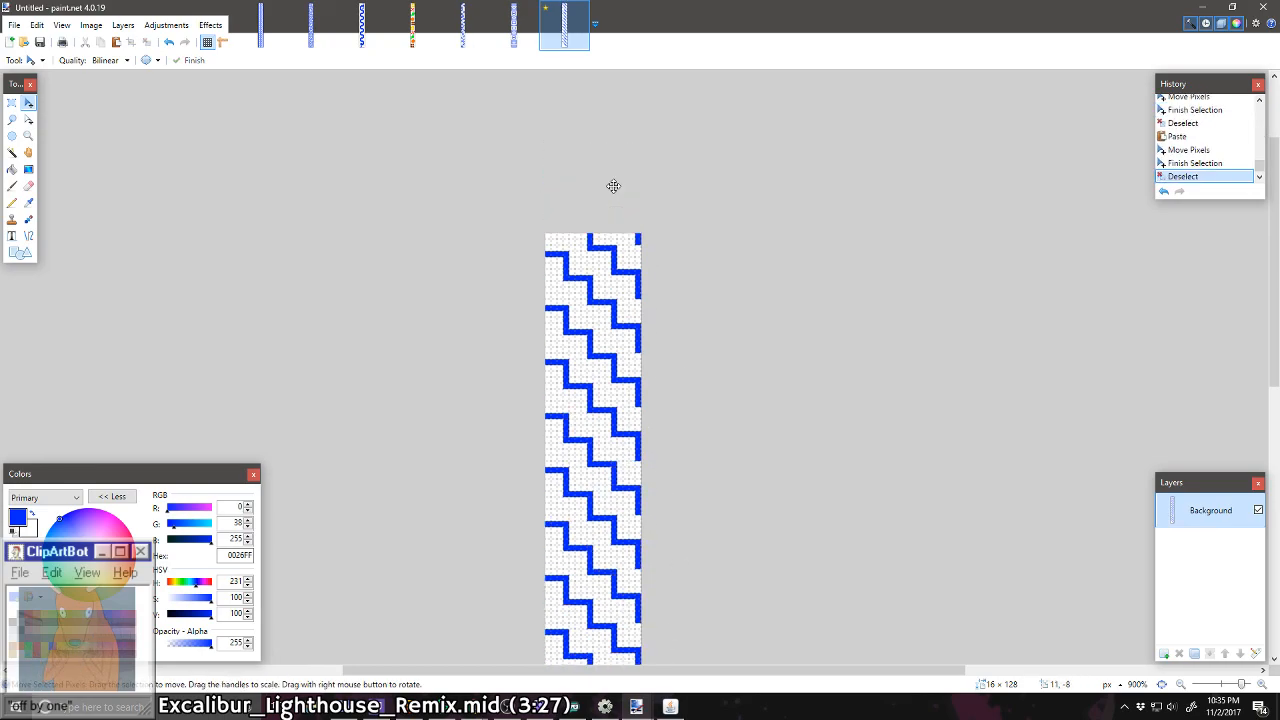
# Step: Erase the cut-off staircase at the very top of the strip by painting it white with the Pencil
pyautogui.scroll(3, 613, 187)
pyautogui.scroll(2, 613, 187)
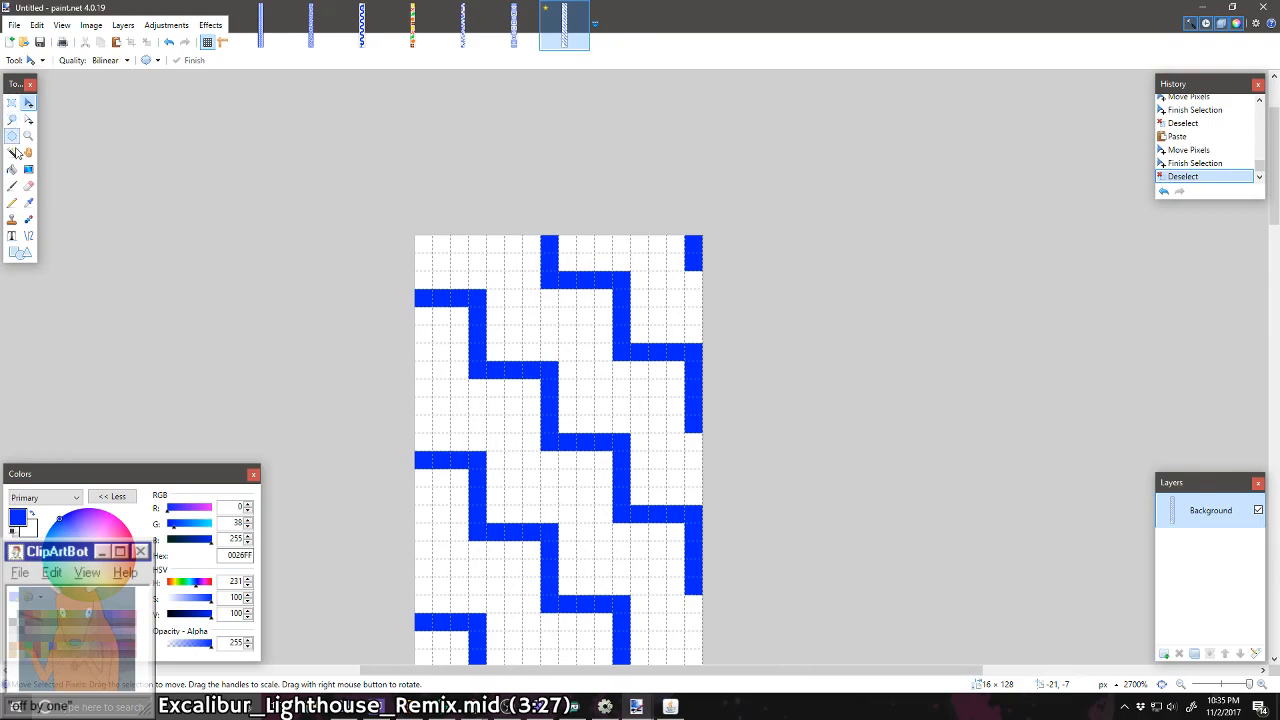
pyautogui.click(13, 206)
pyautogui.moveTo(692, 242)
pyautogui.mouseDown()
pyautogui.moveTo(679, 335)
pyautogui.moveTo(698, 421)
pyautogui.moveTo(691, 348)
pyautogui.moveTo(643, 359)
pyautogui.moveTo(622, 309)
pyautogui.moveTo(546, 237)
pyautogui.moveTo(654, 277)
pyautogui.mouseUp()
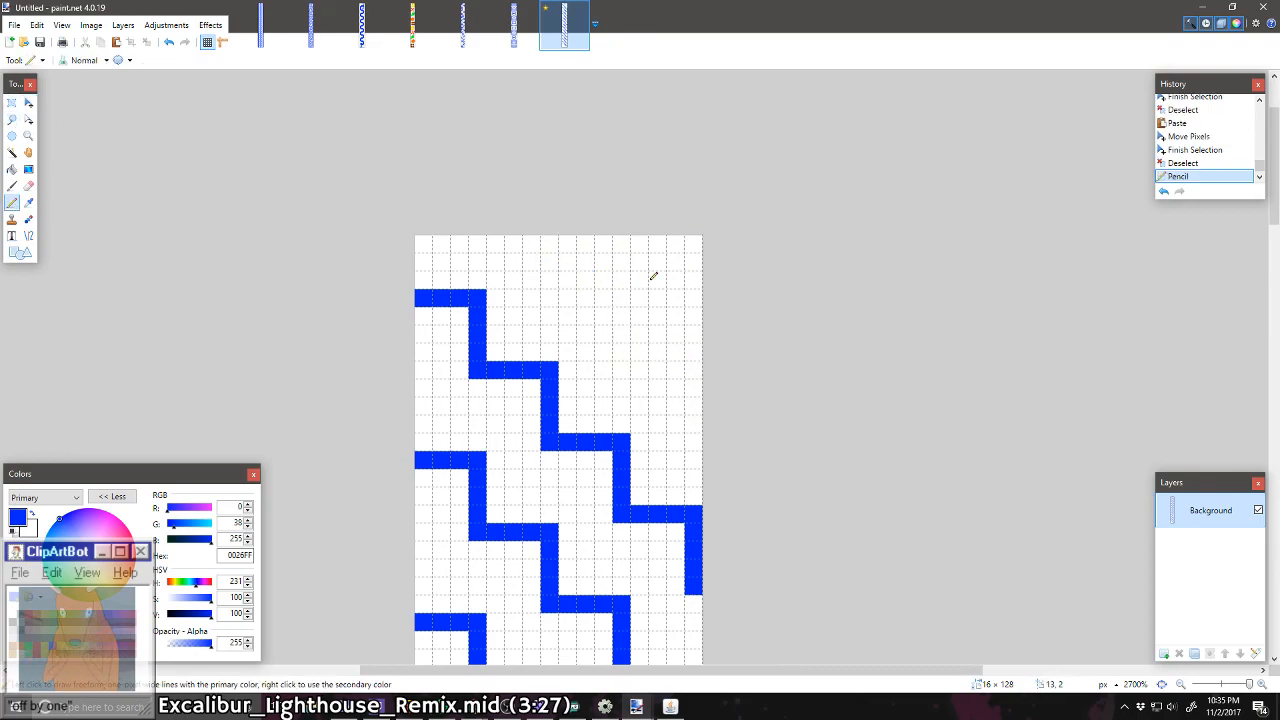
# Step: Draw the missing blue vertical end segment on the incomplete staircase in the lower part of the strip with the Pencil
pyautogui.scroll(-5, 650, 261)
pyautogui.scroll(-4, 650, 265)
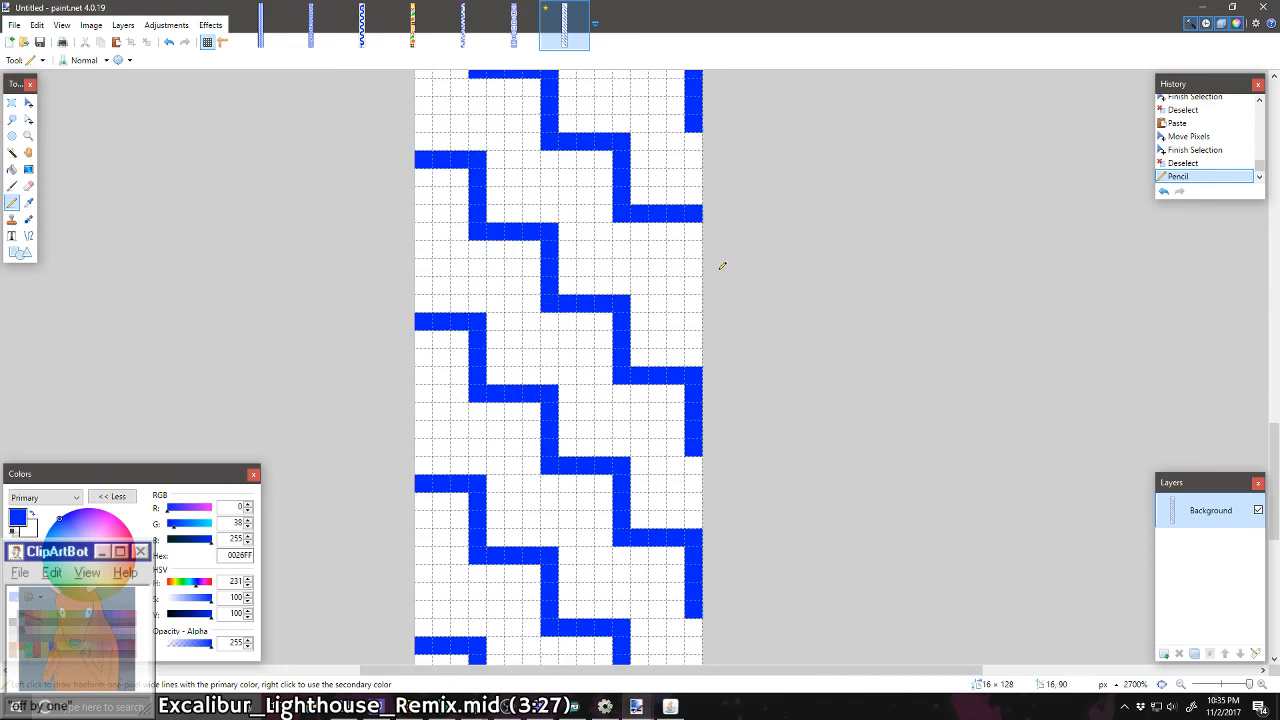
pyautogui.moveTo(694, 226); pyautogui.dragTo(697, 293)
# Step: Place four single-pixel brown (7F3300) dots under the steps of the second staircase from the bottom
pyautogui.scroll(-5, 553, 277)
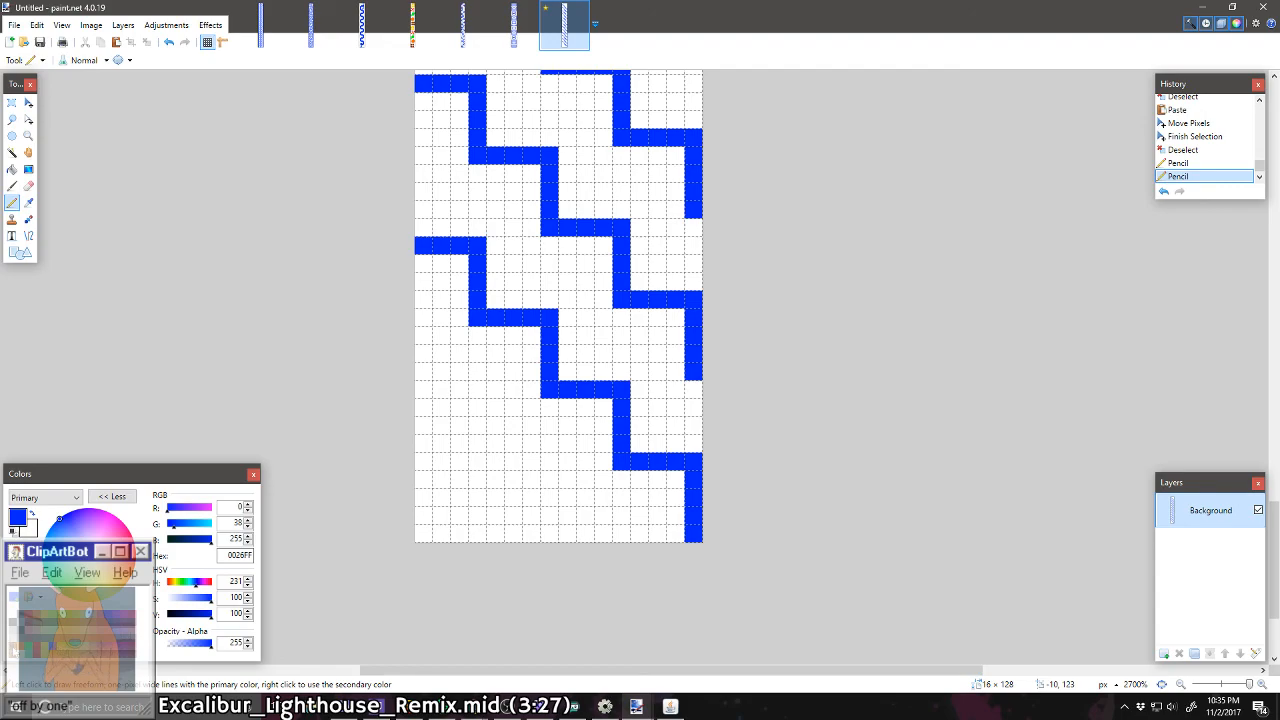
pyautogui.click(14, 649)
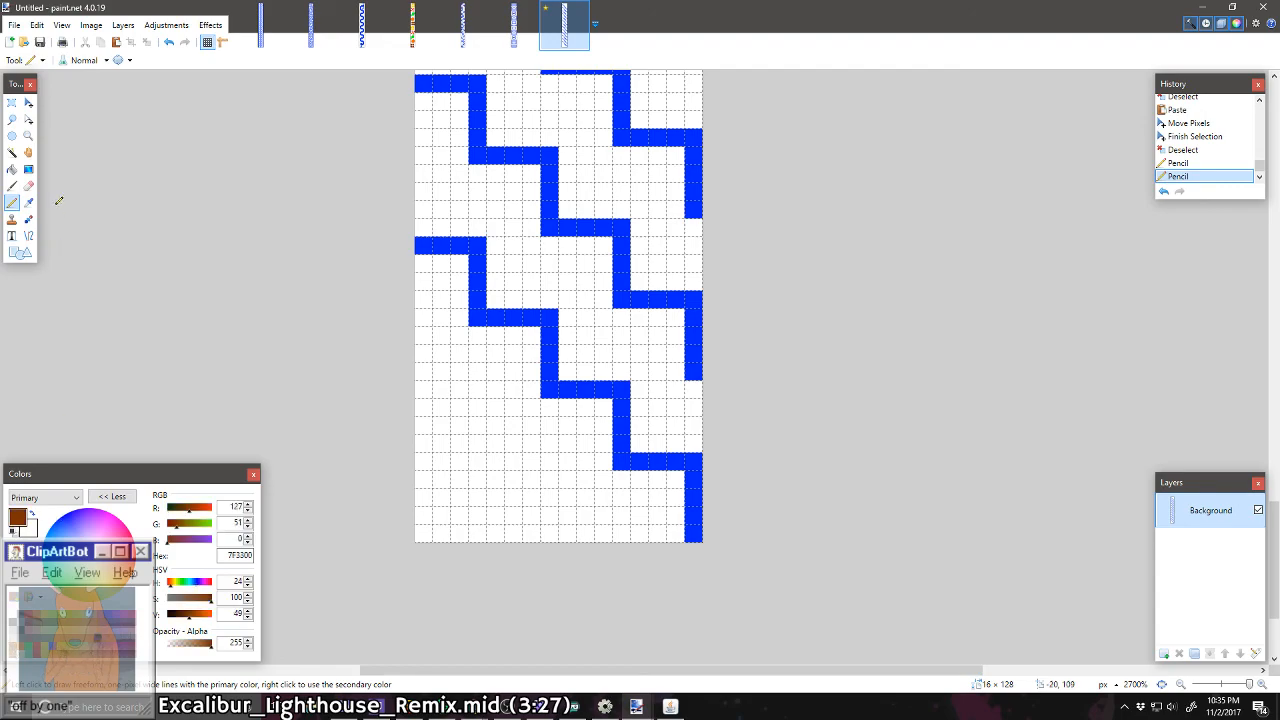
pyautogui.click(658, 336)
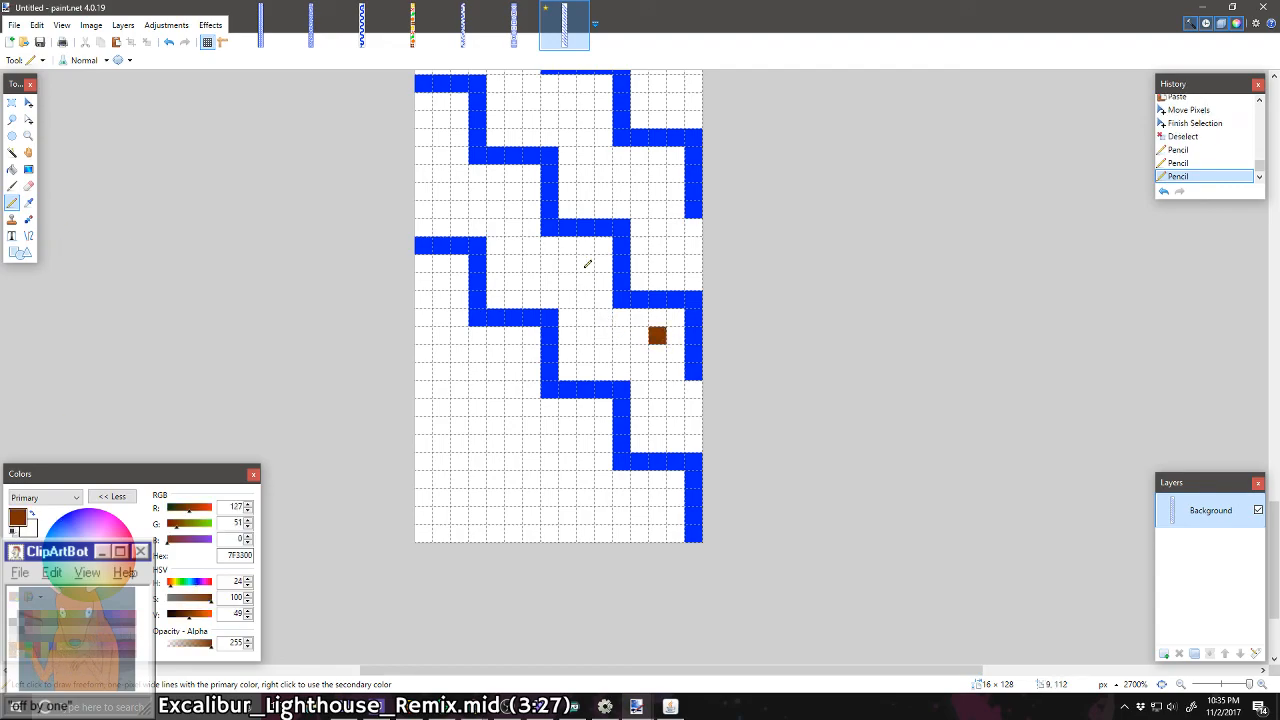
pyautogui.click(586, 265)
pyautogui.click(513, 189)
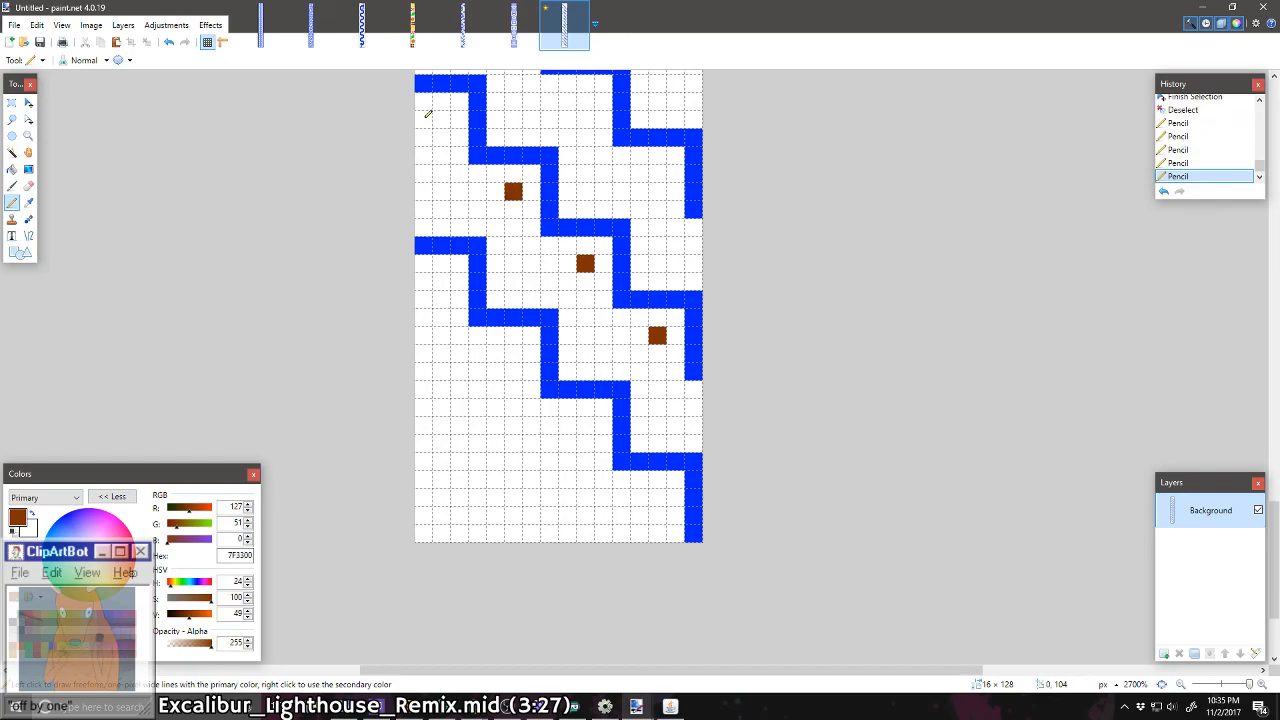
pyautogui.click(441, 120)
# Step: Place four single-pixel orange (FF6A00) dots under the steps of the staircase two above the brown-dotted one
pyautogui.scroll(3, 499, 236)
pyautogui.scroll(2, 499, 288)
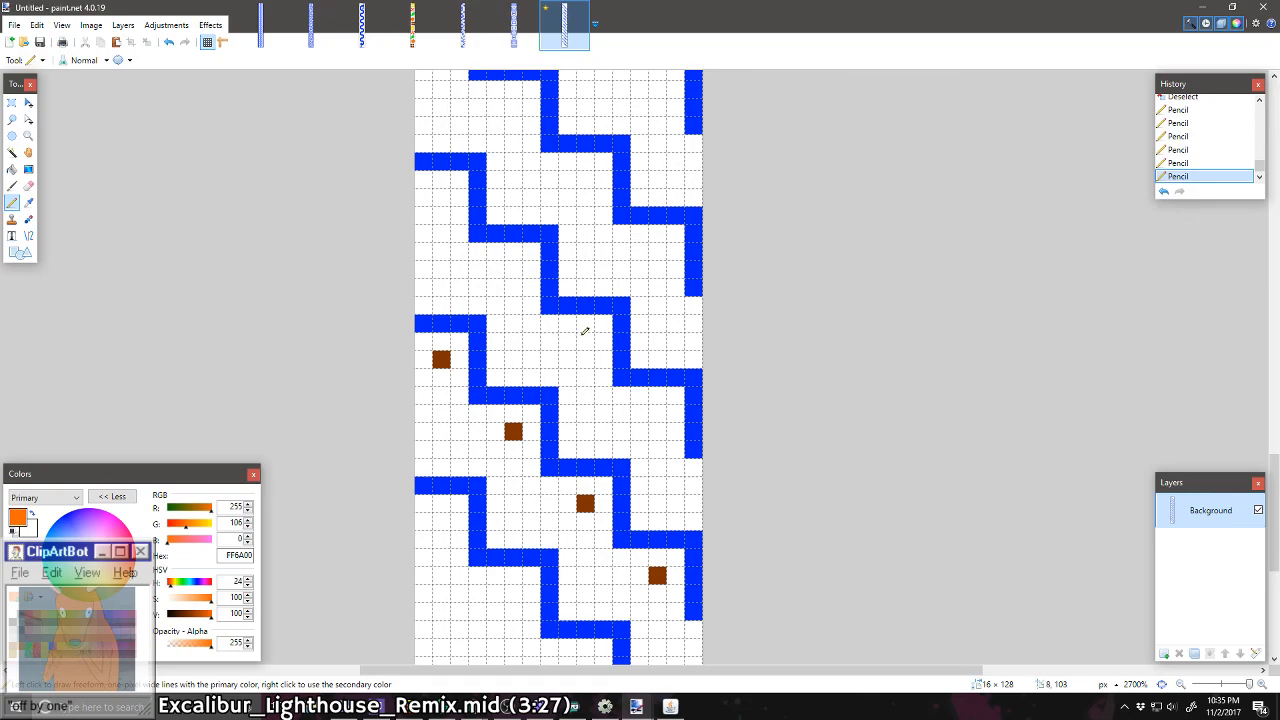
pyautogui.scroll(2, 612, 326)
pyautogui.click(657, 331)
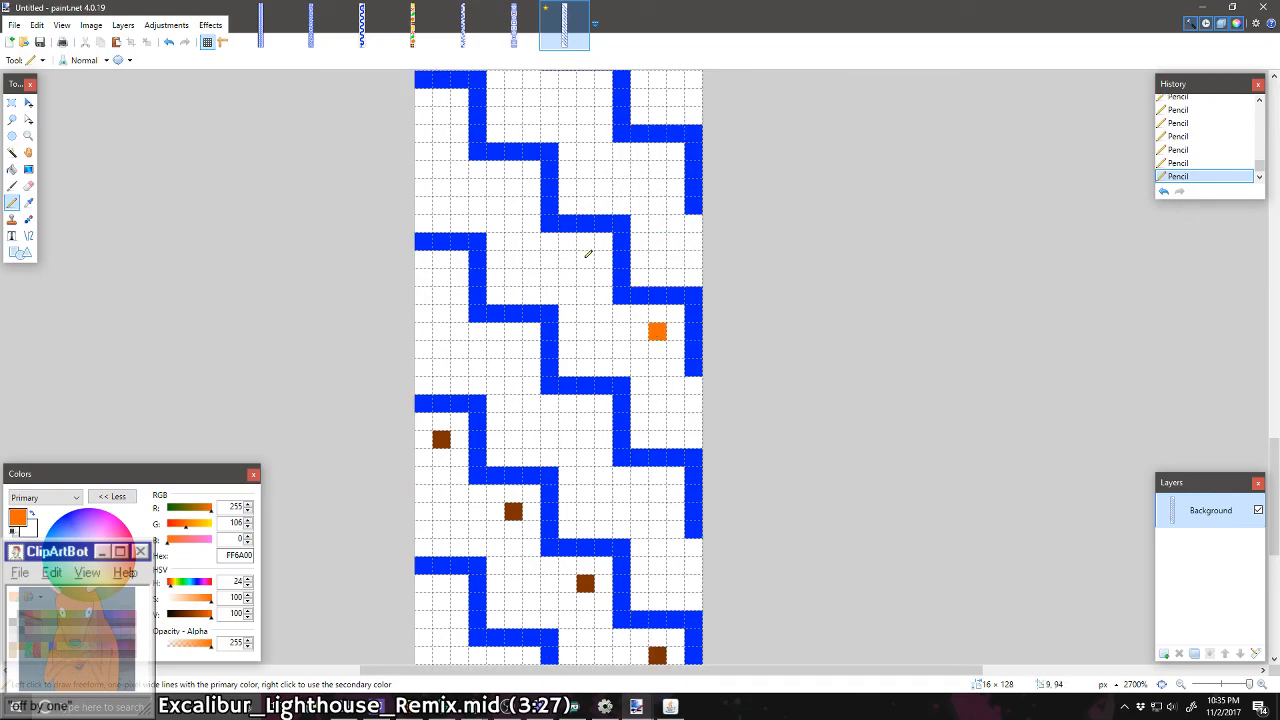
pyautogui.click(585, 259)
pyautogui.click(513, 187)
pyautogui.click(446, 110)
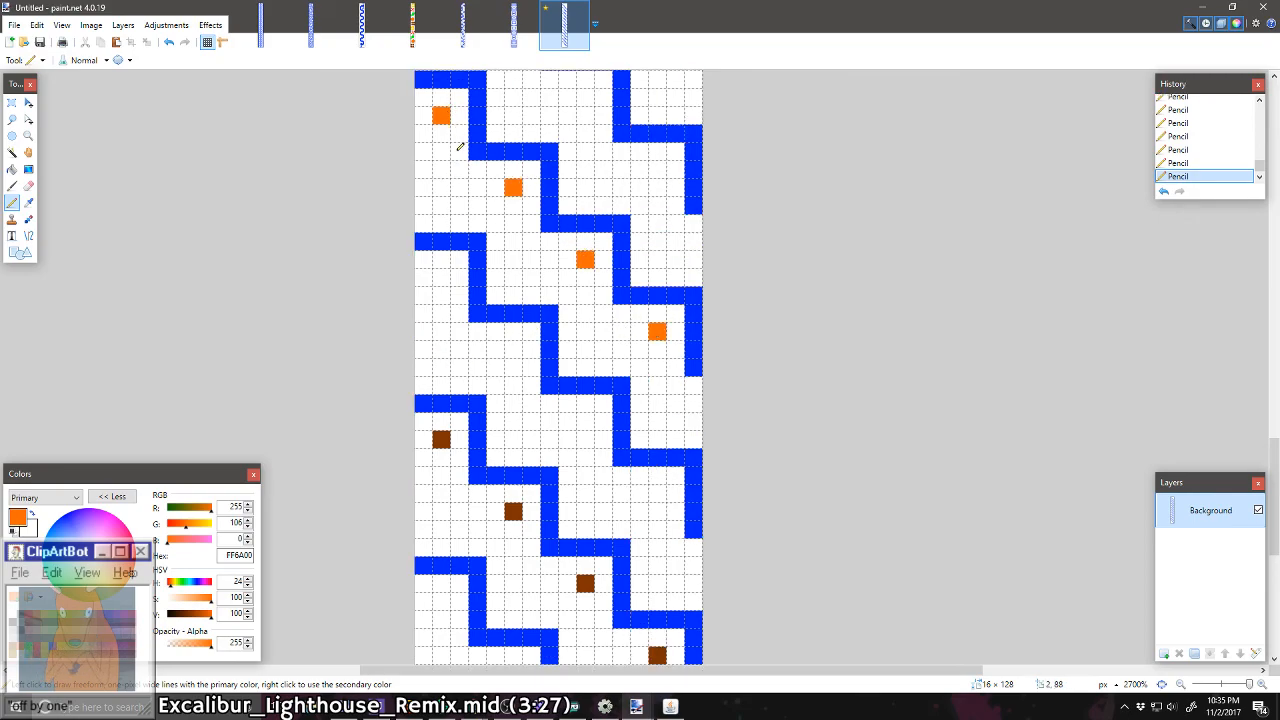
# Step: Place four single-pixel green (00FF21) dots under the steps of the staircase two above the orange-dotted one
pyautogui.scroll(3, 460, 147)
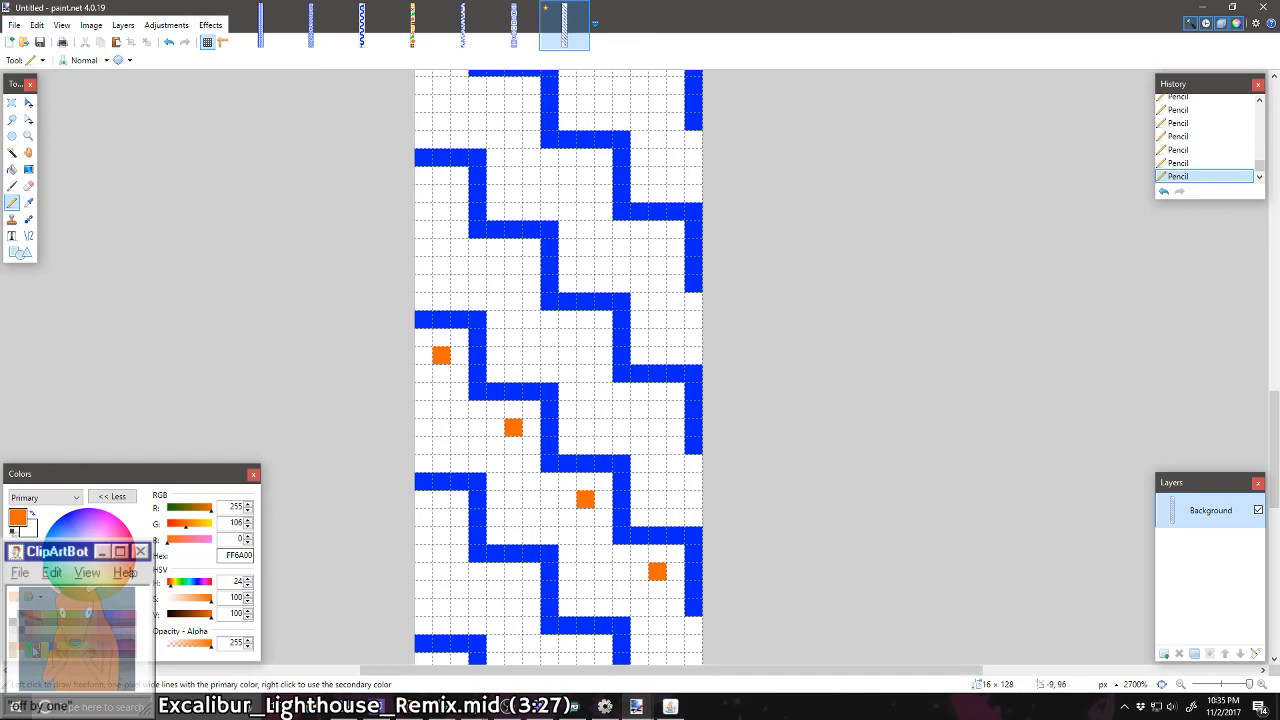
pyautogui.click(74, 612)
pyautogui.scroll(2, 558, 571)
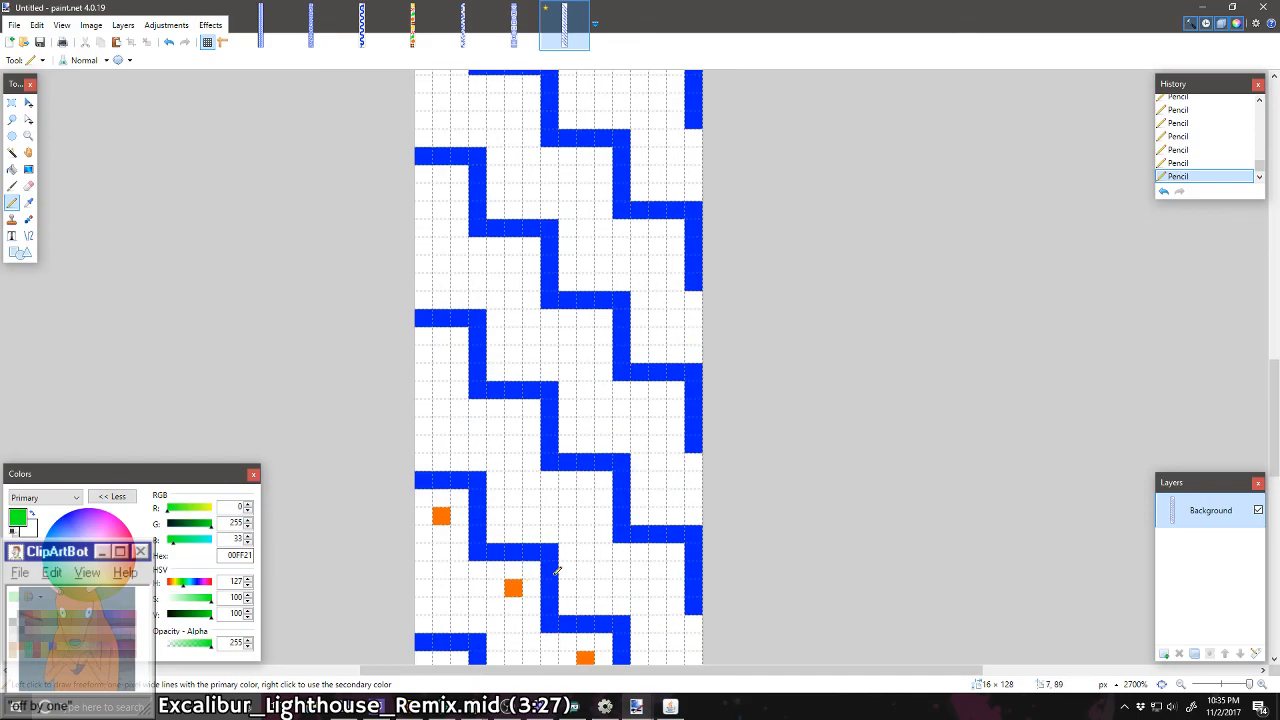
pyautogui.click(657, 408)
pyautogui.click(585, 336)
pyautogui.click(513, 264)
pyautogui.click(441, 192)
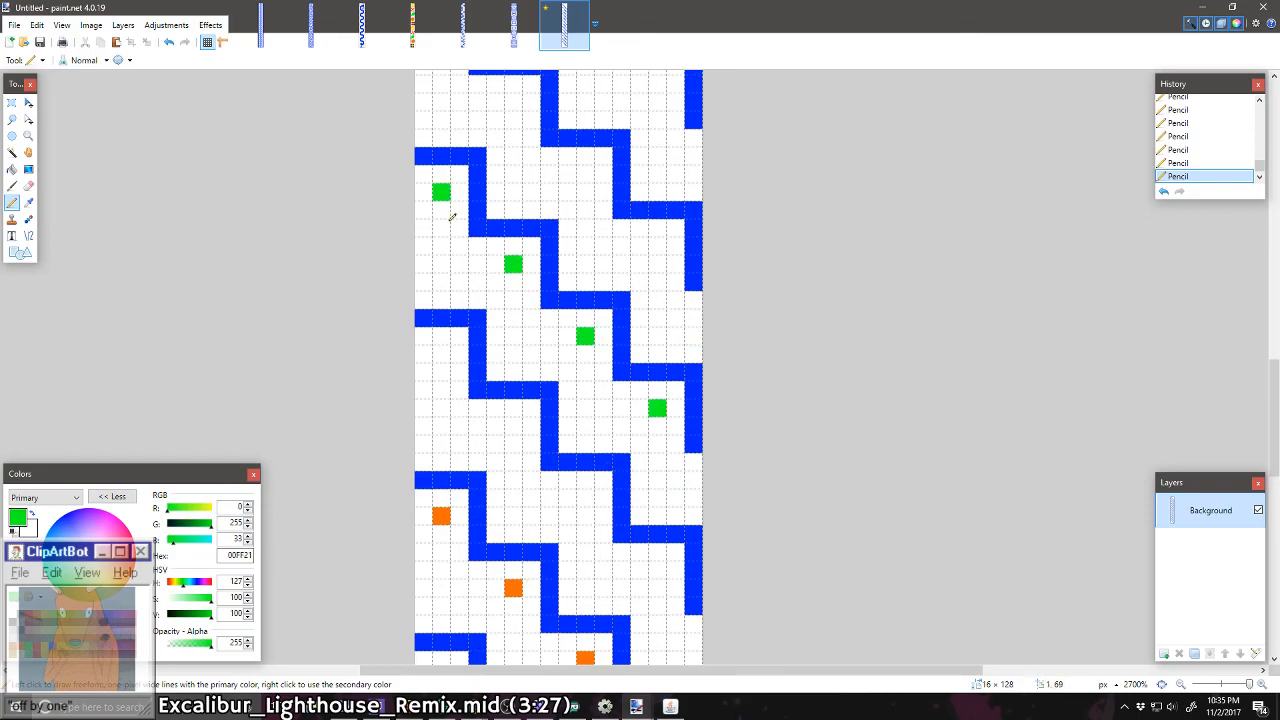
# Step: Place four single-pixel red (FF0000) dots under the steps of the staircase two above the green-dotted one
pyautogui.scroll(3, 452, 217)
pyautogui.click(30, 612)
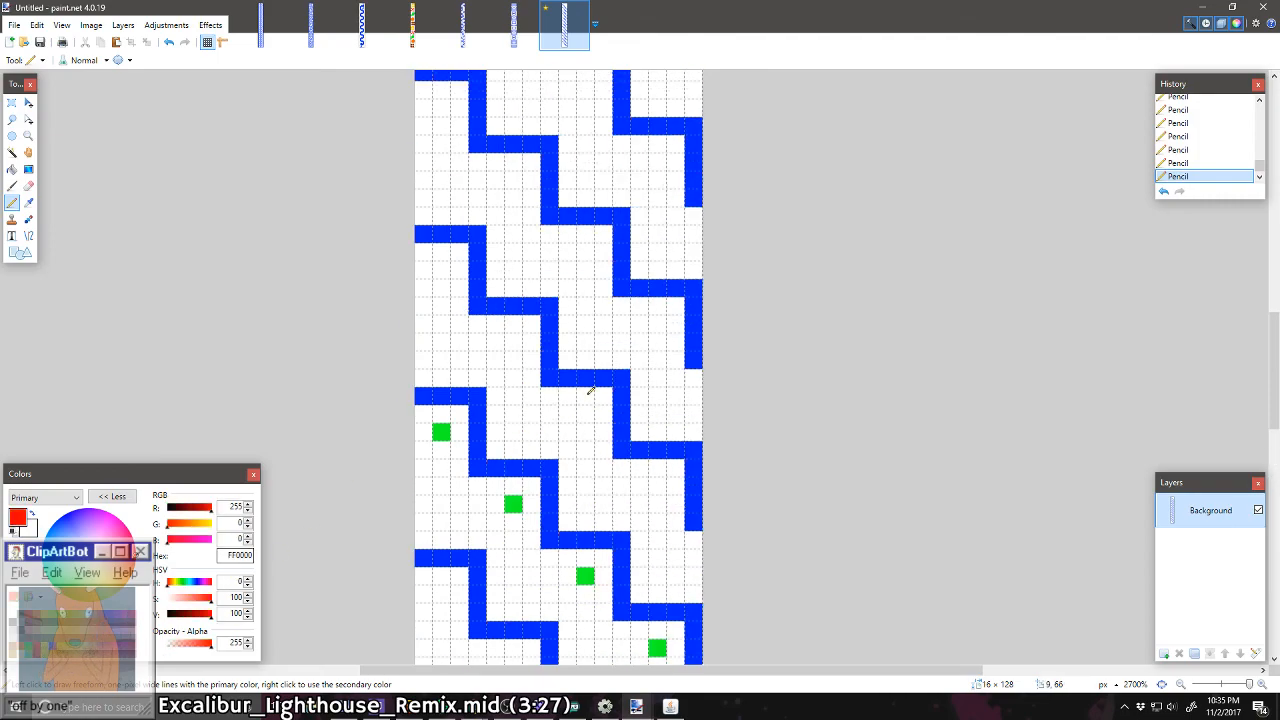
pyautogui.click(640, 325)
pyautogui.hotkey('ctrl', 'z')
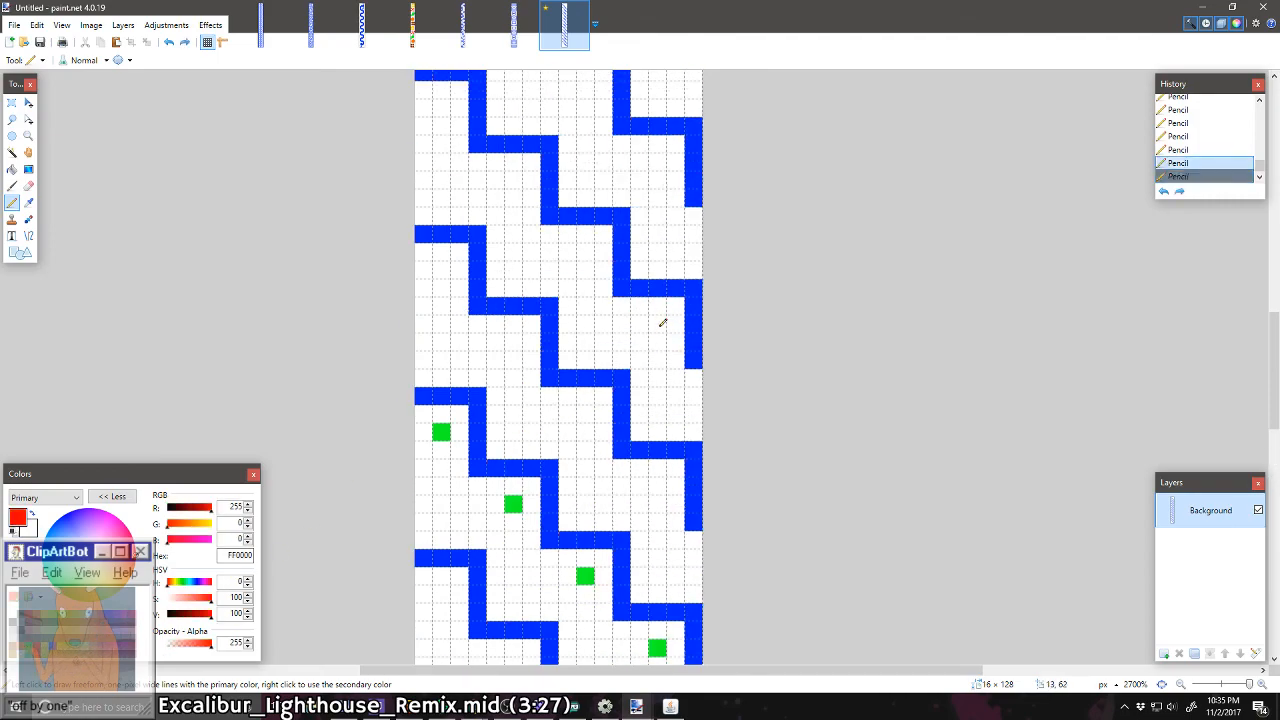
pyautogui.click(657, 324)
pyautogui.click(585, 252)
pyautogui.click(513, 180)
pyautogui.scroll(1, 500, 222)
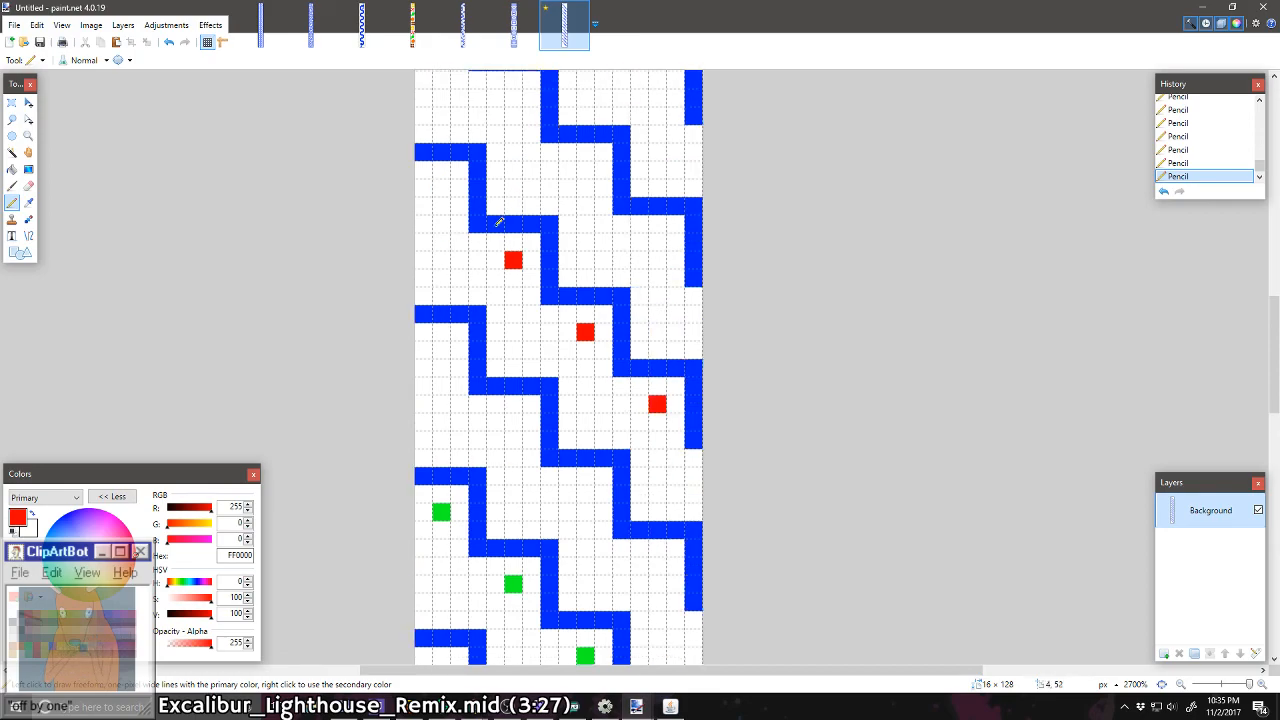
pyautogui.click(441, 188)
# Step: Place four single-pixel yellow (FFD800) dots under the steps of the staircase two above the red-dotted one
pyautogui.scroll(2, 487, 269)
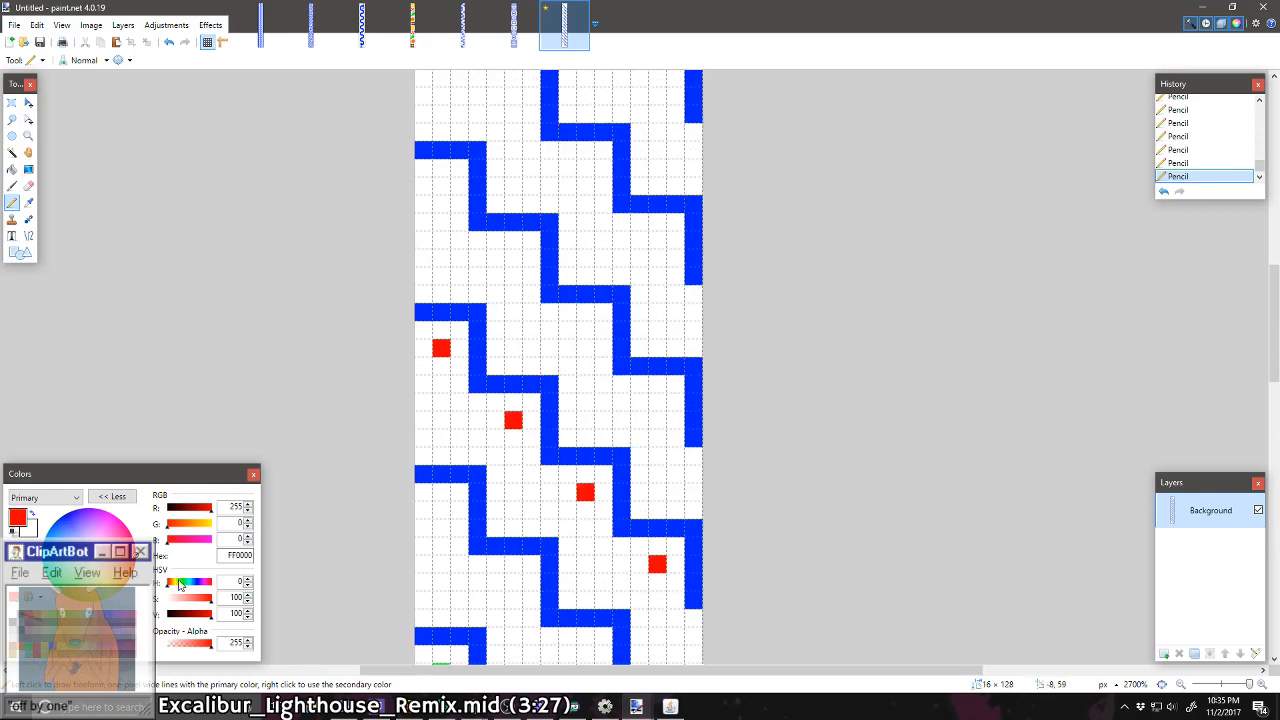
pyautogui.click(660, 240)
pyautogui.scroll(2, 644, 244)
pyautogui.click(585, 330)
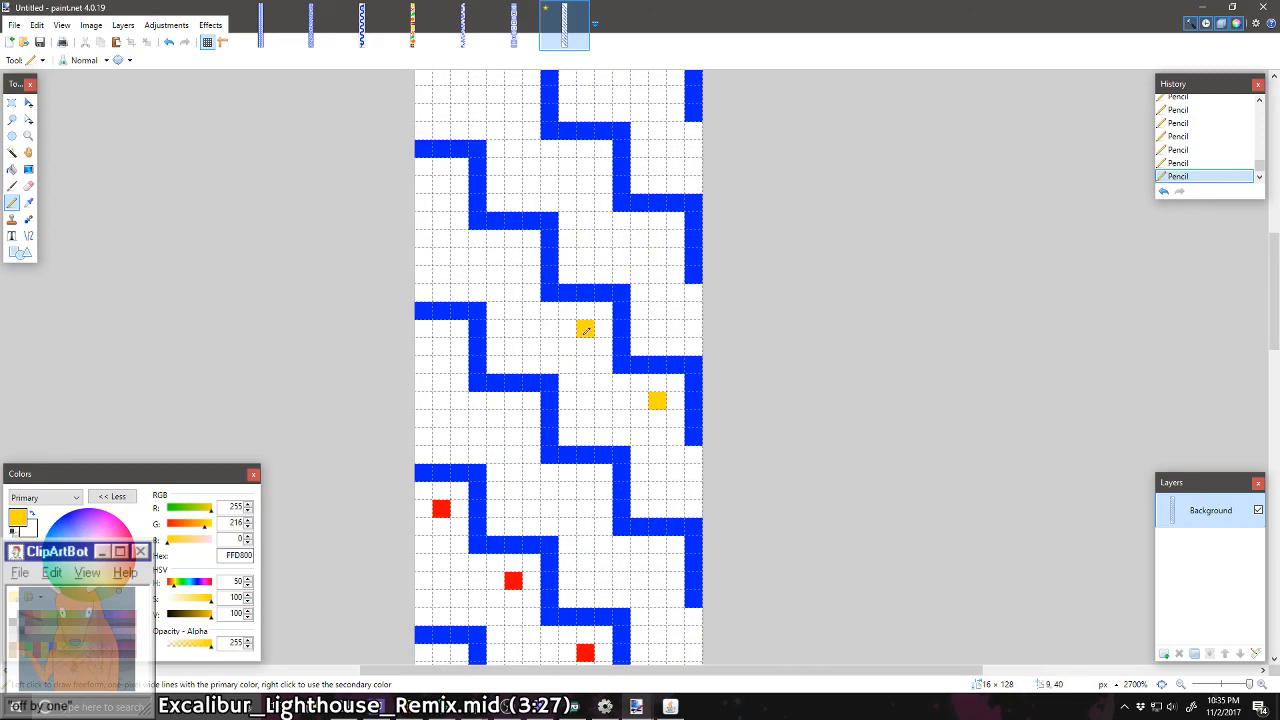
pyautogui.click(441, 185)
# Step: Place four single-pixel brown (7F3300) dots under the steps of the staircase two above the yellow-dotted one
pyautogui.scroll(2, 464, 222)
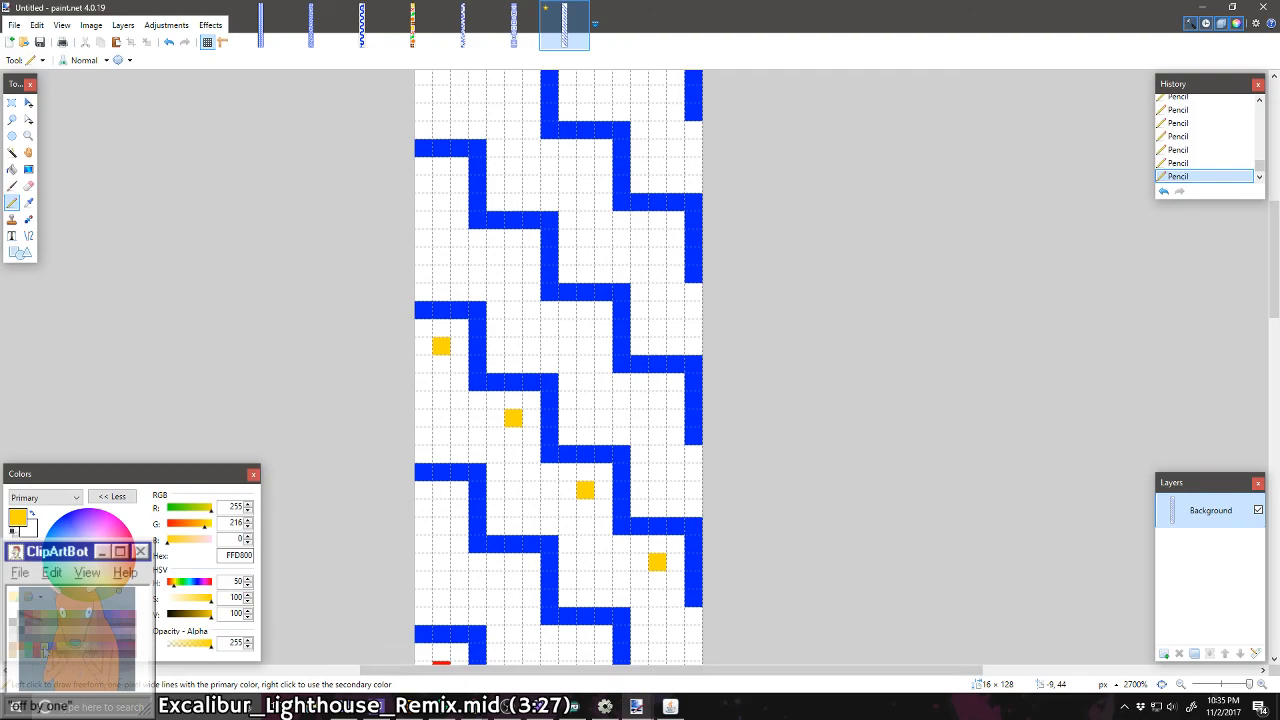
pyautogui.click(38, 618)
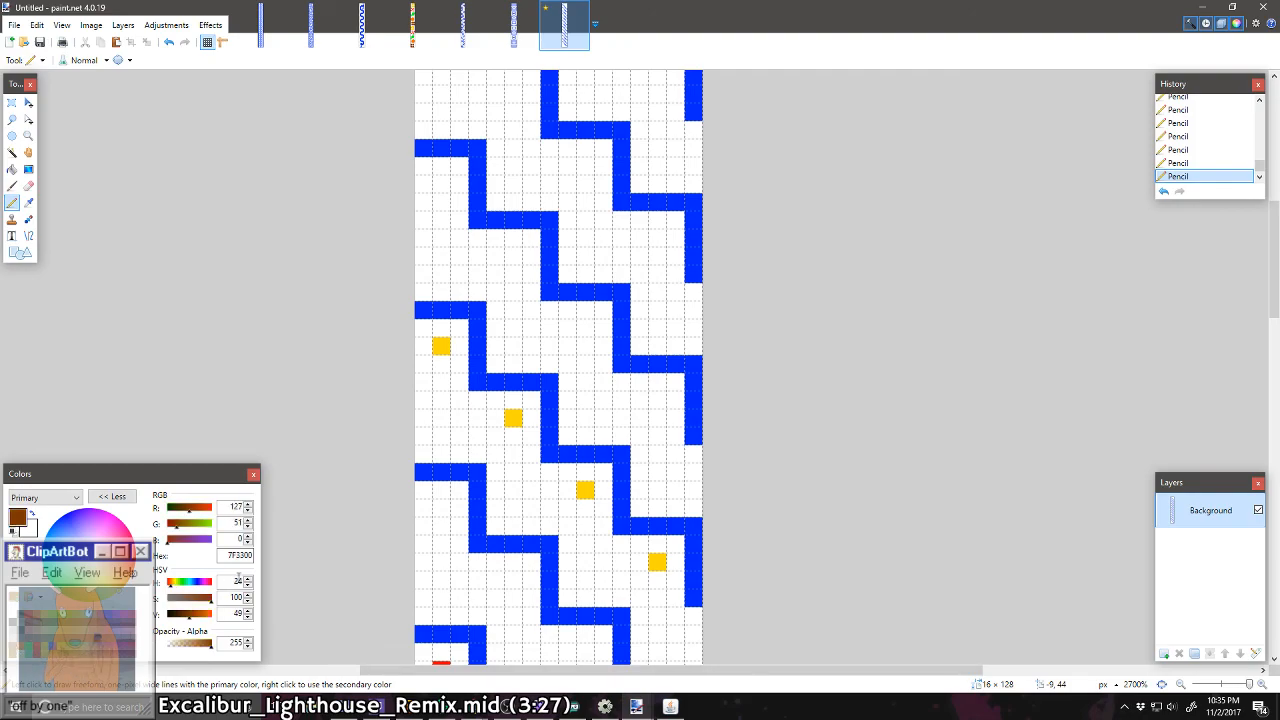
pyautogui.click(662, 243)
pyautogui.scroll(3, 640, 310)
pyautogui.click(585, 406)
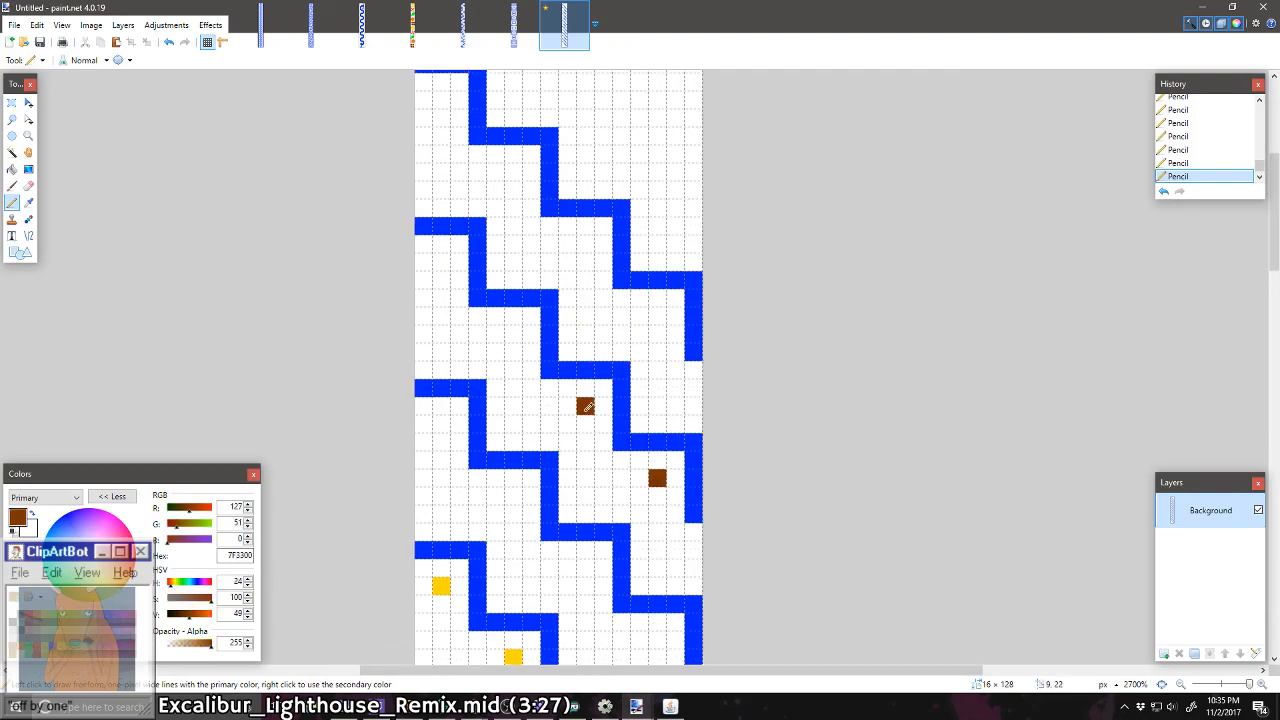
pyautogui.click(441, 262)
# Step: Recolour three of the uppermost staircase's brown dots: the third orange (FF6A00), the second green (00FF21) and the first red (FF0000)
pyautogui.scroll(3, 471, 343)
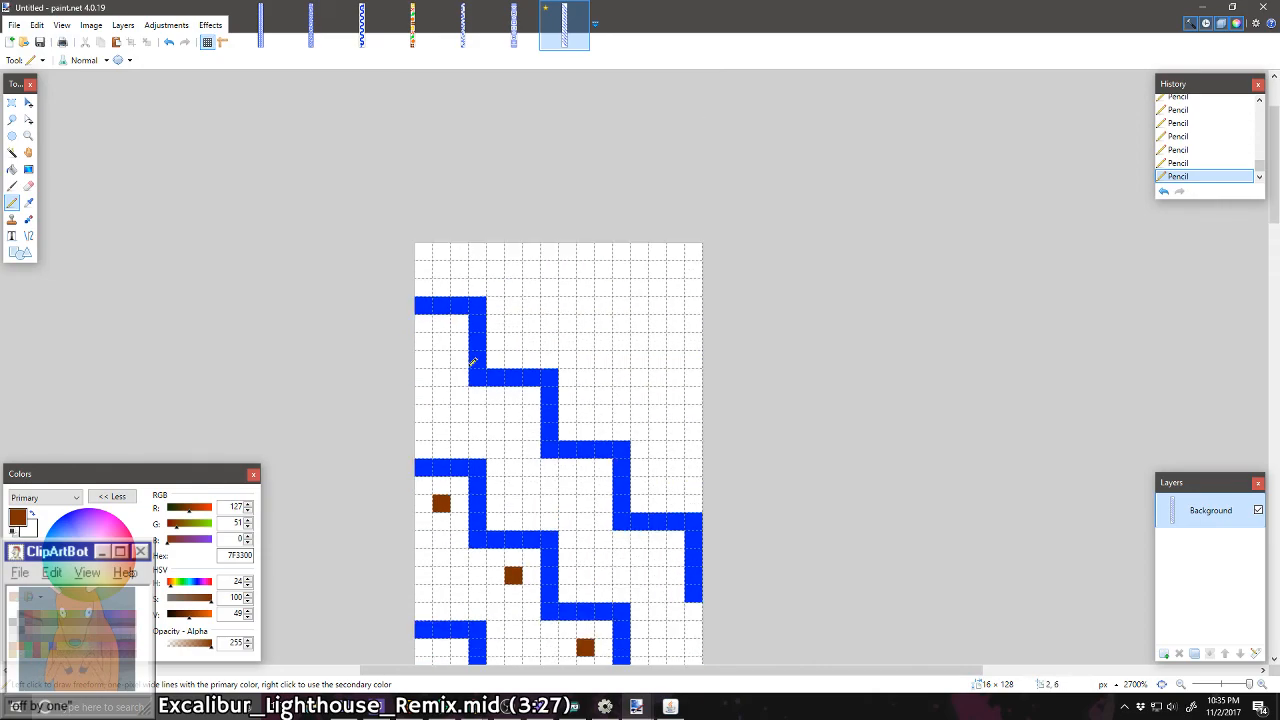
pyautogui.scroll(-5, 477, 380)
pyautogui.scroll(-3, 478, 392)
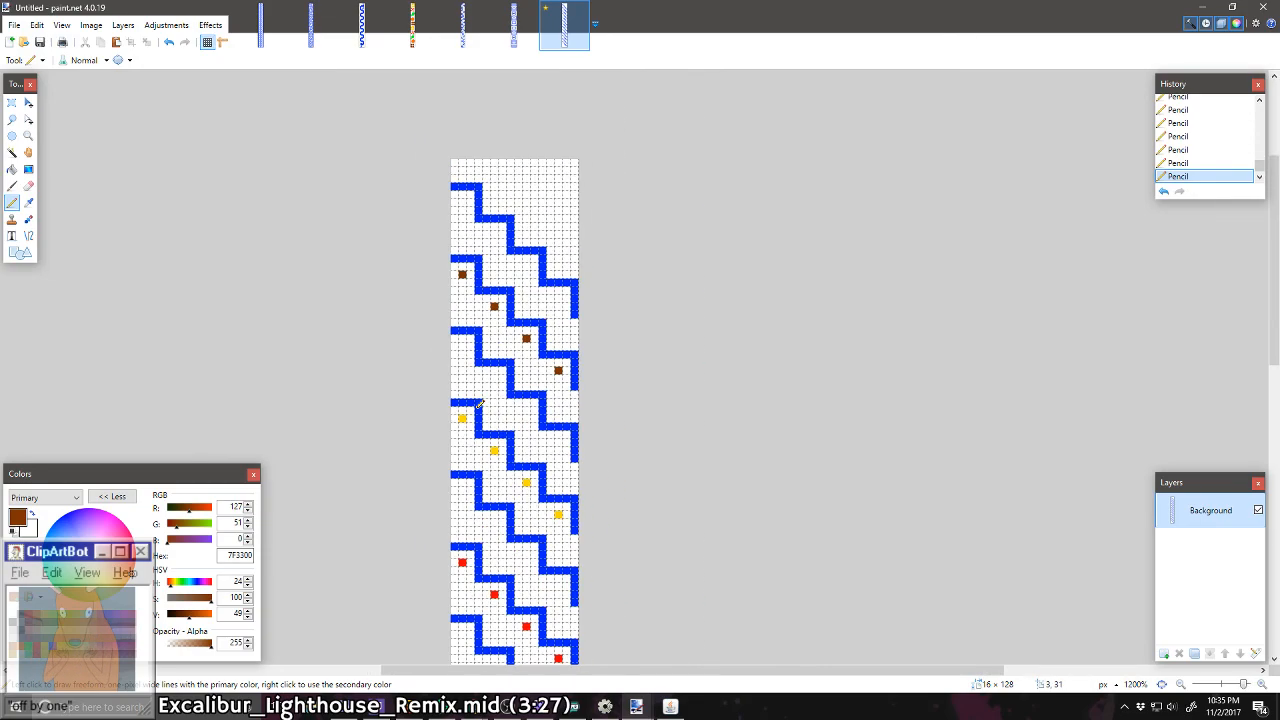
pyautogui.scroll(-4, 480, 403)
pyautogui.scroll(4, 529, 303)
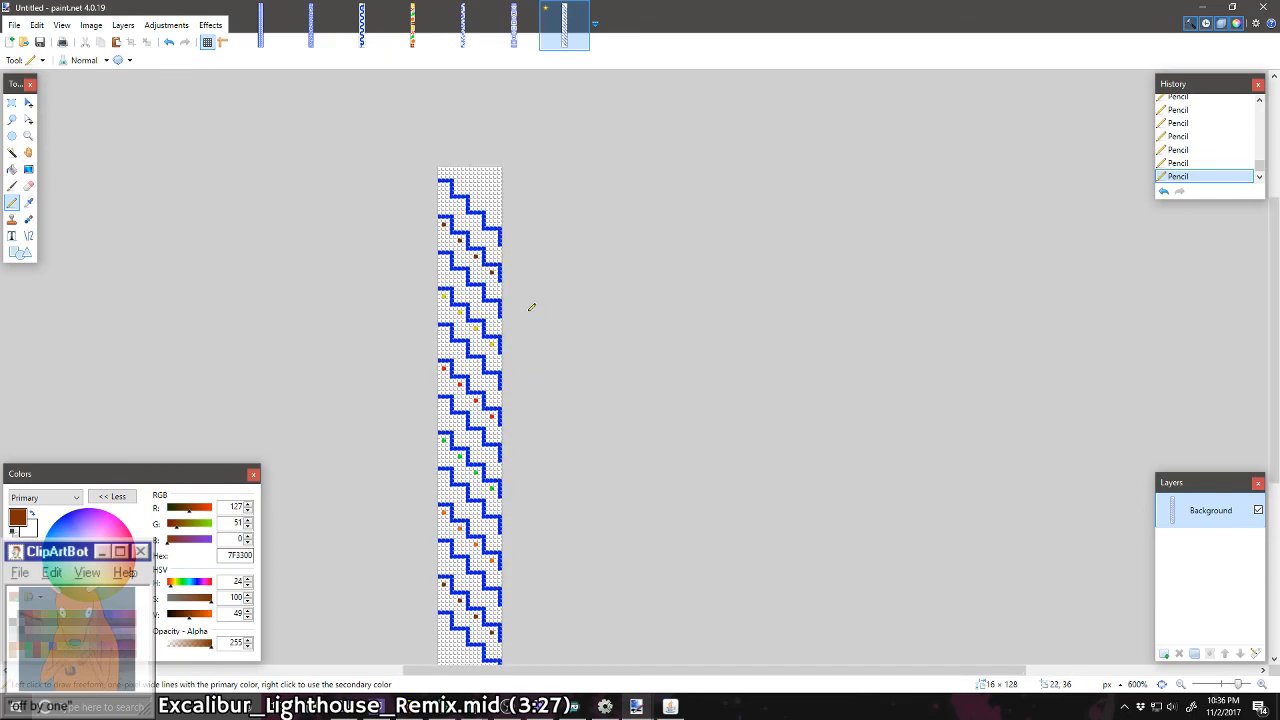
pyautogui.scroll(4, 428, 366)
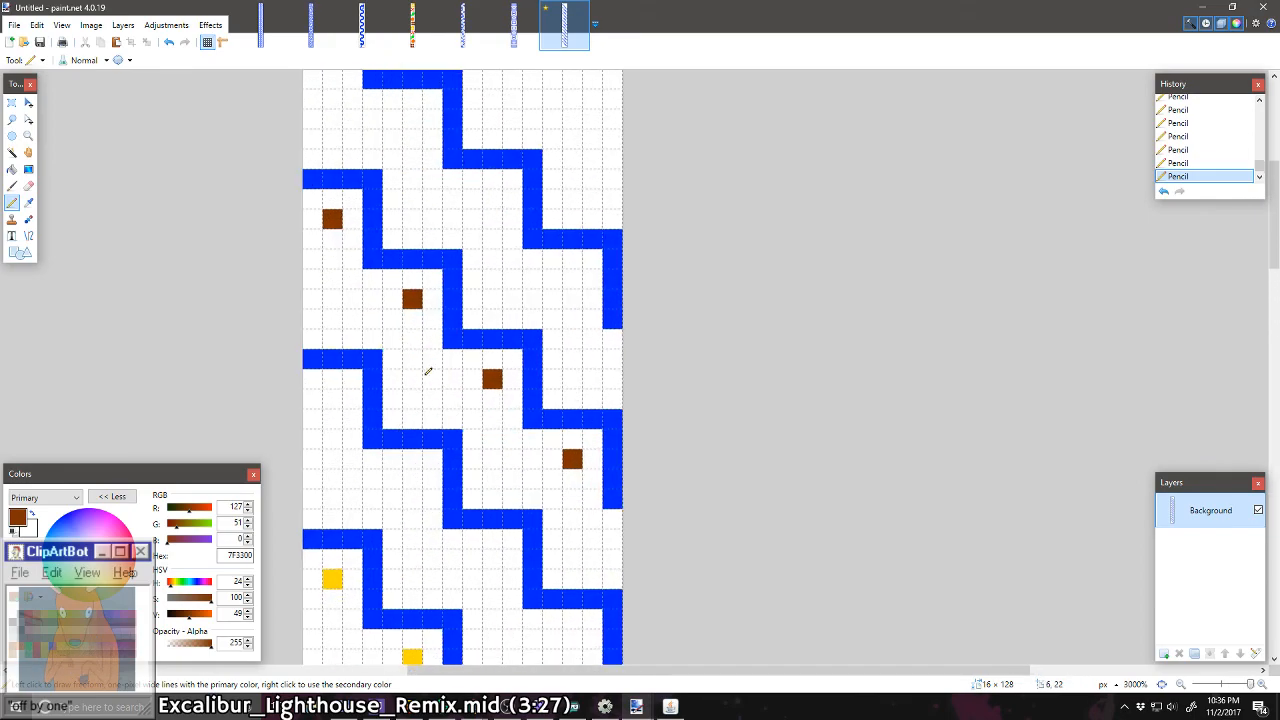
pyautogui.scroll(1, 437, 395)
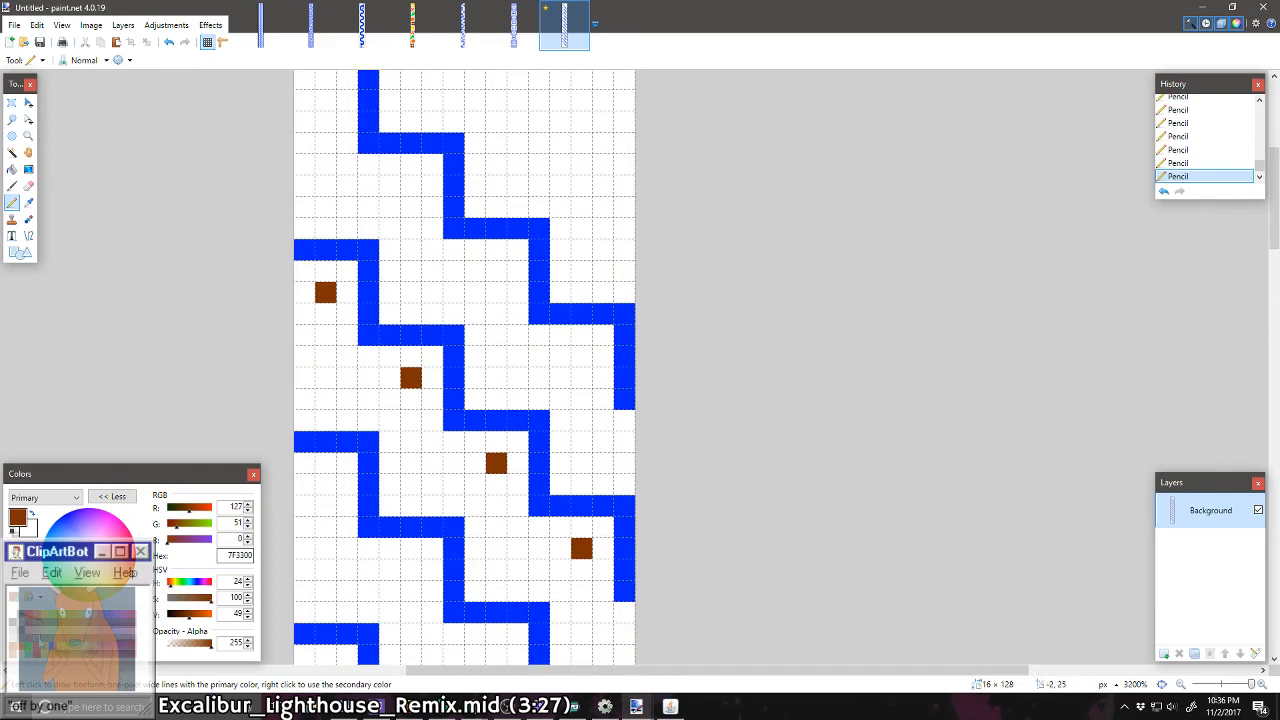
pyautogui.click(32, 648)
pyautogui.click(494, 463)
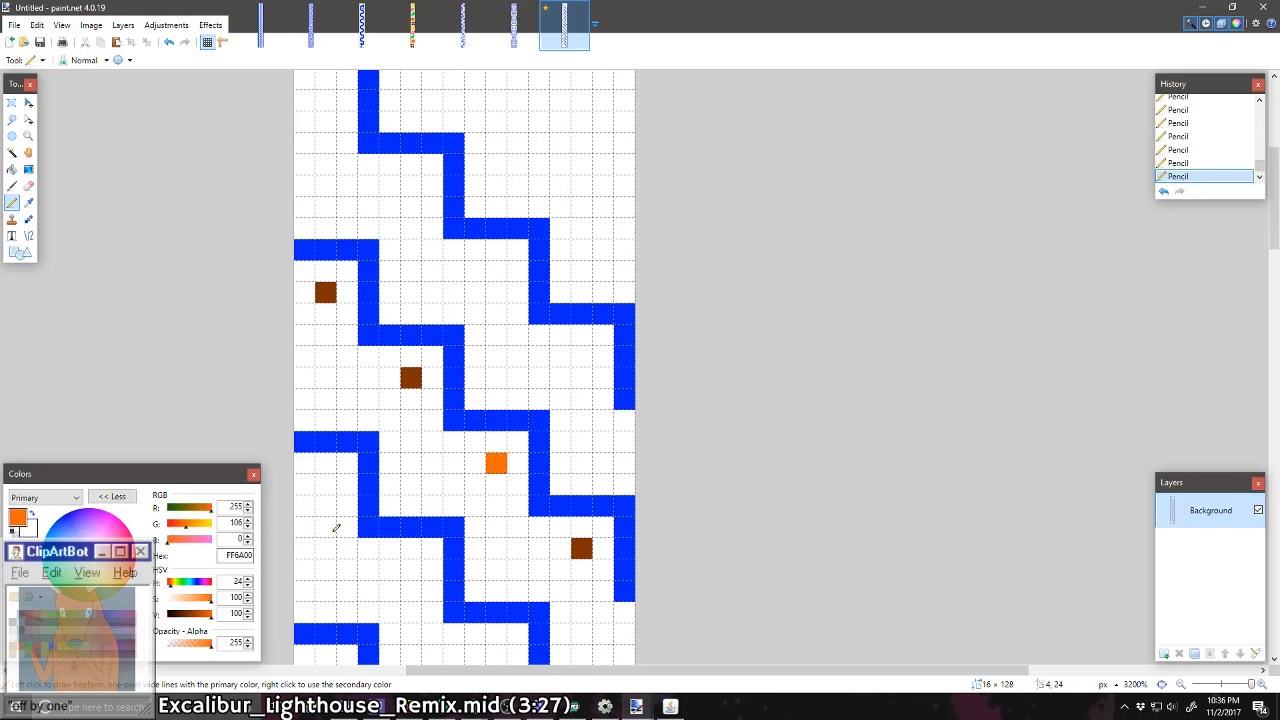
pyautogui.click(25, 648)
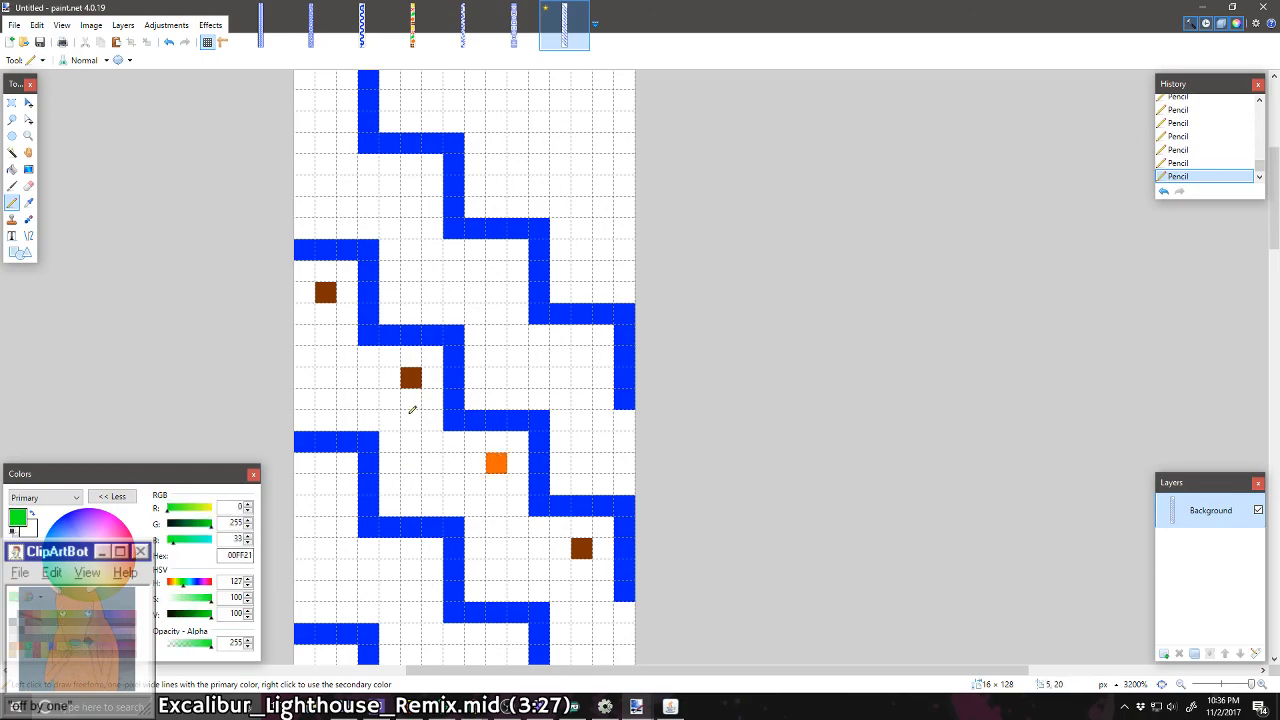
pyautogui.rightClick(410, 377)
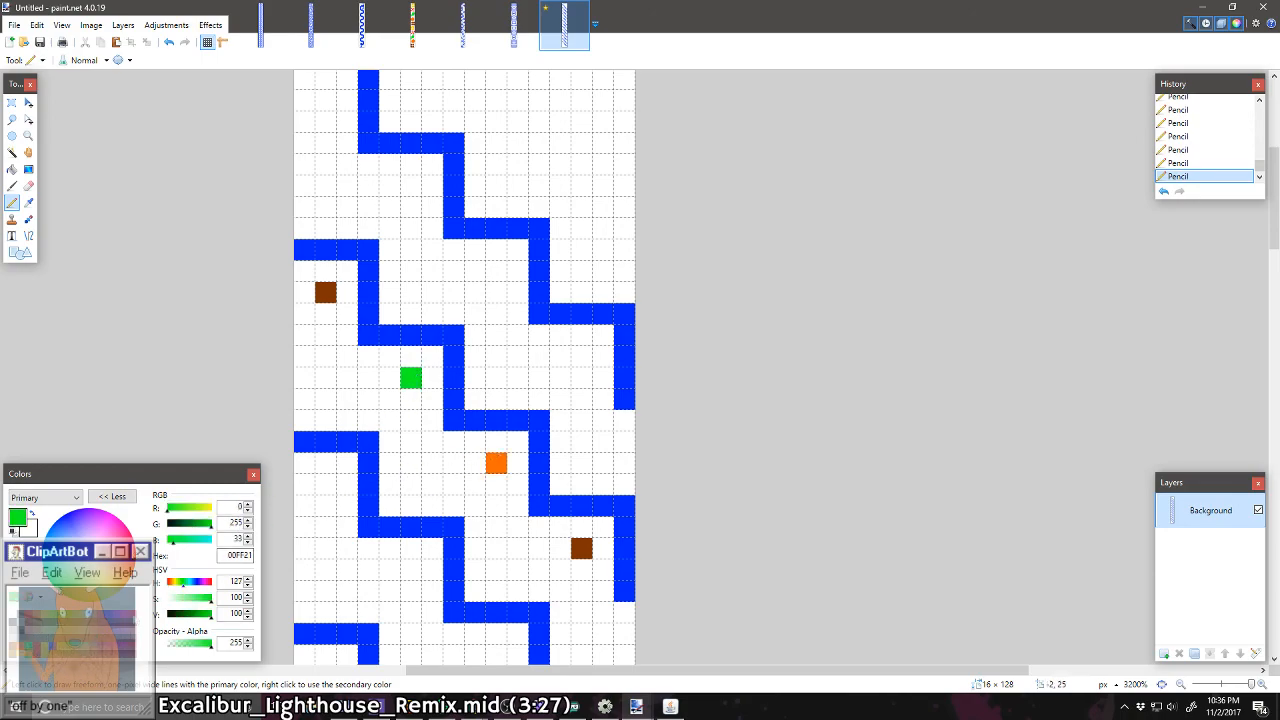
pyautogui.click(344, 291)
pyautogui.hotkey('ctrl', 'z')
pyautogui.click(331, 291)
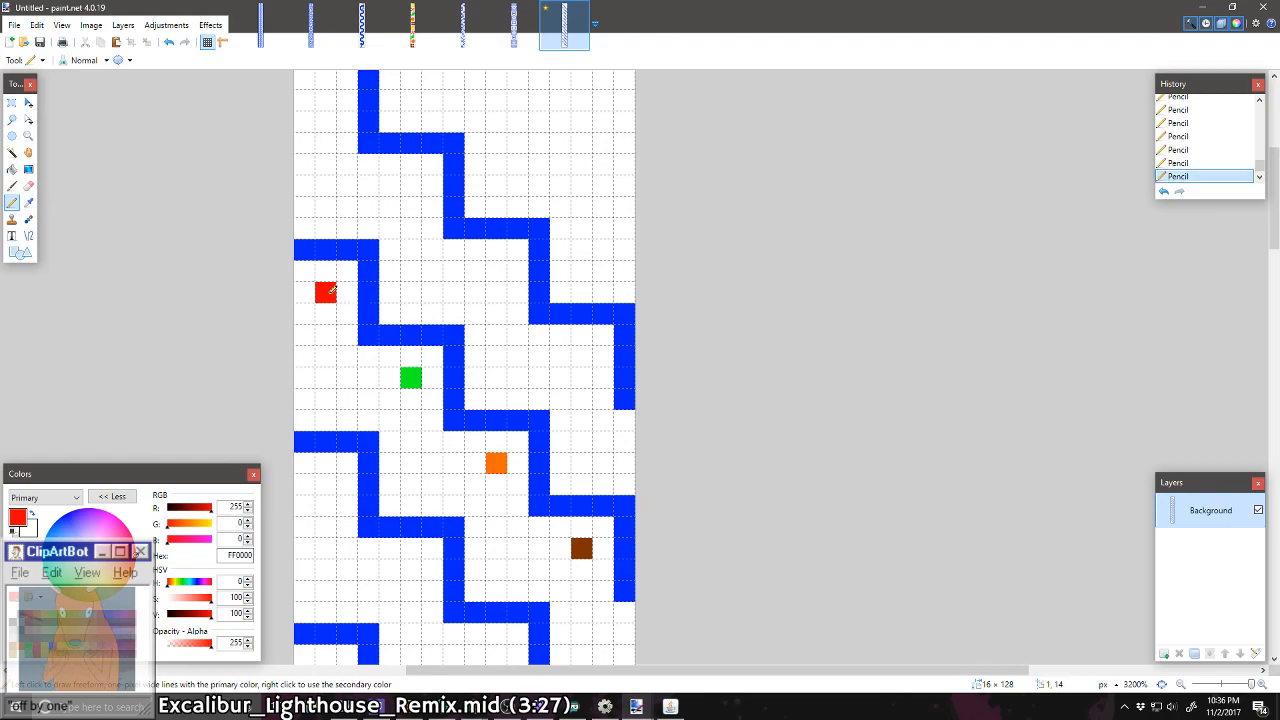
# Step: Place a single yellow (FFD800) pixel at 12, 3, above the topmost staircase
pyautogui.click(46, 615)
pyautogui.scroll(2, 306, 556)
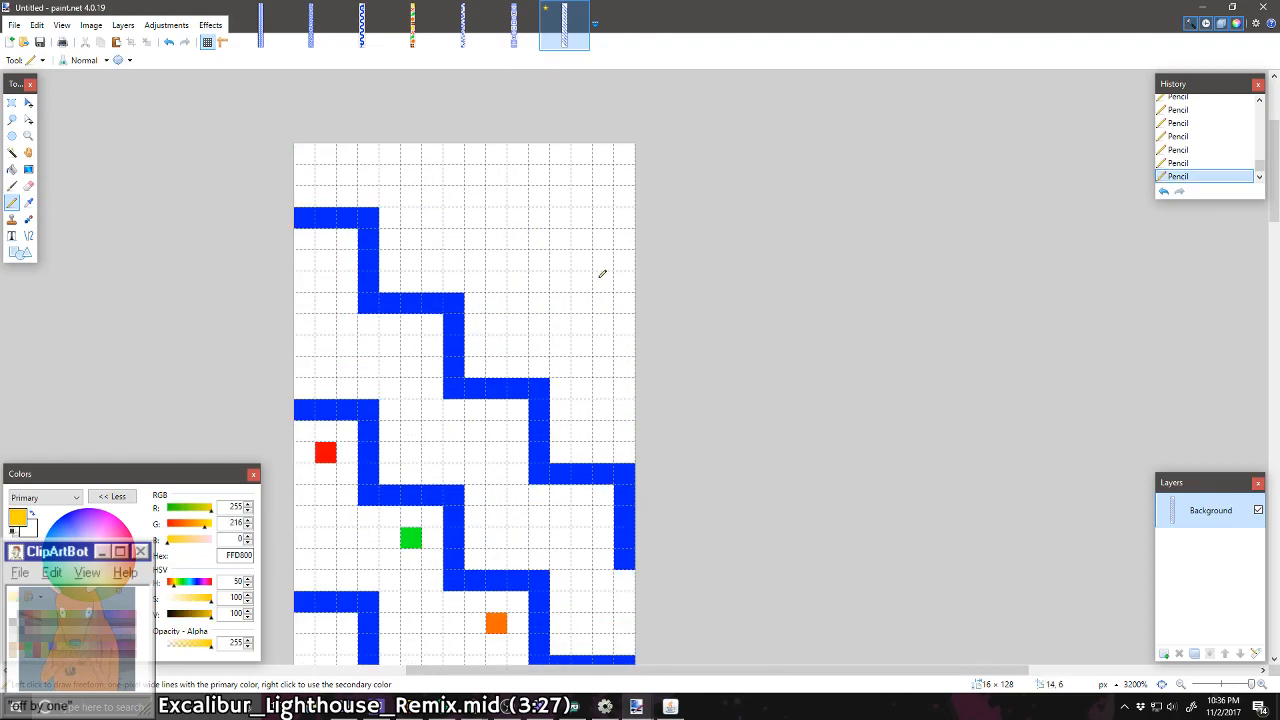
pyautogui.click(571, 218)
# Step: Crop the strip to 16 × 125 pixels, removing the three empty rows above the topmost staircase
pyautogui.scroll(-6, 659, 430)
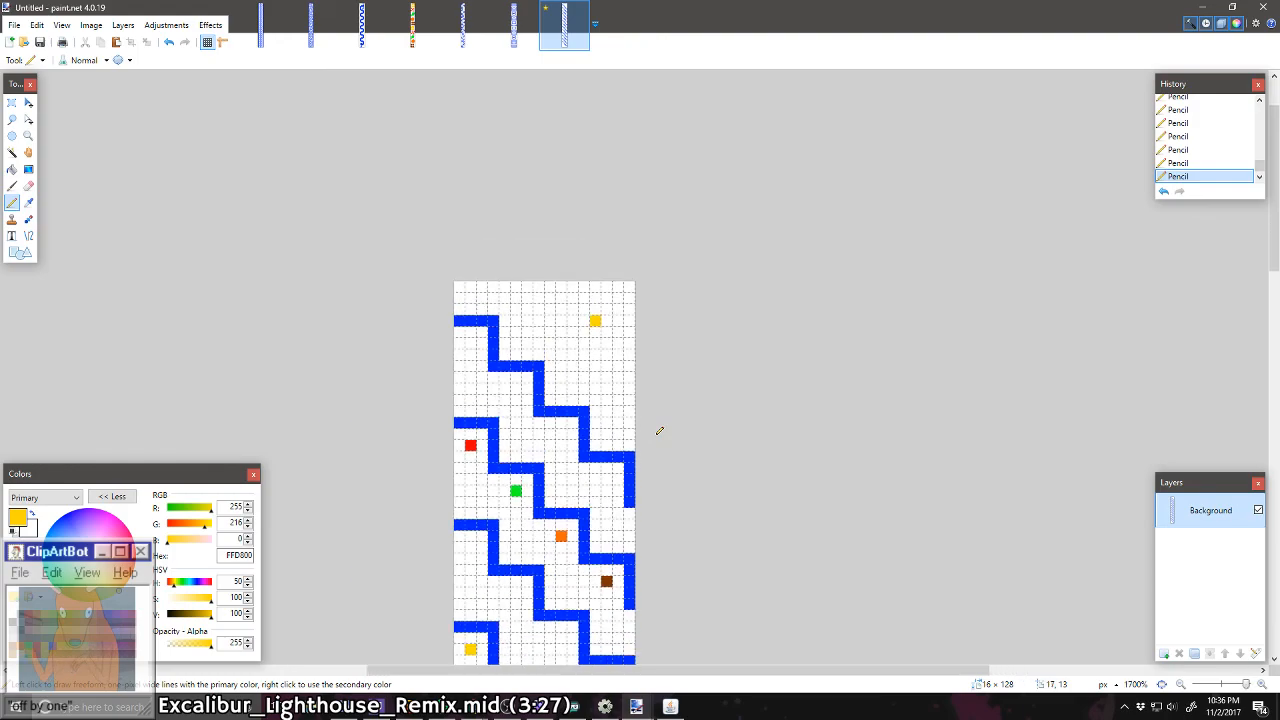
pyautogui.scroll(-4, 659, 430)
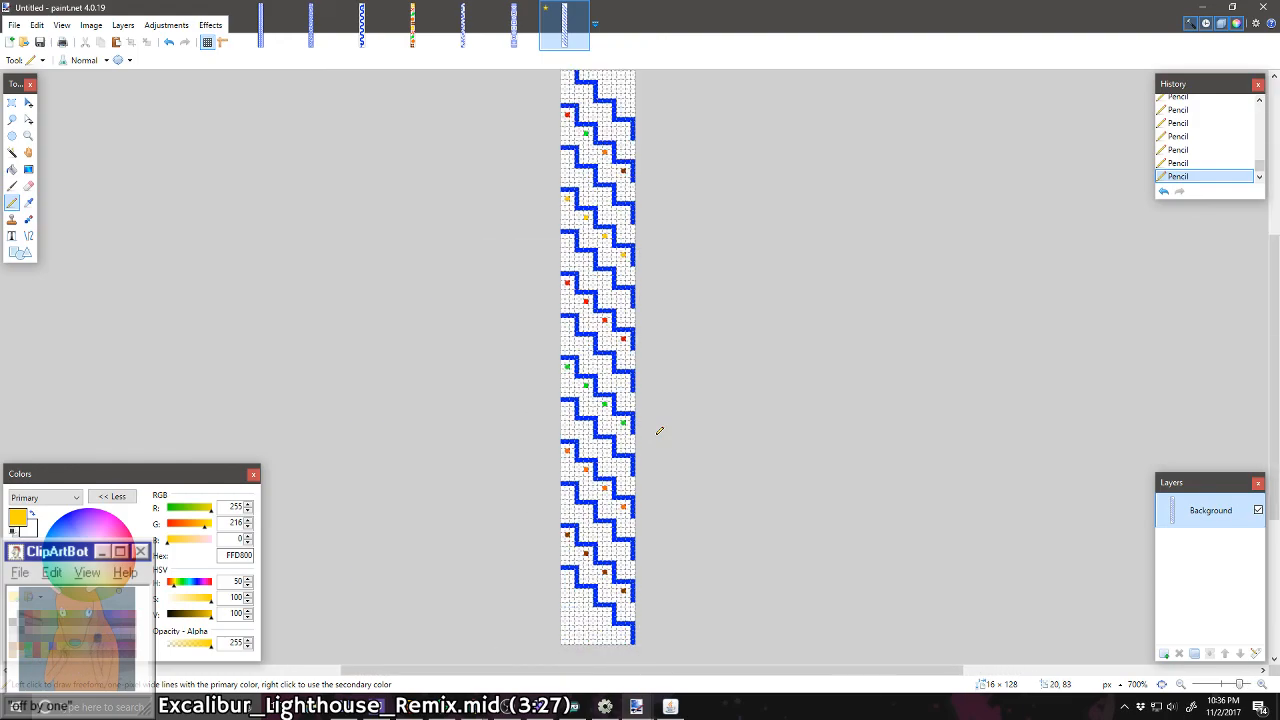
pyautogui.click(12, 104)
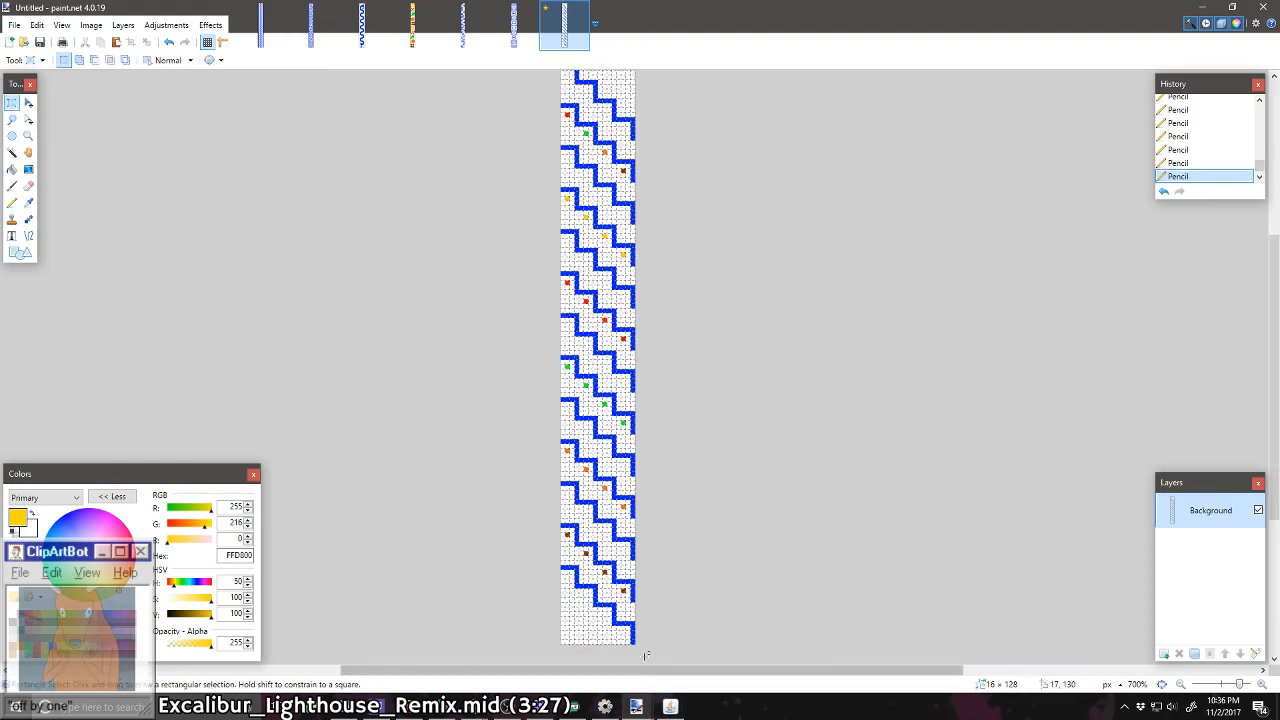
pyautogui.moveTo(645, 656)
pyautogui.mouseDown()
pyautogui.moveTo(557, 529)
pyautogui.moveTo(535, 421)
pyautogui.moveTo(545, 381)
pyautogui.mouseUp()
pyautogui.scroll(4, 557, 529)
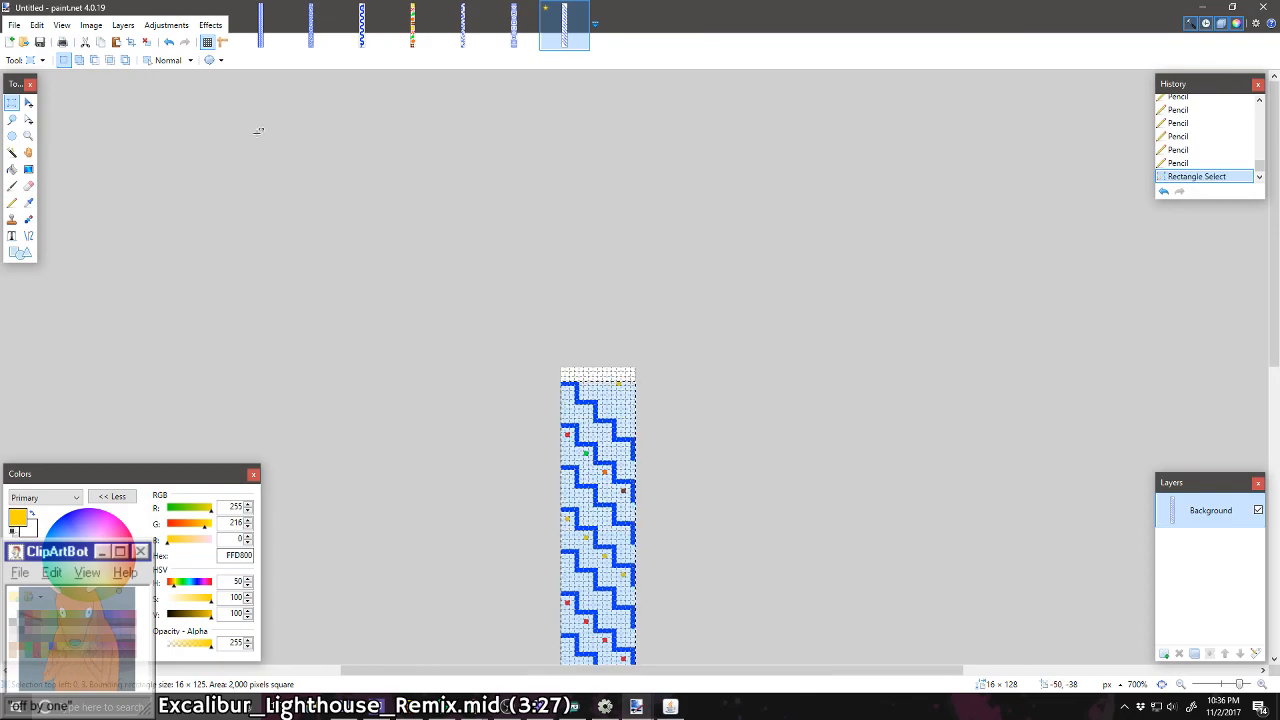
pyautogui.click(91, 25)
pyautogui.click(126, 41)
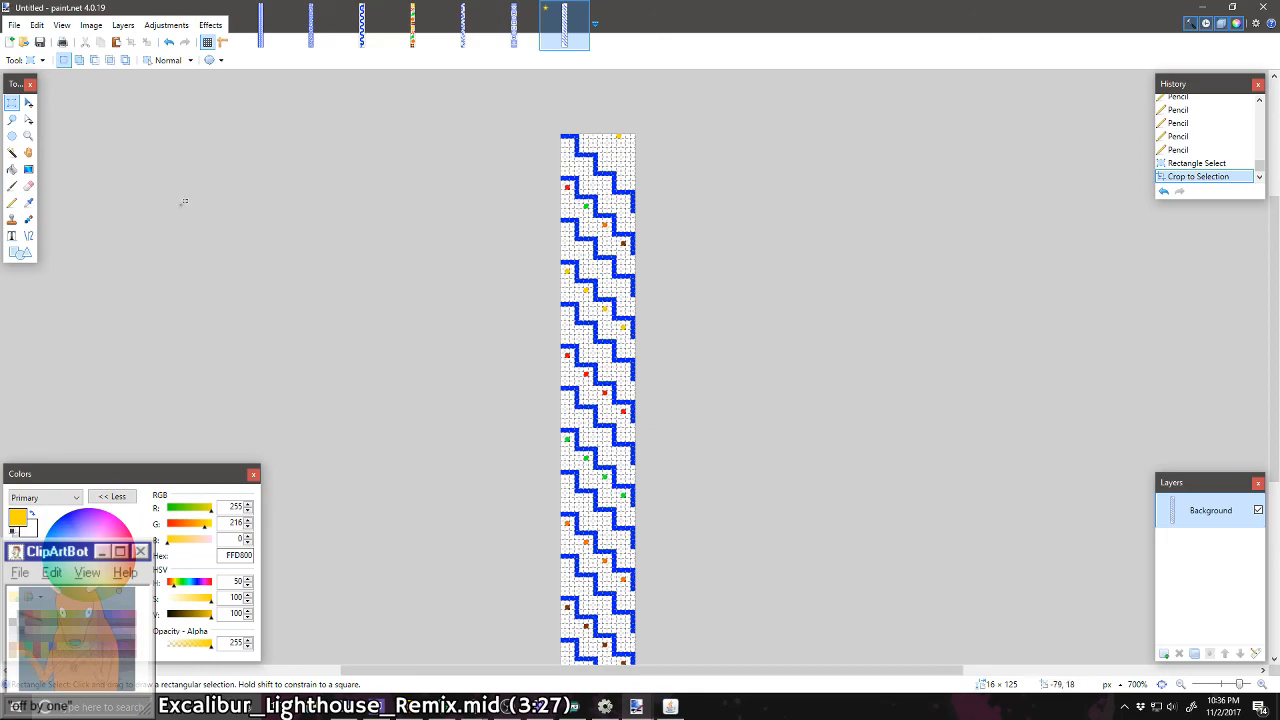
# Step: Save the strip as Stairs.png in the Levels folder with auto-detected bit depth
pyautogui.click(15, 25)
pyautogui.click(31, 131)
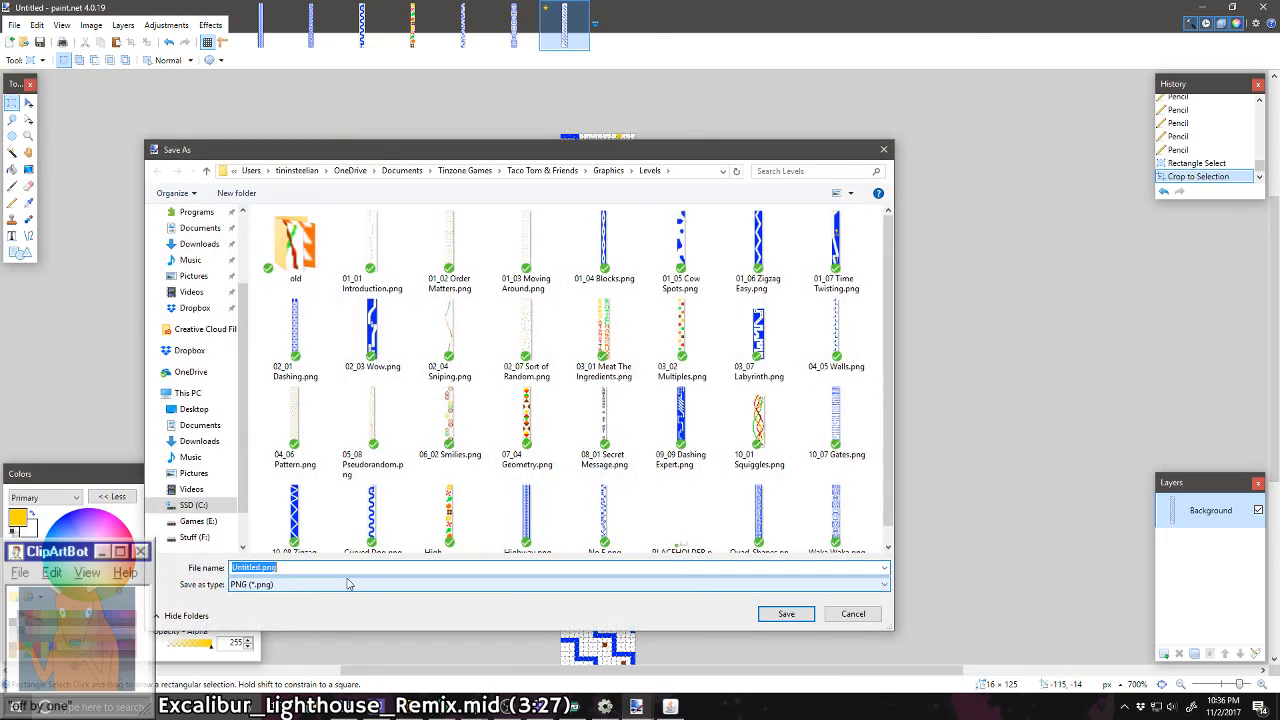
pyautogui.write('Stairs')
pyautogui.press('Return')
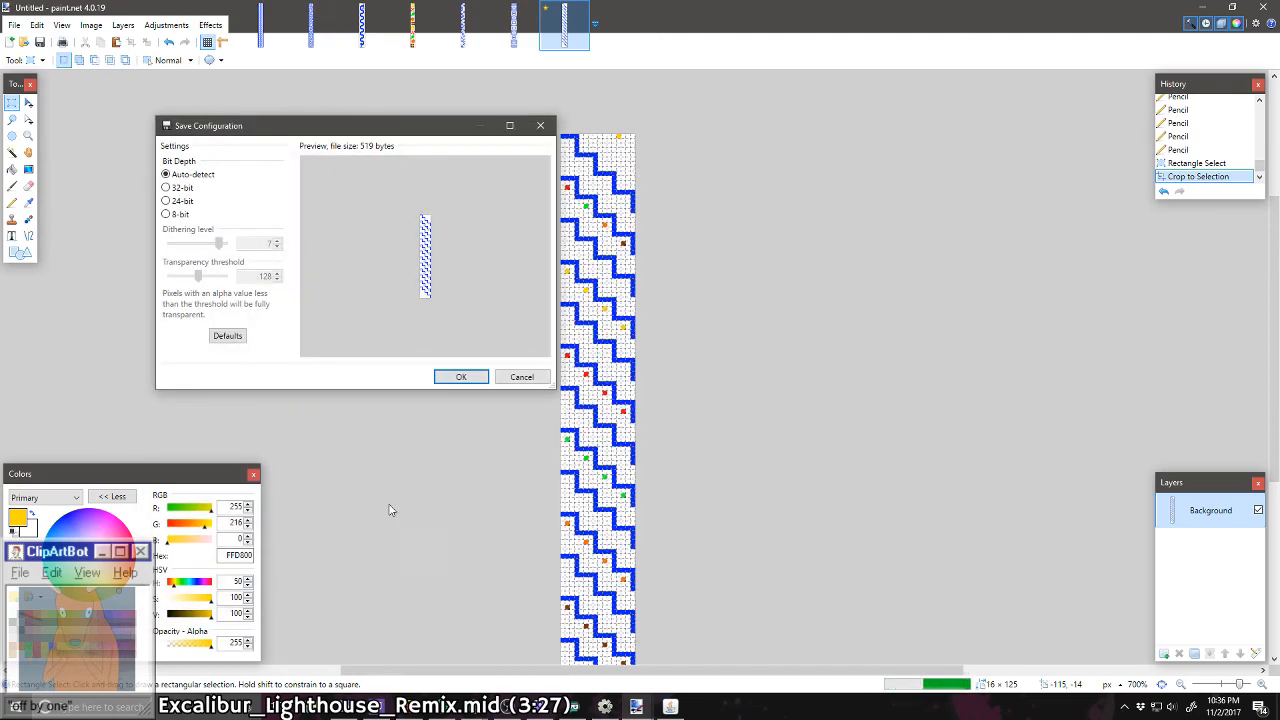
pyautogui.click(476, 376)
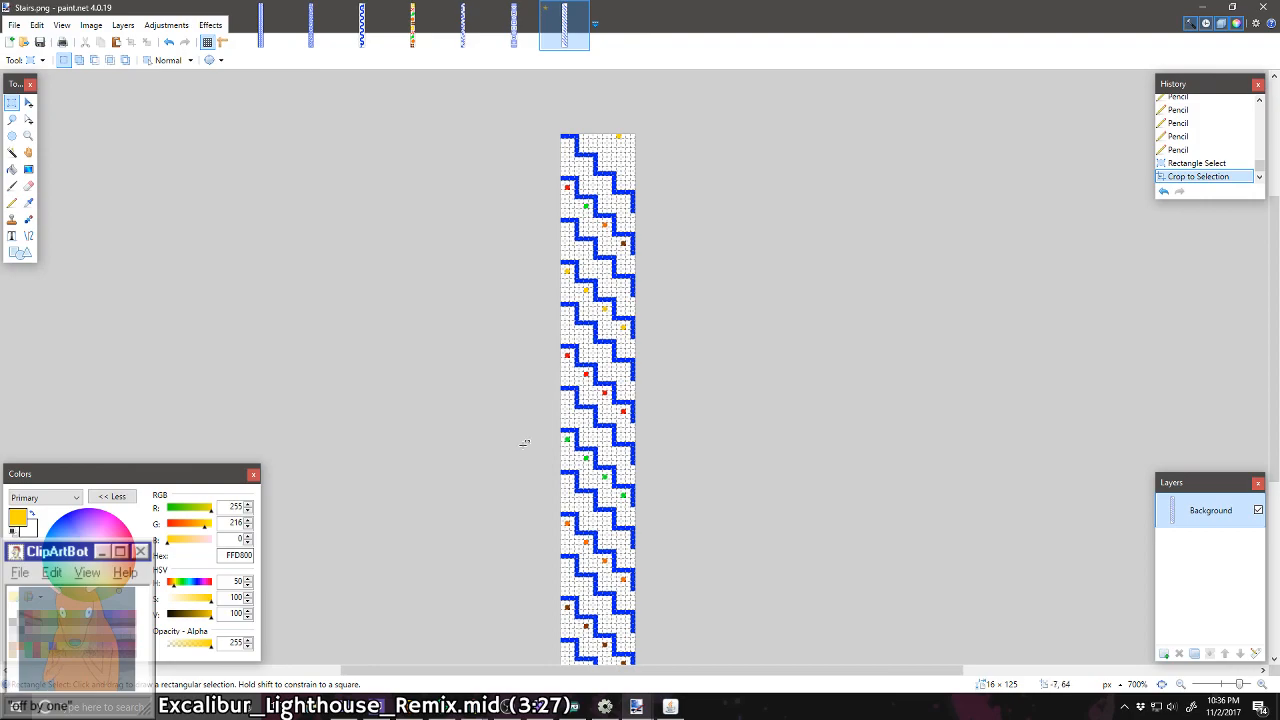
# Step: Switch to Construct 2 and open frame 7 of the canvasPaste sprite's Default animation for editing
pyautogui.click(607, 711)
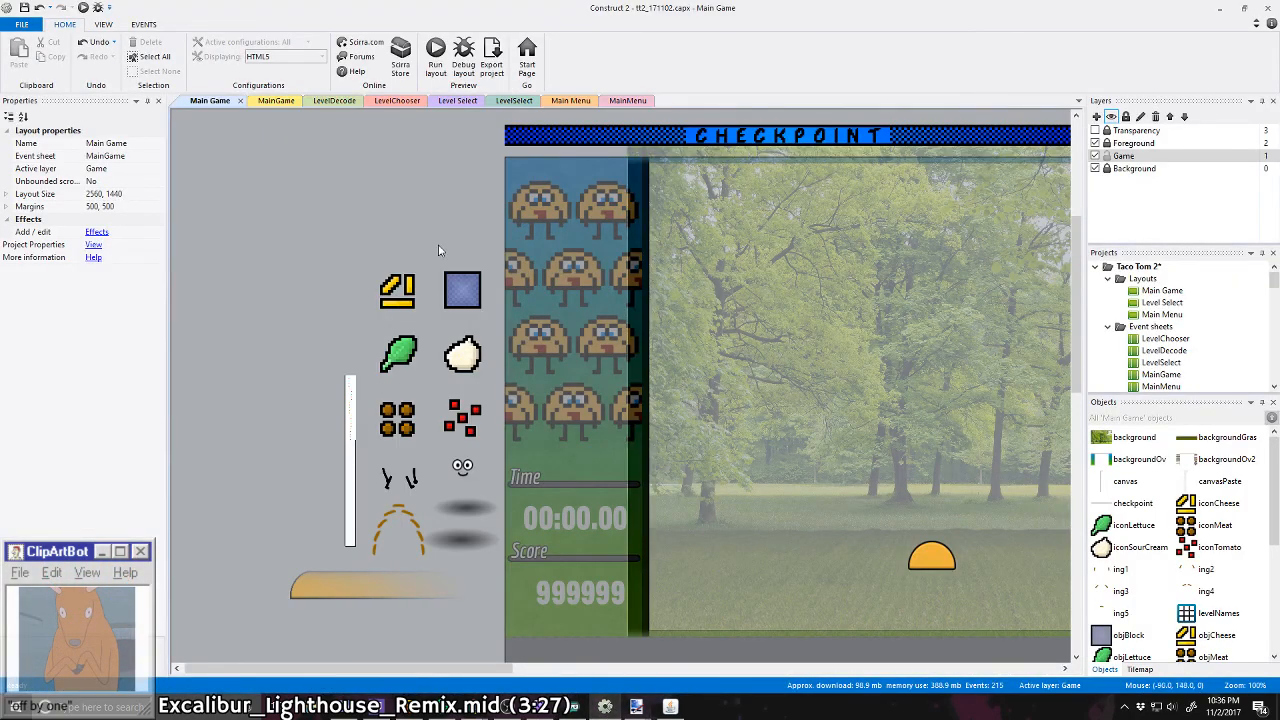
pyautogui.doubleClick(353, 414)
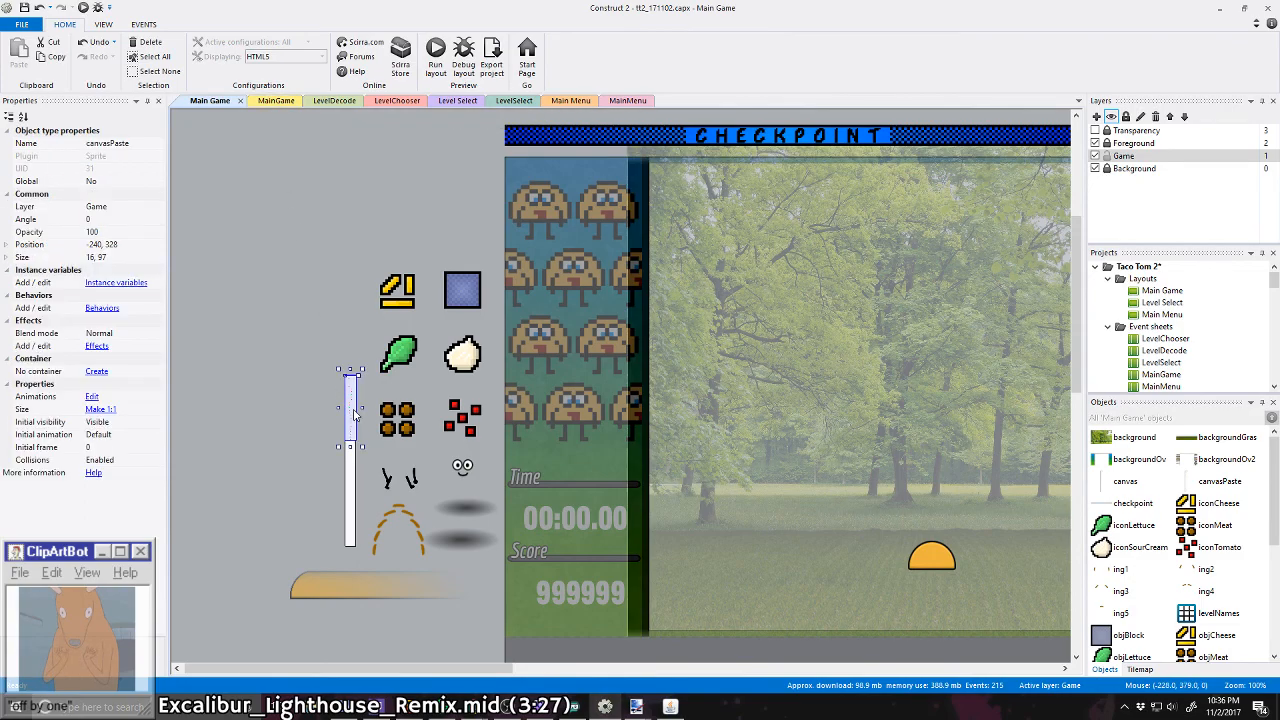
pyautogui.click(176, 346)
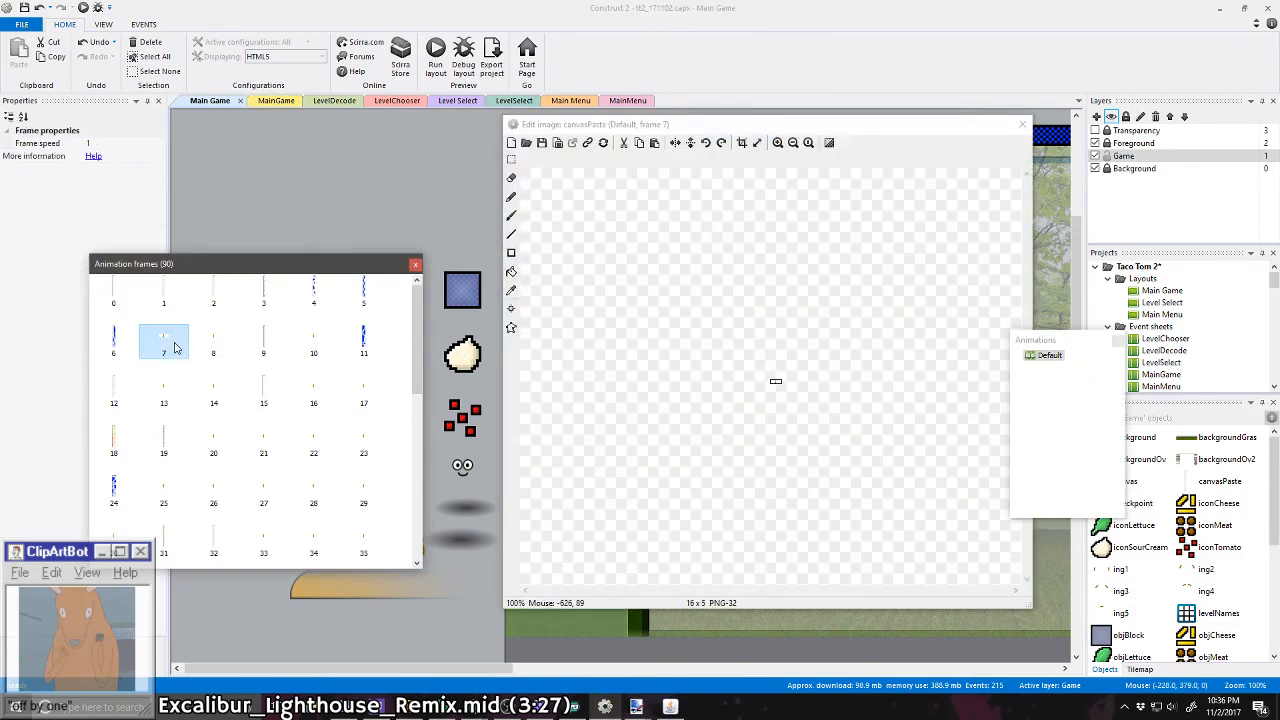
# Step: Examine the small placeholder frames between 8 and 17 of the canvasPaste animation
pyautogui.click(213, 345)
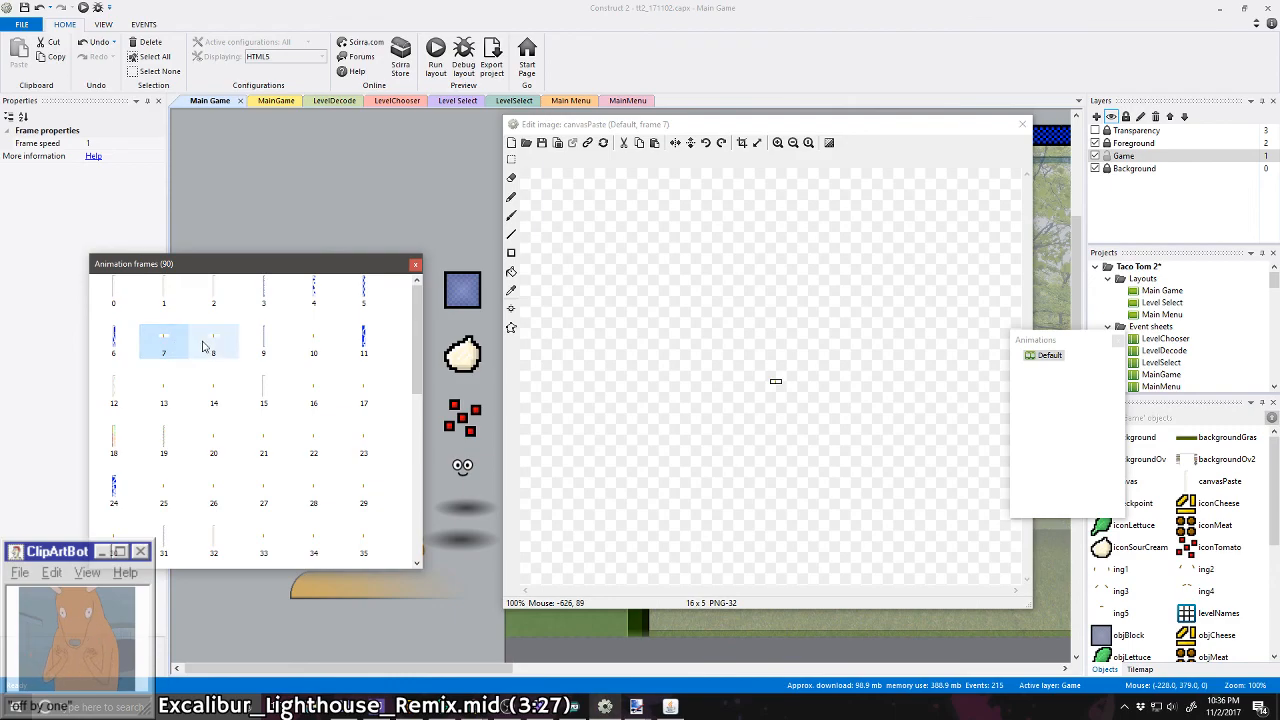
pyautogui.click(262, 345)
pyautogui.click(305, 345)
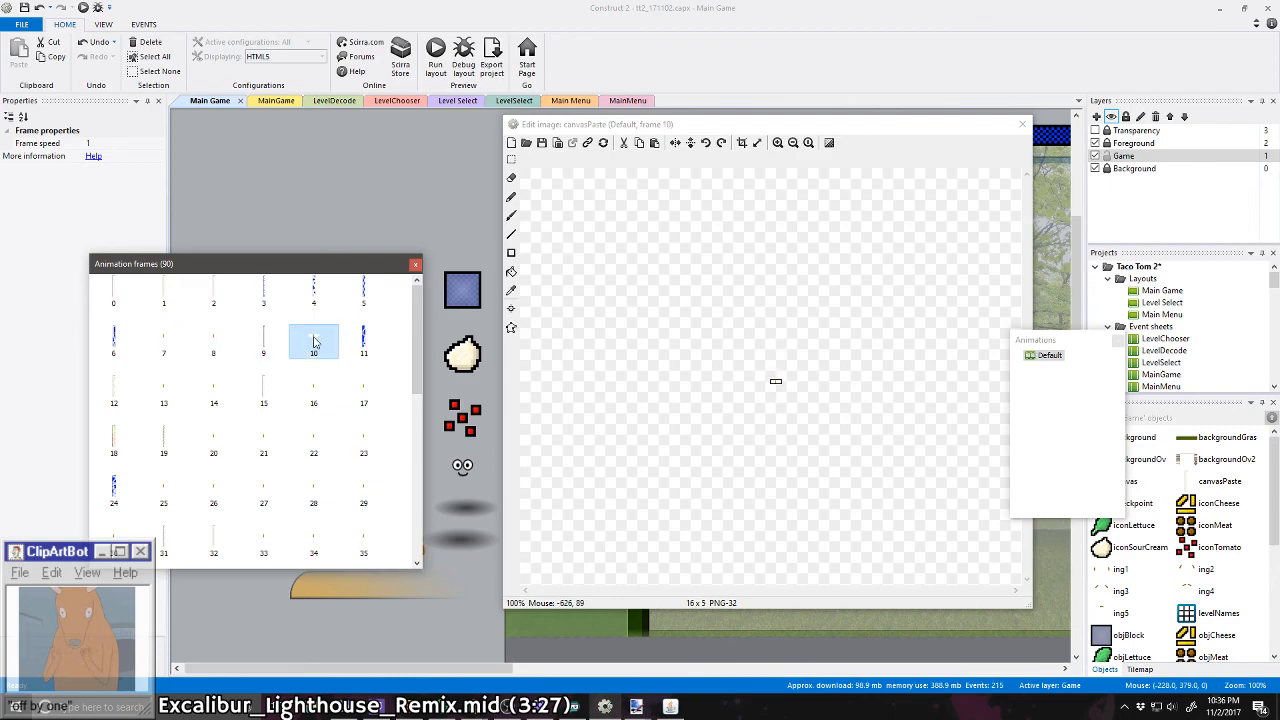
pyautogui.click(166, 404)
pyautogui.click(213, 395)
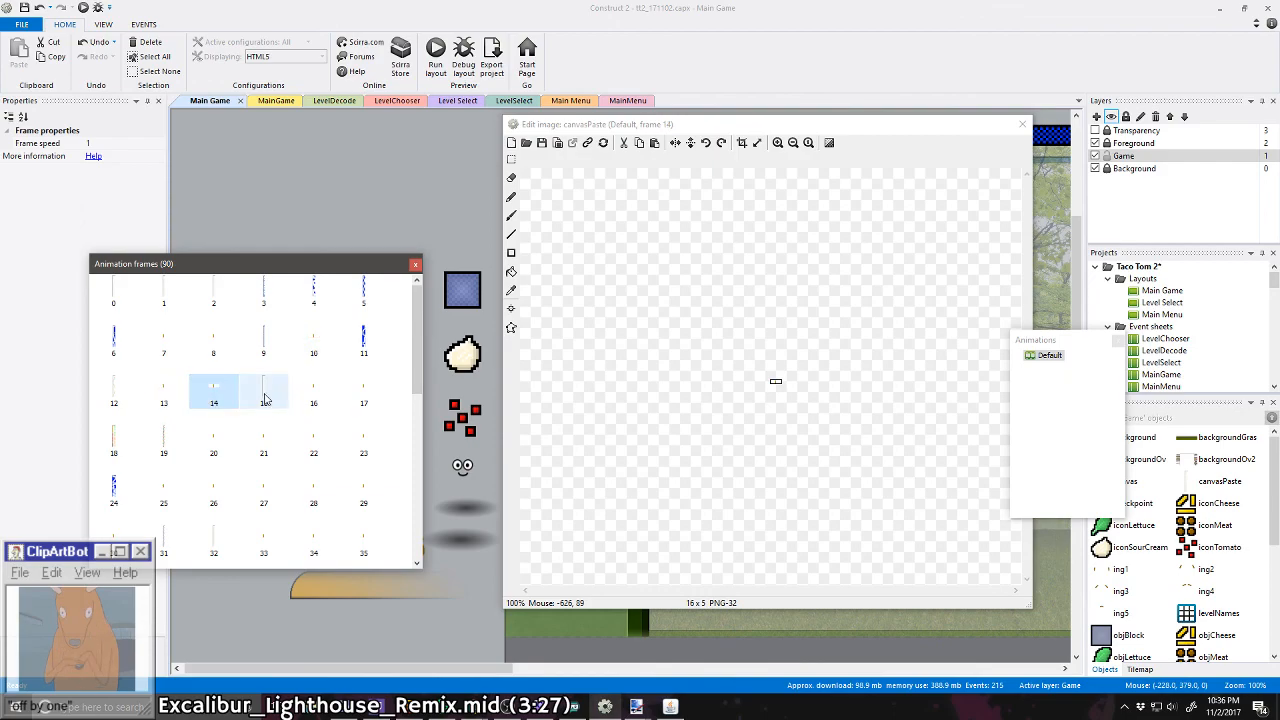
pyautogui.click(313, 395)
pyautogui.click(362, 395)
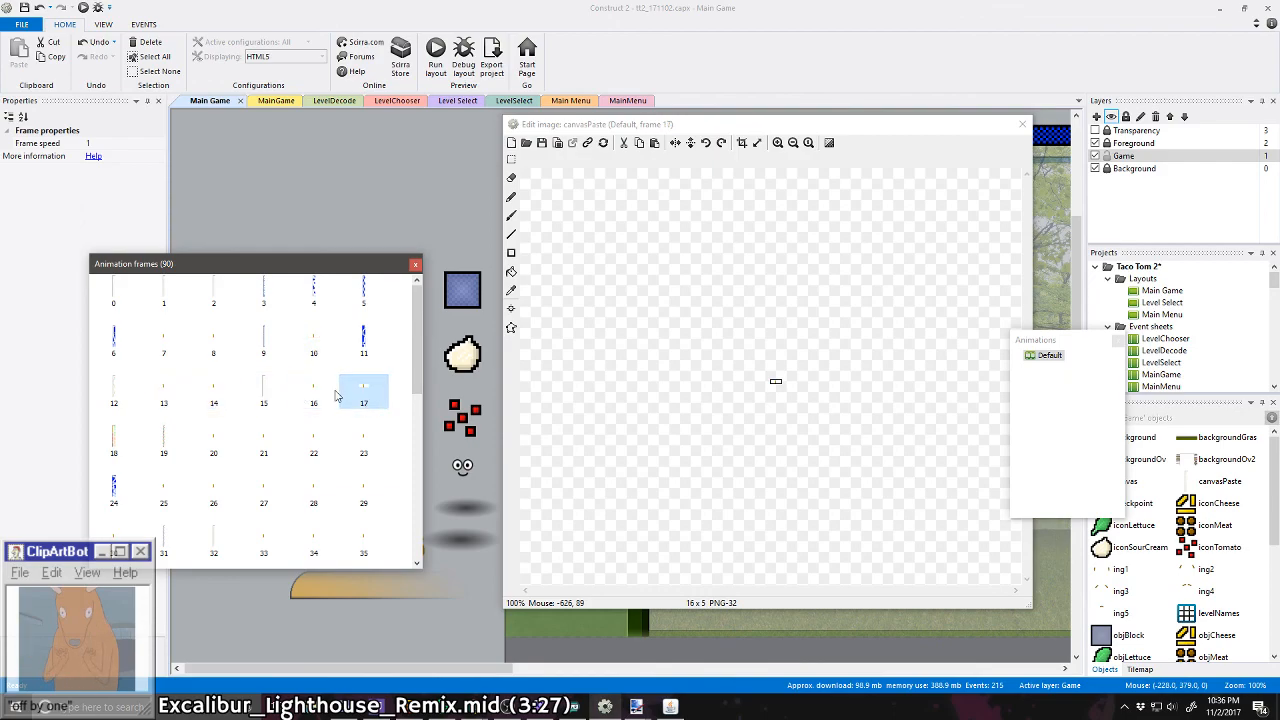
# Step: Load Curved Dog.png from the Graphics/Levels folder into frame 7 of the canvasPaste animation
pyautogui.click(172, 348)
pyautogui.rightClick(172, 350)
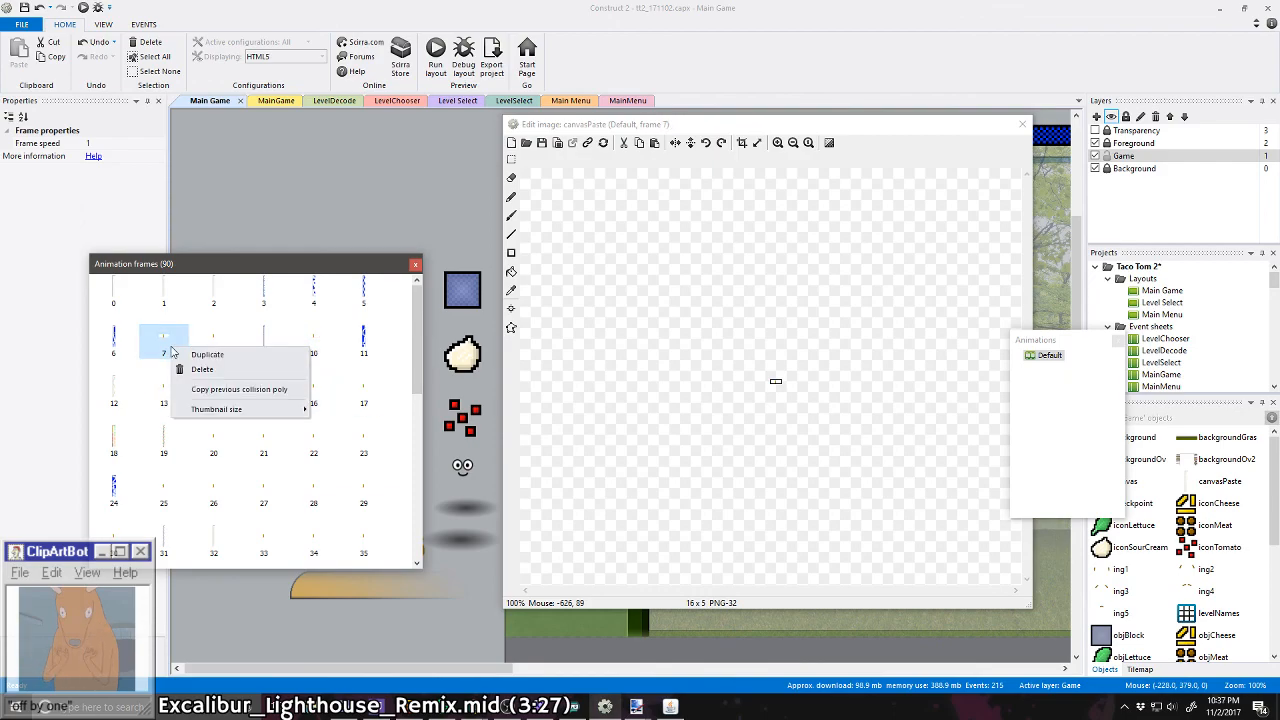
pyautogui.press('Escape')
pyautogui.click(526, 143)
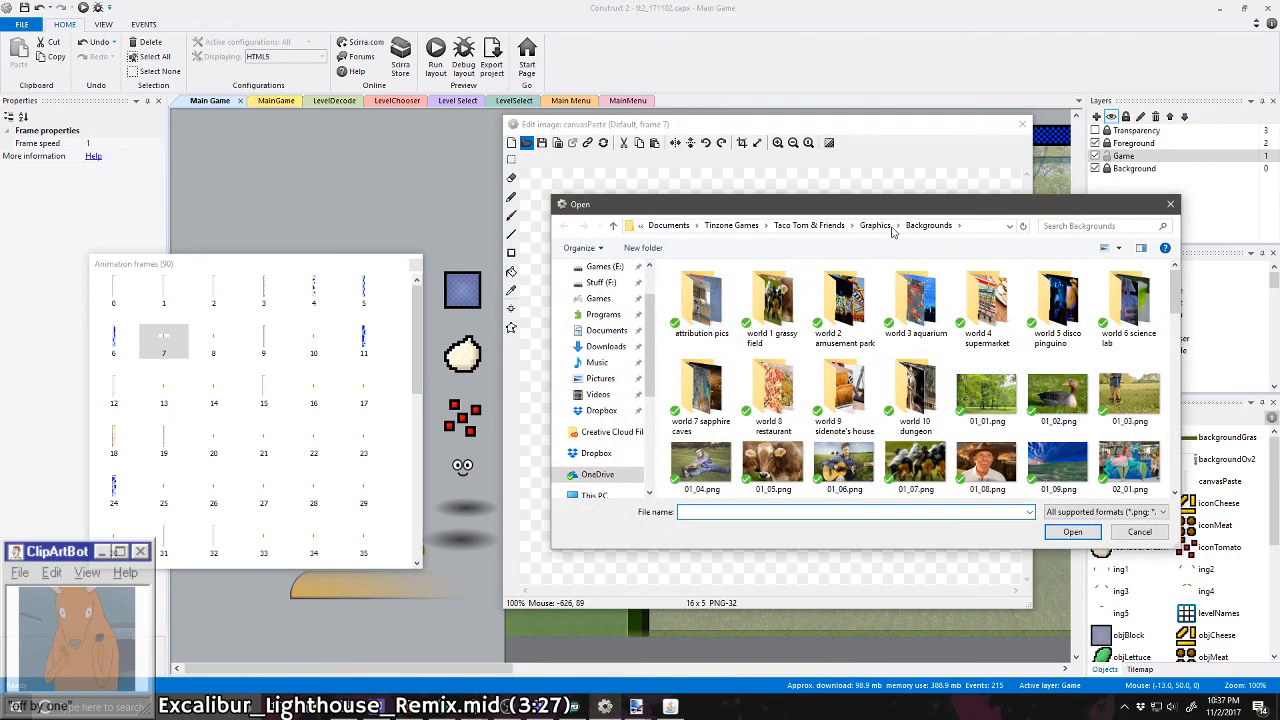
pyautogui.click(815, 226)
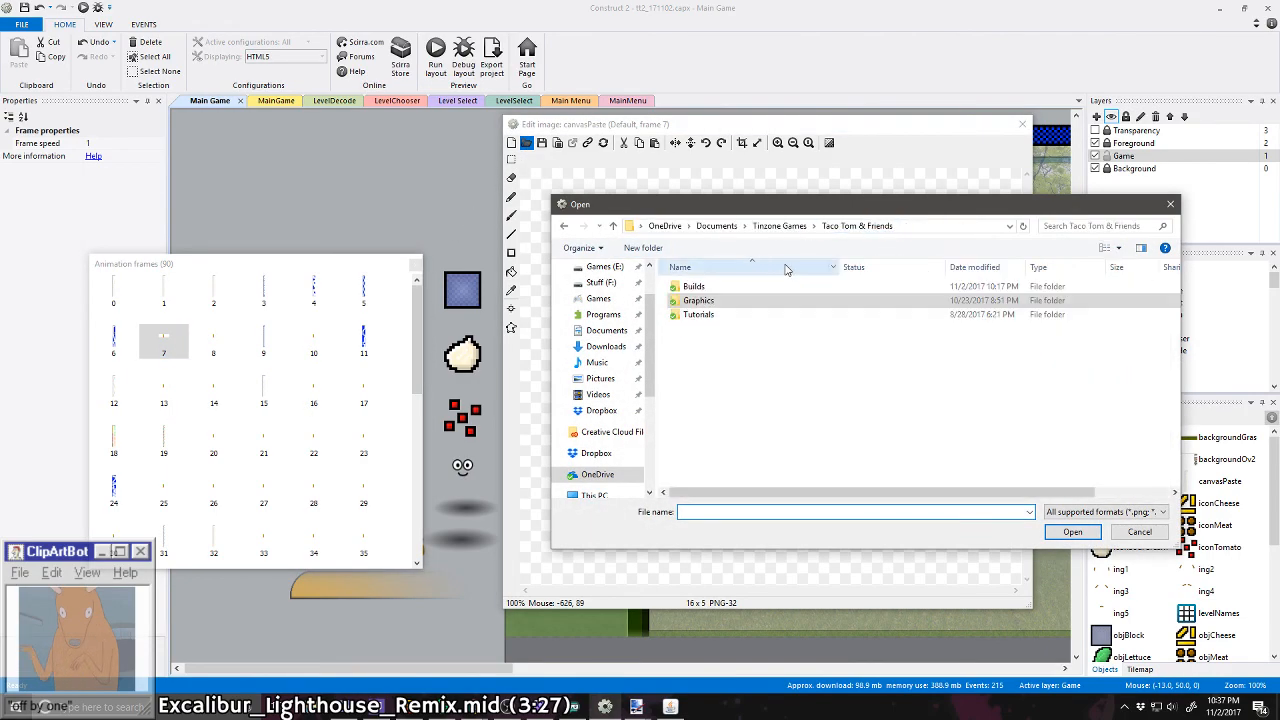
pyautogui.doubleClick(728, 303)
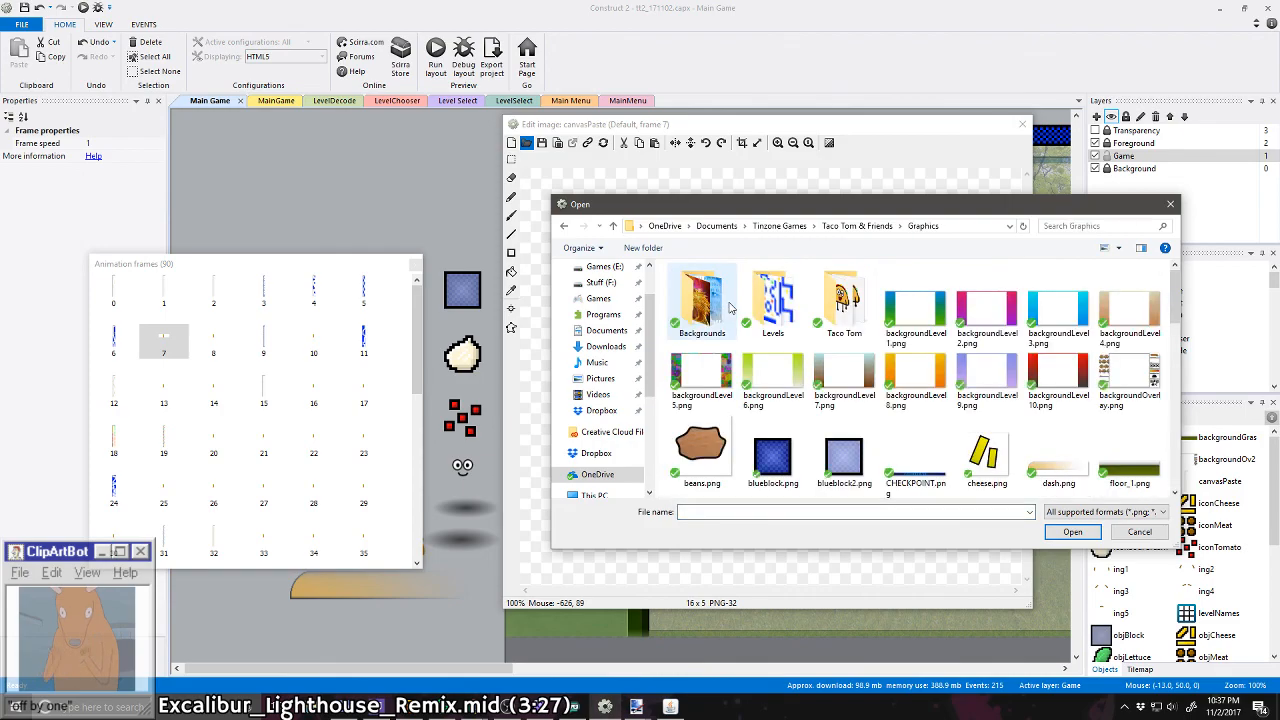
pyautogui.doubleClick(776, 308)
pyautogui.scroll(-2, 760, 370)
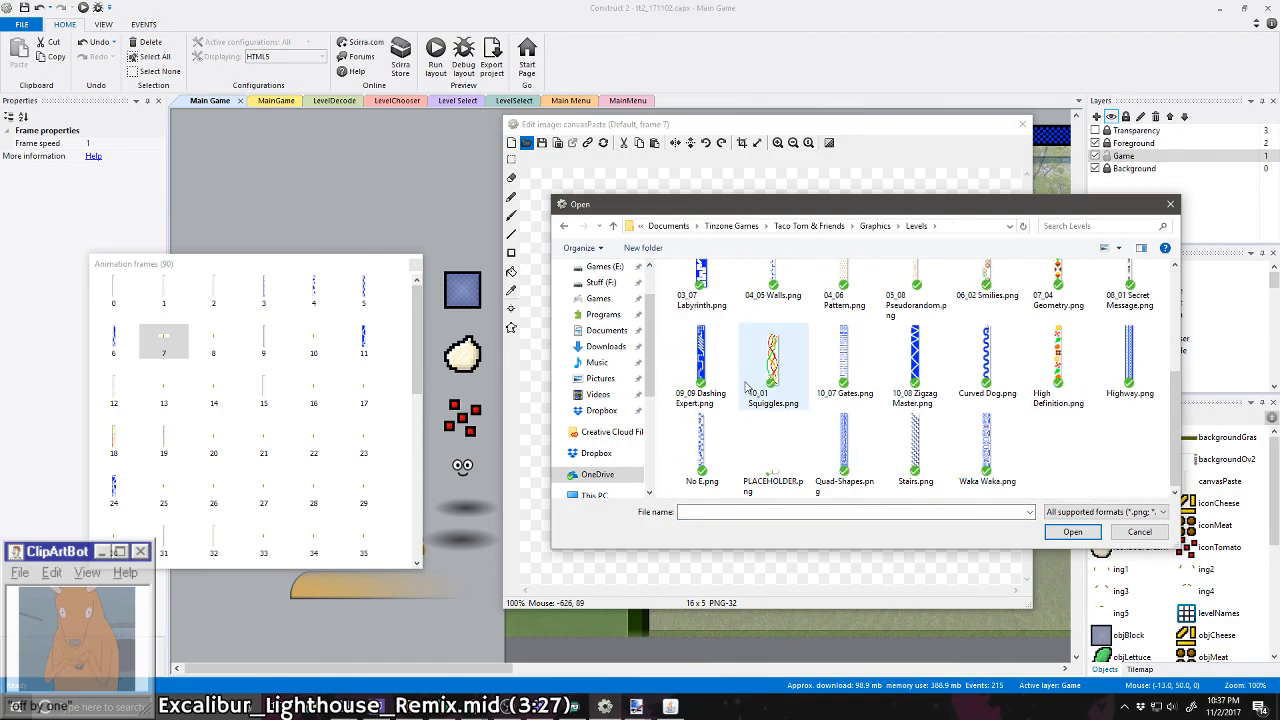
pyautogui.doubleClick(985, 360)
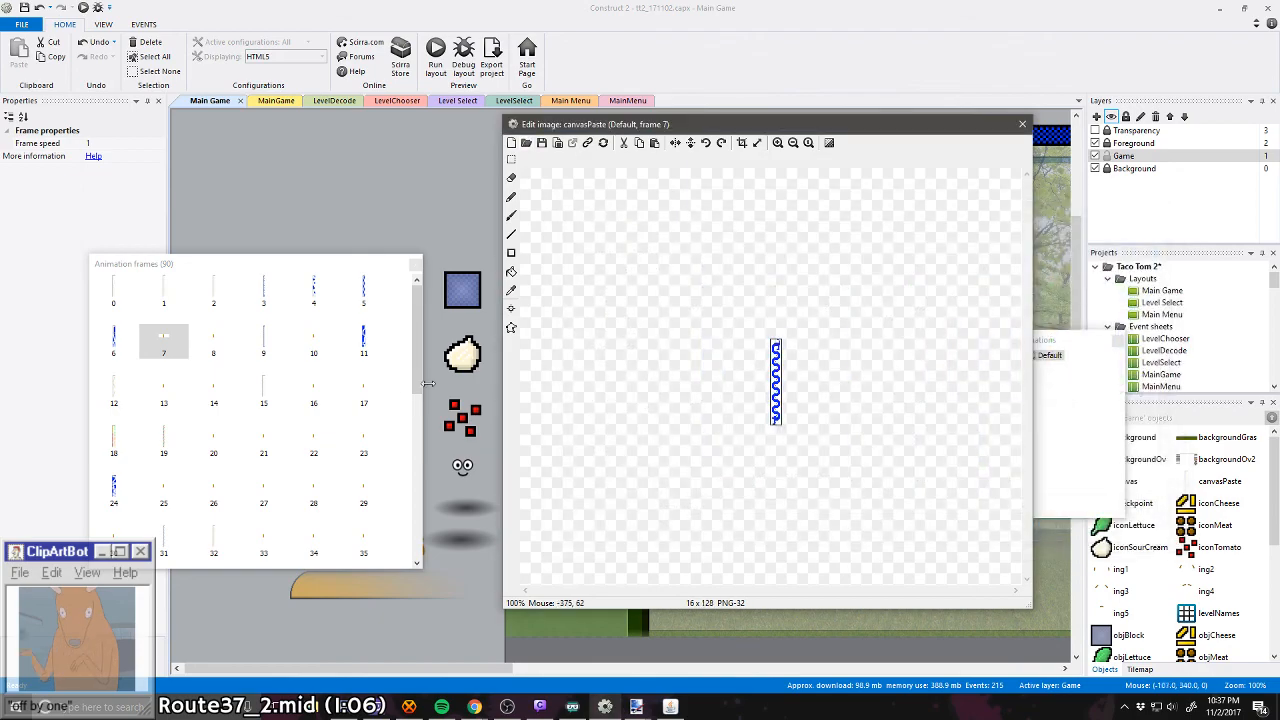
# Step: Load High Definition.png into frame 8 and Highway.png into frame 10 of the canvasPaste animation
pyautogui.click(218, 355)
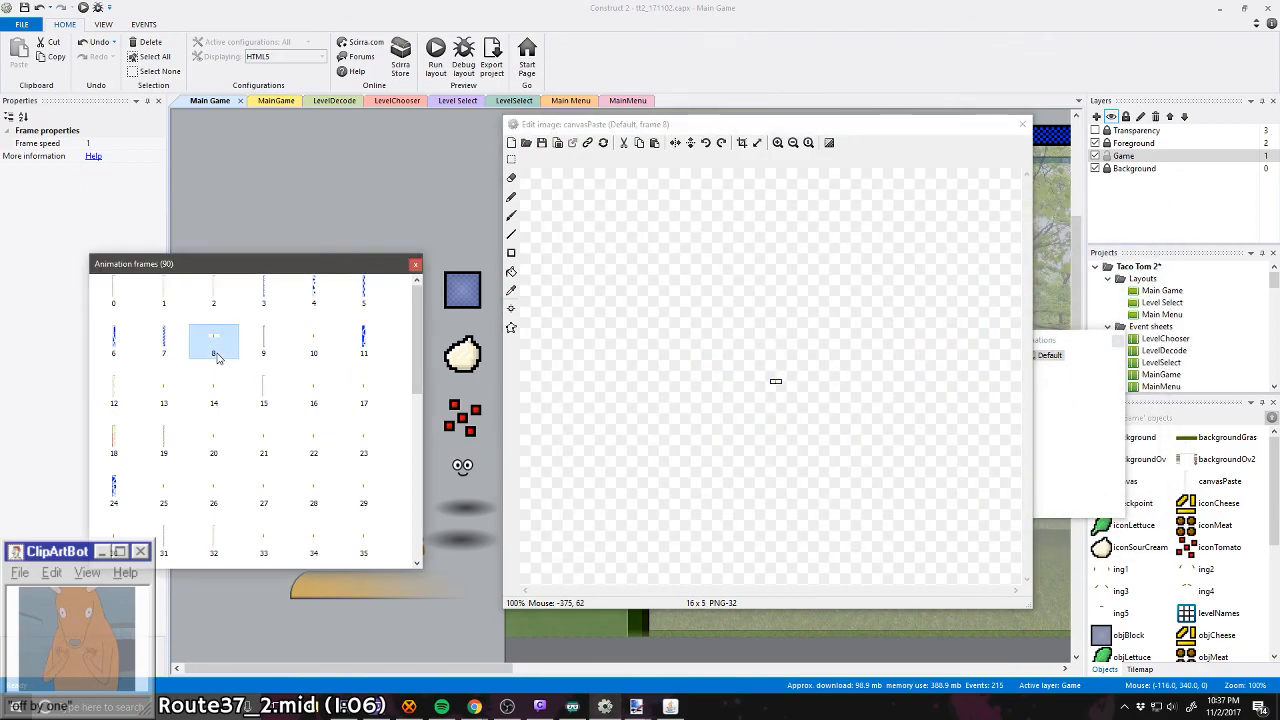
pyautogui.click(526, 142)
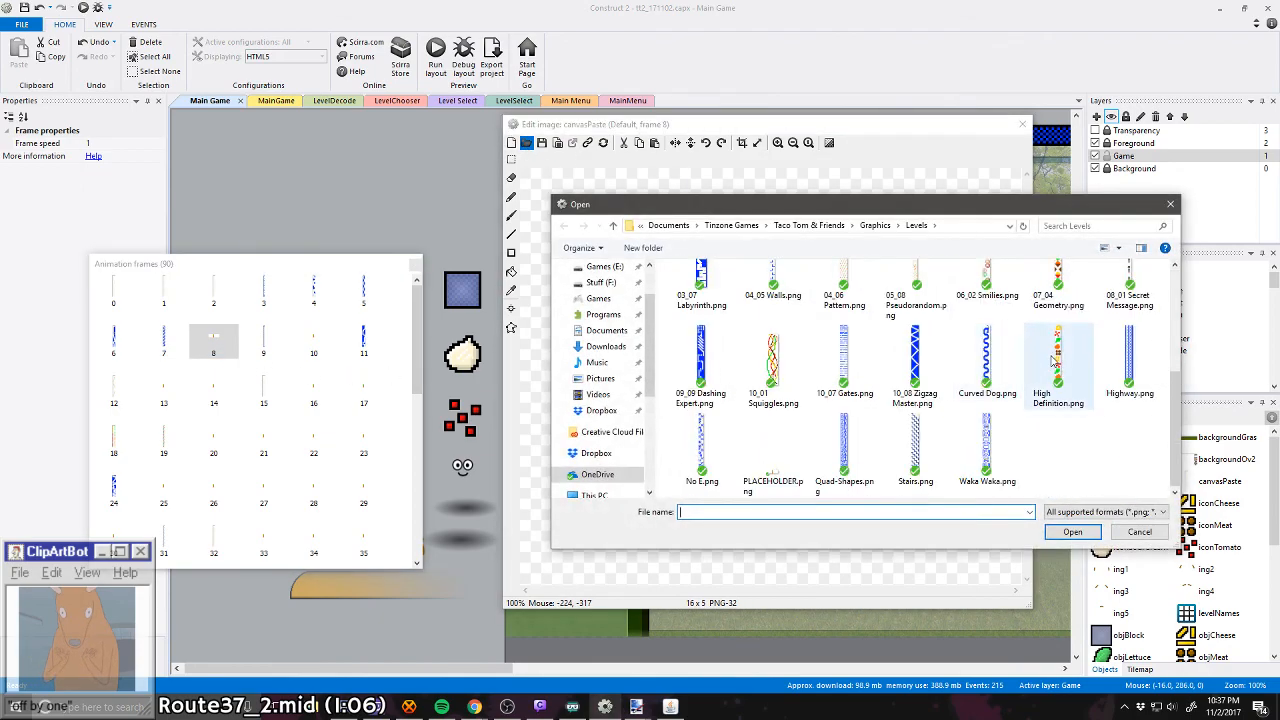
pyautogui.doubleClick(1055, 362)
pyautogui.click(313, 340)
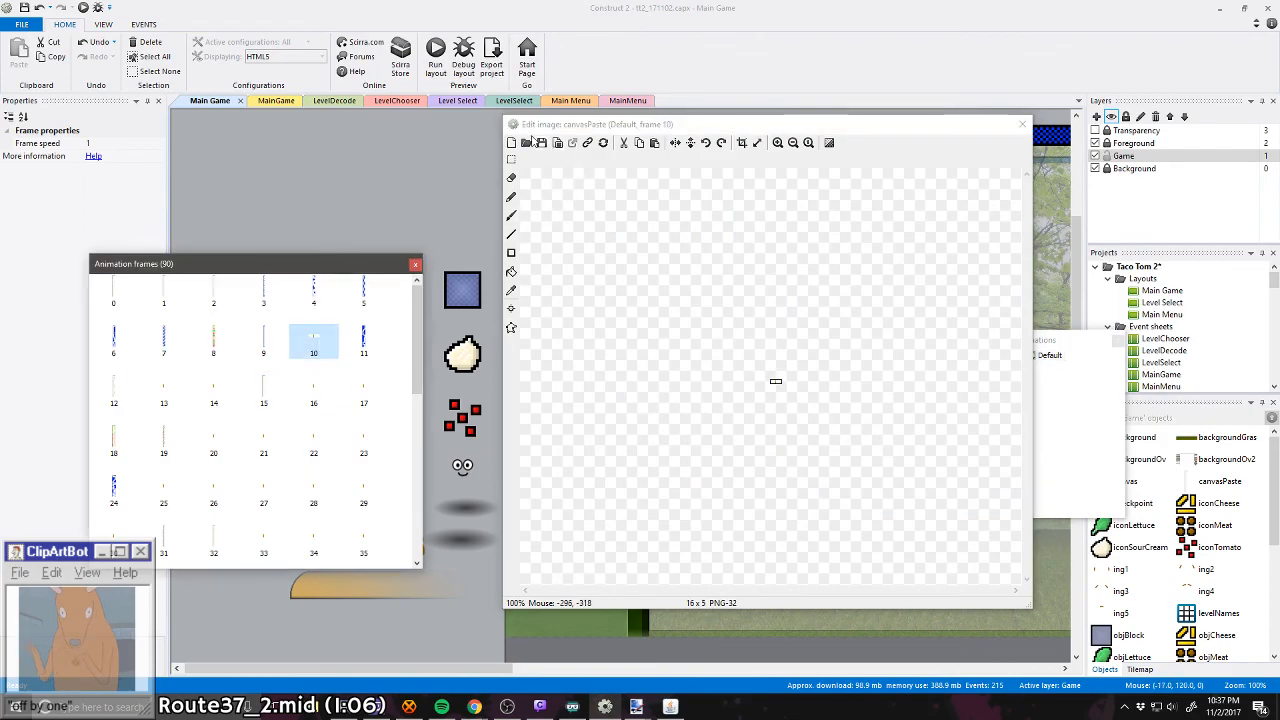
pyautogui.click(526, 142)
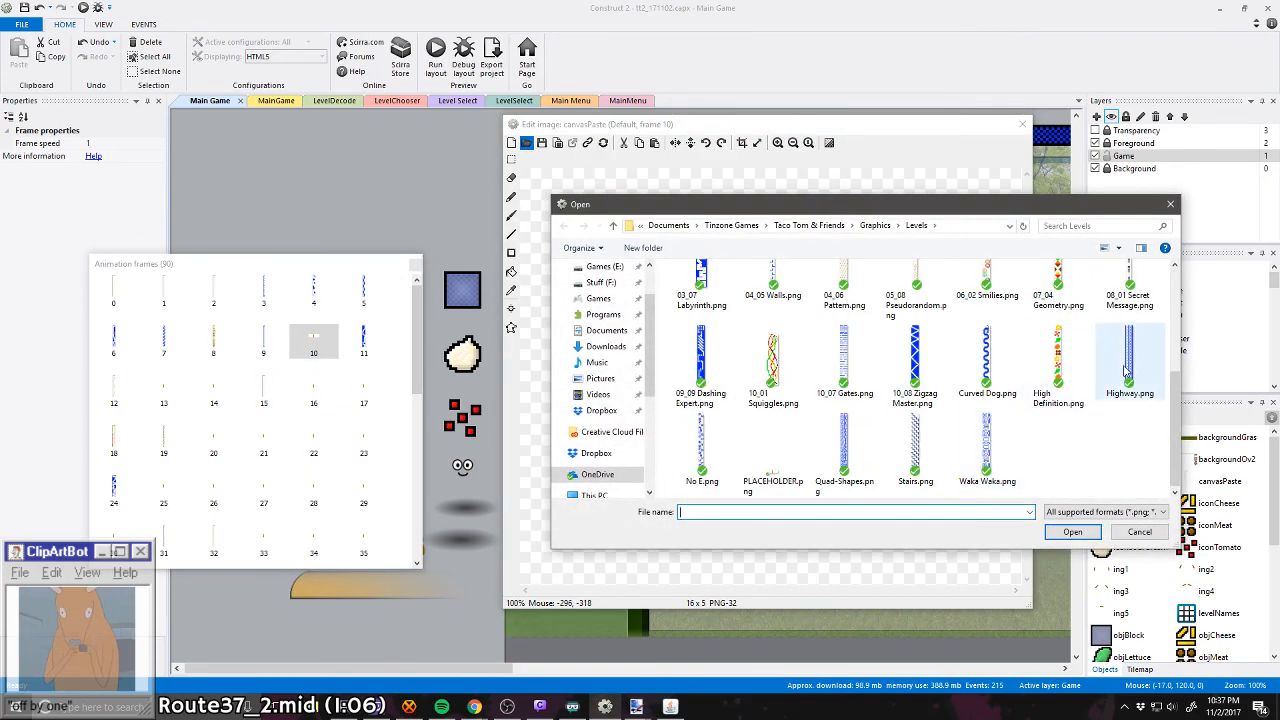
pyautogui.doubleClick(1127, 370)
# Step: Load No E.png into frame 13 and Quad-Shapes.png into frame 14 of the canvasPaste animation
pyautogui.click(178, 390)
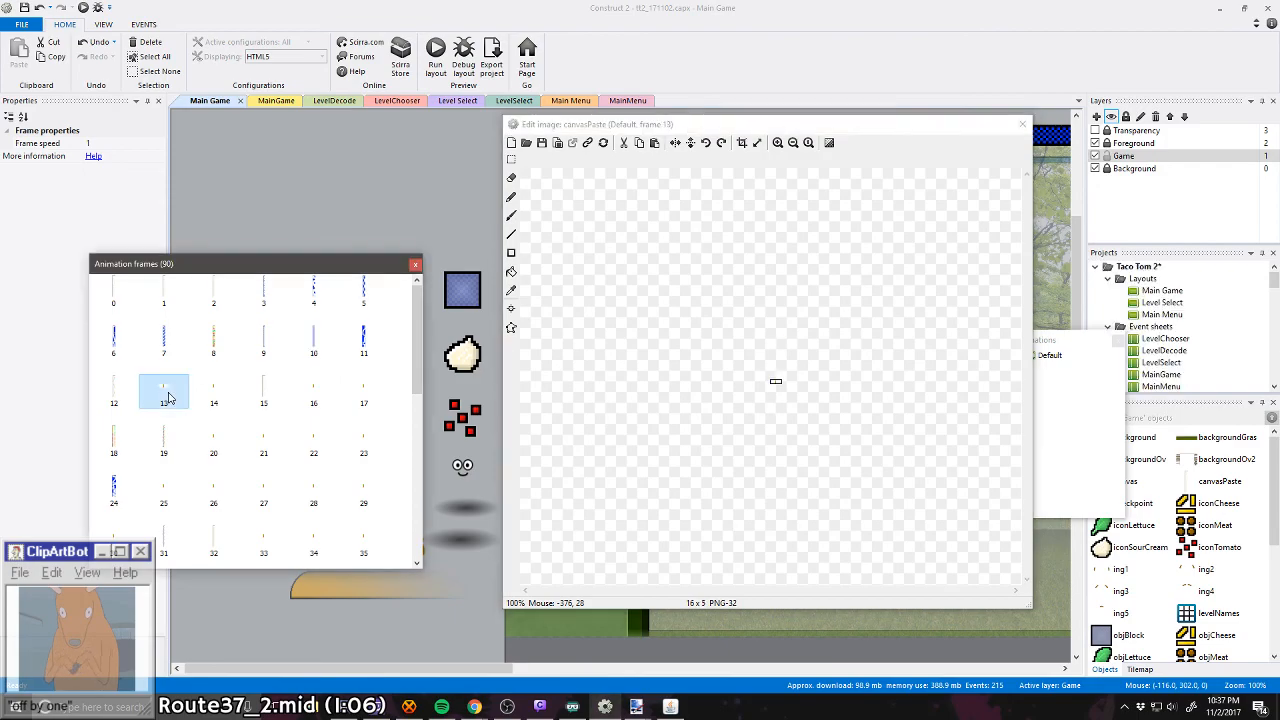
pyautogui.click(526, 142)
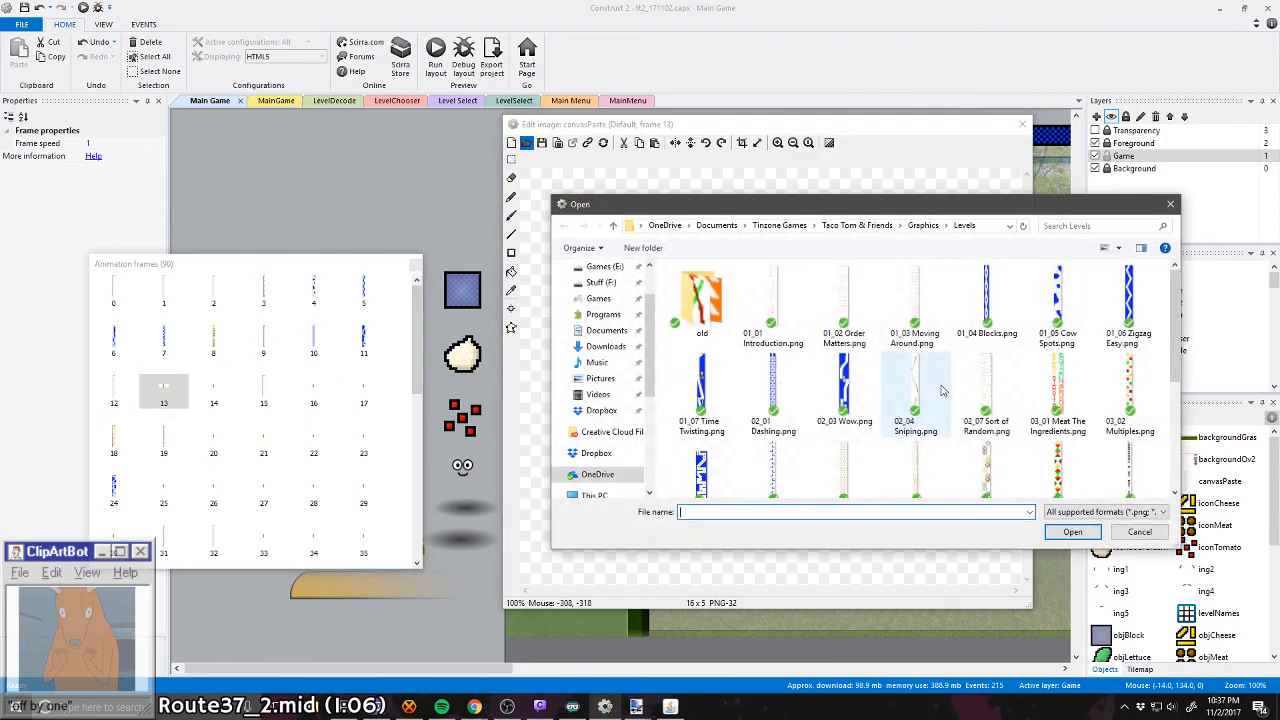
pyautogui.click(706, 460)
pyautogui.doubleClick(706, 460)
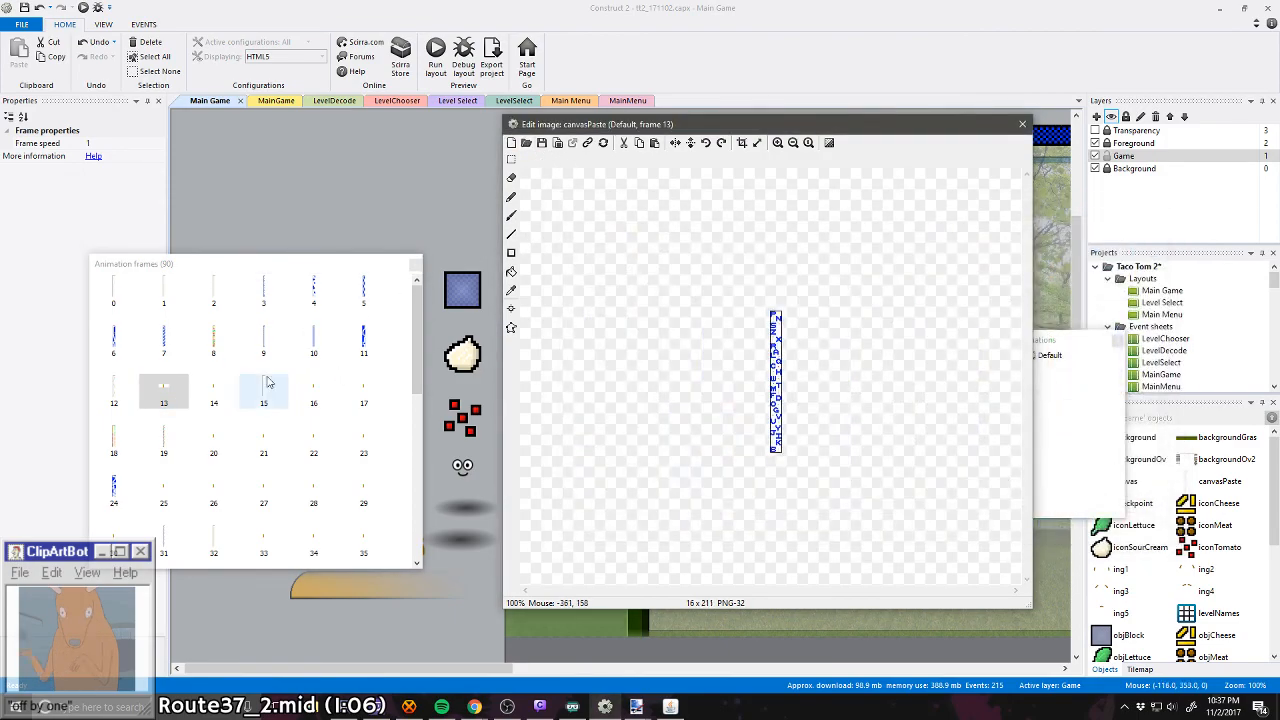
pyautogui.click(213, 392)
pyautogui.click(526, 142)
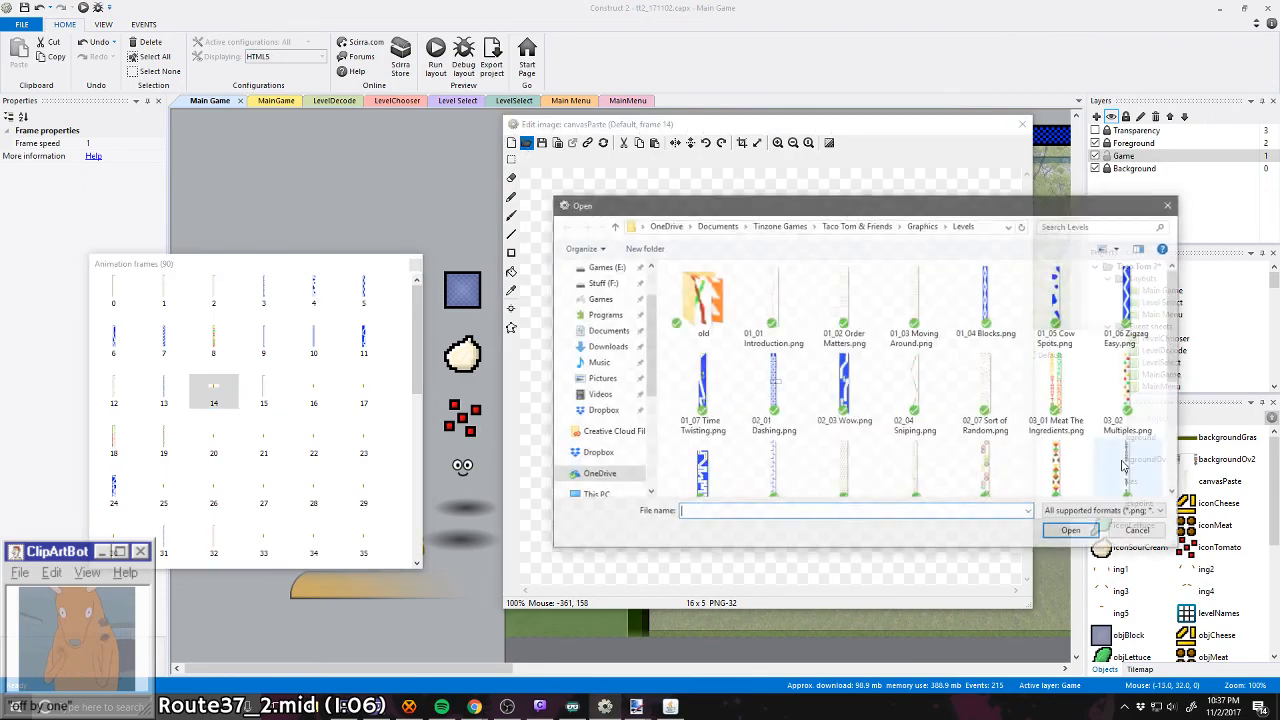
pyautogui.doubleClick(843, 445)
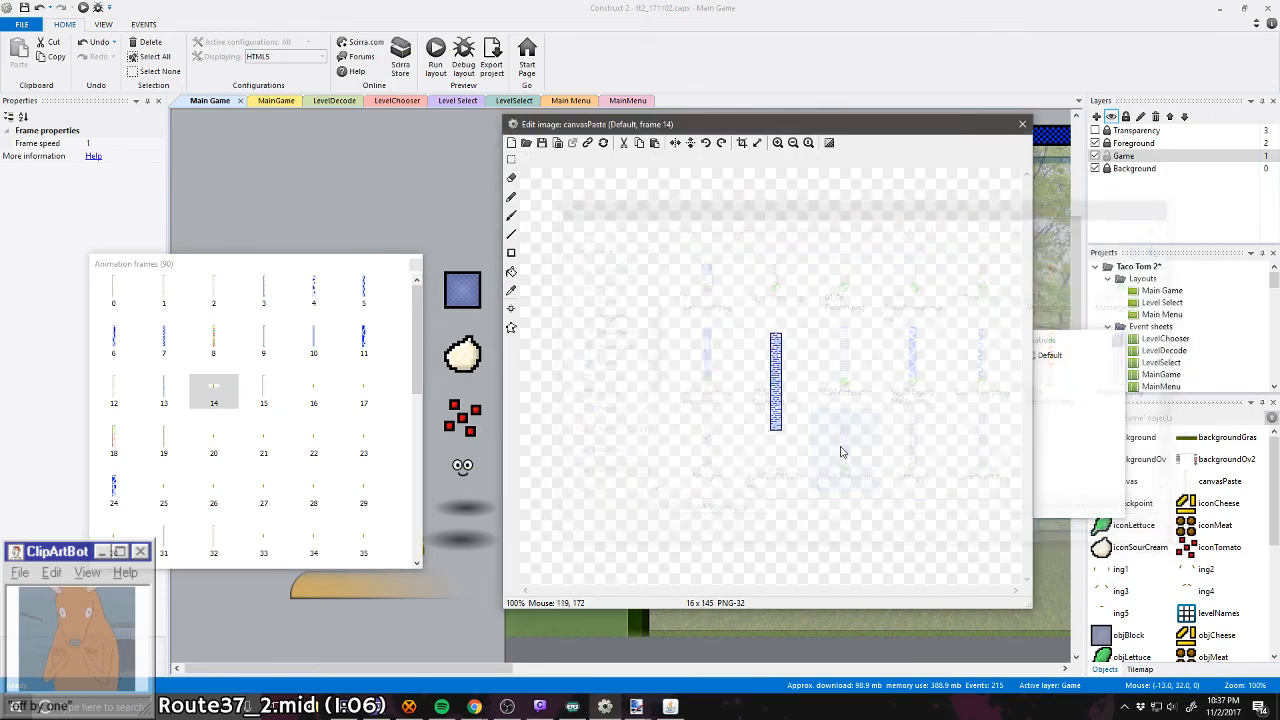
# Step: Load Stairs.png into frame 16 and Waka Waka.png into frame 17 of the canvasPaste animation
pyautogui.click(313, 390)
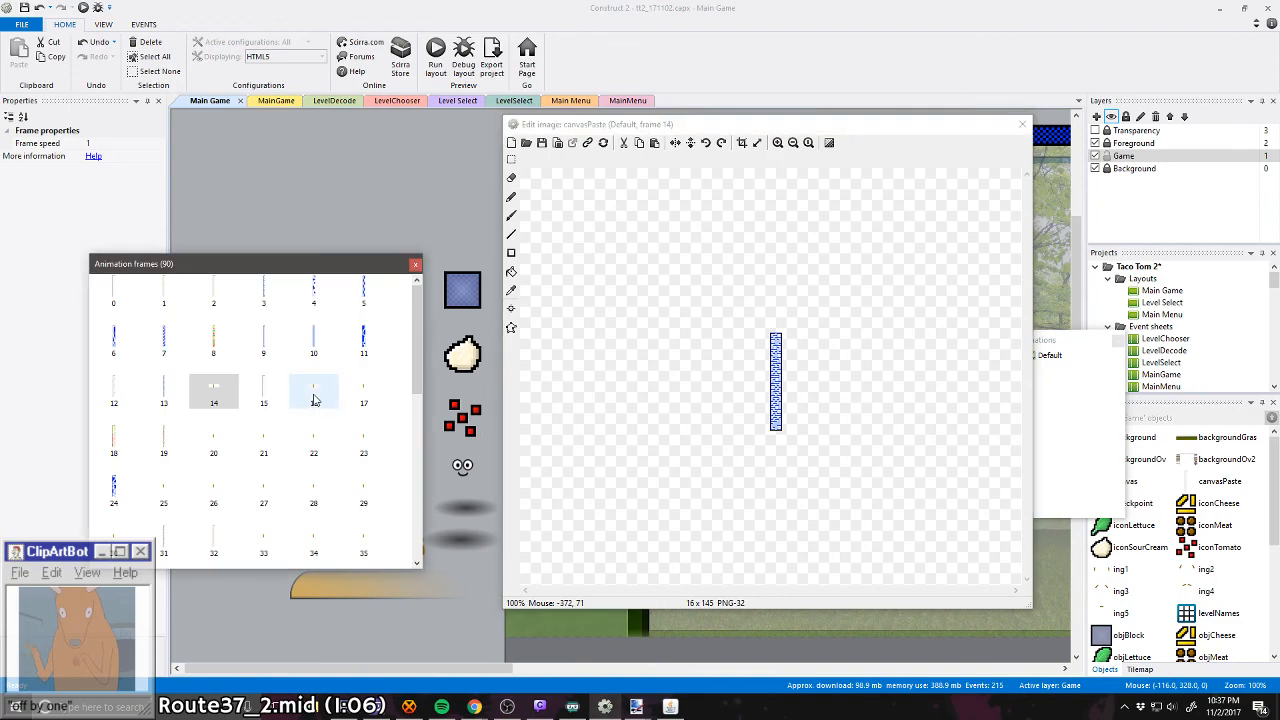
pyautogui.click(526, 142)
pyautogui.scroll(-5, 778, 343)
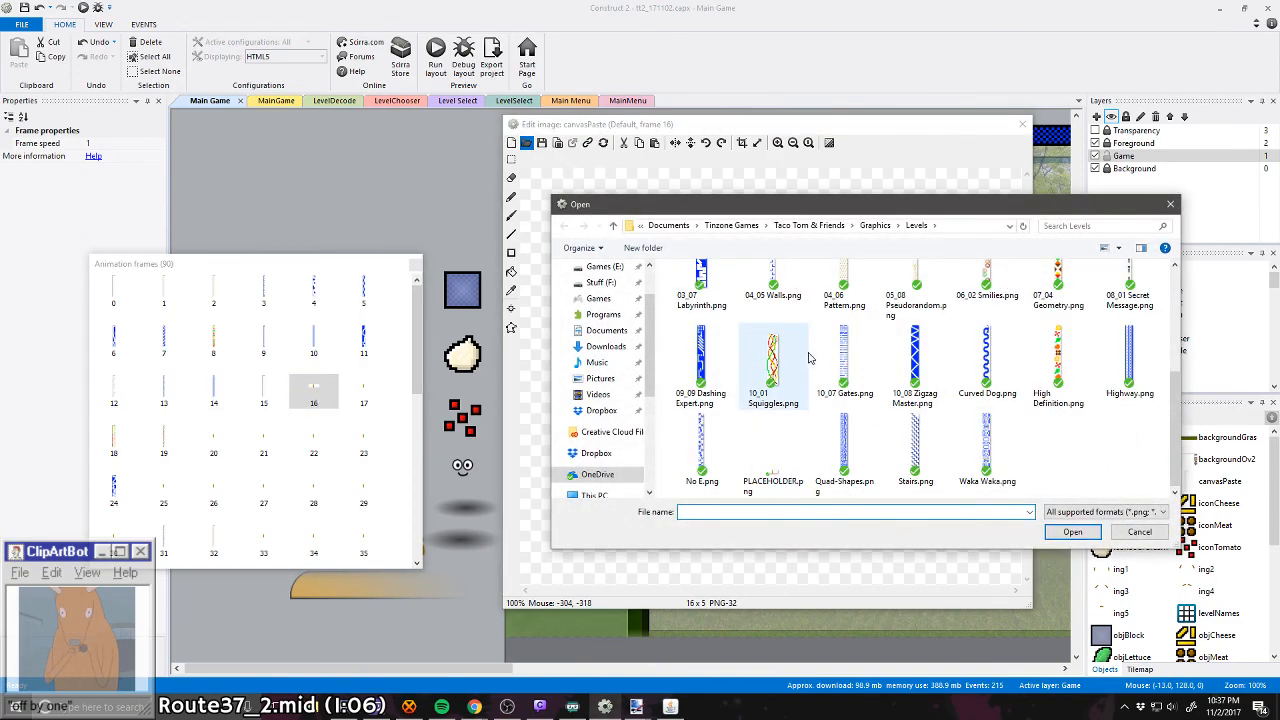
pyautogui.doubleClick(905, 445)
pyautogui.click(366, 392)
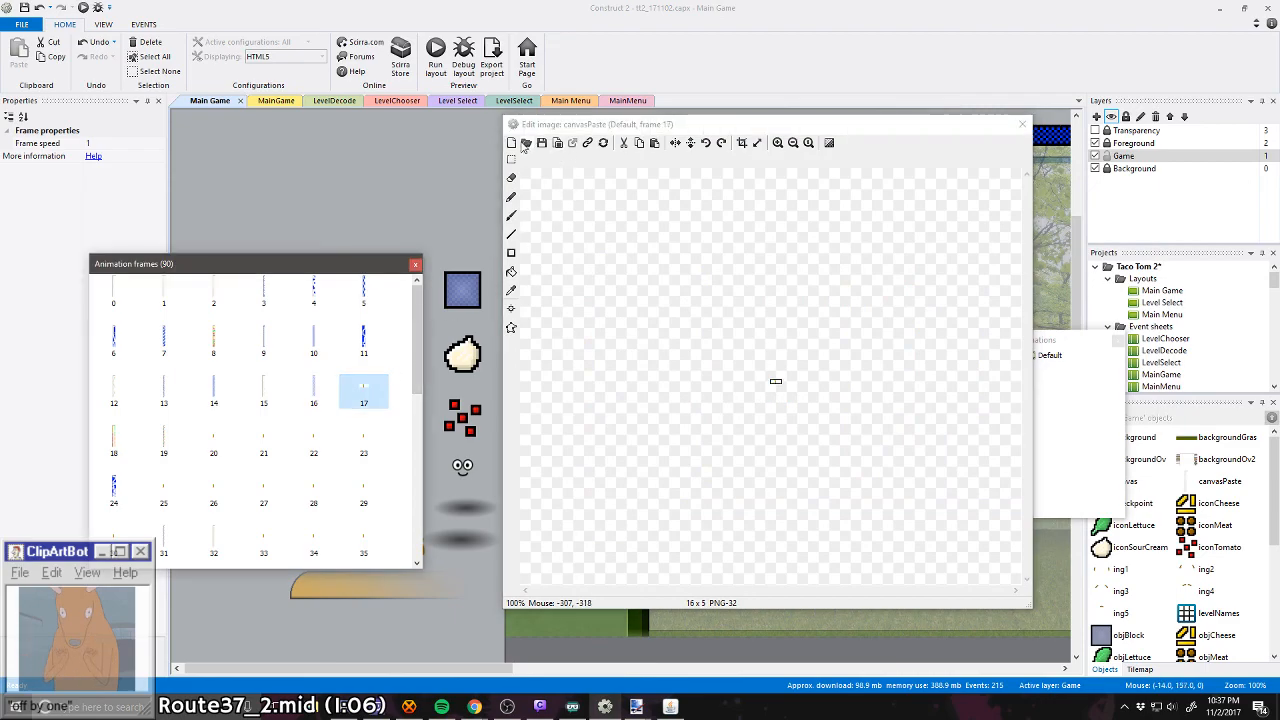
pyautogui.click(526, 143)
pyautogui.doubleClick(967, 447)
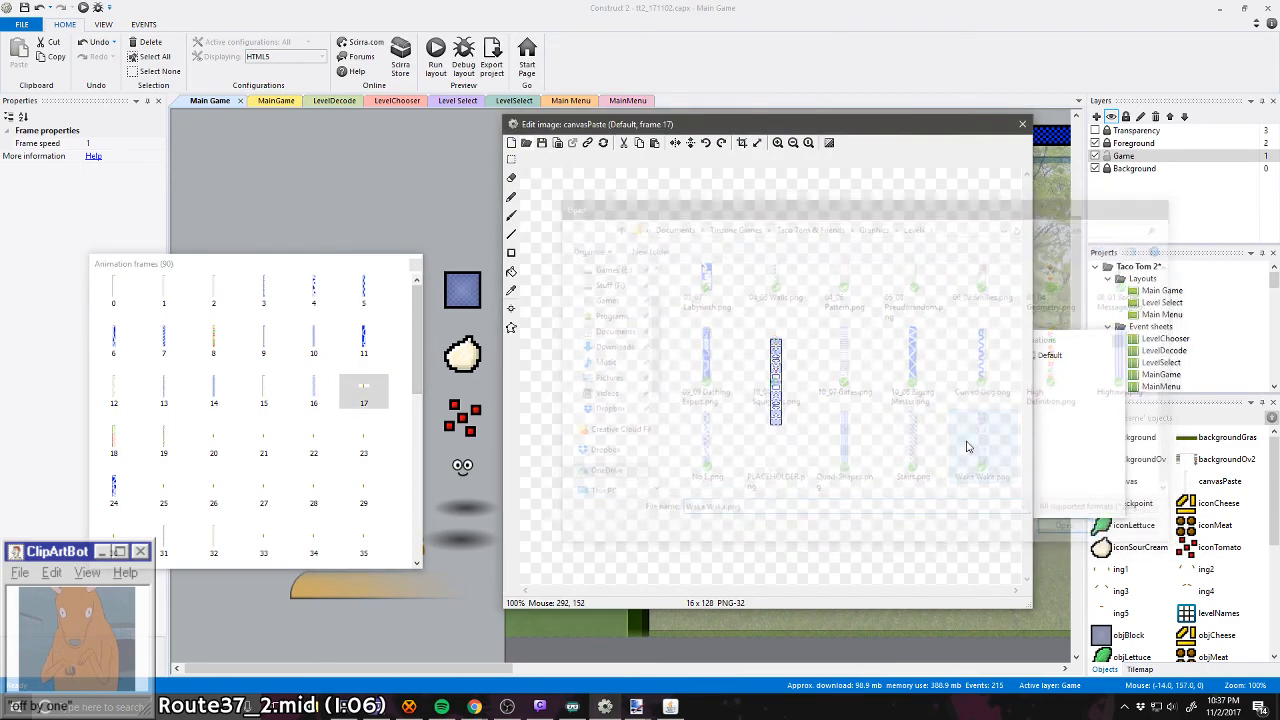
# Step: Close the canvasPaste image editor and save the Taco Tom 2 project
pyautogui.click(363, 440)
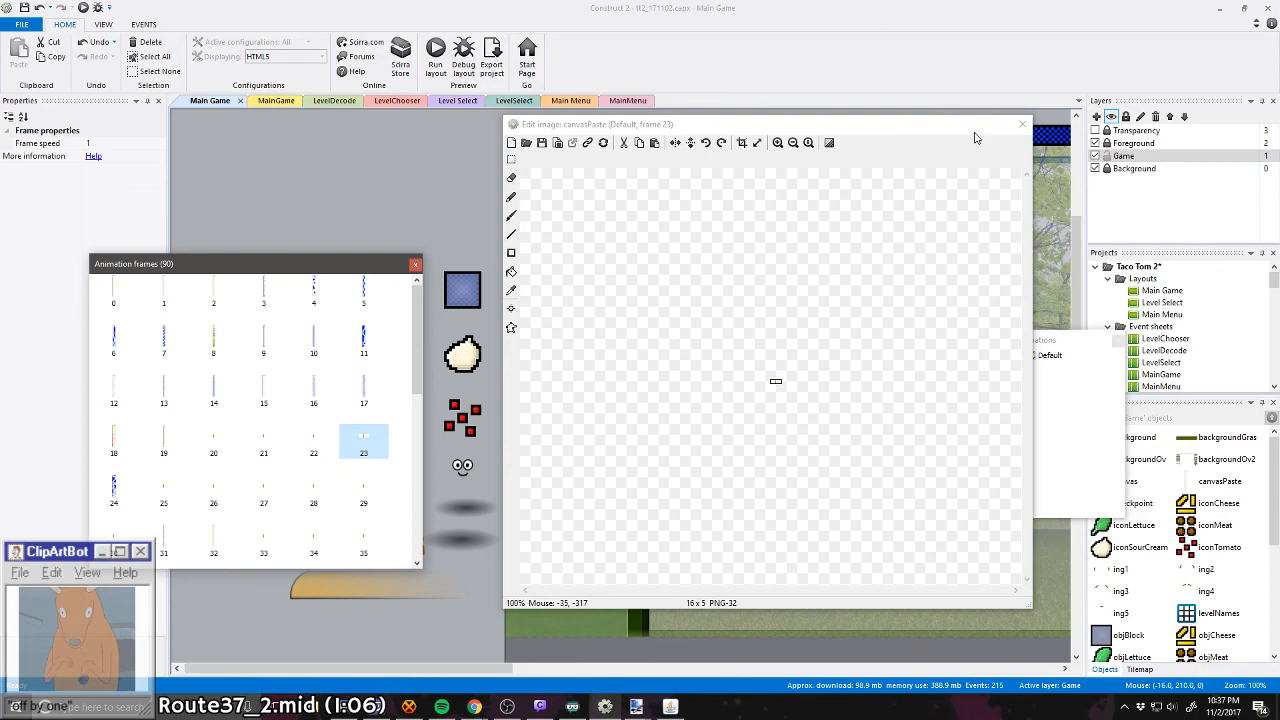
pyautogui.click(1021, 124)
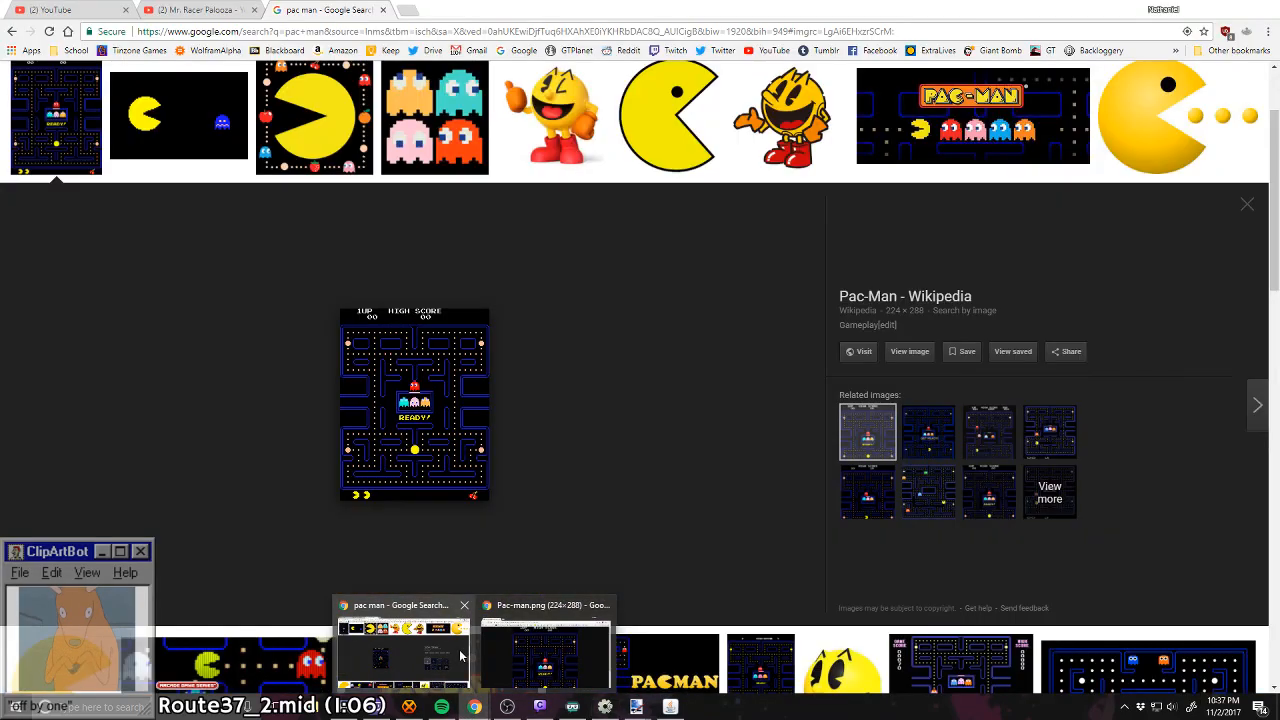
pyautogui.click(455, 655)
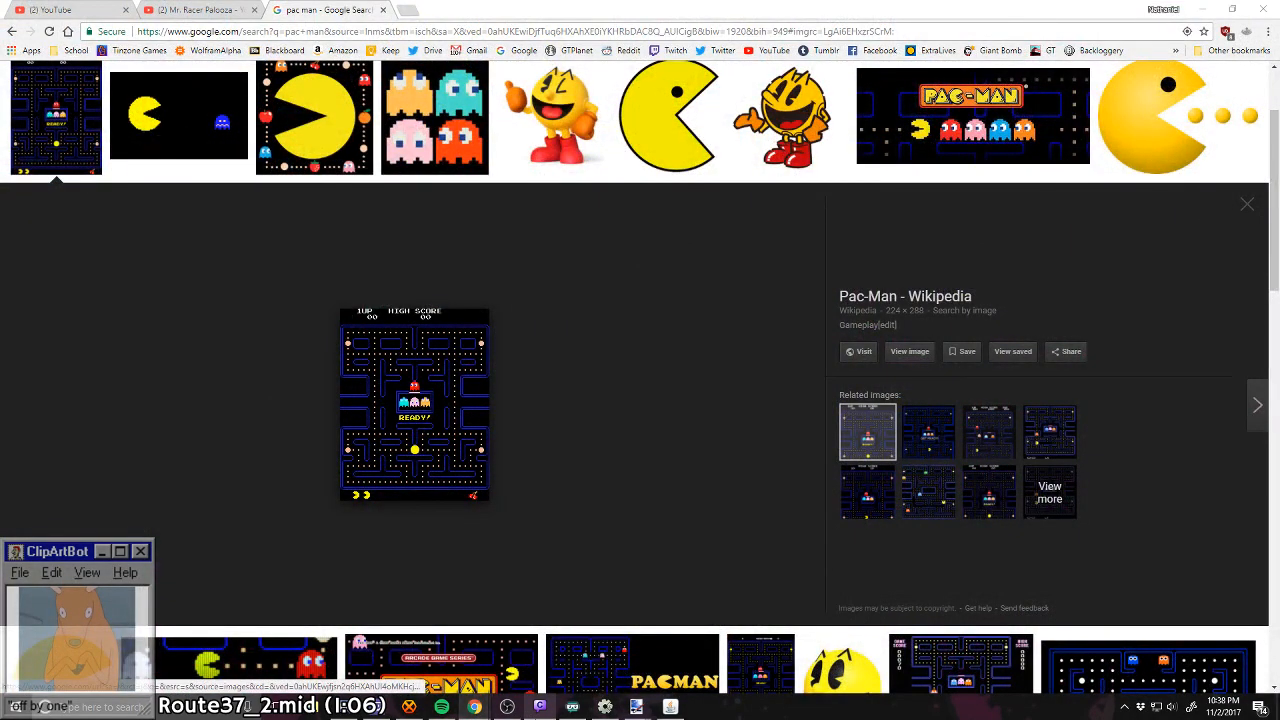
pyautogui.click(605, 707)
pyautogui.click(28, 9)
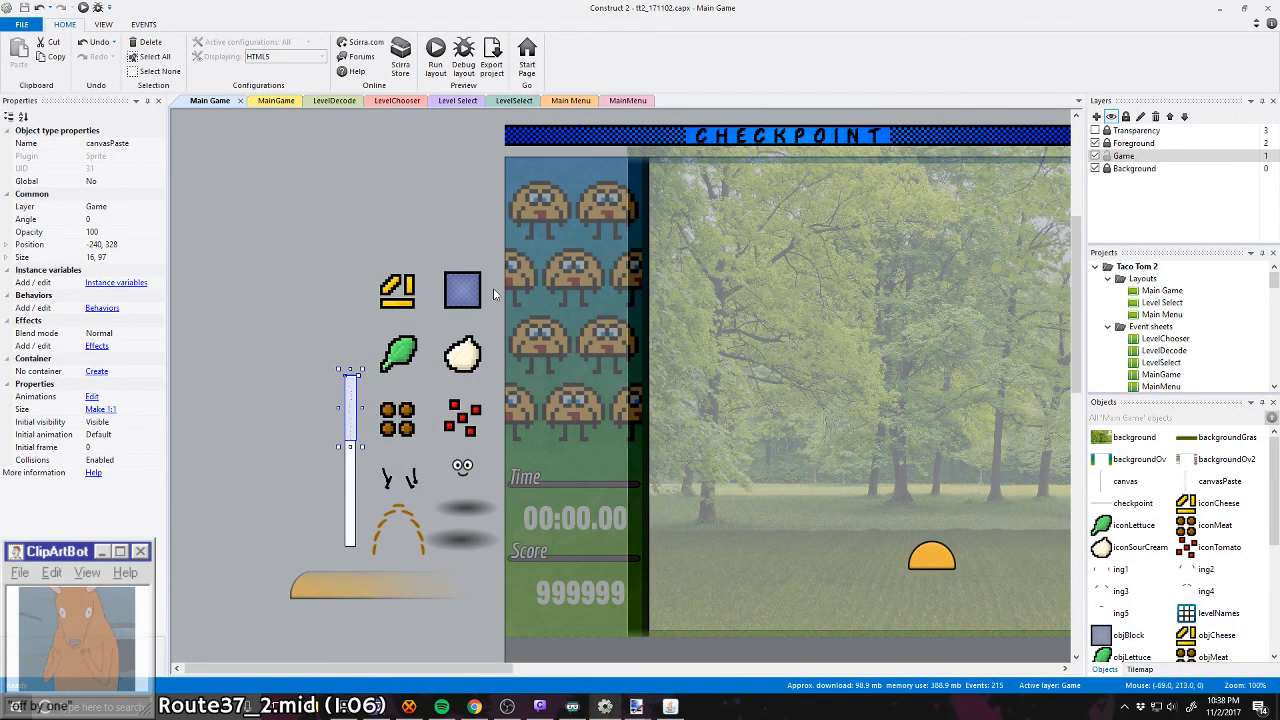
# Step: Switch to the Taco Tom 2 preview in Chrome and playtest stage 1-1 Introduction, catching the falling ingredients
pyautogui.hotkey('alt', 'Tab')
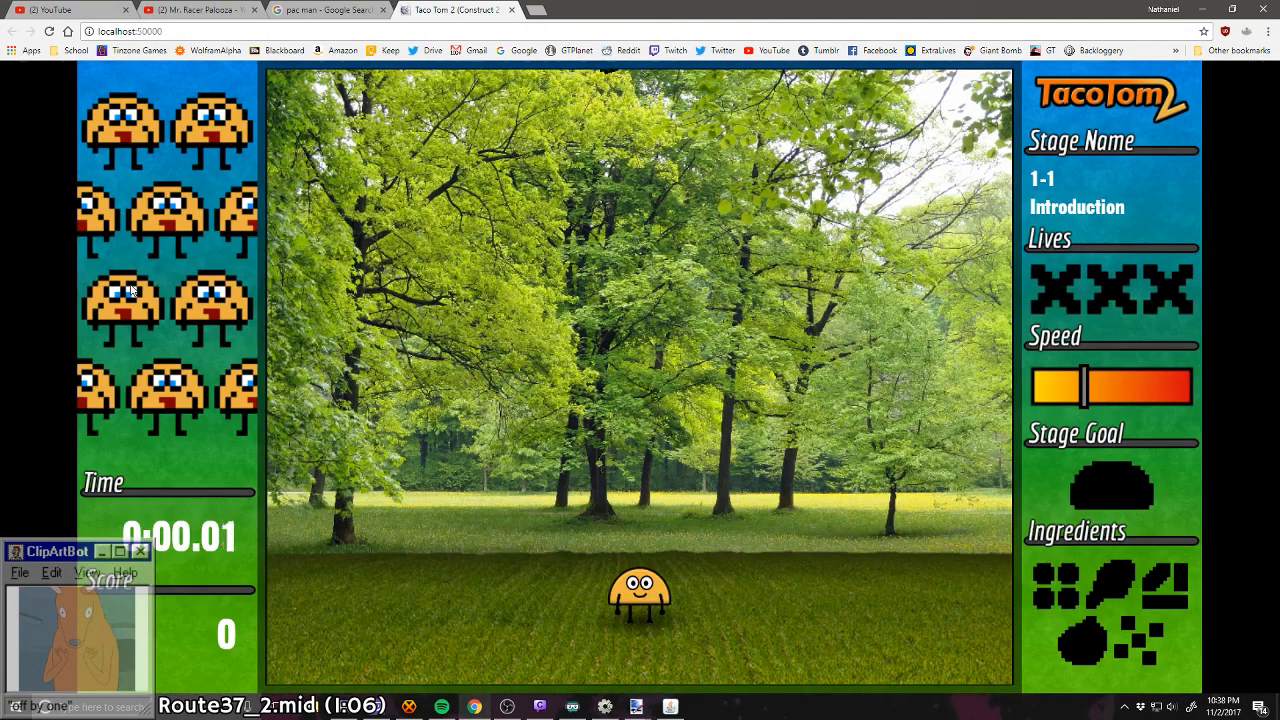
pyautogui.press('Left')
pyautogui.press('Right')
pyautogui.press('Left')
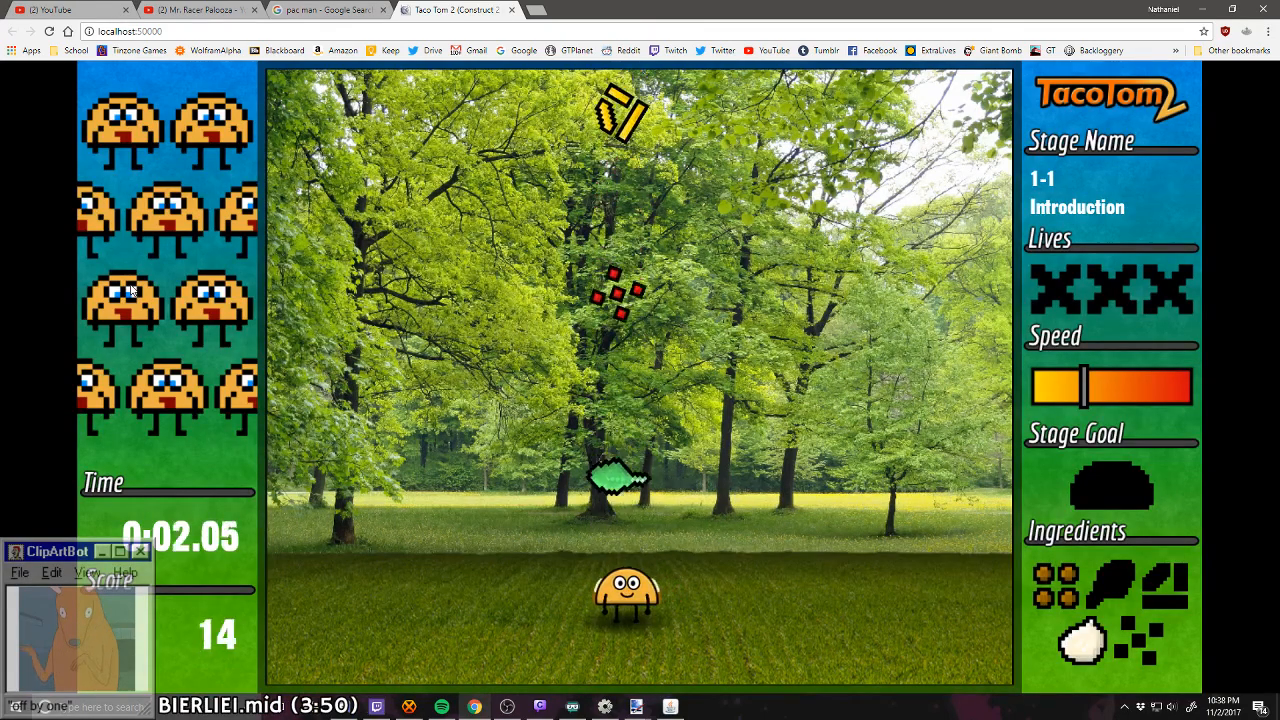
pyautogui.press('Right')
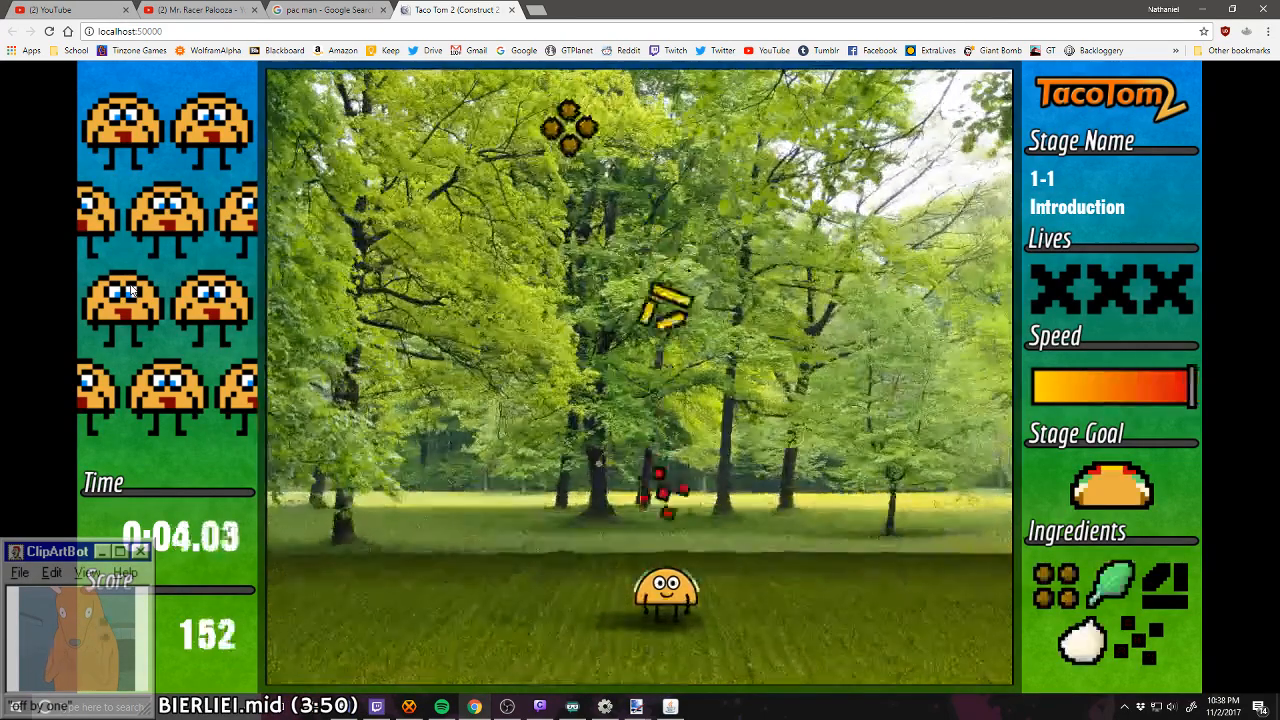
pyautogui.press('Left')
pyautogui.press('Right')
pyautogui.press('Left')
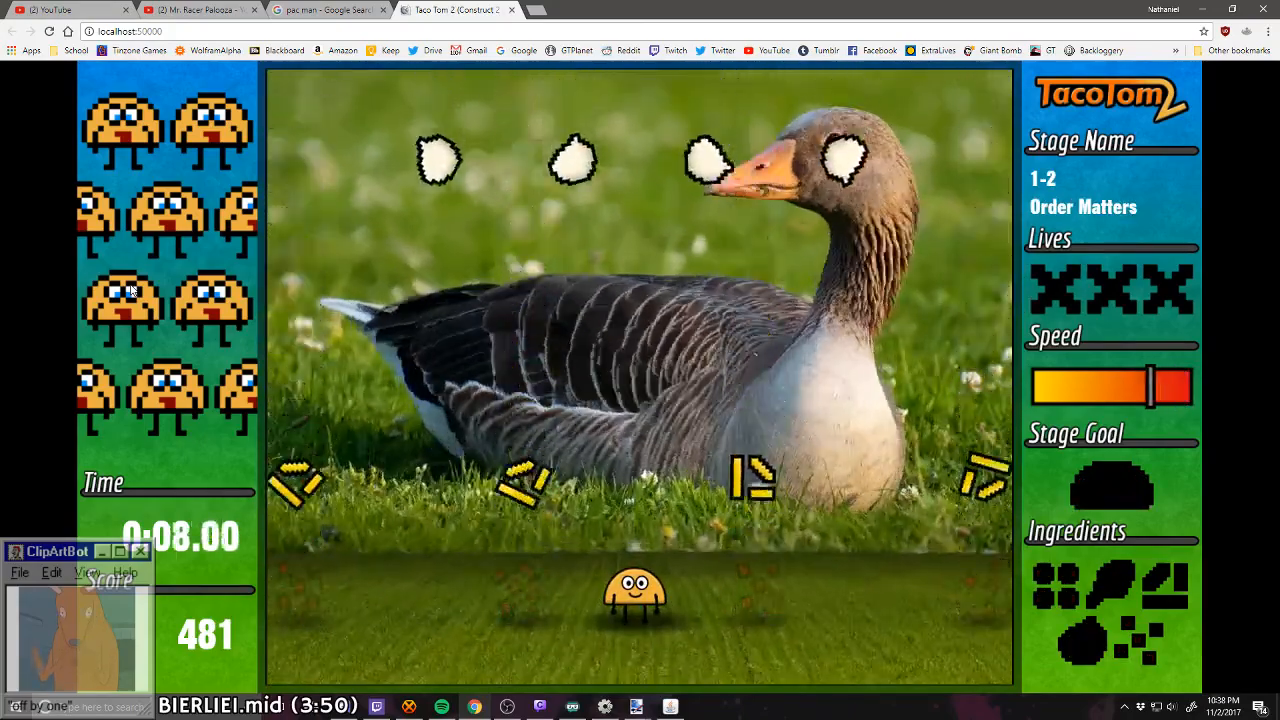
# Step: Playtest stage 1-2 Order Matters up to the checkpoint, moving the taco to catch ingredients
pyautogui.press('Left')
pyautogui.press('Right')
pyautogui.press('Right')
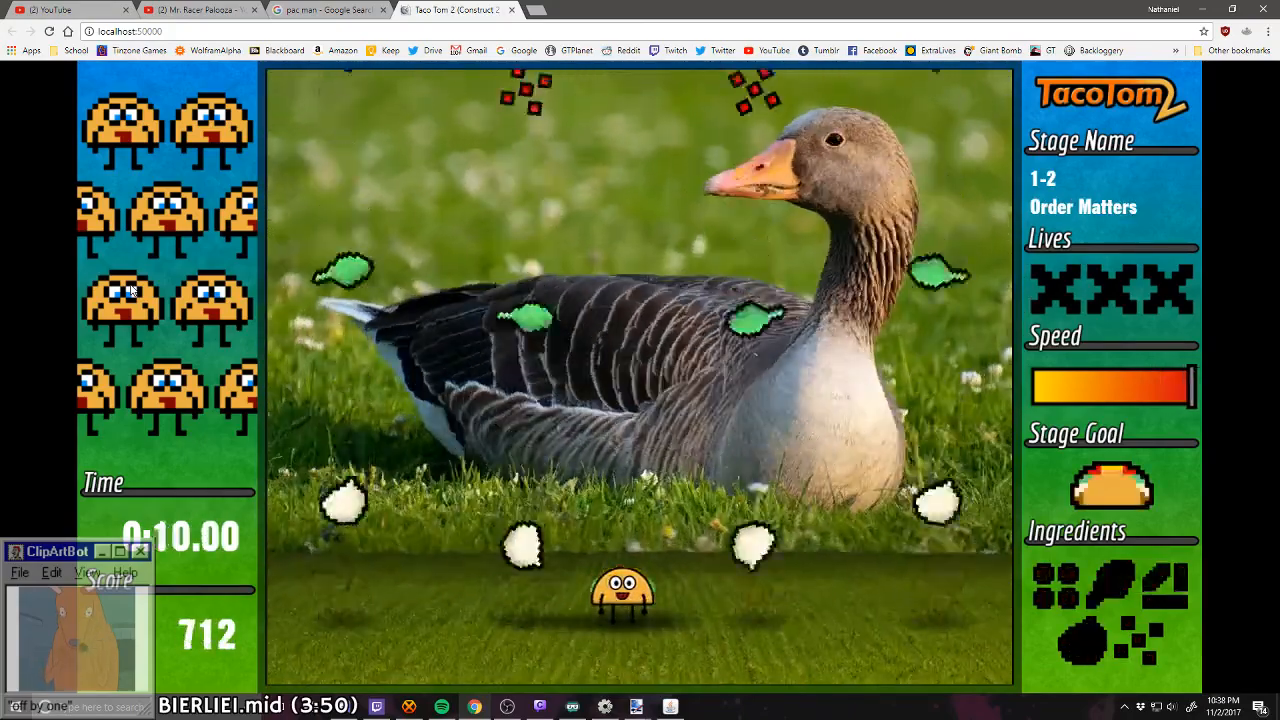
pyautogui.press('Right')
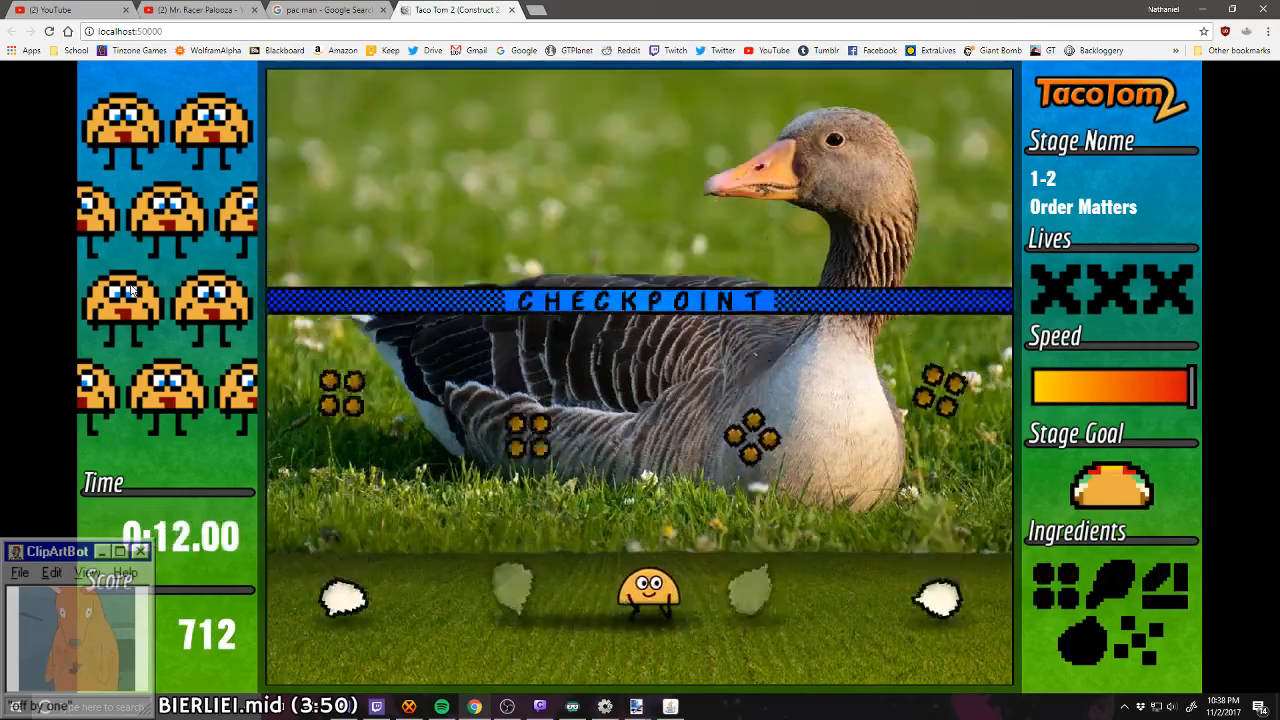
# Step: Playtest stage 1-3 Moving Around through to its checkpoint, moving the taco between columns to catch the falling ingredients
pyautogui.press('Left')
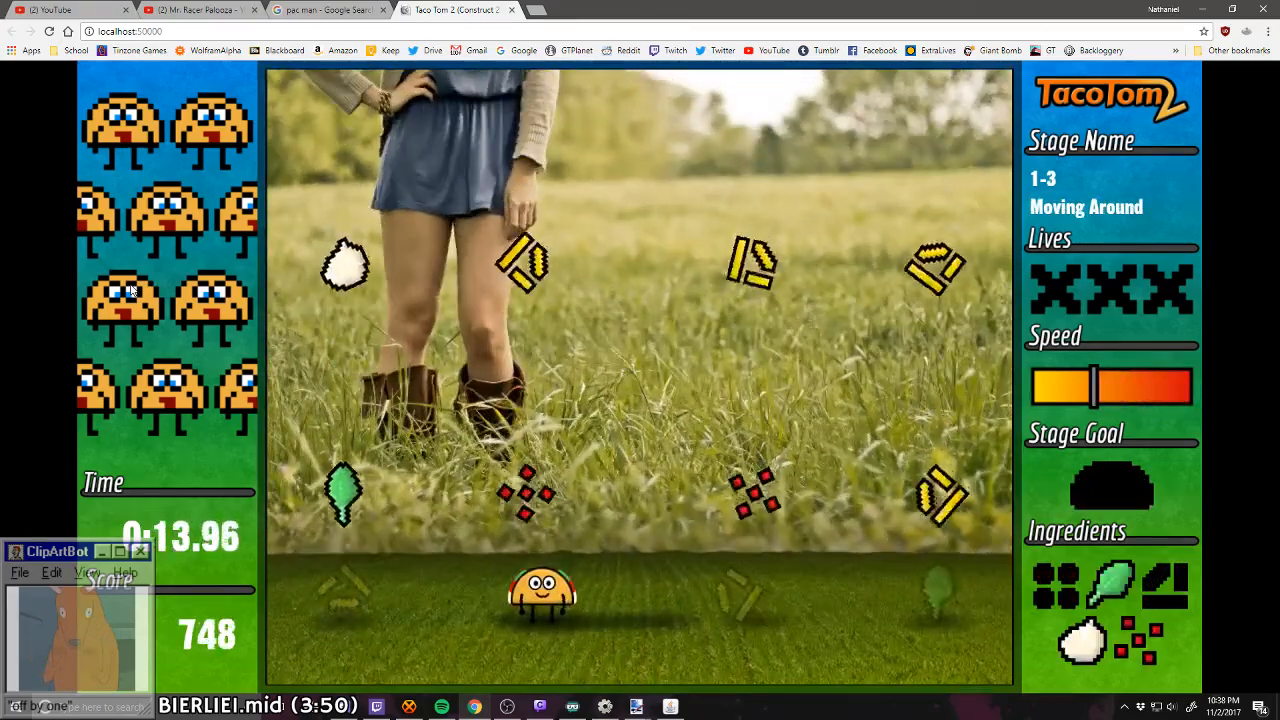
pyautogui.press('Right')
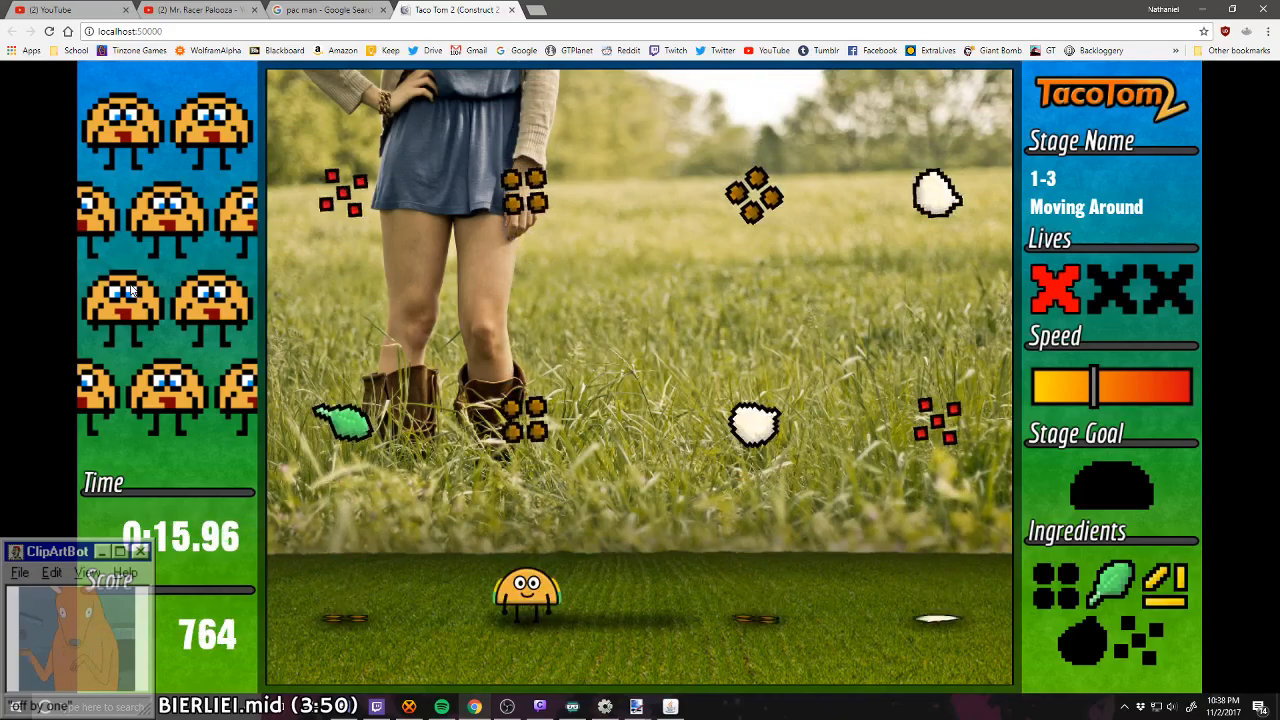
pyautogui.press('Right')
pyautogui.press('Left')
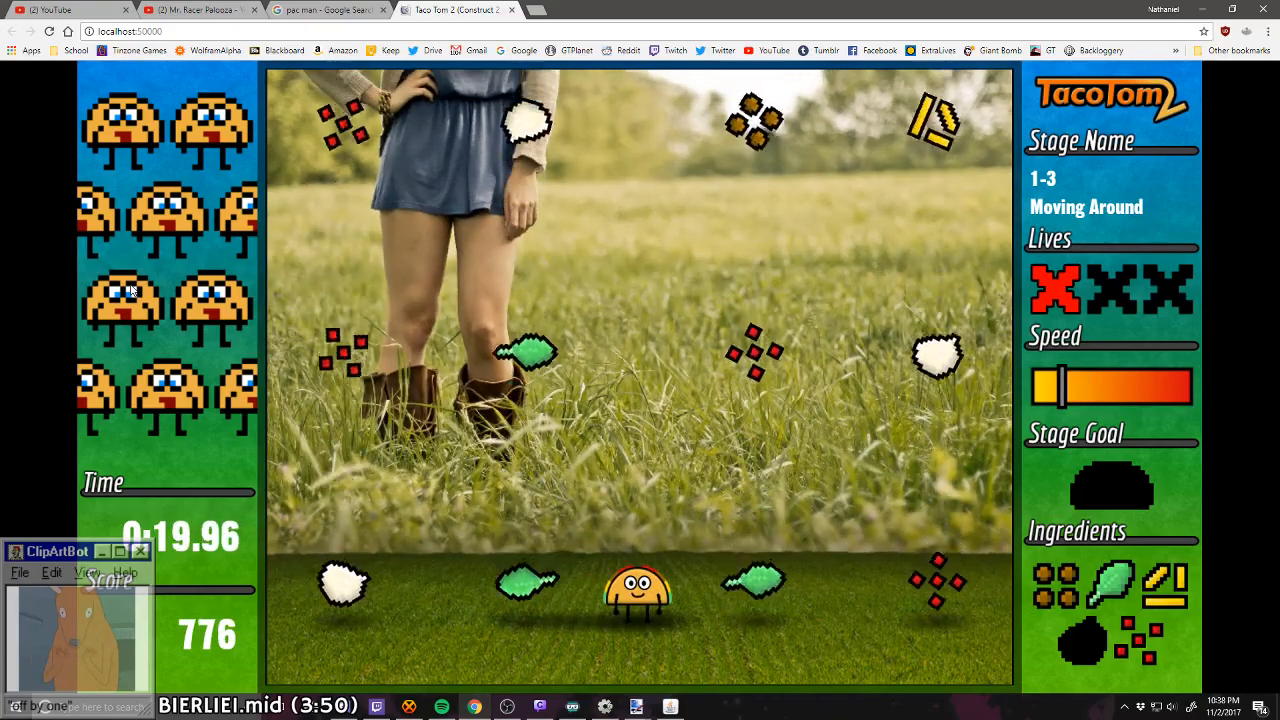
pyautogui.press('Right')
pyautogui.press('Left')
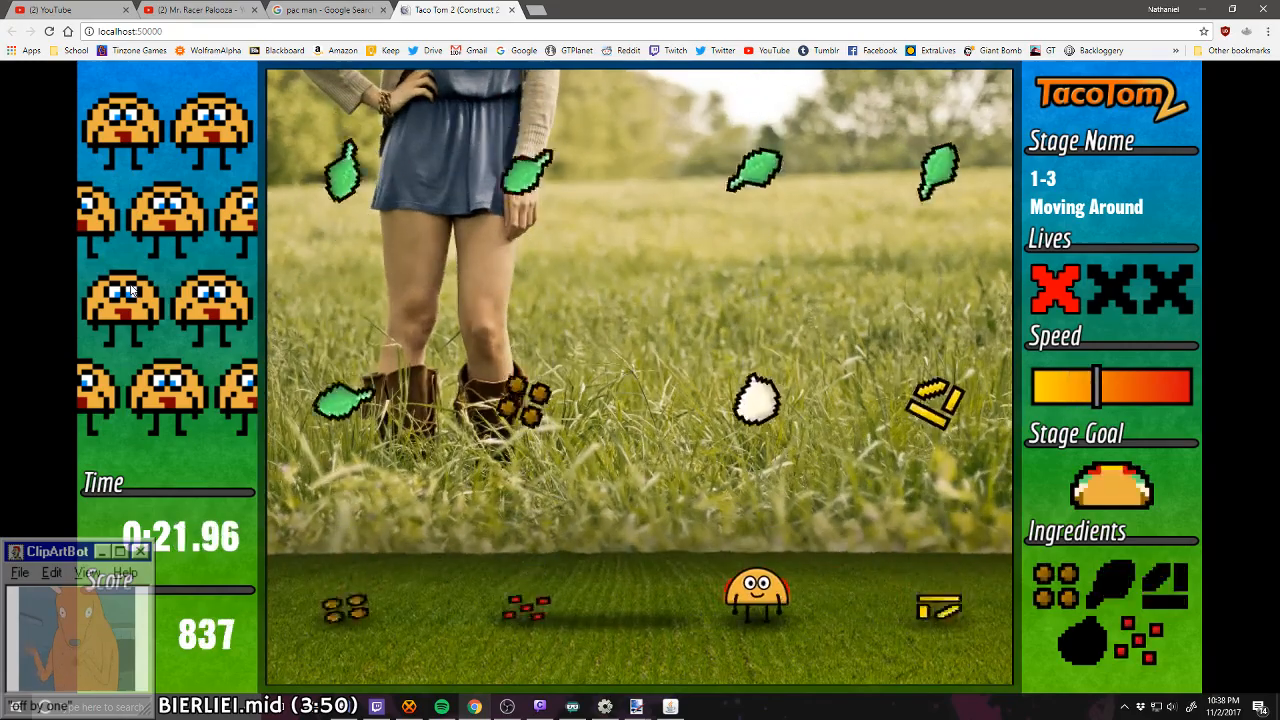
pyautogui.press('Left')
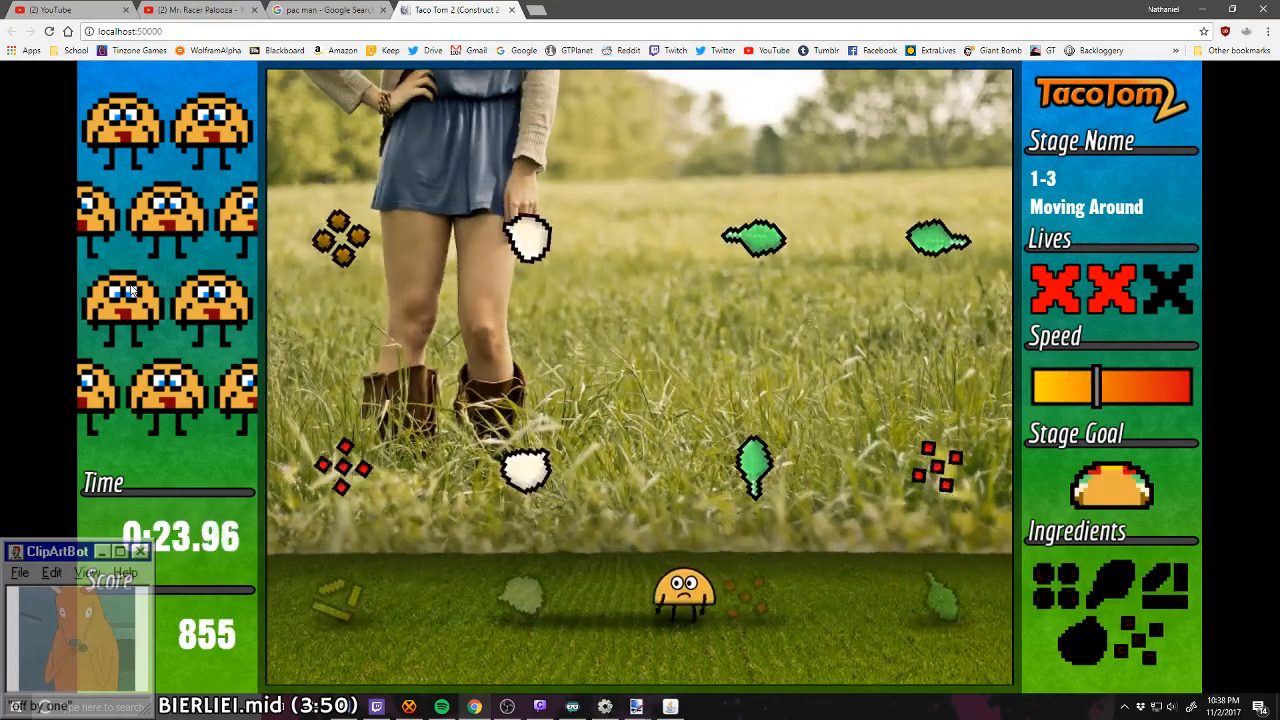
pyautogui.press('Left')
pyautogui.press('Left')
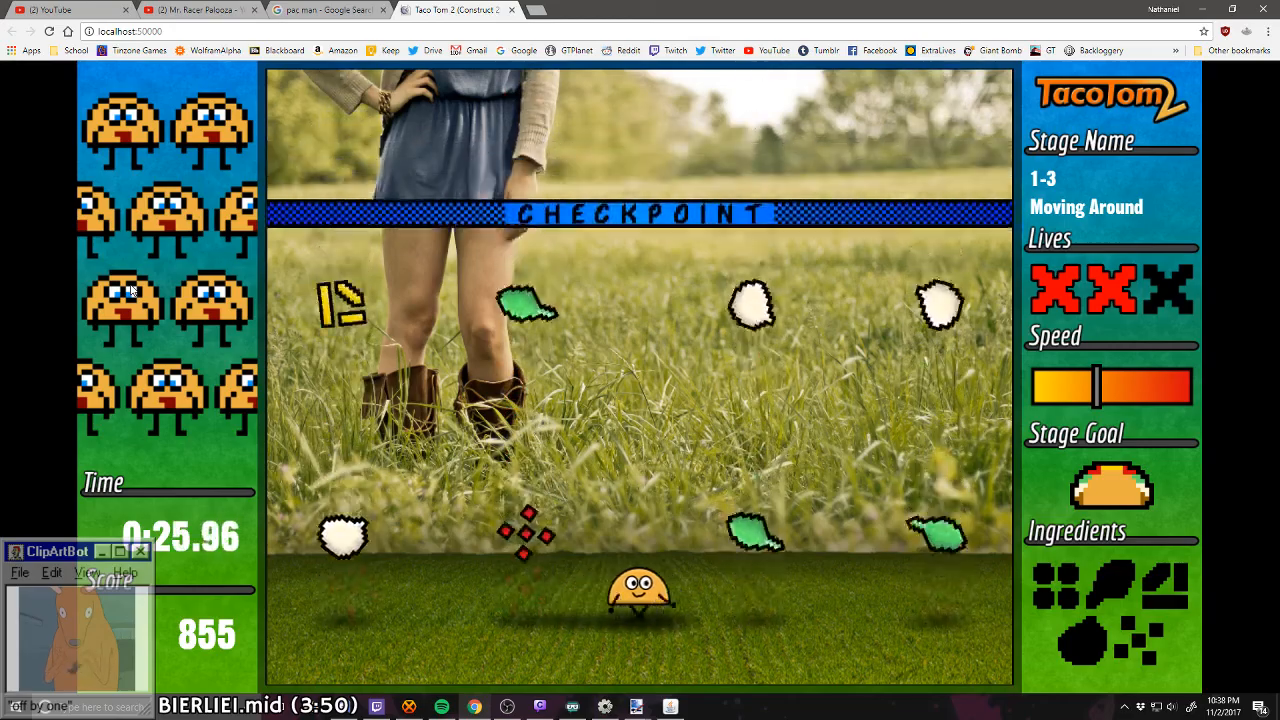
pyautogui.press('Right')
# Step: Playtest stage 1-4 Blocks, steering the taco through the gaps between the block columns while catching ingredients
pyautogui.press('Left')
pyautogui.press('Right')
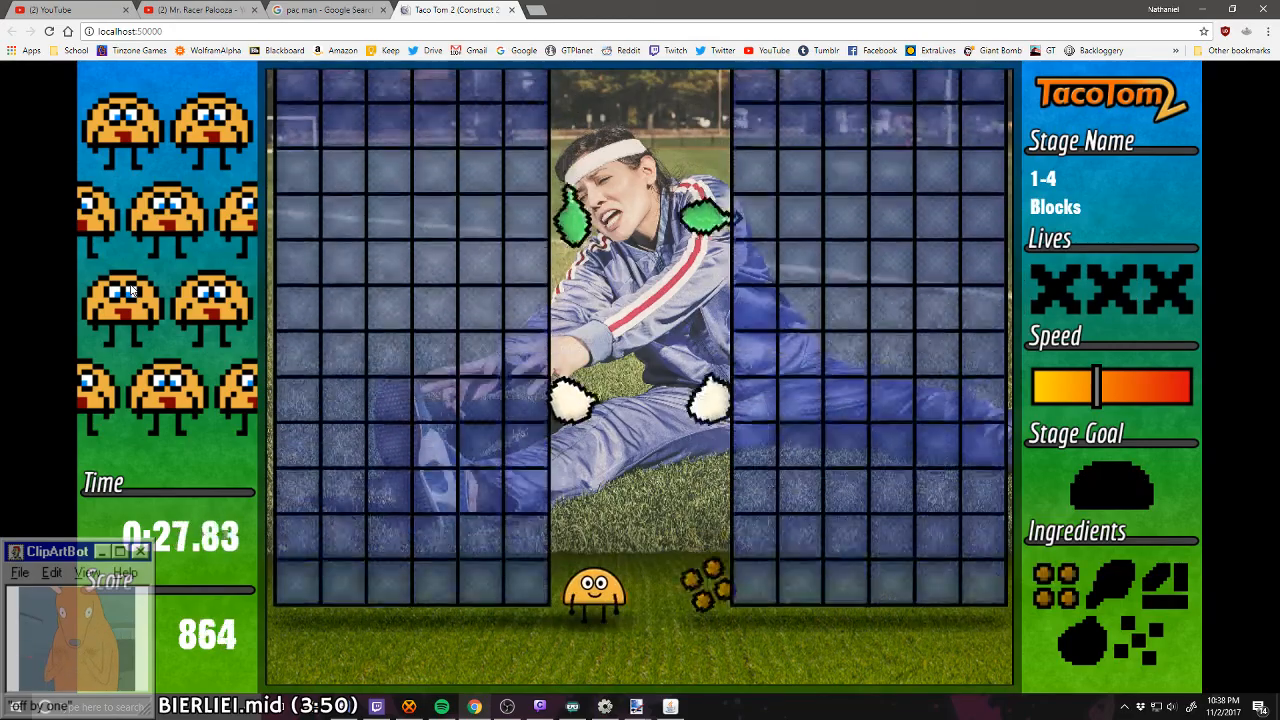
pyautogui.press('Left')
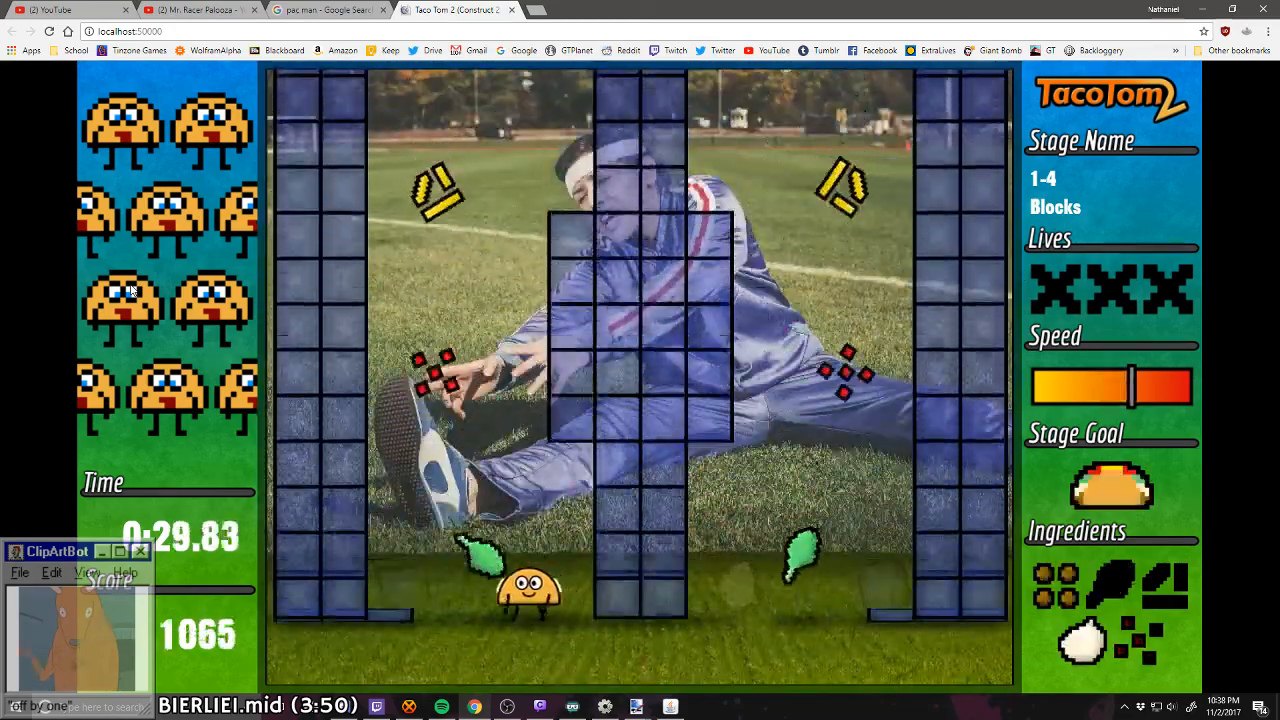
pyautogui.press('Right')
pyautogui.press('Left')
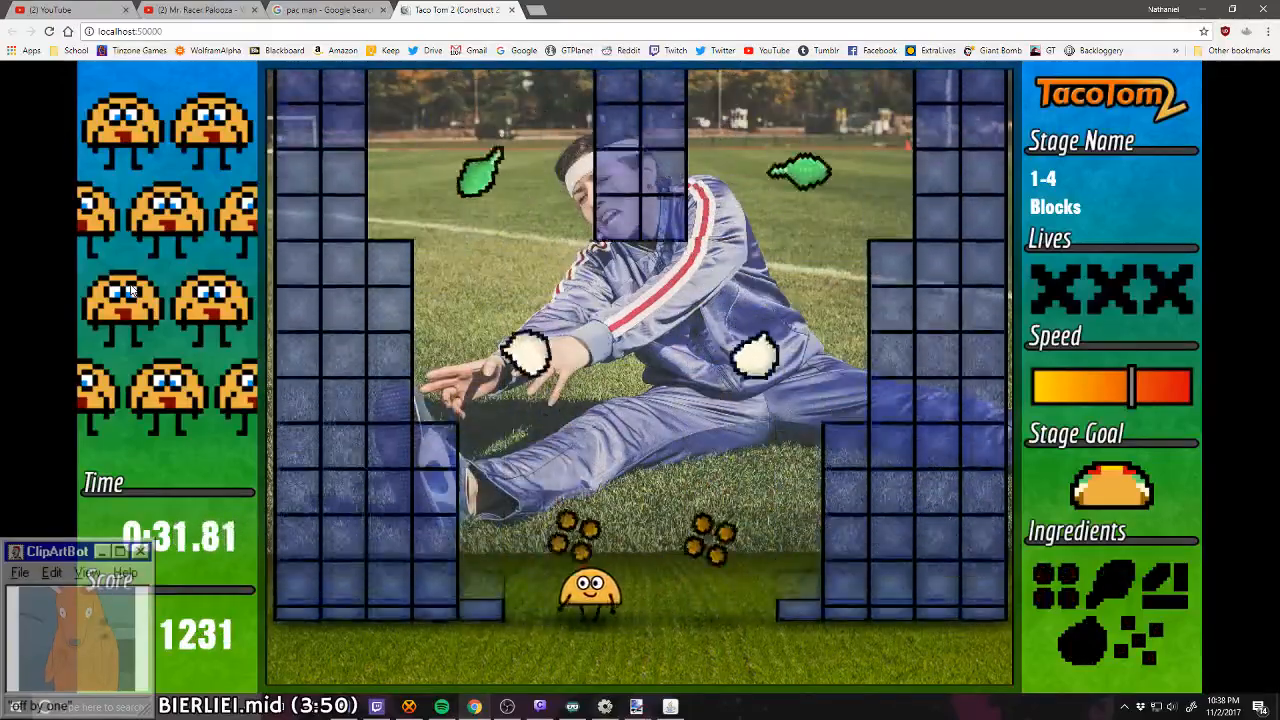
pyautogui.press('Right')
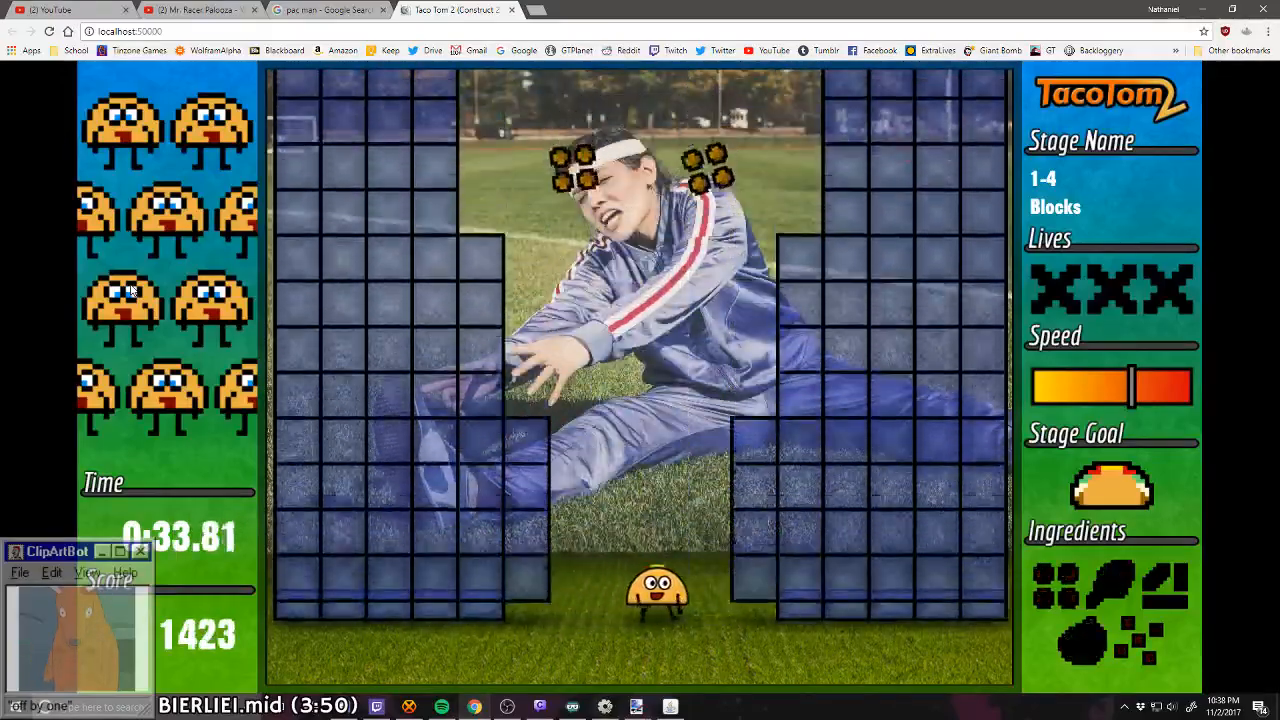
pyautogui.press('Left')
pyautogui.press('Right')
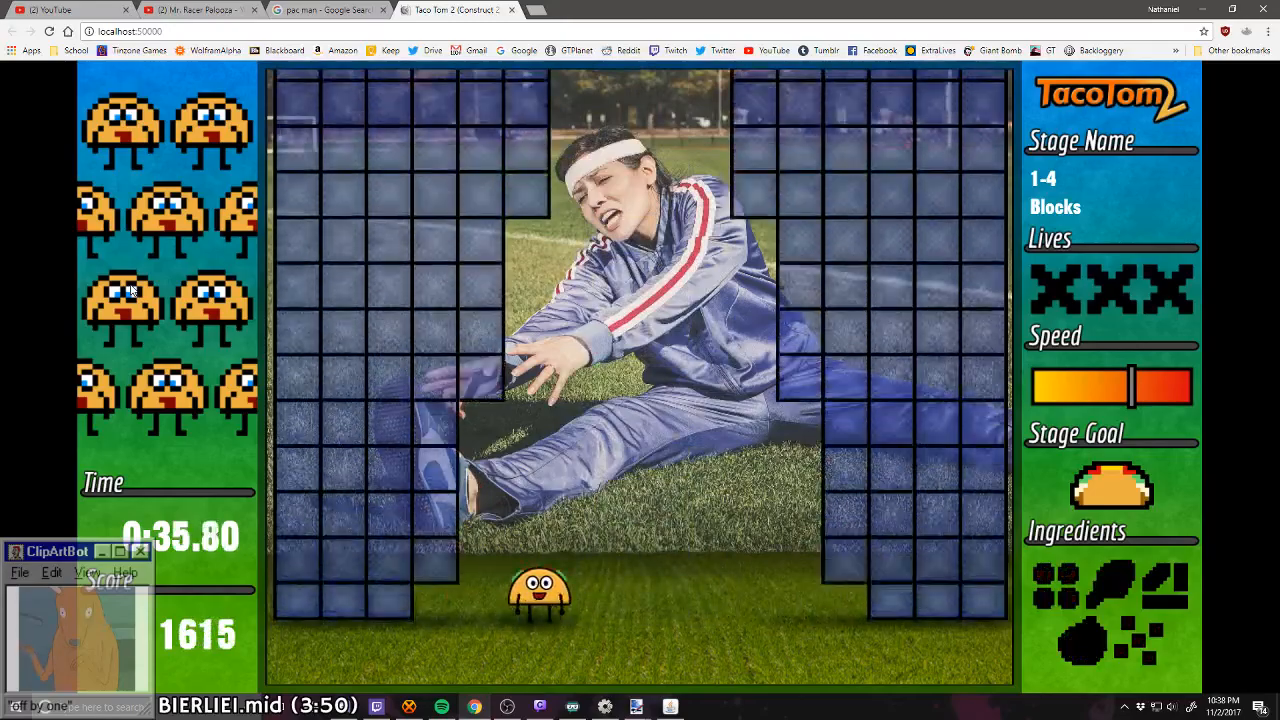
pyautogui.press('Right')
pyautogui.press('Left')
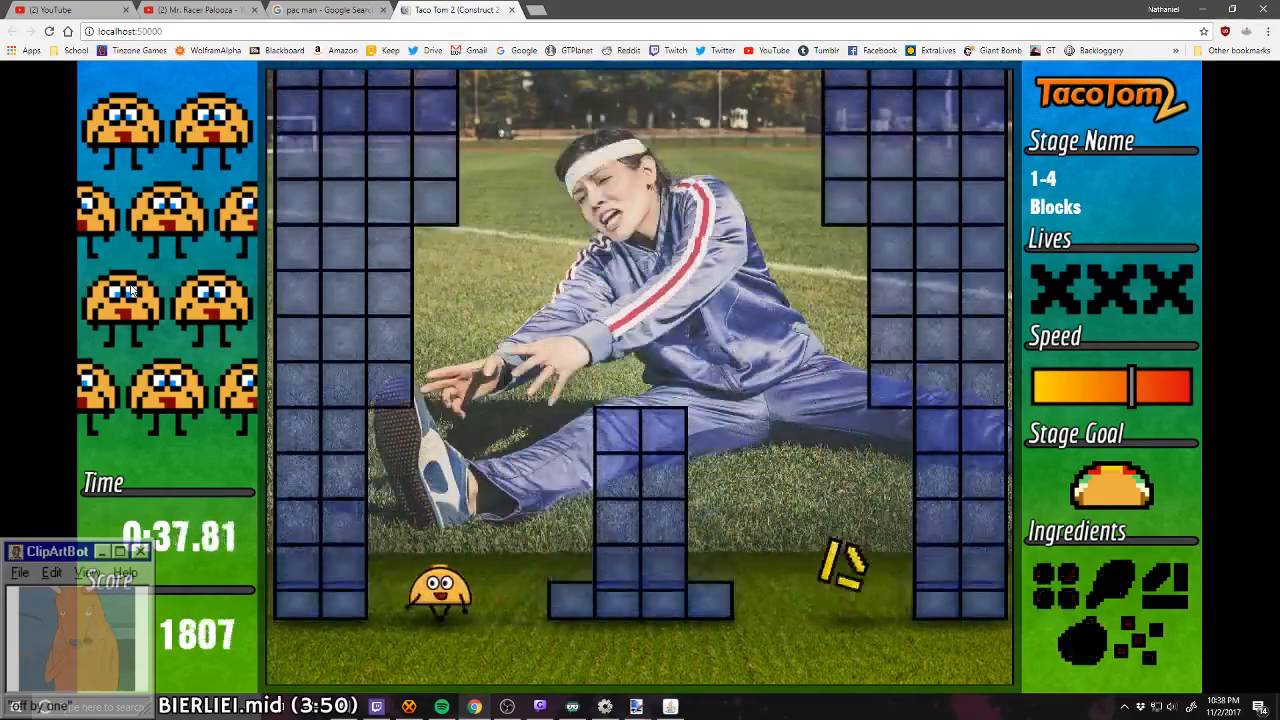
pyautogui.press('Right')
pyautogui.press('Left')
pyautogui.press('Right')
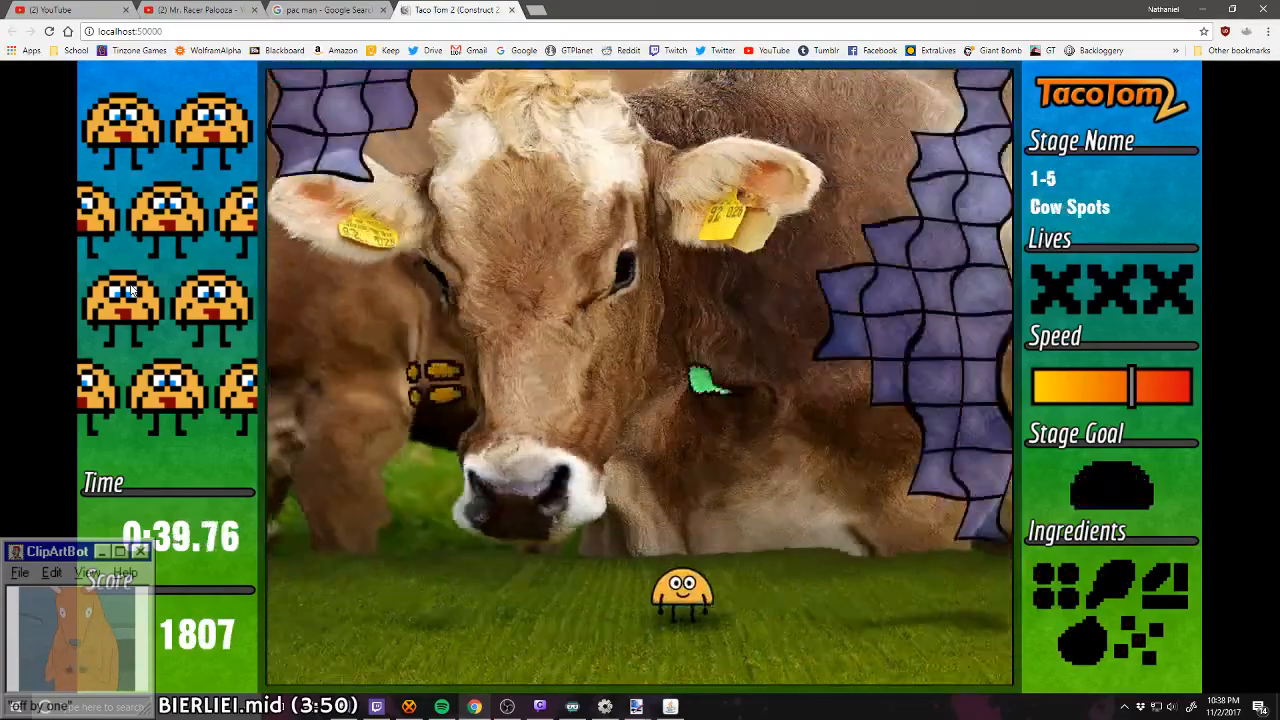
# Step: Playtest the opening of stage 1-5 Cow Spots, catching ingredients while avoiding the falling block shapes
pyautogui.press('Right')
pyautogui.press('Left')
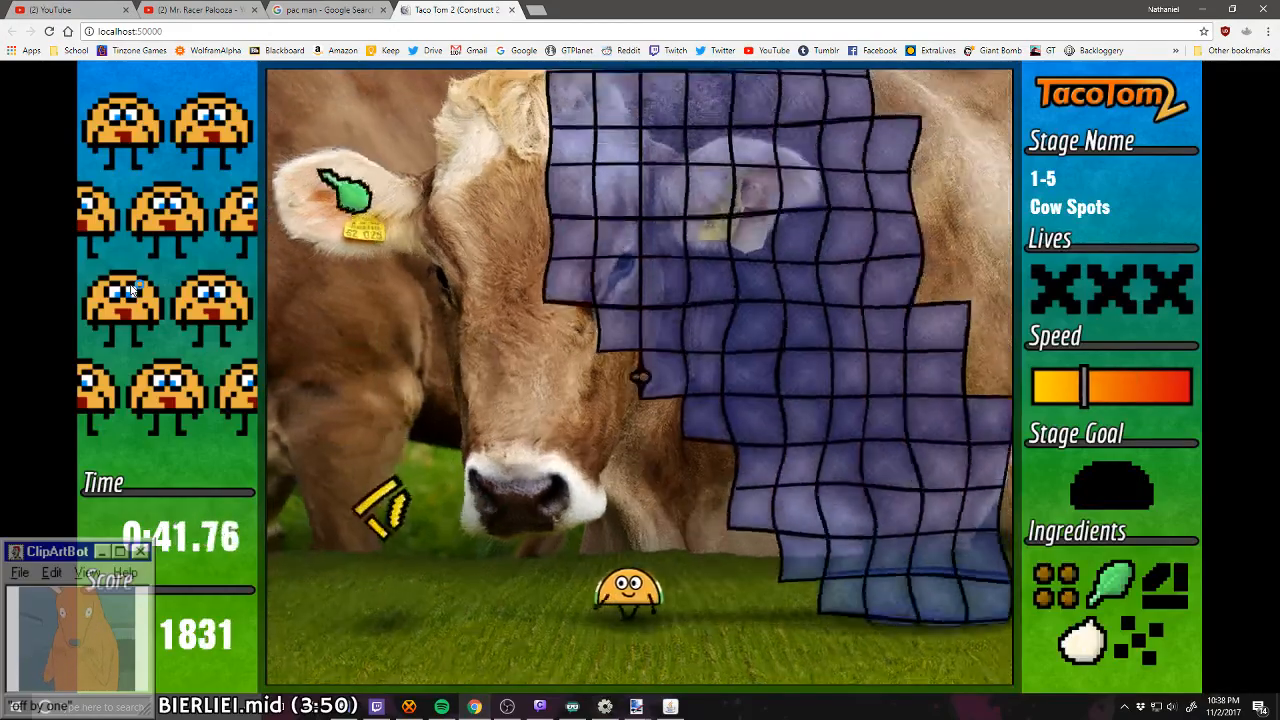
pyautogui.press('Left')
pyautogui.press('Right')
pyautogui.press('Left')
pyautogui.press('Right')
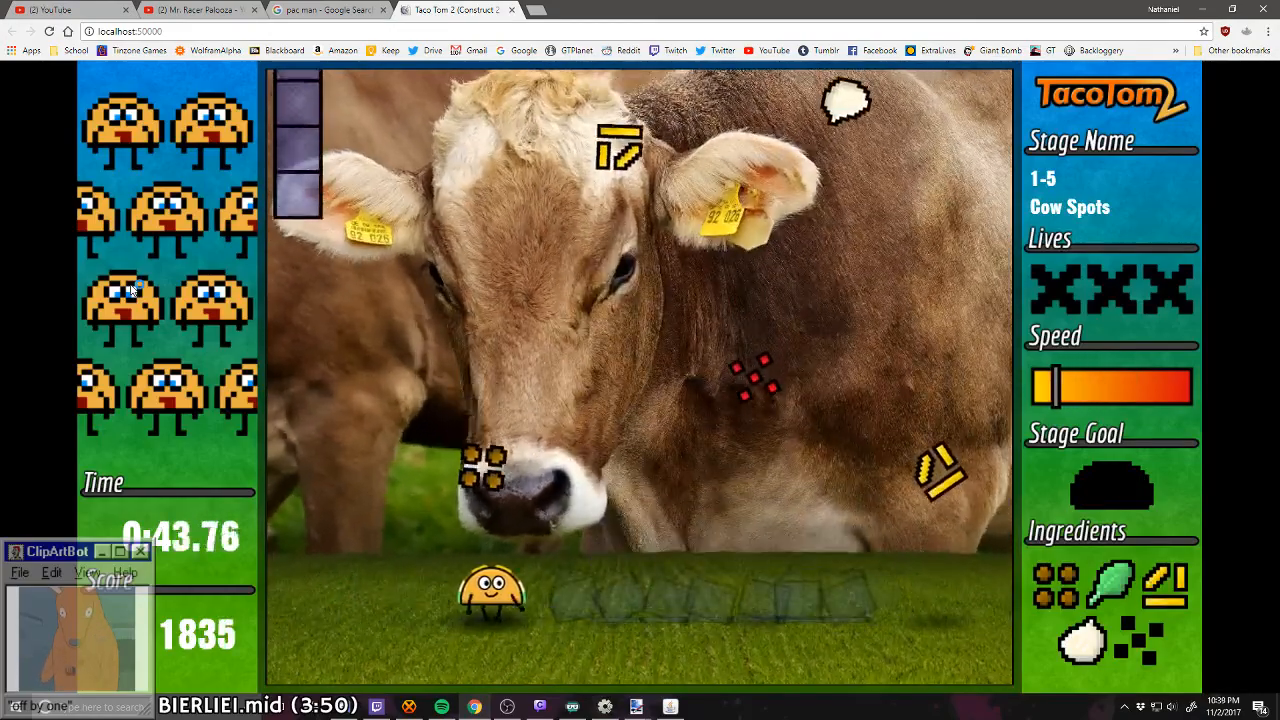
pyautogui.press('Right')
pyautogui.press('Left')
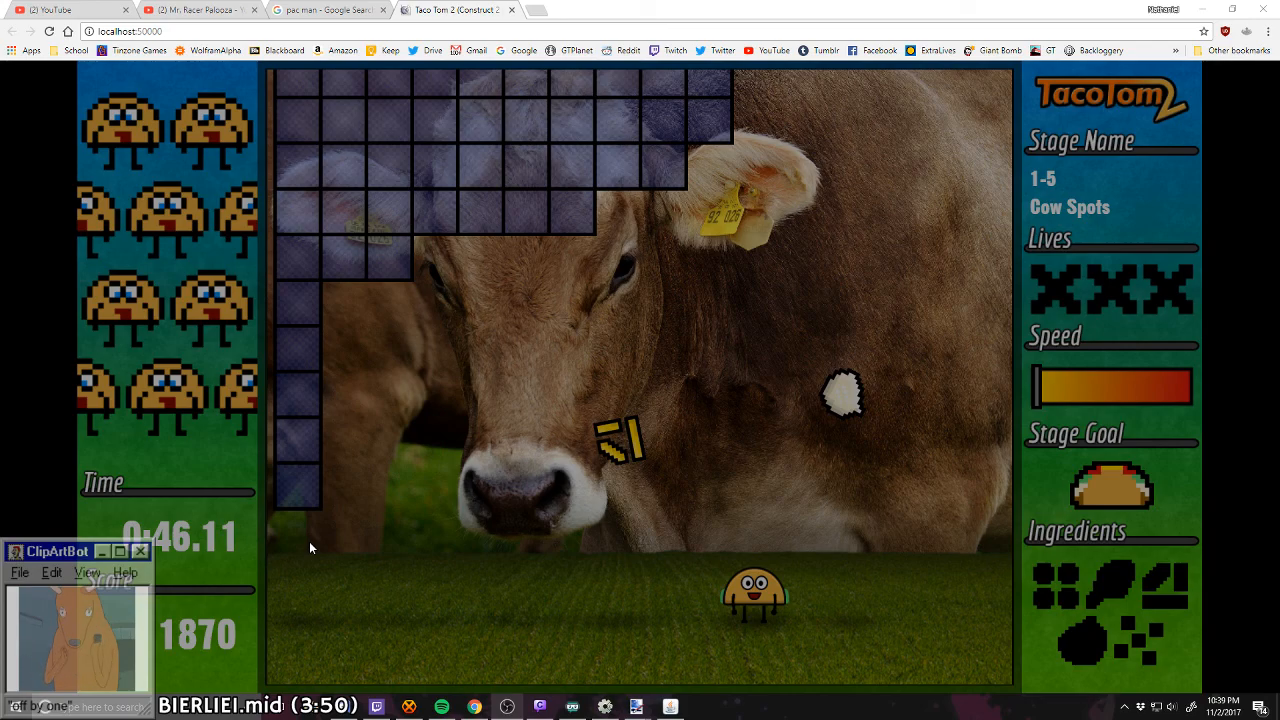
# Step: Look at the Pac-Man maze image in the Google results, then return to the Taco Tom 2 preview and resume the paused game
pyautogui.click(276, 9)
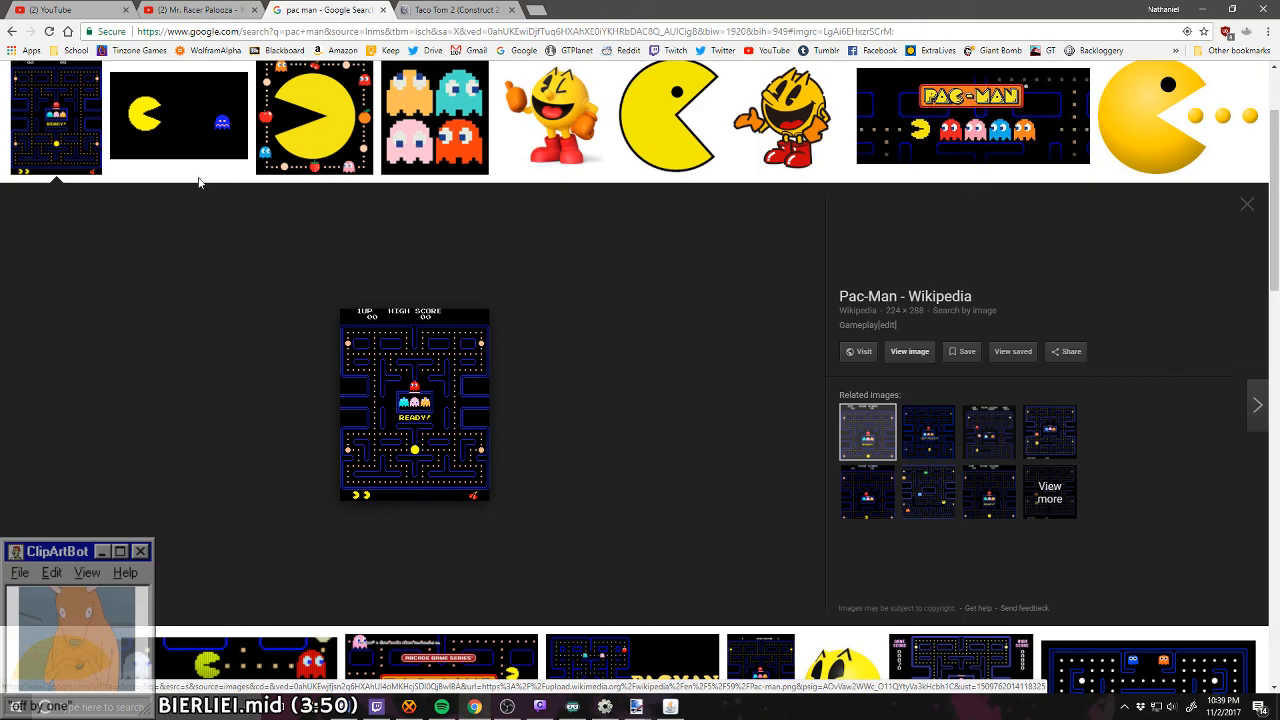
pyautogui.click(478, 8)
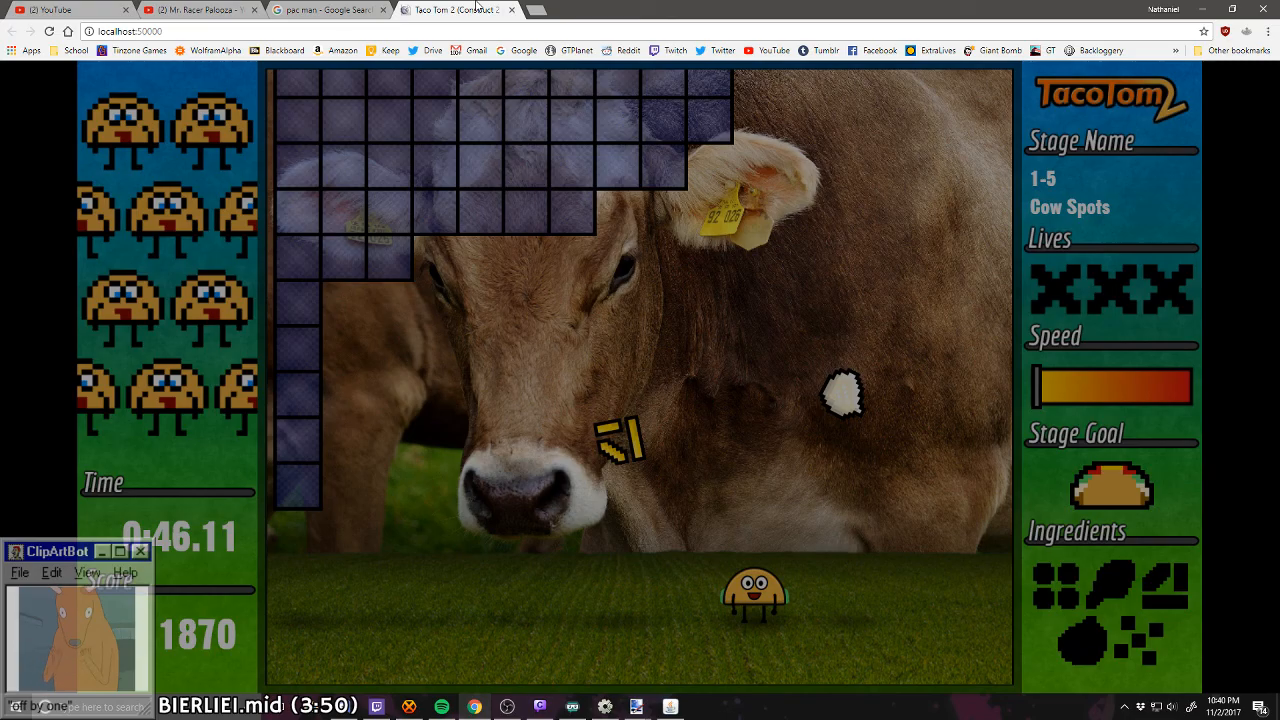
pyautogui.press('Escape')
# Step: Play the rest of stage 1-5 Cow Spots through its checkpoint, dodging the block shapes and catching ingredients
pyautogui.press('Left')
pyautogui.press('Right')
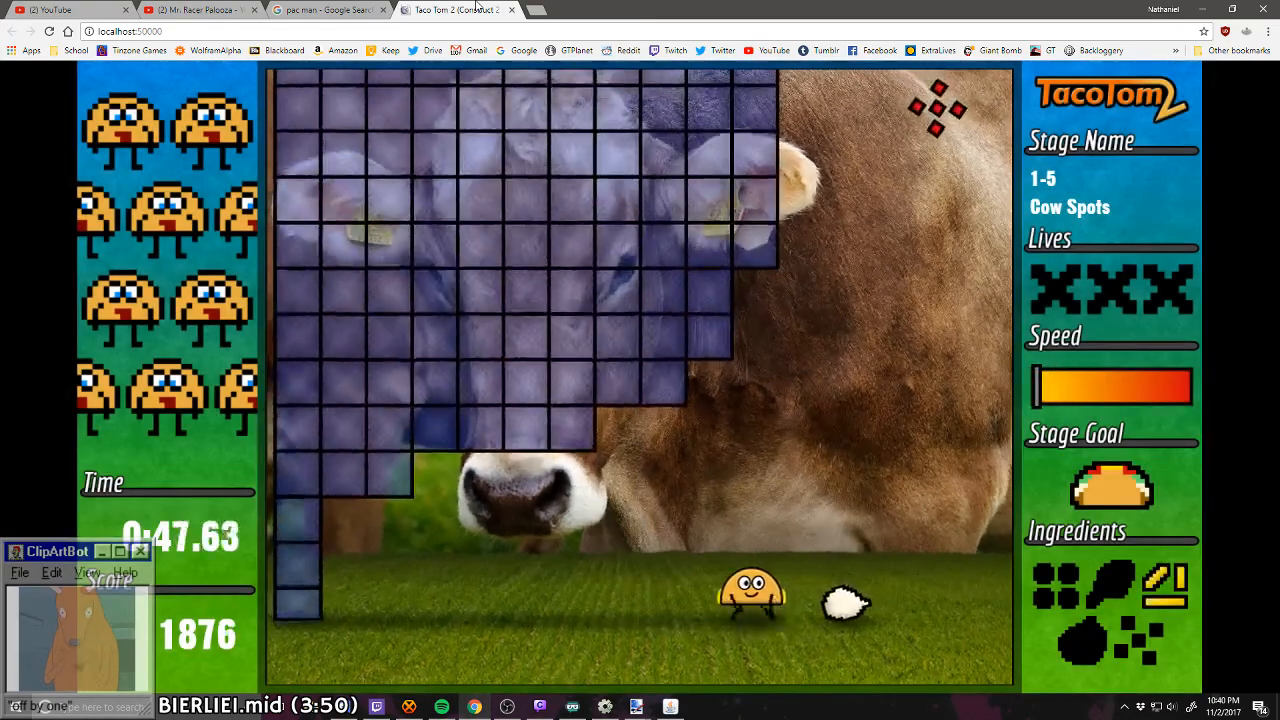
pyautogui.press('Right')
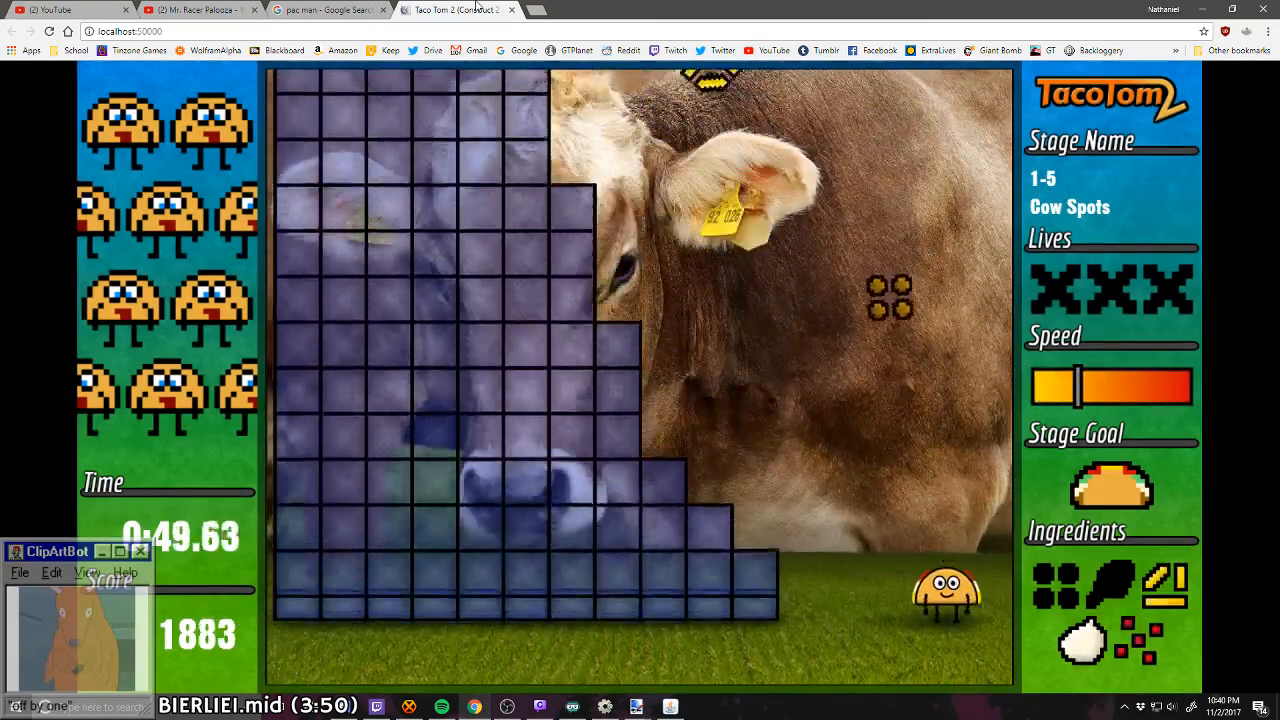
pyautogui.press('Left')
pyautogui.press('Left')
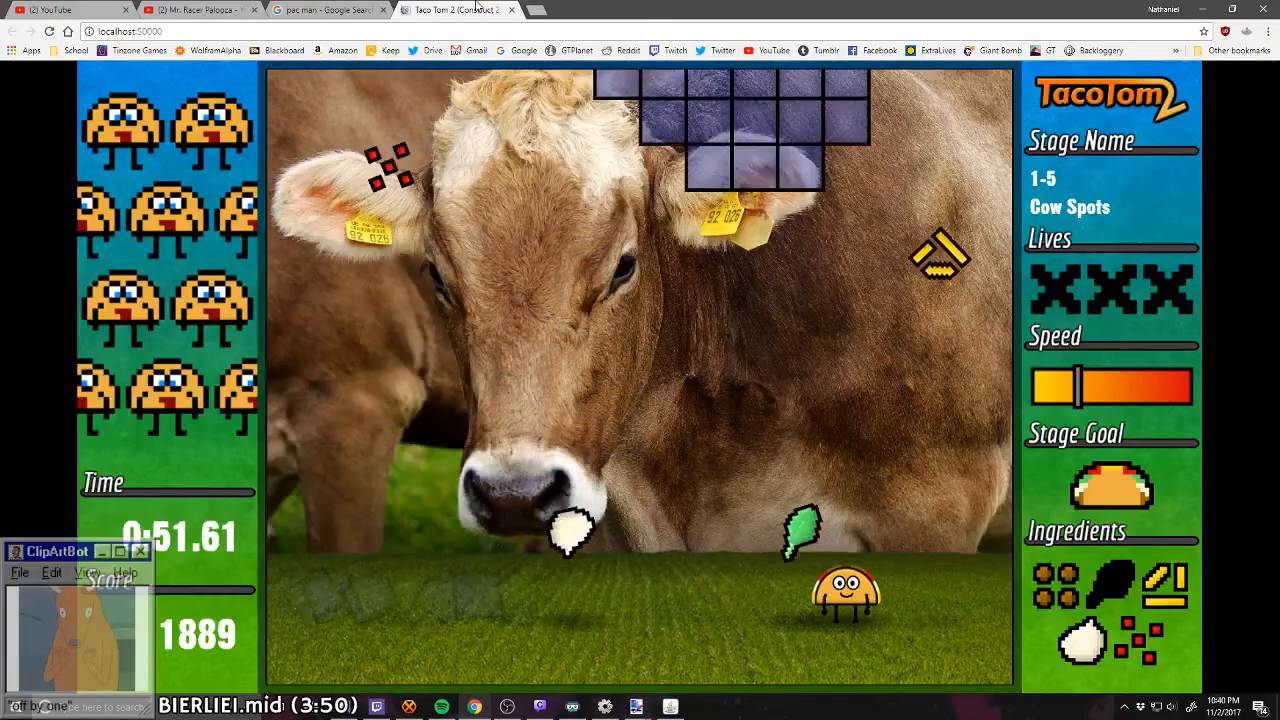
pyautogui.press('Left')
pyautogui.press('Right')
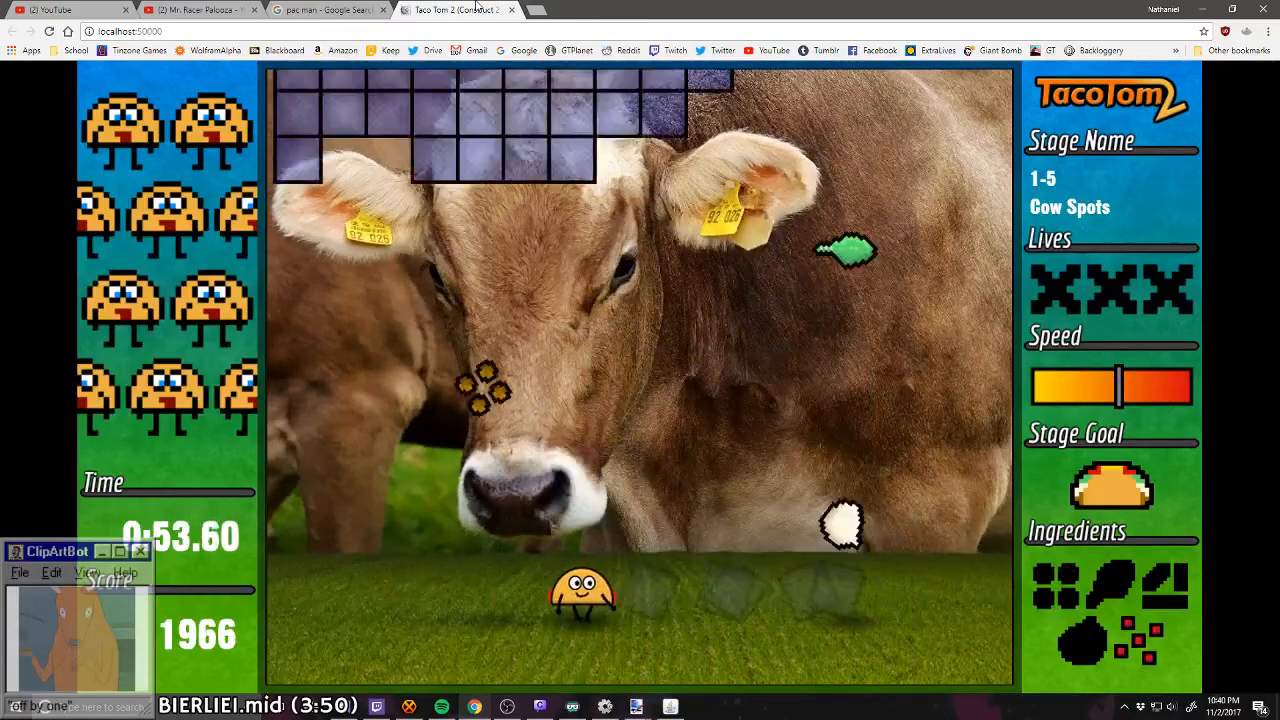
pyautogui.press('Left')
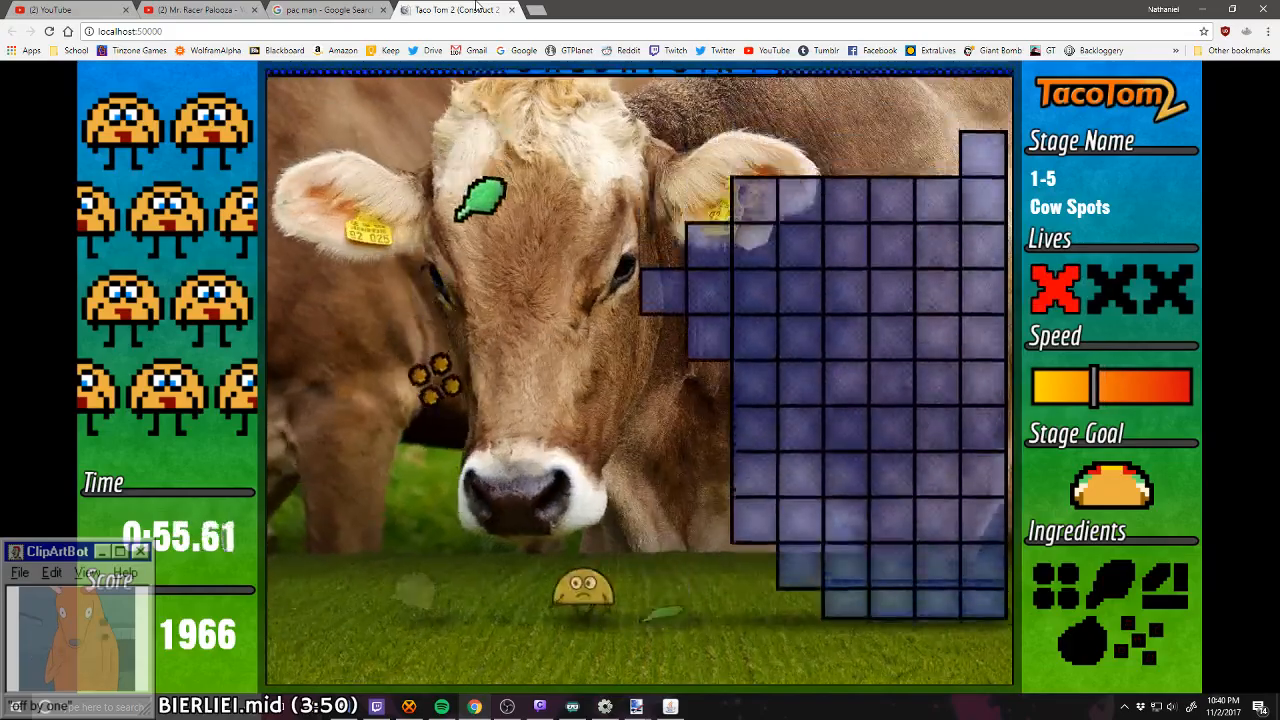
pyautogui.press('Right')
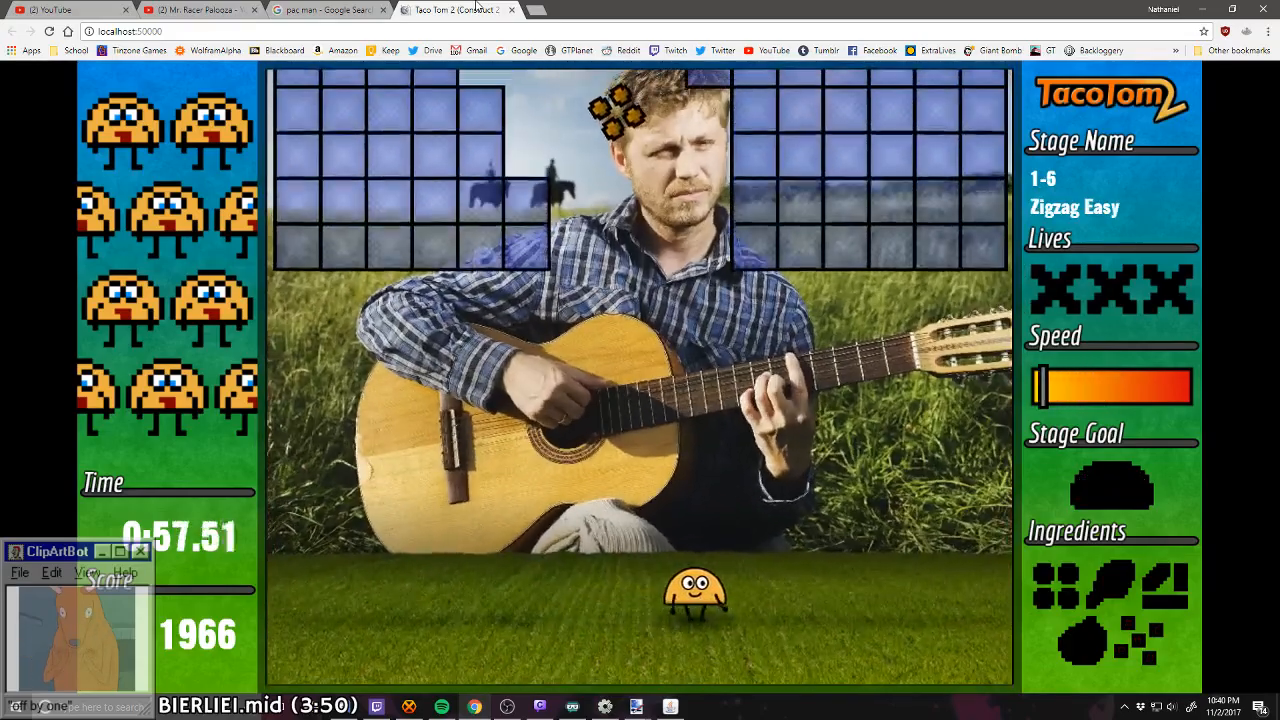
# Step: Playtest stage 1-6 Zigzag Easy through its checkpoint, following the zigzag path between the blocks and catching ingredients
pyautogui.press('Left')
pyautogui.press('Left')
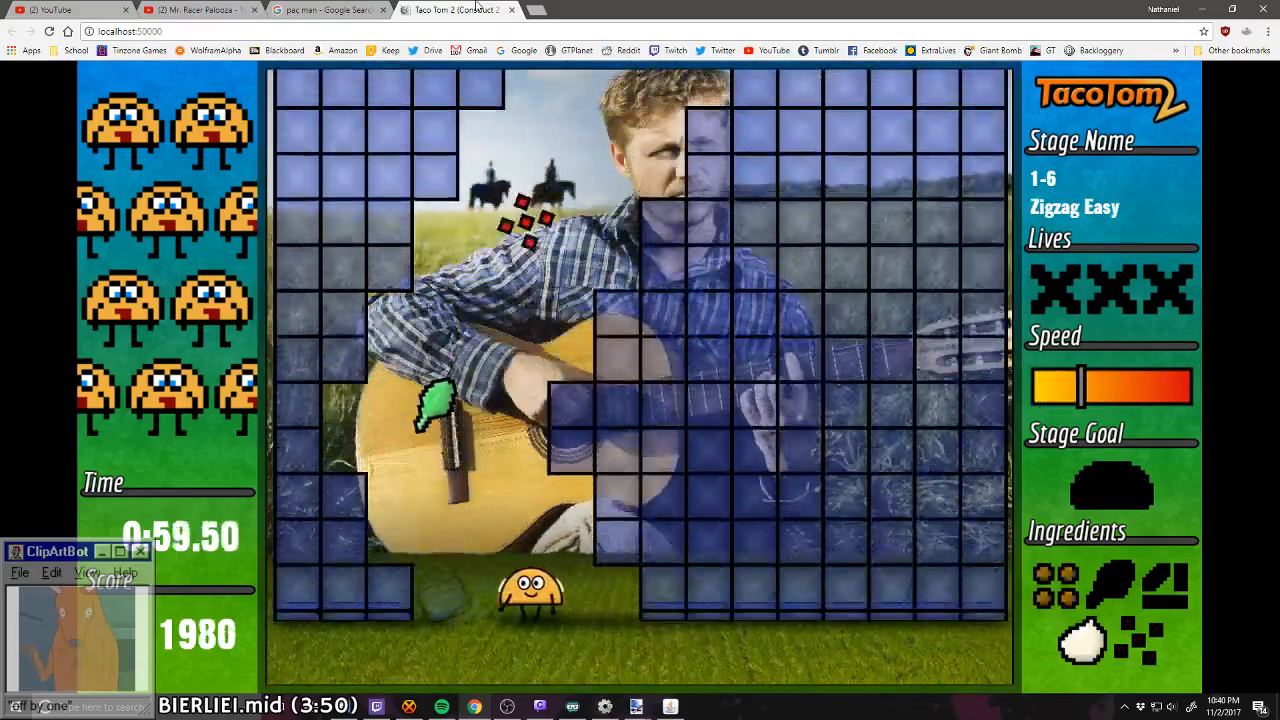
pyautogui.press('Right')
pyautogui.press('Right')
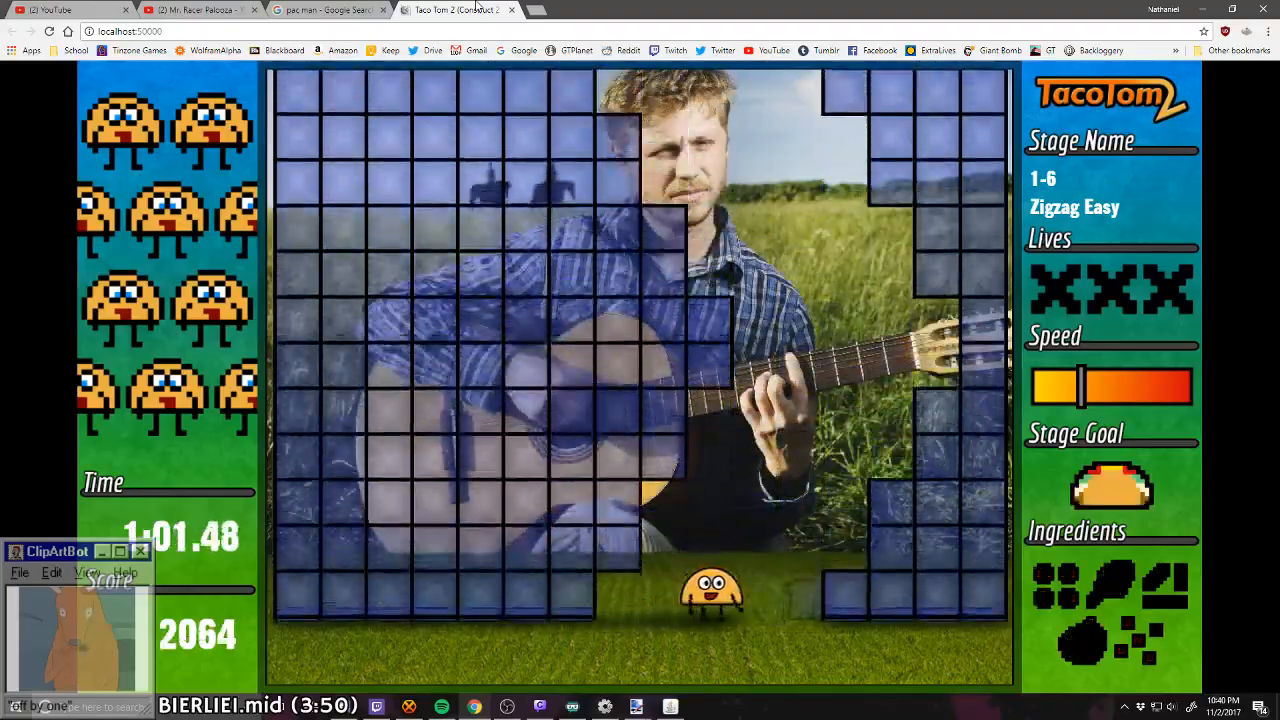
pyautogui.press('Left')
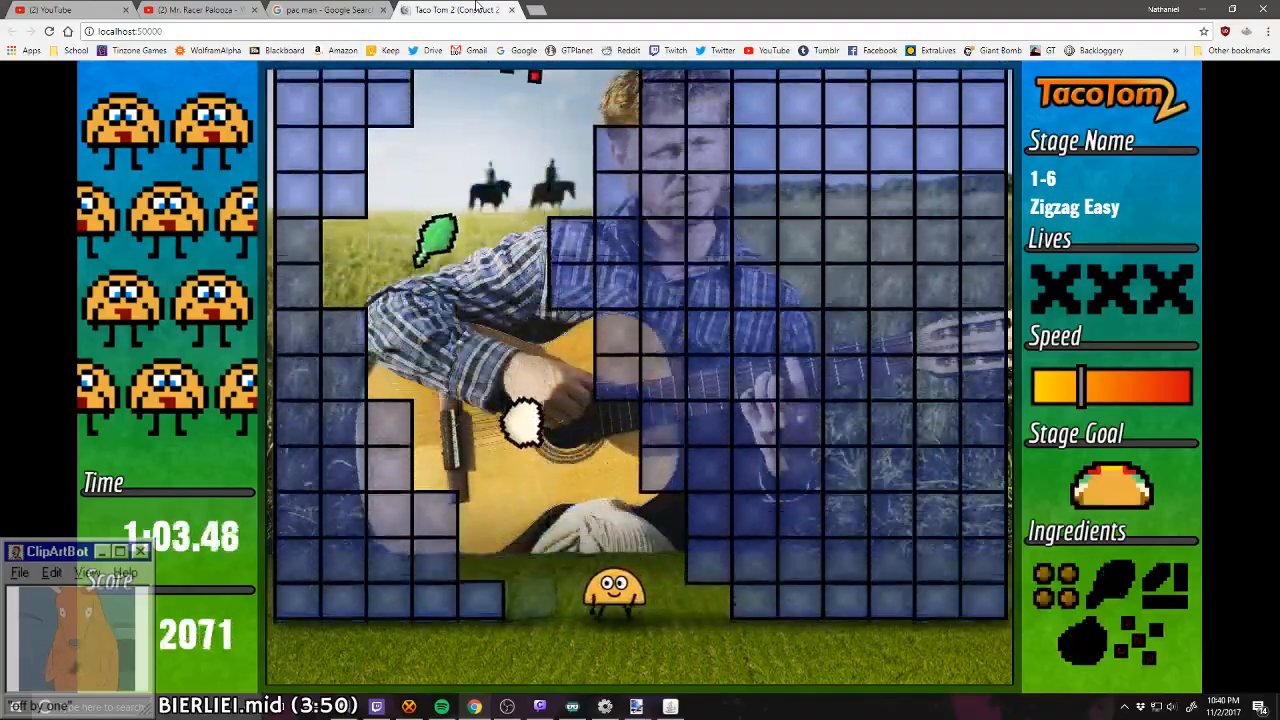
pyautogui.press('Right')
pyautogui.press('Right')
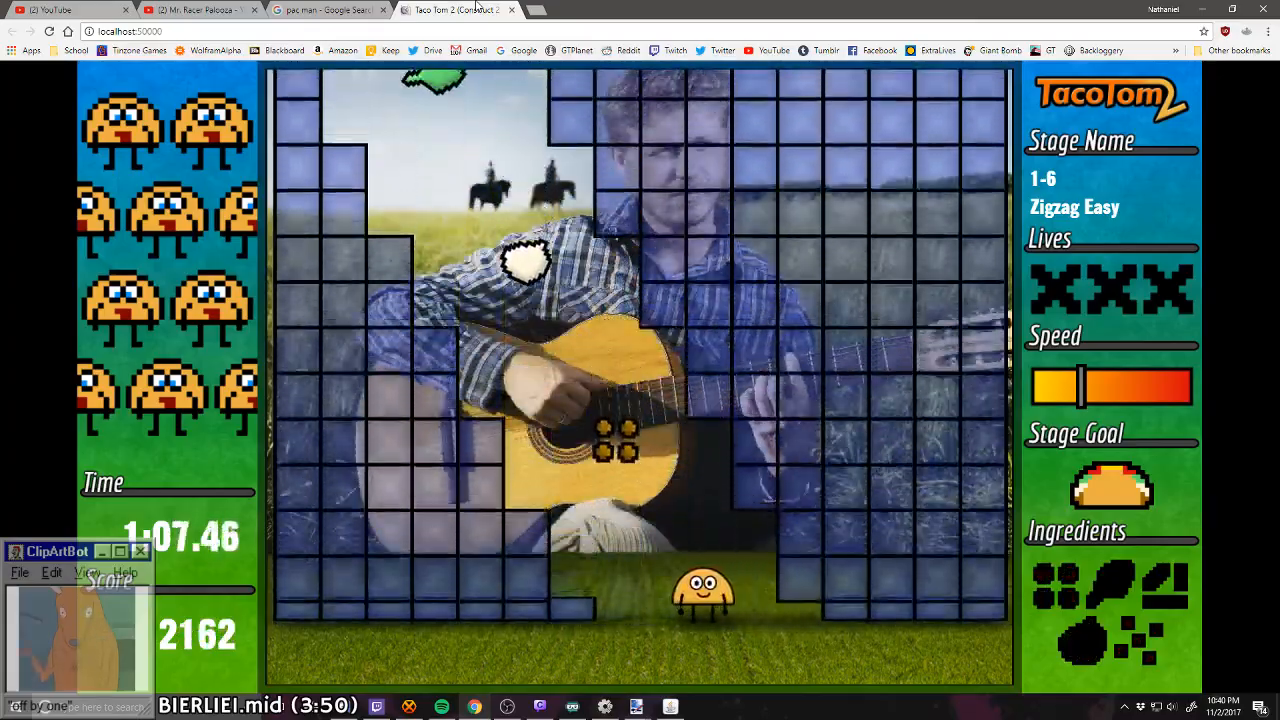
pyautogui.press('Left')
pyautogui.press('Right')
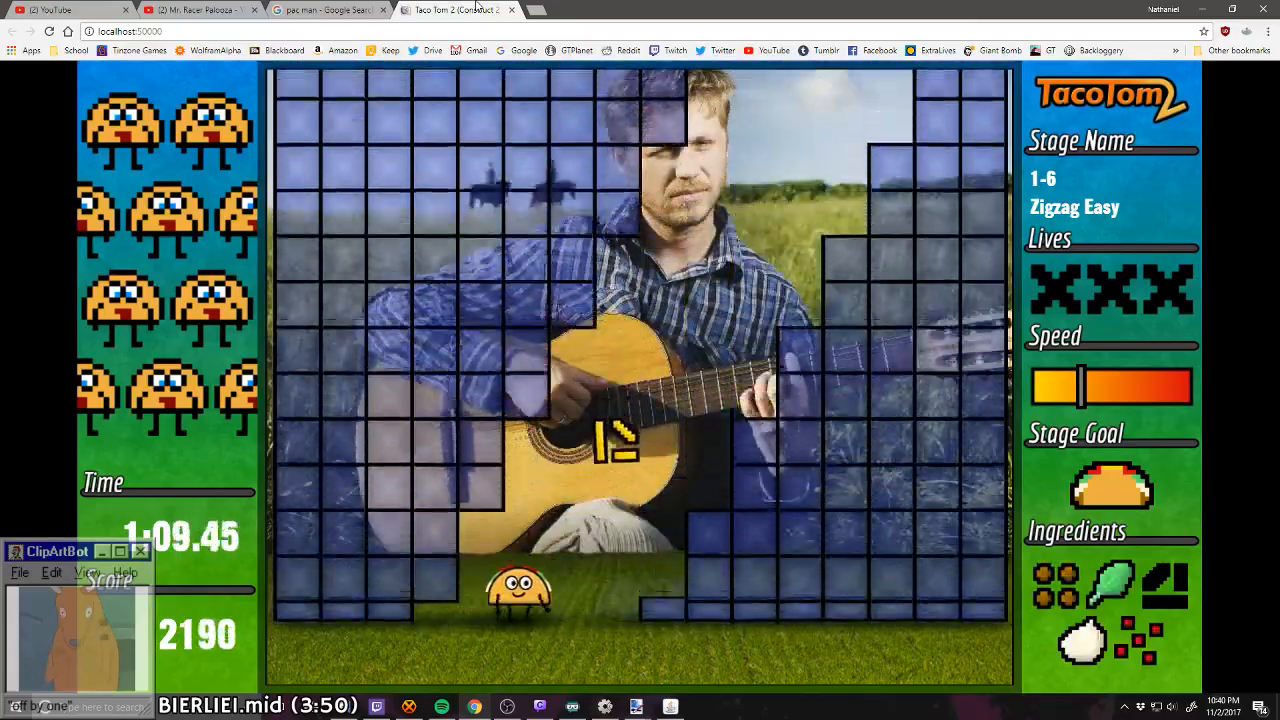
pyautogui.press('Right')
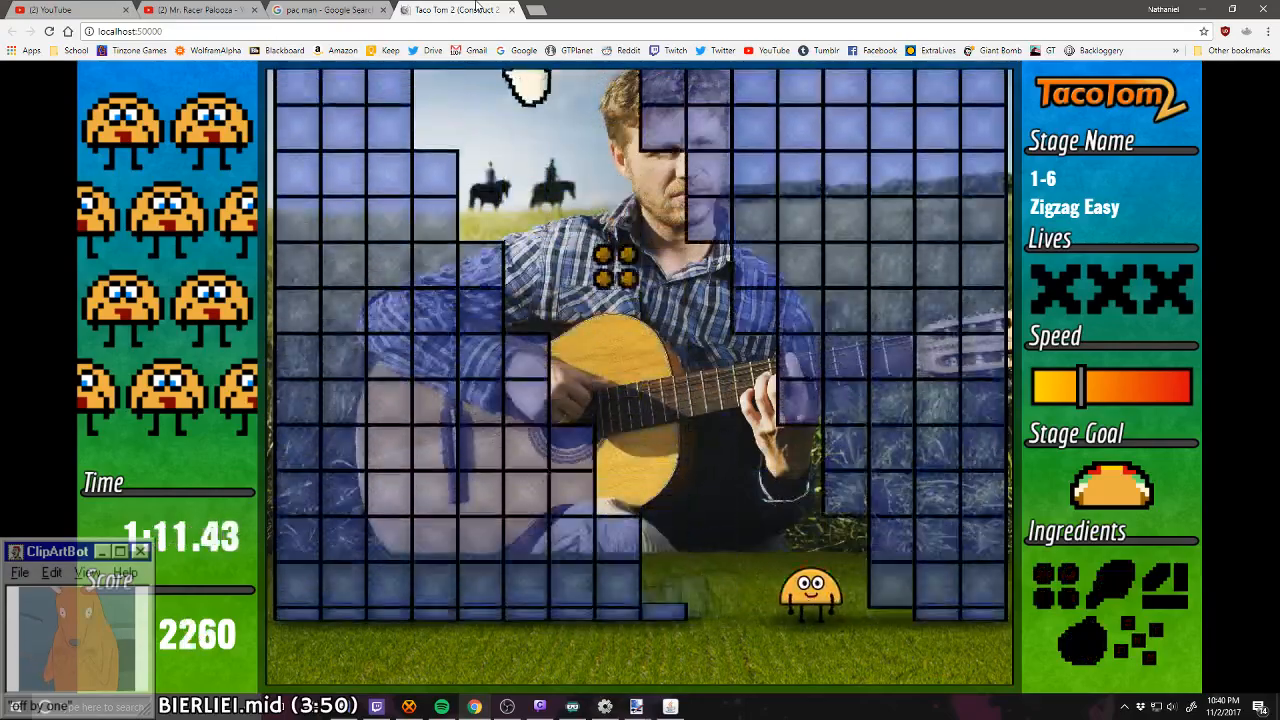
pyautogui.press('Left')
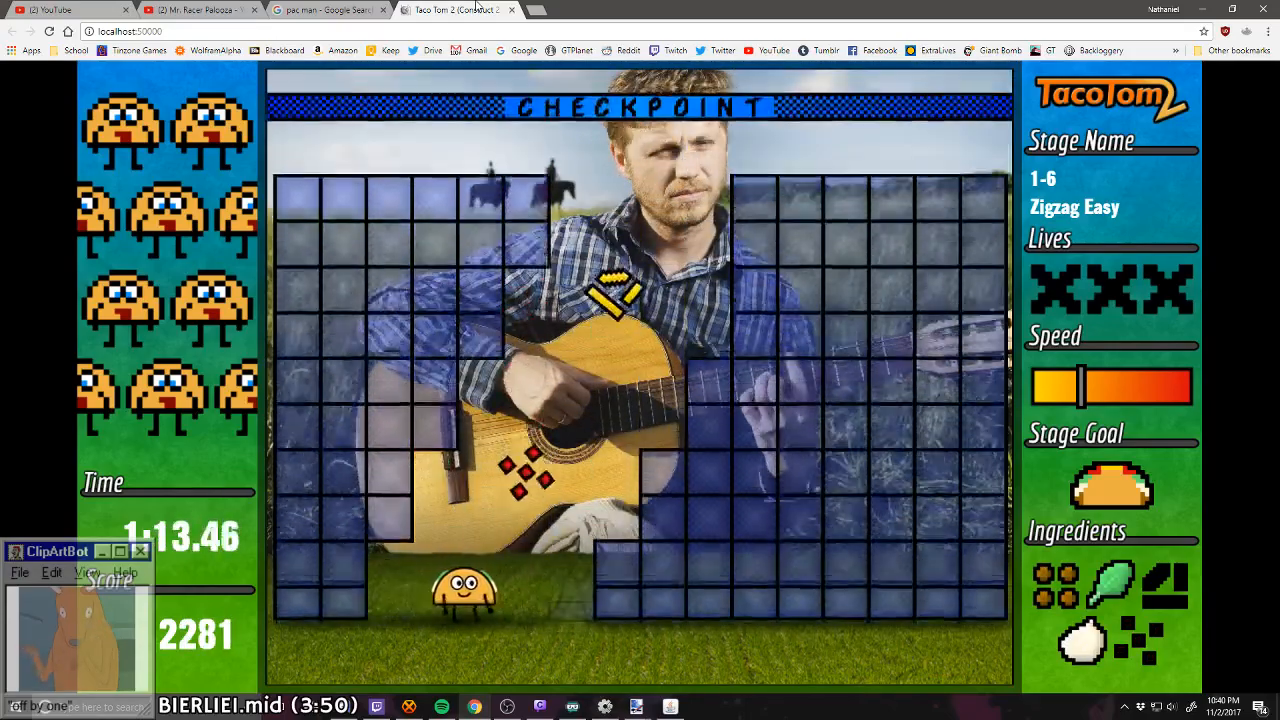
pyautogui.press('Right')
pyautogui.press('Right')
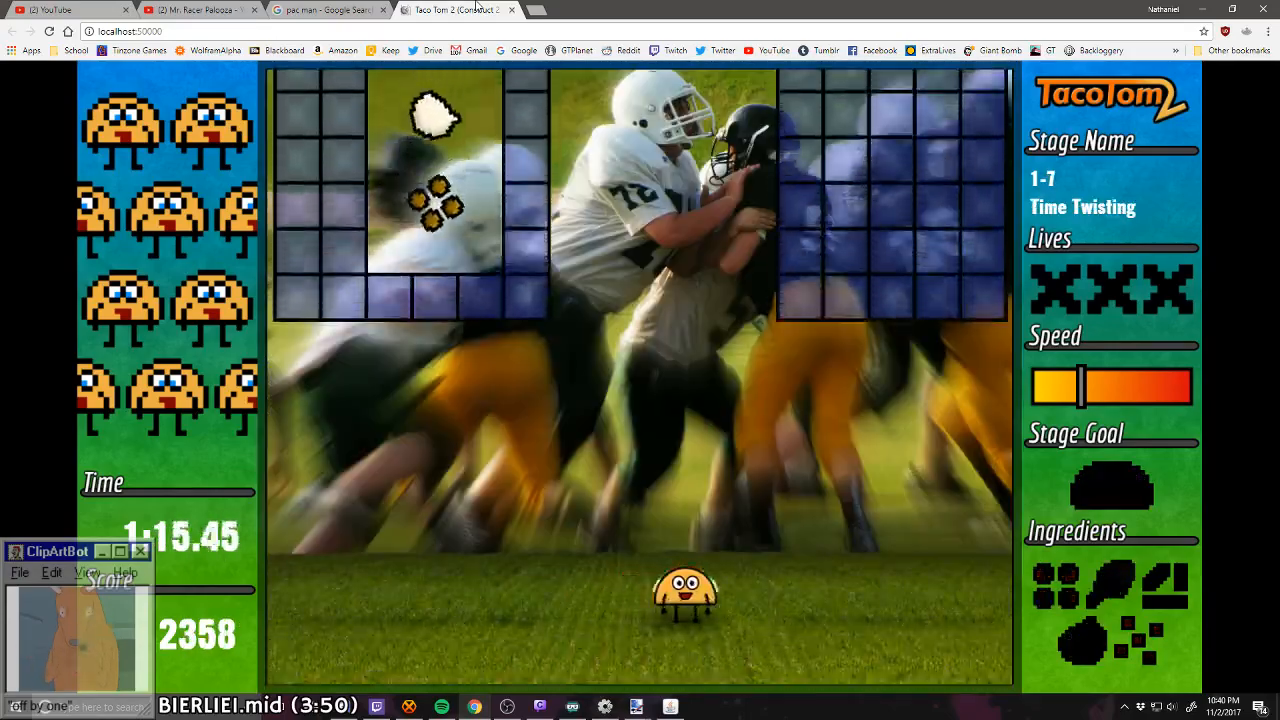
# Step: Playtest stage 1-7 Time Twisting through to its end, dodging the block shapes and catching ingredients
pyautogui.press('Left')
pyautogui.press('Left')
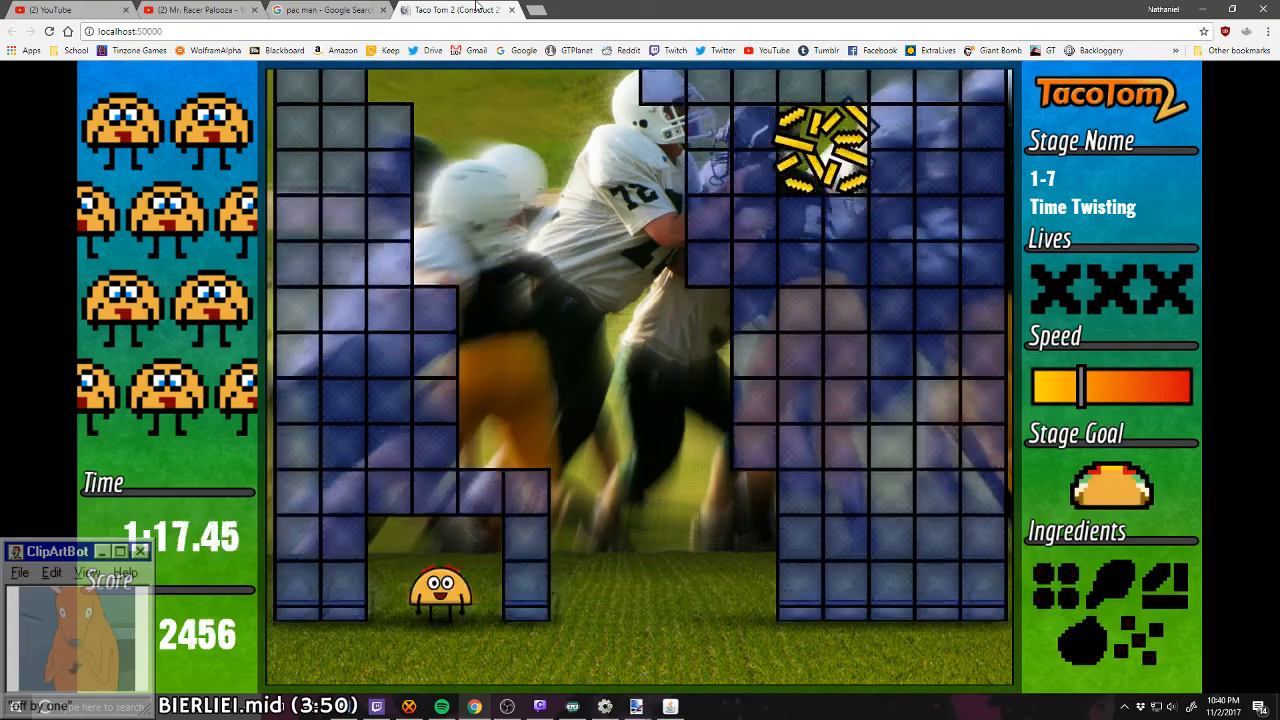
pyautogui.press('Left')
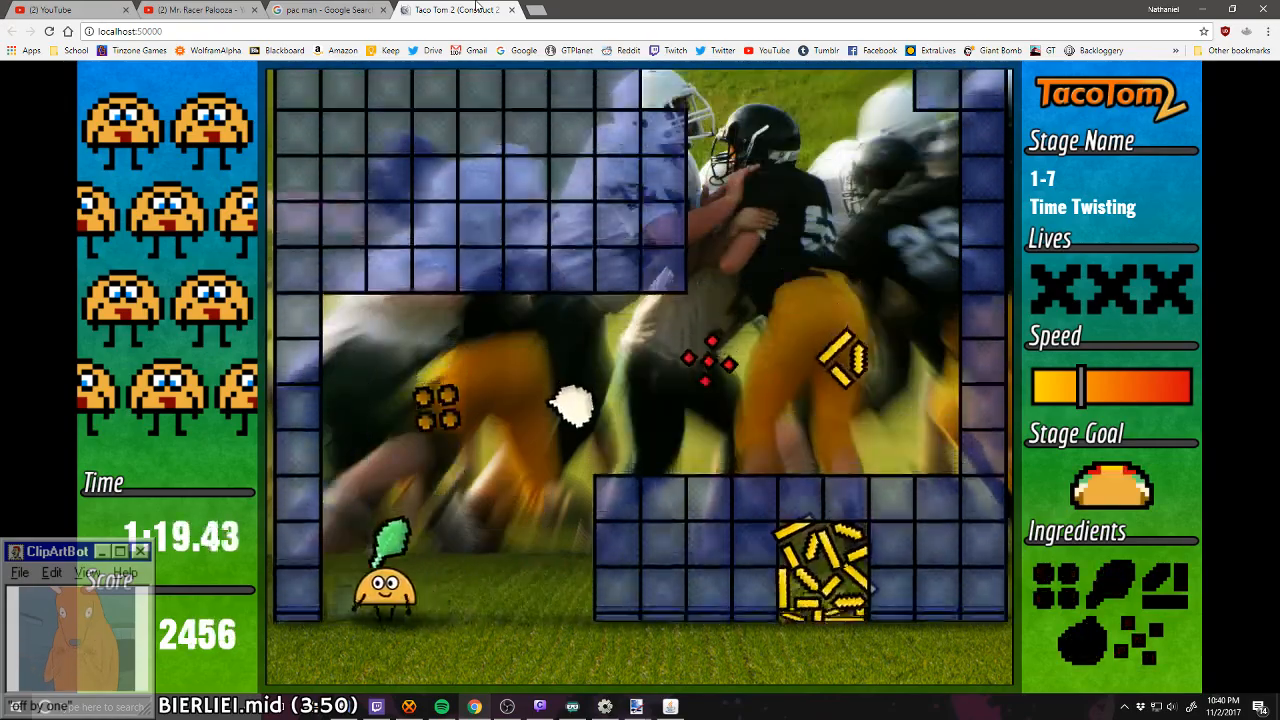
pyautogui.press('Right')
pyautogui.press('Right')
pyautogui.press('Left')
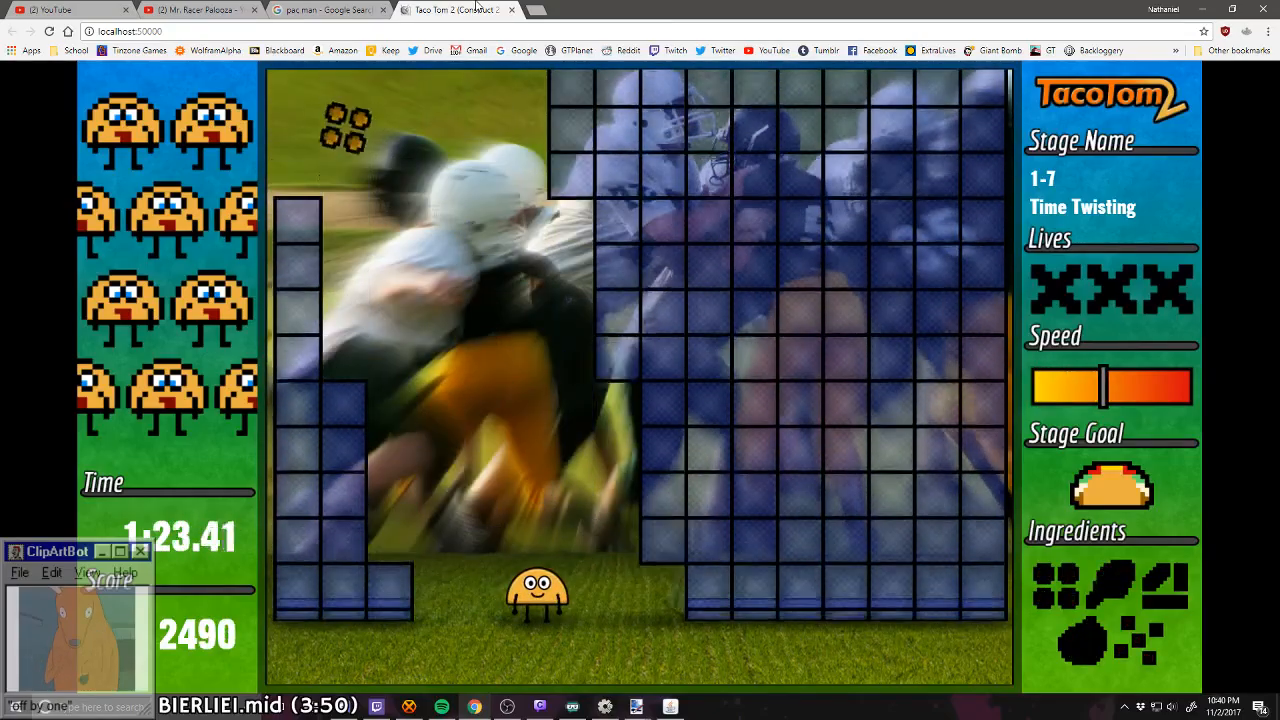
pyautogui.press('Left')
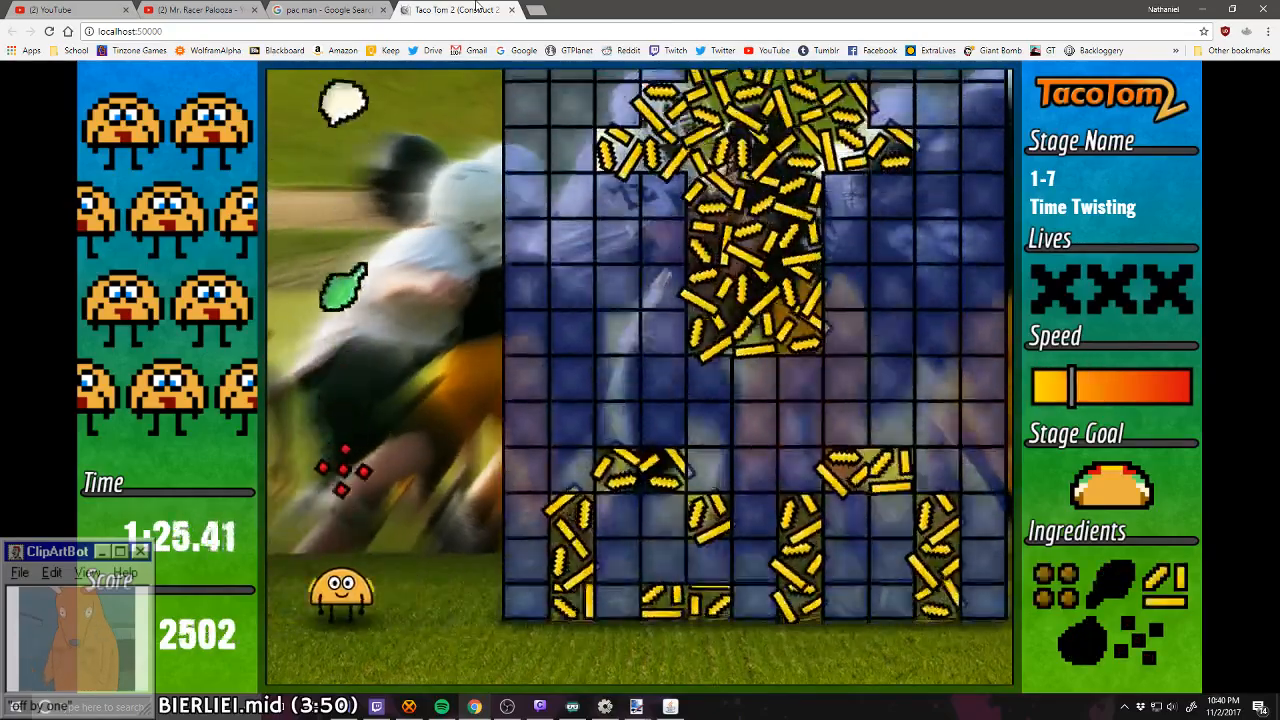
pyautogui.press('Right')
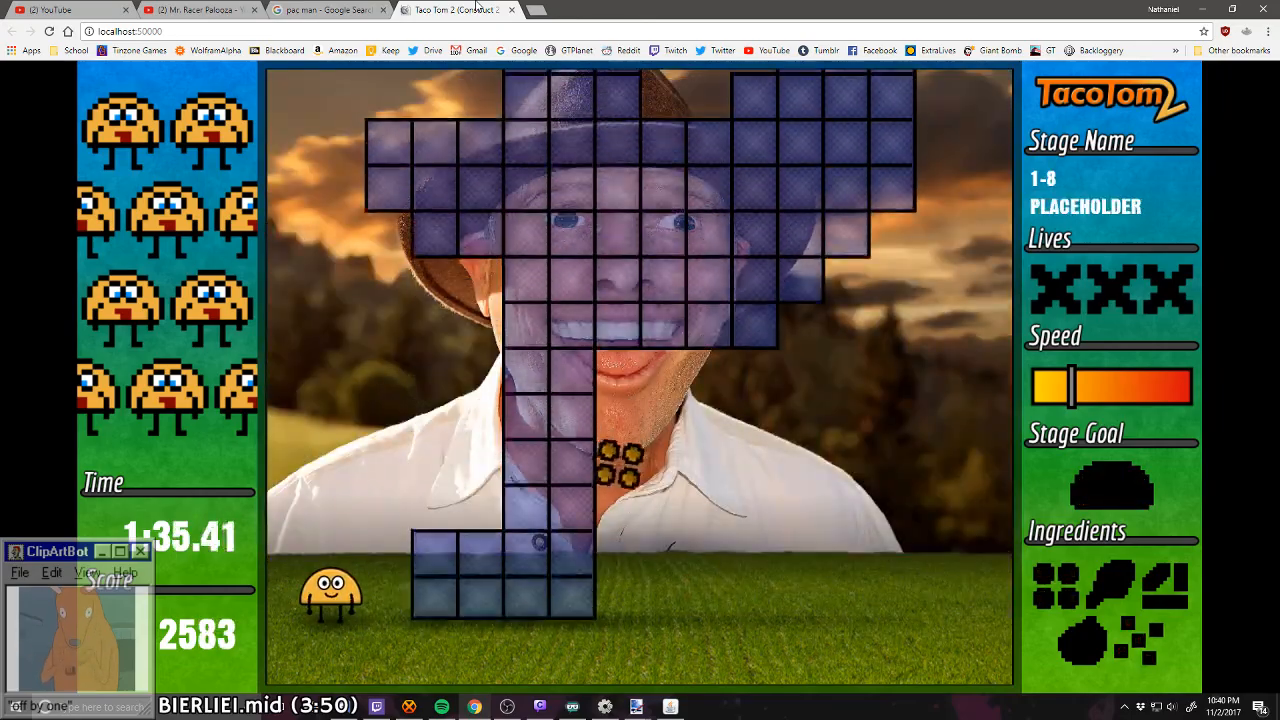
# Step: Start playtesting stage 1-8 PLACEHOLDER, darting from the playfield's left edge through the gaps toward the central ingredients
pyautogui.press('Left')
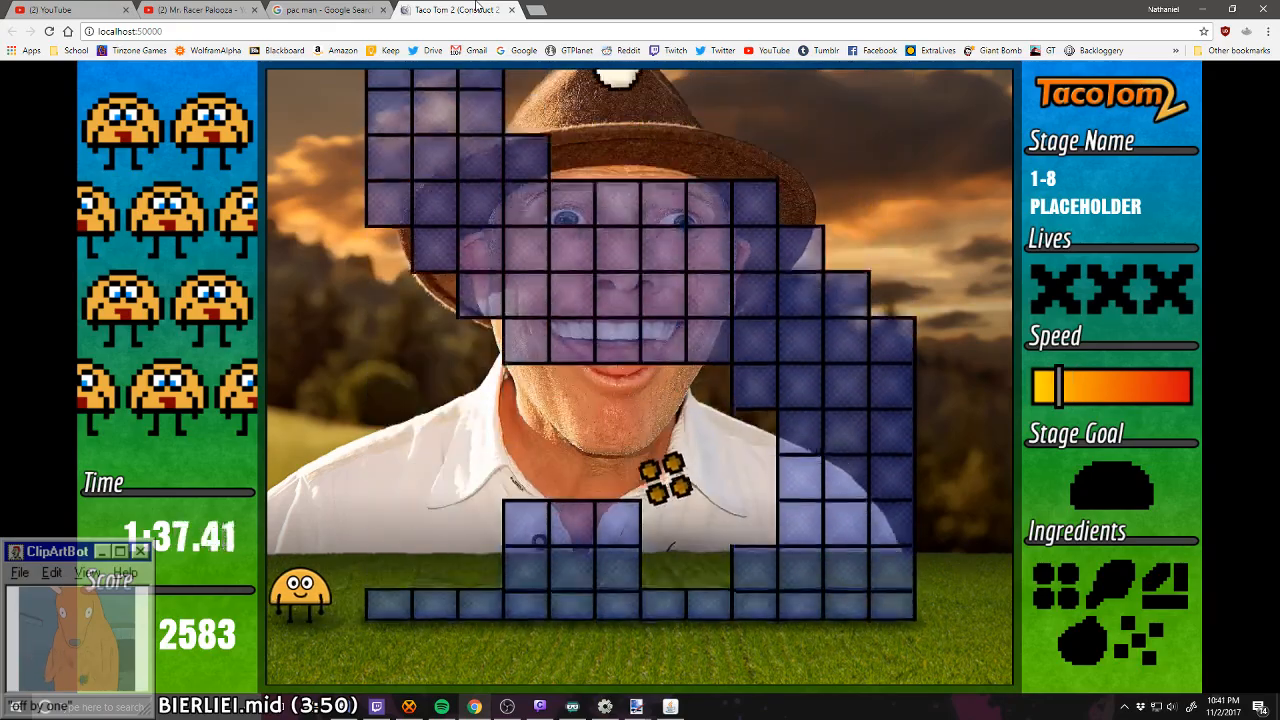
pyautogui.press('Right')
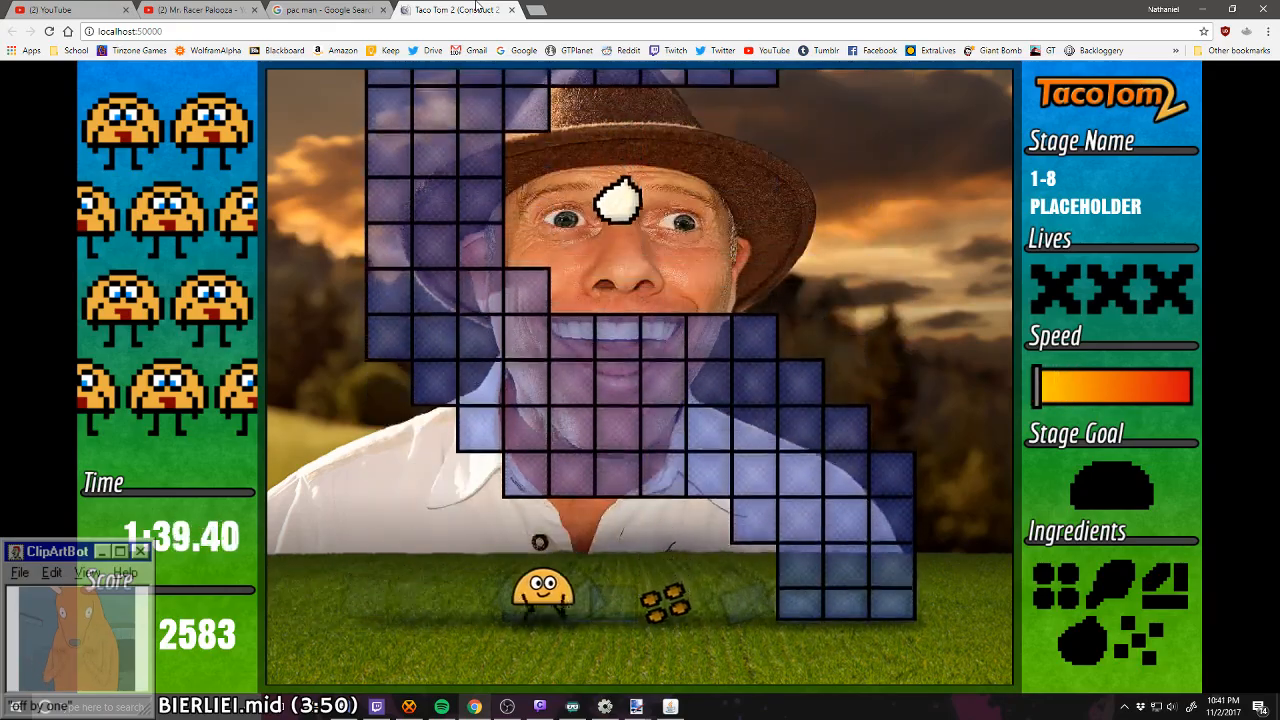
pyautogui.press('Right')
pyautogui.press('Left')
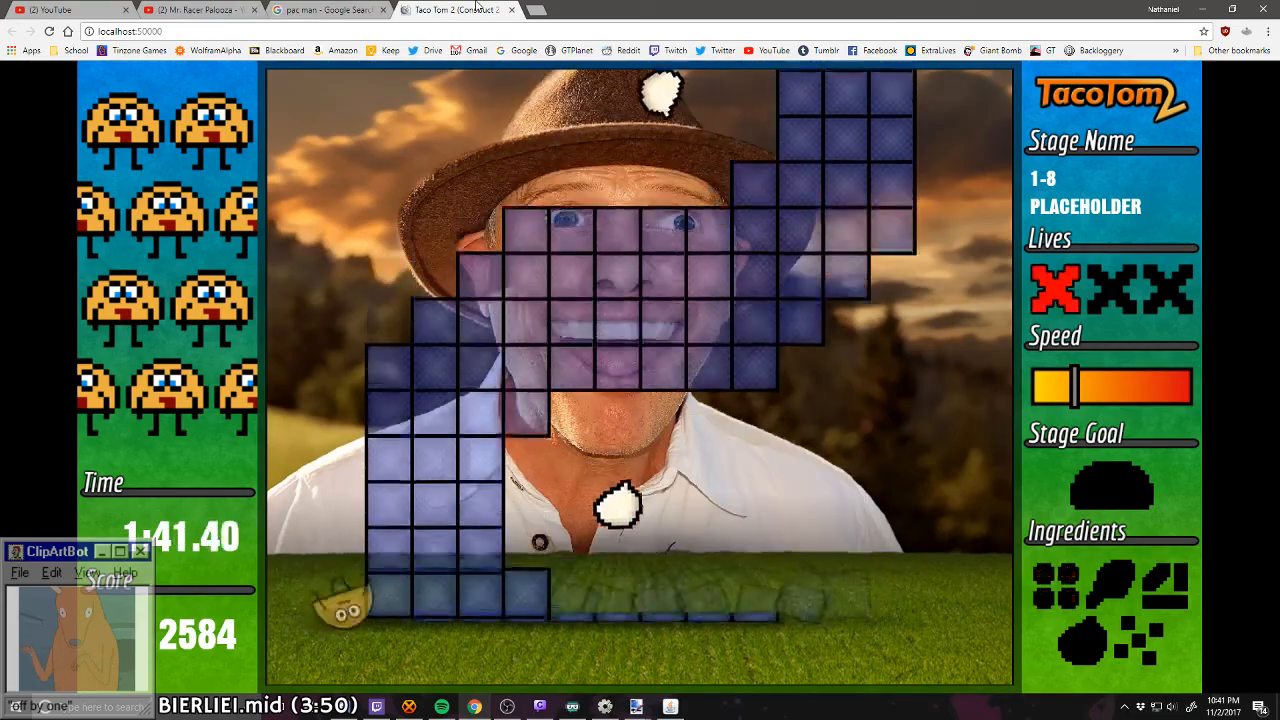
# Step: Continue stage 1-8, catching the onion and lettuce in the central gaps and retreating to the playfield's left edge
pyautogui.press('Right')
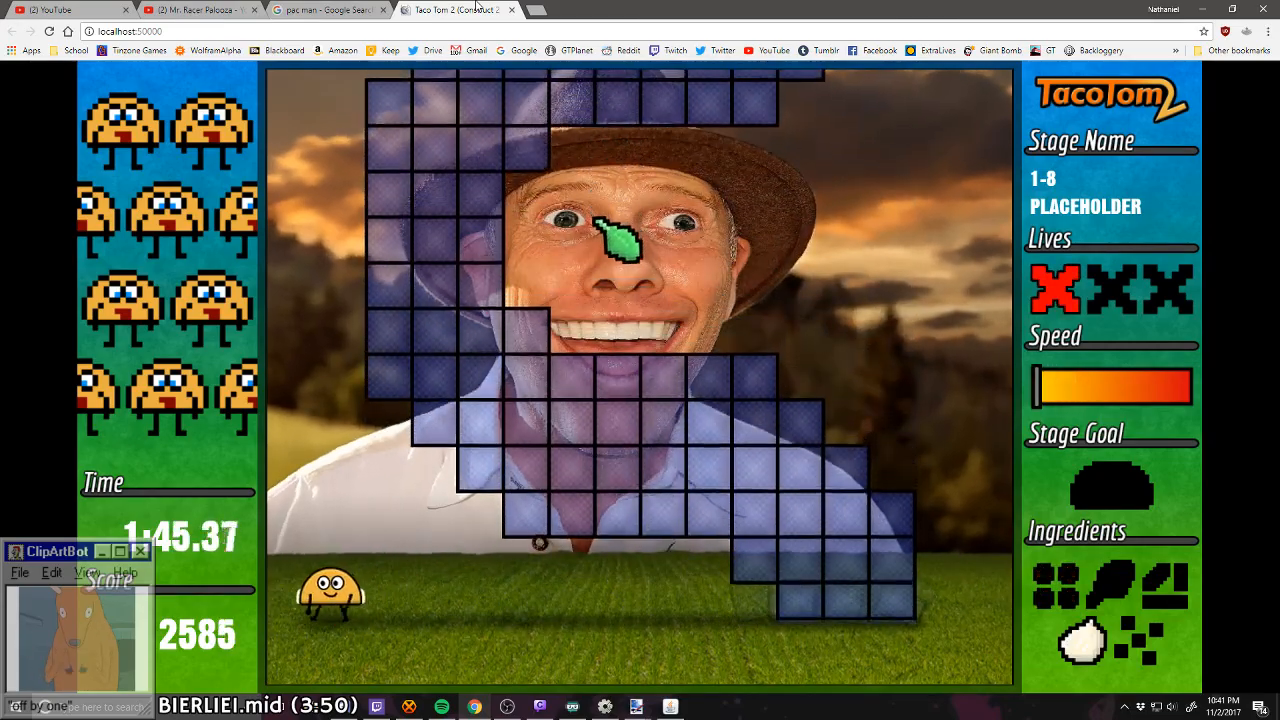
pyautogui.press('Left')
pyautogui.press('Right')
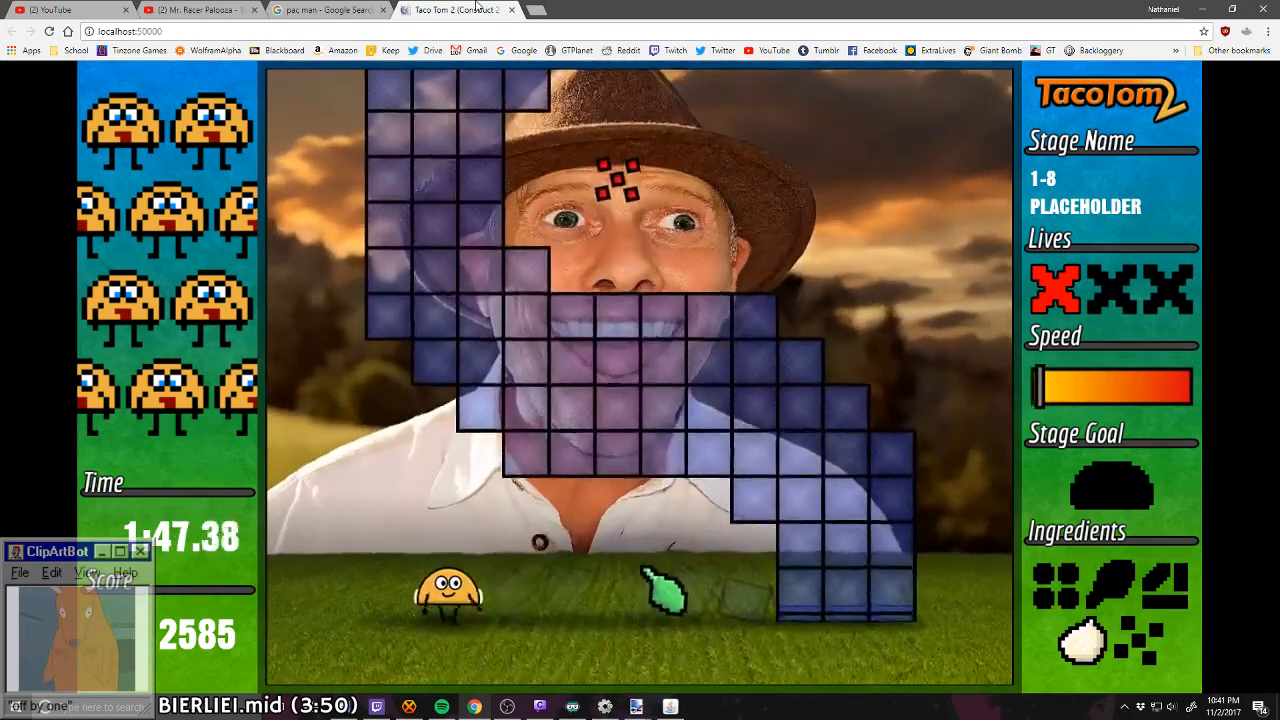
pyautogui.press('Right')
pyautogui.press('Left')
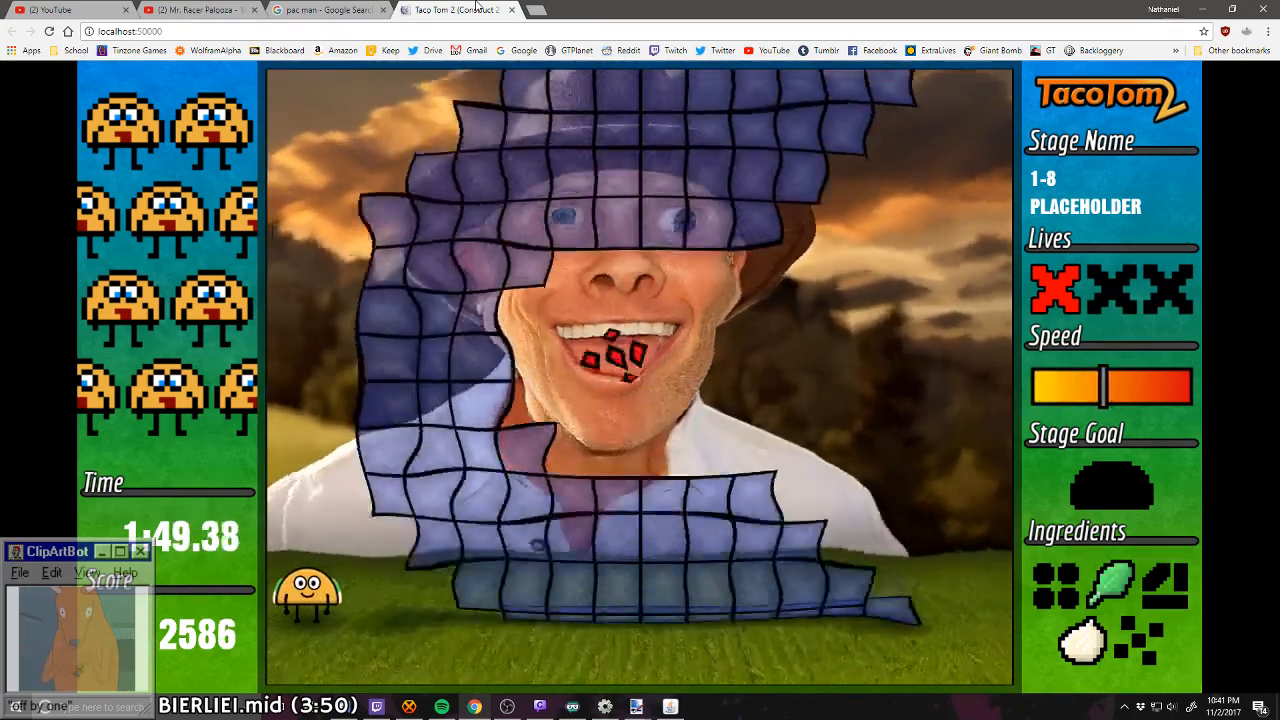
pyautogui.press('Right')
pyautogui.press('Left')
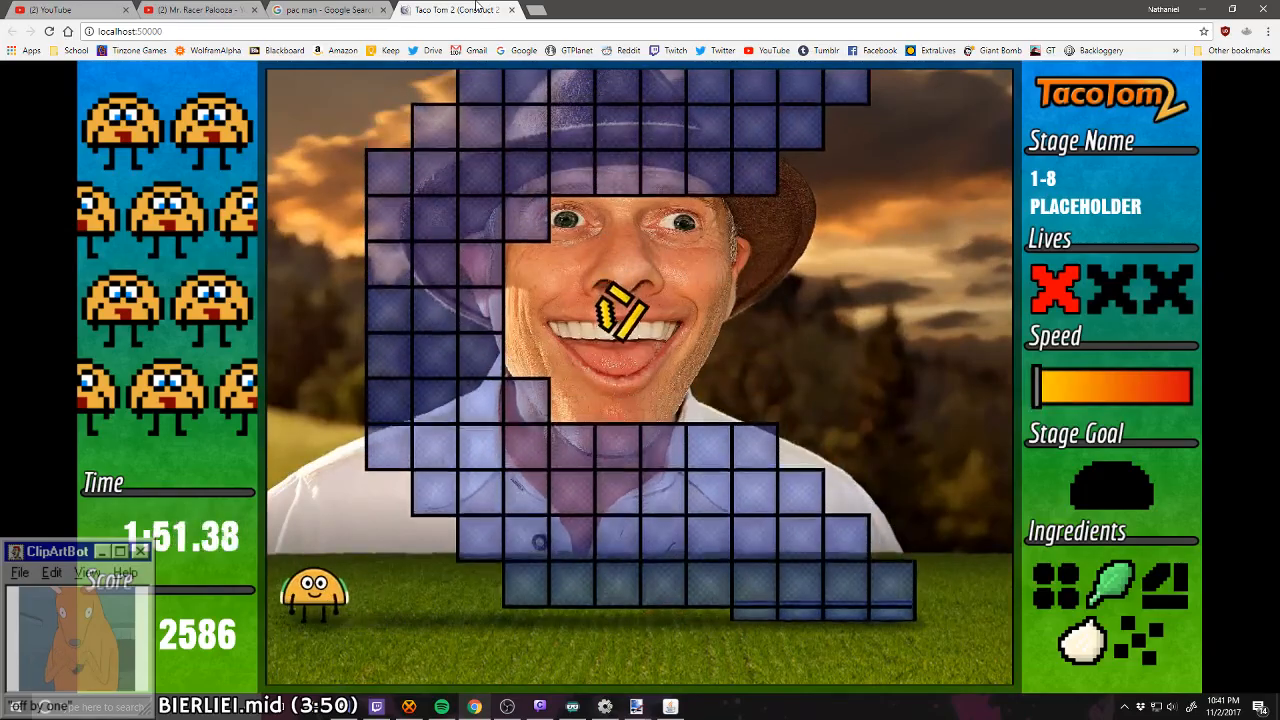
# Step: Catch the cheese and meat in stage 1-8 while dodging the zigzagging blocks from the left side
pyautogui.press('Right')
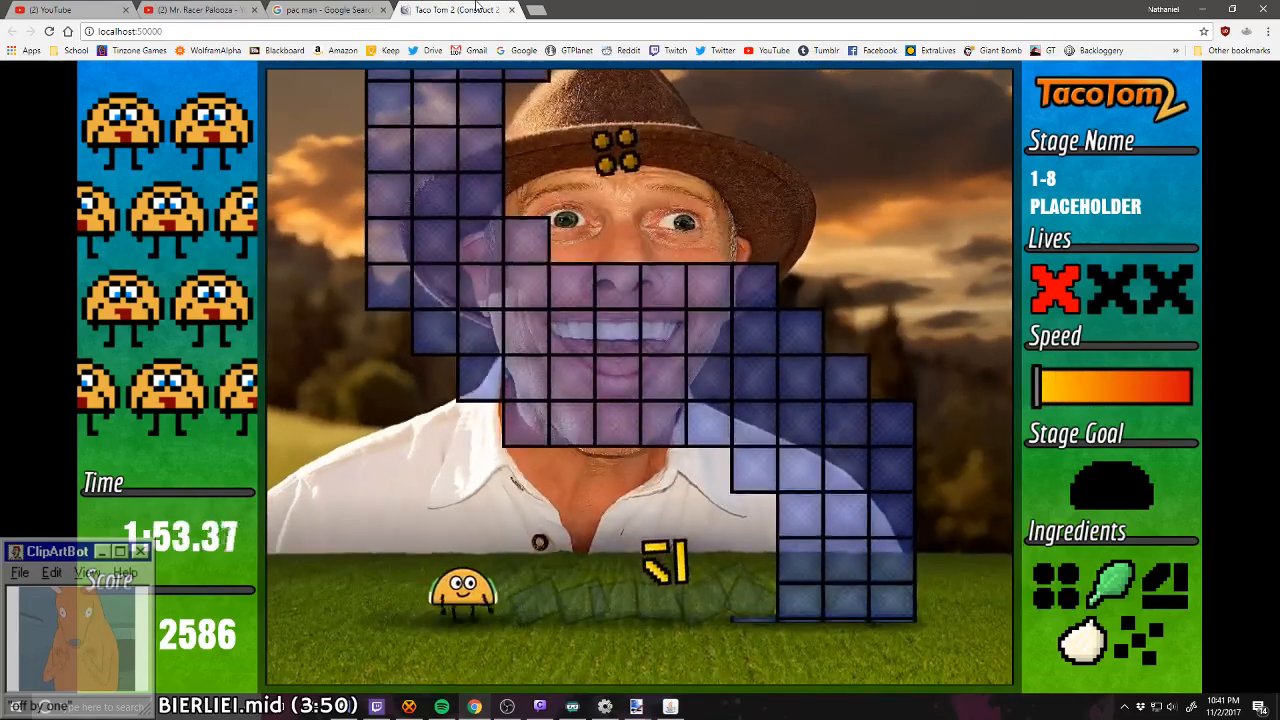
pyautogui.press('Right')
pyautogui.press('Left')
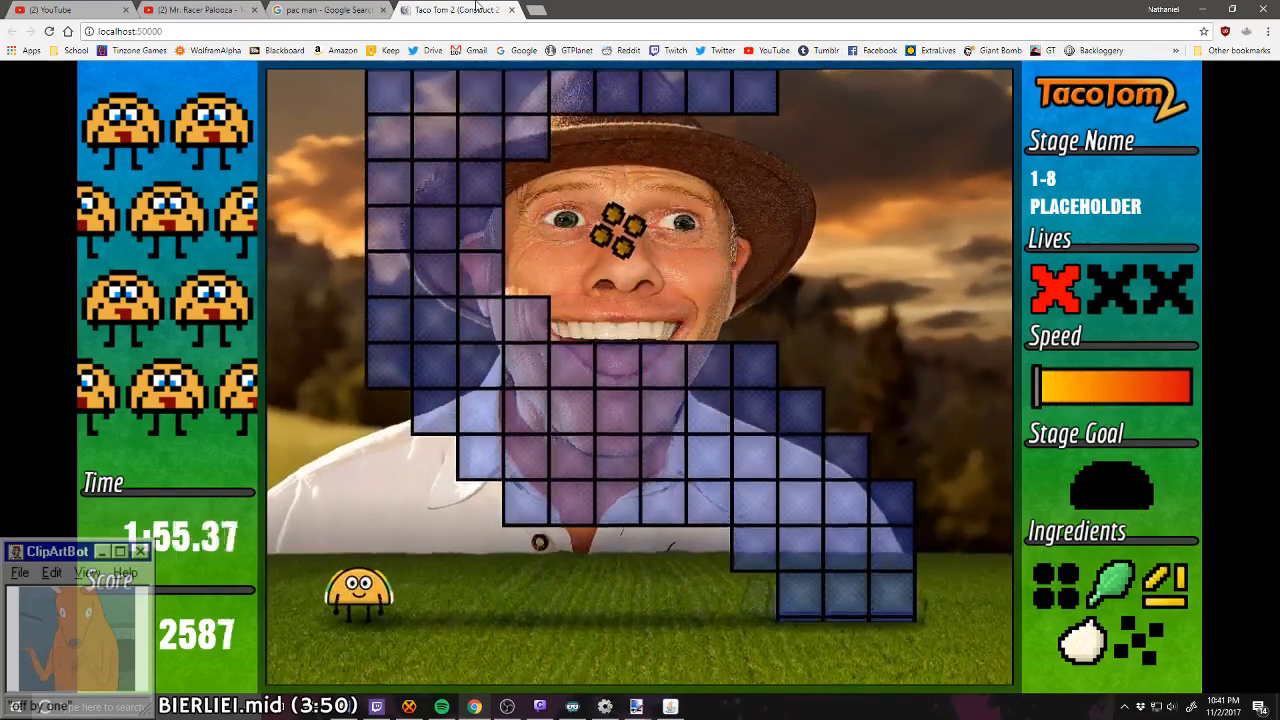
pyautogui.press('Left')
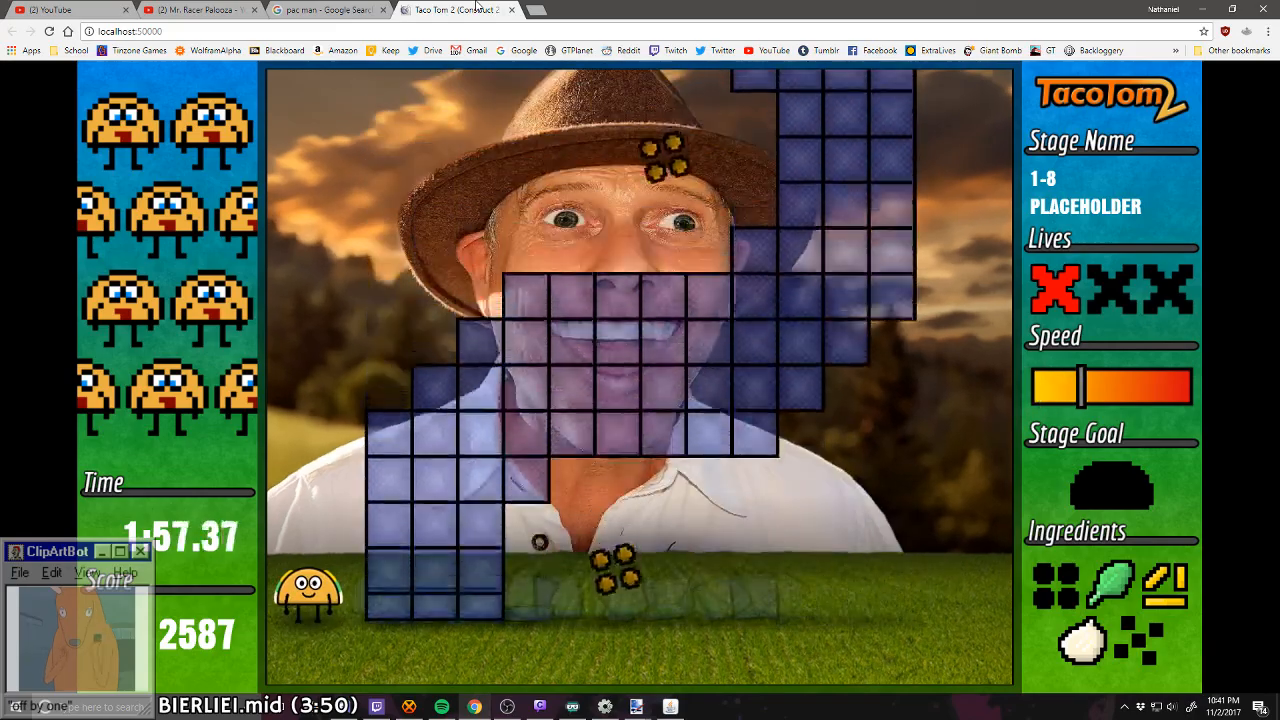
pyautogui.press('Right')
pyautogui.press('Left')
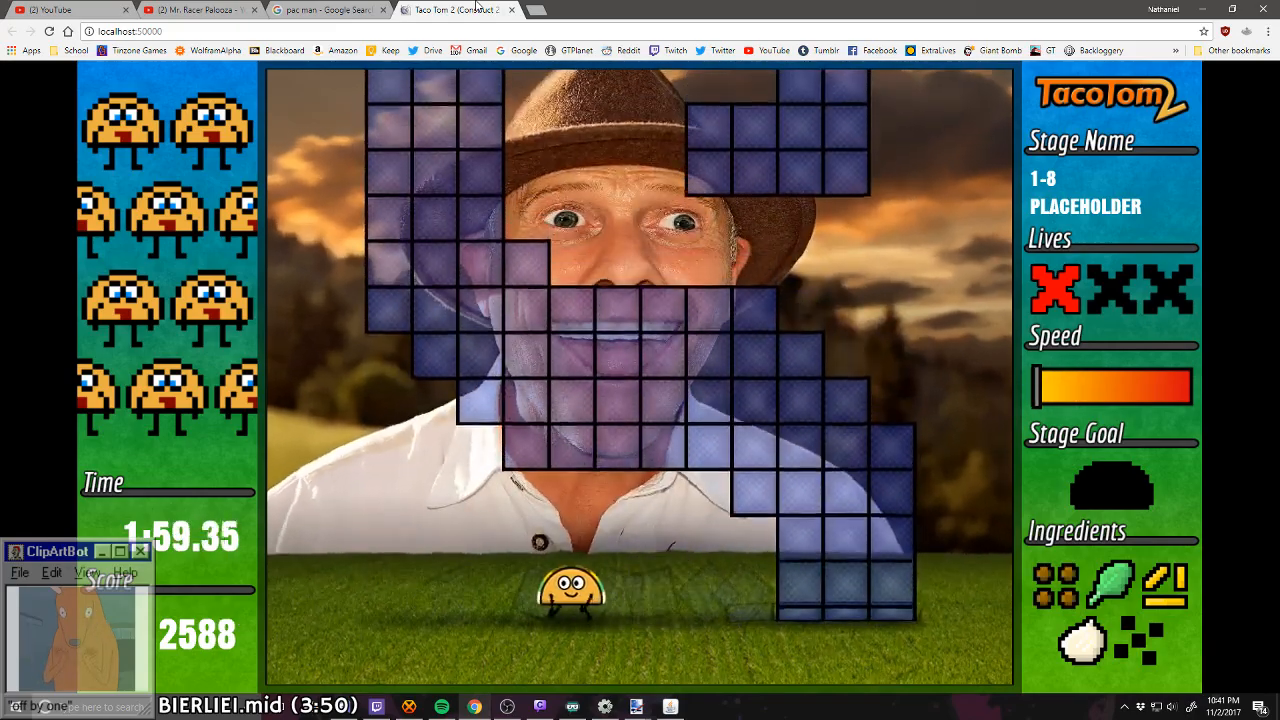
pyautogui.press('Left')
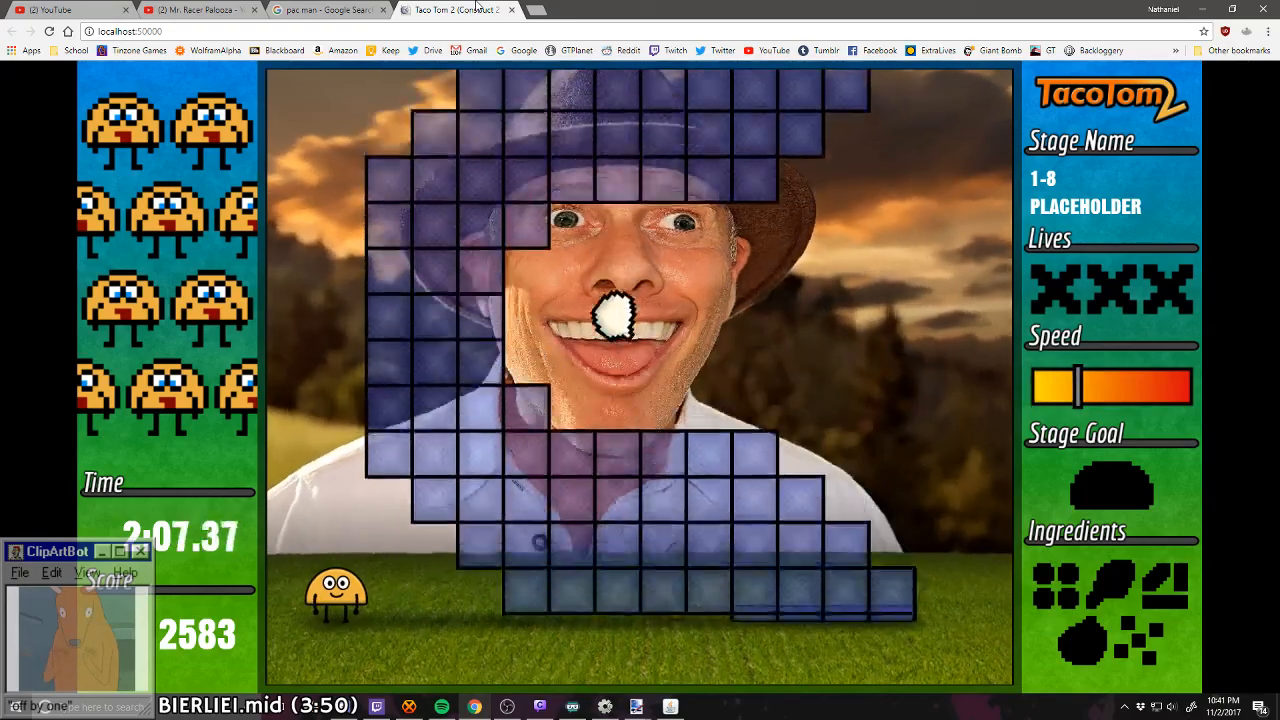
# Step: Play another attempt at stage 1-8 from the left side, catching the onion and lettuce between the blocks
pyautogui.press('Right')
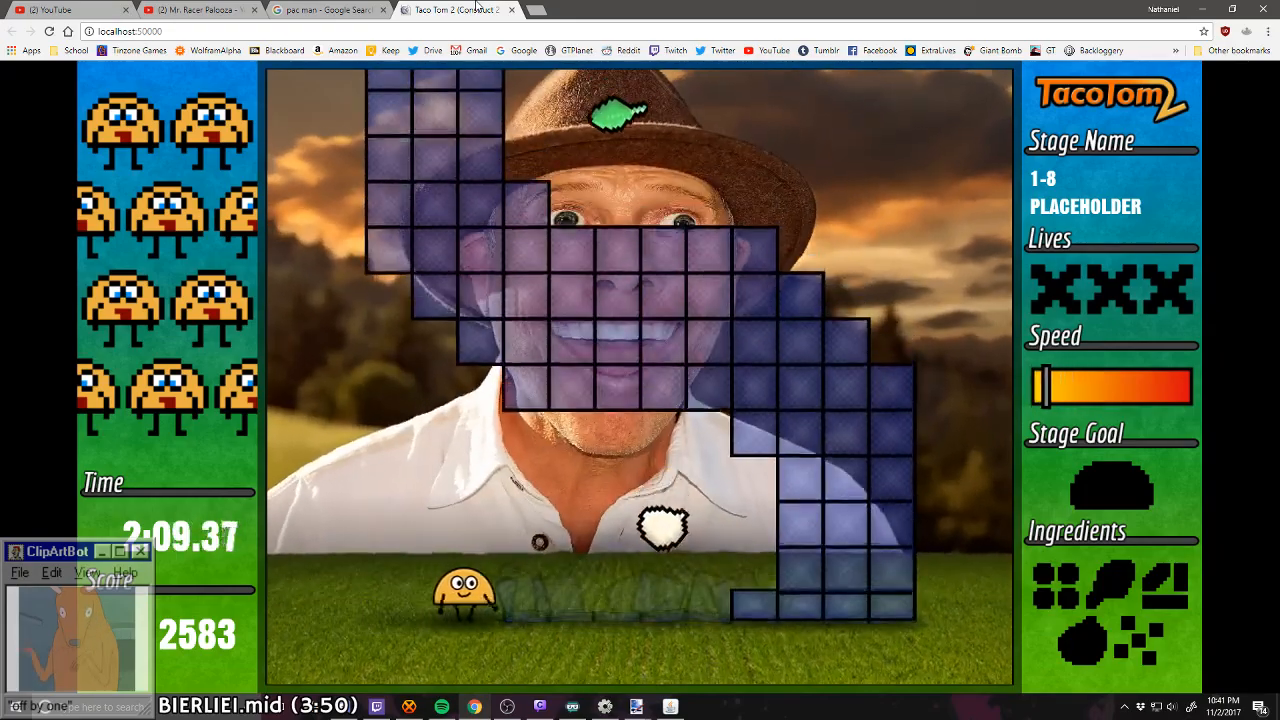
pyautogui.press('Left')
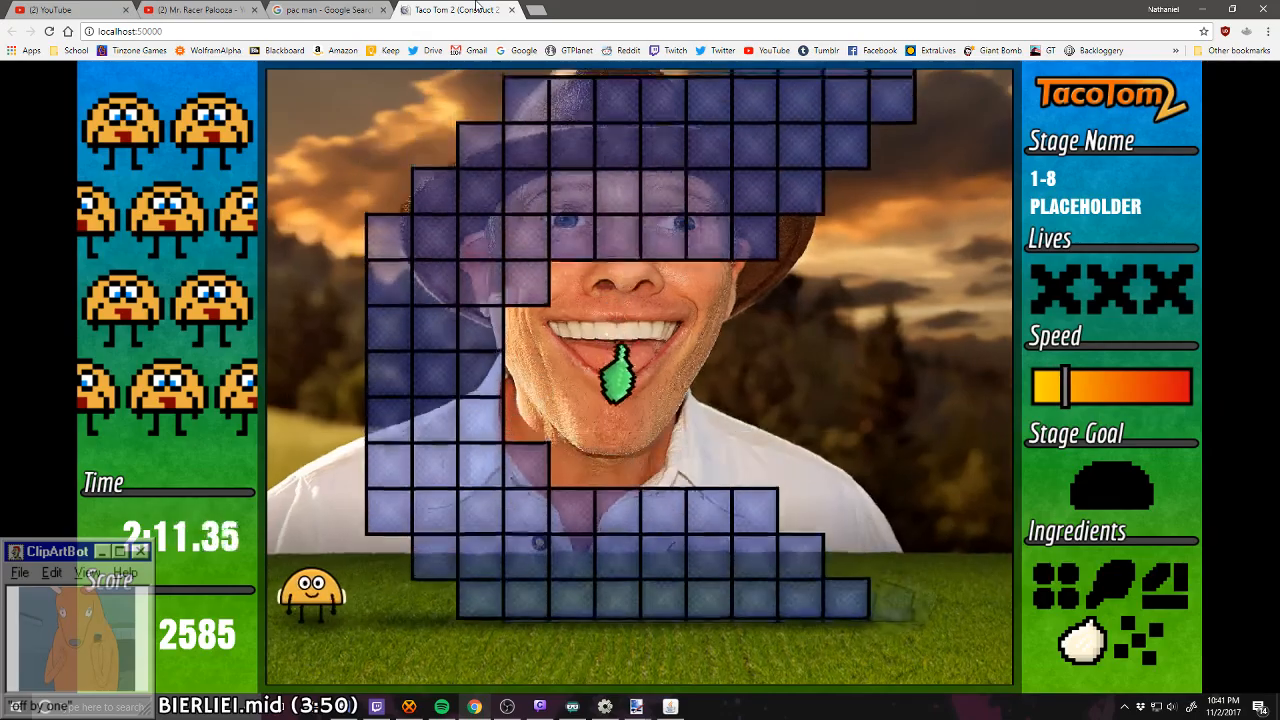
pyautogui.press('Right')
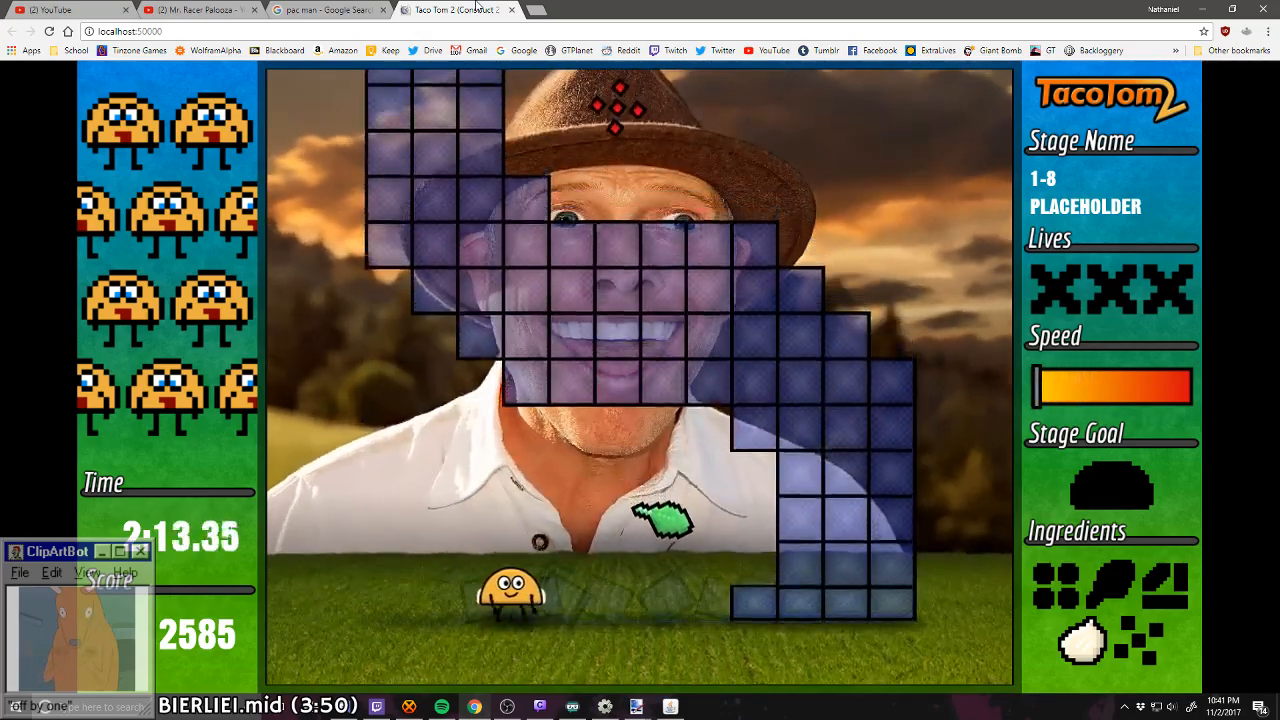
pyautogui.press('Right')
pyautogui.press('Left')
pyautogui.press('Left')
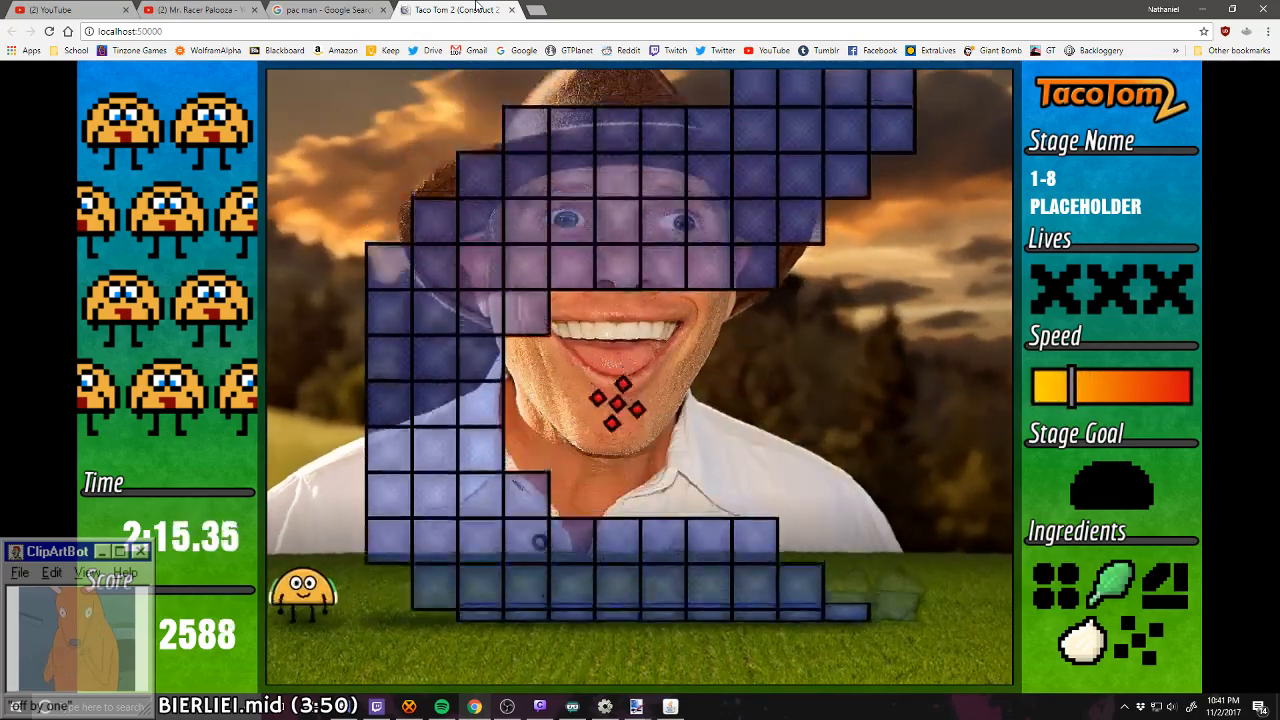
pyautogui.press('Right')
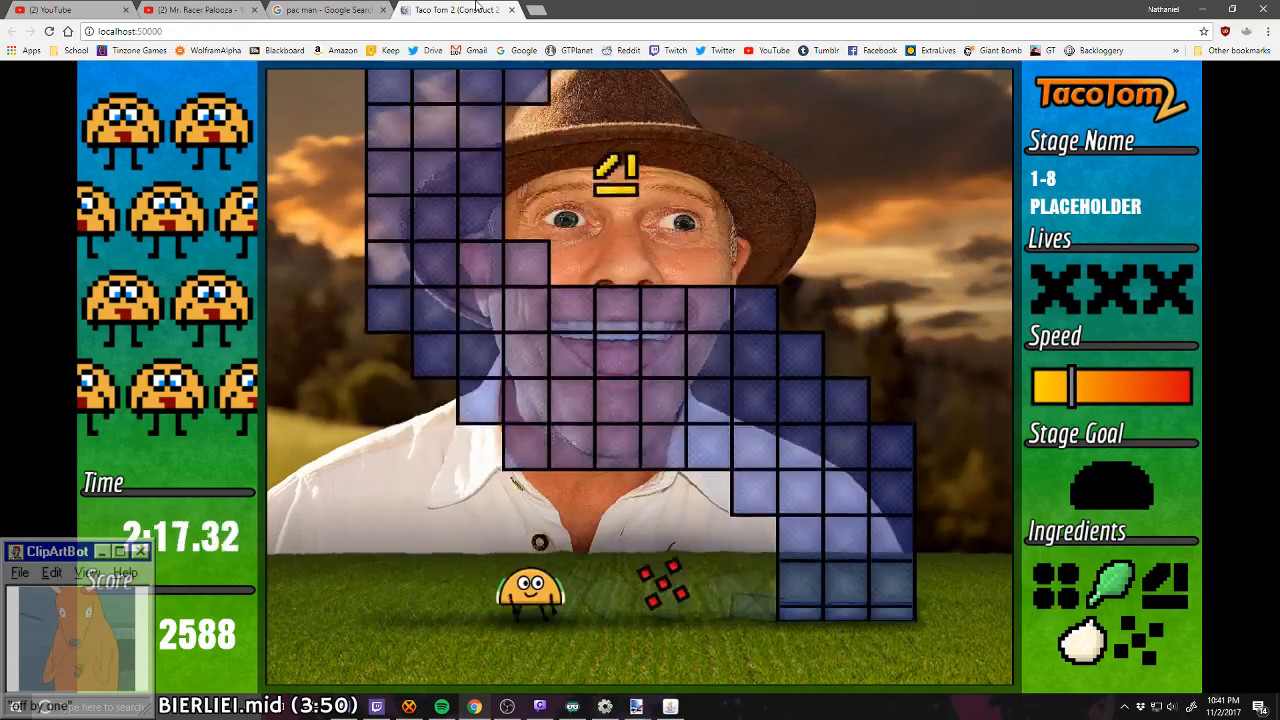
pyautogui.press('Left')
pyautogui.press('Right')
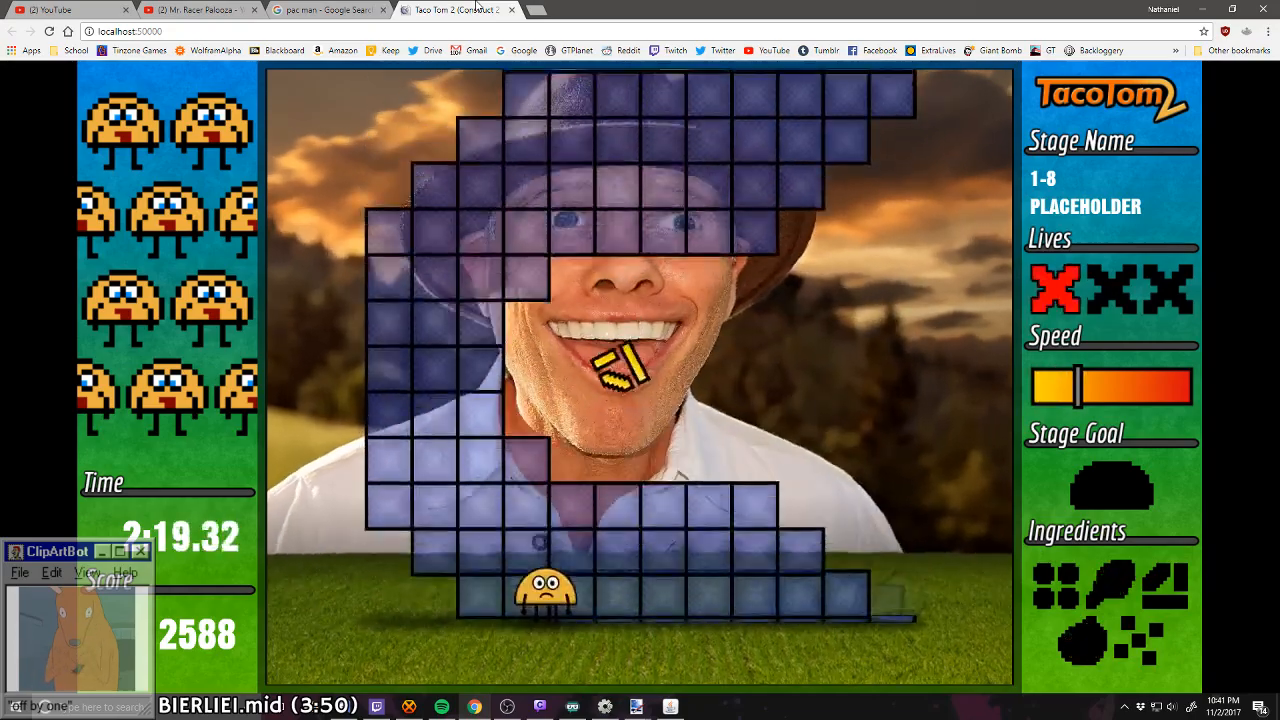
# Step: Replay stage 1-8 from the playfield's right edge, catching the meat and onion as the block gaps pass
pyautogui.press('Right')
pyautogui.press('Right')
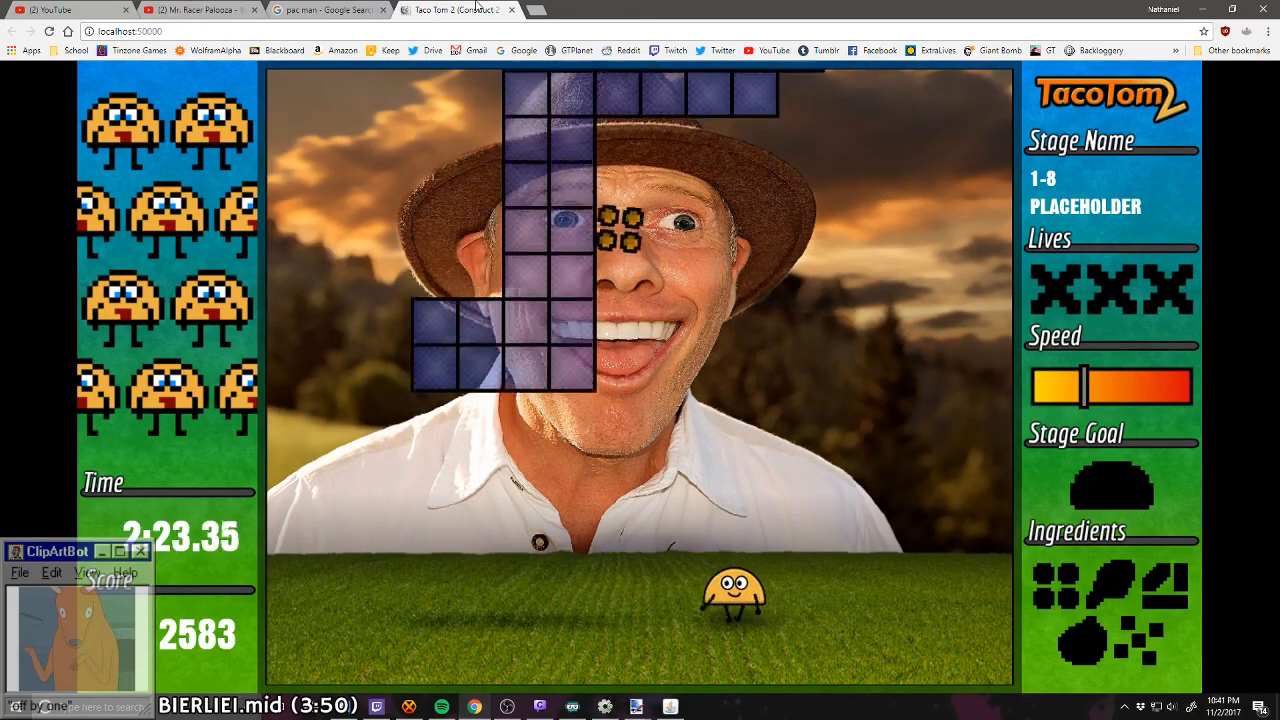
pyautogui.press('Left')
pyautogui.press('Right')
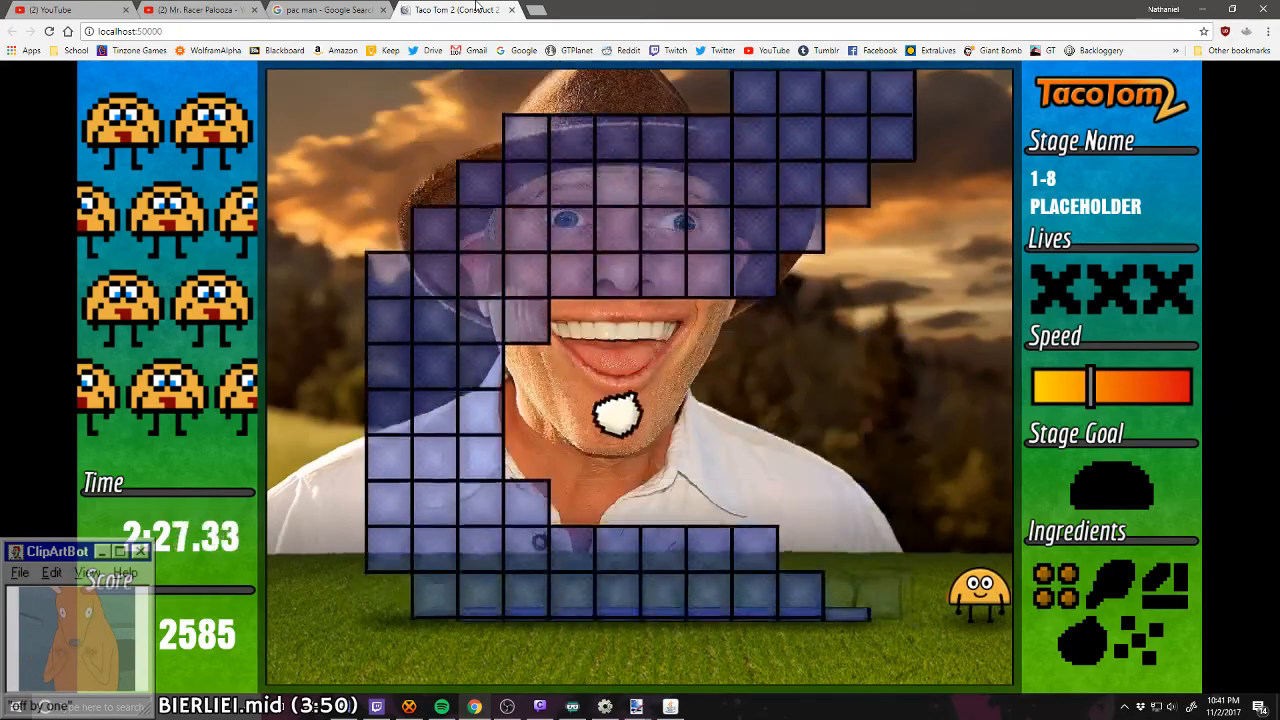
pyautogui.press('Left')
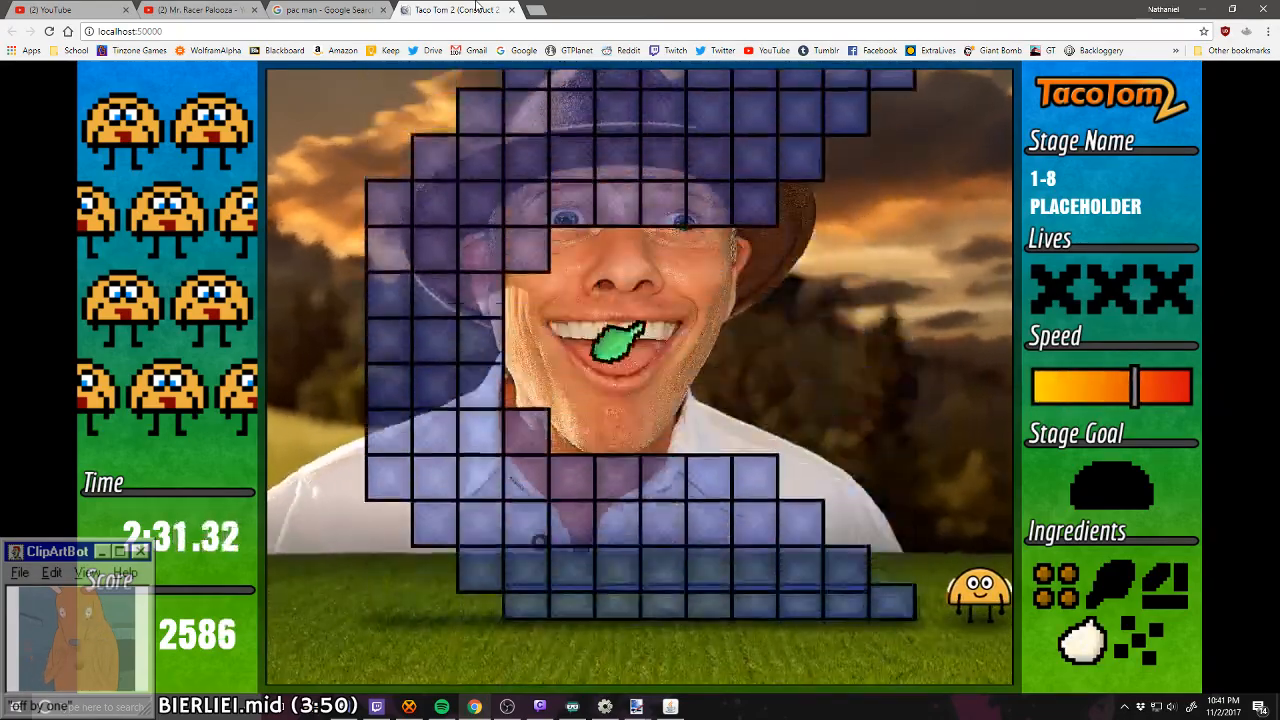
pyautogui.press('Left')
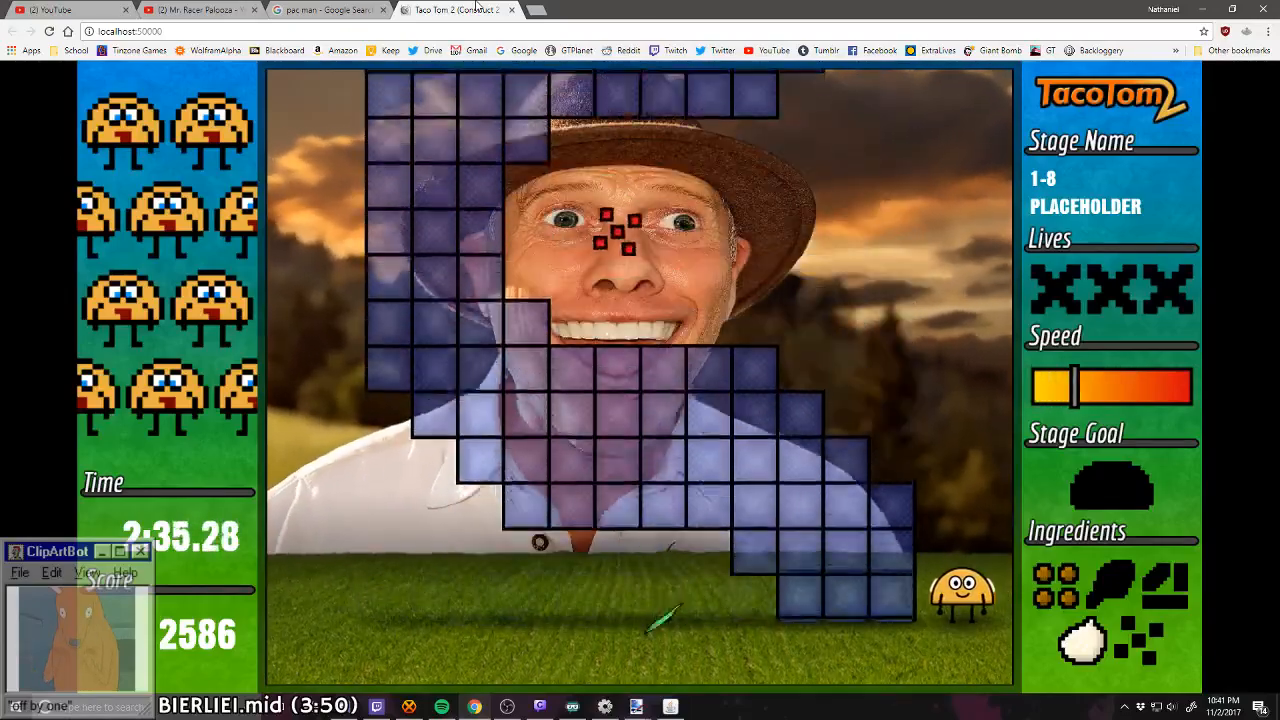
# Step: Collect the tomatoes and cheese in stage 1-8, returning to the right edge between block gaps
pyautogui.press('Left')
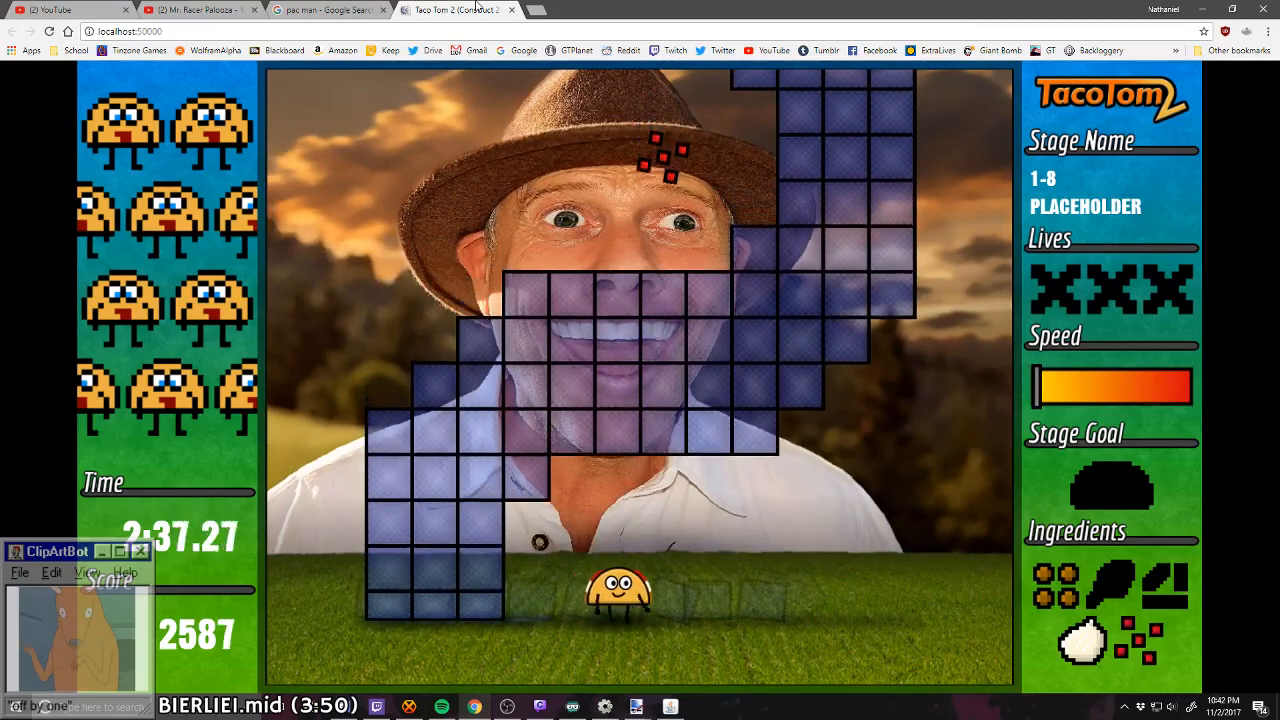
pyautogui.press('Right')
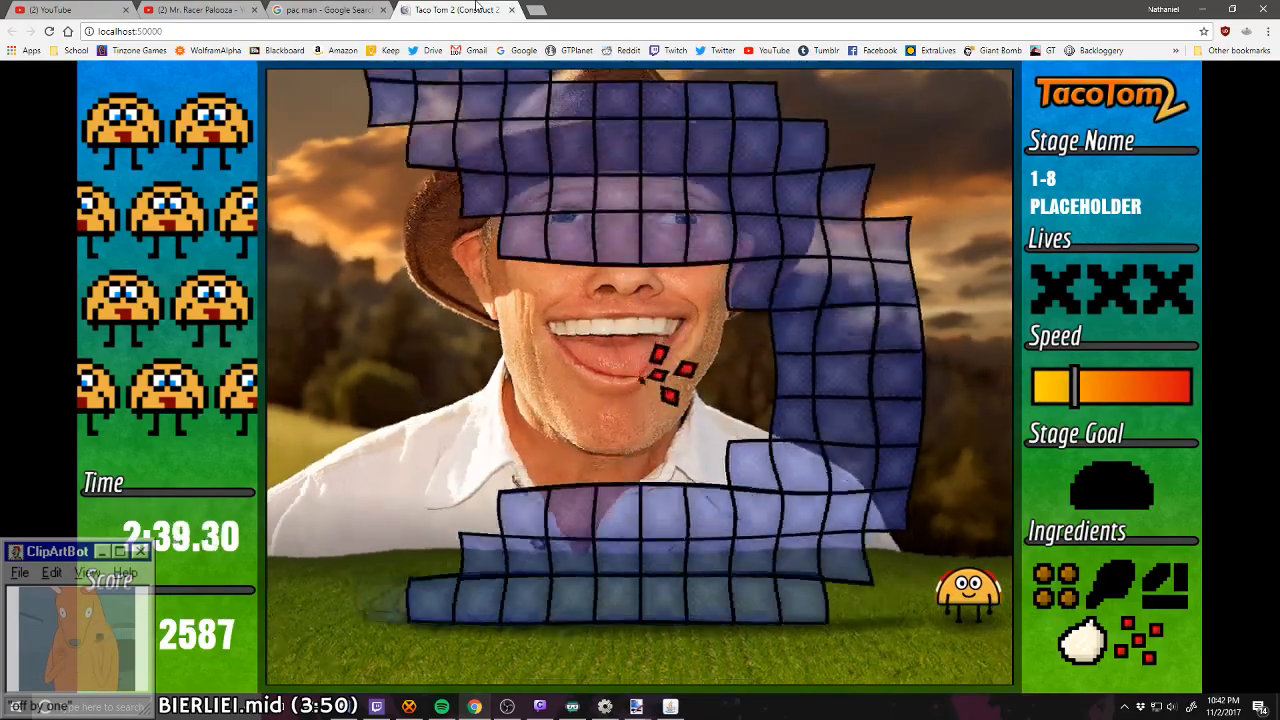
pyautogui.press('Left')
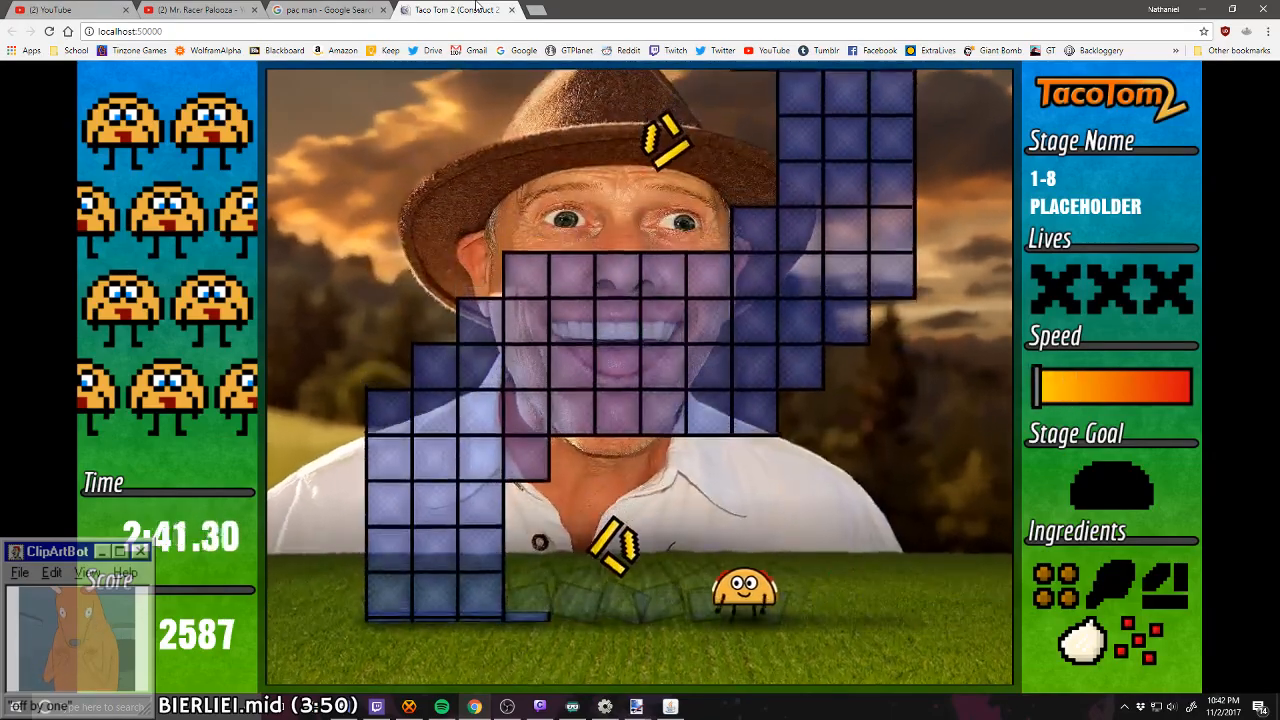
pyautogui.press('Right')
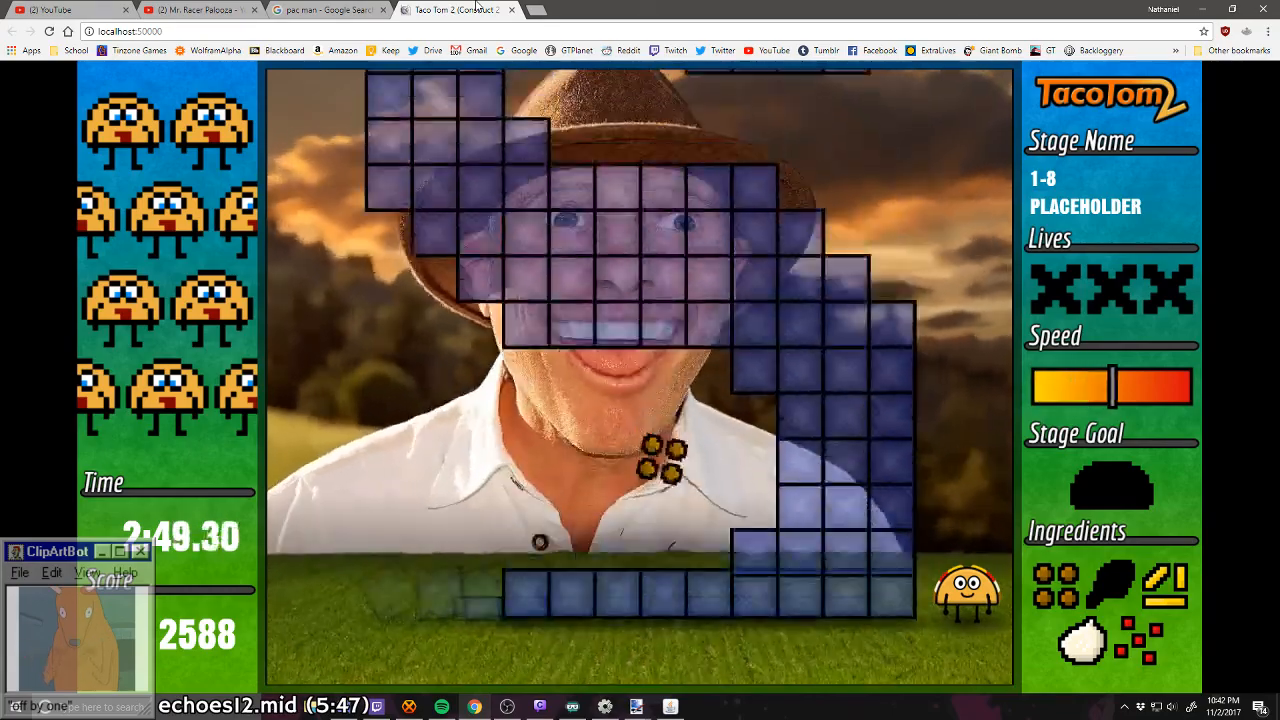
pyautogui.press('Left')
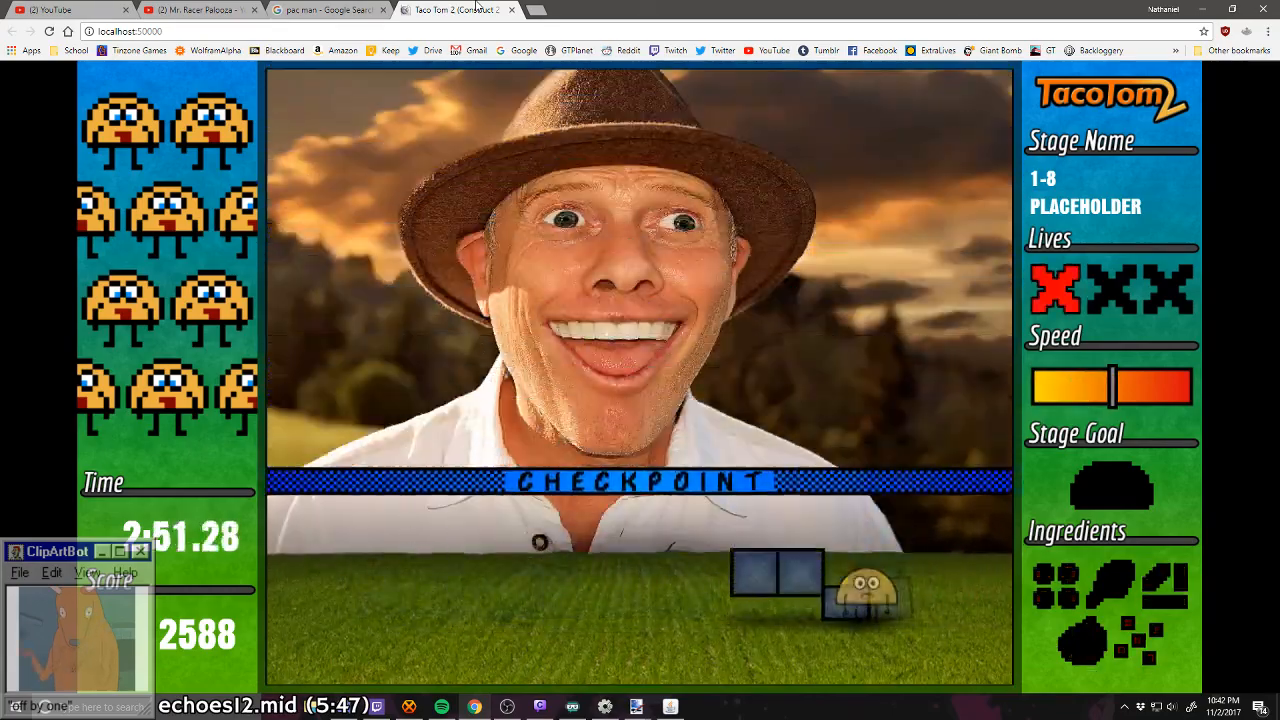
# Step: Start another attempt at stage 1-8, catching the meat and onion while dodging the blocks toward the playfield's right edge
pyautogui.press('Right')
pyautogui.press('Left')
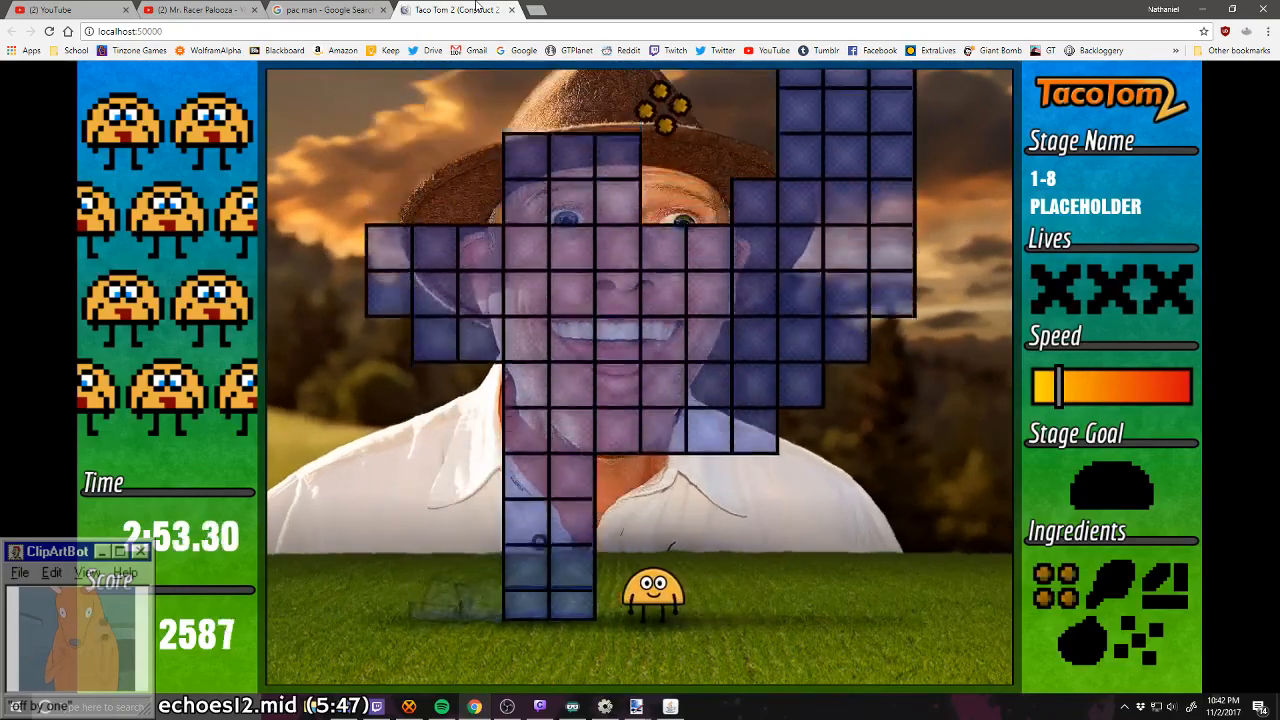
pyautogui.press('Right')
pyautogui.press('Right')
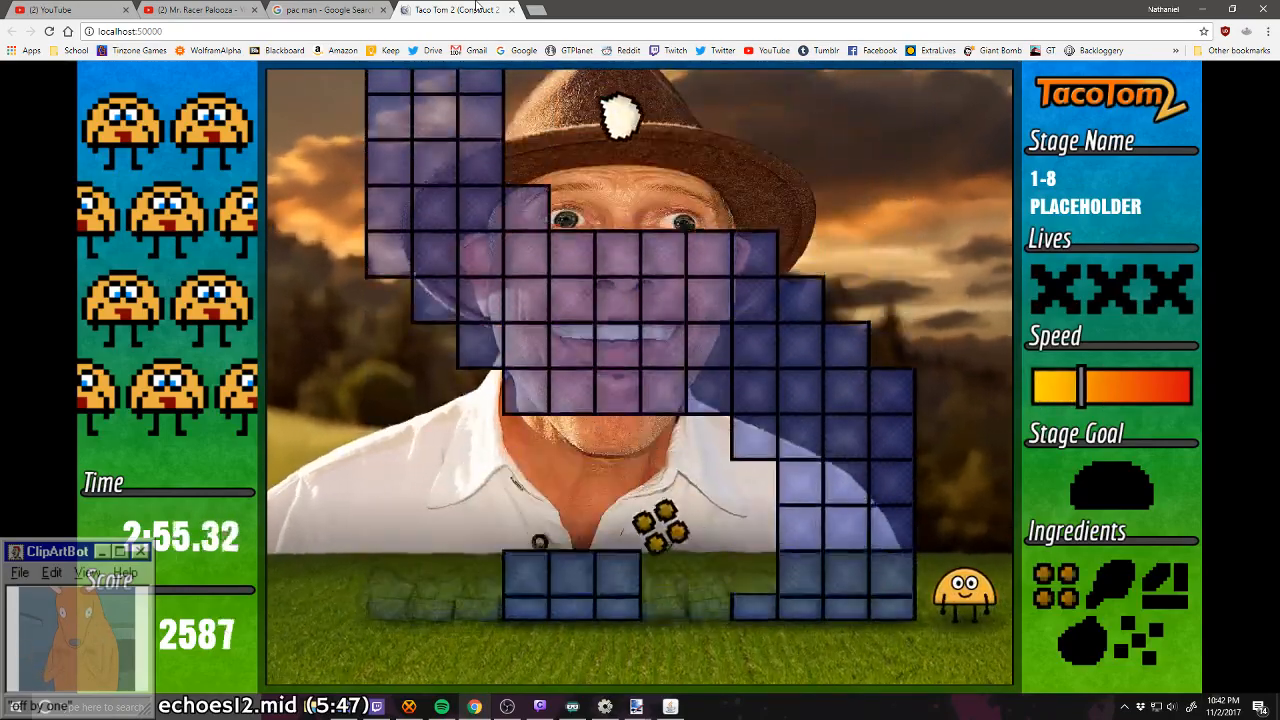
pyautogui.press('Left')
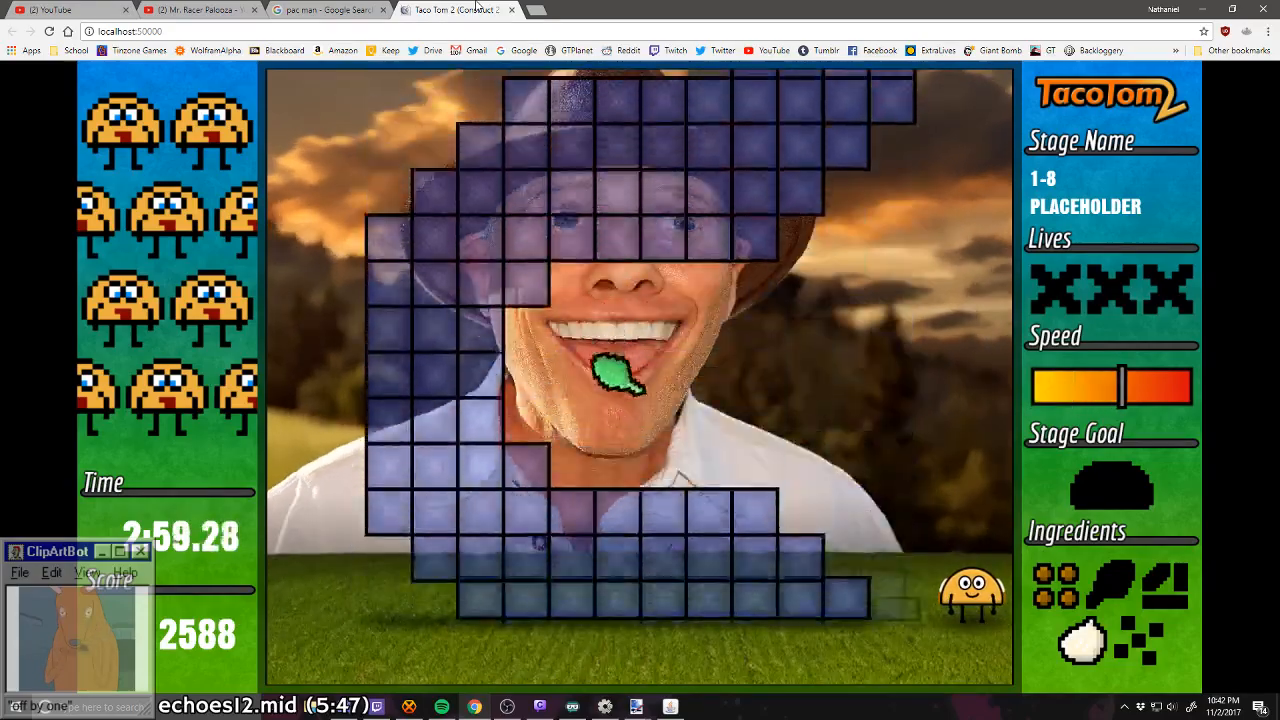
pyautogui.press('Left')
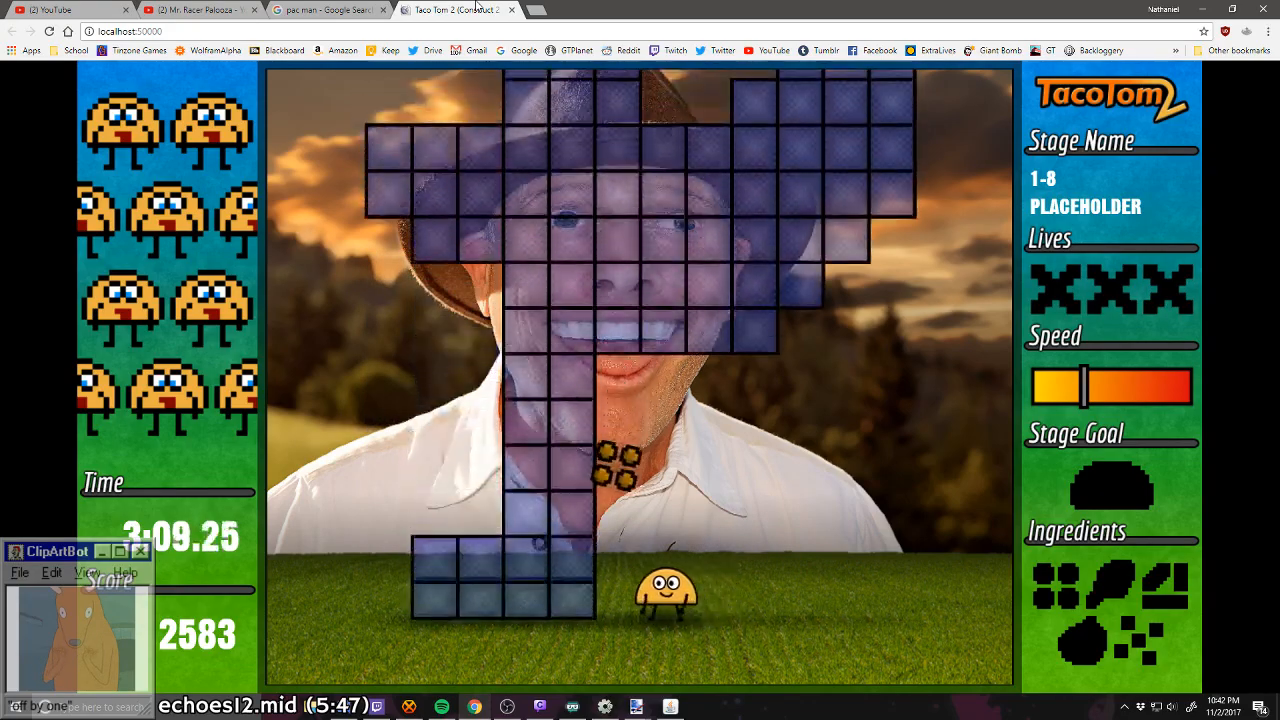
# Step: Retry stage 1-8 from the middle, catching the meat, onion and lettuce and retreating to the right edge between catches
pyautogui.press('Left')
pyautogui.press('Right')
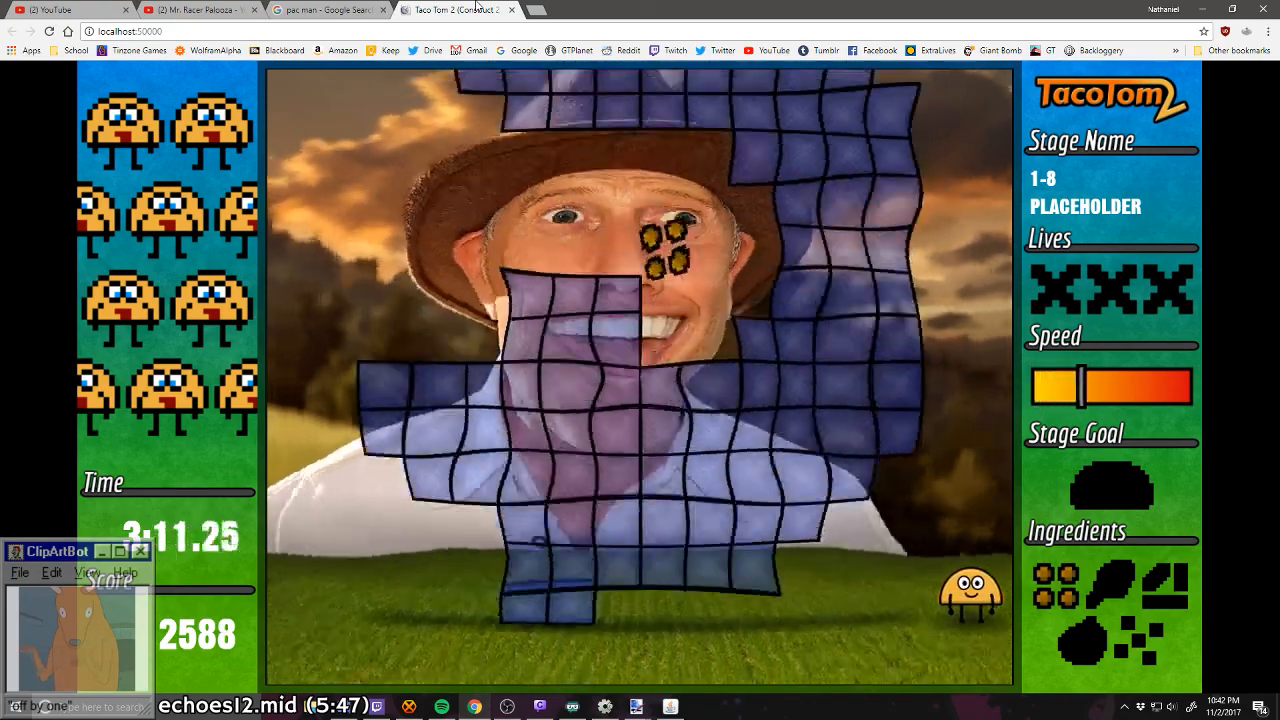
pyautogui.press('Left')
pyautogui.press('Left')
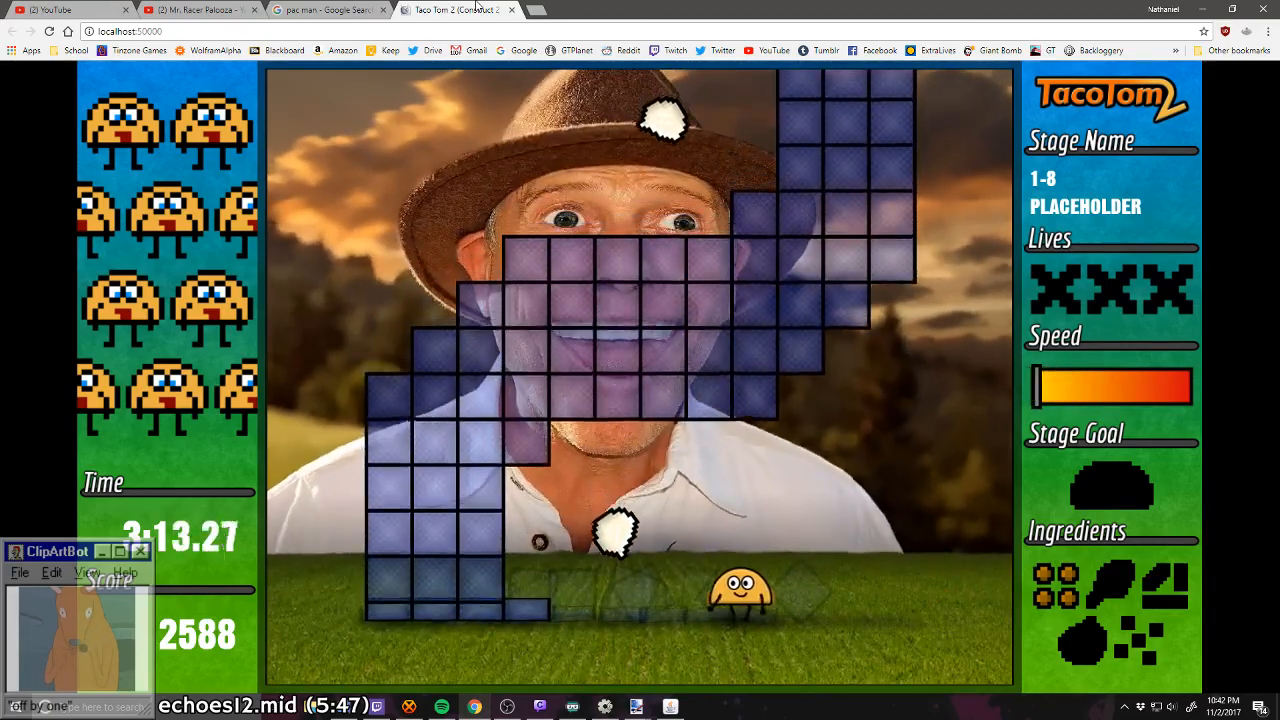
pyautogui.press('Right')
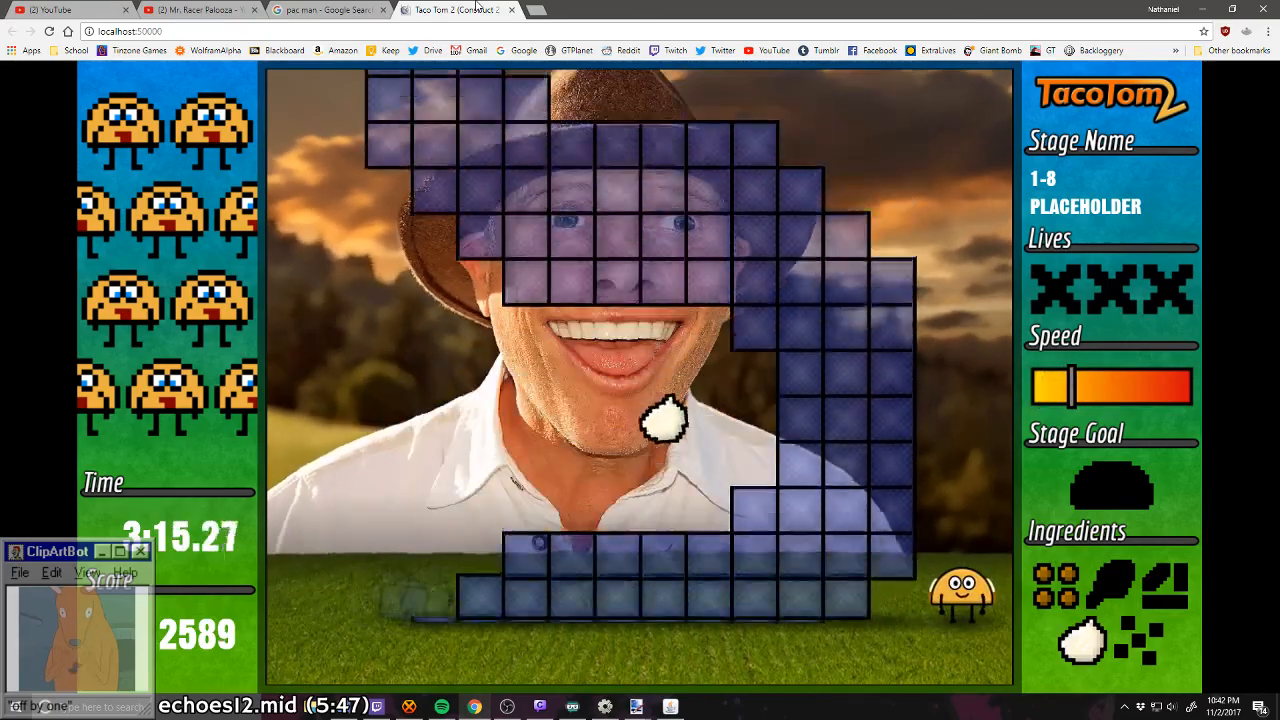
pyautogui.press('Left')
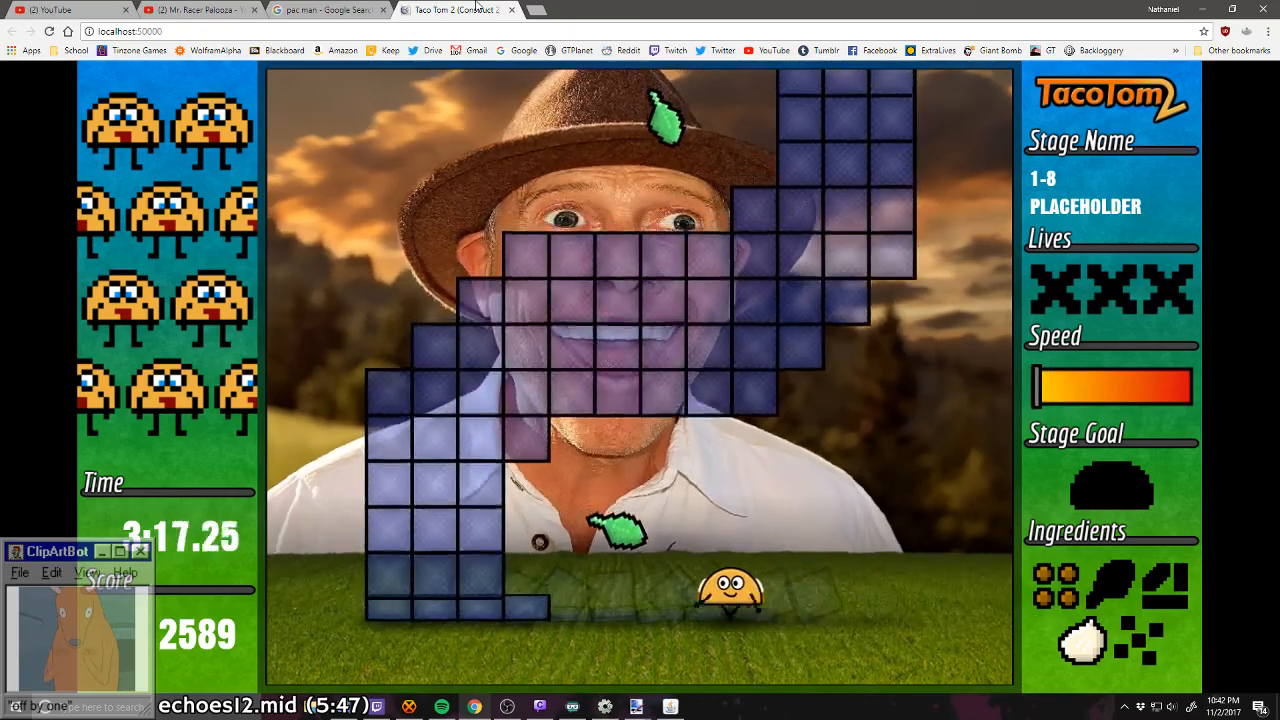
pyautogui.press('Right')
pyautogui.press('Left')
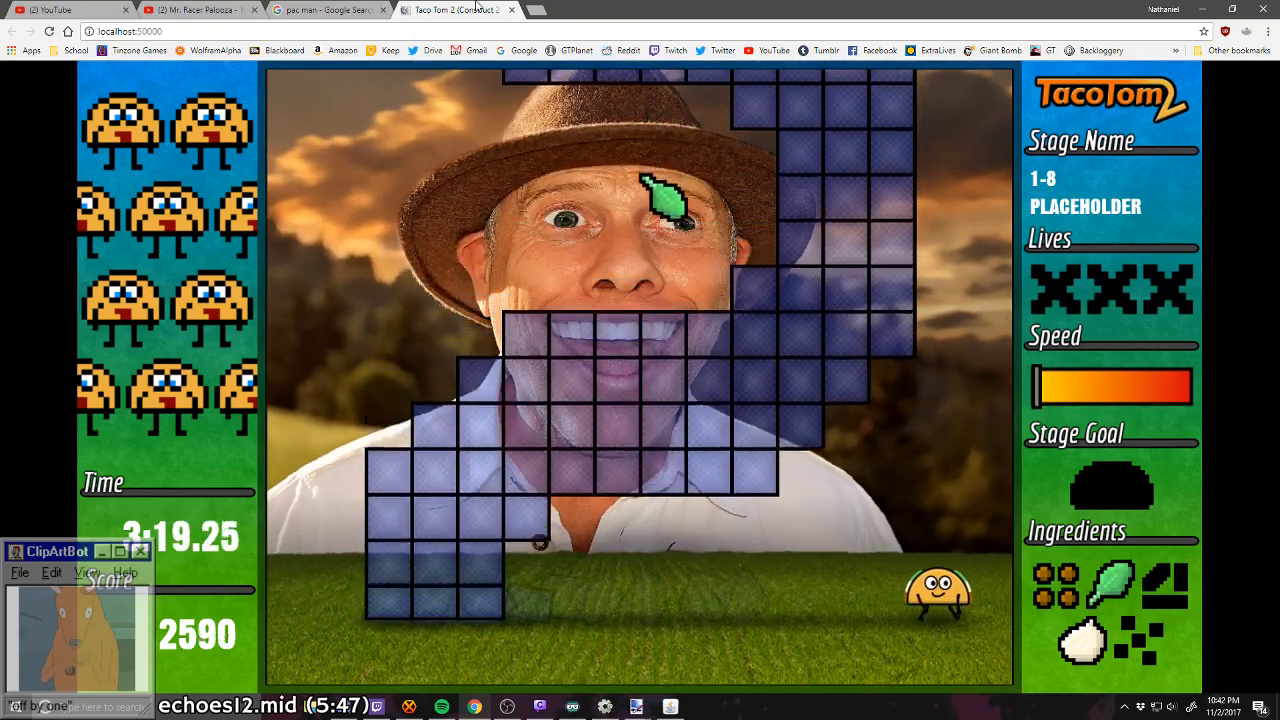
pyautogui.press('Left')
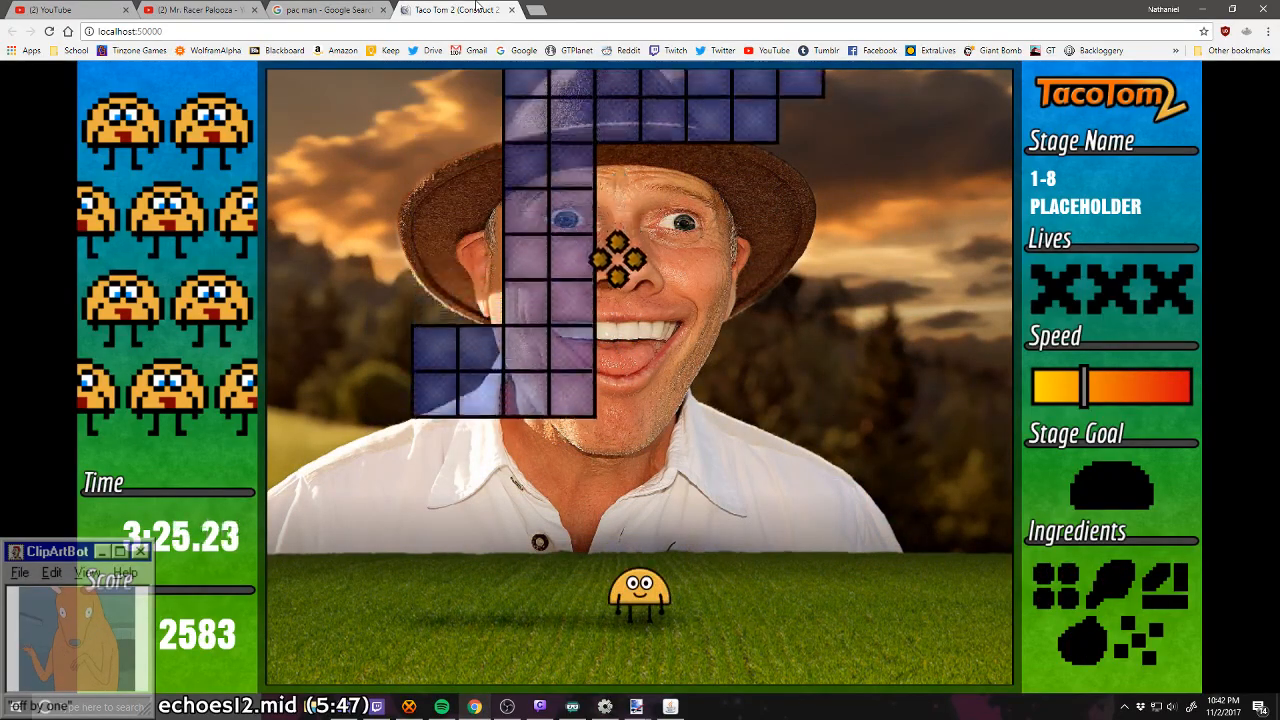
# Step: Replay stage 1-8, collecting the meat, onion and lettuce through the block gaps near the right edge
pyautogui.press('Right')
pyautogui.press('Right')
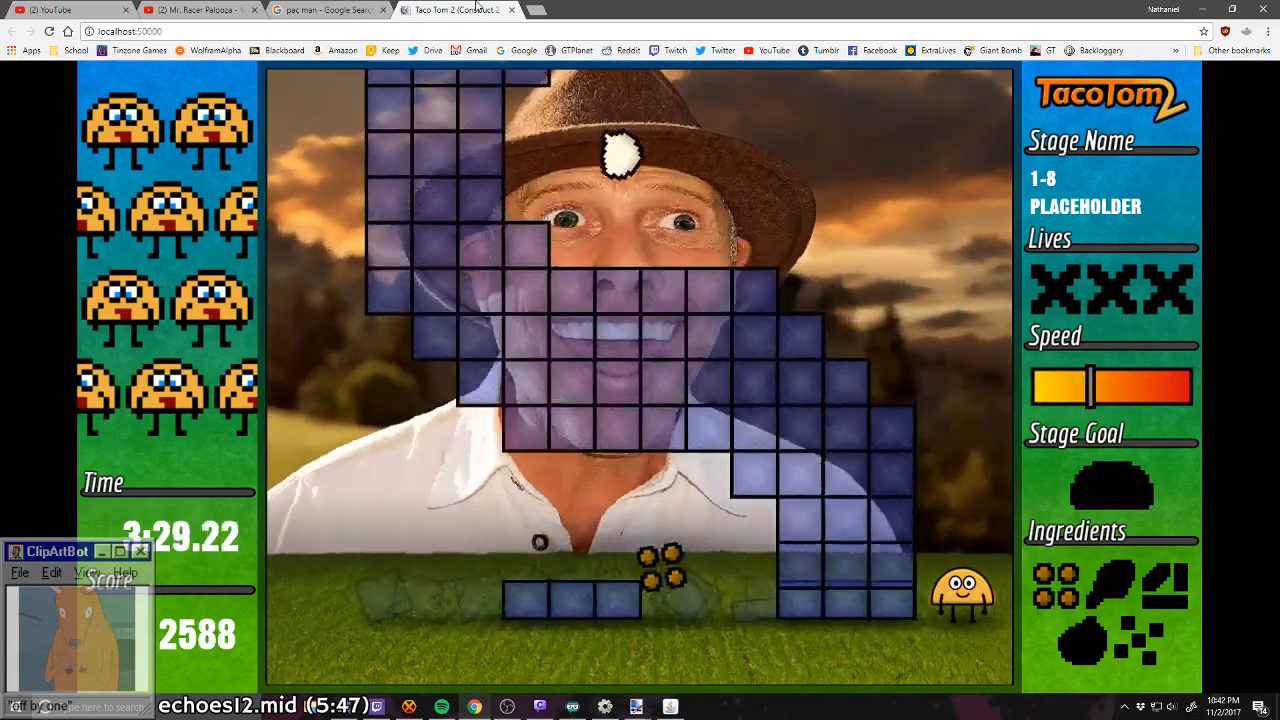
pyautogui.press('Left')
pyautogui.press('Right')
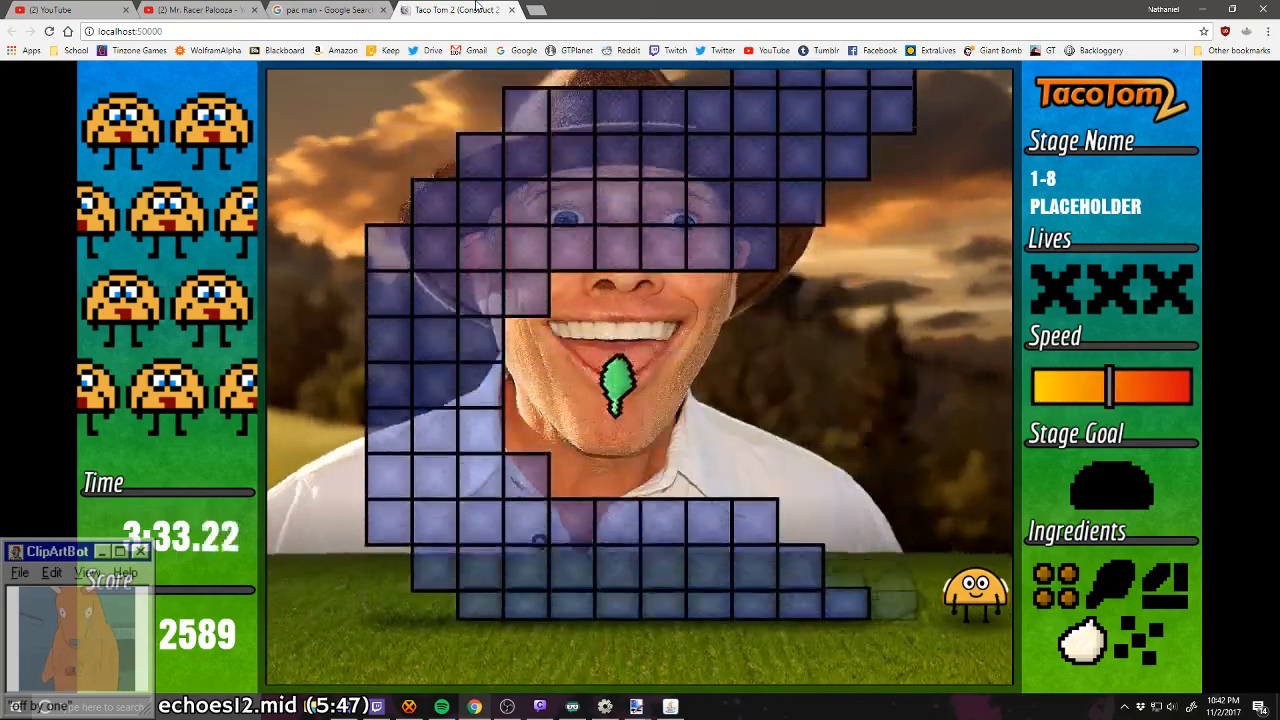
pyautogui.press('Left')
pyautogui.press('Left')
pyautogui.press('Right')
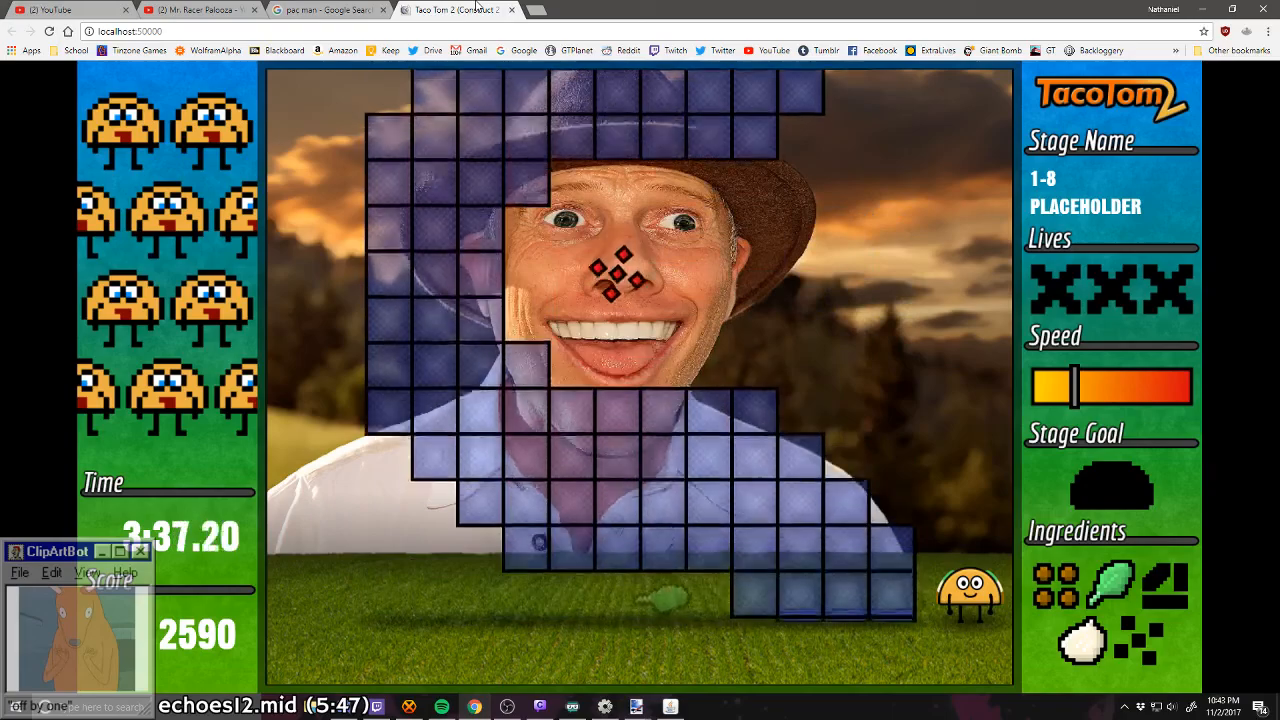
# Step: Catch the tomatoes and cheese in stage 1-8 to complete the taco
pyautogui.press('Left')
pyautogui.press('Right')
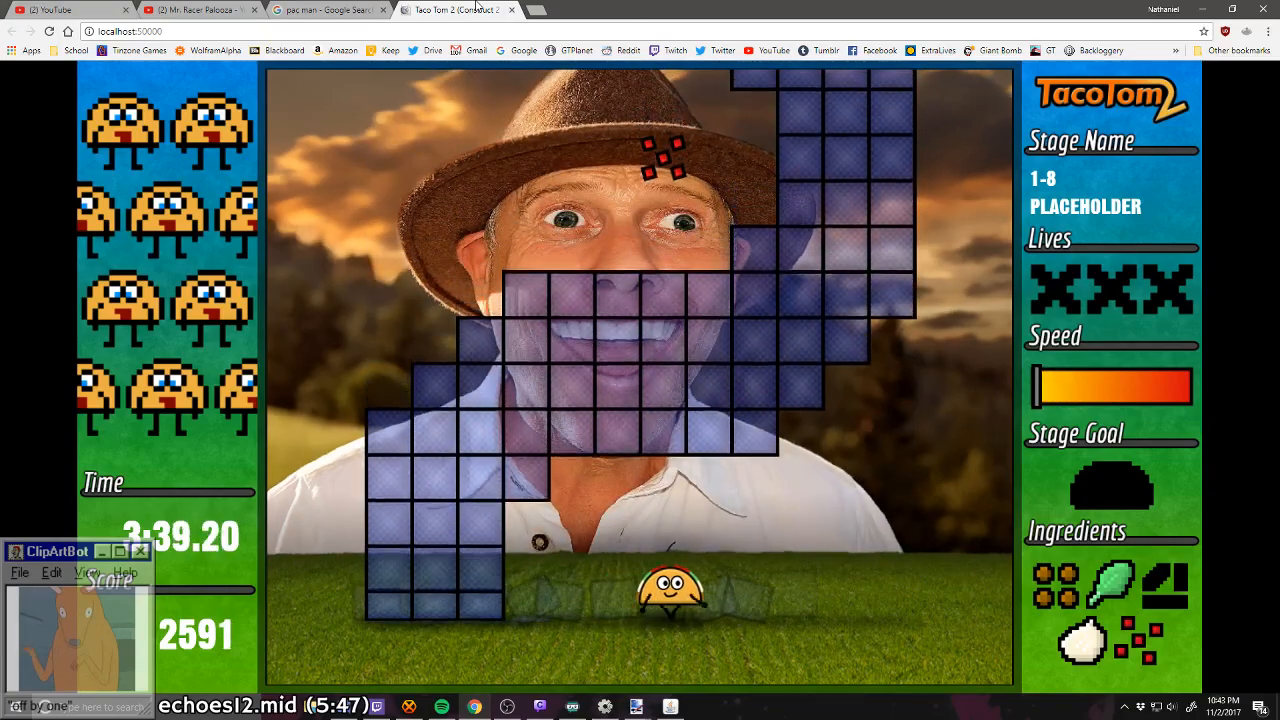
pyautogui.press('Right')
pyautogui.press('Right')
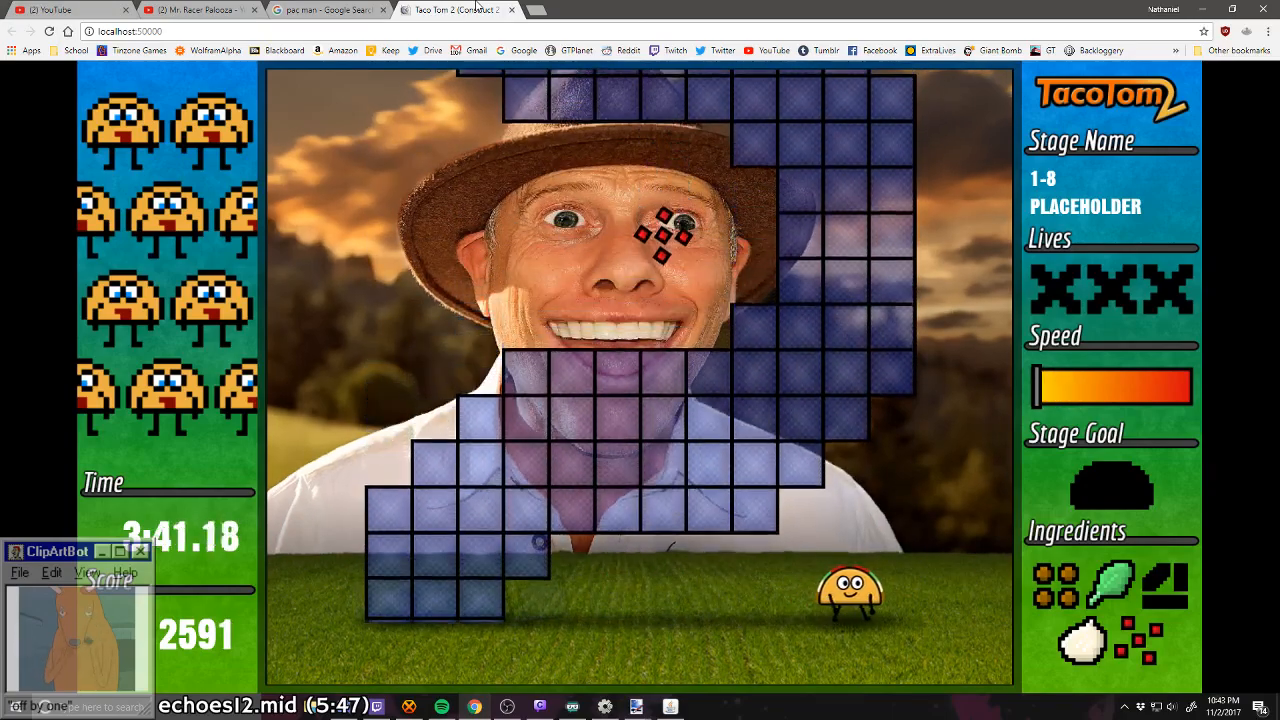
pyautogui.press('Right')
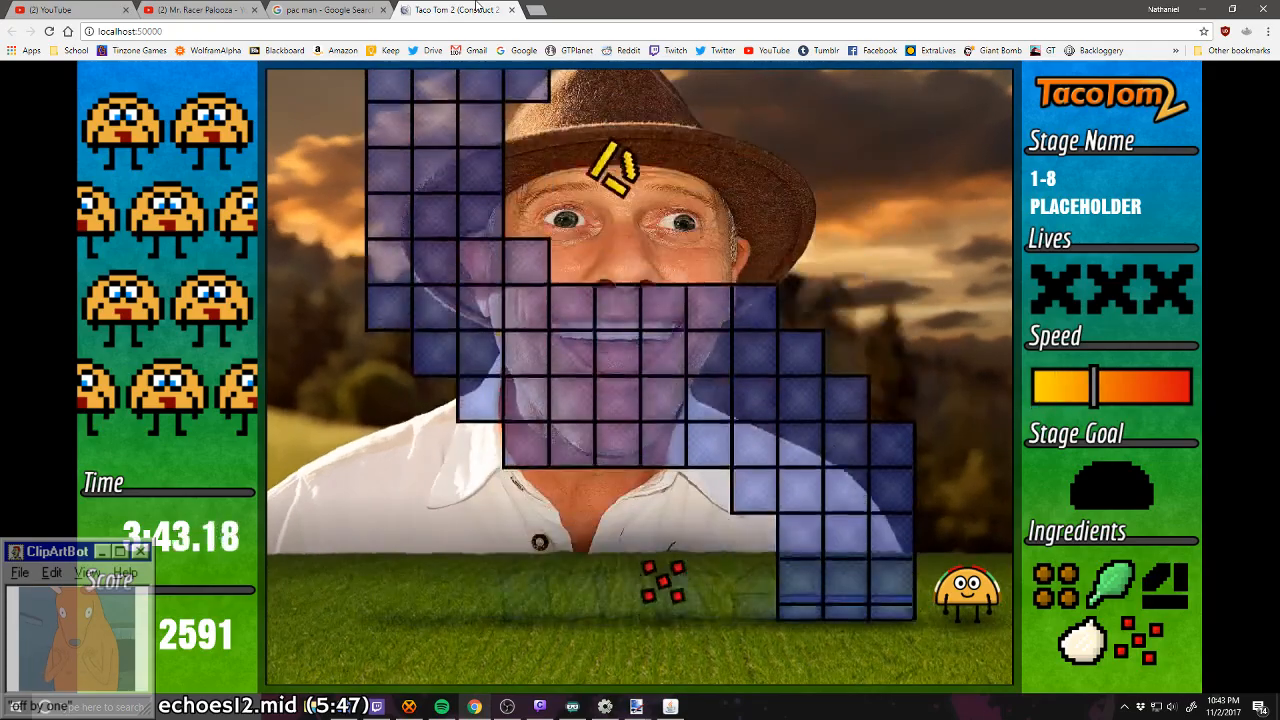
pyautogui.press('Left')
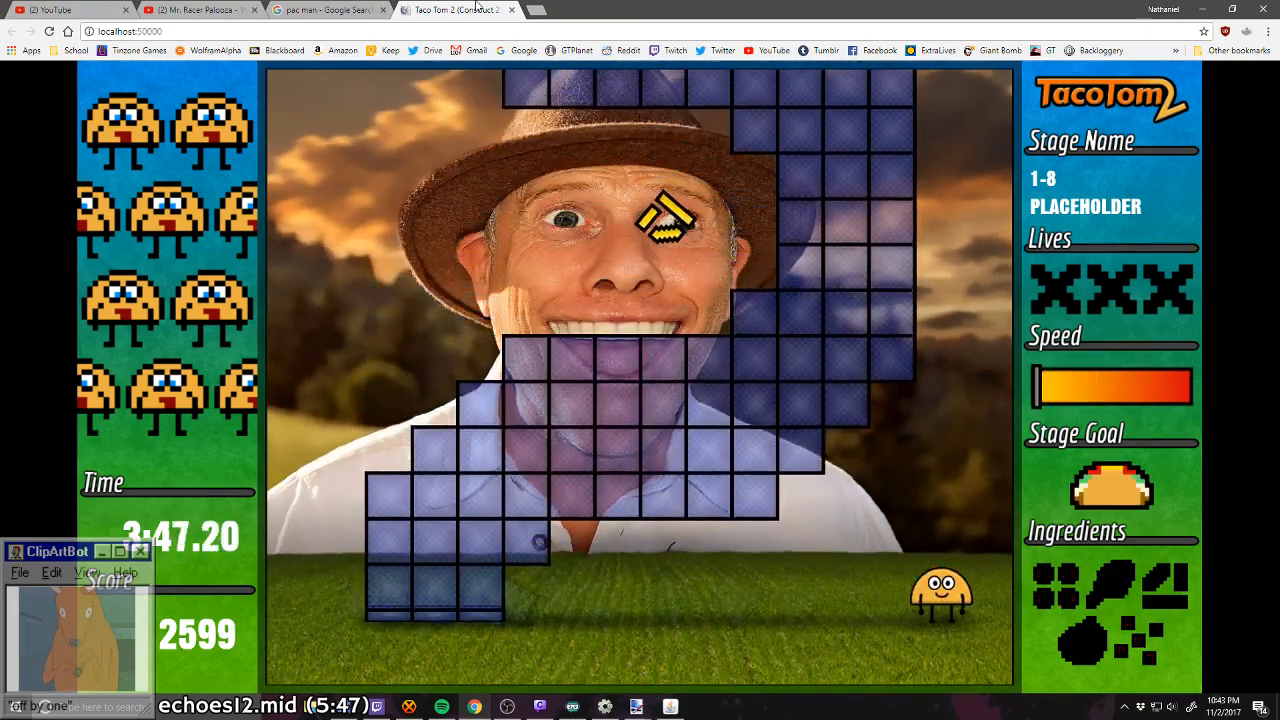
# Step: Dodge the remaining stage 1-8 blocks along the right edge and pass the checkpoint into stage 1-9
pyautogui.press('Up')
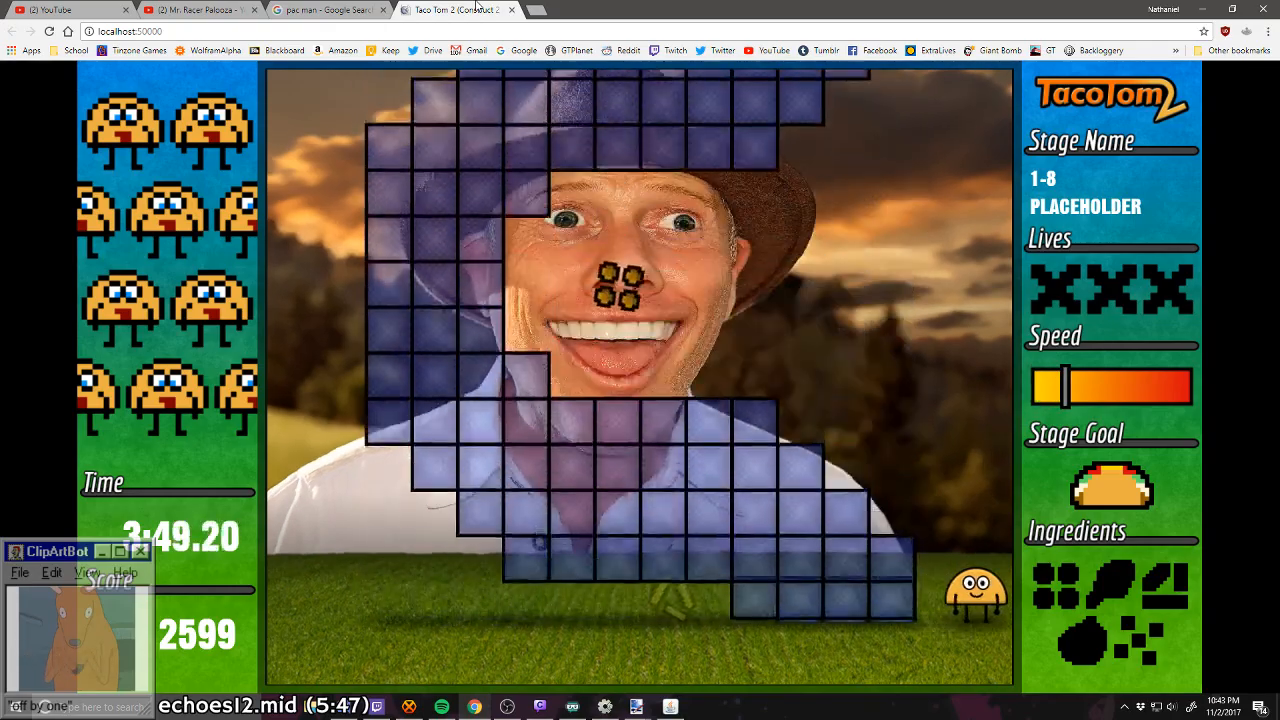
pyautogui.press('Down')
pyautogui.press('Left')
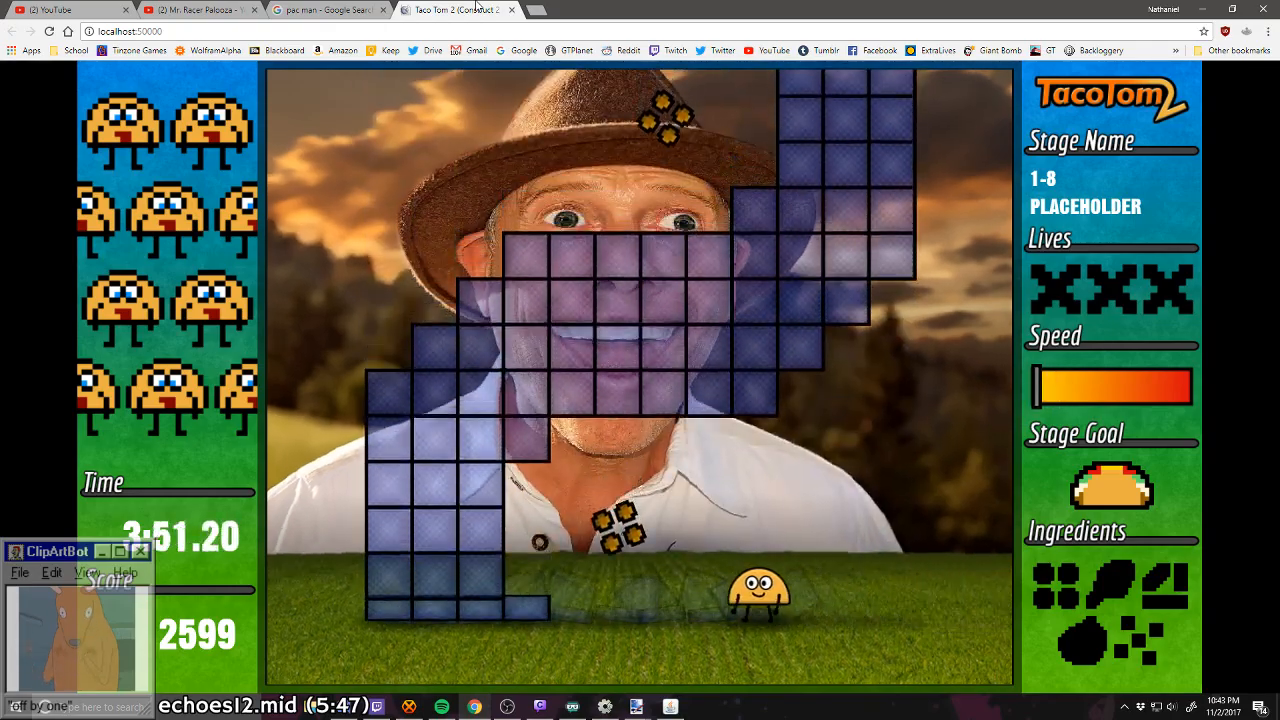
pyautogui.press('Right')
pyautogui.press('Up')
pyautogui.press('Up')
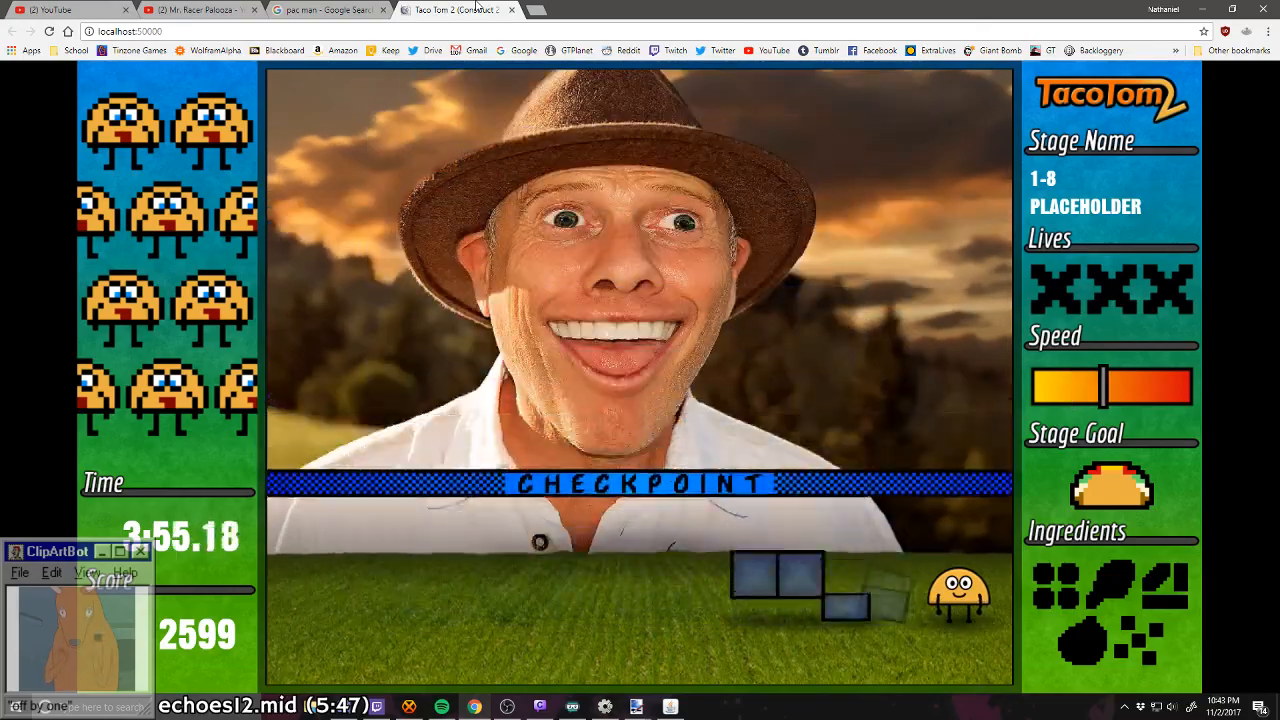
pyautogui.press('Left')
pyautogui.press('Right')
pyautogui.press('Down')
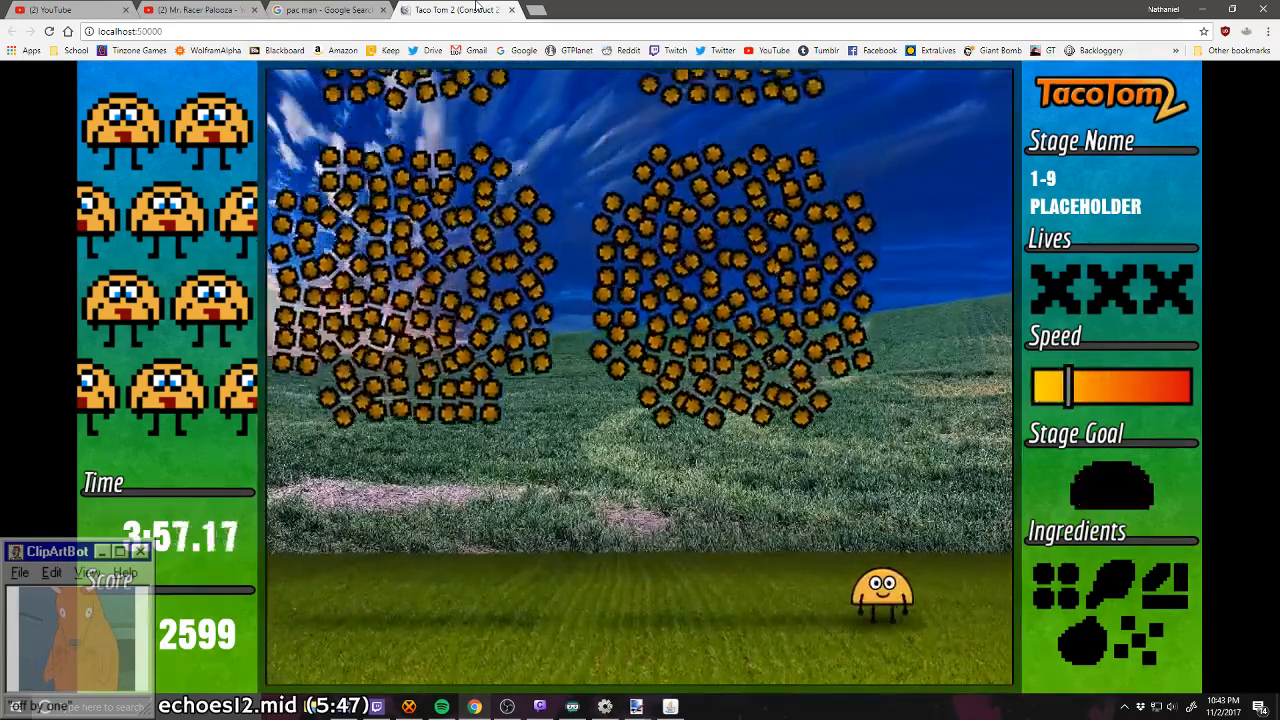
# Step: Catch one meat in stage 1-9, then cross to the left edge and catch one onion
pyautogui.press('Down')
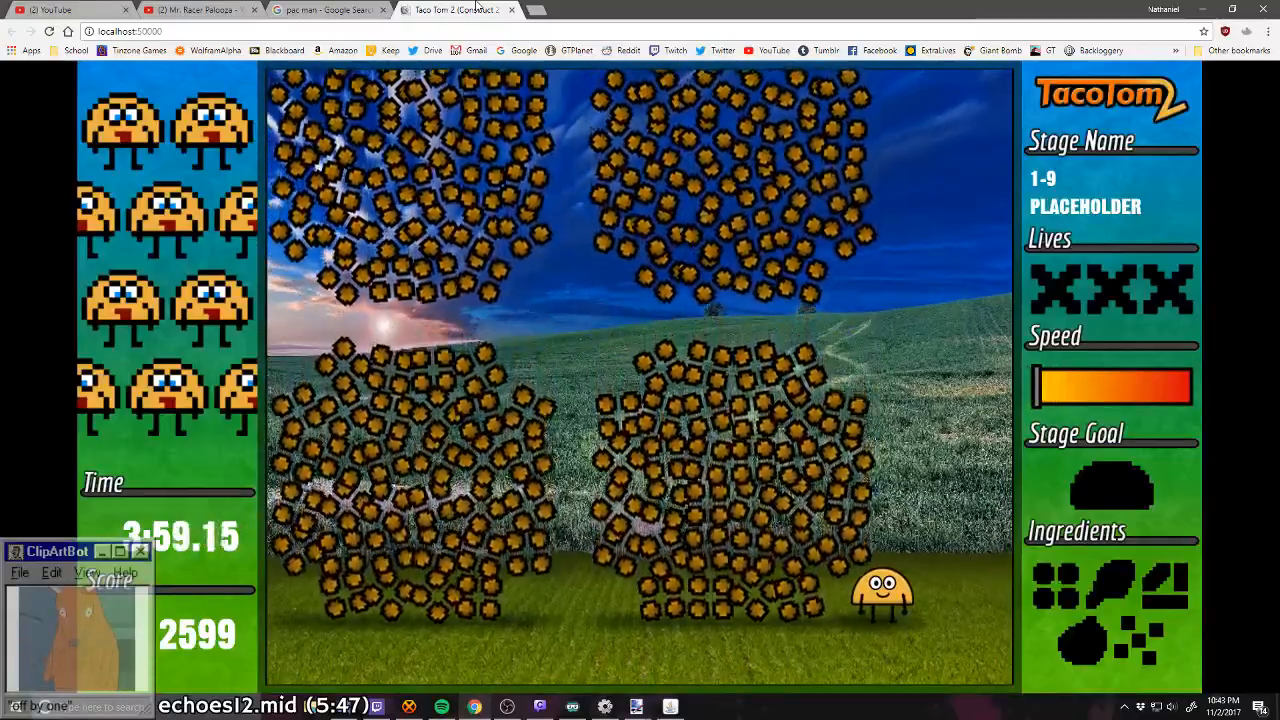
pyautogui.press('Right')
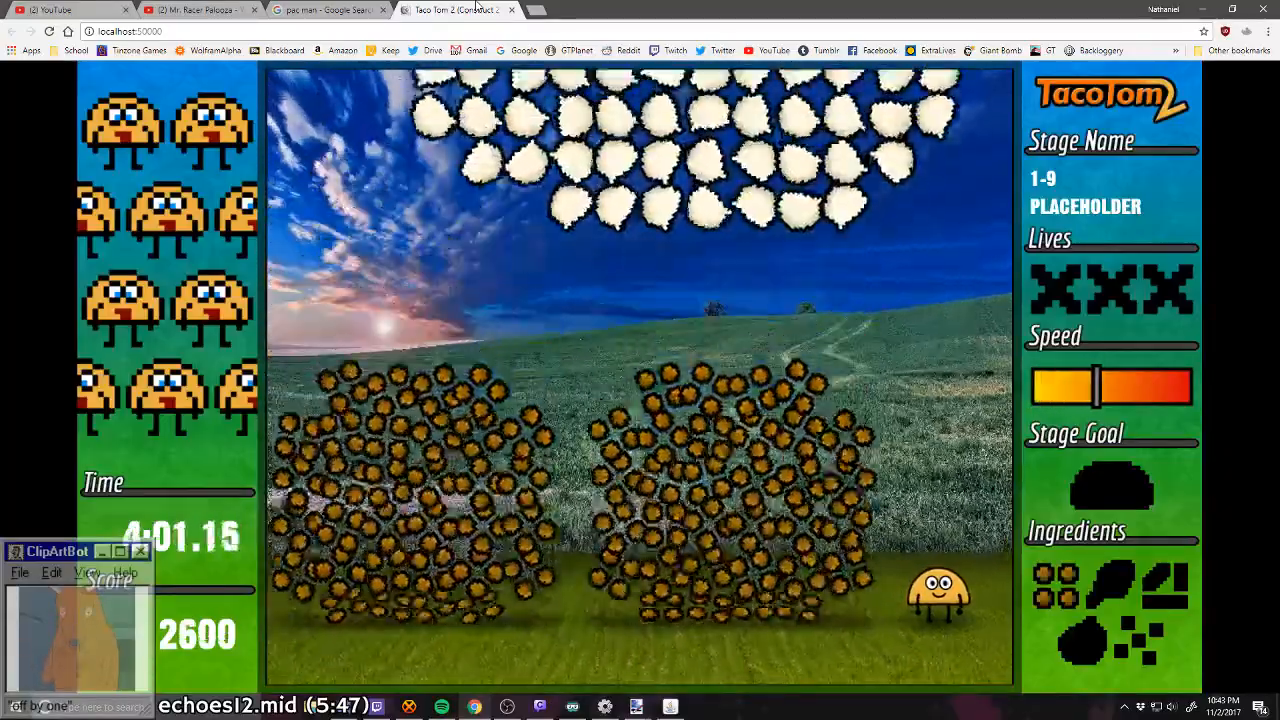
pyautogui.press('Left')
pyautogui.press('Left')
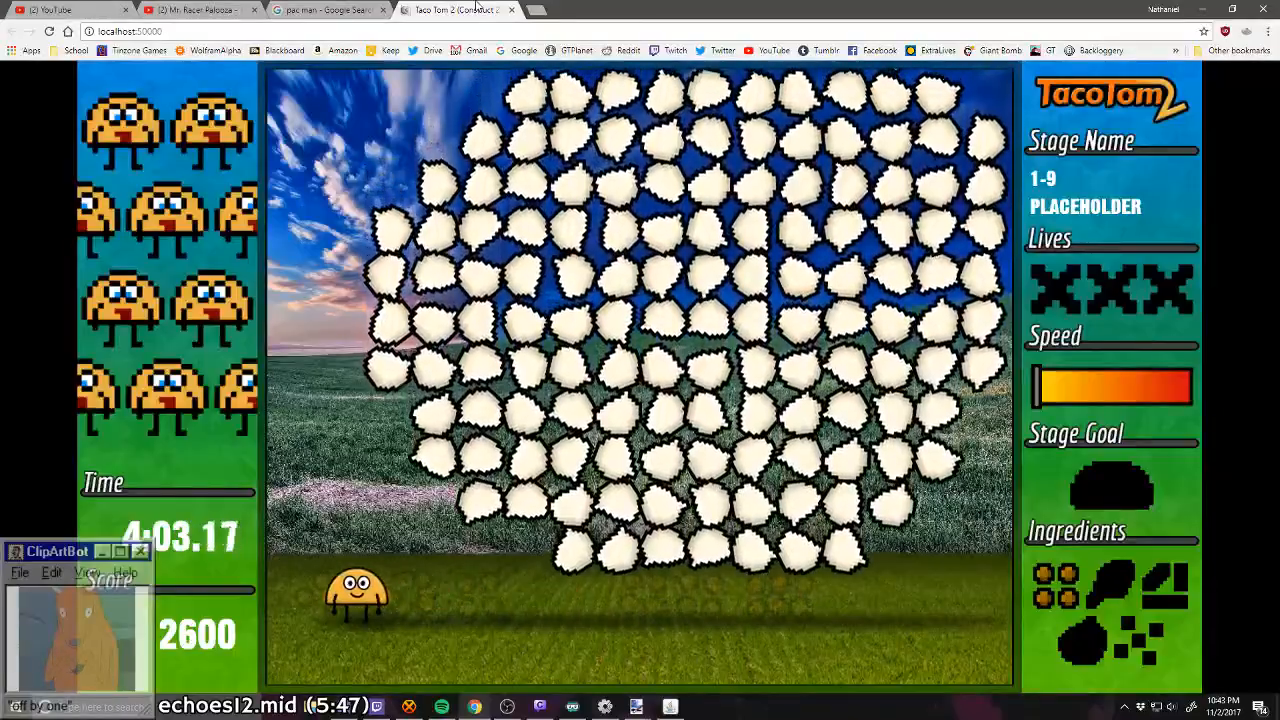
pyautogui.press('Up')
pyautogui.press('Left')
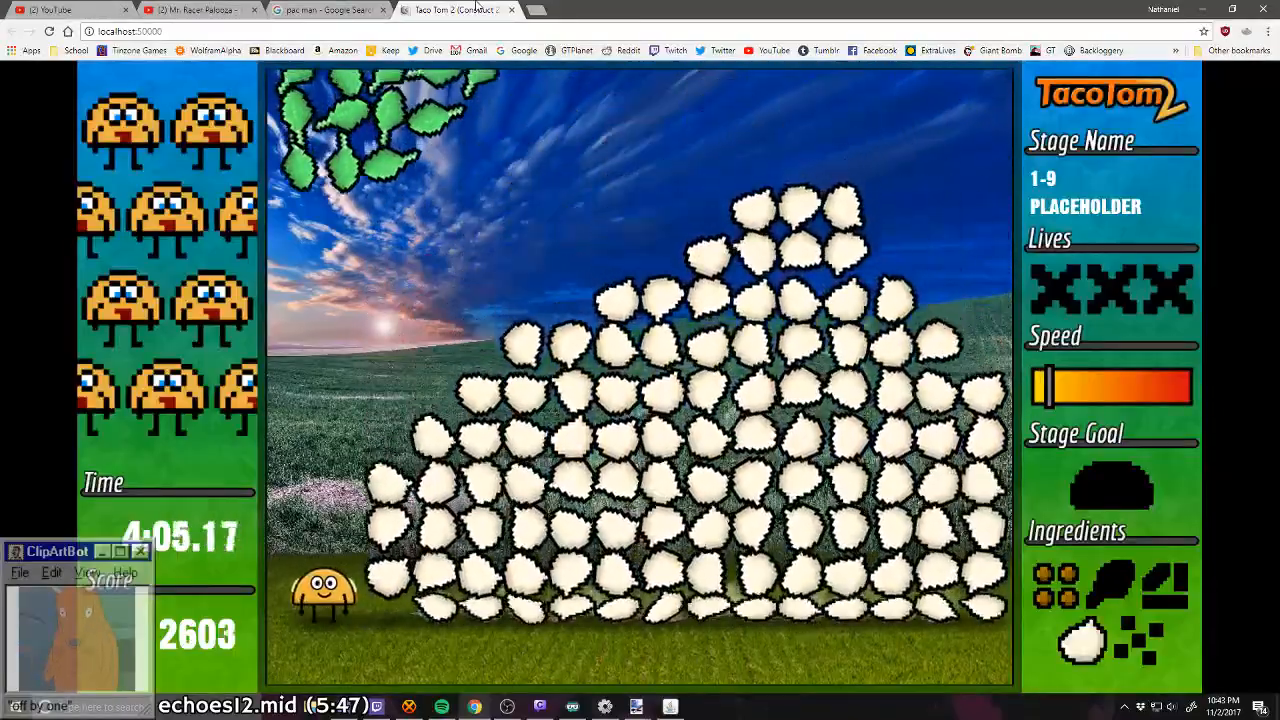
# Step: Run to the right side of stage 1-9 to catch the lettuce, then the tomatoes
pyautogui.press('Up')
pyautogui.press('Right')
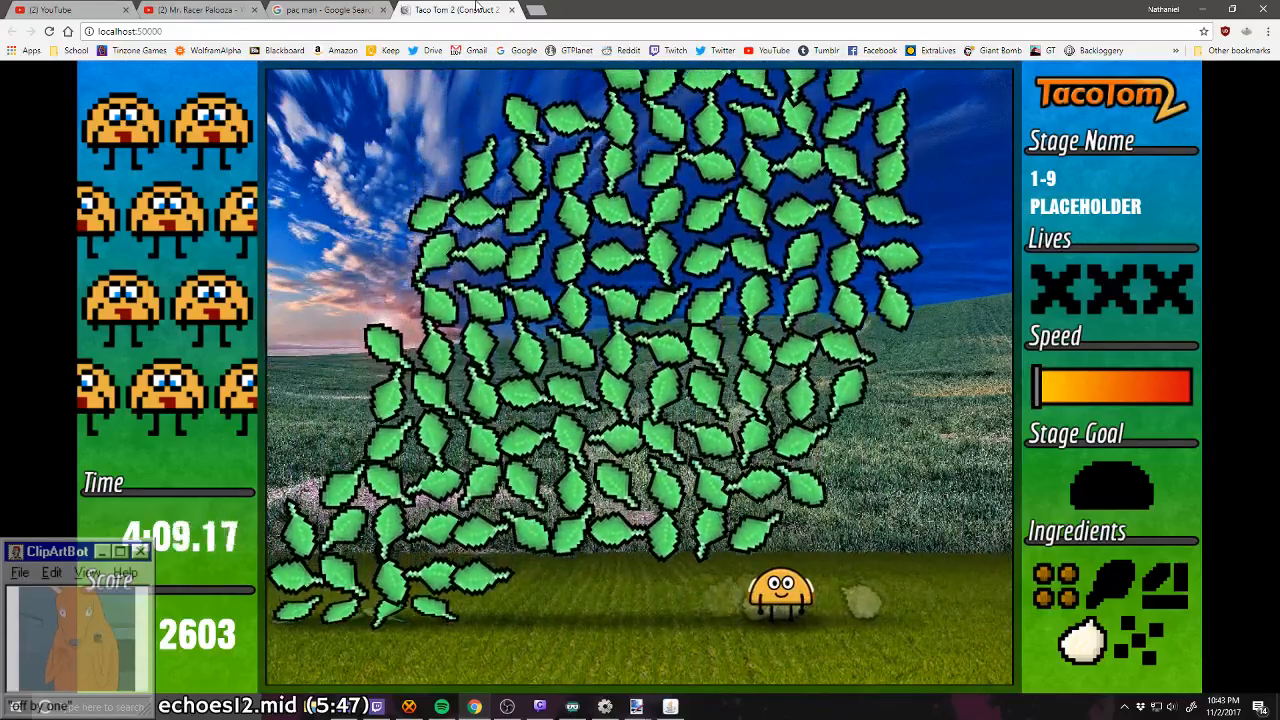
pyautogui.press('Right')
pyautogui.press('Up')
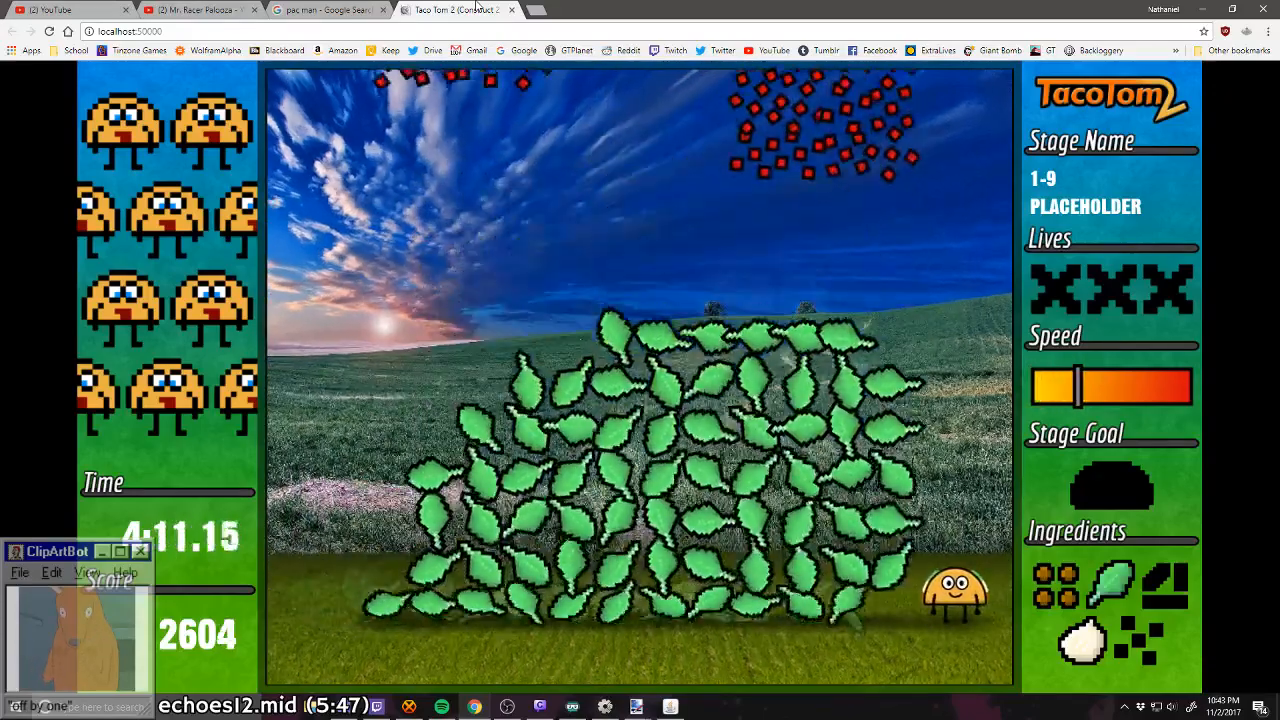
pyautogui.press('Left')
pyautogui.press('Right')
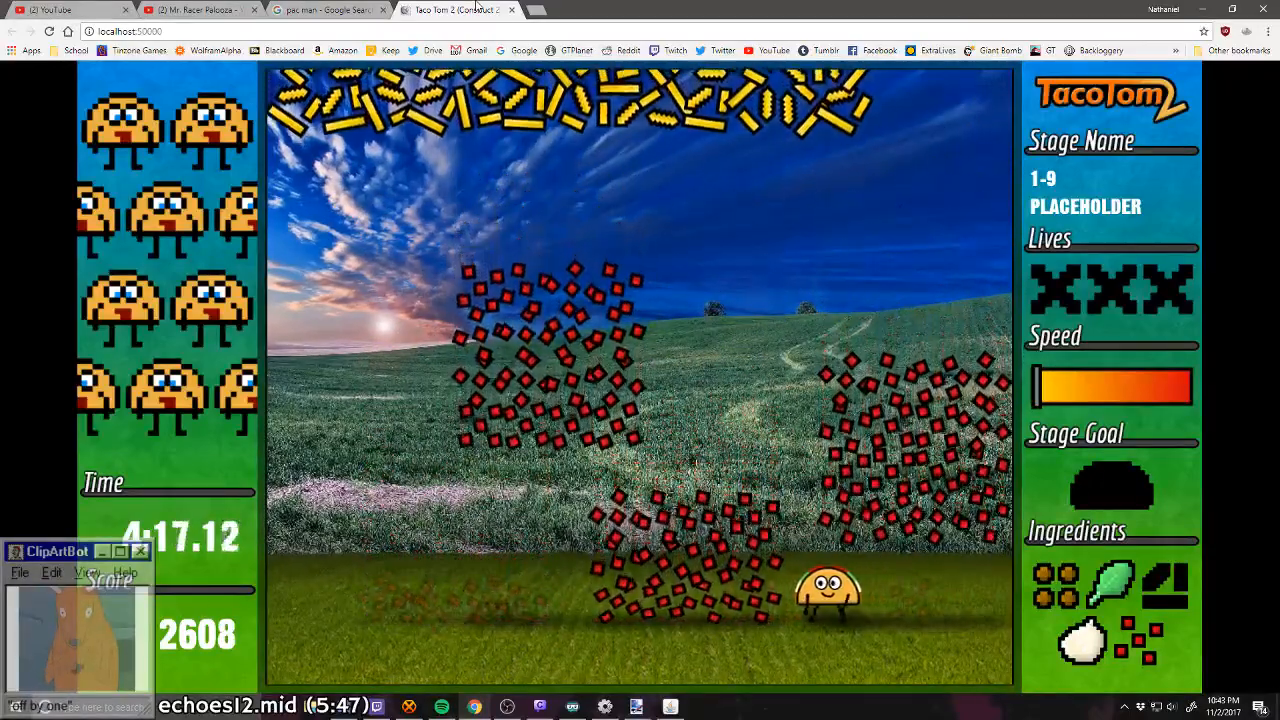
# Step: Move Tom right to escape the falling tomato and cheese clusters in stage 1-9
pyautogui.press('Right')
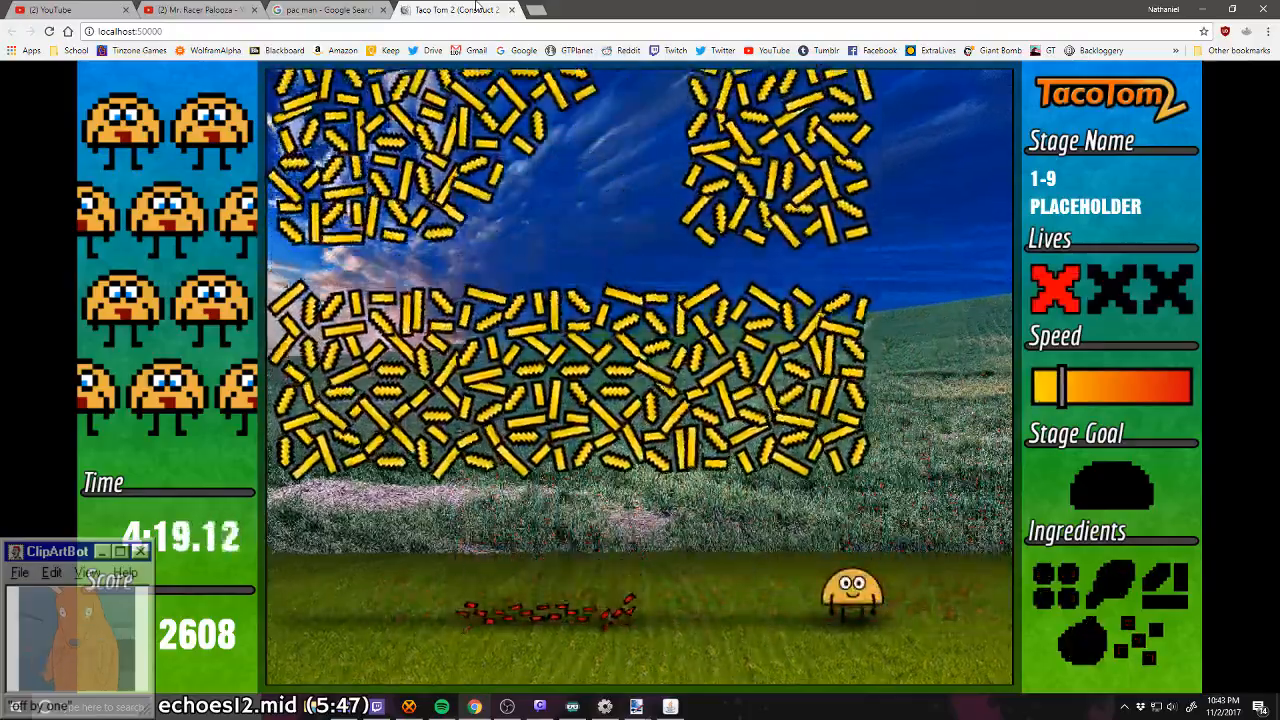
pyautogui.press('Right')
pyautogui.press('Left')
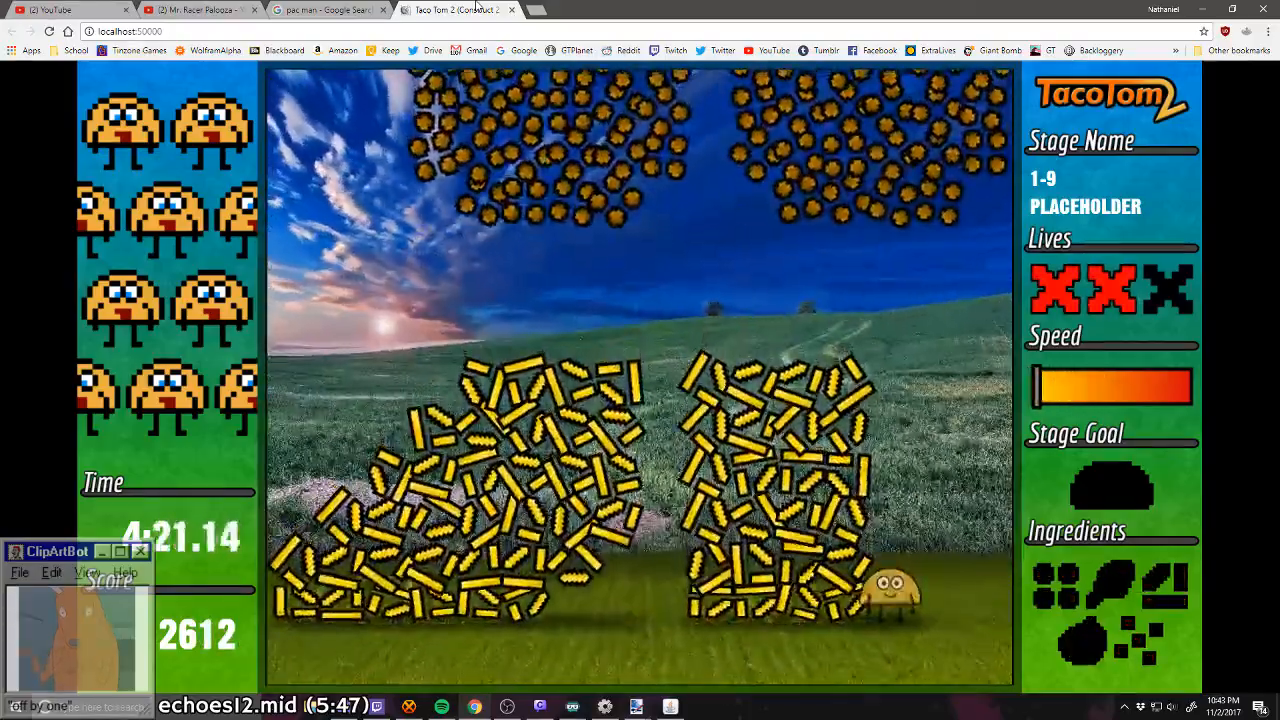
pyautogui.press('Right')
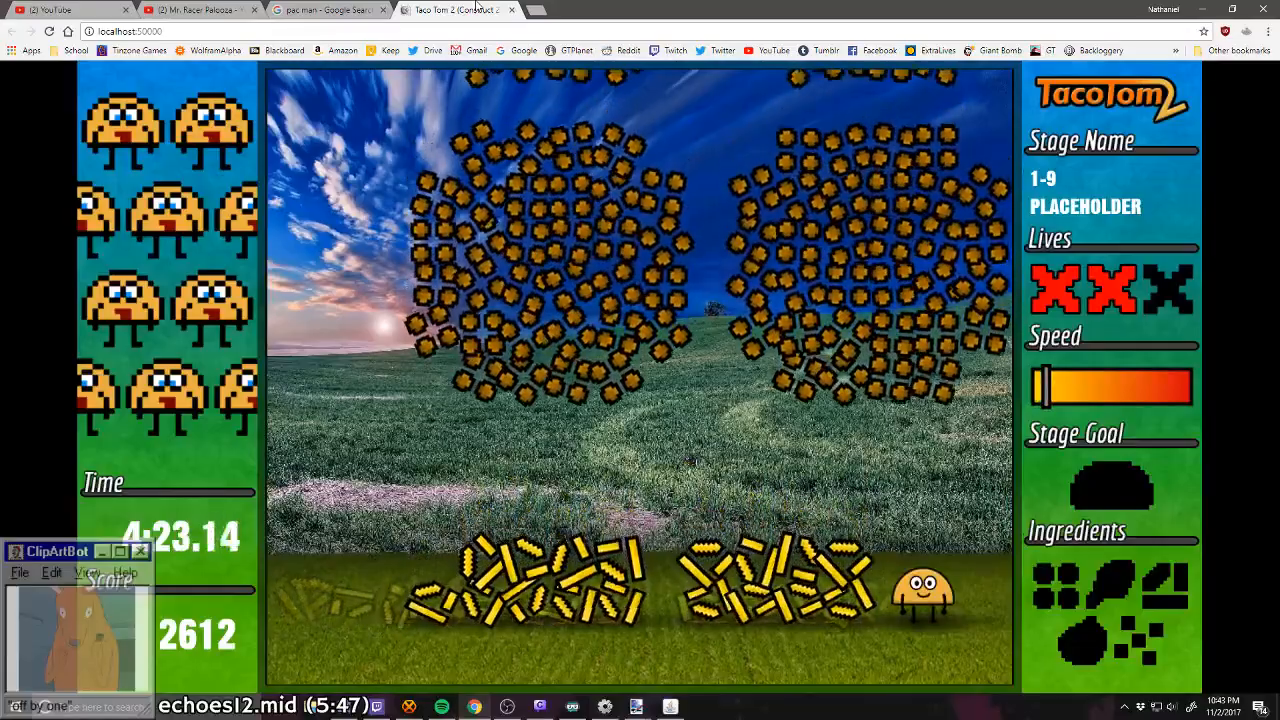
# Step: Collect the meat again from the left side of stage 1-9, then run to the right edge for the onion
pyautogui.press('Left')
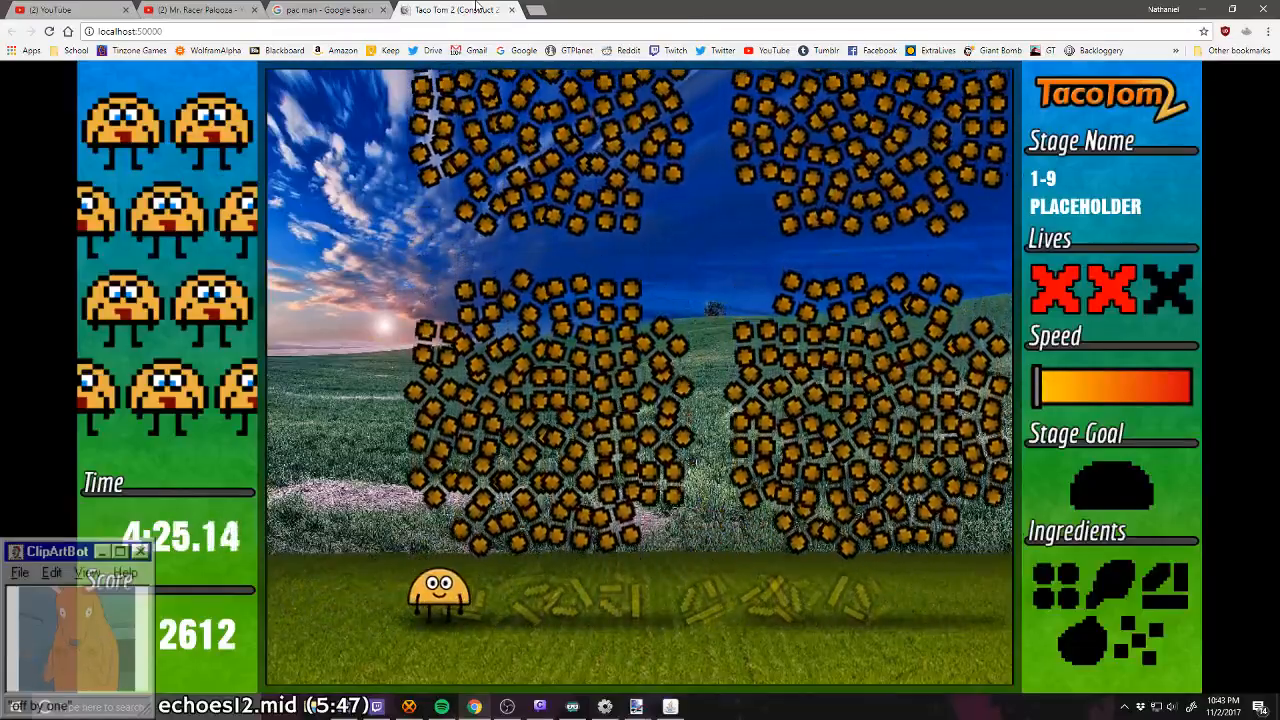
pyautogui.press('Left')
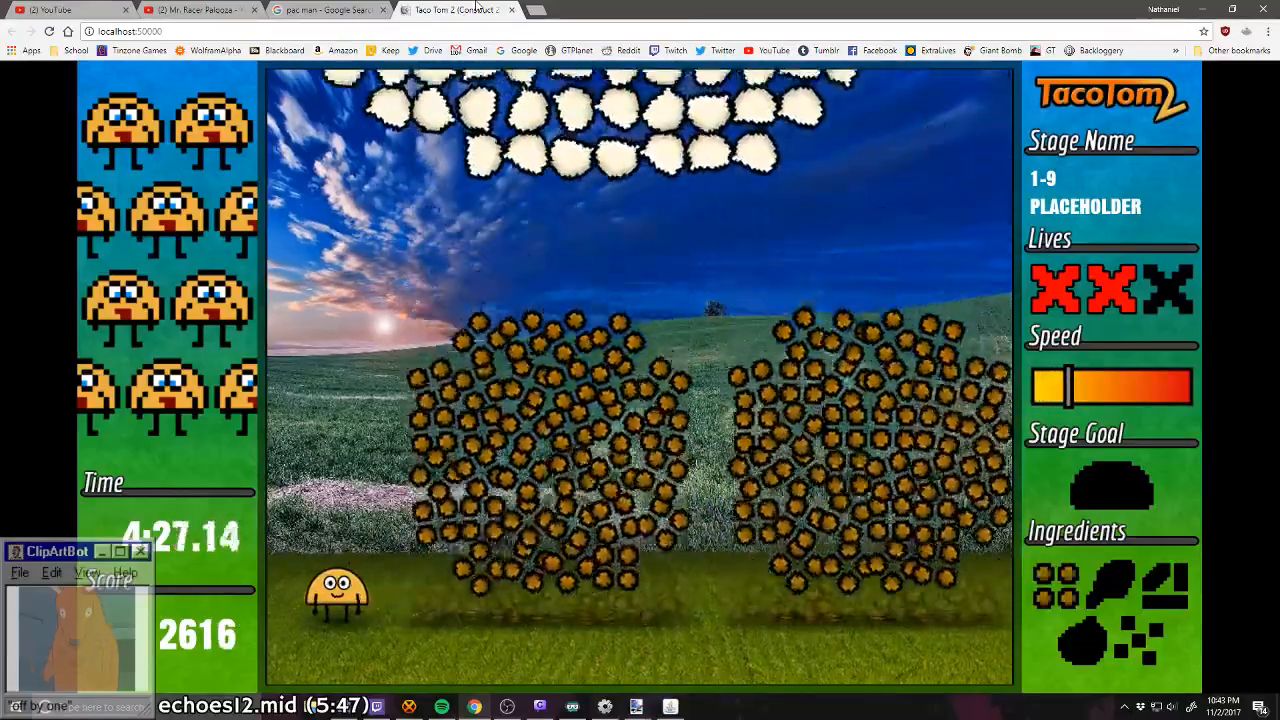
pyautogui.press('Right')
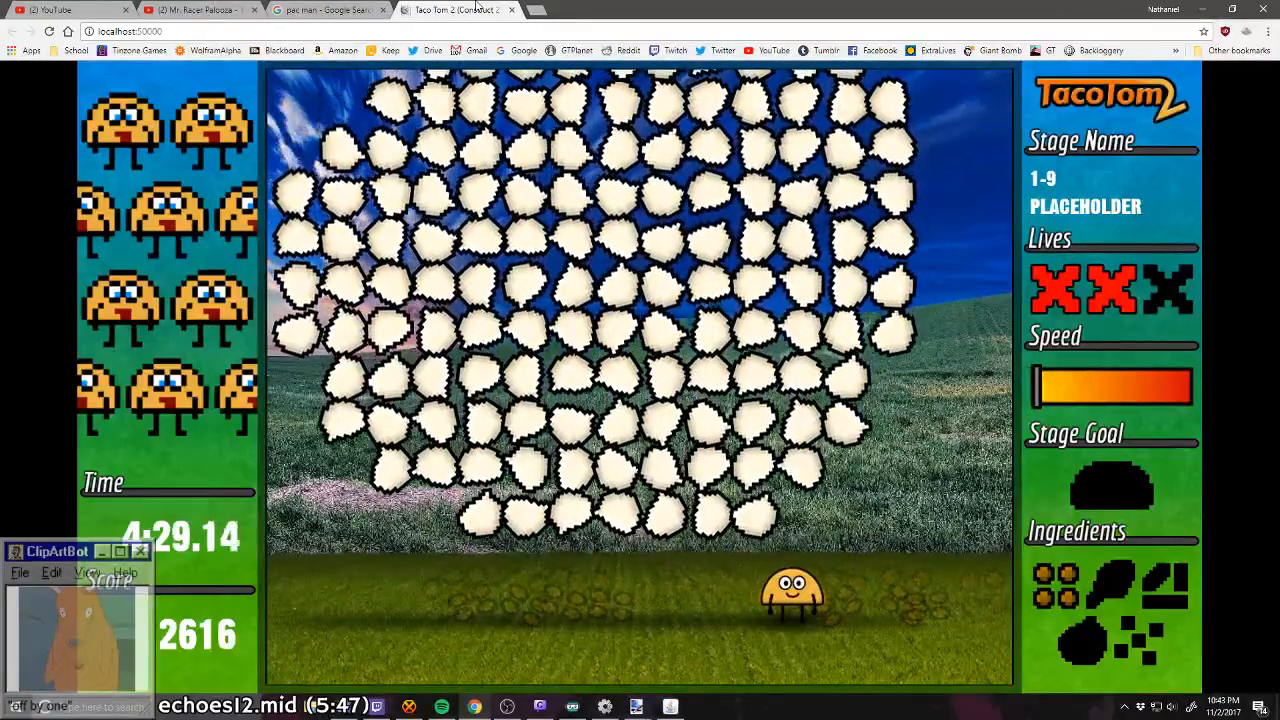
pyautogui.press('Right')
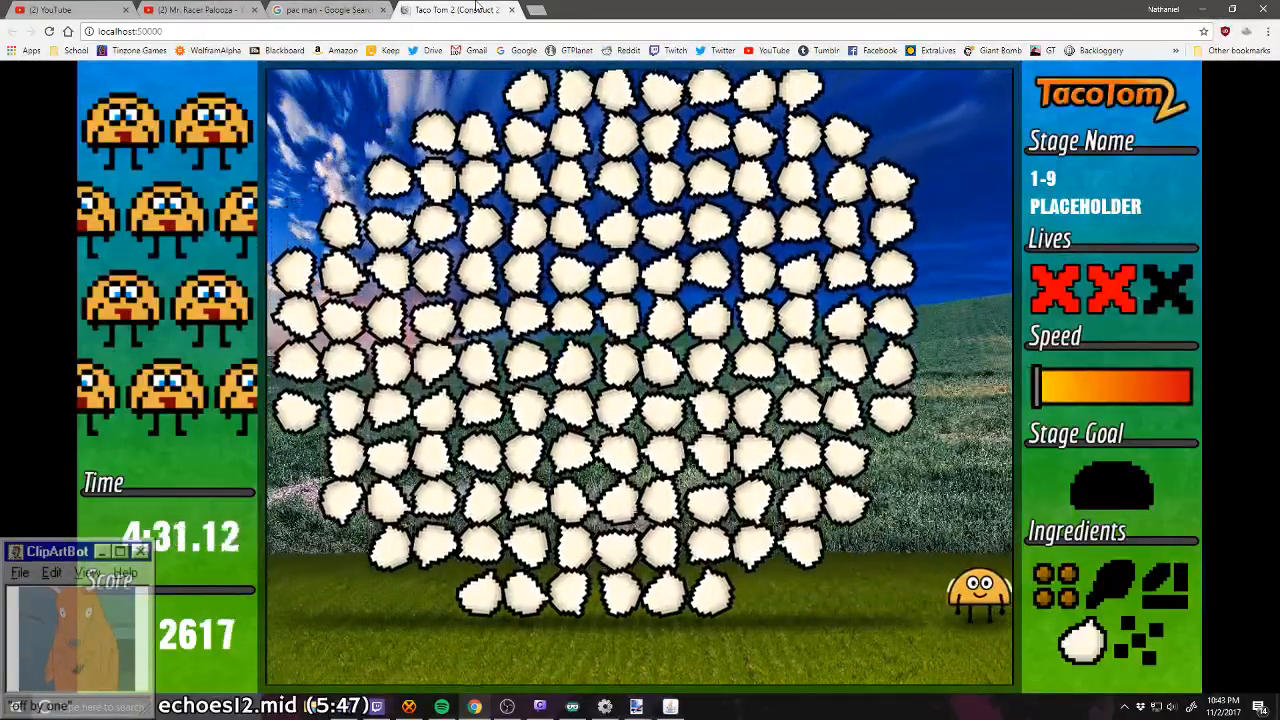
# Step: Cross from the right edge to the left edge of stage 1-9 and catch one lettuce
pyautogui.press('Up')
pyautogui.press('Left')
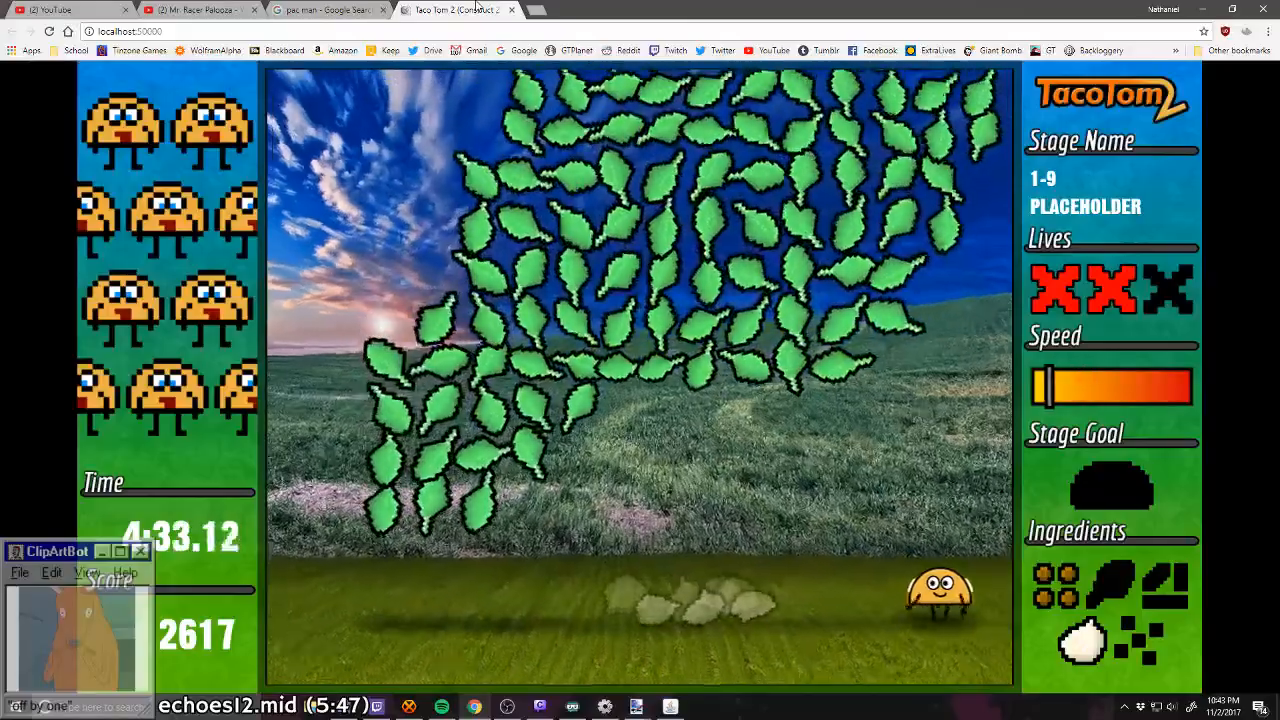
pyautogui.press('Up')
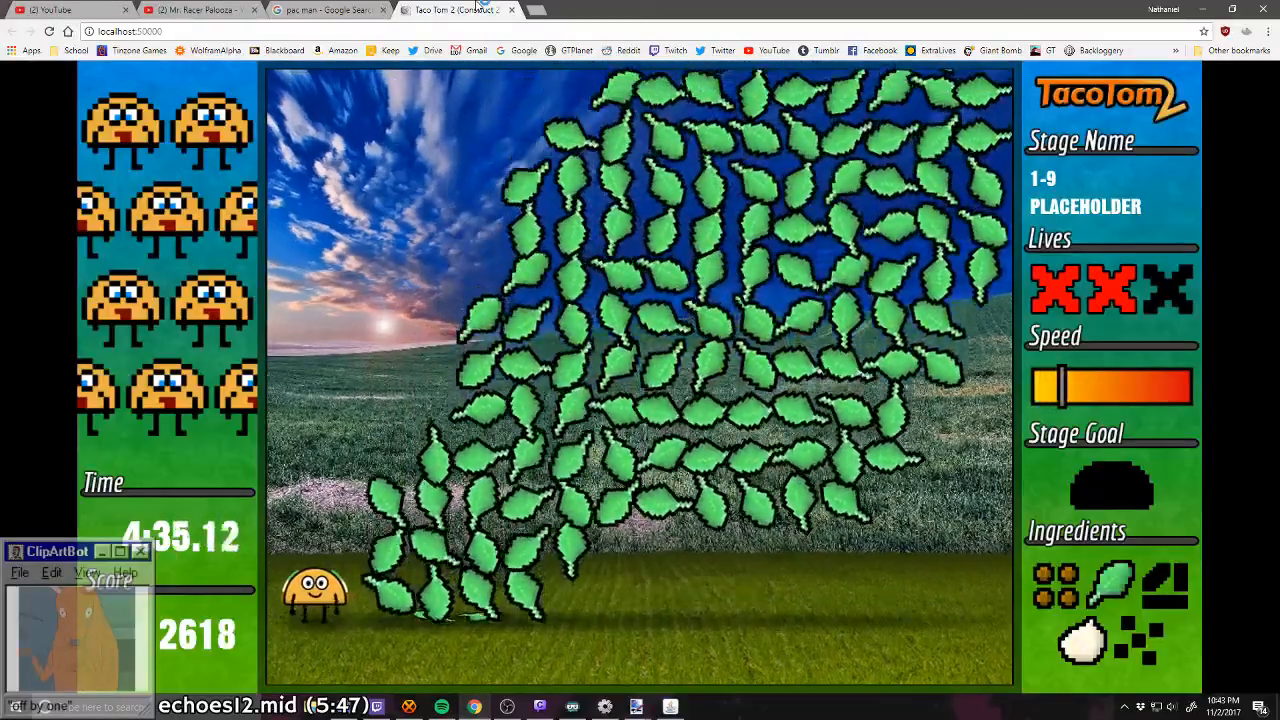
# Step: Catch one tomato in stage 1-9 and steer Tom through the gaps between the falling tomato clusters
pyautogui.press('Right')
pyautogui.press('Right')
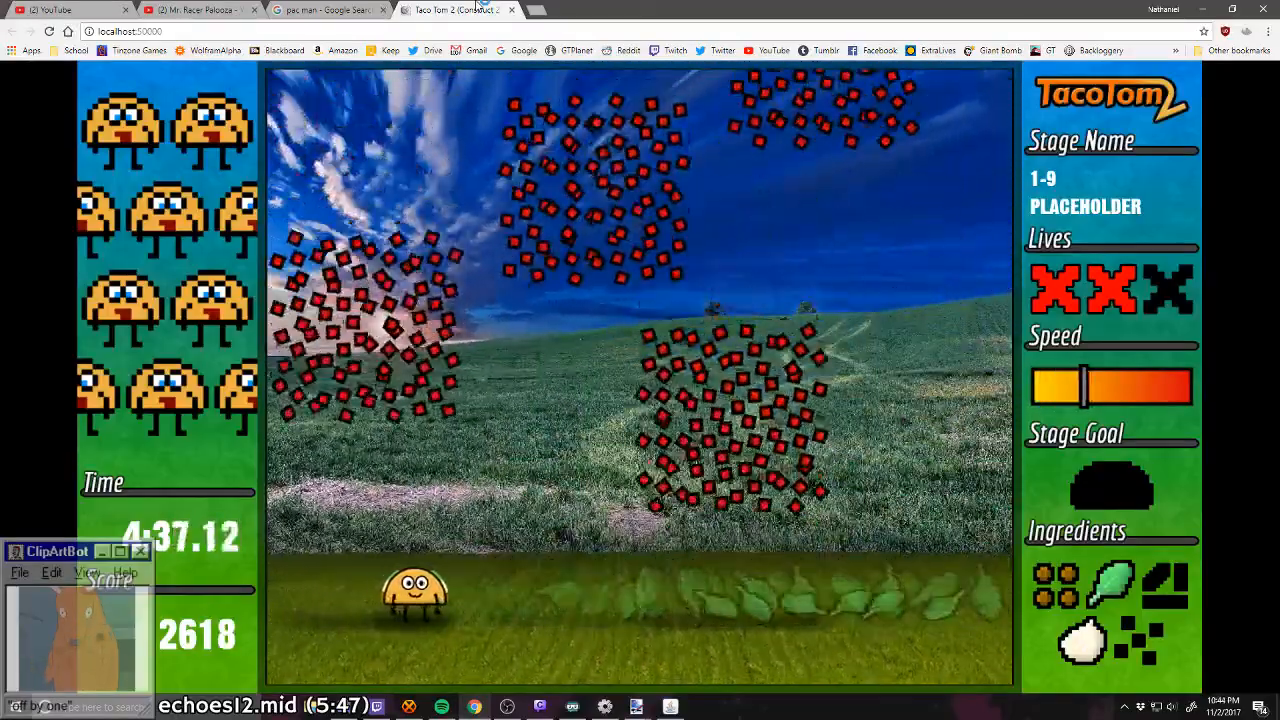
pyautogui.press('Down')
pyautogui.press('Right')
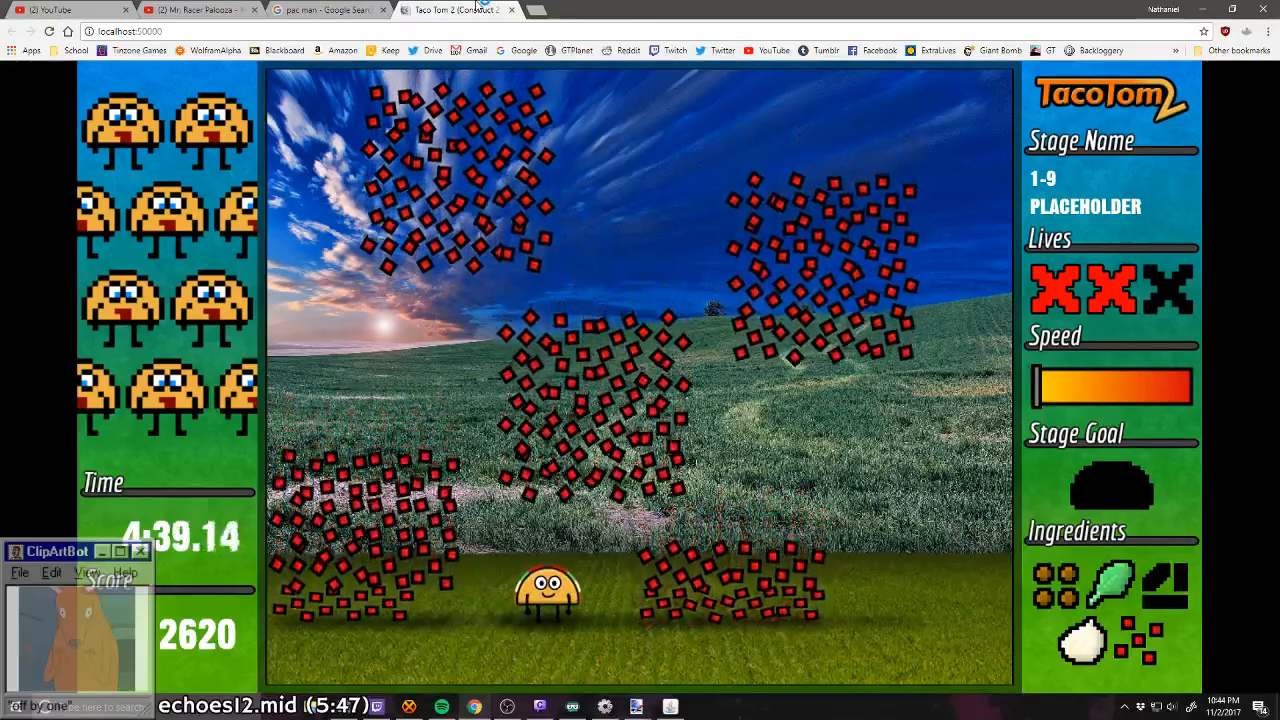
pyautogui.press('Right')
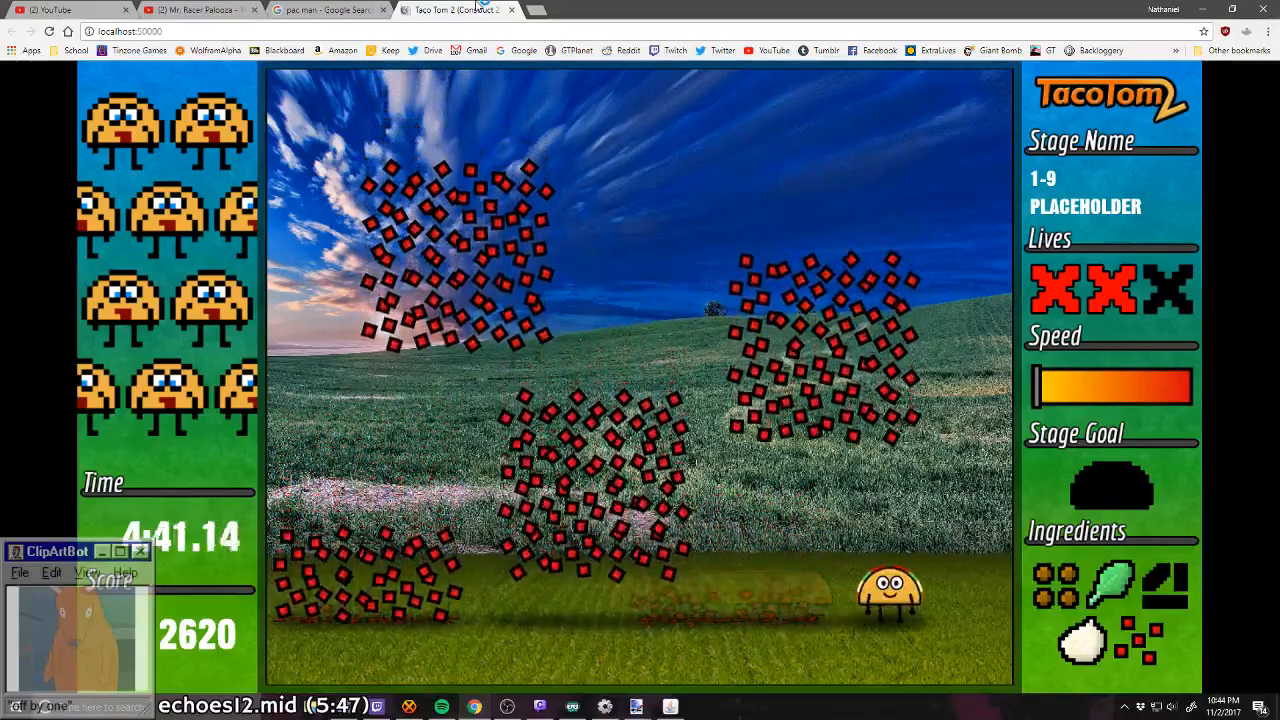
pyautogui.press('Right')
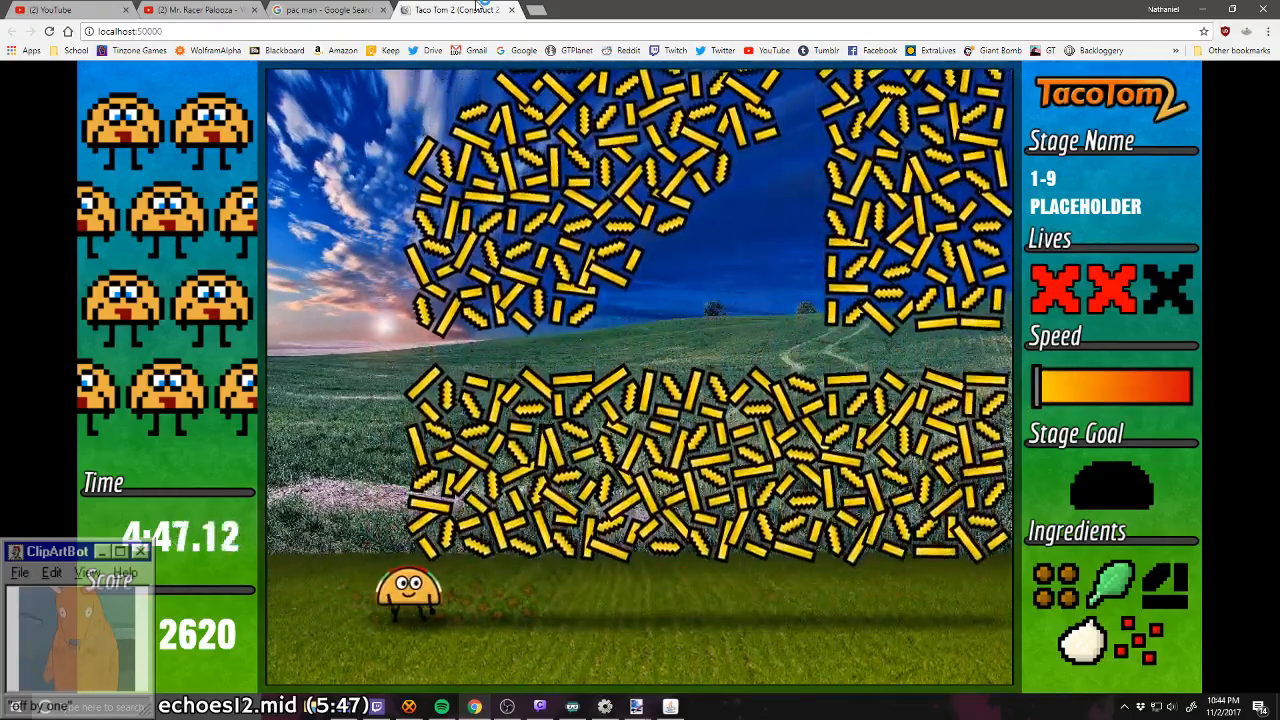
# Step: Catch the cheese near the left side of stage 1-9 to complete the taco and pass the checkpoint
pyautogui.press('Left')
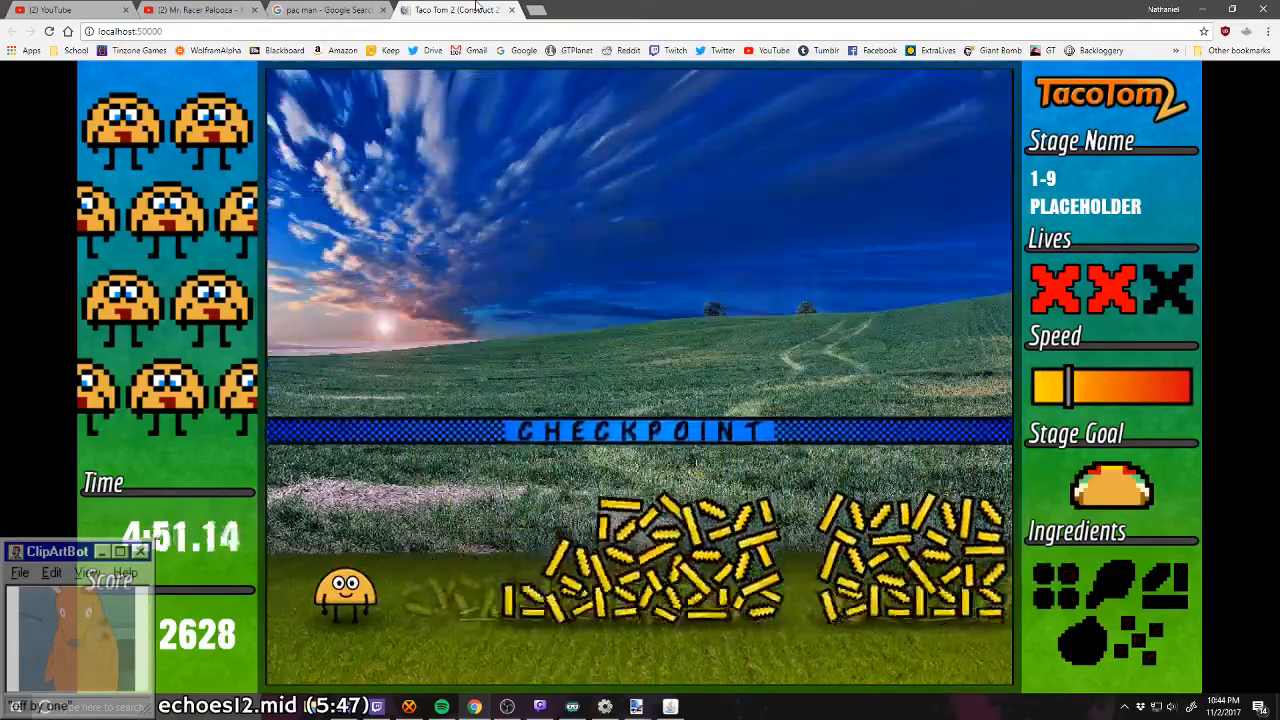
pyautogui.press('Right')
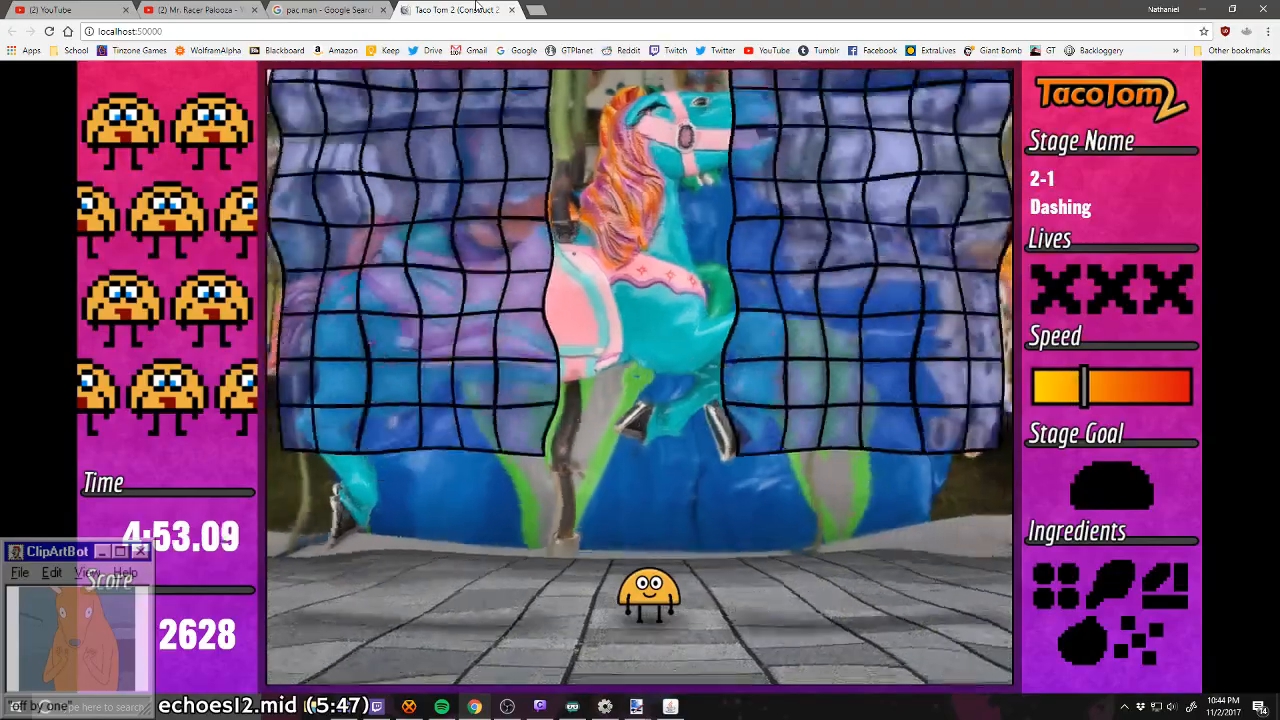
# Step: Try to collect the ingredients in stage 2-1 by dashing between the central gap and the left shaft
pyautogui.press('Left')
pyautogui.press('Right')
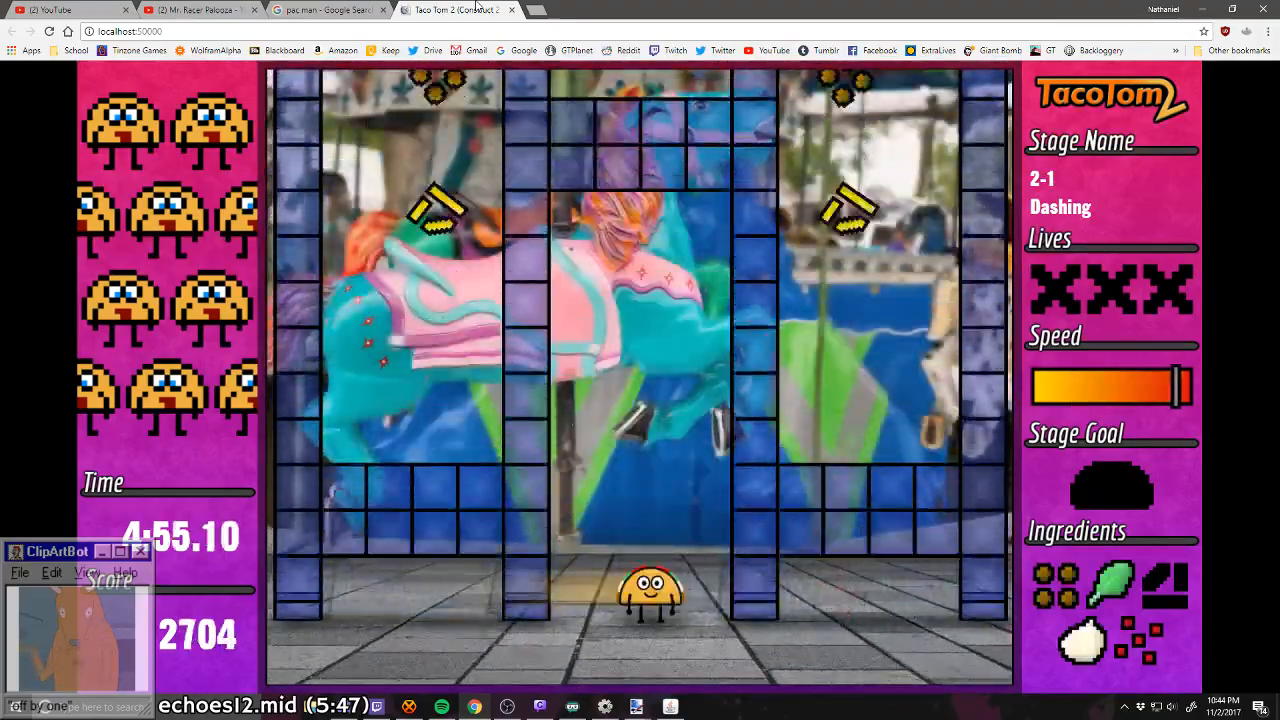
pyautogui.press('Left')
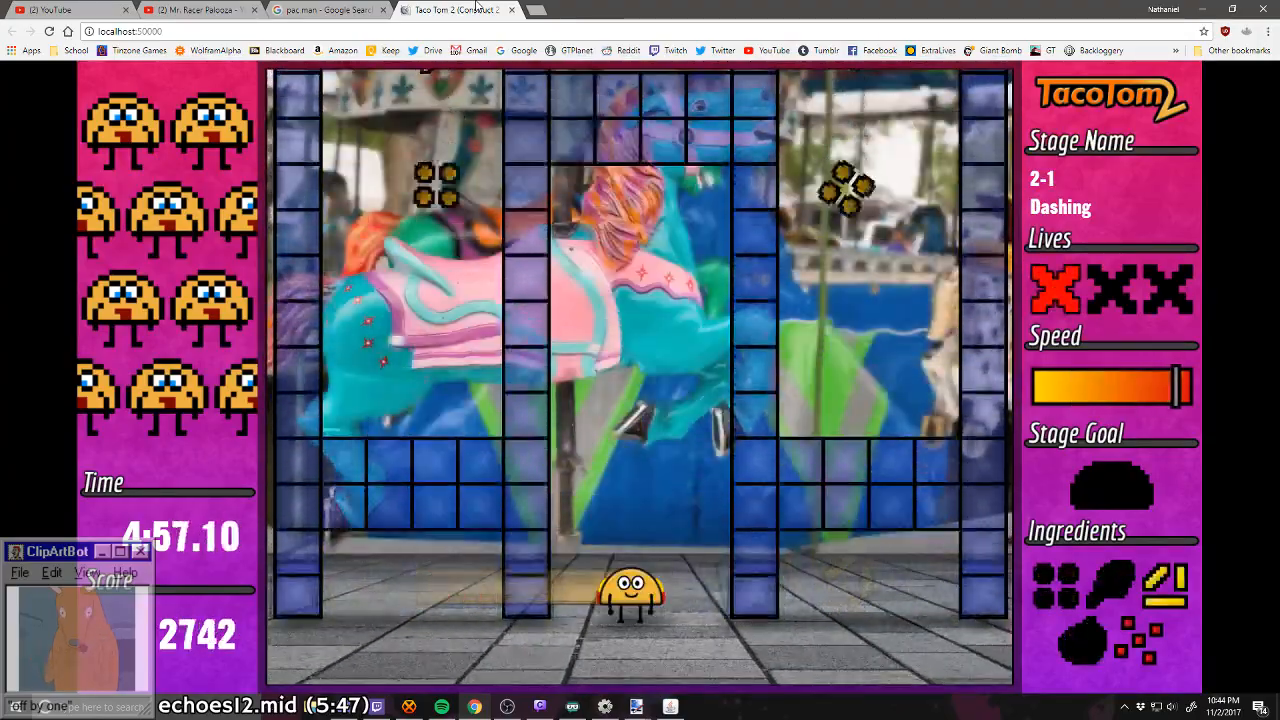
pyautogui.press('Left')
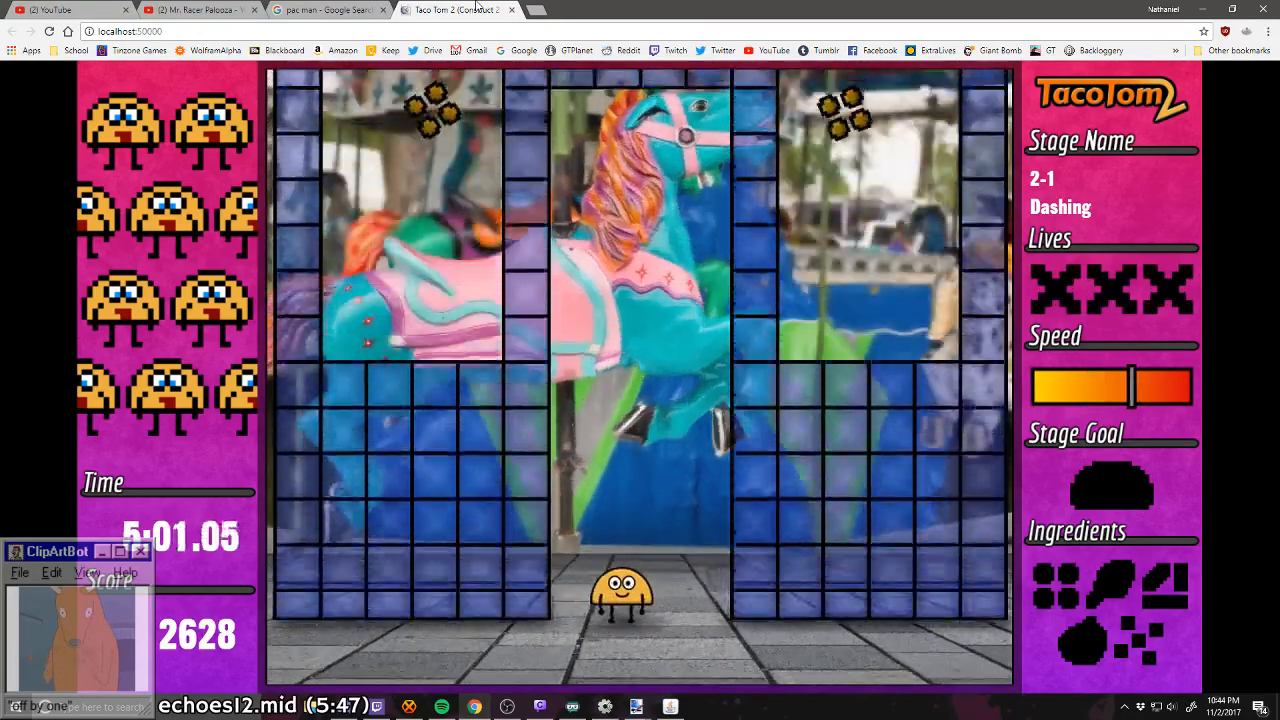
# Step: Replay stage 2-1, dashing between the central gap and the left shaft to complete tacos
pyautogui.press('Right')
pyautogui.press('Right')
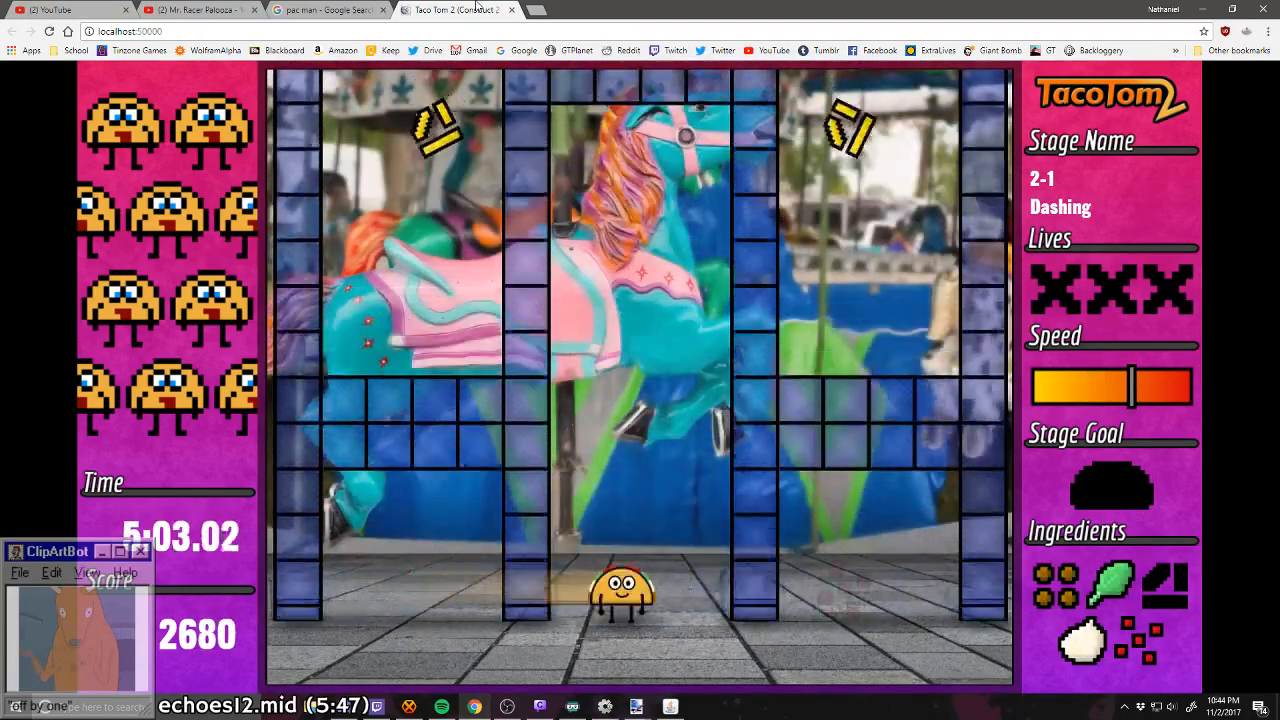
pyautogui.press('Right')
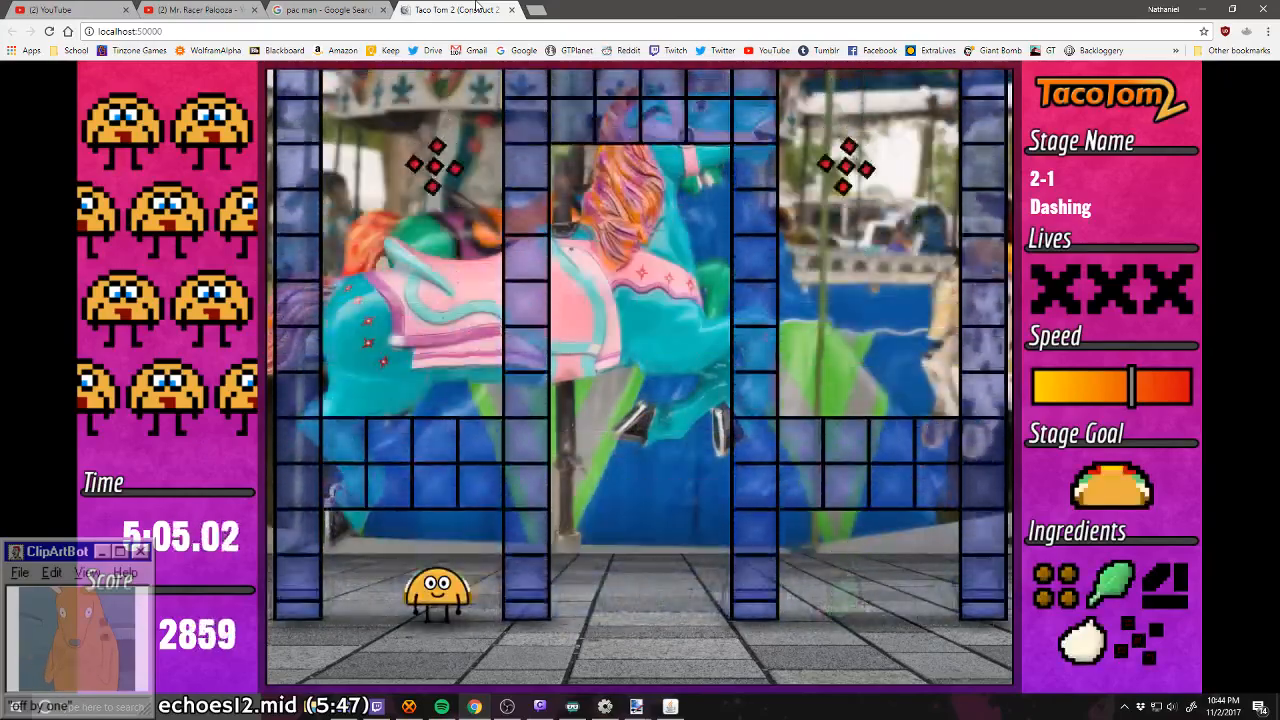
pyautogui.press('Right')
# Step: Dash in and out of the left shaft to complete the remaining tacos and clear stage 2-1
pyautogui.press('Right')
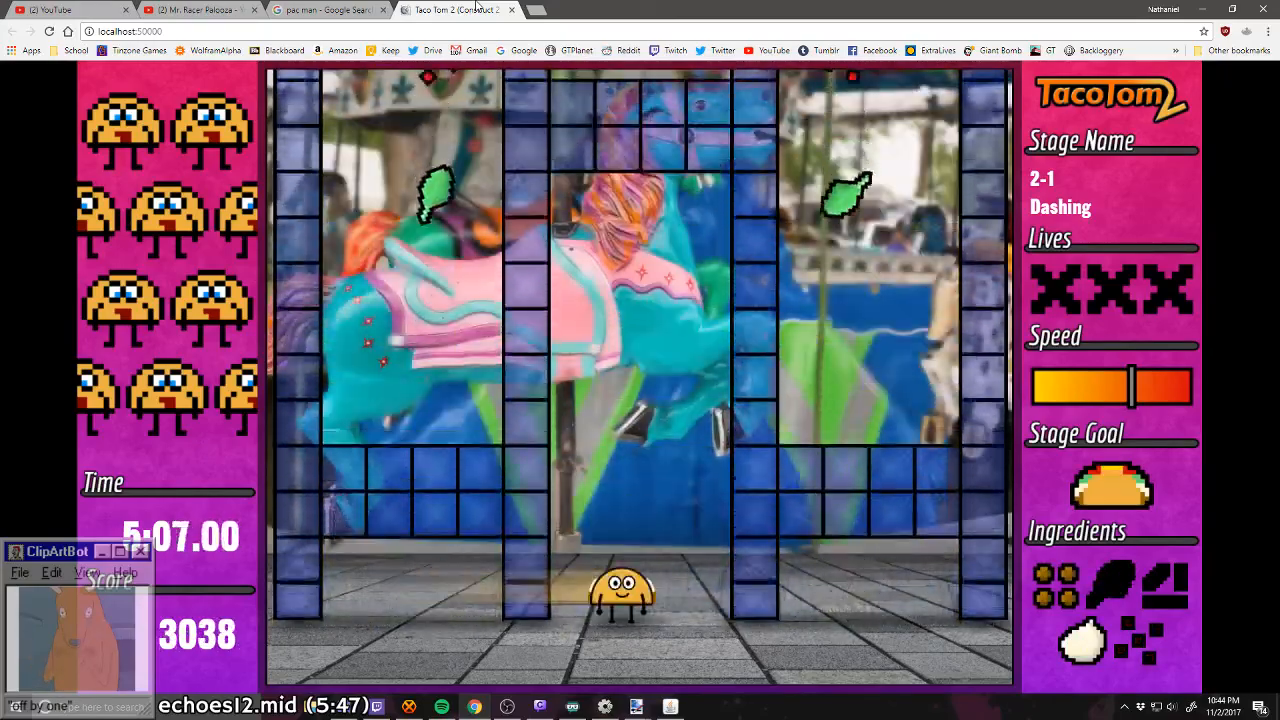
pyautogui.press('Left')
pyautogui.press('Left')
pyautogui.press('Right')
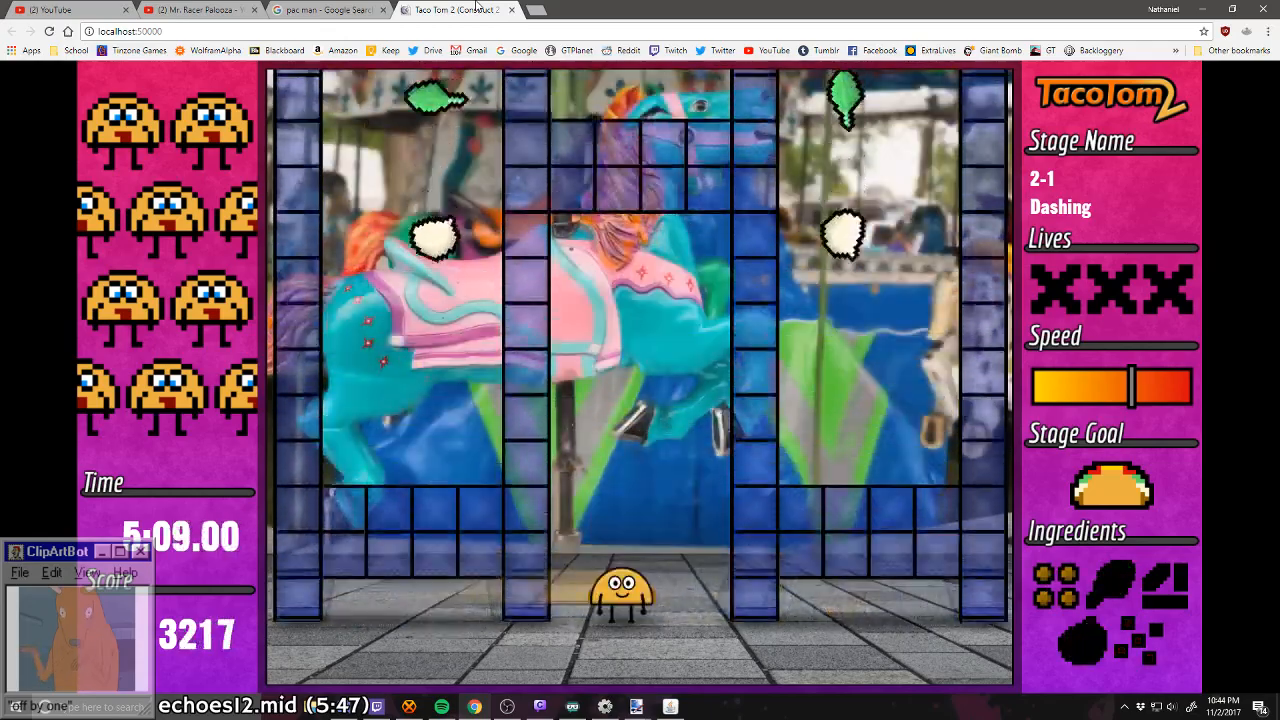
pyautogui.press('Left')
pyautogui.press('Right')
pyautogui.press('Right')
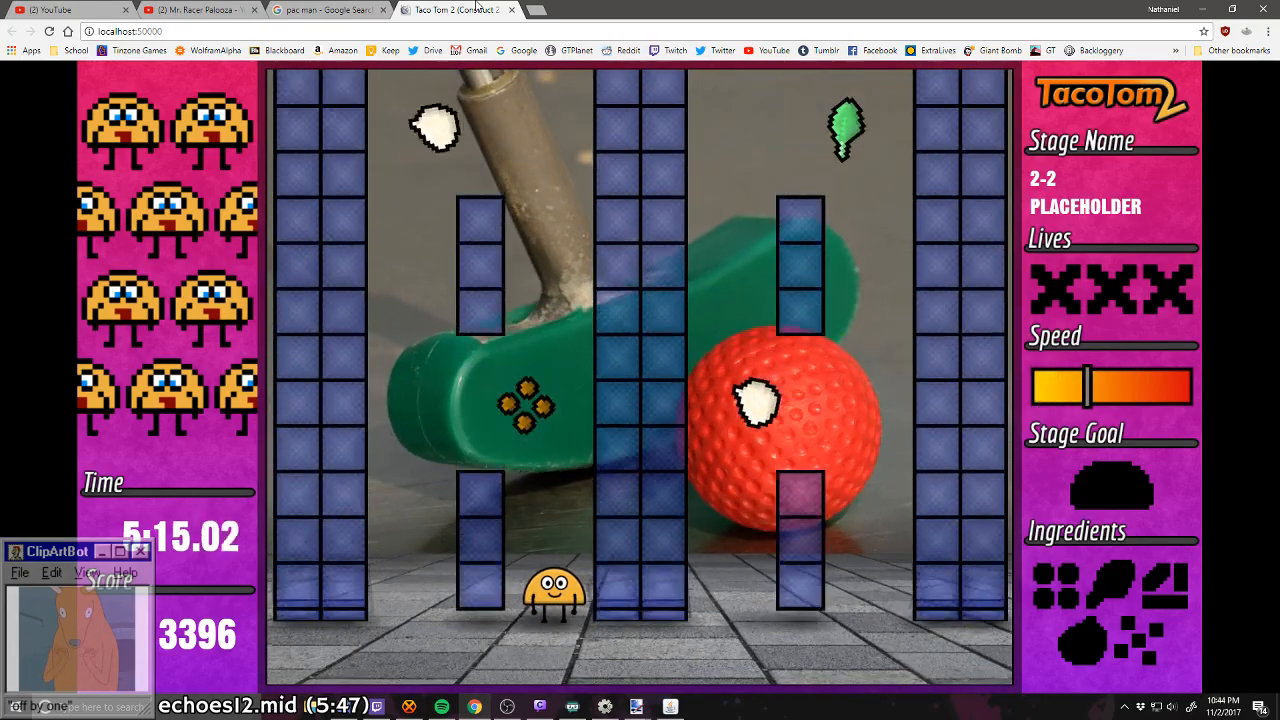
# Step: Catch the ingredients falling around the block pillars in stage 2-2 and clear the stage
pyautogui.press('Left')
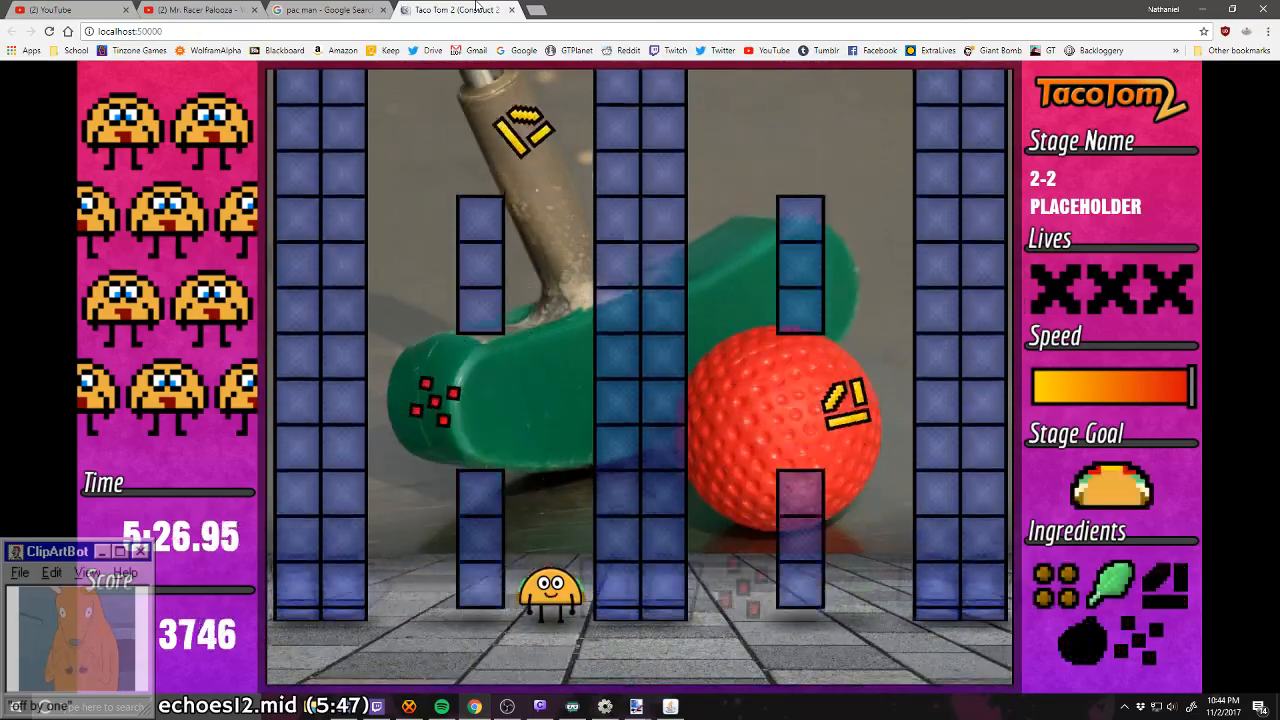
pyautogui.press('Down')
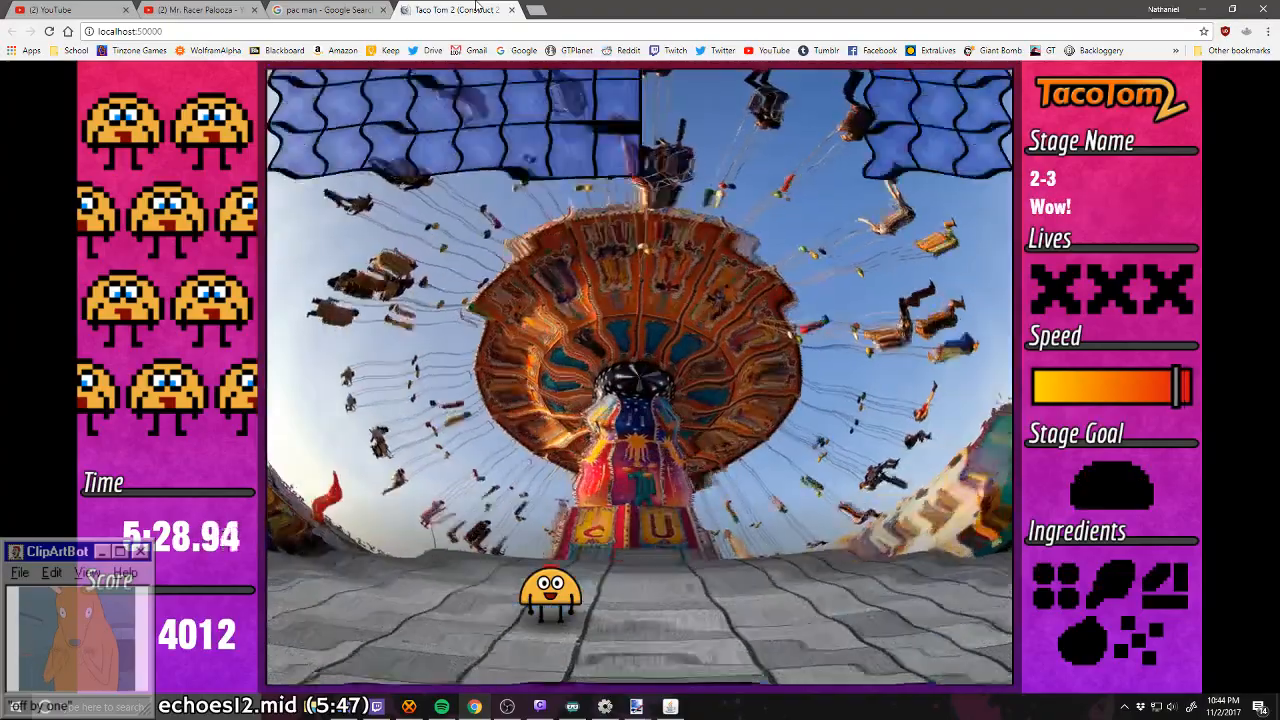
# Step: Stand in the gap between the blocks in stage 2-3, then dash left for the ingredient column and return
pyautogui.press('Right')
pyautogui.press('Up')
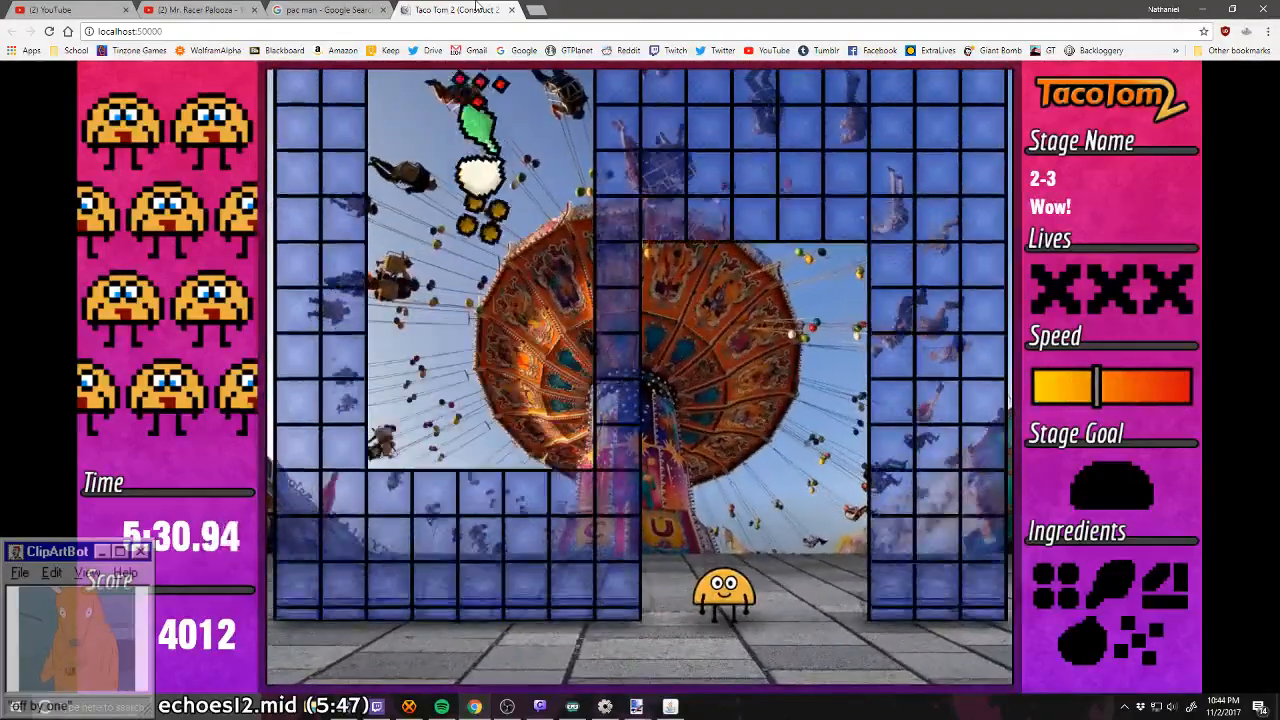
pyautogui.press('Left')
pyautogui.press('Right')
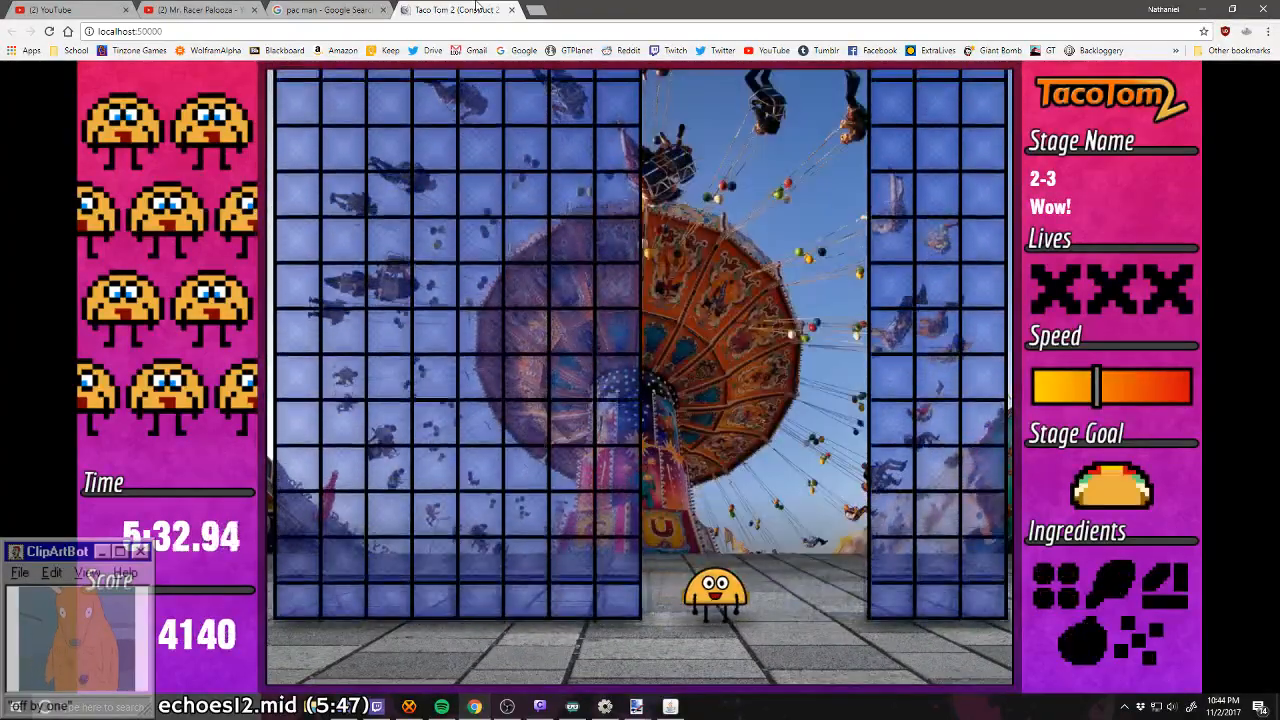
# Step: Move Tom through the shifting block openings in stage 2-3 to catch the remaining ingredient columns and pass the checkpoint
pyautogui.press('Right')
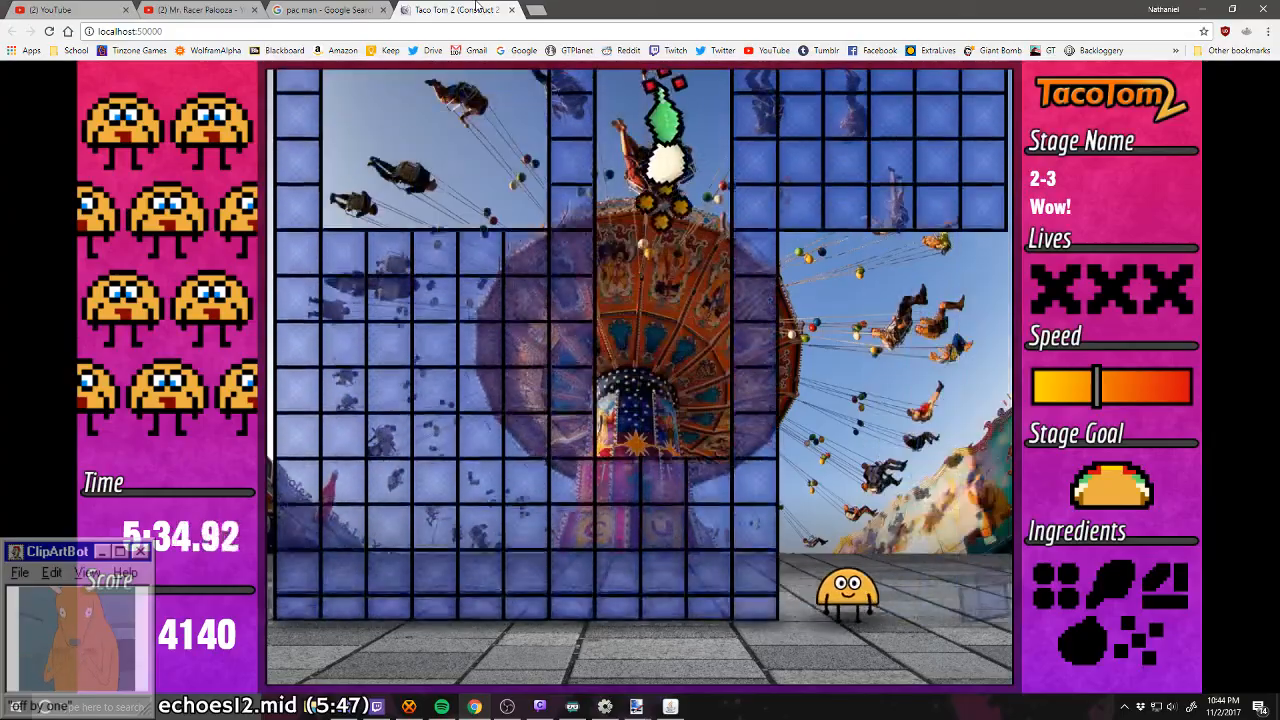
pyautogui.press('Left')
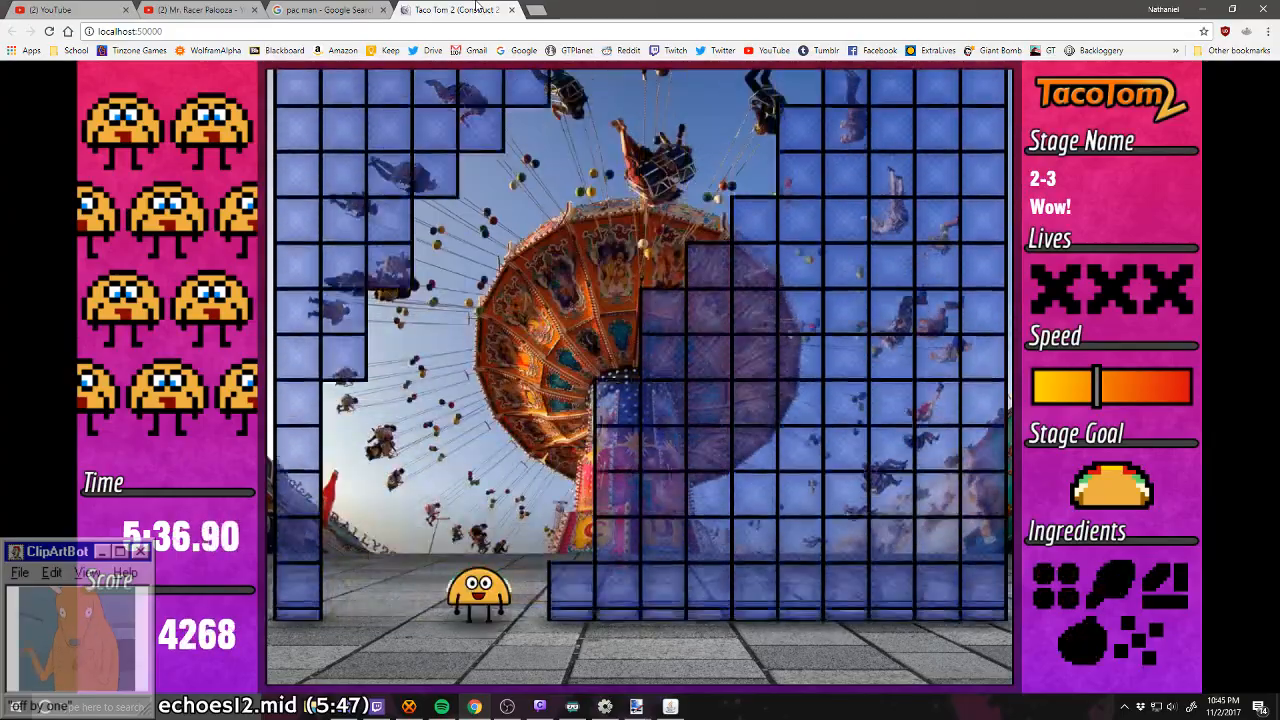
pyautogui.press('Right')
pyautogui.press('Left')
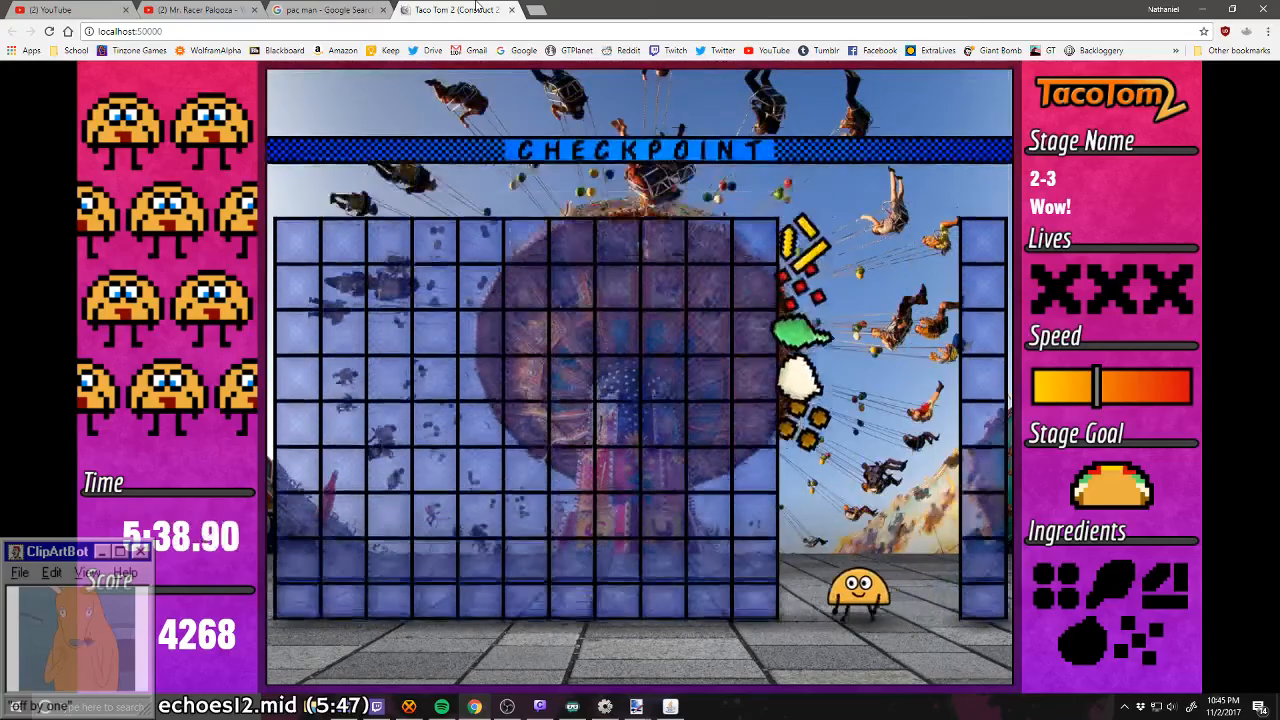
pyautogui.press('Left')
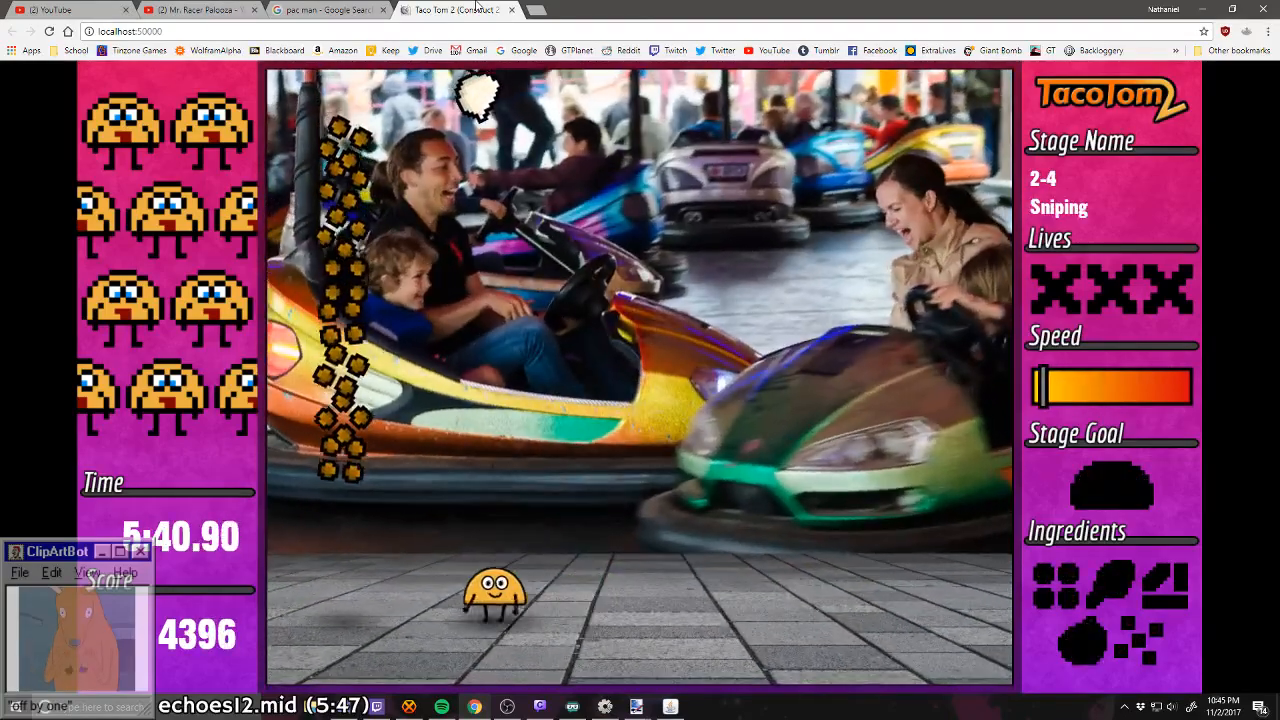
# Step: Catch one meat, one onion and one lettuce from their falling columns in stage 2-4
pyautogui.press('Right')
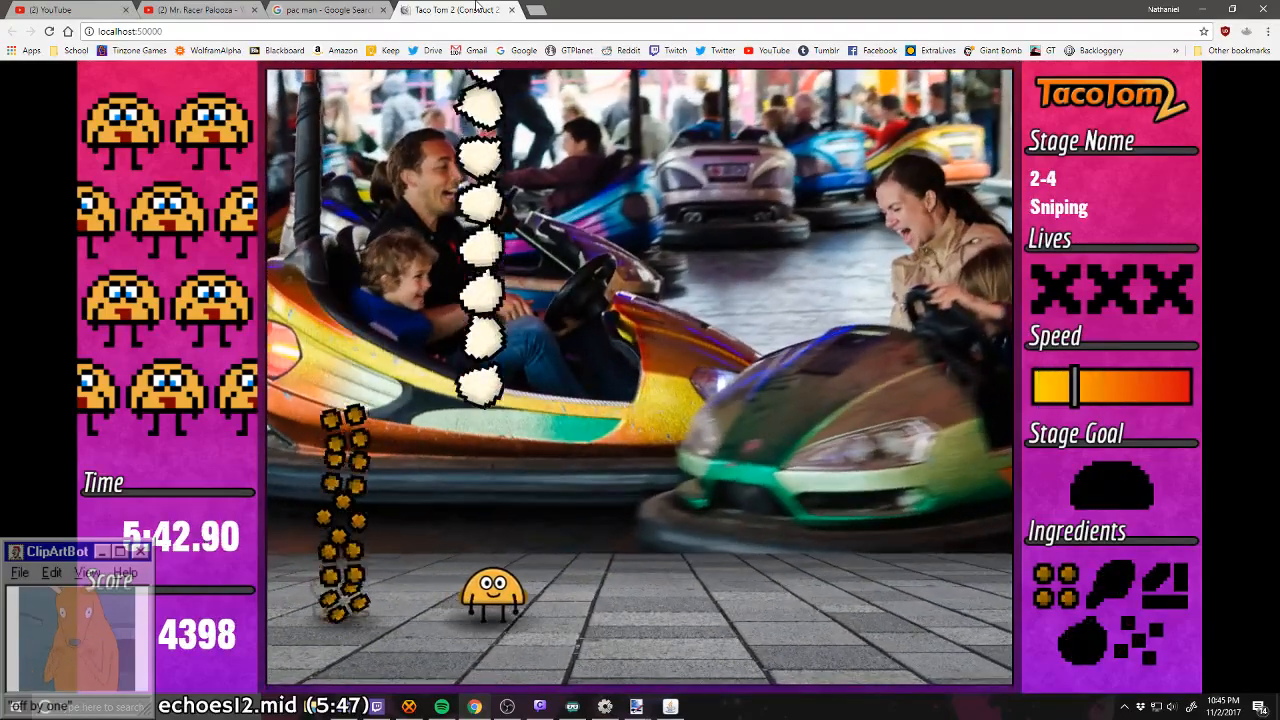
pyautogui.press('Right')
pyautogui.press('Left')
pyautogui.press('Right')
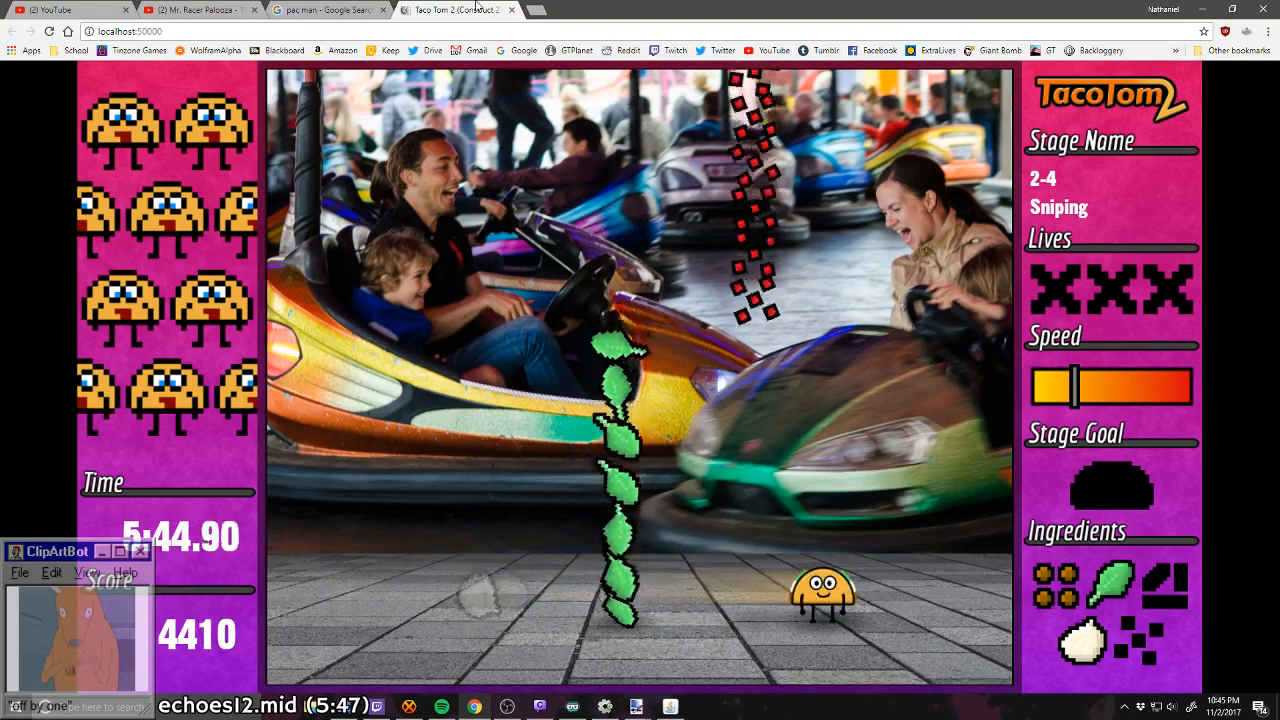
# Step: Catch one tomato and one cheese in stage 2-4 to complete the taco
pyautogui.press('Left')
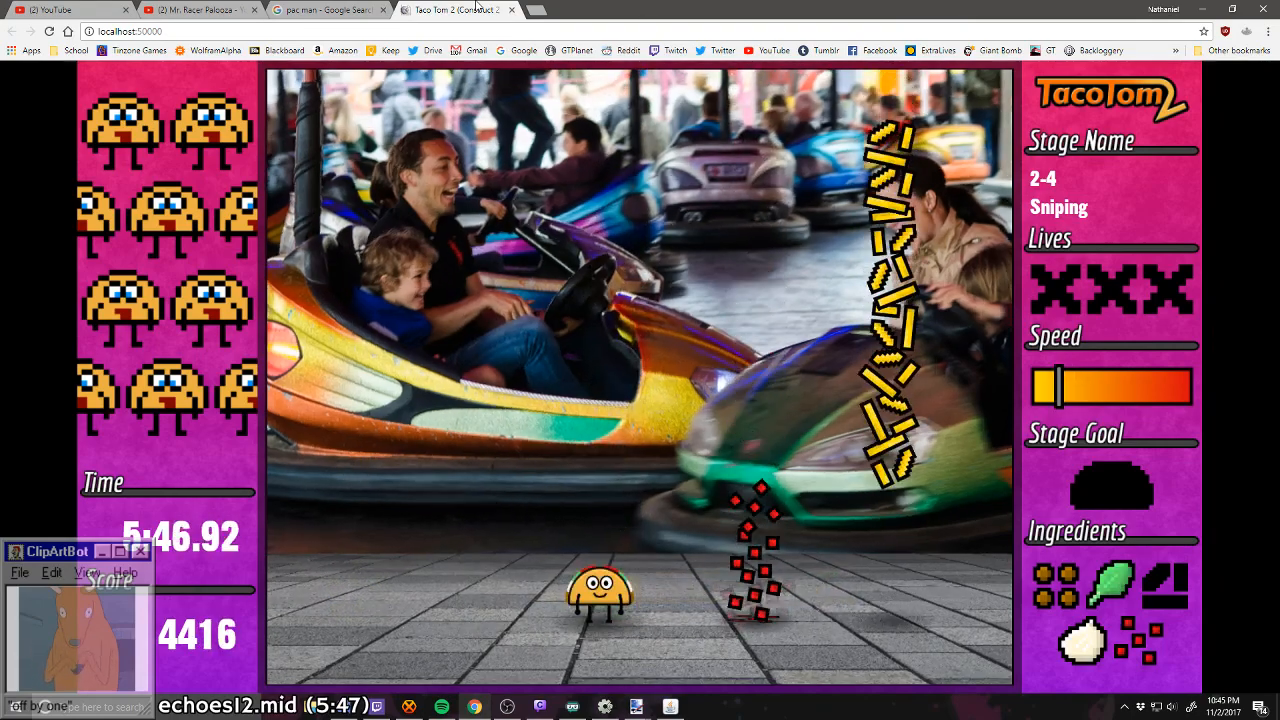
pyautogui.press('Right')
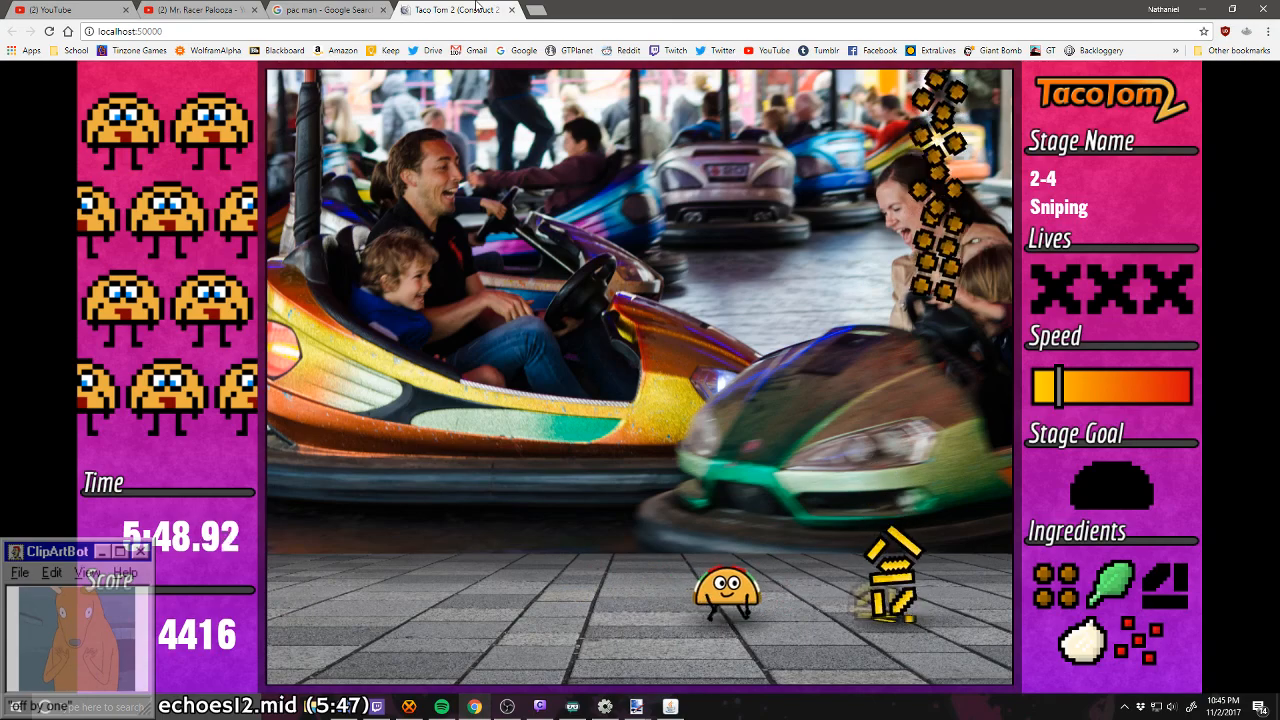
pyautogui.press('Left')
pyautogui.press('Left')
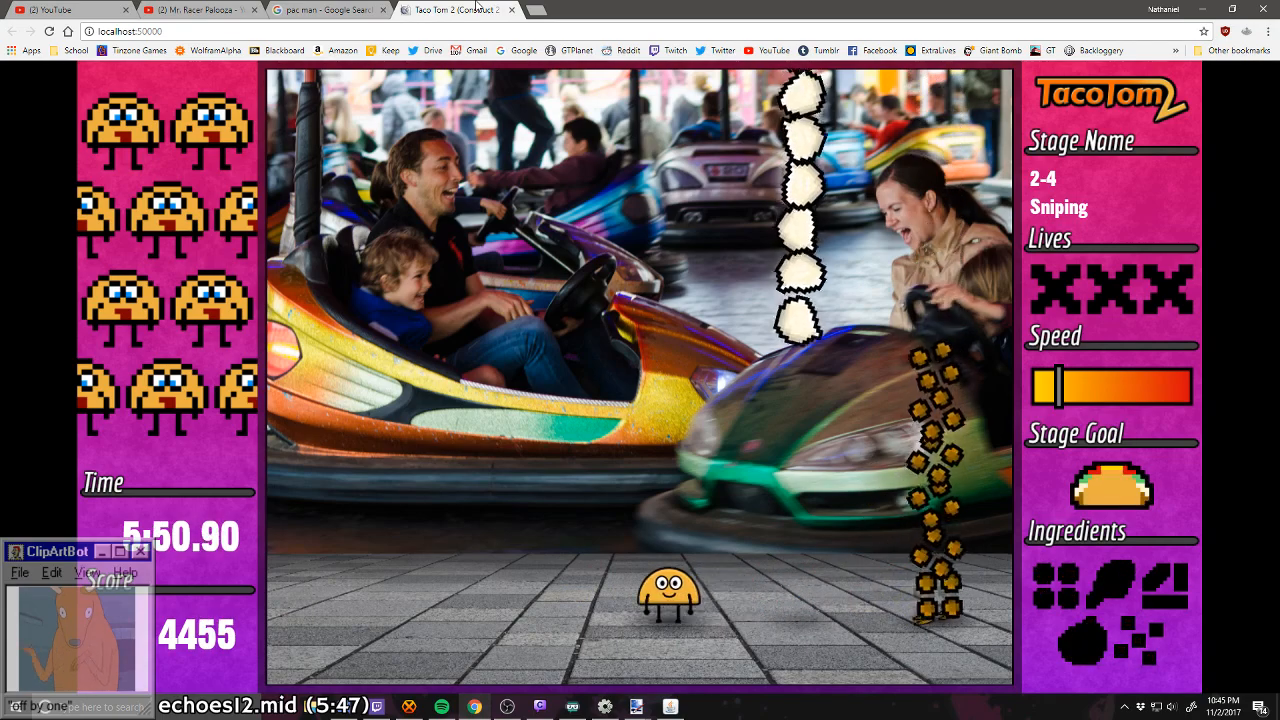
# Step: Dash right to catch one onion in stage 2-4, then dash back left past the lettuce column
pyautogui.press('Right')
pyautogui.press('Right')
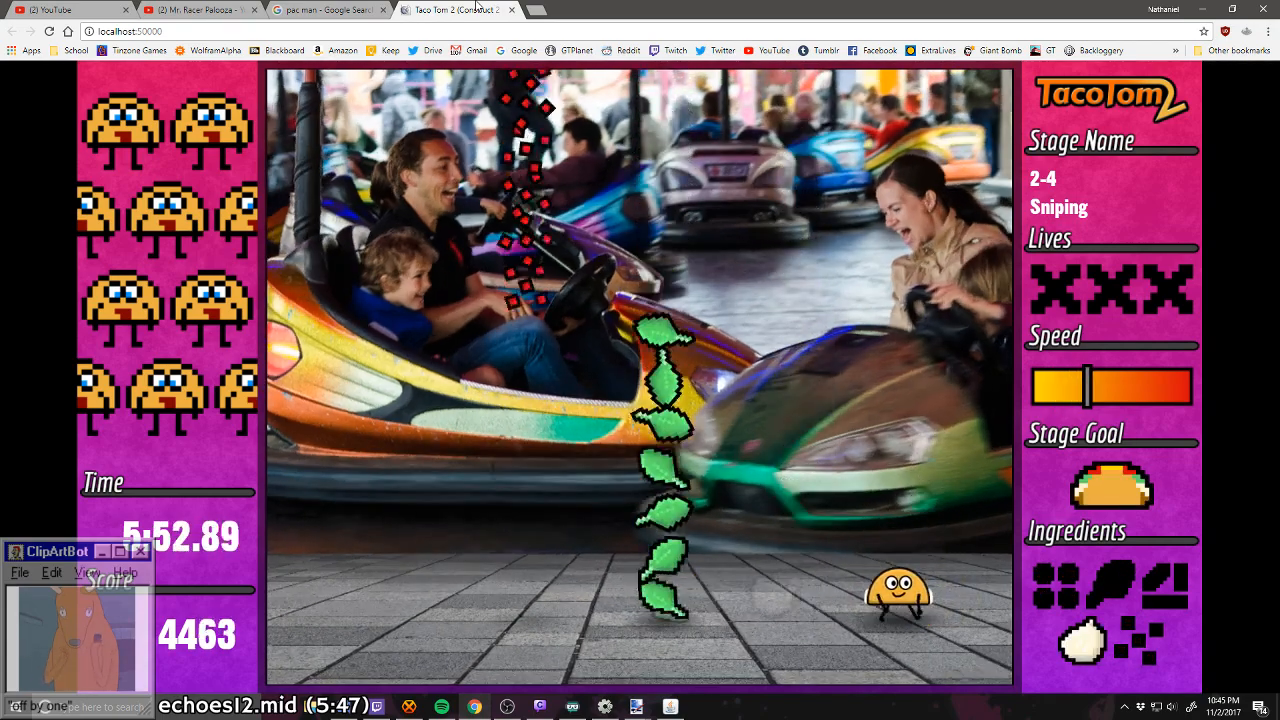
pyautogui.press('Left')
pyautogui.press('Left')
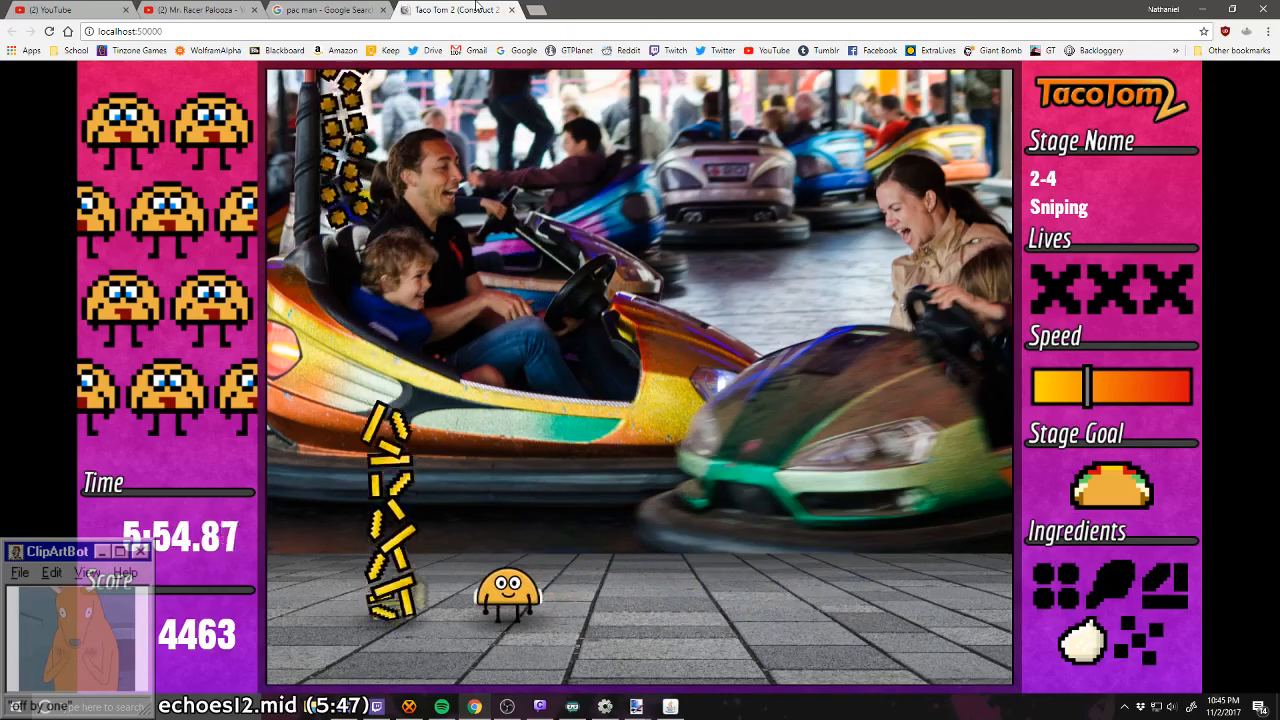
# Step: Dodge between the last falling ingredient columns of stage 2-4 and continue into stage 2-5
pyautogui.press('Right')
pyautogui.press('Right')
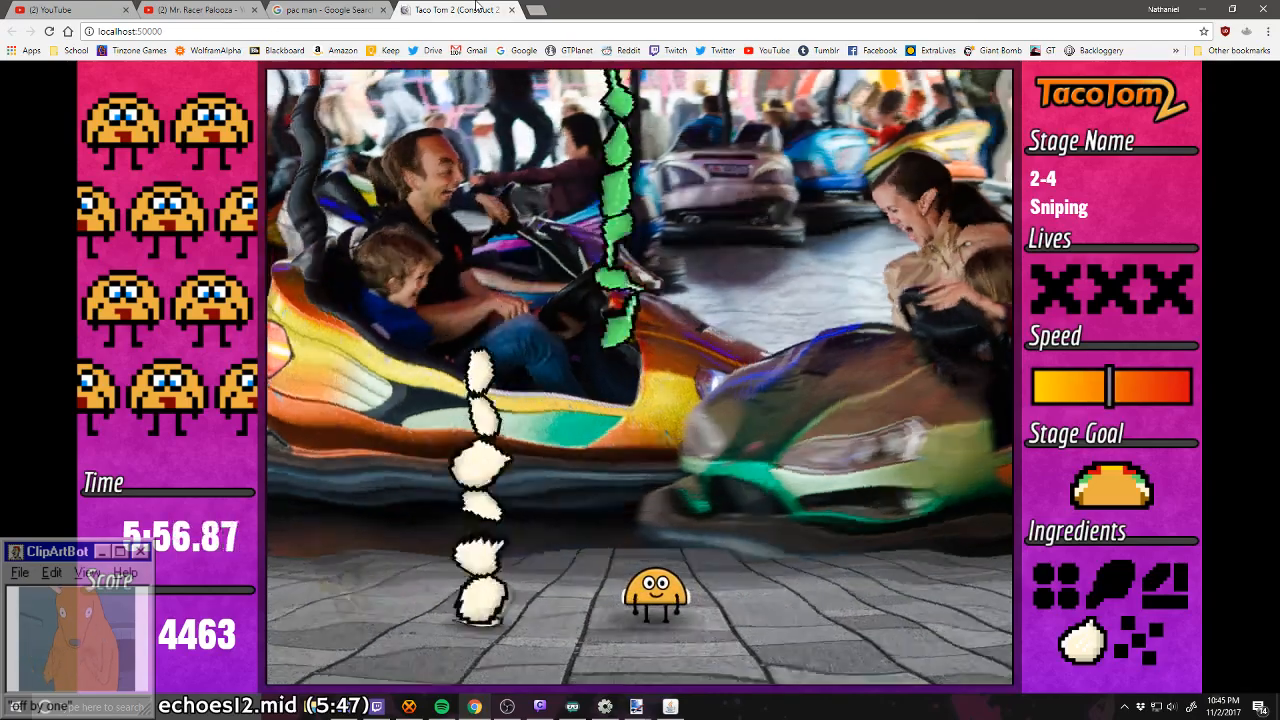
pyautogui.press('Left')
pyautogui.press('Right')
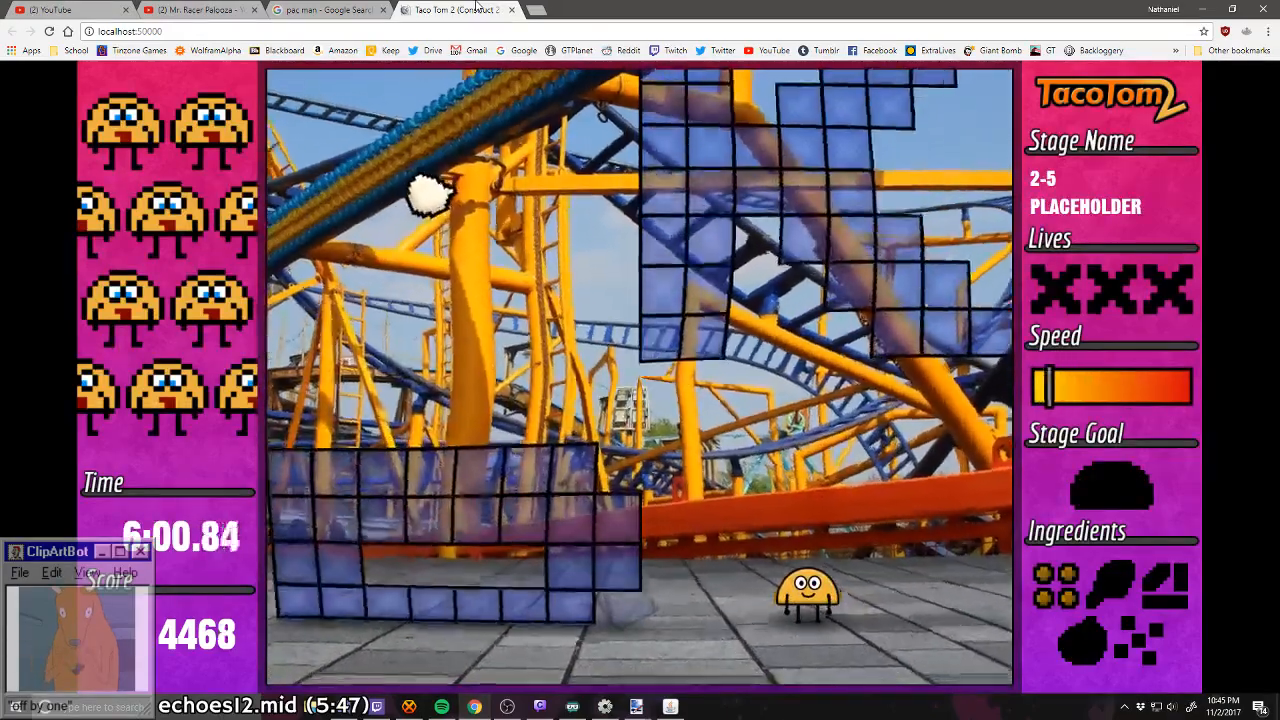
# Step: Run left to catch the onion in stage 2-5, collect the lettuce and move right past the blocks
pyautogui.press('Left')
pyautogui.press('Left')
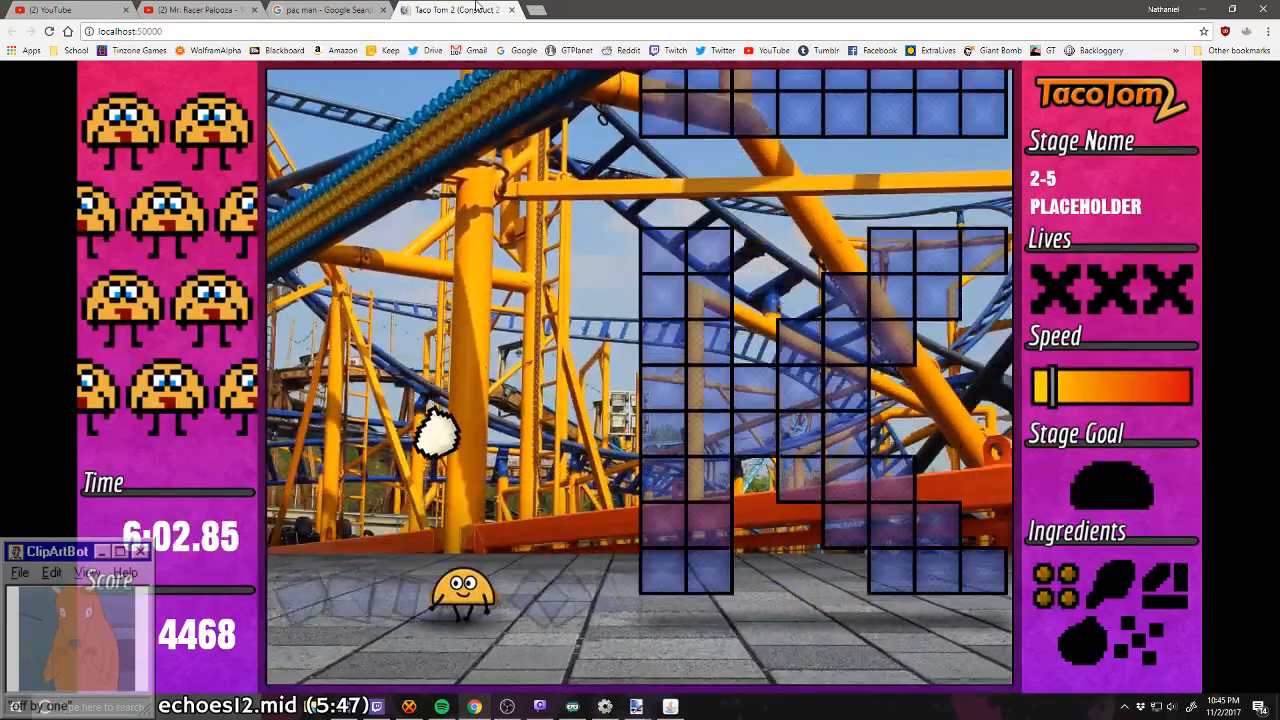
pyautogui.press('Right')
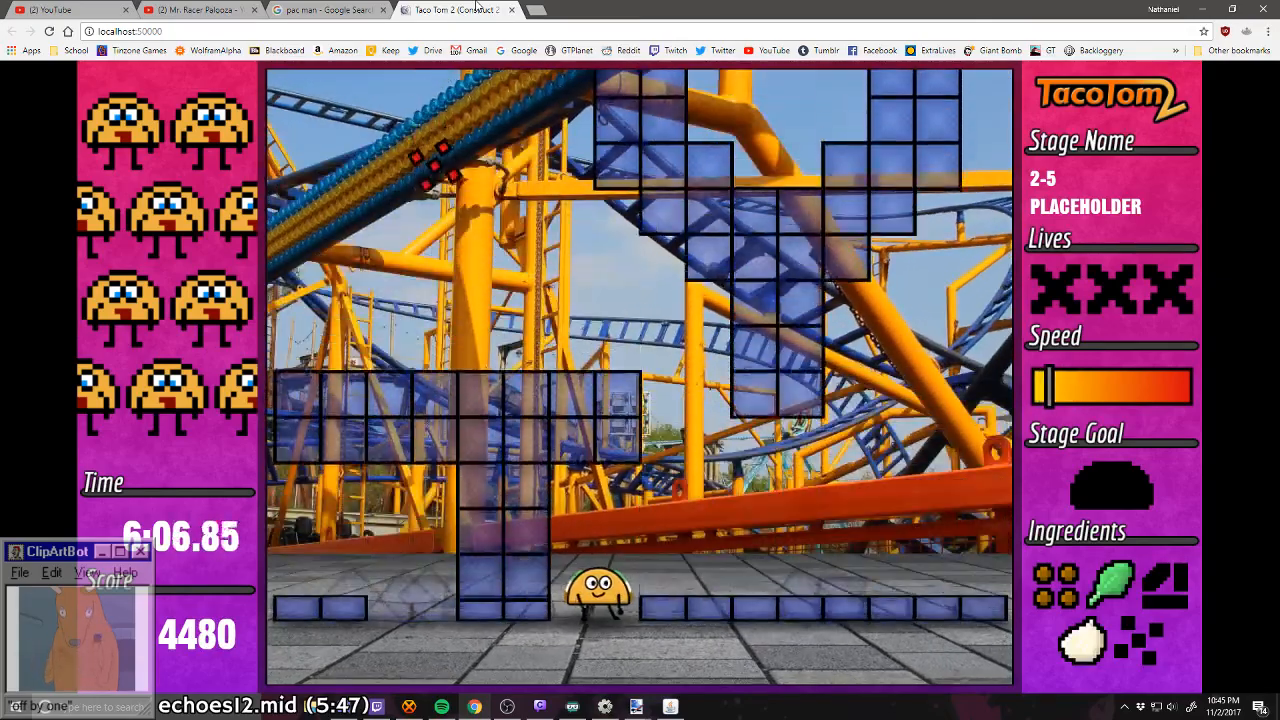
# Step: Catch the tomato on the left and the cheese on the right in stage 2-5 to complete the taco
pyautogui.press('Right')
pyautogui.press('Left')
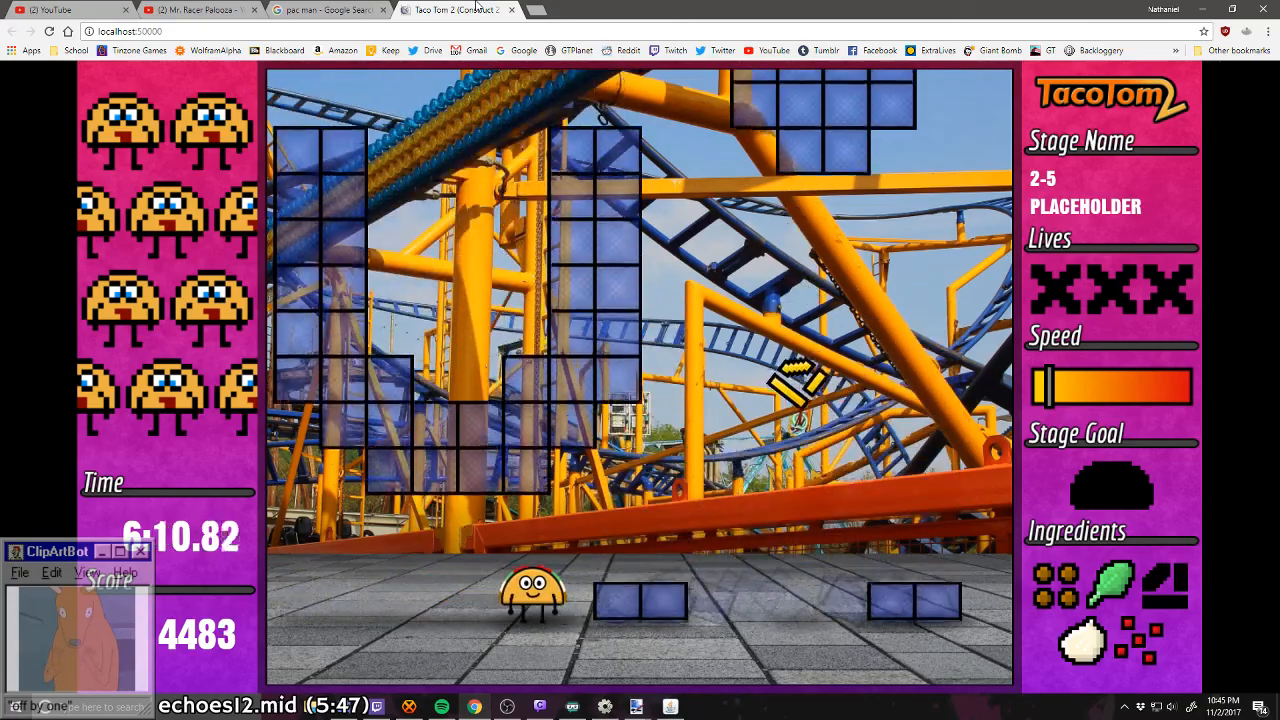
pyautogui.press('Left')
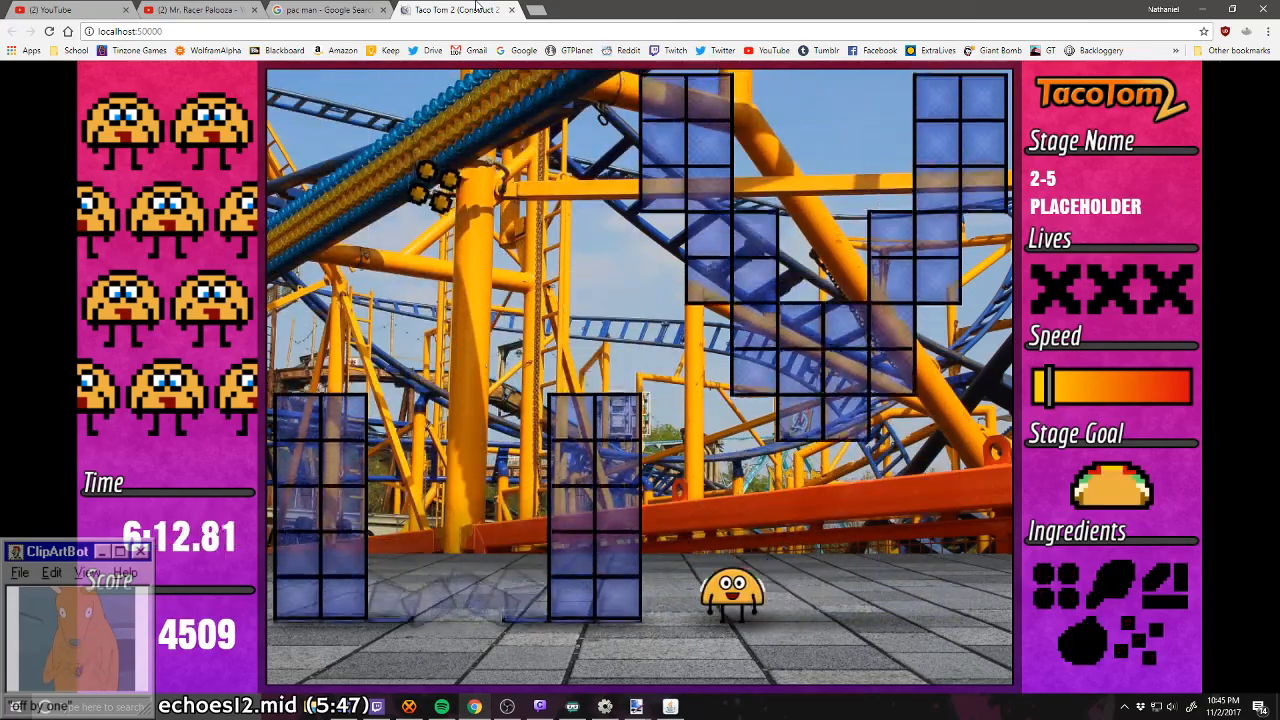
# Step: Assemble another taco in stage 2-5 by catching meat on the left, onion on the right, lettuce, tomato and cheese
pyautogui.press('Left')
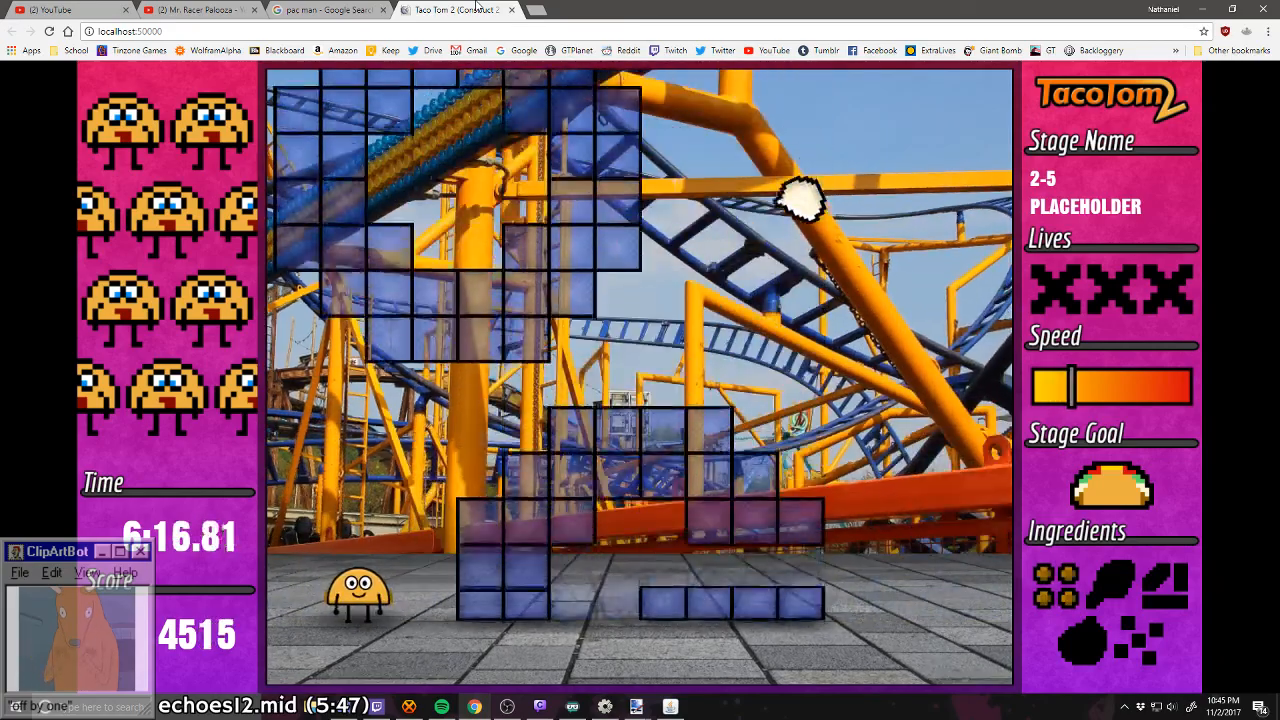
pyautogui.press('Right')
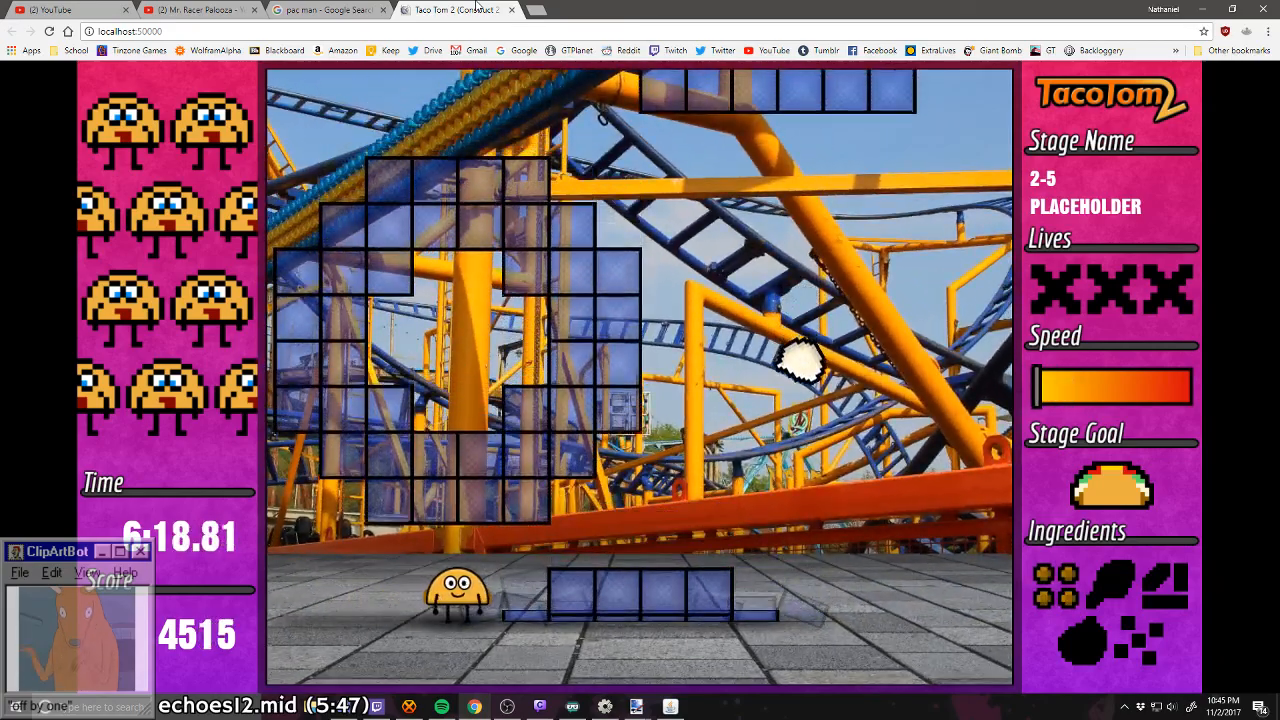
pyautogui.press('Right')
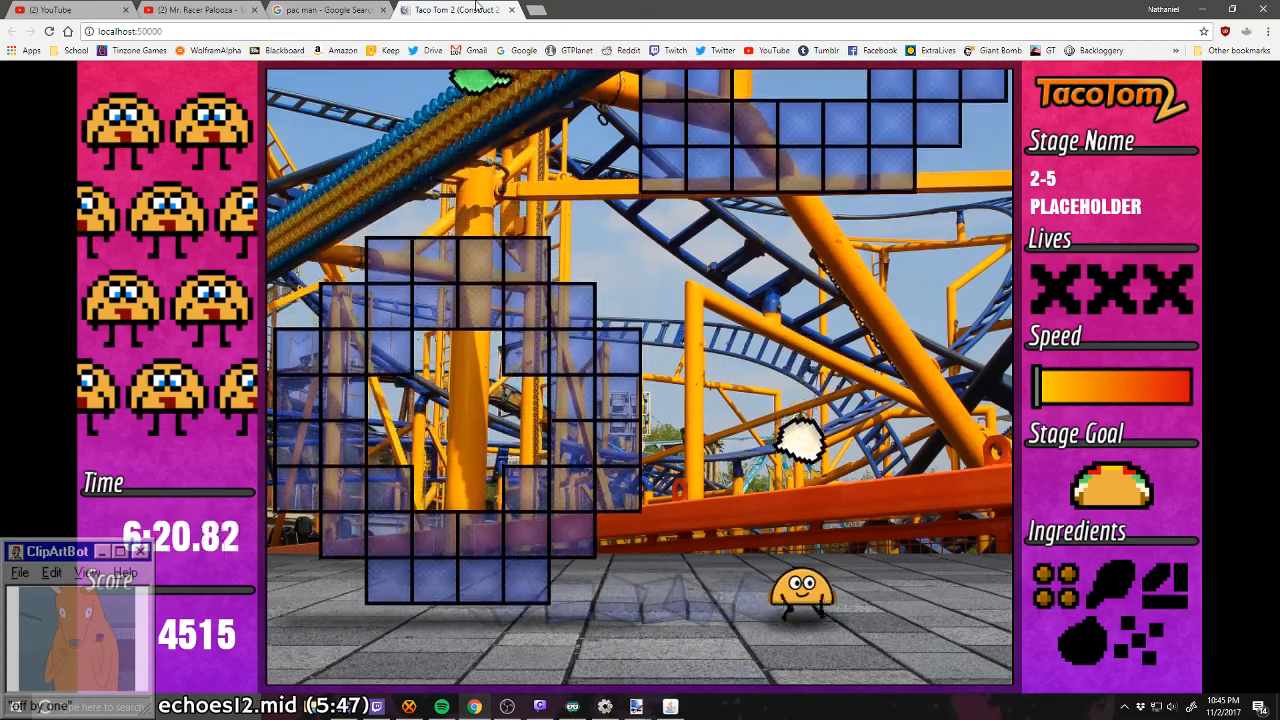
pyautogui.press('Left')
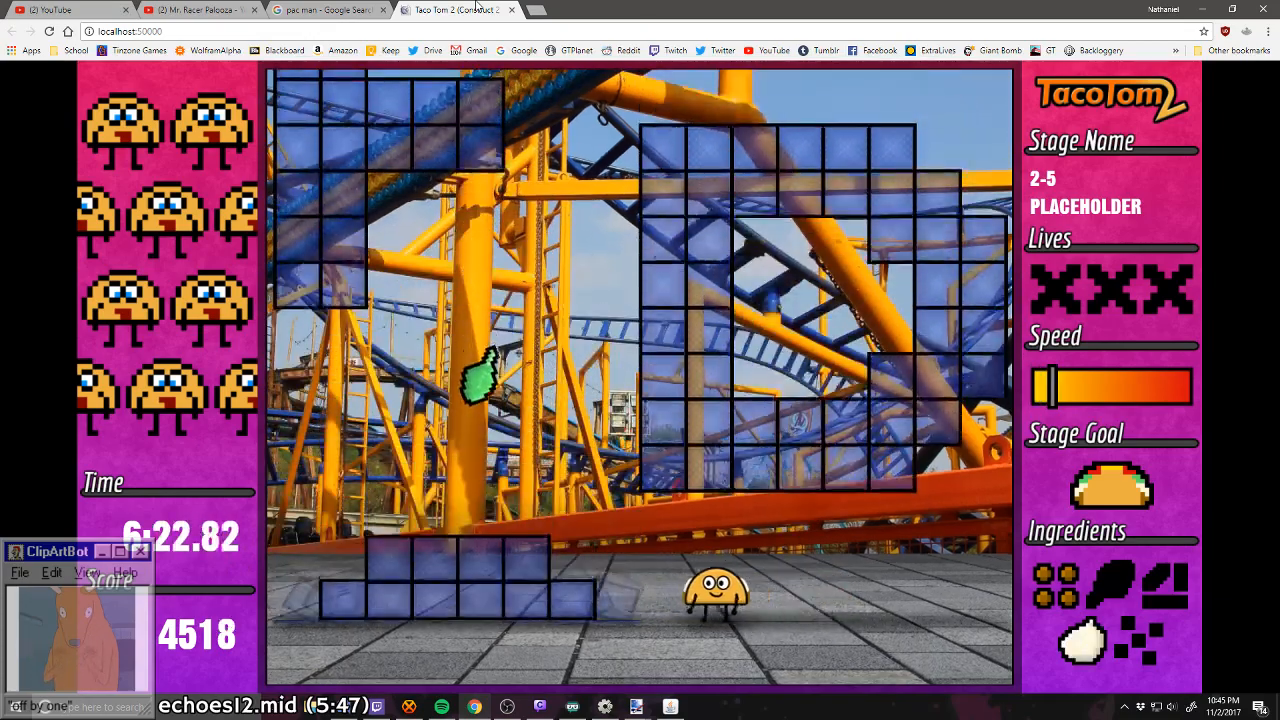
pyautogui.press('Right')
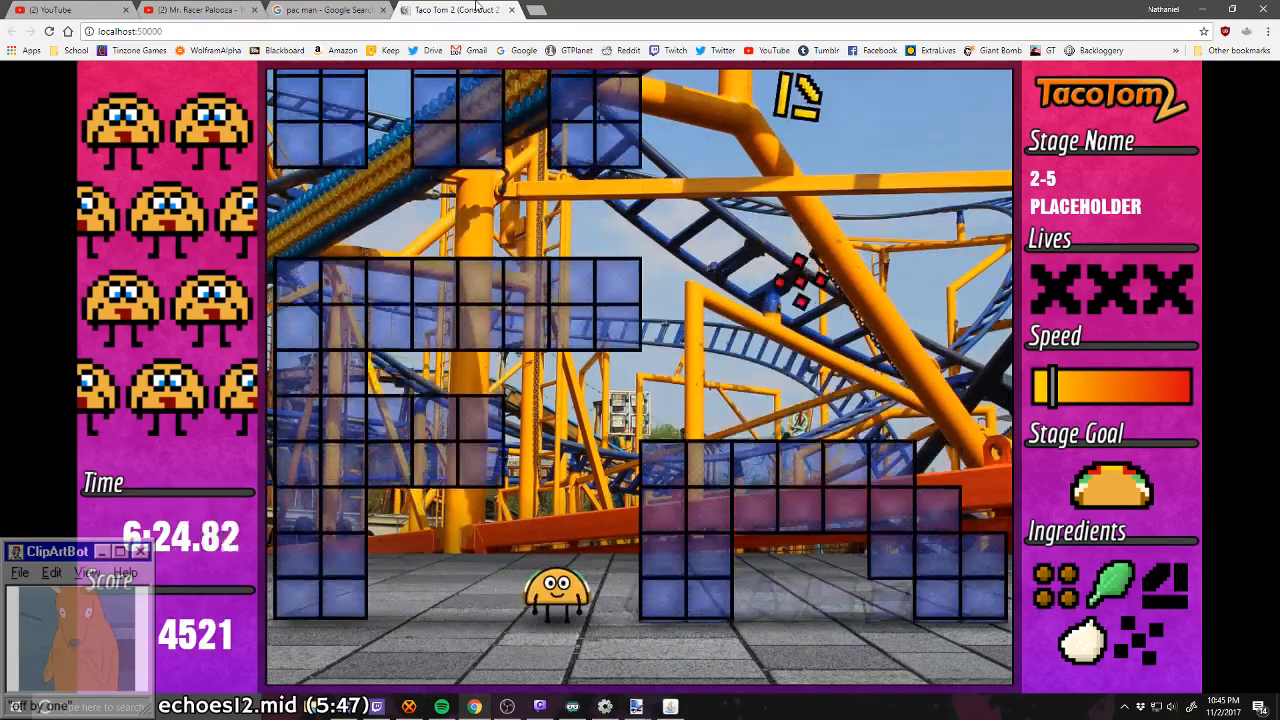
pyautogui.press('Right')
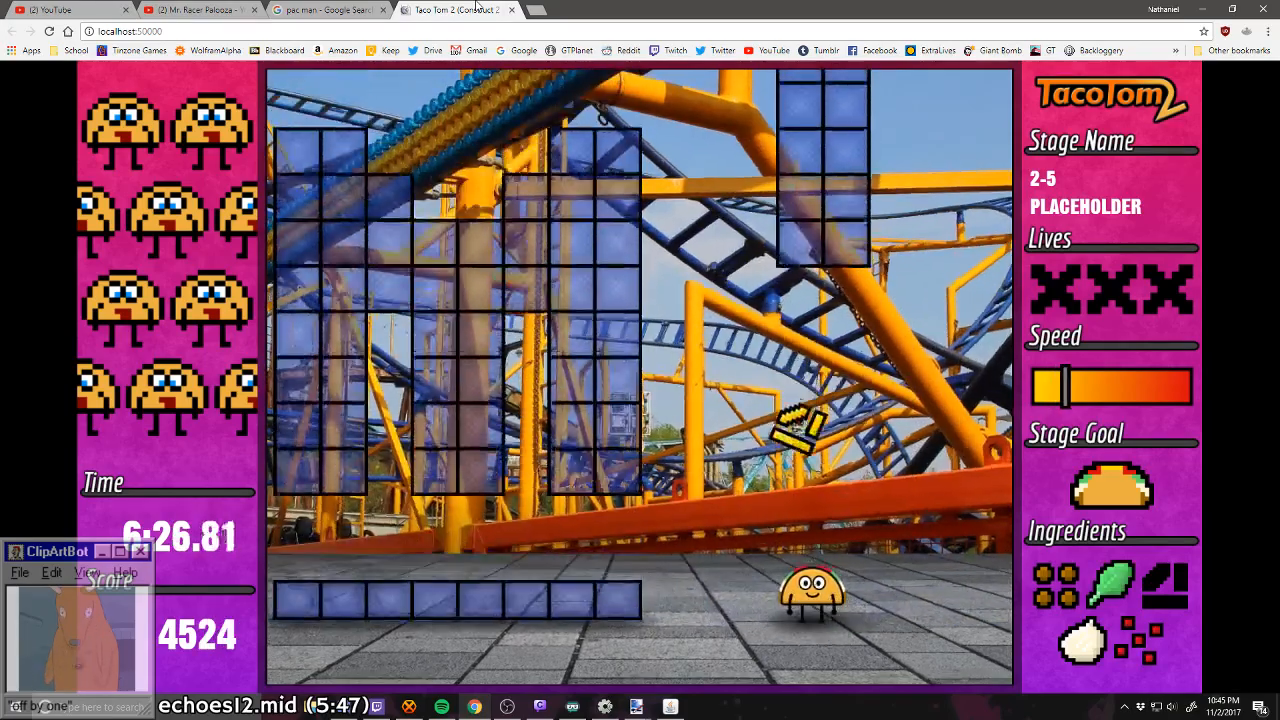
# Step: Catch the meat on the left and the onion on the right, then run back left for the lettuce between the falling blocks
pyautogui.press('Left')
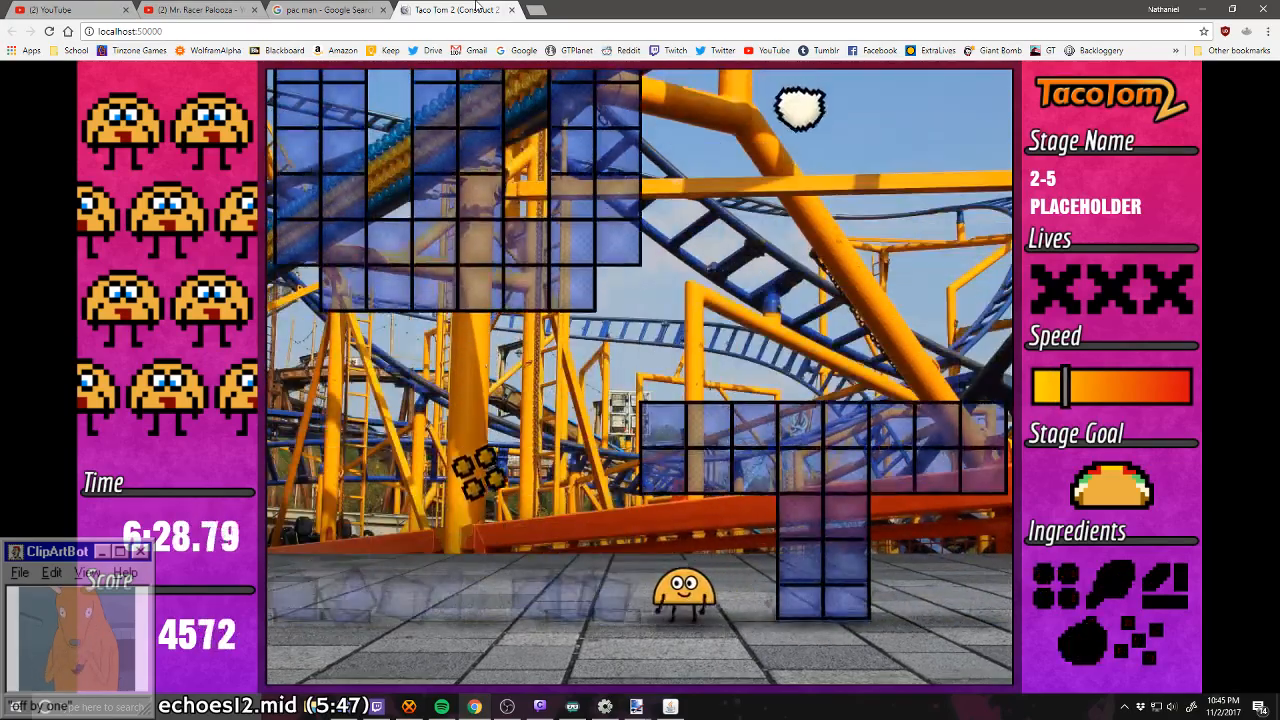
pyautogui.press('Left')
pyautogui.press('Right')
pyautogui.press('Left')
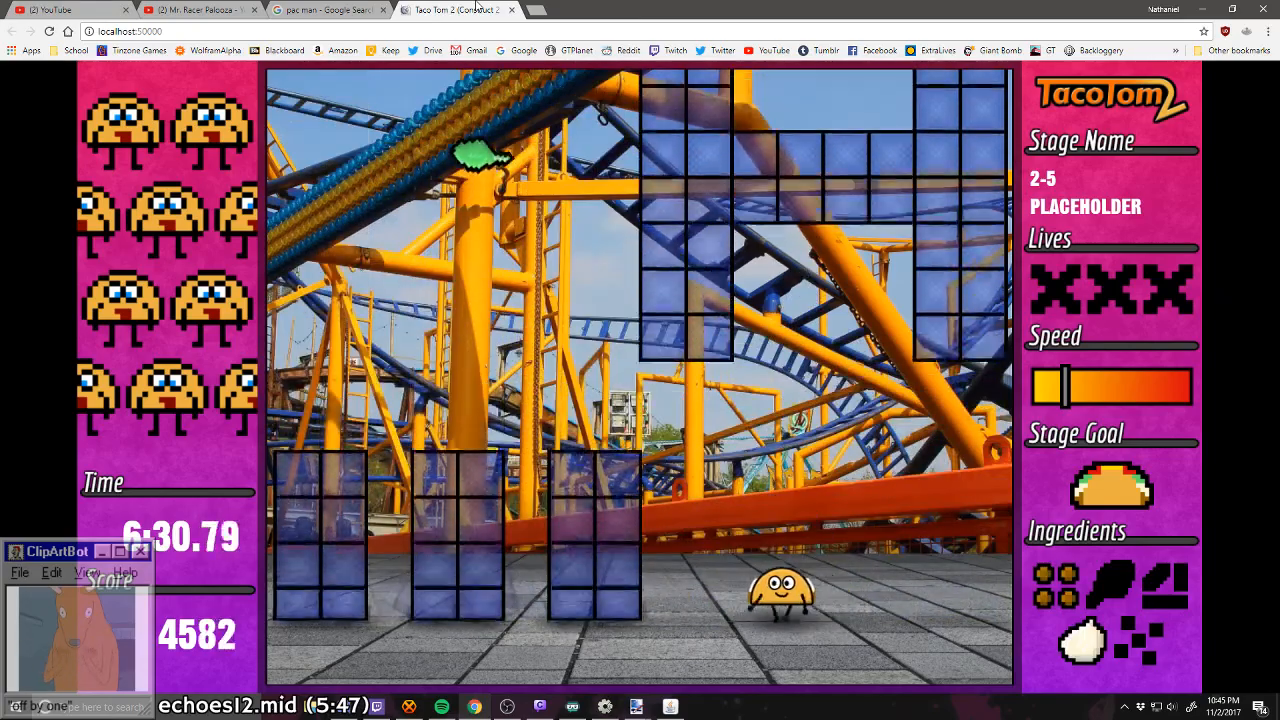
pyautogui.press('Left')
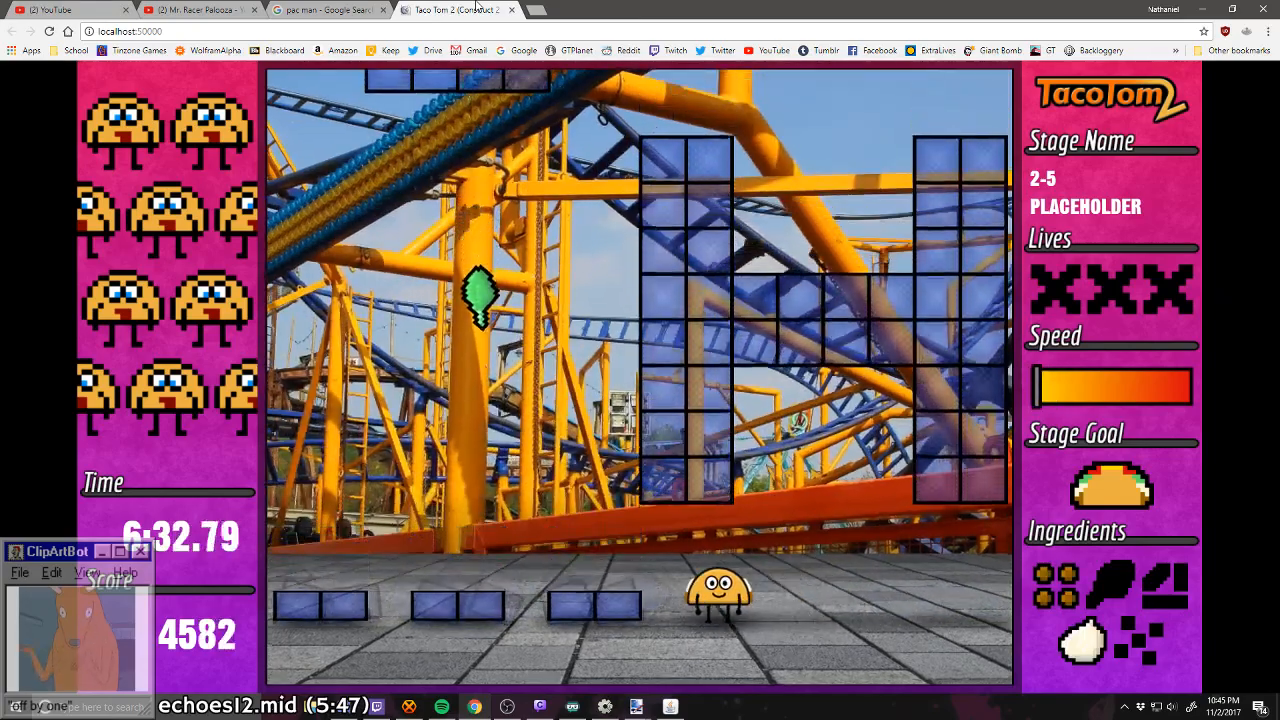
pyautogui.press('Left')
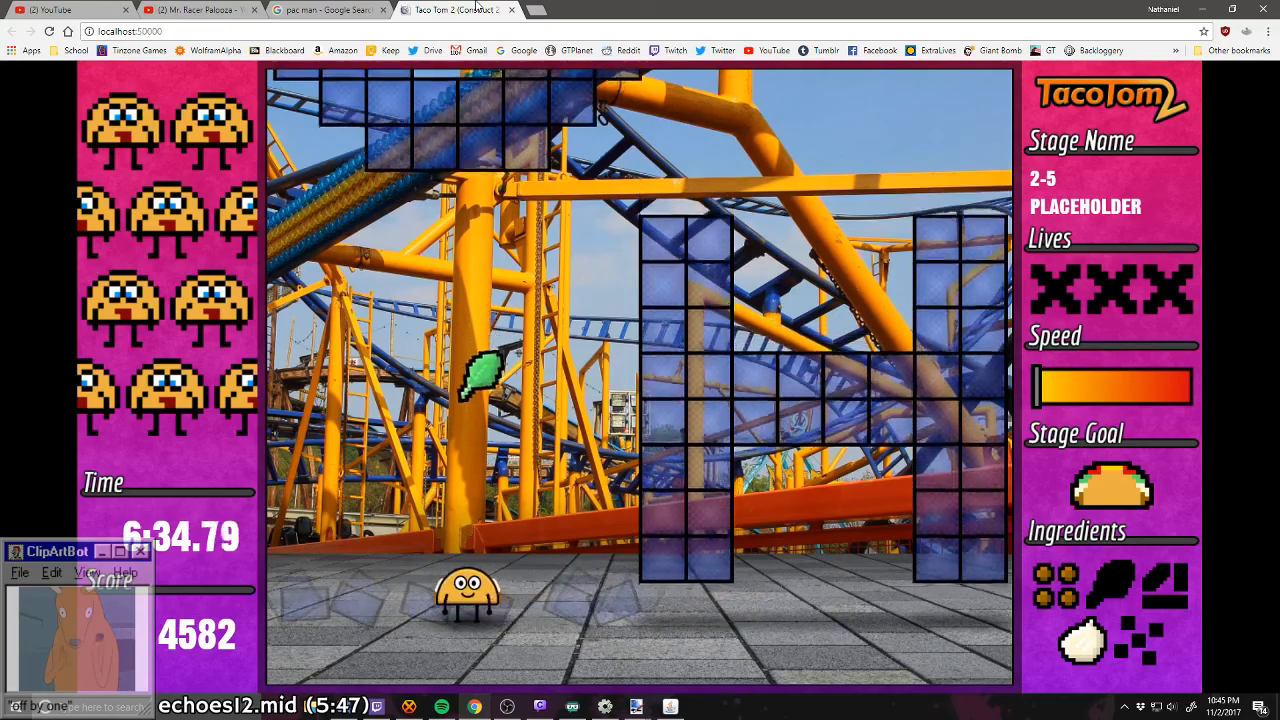
# Step: Catch the tomato on the right, then return left past the large block shape for the cheese to complete the taco
pyautogui.press('Right')
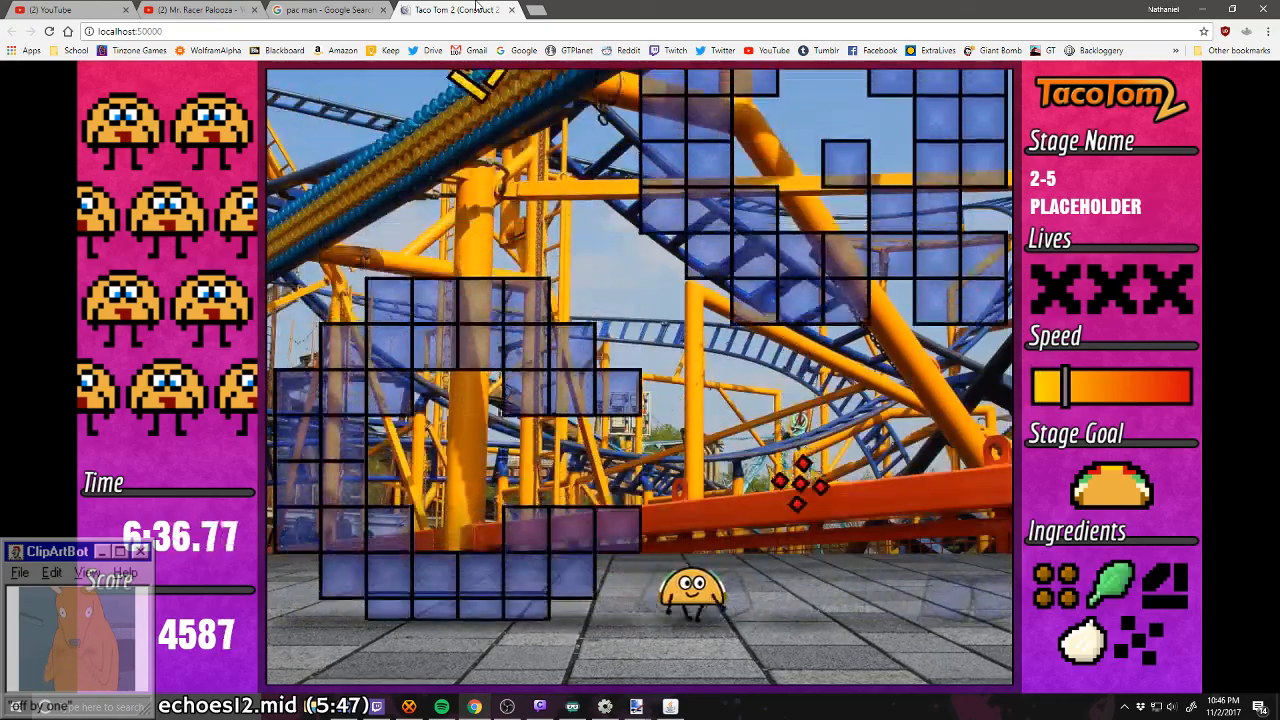
pyautogui.press('Left')
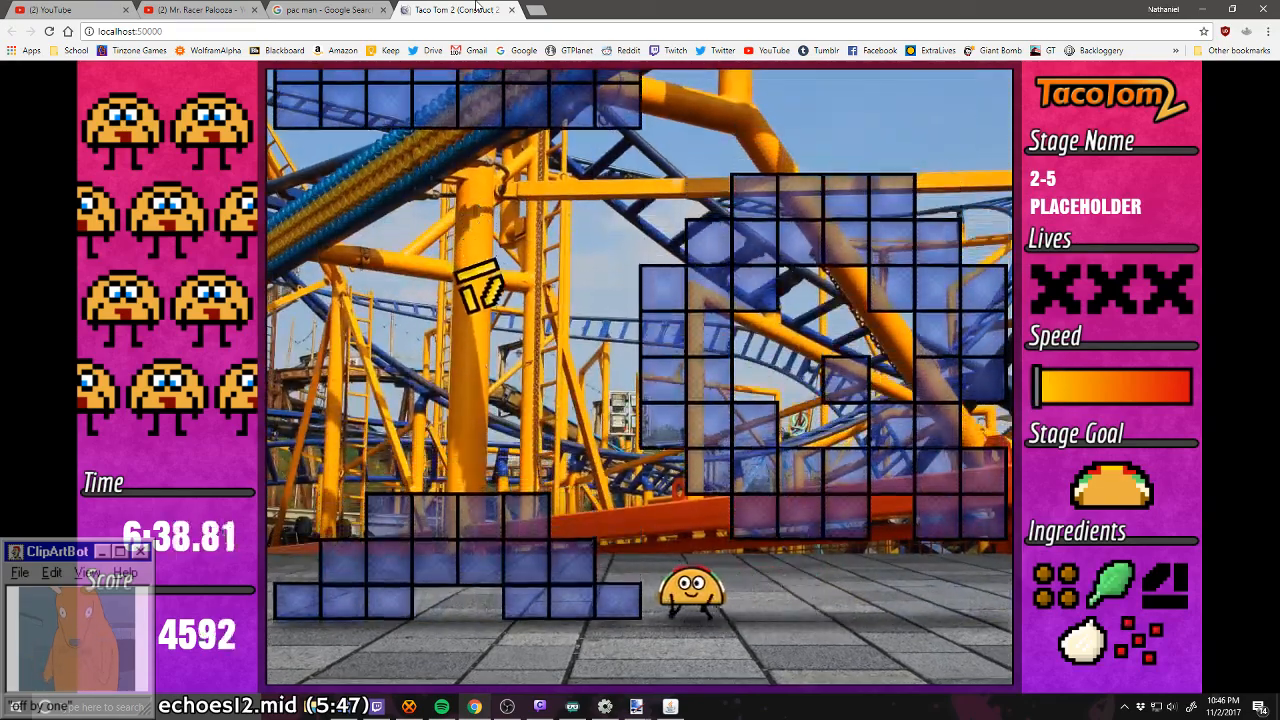
pyautogui.press('Left')
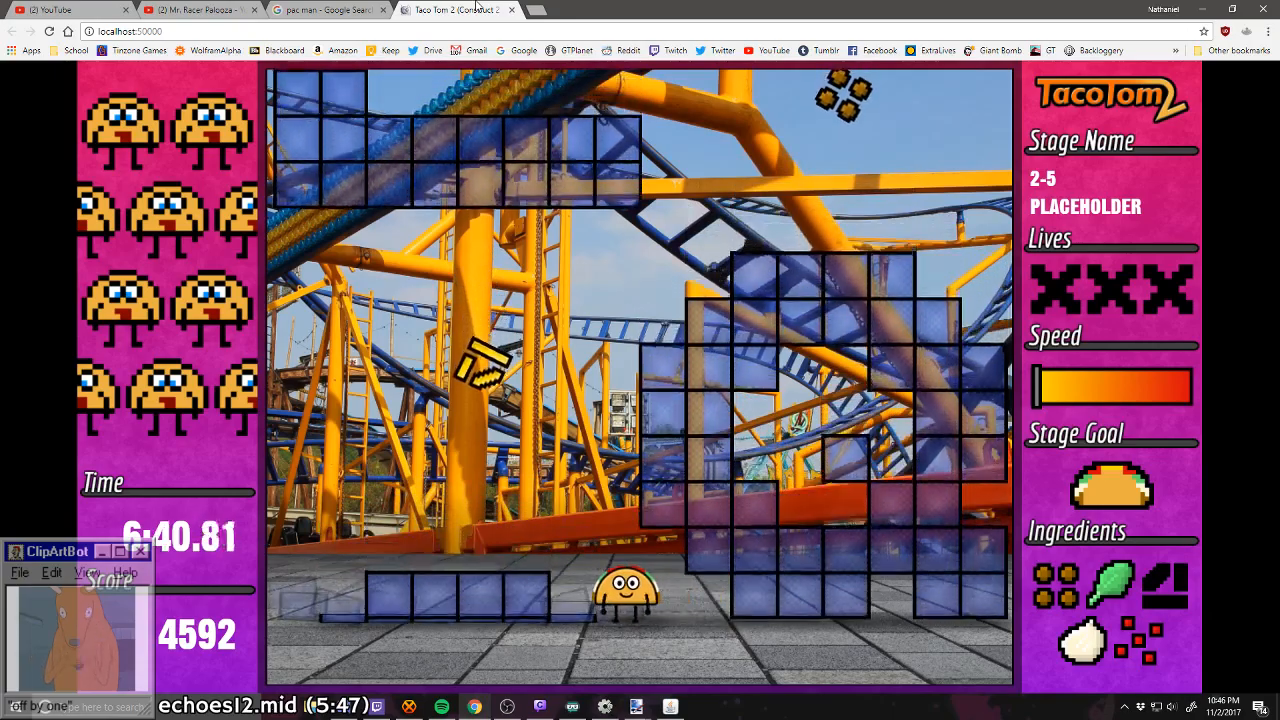
pyautogui.press('Left')
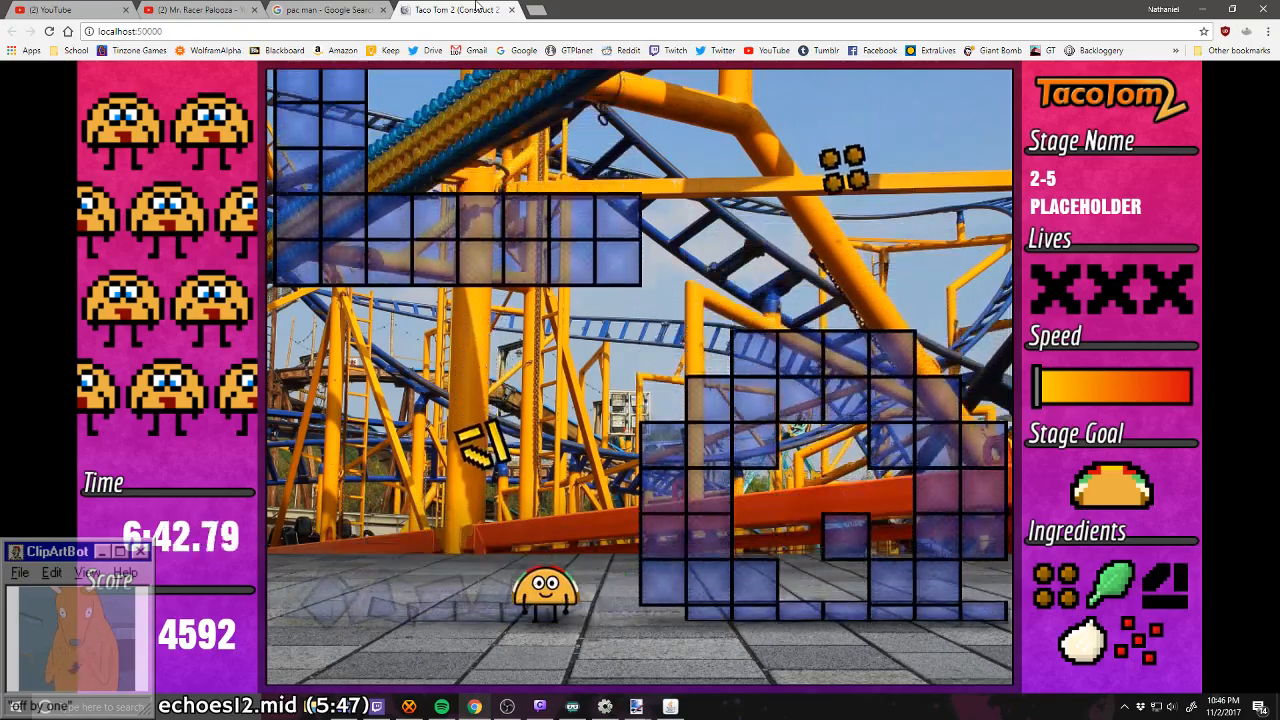
pyautogui.press('Left')
# Step: Assemble a further taco in stage 2-5 from meat and onion on the right, lettuce and tomato on the left, and cheese on the right
pyautogui.press('Right')
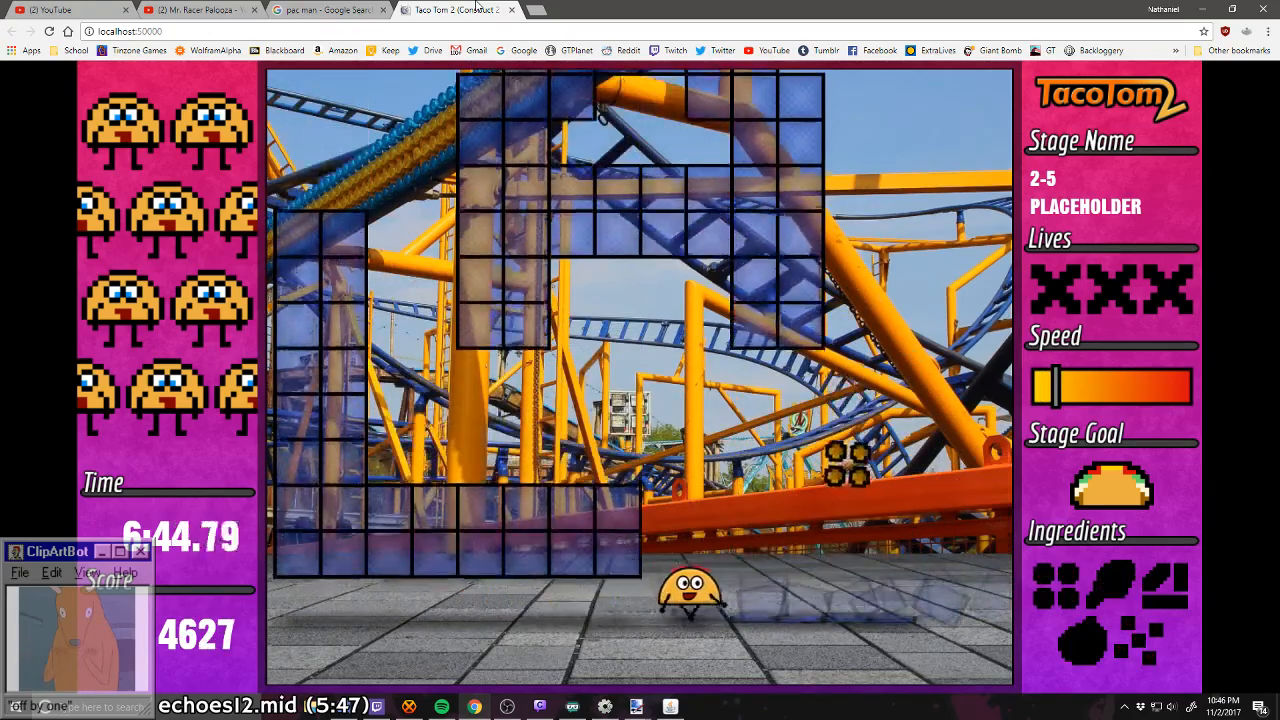
pyautogui.press('Right')
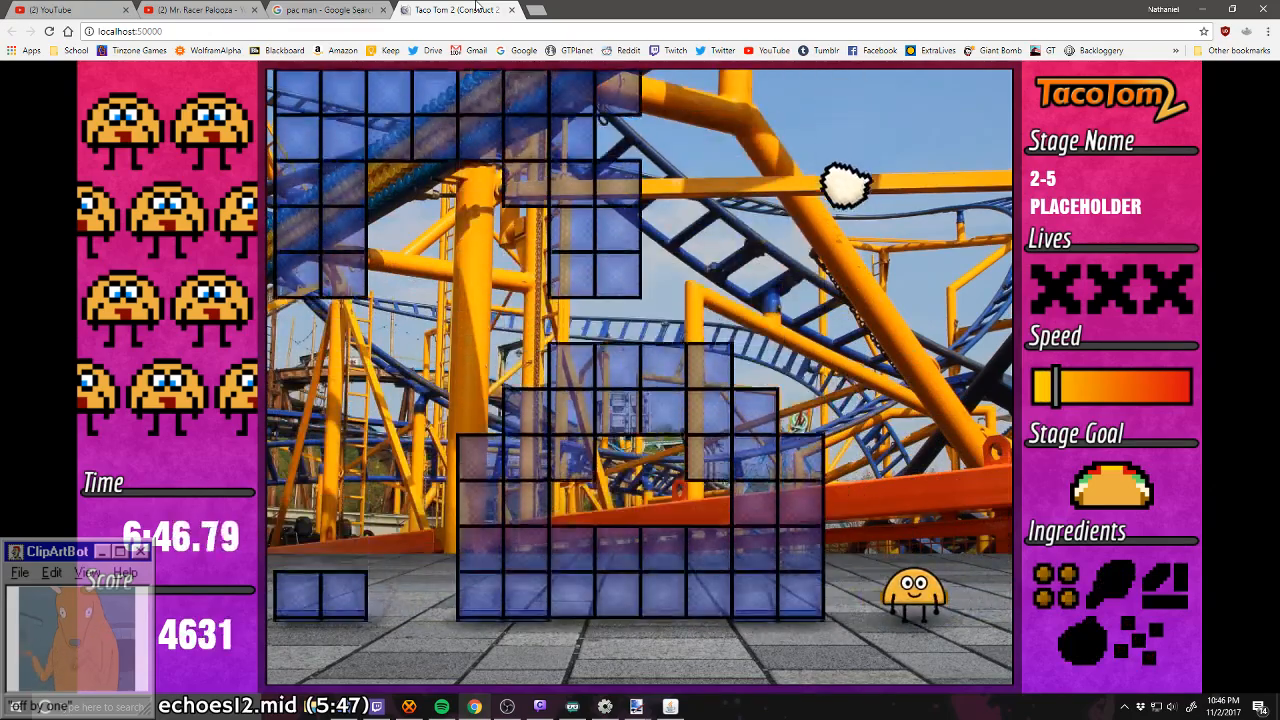
pyautogui.press('Left')
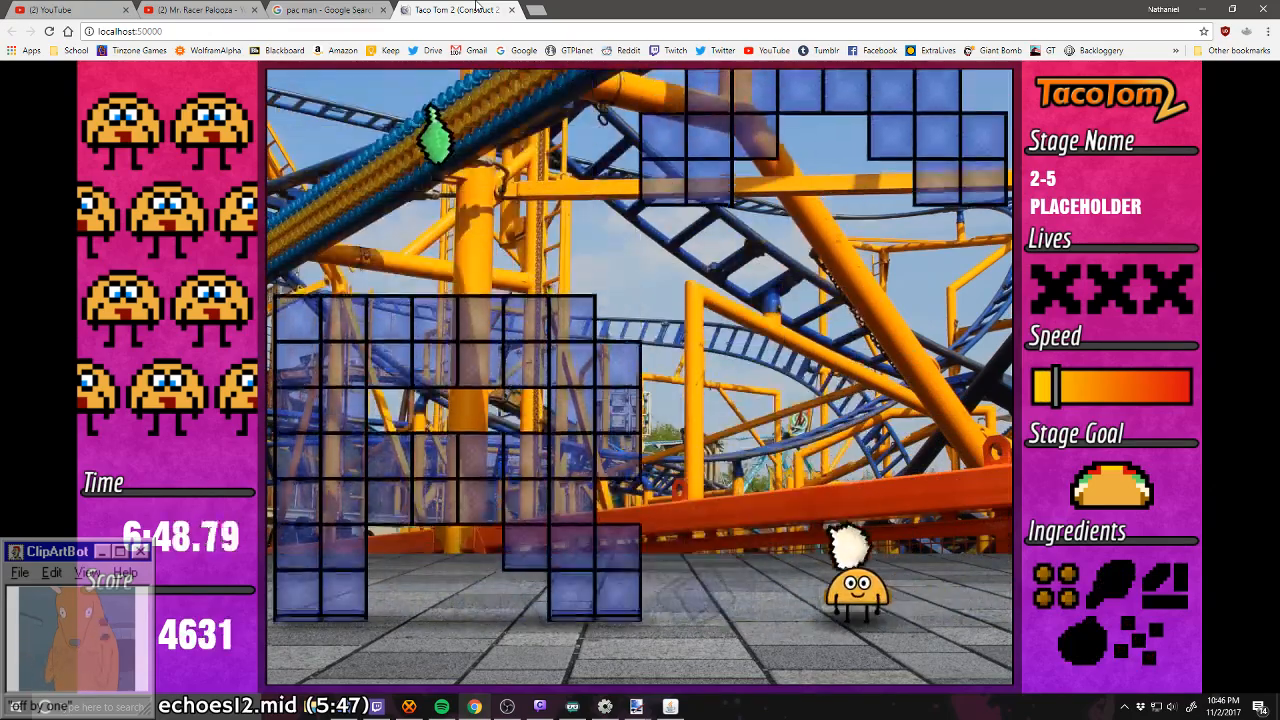
pyautogui.press('Left')
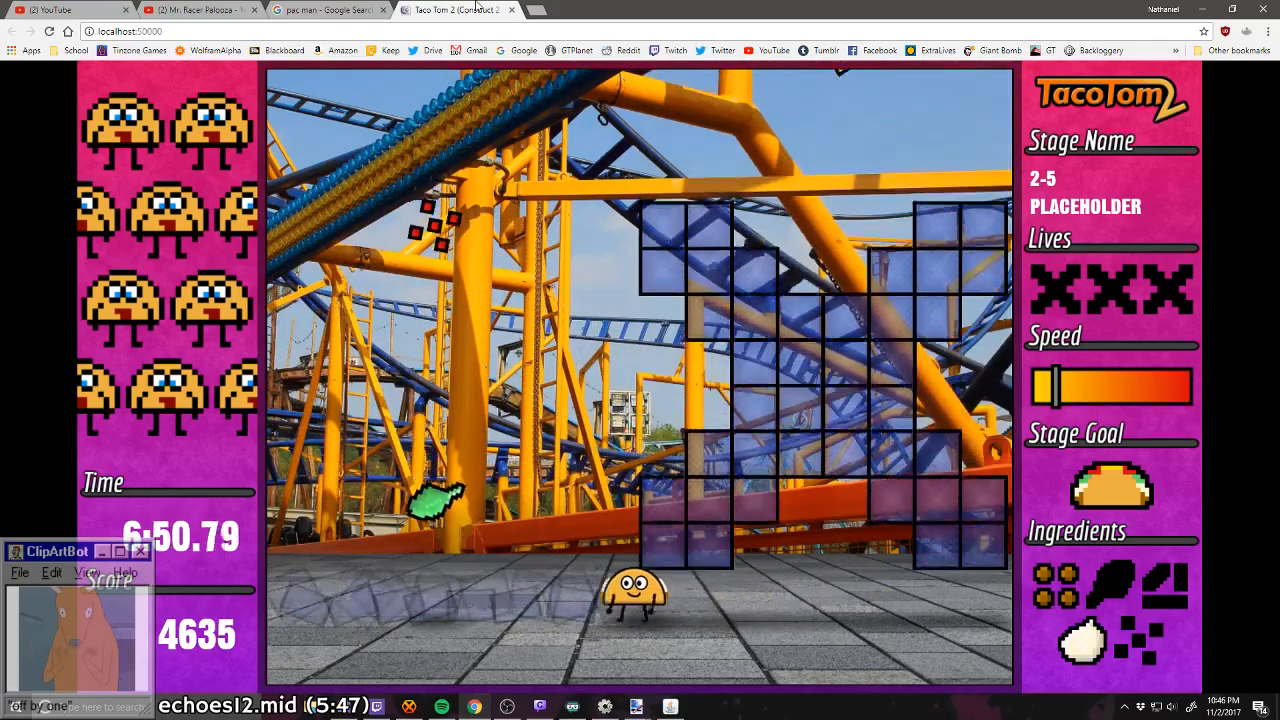
pyautogui.press('Left')
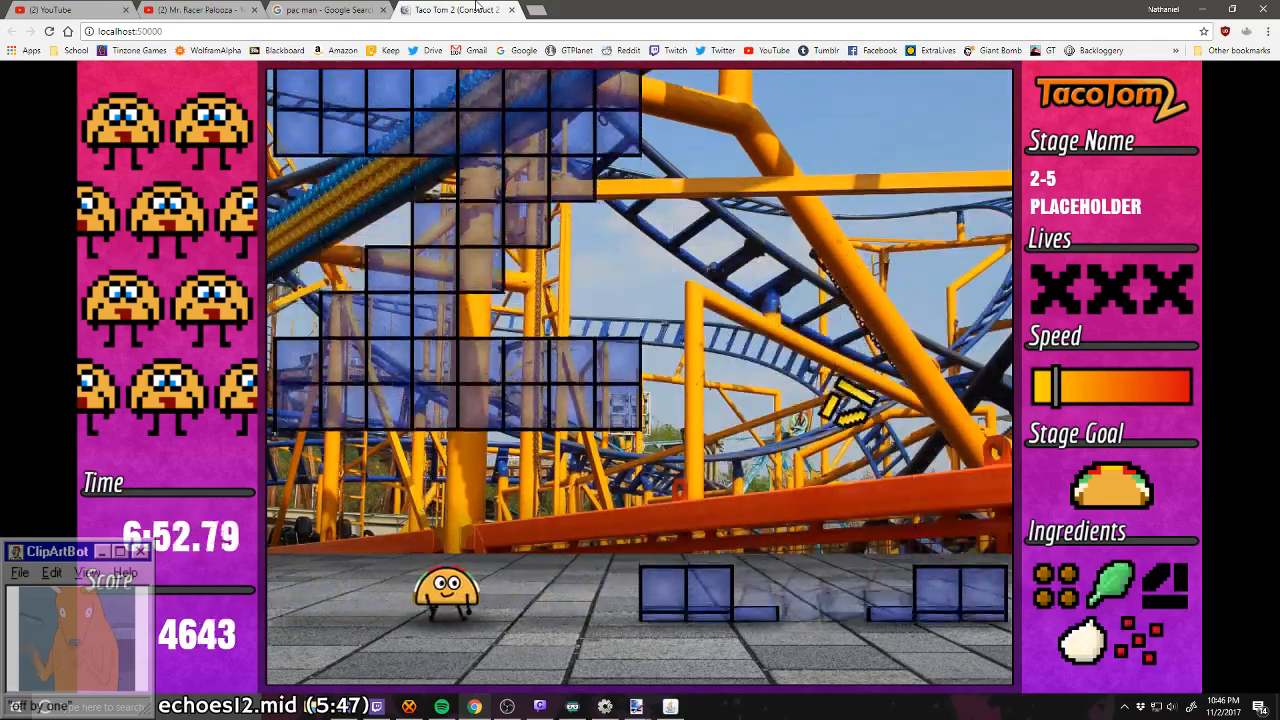
pyautogui.press('Right')
# Step: Collect meat, onion, lettuce and tomato between the last block letters of stage 2-5 and continue into stage 2-6
pyautogui.press('Right')
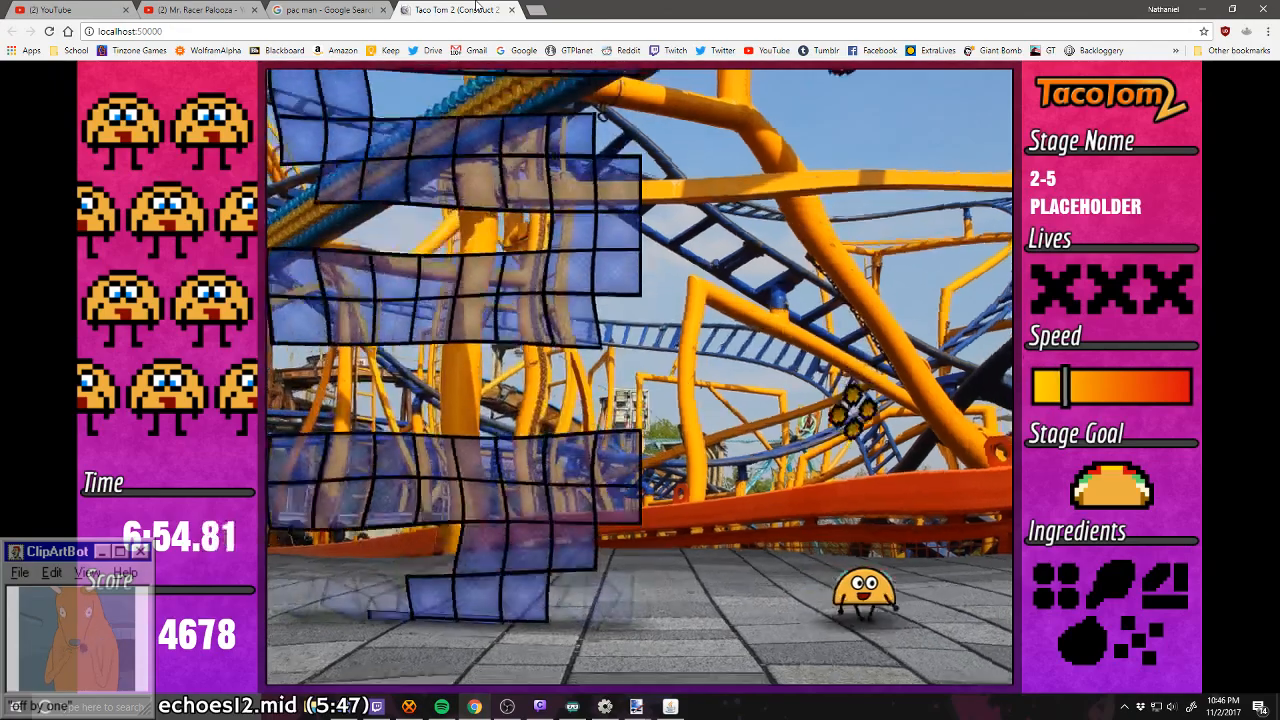
pyautogui.press('Left')
pyautogui.press('Right')
pyautogui.press('Left')
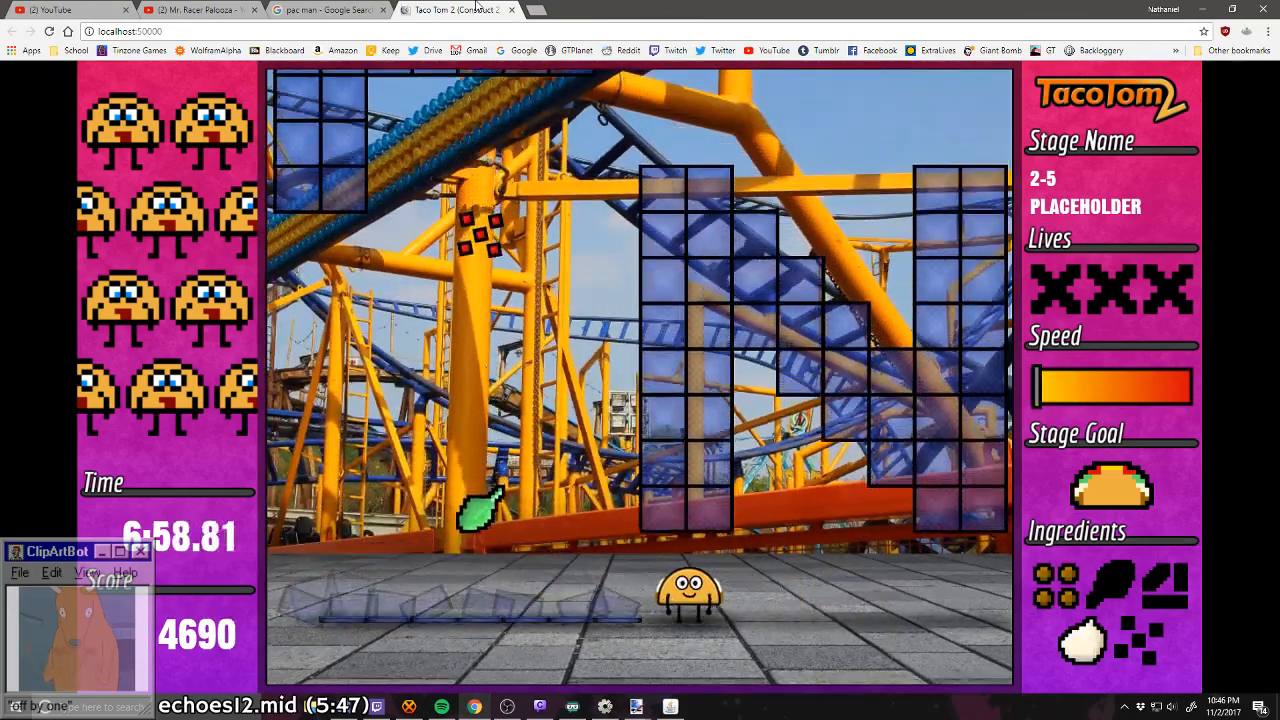
pyautogui.press('Right')
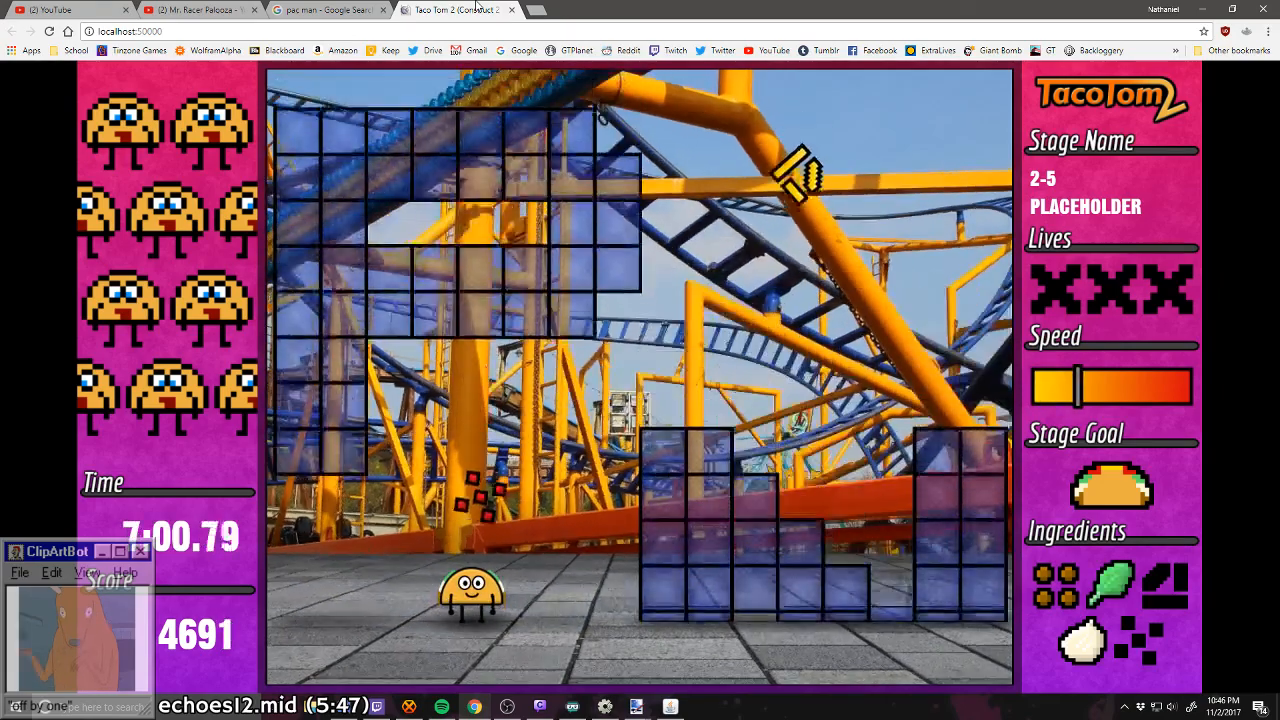
pyautogui.press('Left')
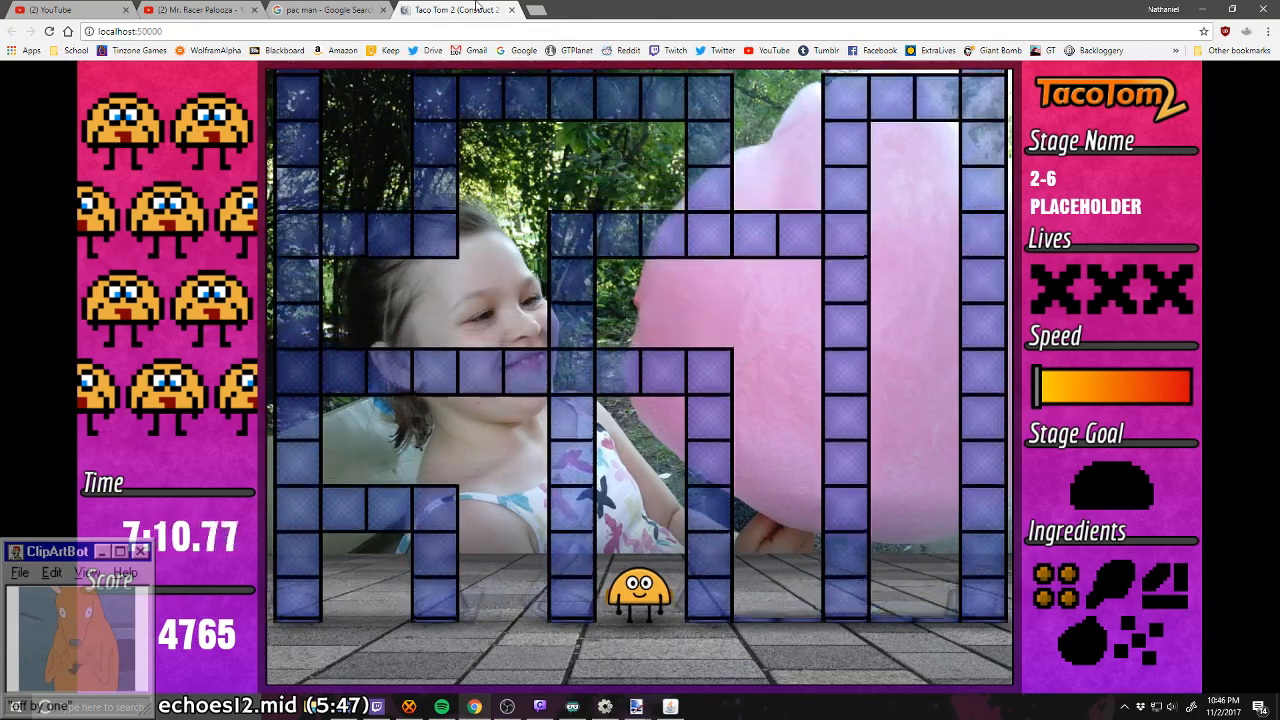
# Step: Try to steer the taco shell right from the central gap through the falling maze of stage 2-6, then back left
pyautogui.press('Right')
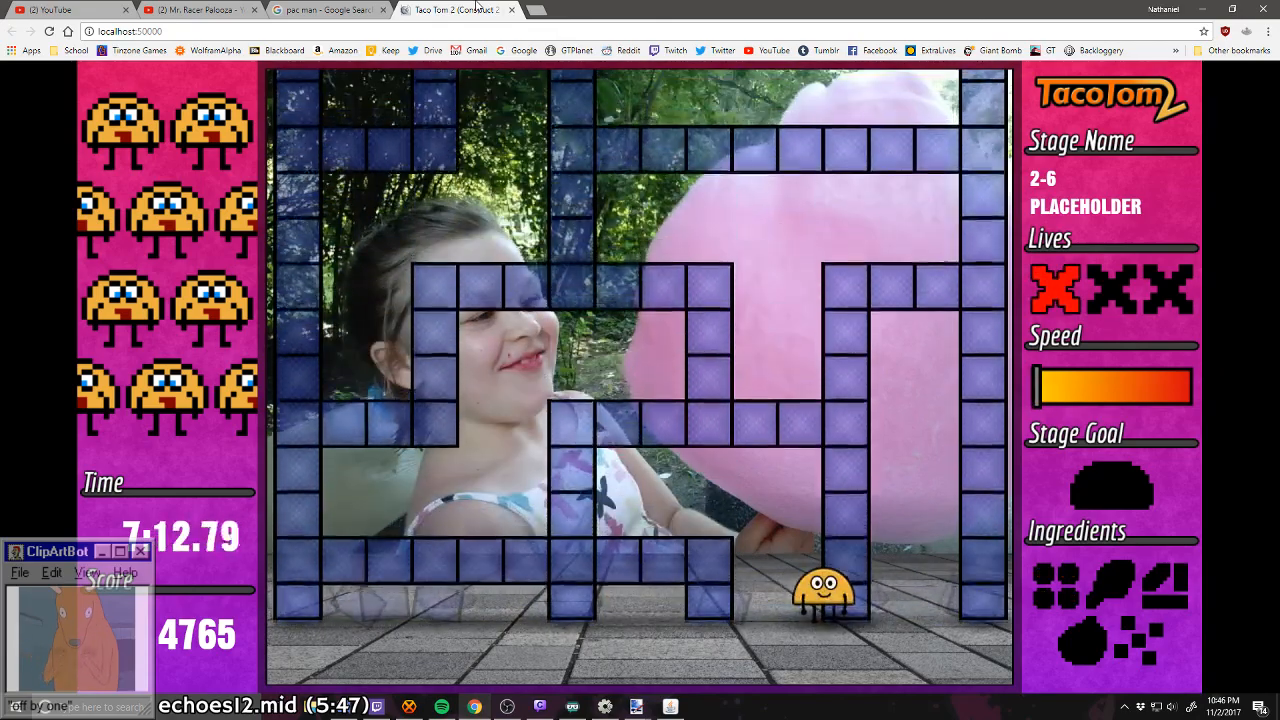
pyautogui.press('Right')
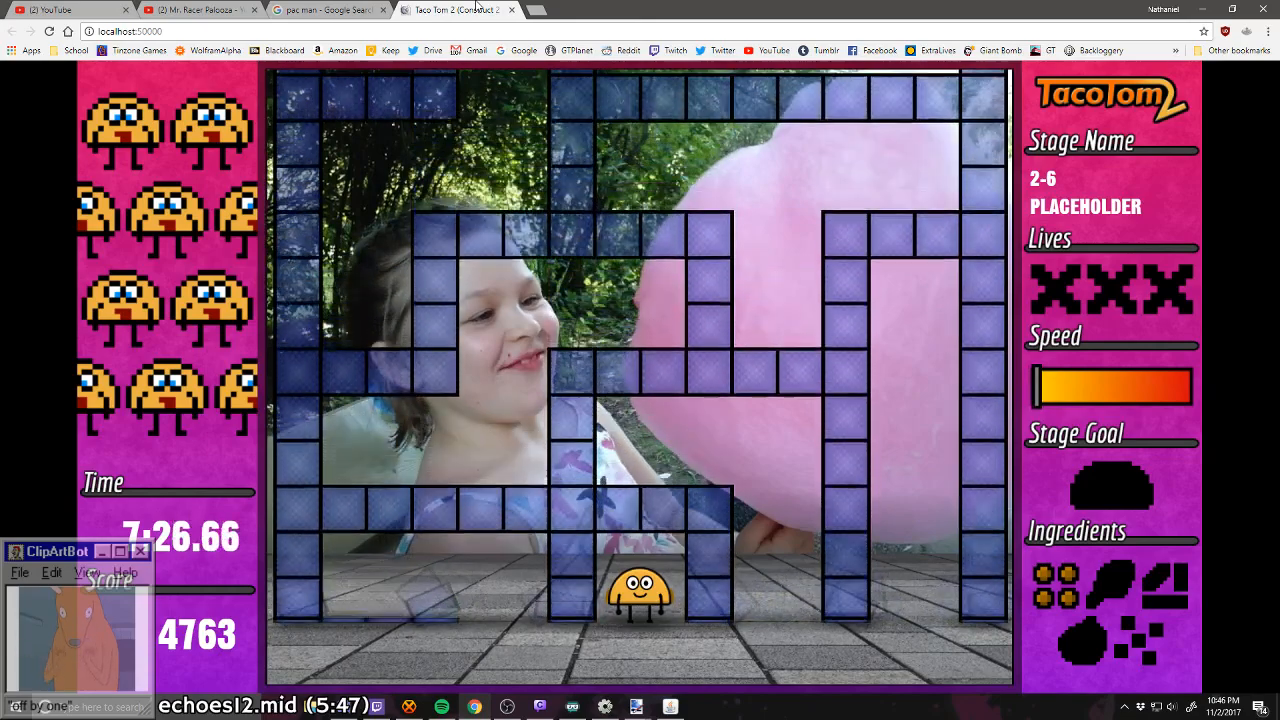
pyautogui.press('Right')
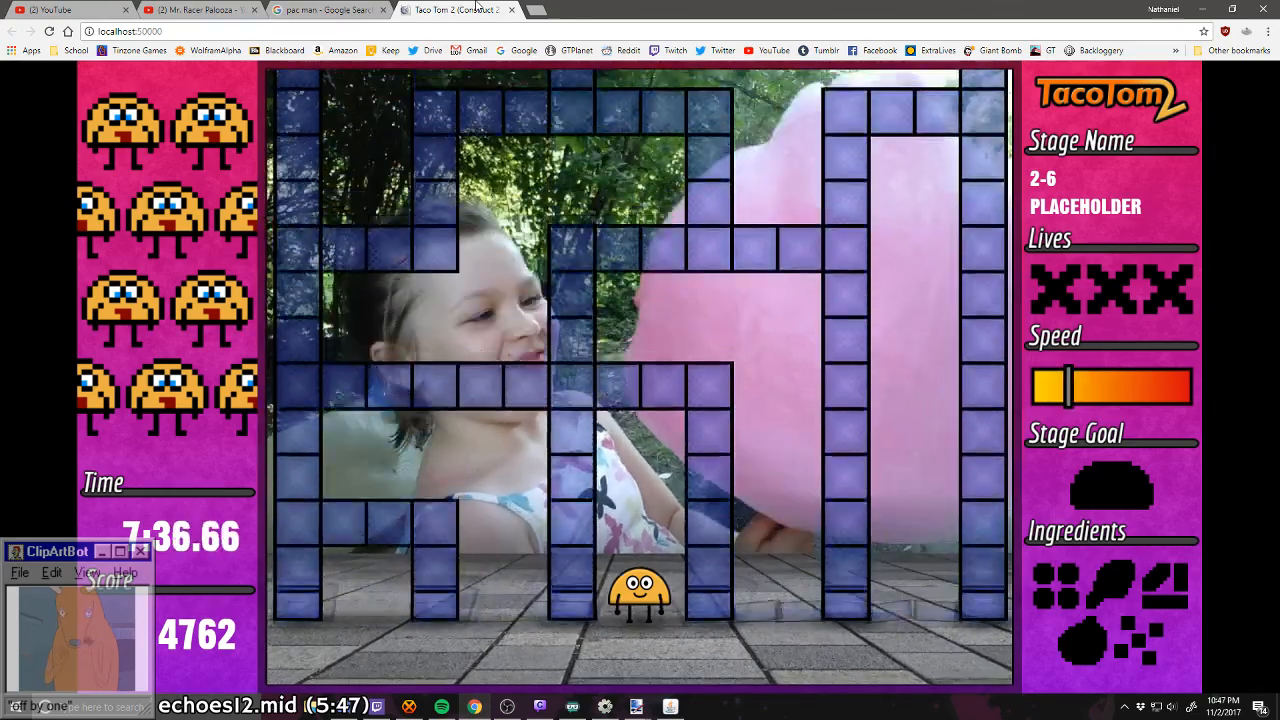
pyautogui.press('Right')
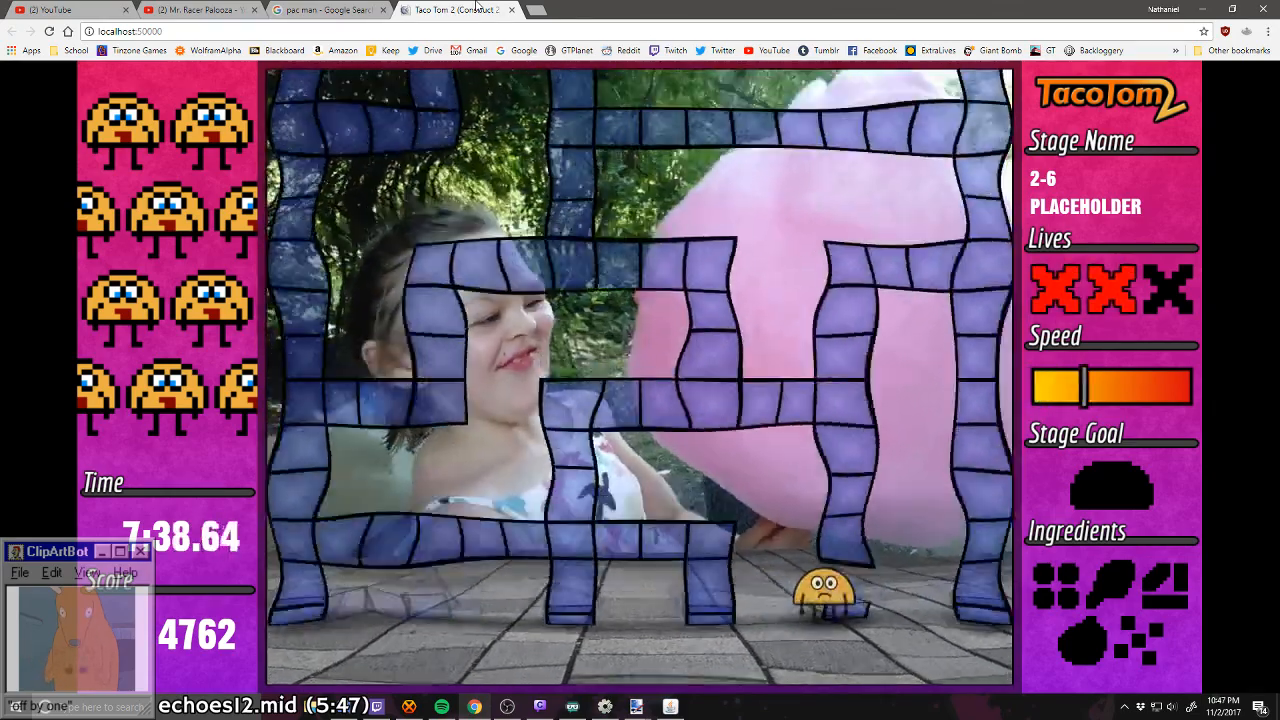
pyautogui.press('Left')
pyautogui.press('Left')
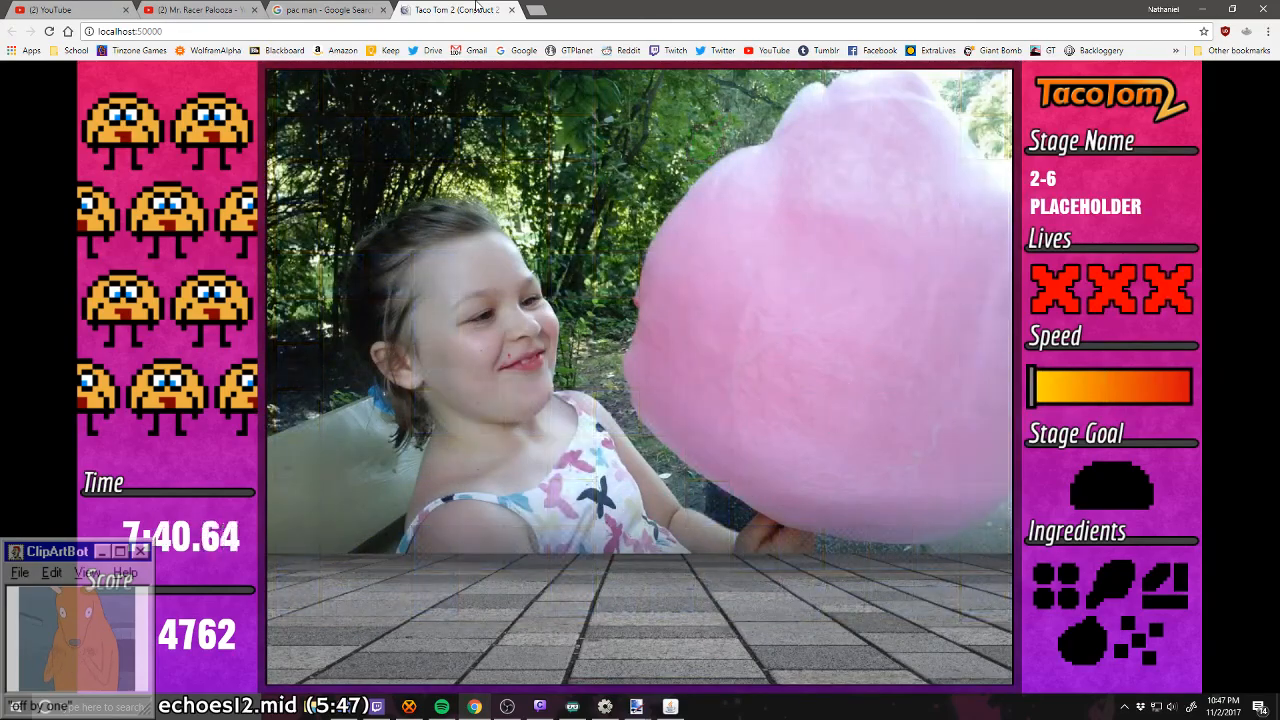
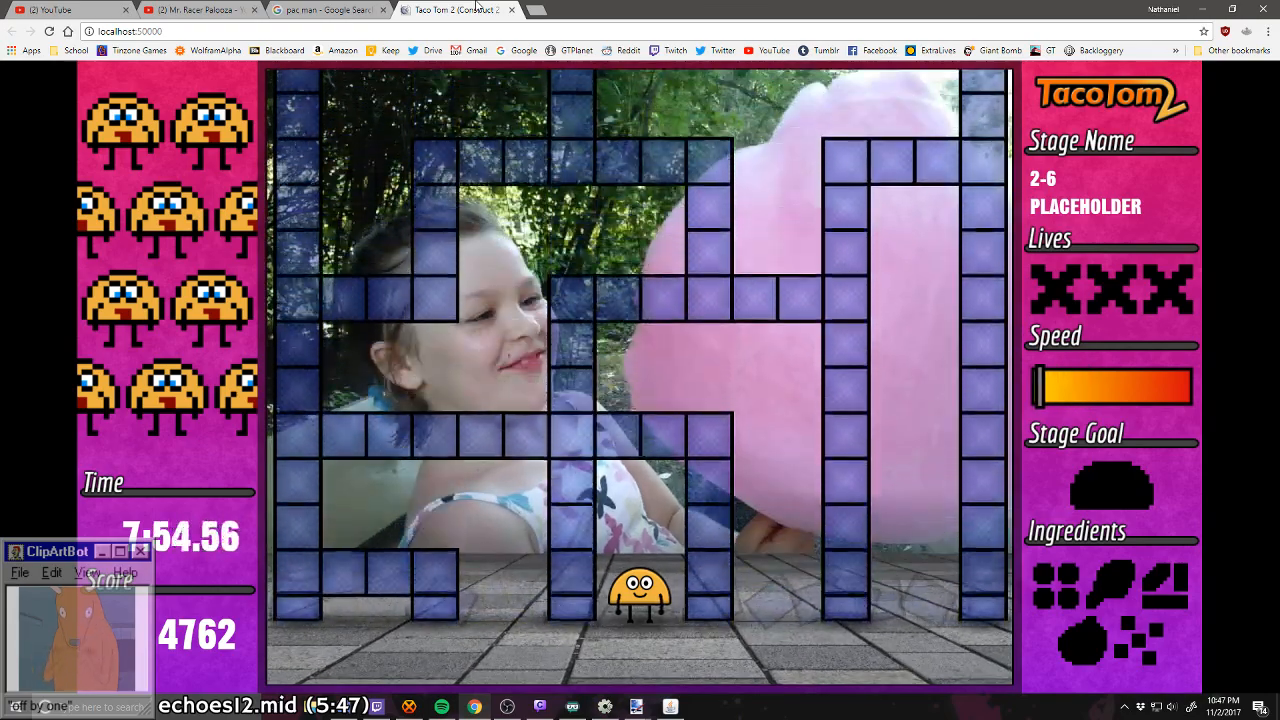
# Step: Try to steer the taco shell right through the falling maze of stage 2-6, and close the playtest
pyautogui.press('Right')
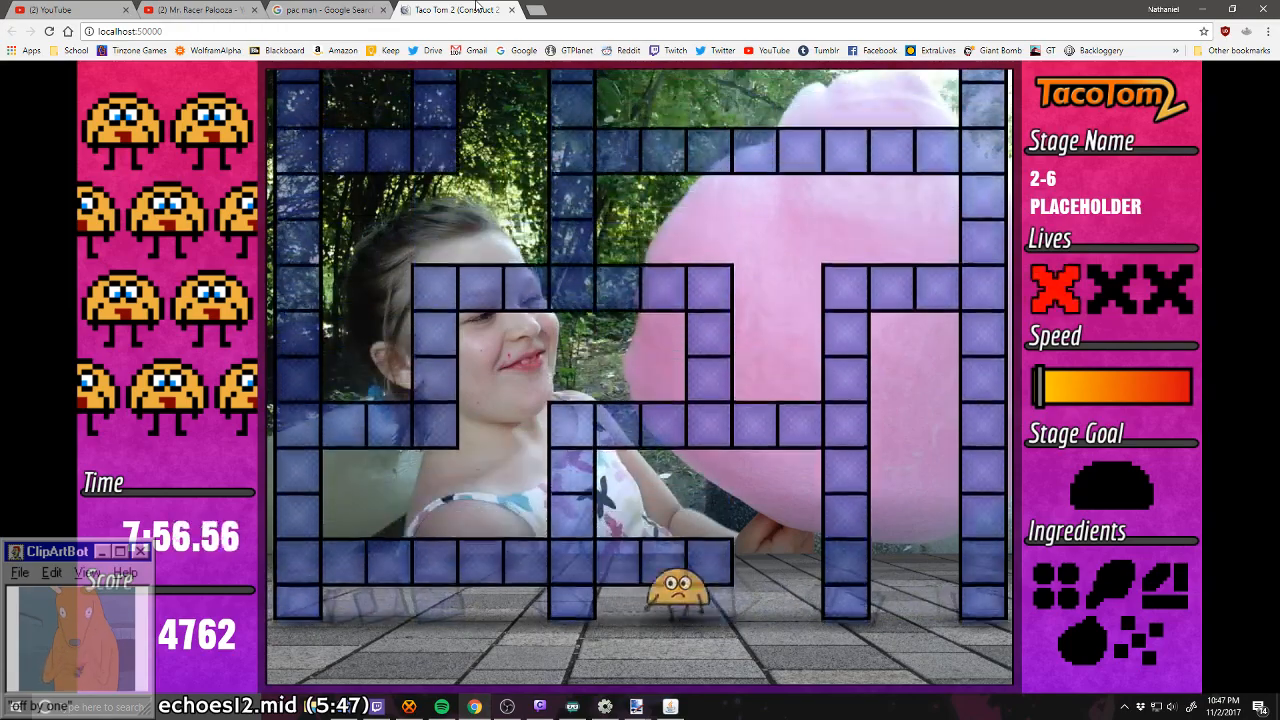
pyautogui.press('Right')
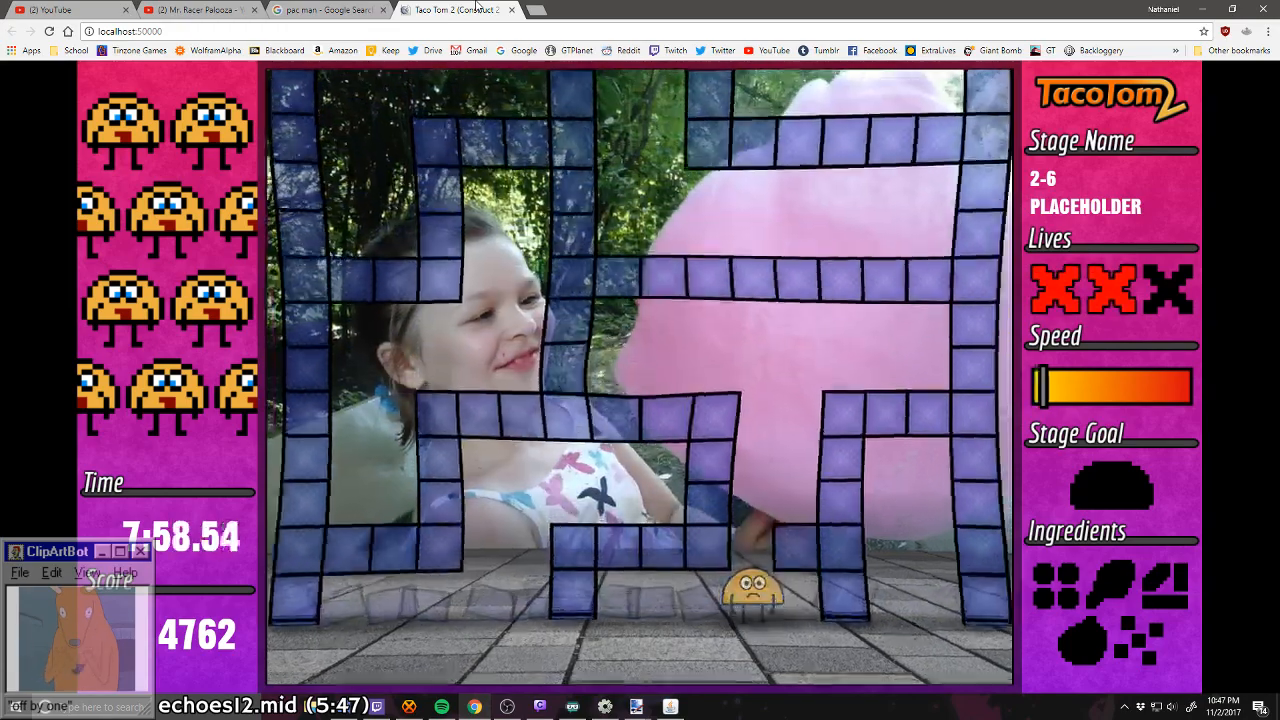
pyautogui.press('Right')
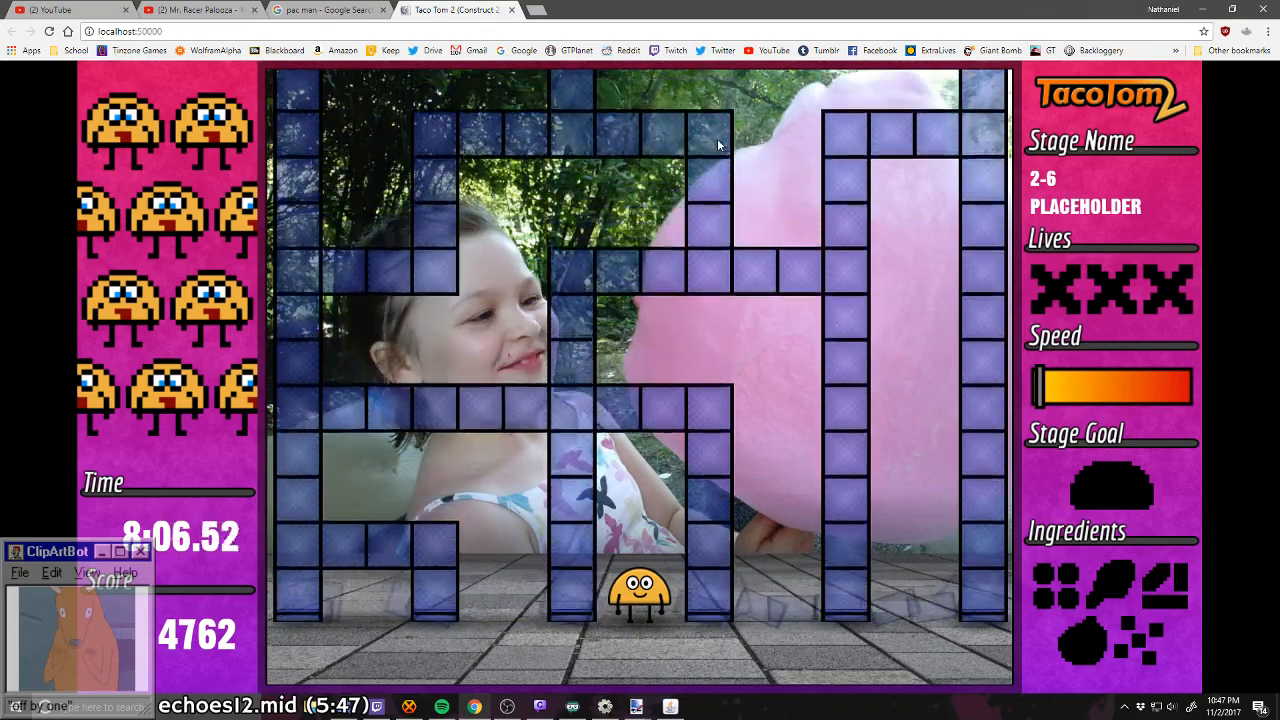
pyautogui.click(511, 10)
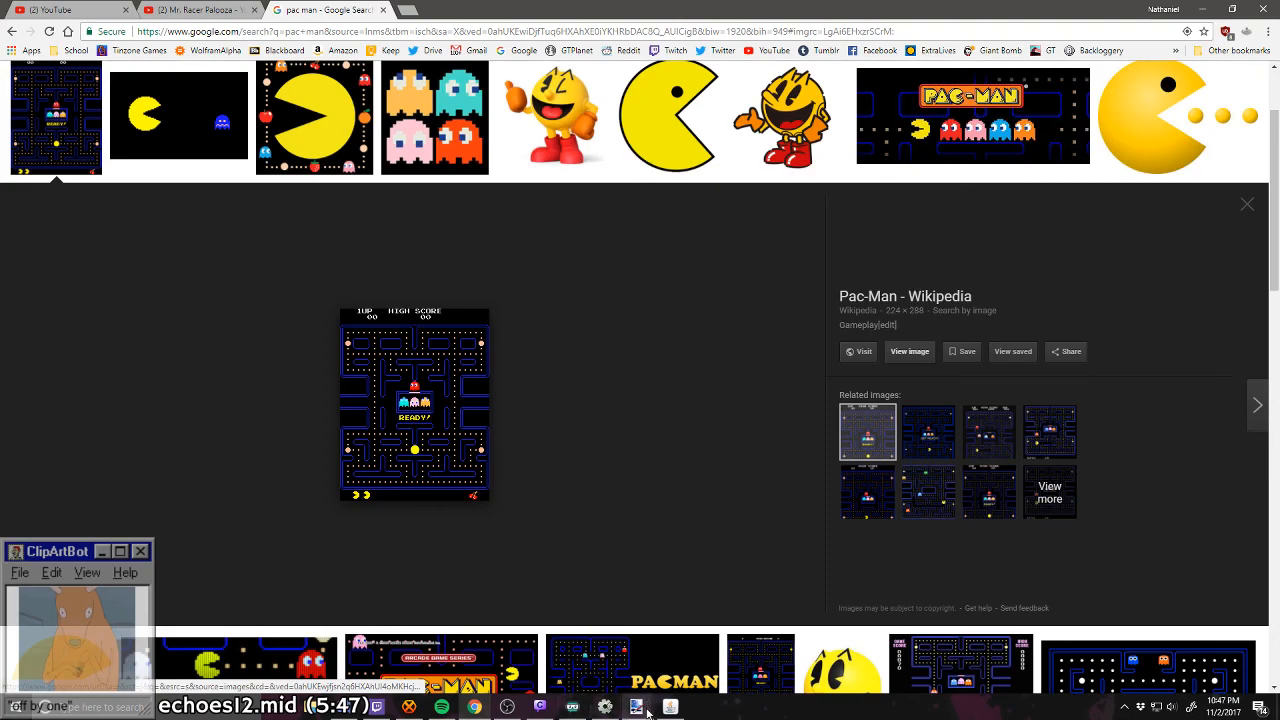
# Step: Open the canvasPaste sprite's animation frames in Construct 2 and examine the level strips in frames 13 to 19
pyautogui.click(606, 707)
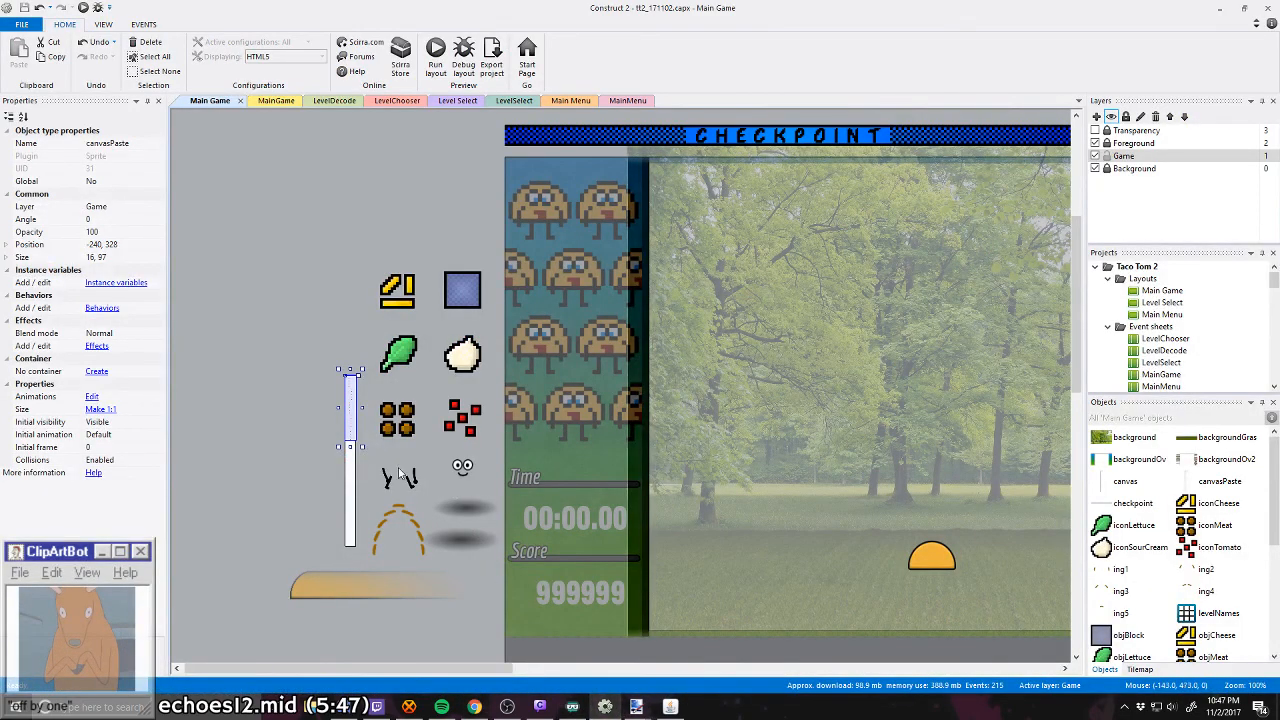
pyautogui.doubleClick(349, 414)
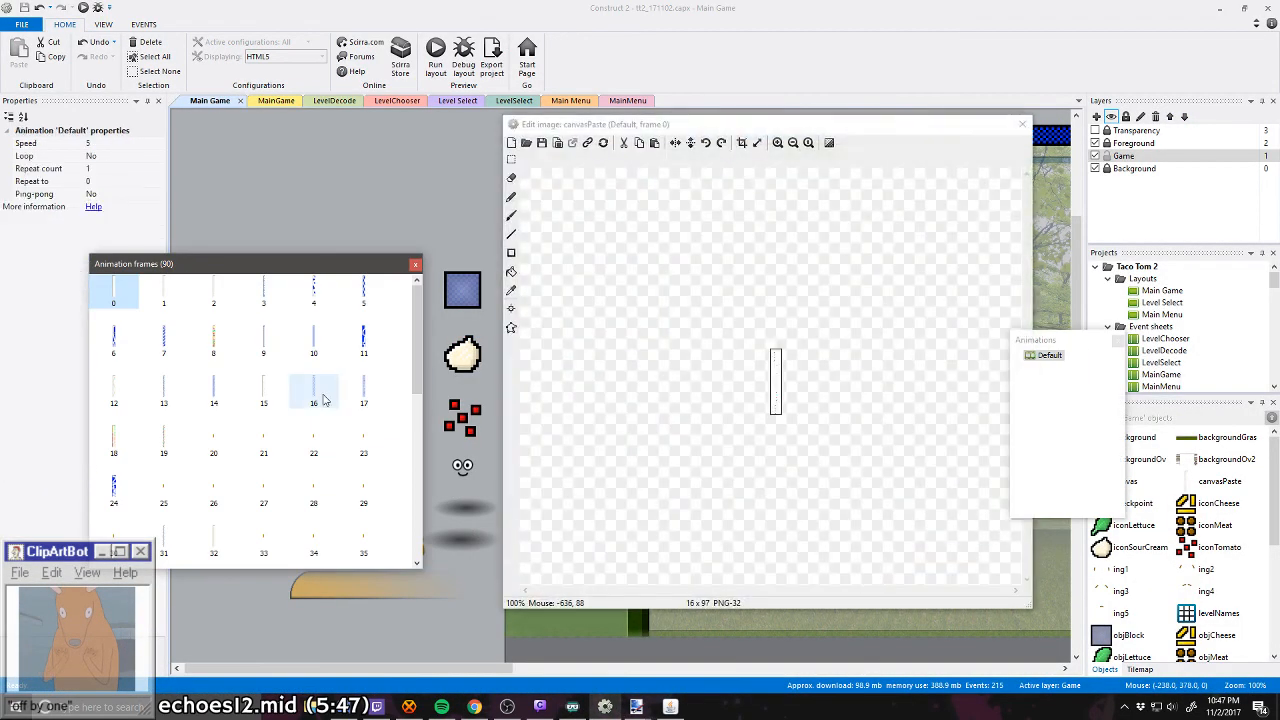
pyautogui.click(176, 338)
pyautogui.click(169, 430)
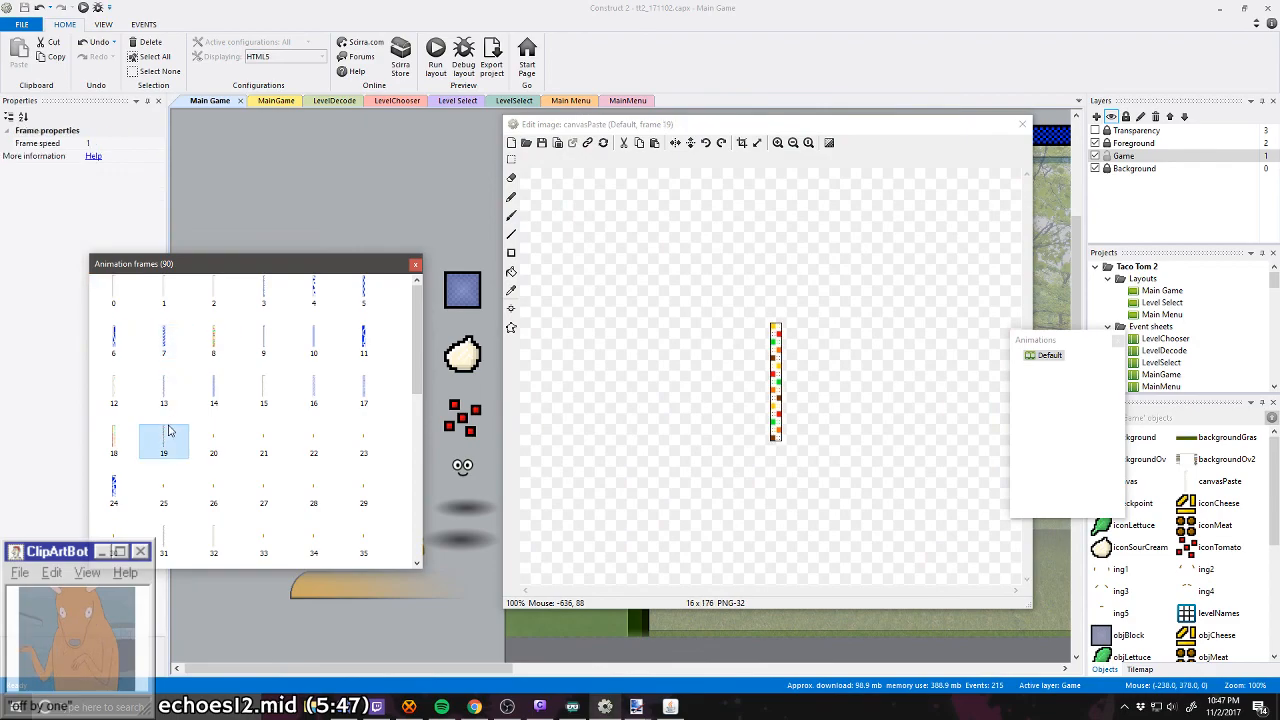
pyautogui.click(124, 444)
pyautogui.click(163, 404)
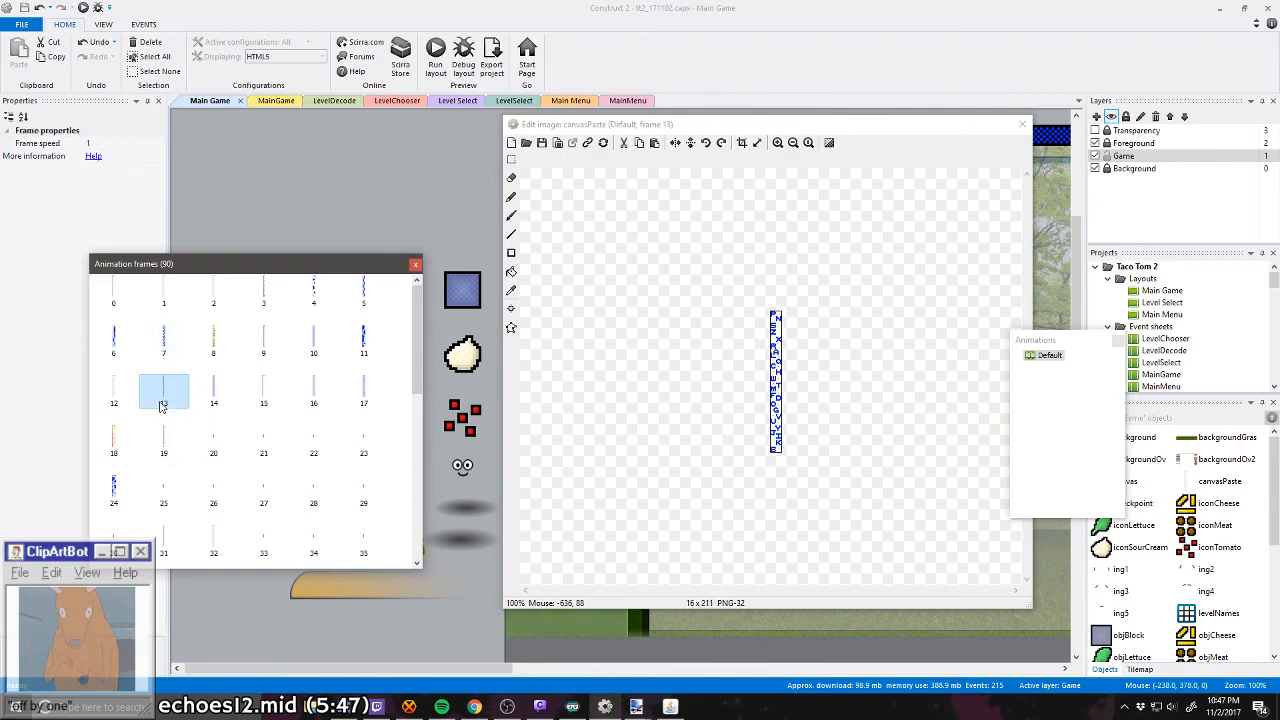
pyautogui.click(210, 398)
pyautogui.click(260, 400)
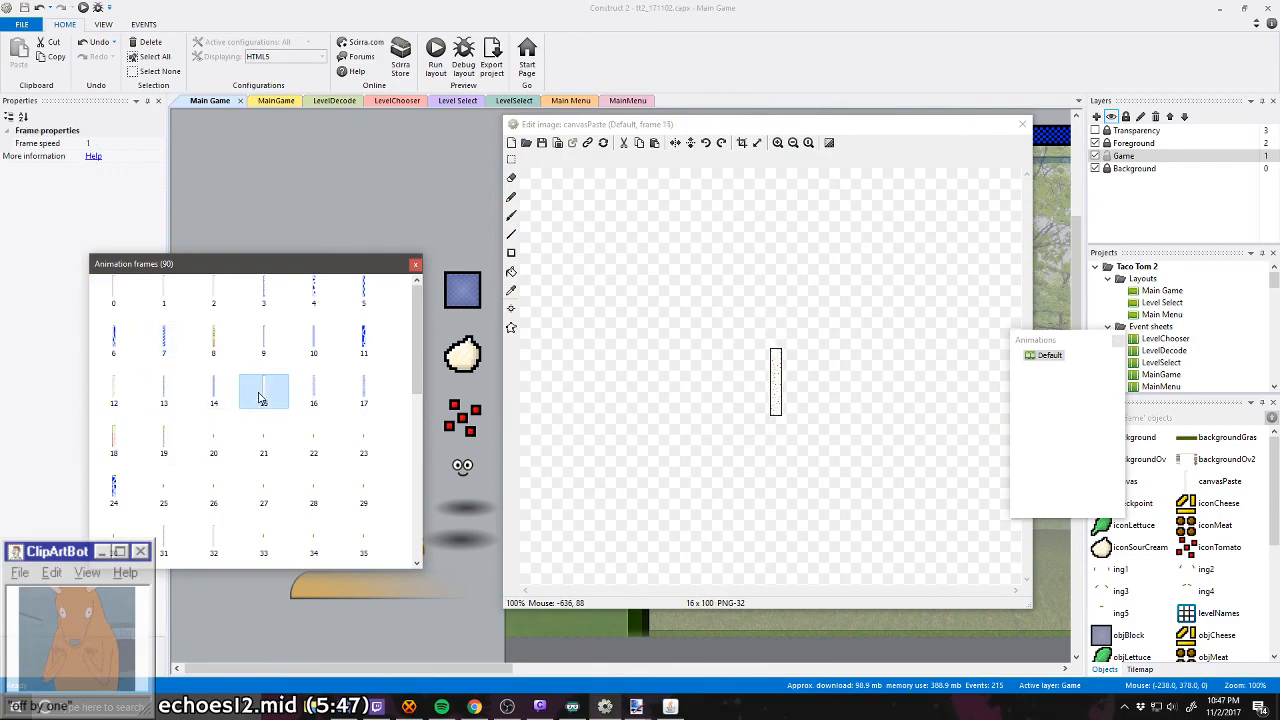
pyautogui.click(314, 393)
pyautogui.click(362, 393)
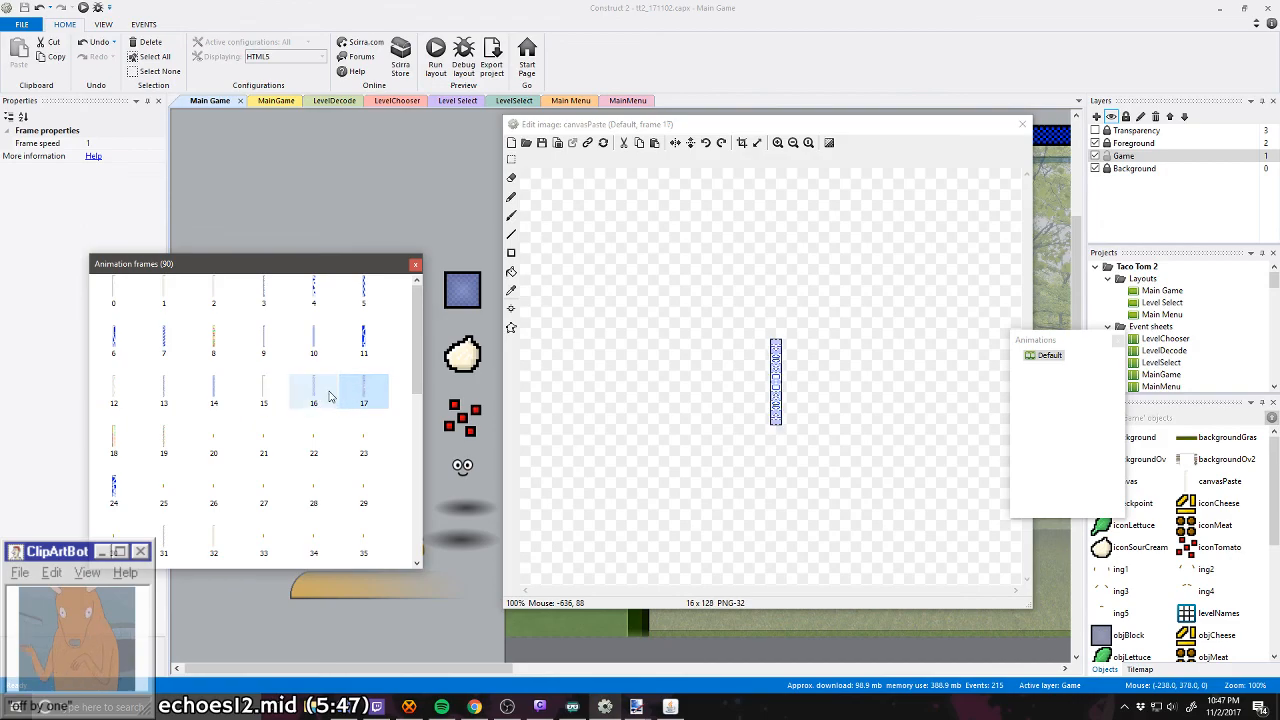
# Step: Move canvasPaste frames 16 and 17 to the start of the animation as frames 0 and 1, and run the layout
pyautogui.moveTo(330, 397); pyautogui.dragTo(193, 343)
pyautogui.moveTo(115, 301); pyautogui.dragTo(113, 300)
pyautogui.moveTo(363, 395); pyautogui.dragTo(152, 293)
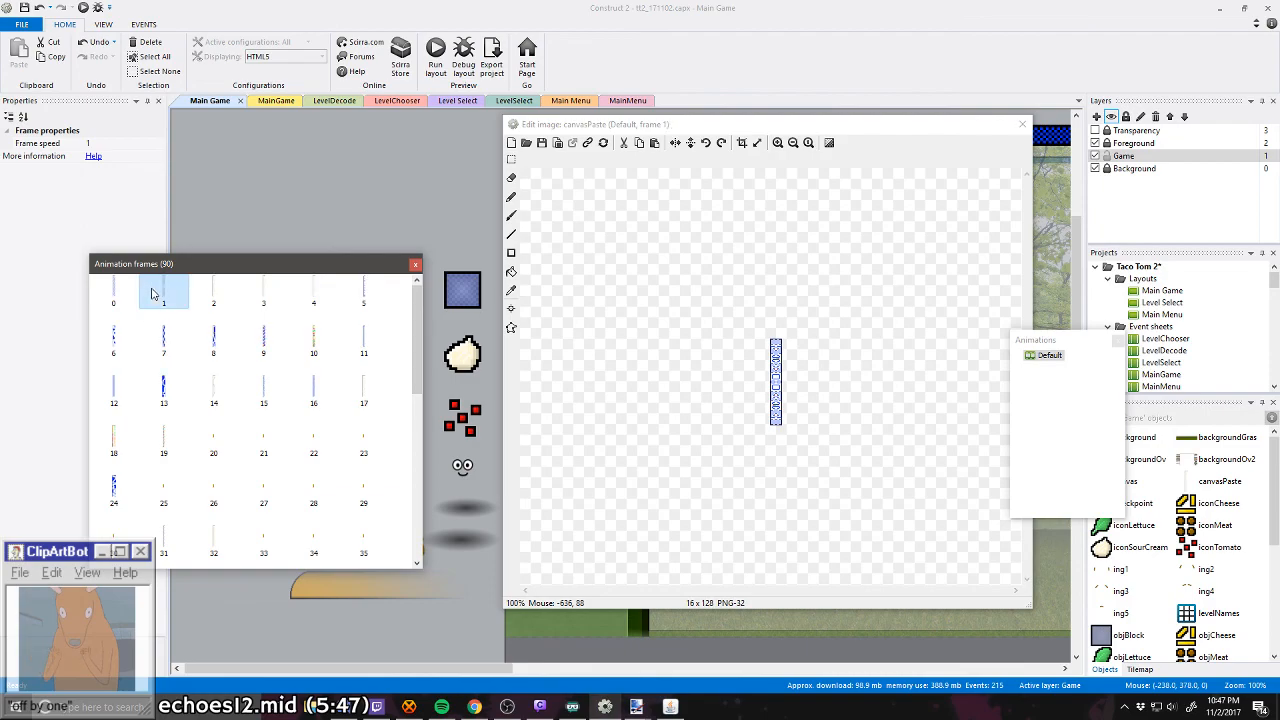
pyautogui.click(415, 266)
pyautogui.click(83, 8)
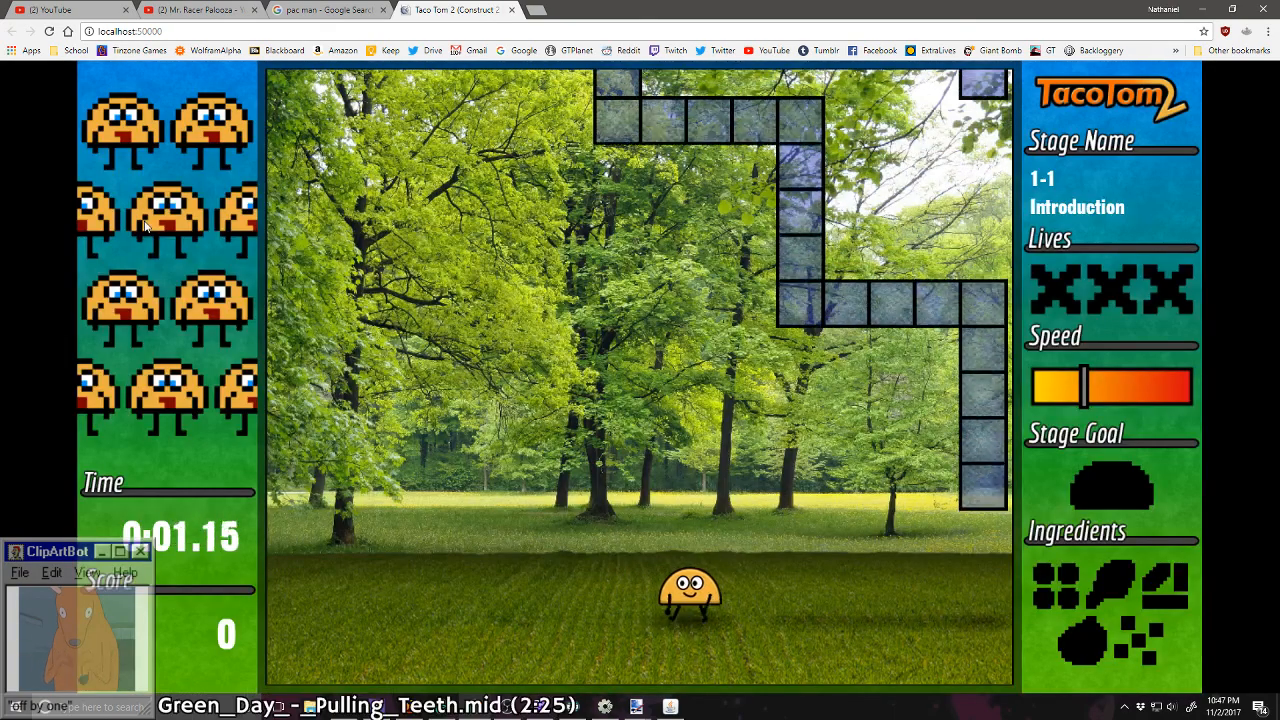
# Step: Steer the taco shell through the opening zigzag of stage 1-1, collecting the meat between the block walls
pyautogui.press('Left')
pyautogui.press('Down')
pyautogui.press('Right')
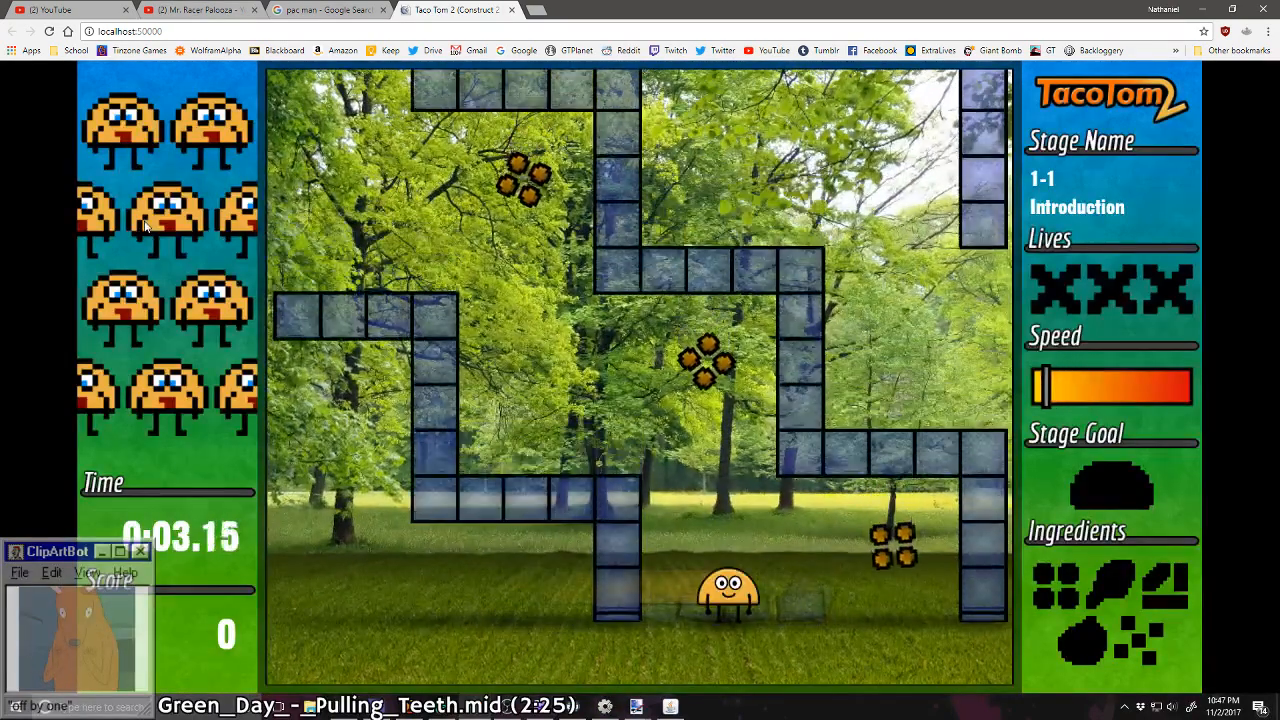
pyautogui.press('Left')
pyautogui.press('Down')
pyautogui.press('Left')
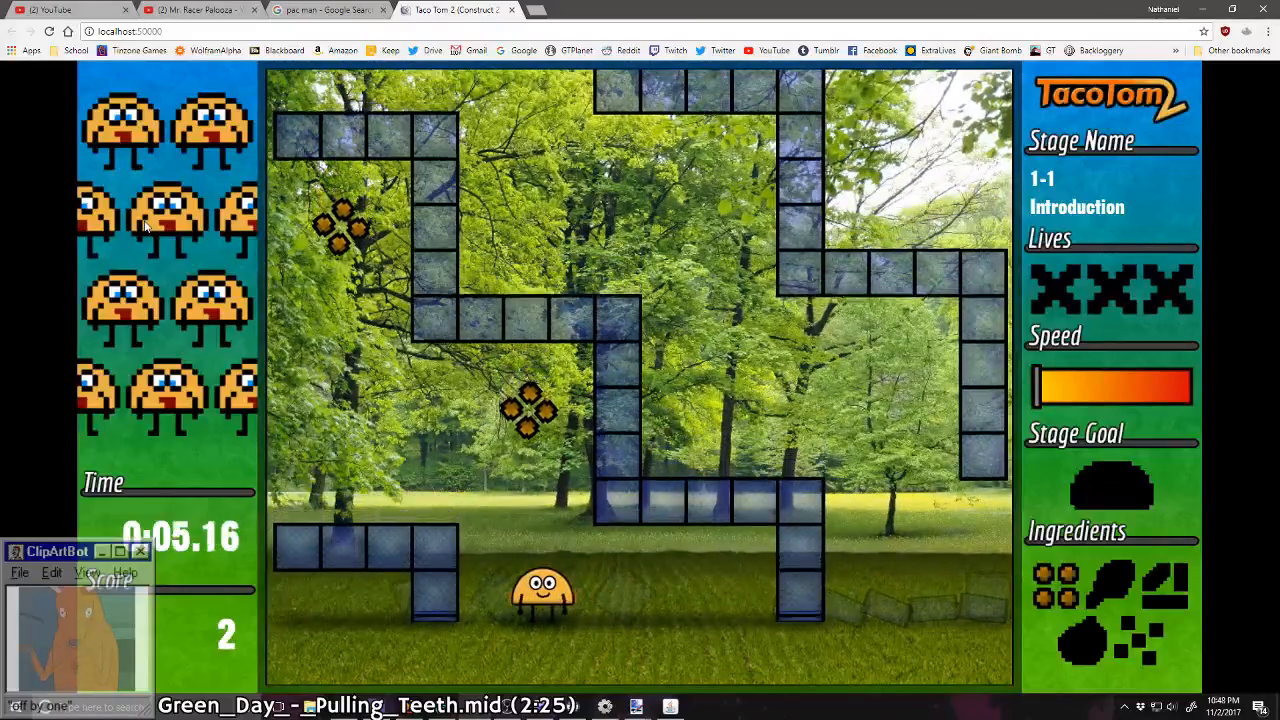
# Step: Collect sour cream, lettuce, tomato and cheese along the zigzag corridors of stage 1-1 to complete the first taco
pyautogui.press('Right')
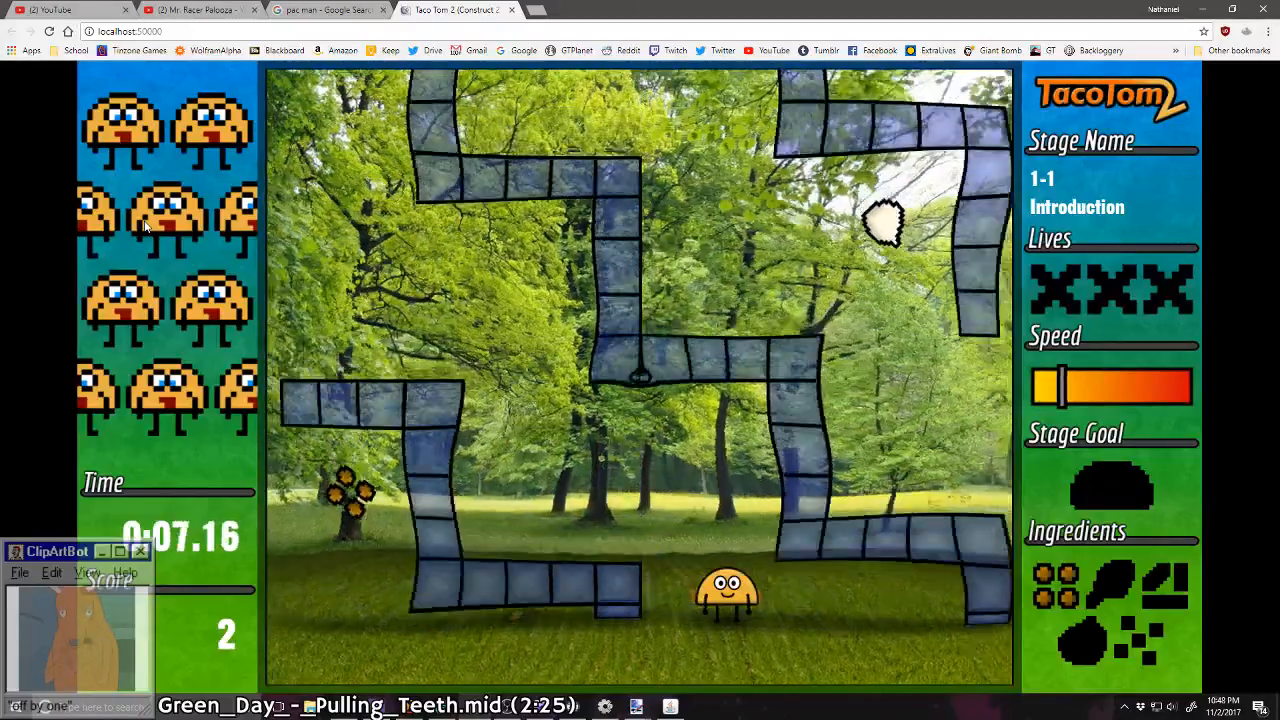
pyautogui.press('Left')
pyautogui.press('Left')
pyautogui.press('Right')
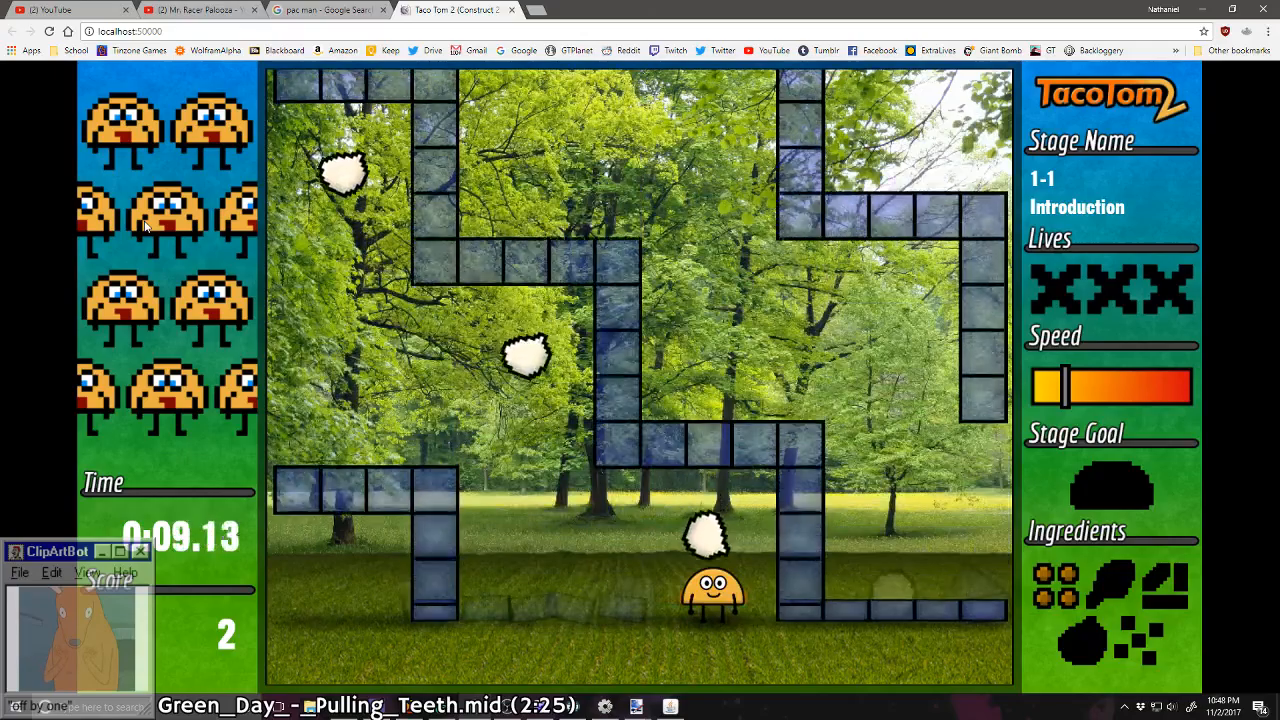
pyautogui.press('Left')
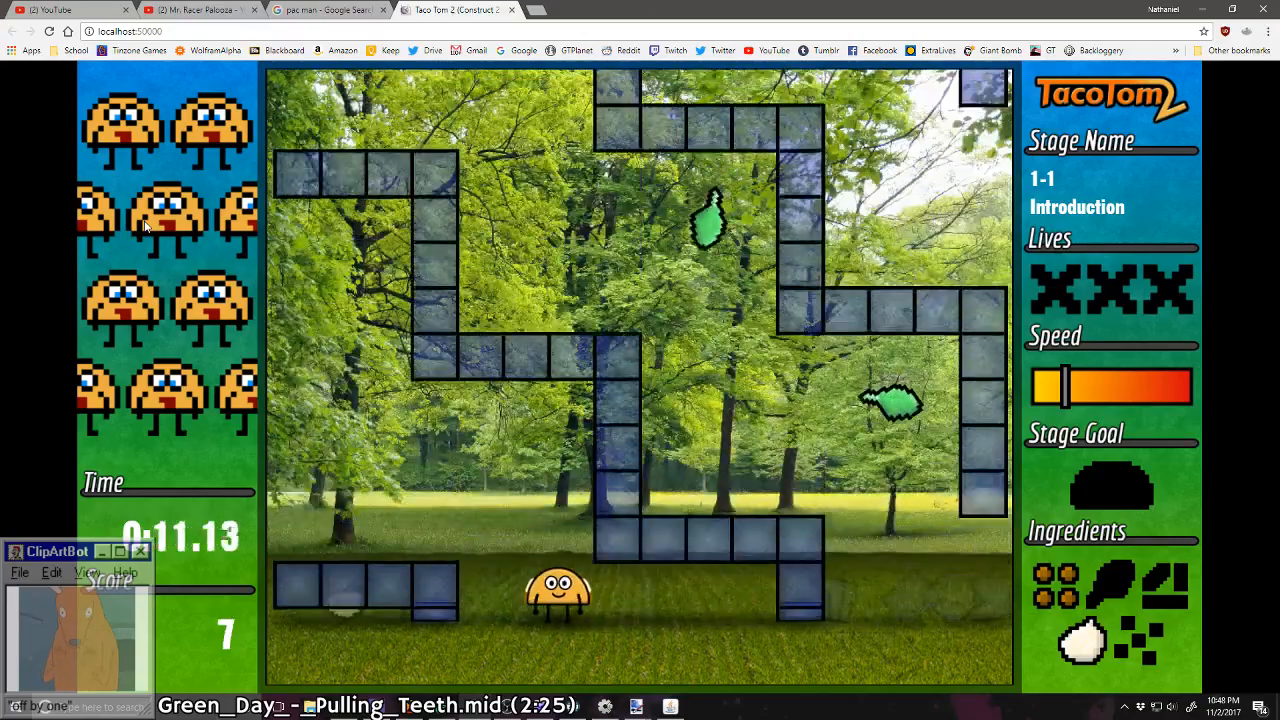
pyautogui.press('Right')
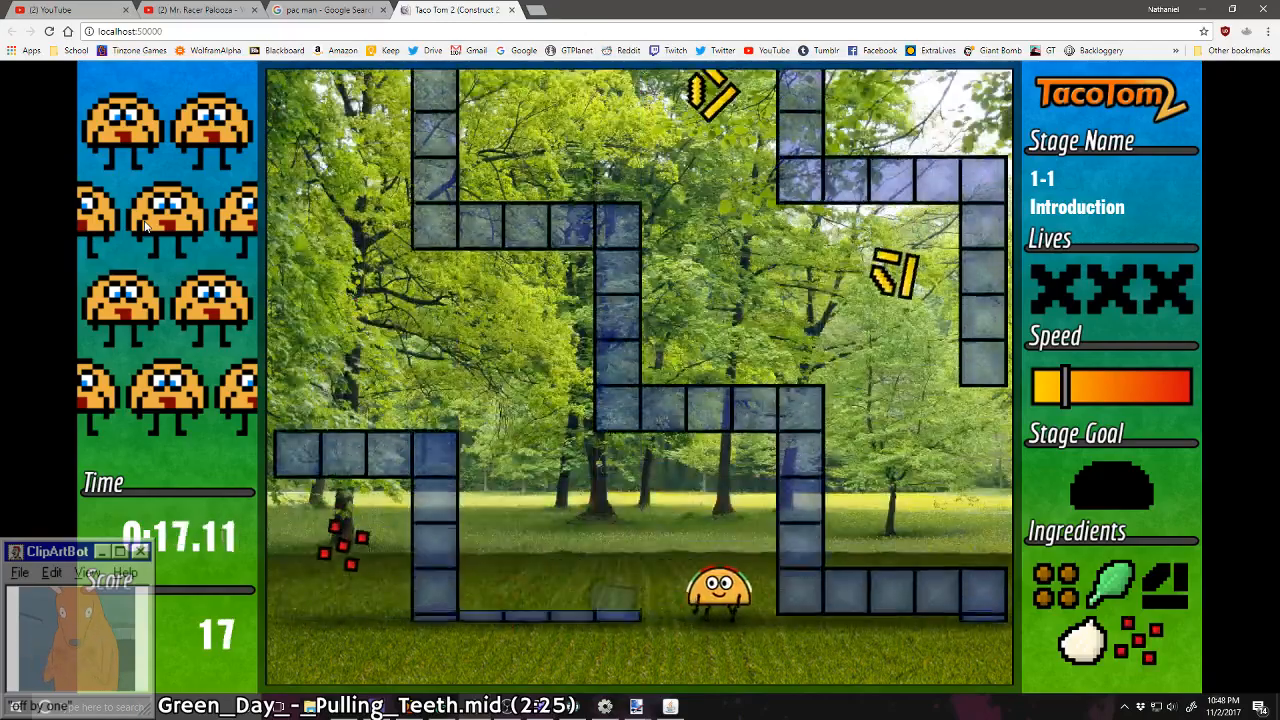
pyautogui.press('Left')
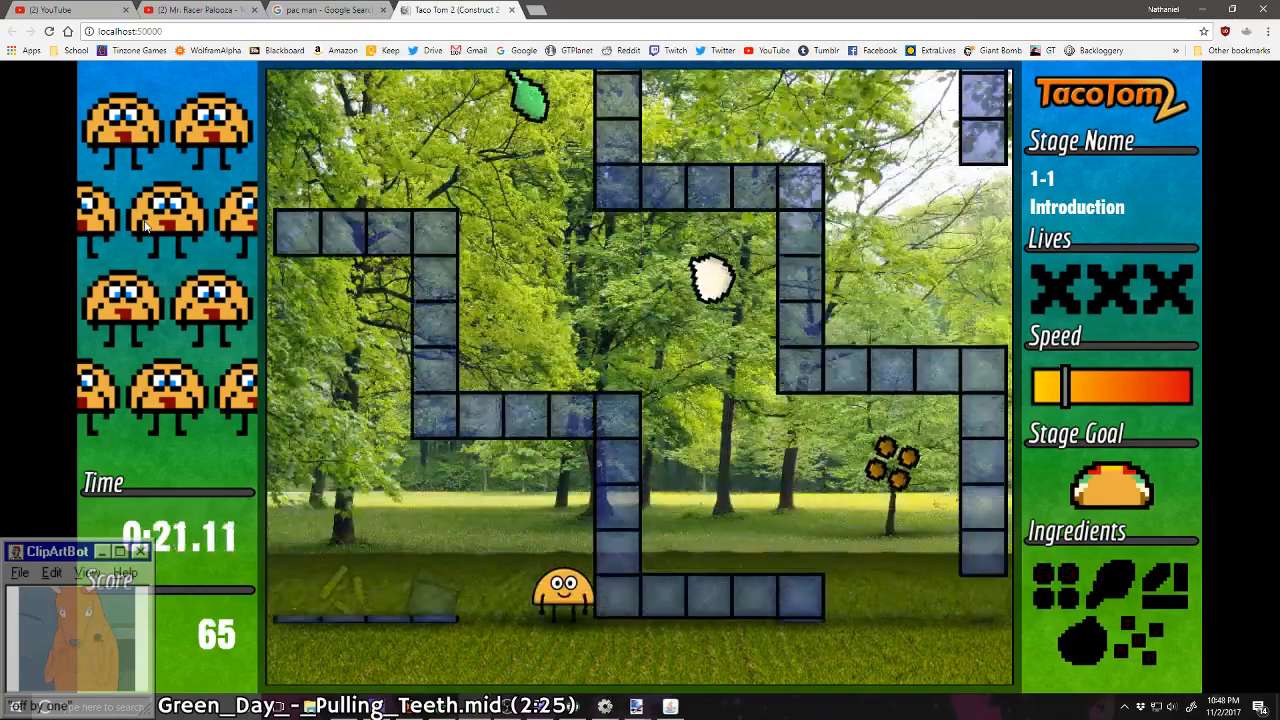
# Step: Collect sour cream and lettuce for another taco in stage 1-1 and continue right into stage 1-2
pyautogui.press('Left')
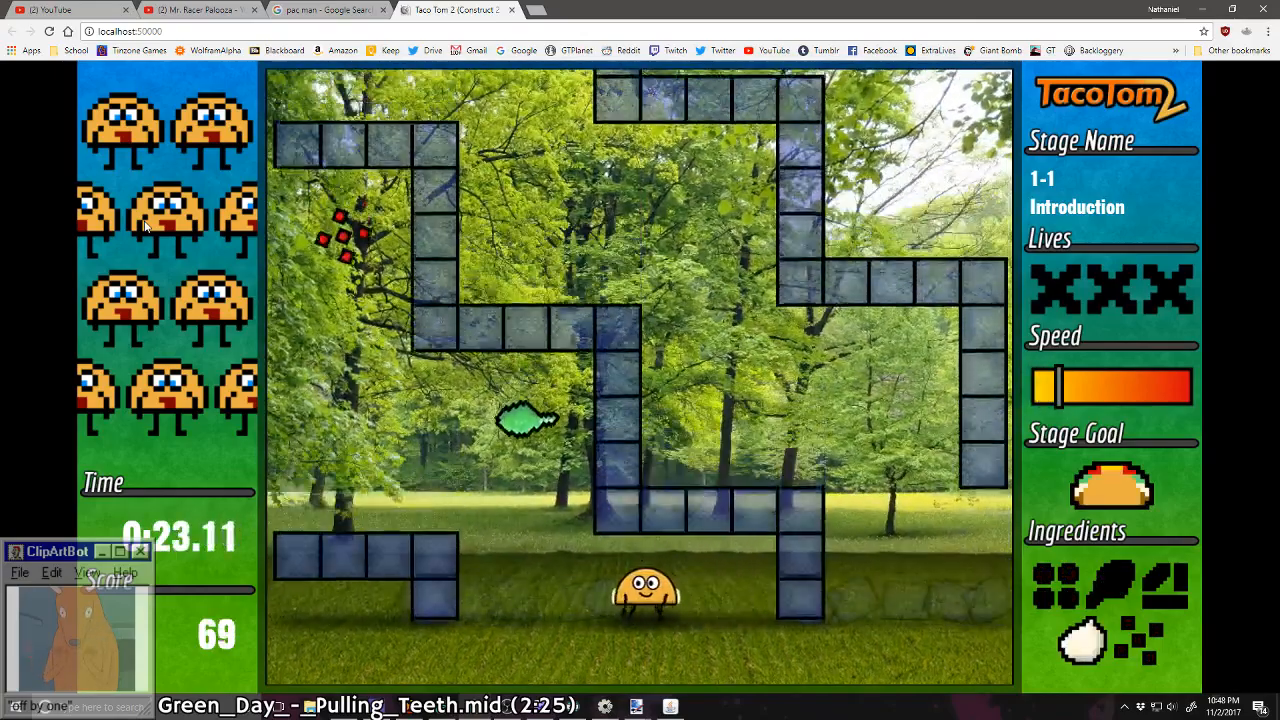
pyautogui.press('Right')
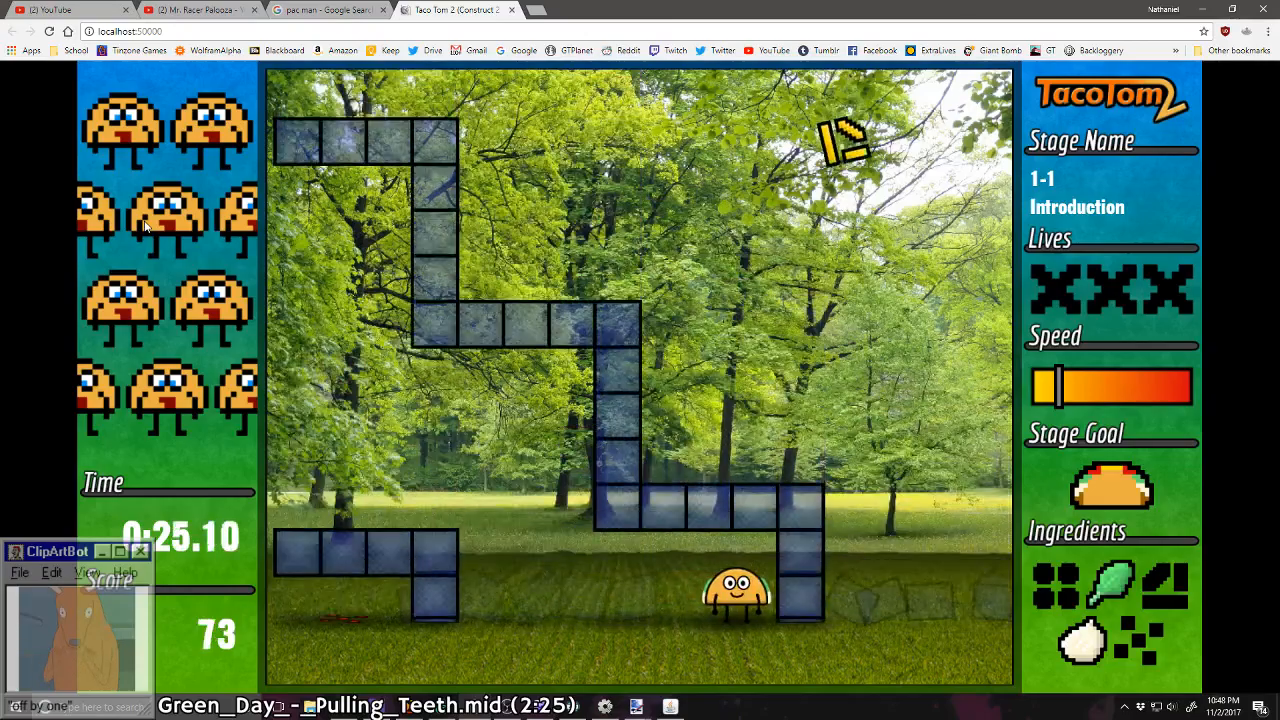
pyautogui.press('Right')
pyautogui.press('Left')
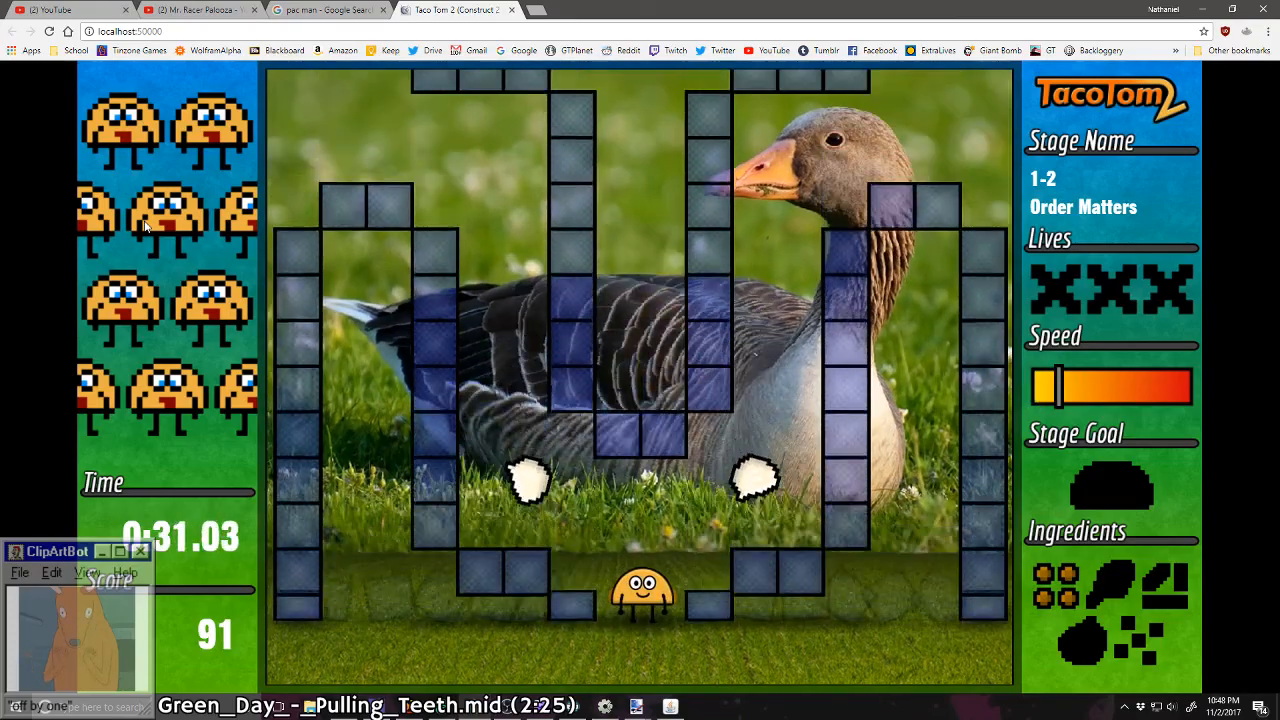
# Step: Assemble a taco in stage 1-2 by adding sour cream, lettuce, tomato and cheese around the symmetrical block shapes
pyautogui.press('Left')
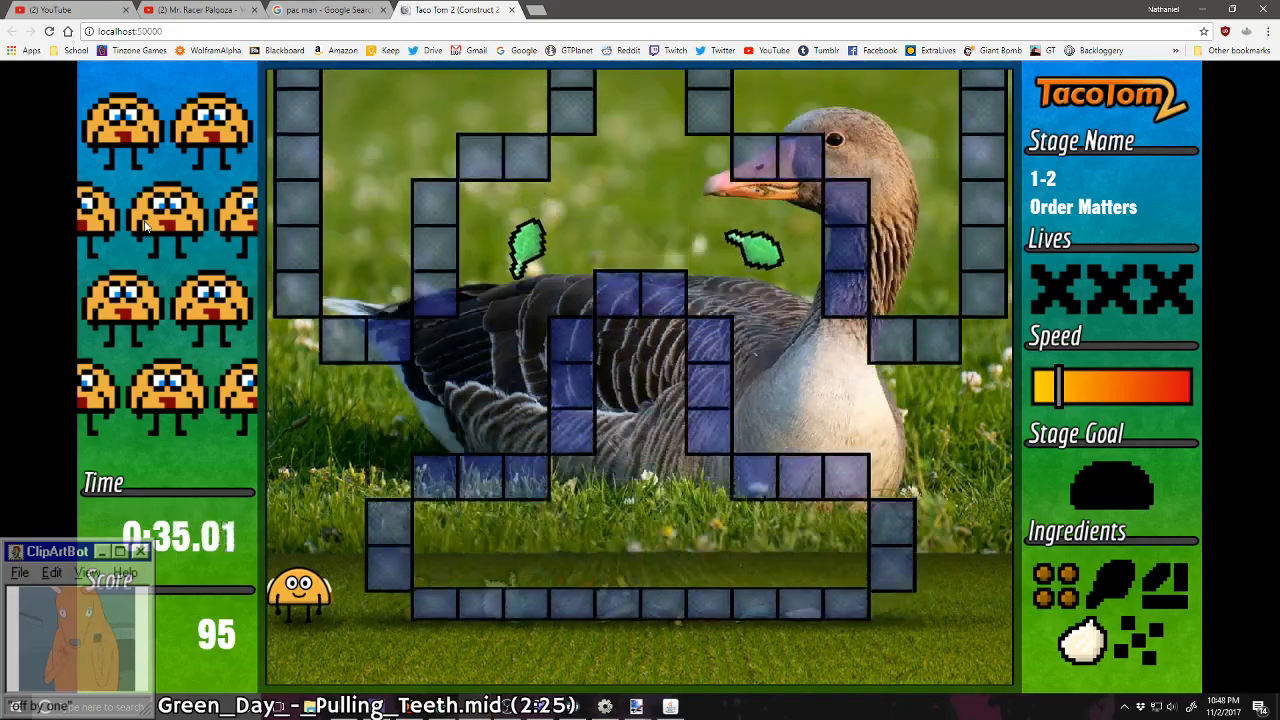
pyautogui.press('Right')
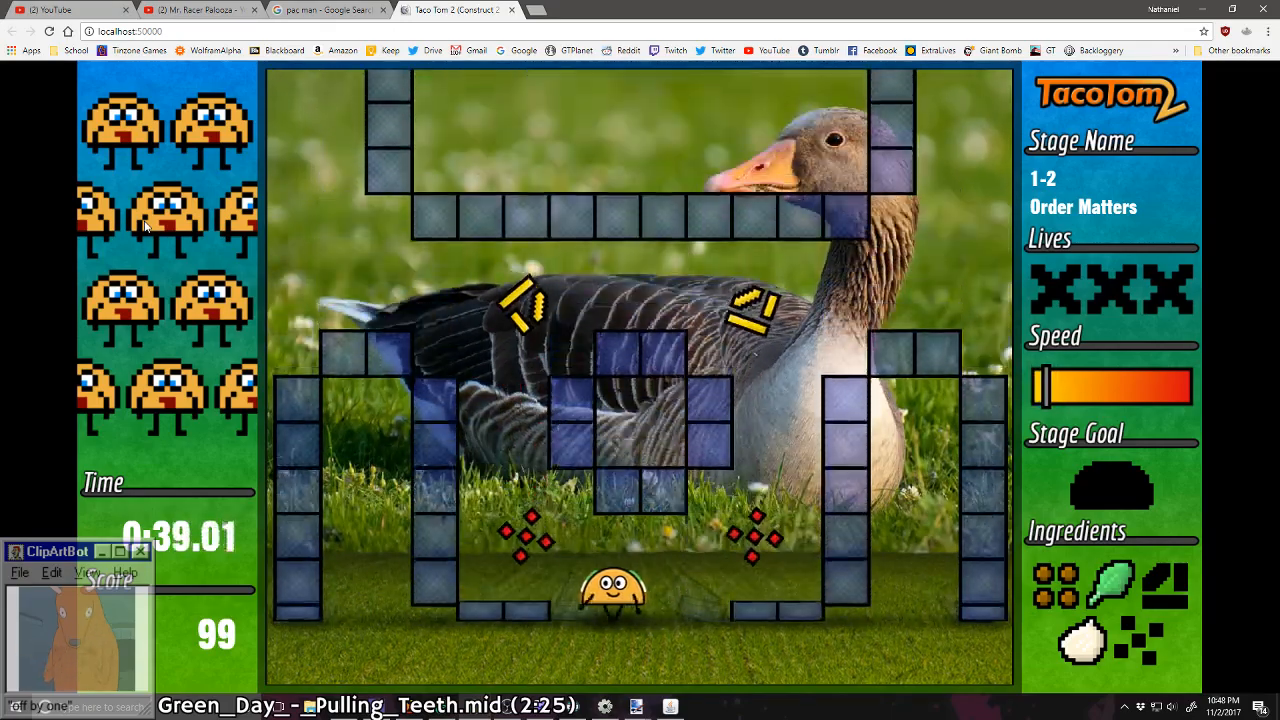
pyautogui.press('Left')
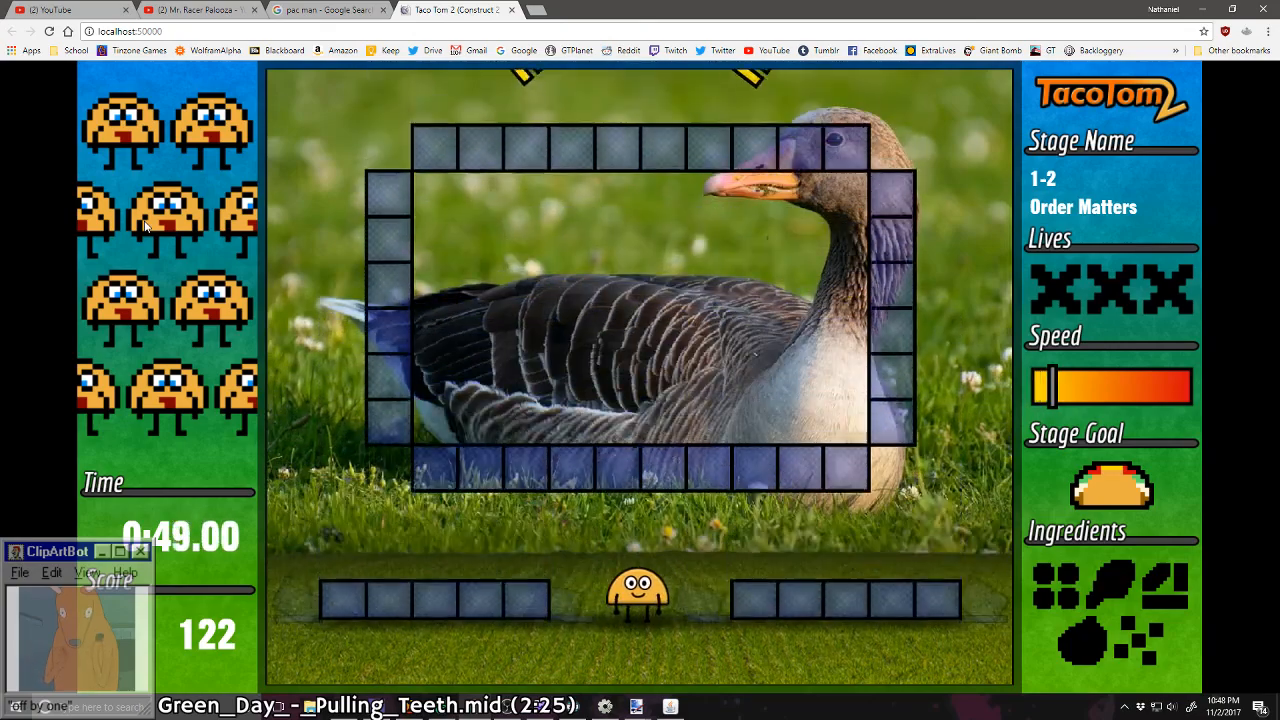
# Step: Speed past the wide block arch of stage 1-2 and collect cheese, tomato and lettuce between the blocks
pyautogui.press('Up')
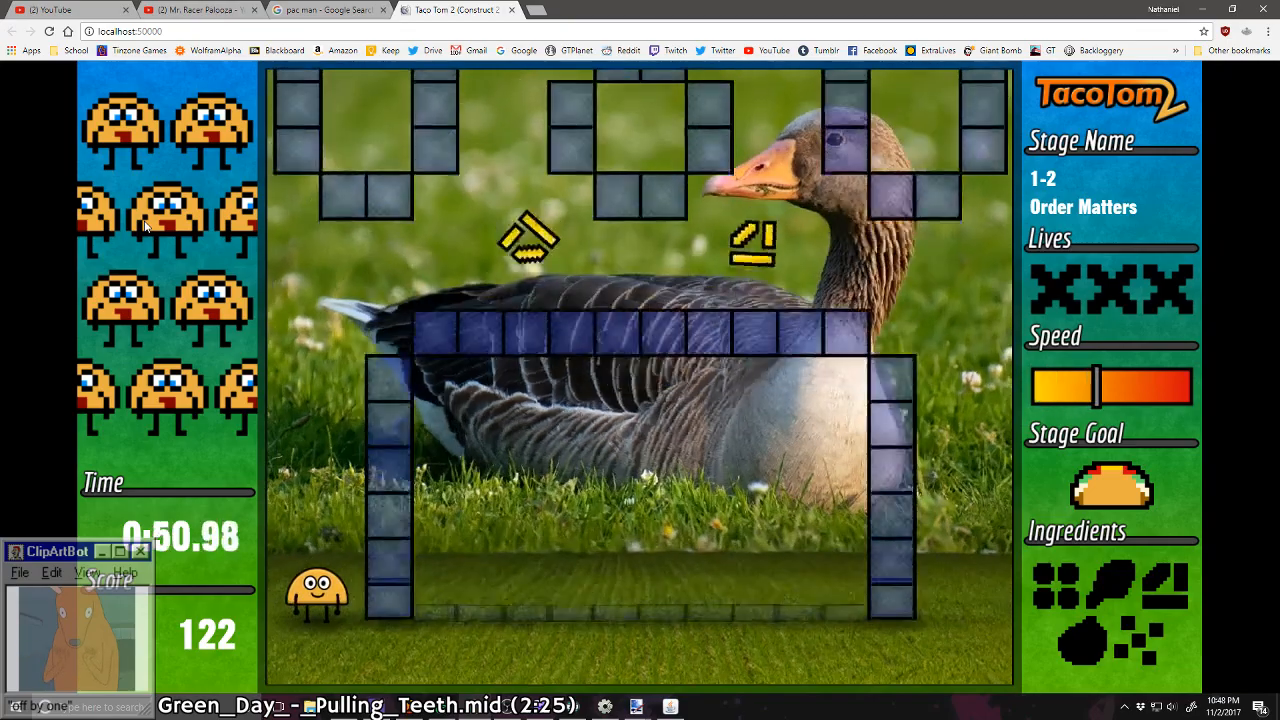
pyautogui.press('Right')
pyautogui.press('Right')
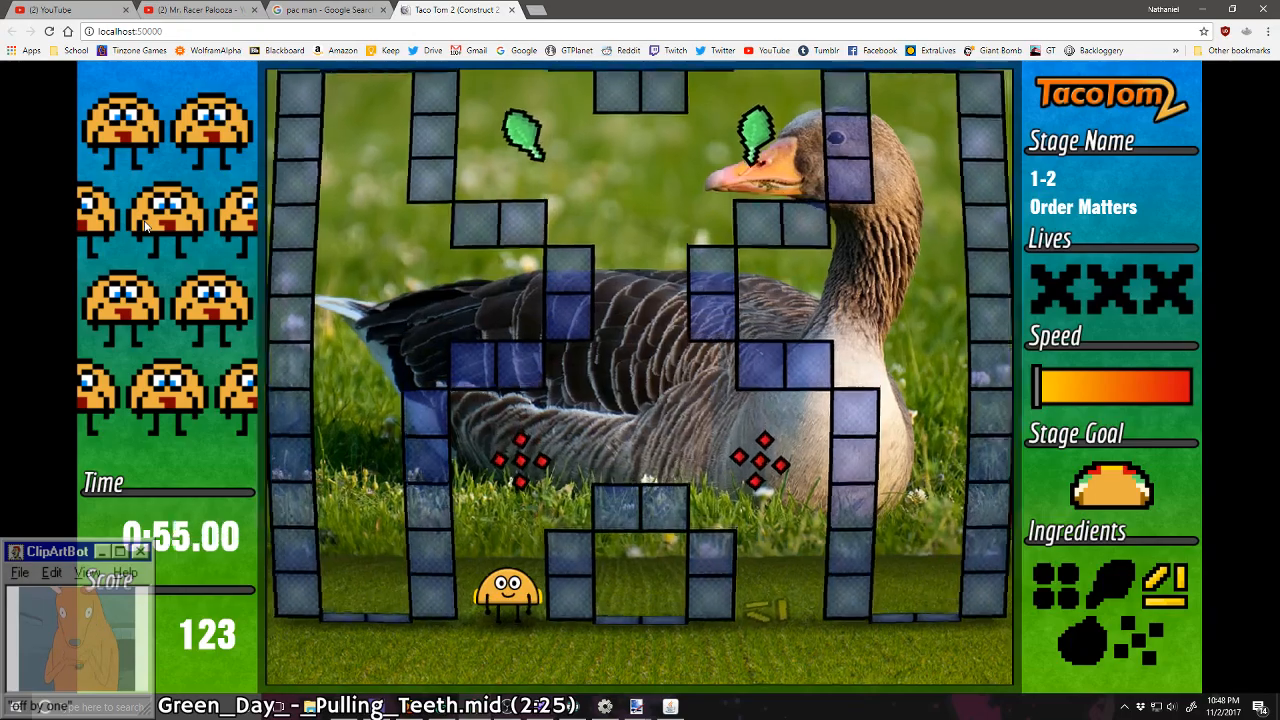
pyautogui.press('Right')
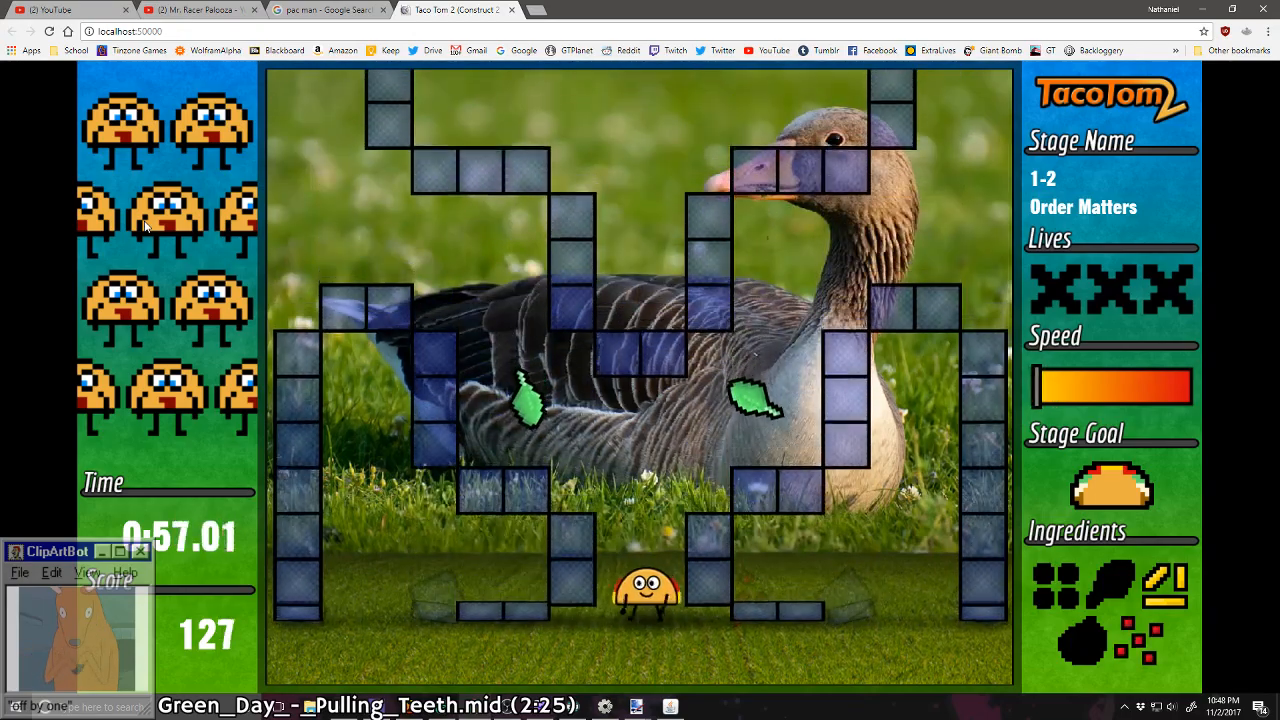
pyautogui.press('Left')
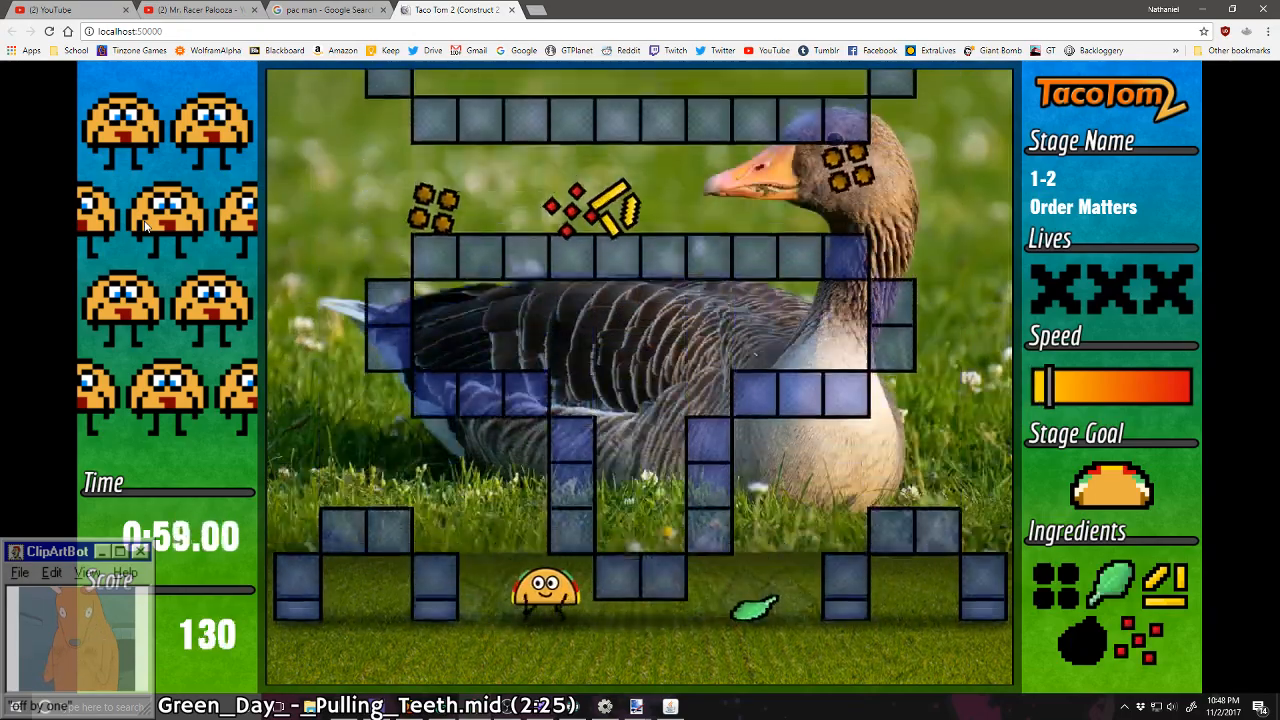
# Step: Race from the end of stage 1-2 through the falling ingredients of stage 1-3 and into stage 1-4
pyautogui.press('Left')
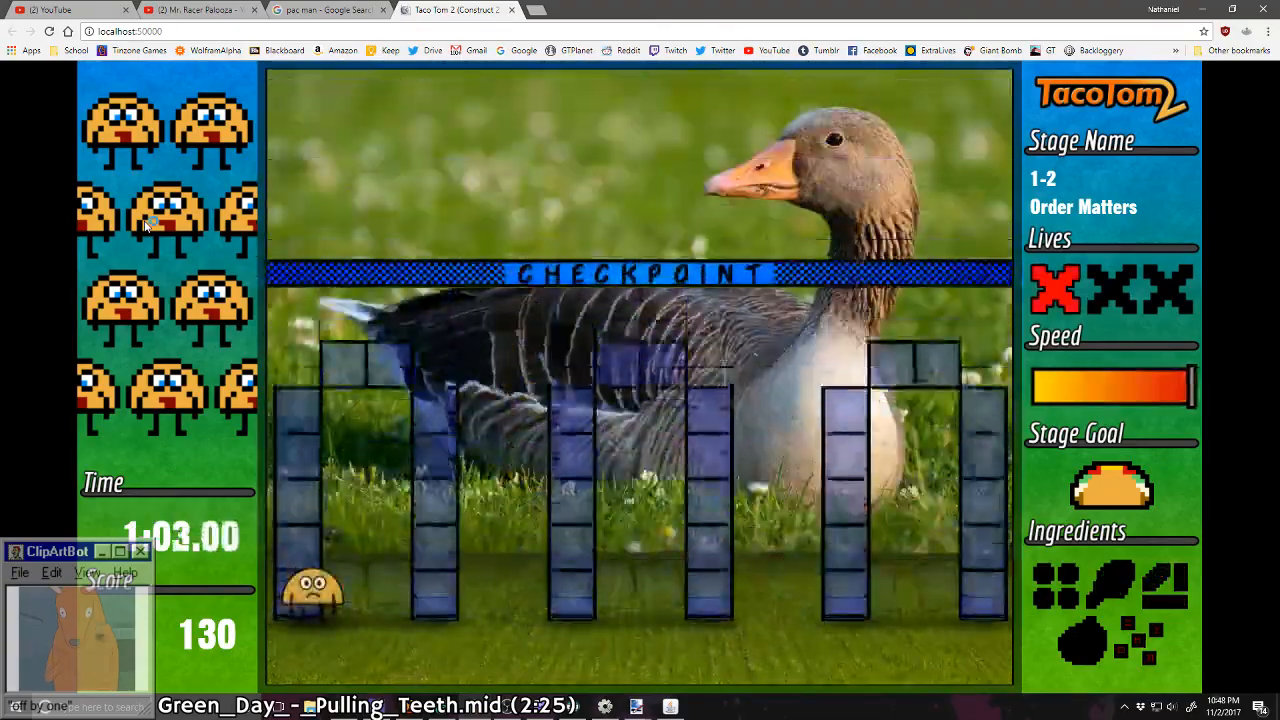
pyautogui.press('Right')
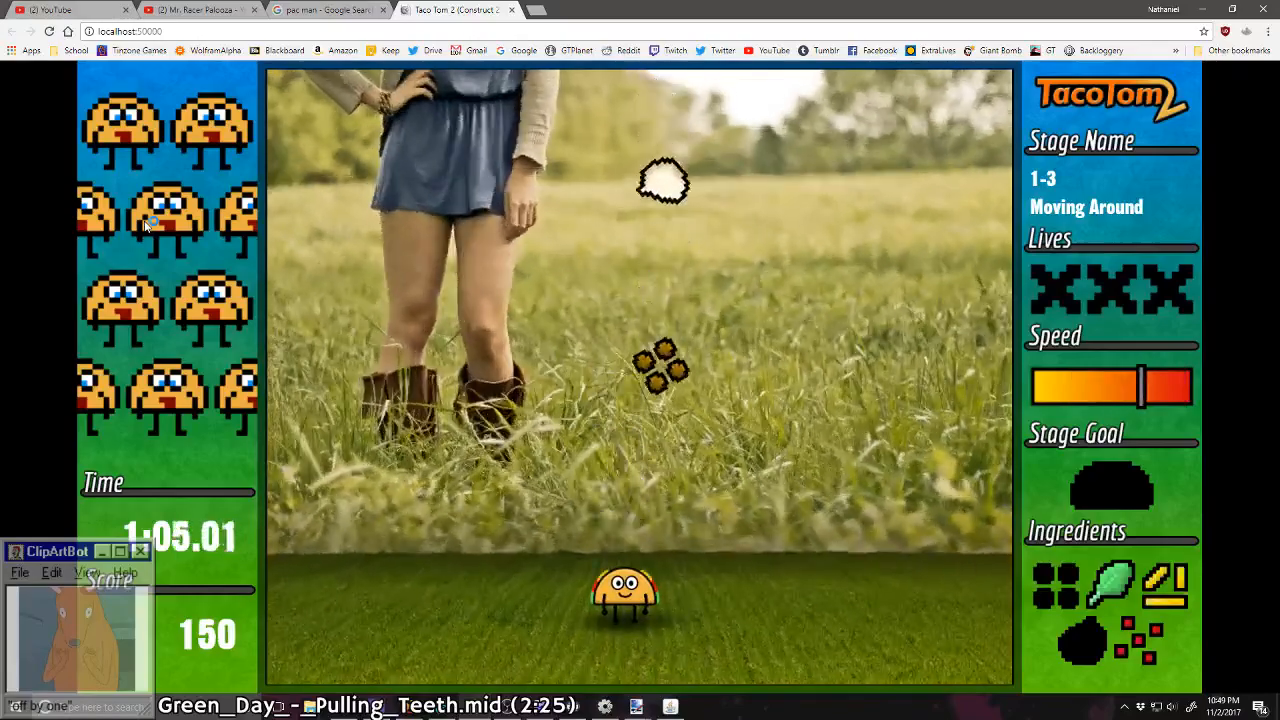
pyautogui.press('Right')
pyautogui.press('Right')
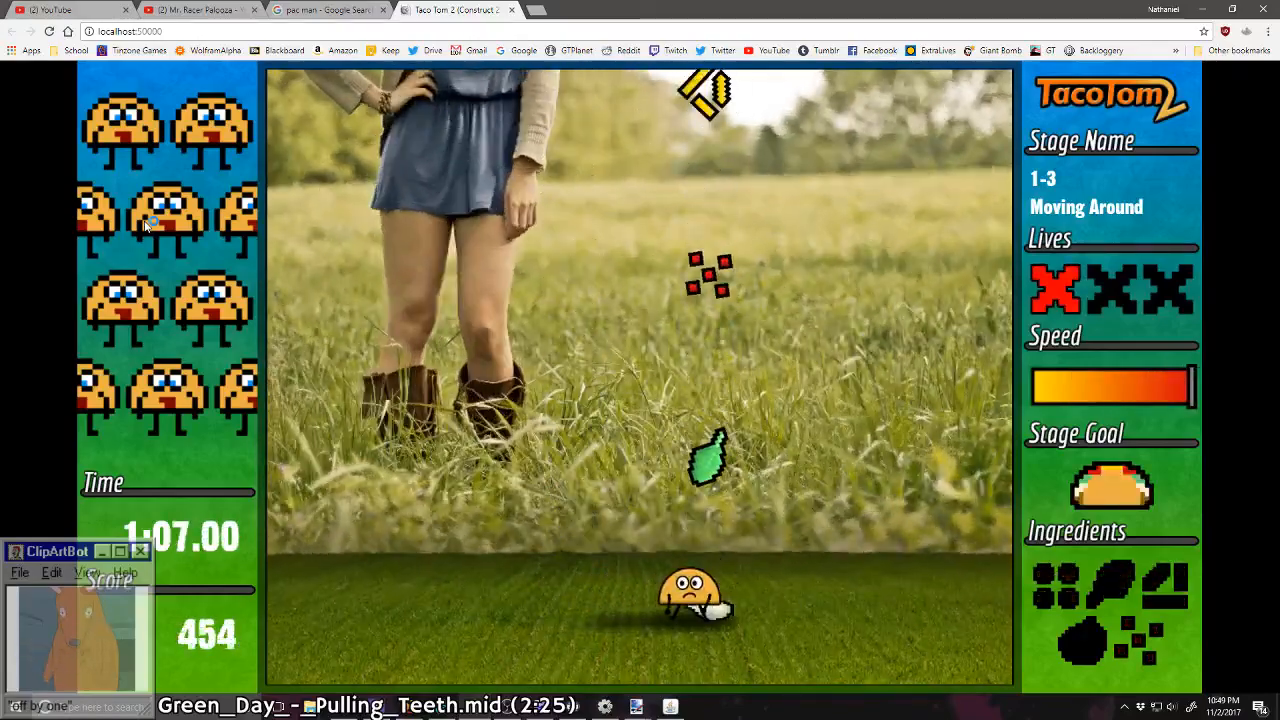
pyautogui.press('Left')
# Step: Steer the taco through the falling sour cream, lettuce and tomato of stage 1-4 and on into stage 1-5
pyautogui.press('Right')
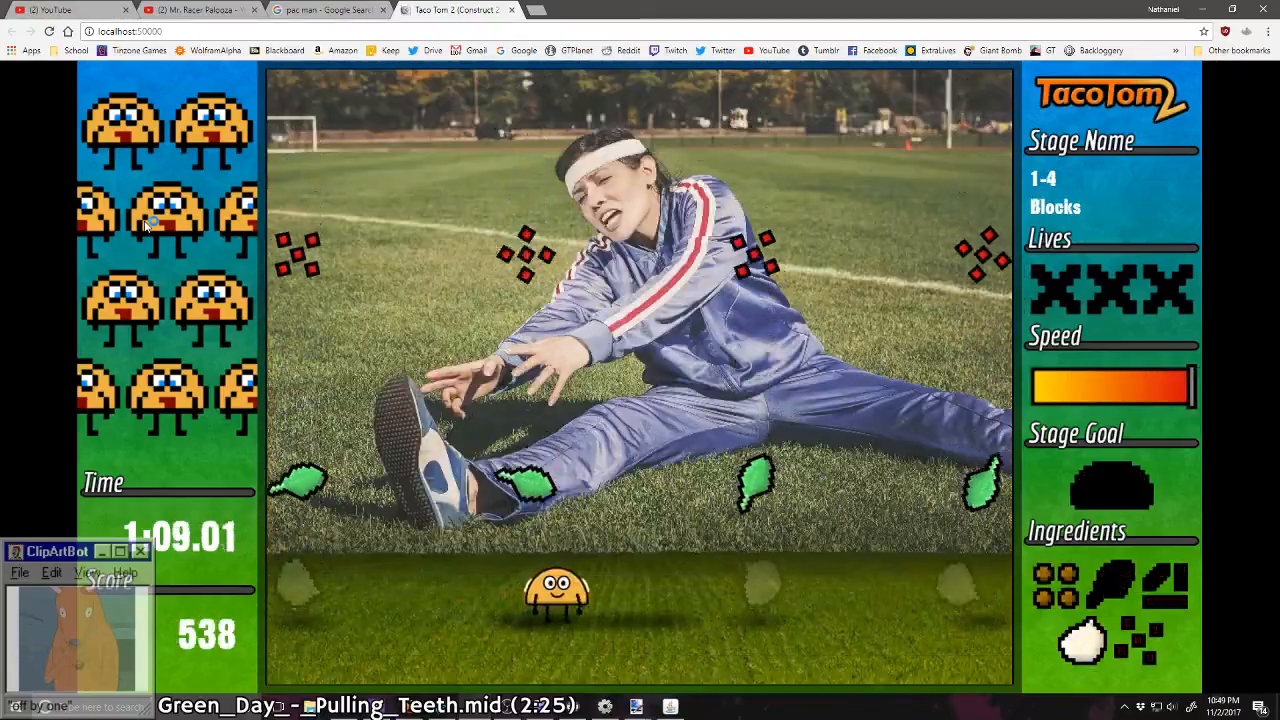
pyautogui.press('Right')
pyautogui.press('Left')
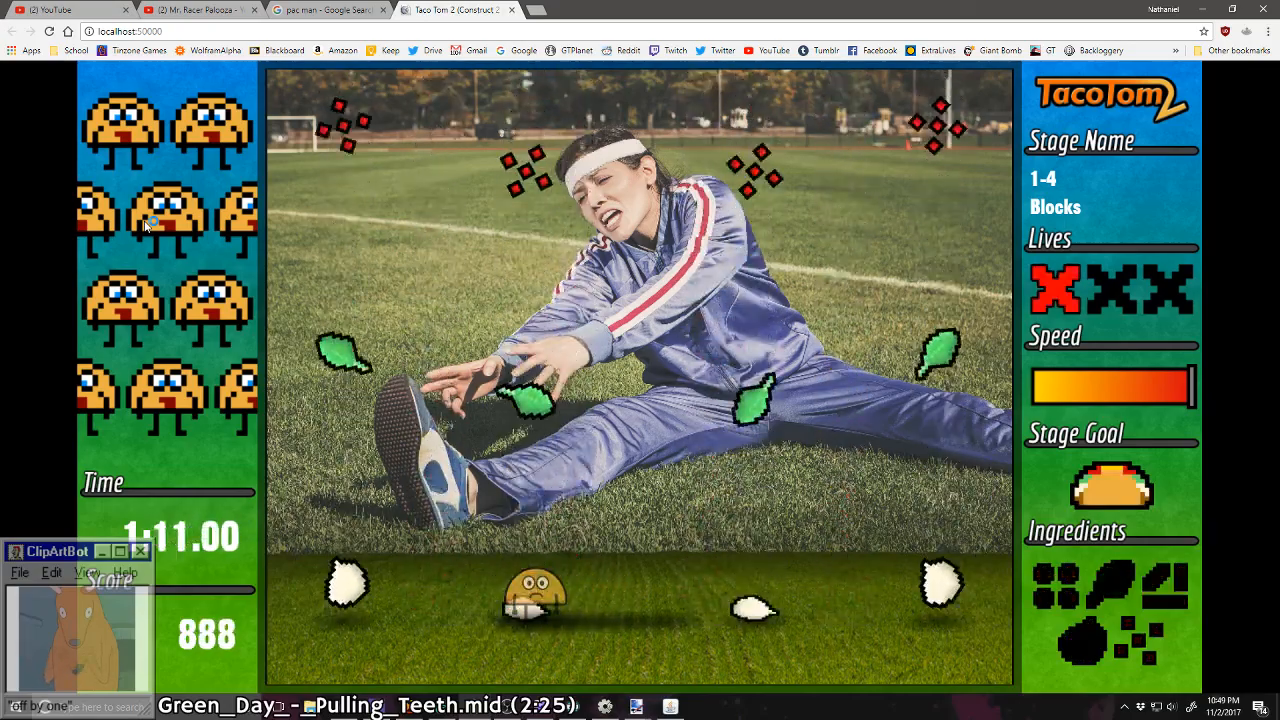
pyautogui.press('Right')
pyautogui.press('Left')
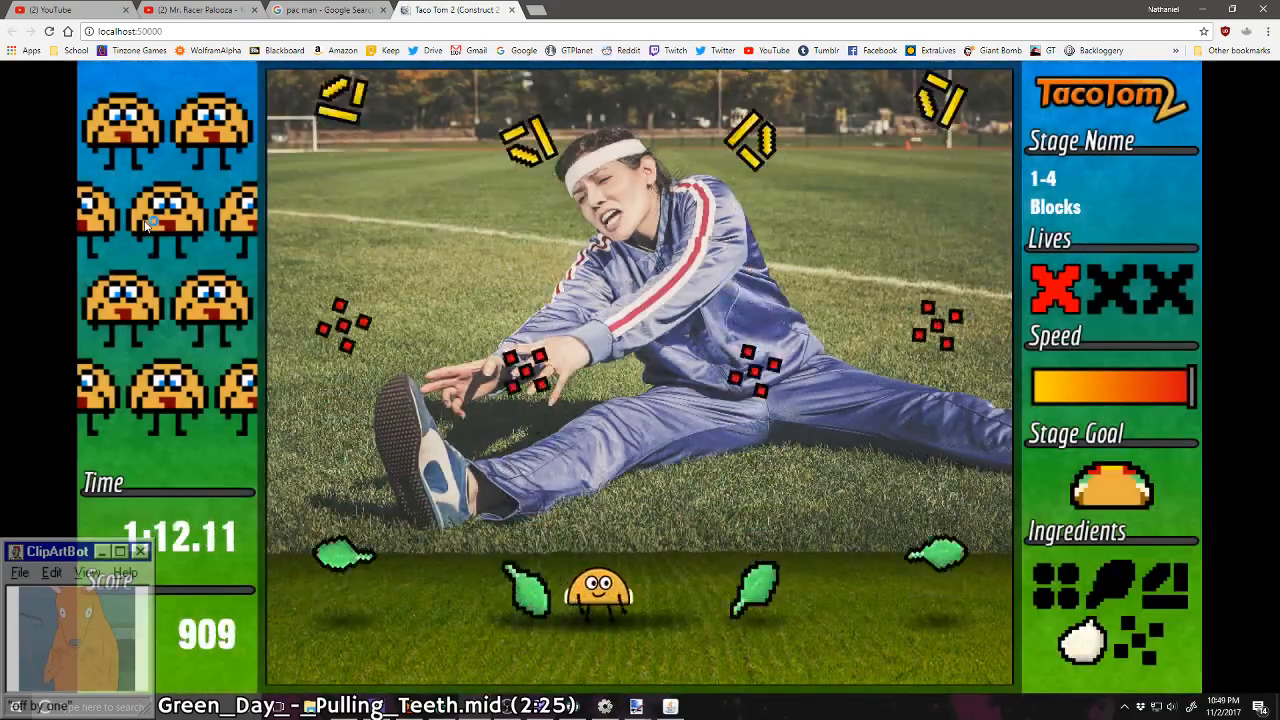
pyautogui.press('Right')
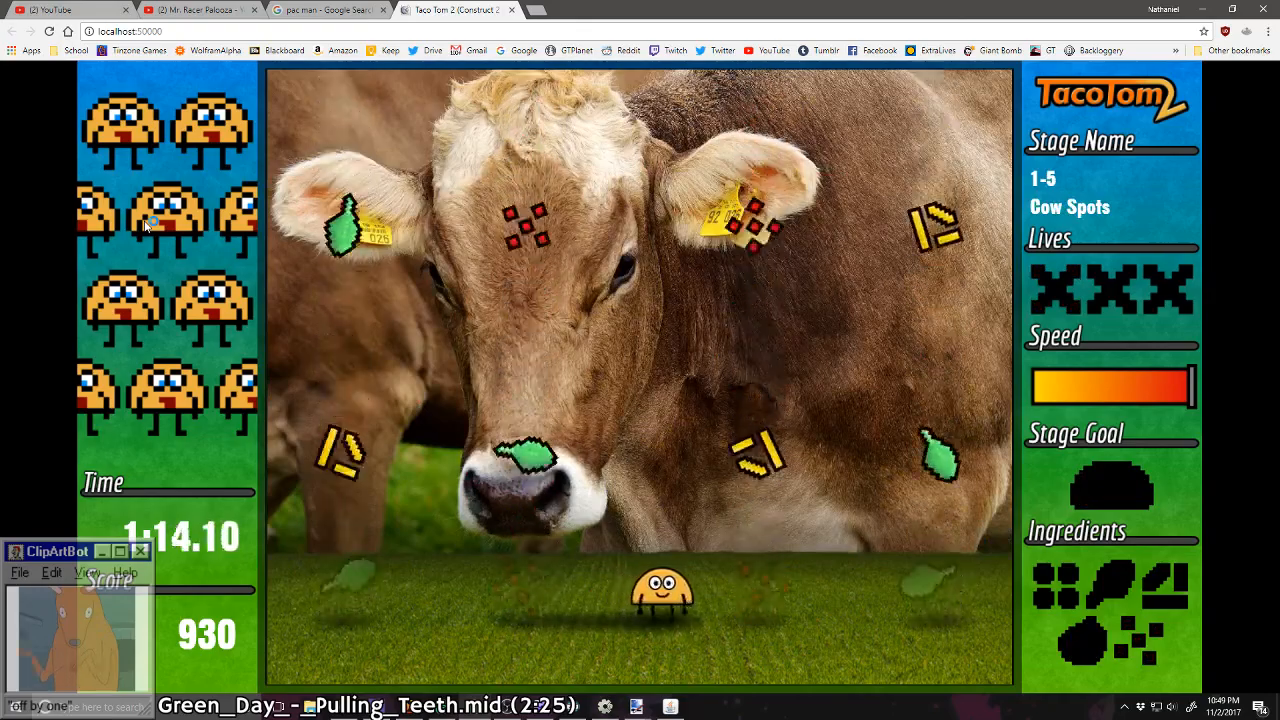
# Step: Playtest stage 1-5 Cow Spots by collecting its falling ingredients, and close the game preview
pyautogui.press('Left')
pyautogui.press('Left')
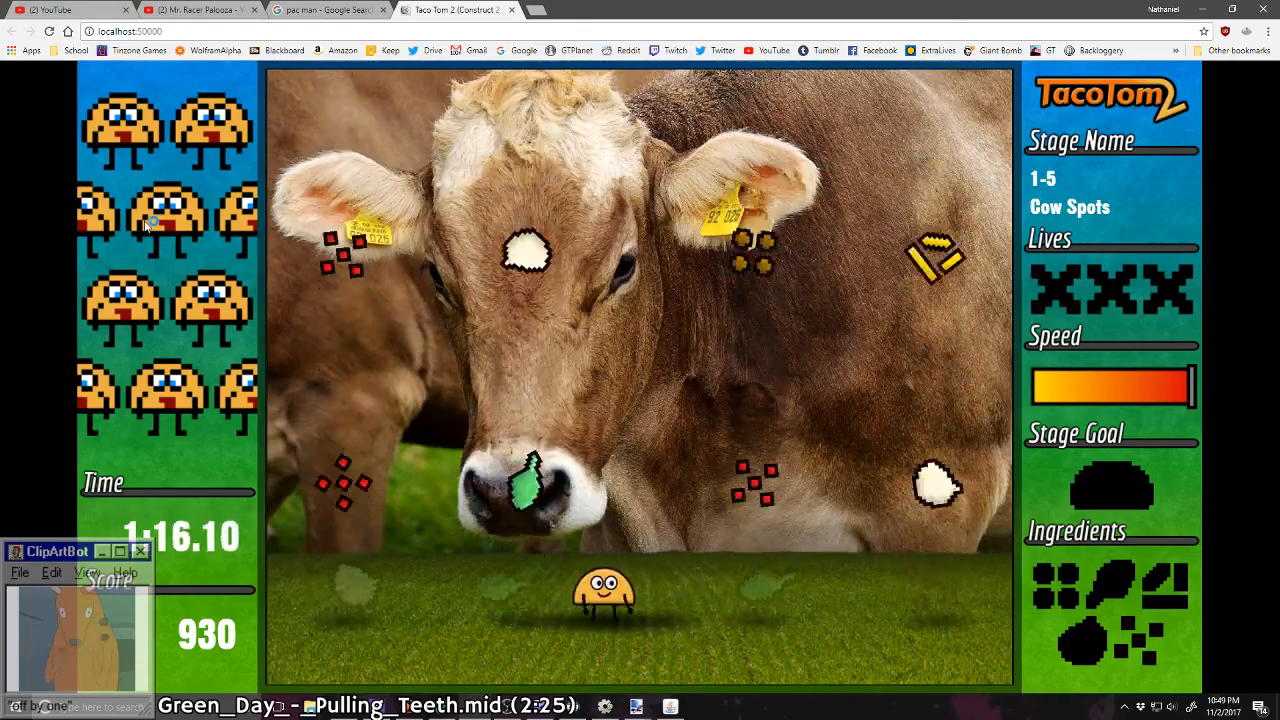
pyautogui.press('Right')
pyautogui.press('Left')
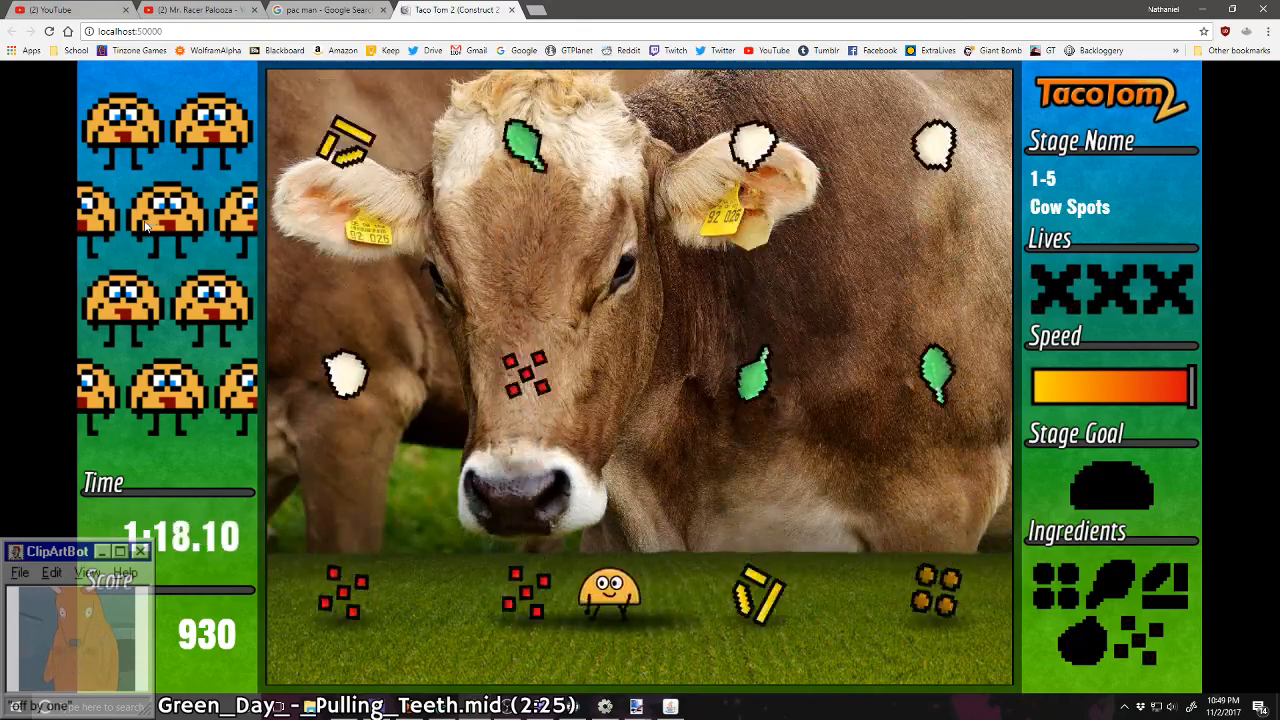
pyautogui.press('Left')
pyautogui.press('Left')
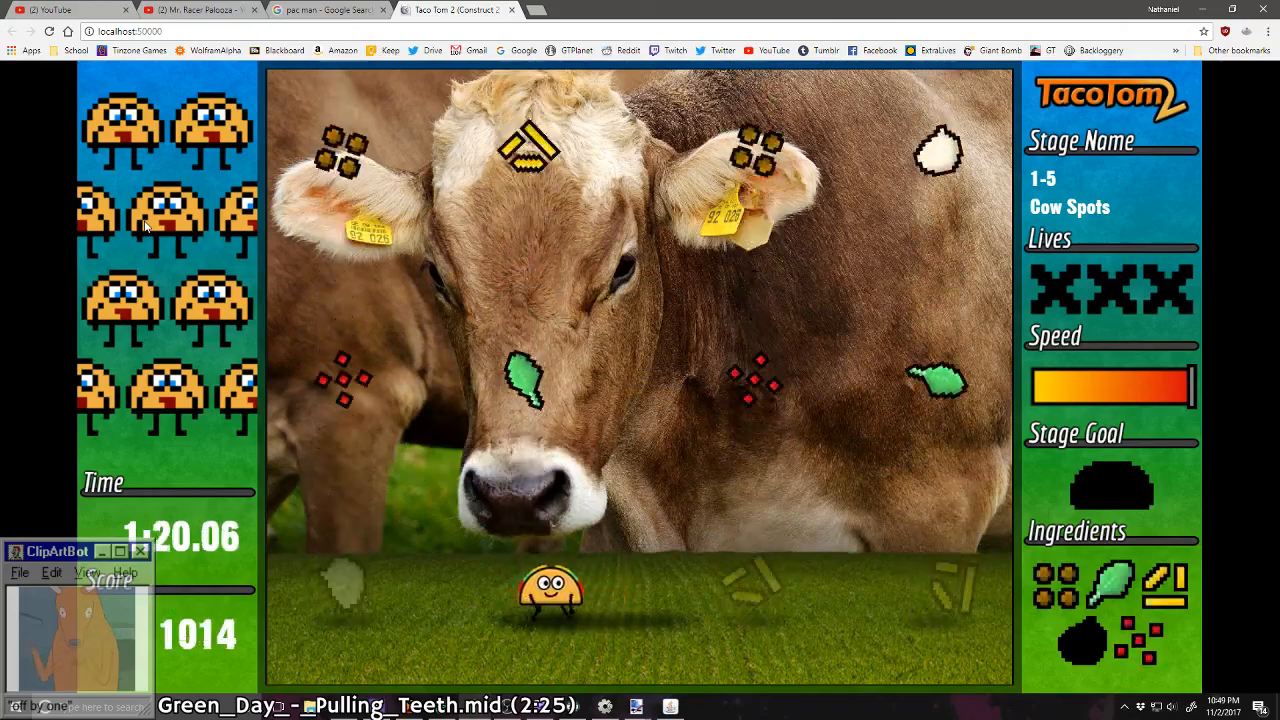
pyautogui.press('Escape')
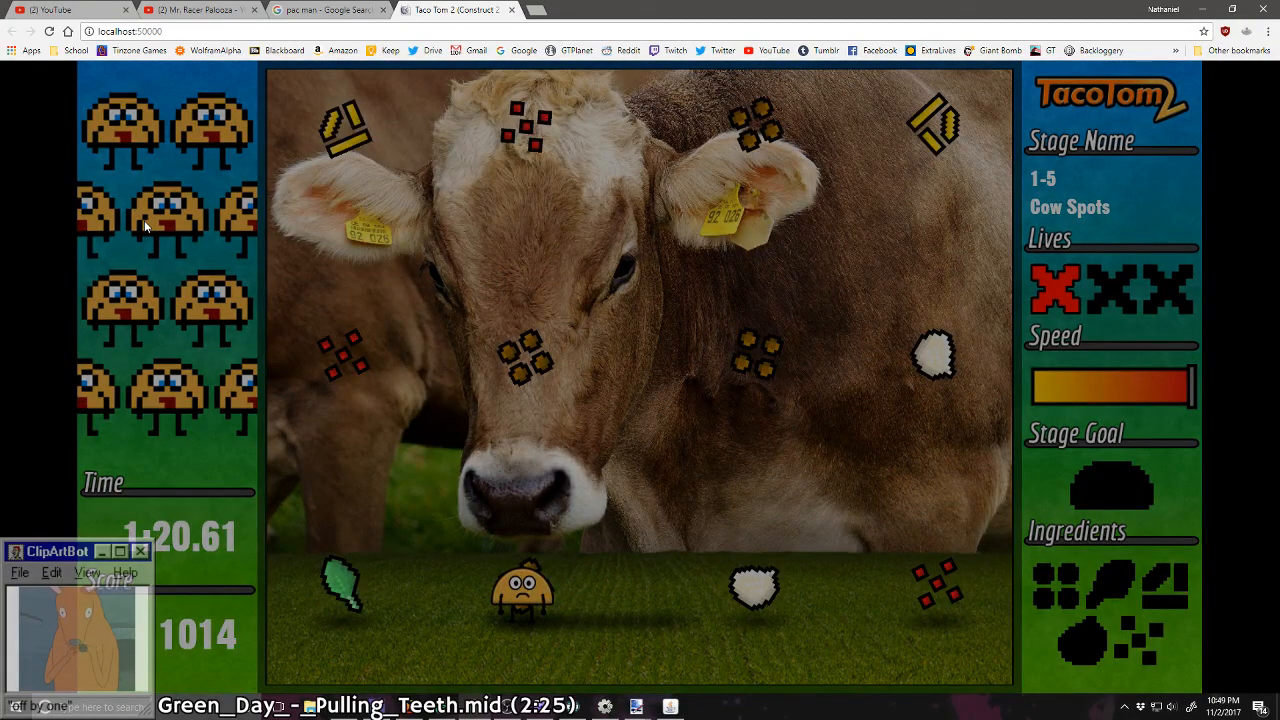
pyautogui.click(512, 10)
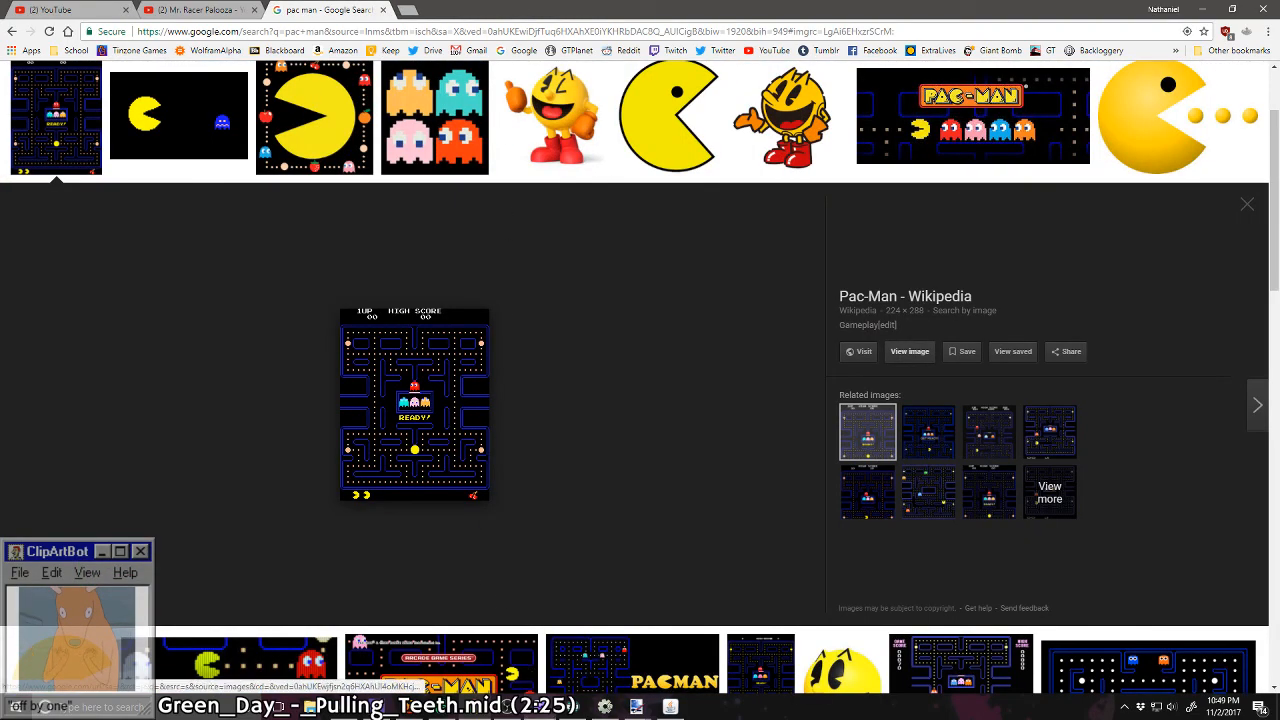
# Step: Switch back to Construct 2 and open the canvasPaste sprite's animation frames for editing
pyautogui.click(612, 708)
pyautogui.doubleClick(351, 418)
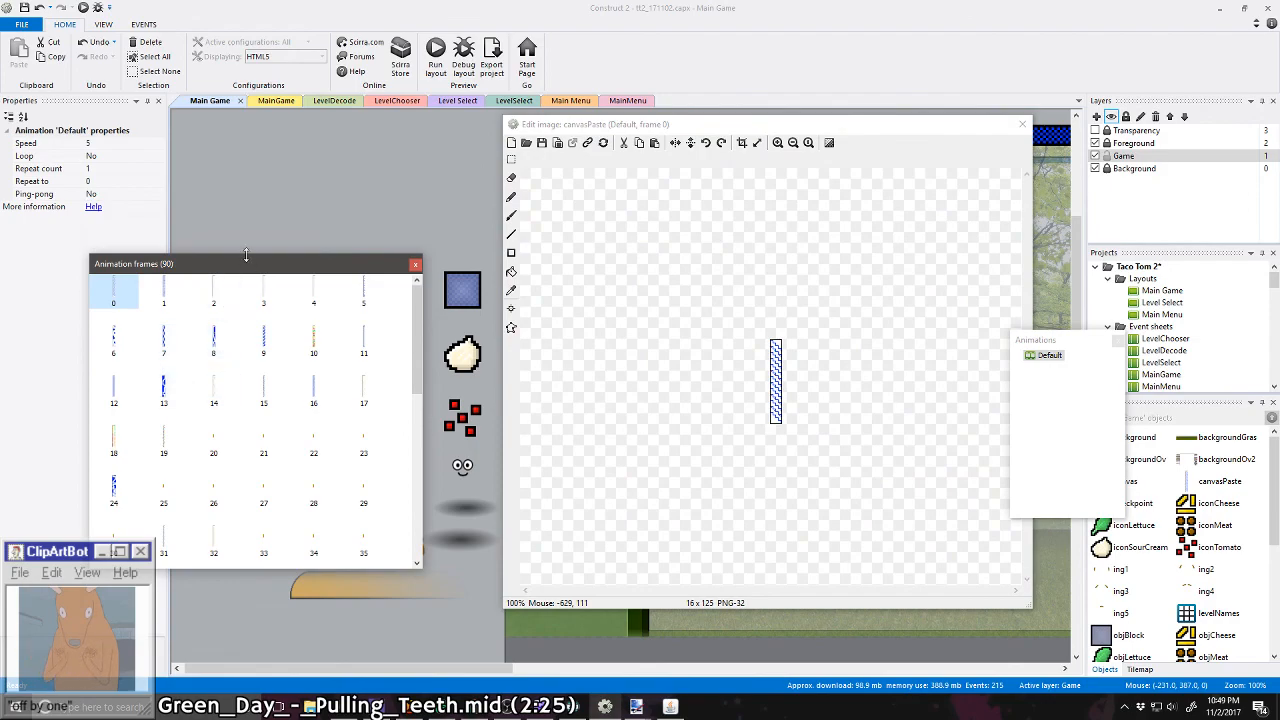
pyautogui.click(411, 265)
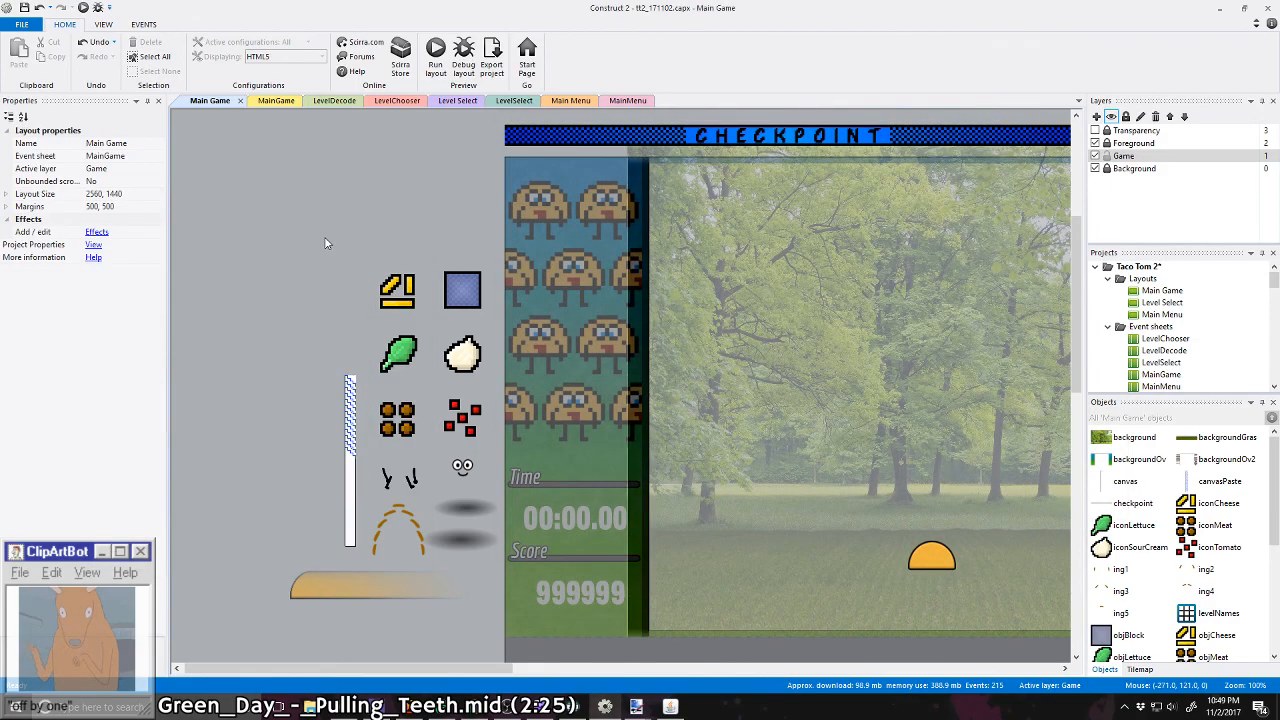
pyautogui.doubleClick(350, 430)
# Step: Check canvasPaste frames 14 to 17 and replace the level strip in frame 14 with PLACEHOLDER.png
pyautogui.click(322, 386)
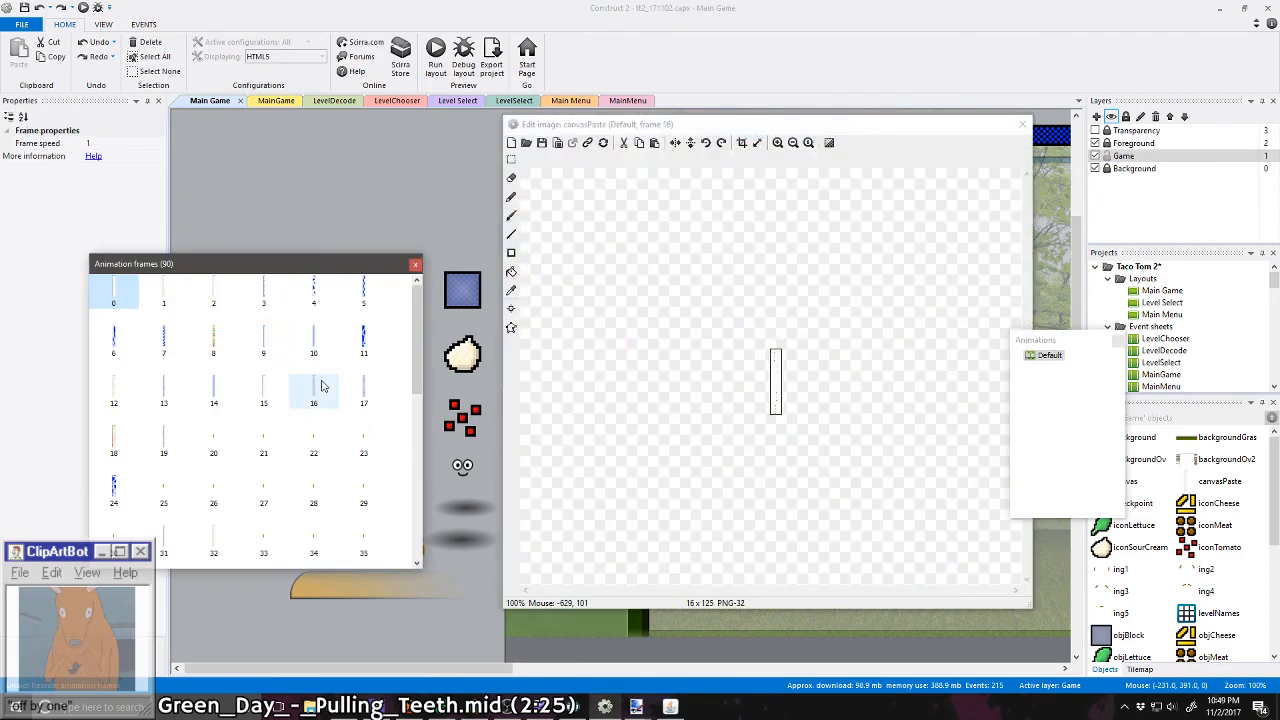
pyautogui.click(364, 392)
pyautogui.click(304, 395)
pyautogui.click(270, 393)
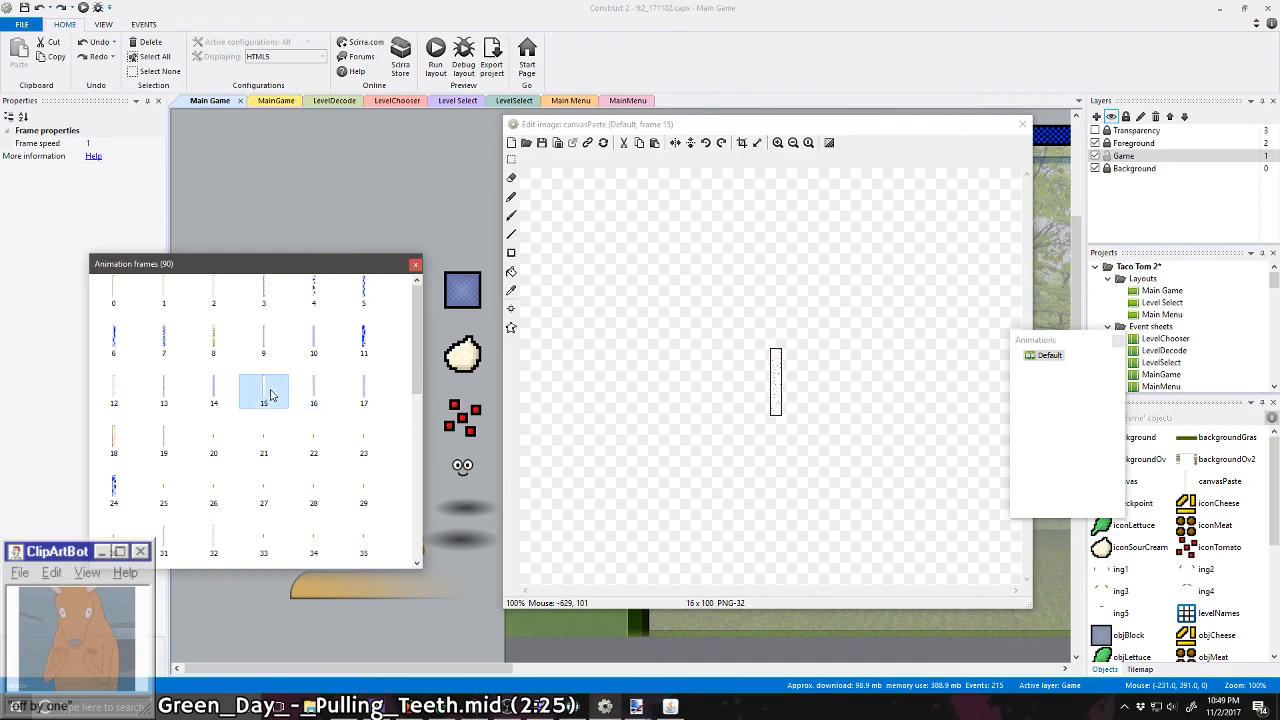
pyautogui.click(211, 387)
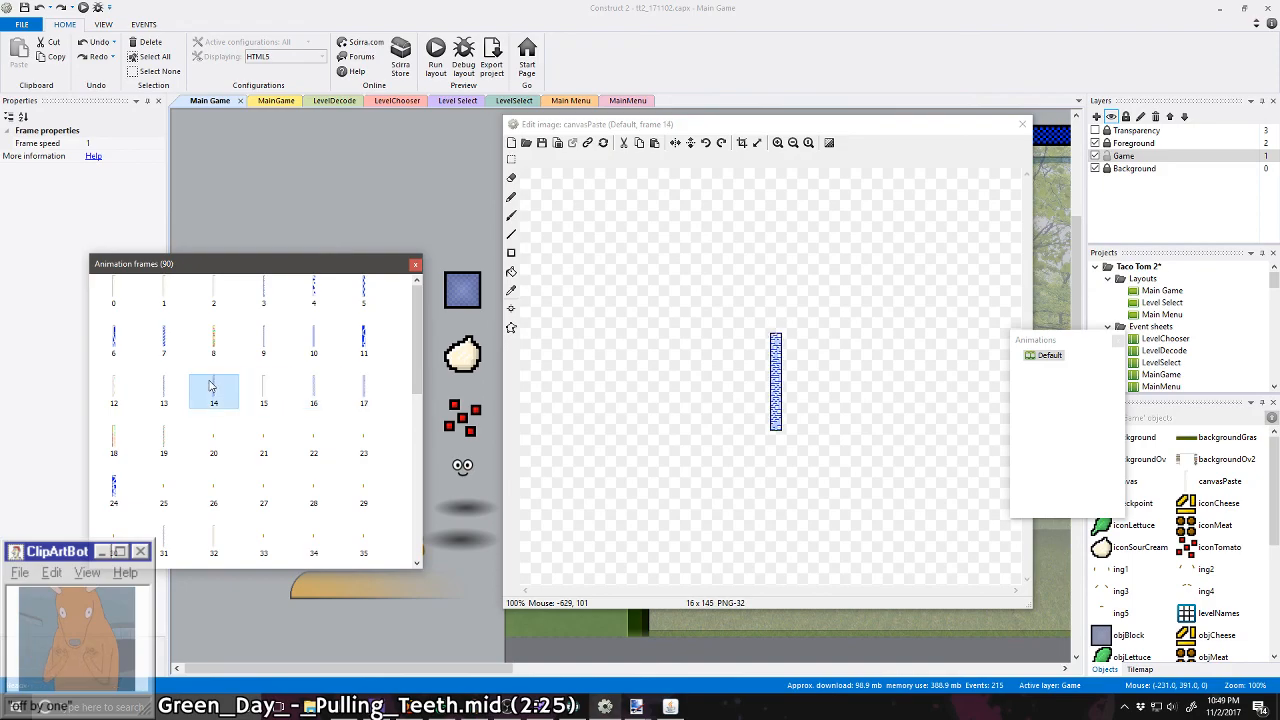
pyautogui.click(526, 142)
pyautogui.click(784, 450)
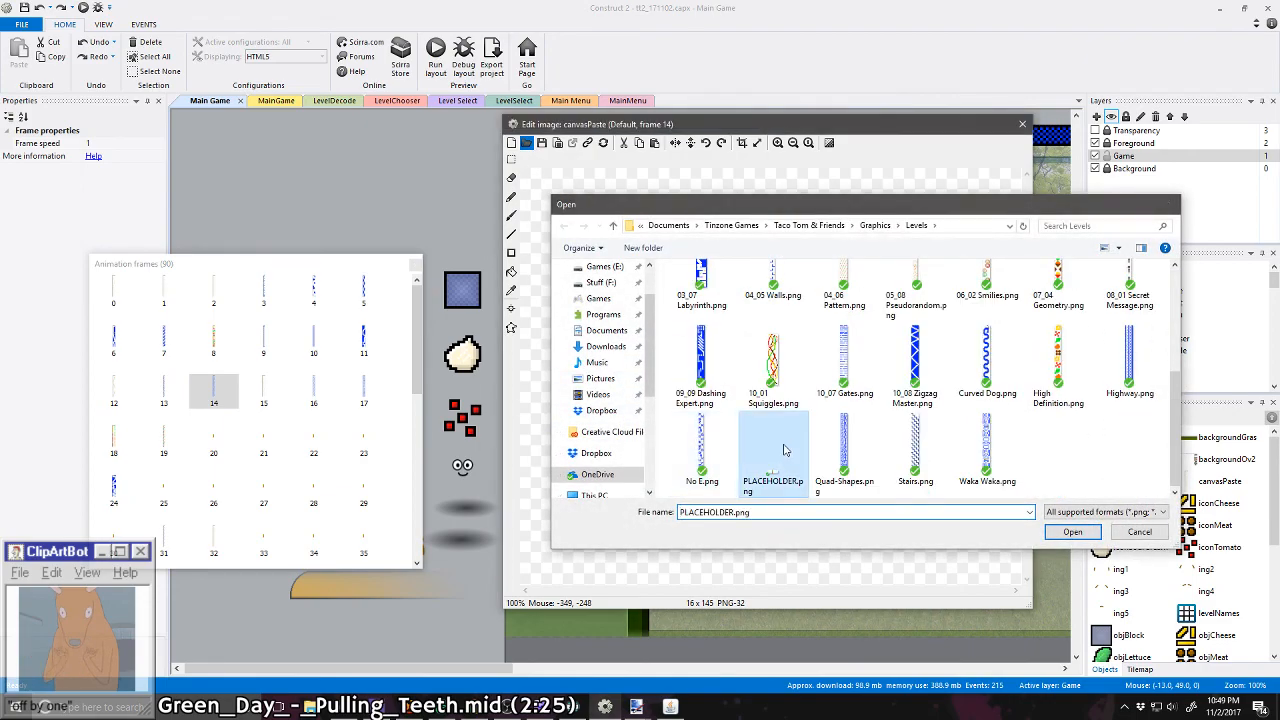
pyautogui.doubleClick(784, 450)
# Step: Replace the level strips in canvasPaste frames 7 and 8 with PLACEHOLDER.png
pyautogui.click(165, 342)
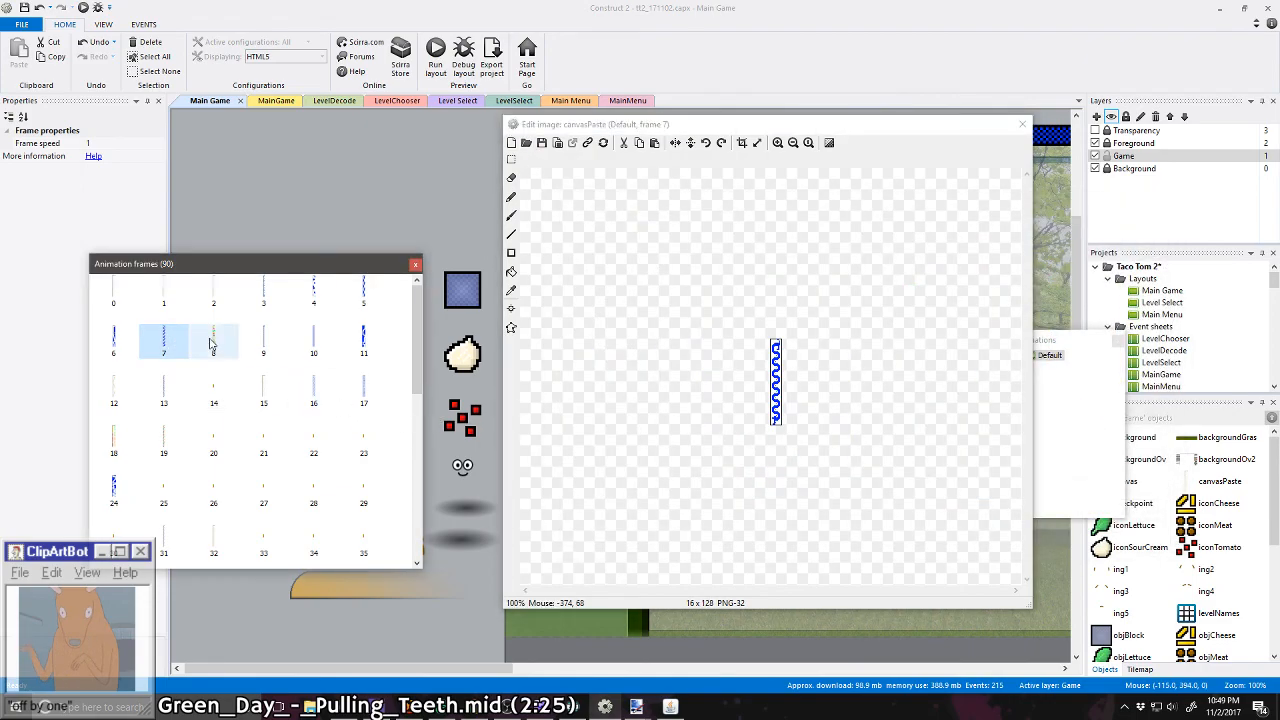
pyautogui.click(213, 343)
pyautogui.click(173, 343)
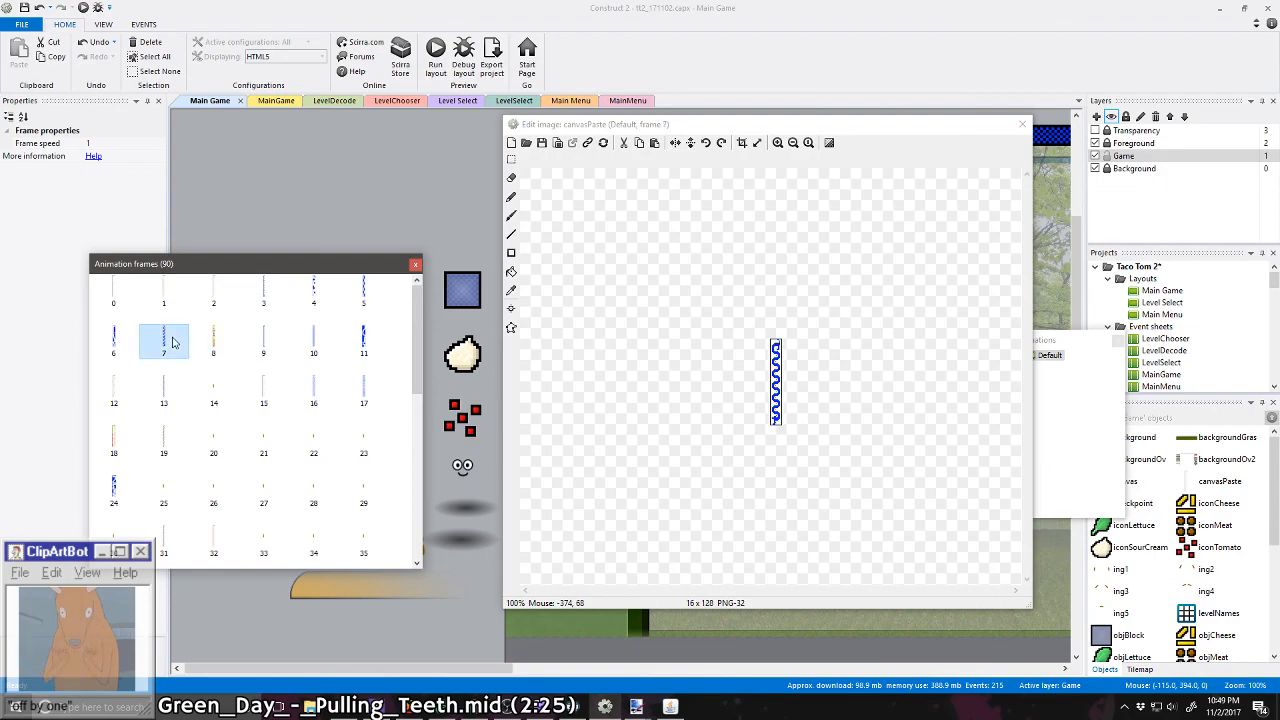
pyautogui.click(526, 142)
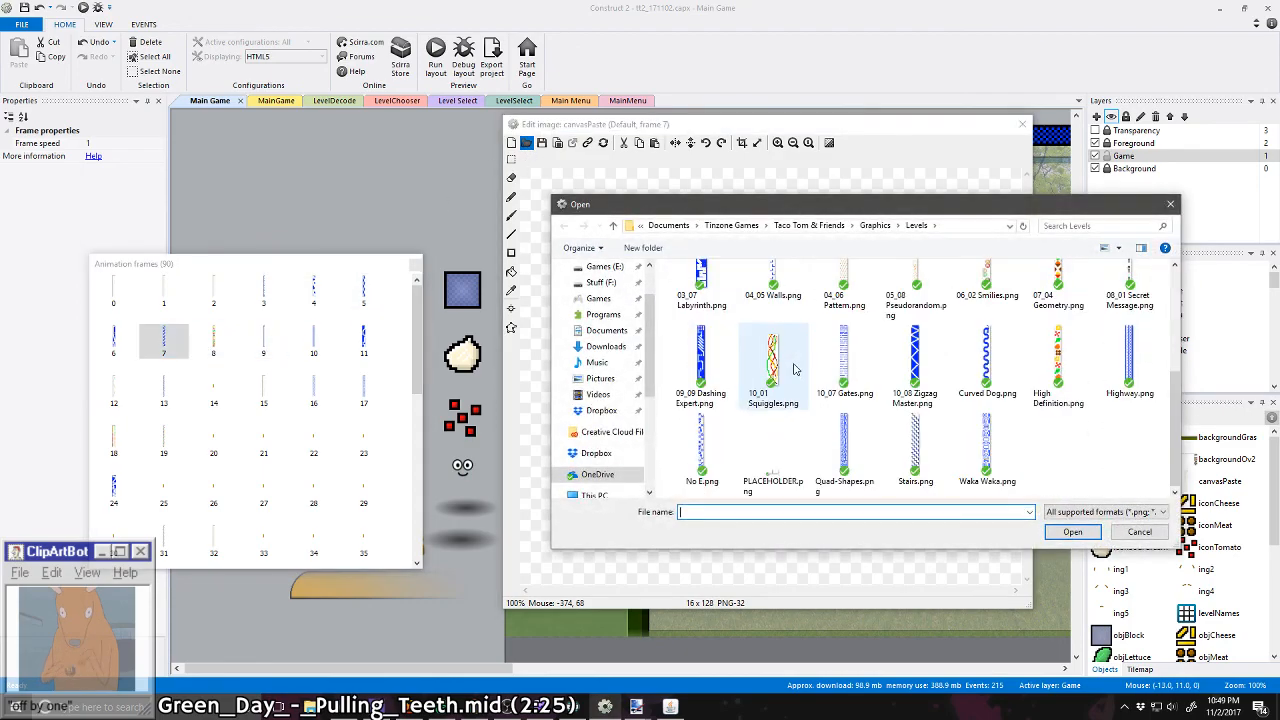
pyautogui.doubleClick(770, 450)
pyautogui.click(220, 340)
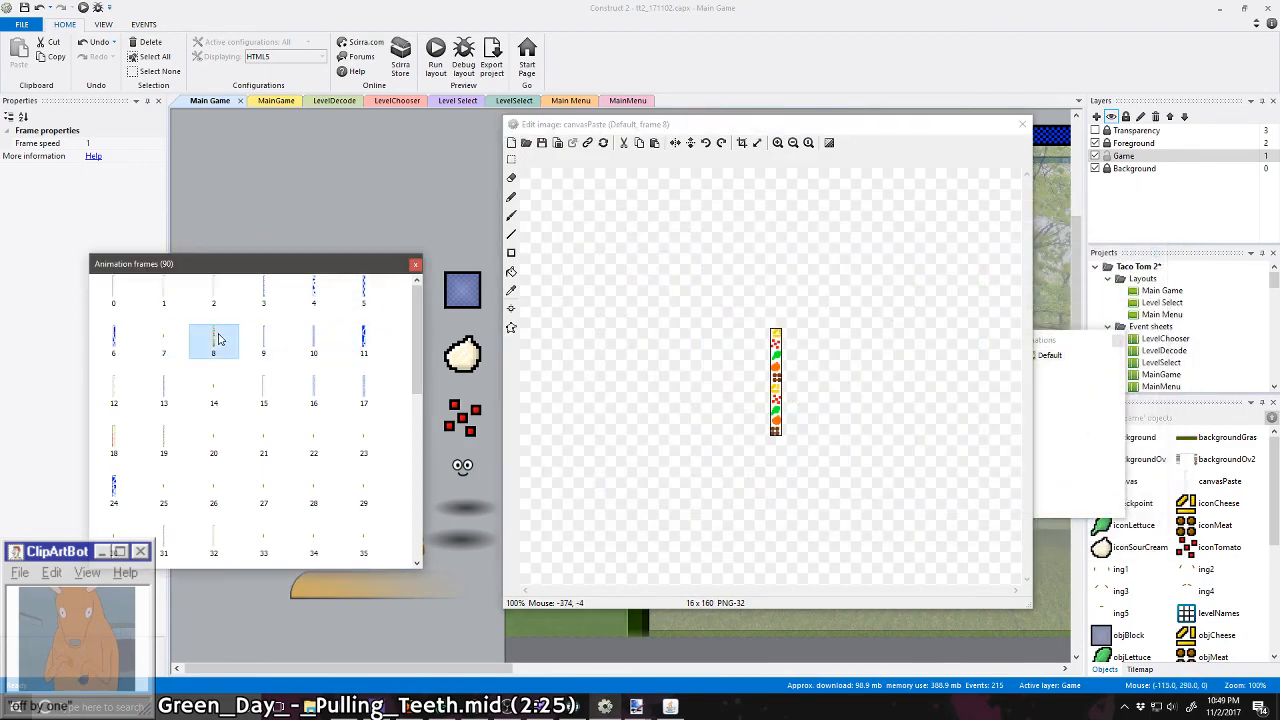
pyautogui.click(526, 142)
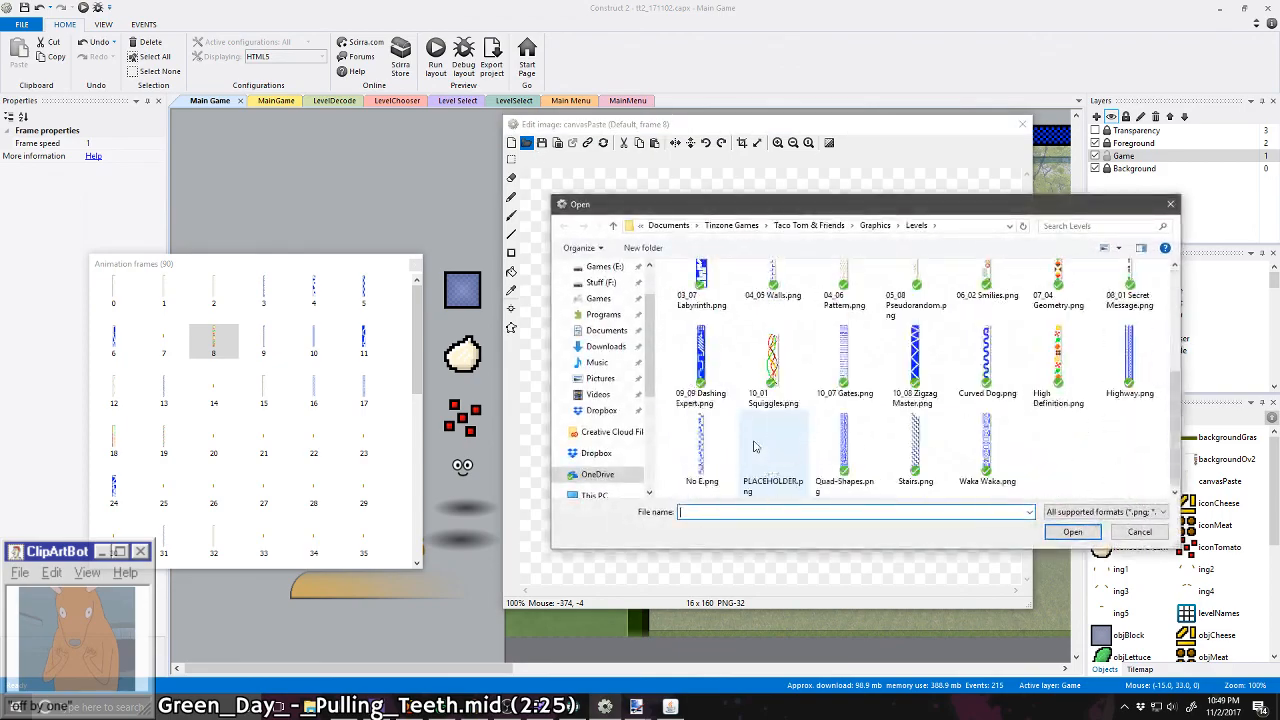
pyautogui.doubleClick(773, 441)
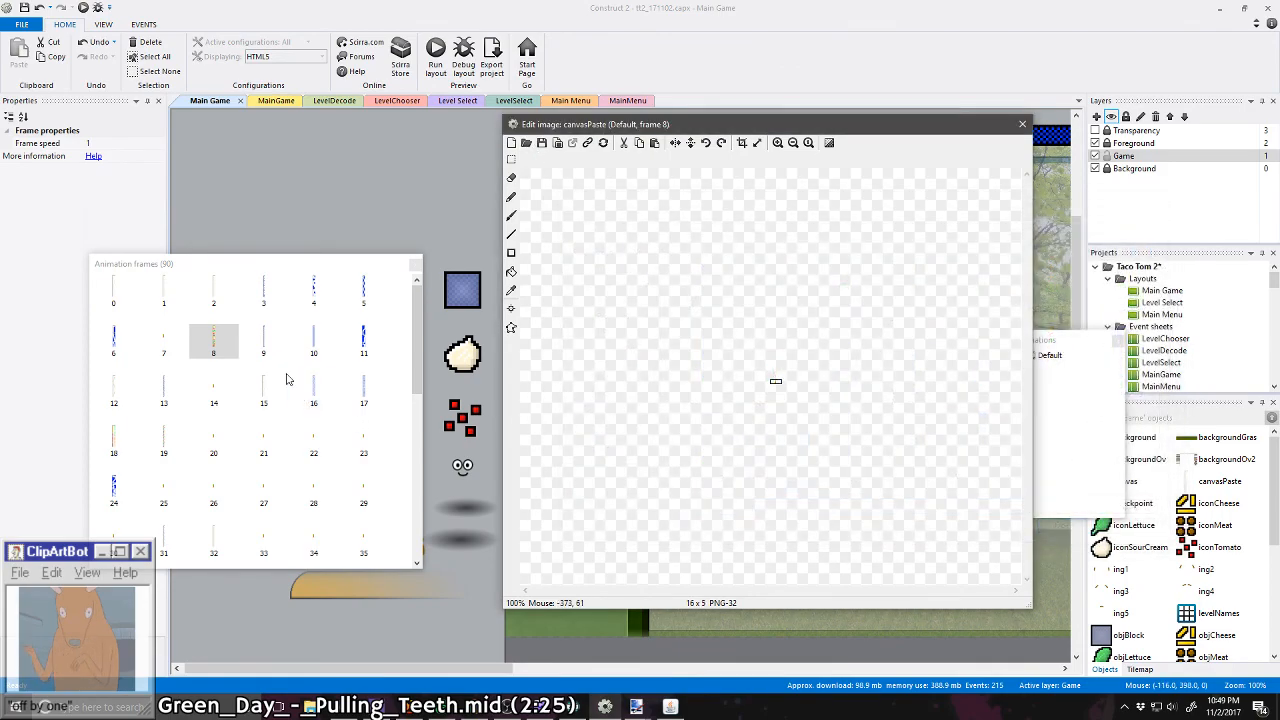
# Step: Check canvasPaste frames 9 to 11 and load PLACEHOLDER.png into frame 17 in place of its strip
pyautogui.click(263, 340)
pyautogui.click(312, 343)
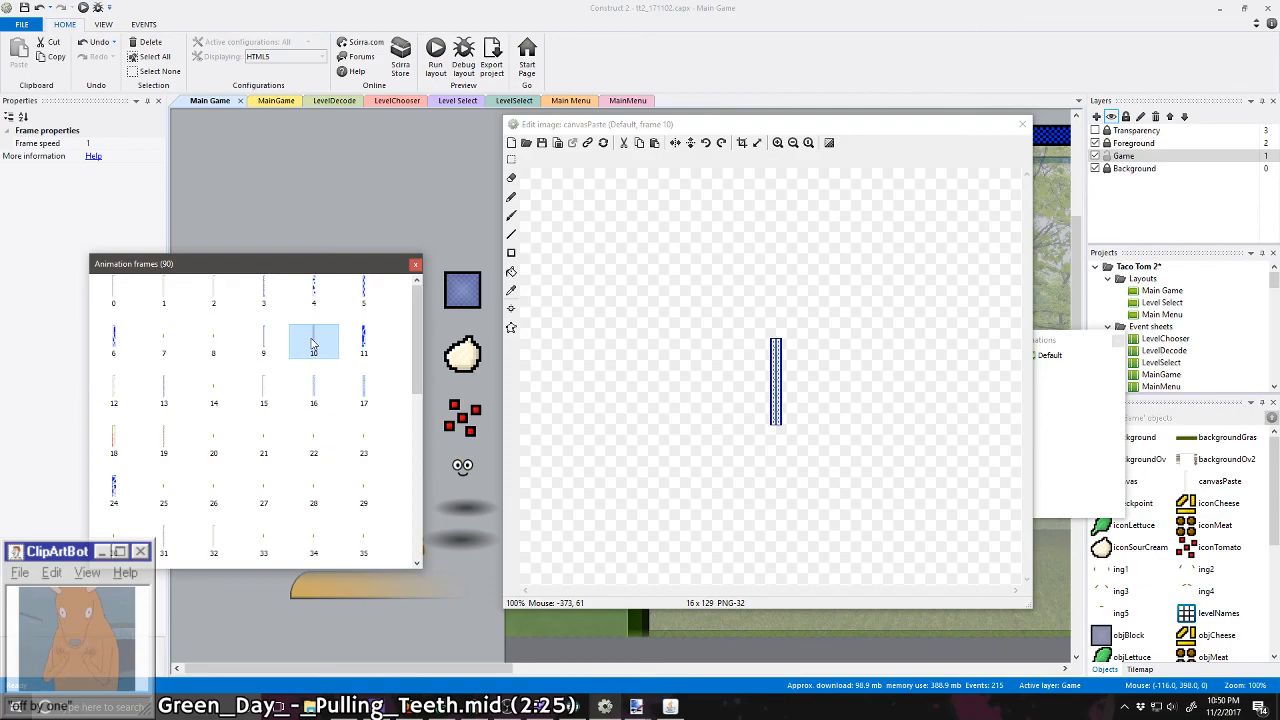
pyautogui.click(363, 345)
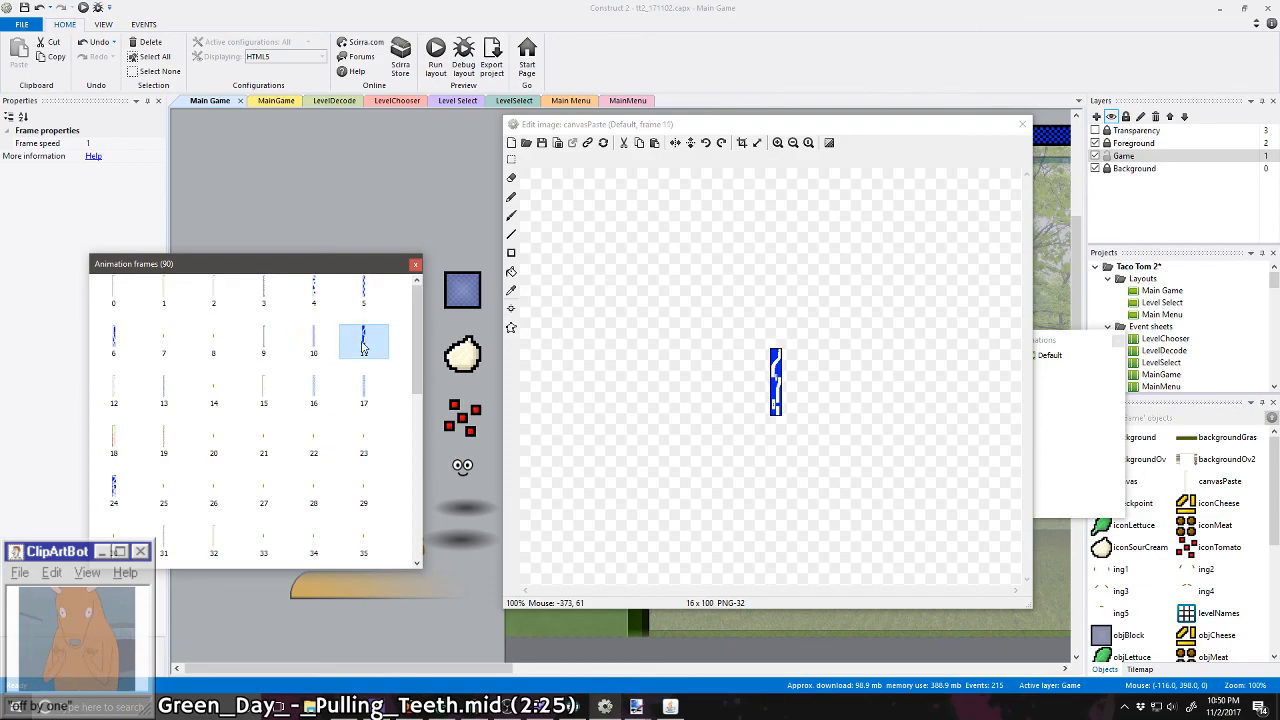
pyautogui.click(362, 394)
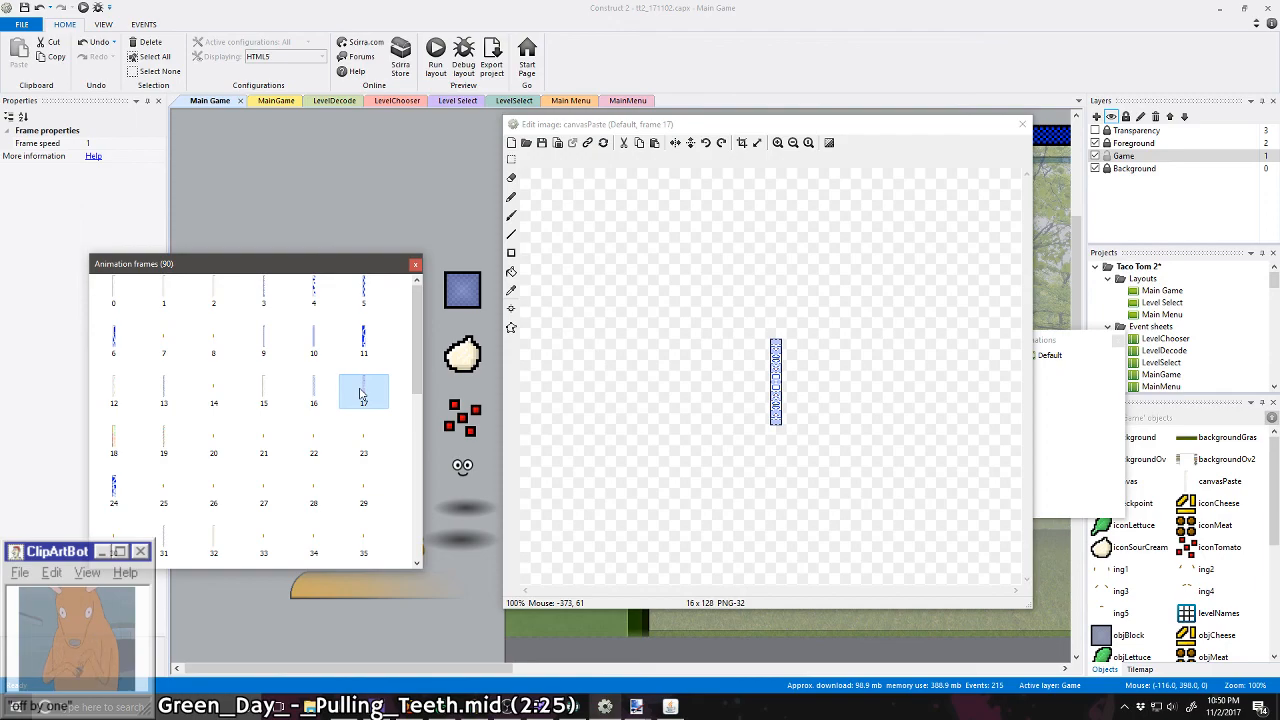
pyautogui.click(526, 143)
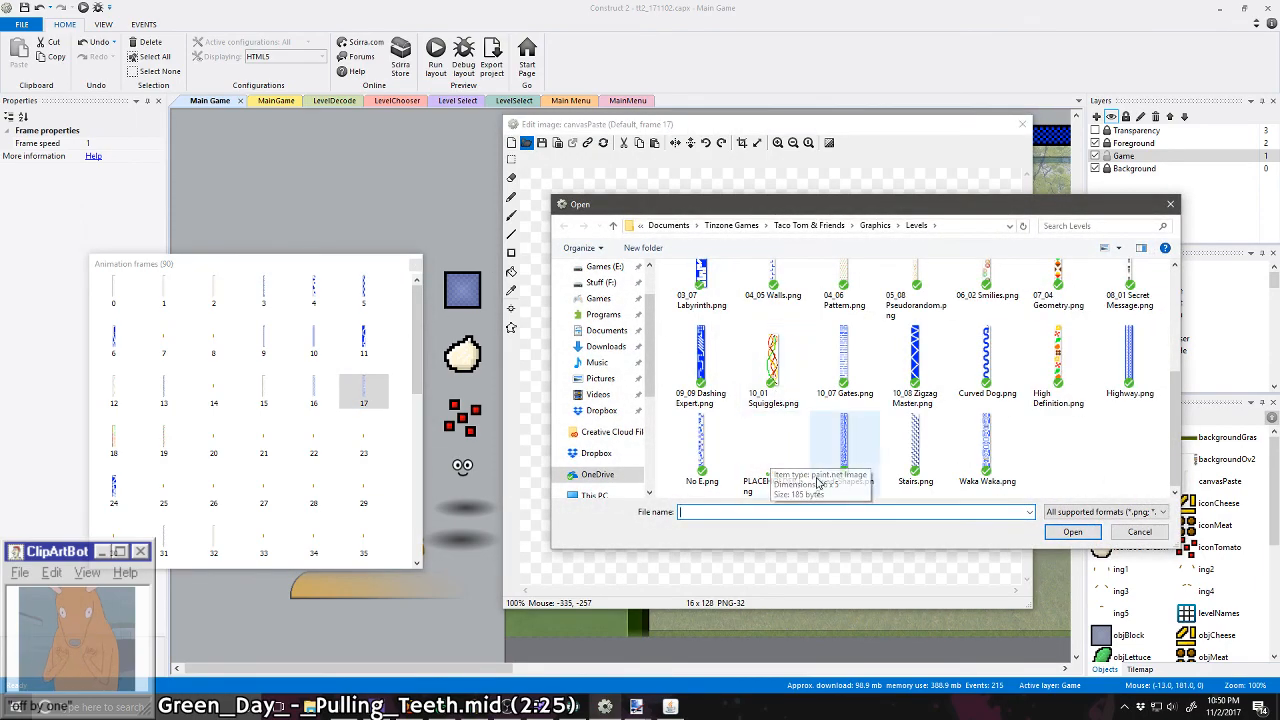
pyautogui.doubleClick(853, 481)
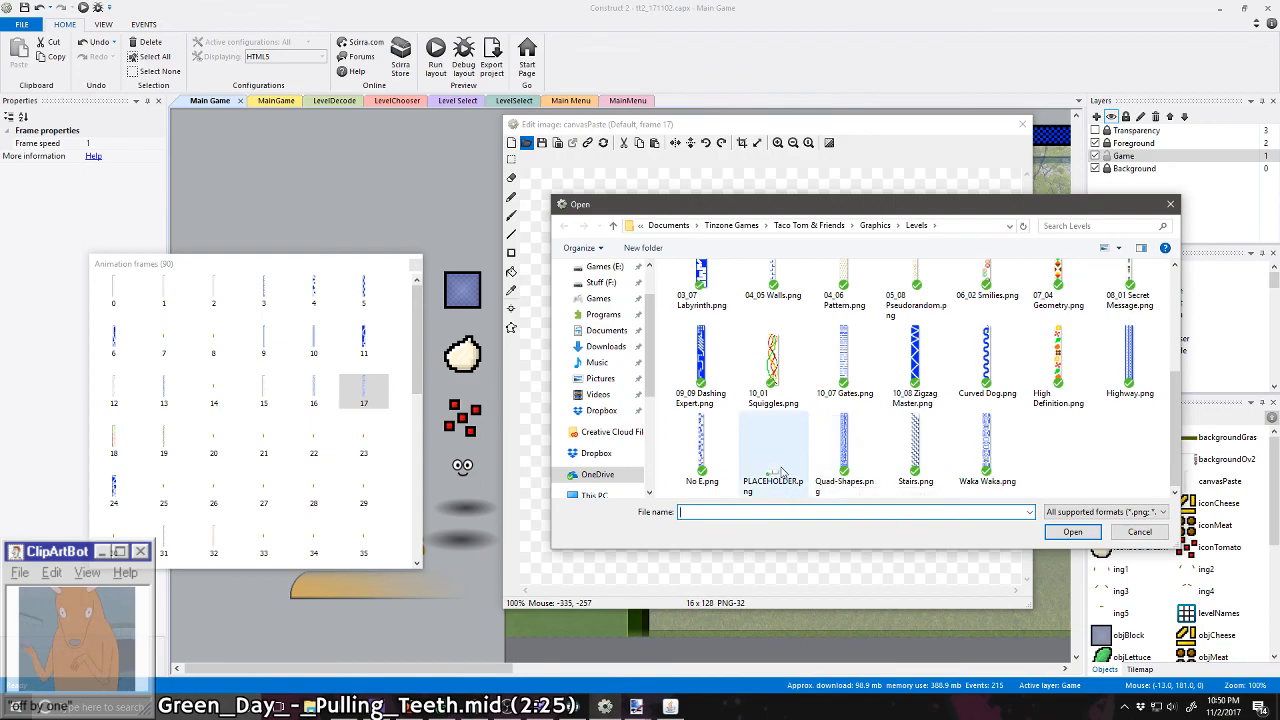
# Step: Compare frames 14 to 16 and replace the diagonal-patterned strip in frame 16 with PLACEHOLDER.png
pyautogui.click(312, 395)
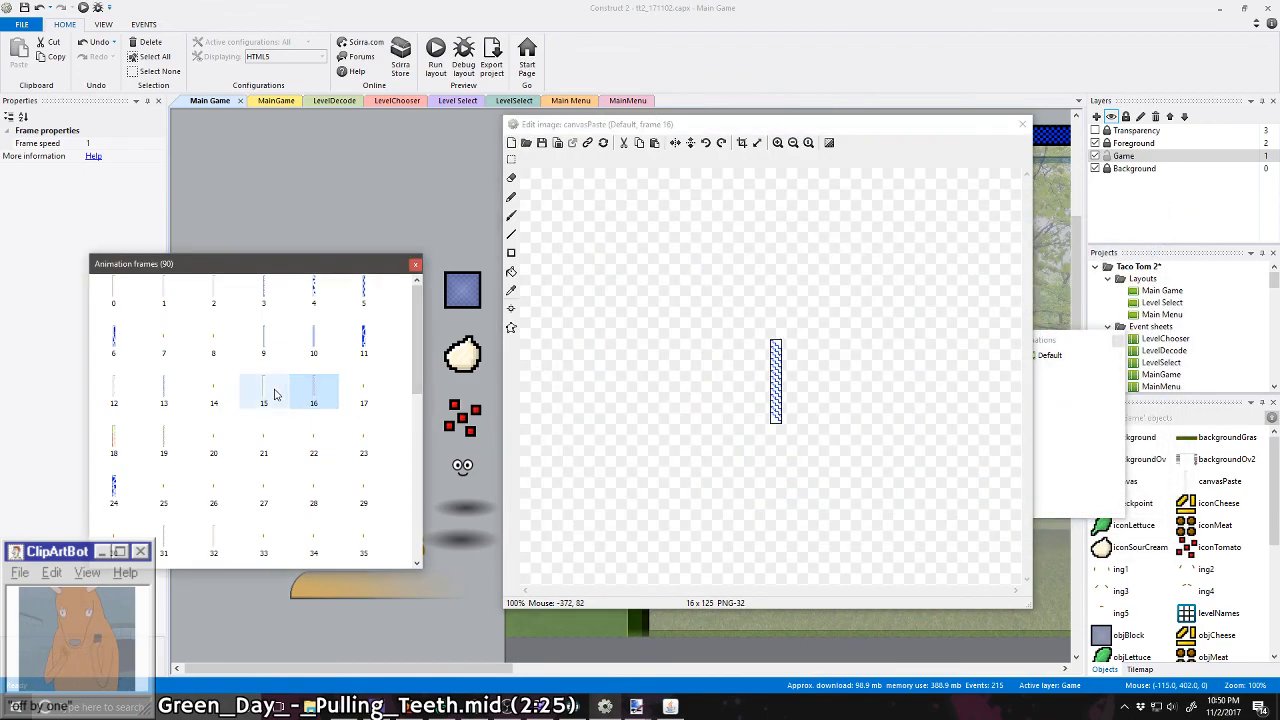
pyautogui.click(263, 395)
pyautogui.click(214, 393)
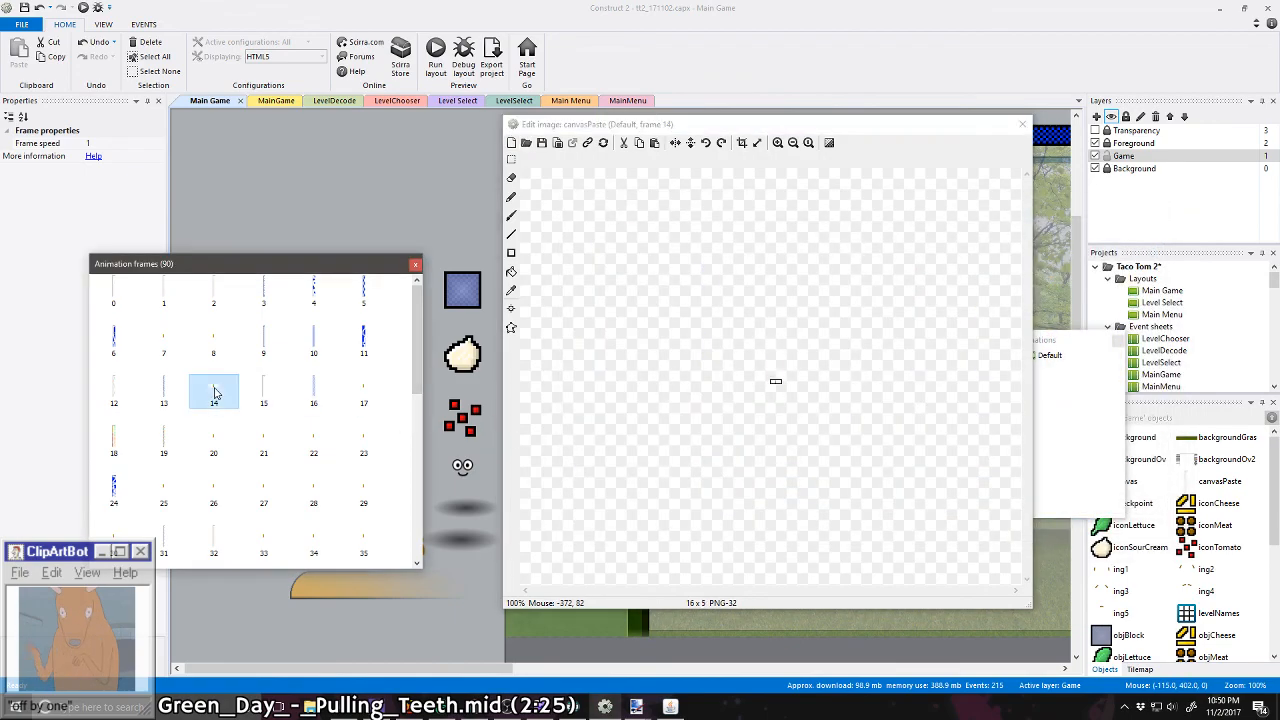
pyautogui.click(269, 396)
pyautogui.click(322, 388)
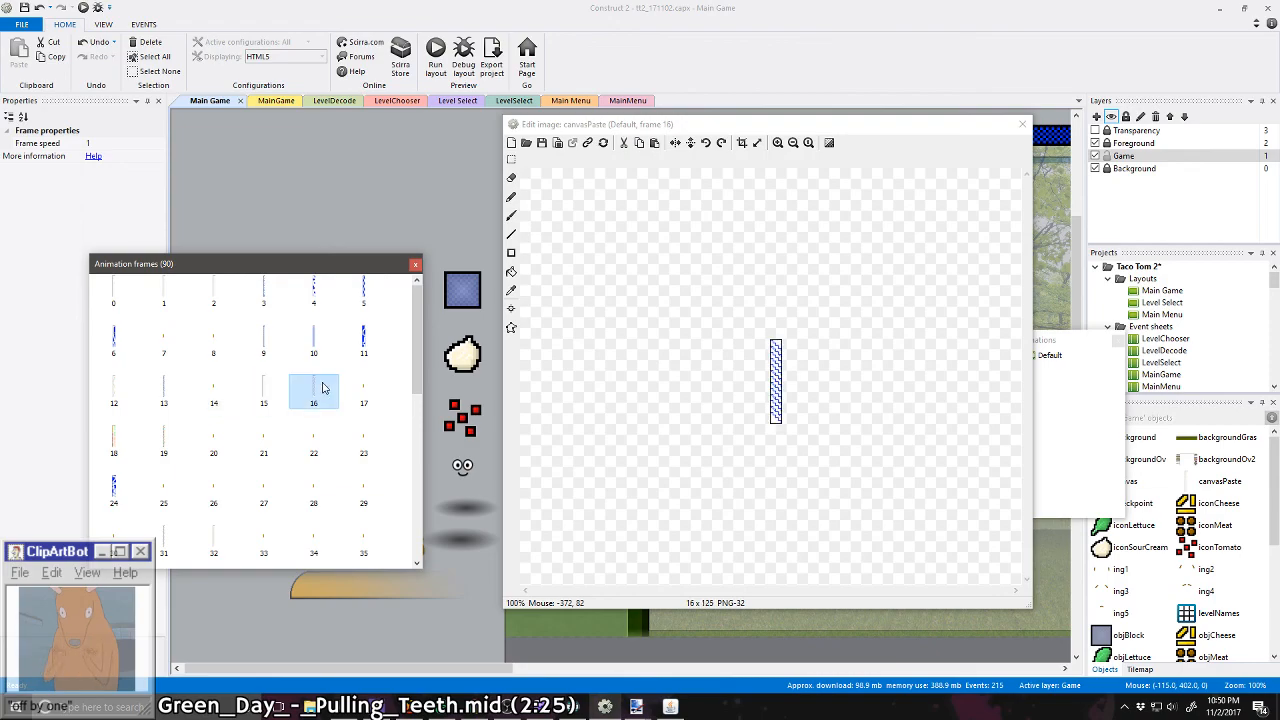
pyautogui.click(526, 142)
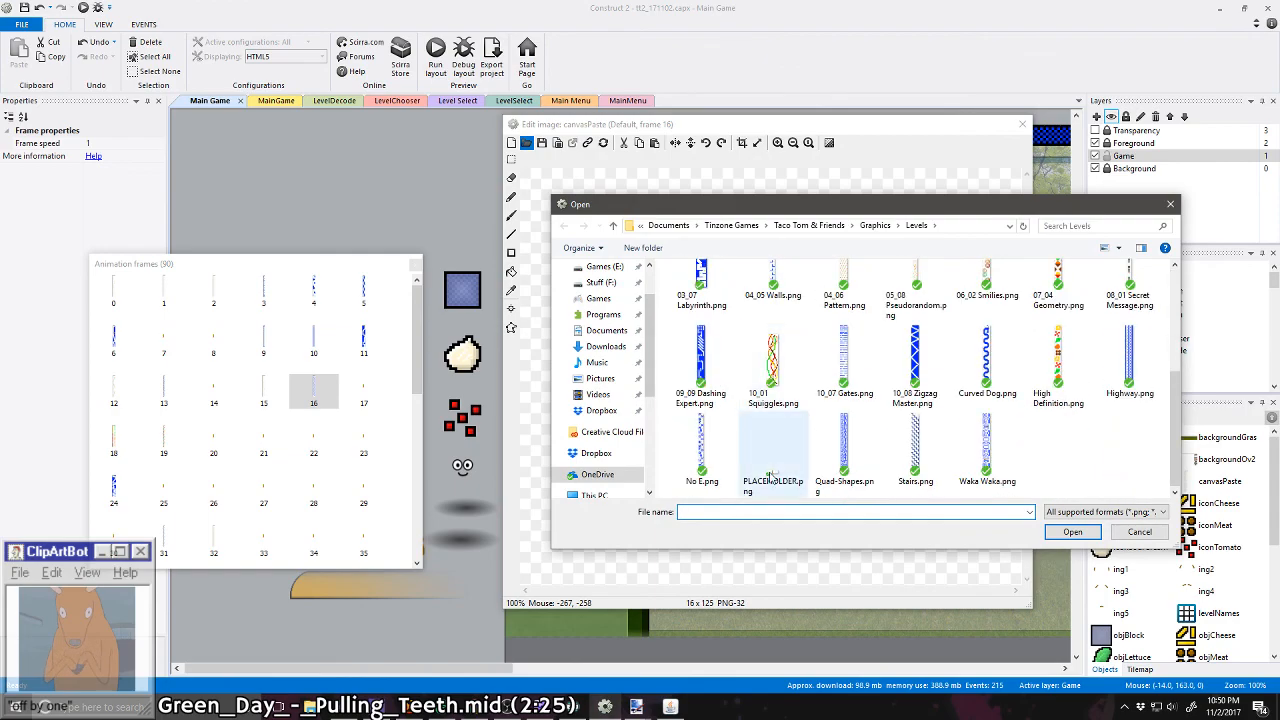
pyautogui.doubleClick(770, 478)
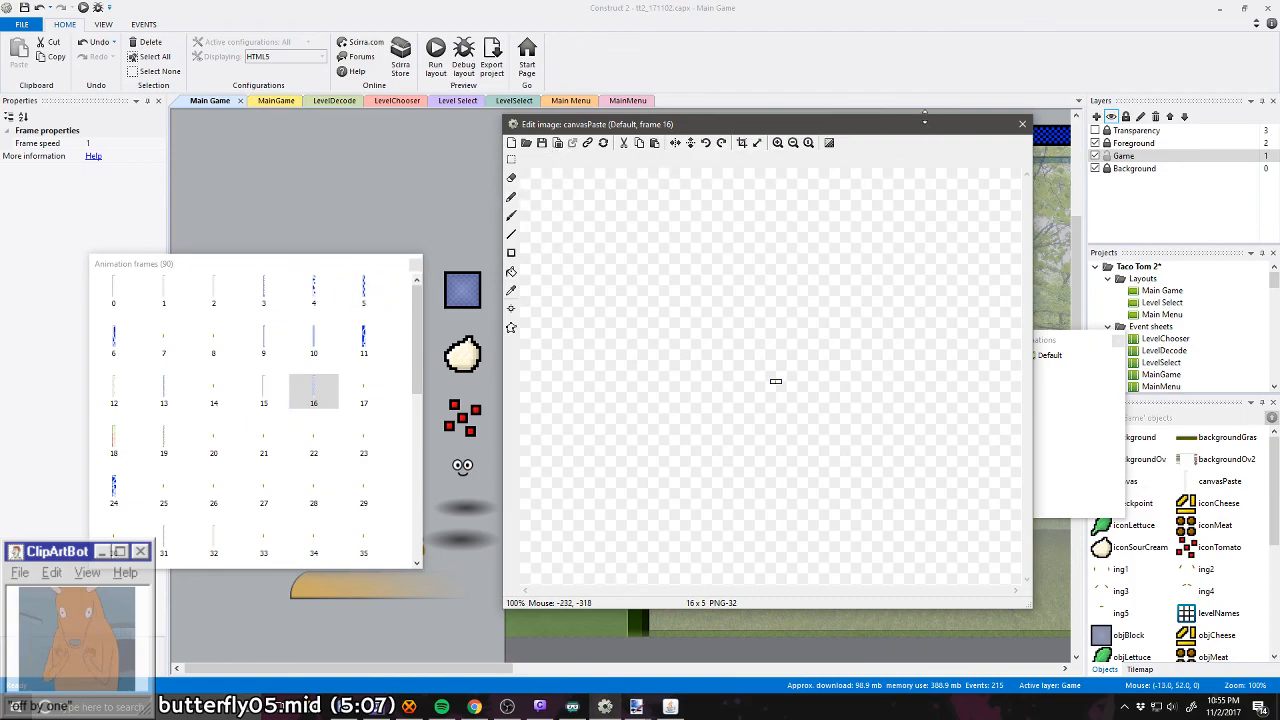
# Step: Recheck frames 15 and 16, close the canvasPaste image editor and save the project
pyautogui.click(263, 390)
pyautogui.click(313, 390)
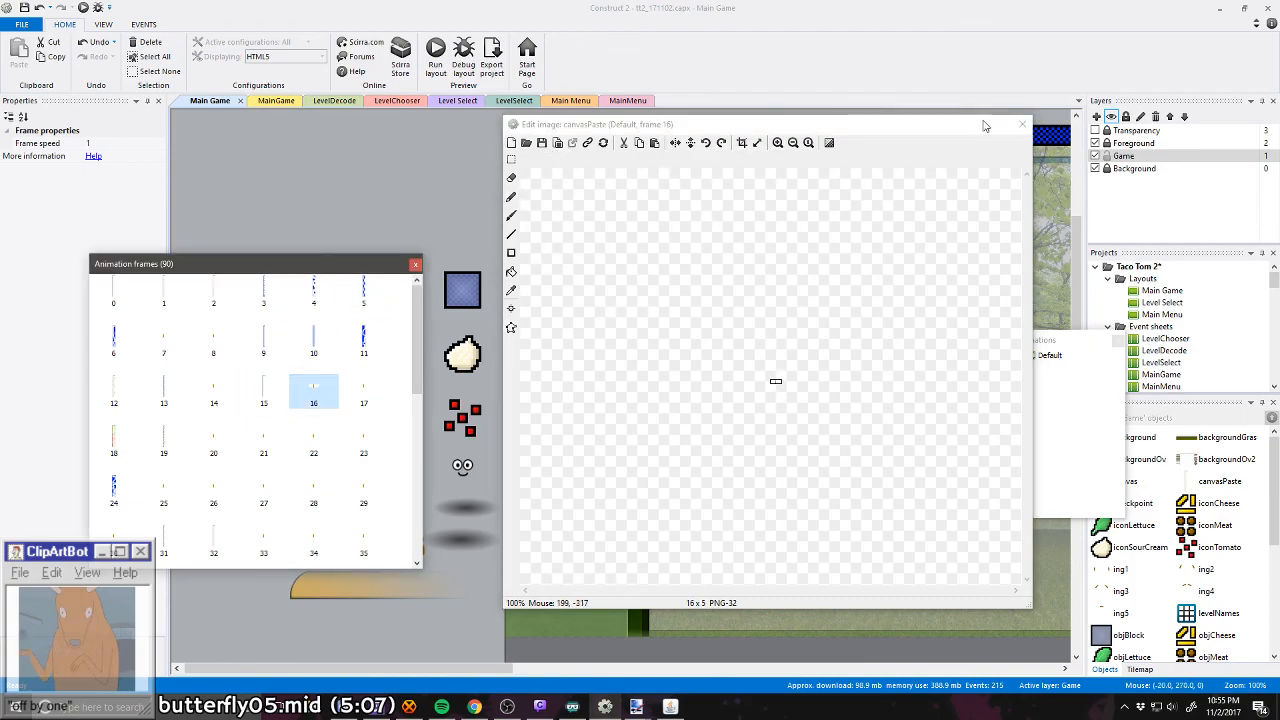
pyautogui.click(1024, 123)
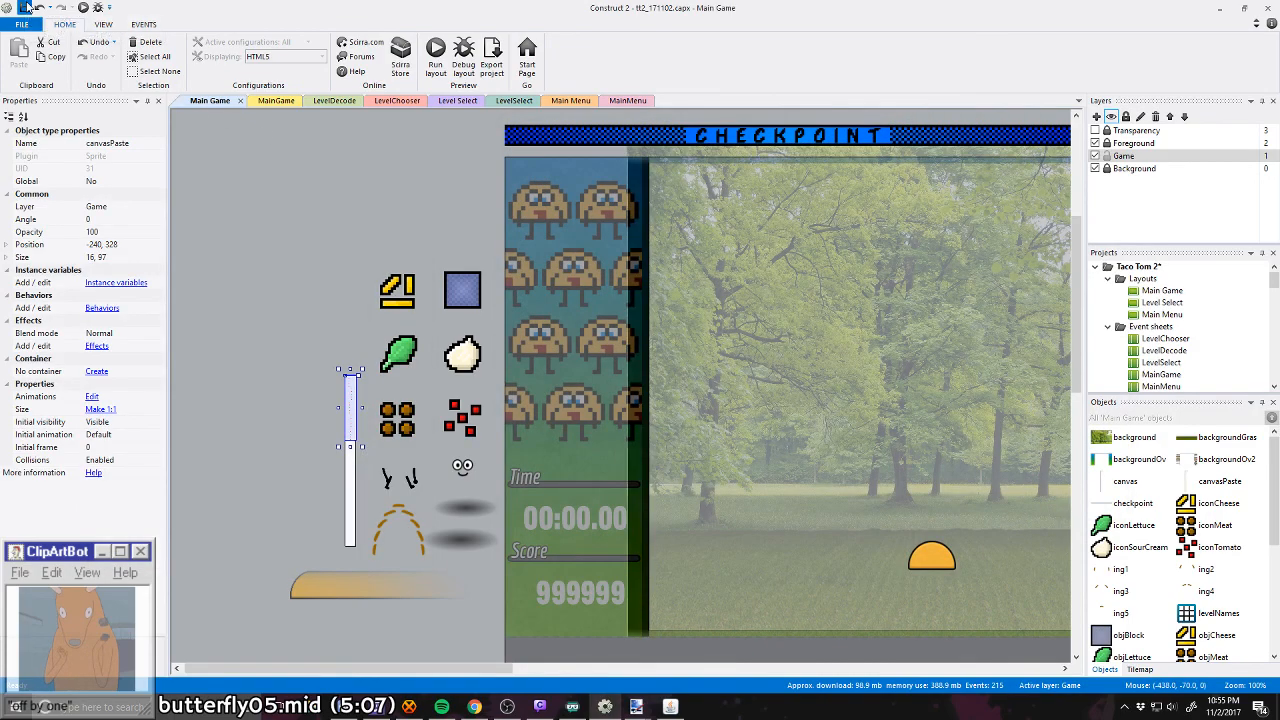
pyautogui.hotkey('ctrl', 's')
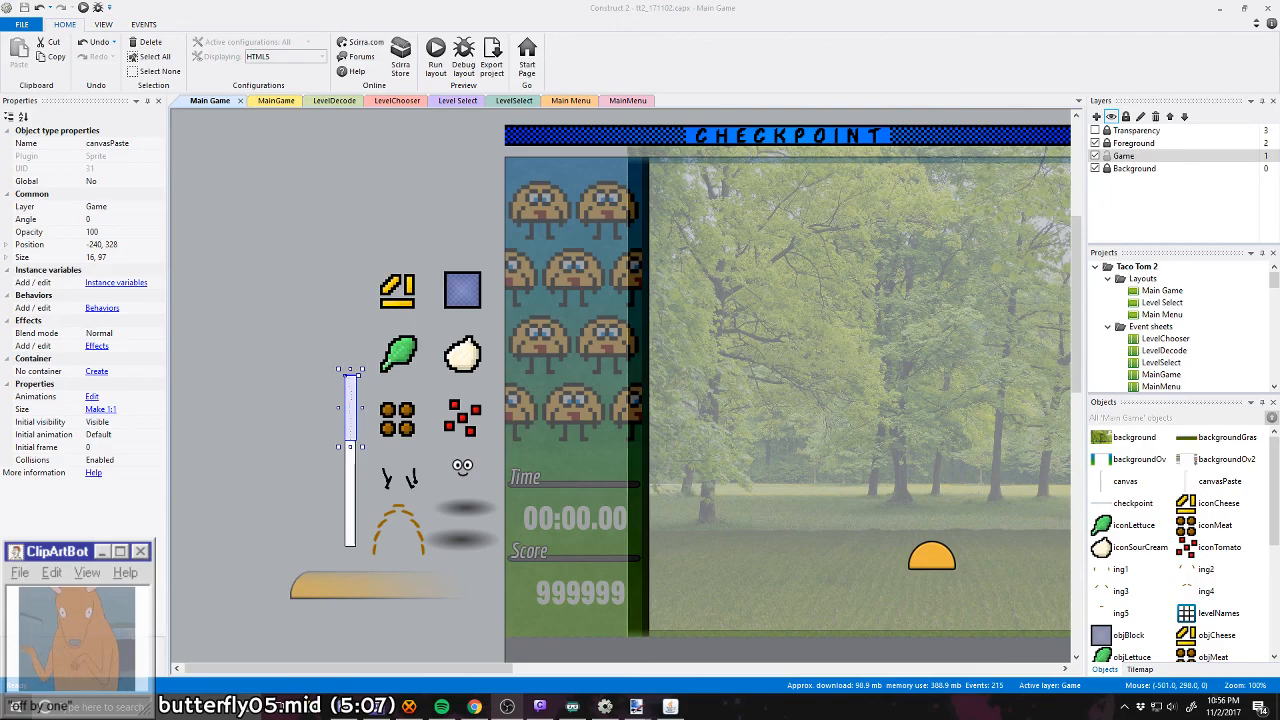
# Step: Switch to Chrome with the Pac-Man image search results
pyautogui.click(477, 703)
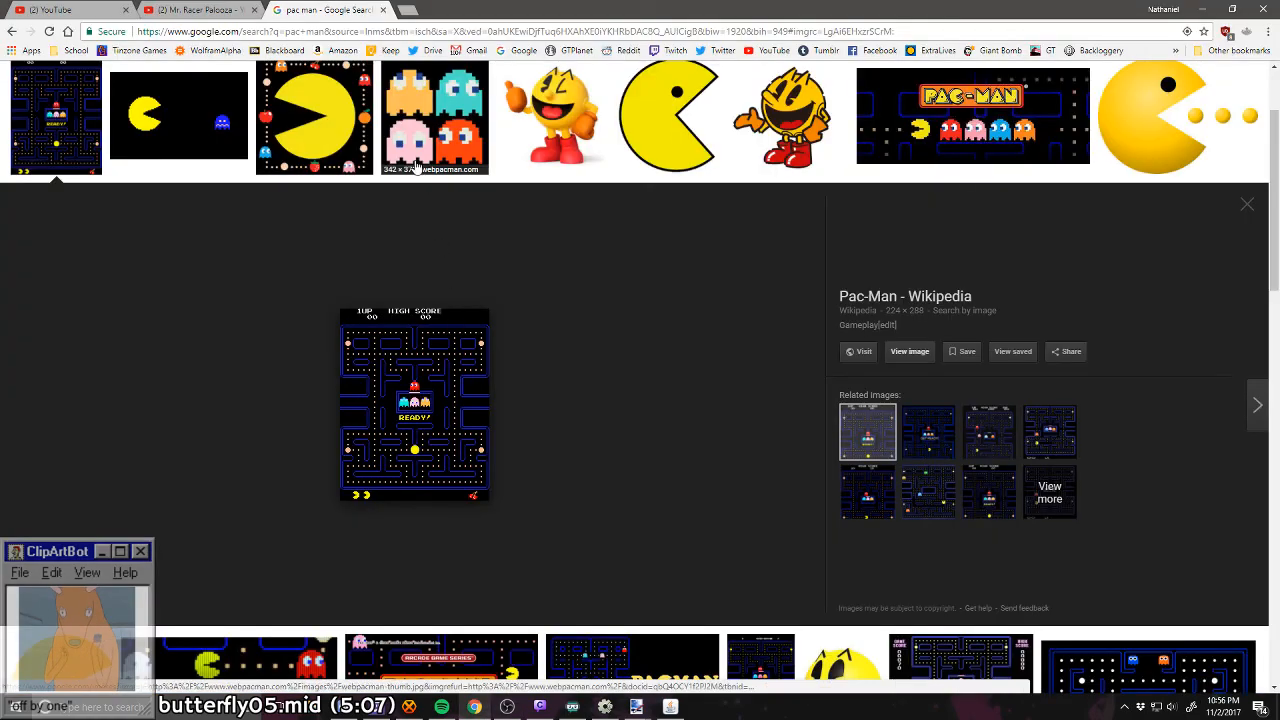